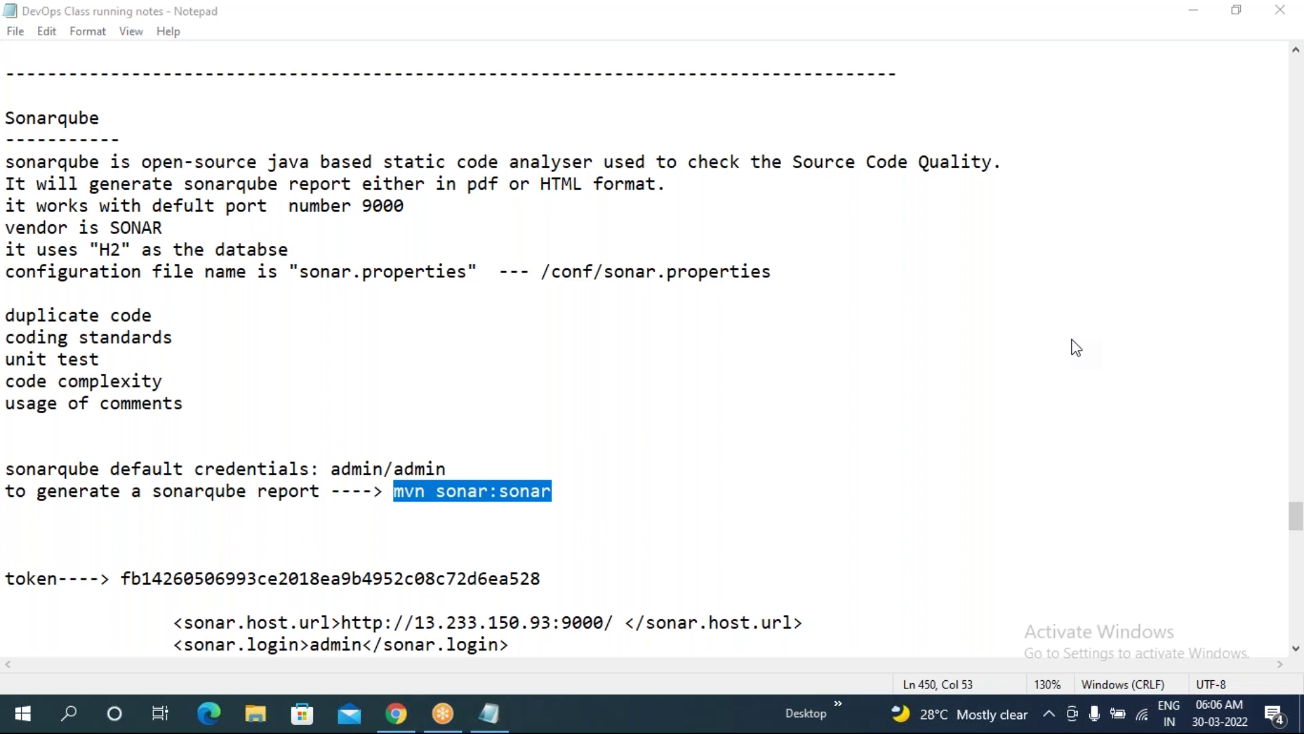
- Highlight the default port 9000, the /conf/sonar.properties path and the H2 database in the notes
{"action": "left_click", "coordinate": [590, 408]}
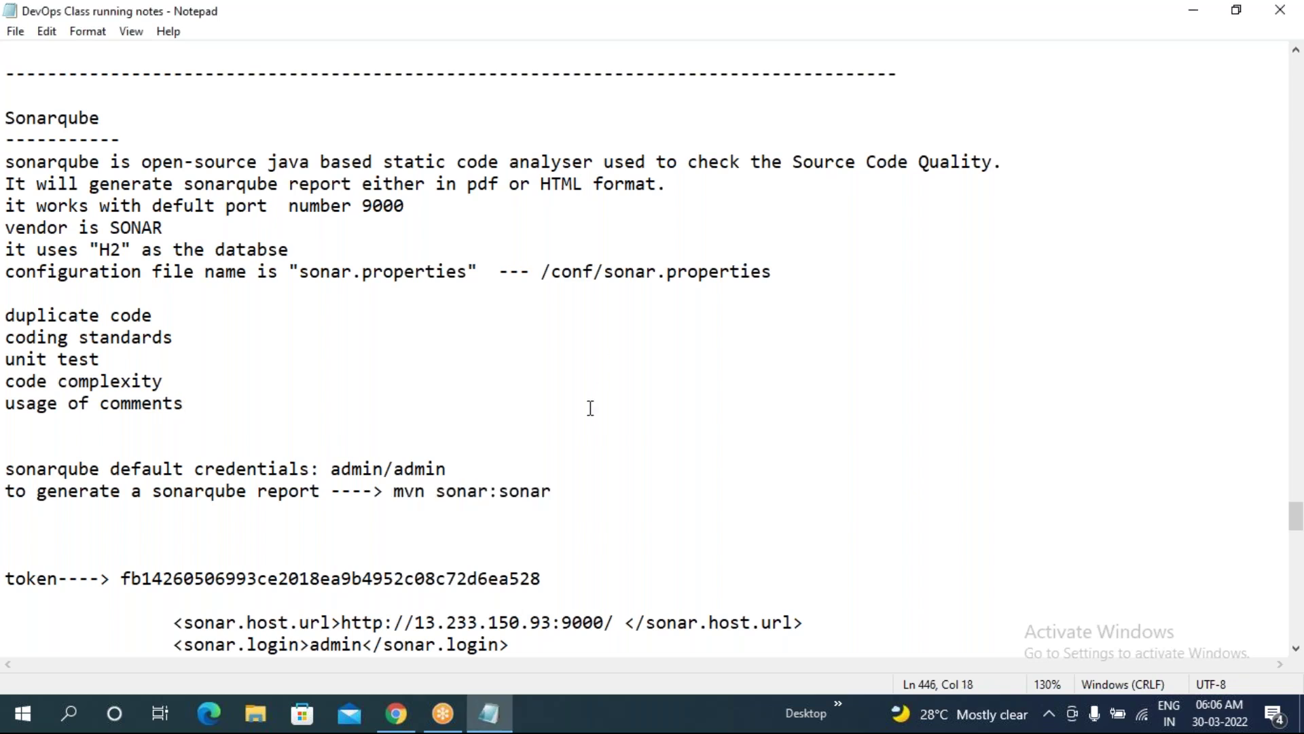
{"action": "left_click_drag", "start_coordinate": [363, 200], "coordinate": [398, 204]}
{"action": "left_click_drag", "start_coordinate": [546, 272], "coordinate": [781, 271]}
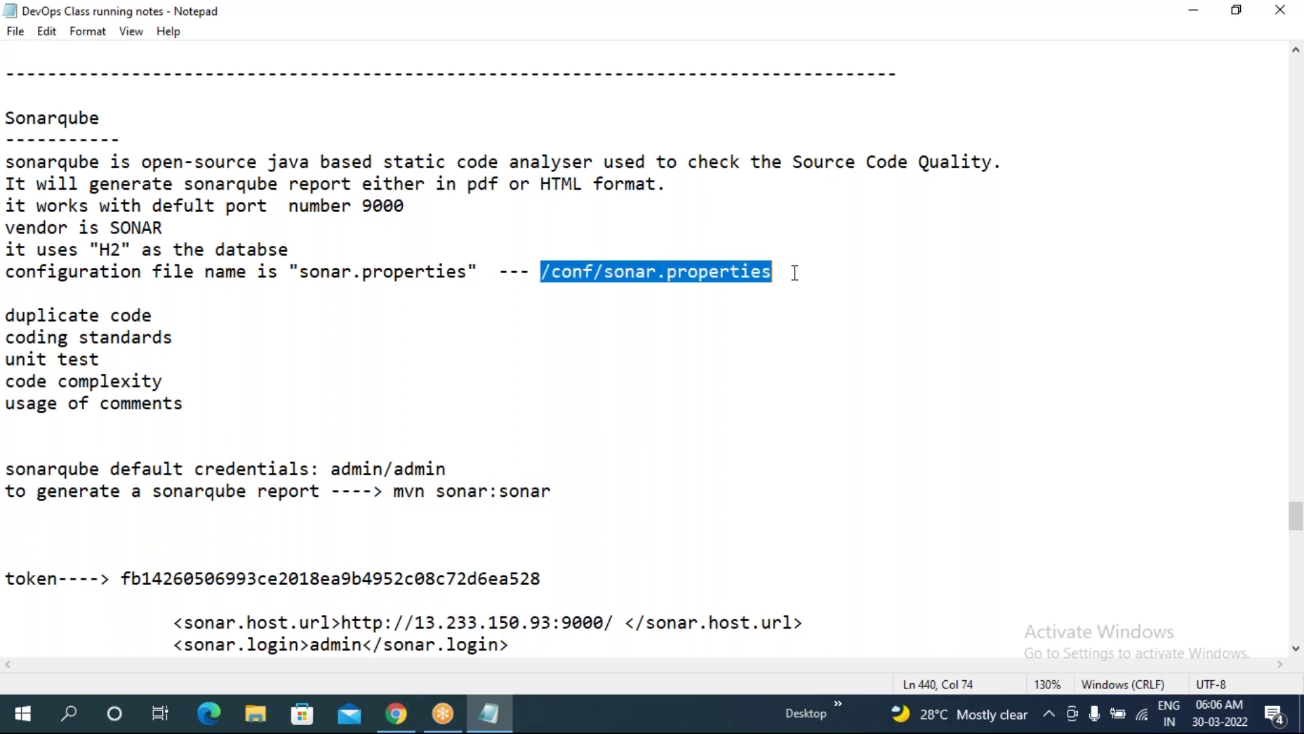
{"action": "left_click", "coordinate": [666, 361]}
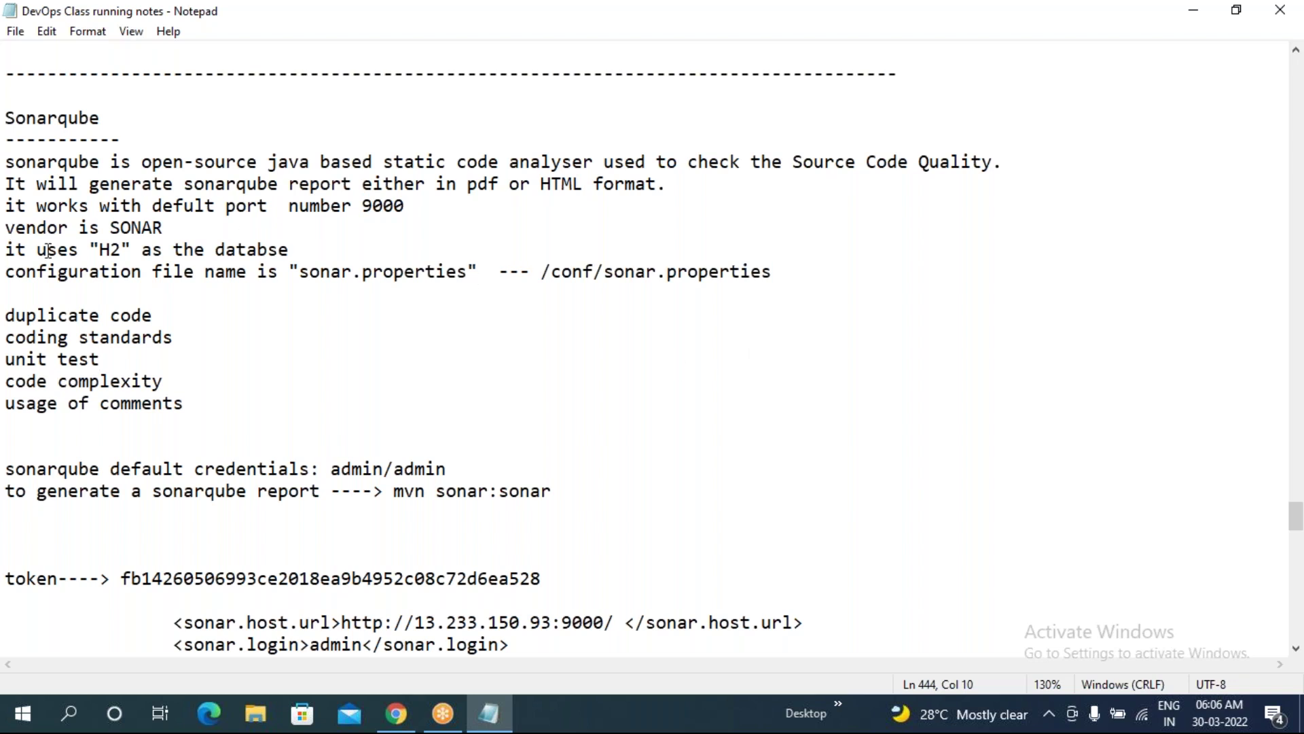
{"action": "left_click_drag", "start_coordinate": [89, 249], "coordinate": [293, 251]}
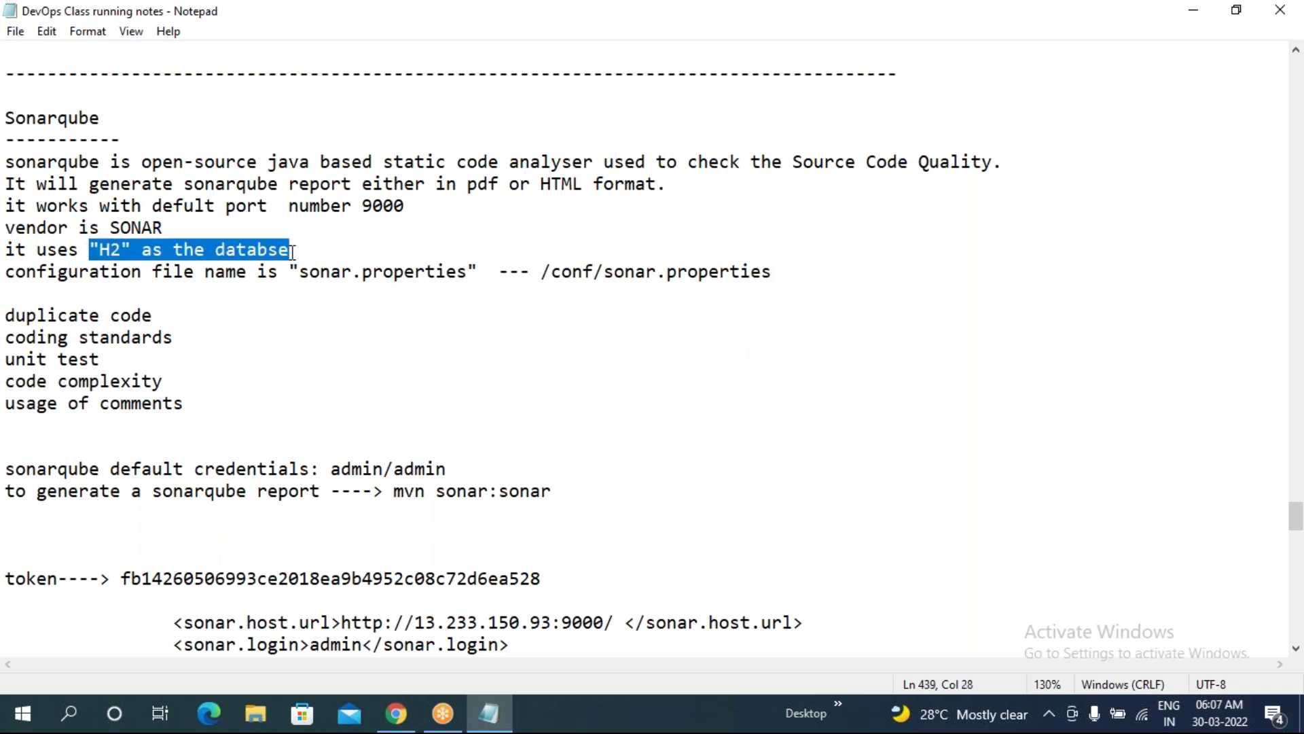
{"action": "left_click", "coordinate": [686, 402]}
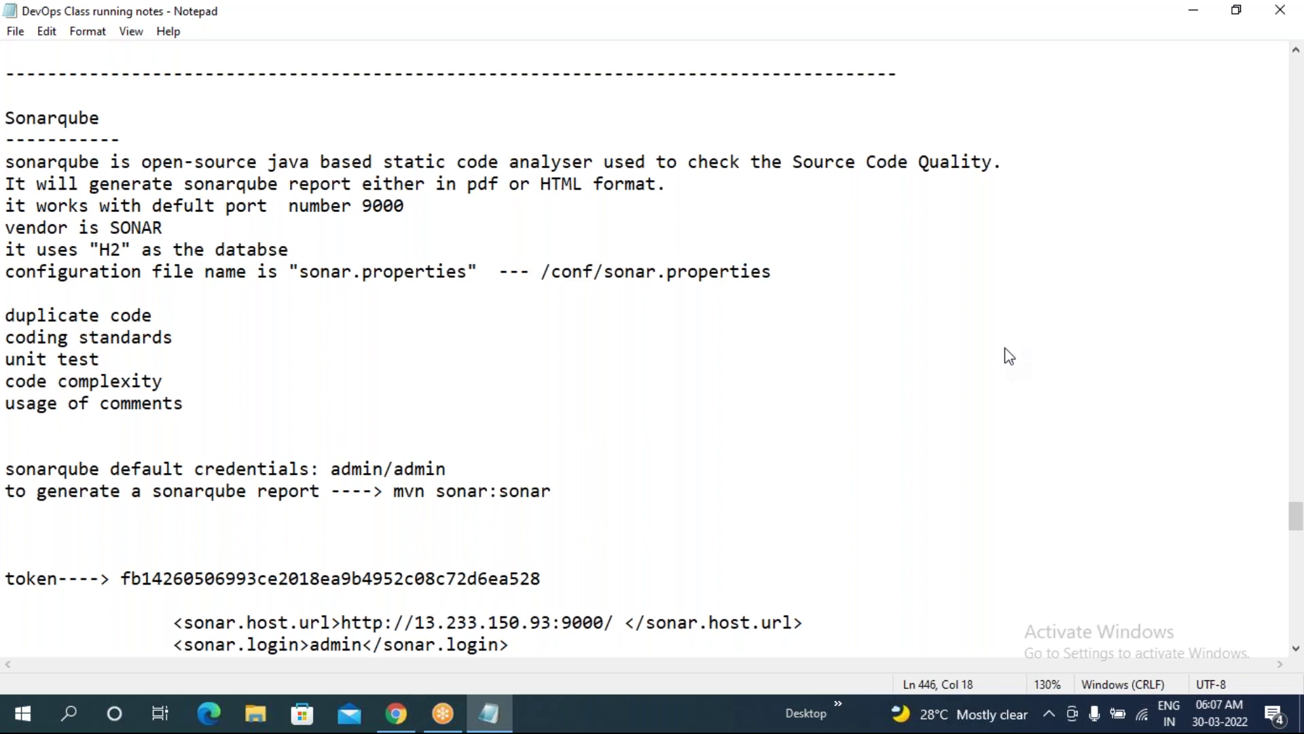
- Refresh the EC2 instances list, rename the unnamed instance Sonarqube Server, and copy its example ssh command
{"action": "left_click", "coordinate": [396, 717]}
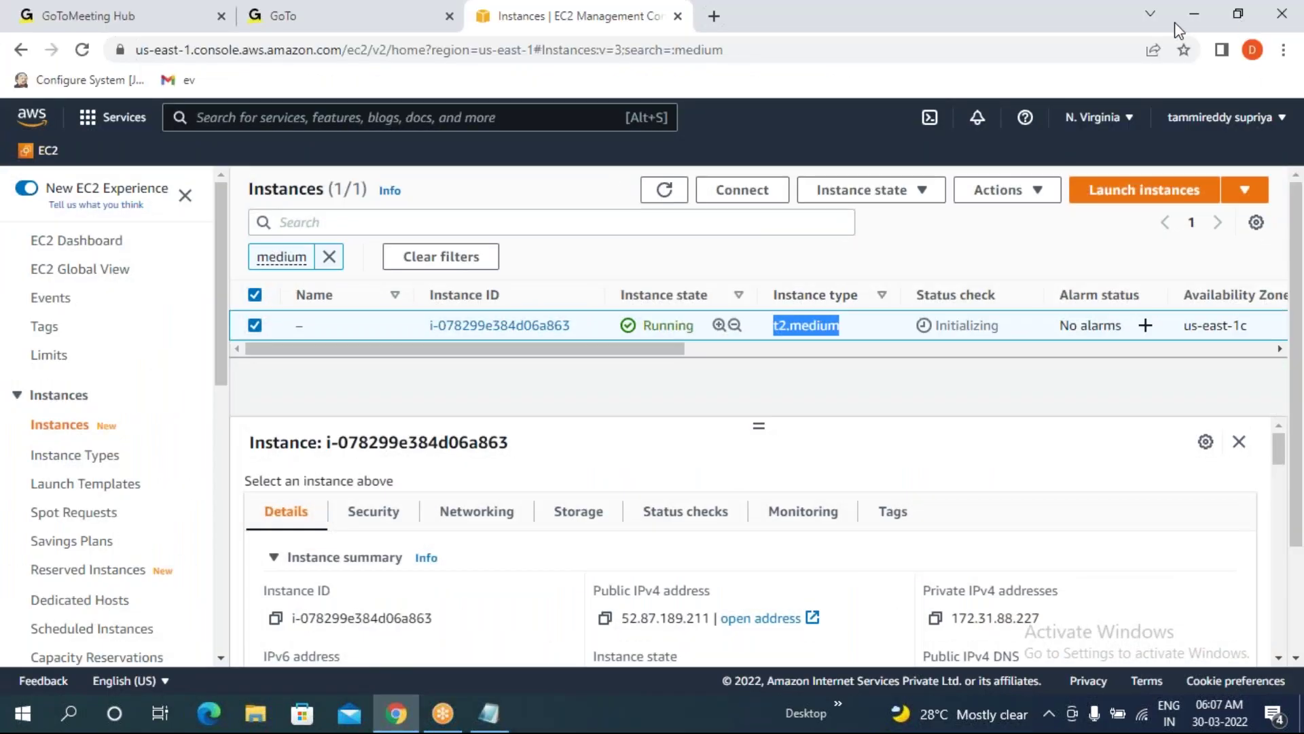
{"action": "left_click", "coordinate": [76, 50]}
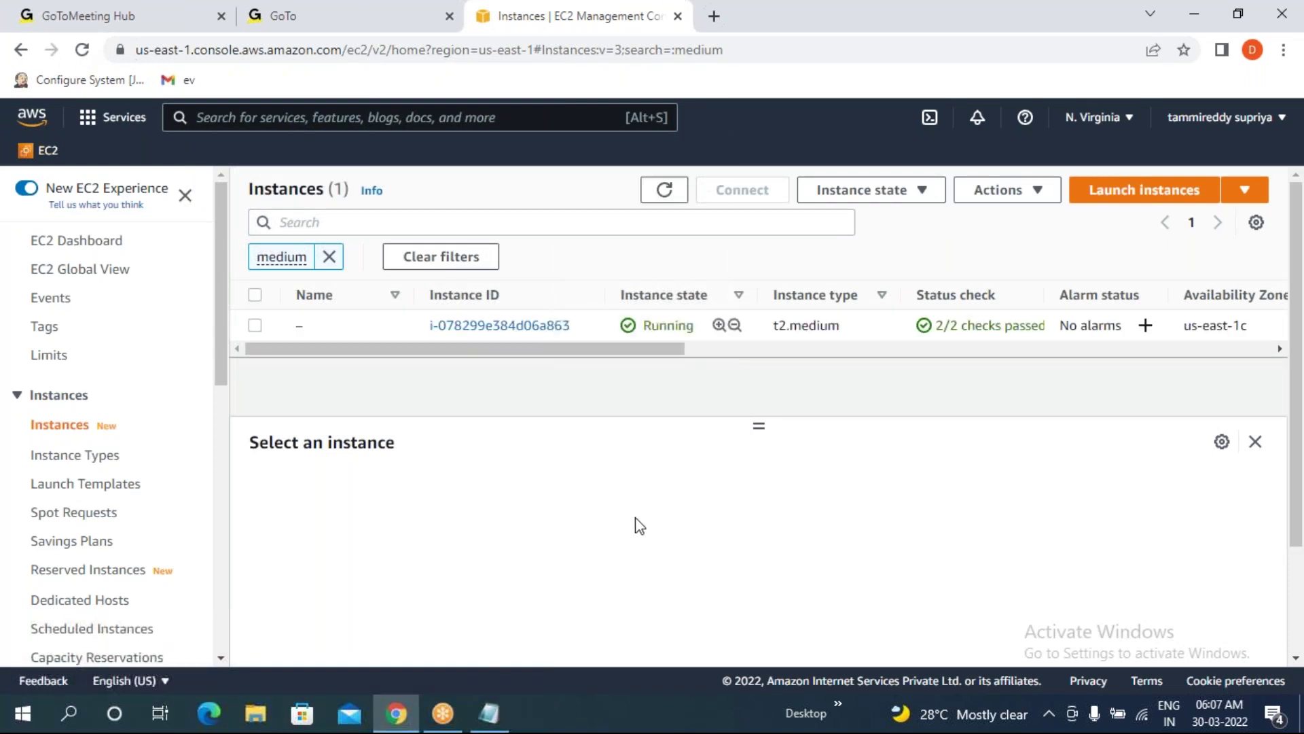
{"action": "mouse_move", "coordinate": [345, 326]}
{"action": "left_click", "coordinate": [316, 325]}
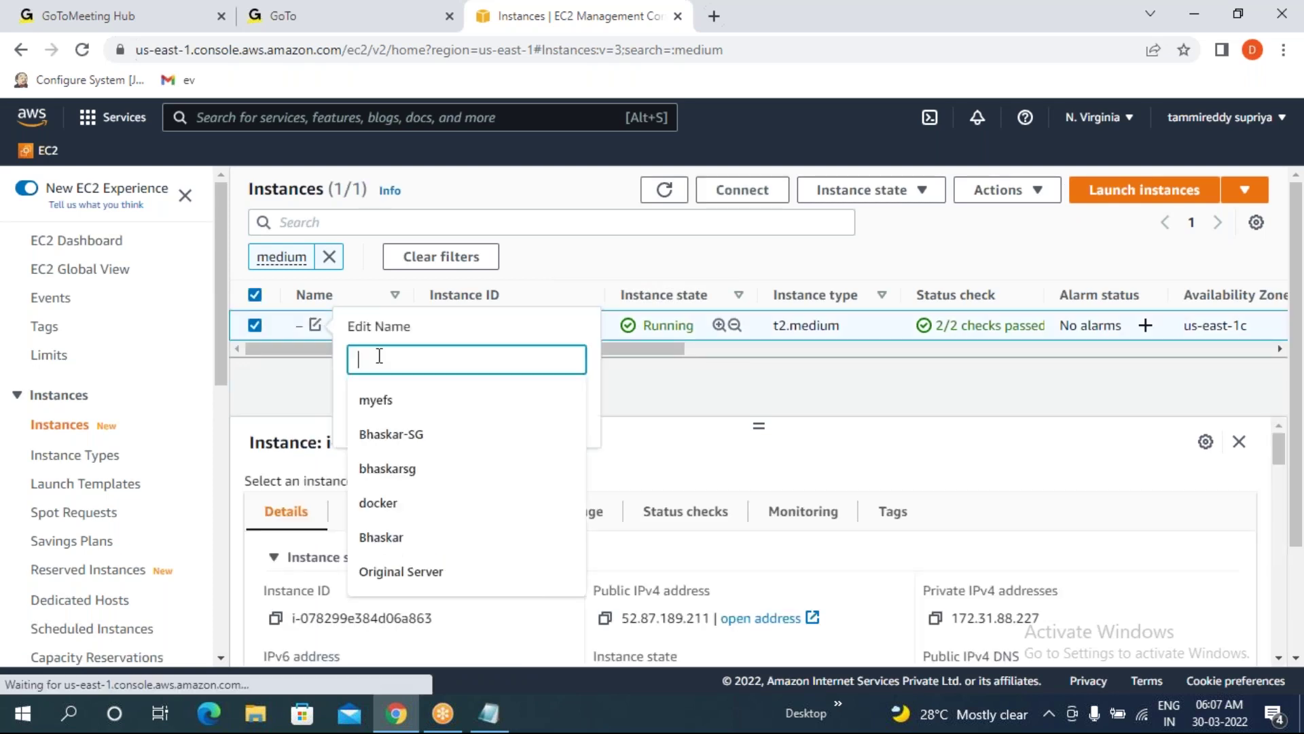
{"action": "type", "text": "Server"}
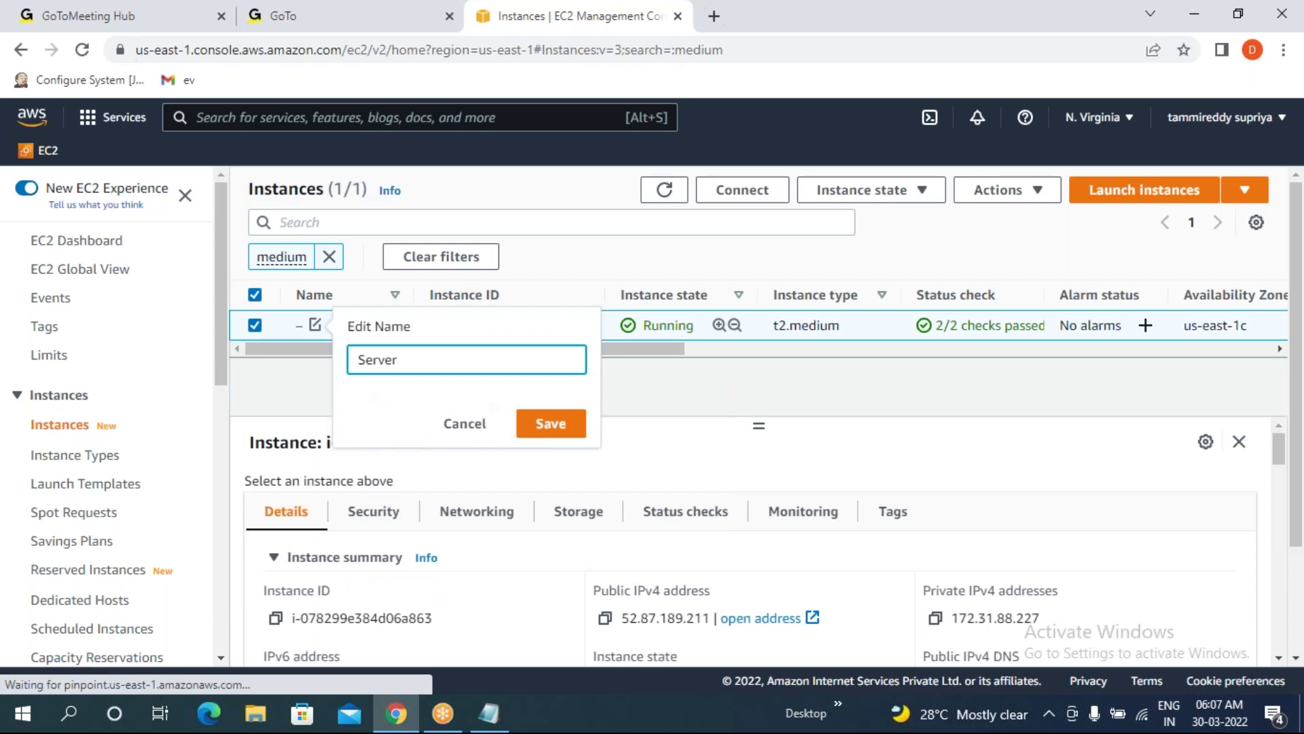
{"action": "type", "text": "Sonarqu"}
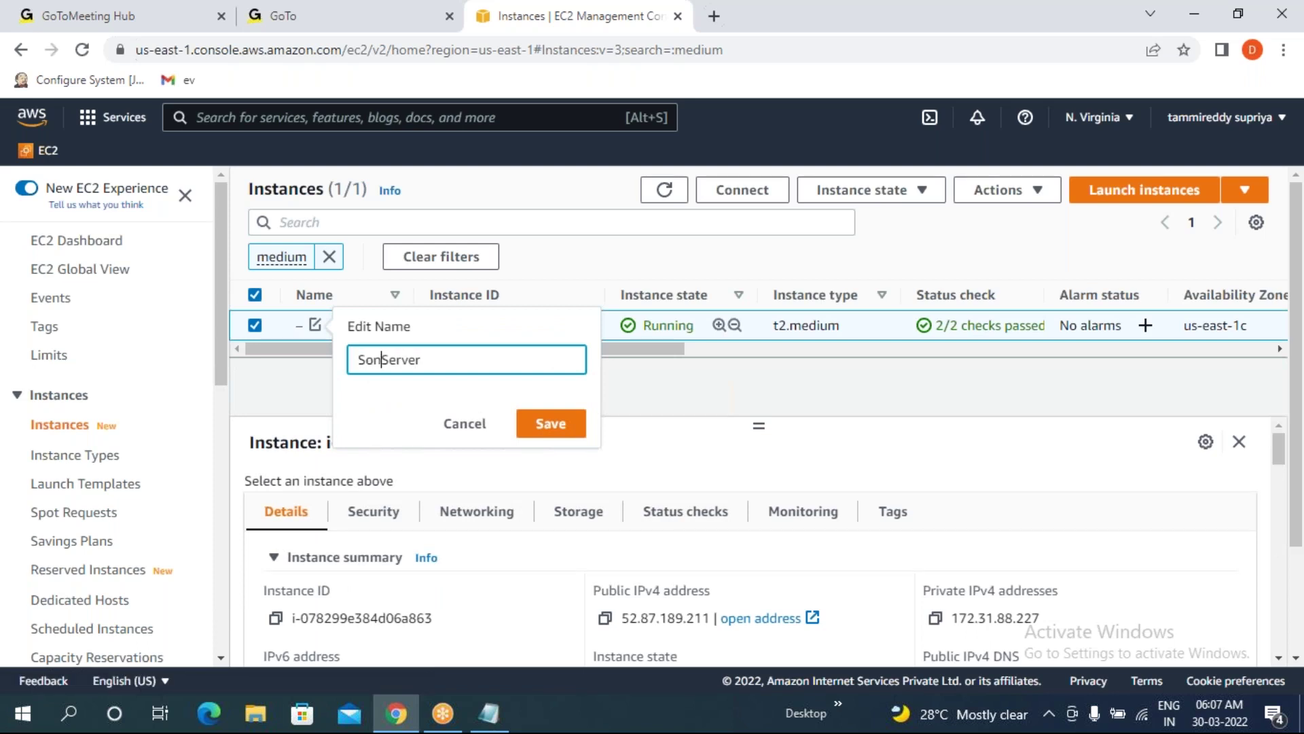
{"action": "type", "text": "be"}
{"action": "key", "text": "Return"}
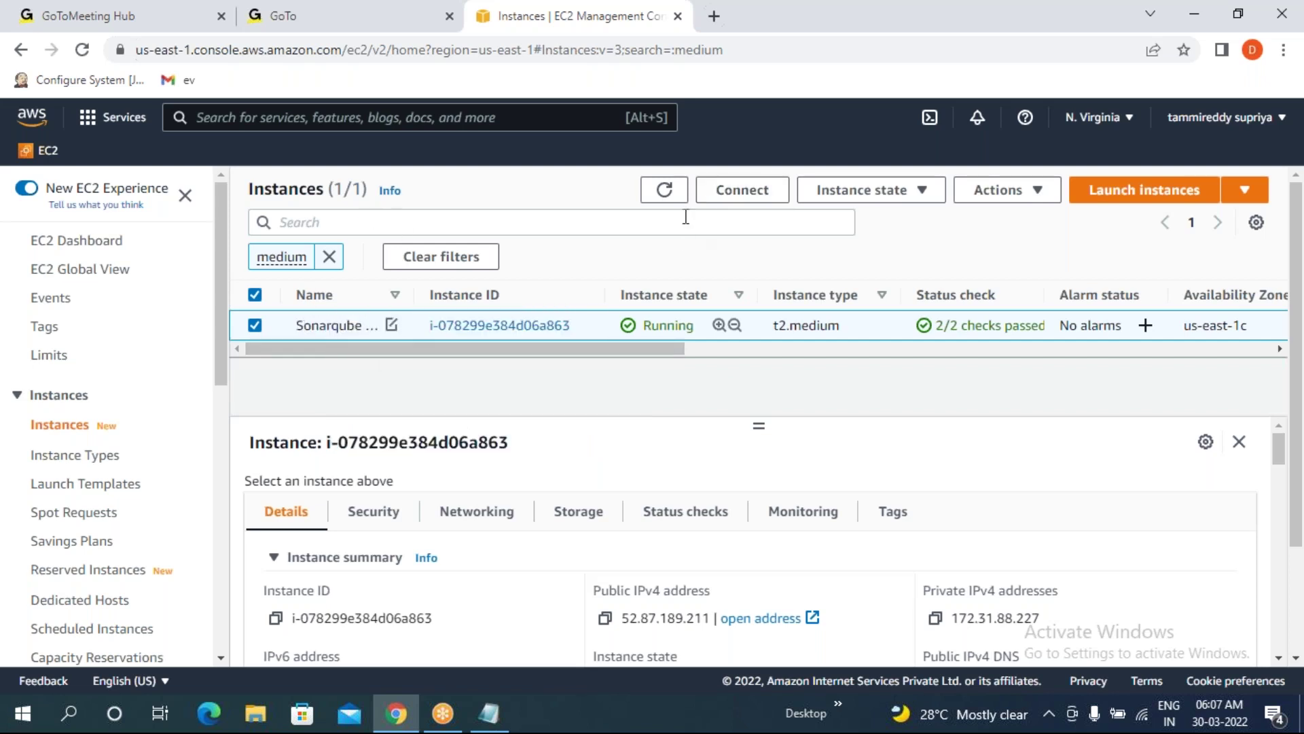
{"action": "left_click", "coordinate": [752, 199]}
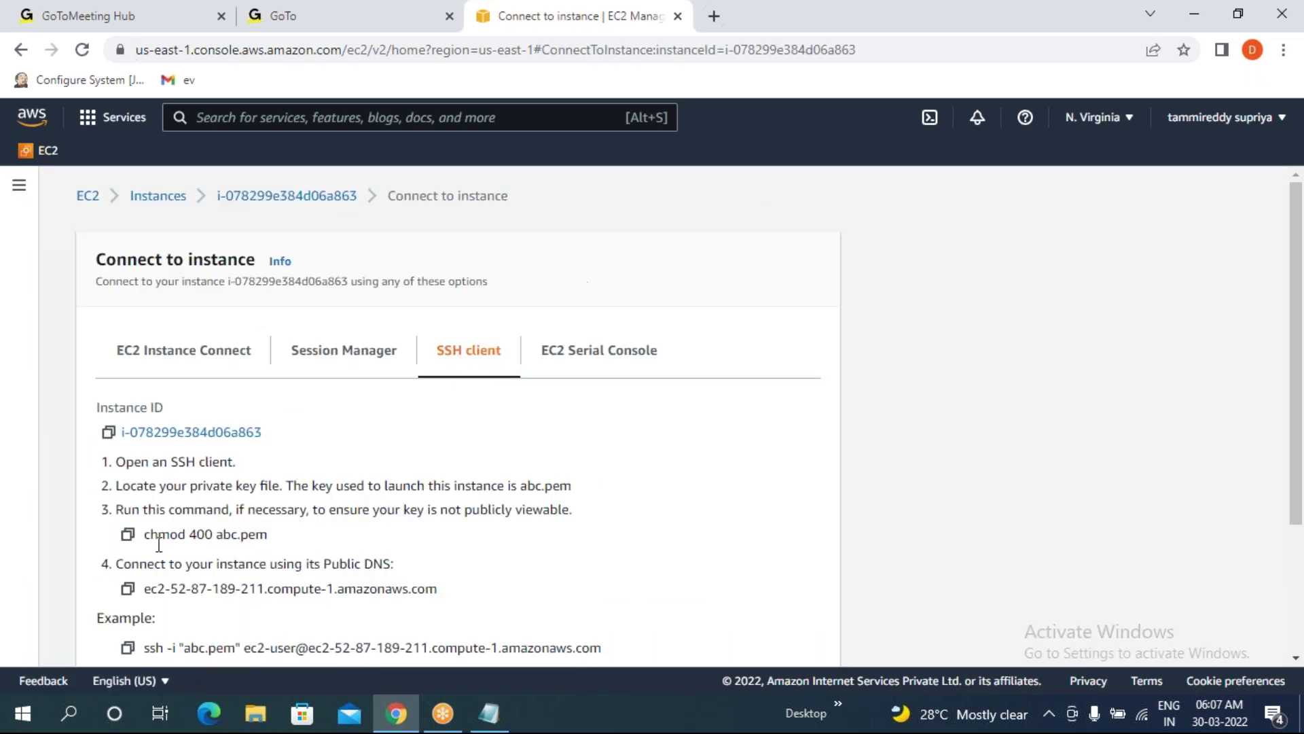
{"action": "left_click", "coordinate": [127, 648]}
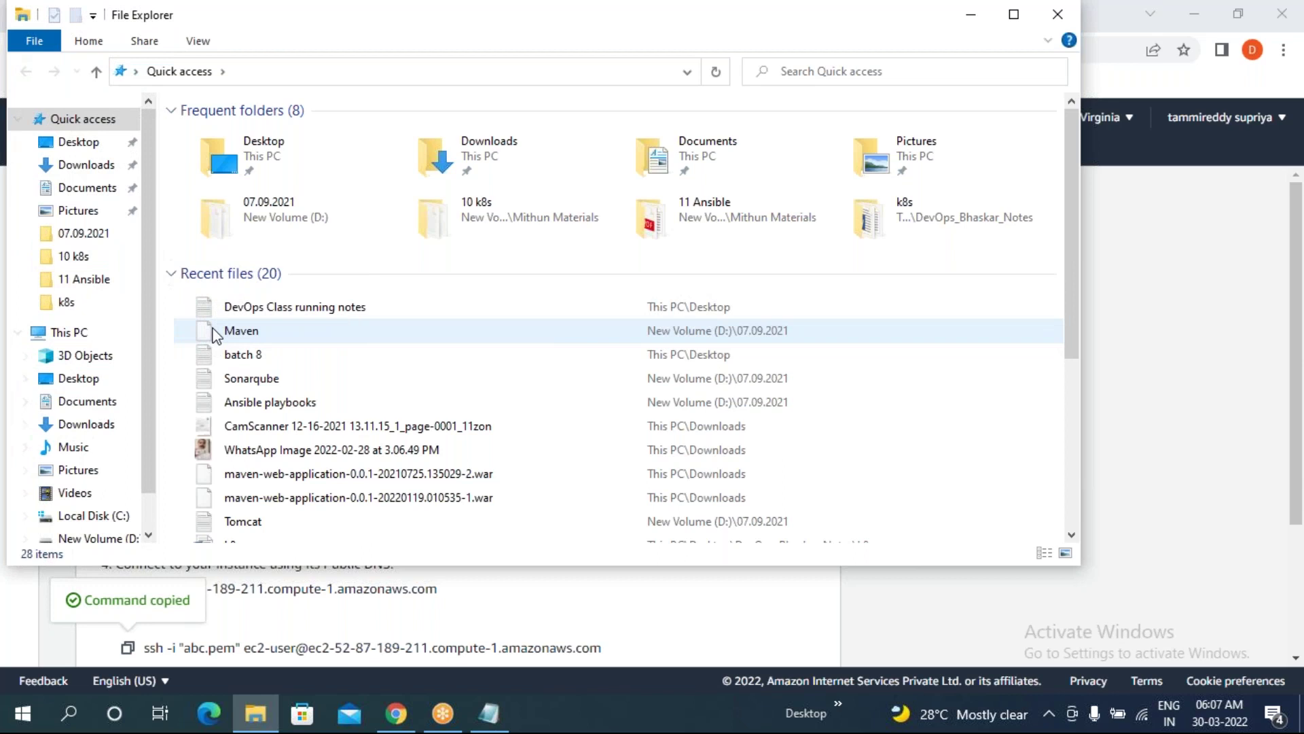
- Launch Git Bash Here from the Downloads folder, where the abc key file is stored
{"action": "left_click", "coordinate": [89, 165]}
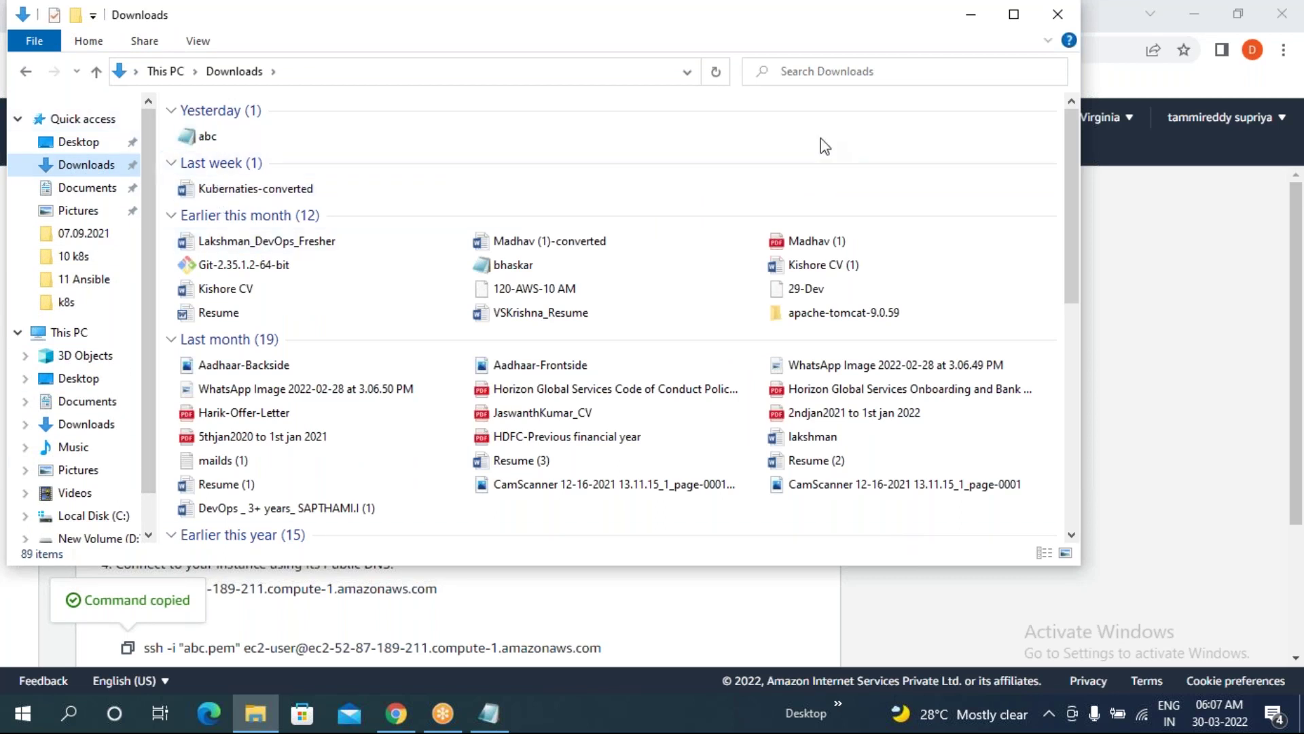
{"action": "right_click", "coordinate": [929, 138]}
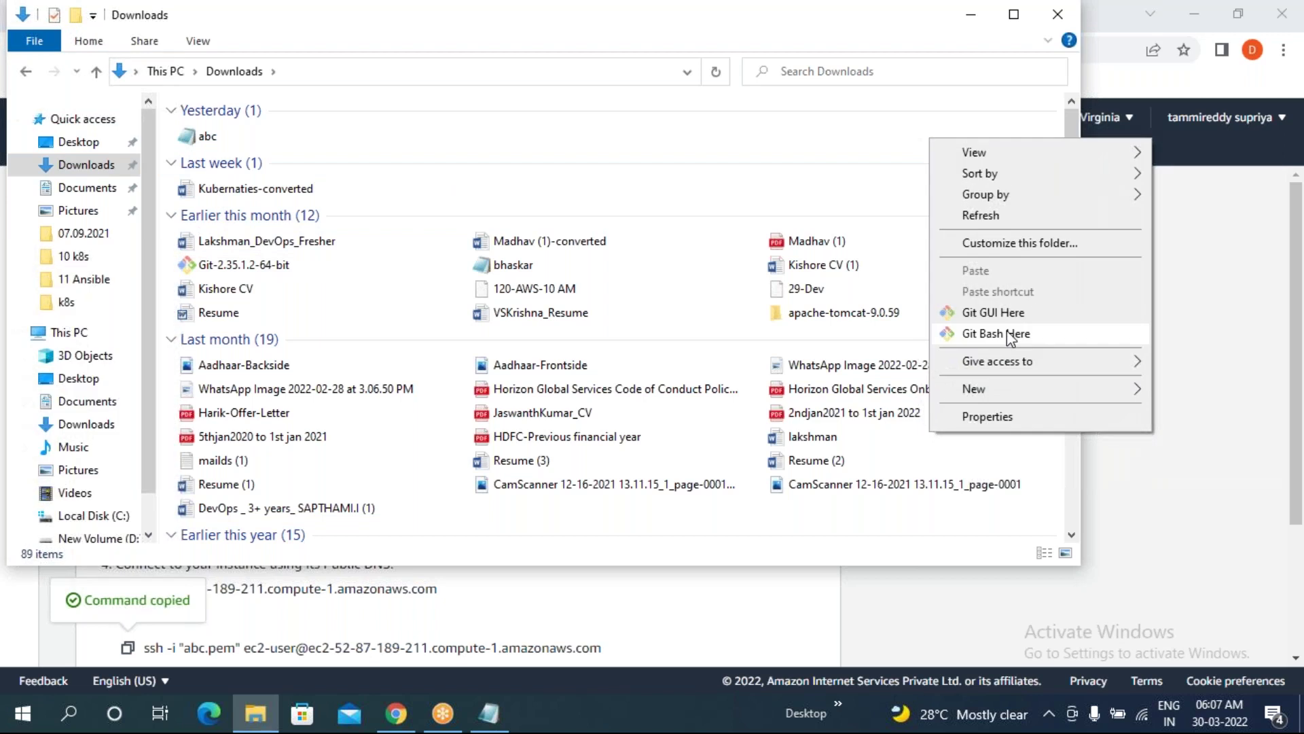
{"action": "left_click", "coordinate": [1021, 339]}
- Maximize Git Bash, run the pasted ssh command, answer yes to the host key, and clear the screen
{"action": "left_click", "coordinate": [608, 139]}
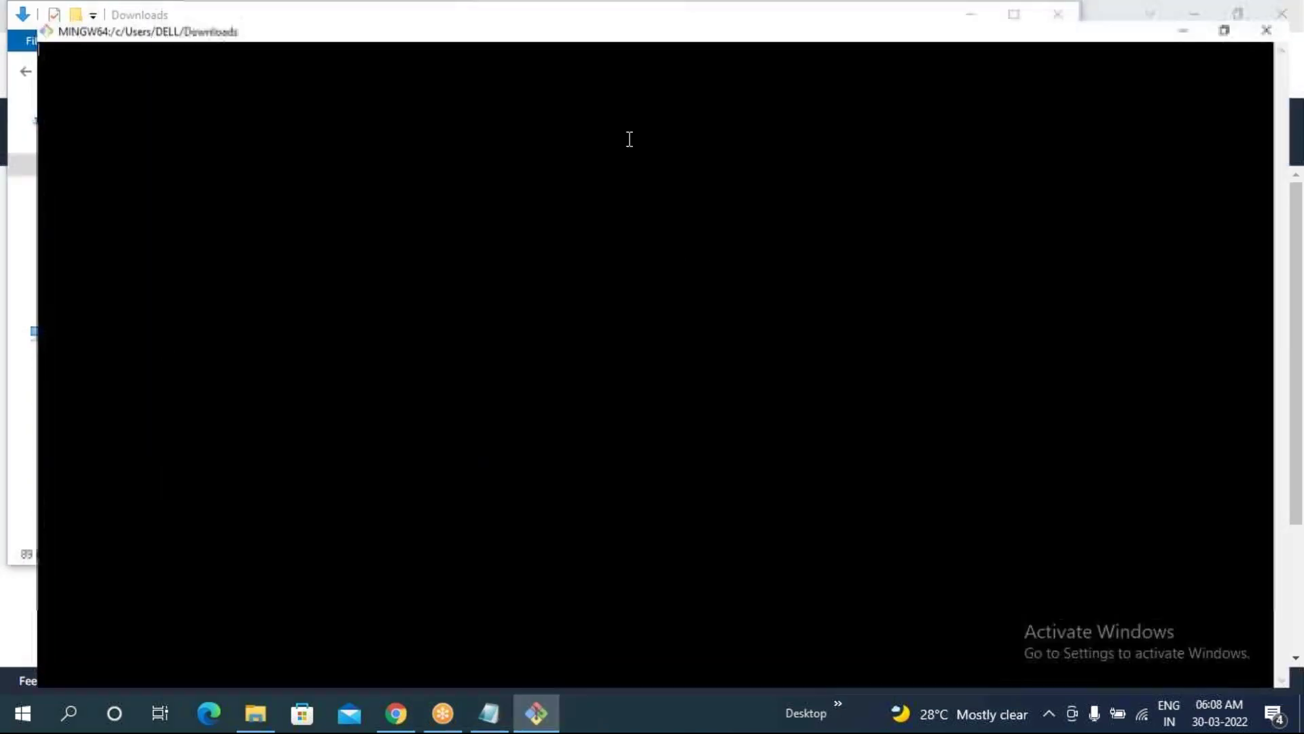
{"action": "right_click", "coordinate": [297, 148]}
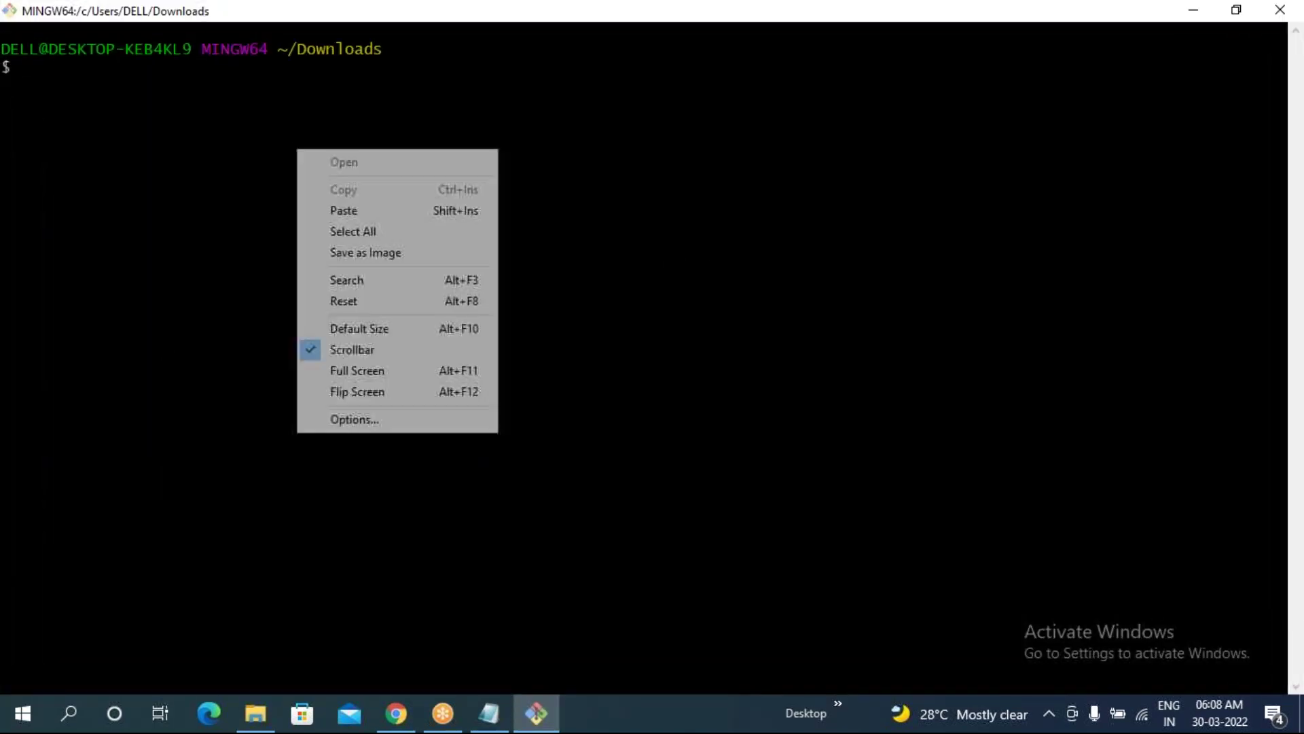
{"action": "left_click", "coordinate": [358, 213]}
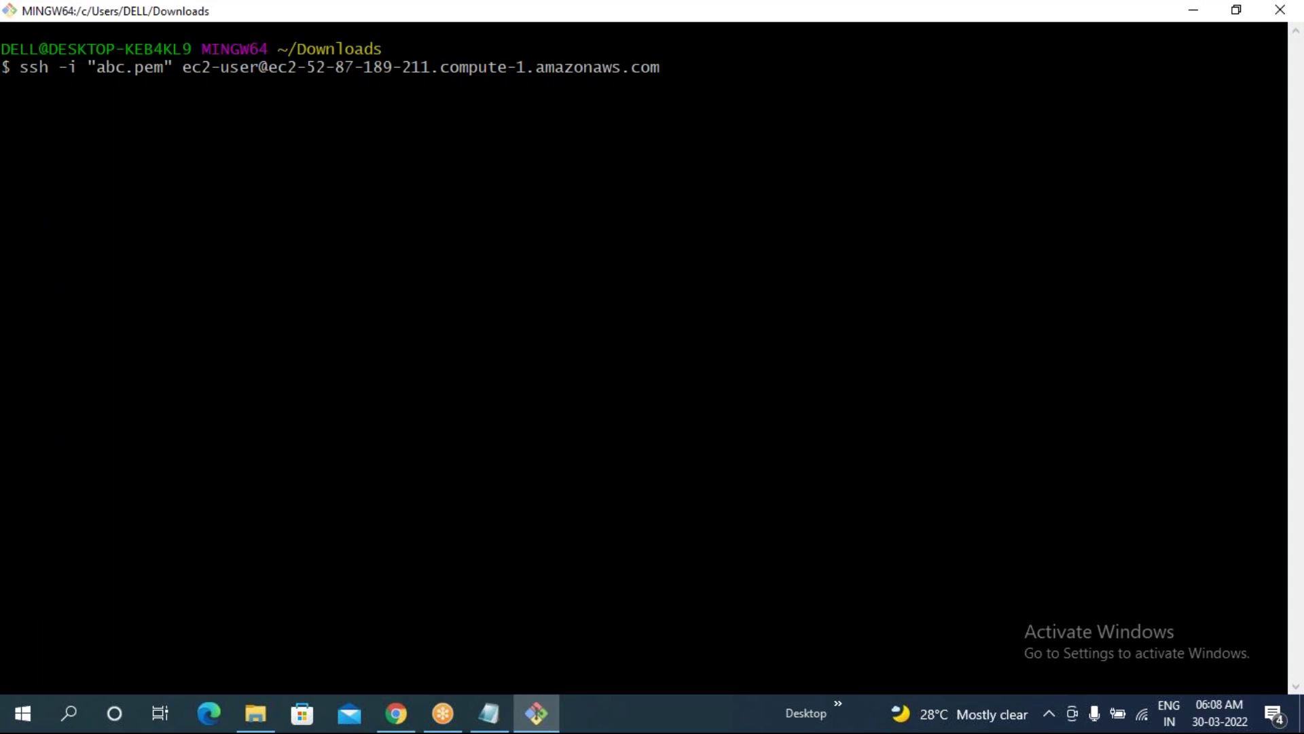
{"action": "type", "text": "yes"}
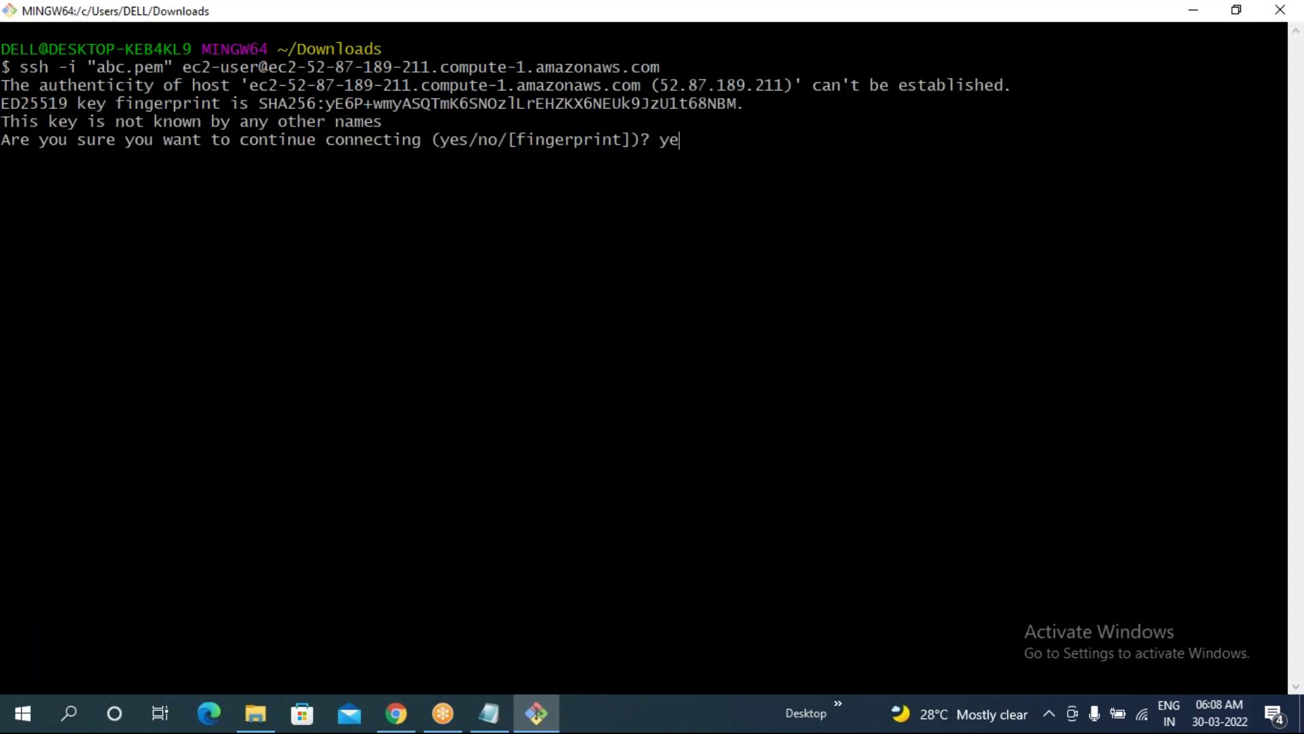
{"action": "key", "text": "Return"}
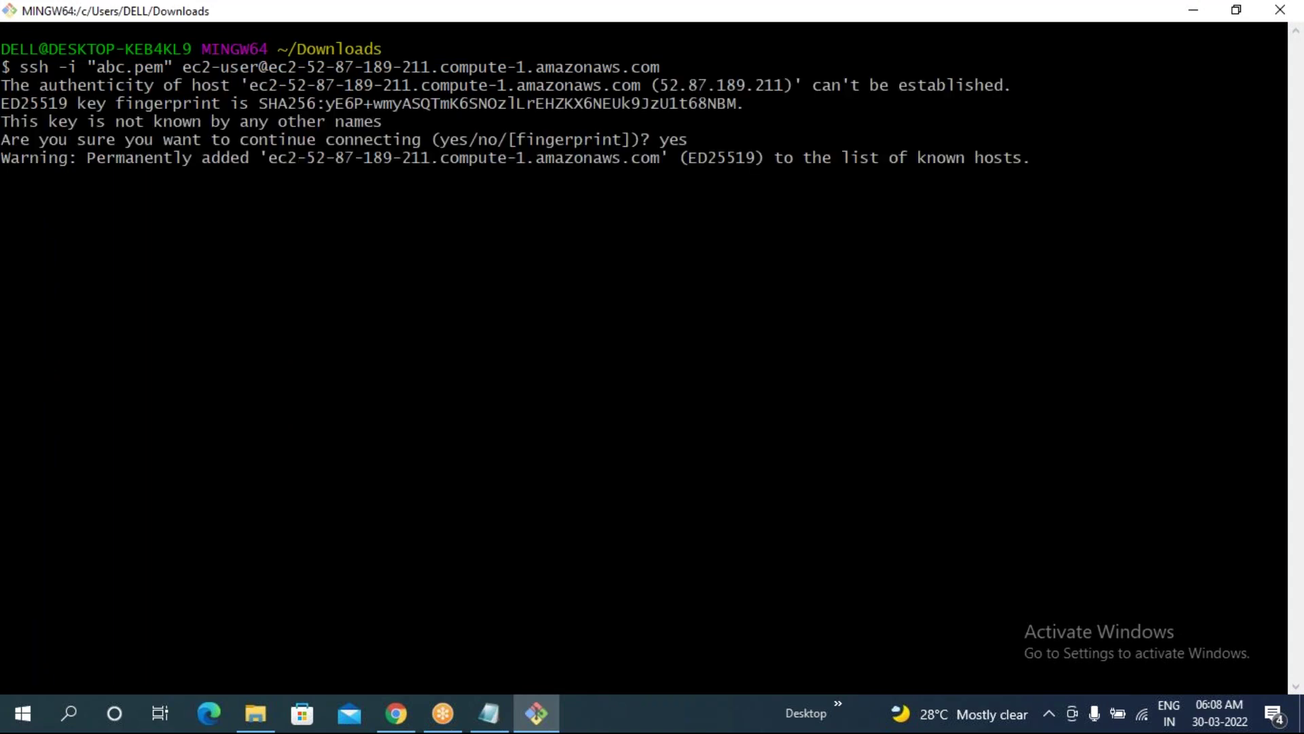
{"action": "type", "text": "clear"}
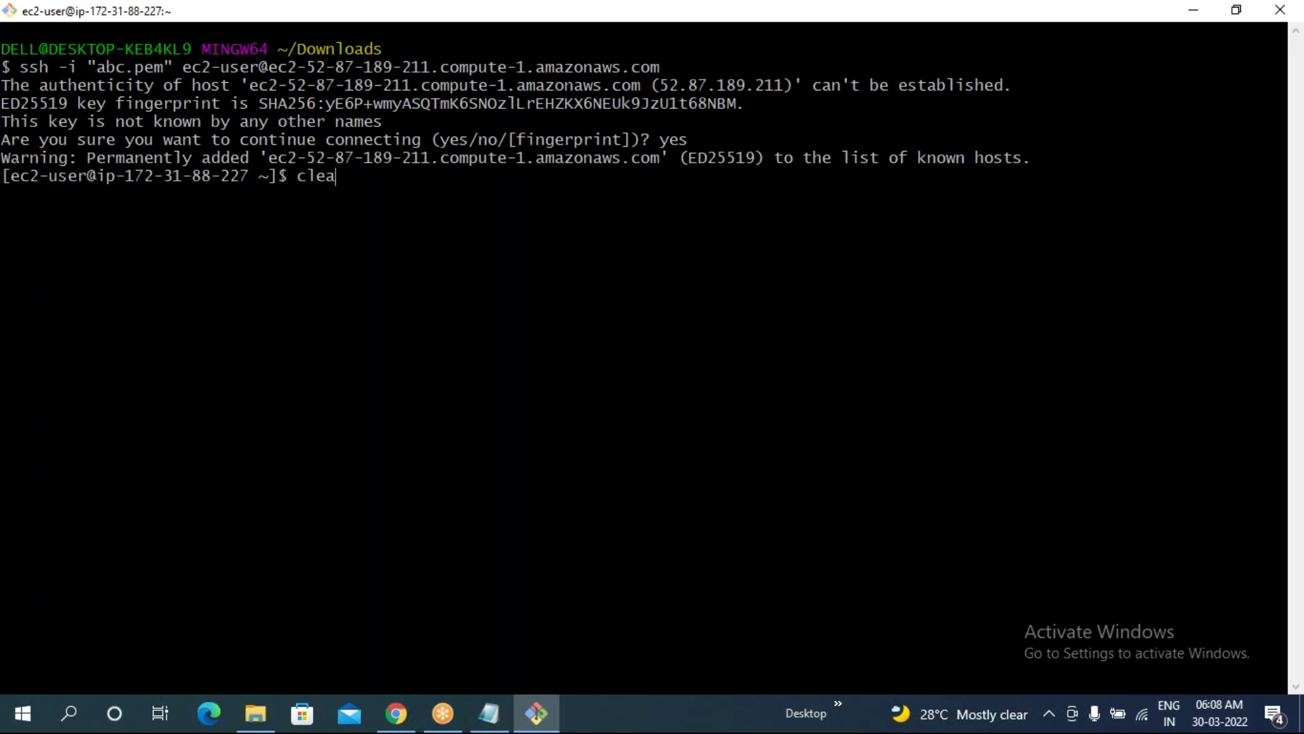
{"action": "key", "text": "Return"}
{"action": "scroll", "coordinate": [457, 329], "scroll_direction": "up", "scroll_amount": 4}
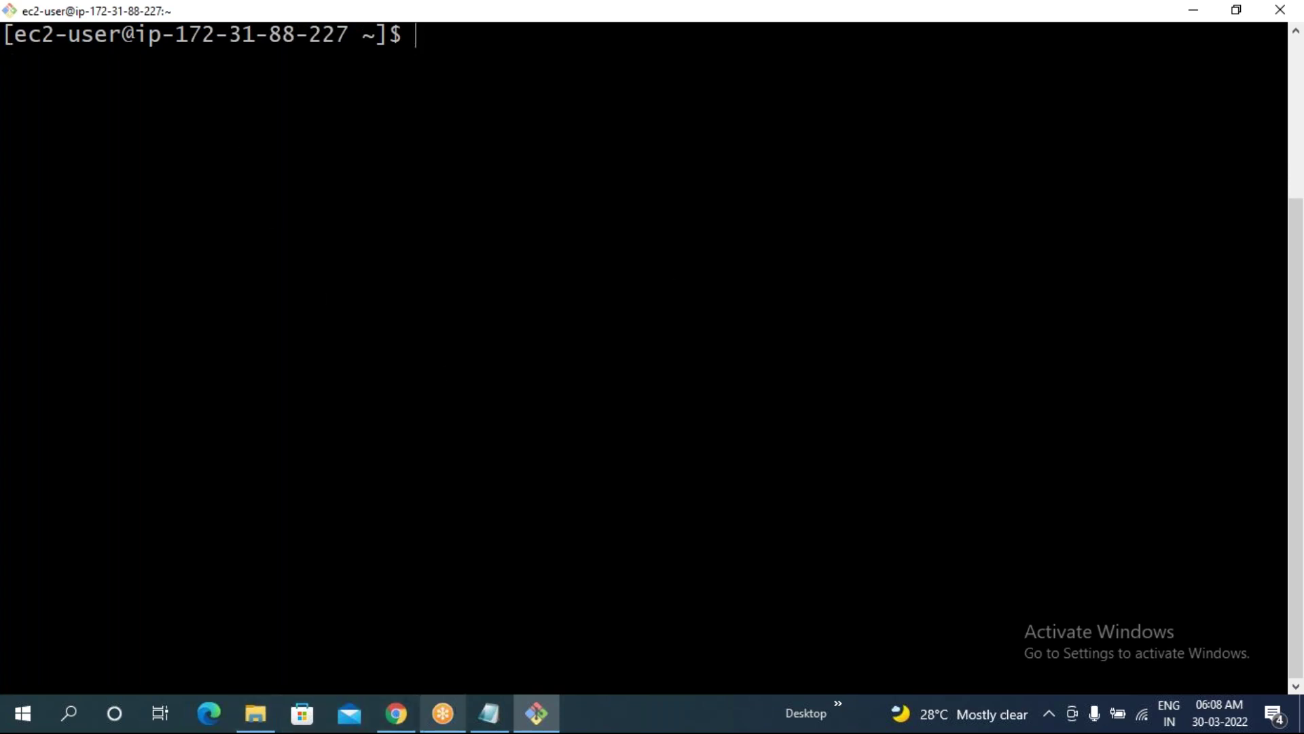
- Open the Sonarqube notes from 07.09.2021 in maximized Notepad and select the sudo su - line
{"action": "left_click", "coordinate": [255, 714]}
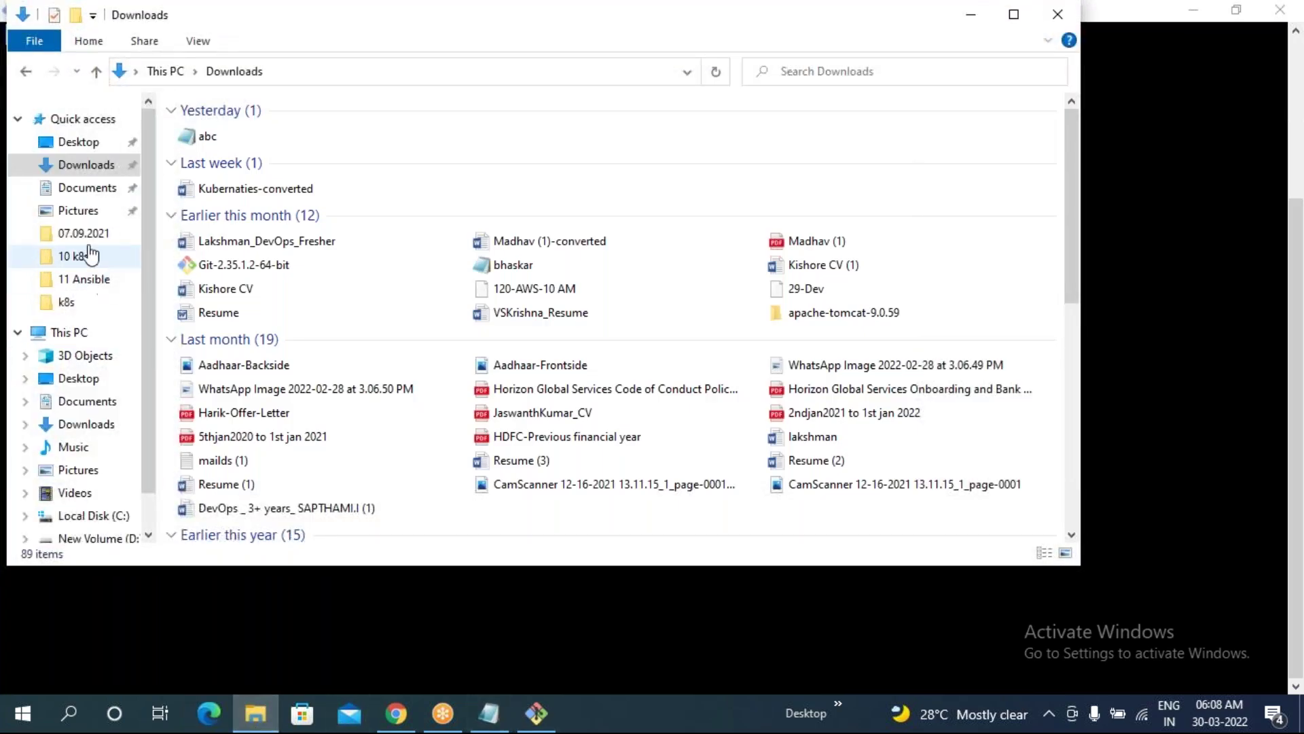
{"action": "left_click", "coordinate": [85, 237]}
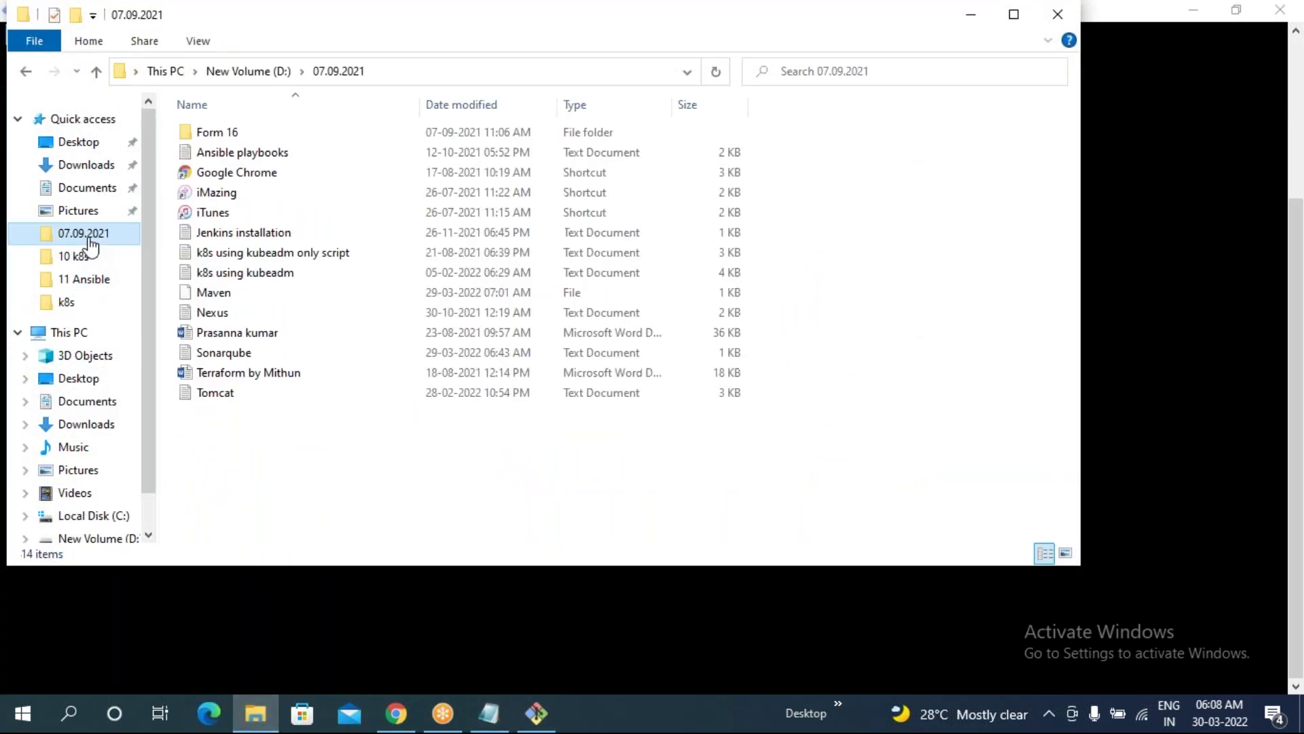
{"action": "double_click", "coordinate": [250, 359]}
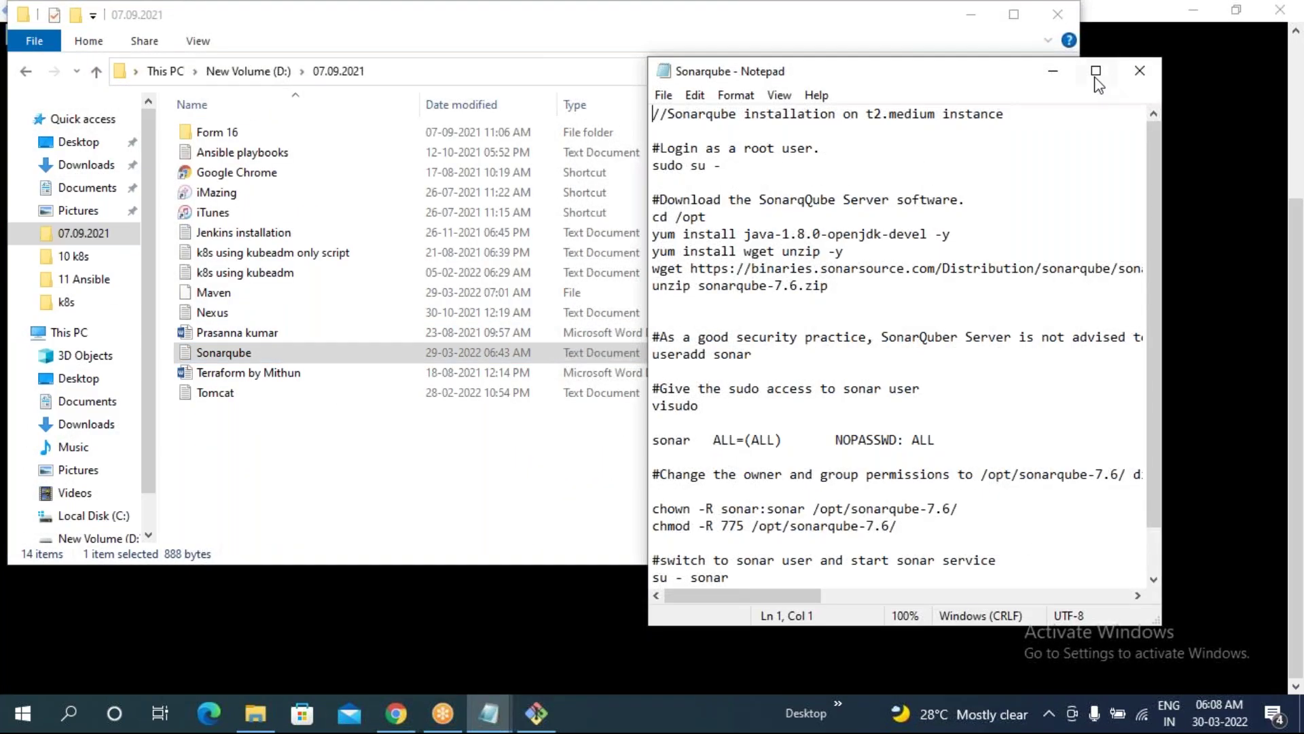
{"action": "left_click", "coordinate": [1096, 71]}
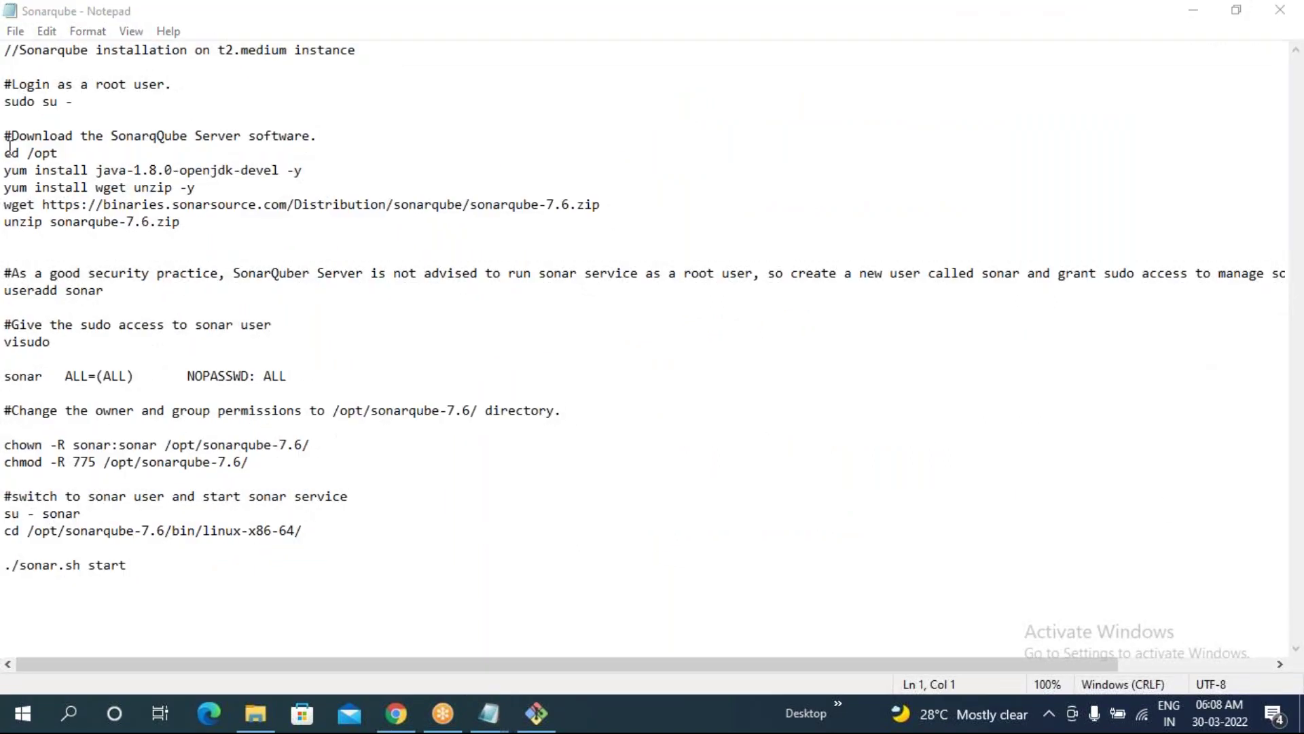
{"action": "left_click_drag", "start_coordinate": [5, 102], "coordinate": [77, 103]}
{"action": "key", "text": "ctrl+c"}
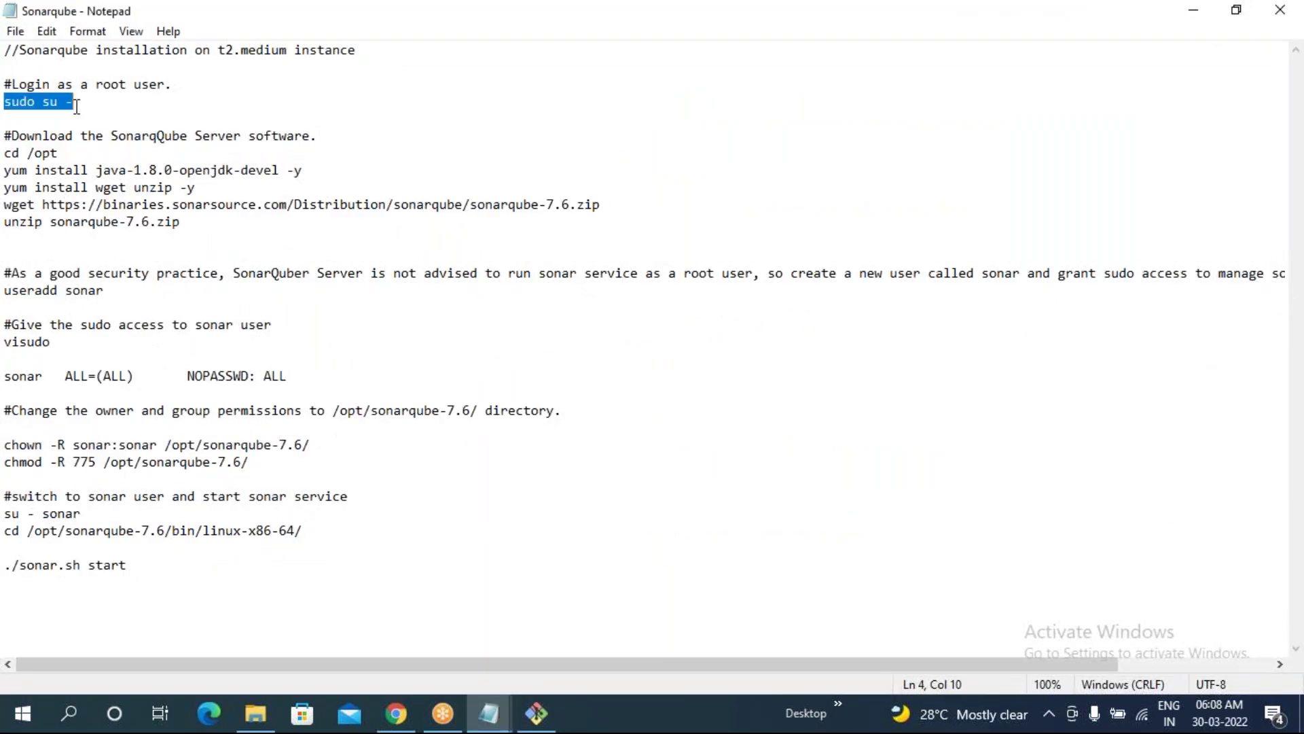
{"action": "key", "text": "alt+Tab"}
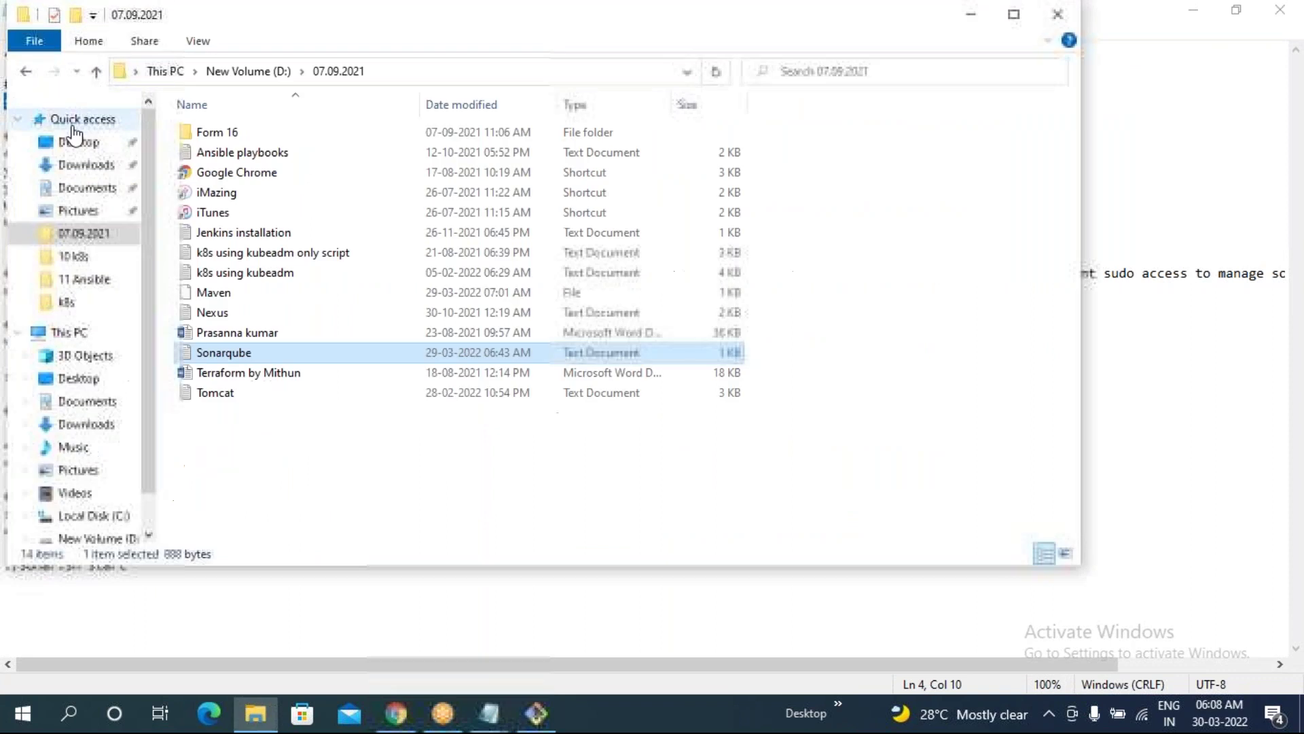
{"action": "key", "text": "alt+Tab"}
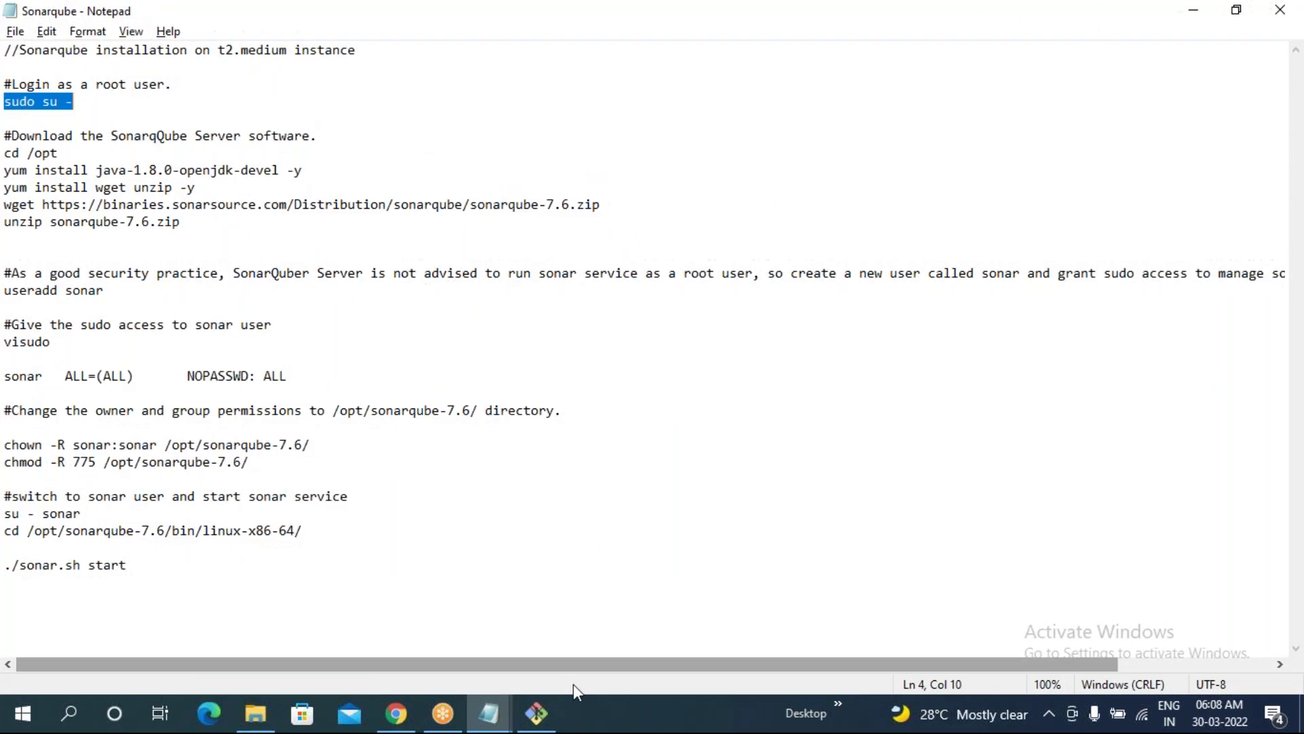
- Run sudo su - and then cd /opt on the server, pasting each line from the notes
{"action": "left_click", "coordinate": [536, 714]}
{"action": "right_click", "coordinate": [295, 190]}
{"action": "left_click", "coordinate": [350, 249]}
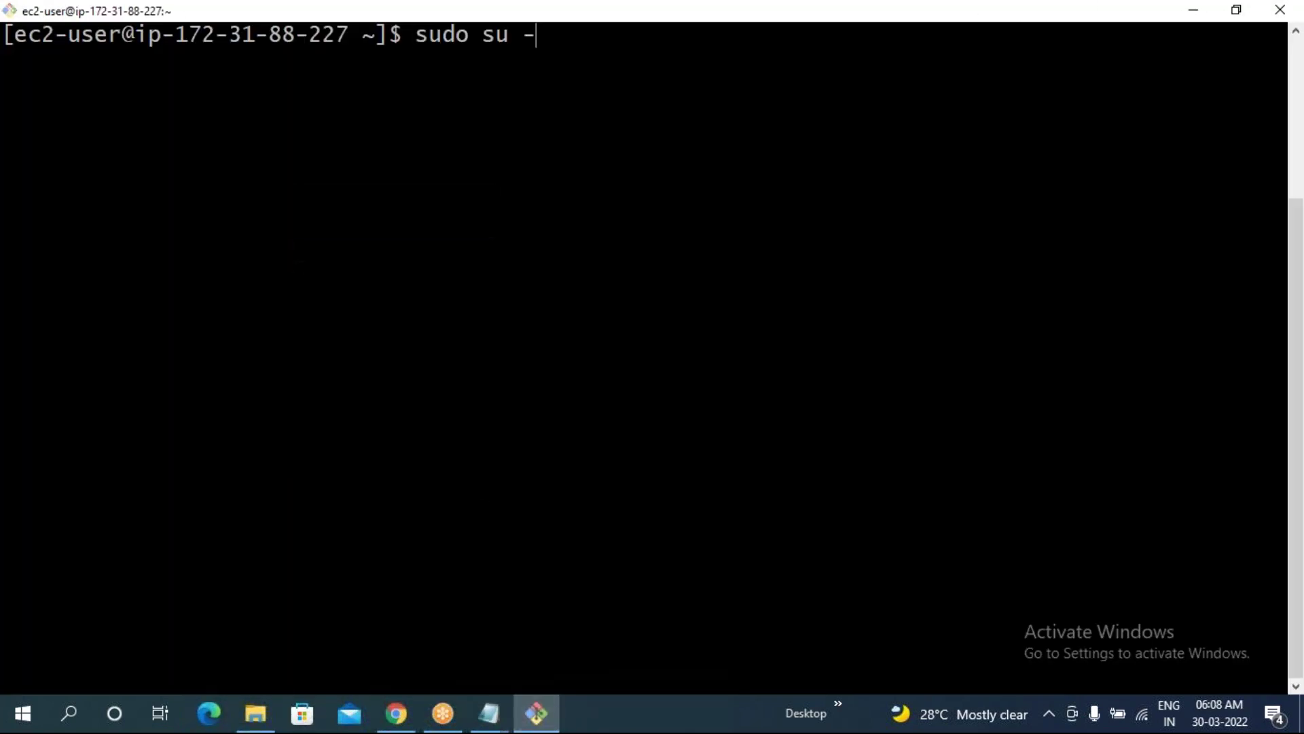
{"action": "key", "text": "Return"}
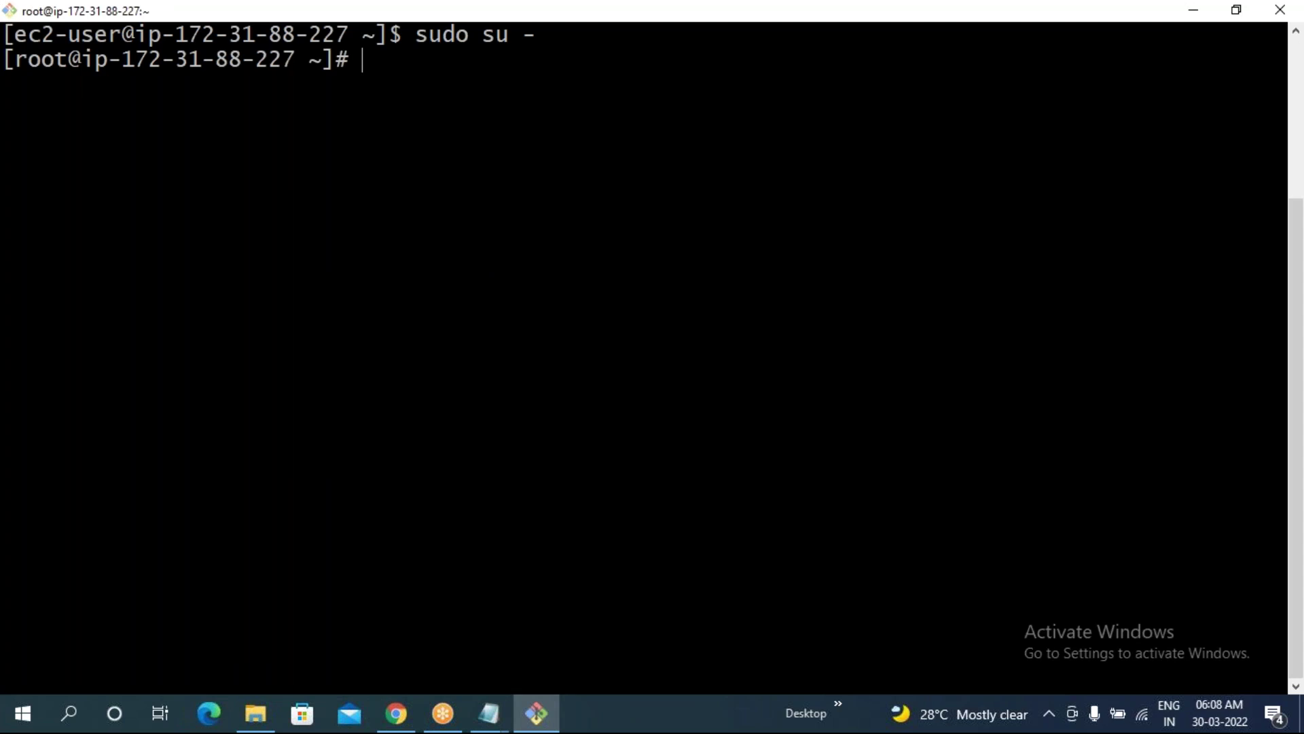
{"action": "key", "text": "alt+Tab"}
{"action": "left_click_drag", "start_coordinate": [4, 152], "coordinate": [57, 155]}
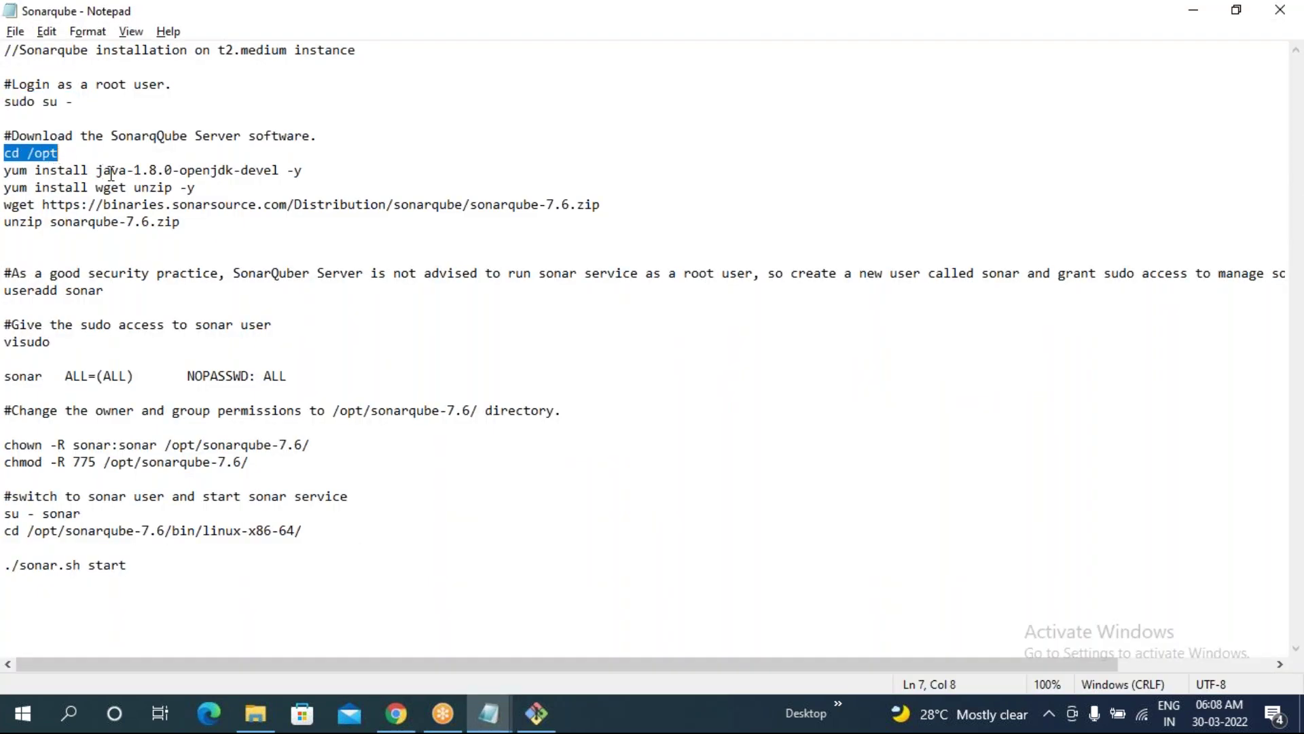
{"action": "key", "text": "ctrl+c"}
{"action": "key", "text": "alt+Tab"}
{"action": "right_click", "coordinate": [271, 163]}
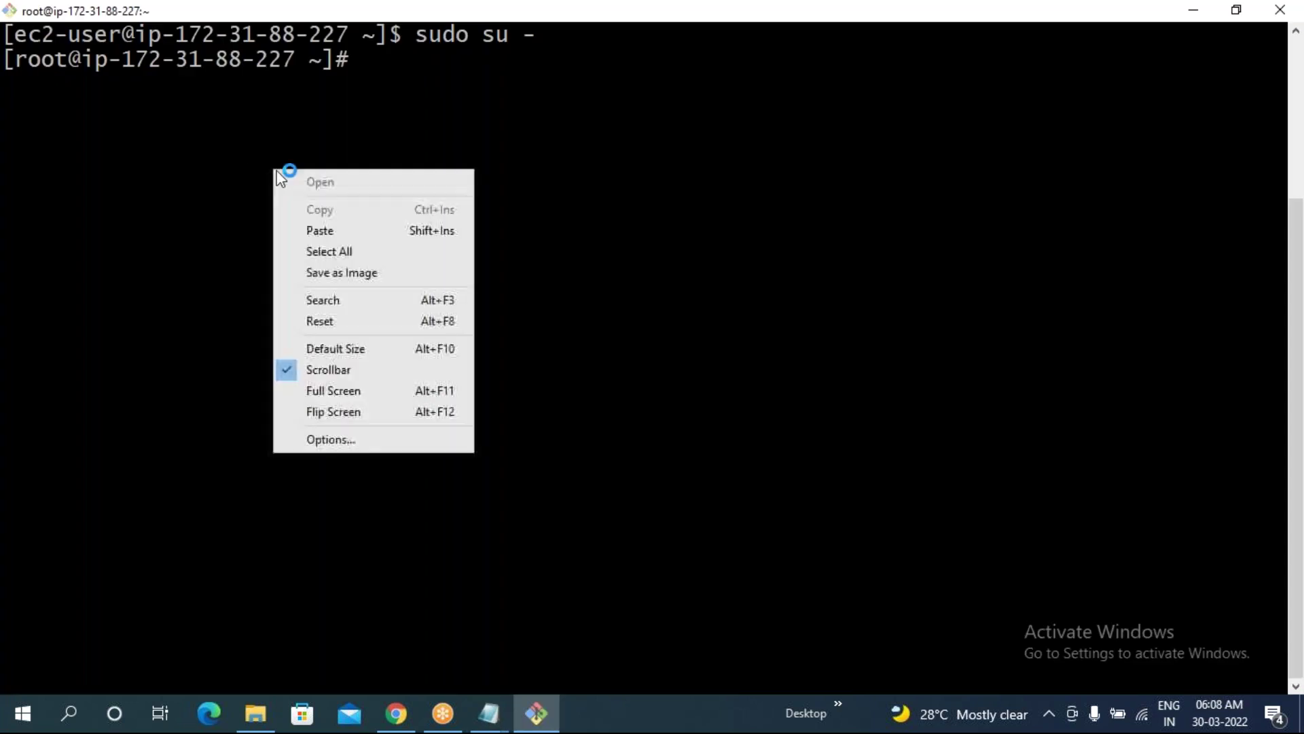
{"action": "left_click", "coordinate": [324, 228]}
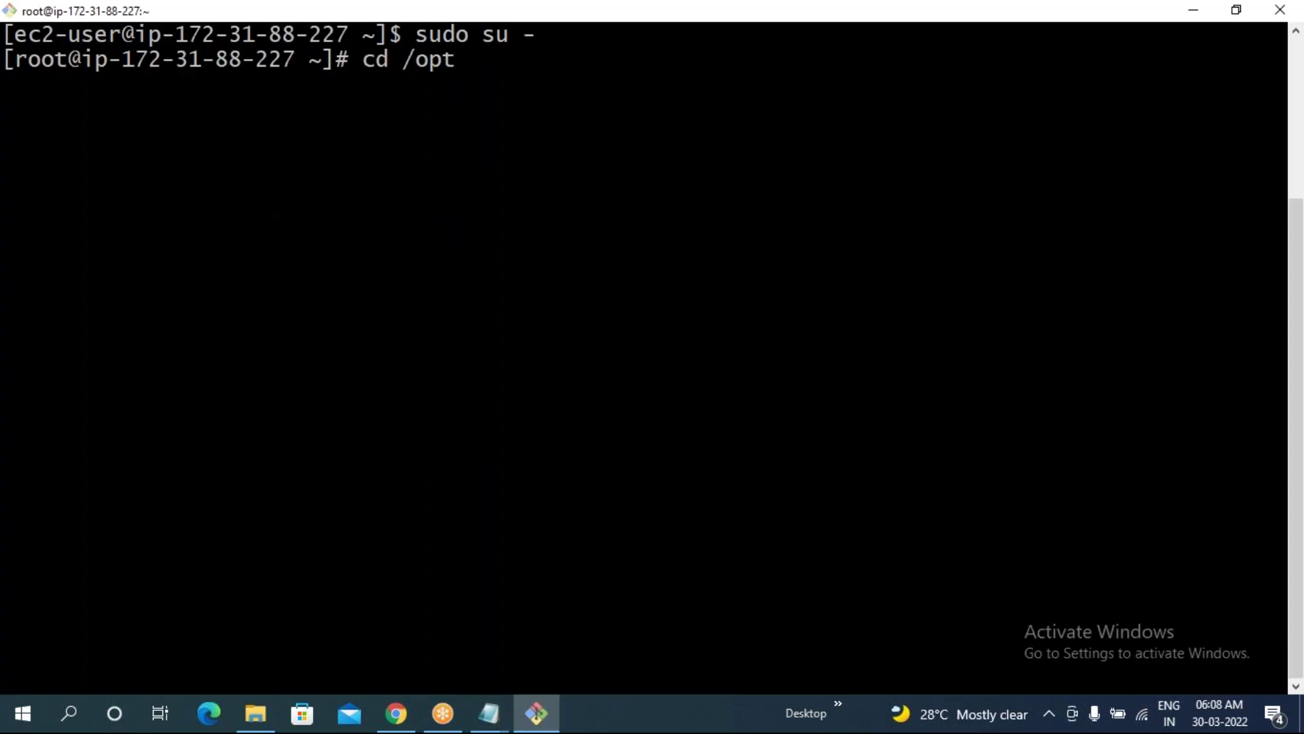
{"action": "key", "text": "Return"}
- Paste the yum install java-1.8.0-openjdk-devel -y line at the root prompt
{"action": "key", "text": "alt+Tab"}
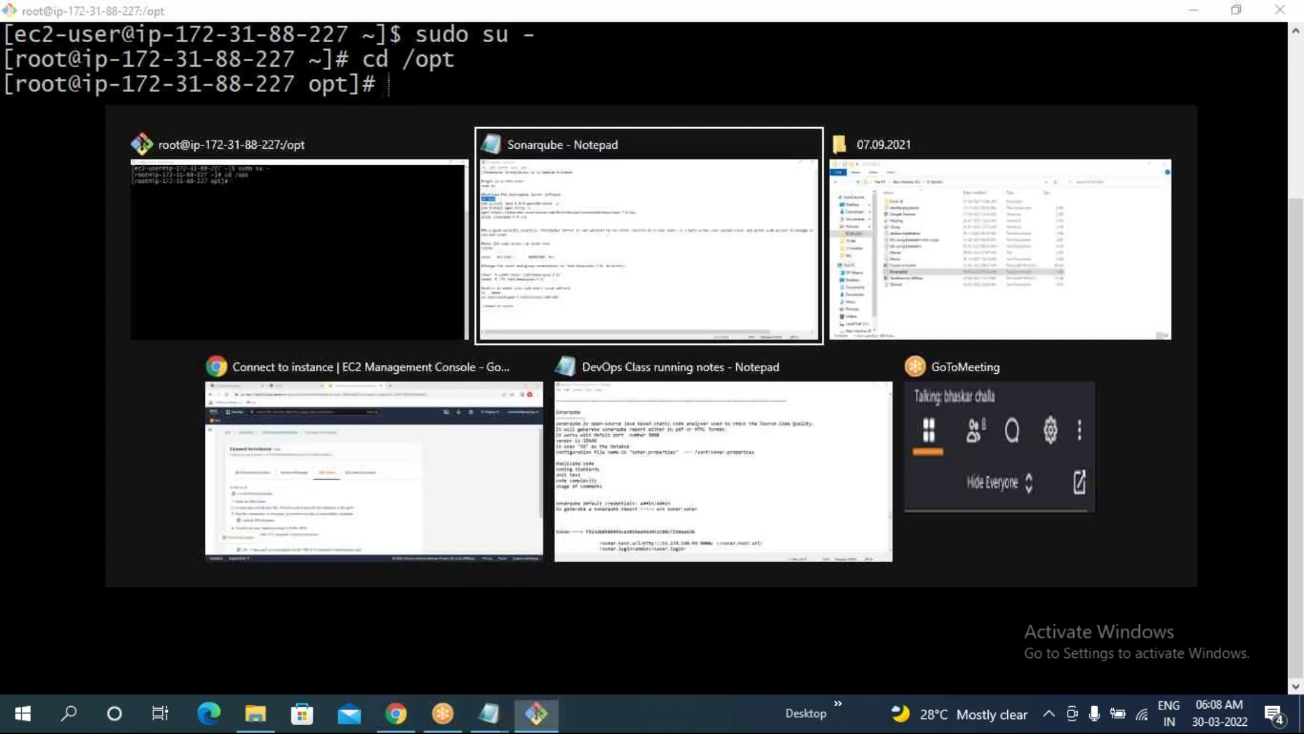
{"action": "left_click_drag", "start_coordinate": [5, 169], "coordinate": [303, 170]}
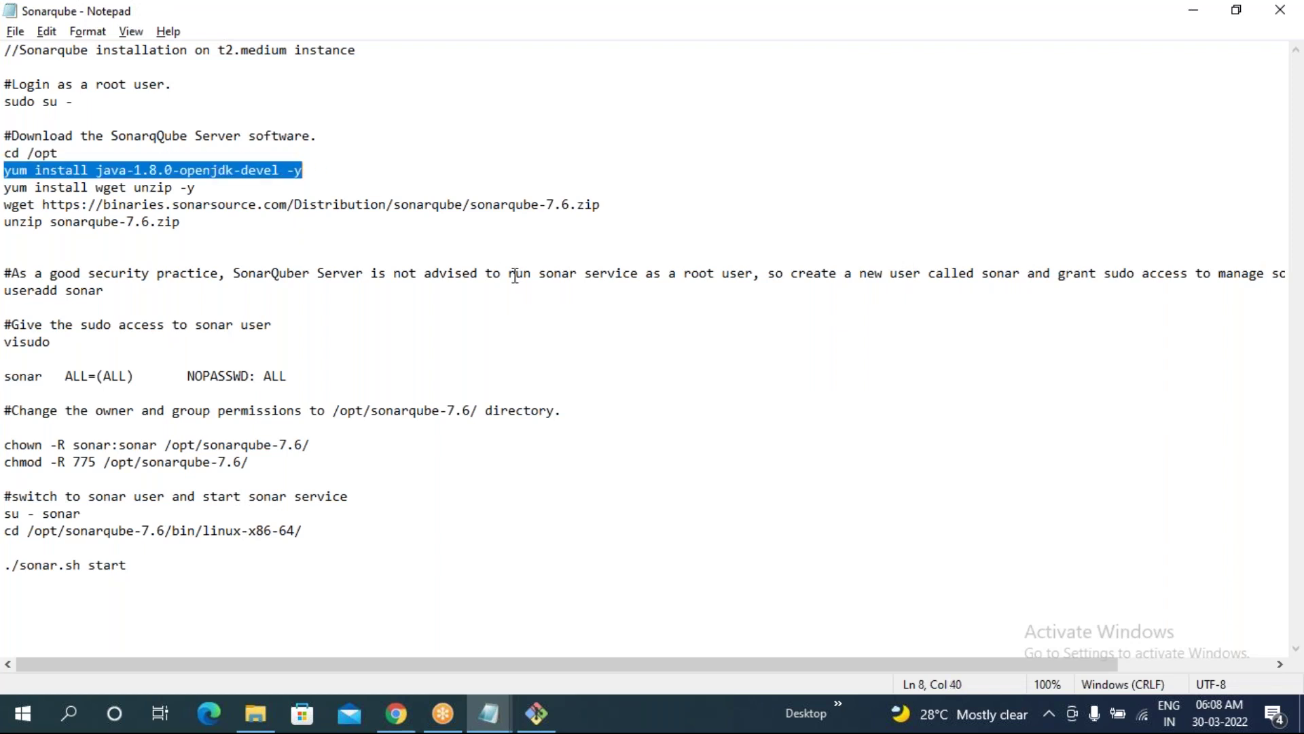
{"action": "key", "text": "ctrl+c"}
{"action": "key", "text": "alt+Tab"}
{"action": "right_click", "coordinate": [536, 274]}
{"action": "left_click", "coordinate": [584, 335]}
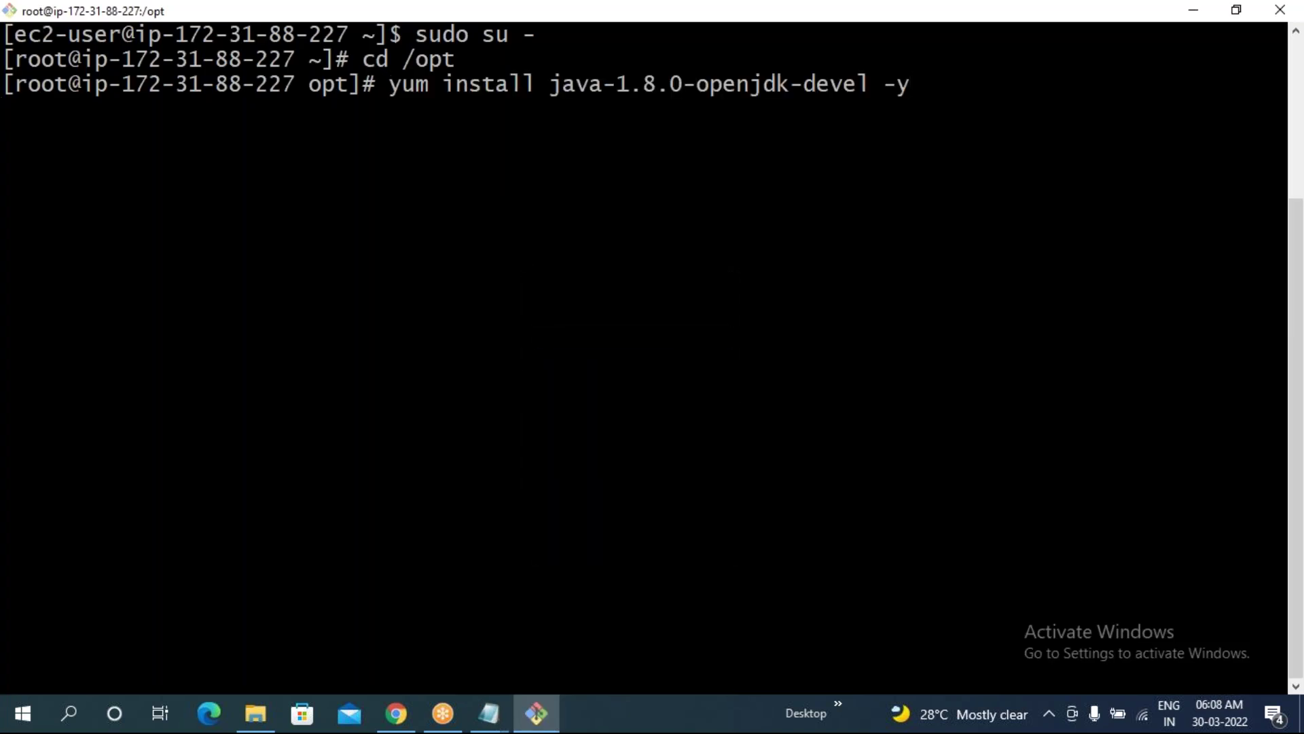
- Run the Java 1.8 OpenJDK install and review the wget sonarqube-7.6.zip and unzip lines in the notes
{"action": "key", "text": "Return"}
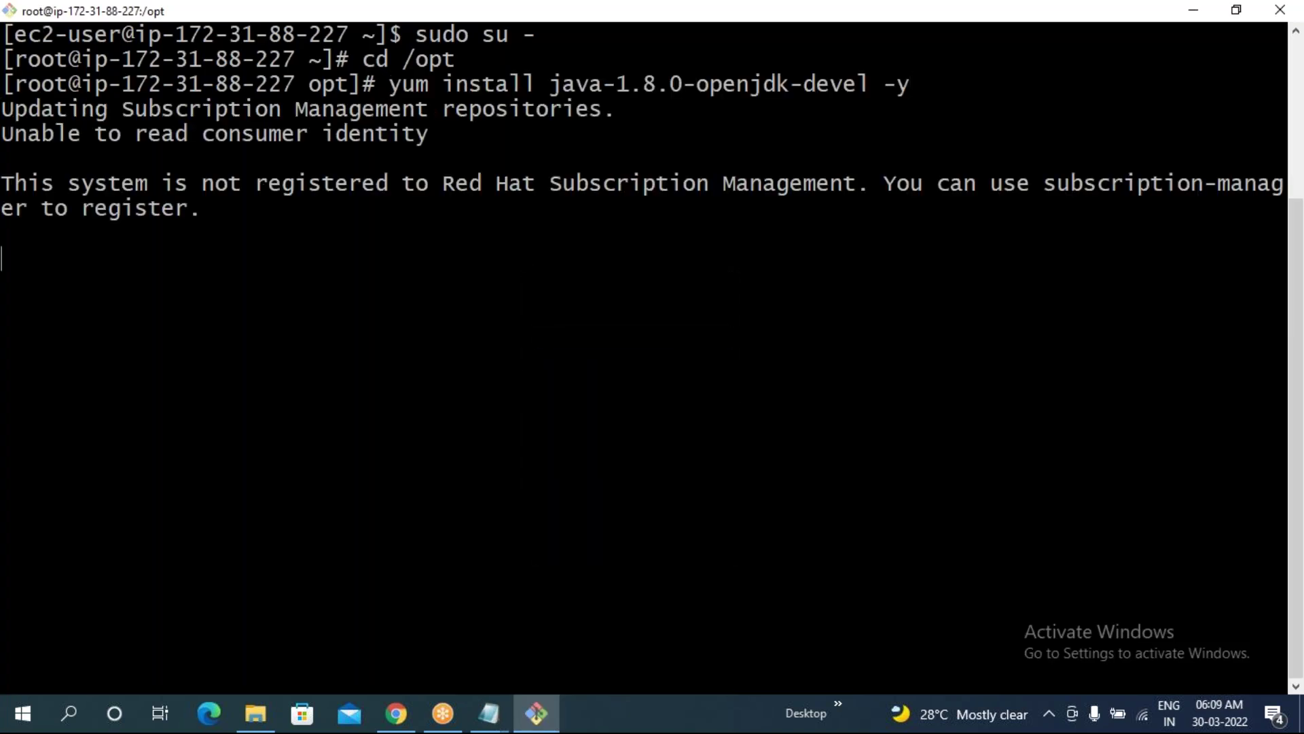
{"action": "key", "text": "alt+Tab"}
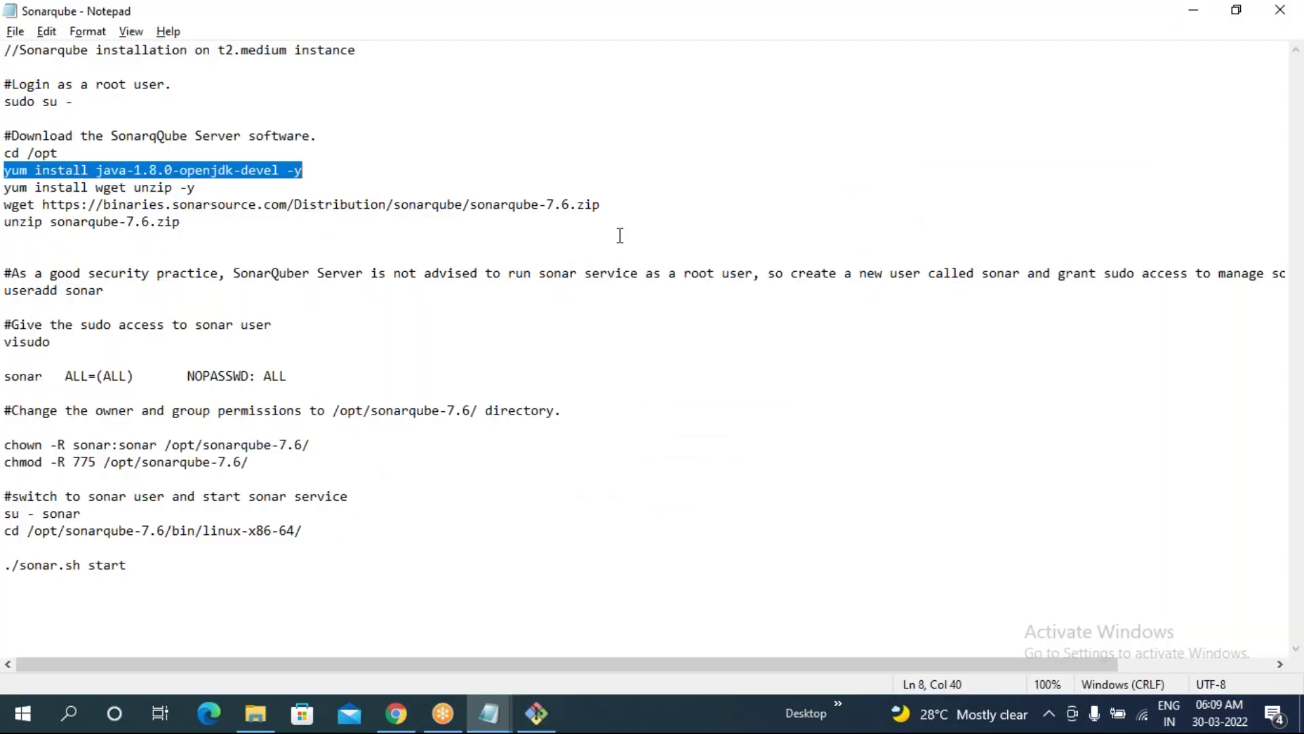
{"action": "left_click_drag", "start_coordinate": [607, 217], "coordinate": [470, 206]}
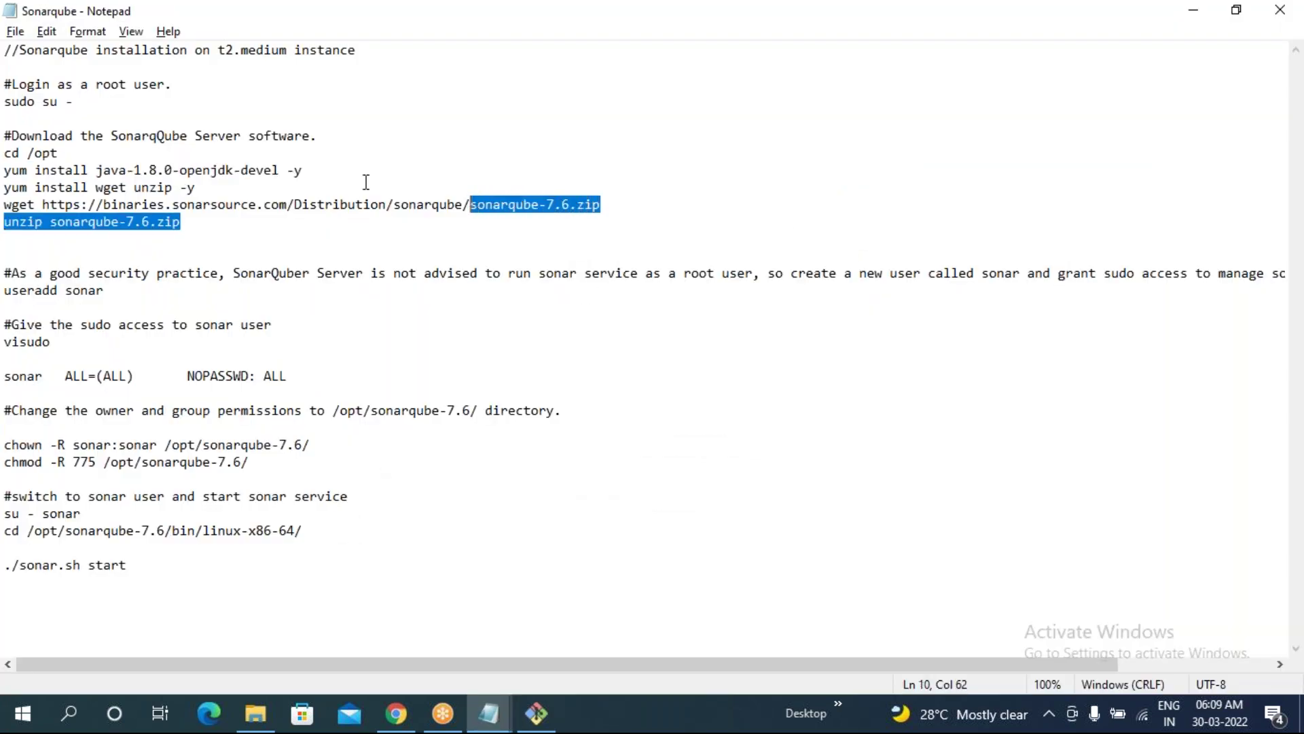
{"action": "left_click", "coordinate": [147, 253]}
{"action": "left_click_drag", "start_coordinate": [364, 195], "coordinate": [600, 204]}
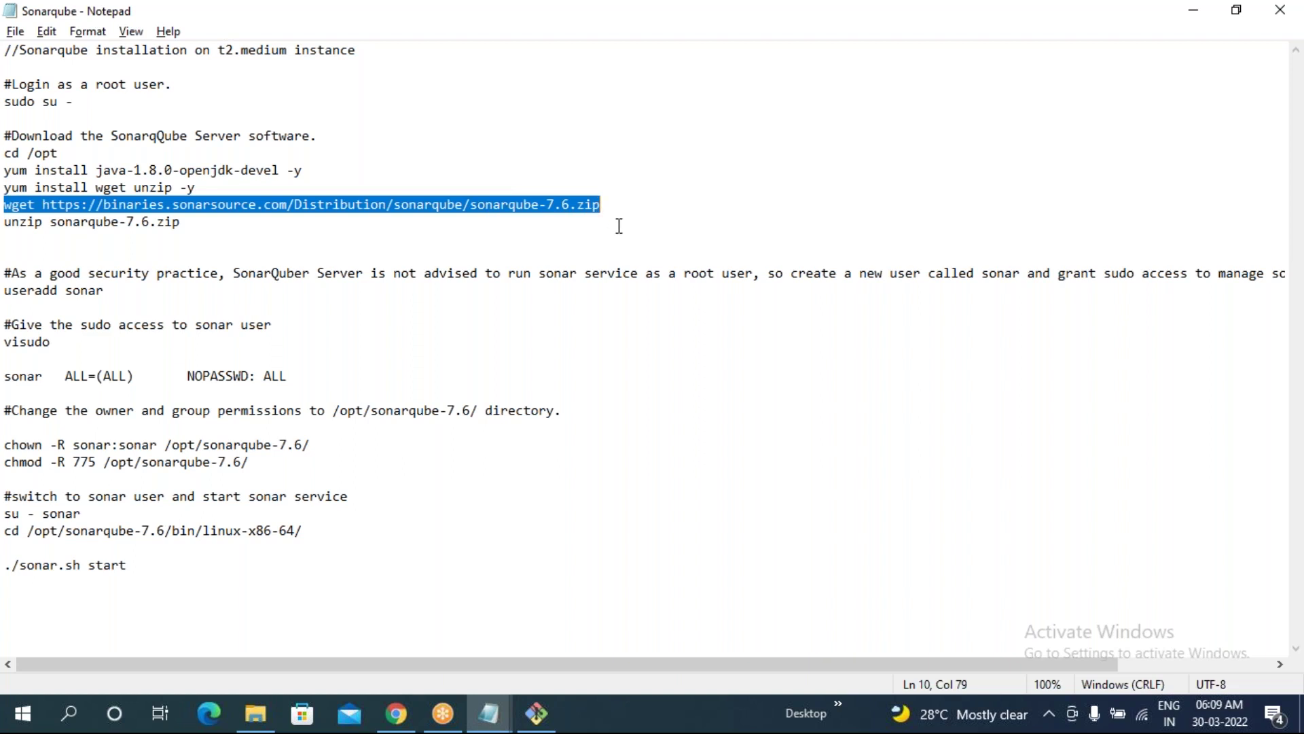
{"action": "left_click", "coordinate": [620, 227]}
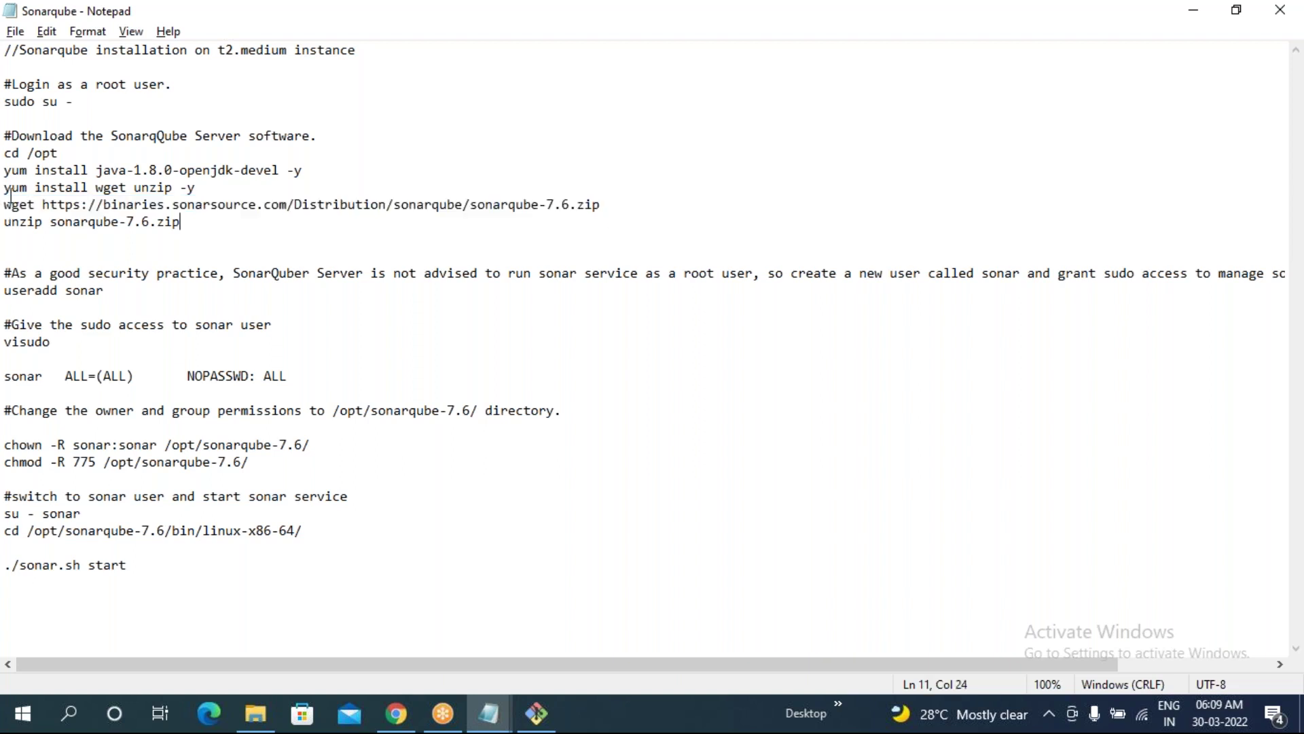
{"action": "left_click", "coordinate": [415, 235]}
{"action": "left_click_drag", "start_coordinate": [473, 206], "coordinate": [607, 202]}
{"action": "left_click_drag", "start_coordinate": [6, 223], "coordinate": [193, 225]}
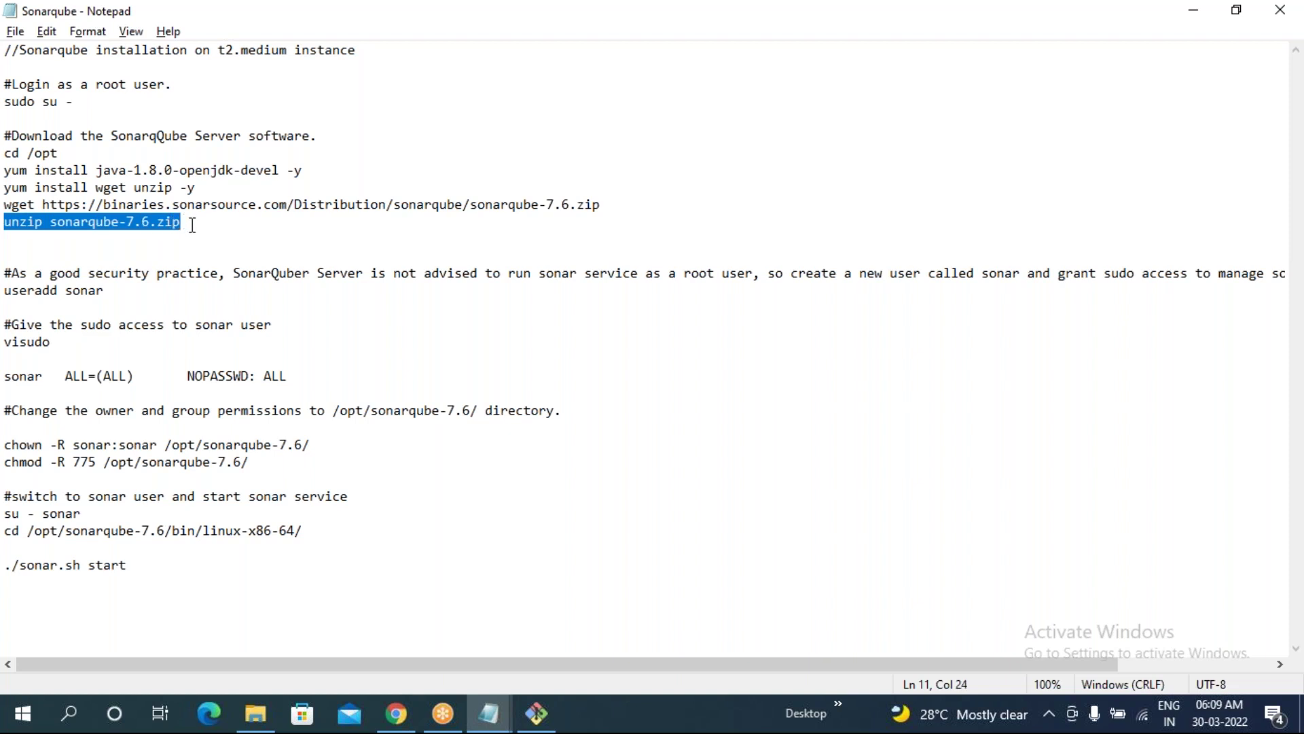
{"action": "left_click", "coordinate": [272, 239]}
- Run yum install wget unzip -y on the server, then zoom the notes to 110%
{"action": "left_click_drag", "start_coordinate": [5, 188], "coordinate": [196, 187]}
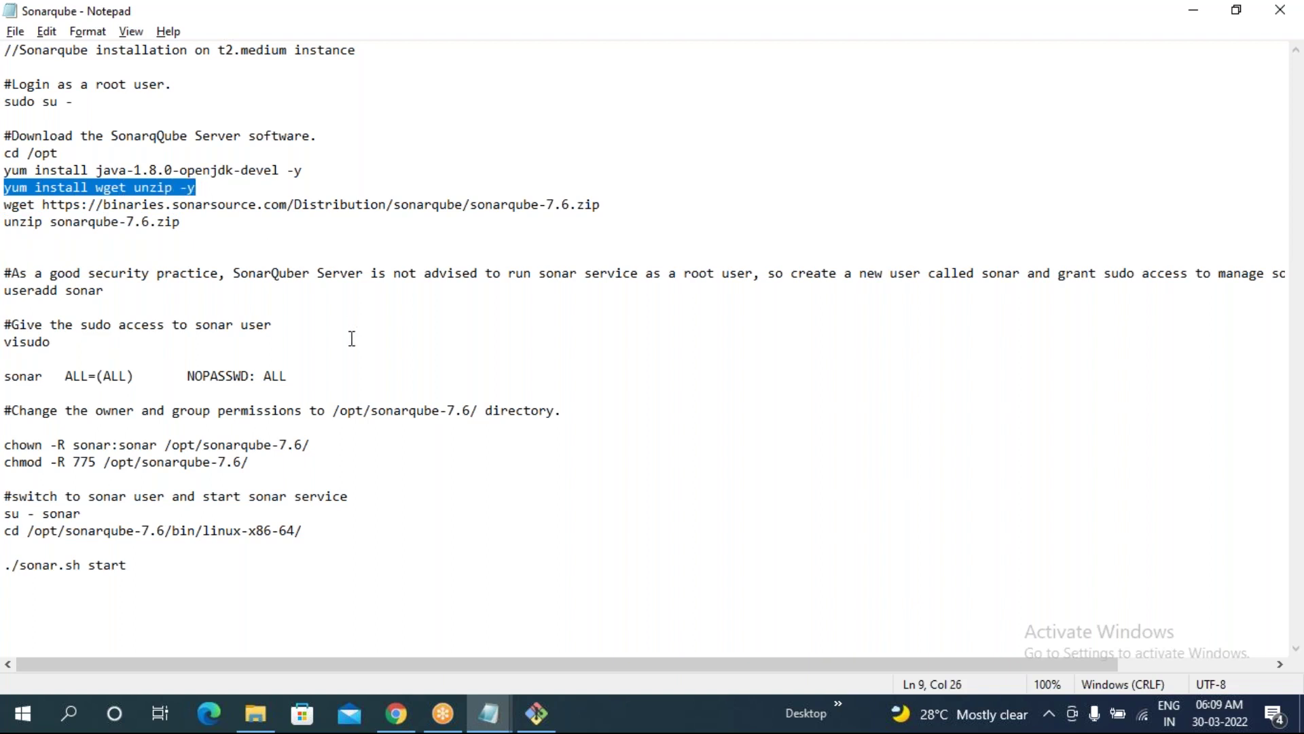
{"action": "key", "text": "alt+Tab"}
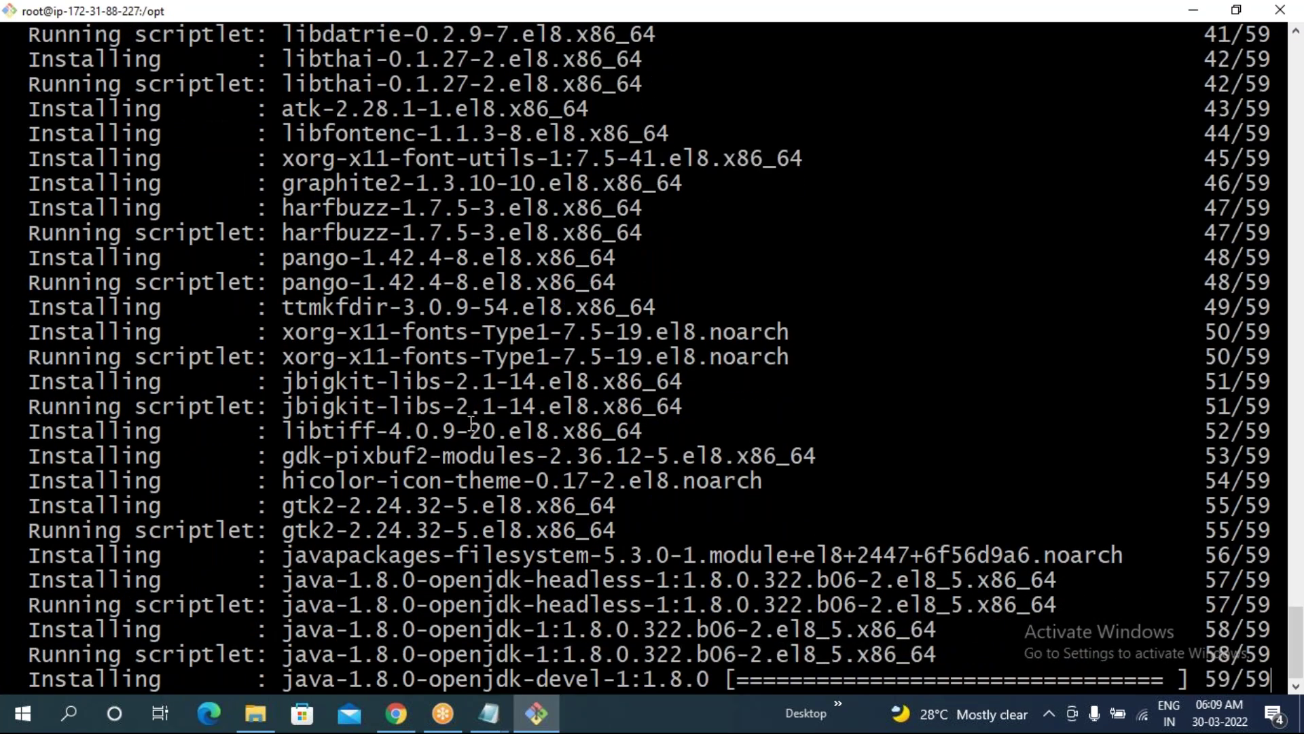
{"action": "right_click", "coordinate": [469, 140]}
{"action": "left_click", "coordinate": [506, 198]}
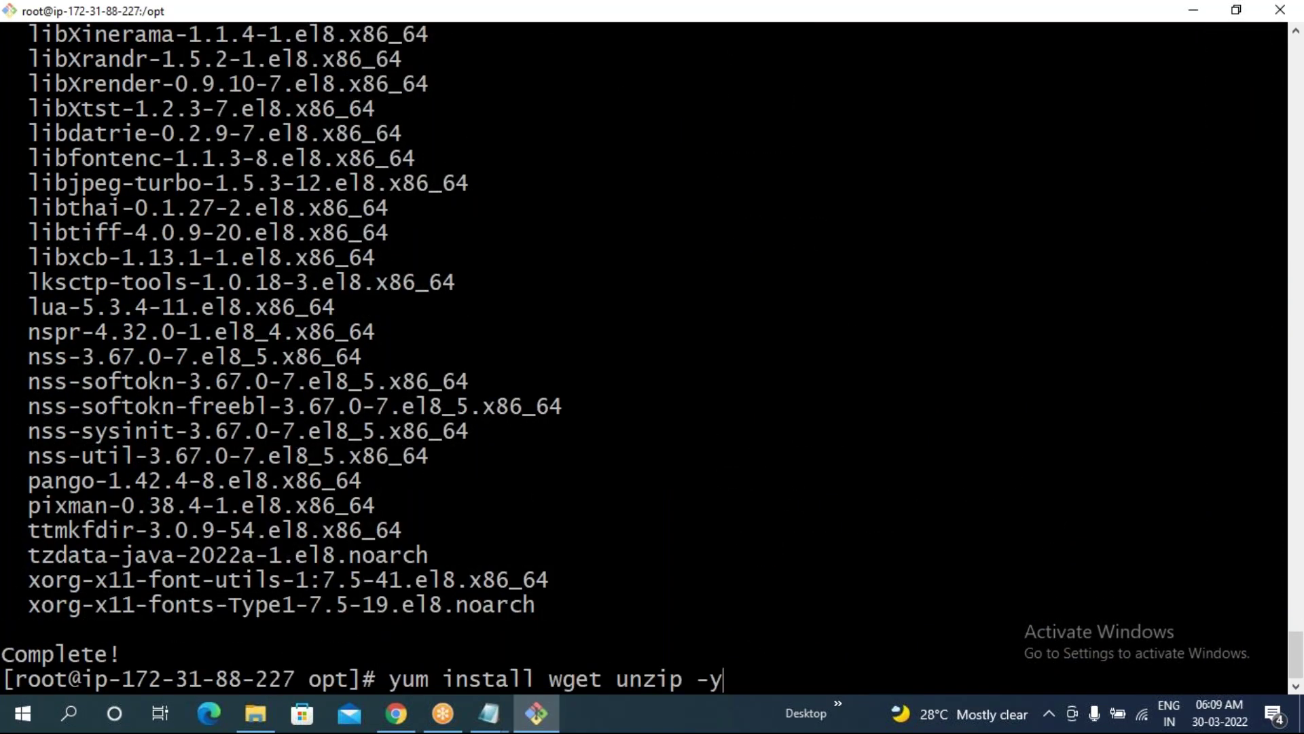
{"action": "key", "text": "Return"}
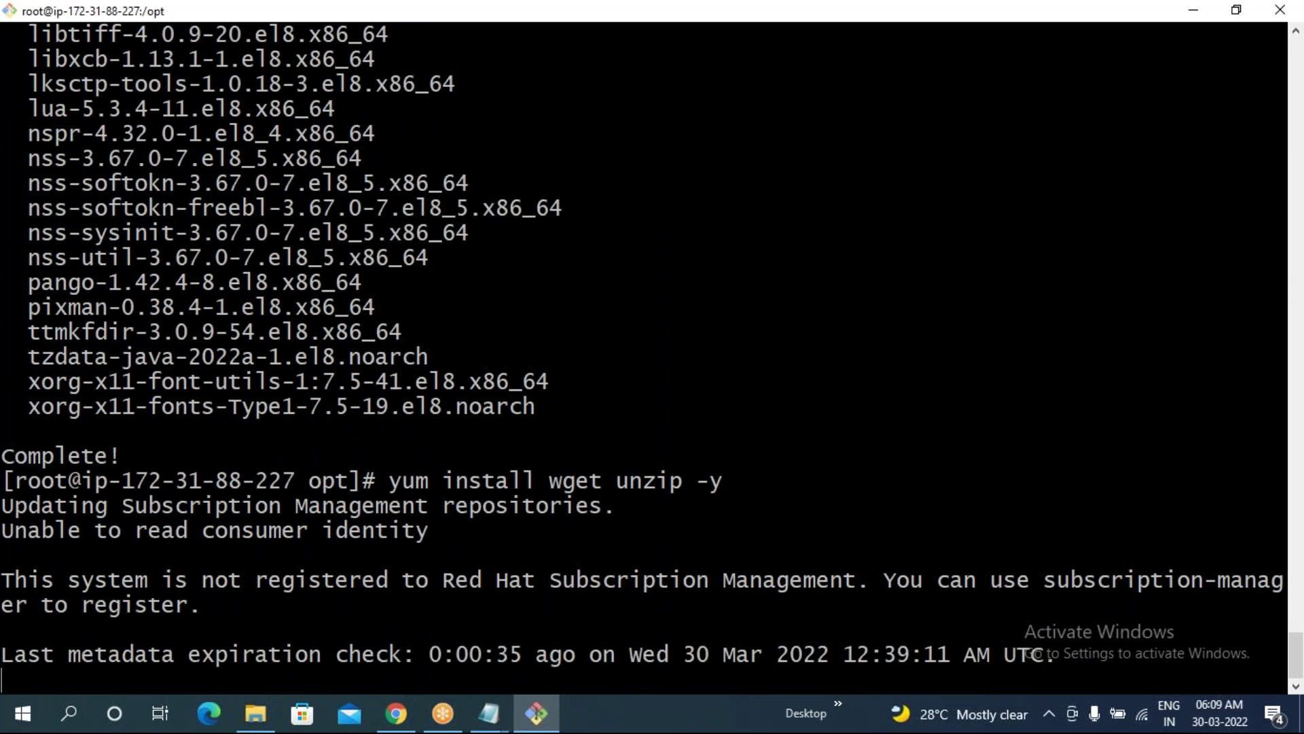
{"action": "key", "text": "alt+Tab"}
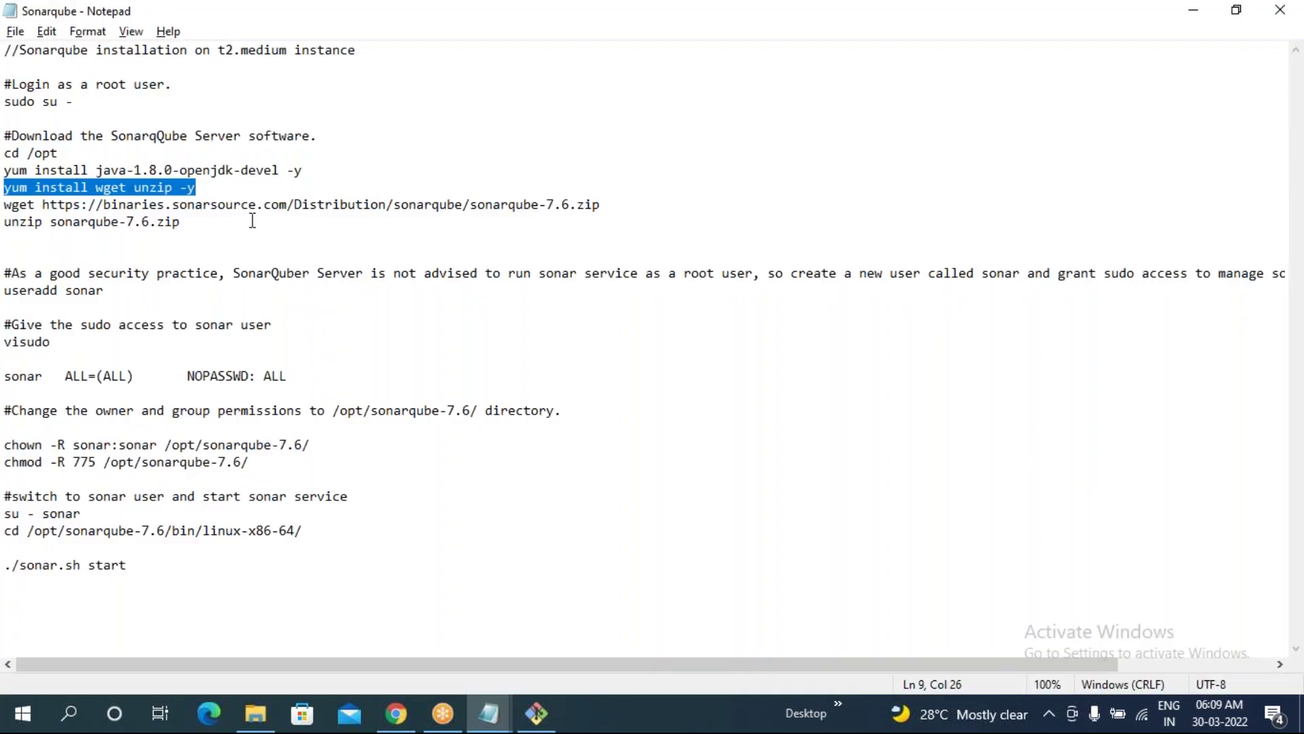
{"action": "key", "text": "ctrl+plus"}
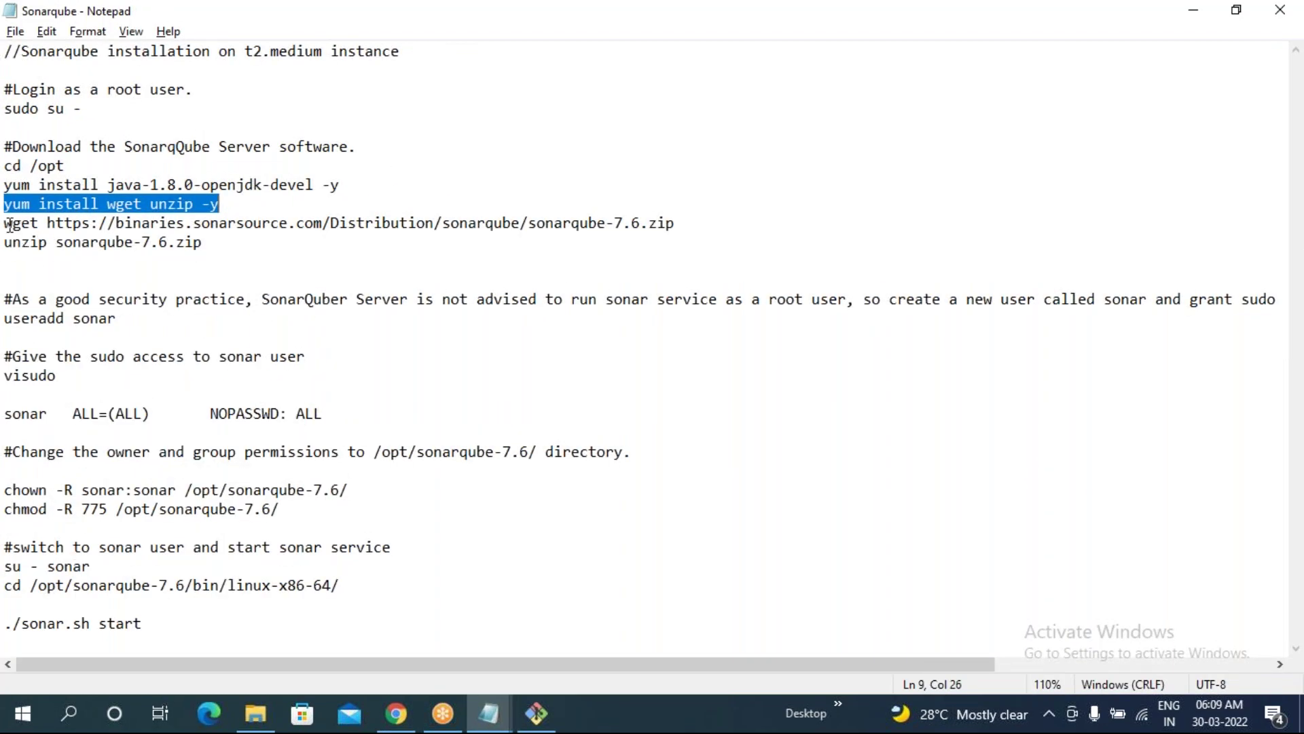
- Copy the wget line from the notes and run it to download sonarqube-7.6.zip into /opt
{"action": "left_click_drag", "start_coordinate": [10, 223], "coordinate": [142, 223]}
{"action": "left_click_drag", "start_coordinate": [464, 224], "coordinate": [672, 225]}
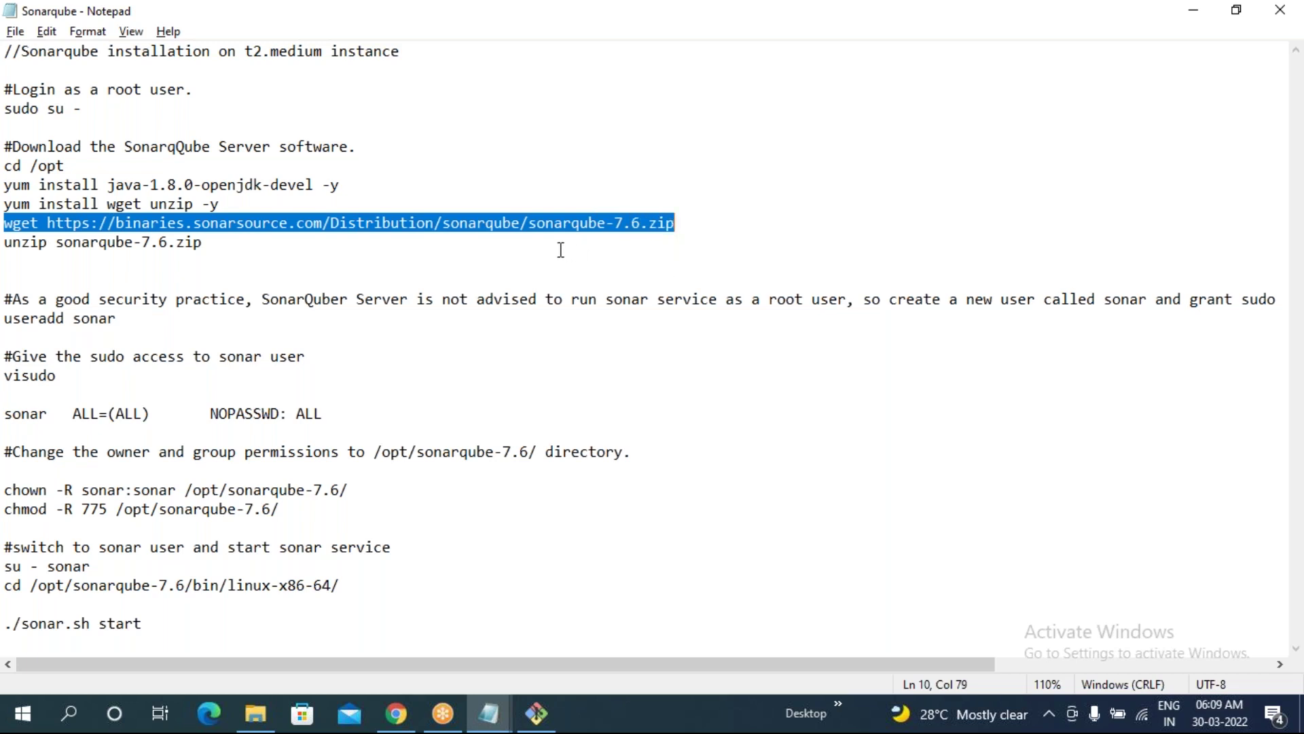
{"action": "right_click", "coordinate": [394, 219]}
{"action": "left_click", "coordinate": [471, 280]}
{"action": "key", "text": "alt+Tab"}
{"action": "right_click", "coordinate": [464, 299]}
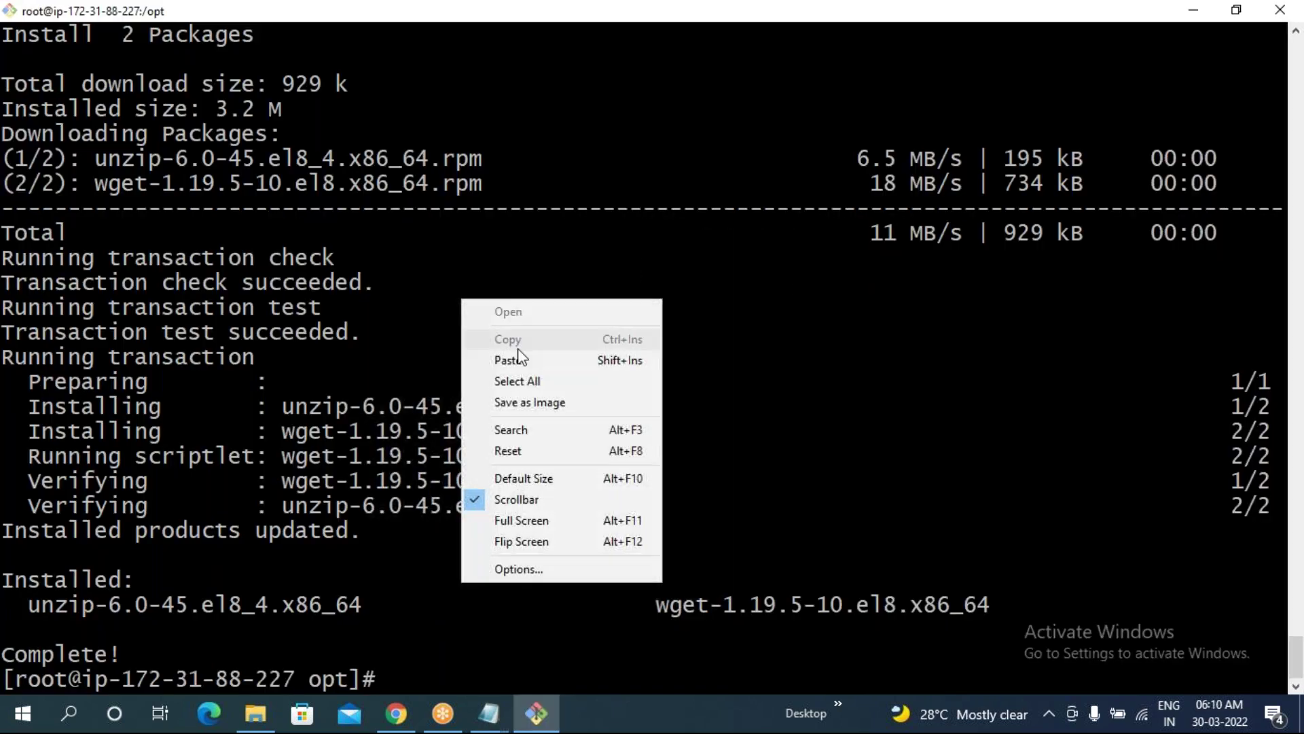
{"action": "left_click", "coordinate": [517, 360]}
{"action": "key", "text": "Return"}
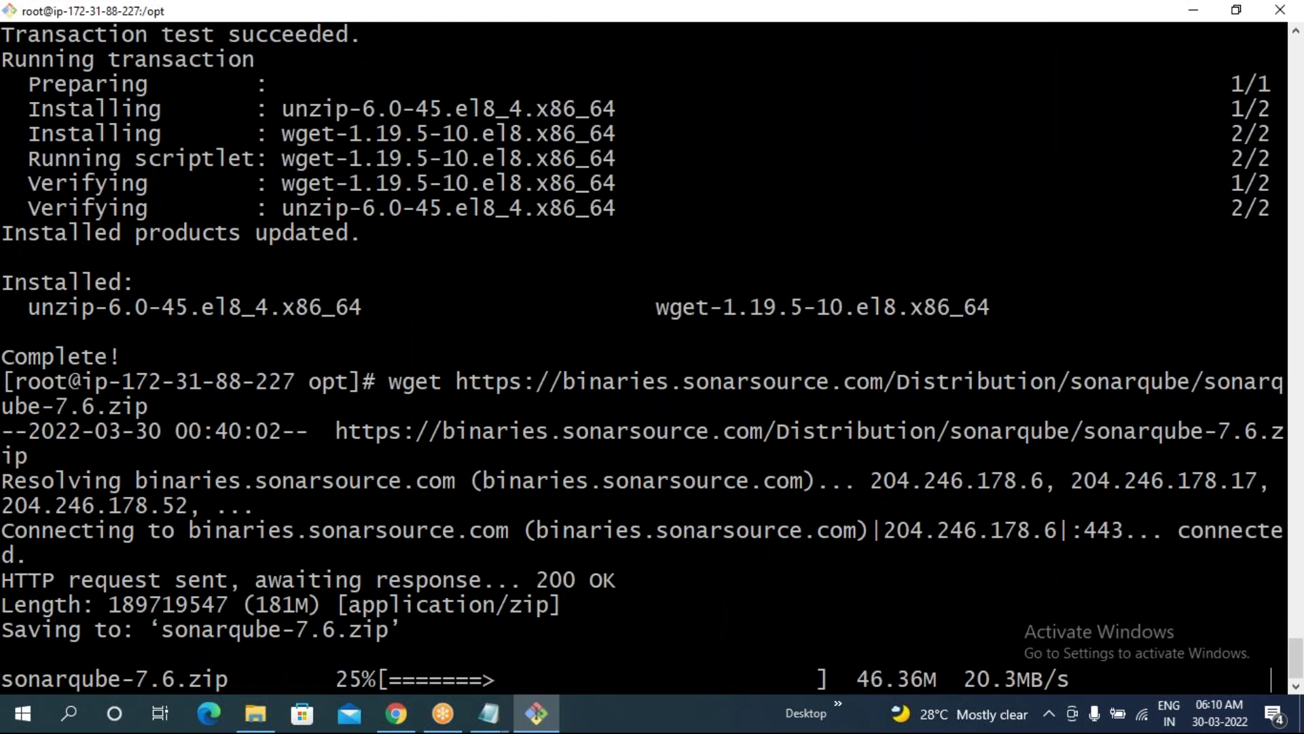
{"action": "key", "text": "alt+Tab"}
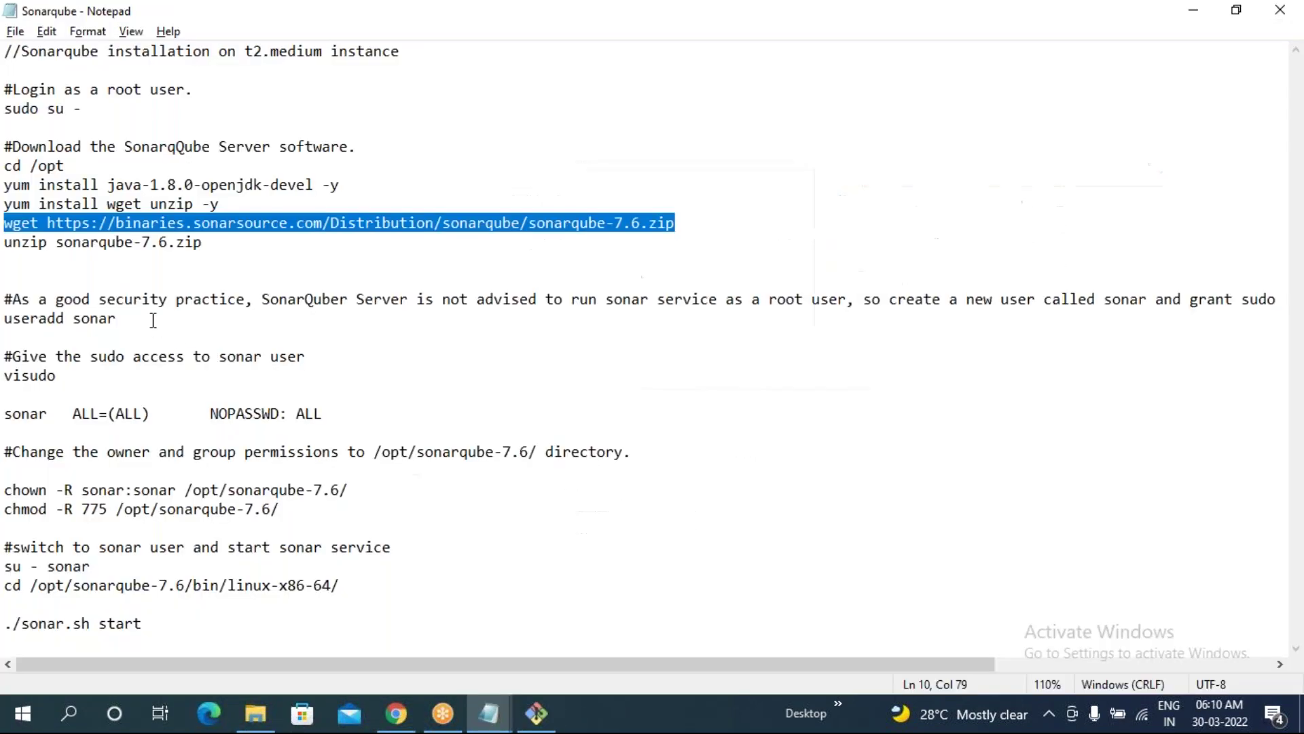
{"action": "left_click_drag", "start_coordinate": [6, 243], "coordinate": [215, 248]}
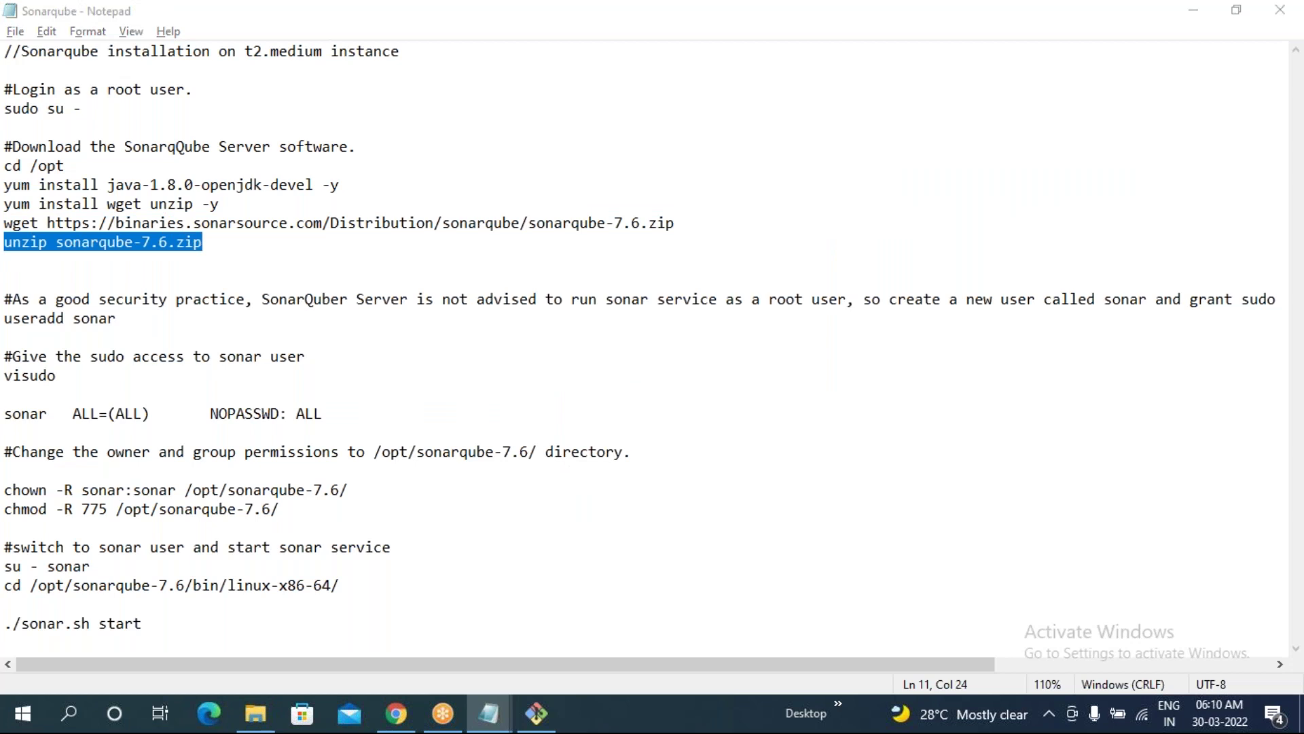
- Unzip sonarqube-7.6.zip in /opt and list the directory to confirm the sonarqube-7.6 folder
{"action": "key", "text": "alt+Tab"}
{"action": "right_click", "coordinate": [239, 320]}
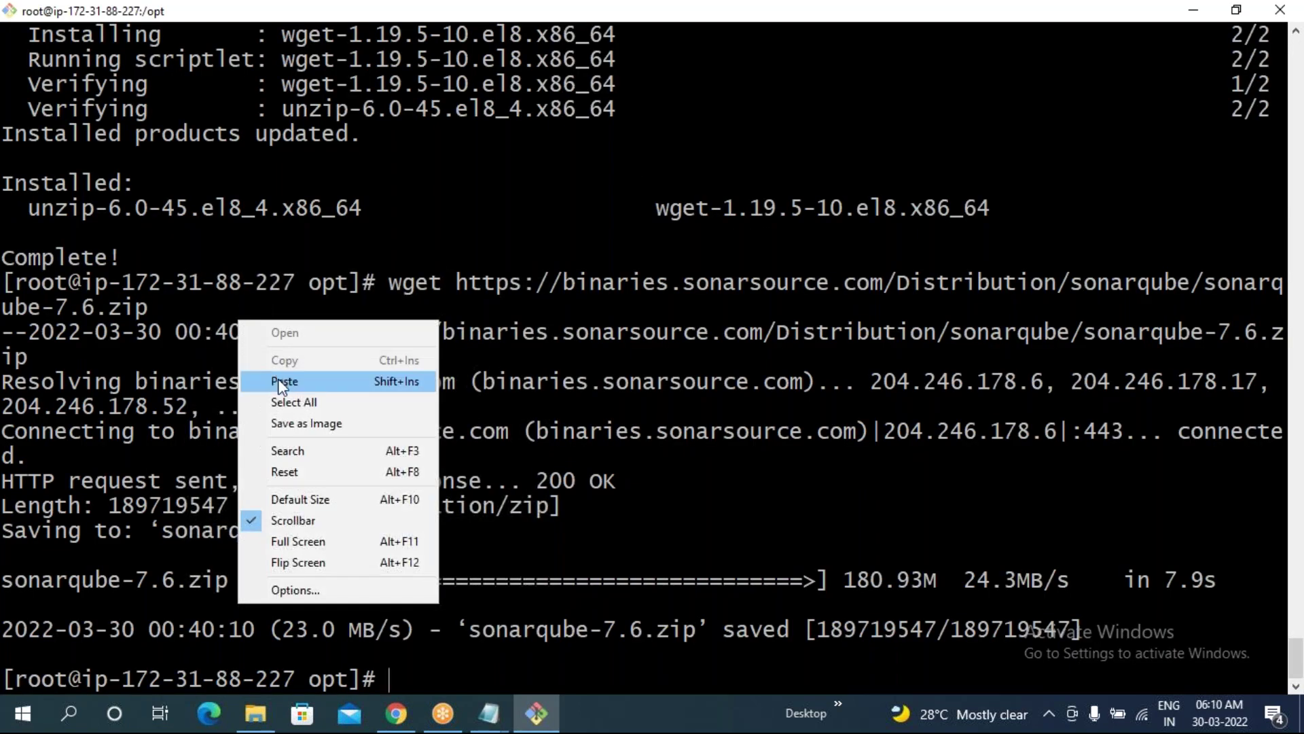
{"action": "left_click", "coordinate": [285, 381]}
{"action": "key", "text": "Return"}
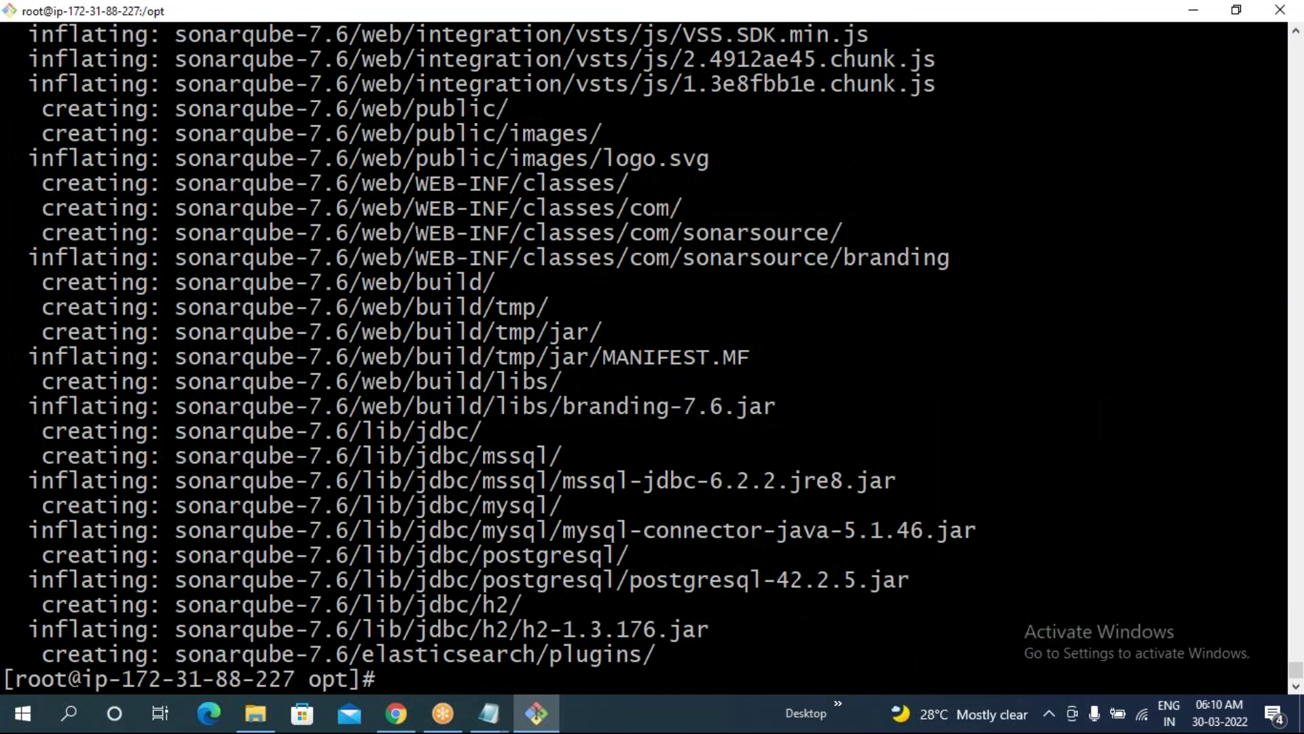
{"action": "type", "text": "ls"}
{"action": "key", "text": "Return"}
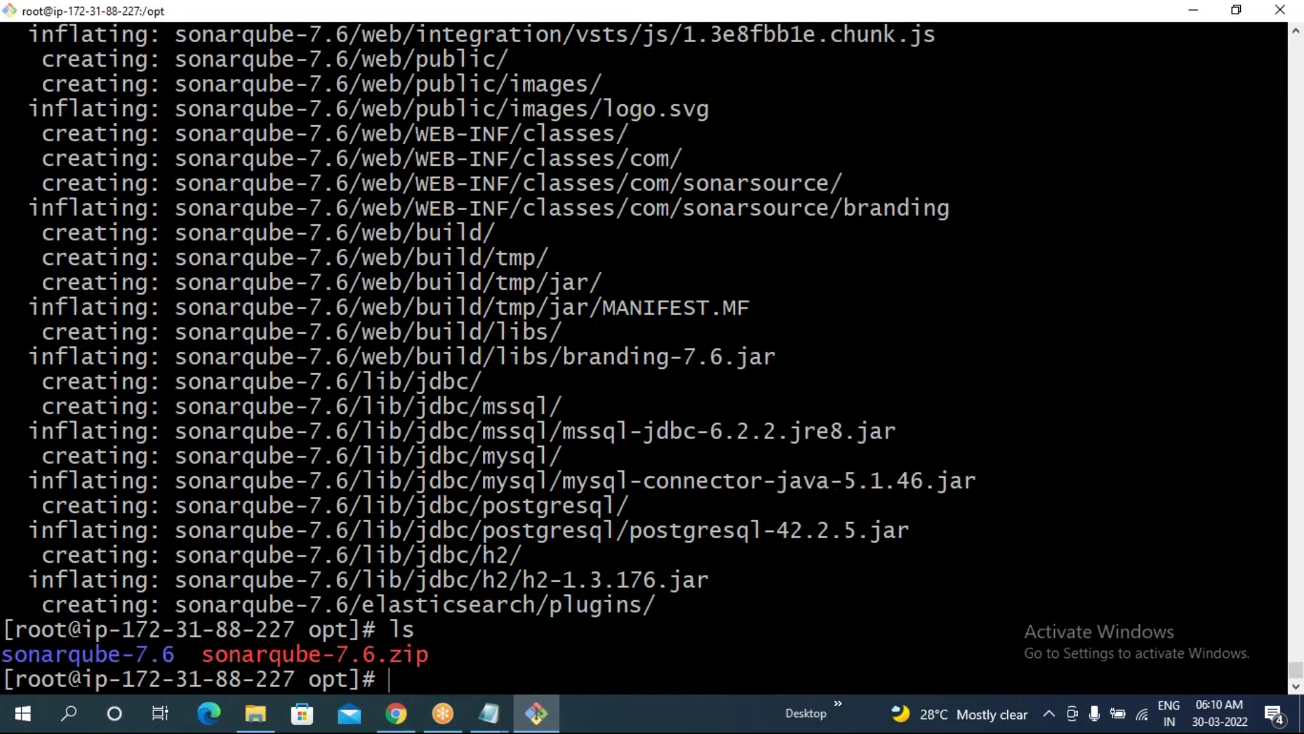
{"action": "left_click_drag", "start_coordinate": [188, 654], "coordinate": [1, 655]}
{"action": "left_click", "coordinate": [564, 608]}
{"action": "key", "text": "alt+Tab"}
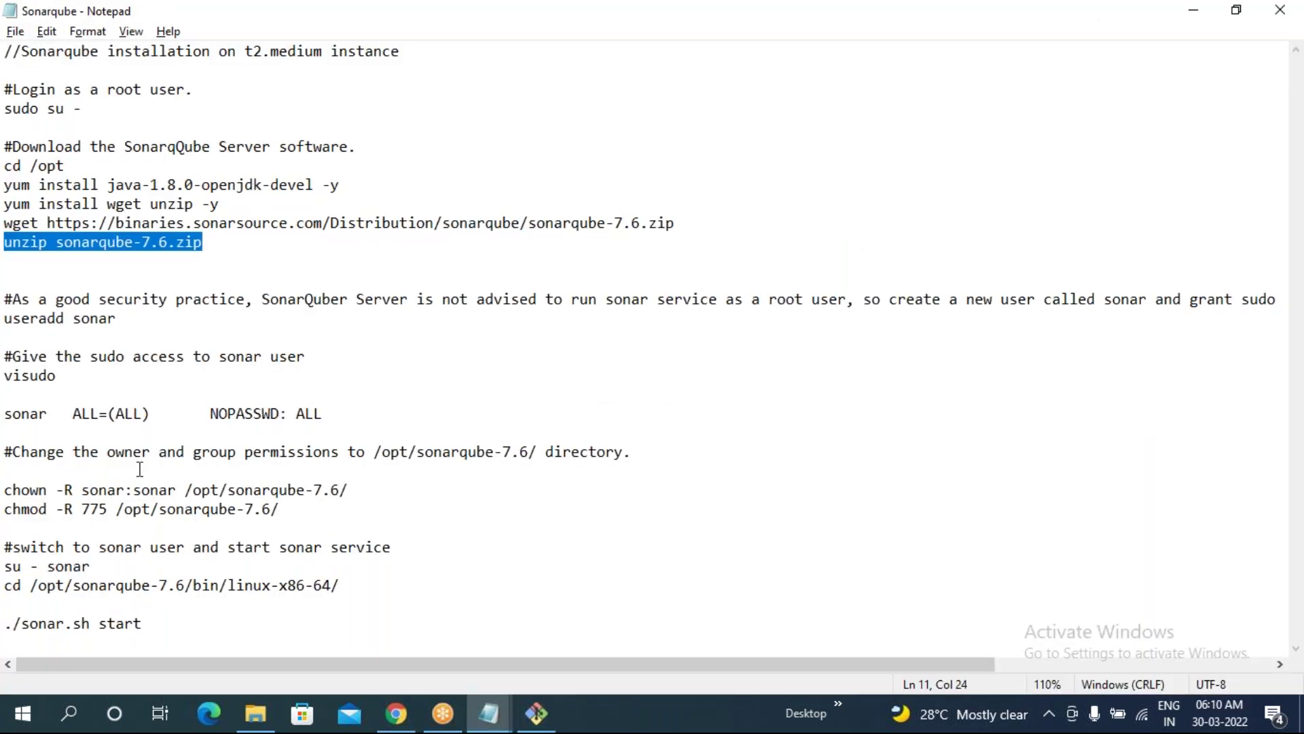
{"action": "scroll", "coordinate": [144, 468], "scroll_direction": "right", "scroll_amount": 1}
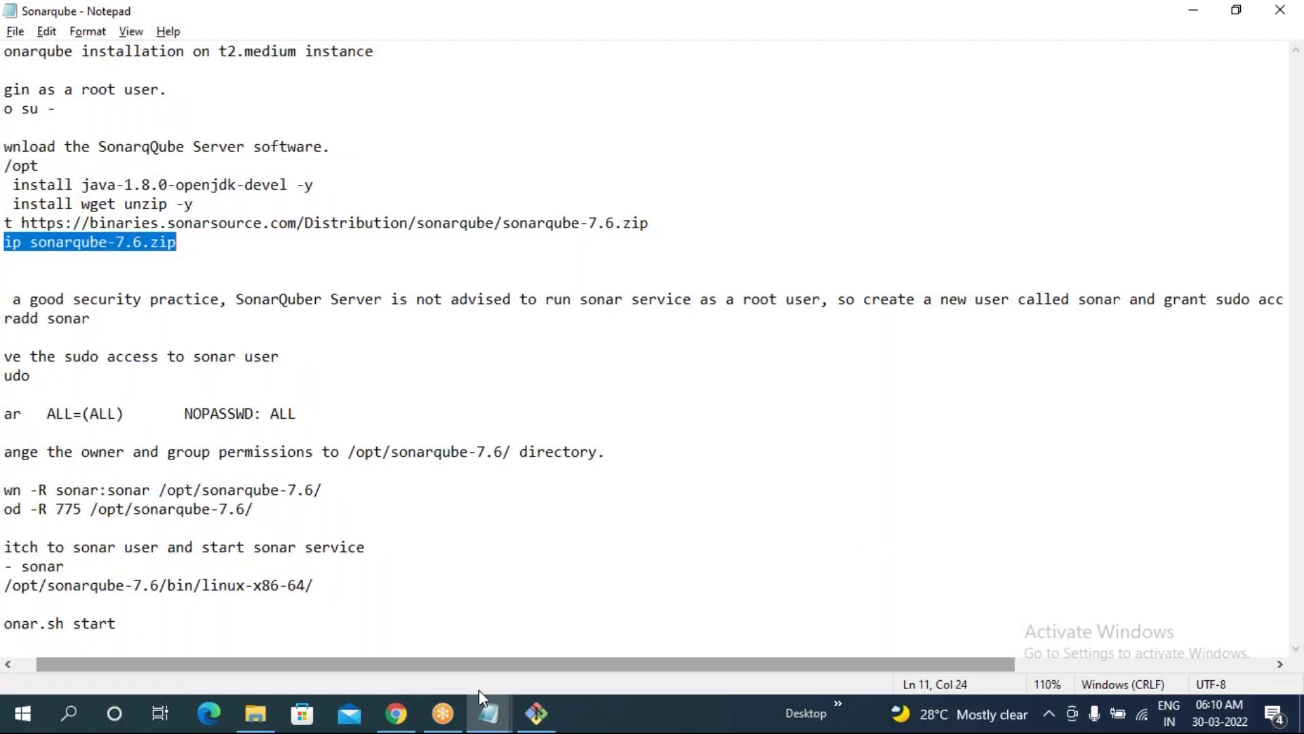
{"action": "left_click", "coordinate": [537, 713]}
{"action": "left_click_drag", "start_coordinate": [9, 658], "coordinate": [167, 655]}
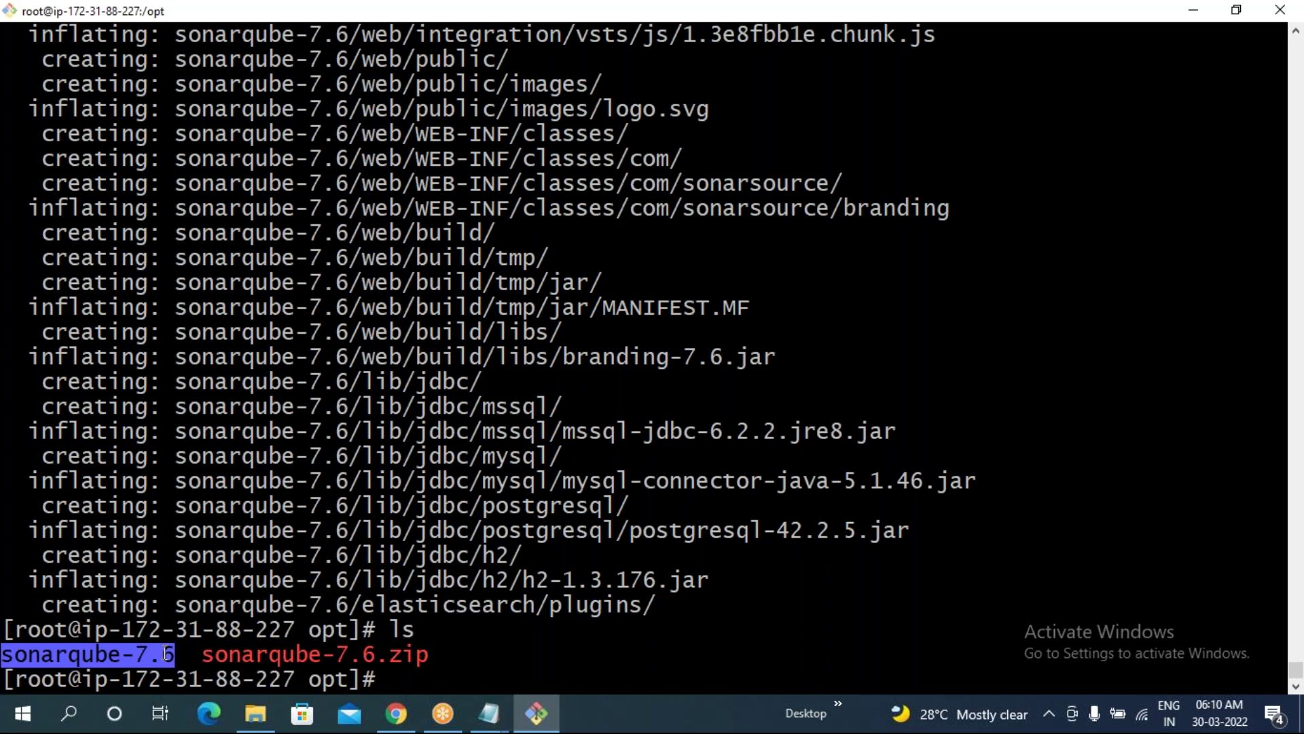
- List sonarqube-7.6/bin/linux-x86-64/ to confirm sonar.sh, then select useradd sonar in the notes
{"action": "type", "text": "ll "}
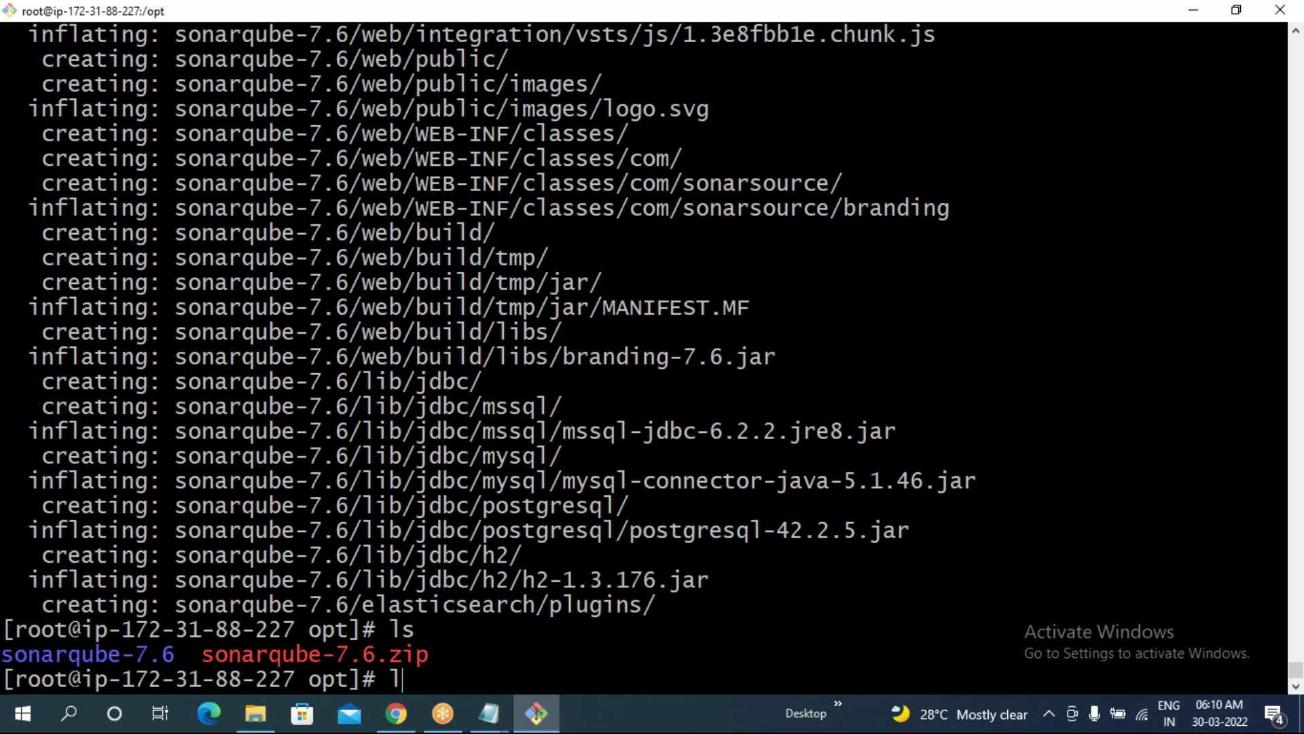
{"action": "type", "text": "s"}
{"action": "key", "text": "Tab"}
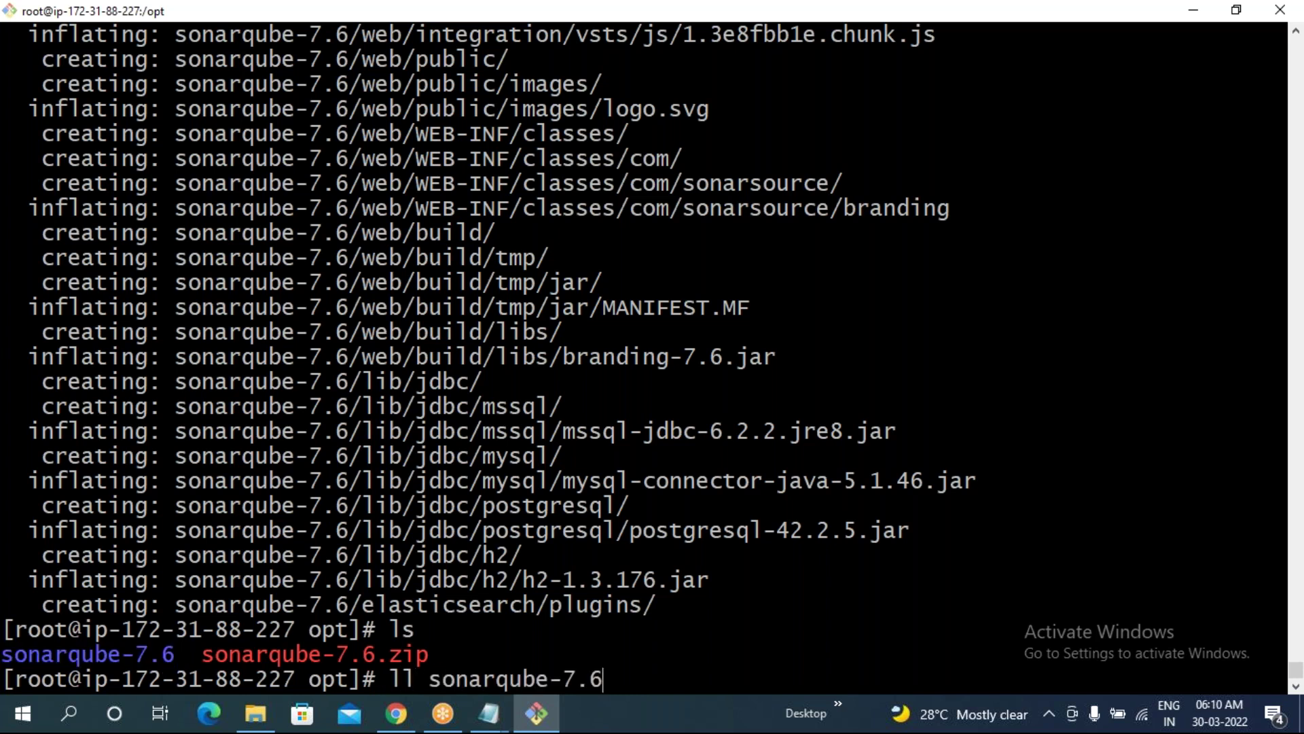
{"action": "type", "text": "/bin/l"}
{"action": "key", "text": "Tab"}
{"action": "type", "text": "6"}
{"action": "key", "text": "Tab"}
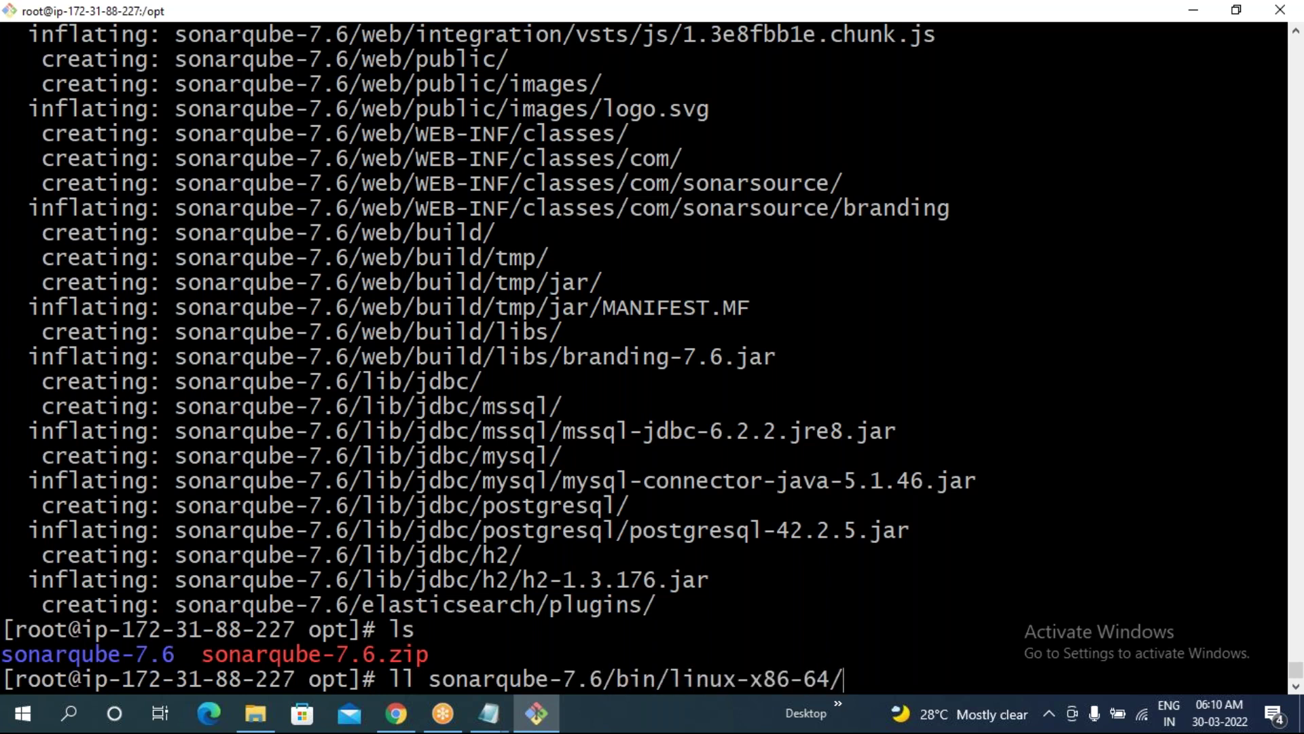
{"action": "key", "text": "Return"}
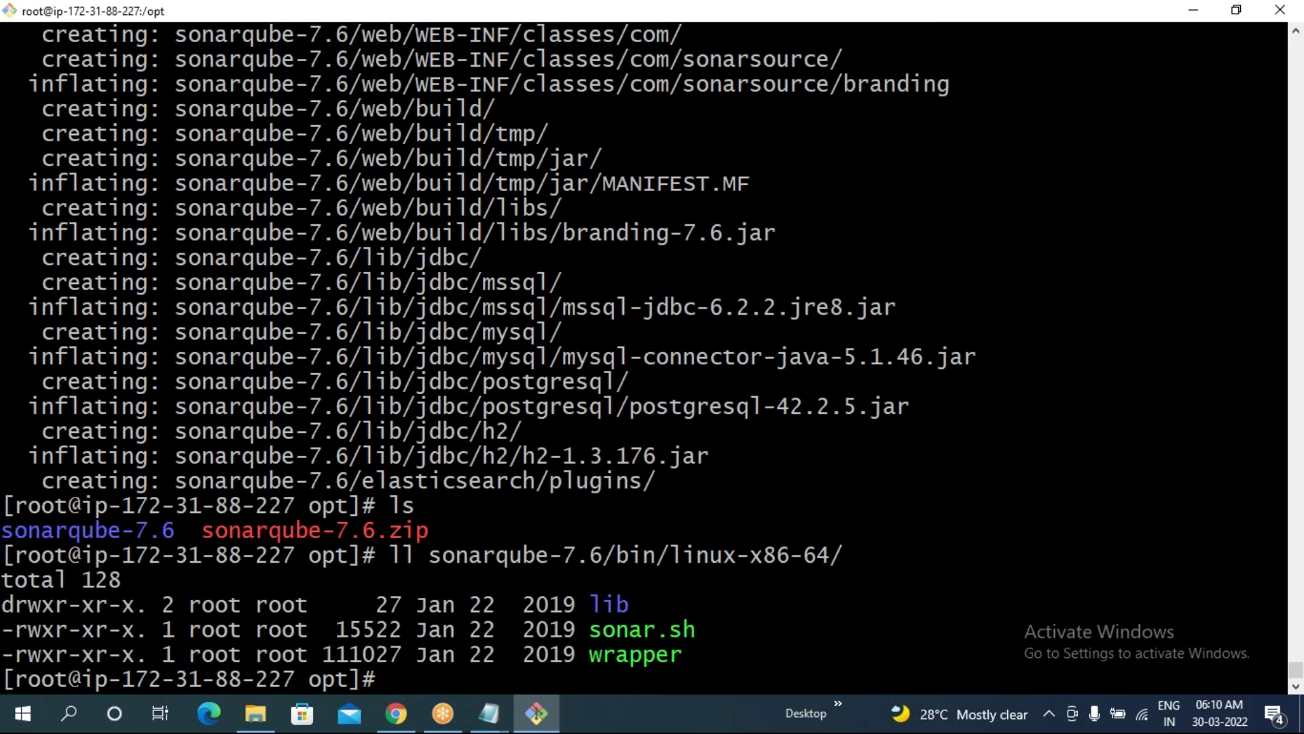
{"action": "left_click_drag", "start_coordinate": [577, 630], "coordinate": [694, 632]}
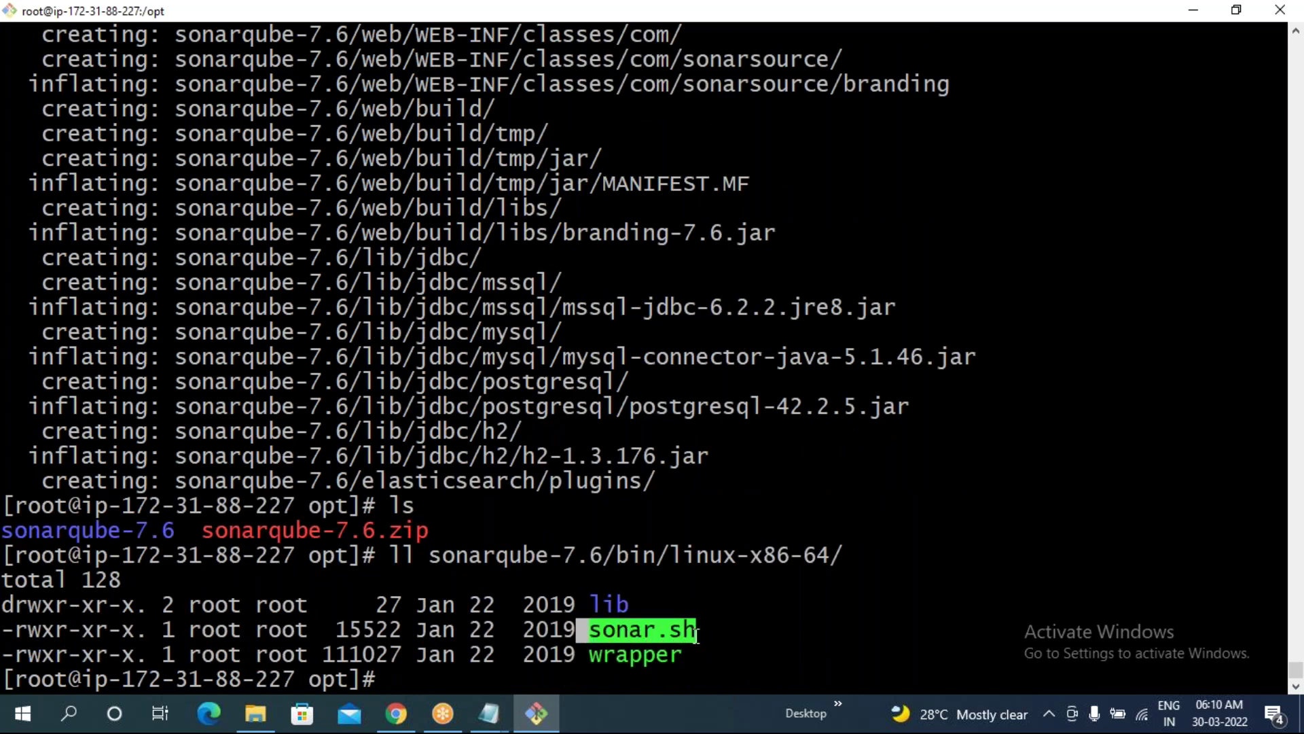
{"action": "left_click_drag", "start_coordinate": [14, 679], "coordinate": [68, 680]}
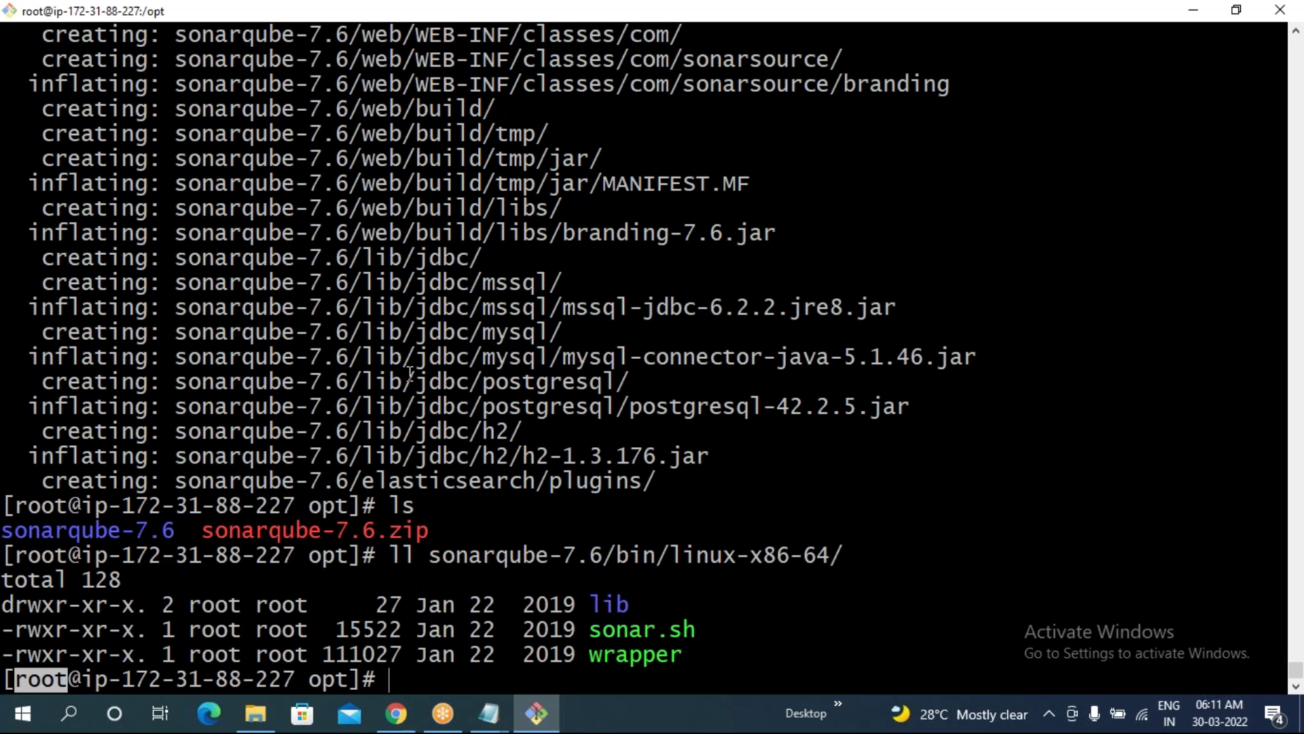
{"action": "key", "text": "alt+Tab"}
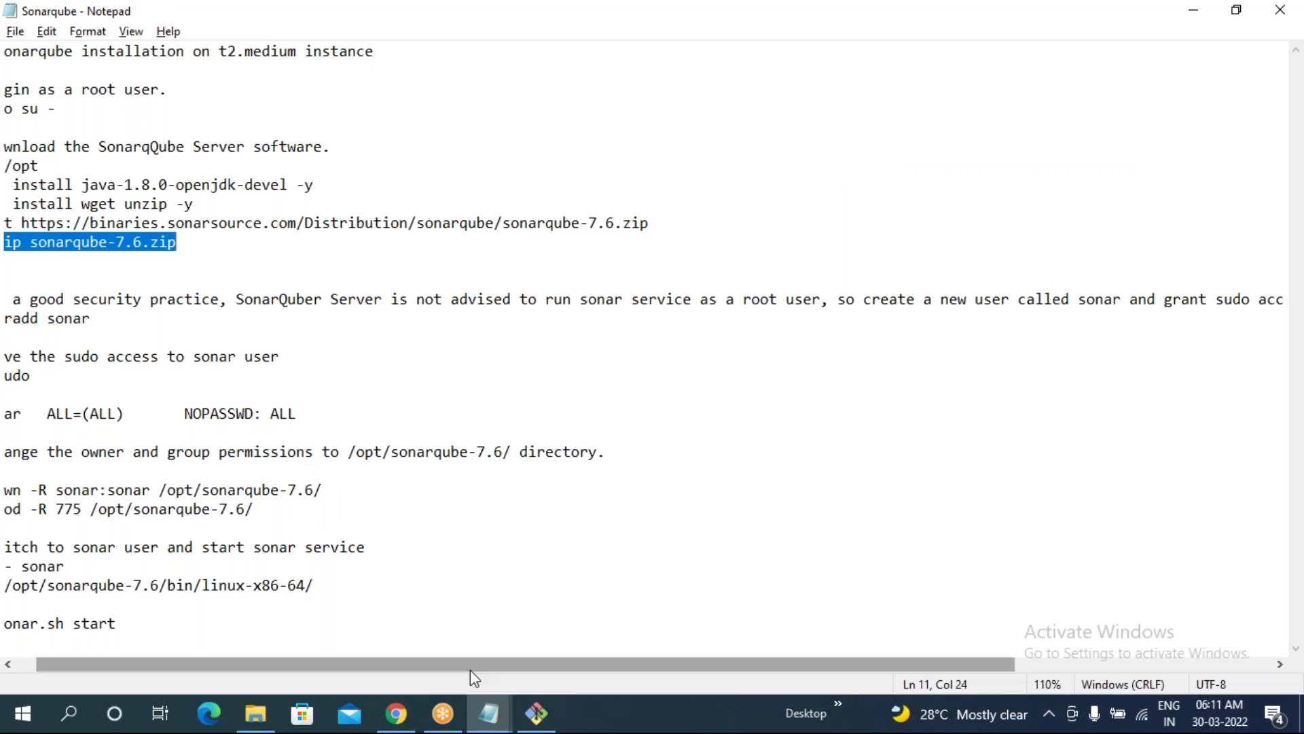
{"action": "left_click_drag", "start_coordinate": [460, 670], "coordinate": [198, 641]}
{"action": "left_click_drag", "start_coordinate": [4, 319], "coordinate": [118, 321]}
{"action": "key", "text": "ctrl+c"}
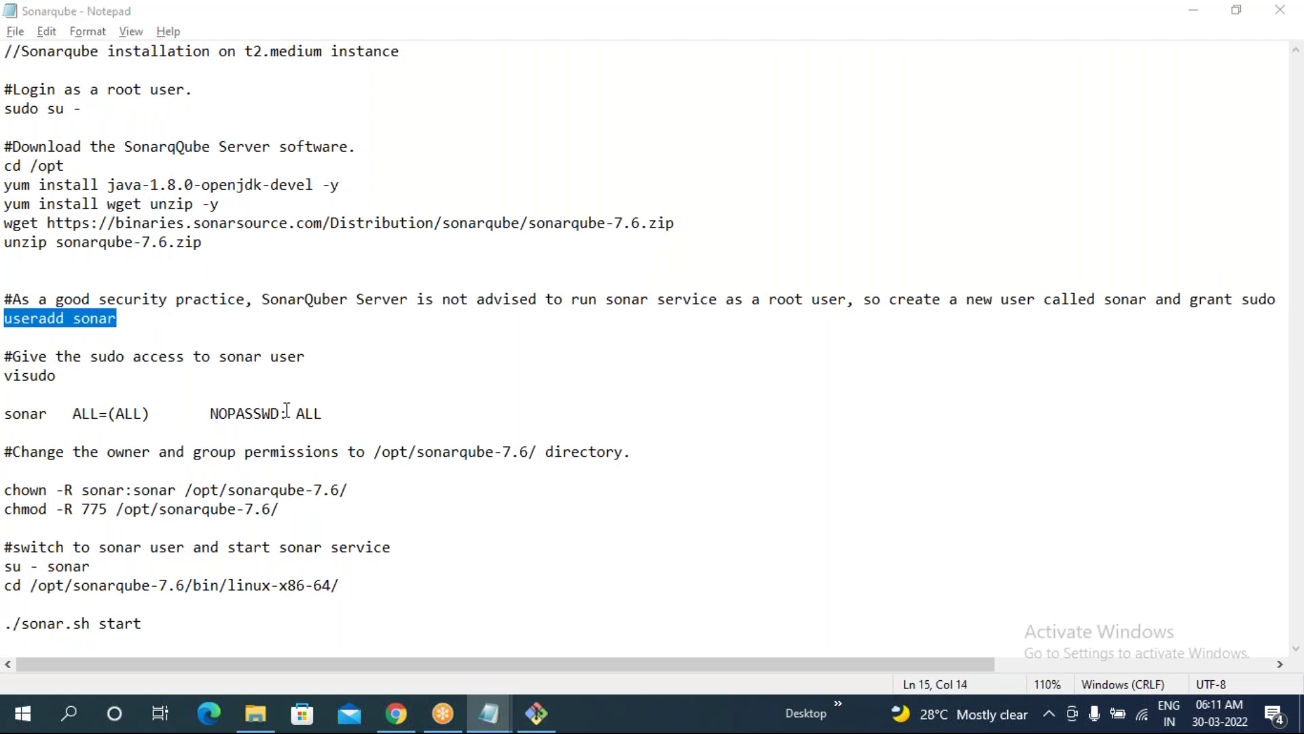
- Create the sonar user with useradd sonar and open the sudoers file with visudo
{"action": "key", "text": "alt+Tab"}
{"action": "right_click", "coordinate": [299, 326]}
{"action": "left_click", "coordinate": [344, 386]}
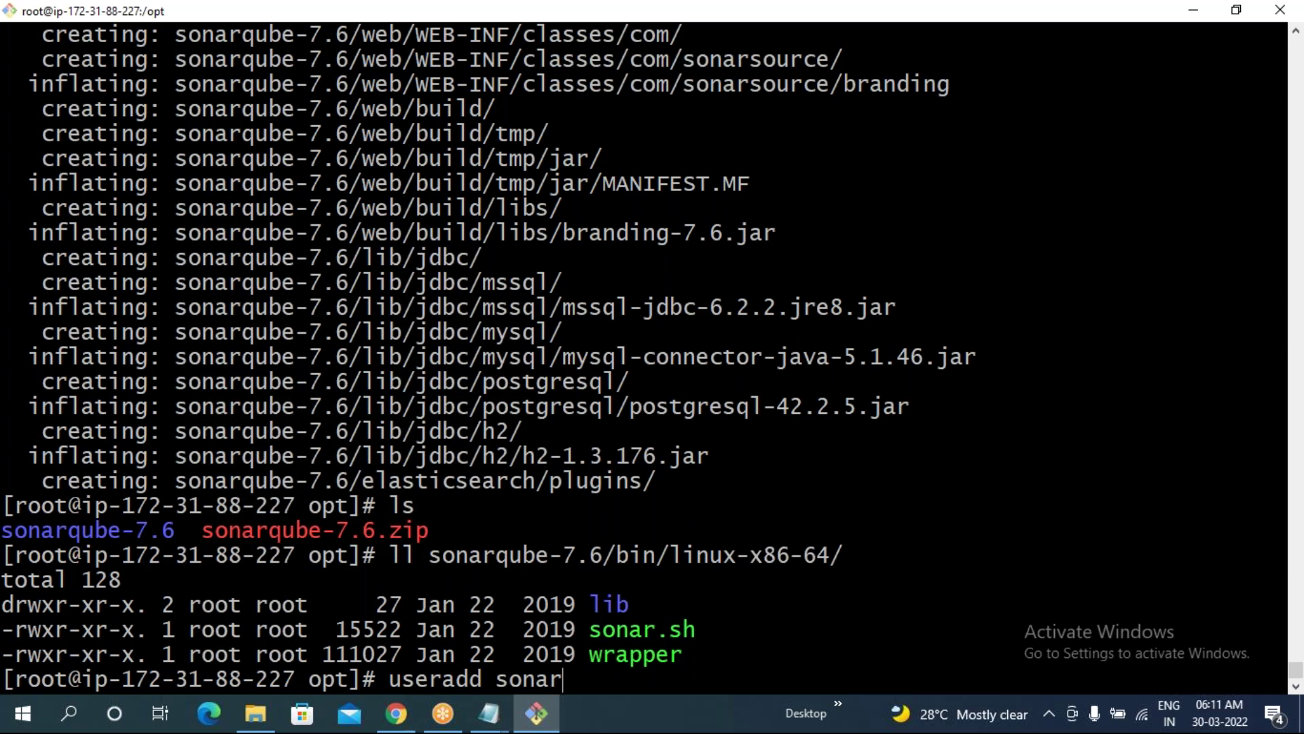
{"action": "key", "text": "Return"}
{"action": "left_click_drag", "start_coordinate": [496, 654], "coordinate": [566, 654]}
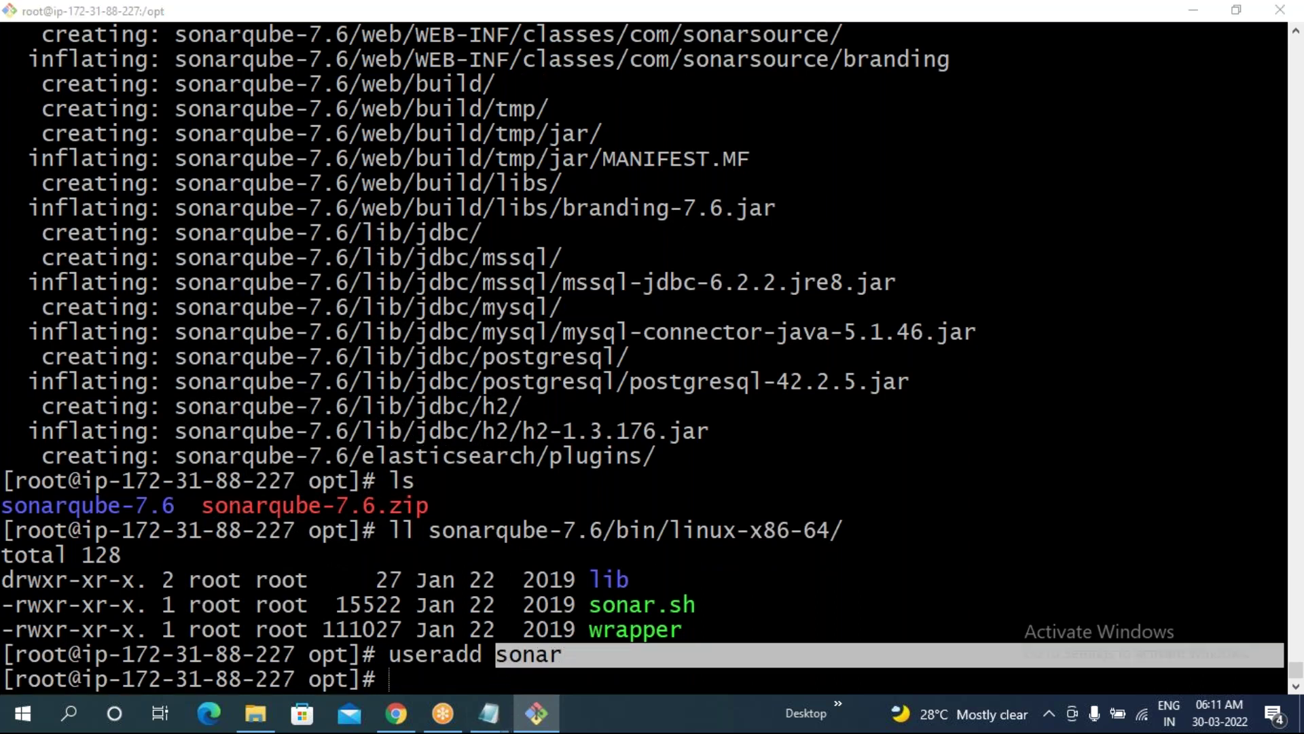
{"action": "key", "text": "alt+Tab"}
{"action": "left_click_drag", "start_coordinate": [10, 385], "coordinate": [63, 384]}
{"action": "key", "text": "ctrl+c"}
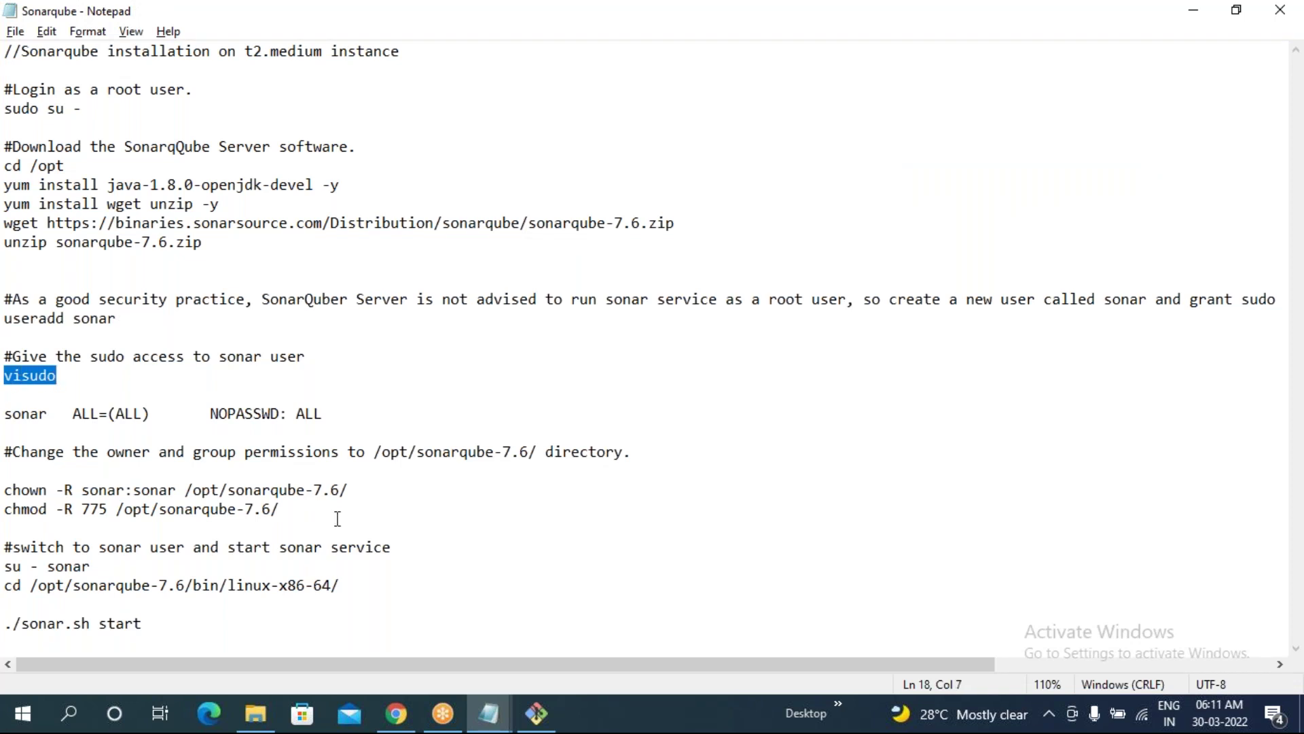
{"action": "key", "text": "alt+Tab"}
{"action": "right_click", "coordinate": [380, 448]}
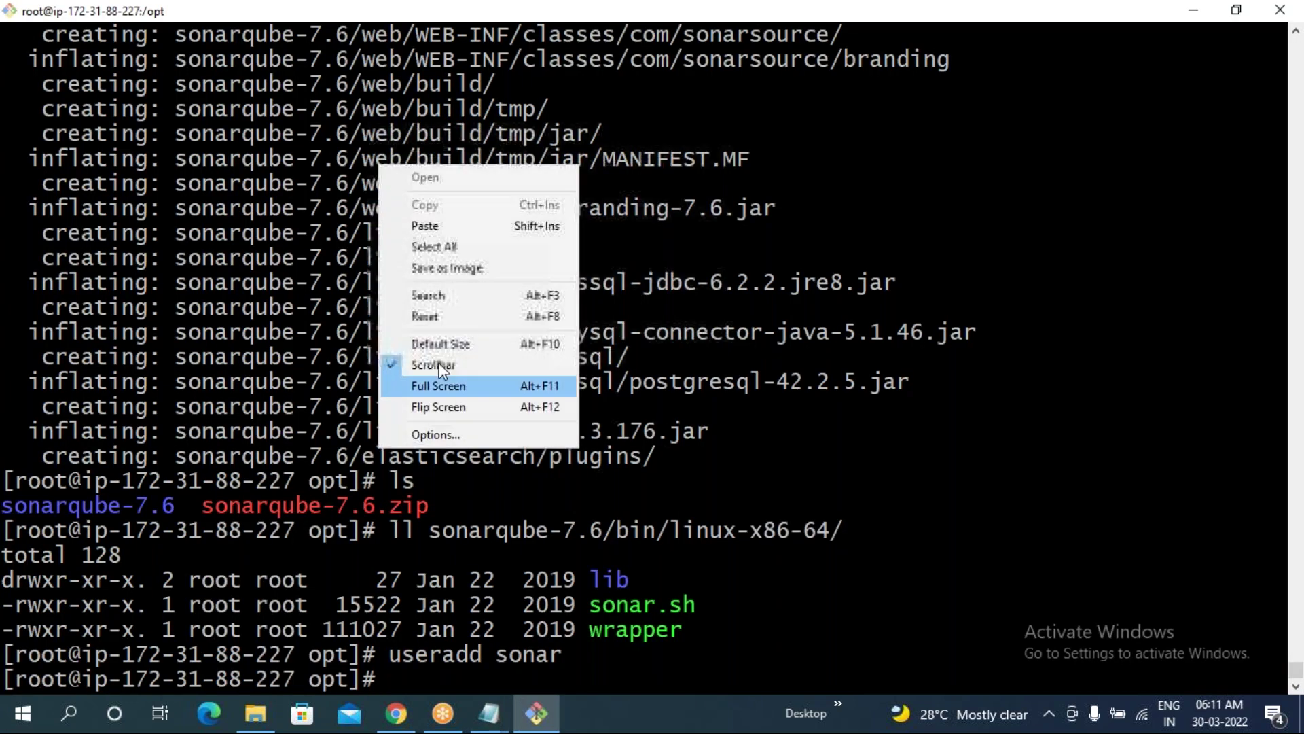
{"action": "left_click", "coordinate": [442, 226]}
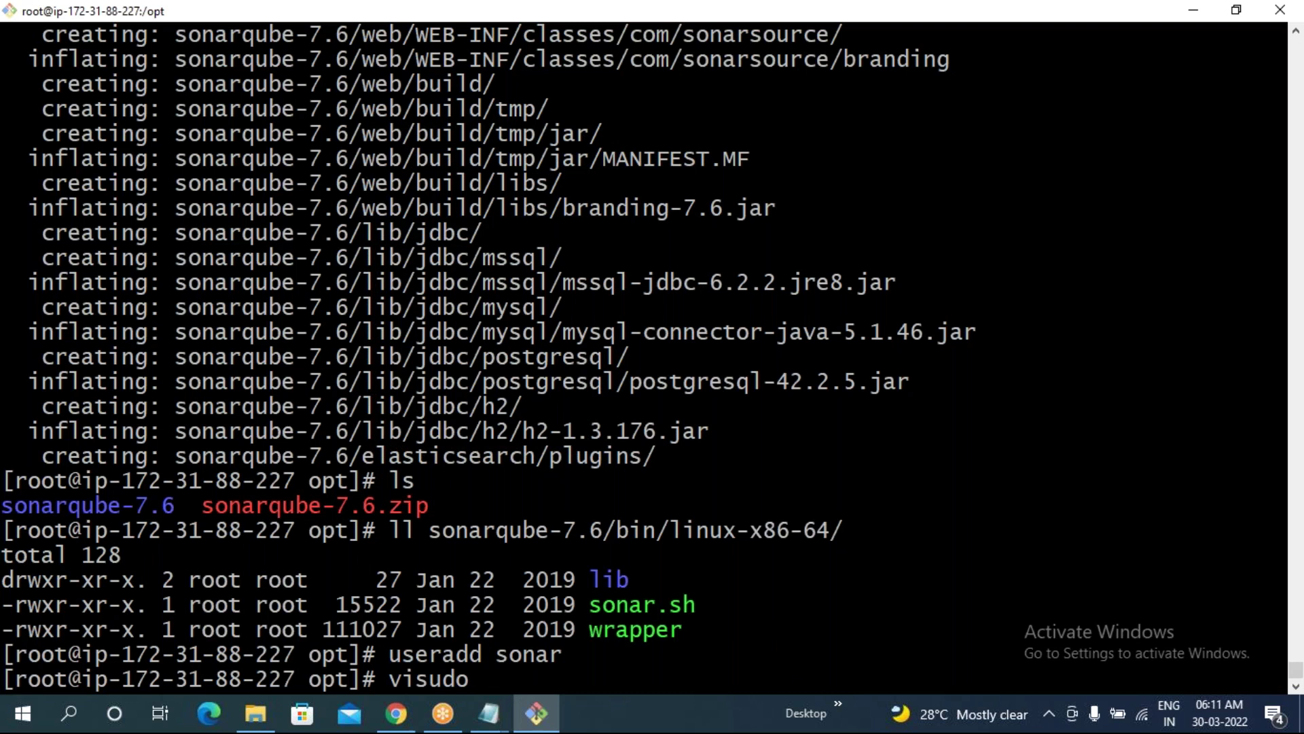
{"action": "key", "text": "Return"}
- Add 'sonar ALL=(ALL) NOPASSWD: ALL' above the ec2-user rule and save with :wq
{"action": "key", "text": "i"}
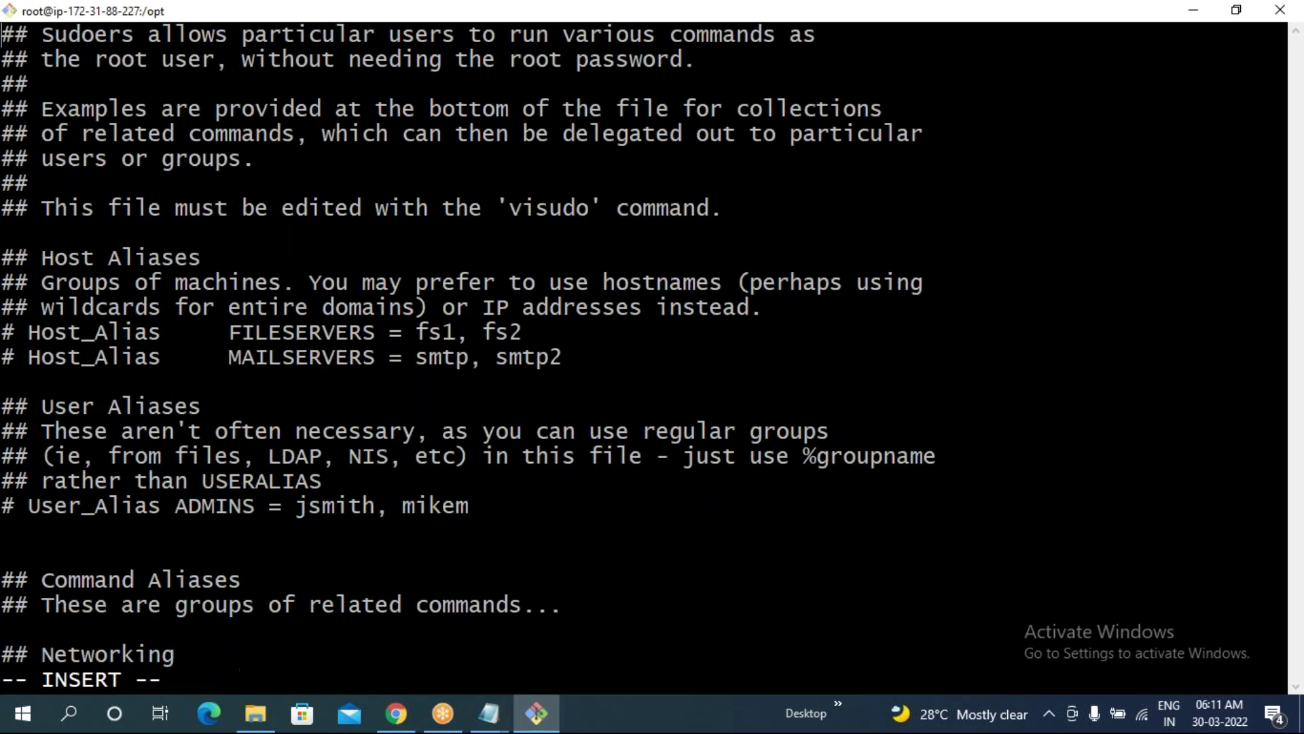
{"action": "key", "text": "Down"}
{"action": "key", "text": "Down"}
{"action": "key", "text": "Down"}
{"action": "key", "text": "Down"}
{"action": "key", "text": "Down"}
{"action": "key", "text": "Down"}
{"action": "key", "text": "Down"}
{"action": "key", "text": "Down"}
{"action": "key", "text": "Down"}
{"action": "key", "text": "Down"}
{"action": "key", "text": "Down"}
{"action": "key", "text": "Down"}
{"action": "key", "text": "Down"}
{"action": "key", "text": "Down"}
{"action": "key", "text": "Down"}
{"action": "key", "text": "Down"}
{"action": "key", "text": "Down"}
{"action": "key", "text": "Down"}
{"action": "key", "text": "Down"}
{"action": "key", "text": "Down"}
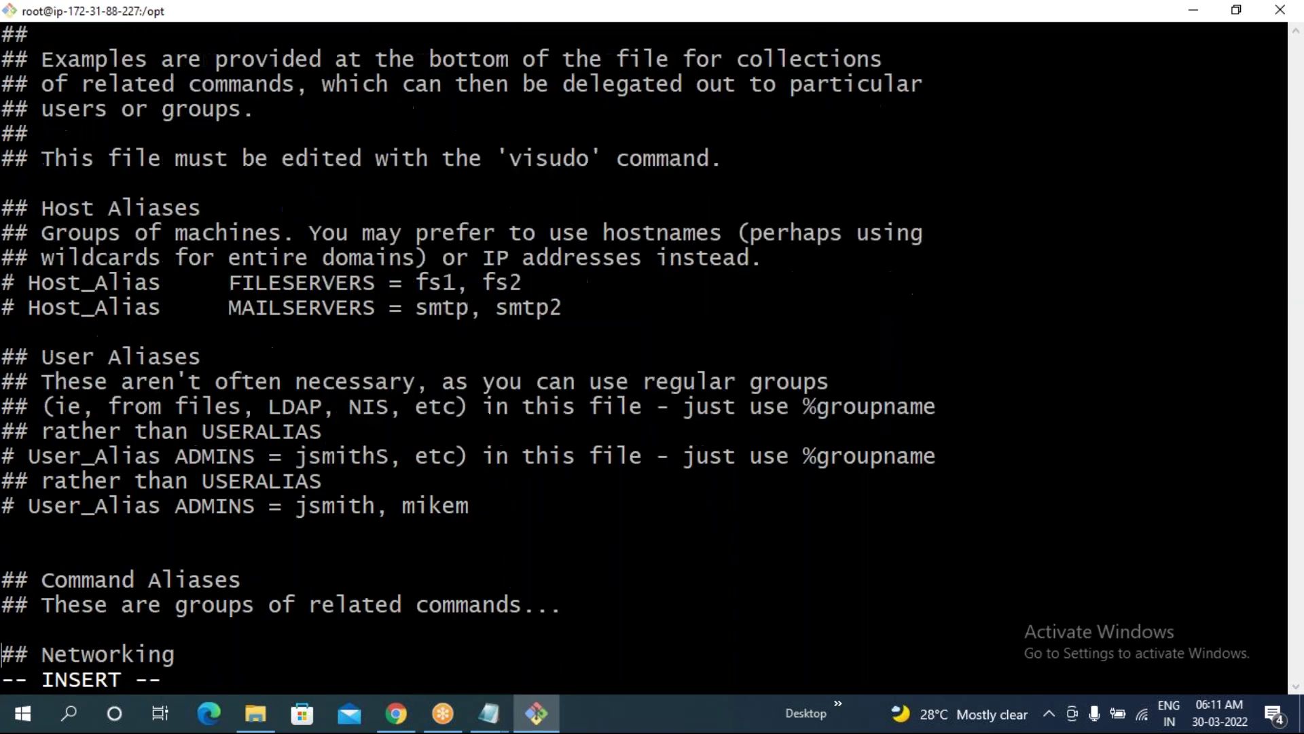
{"action": "key", "text": "Down"}
{"action": "key", "text": "Down"}
{"action": "key", "text": "Down"}
{"action": "key", "text": "Down"}
{"action": "key", "text": "Down"}
{"action": "key", "text": "Down"}
{"action": "key", "text": "Down"}
{"action": "key", "text": "Down"}
{"action": "key", "text": "Down"}
{"action": "key", "text": "Down"}
{"action": "key", "text": "Down"}
{"action": "key", "text": "Down"}
{"action": "key", "text": "Down"}
{"action": "key", "text": "Down"}
{"action": "key", "text": "Down"}
{"action": "key", "text": "Down"}
{"action": "key", "text": "Down"}
{"action": "key", "text": "Down"}
{"action": "key", "text": "Down"}
{"action": "key", "text": "Down"}
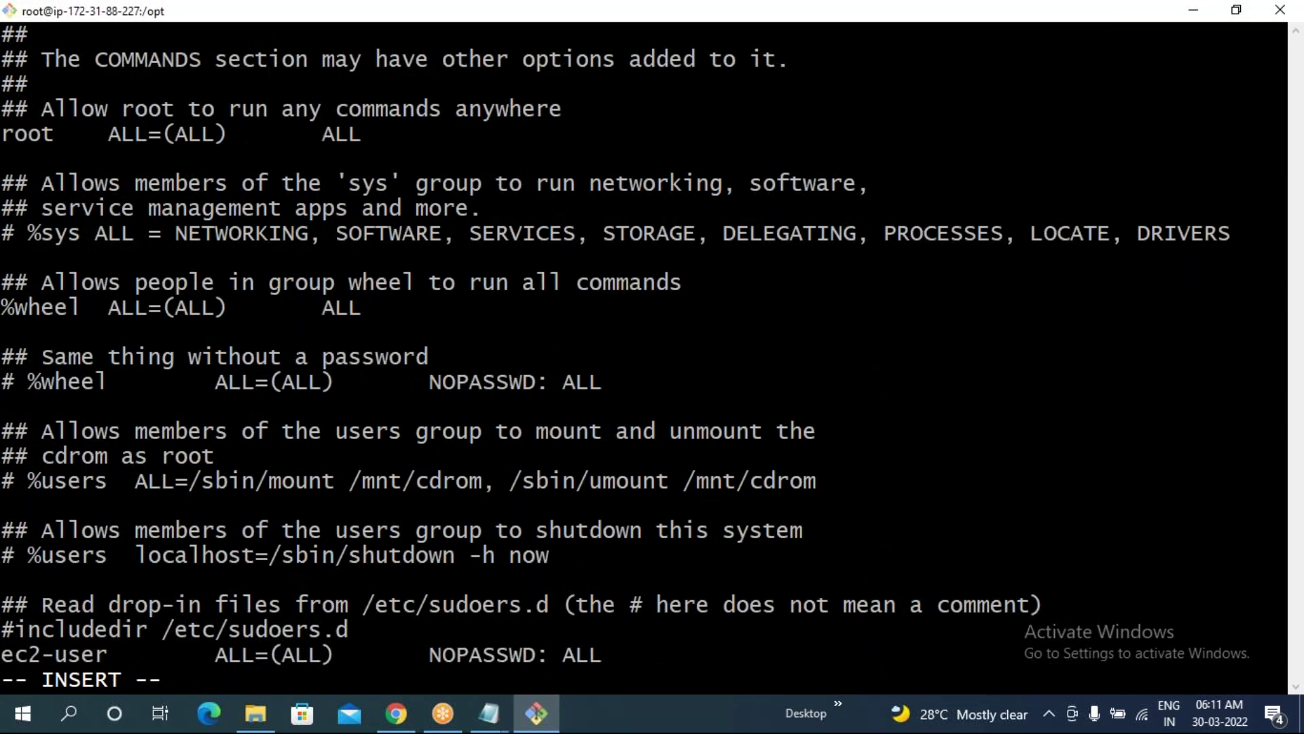
{"action": "left_click_drag", "start_coordinate": [608, 661], "coordinate": [9, 664]}
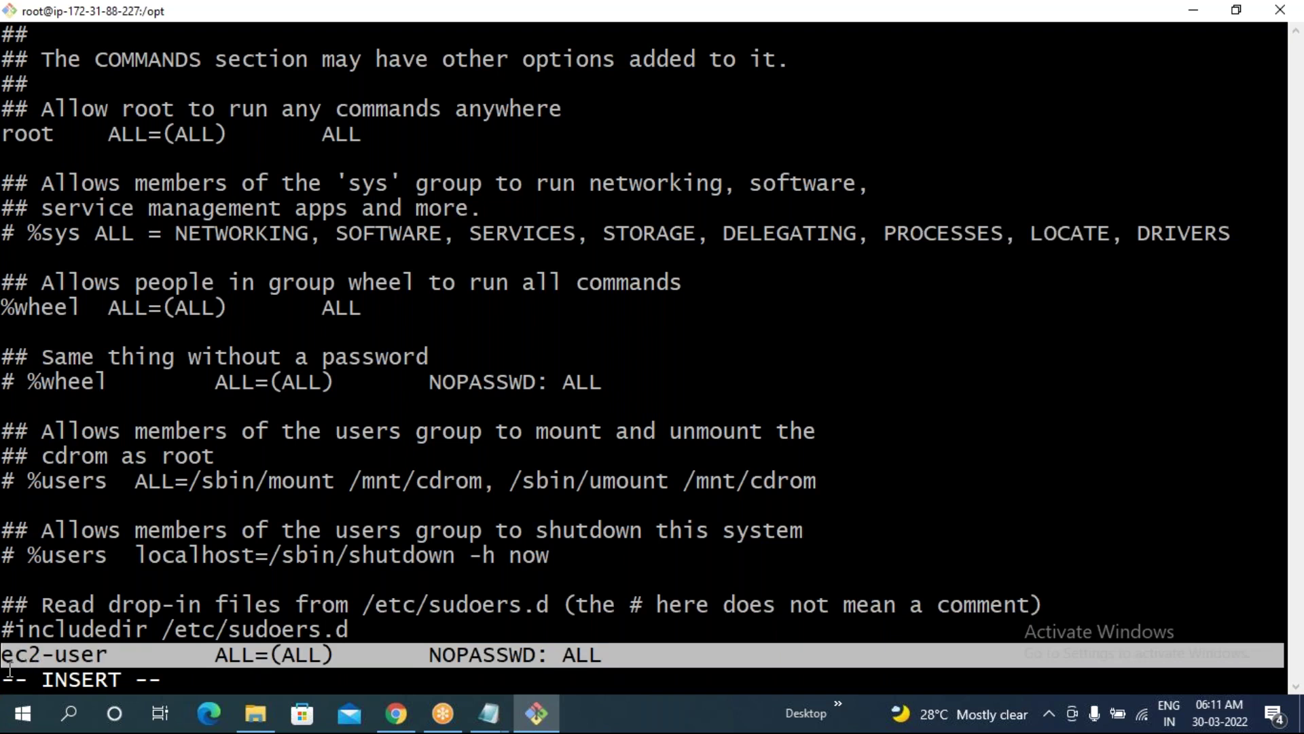
{"action": "left_click", "coordinate": [299, 637]}
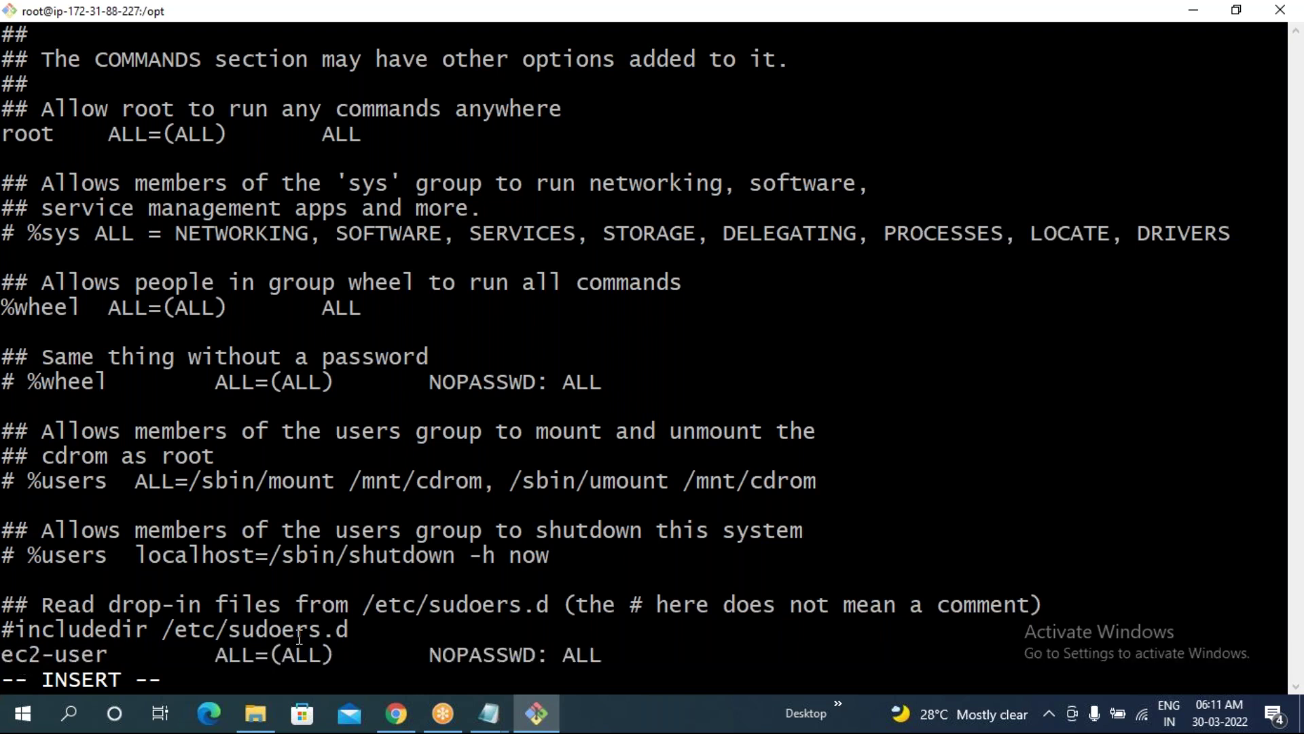
{"action": "key", "text": "Return"}
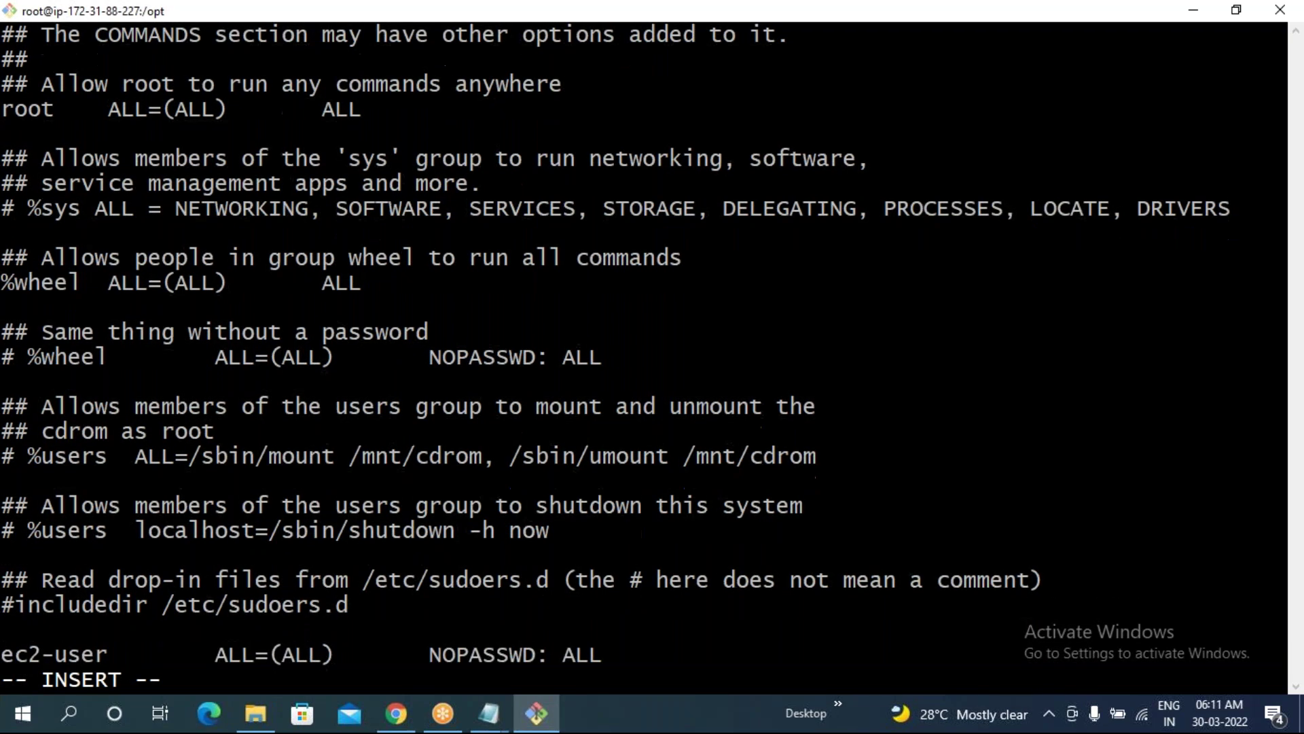
{"action": "type", "text": "sonar"}
{"action": "key", "text": "Tab"}
{"action": "key", "text": "Tab"}
{"action": "type", "text": "ALL"}
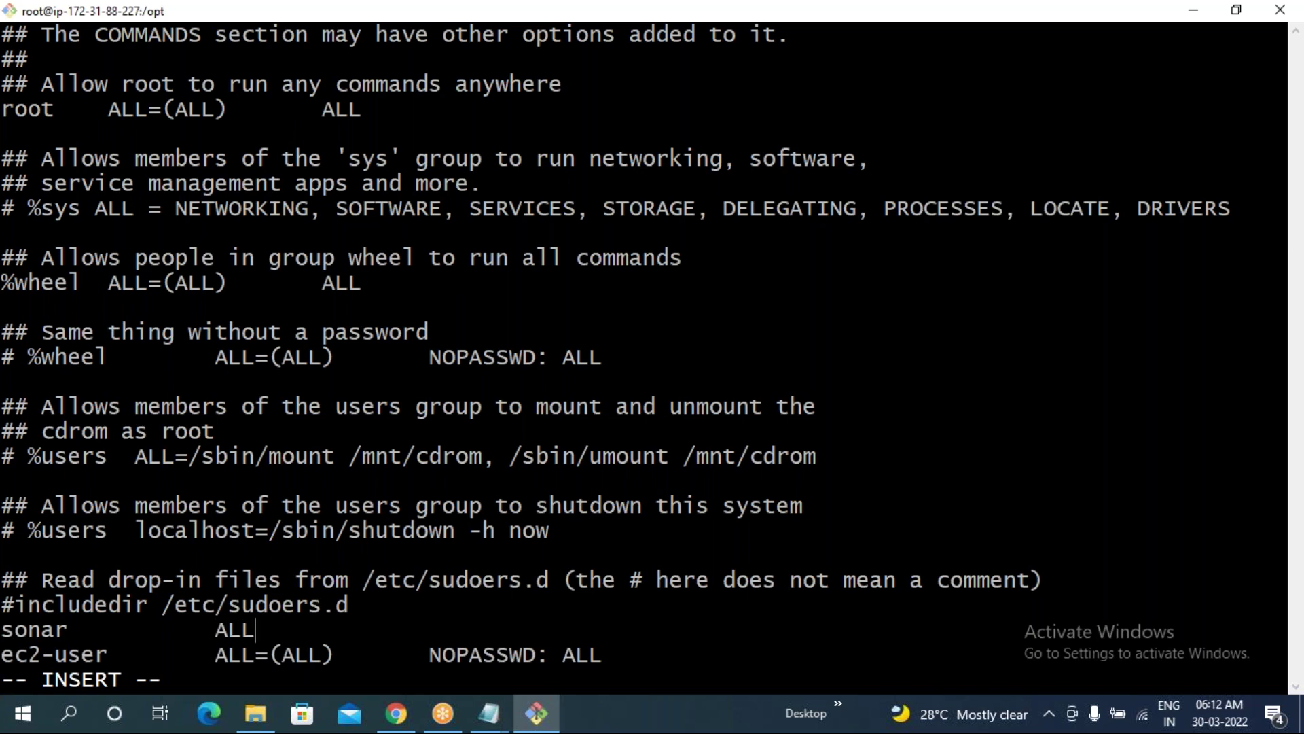
{"action": "type", "text": "=(ALL)       N"}
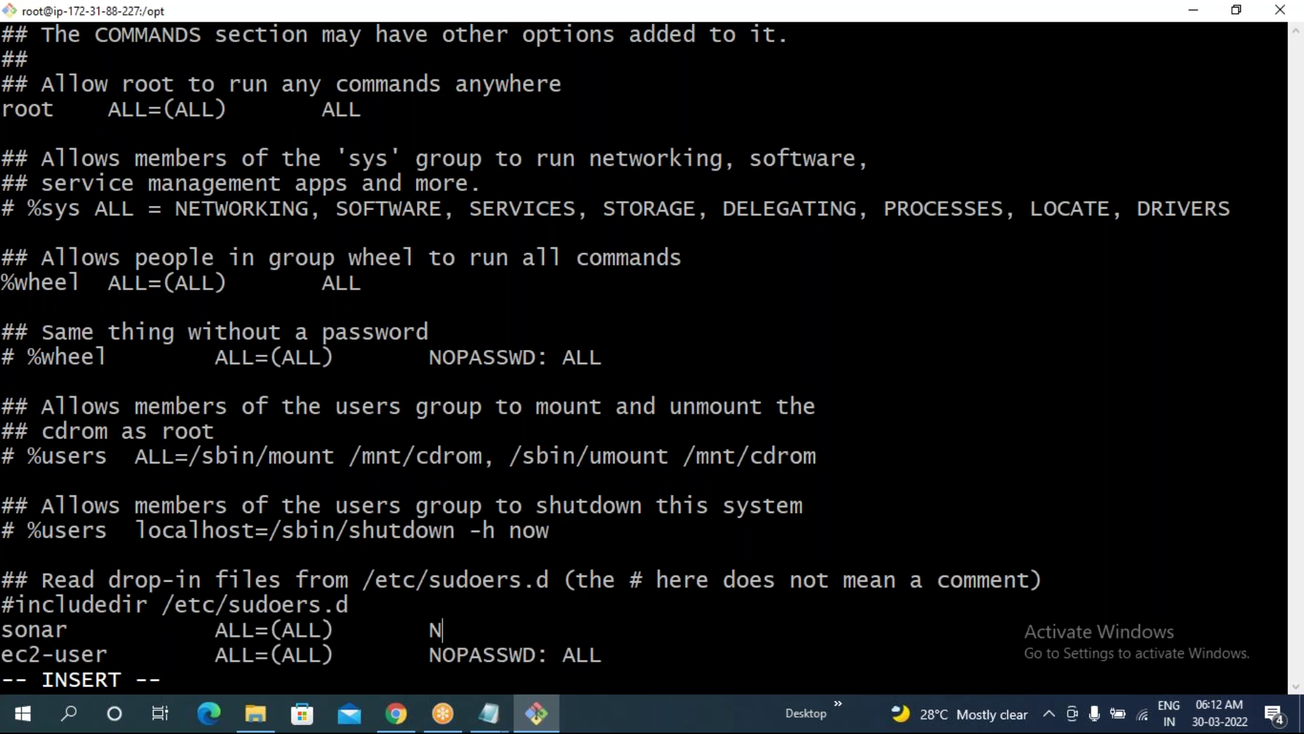
{"action": "type", "text": "OPASSWD"}
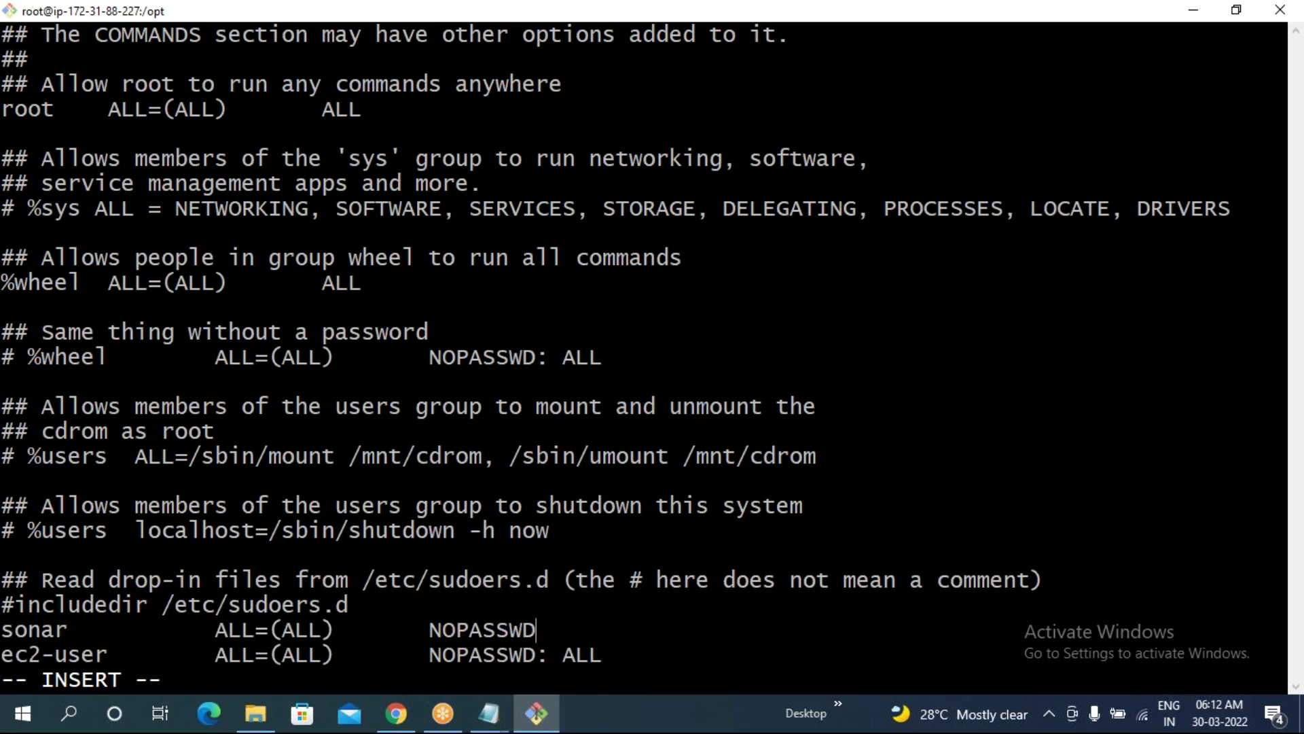
{"action": "type", "text": ": ALL"}
{"action": "key", "text": "Escape"}
{"action": "type", "text": ":wq"}
{"action": "key", "text": "Return"}
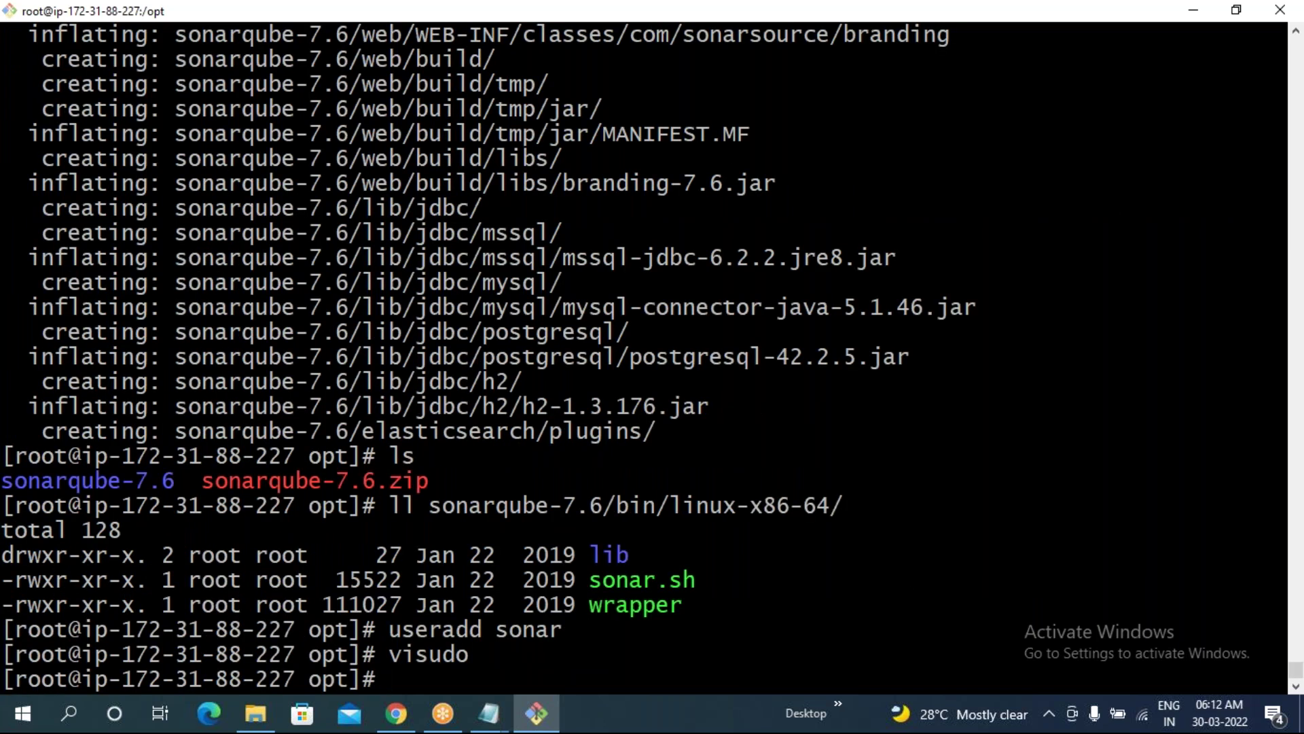
- Run chown -R sonar:sonar /opt/sonarqube-7.6/ copied from the notes
{"action": "key", "text": "alt+Tab"}
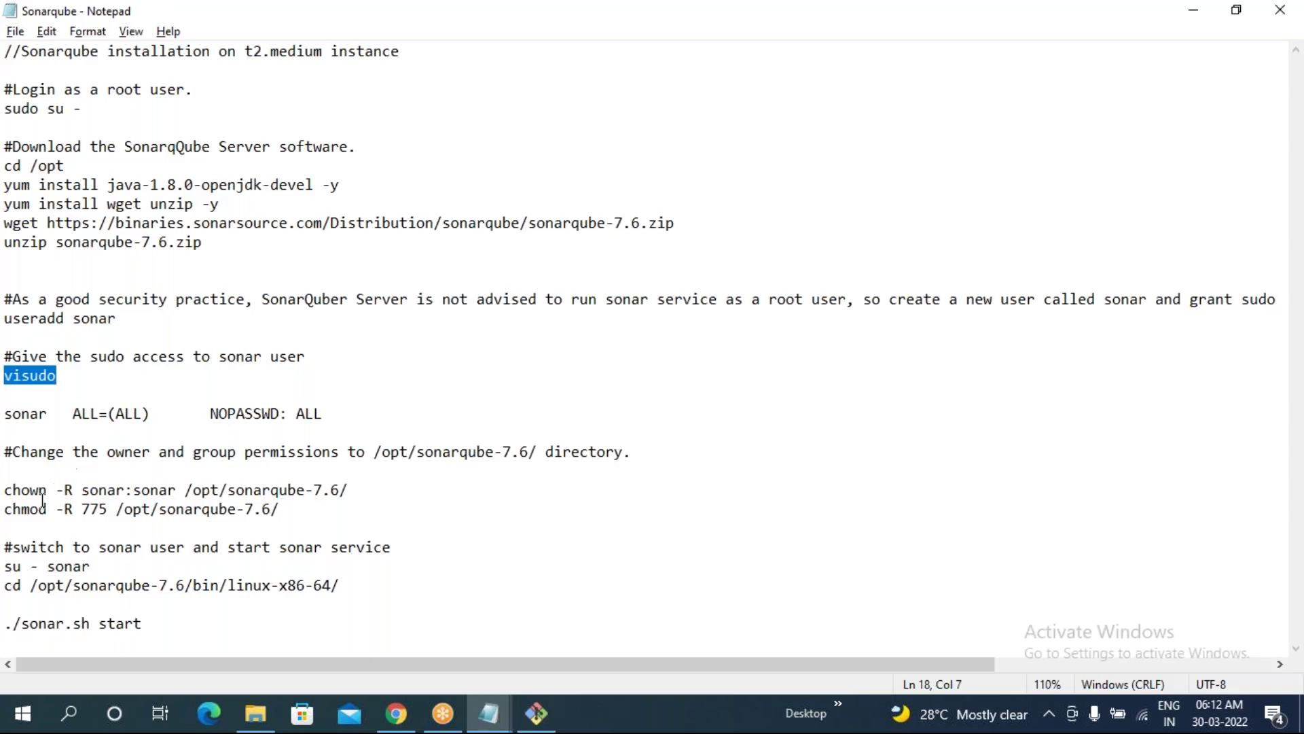
{"action": "left_click_drag", "start_coordinate": [9, 490], "coordinate": [349, 490]}
{"action": "key", "text": "ctrl+c"}
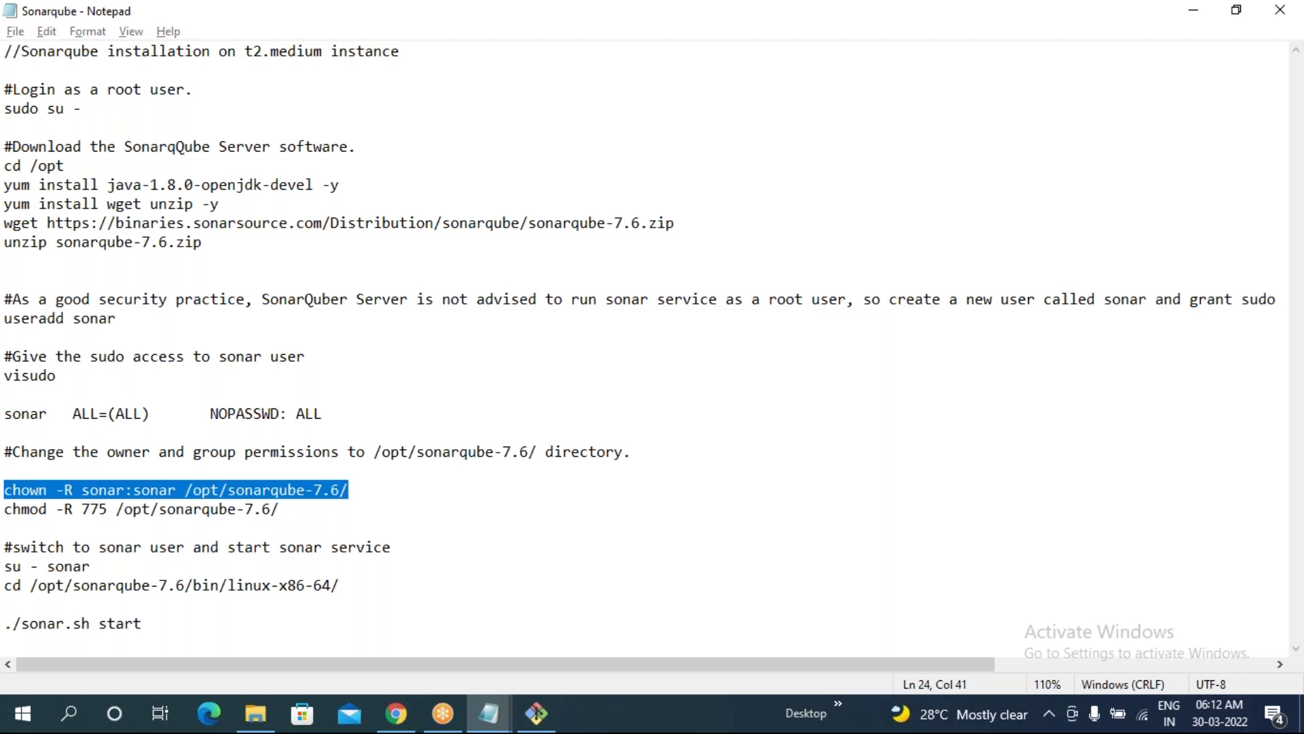
{"action": "key", "text": "alt+Tab"}
{"action": "right_click", "coordinate": [402, 332]}
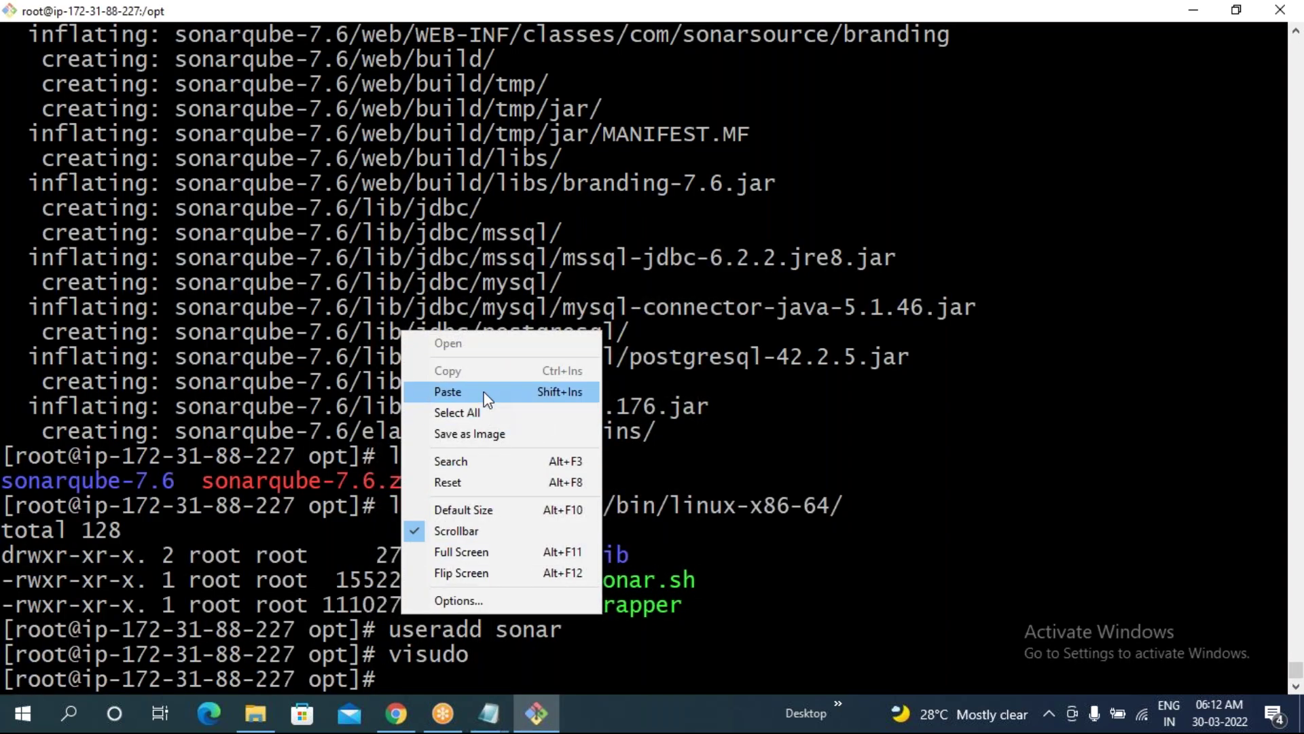
{"action": "left_click", "coordinate": [462, 392]}
{"action": "key", "text": "Return"}
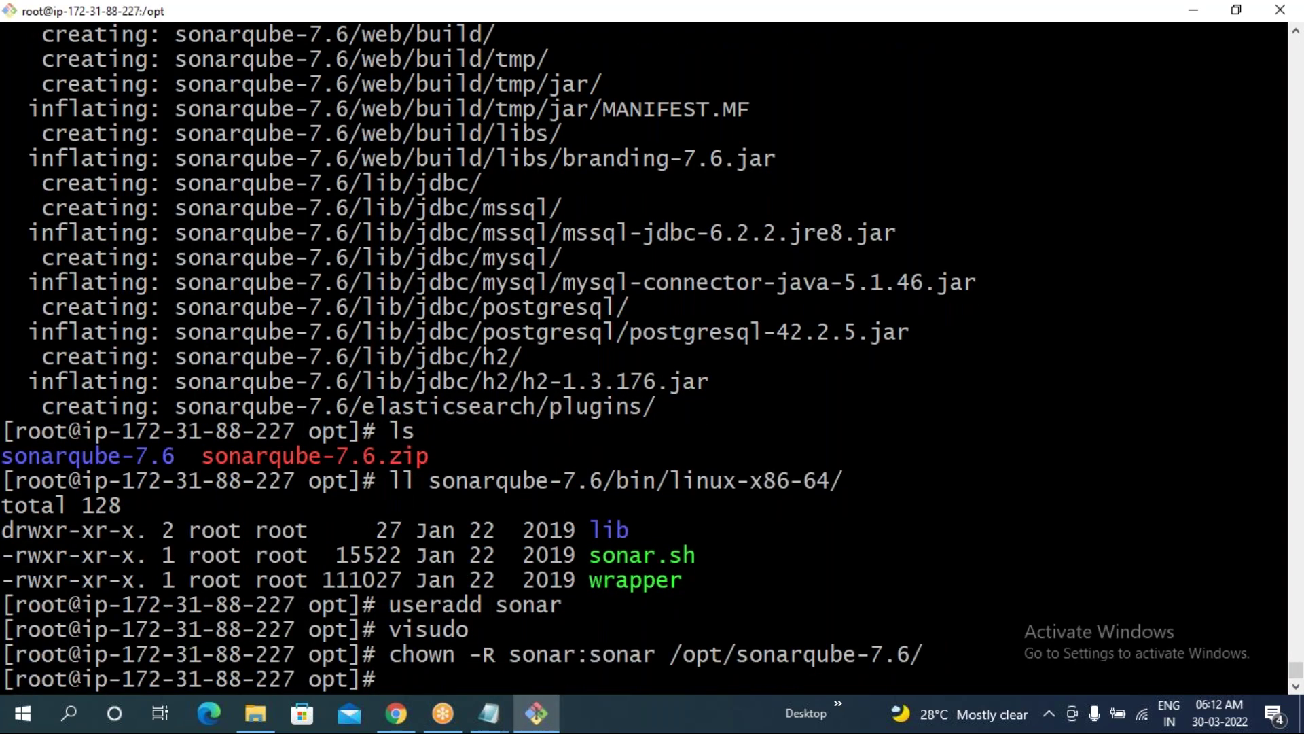
- Run chmod -R 775 /opt/sonarqube-7.6/ copied from the notes
{"action": "key", "text": "alt+Tab"}
{"action": "left_click_drag", "start_coordinate": [4, 508], "coordinate": [281, 511]}
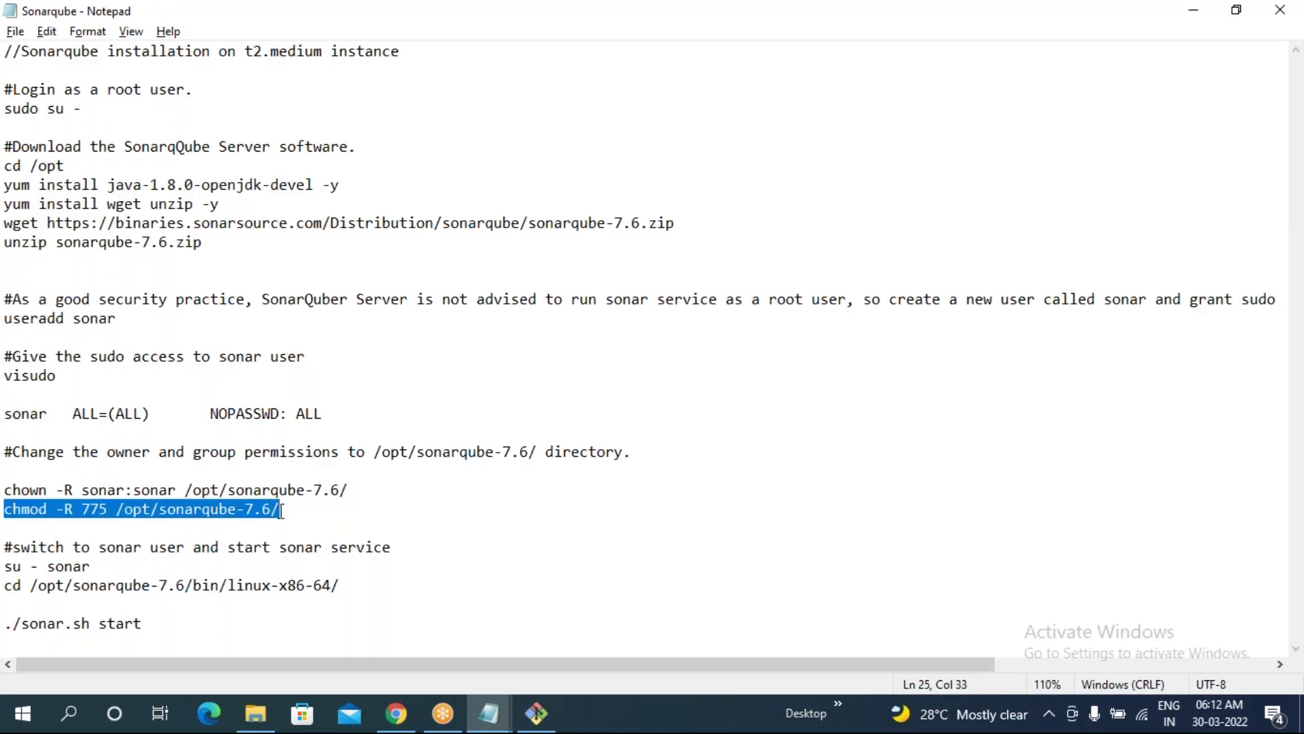
{"action": "key", "text": "alt+Tab"}
{"action": "right_click", "coordinate": [260, 207]}
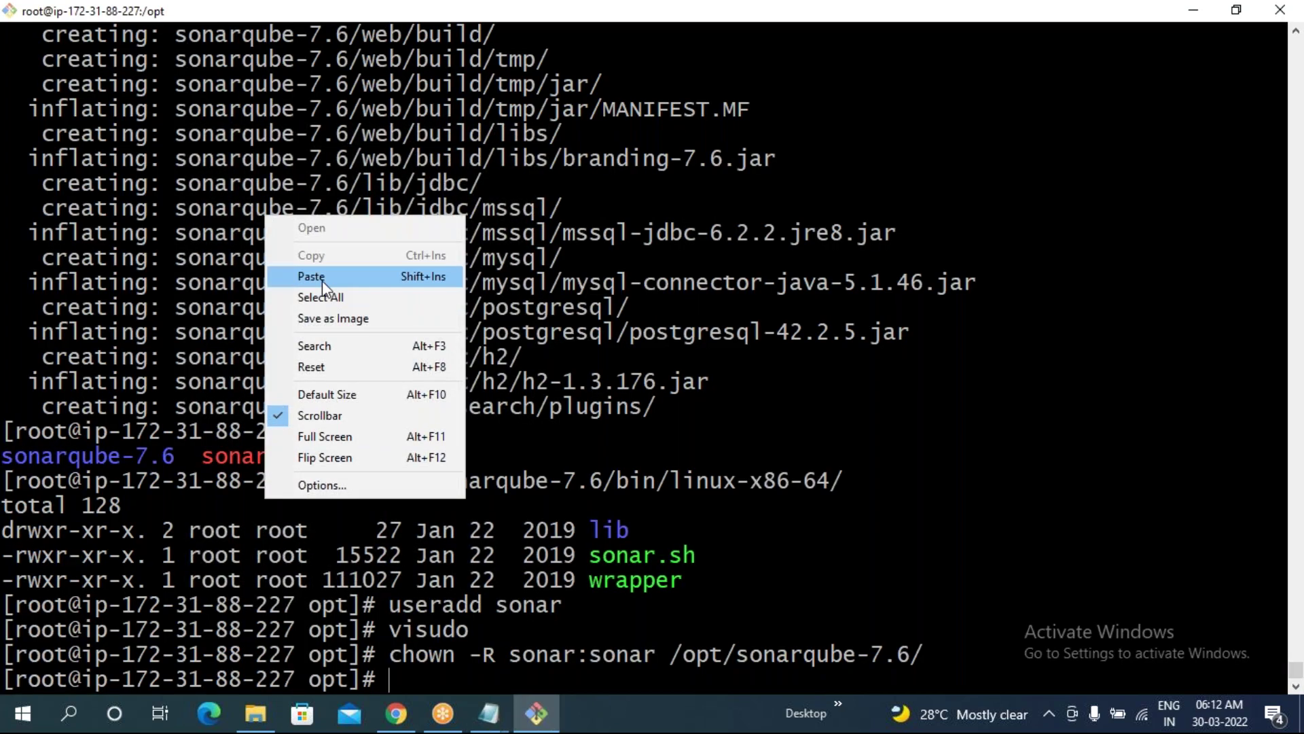
{"action": "left_click", "coordinate": [322, 280]}
{"action": "key", "text": "Return"}
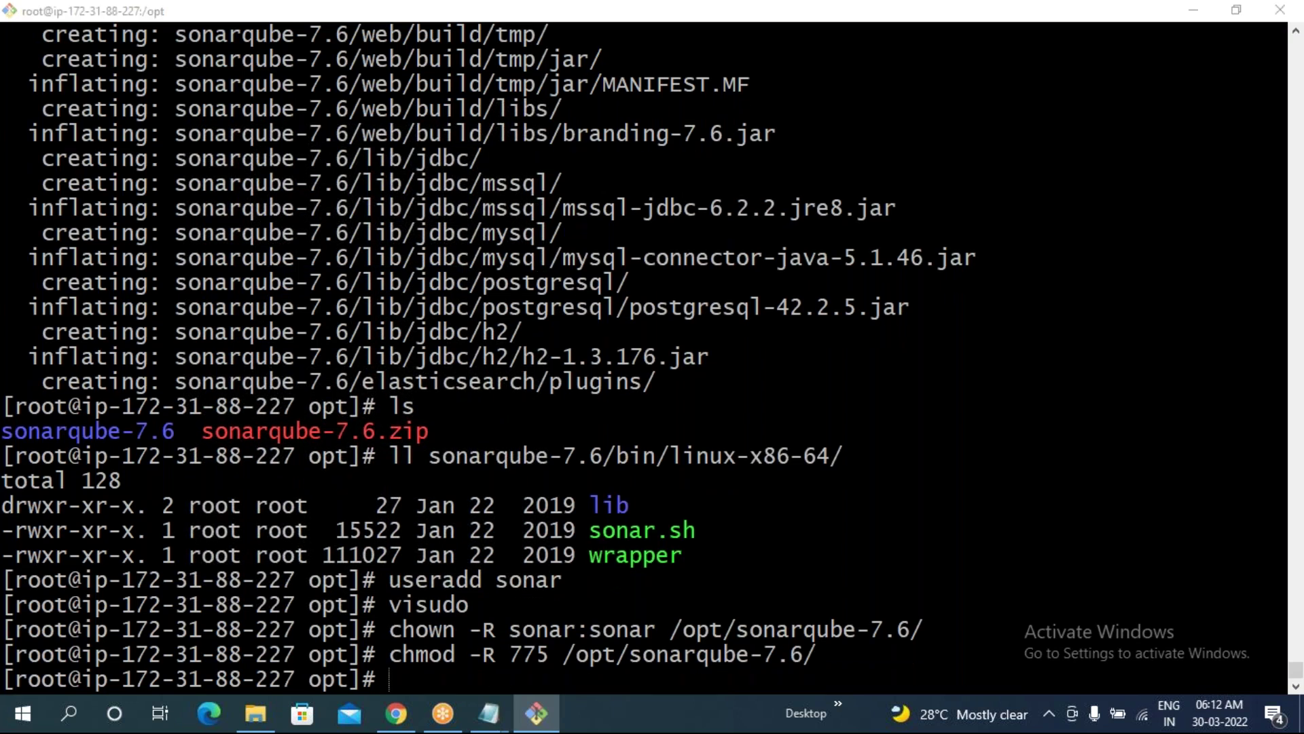
{"action": "key", "text": "alt+Tab"}
- Switch the server shell to the sonar user with su - sonar
{"action": "left_click_drag", "start_coordinate": [4, 568], "coordinate": [90, 569]}
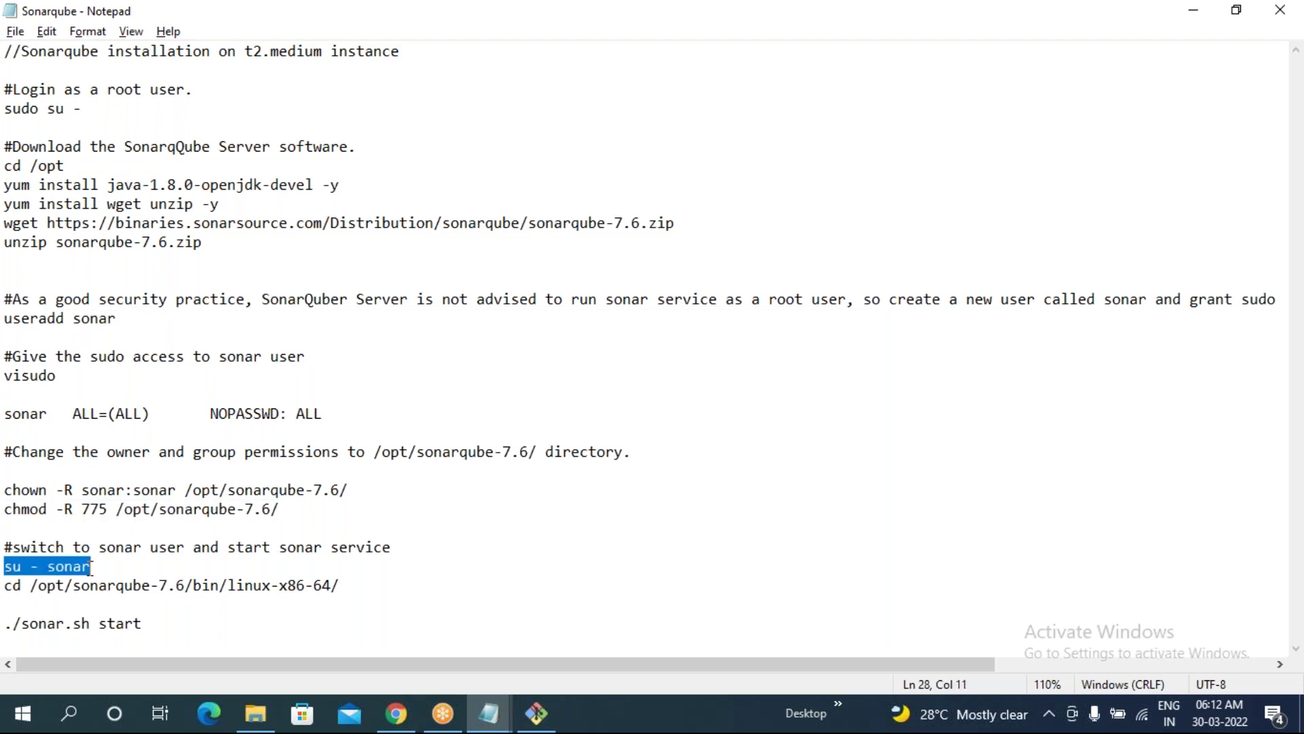
{"action": "key", "text": "alt+Tab"}
{"action": "right_click", "coordinate": [230, 278]}
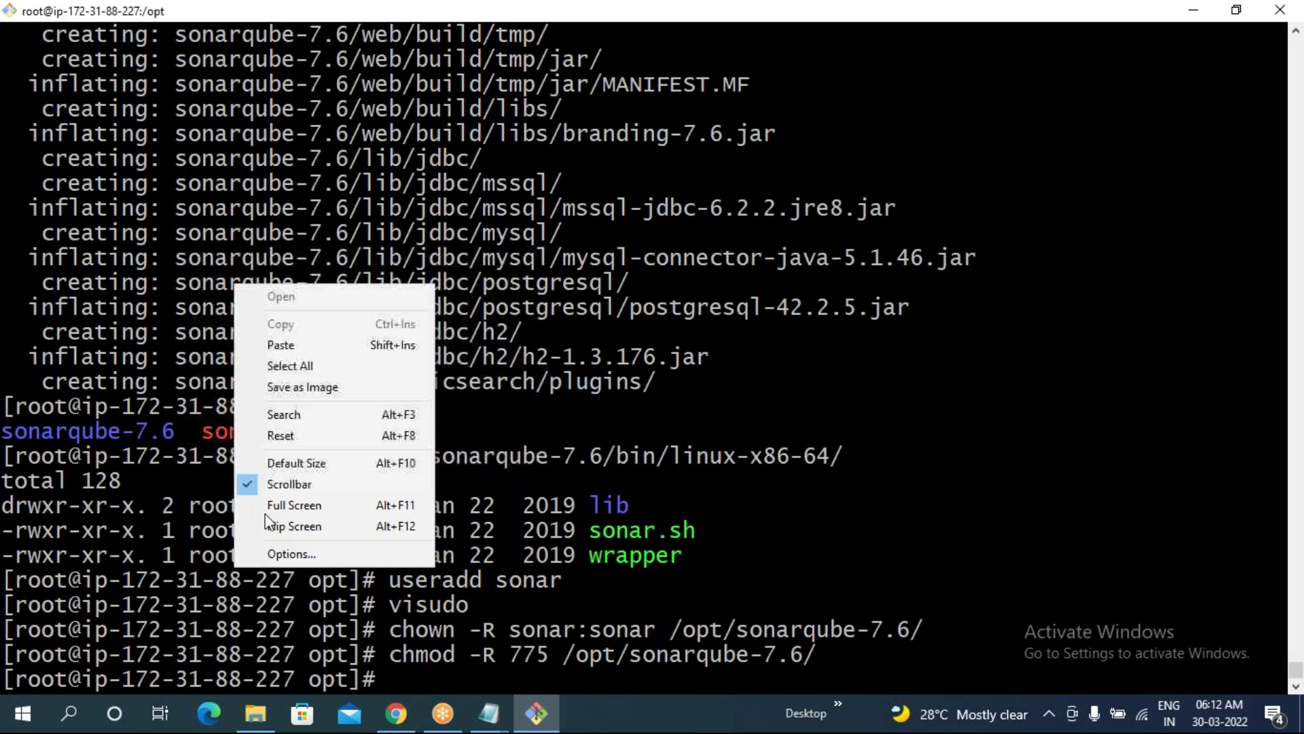
{"action": "left_click", "coordinate": [300, 345]}
{"action": "key", "text": "Return"}
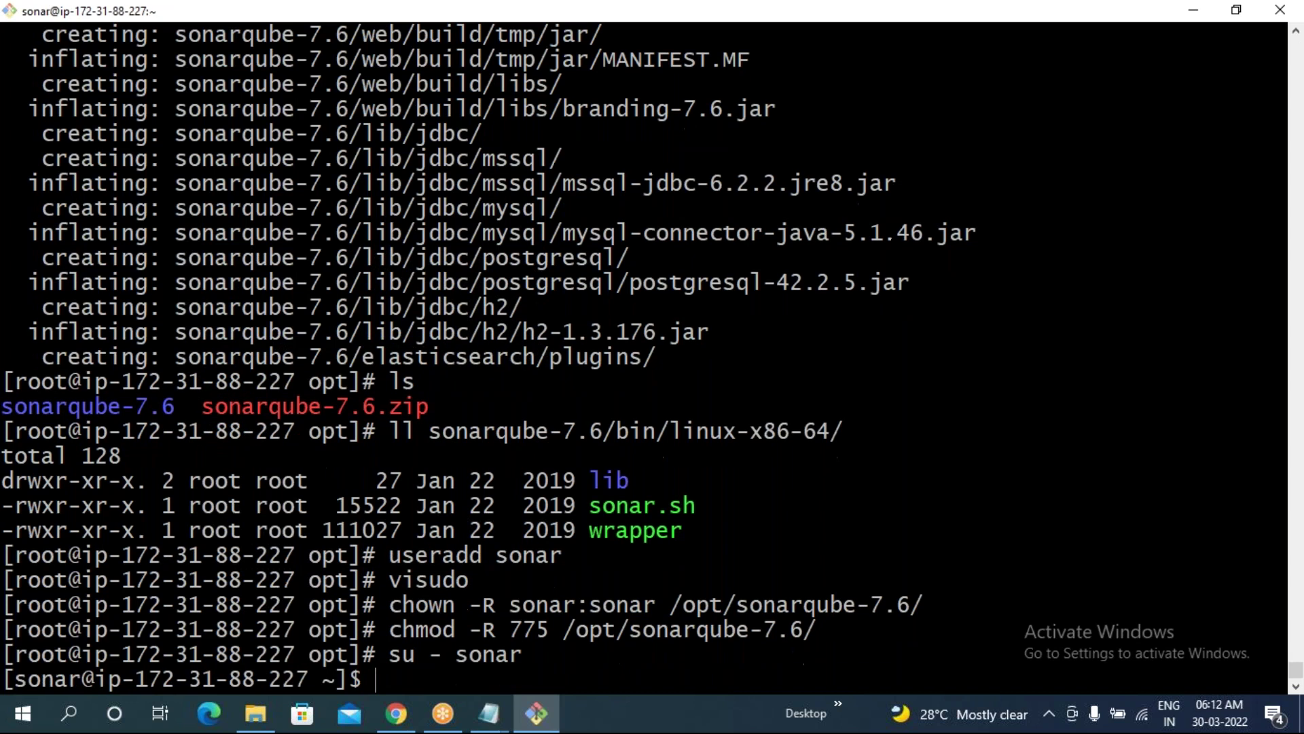
- Change into the /opt/sonarqube-7.6/bin/linux-x86-64 folder
{"action": "key", "text": "alt+Tab"}
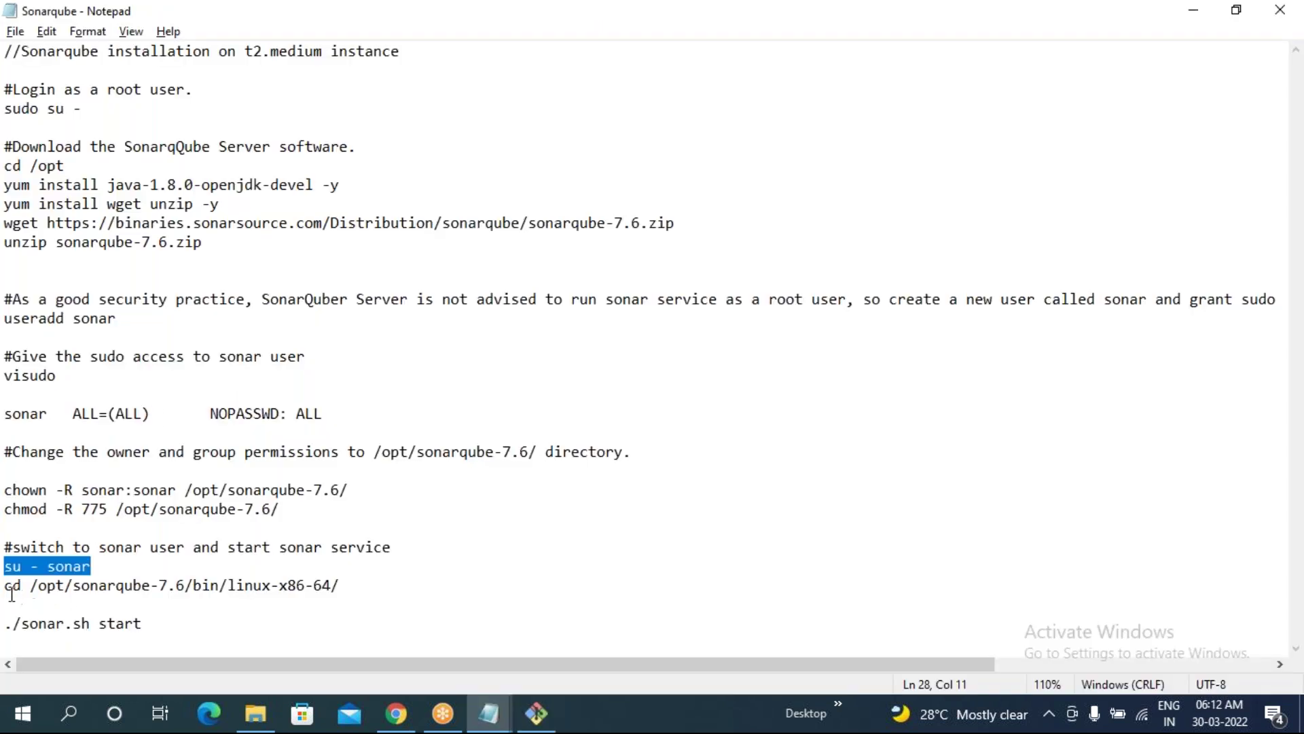
{"action": "left_click", "coordinate": [9, 587]}
{"action": "left_click_drag", "start_coordinate": [9, 587], "coordinate": [340, 587]}
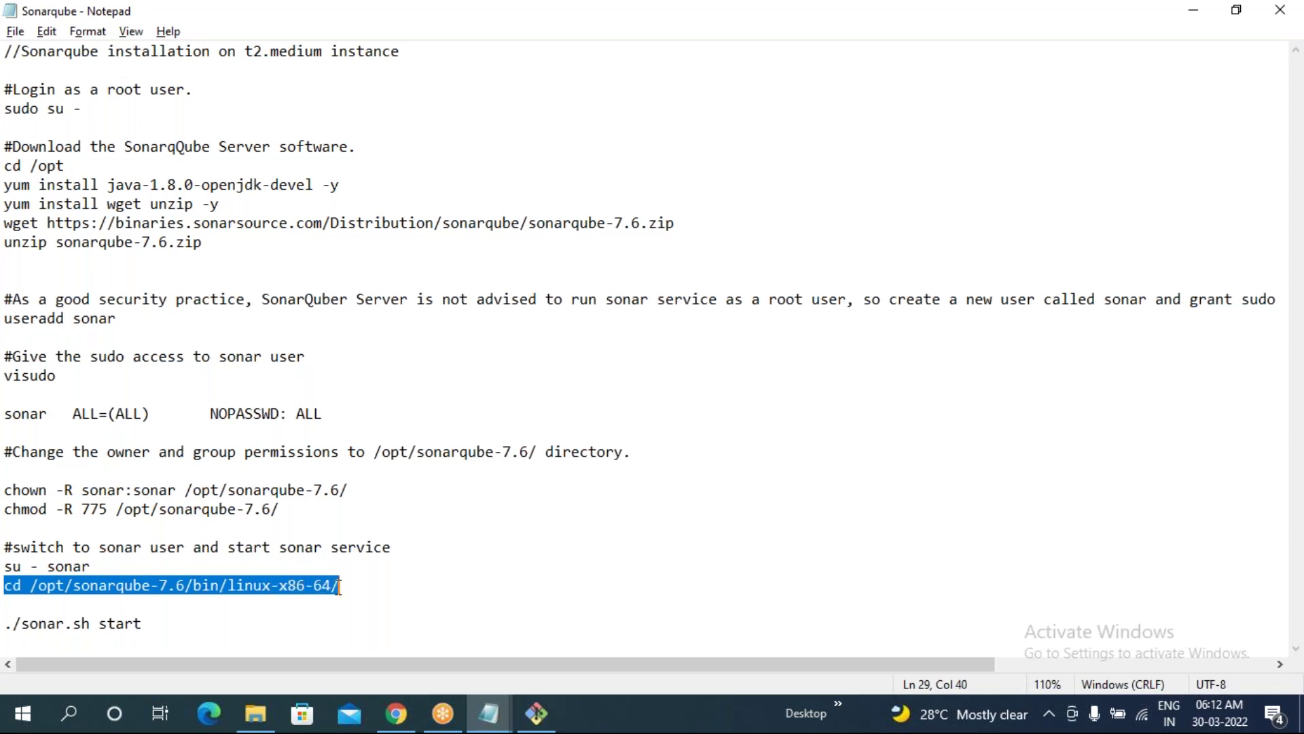
{"action": "key", "text": "alt+Tab"}
{"action": "right_click", "coordinate": [354, 308]}
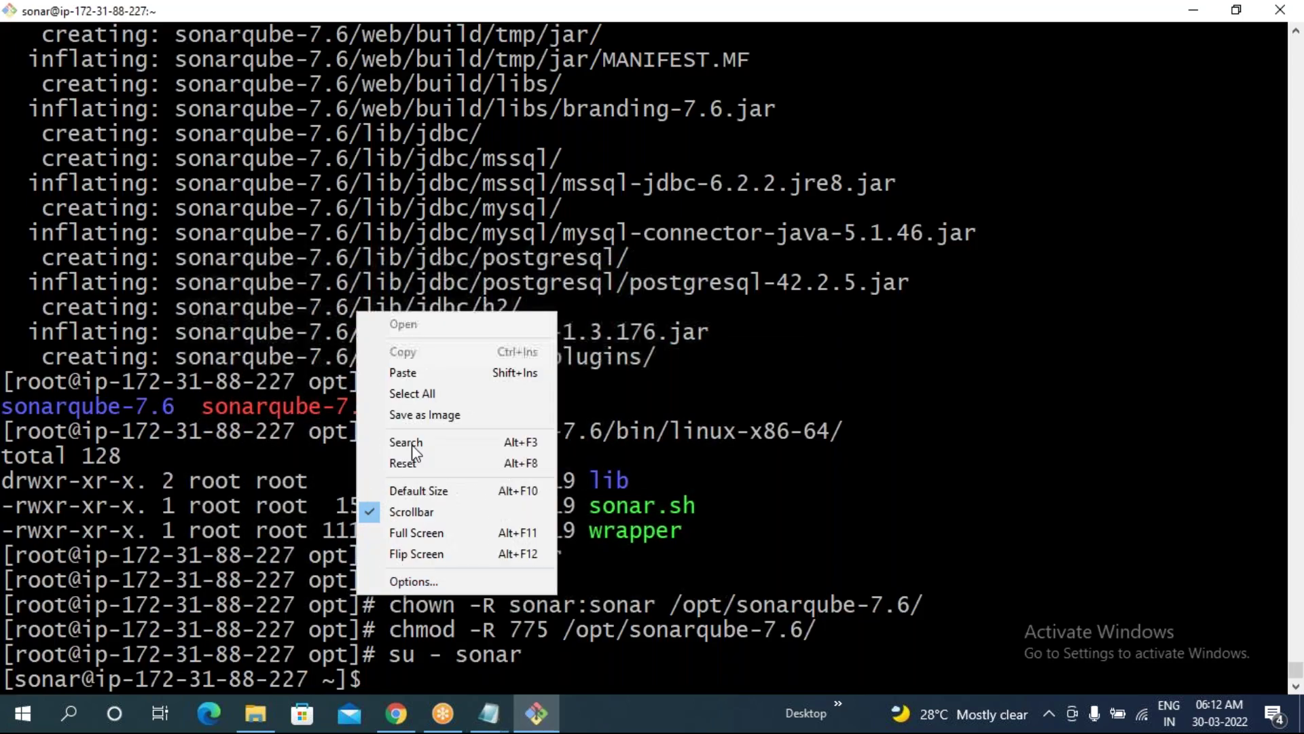
{"action": "left_click", "coordinate": [422, 368]}
{"action": "key", "text": "Return"}
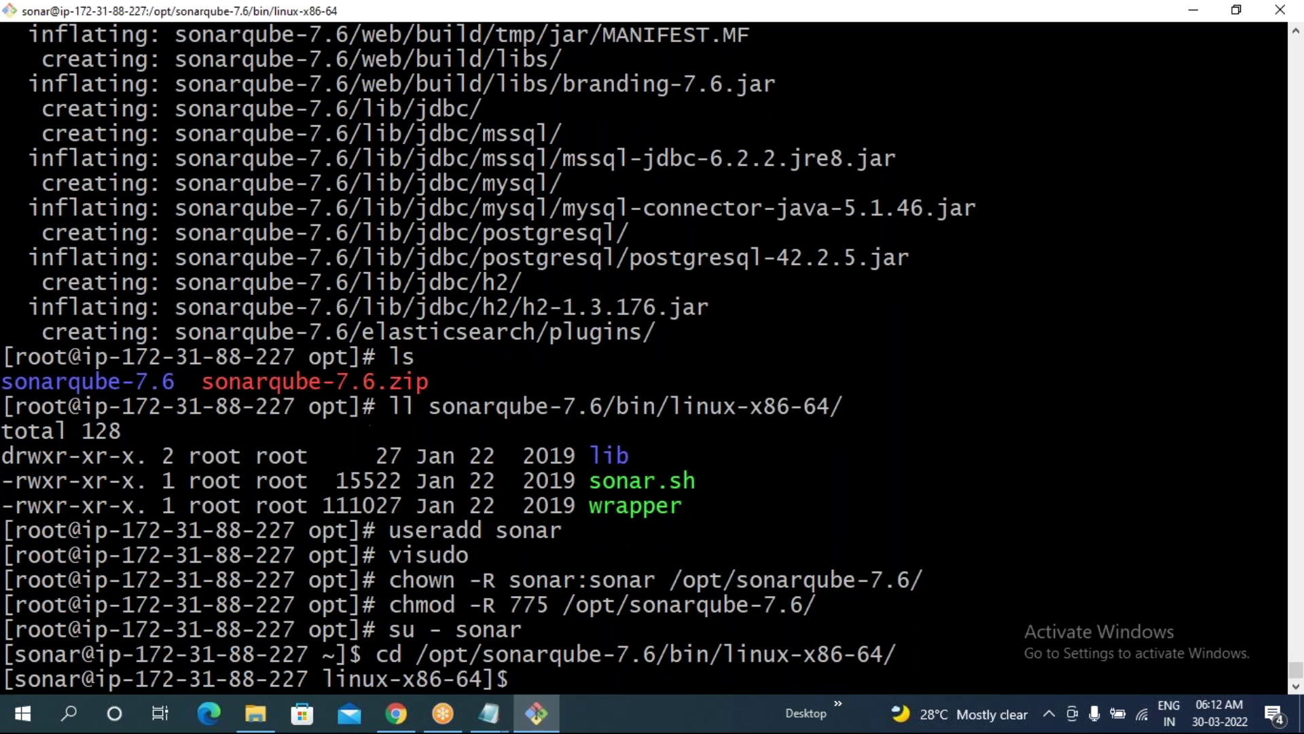
- List the folder's contents, showing lib, sonar.sh and wrapper
{"action": "type", "text": "ls"}
{"action": "key", "text": "Return"}
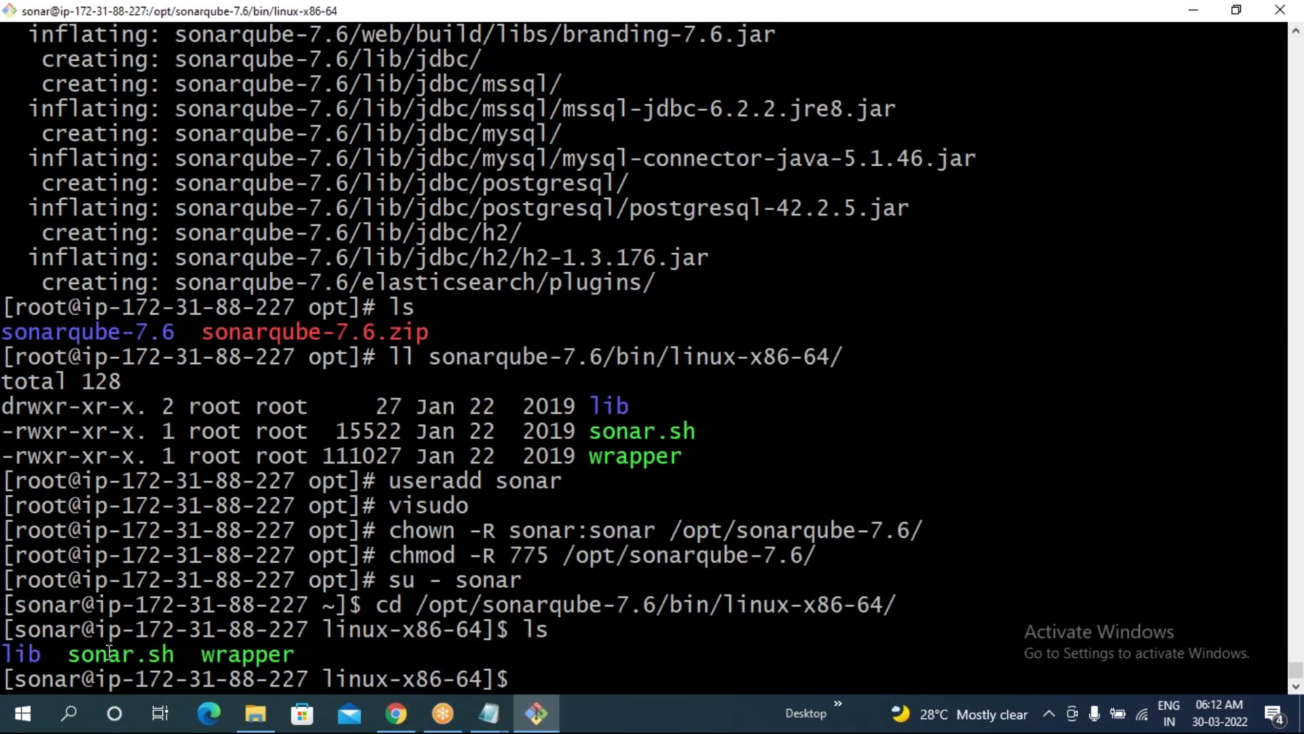
{"action": "left_click_drag", "start_coordinate": [604, 435], "coordinate": [664, 439]}
{"action": "left_click_drag", "start_coordinate": [68, 654], "coordinate": [175, 653]}
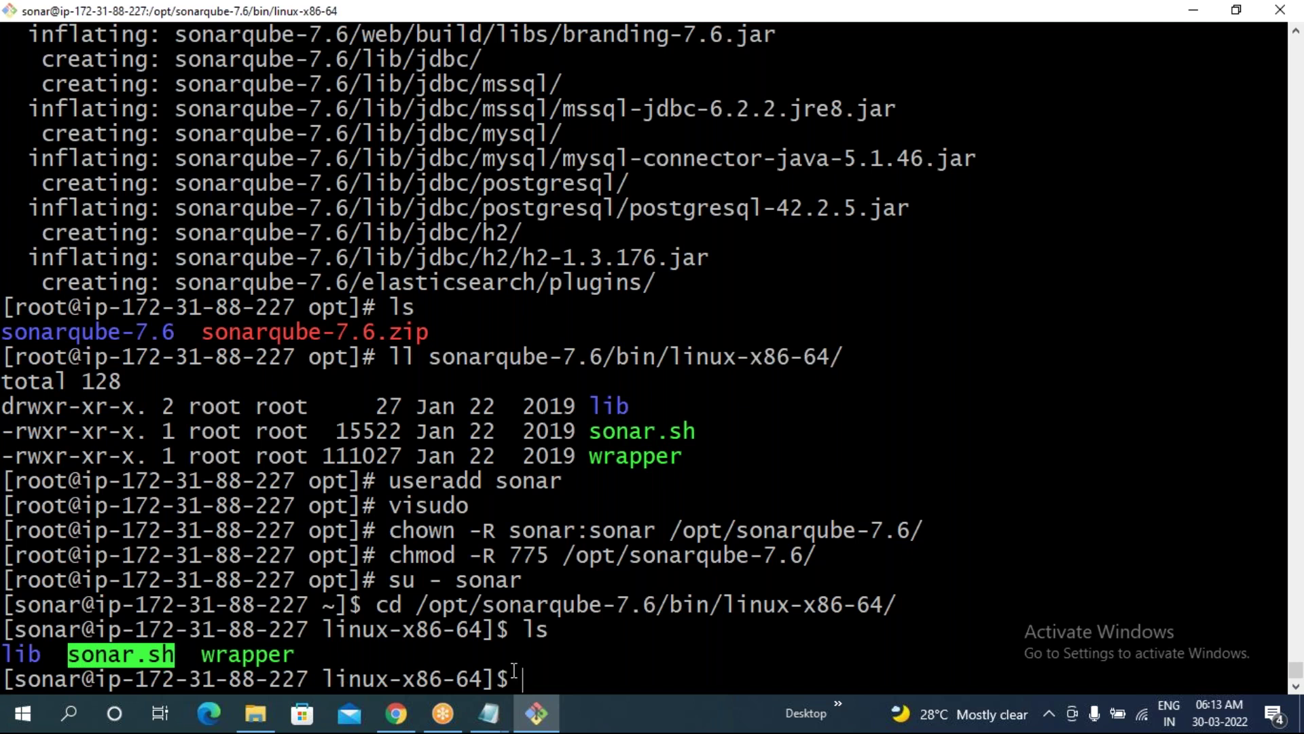
{"action": "left_click", "coordinate": [490, 714]}
- Run ./sonar.sh status, which reports SonarQube is not running
{"action": "left_click_drag", "start_coordinate": [5, 624], "coordinate": [143, 623]}
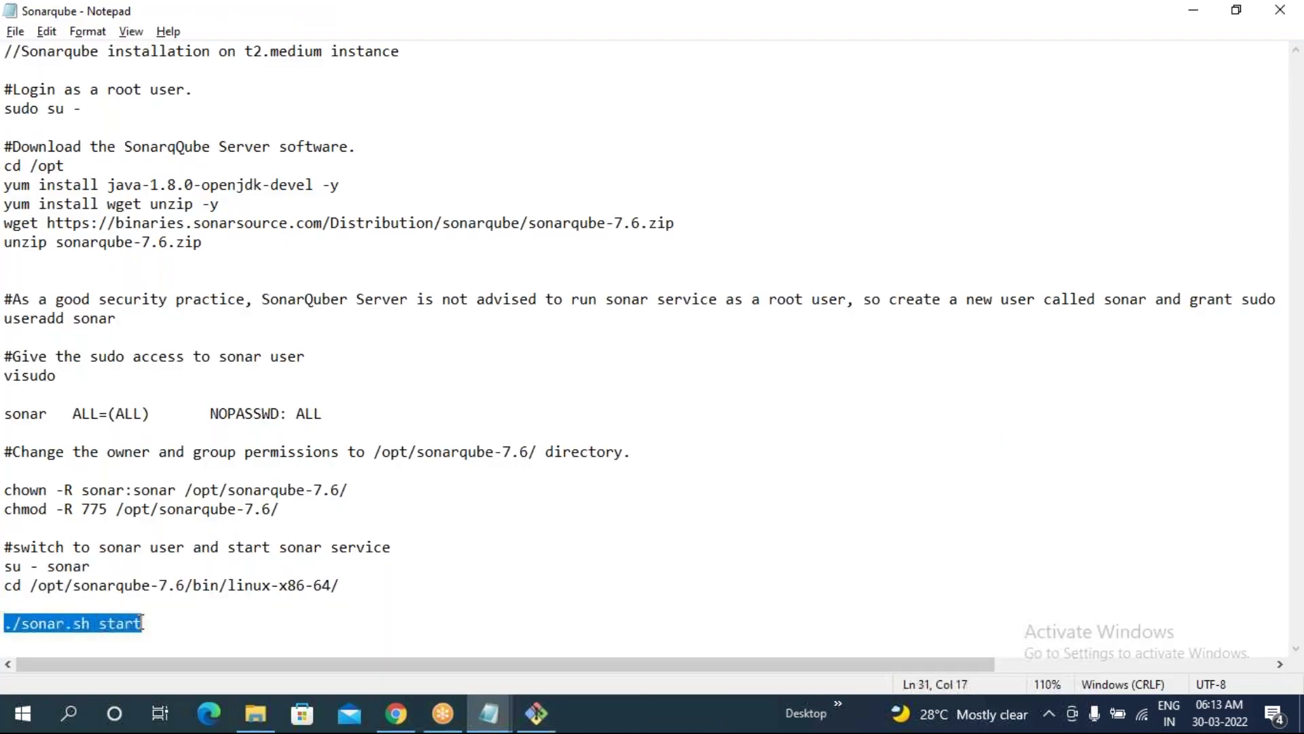
{"action": "key", "text": "ctrl+c"}
{"action": "key", "text": "alt+Tab"}
{"action": "right_click", "coordinate": [232, 595]}
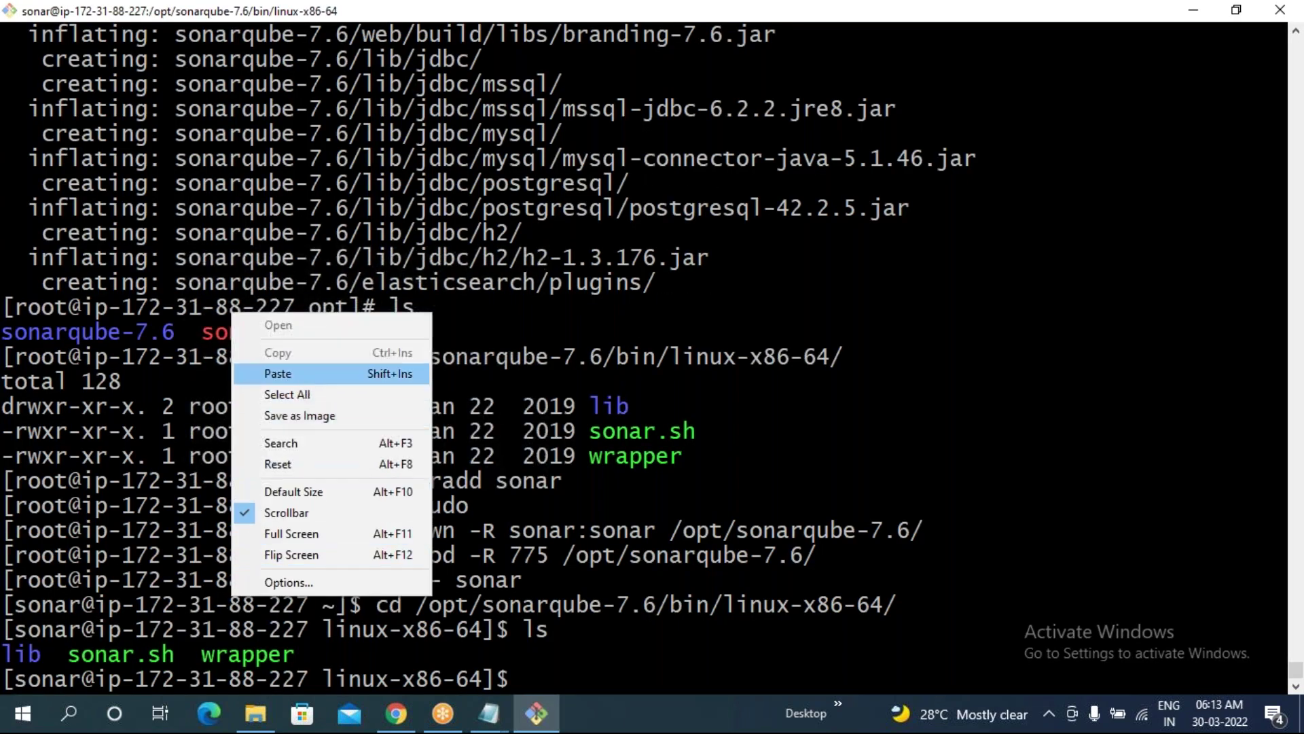
{"action": "left_click", "coordinate": [299, 373]}
{"action": "key", "text": "BackSpace"}
{"action": "key", "text": "BackSpace"}
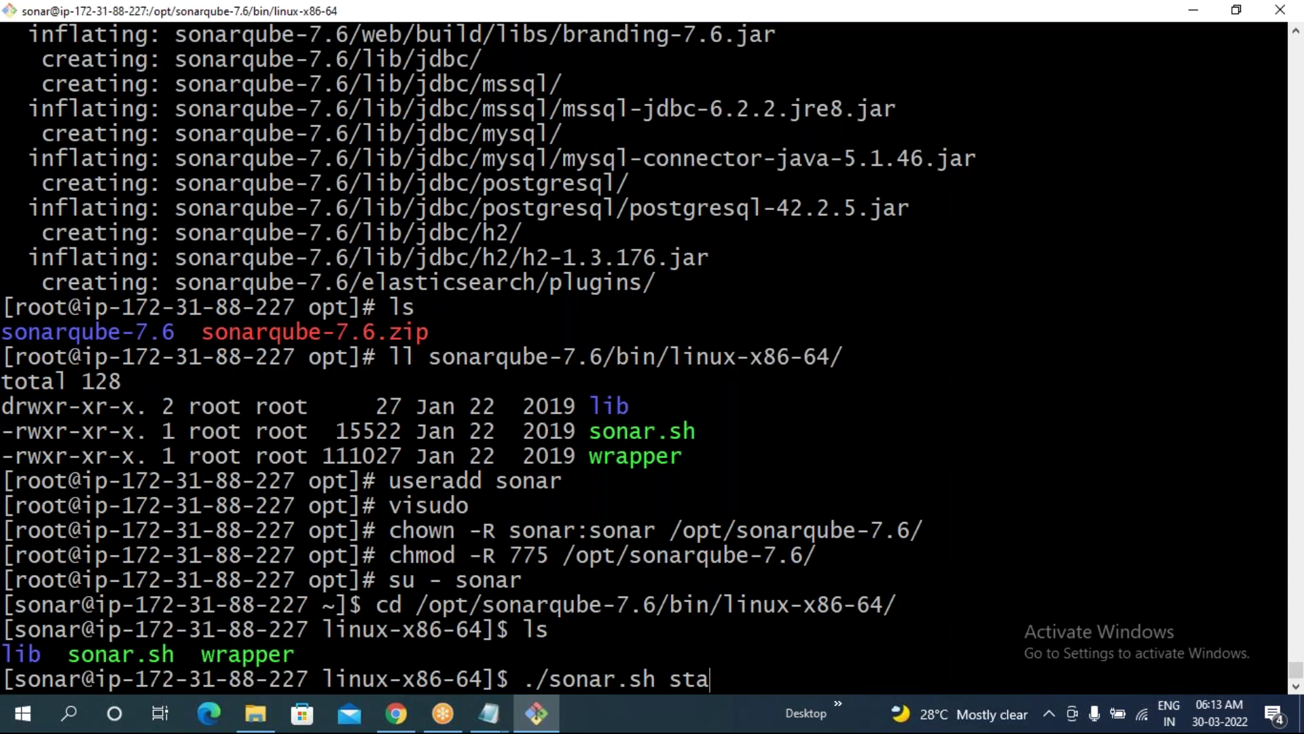
{"action": "type", "text": "tus"}
{"action": "key", "text": "Return"}
{"action": "left_click_drag", "start_coordinate": [135, 654], "coordinate": [296, 655]}
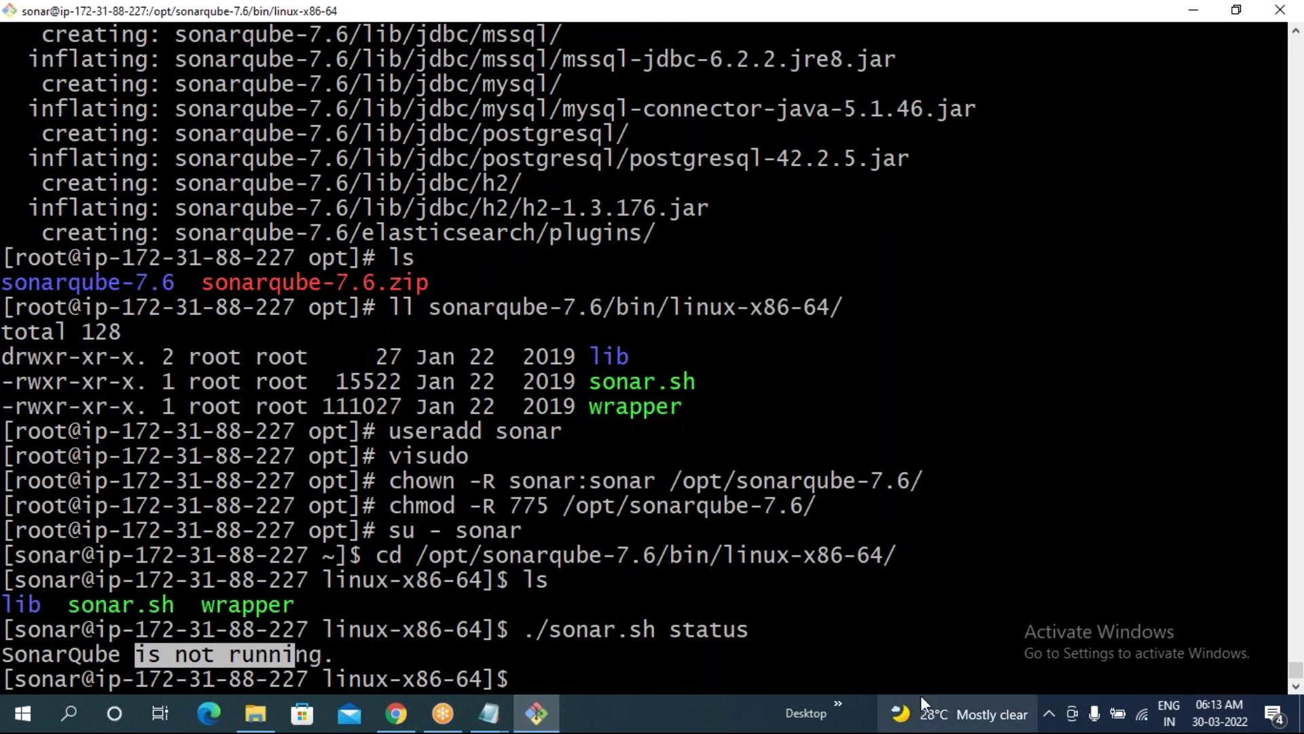
- Start SonarQube with ./sonar.sh start, fixing the 'staart' typo
{"action": "key", "text": "Up"}
{"action": "key", "text": "BackSpace"}
{"action": "key", "text": "BackSpace"}
{"action": "key", "text": "BackSpace"}
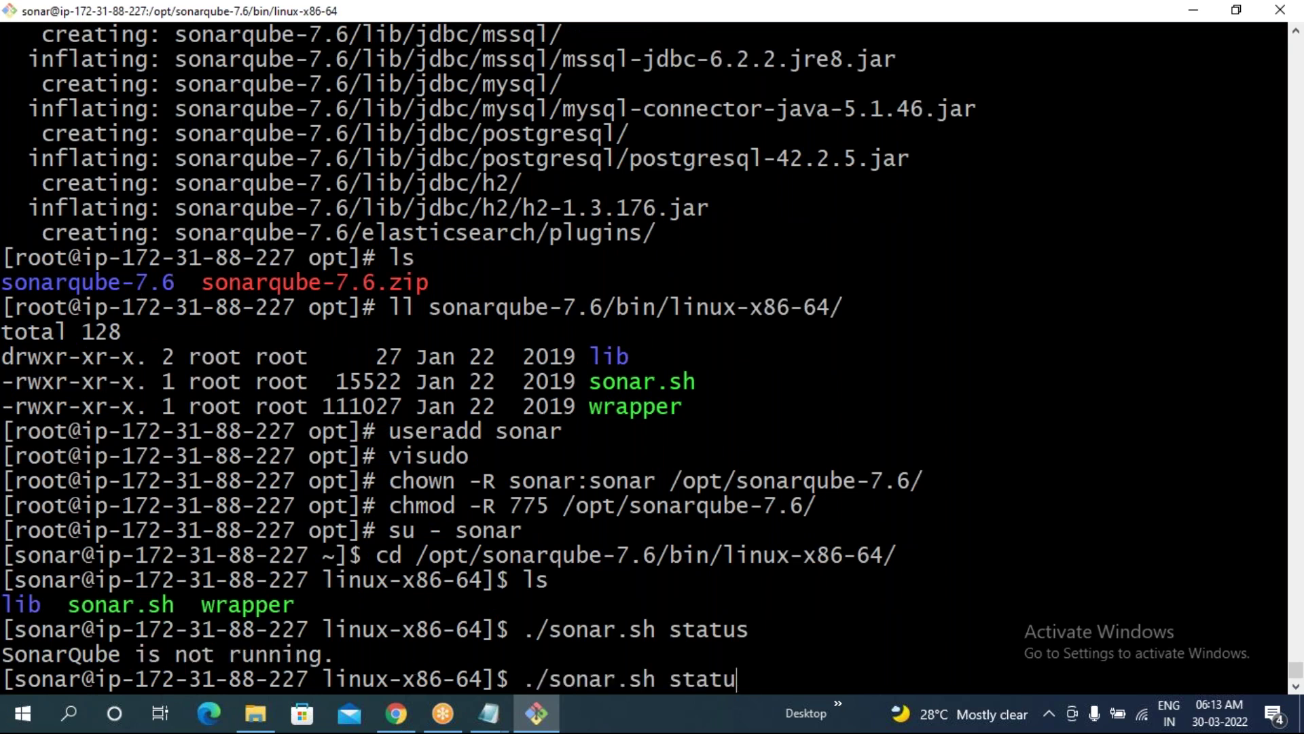
{"action": "type", "text": "art"}
{"action": "key", "text": "Return"}
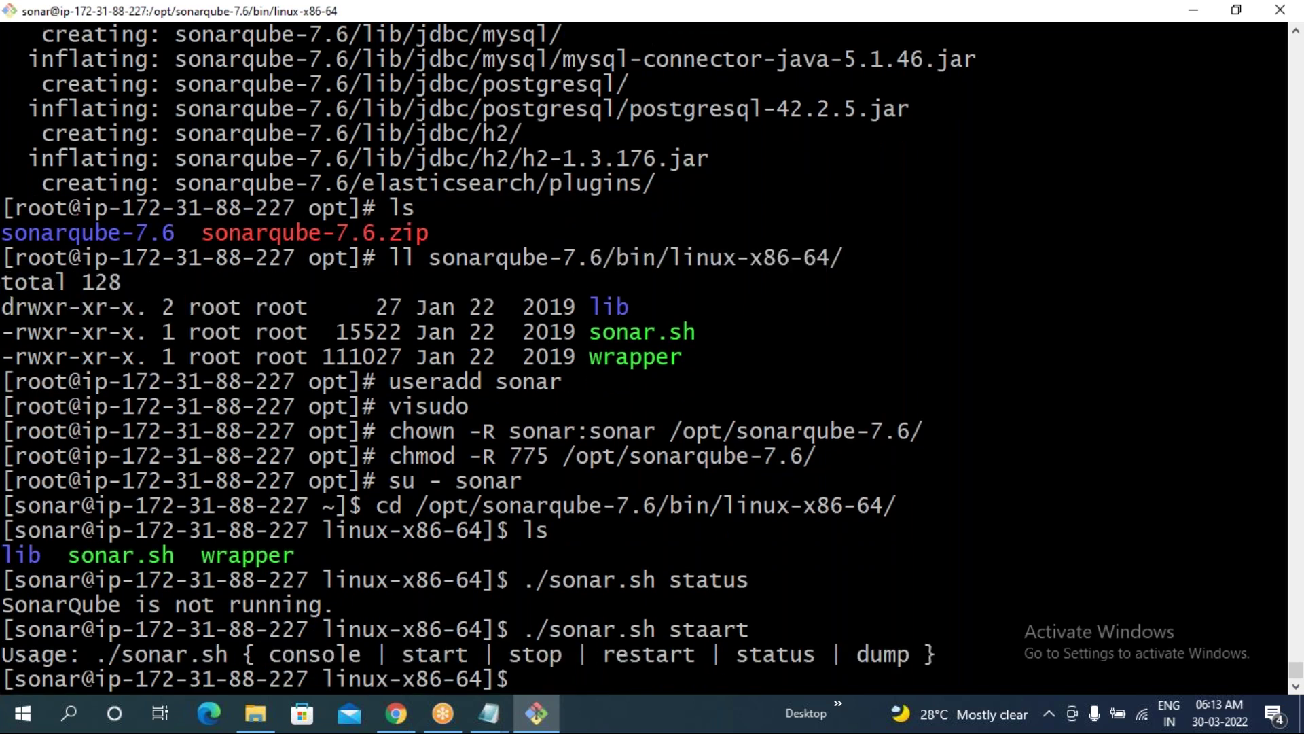
{"action": "key", "text": "Up"}
{"action": "key", "text": "Left"}
{"action": "key", "text": "Left"}
{"action": "key", "text": "BackSpace"}
{"action": "key", "text": "Return"}
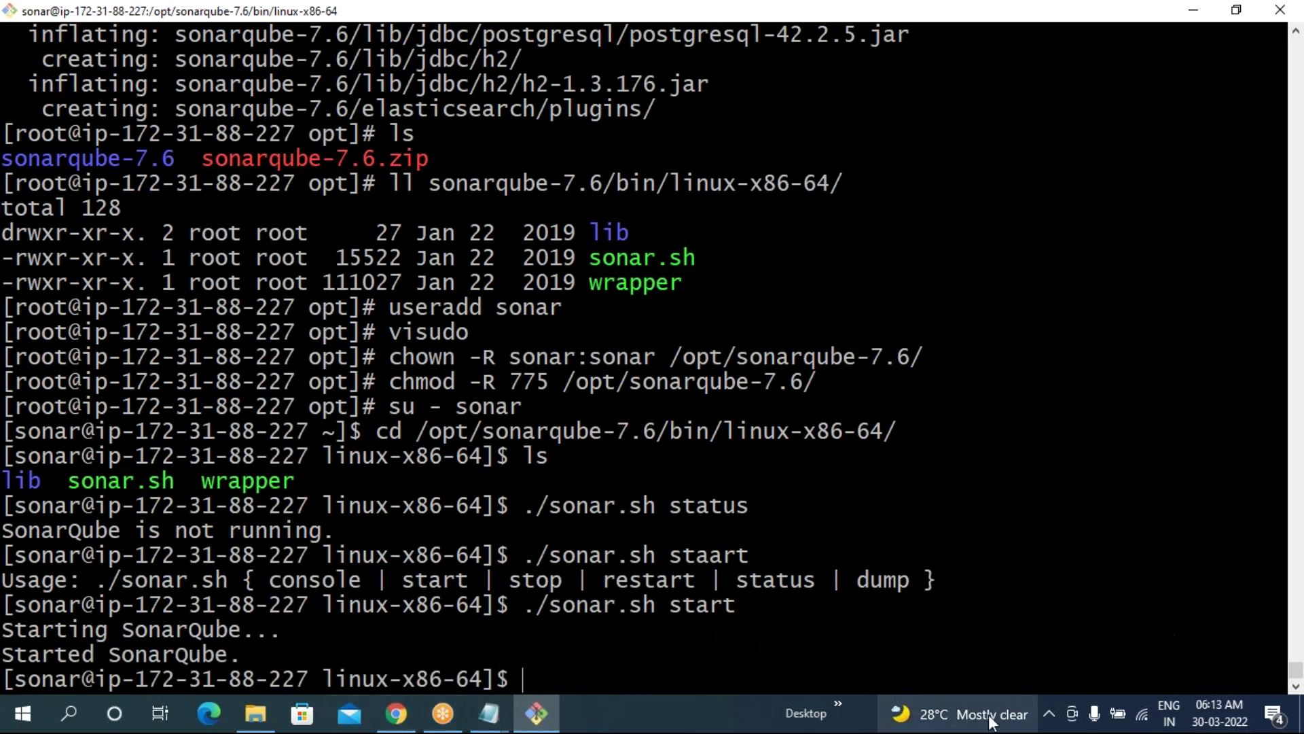
- Run ./sonar.sh status again to confirm SonarQube is running (13531)
{"action": "key", "text": "Up"}
{"action": "mouse_move", "coordinate": [991, 722]}
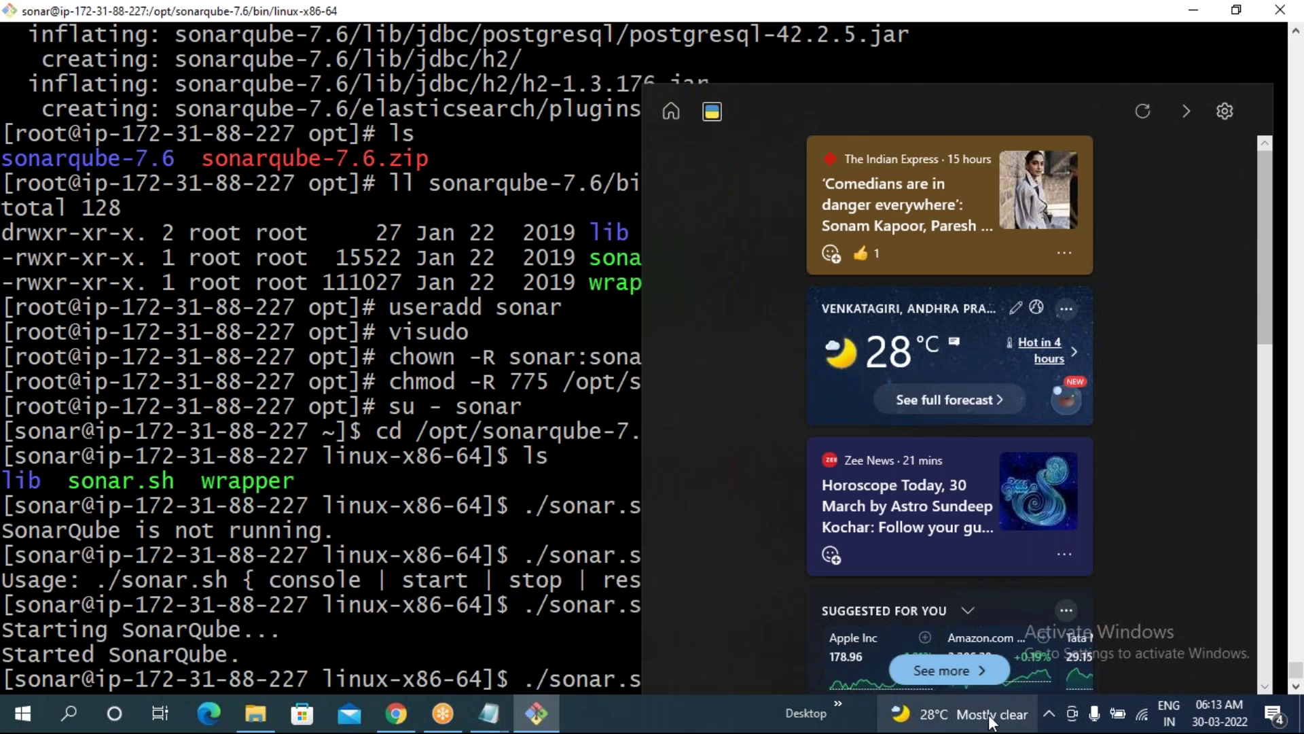
{"action": "key", "text": "Return"}
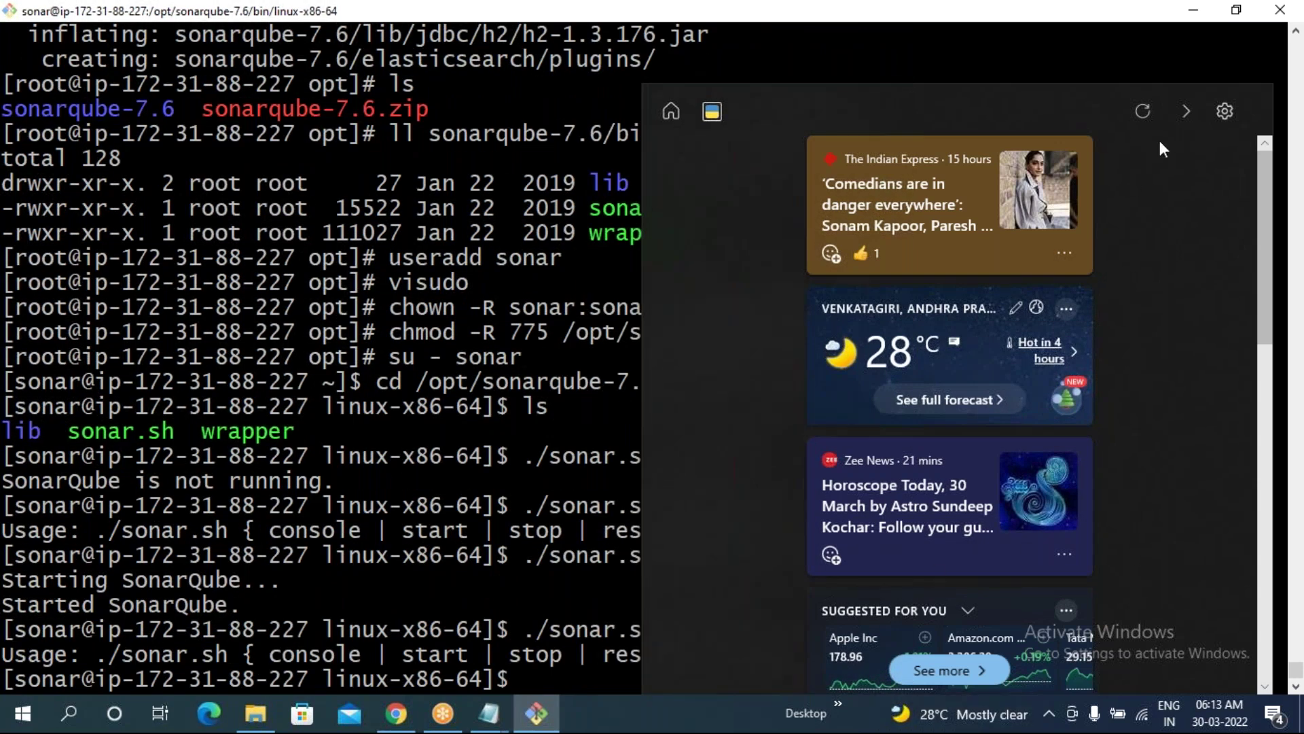
{"action": "key", "text": "Up"}
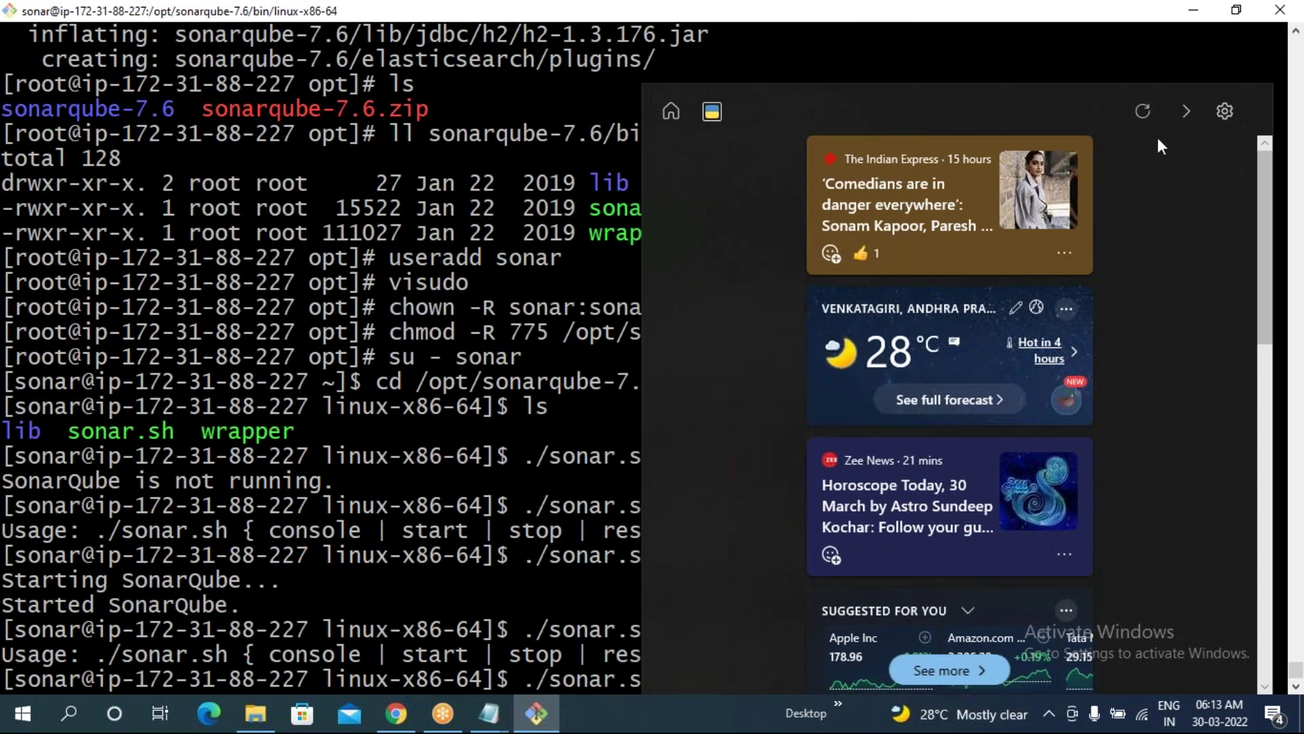
{"action": "key", "text": "BackSpace"}
{"action": "key", "text": "BackSpace"}
{"action": "key", "text": "BackSpace"}
{"action": "type", "text": "tus"}
{"action": "key", "text": "Return"}
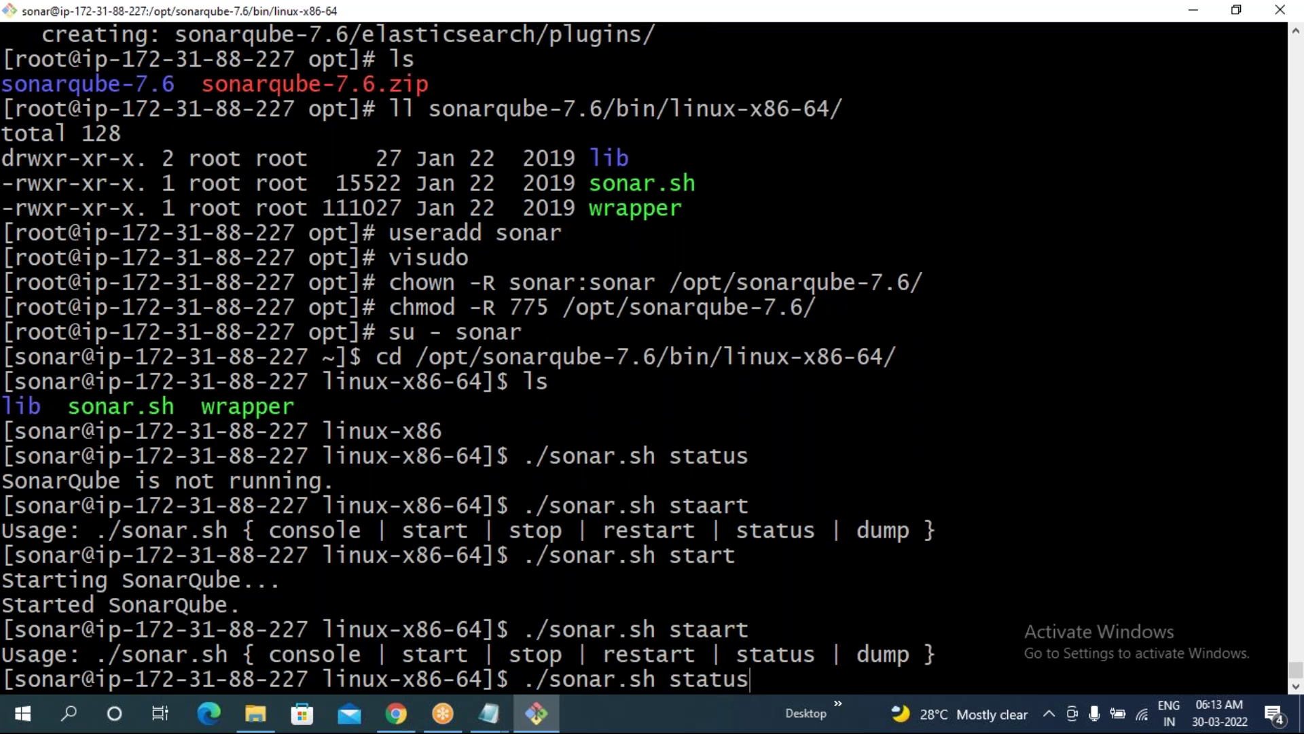
{"action": "left_click_drag", "start_coordinate": [122, 654], "coordinate": [358, 654]}
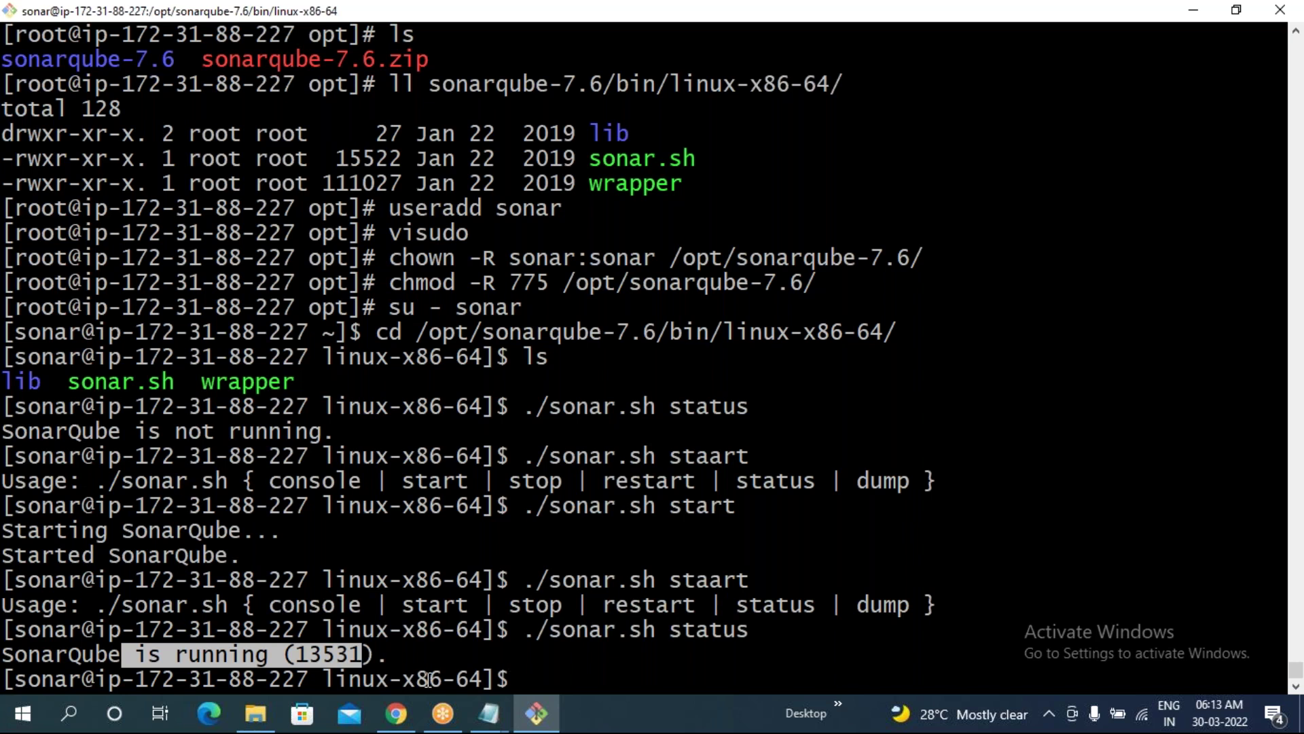
- Copy the Sonarqube Server instance's public IPv4 address 52.87.189.211 from the EC2 Instances list
{"action": "left_click", "coordinate": [394, 724]}
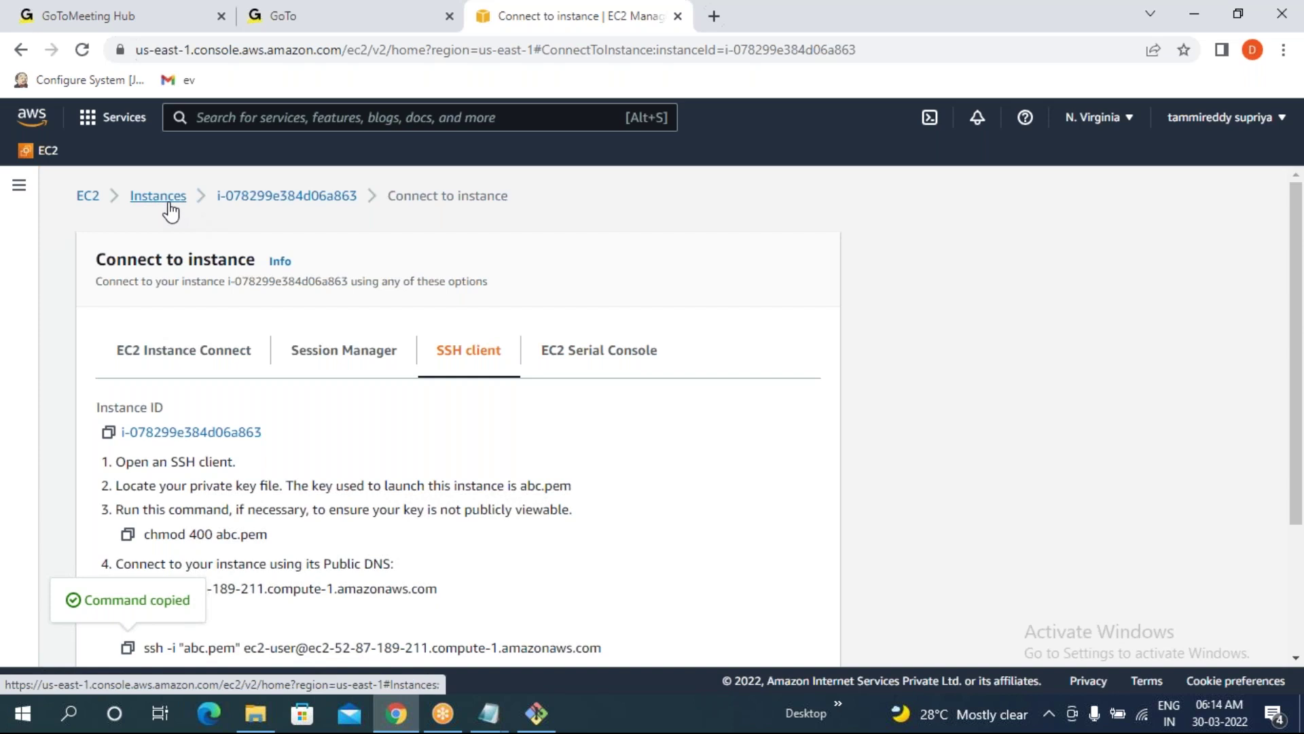
{"action": "left_click", "coordinate": [170, 212]}
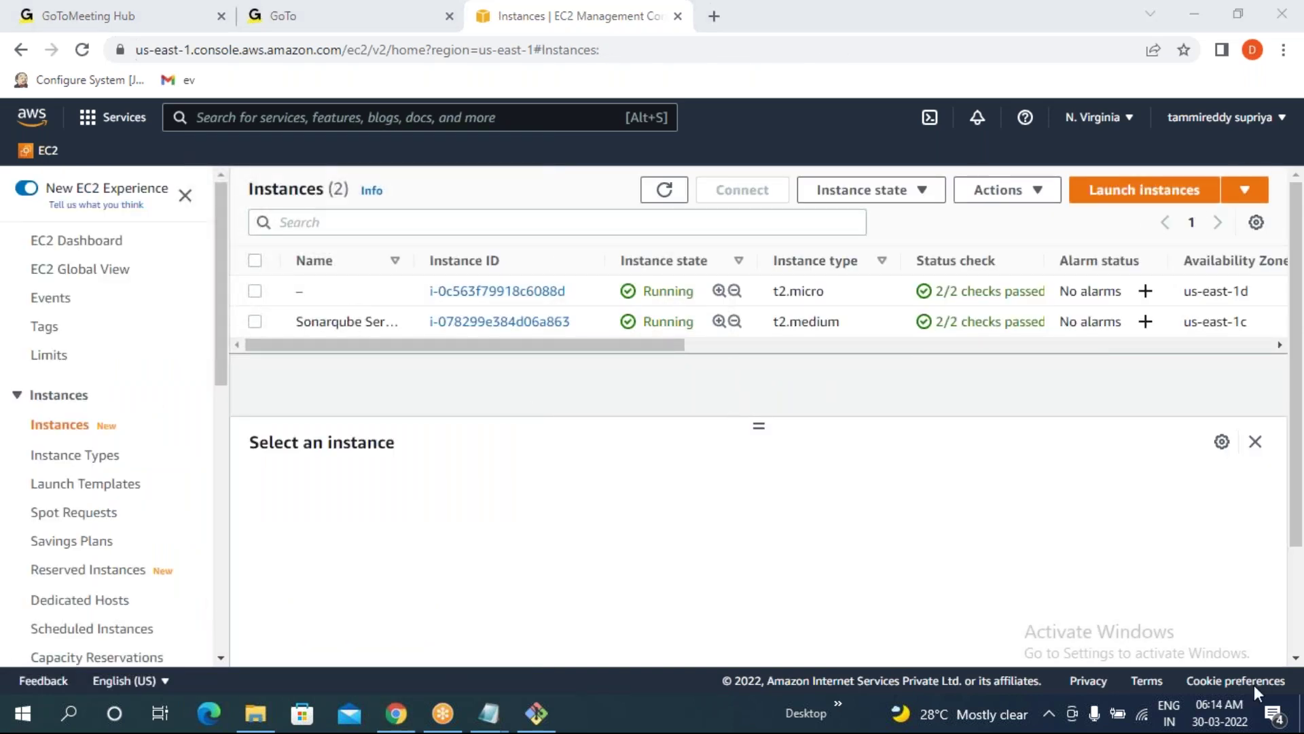
{"action": "left_click", "coordinate": [254, 321]}
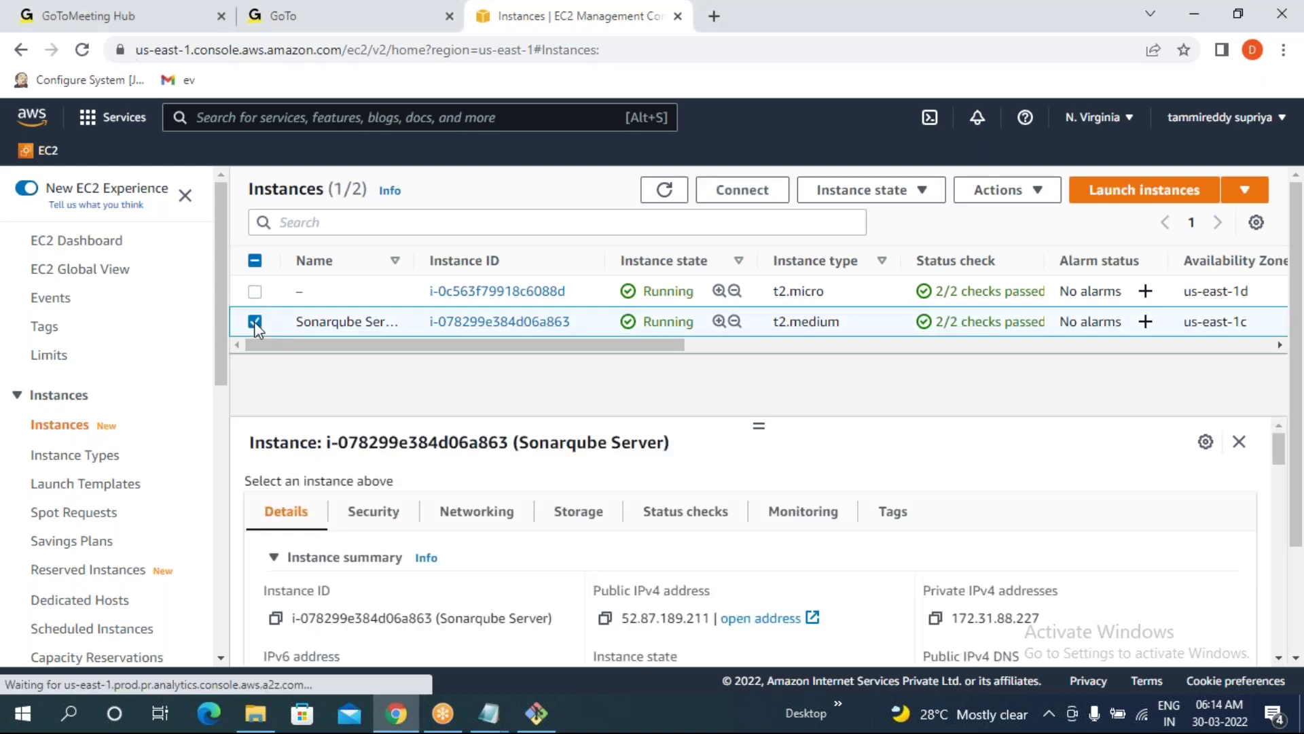
{"action": "left_click", "coordinate": [604, 619]}
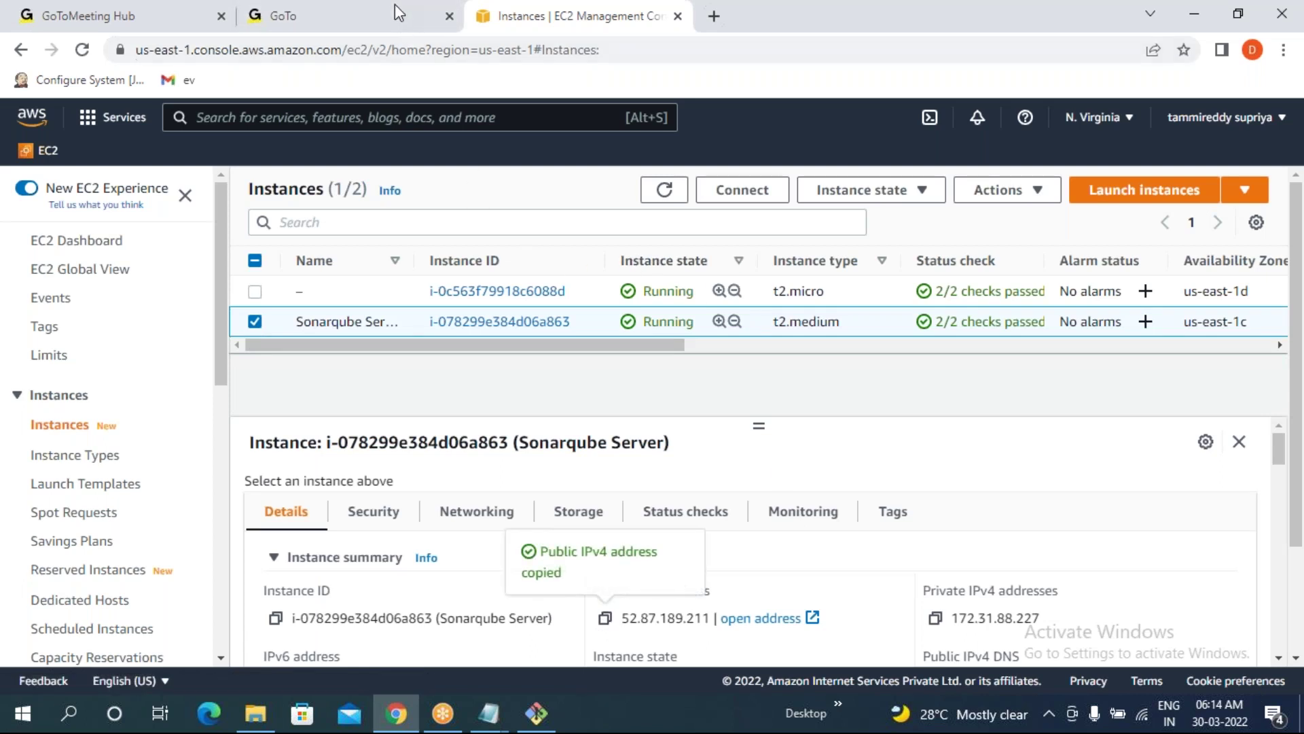
- Browse to 52.87.189.211:9000 in a new tab and go to the SonarQube home page
{"action": "left_click", "coordinate": [712, 16]}
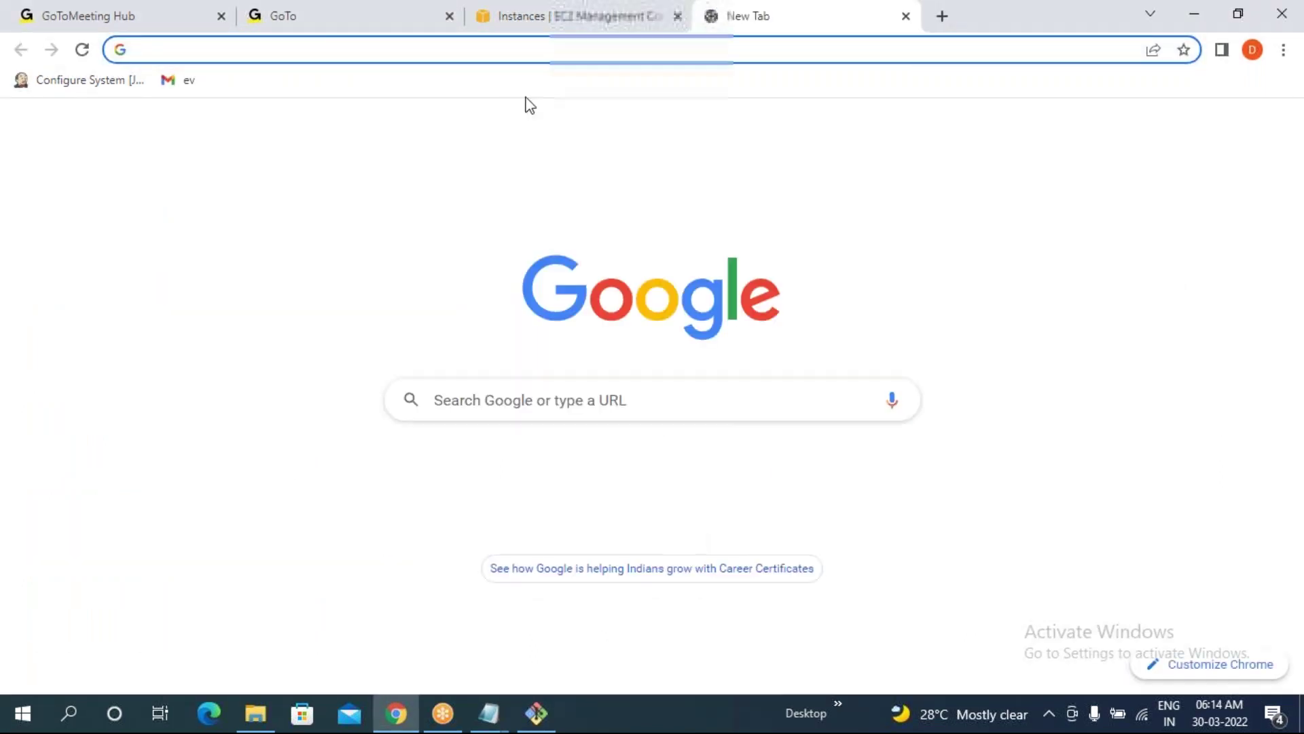
{"action": "key", "text": "ctrl+v"}
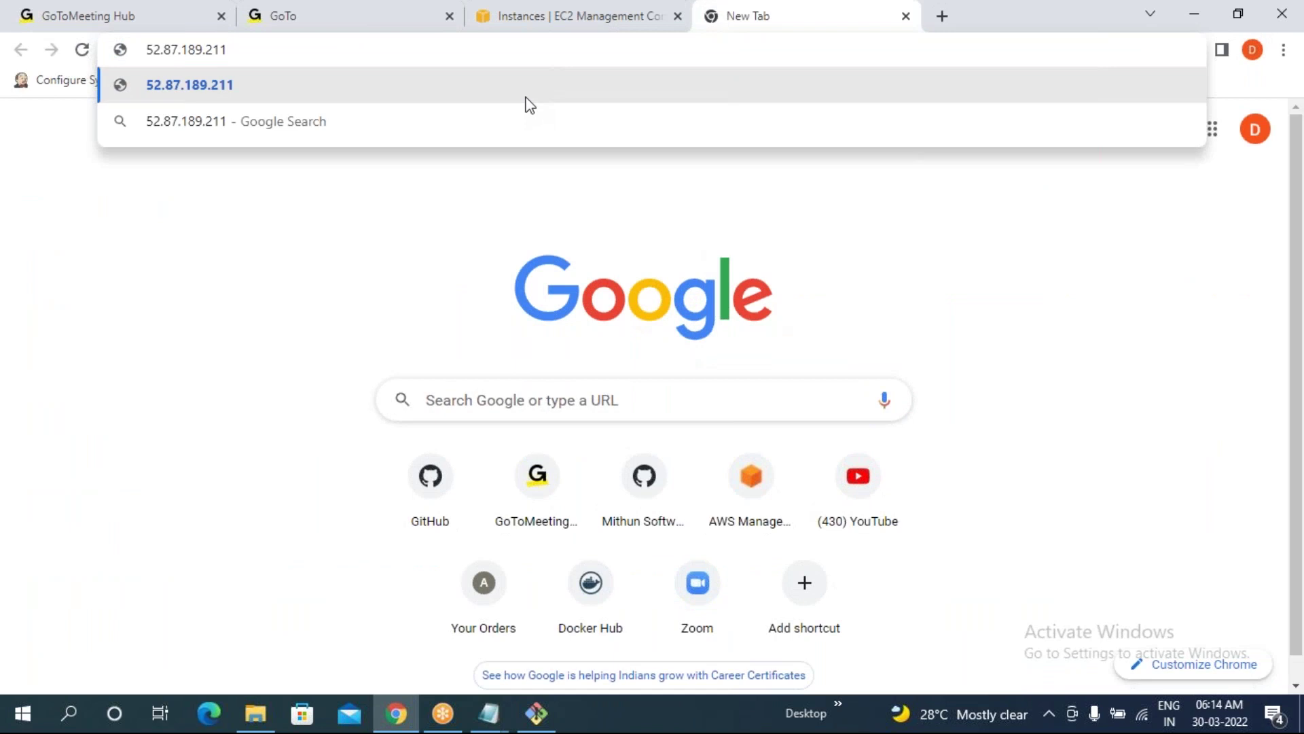
{"action": "type", "text": ":9000"}
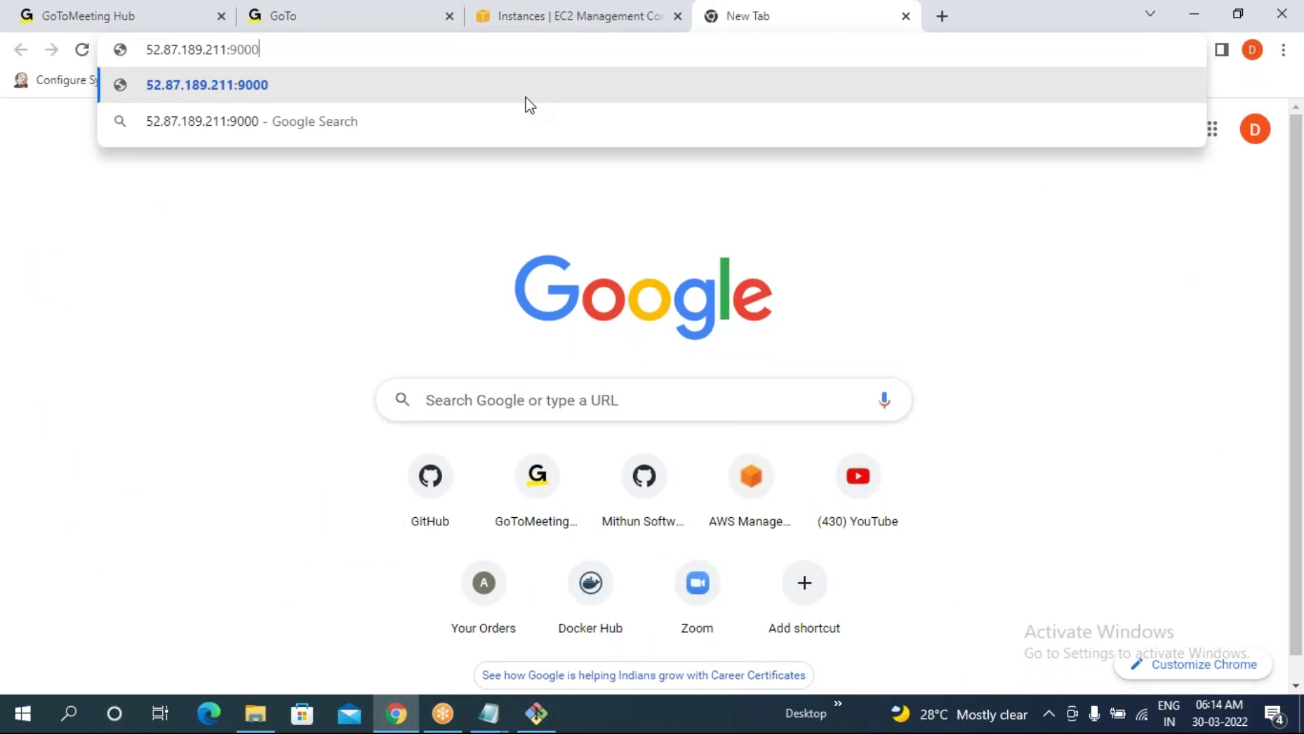
{"action": "key", "text": "Return"}
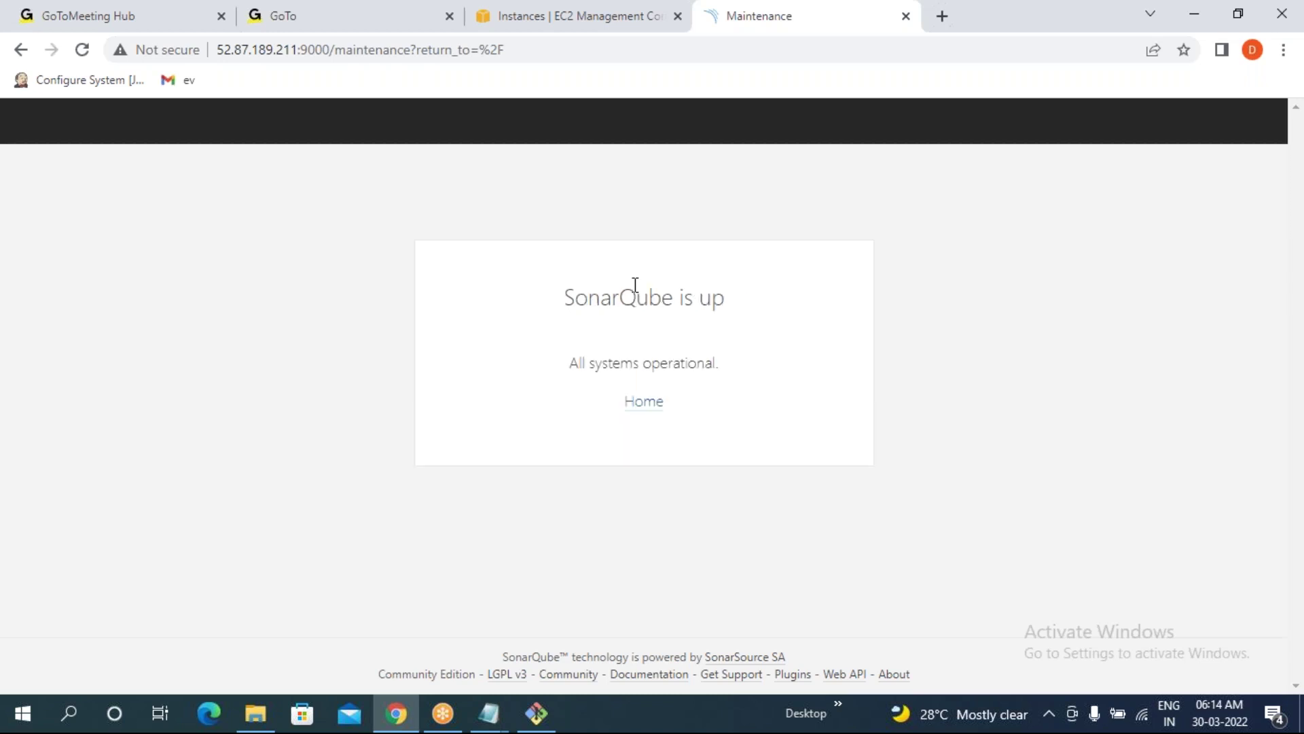
{"action": "left_click", "coordinate": [643, 405]}
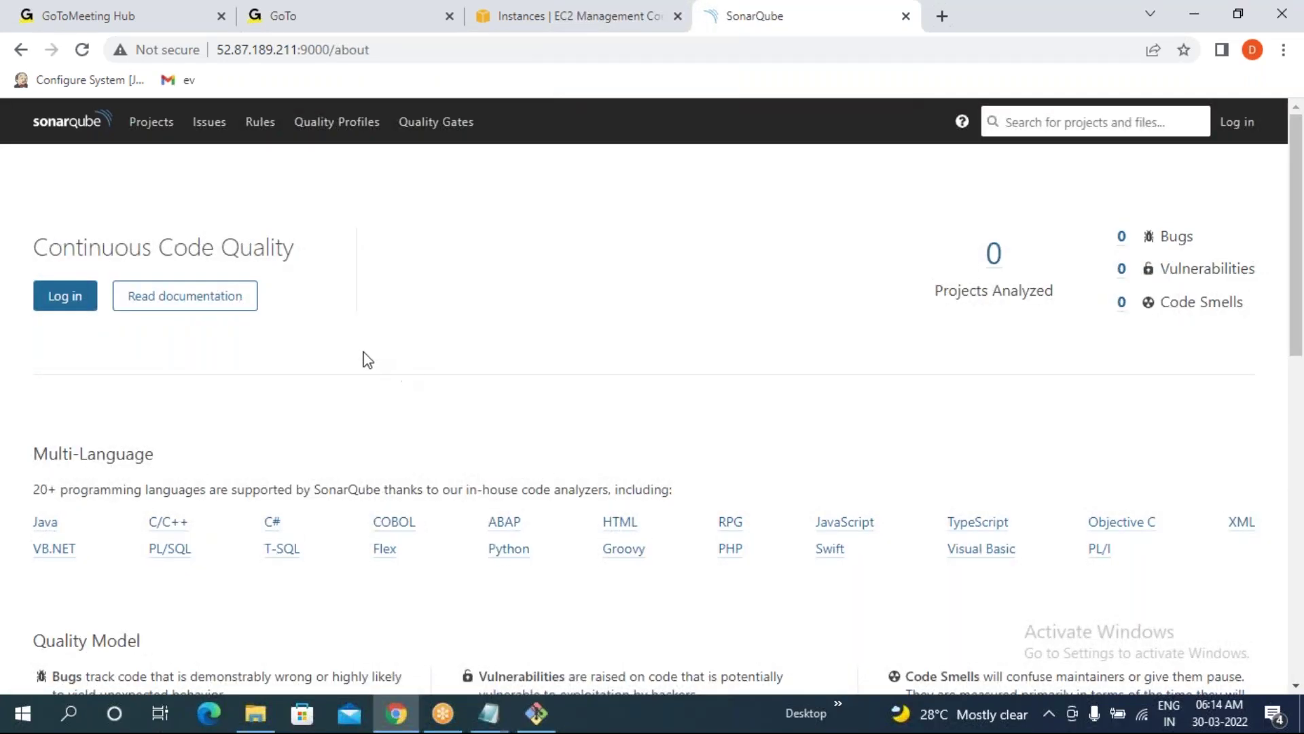
- Sign in to SonarQube as admin, decline saving the password, and reload the Projects page
{"action": "left_click", "coordinate": [1241, 129]}
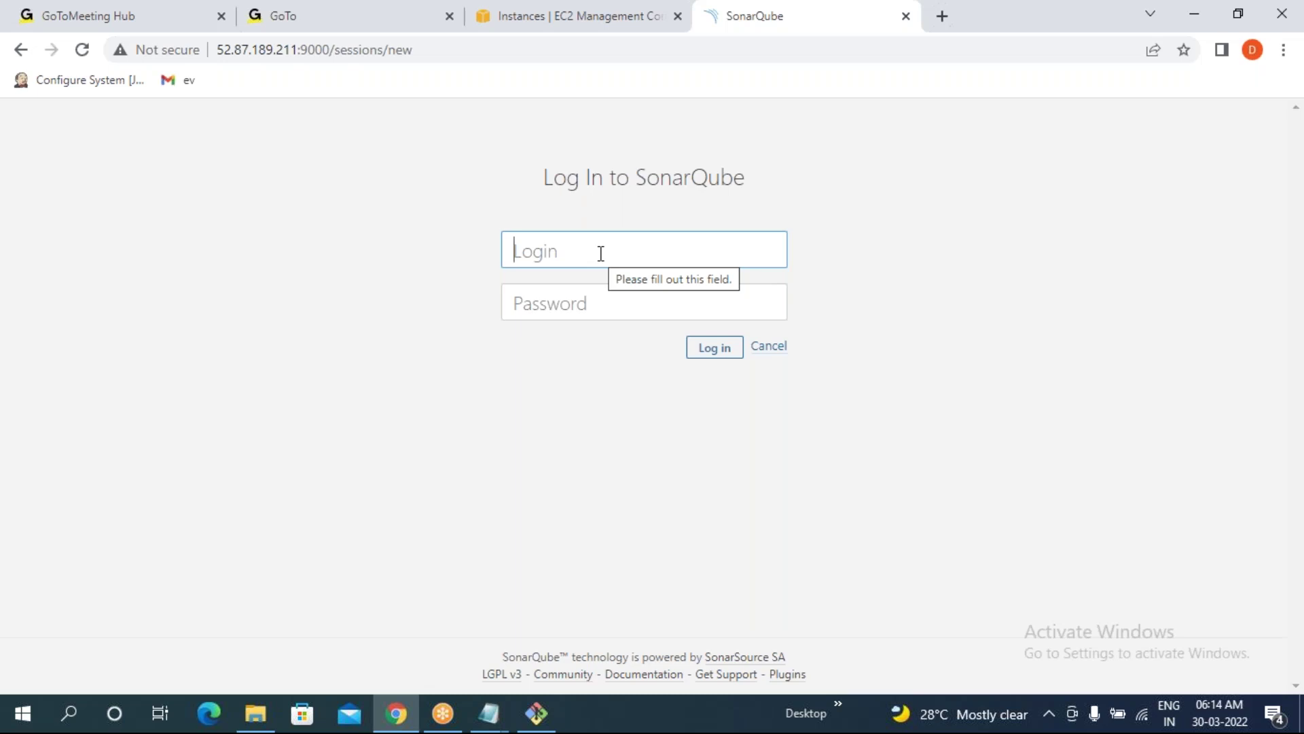
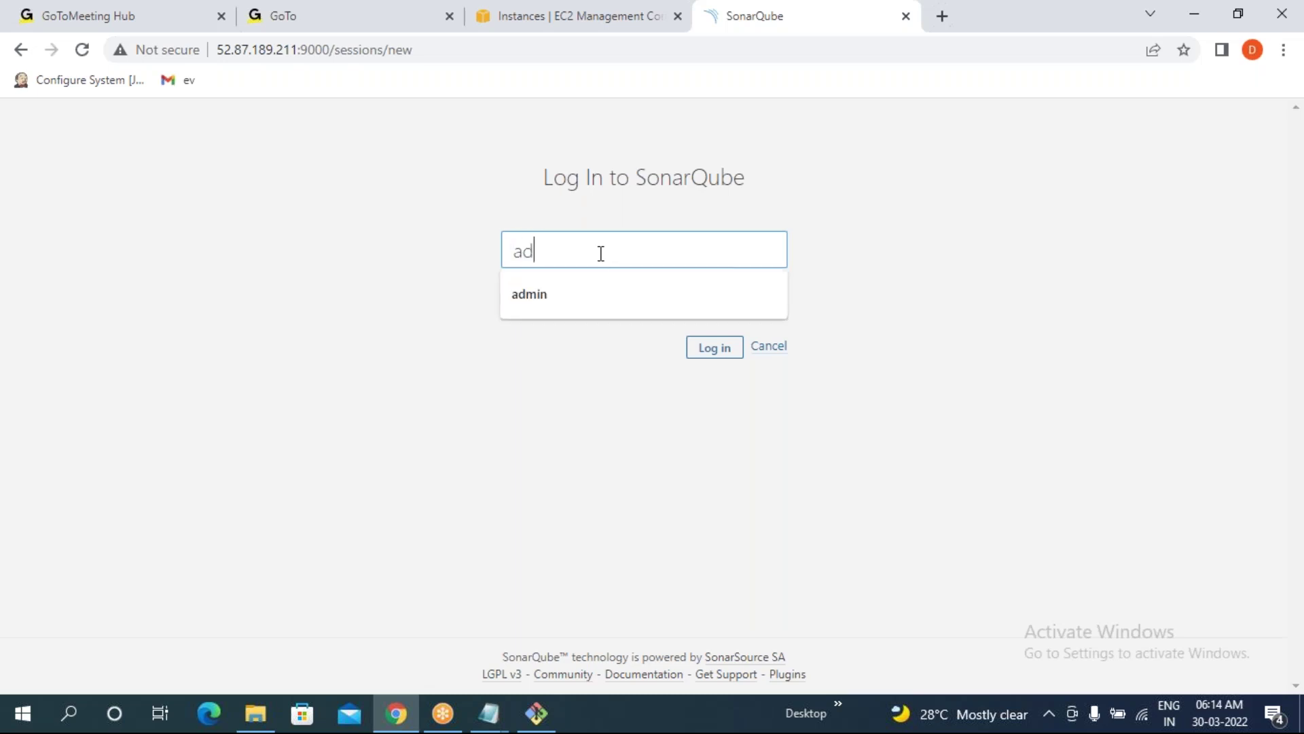
{"action": "key", "text": "Tab"}
{"action": "key", "text": "Return"}
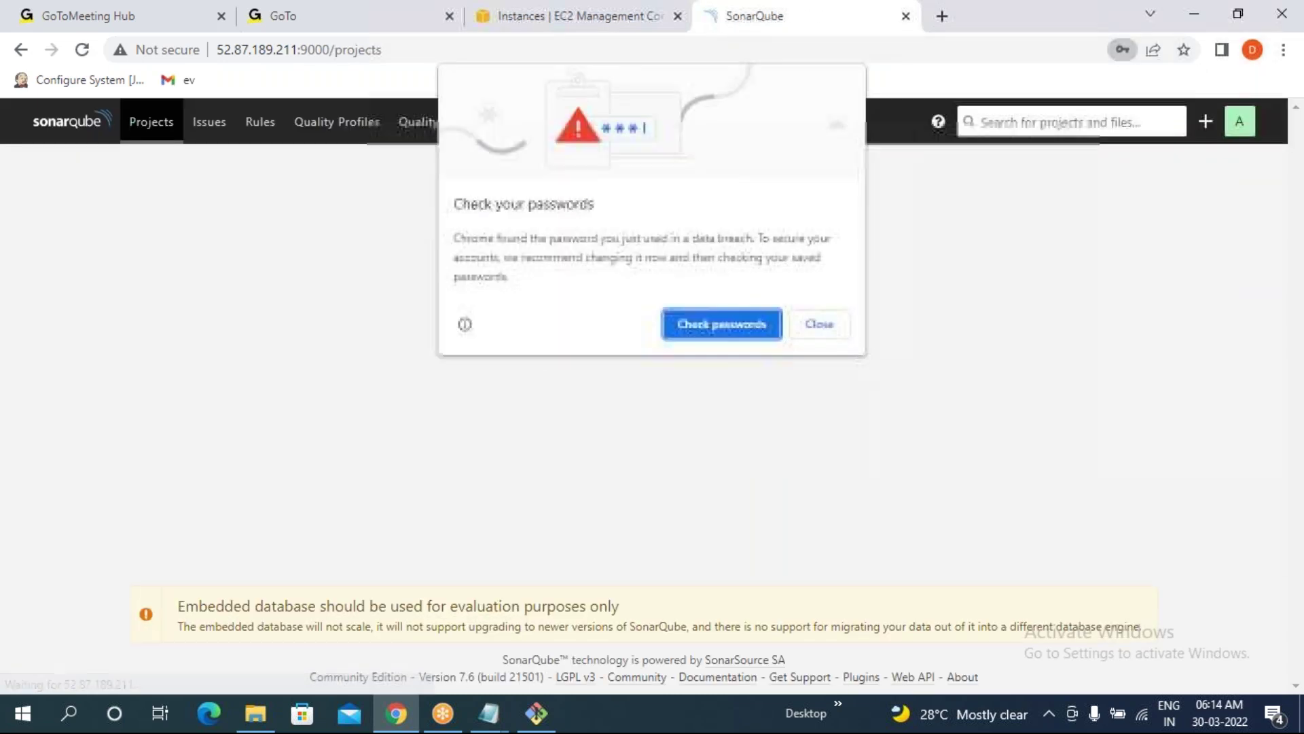
{"action": "left_click", "coordinate": [813, 328]}
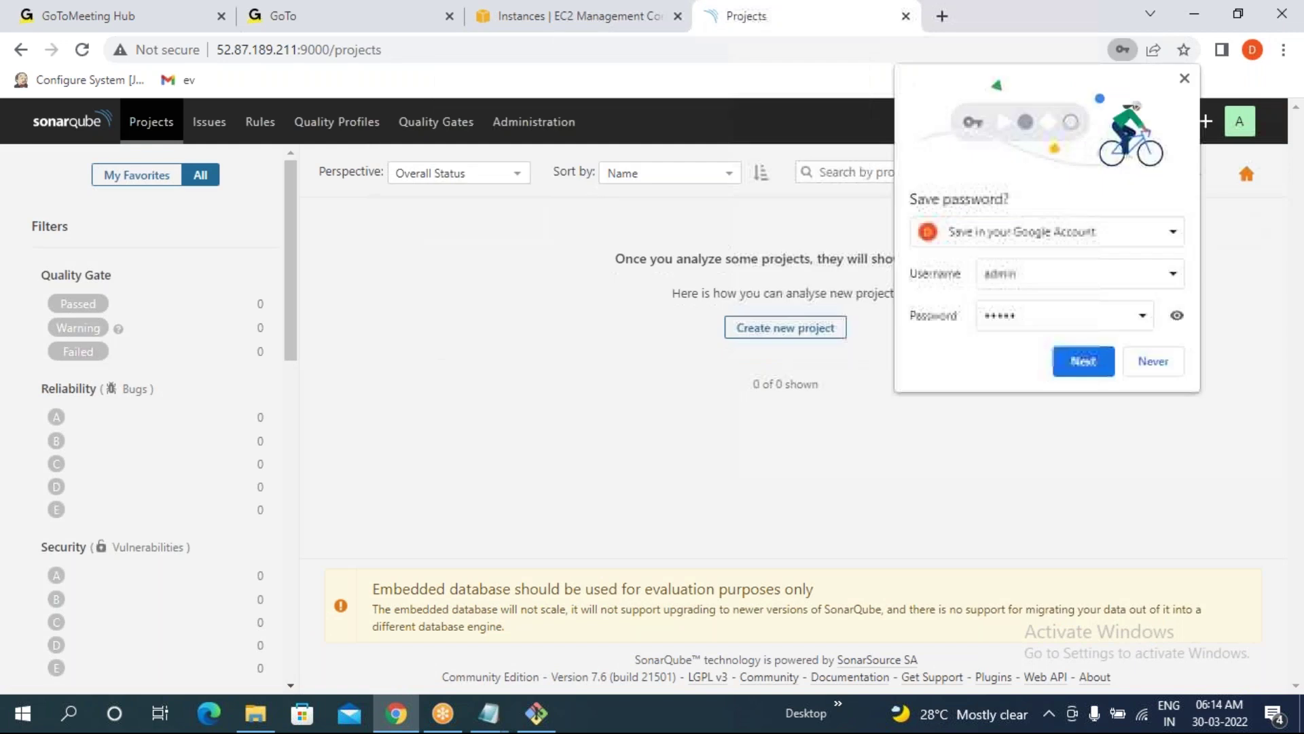
{"action": "left_click", "coordinate": [1166, 369]}
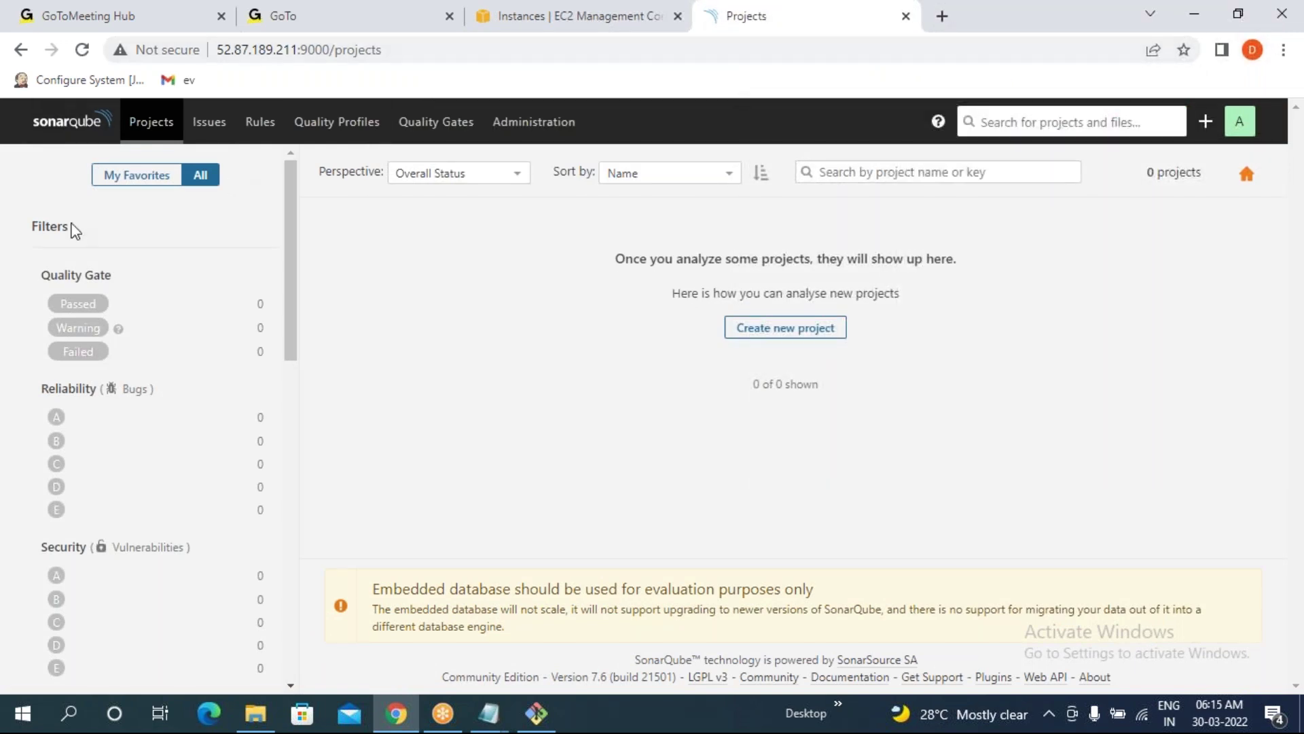
{"action": "left_click", "coordinate": [141, 130]}
{"action": "left_click", "coordinate": [142, 135]}
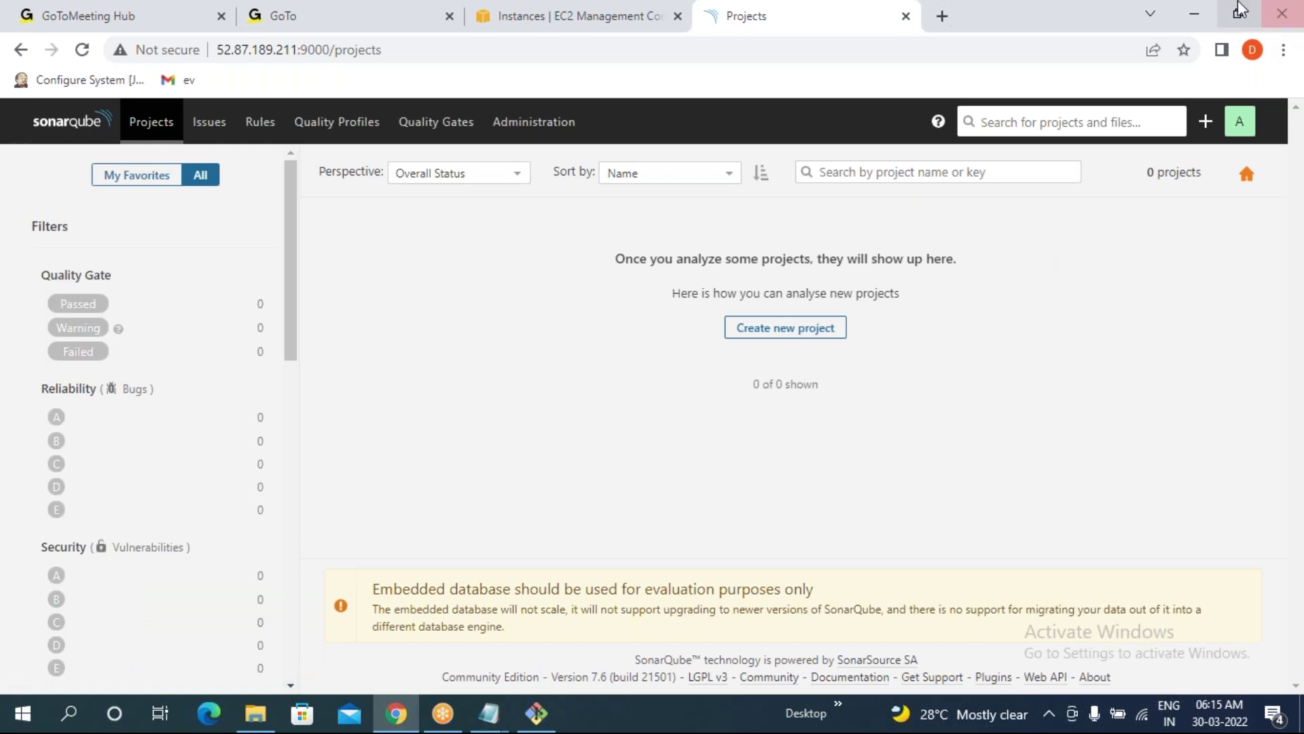
- Clear the terminal, leaving the sonar user's prompt on screen
{"action": "left_click", "coordinate": [1185, 20]}
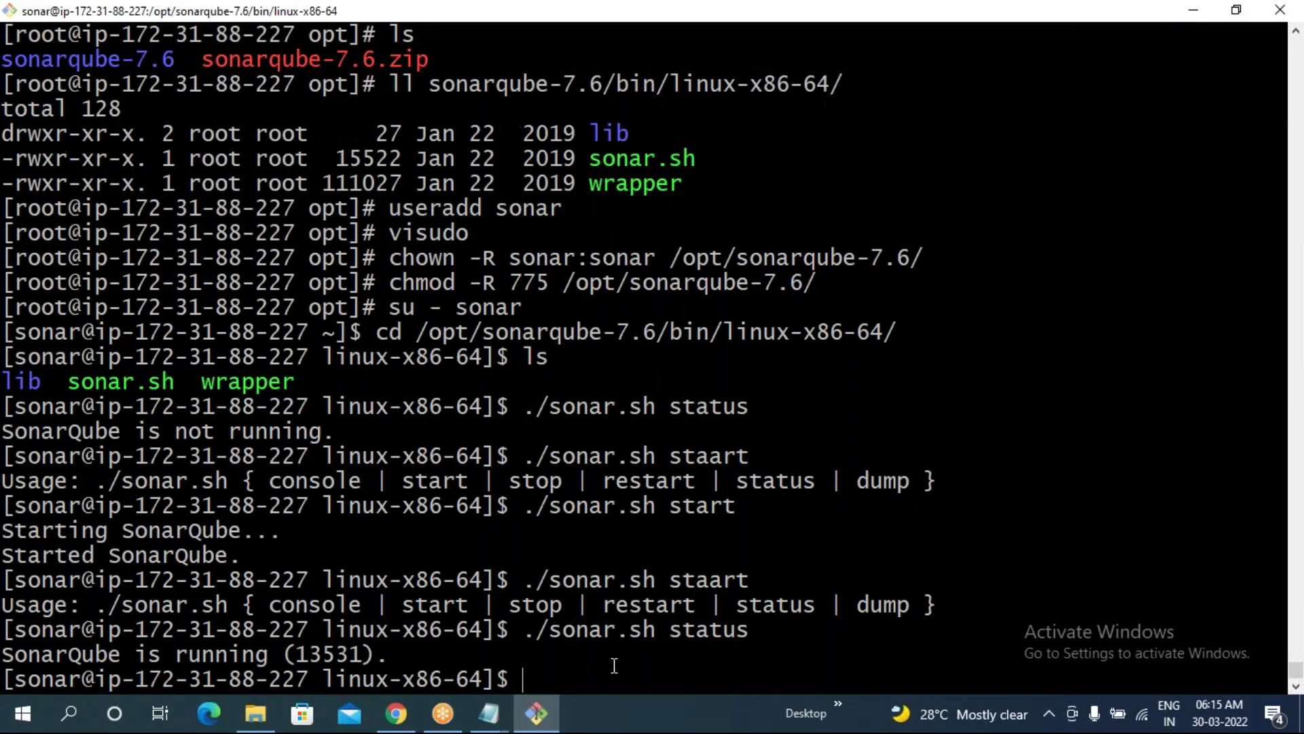
{"action": "type", "text": "clear"}
{"action": "key", "text": "Return"}
{"action": "left_click_drag", "start_coordinate": [6, 36], "coordinate": [75, 44]}
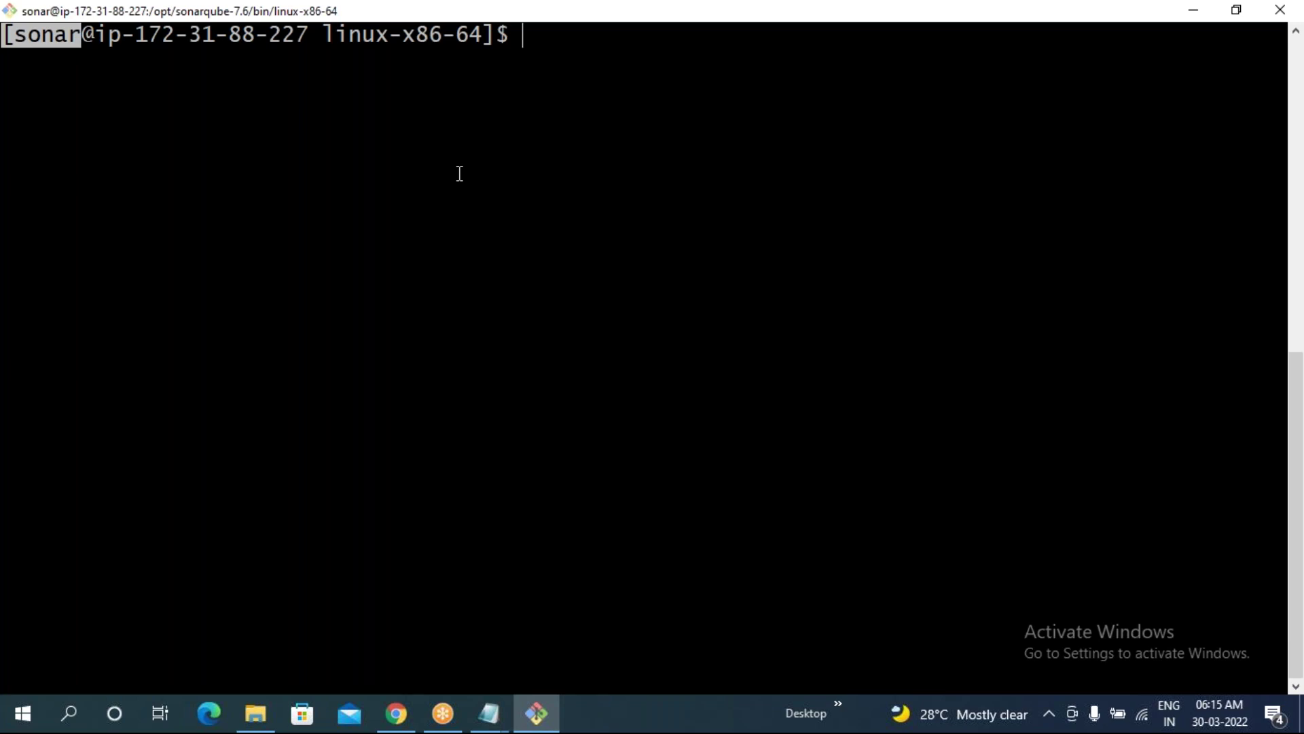
{"action": "left_click", "coordinate": [59, 58]}
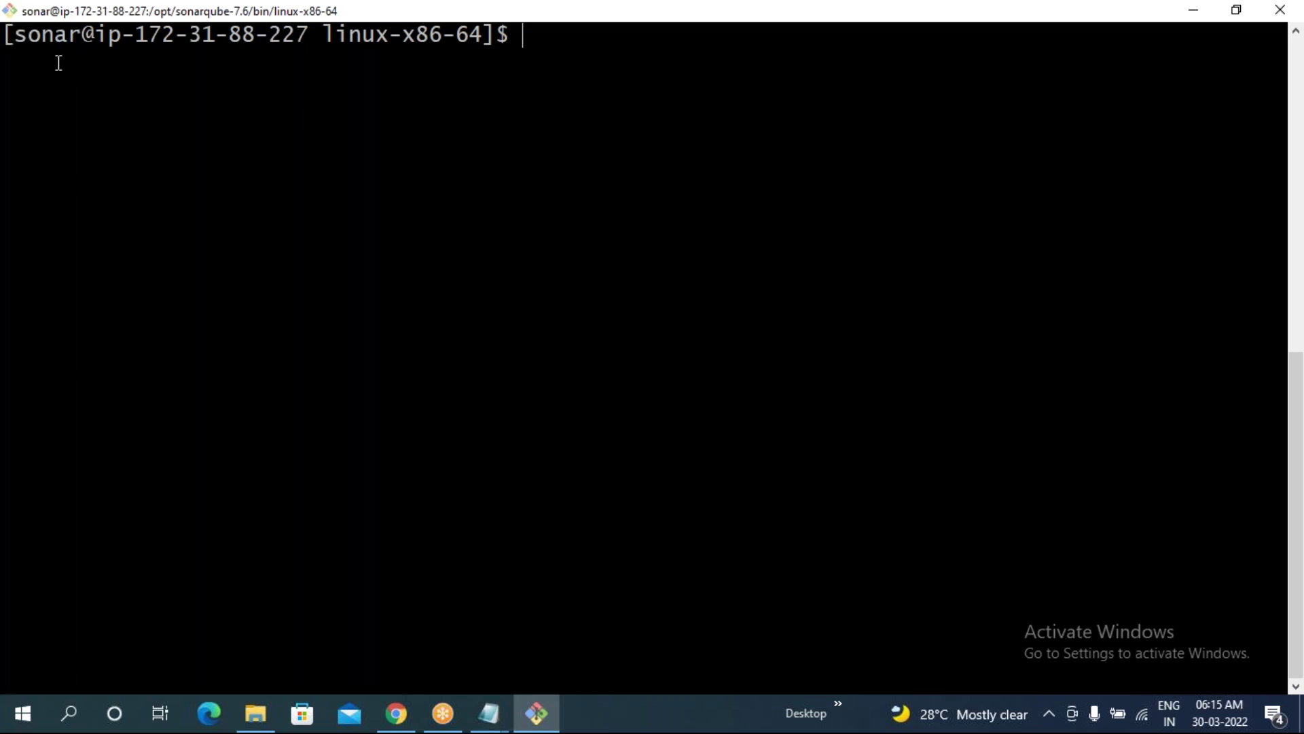
{"action": "left_click_drag", "start_coordinate": [23, 44], "coordinate": [76, 44]}
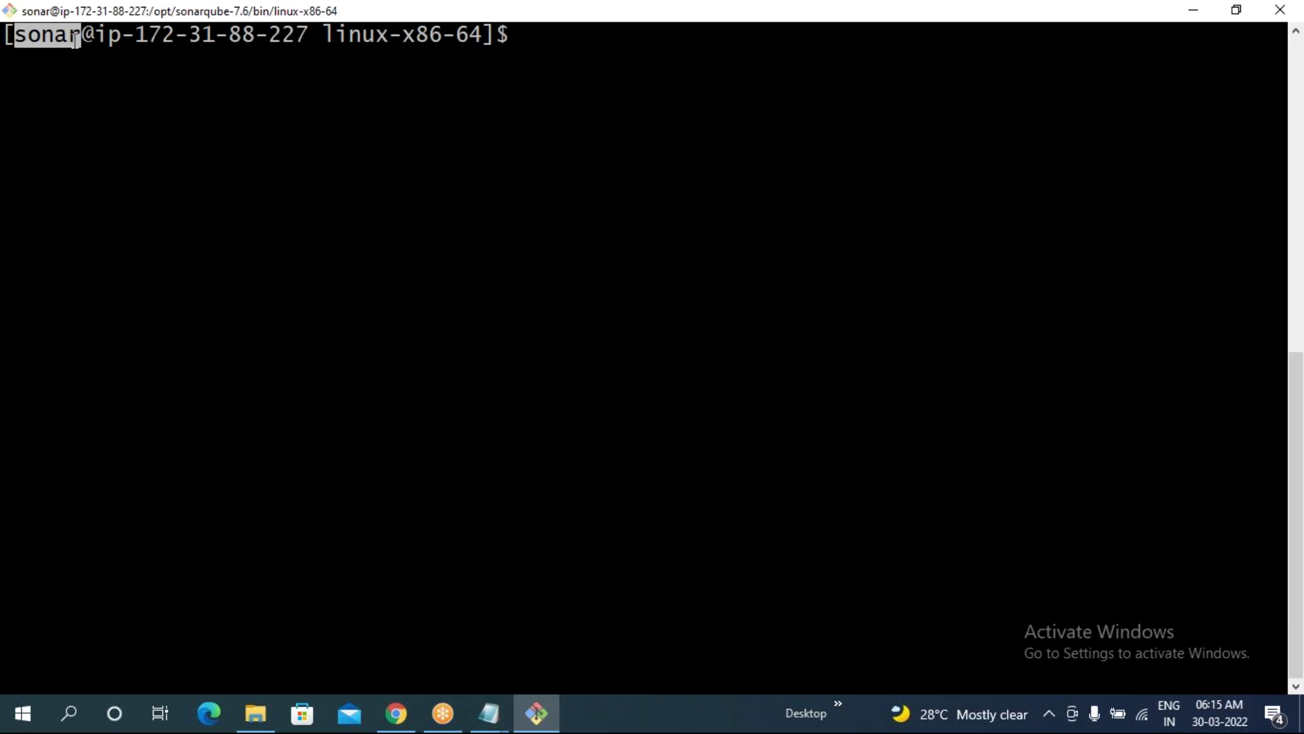
{"action": "left_click", "coordinate": [274, 162]}
- Exit the sonar user, returning to the root shell in /opt
{"action": "type", "text": "exit"}
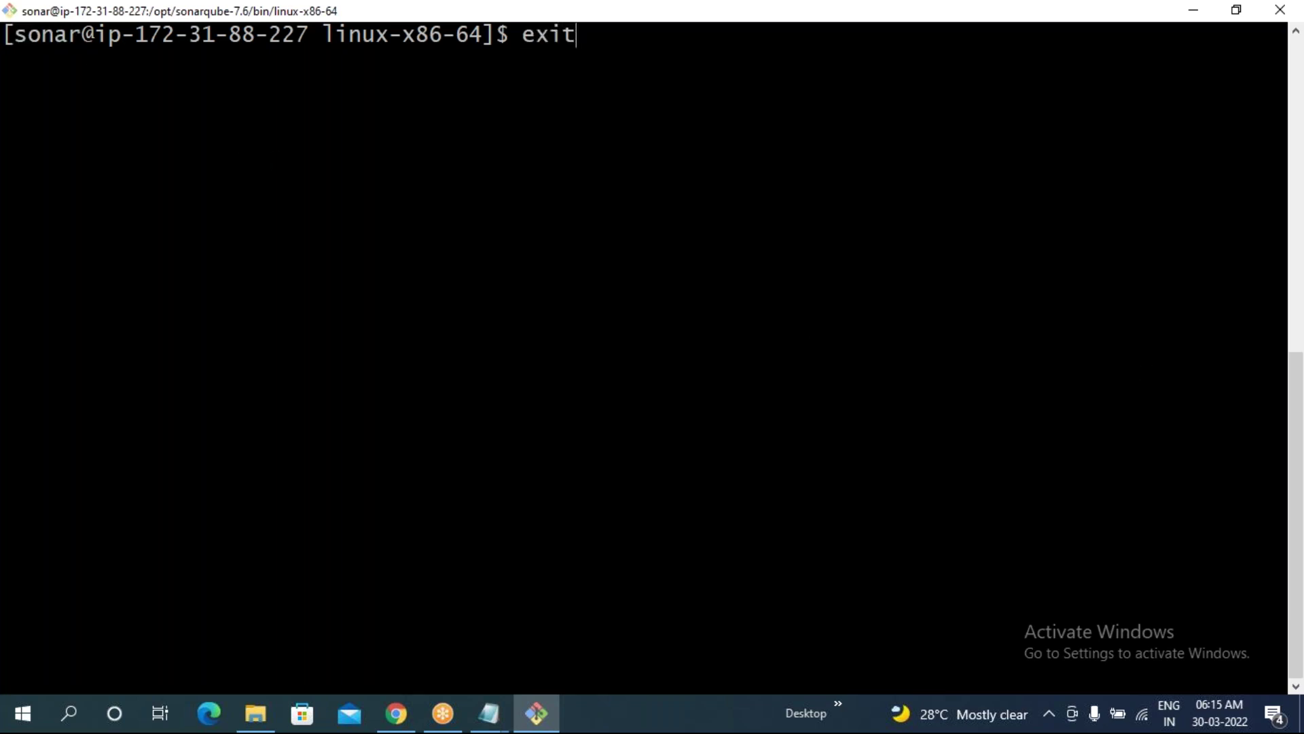
{"action": "key", "text": "Return"}
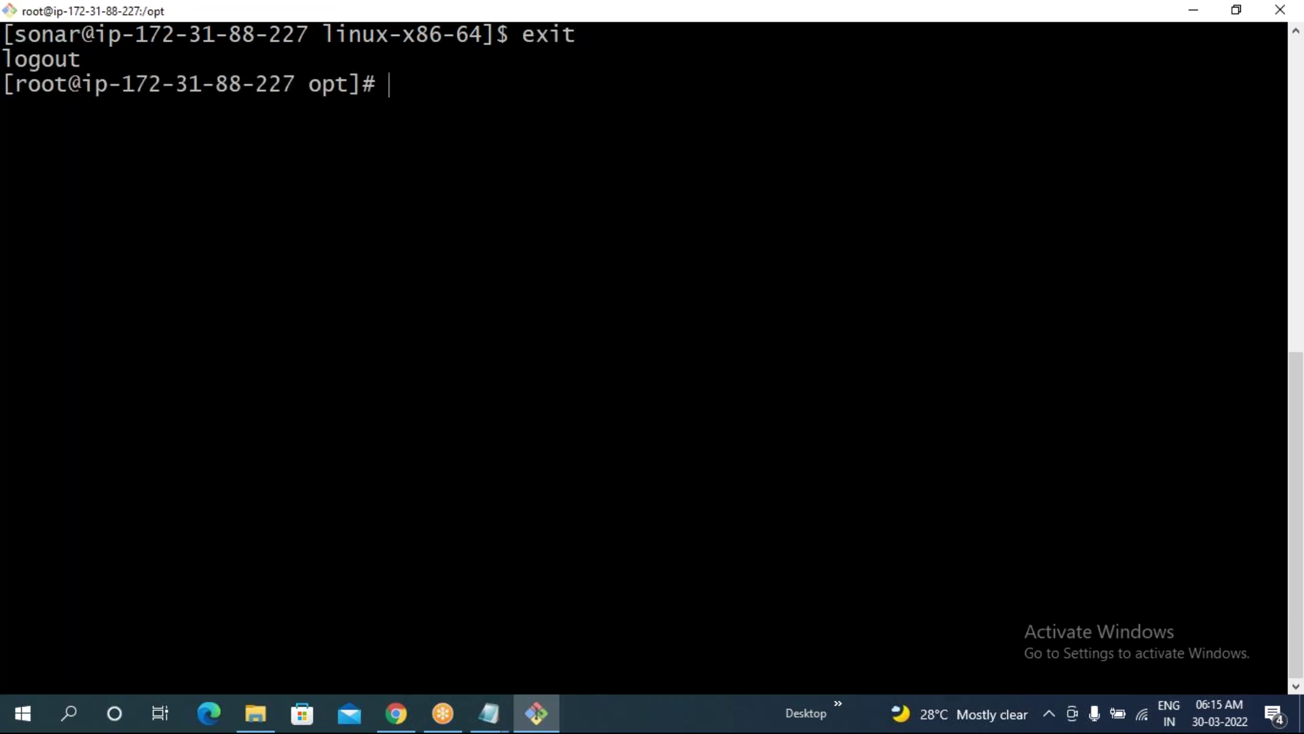
{"action": "left_click_drag", "start_coordinate": [3, 37], "coordinate": [68, 39]}
{"action": "left_click_drag", "start_coordinate": [3, 85], "coordinate": [63, 100]}
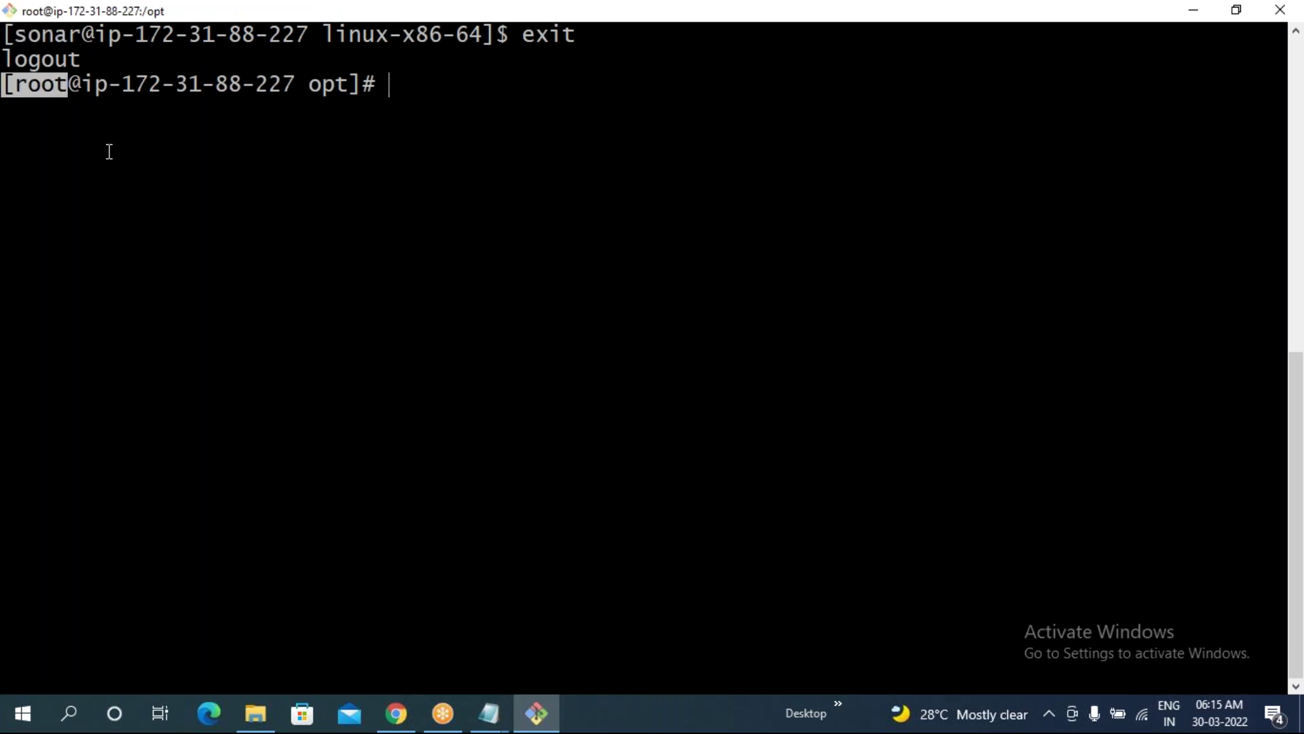
{"action": "left_click", "coordinate": [112, 164]}
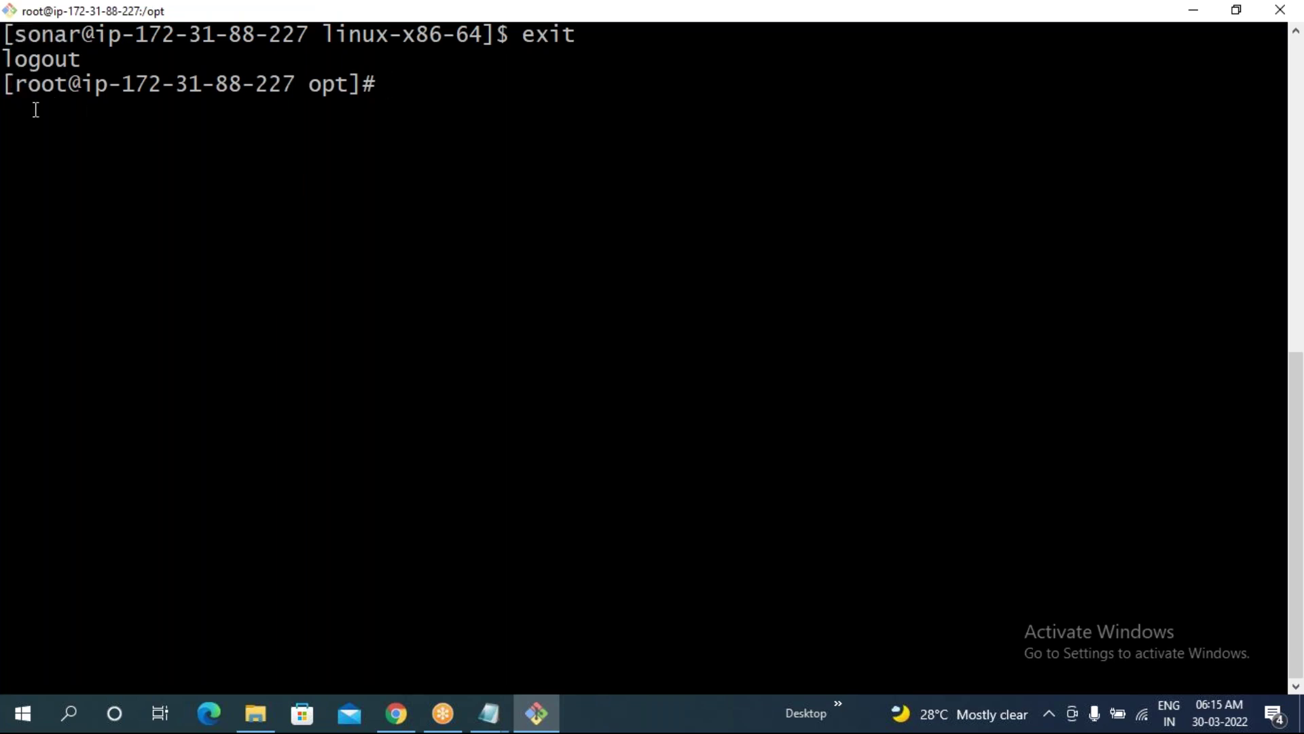
{"action": "left_click_drag", "start_coordinate": [3, 84], "coordinate": [55, 87]}
{"action": "left_click_drag", "start_coordinate": [294, 87], "coordinate": [349, 87]}
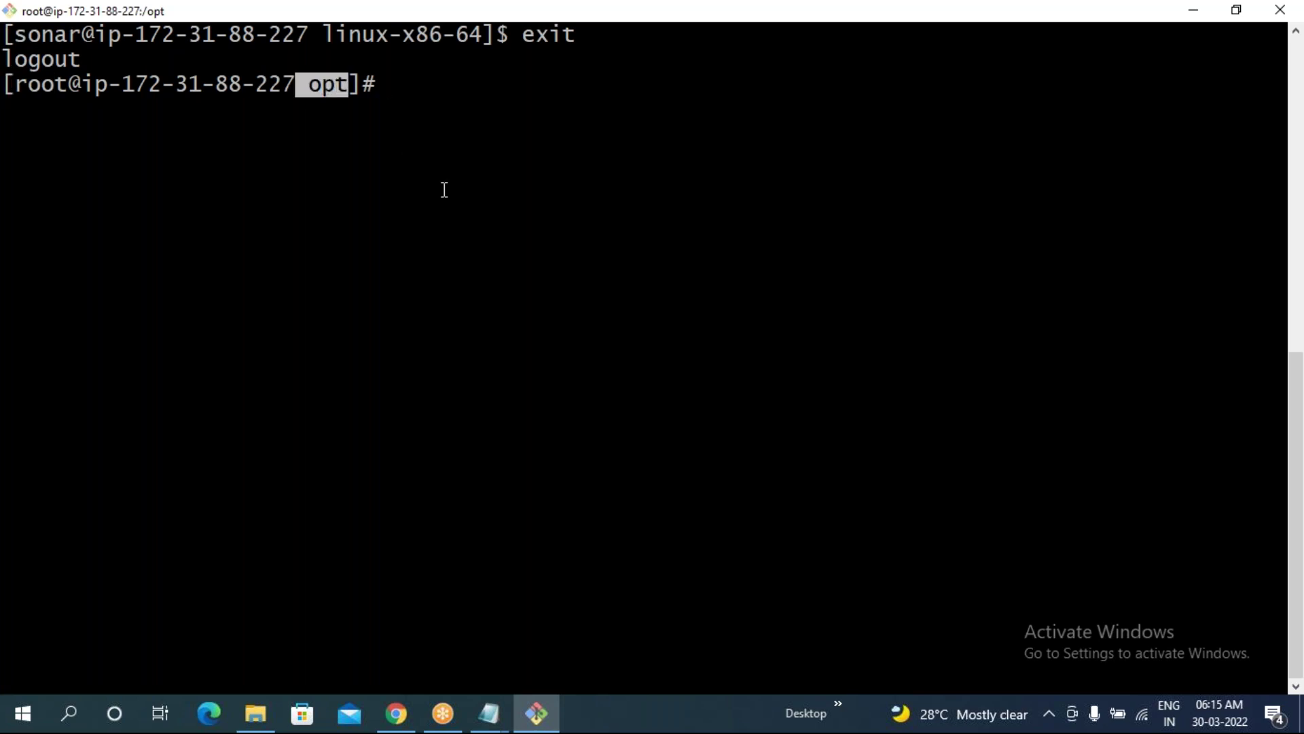
{"action": "left_click", "coordinate": [397, 714]}
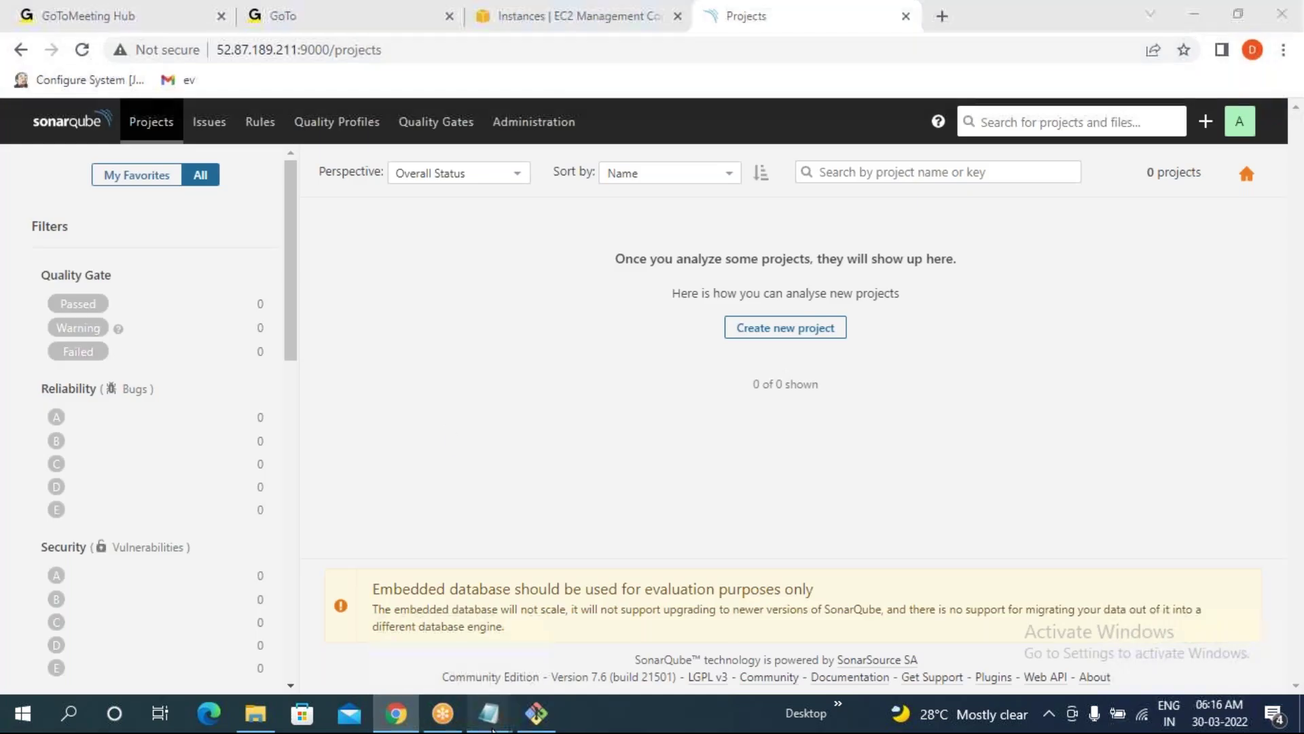
- Open the Maven notes from the 07.09.2021 folder in Notepad, maximized
{"action": "mouse_move", "coordinate": [489, 714]}
{"action": "left_click", "coordinate": [570, 630]}
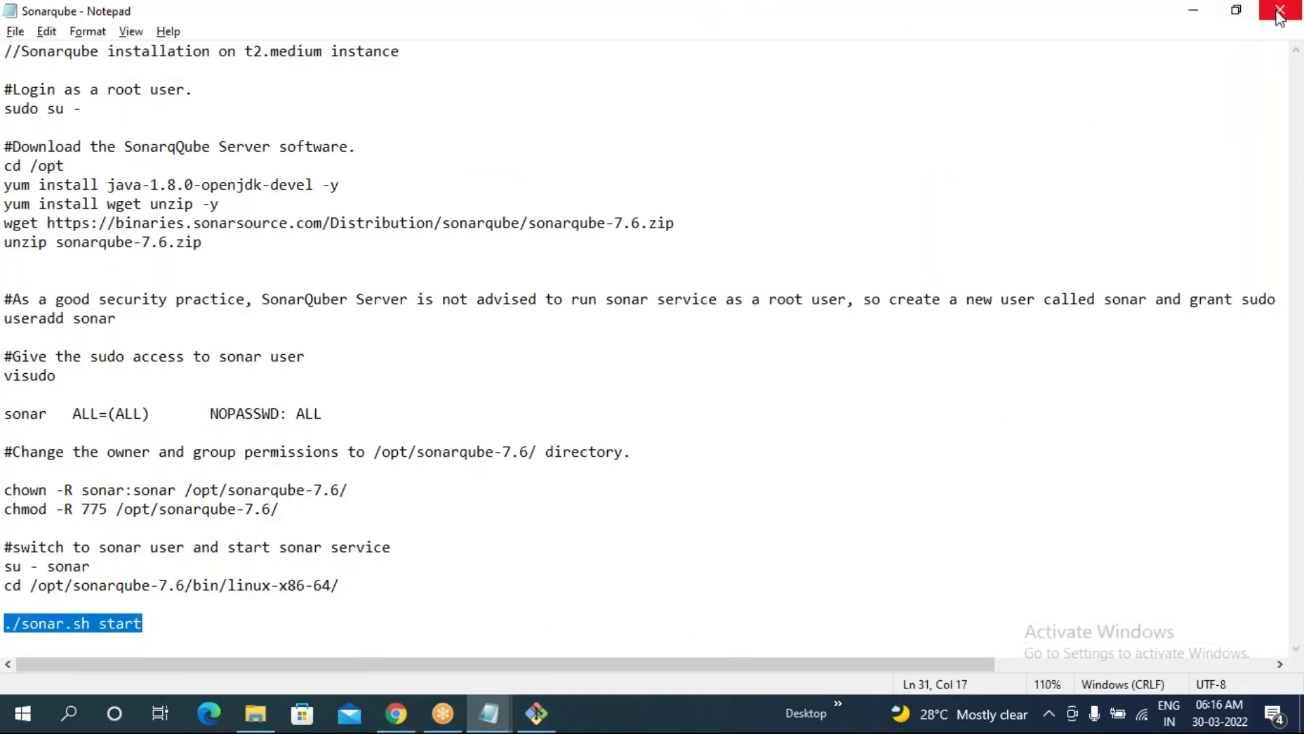
{"action": "left_click", "coordinate": [1193, 10]}
{"action": "left_click", "coordinate": [489, 713]}
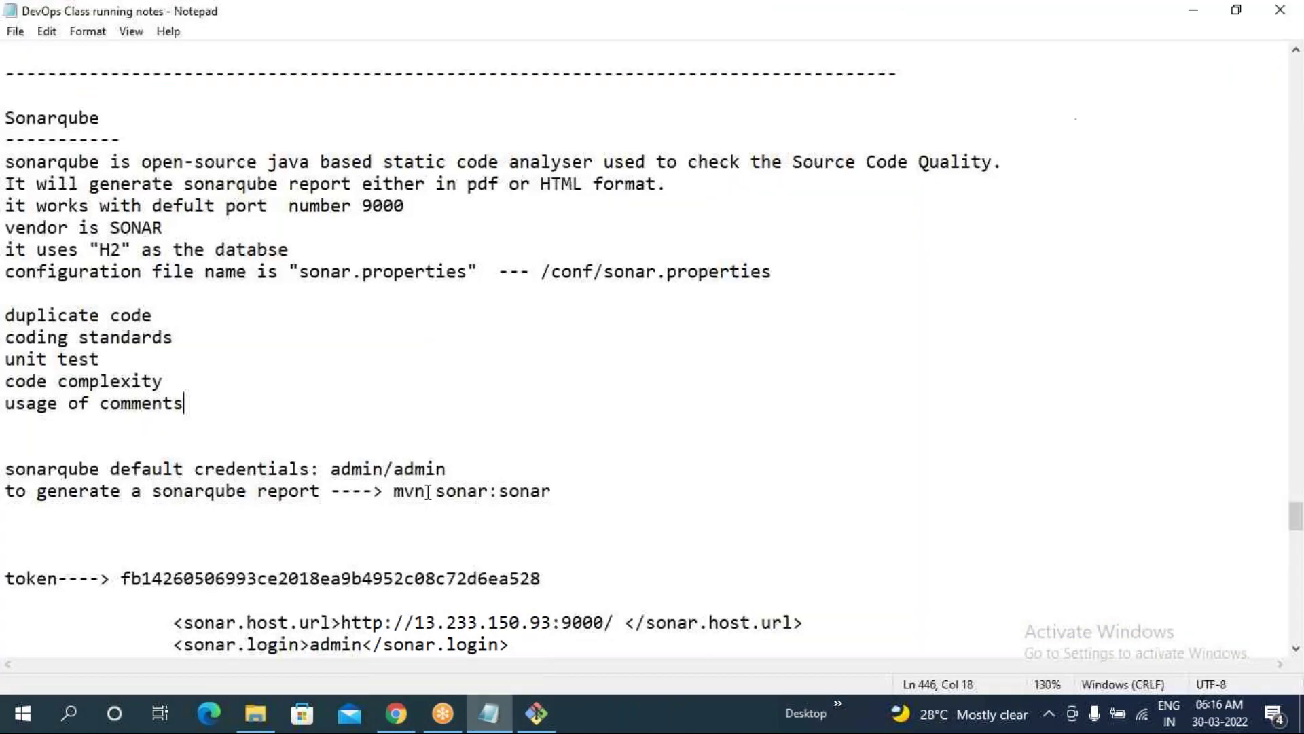
{"action": "left_click", "coordinate": [256, 713]}
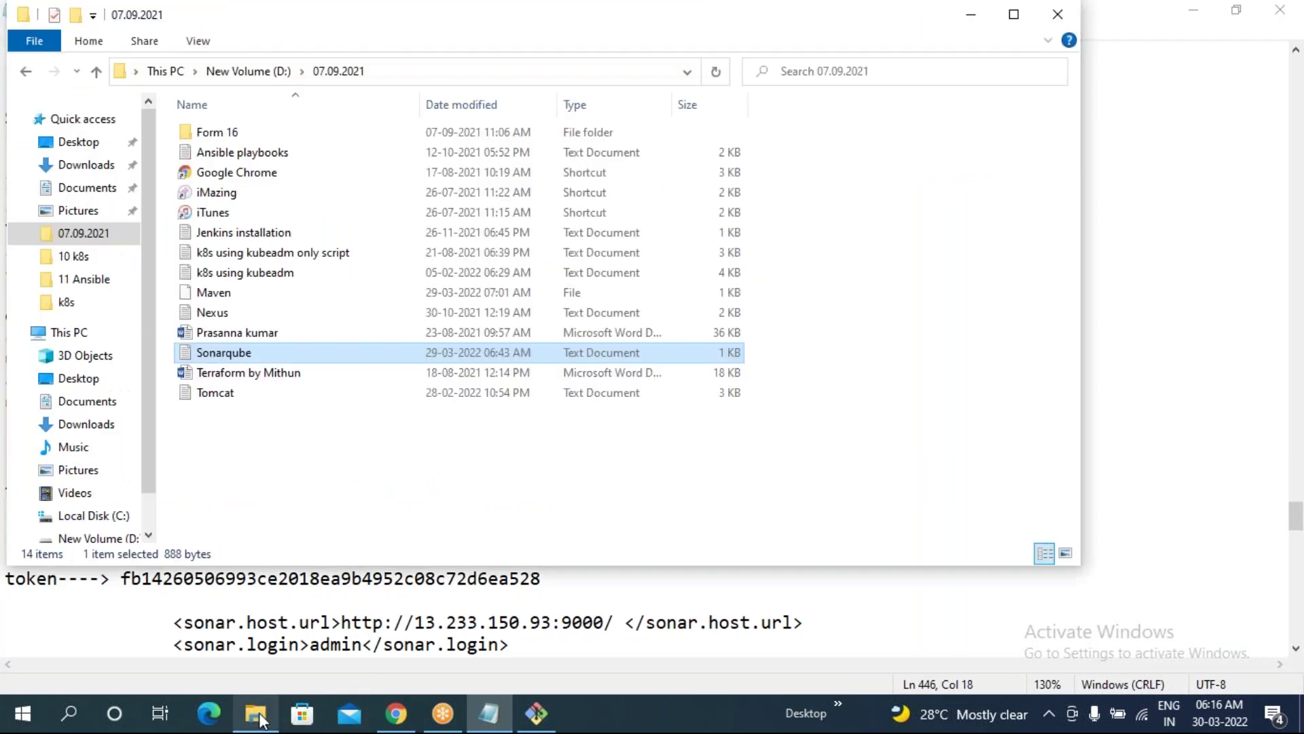
{"action": "double_click", "coordinate": [237, 293]}
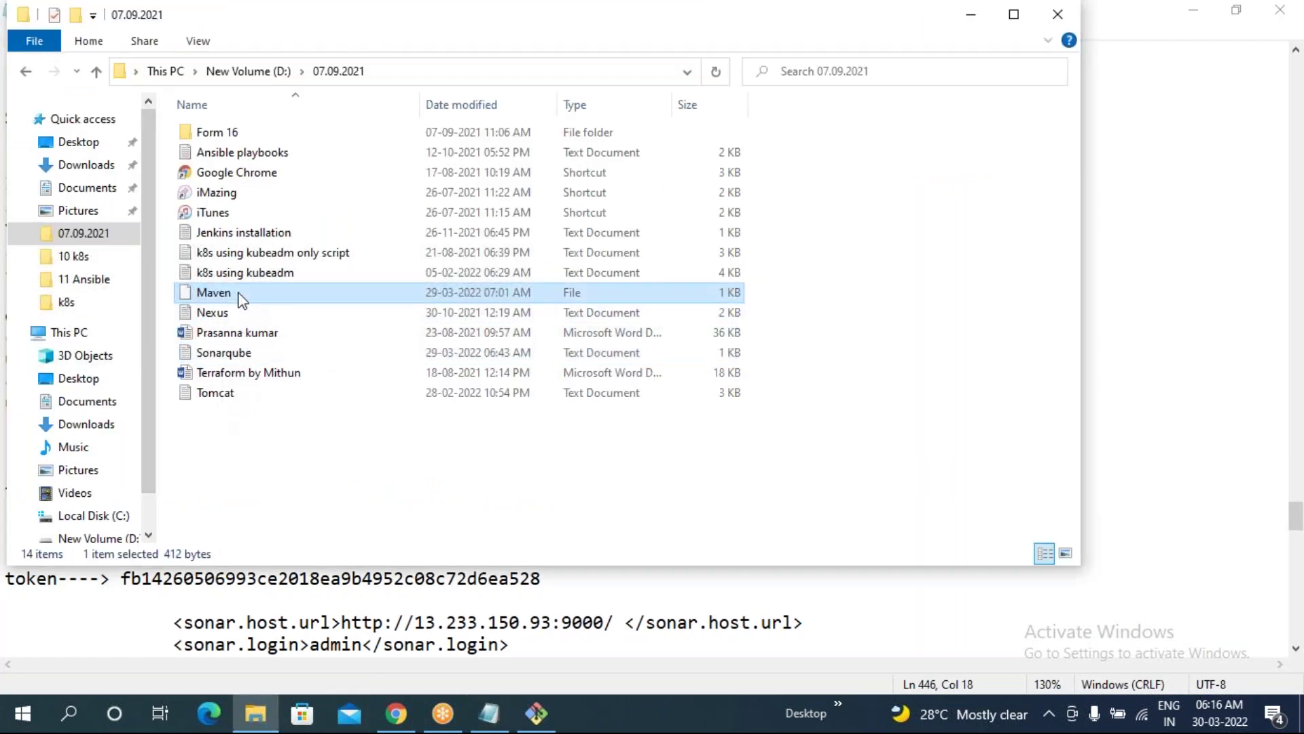
{"action": "left_click", "coordinate": [577, 441]}
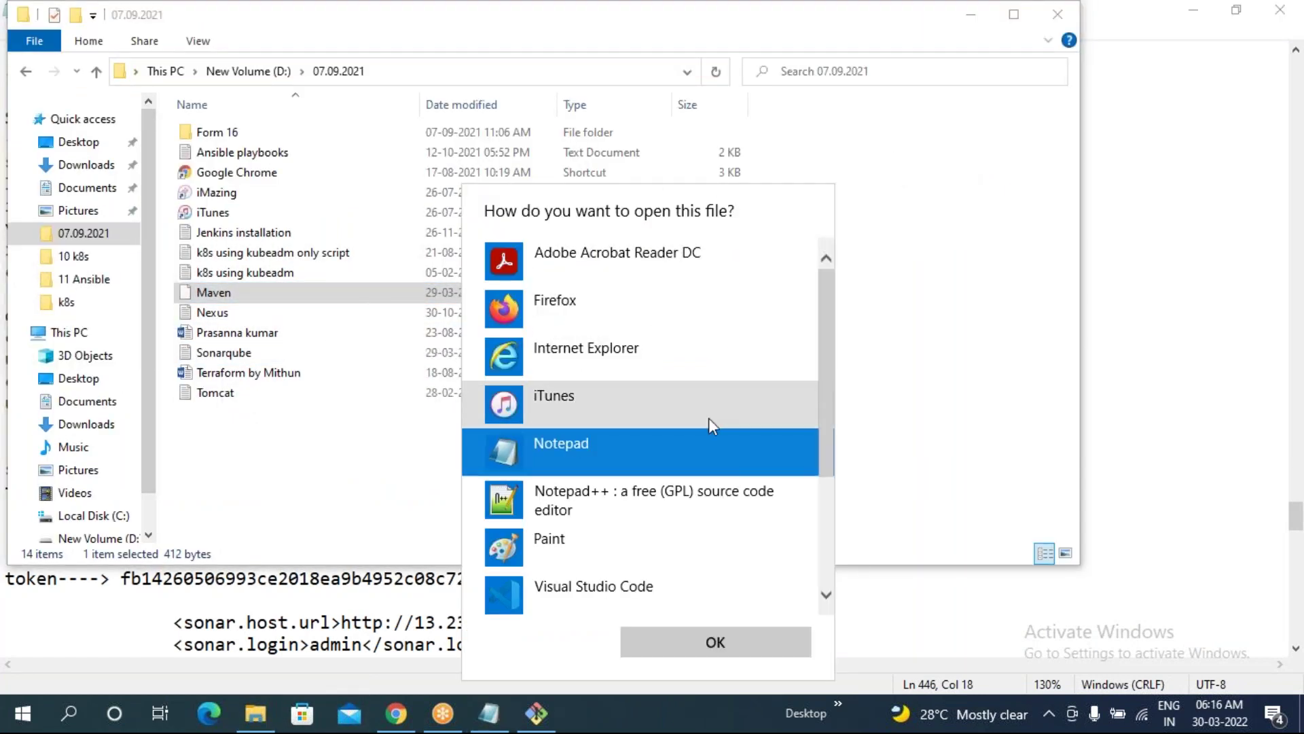
{"action": "left_click", "coordinate": [706, 631]}
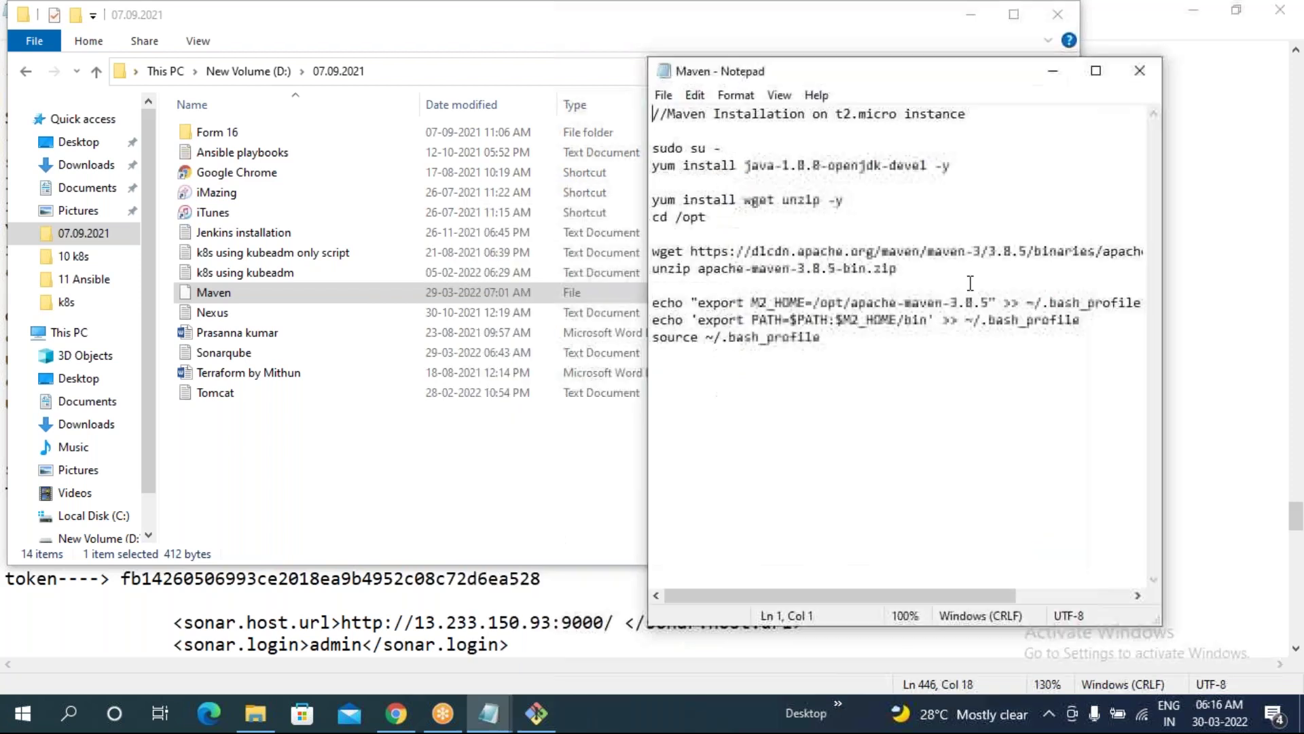
{"action": "left_click", "coordinate": [1094, 67]}
{"action": "scroll", "coordinate": [259, 408], "scroll_direction": "up", "scroll_amount": 2, "text": "ctrl"}
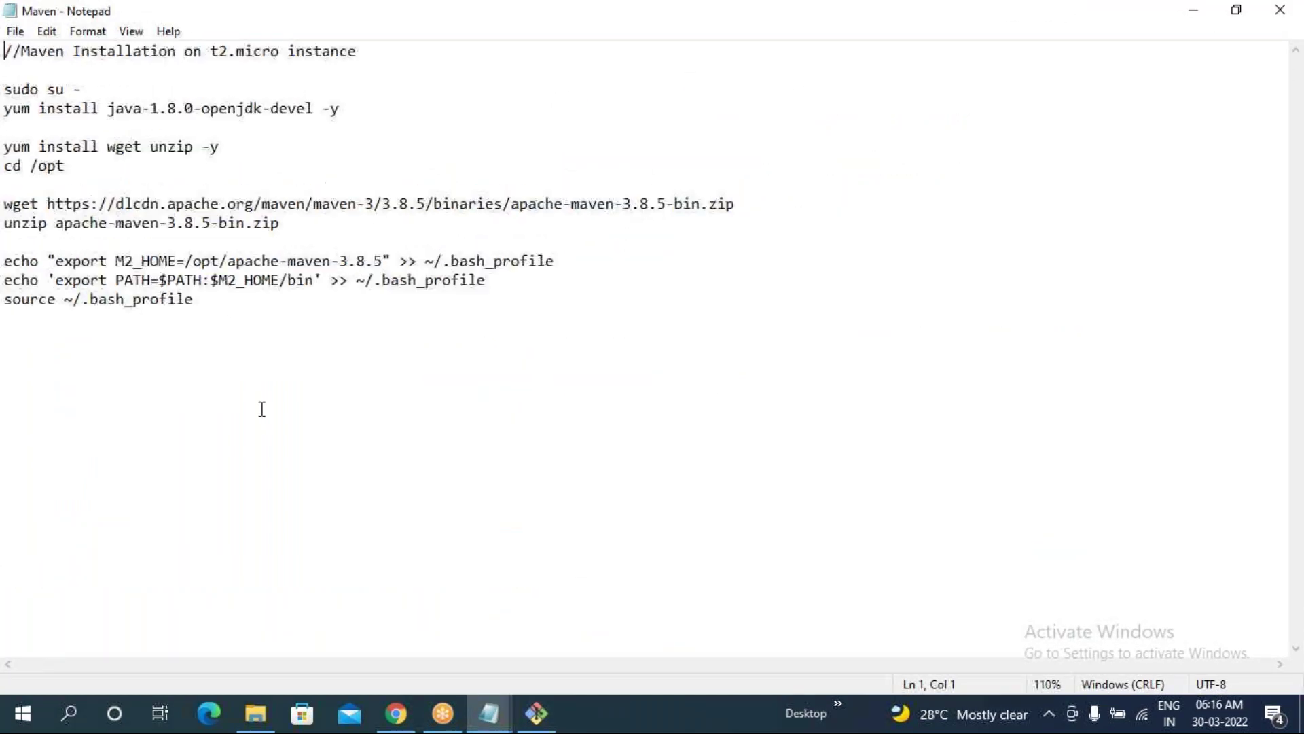
- Highlight the sudo su -, Java install and wget/unzip setup lines in the Maven notes
{"action": "left_click_drag", "start_coordinate": [11, 93], "coordinate": [97, 93]}
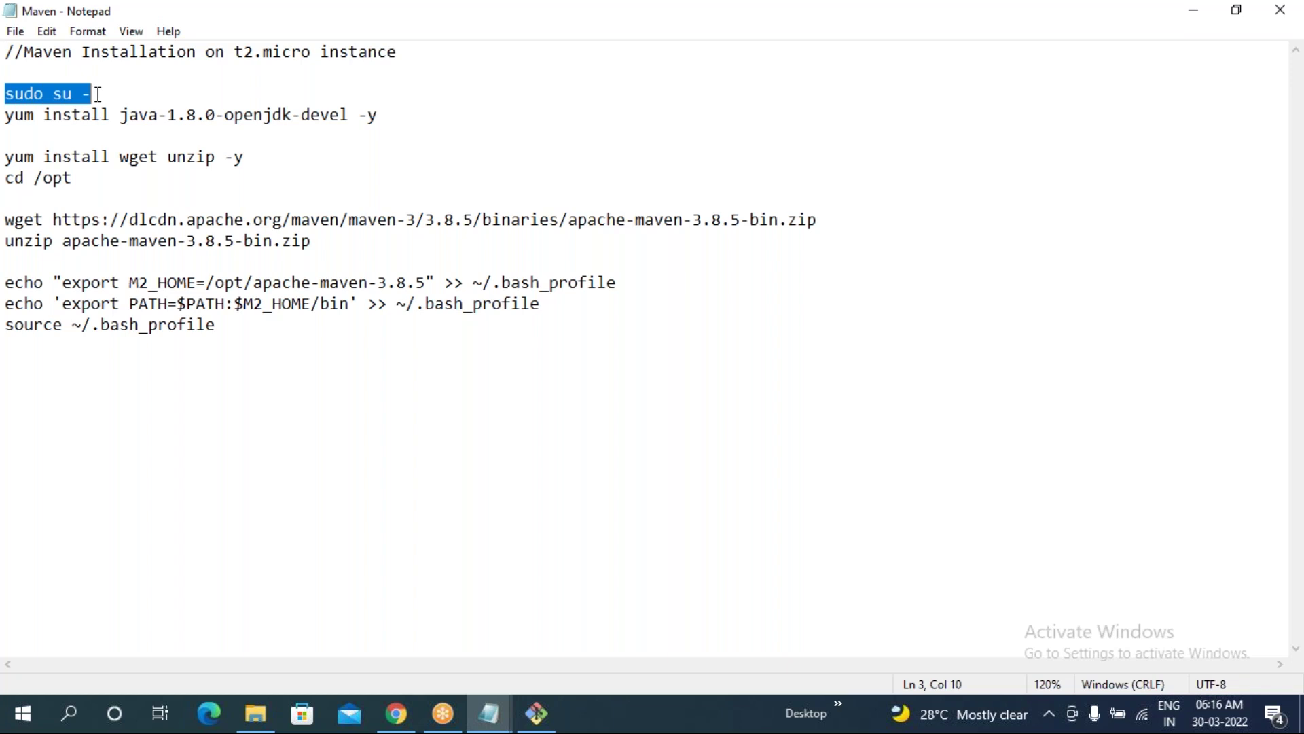
{"action": "left_click_drag", "start_coordinate": [8, 116], "coordinate": [387, 116]}
{"action": "left_click_drag", "start_coordinate": [8, 157], "coordinate": [244, 159]}
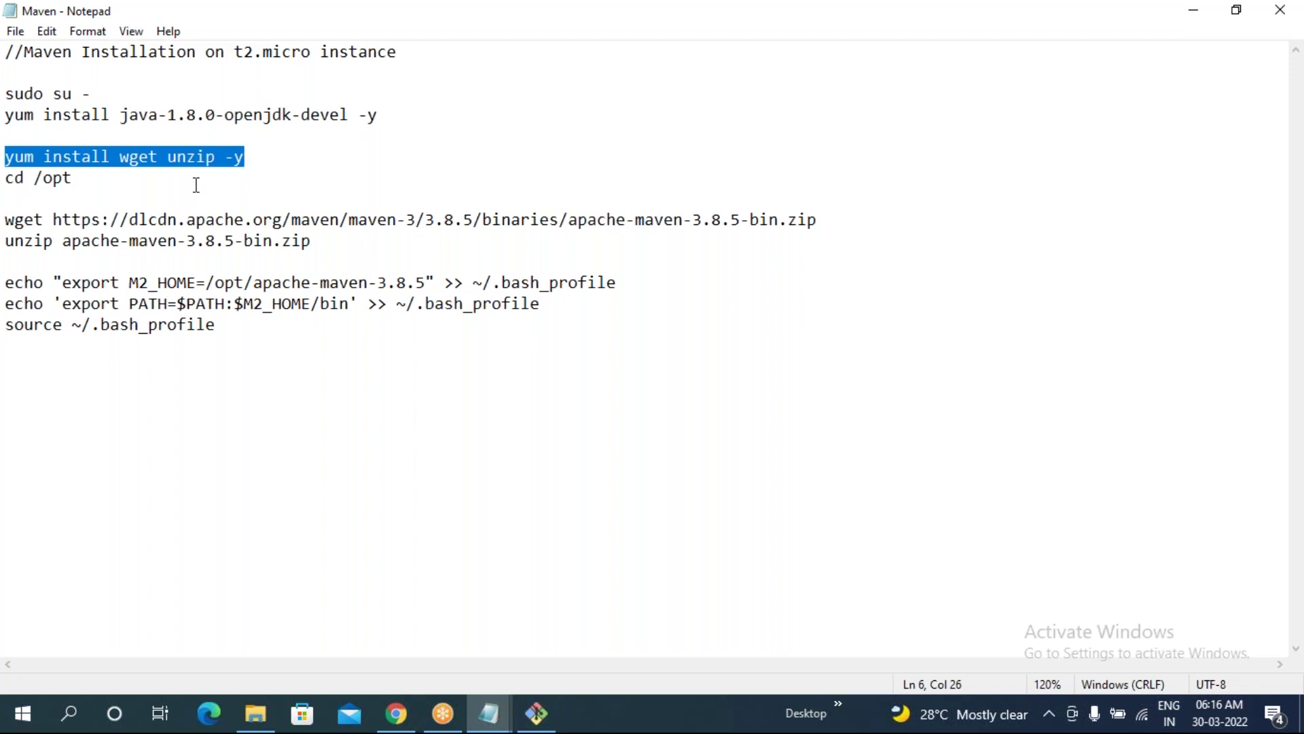
{"action": "left_click_drag", "start_coordinate": [71, 178], "coordinate": [7, 94]}
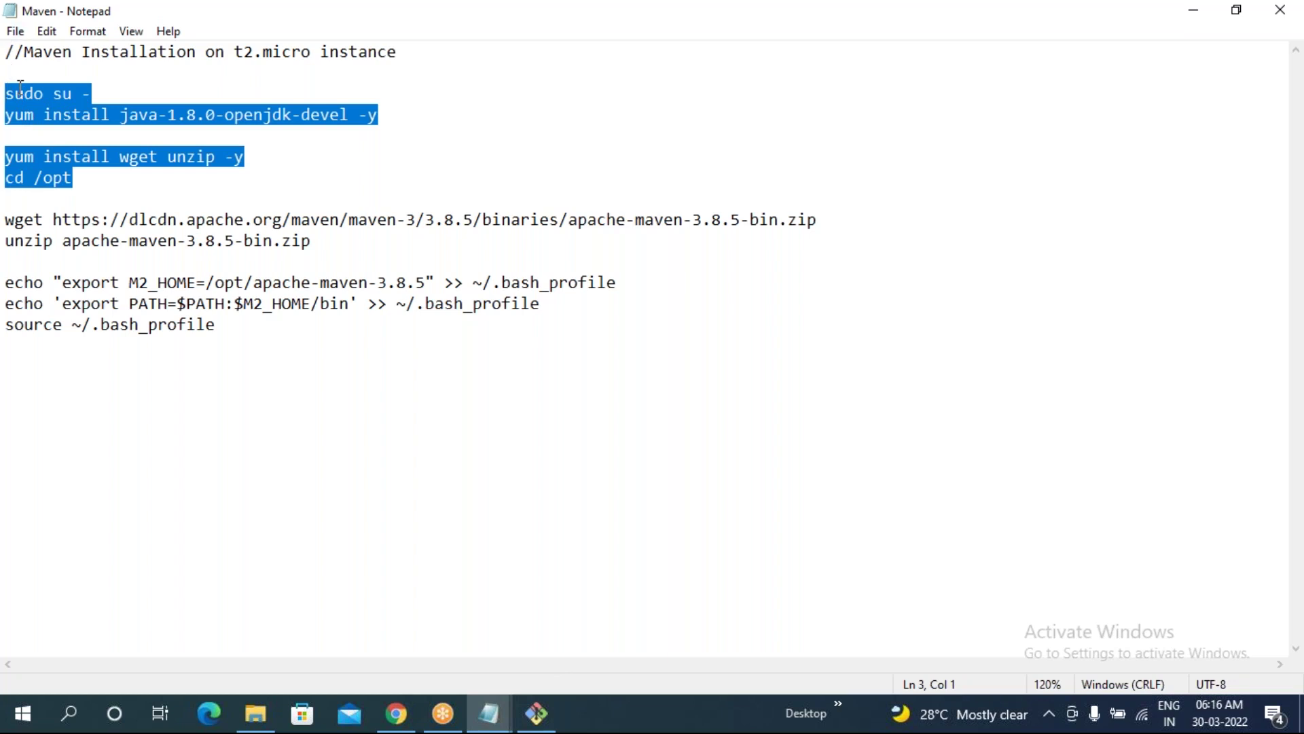
{"action": "left_click", "coordinate": [534, 726]}
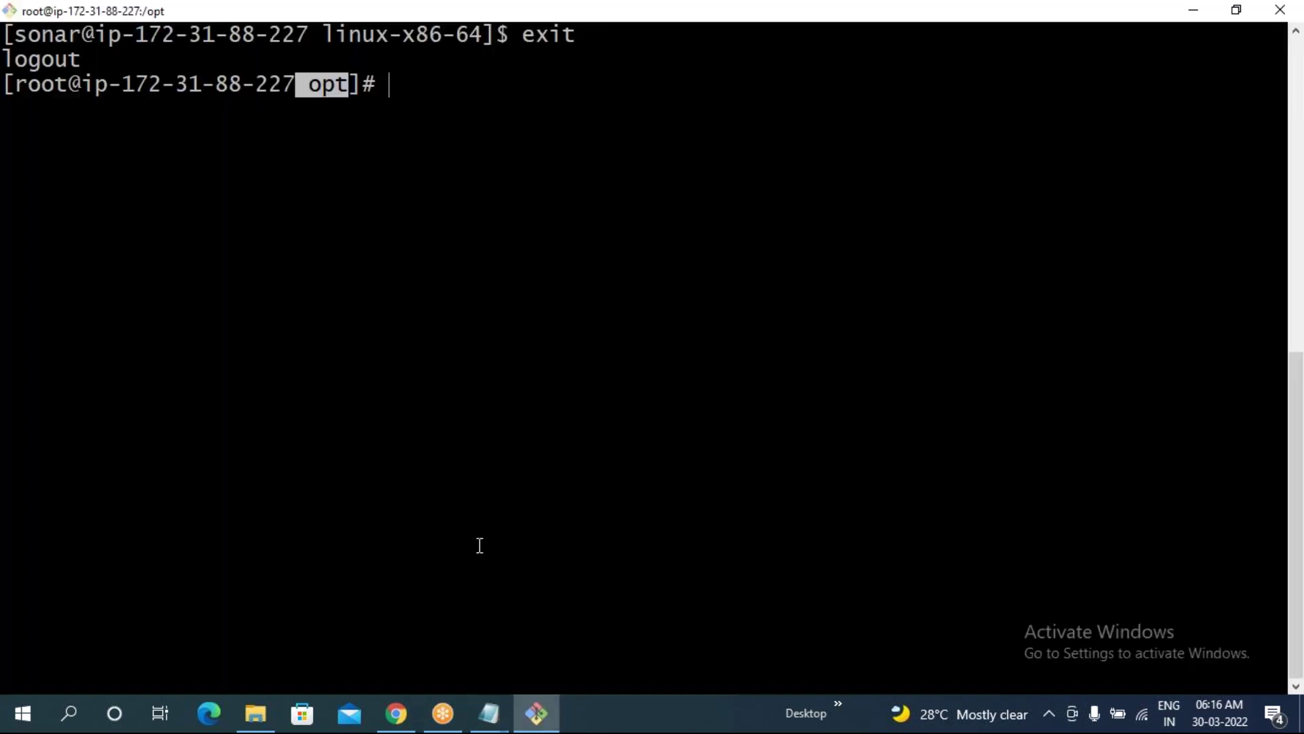
{"action": "left_click", "coordinate": [350, 103]}
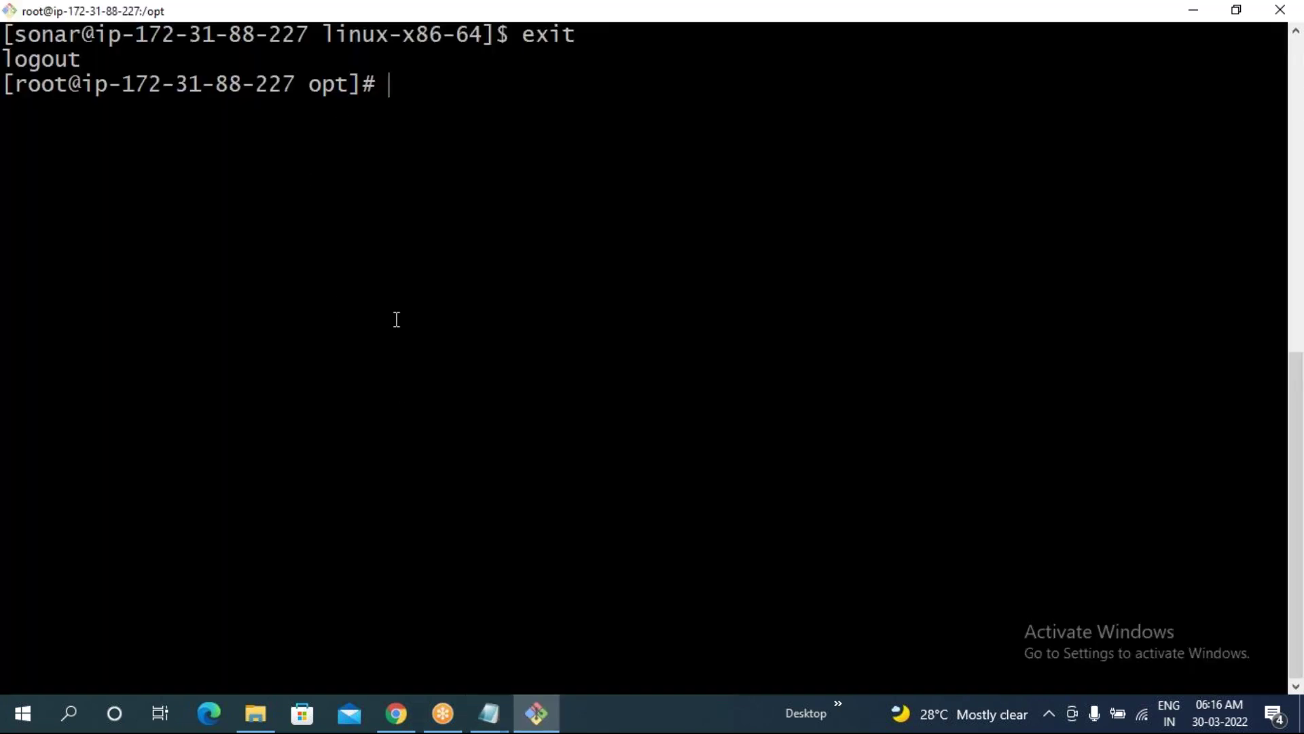
{"action": "left_click", "coordinate": [483, 726]}
{"action": "left_click", "coordinate": [561, 649]}
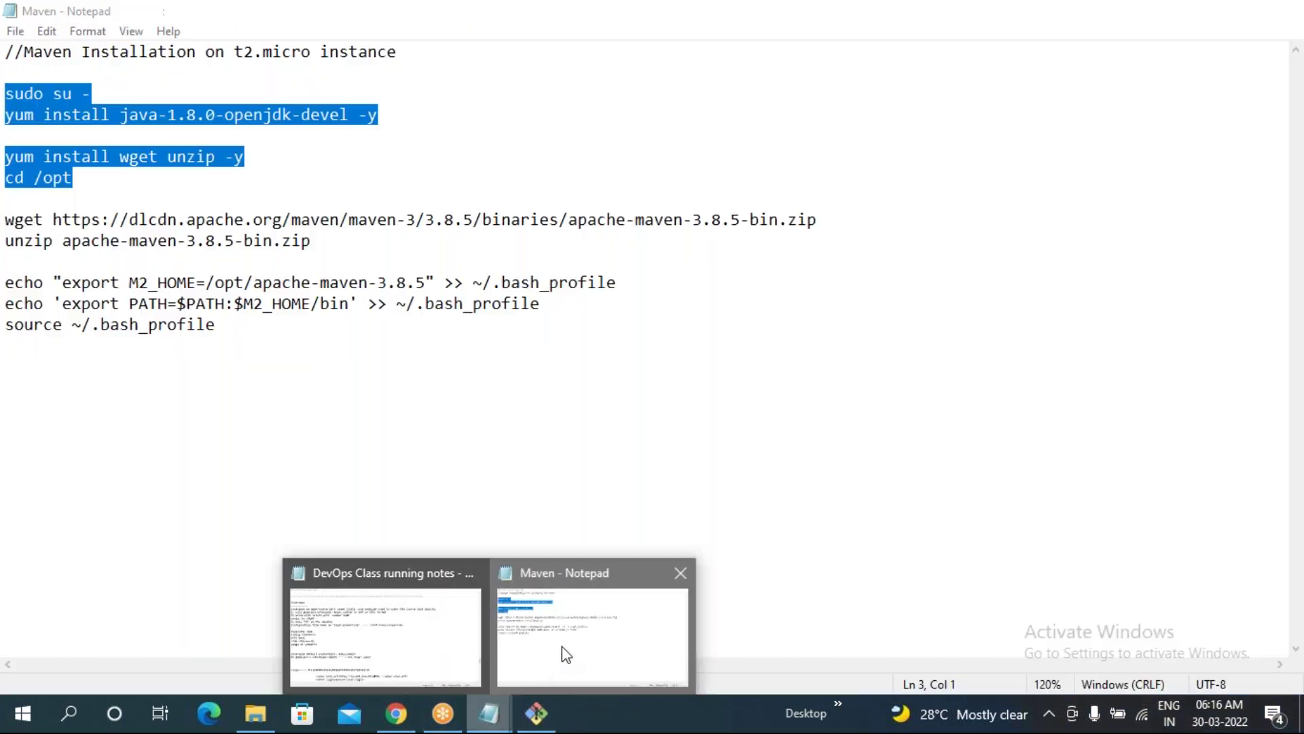
{"action": "left_click", "coordinate": [312, 167]}
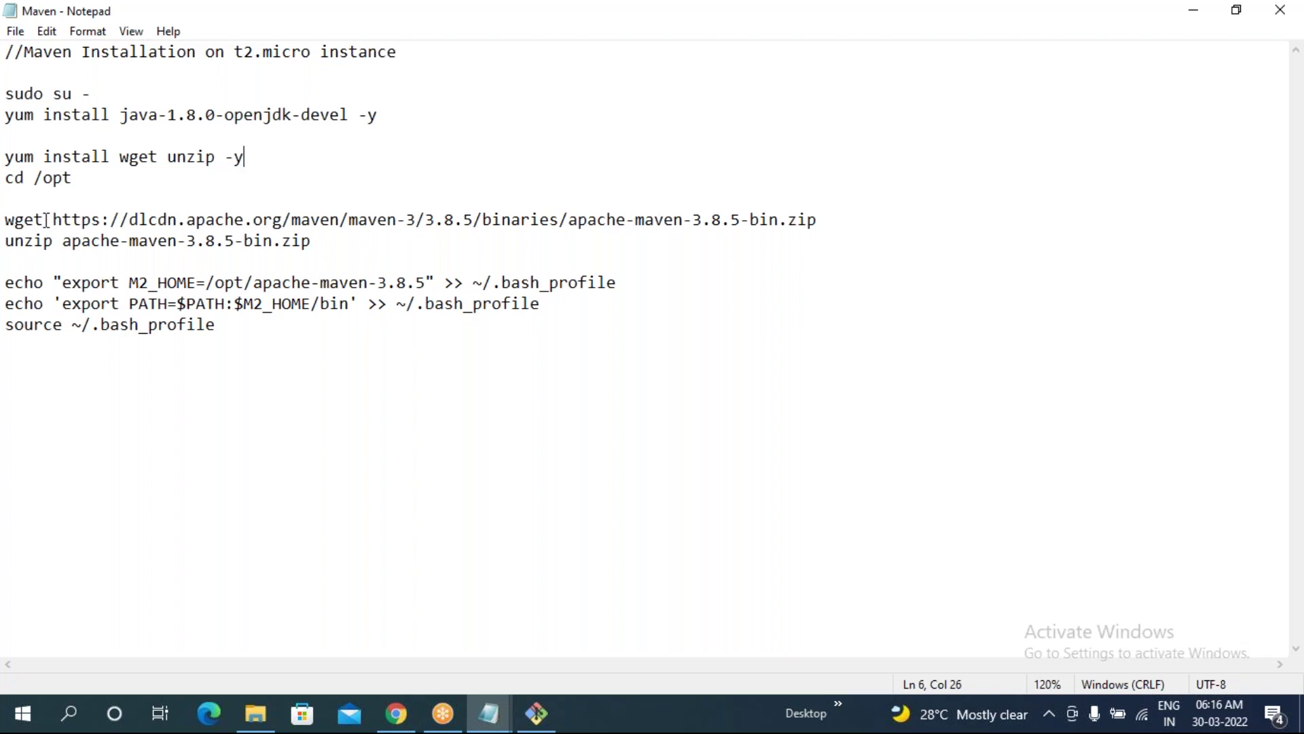
- Copy the Maven 3.8.5 wget download command and paste it into the server terminal
{"action": "left_click_drag", "start_coordinate": [6, 219], "coordinate": [813, 222]}
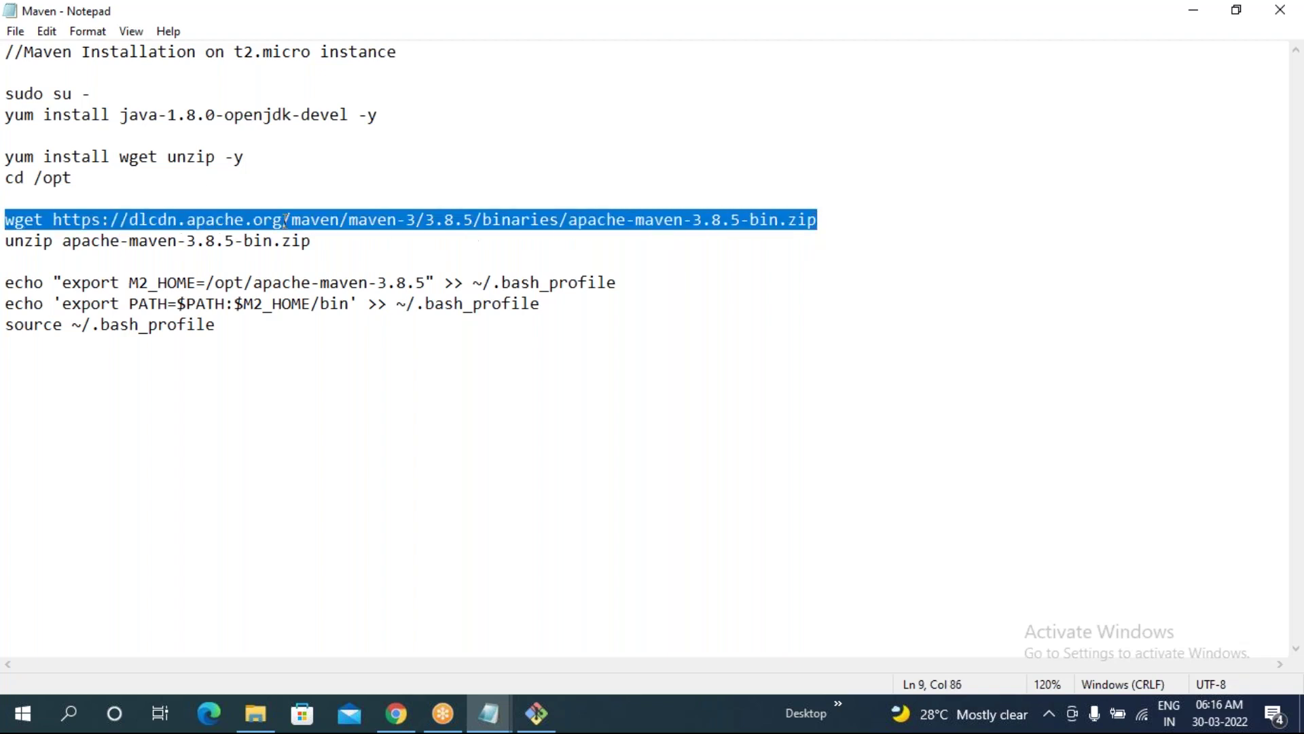
{"action": "right_click", "coordinate": [253, 209]}
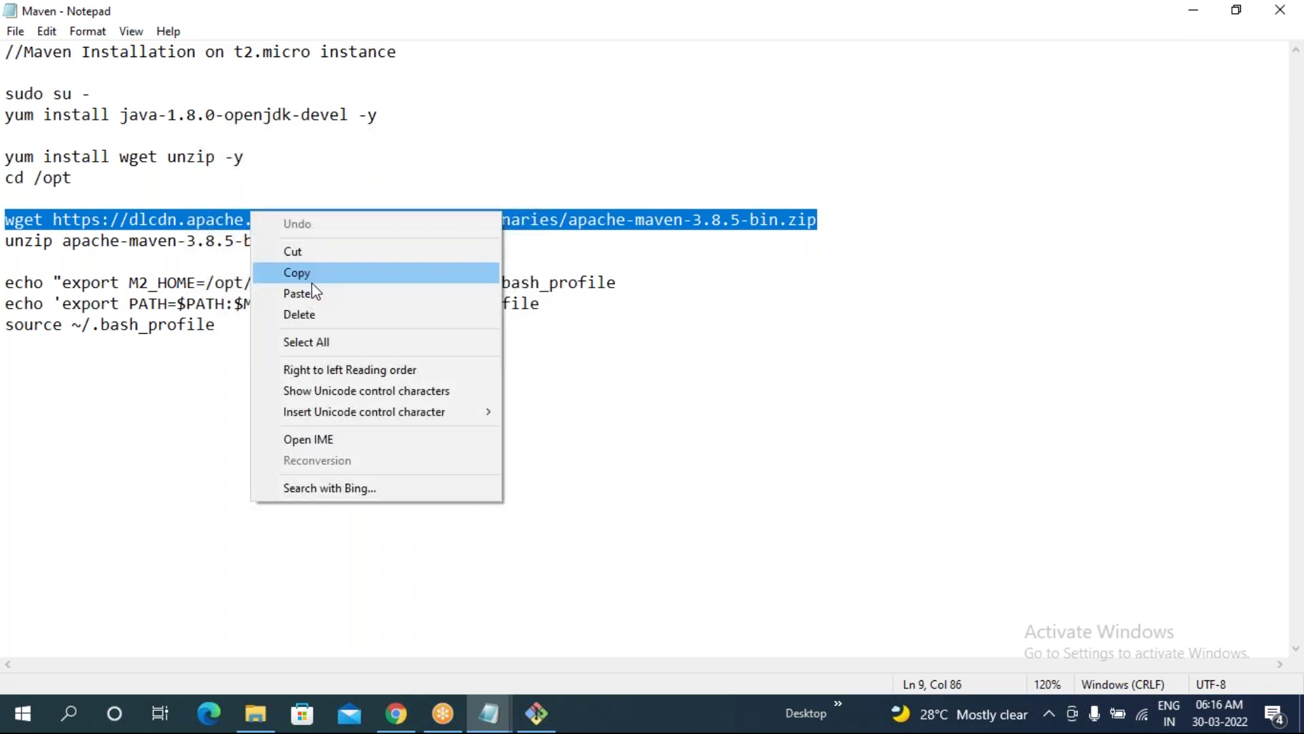
{"action": "left_click", "coordinate": [312, 280]}
{"action": "left_click", "coordinate": [536, 713]}
{"action": "right_click", "coordinate": [381, 401]}
{"action": "left_click", "coordinate": [410, 462]}
- Run wget to download apache-maven-3.8.5-bin.zip into /opt
{"action": "key", "text": "Return"}
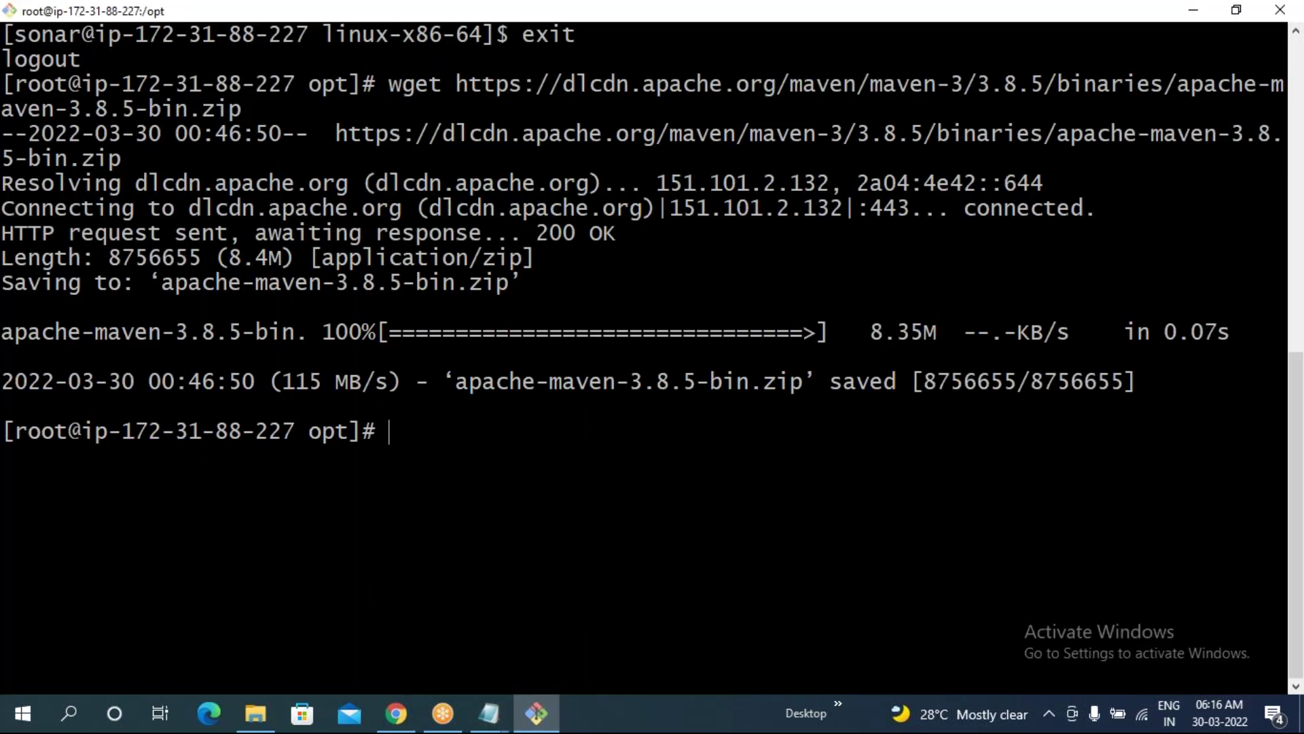
{"action": "left_click_drag", "start_coordinate": [451, 399], "coordinate": [788, 384]}
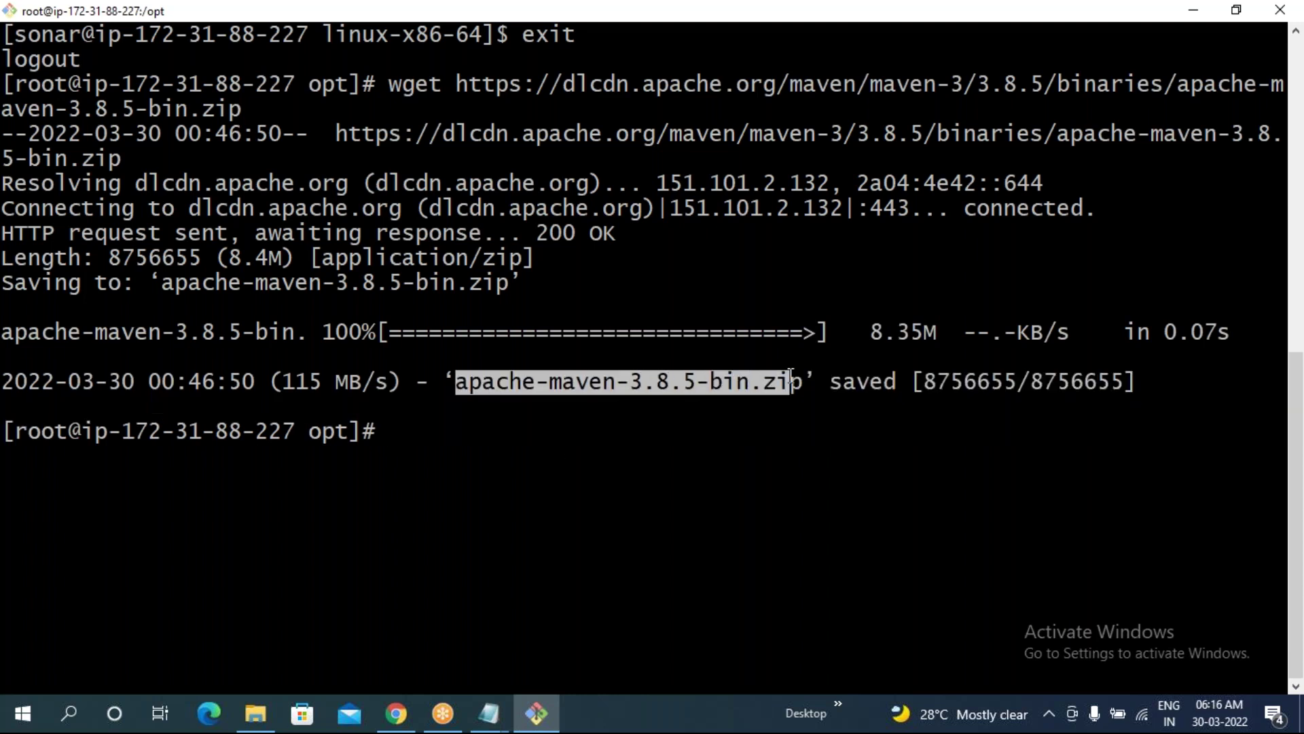
{"action": "left_click", "coordinate": [681, 435]}
{"action": "mouse_move", "coordinate": [489, 710]}
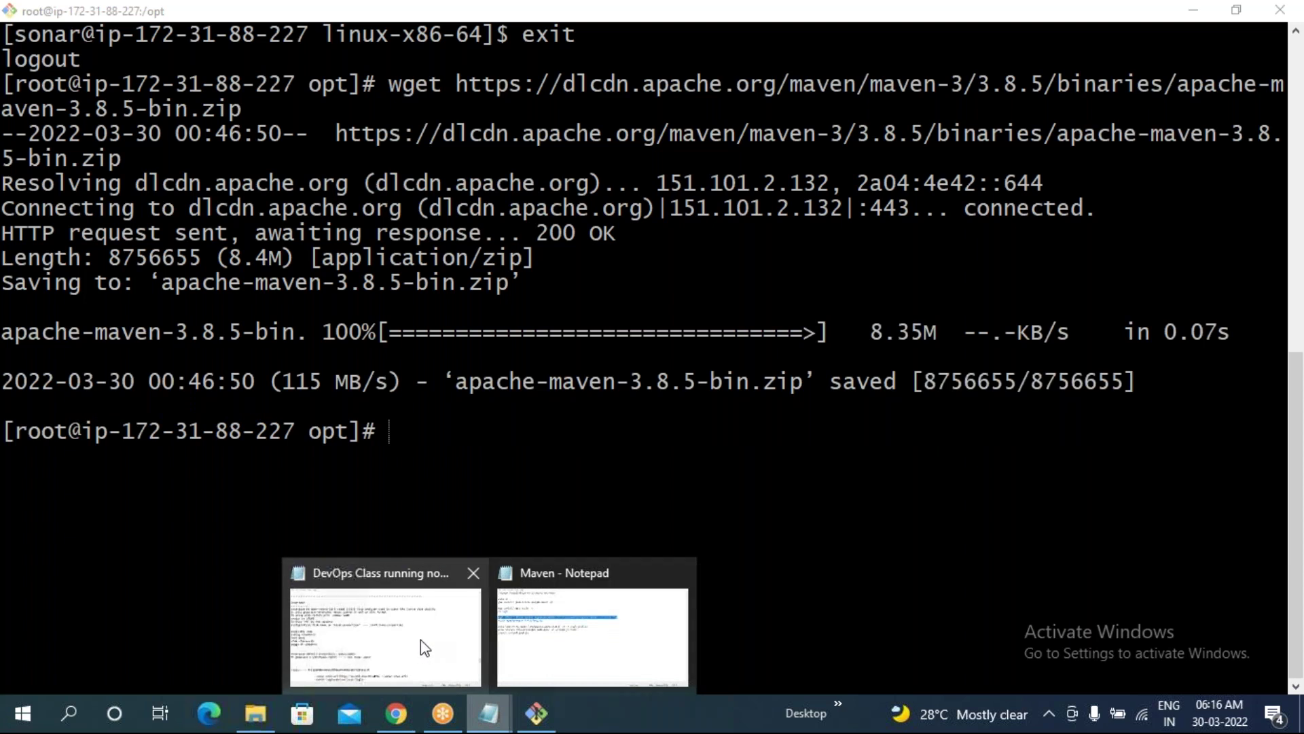
{"action": "left_click", "coordinate": [592, 637]}
- Extract the zip with unzip into the apache-maven-3.8.5 folder
{"action": "left_click_drag", "start_coordinate": [6, 241], "coordinate": [315, 240]}
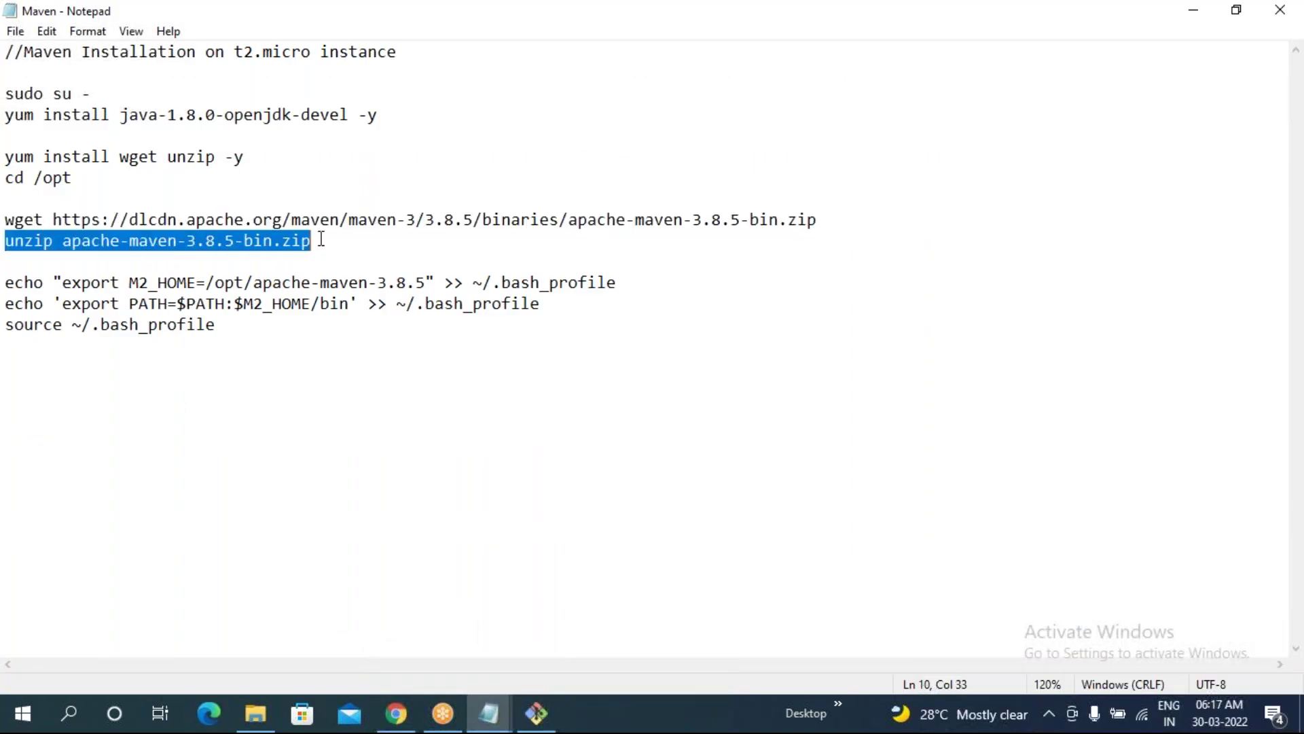
{"action": "key", "text": "alt+Tab"}
{"action": "right_click", "coordinate": [346, 267]}
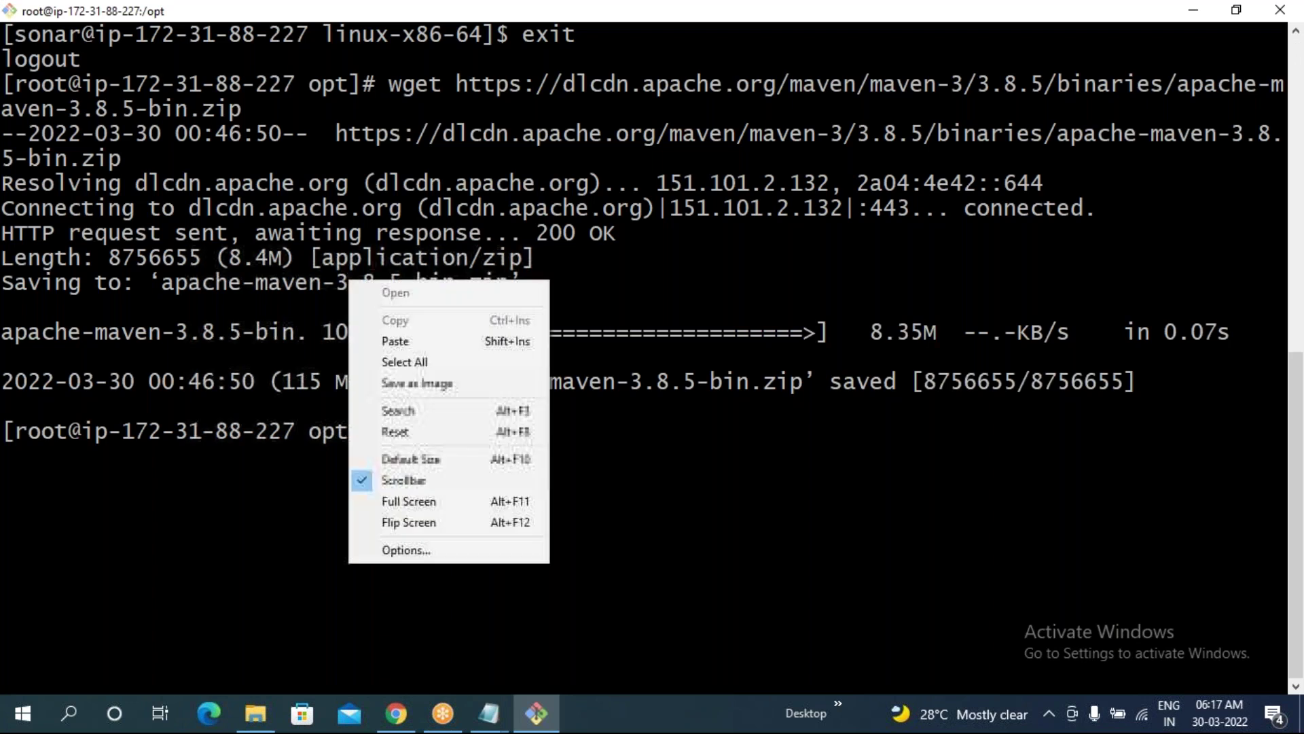
{"action": "left_click", "coordinate": [383, 341]}
{"action": "key", "text": "Return"}
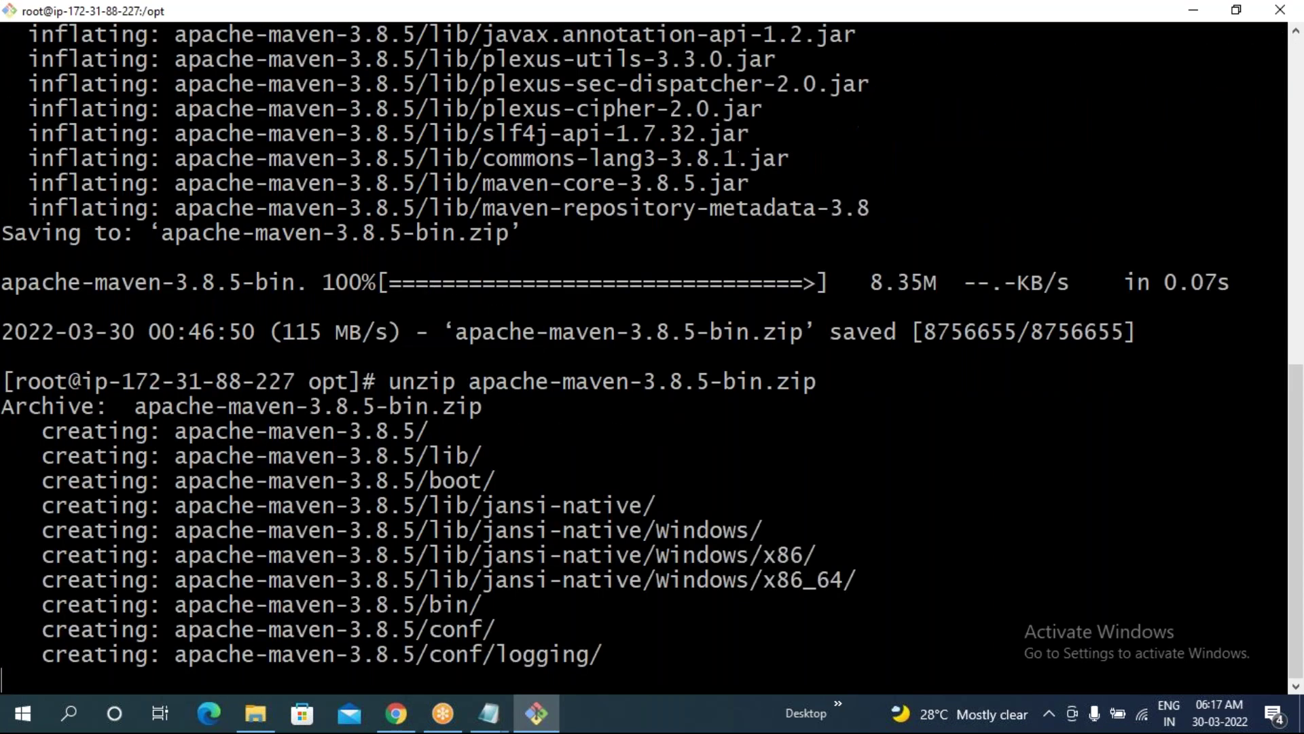
- List /opt to confirm apache-maven-3.8.5 beside the zip, then clear the screen
{"action": "type", "text": "ls"}
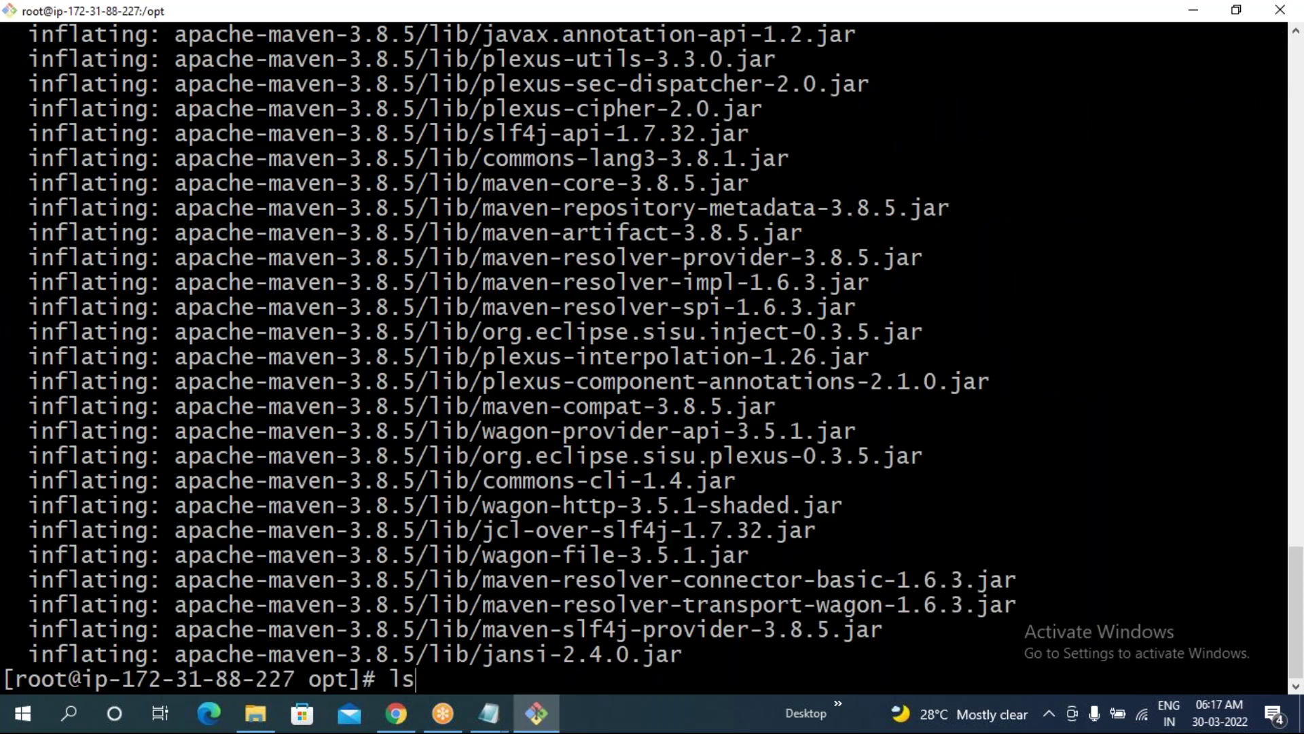
{"action": "key", "text": "Return"}
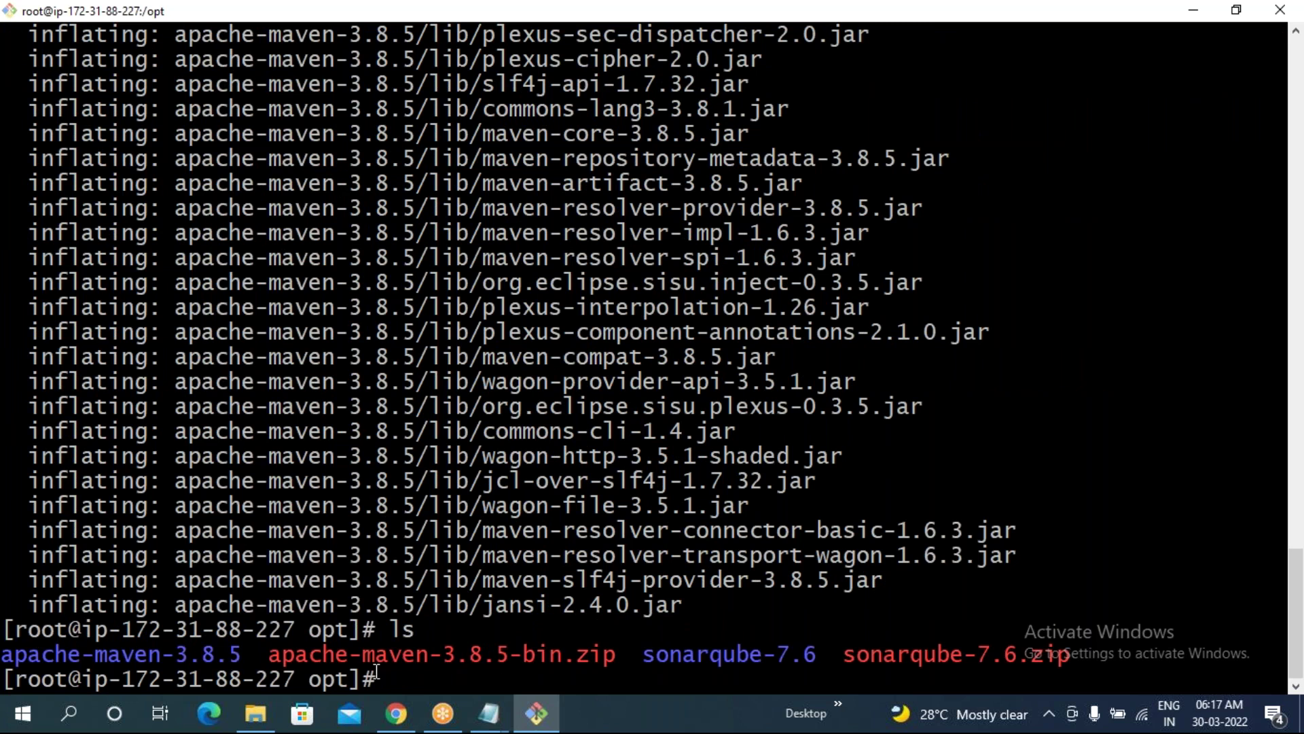
{"action": "left_click_drag", "start_coordinate": [350, 653], "coordinate": [584, 656]}
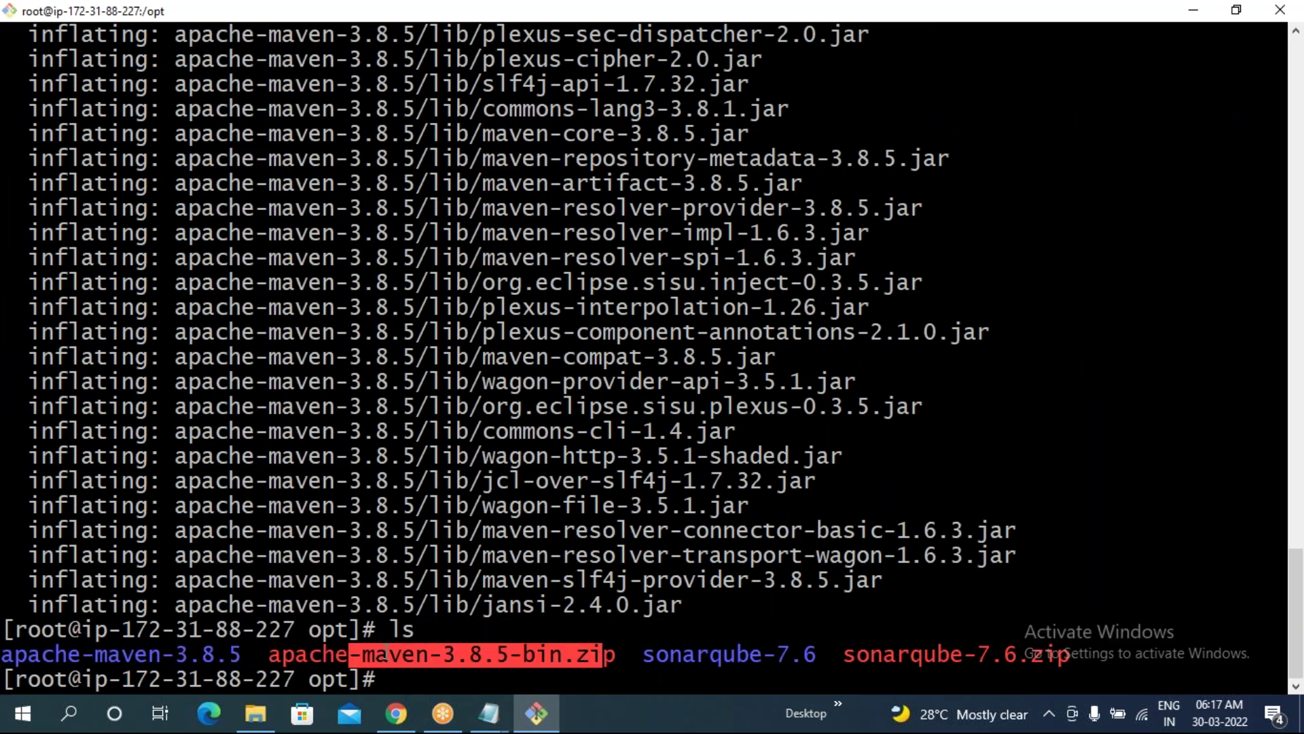
{"action": "left_click_drag", "start_coordinate": [241, 653], "coordinate": [7, 656]}
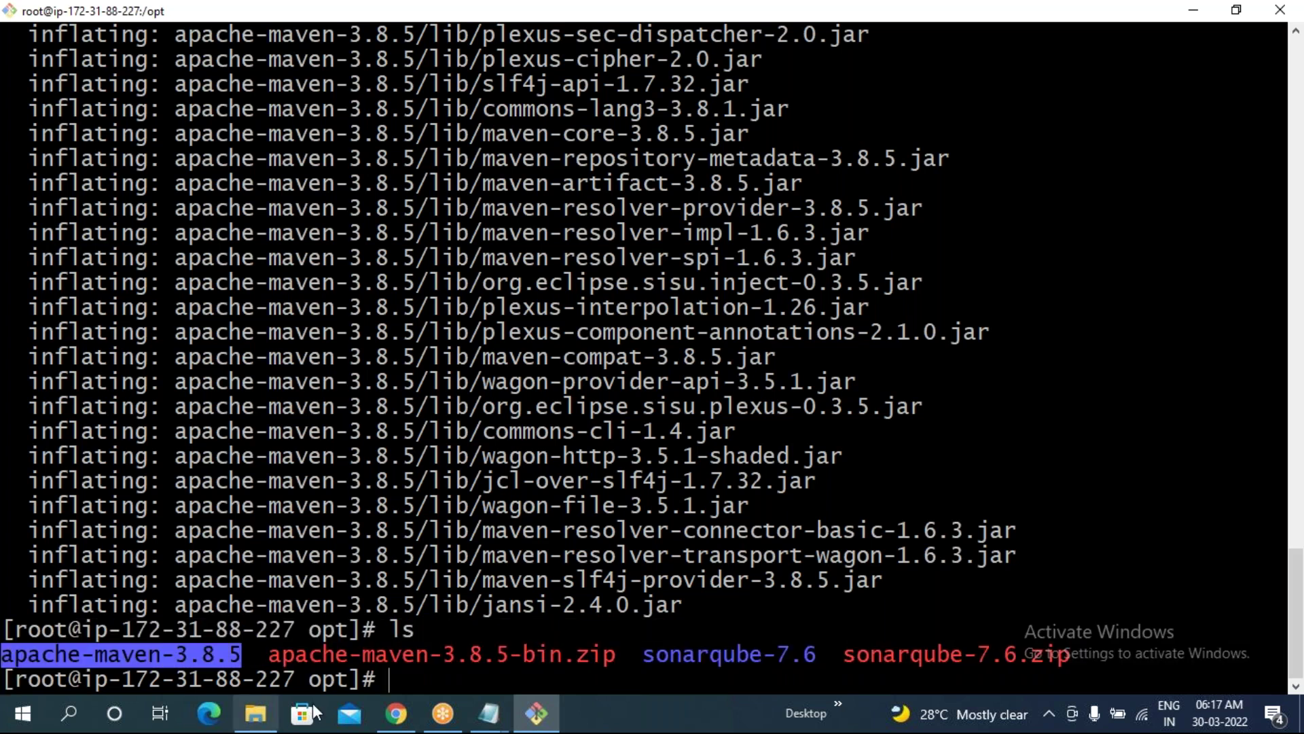
{"action": "type", "text": "clear"}
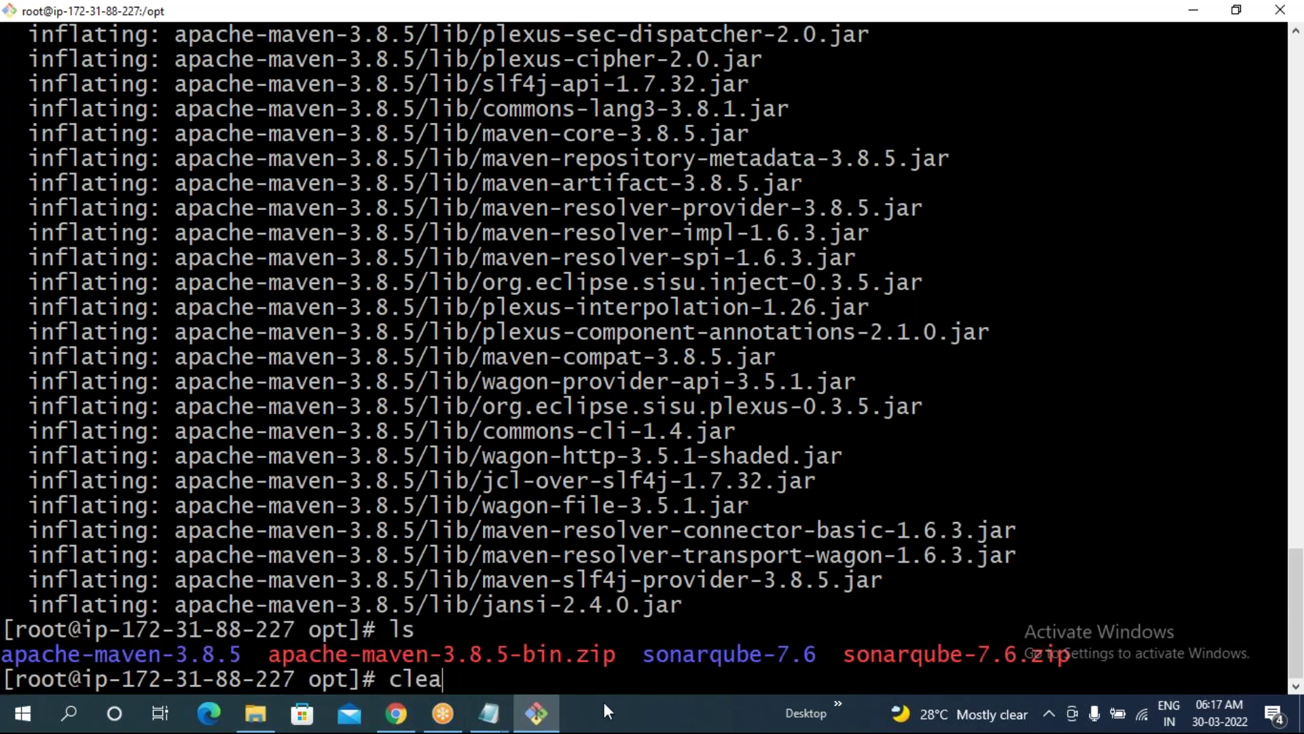
{"action": "key", "text": "Return"}
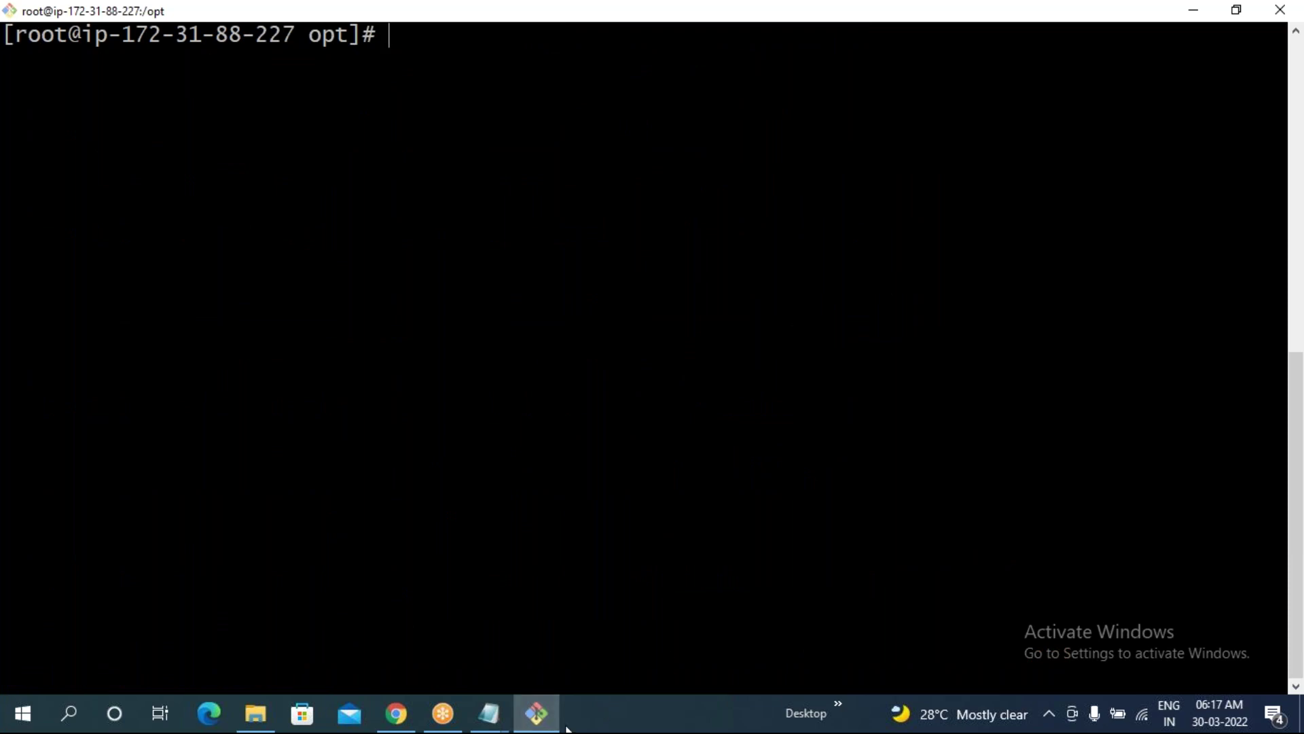
- Append the M2_HOME export to ~/.bash_profile
{"action": "left_click", "coordinate": [489, 721]}
{"action": "left_click", "coordinate": [564, 614]}
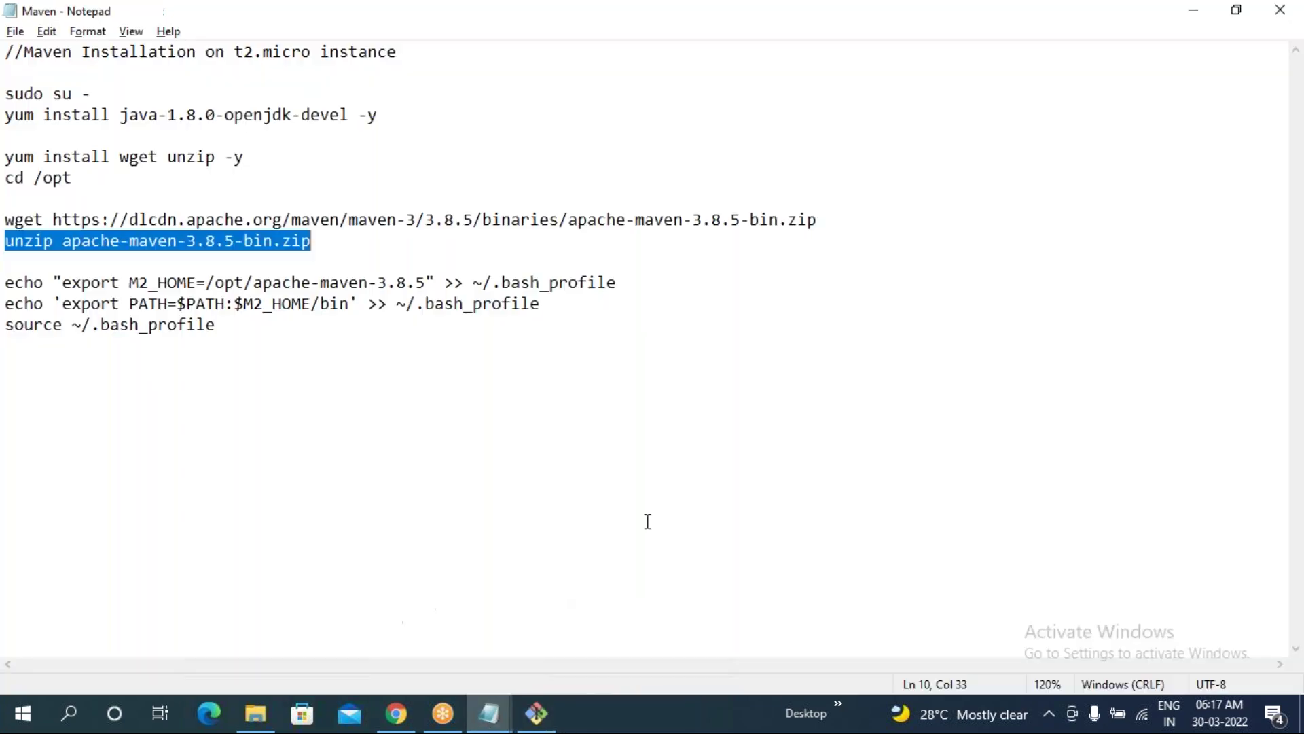
{"action": "left_click_drag", "start_coordinate": [6, 282], "coordinate": [613, 273]}
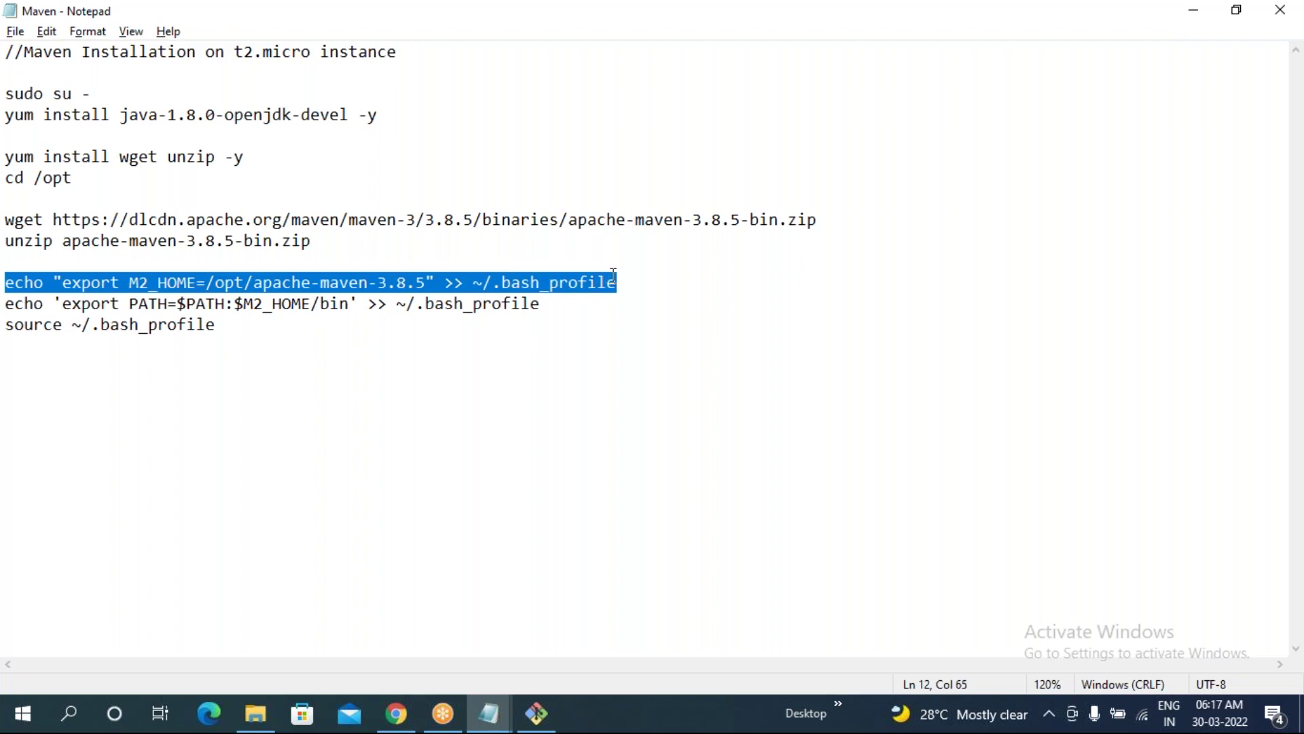
{"action": "key", "text": "alt+Tab"}
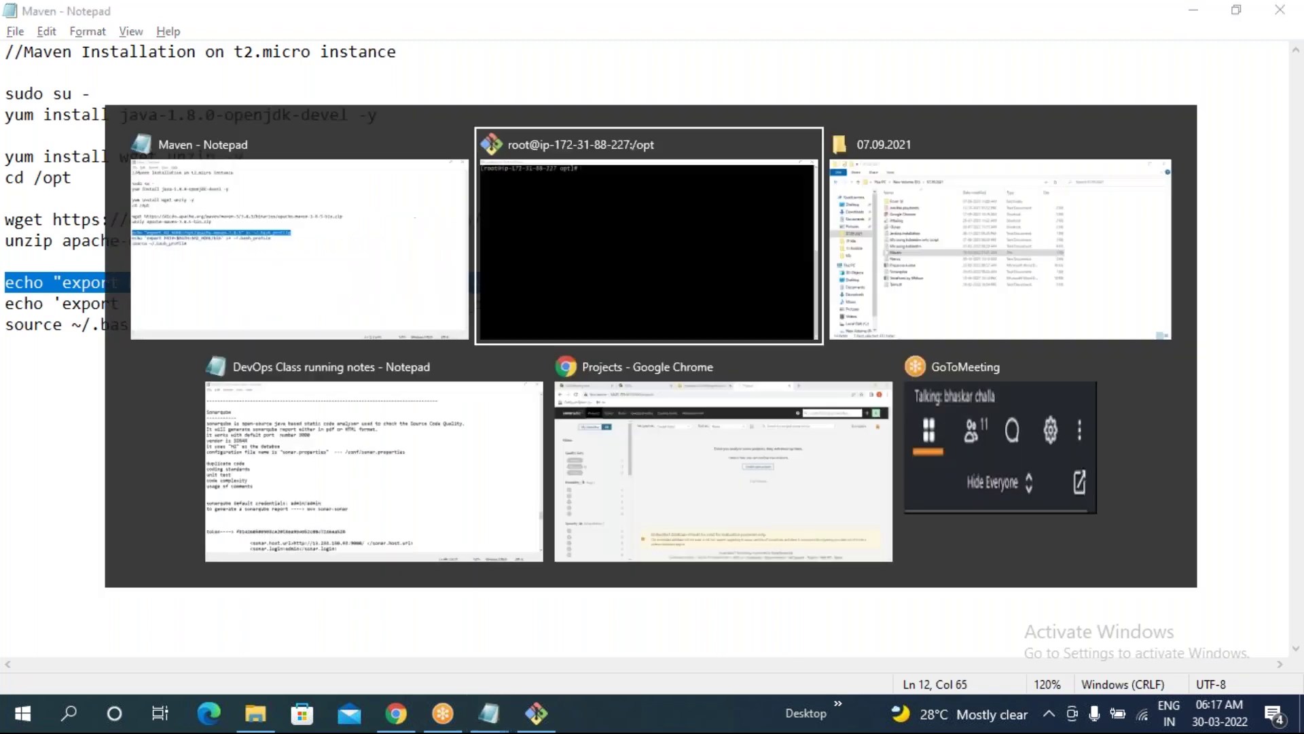
{"action": "right_click", "coordinate": [501, 212]}
{"action": "left_click", "coordinate": [543, 276]}
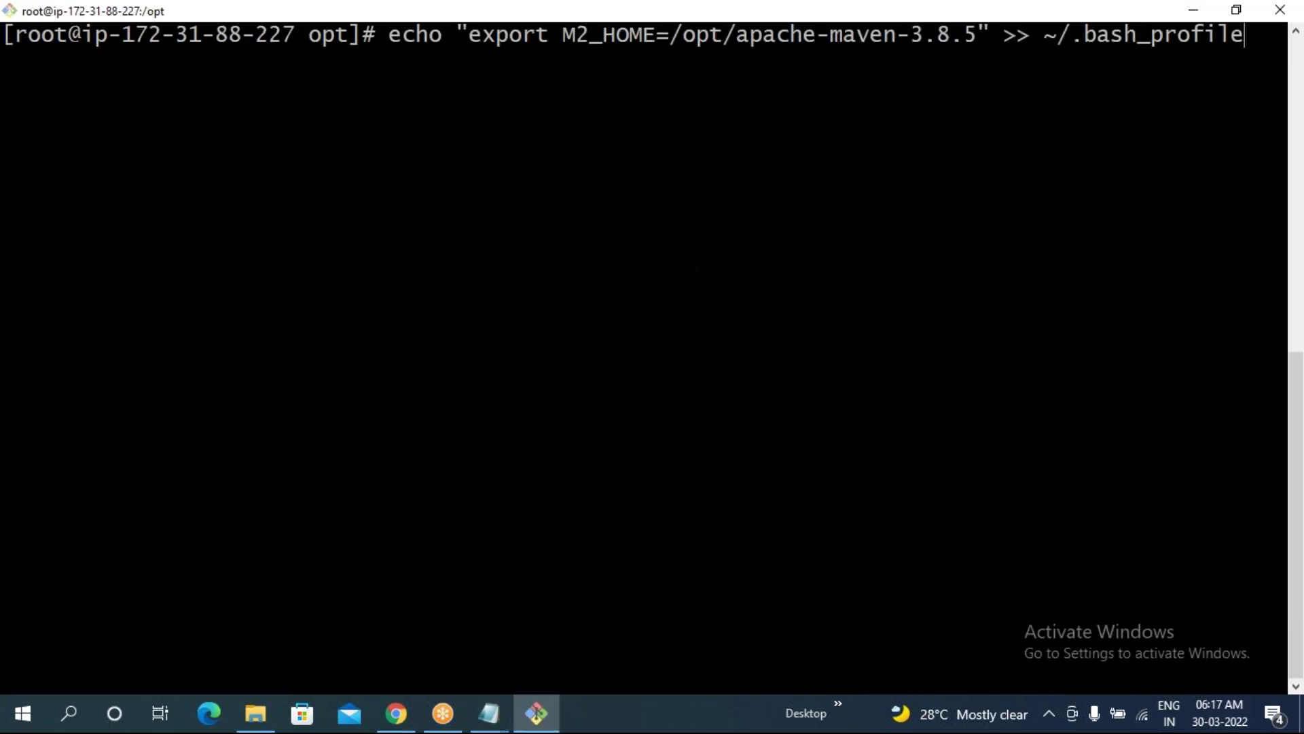
{"action": "key", "text": "Return"}
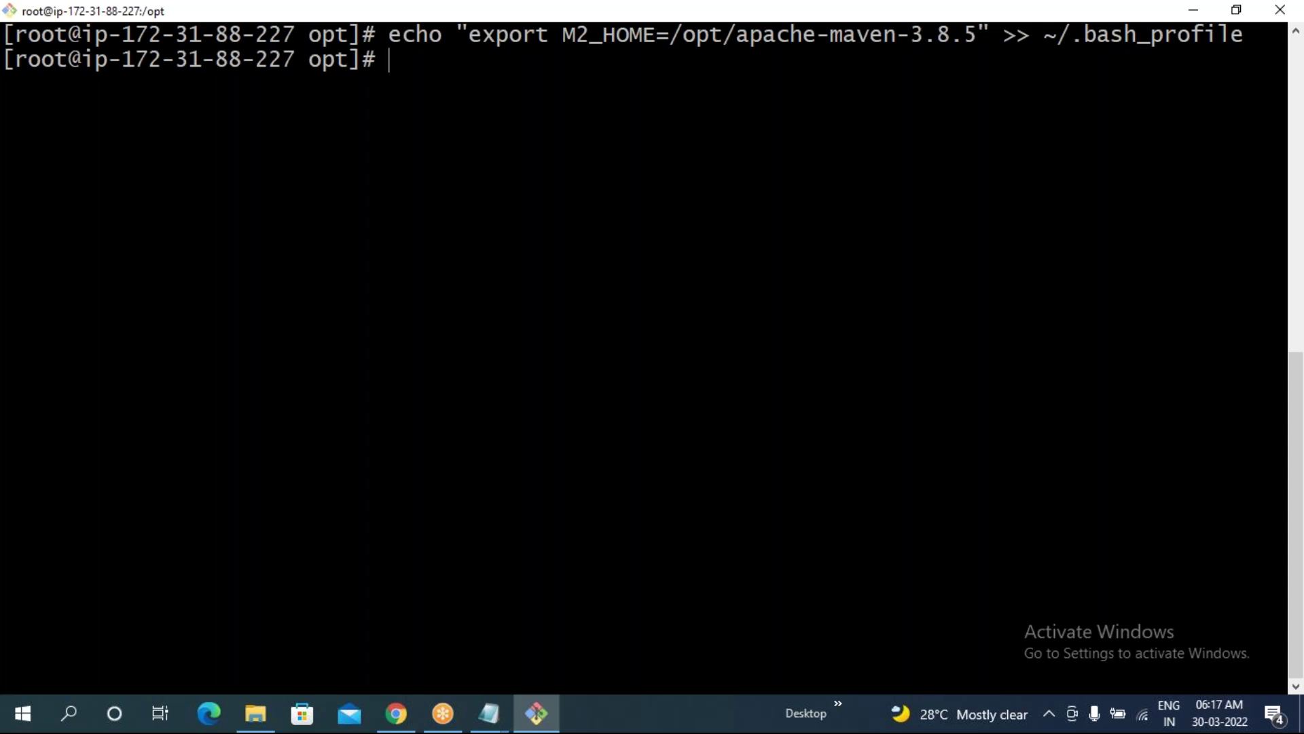
- Append the PATH export adding Maven's bin directory to ~/.bash_profile
{"action": "key", "text": "alt+Tab"}
{"action": "left_click_drag", "start_coordinate": [8, 303], "coordinate": [552, 307]}
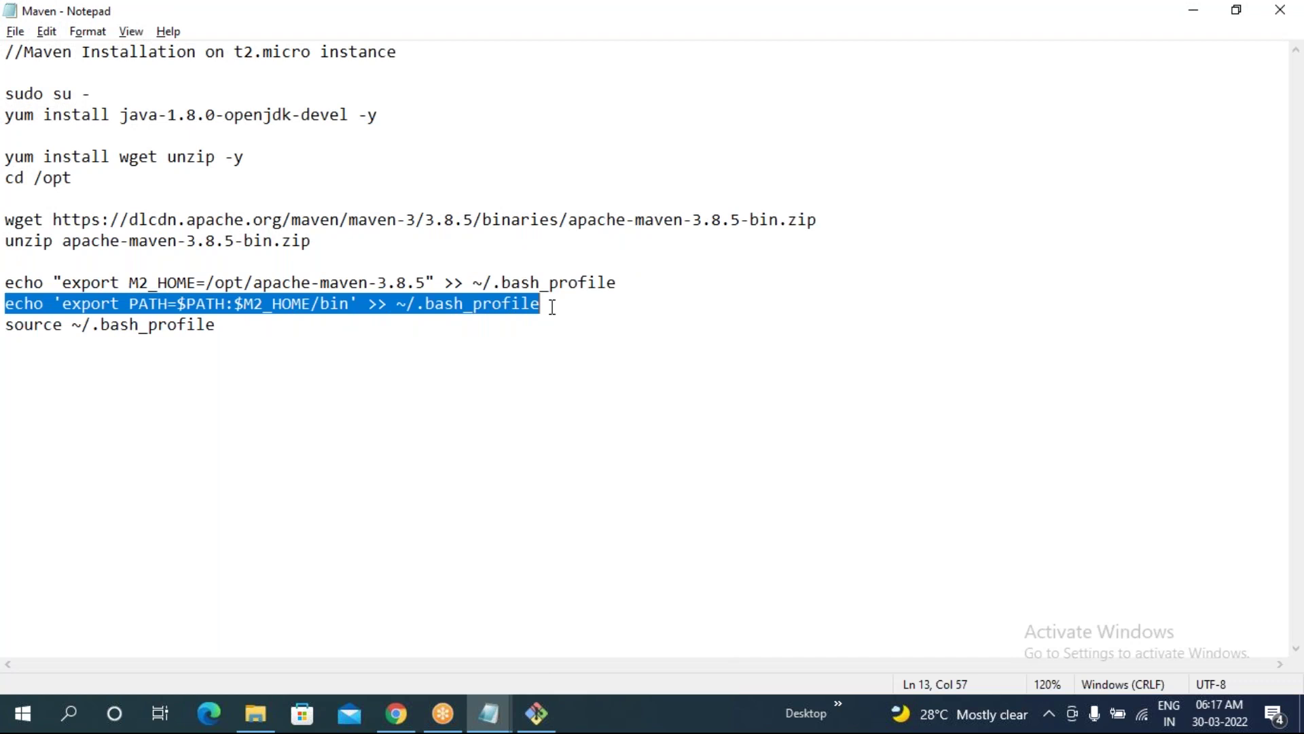
{"action": "key", "text": "ctrl+c"}
{"action": "key", "text": "alt+Tab"}
{"action": "right_click", "coordinate": [443, 194]}
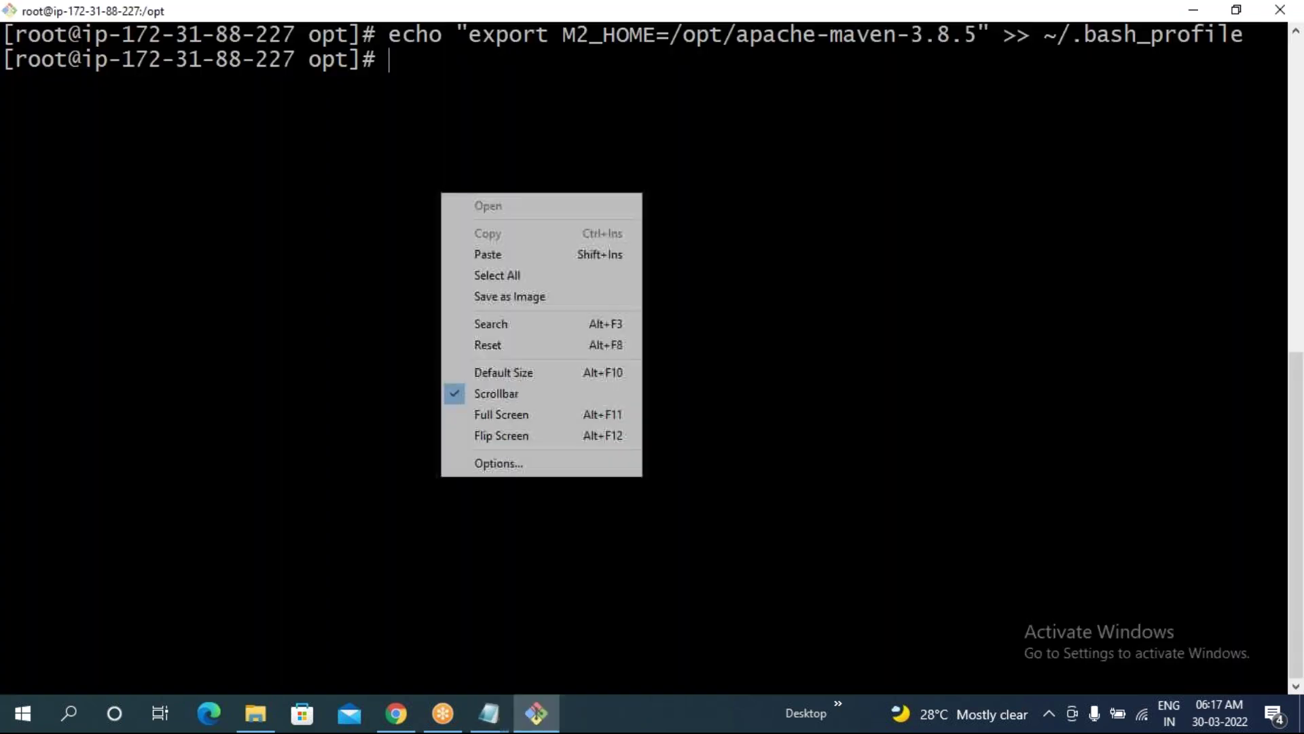
{"action": "left_click", "coordinate": [501, 256]}
{"action": "key", "text": "Return"}
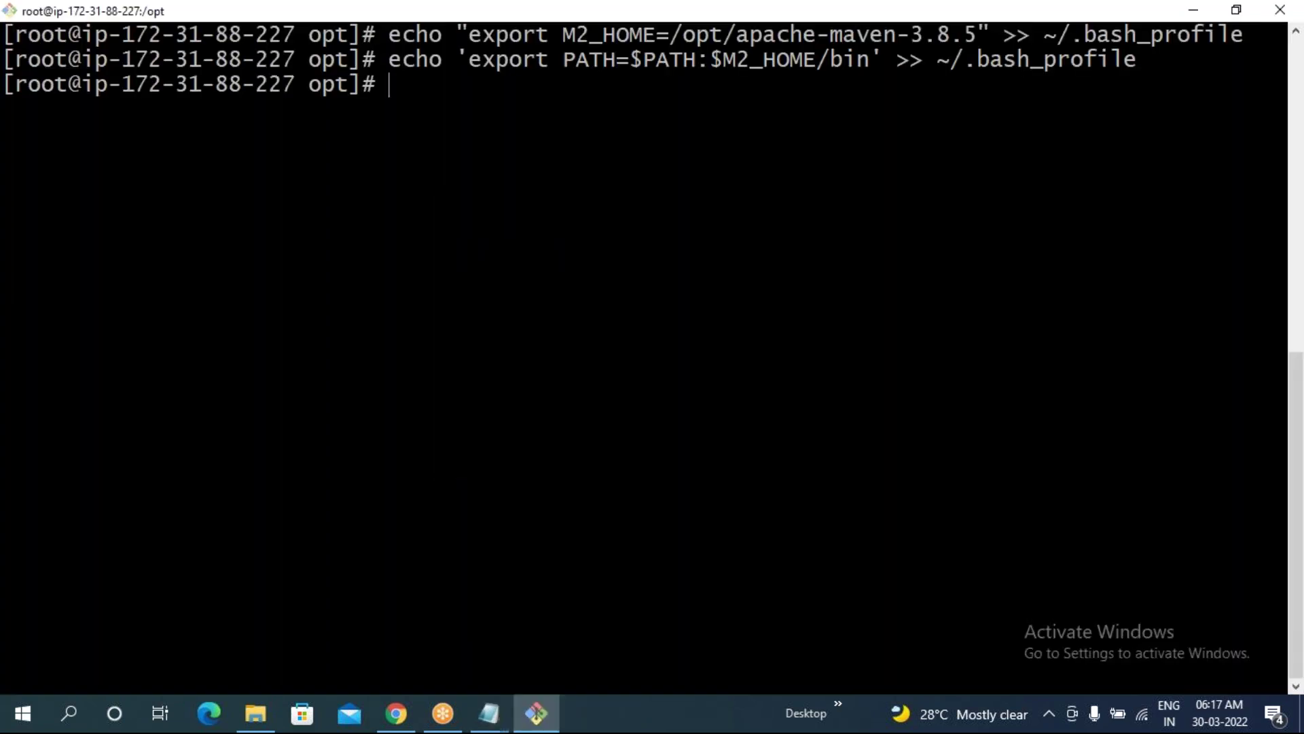
- Reload the profile with source ~/.bash_profile
{"action": "key", "text": "alt+Tab"}
{"action": "left_click_drag", "start_coordinate": [7, 325], "coordinate": [215, 324]}
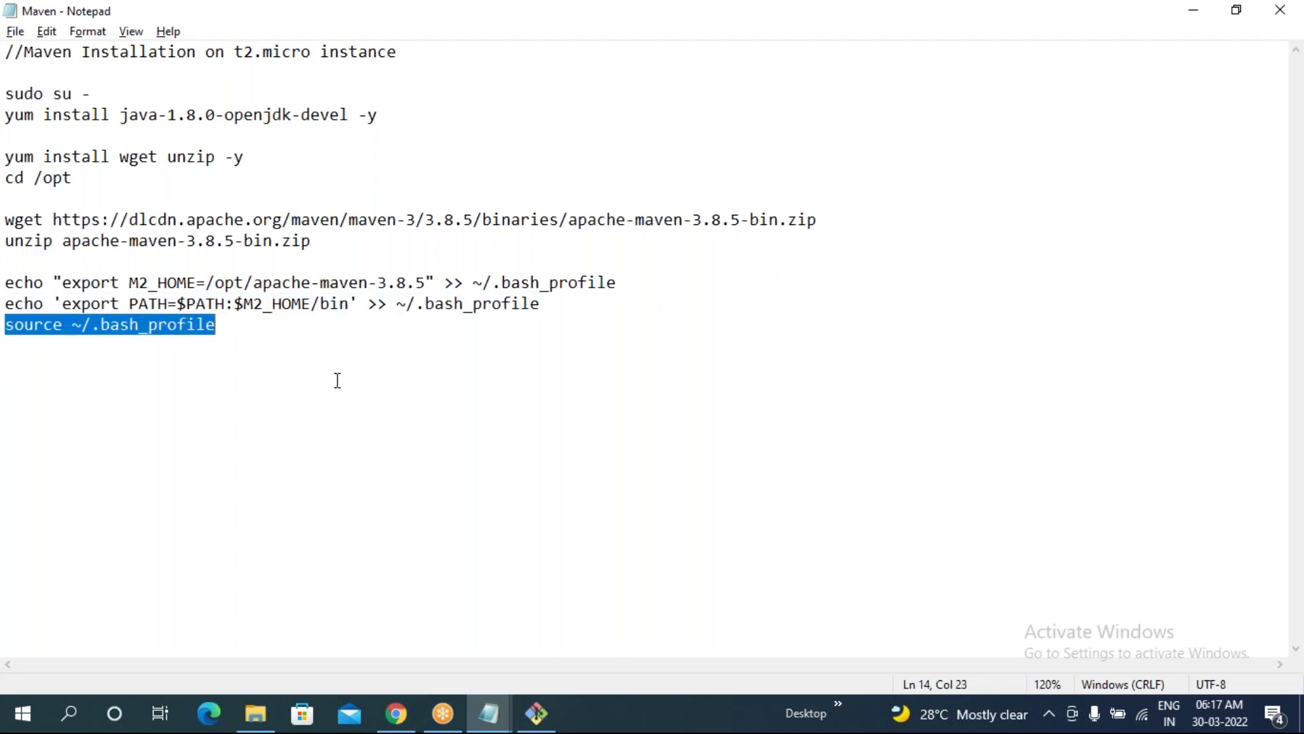
{"action": "key", "text": "ctrl+c"}
{"action": "key", "text": "alt+Tab"}
{"action": "right_click", "coordinate": [334, 358]}
{"action": "left_click", "coordinate": [373, 422]}
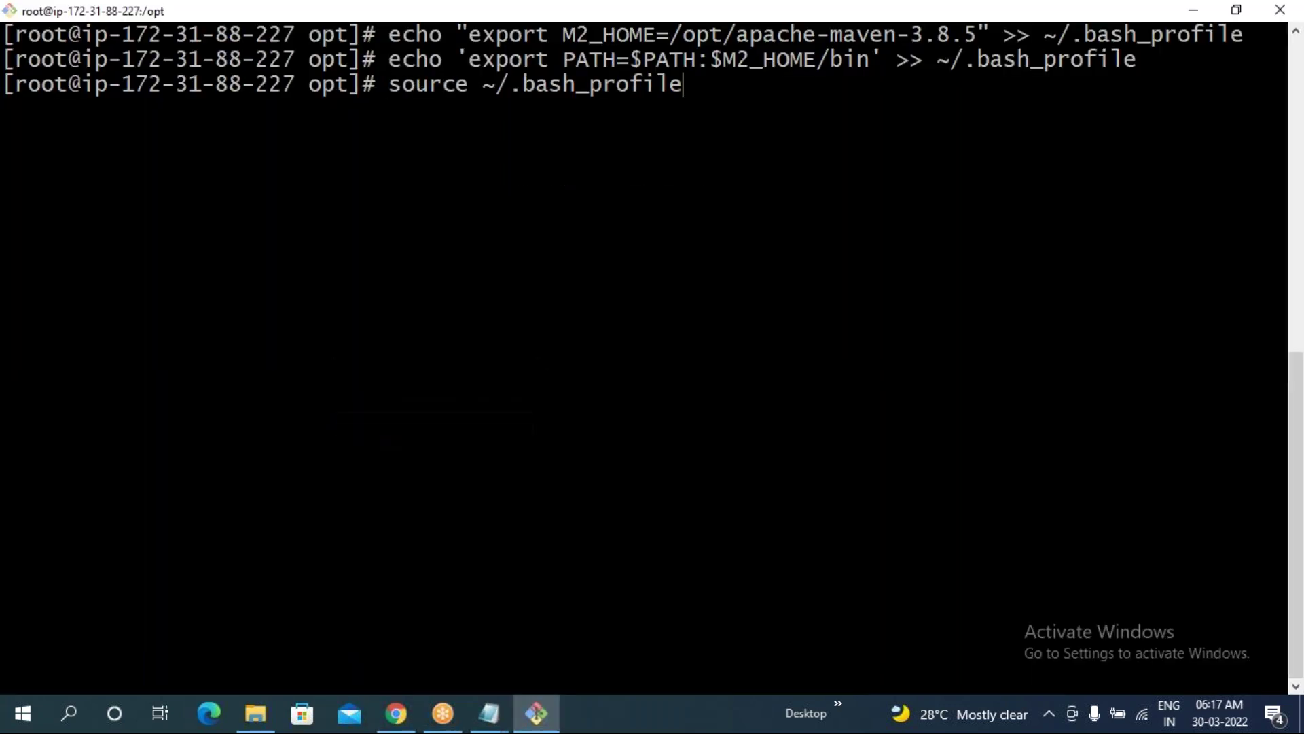
{"action": "key", "text": "Return"}
- Run mvn -version to confirm Apache Maven 3.8.5, clearing the terminal before and after
{"action": "type", "text": "clear"}
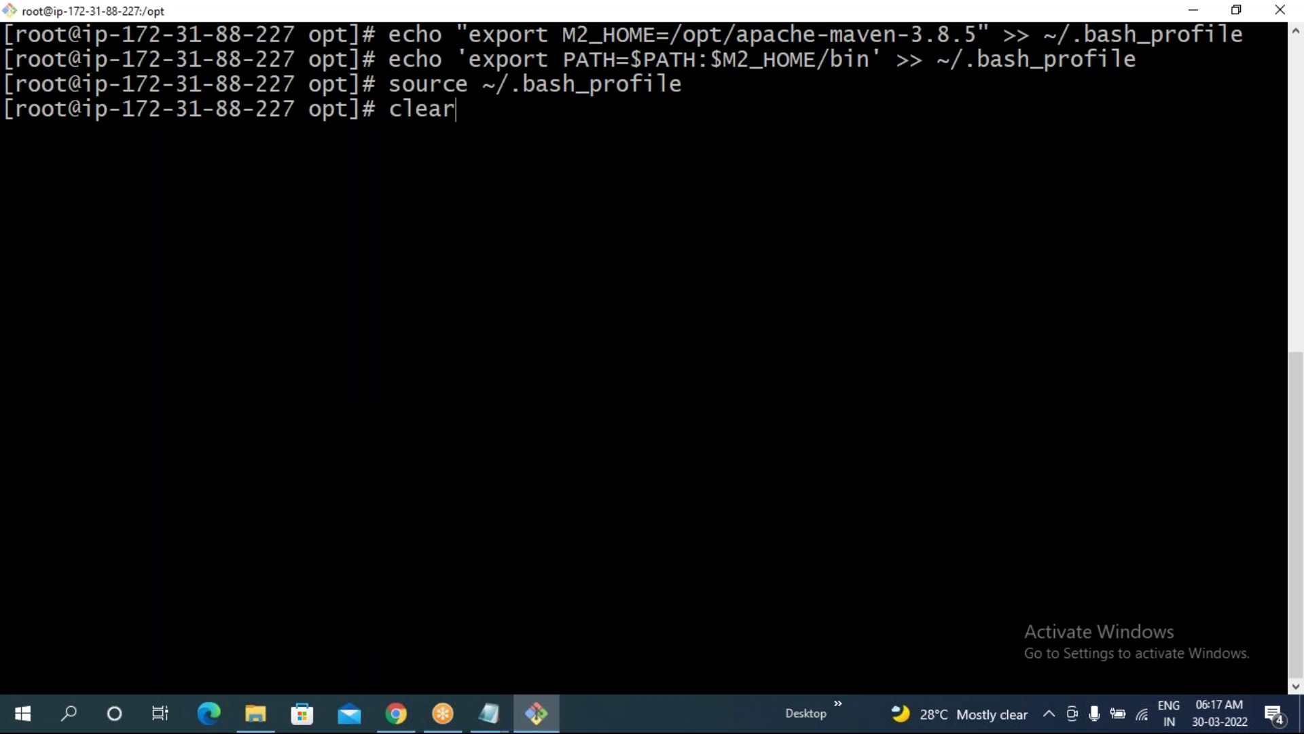
{"action": "key", "text": "Return"}
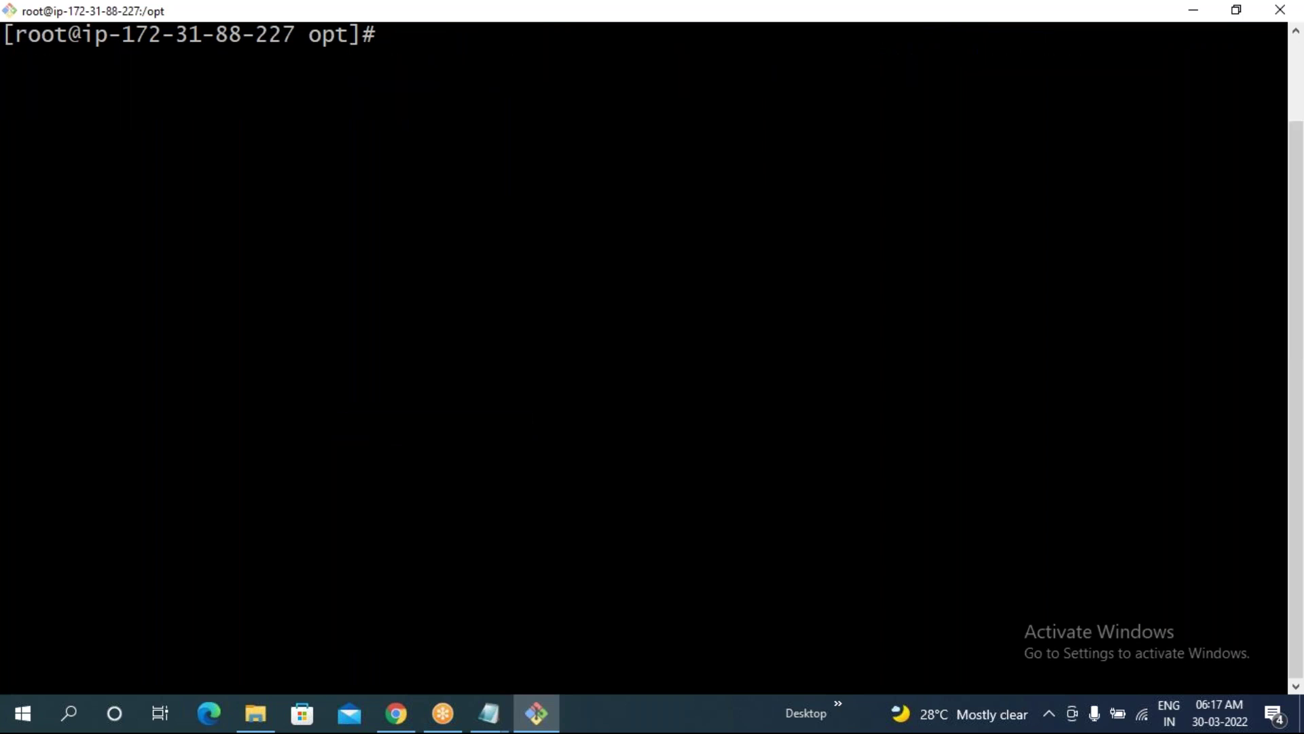
{"action": "type", "text": "mvn -version"}
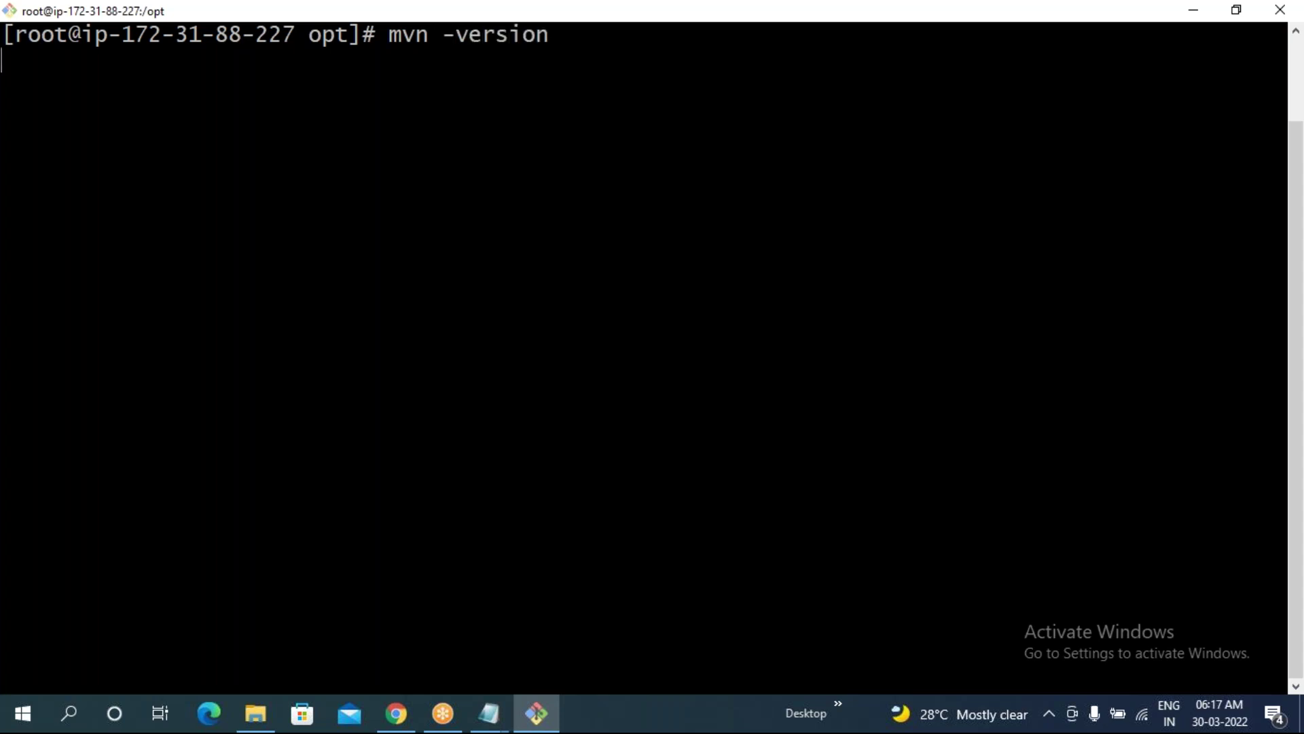
{"action": "left_click_drag", "start_coordinate": [163, 60], "coordinate": [241, 63]}
{"action": "left_click", "coordinate": [449, 306]}
{"action": "type", "text": "c"}
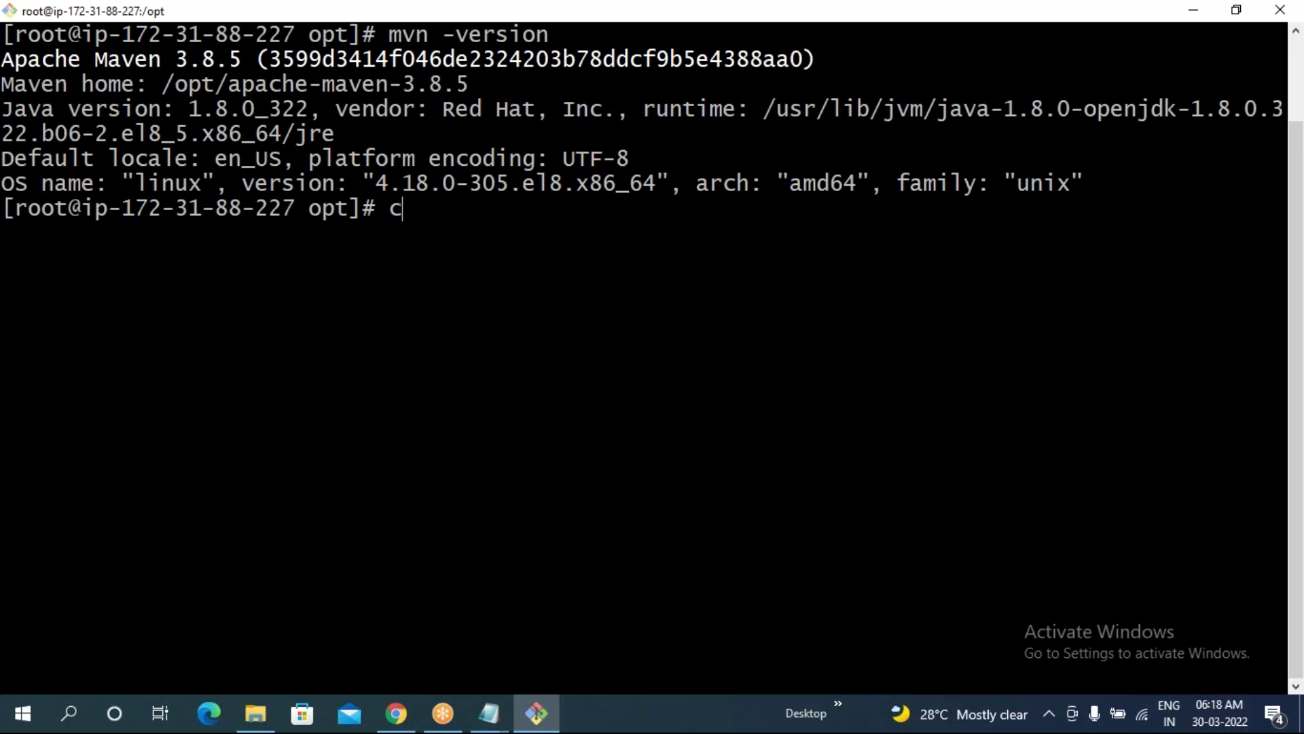
{"action": "type", "text": "lear"}
{"action": "key", "text": "Return"}
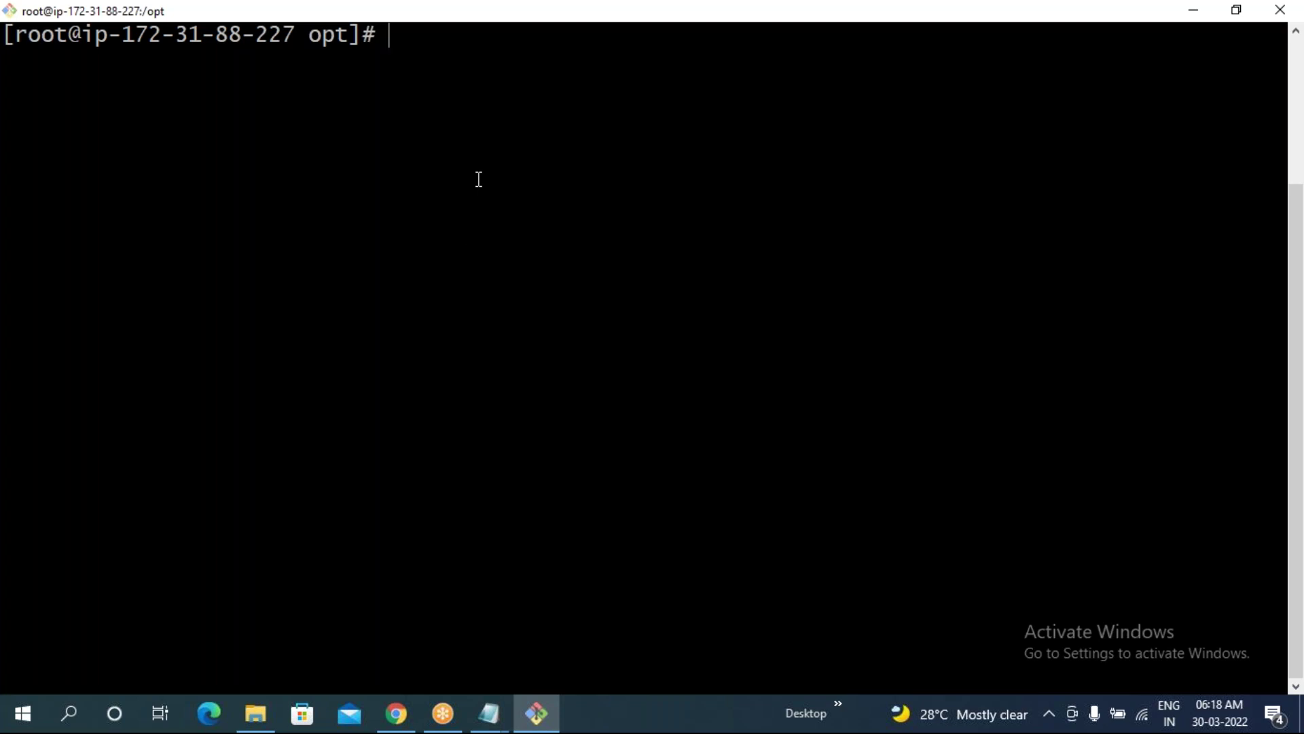
- Run ls in /opt and point out the Maven and SonarQube folders with their zip files
{"action": "type", "text": "ls"}
{"action": "key", "text": "Return"}
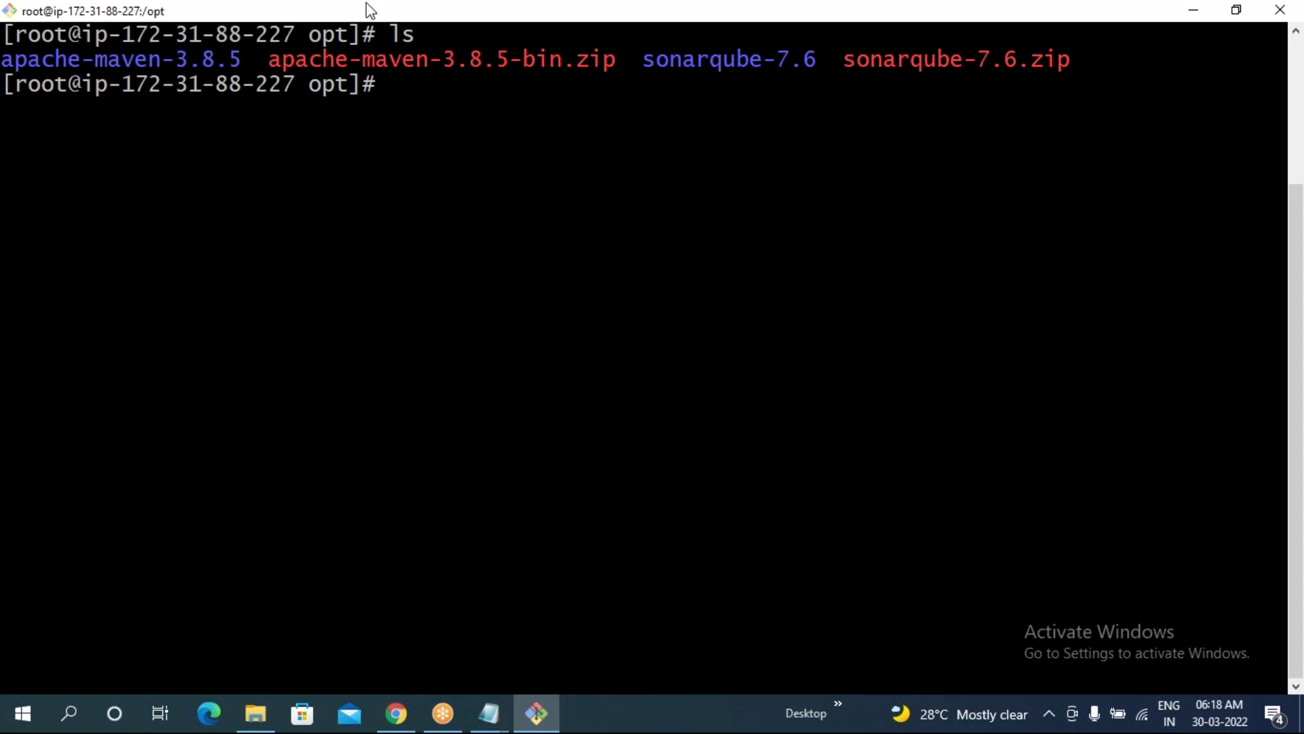
{"action": "left_click_drag", "start_coordinate": [4, 60], "coordinate": [1155, 60]}
{"action": "left_click", "coordinate": [833, 122]}
- Open github.com in a new tab and go to the CBN-Infotech-Original-Projects organization page
{"action": "left_click", "coordinate": [392, 725]}
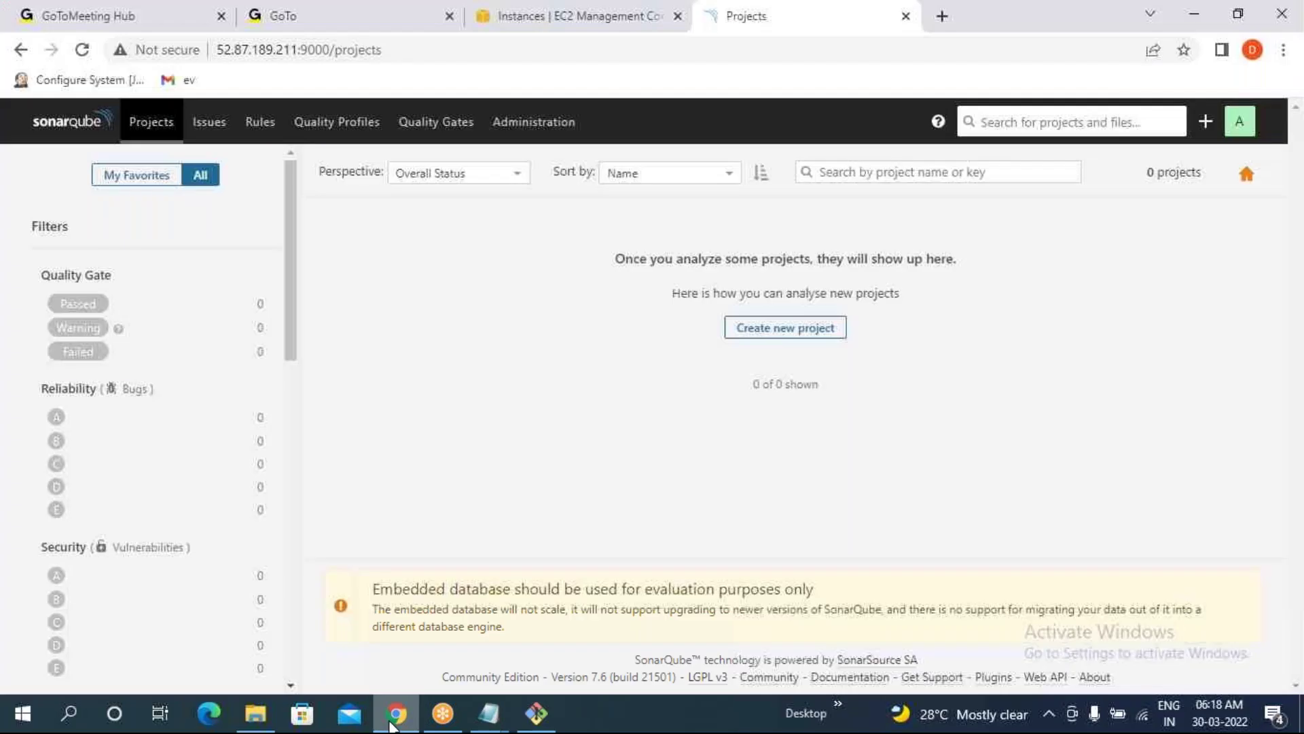
{"action": "left_click", "coordinate": [942, 16]}
{"action": "type", "text": "g"}
{"action": "key", "text": "Return"}
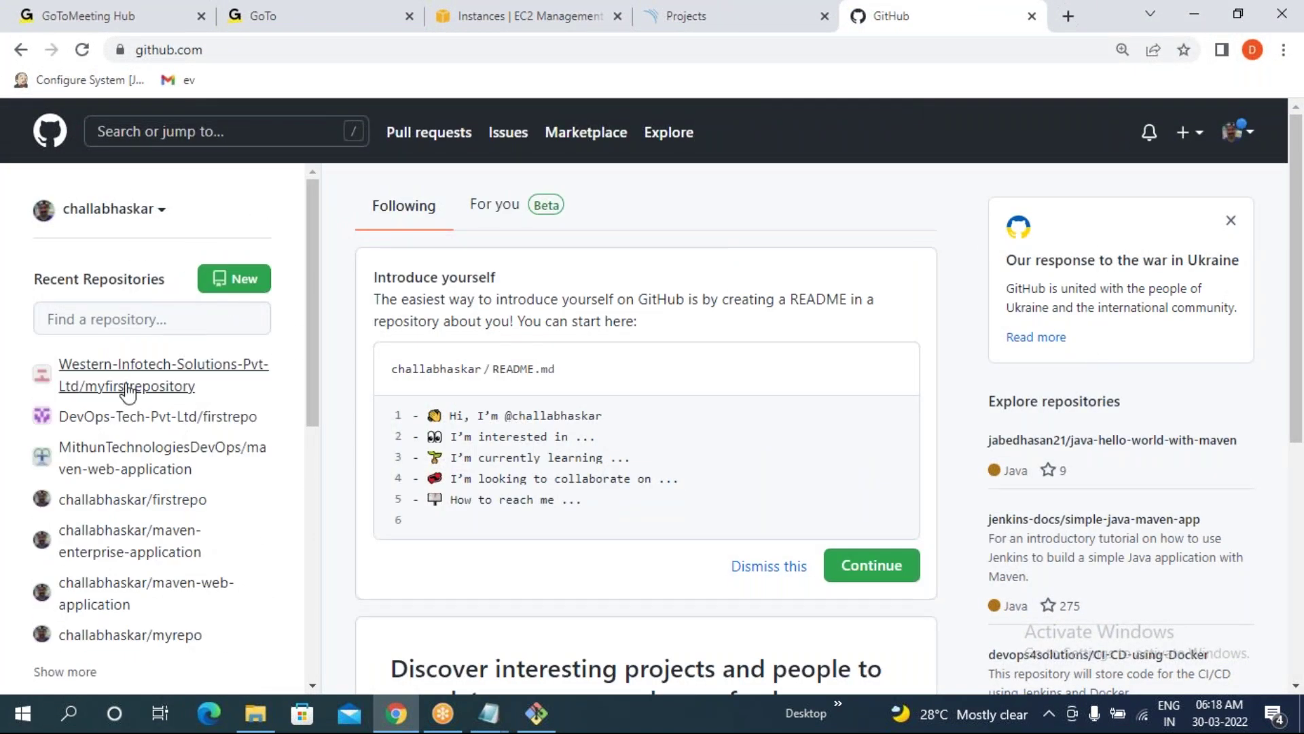
{"action": "left_click", "coordinate": [111, 213]}
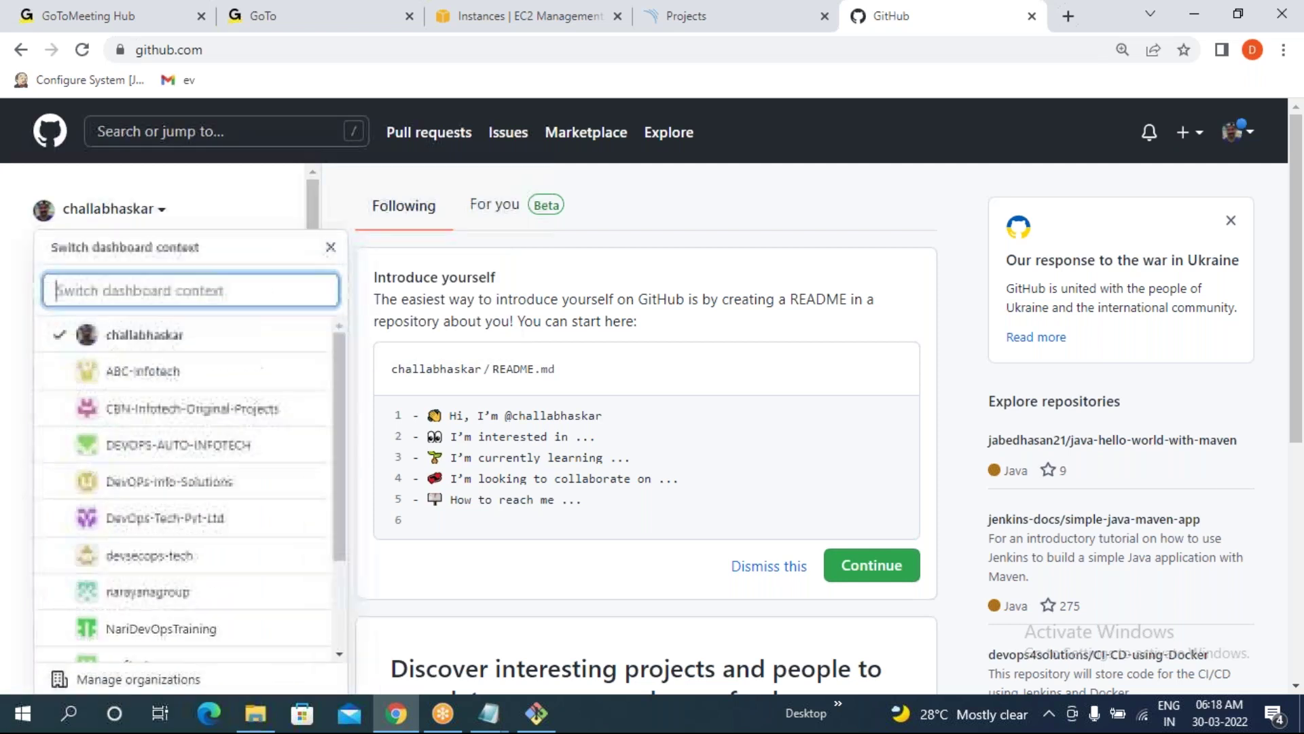
{"action": "left_click", "coordinate": [121, 416]}
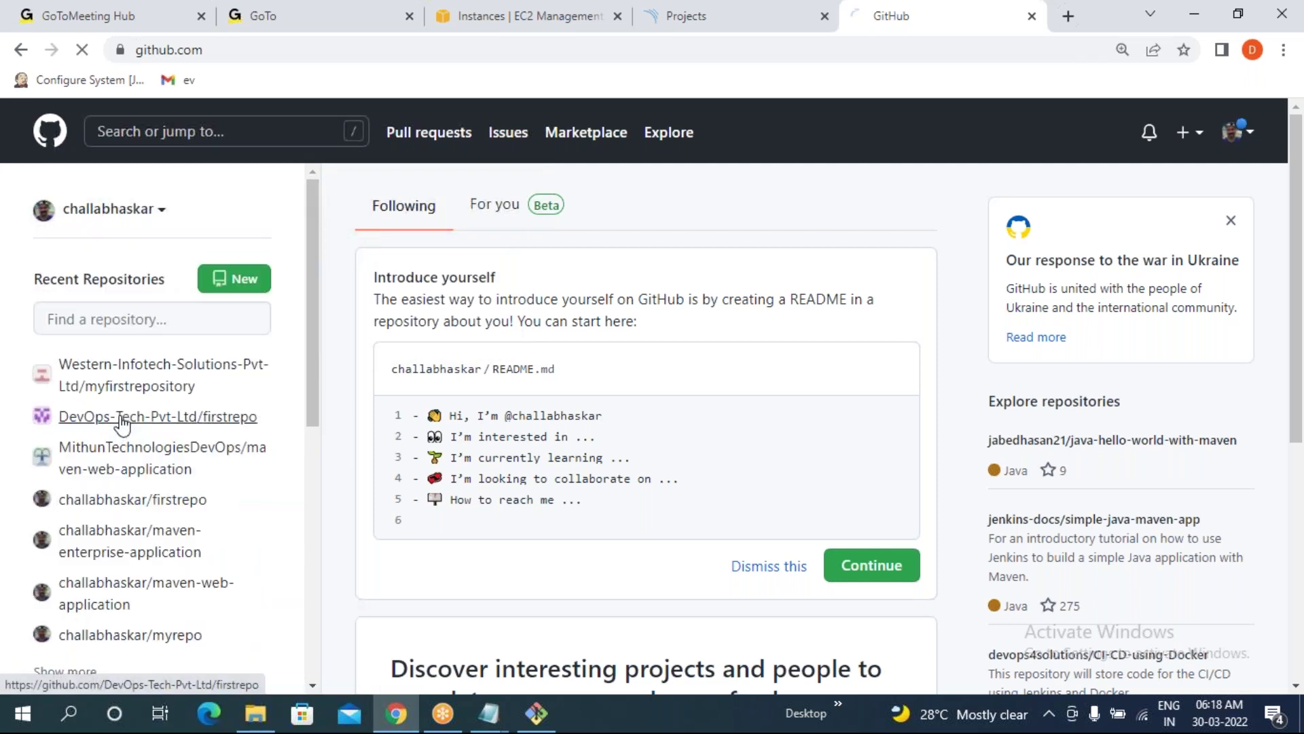
{"action": "left_click", "coordinate": [115, 284]}
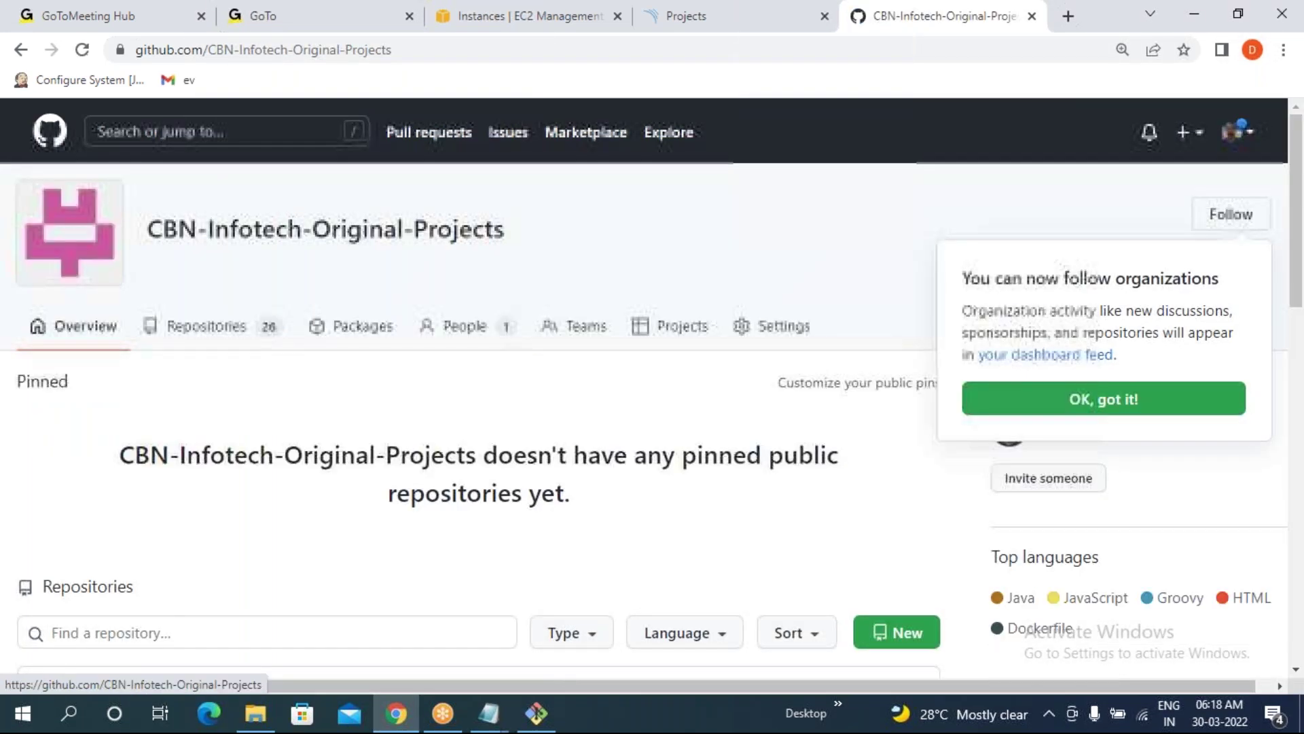
- Open the maven-web-application repository and locate src/main and pom.xml in its file list
{"action": "scroll", "coordinate": [110, 607], "scroll_direction": "down", "scroll_amount": 1}
{"action": "scroll", "coordinate": [110, 606], "scroll_direction": "down", "scroll_amount": 3}
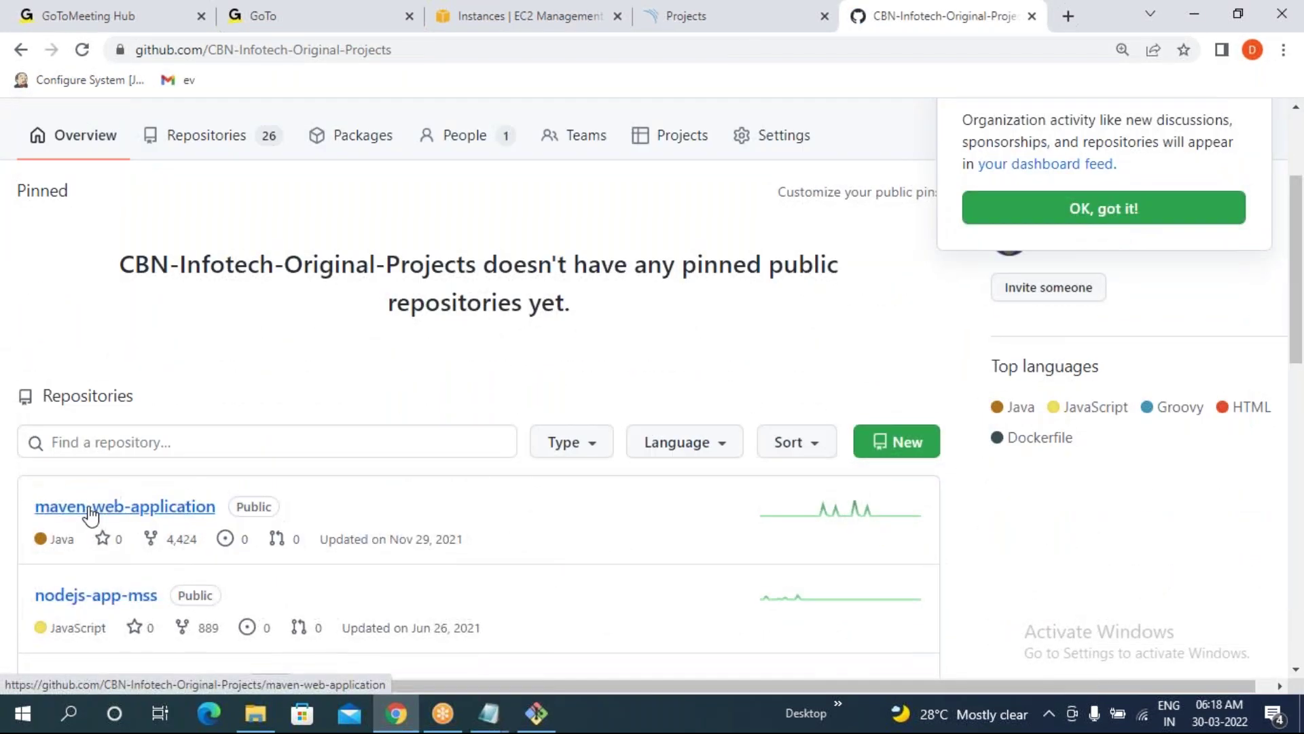
{"action": "left_click", "coordinate": [87, 509]}
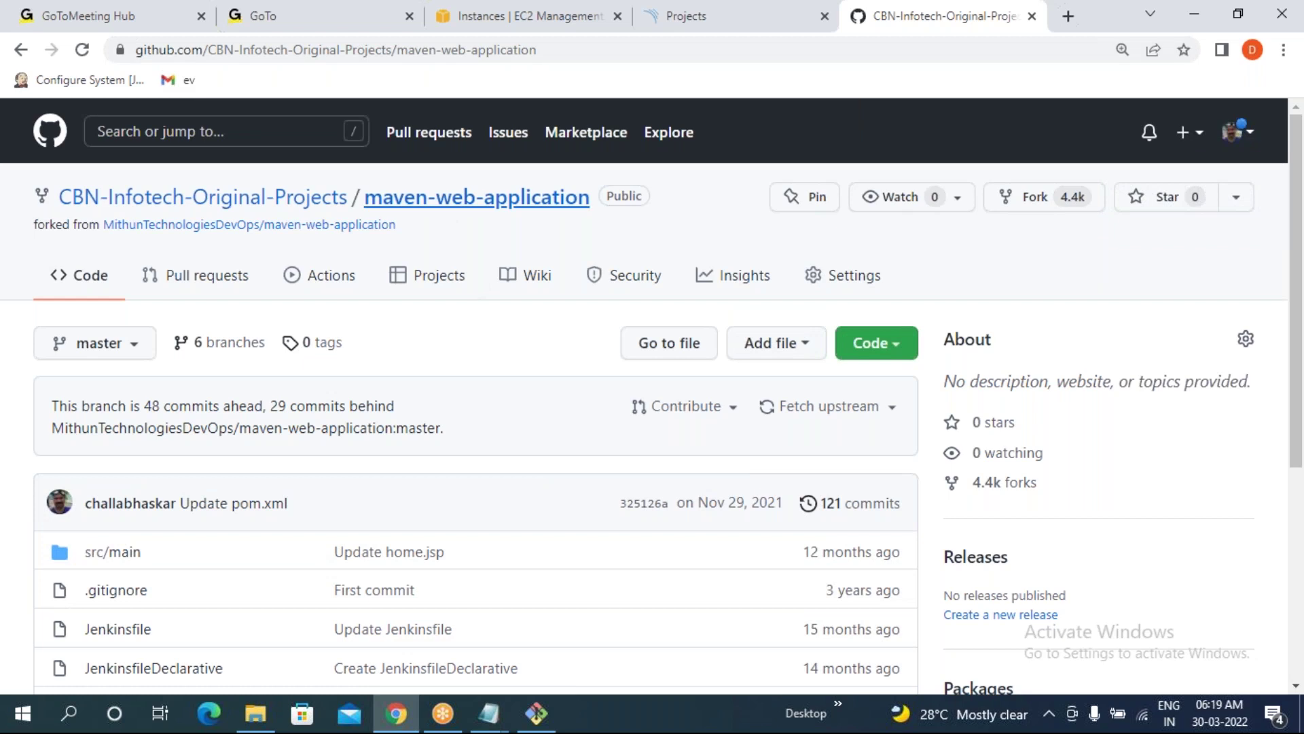
{"action": "left_click", "coordinate": [476, 197]}
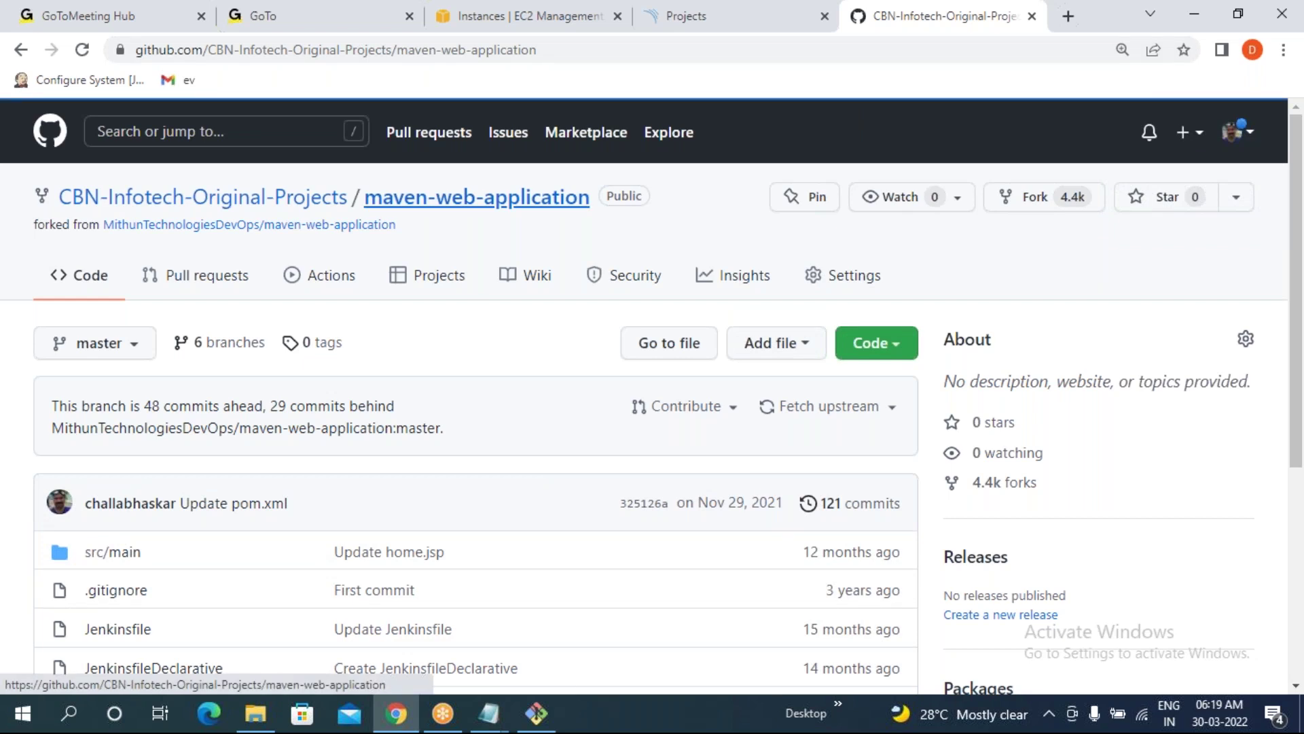
{"action": "scroll", "coordinate": [653, 408], "scroll_direction": "down", "scroll_amount": 3}
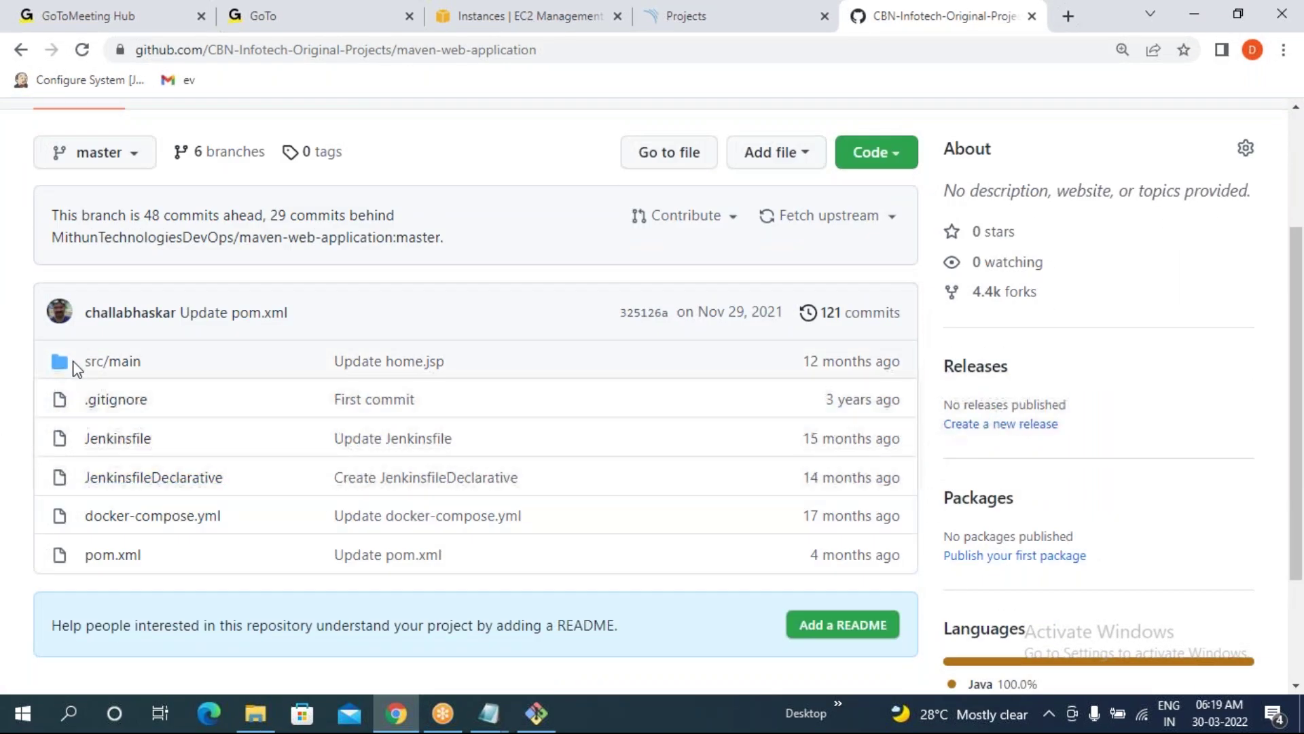
{"action": "left_click_drag", "start_coordinate": [90, 367], "coordinate": [157, 358]}
{"action": "left_click_drag", "start_coordinate": [157, 549], "coordinate": [70, 556]}
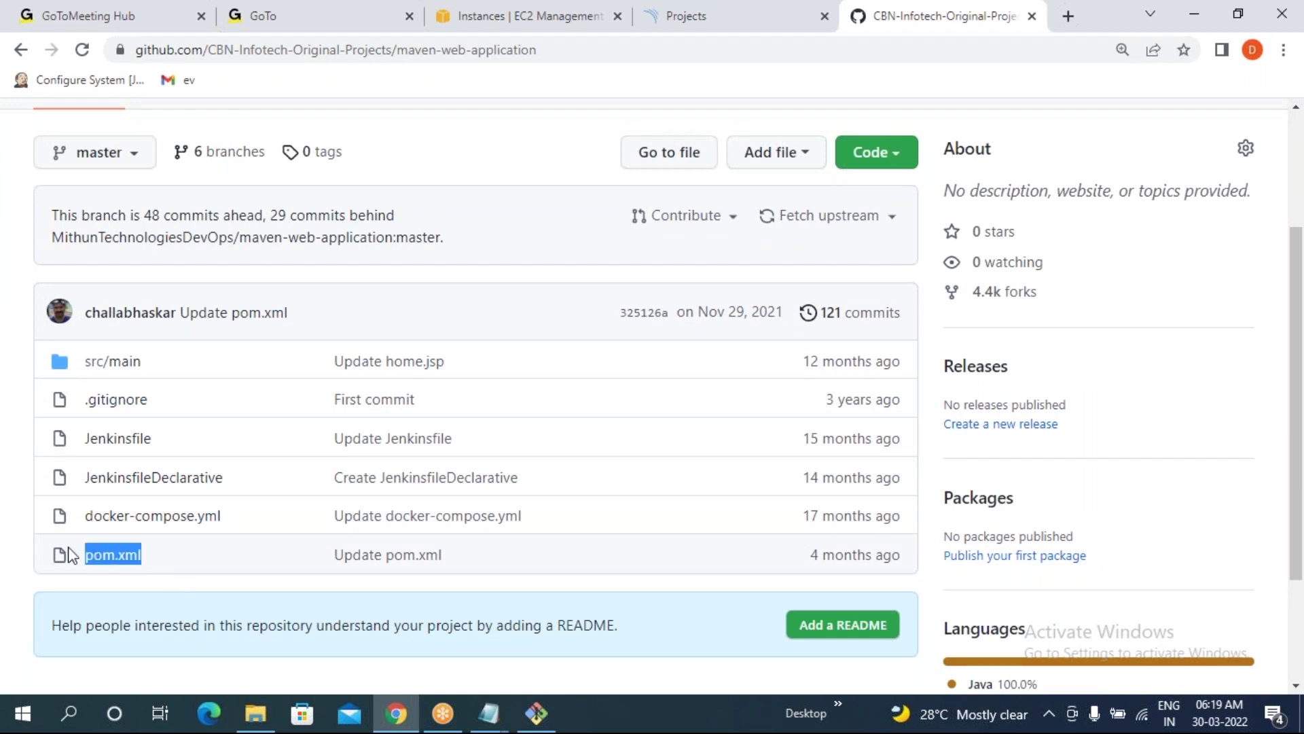
{"action": "scroll", "coordinate": [407, 285], "scroll_direction": "up", "scroll_amount": 3}
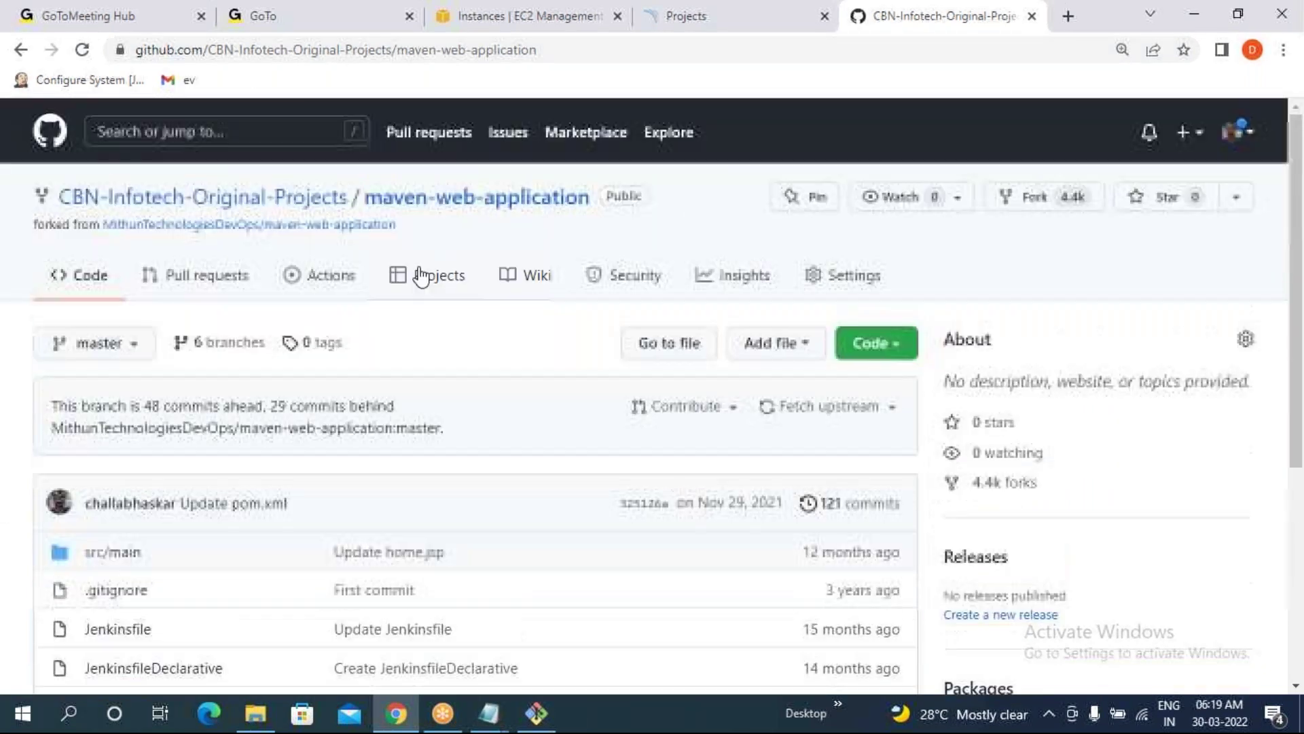
{"action": "left_click", "coordinate": [421, 275]}
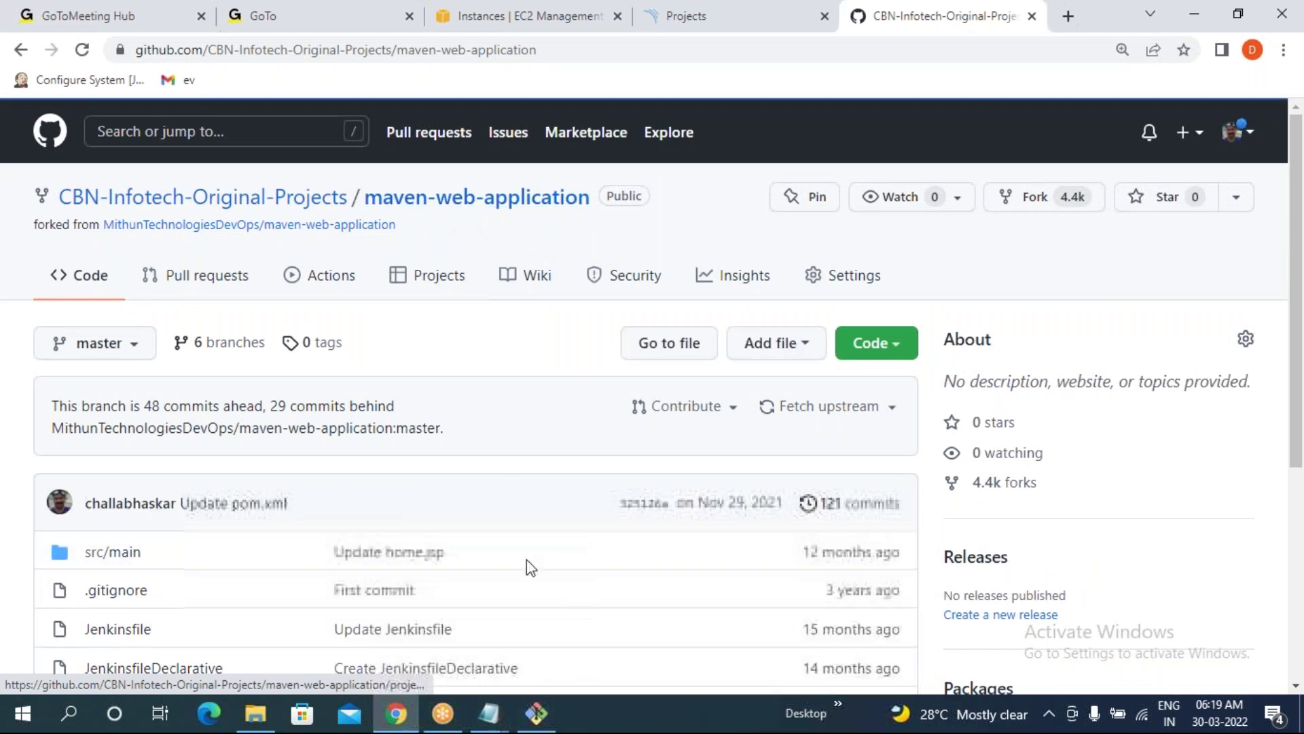
{"action": "left_click", "coordinate": [538, 707]}
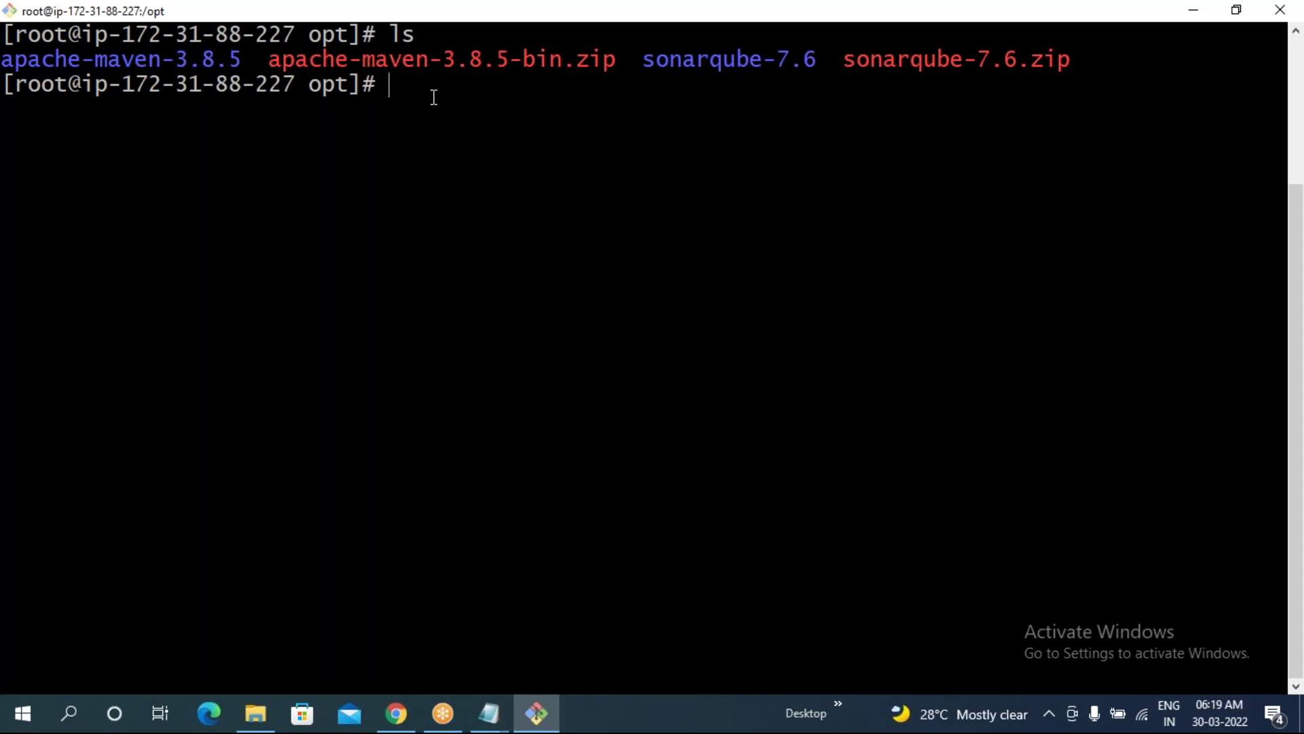
- Install git on the server with 'yum install -y git'
{"action": "type", "text": "yum install -y"}
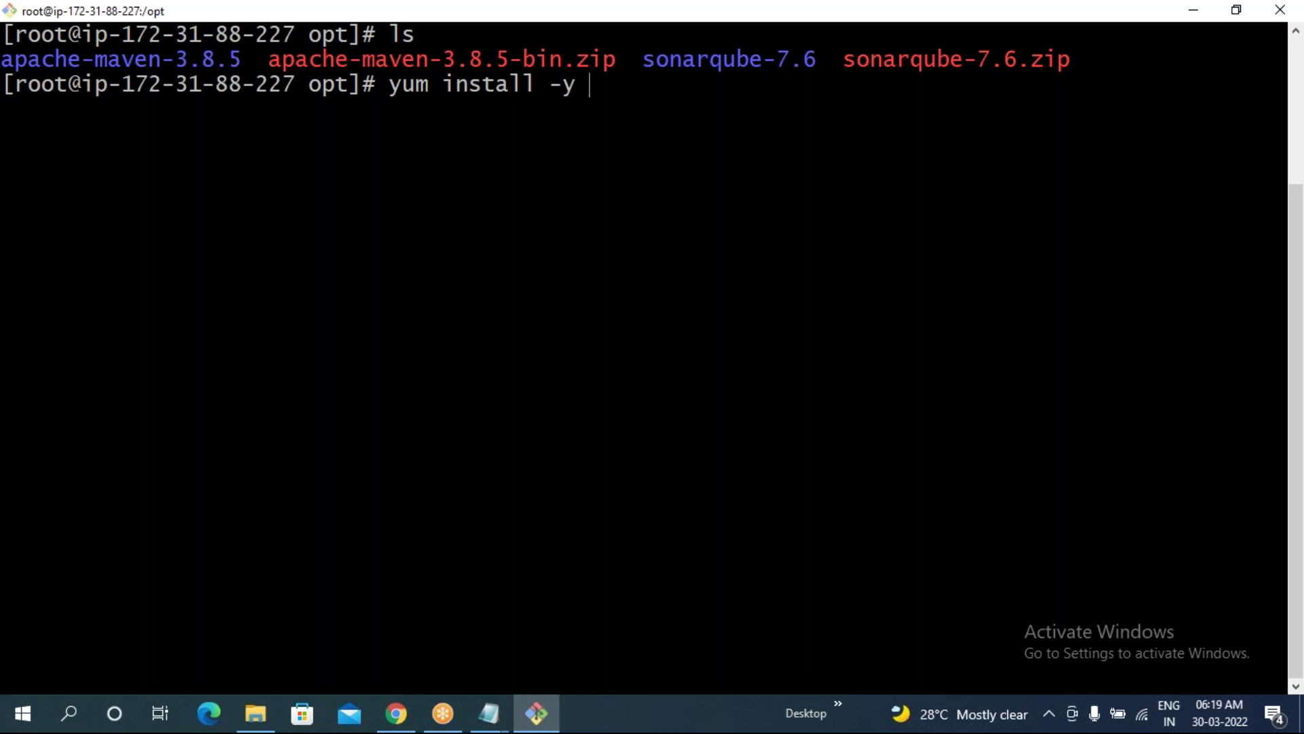
{"action": "type", "text": " git"}
{"action": "left_click_drag", "start_coordinate": [551, 85], "coordinate": [582, 87]}
{"action": "triple_click", "coordinate": [612, 144]}
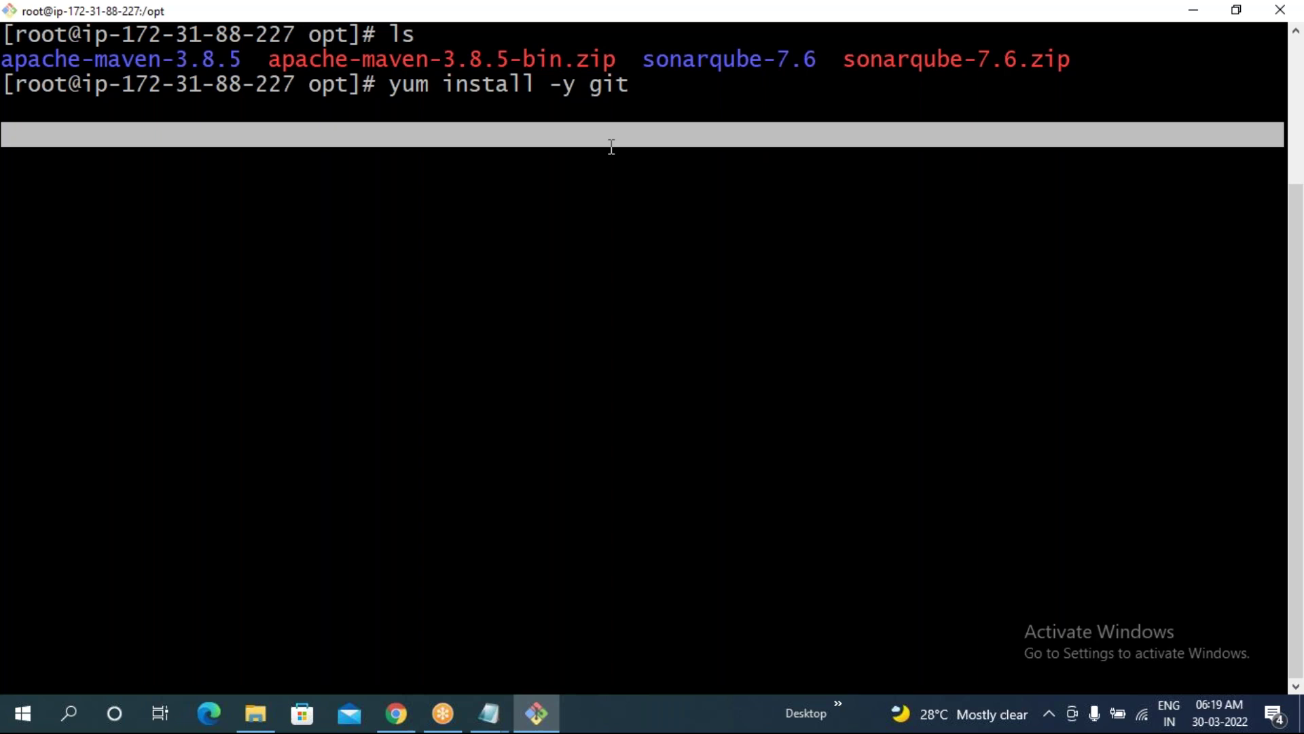
{"action": "left_click", "coordinate": [612, 147]}
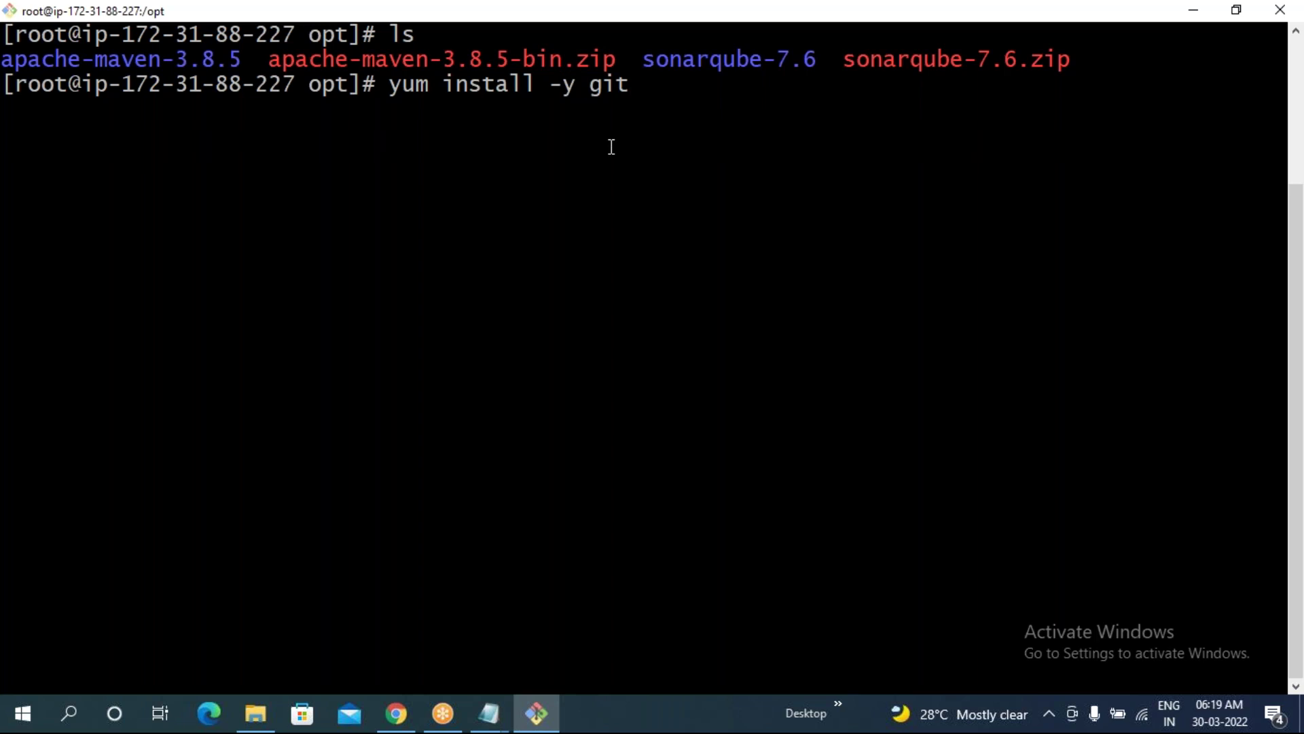
{"action": "key", "text": "Return"}
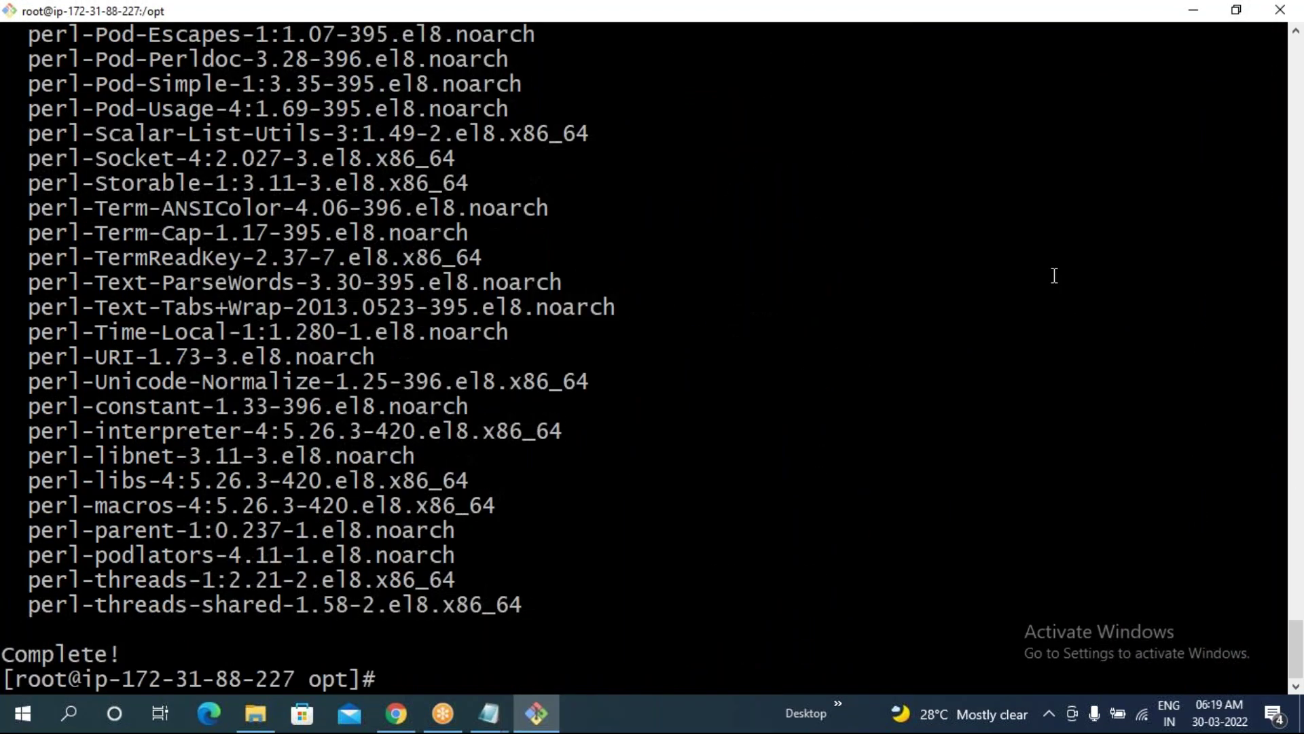
- Clear the screen, type 'git clone', and copy the repository's HTTPS clone URL from GitHub
{"action": "type", "text": "clear"}
{"action": "key", "text": "Return"}
{"action": "type", "text": "git"}
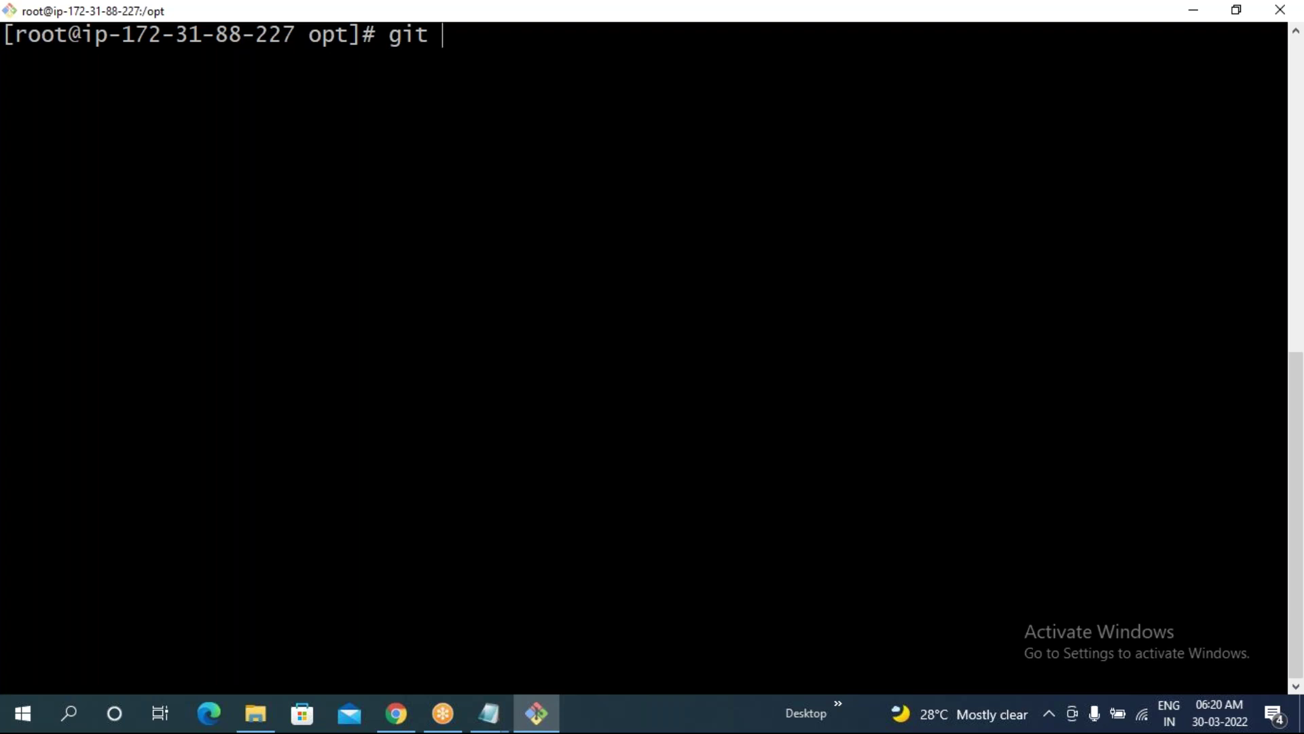
{"action": "type", "text": "clone"}
{"action": "left_click", "coordinate": [397, 713]}
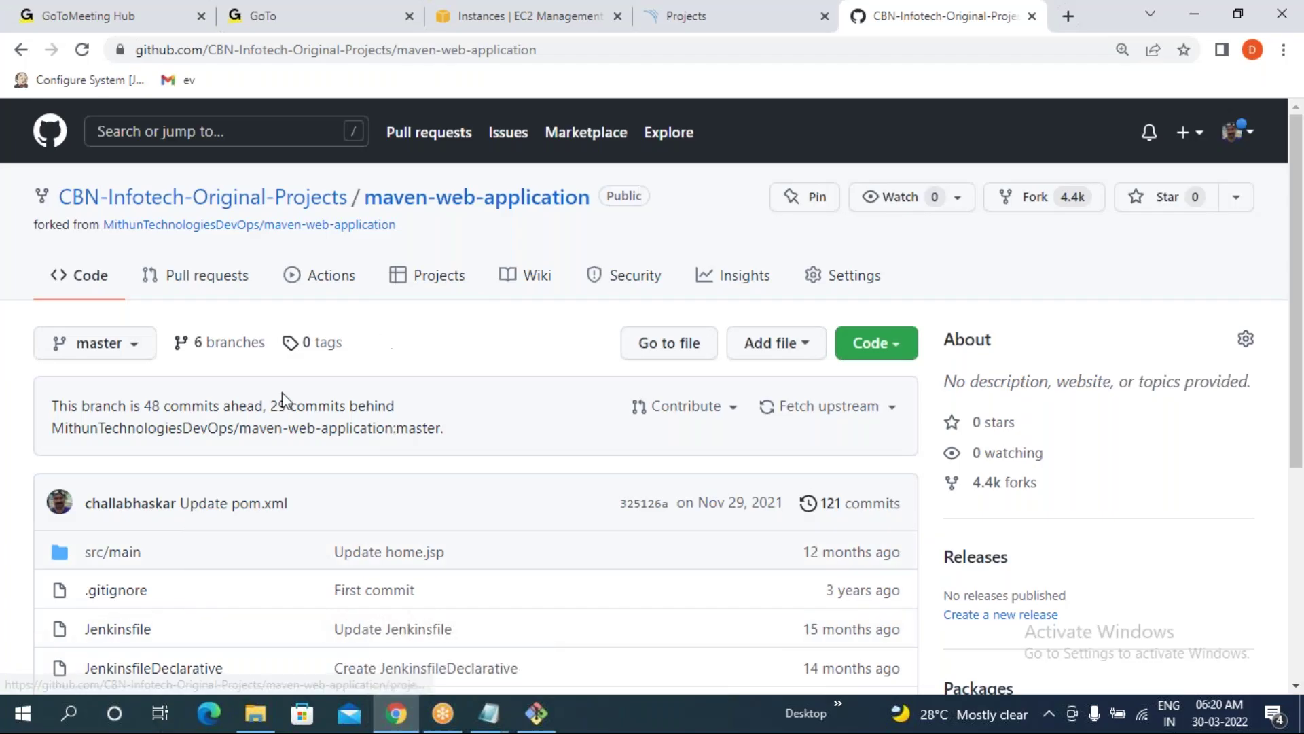
{"action": "left_click", "coordinate": [886, 348]}
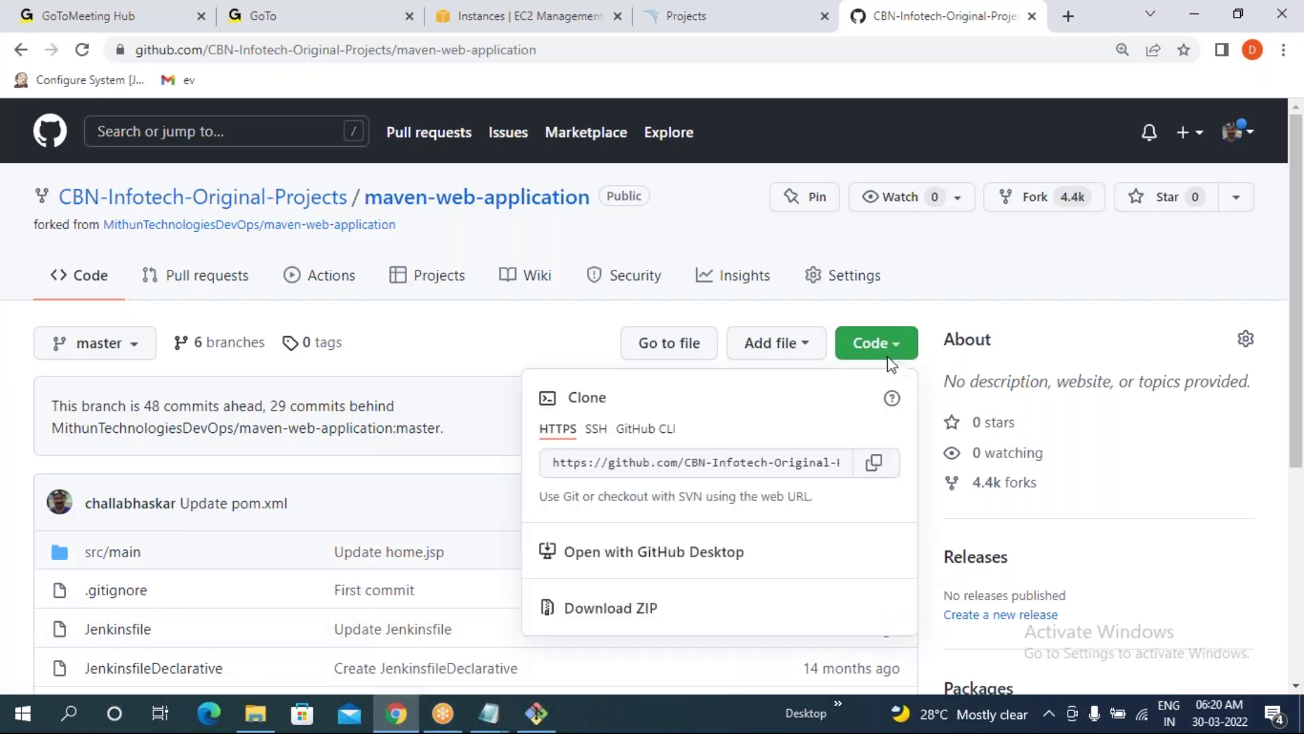
{"action": "left_click", "coordinate": [876, 468]}
{"action": "left_click", "coordinate": [537, 714]}
{"action": "right_click", "coordinate": [430, 276]}
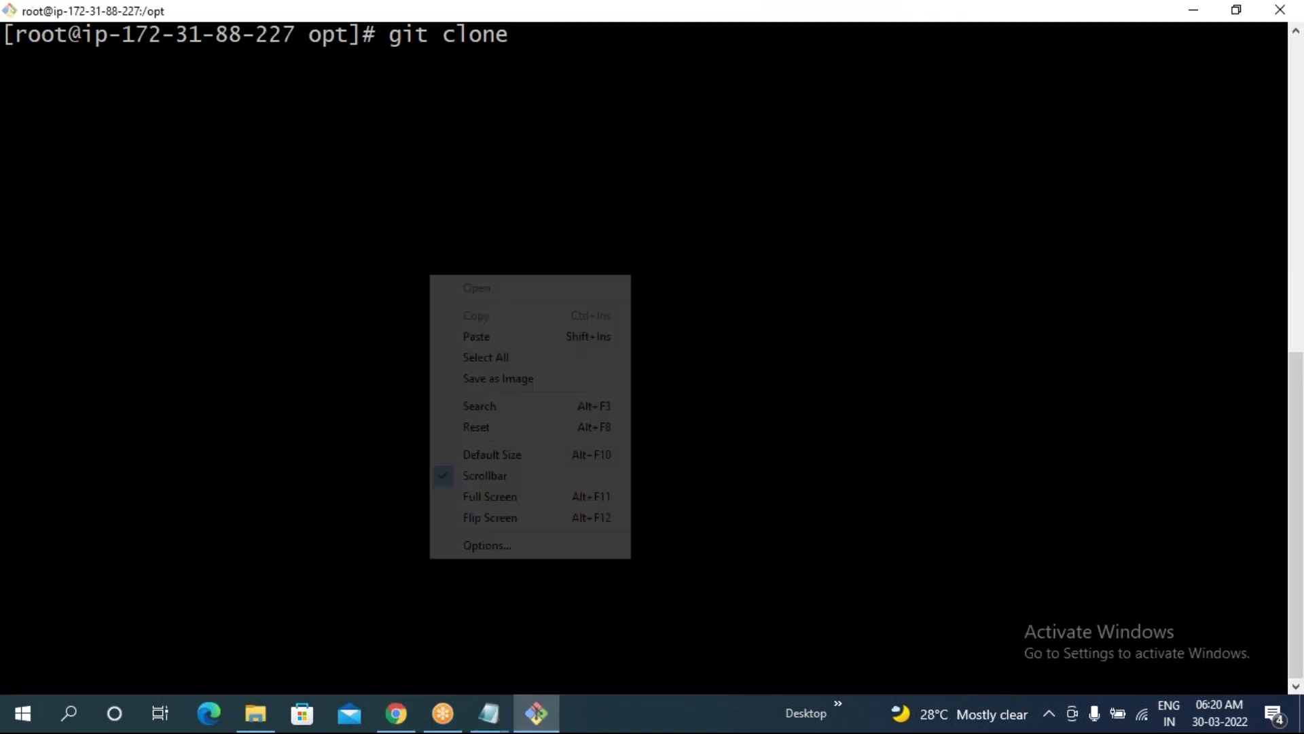
- Paste the URL to clone maven-web-application, then list /opt to see the new folder
{"action": "left_click", "coordinate": [468, 338]}
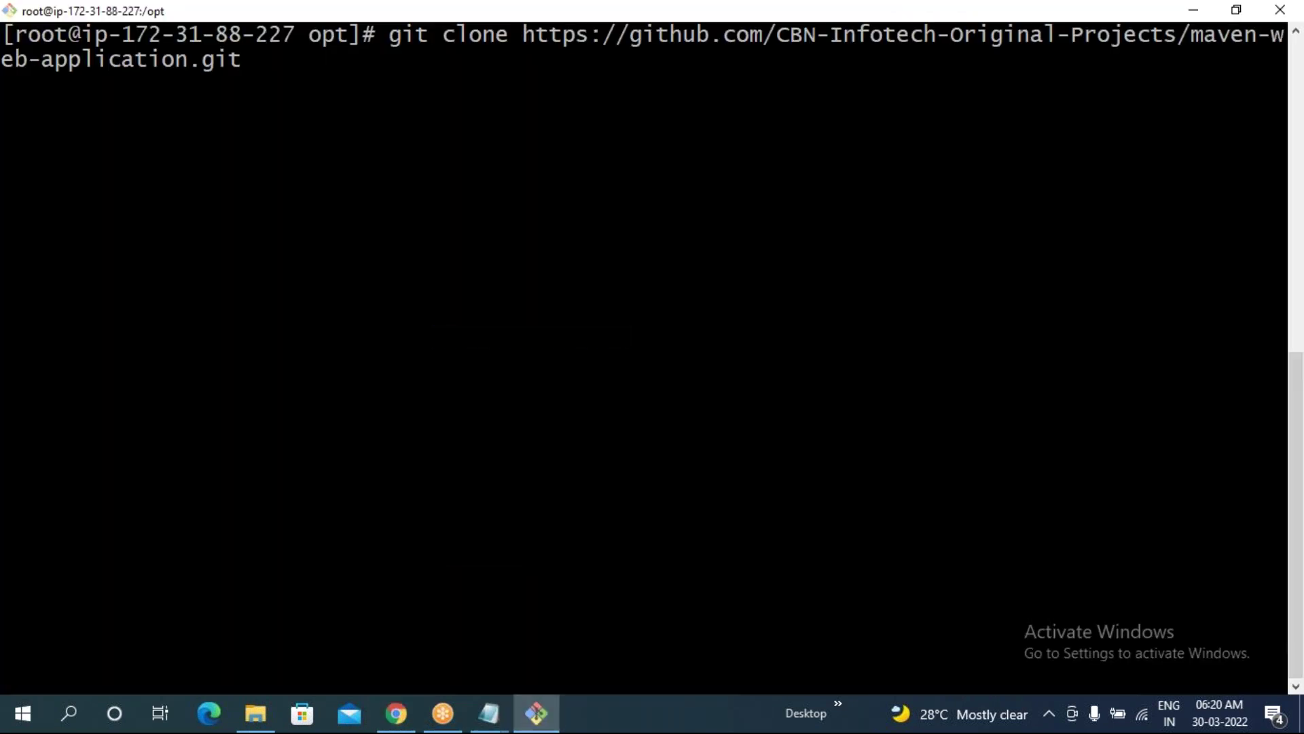
{"action": "key", "text": "Return"}
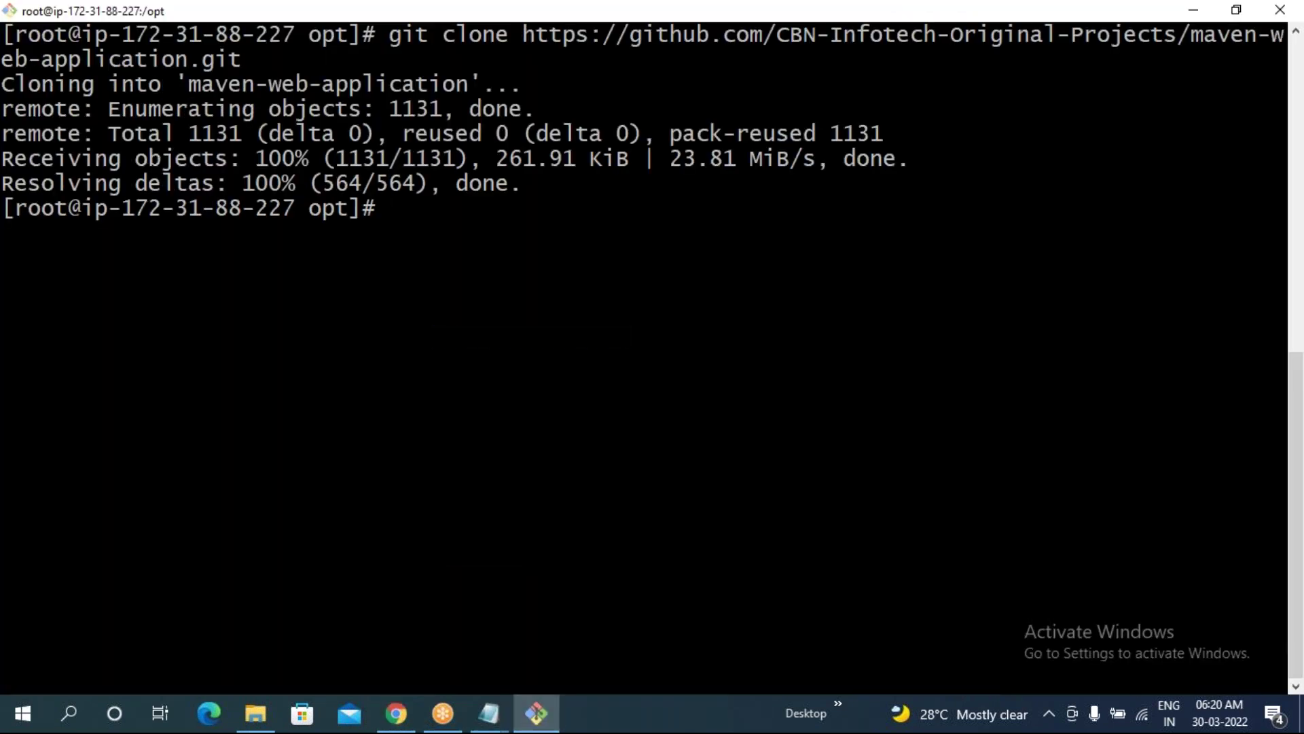
{"action": "type", "text": "ls"}
{"action": "key", "text": "Return"}
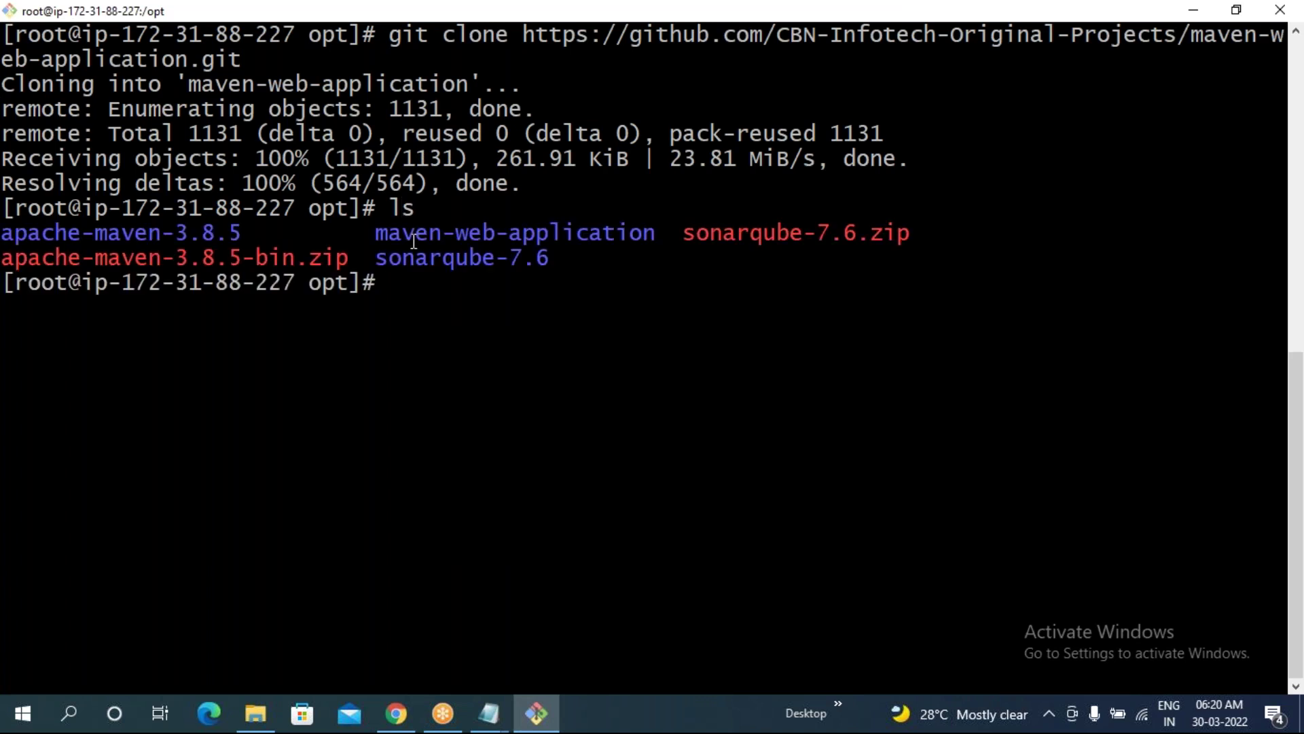
{"action": "left_click_drag", "start_coordinate": [380, 233], "coordinate": [649, 235]}
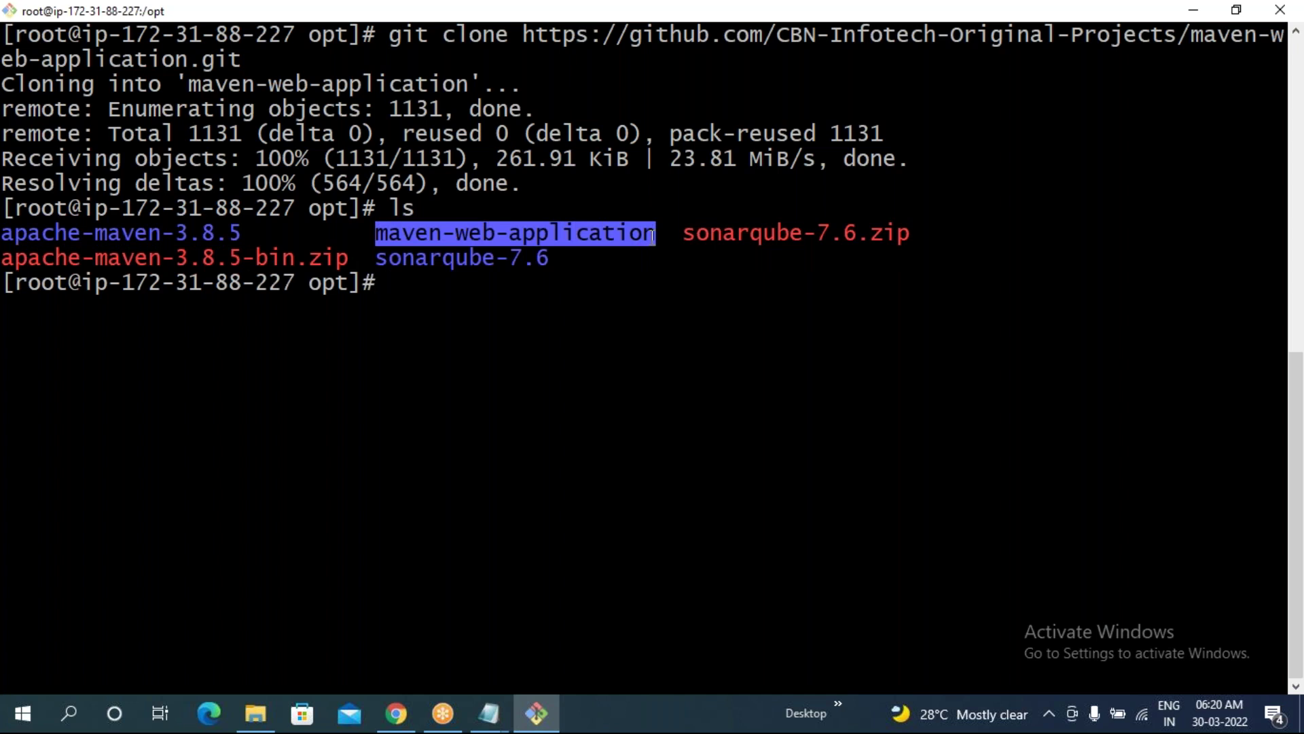
{"action": "left_click", "coordinate": [421, 278]}
{"action": "left_click_drag", "start_coordinate": [371, 233], "coordinate": [663, 236]}
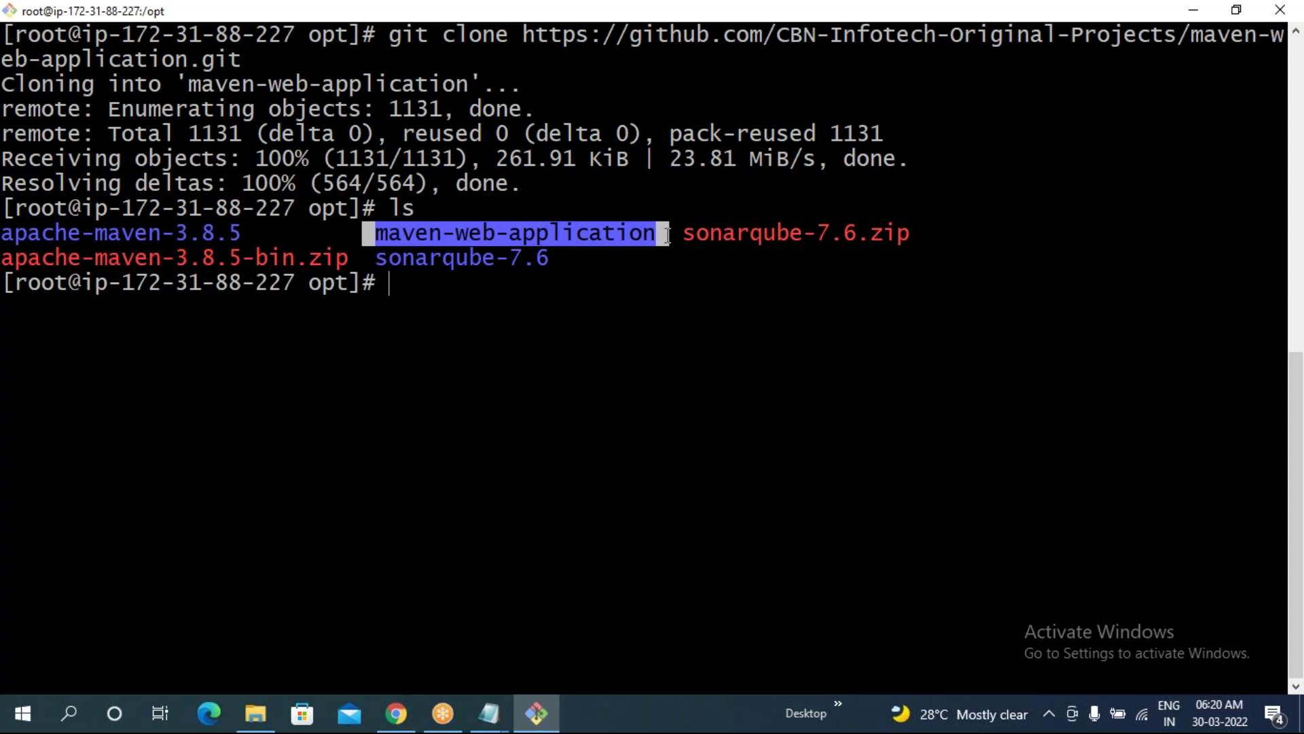
{"action": "left_click", "coordinate": [395, 286]}
- Change into maven-web-application and list its files, including pom.xml, on a cleared screen
{"action": "type", "text": "cd "}
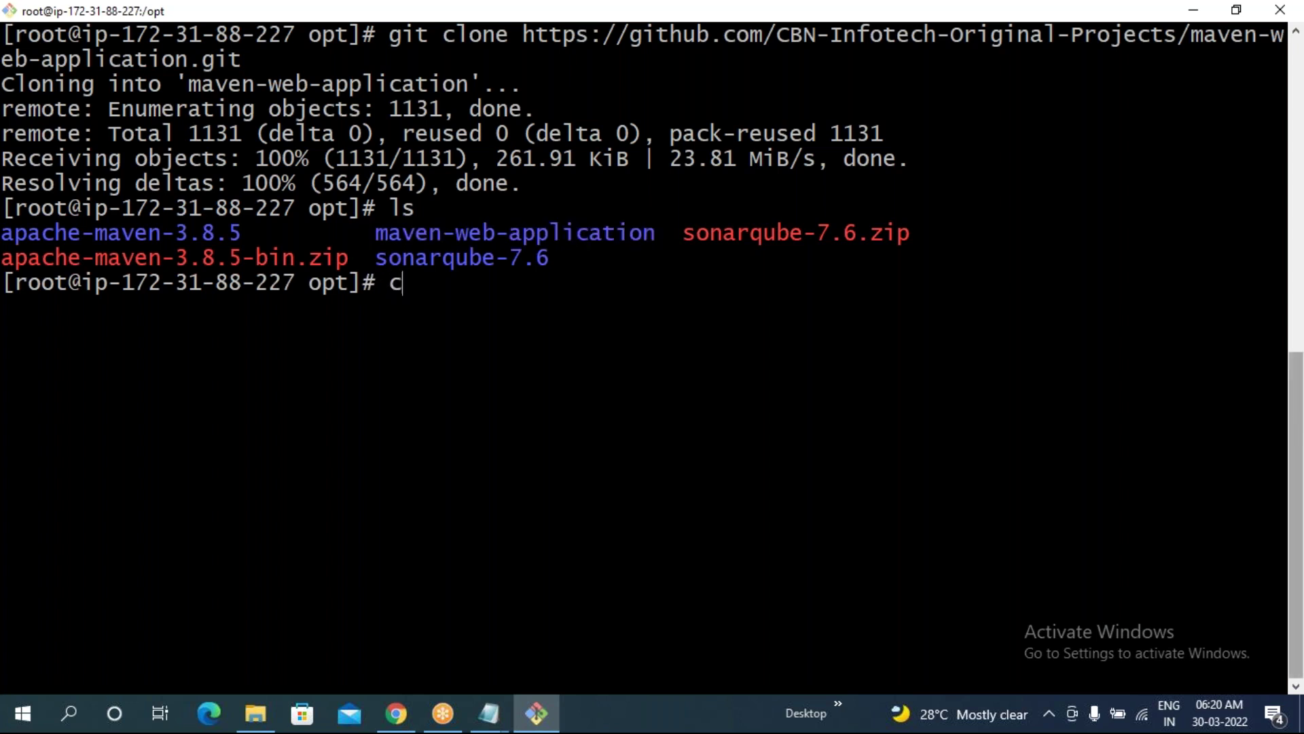
{"action": "type", "text": "m"}
{"action": "key", "text": "Tab"}
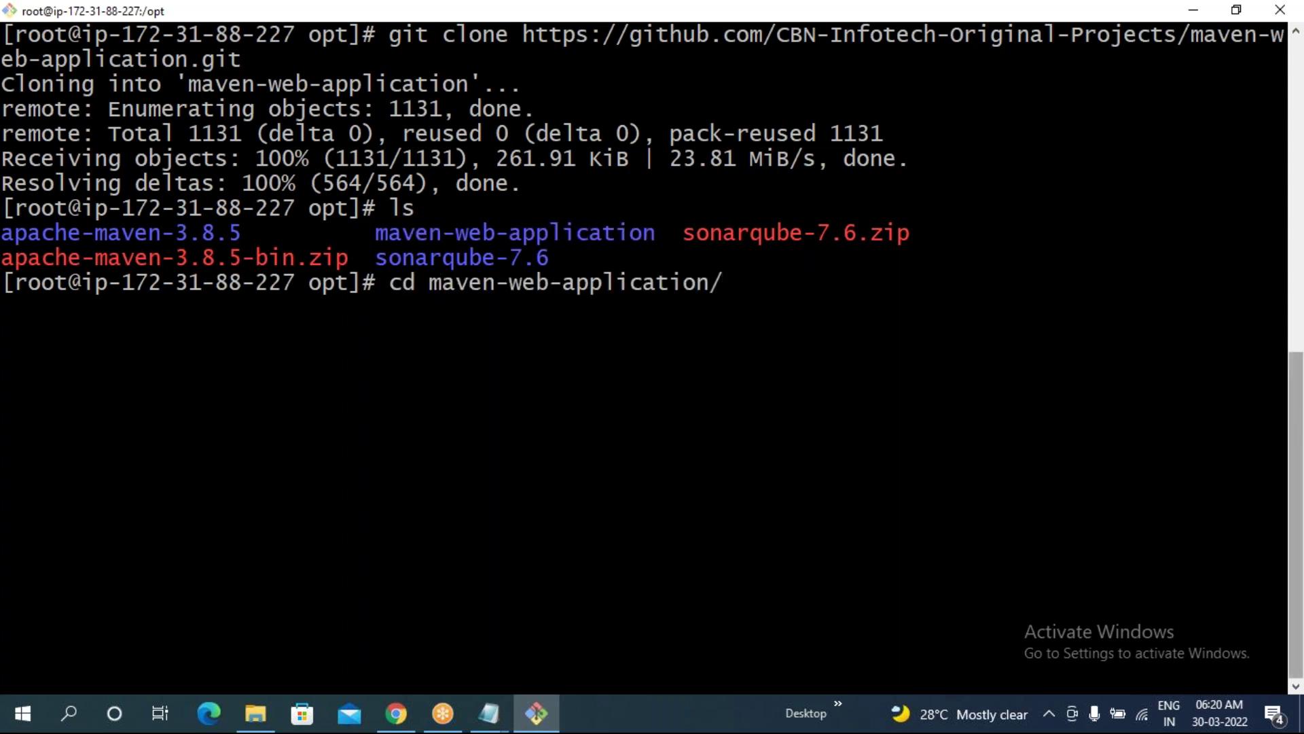
{"action": "key", "text": "Return"}
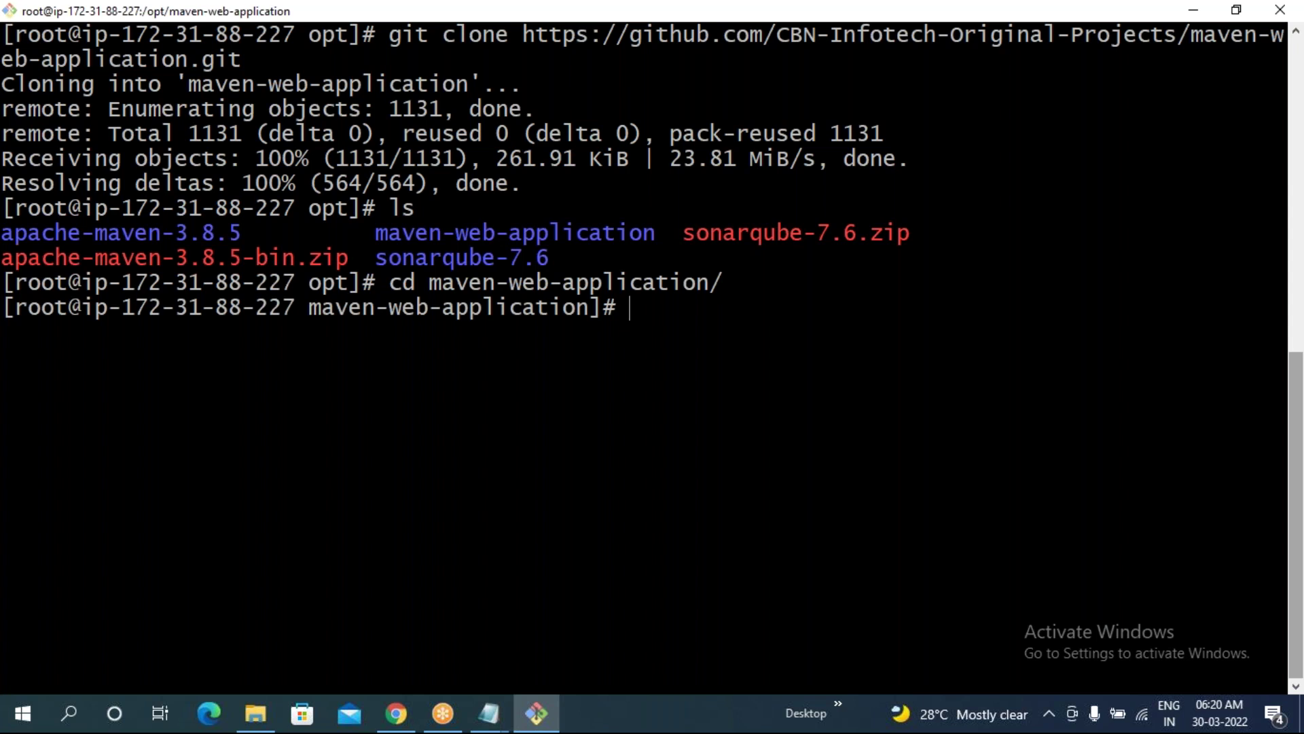
{"action": "type", "text": "ls"}
{"action": "key", "text": "Return"}
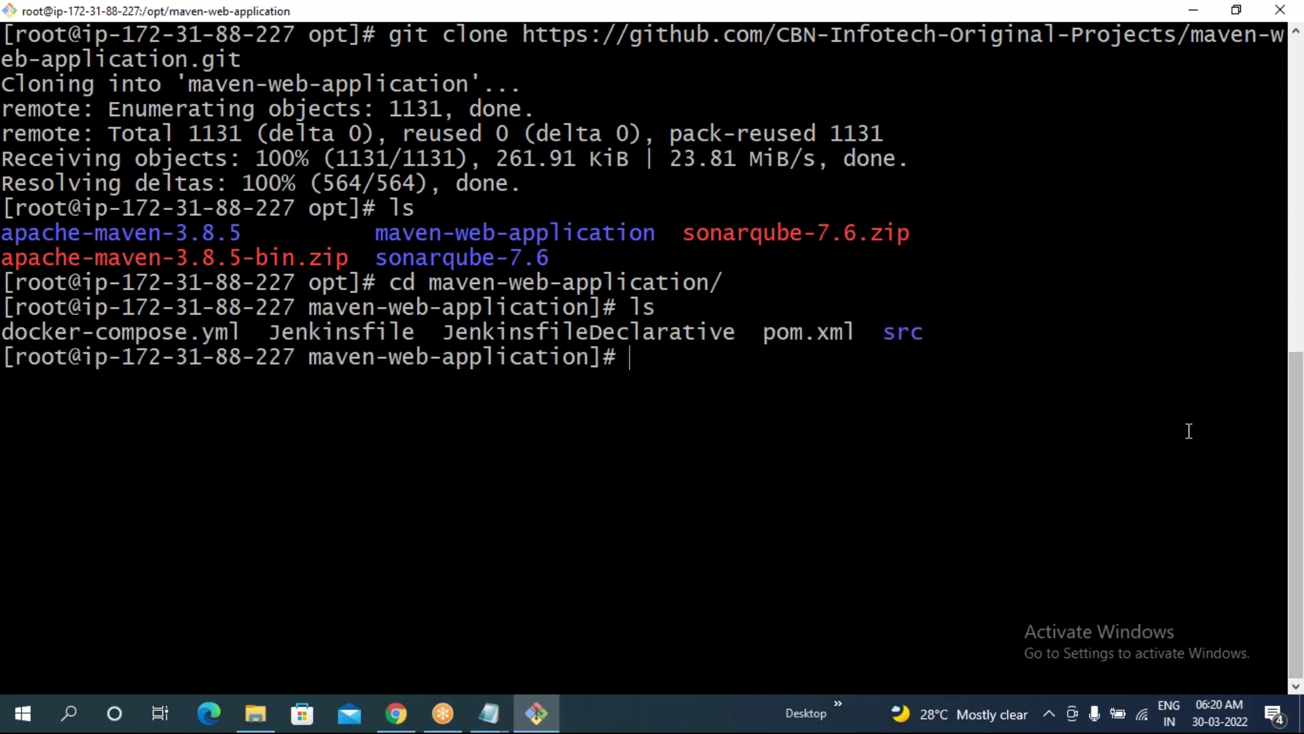
{"action": "left_click_drag", "start_coordinate": [751, 332], "coordinate": [938, 332]}
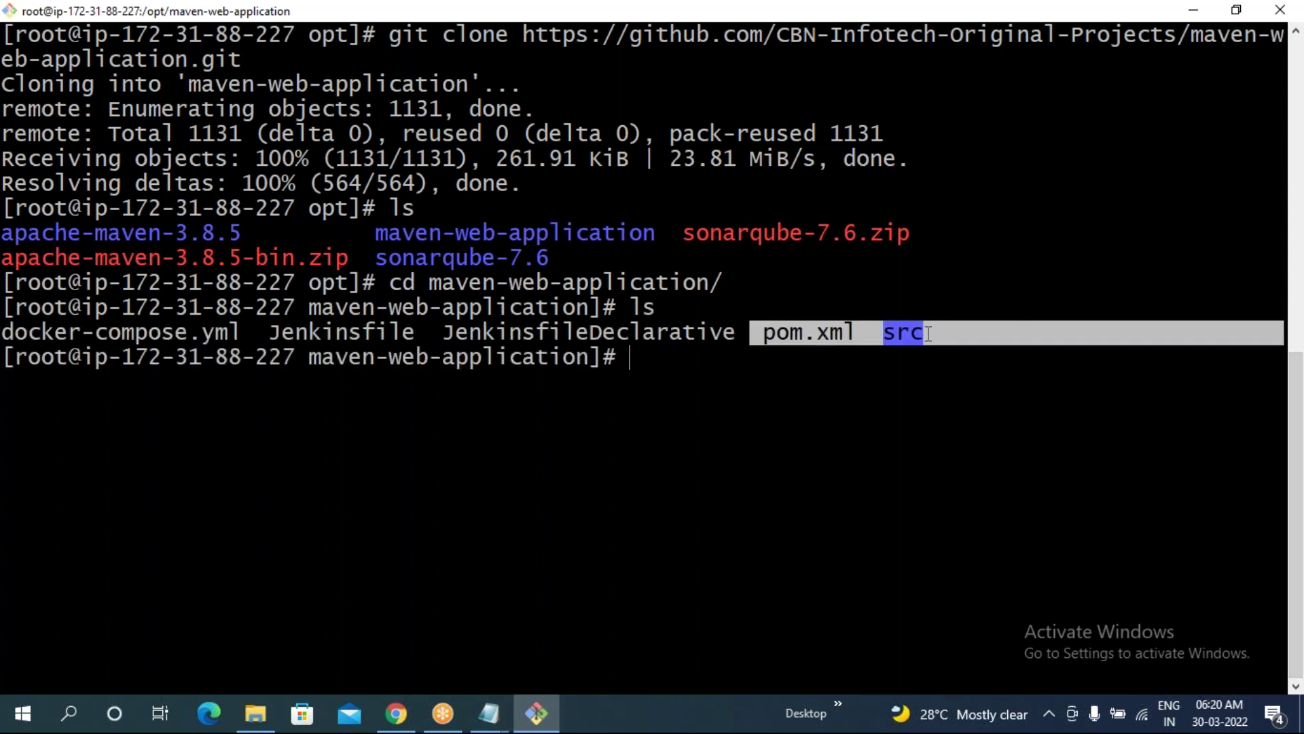
{"action": "left_click", "coordinate": [697, 394]}
{"action": "type", "text": "clear"}
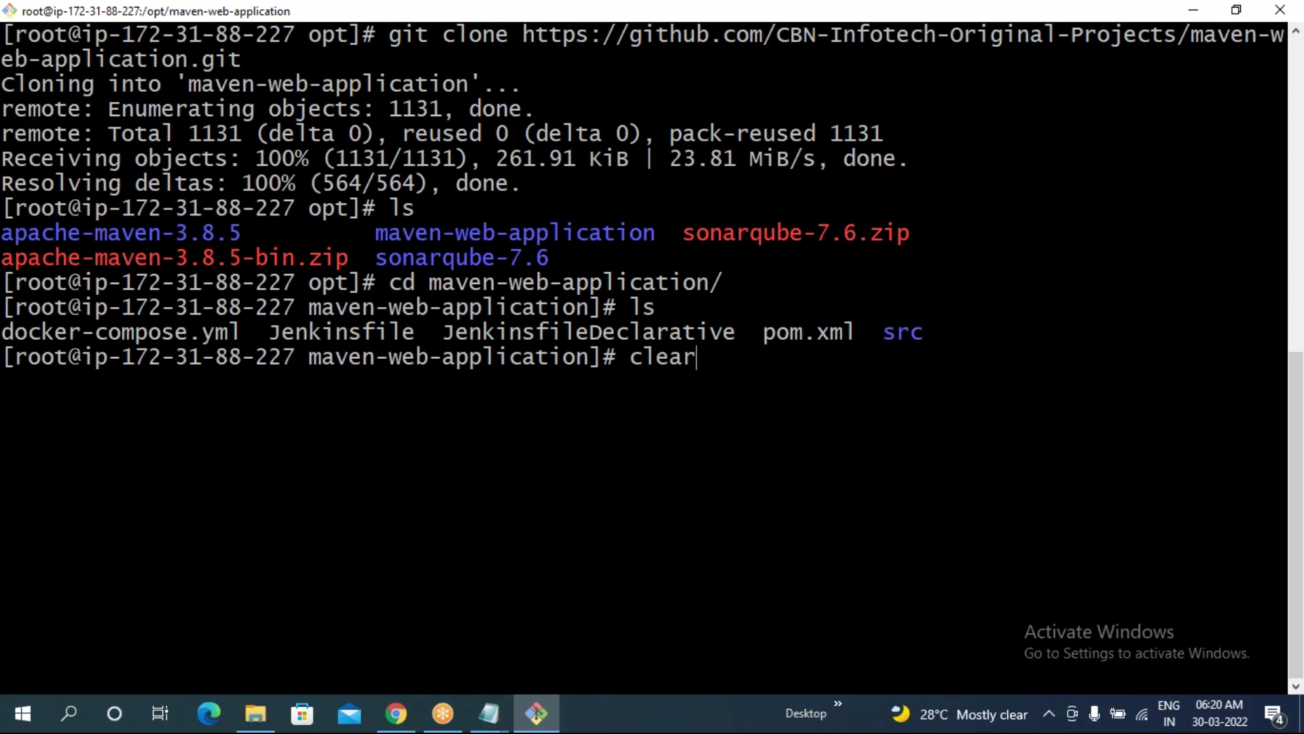
{"action": "key", "text": "Return"}
{"action": "type", "text": "ls"}
{"action": "key", "text": "Return"}
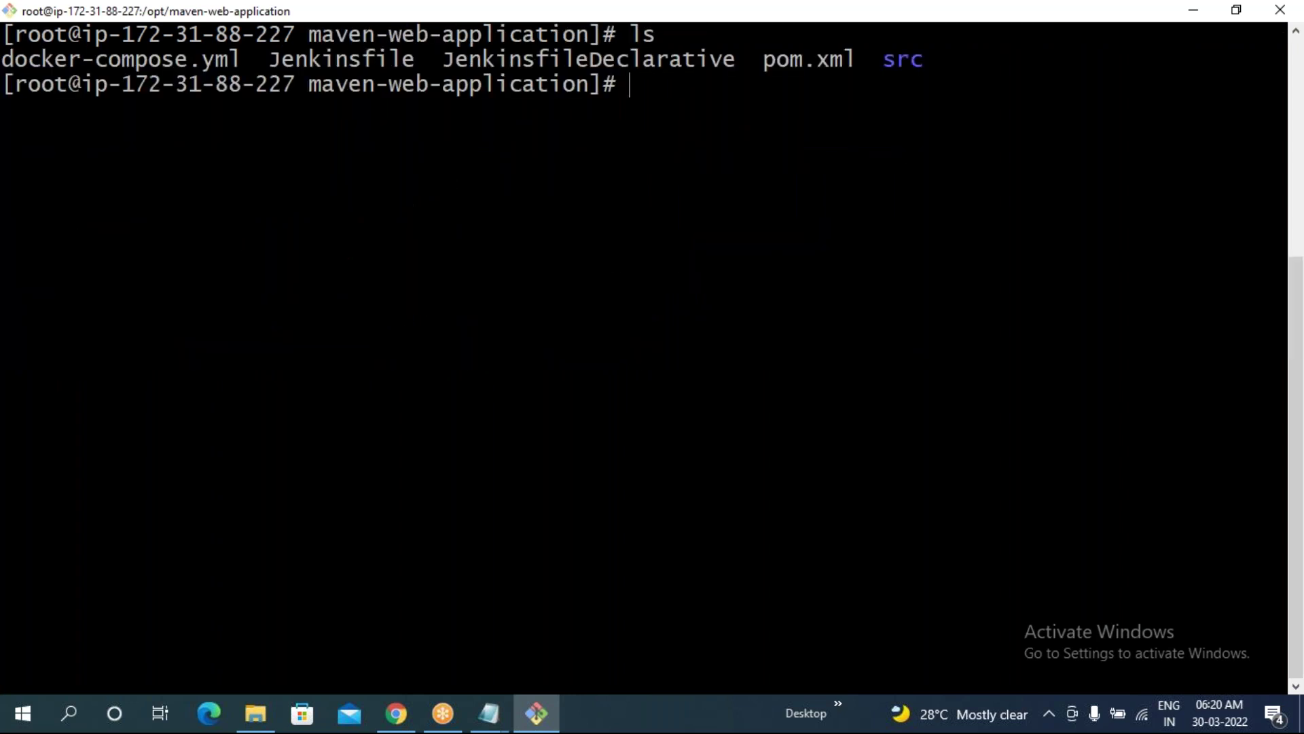
{"action": "left_click_drag", "start_coordinate": [763, 68], "coordinate": [837, 76]}
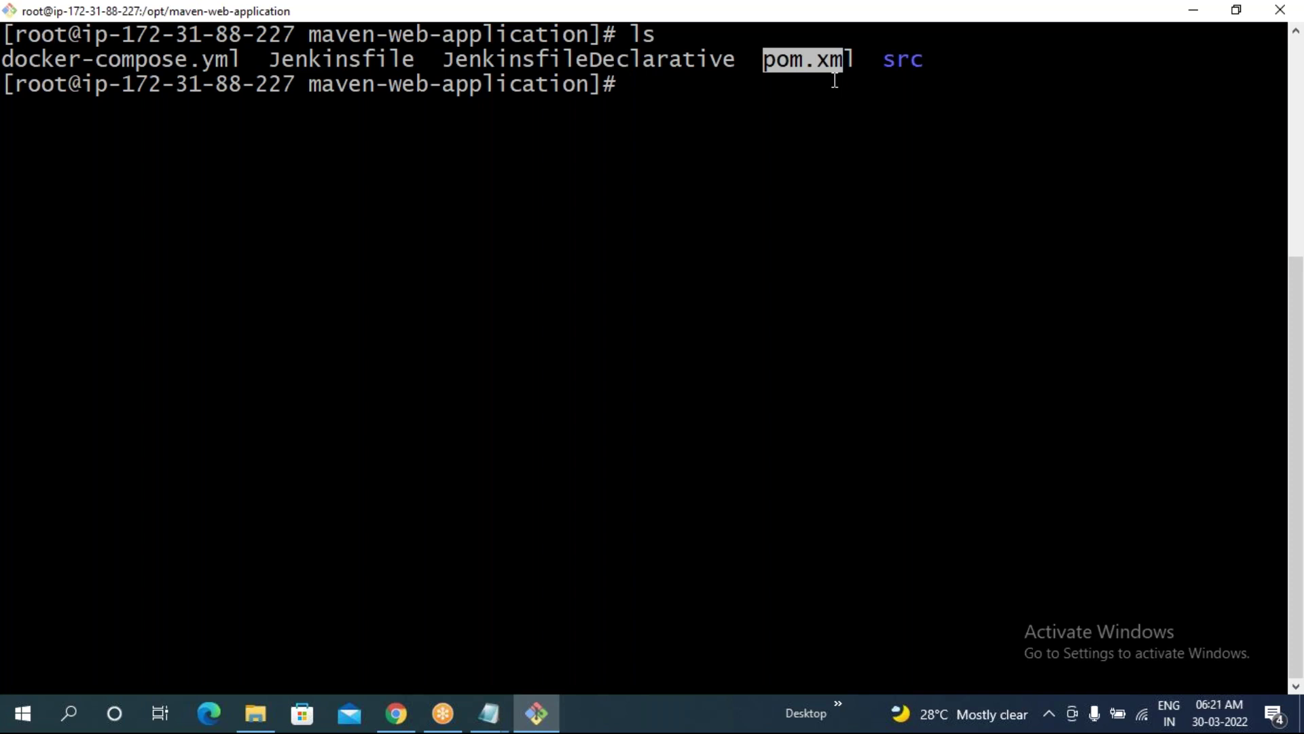
- Open pom.xml in vi and scroll to its properties section
{"action": "type", "text": "vi "}
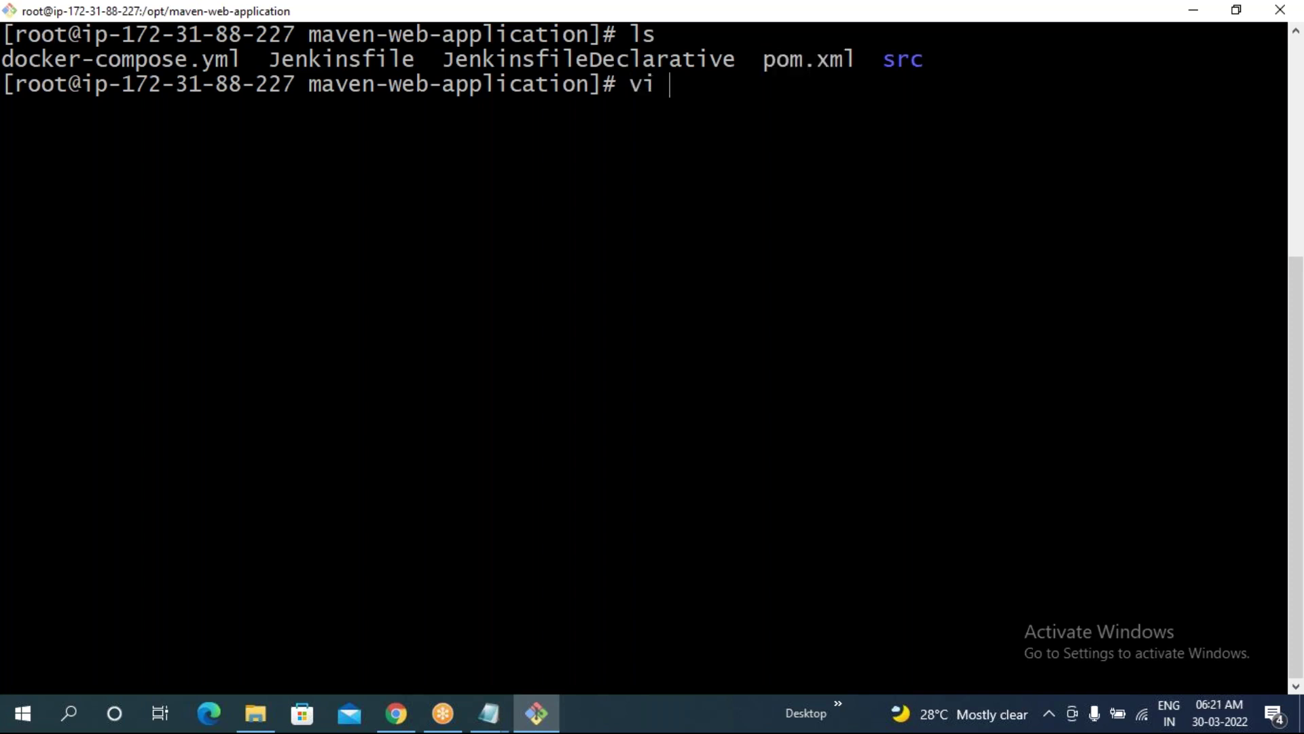
{"action": "type", "text": "pom"}
{"action": "key", "text": "Tab"}
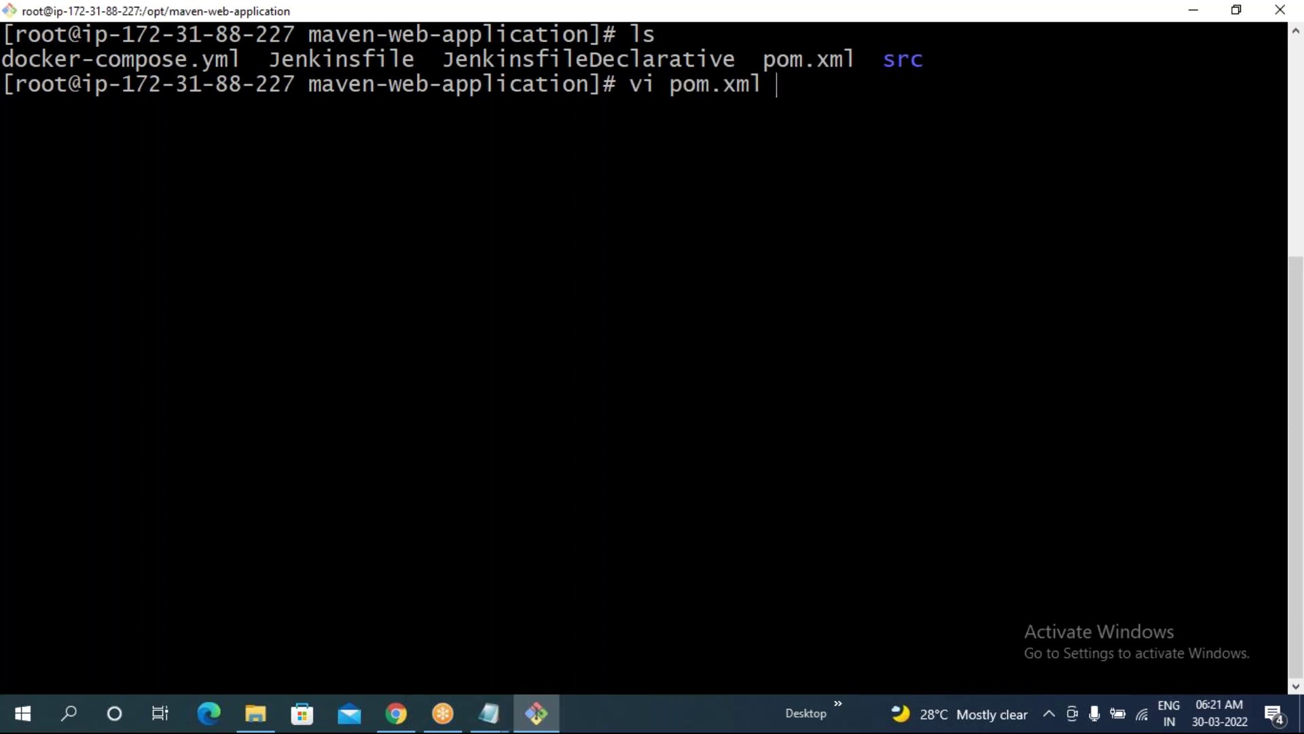
{"action": "key", "text": "Return"}
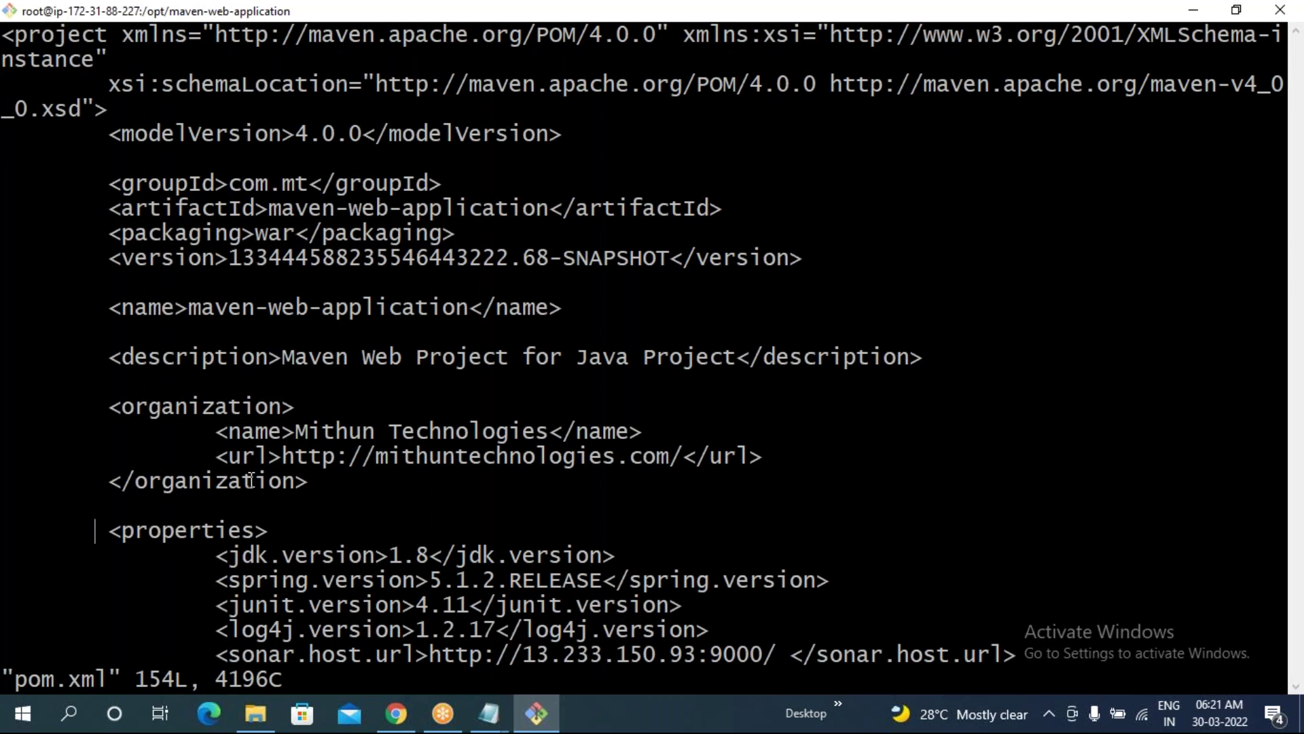
{"action": "scroll", "coordinate": [252, 475], "scroll_direction": "down", "scroll_amount": 9}
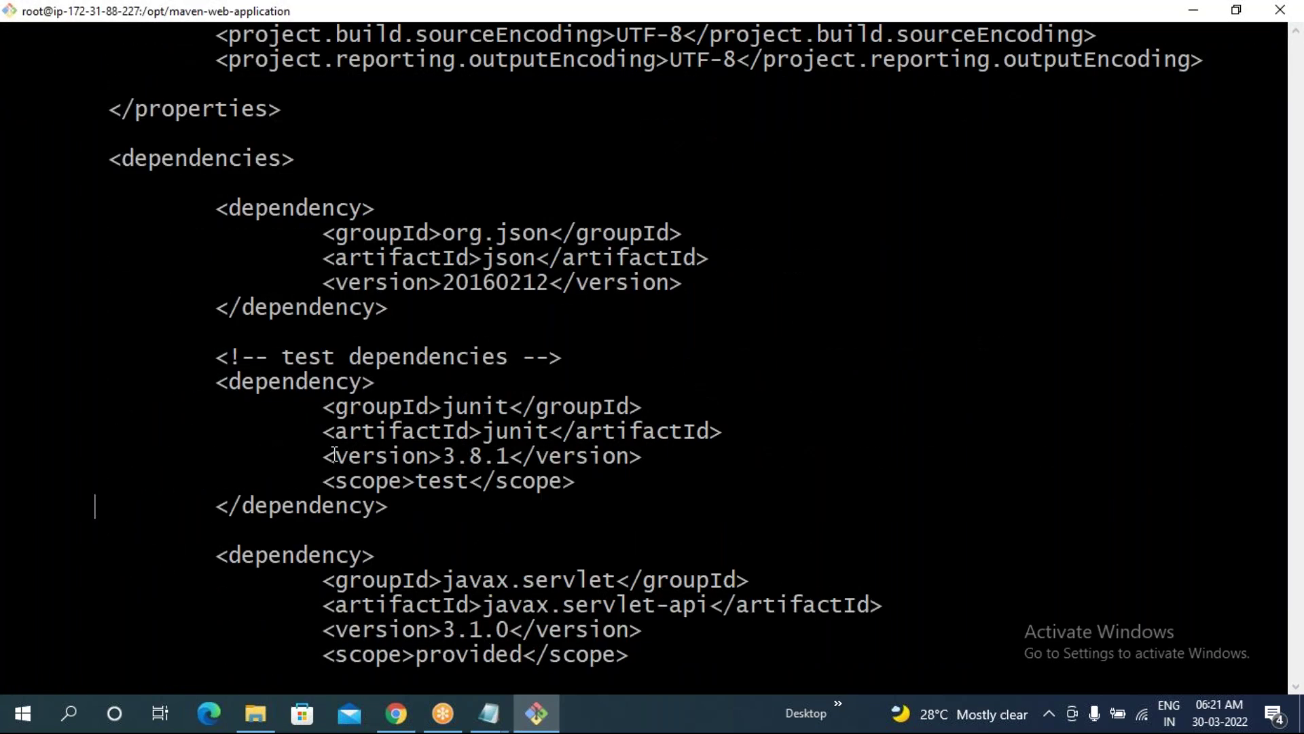
{"action": "scroll", "coordinate": [335, 453], "scroll_direction": "up", "scroll_amount": 6}
{"action": "scroll", "coordinate": [334, 417], "scroll_direction": "up", "scroll_amount": 3}
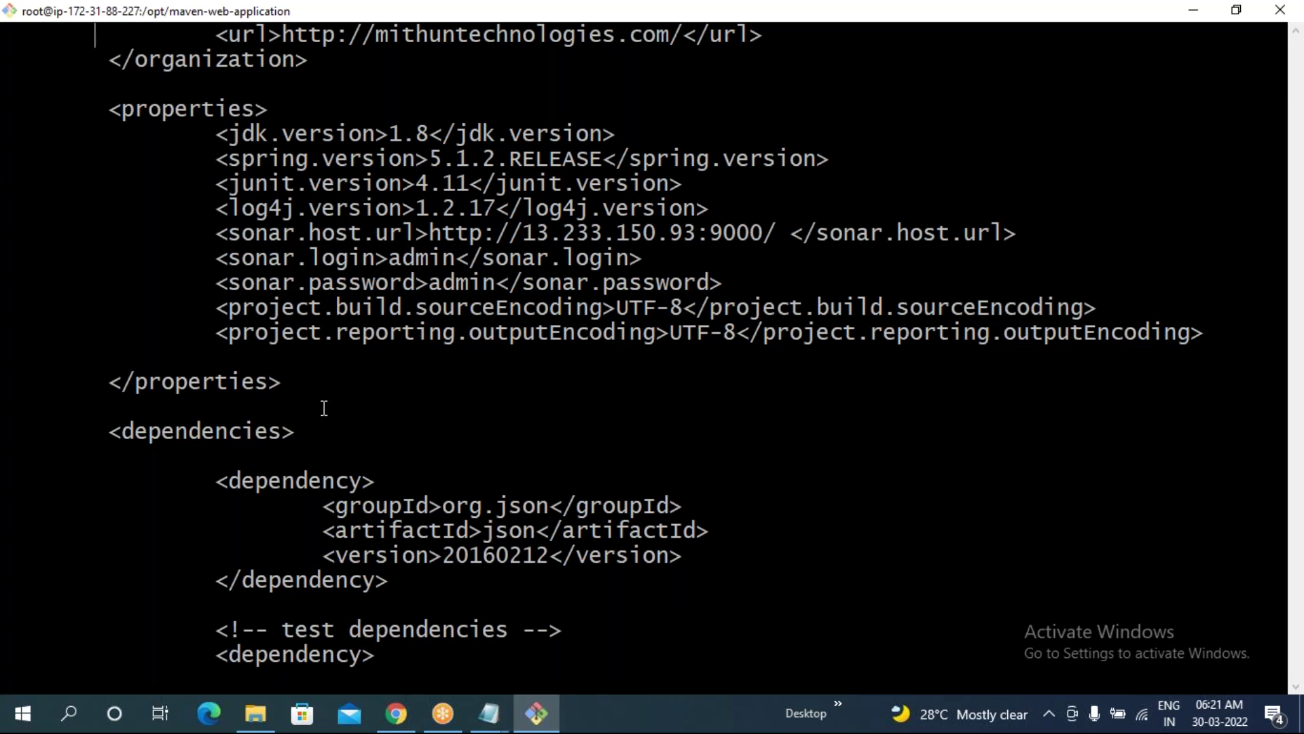
- Highlight the three sonar settings and the old sonar.host.url IP 13.233.150.93
{"action": "left_click_drag", "start_coordinate": [109, 110], "coordinate": [290, 382]}
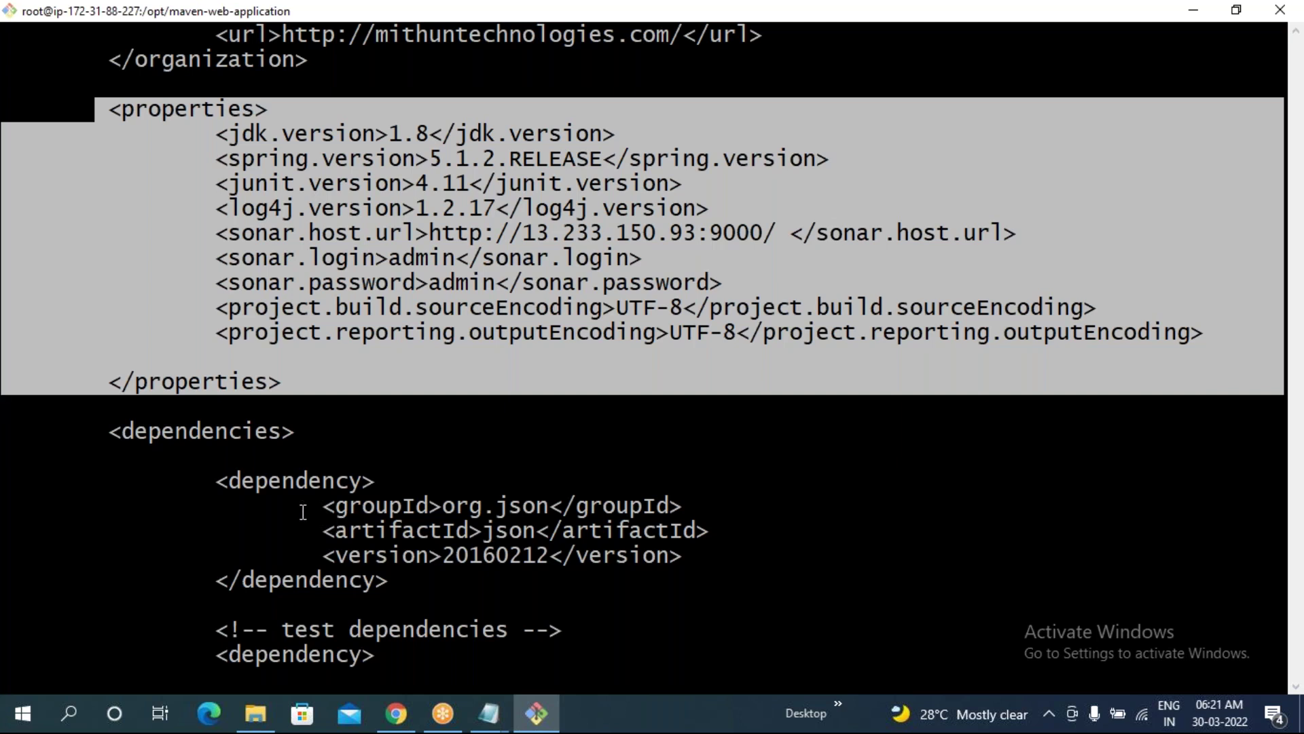
{"action": "left_click", "coordinate": [333, 465]}
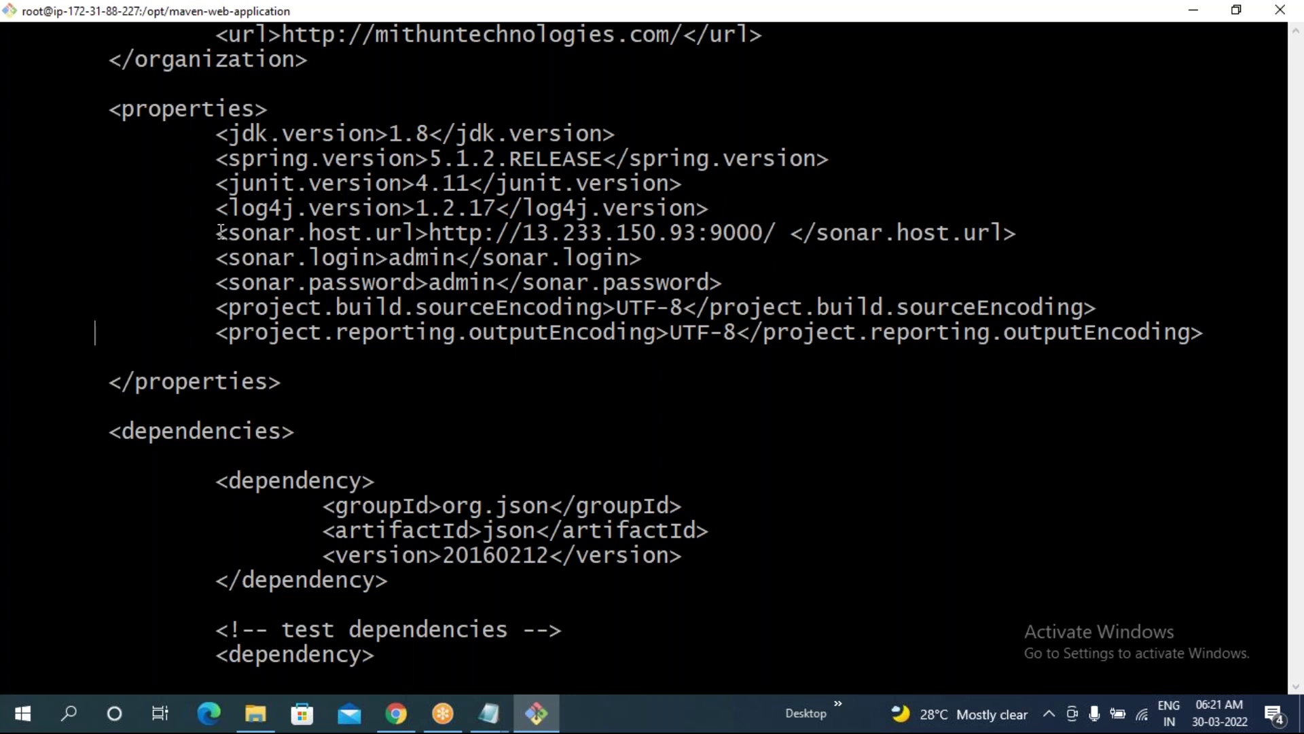
{"action": "left_click_drag", "start_coordinate": [221, 232], "coordinate": [727, 282]}
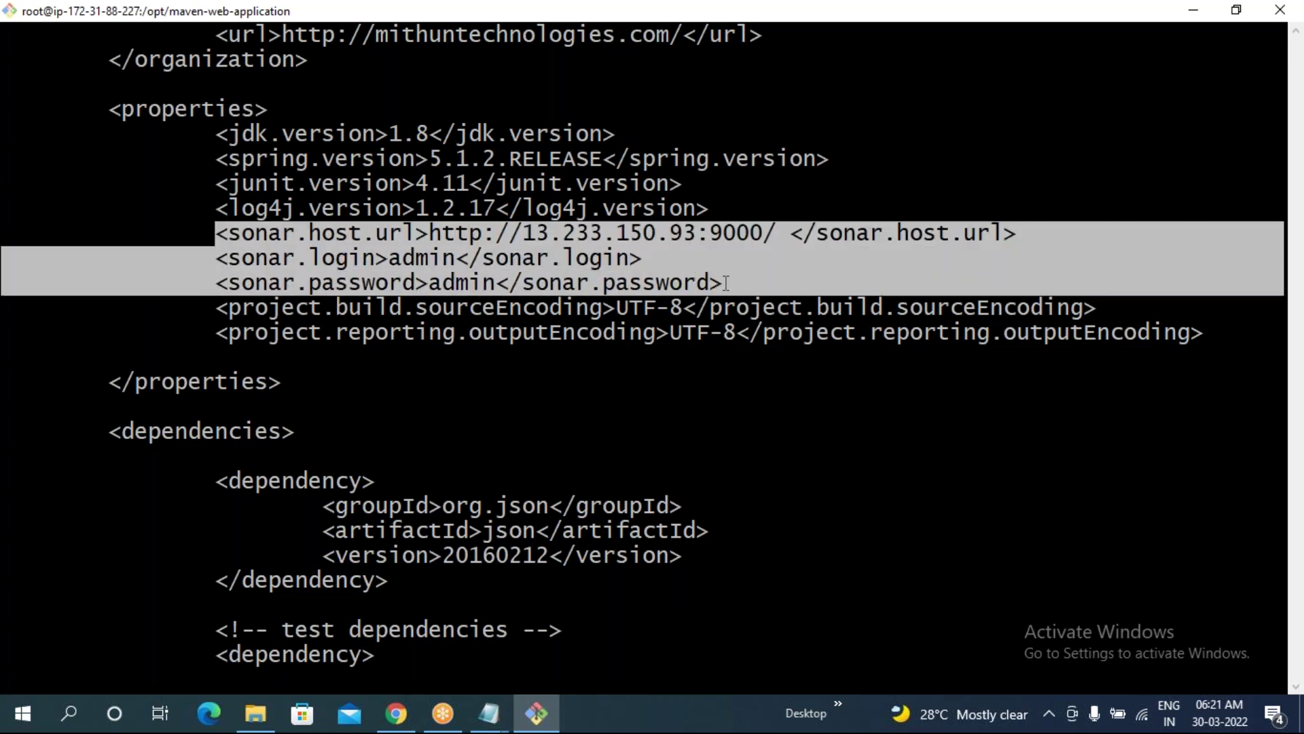
{"action": "left_click", "coordinate": [559, 282]}
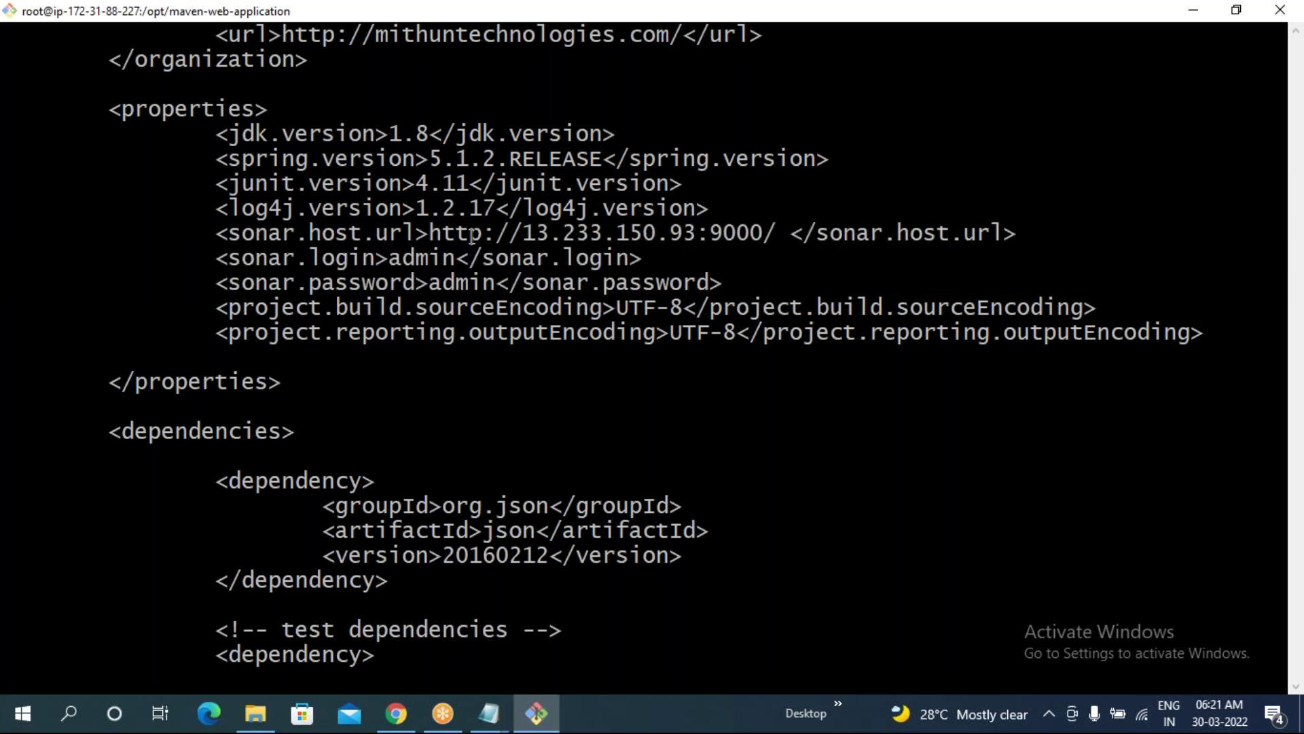
{"action": "left_click_drag", "start_coordinate": [427, 234], "coordinate": [757, 232]}
{"action": "left_click", "coordinate": [756, 231]}
{"action": "left_click_drag", "start_coordinate": [509, 233], "coordinate": [709, 234]}
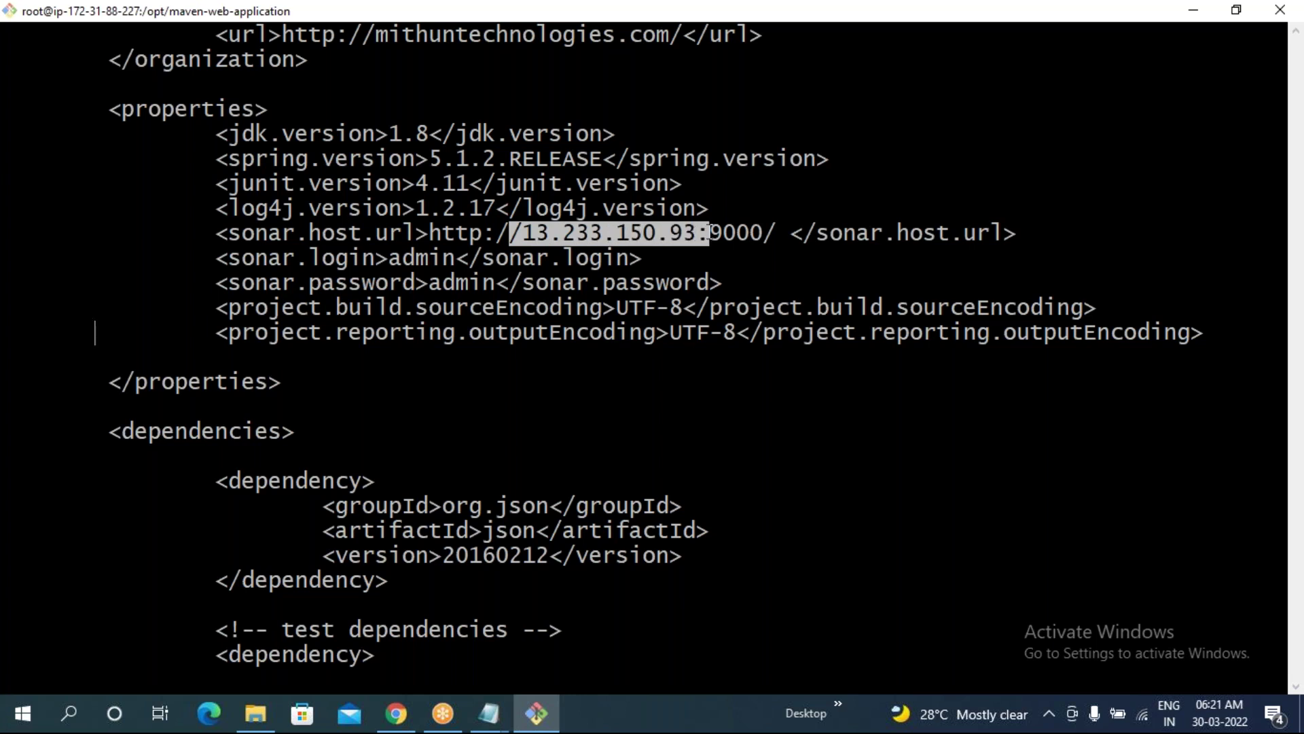
- Copy 52.87.189.211:9000 from the SonarQube Projects tab's address bar
{"action": "left_click", "coordinate": [392, 726]}
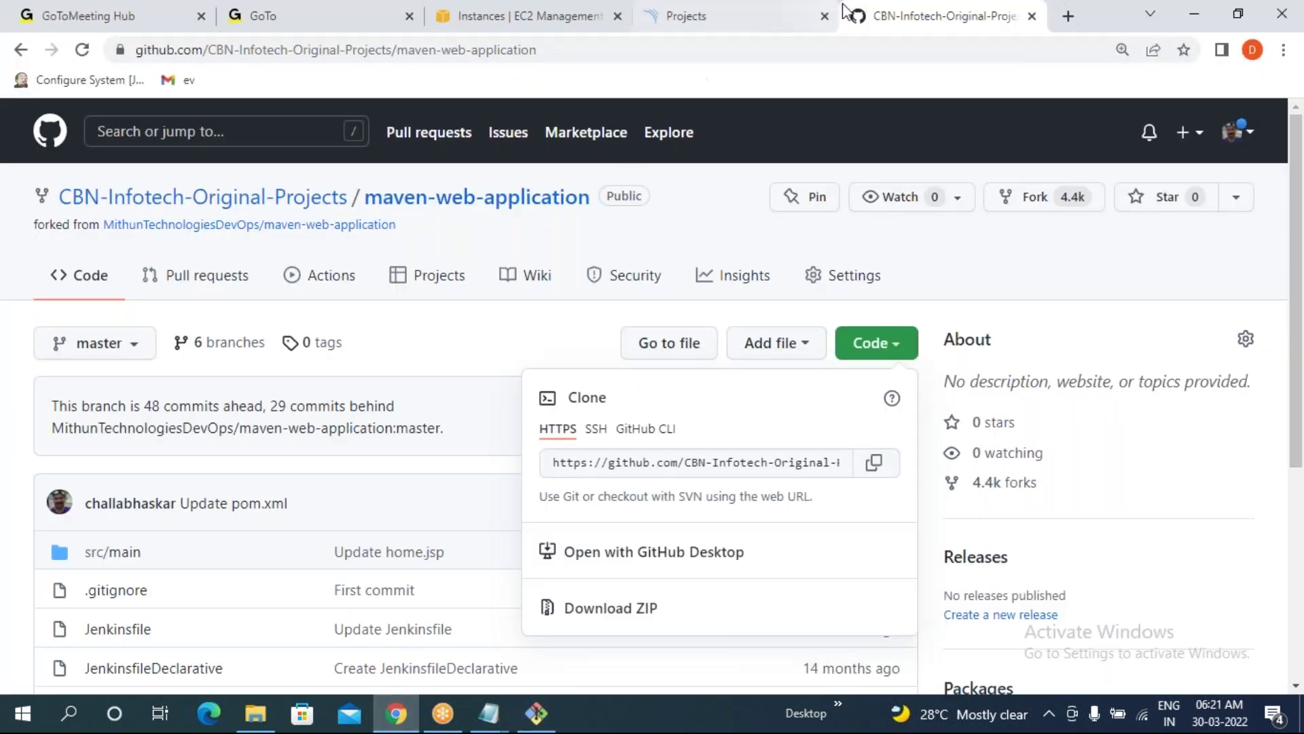
{"action": "left_click", "coordinate": [766, 19]}
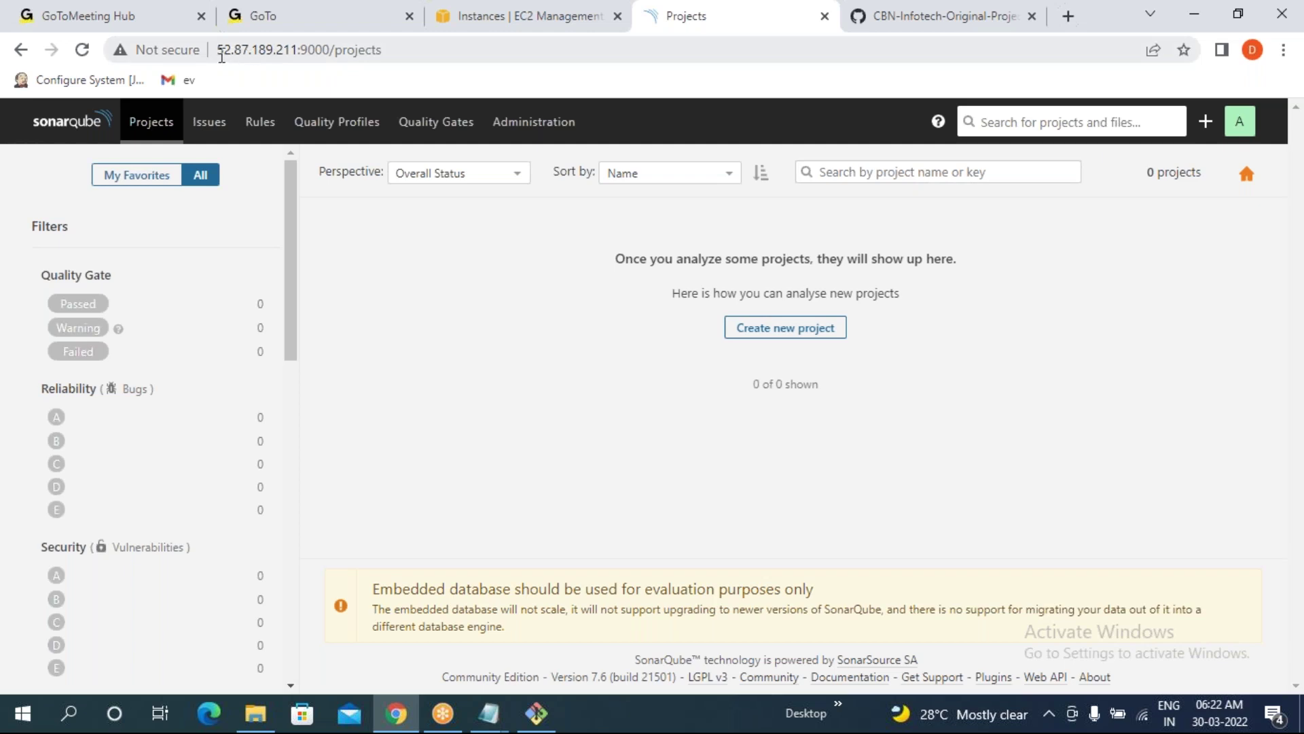
{"action": "left_click_drag", "start_coordinate": [220, 49], "coordinate": [314, 56]}
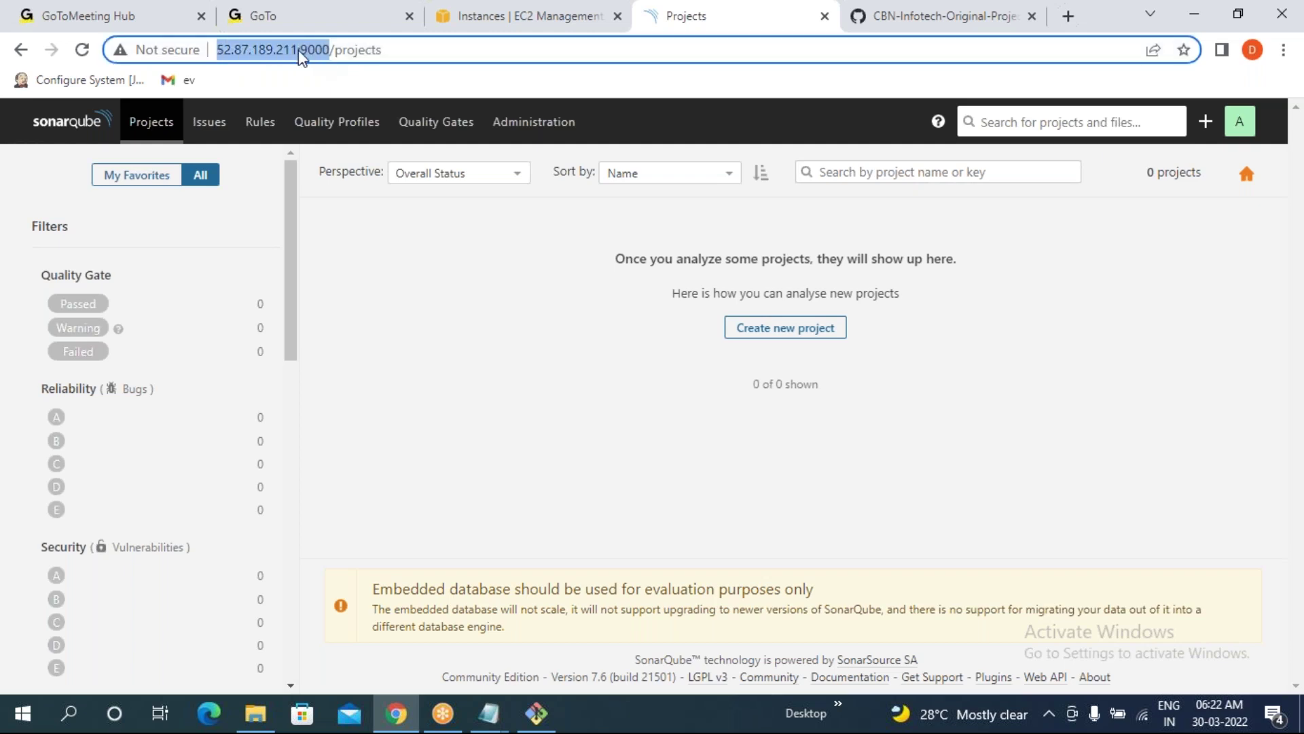
{"action": "right_click", "coordinate": [300, 52]}
{"action": "left_click", "coordinate": [361, 155]}
{"action": "left_click", "coordinate": [537, 713]}
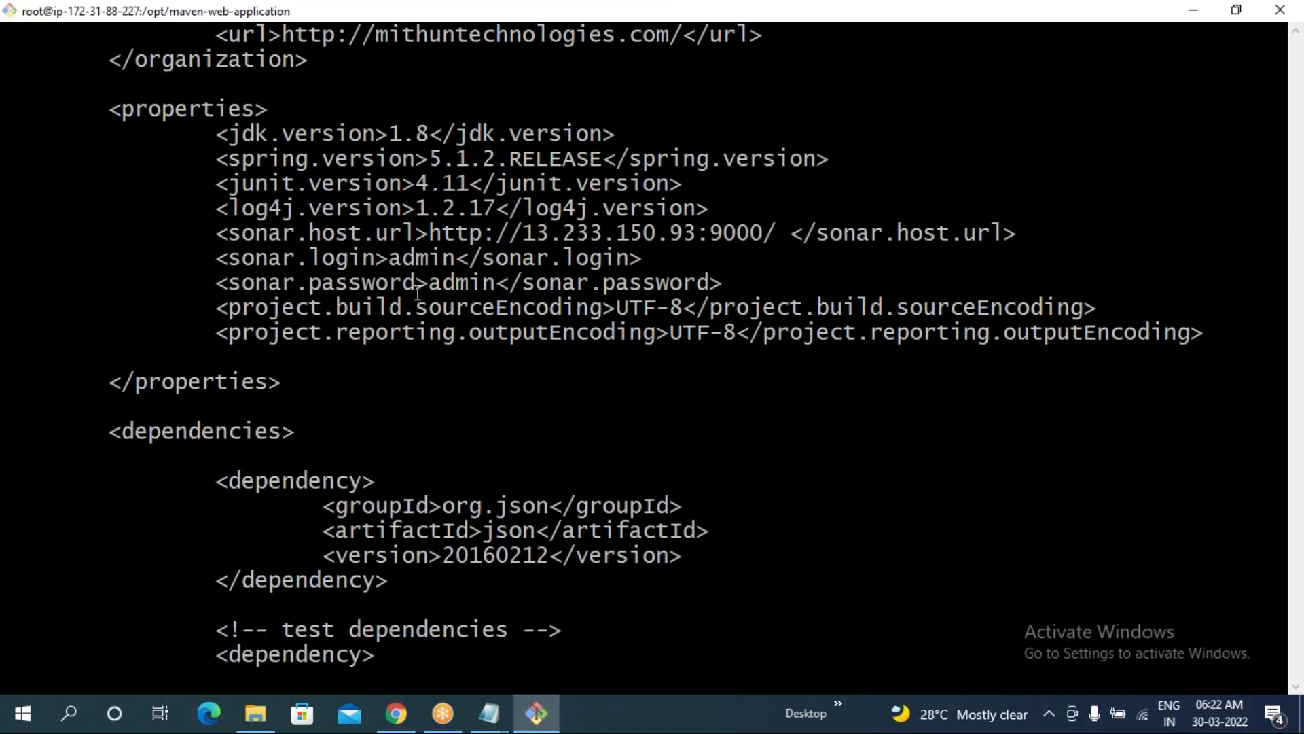
{"action": "key", "text": "Up"}
{"action": "key", "text": "i"}
{"action": "key", "text": "Up"}
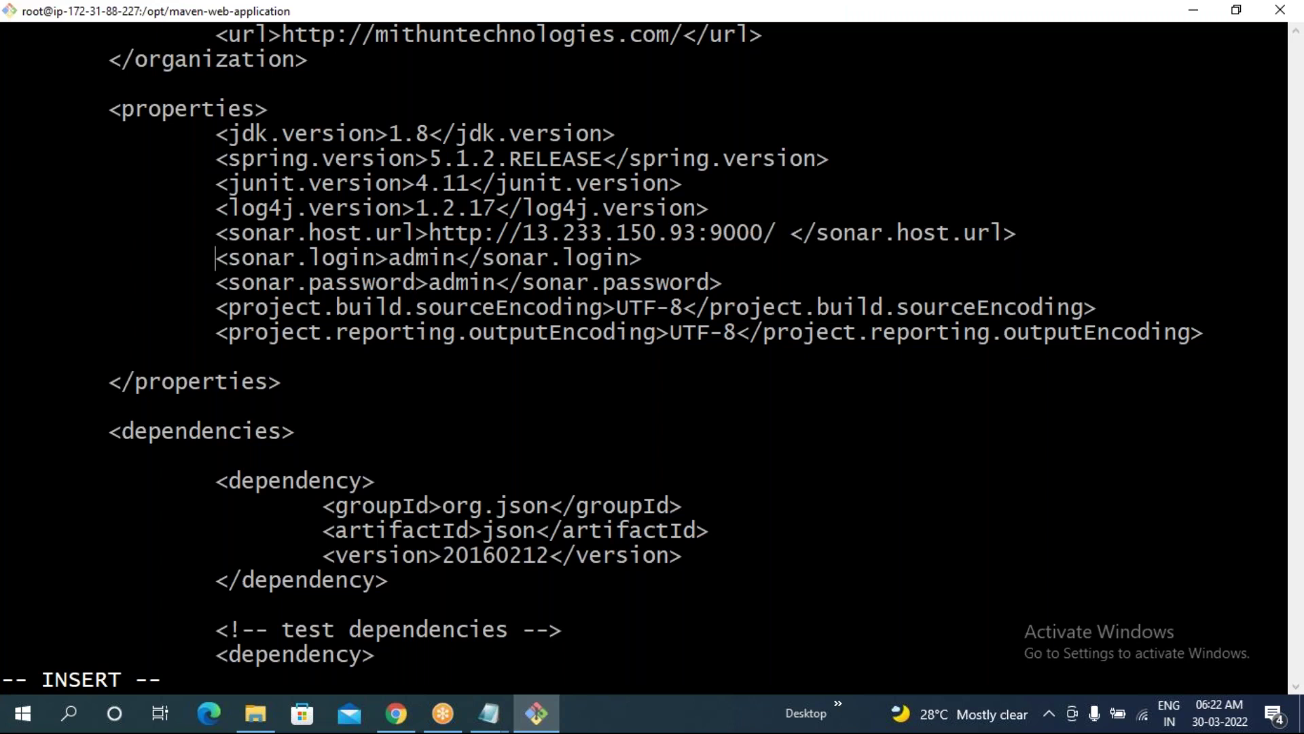
{"action": "key", "text": "Up"}
{"action": "key", "text": "Right"}
{"action": "key", "text": "Down"}
{"action": "key", "text": "Right"}
{"action": "key", "text": "Right"}
{"action": "key", "text": "Right"}
{"action": "key", "text": "Right"}
{"action": "key", "text": "Right"}
{"action": "key", "text": "Right"}
{"action": "key", "text": "Right"}
{"action": "key", "text": "Right"}
{"action": "key", "text": "Right"}
{"action": "key", "text": "Right"}
{"action": "key", "text": "Right"}
{"action": "key", "text": "Right"}
{"action": "key", "text": "Right"}
{"action": "key", "text": "Right"}
{"action": "key", "text": "Right"}
{"action": "key", "text": "Right"}
{"action": "key", "text": "Right"}
{"action": "key", "text": "Left"}
{"action": "key", "text": "Left"}
{"action": "key", "text": "Delete"}
{"action": "key", "text": "Delete"}
{"action": "key", "text": "Delete"}
{"action": "key", "text": "Delete"}
{"action": "key", "text": "Delete"}
{"action": "key", "text": "Delete"}
{"action": "key", "text": "Delete"}
{"action": "key", "text": "Delete"}
{"action": "key", "text": "Delete"}
{"action": "key", "text": "Delete"}
{"action": "key", "text": "Delete"}
{"action": "key", "text": "Delete"}
{"action": "key", "text": "Delete"}
{"action": "key", "text": "Delete"}
{"action": "key", "text": "Delete"}
{"action": "key", "text": "Delete"}
{"action": "key", "text": "Delete"}
{"action": "key", "text": "Delete"}
{"action": "key", "text": "Delete"}
{"action": "key", "text": "Delete"}
{"action": "key", "text": "Delete"}
{"action": "key", "text": "Delete"}
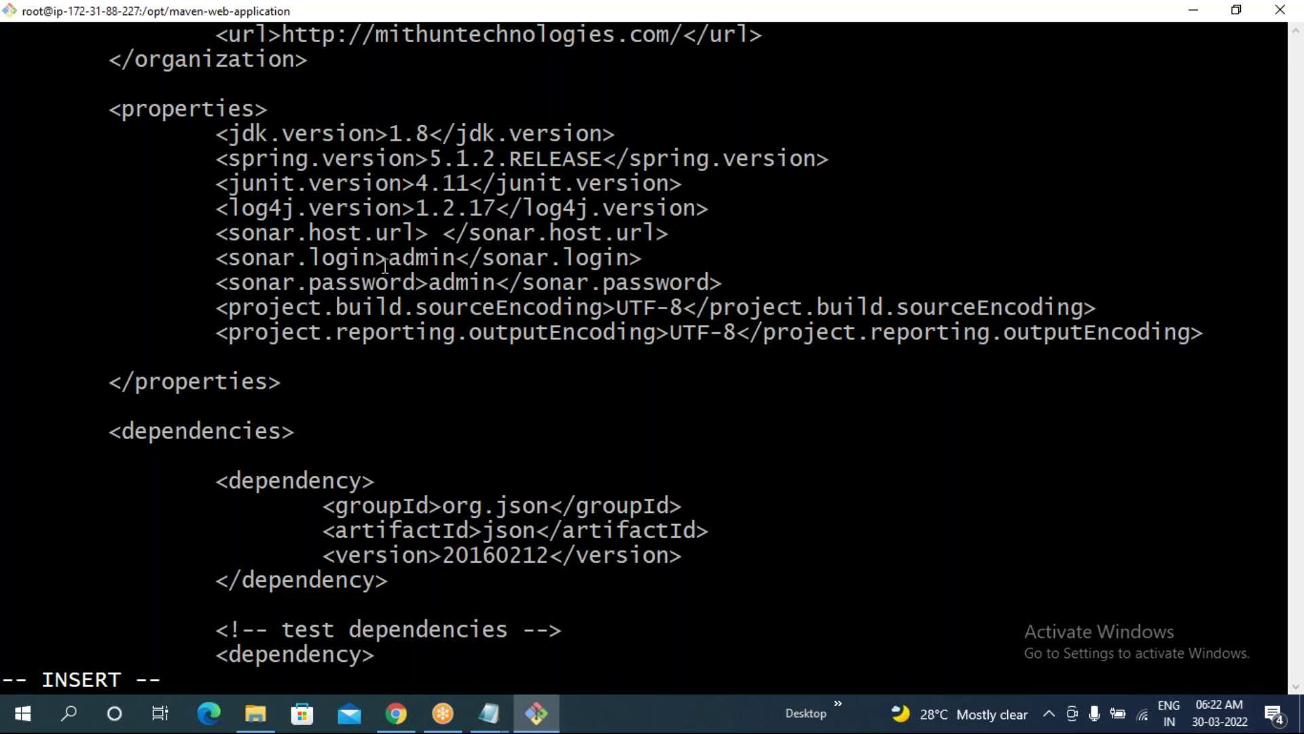
{"action": "right_click", "coordinate": [431, 235]}
{"action": "left_click", "coordinate": [502, 295]}
{"action": "left_click_drag", "start_coordinate": [432, 235], "coordinate": [769, 242]}
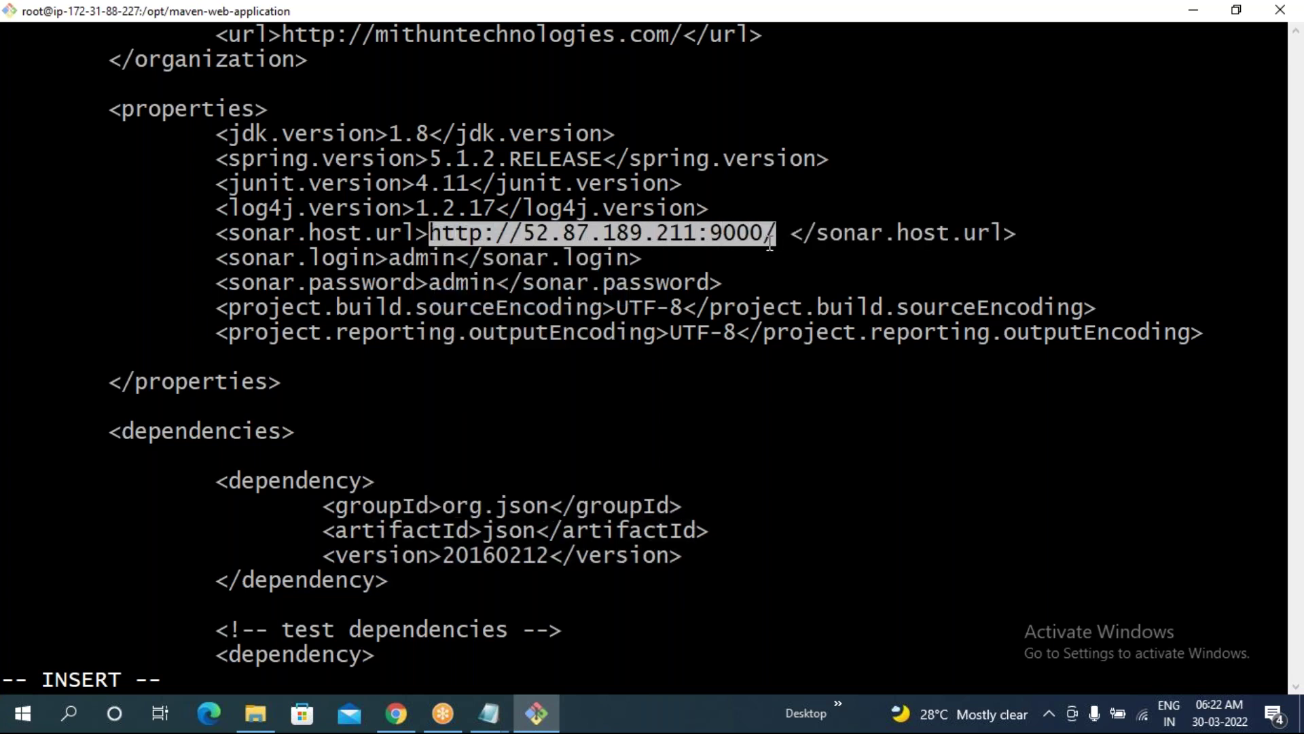
{"action": "left_click", "coordinate": [538, 282]}
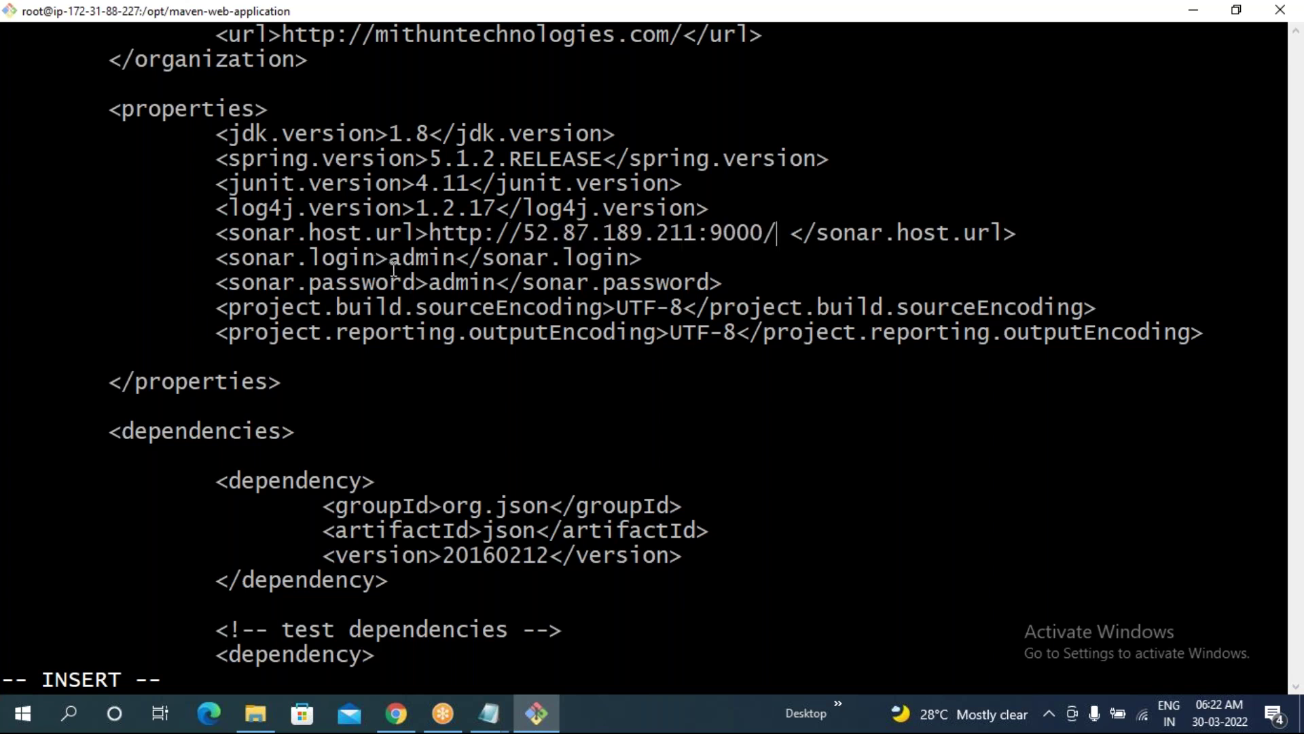
- Review the sonar.login and sonar.password lines, then save pom.xml with :wq
{"action": "left_click_drag", "start_coordinate": [389, 260], "coordinate": [508, 284]}
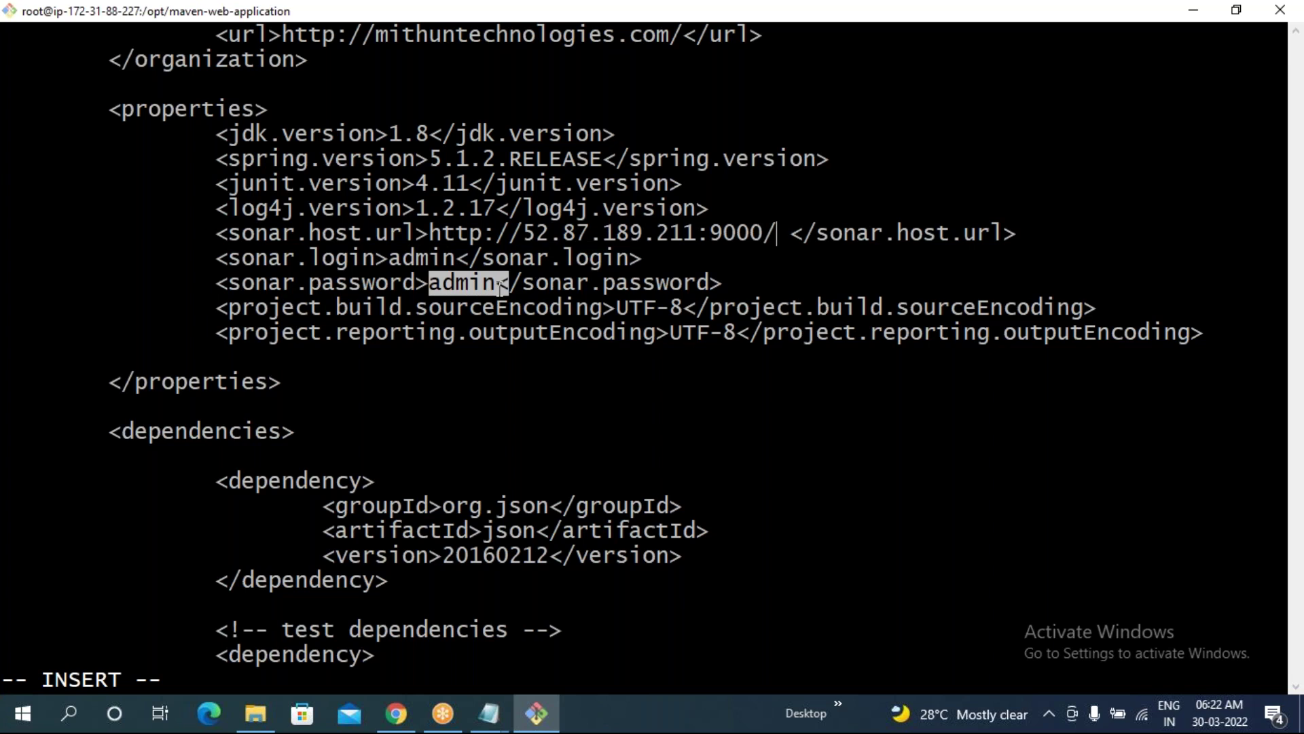
{"action": "left_click_drag", "start_coordinate": [218, 258], "coordinate": [730, 294]}
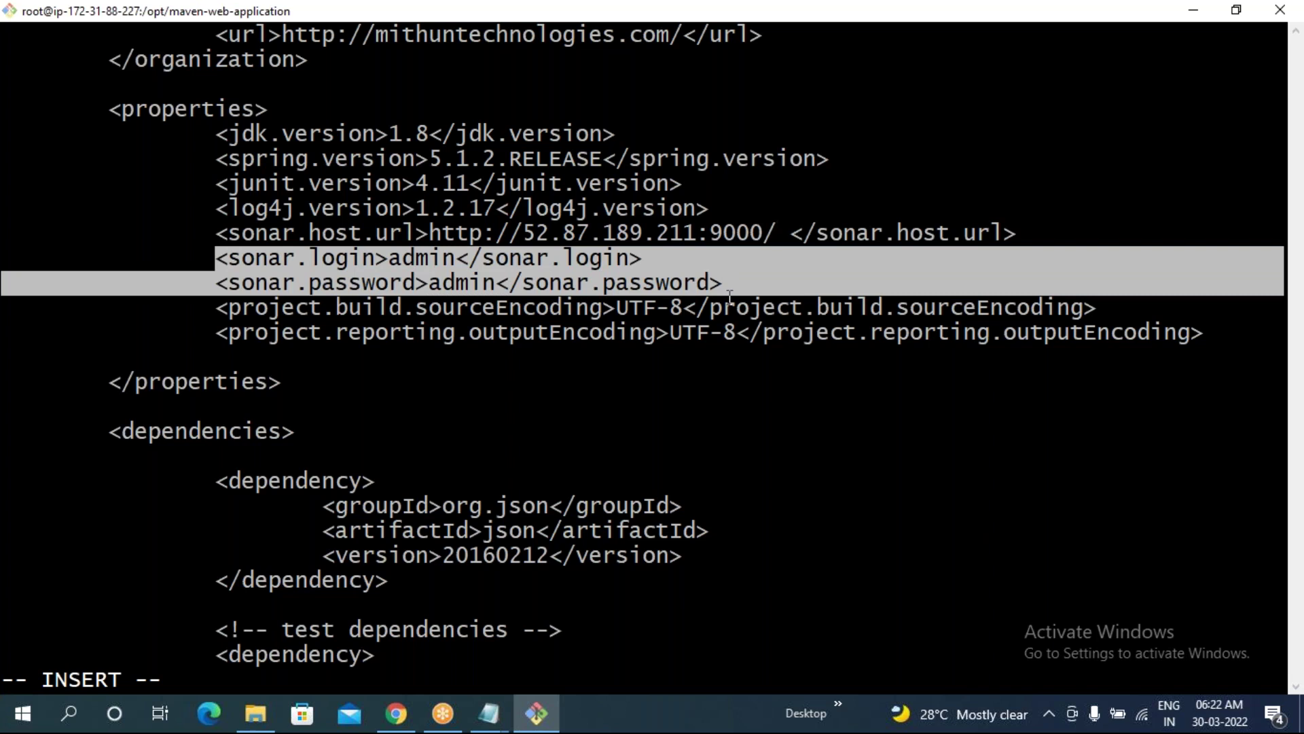
{"action": "left_click", "coordinate": [730, 295]}
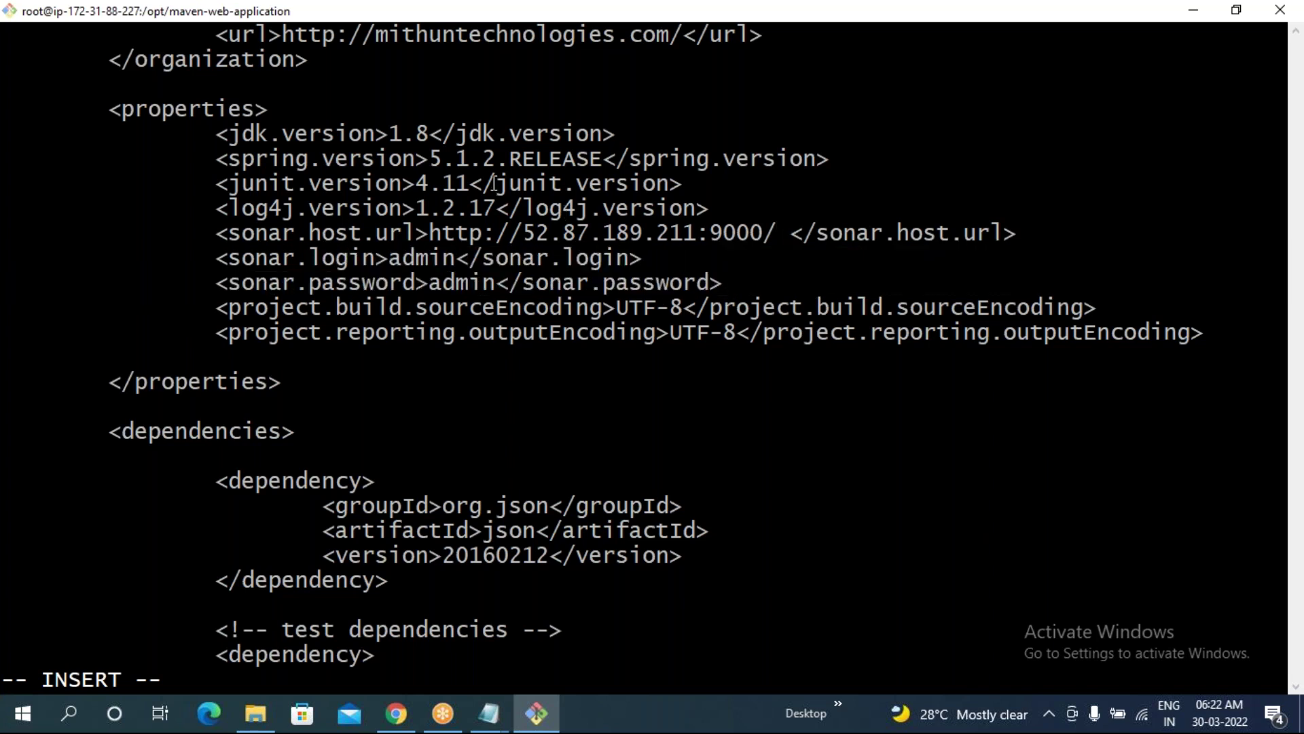
{"action": "left_click_drag", "start_coordinate": [214, 265], "coordinate": [714, 282]}
{"action": "left_click", "coordinate": [495, 282]}
{"action": "key", "text": "Escape"}
{"action": "type", "text": ":wq"}
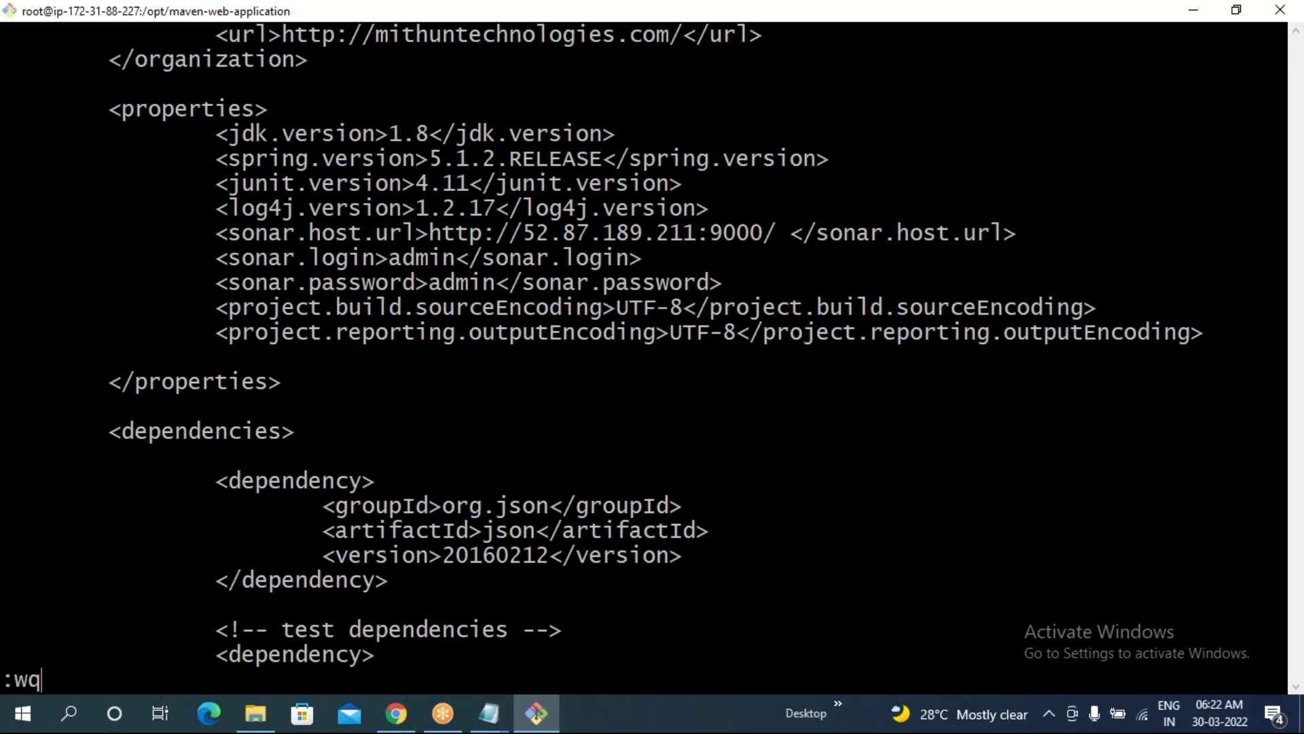
{"action": "key", "text": "Return"}
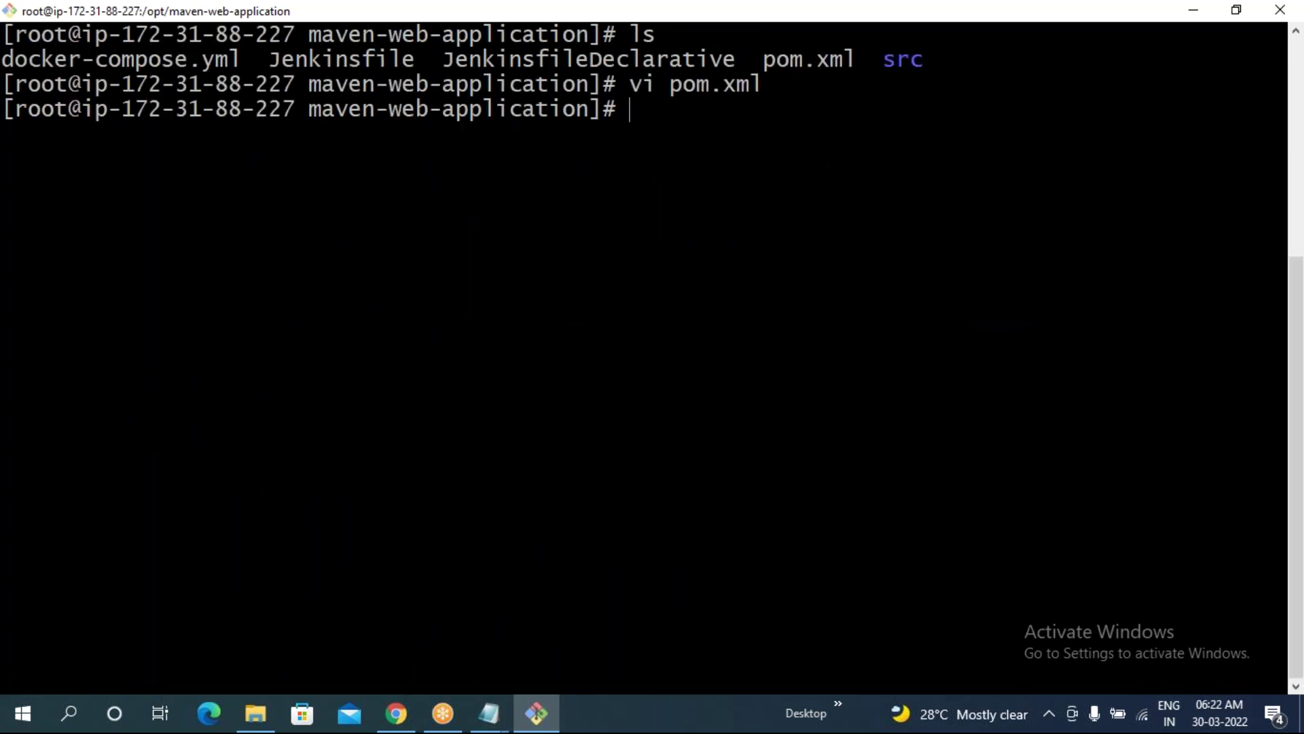
- Clear the screen and run ls, highlighting pom.xml beside the Jenkinsfiles, docker-compose.yml and src
{"action": "type", "text": "clear"}
{"action": "key", "text": "Return"}
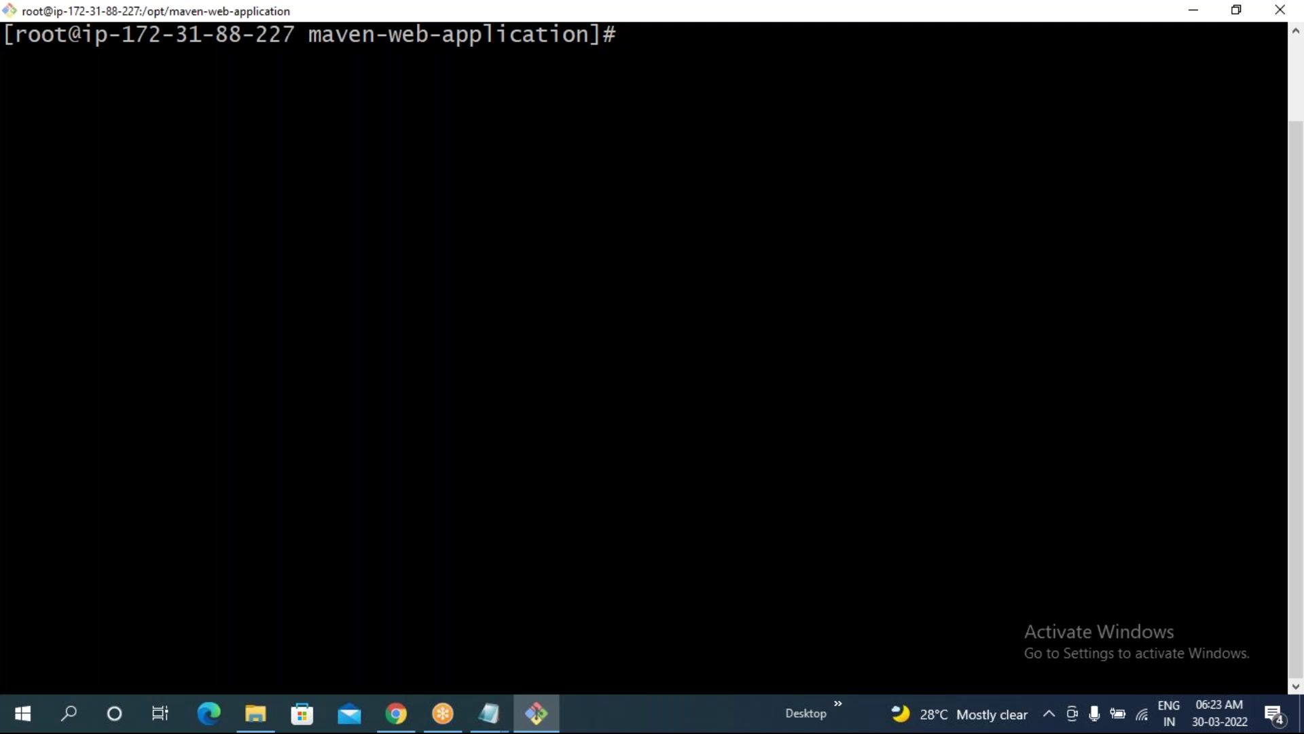
{"action": "type", "text": "ls"}
{"action": "key", "text": "Return"}
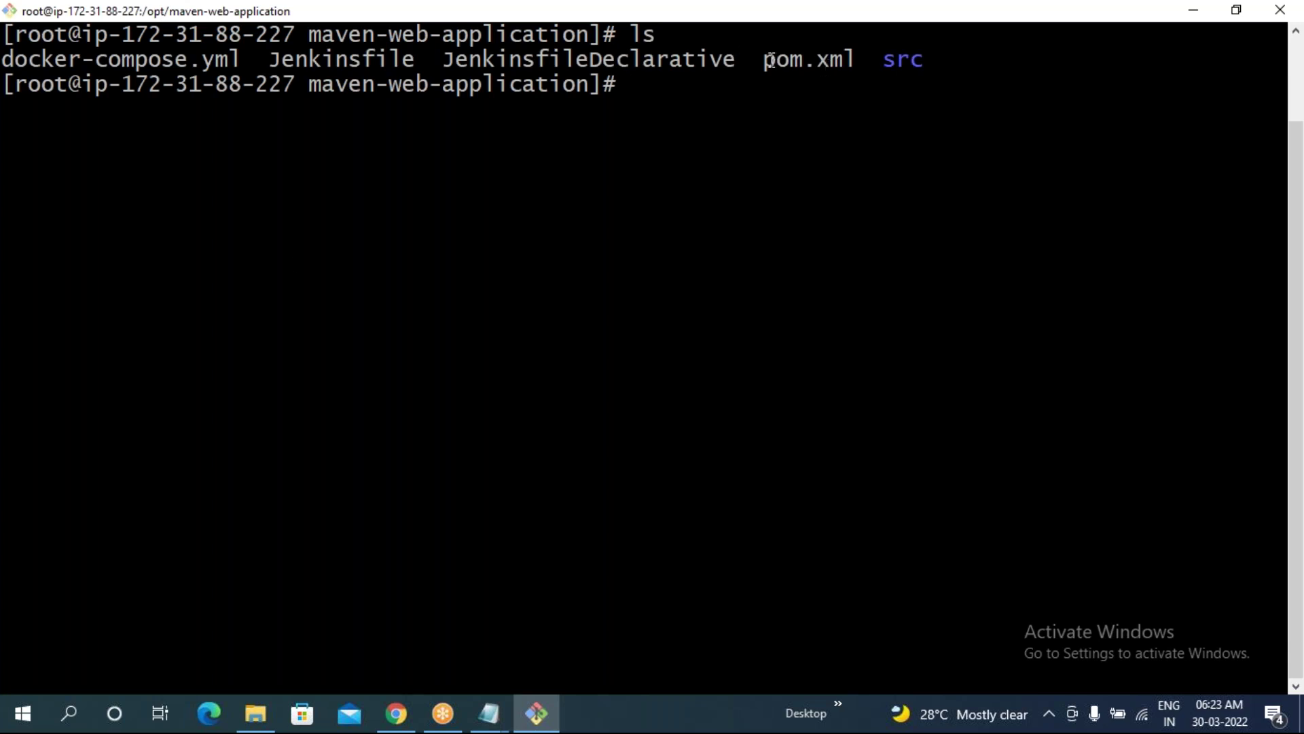
{"action": "left_click_drag", "start_coordinate": [766, 60], "coordinate": [857, 60]}
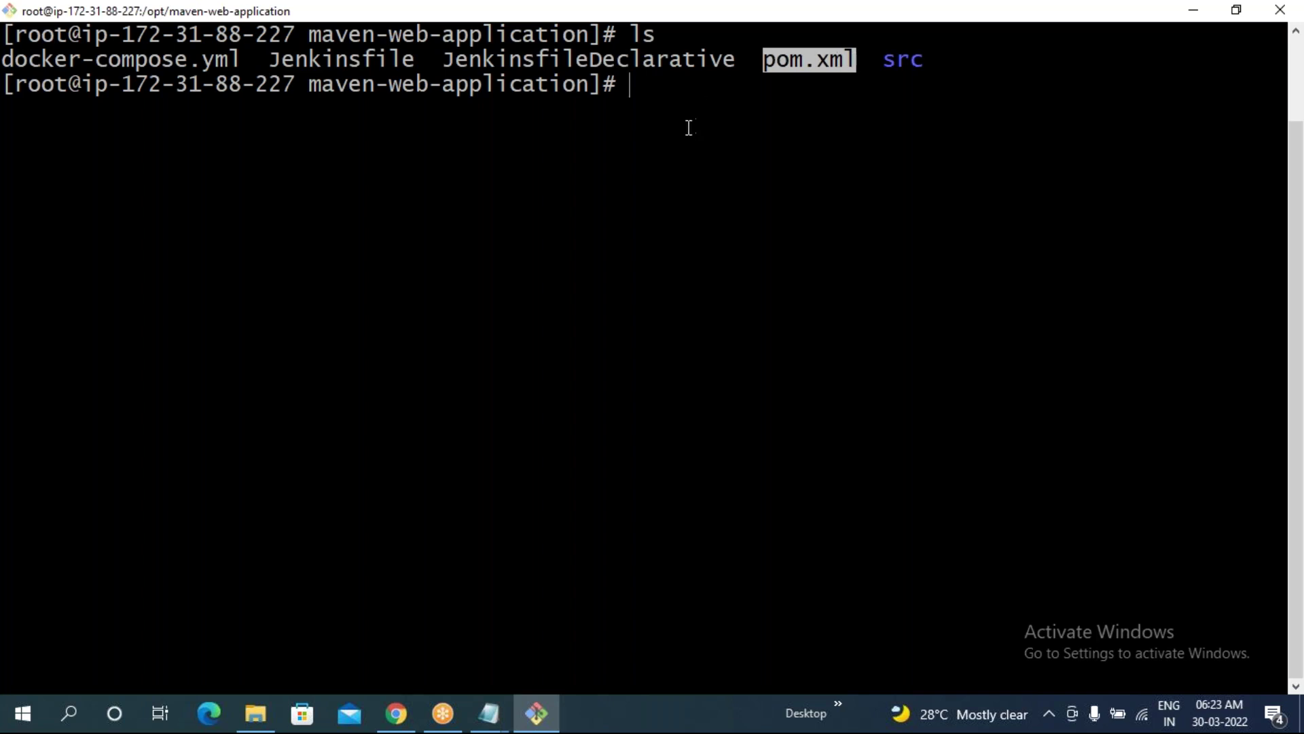
{"action": "left_click", "coordinate": [662, 149]}
- Enter mvn sonar:sonar at the maven-web-application prompt without running it
{"action": "type", "text": "mvn "}
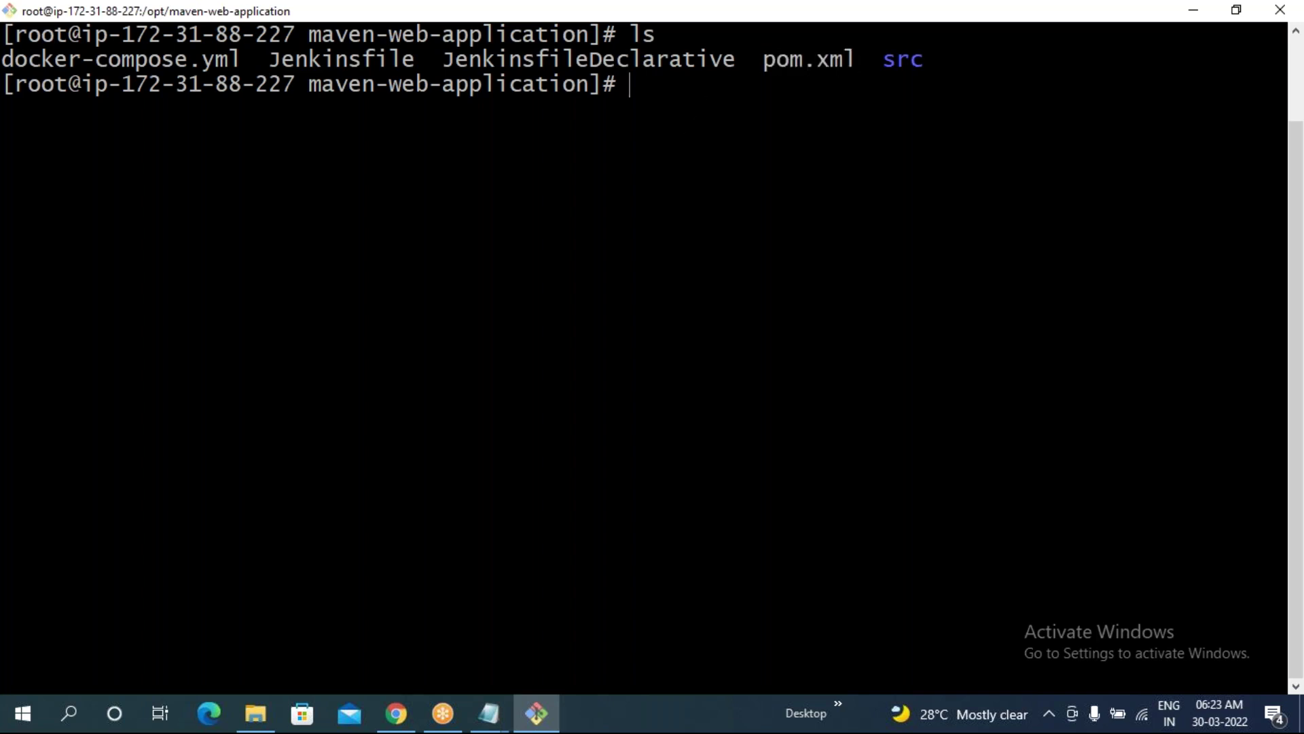
{"action": "type", "text": "sonar:sonar"}
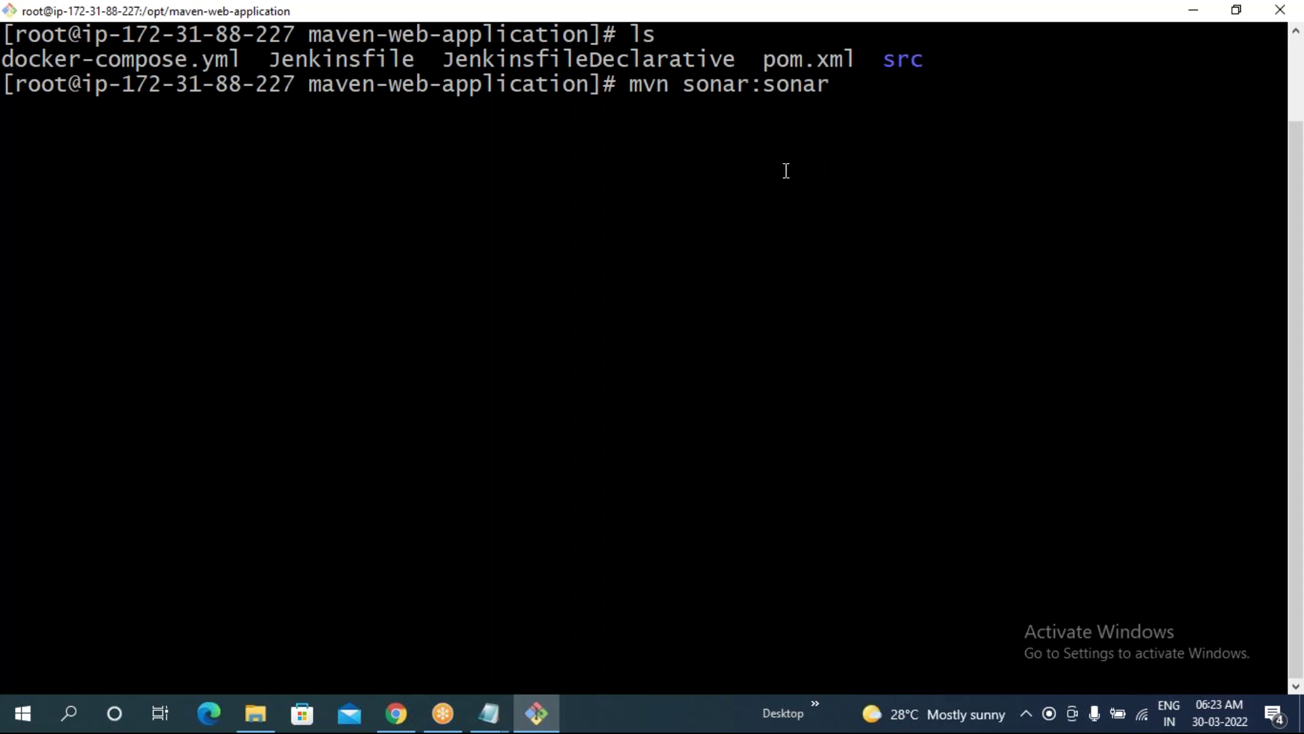
{"action": "left_click_drag", "start_coordinate": [619, 85], "coordinate": [823, 82]}
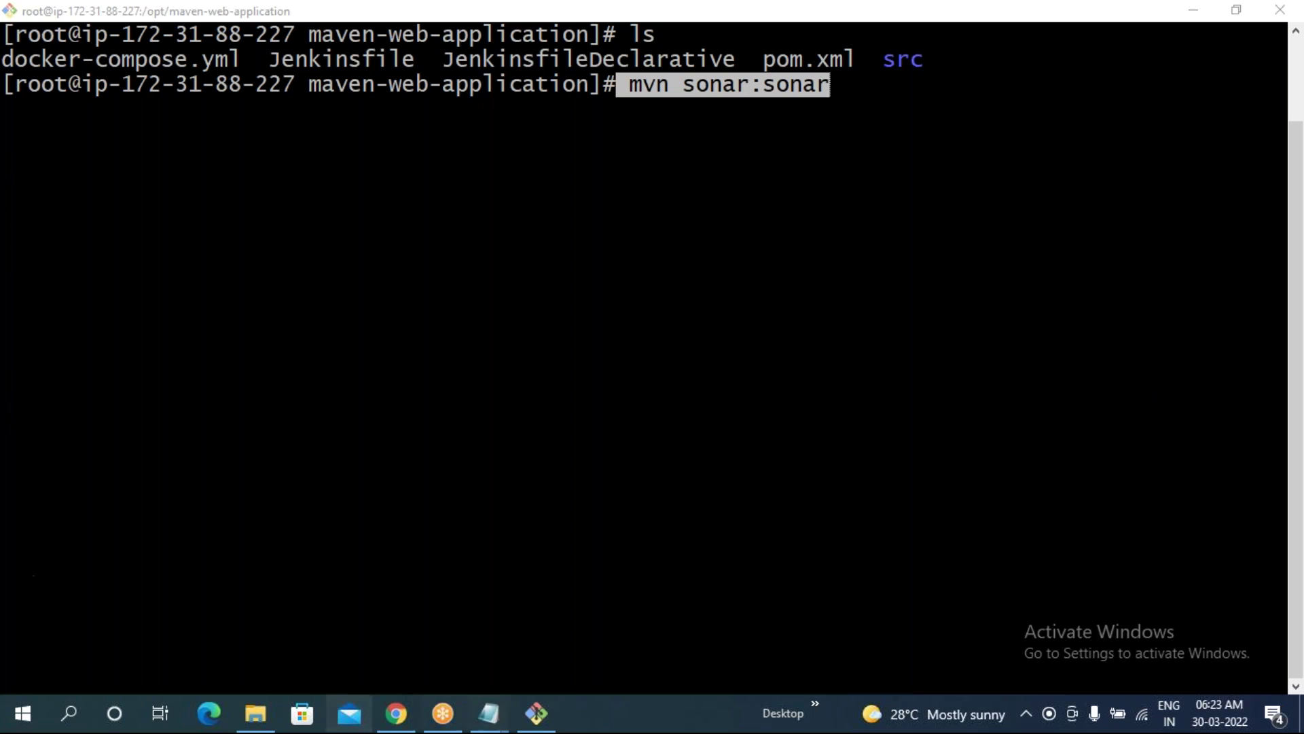
{"action": "left_click", "coordinate": [544, 217]}
{"action": "left_click_drag", "start_coordinate": [629, 85], "coordinate": [838, 81]}
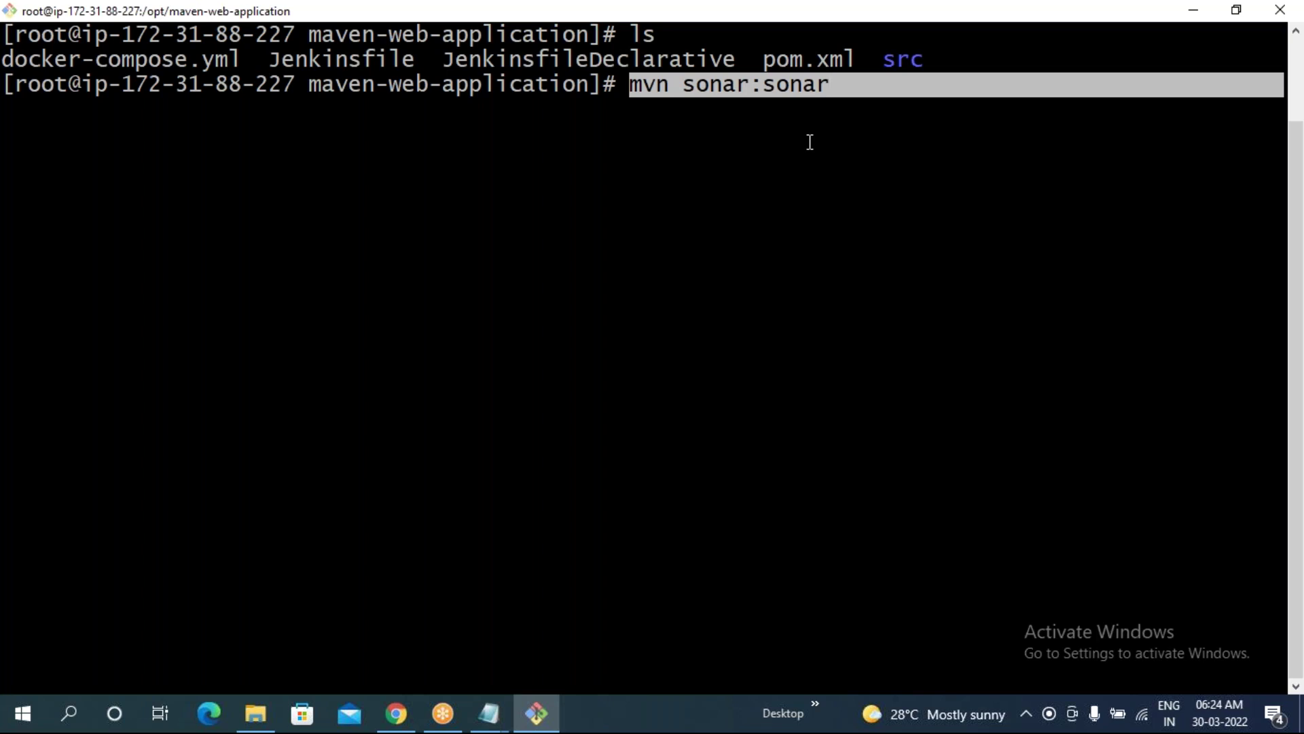
{"action": "left_click", "coordinate": [810, 142]}
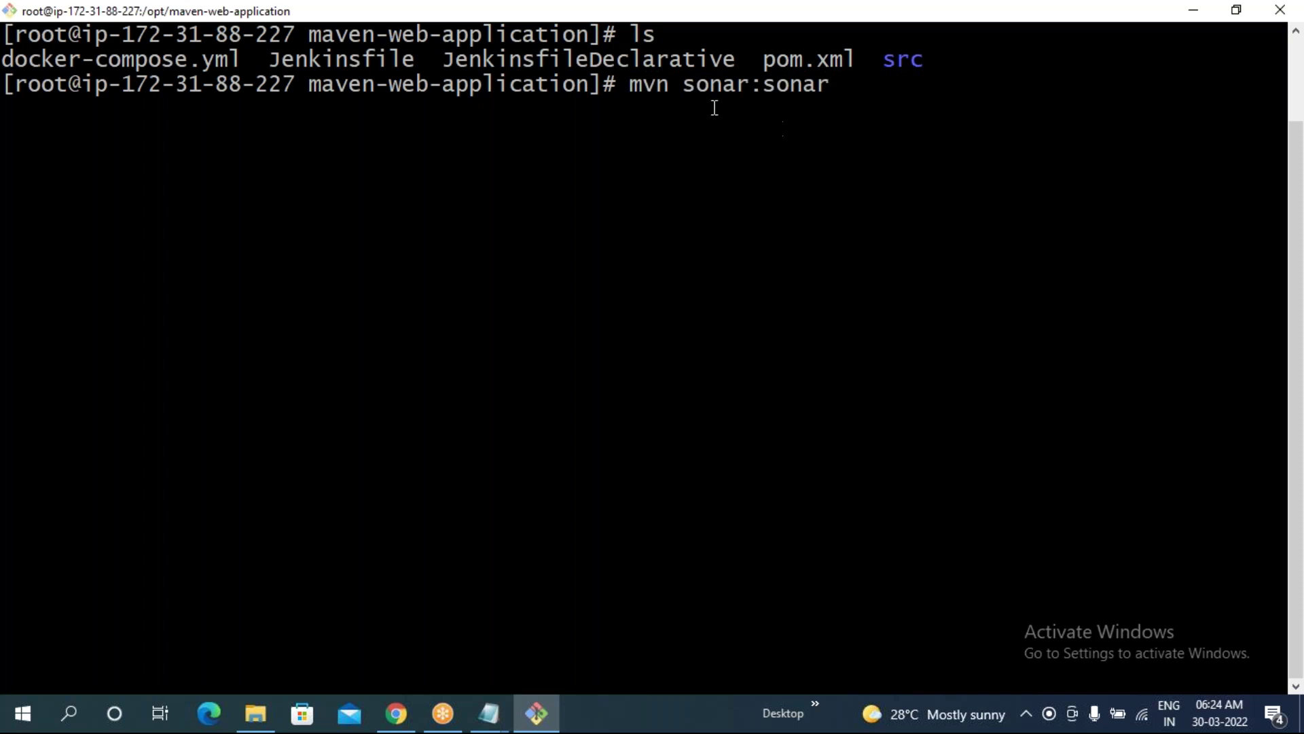
{"action": "left_click_drag", "start_coordinate": [634, 88], "coordinate": [860, 80]}
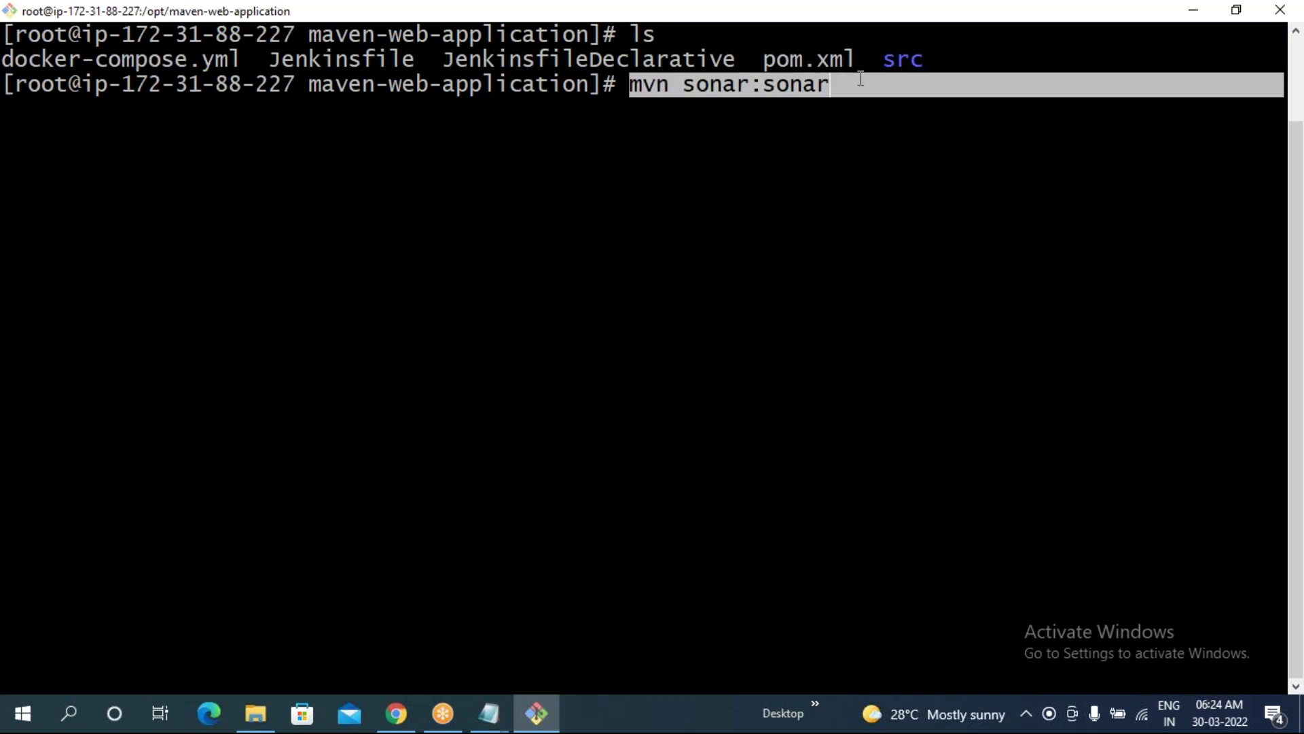
{"action": "left_click", "coordinate": [809, 145]}
{"action": "left_click_drag", "start_coordinate": [15, 84], "coordinate": [55, 85]}
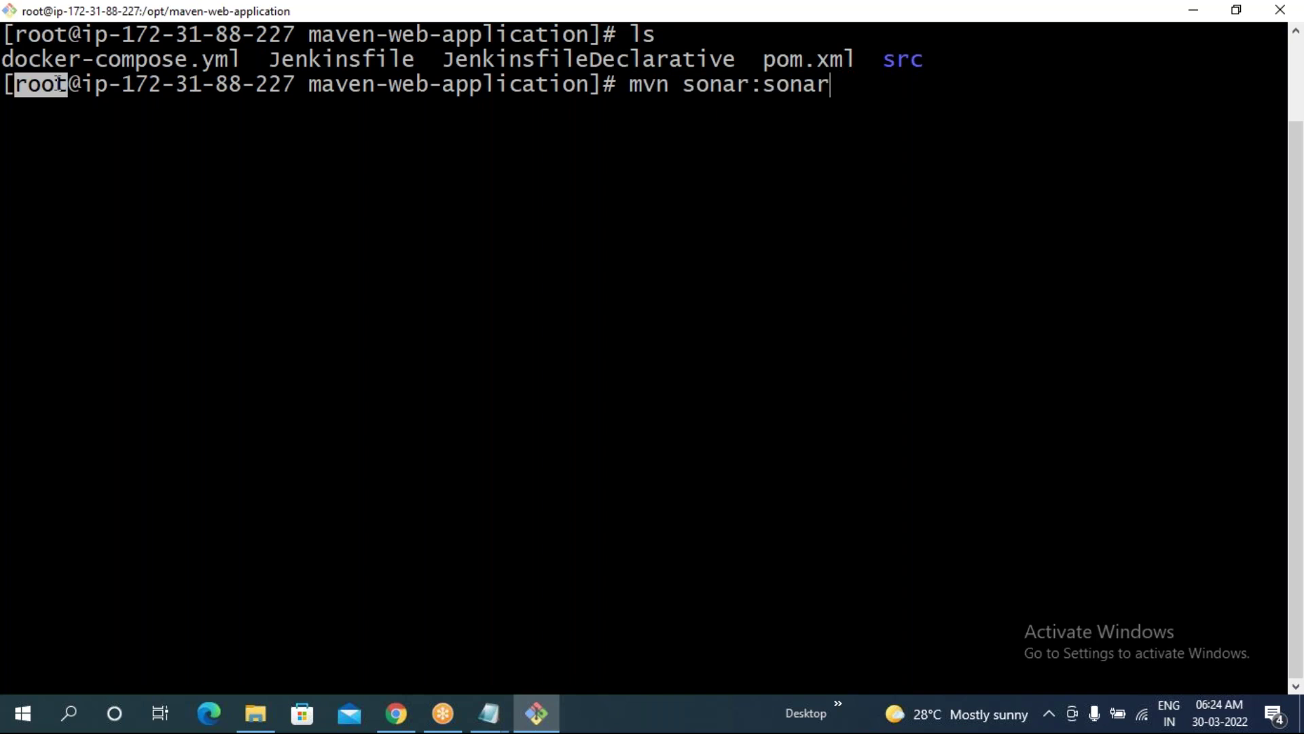
{"action": "left_click", "coordinate": [483, 161]}
{"action": "left_click_drag", "start_coordinate": [635, 84], "coordinate": [838, 85]}
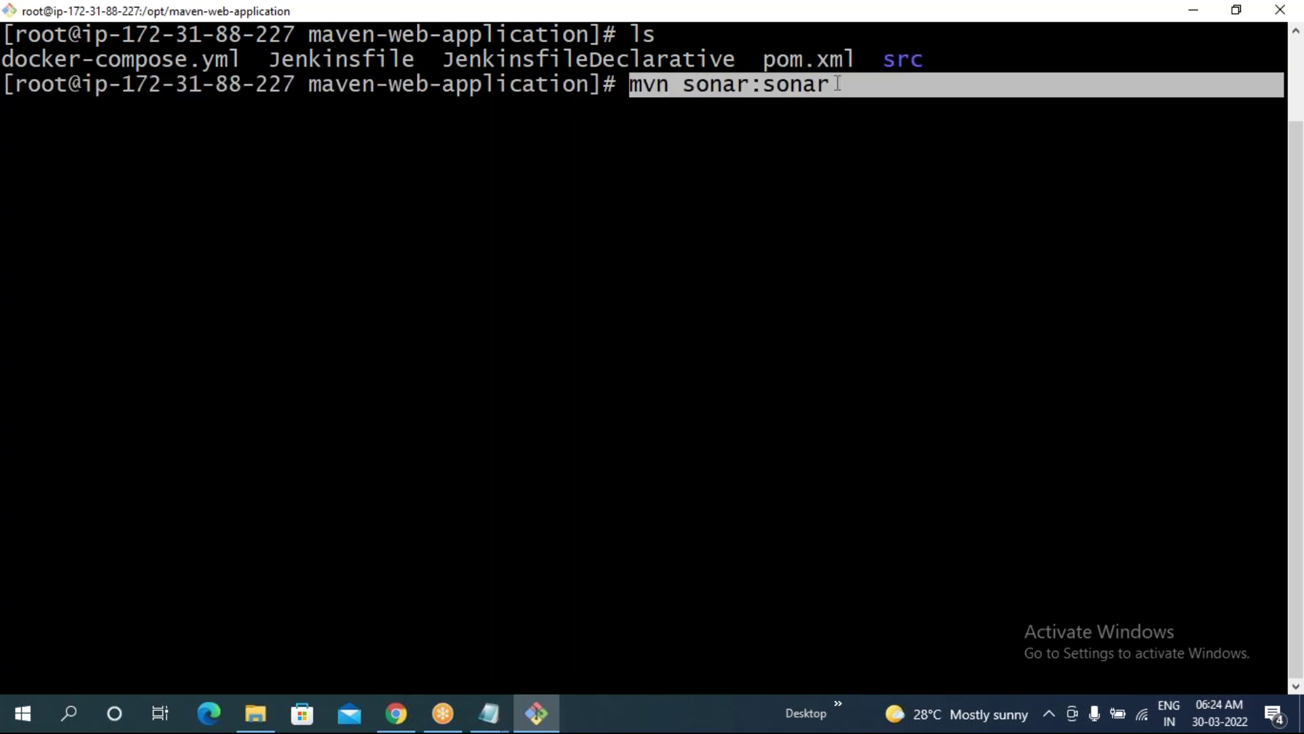
{"action": "left_click", "coordinate": [855, 169]}
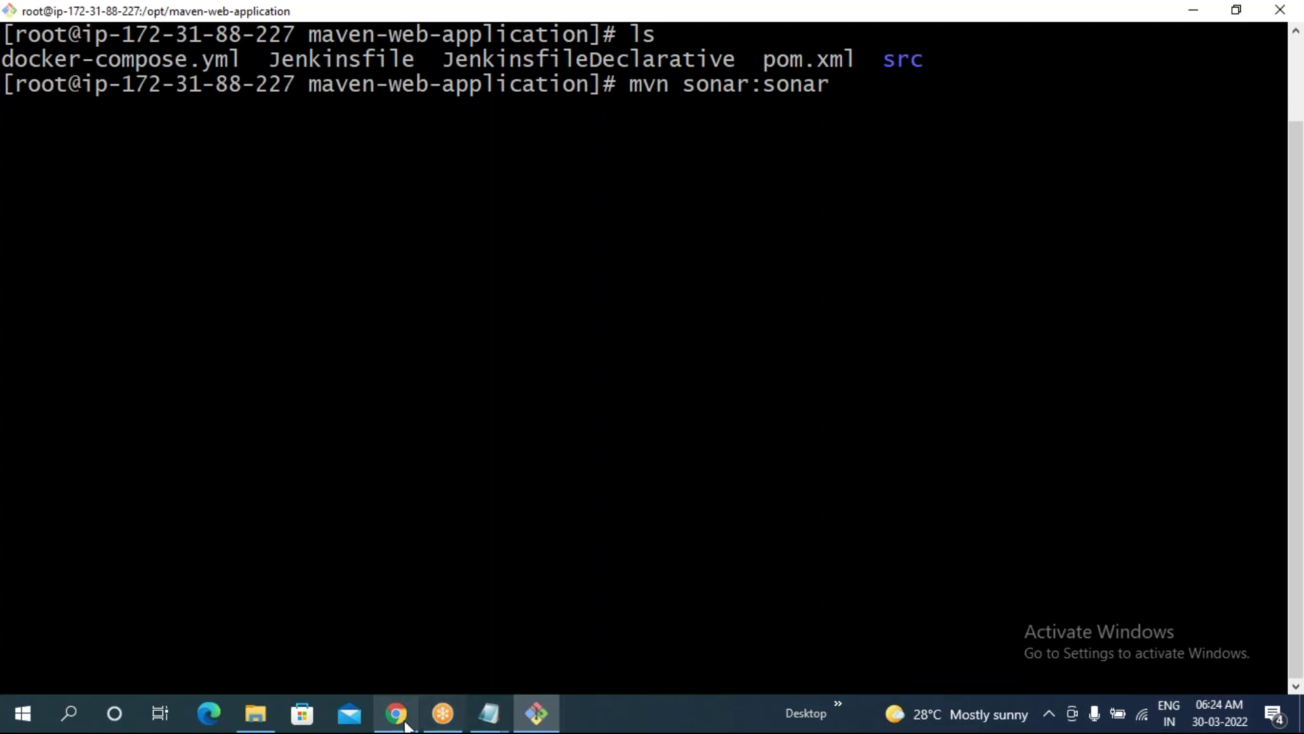
{"action": "left_click", "coordinate": [489, 712]}
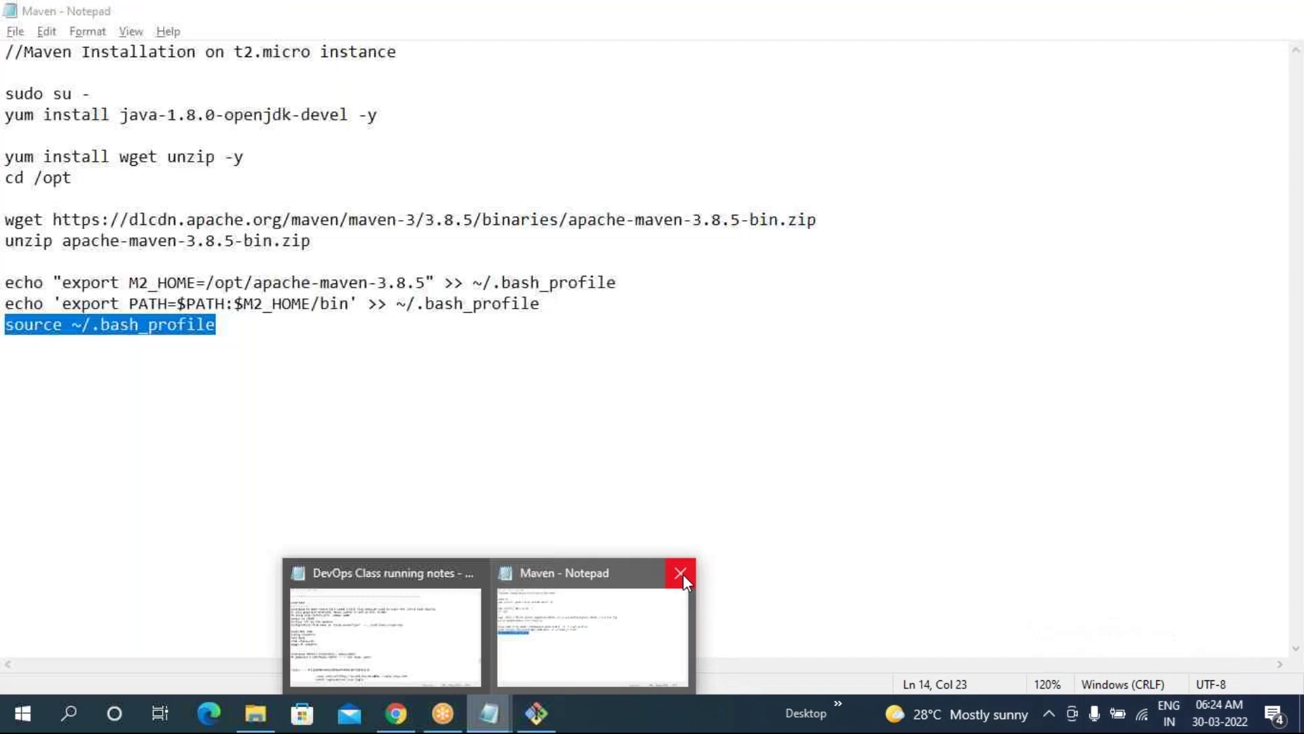
- Close the Maven notes and open Sonarqube.txt from the 07.09.2021 folder, maximized
{"action": "left_click", "coordinate": [681, 573]}
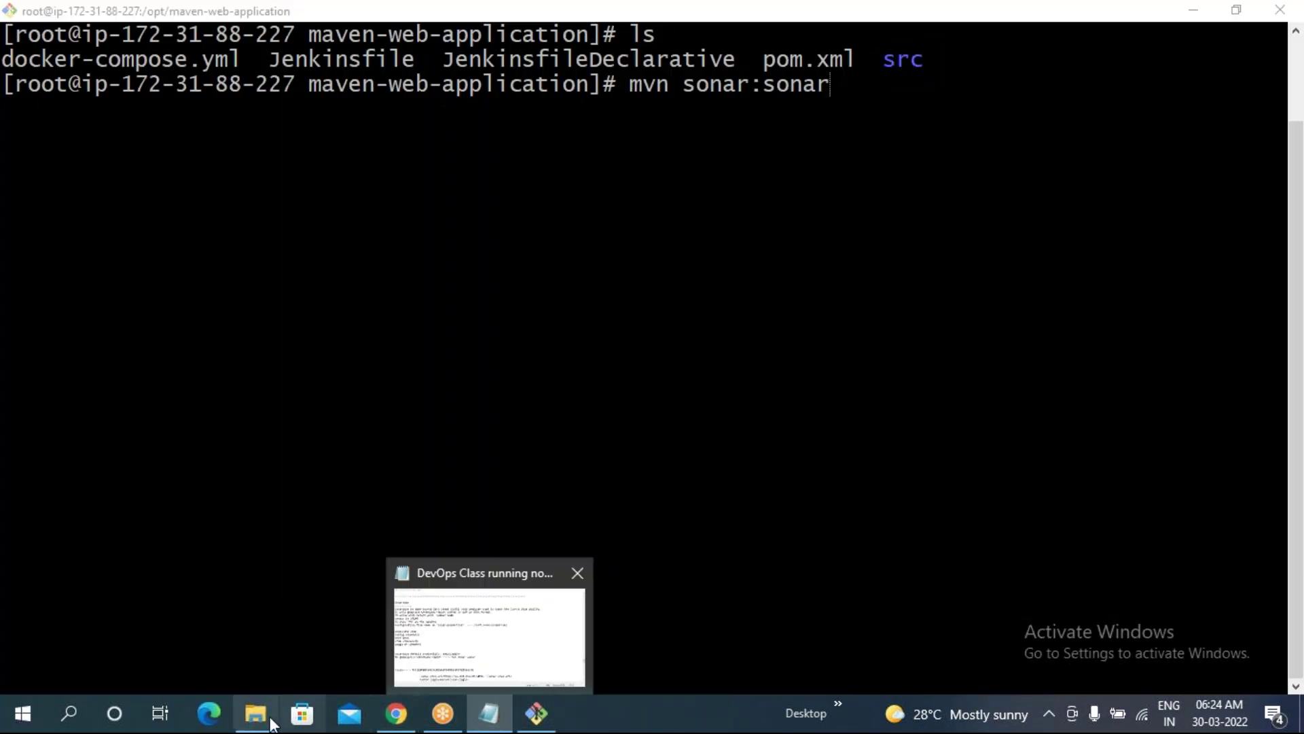
{"action": "left_click", "coordinate": [259, 714]}
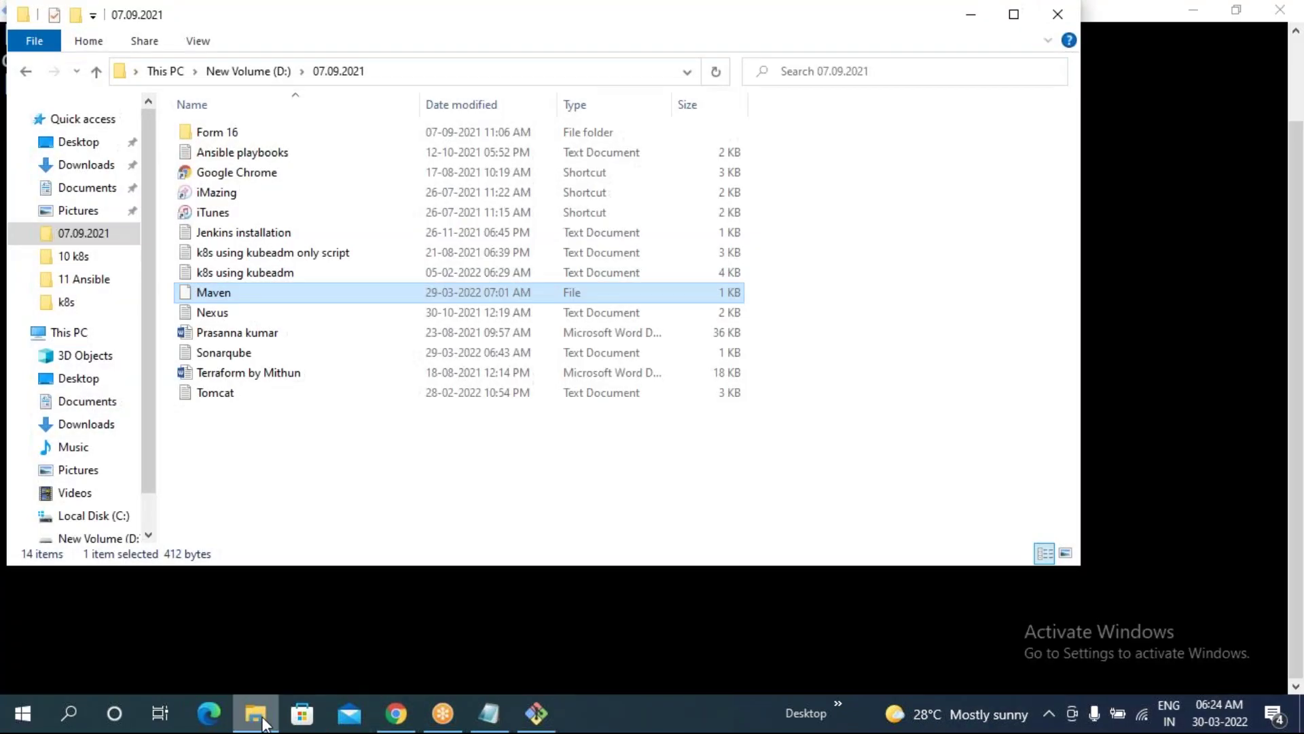
{"action": "double_click", "coordinate": [225, 355]}
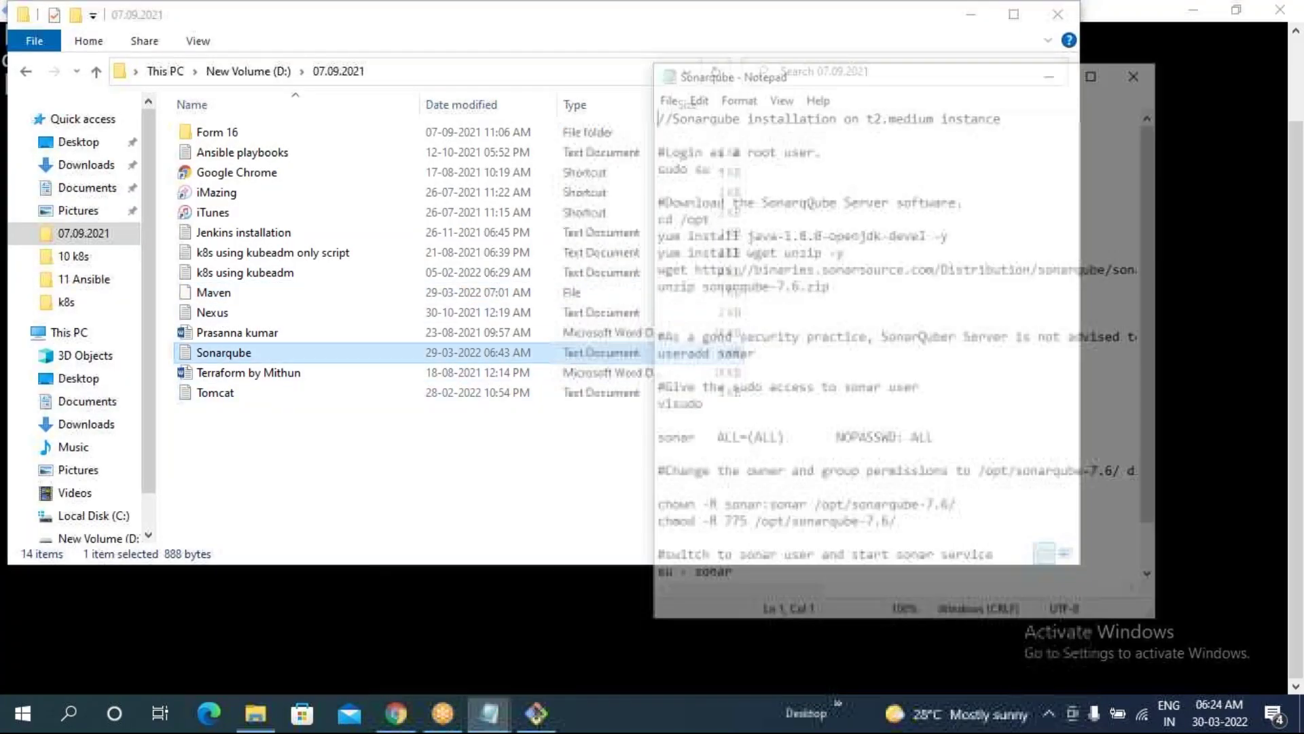
{"action": "left_click", "coordinate": [1091, 64]}
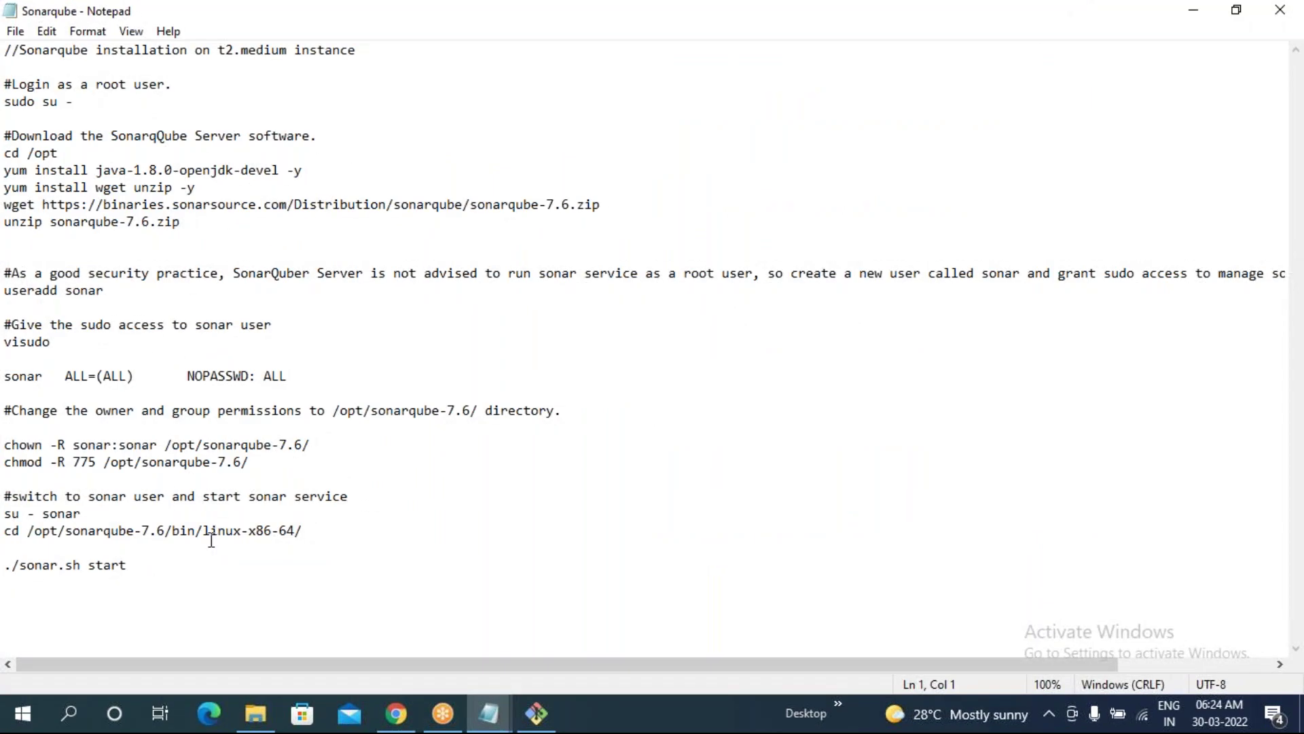
- Review the sonar bin path, the sonar.sh start command and the su - sonar line, then return to the terminal
{"action": "left_click_drag", "start_coordinate": [29, 535], "coordinate": [269, 539]}
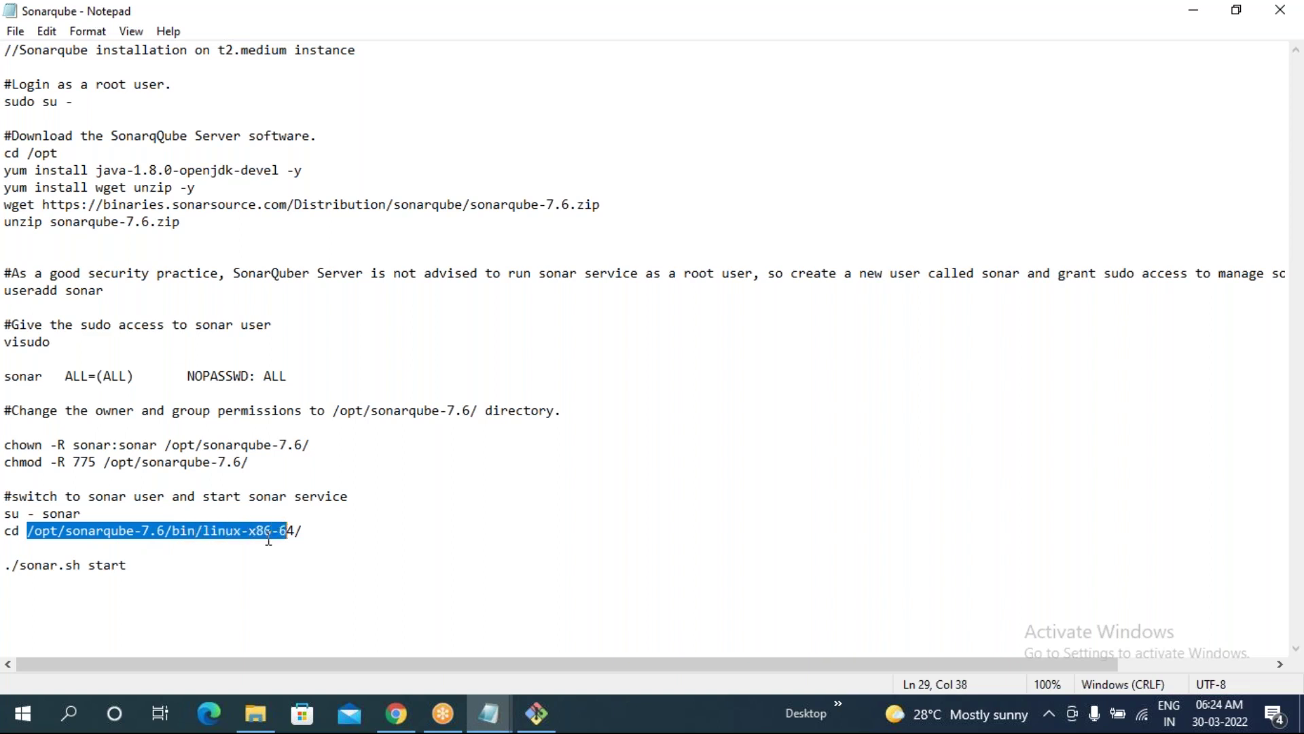
{"action": "left_click_drag", "start_coordinate": [20, 567], "coordinate": [79, 568]}
{"action": "left_click", "coordinate": [76, 571]}
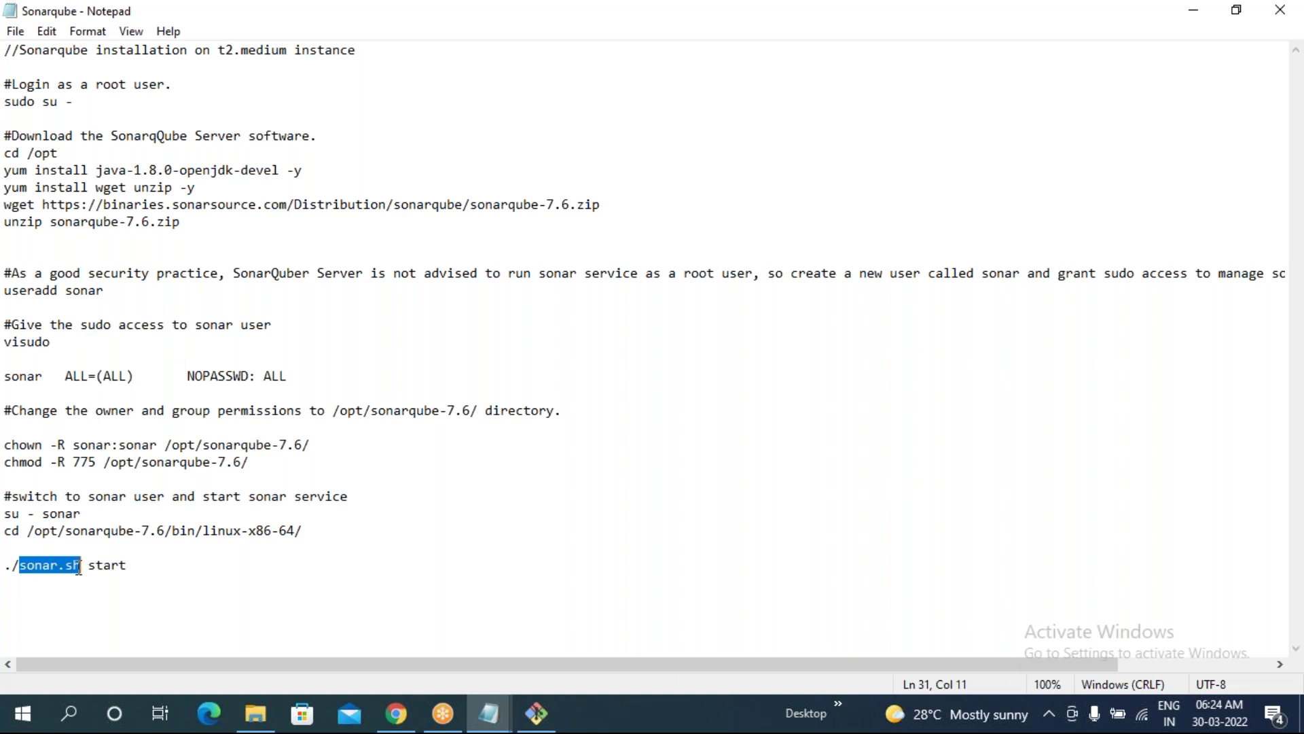
{"action": "left_click_drag", "start_coordinate": [6, 514], "coordinate": [81, 512]}
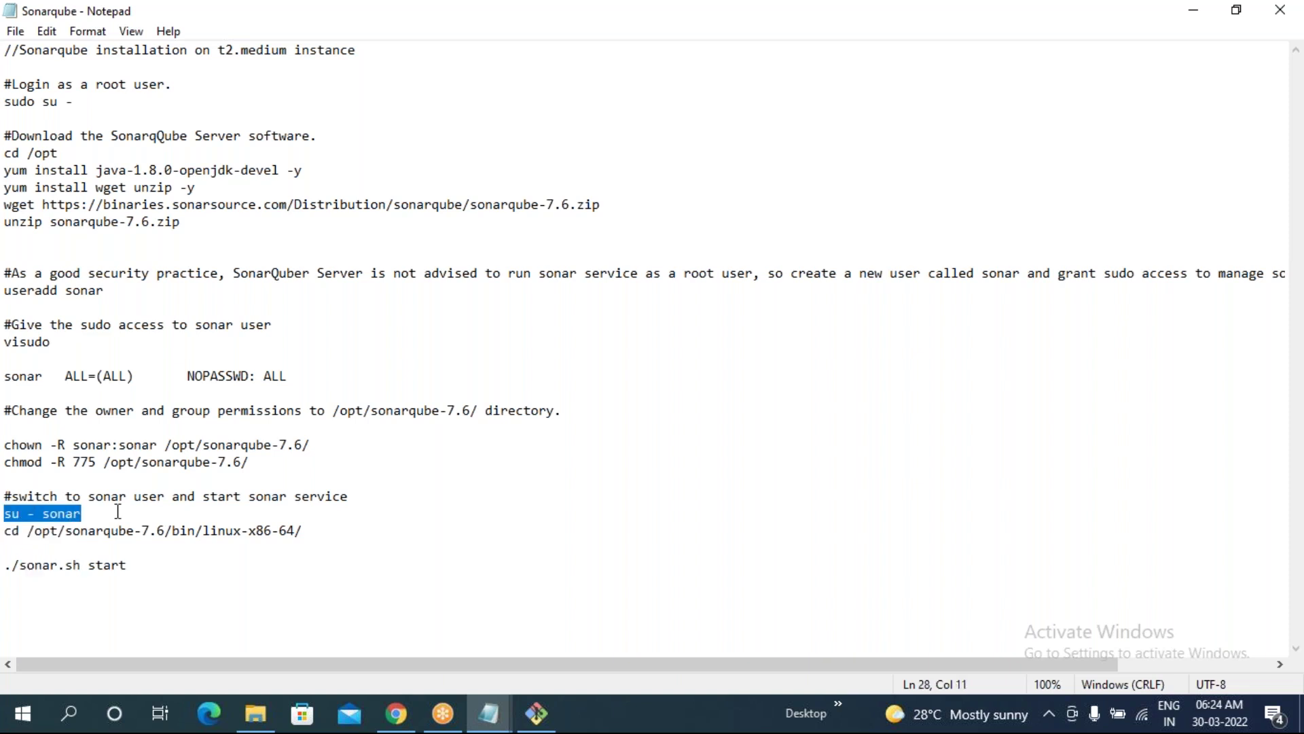
{"action": "left_click", "coordinate": [537, 726]}
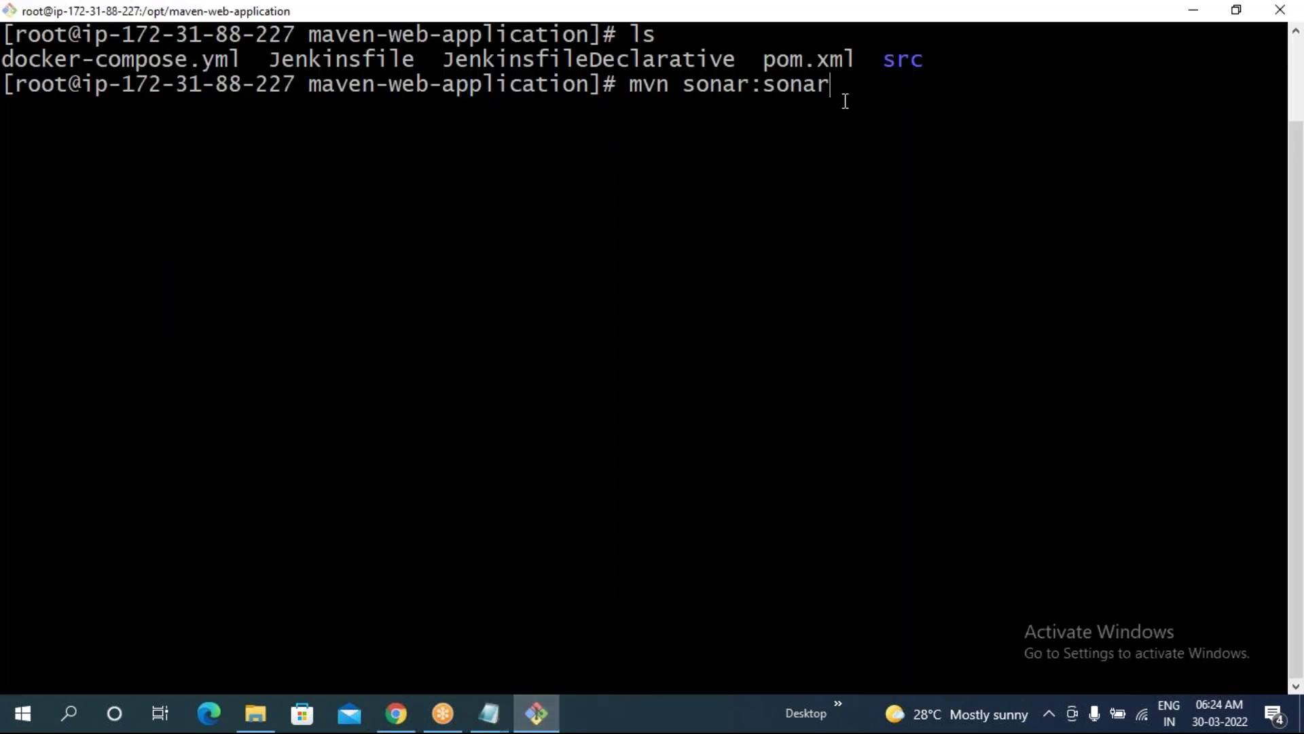
- Run mvn sonar:sonar and inspect the downloaded dependency lines as it connects to SonarQube 7.6.0
{"action": "key", "text": "Return"}
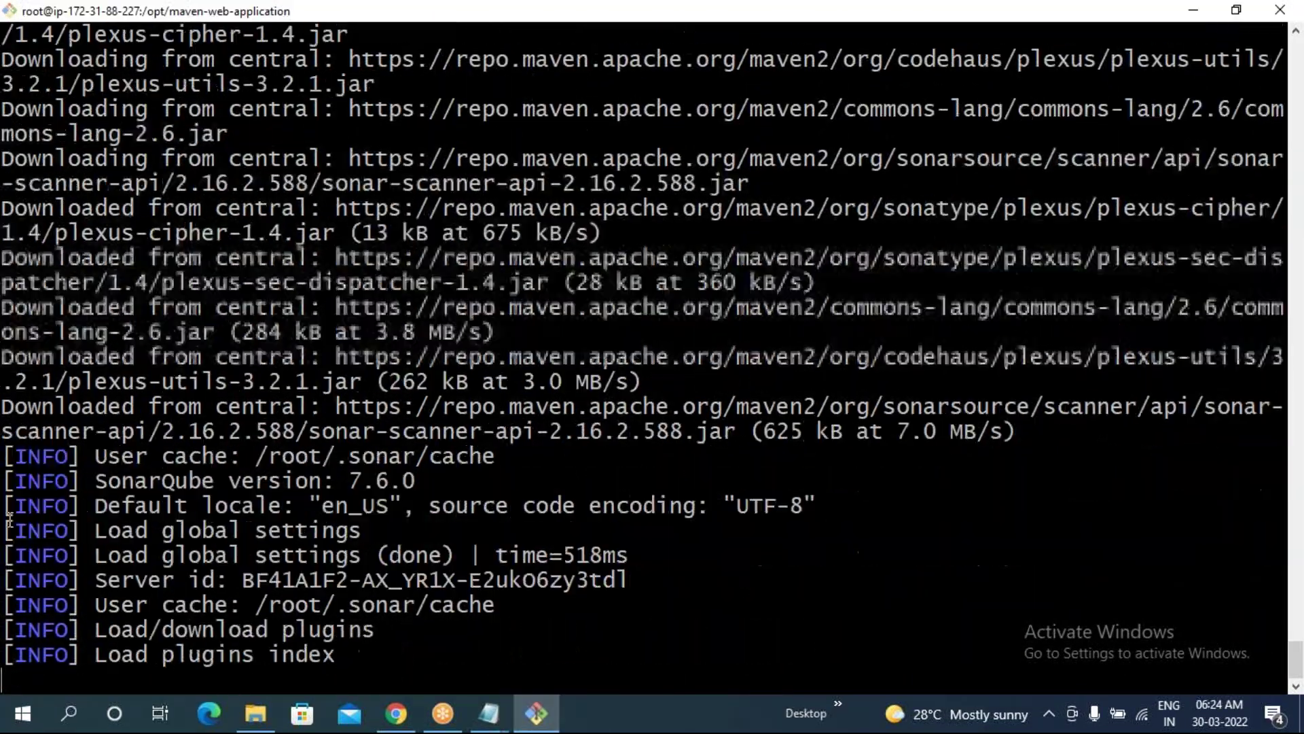
{"action": "left_click_drag", "start_coordinate": [9, 520], "coordinate": [9, 508]}
{"action": "left_click_drag", "start_coordinate": [10, 357], "coordinate": [307, 393]}
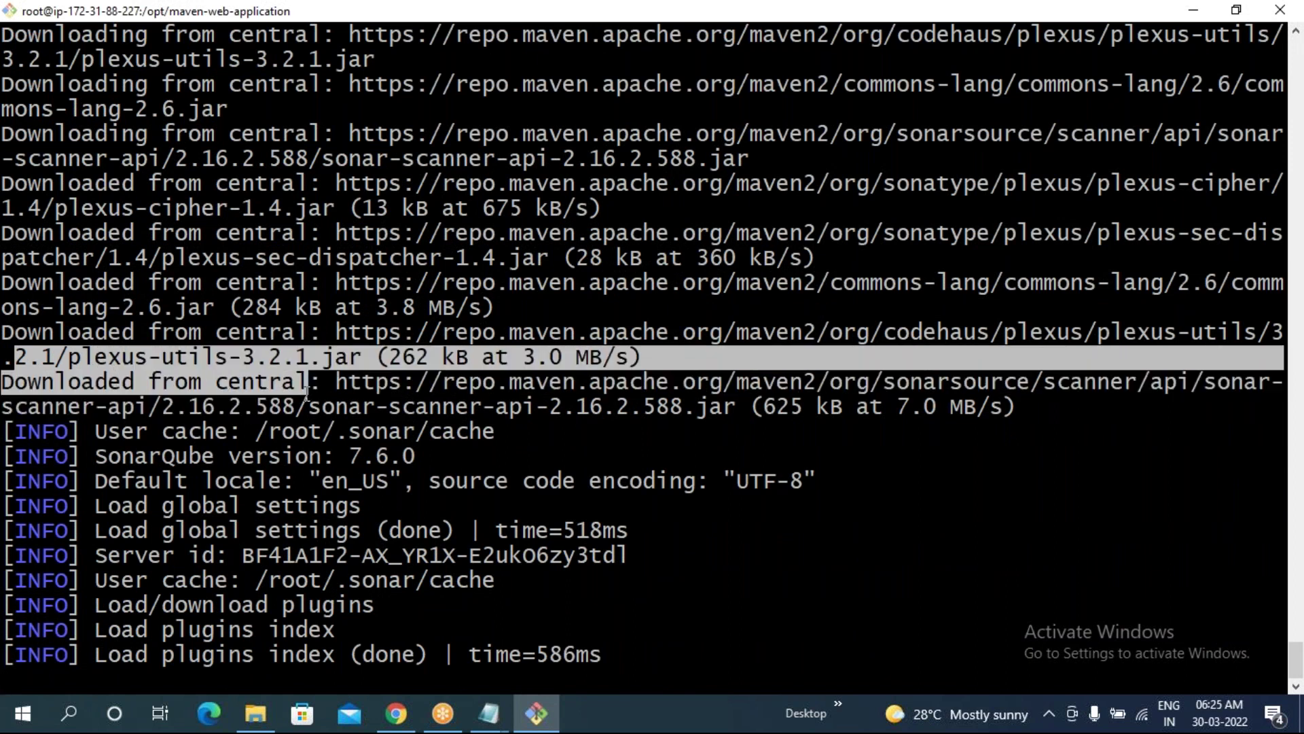
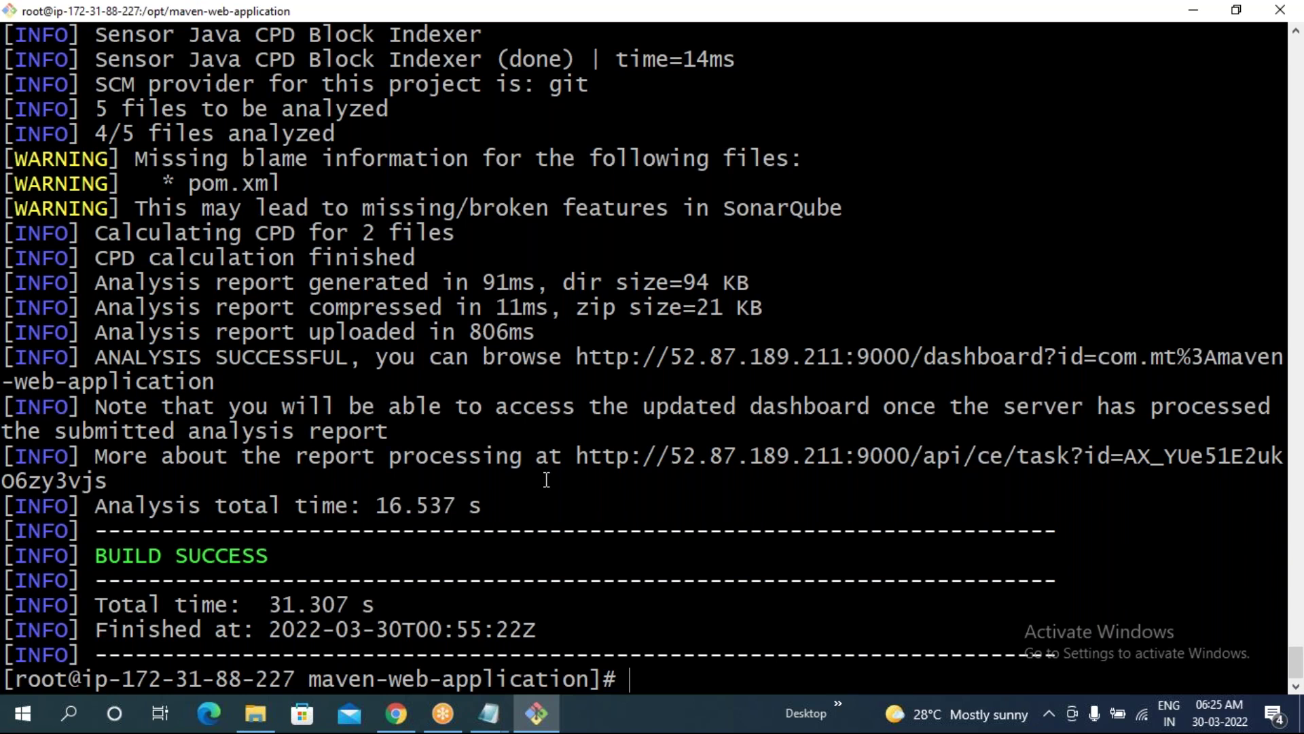
- Reload the SonarQube projects list so maven-web-application shows its latest analysis
{"action": "left_click", "coordinate": [394, 714]}
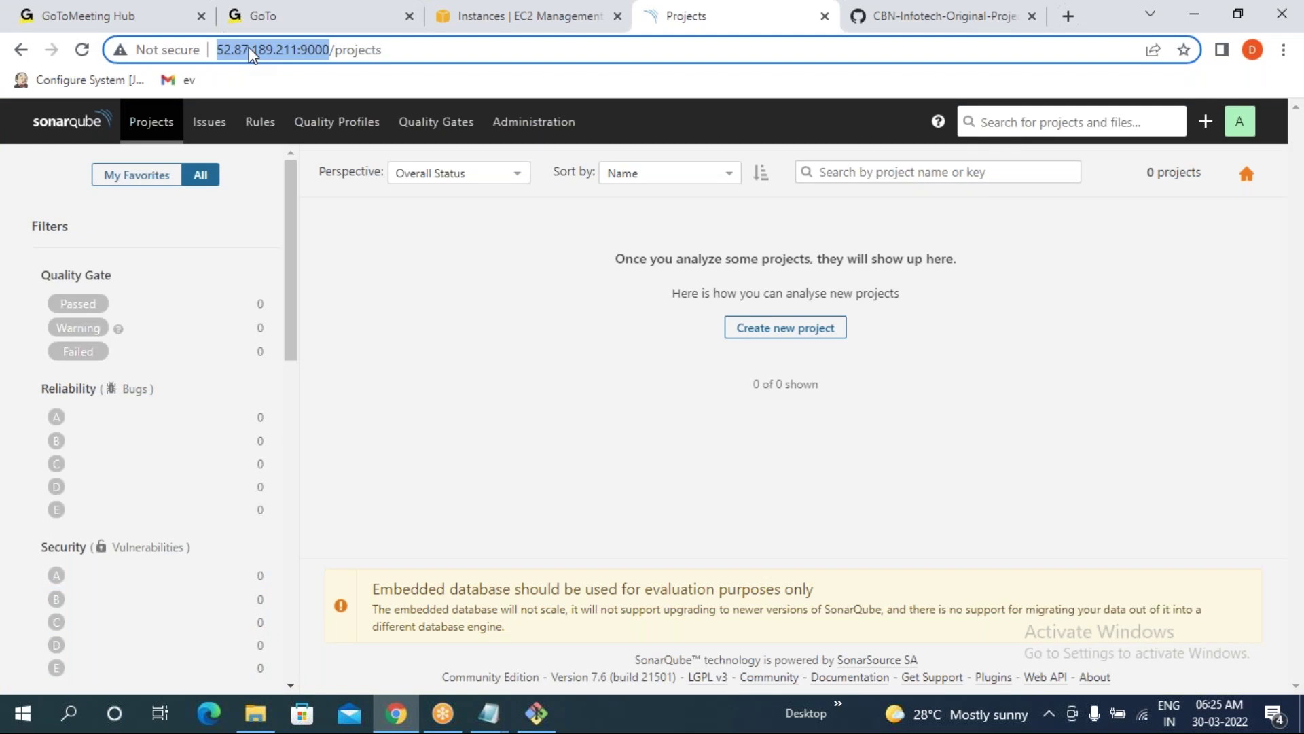
{"action": "left_click", "coordinate": [154, 131]}
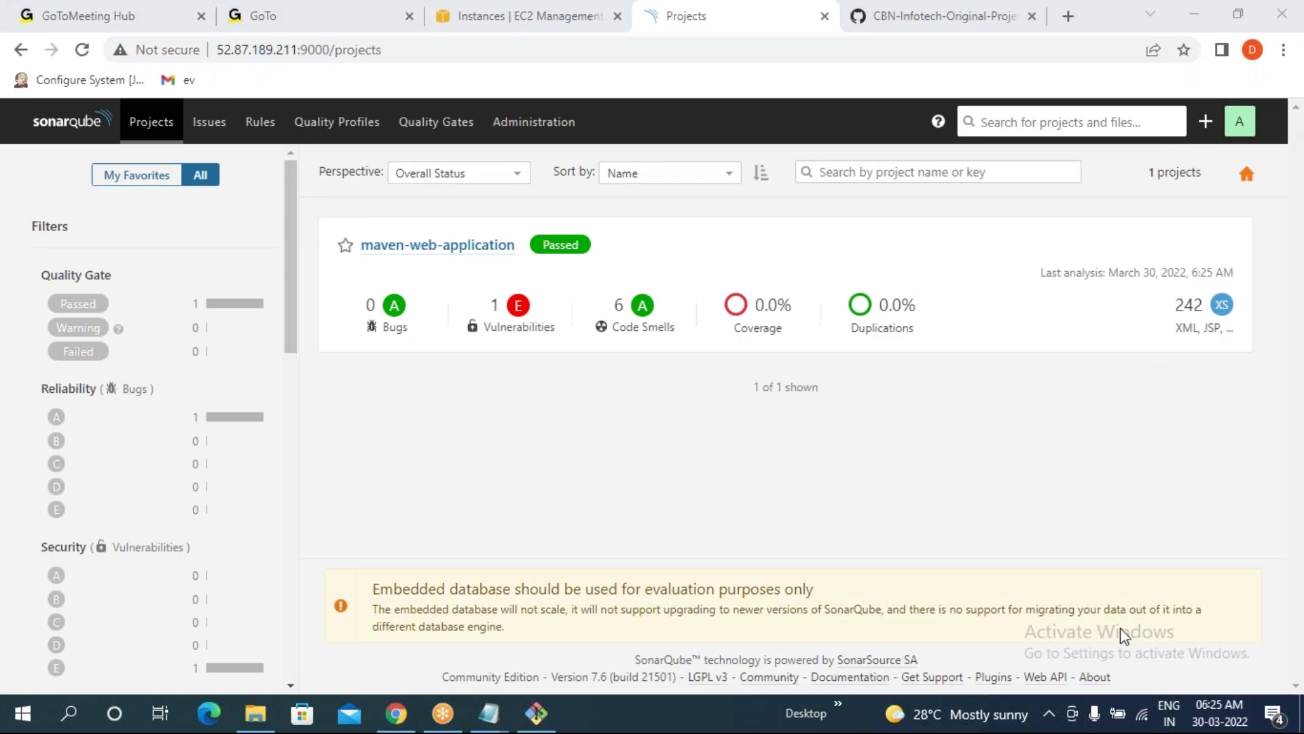
{"action": "left_click_drag", "start_coordinate": [1191, 273], "coordinate": [1176, 510]}
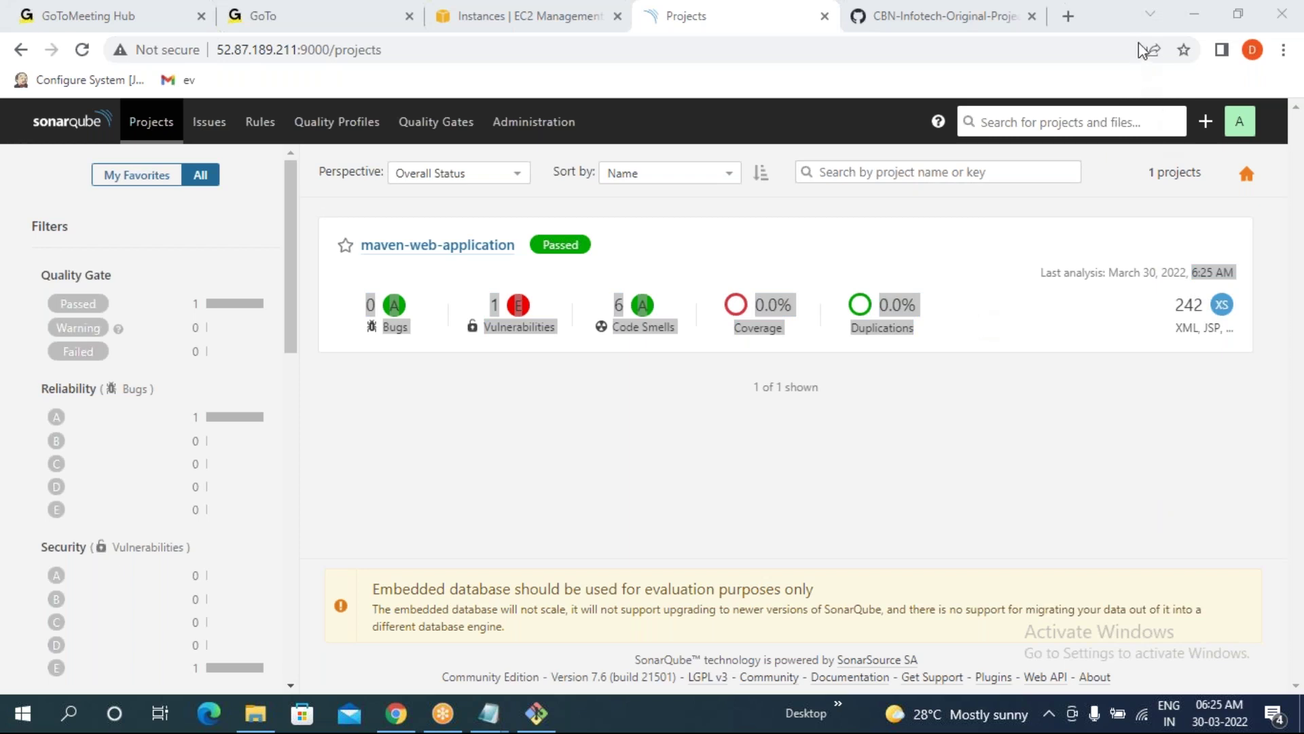
{"action": "left_click", "coordinate": [1146, 230]}
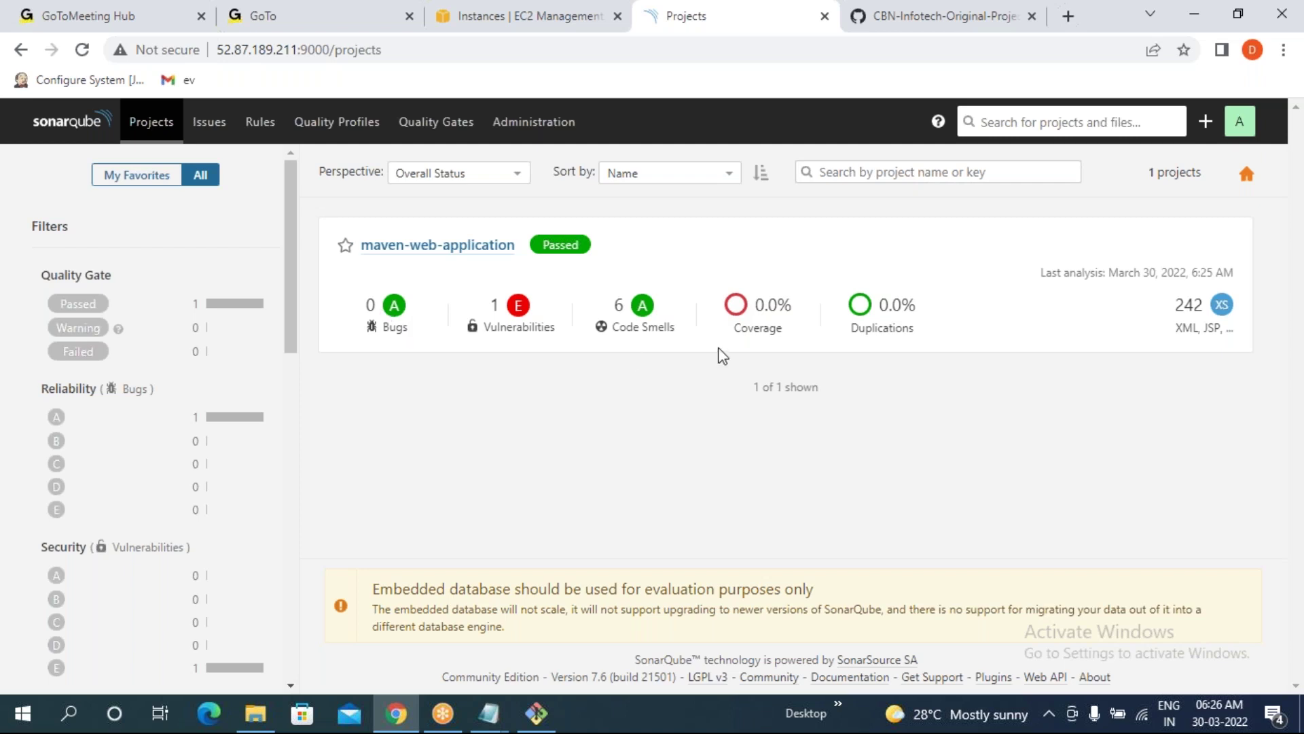
- Review the card: Passed quality gate, 0 bugs, 1 vulnerability, 6 code smells
{"action": "left_click_drag", "start_coordinate": [541, 245], "coordinate": [575, 245]}
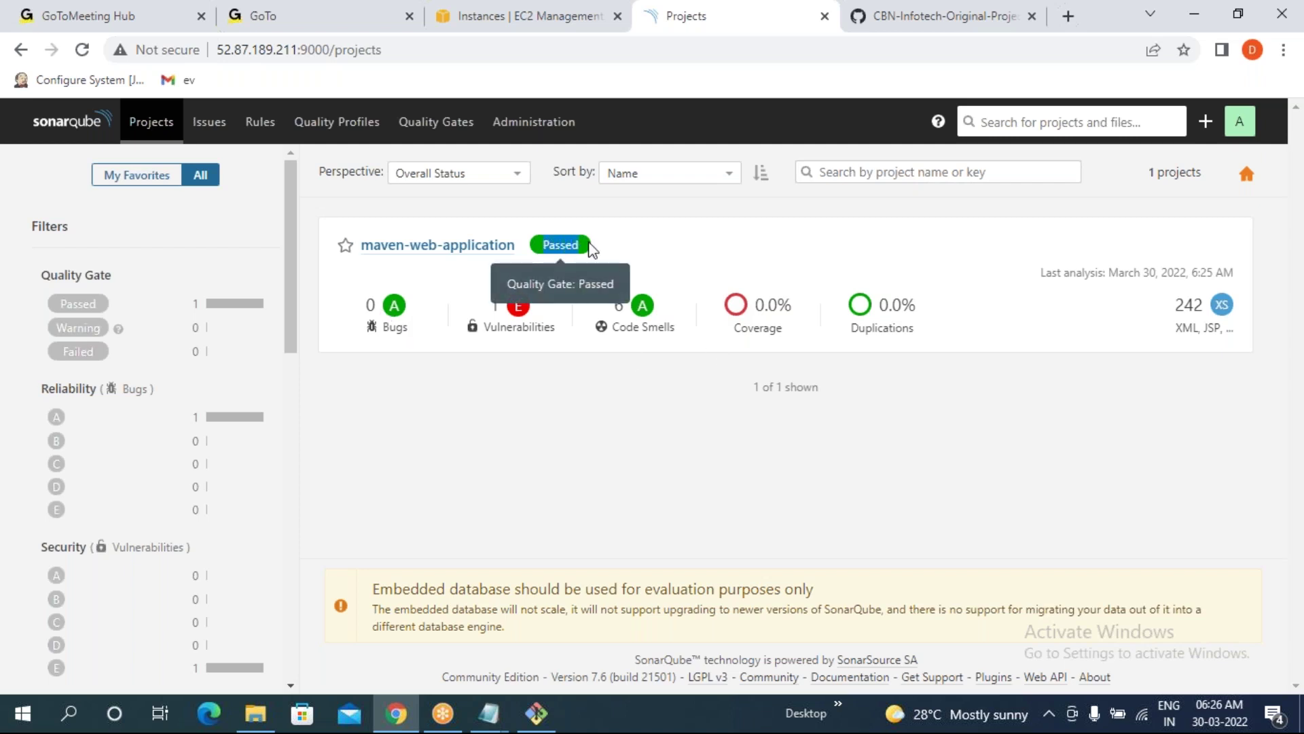
{"action": "left_click_drag", "start_coordinate": [487, 305], "coordinate": [659, 303]}
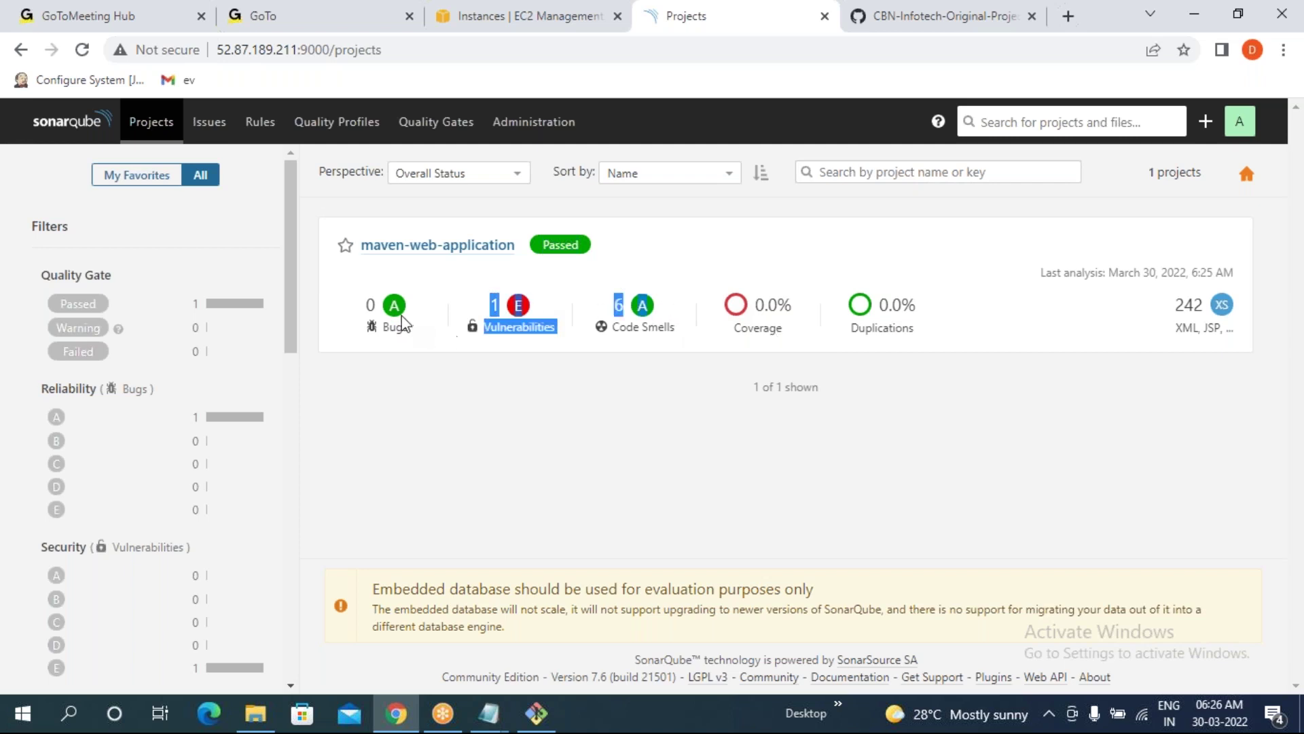
{"action": "double_click", "coordinate": [380, 309]}
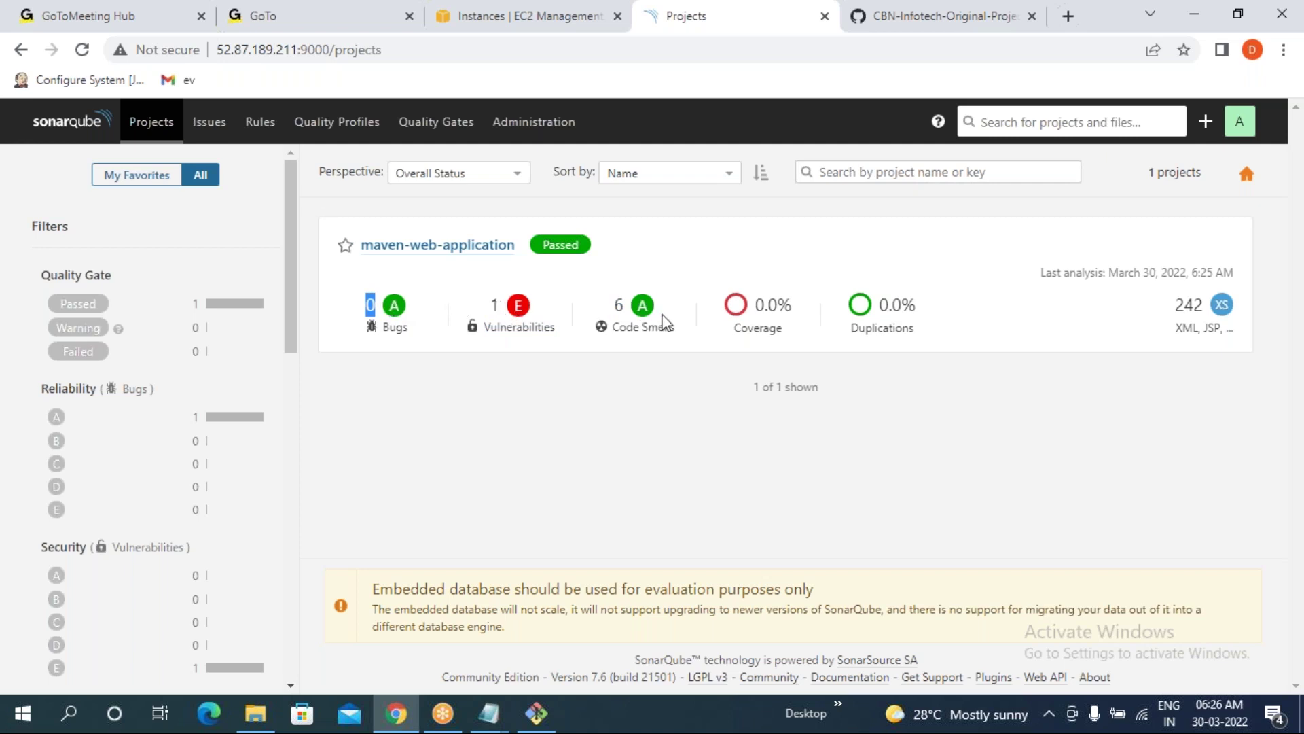
{"action": "left_click", "coordinate": [368, 324]}
{"action": "left_click_drag", "start_coordinate": [364, 304], "coordinate": [379, 306]}
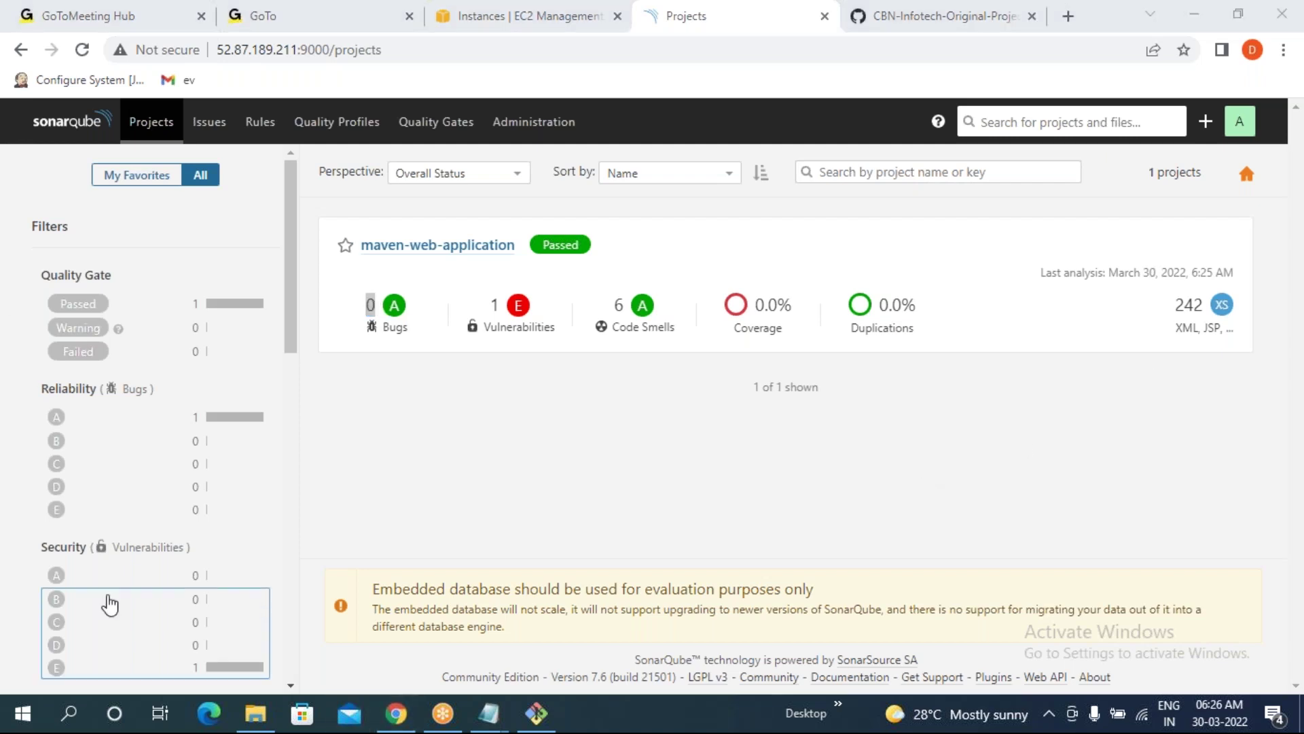
{"action": "left_click", "coordinate": [398, 426]}
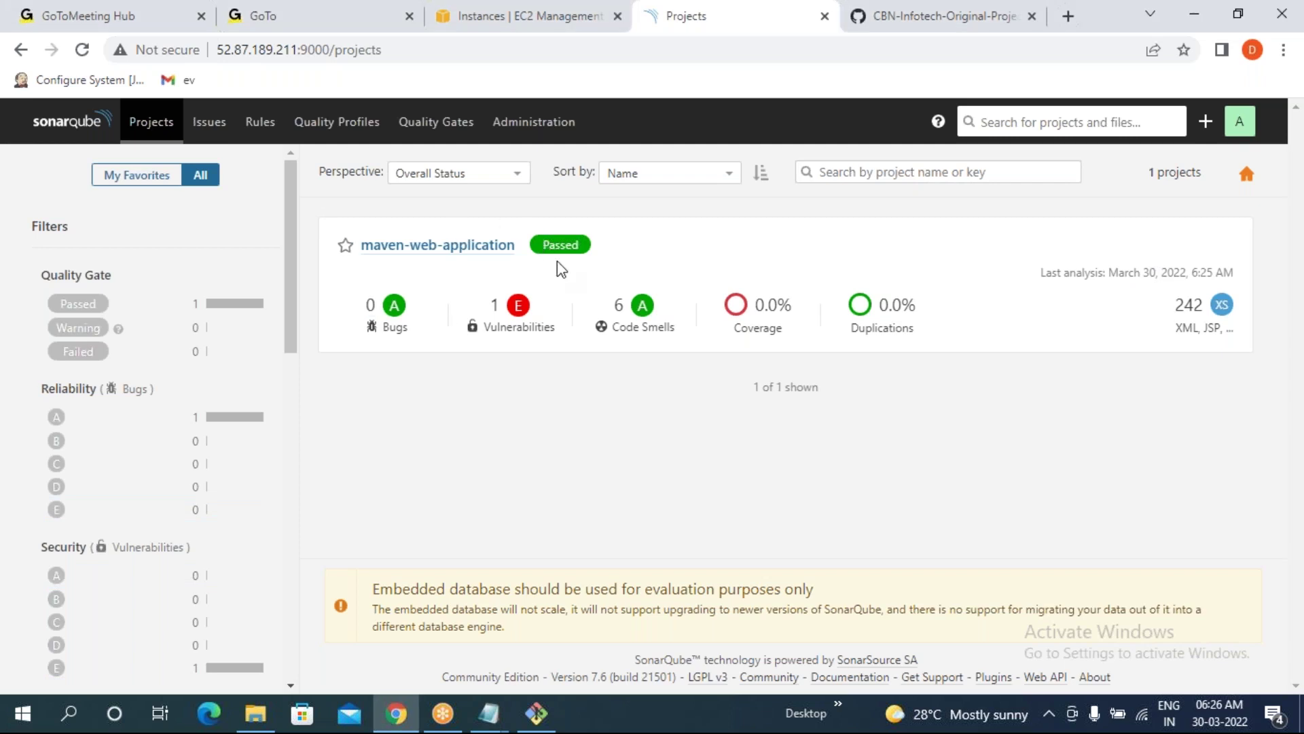
{"action": "left_click_drag", "start_coordinate": [543, 244], "coordinate": [572, 245]}
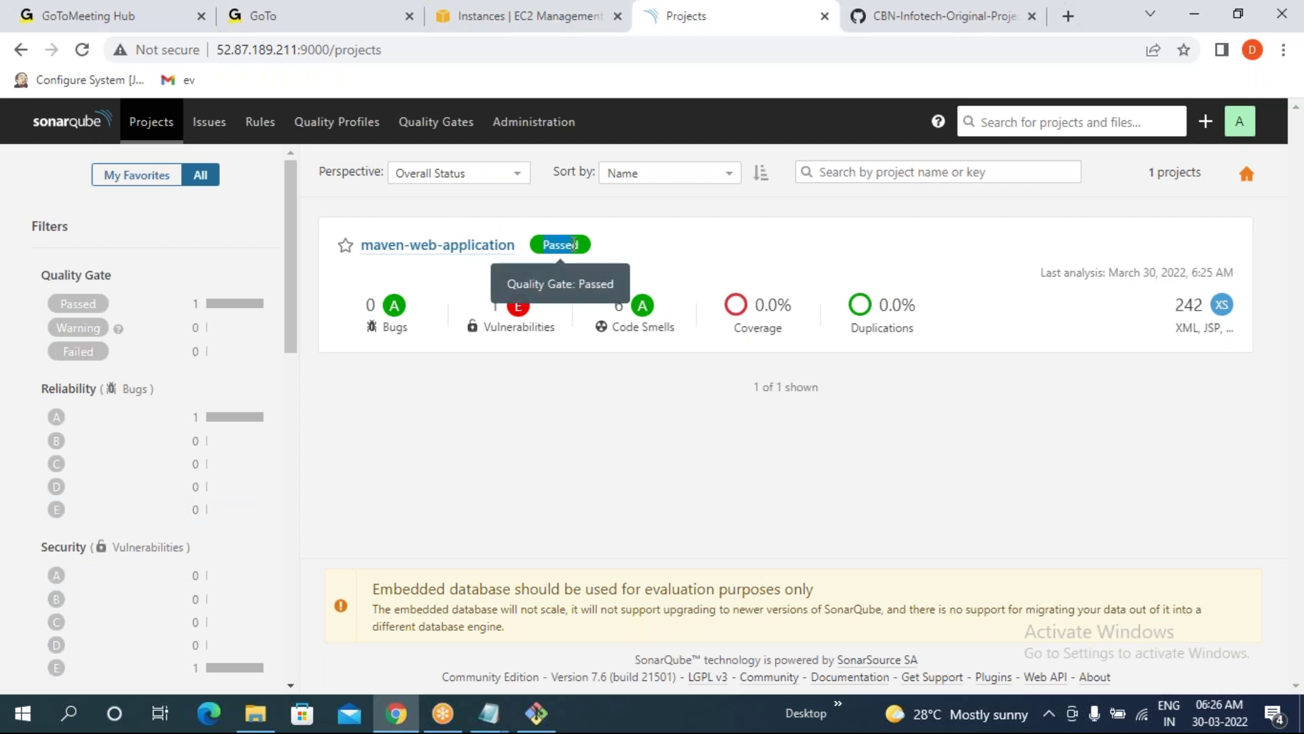
{"action": "left_click", "coordinate": [597, 426]}
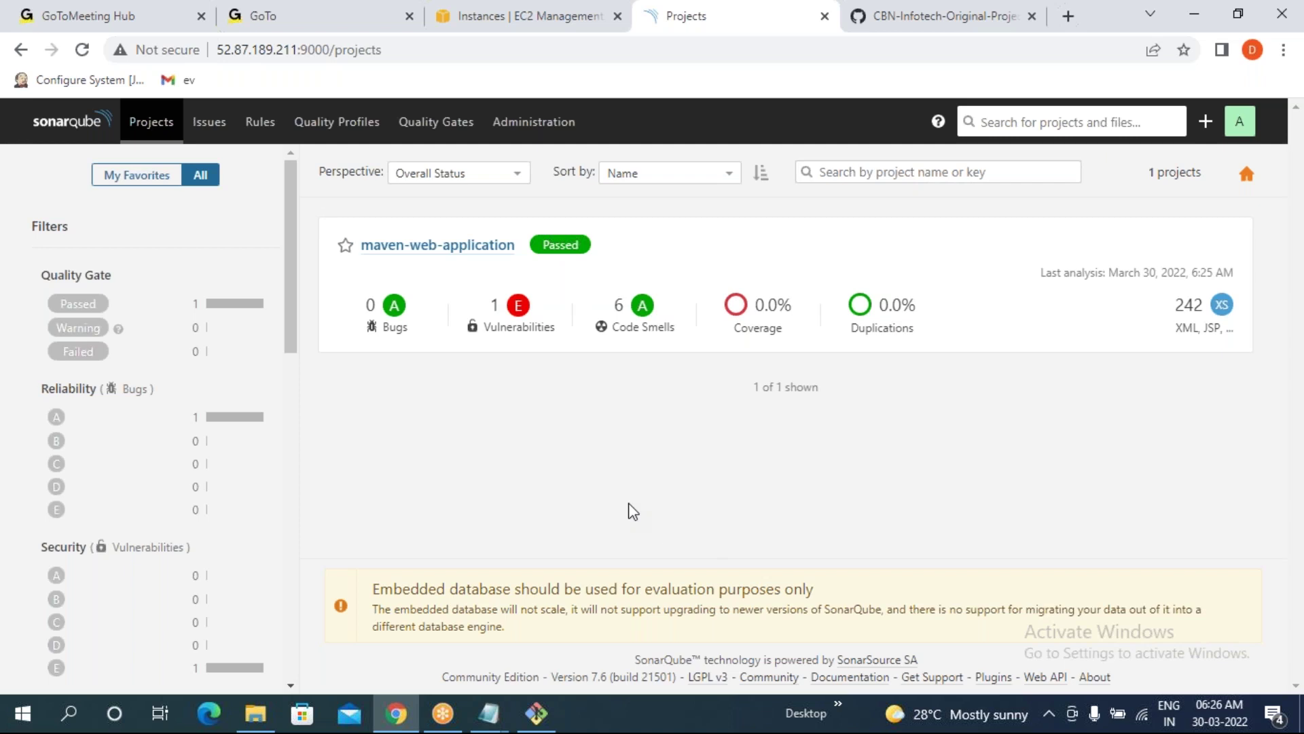
- Scroll the terminal scan output back to the java, jsp and xml quality profile lines
{"action": "left_click", "coordinate": [536, 713]}
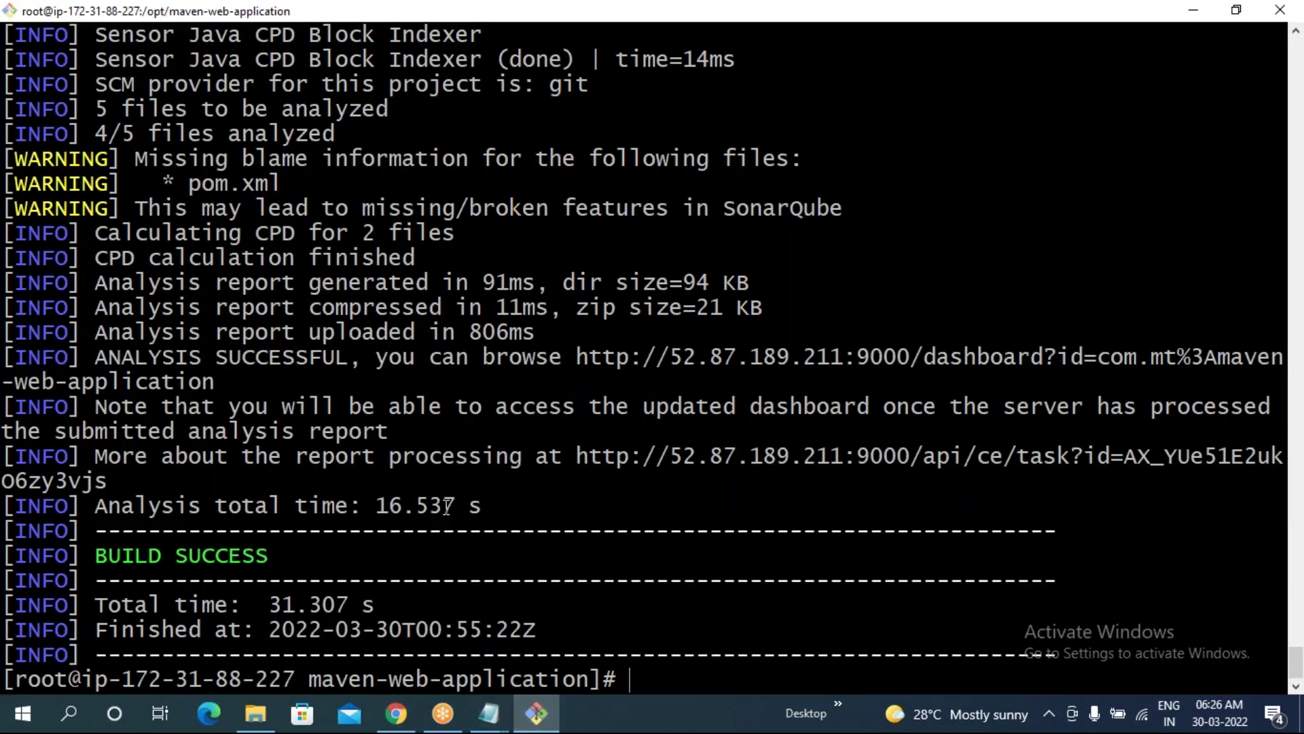
{"action": "left_click_drag", "start_coordinate": [86, 556], "coordinate": [269, 556]}
{"action": "scroll", "coordinate": [436, 252], "scroll_direction": "up", "scroll_amount": 3}
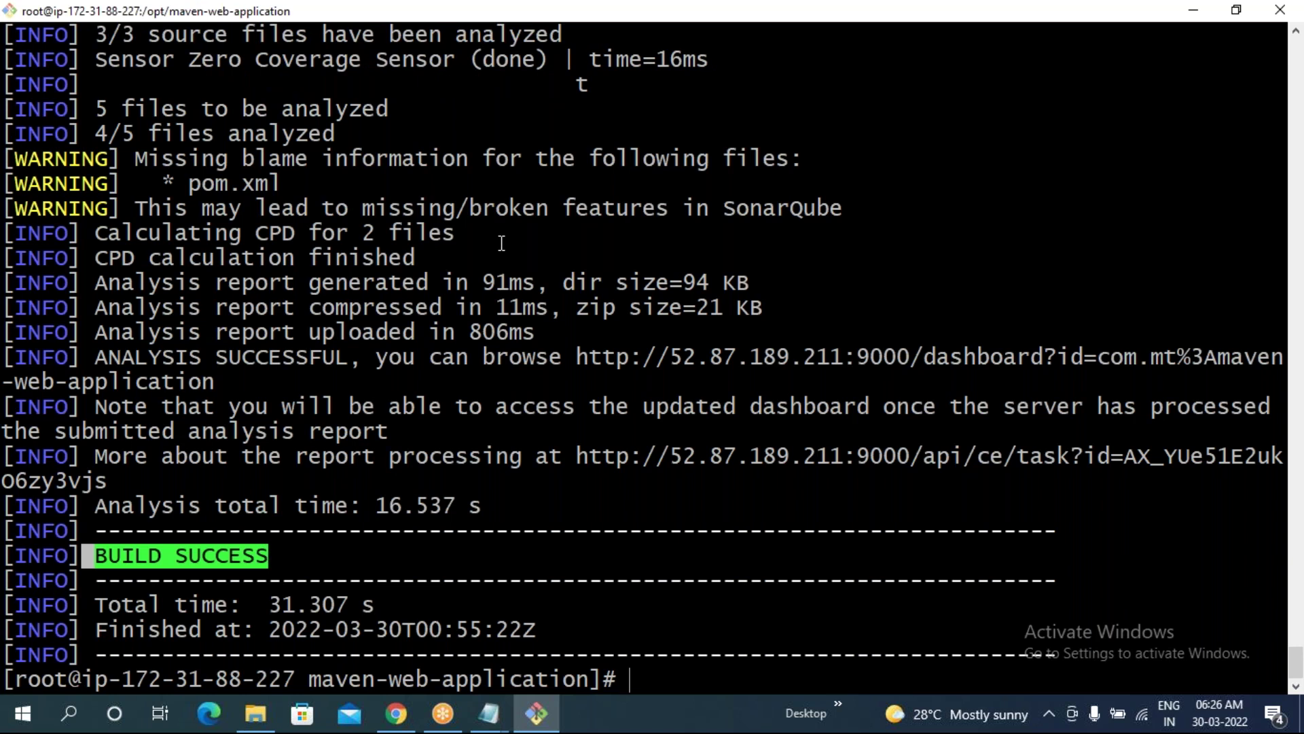
{"action": "scroll", "coordinate": [501, 244], "scroll_direction": "up", "scroll_amount": 8}
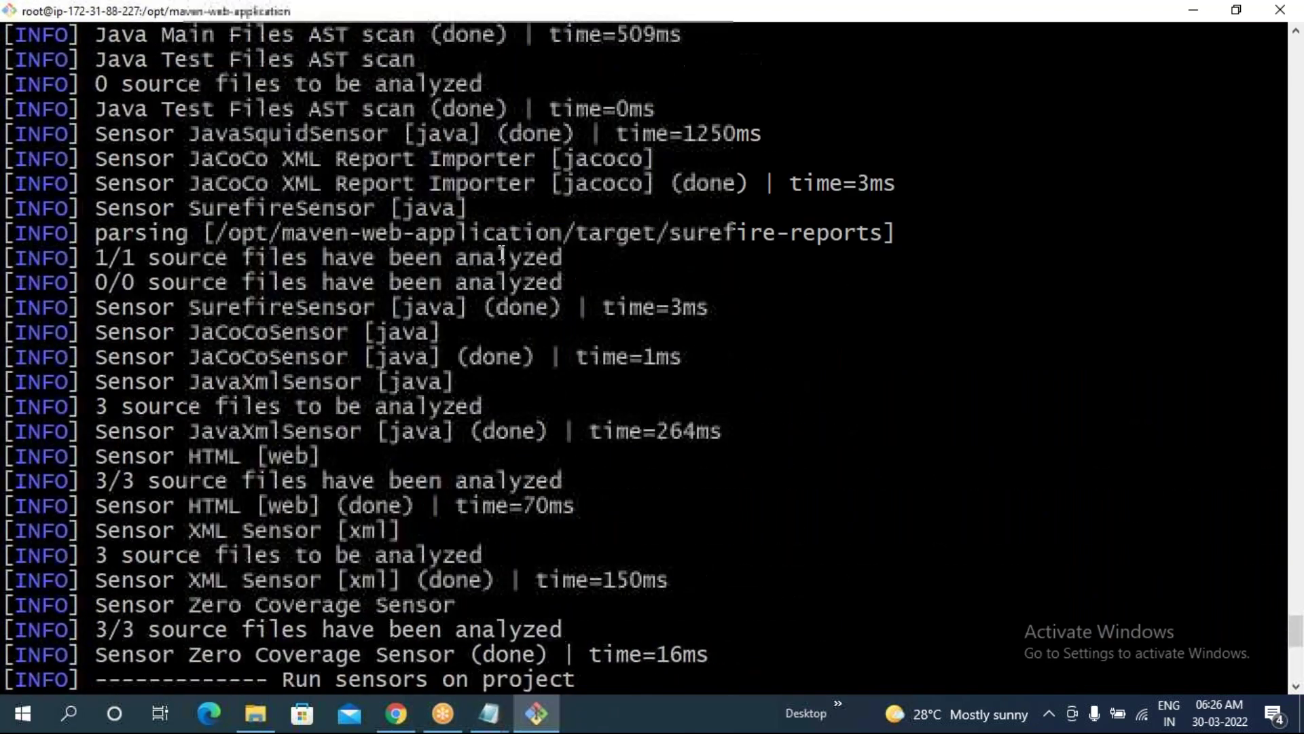
{"action": "scroll", "coordinate": [502, 252], "scroll_direction": "up", "scroll_amount": 6}
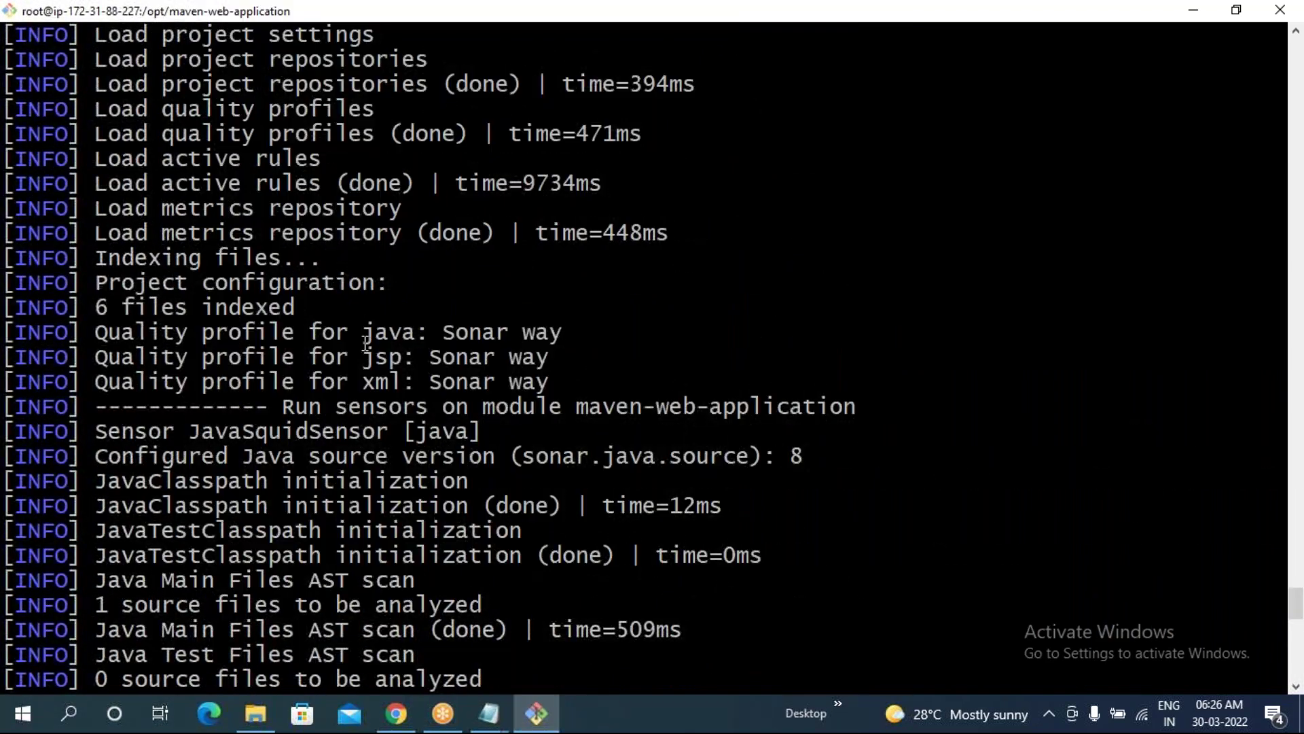
{"action": "left_click_drag", "start_coordinate": [363, 332], "coordinate": [403, 382]}
{"action": "left_click", "coordinate": [404, 382]}
{"action": "left_click_drag", "start_coordinate": [100, 333], "coordinate": [543, 384]}
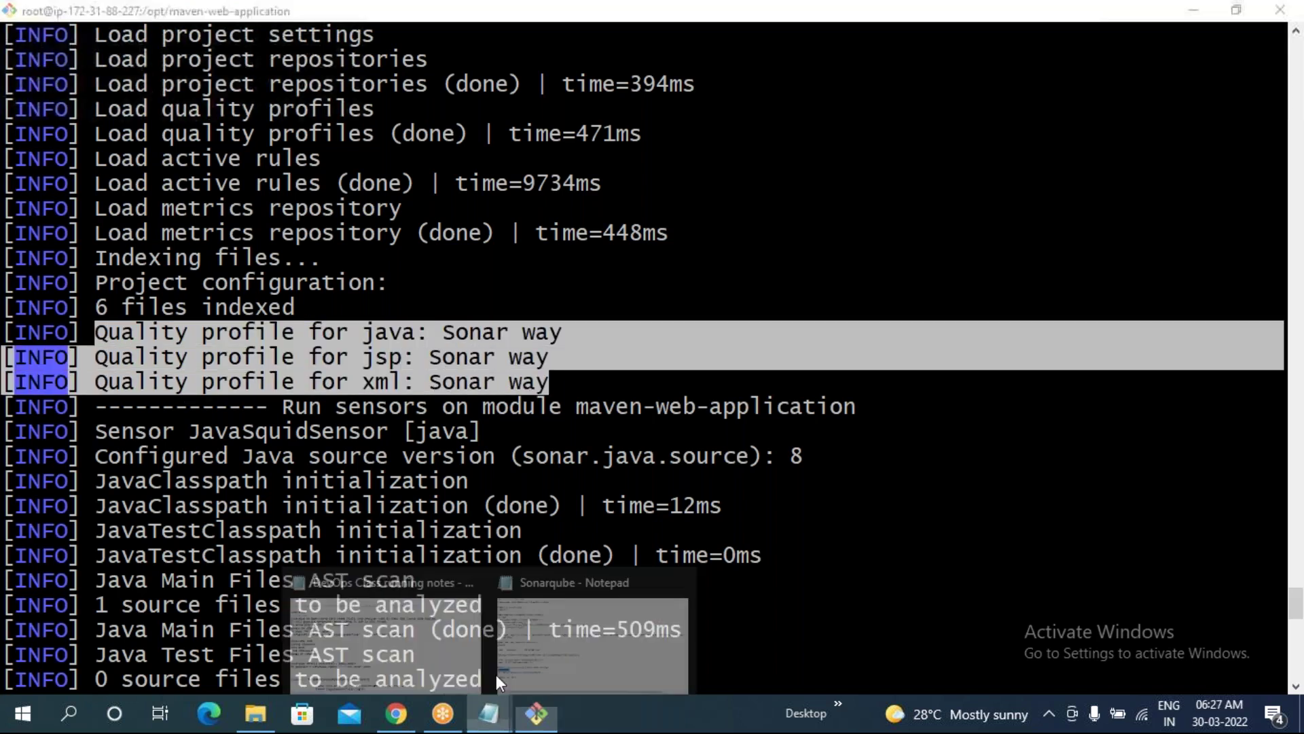
{"action": "left_click", "coordinate": [593, 591]}
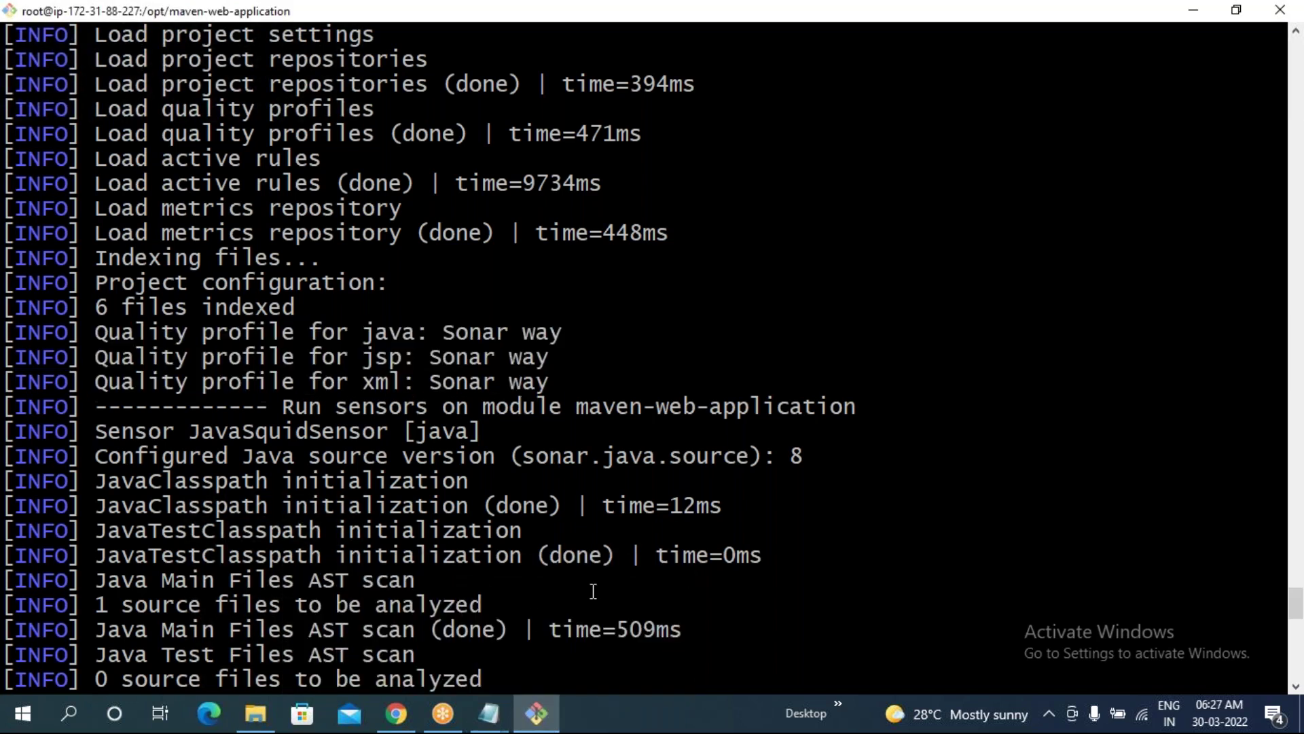
- Check the maven-web-application GitHub repository page in the browser
{"action": "left_click", "coordinate": [395, 712]}
{"action": "left_click", "coordinate": [937, 15]}
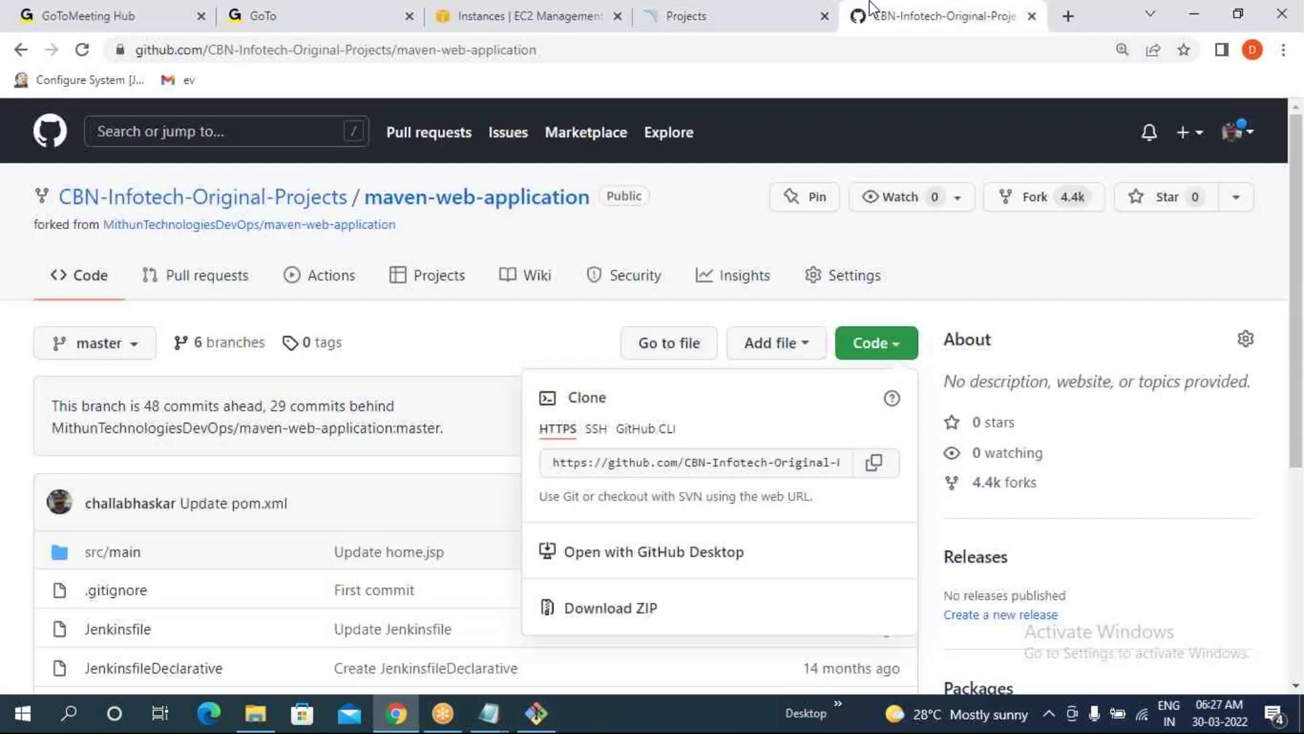
{"action": "left_click", "coordinate": [417, 364]}
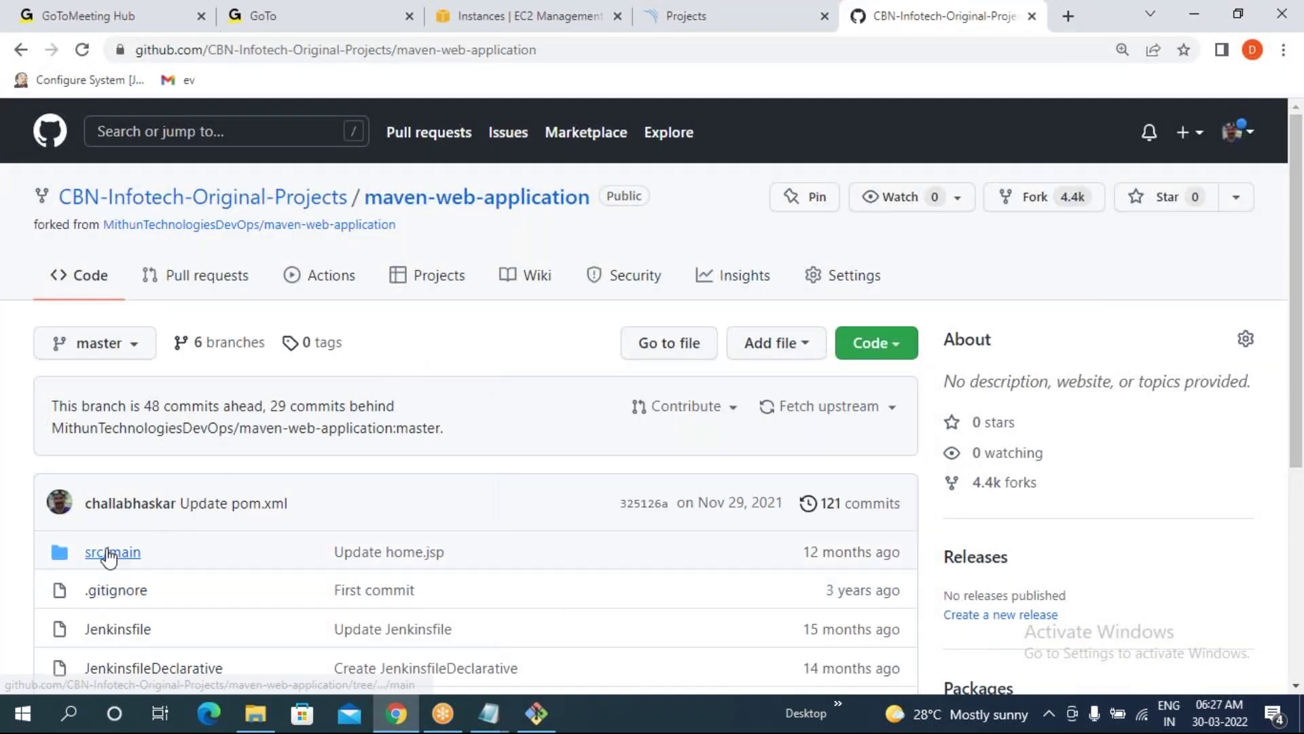
{"action": "scroll", "coordinate": [112, 568], "scroll_direction": "down", "scroll_amount": 3}
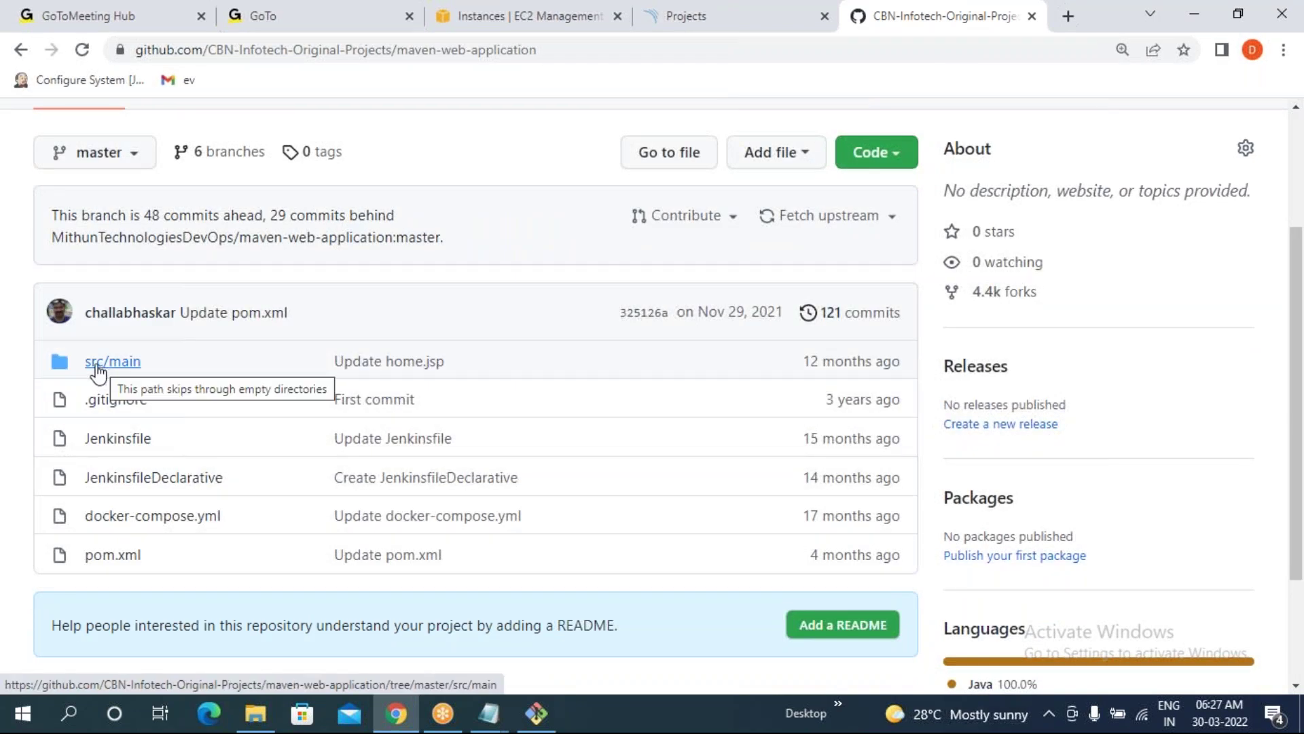
- Confirm the java, jsp and xml scans all used the Sonar way profile
{"action": "left_click", "coordinate": [536, 713]}
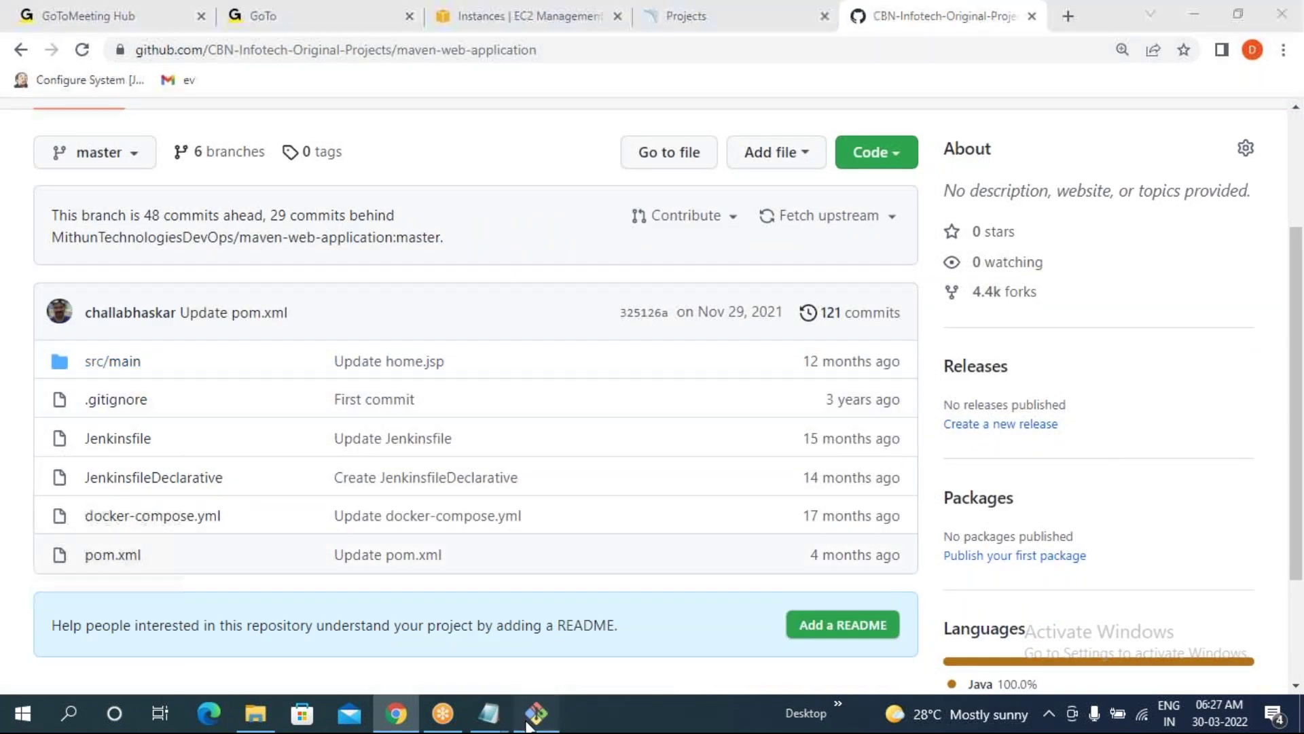
{"action": "left_click_drag", "start_coordinate": [447, 333], "coordinate": [559, 333]}
{"action": "left_click_drag", "start_coordinate": [431, 360], "coordinate": [551, 358]}
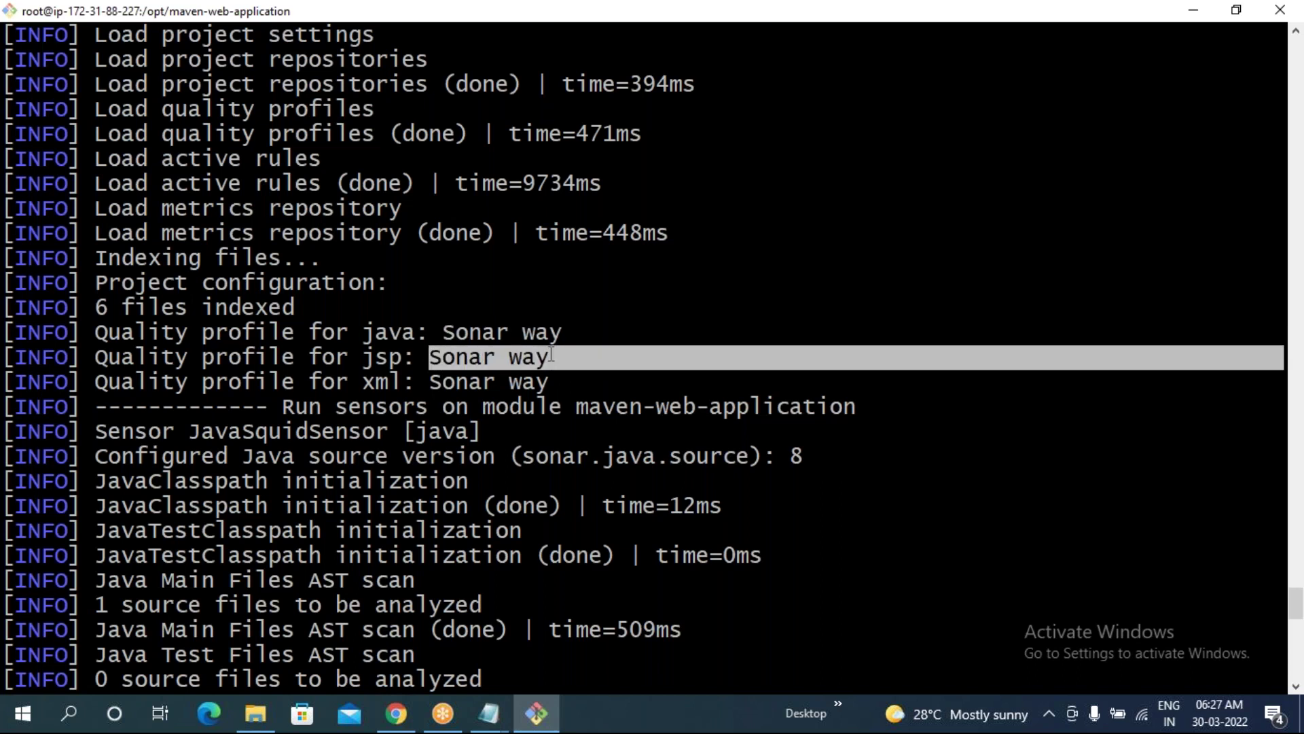
{"action": "left_click_drag", "start_coordinate": [421, 382], "coordinate": [532, 382]}
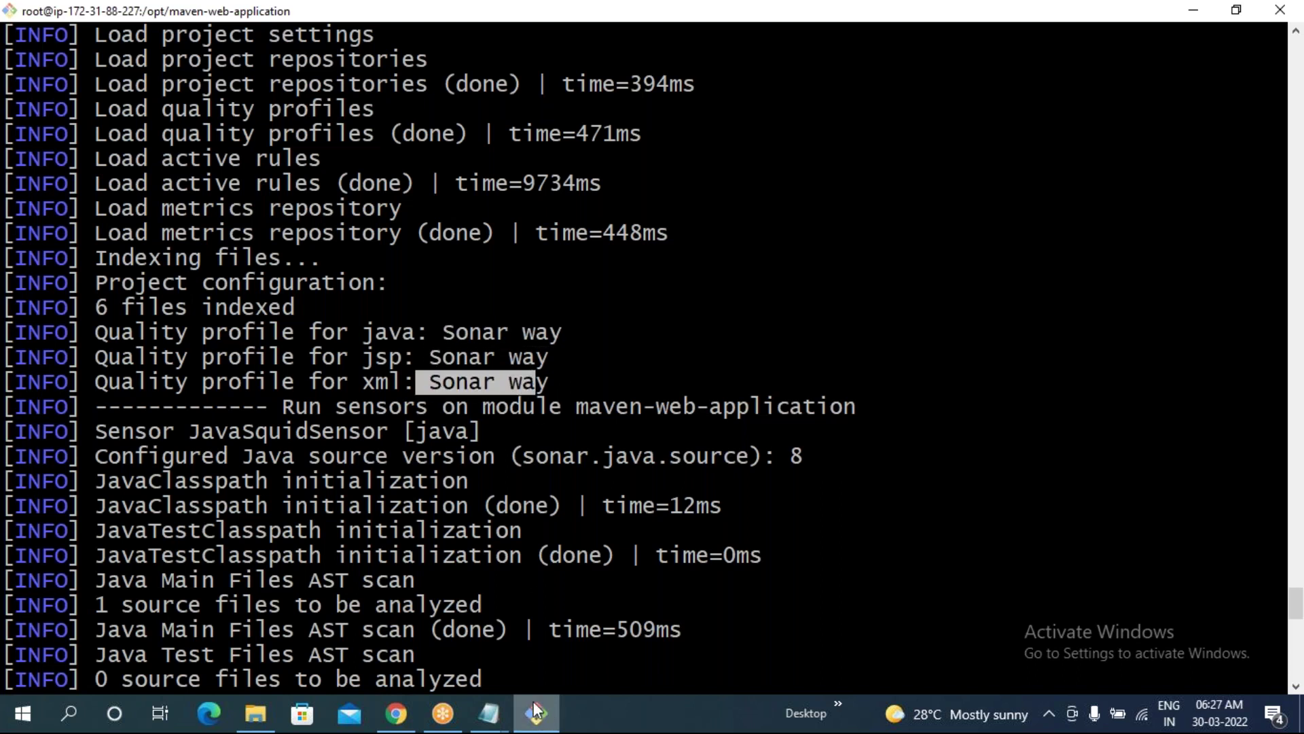
{"action": "left_click", "coordinate": [445, 340]}
{"action": "left_click_drag", "start_coordinate": [440, 339], "coordinate": [555, 334]}
{"action": "left_click", "coordinate": [555, 333]}
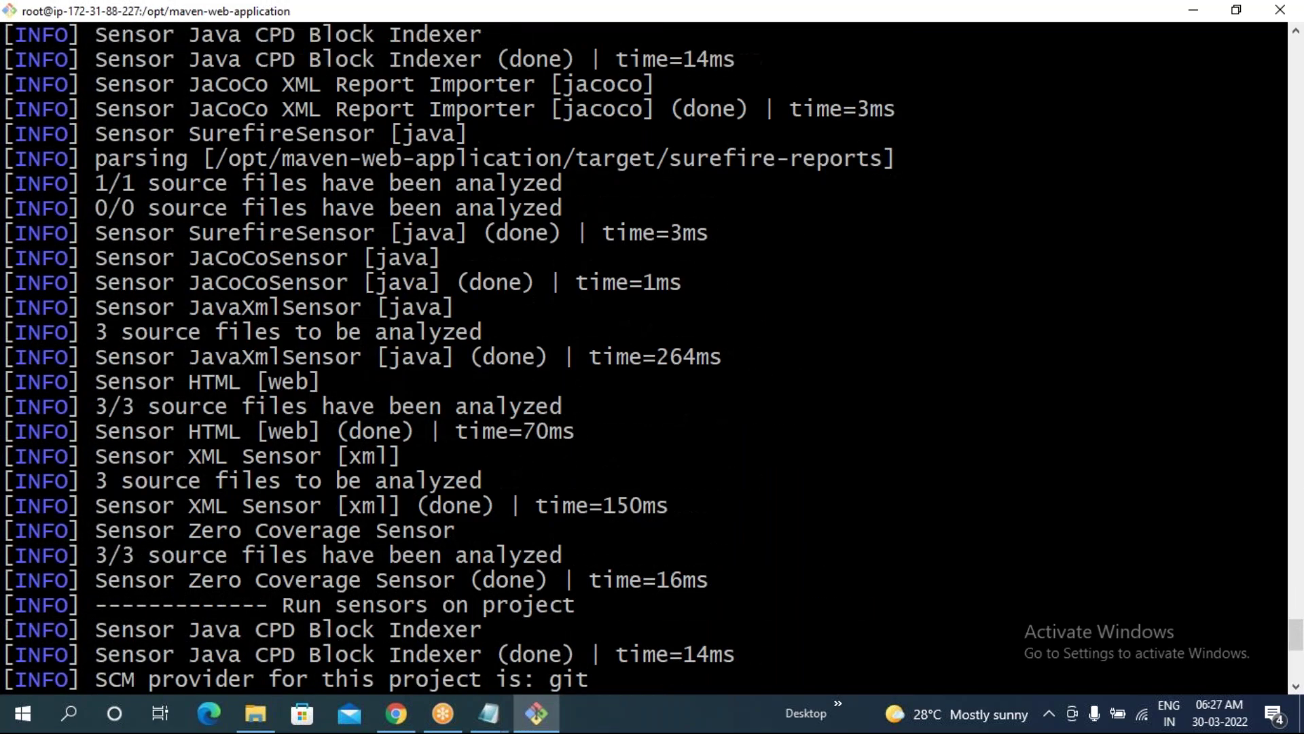
- Clear the terminal with the clear command and return to the browser
{"action": "type", "text": "clear"}
{"action": "key", "text": "Return"}
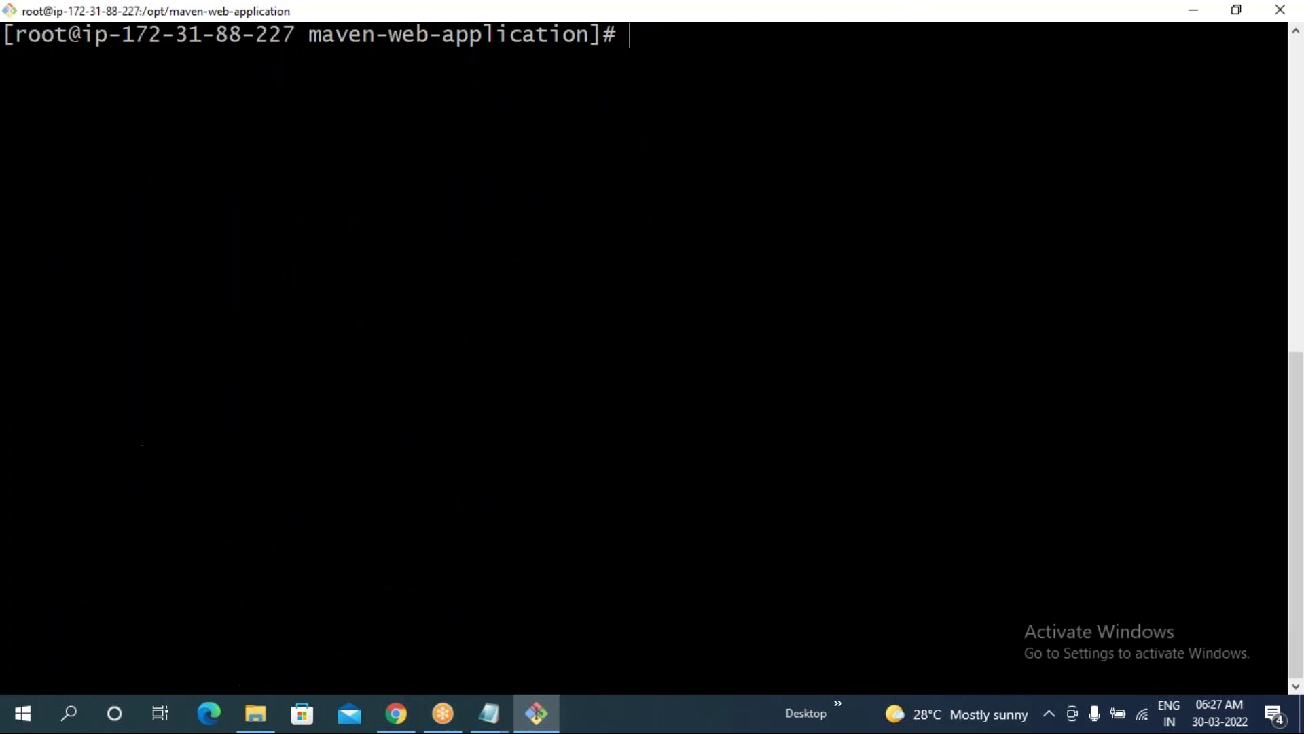
{"action": "left_click", "coordinate": [397, 713]}
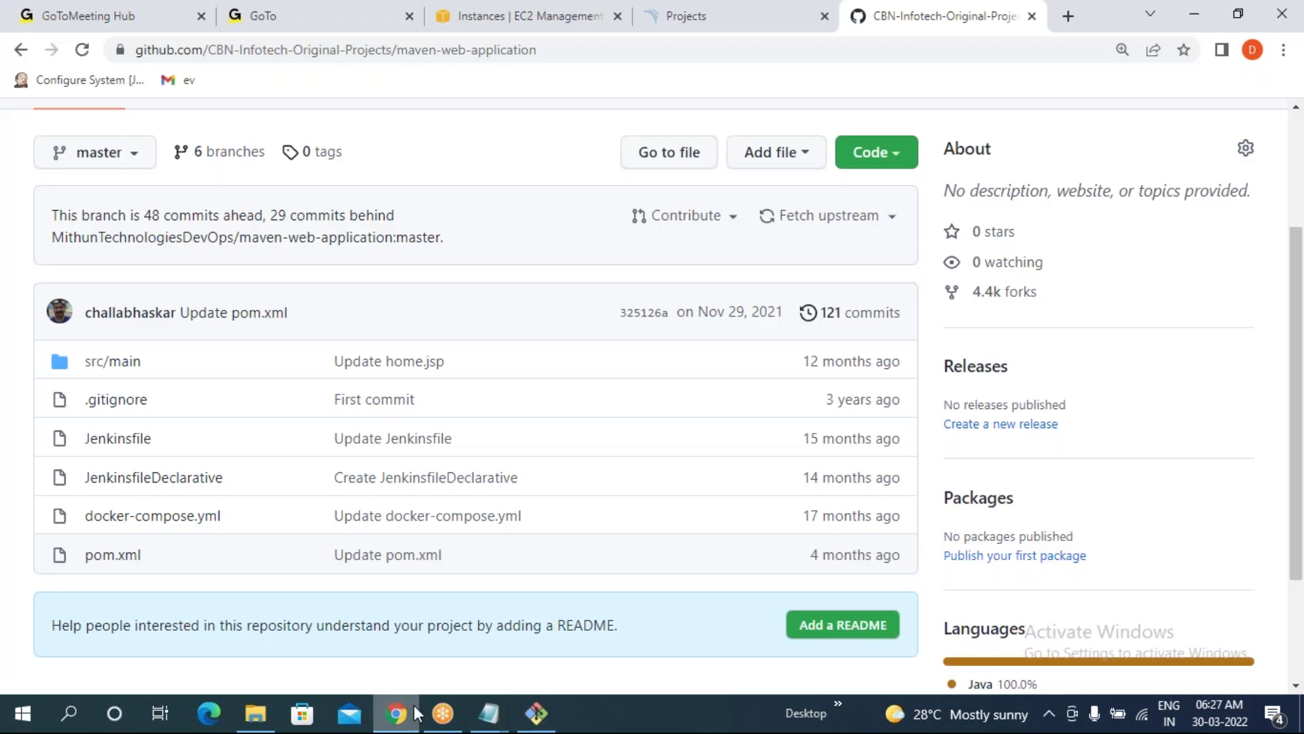
- Open SonarQube's Rules page and expand the language facet to list every language, including JSP
{"action": "left_click", "coordinate": [720, 16]}
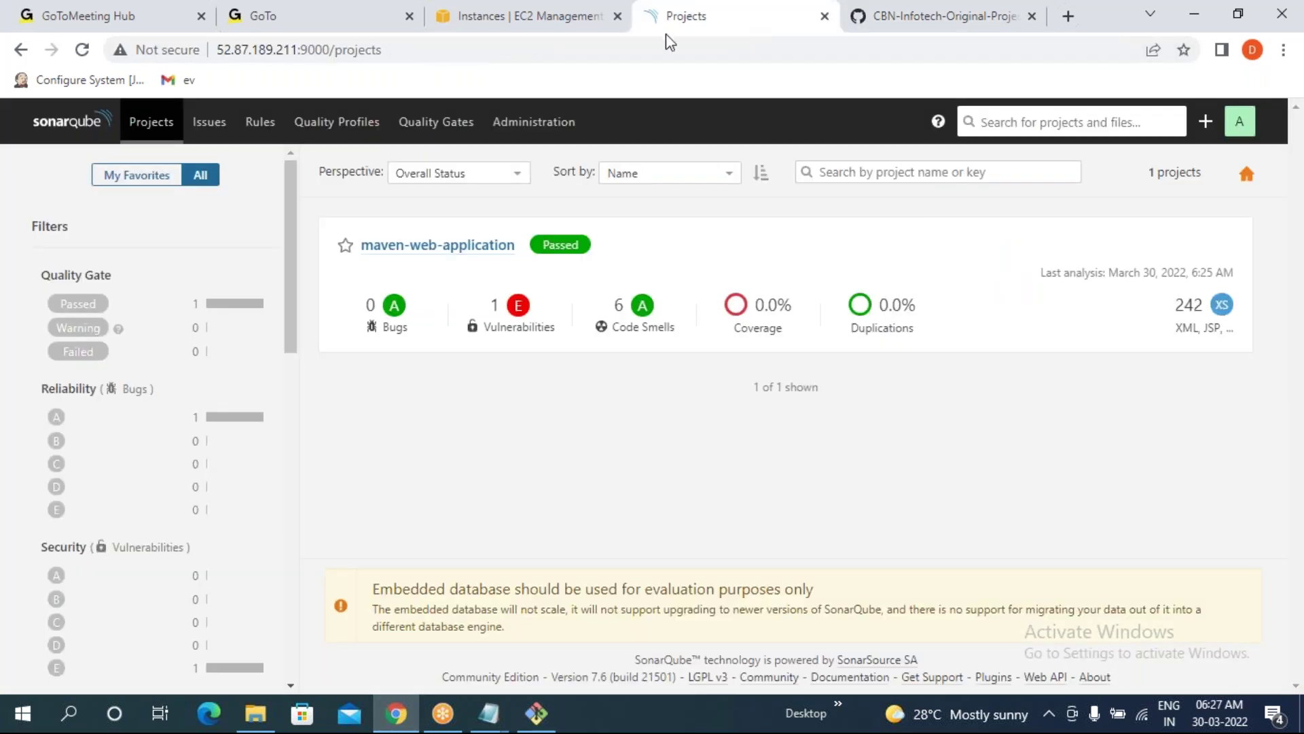
{"action": "left_click", "coordinate": [254, 134]}
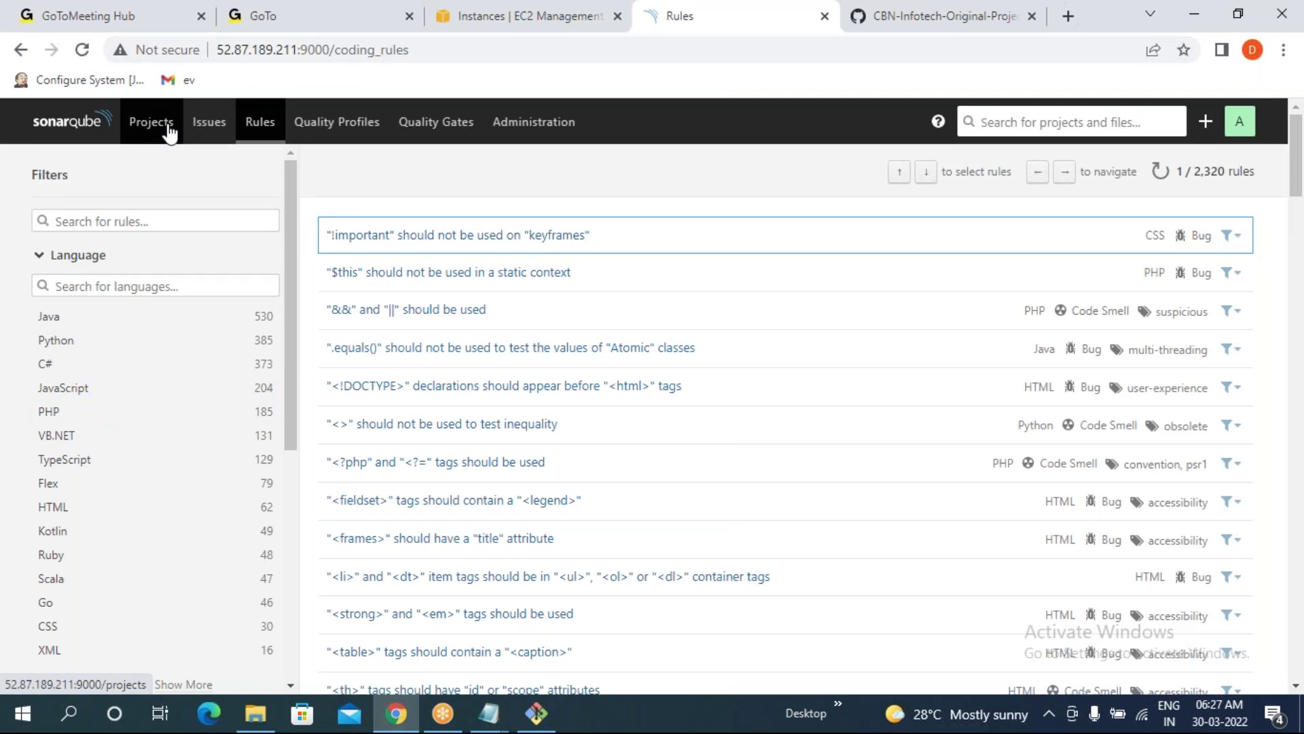
{"action": "scroll", "coordinate": [143, 476], "scroll_direction": "down", "scroll_amount": 3}
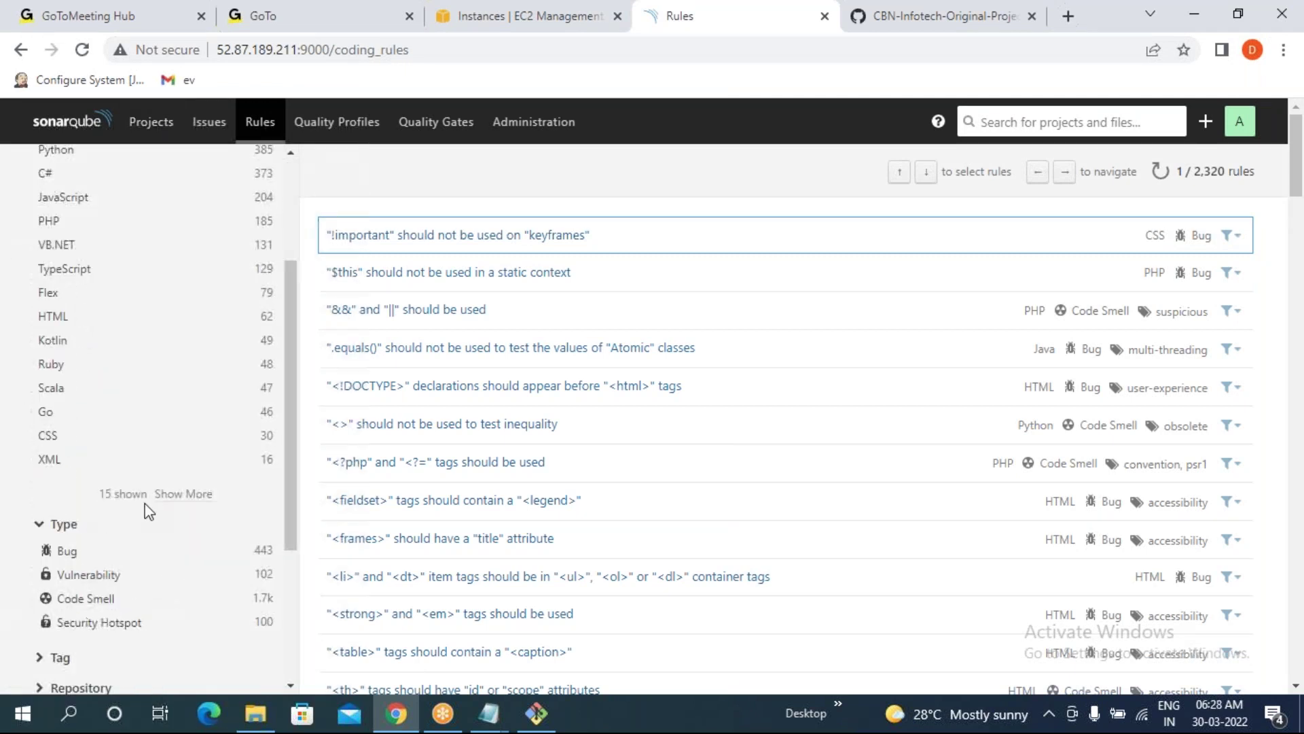
{"action": "left_click_drag", "start_coordinate": [143, 503], "coordinate": [183, 509]}
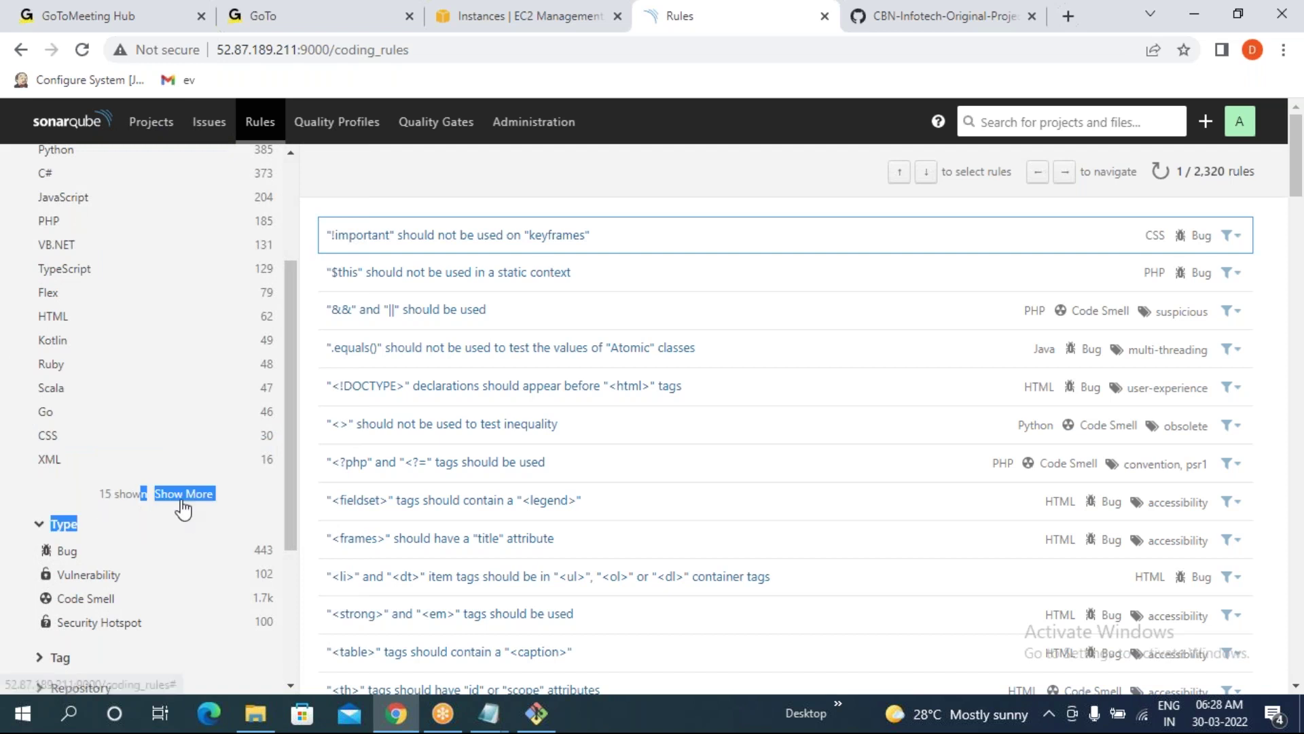
{"action": "left_click", "coordinate": [182, 503]}
{"action": "left_click_drag", "start_coordinate": [111, 533], "coordinate": [215, 528]}
{"action": "scroll", "coordinate": [119, 328], "scroll_direction": "up", "scroll_amount": 2}
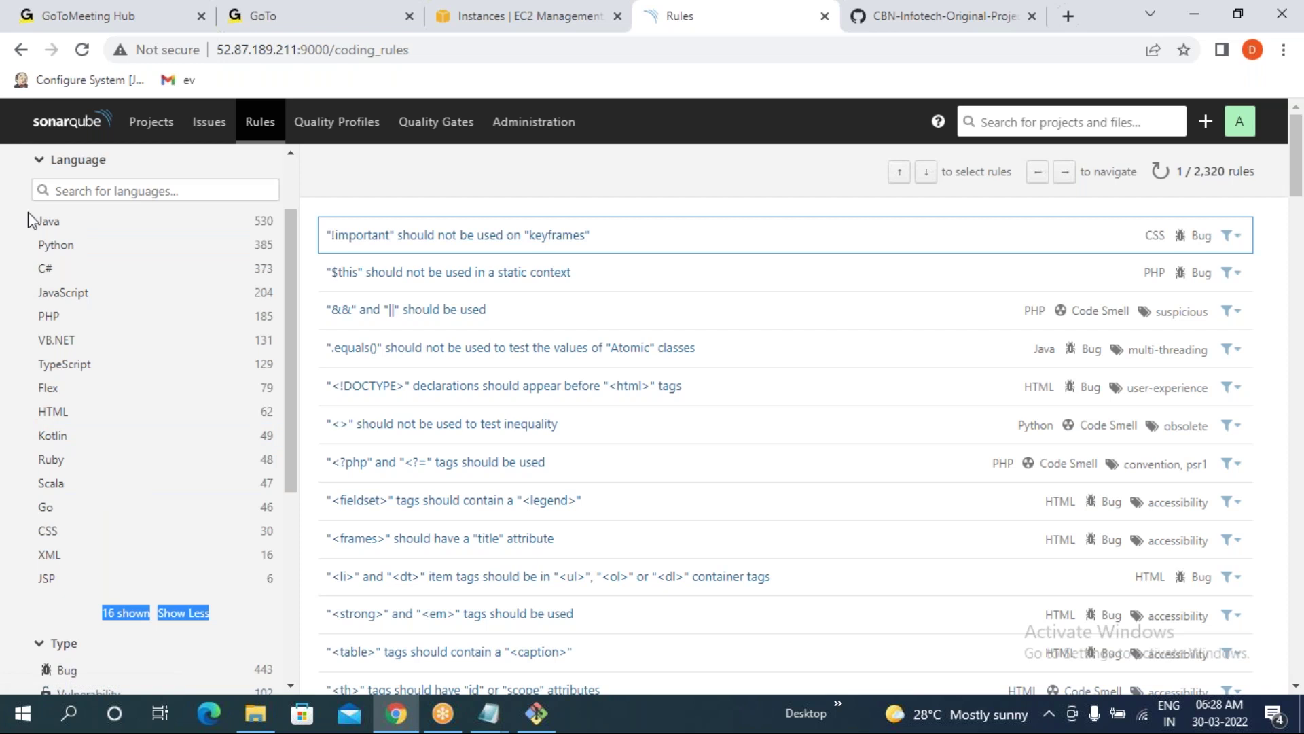
- Check the rule counts for the Java, XML and JSP languages
{"action": "left_click_drag", "start_coordinate": [28, 210], "coordinate": [88, 578]}
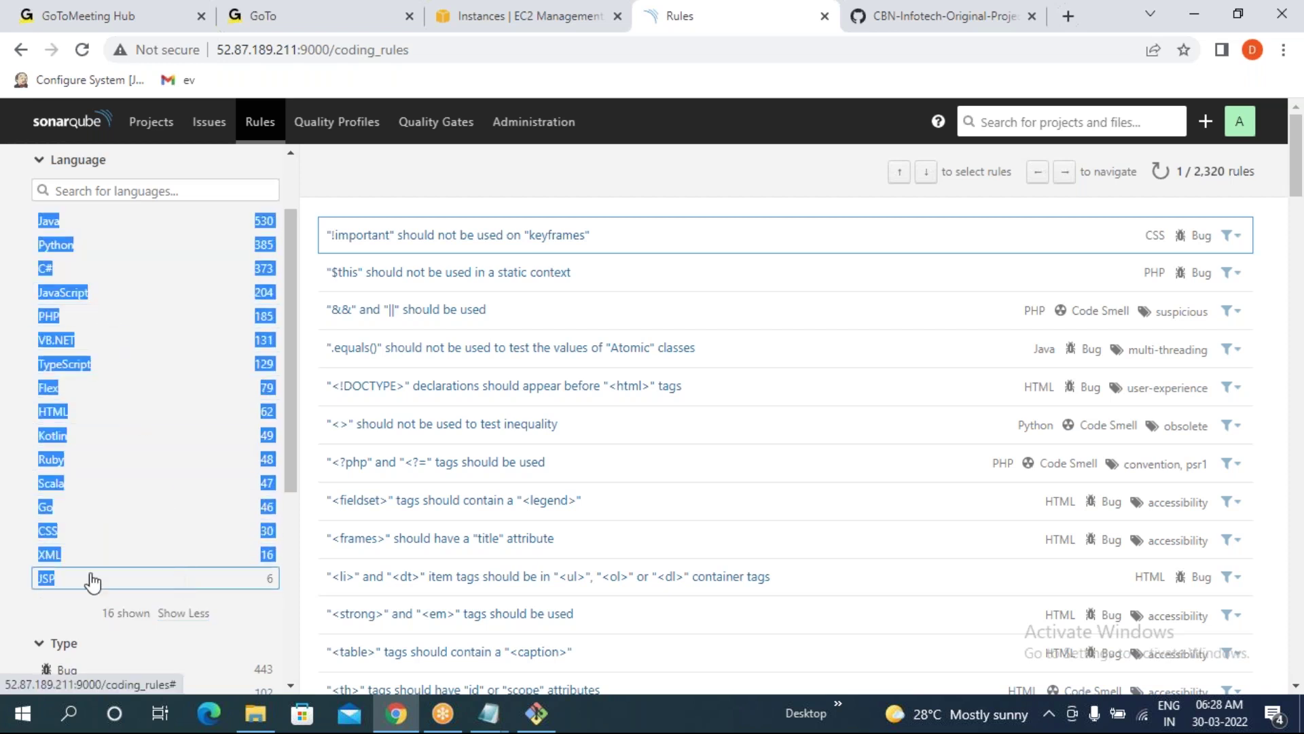
{"action": "left_click", "coordinate": [14, 612]}
{"action": "scroll", "coordinate": [288, 423], "scroll_direction": "up", "scroll_amount": 2}
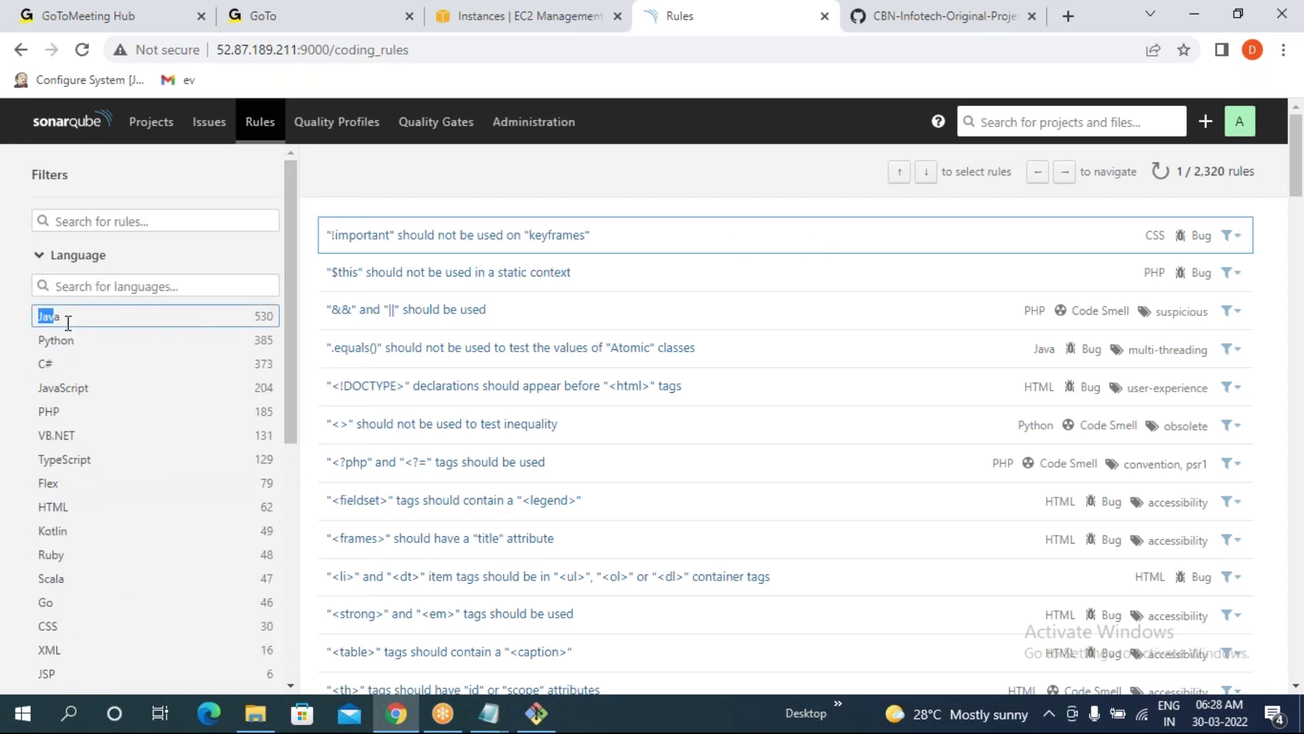
{"action": "double_click", "coordinate": [93, 321]}
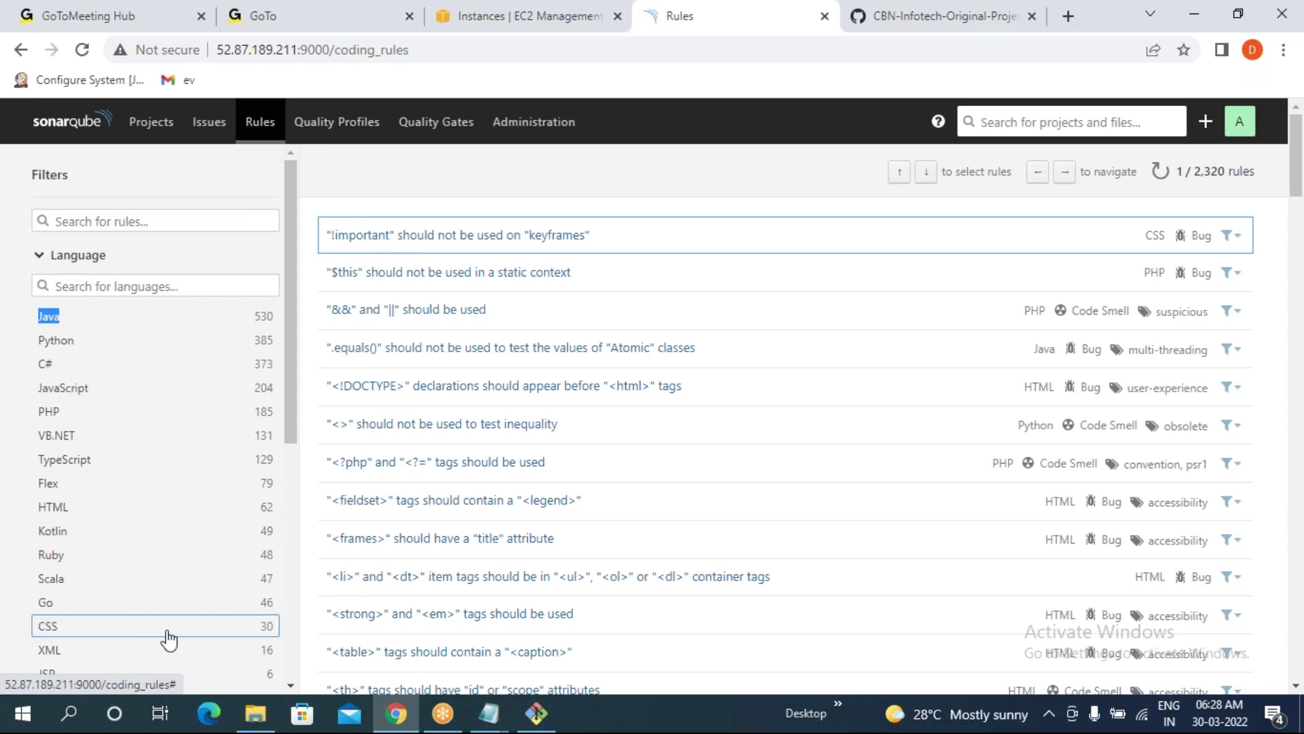
{"action": "scroll", "coordinate": [157, 612], "scroll_direction": "down", "scroll_amount": 2}
{"action": "double_click", "coordinate": [43, 579]}
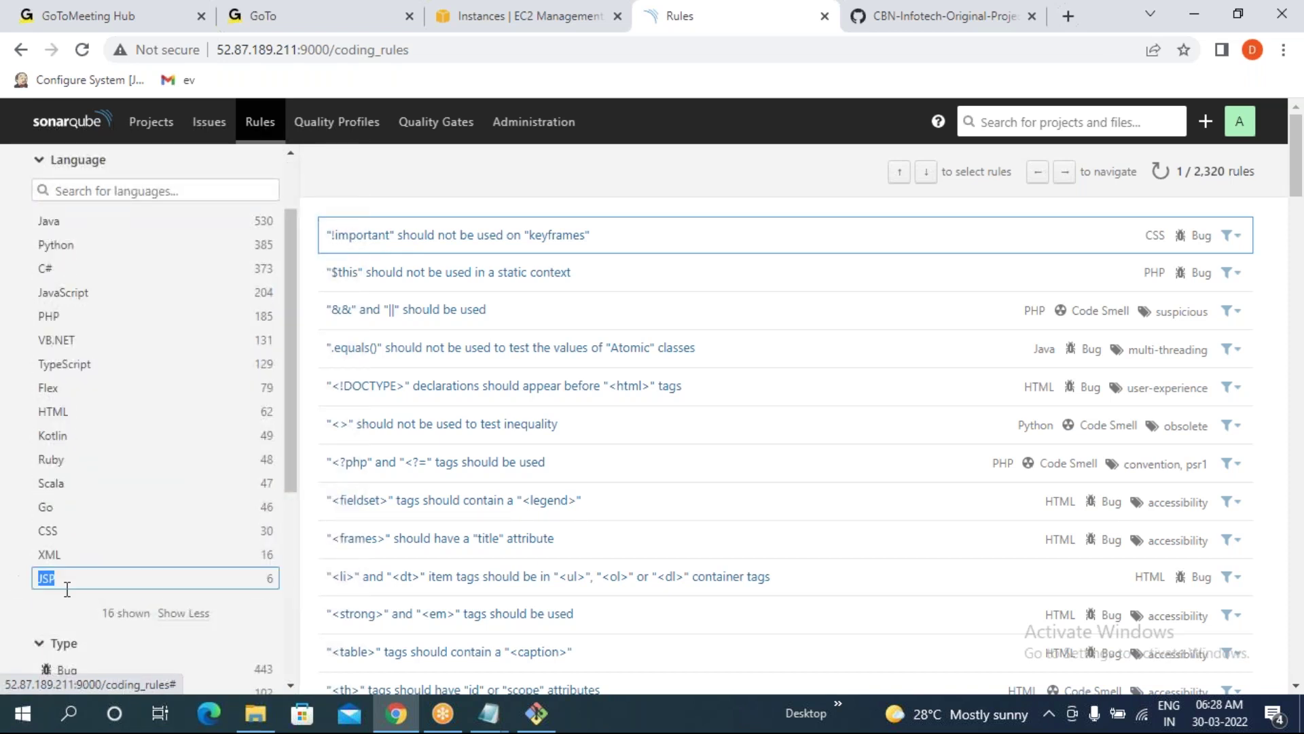
{"action": "left_click_drag", "start_coordinate": [42, 582], "coordinate": [34, 554]}
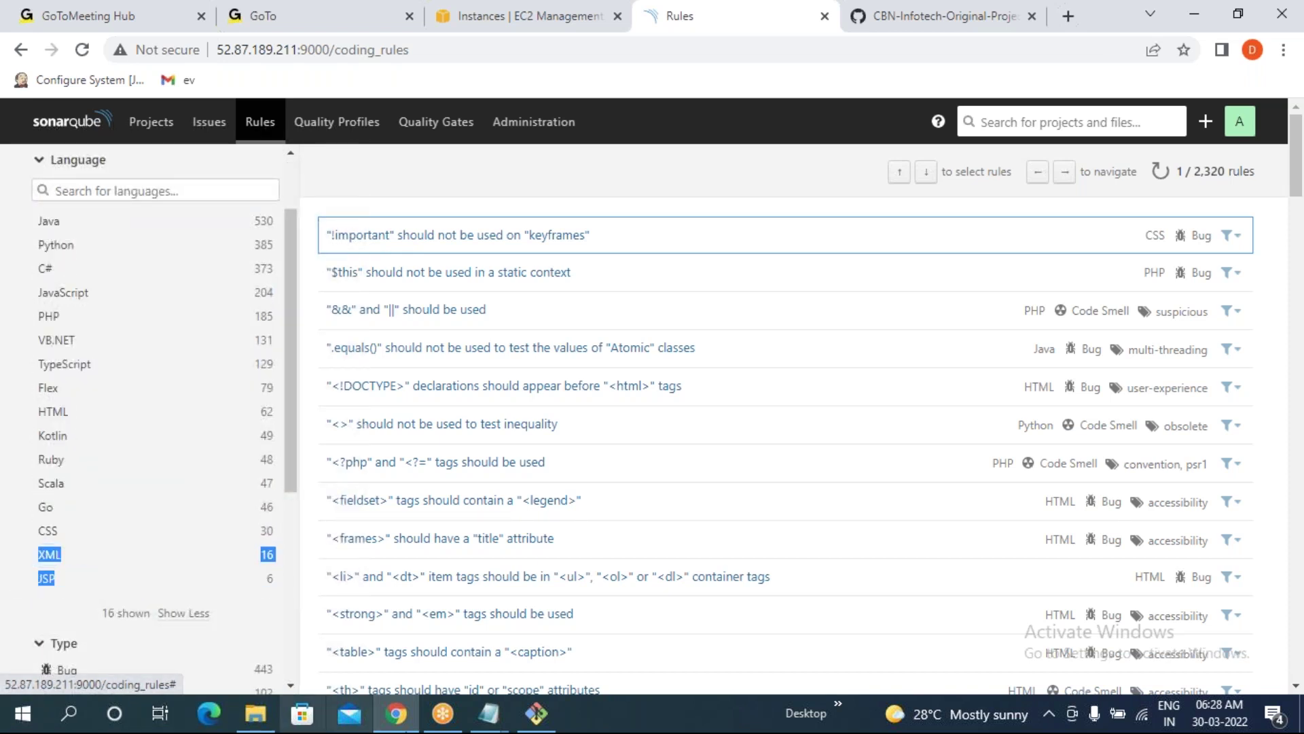
- Review the build output in the terminal, then return to the Rules page
{"action": "left_click", "coordinate": [536, 712]}
{"action": "scroll", "coordinate": [526, 438], "scroll_direction": "up", "scroll_amount": 6}
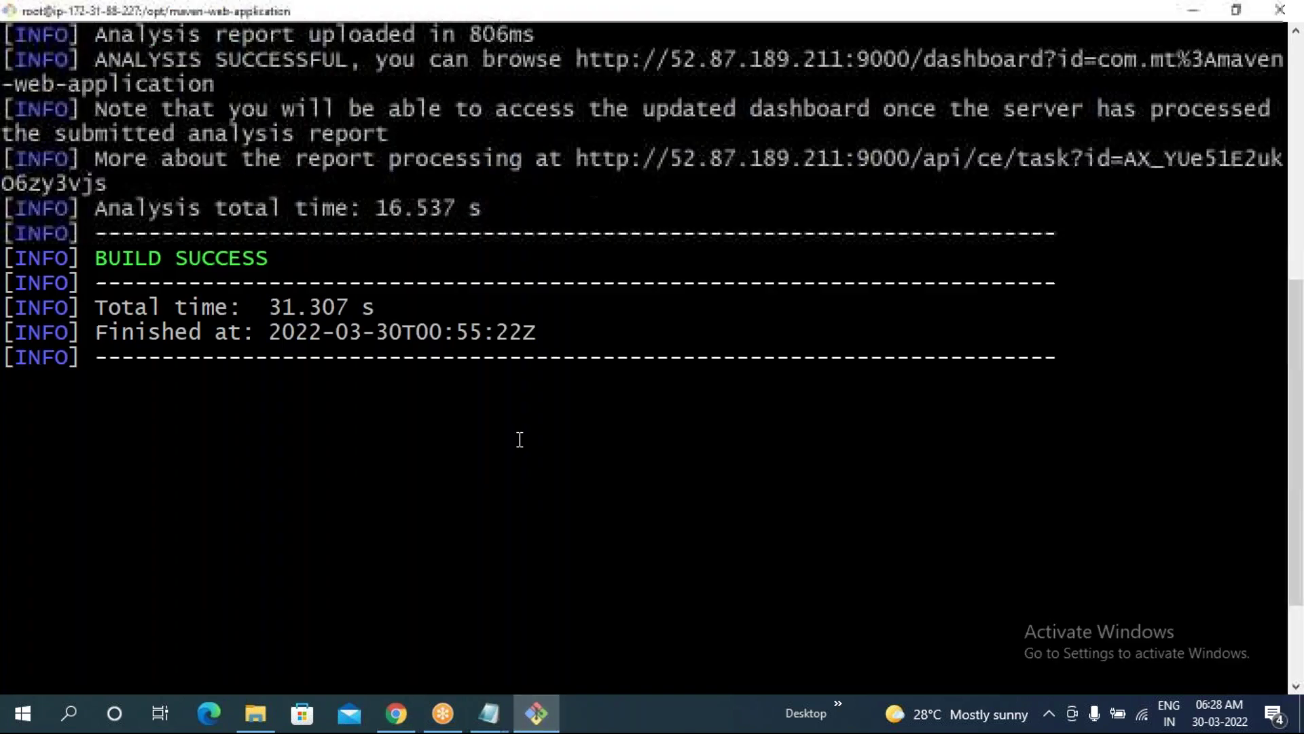
{"action": "scroll", "coordinate": [536, 435], "scroll_direction": "up", "scroll_amount": 3}
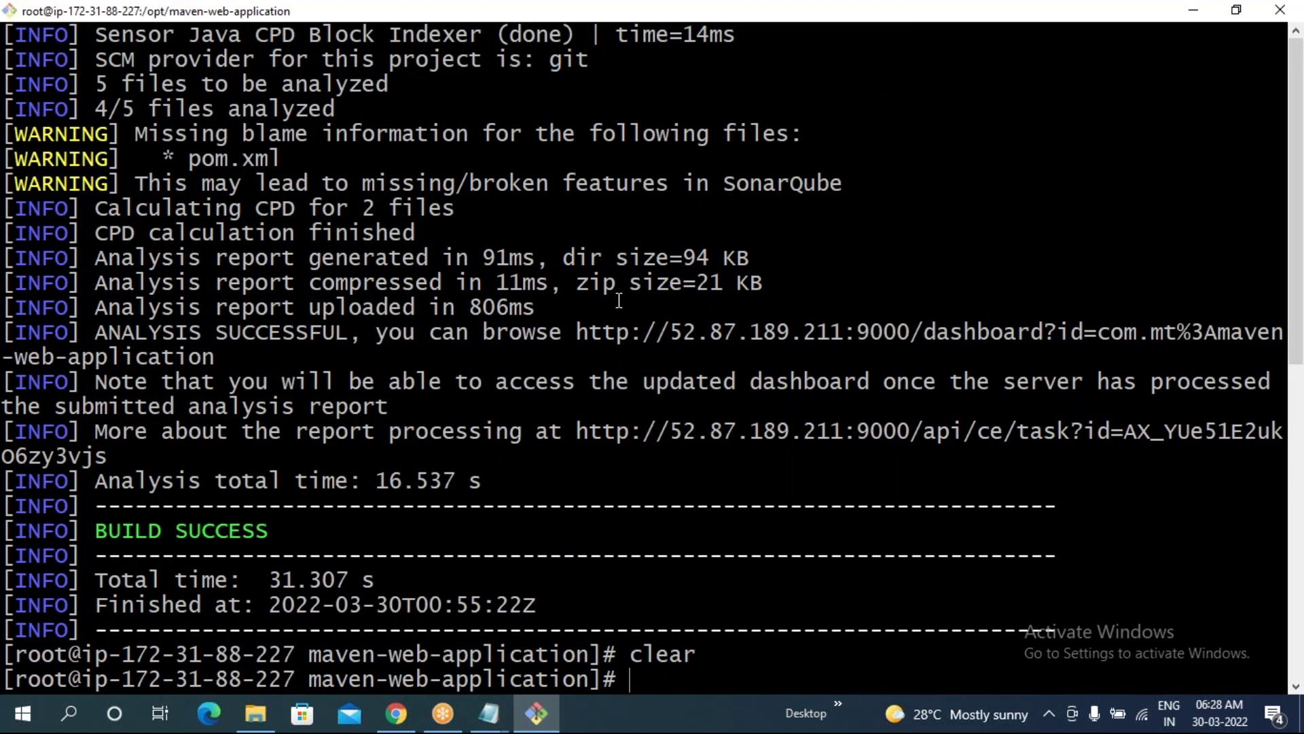
{"action": "scroll", "coordinate": [619, 301], "scroll_direction": "down", "scroll_amount": 9}
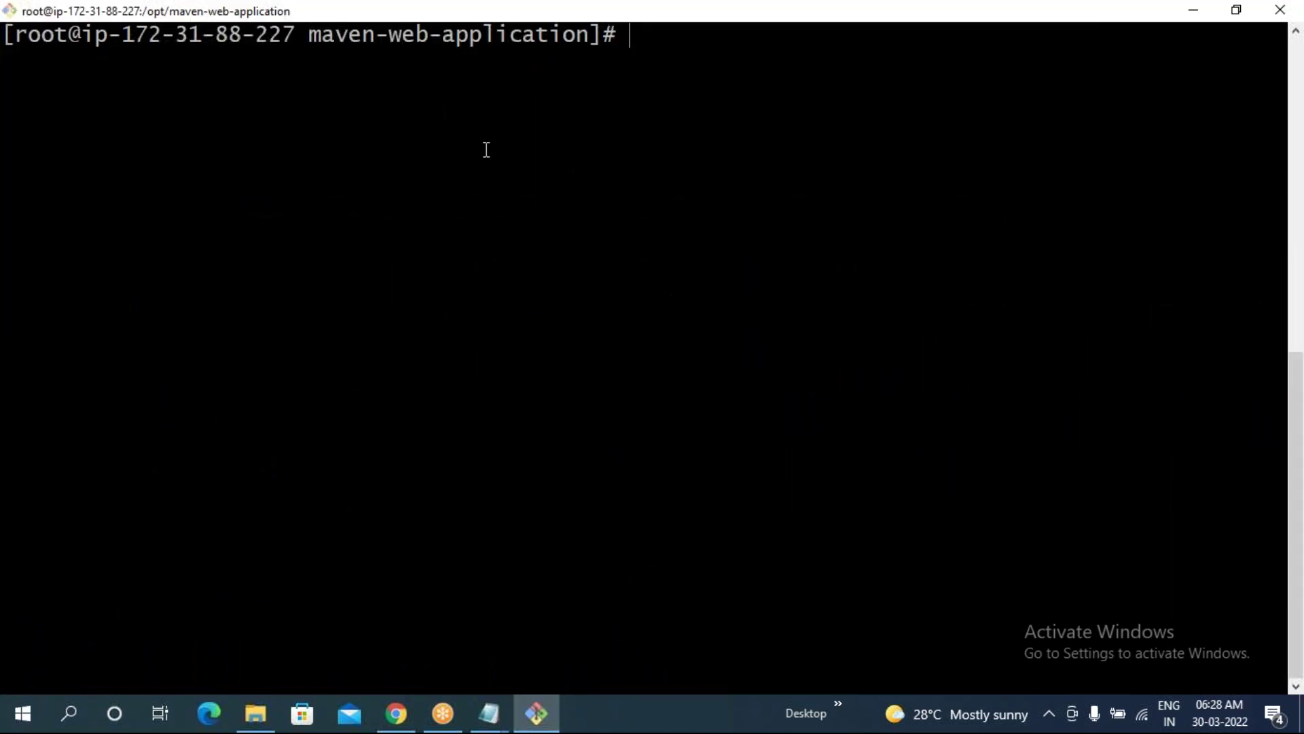
{"action": "left_click", "coordinate": [397, 715]}
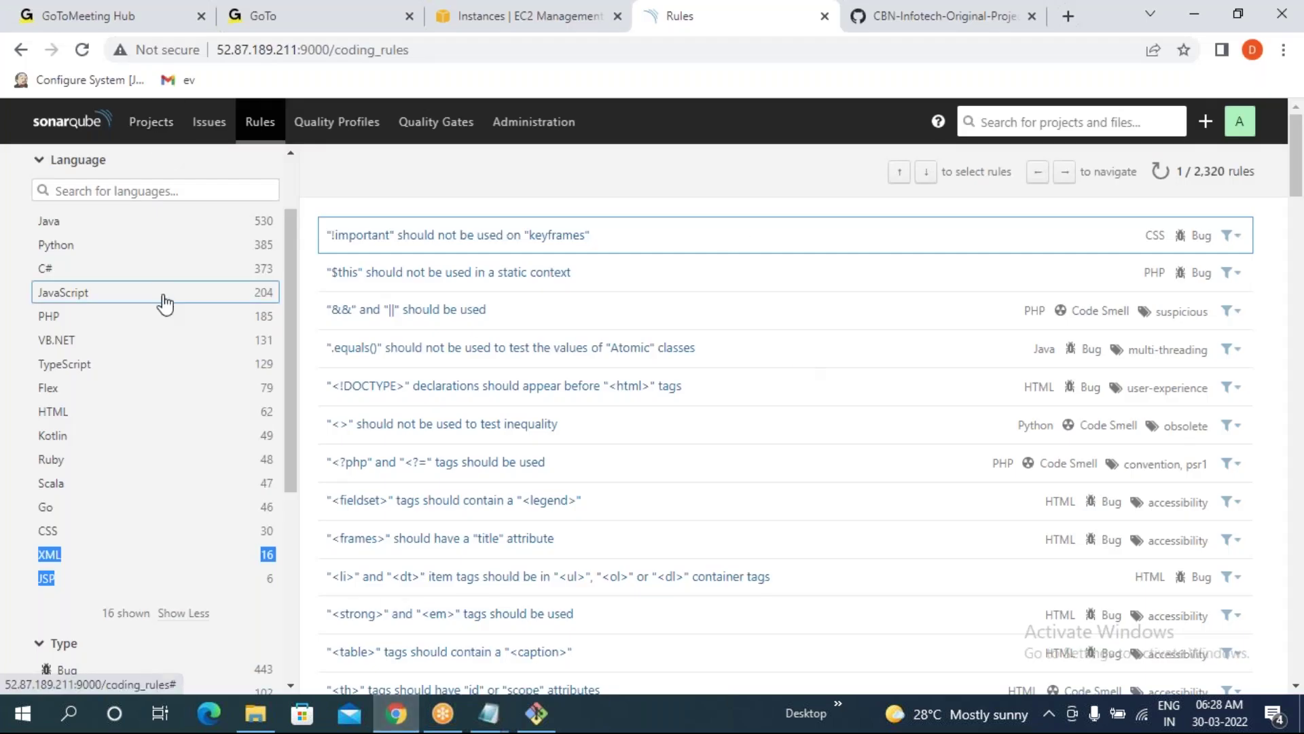
{"action": "scroll", "coordinate": [164, 299], "scroll_direction": "up", "scroll_amount": 2}
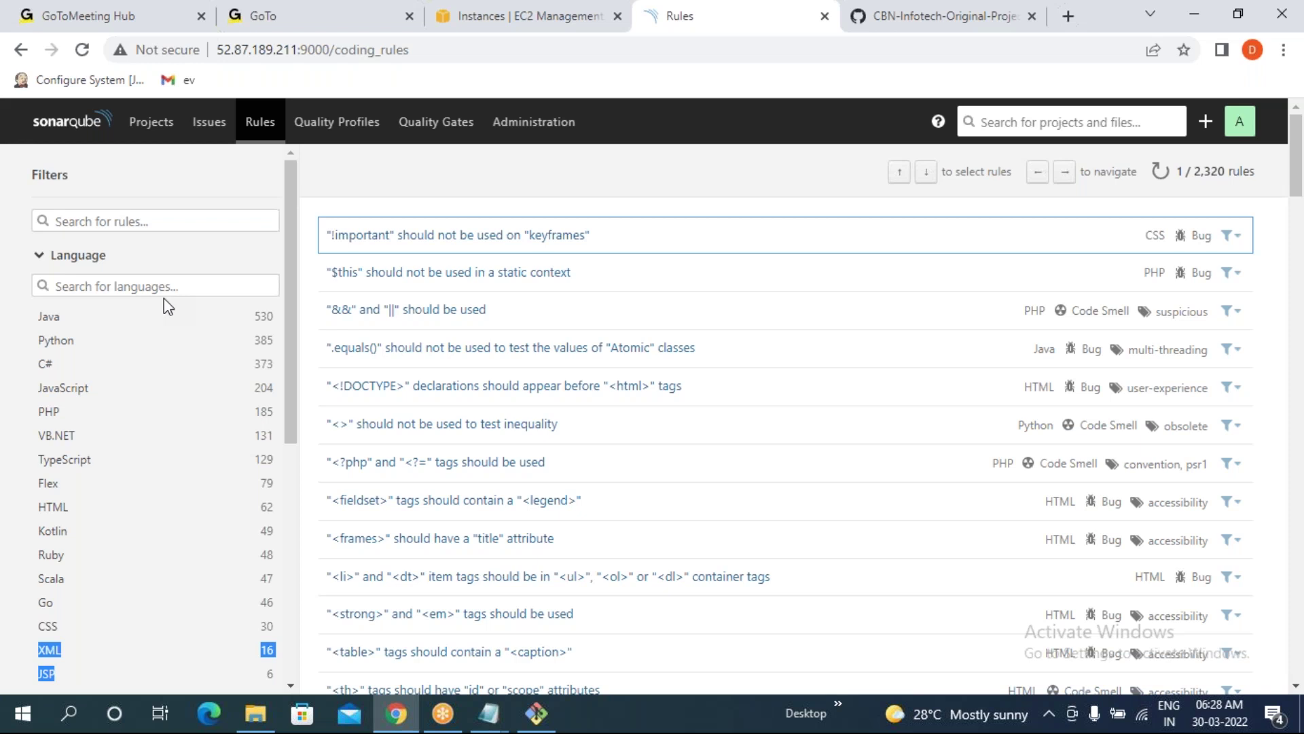
- Return from Quality Profiles to the full rules list showing 2,320 rules
{"action": "left_click", "coordinate": [333, 123]}
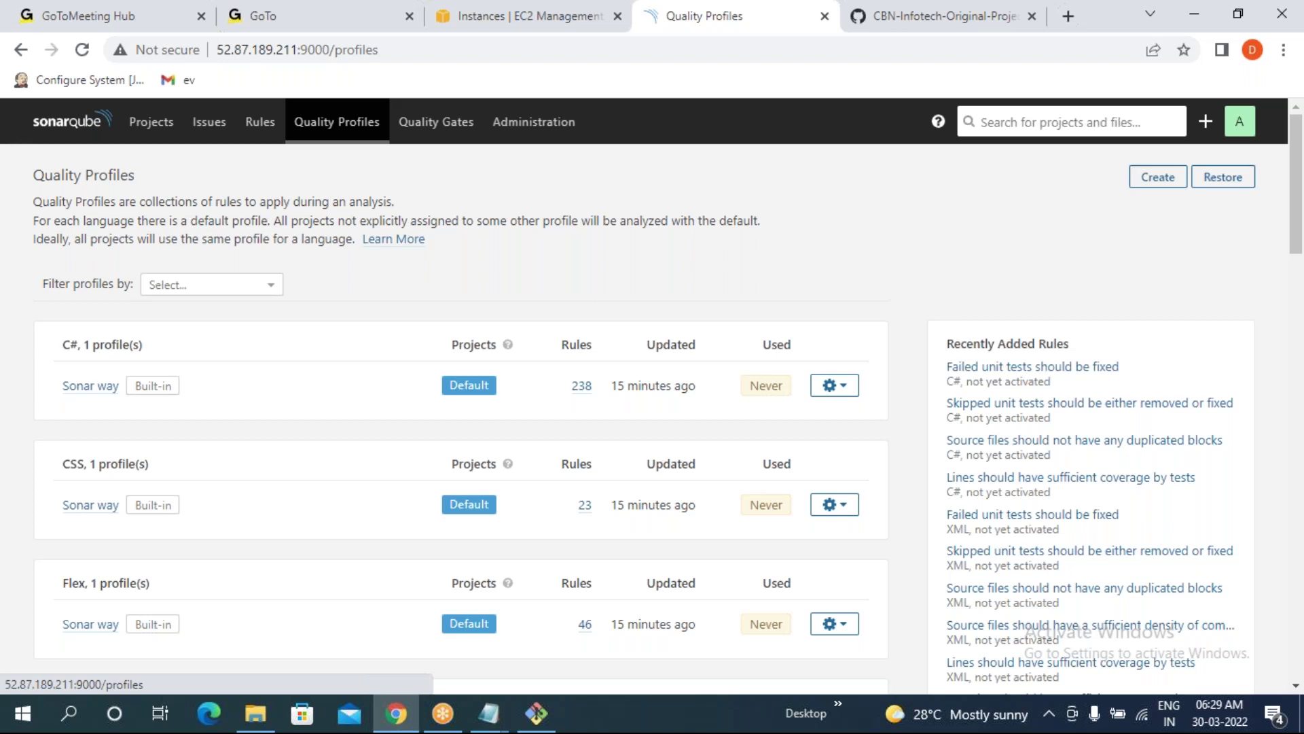
{"action": "left_click", "coordinate": [263, 131]}
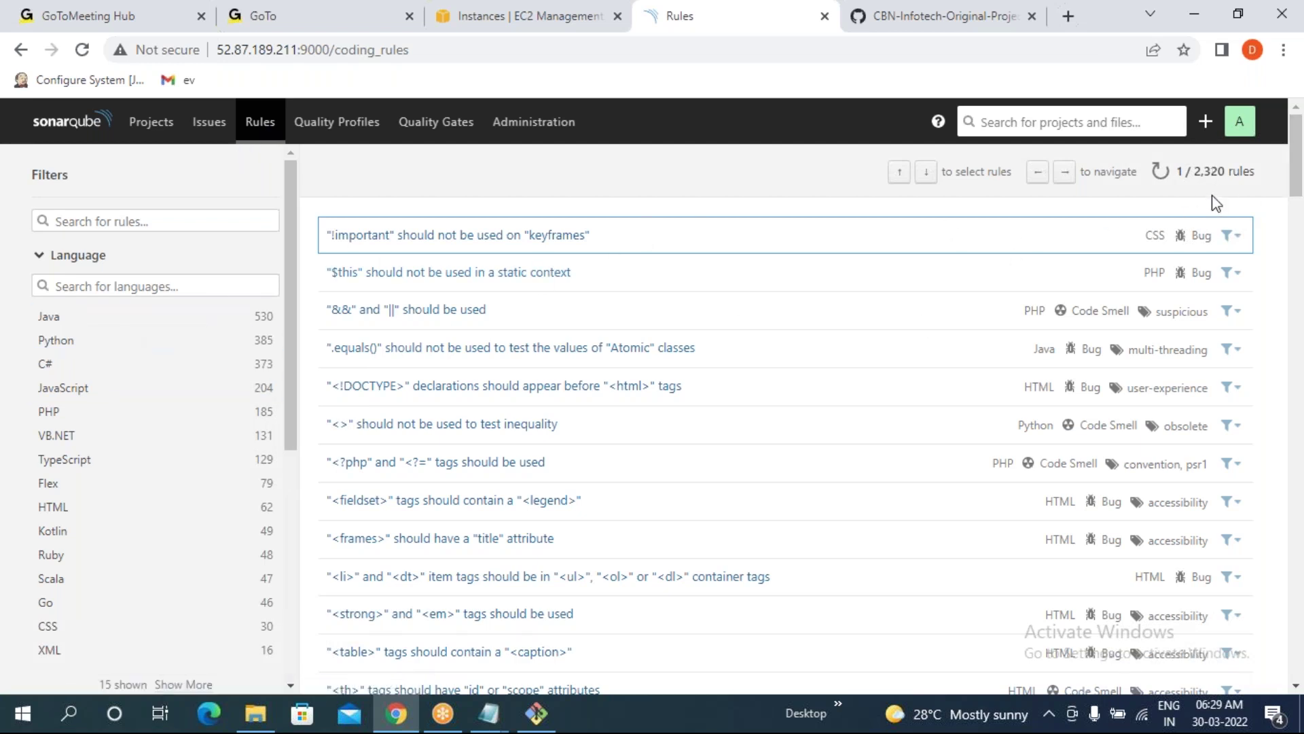
{"action": "left_click_drag", "start_coordinate": [1183, 173], "coordinate": [1230, 182]}
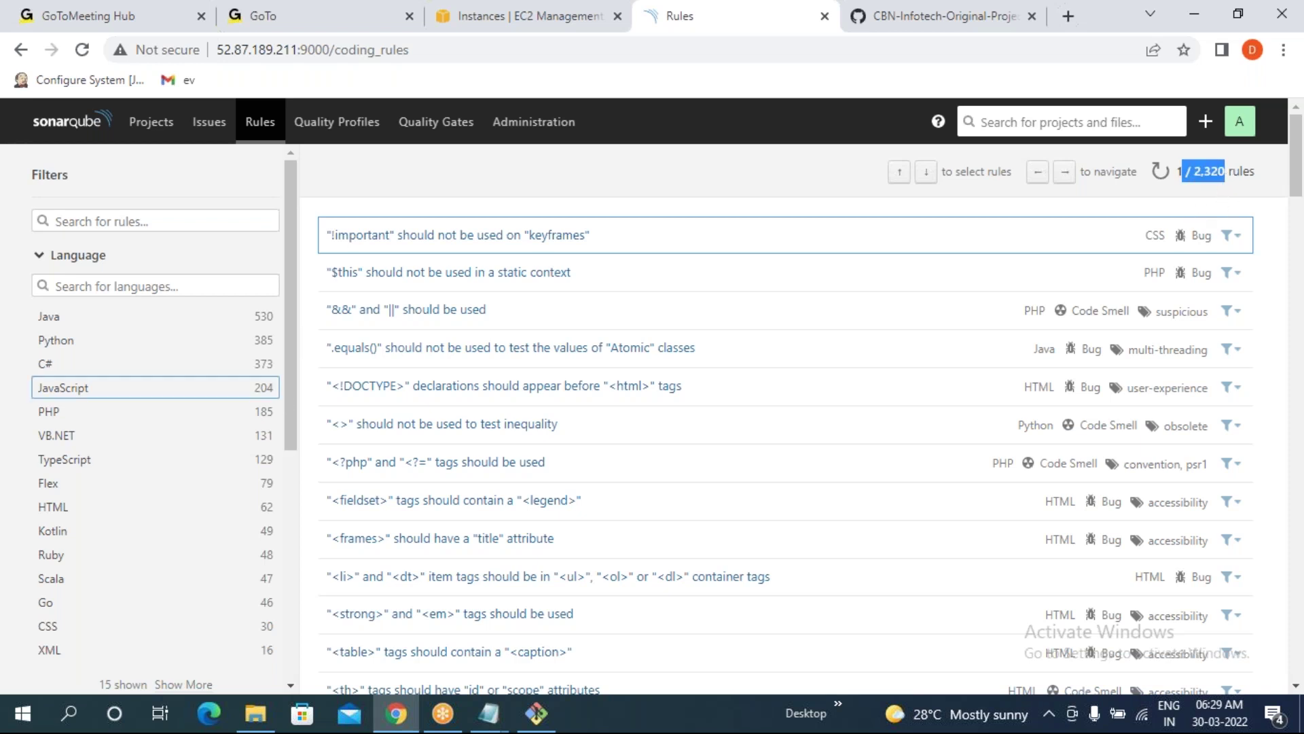
- Filter rules by Java, C# (373), Ruby, Go and CSS, then open Quality Profiles
{"action": "left_click", "coordinate": [51, 322]}
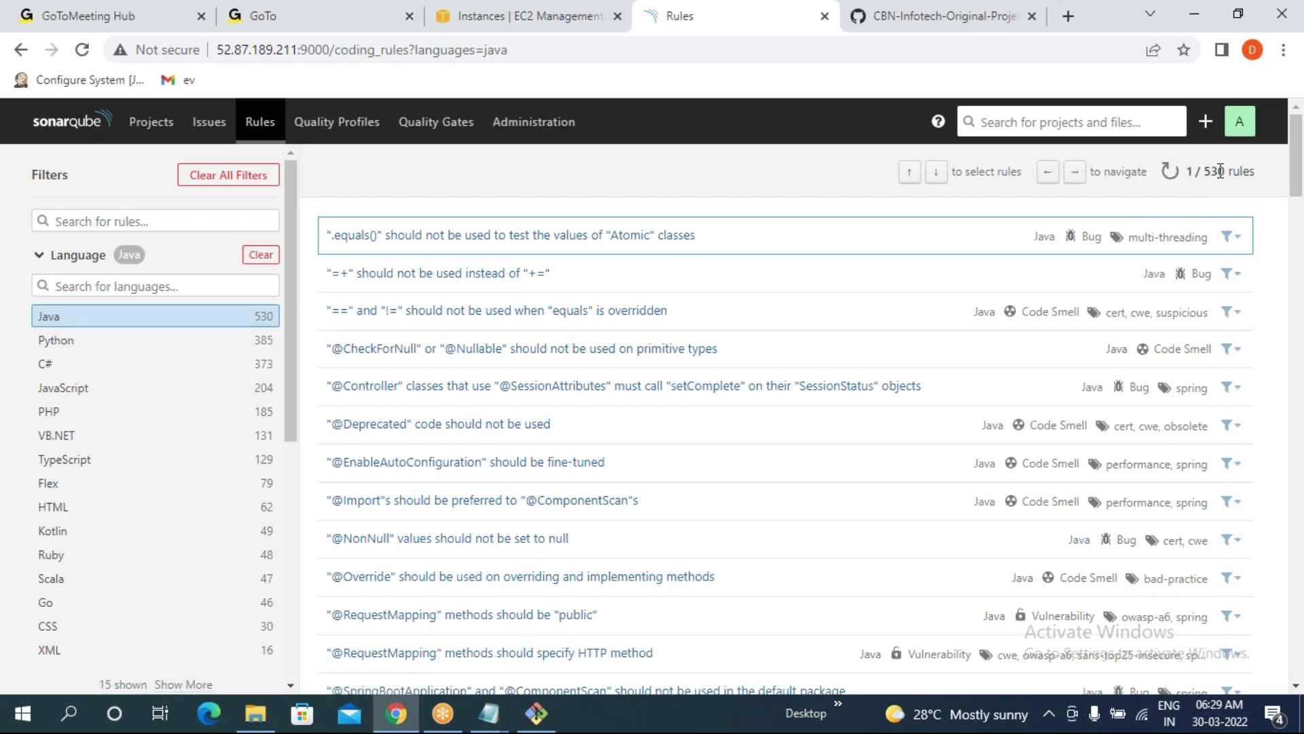
{"action": "left_click", "coordinate": [58, 370]}
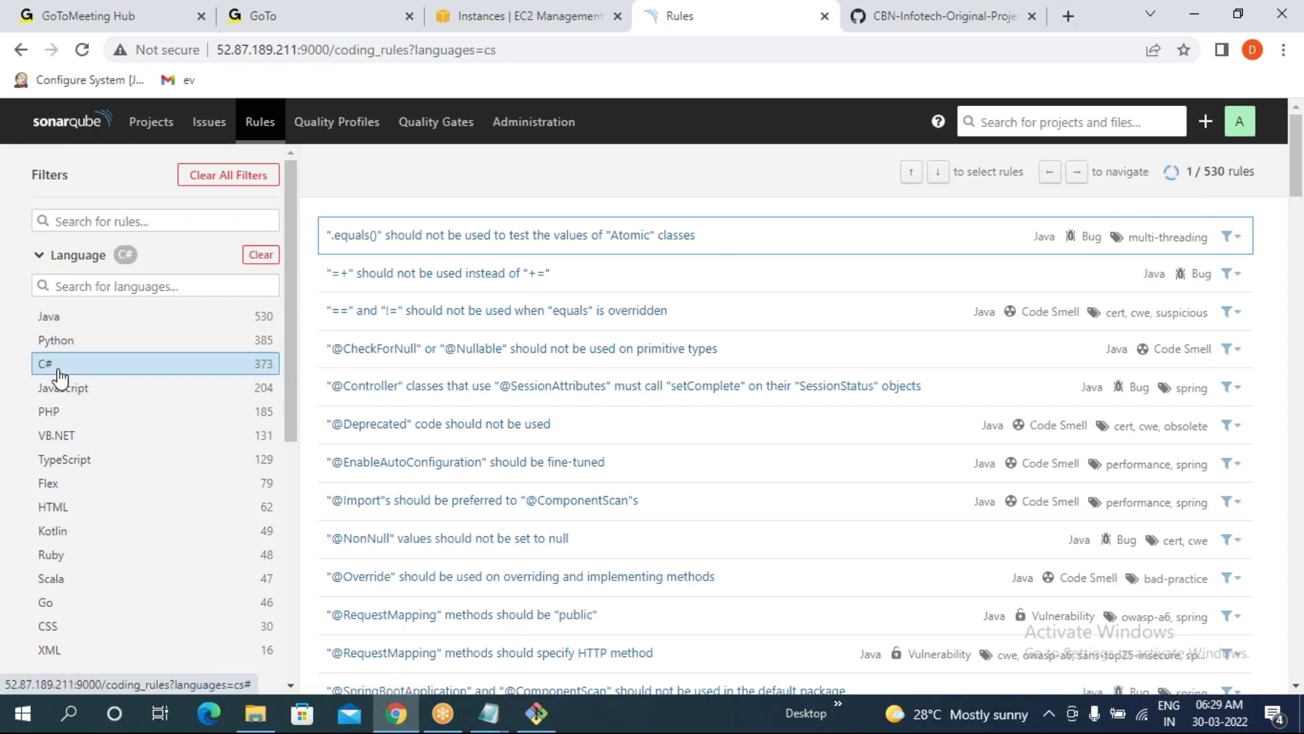
{"action": "double_click", "coordinate": [1214, 171]}
{"action": "left_click", "coordinate": [59, 556]}
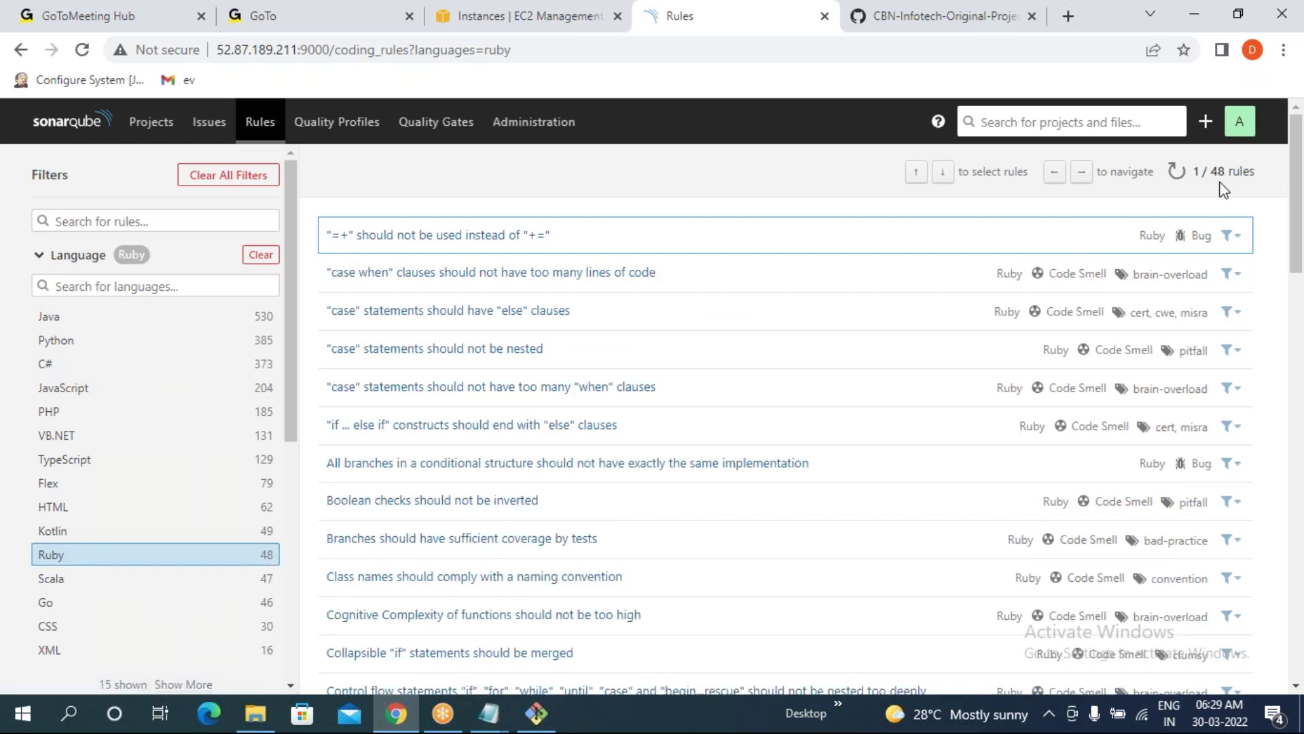
{"action": "left_click", "coordinate": [62, 602]}
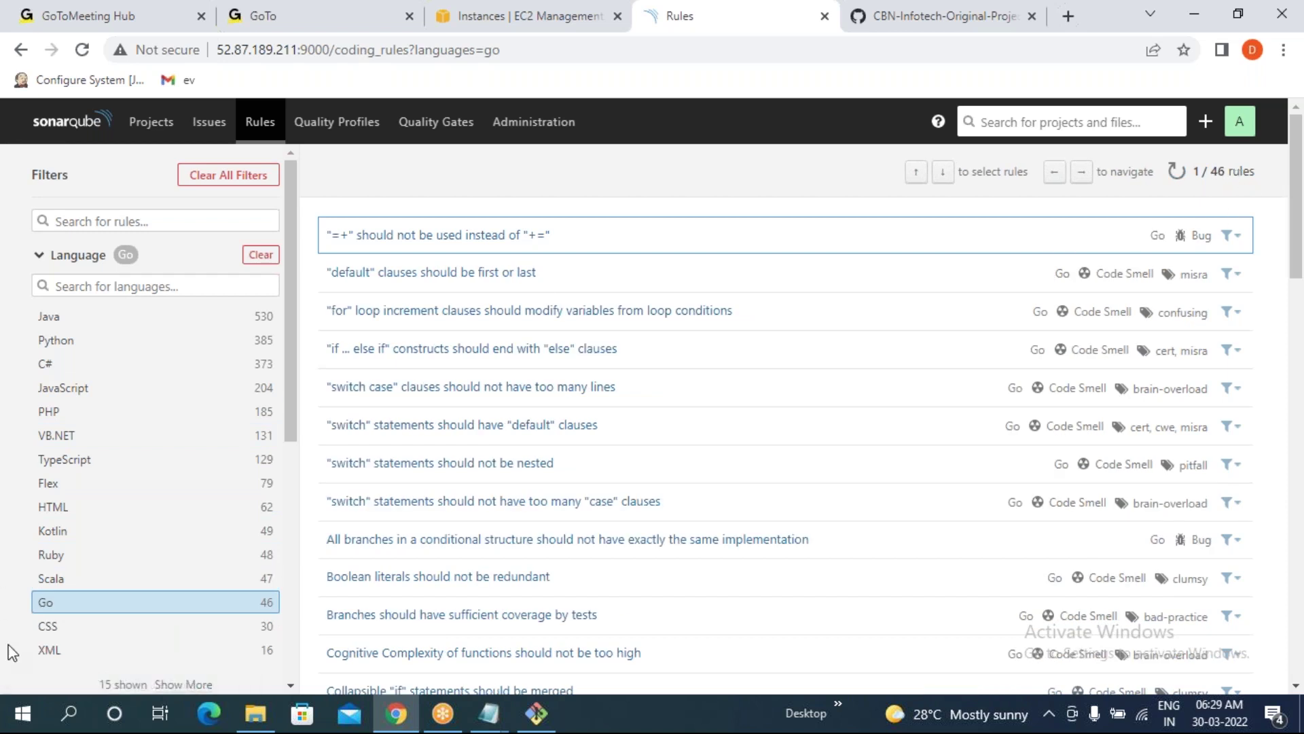
{"action": "left_click", "coordinate": [87, 628]}
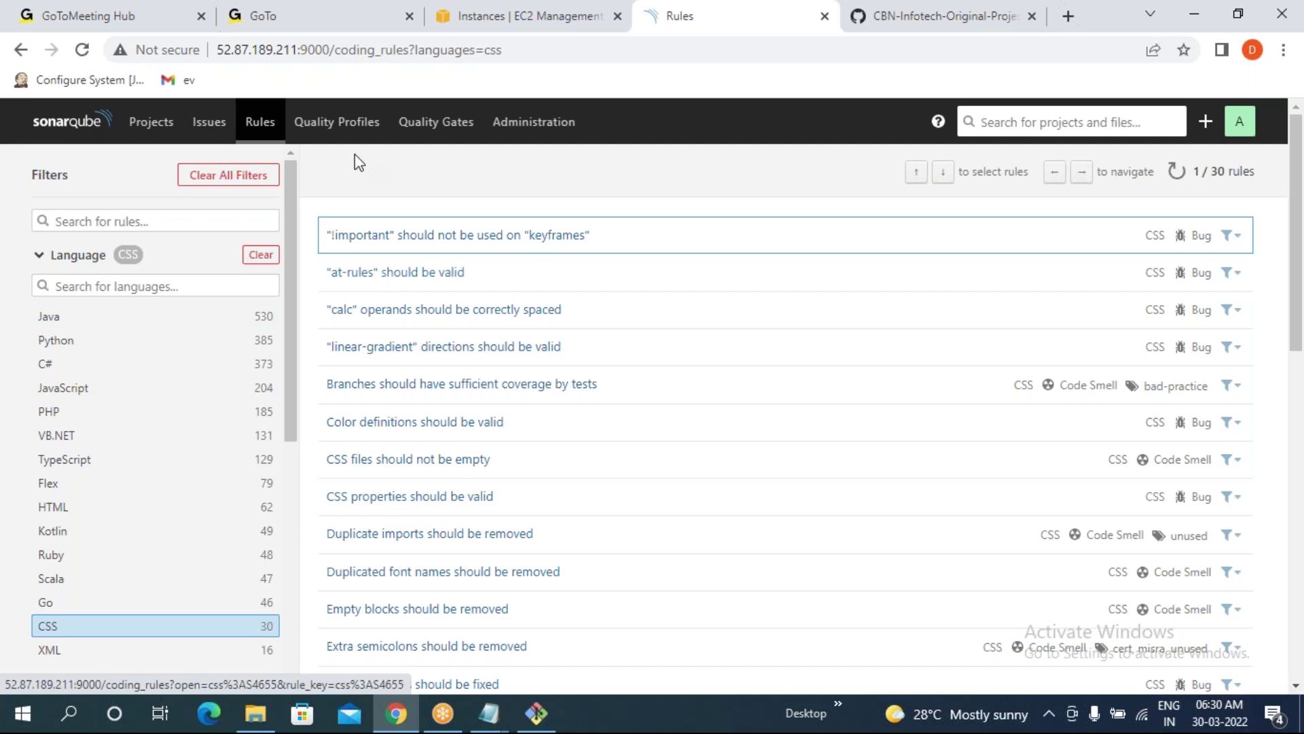
{"action": "left_click", "coordinate": [338, 125]}
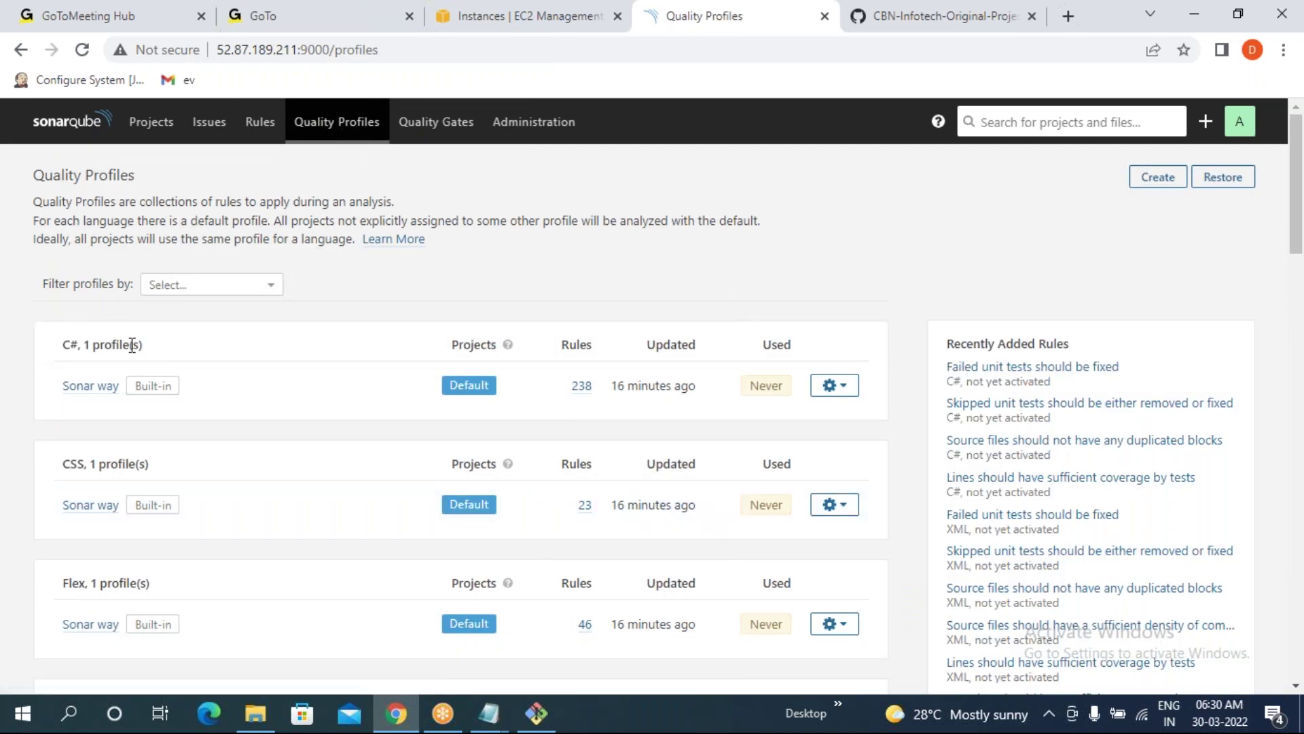
{"action": "left_click_drag", "start_coordinate": [47, 341], "coordinate": [143, 343]}
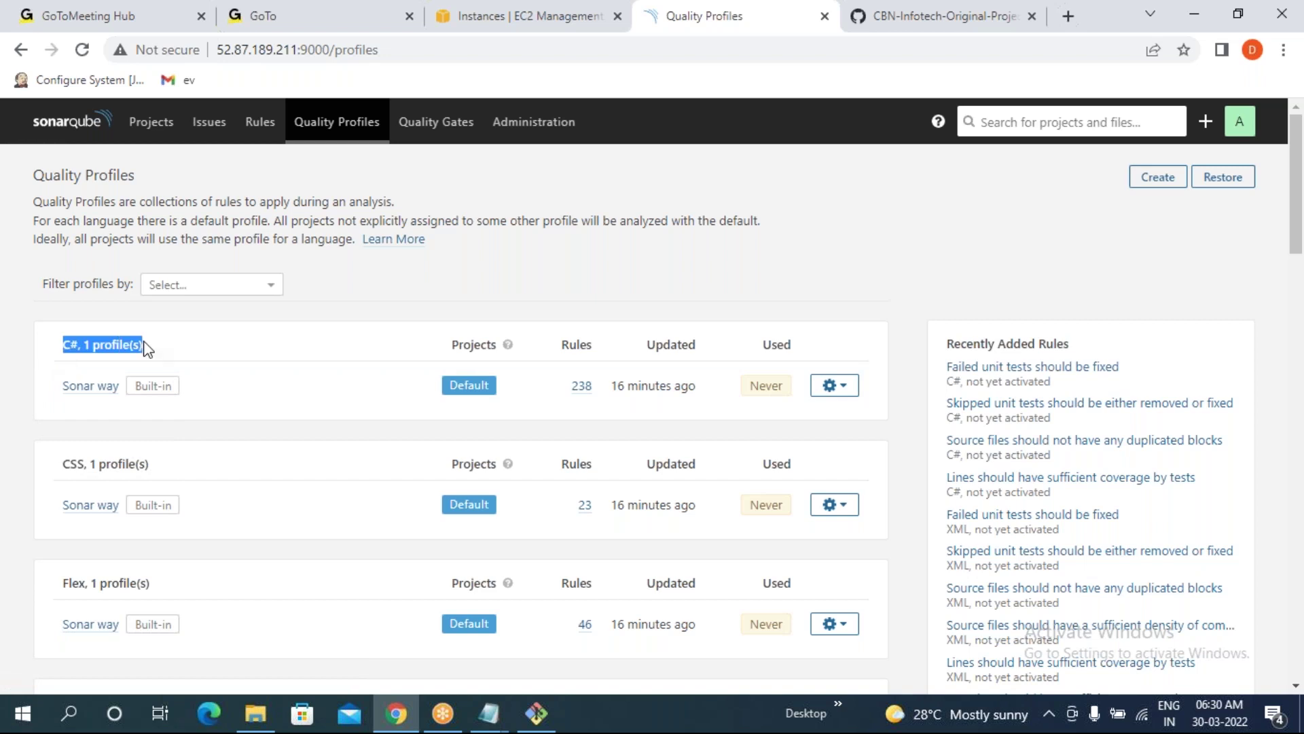
{"action": "left_click", "coordinate": [51, 416]}
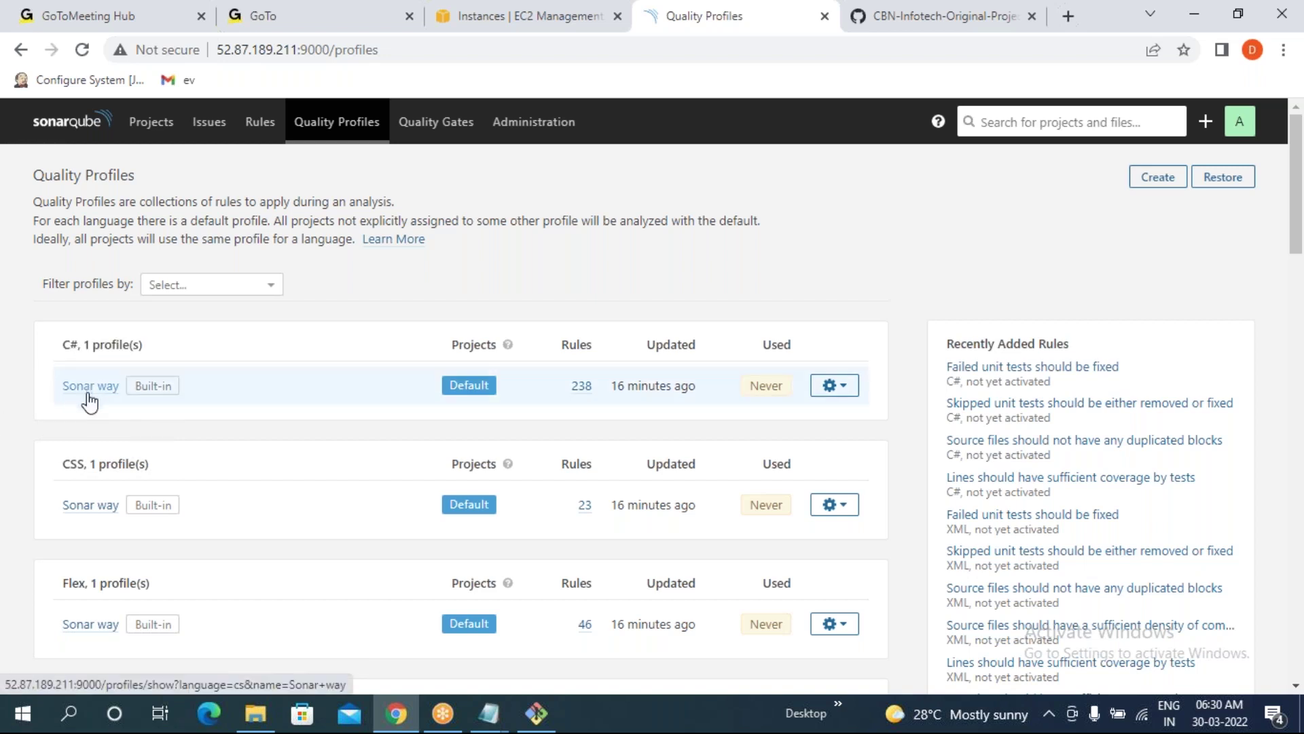
{"action": "left_click_drag", "start_coordinate": [597, 386], "coordinate": [574, 386]}
{"action": "left_click_drag", "start_coordinate": [61, 343], "coordinate": [597, 388]}
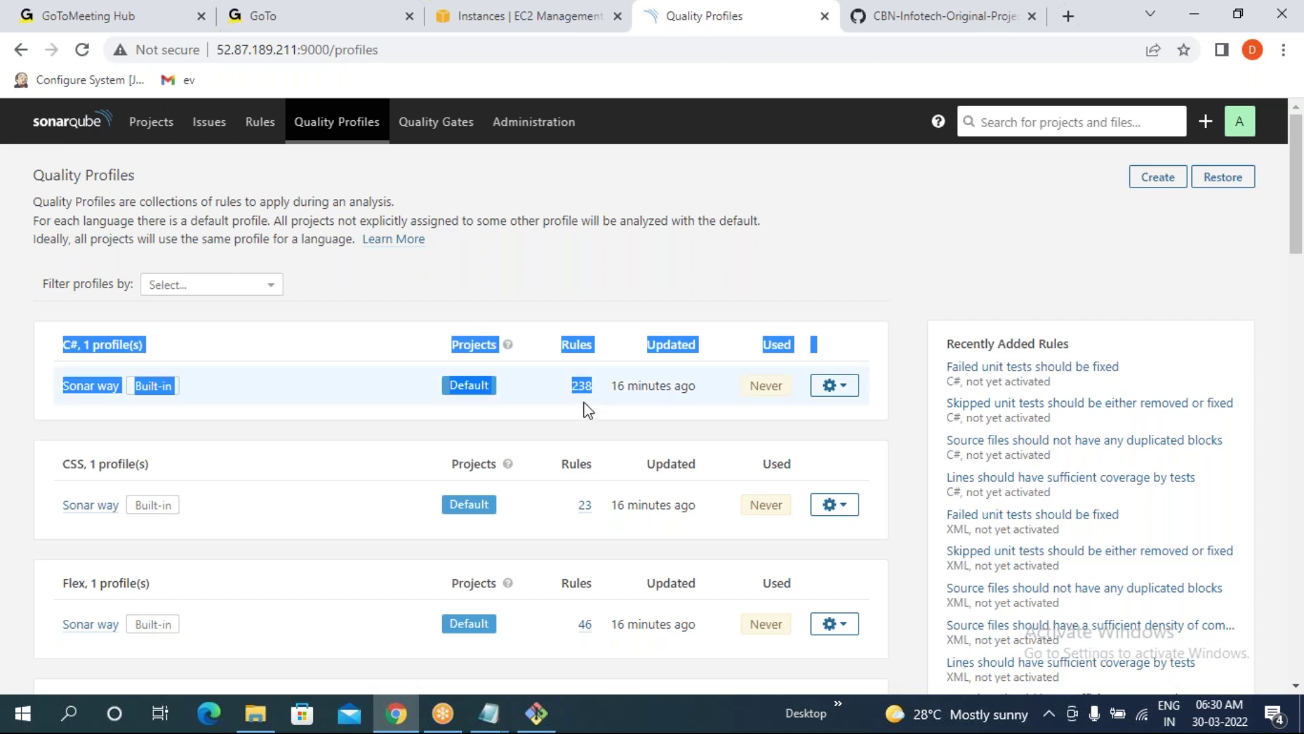
{"action": "left_click", "coordinate": [6, 438]}
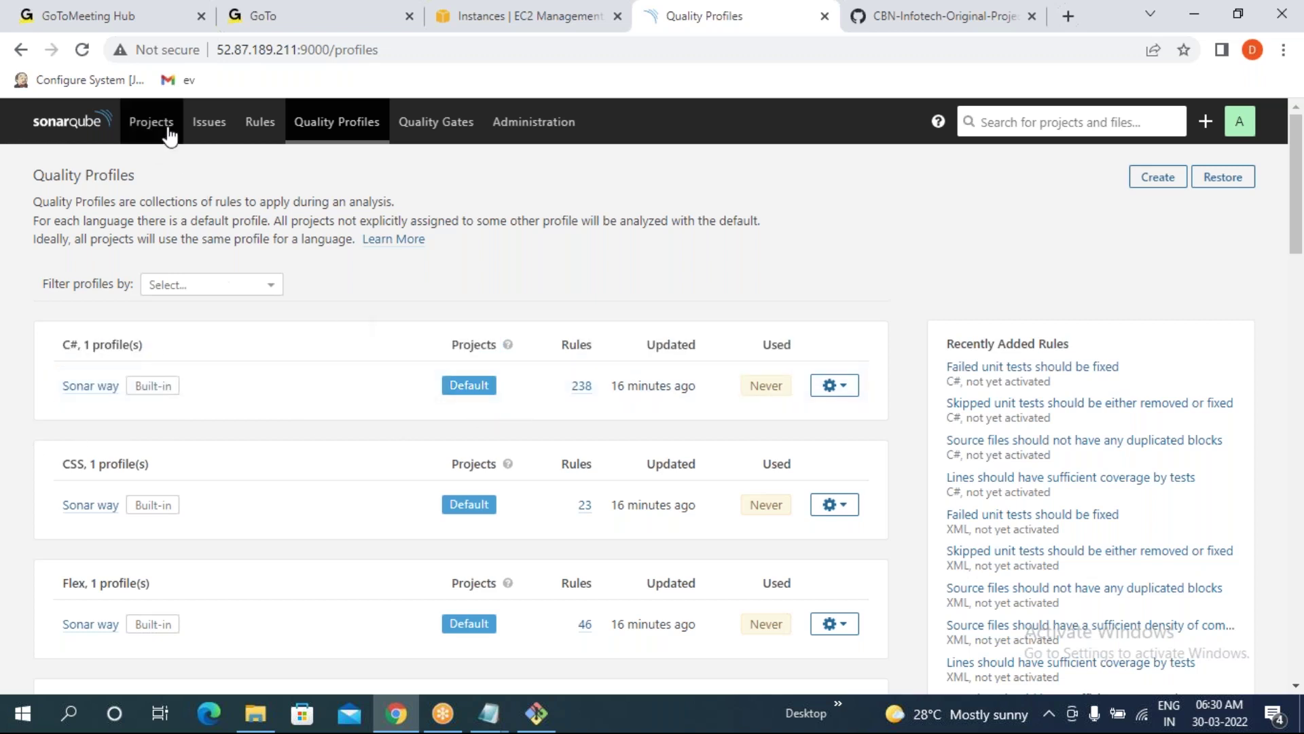
{"action": "left_click", "coordinate": [271, 129]}
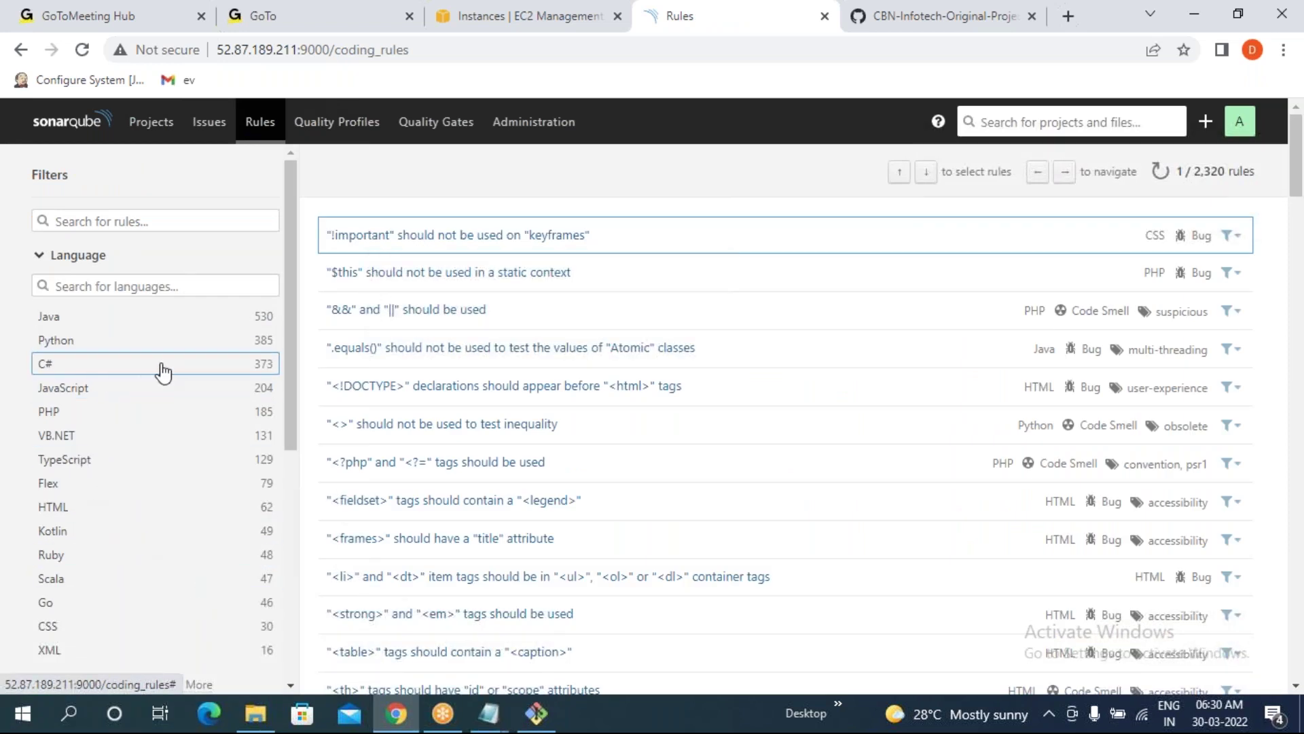
{"action": "left_click", "coordinate": [265, 372]}
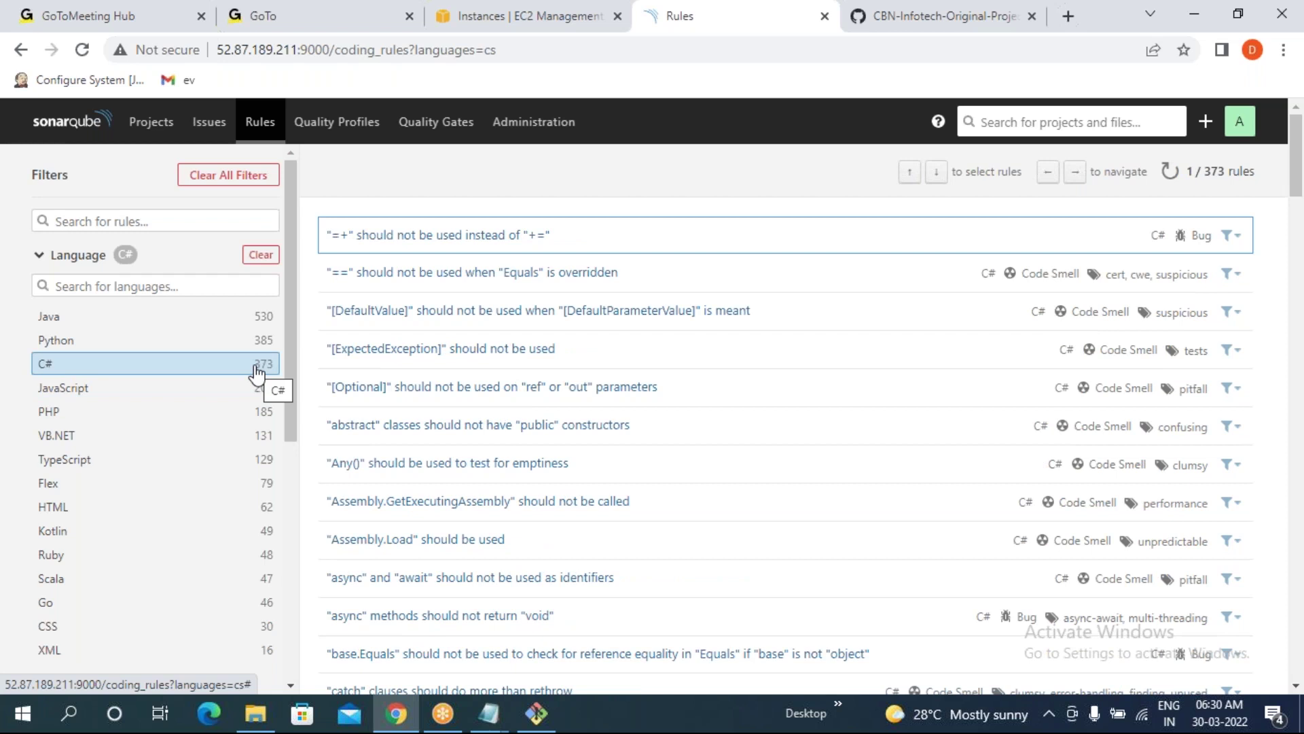
{"action": "left_click", "coordinate": [335, 122]}
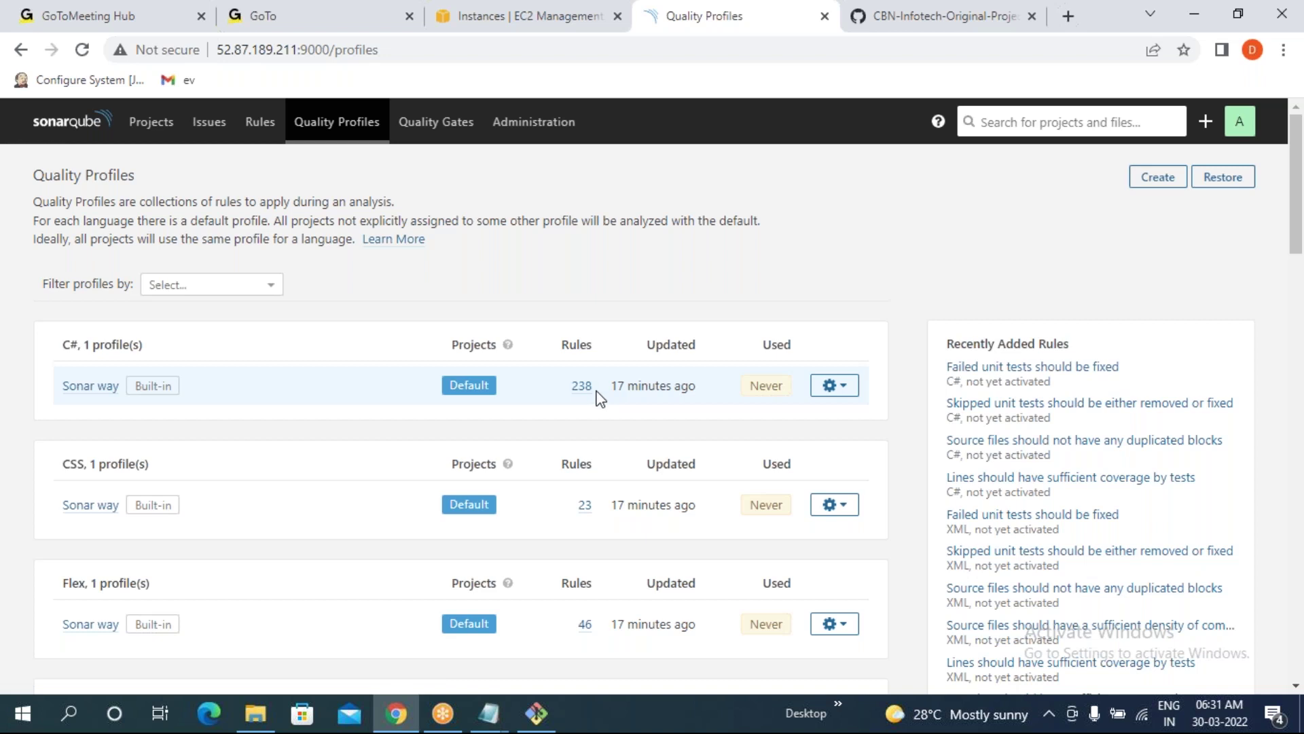
{"action": "scroll", "coordinate": [160, 443], "scroll_direction": "down", "scroll_amount": 10}
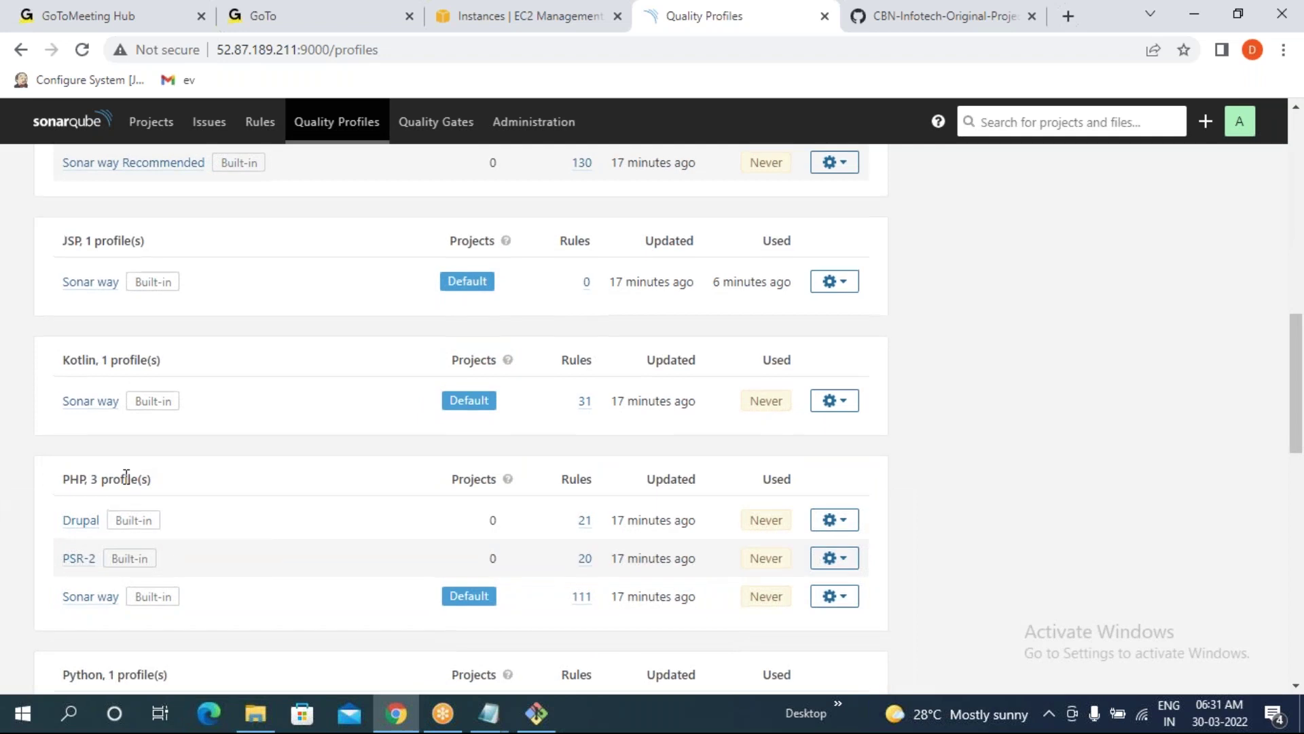
{"action": "scroll", "coordinate": [127, 476], "scroll_direction": "up", "scroll_amount": 5}
{"action": "scroll", "coordinate": [126, 476], "scroll_direction": "up", "scroll_amount": 4}
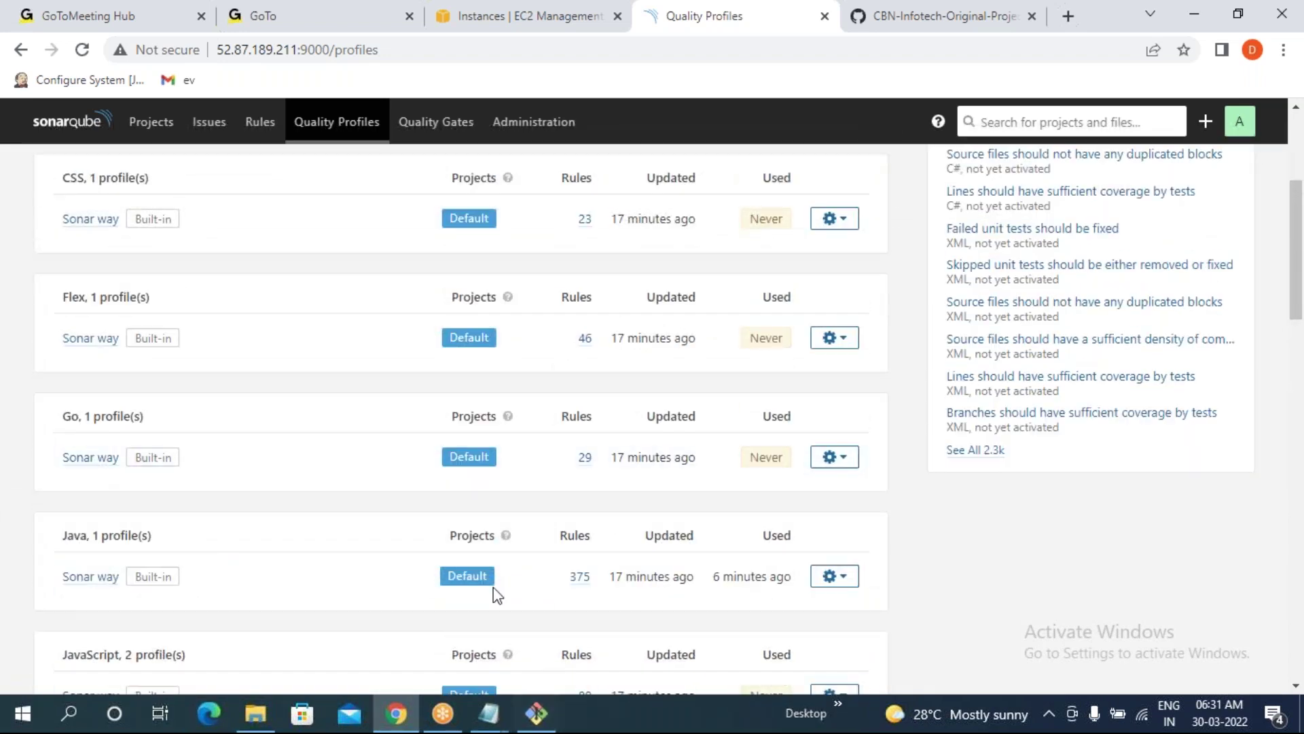
{"action": "scroll", "coordinate": [190, 406], "scroll_direction": "up", "scroll_amount": 4}
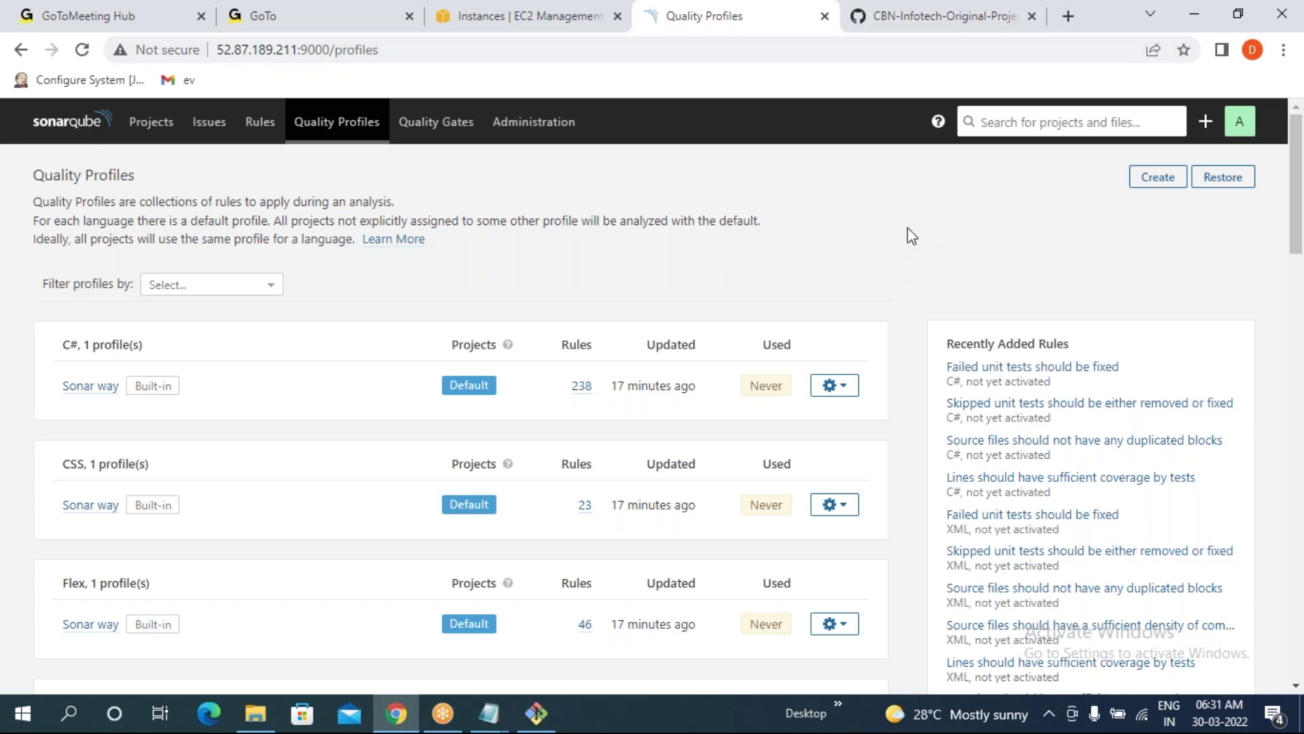
{"action": "scroll", "coordinate": [95, 519], "scroll_direction": "down", "scroll_amount": 2}
{"action": "scroll", "coordinate": [67, 460], "scroll_direction": "down", "scroll_amount": 4}
{"action": "left_click_drag", "start_coordinate": [62, 441], "coordinate": [158, 446]}
{"action": "left_click", "coordinate": [18, 510]}
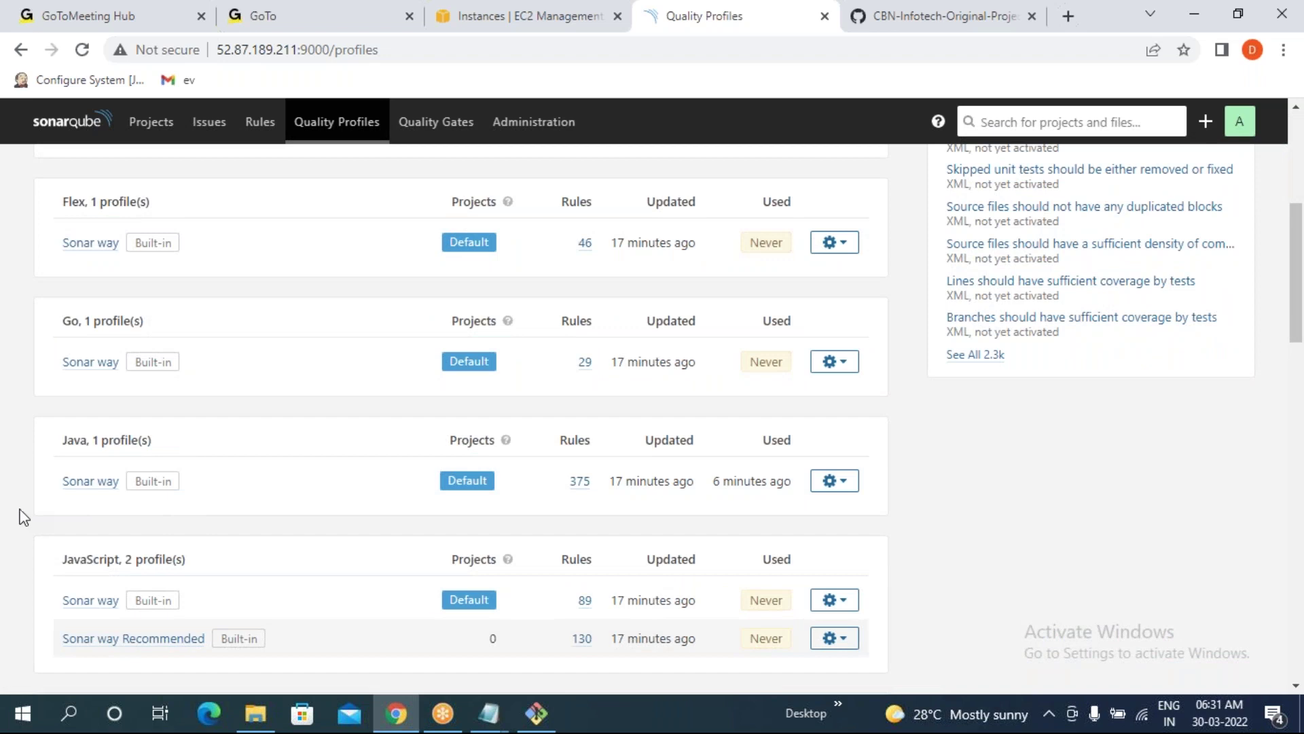
{"action": "left_click_drag", "start_coordinate": [61, 482], "coordinate": [120, 483]}
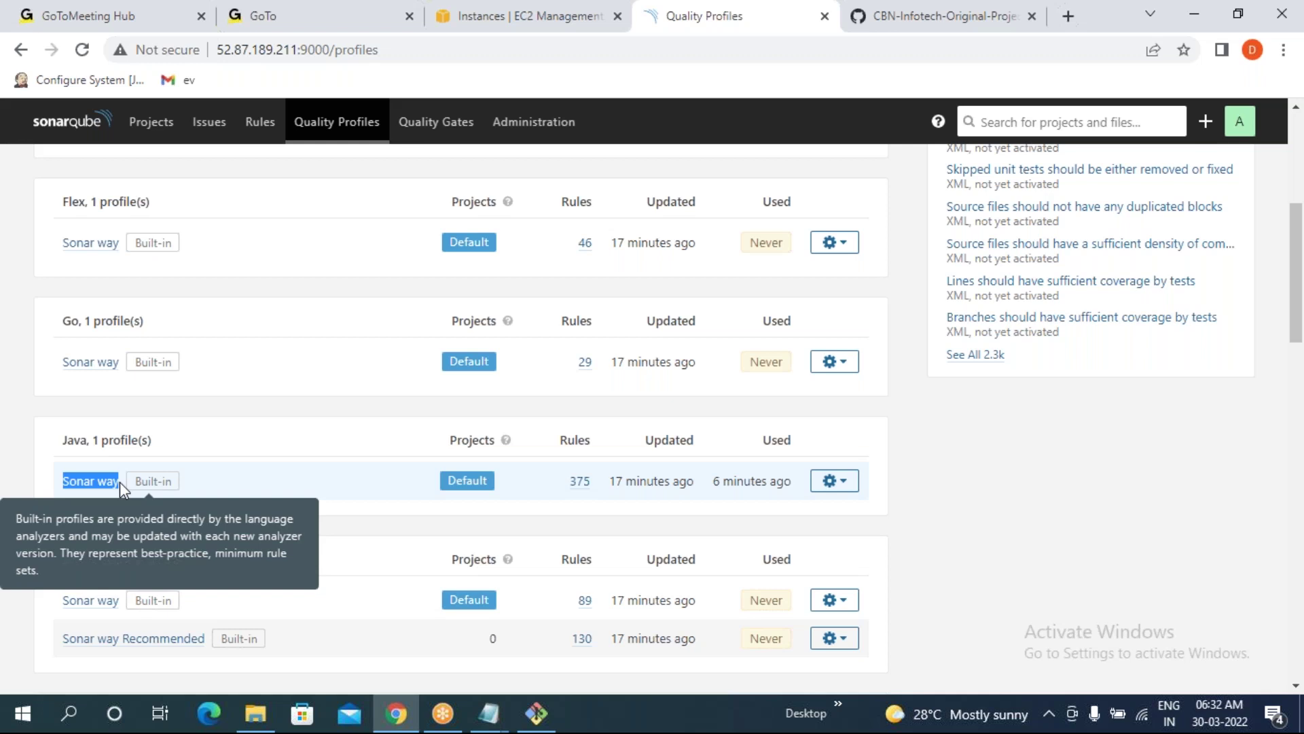
{"action": "left_click", "coordinate": [25, 420]}
{"action": "left_click_drag", "start_coordinate": [64, 439], "coordinate": [121, 446]}
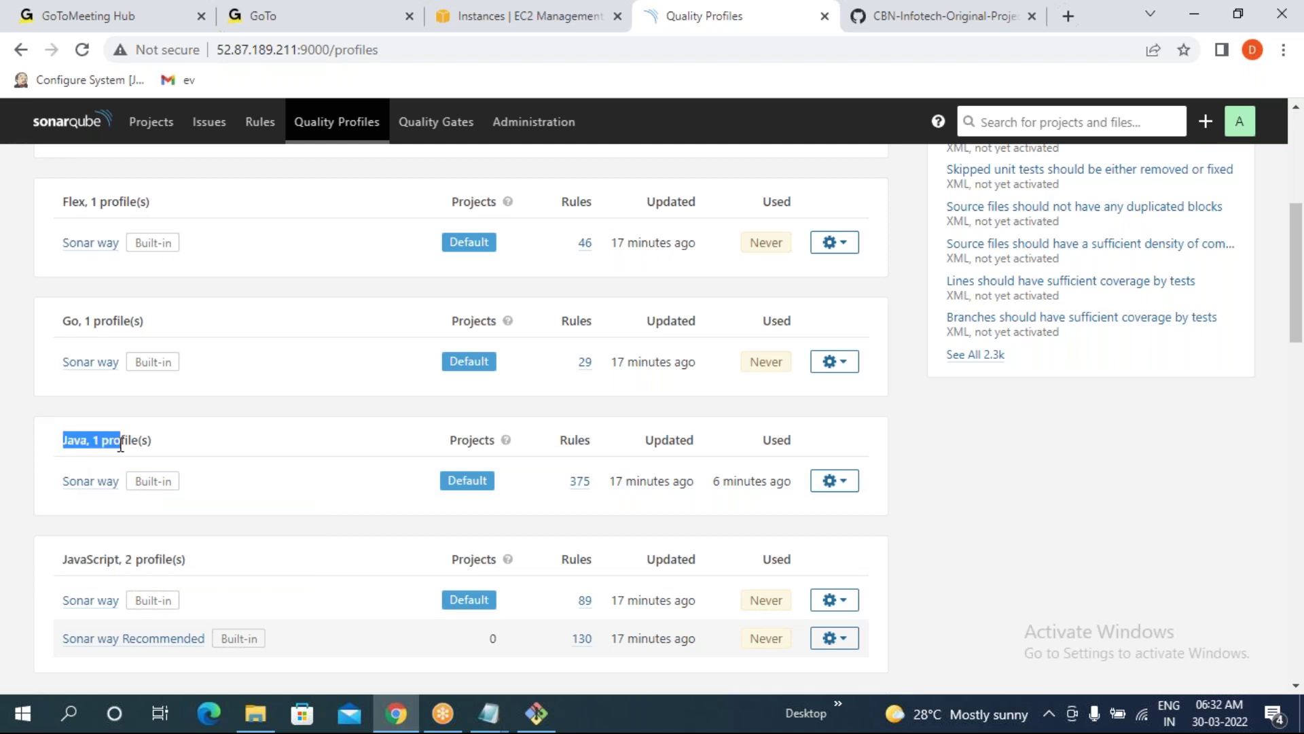
{"action": "left_click", "coordinate": [219, 519]}
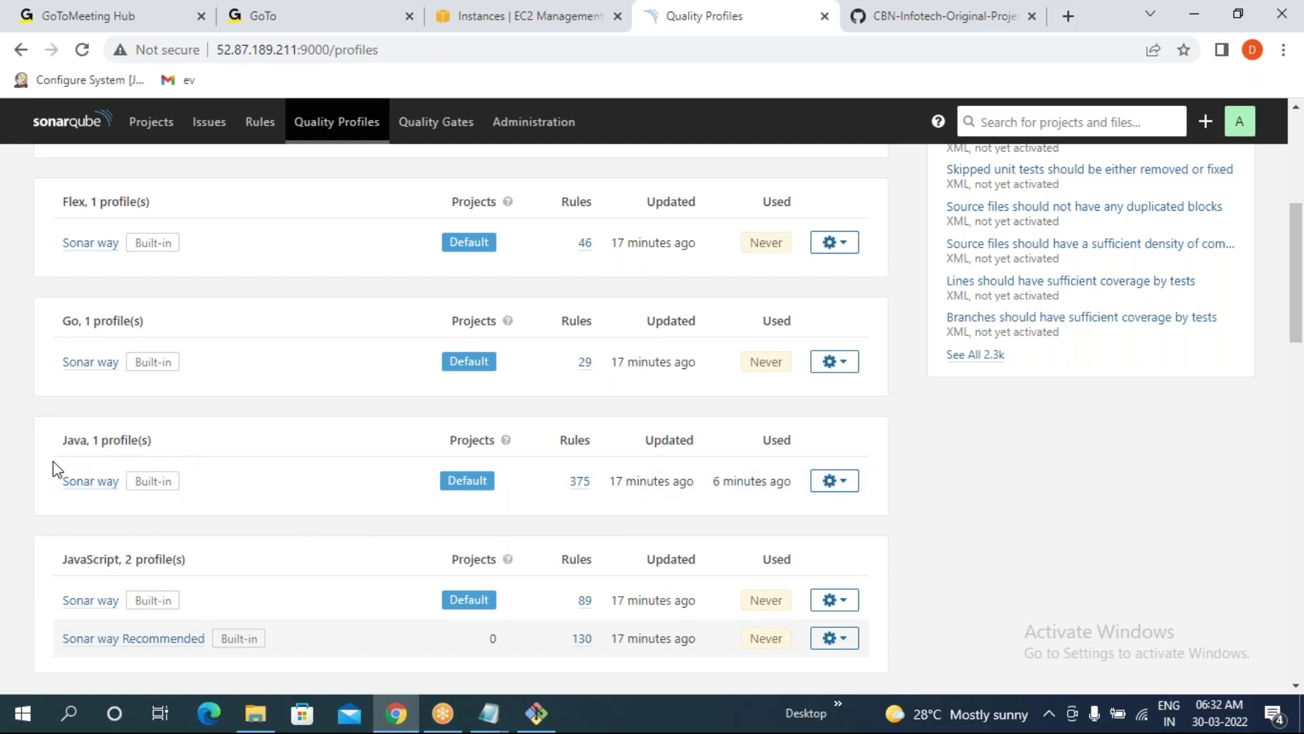
{"action": "left_click_drag", "start_coordinate": [52, 475], "coordinate": [618, 488]}
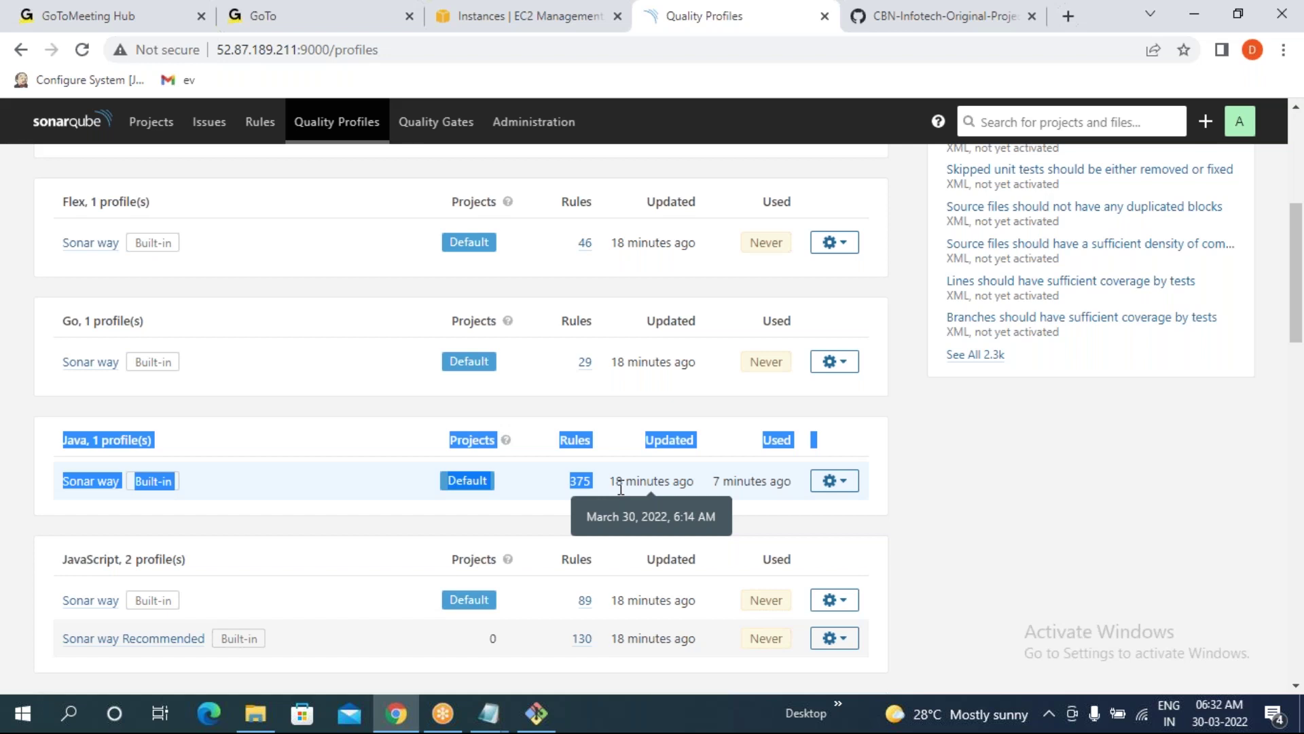
{"action": "left_click", "coordinate": [53, 519]}
{"action": "left_click_drag", "start_coordinate": [58, 483], "coordinate": [604, 508]}
{"action": "left_click", "coordinate": [609, 503]}
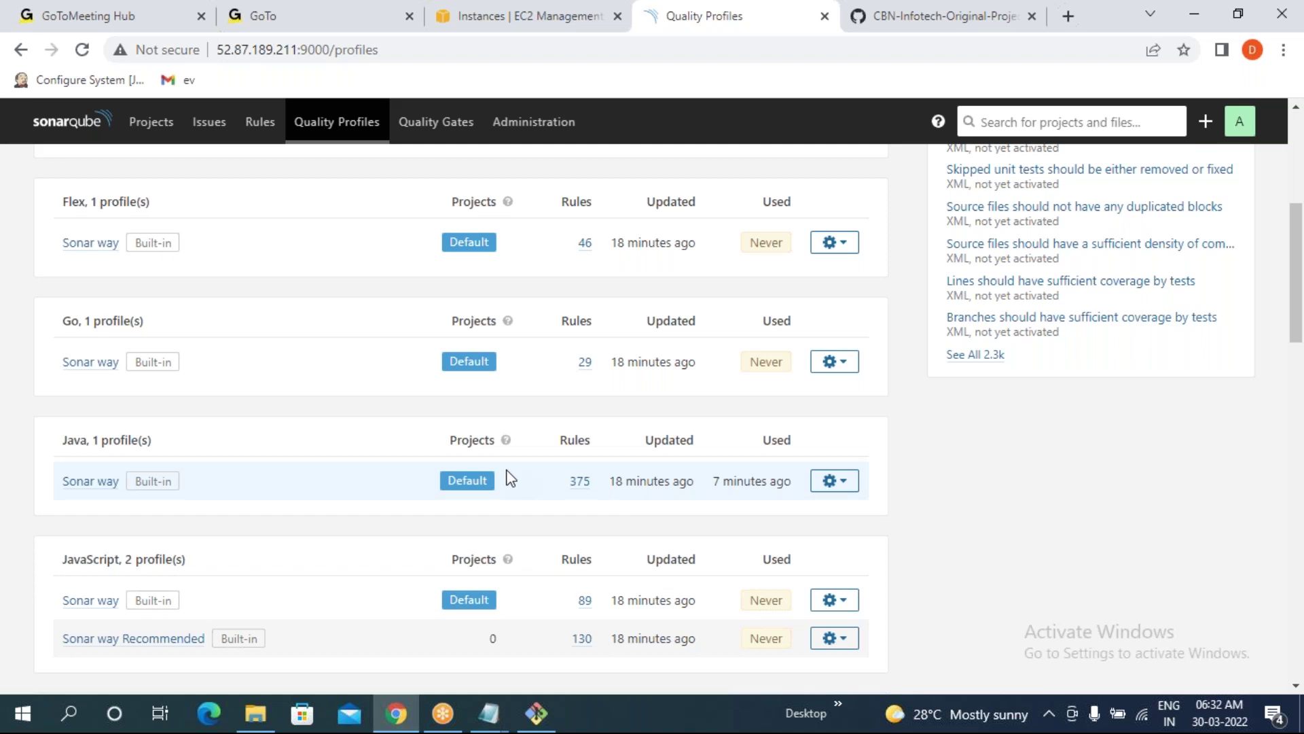
{"action": "scroll", "coordinate": [509, 476], "scroll_direction": "up", "scroll_amount": 5}
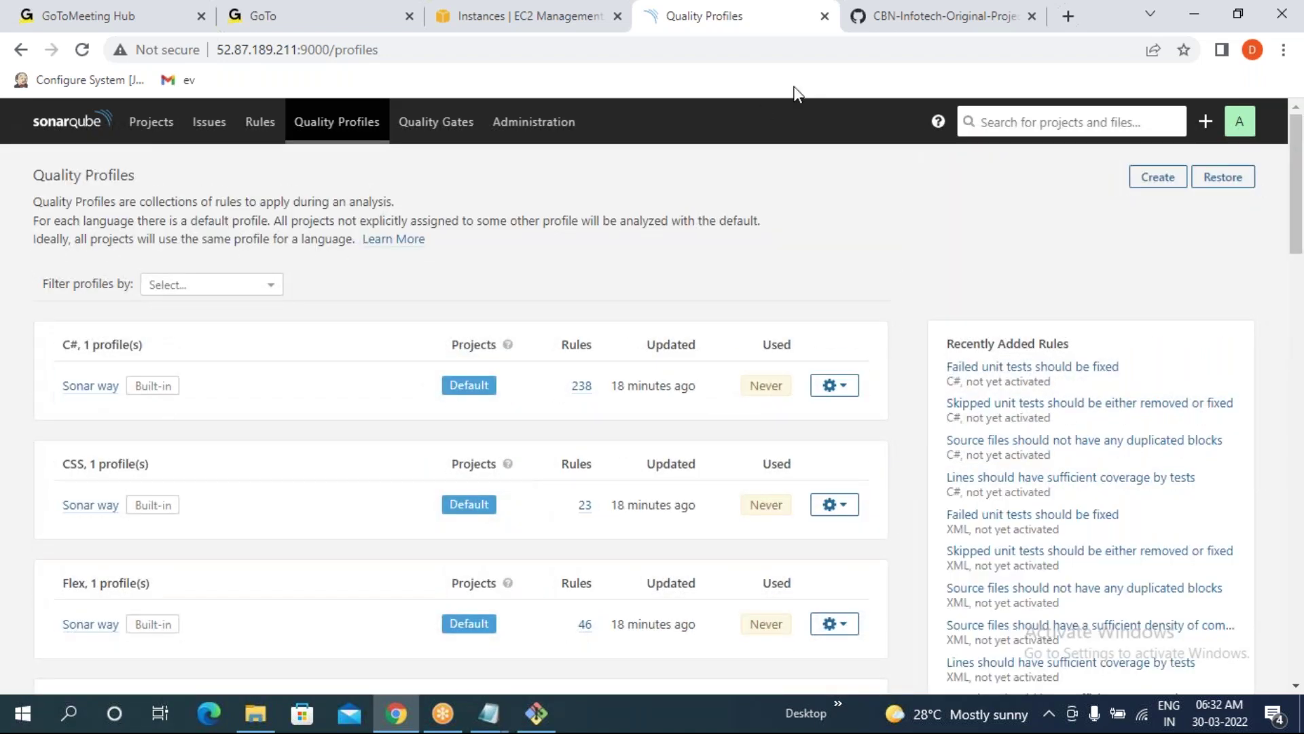
{"action": "left_click", "coordinate": [536, 713]}
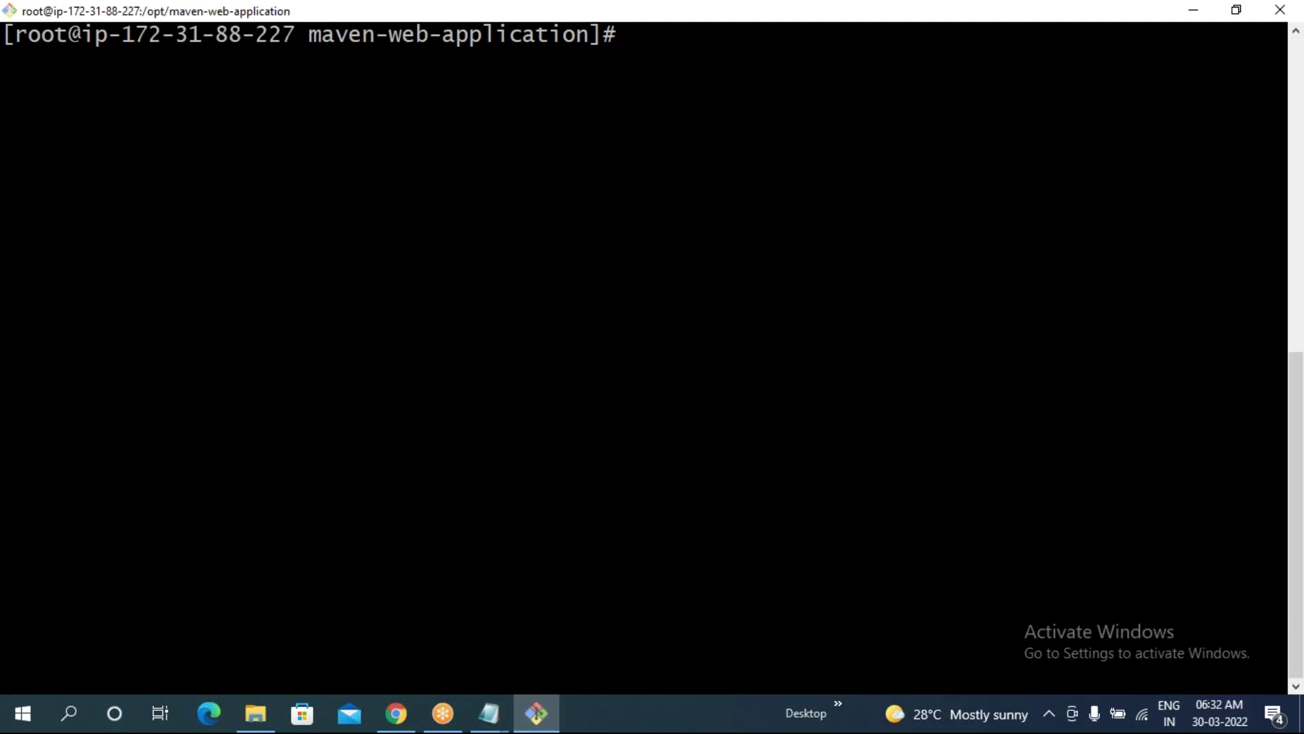
{"action": "left_click", "coordinate": [413, 725]}
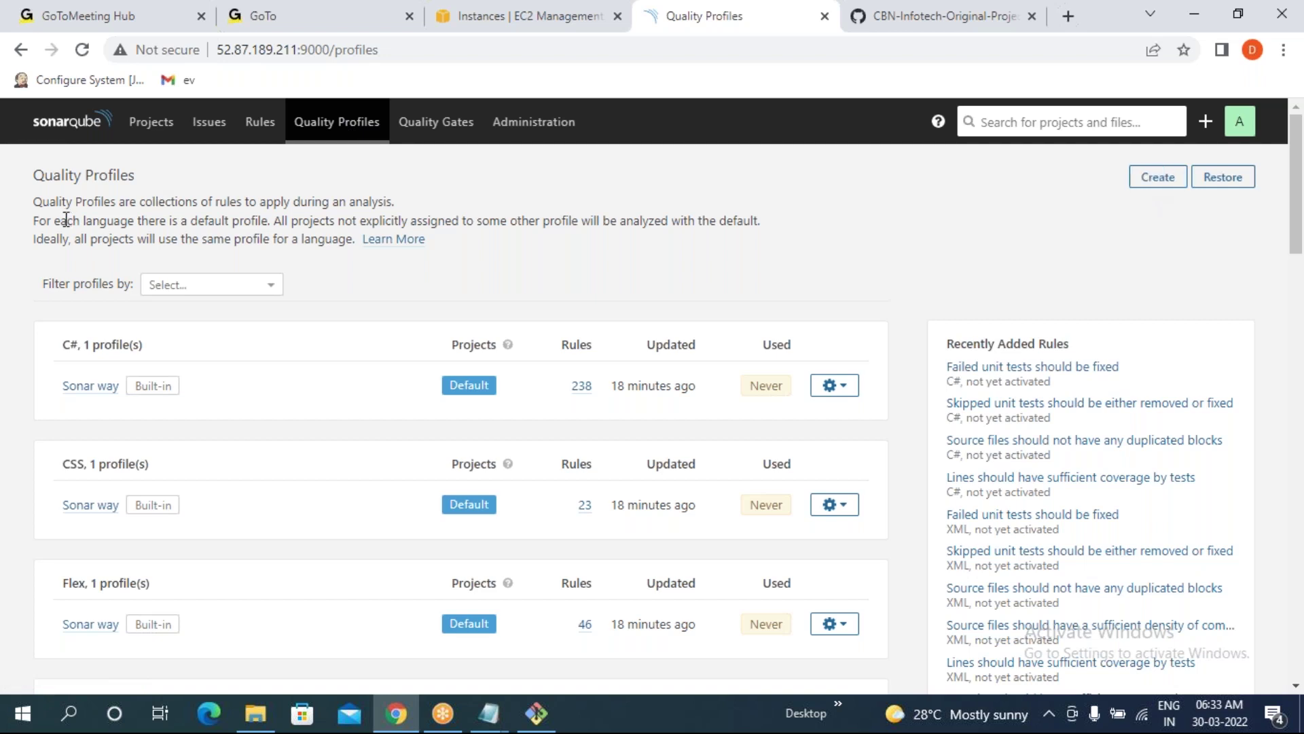
{"action": "left_click_drag", "start_coordinate": [51, 199], "coordinate": [388, 200]}
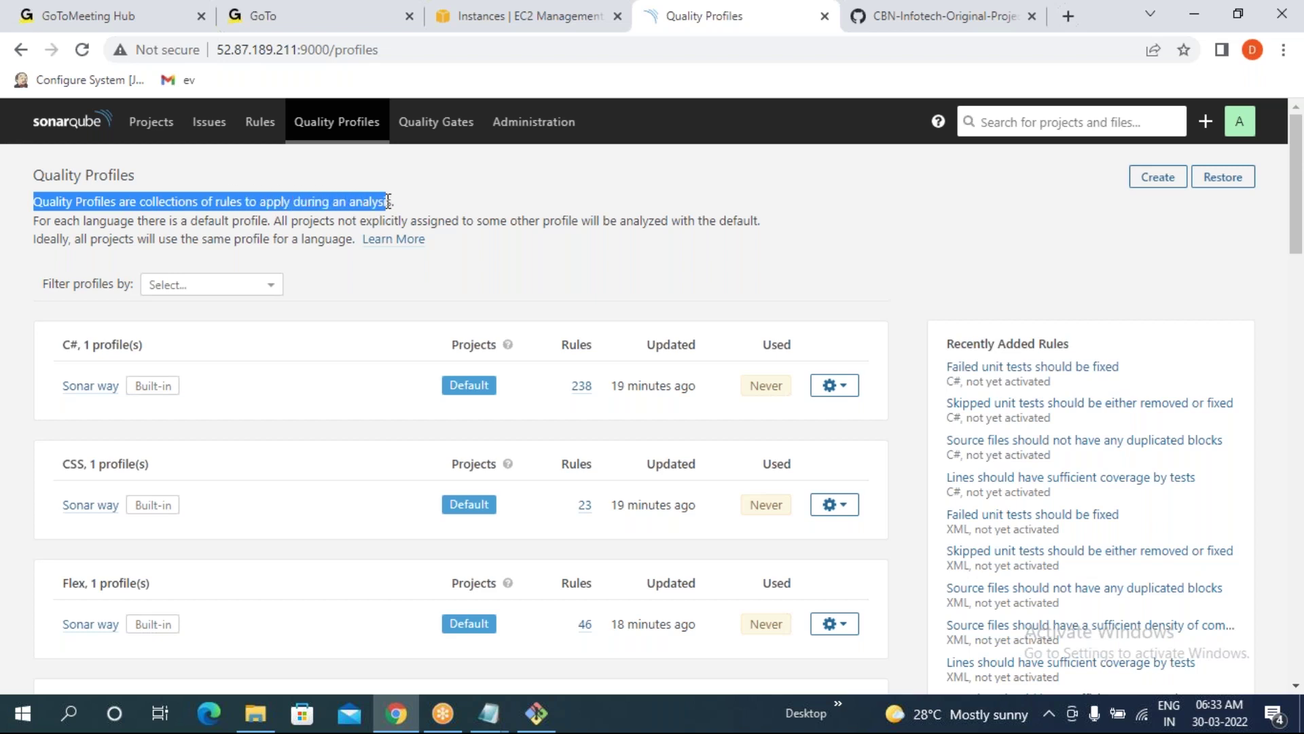
{"action": "left_click_drag", "start_coordinate": [15, 225], "coordinate": [260, 224]}
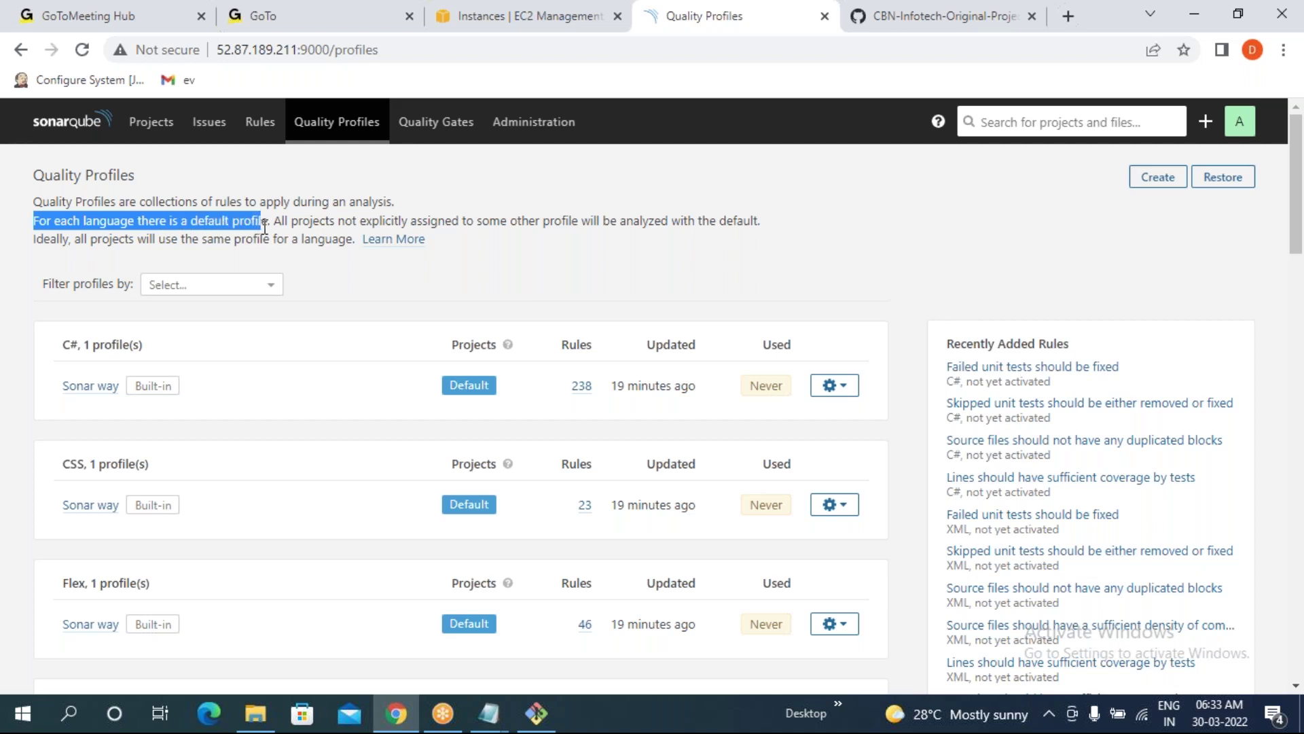
{"action": "left_click_drag", "start_coordinate": [265, 226], "coordinate": [766, 227]}
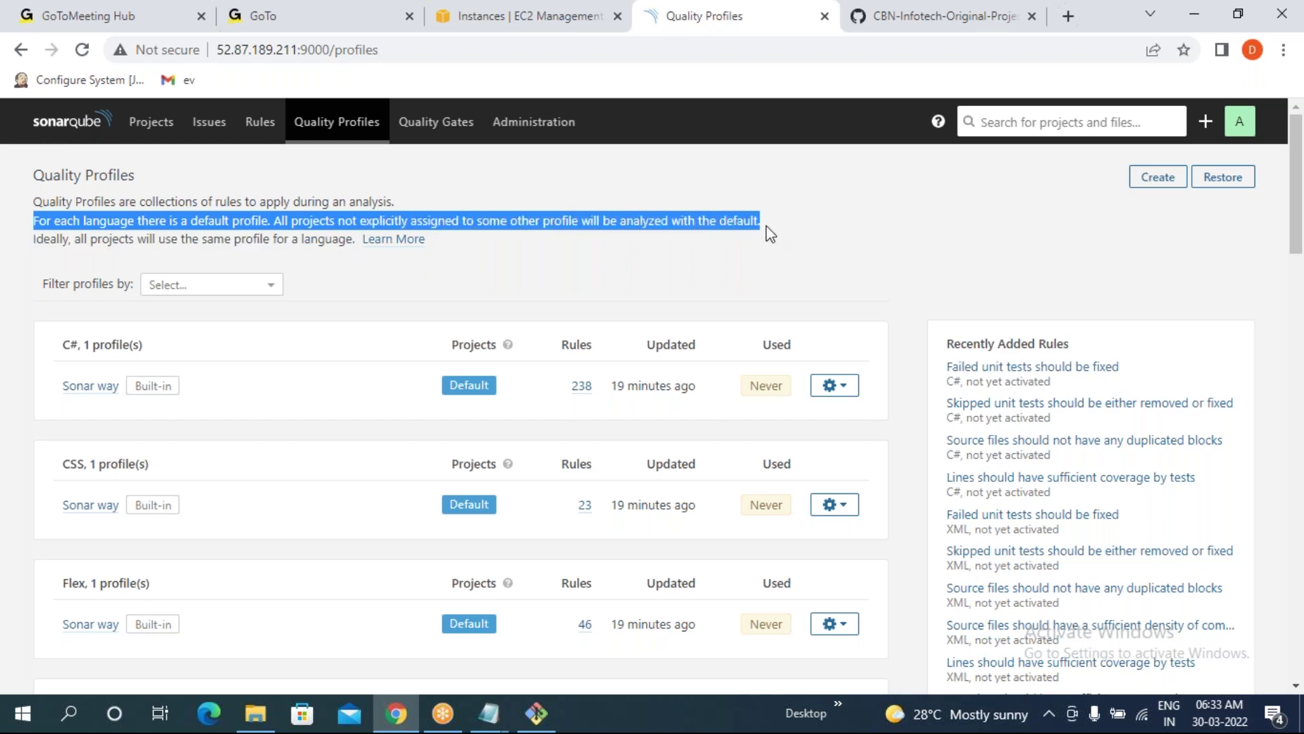
{"action": "left_click_drag", "start_coordinate": [34, 239], "coordinate": [329, 242]}
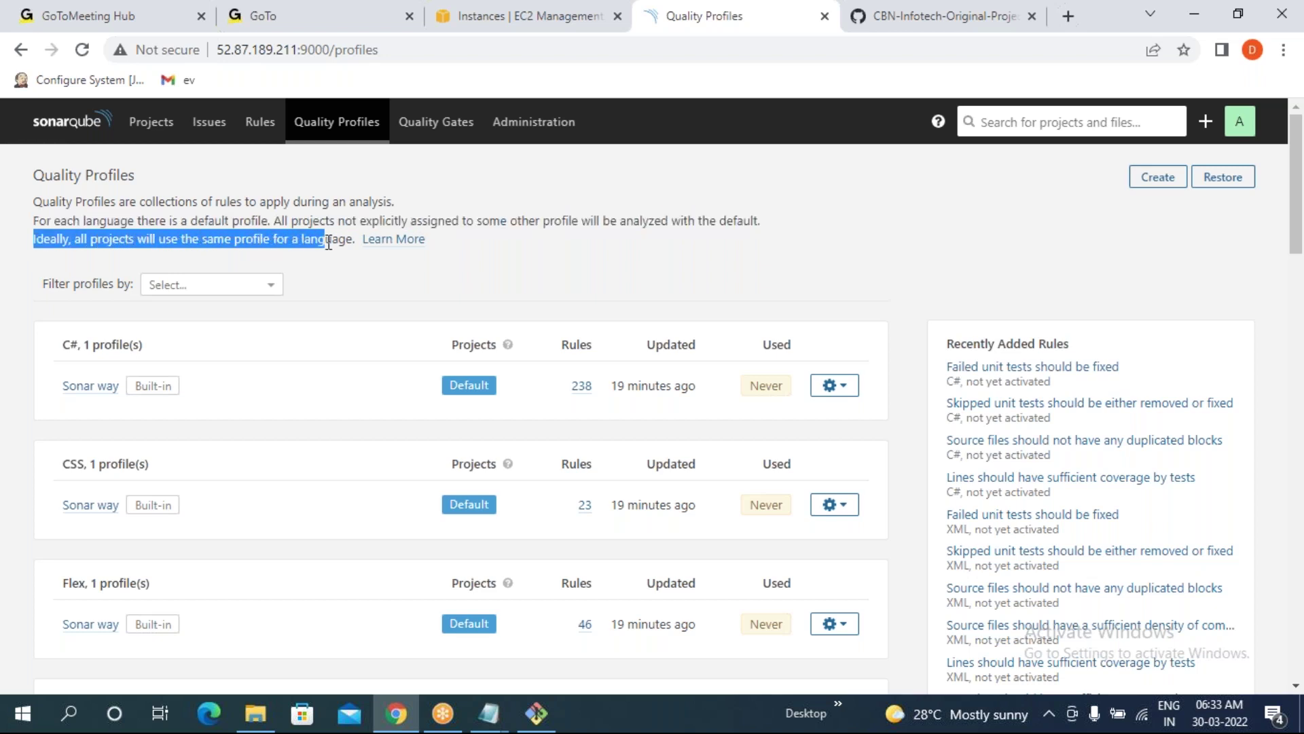
{"action": "triple_click", "coordinate": [30, 382]}
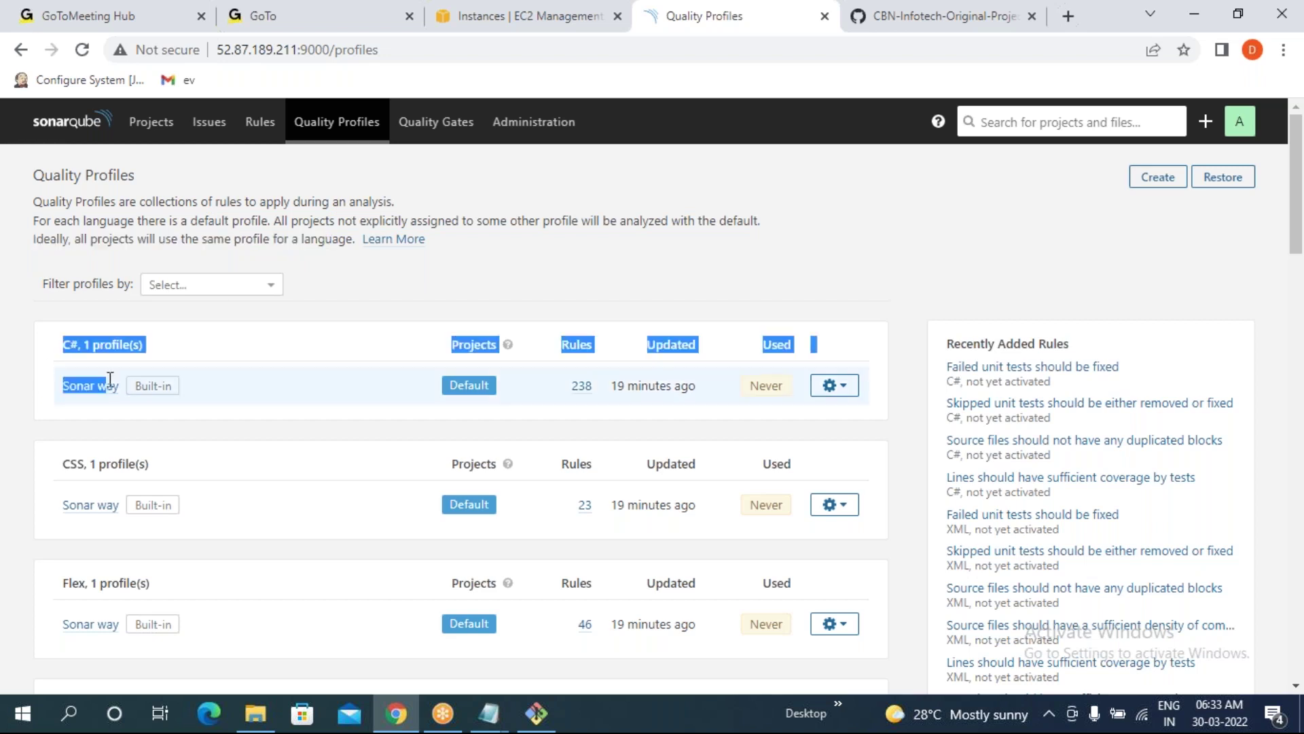
{"action": "left_click_drag", "start_coordinate": [60, 504], "coordinate": [140, 505]}
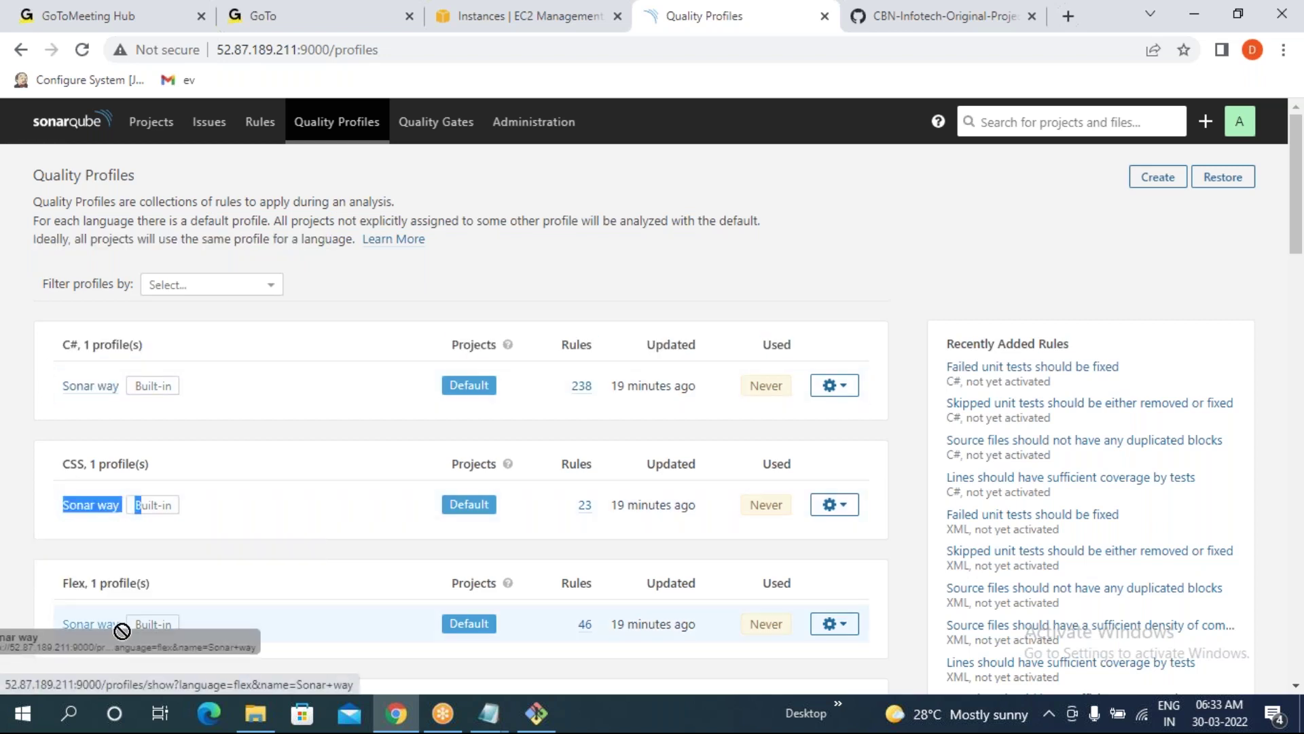
{"action": "left_click", "coordinate": [521, 264]}
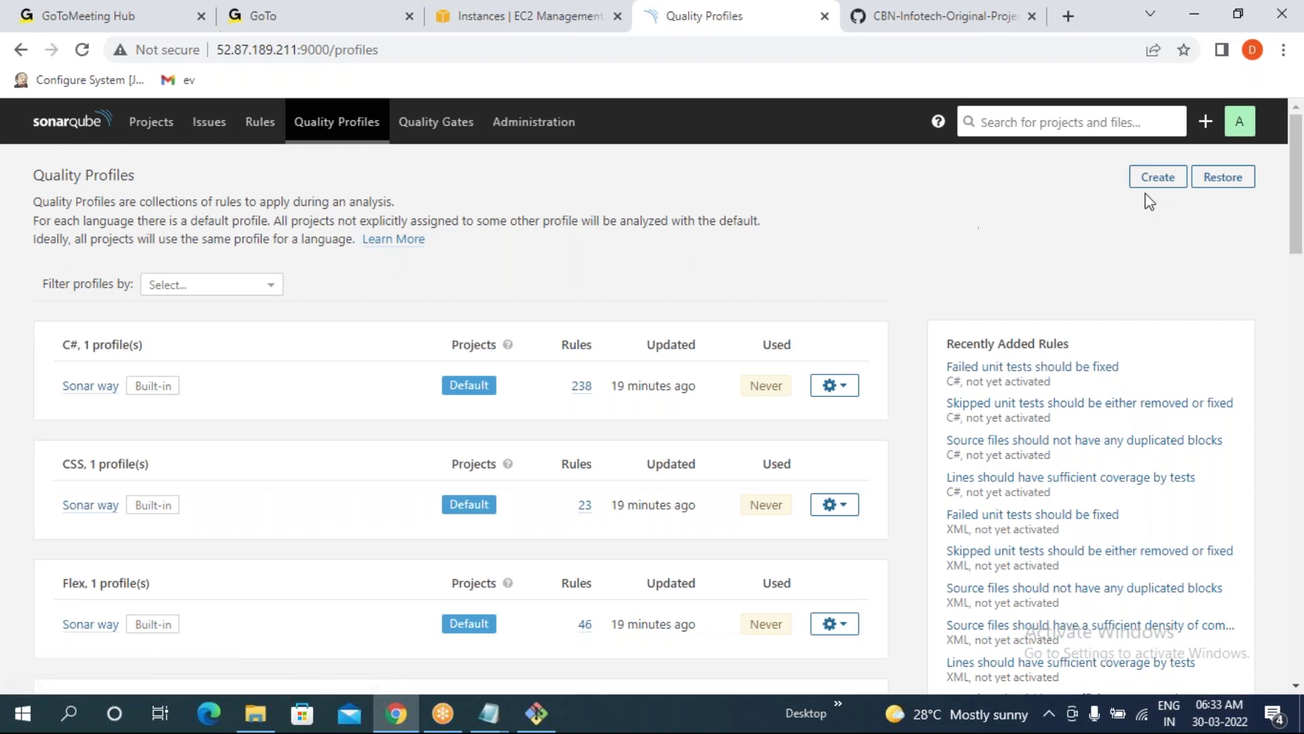
- Start a new quality profile named myQFone with Java as its language
{"action": "left_click", "coordinate": [1159, 178]}
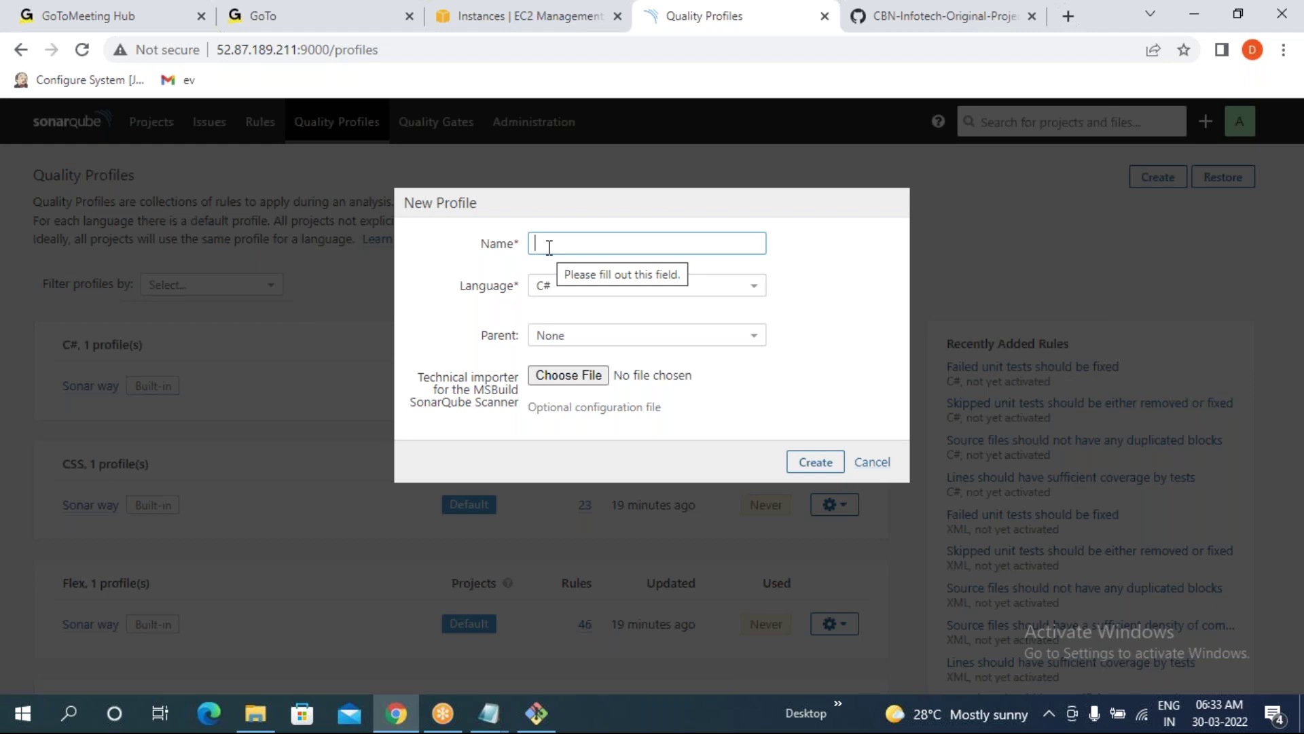
{"action": "type", "text": "pa"}
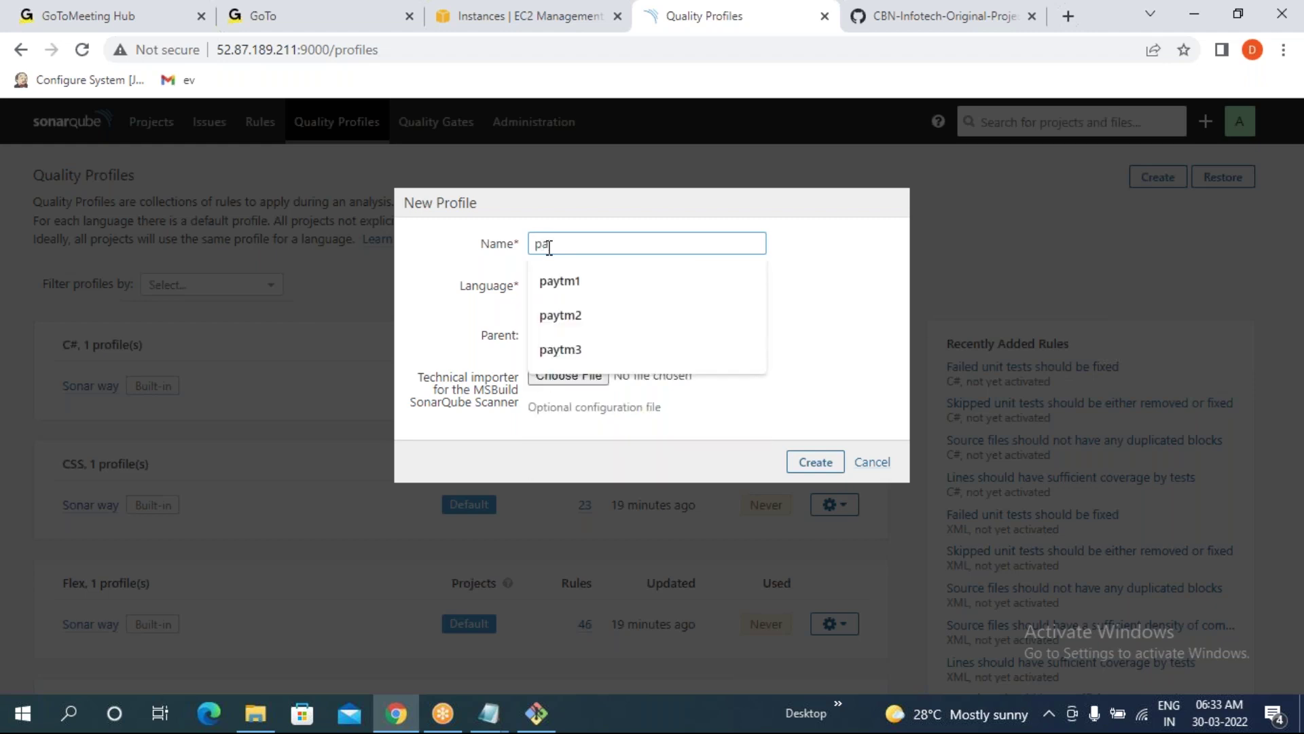
{"action": "key", "text": "BackSpace"}
{"action": "key", "text": "BackSpace"}
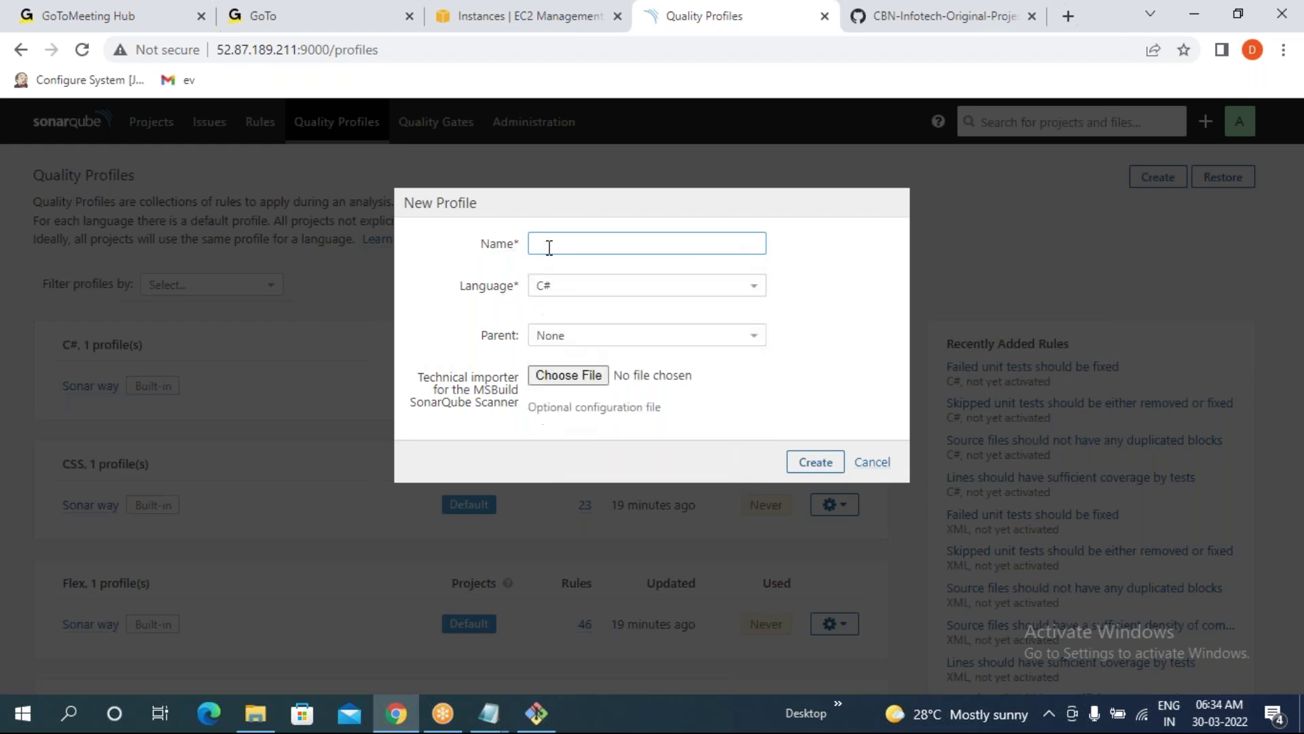
{"action": "type", "text": "m"}
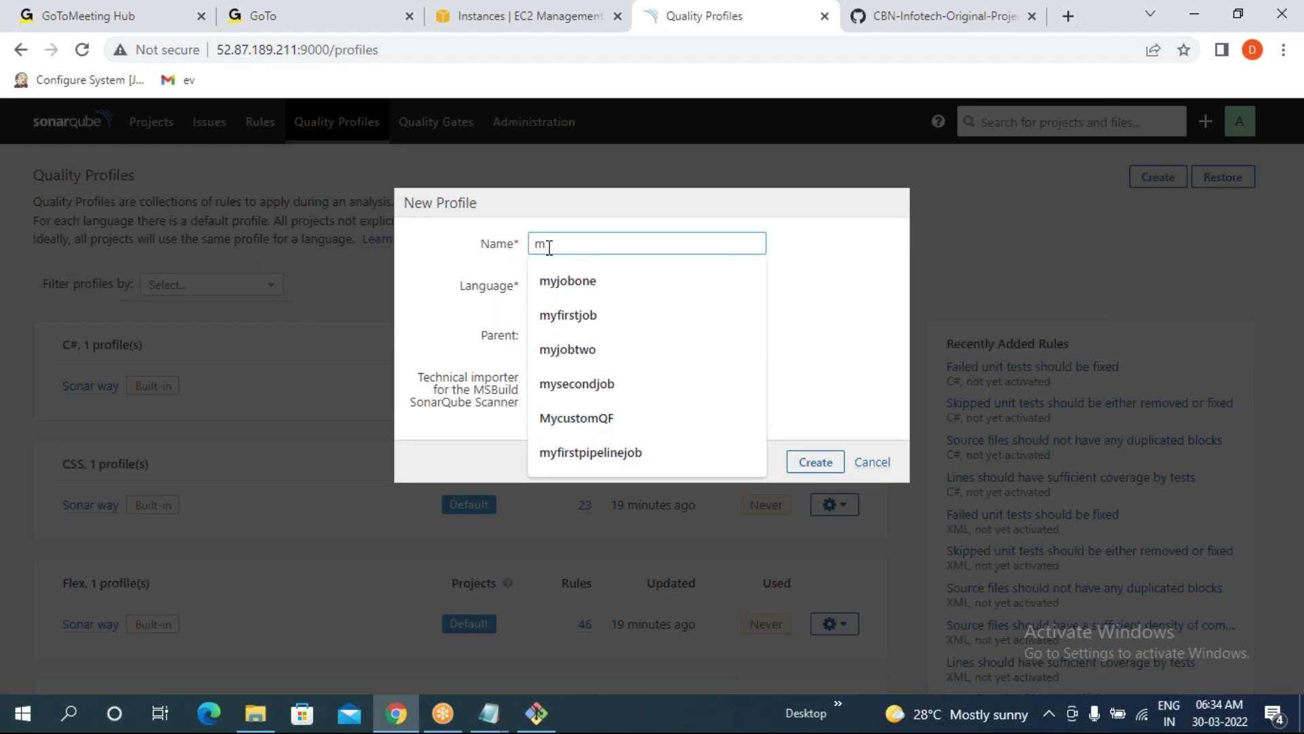
{"action": "type", "text": "yqfone"}
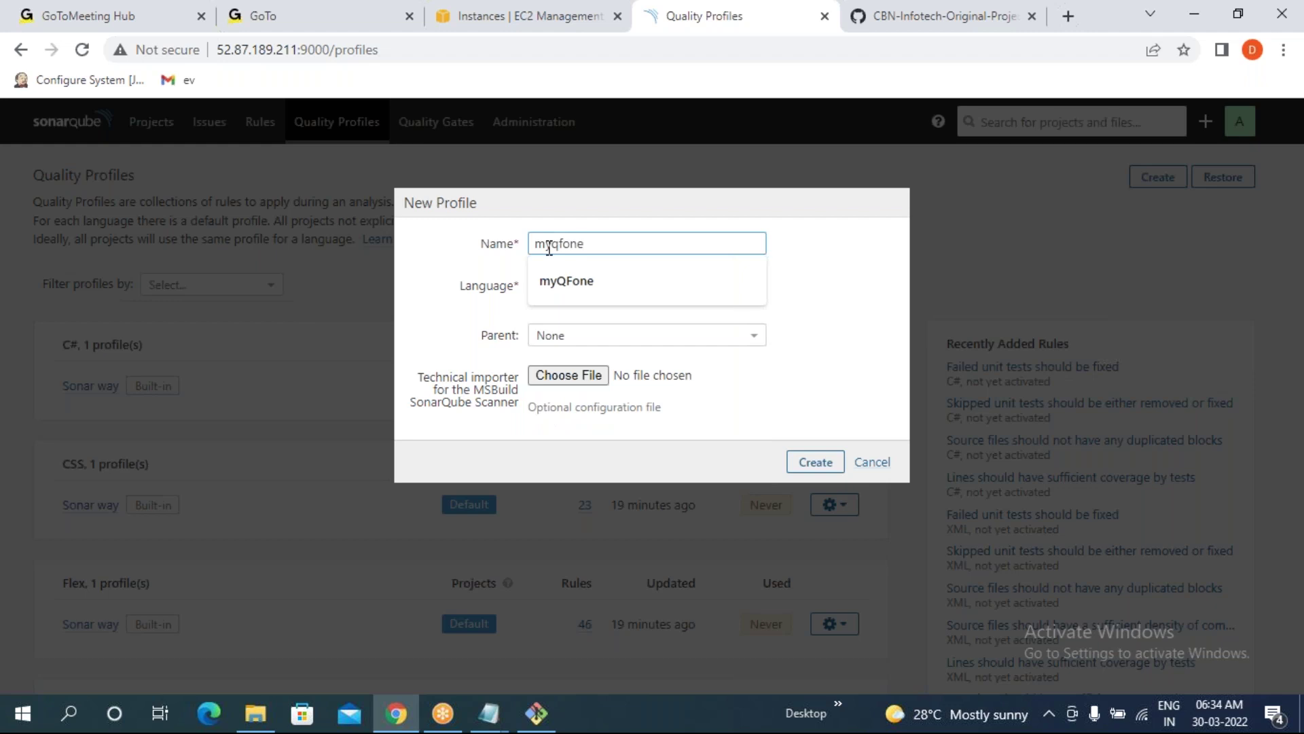
{"action": "left_click", "coordinate": [557, 281]}
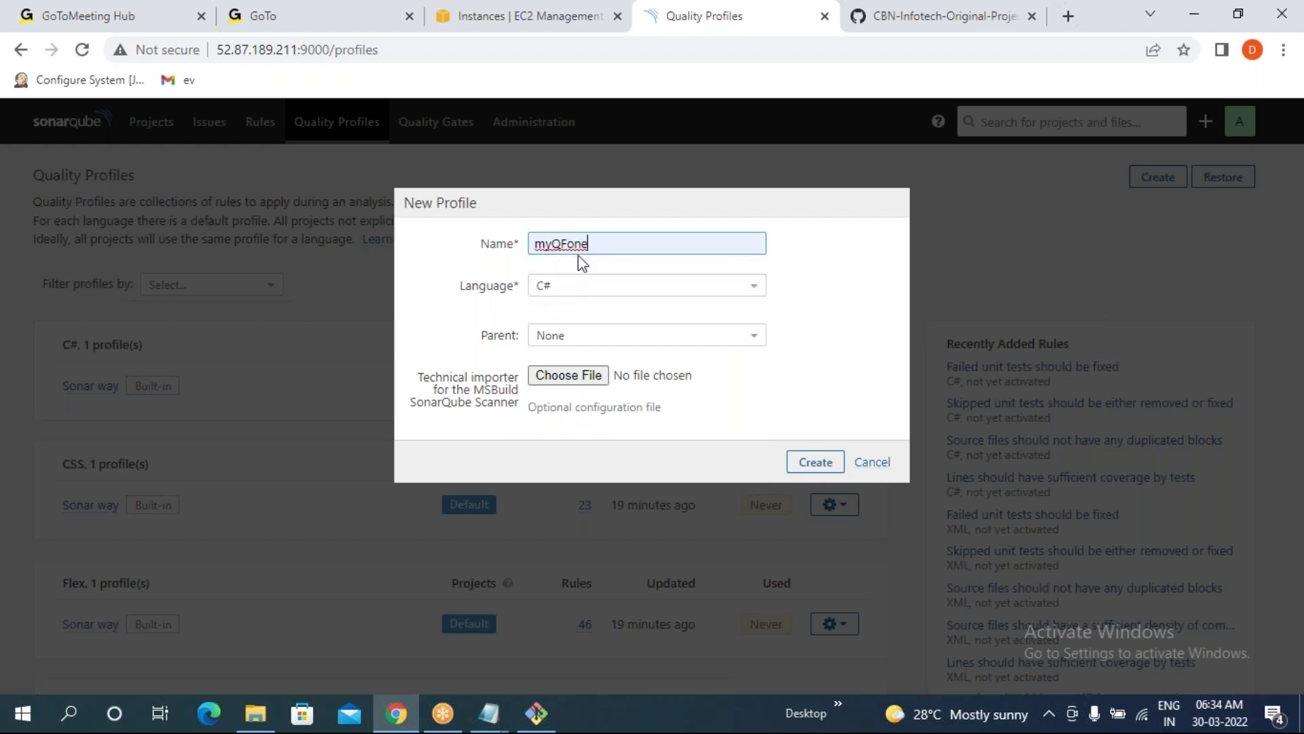
{"action": "left_click", "coordinate": [559, 289]}
{"action": "left_click", "coordinate": [571, 427]}
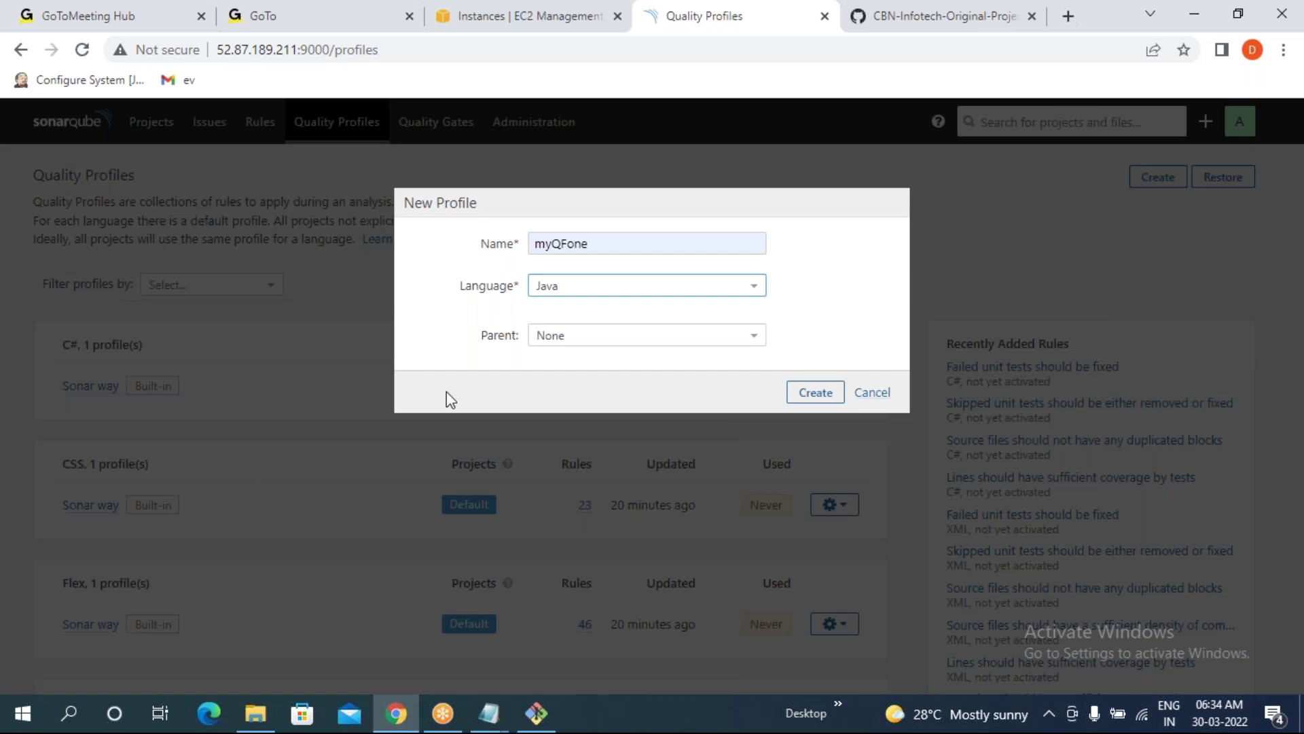
- Set the parent to None instead of Sonar way and create the profile
{"action": "left_click", "coordinate": [586, 338]}
{"action": "left_click", "coordinate": [586, 382]}
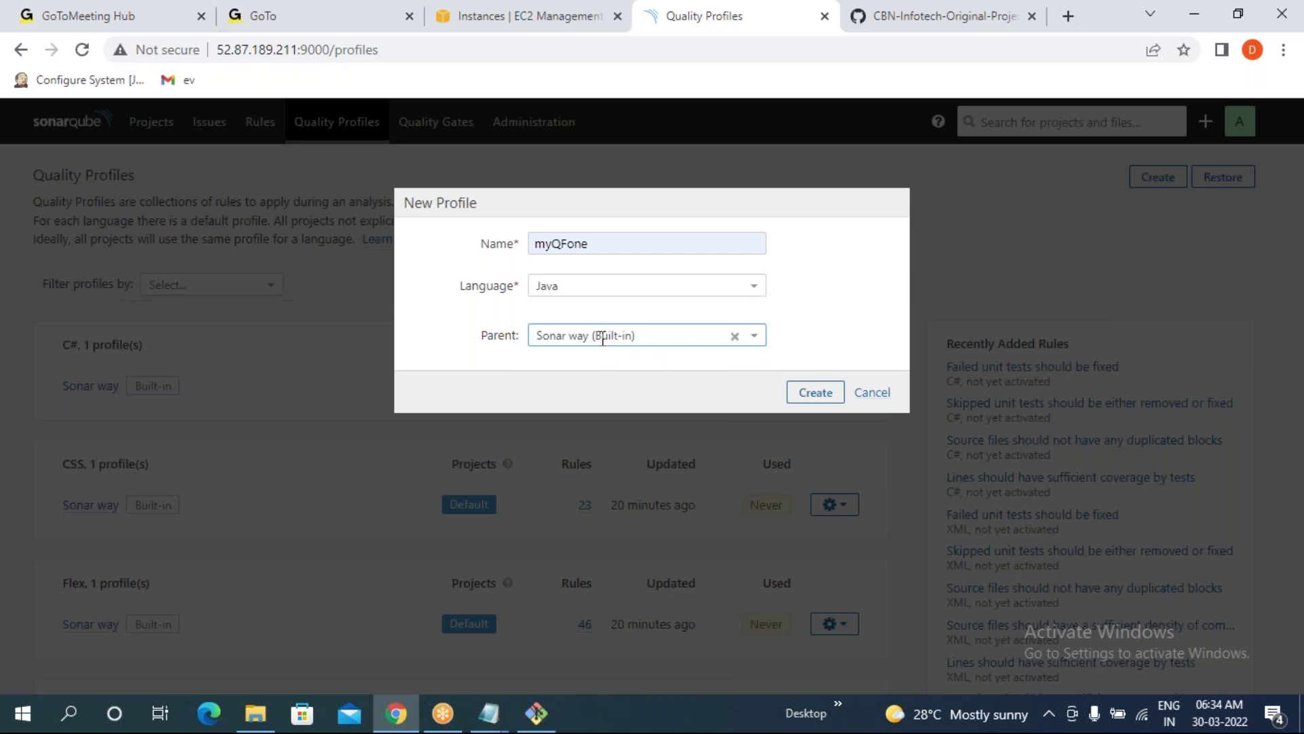
{"action": "left_click_drag", "start_coordinate": [593, 244], "coordinate": [532, 245]}
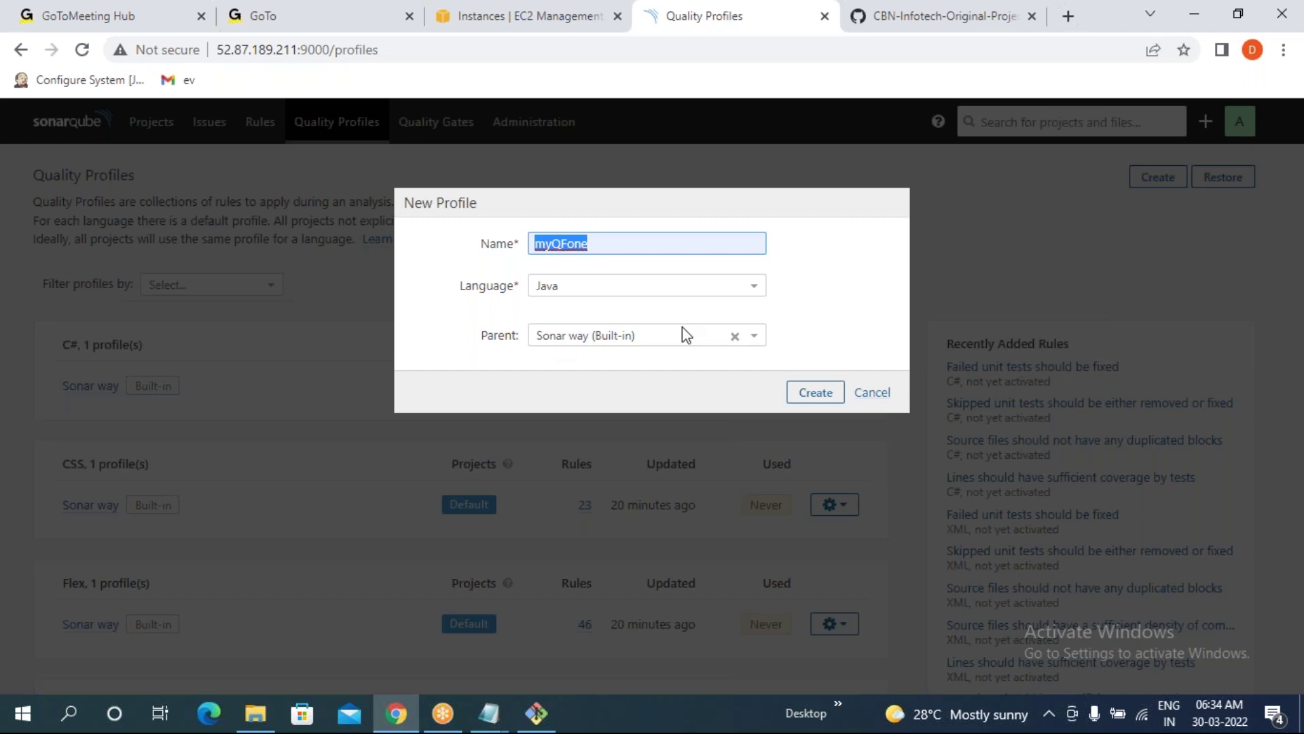
{"action": "left_click", "coordinate": [734, 335]}
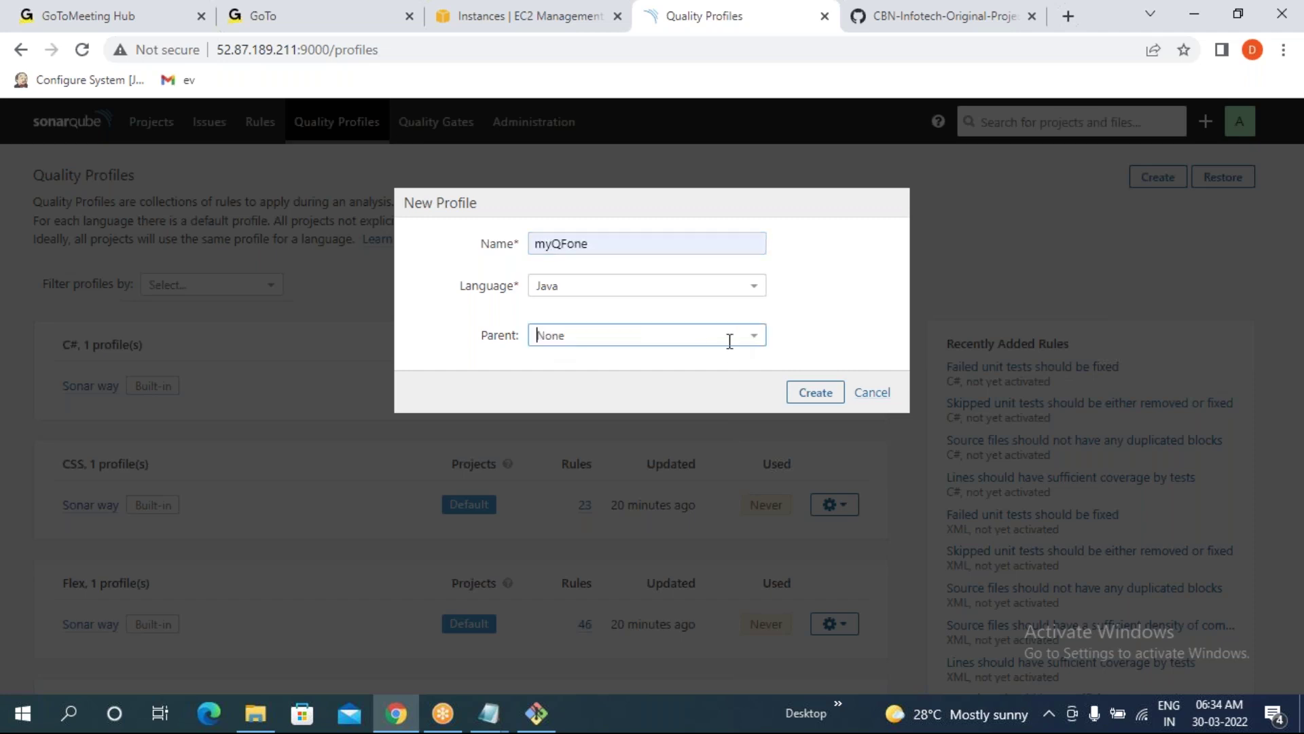
{"action": "left_click", "coordinate": [560, 340]}
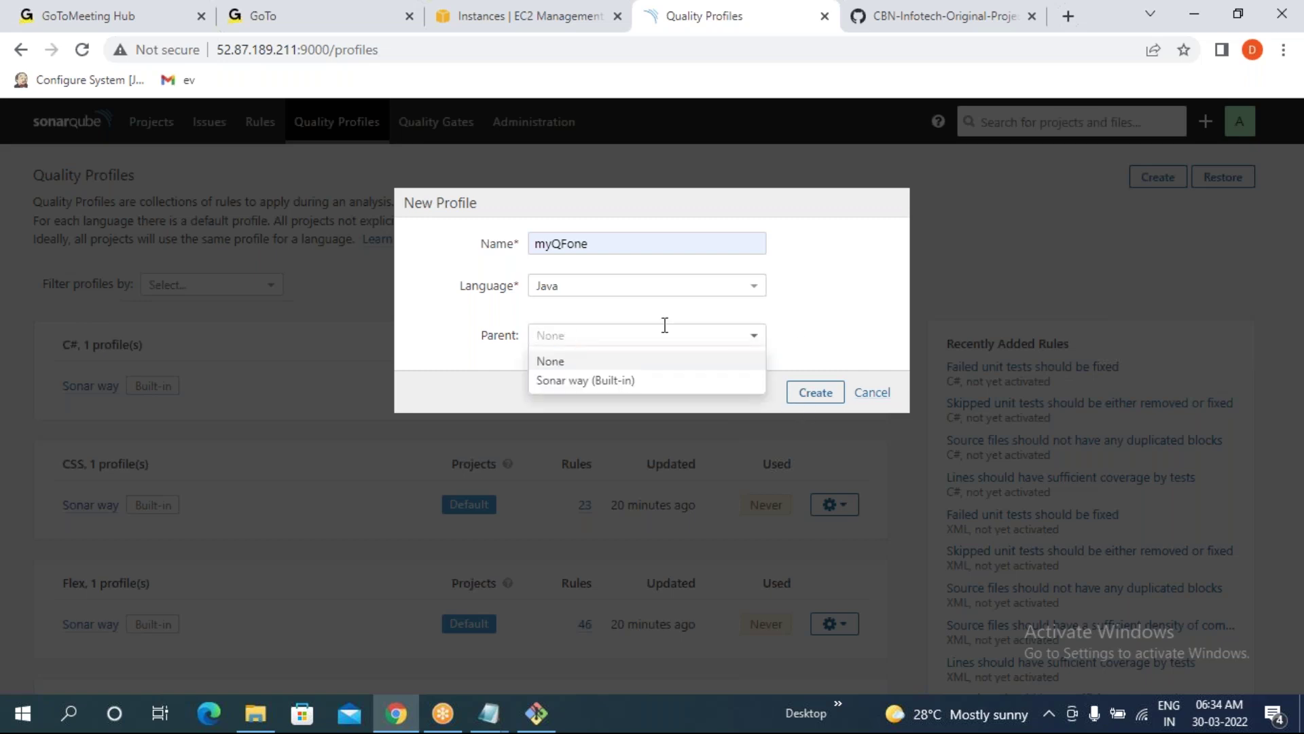
{"action": "left_click", "coordinate": [798, 319]}
{"action": "left_click", "coordinate": [817, 391]}
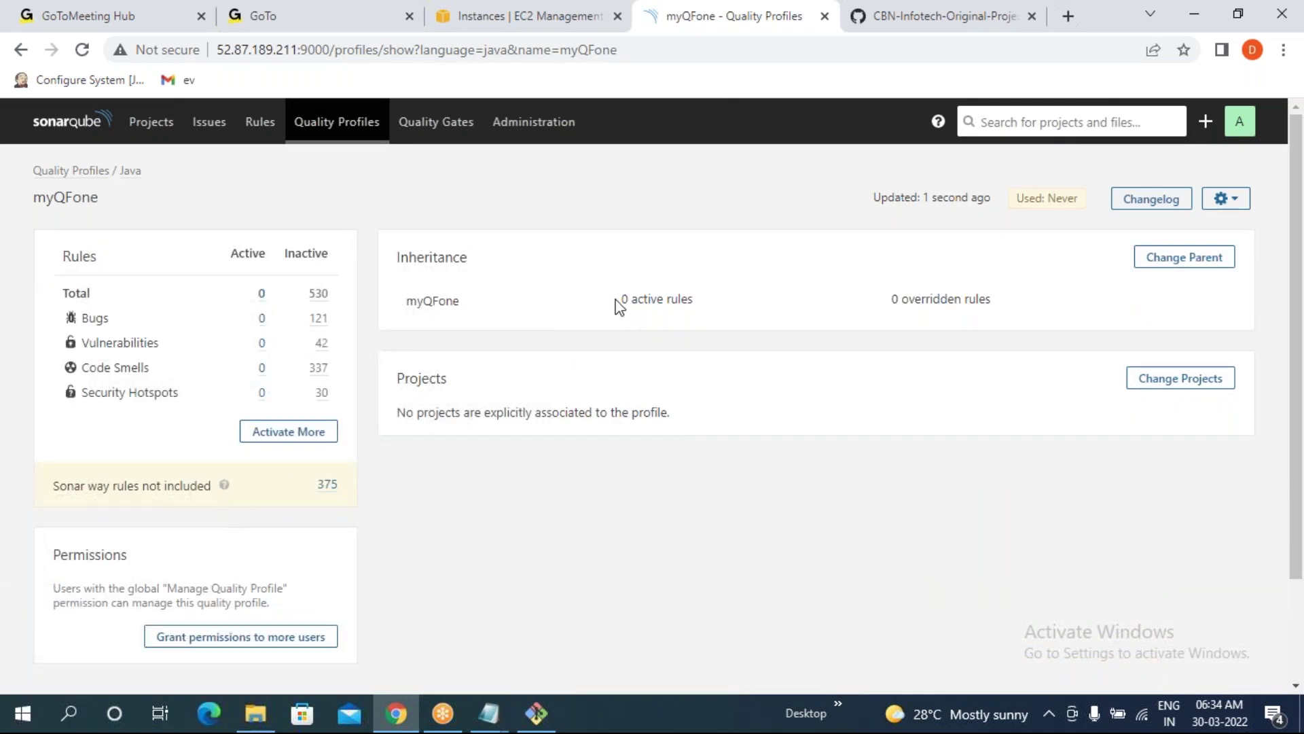
- Check myQFone's 0 active and 530 inactive rules and list the inactive ones
{"action": "left_click_drag", "start_coordinate": [615, 299], "coordinate": [710, 311]}
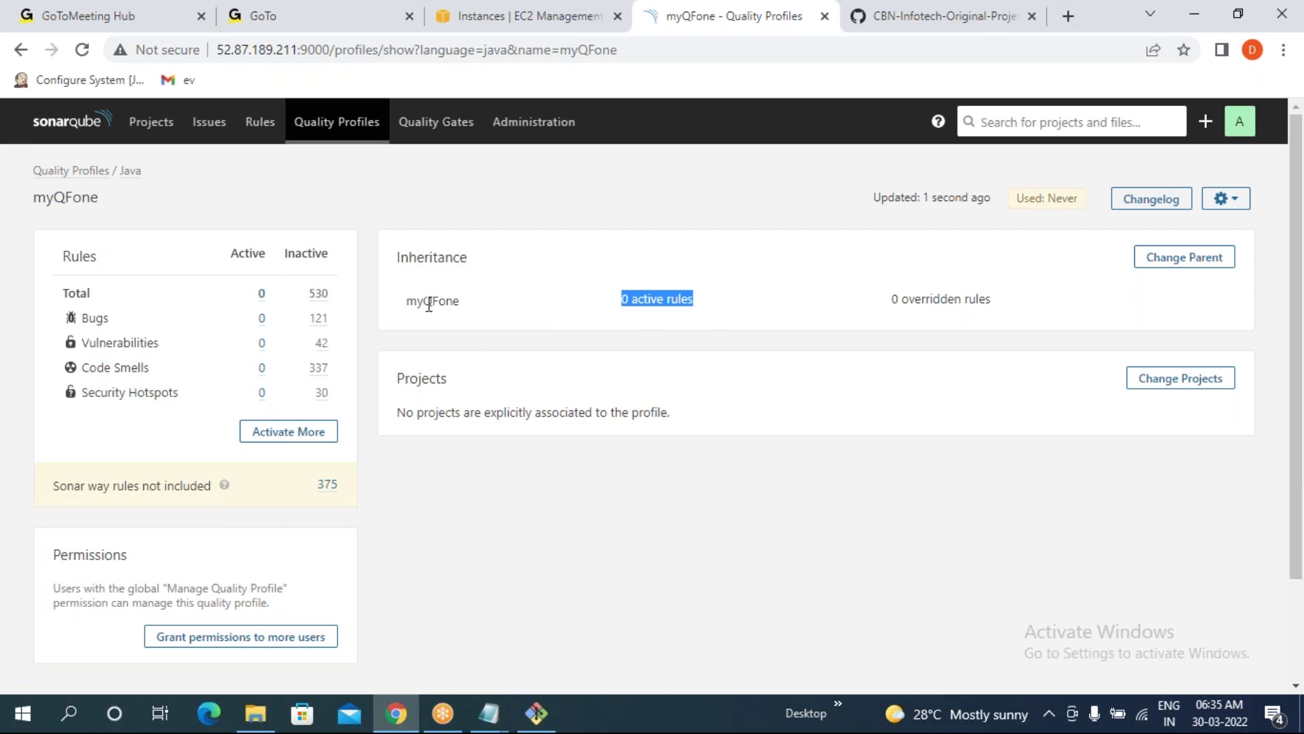
{"action": "left_click_drag", "start_coordinate": [397, 307], "coordinate": [545, 290]}
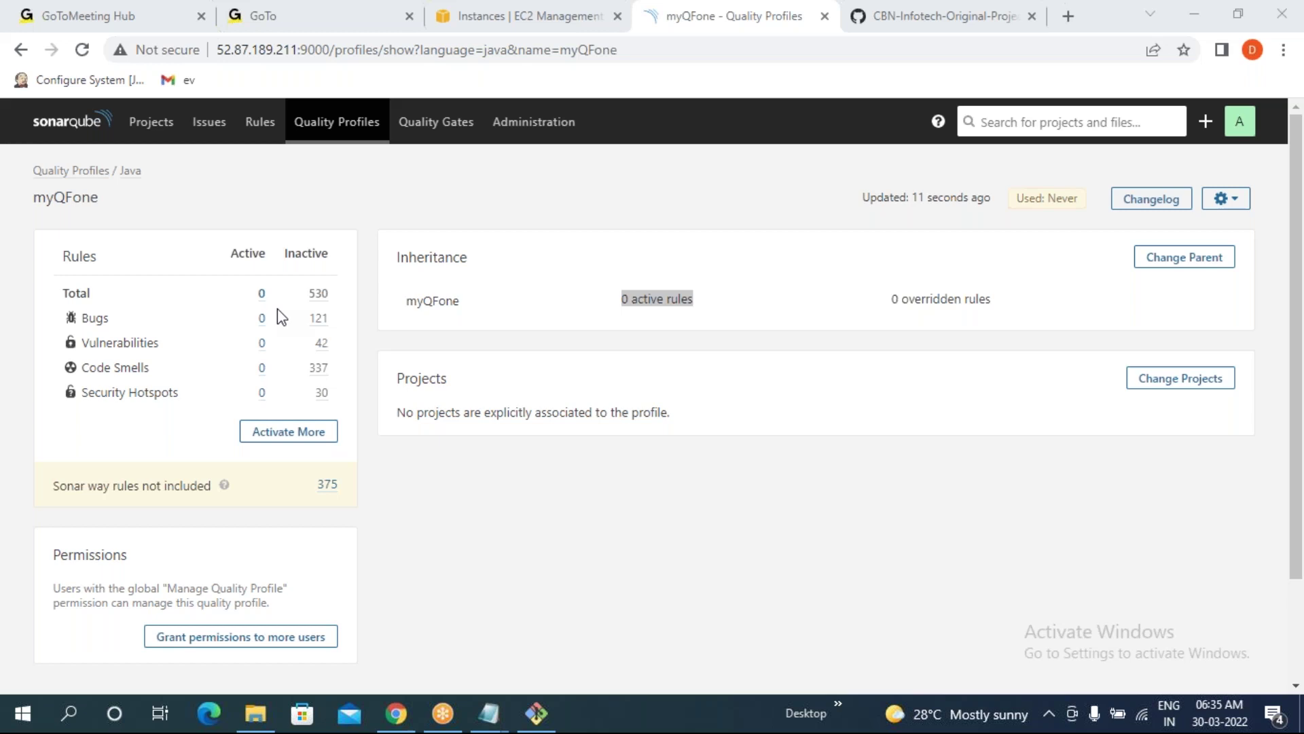
{"action": "left_click_drag", "start_coordinate": [333, 296], "coordinate": [315, 299]}
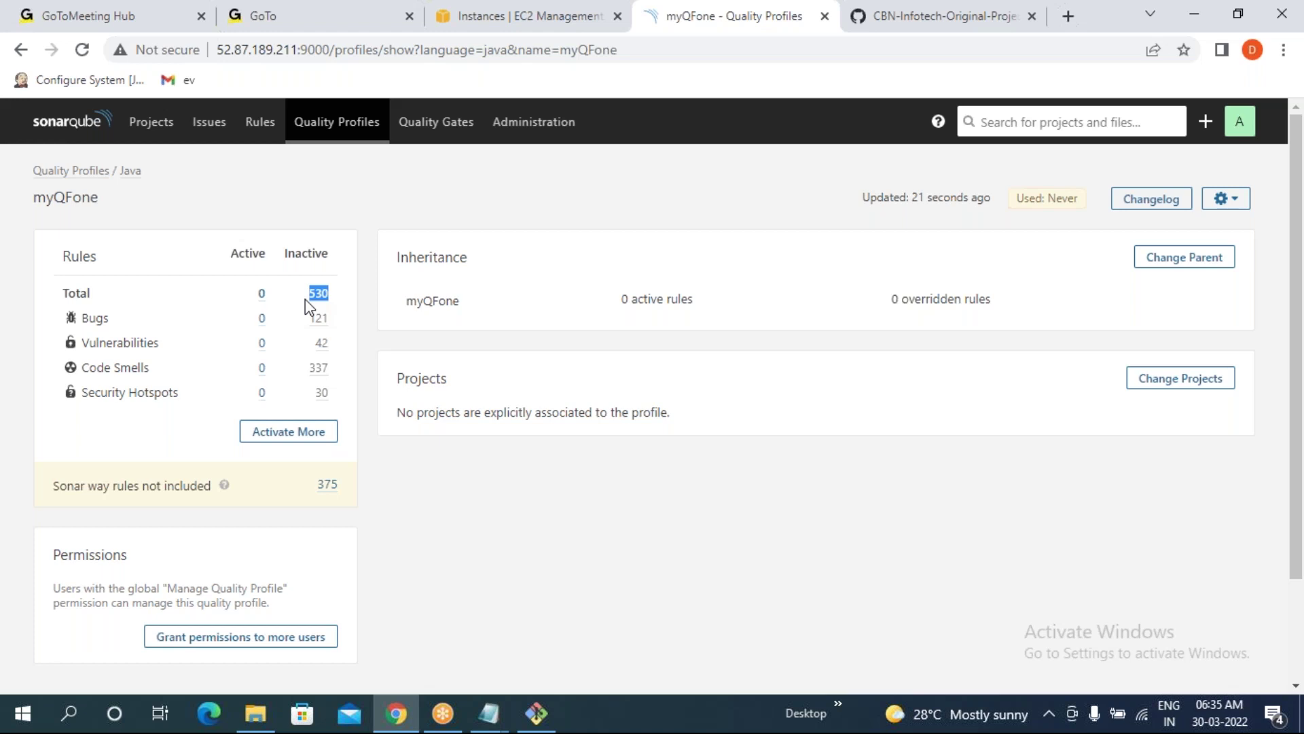
{"action": "left_click", "coordinate": [288, 437]}
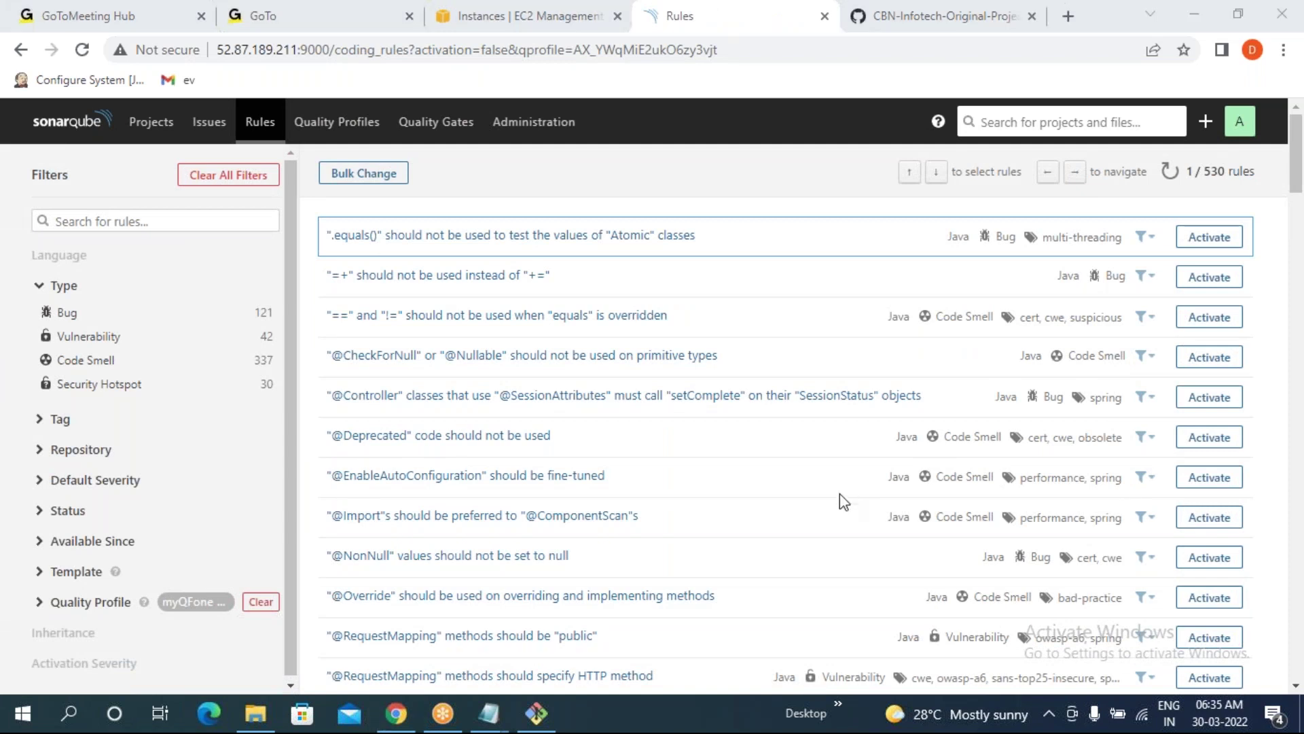
{"action": "left_click", "coordinate": [1209, 237]}
{"action": "key", "text": "Return"}
{"action": "left_click", "coordinate": [1209, 436]}
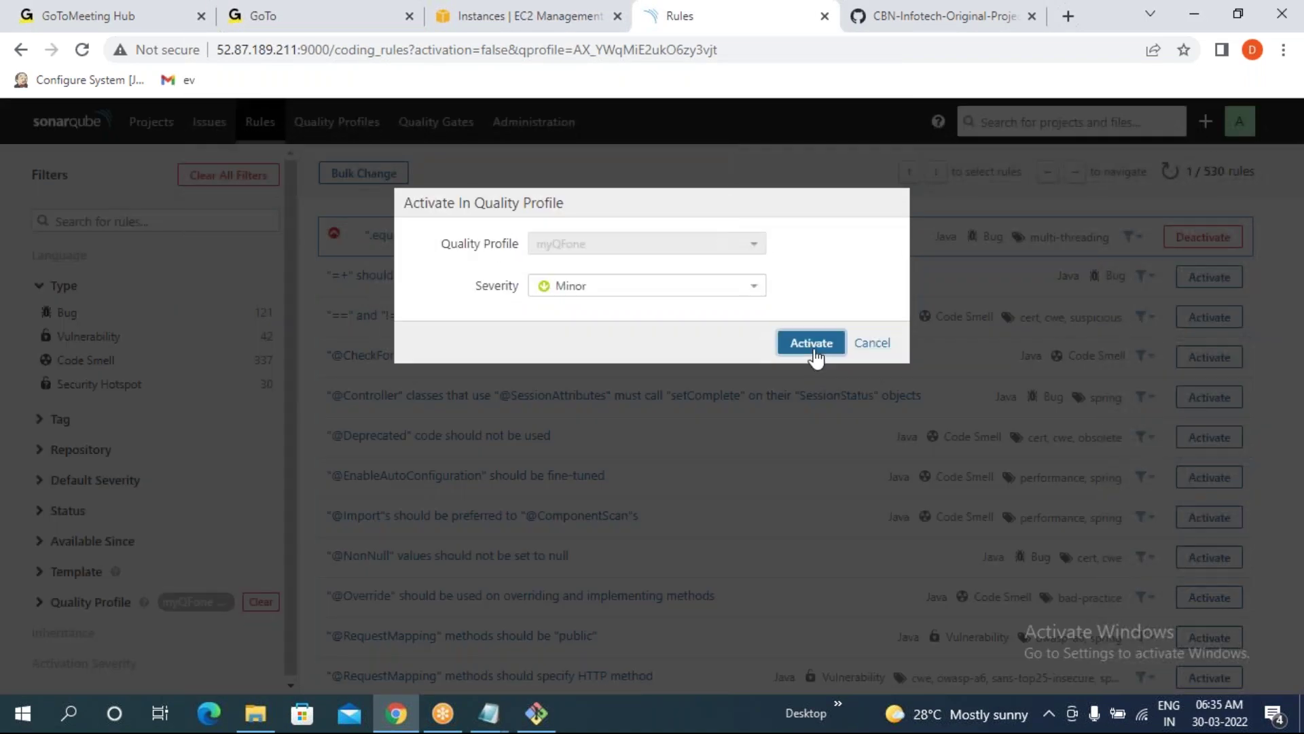
{"action": "left_click", "coordinate": [811, 342]}
{"action": "scroll", "coordinate": [1196, 476], "scroll_direction": "down", "scroll_amount": 1}
{"action": "left_click", "coordinate": [1209, 541]}
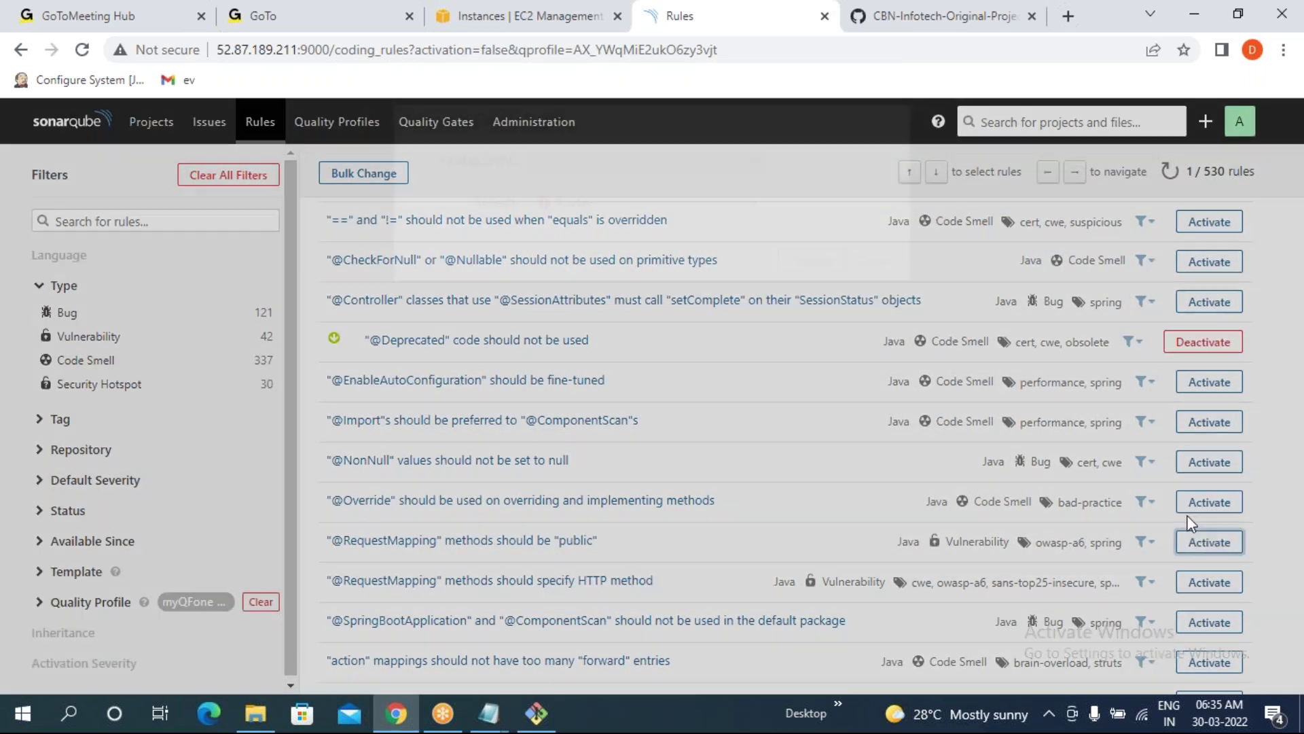
{"action": "key", "text": "Return"}
{"action": "scroll", "coordinate": [1193, 561], "scroll_direction": "down", "scroll_amount": 3}
{"action": "left_click", "coordinate": [1196, 570]}
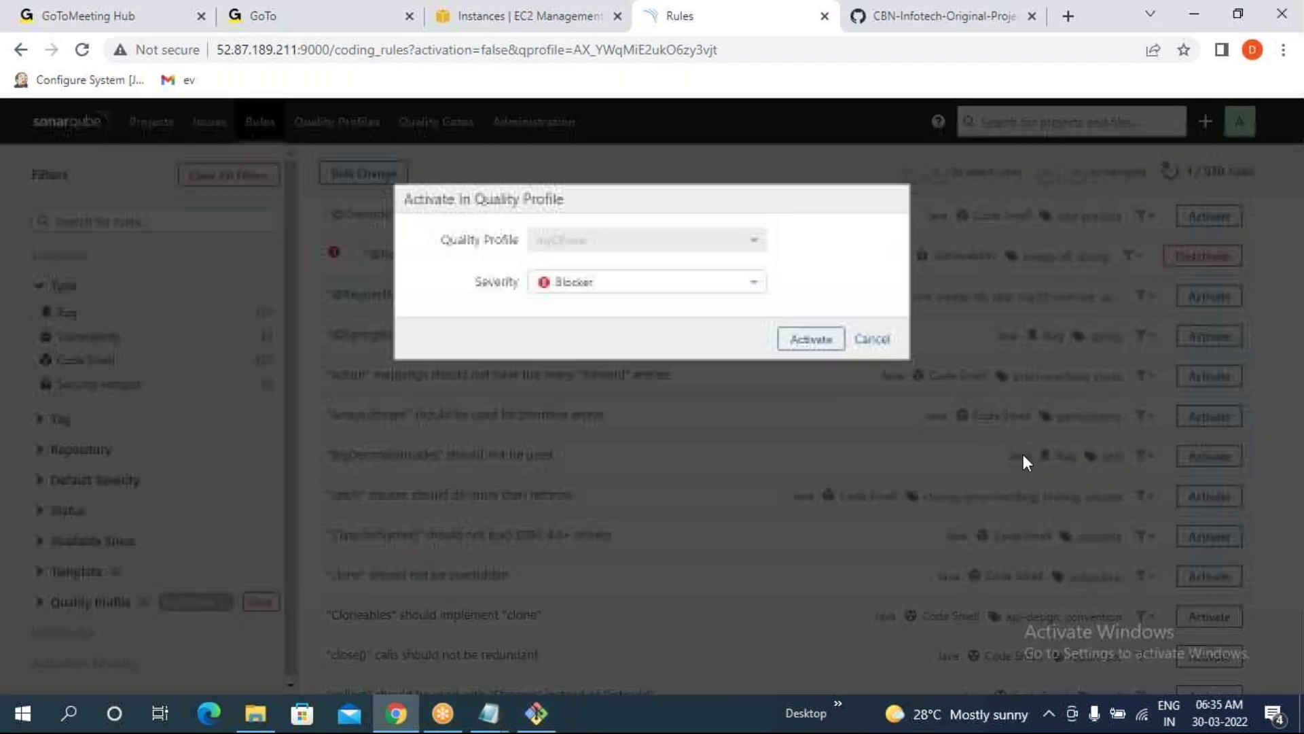
{"action": "left_click", "coordinate": [811, 343]}
{"action": "scroll", "coordinate": [1202, 598], "scroll_direction": "down", "scroll_amount": 4}
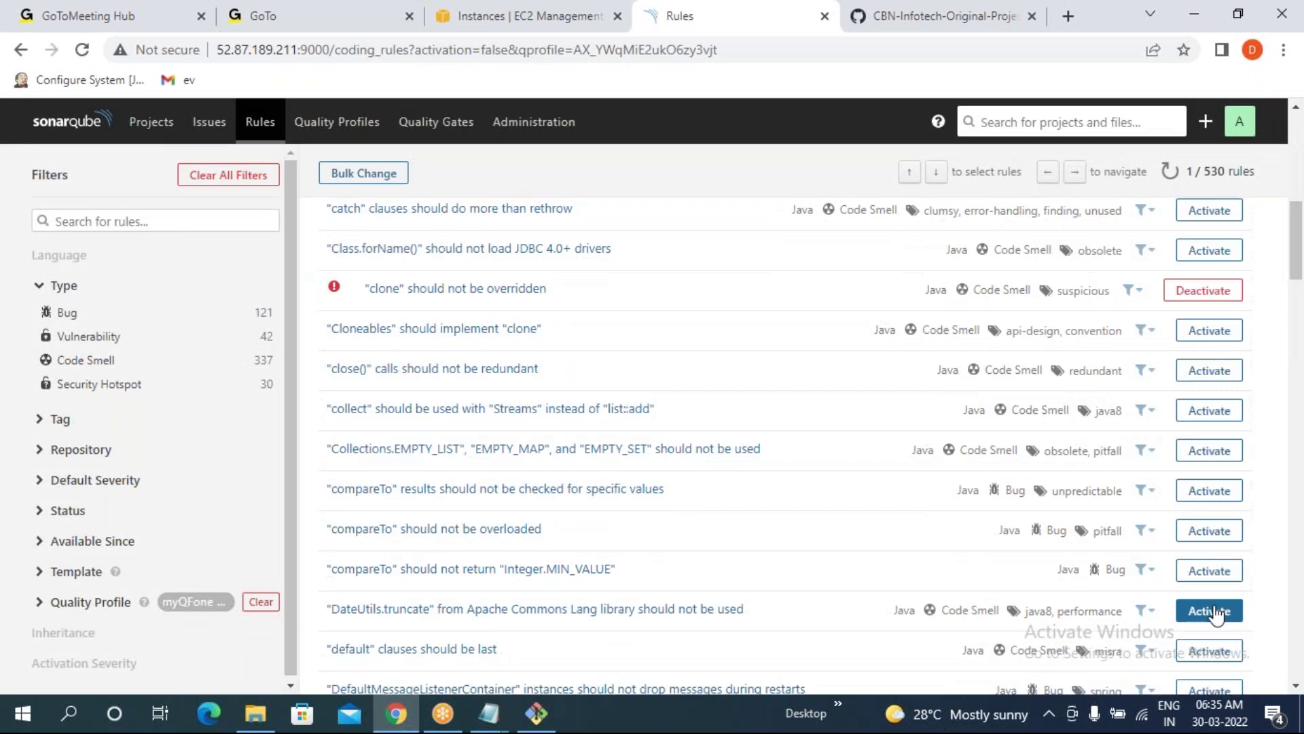
{"action": "left_click", "coordinate": [1209, 610]}
{"action": "left_click", "coordinate": [822, 340]}
{"action": "scroll", "coordinate": [1209, 557], "scroll_direction": "down", "scroll_amount": 6}
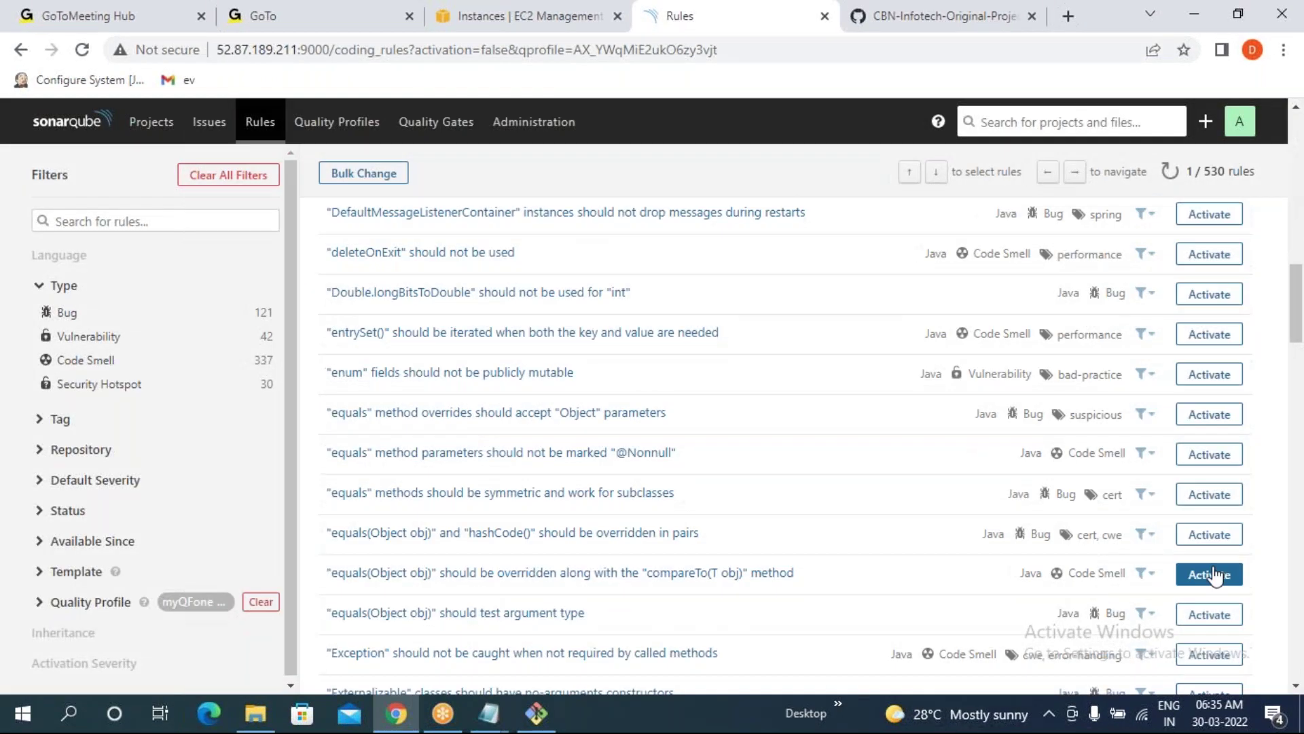
{"action": "left_click", "coordinate": [1209, 574]}
{"action": "left_click", "coordinate": [823, 343]}
{"action": "scroll", "coordinate": [1220, 469], "scroll_direction": "down", "scroll_amount": 3}
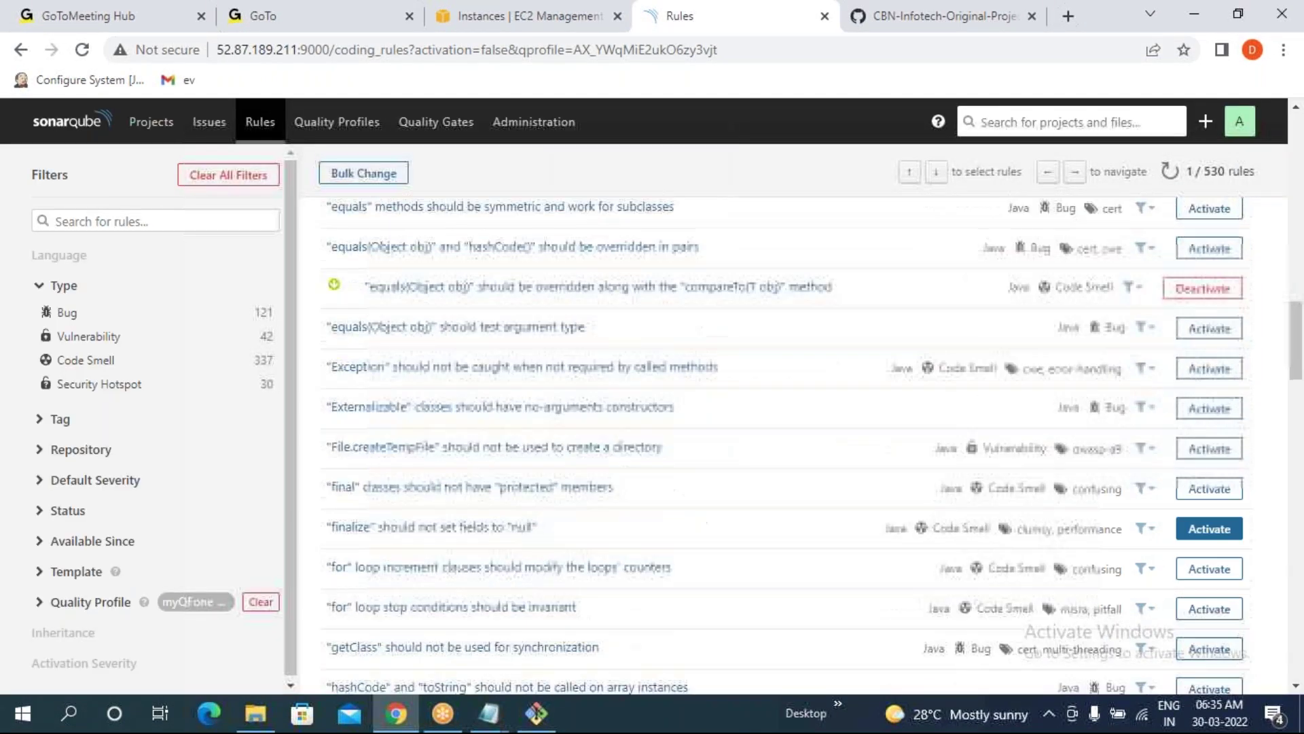
{"action": "left_click", "coordinate": [1206, 569]}
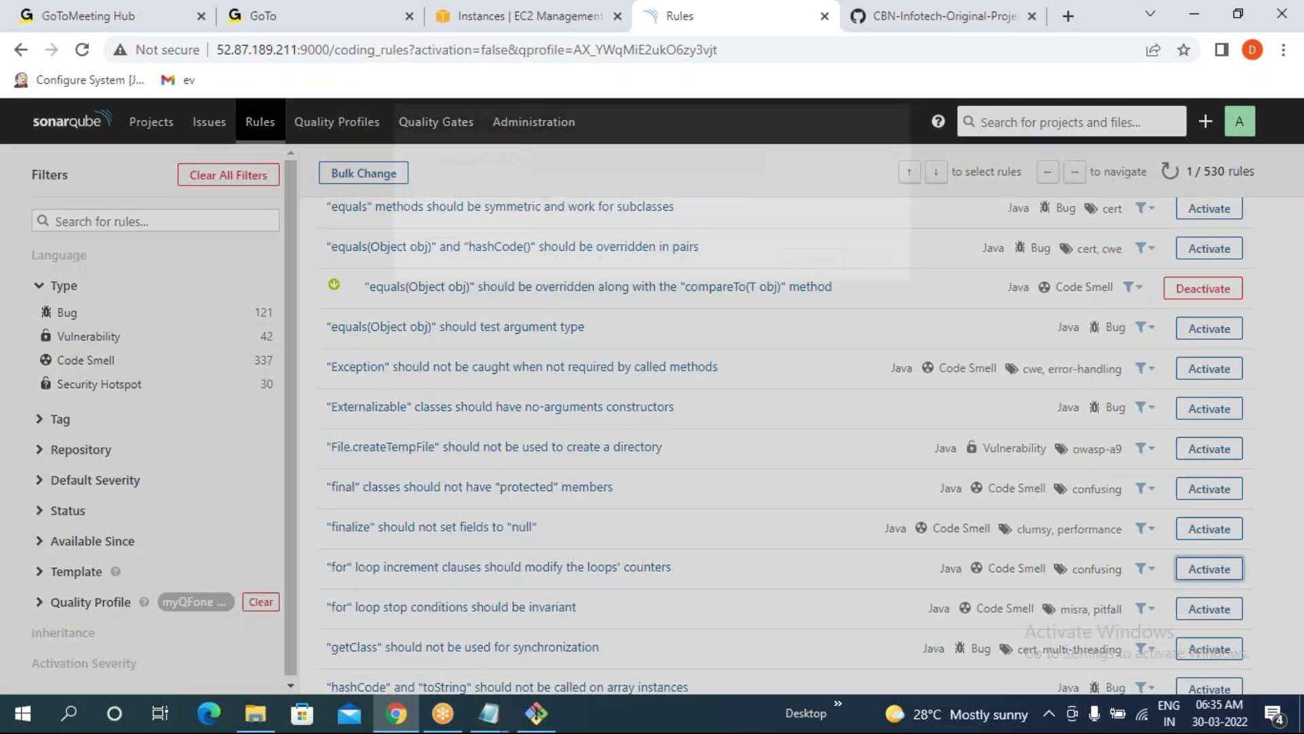
{"action": "left_click", "coordinate": [815, 343]}
{"action": "scroll", "coordinate": [1216, 574], "scroll_direction": "down", "scroll_amount": 3}
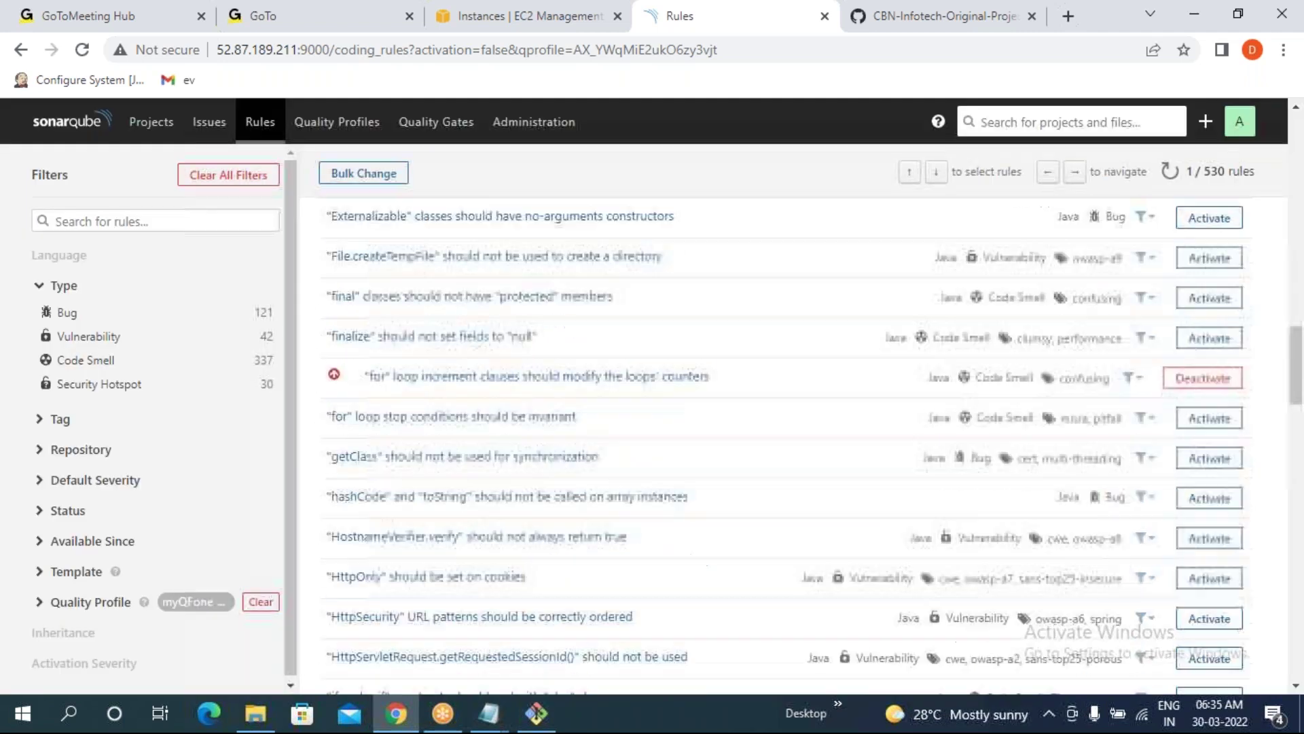
{"action": "left_click", "coordinate": [1210, 578]}
{"action": "left_click", "coordinate": [812, 342]}
{"action": "scroll", "coordinate": [1215, 598], "scroll_direction": "down", "scroll_amount": 5}
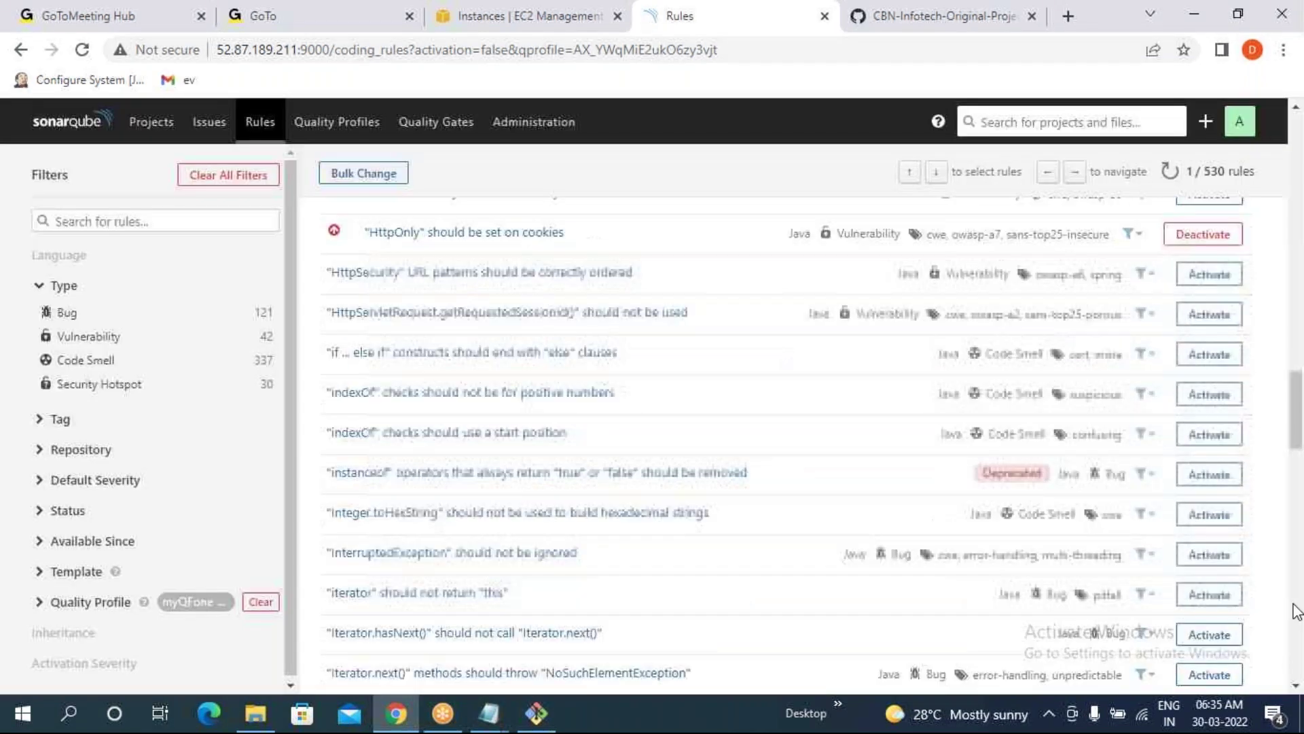
{"action": "left_click", "coordinate": [1213, 600]}
{"action": "left_click", "coordinate": [812, 340]}
{"action": "scroll", "coordinate": [1196, 543], "scroll_direction": "down", "scroll_amount": 4}
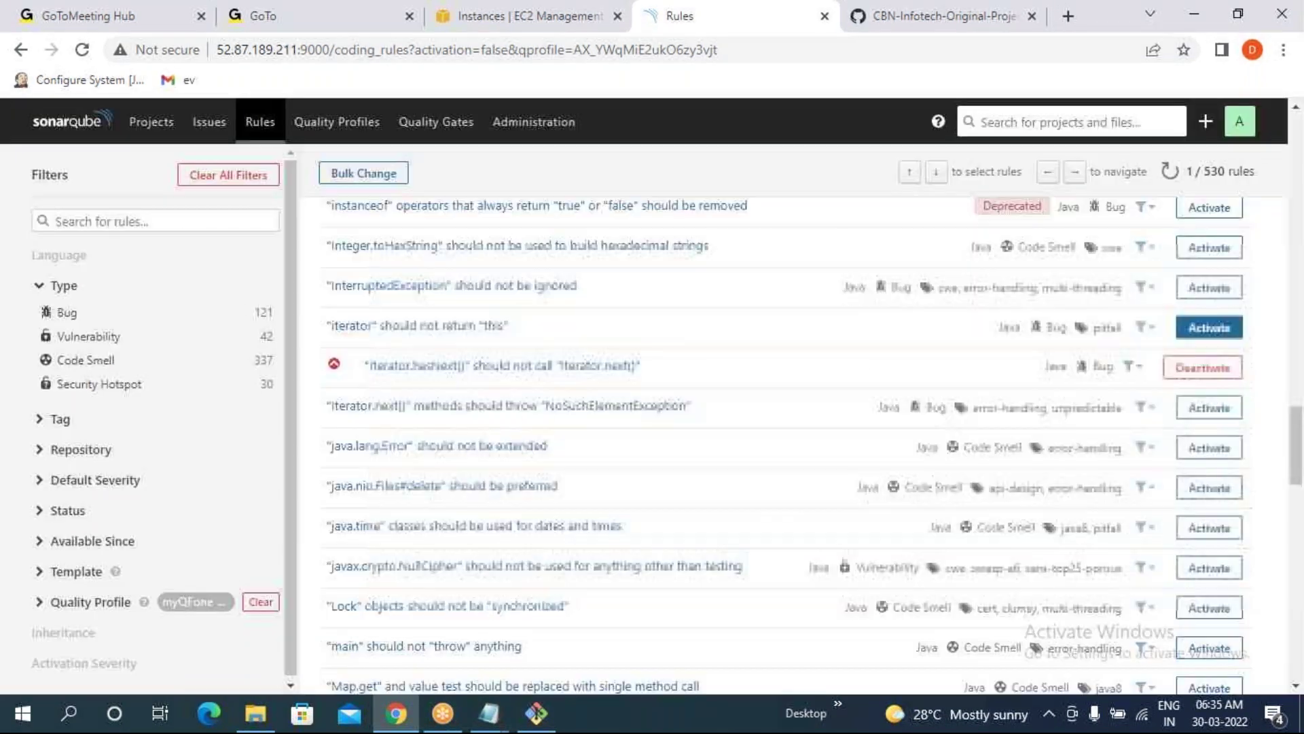
- Activate Lock, Object.wait, read/readLine, Stream.peek, Serializable, SingleConnectionFactory, SecureRandom and readResolve rules
{"action": "left_click", "coordinate": [1208, 552]}
{"action": "left_click", "coordinate": [811, 341]}
{"action": "scroll", "coordinate": [1209, 557], "scroll_direction": "down", "scroll_amount": 3}
{"action": "scroll", "coordinate": [1209, 557], "scroll_direction": "down", "scroll_amount": 3}
{"action": "left_click", "coordinate": [1208, 531]}
{"action": "left_click", "coordinate": [808, 341]}
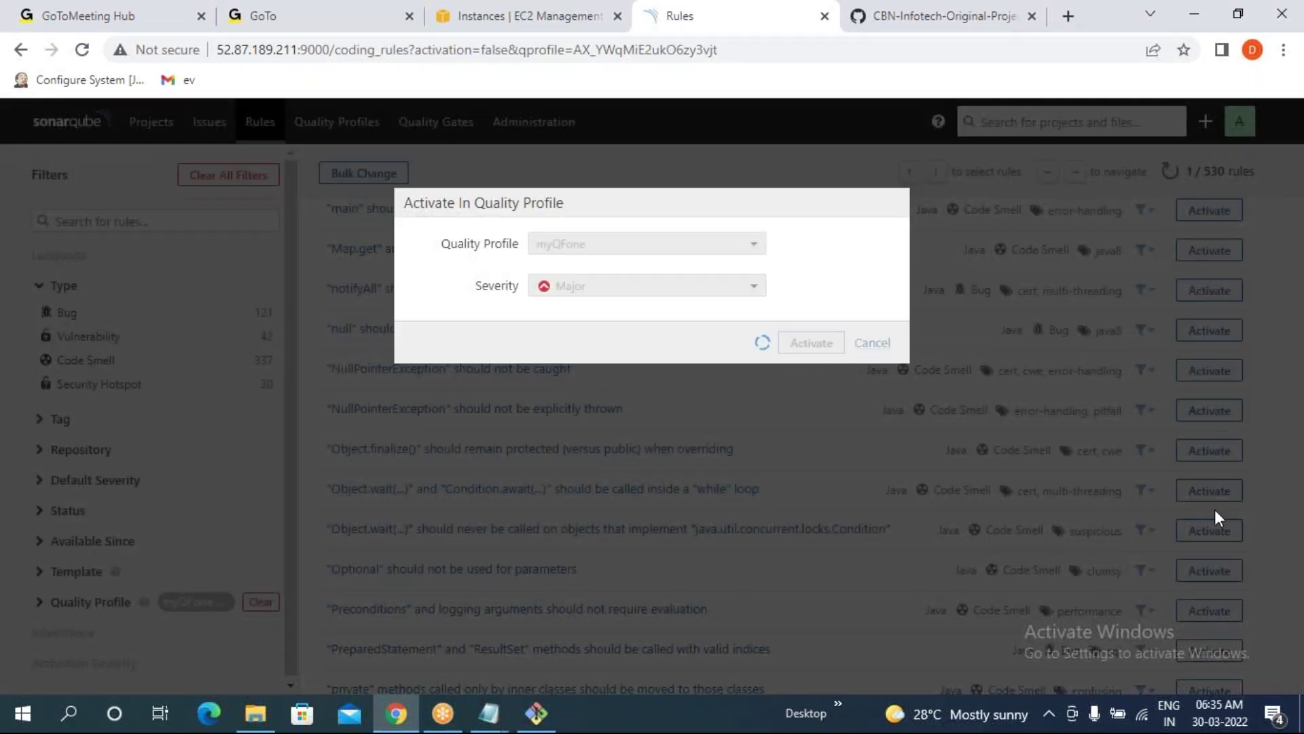
{"action": "scroll", "coordinate": [1222, 577], "scroll_direction": "down", "scroll_amount": 4}
{"action": "left_click", "coordinate": [1210, 577]}
{"action": "left_click", "coordinate": [808, 342]}
{"action": "scroll", "coordinate": [1209, 558], "scroll_direction": "down", "scroll_amount": 4}
{"action": "left_click", "coordinate": [1209, 562]}
{"action": "left_click", "coordinate": [809, 343]}
{"action": "scroll", "coordinate": [1216, 543], "scroll_direction": "down", "scroll_amount": 2}
{"action": "left_click", "coordinate": [1209, 568]}
{"action": "left_click", "coordinate": [810, 343]}
{"action": "scroll", "coordinate": [1216, 537], "scroll_direction": "down", "scroll_amount": 3}
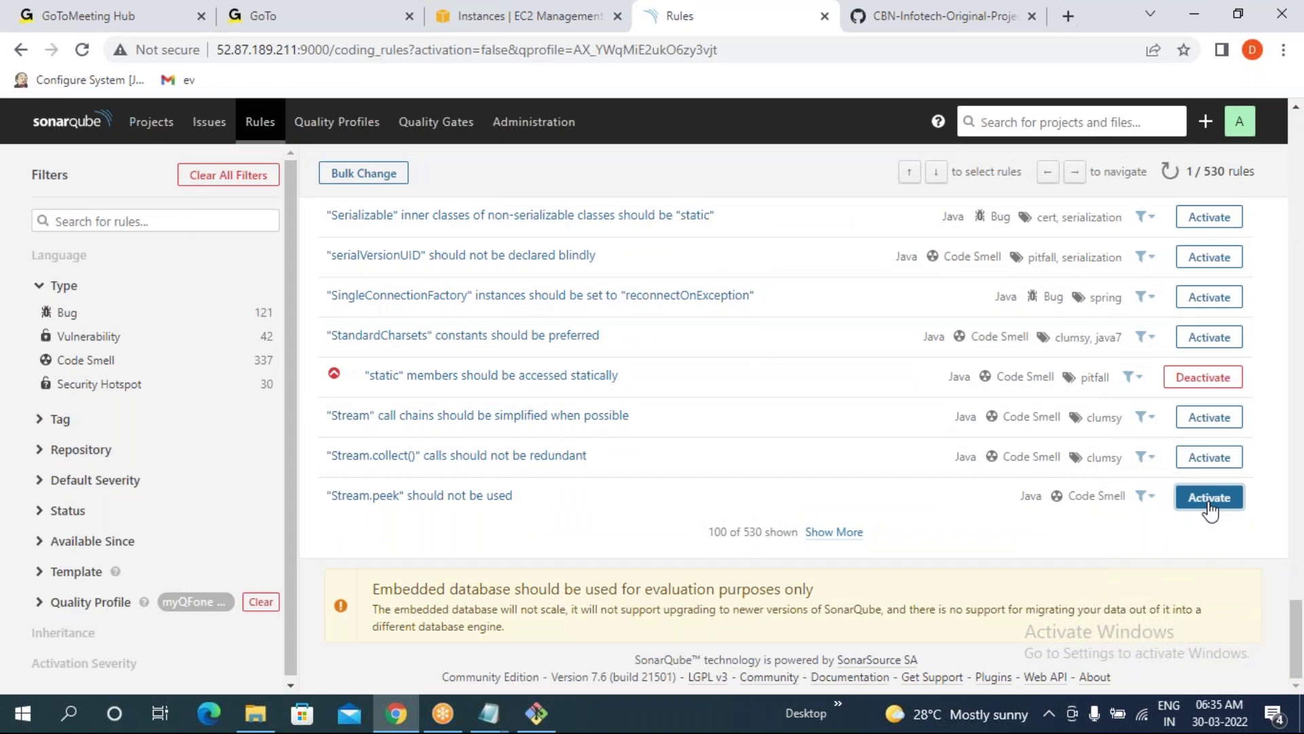
{"action": "left_click", "coordinate": [1209, 497]}
{"action": "left_click", "coordinate": [811, 342]}
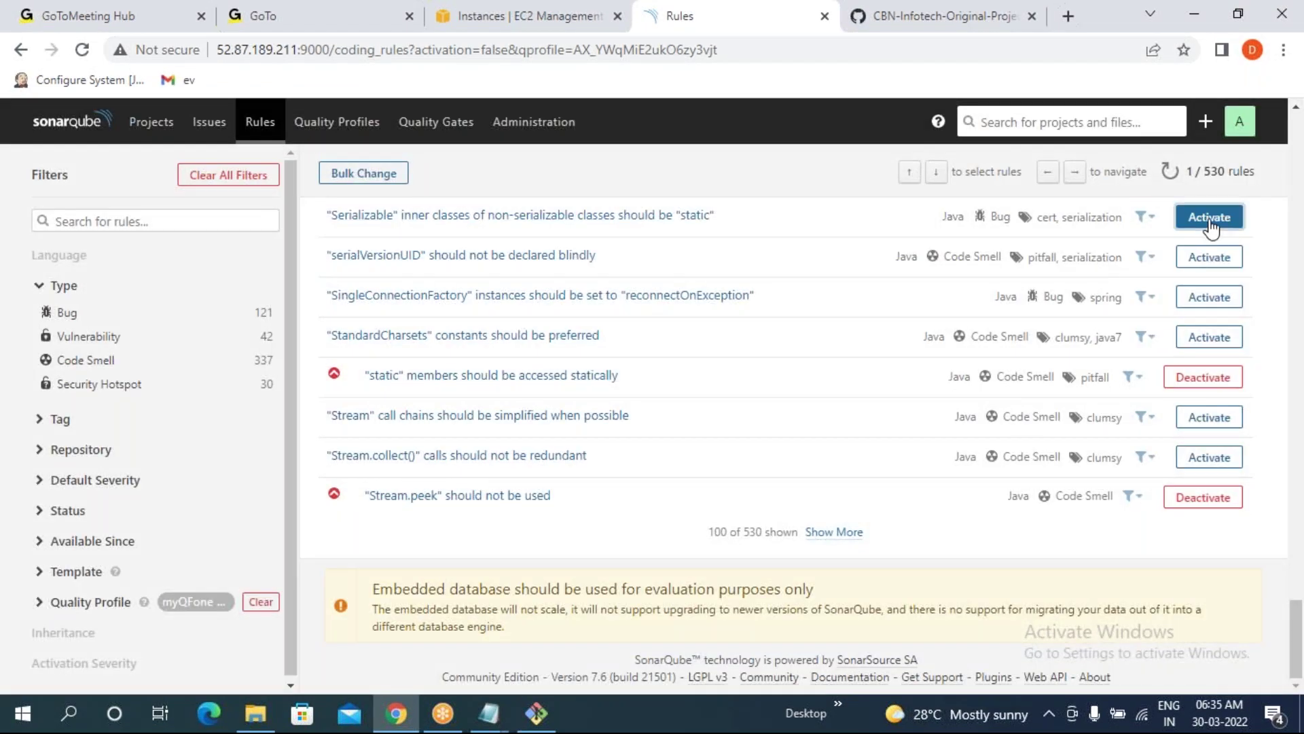
{"action": "left_click", "coordinate": [1201, 219]}
{"action": "left_click", "coordinate": [811, 342]}
{"action": "left_click", "coordinate": [1210, 296]}
{"action": "key", "text": "Return"}
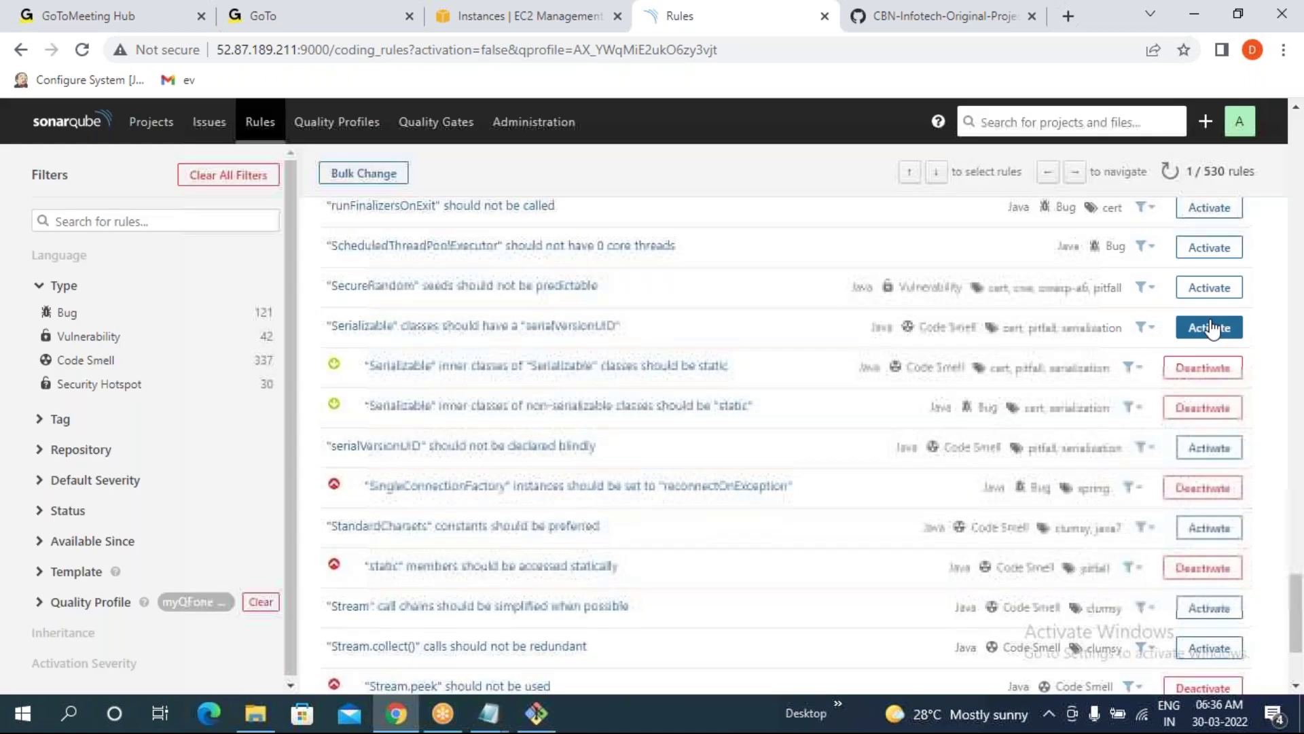
{"action": "key", "text": "Return"}
{"action": "key", "text": "Return"}
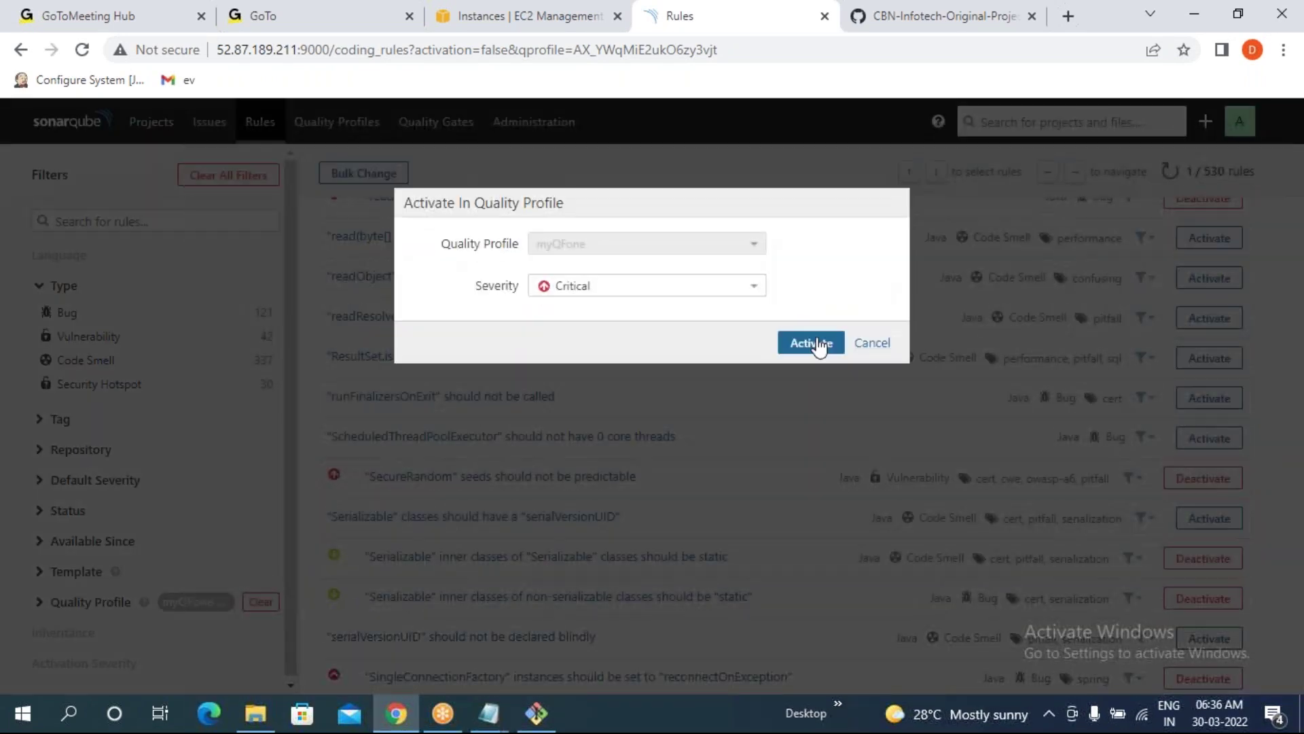
{"action": "left_click", "coordinate": [812, 342]}
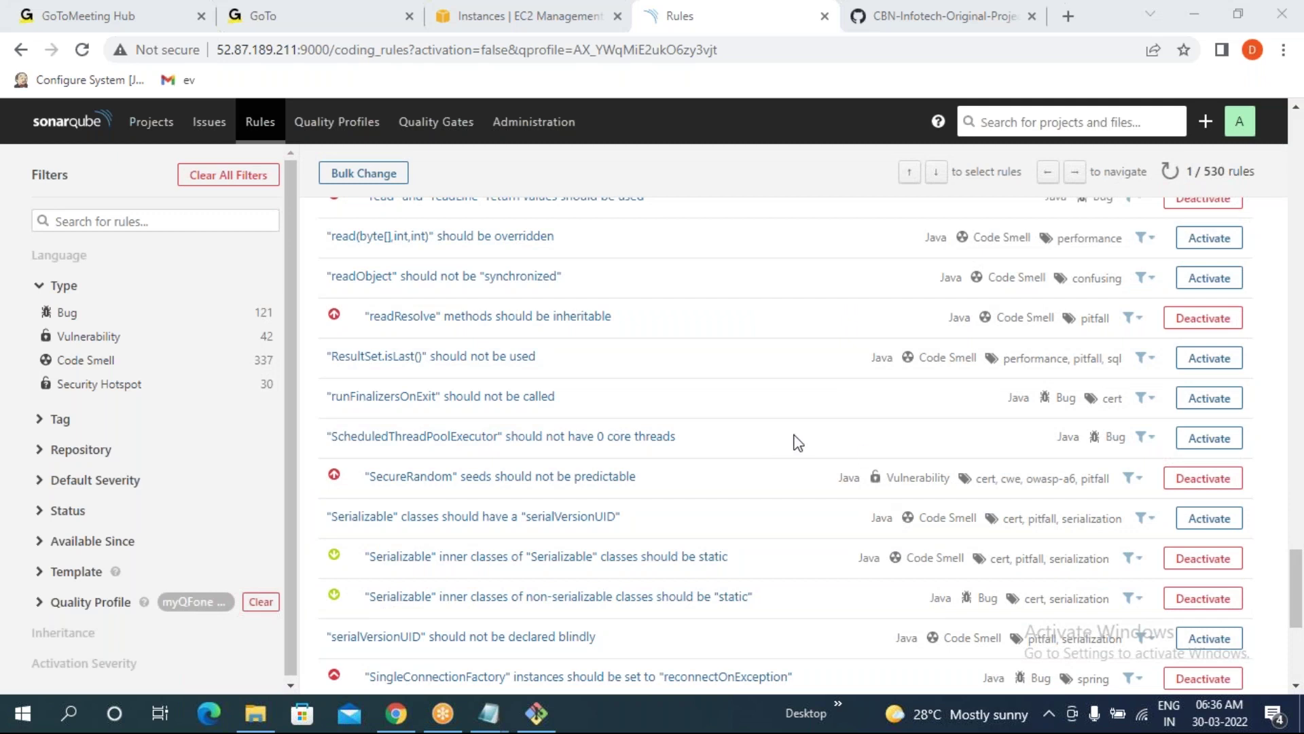
{"action": "scroll", "coordinate": [781, 438], "scroll_direction": "up", "scroll_amount": 20}
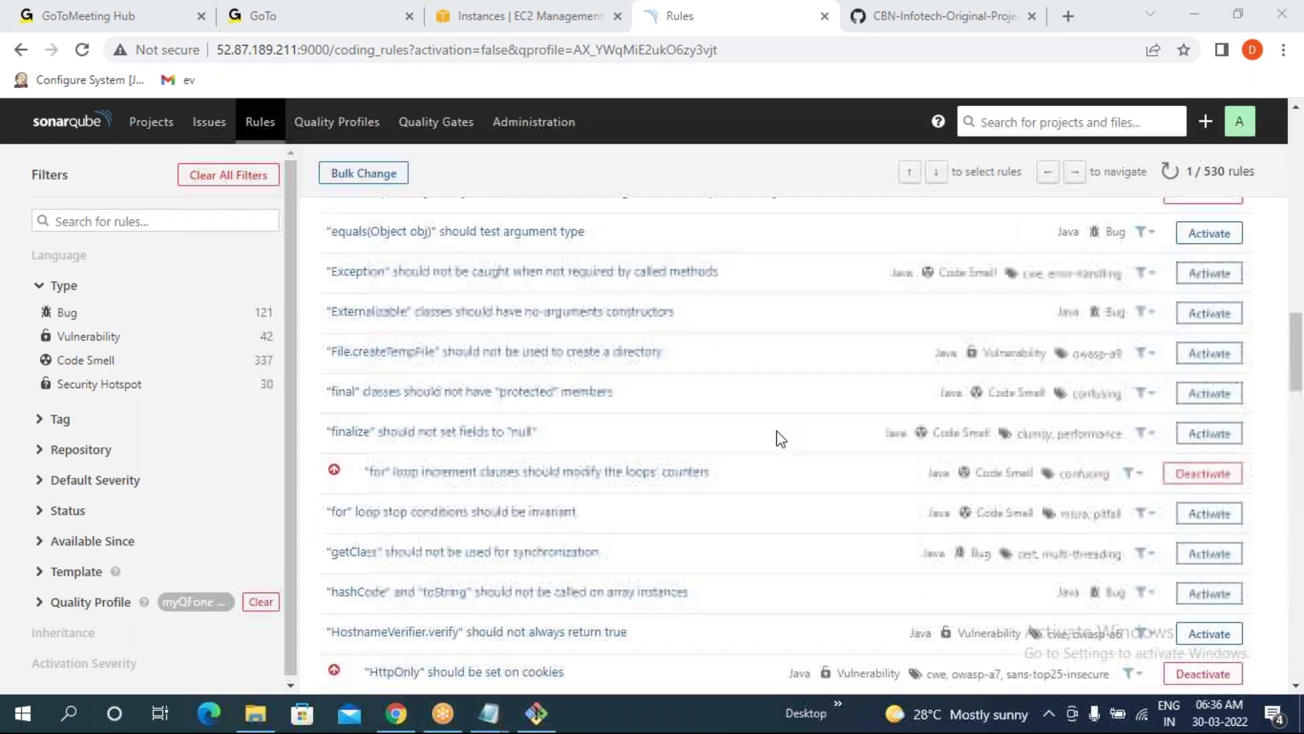
{"action": "scroll", "coordinate": [781, 438], "scroll_direction": "up", "scroll_amount": 5}
{"action": "left_click", "coordinate": [375, 135]}
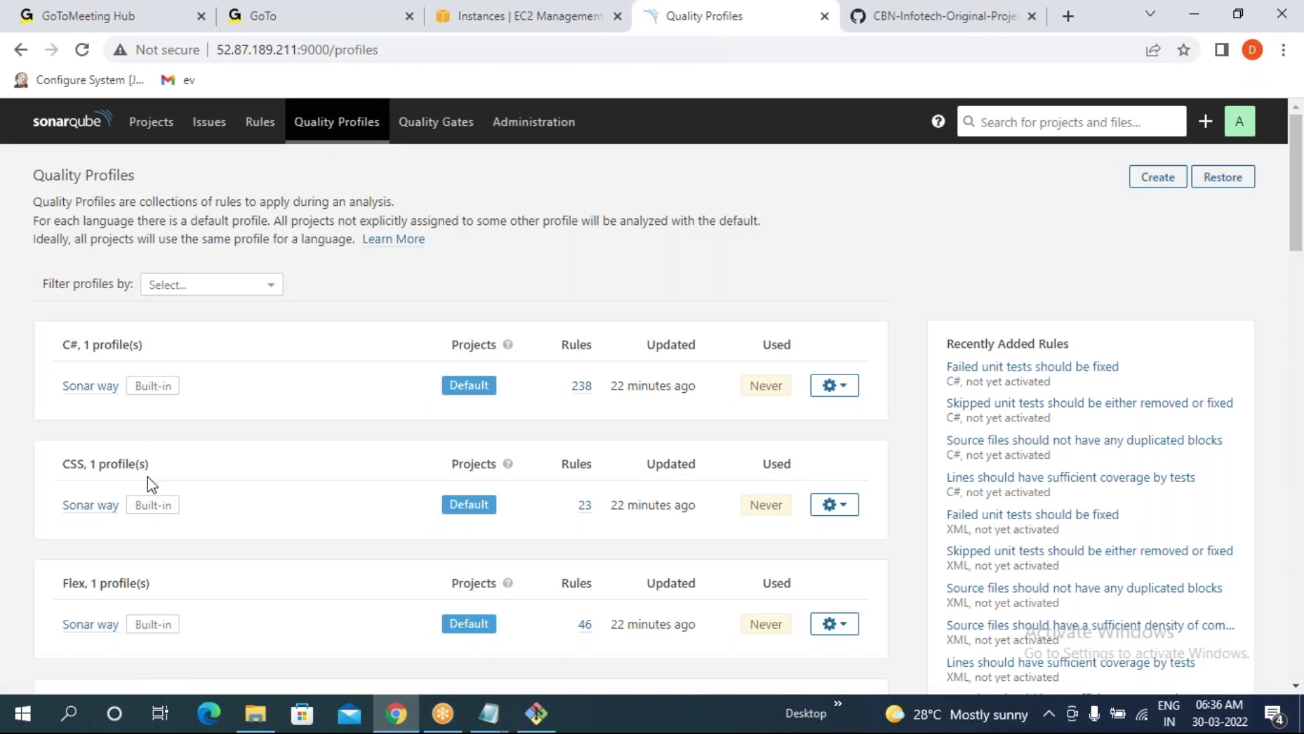
{"action": "scroll", "coordinate": [70, 472], "scroll_direction": "down", "scroll_amount": 4}
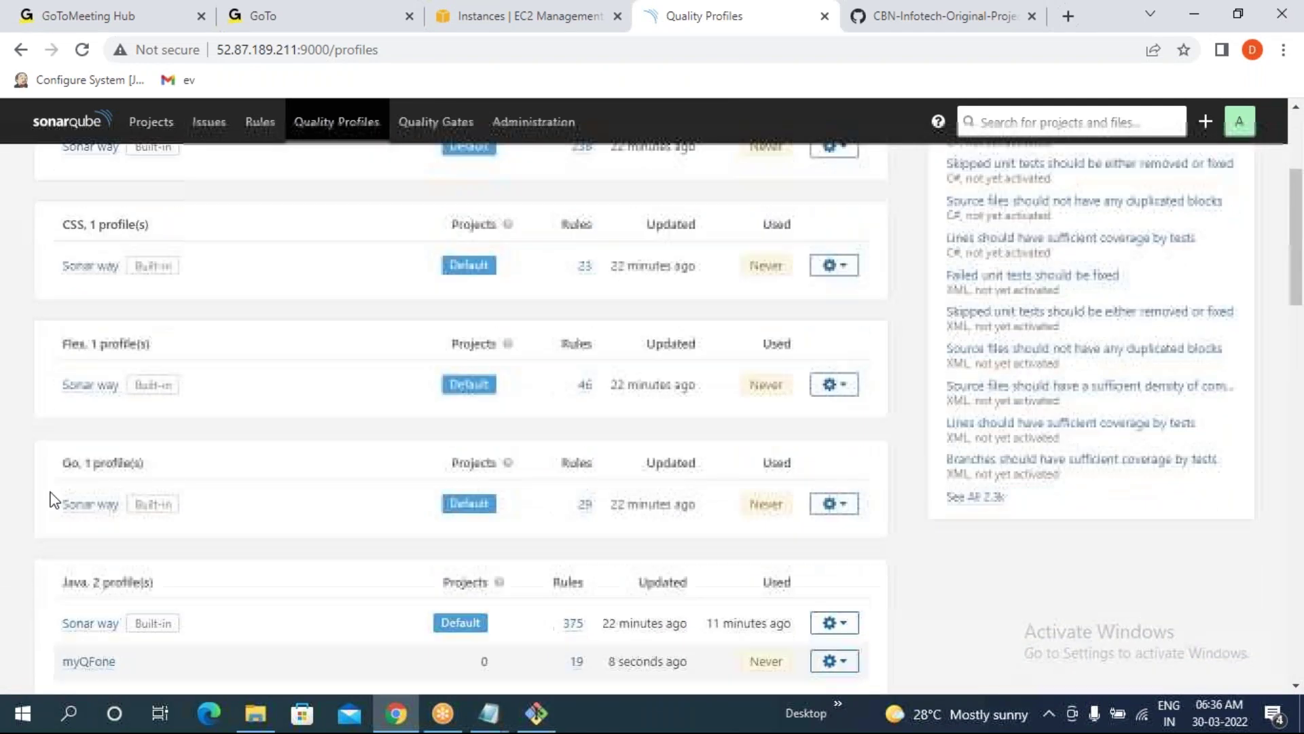
{"action": "scroll", "coordinate": [51, 501], "scroll_direction": "down", "scroll_amount": 2}
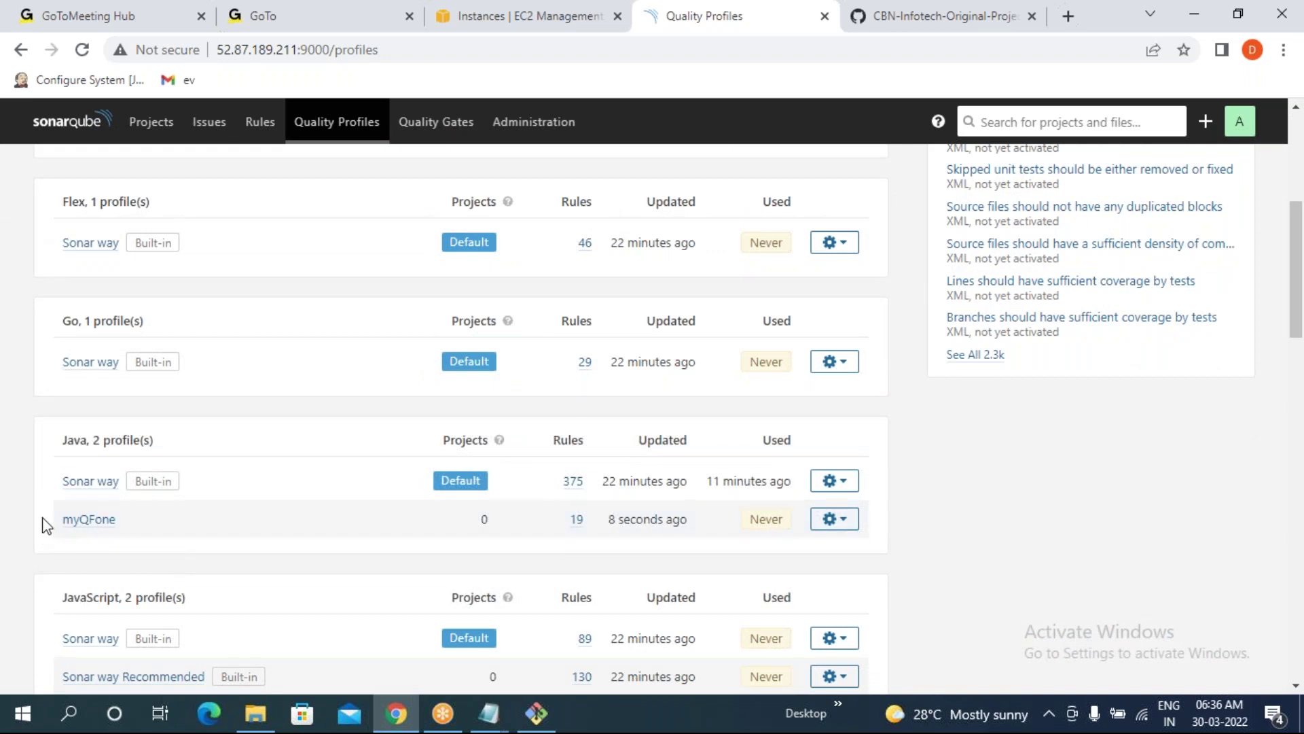
{"action": "left_click_drag", "start_coordinate": [59, 484], "coordinate": [597, 490]}
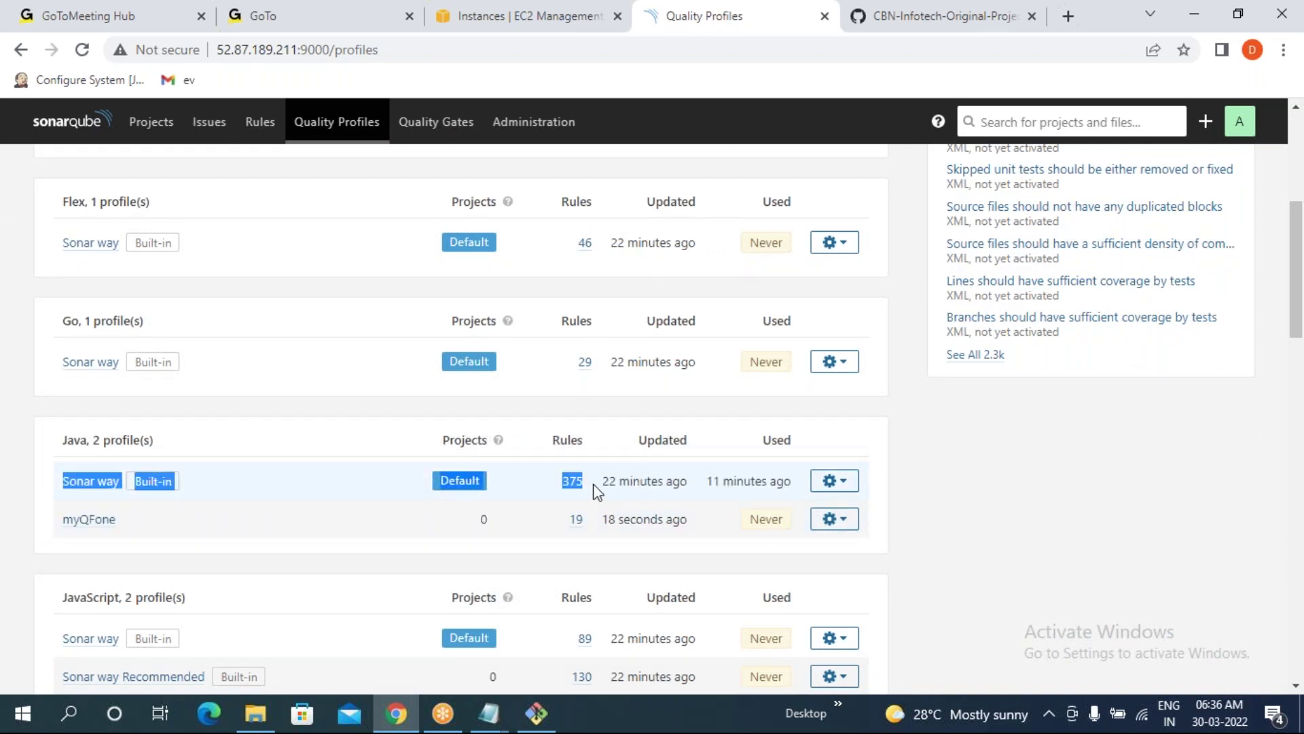
{"action": "left_click", "coordinate": [6, 558]}
{"action": "left_click_drag", "start_coordinate": [58, 517], "coordinate": [117, 517]}
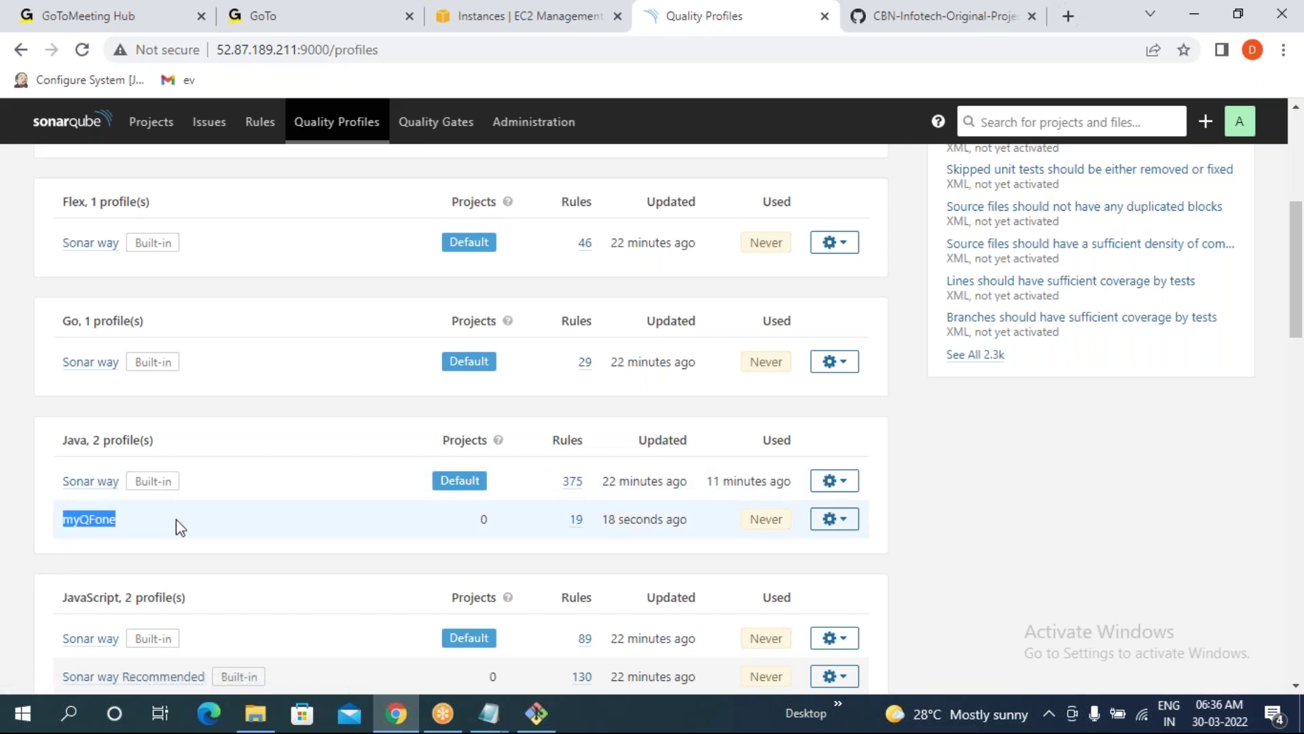
{"action": "left_click_drag", "start_coordinate": [406, 532], "coordinate": [512, 545]}
{"action": "left_click", "coordinate": [4, 567]}
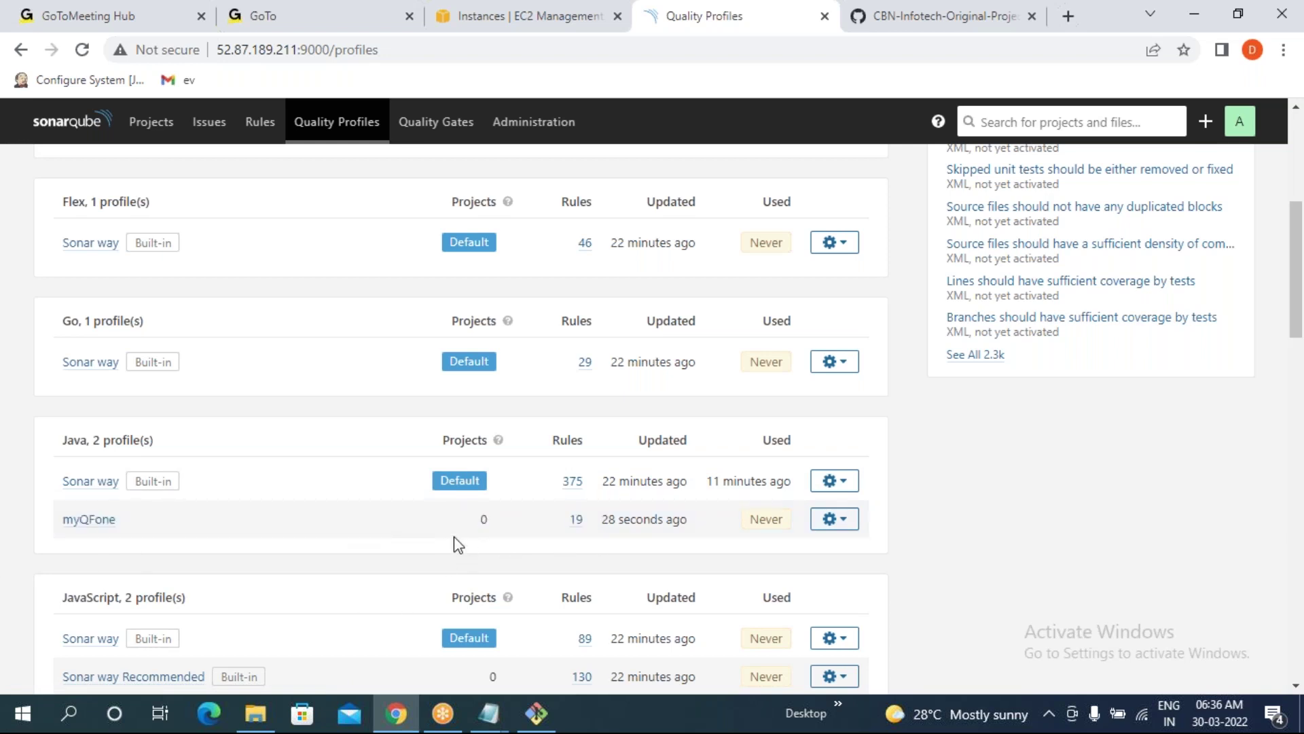
{"action": "left_click_drag", "start_coordinate": [480, 480], "coordinate": [433, 475]}
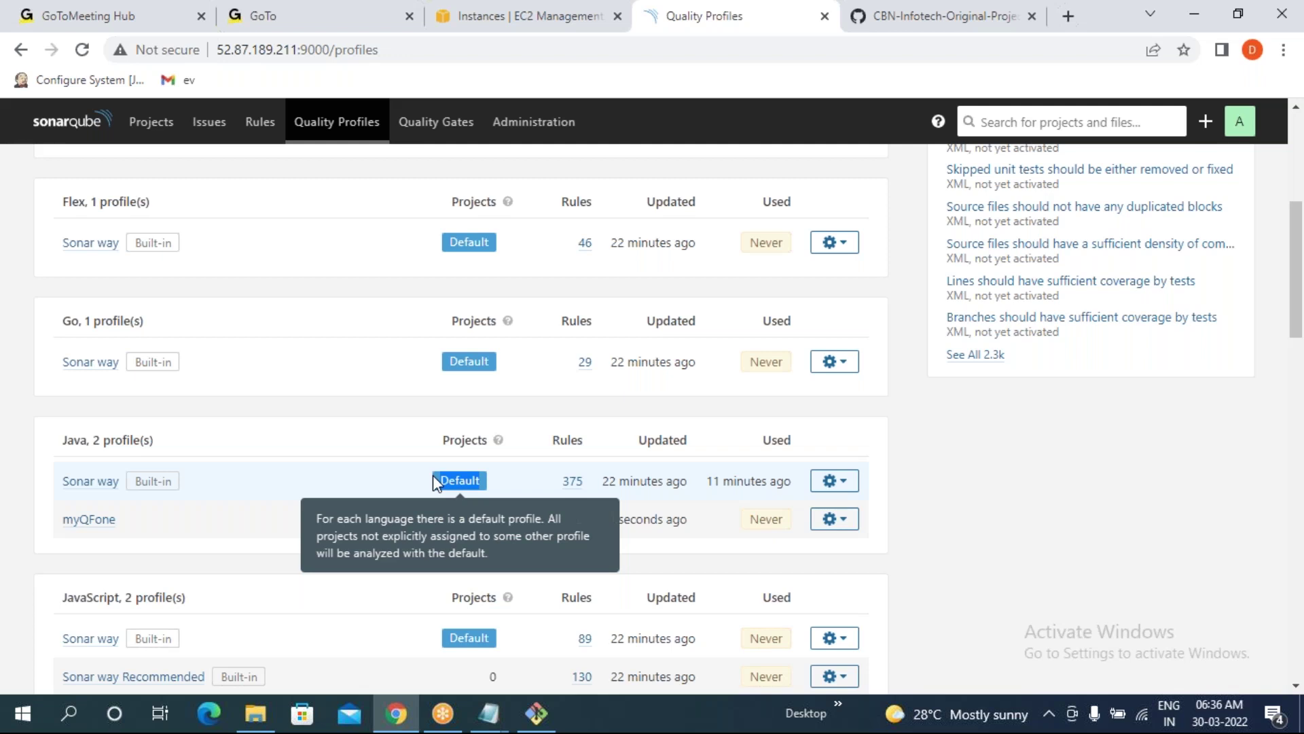
{"action": "left_click_drag", "start_coordinate": [51, 475], "coordinate": [249, 471]}
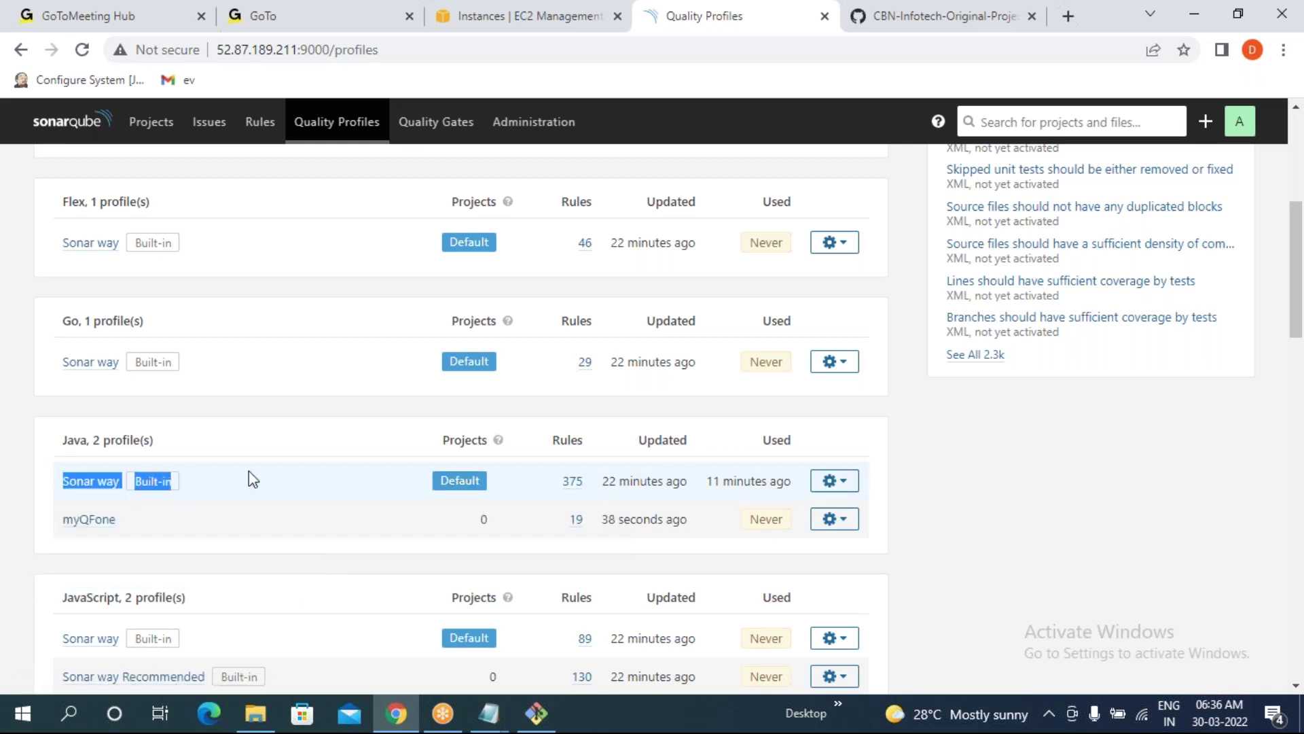
{"action": "left_click", "coordinate": [558, 483]}
{"action": "left_click_drag", "start_coordinate": [558, 484], "coordinate": [593, 487]}
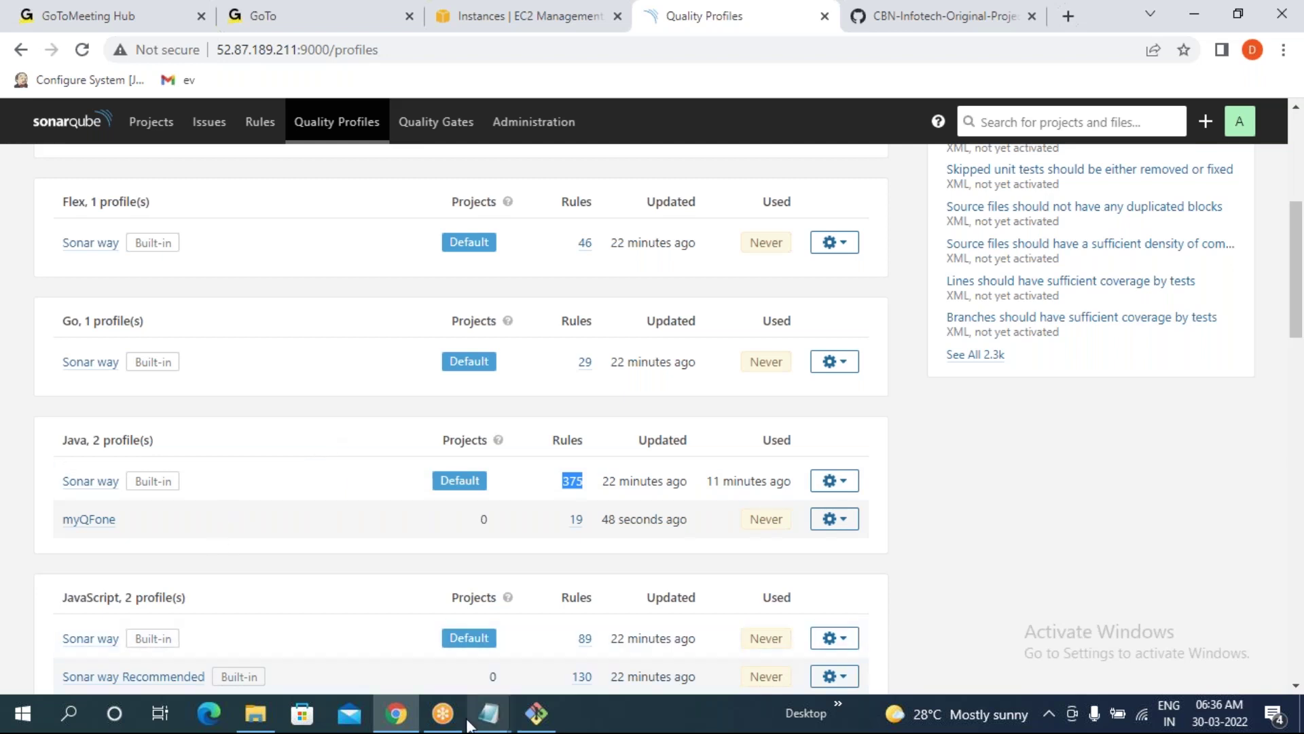
{"action": "left_click", "coordinate": [536, 713]}
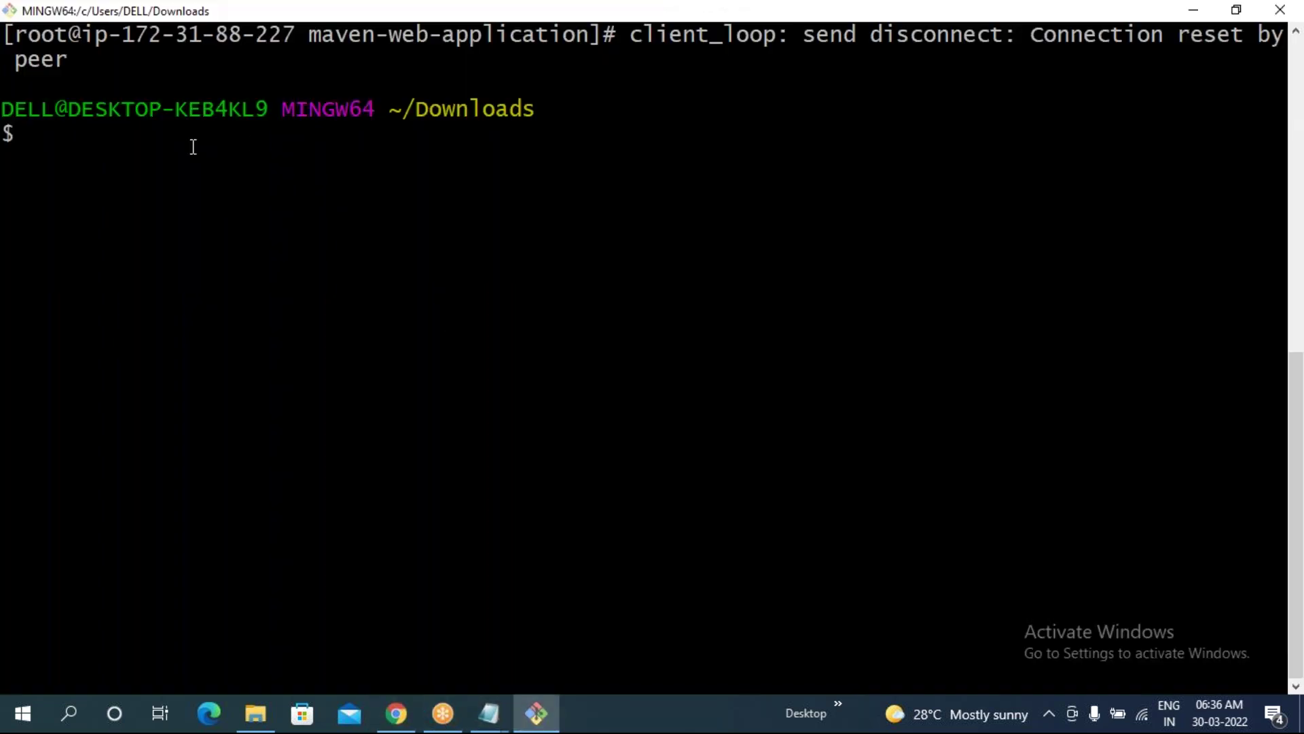
- Open the Sonarqube Server's EC2 connection instructions and erase stray pasted text in Git Bash
{"action": "left_click", "coordinate": [396, 714]}
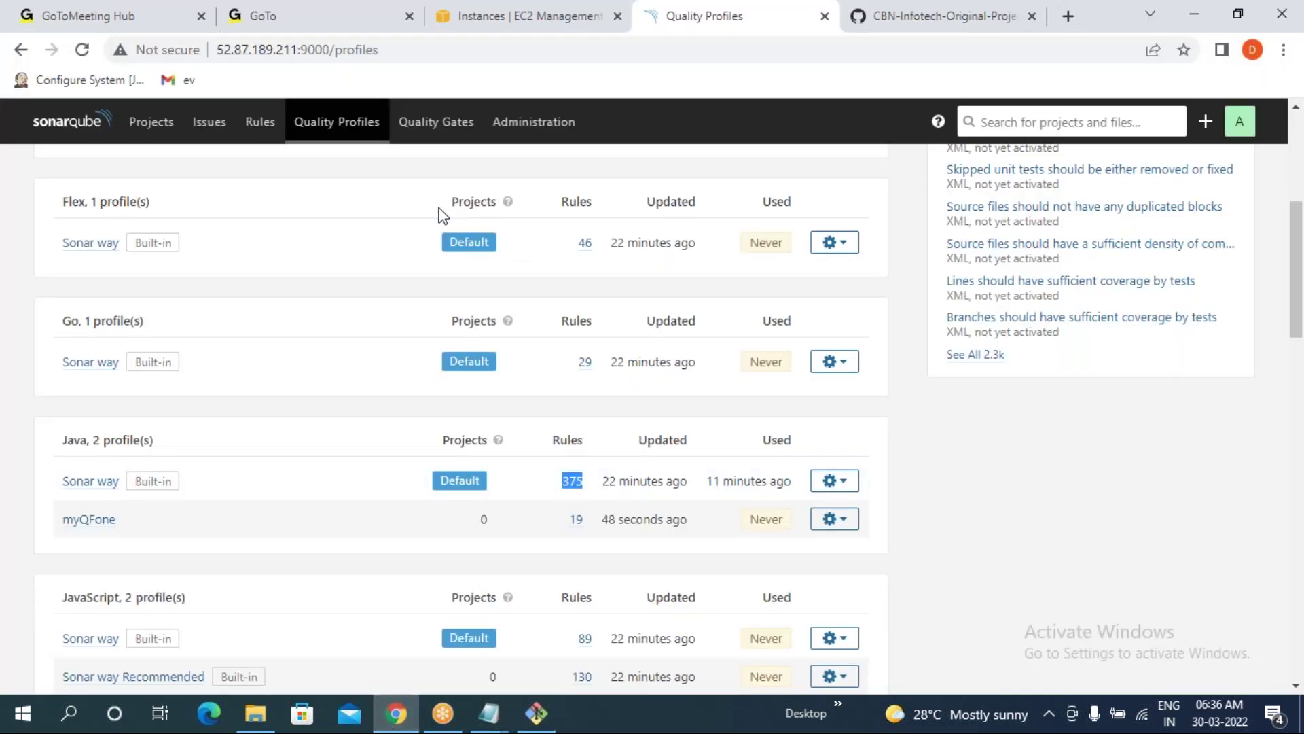
{"action": "left_click", "coordinate": [592, 19]}
{"action": "left_click", "coordinate": [747, 191]}
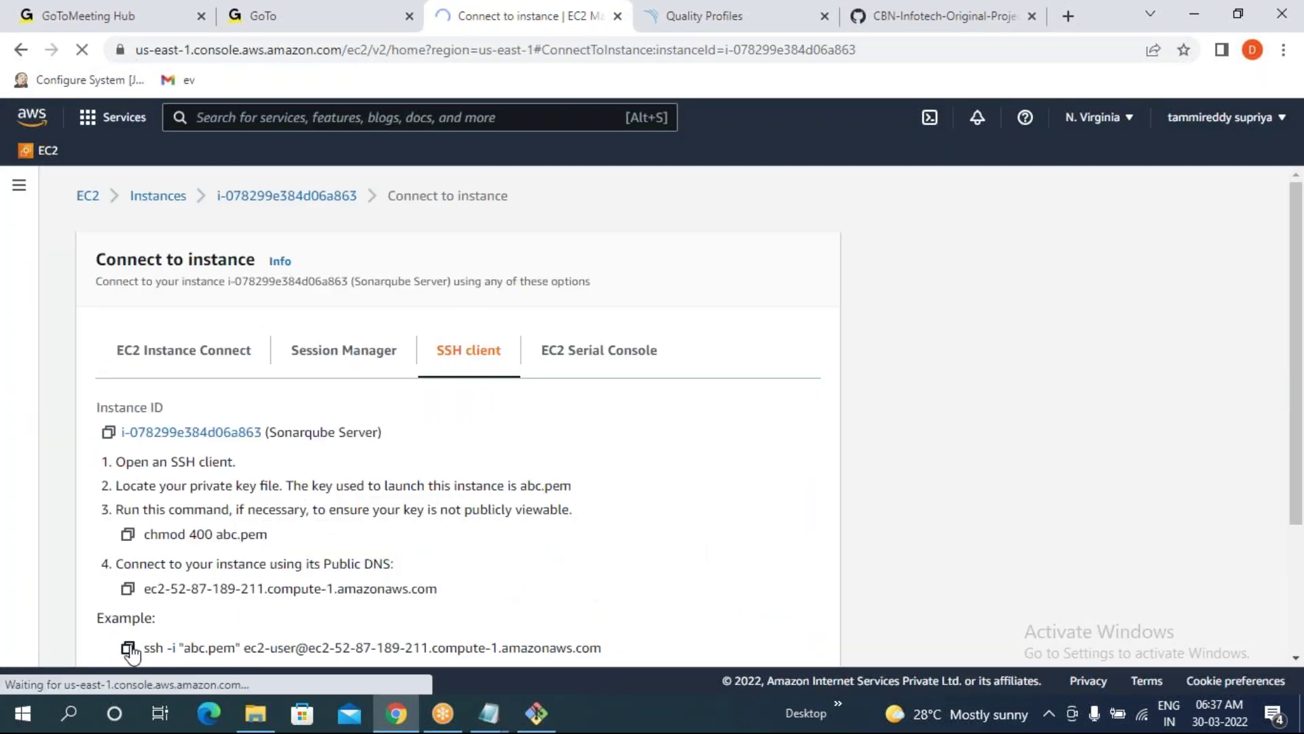
{"action": "left_click", "coordinate": [536, 713]}
{"action": "right_click", "coordinate": [198, 289]}
{"action": "left_click", "coordinate": [222, 345]}
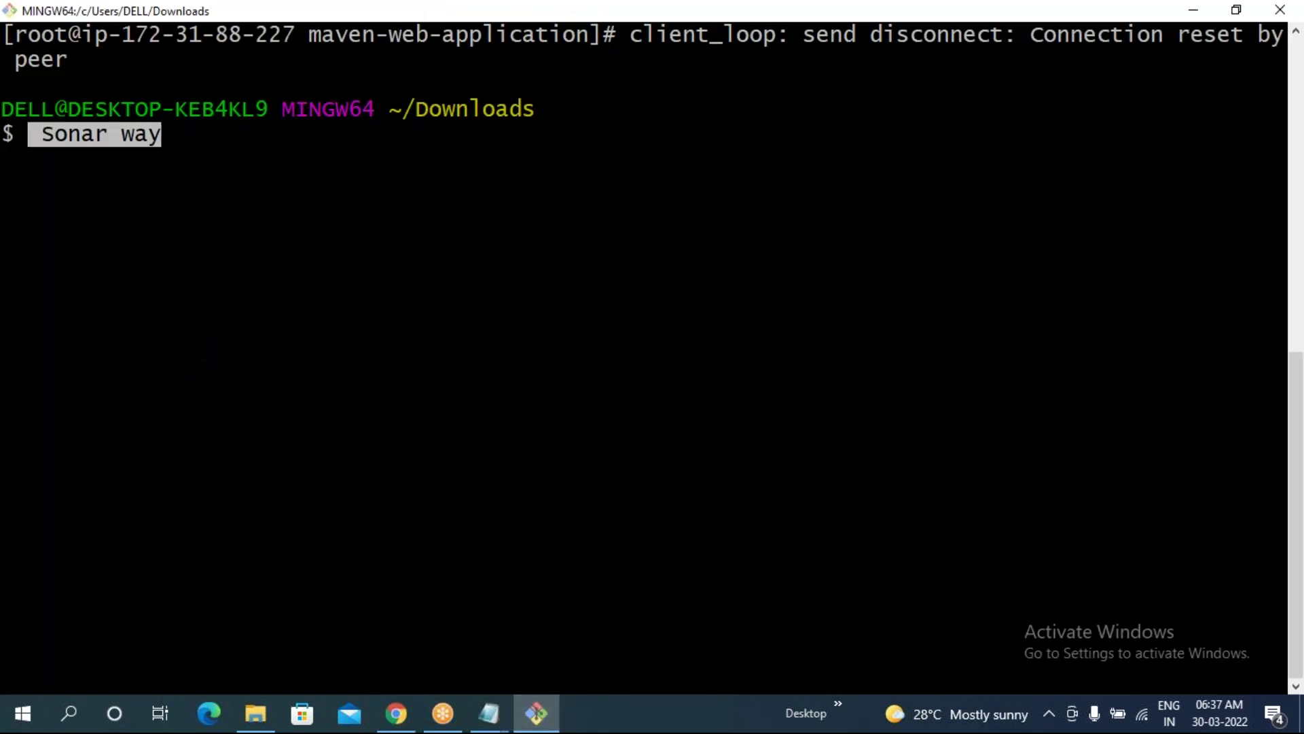
{"action": "key", "text": "BackSpace"}
{"action": "key", "text": "BackSpace"}
{"action": "key", "text": "BackSpace"}
{"action": "key", "text": "BackSpace"}
{"action": "key", "text": "BackSpace"}
{"action": "key", "text": "BackSpace"}
{"action": "key", "text": "BackSpace"}
{"action": "key", "text": "BackSpace"}
{"action": "key", "text": "BackSpace"}
{"action": "key", "text": "BackSpace"}
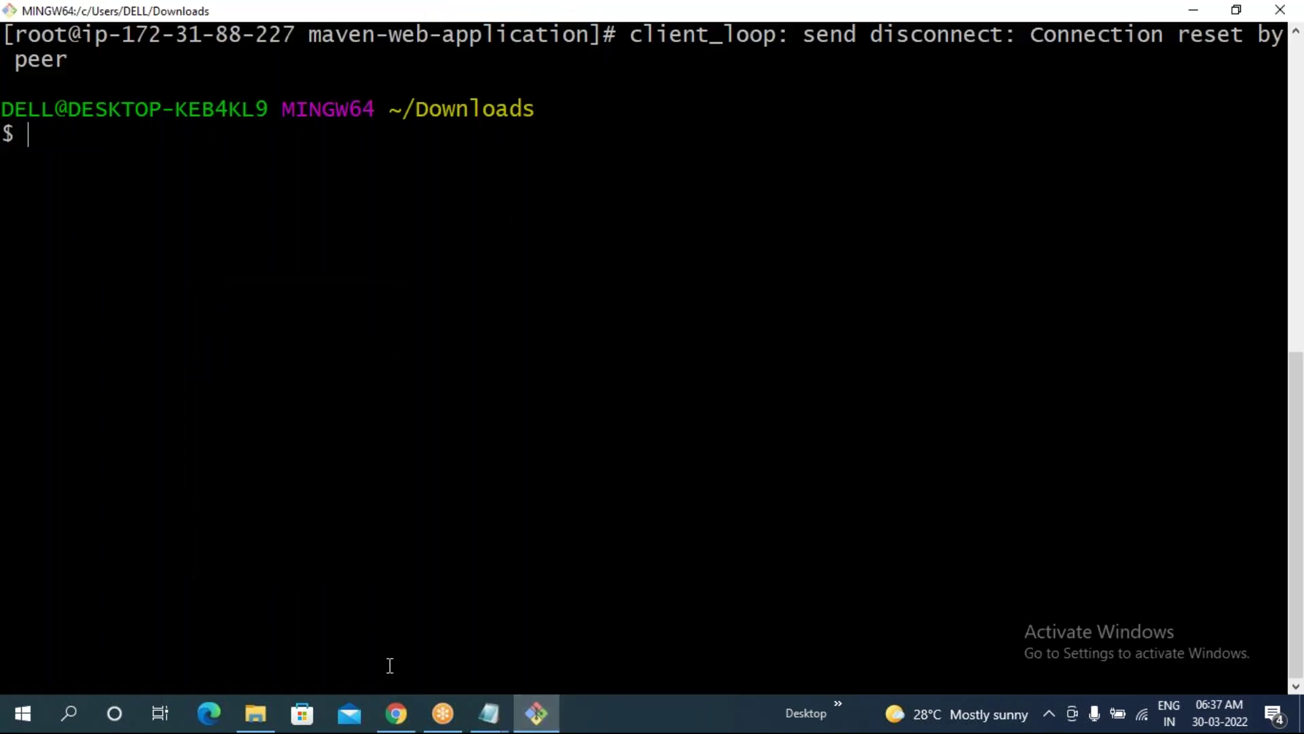
{"action": "left_click", "coordinate": [396, 721]}
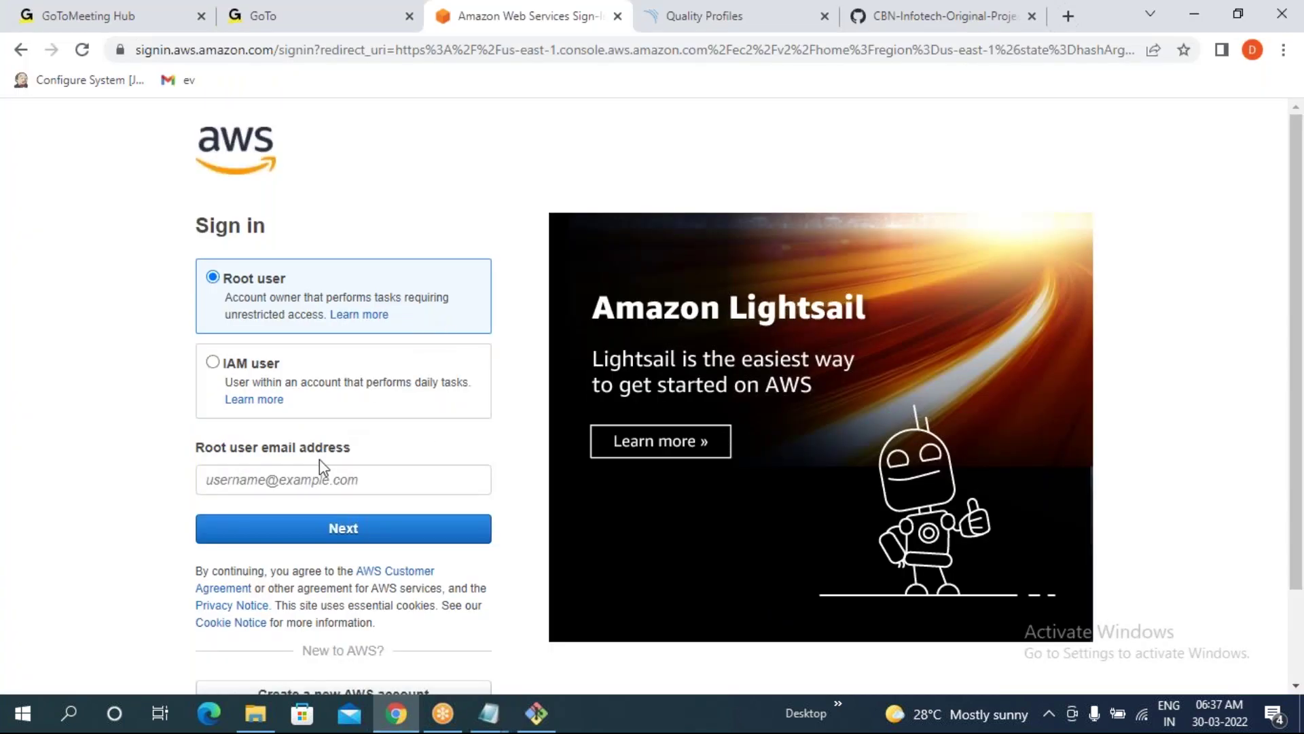
- Sign in to AWS as root with the saved e-mail, security check characters and password
{"action": "left_click", "coordinate": [319, 476]}
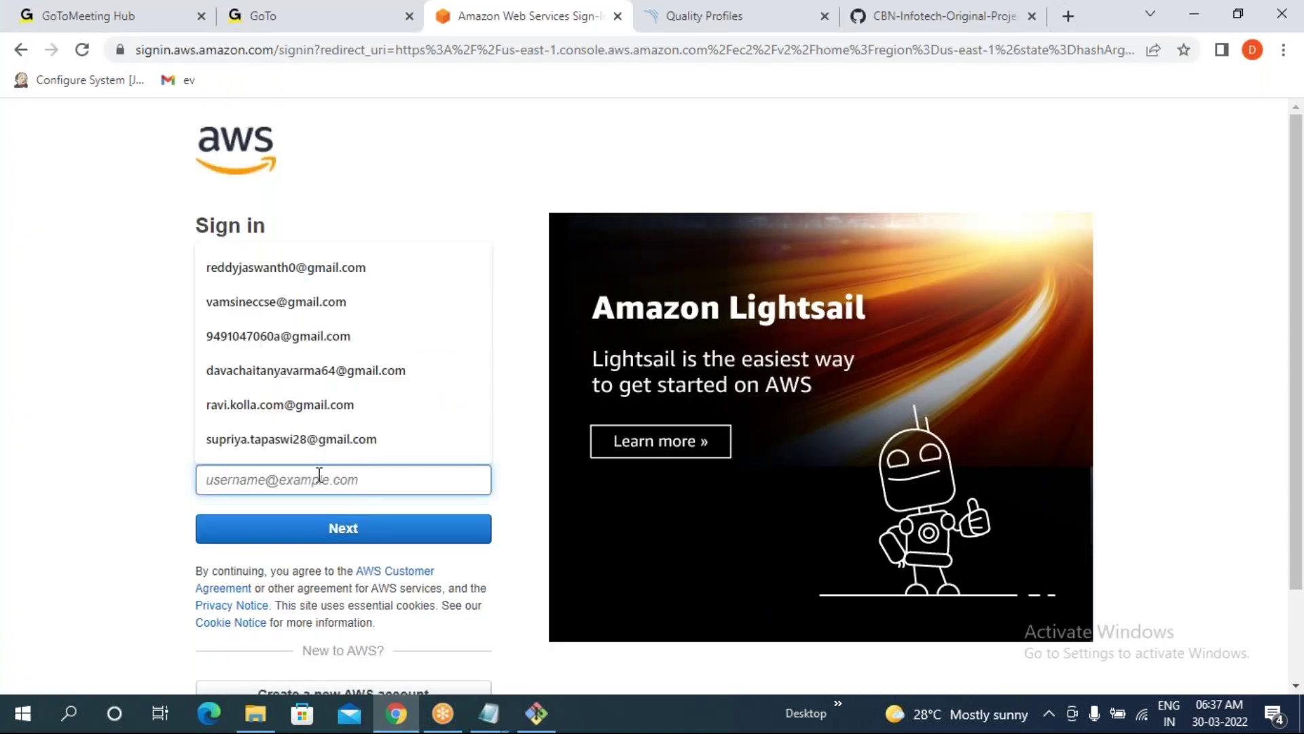
{"action": "left_click", "coordinate": [319, 439]}
{"action": "left_click", "coordinate": [340, 529]}
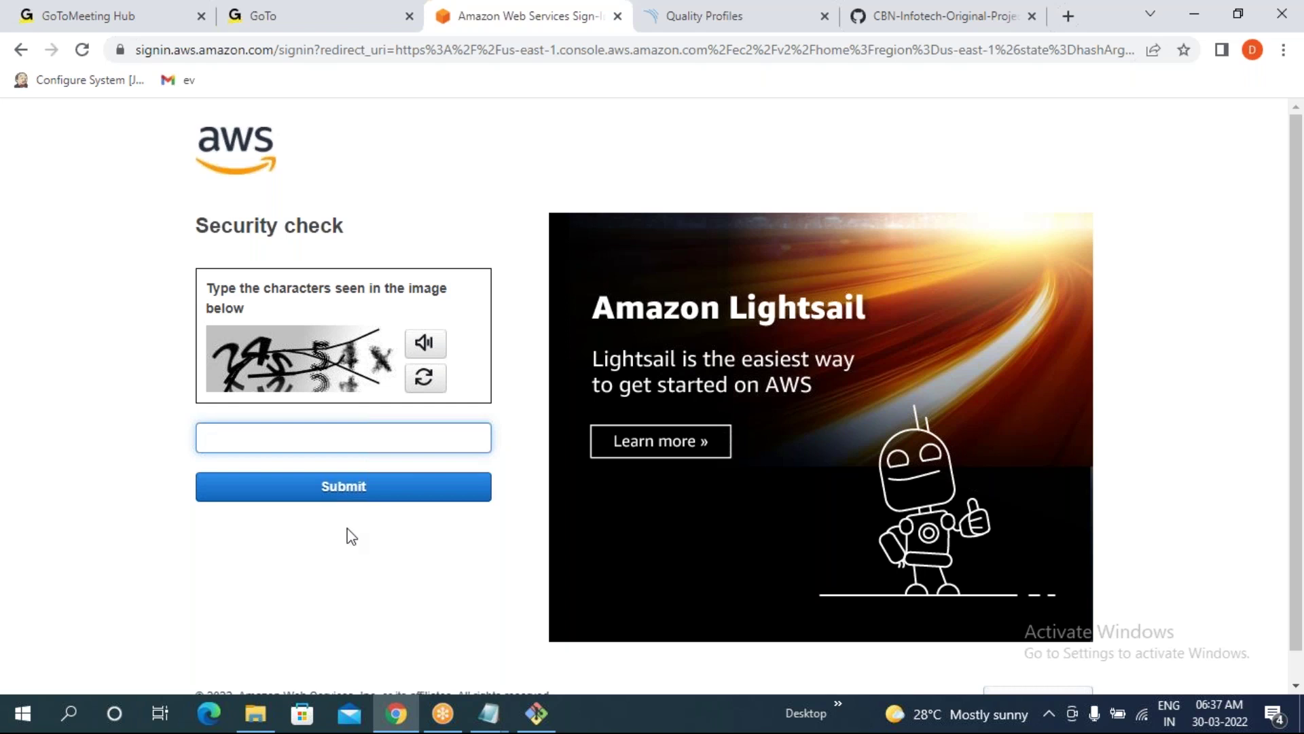
{"action": "type", "text": "24s54x"}
{"action": "key", "text": "Return"}
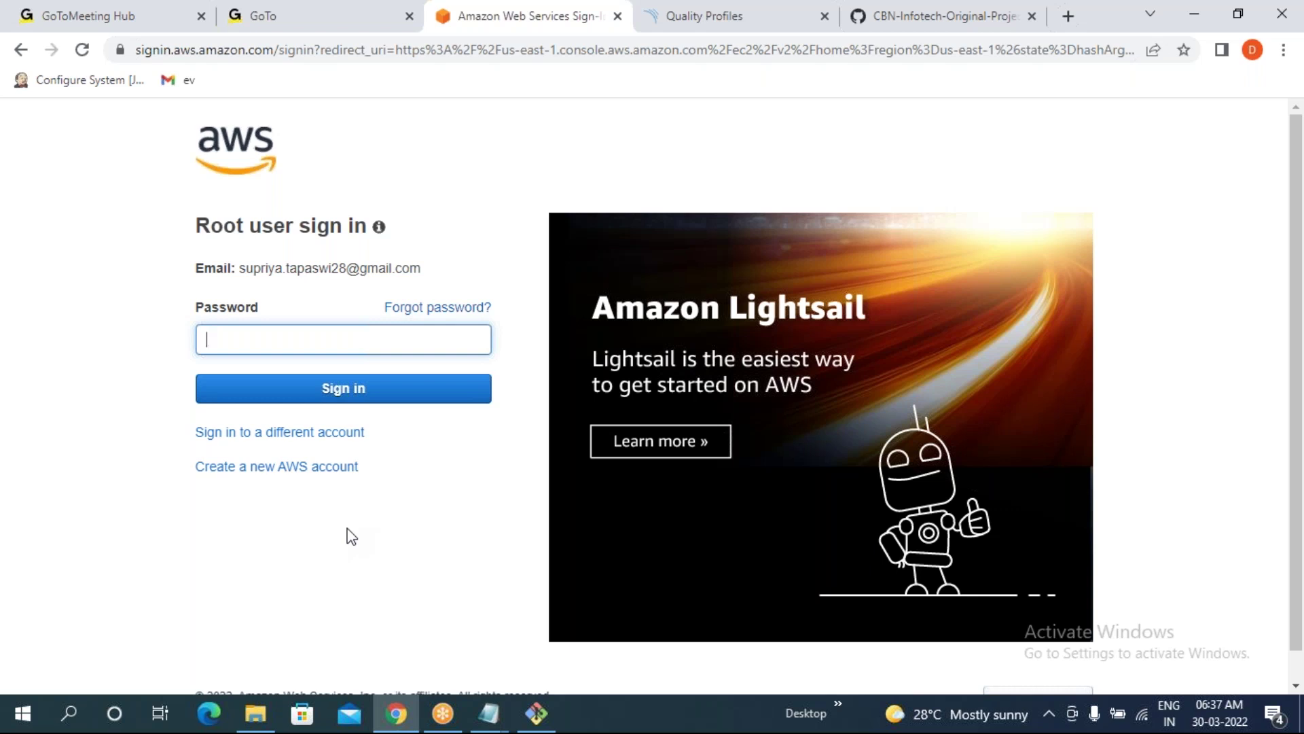
{"action": "type", "text": "••••••••••"}
{"action": "key", "text": "Return"}
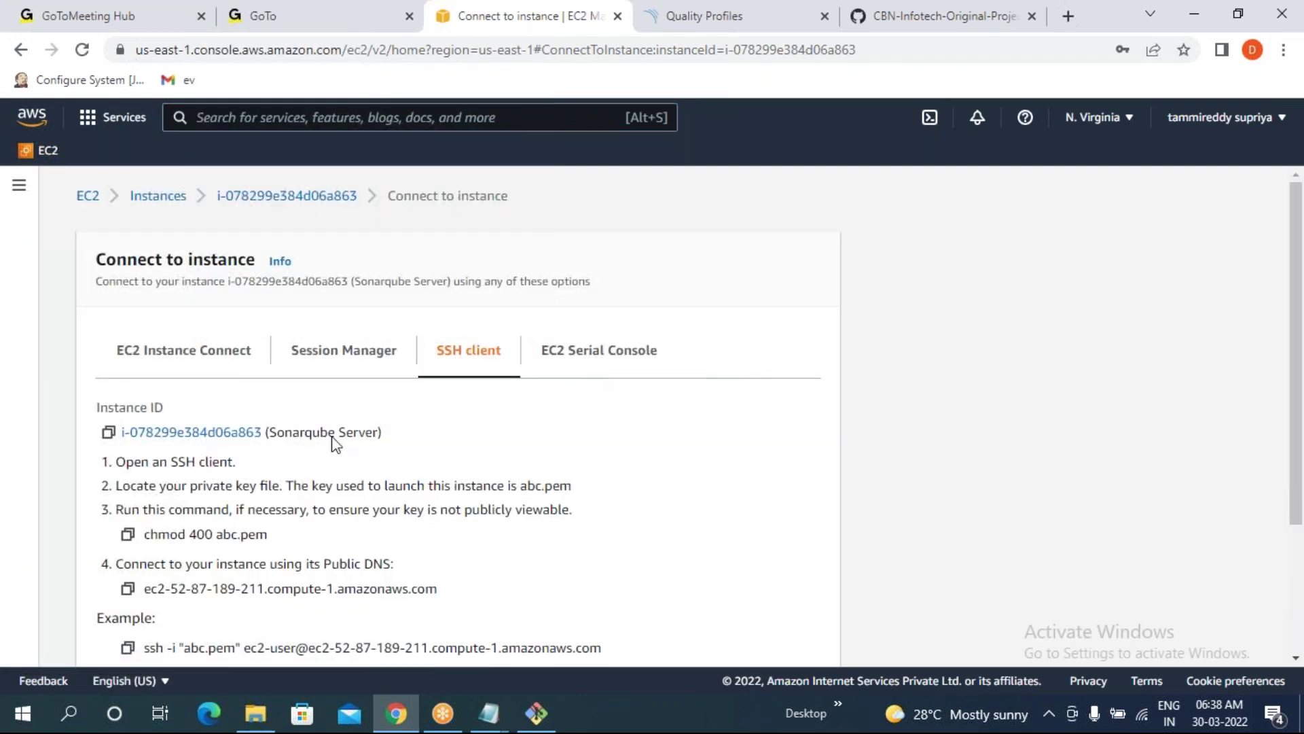
- Copy the example ssh command from the SSH client instructions for the terminal
{"action": "left_click", "coordinate": [127, 649]}
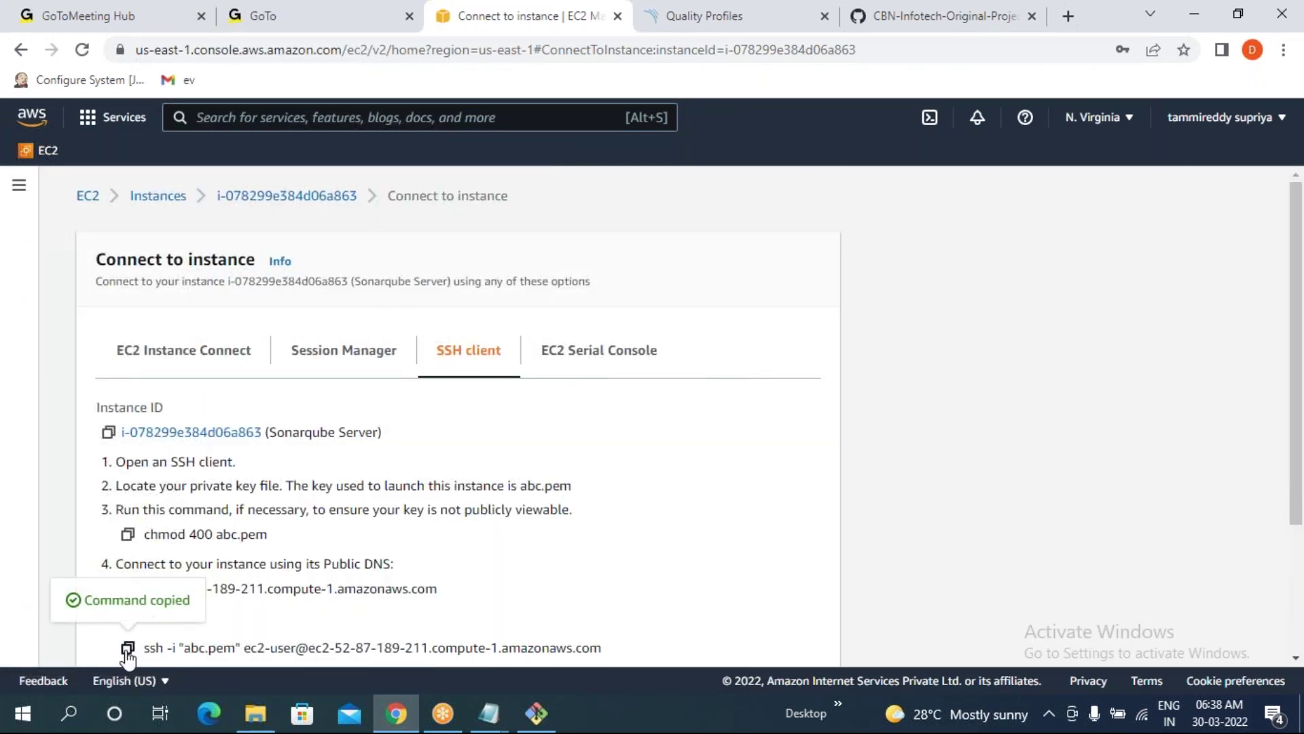
{"action": "left_click", "coordinate": [536, 713]}
{"action": "right_click", "coordinate": [423, 282]}
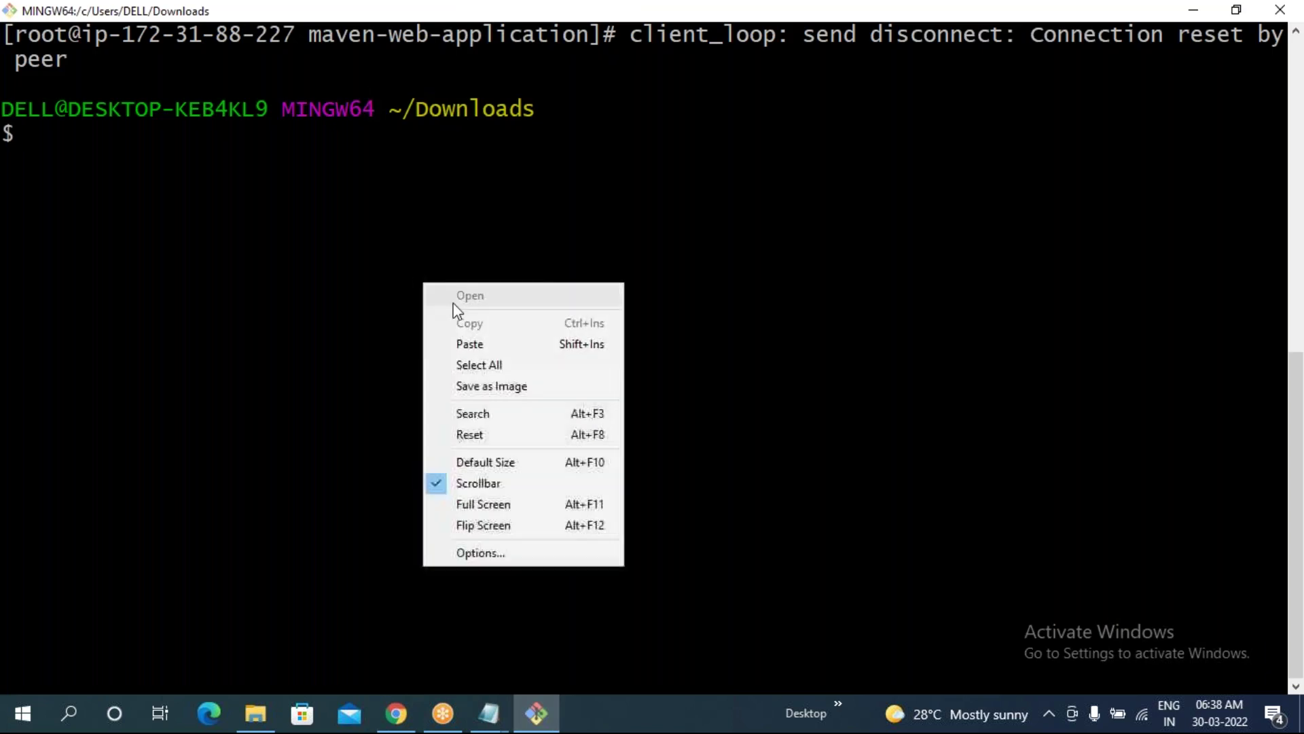
- Connect to the EC2 server with the pasted ssh command, accepting the host with yes
{"action": "left_click", "coordinate": [466, 349]}
{"action": "key", "text": "Return"}
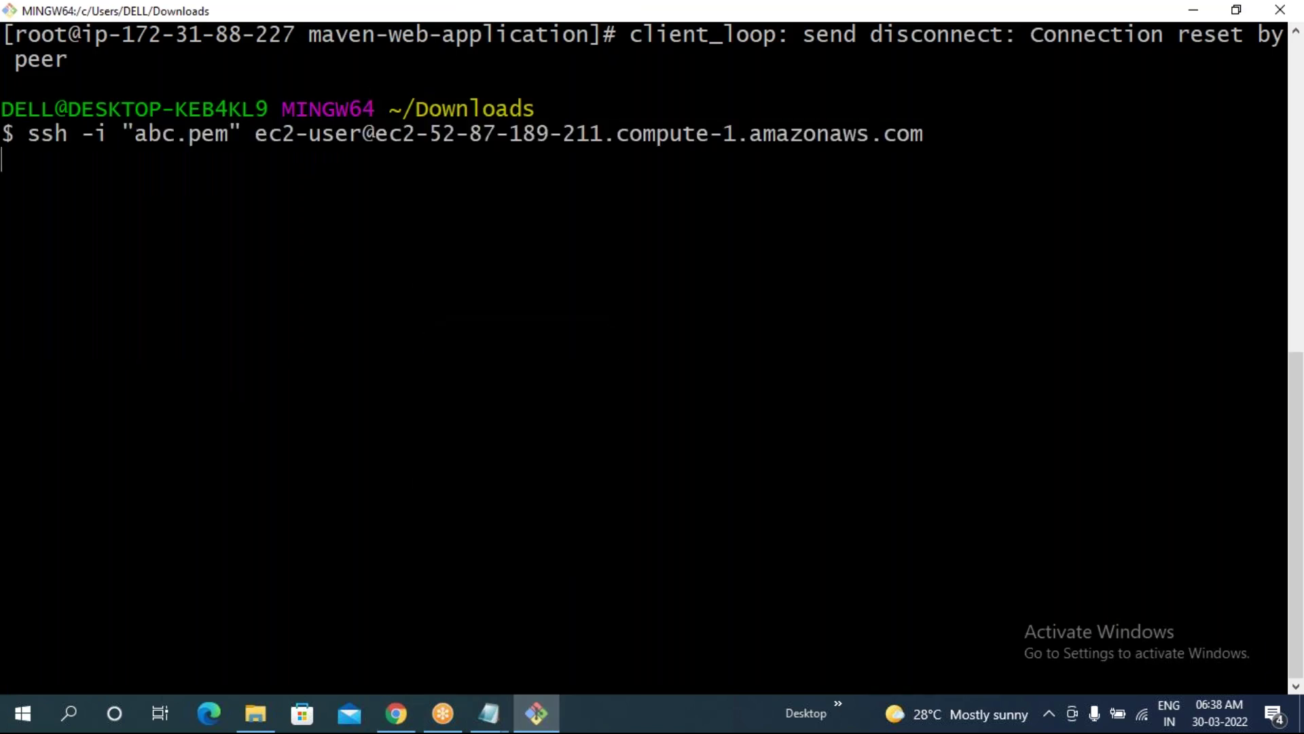
{"action": "type", "text": "ye"}
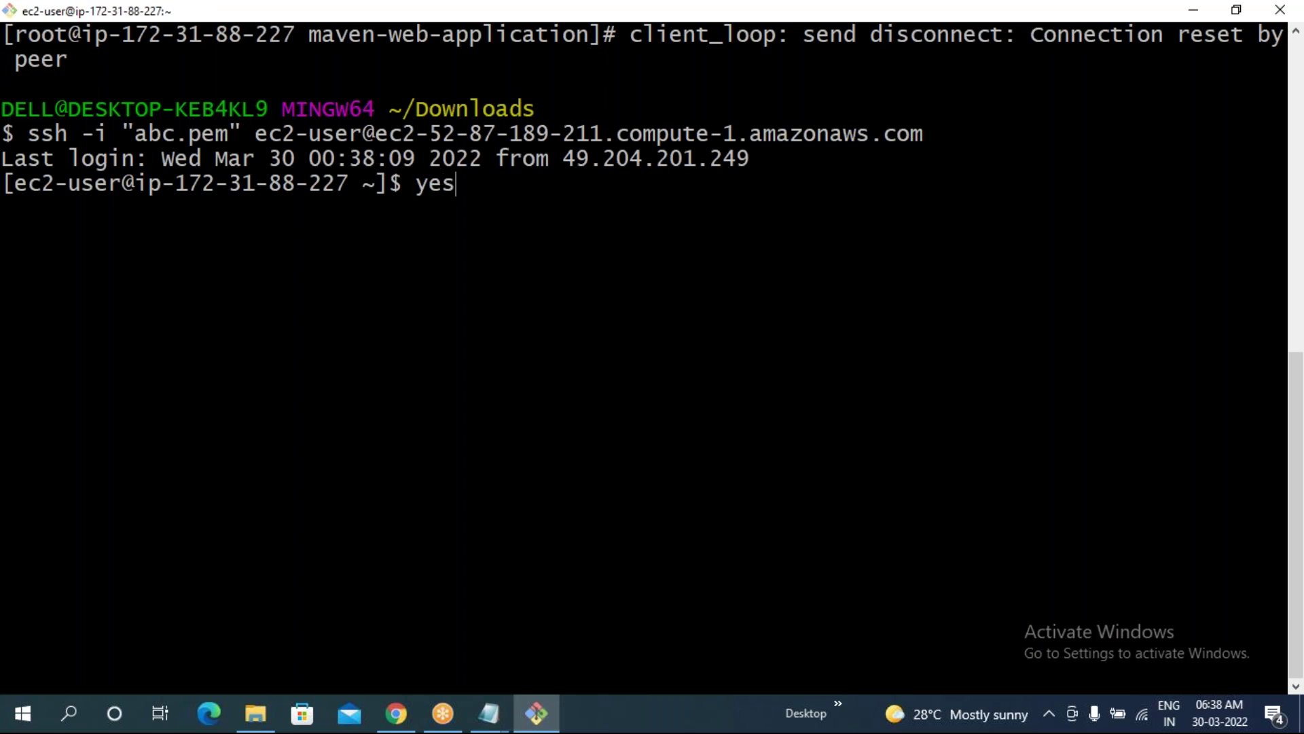
{"action": "type", "text": "s"}
{"action": "key", "text": "Return"}
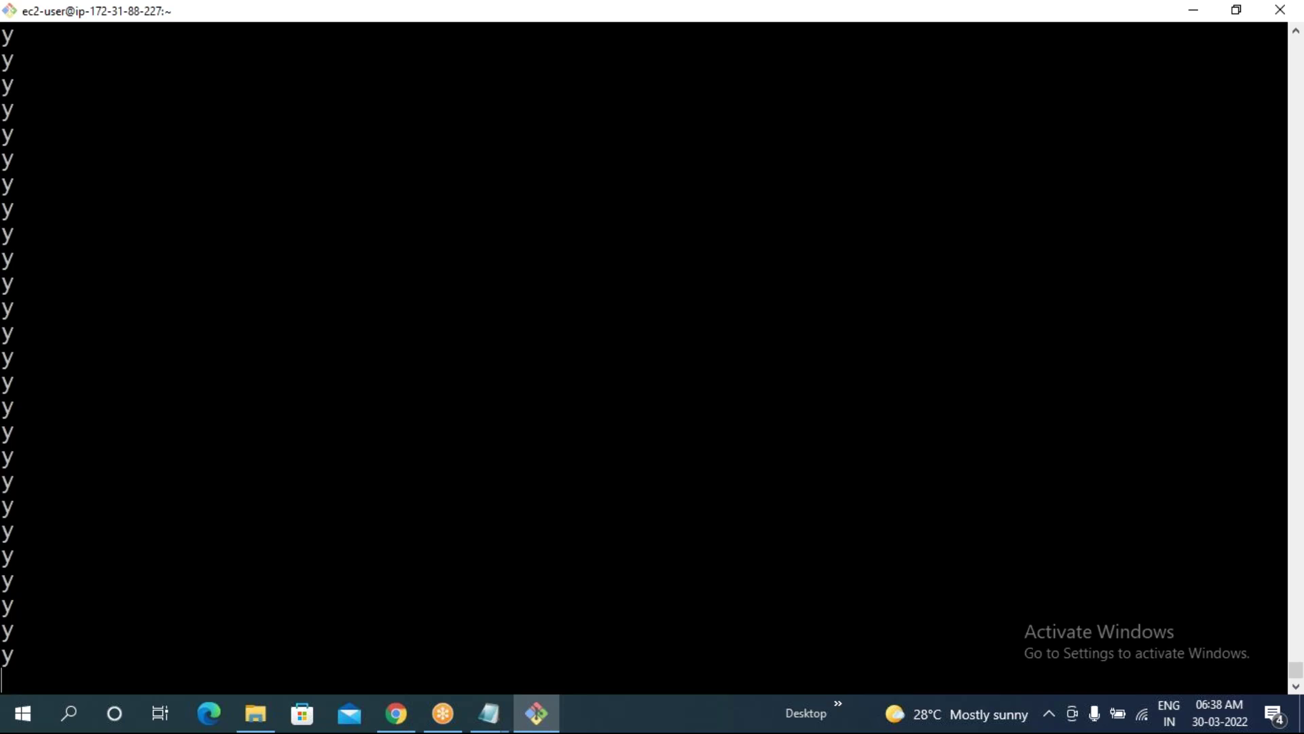
{"action": "key", "text": "ctrl+z"}
{"action": "type", "text": "q"}
{"action": "key", "text": "ctrl+c"}
{"action": "key", "text": "Return"}
{"action": "key", "text": "Return"}
{"action": "key", "text": "Return"}
{"action": "key", "text": "Return"}
{"action": "key", "text": "Return"}
{"action": "key", "text": "Return"}
{"action": "key", "text": "Return"}
- Clear the screen and switch to the root user with sudo su -
{"action": "type", "text": "cle"}
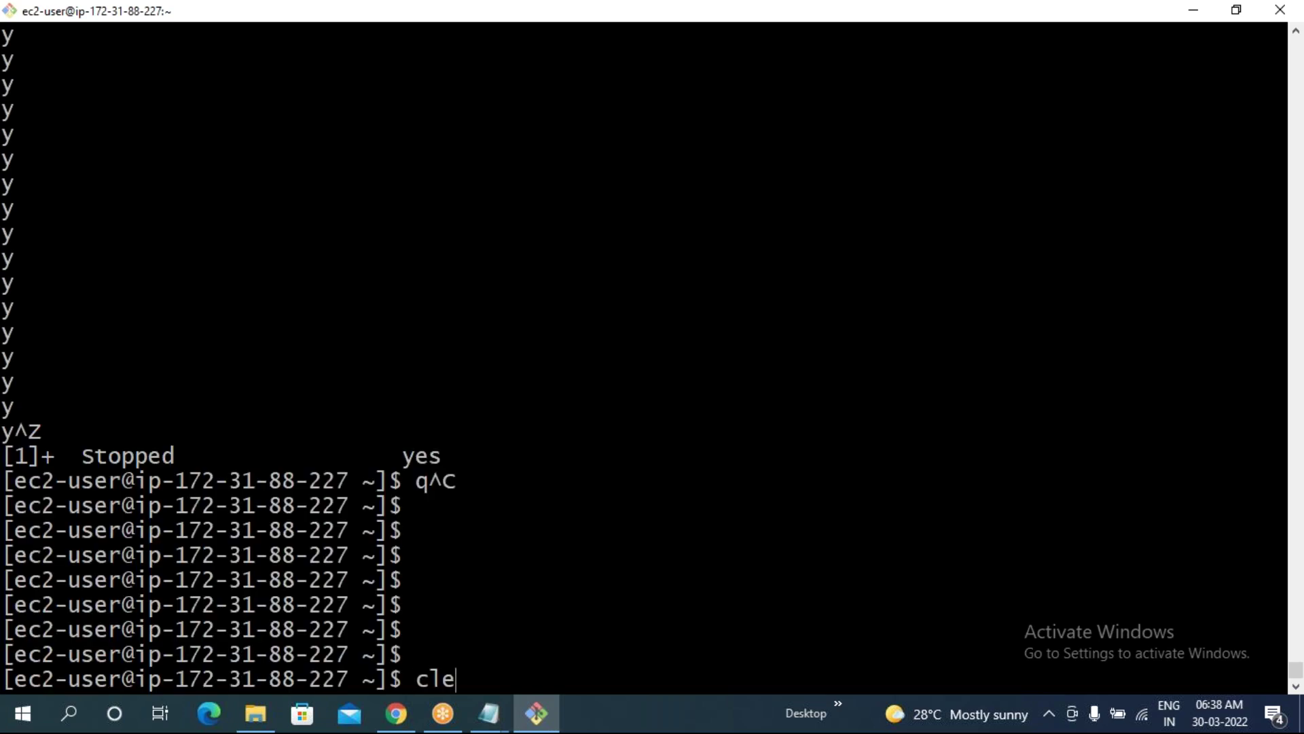
{"action": "type", "text": "ar"}
{"action": "key", "text": "Return"}
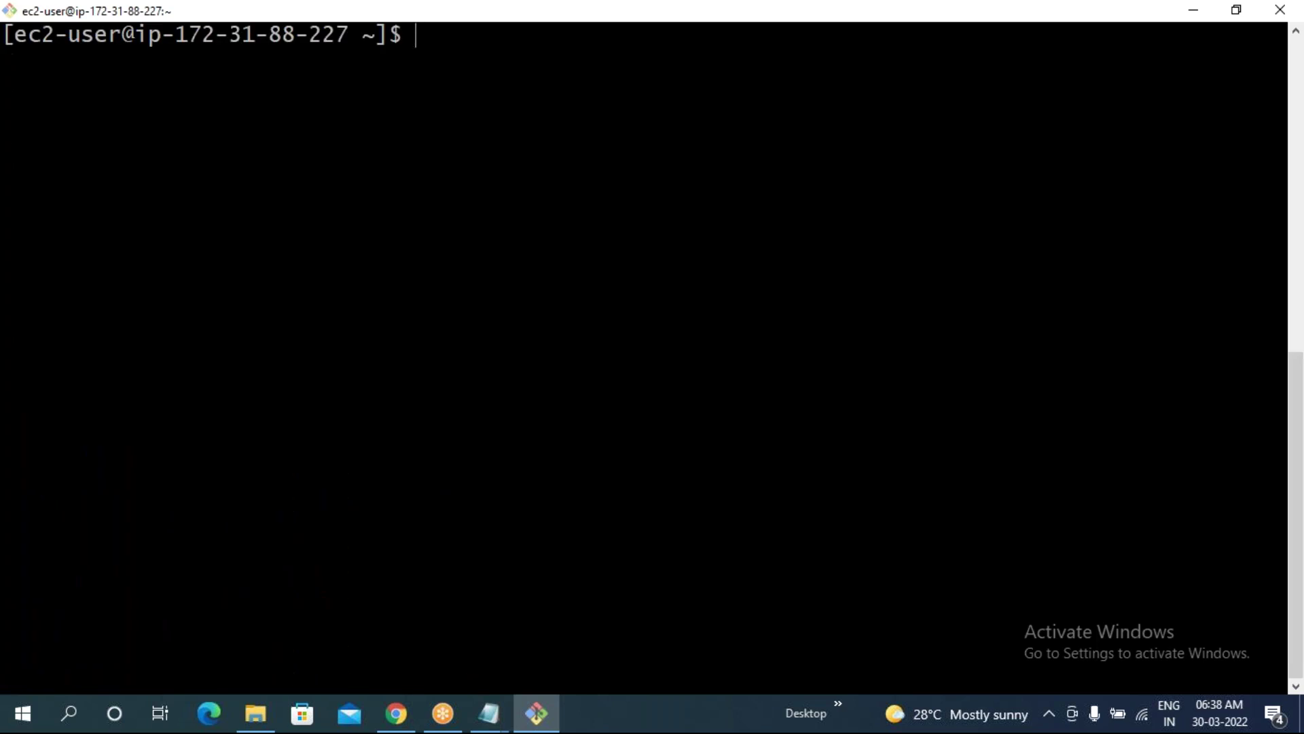
{"action": "type", "text": "sudo su -"}
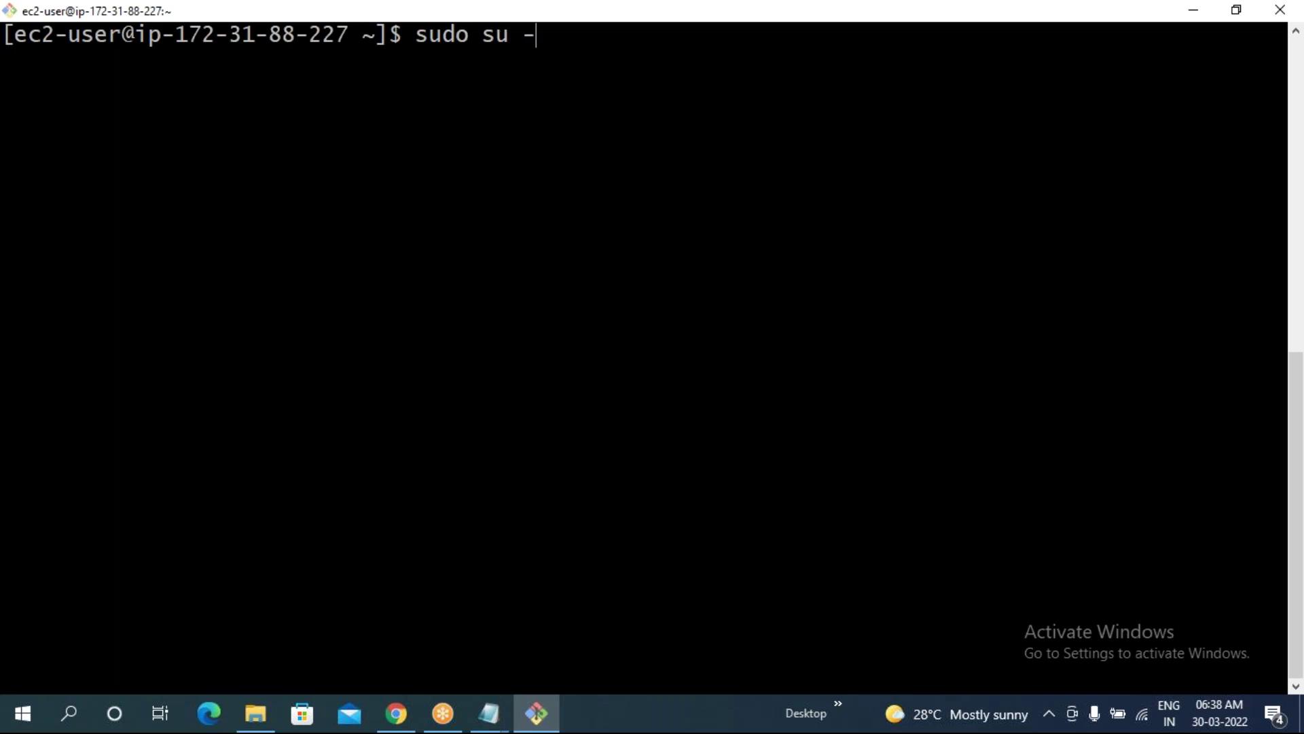
{"action": "key", "text": "Return"}
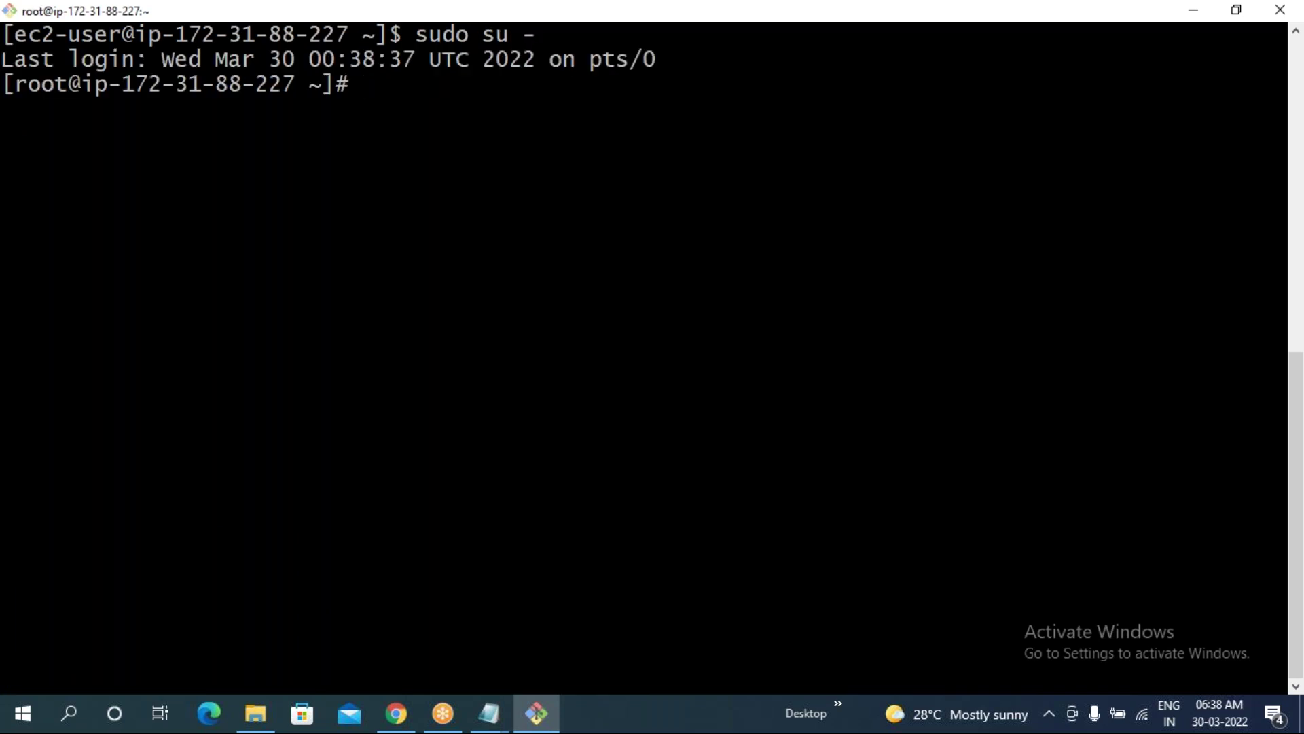
{"action": "left_click_drag", "start_coordinate": [331, 86], "coordinate": [314, 86]}
{"action": "left_click", "coordinate": [326, 154]}
- Change into /opt and list its contents, finding maven-web-application
{"action": "type", "text": "cd /op"}
{"action": "key", "text": "Tab"}
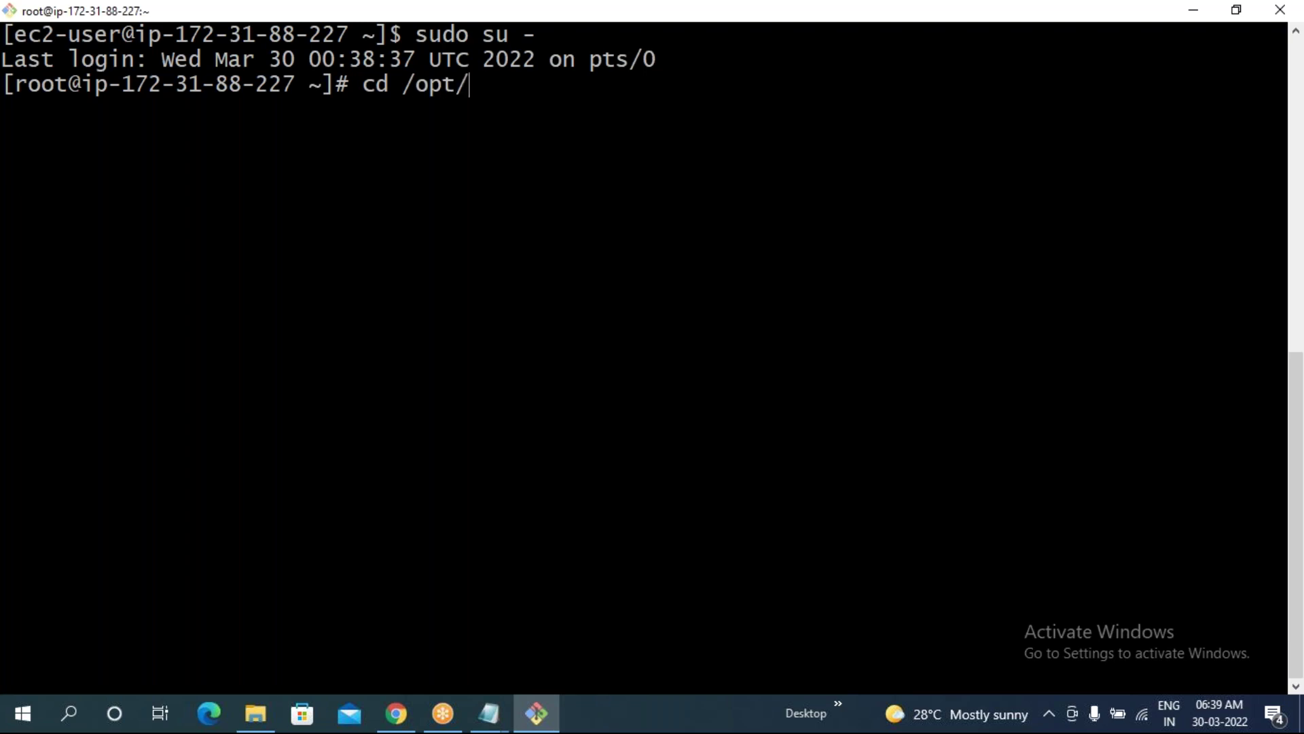
{"action": "key", "text": "Return"}
{"action": "type", "text": "clear"}
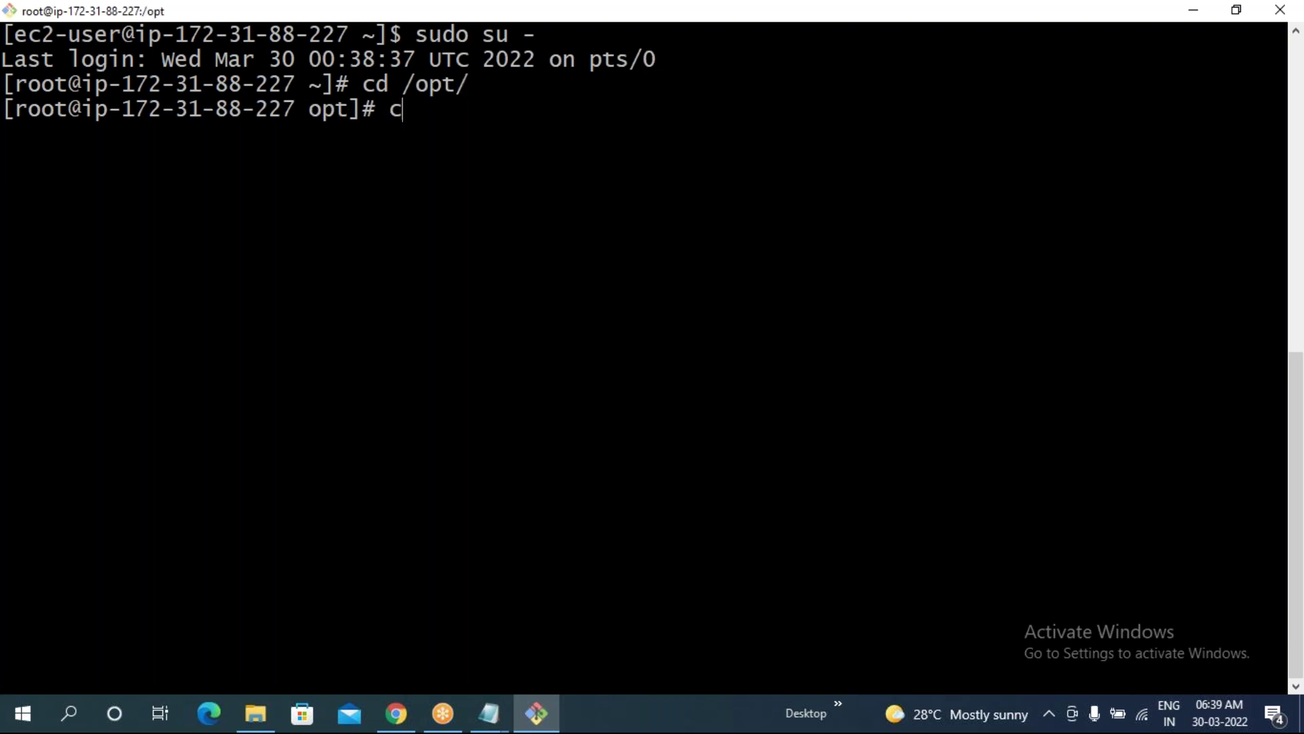
{"action": "key", "text": "Return"}
{"action": "type", "text": "ls"}
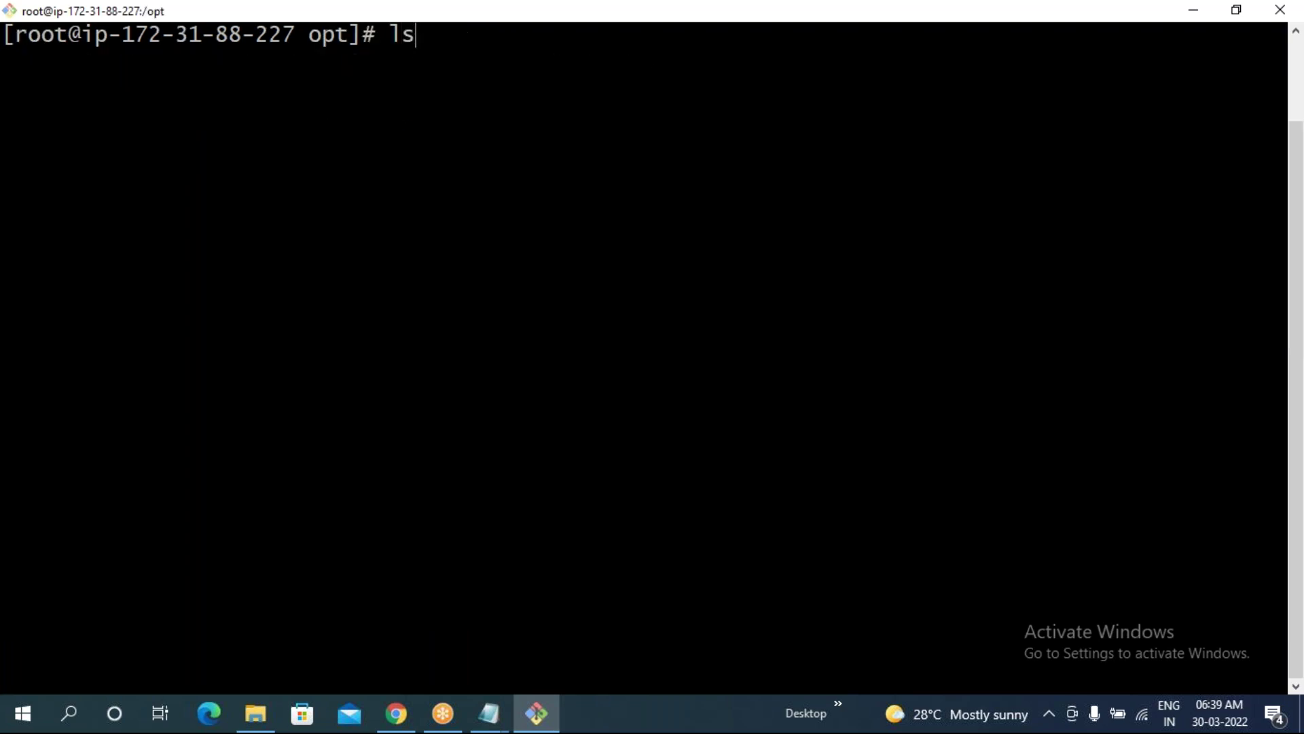
{"action": "key", "text": "Return"}
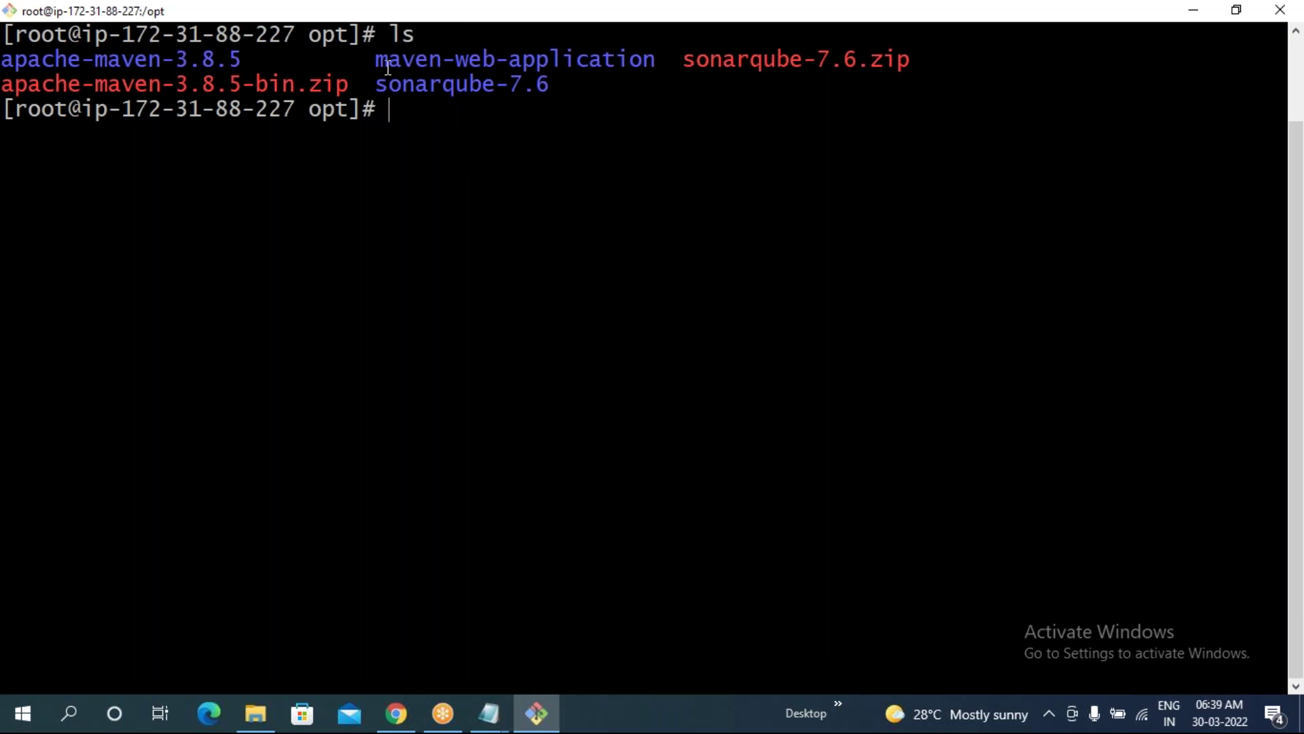
{"action": "left_click_drag", "start_coordinate": [377, 60], "coordinate": [654, 66]}
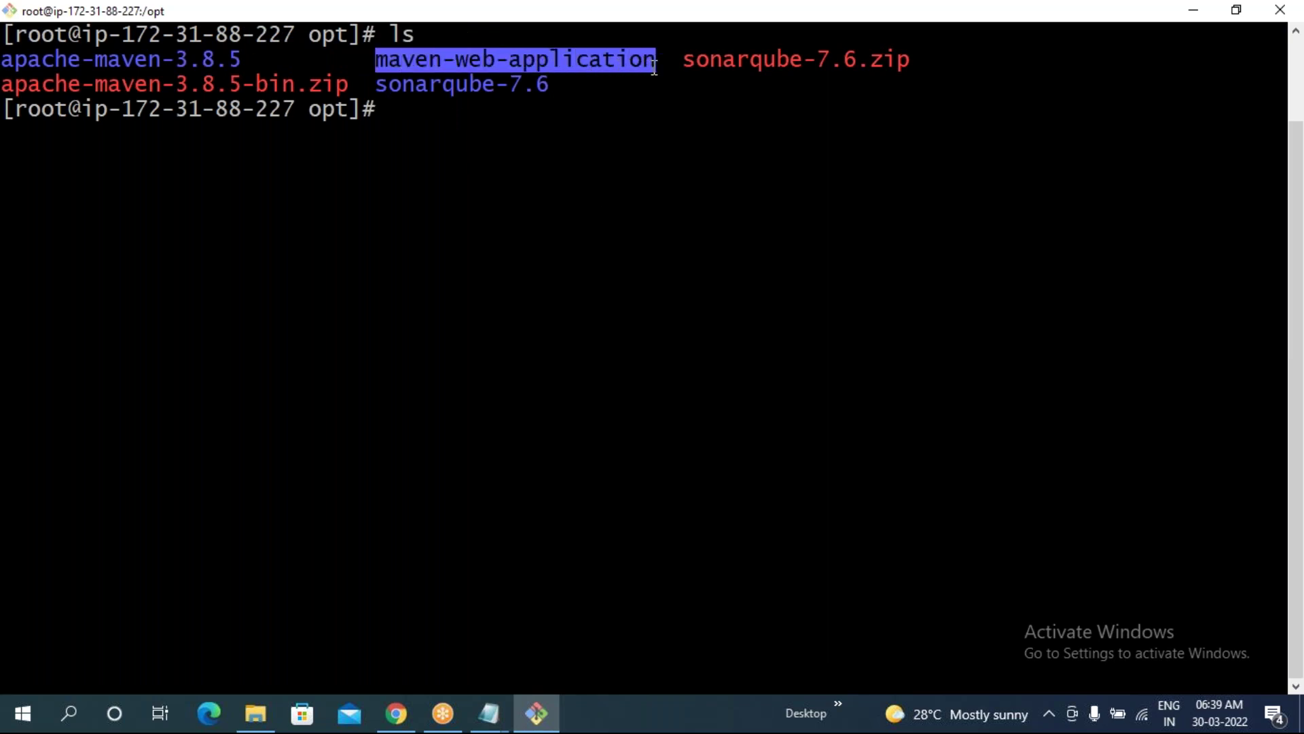
- Enter maven-web-application, list its files, clear, and type mvn sonar:sonar
{"action": "type", "text": "cd "}
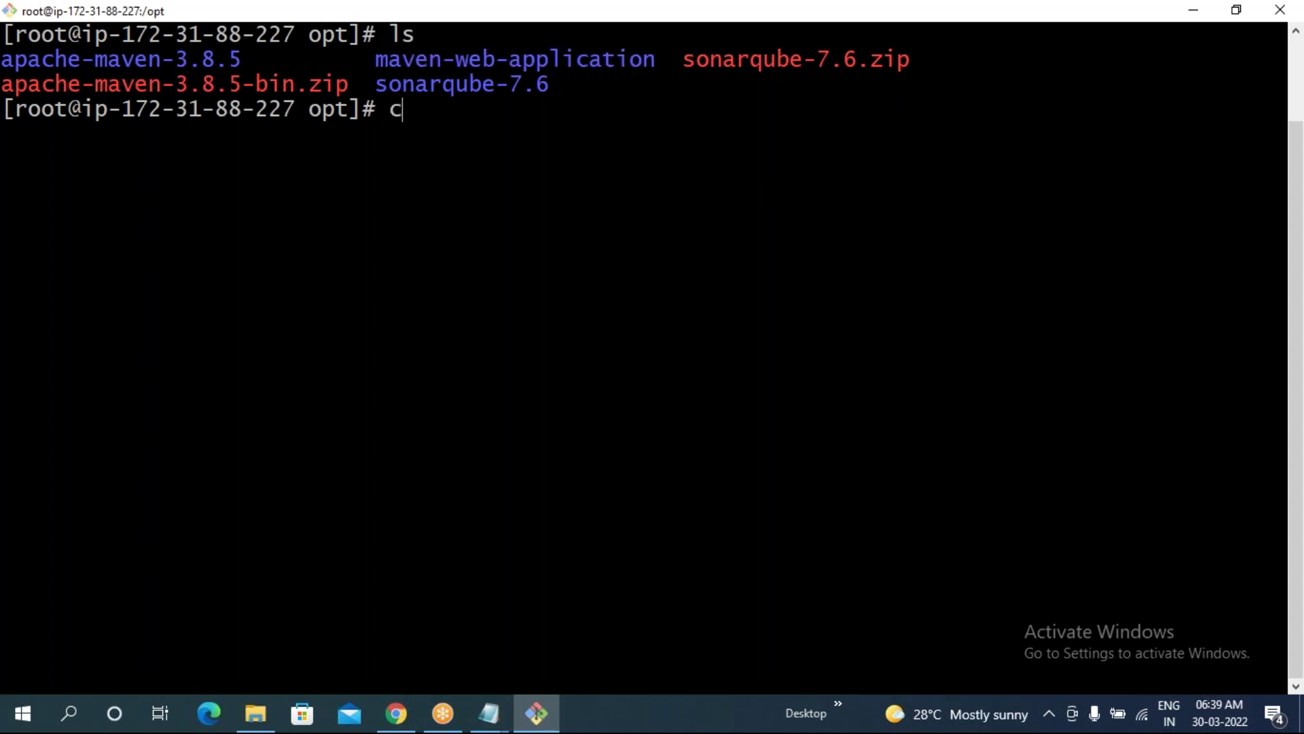
{"action": "type", "text": "m"}
{"action": "key", "text": "Tab"}
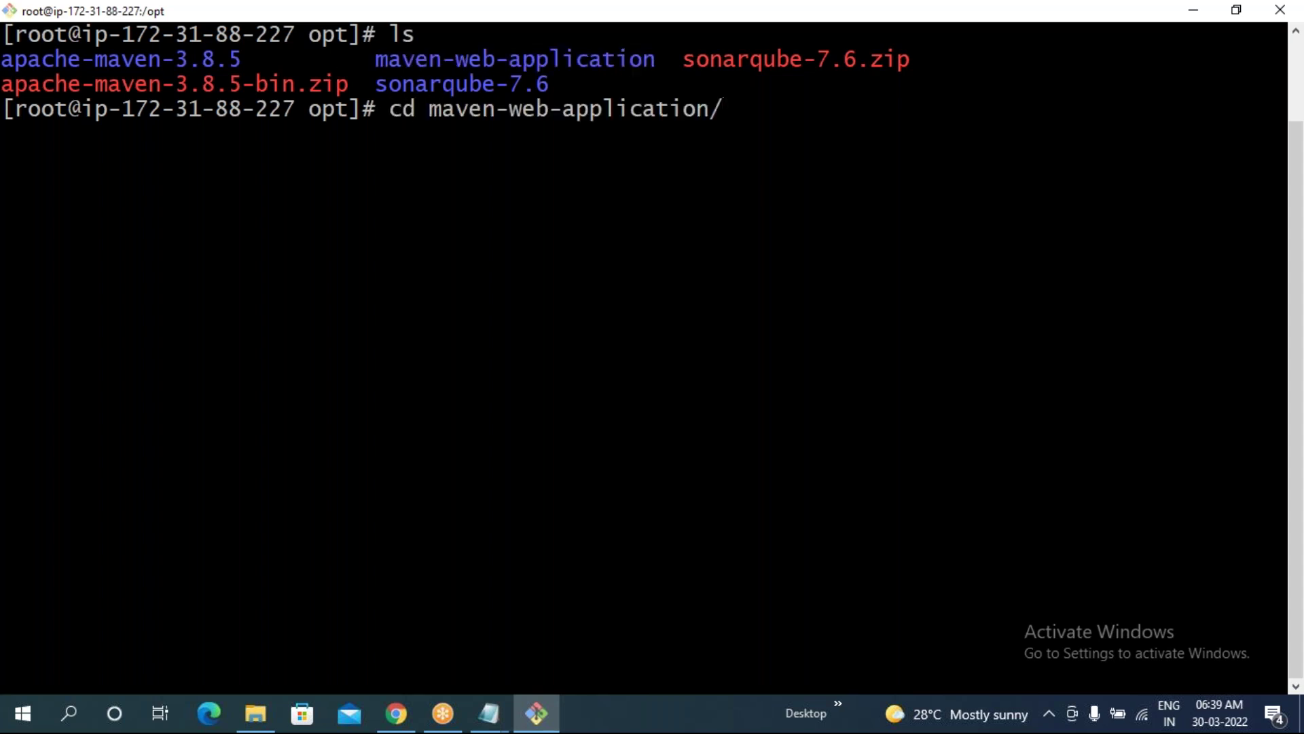
{"action": "key", "text": "Return"}
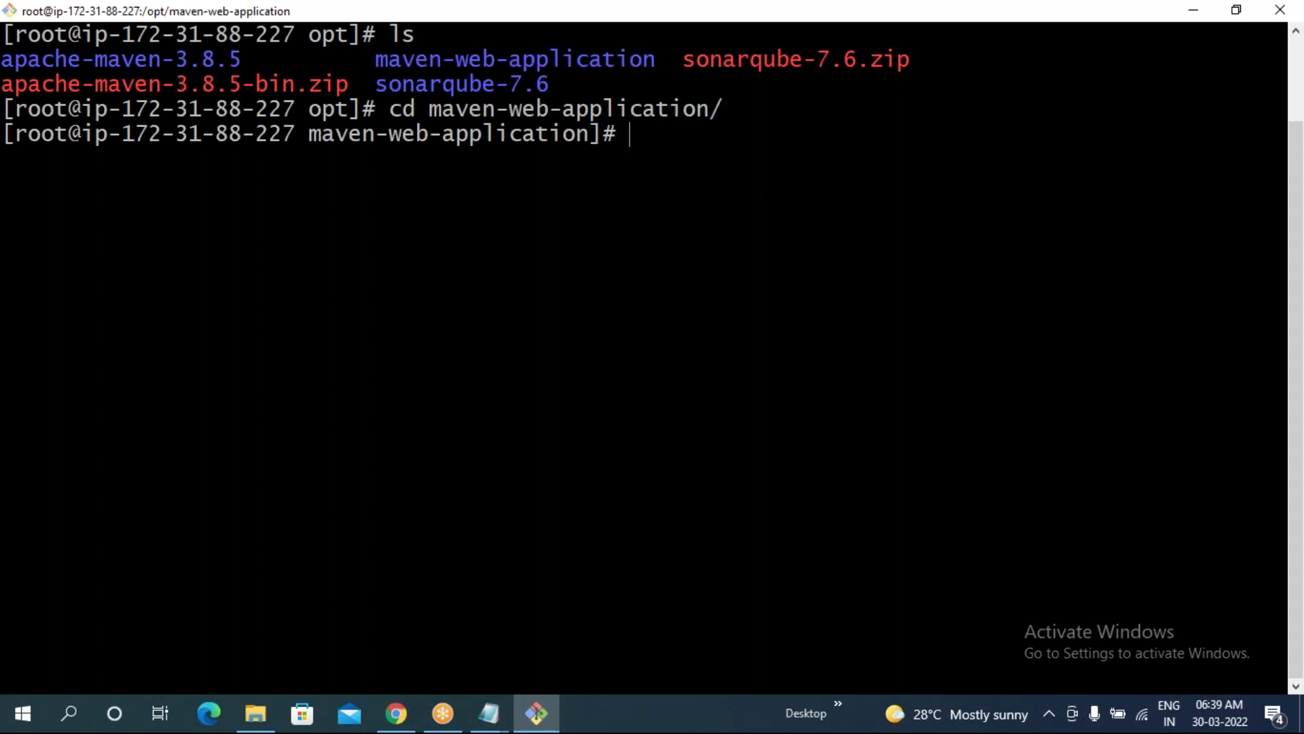
{"action": "type", "text": "ls"}
{"action": "key", "text": "Return"}
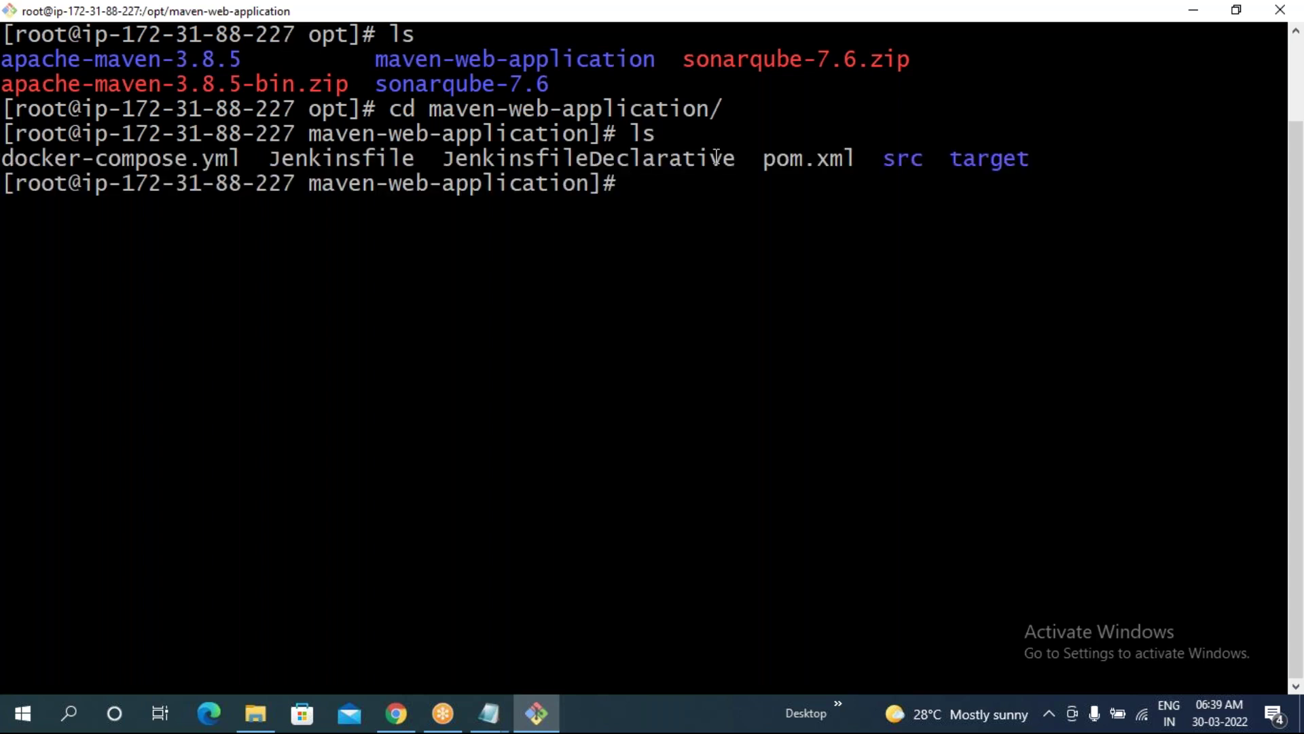
{"action": "type", "text": "clear"}
{"action": "key", "text": "Return"}
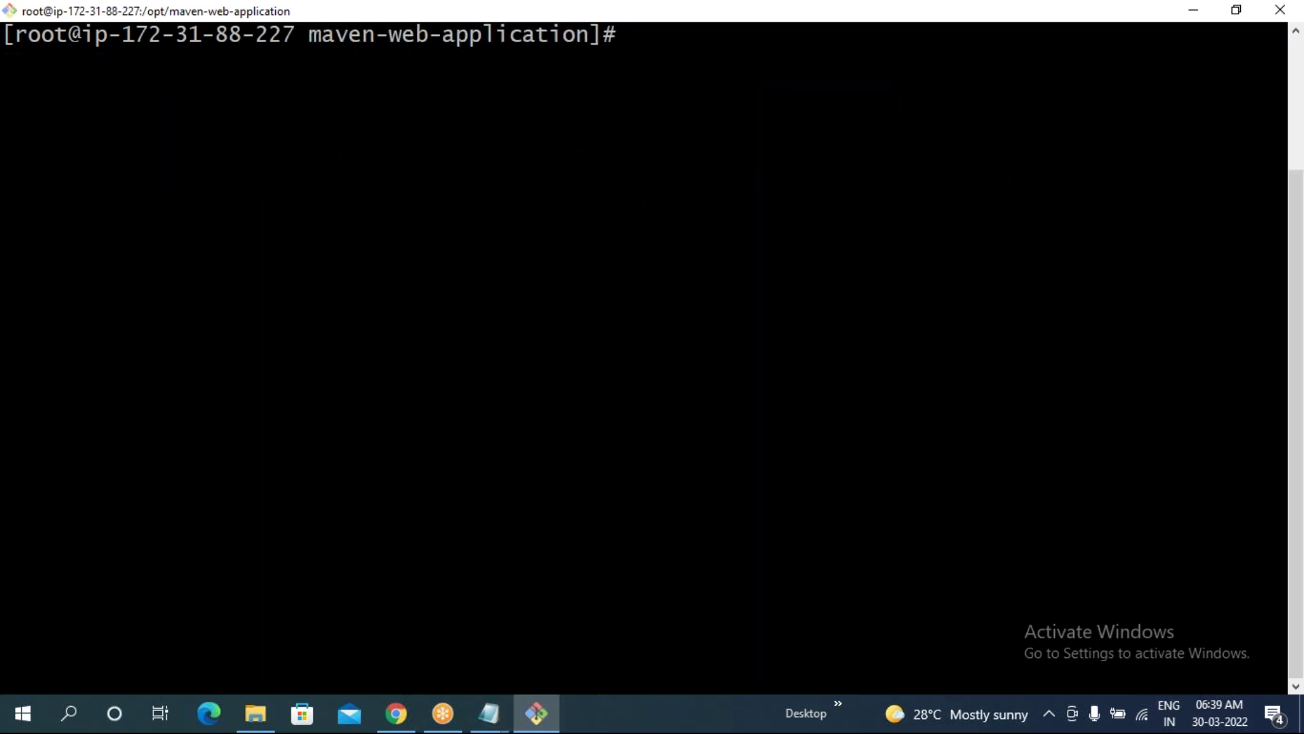
{"action": "type", "text": "mvn sonar"}
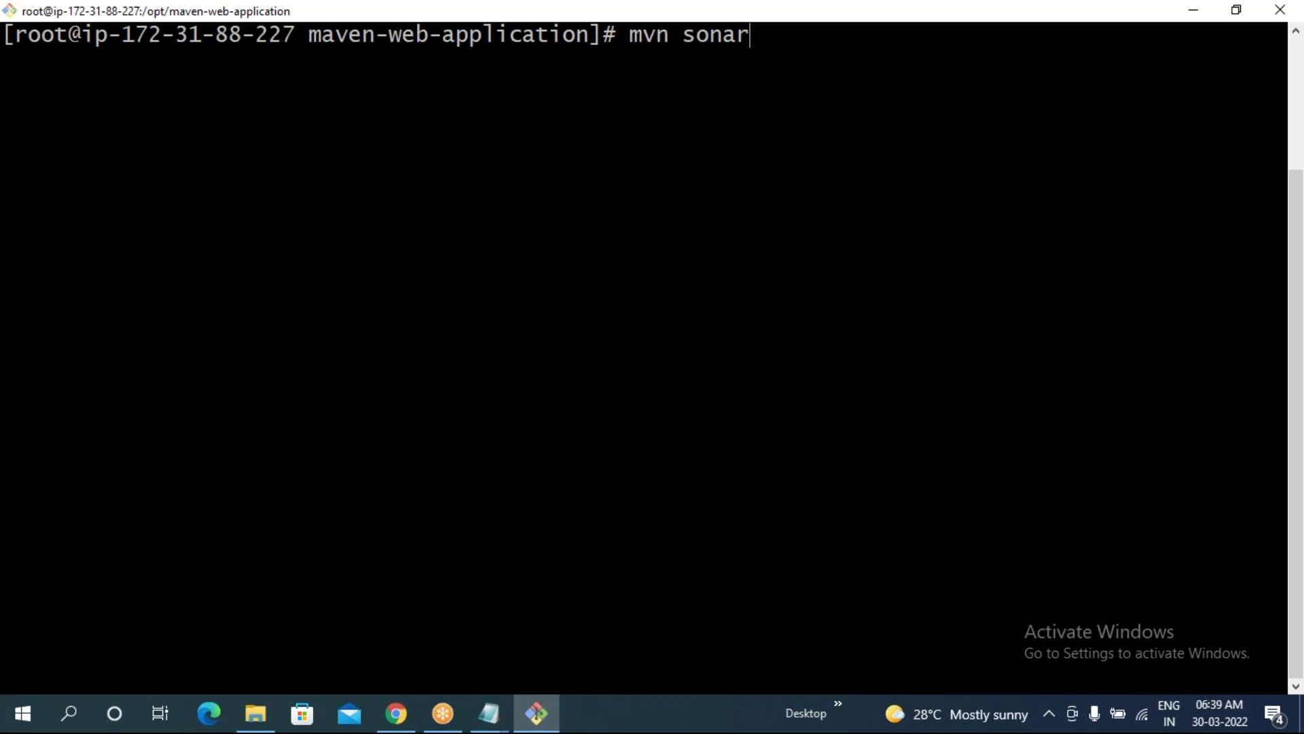
{"action": "type", "text": ":sonar"}
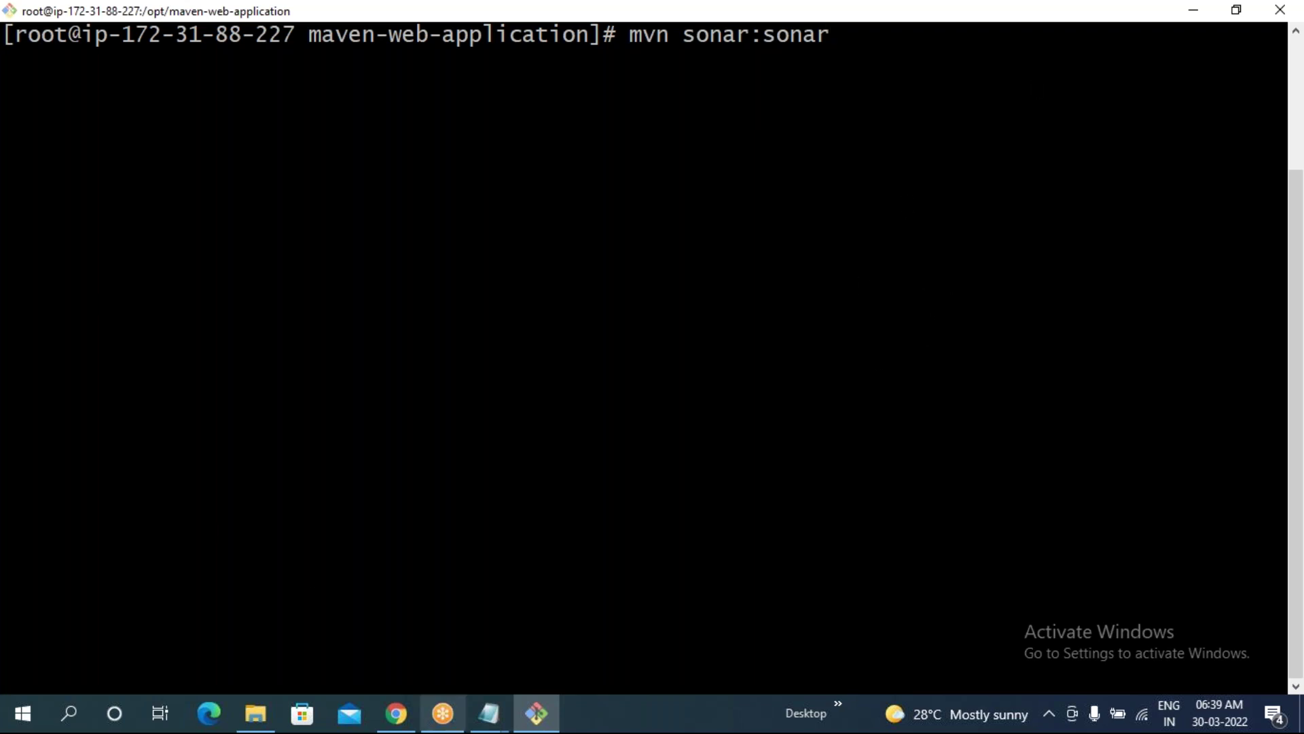
{"action": "left_click", "coordinate": [487, 717]}
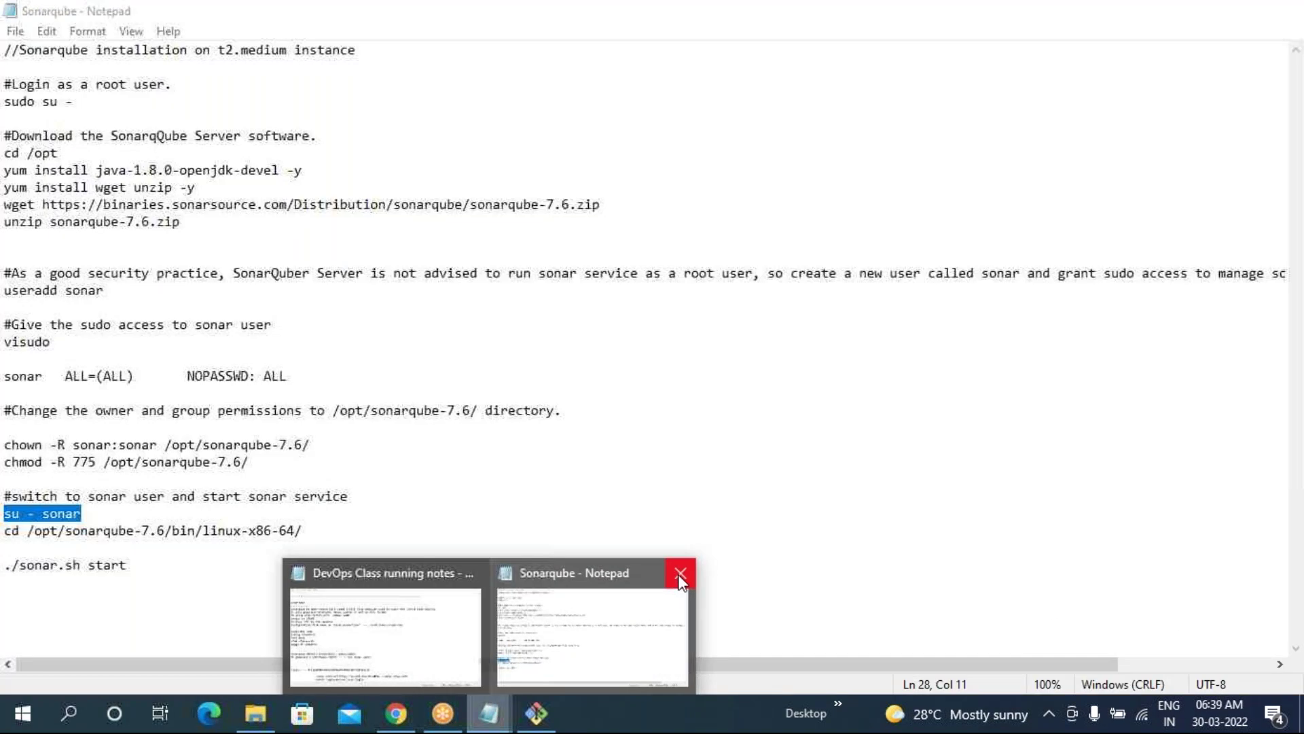
{"action": "left_click", "coordinate": [680, 578]}
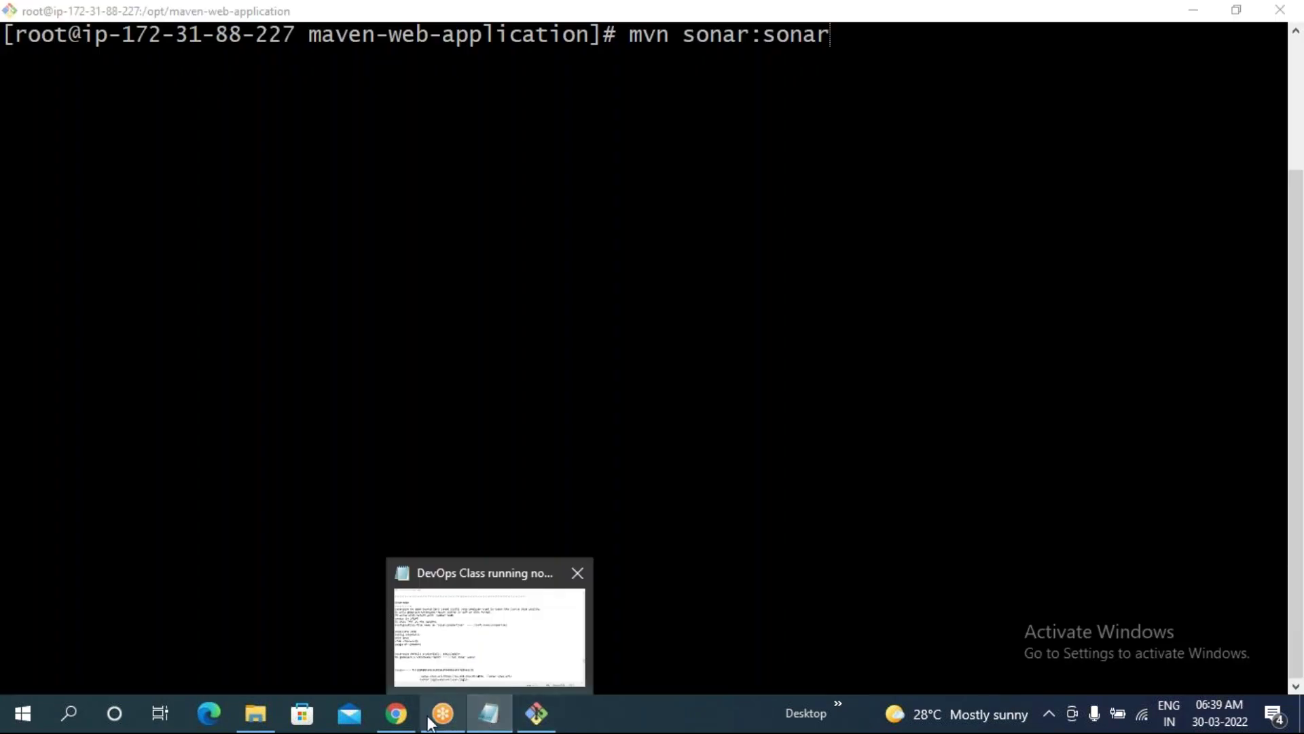
{"action": "left_click", "coordinate": [399, 715]}
{"action": "left_click", "coordinate": [741, 18]}
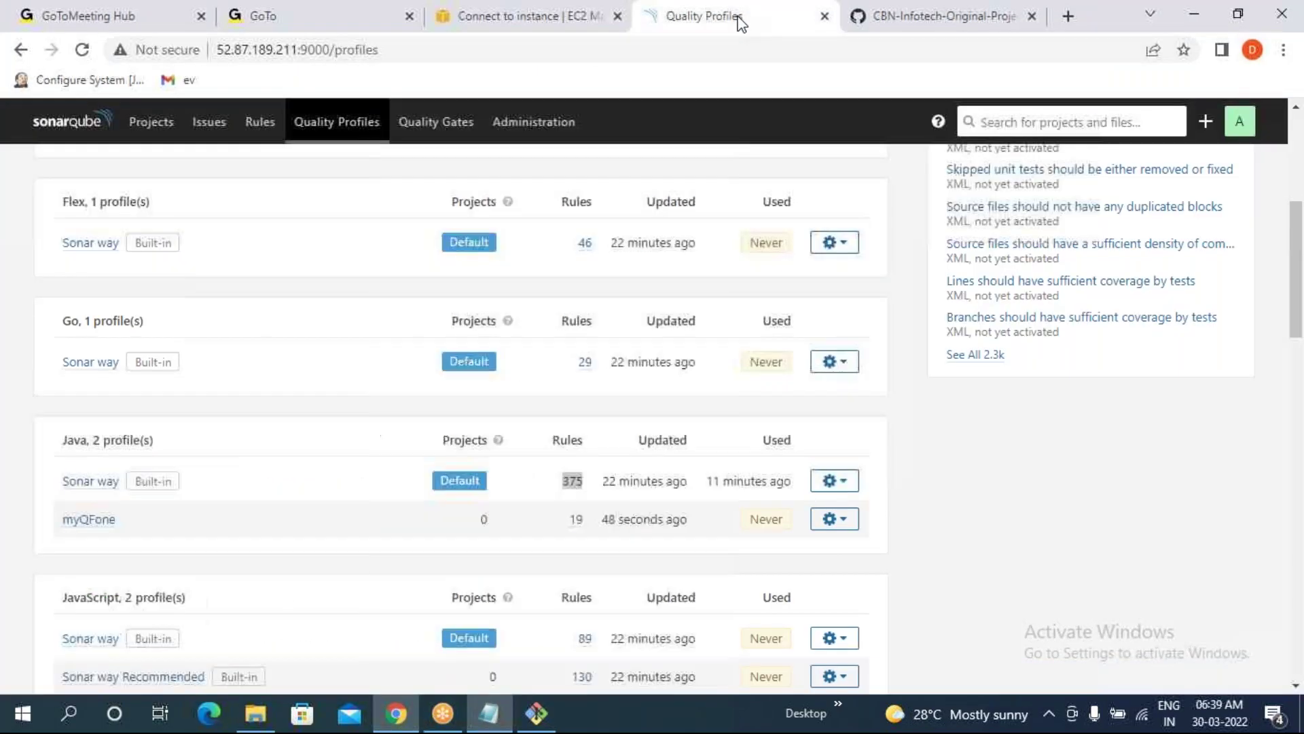
{"action": "left_click", "coordinate": [316, 564]}
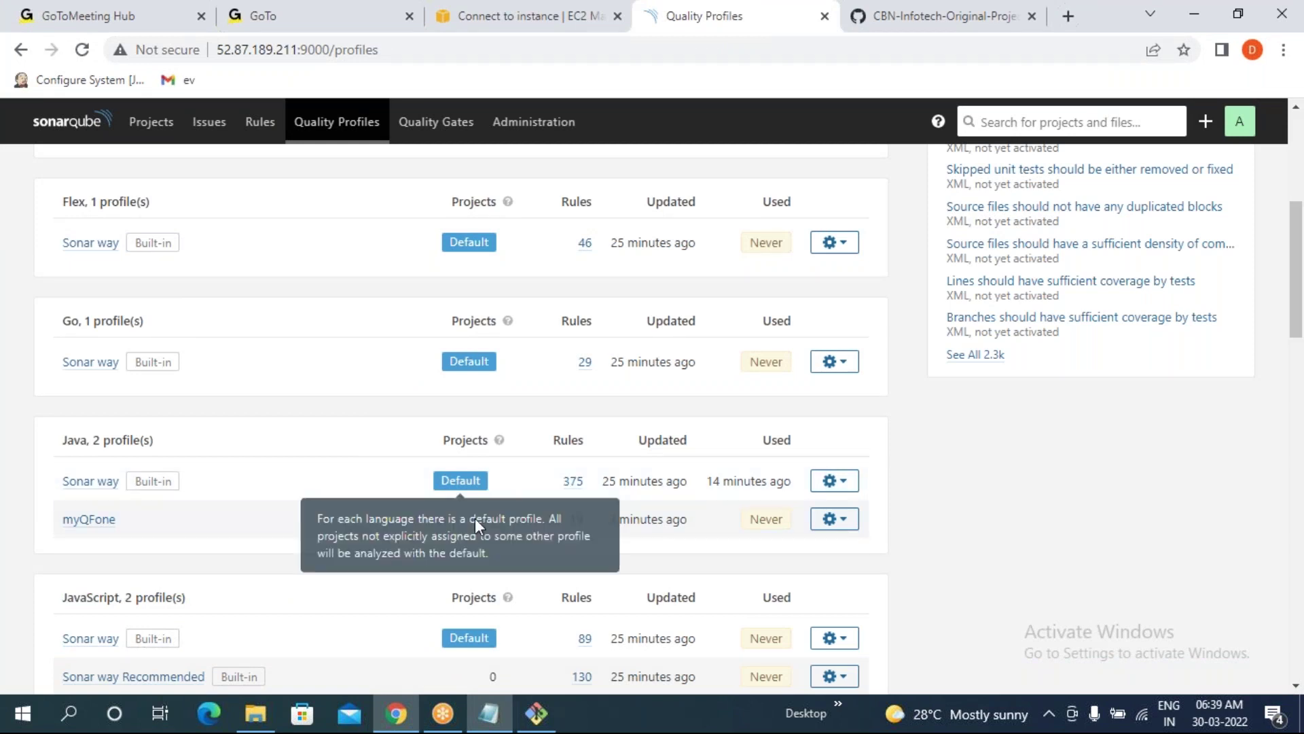
{"action": "left_click", "coordinate": [841, 520]}
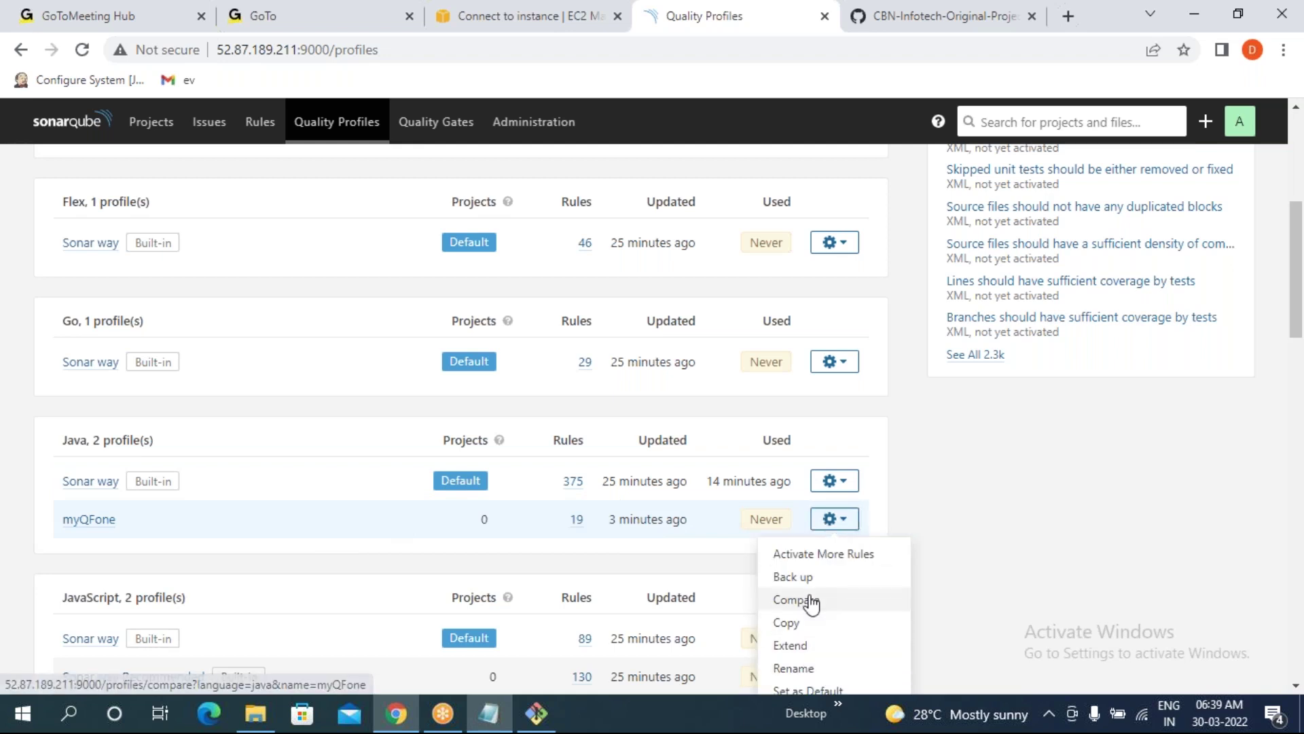
{"action": "scroll", "coordinate": [809, 602], "scroll_direction": "down", "scroll_amount": 2}
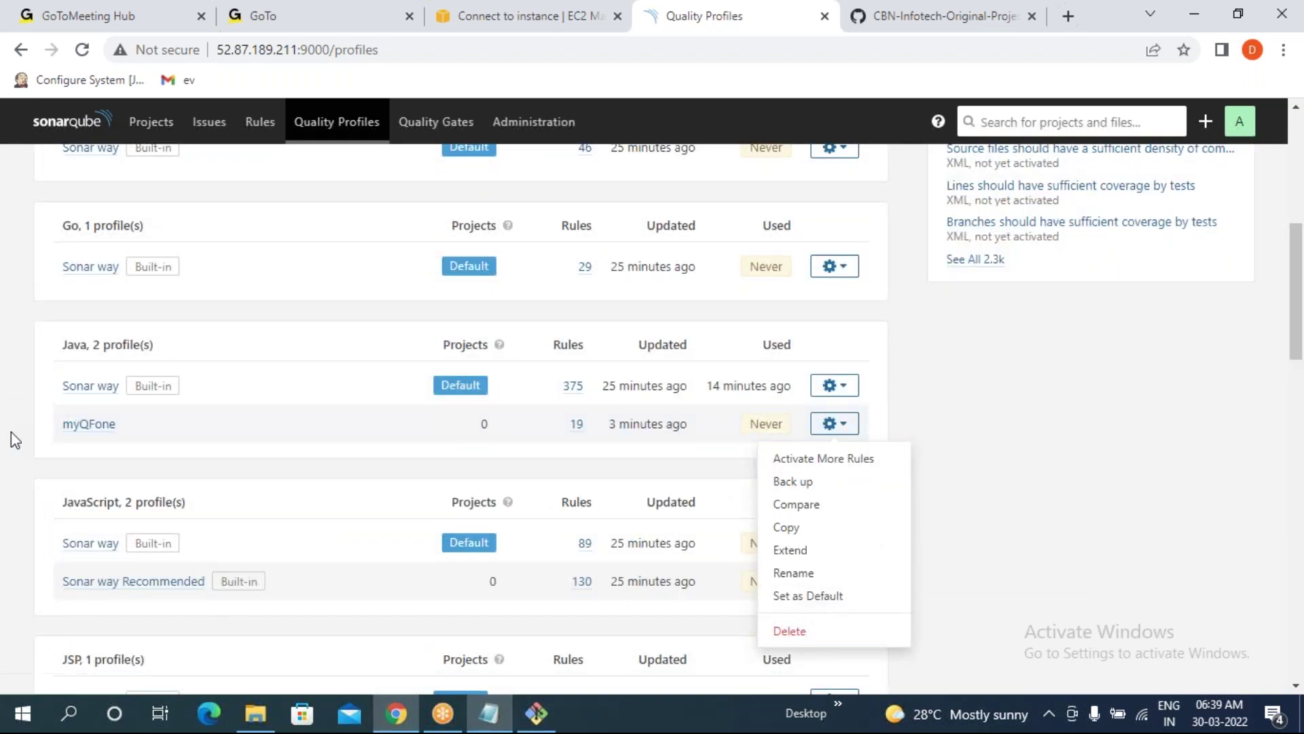
{"action": "left_click", "coordinate": [14, 440]}
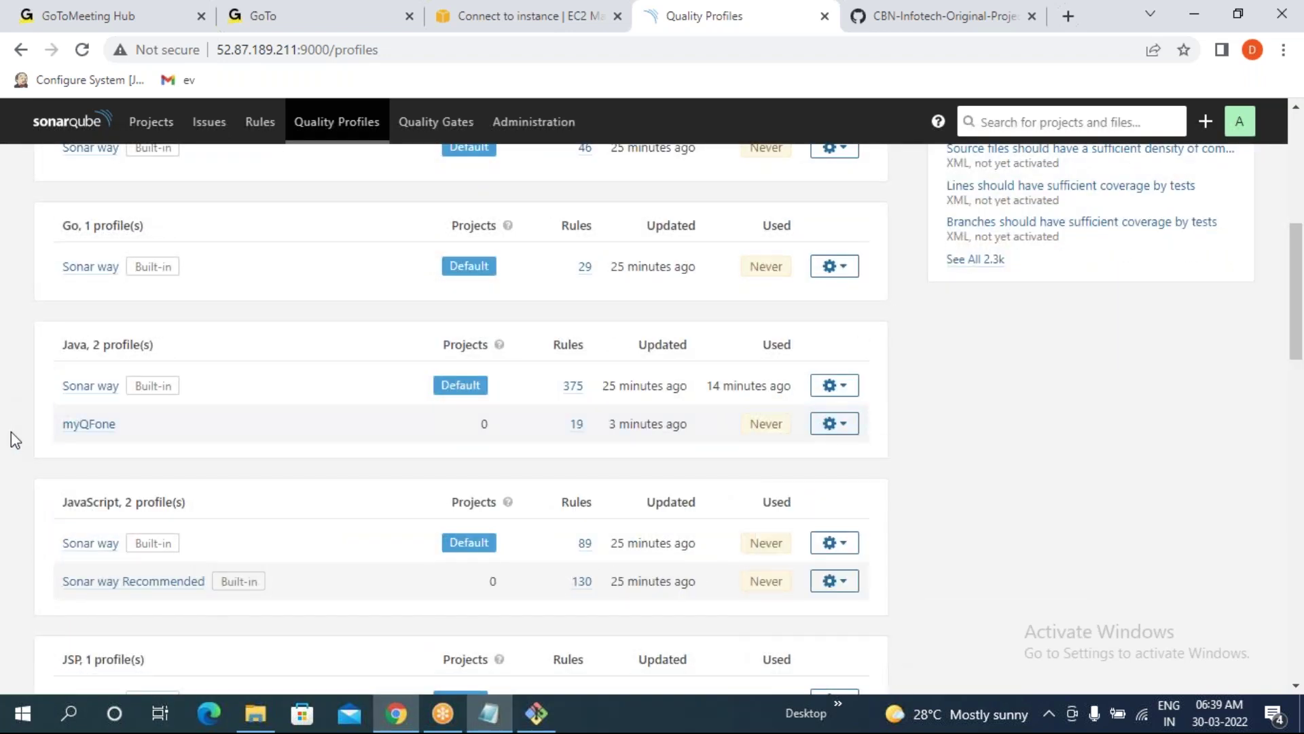
{"action": "scroll", "coordinate": [11, 431], "scroll_direction": "up", "scroll_amount": 7}
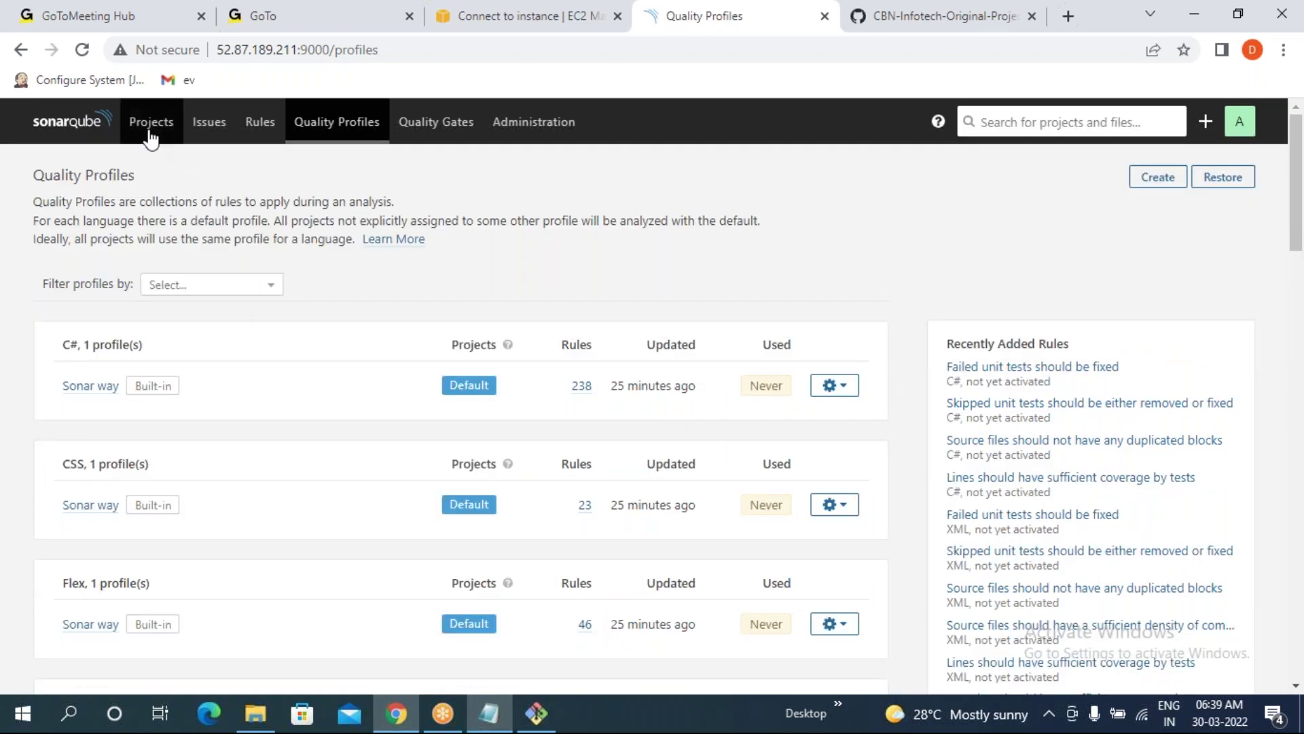
- Assign myQFone as maven-web-application's Java profile under Administration > Quality Profiles
{"action": "left_click", "coordinate": [151, 138]}
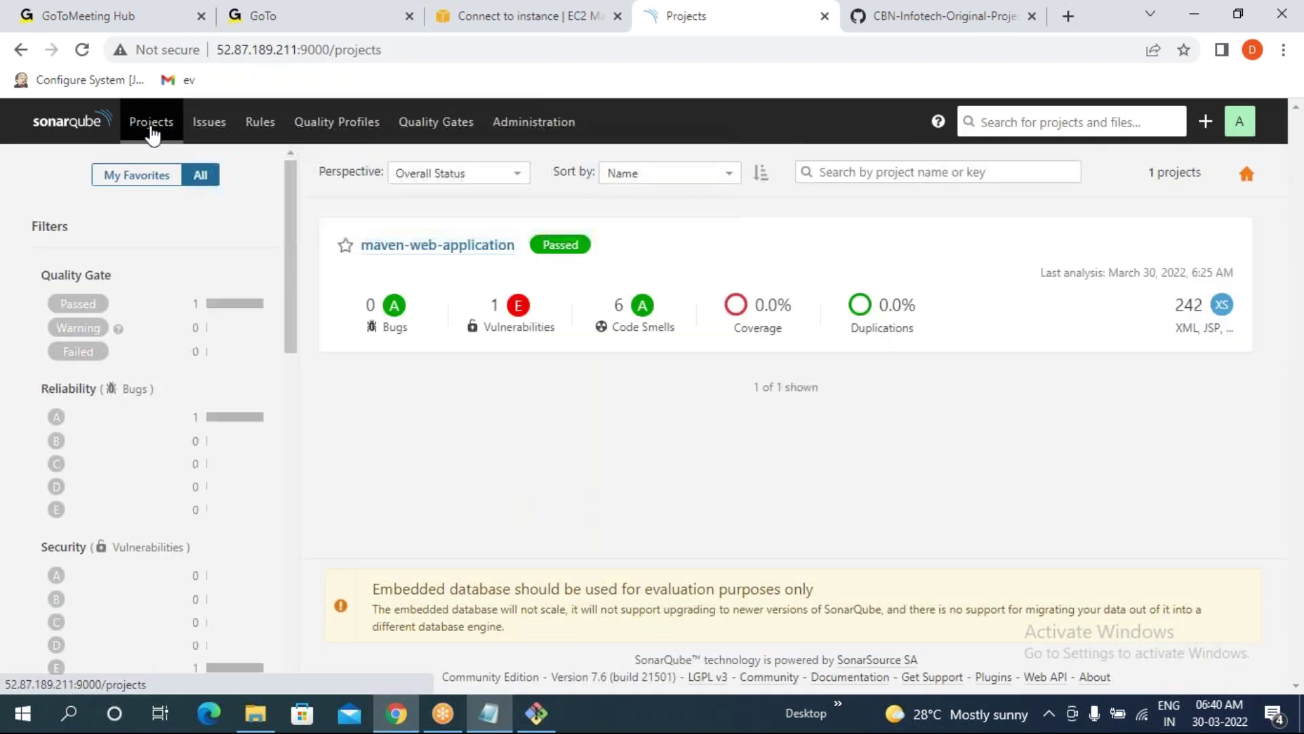
{"action": "left_click", "coordinate": [402, 245]}
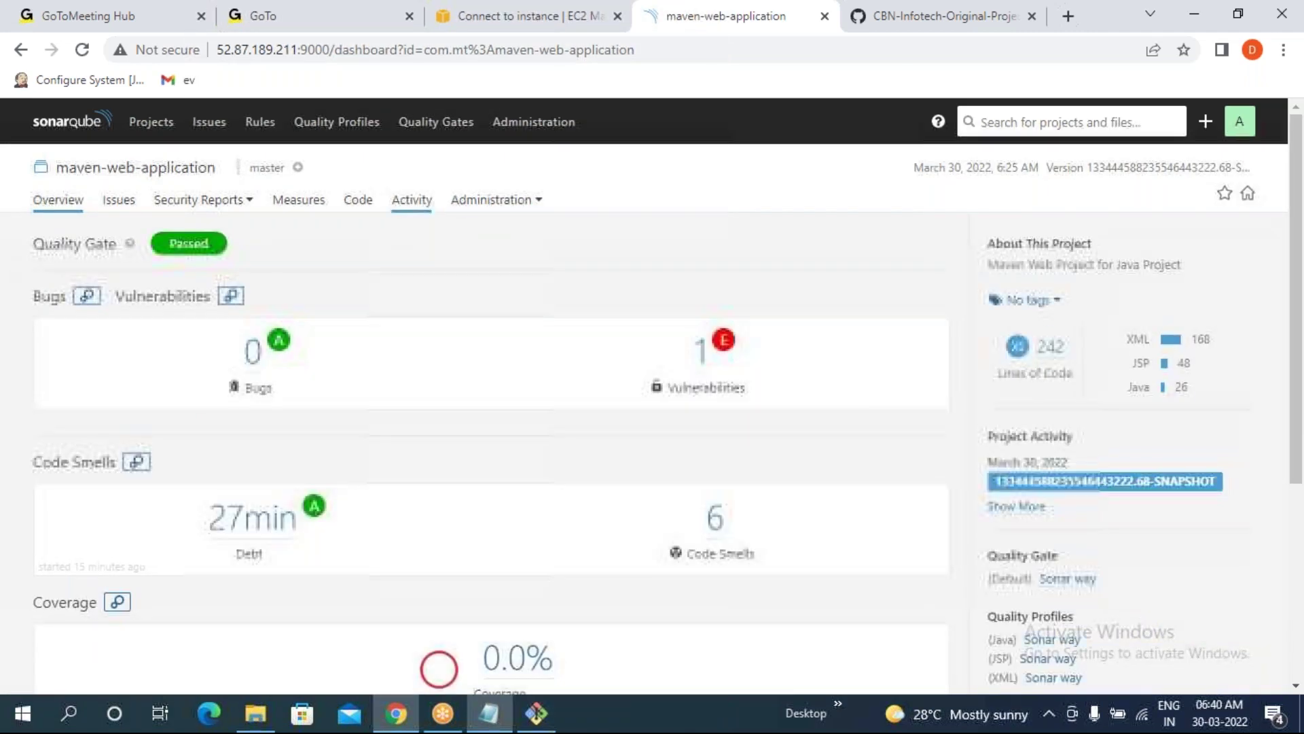
{"action": "left_click", "coordinate": [491, 201]}
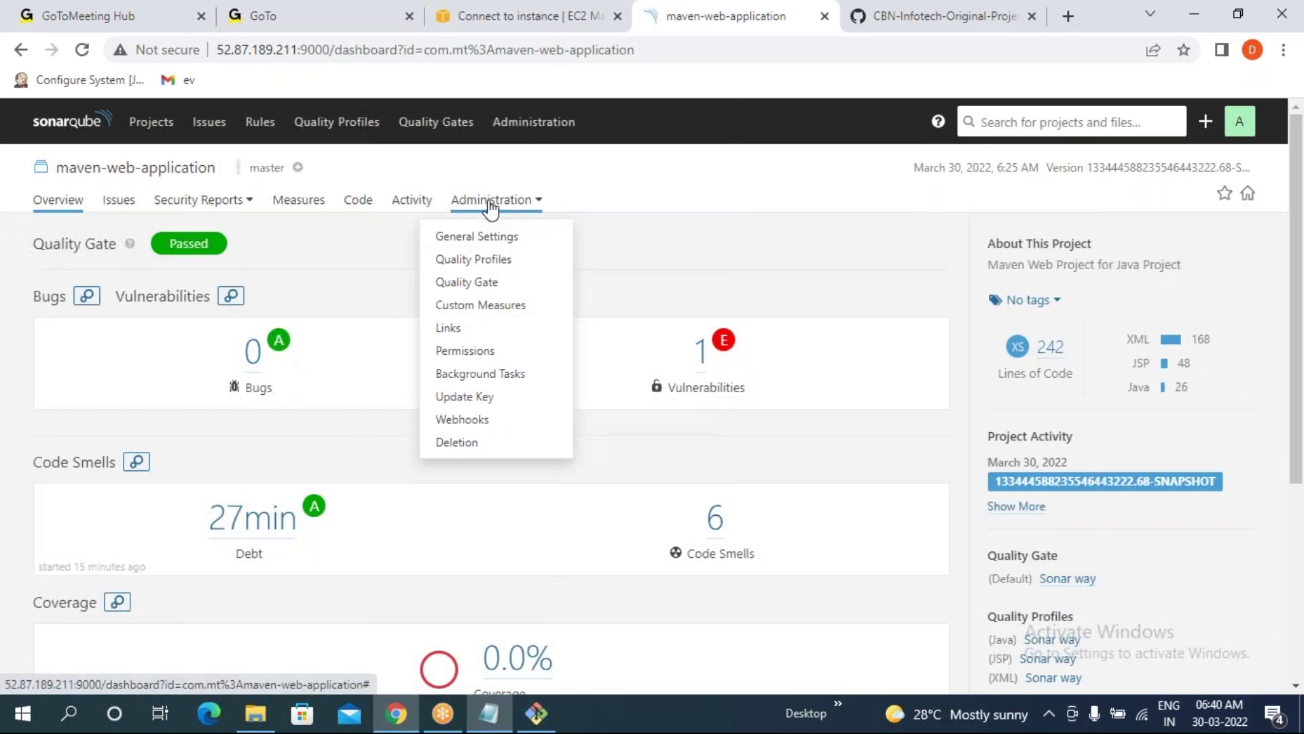
{"action": "left_click", "coordinate": [484, 265]}
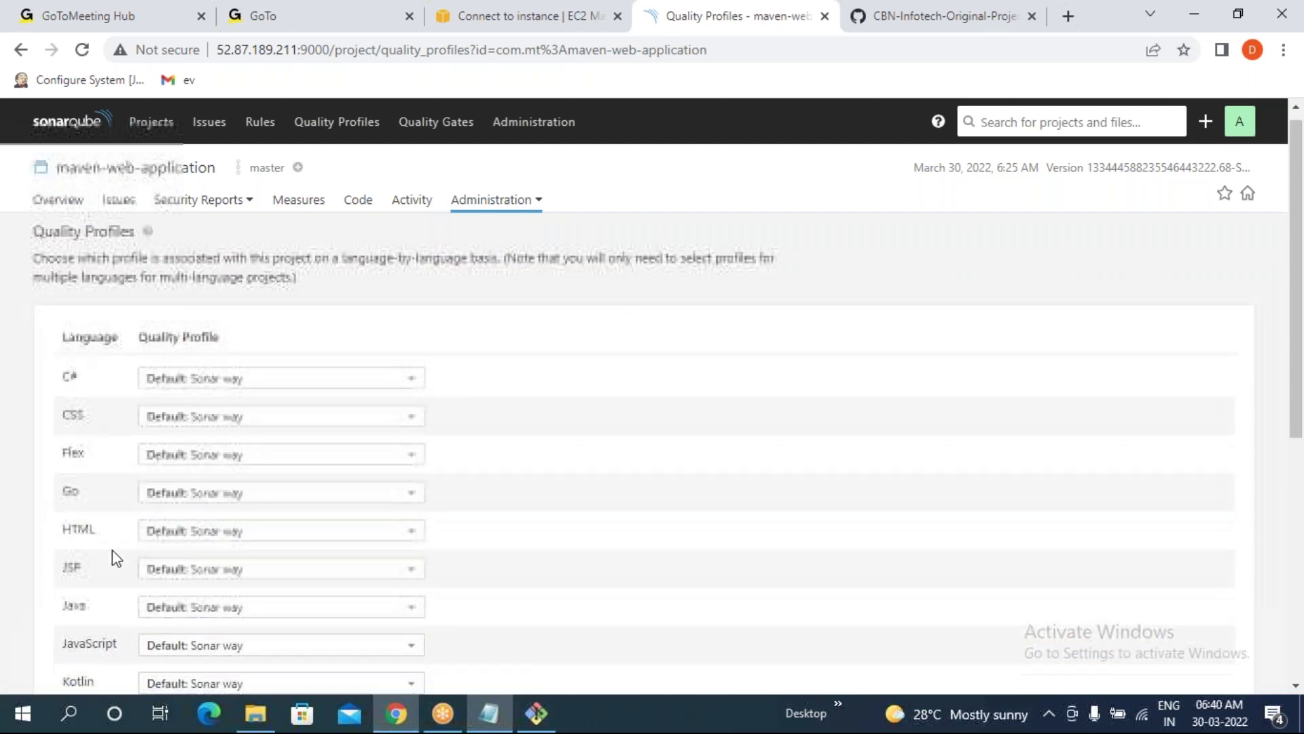
{"action": "scroll", "coordinate": [112, 549], "scroll_direction": "down", "scroll_amount": 2}
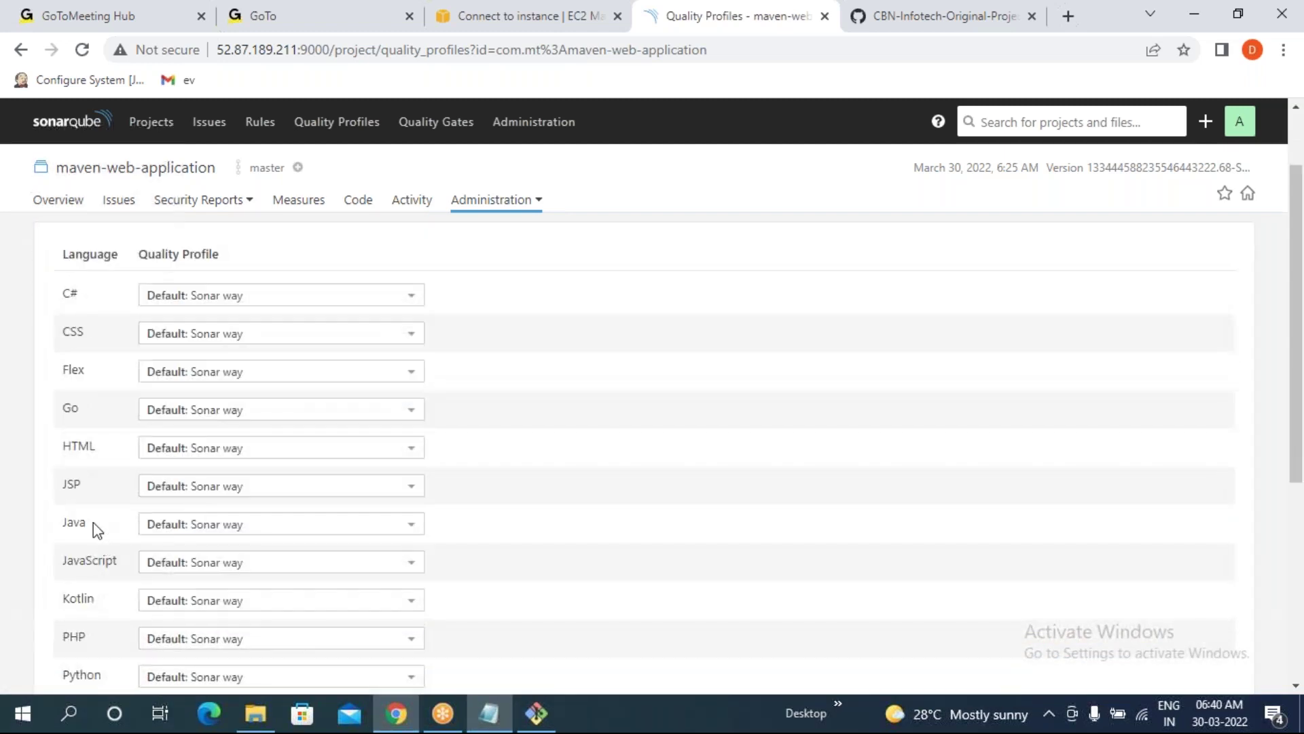
{"action": "left_click", "coordinate": [187, 528]}
{"action": "left_click", "coordinate": [184, 570]}
- Review the Java profiles list, highlighting Sonar way and myQFone, then return to the terminal
{"action": "left_click", "coordinate": [331, 128]}
{"action": "scroll", "coordinate": [271, 530], "scroll_direction": "down", "scroll_amount": 5}
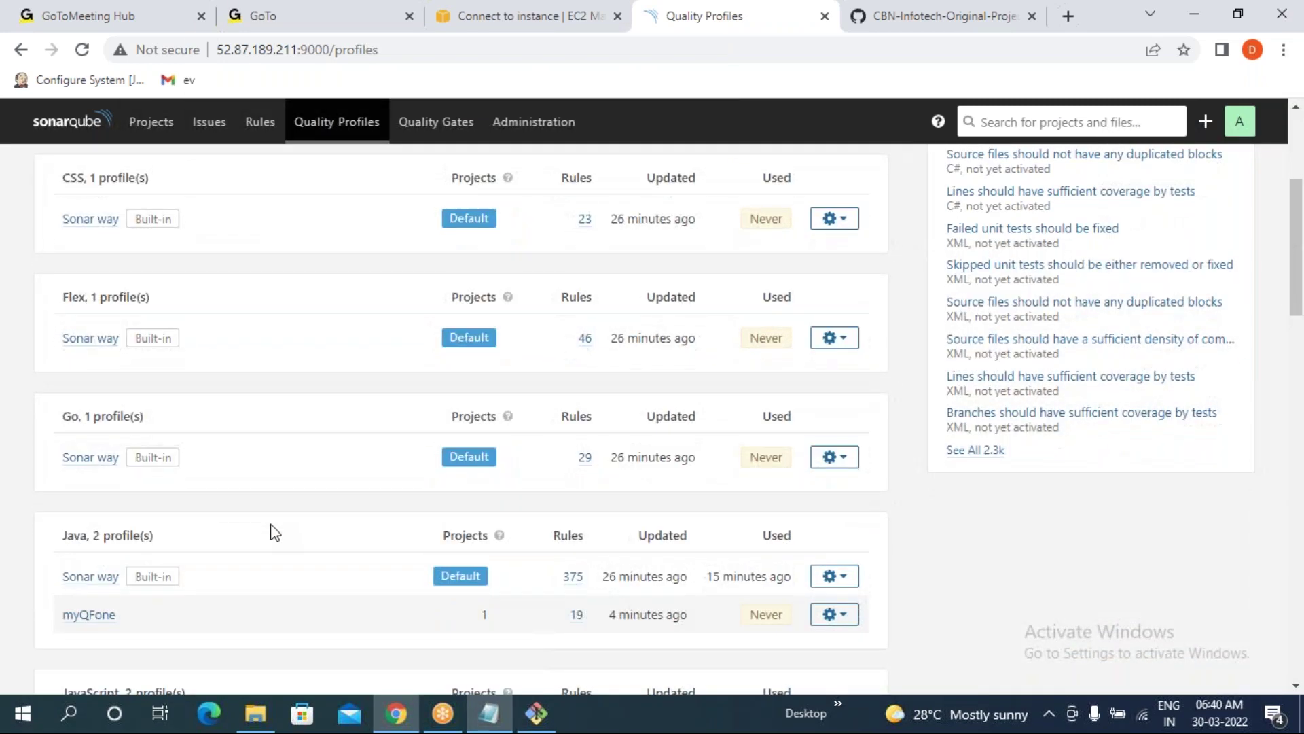
{"action": "scroll", "coordinate": [271, 532], "scroll_direction": "down", "scroll_amount": 3}
{"action": "left_click_drag", "start_coordinate": [485, 385], "coordinate": [435, 385]}
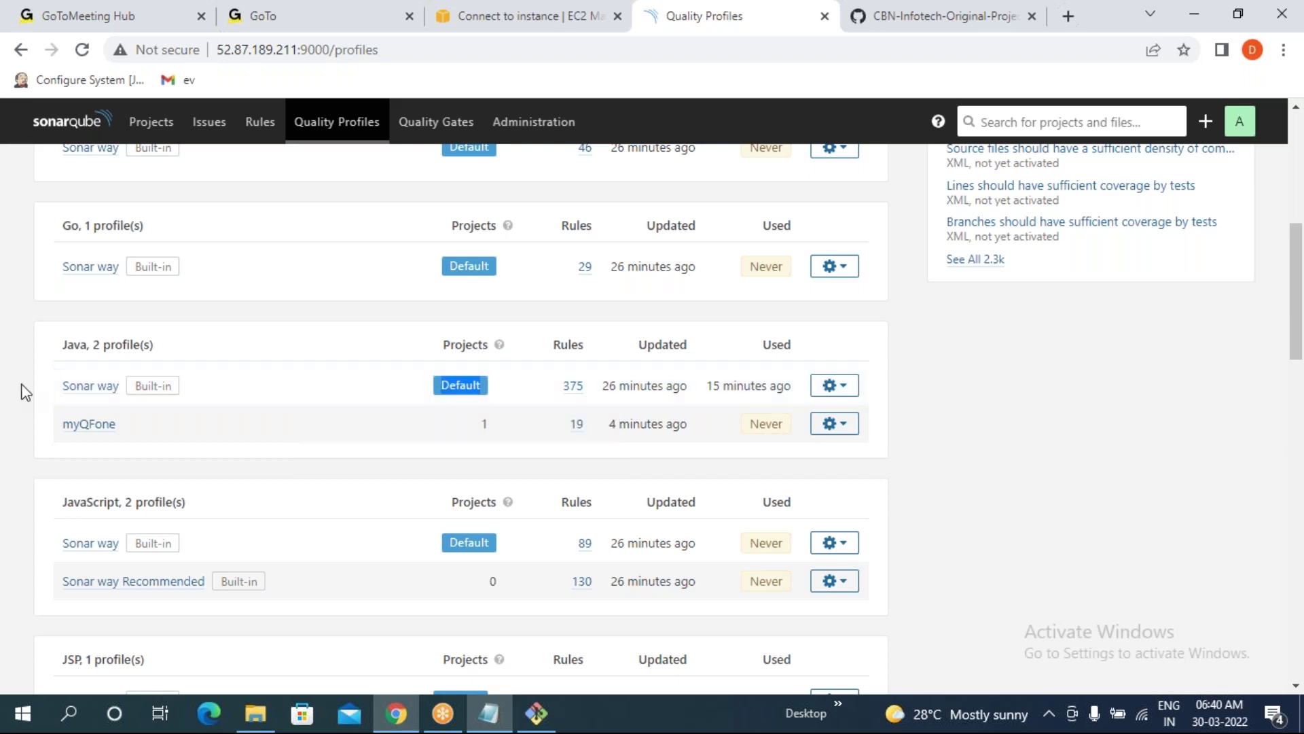
{"action": "left_click_drag", "start_coordinate": [24, 393], "coordinate": [210, 387]}
{"action": "left_click", "coordinate": [161, 405]}
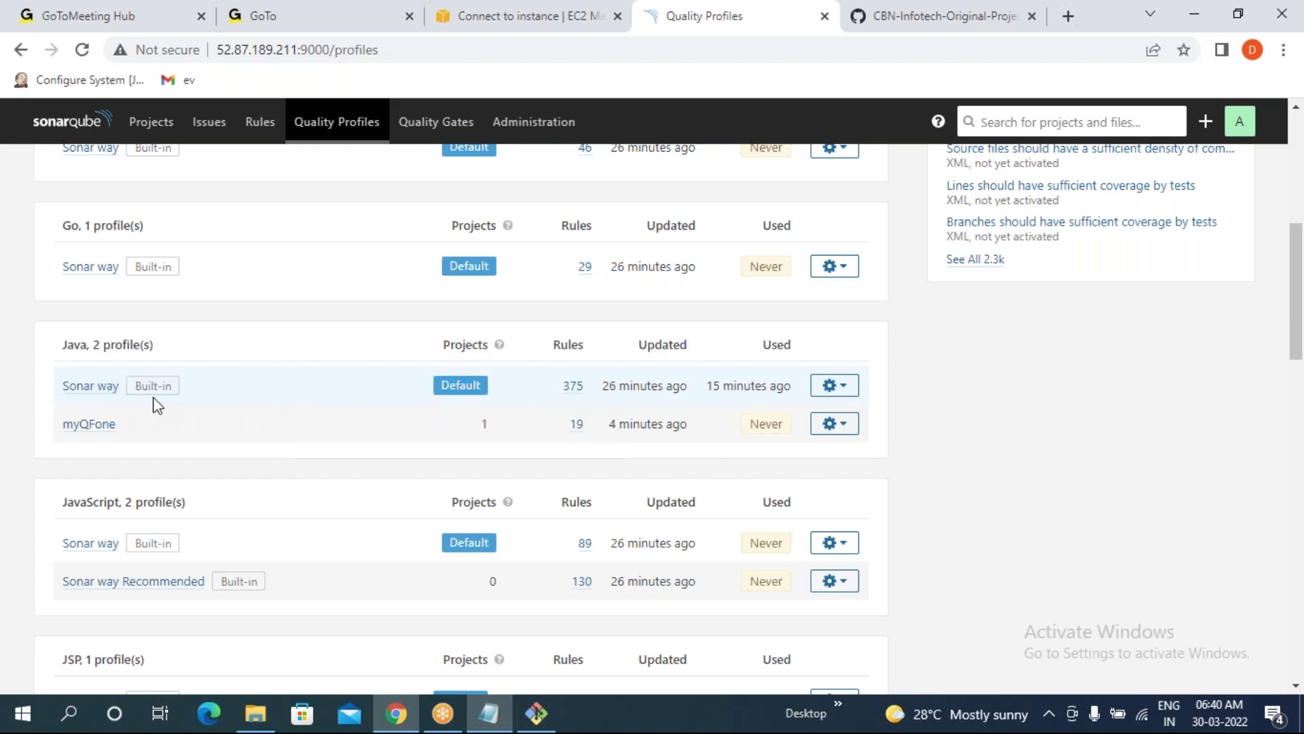
{"action": "left_click_drag", "start_coordinate": [70, 386], "coordinate": [495, 396]}
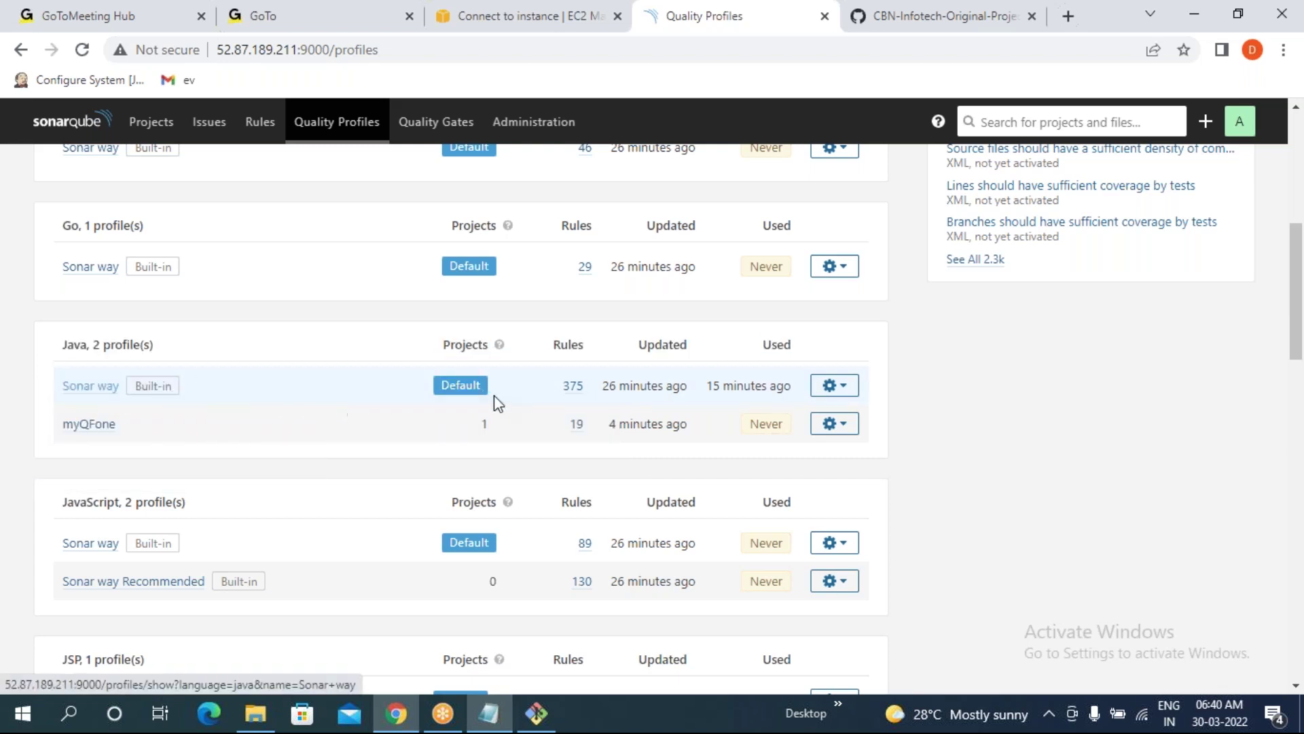
{"action": "left_click_drag", "start_coordinate": [65, 385], "coordinate": [159, 391]}
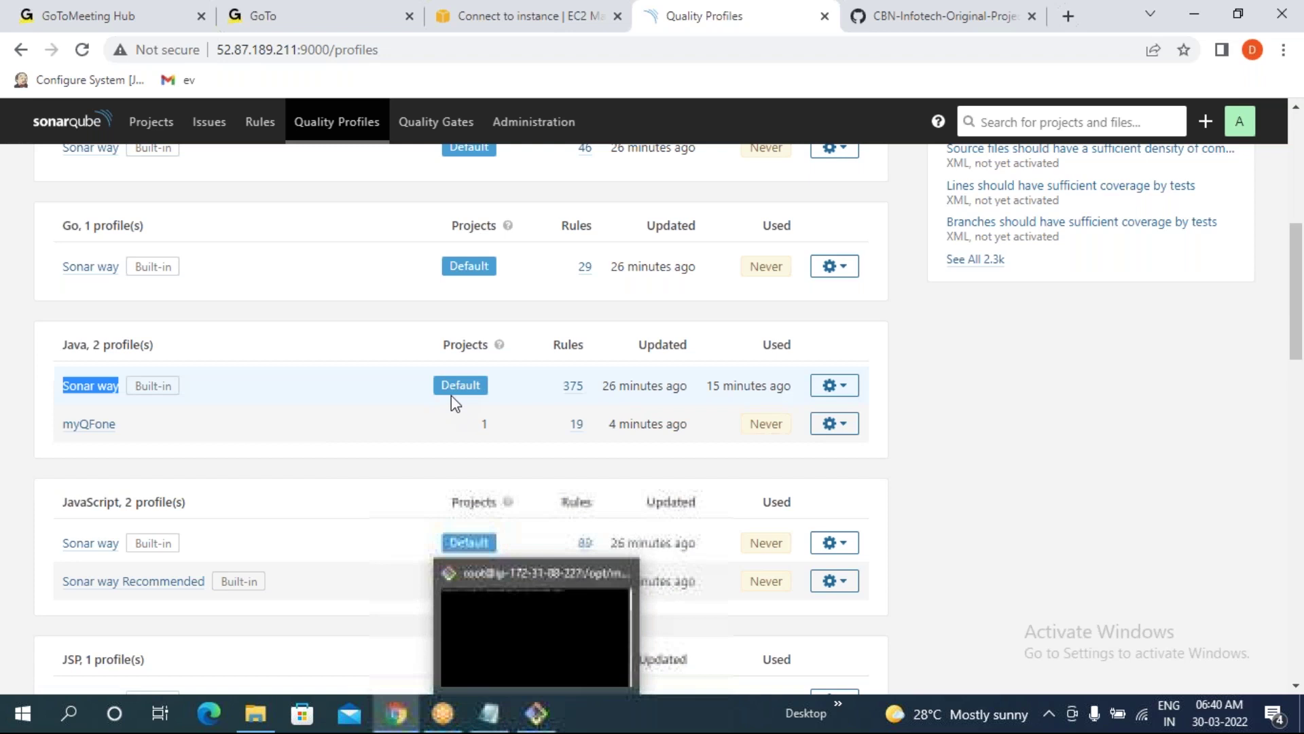
{"action": "left_click_drag", "start_coordinate": [63, 425], "coordinate": [124, 433]}
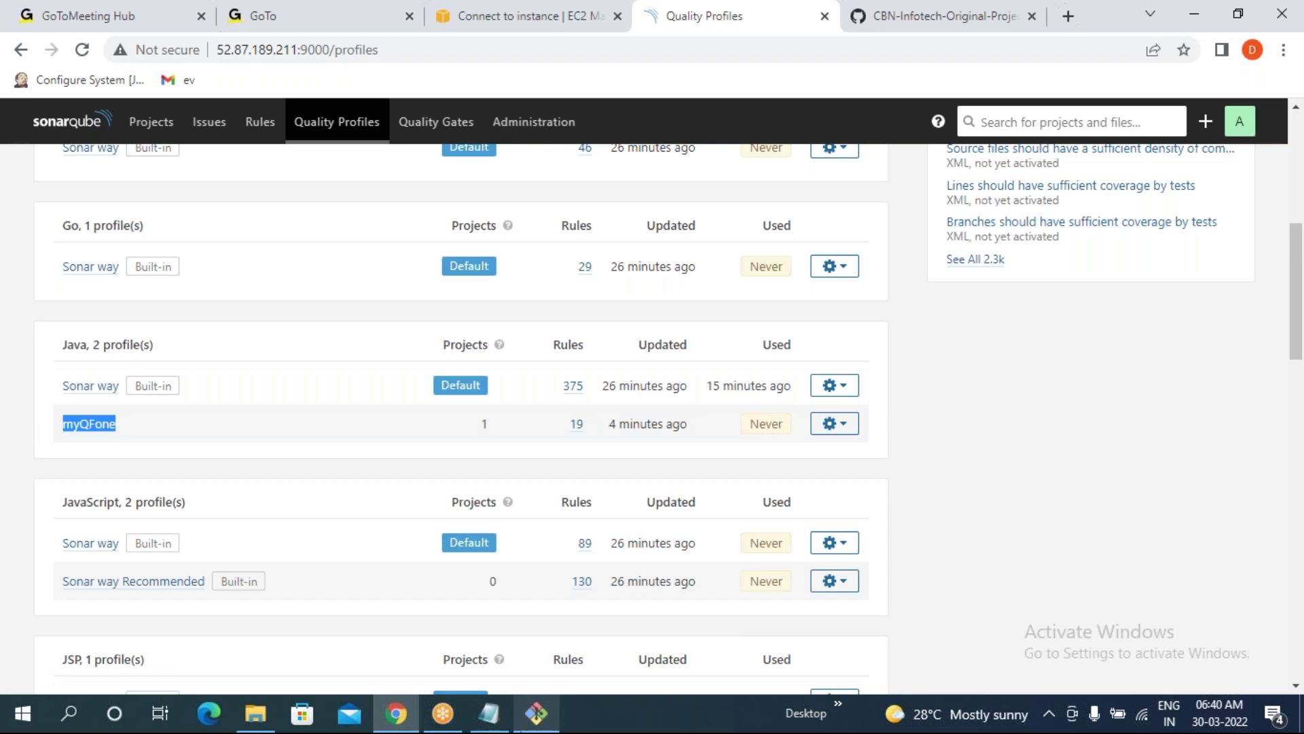
{"action": "left_click", "coordinate": [526, 724]}
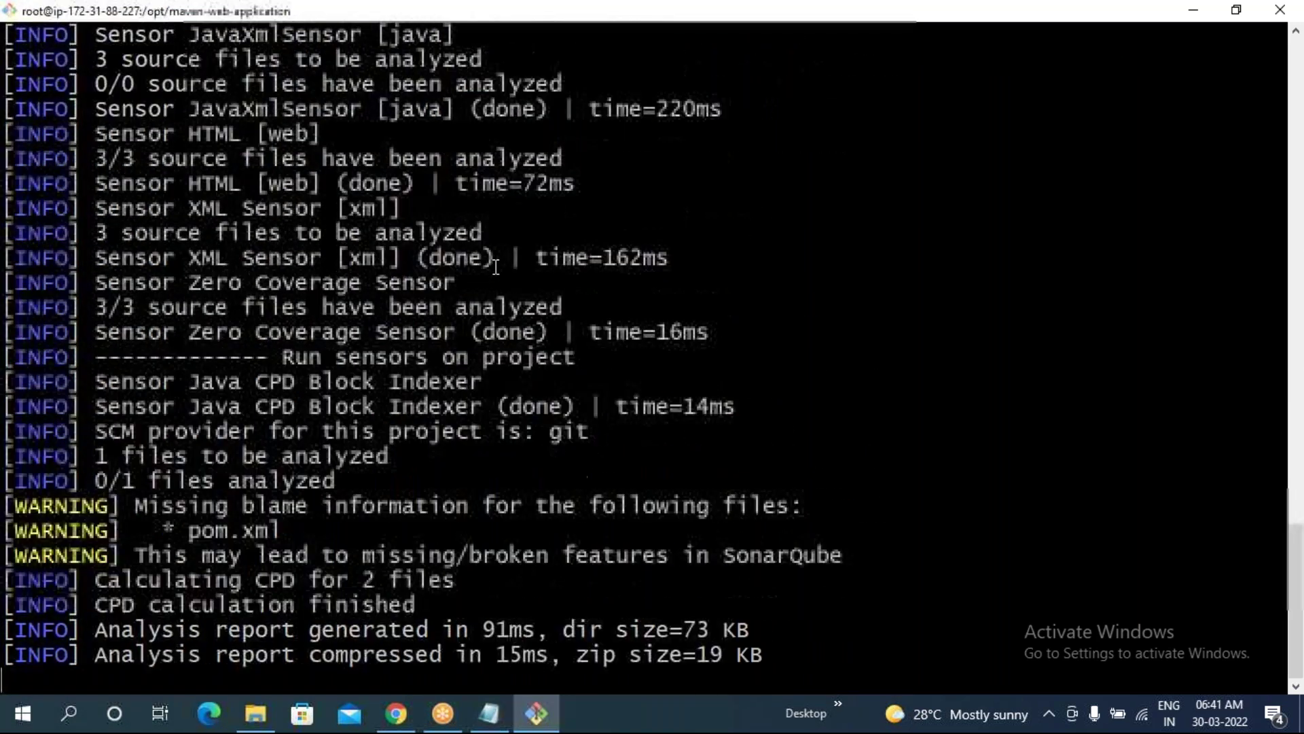
- Confirm in the analysis output that Java used the myQFone profile, then return to SonarQube
{"action": "scroll", "coordinate": [582, 428], "scroll_direction": "up", "scroll_amount": 15}
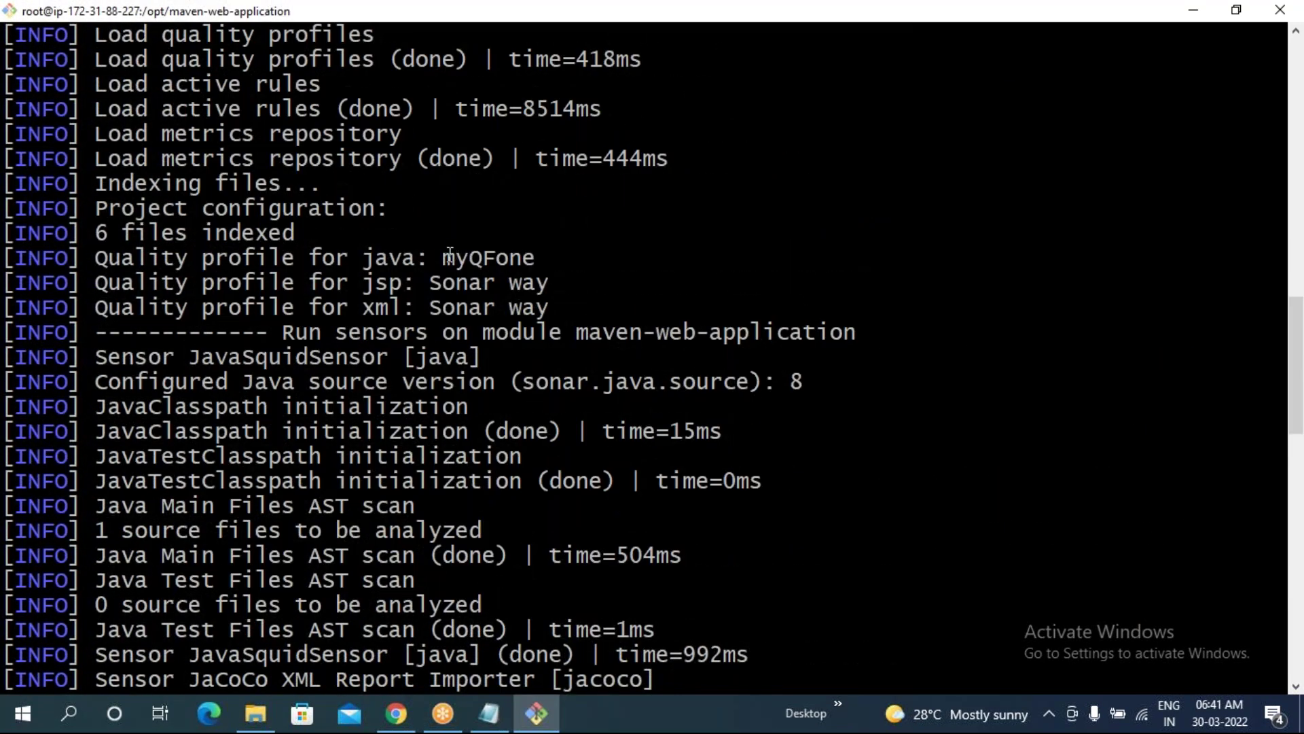
{"action": "left_click_drag", "start_coordinate": [443, 256], "coordinate": [538, 258]}
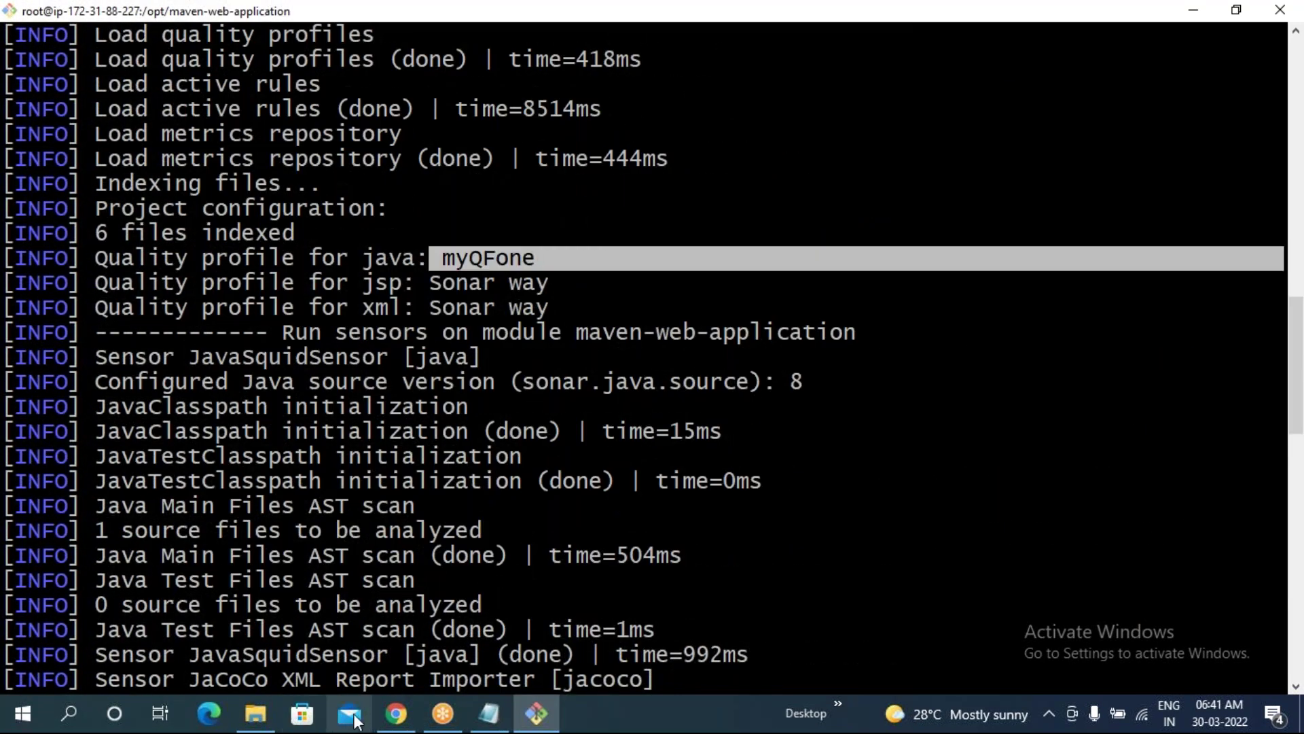
{"action": "left_click", "coordinate": [396, 714]}
{"action": "left_click", "coordinate": [10, 394]}
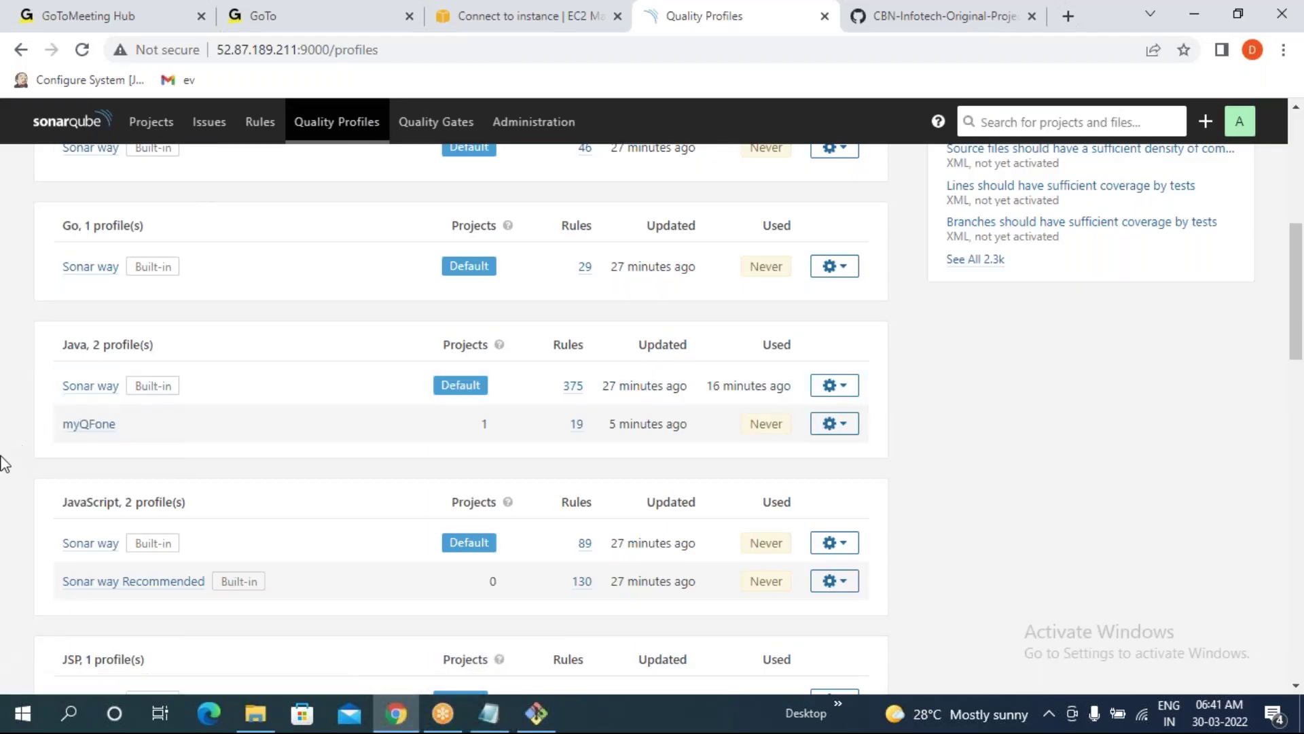
{"action": "left_click_drag", "start_coordinate": [57, 388], "coordinate": [586, 396]}
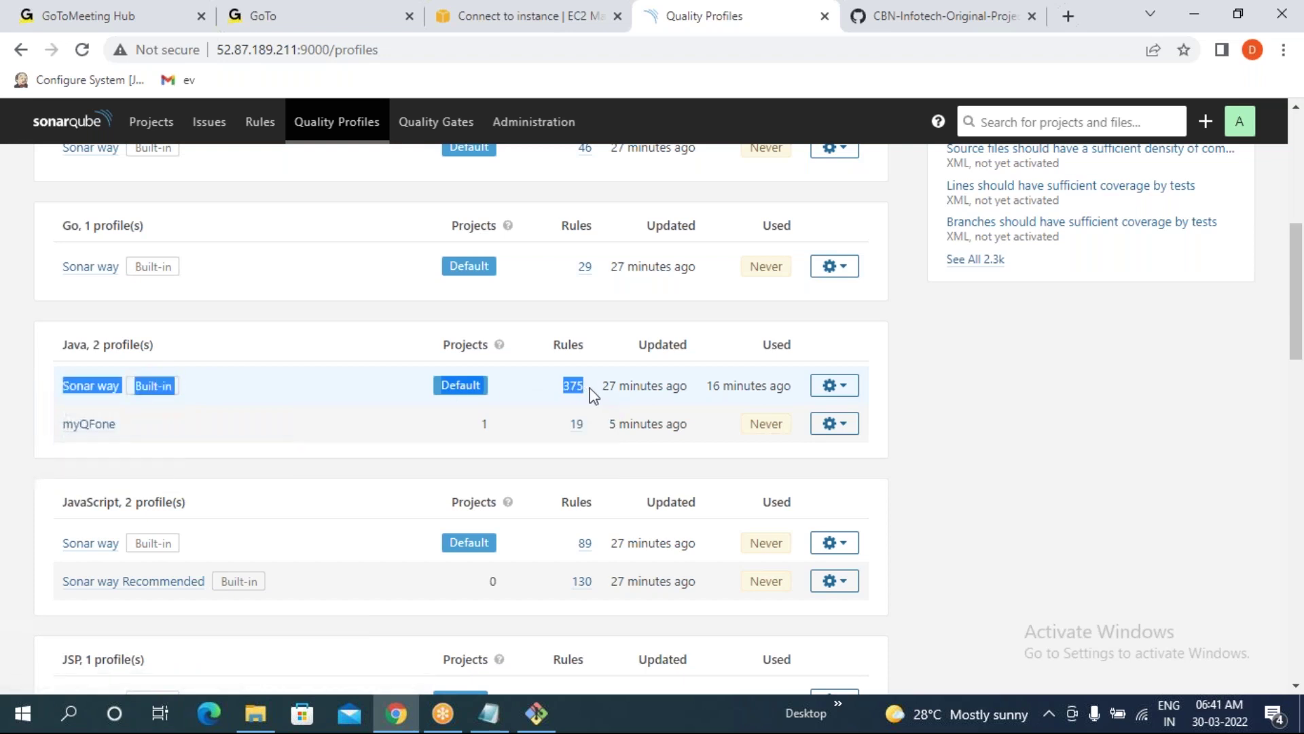
{"action": "left_click", "coordinate": [9, 523]}
{"action": "left_click_drag", "start_coordinate": [53, 428], "coordinate": [160, 428]}
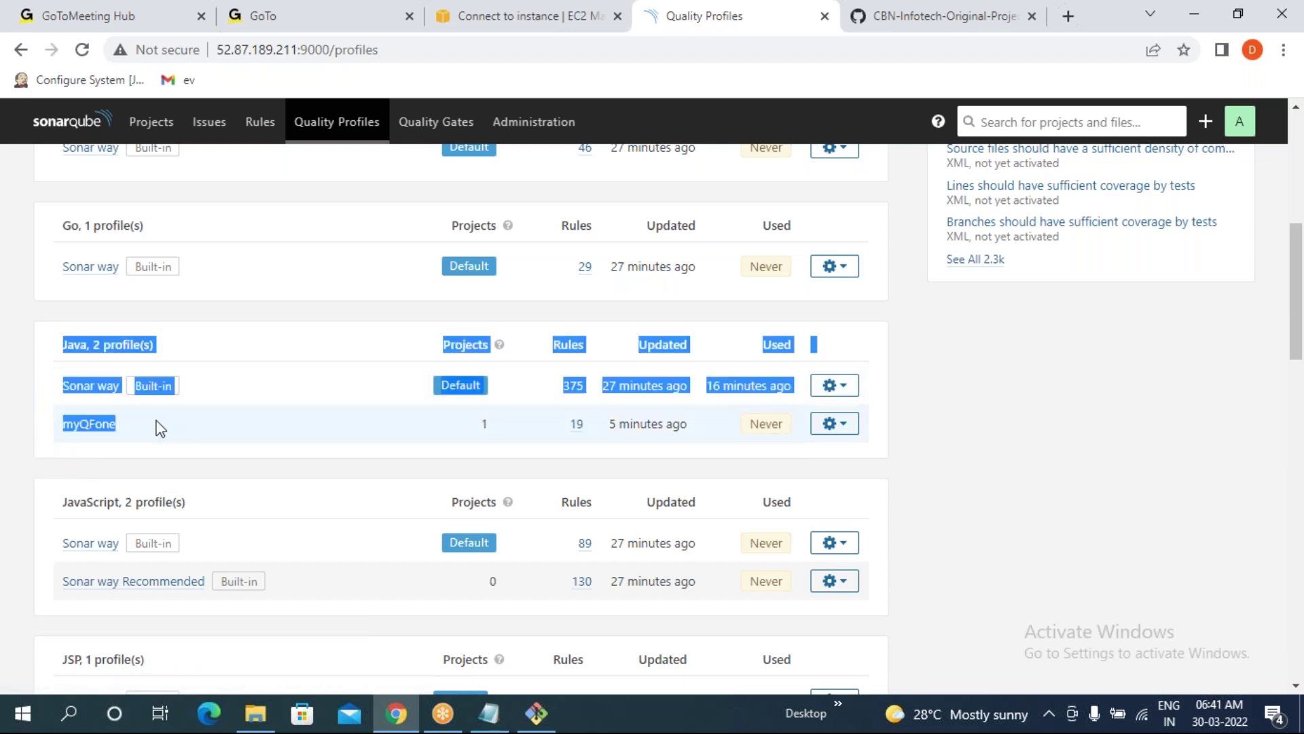
{"action": "left_click", "coordinate": [6, 445]}
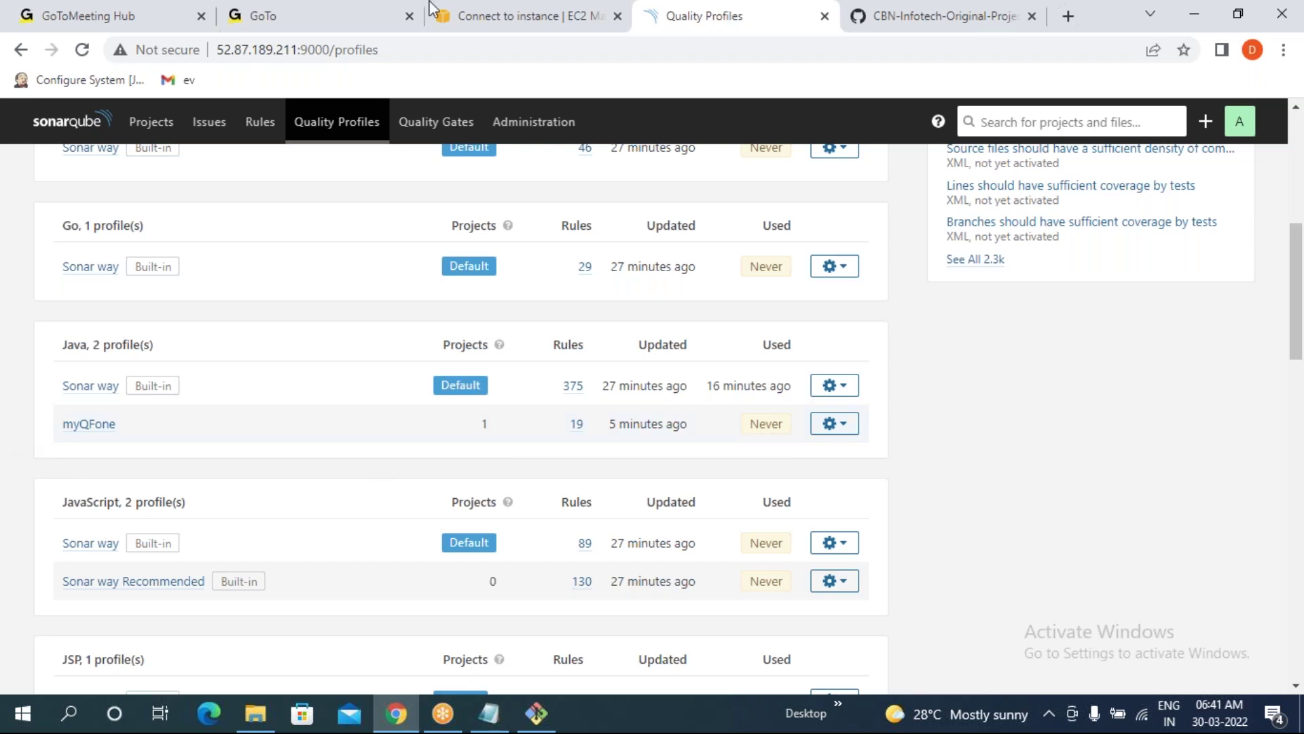
{"action": "left_click", "coordinate": [139, 125]}
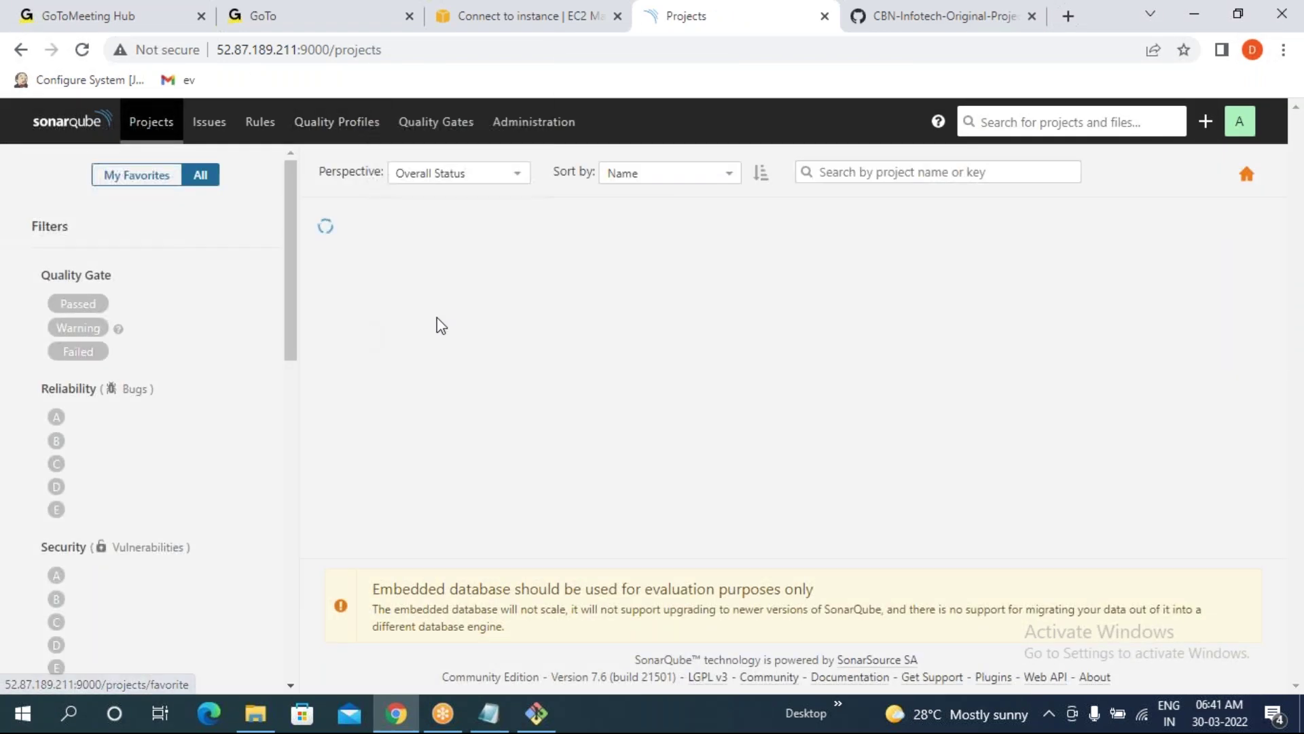
{"action": "left_click", "coordinate": [426, 248]}
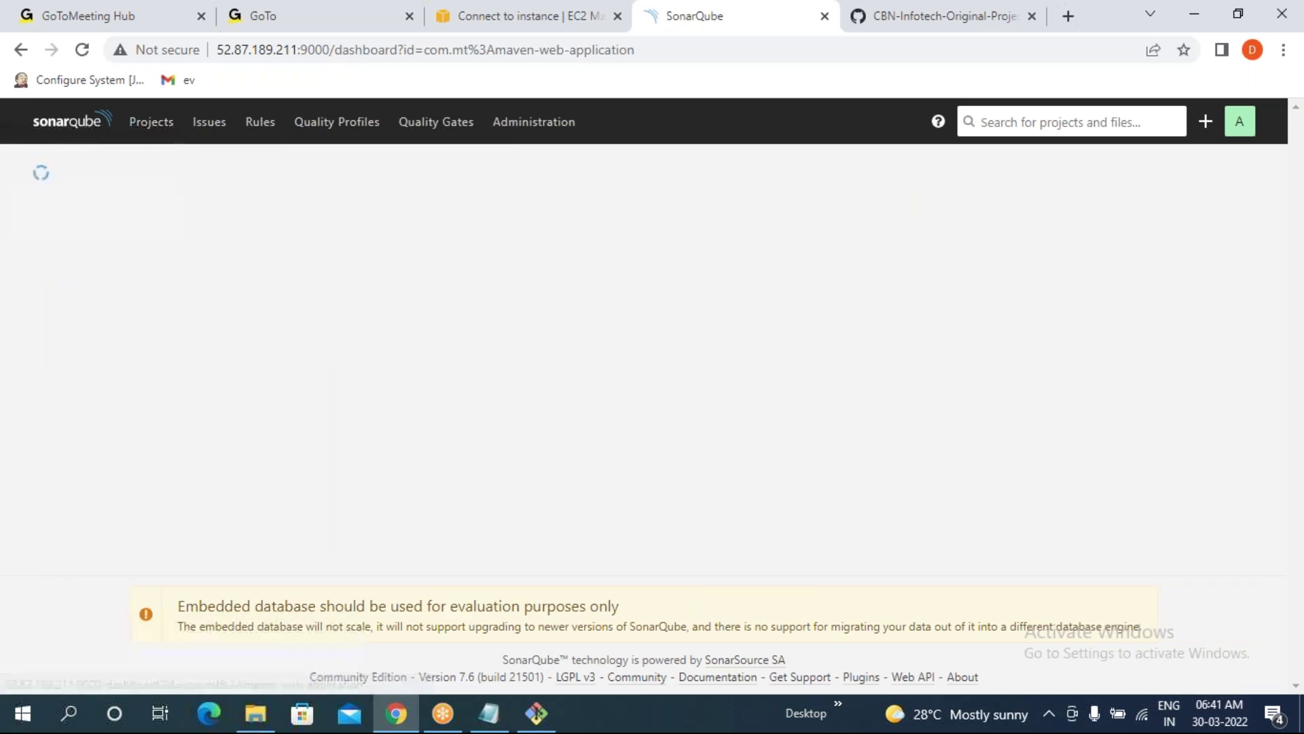
{"action": "left_click", "coordinate": [495, 212]}
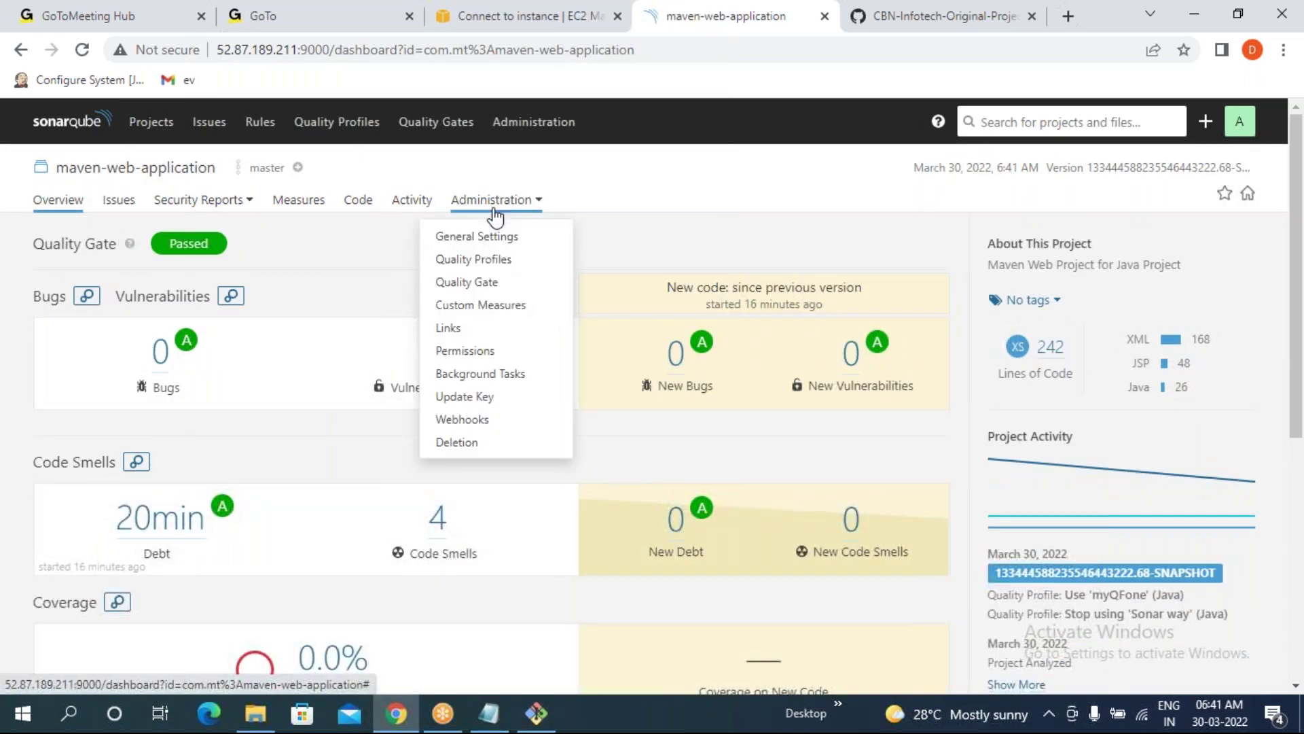
{"action": "left_click", "coordinate": [483, 257]}
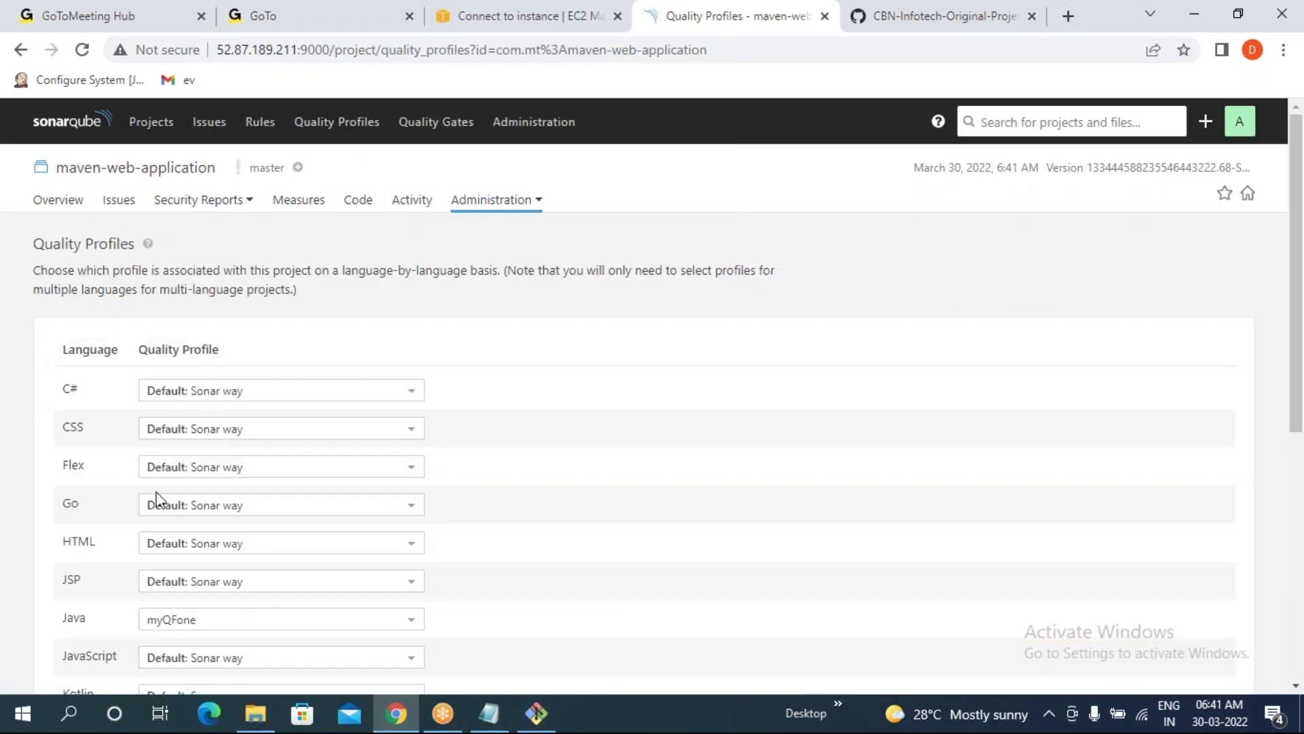
{"action": "left_click_drag", "start_coordinate": [57, 612], "coordinate": [225, 612]}
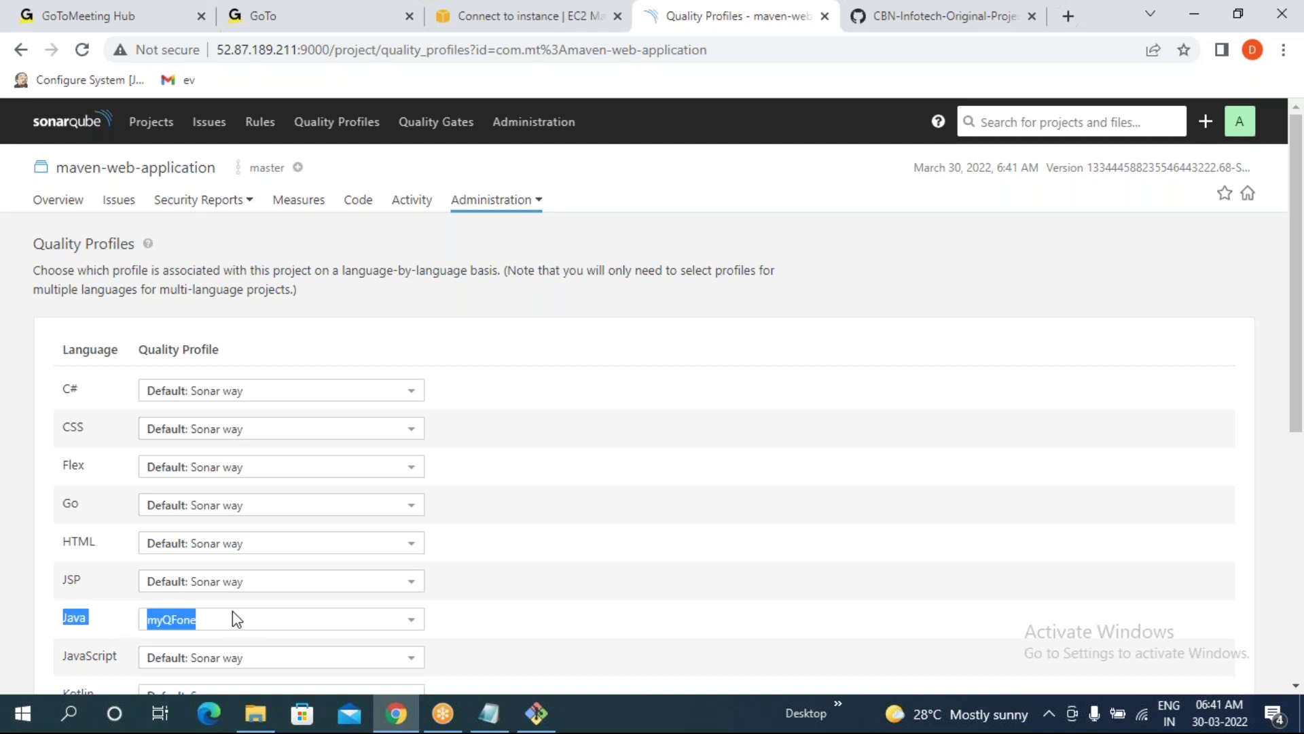
{"action": "left_click", "coordinate": [11, 352]}
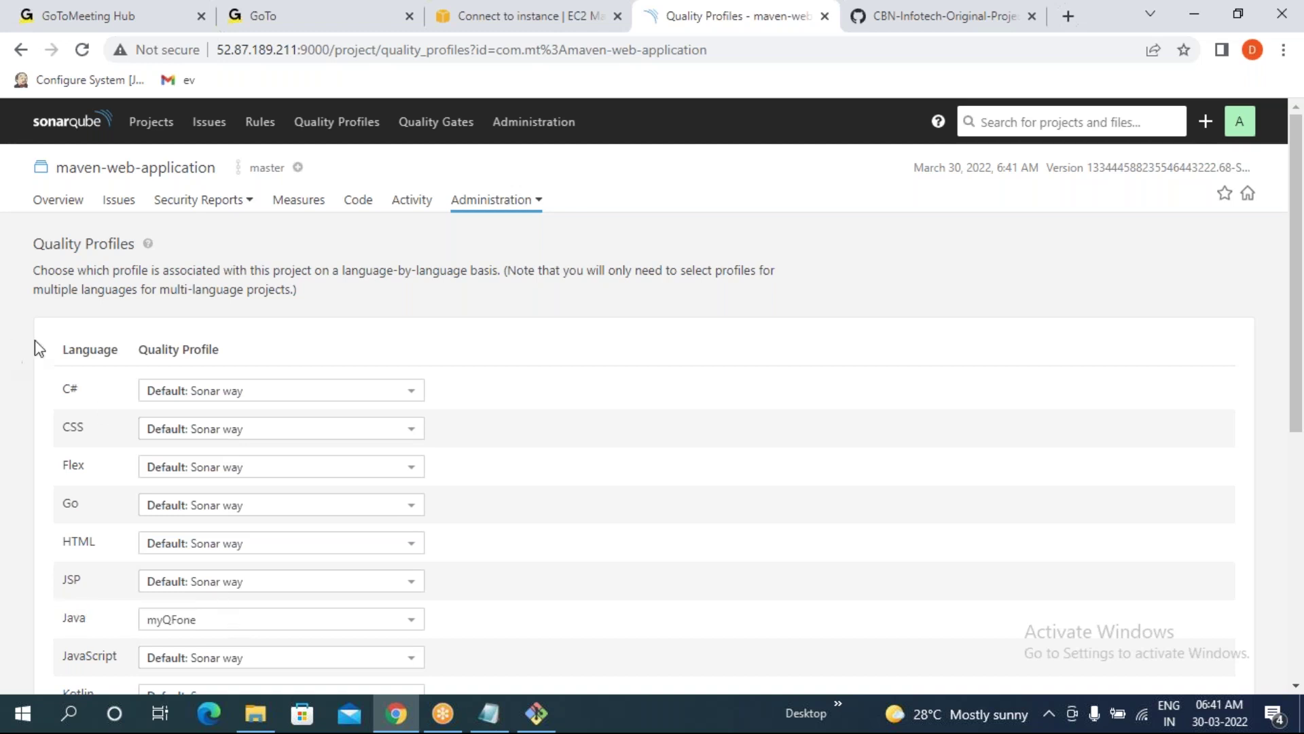
{"action": "left_click", "coordinate": [316, 135]}
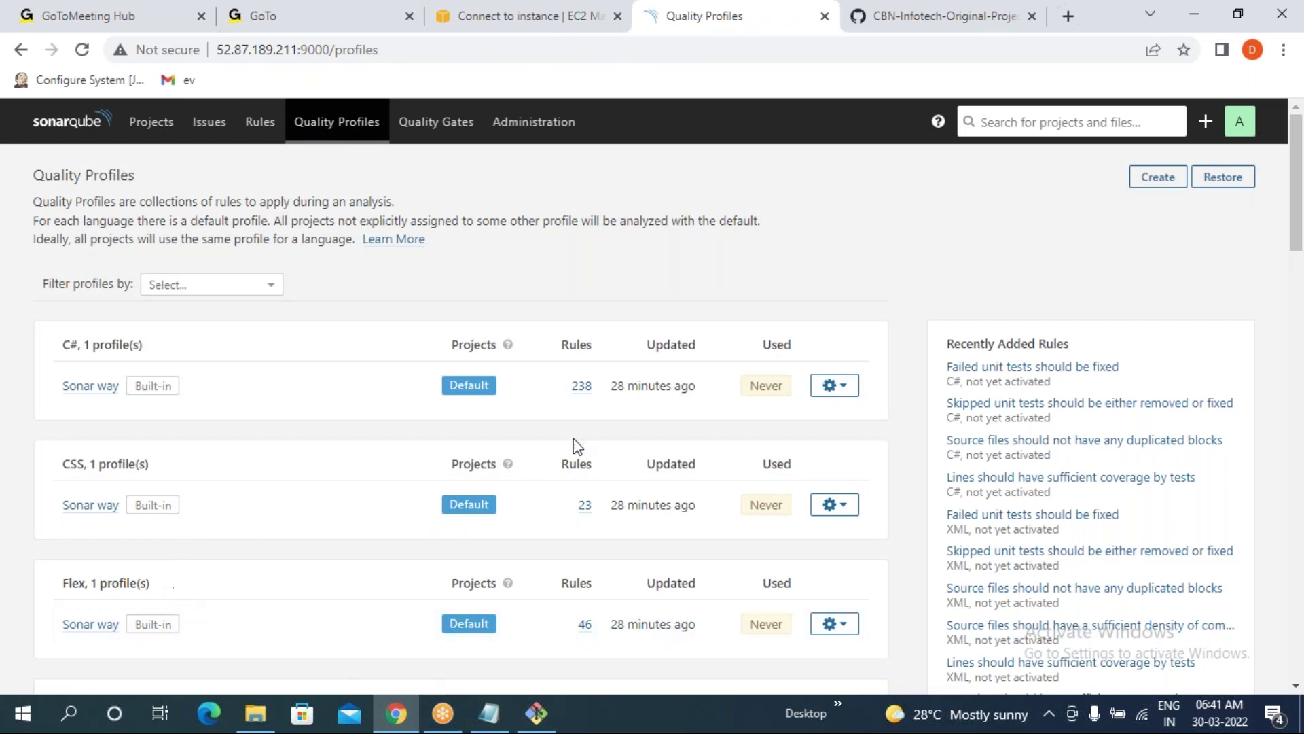
- Highlight the jsp and xml quality profile lines in the terminal output
{"action": "left_click", "coordinate": [536, 713]}
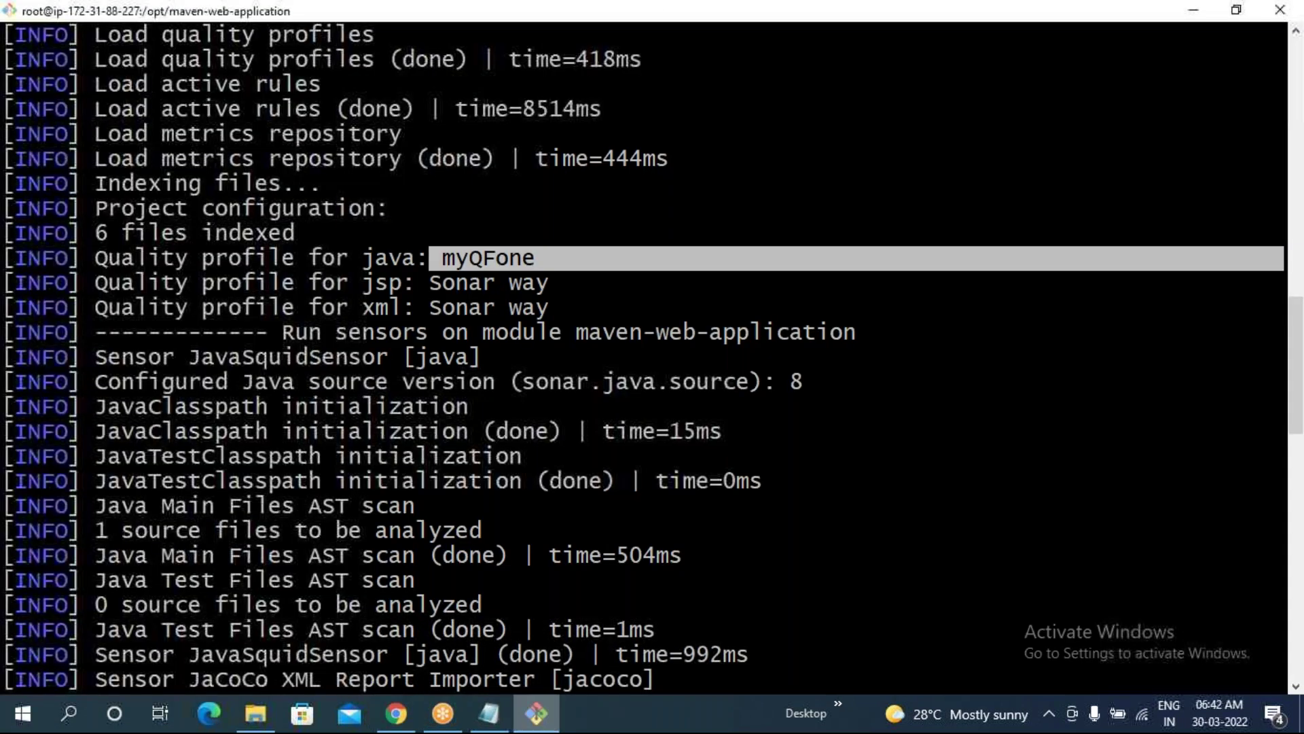
{"action": "left_click", "coordinate": [403, 297]}
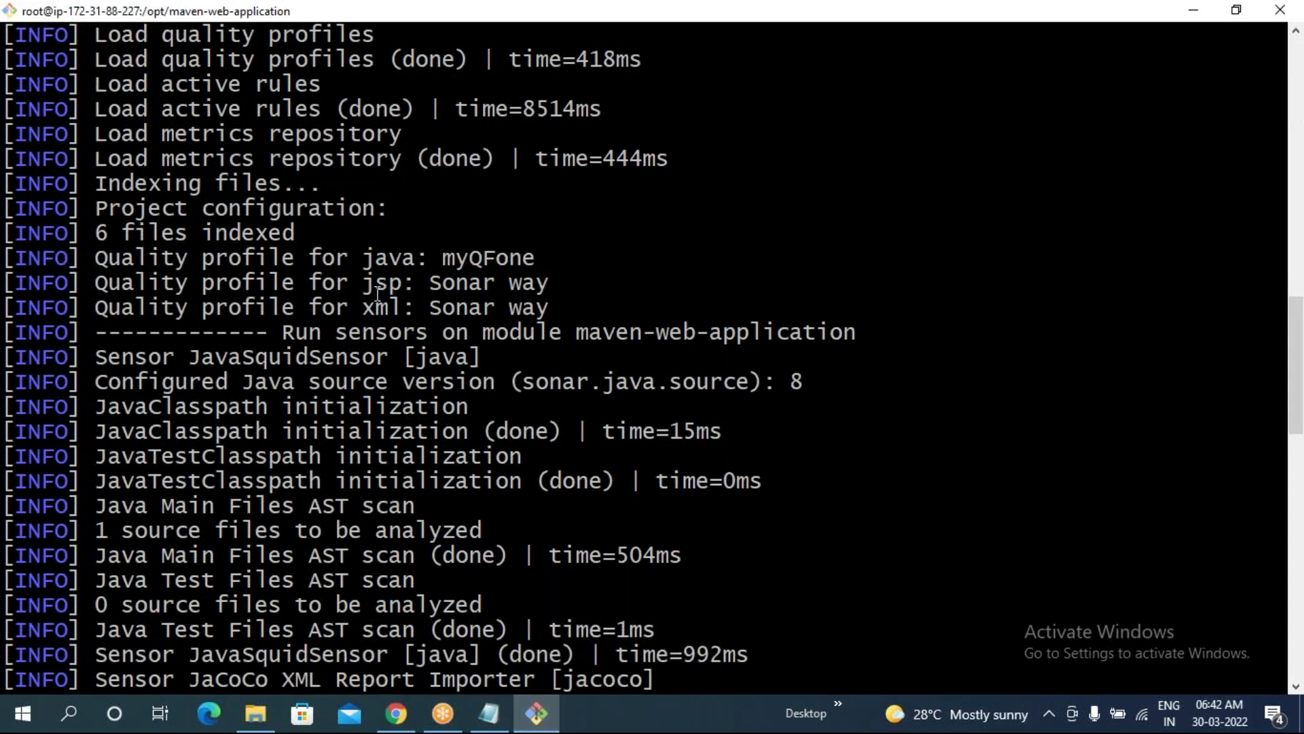
{"action": "left_click_drag", "start_coordinate": [365, 297], "coordinate": [584, 305]}
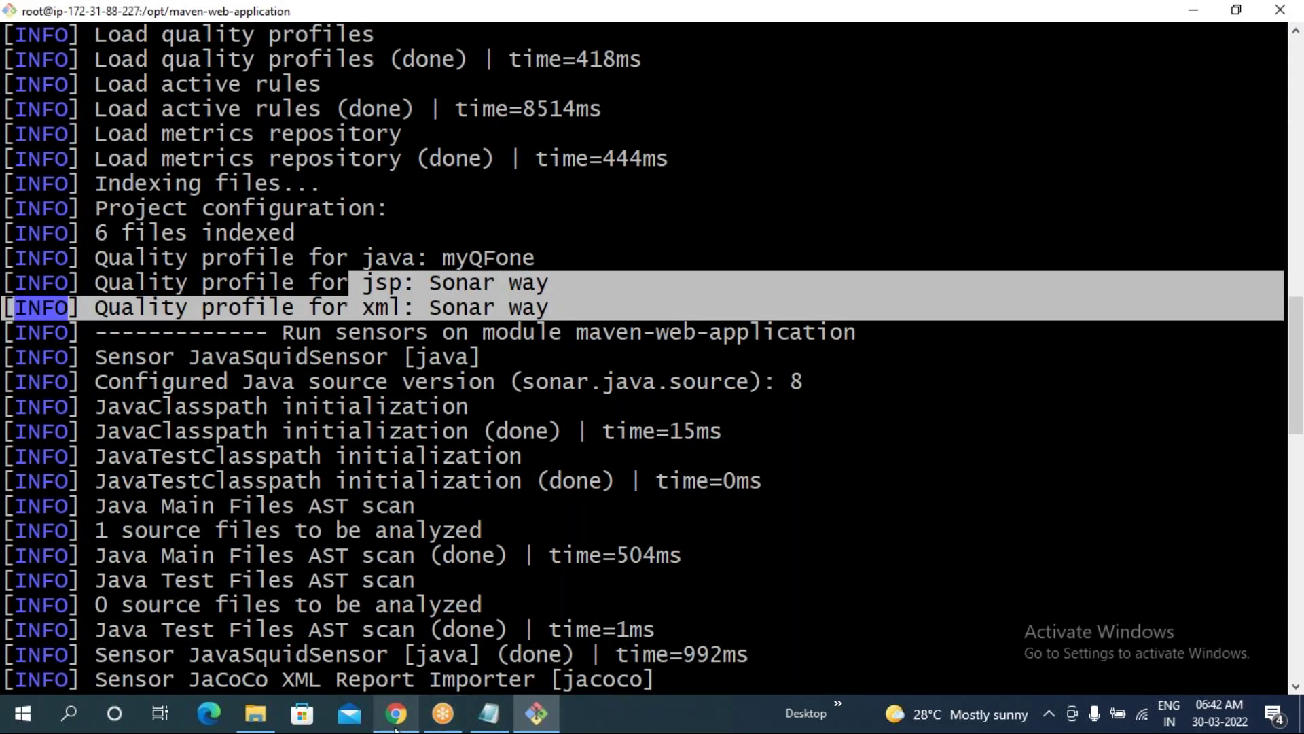
{"action": "double_click", "coordinate": [577, 575]}
- Run top, glance at the class notes, and switch to the SonarQube Quality Profiles page
{"action": "type", "text": "top"}
{"action": "key", "text": "Return"}
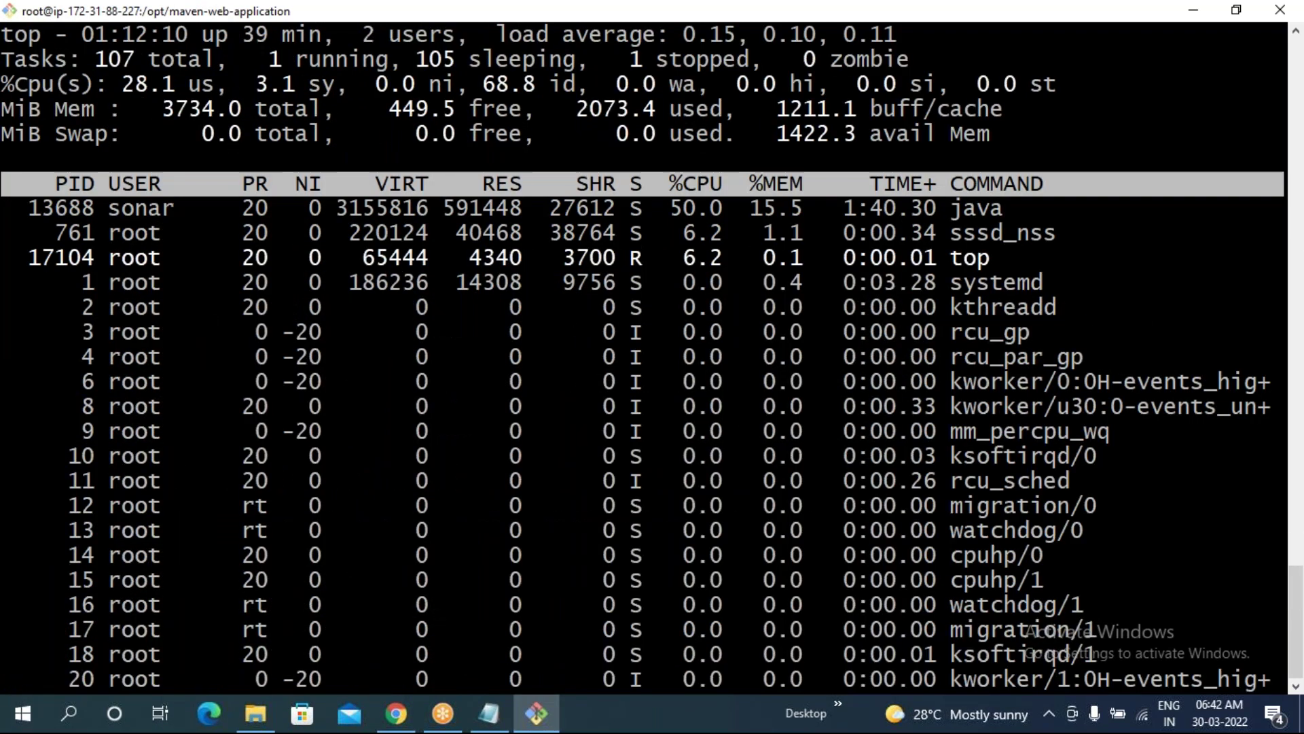
{"action": "left_click", "coordinate": [493, 722]}
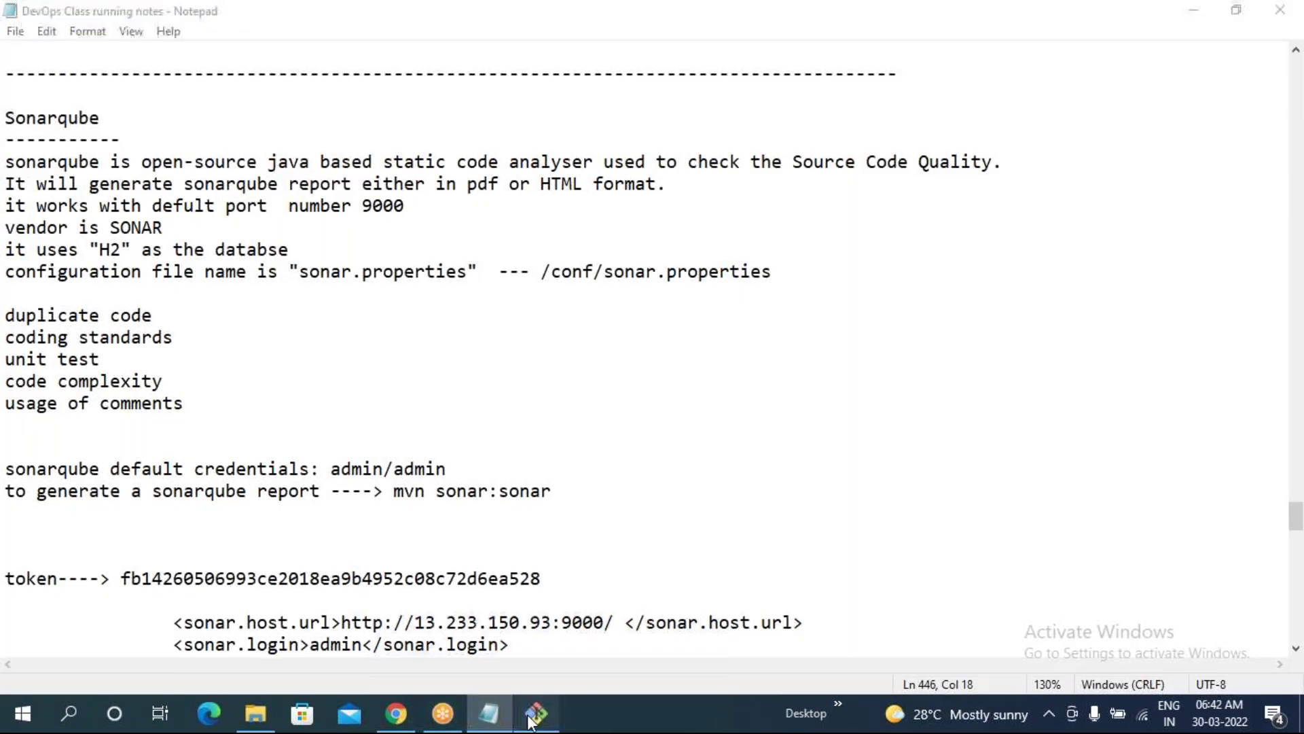
{"action": "left_click", "coordinate": [533, 720]}
{"action": "left_click", "coordinate": [534, 721]}
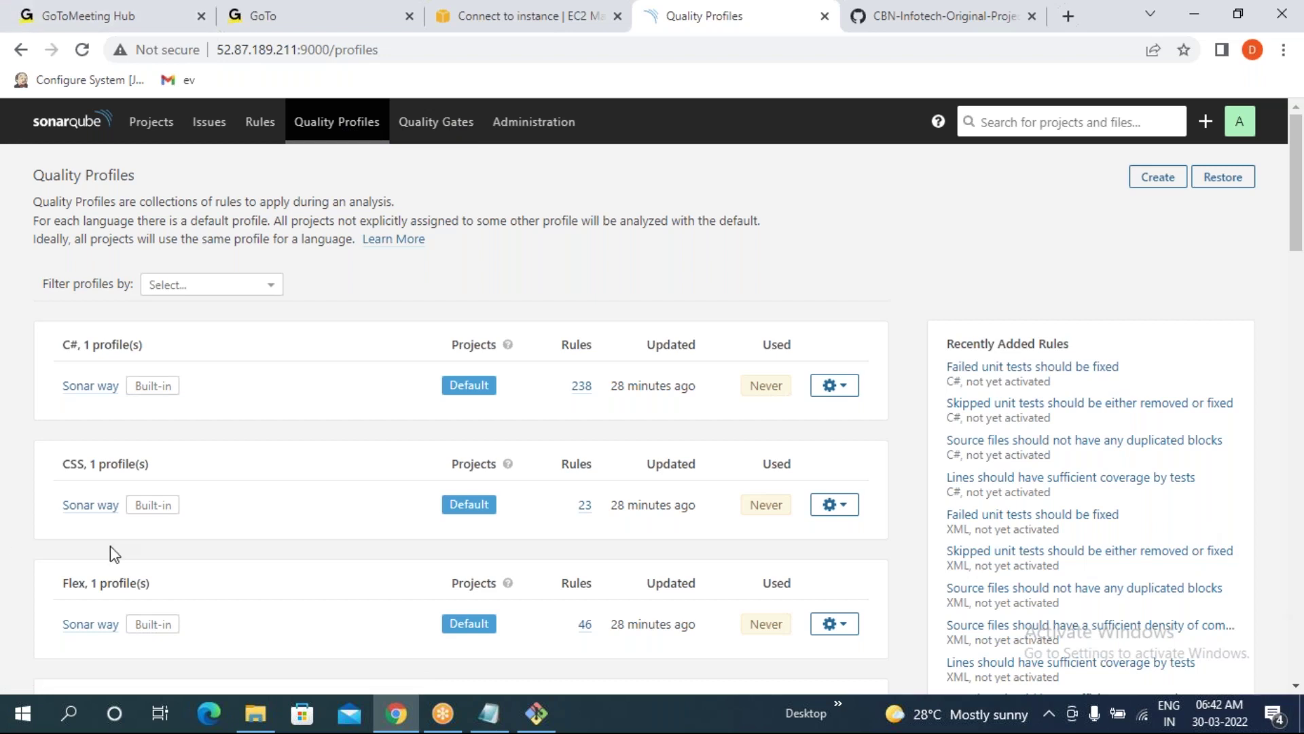
- Create a quality profile named 'mondayfor jsp' with JSP as its language
{"action": "left_click", "coordinate": [1157, 177]}
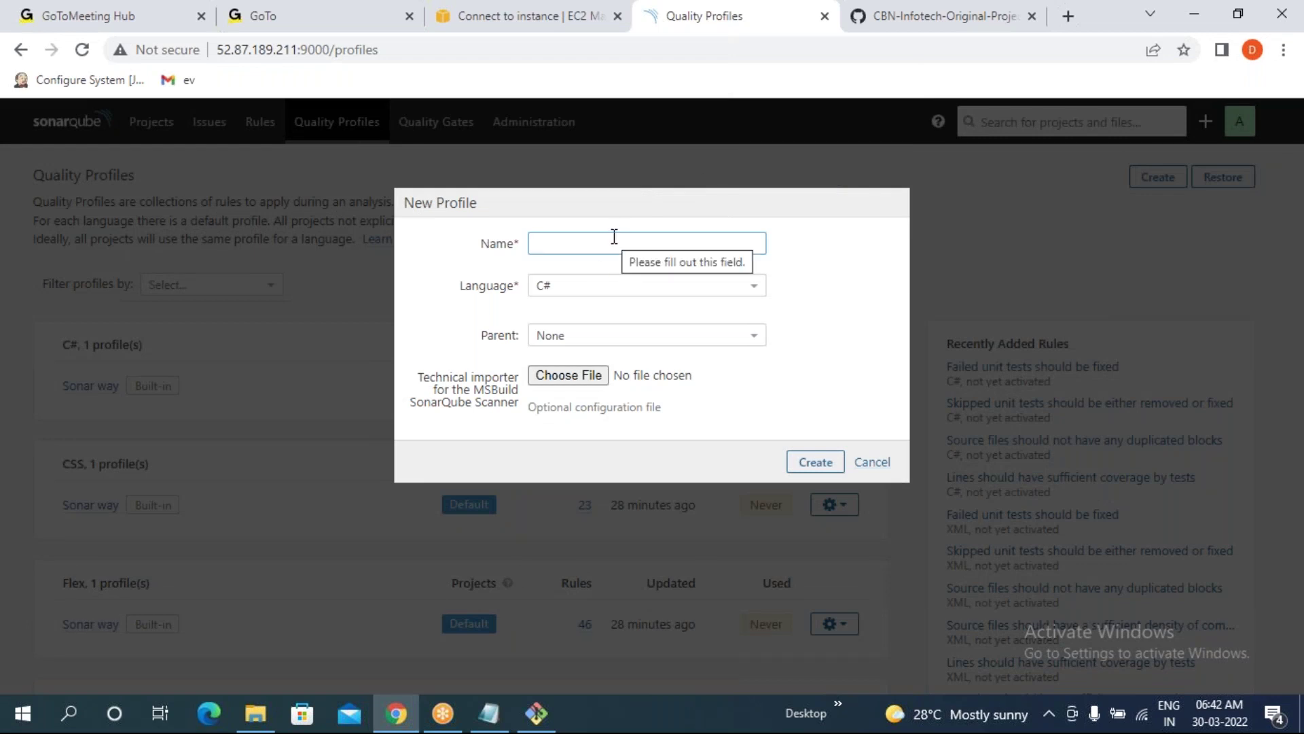
{"action": "type", "text": "mondayfor jsp"}
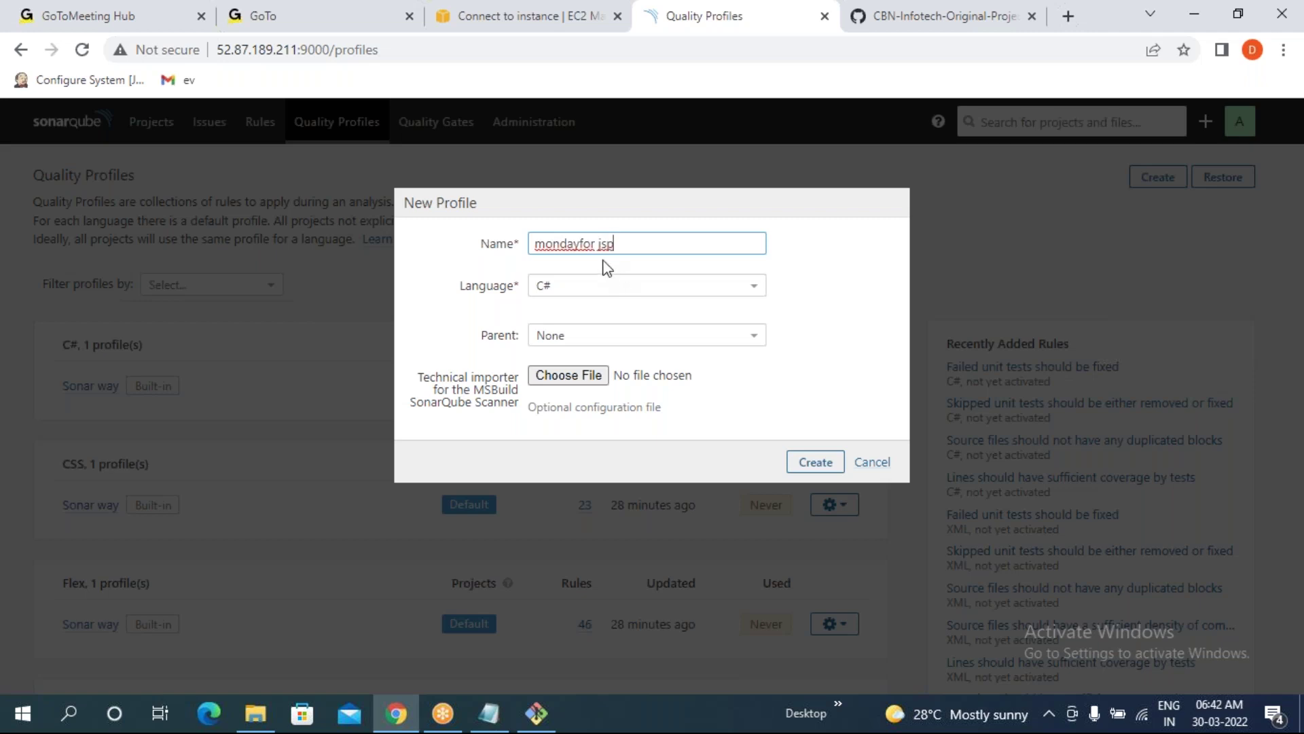
{"action": "left_click", "coordinate": [554, 289]}
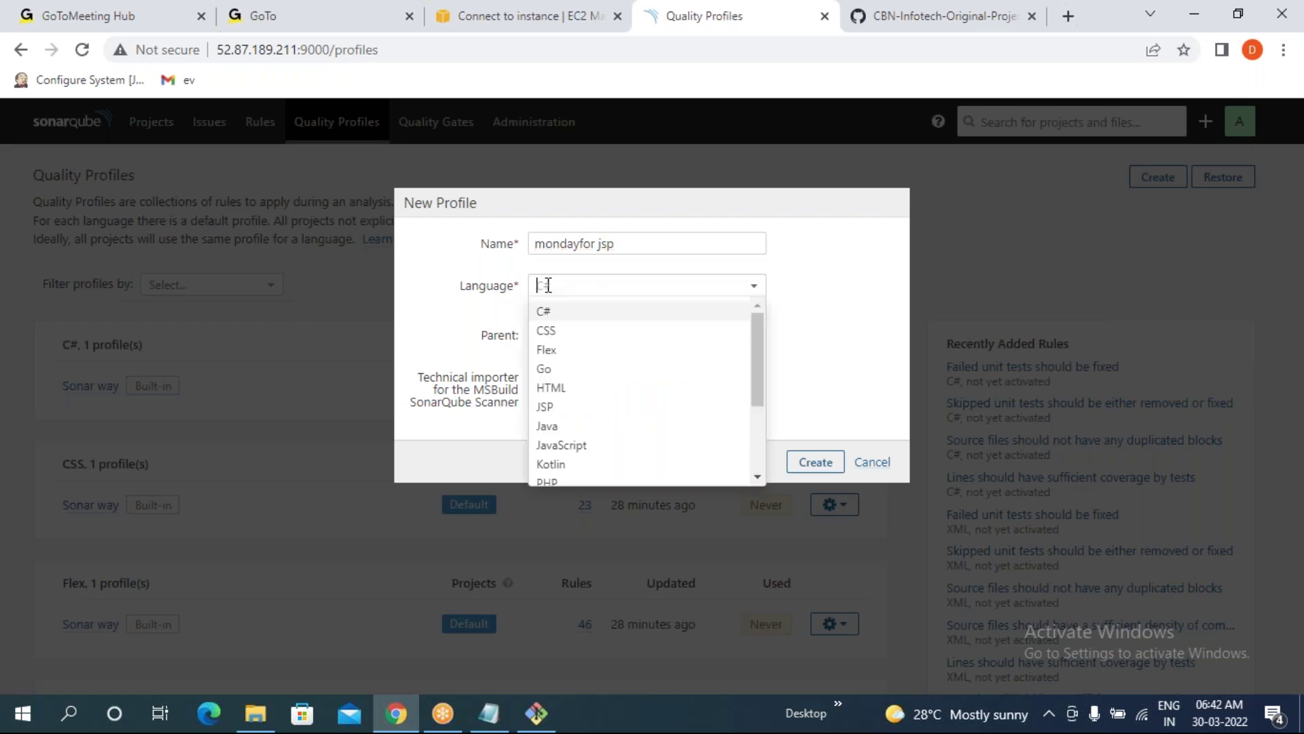
{"action": "left_click", "coordinate": [559, 410]}
{"action": "left_click", "coordinate": [815, 392]}
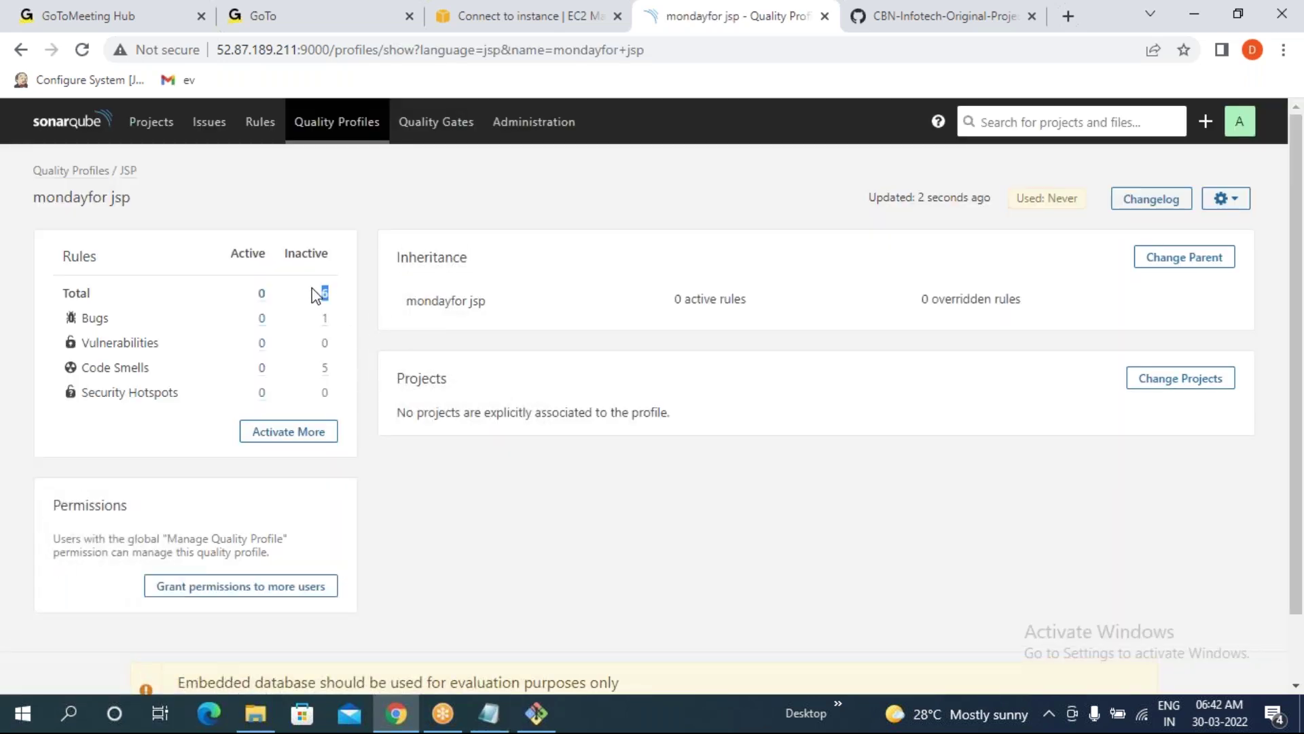
- Activate the 'Failed unit tests' and comment-line density rules in mondayfor jsp
{"action": "left_click", "coordinate": [281, 436]}
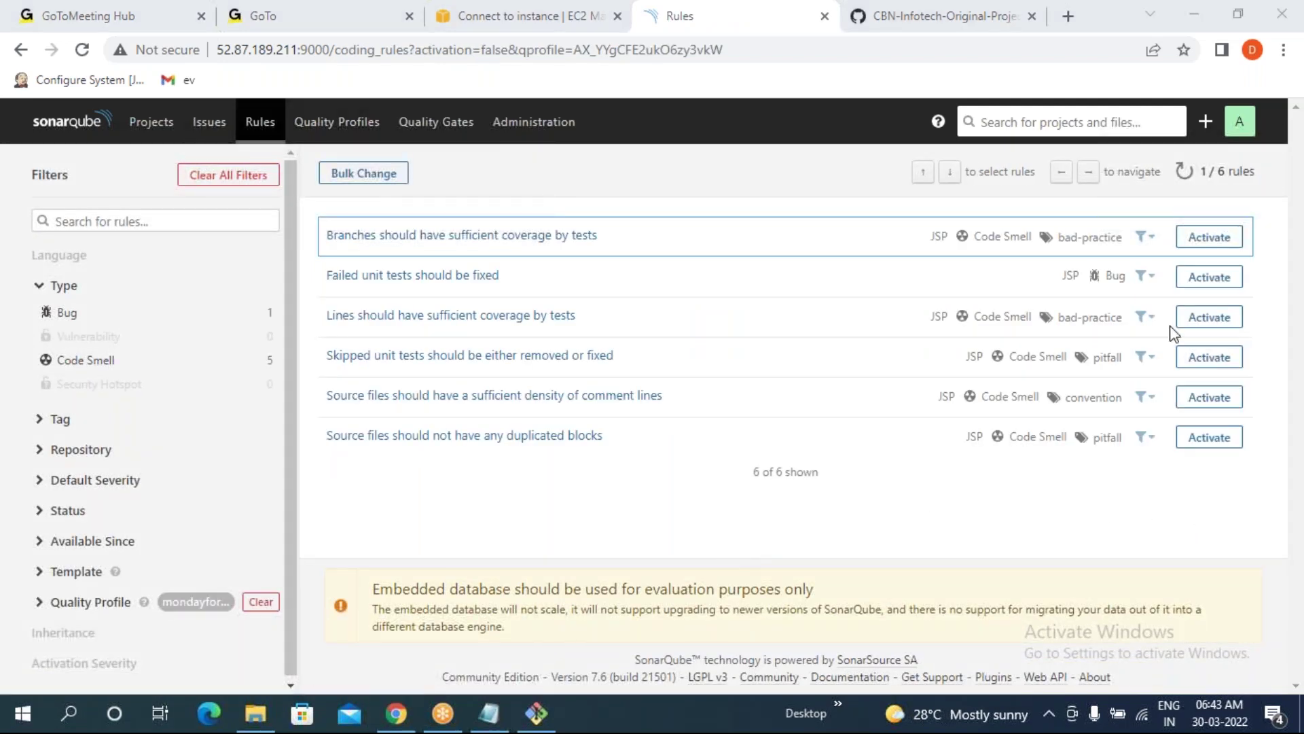
{"action": "left_click", "coordinate": [1210, 276]}
{"action": "left_click", "coordinate": [841, 343]}
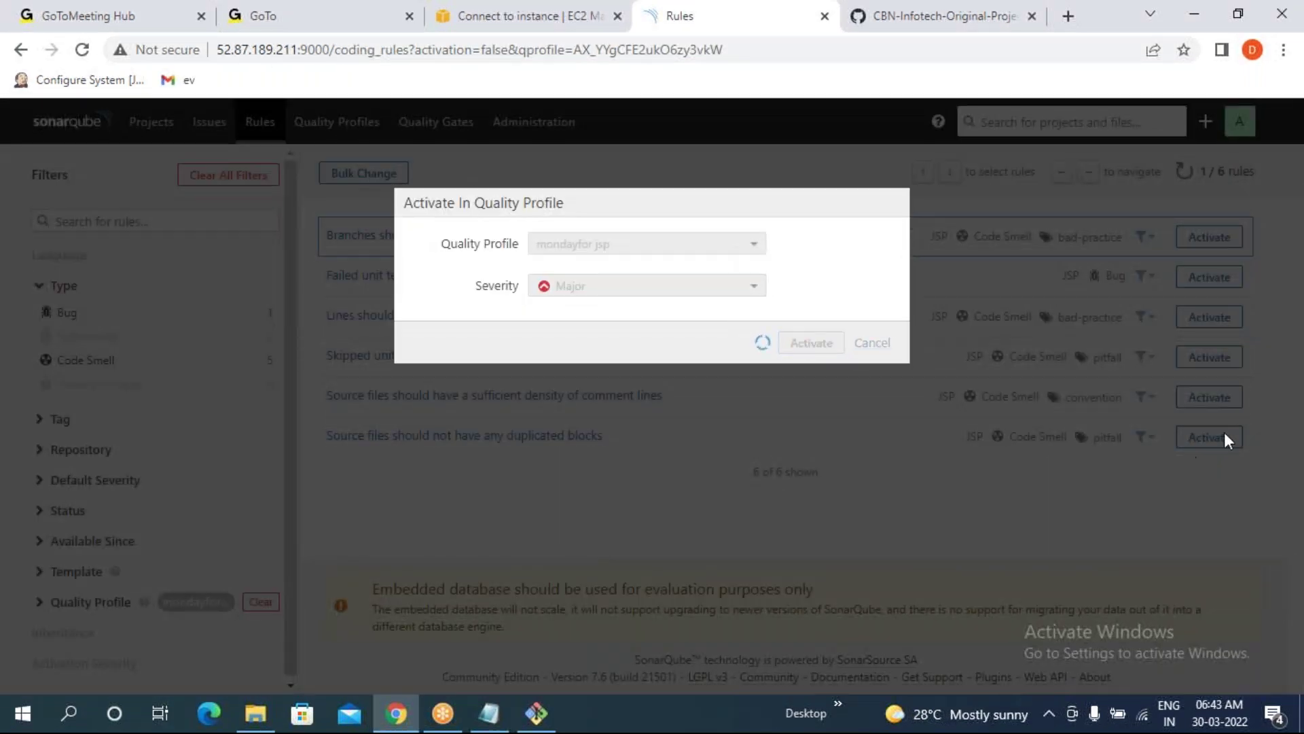
{"action": "left_click", "coordinate": [1210, 397]}
{"action": "left_click", "coordinate": [811, 383]}
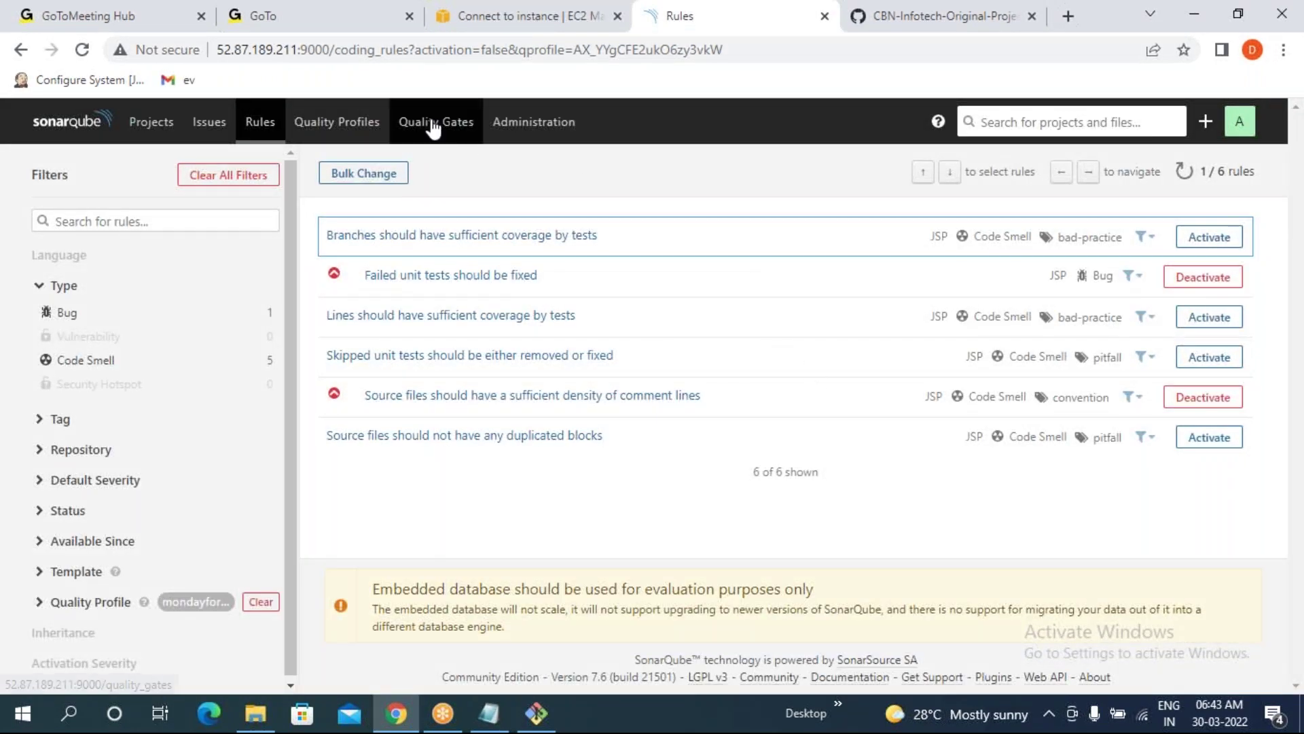
{"action": "left_click", "coordinate": [337, 123]}
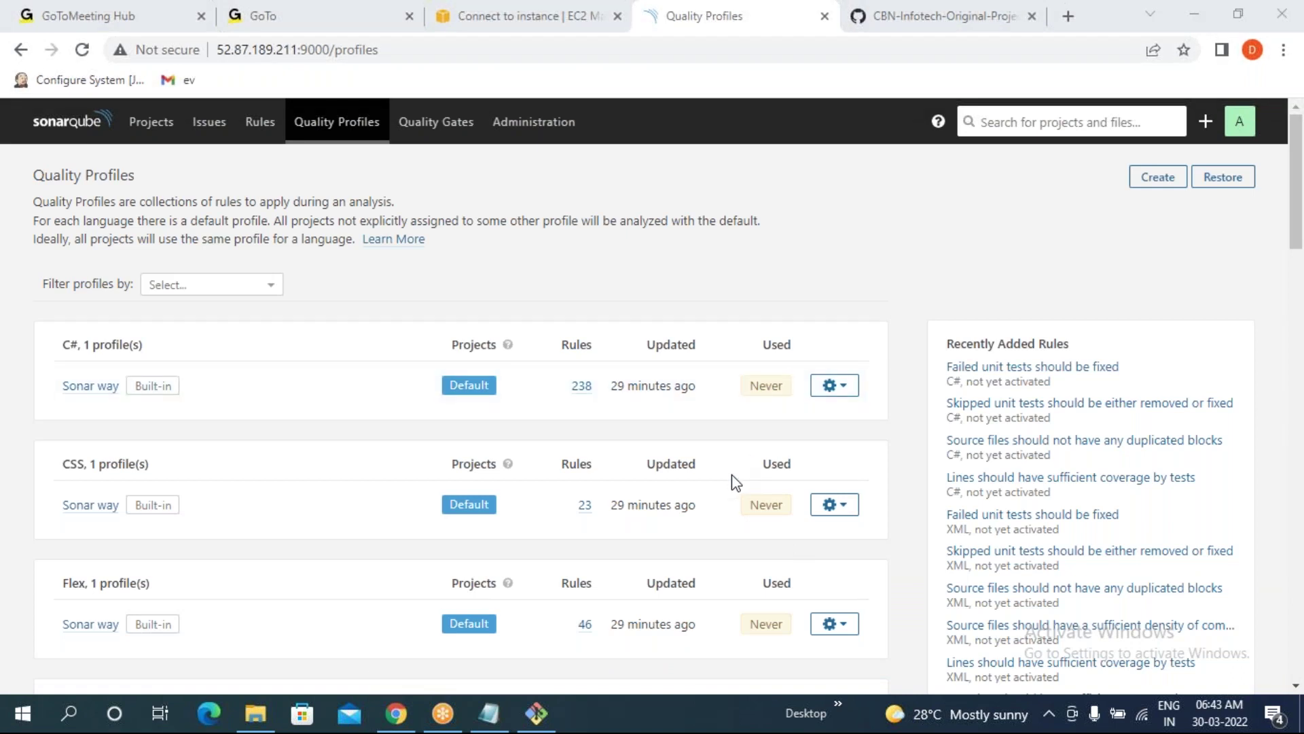
- Find mondayfor jsp in the JSP section and choose Set as Default from its menu
{"action": "scroll", "coordinate": [732, 475], "scroll_direction": "down", "scroll_amount": 15}
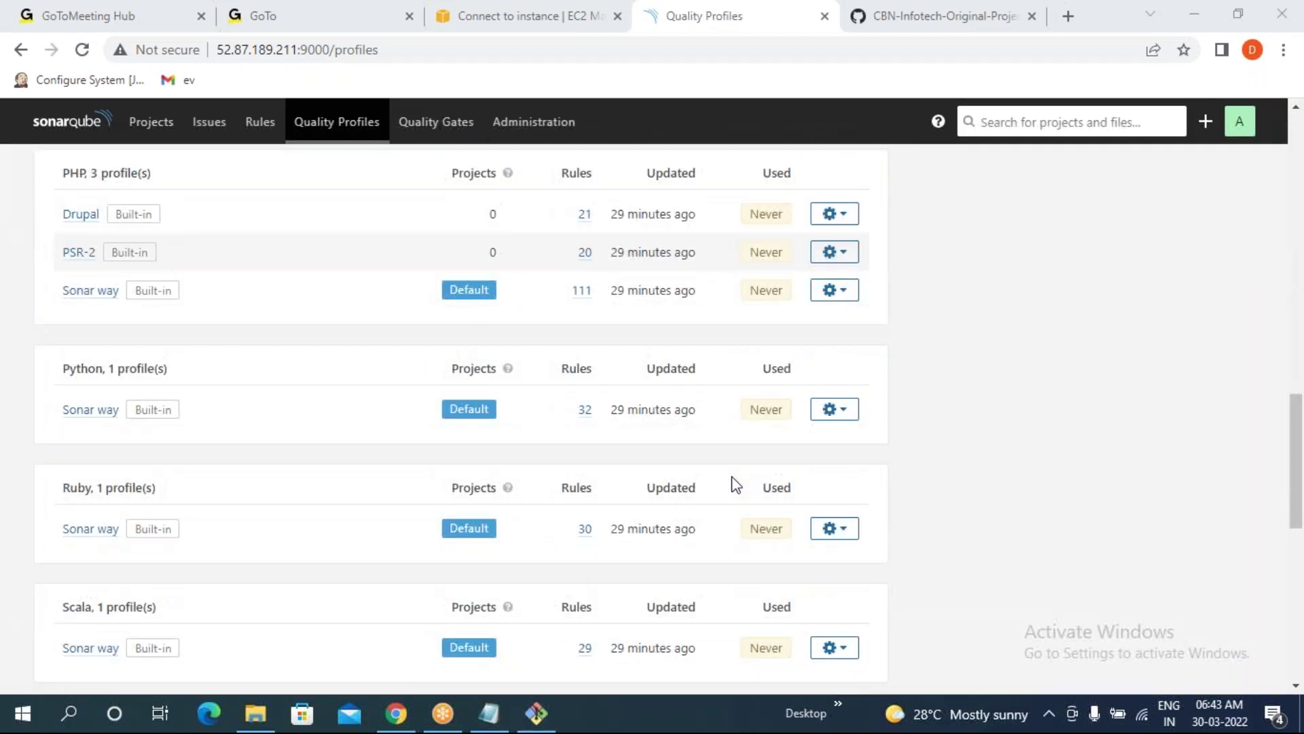
{"action": "scroll", "coordinate": [455, 478], "scroll_direction": "down", "scroll_amount": 3}
{"action": "scroll", "coordinate": [185, 469], "scroll_direction": "up", "scroll_amount": 3}
{"action": "scroll", "coordinate": [129, 331], "scroll_direction": "up", "scroll_amount": 7}
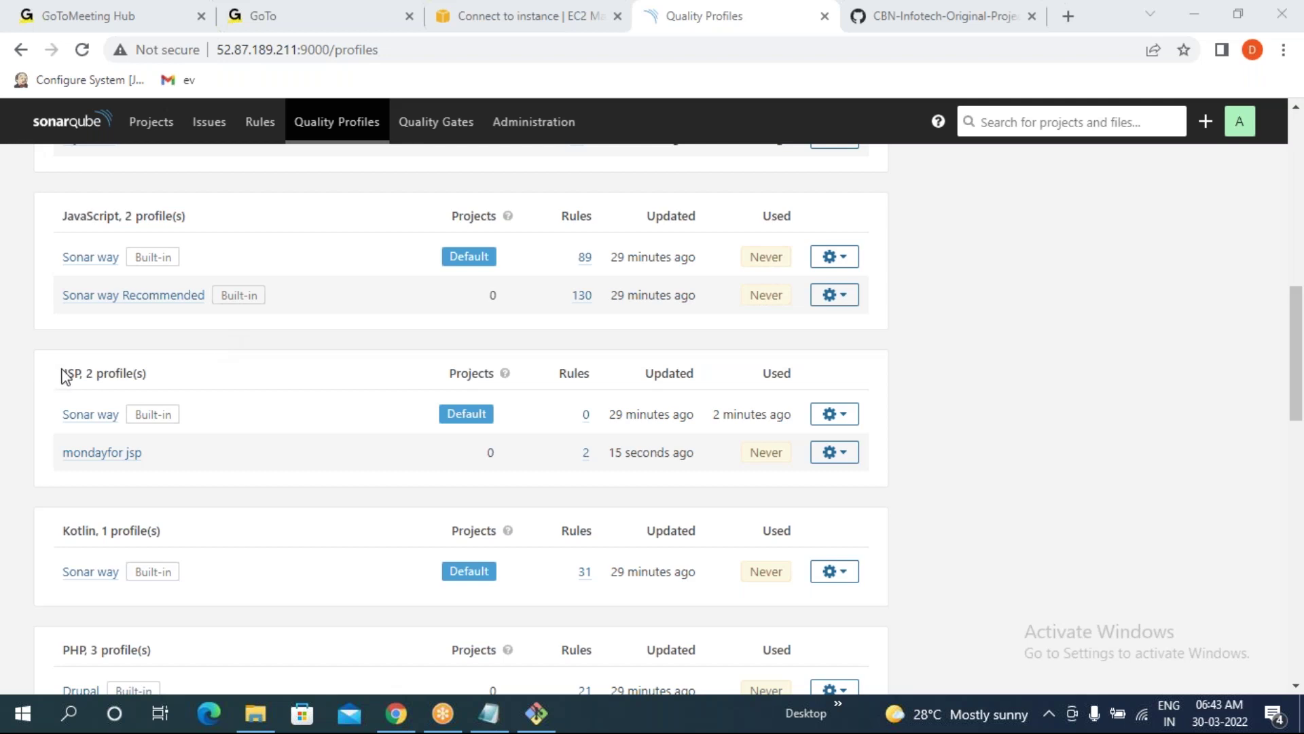
{"action": "left_click_drag", "start_coordinate": [55, 454], "coordinate": [233, 459]}
{"action": "left_click_drag", "start_coordinate": [595, 451], "coordinate": [574, 450]}
{"action": "left_click", "coordinate": [399, 470]}
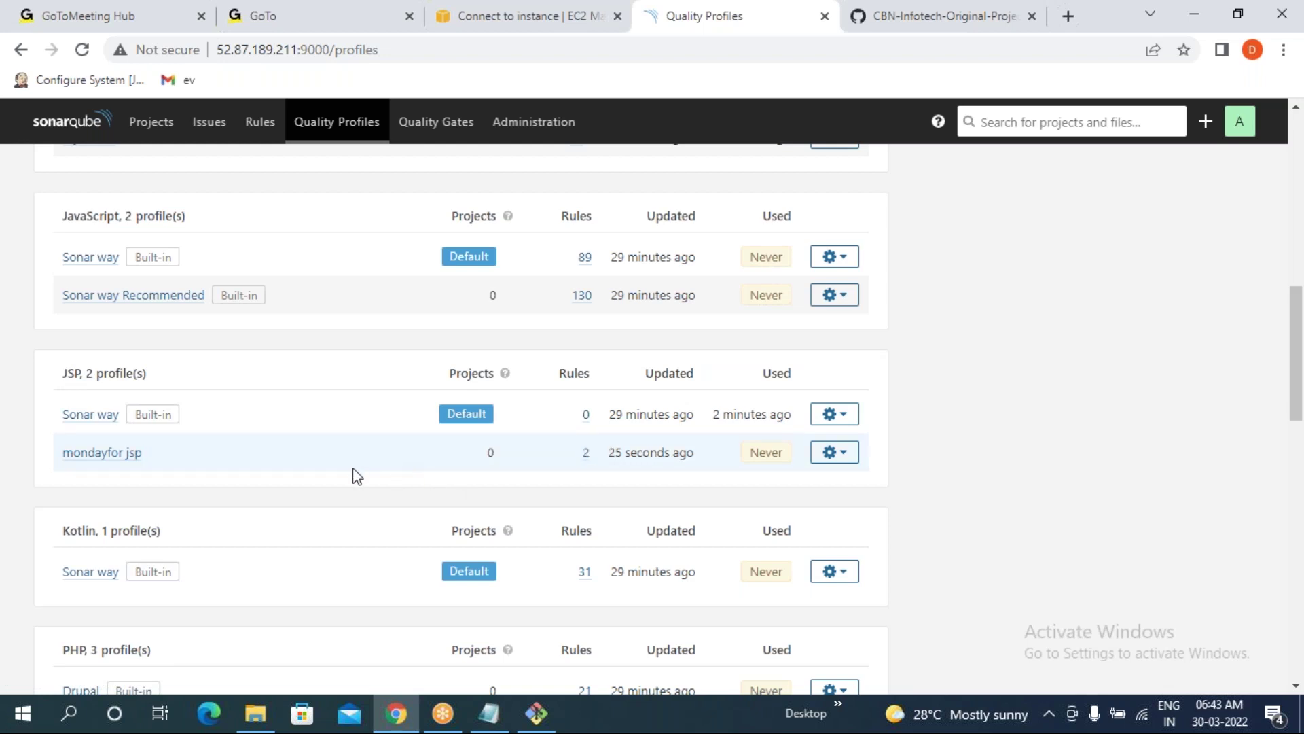
{"action": "left_click", "coordinate": [842, 462]}
{"action": "left_click", "coordinate": [820, 626]}
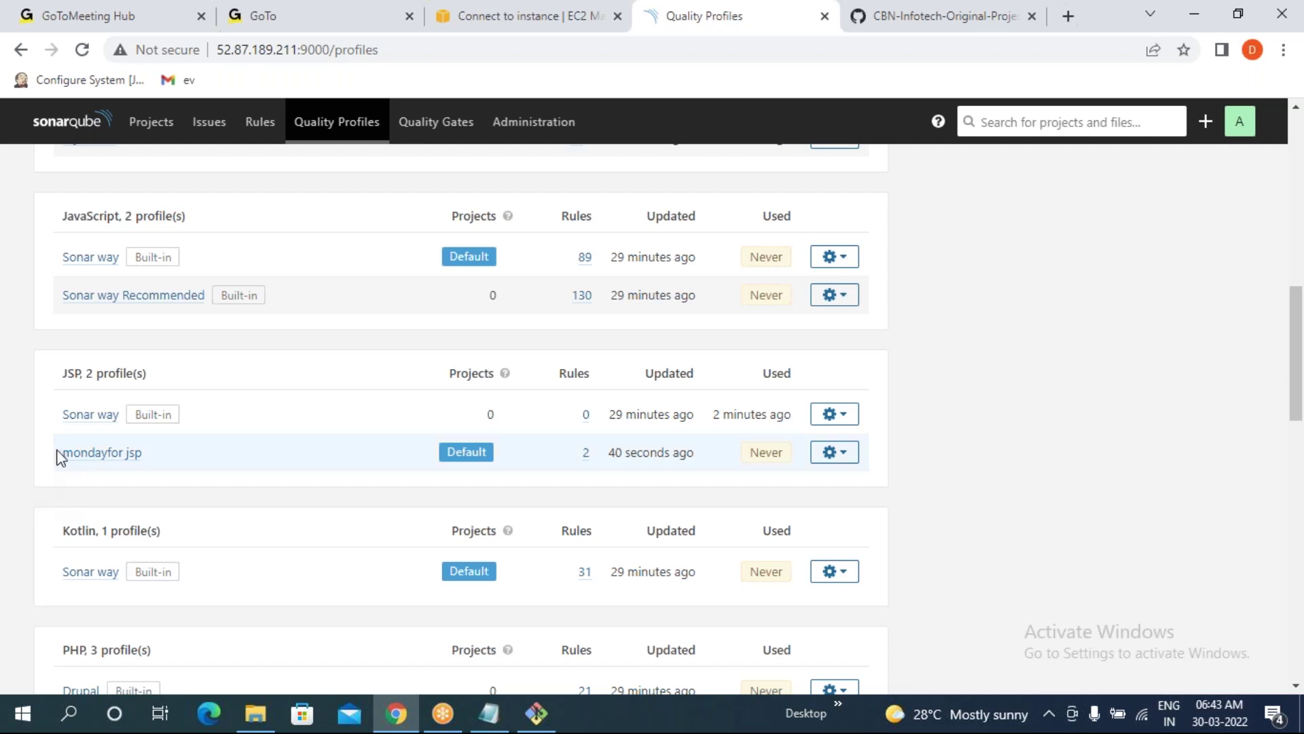
- Verify mondayfor jsp now shows as the JSP default with 2 rules
{"action": "left_click_drag", "start_coordinate": [58, 451], "coordinate": [546, 476]}
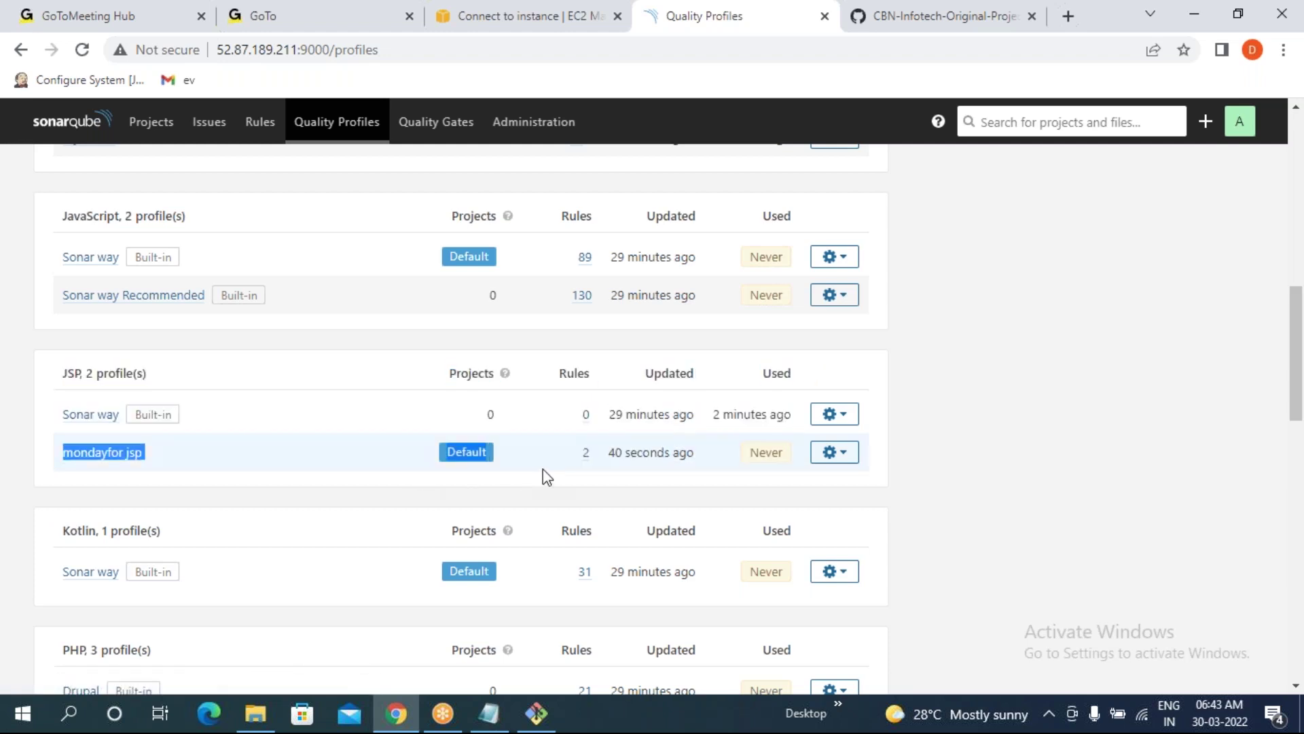
{"action": "double_click", "coordinate": [586, 452]}
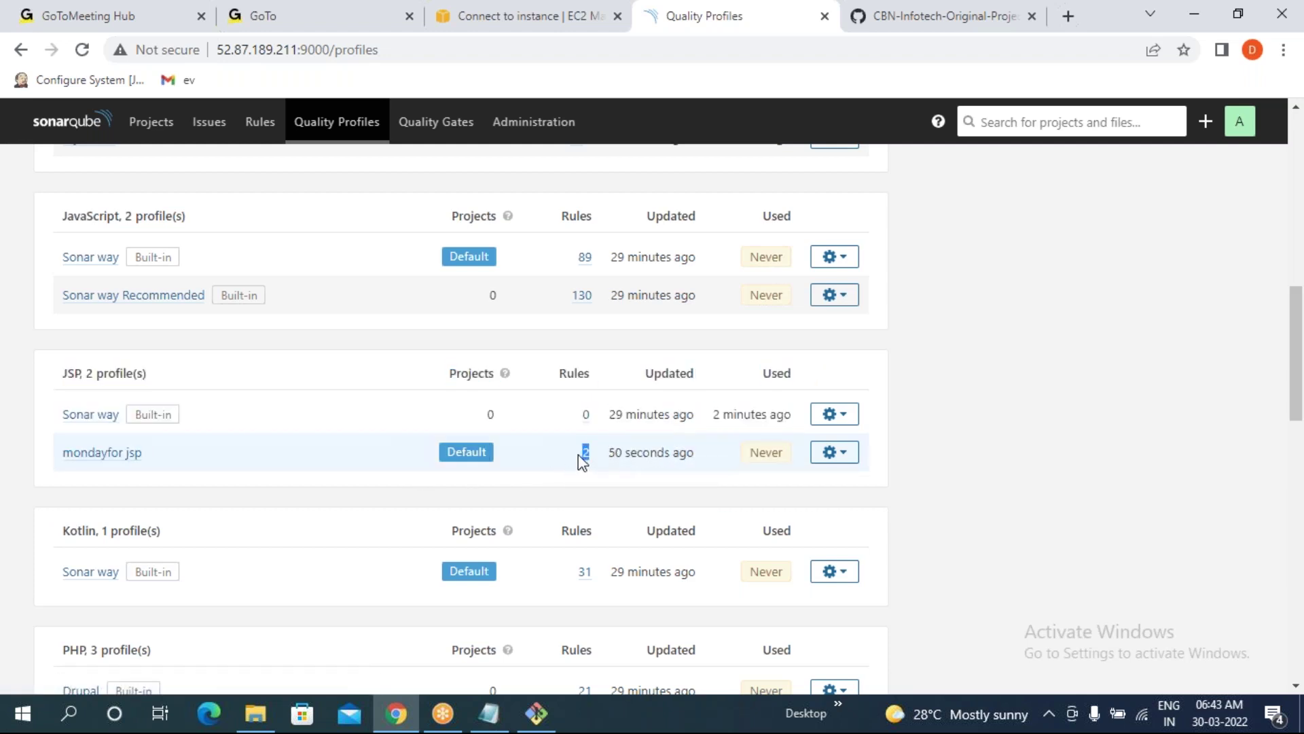
{"action": "left_click", "coordinate": [4, 488]}
{"action": "mouse_move", "coordinate": [466, 453]}
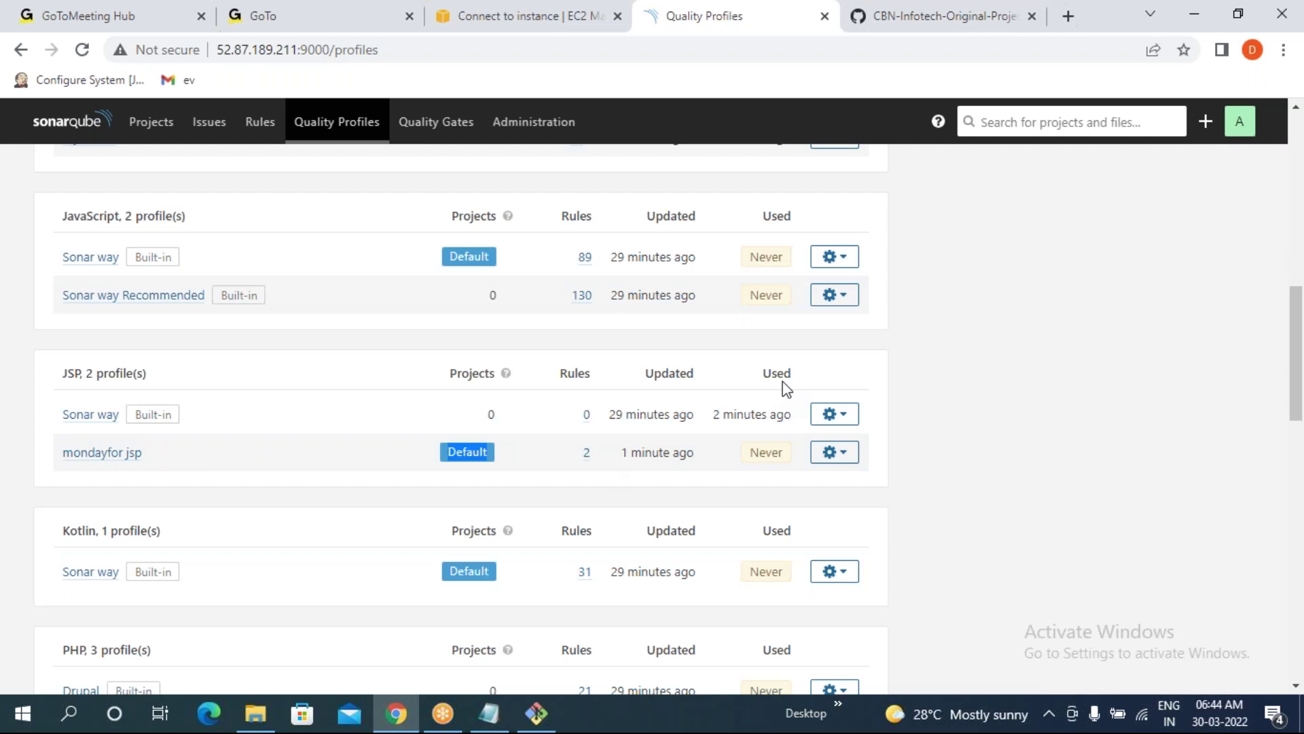
{"action": "scroll", "coordinate": [784, 386], "scroll_direction": "up", "scroll_amount": 13}
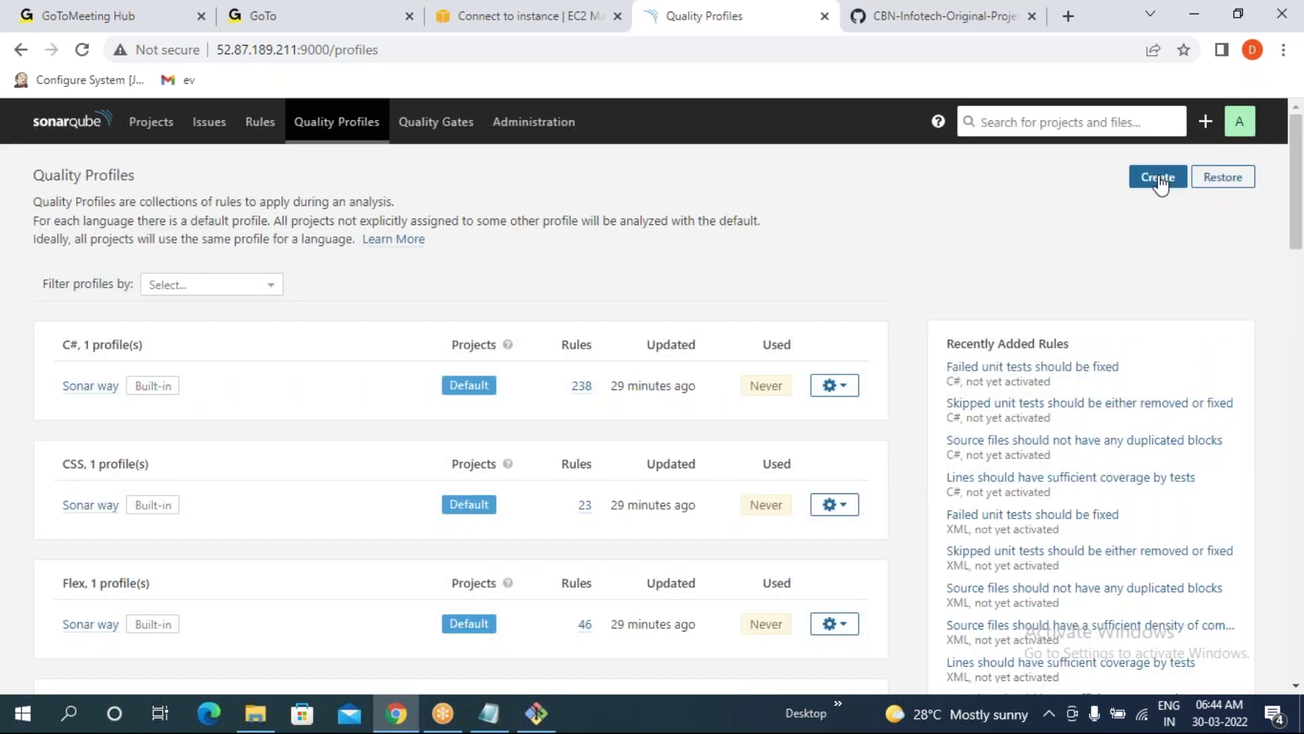
- Create the 'sundayforxml' profile with XML language and note its 16 inactive rules
{"action": "left_click", "coordinate": [1159, 179]}
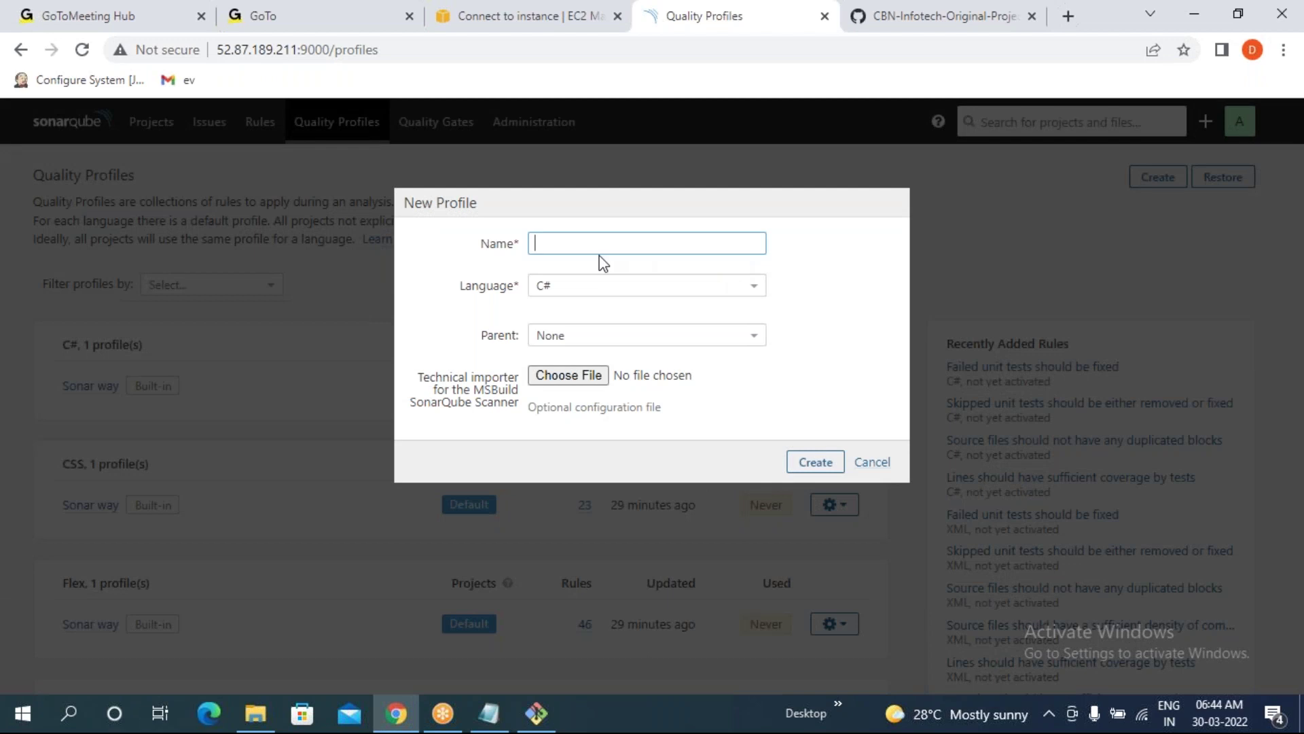
{"action": "type", "text": "sundayforxml"}
{"action": "left_click", "coordinate": [560, 285]}
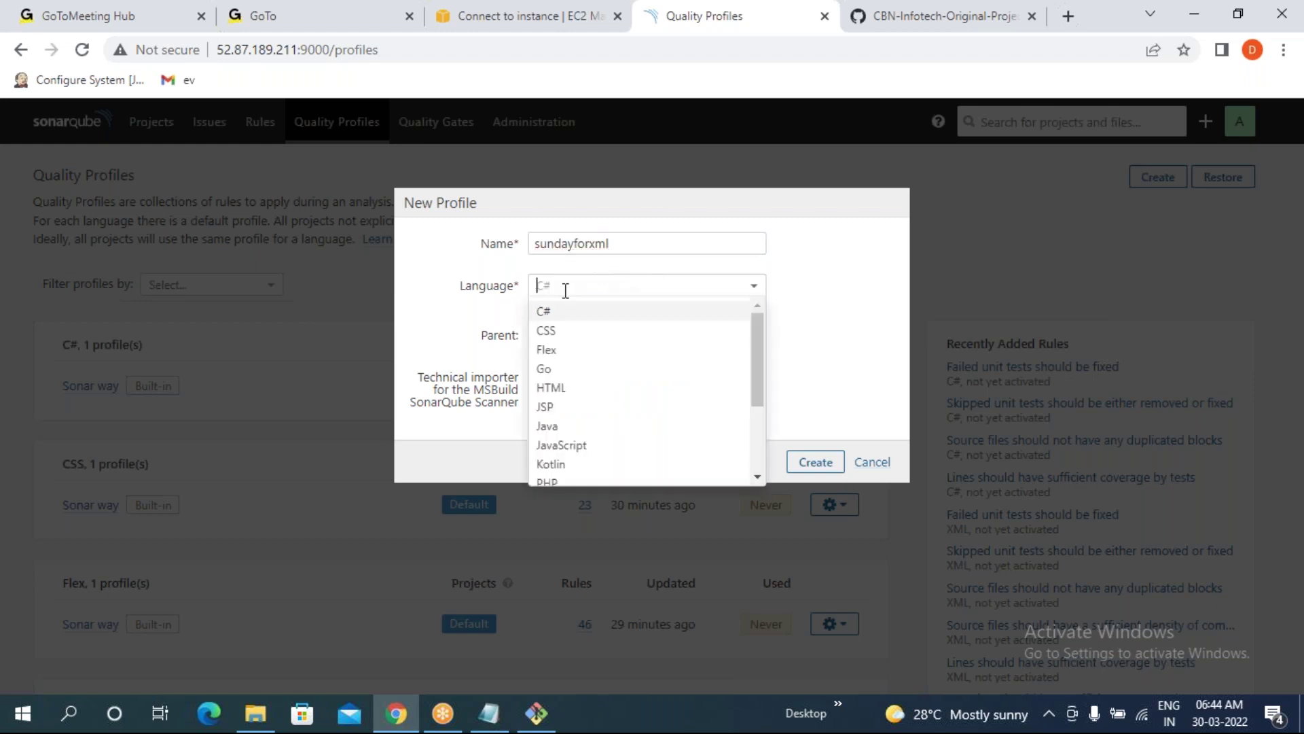
{"action": "scroll", "coordinate": [599, 443], "scroll_direction": "down", "scroll_amount": 3}
{"action": "left_click", "coordinate": [557, 475]}
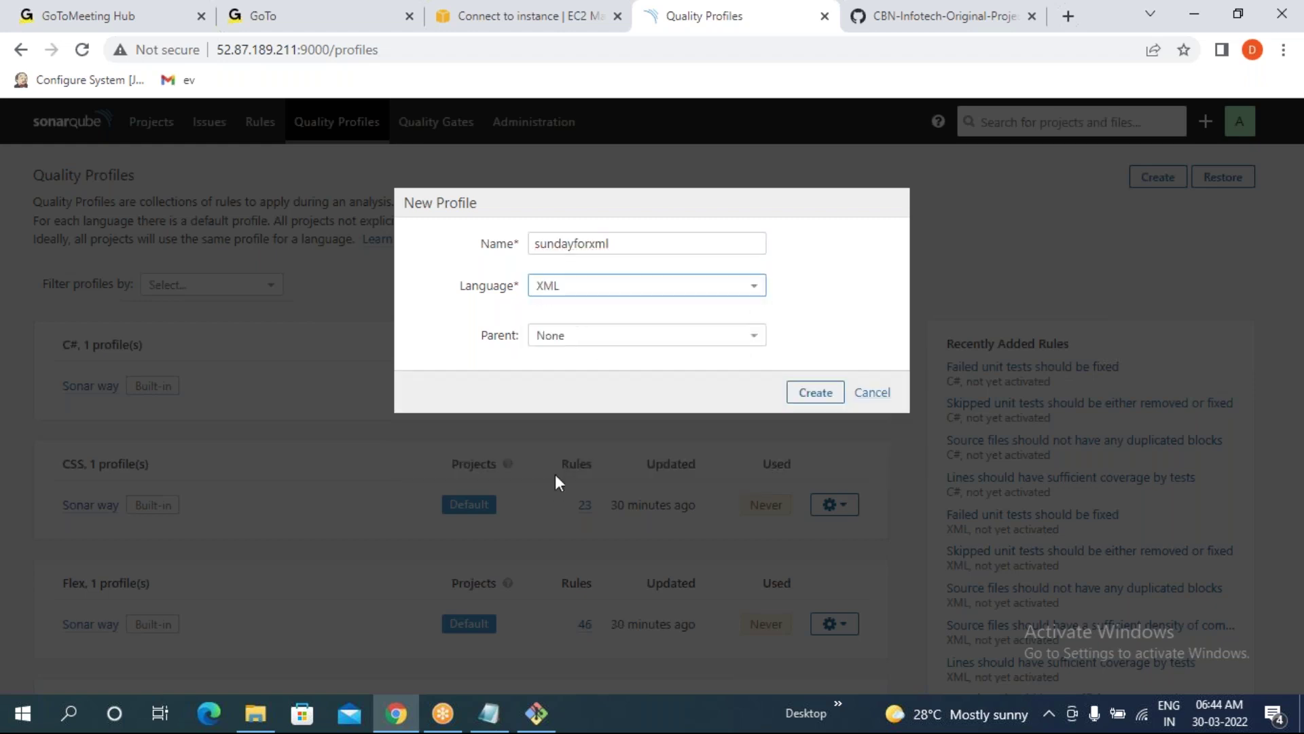
{"action": "left_click", "coordinate": [828, 400]}
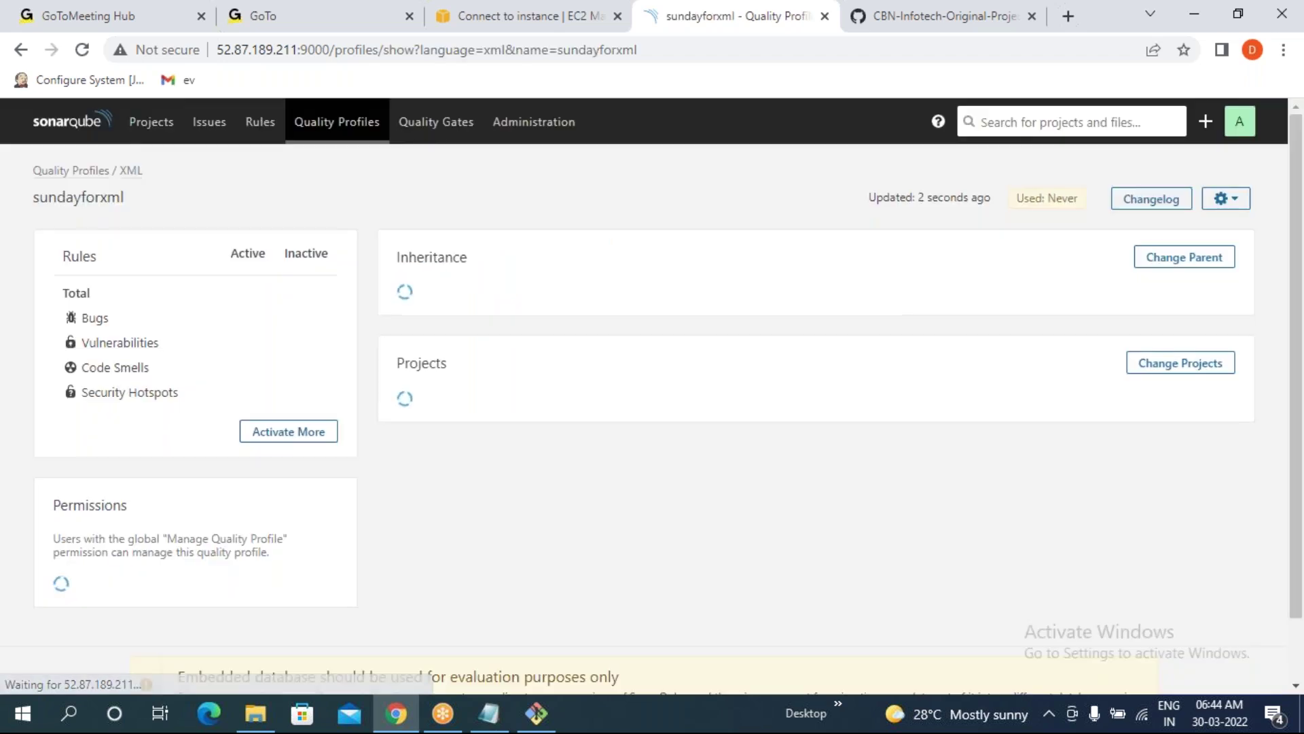
{"action": "left_click_drag", "start_coordinate": [333, 299], "coordinate": [316, 300]}
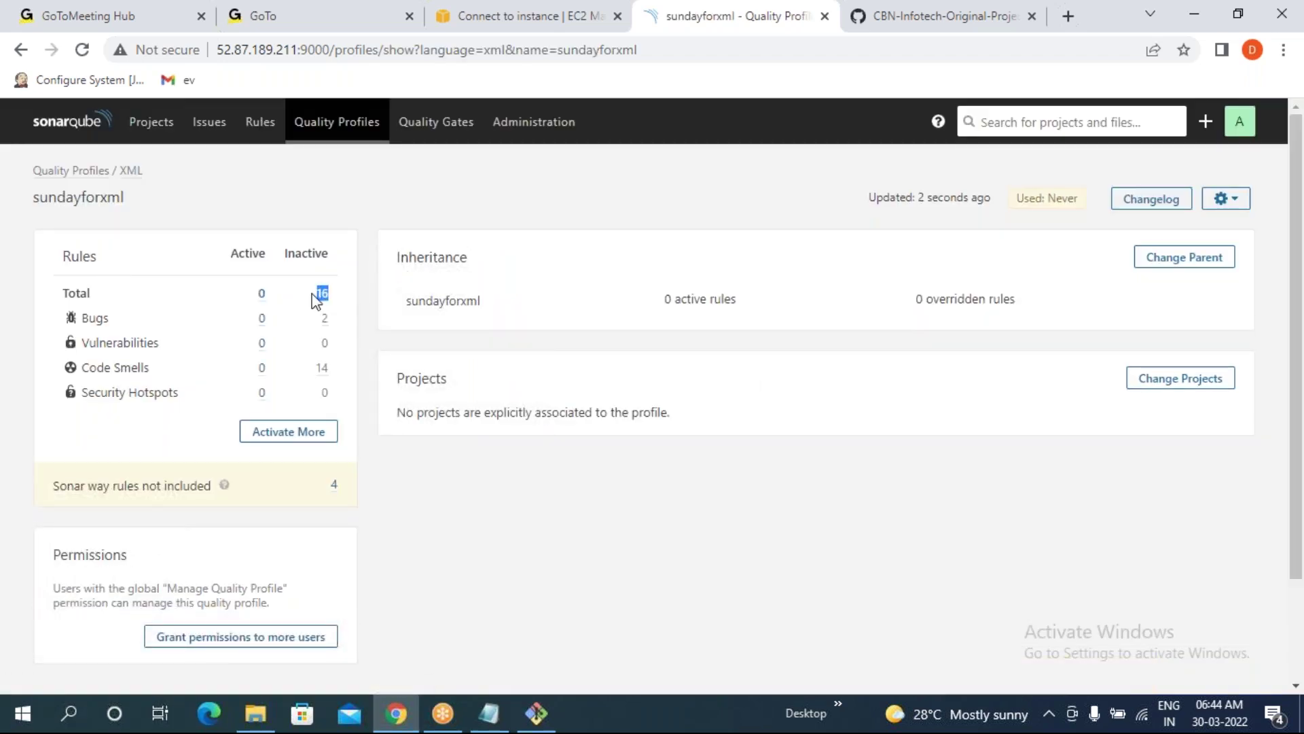
- Activate the line coverage, skipped unit tests and tabulation characters XML rules in sundayforxml
{"action": "left_click", "coordinate": [304, 437]}
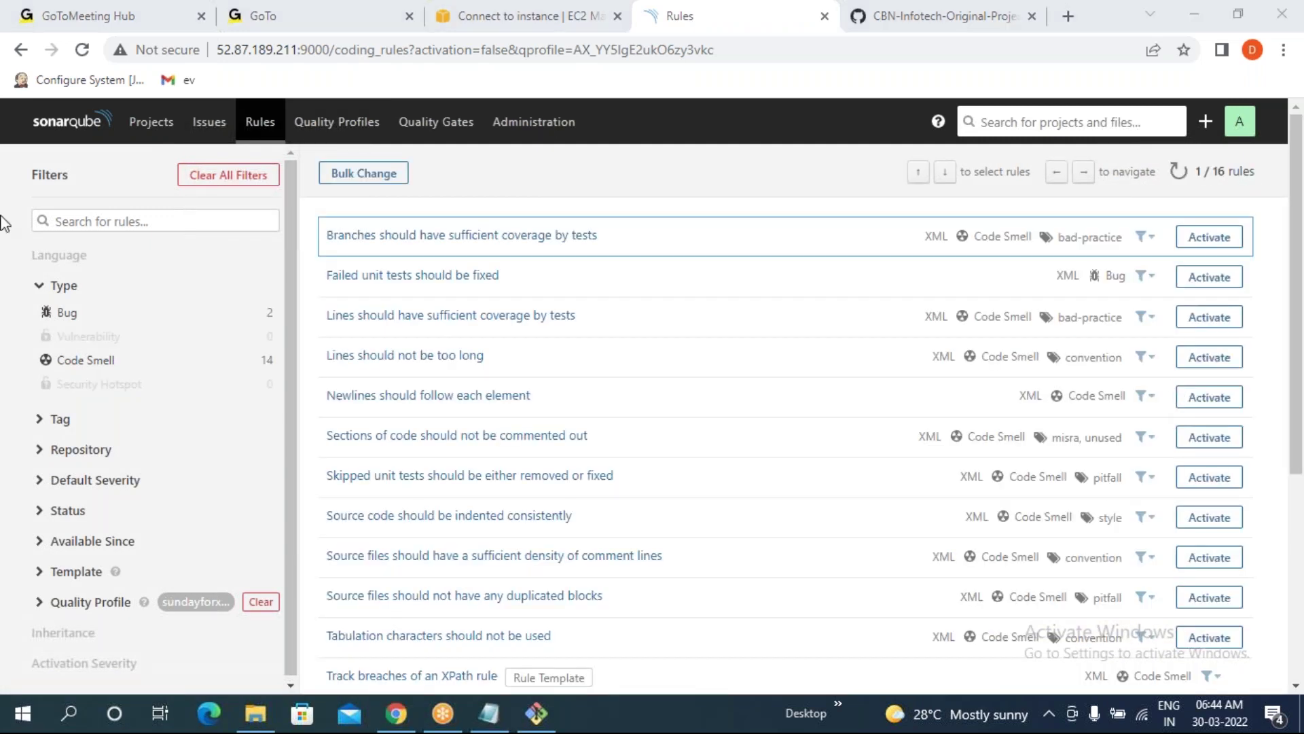
{"action": "left_click", "coordinate": [1209, 317]}
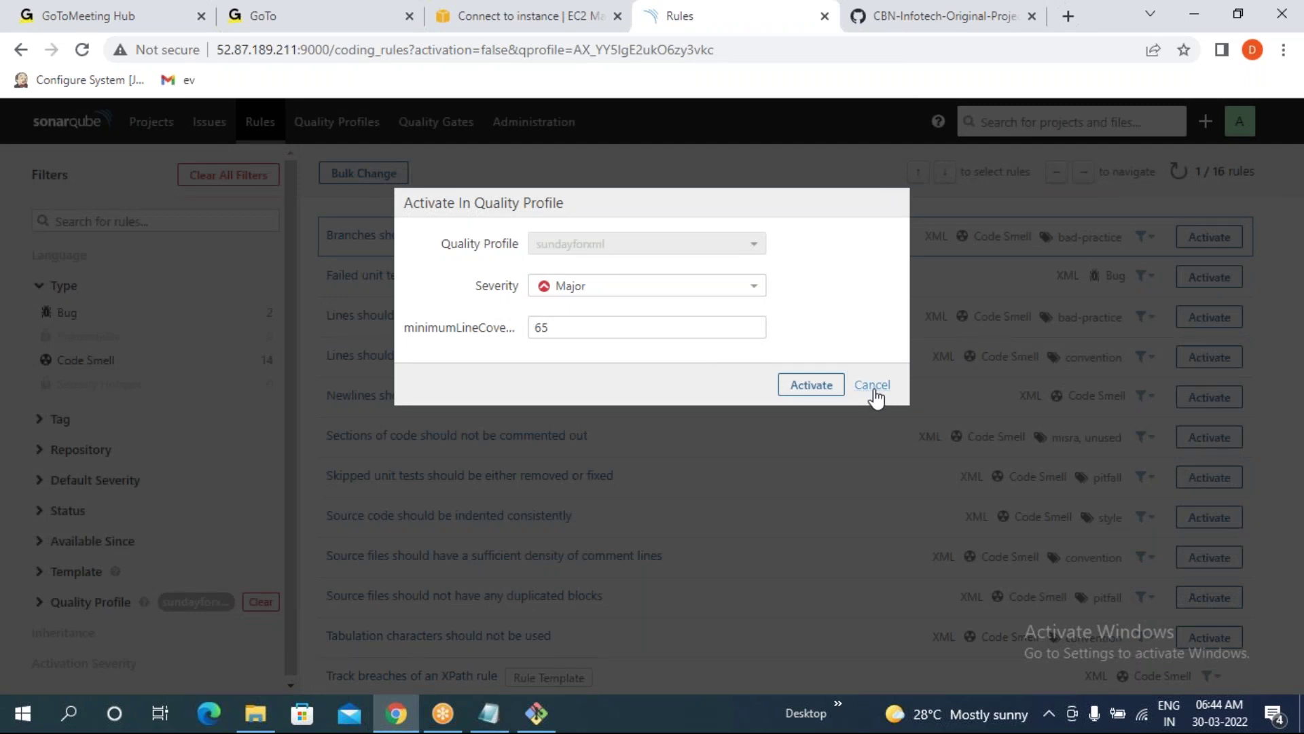
{"action": "left_click", "coordinate": [813, 385]}
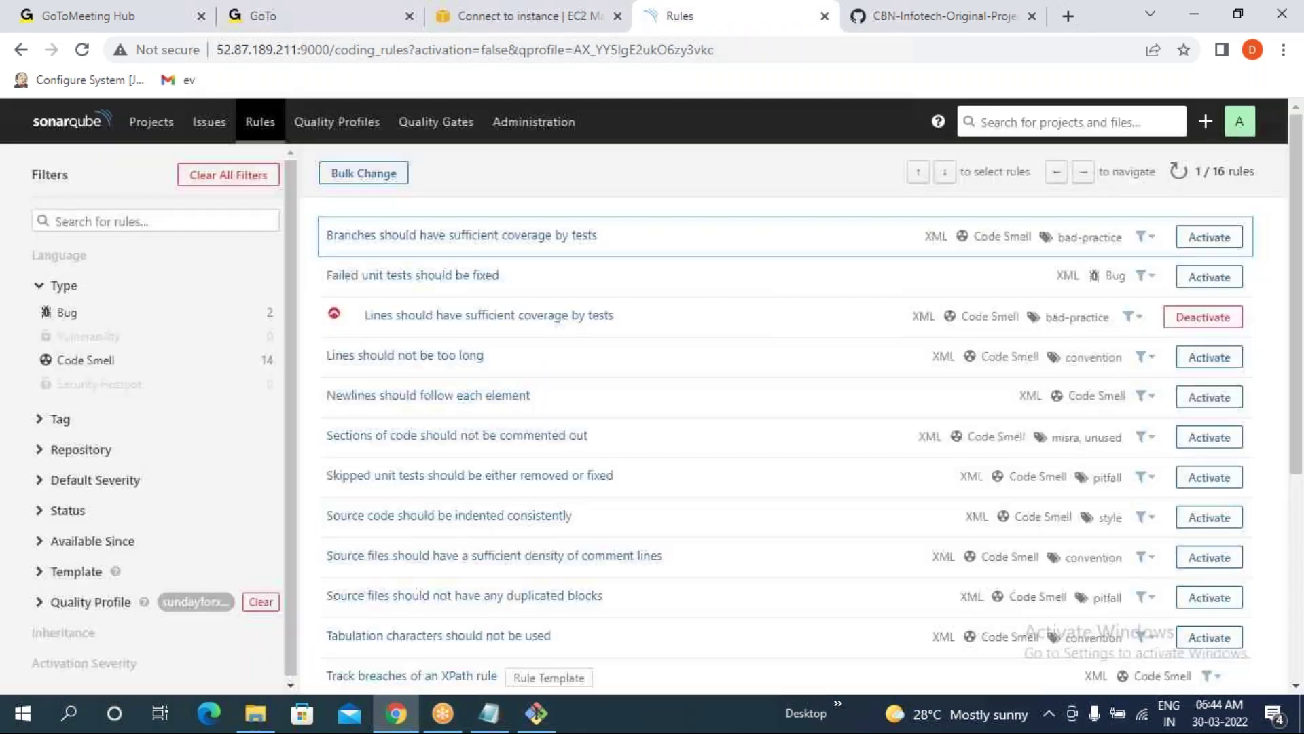
{"action": "left_click", "coordinate": [1210, 477]}
{"action": "left_click", "coordinate": [808, 343]}
{"action": "left_click", "coordinate": [1210, 637]}
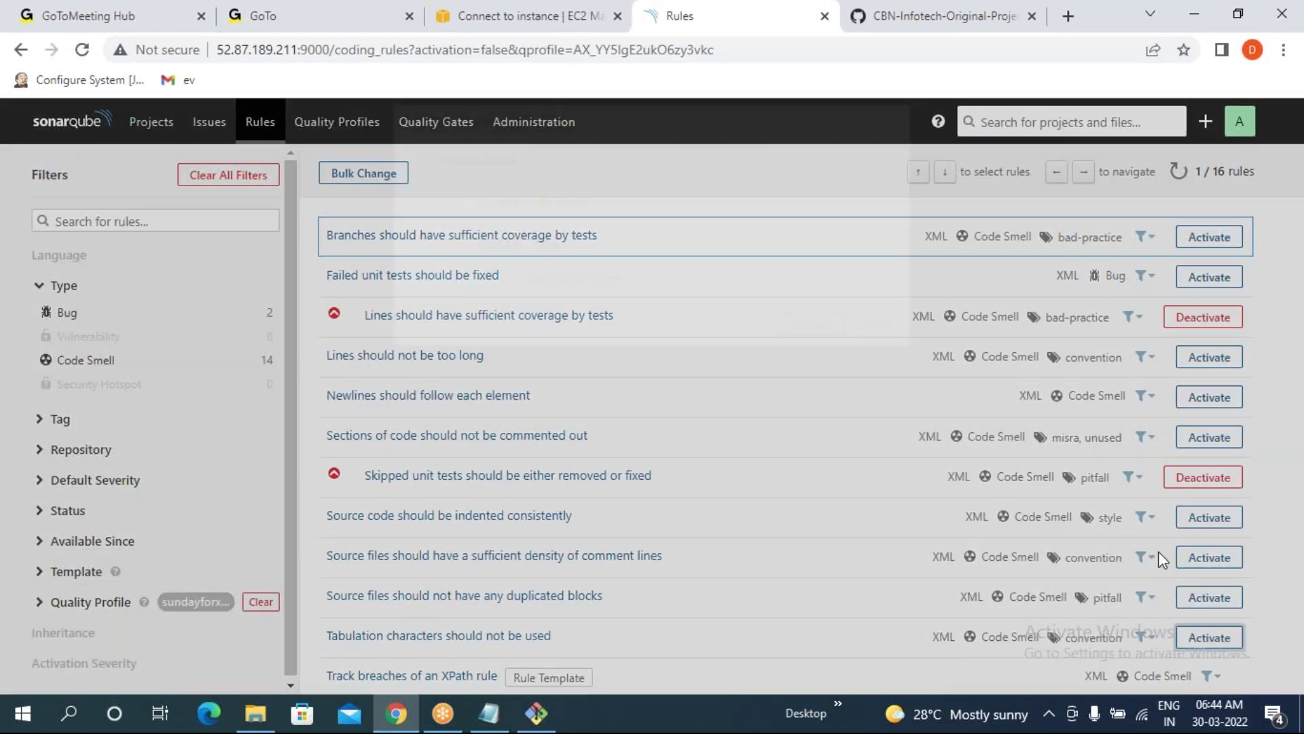
{"action": "left_click", "coordinate": [811, 408]}
- Remove the skipped unit tests rule again and activate the consistent indentation and newlines-after-elements rules
{"action": "left_click", "coordinate": [1185, 479]}
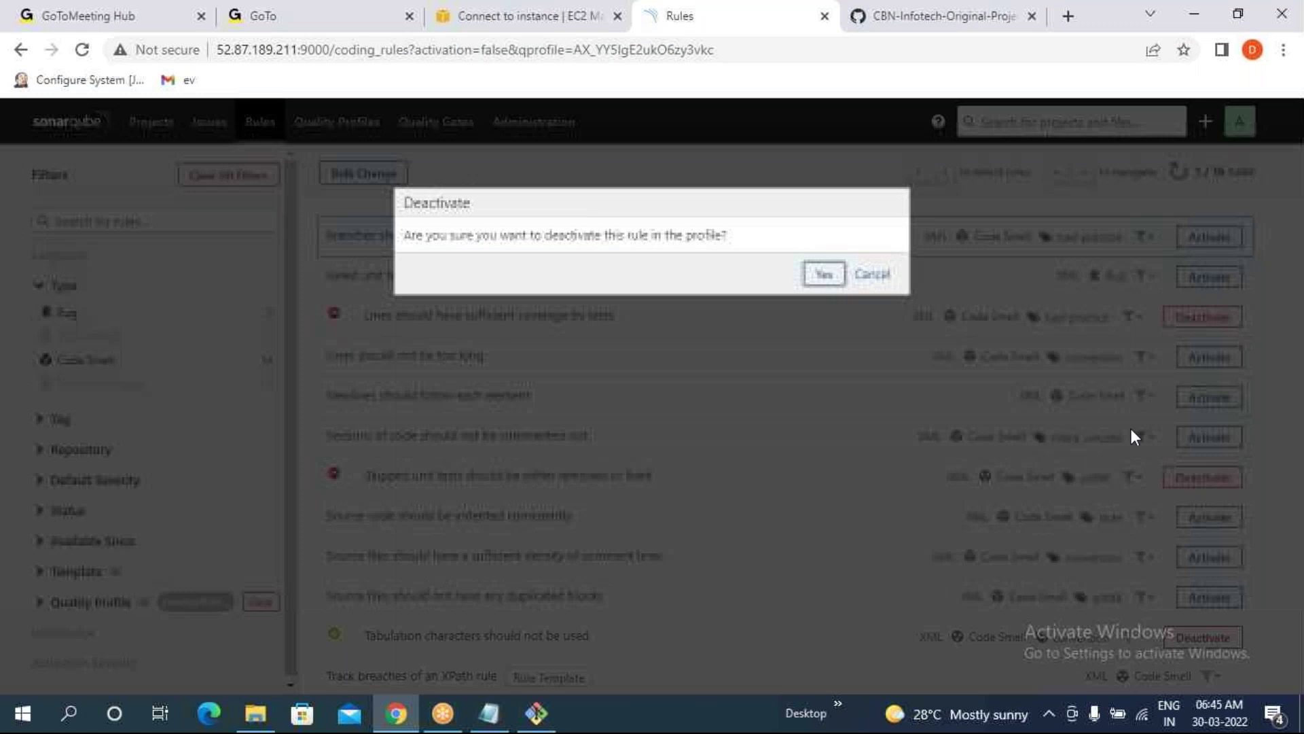
{"action": "left_click", "coordinate": [823, 273]}
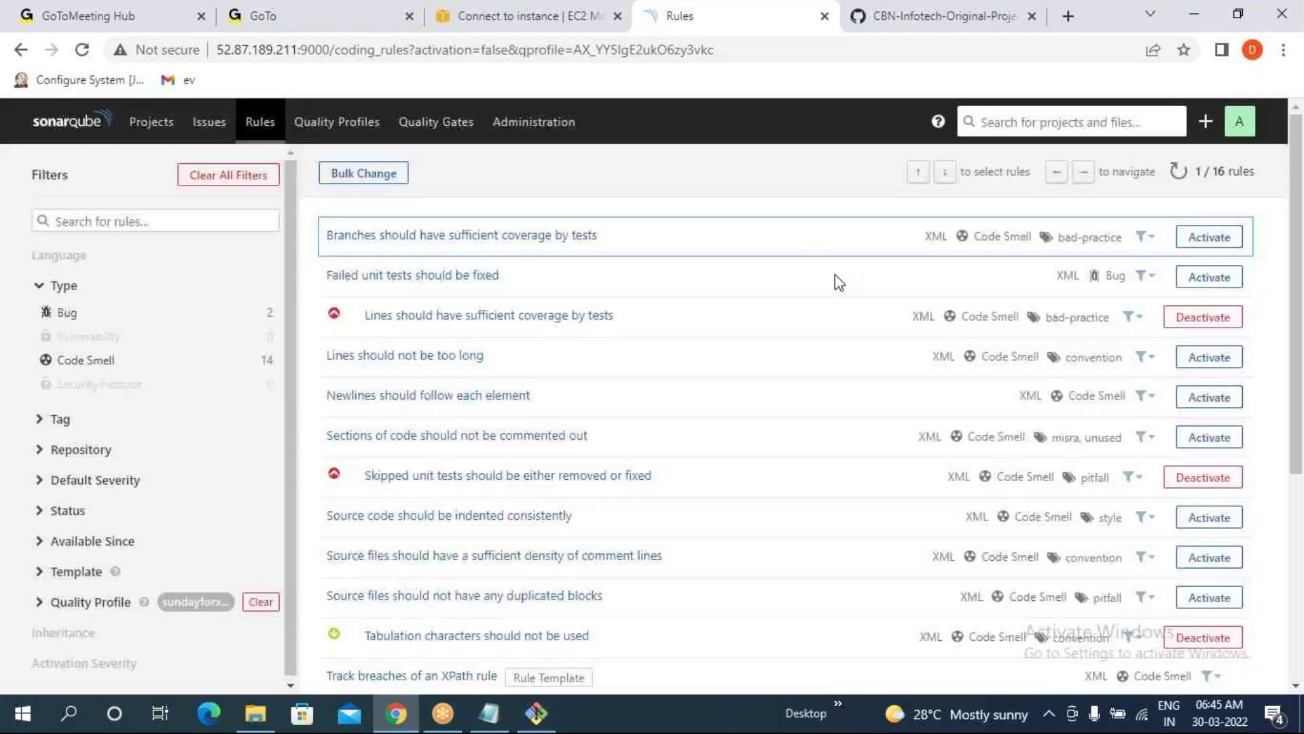
{"action": "left_click", "coordinate": [1213, 520]}
{"action": "left_click", "coordinate": [805, 494]}
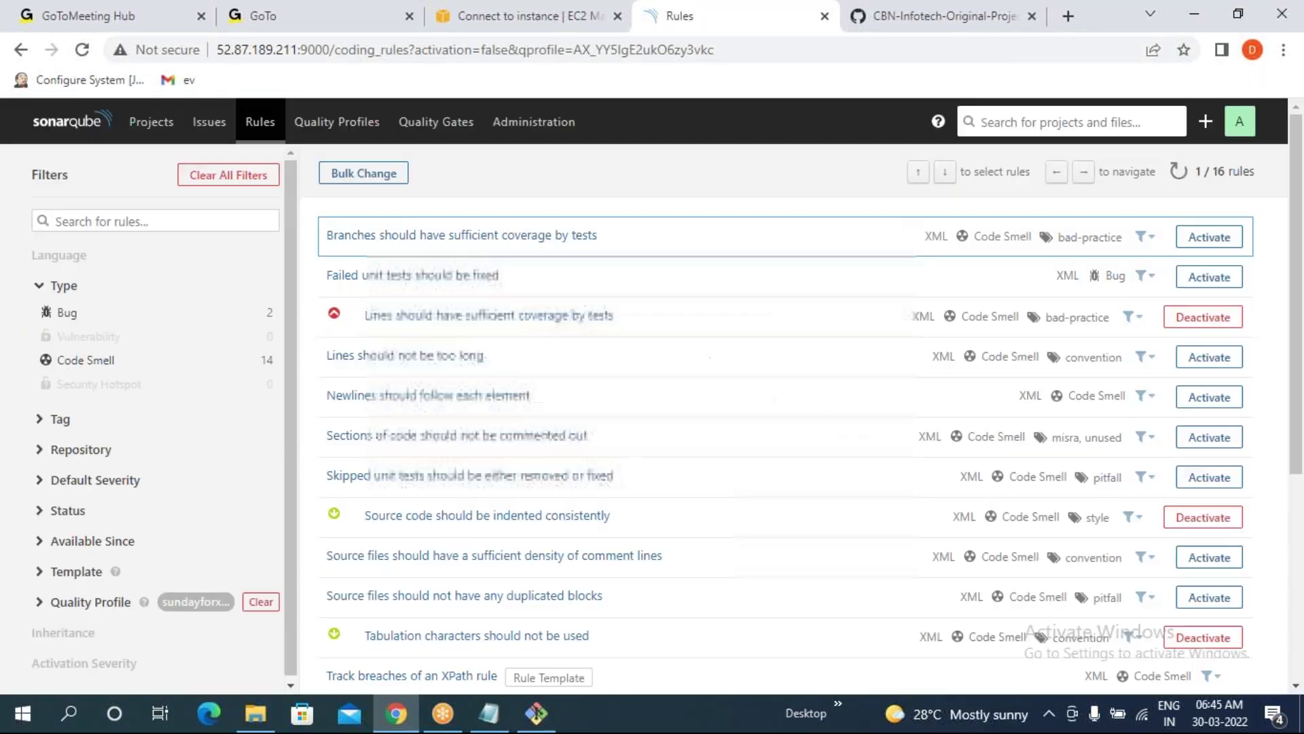
{"action": "left_click", "coordinate": [1209, 400]}
{"action": "left_click", "coordinate": [799, 345]}
- Activate 'Lines should not be too long' with max length 120 and the XML parser failure rule
{"action": "left_click", "coordinate": [1209, 356]}
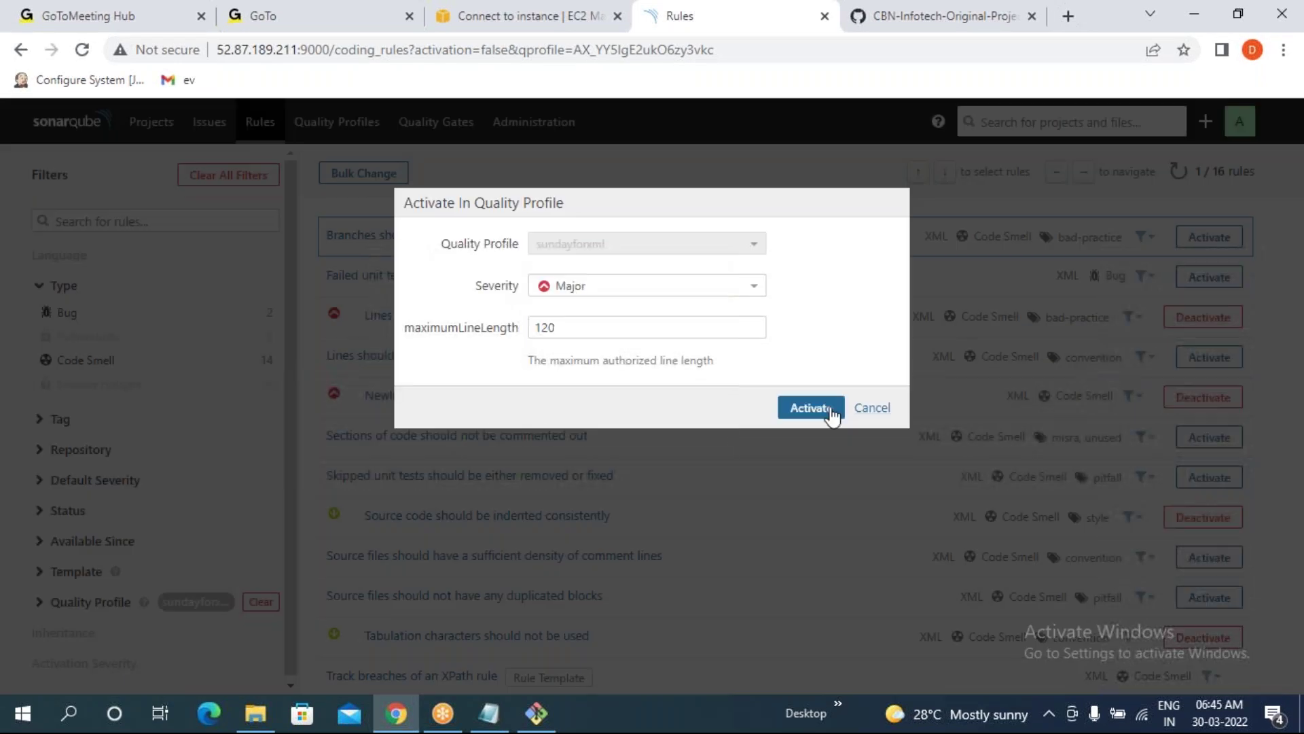
{"action": "left_click", "coordinate": [804, 410]}
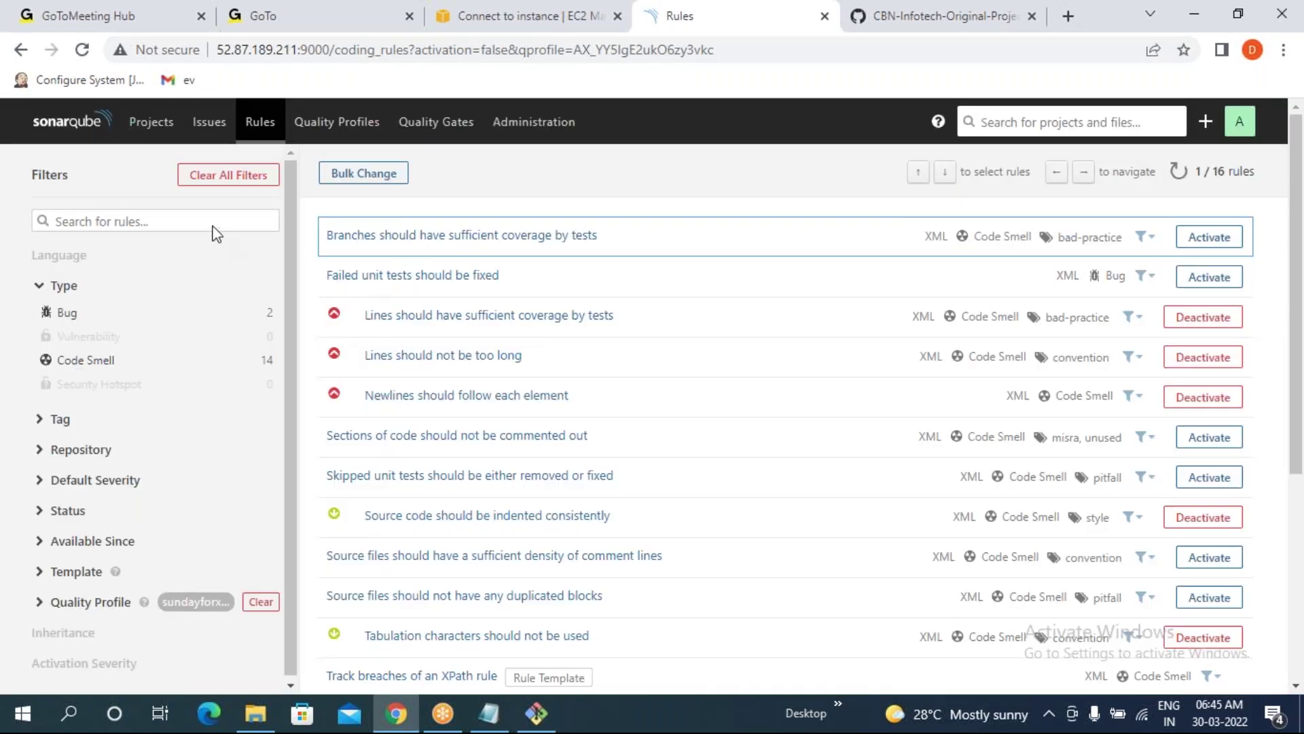
{"action": "scroll", "coordinate": [1240, 517], "scroll_direction": "down", "scroll_amount": 5}
{"action": "left_click", "coordinate": [1202, 496]}
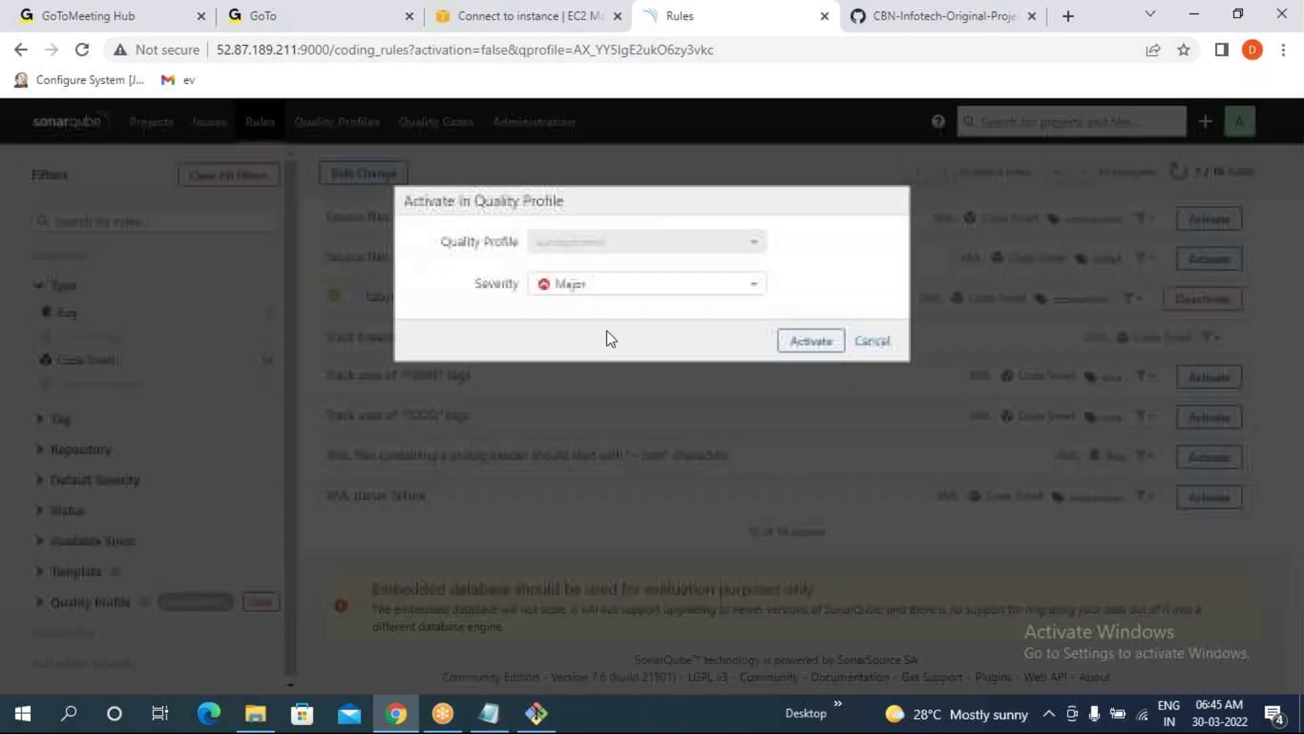
{"action": "left_click", "coordinate": [810, 343]}
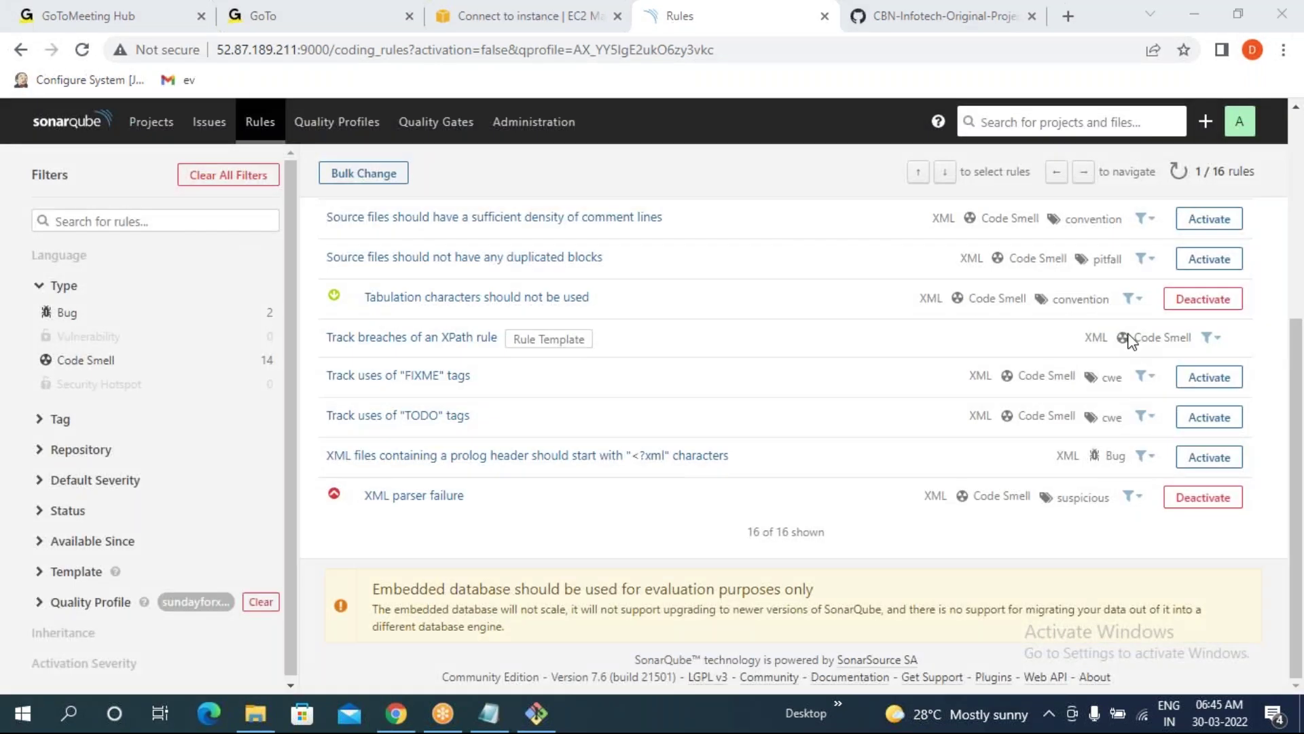
{"action": "scroll", "coordinate": [510, 466], "scroll_direction": "up", "scroll_amount": 5}
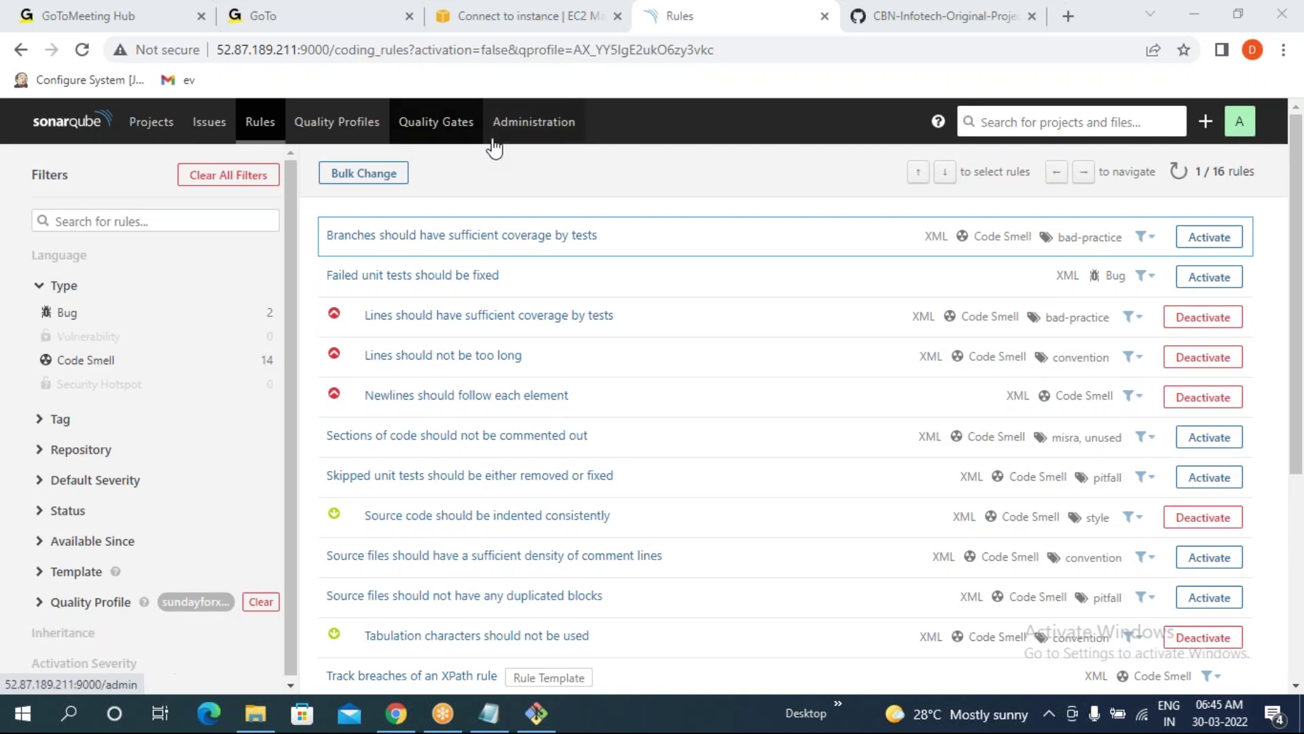
- Set sundayforxml as the default XML quality profile in place of Sonar way
{"action": "left_click", "coordinate": [347, 121]}
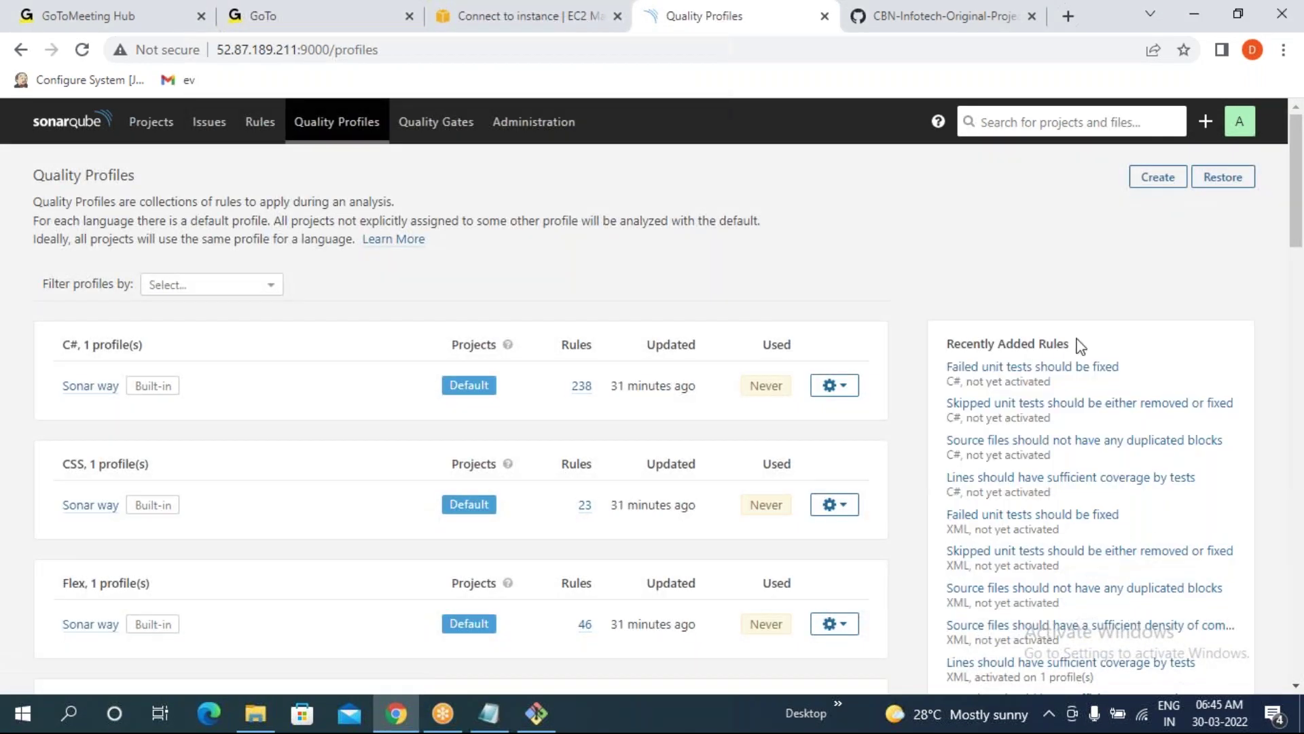
{"action": "scroll", "coordinate": [102, 525], "scroll_direction": "down", "scroll_amount": 20}
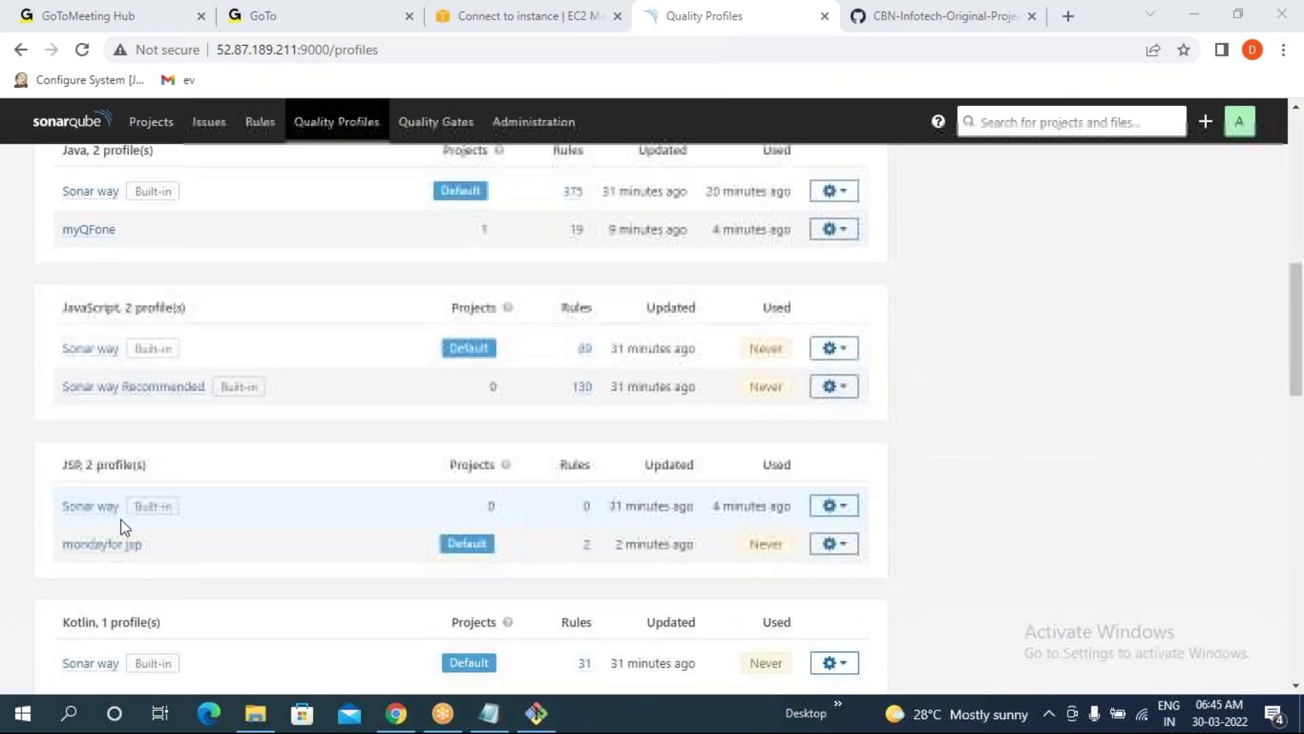
{"action": "scroll", "coordinate": [124, 529], "scroll_direction": "down", "scroll_amount": 10}
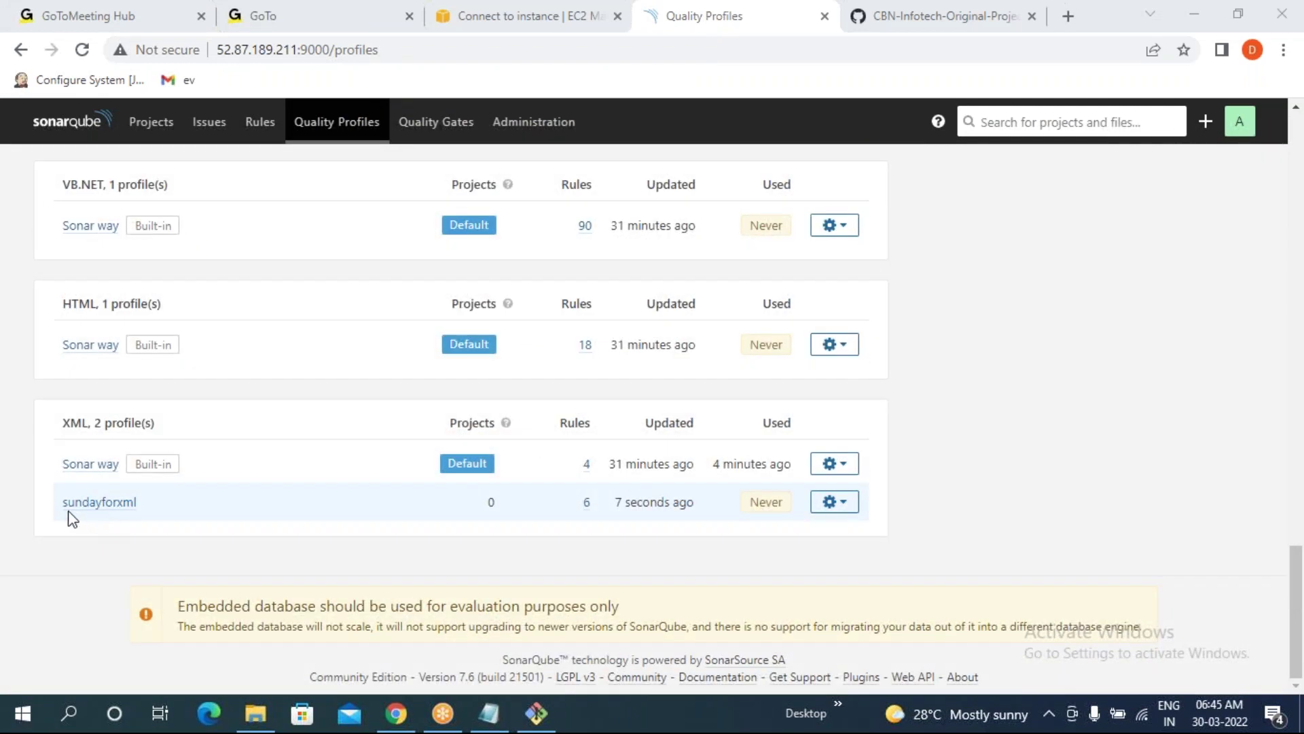
{"action": "left_click_drag", "start_coordinate": [59, 508], "coordinate": [592, 504]}
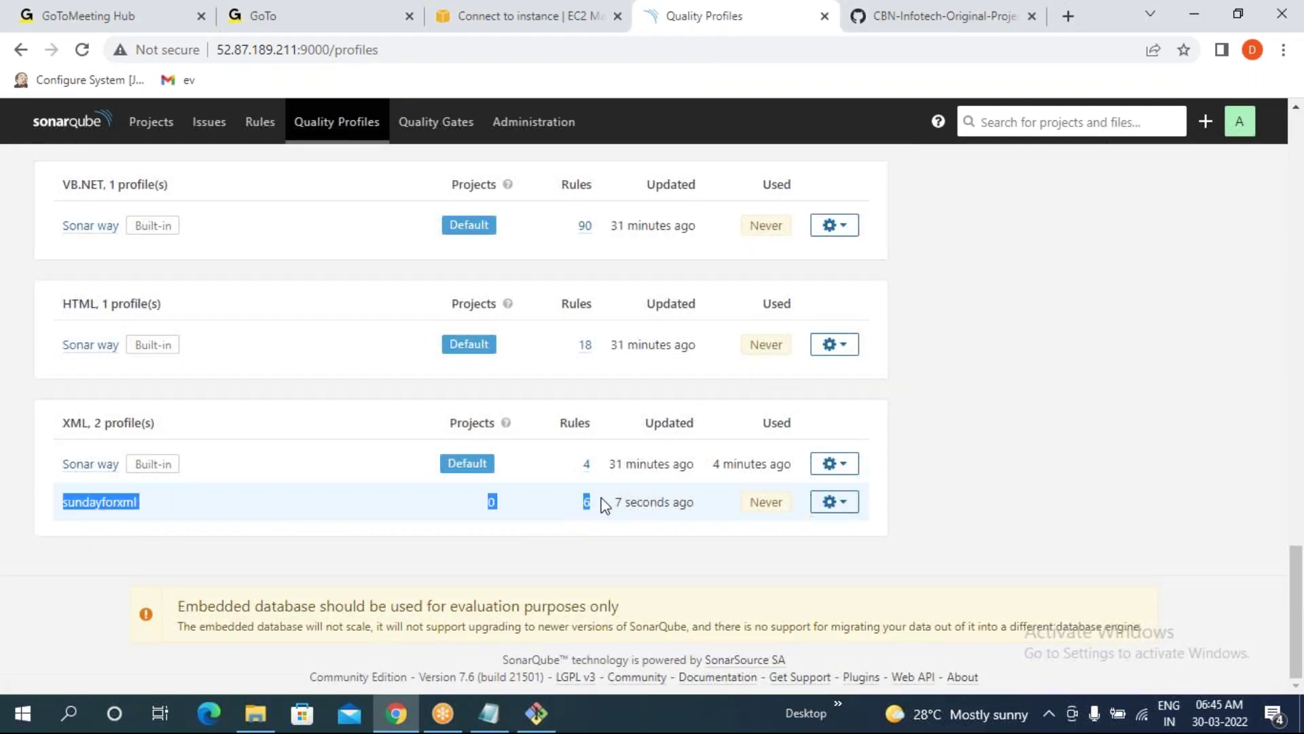
{"action": "left_click", "coordinate": [786, 599]}
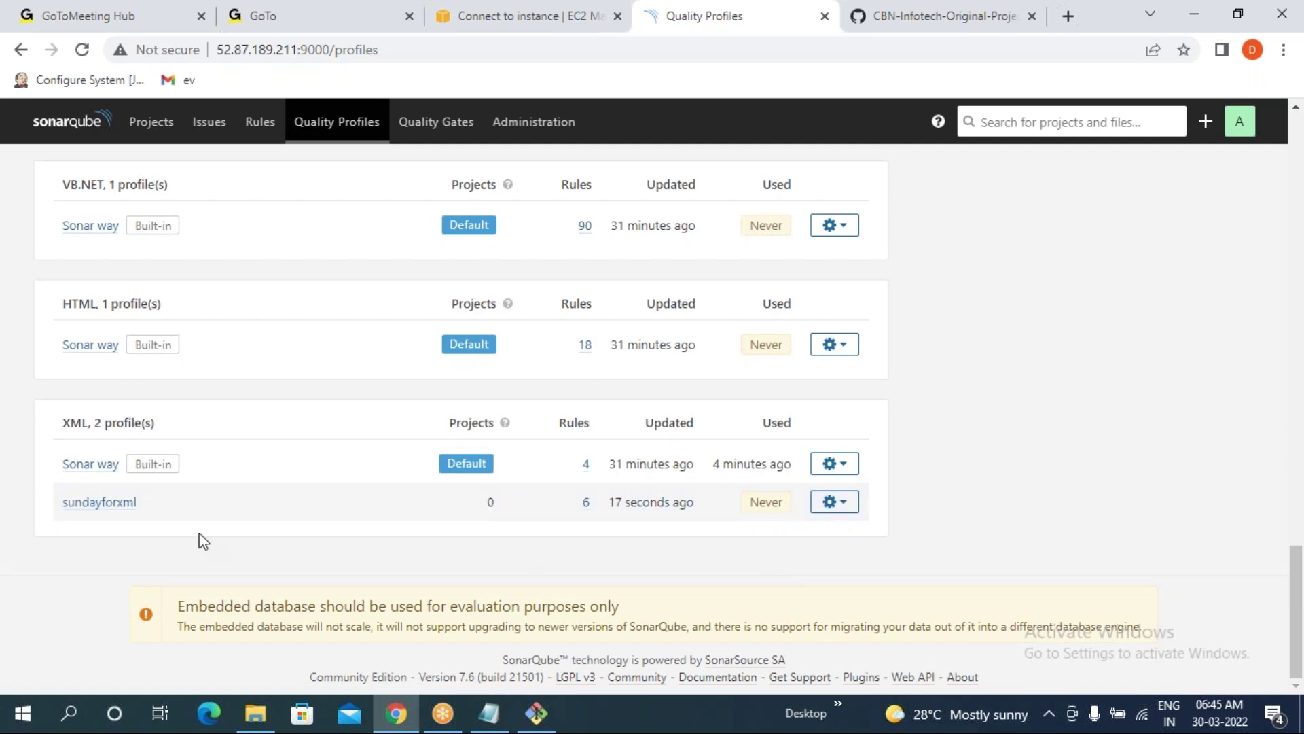
{"action": "left_click", "coordinate": [847, 505]}
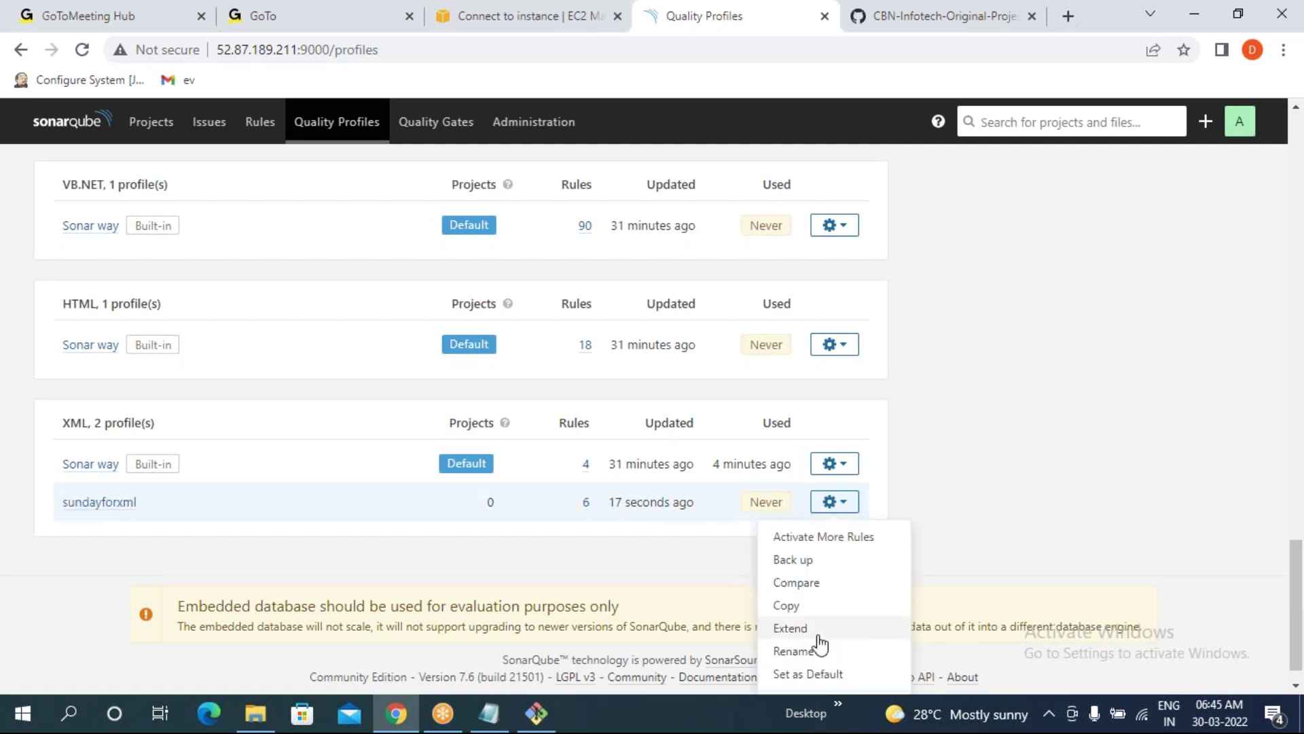
{"action": "left_click", "coordinate": [812, 682]}
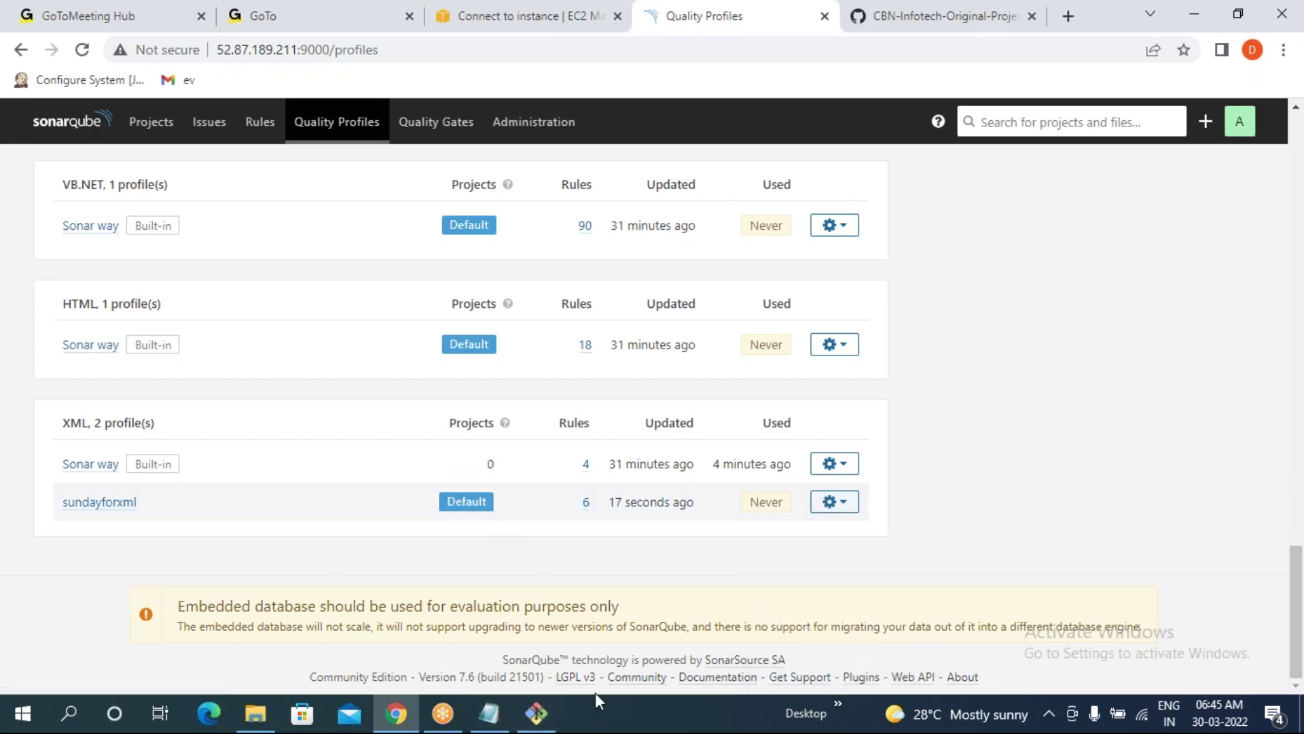
{"action": "scroll", "coordinate": [506, 559], "scroll_direction": "up", "scroll_amount": 5}
{"action": "scroll", "coordinate": [510, 561], "scroll_direction": "down", "scroll_amount": 4}
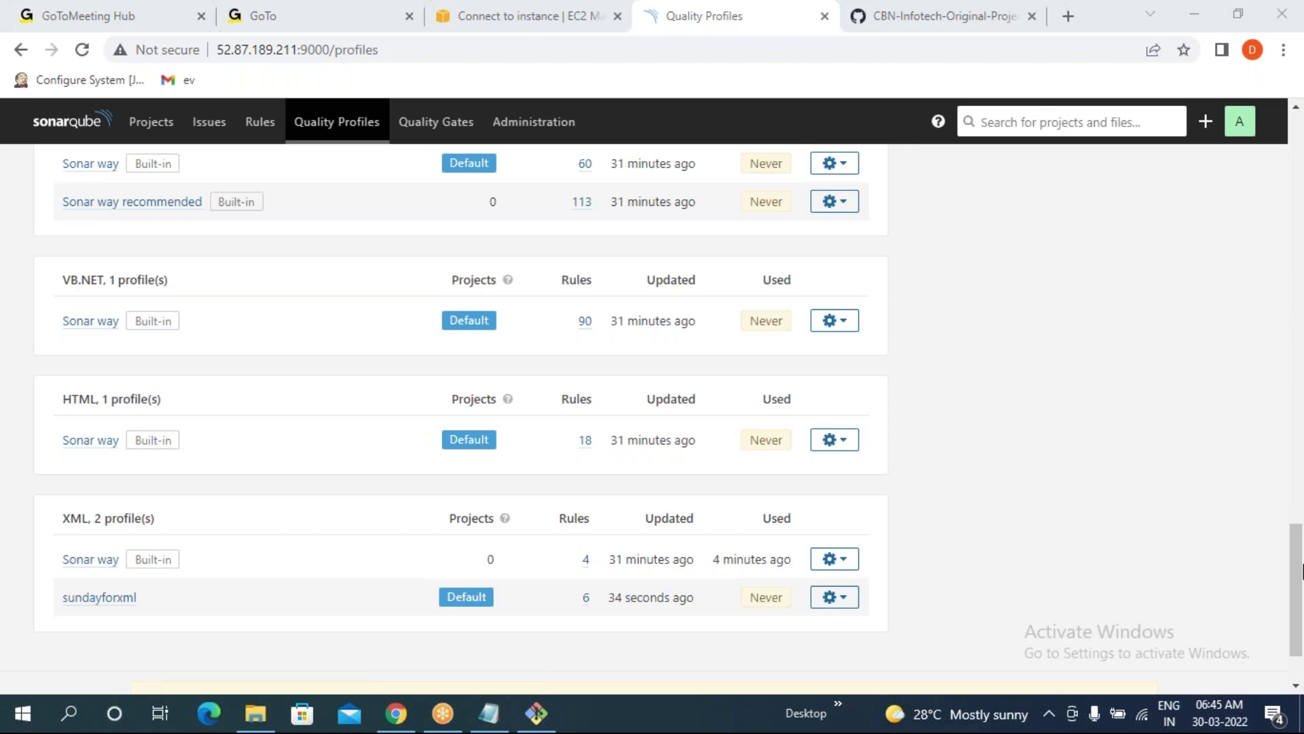
{"action": "left_click_drag", "start_coordinate": [1298, 539], "coordinate": [1293, 123]}
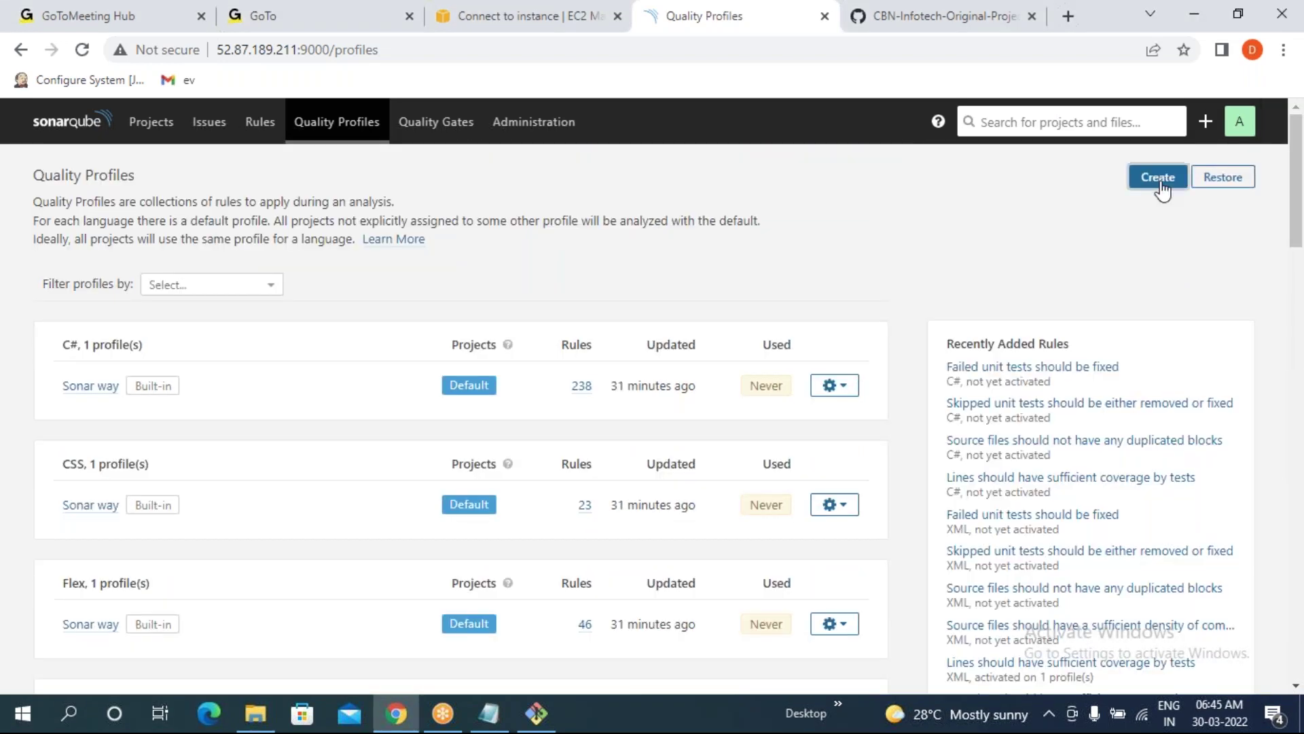
- Create Java quality profile 'todayqfforjava' with myQFone as its parent profile
{"action": "left_click", "coordinate": [1162, 184]}
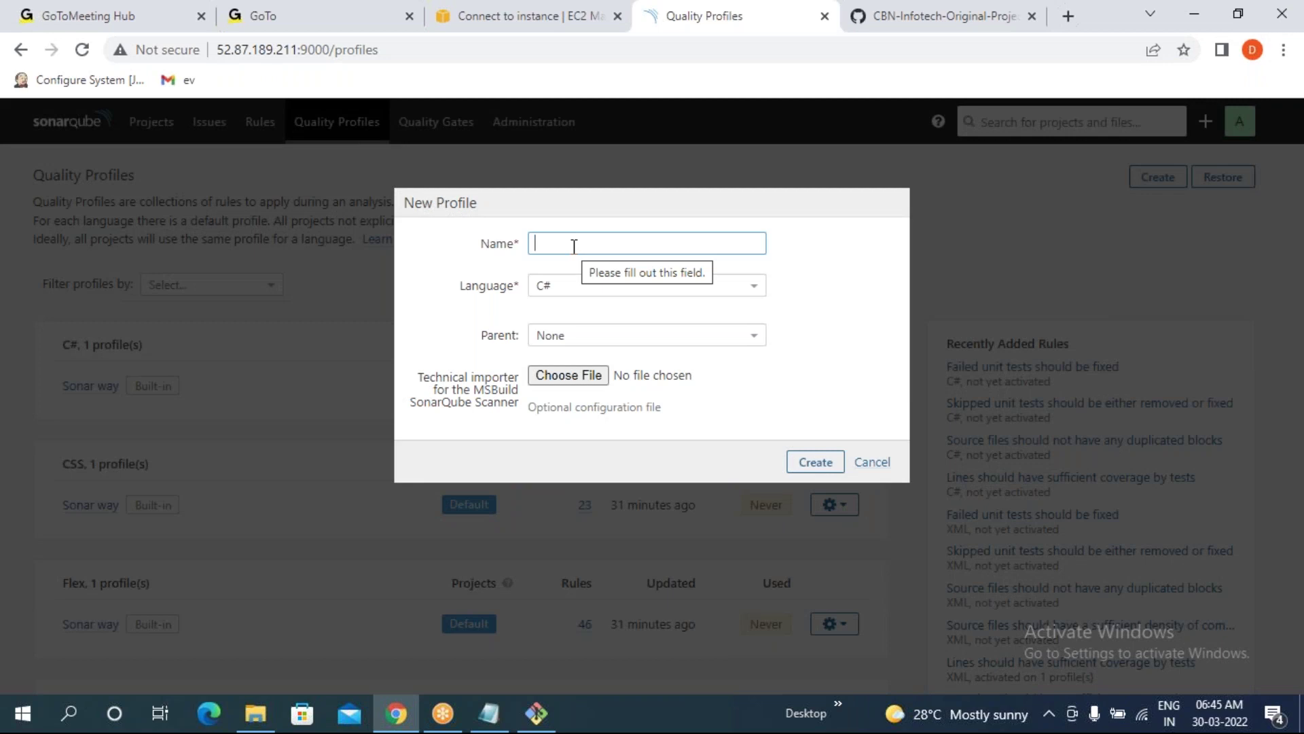
{"action": "type", "text": "to"}
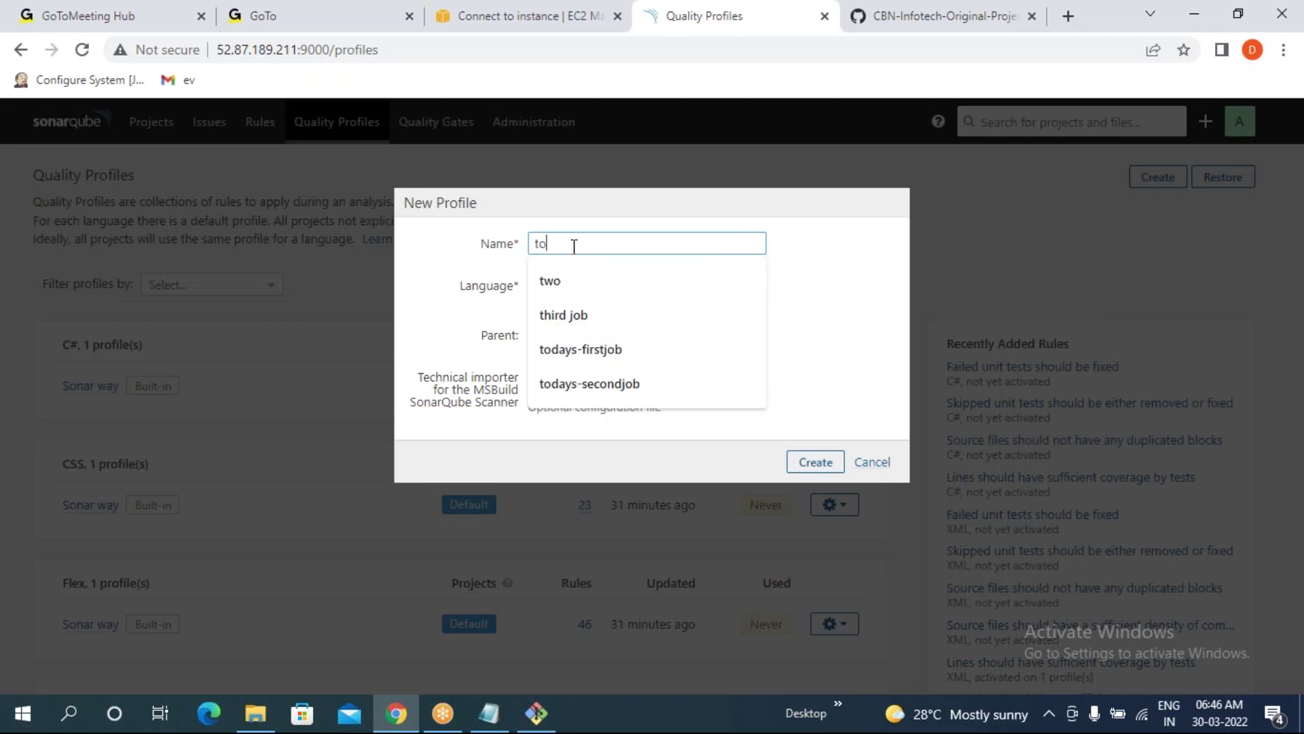
{"action": "type", "text": "dayq"}
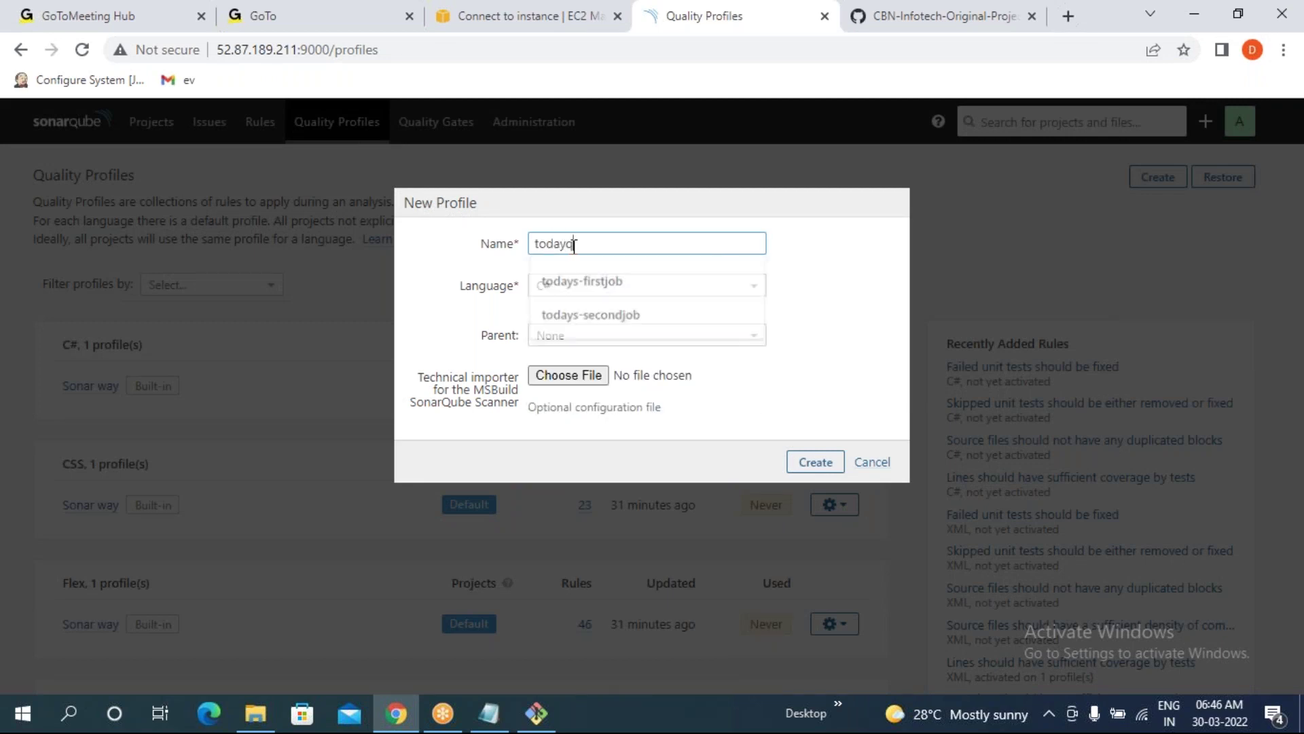
{"action": "type", "text": "forjava"}
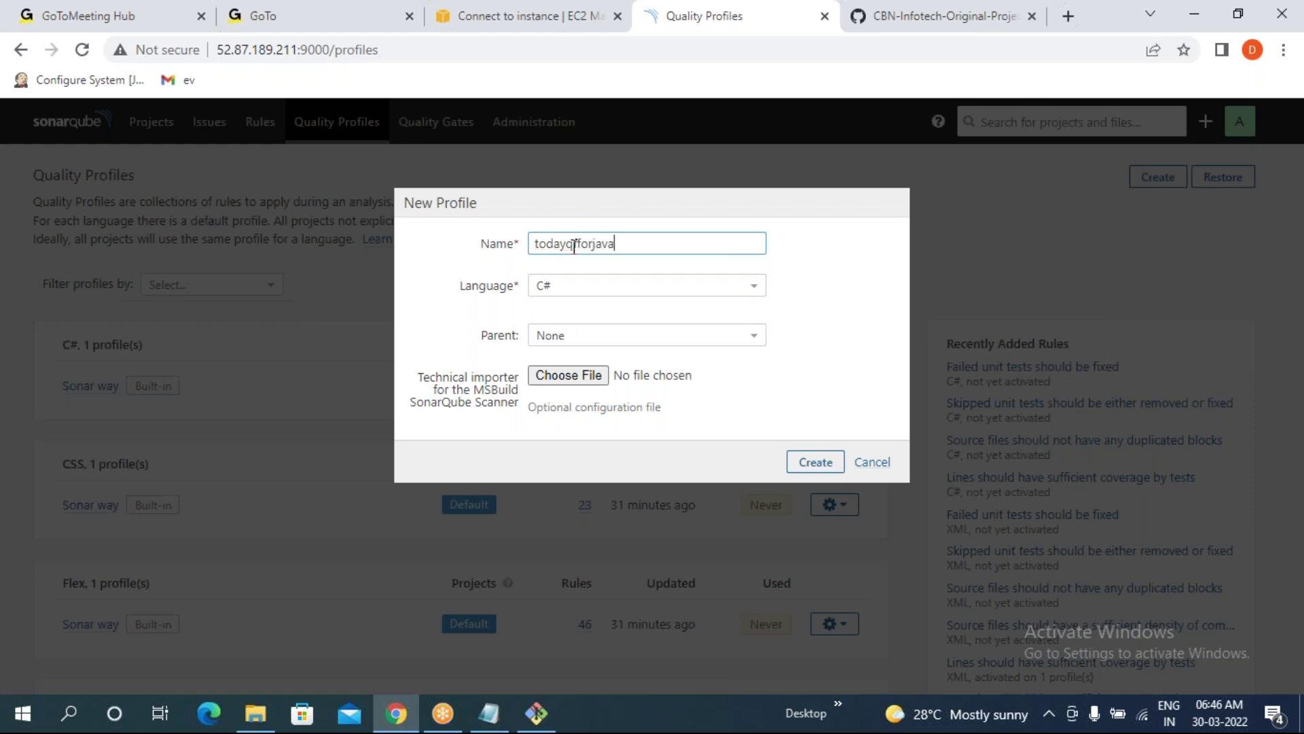
{"action": "left_click", "coordinate": [598, 286]}
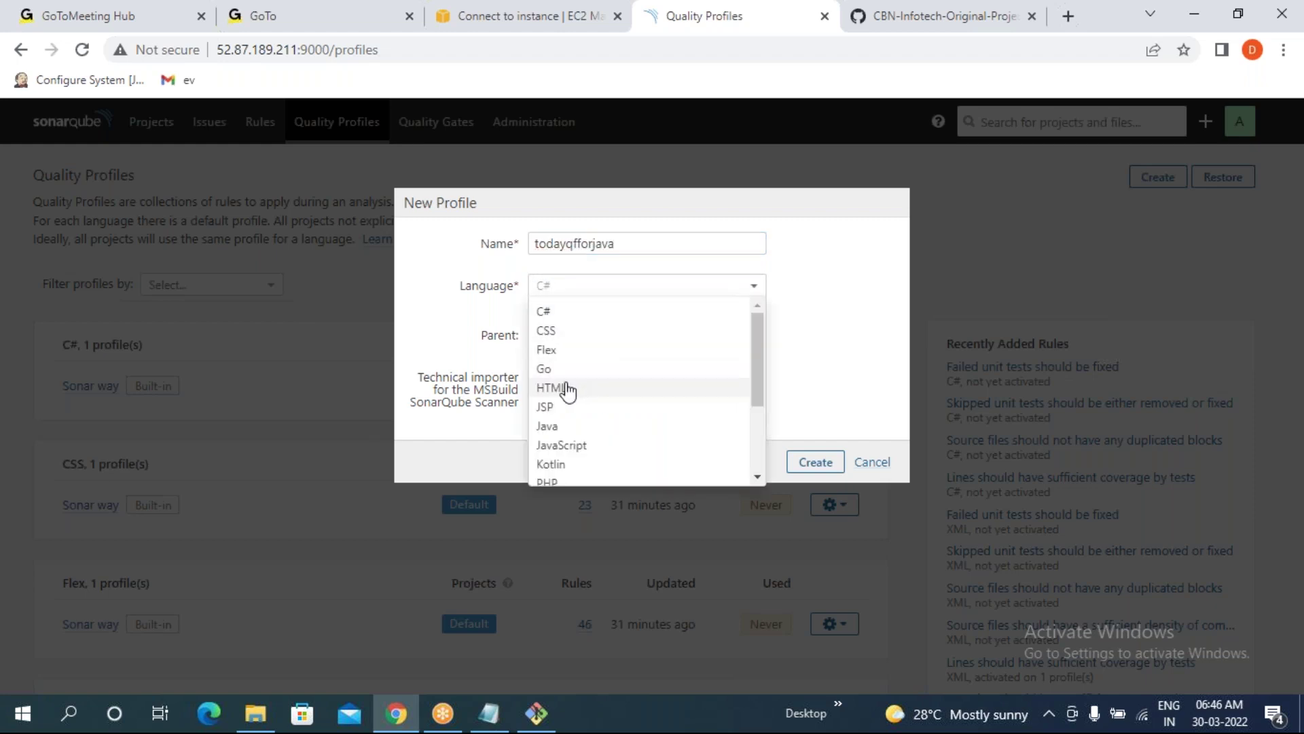
{"action": "left_click", "coordinate": [548, 426]}
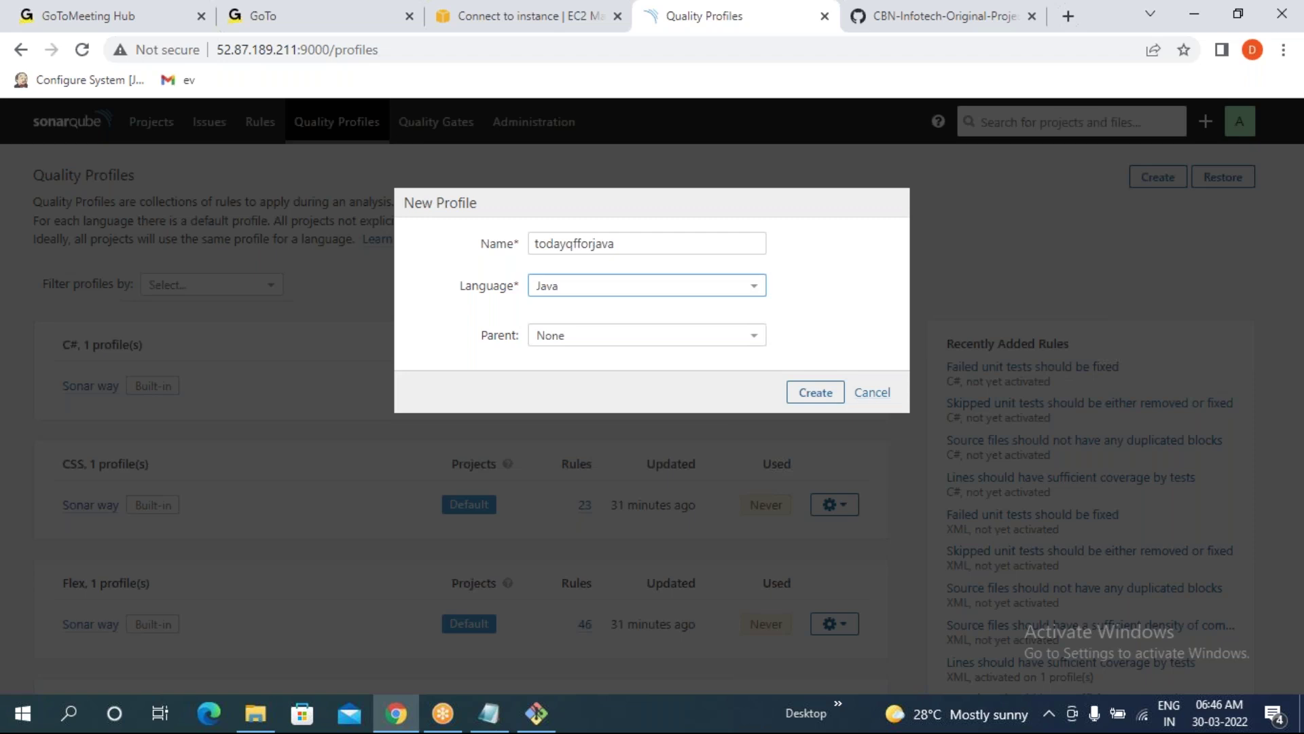
{"action": "left_click", "coordinate": [554, 337]}
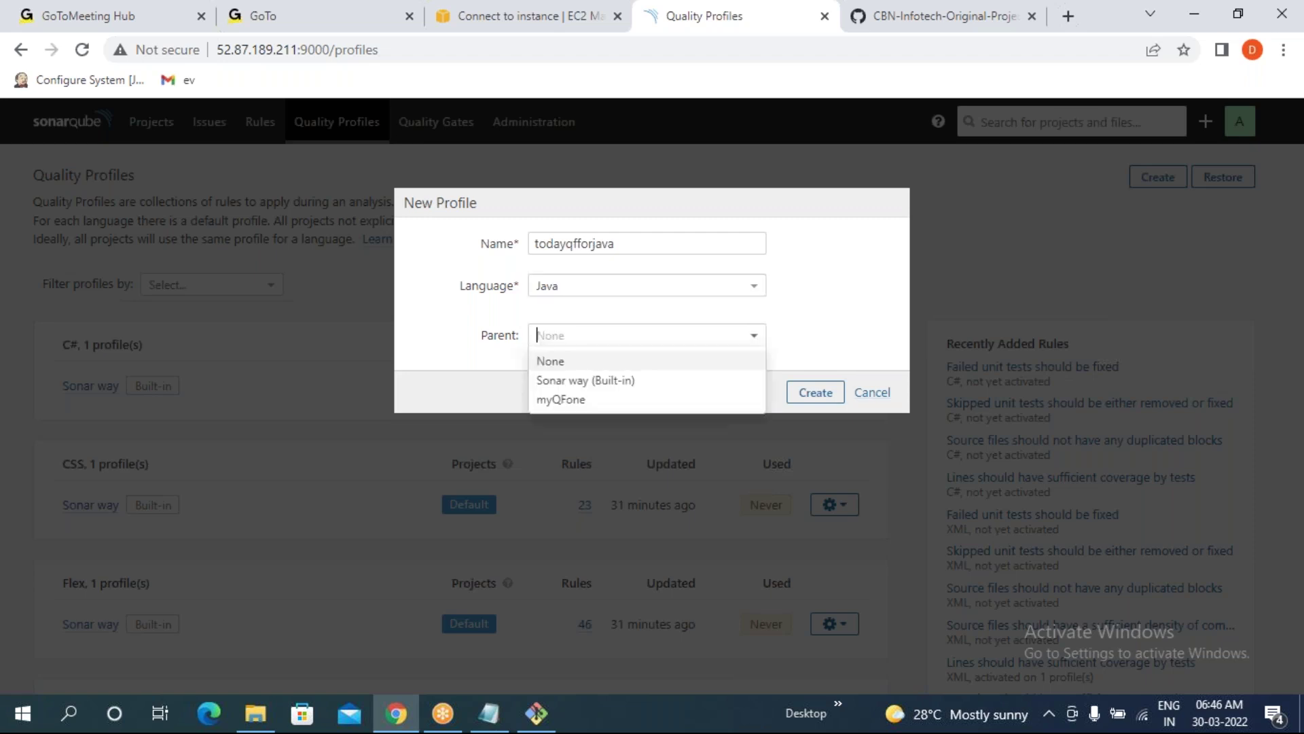
{"action": "left_click", "coordinate": [574, 402]}
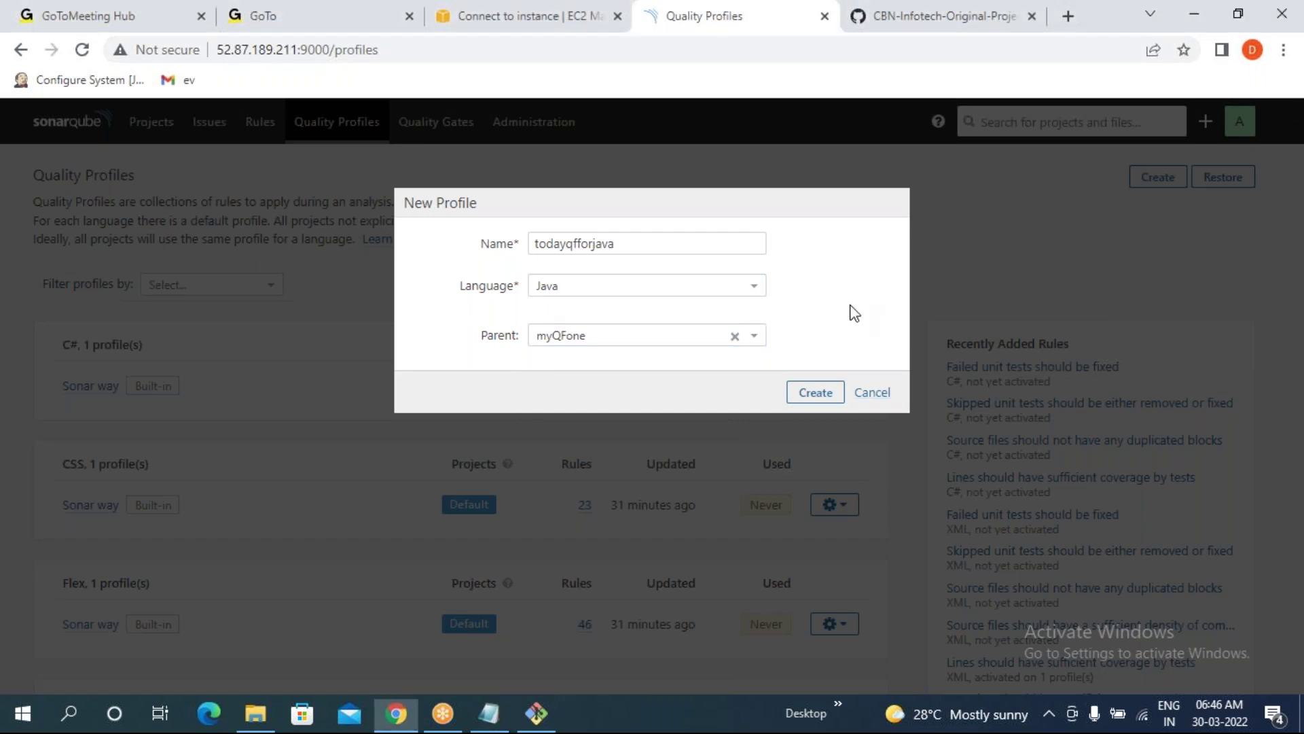
{"action": "left_click_drag", "start_coordinate": [623, 245], "coordinate": [535, 245]}
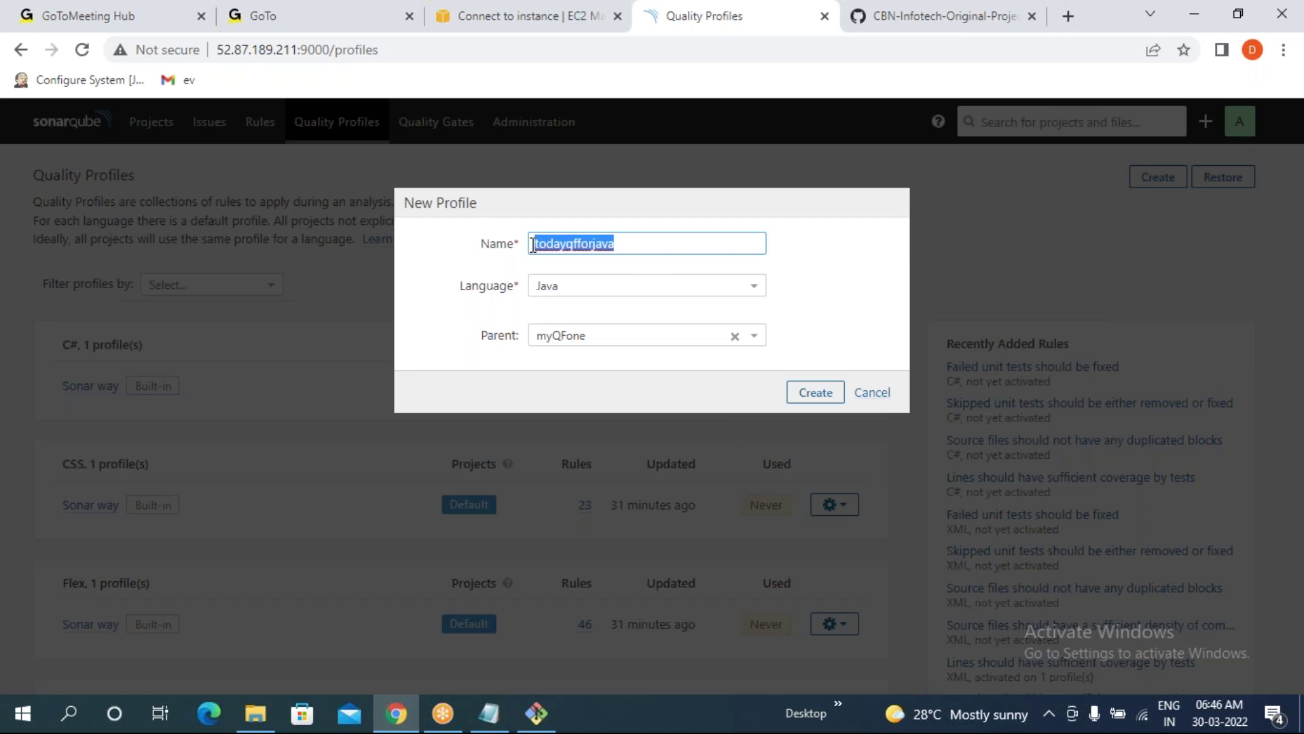
{"action": "left_click", "coordinate": [824, 297]}
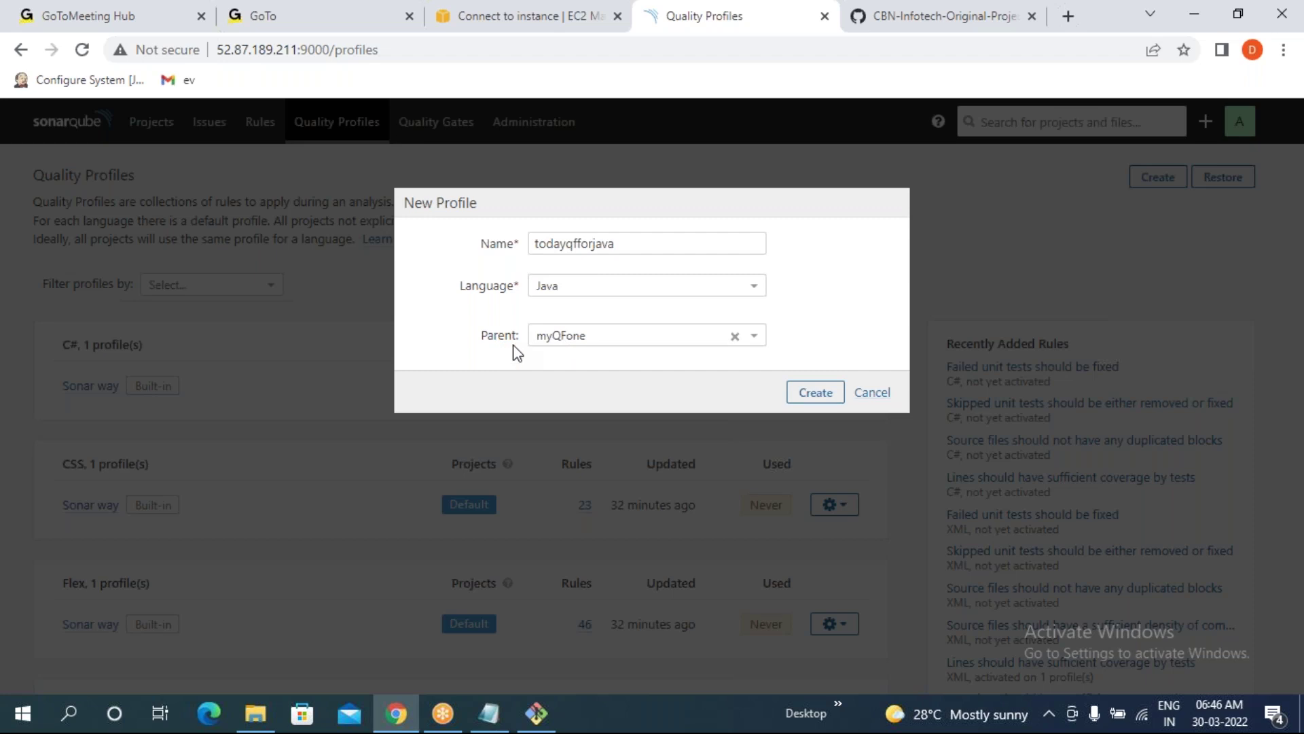
{"action": "left_click", "coordinate": [819, 398]}
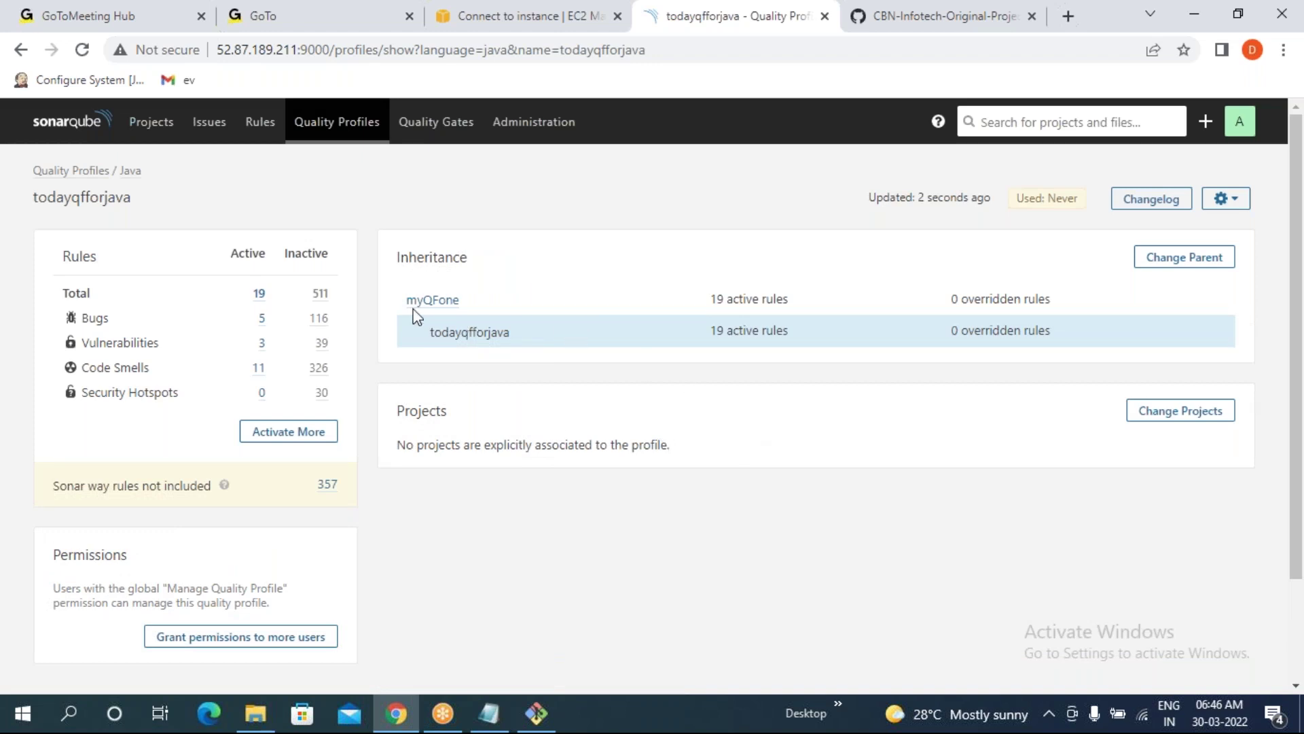
- Check todayqfforjava inherits myQFone's 19 active rules, then list its 511 inactive Java rules
{"action": "left_click_drag", "start_coordinate": [406, 301], "coordinate": [782, 333]}
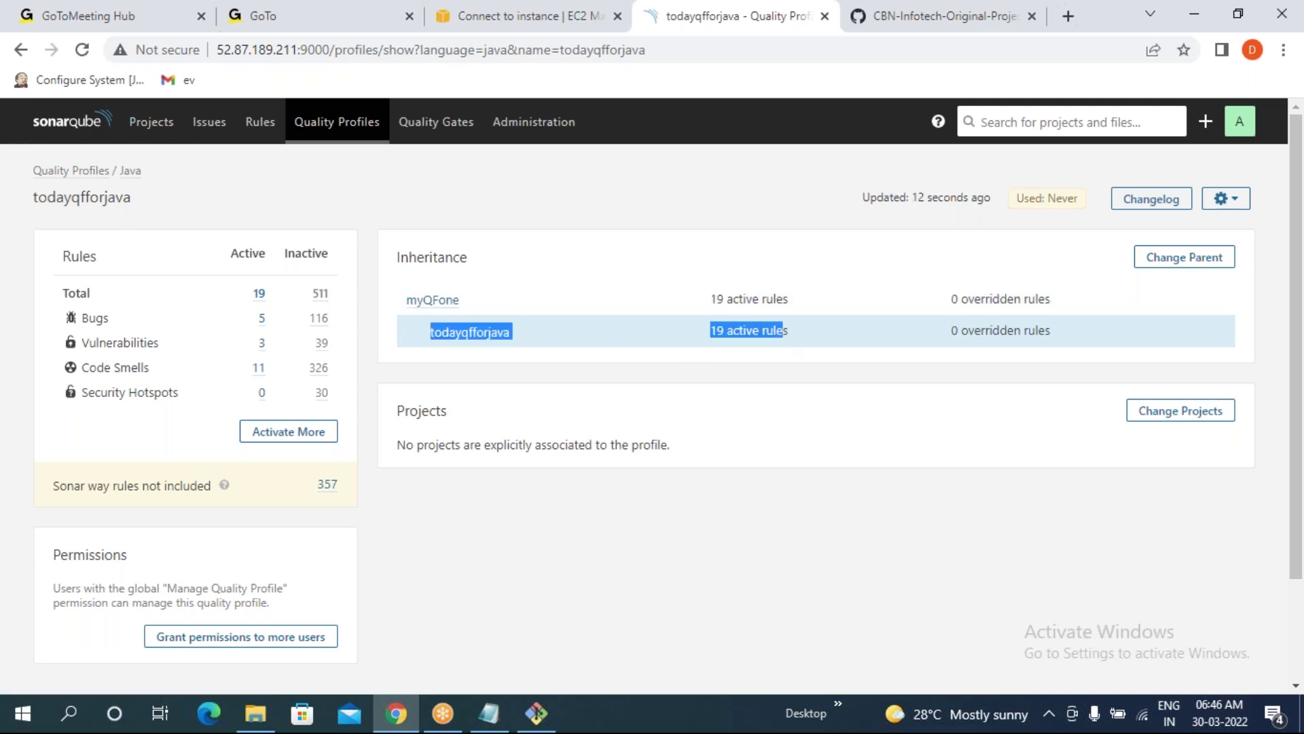
{"action": "left_click", "coordinate": [639, 331]}
{"action": "left_click_drag", "start_coordinate": [710, 299], "coordinate": [790, 297]}
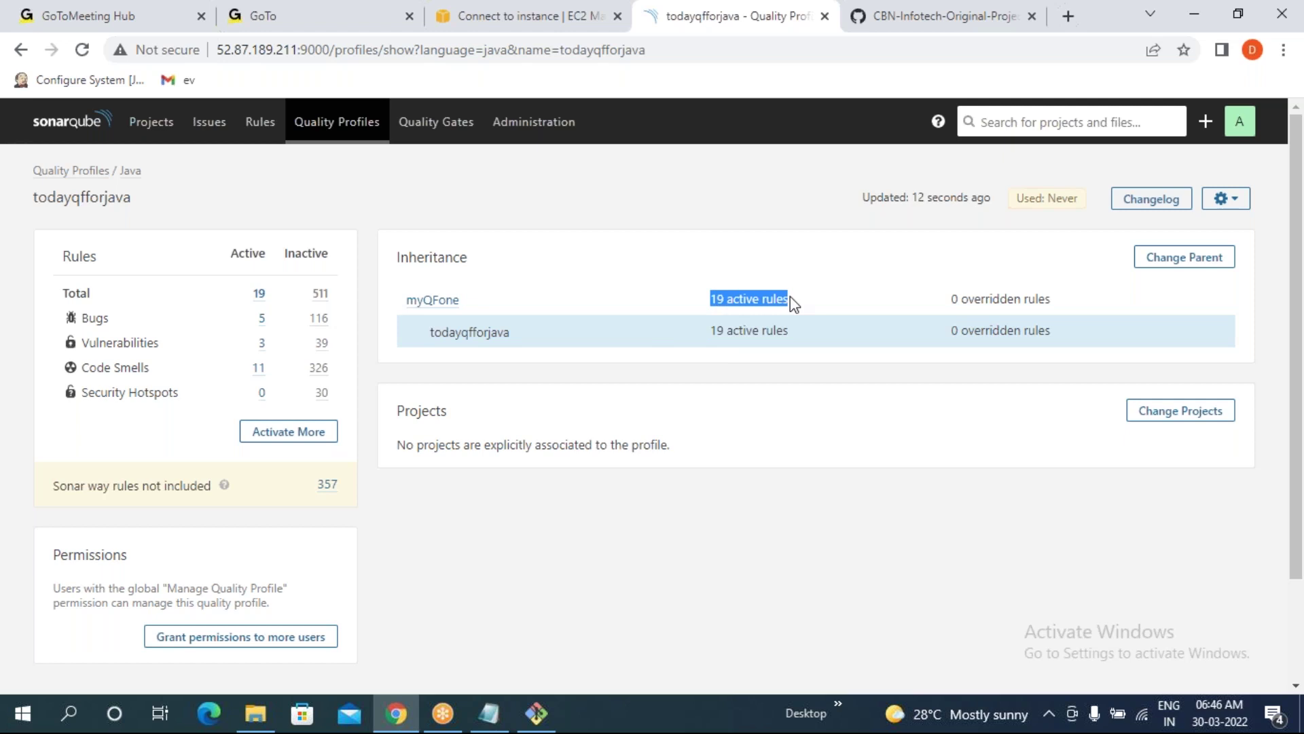
{"action": "left_click_drag", "start_coordinate": [700, 333], "coordinate": [794, 333]}
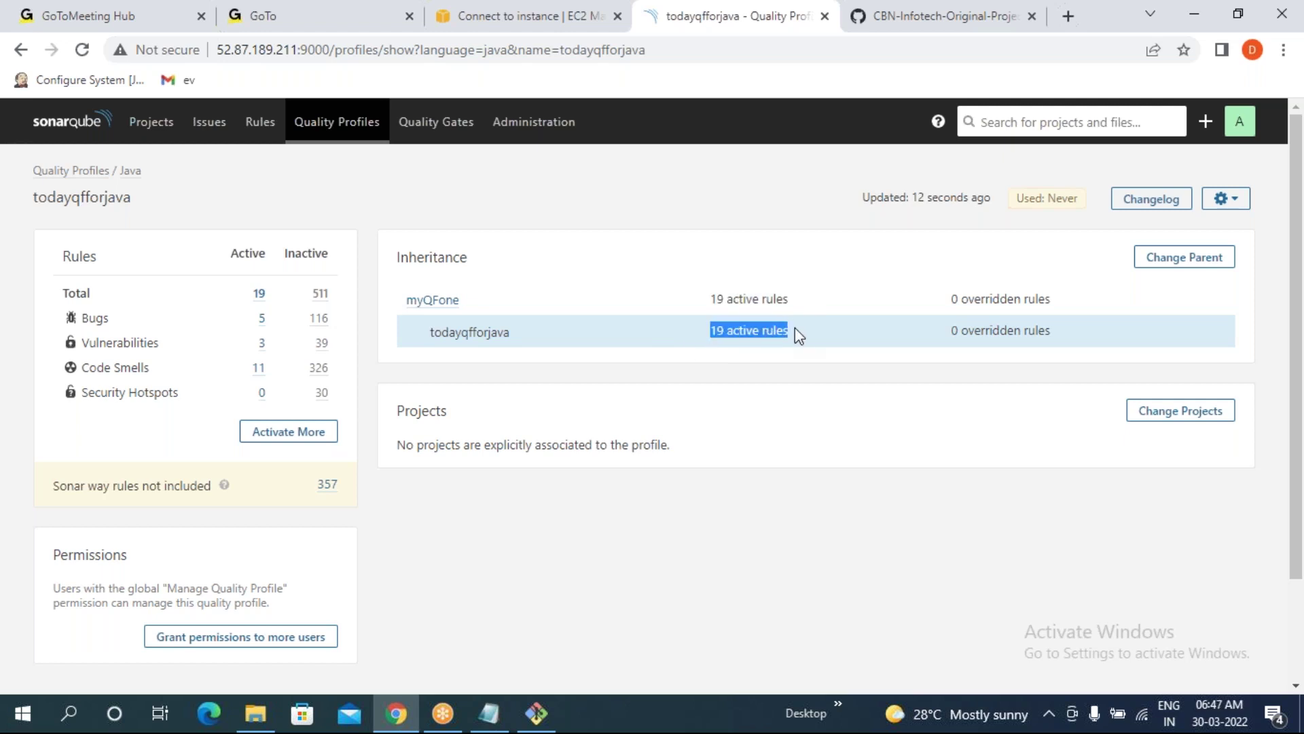
{"action": "left_click", "coordinate": [723, 358]}
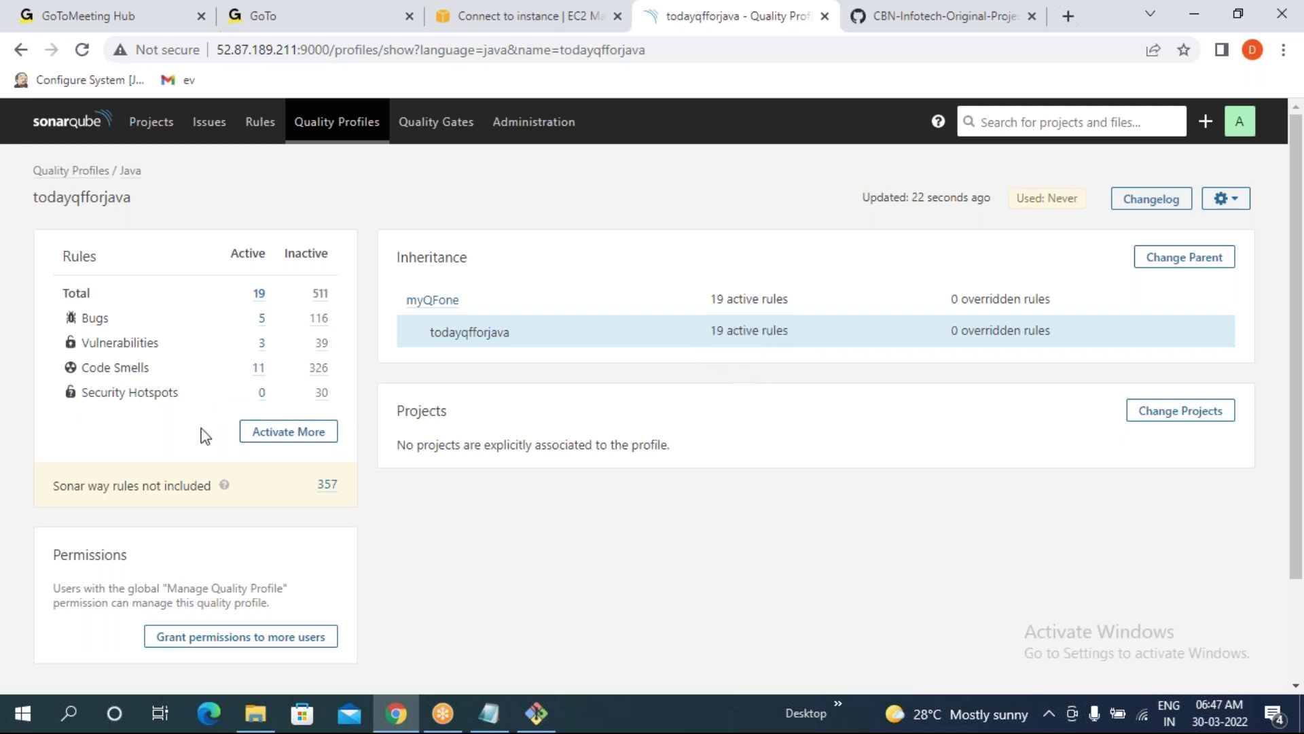
{"action": "left_click", "coordinate": [288, 434]}
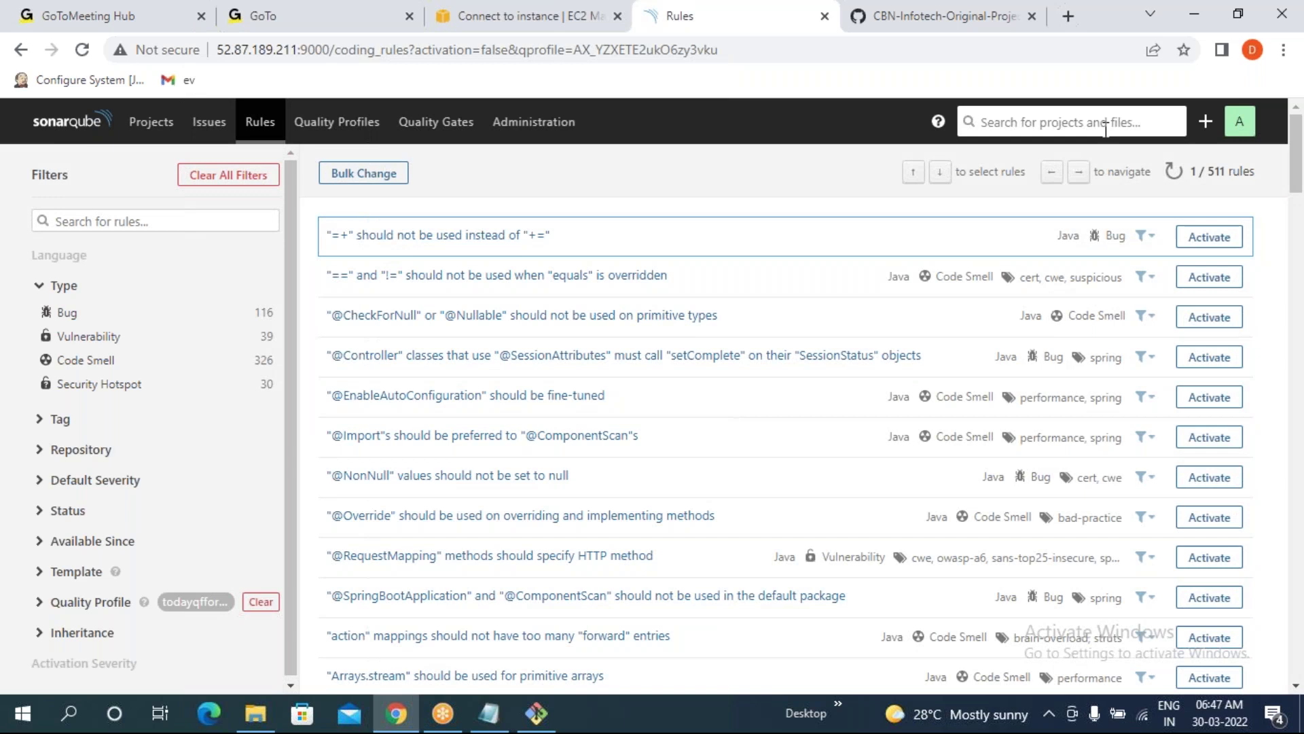
{"action": "left_click", "coordinate": [1209, 477]}
{"action": "left_click", "coordinate": [811, 342]}
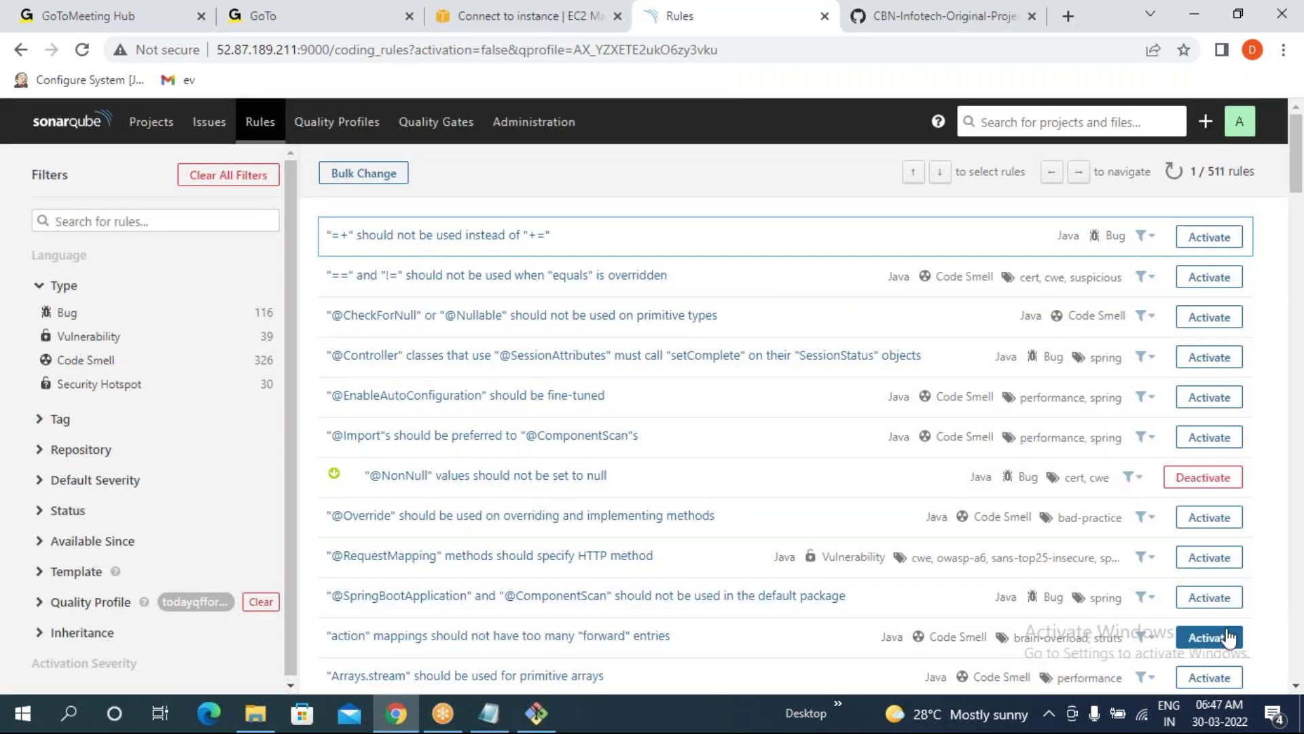
{"action": "left_click", "coordinate": [1209, 637]}
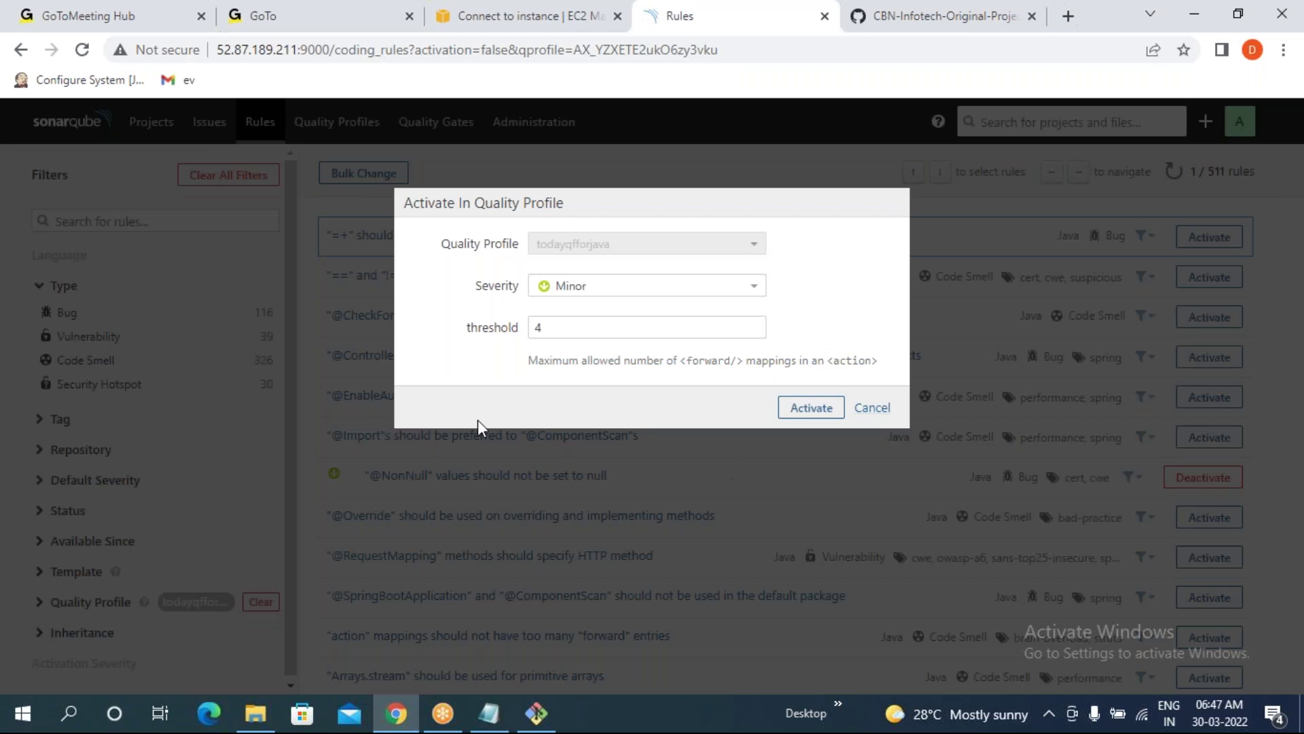
{"action": "left_click", "coordinate": [811, 407]}
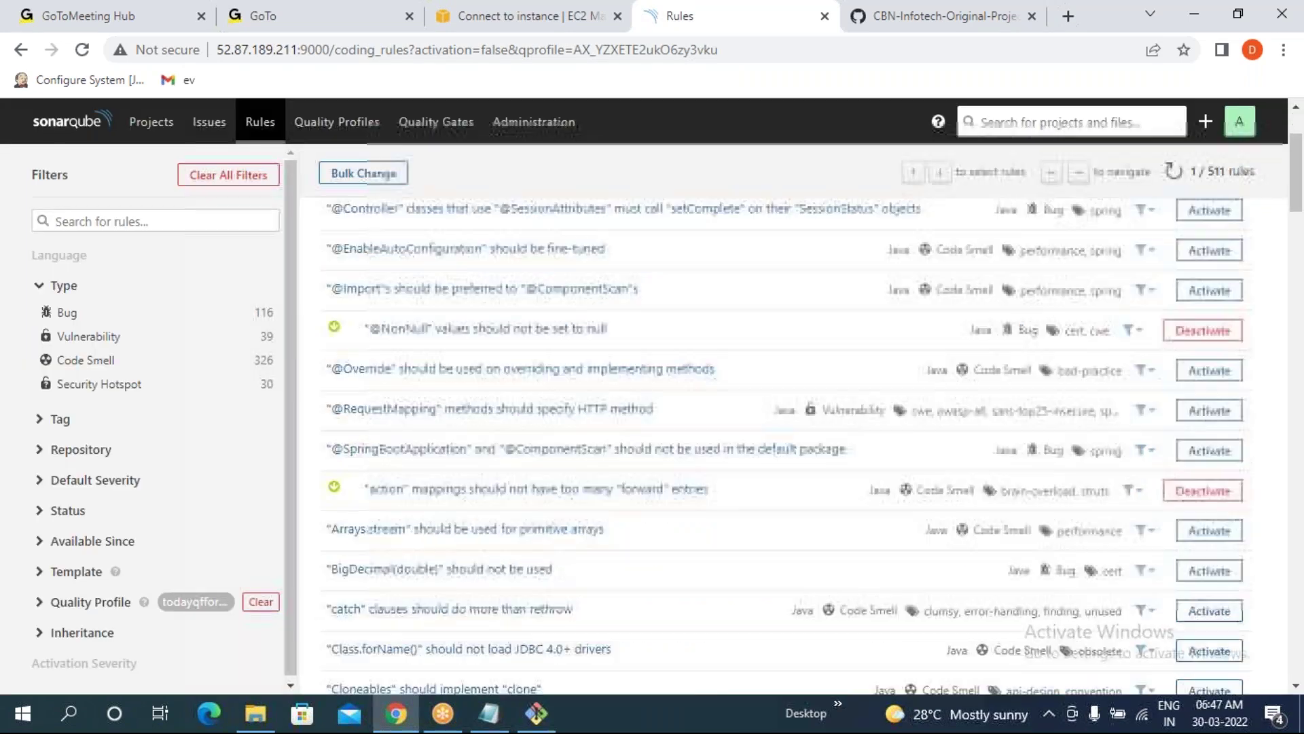
{"action": "scroll", "coordinate": [1185, 641], "scroll_direction": "down", "scroll_amount": 4}
{"action": "left_click", "coordinate": [1210, 590]}
{"action": "left_click", "coordinate": [810, 341]}
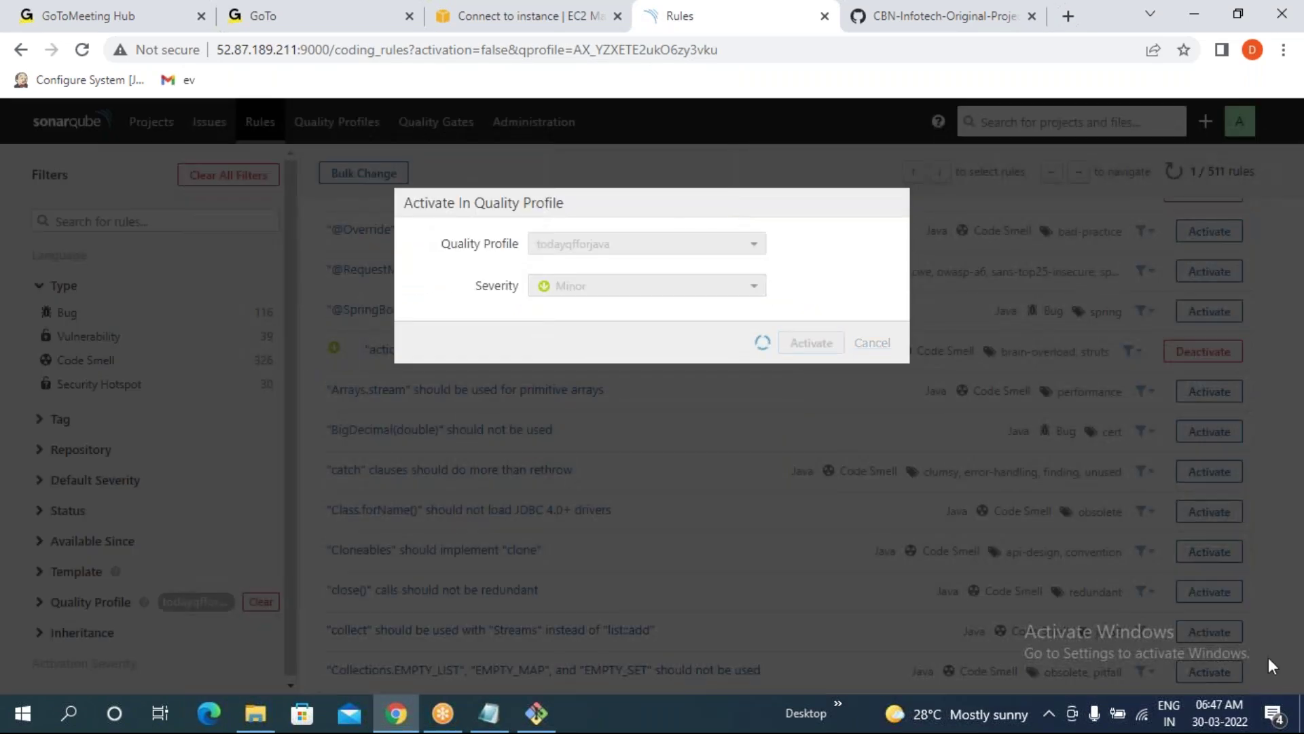
- Activate the deleteOnExit rule and the equals/hashCode pairing rule at Minor severity
{"action": "scroll", "coordinate": [1216, 652], "scroll_direction": "down", "scroll_amount": 4}
{"action": "left_click", "coordinate": [1209, 623]}
{"action": "left_click", "coordinate": [811, 343]}
{"action": "scroll", "coordinate": [1154, 598], "scroll_direction": "down", "scroll_amount": 4}
{"action": "left_click", "coordinate": [1209, 621]}
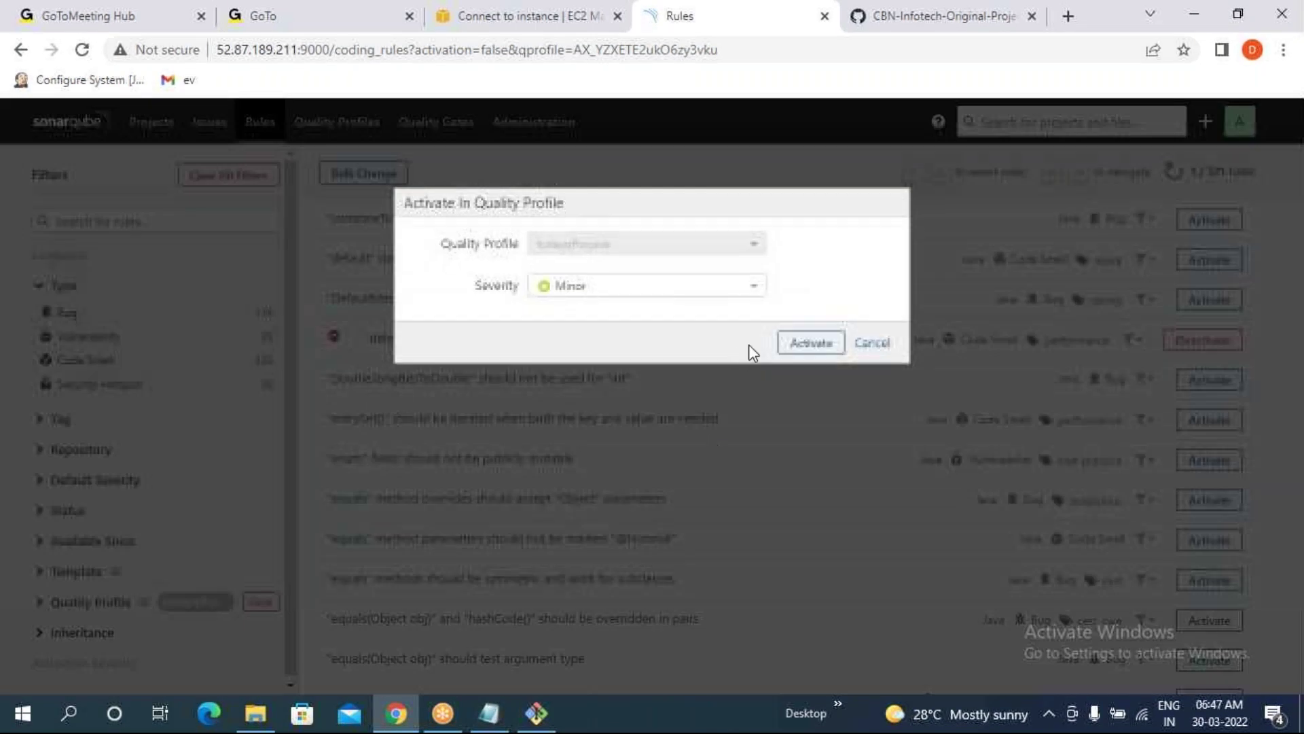
{"action": "left_click", "coordinate": [811, 342]}
{"action": "scroll", "coordinate": [733, 391], "scroll_direction": "down", "scroll_amount": 4}
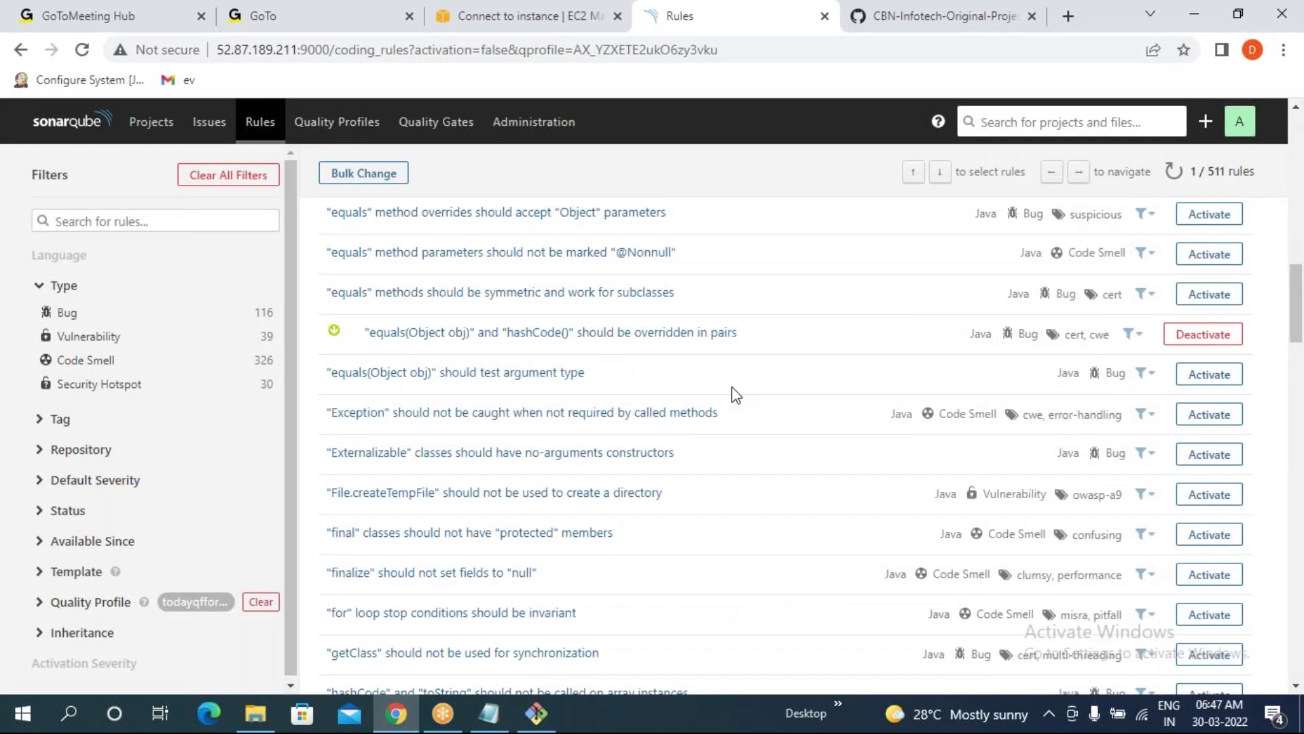
{"action": "scroll", "coordinate": [455, 399], "scroll_direction": "up", "scroll_amount": 7}
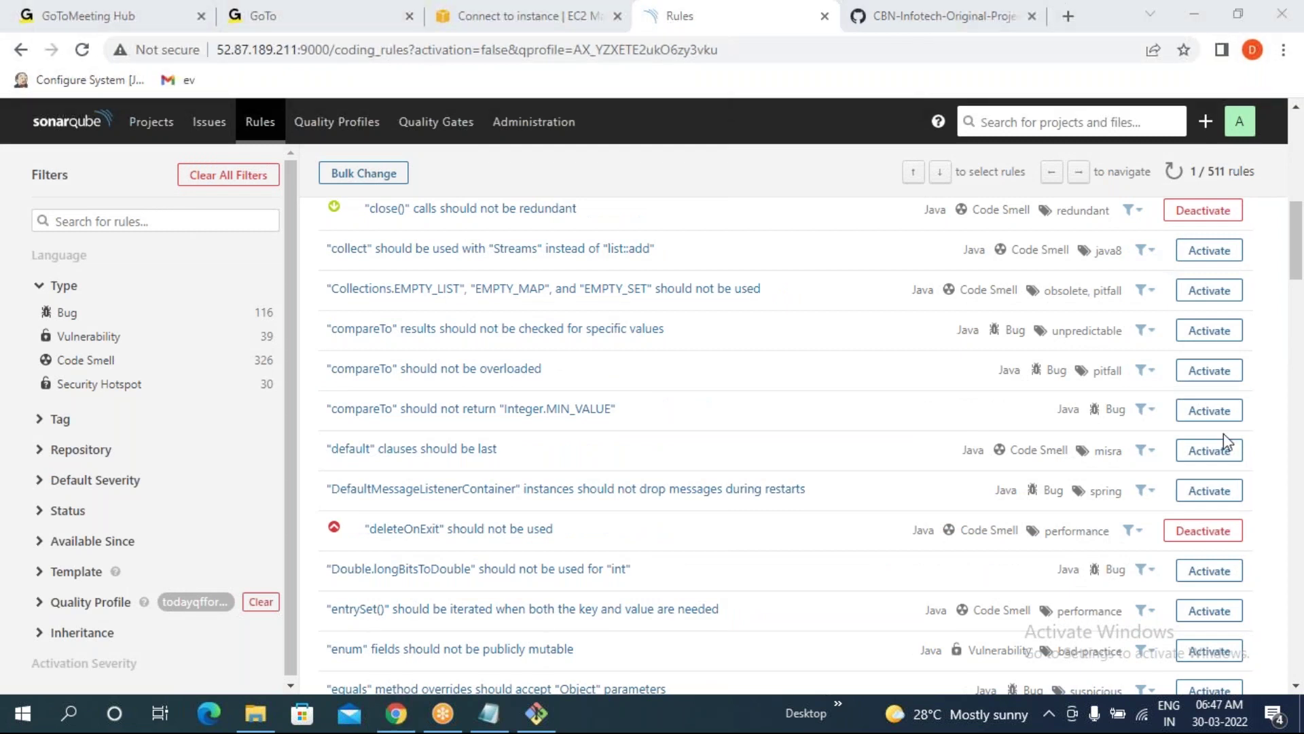
{"action": "scroll", "coordinate": [852, 314], "scroll_direction": "up", "scroll_amount": 5}
{"action": "scroll", "coordinate": [852, 314], "scroll_direction": "up", "scroll_amount": 1}
{"action": "scroll", "coordinate": [584, 244], "scroll_direction": "up", "scroll_amount": 3}
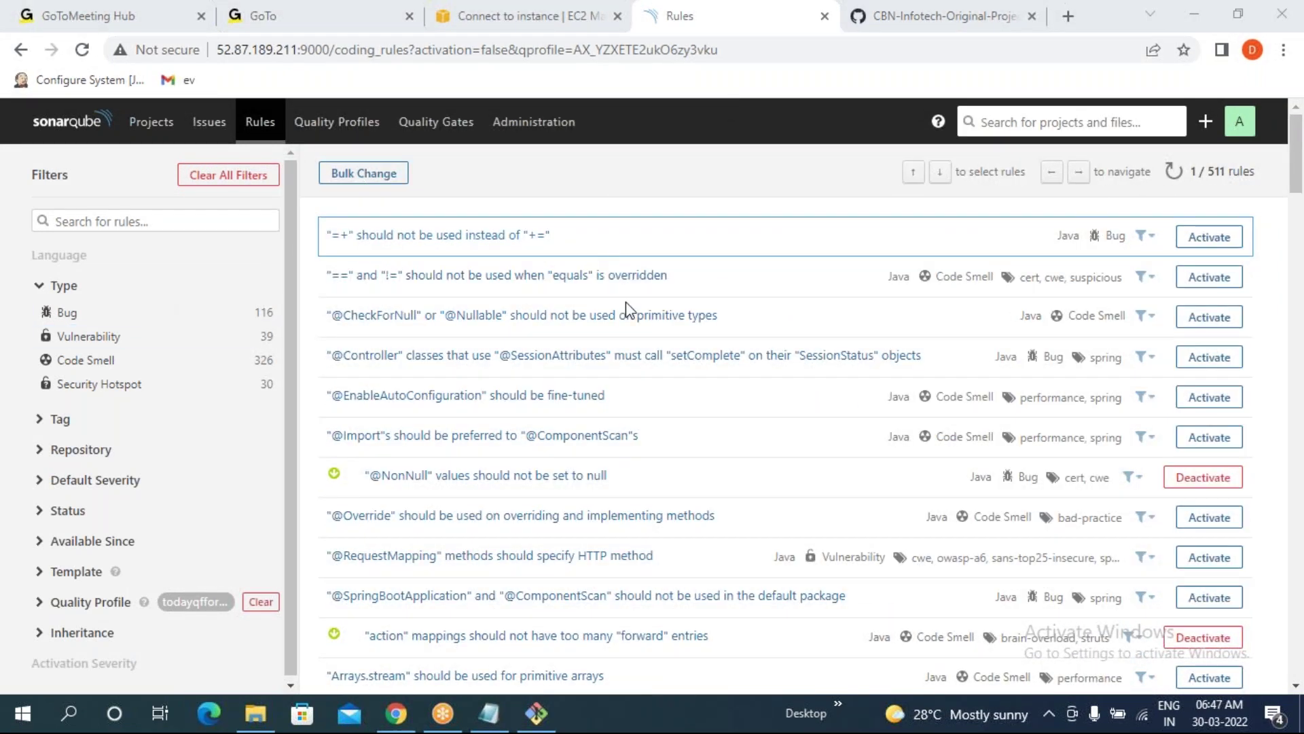
- Compare parent myQFone's 19 Java rules with todayqfforjava's 24 in the Quality Profiles list
{"action": "left_click", "coordinate": [325, 135]}
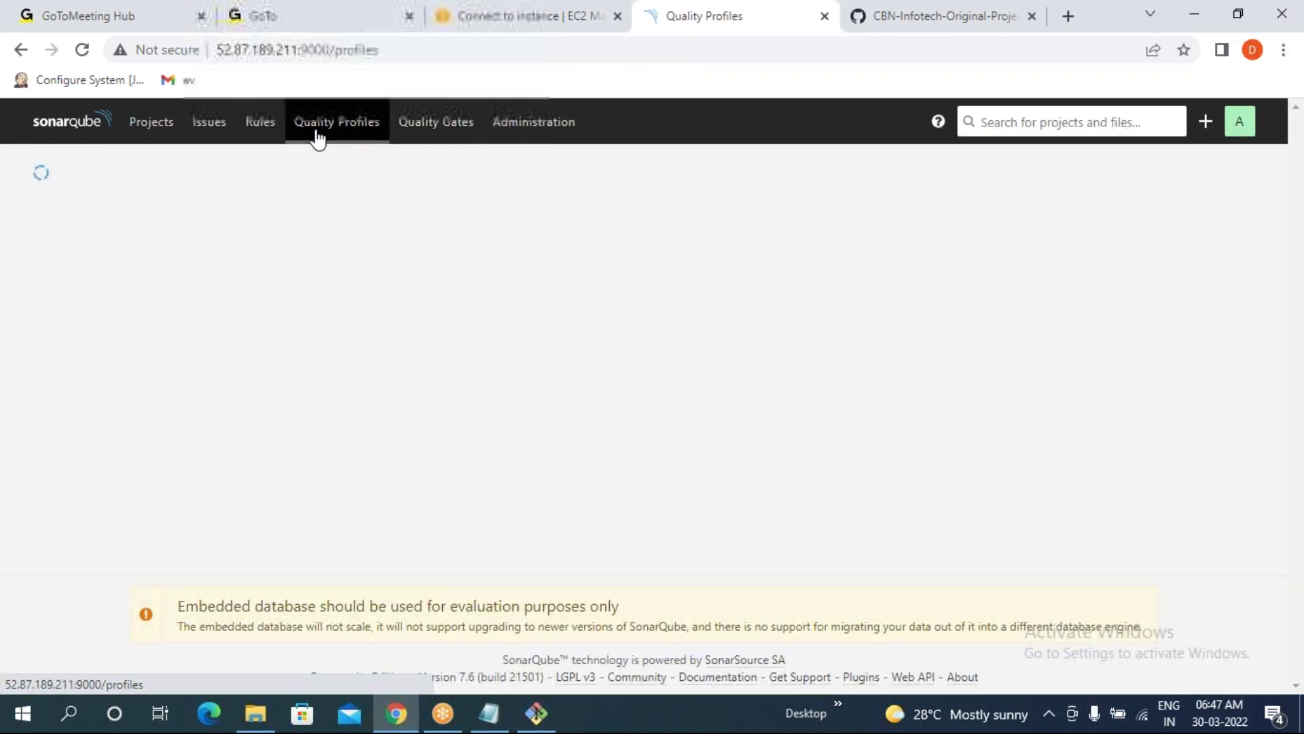
{"action": "scroll", "coordinate": [422, 465], "scroll_direction": "down", "scroll_amount": 20}
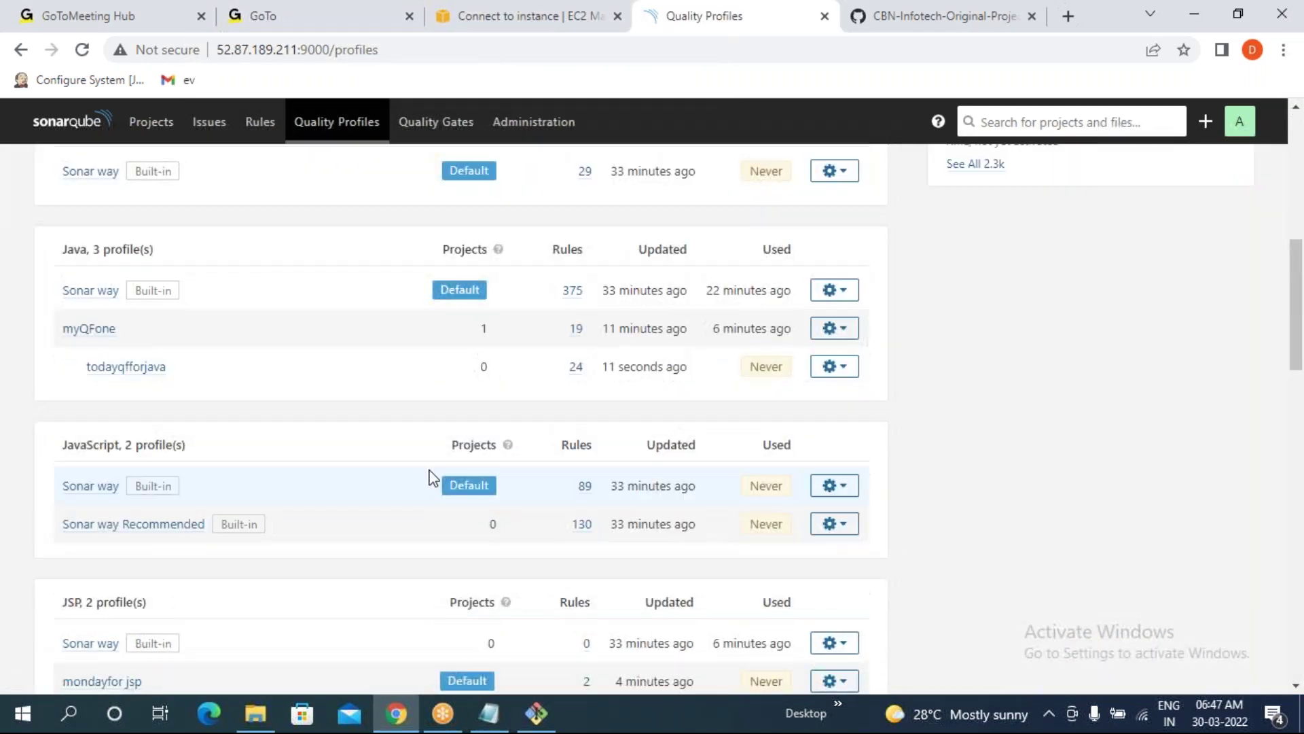
{"action": "scroll", "coordinate": [433, 478], "scroll_direction": "down", "scroll_amount": 7}
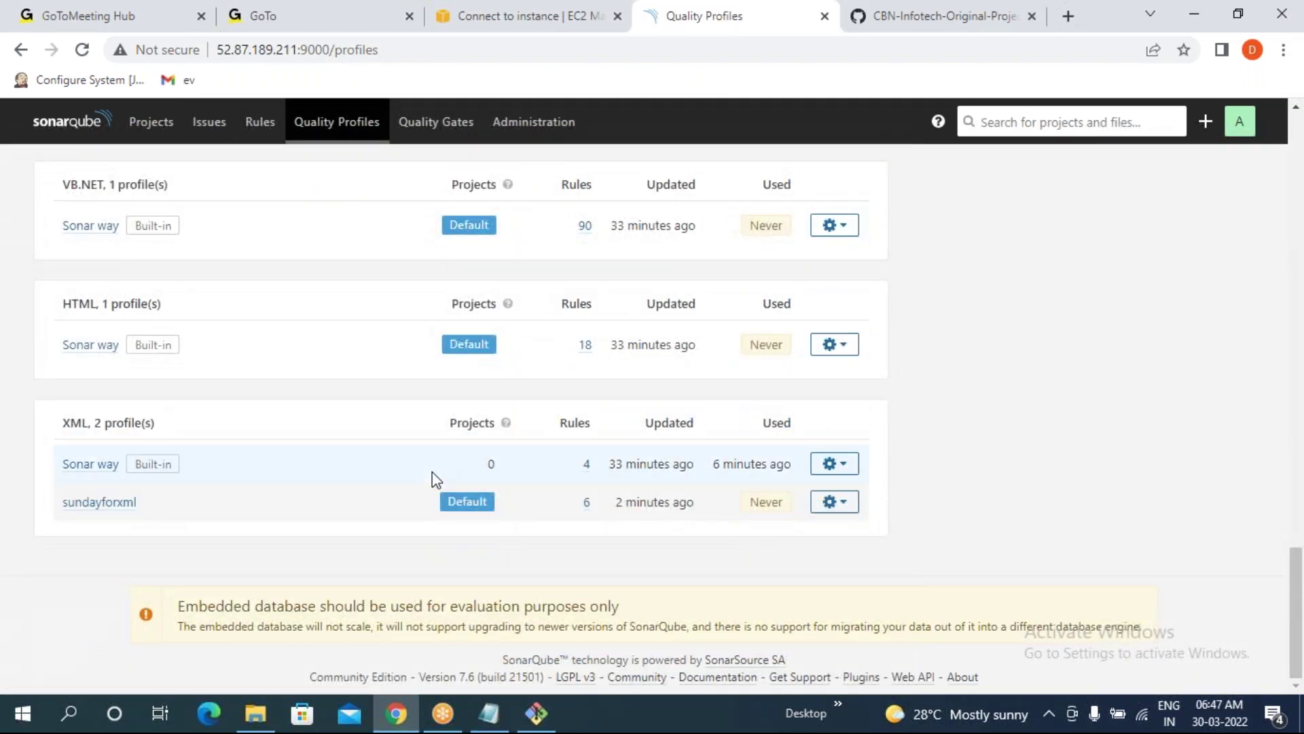
{"action": "scroll", "coordinate": [506, 433], "scroll_direction": "up", "scroll_amount": 4}
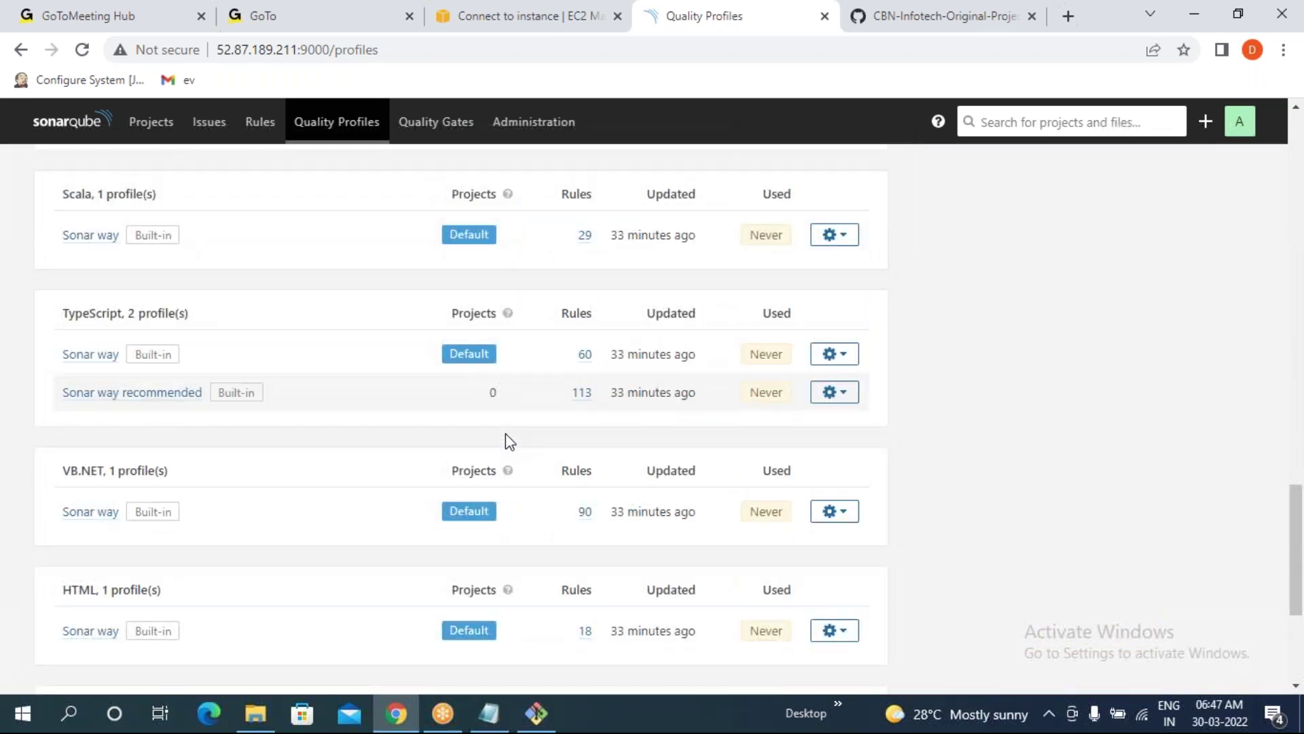
{"action": "scroll", "coordinate": [71, 295], "scroll_direction": "up", "scroll_amount": 1}
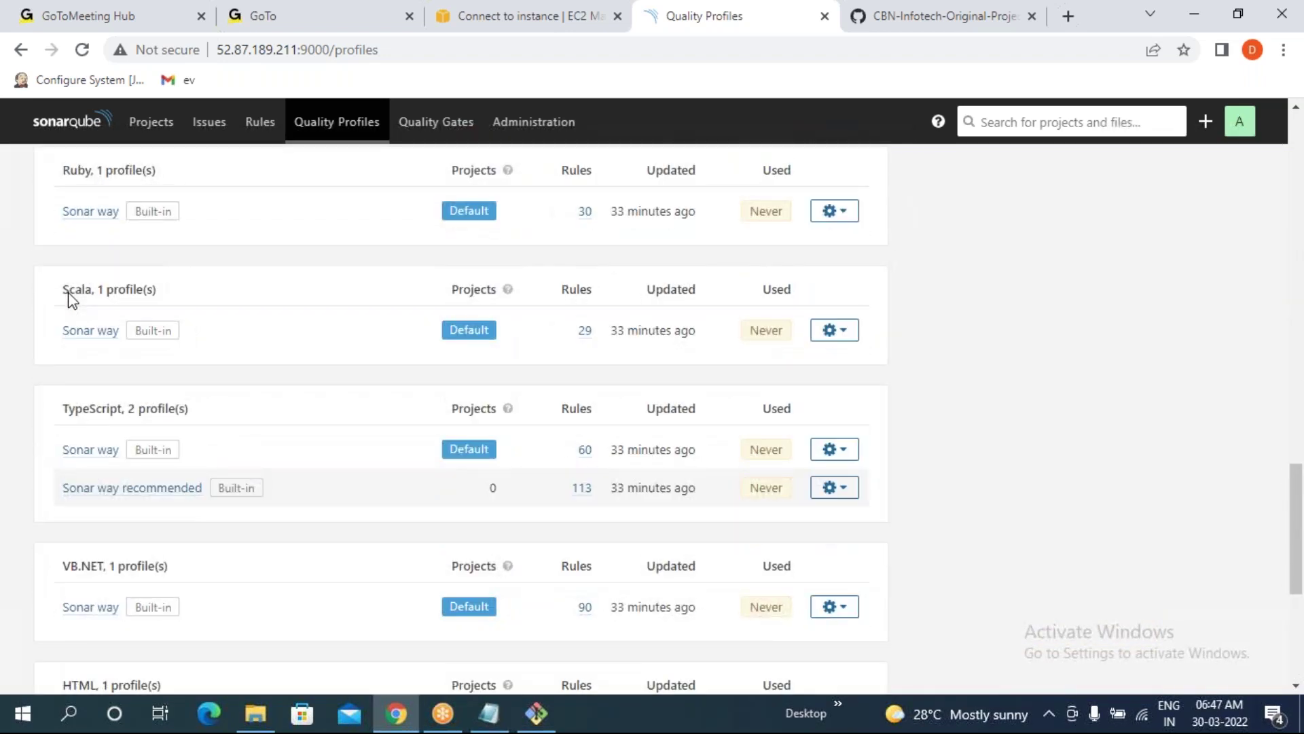
{"action": "scroll", "coordinate": [207, 532], "scroll_direction": "down", "scroll_amount": 1}
{"action": "scroll", "coordinate": [204, 533], "scroll_direction": "up", "scroll_amount": 11}
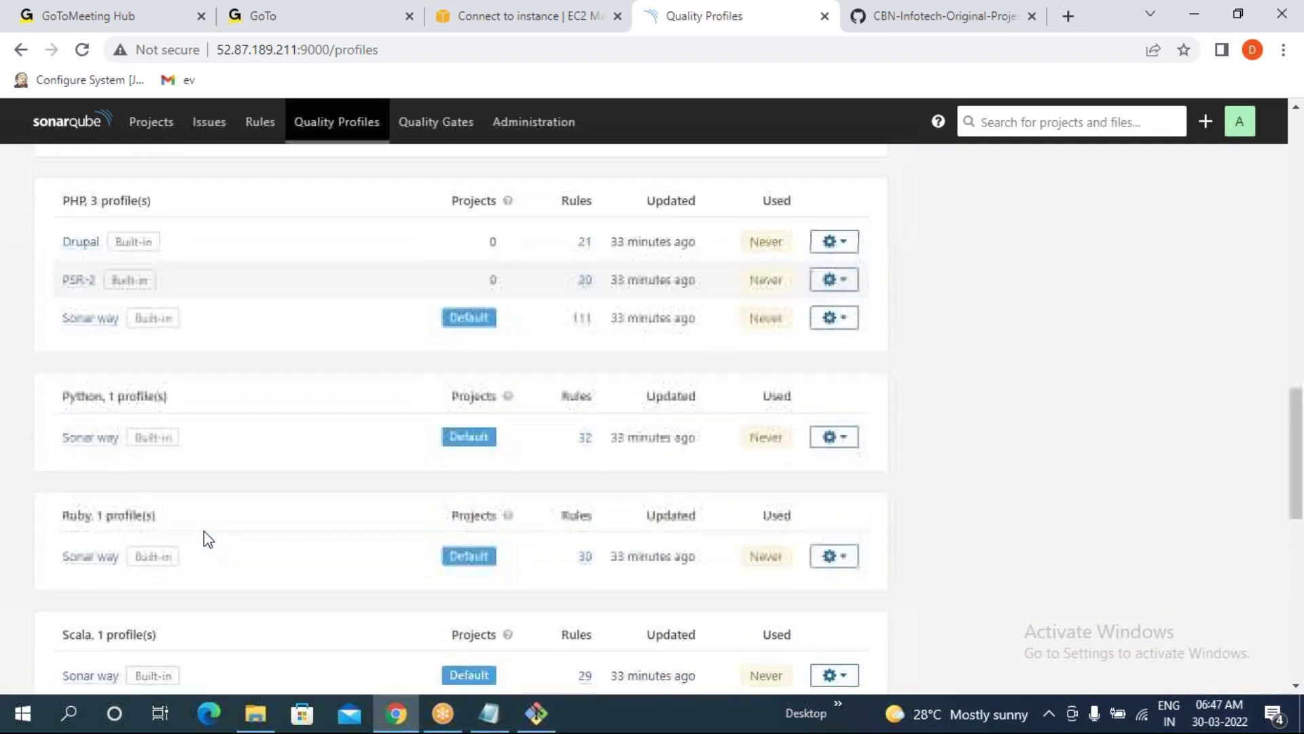
{"action": "scroll", "coordinate": [204, 531], "scroll_direction": "up", "scroll_amount": 3}
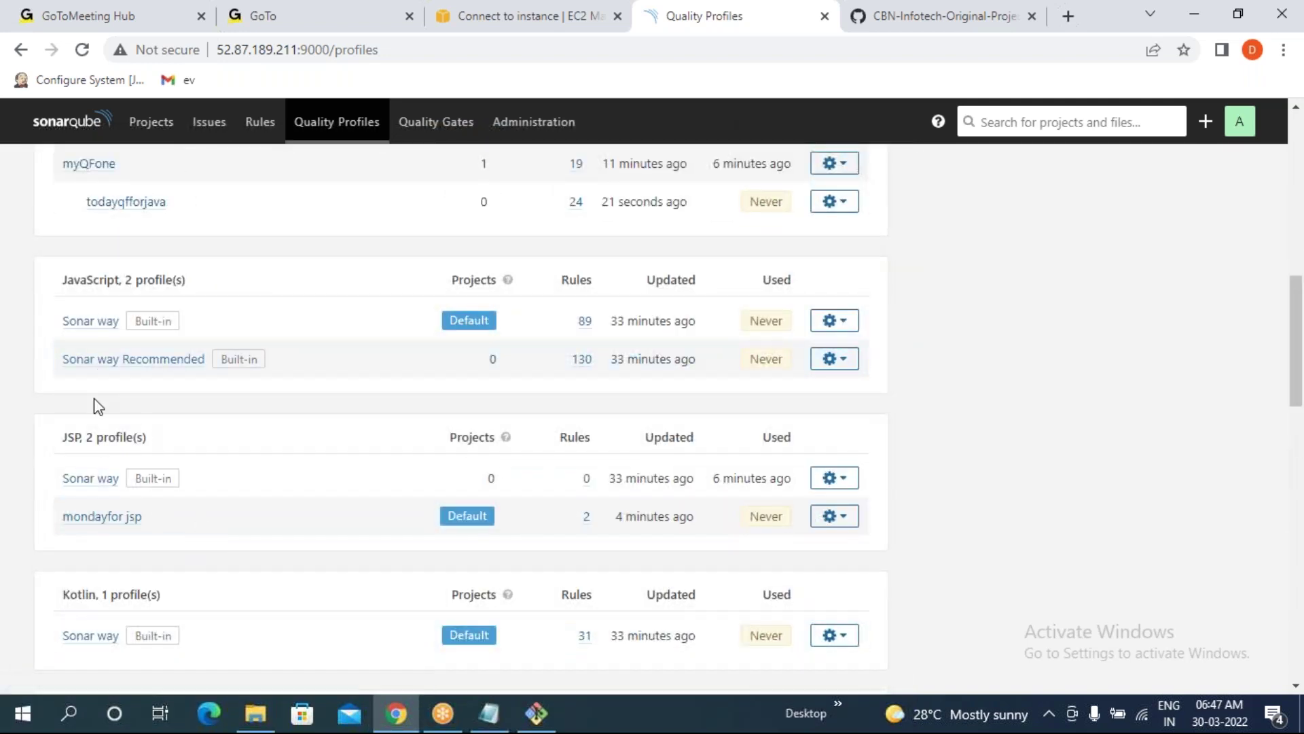
{"action": "scroll", "coordinate": [96, 405], "scroll_direction": "up", "scroll_amount": 1}
{"action": "scroll", "coordinate": [96, 308], "scroll_direction": "up", "scroll_amount": 1}
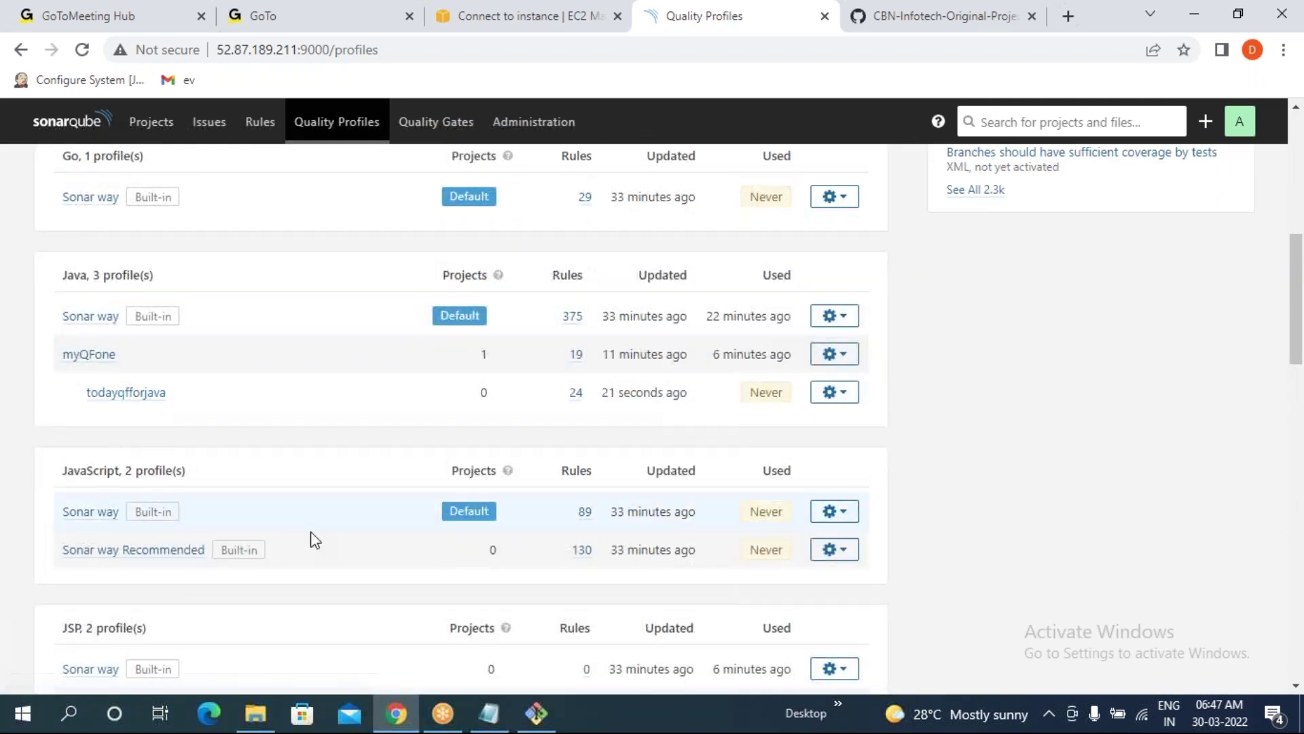
{"action": "left_click_drag", "start_coordinate": [567, 354], "coordinate": [589, 356]}
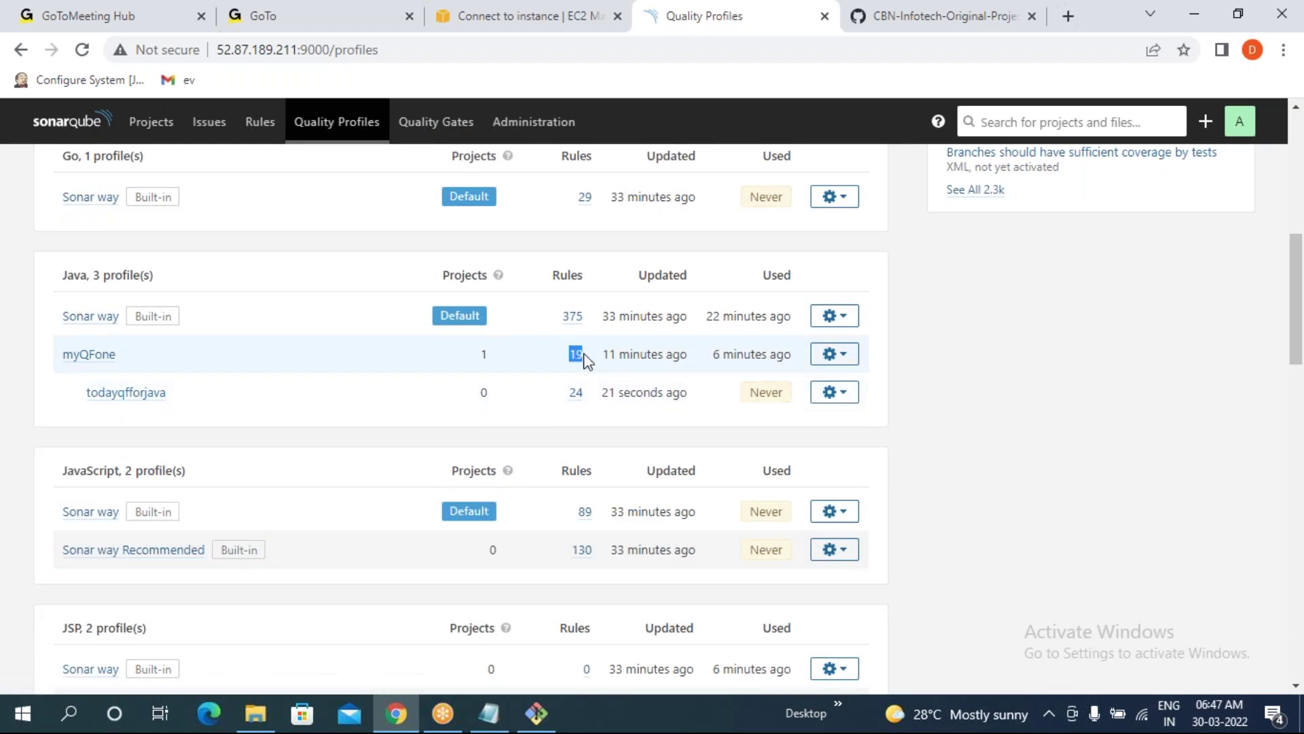
{"action": "double_click", "coordinate": [575, 392]}
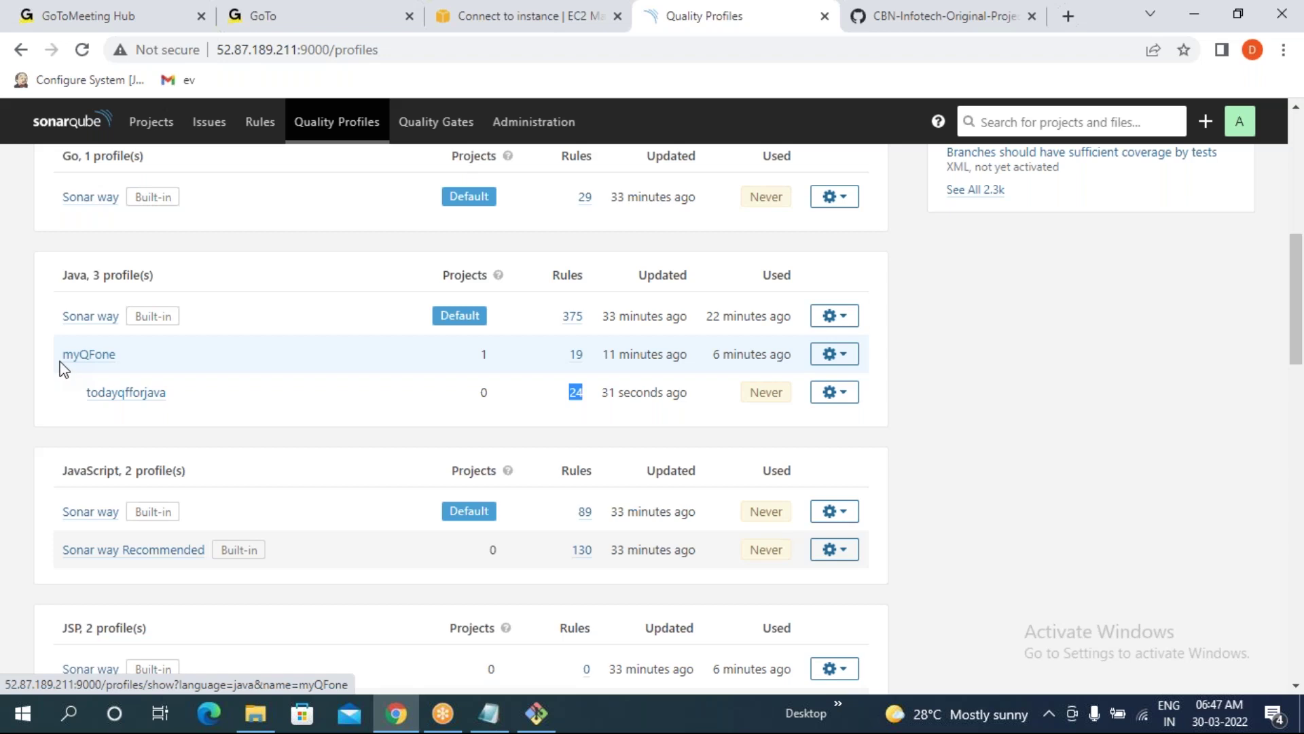
{"action": "left_click_drag", "start_coordinate": [61, 355], "coordinate": [164, 396]}
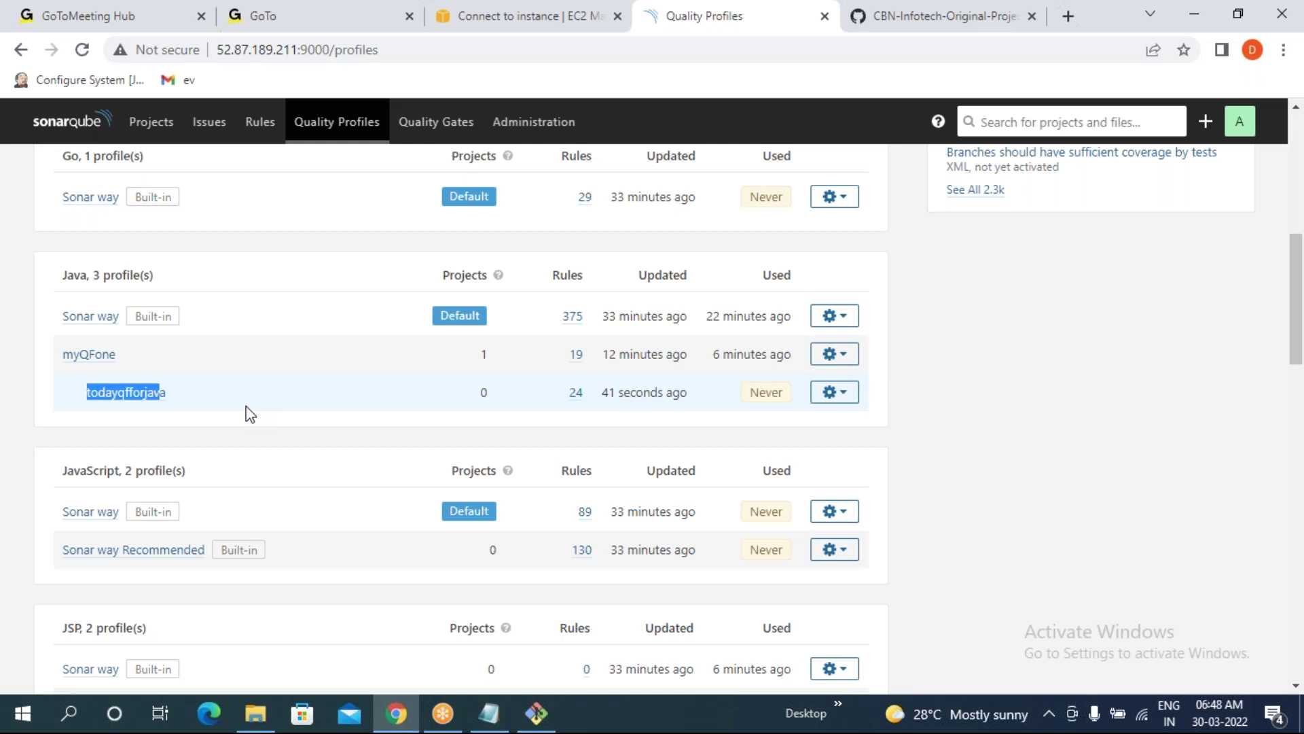
{"action": "left_click", "coordinate": [536, 714]}
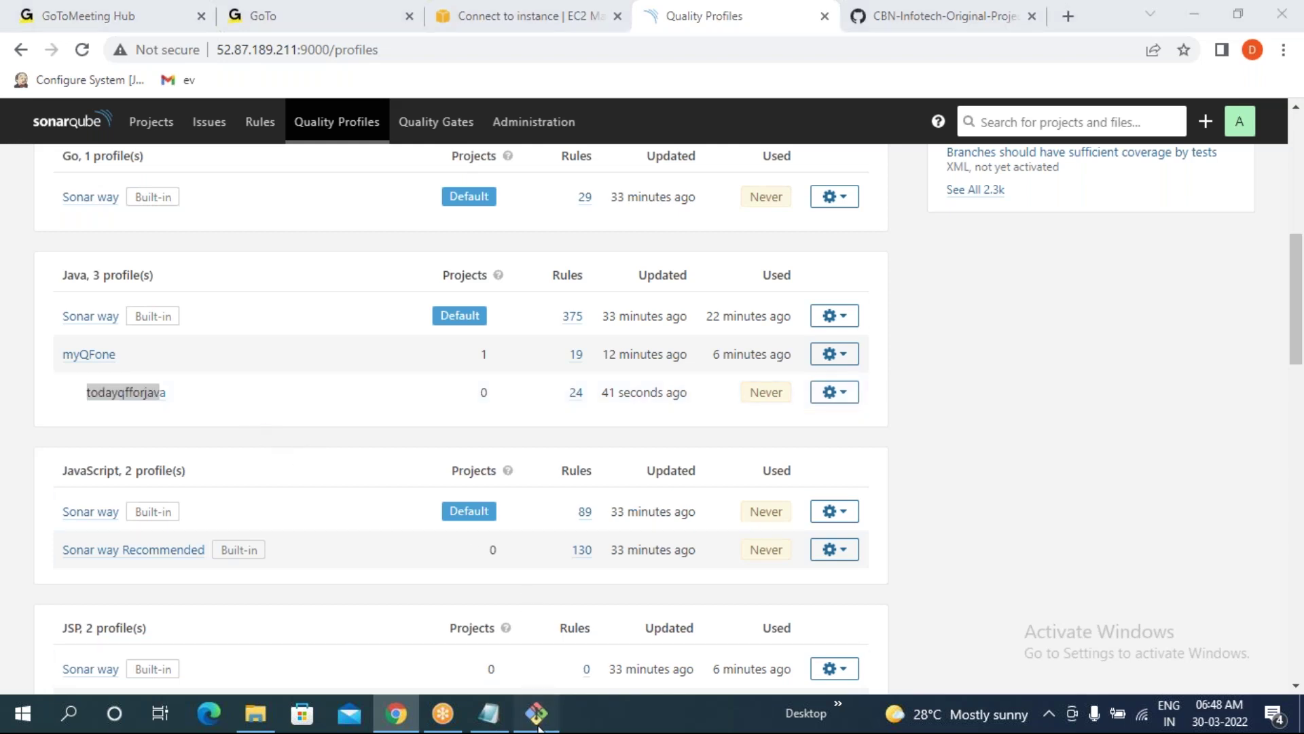
- Suspend top, clear the terminal and rerun mvn sonar:sonar on maven-web-application
{"action": "key", "text": "ctrl+z"}
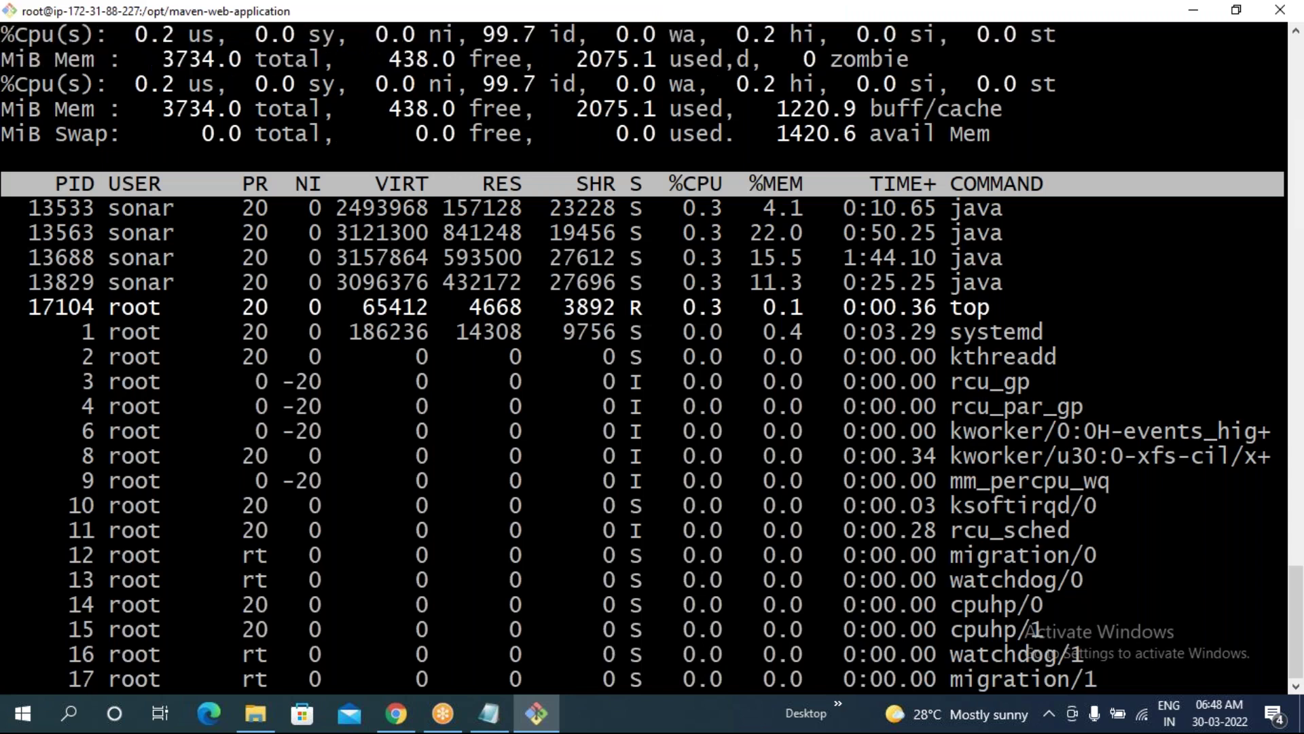
{"action": "type", "text": "clear"}
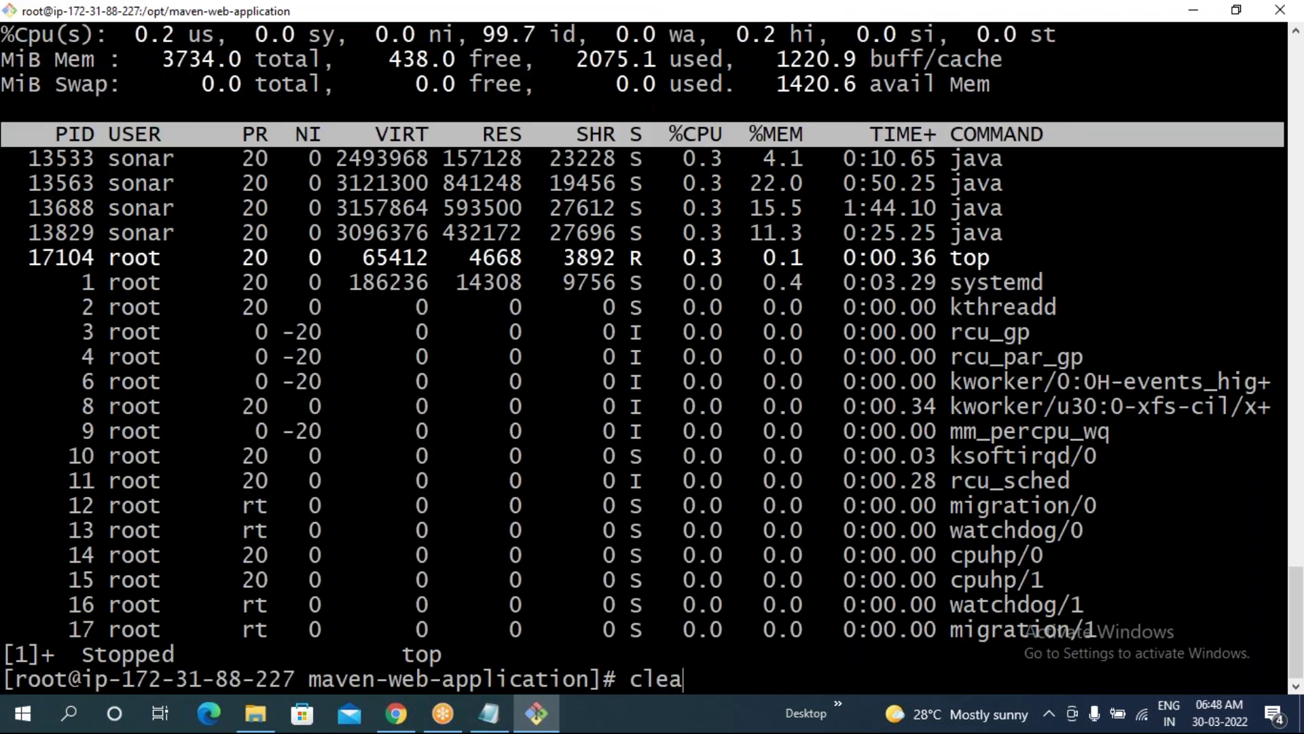
{"action": "key", "text": "Return"}
{"action": "type", "text": "top"}
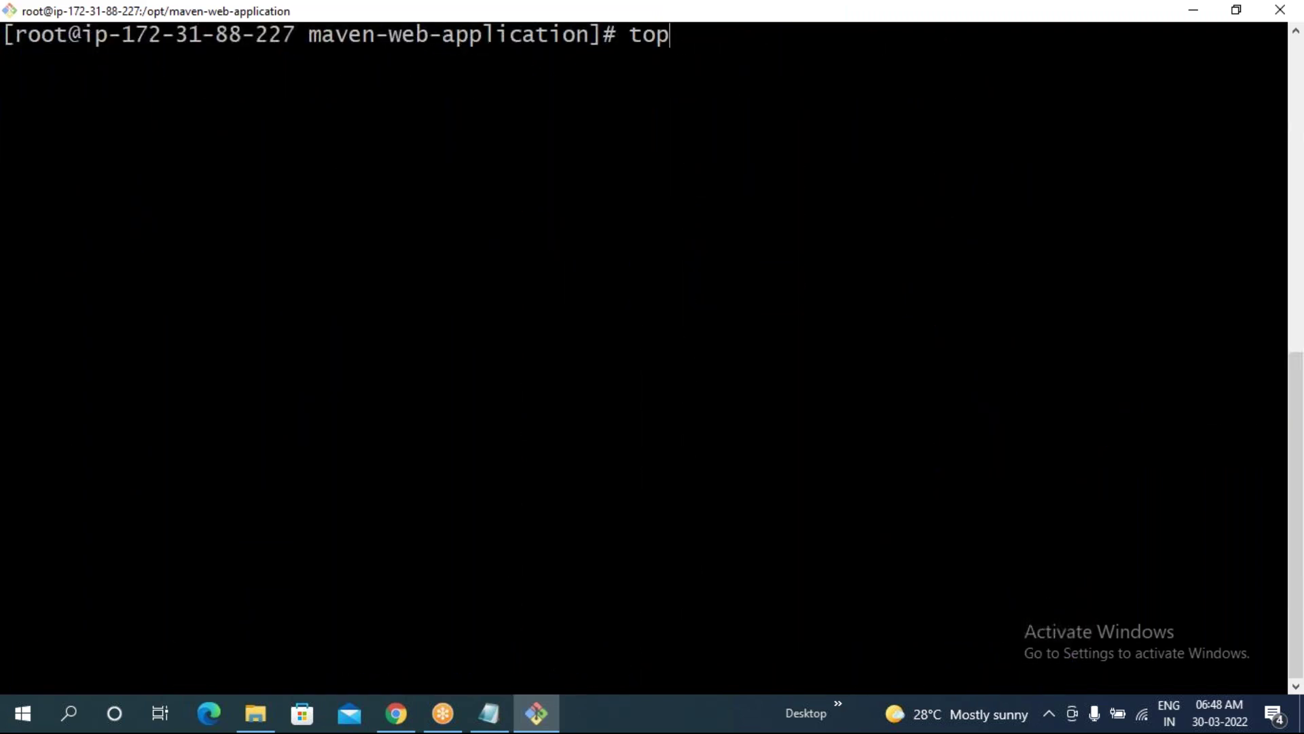
{"action": "key", "text": "Up"}
{"action": "key", "text": "Return"}
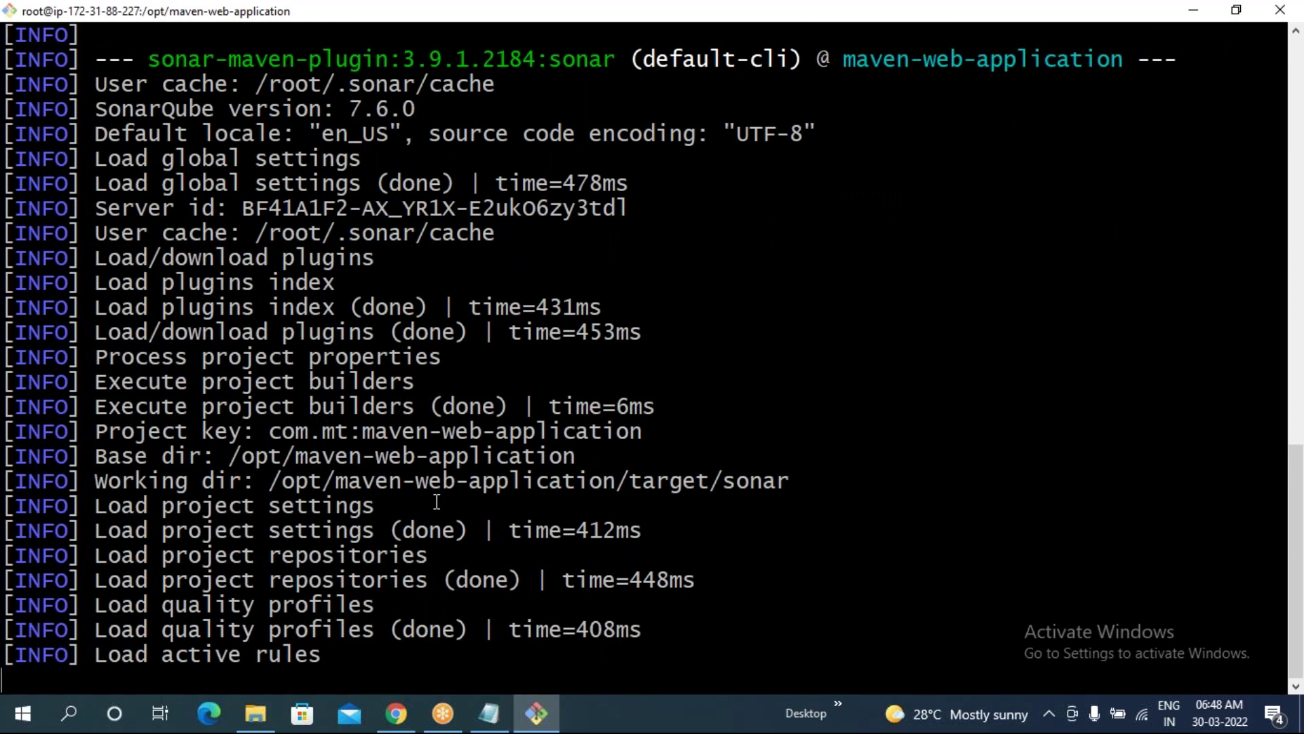
- Review the BUILD SUCCESS output, marking the mvn sonar:sonar command line and the build warnings
{"action": "scroll", "coordinate": [437, 502], "scroll_direction": "up", "scroll_amount": 10}
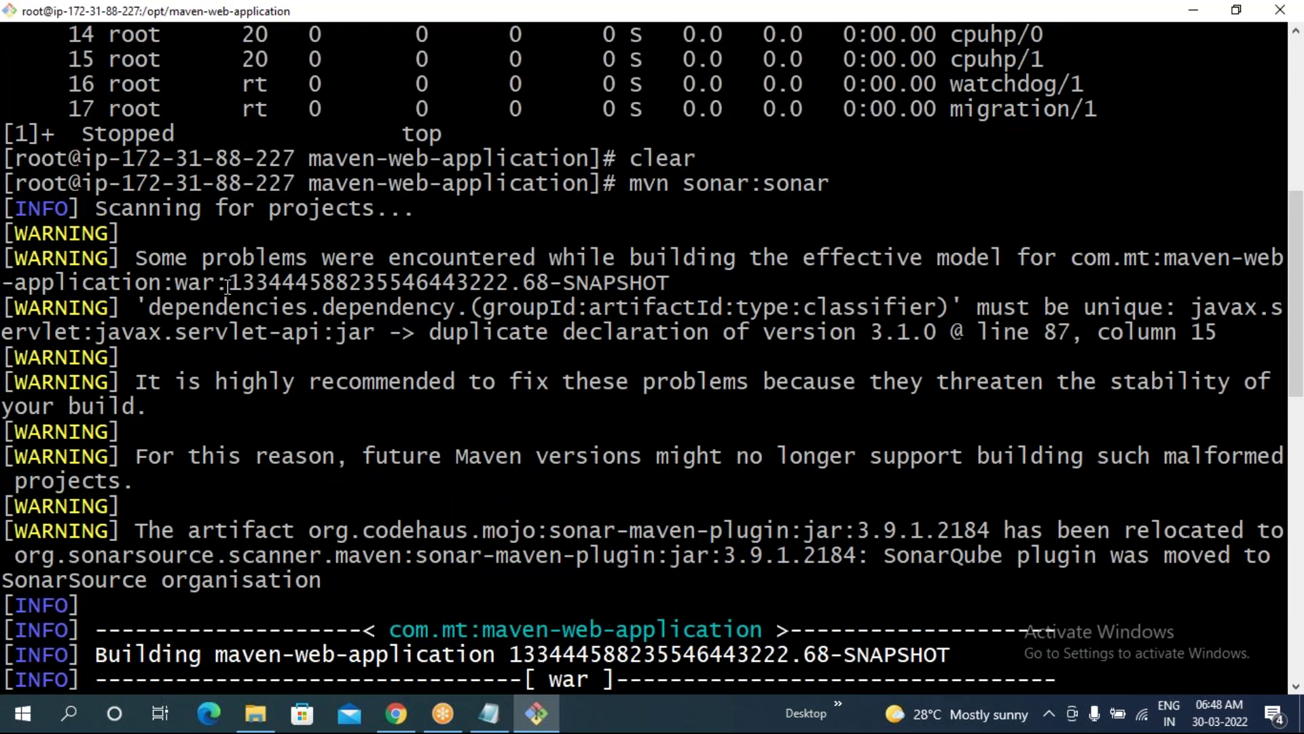
{"action": "scroll", "coordinate": [176, 492], "scroll_direction": "down", "scroll_amount": 10}
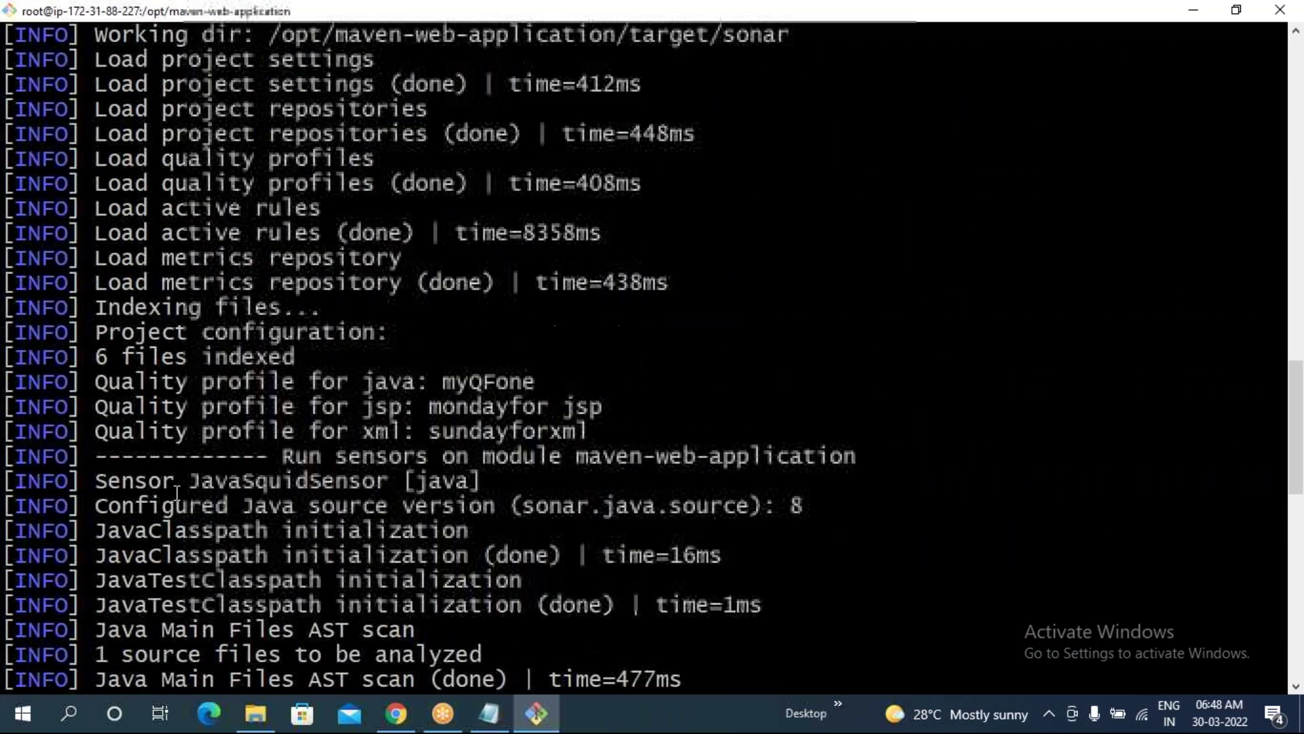
{"action": "scroll", "coordinate": [177, 492], "scroll_direction": "down", "scroll_amount": 20}
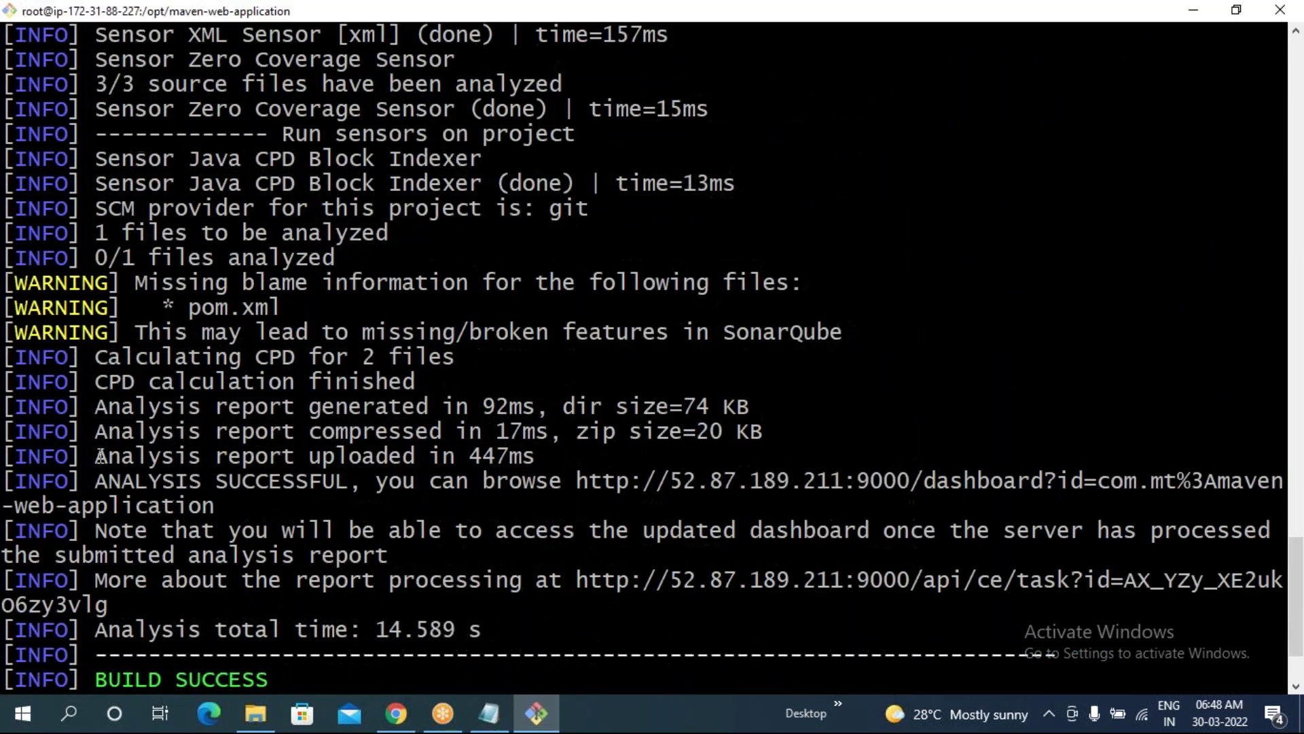
{"action": "scroll", "coordinate": [101, 457], "scroll_direction": "down", "scroll_amount": 1}
{"action": "scroll", "coordinate": [781, 299], "scroll_direction": "up", "scroll_amount": 10}
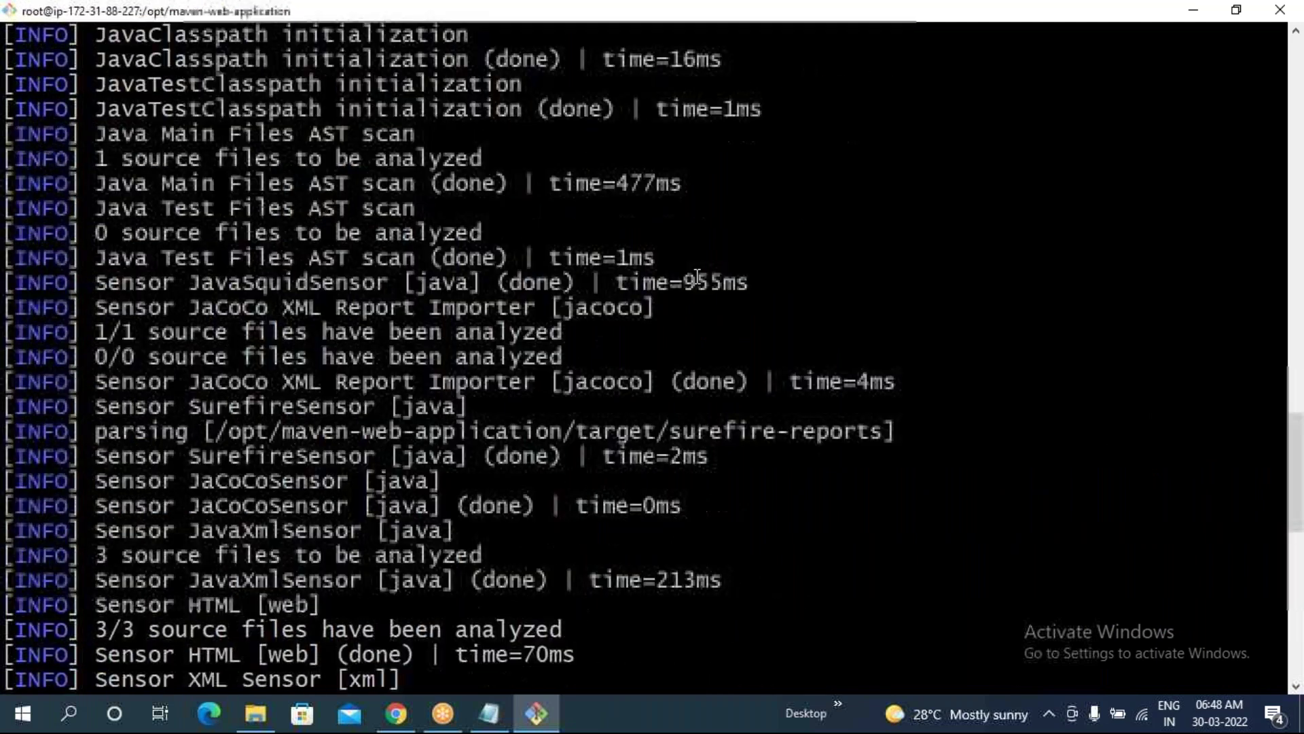
{"action": "scroll", "coordinate": [698, 277], "scroll_direction": "up", "scroll_amount": 20}
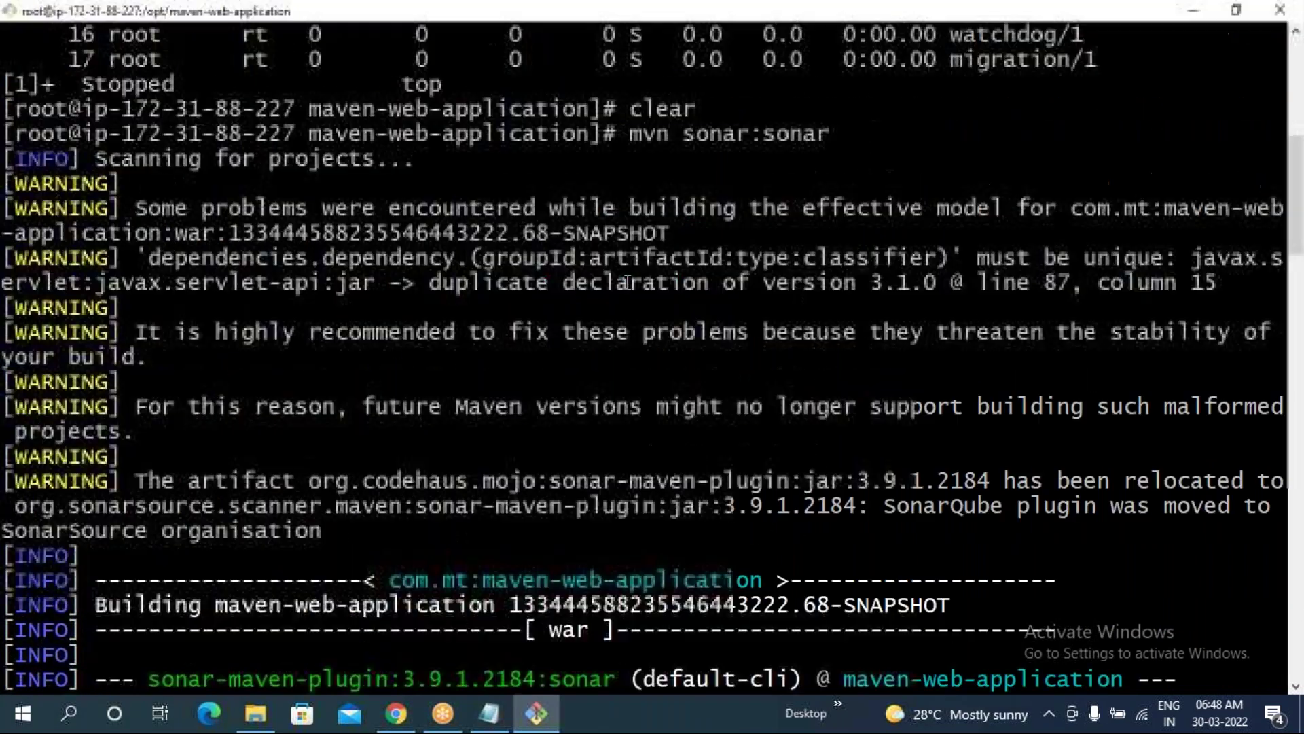
{"action": "left_click_drag", "start_coordinate": [618, 134], "coordinate": [825, 131]}
{"action": "left_click_drag", "start_coordinate": [98, 158], "coordinate": [268, 470]}
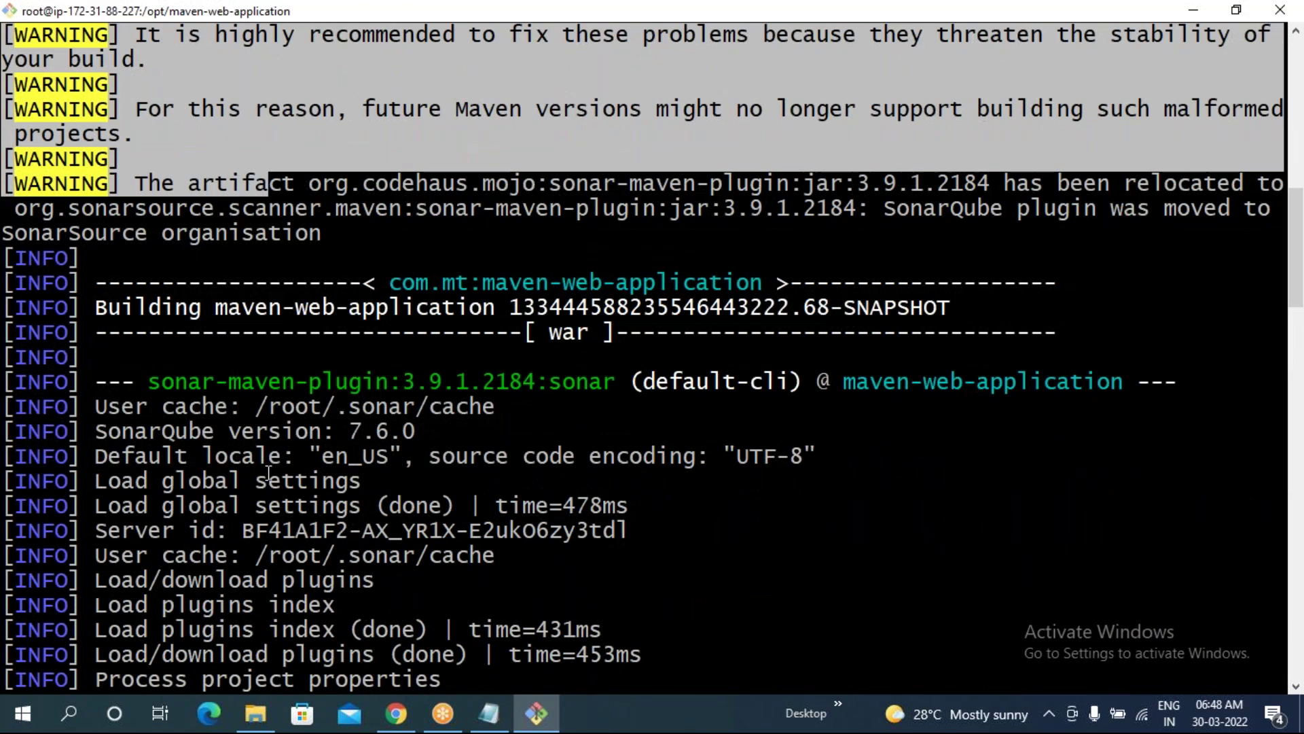
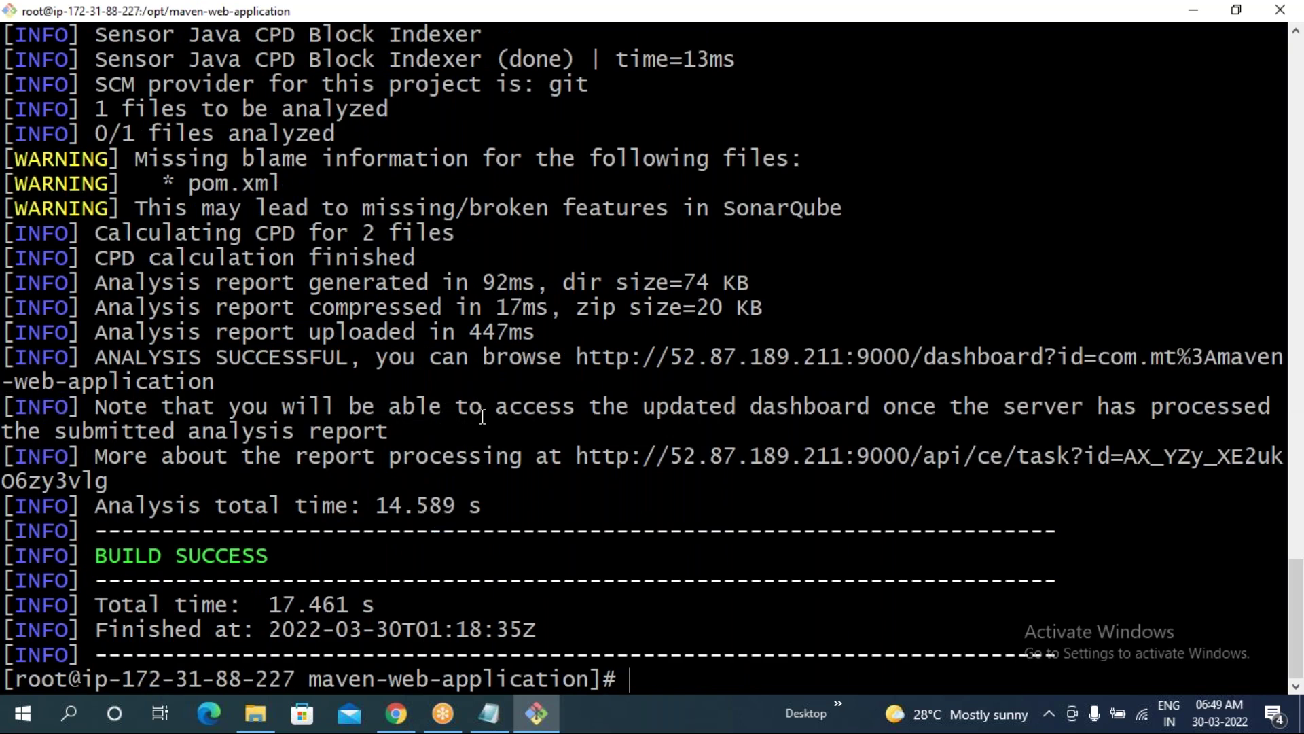
- Clear the terminal and list the root home directory with ll ~
{"action": "type", "text": "clear"}
{"action": "key", "text": "Return"}
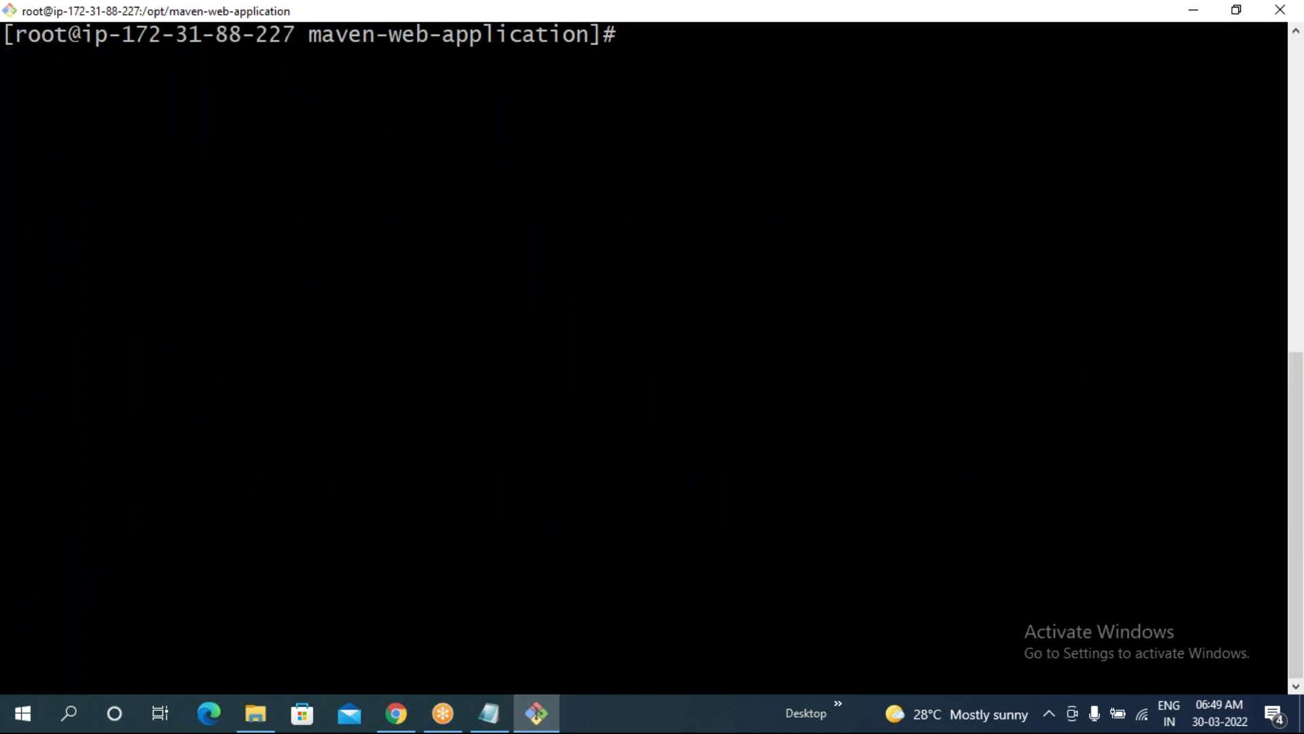
{"action": "type", "text": "rm -rf"}
{"action": "key", "text": "BackSpace"}
{"action": "key", "text": "BackSpace"}
{"action": "key", "text": "BackSpace"}
{"action": "key", "text": "BackSpace"}
{"action": "key", "text": "BackSpace"}
{"action": "key", "text": "BackSpace"}
{"action": "type", "text": "ll ~"}
{"action": "key", "text": "Return"}
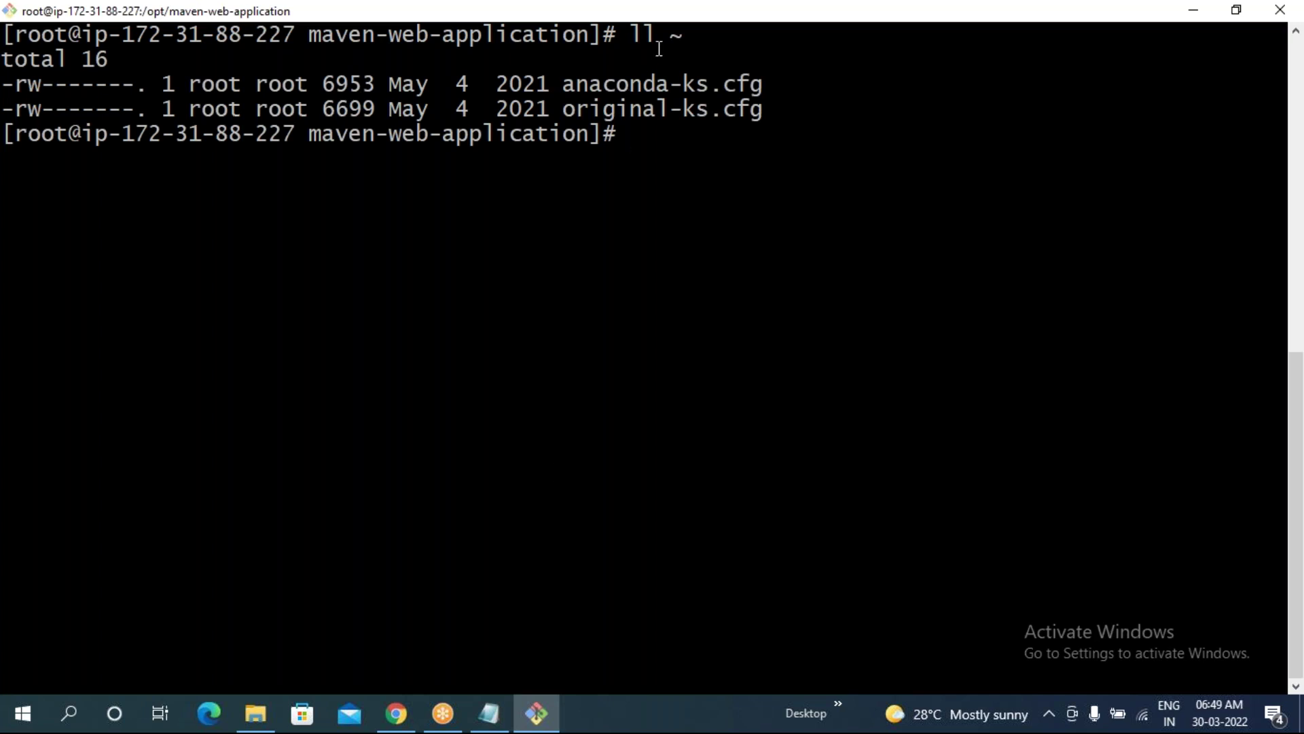
- List the root home directory again including hidden files with ll -a ~
{"action": "left_click_drag", "start_coordinate": [659, 38], "coordinate": [685, 55]}
{"action": "left_click", "coordinate": [716, 82]}
{"action": "left_click", "coordinate": [659, 144]}
{"action": "left_click_drag", "start_coordinate": [630, 34], "coordinate": [688, 37]}
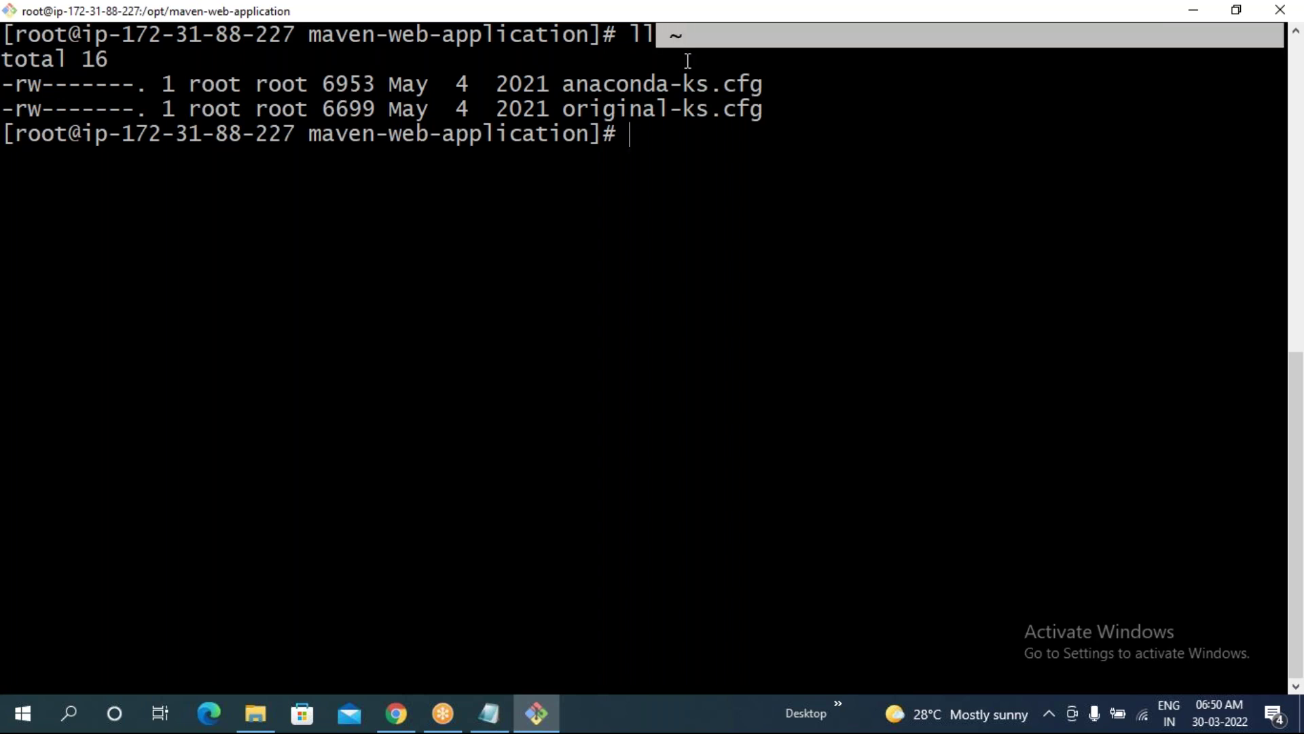
{"action": "left_click", "coordinate": [638, 131]}
{"action": "right_click", "coordinate": [1302, 255]}
{"action": "key", "text": "Left"}
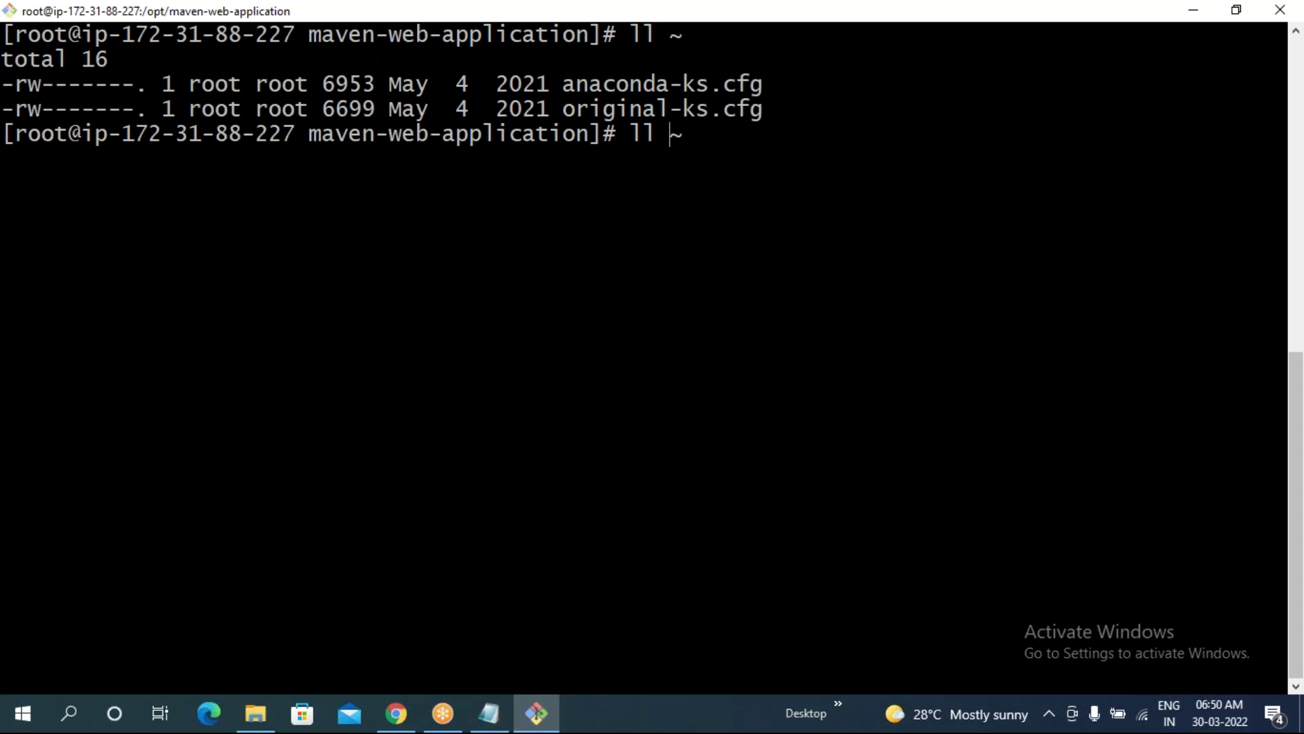
{"action": "type", "text": "-a"}
{"action": "key", "text": "Return"}
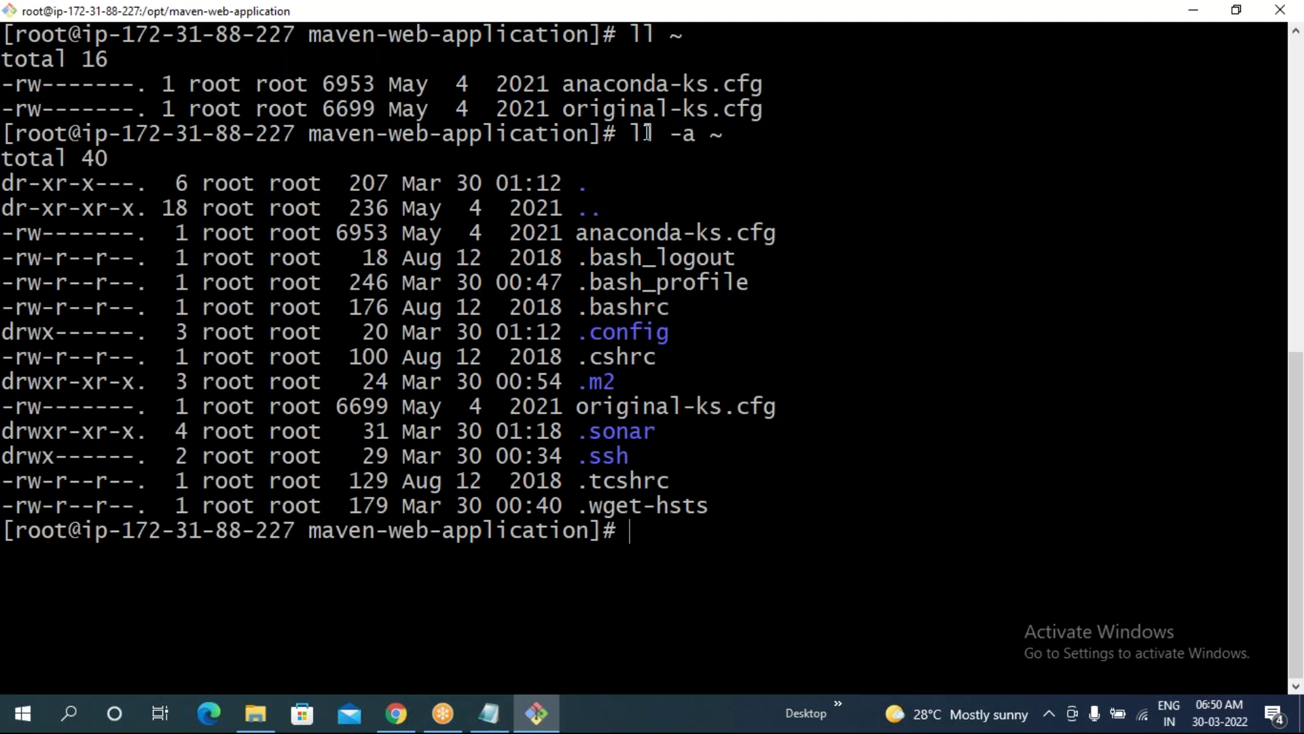
- Review the anaconda-ks.cfg and original-ks.cfg entries in both home directory listings
{"action": "left_click_drag", "start_coordinate": [631, 134], "coordinate": [670, 134]}
{"action": "left_click_drag", "start_coordinate": [551, 86], "coordinate": [766, 110]}
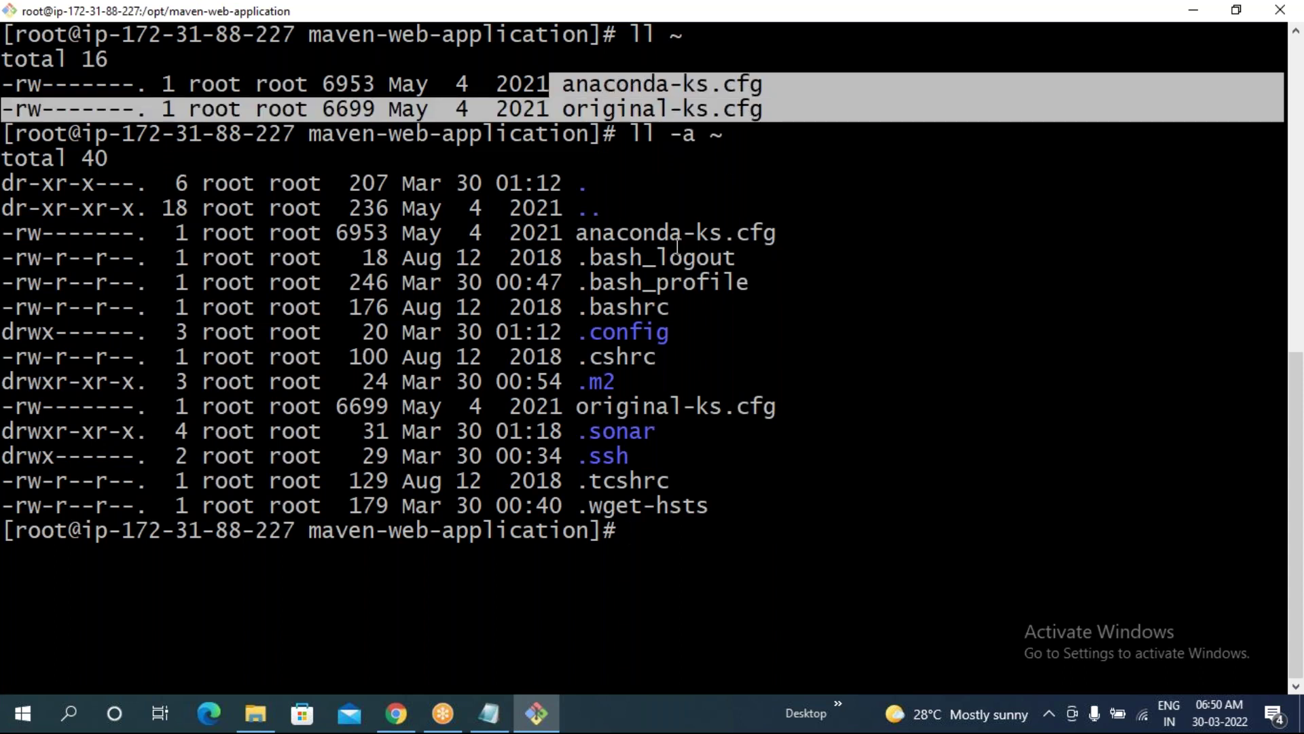
{"action": "left_click_drag", "start_coordinate": [567, 232], "coordinate": [793, 240]}
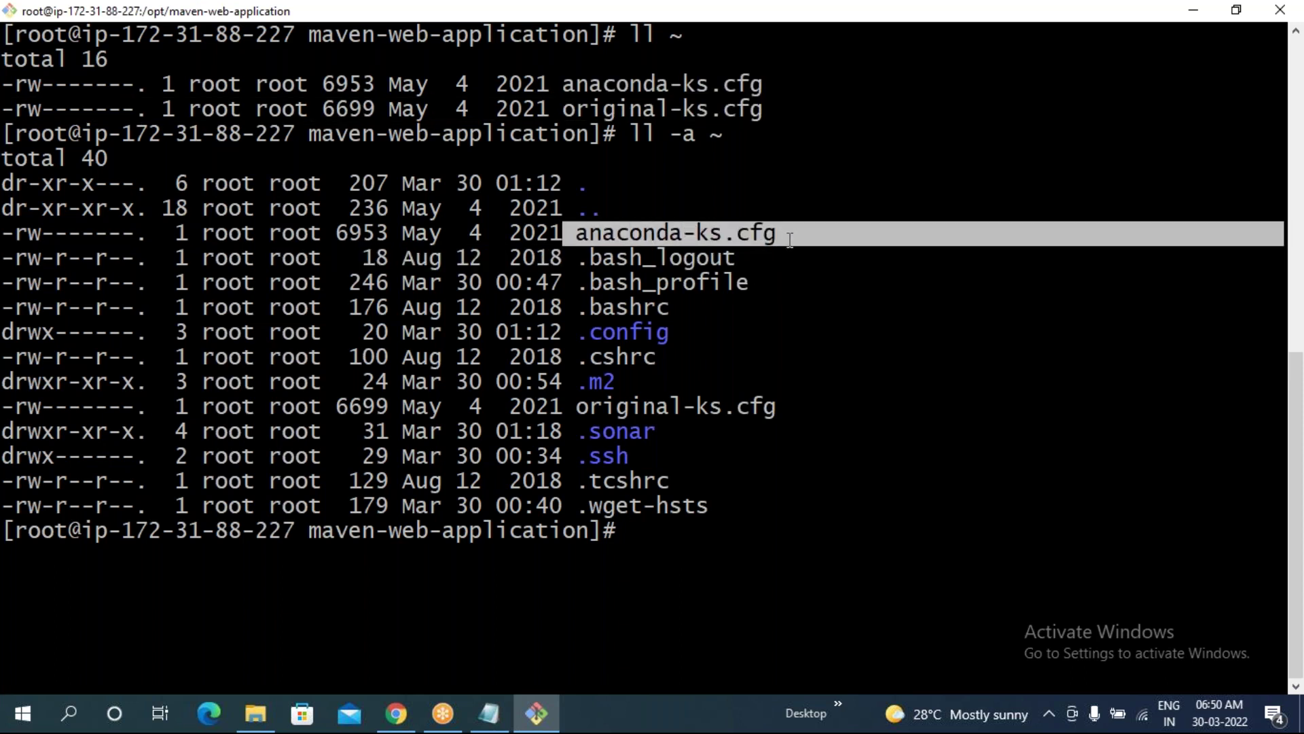
{"action": "left_click_drag", "start_coordinate": [577, 408], "coordinate": [774, 407]}
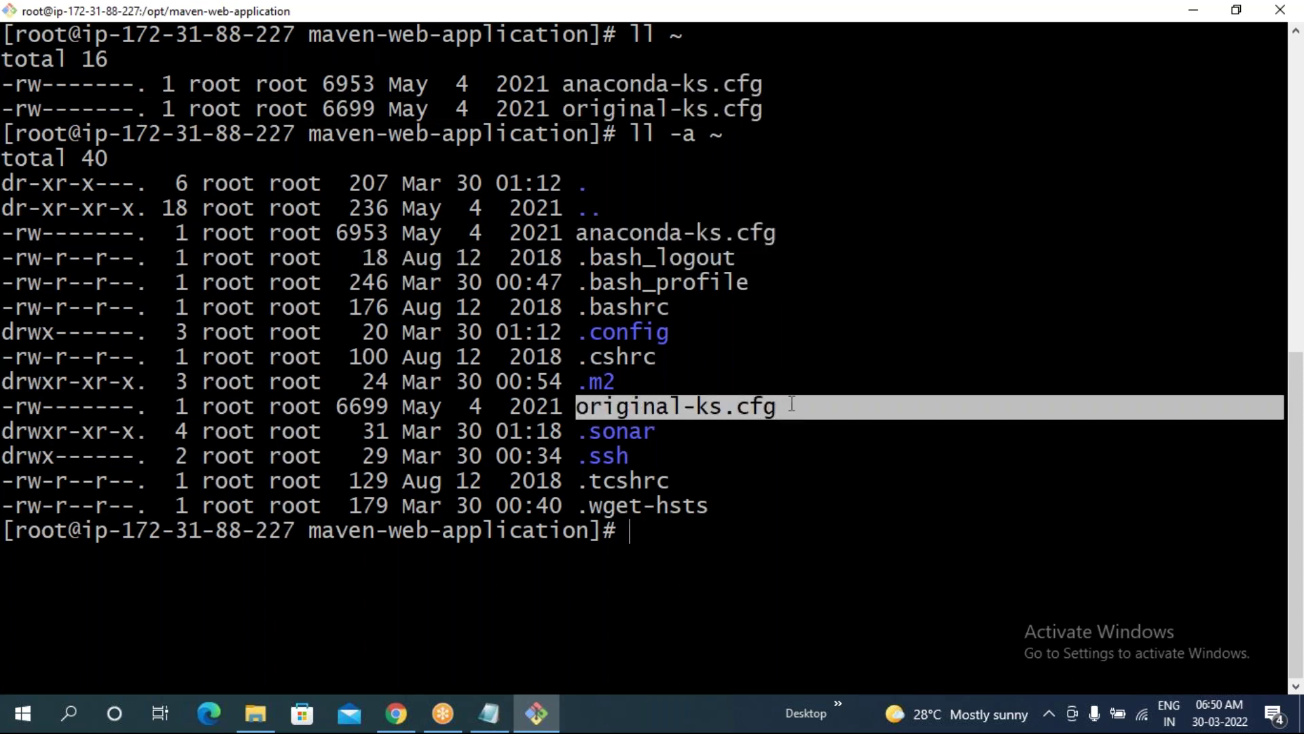
{"action": "left_click", "coordinate": [737, 346]}
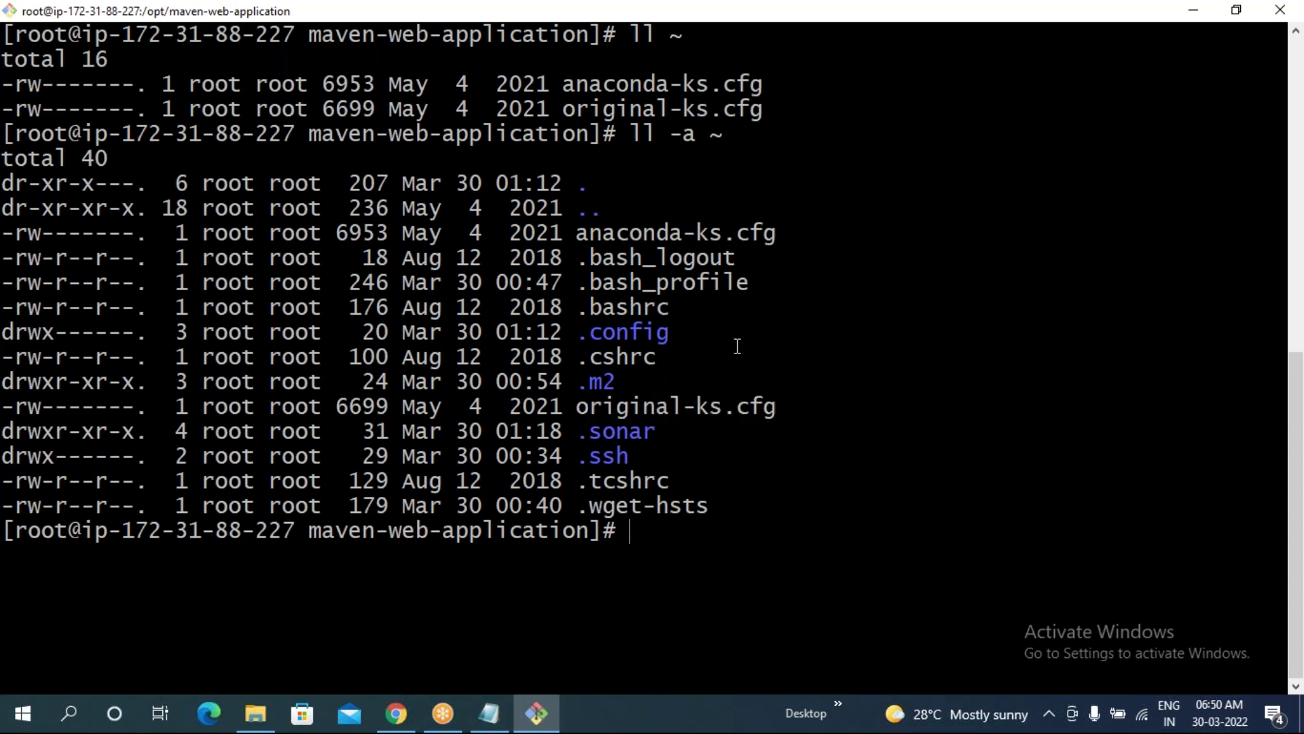
{"action": "double_click", "coordinate": [581, 188]}
{"action": "left_click_drag", "start_coordinate": [572, 410], "coordinate": [783, 410]}
{"action": "left_click_drag", "start_coordinate": [577, 234], "coordinate": [775, 235]}
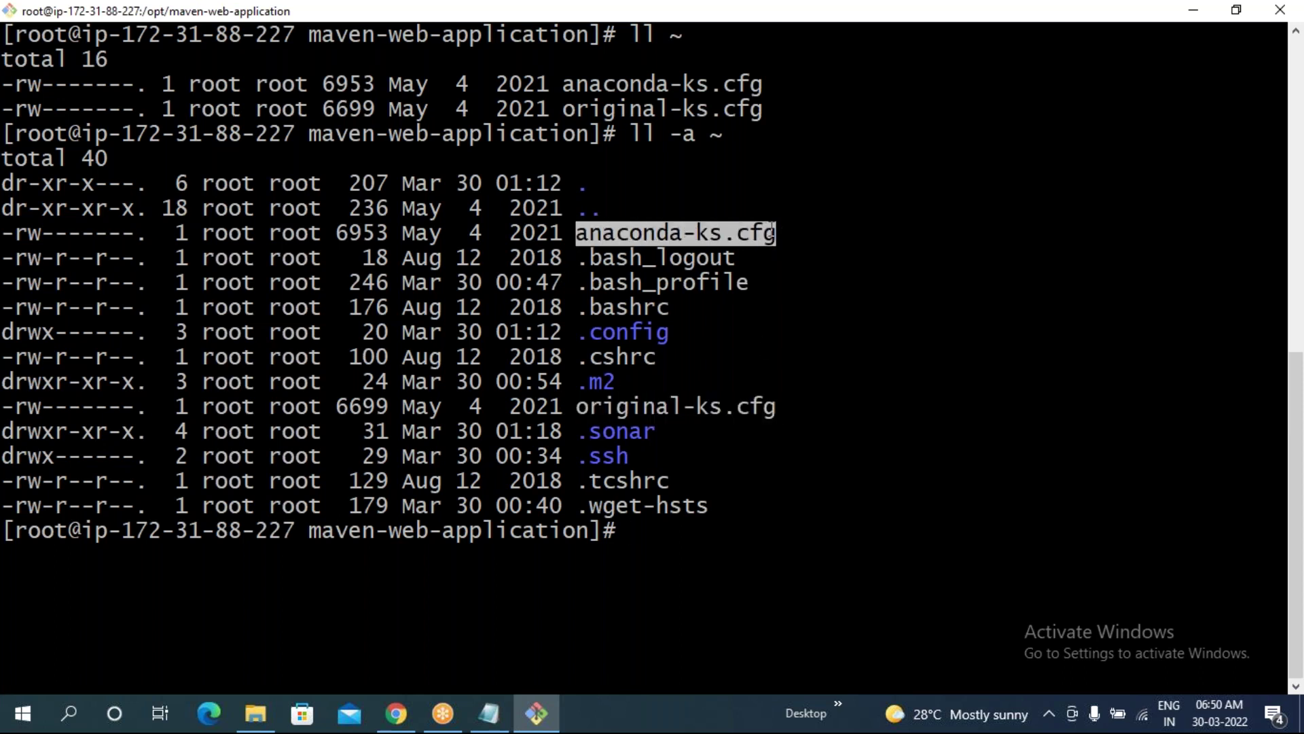
{"action": "left_click", "coordinate": [790, 279]}
- Point out the .m2 folder in the listing and begin typing rm -rf ~/.m
{"action": "left_click_drag", "start_coordinate": [632, 381], "coordinate": [583, 384]}
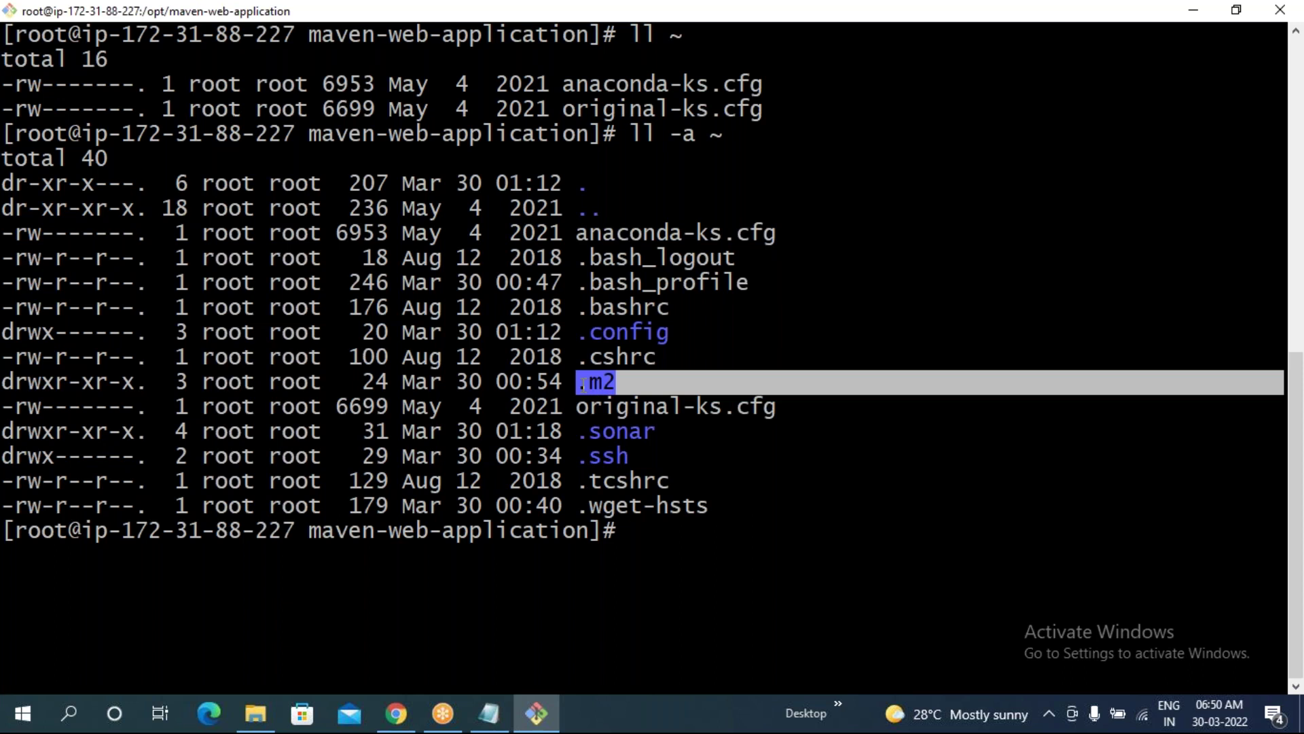
{"action": "left_click", "coordinate": [584, 383]}
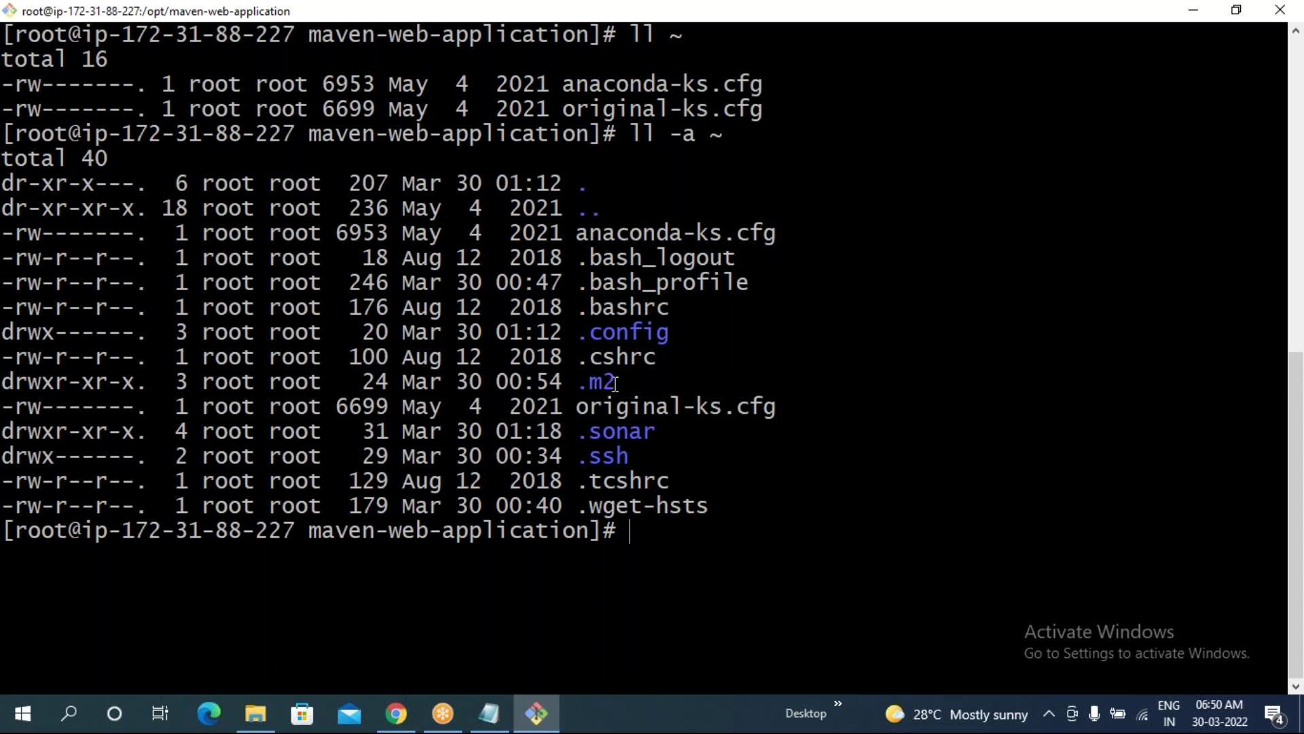
{"action": "left_click_drag", "start_coordinate": [635, 382], "coordinate": [574, 384]}
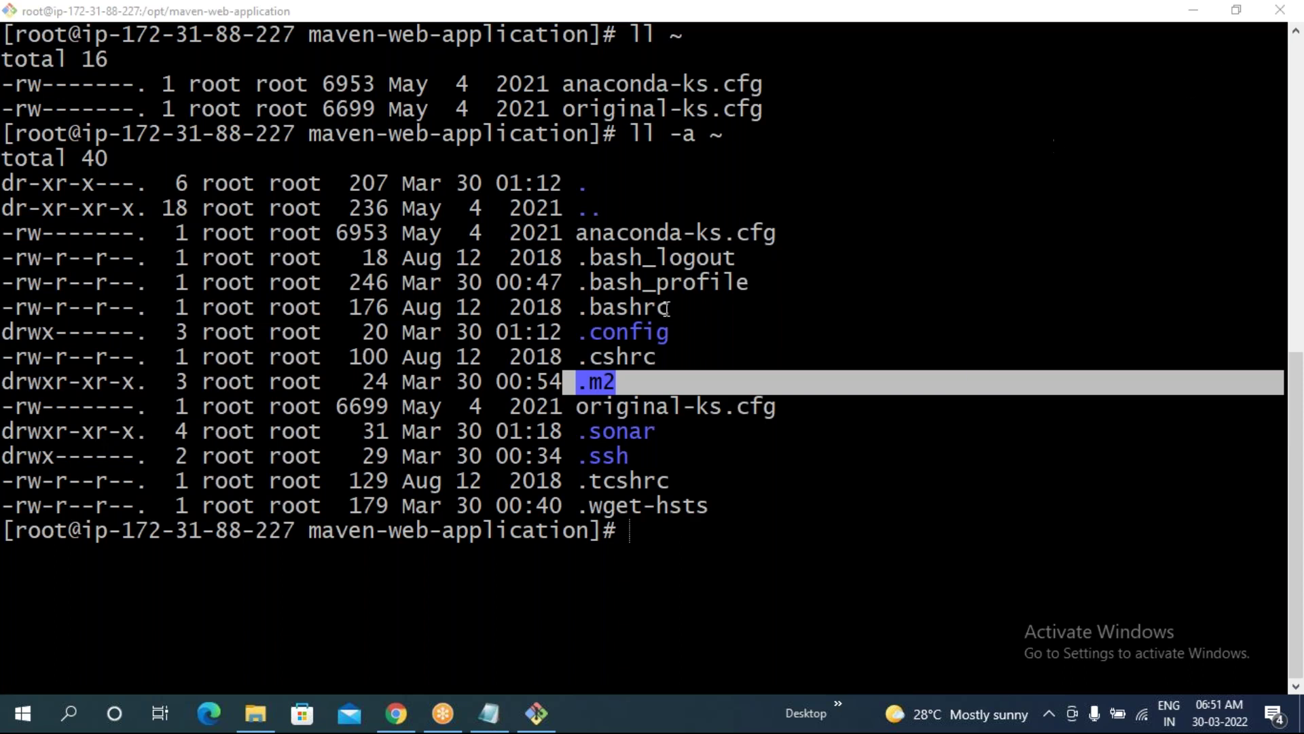
{"action": "left_click", "coordinate": [709, 406]}
{"action": "left_click", "coordinate": [685, 423]}
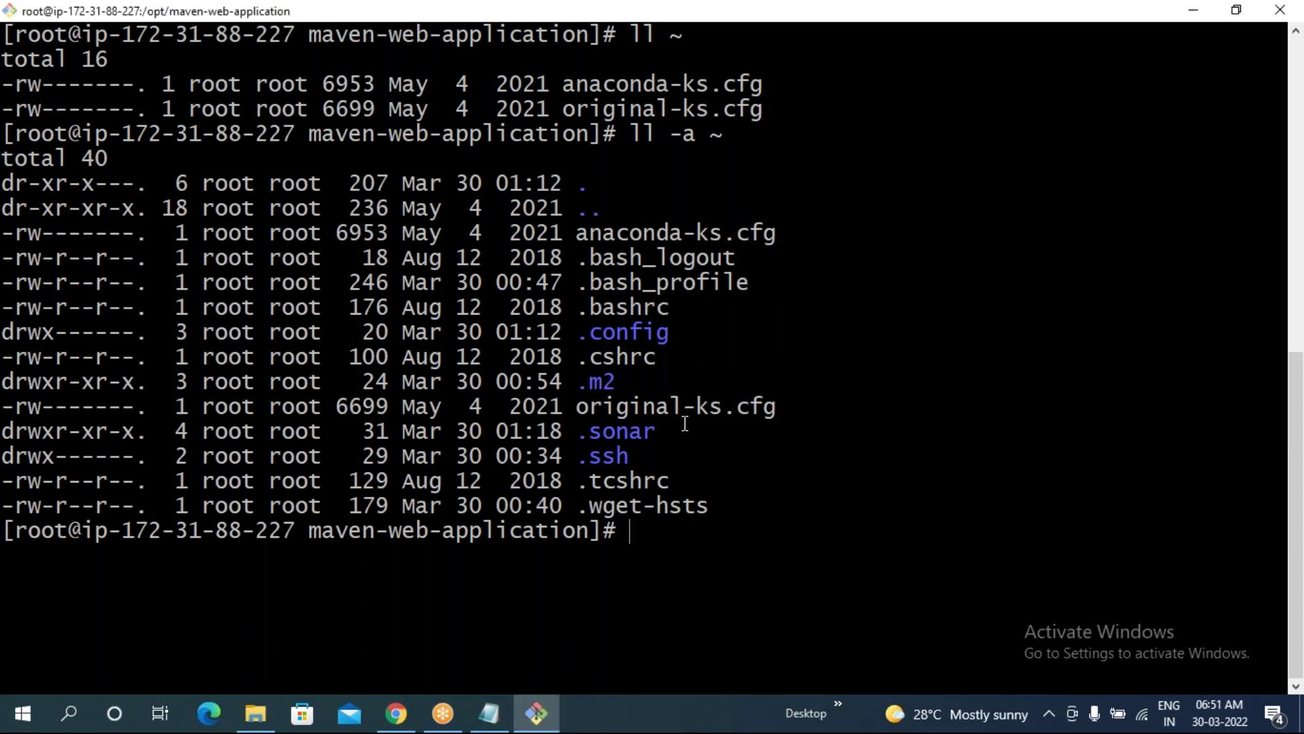
{"action": "left_click_drag", "start_coordinate": [577, 383], "coordinate": [618, 387]}
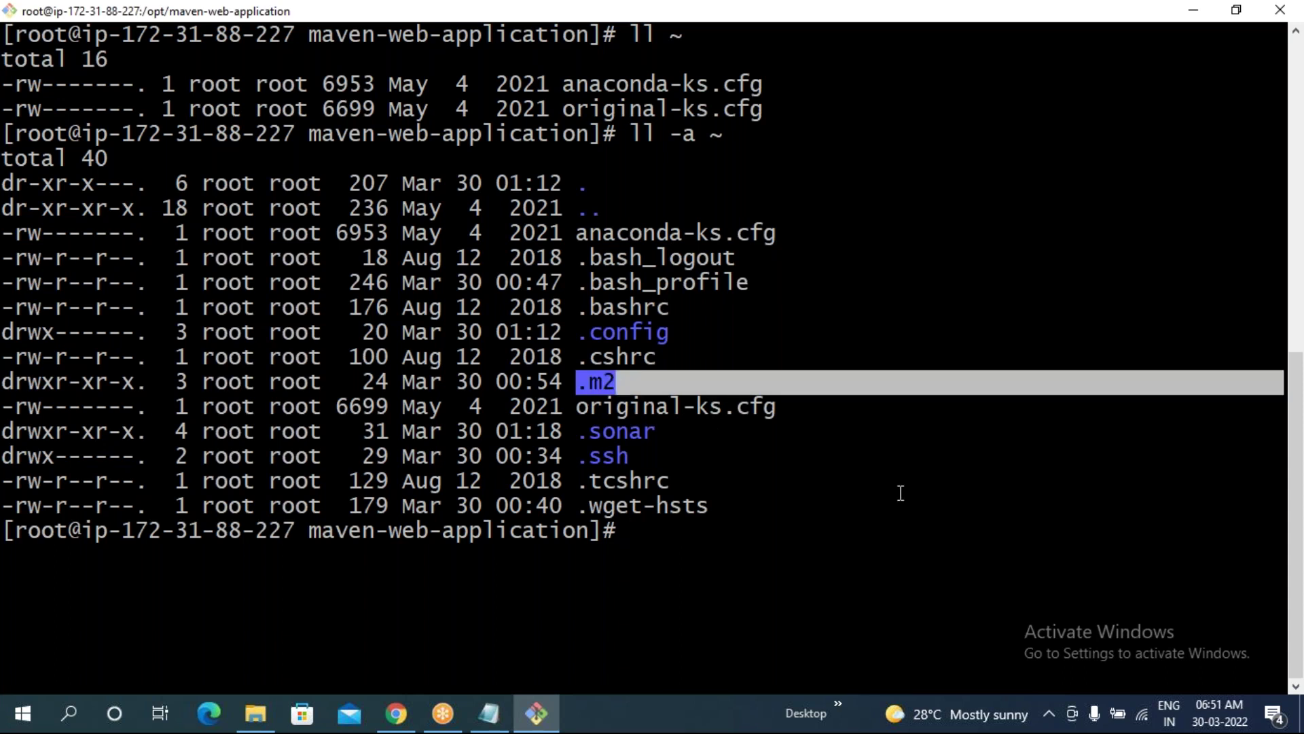
{"action": "left_click", "coordinate": [745, 554]}
{"action": "type", "text": "rm -rf"}
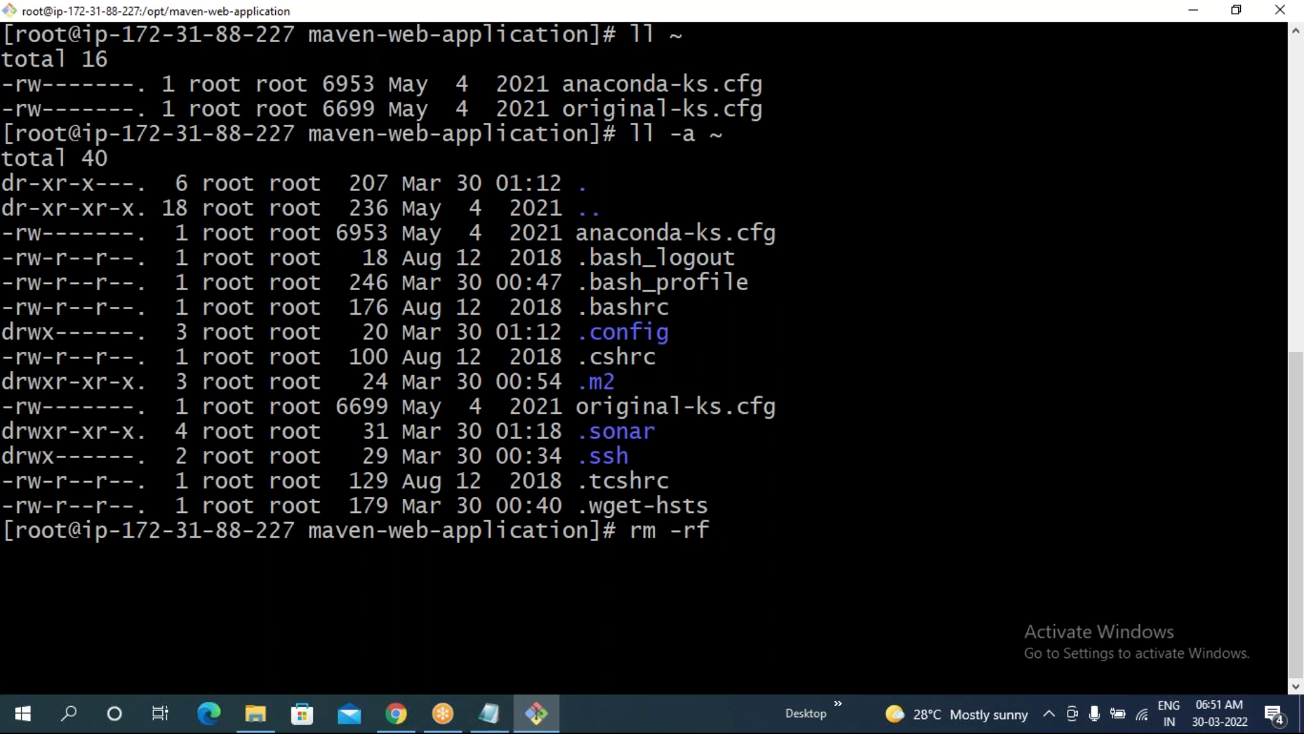
{"action": "type", "text": " ~/.m"}
- Delete the ~/.m2 folder with rm -rf and recall the ll -a ~ listing command
{"action": "key", "text": "Tab"}
{"action": "key", "text": "Return"}
{"action": "key", "text": "Up"}
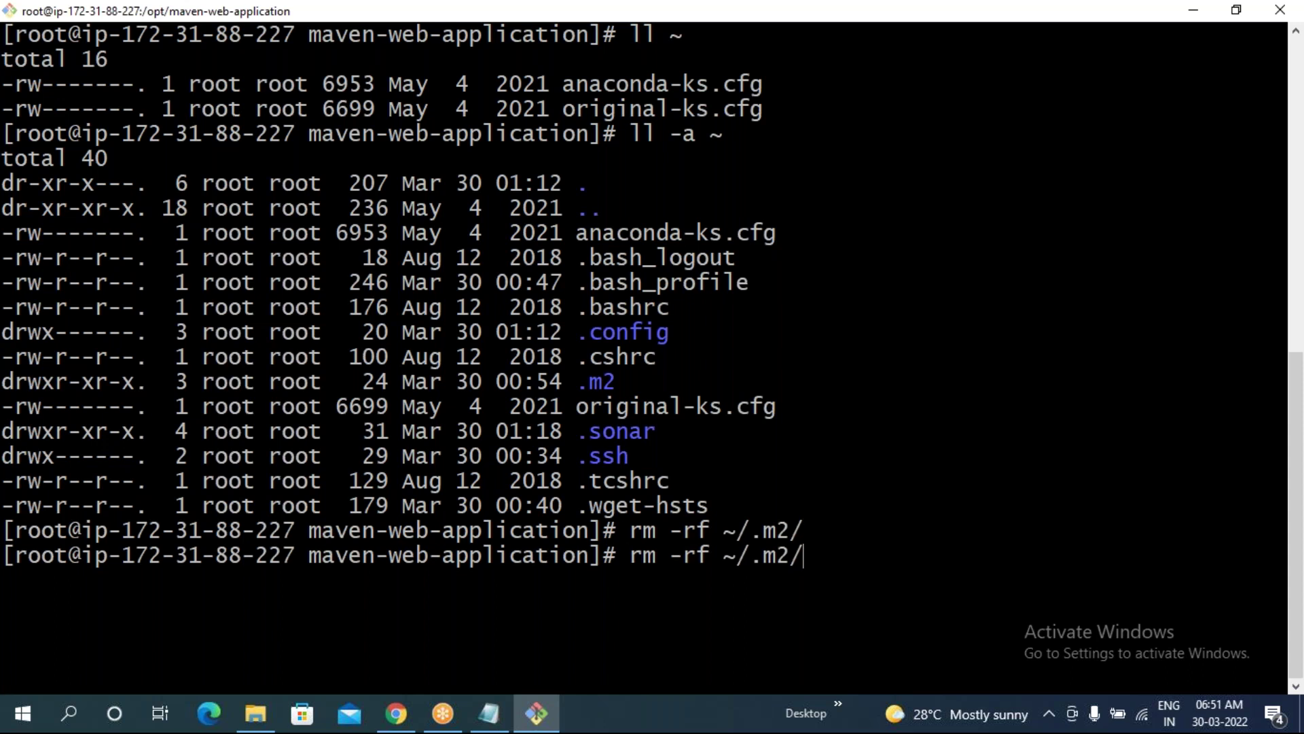
{"action": "key", "text": "Up"}
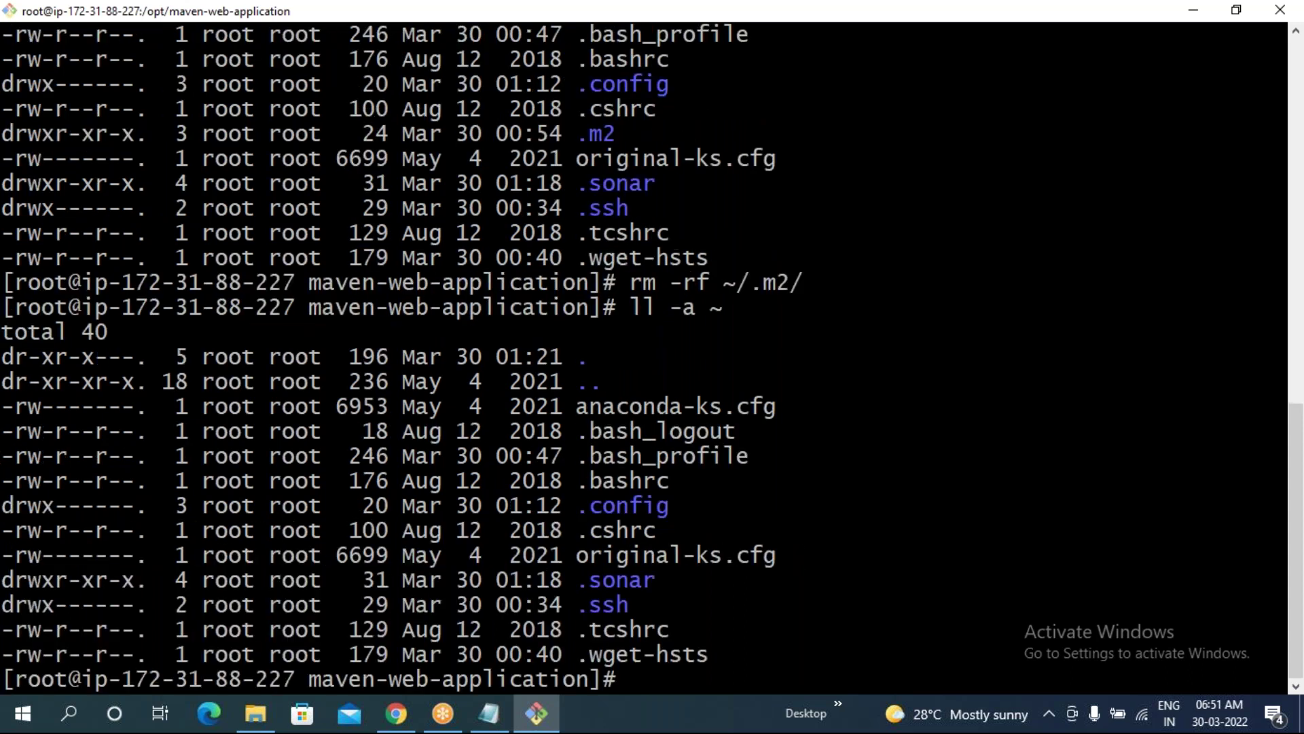
- Confirm .m2 no longer appears in the new listing, then clear the terminal
{"action": "left_click_drag", "start_coordinate": [577, 134], "coordinate": [618, 135]}
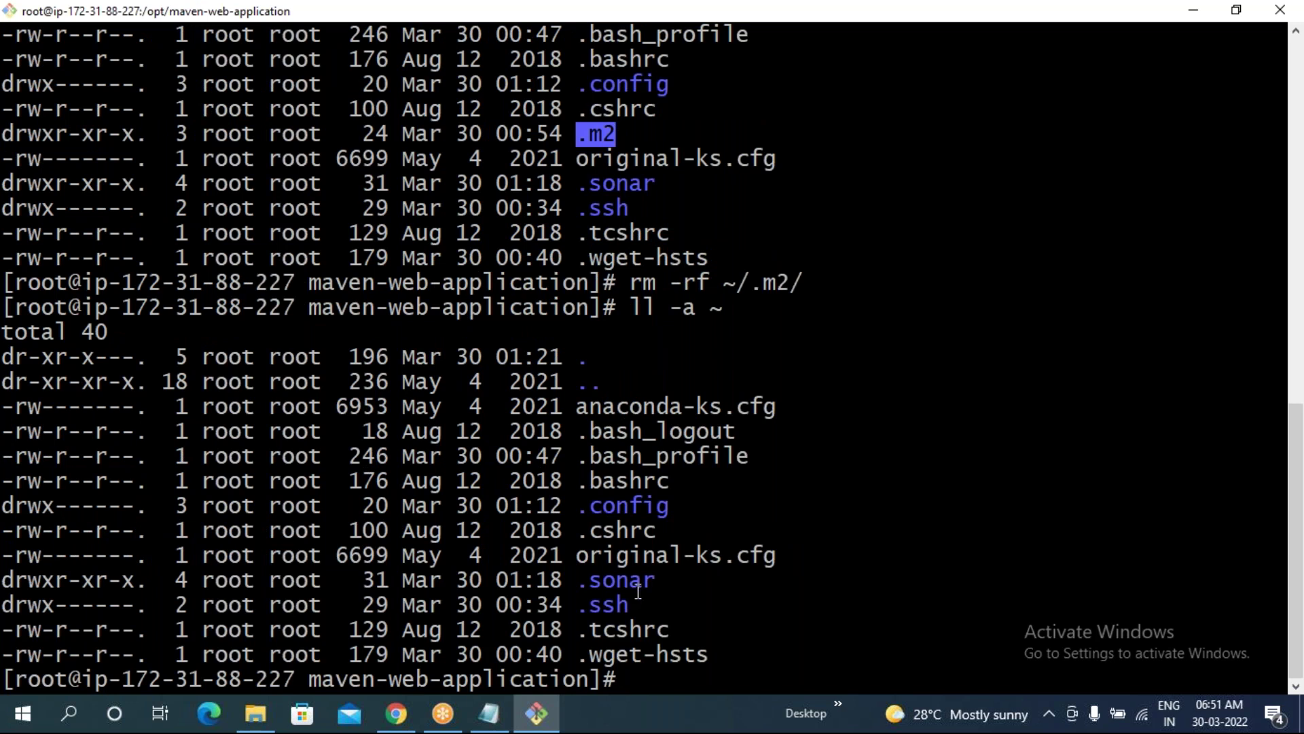
{"action": "left_click_drag", "start_coordinate": [579, 507], "coordinate": [657, 580]}
{"action": "left_click", "coordinate": [740, 617]}
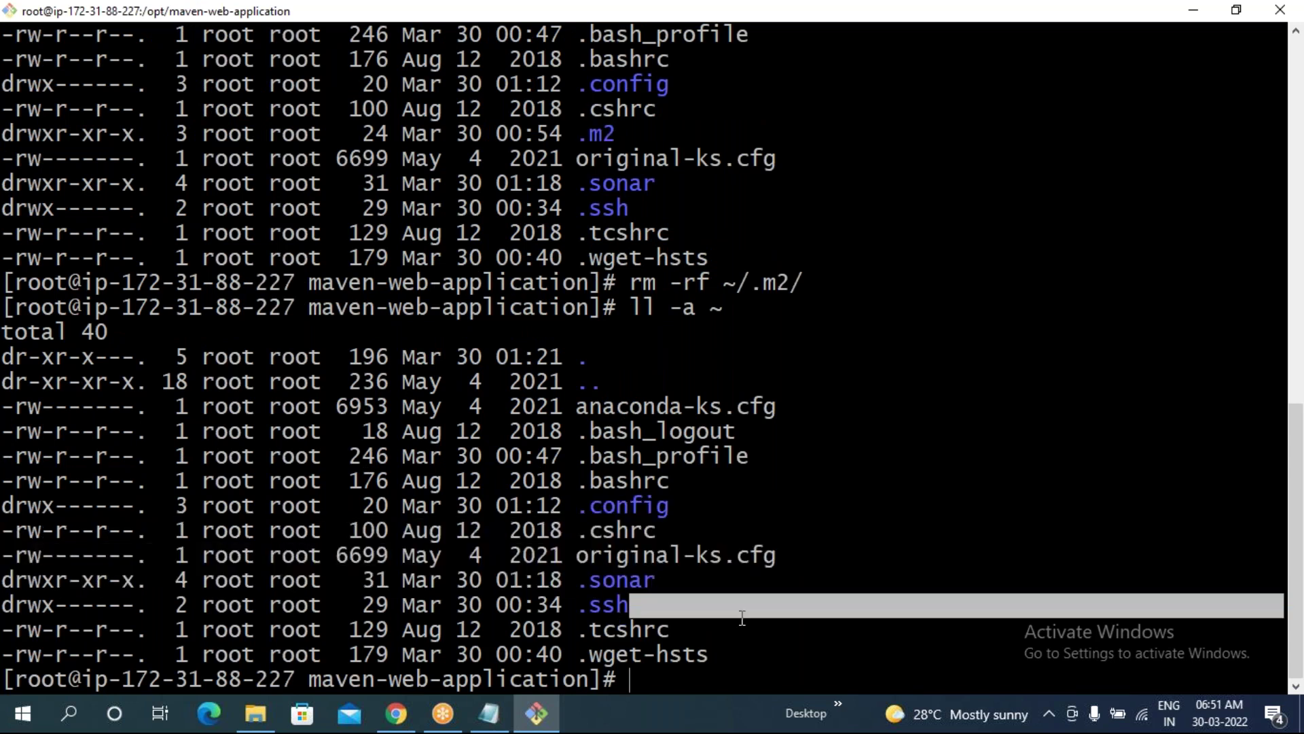
{"action": "type", "text": "clear"}
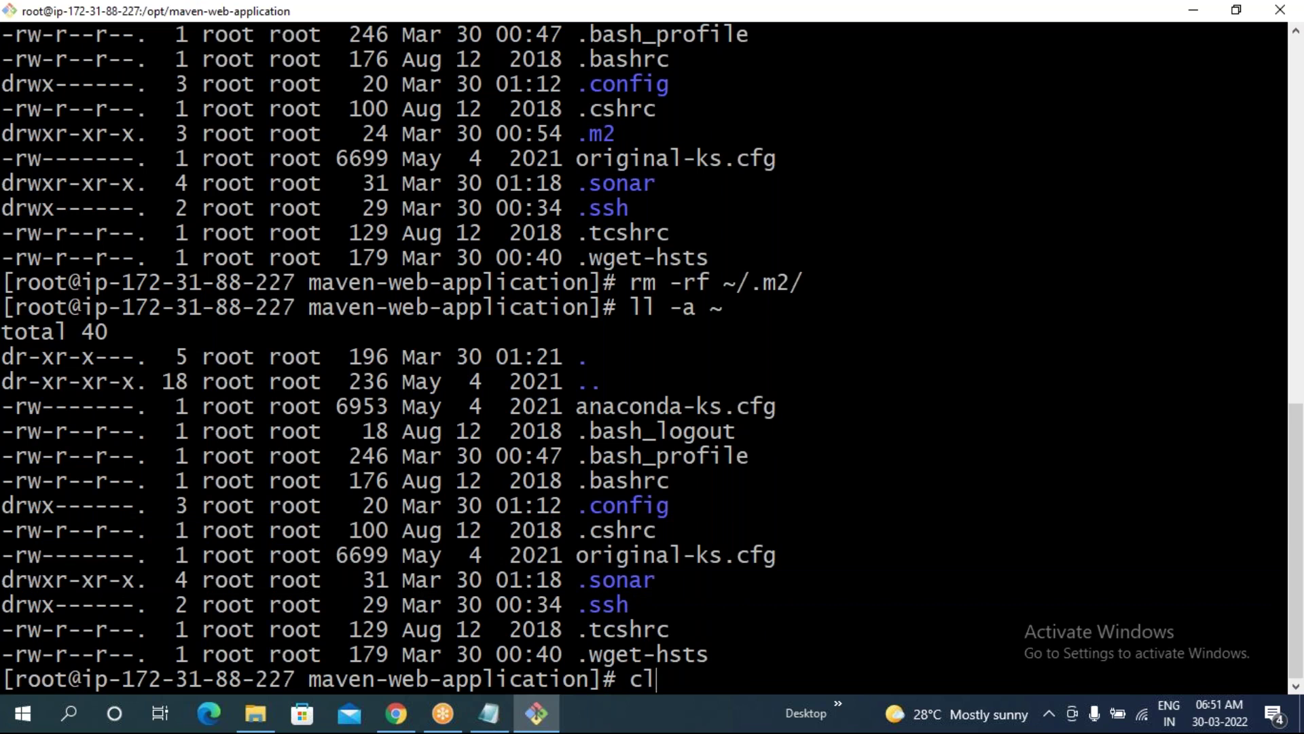
{"action": "key", "text": "Return"}
- Run mvn sonar:sonar to start the SonarQube analysis of maven-web-application
{"action": "type", "text": "mvn so"}
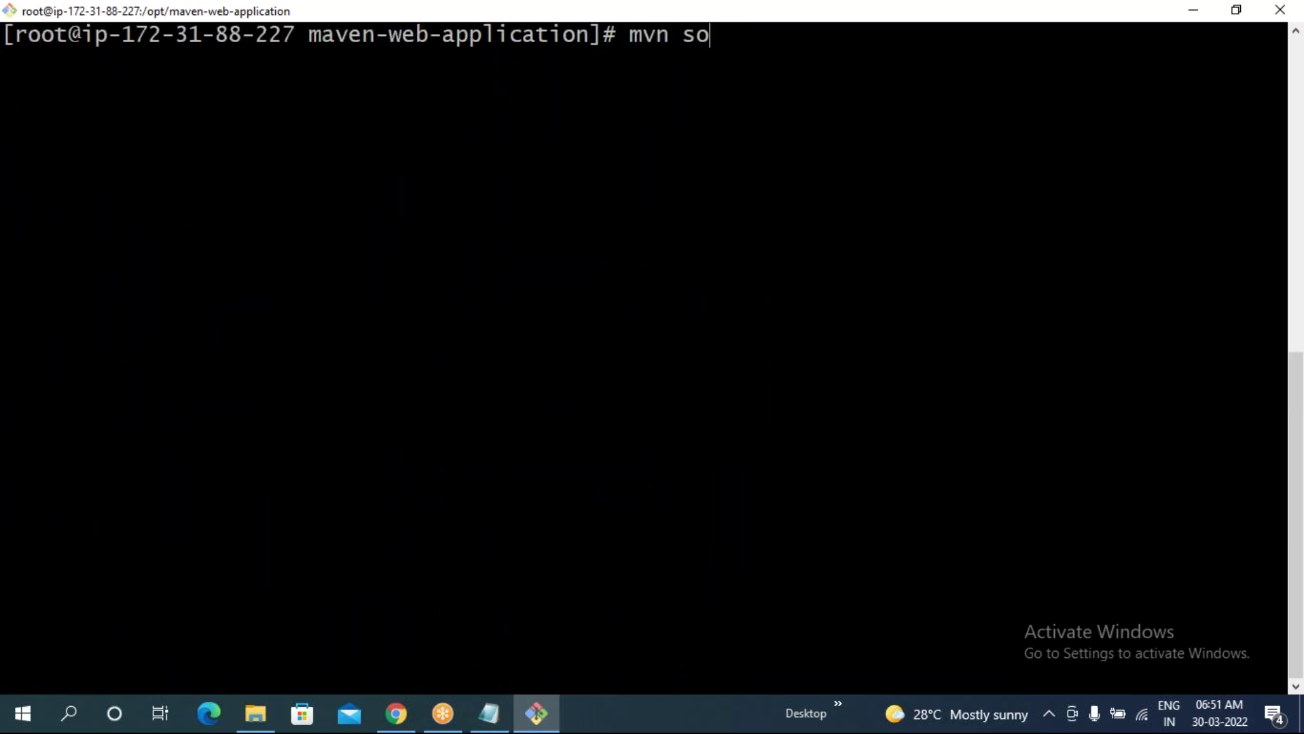
{"action": "type", "text": "nar:sonar"}
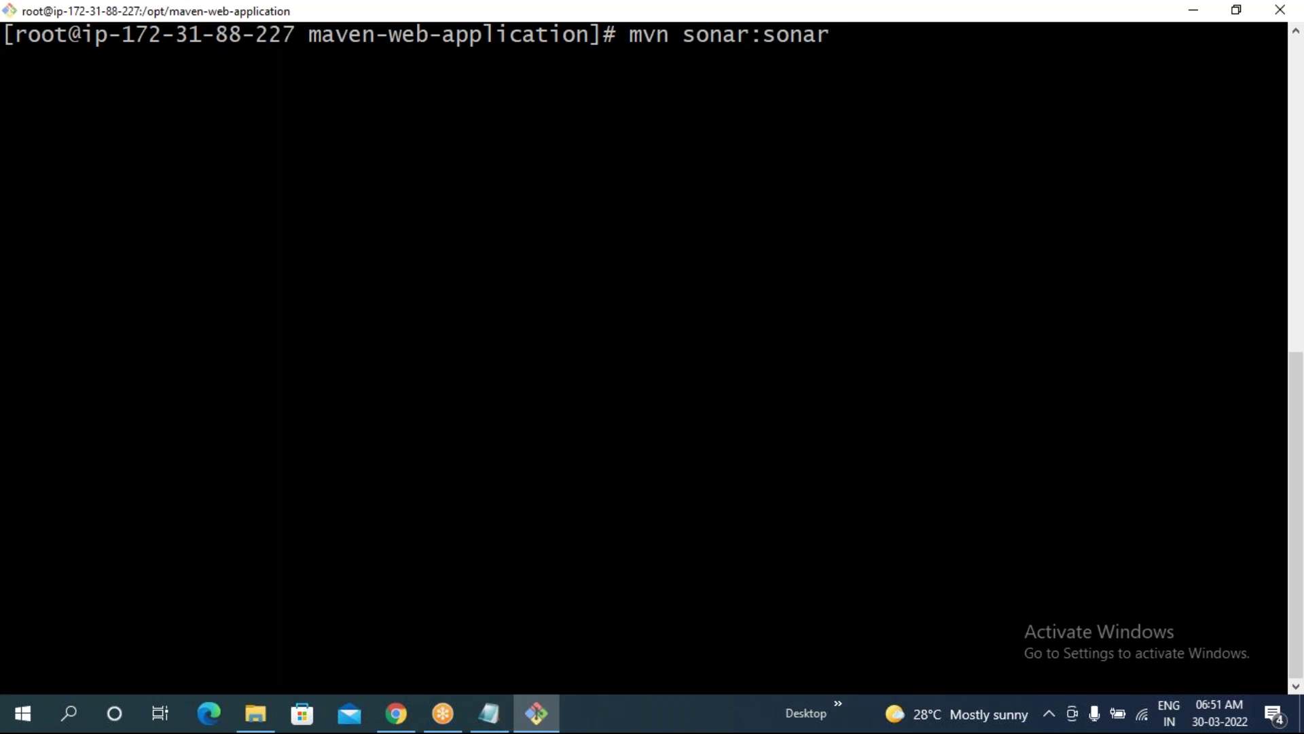
{"action": "left_click_drag", "start_coordinate": [685, 35], "coordinate": [824, 39]}
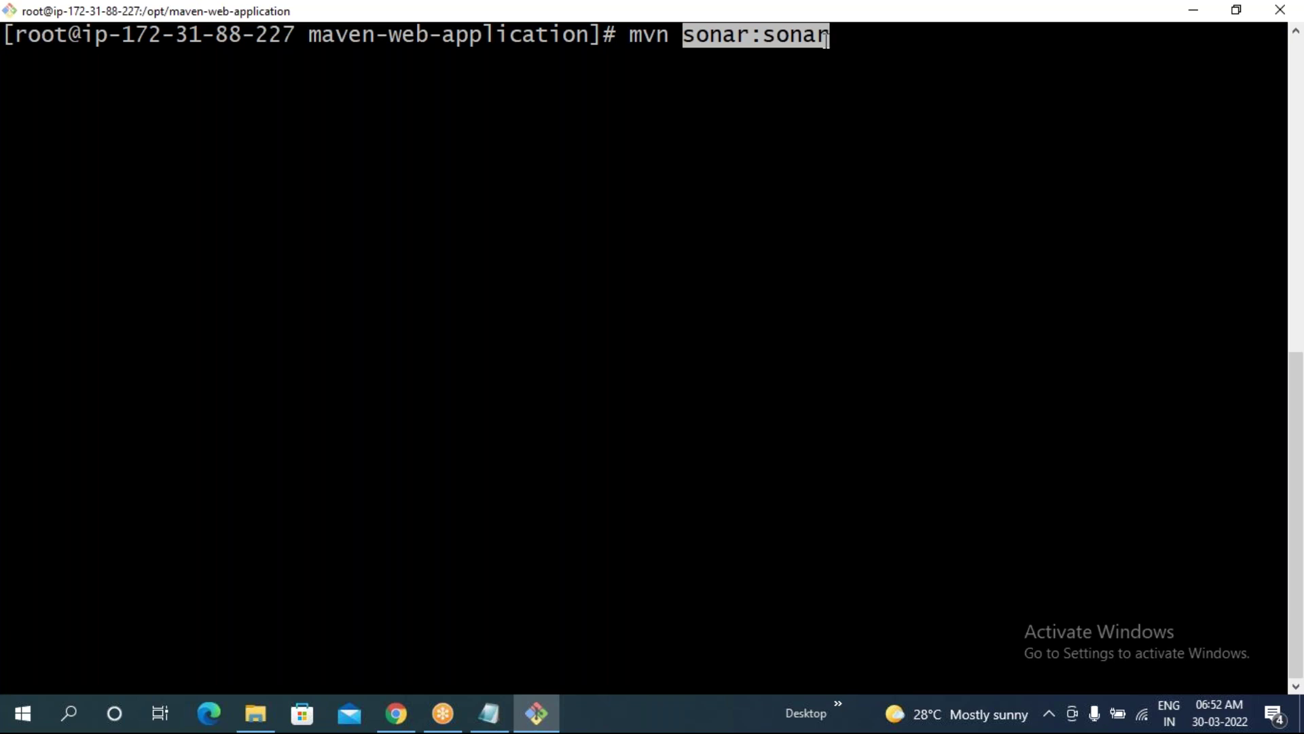
{"action": "key", "text": "Return"}
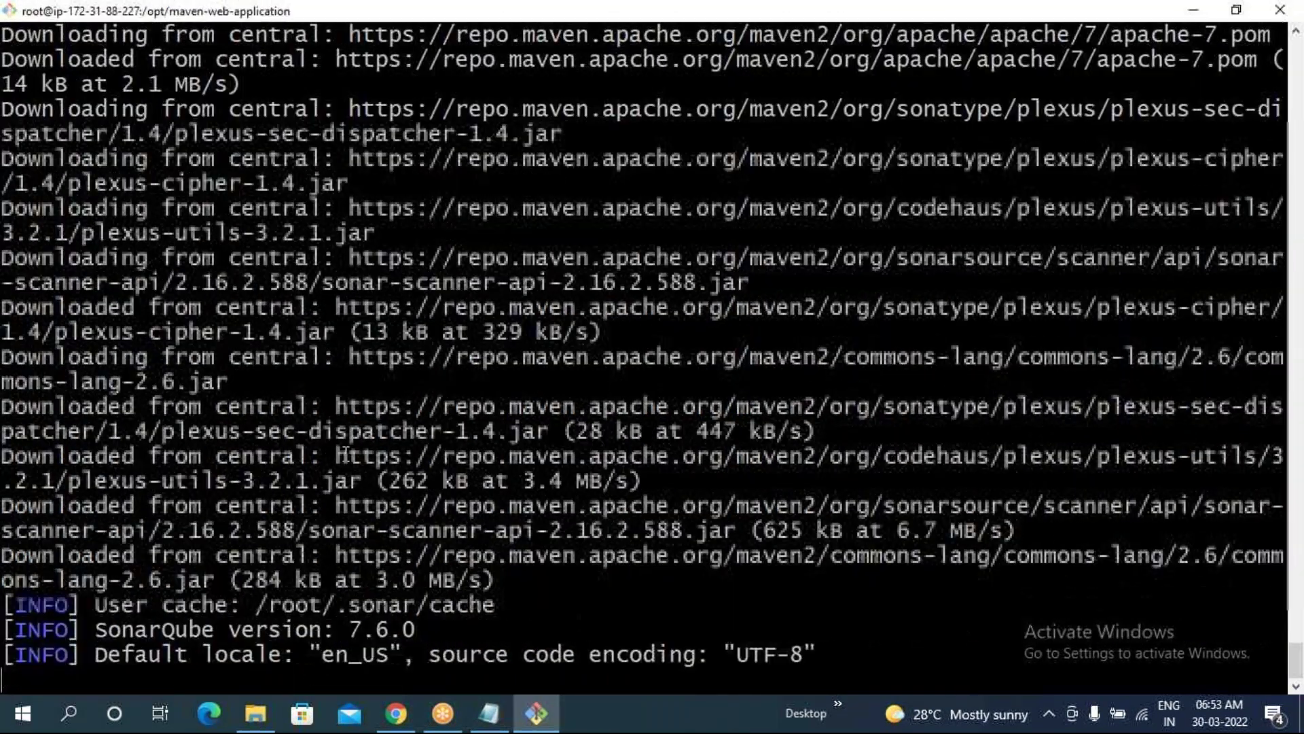
- Scroll back through the scan output to review the commons-lang and commons-parent dependency downloads
{"action": "scroll", "coordinate": [188, 449], "scroll_direction": "up", "scroll_amount": 12}
{"action": "left_click_drag", "start_coordinate": [10, 275], "coordinate": [146, 505]}
{"action": "left_click_drag", "start_coordinate": [5, 408], "coordinate": [289, 410]}
{"action": "left_click_drag", "start_coordinate": [10, 487], "coordinate": [282, 529]}
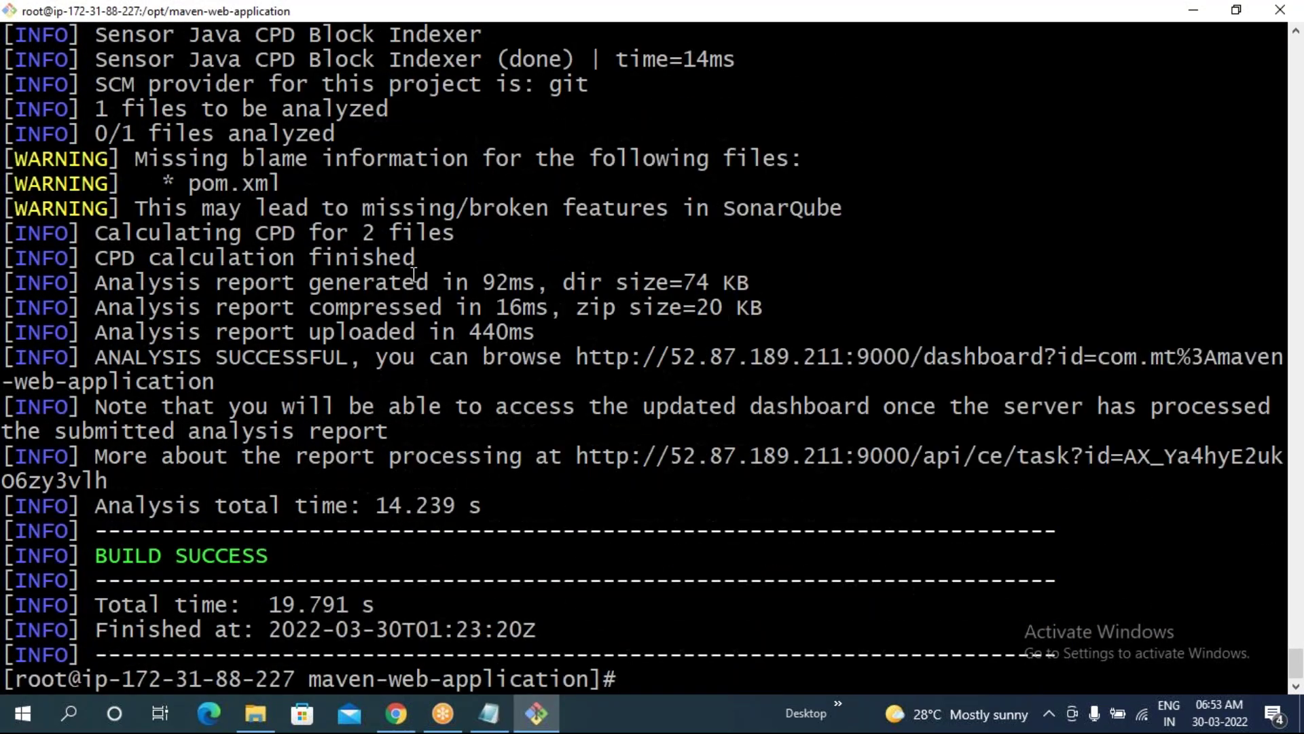
- Review the quality profiles used: myQFone for Java, a JSP profile, and sundayforxml for XML
{"action": "scroll", "coordinate": [541, 387], "scroll_direction": "up", "scroll_amount": 5}
{"action": "scroll", "coordinate": [541, 387], "scroll_direction": "up", "scroll_amount": 15}
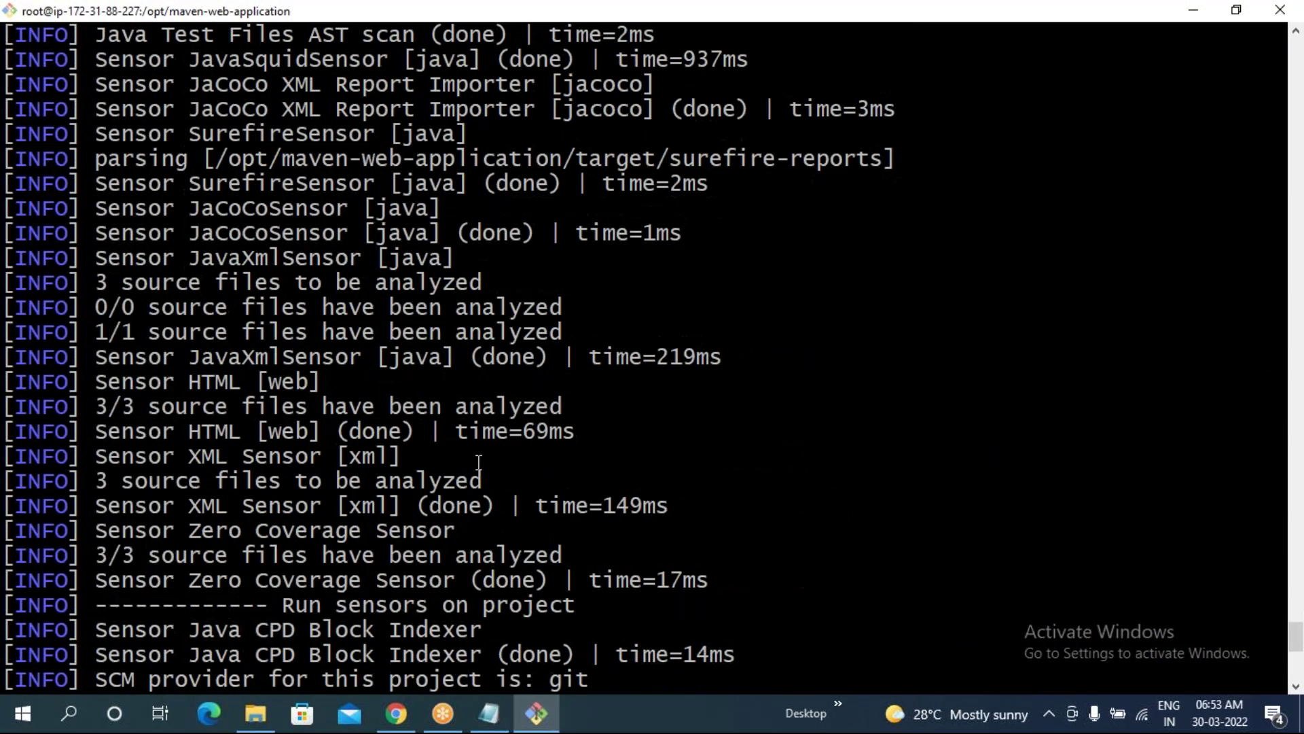
{"action": "left_click_drag", "start_coordinate": [354, 337], "coordinate": [548, 333]}
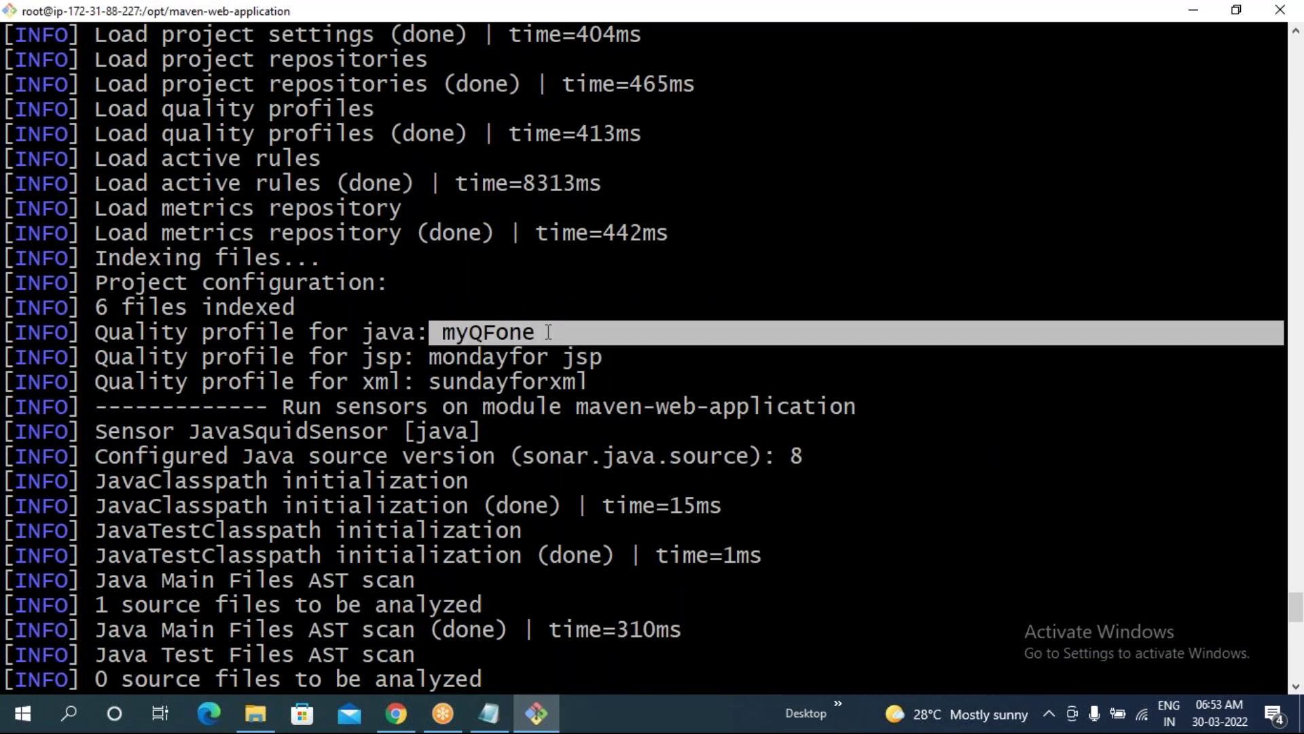
{"action": "left_click_drag", "start_coordinate": [429, 356], "coordinate": [609, 355]}
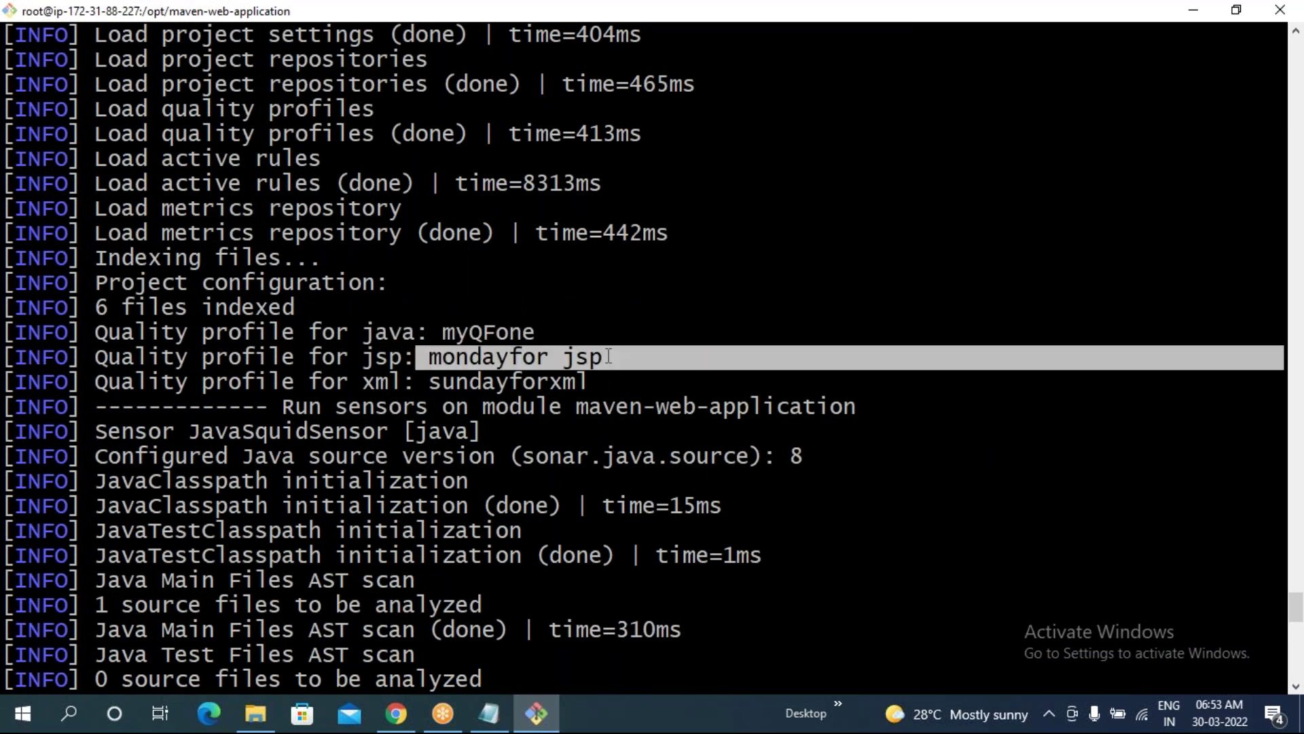
{"action": "left_click_drag", "start_coordinate": [435, 384], "coordinate": [601, 391]}
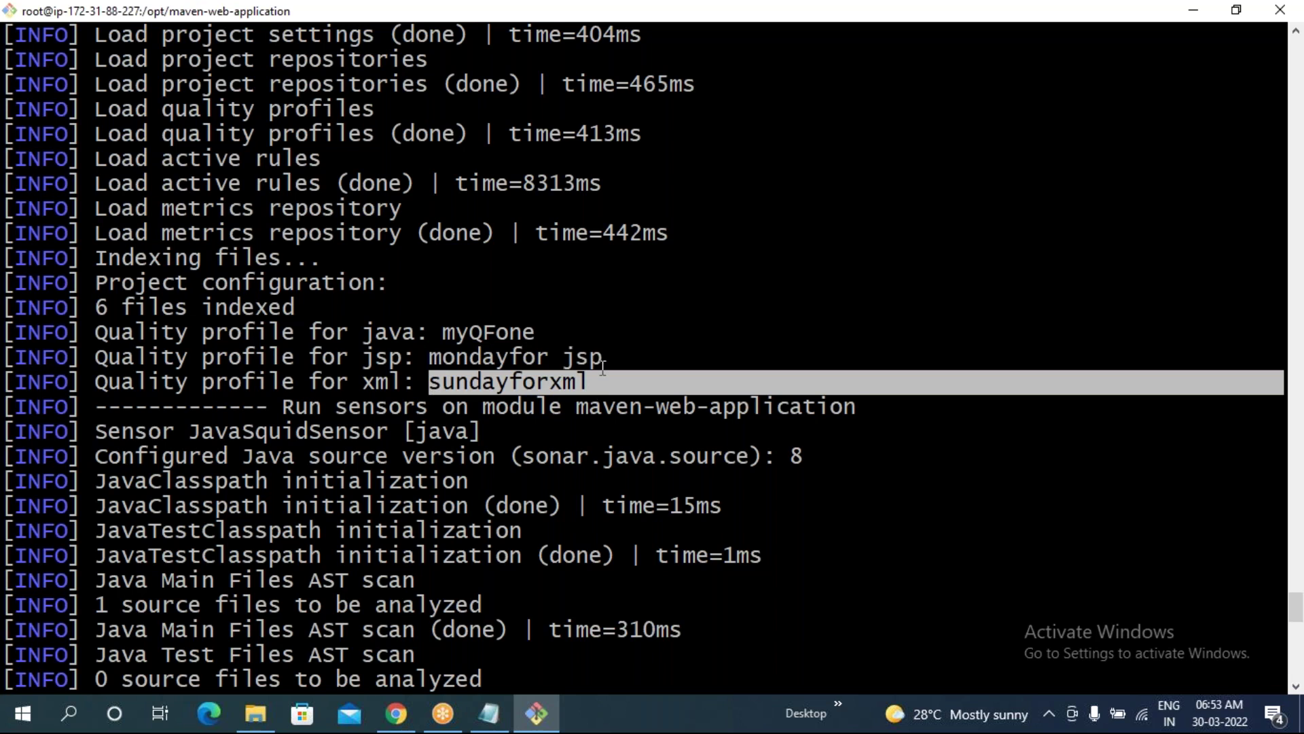
{"action": "left_click_drag", "start_coordinate": [599, 381], "coordinate": [420, 336]}
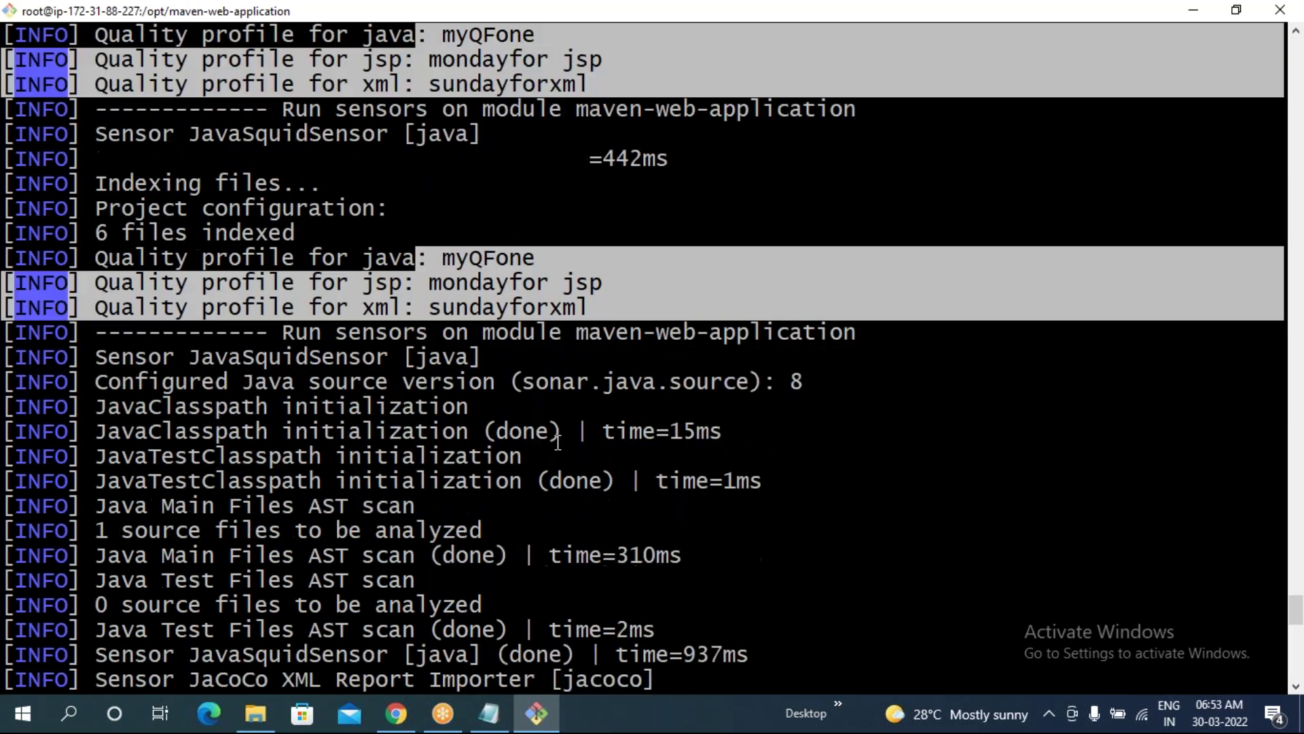
- Clear the scan output, glancing at SonarQube in Chrome before returning to the terminal
{"action": "type", "text": "clear"}
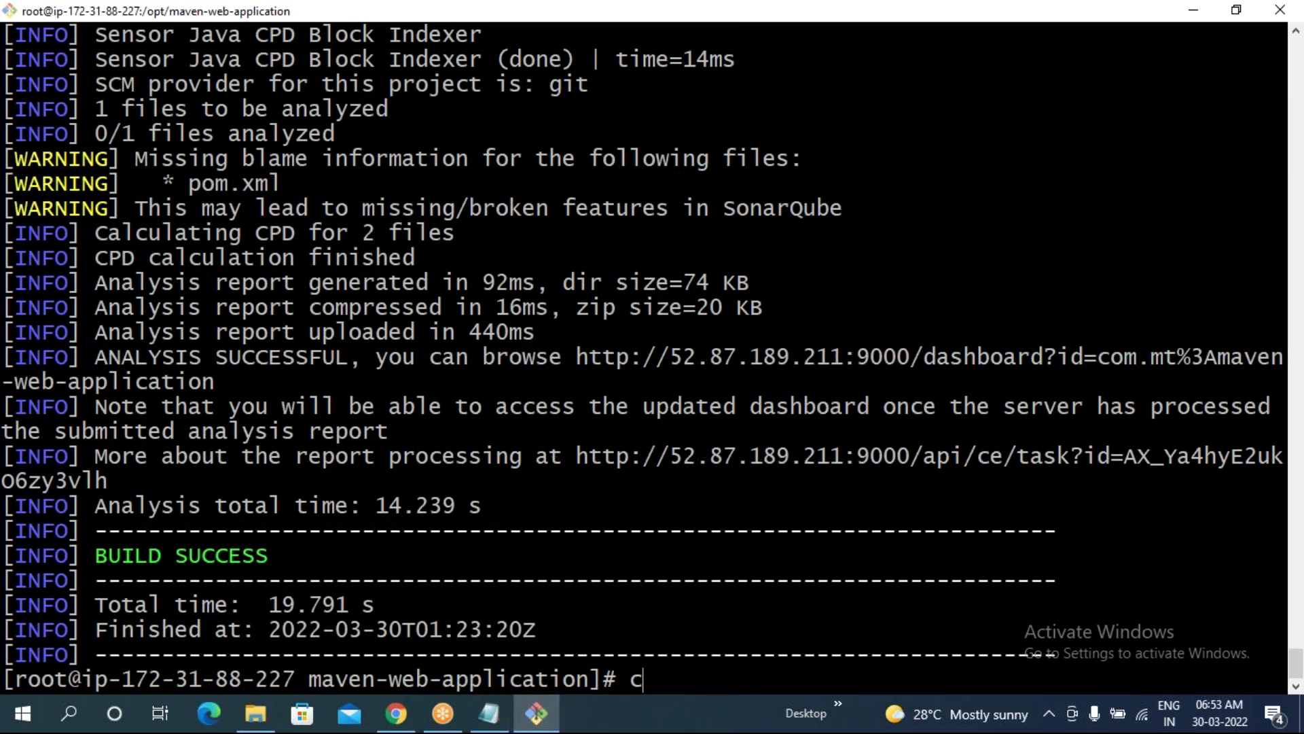
{"action": "key", "text": "Return"}
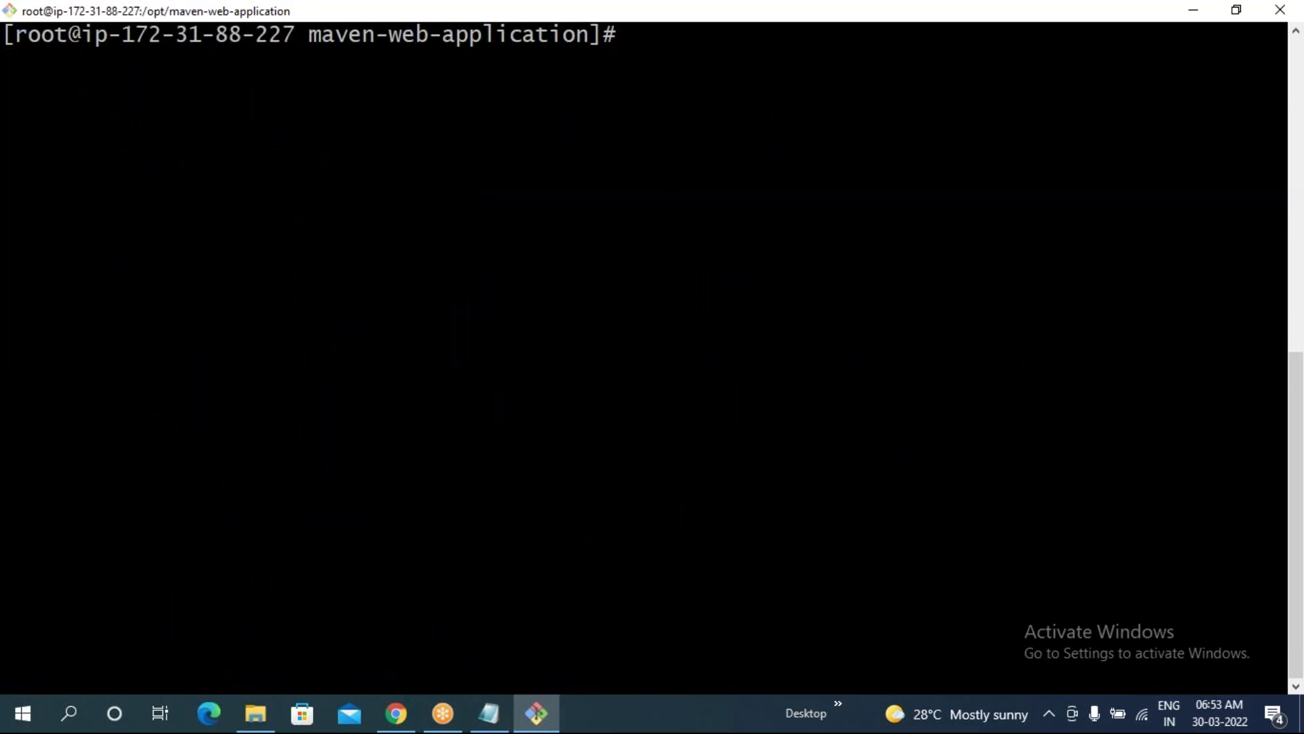
{"action": "left_click", "coordinate": [398, 717]}
{"action": "left_click", "coordinate": [537, 713]}
- Start top in Git Bash, then open the SonarQube Projects list in Chrome
{"action": "type", "text": "top"}
{"action": "key", "text": "Return"}
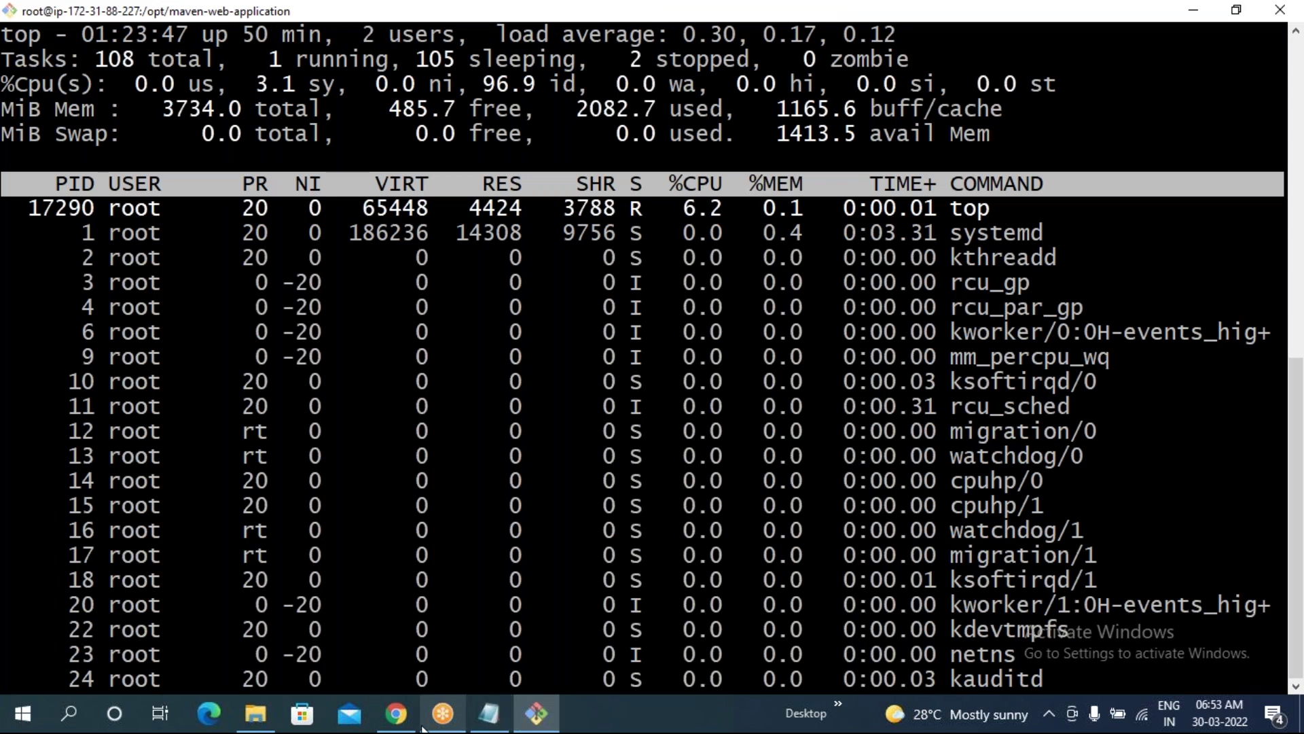
{"action": "left_click", "coordinate": [397, 713]}
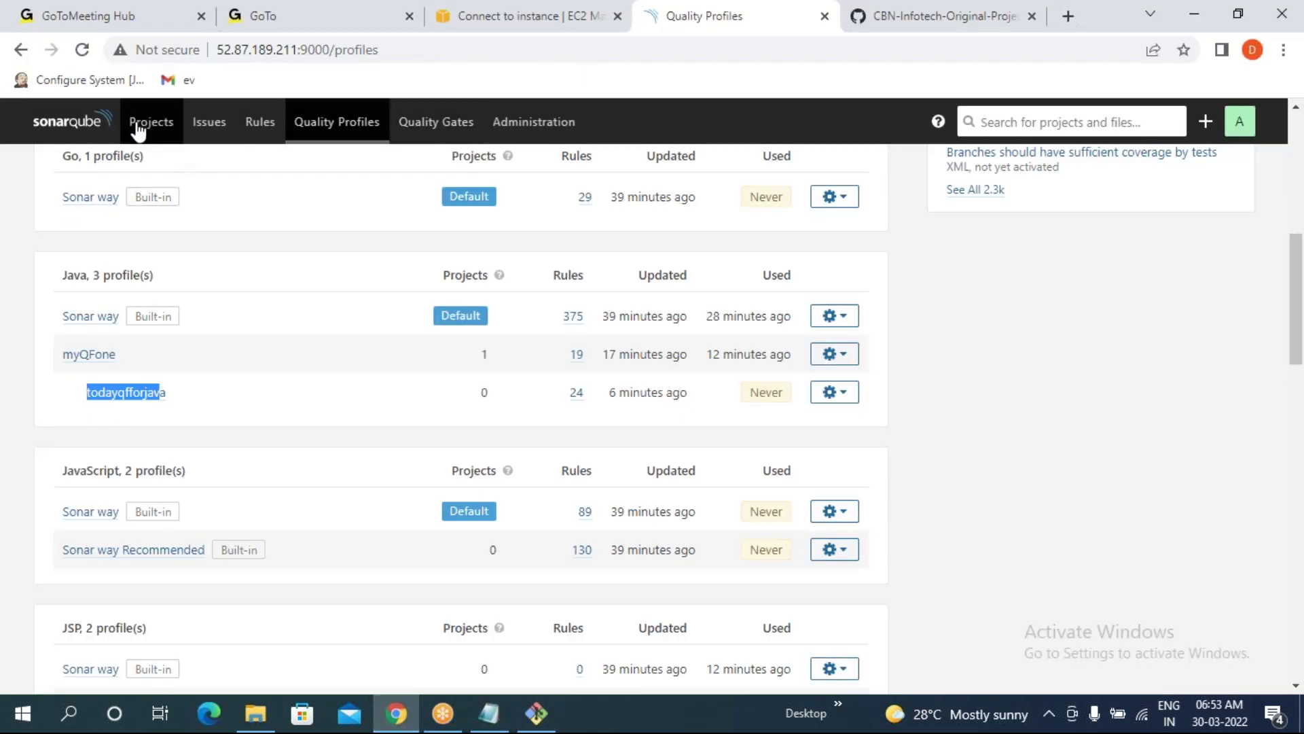
{"action": "left_click", "coordinate": [138, 128]}
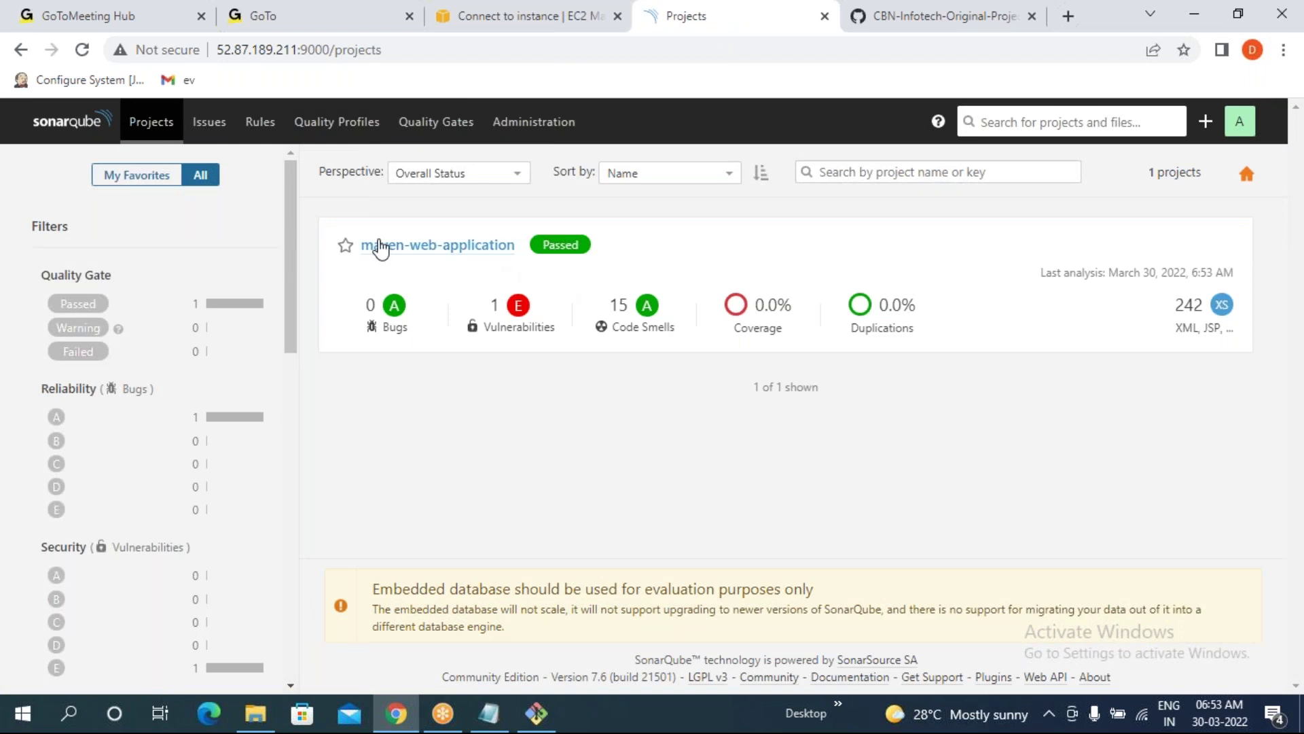
- Highlight maven-web-application and its 15 code smells in the projects overview
{"action": "left_click_drag", "start_coordinate": [350, 245], "coordinate": [505, 252]}
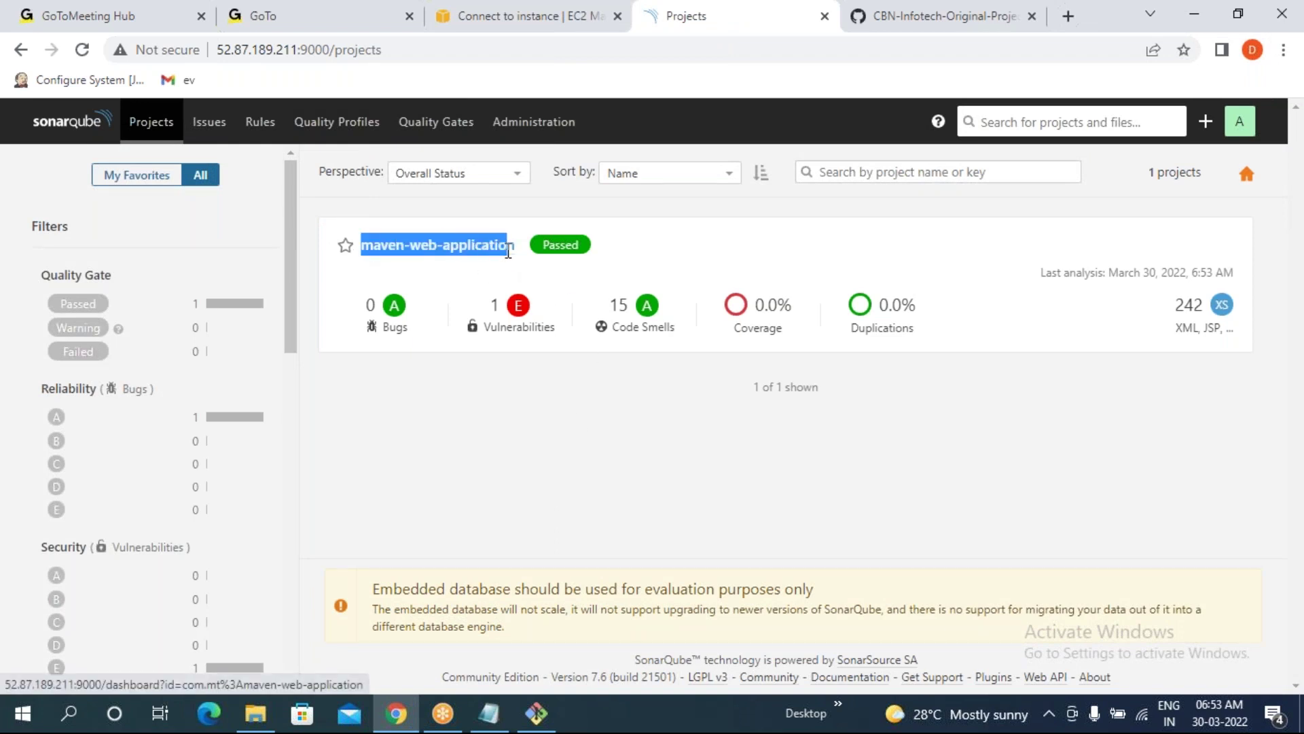
{"action": "left_click", "coordinate": [595, 454]}
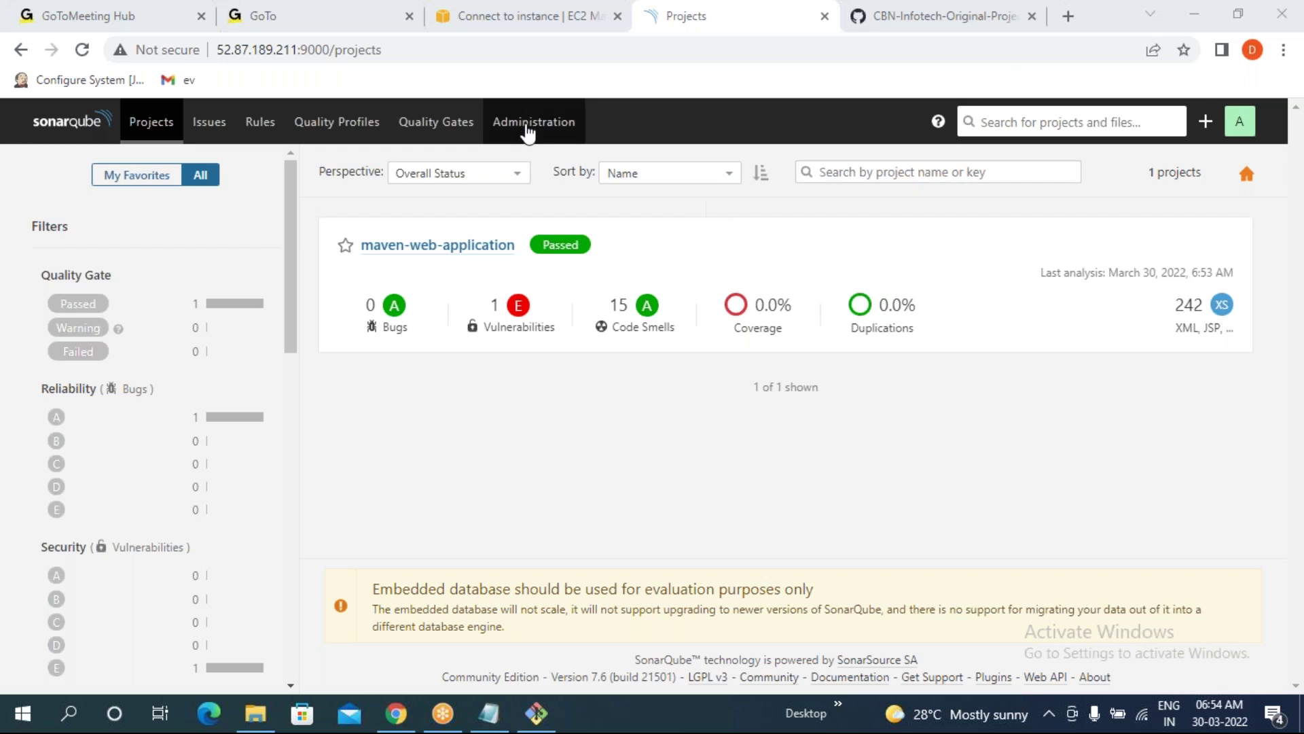
{"action": "left_click", "coordinate": [631, 355]}
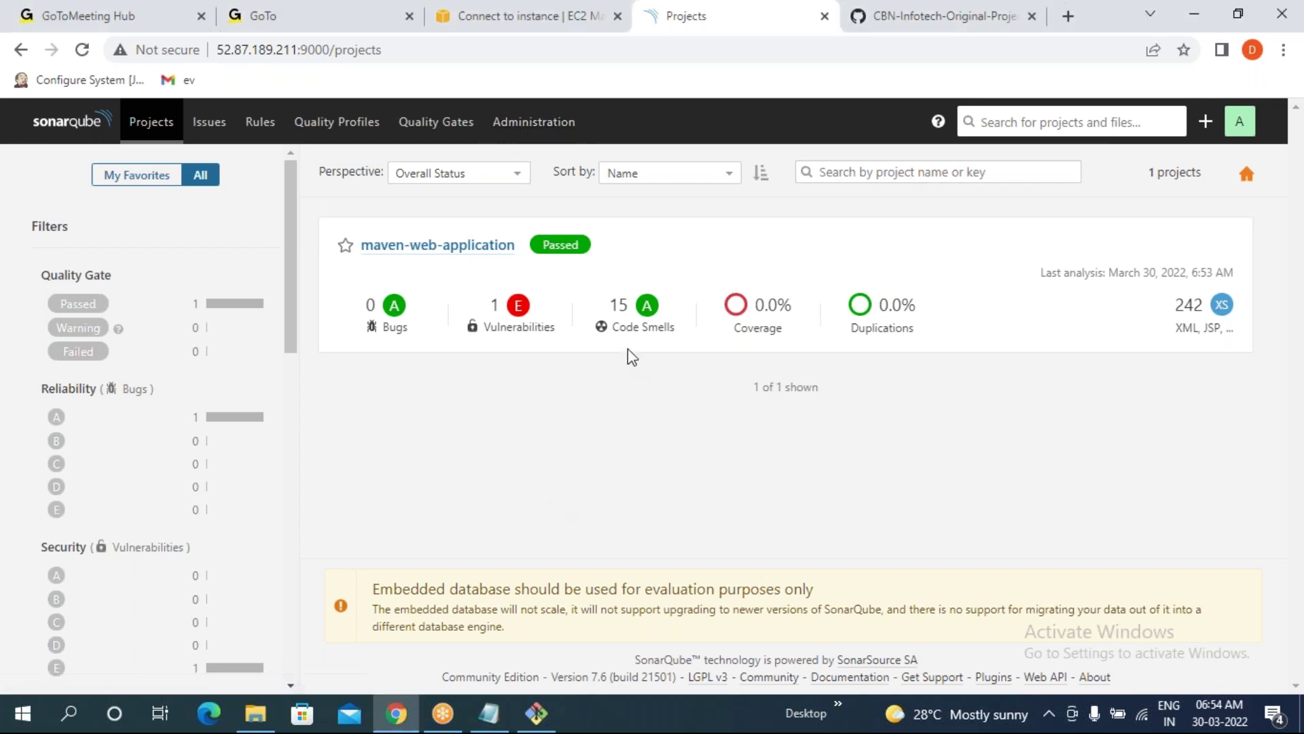
{"action": "left_click_drag", "start_coordinate": [605, 304], "coordinate": [637, 314]}
- Return to Git Bash's top display to check the sonar user's running java processes
{"action": "left_click", "coordinate": [626, 501]}
{"action": "left_click", "coordinate": [536, 714]}
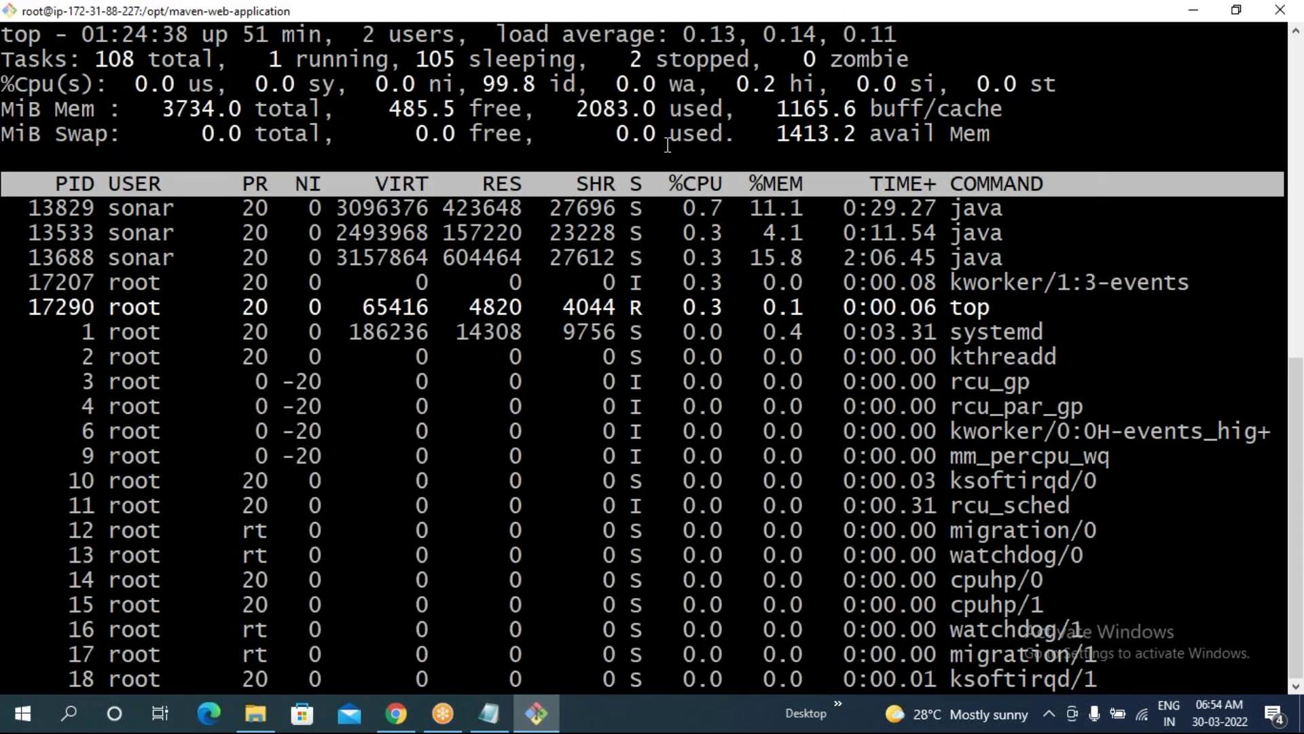
{"action": "scroll", "coordinate": [668, 145], "scroll_direction": "up", "scroll_amount": 9}
- Review the 1 vulnerability and 15 code smells, then open maven-web-application's dashboard and Administration menu
{"action": "scroll", "coordinate": [631, 261], "scroll_direction": "down", "scroll_amount": 9}
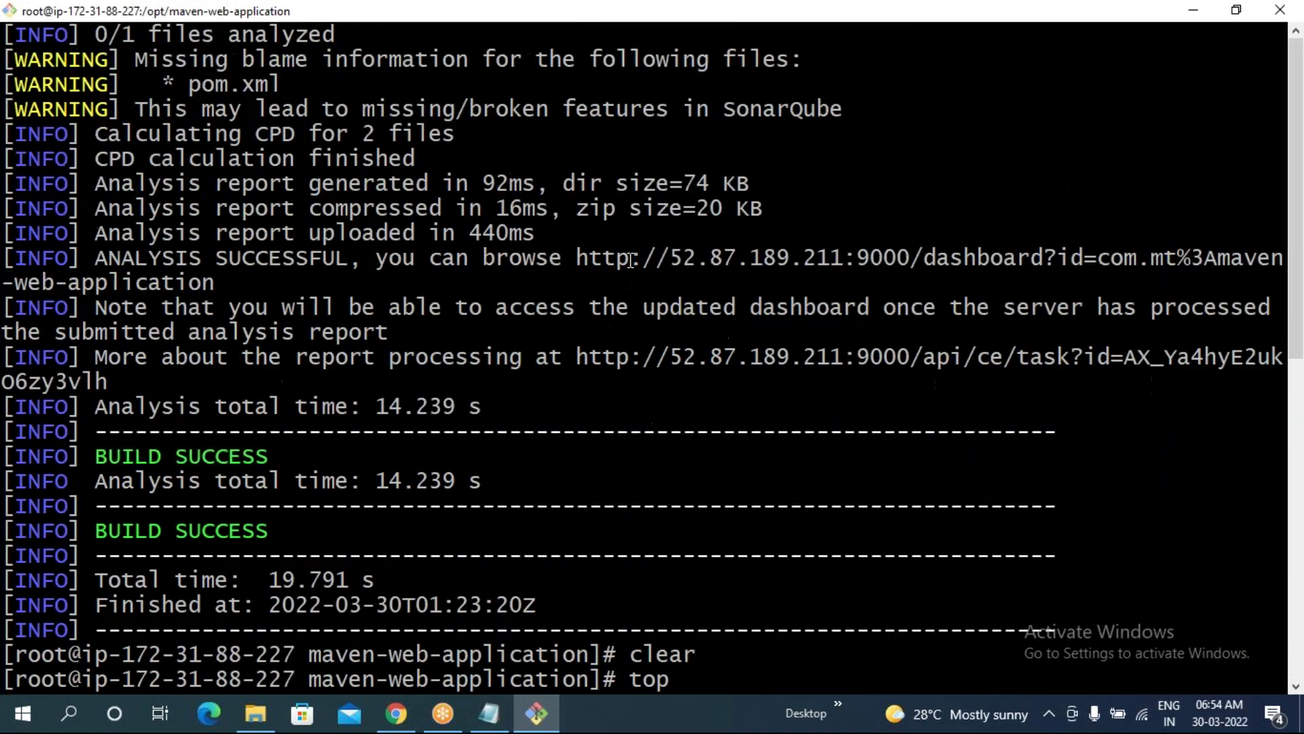
{"action": "left_click", "coordinate": [414, 723]}
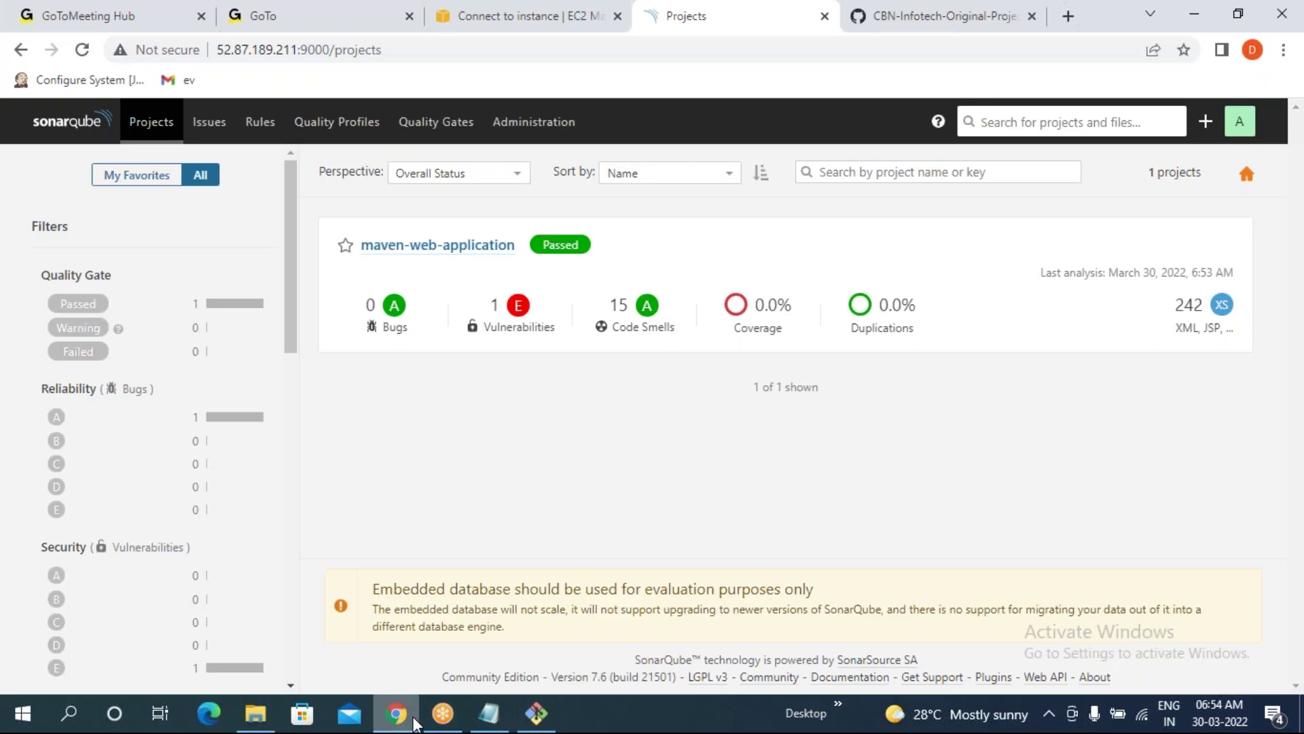
{"action": "double_click", "coordinate": [617, 305]}
{"action": "left_click_drag", "start_coordinate": [494, 307], "coordinate": [607, 323]}
{"action": "left_click", "coordinate": [436, 424]}
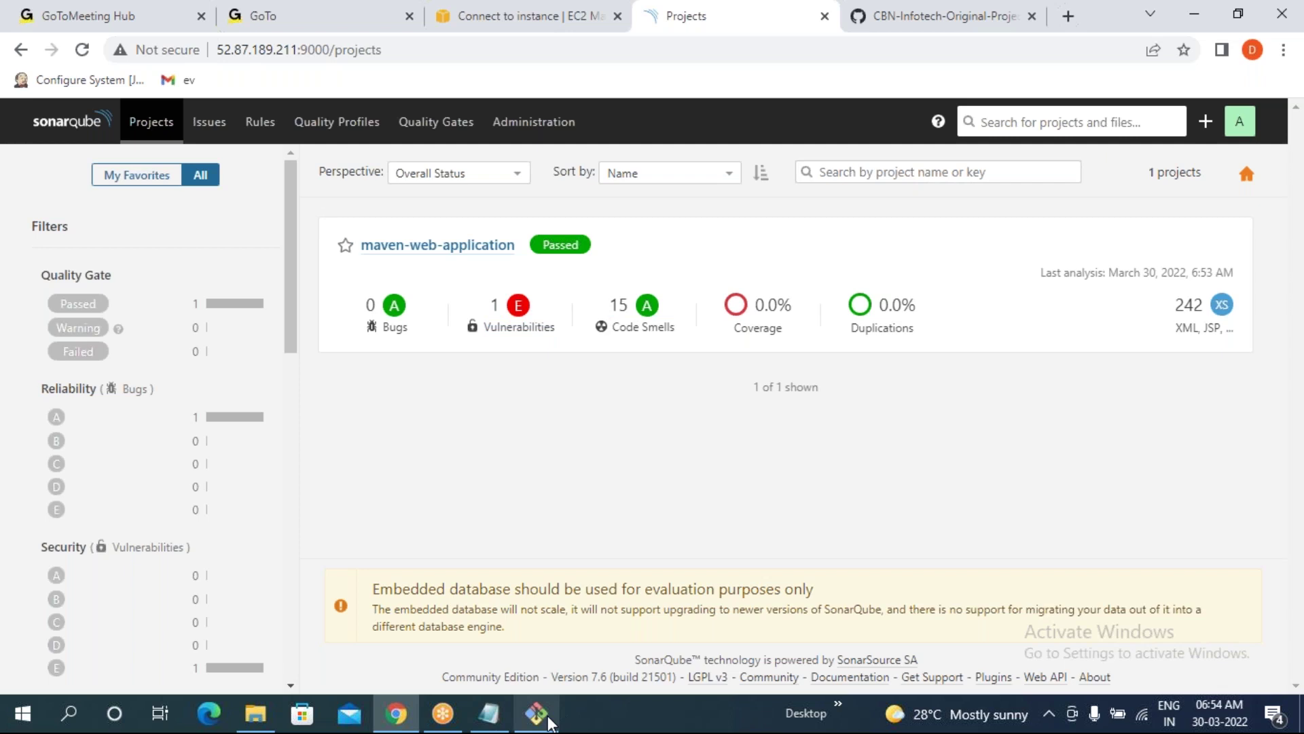
{"action": "left_click", "coordinate": [442, 246]}
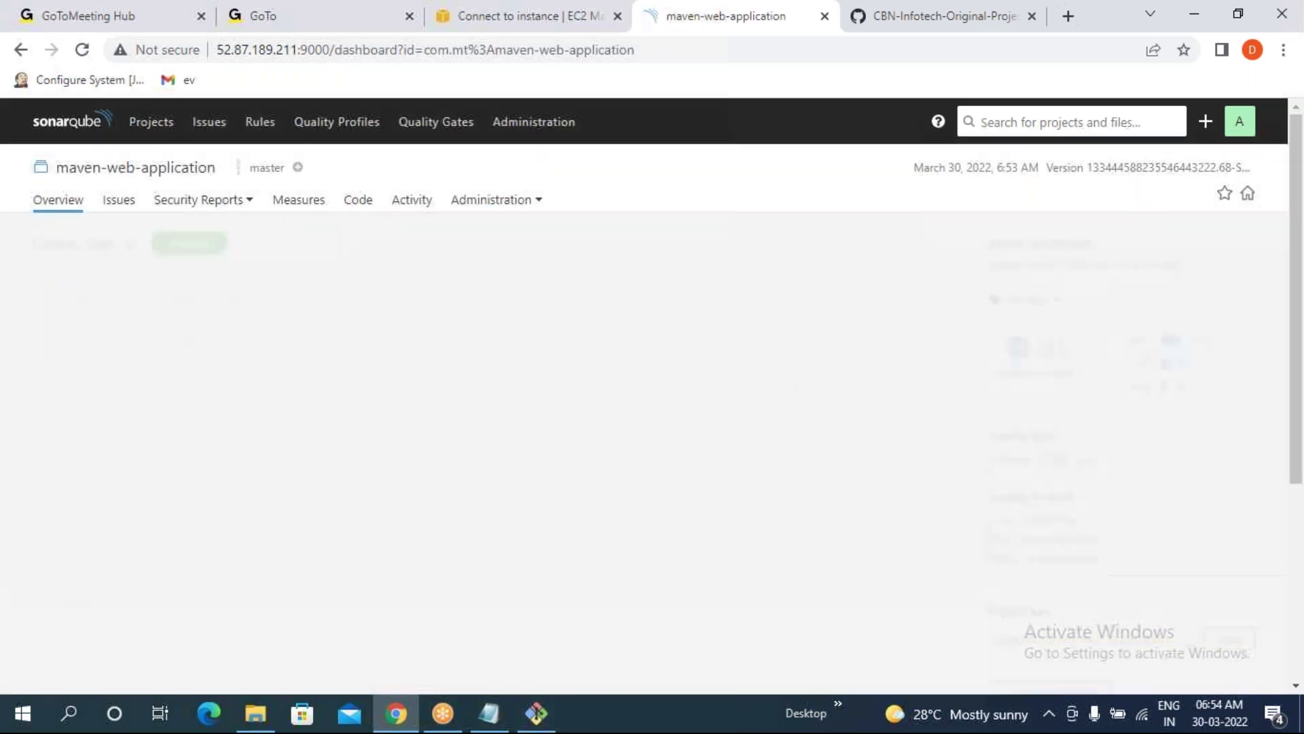
{"action": "left_click", "coordinate": [485, 201]}
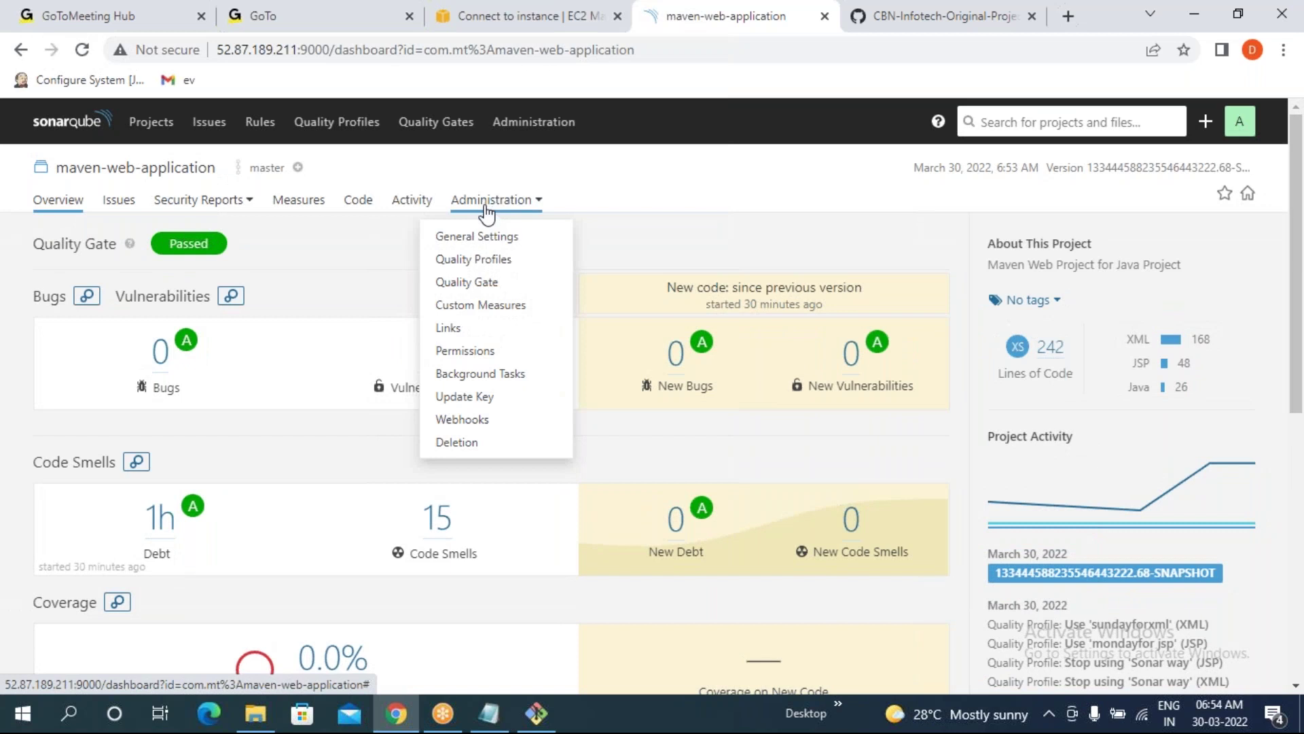
- Under Administration > Quality Profiles, select Sonar way for the Java, JSP and XML profiles
{"action": "left_click", "coordinate": [476, 261]}
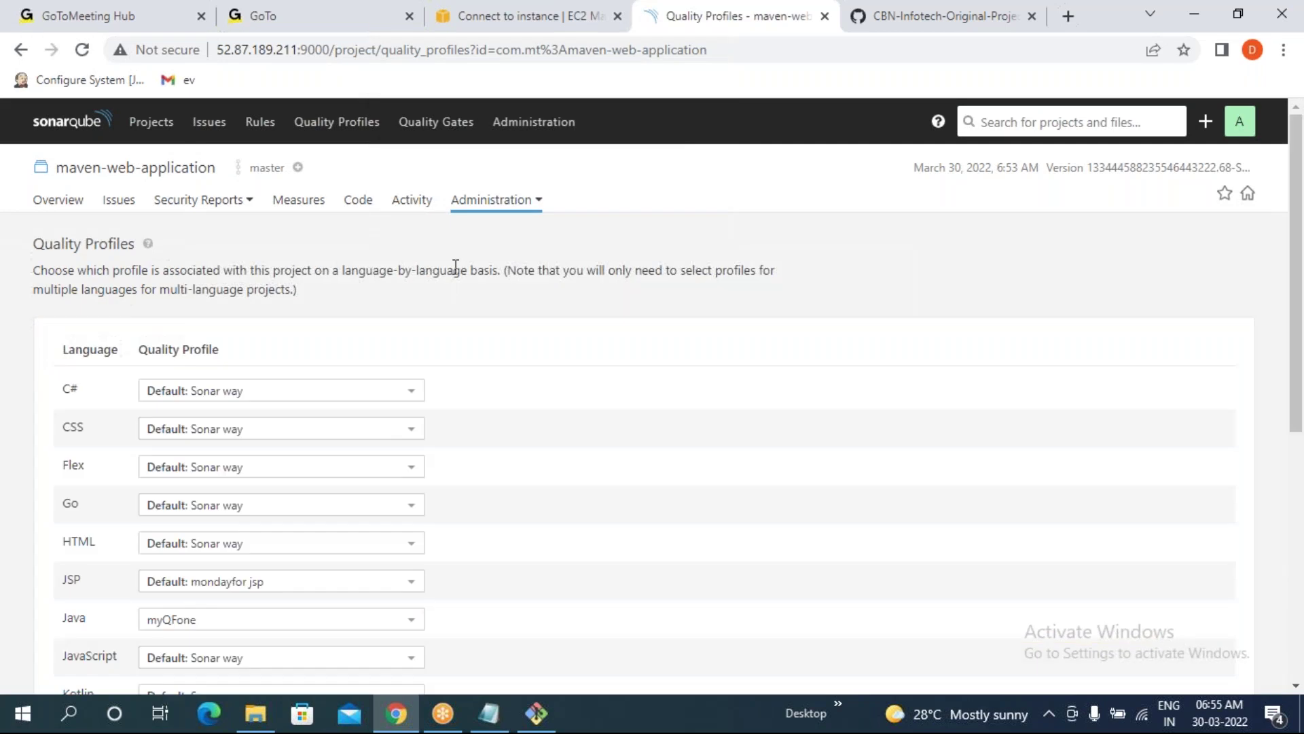
{"action": "scroll", "coordinate": [223, 497], "scroll_direction": "down", "scroll_amount": 2}
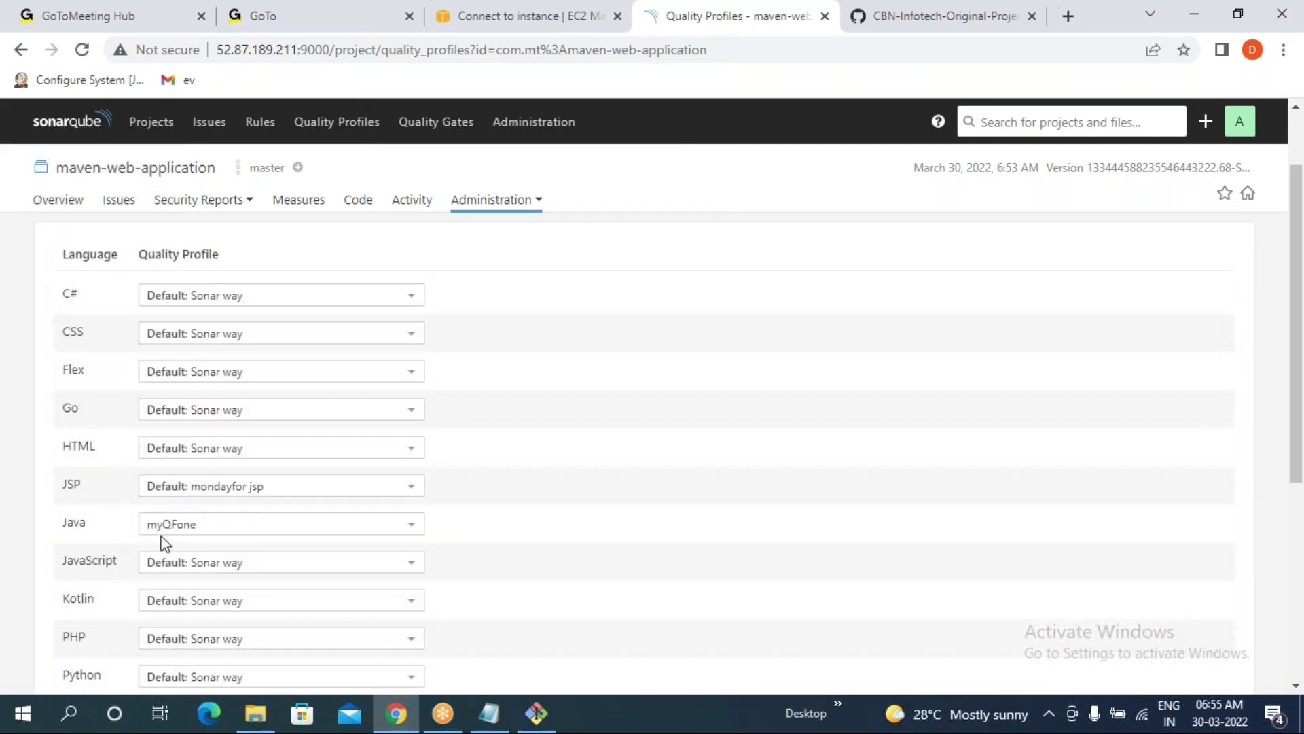
{"action": "left_click", "coordinate": [174, 523]}
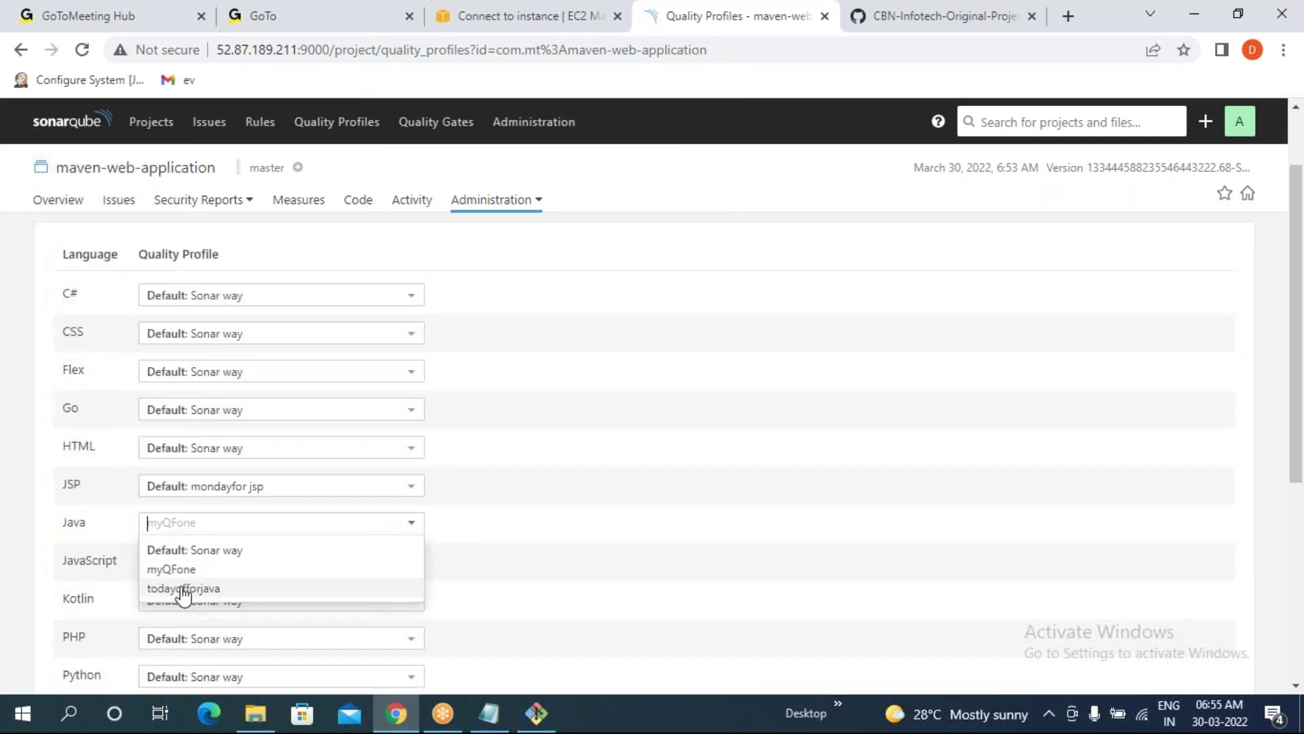
{"action": "left_click", "coordinate": [167, 569]}
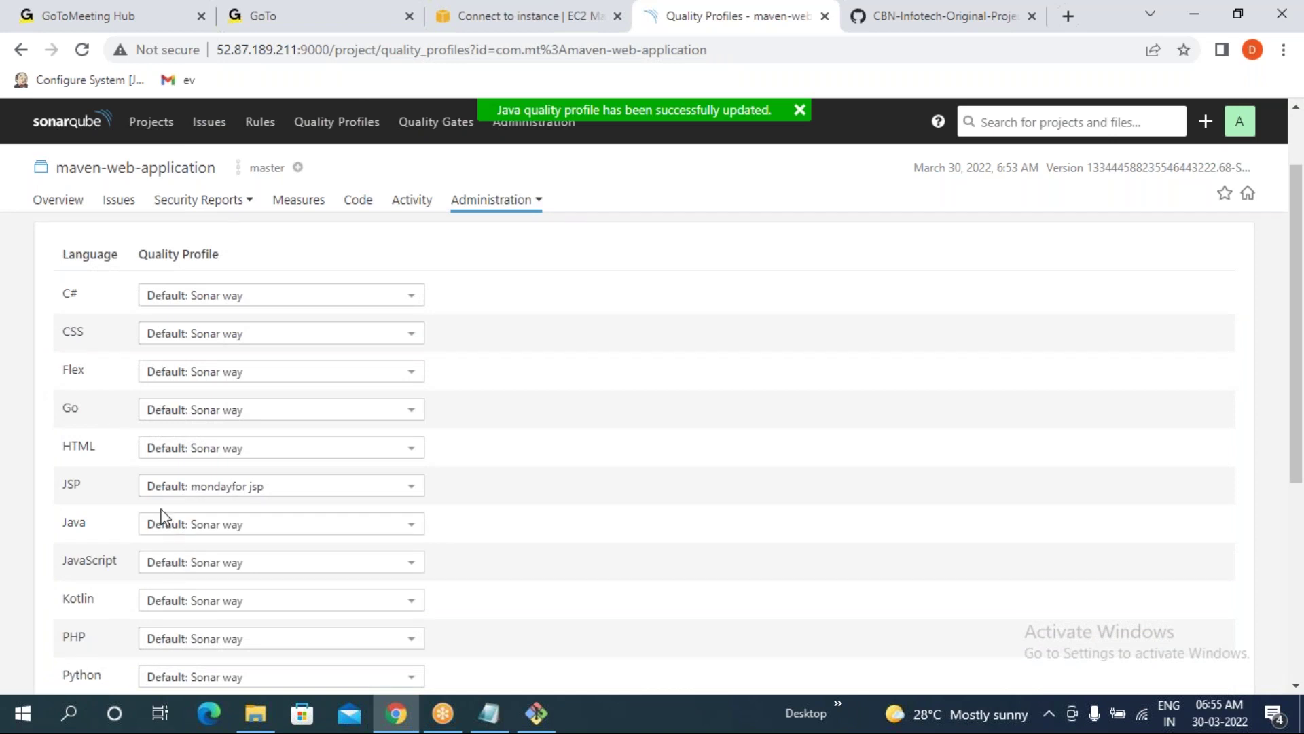
{"action": "left_click", "coordinate": [200, 484]}
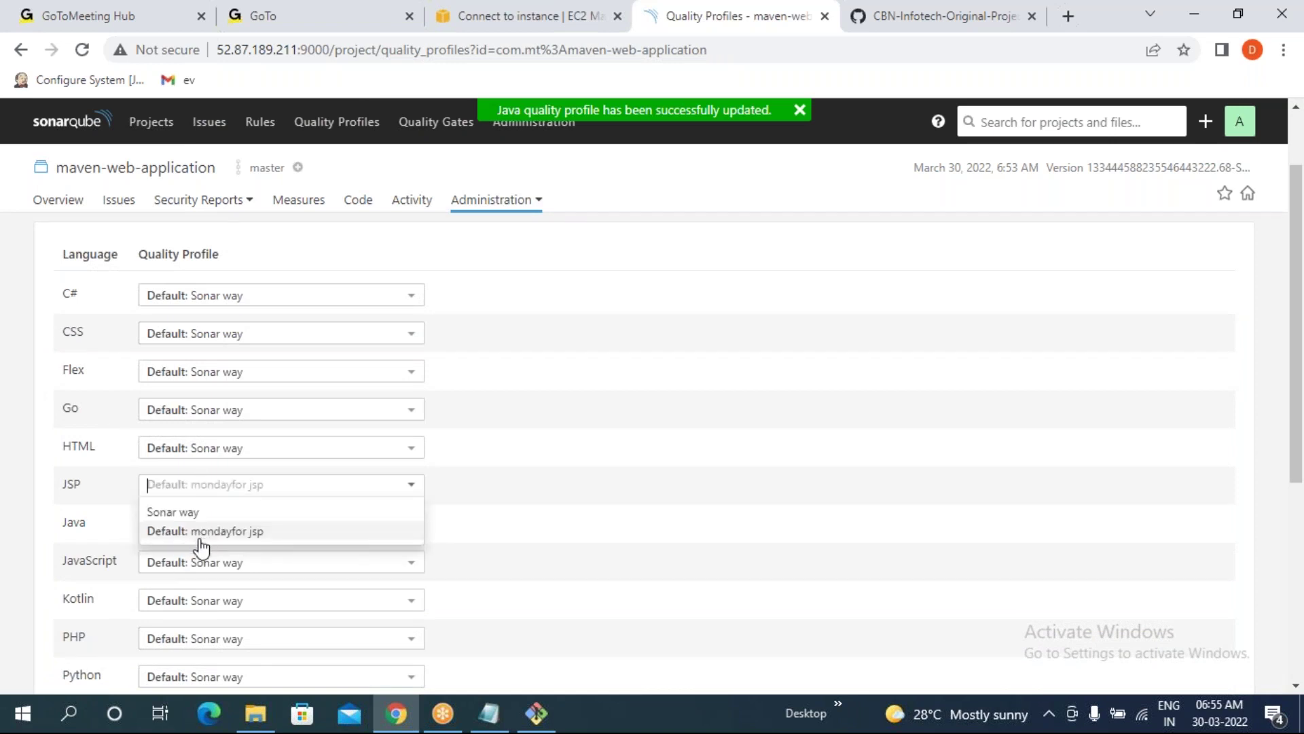
{"action": "left_click", "coordinate": [182, 514]}
{"action": "scroll", "coordinate": [197, 510], "scroll_direction": "down", "scroll_amount": 5}
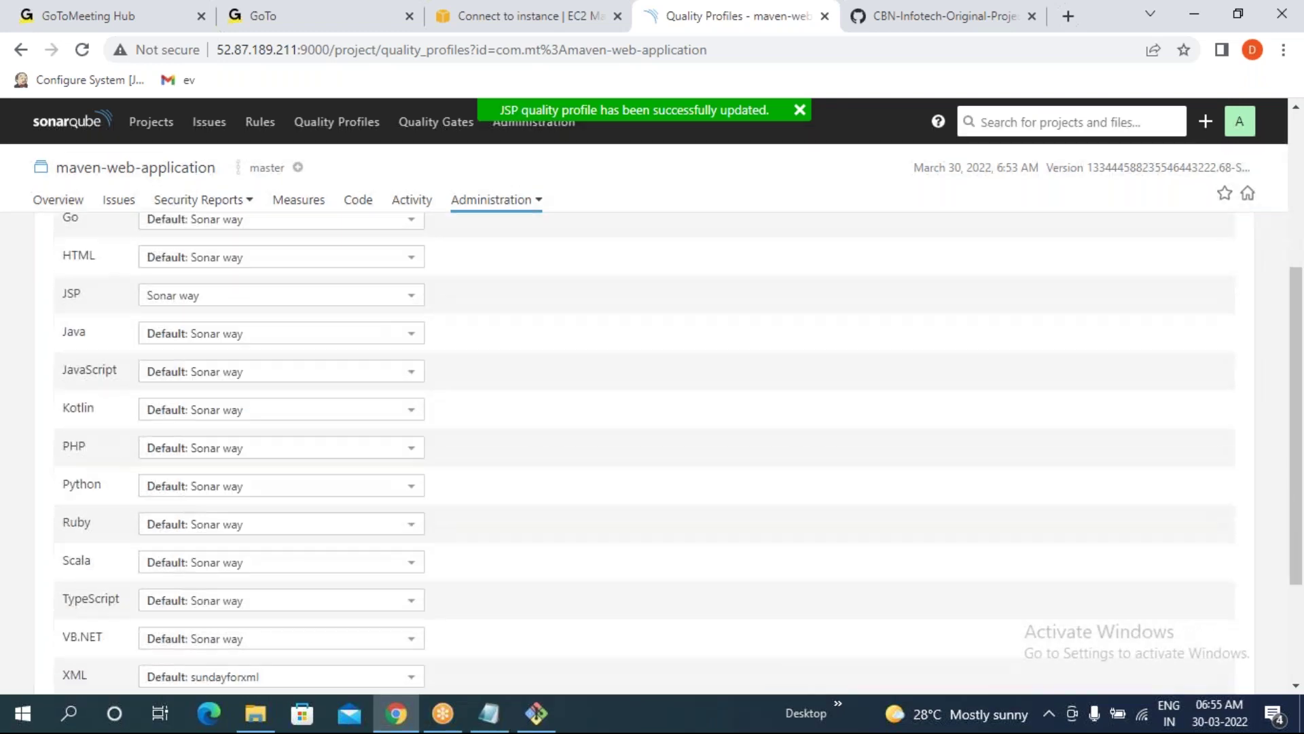
{"action": "left_click", "coordinate": [198, 510]}
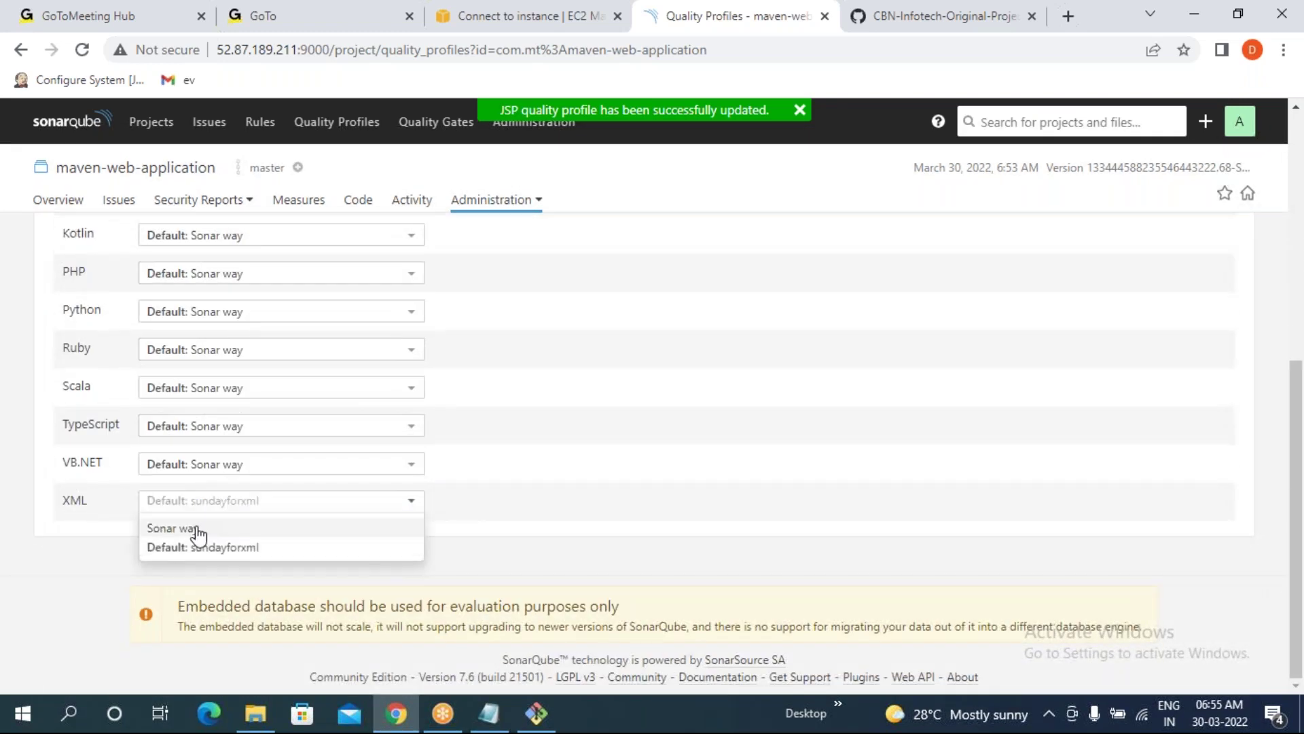
{"action": "left_click", "coordinate": [190, 528]}
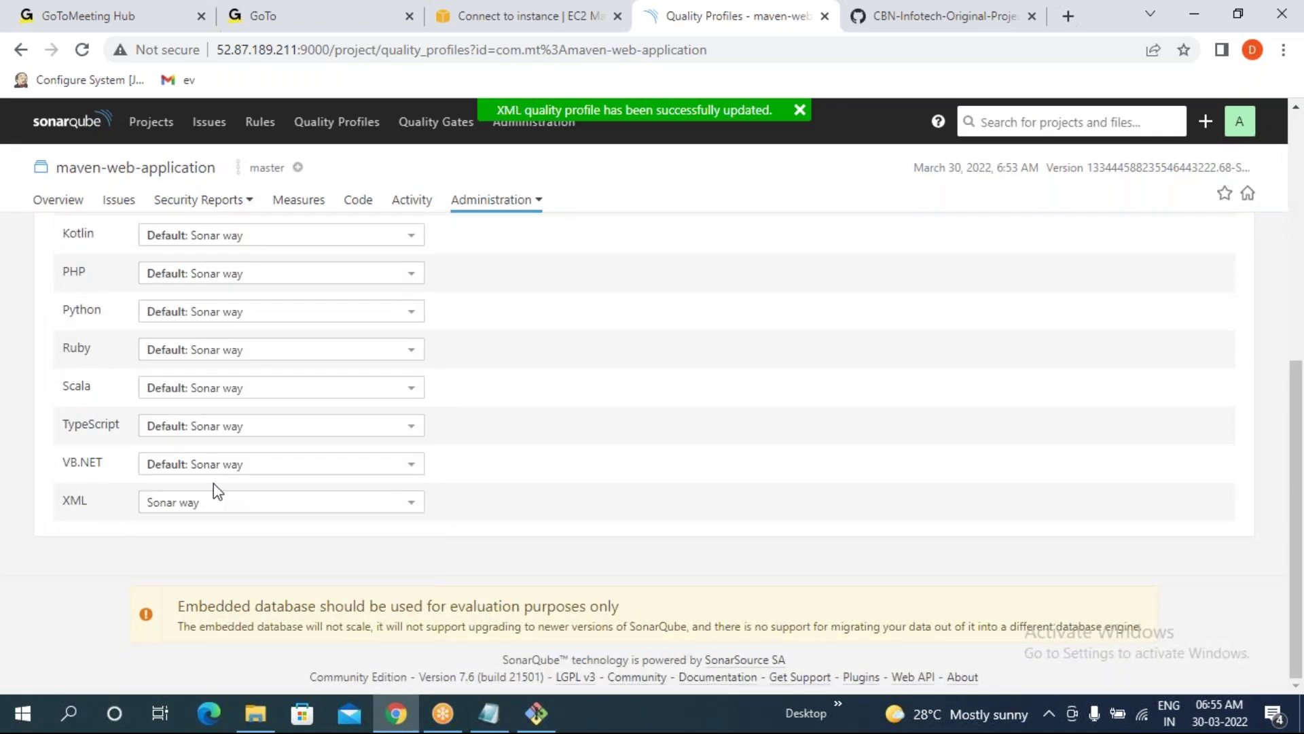
{"action": "scroll", "coordinate": [216, 494], "scroll_direction": "up", "scroll_amount": 1}
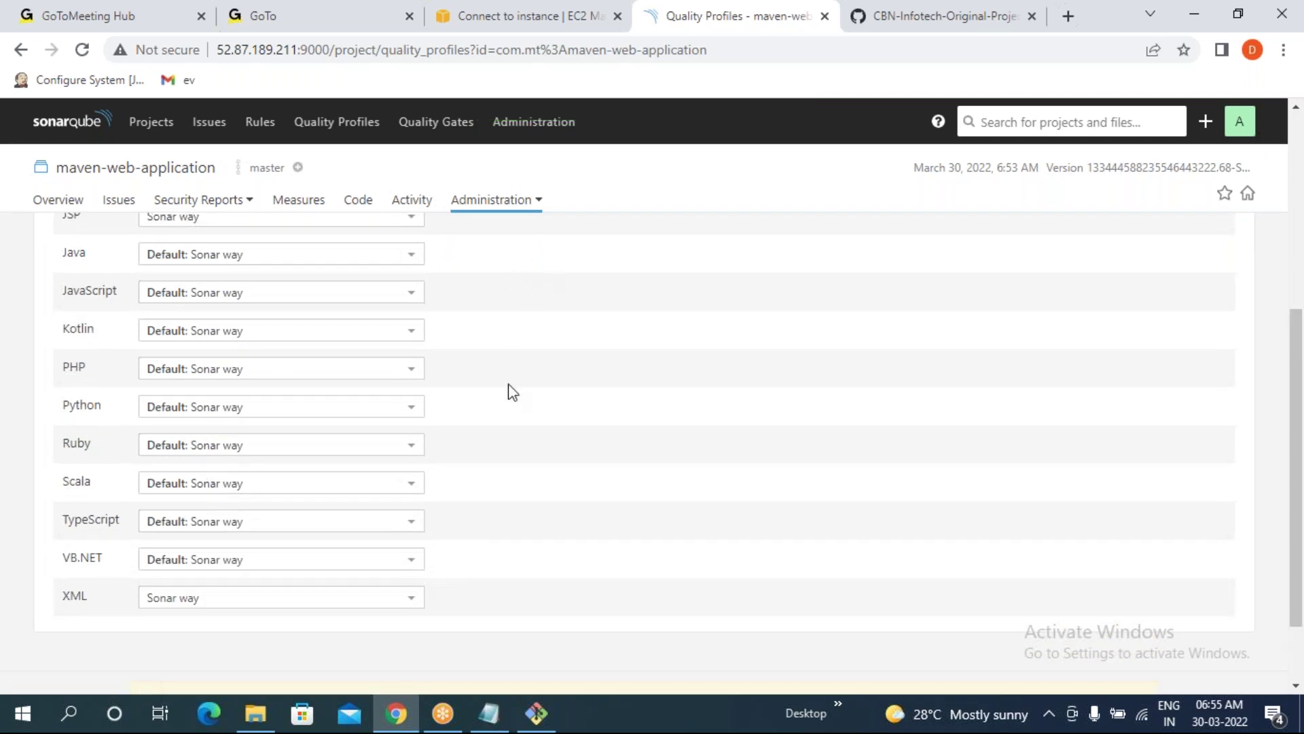
{"action": "scroll", "coordinate": [819, 507], "scroll_direction": "up", "scroll_amount": 5}
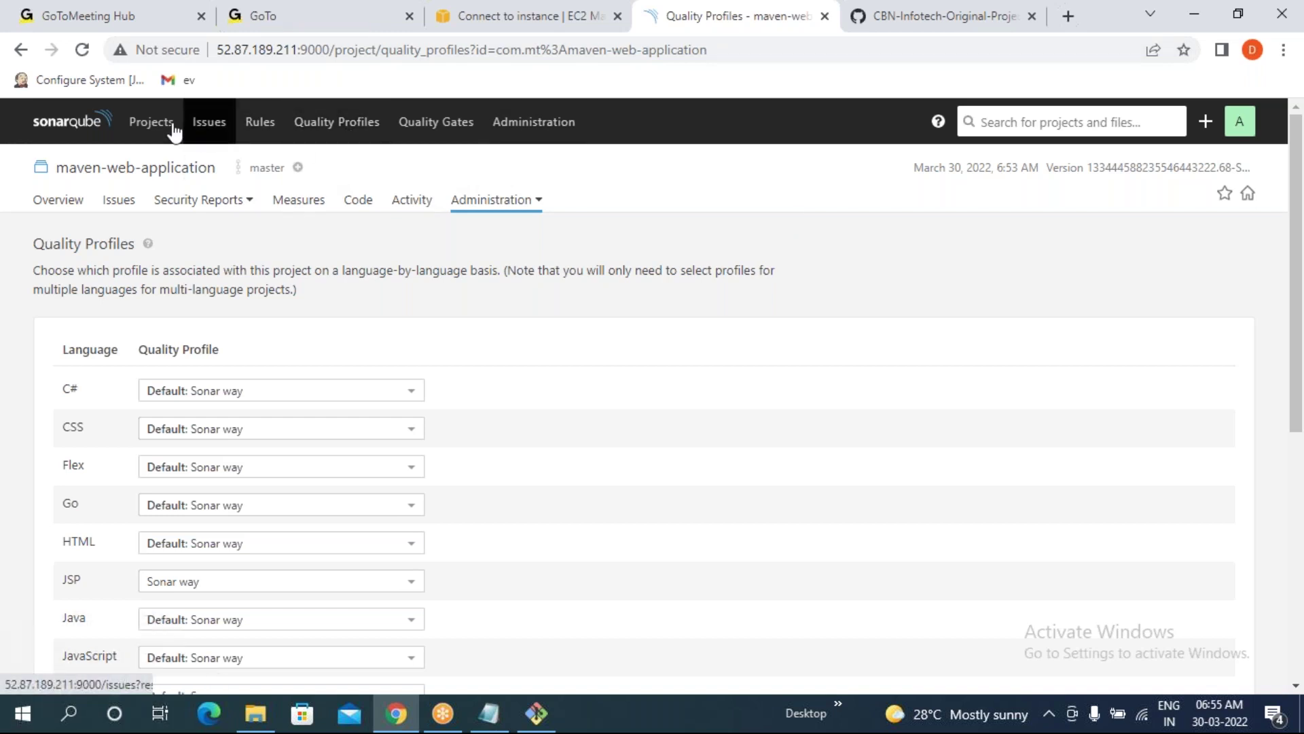
- Go back to Projects and highlight maven-web-application's 1 vulnerability and 15 code smells
{"action": "left_click", "coordinate": [150, 131]}
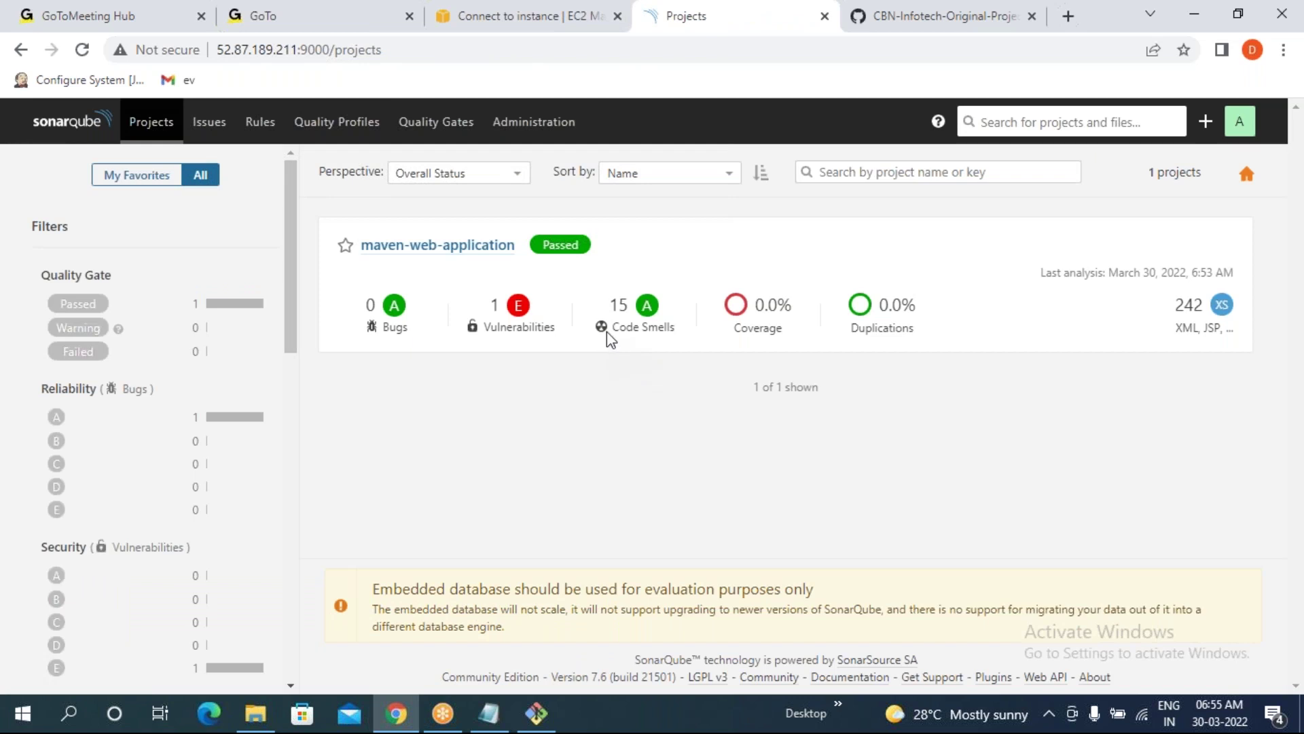
{"action": "left_click_drag", "start_coordinate": [492, 309], "coordinate": [654, 309]}
{"action": "left_click", "coordinate": [601, 452]}
{"action": "double_click", "coordinate": [494, 306]}
{"action": "left_click", "coordinate": [571, 424]}
{"action": "double_click", "coordinate": [615, 306]}
- Suspend top in Git Bash and rerun the mvn sonar:sonar analysis from history
{"action": "left_click", "coordinate": [547, 707]}
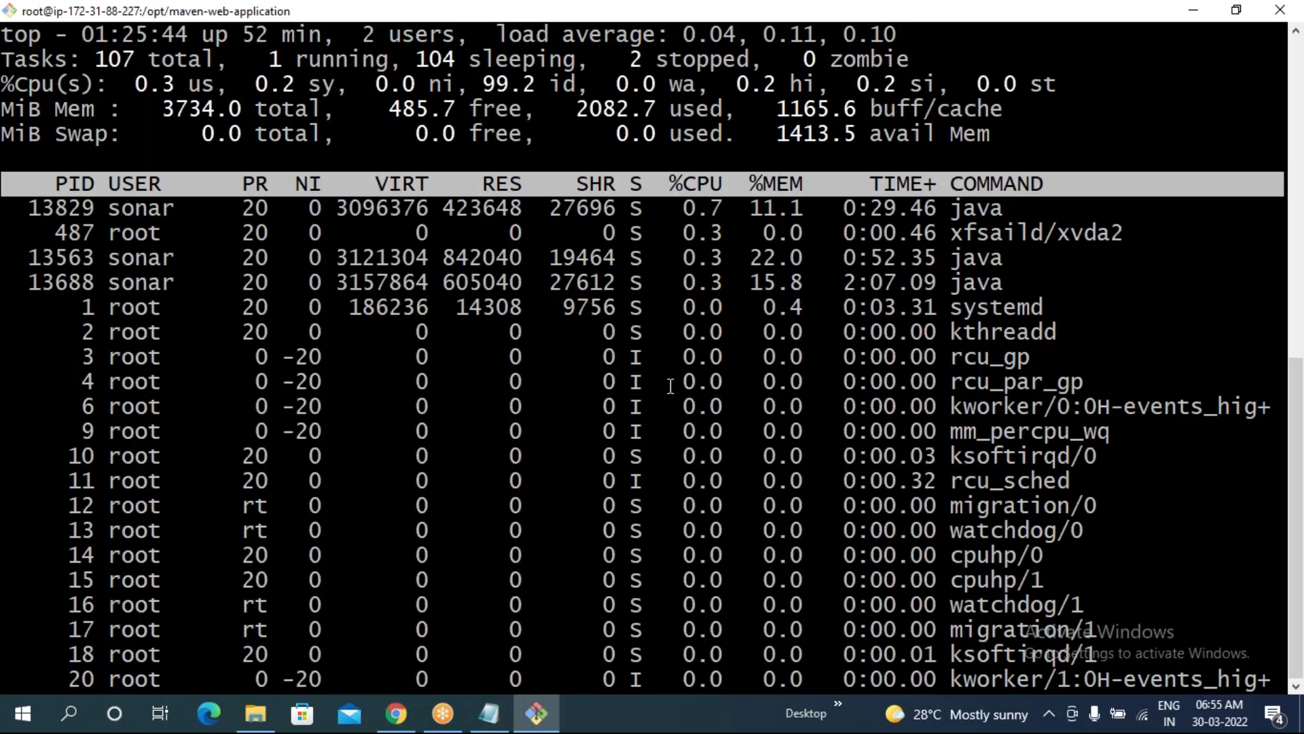
{"action": "key", "text": "ctrl+z"}
{"action": "key", "text": "Up"}
{"action": "key", "text": "Up"}
{"action": "key", "text": "Up"}
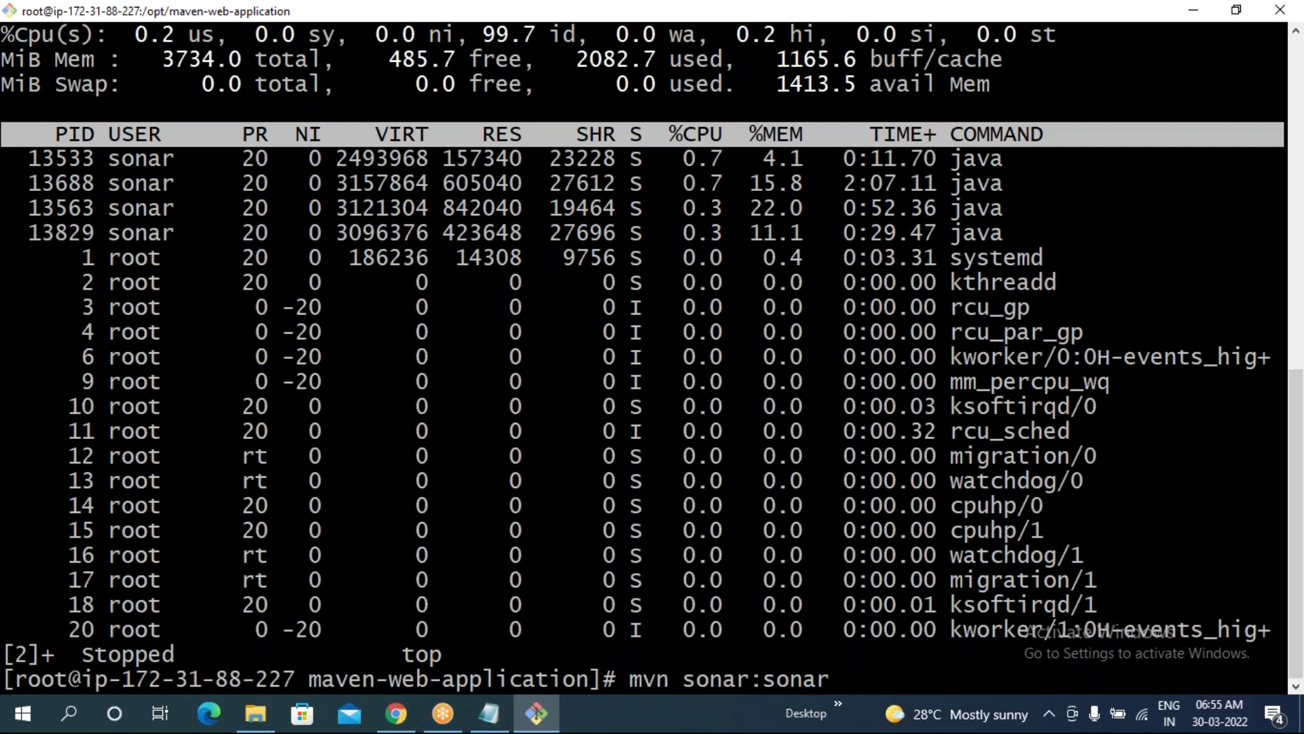
{"action": "key", "text": "Return"}
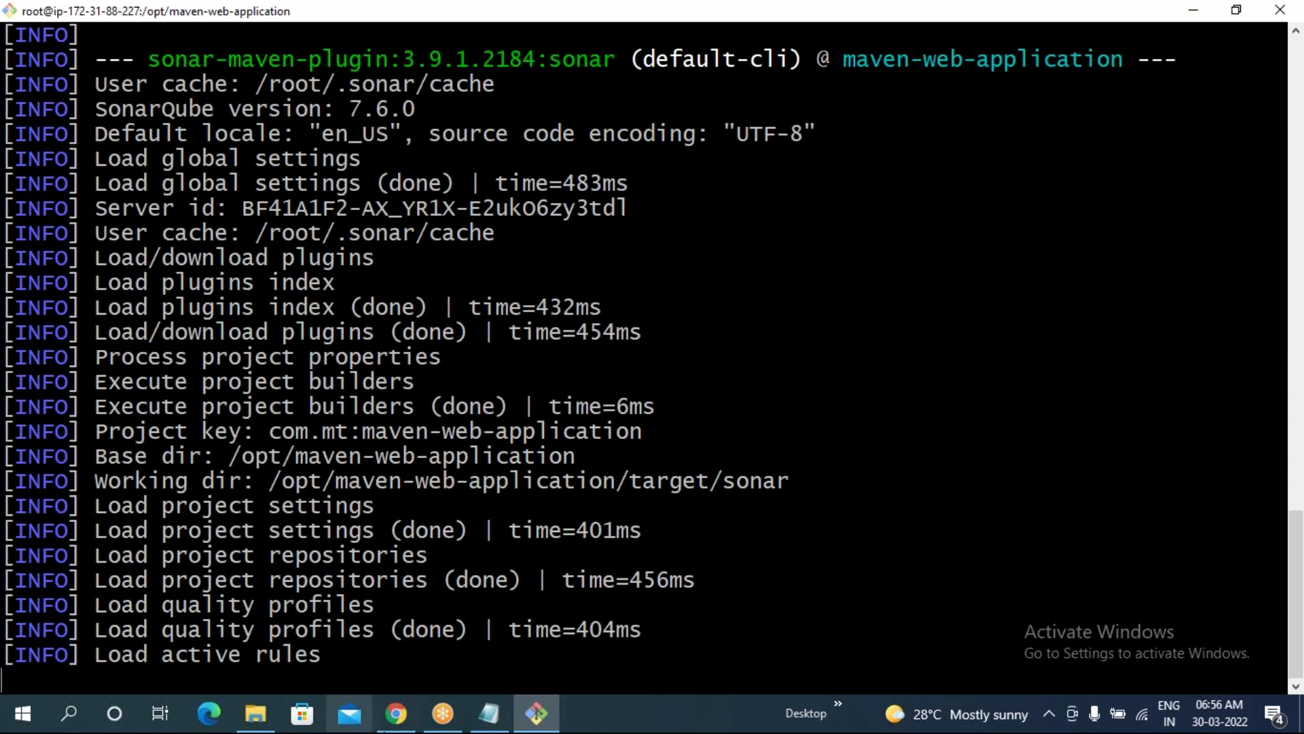
- Compare the projects overview with the scan log's Sonar way quality profile lines
{"action": "left_click", "coordinate": [395, 714]}
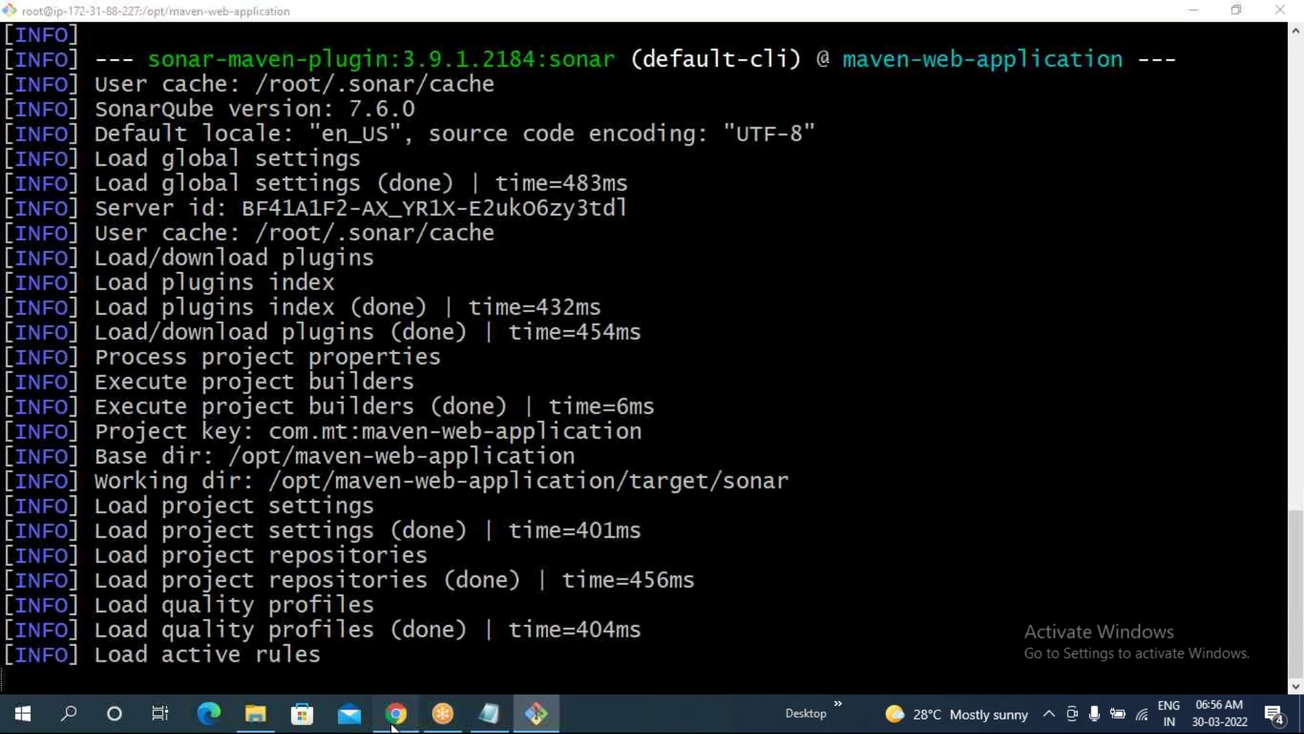
{"action": "left_click", "coordinate": [536, 713]}
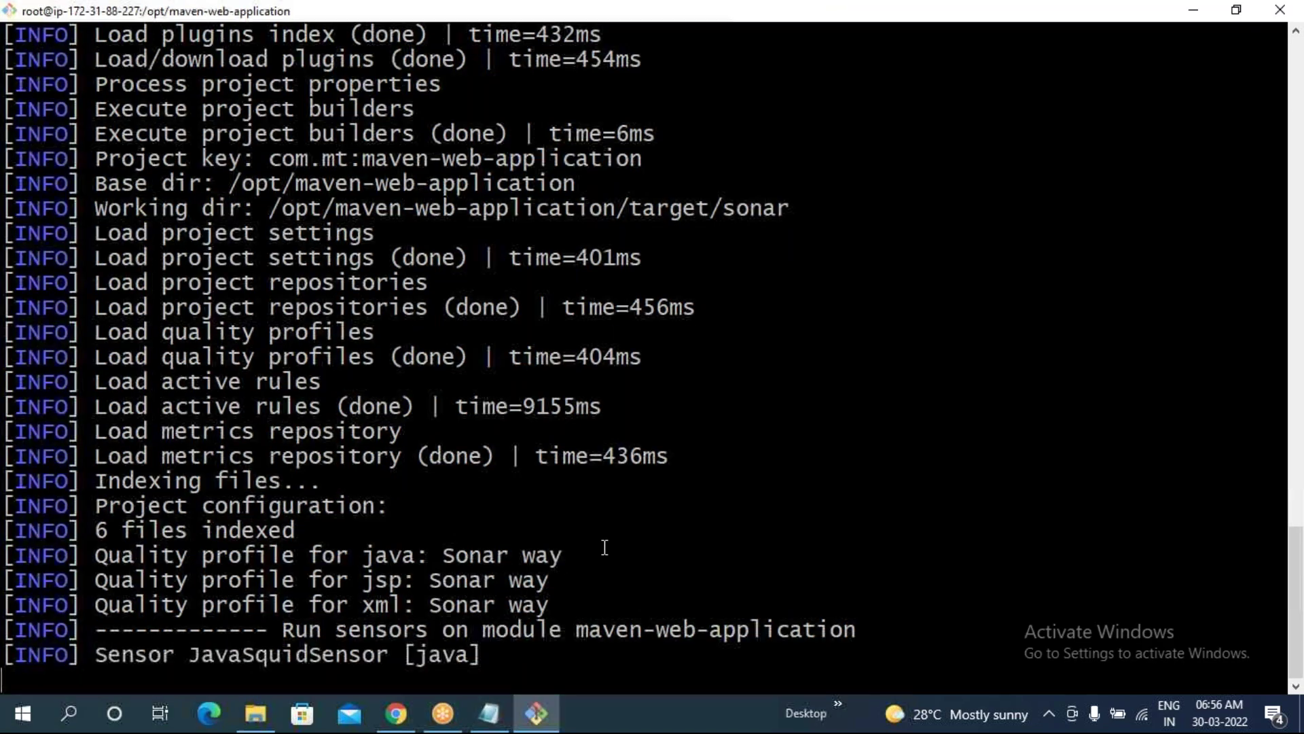
{"action": "left_click_drag", "start_coordinate": [443, 427], "coordinate": [547, 427]}
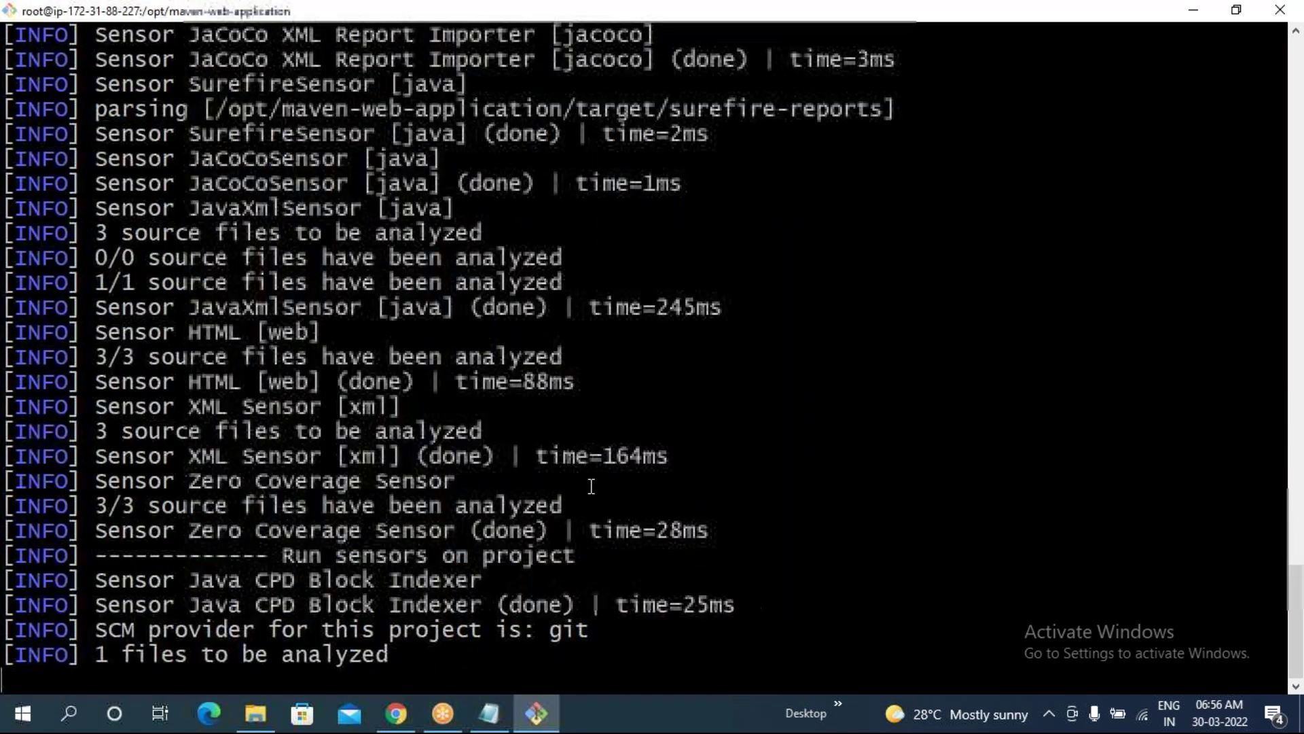
{"action": "left_click", "coordinate": [396, 713]}
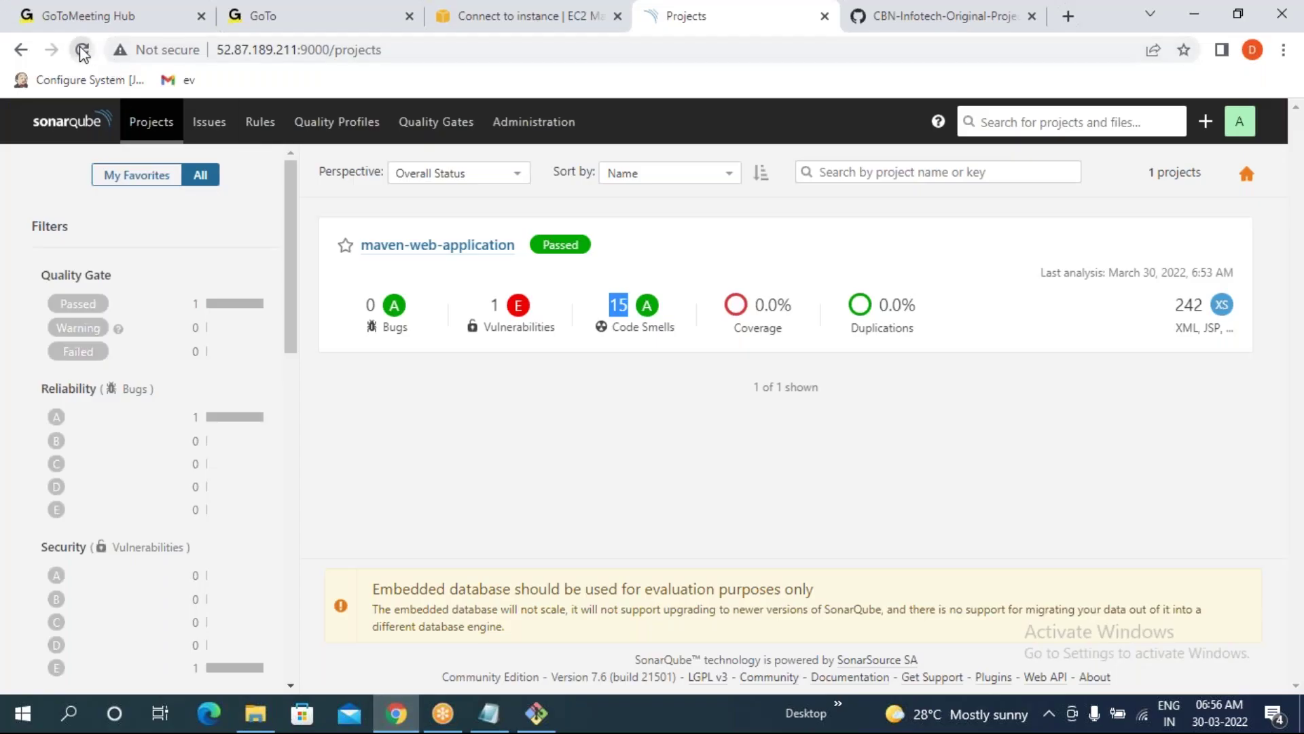
- Reload the Projects page so maven-web-application shows its new 6 code smells result
{"action": "left_click", "coordinate": [82, 51]}
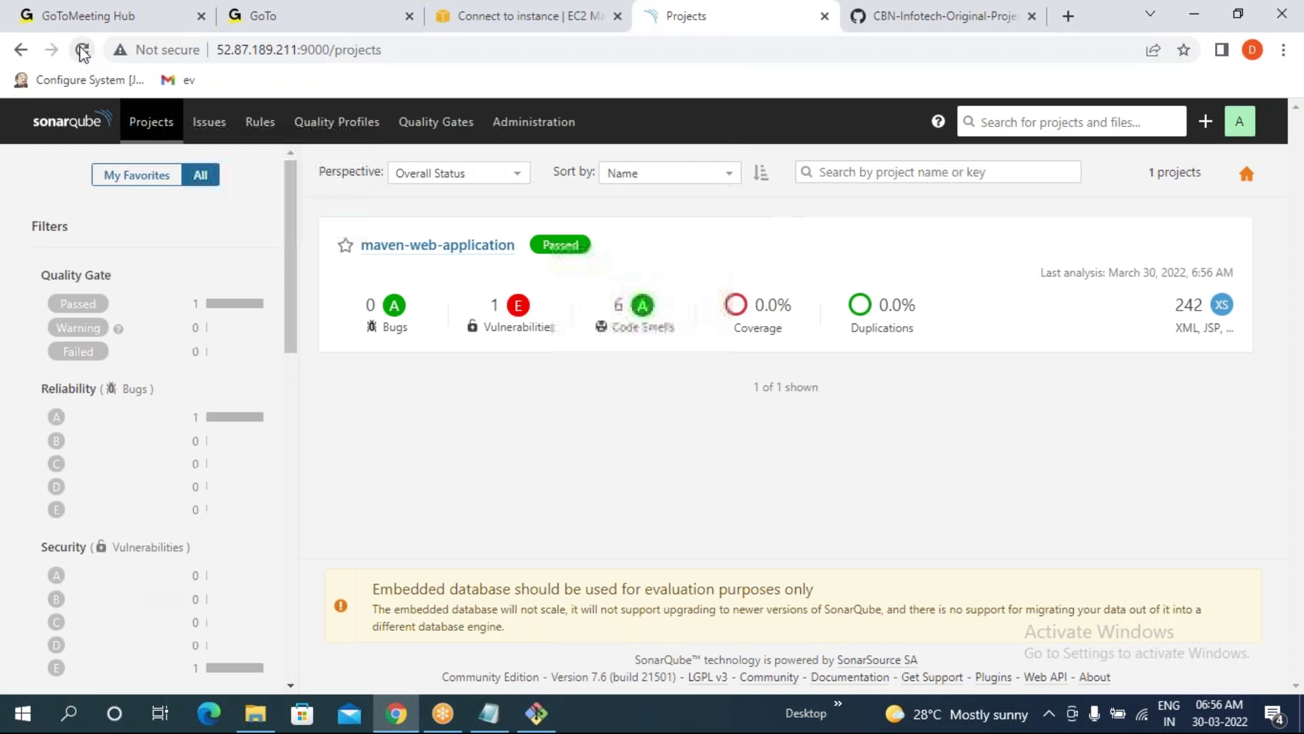
{"action": "triple_click", "coordinate": [501, 308]}
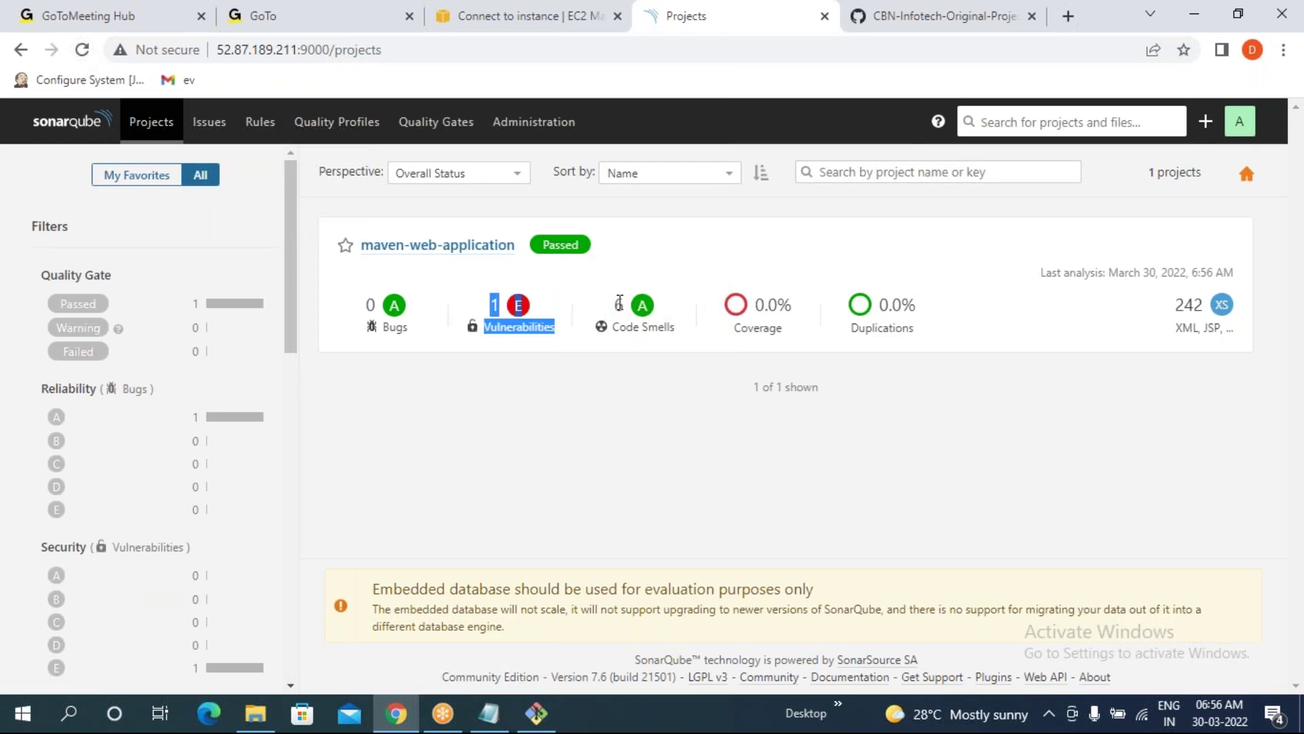
{"action": "left_click", "coordinate": [623, 433]}
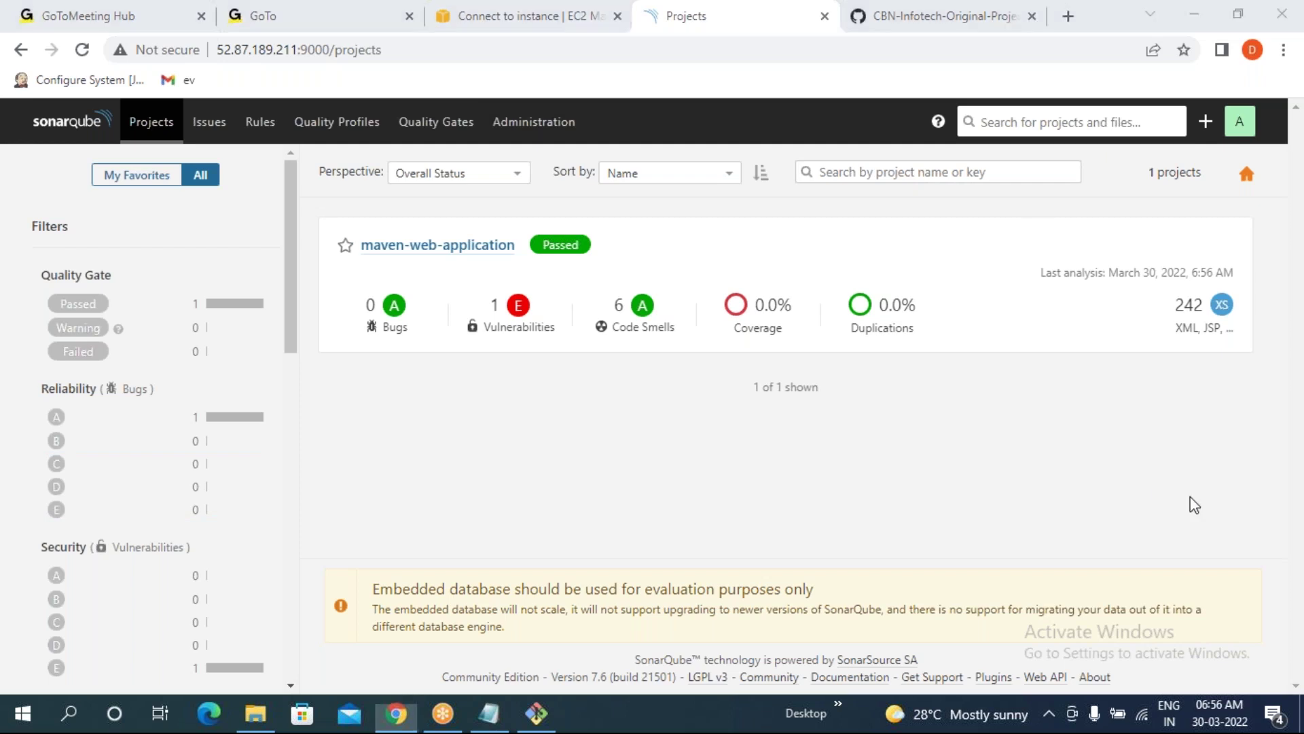
- Run top again in the terminal session to list running processes
{"action": "left_click", "coordinate": [551, 726]}
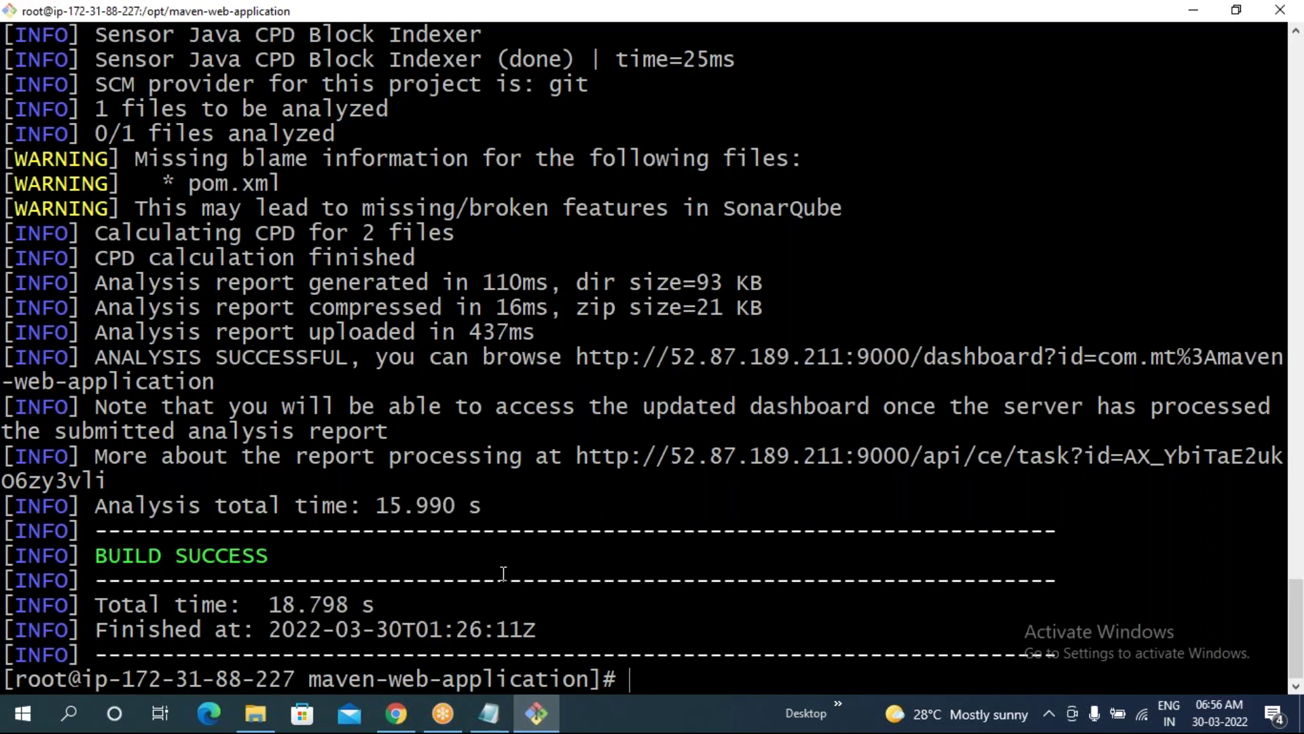
{"action": "type", "text": "top"}
{"action": "key", "text": "Return"}
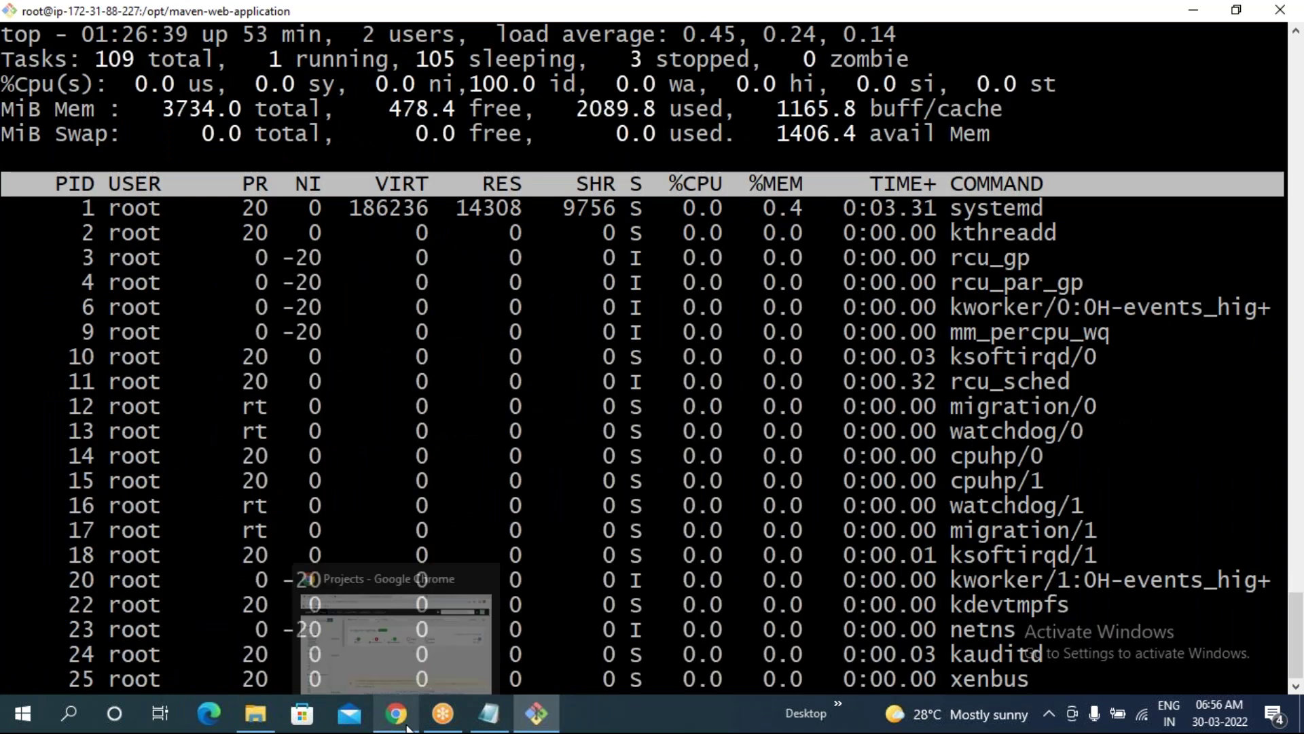
{"action": "left_click", "coordinate": [401, 720]}
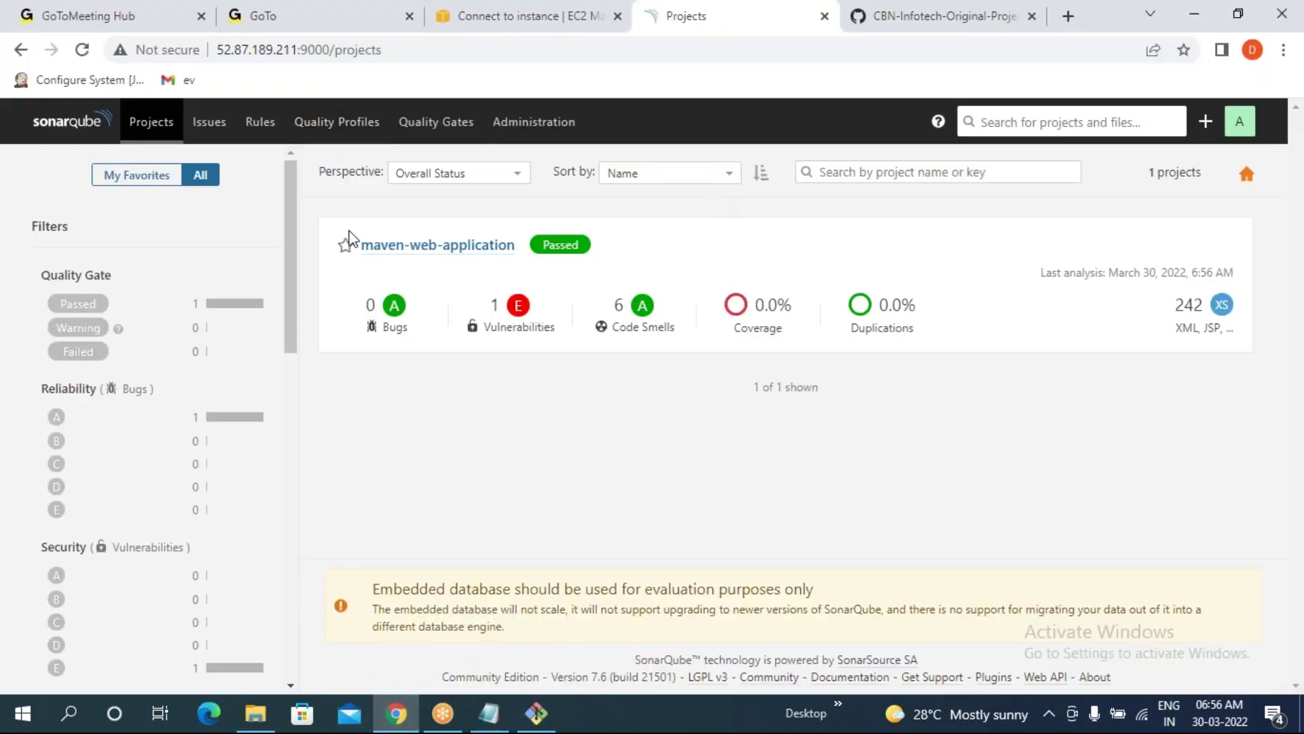
- Browse Projects, Issues, Rules and Quality Profiles, ending on Quality Gates with the Sonar way gate
{"action": "left_click", "coordinate": [146, 133]}
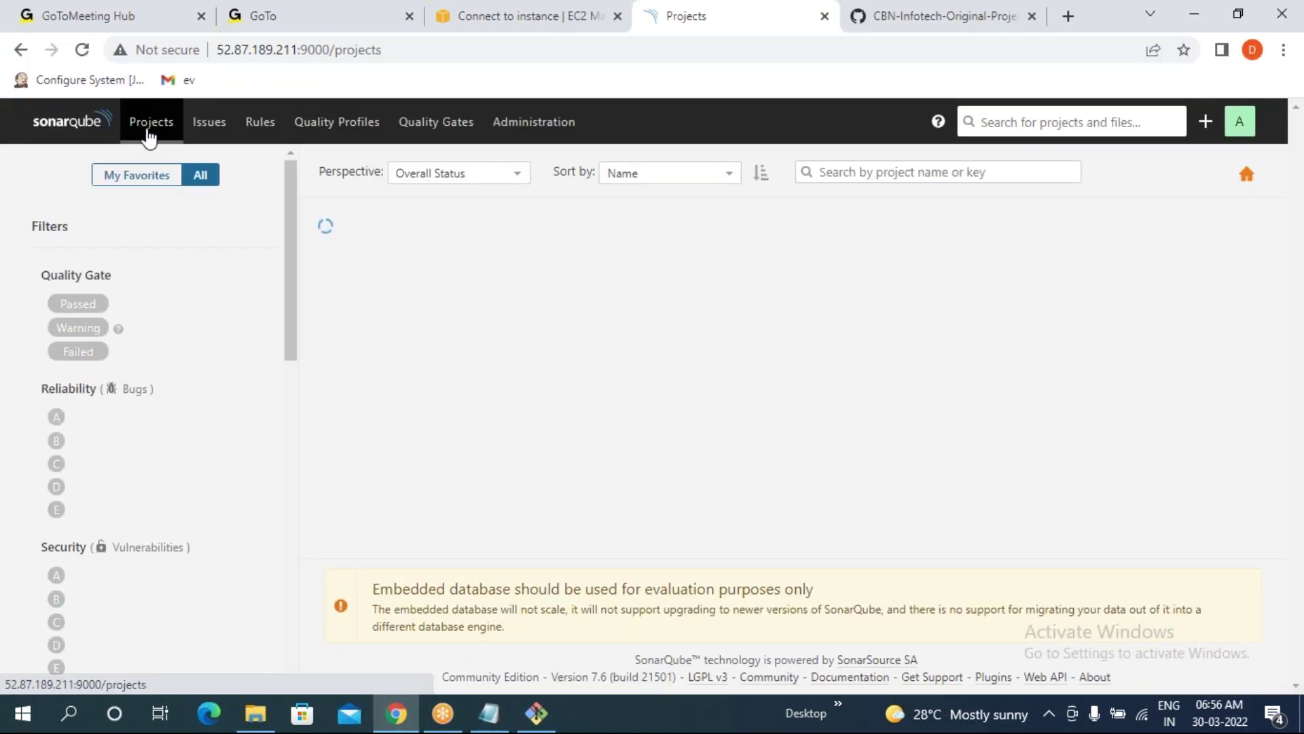
{"action": "left_click", "coordinate": [206, 125]}
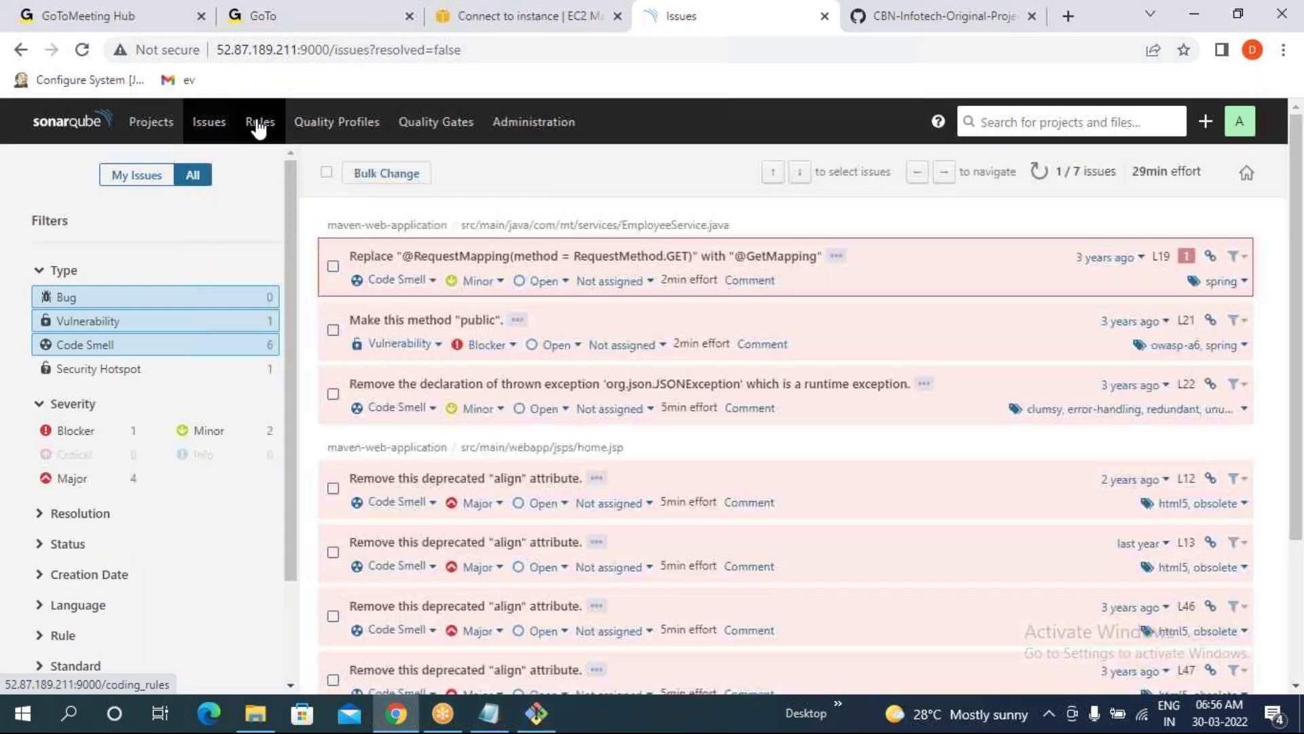
{"action": "left_click", "coordinate": [258, 124]}
{"action": "left_click", "coordinate": [320, 126]}
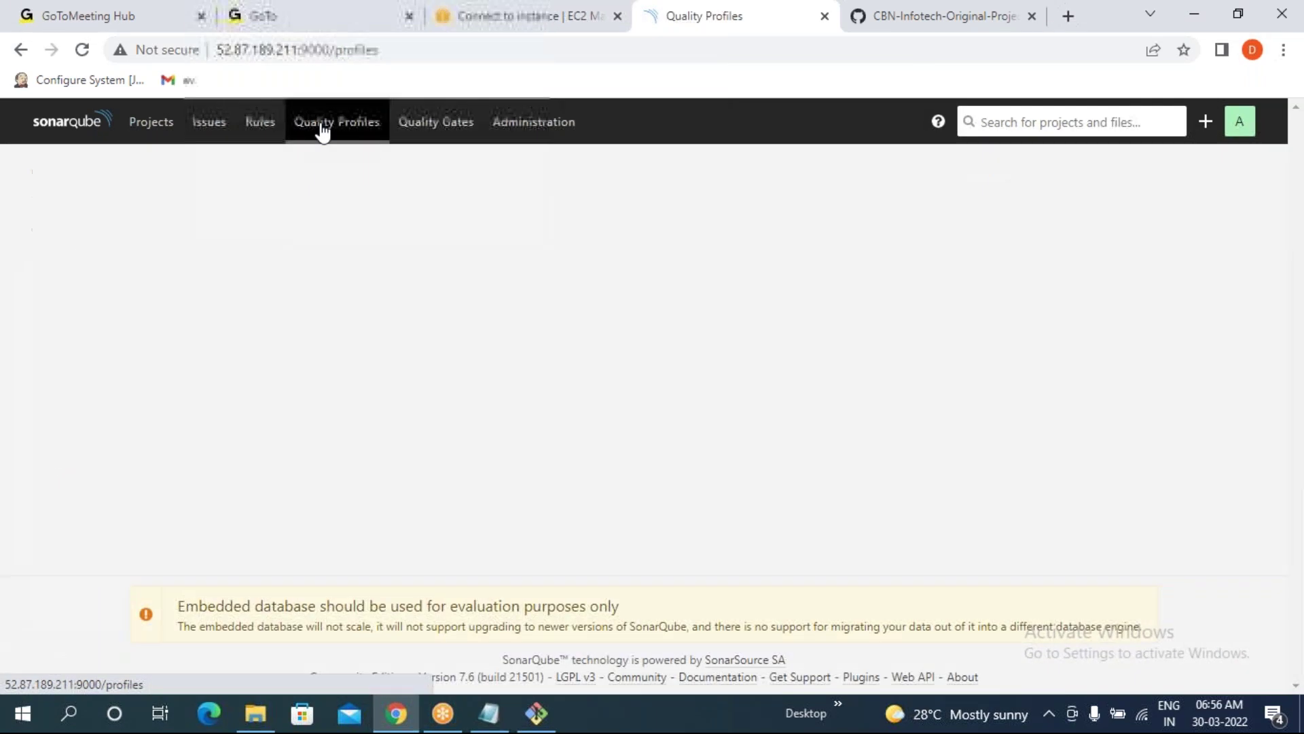
{"action": "left_click", "coordinate": [439, 132]}
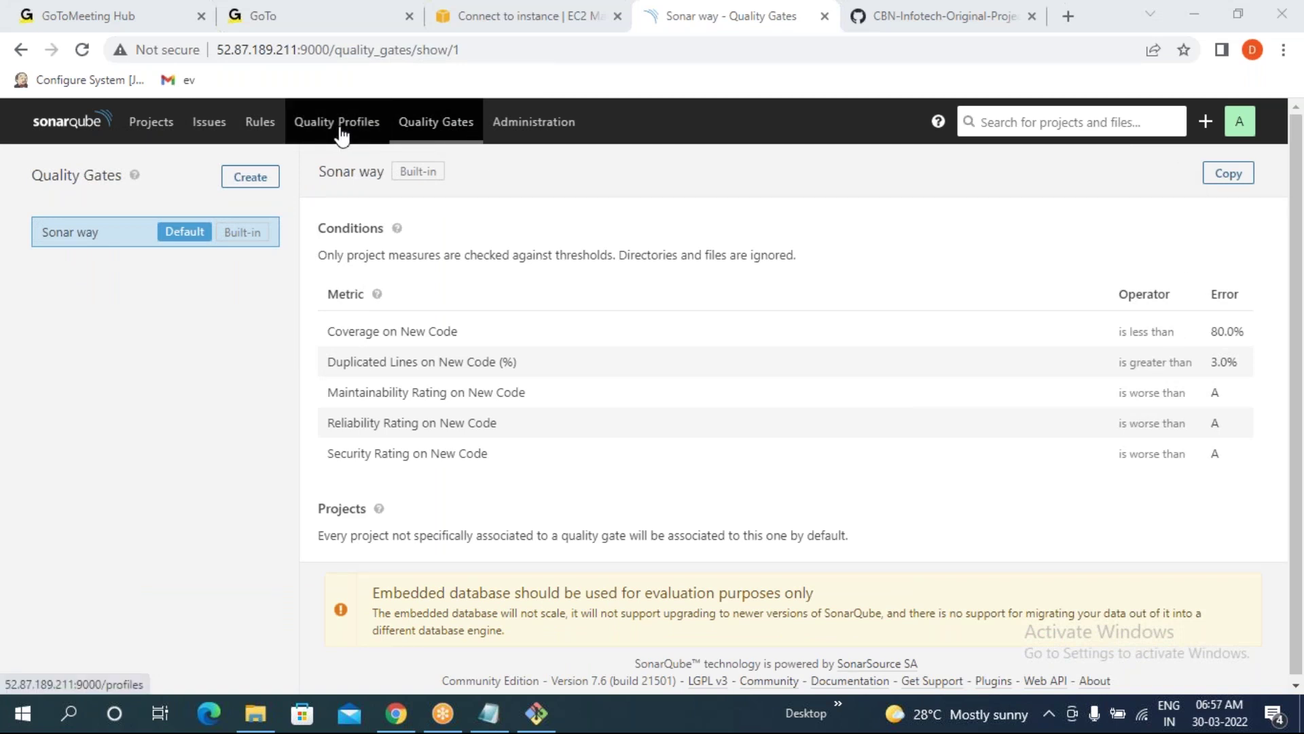
{"action": "left_click", "coordinate": [437, 133]}
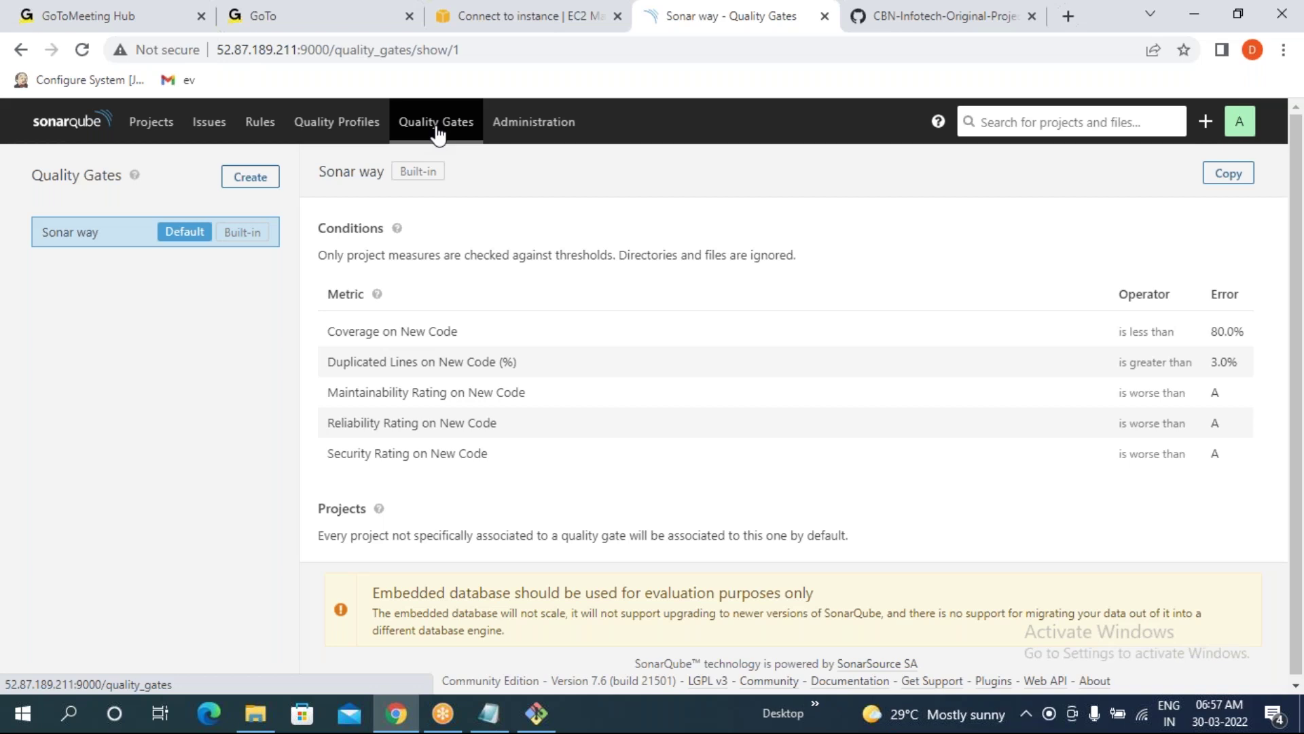
{"action": "left_click", "coordinate": [344, 133]}
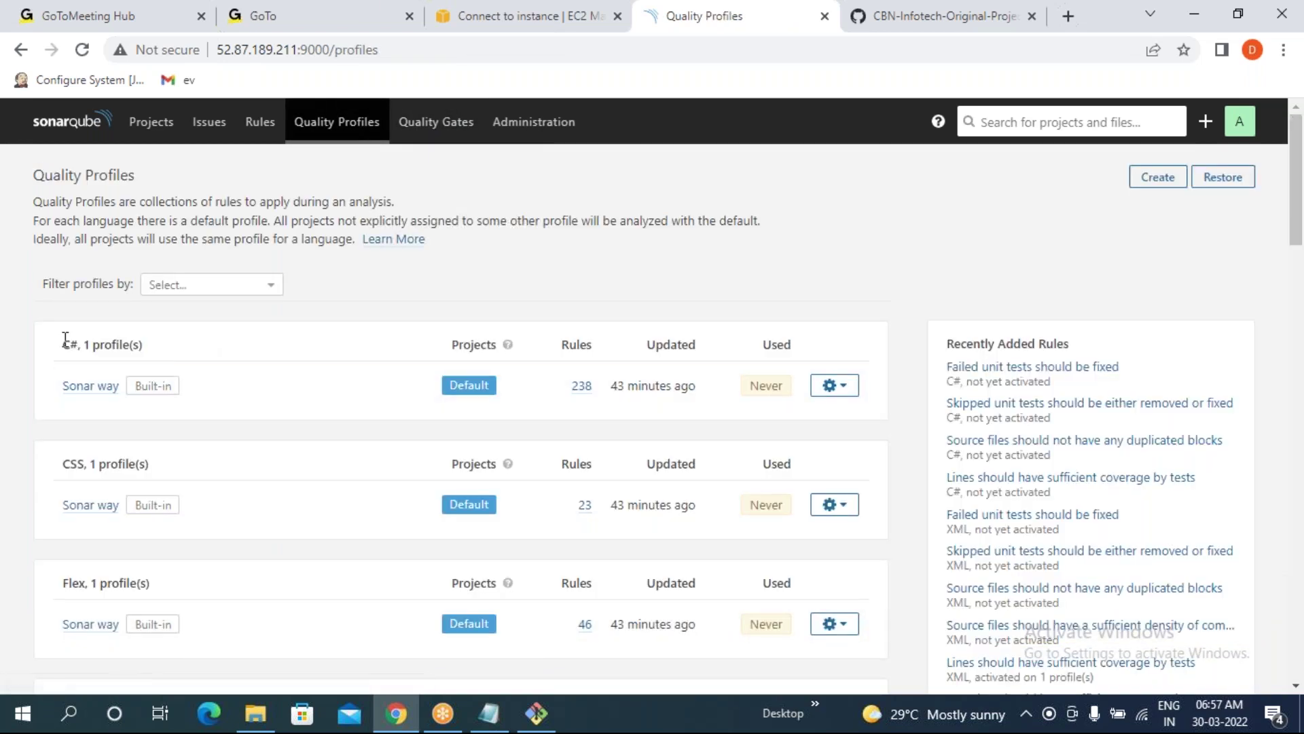
{"action": "left_click", "coordinate": [442, 127]}
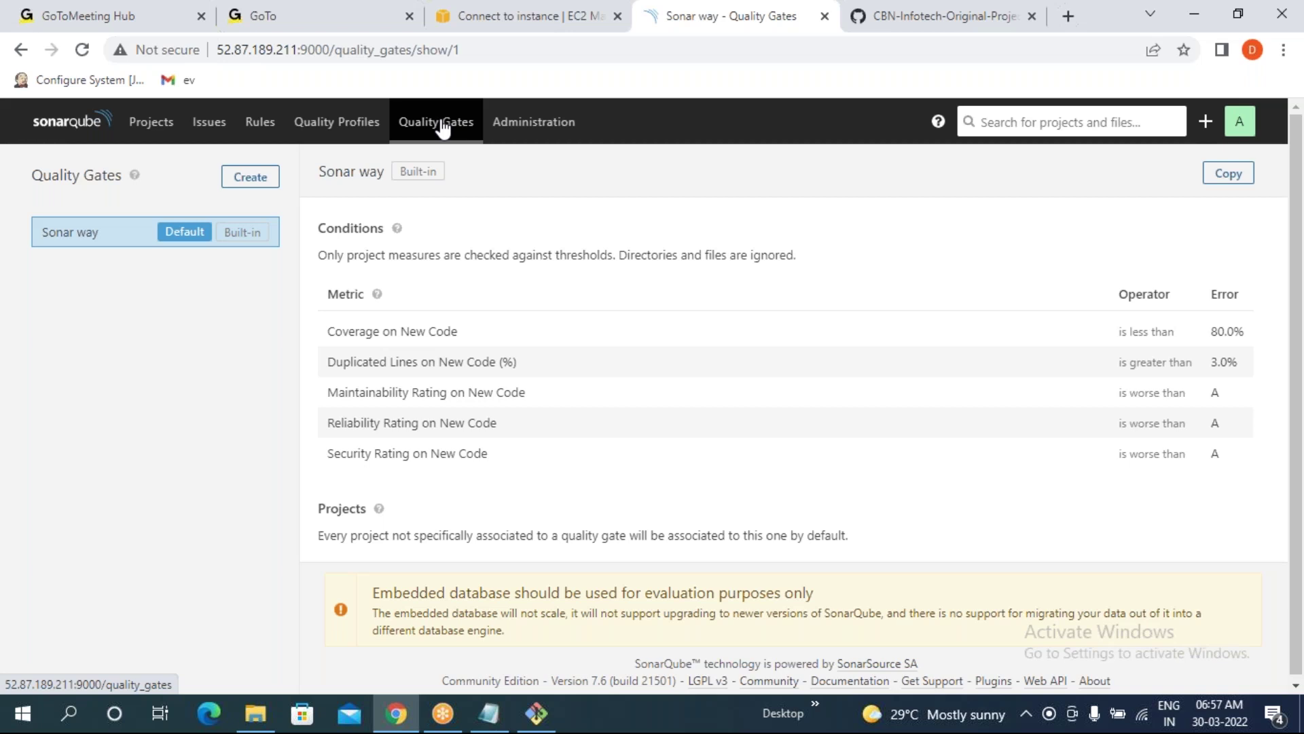
{"action": "left_click", "coordinate": [329, 129]}
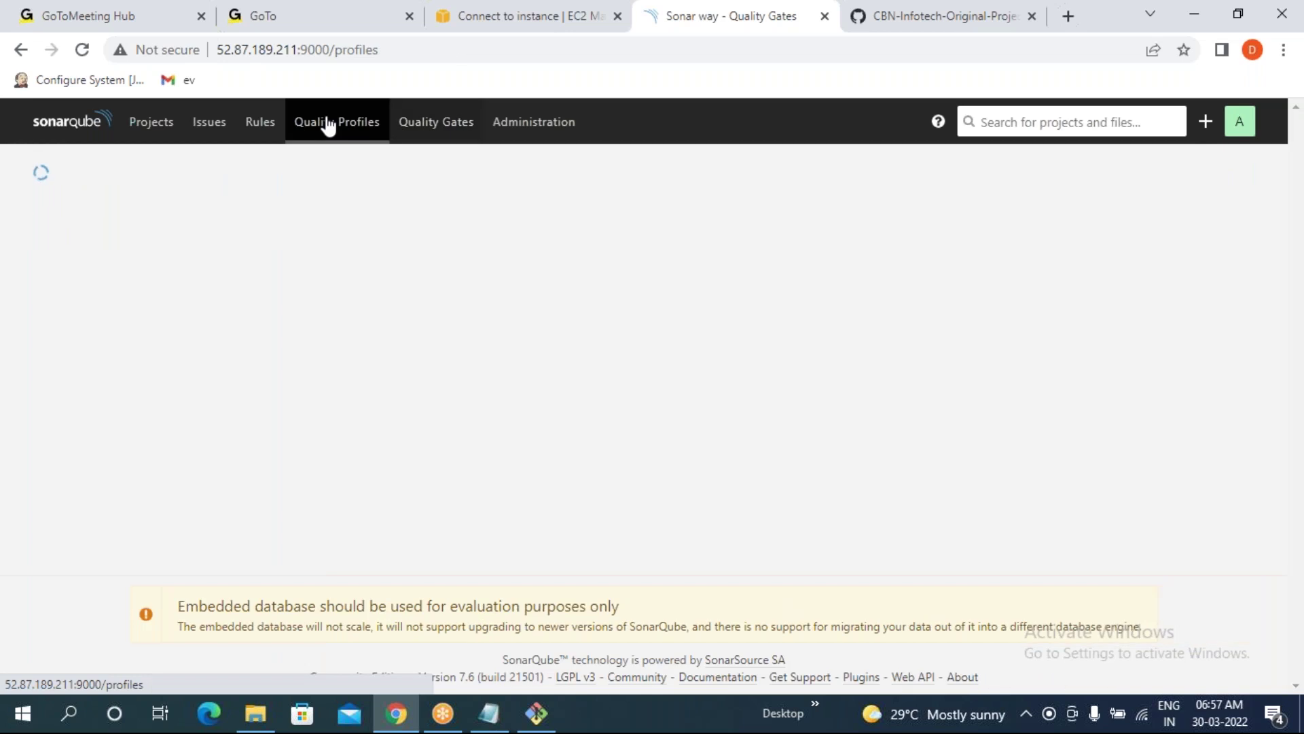
{"action": "left_click_drag", "start_coordinate": [60, 345], "coordinate": [116, 344]}
{"action": "left_click_drag", "start_coordinate": [53, 386], "coordinate": [121, 386]}
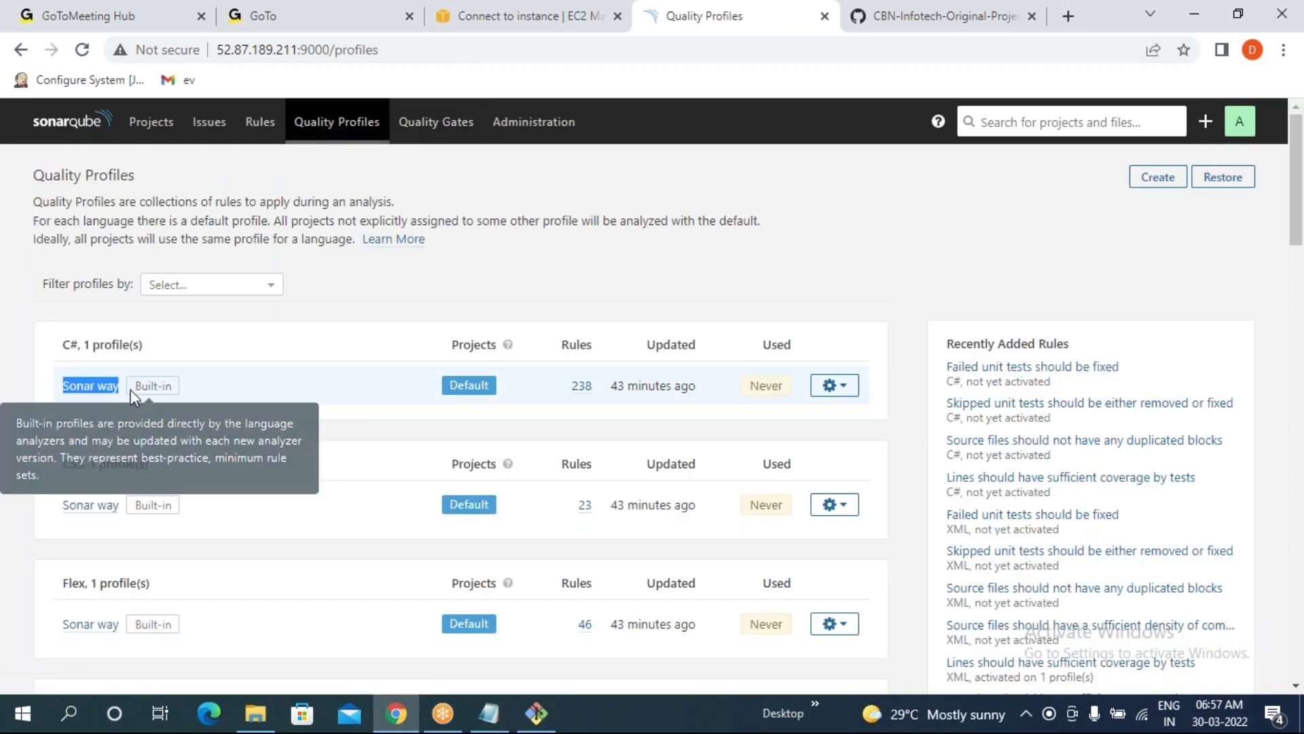
{"action": "scroll", "coordinate": [56, 530], "scroll_direction": "down", "scroll_amount": 3}
{"action": "left_click_drag", "start_coordinate": [59, 388], "coordinate": [149, 392]}
{"action": "left_click_drag", "start_coordinate": [63, 434], "coordinate": [107, 434]}
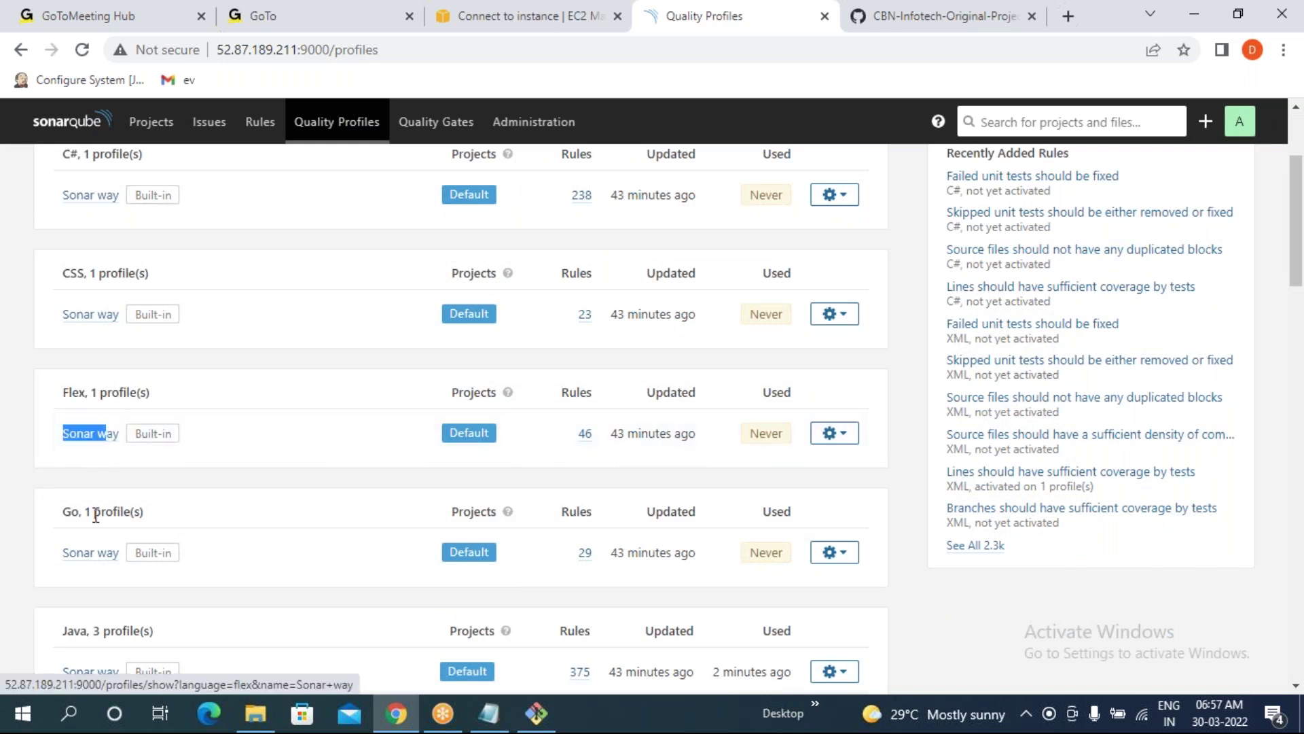
{"action": "left_click_drag", "start_coordinate": [53, 561], "coordinate": [128, 565]}
{"action": "scroll", "coordinate": [147, 561], "scroll_direction": "down", "scroll_amount": 9}
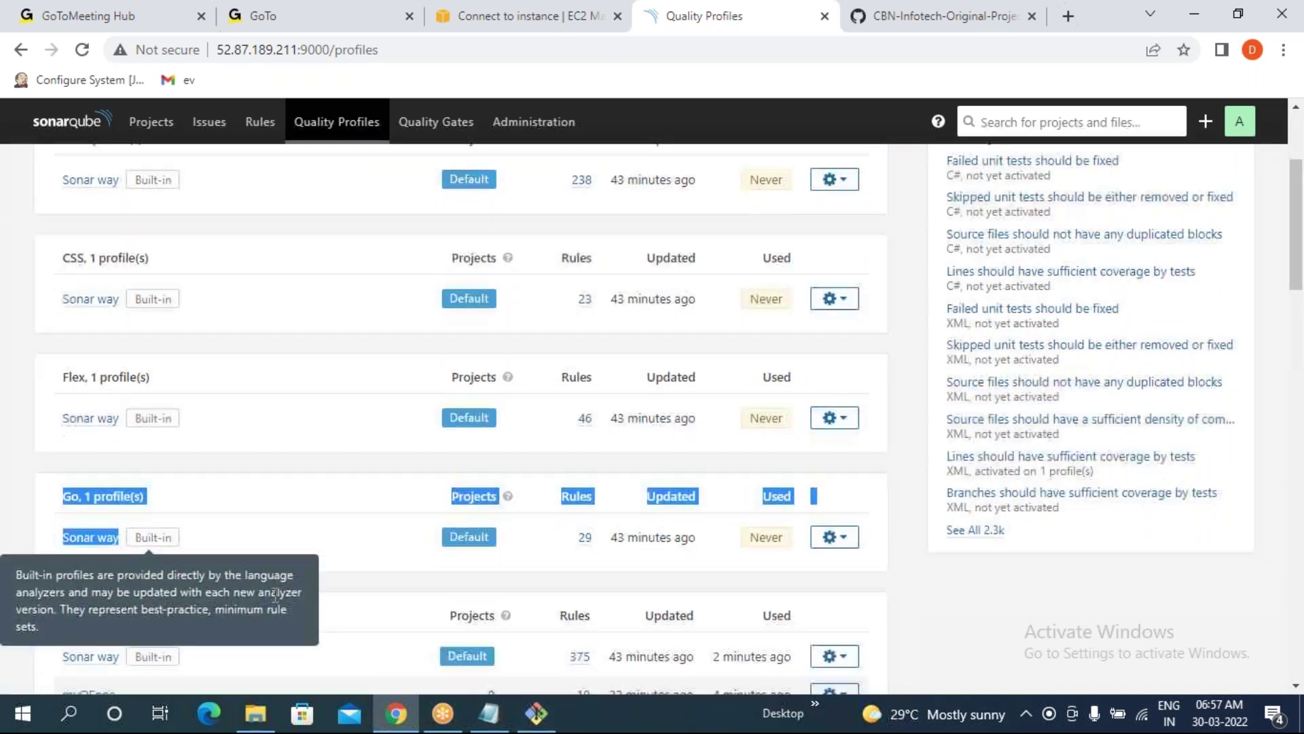
{"action": "scroll", "coordinate": [188, 357], "scroll_direction": "down", "scroll_amount": 6}
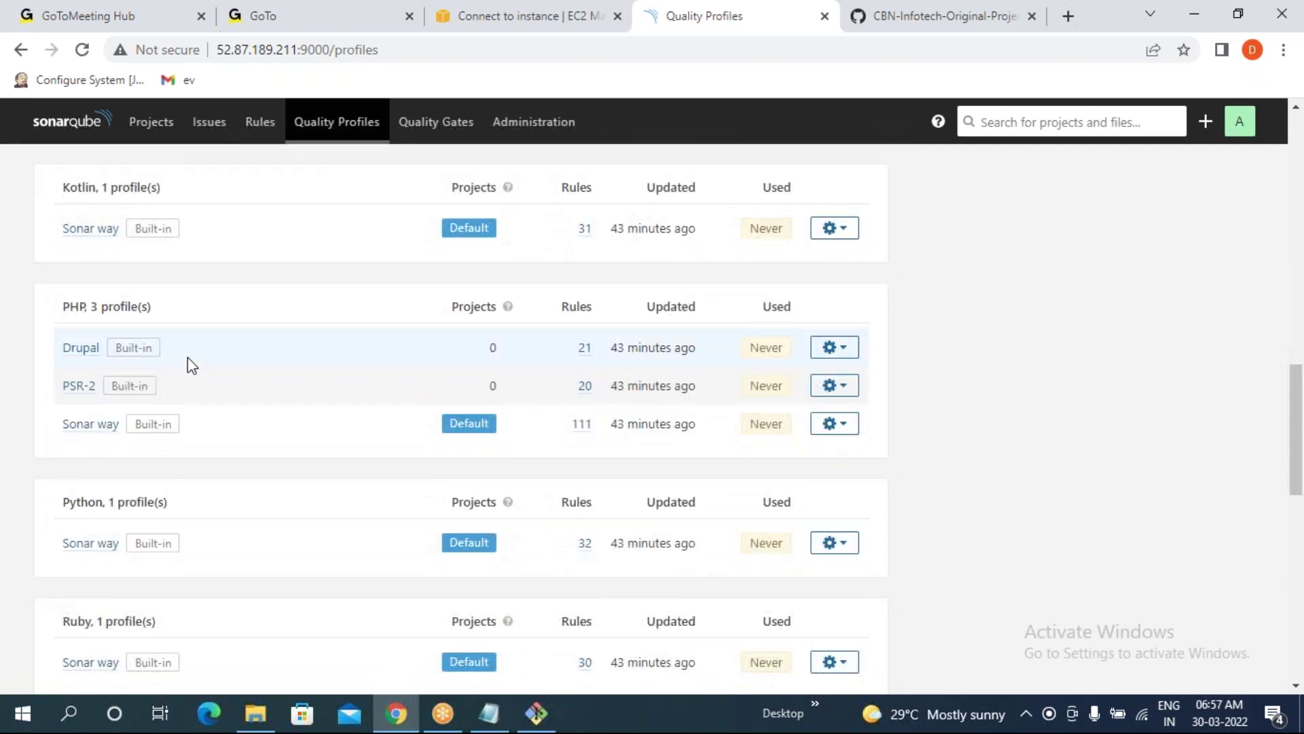
{"action": "scroll", "coordinate": [367, 301], "scroll_direction": "up", "scroll_amount": 4}
{"action": "scroll", "coordinate": [367, 301], "scroll_direction": "up", "scroll_amount": 3}
{"action": "left_click", "coordinate": [436, 122]}
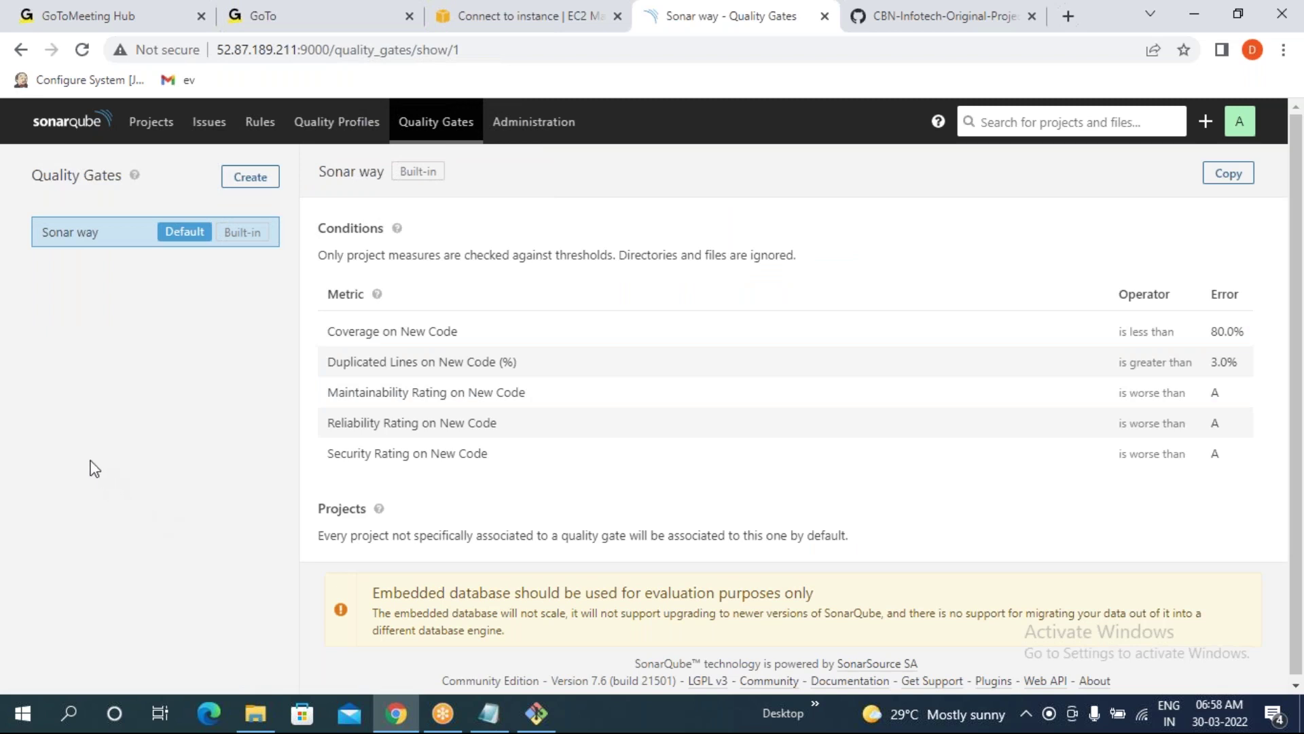
- Review the Sonar way gate's rating conditions, then return to the terminal running top
{"action": "left_click_drag", "start_coordinate": [35, 233], "coordinate": [164, 372]}
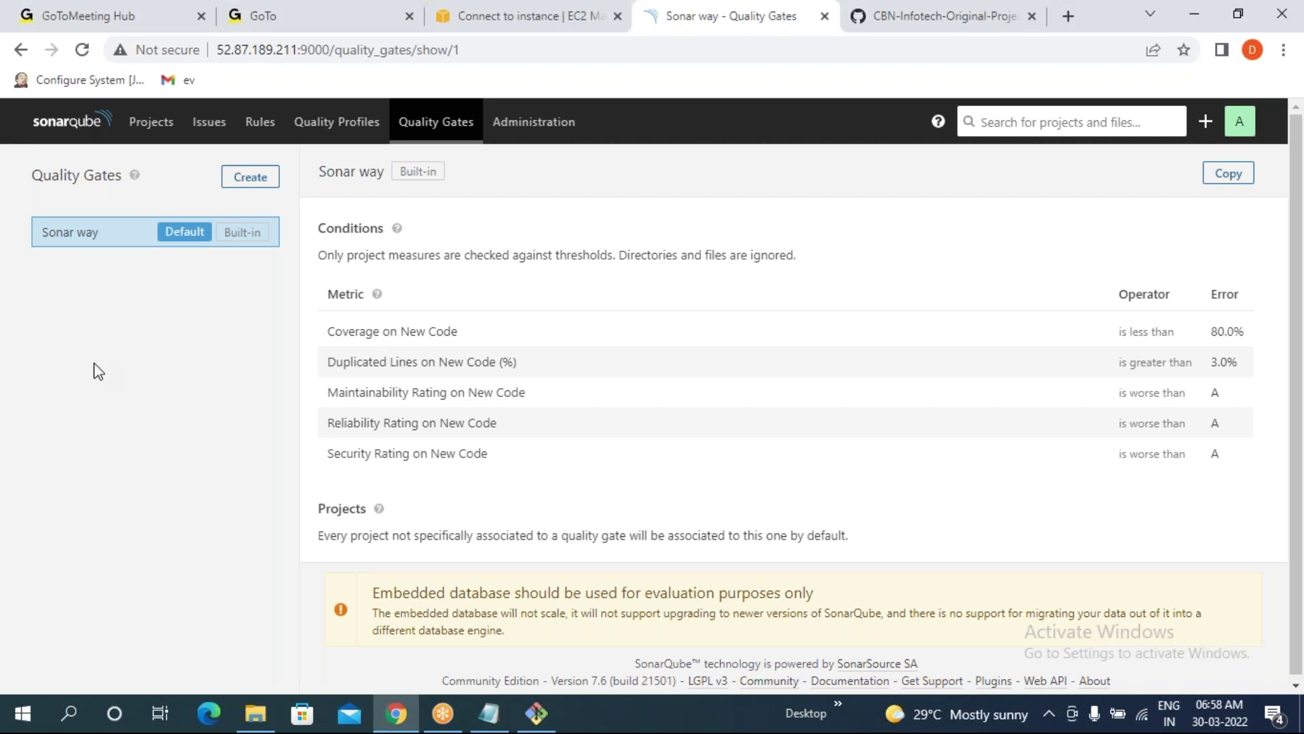
{"action": "left_click", "coordinate": [536, 714]}
- Scroll up through the mvn sonar:sonar output and highlight earlier log lines
{"action": "scroll", "coordinate": [586, 317], "scroll_direction": "up", "scroll_amount": 15}
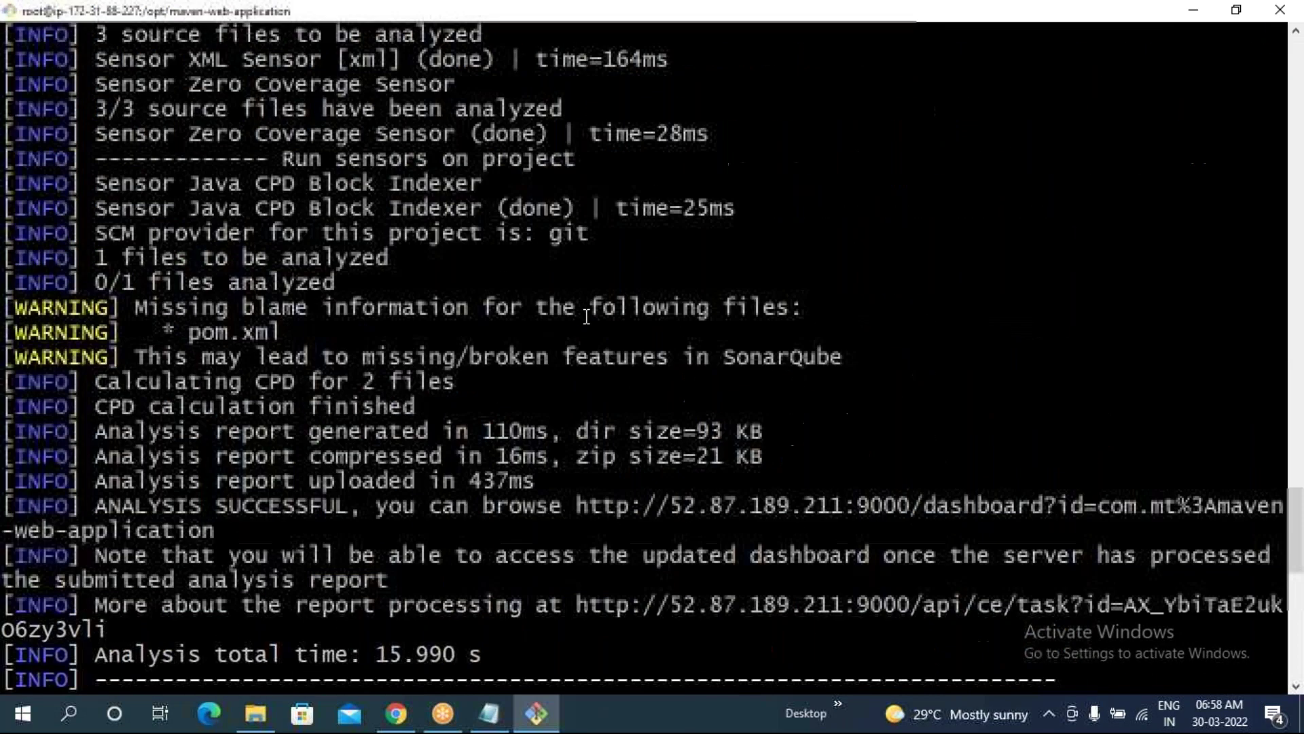
{"action": "scroll", "coordinate": [570, 312], "scroll_direction": "up", "scroll_amount": 5}
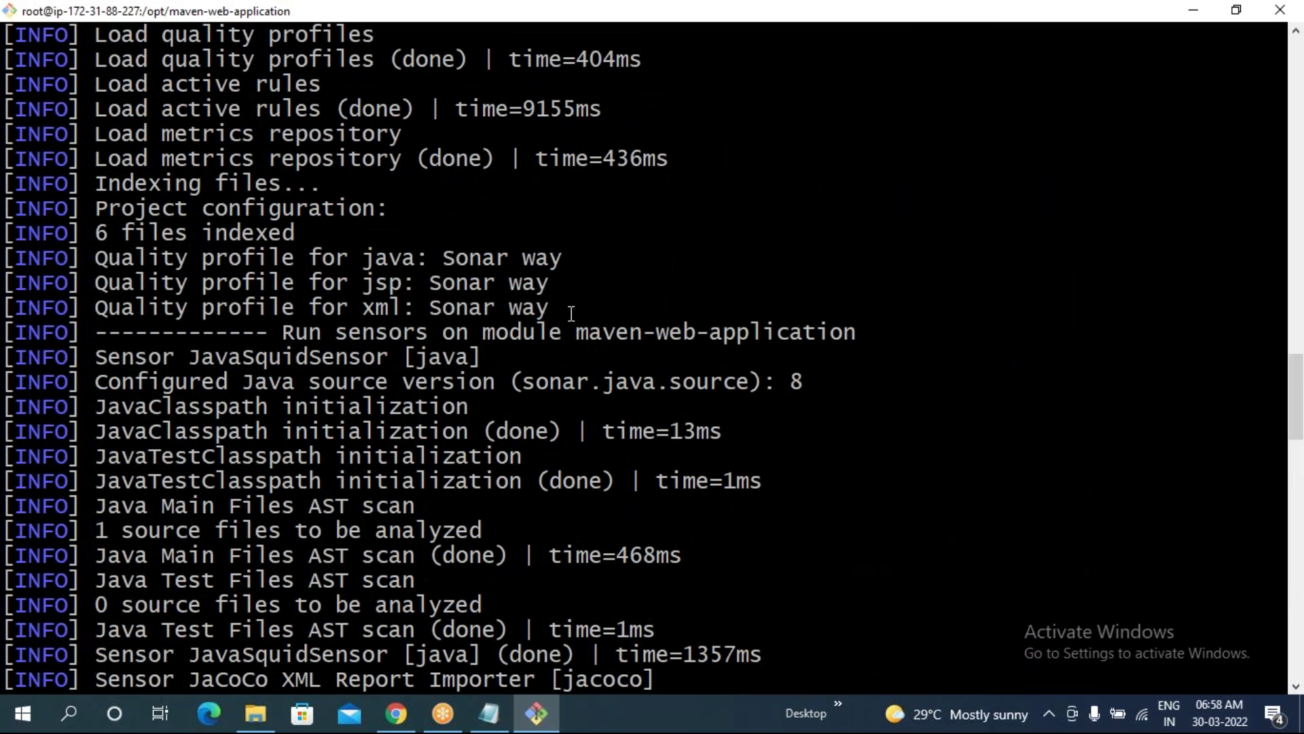
{"action": "scroll", "coordinate": [570, 312], "scroll_direction": "up", "scroll_amount": 1}
{"action": "scroll", "coordinate": [475, 203], "scroll_direction": "up", "scroll_amount": 15}
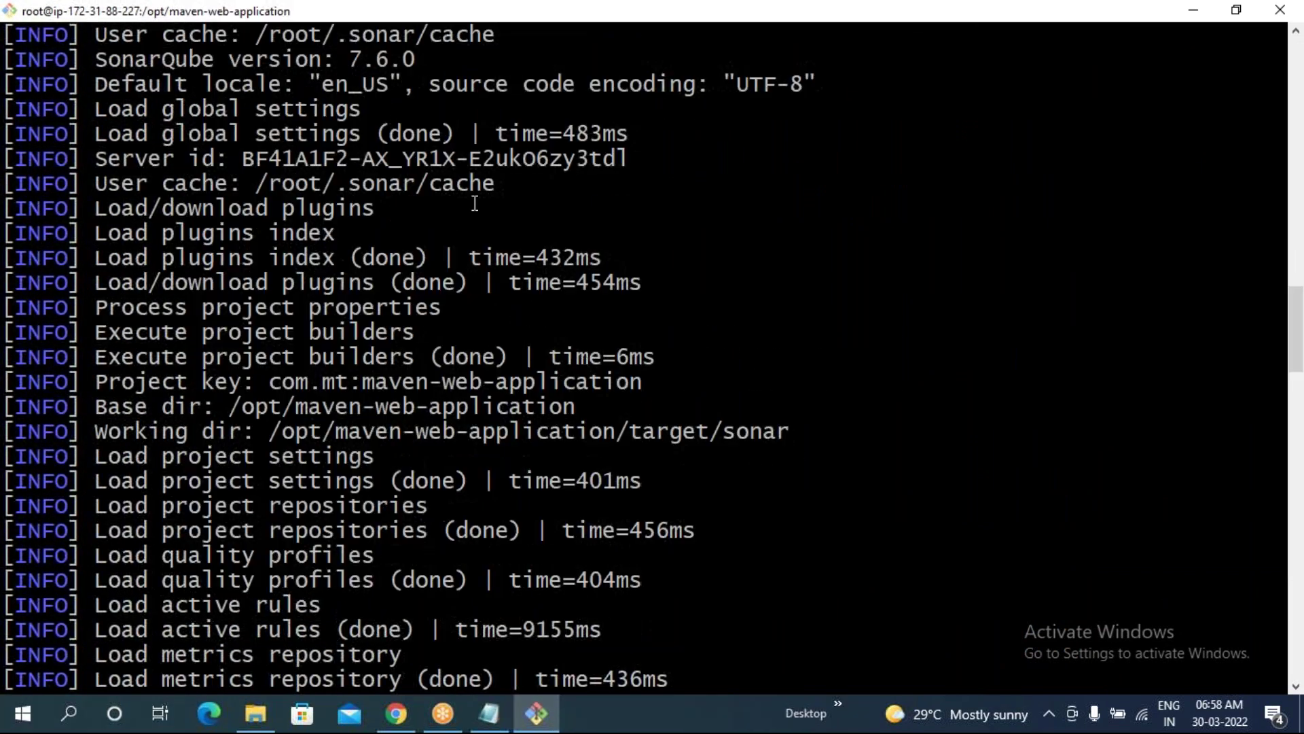
{"action": "scroll", "coordinate": [475, 203], "scroll_direction": "up", "scroll_amount": 4}
{"action": "left_click_drag", "start_coordinate": [629, 506], "coordinate": [297, 529]}
- Scroll back down and highlight the java, jsp and xml quality profile lines
{"action": "scroll", "coordinate": [233, 465], "scroll_direction": "down", "scroll_amount": 2}
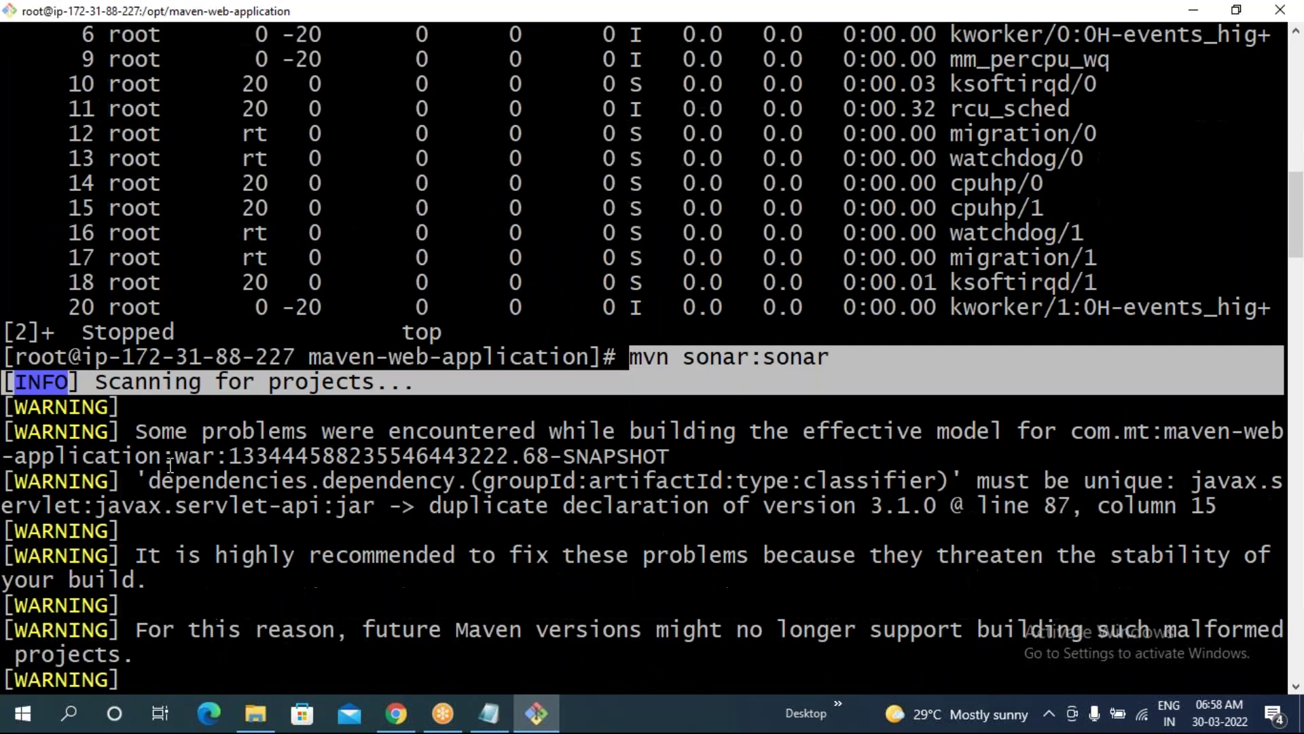
{"action": "scroll", "coordinate": [233, 465], "scroll_direction": "down", "scroll_amount": 1}
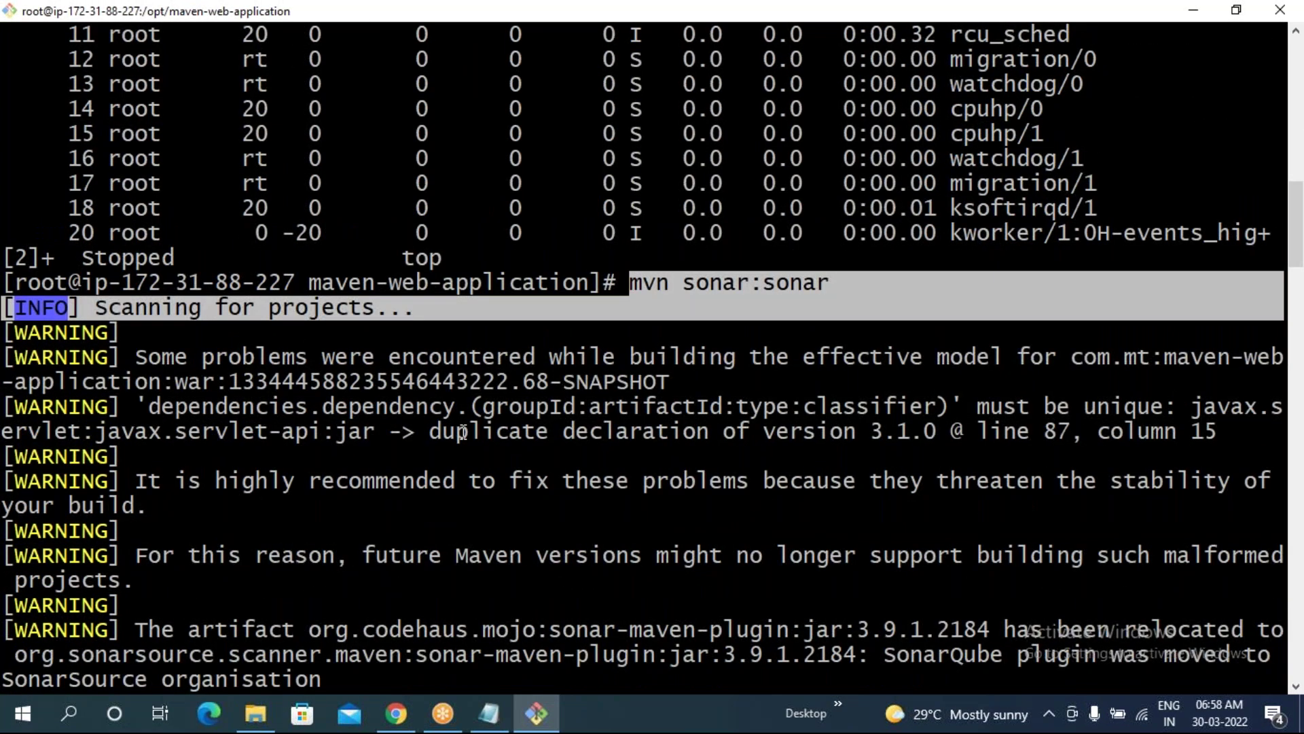
{"action": "scroll", "coordinate": [463, 432], "scroll_direction": "down", "scroll_amount": 1}
{"action": "scroll", "coordinate": [463, 432], "scroll_direction": "down", "scroll_amount": 7}
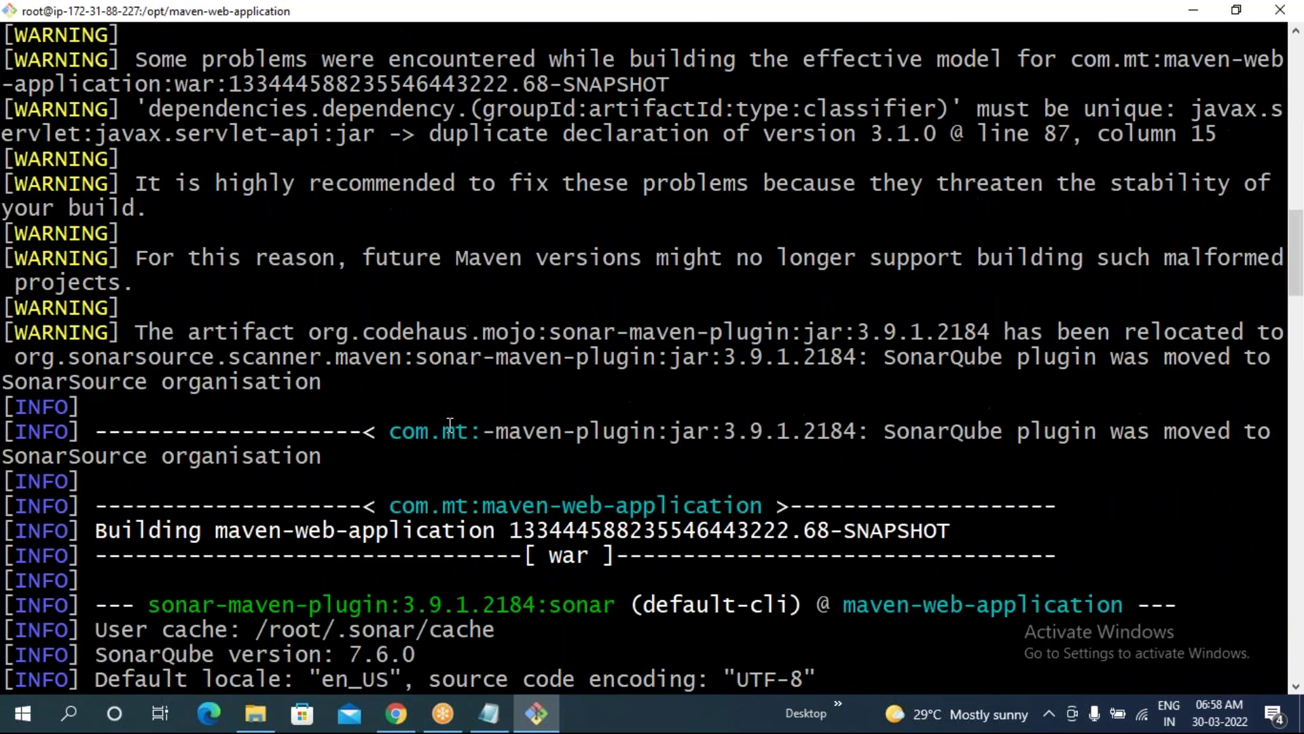
{"action": "scroll", "coordinate": [450, 426], "scroll_direction": "down", "scroll_amount": 8}
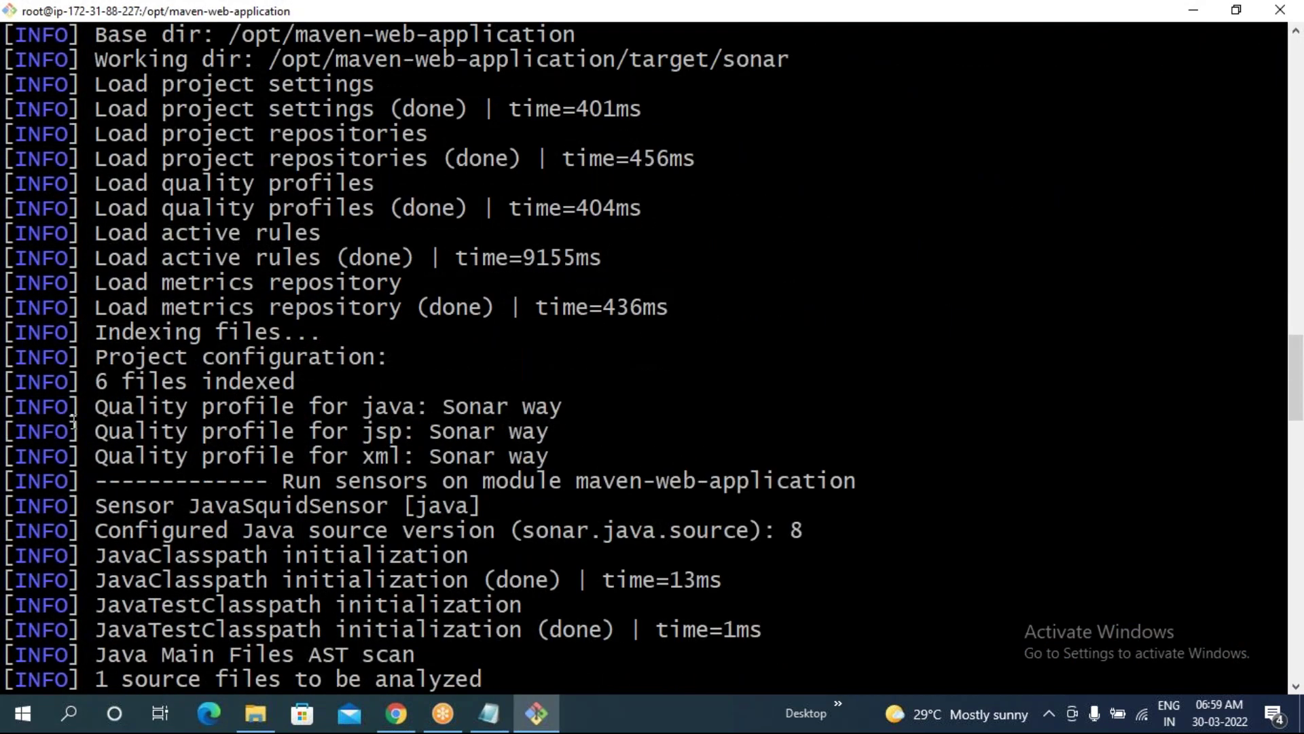
{"action": "left_click_drag", "start_coordinate": [80, 406], "coordinate": [511, 469]}
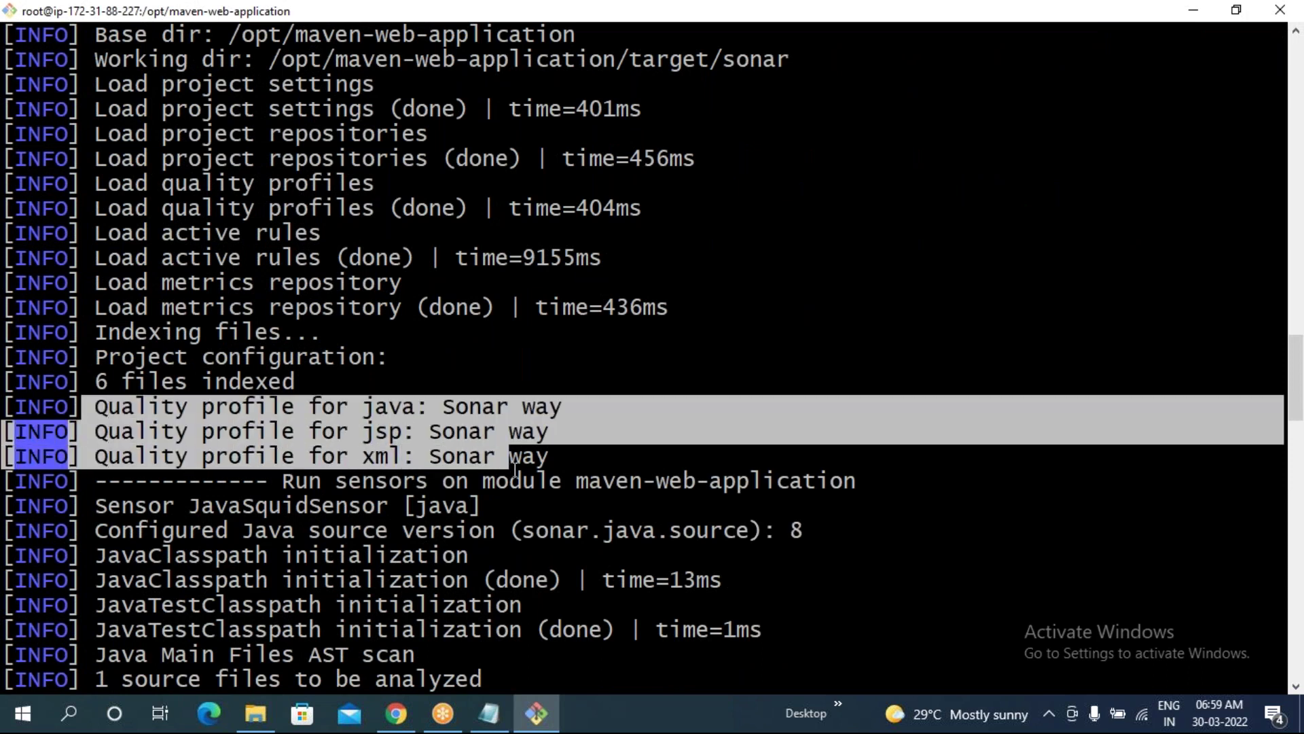
{"action": "left_click", "coordinate": [511, 469]}
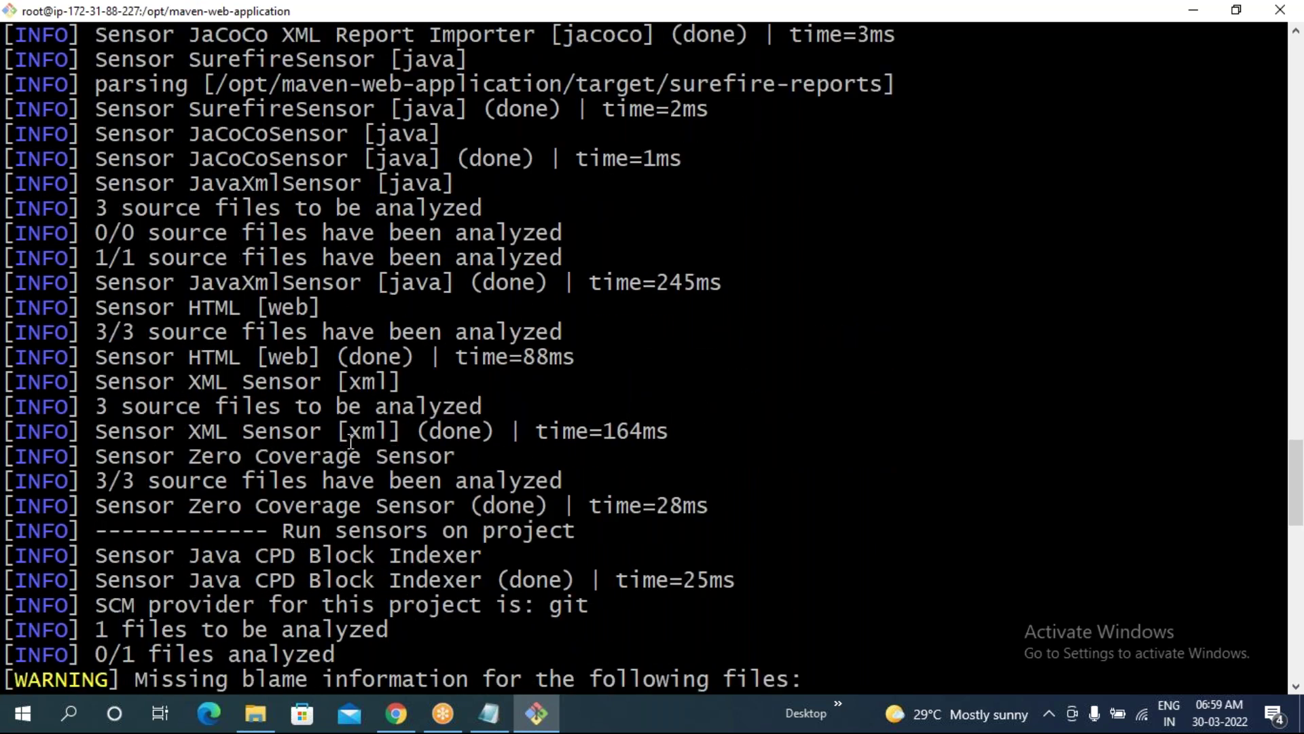
- Highlight the analysis result lines and run top again below the BUILD SUCCESS log
{"action": "left_click_drag", "start_coordinate": [189, 257], "coordinate": [562, 518]}
{"action": "key", "text": "Return"}
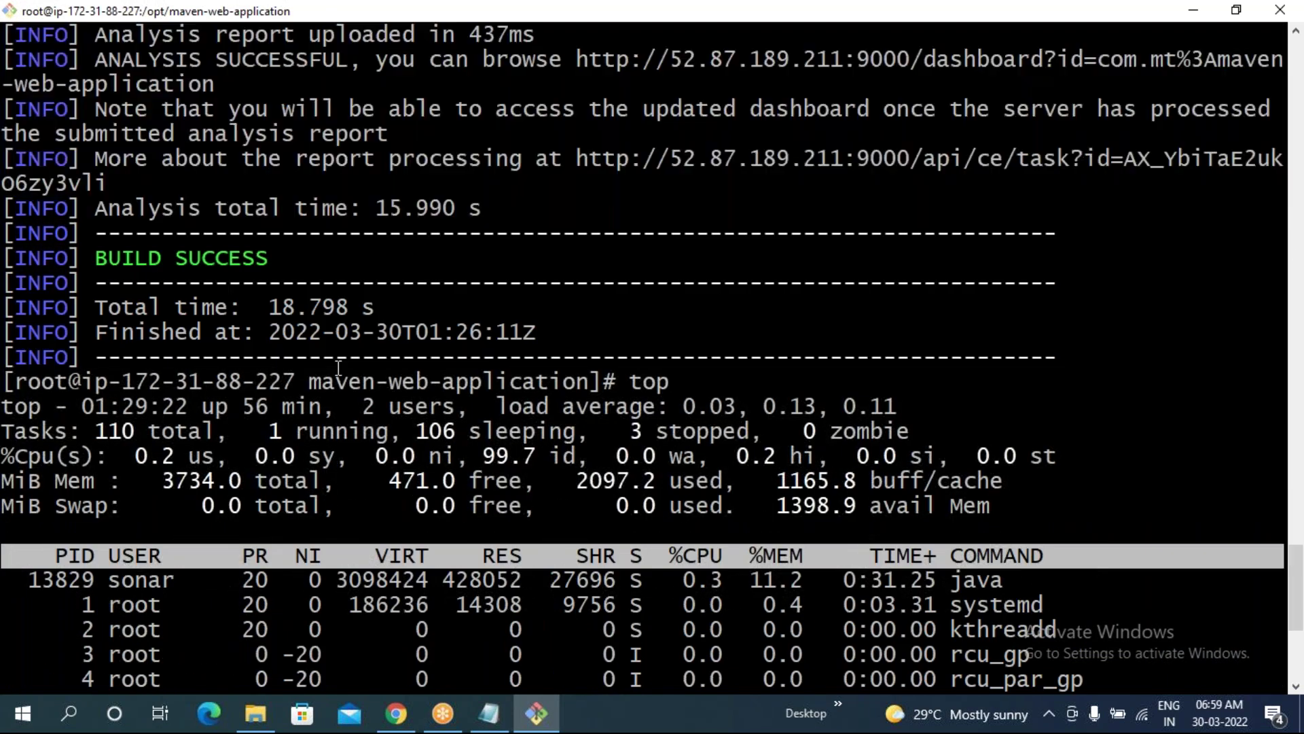
{"action": "left_click", "coordinate": [443, 713]}
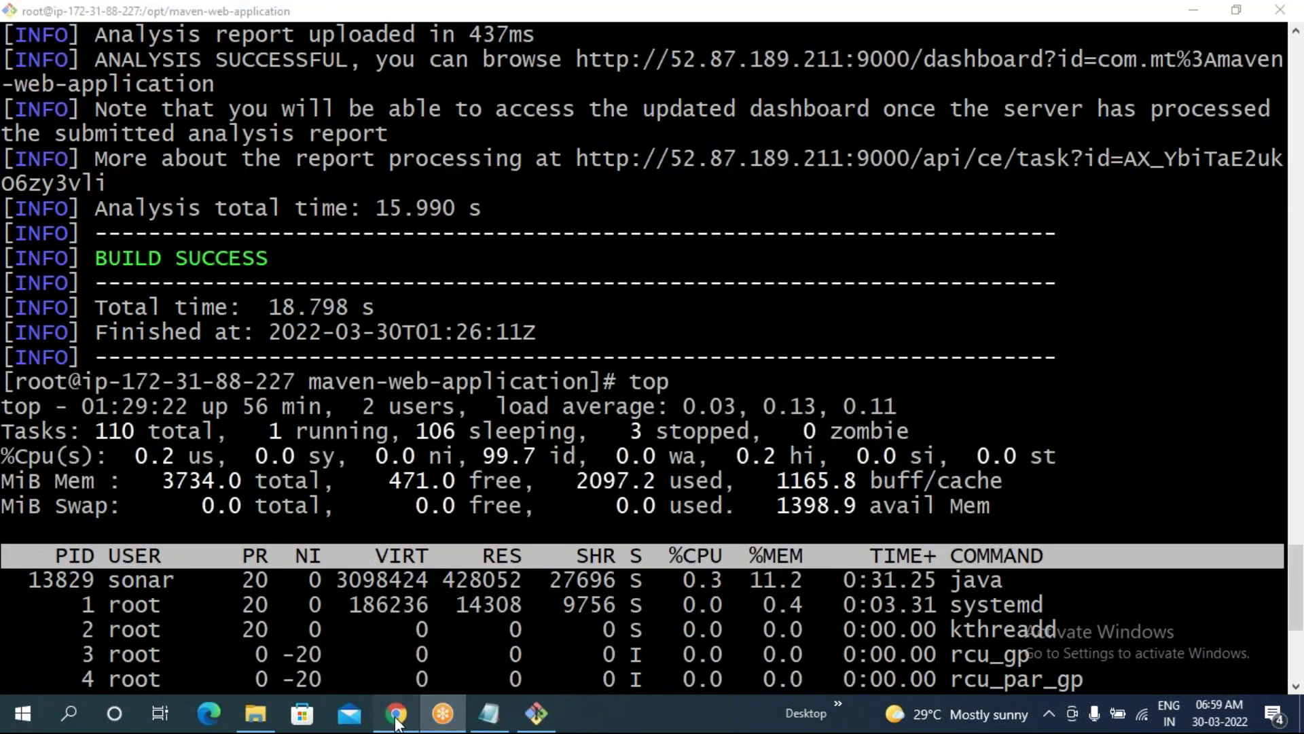
- Create and save a new quality gate named MYQGFORTODAY on the Quality Gates page
{"action": "left_click", "coordinate": [396, 714]}
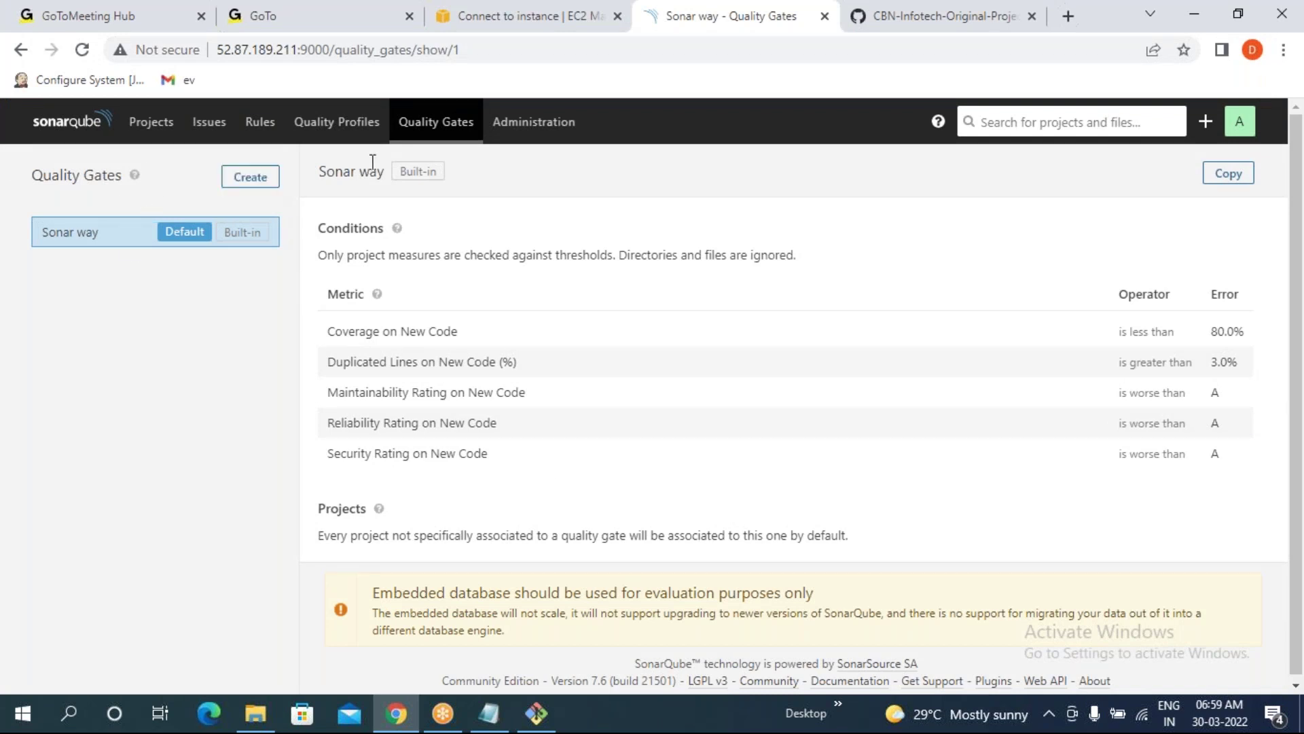
{"action": "left_click", "coordinate": [256, 181]}
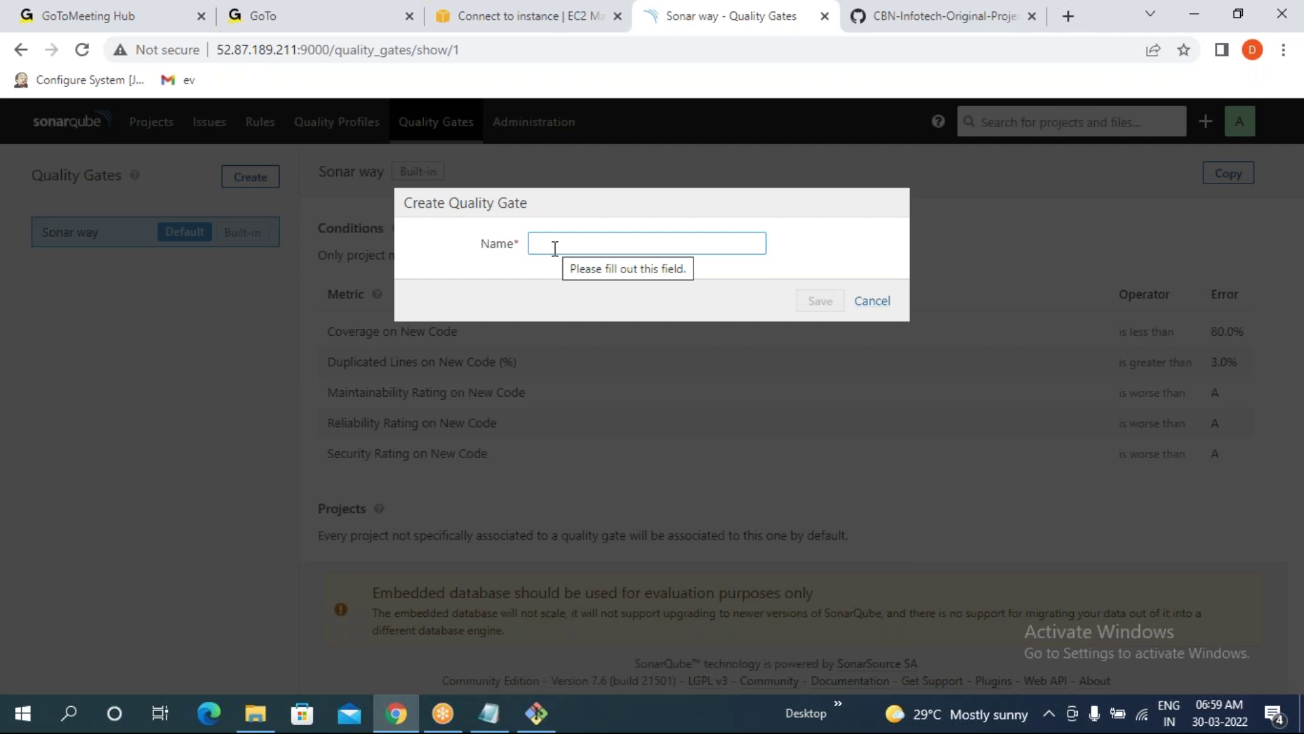
{"action": "type", "text": "MY"}
{"action": "type", "text": "G"}
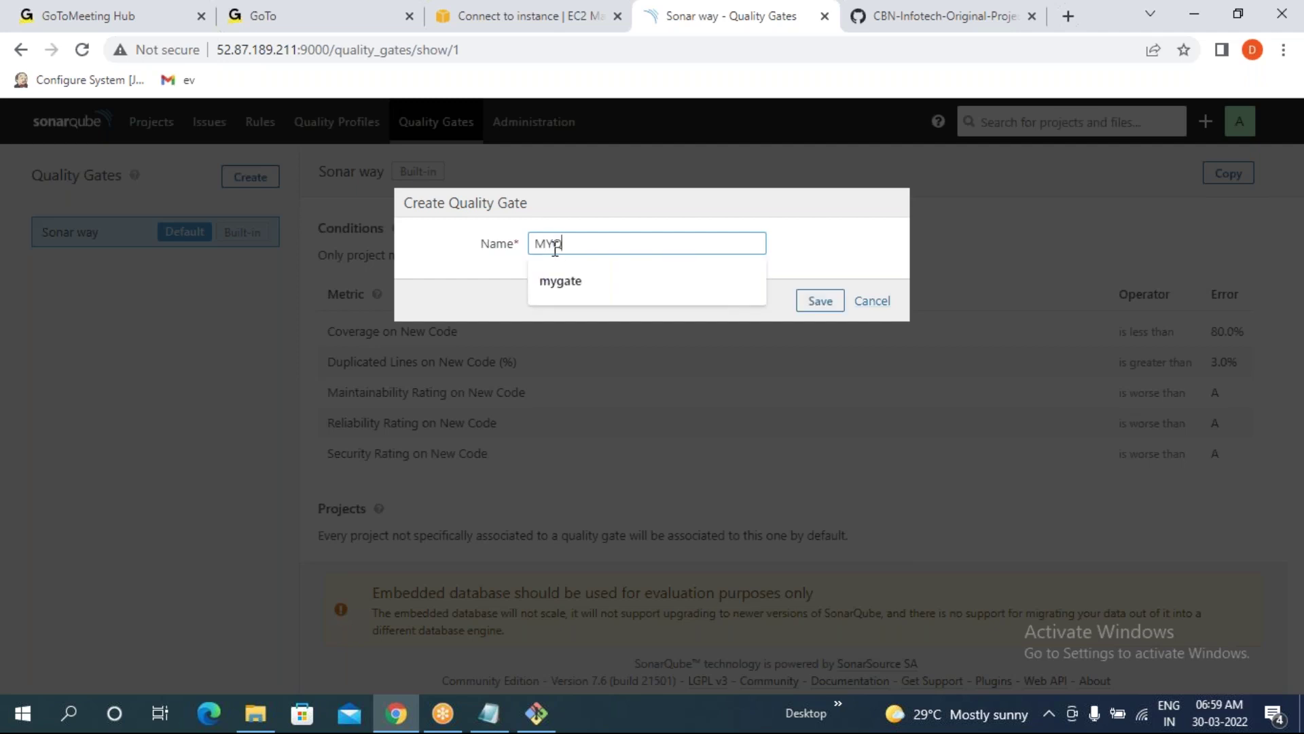
{"action": "type", "text": "GFORTODAY"}
{"action": "left_click", "coordinate": [832, 303]}
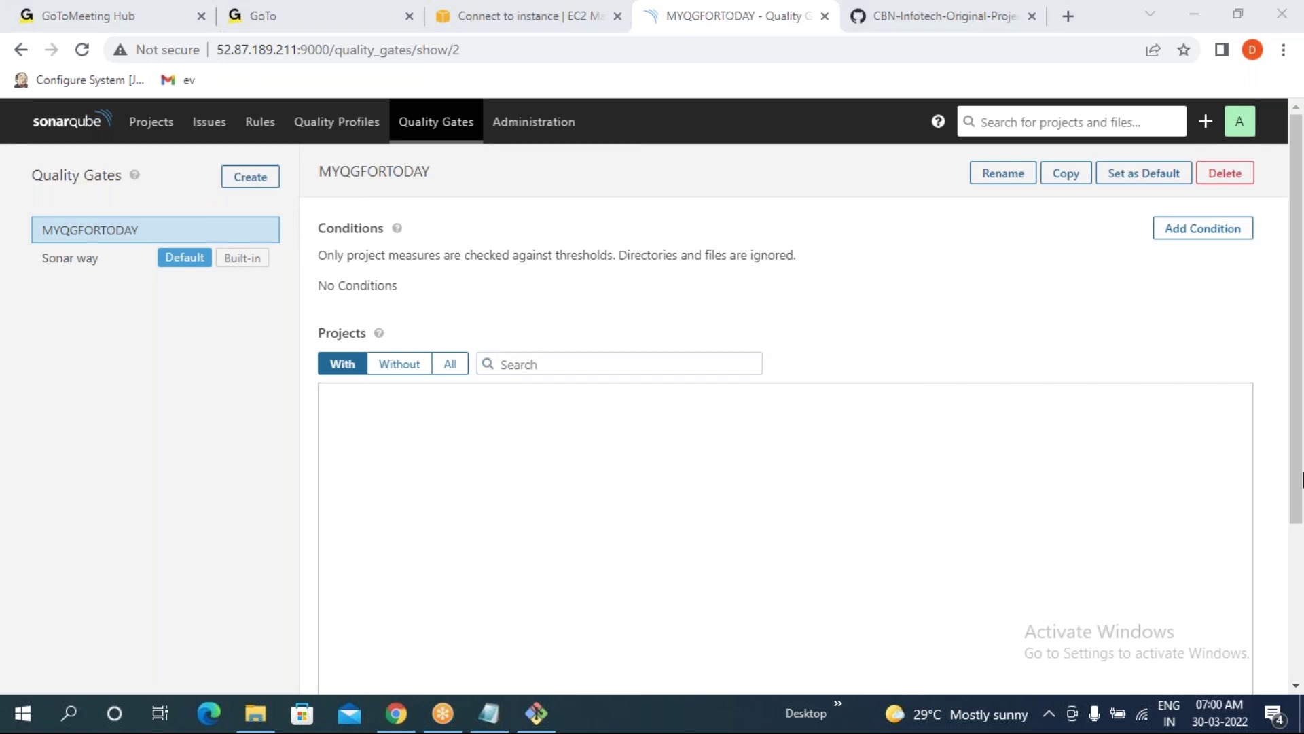
{"action": "left_click_drag", "start_coordinate": [320, 174], "coordinate": [428, 167]}
{"action": "left_click", "coordinate": [440, 176]}
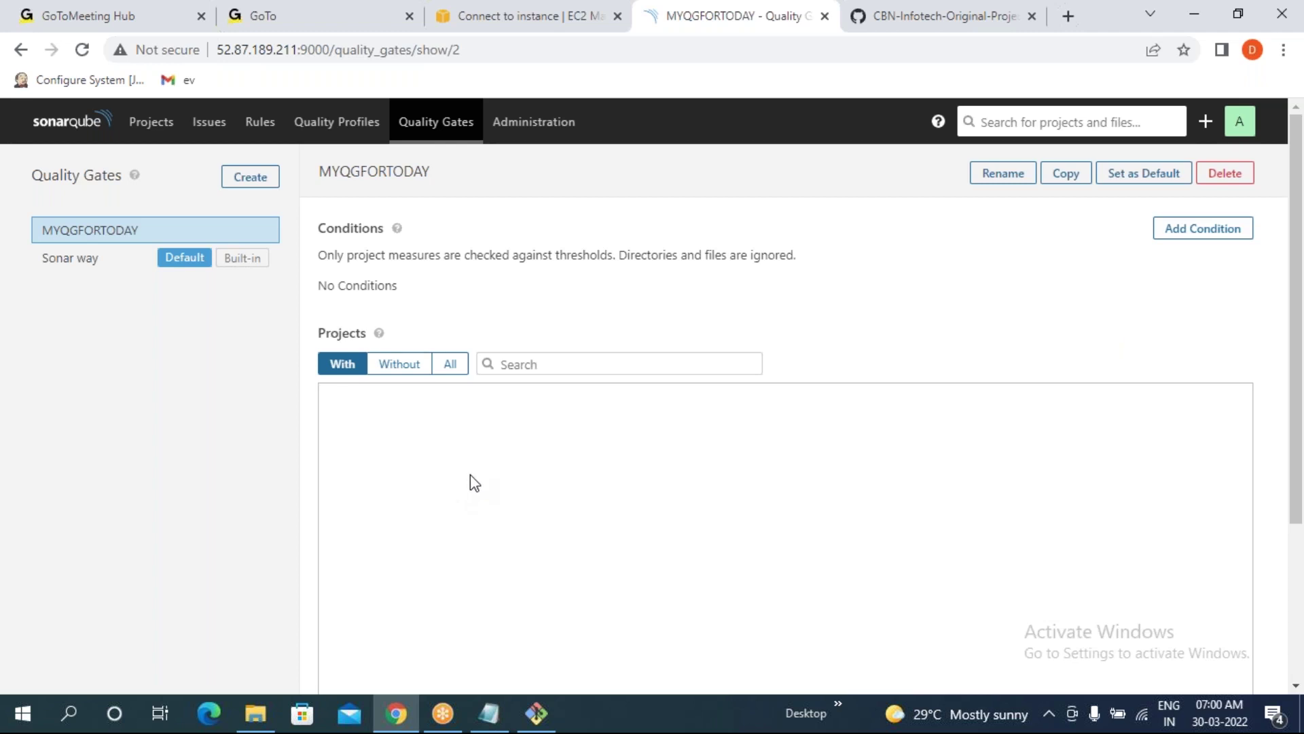
- Start a new gate condition with the Coverage metric and an error threshold of 30
{"action": "left_click", "coordinate": [1199, 234]}
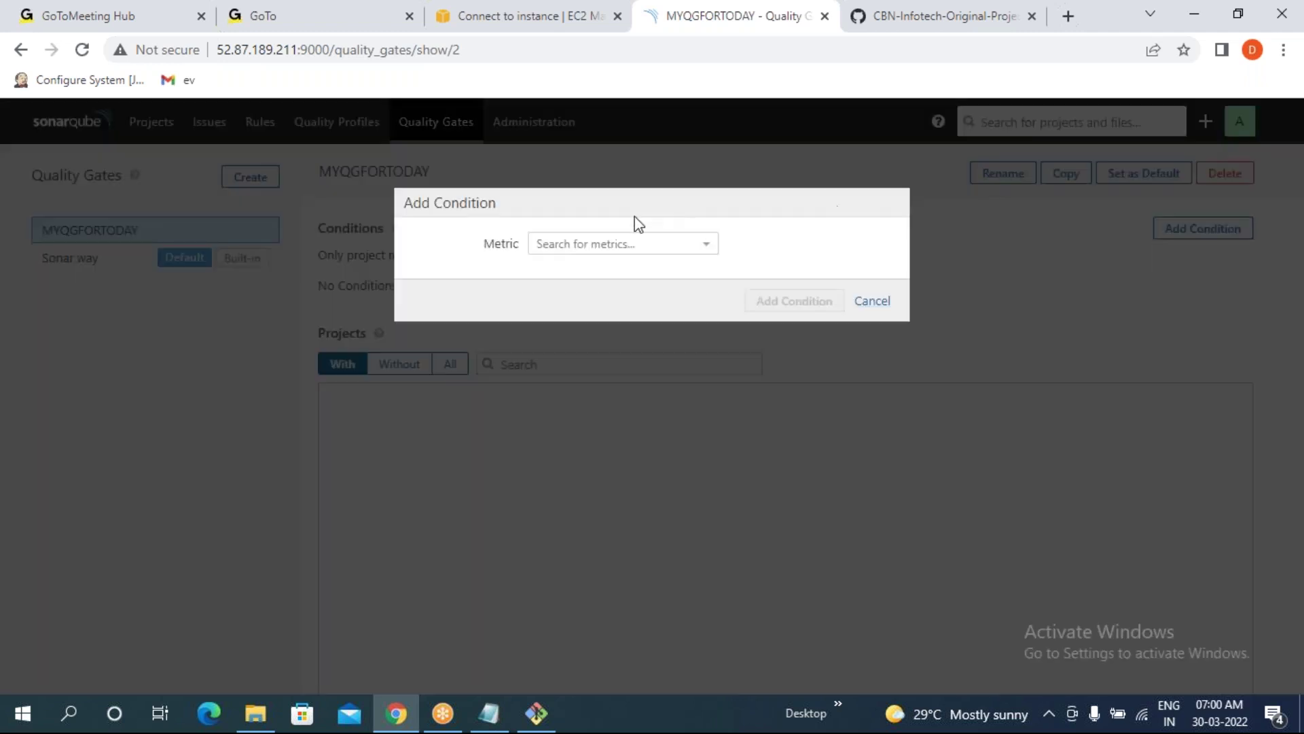
{"action": "left_click", "coordinate": [615, 246]}
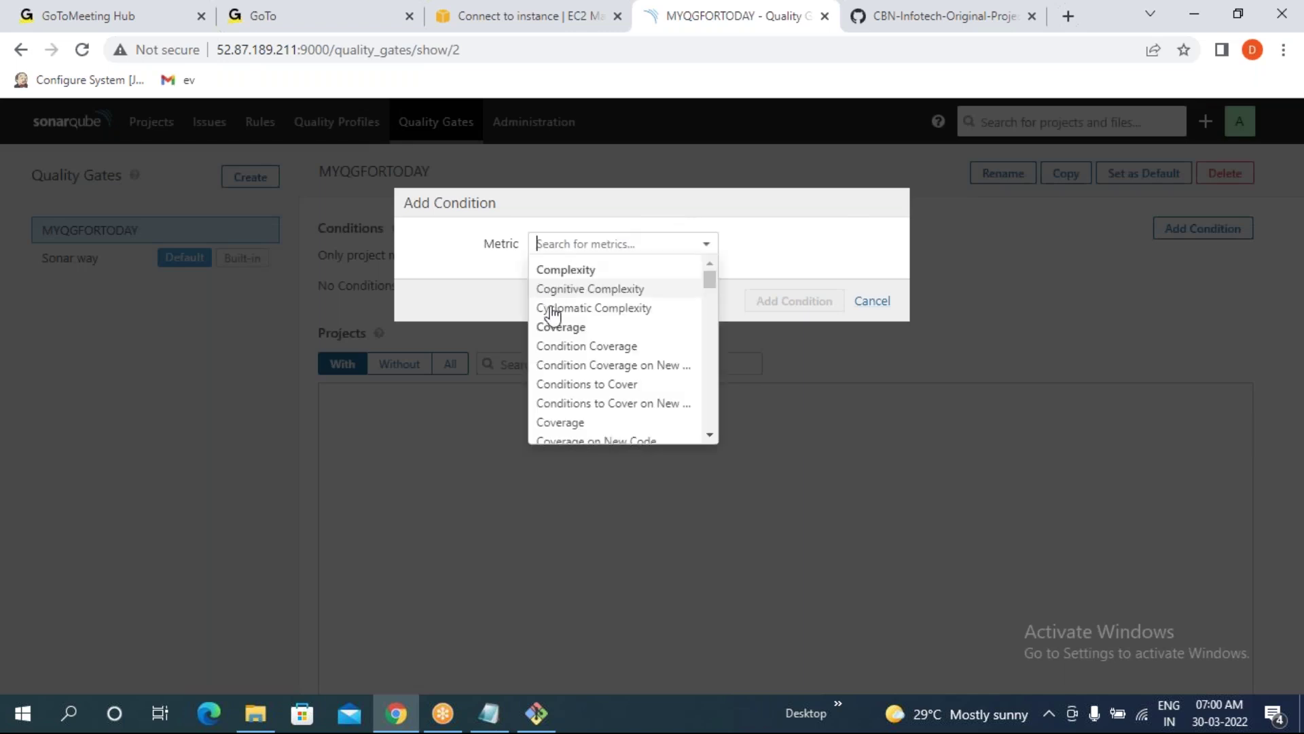
{"action": "scroll", "coordinate": [562, 421], "scroll_direction": "down", "scroll_amount": 6}
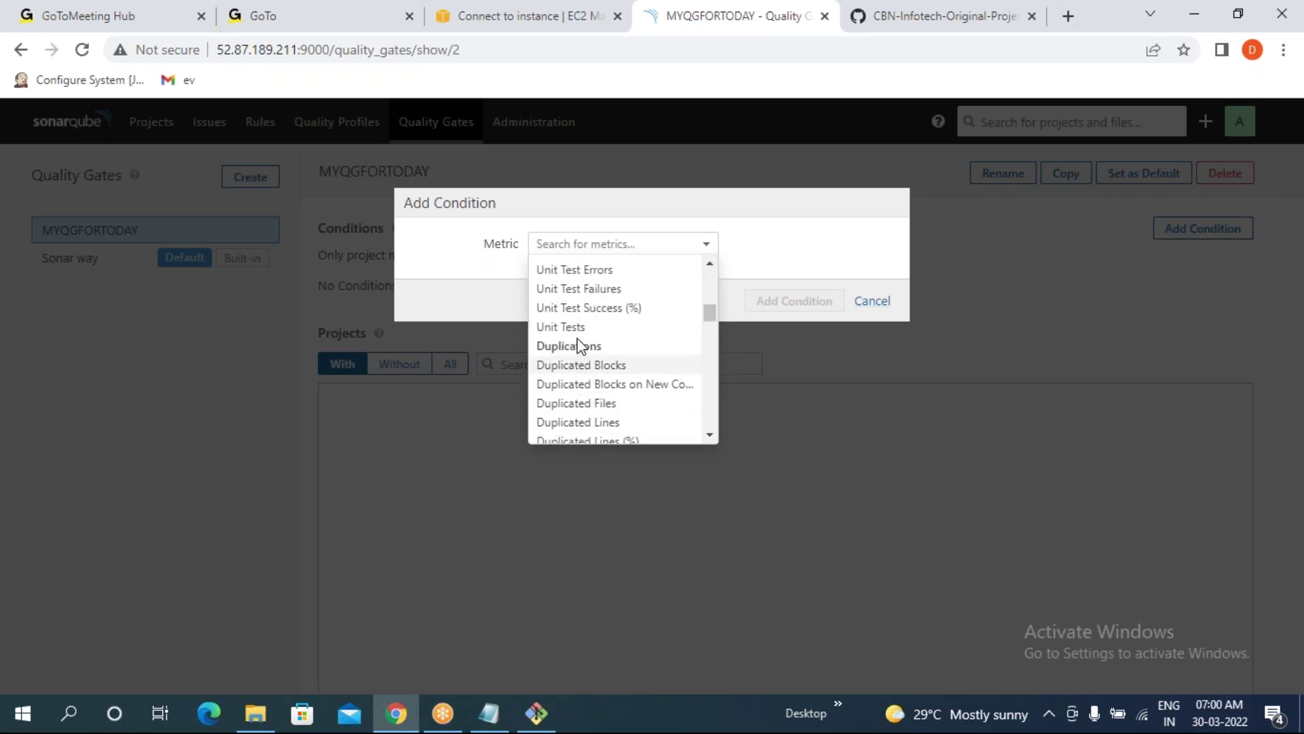
{"action": "scroll", "coordinate": [580, 345], "scroll_direction": "up", "scroll_amount": 6}
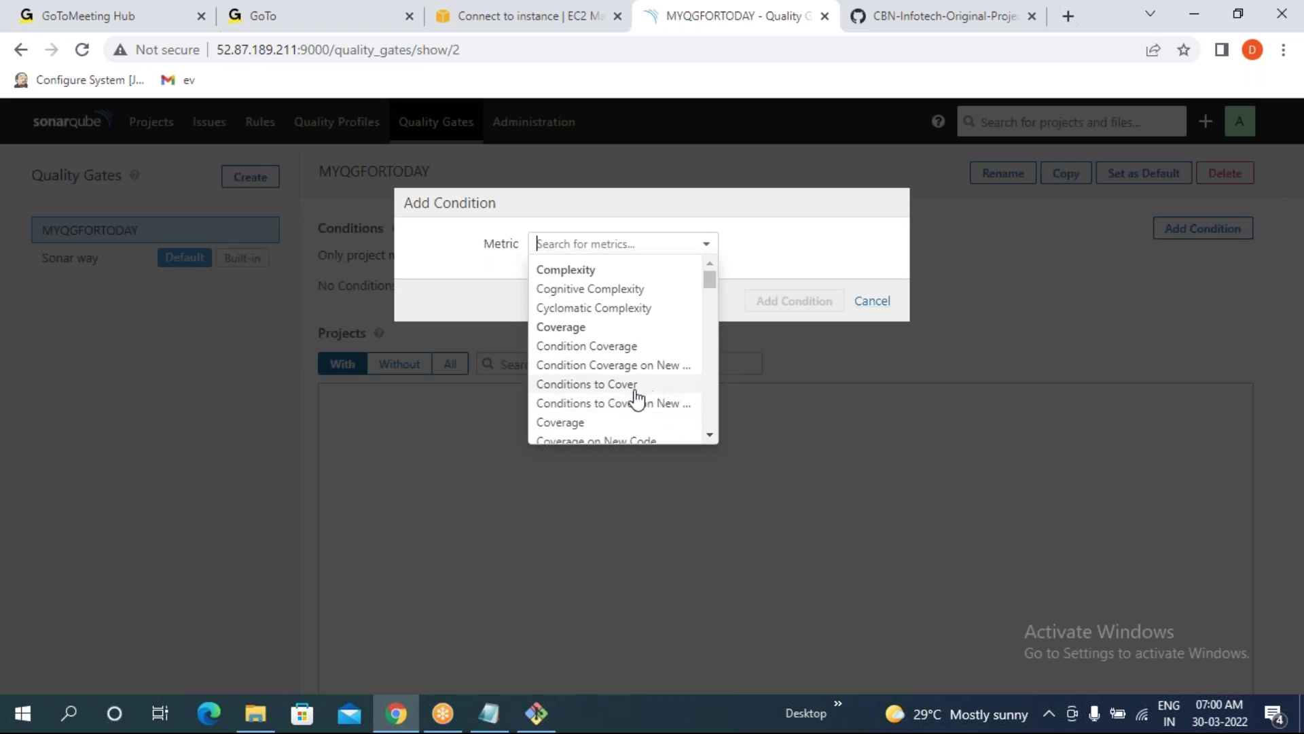
{"action": "left_click", "coordinate": [561, 423]}
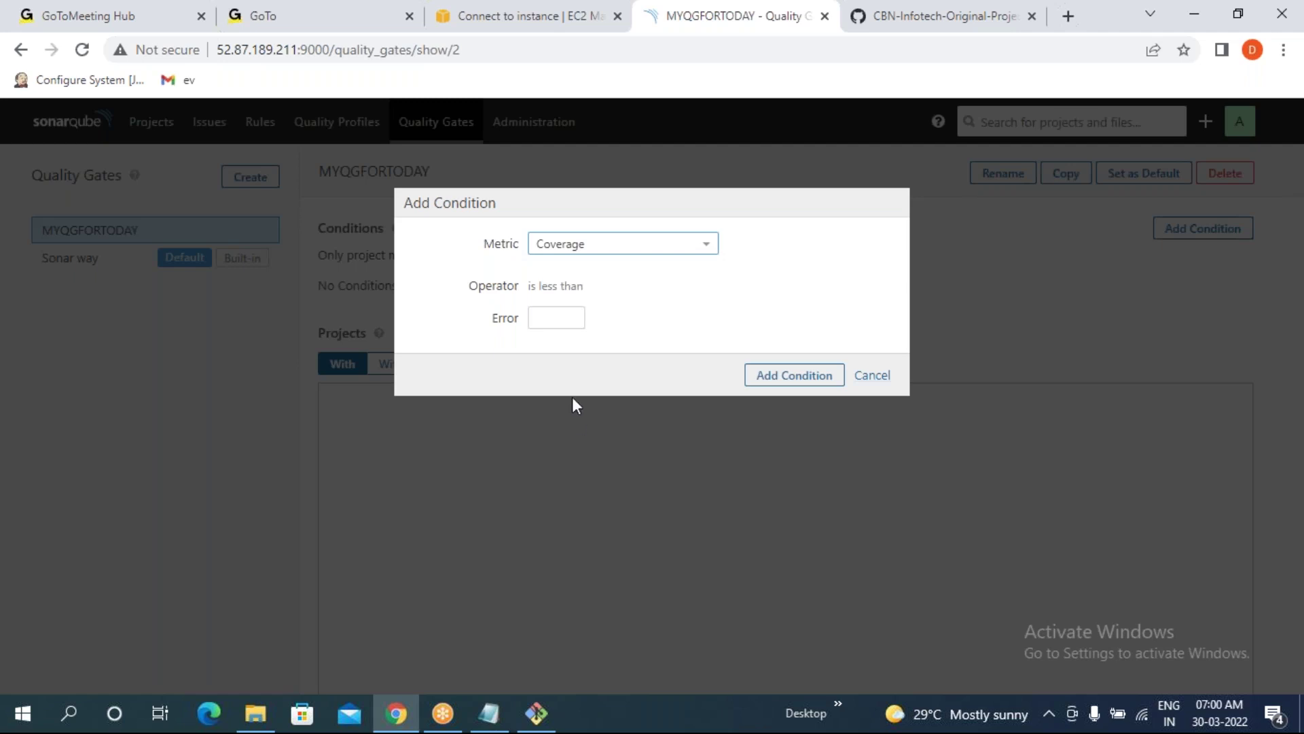
{"action": "left_click", "coordinate": [549, 317]}
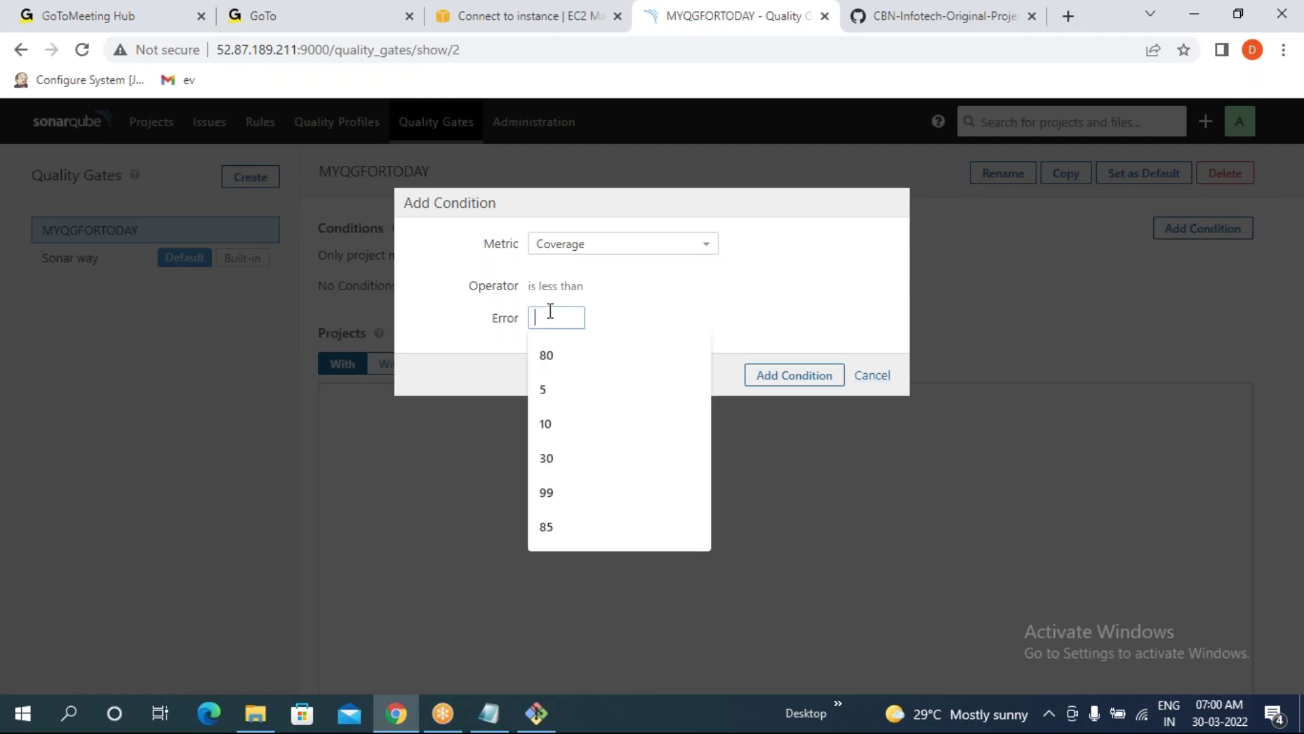
{"action": "left_click", "coordinate": [833, 320]}
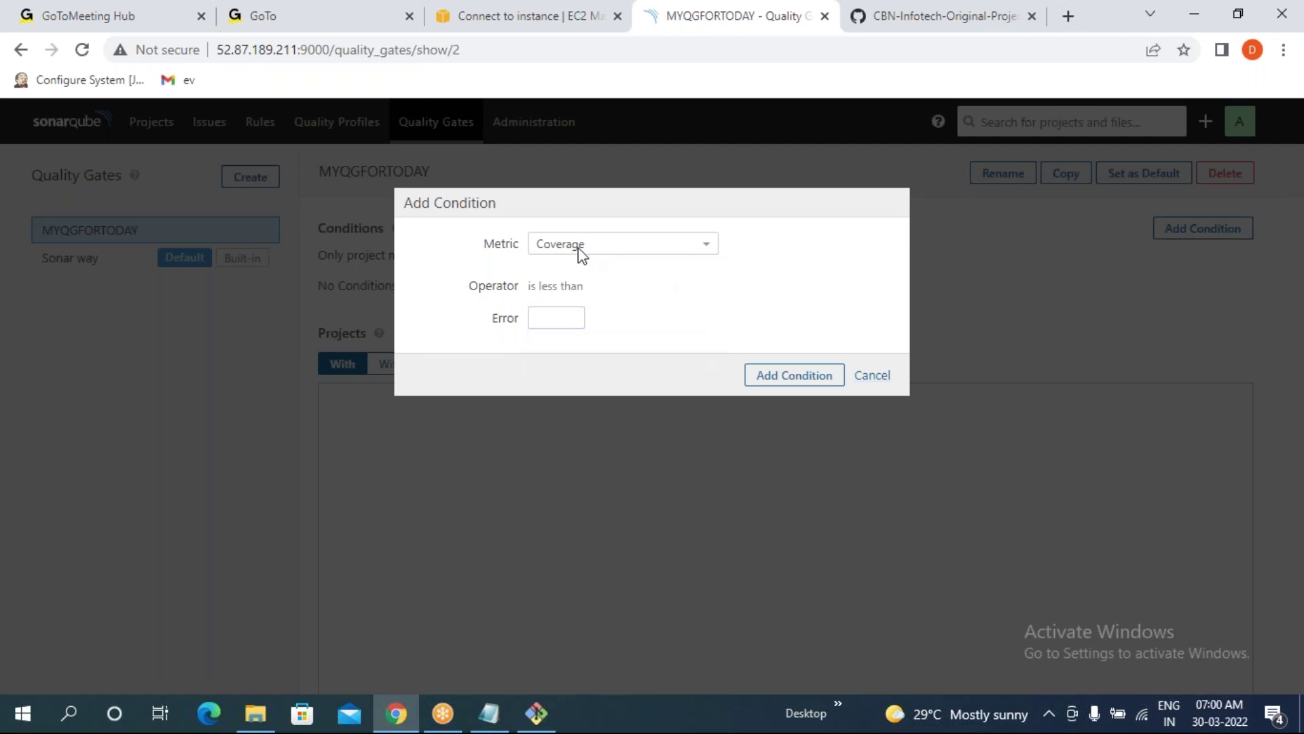
{"action": "left_click", "coordinate": [563, 313]}
{"action": "type", "text": "30"}
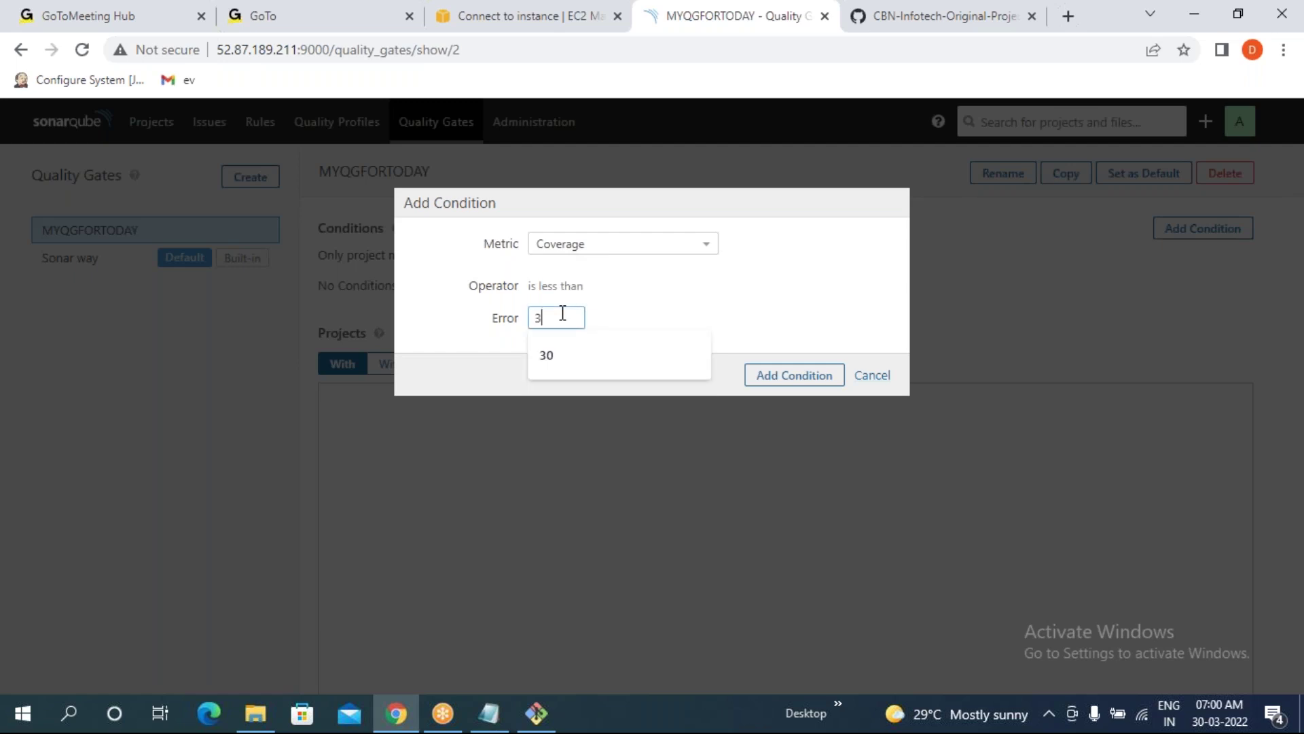
{"action": "left_click", "coordinate": [751, 307]}
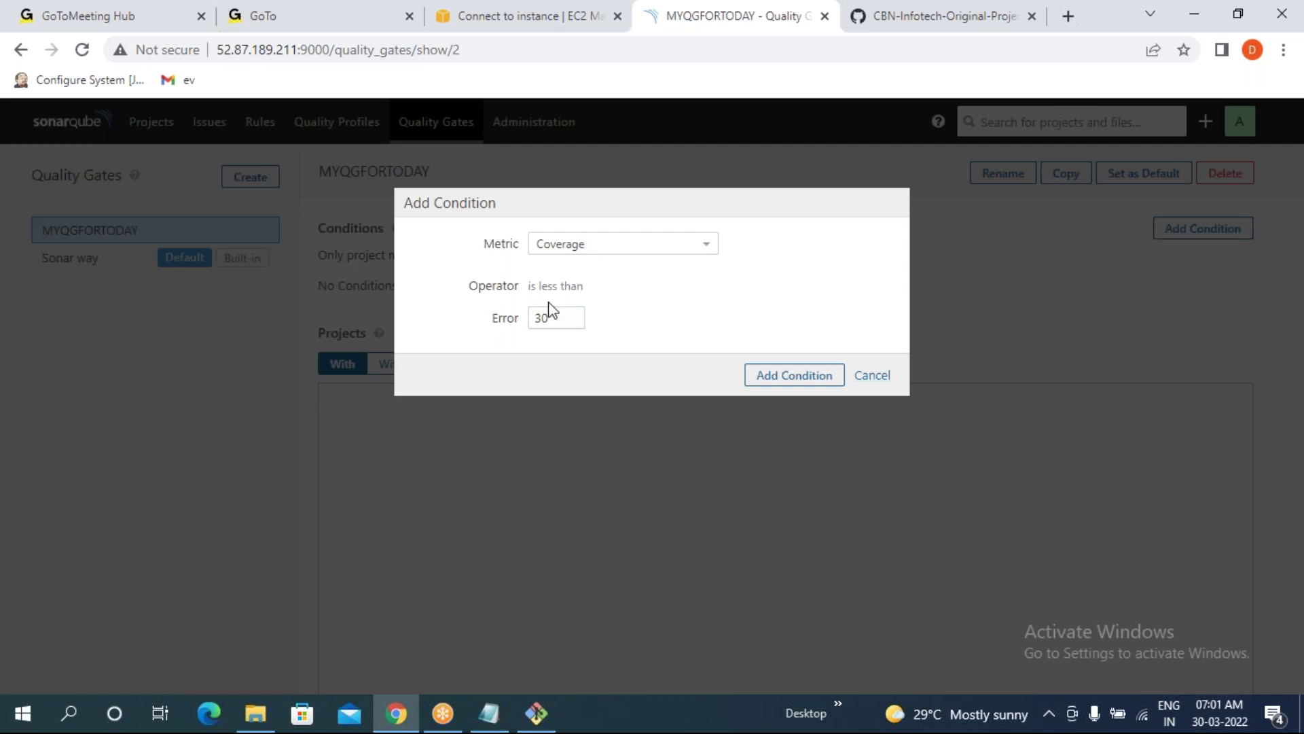
- Inspect the condition's 'is less than' operator and 30 error value before visiting the server terminal
{"action": "left_click_drag", "start_coordinate": [495, 325], "coordinate": [522, 326]}
{"action": "left_click", "coordinate": [678, 299]}
{"action": "left_click_drag", "start_coordinate": [531, 286], "coordinate": [591, 294]}
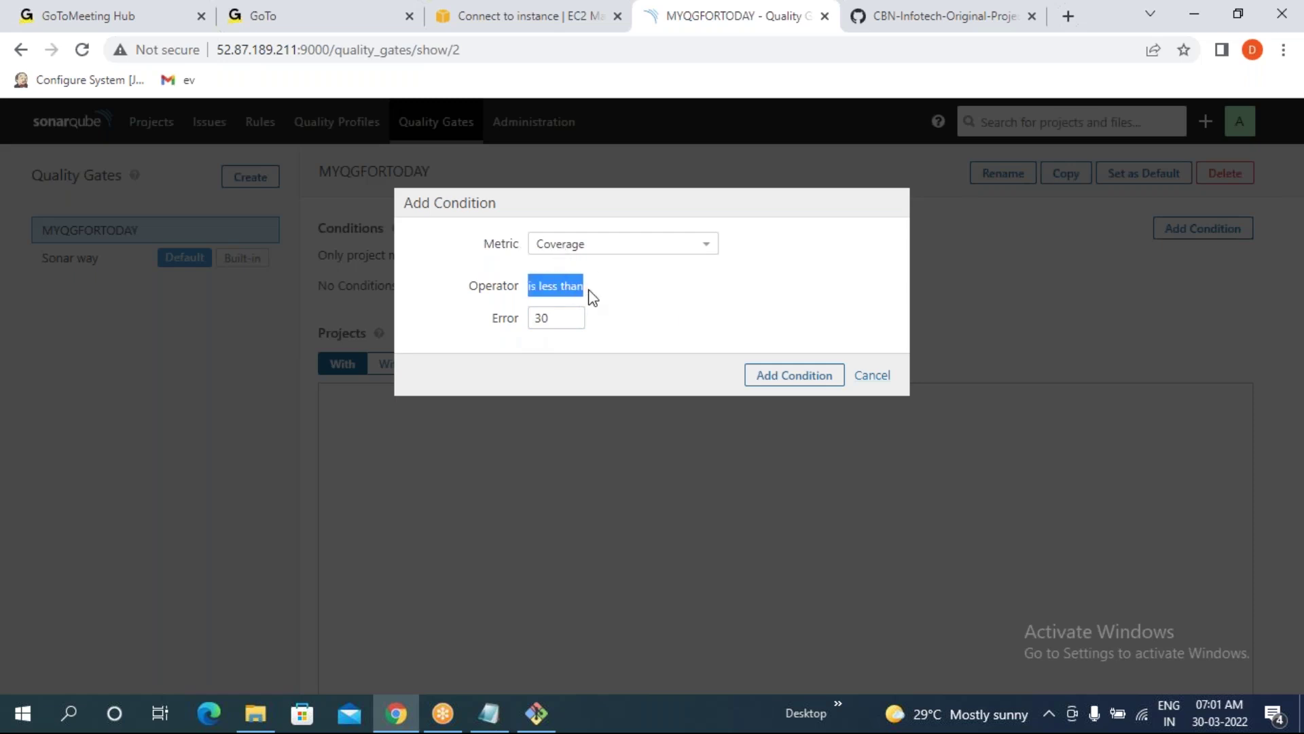
{"action": "double_click", "coordinate": [540, 325]}
{"action": "left_click_drag", "start_coordinate": [523, 329], "coordinate": [489, 329]}
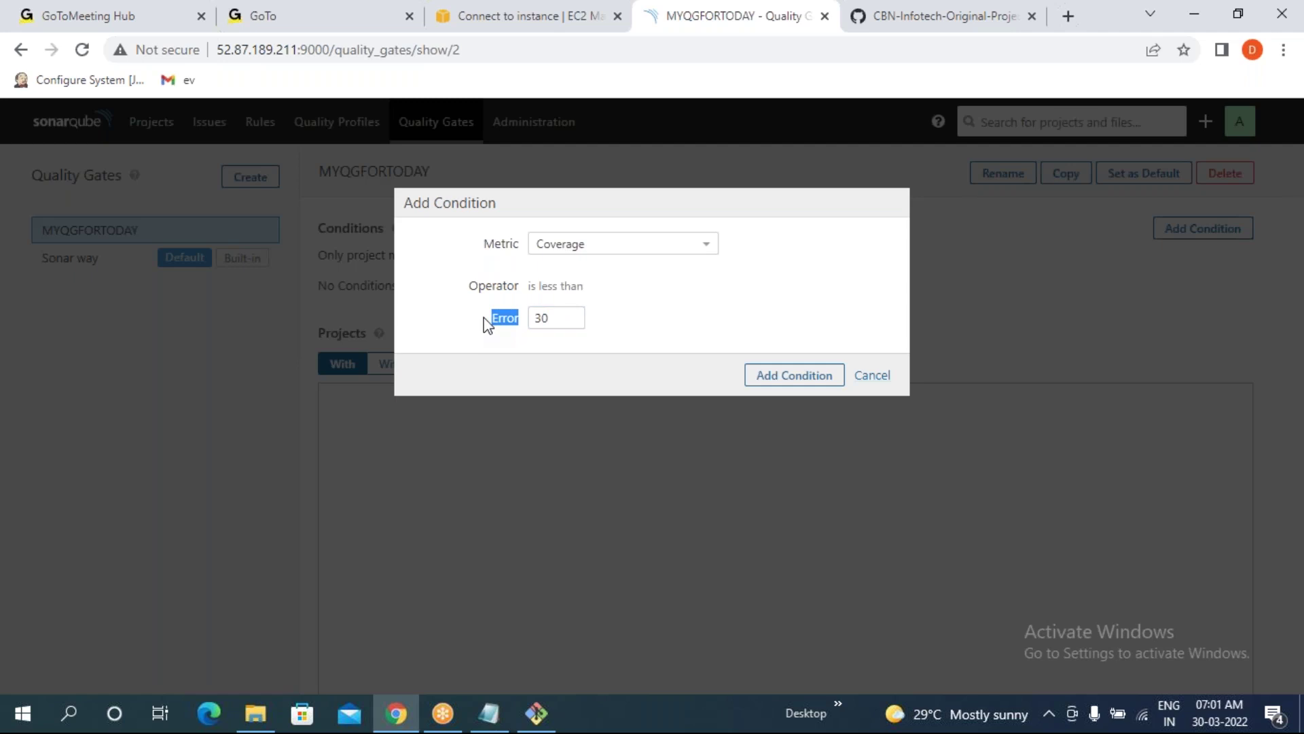
{"action": "left_click", "coordinate": [533, 715]}
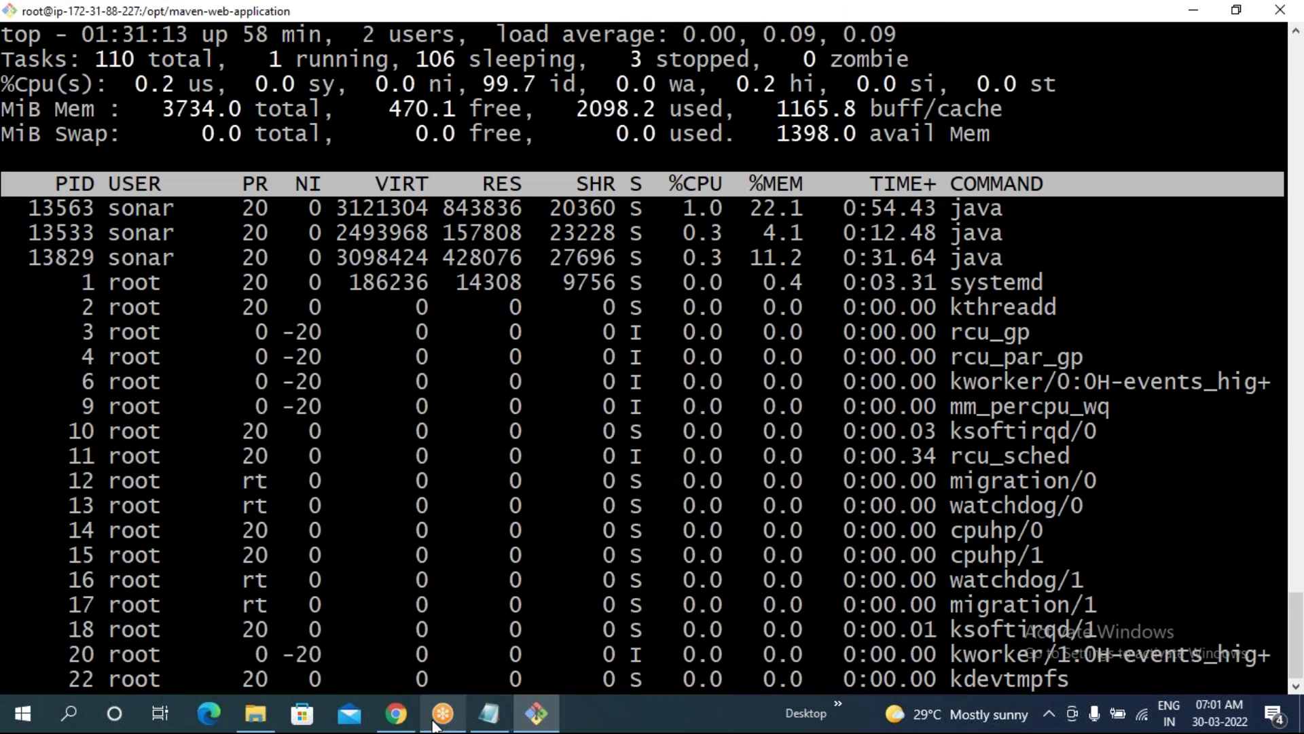
- Return to the Add Condition form holding Coverage, is less than, error 30
{"action": "left_click", "coordinate": [405, 723]}
{"action": "left_click", "coordinate": [754, 326]}
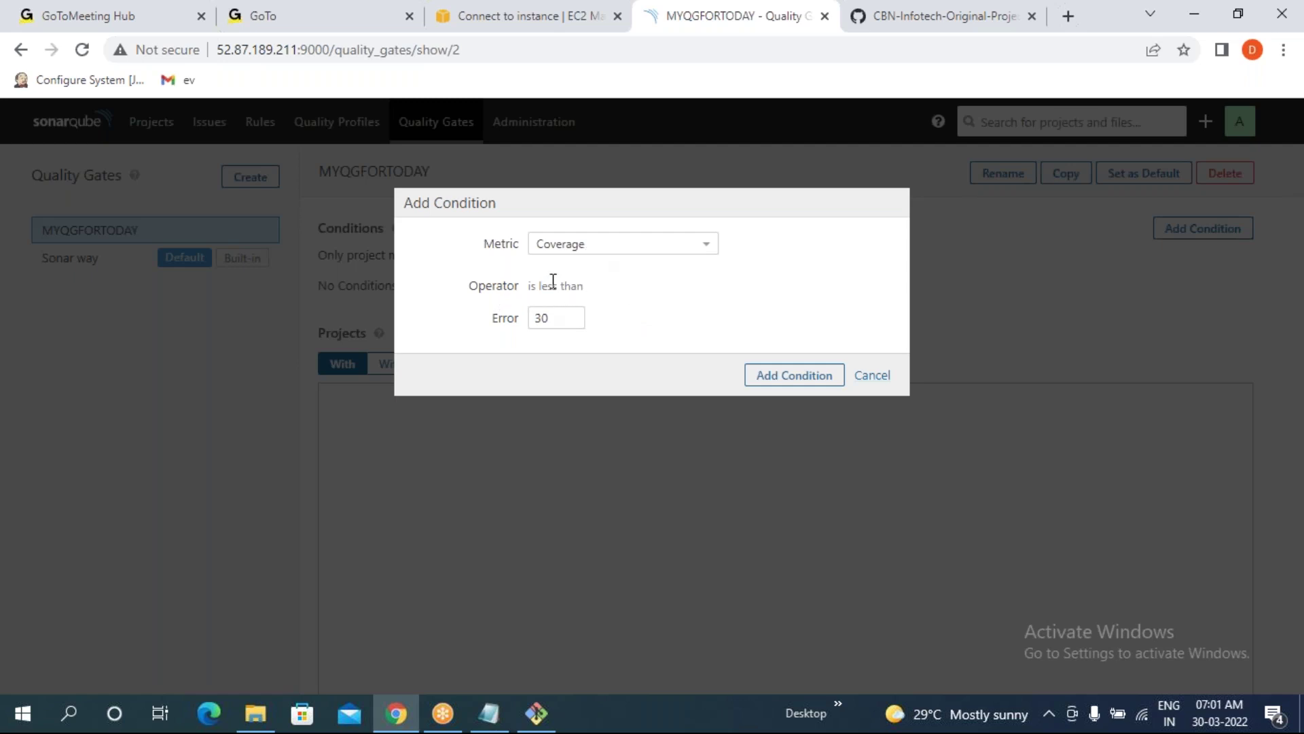
- Change the Coverage error threshold to 40 and add the condition to MYQGFORTODAY
{"action": "left_click", "coordinate": [557, 319]}
{"action": "key", "text": "BackSpace"}
{"action": "key", "text": "BackSpace"}
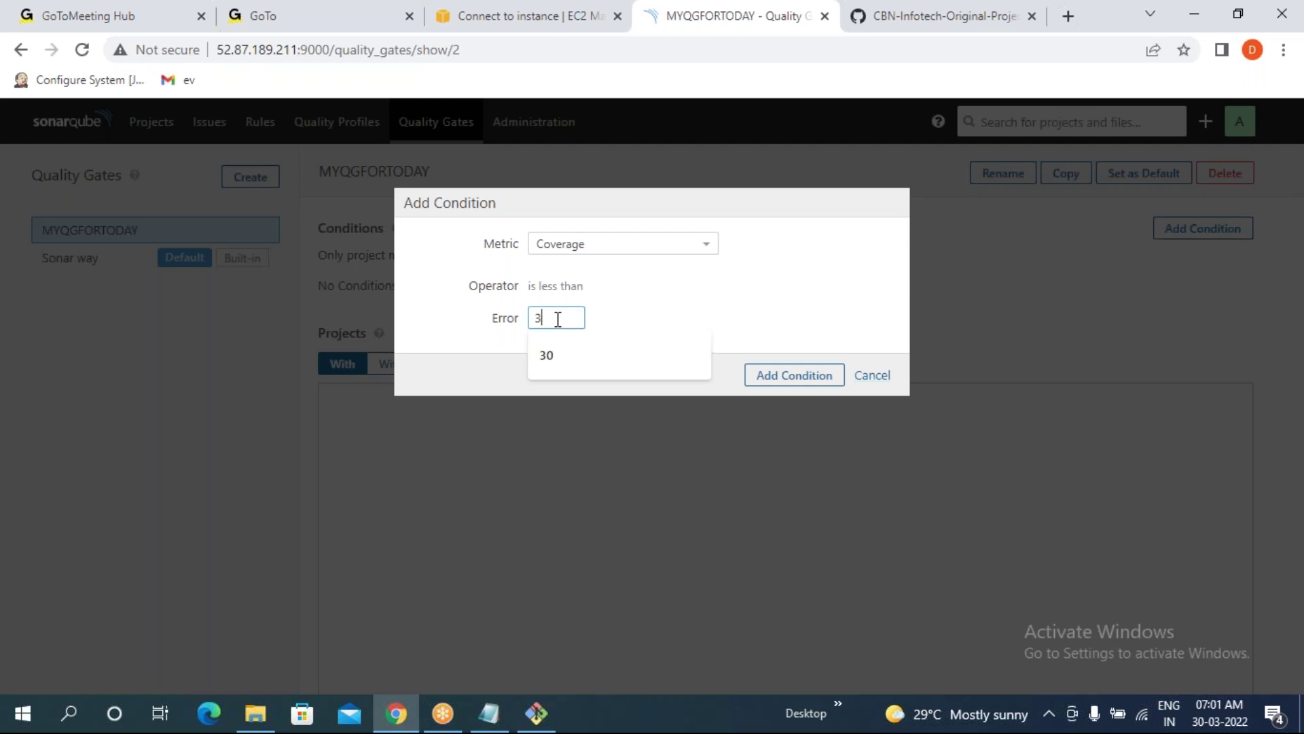
{"action": "type", "text": "90"}
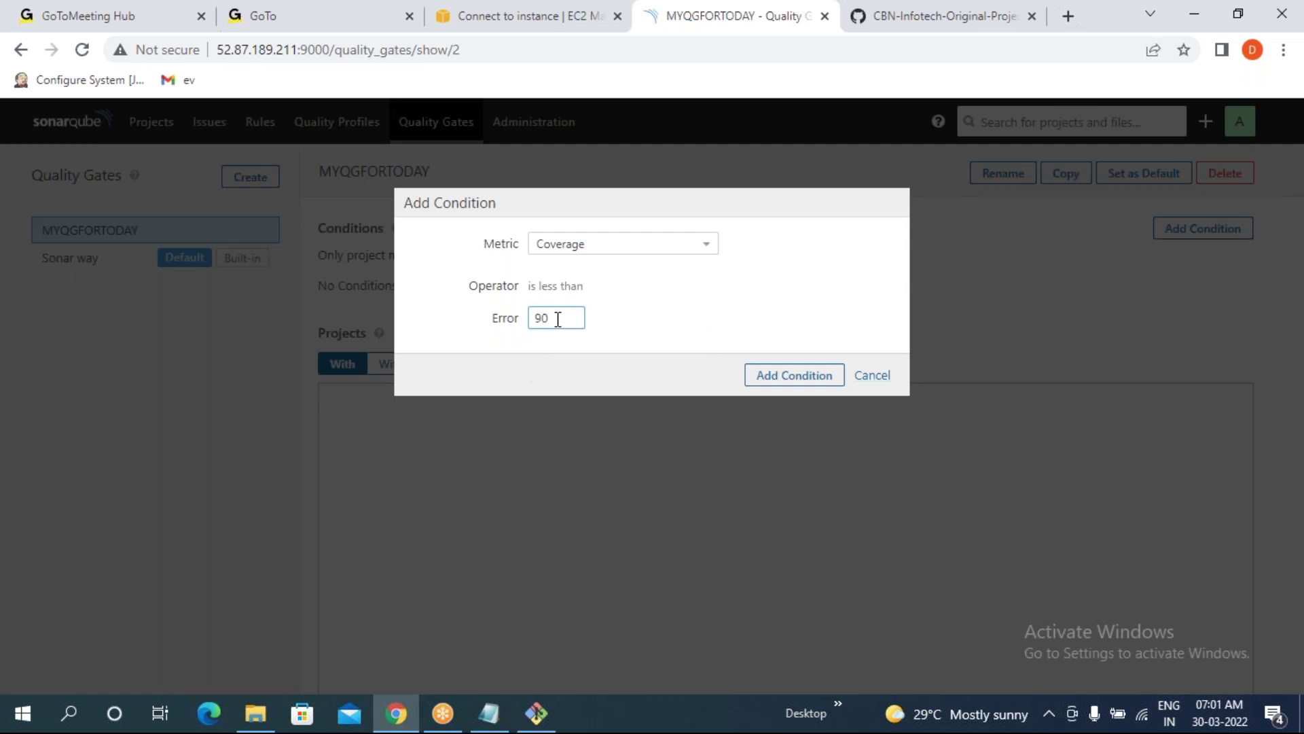
{"action": "key", "text": "BackSpace"}
{"action": "key", "text": "BackSpace"}
{"action": "type", "text": "40"}
{"action": "left_click", "coordinate": [645, 298]}
{"action": "left_click", "coordinate": [799, 378]}
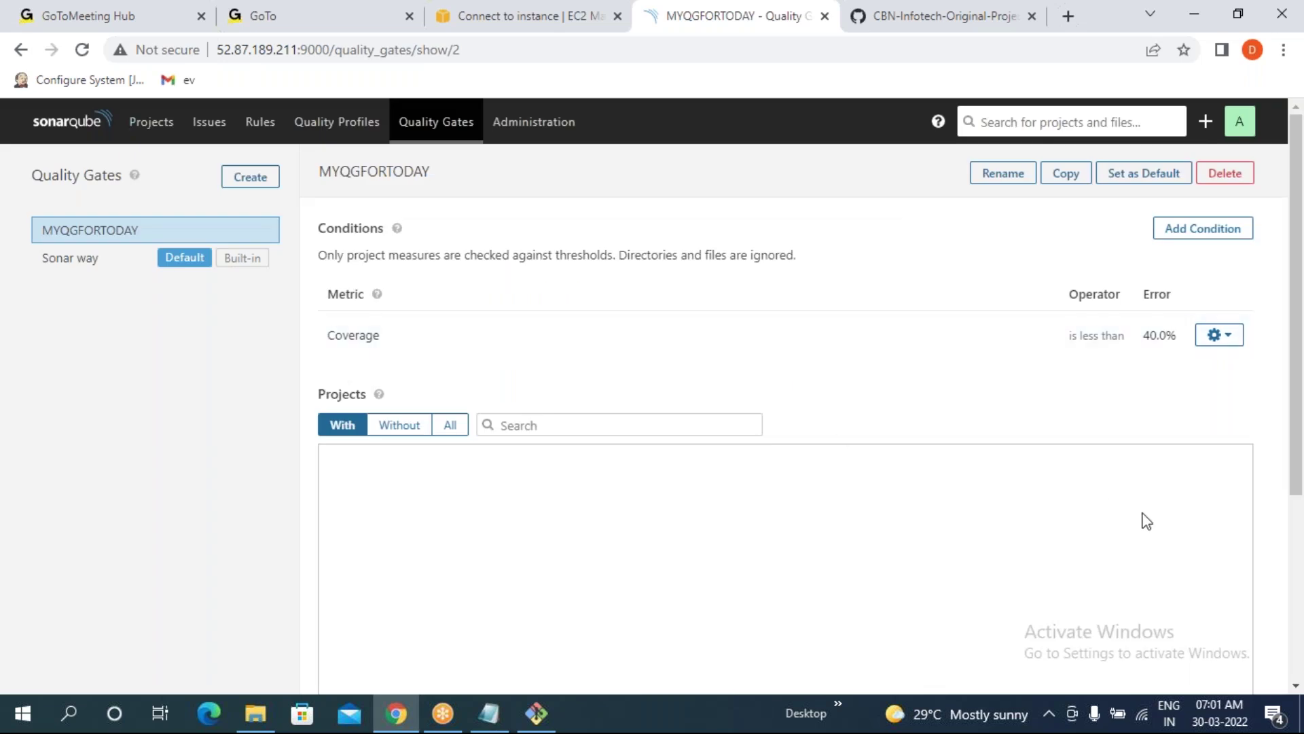
- Highlight the saved 'Coverage is less than 40.0%' condition row to review it
{"action": "left_click_drag", "start_coordinate": [330, 334], "coordinate": [1186, 344]}
{"action": "left_click", "coordinate": [1101, 367]}
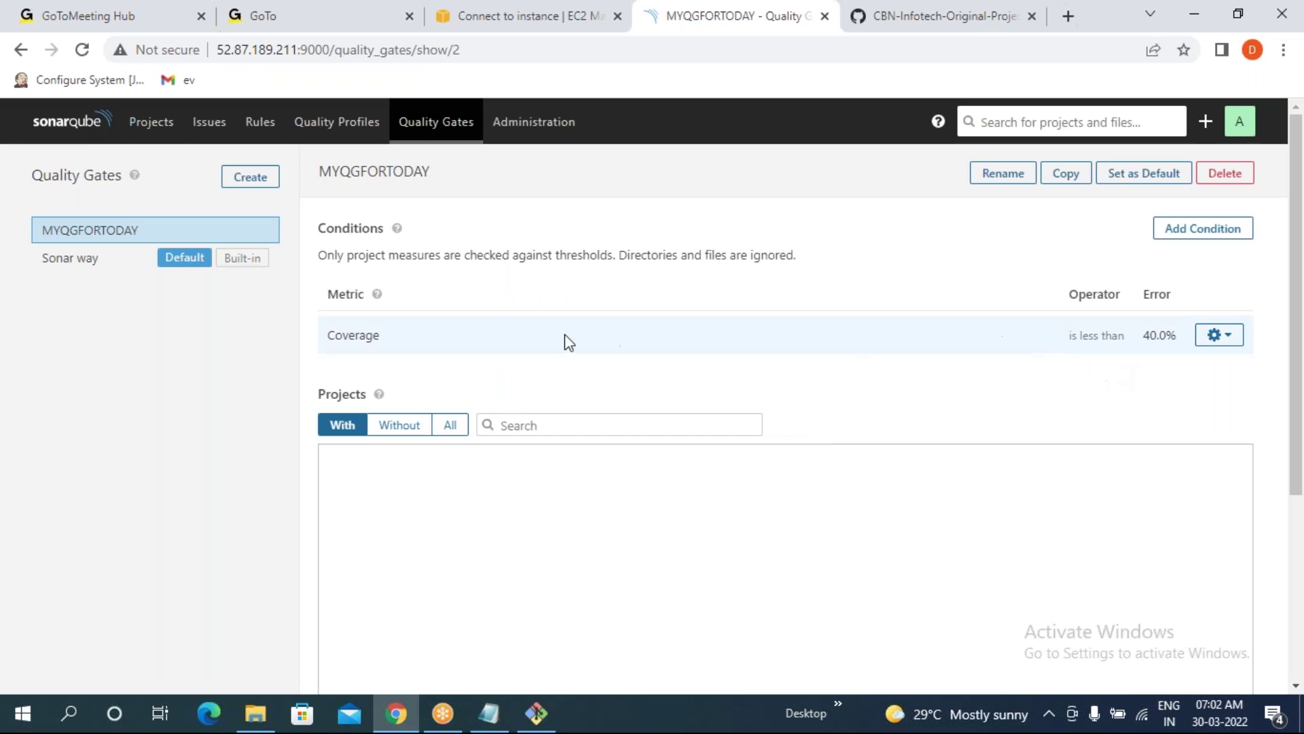
{"action": "left_click_drag", "start_coordinate": [329, 338], "coordinate": [1185, 307]}
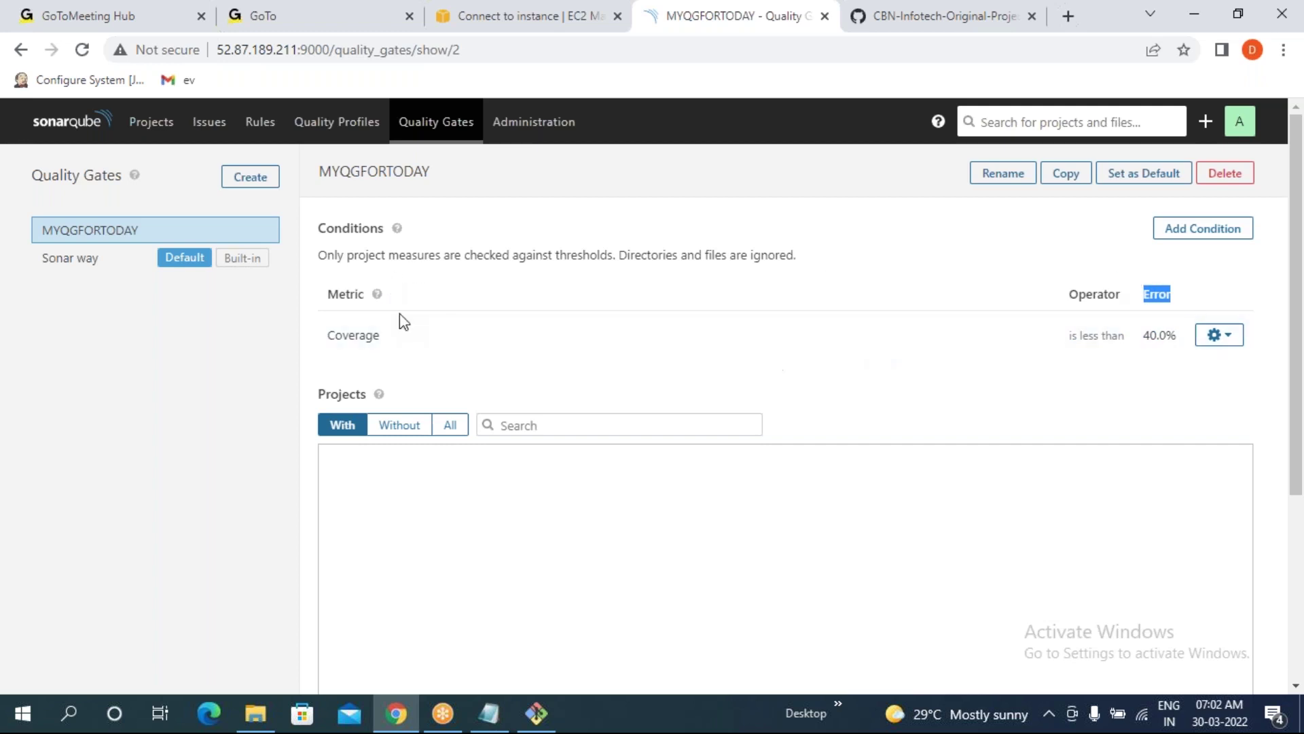
- Start another condition using the Duplicated Lines metric with the 'is greater than' operator
{"action": "left_click", "coordinate": [1210, 235]}
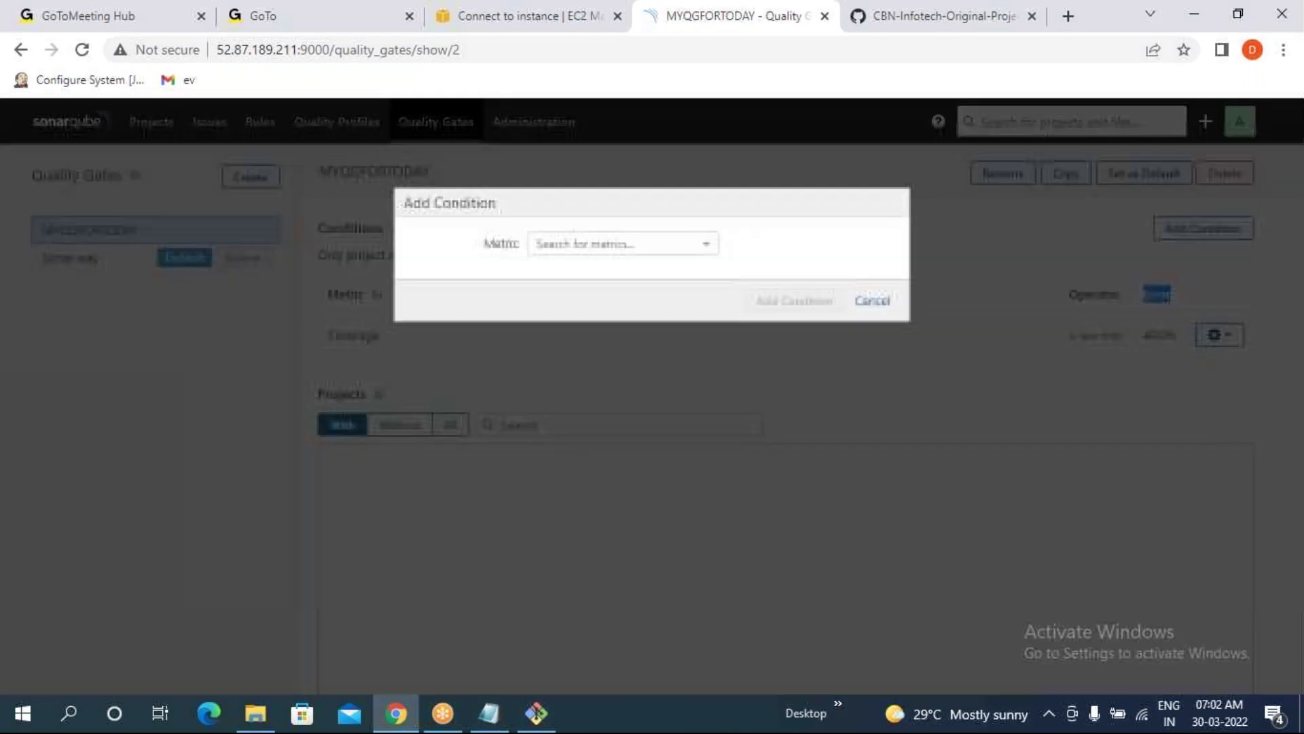
{"action": "left_click", "coordinate": [664, 249]}
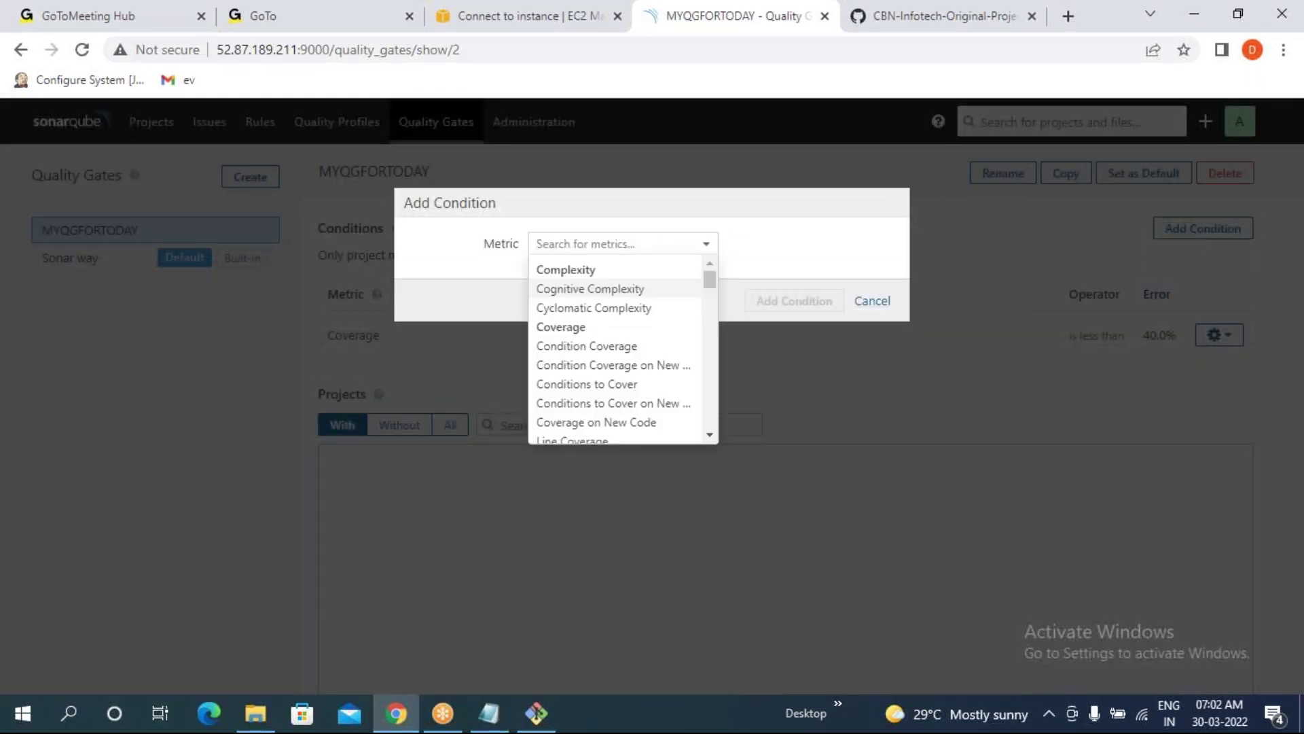
{"action": "scroll", "coordinate": [620, 306], "scroll_direction": "down", "scroll_amount": 6}
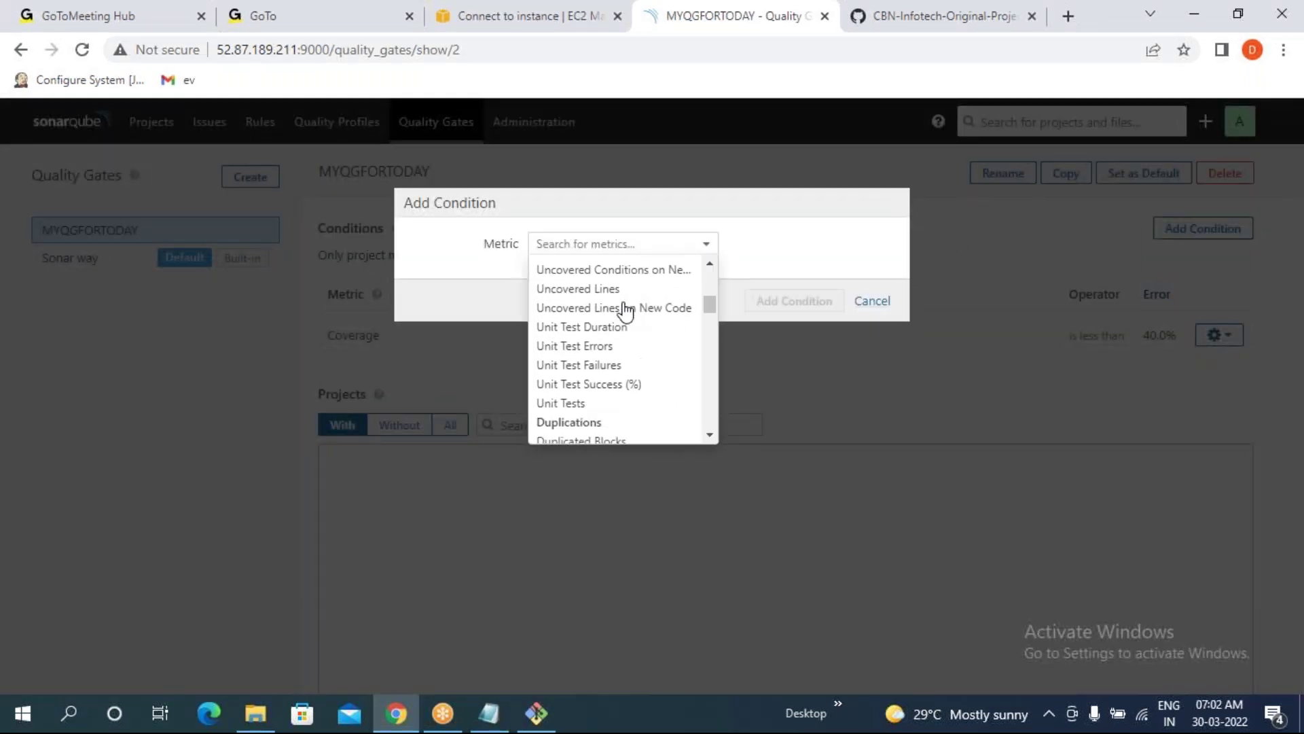
{"action": "scroll", "coordinate": [618, 309], "scroll_direction": "down", "scroll_amount": 2}
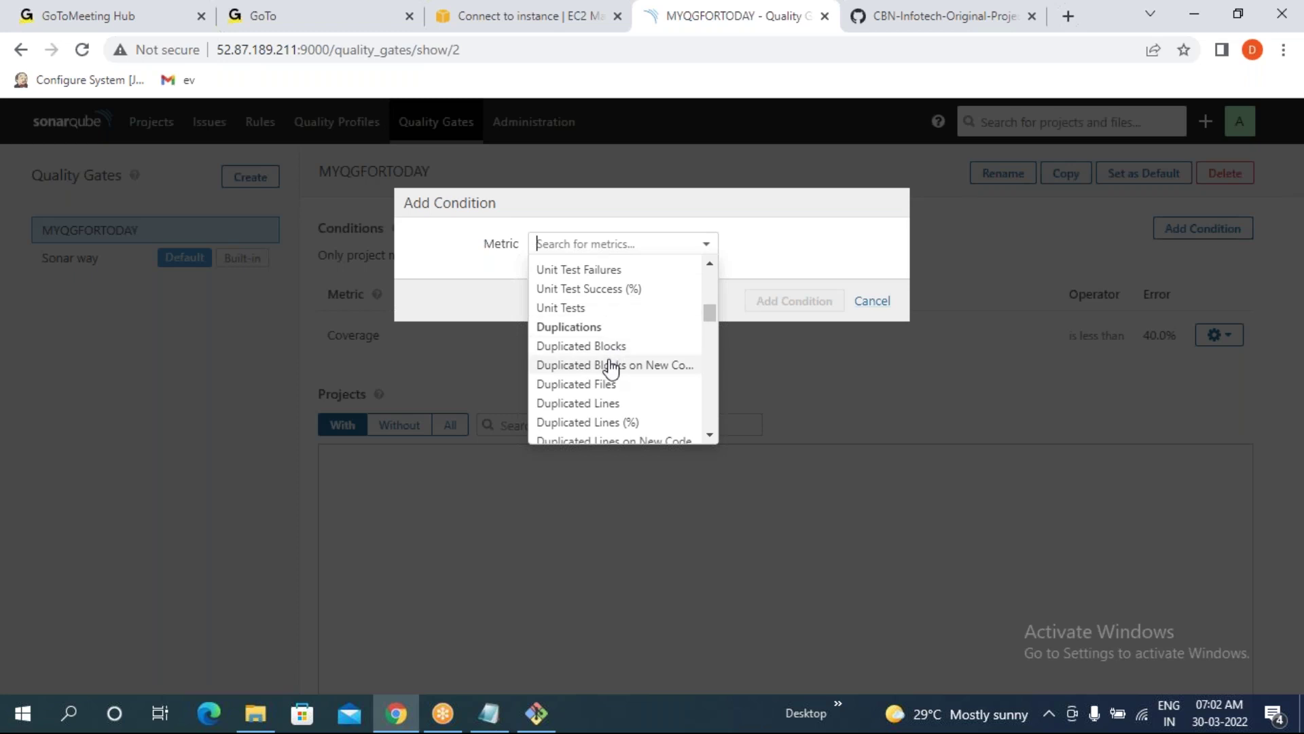
{"action": "left_click", "coordinate": [597, 407]}
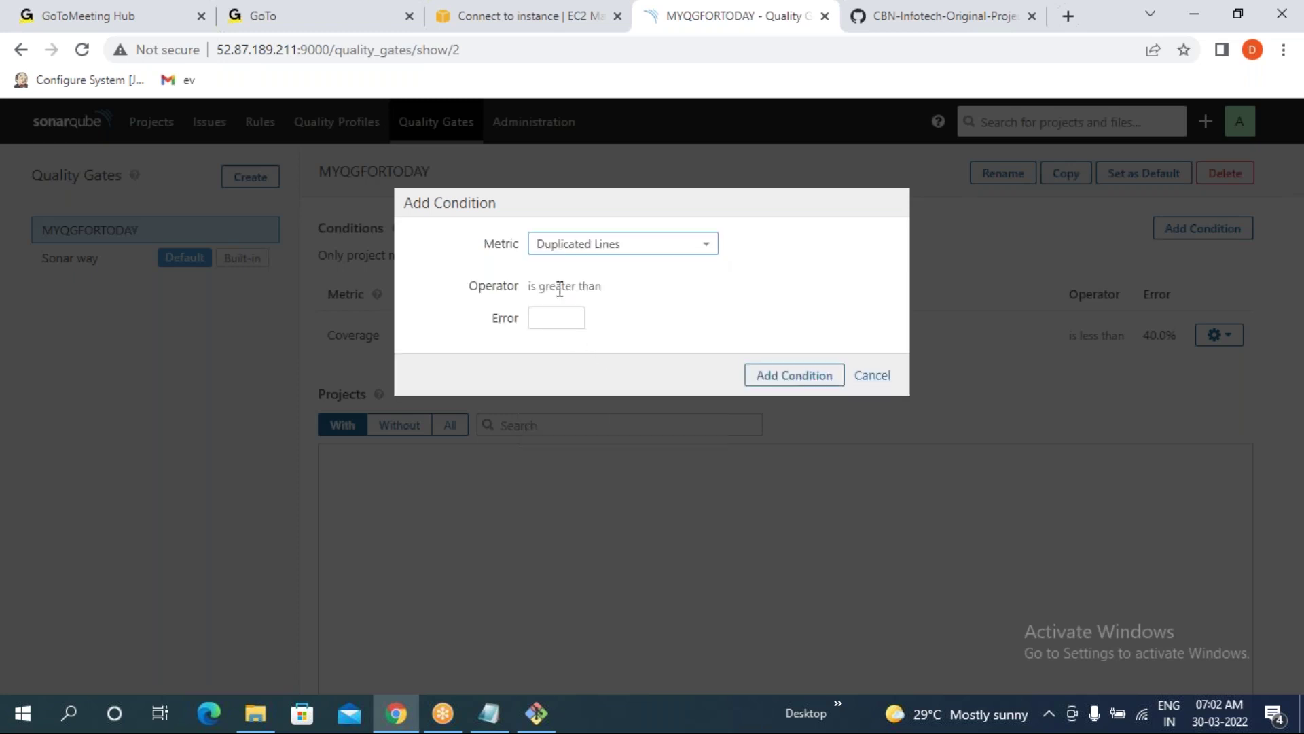
{"action": "left_click_drag", "start_coordinate": [534, 286], "coordinate": [614, 288]}
{"action": "left_click", "coordinate": [754, 312]}
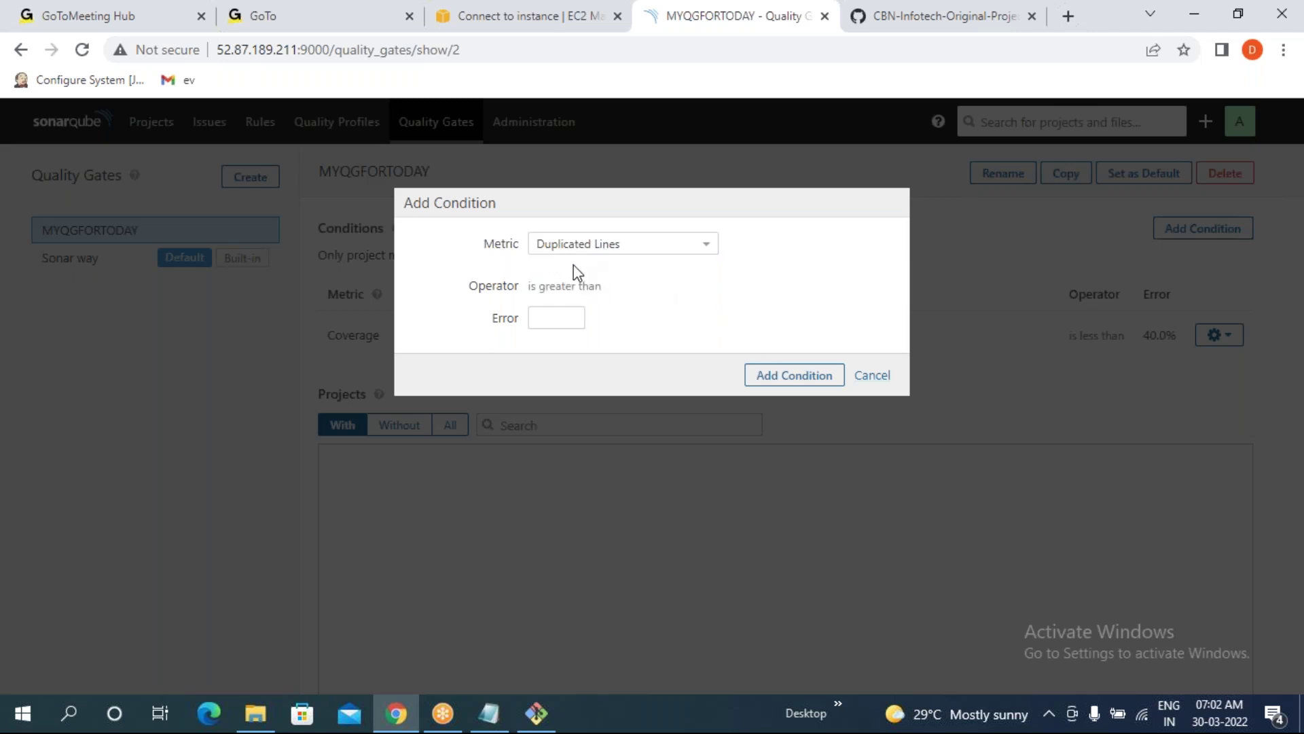
- Set the Duplicated Lines error threshold to 70 and add the condition
{"action": "left_click", "coordinate": [555, 317]}
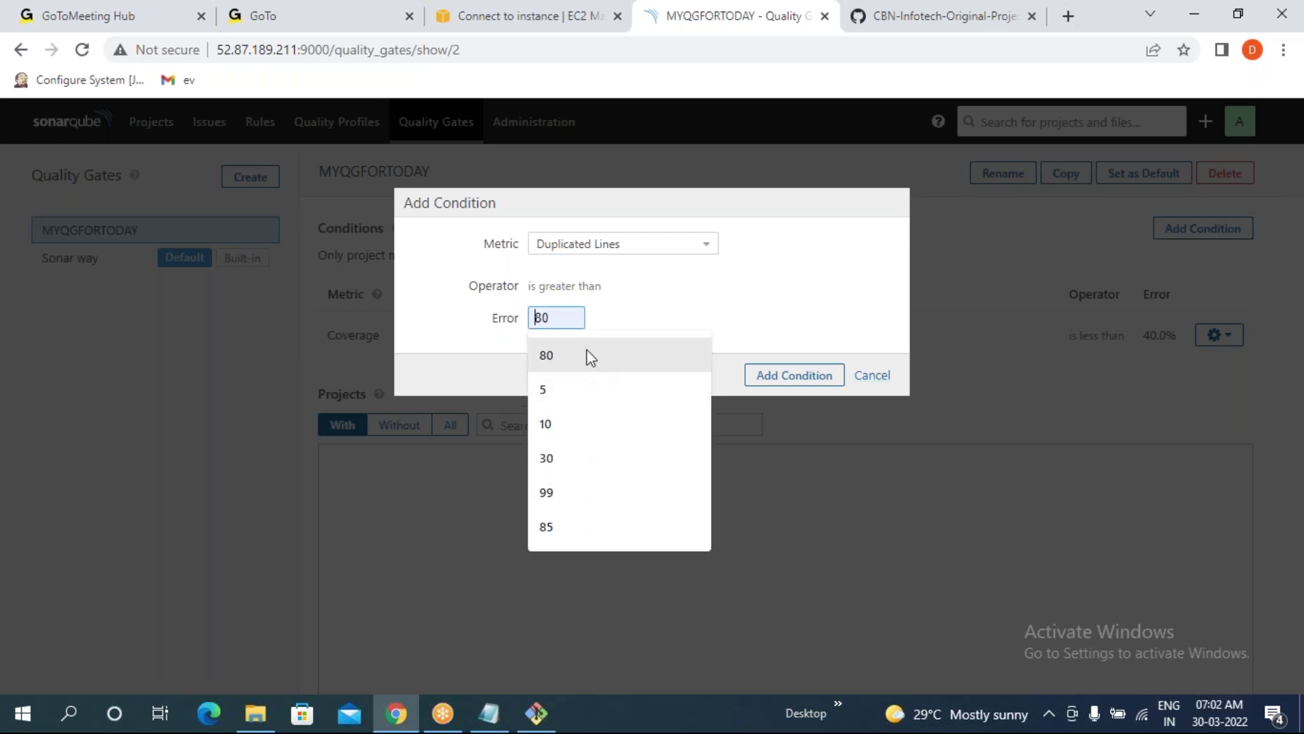
{"action": "type", "text": "70"}
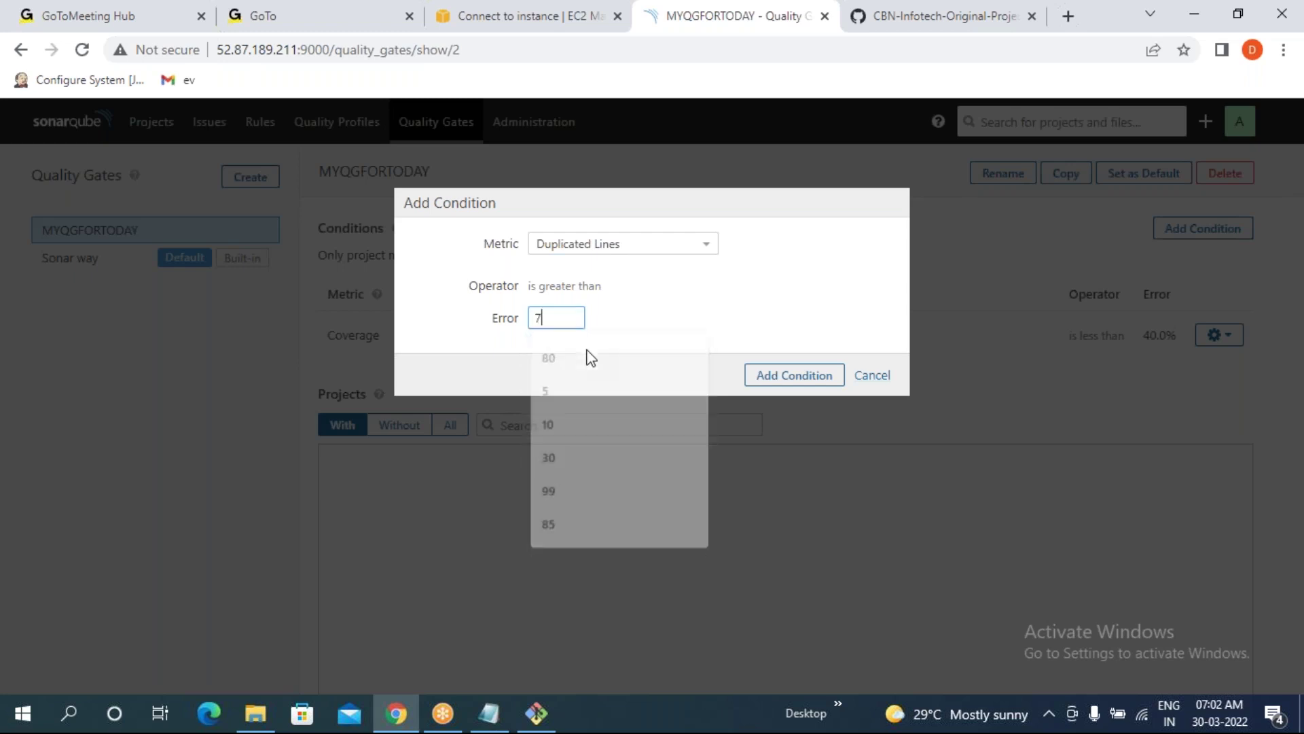
{"action": "left_click", "coordinate": [632, 312]}
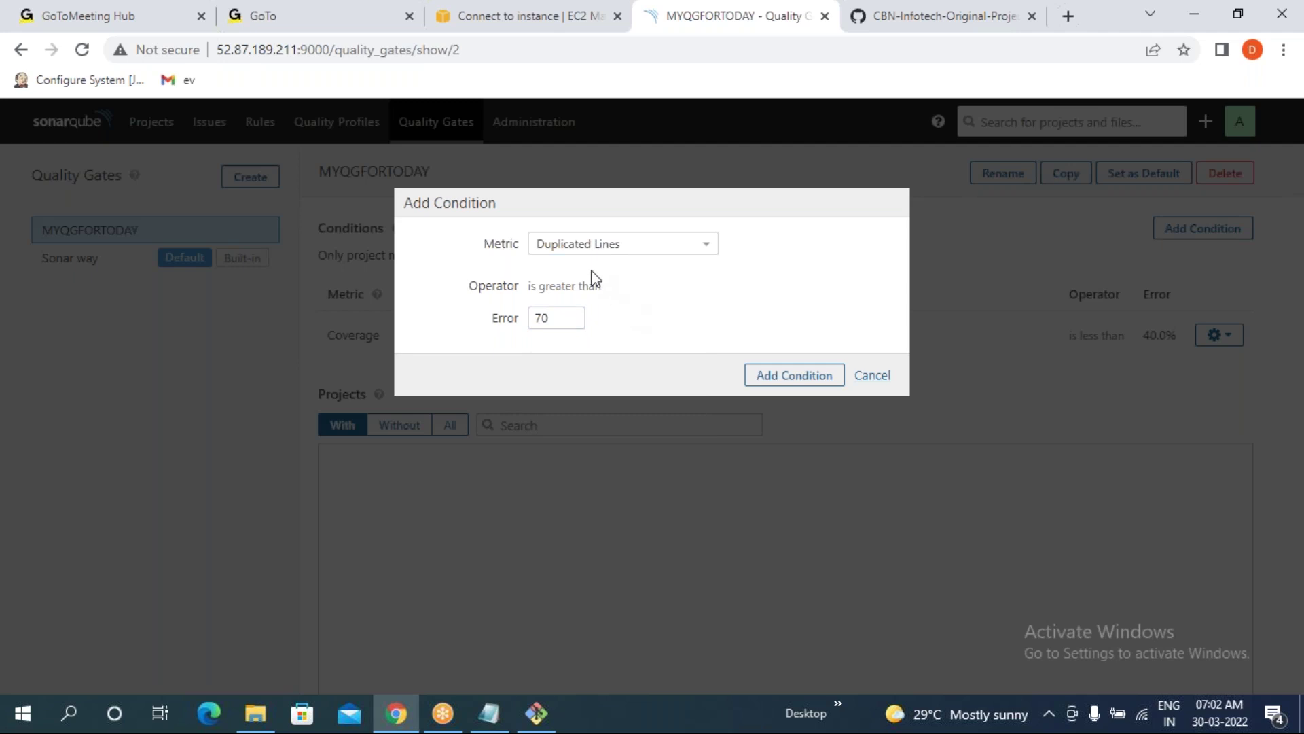
{"action": "double_click", "coordinate": [540, 318]}
{"action": "left_click", "coordinate": [693, 322]}
{"action": "left_click_drag", "start_coordinate": [539, 286], "coordinate": [603, 285]}
{"action": "left_click", "coordinate": [663, 303]}
{"action": "left_click", "coordinate": [792, 378]}
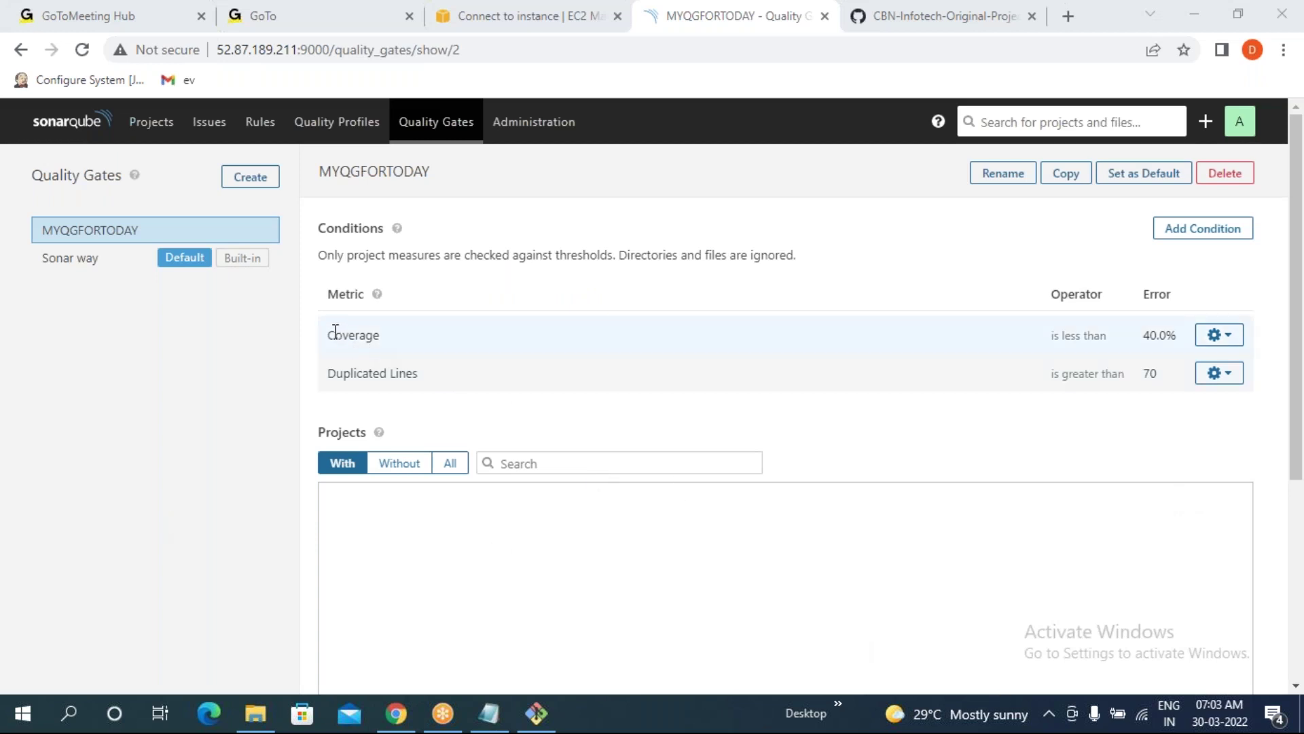
- Review MYQGFORTODAY's Coverage and Duplicated Lines conditions
{"action": "left_click_drag", "start_coordinate": [328, 333], "coordinate": [1185, 339]}
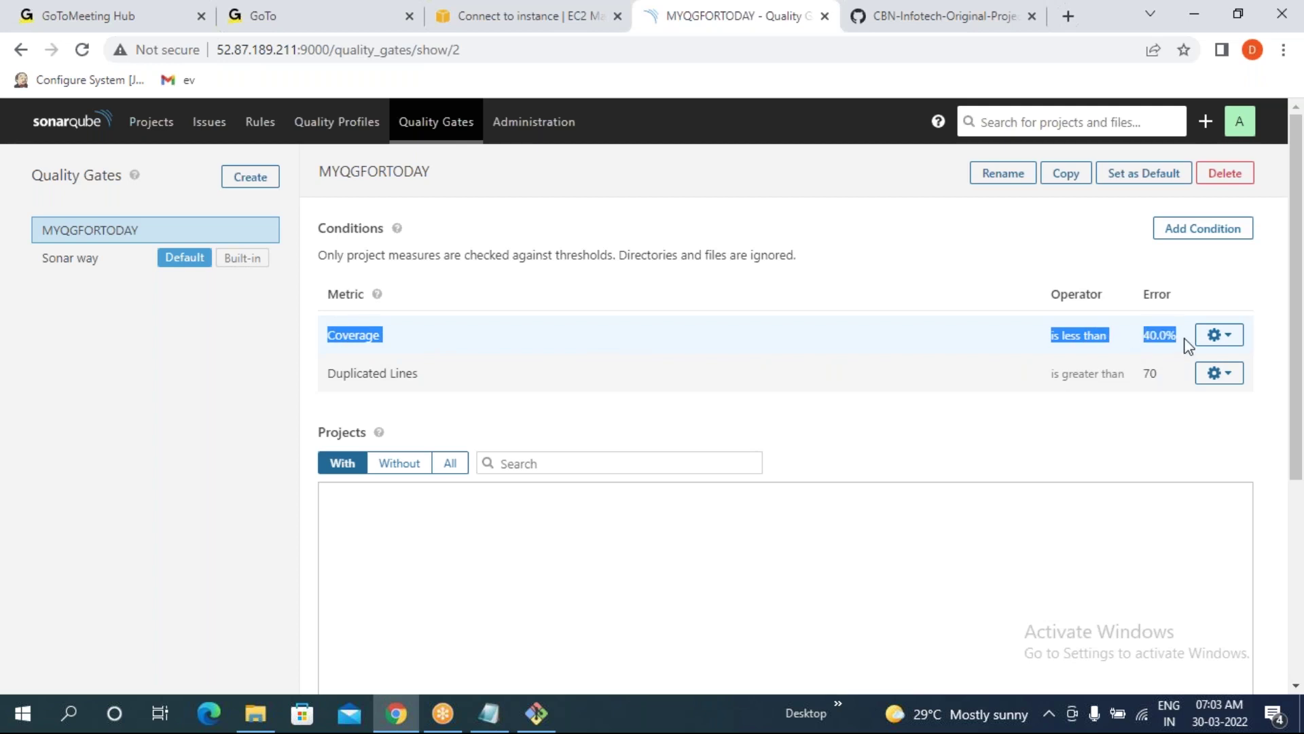
{"action": "left_click_drag", "start_coordinate": [326, 373], "coordinate": [1169, 377]}
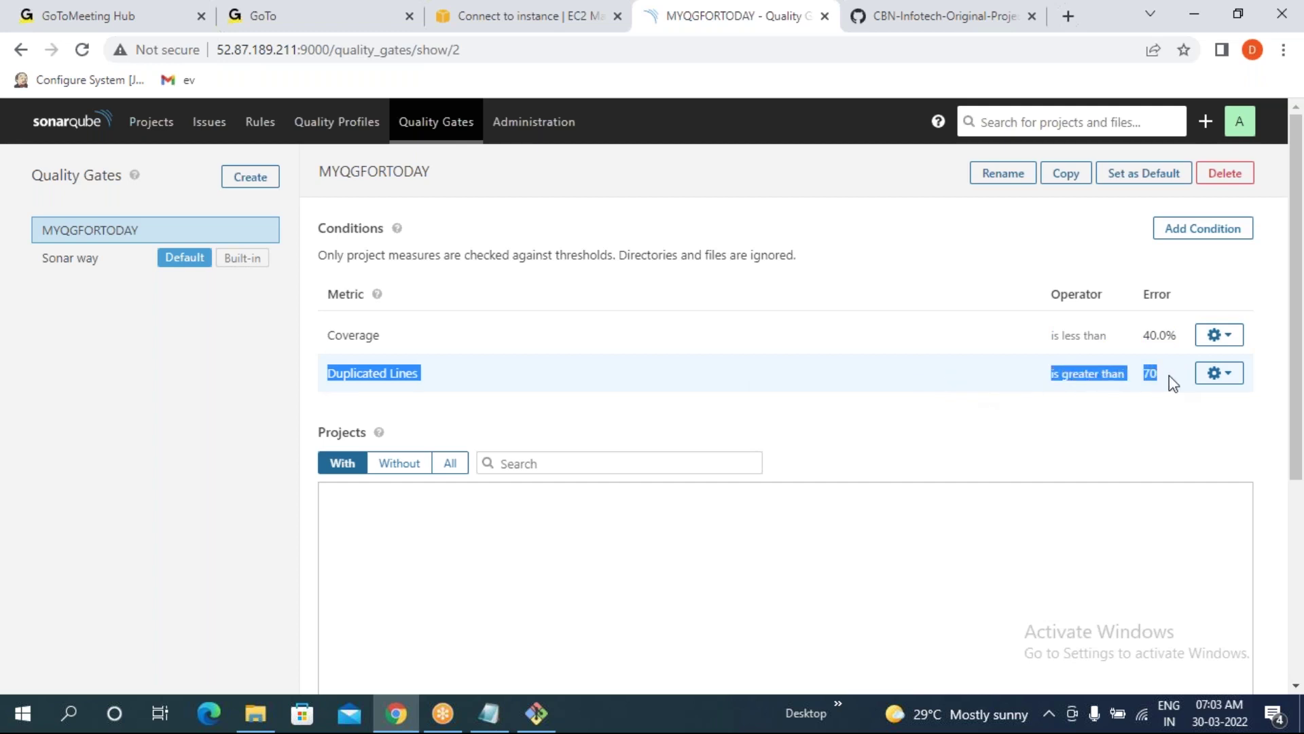
{"action": "scroll", "coordinate": [1168, 375], "scroll_direction": "down", "scroll_amount": 5}
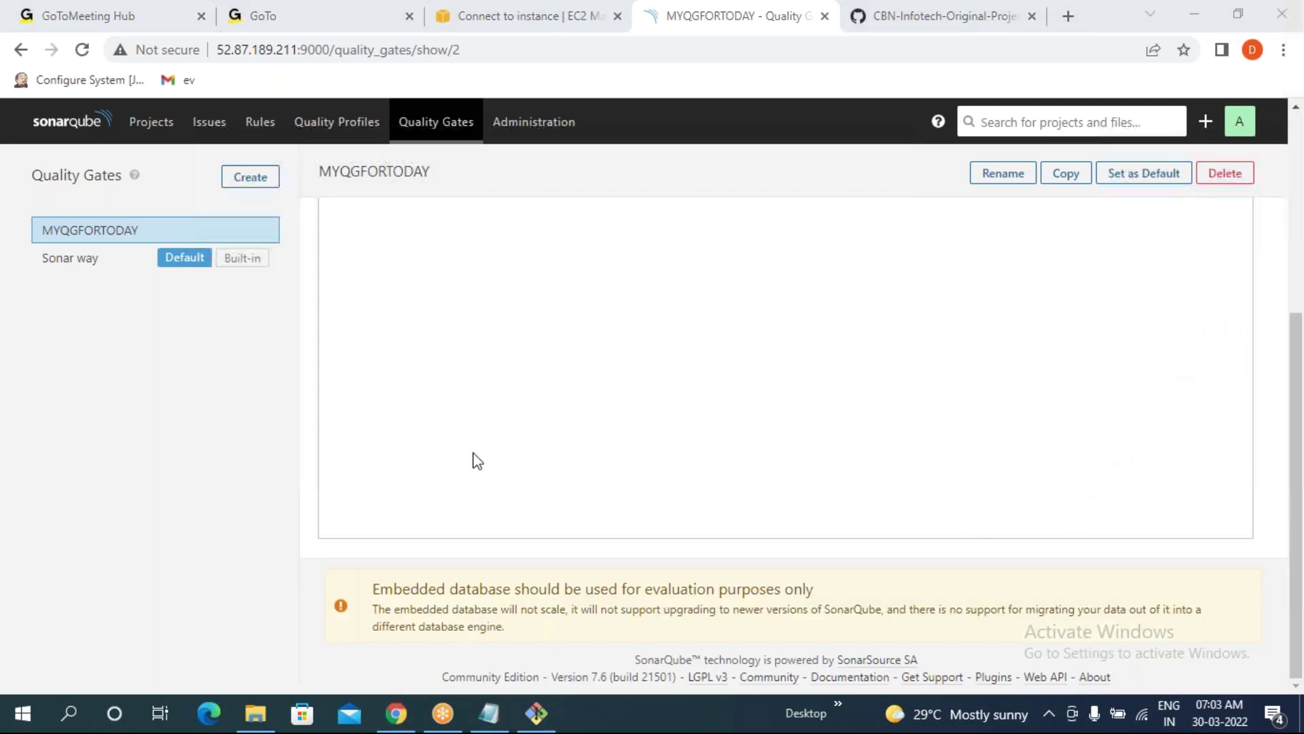
{"action": "scroll", "coordinate": [378, 275], "scroll_direction": "up", "scroll_amount": 5}
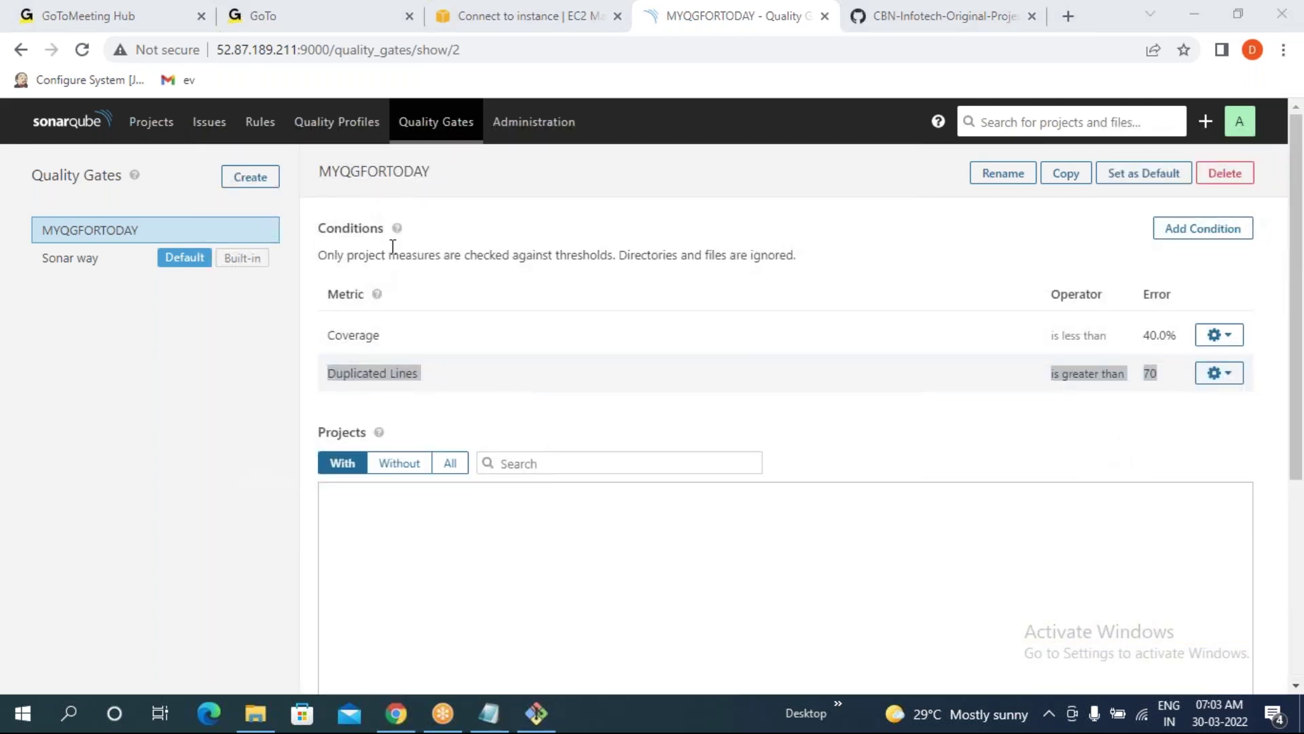
- Reload the gate list, recheck MYQGFORTODAY's two conditions, then open the Sonar way gate
{"action": "left_click", "coordinate": [422, 131]}
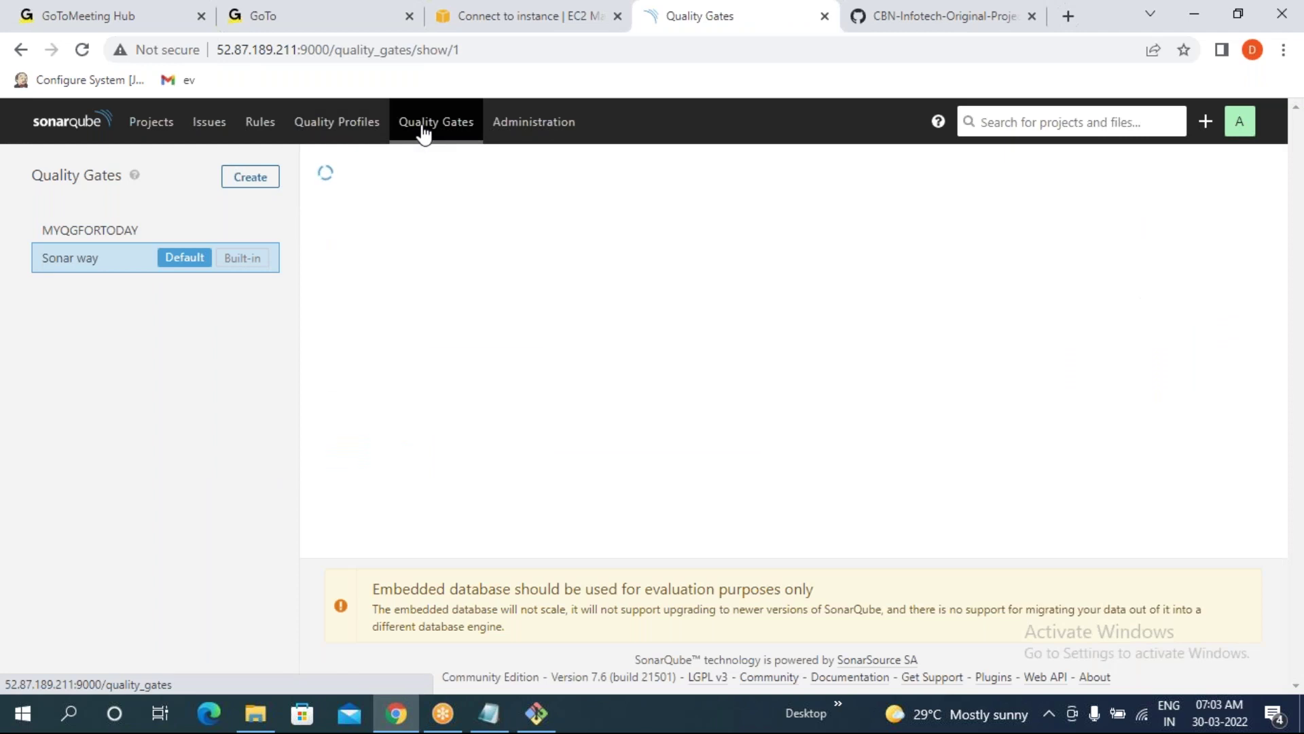
{"action": "left_click", "coordinate": [103, 234]}
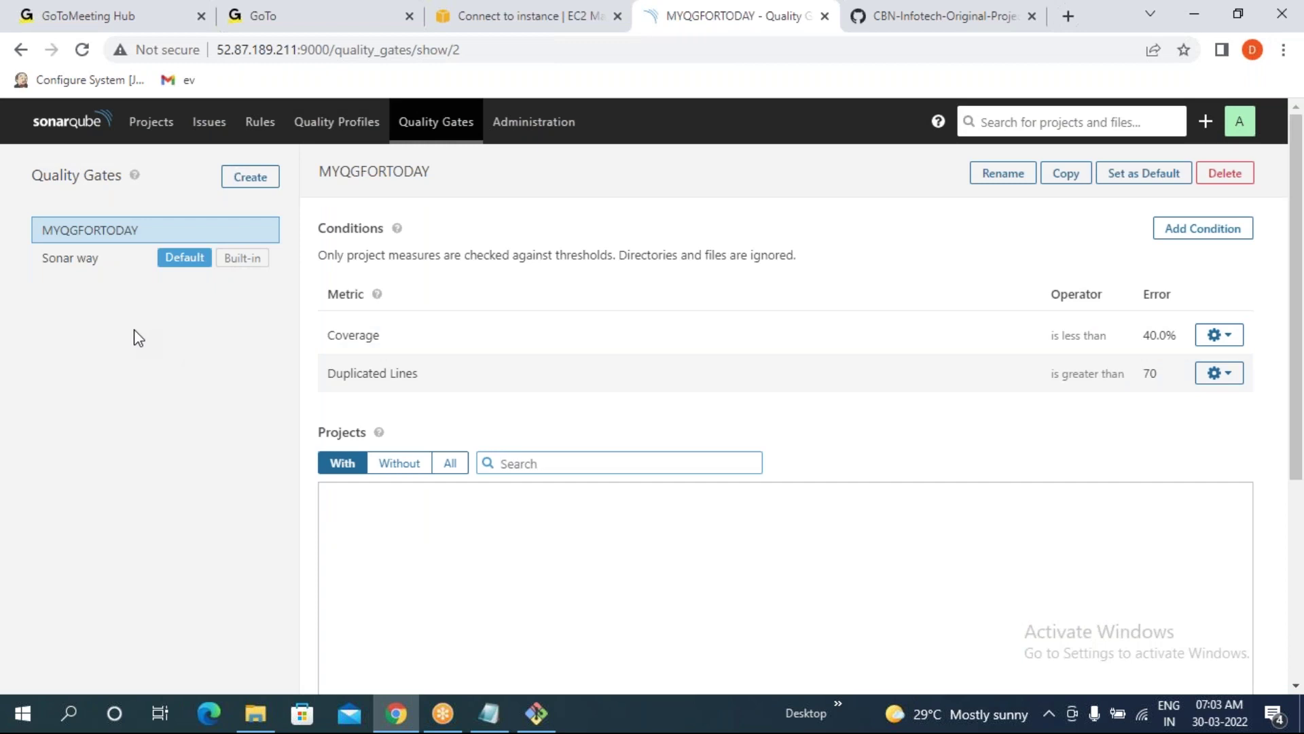
{"action": "left_click_drag", "start_coordinate": [335, 335], "coordinate": [456, 345]}
{"action": "left_click_drag", "start_coordinate": [329, 373], "coordinate": [431, 387]}
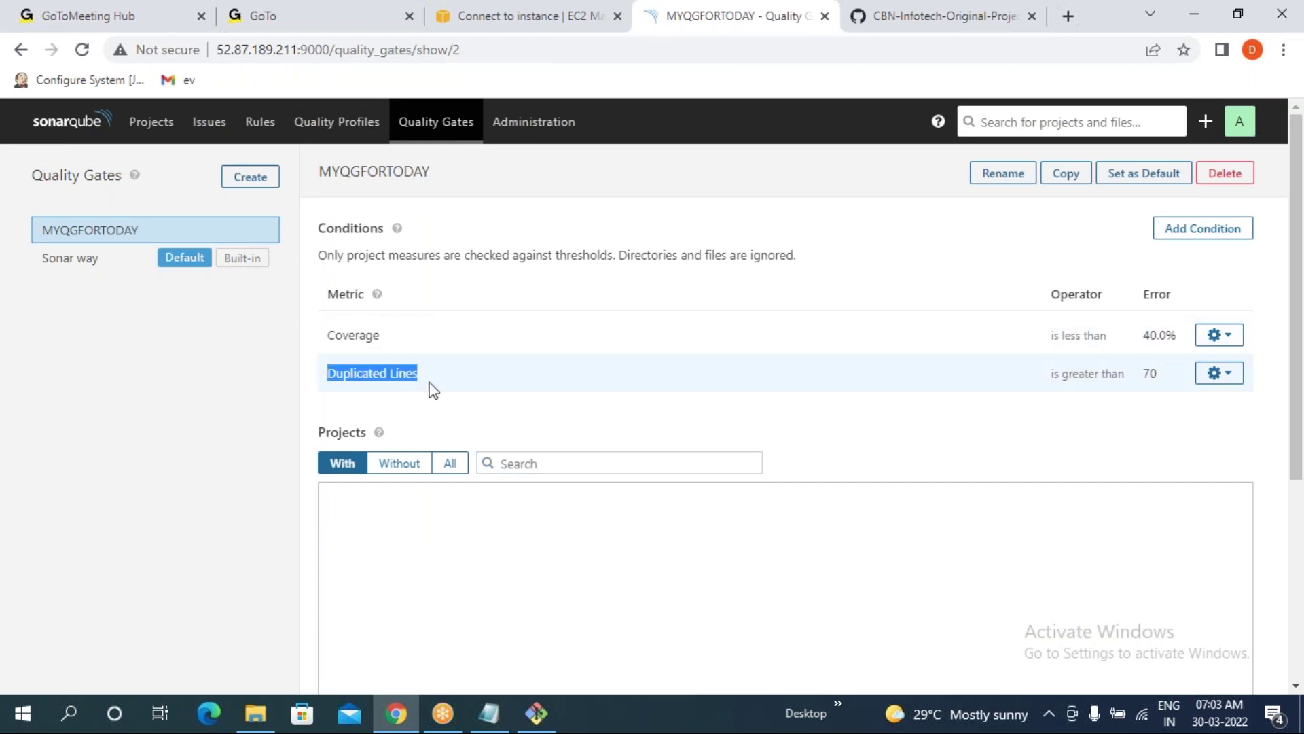
{"action": "left_click", "coordinate": [117, 398]}
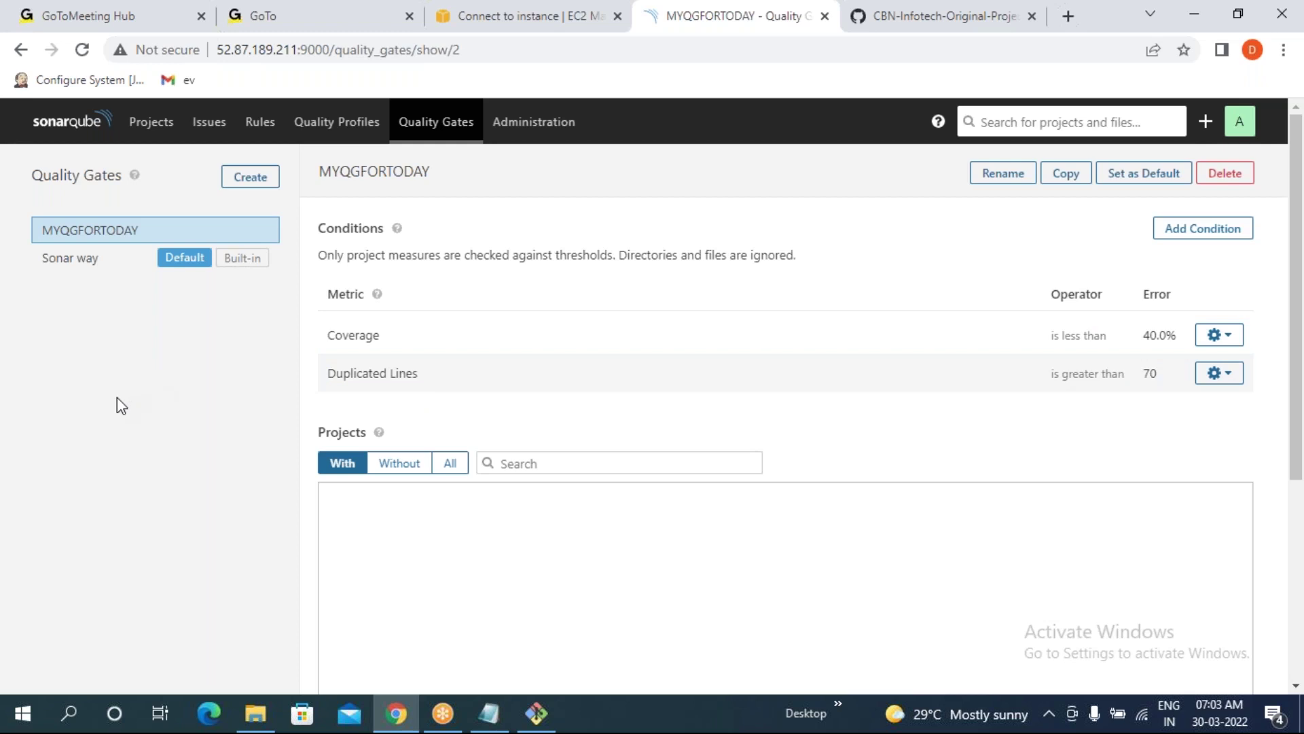
{"action": "left_click", "coordinate": [68, 275]}
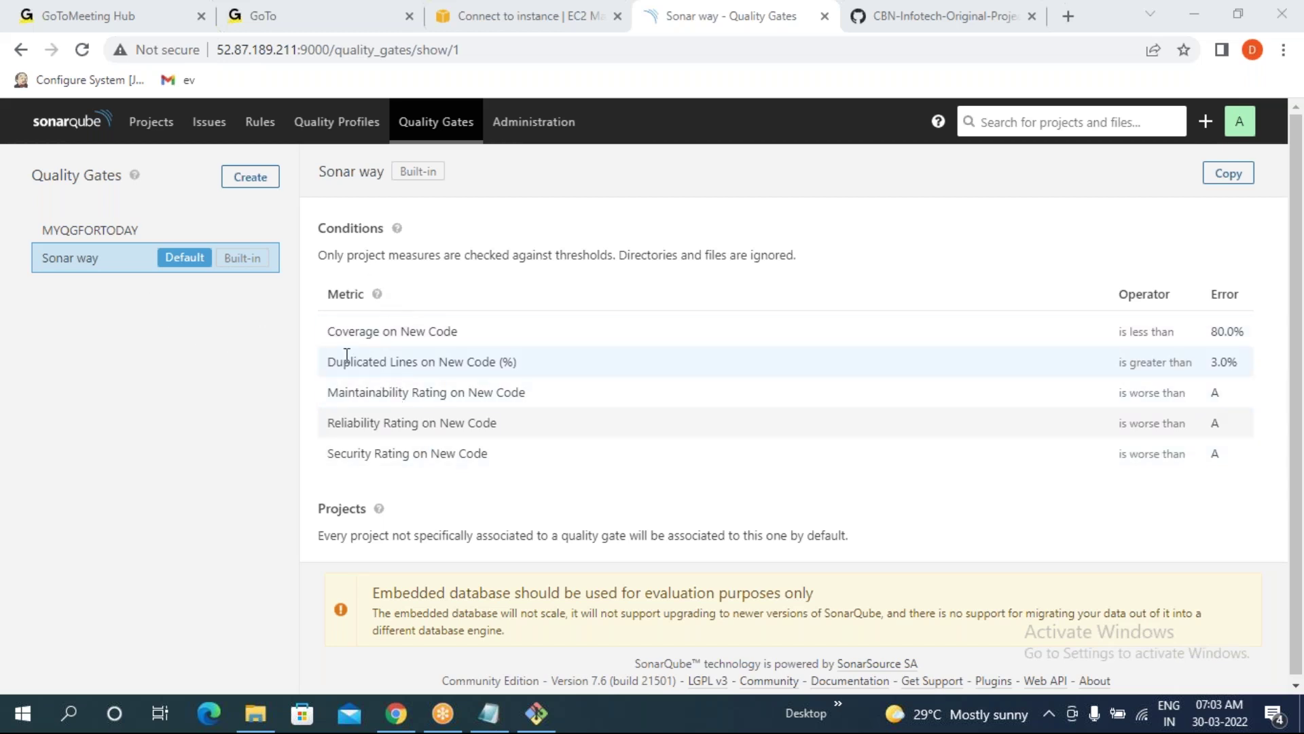
- Go through Sonar way's five new-code conditions: coverage, duplicated lines, maintainability, reliability and security ratings
{"action": "left_click_drag", "start_coordinate": [329, 331], "coordinate": [463, 340]}
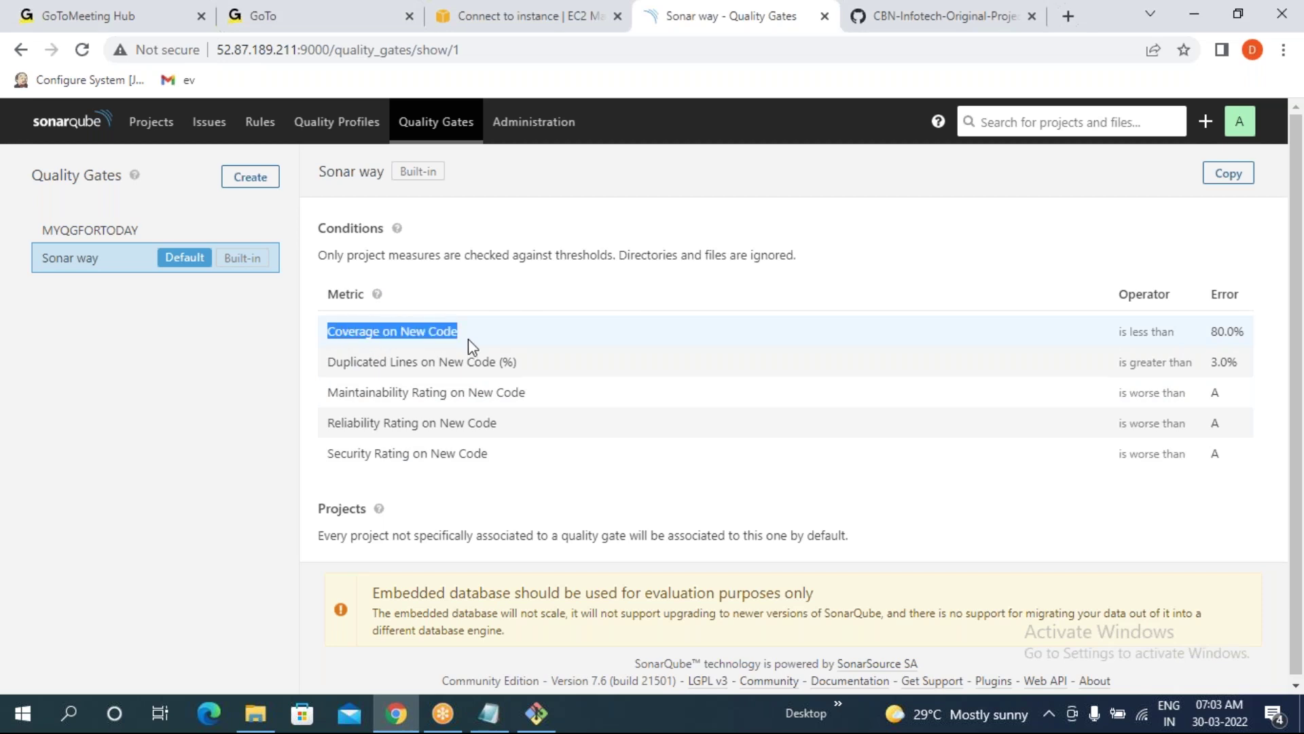
{"action": "left_click_drag", "start_coordinate": [328, 362], "coordinate": [449, 361]}
{"action": "left_click_drag", "start_coordinate": [327, 392], "coordinate": [490, 396]}
{"action": "left_click_drag", "start_coordinate": [328, 423], "coordinate": [439, 424]}
{"action": "left_click_drag", "start_coordinate": [328, 453], "coordinate": [541, 483]}
{"action": "left_click", "coordinate": [408, 381]}
{"action": "left_click_drag", "start_coordinate": [335, 329], "coordinate": [478, 449]}
- Reopen MYQGFORTODAY and compare its Coverage and Duplicated Lines conditions
{"action": "left_click", "coordinate": [104, 235]}
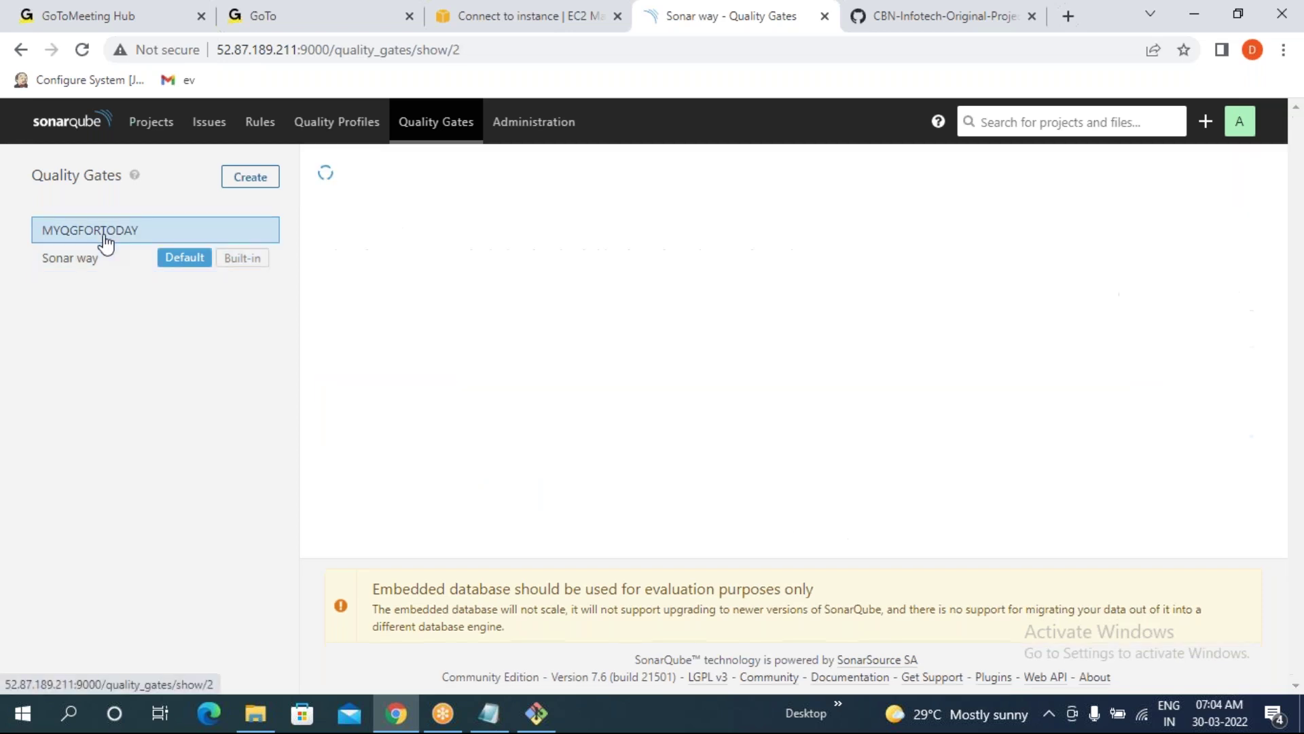
{"action": "left_click_drag", "start_coordinate": [328, 334], "coordinate": [425, 382]}
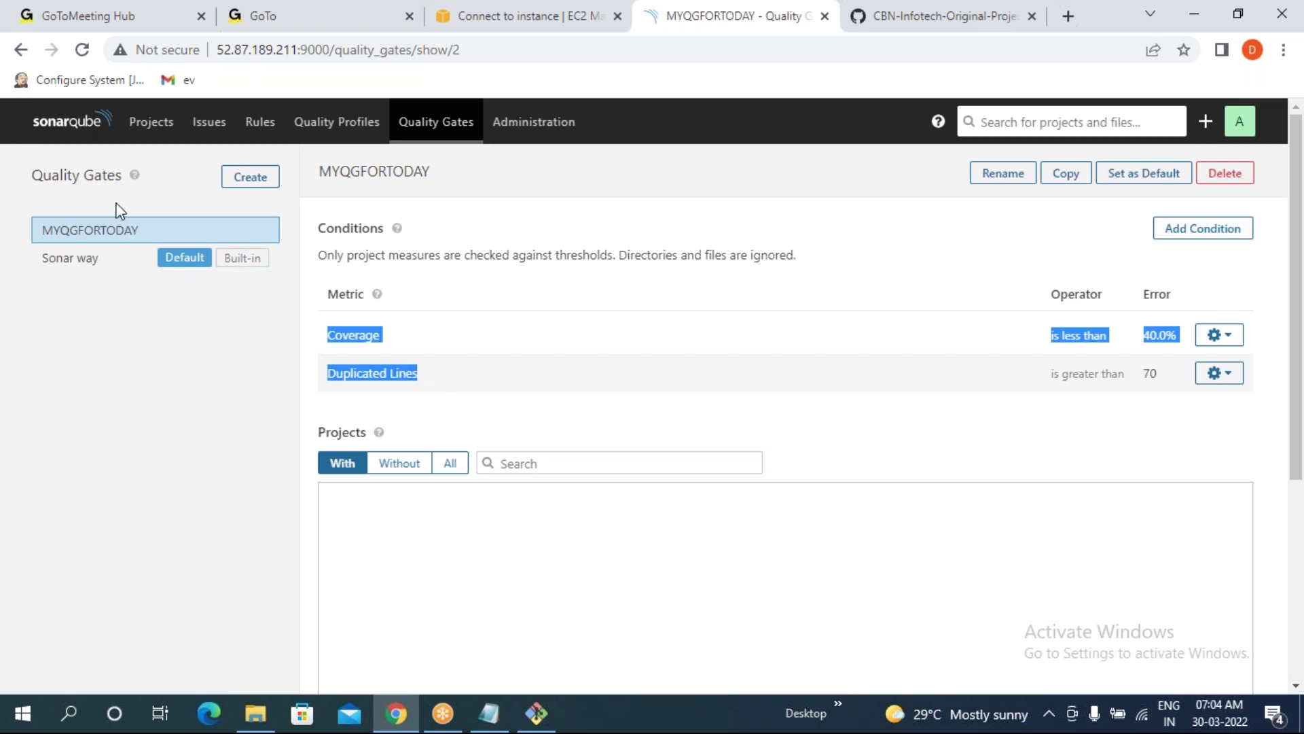
{"action": "left_click", "coordinate": [137, 406]}
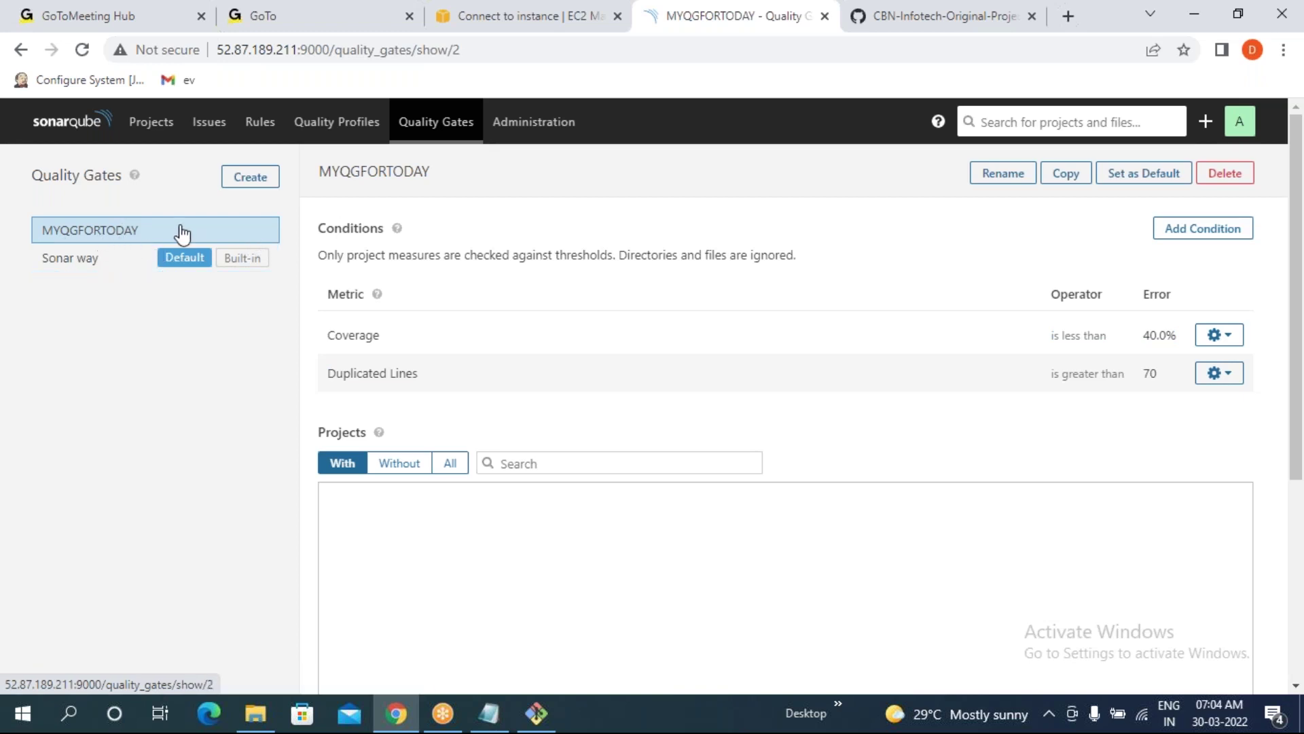
- Set MYQGFORTODAY as SonarQube's default quality gate instead of Sonar way
{"action": "left_click", "coordinate": [1137, 176]}
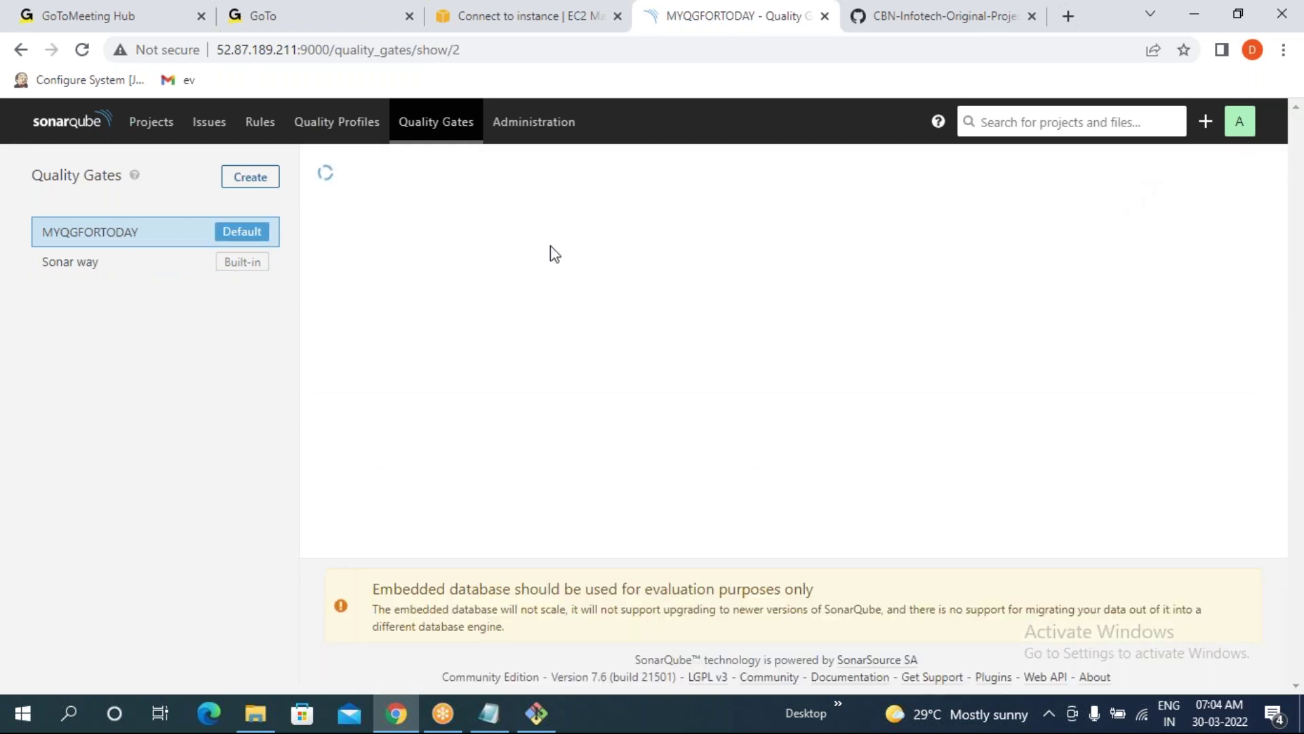
{"action": "left_click", "coordinate": [48, 238]}
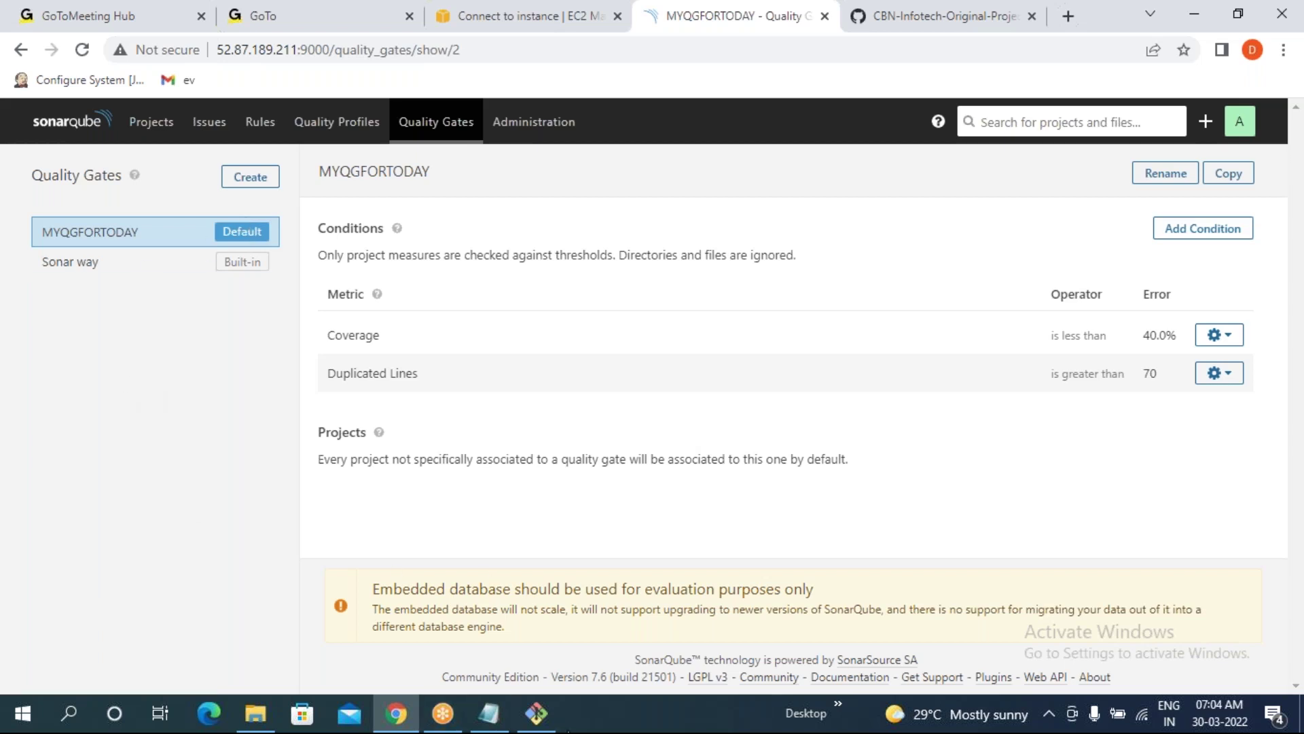
- Suspend top with Ctrl+Z, clear the terminal and recall the mvn sonar:sonar command
{"action": "left_click", "coordinate": [537, 715]}
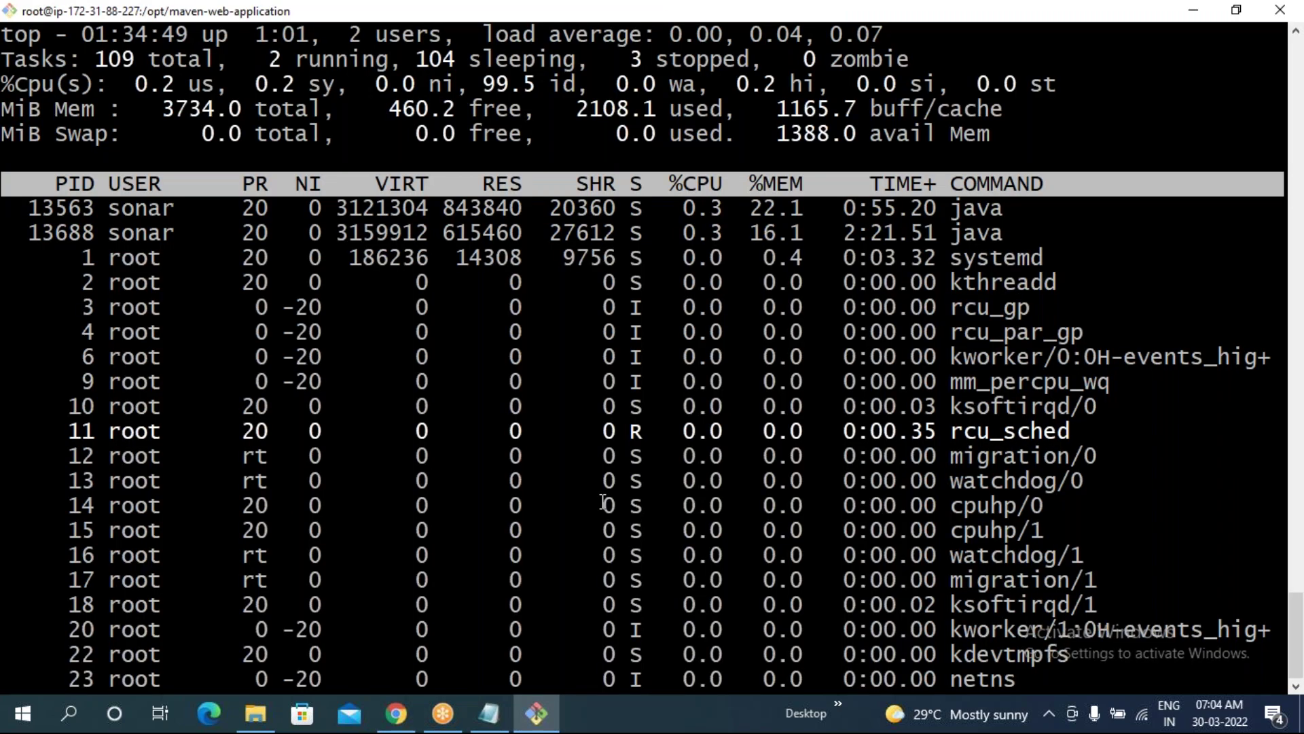
{"action": "key", "text": "Escape"}
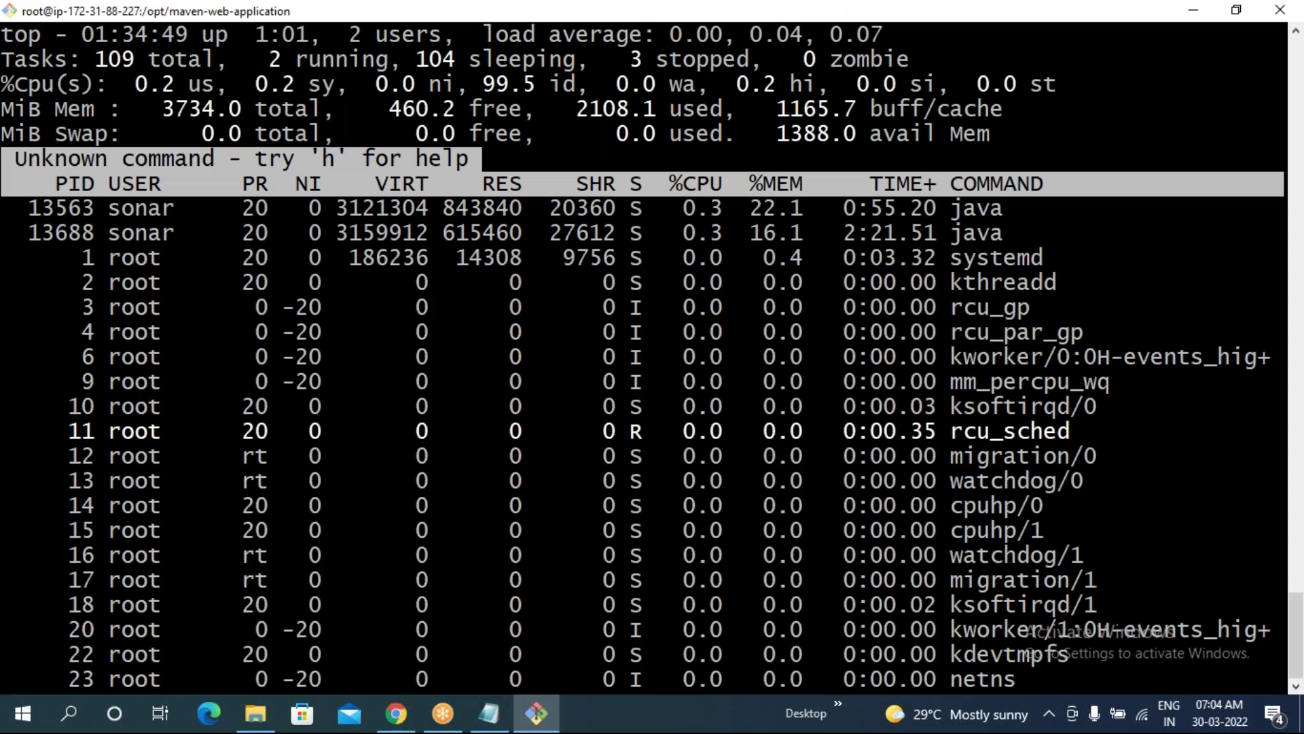
{"action": "key", "text": "Escape"}
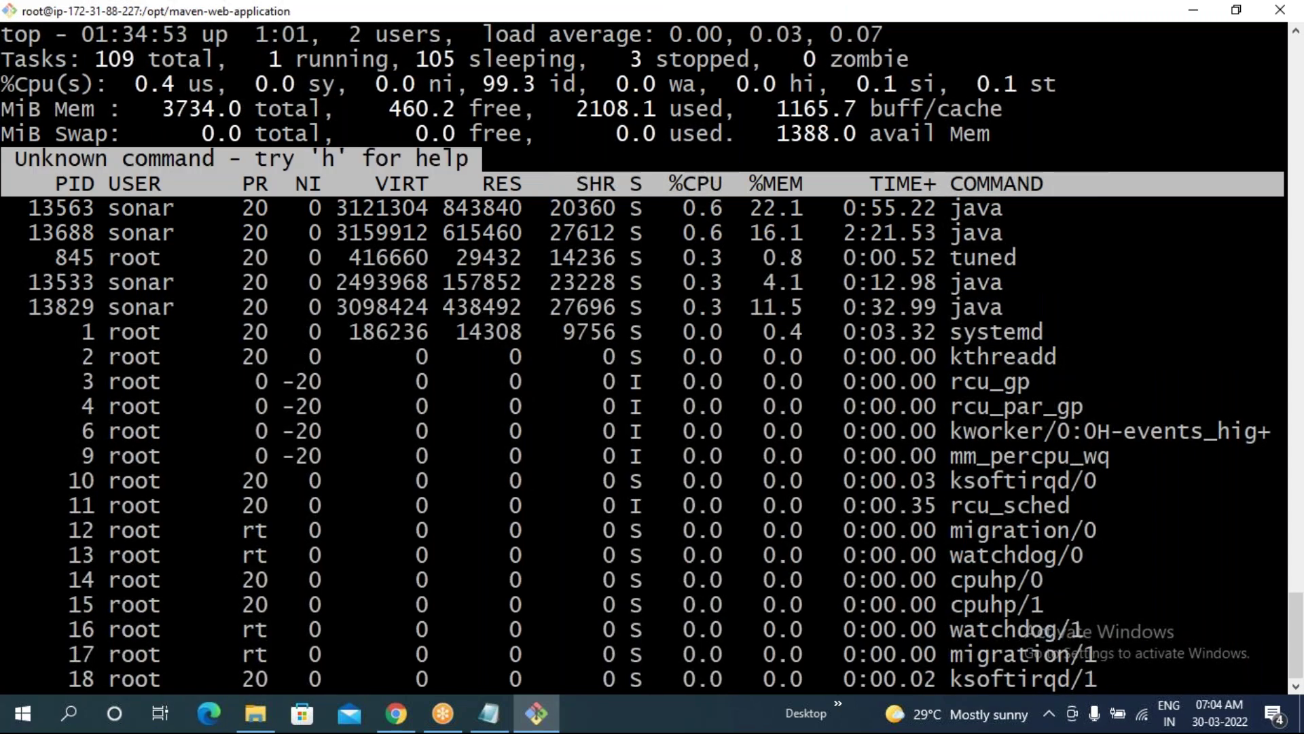
{"action": "key", "text": "ctrl+z"}
{"action": "type", "text": "c"}
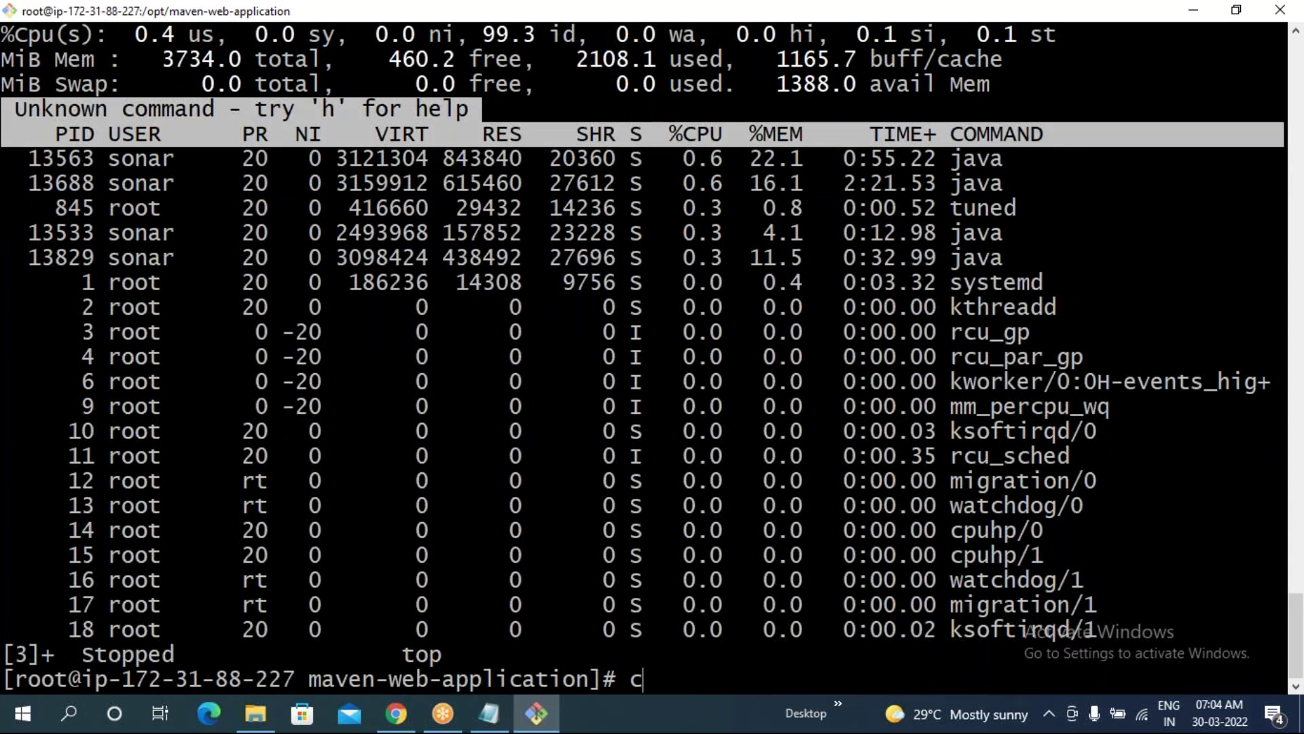
{"action": "type", "text": "lear"}
{"action": "key", "text": "Return"}
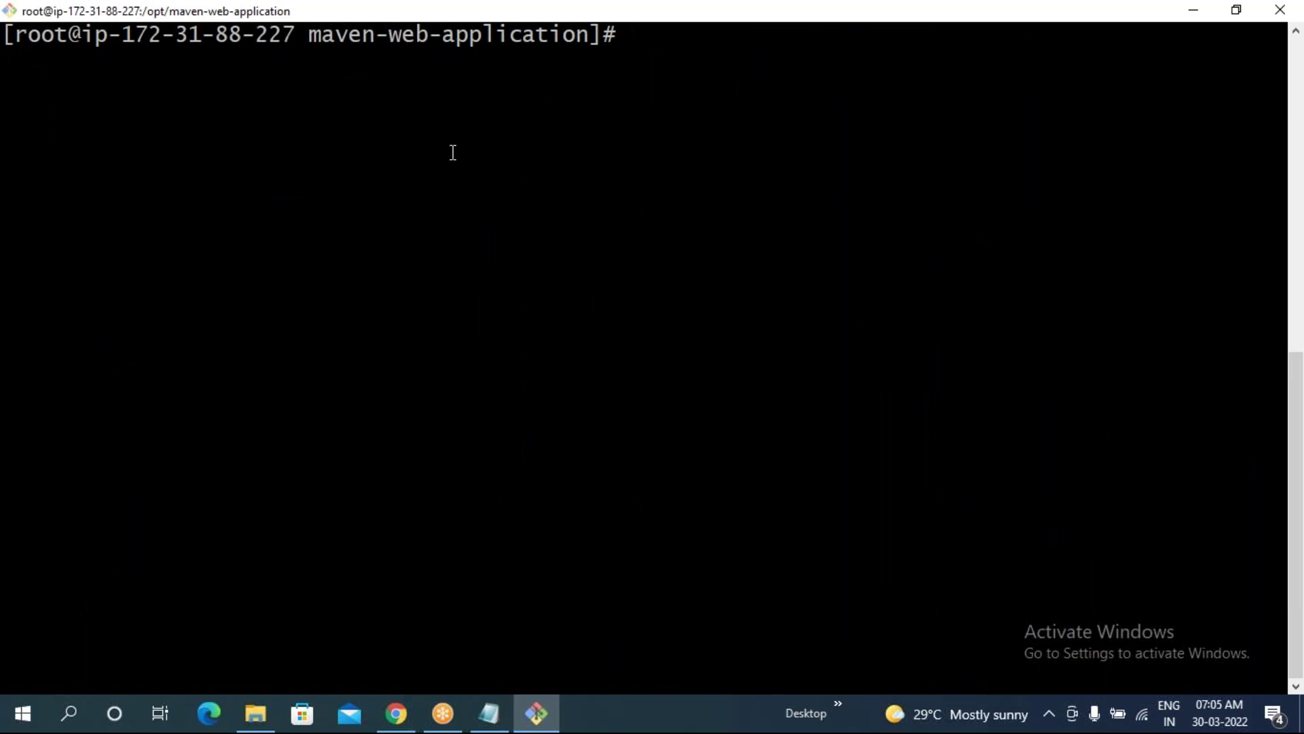
{"action": "key", "text": "Up"}
{"action": "key", "text": "Up"}
{"action": "key", "text": "Up"}
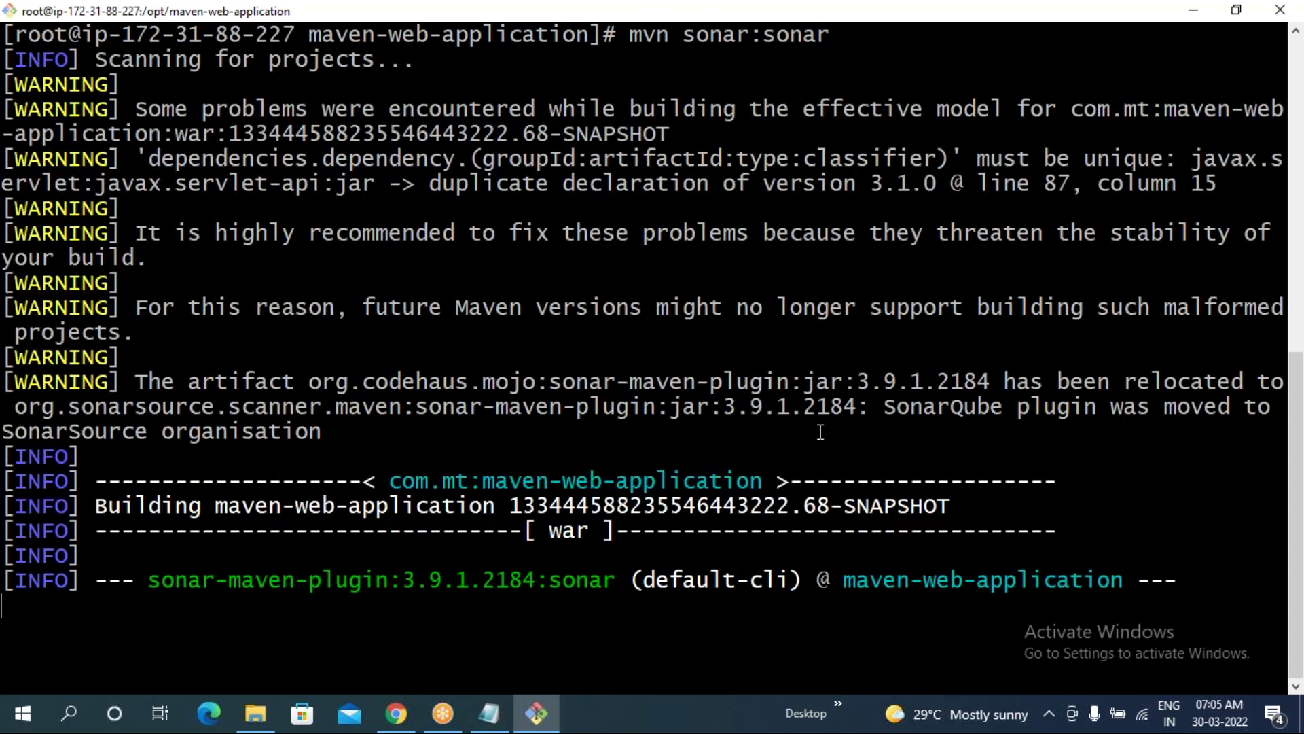
- Open the Projects list, watch the analysis in the terminal, then reload the Projects page
{"action": "left_click", "coordinate": [396, 714]}
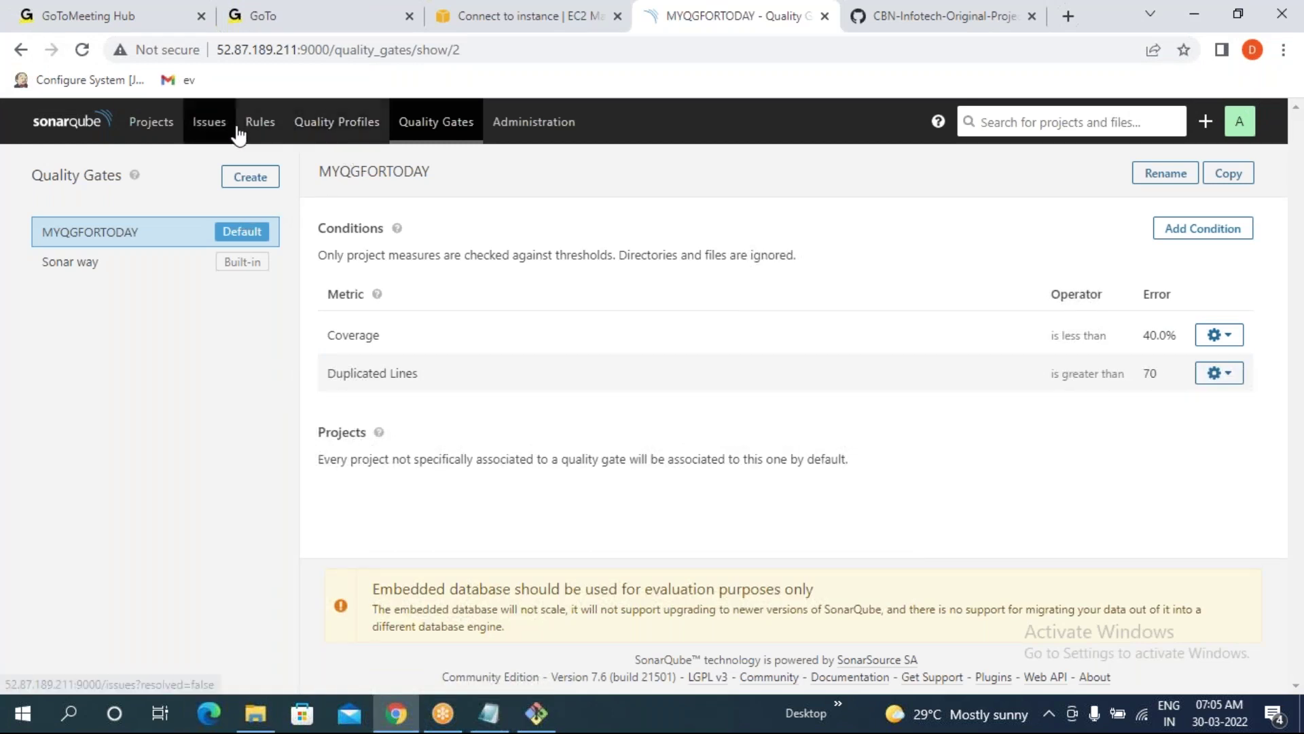
{"action": "left_click", "coordinate": [148, 128]}
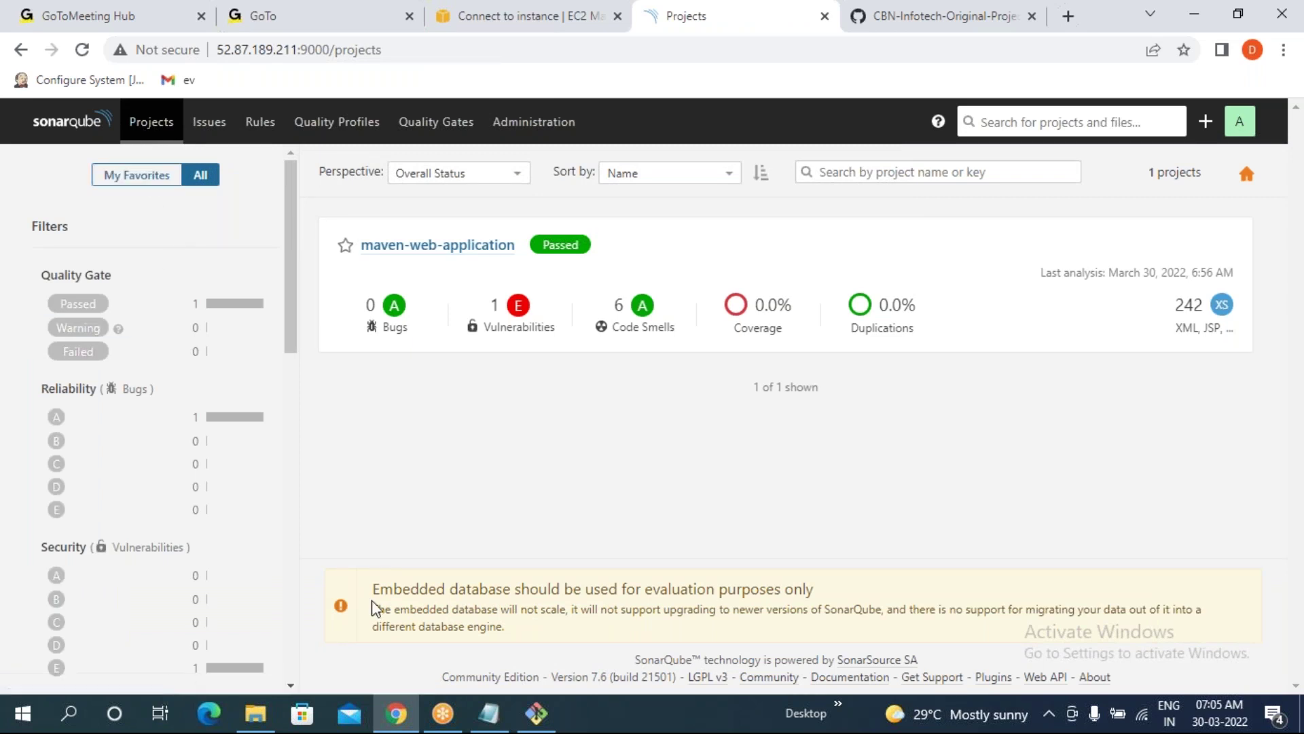
{"action": "left_click", "coordinate": [544, 723]}
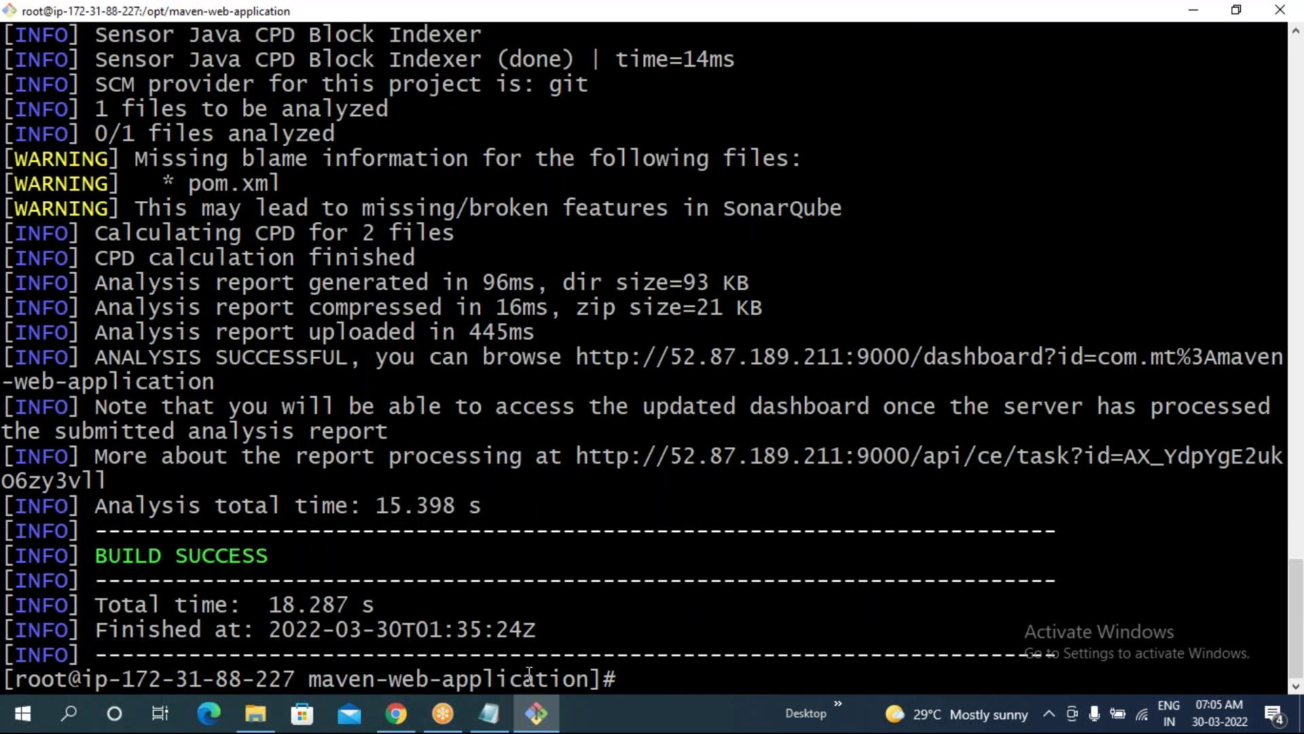
{"action": "left_click", "coordinate": [396, 713]}
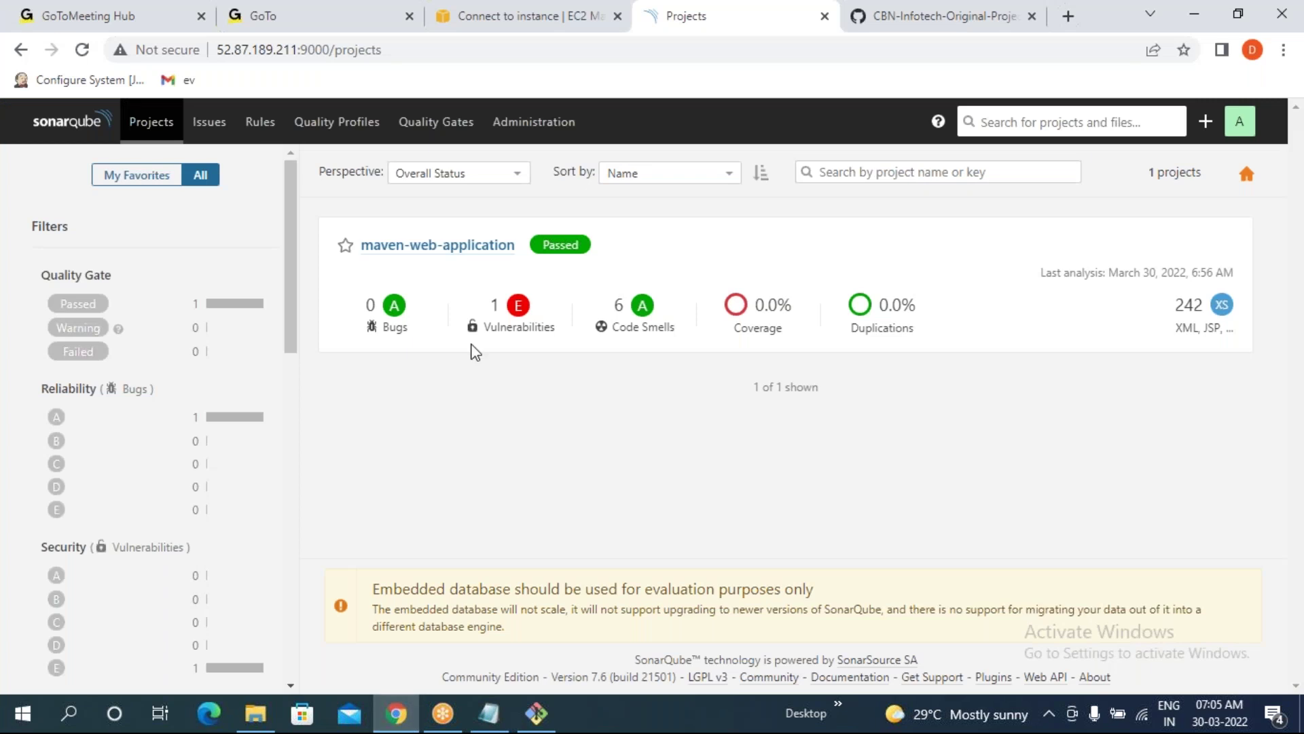
{"action": "left_click", "coordinate": [80, 57]}
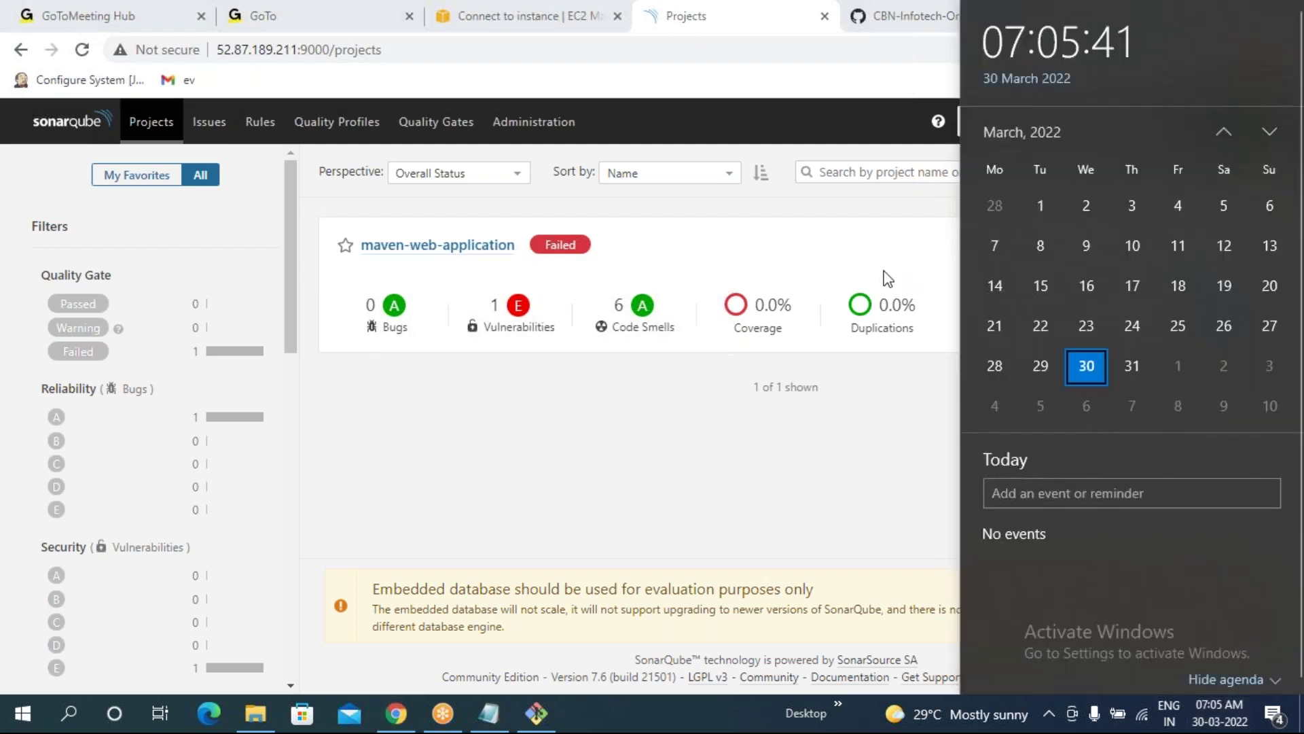
- Check maven-web-application shows Failed with 0.0% coverage and 0.0% duplications
{"action": "left_click", "coordinate": [612, 437]}
{"action": "left_click_drag", "start_coordinate": [1199, 269], "coordinate": [1004, 328]}
{"action": "left_click", "coordinate": [552, 421]}
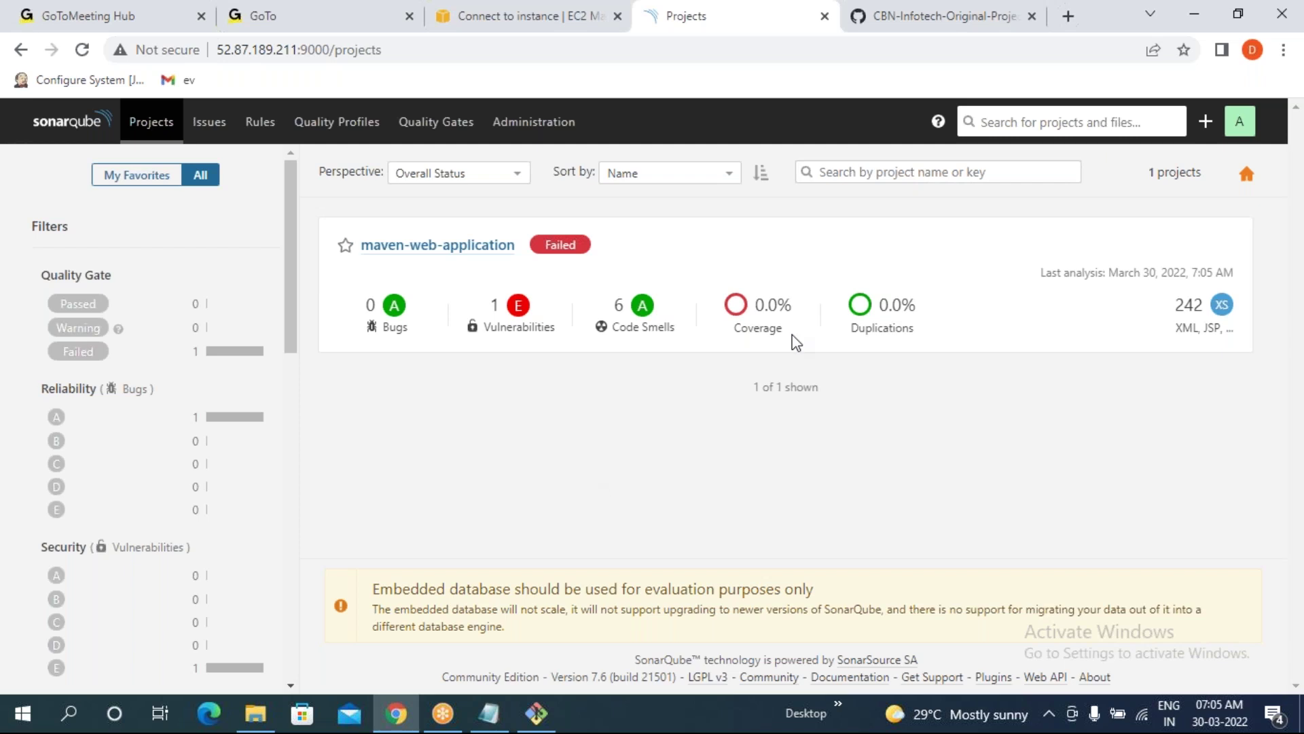
{"action": "left_click_drag", "start_coordinate": [753, 306], "coordinate": [917, 312]}
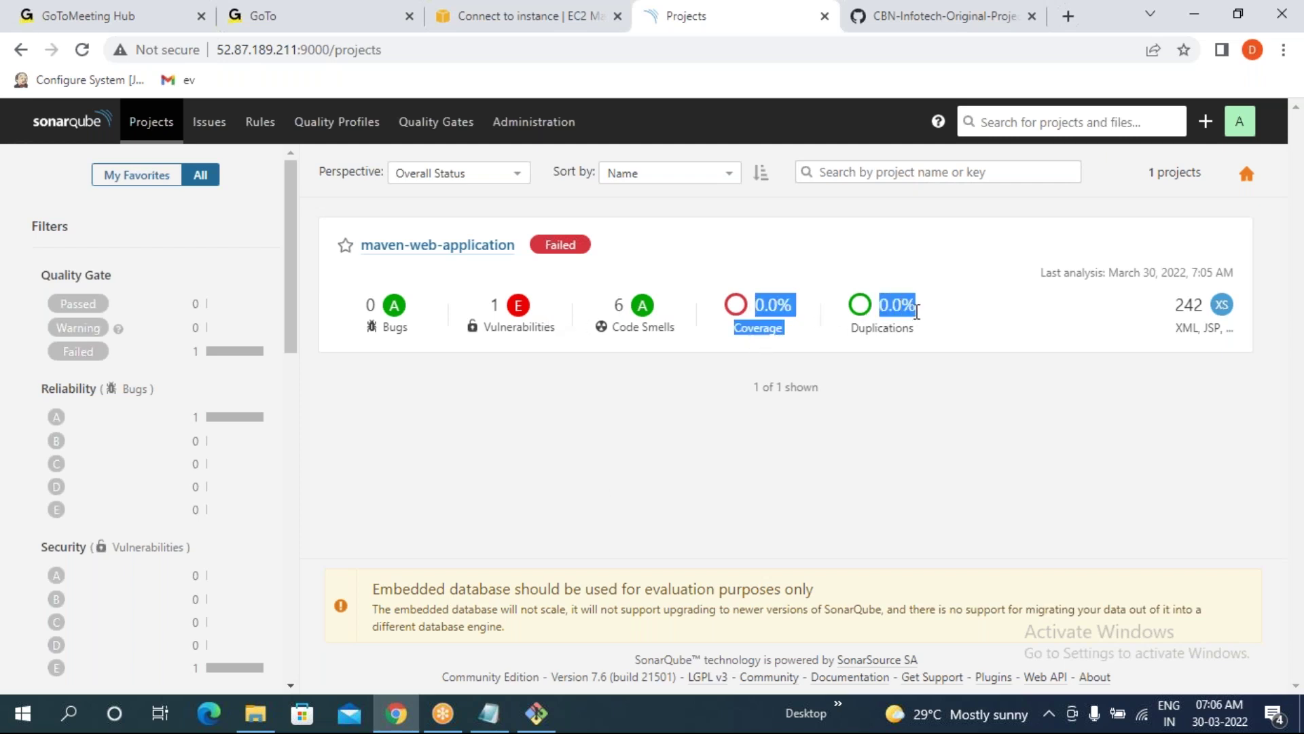
{"action": "left_click", "coordinate": [847, 431]}
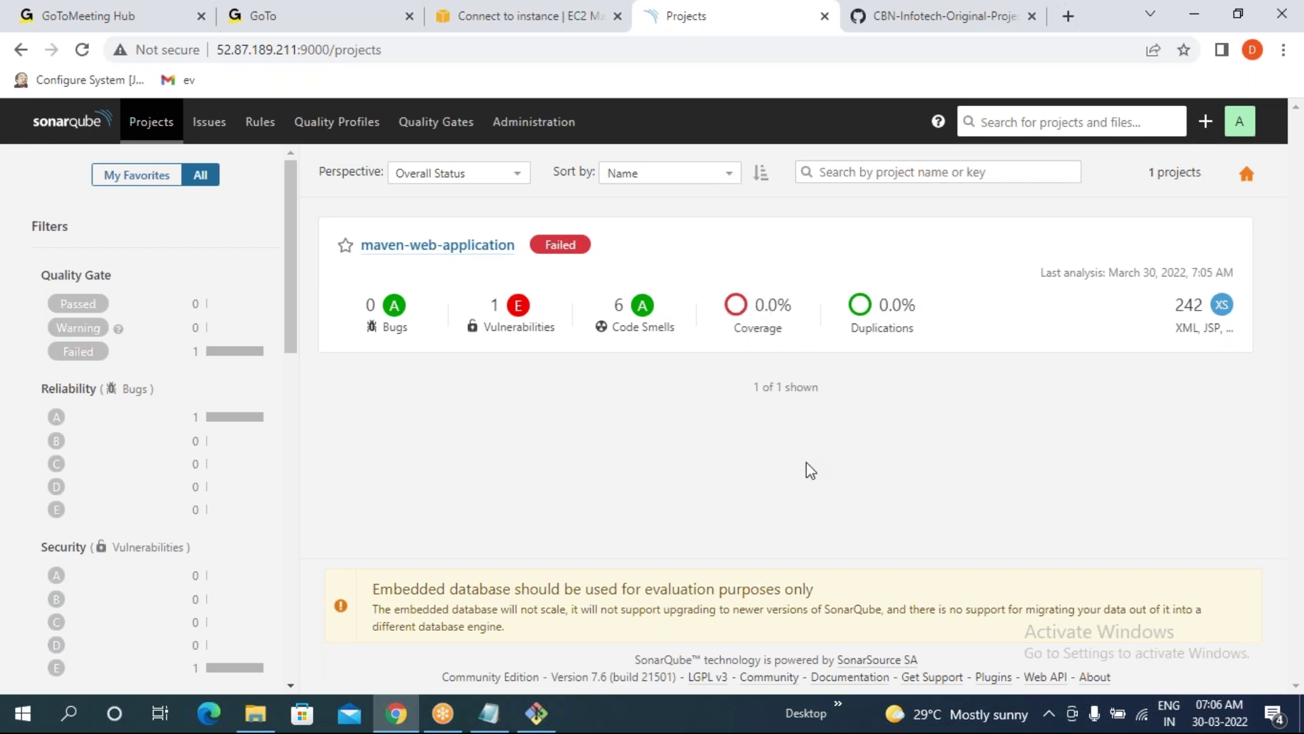
- Look at the Quality Gates page, then open the maven-web-application dashboard
{"action": "left_click", "coordinate": [440, 129]}
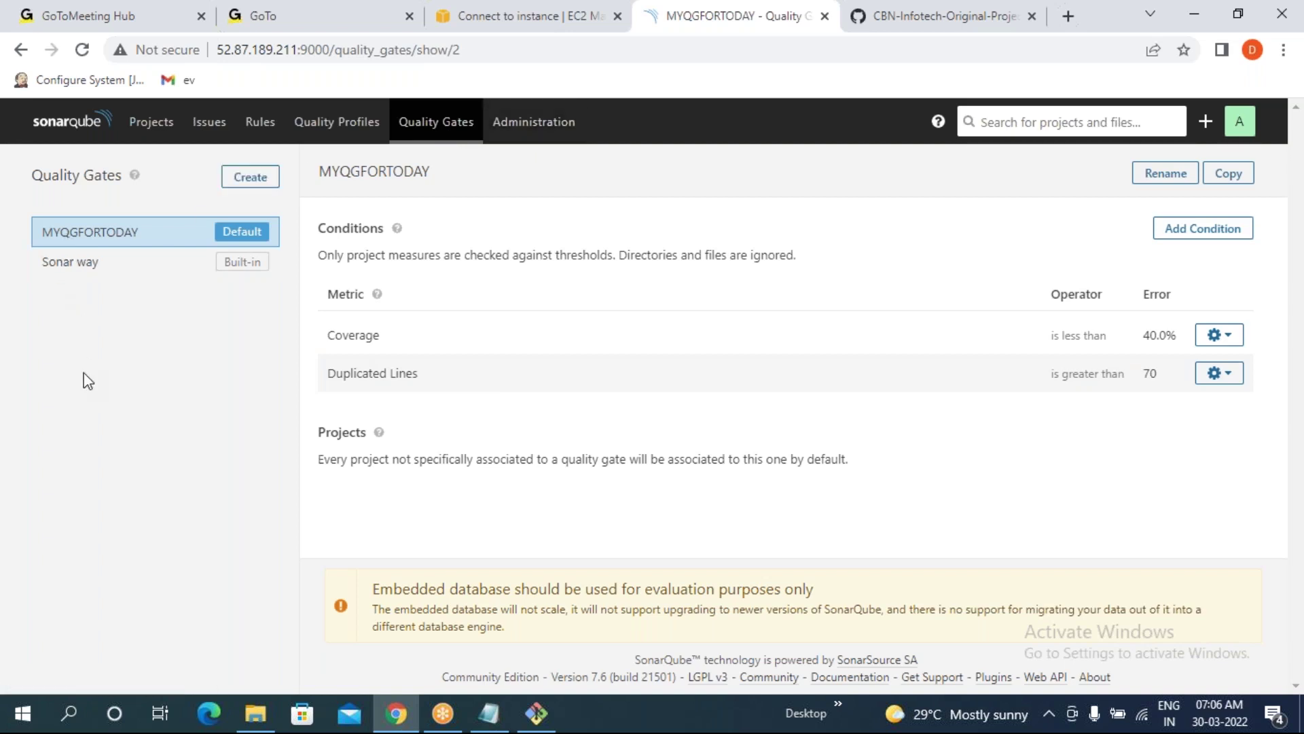
{"action": "left_click", "coordinate": [150, 121]}
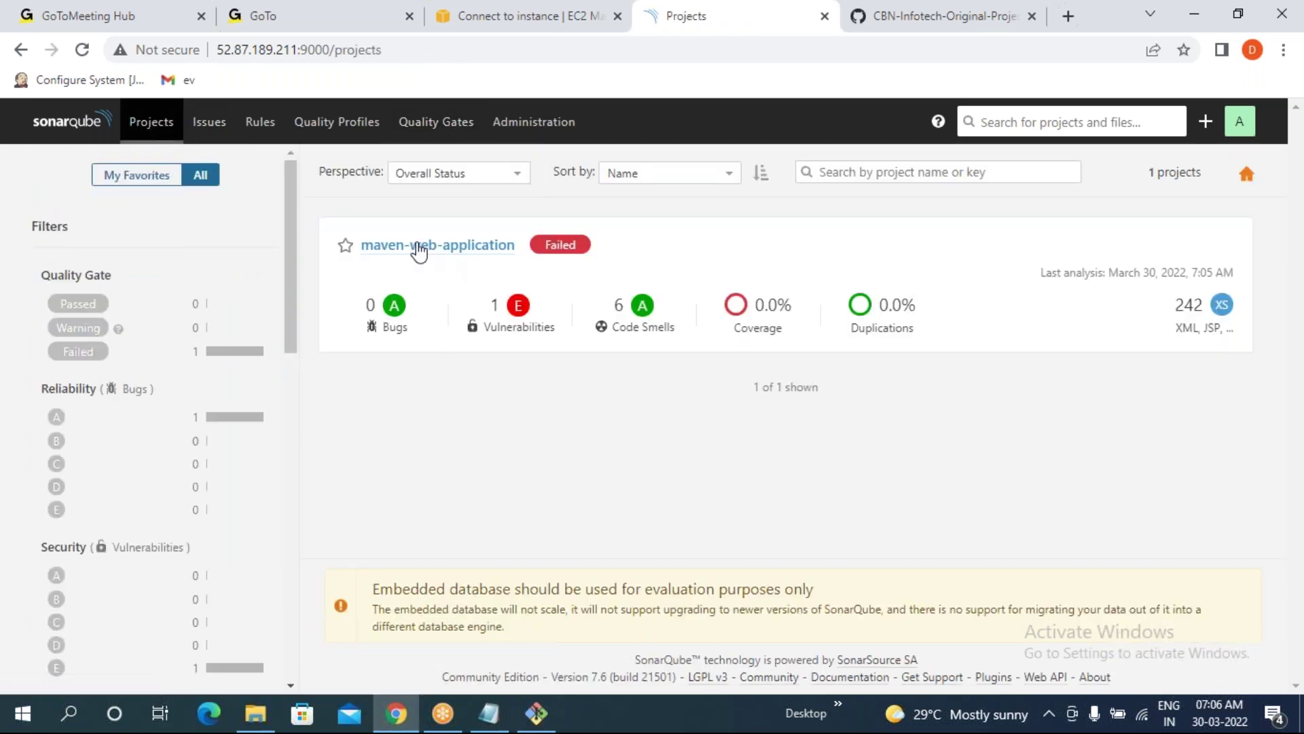
{"action": "left_click", "coordinate": [416, 251]}
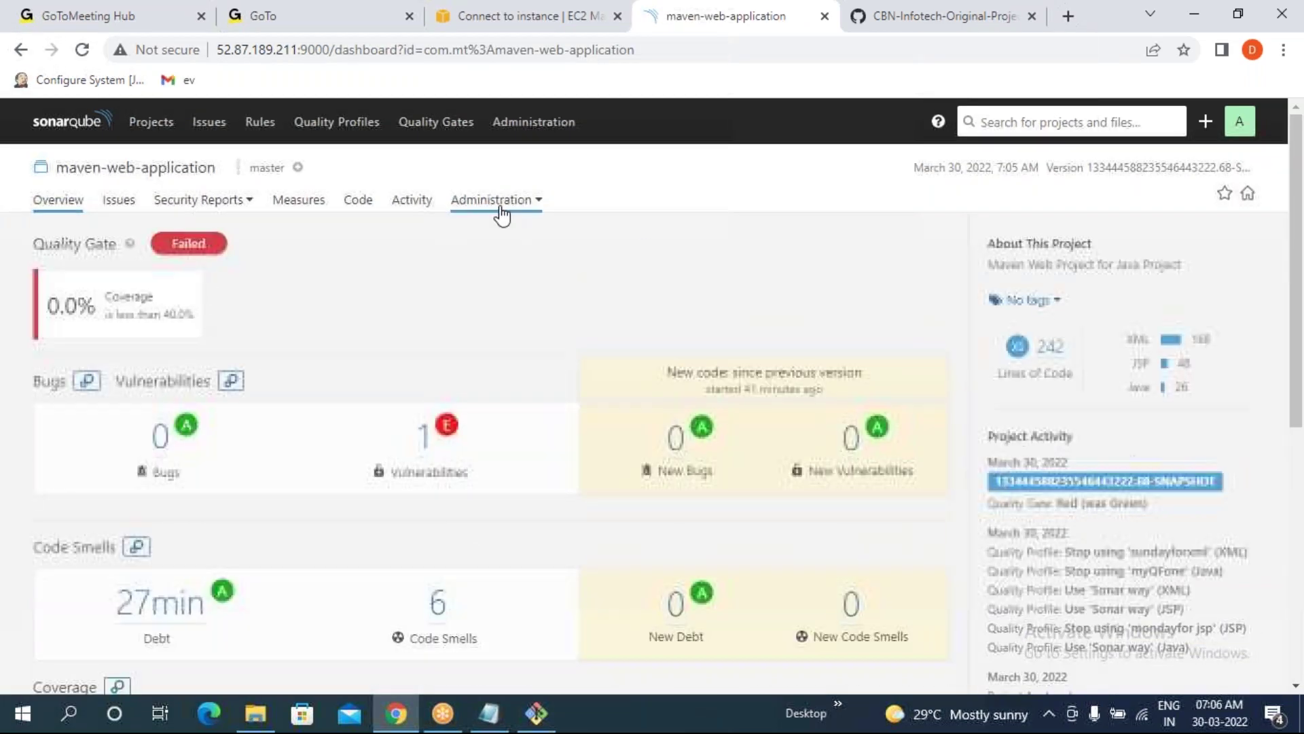
- Confirm the project's quality gate stays MYQGFORTODAY, then return to the Projects list
{"action": "left_click", "coordinate": [492, 199]}
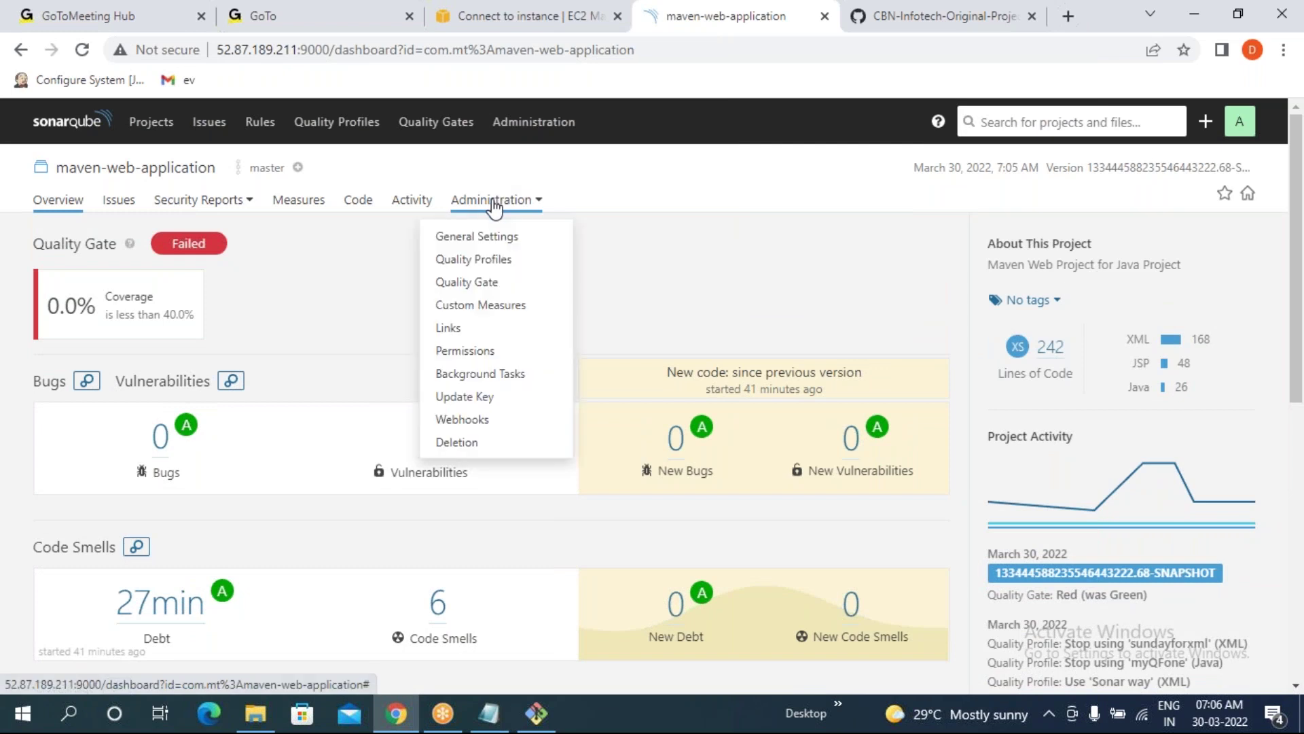
{"action": "left_click", "coordinate": [478, 284]}
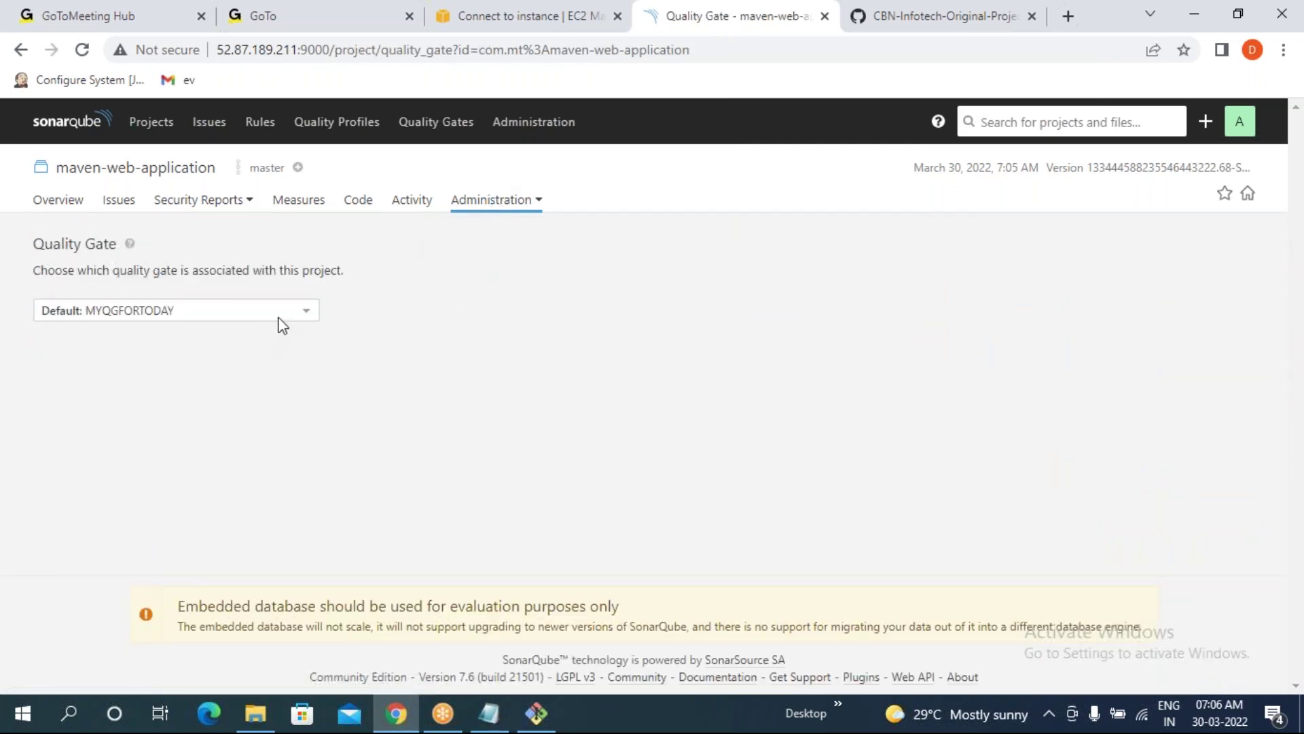
{"action": "left_click", "coordinate": [278, 314]}
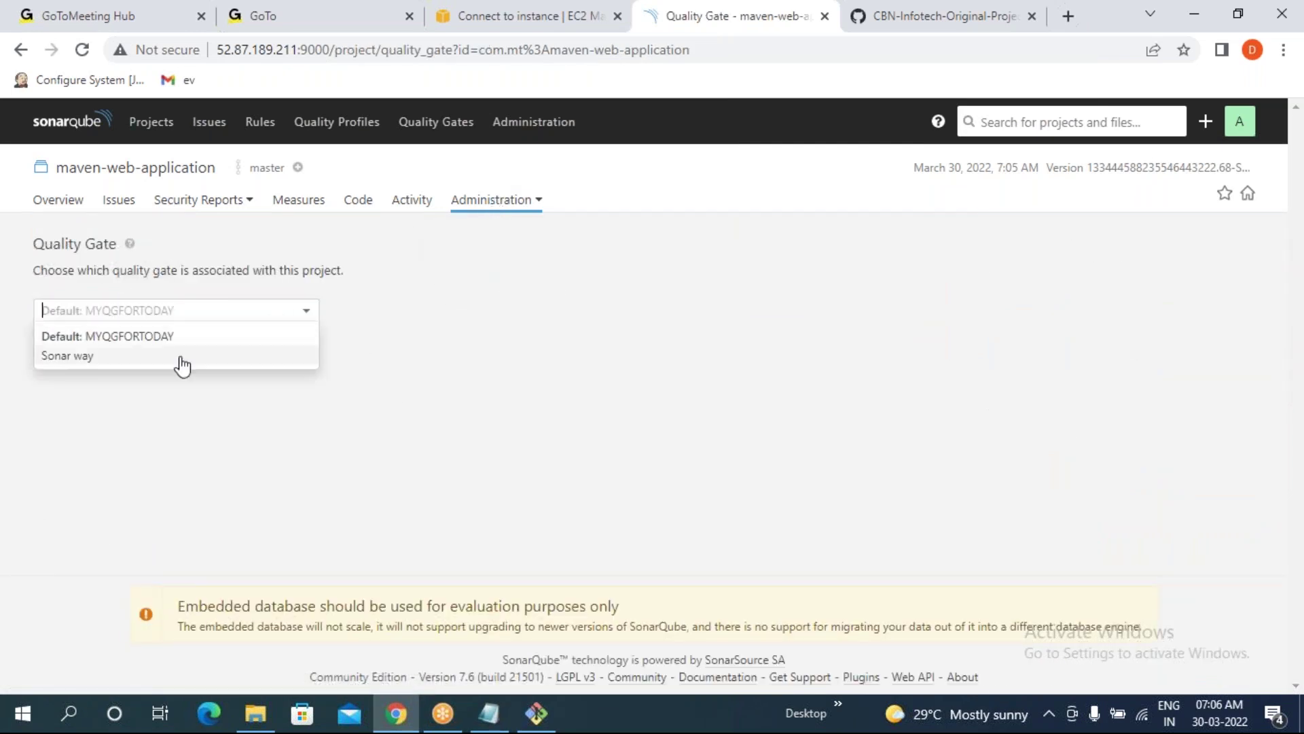
{"action": "left_click", "coordinate": [520, 364]}
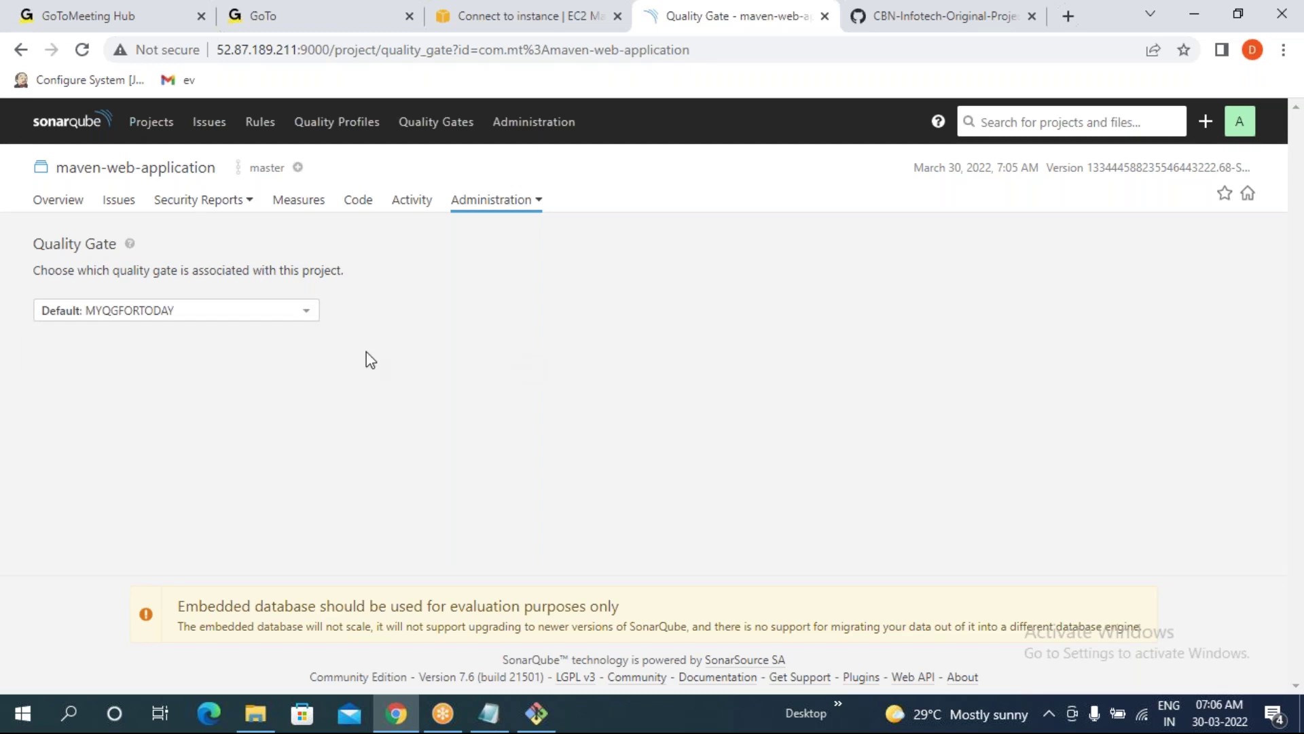
{"action": "left_click", "coordinate": [151, 124]}
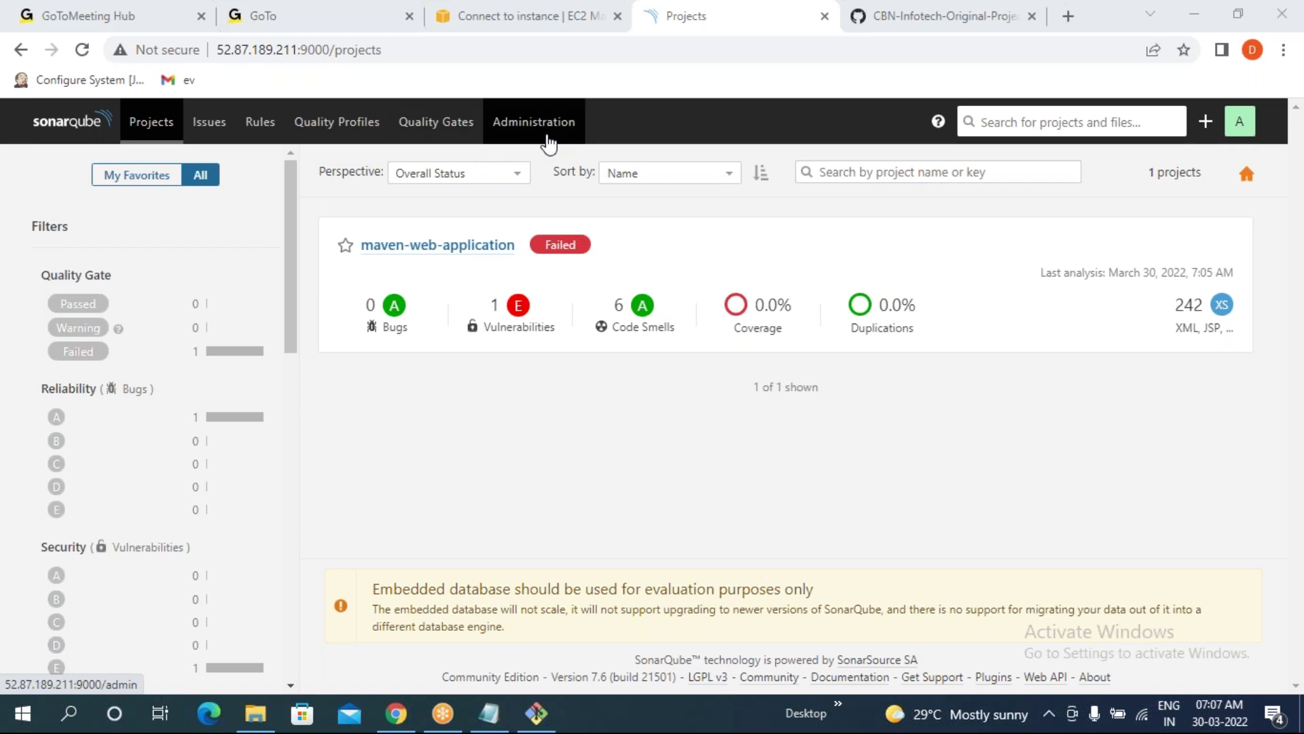
- Glance at the account menu, then go to Administration's General Settings page
{"action": "left_click", "coordinate": [1238, 123]}
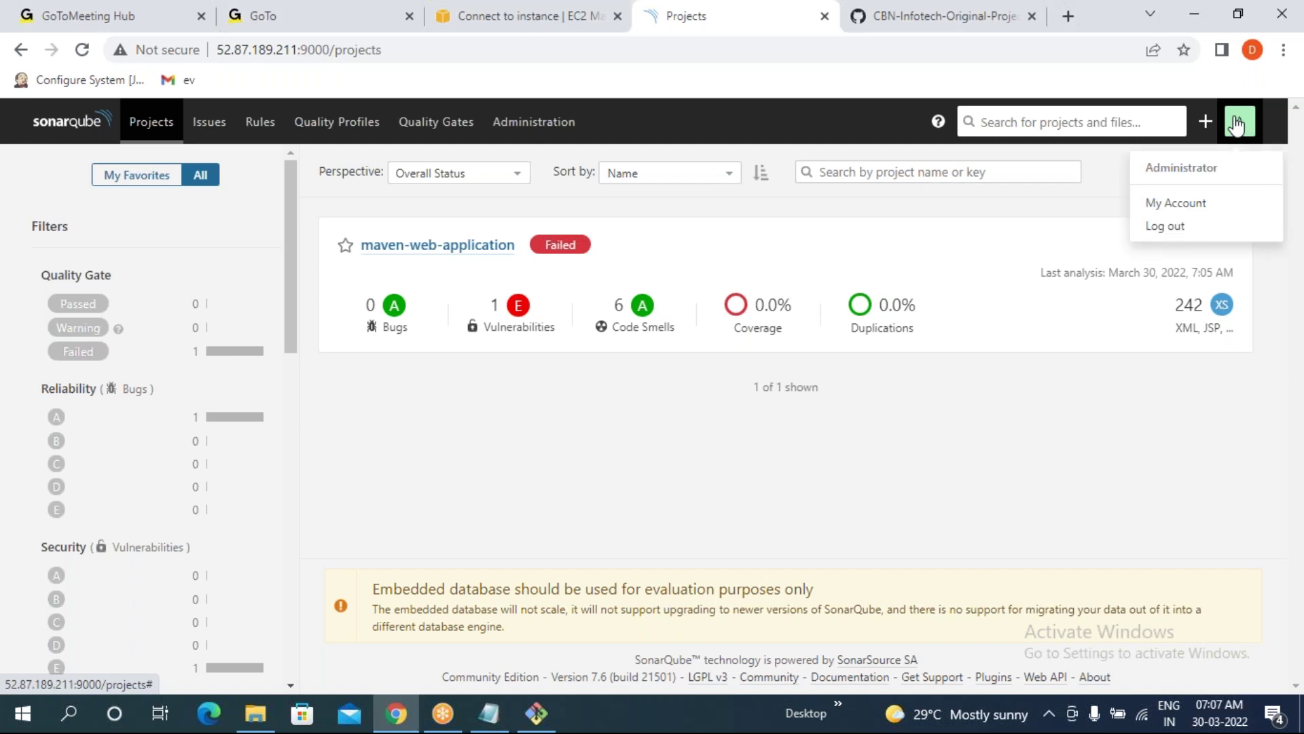
{"action": "left_click", "coordinate": [583, 490]}
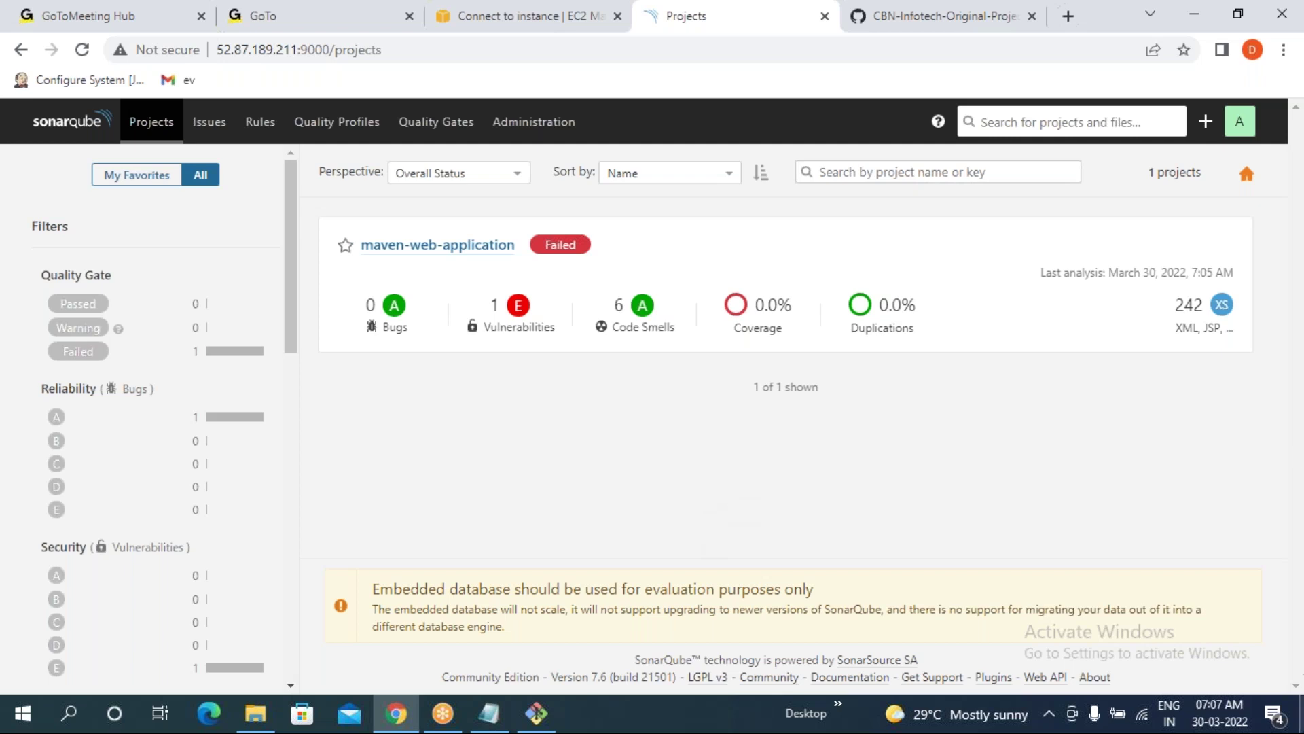
{"action": "left_click", "coordinate": [537, 126]}
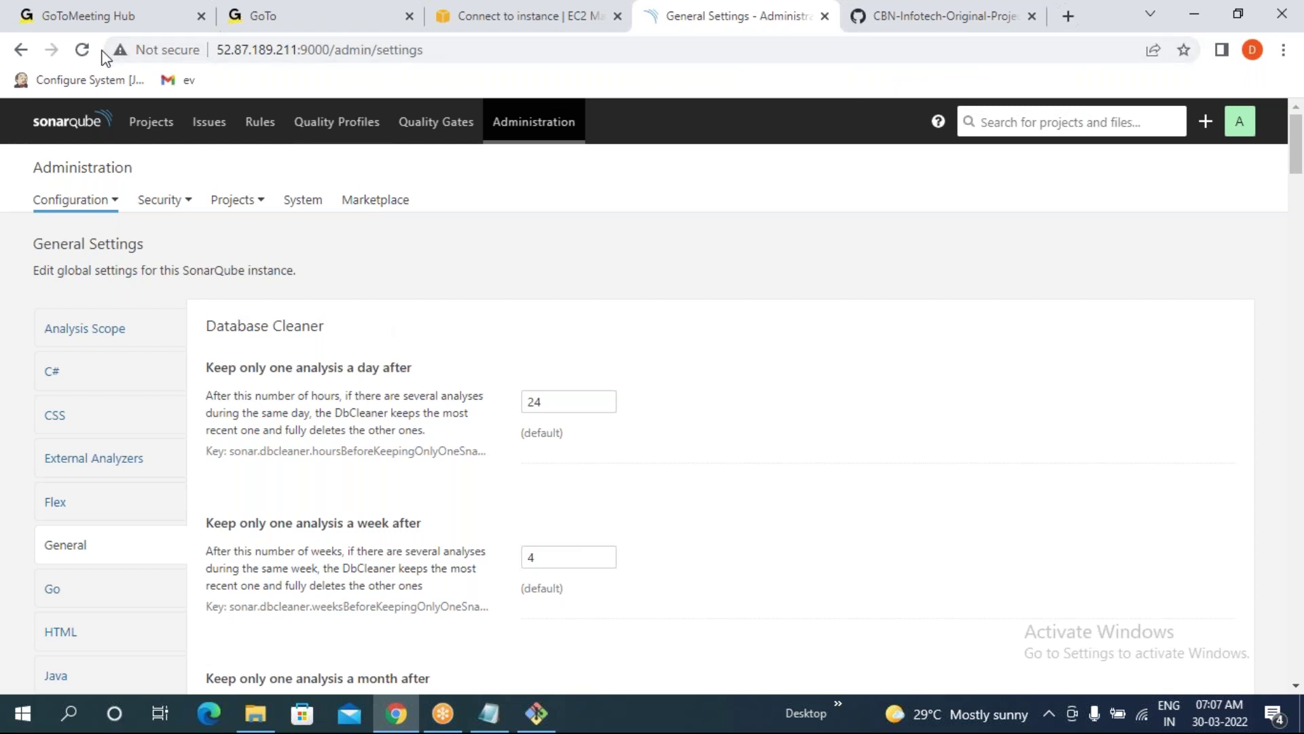
- Clear the terminal and confirm the working directory is /opt/maven-web-application
{"action": "left_click", "coordinate": [536, 713]}
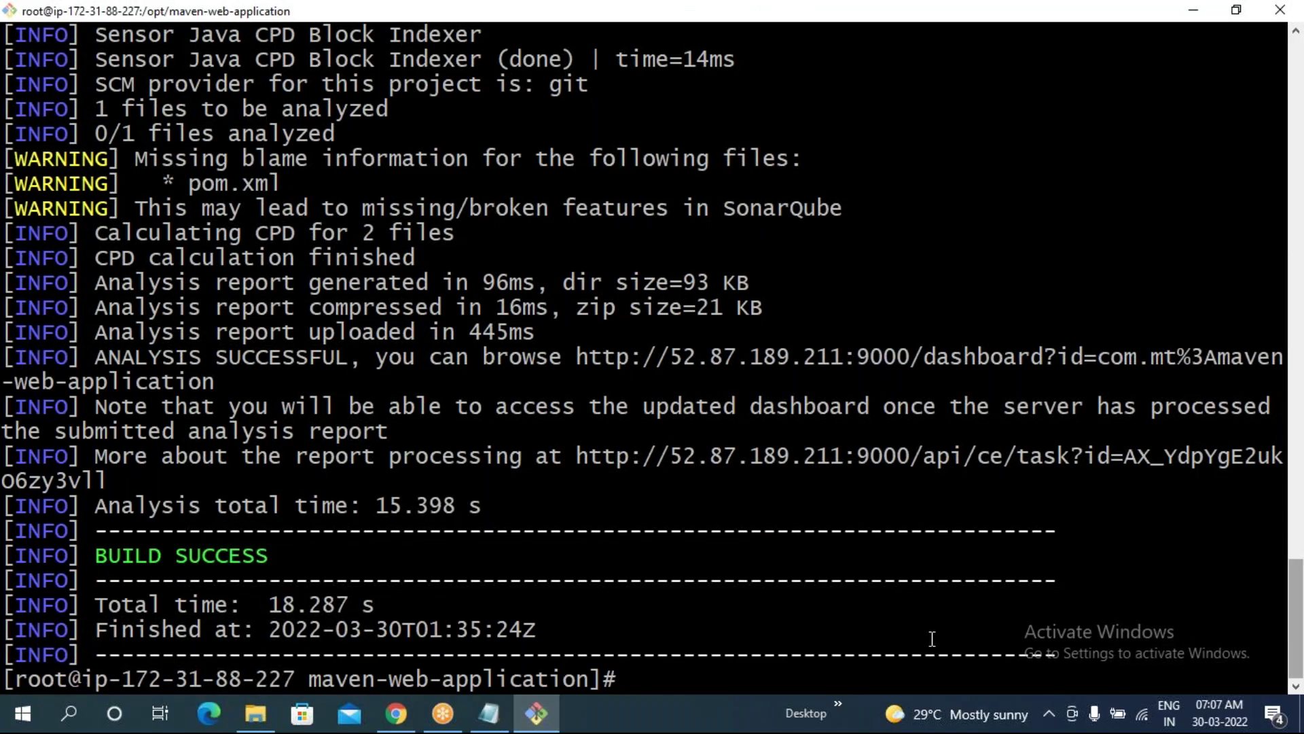
{"action": "type", "text": "clear"}
{"action": "key", "text": "Return"}
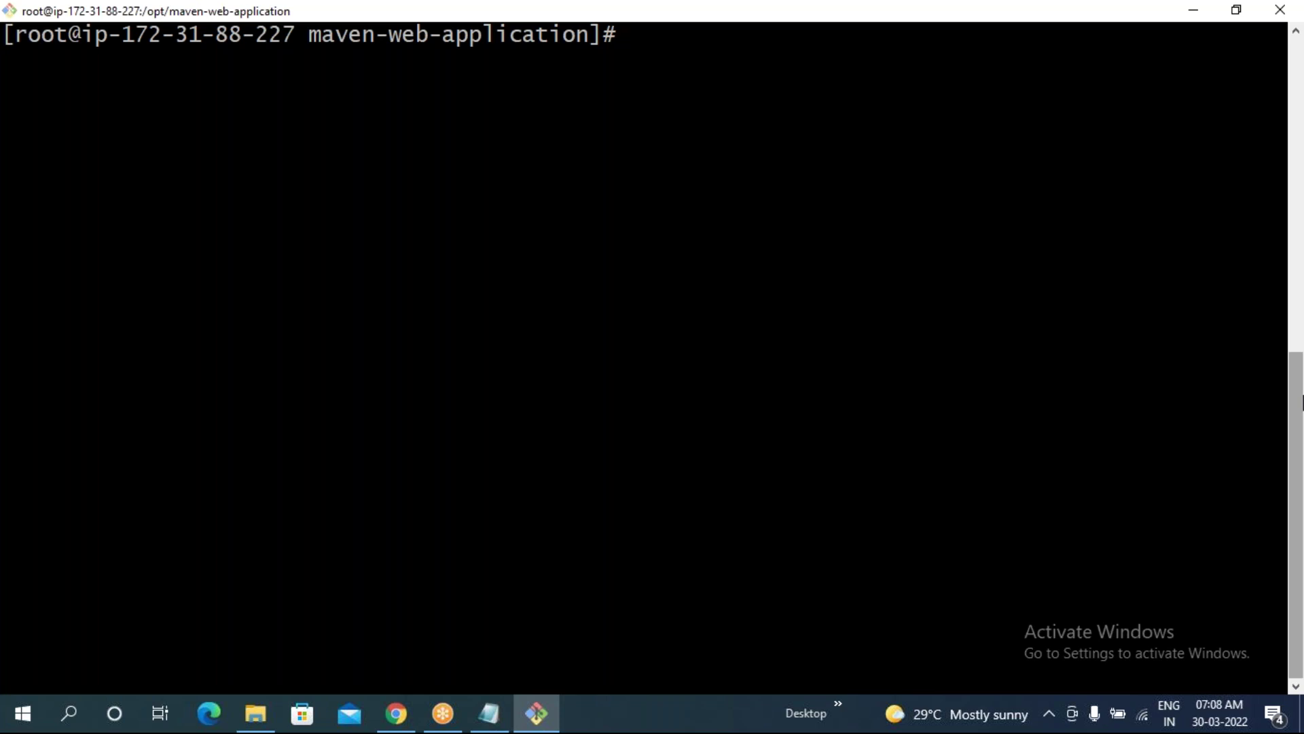
{"action": "type", "text": "pwd"}
{"action": "key", "text": "Return"}
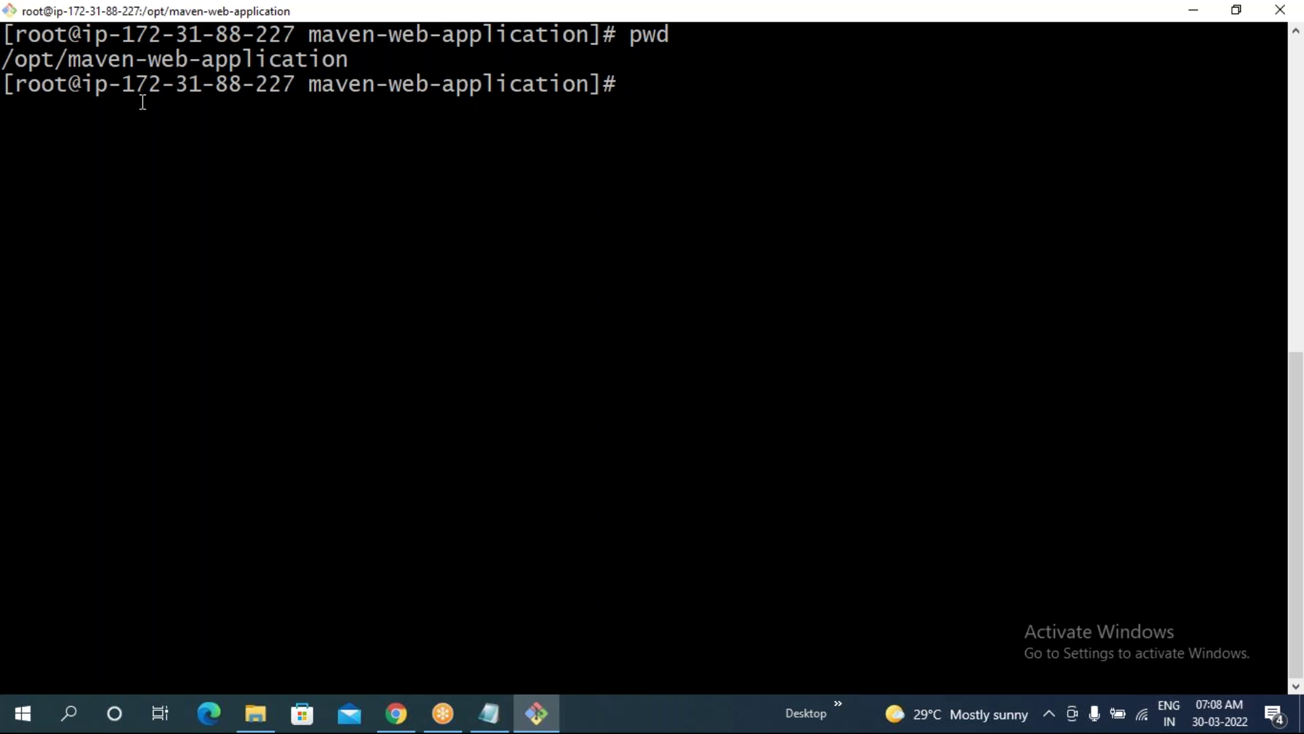
- Build the command vi /opt/sonarqube-7.6/conf/sonar.properties using Tab completion
{"action": "type", "text": "vi /opt/s"}
{"action": "key", "text": "Tab"}
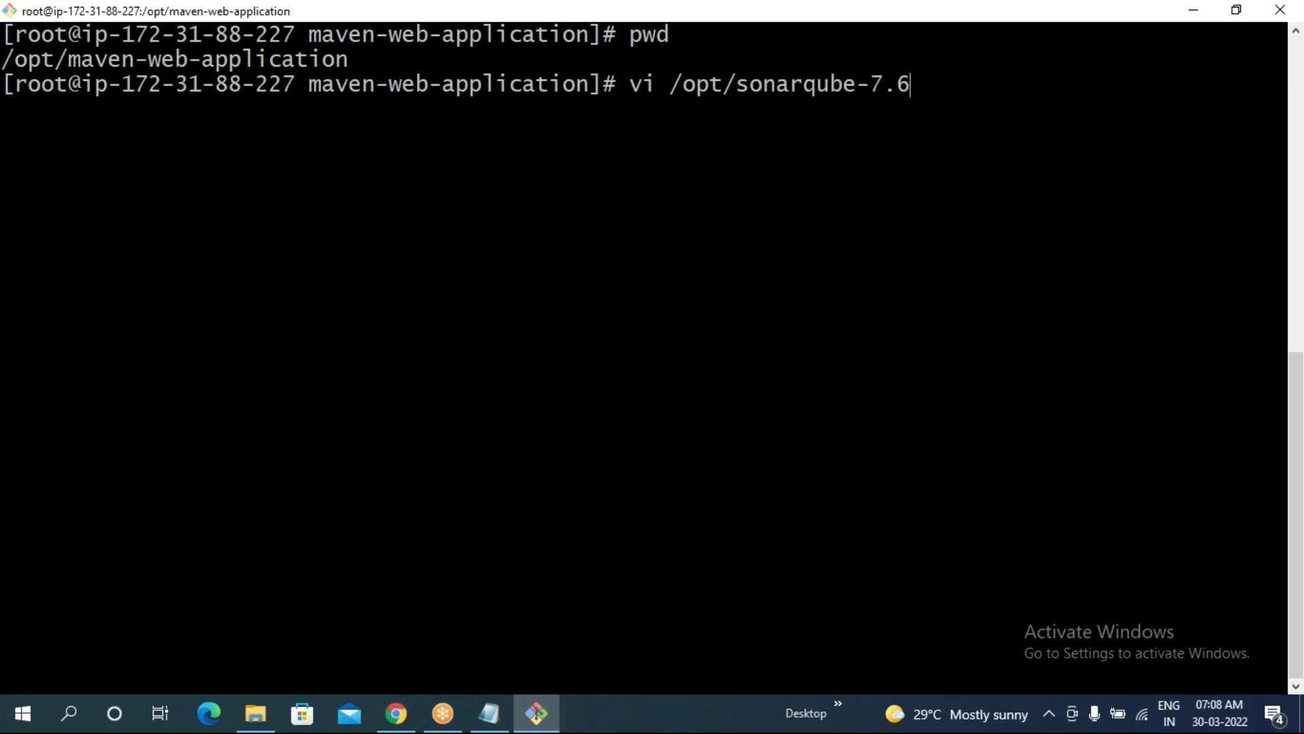
{"action": "type", "text": "/c"}
{"action": "key", "text": "Tab"}
{"action": "type", "text": "s"}
{"action": "key", "text": "Tab"}
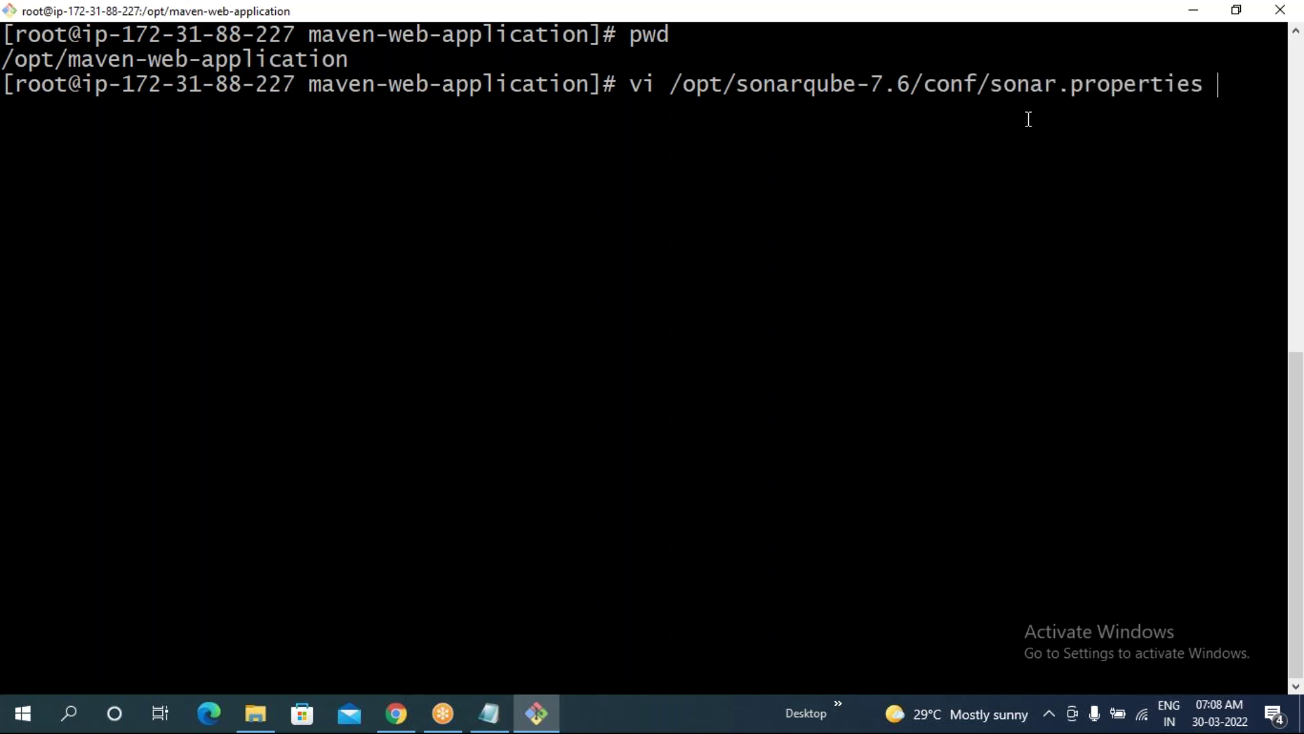
{"action": "left_click_drag", "start_coordinate": [993, 81], "coordinate": [1193, 84]}
- Open sonar.properties in vi and move to the start of the #sonar.web.port=9000 line
{"action": "left_click", "coordinate": [1176, 180]}
{"action": "key", "text": "Return"}
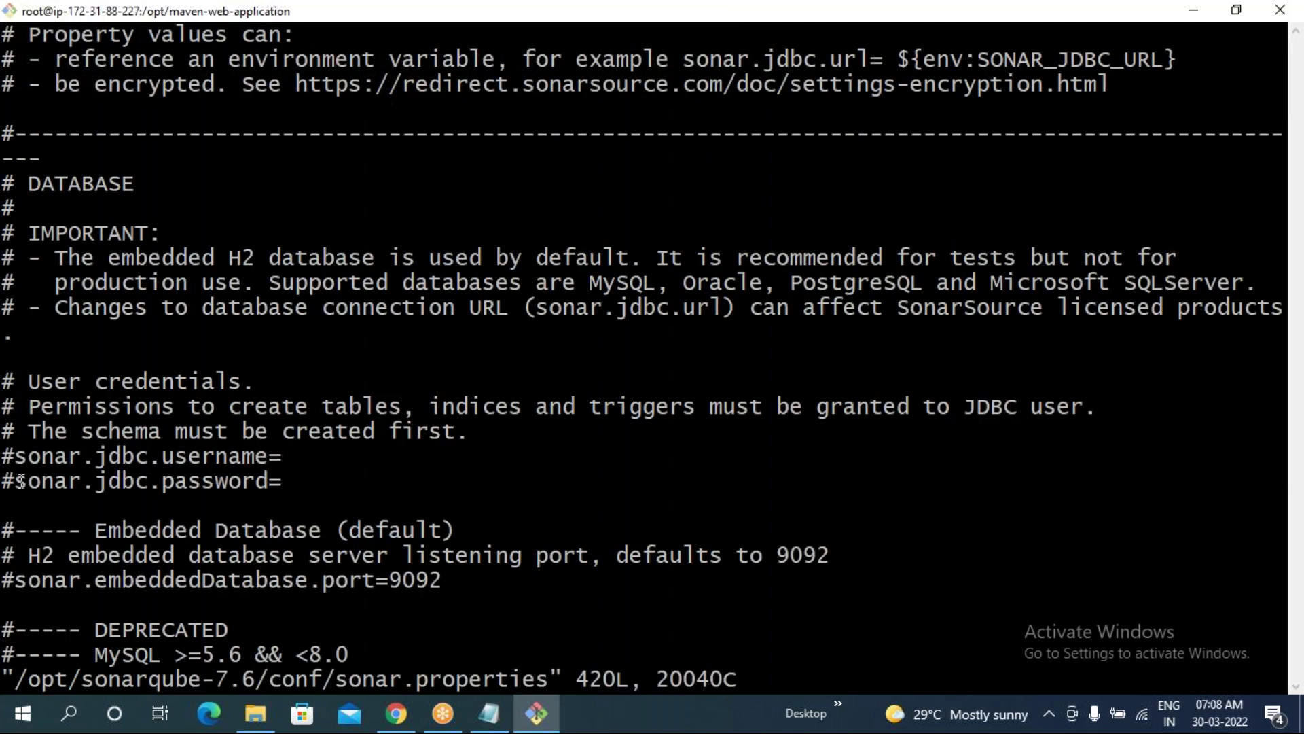
{"action": "scroll", "coordinate": [272, 526], "scroll_direction": "down", "scroll_amount": 15}
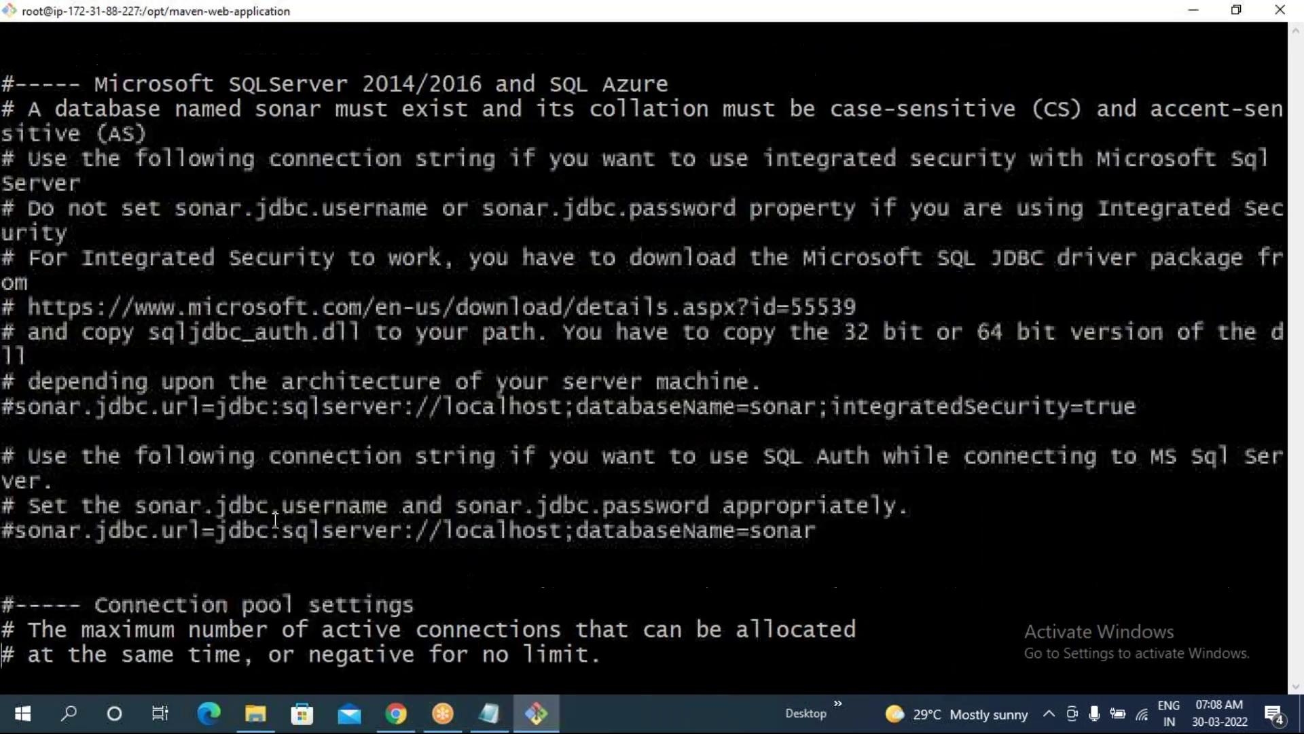
{"action": "scroll", "coordinate": [275, 520], "scroll_direction": "down", "scroll_amount": 2}
{"action": "scroll", "coordinate": [642, 339], "scroll_direction": "down", "scroll_amount": 11}
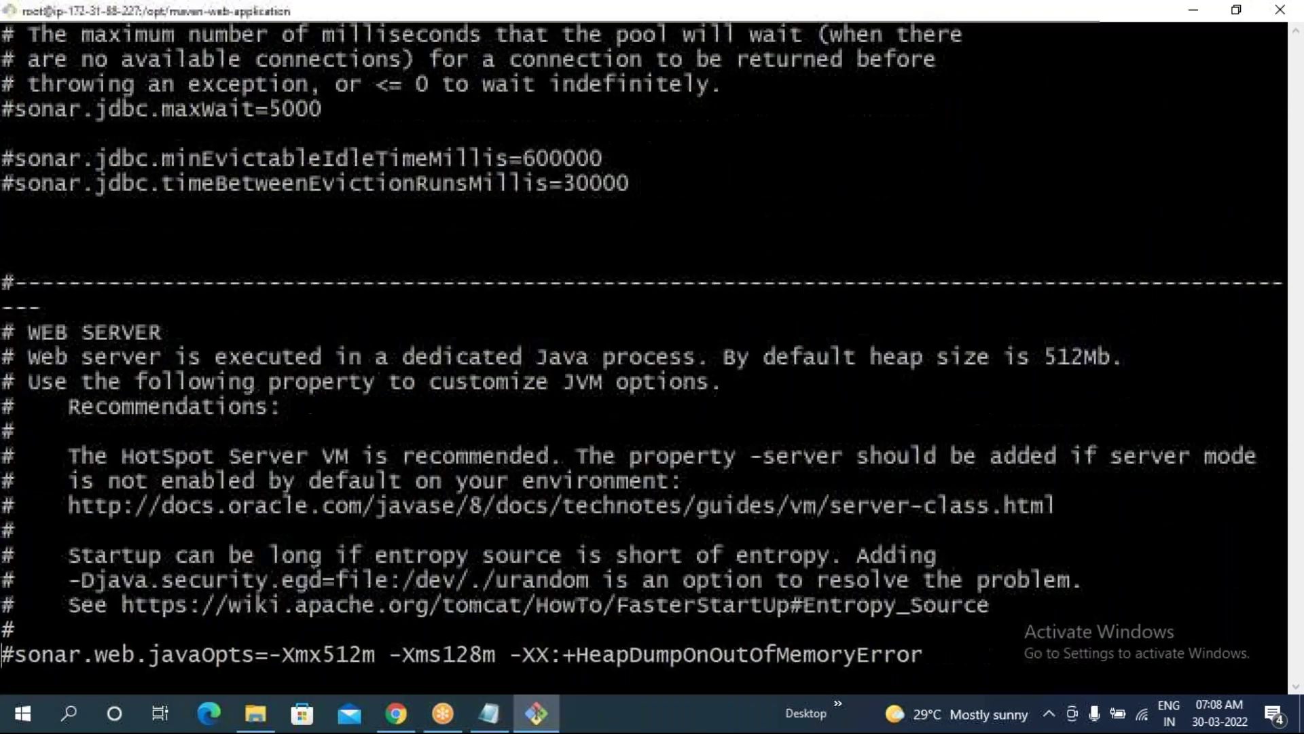
{"action": "scroll", "coordinate": [642, 340], "scroll_direction": "down", "scroll_amount": 3}
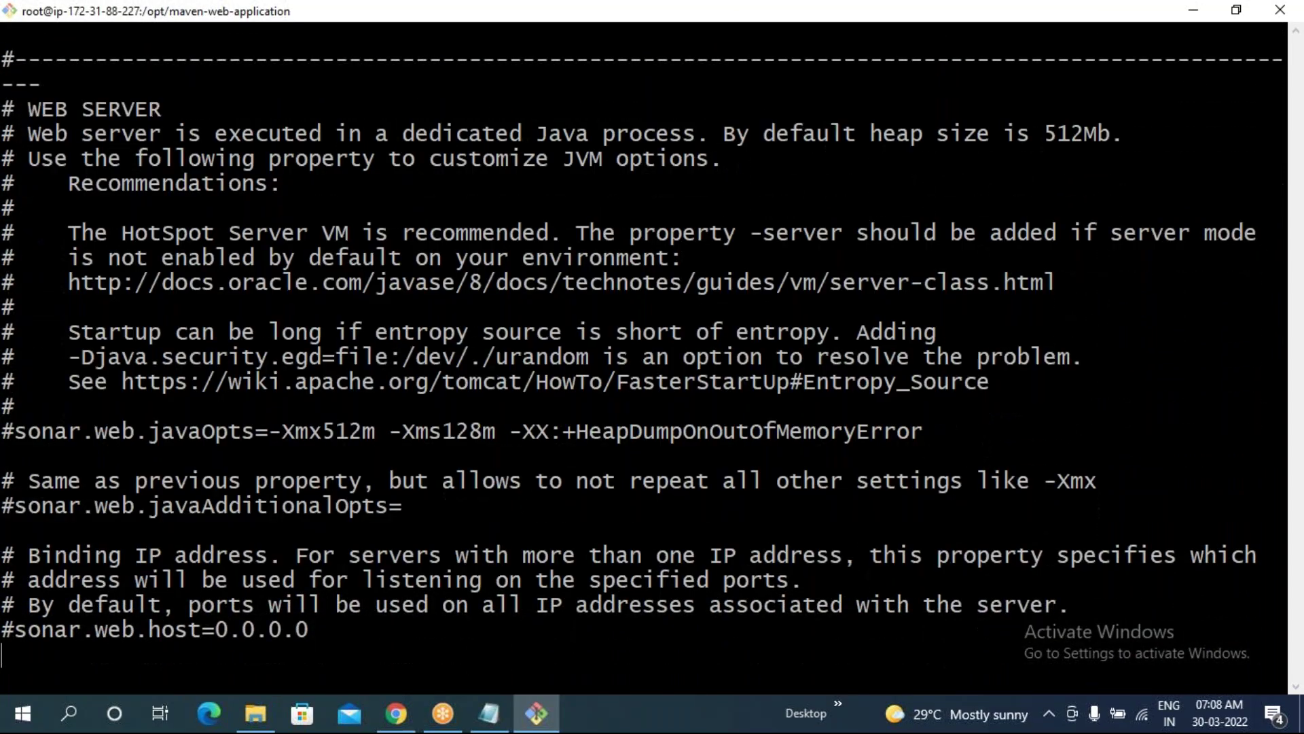
{"action": "scroll", "coordinate": [642, 340], "scroll_direction": "down", "scroll_amount": 5}
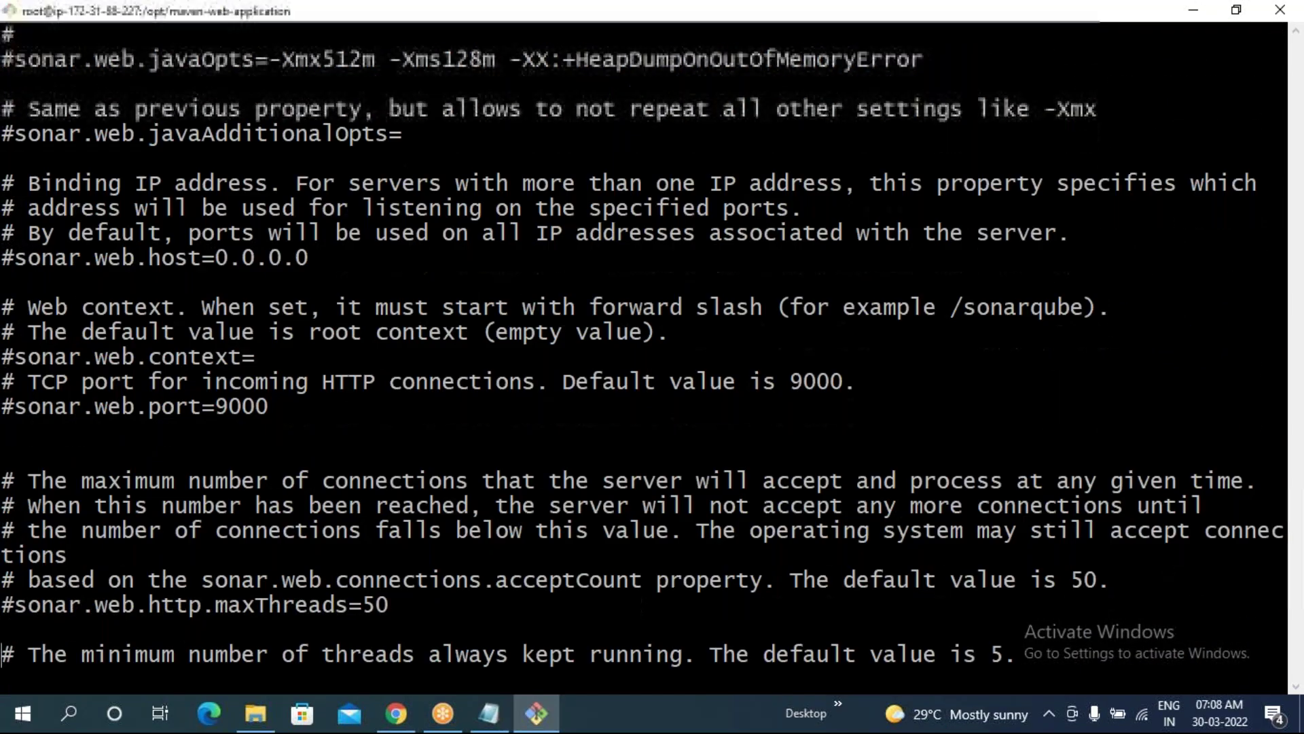
{"action": "left_click_drag", "start_coordinate": [8, 410], "coordinate": [179, 410]}
{"action": "left_click", "coordinate": [204, 425]}
{"action": "key", "text": "Right"}
{"action": "key", "text": "Right"}
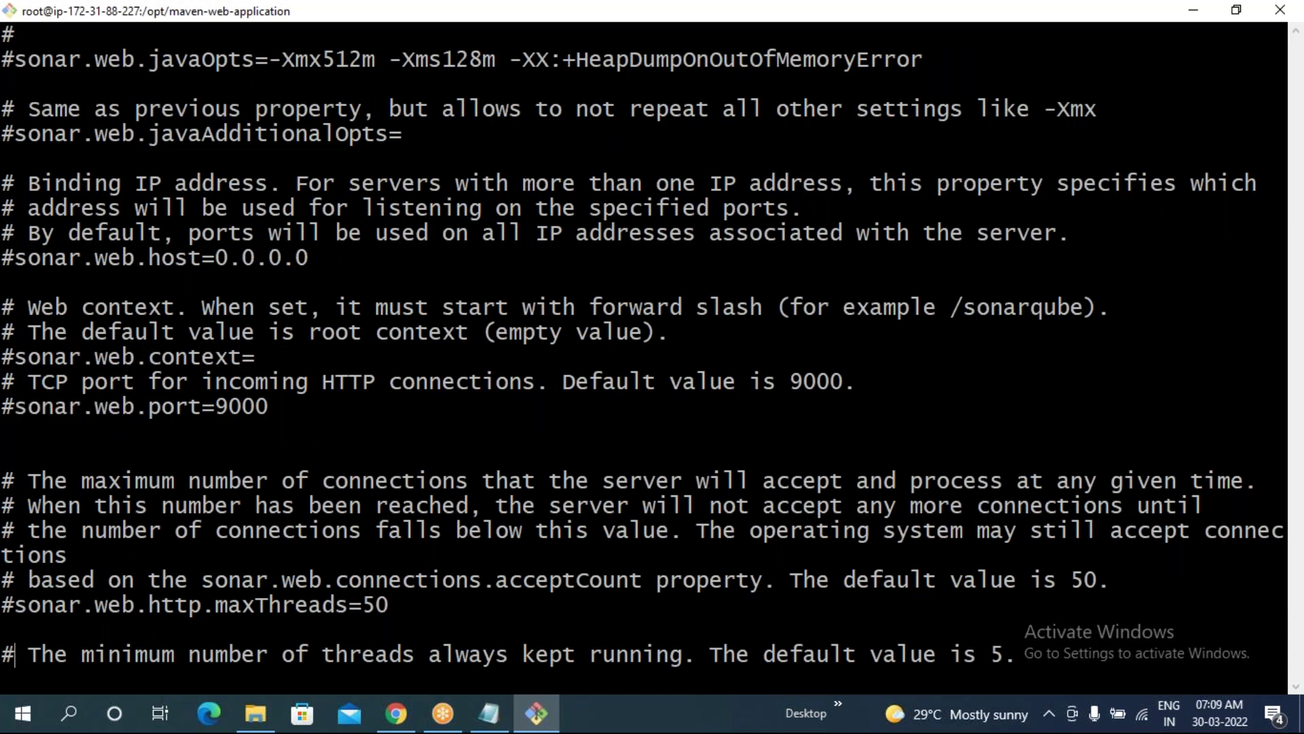
{"action": "key", "text": "Up"}
{"action": "key", "text": "Up"}
{"action": "key", "text": "Up"}
{"action": "key", "text": "Up"}
{"action": "key", "text": "Up"}
{"action": "key", "text": "Up"}
{"action": "key", "text": "Up"}
{"action": "key", "text": "Up"}
{"action": "key", "text": "Up"}
{"action": "key", "text": "Up"}
{"action": "key", "text": "Right"}
{"action": "key", "text": "Left"}
{"action": "key", "text": "Left"}
{"action": "key", "text": "Left"}
- Uncomment sonar.web.port, change 9000 to 9999, and save with :wq
{"action": "key", "text": "i"}
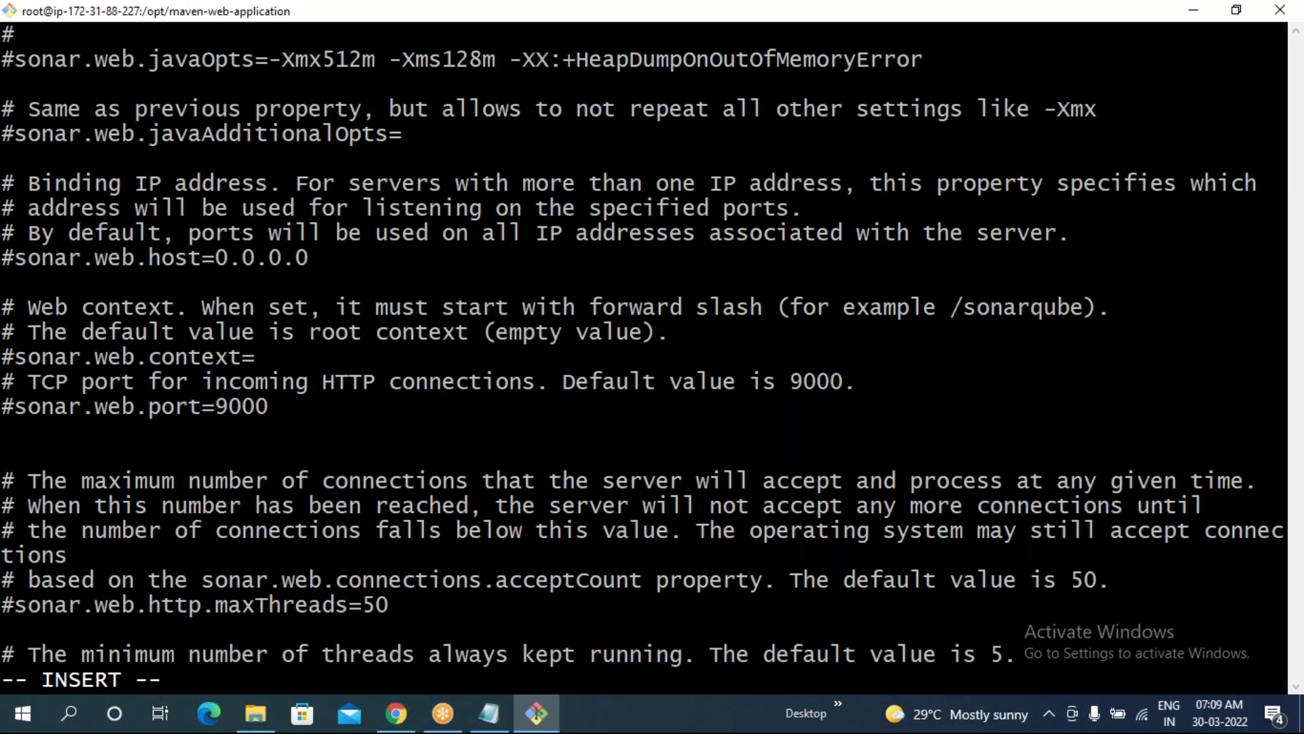
{"action": "key", "text": "Delete"}
{"action": "key", "text": "Right"}
{"action": "key", "text": "Right"}
{"action": "key", "text": "Right"}
{"action": "key", "text": "Right"}
{"action": "key", "text": "Right"}
{"action": "key", "text": "Right"}
{"action": "key", "text": "Right"}
{"action": "key", "text": "Right"}
{"action": "key", "text": "Right"}
{"action": "key", "text": "Right"}
{"action": "key", "text": "Right"}
{"action": "key", "text": "Right"}
{"action": "key", "text": "Right"}
{"action": "key", "text": "Right"}
{"action": "key", "text": "Right"}
{"action": "key", "text": "Right"}
{"action": "key", "text": "Right"}
{"action": "key", "text": "Right"}
{"action": "key", "text": "Right"}
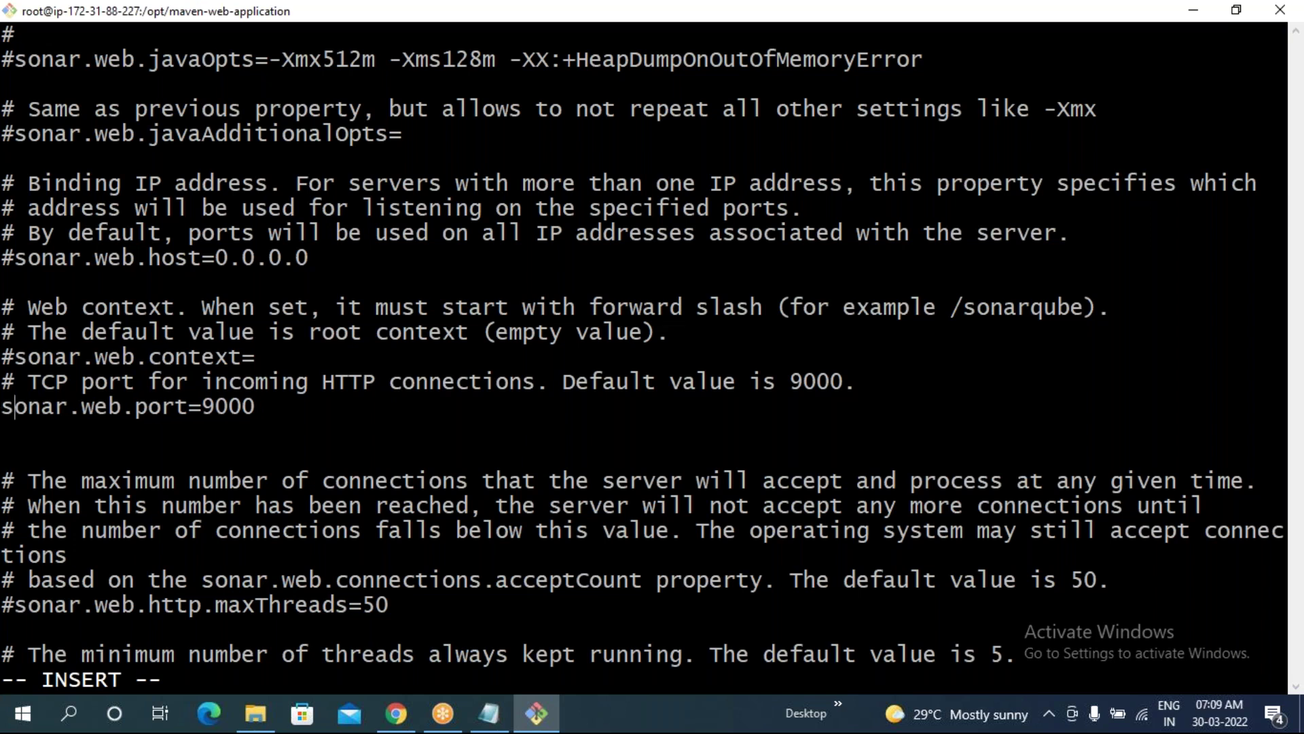
{"action": "key", "text": "BackSpace"}
{"action": "key", "text": "BackSpace"}
{"action": "key", "text": "BackSpace"}
{"action": "type", "text": "999"}
{"action": "key", "text": "Escape"}
{"action": "type", "text": ":wq"}
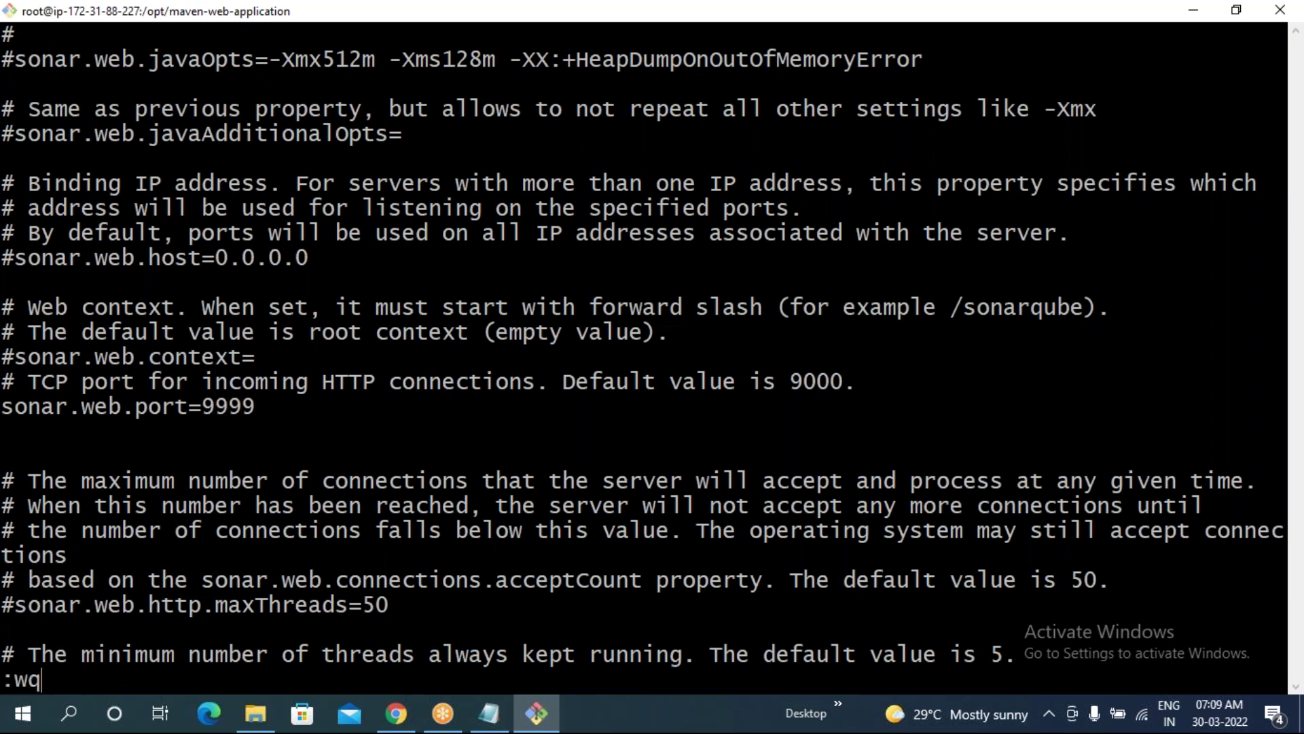
{"action": "key", "text": "Return"}
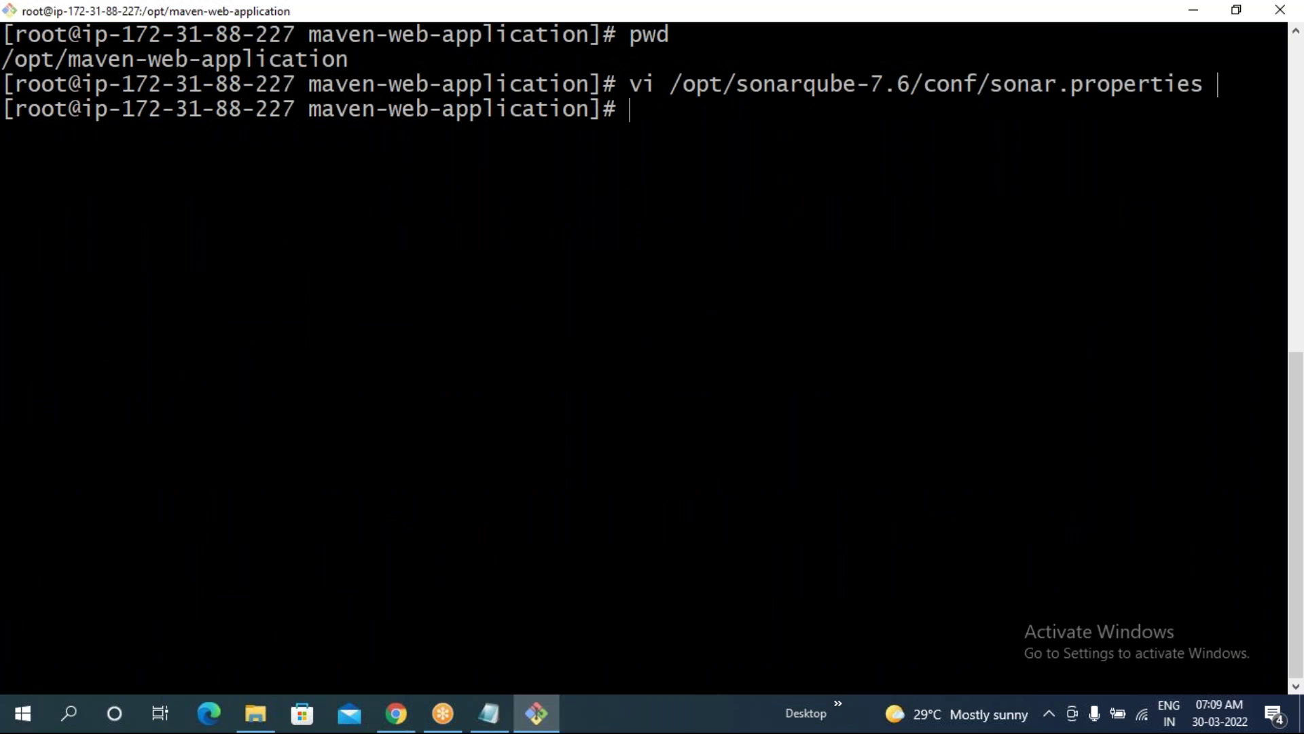
{"action": "left_click", "coordinate": [396, 713]}
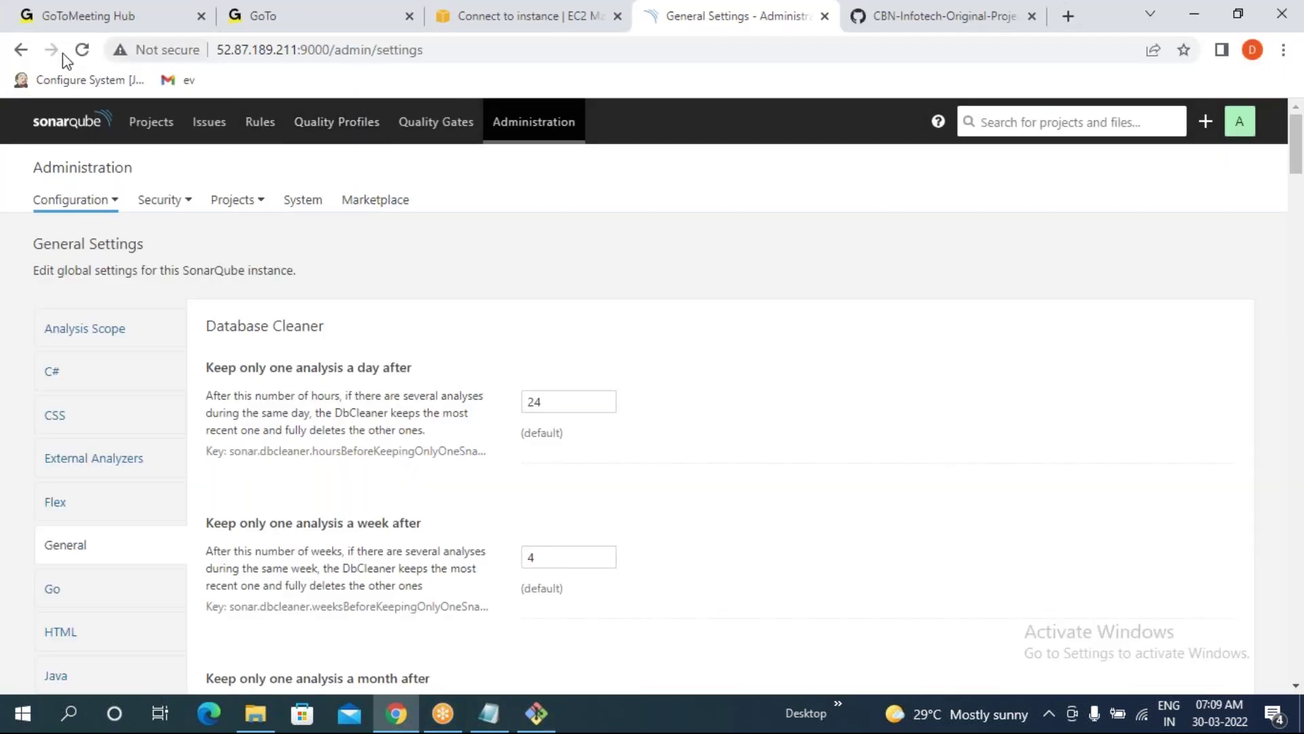
{"action": "left_click", "coordinate": [80, 49]}
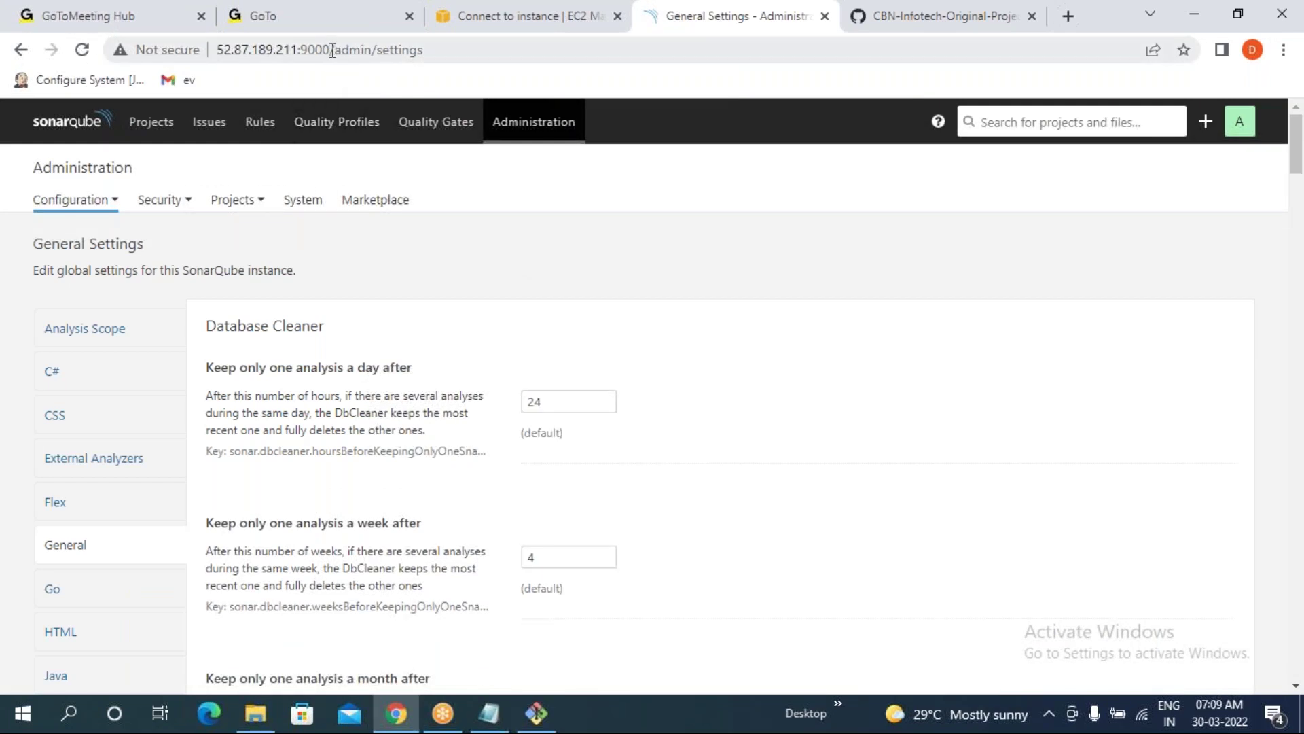
{"action": "left_click_drag", "start_coordinate": [332, 50], "coordinate": [301, 51]}
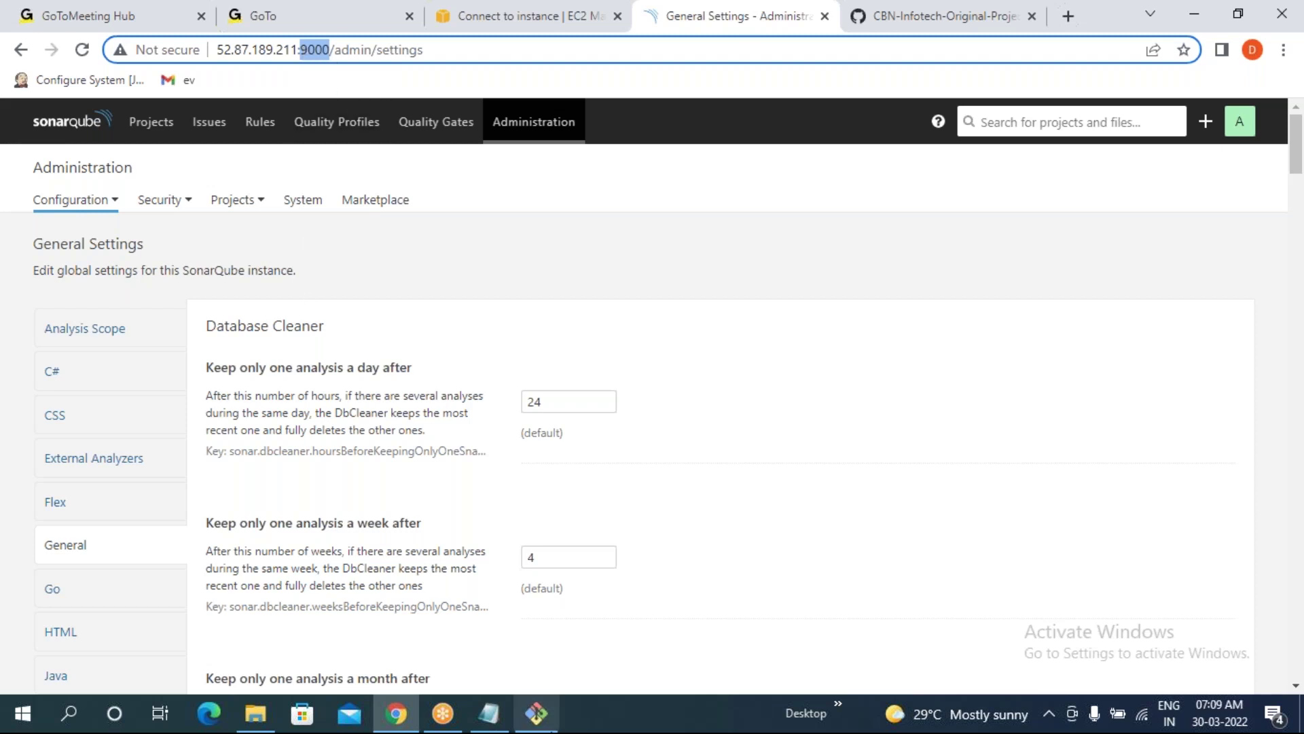
{"action": "left_click", "coordinate": [537, 713]}
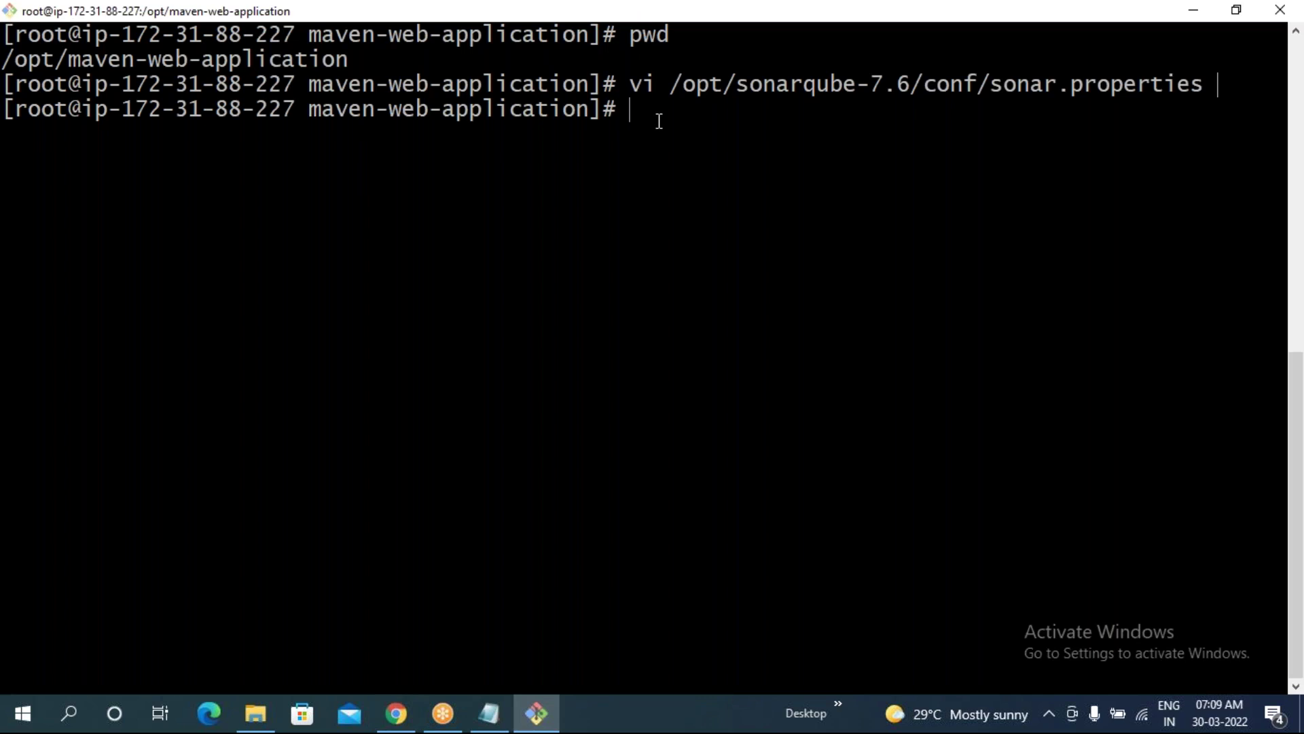
- Switch from root to the sonar user with sudo su - sonar and check its directory
{"action": "left_click_drag", "start_coordinate": [15, 109], "coordinate": [57, 112]}
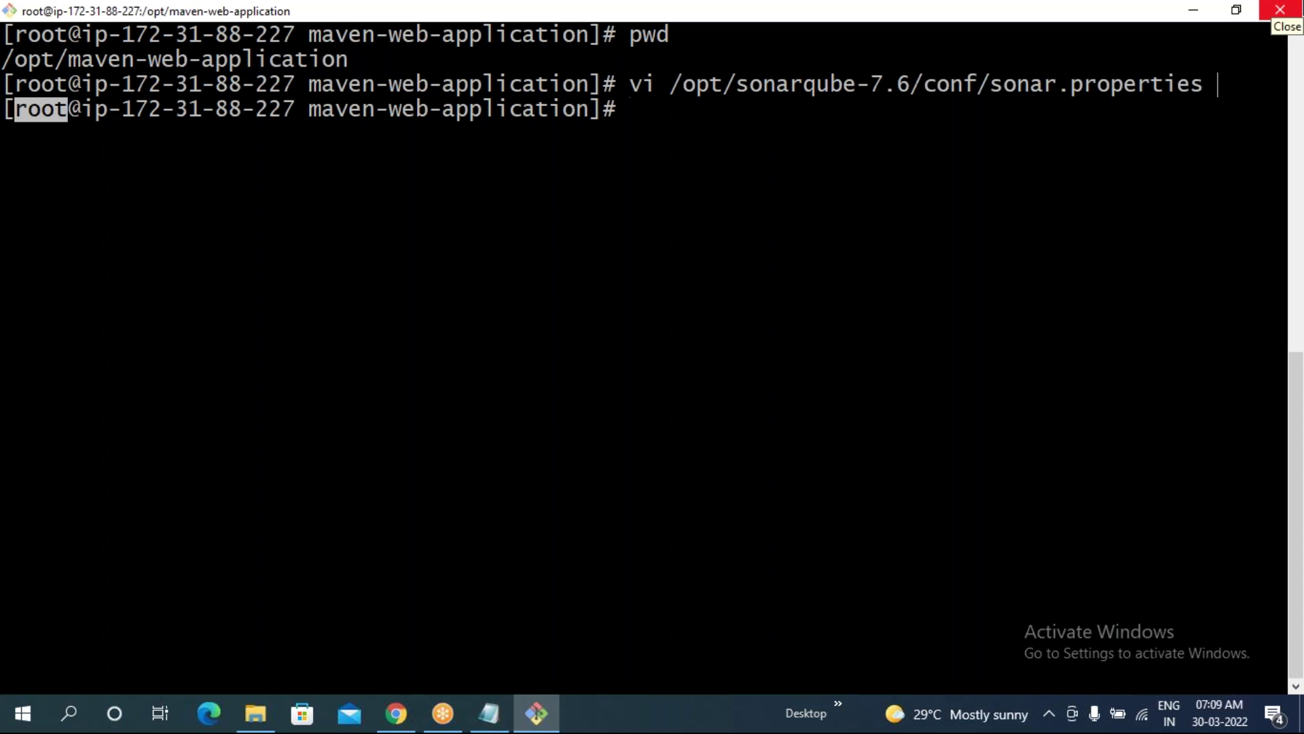
{"action": "left_click", "coordinate": [1218, 84]}
{"action": "type", "text": "su"}
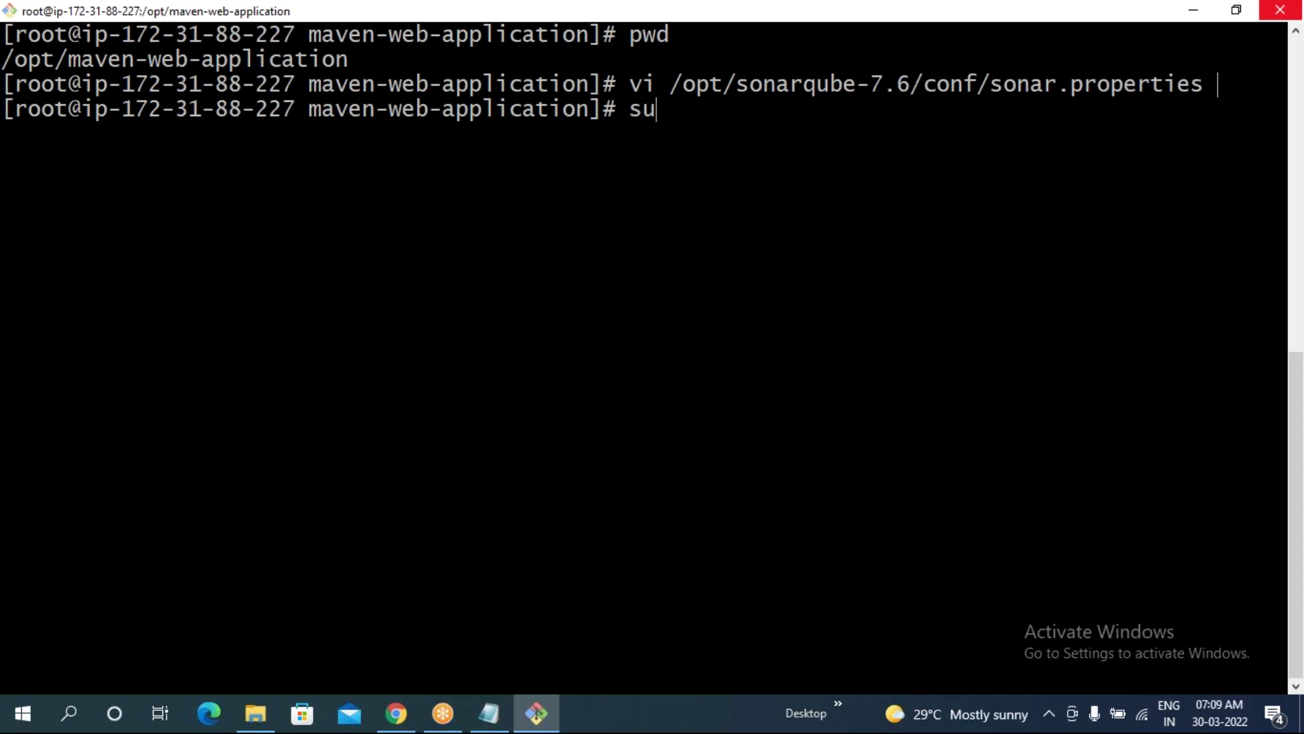
{"action": "type", "text": "do su - sonar"}
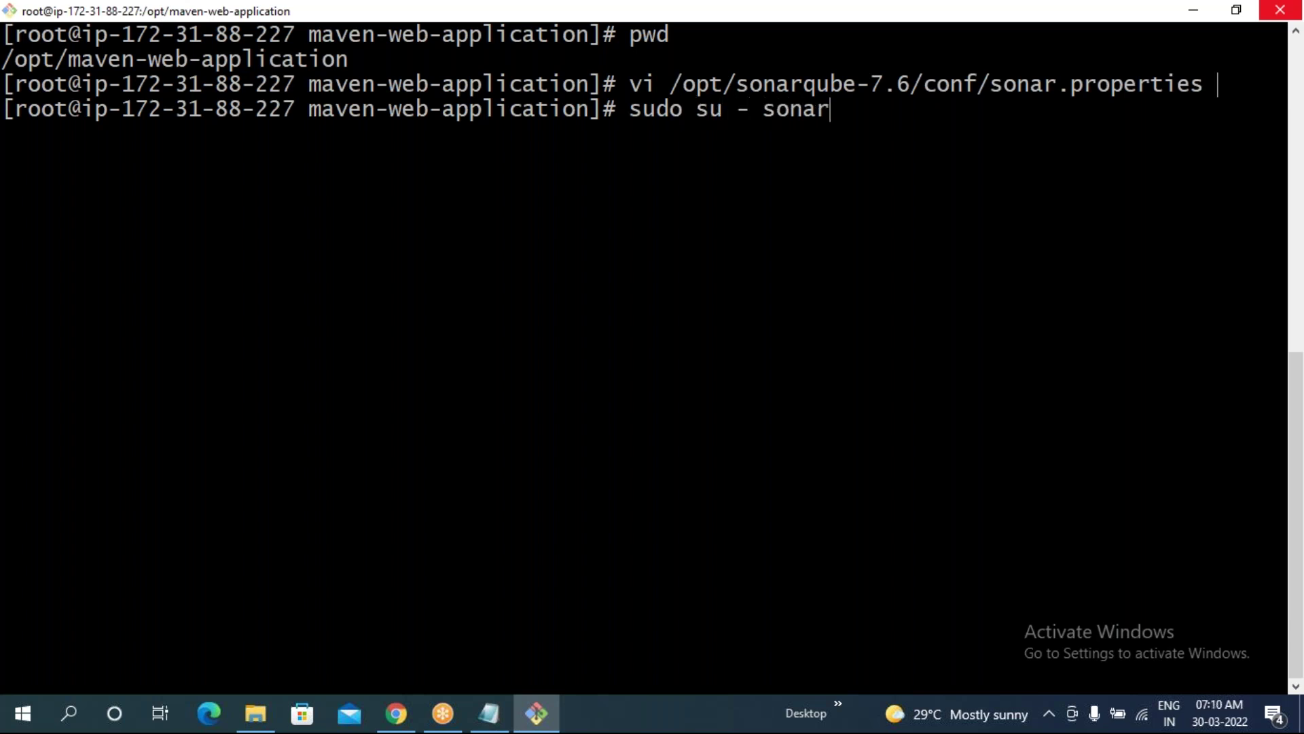
{"action": "key", "text": "Return"}
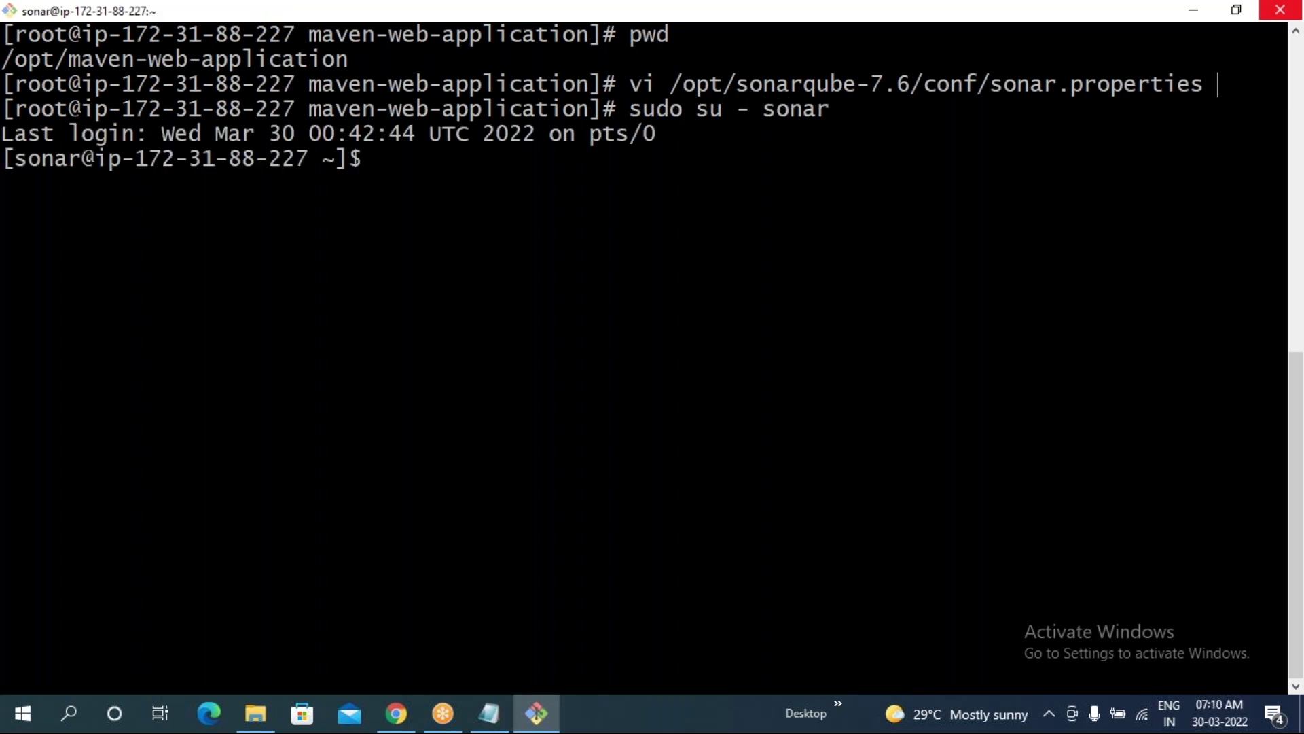
{"action": "left_click_drag", "start_coordinate": [5, 160], "coordinate": [74, 161]}
{"action": "left_click", "coordinate": [205, 264]}
{"action": "type", "text": "pwd"}
{"action": "key", "text": "Return"}
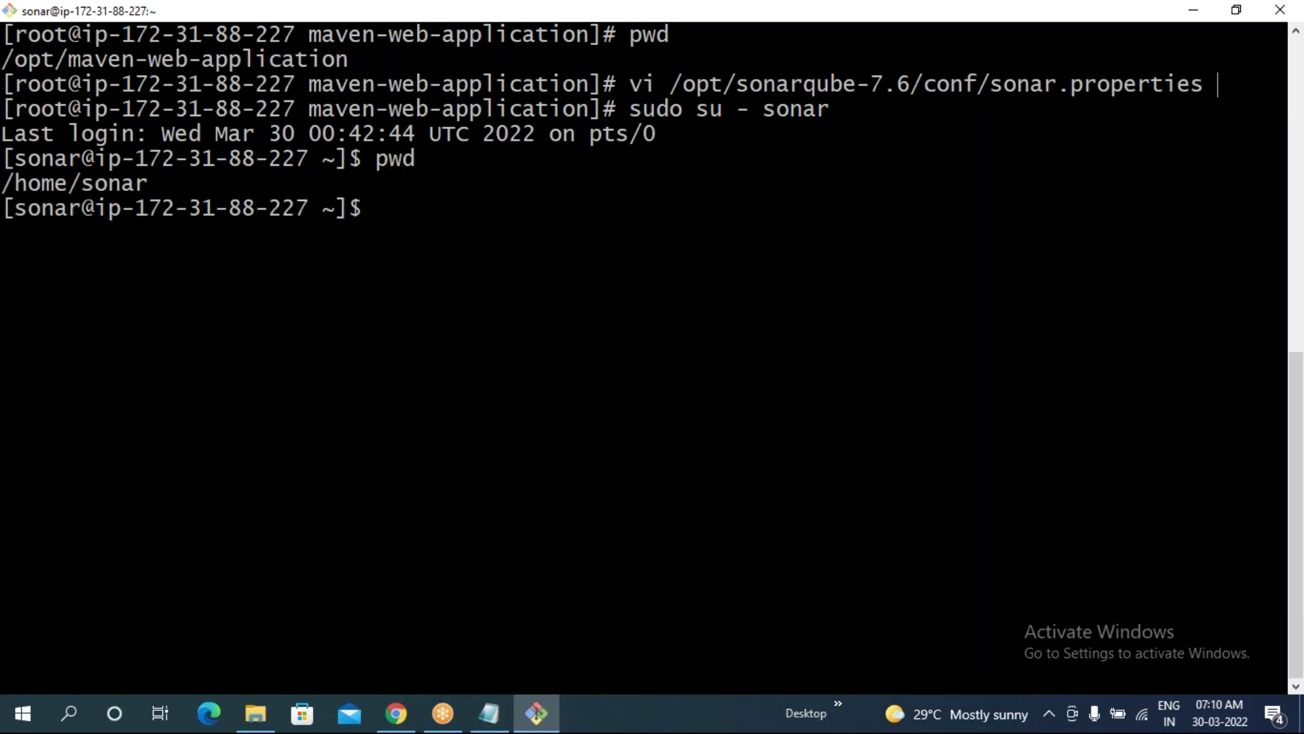
- Change into /opt/sonarqube-7.6/bin/linux-x86-64 and list its files
{"action": "type", "text": "cd /opt/"}
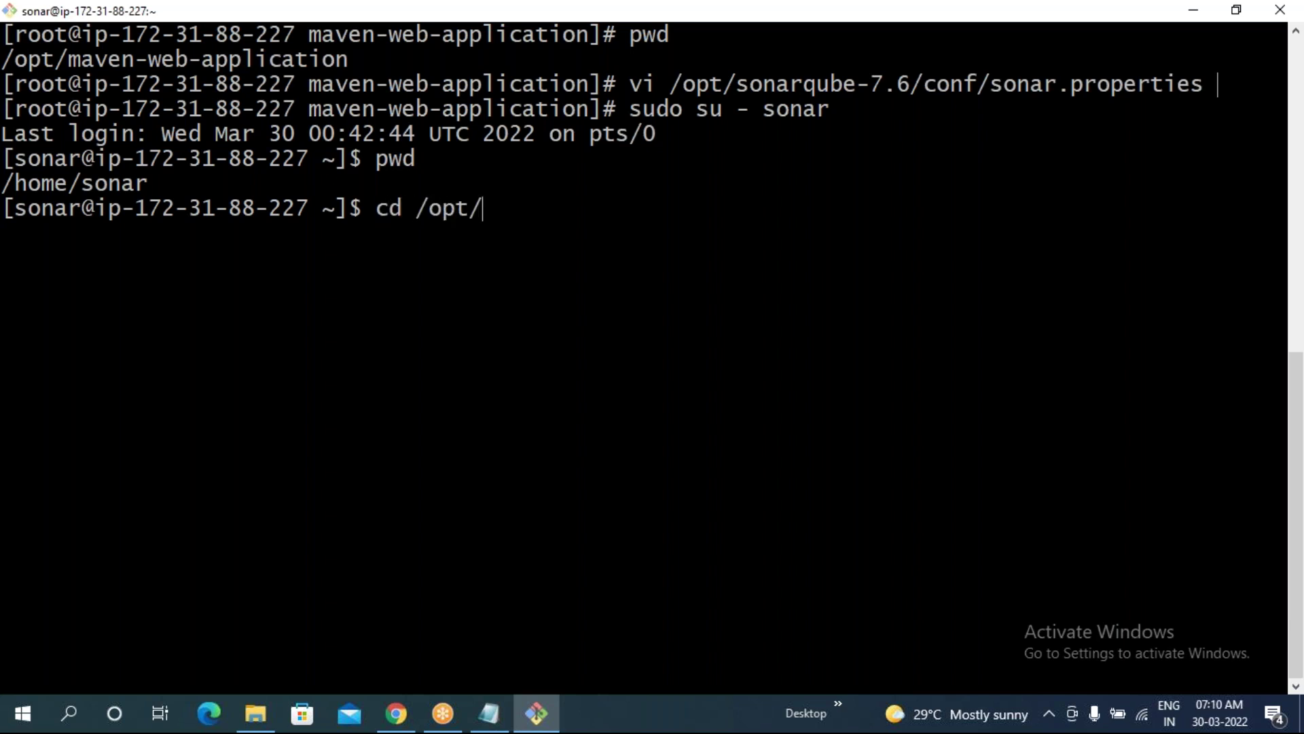
{"action": "type", "text": "s"}
{"action": "key", "text": "Tab"}
{"action": "type", "text": "/"}
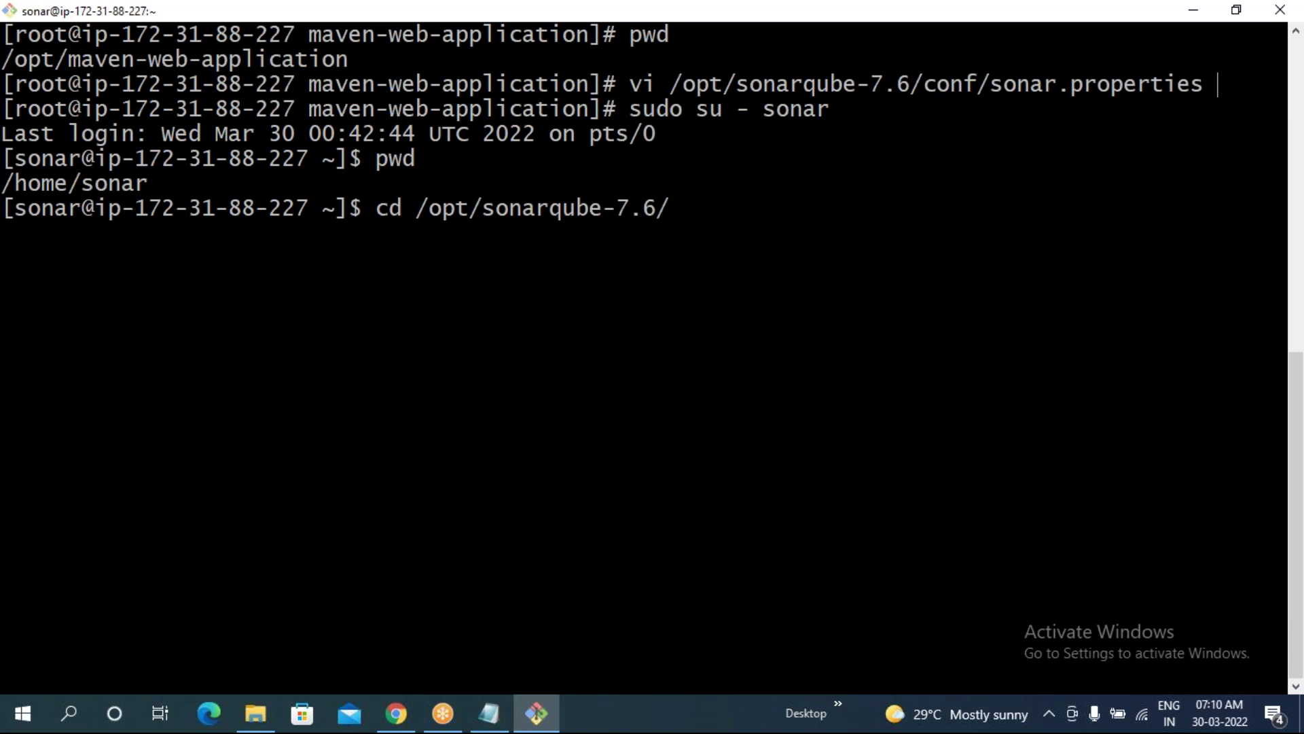
{"action": "type", "text": "b"}
{"action": "key", "text": "Tab"}
{"action": "type", "text": "l"}
{"action": "key", "text": "Tab"}
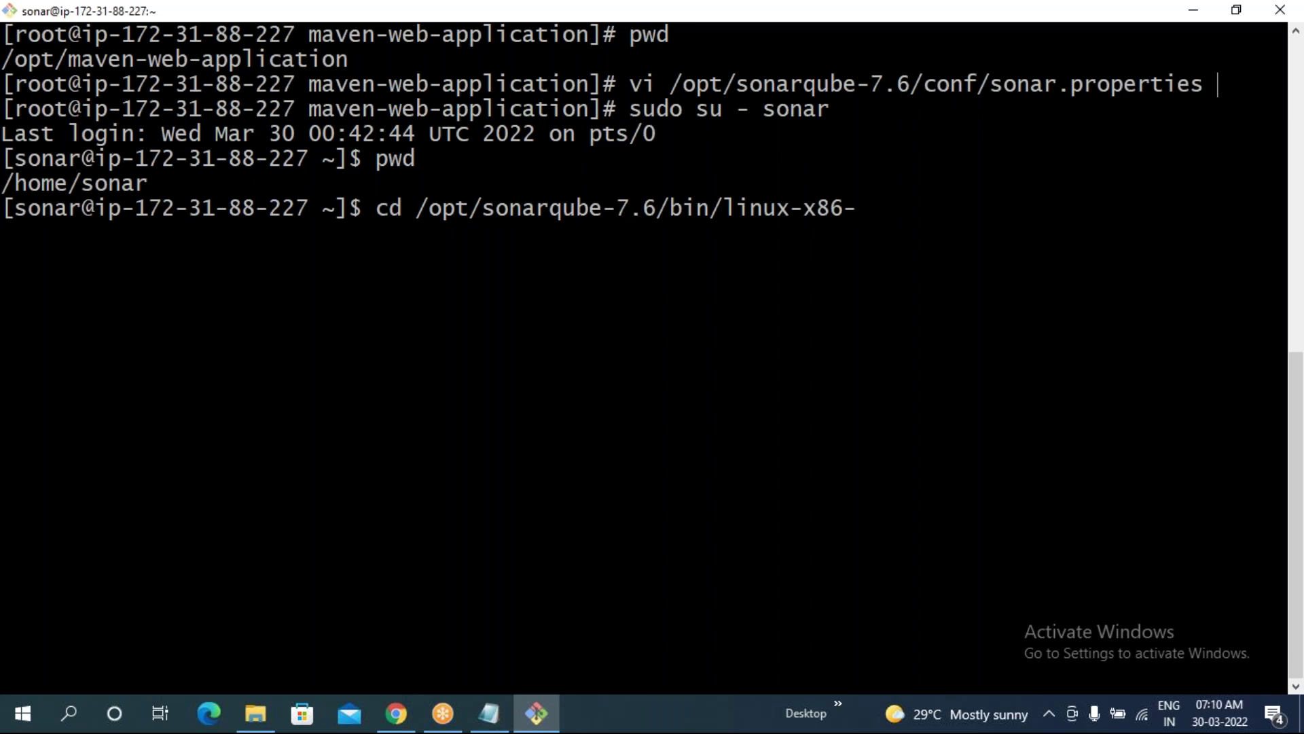
{"action": "type", "text": "6"}
{"action": "key", "text": "Tab"}
{"action": "key", "text": "Return"}
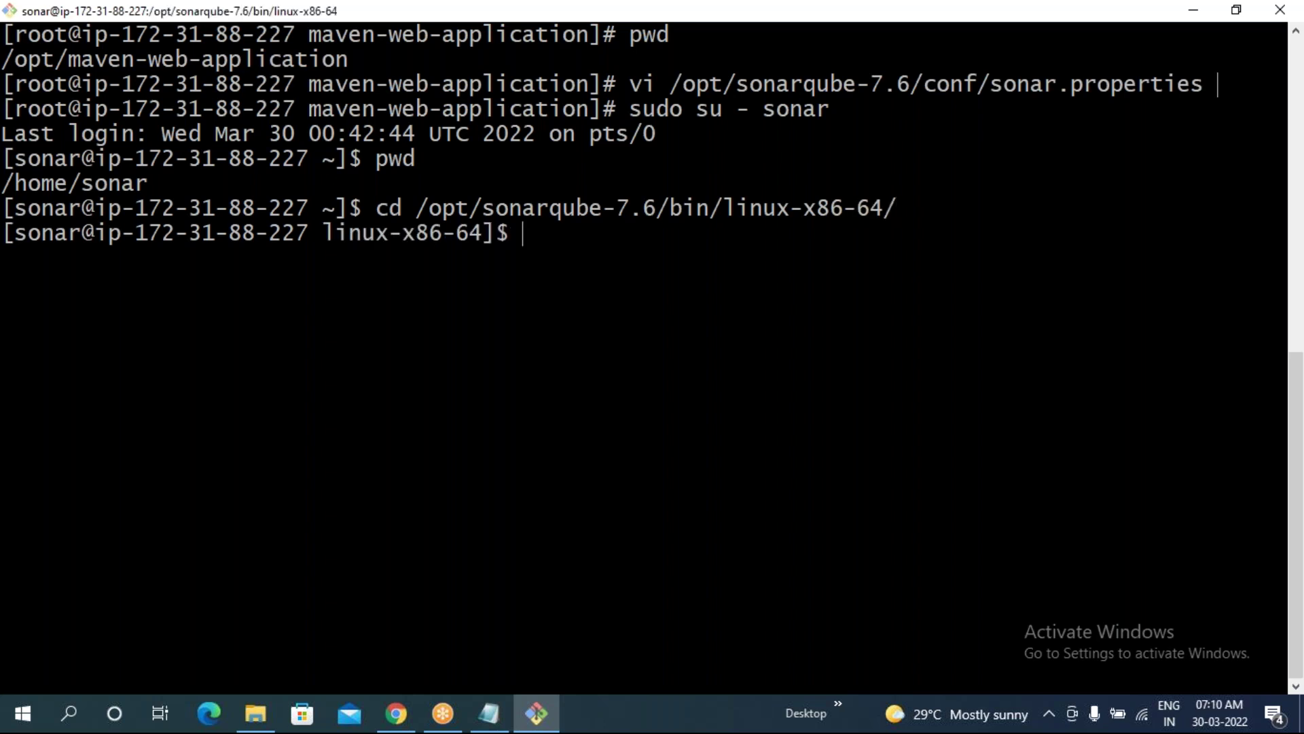
{"action": "type", "text": "ls"}
{"action": "key", "text": "Return"}
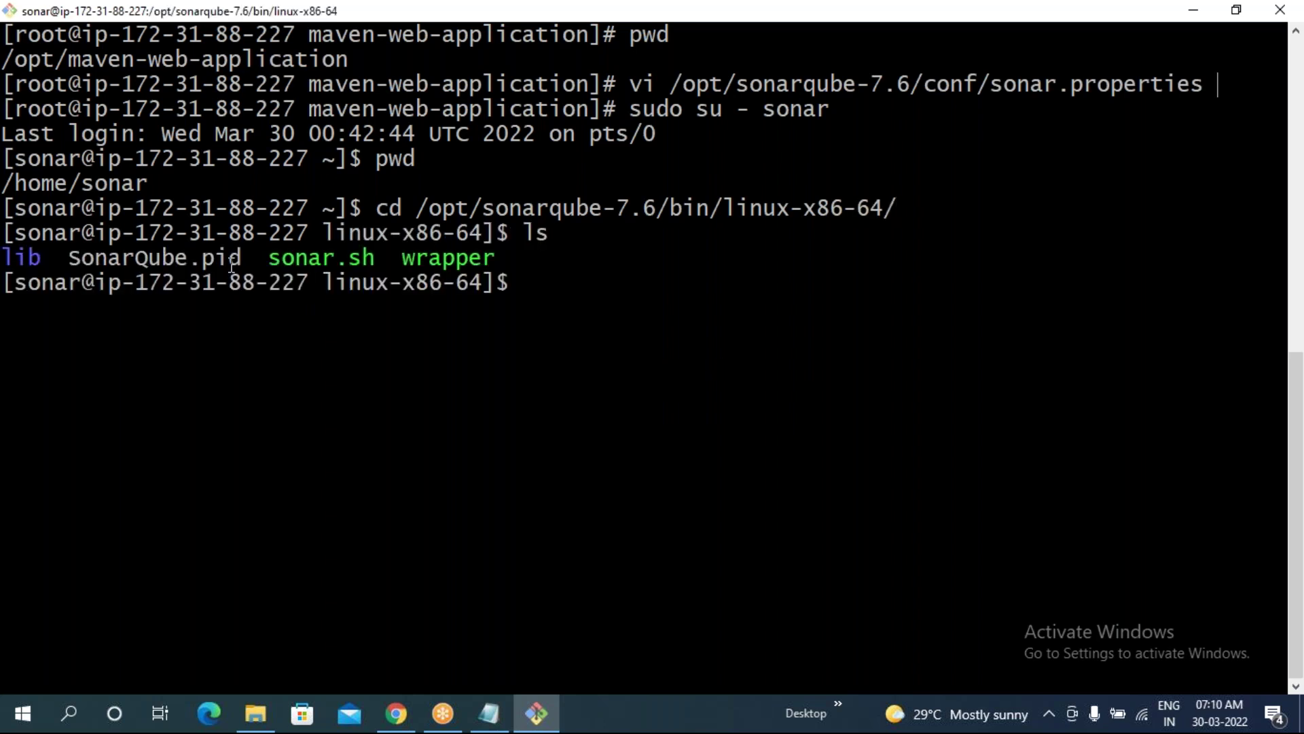
- Stop the SonarQube server with ./sonar.sh stop
{"action": "left_click_drag", "start_coordinate": [257, 262], "coordinate": [363, 262]}
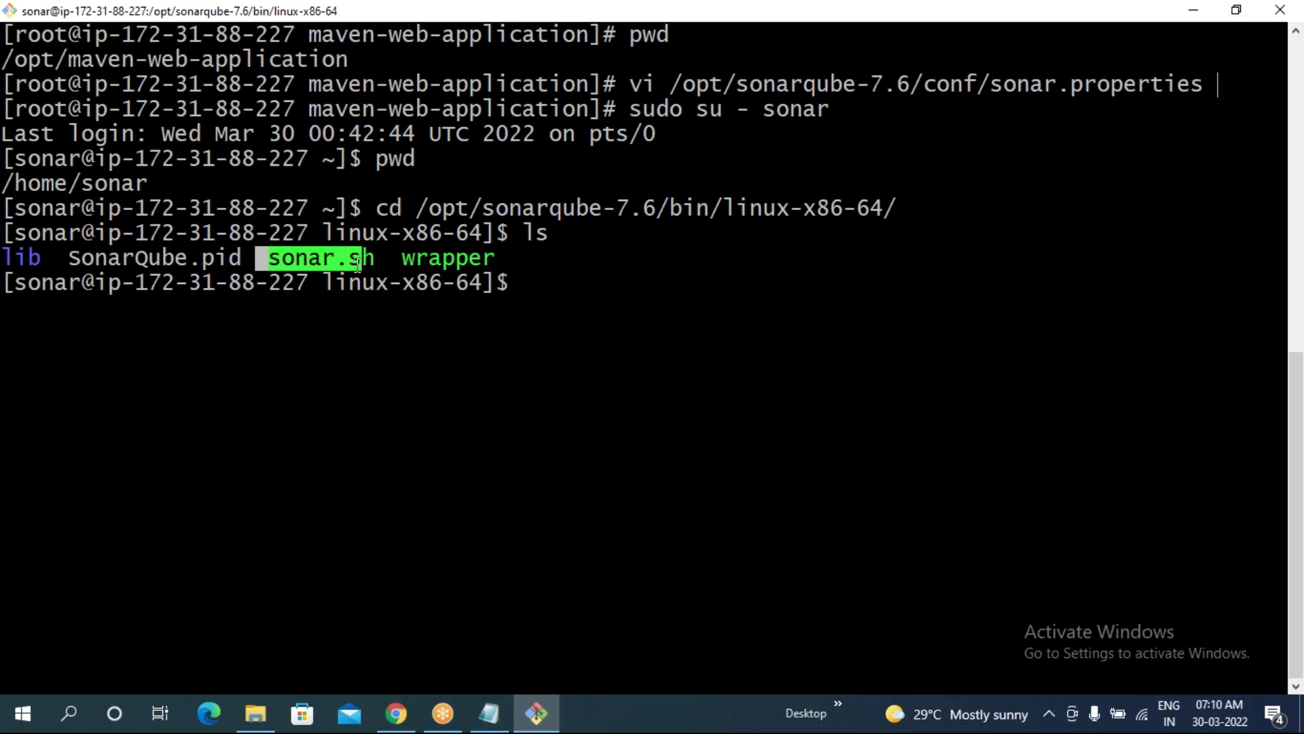
{"action": "type", "text": "./"}
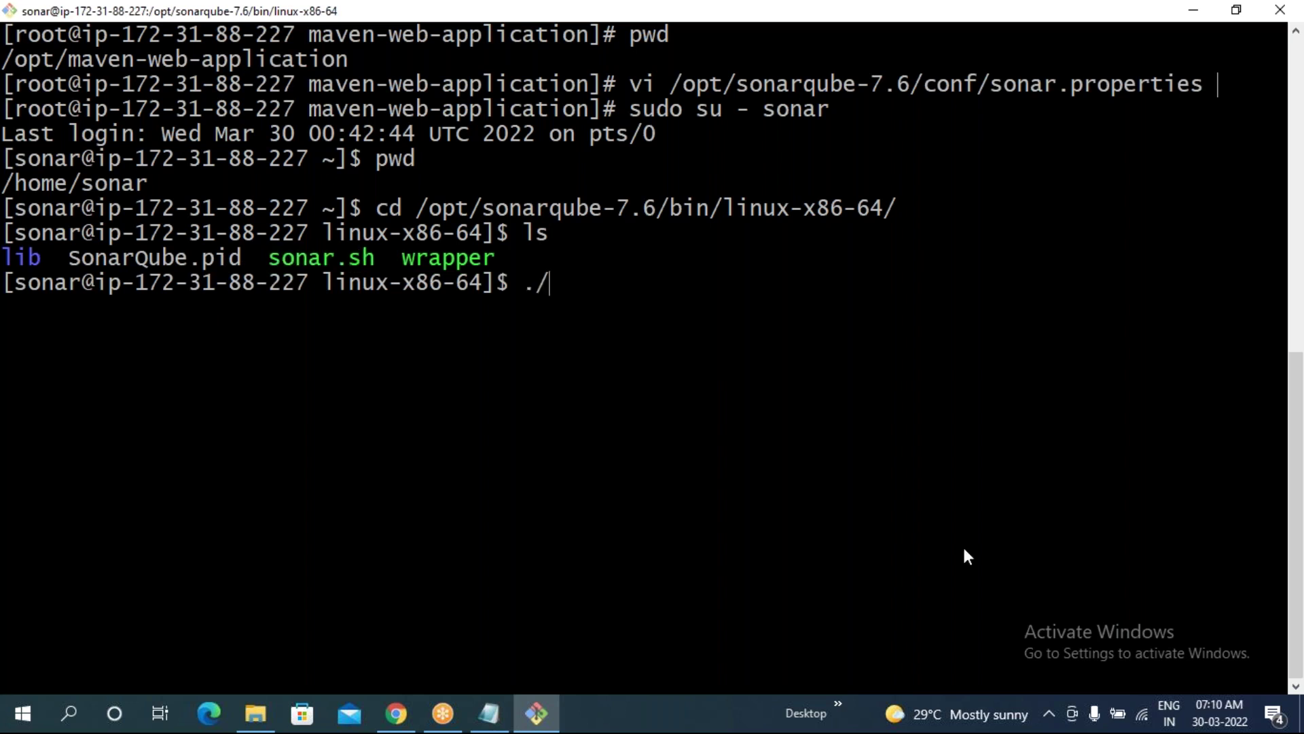
{"action": "type", "text": "so"}
{"action": "key", "text": "Tab"}
{"action": "type", "text": "stop"}
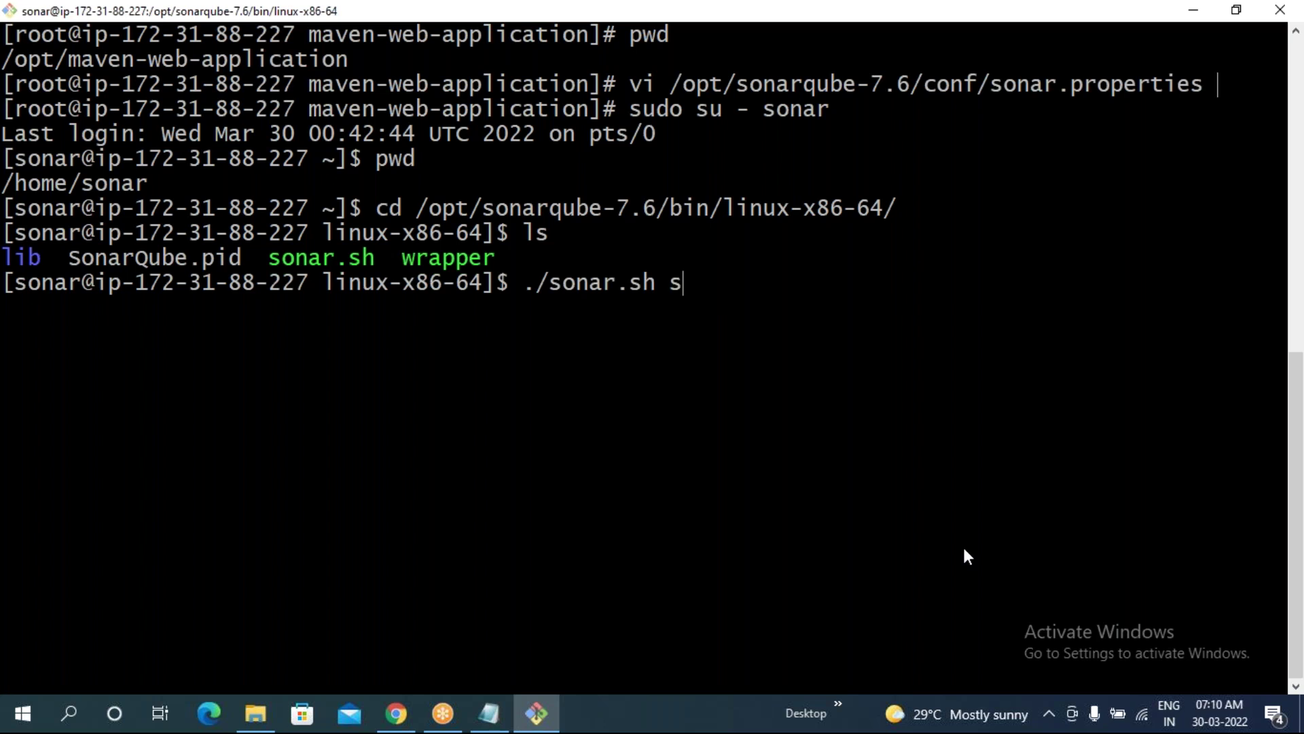
{"action": "key", "text": "Return"}
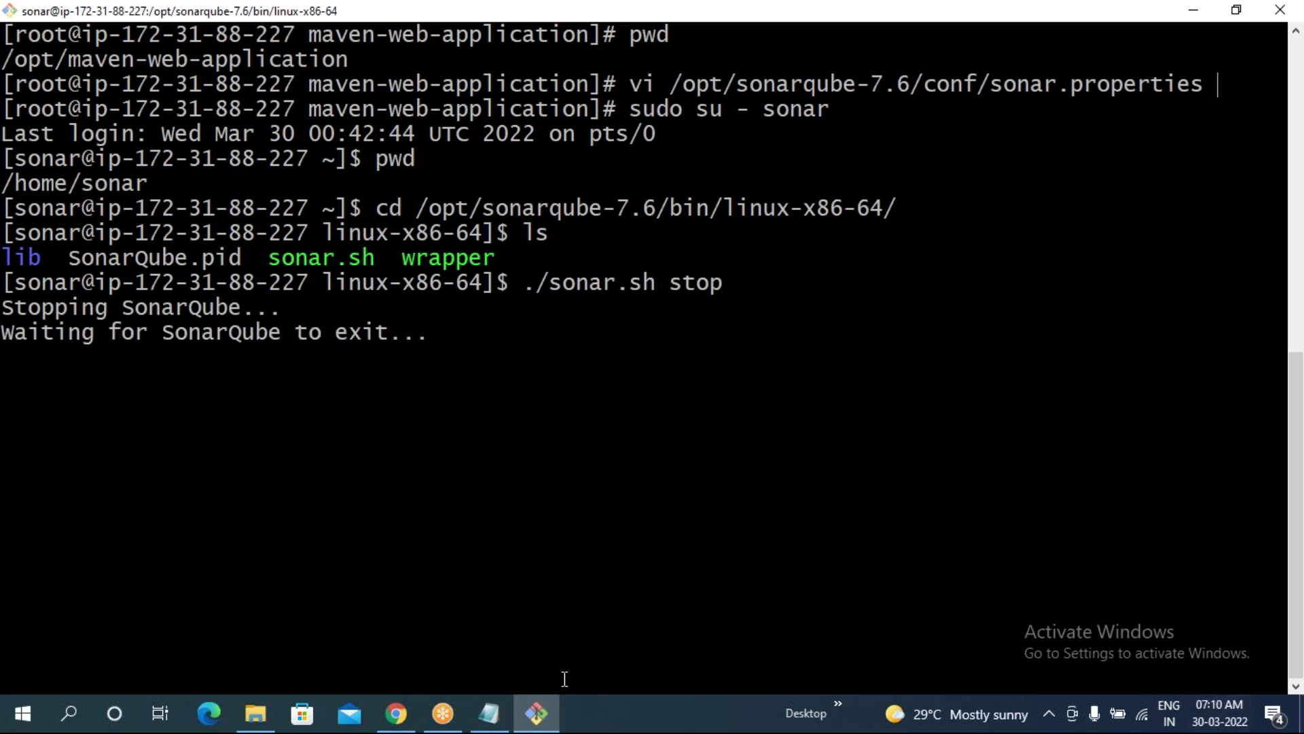
{"action": "left_click", "coordinate": [397, 713]}
- Reload the port 9000 SonarQube settings page until it refuses to connect, then return to PuTTY
{"action": "left_click", "coordinate": [81, 50]}
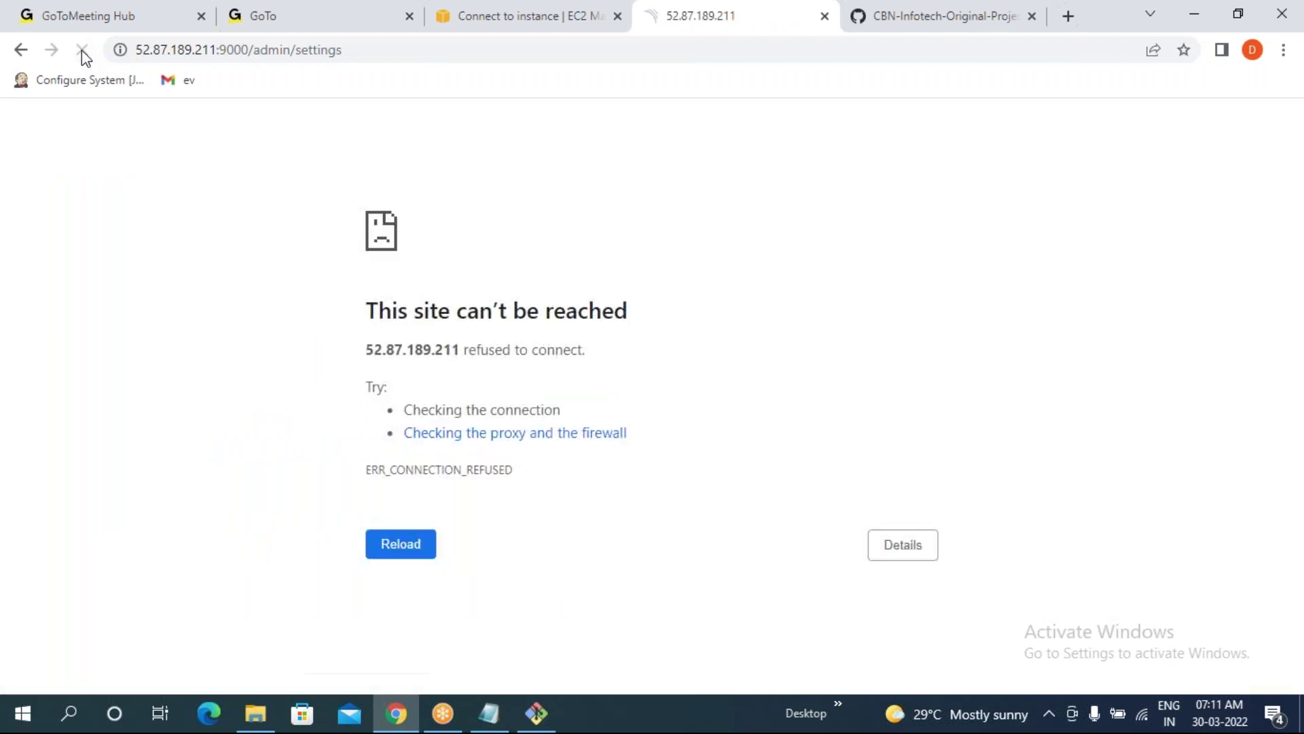
{"action": "left_click", "coordinate": [82, 51]}
{"action": "left_click", "coordinate": [536, 714]}
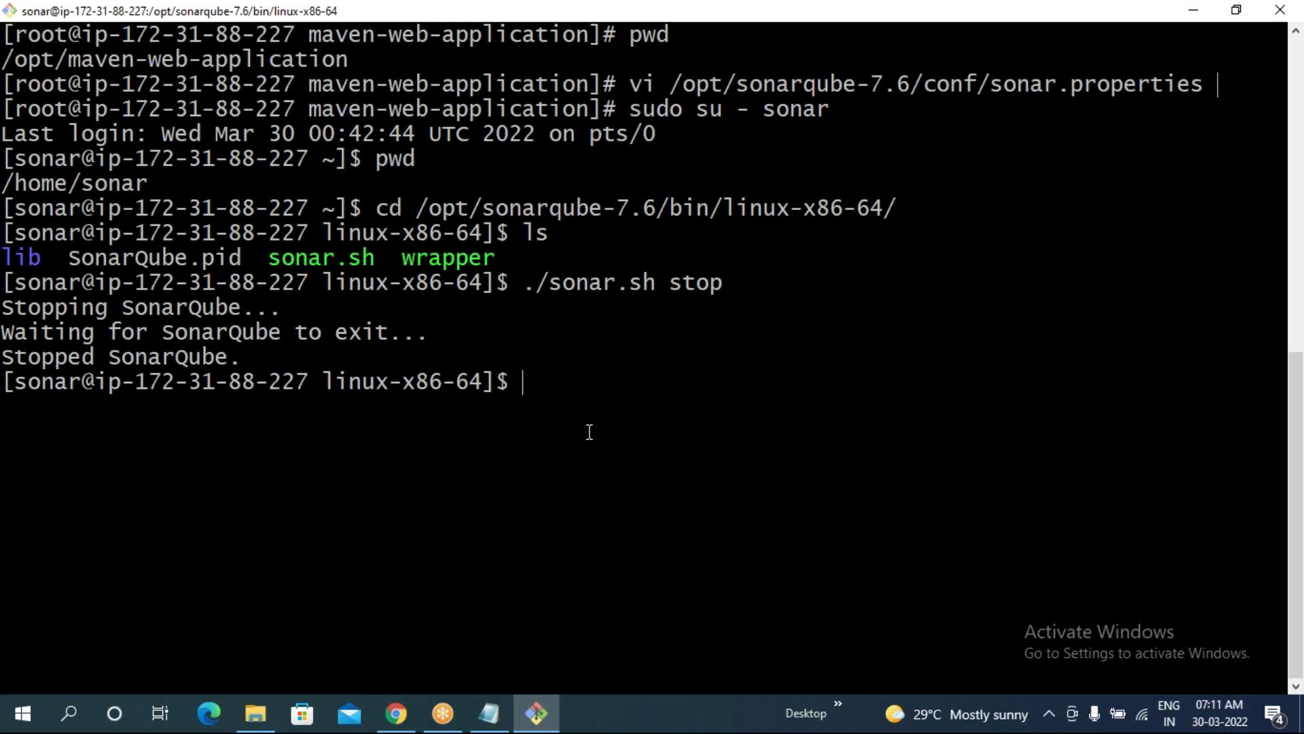
- Run ./sonar.sh start from the recalled stop command, then check that port 9000 is still unreachable
{"action": "key", "text": "Up"}
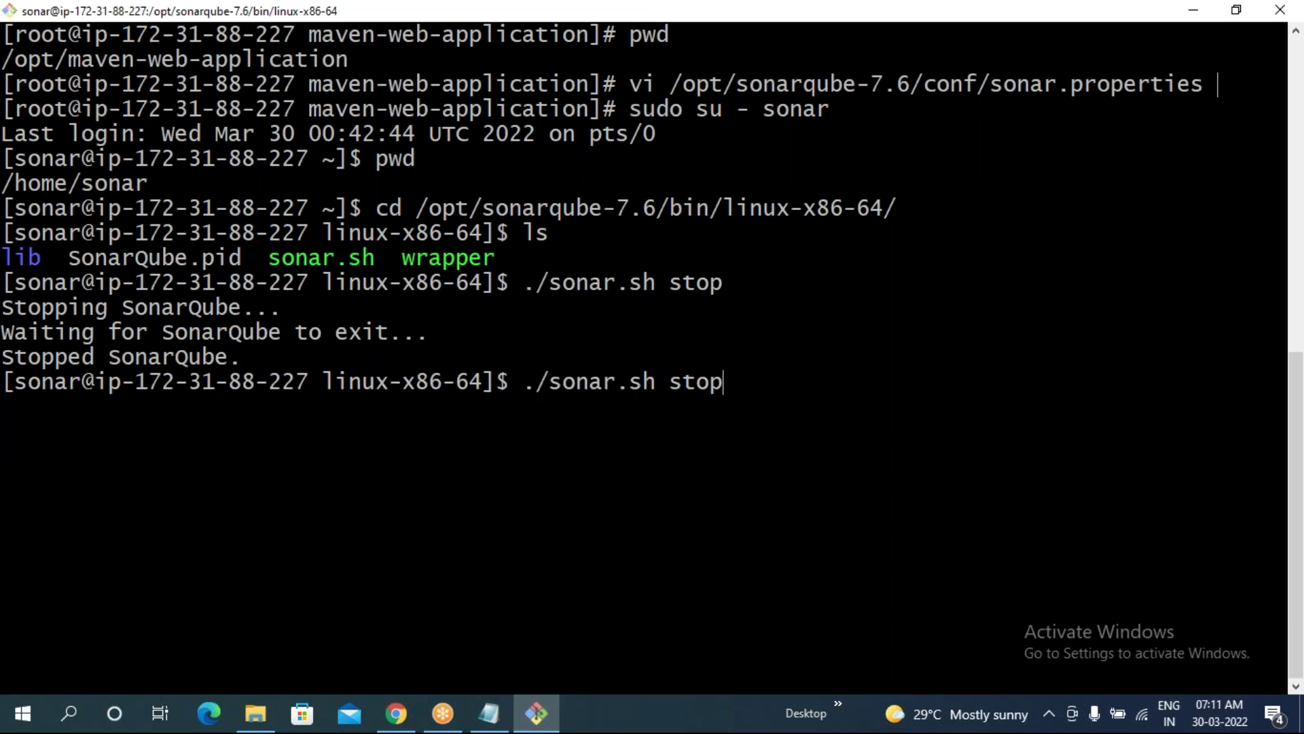
{"action": "key", "text": "BackSpace"}
{"action": "key", "text": "BackSpace"}
{"action": "type", "text": "art"}
{"action": "key", "text": "Return"}
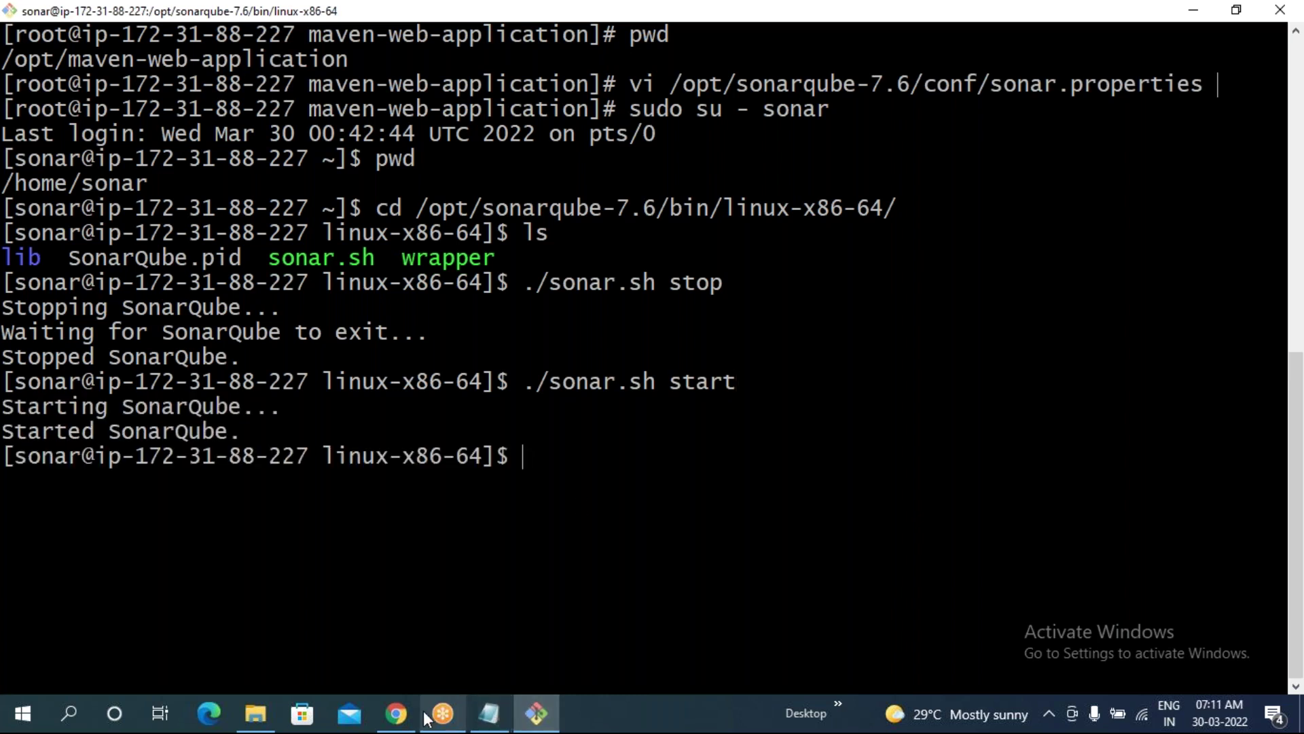
{"action": "left_click", "coordinate": [396, 712]}
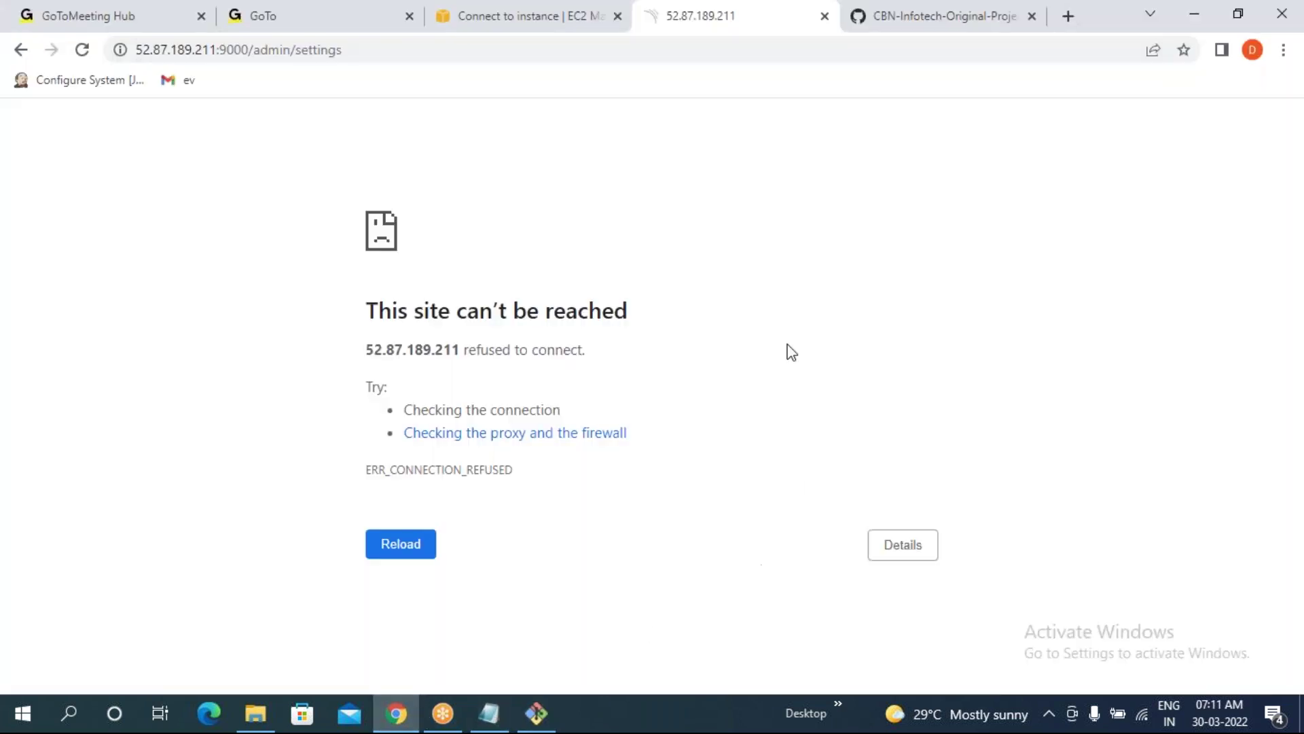
{"action": "left_click", "coordinate": [82, 49]}
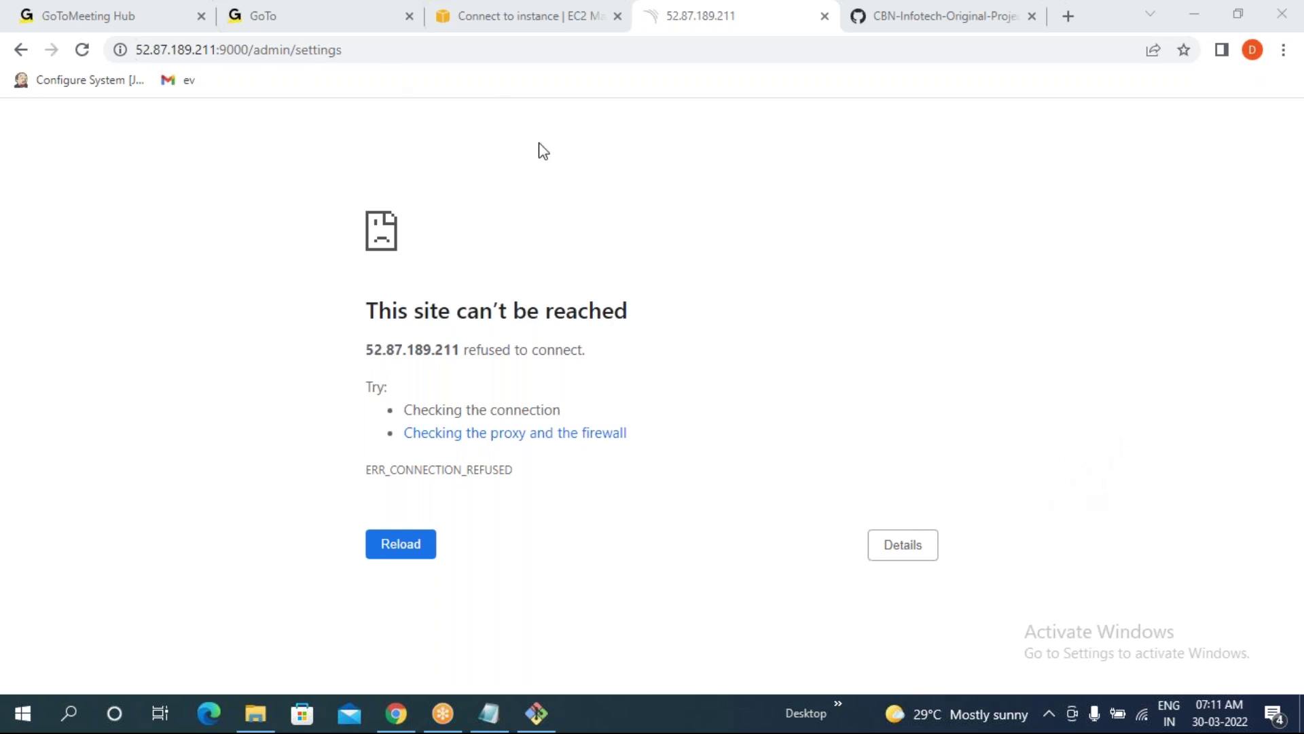
{"action": "left_click", "coordinate": [537, 713]}
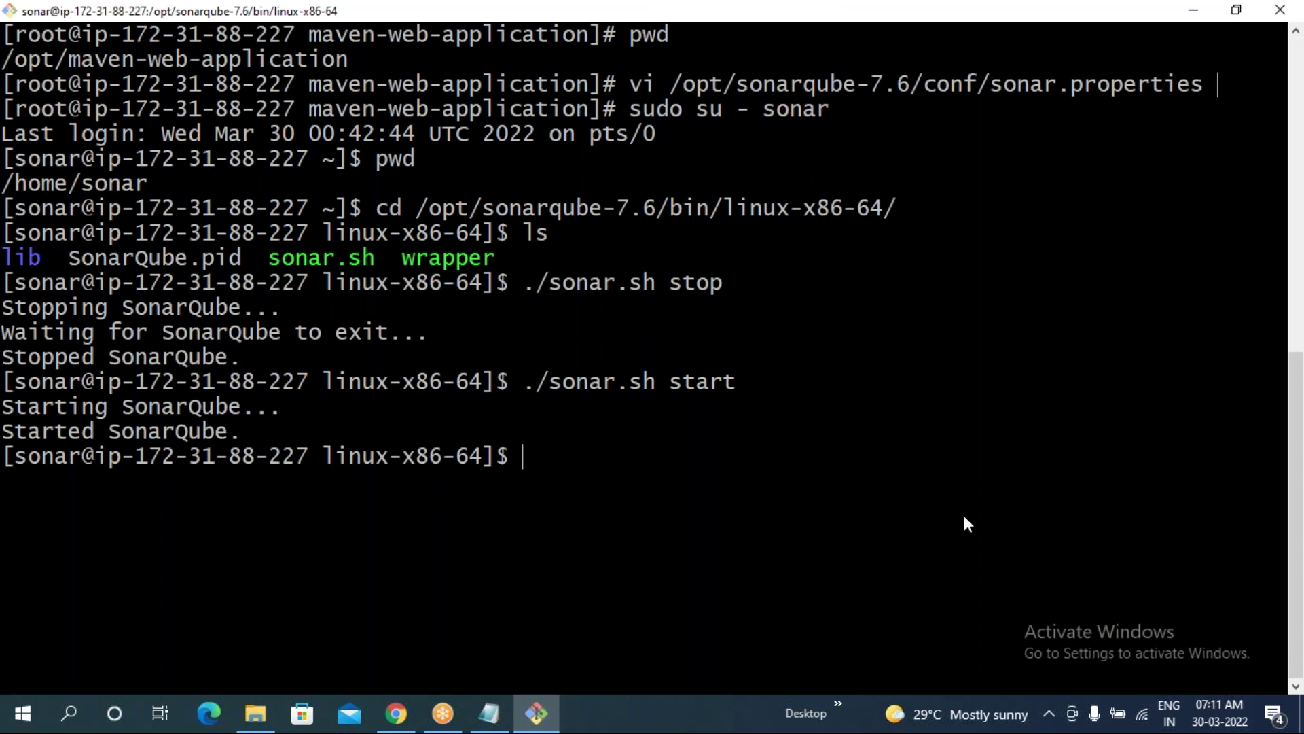
- Run ./sonar.sh status and highlight the line reporting SonarQube running as process 17705
{"action": "key", "text": "Up"}
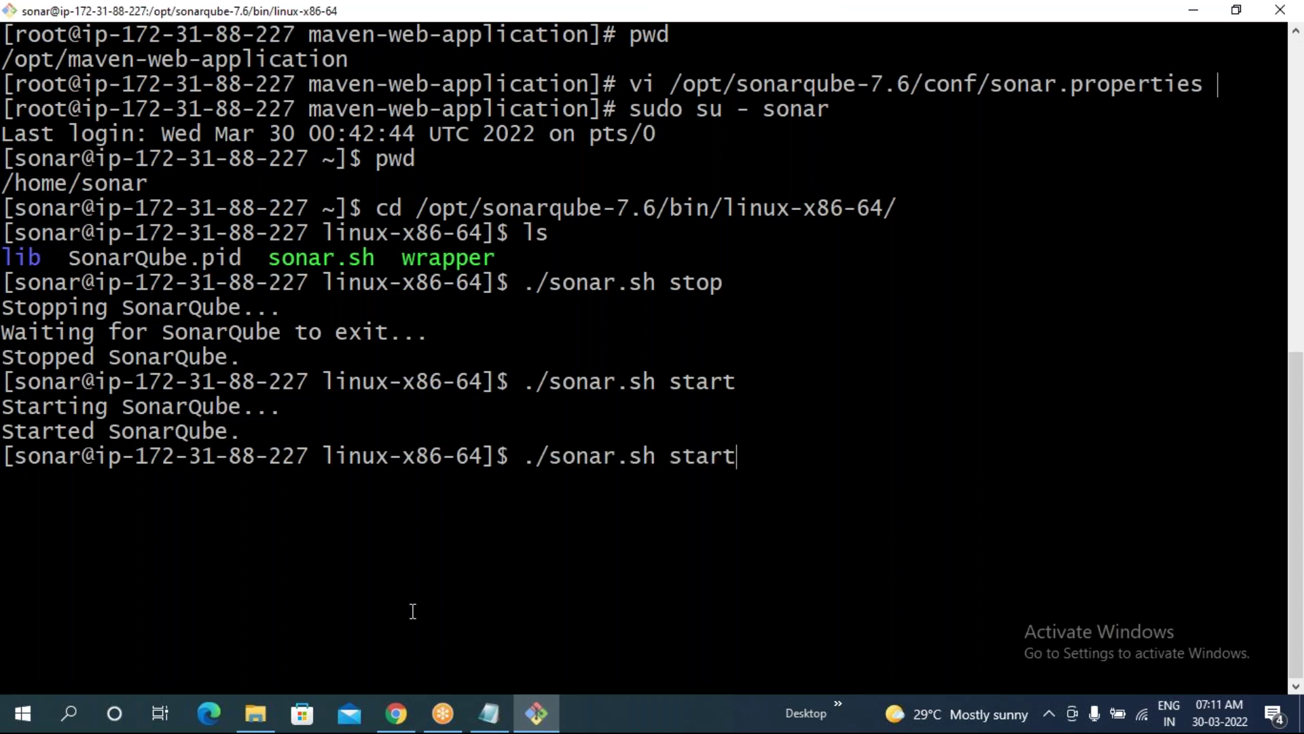
{"action": "key", "text": "BackSpace"}
{"action": "key", "text": "BackSpace"}
{"action": "type", "text": "tus"}
{"action": "key", "text": "Return"}
{"action": "left_click_drag", "start_coordinate": [15, 481], "coordinate": [375, 479]}
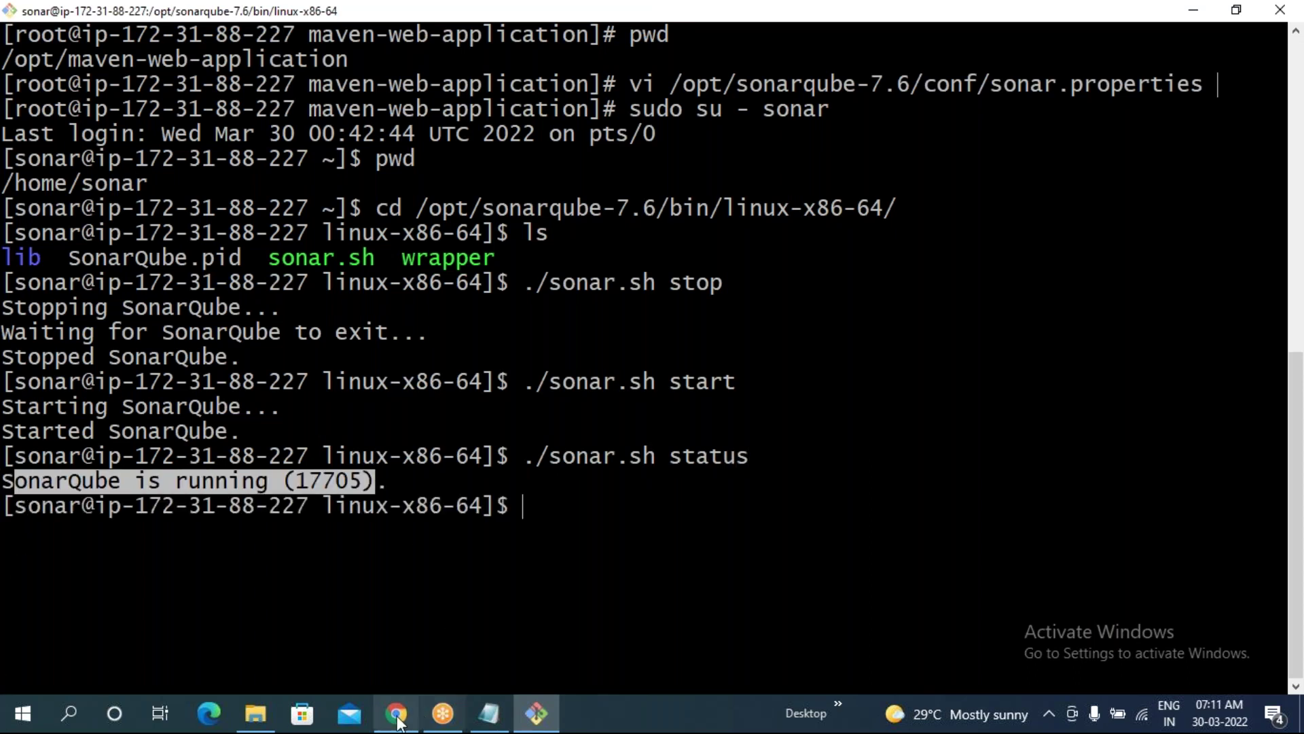
{"action": "left_click", "coordinate": [396, 713]}
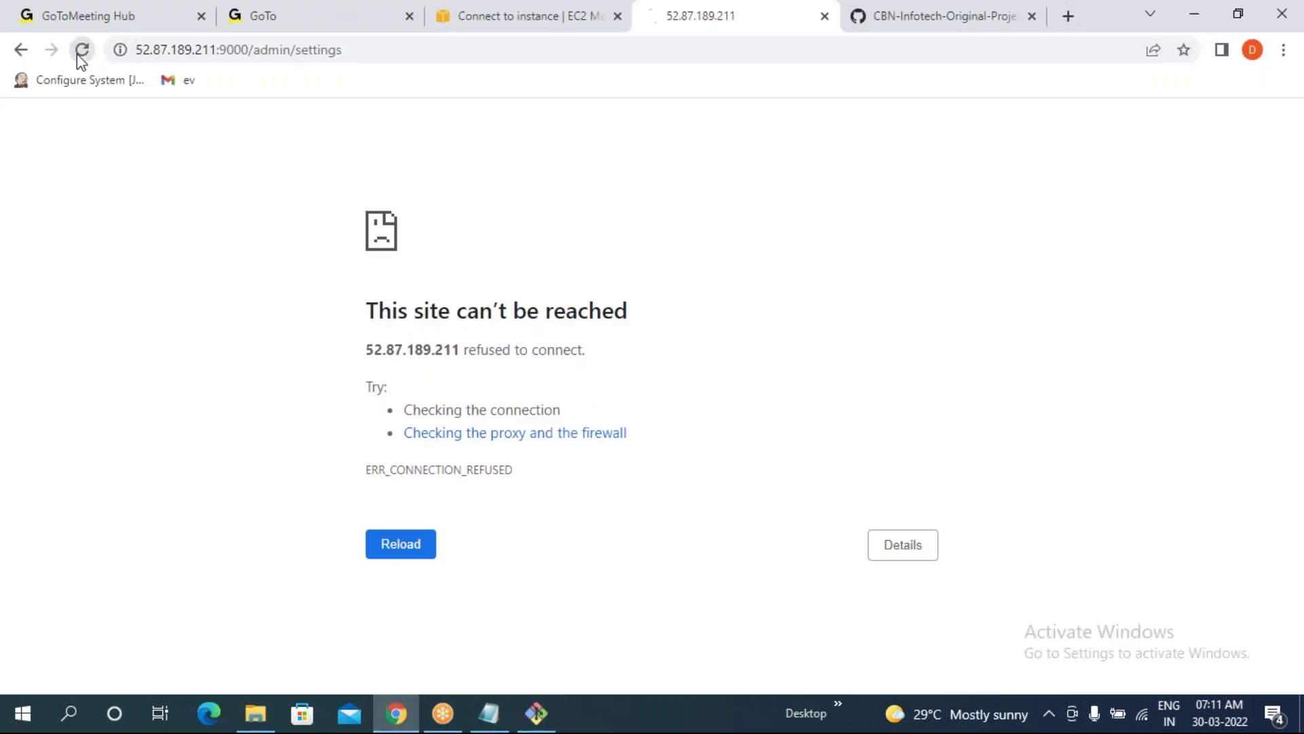
- Trim the Chrome address to 52.87.189.211:9000, then load and reload it
{"action": "left_click", "coordinate": [378, 50]}
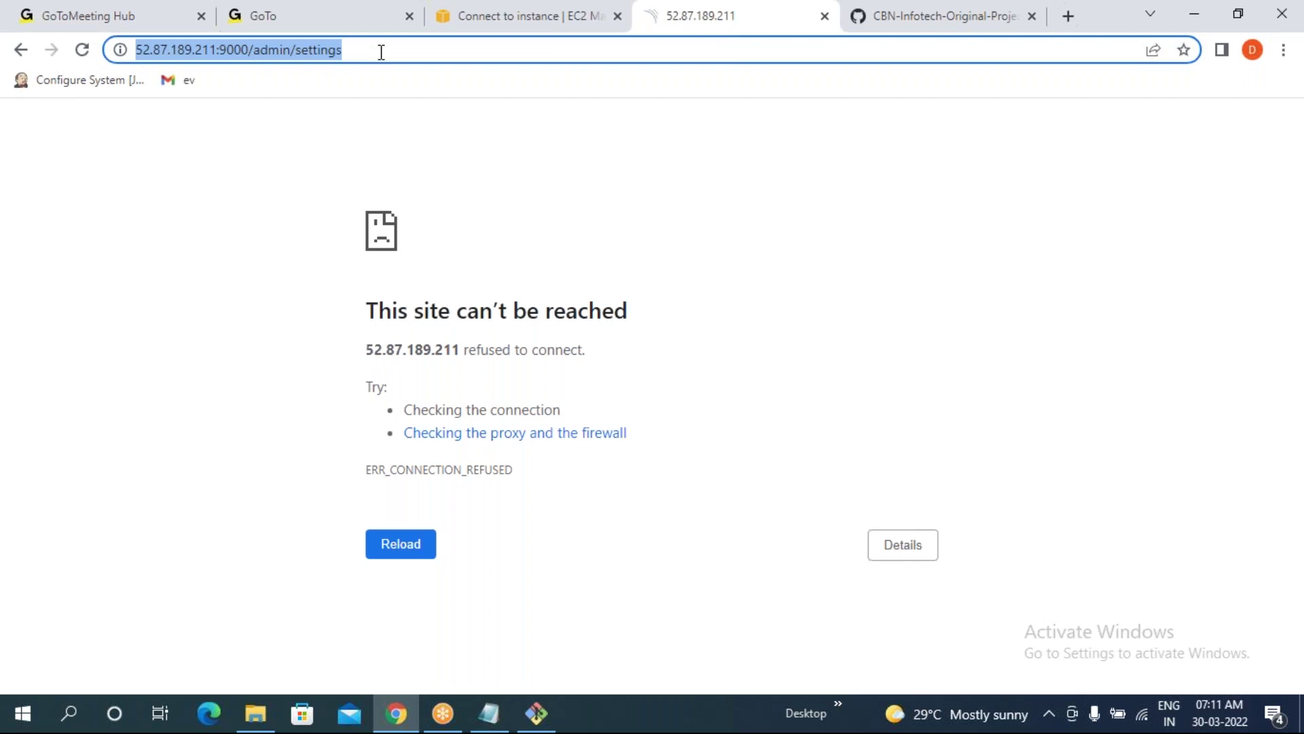
{"action": "left_click", "coordinate": [381, 51]}
{"action": "key", "text": "BackSpace"}
{"action": "key", "text": "BackSpace"}
{"action": "key", "text": "BackSpace"}
{"action": "key", "text": "BackSpace"}
{"action": "key", "text": "BackSpace"}
{"action": "key", "text": "BackSpace"}
{"action": "key", "text": "BackSpace"}
{"action": "key", "text": "BackSpace"}
{"action": "key", "text": "BackSpace"}
{"action": "key", "text": "BackSpace"}
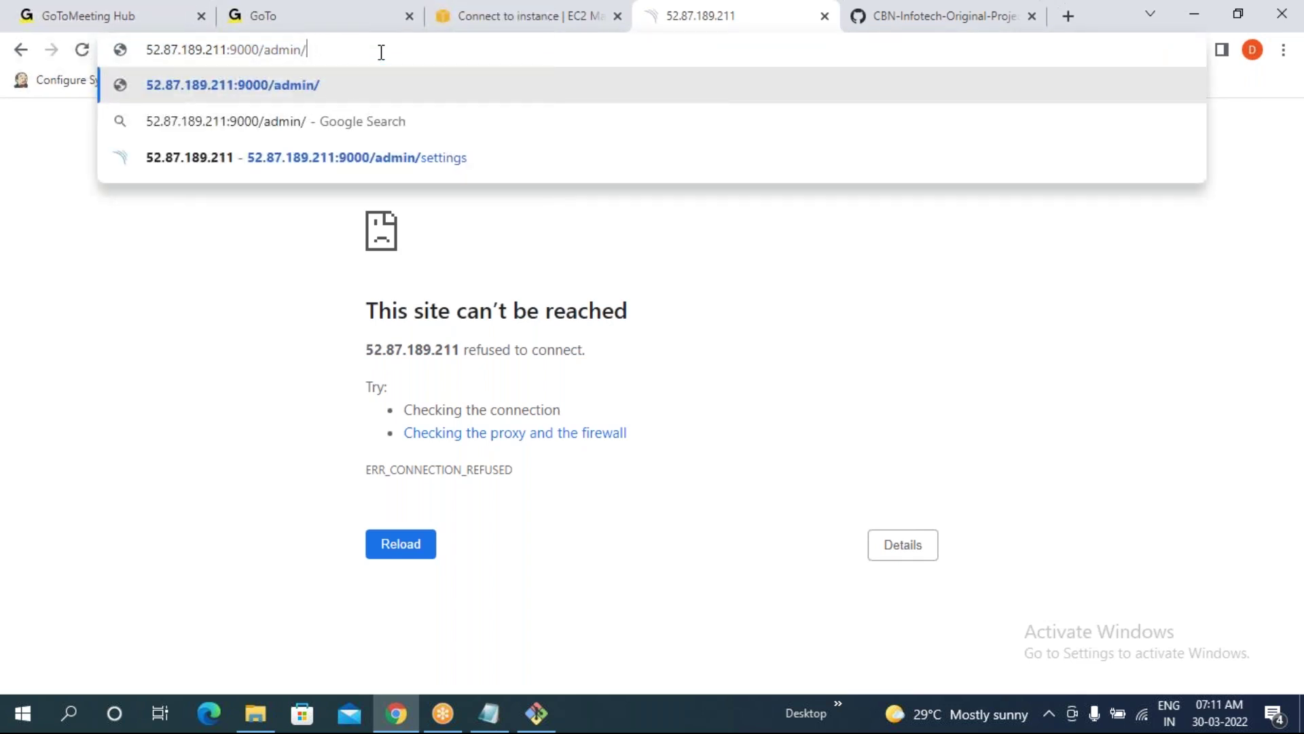
{"action": "key", "text": "BackSpace"}
{"action": "key", "text": "BackSpace"}
{"action": "key", "text": "BackSpace"}
{"action": "key", "text": "BackSpace"}
{"action": "key", "text": "BackSpace"}
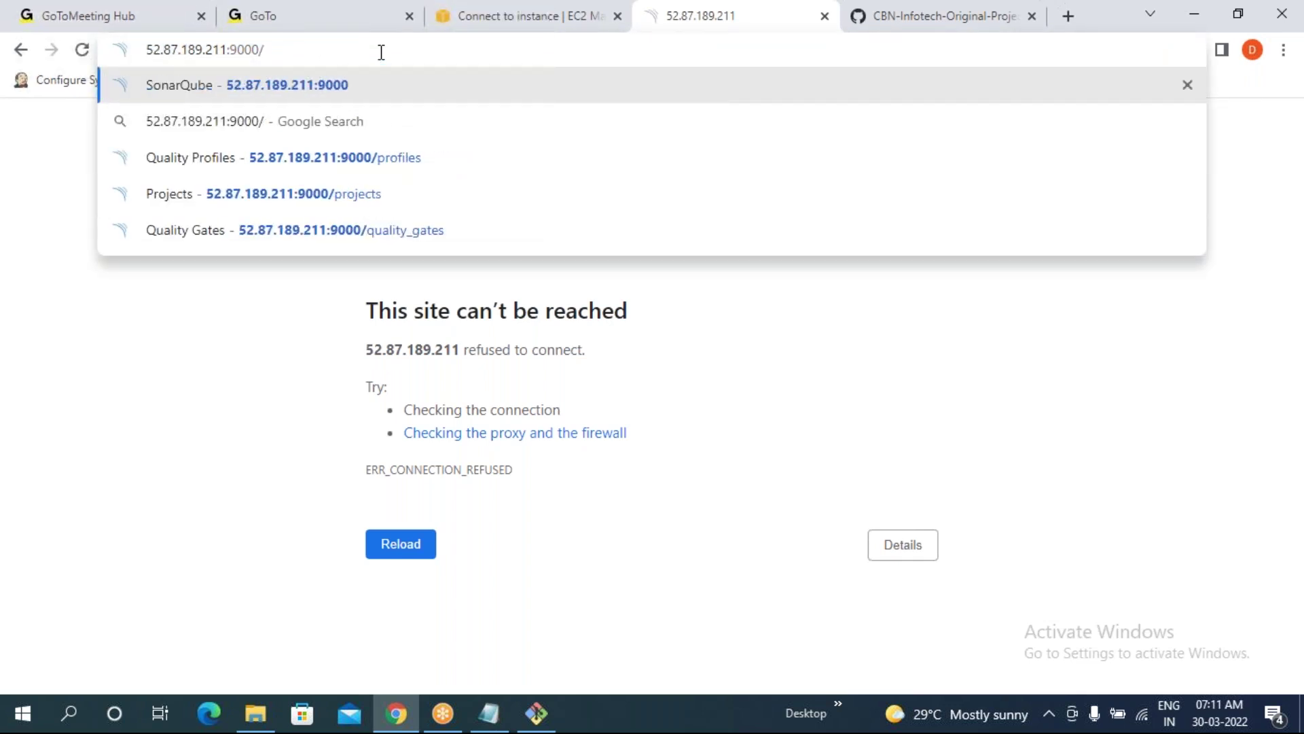
{"action": "key", "text": "Return"}
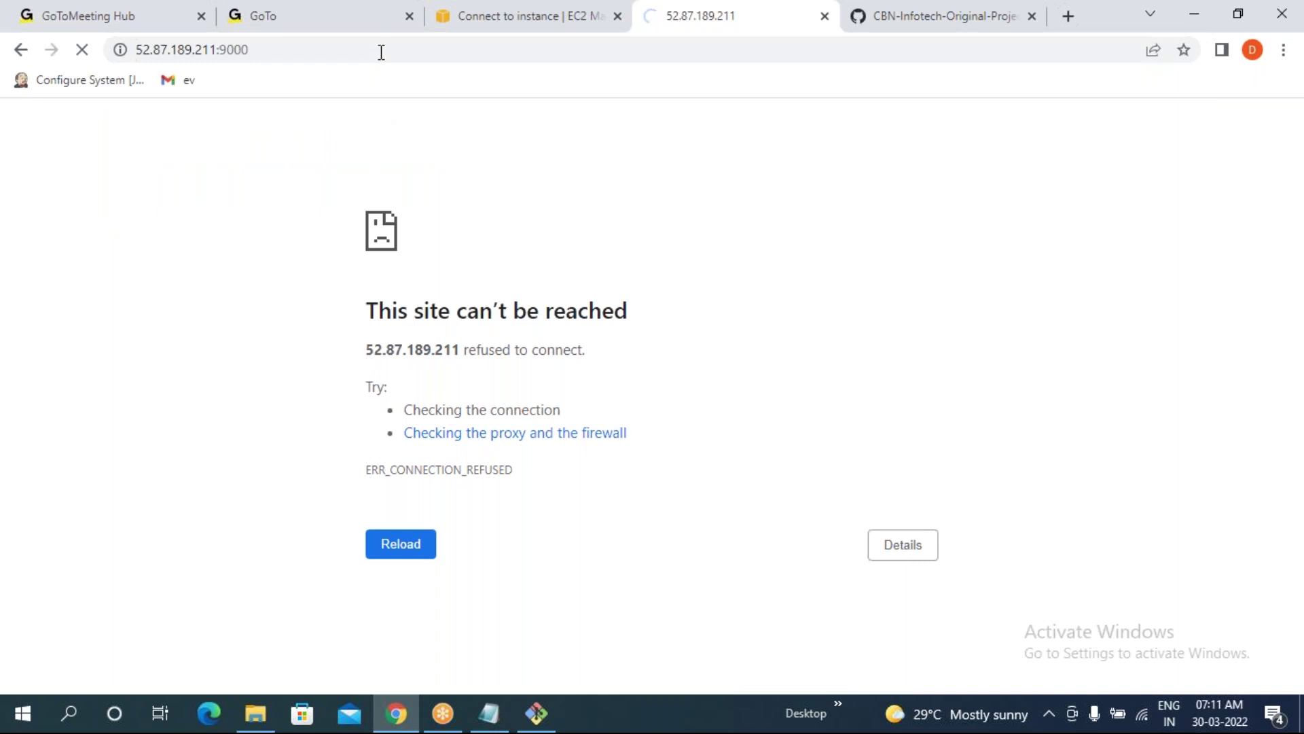
{"action": "key", "text": "F5"}
- Change the address port to 9999 so the SonarQube About page loads
{"action": "left_click", "coordinate": [302, 55]}
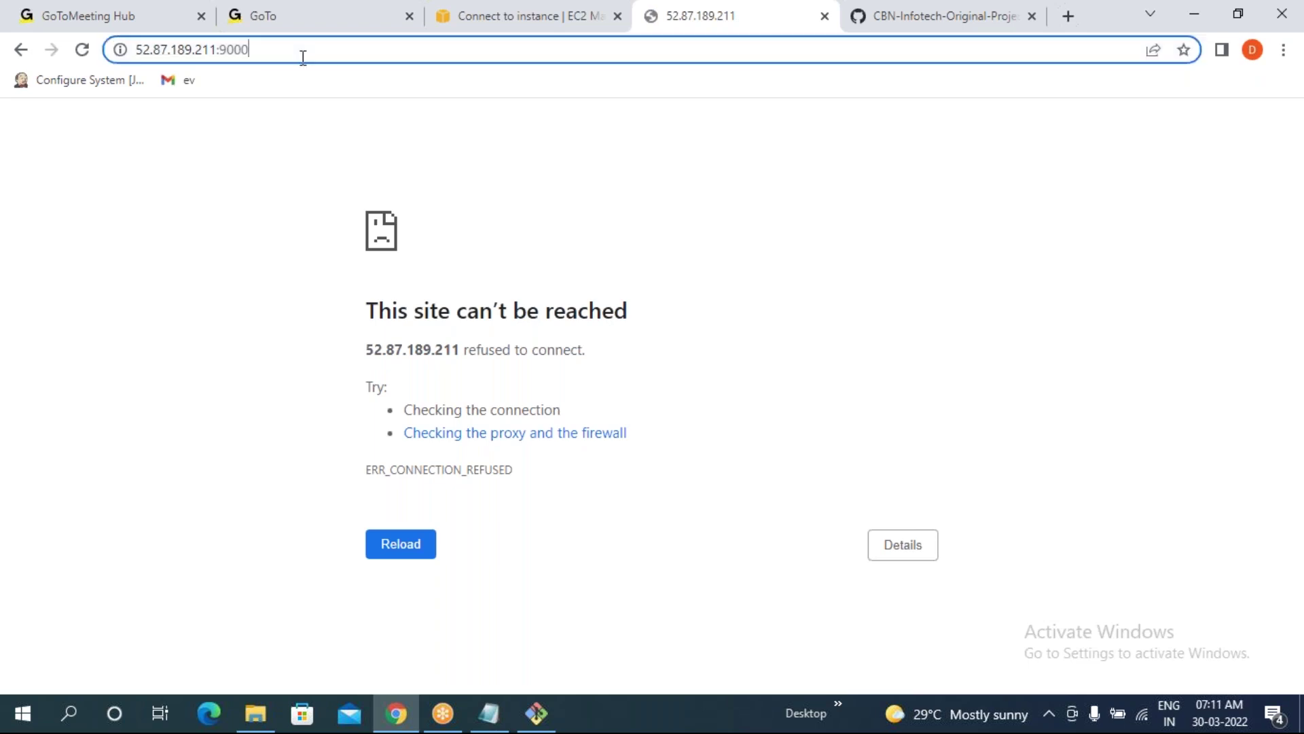
{"action": "left_click", "coordinate": [302, 56]}
{"action": "key", "text": "BackSpace"}
{"action": "key", "text": "BackSpace"}
{"action": "key", "text": "BackSpace"}
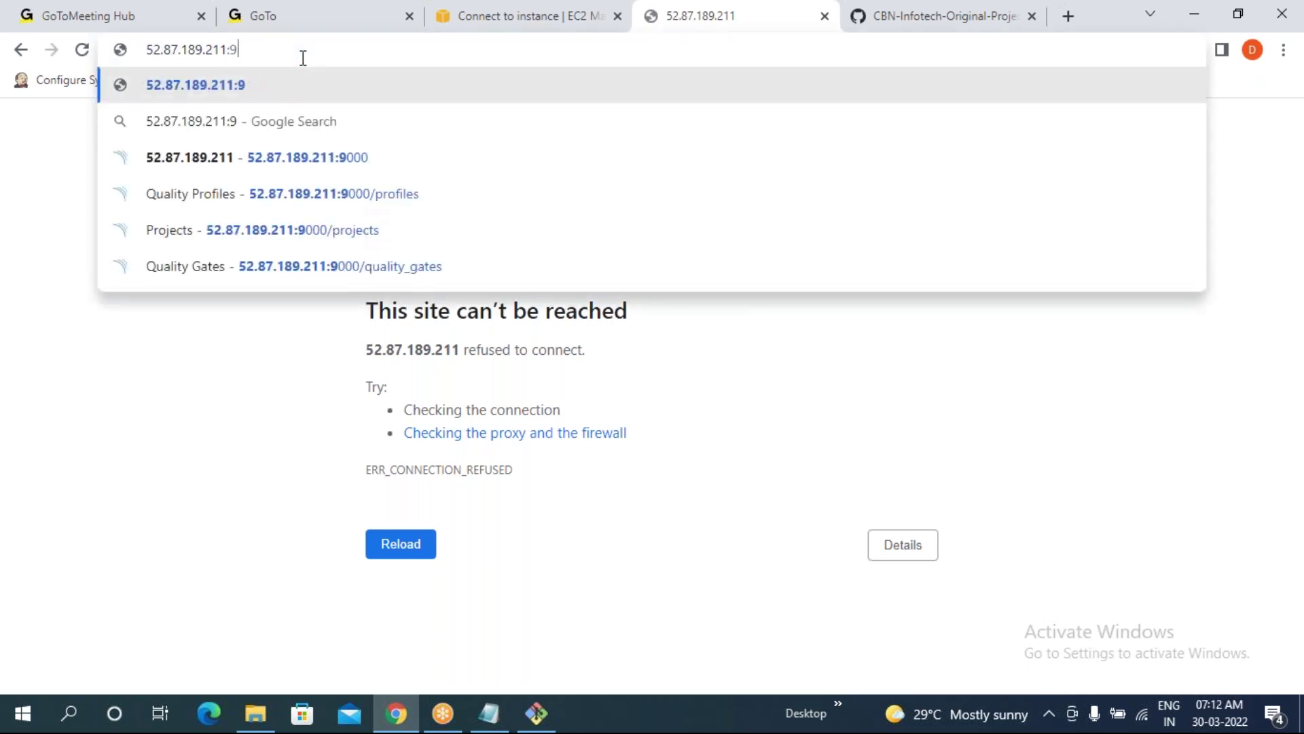
{"action": "type", "text": "9999"}
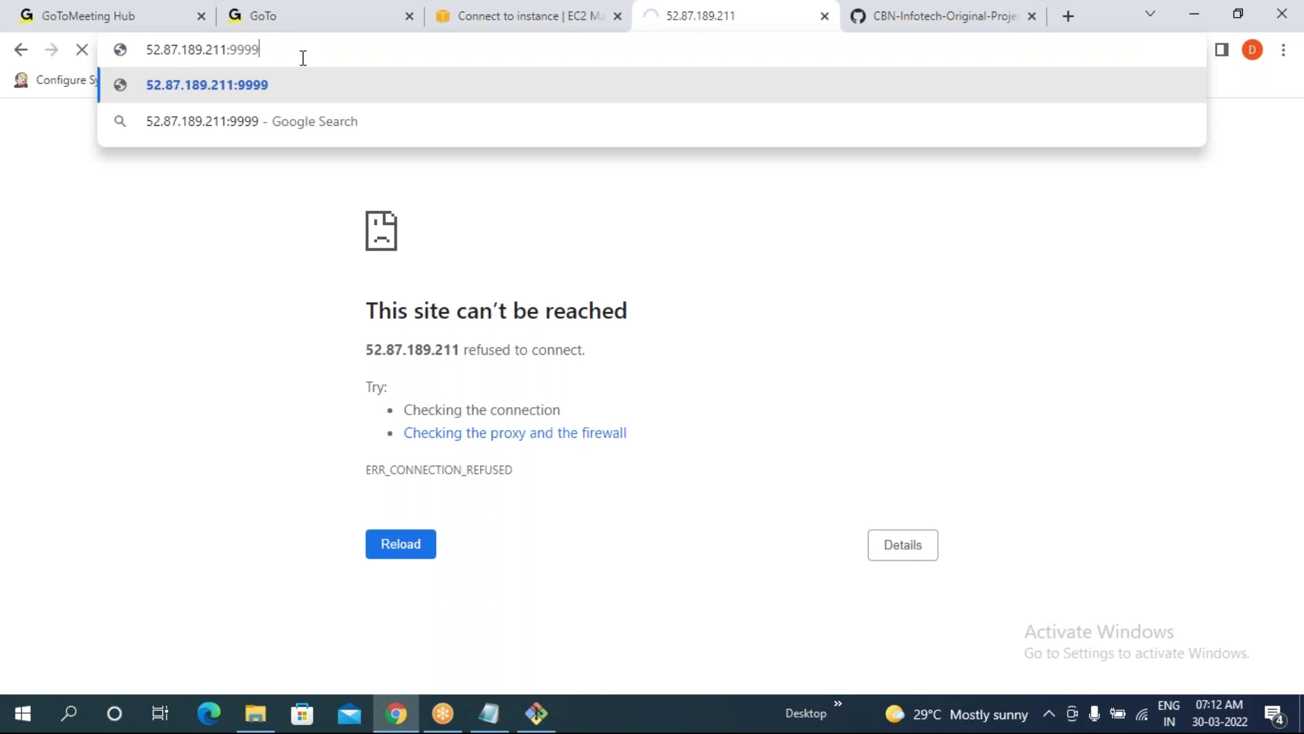
{"action": "key", "text": "Return"}
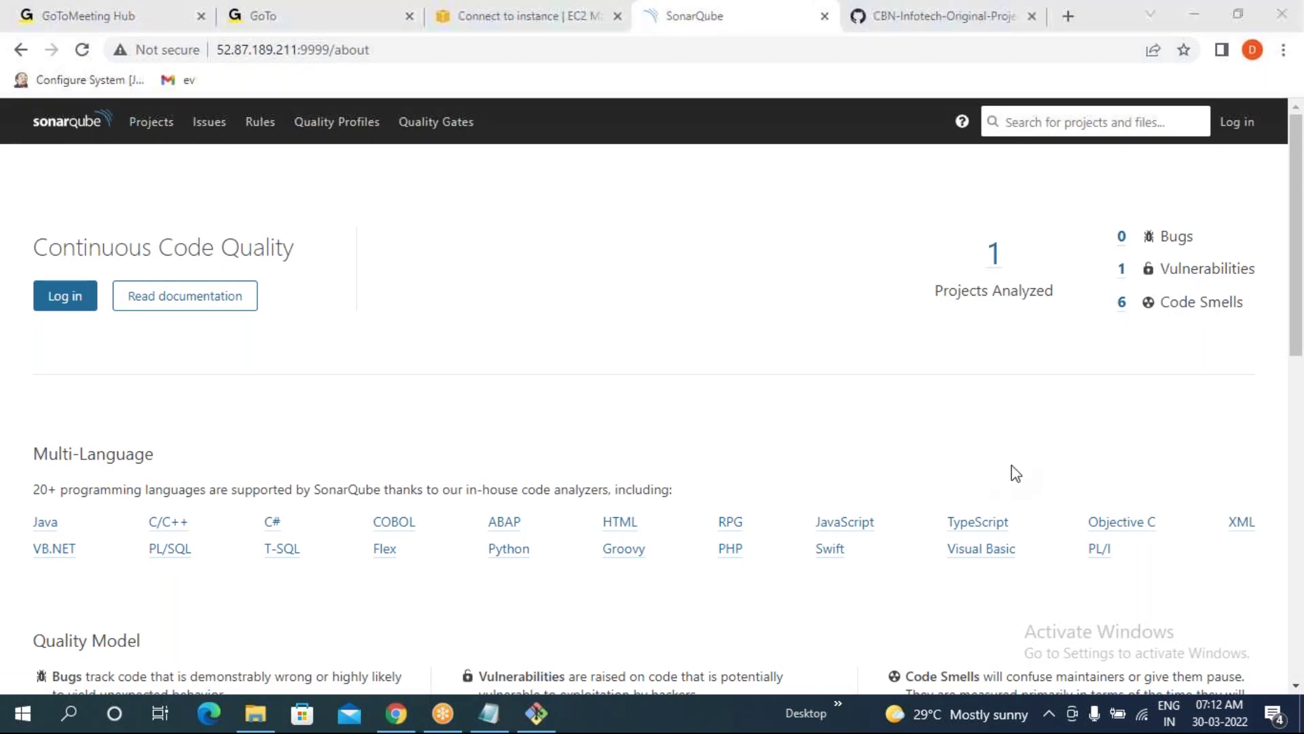
{"action": "left_click", "coordinate": [536, 713]}
{"action": "left_click", "coordinate": [522, 513]}
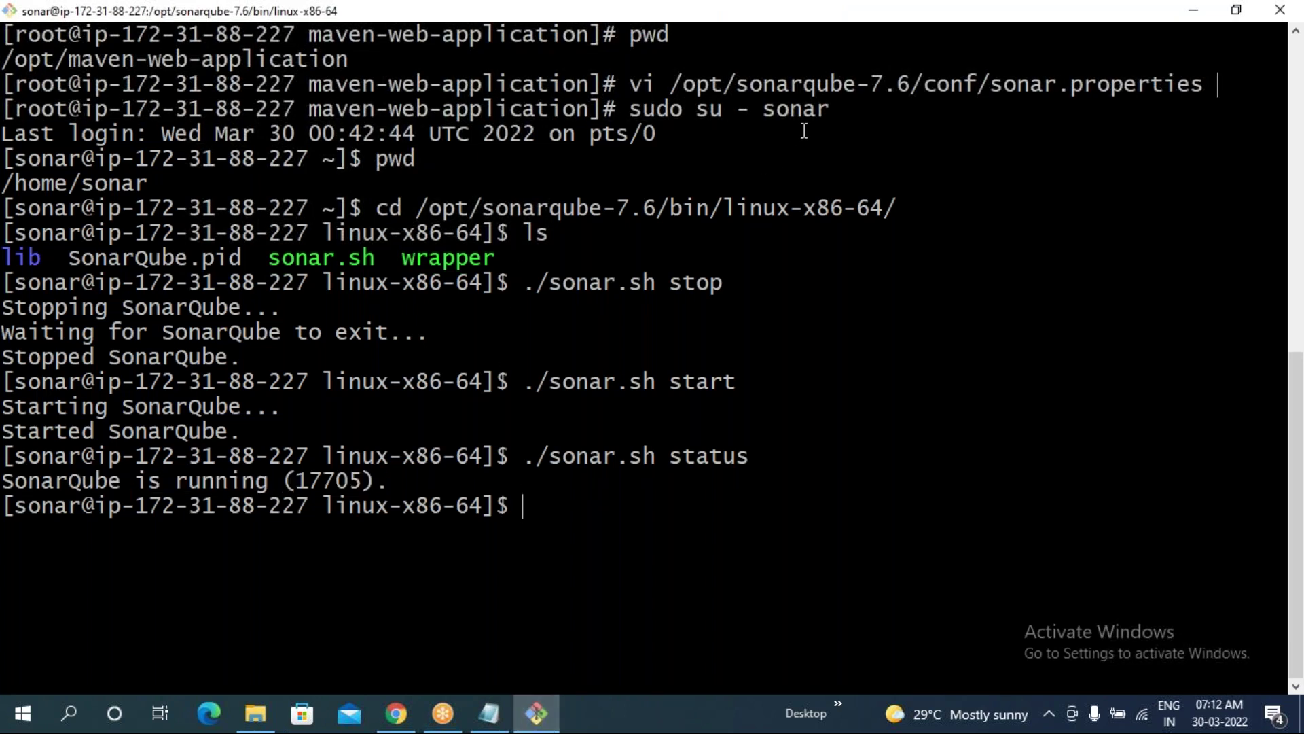
{"action": "left_click_drag", "start_coordinate": [992, 84], "coordinate": [1189, 84]}
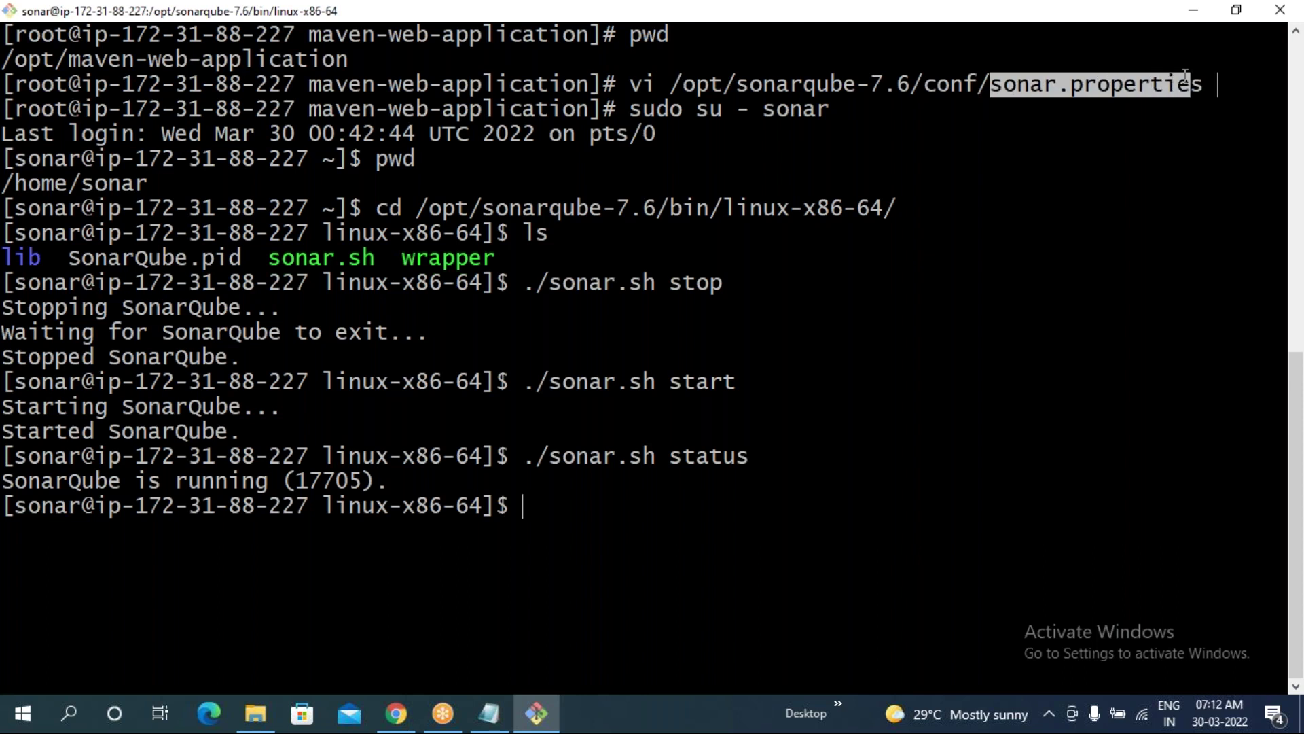
{"action": "left_click", "coordinate": [676, 86]}
{"action": "left_click_drag", "start_coordinate": [676, 86], "coordinate": [1204, 84]}
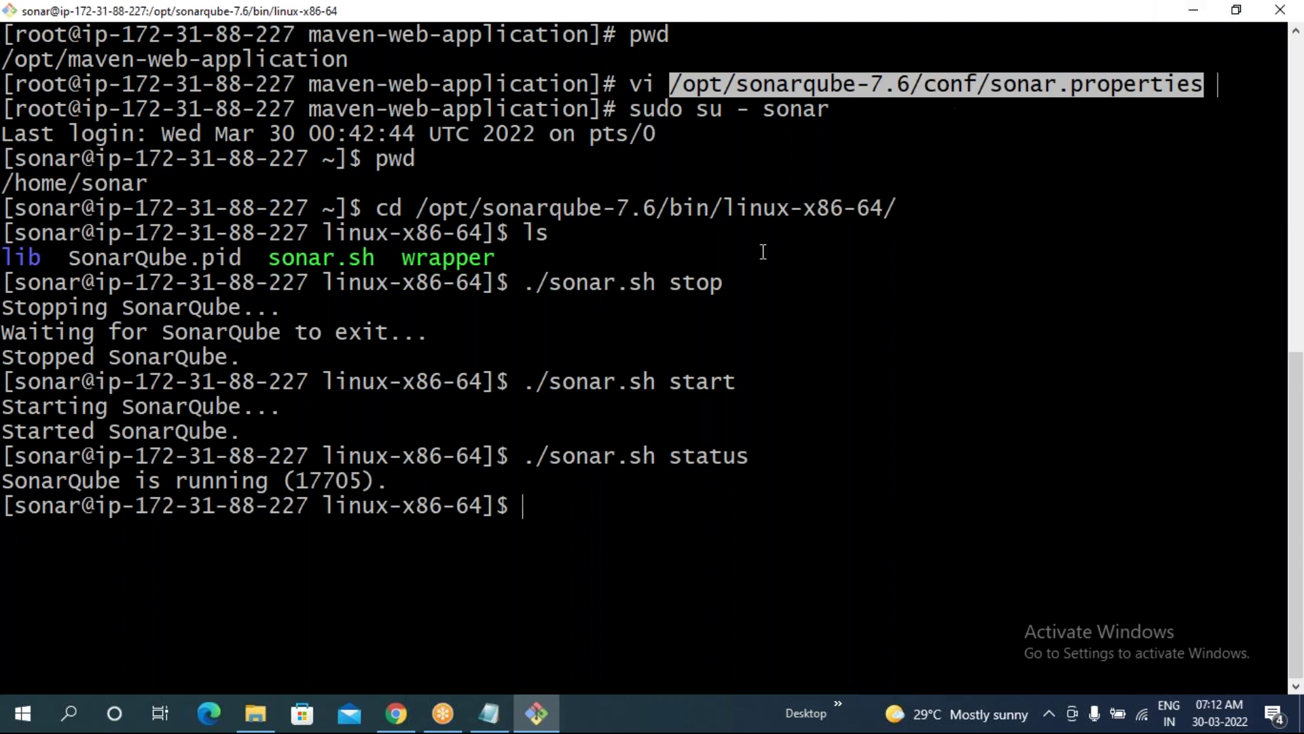
{"action": "left_click_drag", "start_coordinate": [660, 280], "coordinate": [723, 284]}
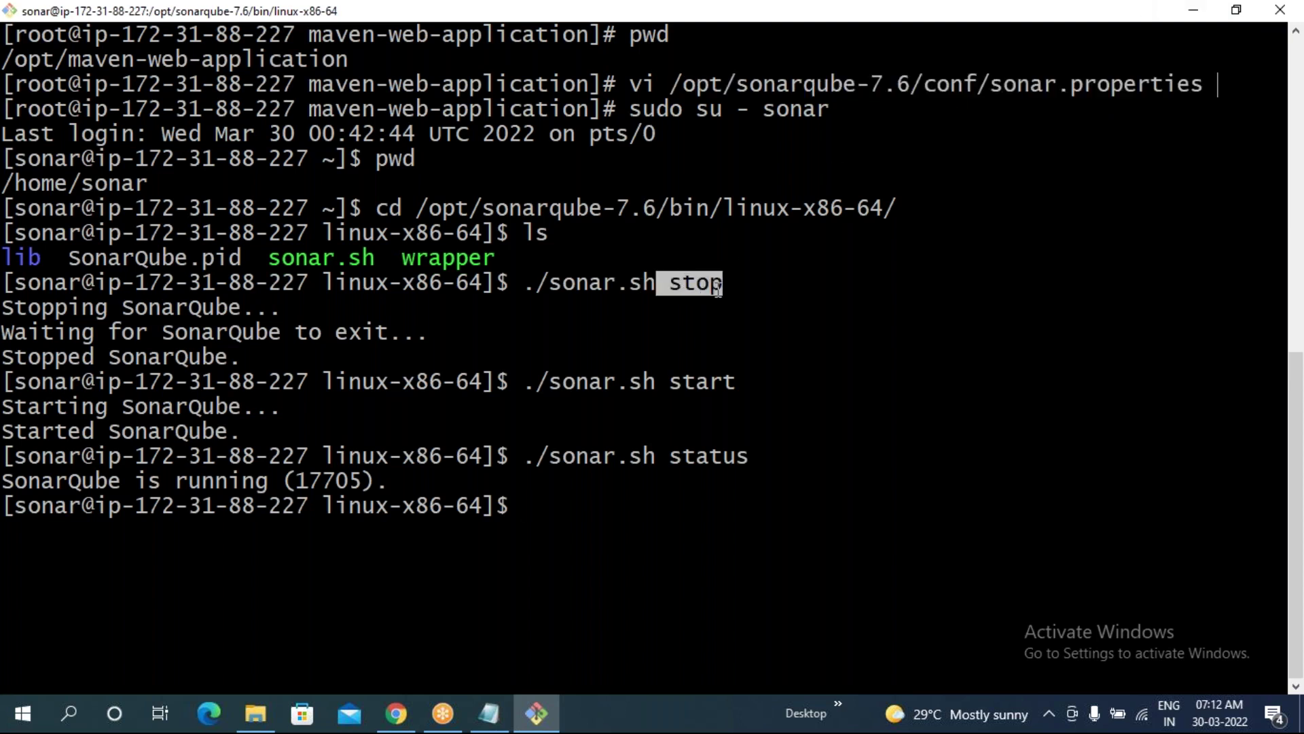
{"action": "left_click_drag", "start_coordinate": [531, 392], "coordinate": [717, 398]}
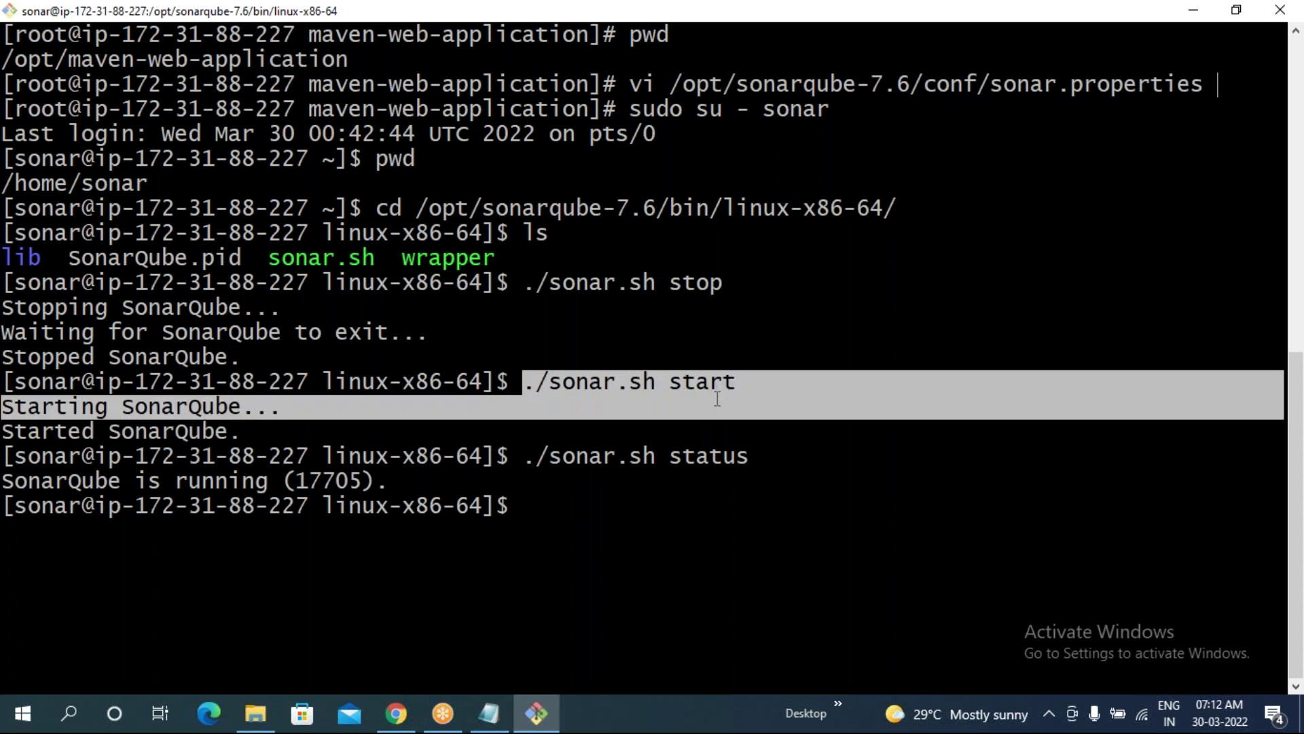
{"action": "double_click", "coordinate": [717, 398]}
{"action": "left_click_drag", "start_coordinate": [525, 284], "coordinate": [732, 398]}
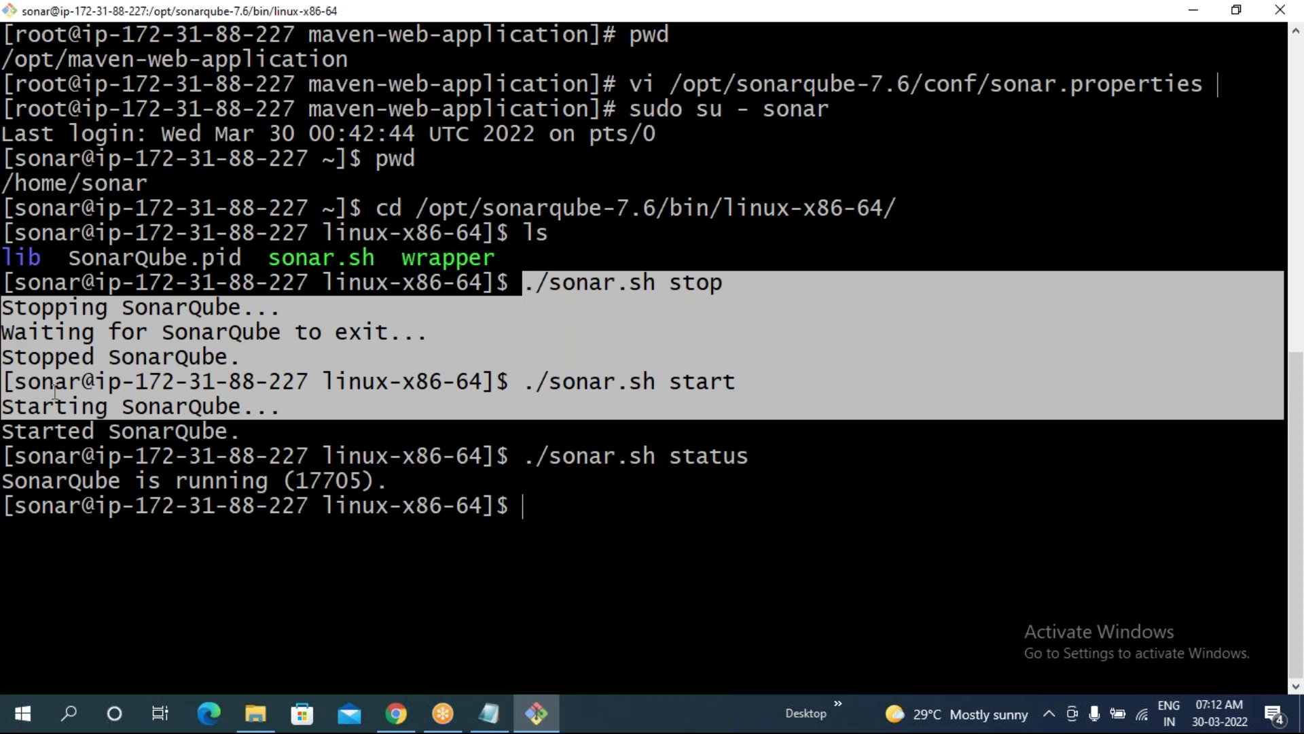
{"action": "left_click_drag", "start_coordinate": [8, 384], "coordinate": [78, 382]}
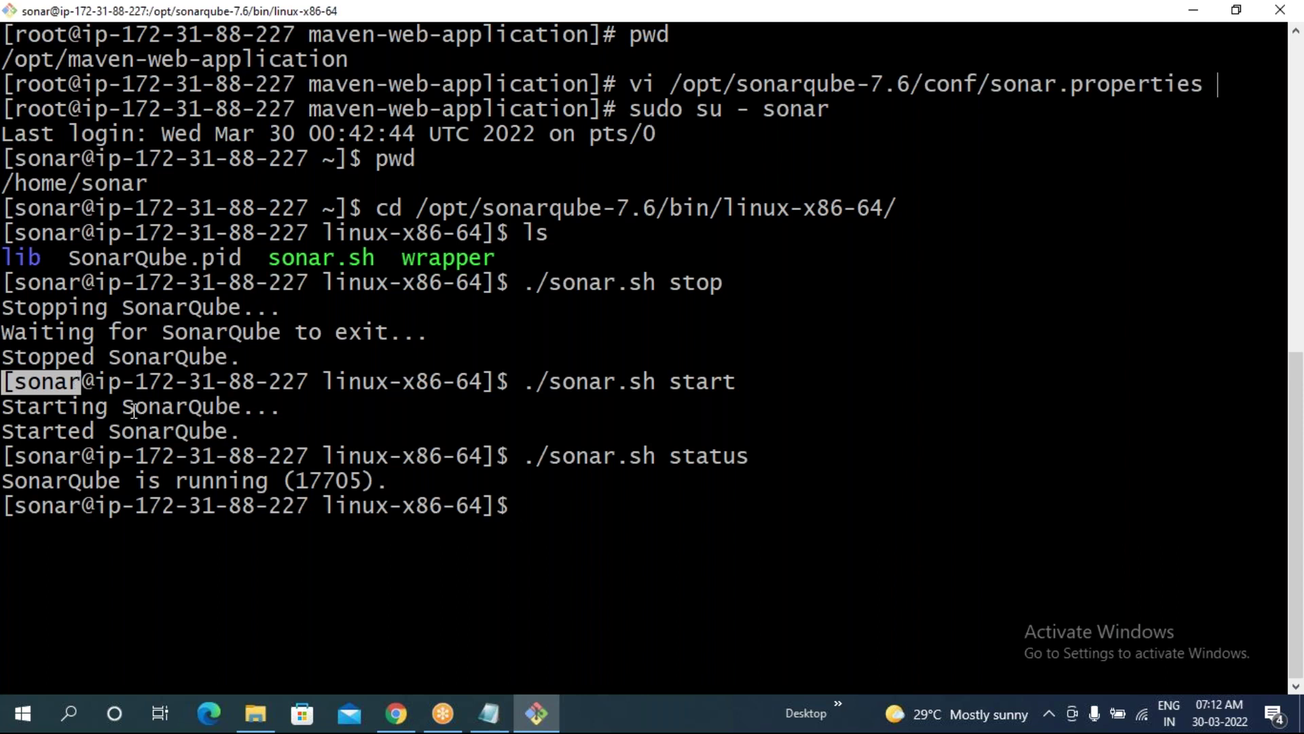
{"action": "type", "text": "exit"}
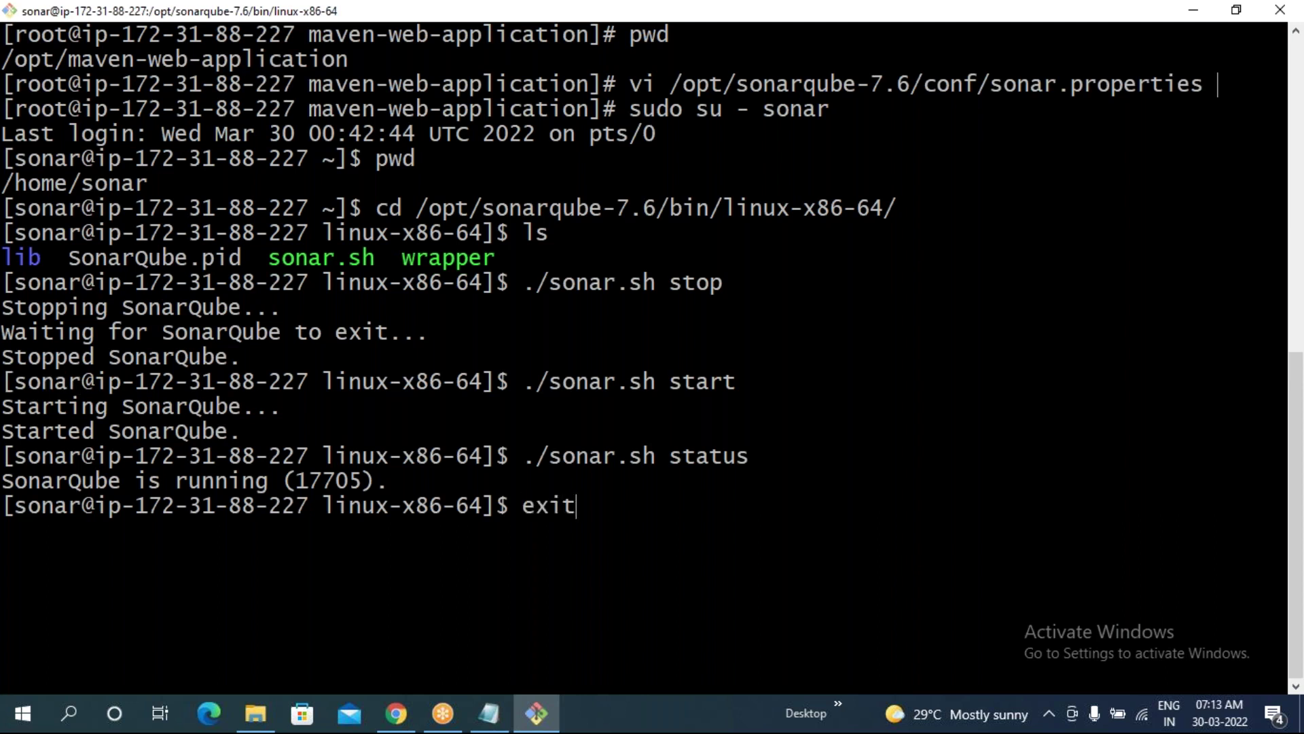
- Exit the sonar user's shell back to root and clear the terminal
{"action": "key", "text": "Return"}
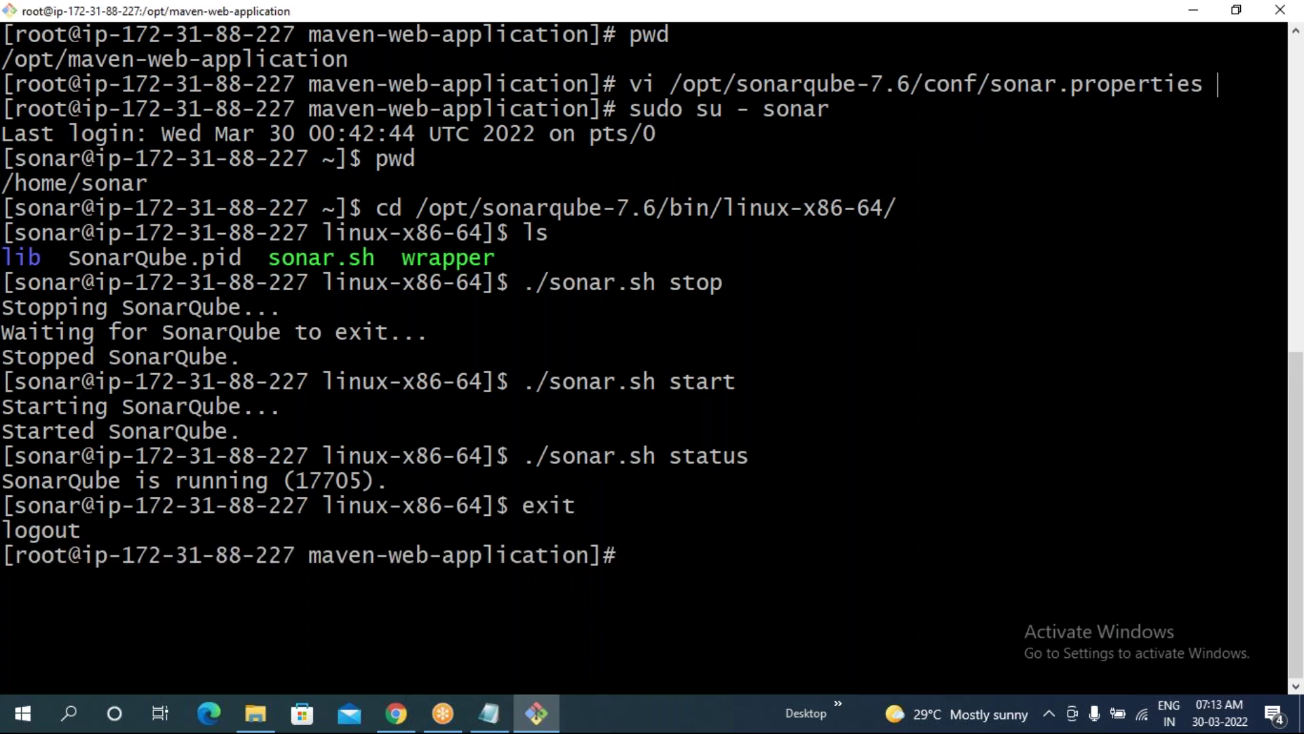
{"action": "type", "text": "clear"}
{"action": "key", "text": "Return"}
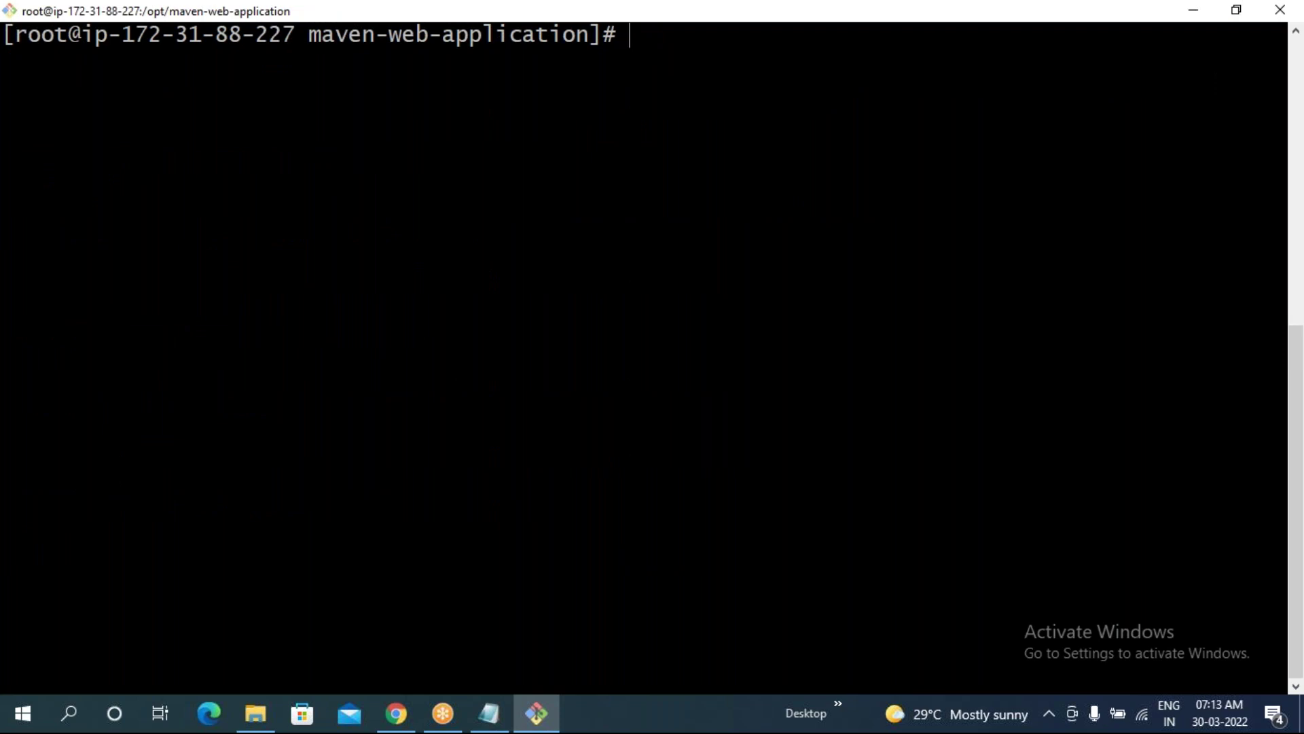
{"action": "left_click_drag", "start_coordinate": [20, 39], "coordinate": [148, 42]}
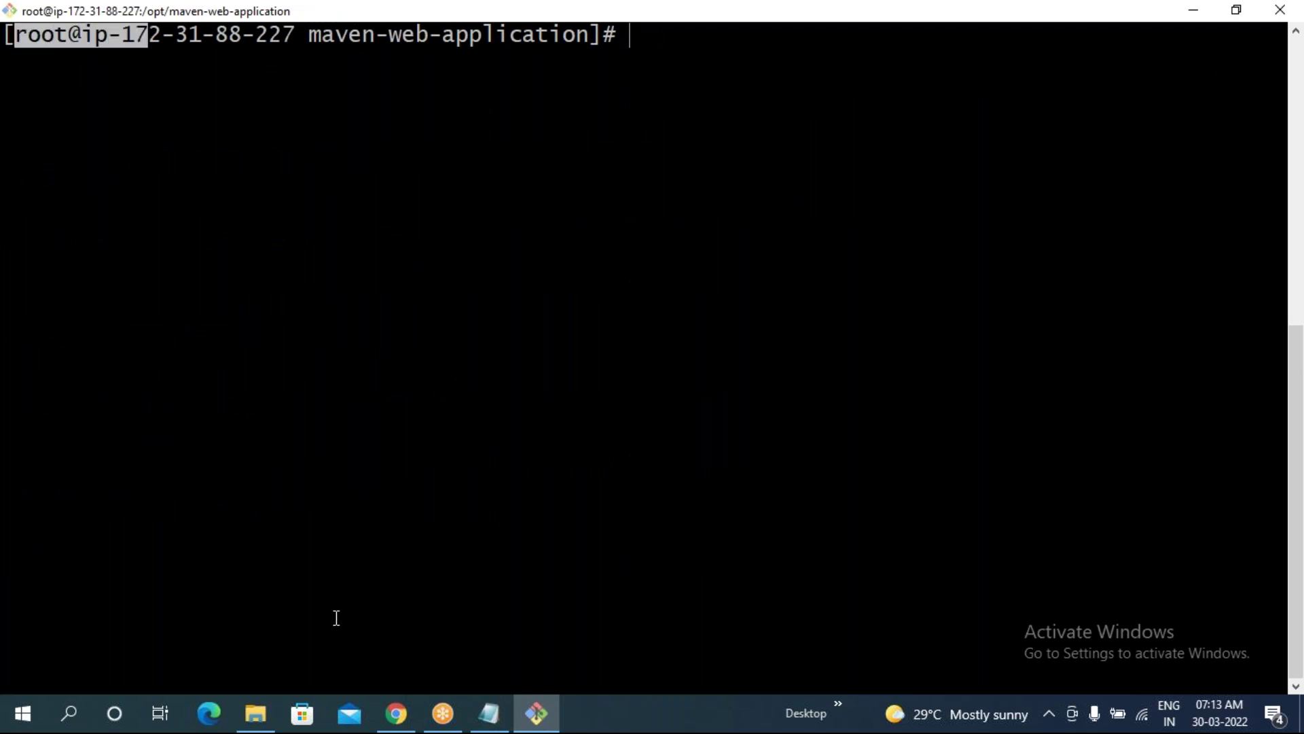
- Reload the port 9999 SonarQube About page in Chrome, showing 1 project and 6 code smells
{"action": "left_click", "coordinate": [397, 714]}
{"action": "left_click", "coordinate": [82, 51]}
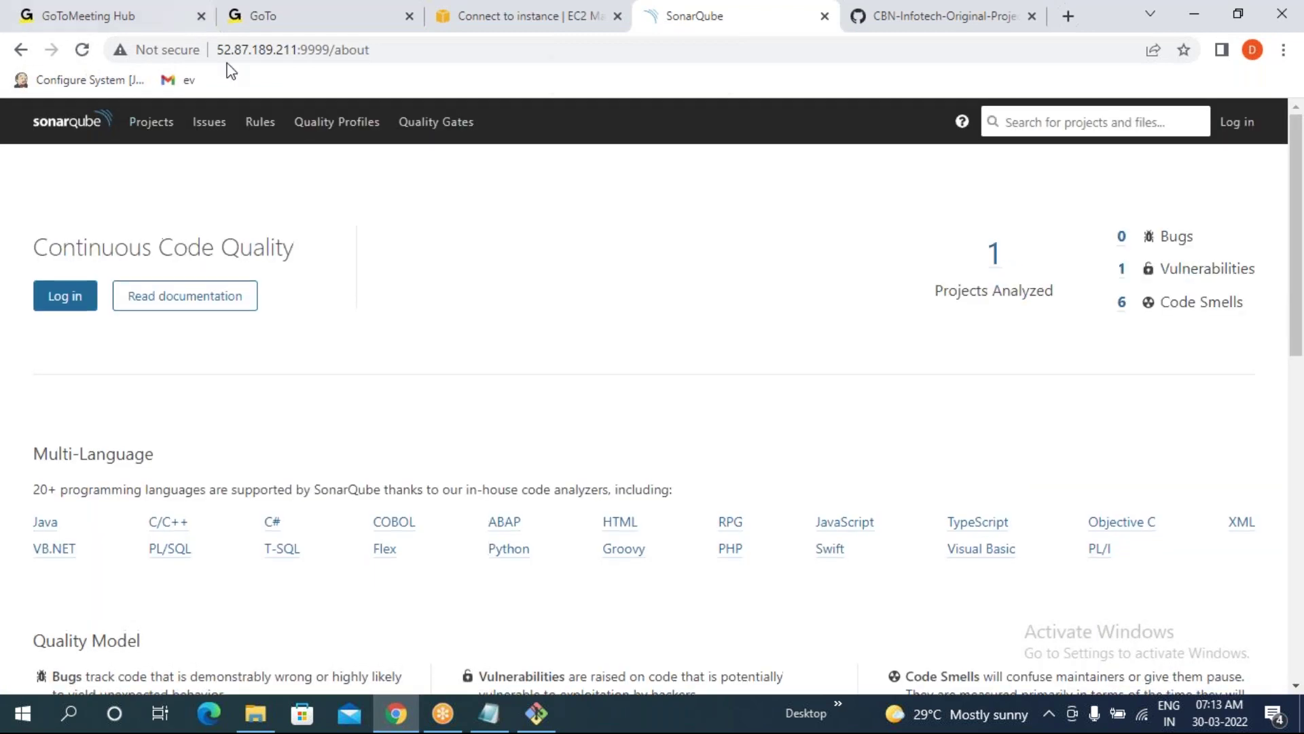
{"action": "left_click", "coordinate": [416, 49]}
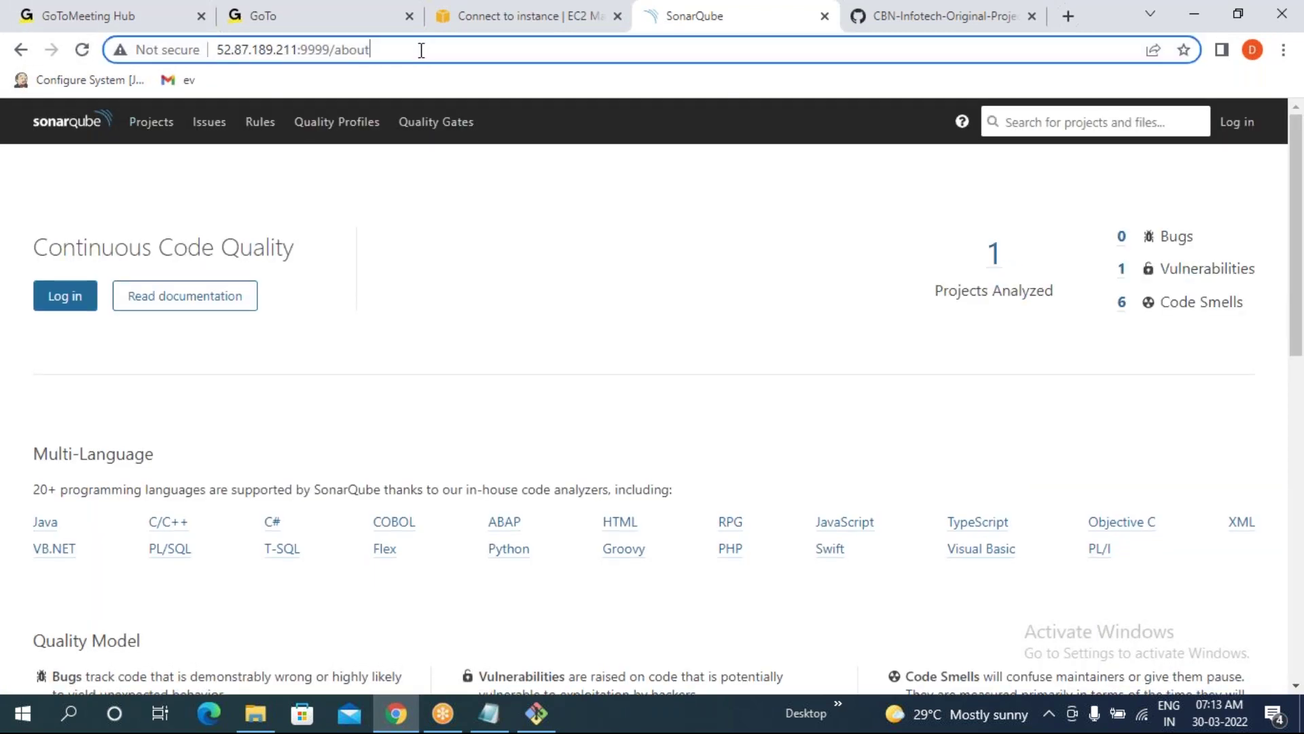
{"action": "left_click", "coordinate": [520, 288]}
{"action": "left_click", "coordinate": [551, 723]}
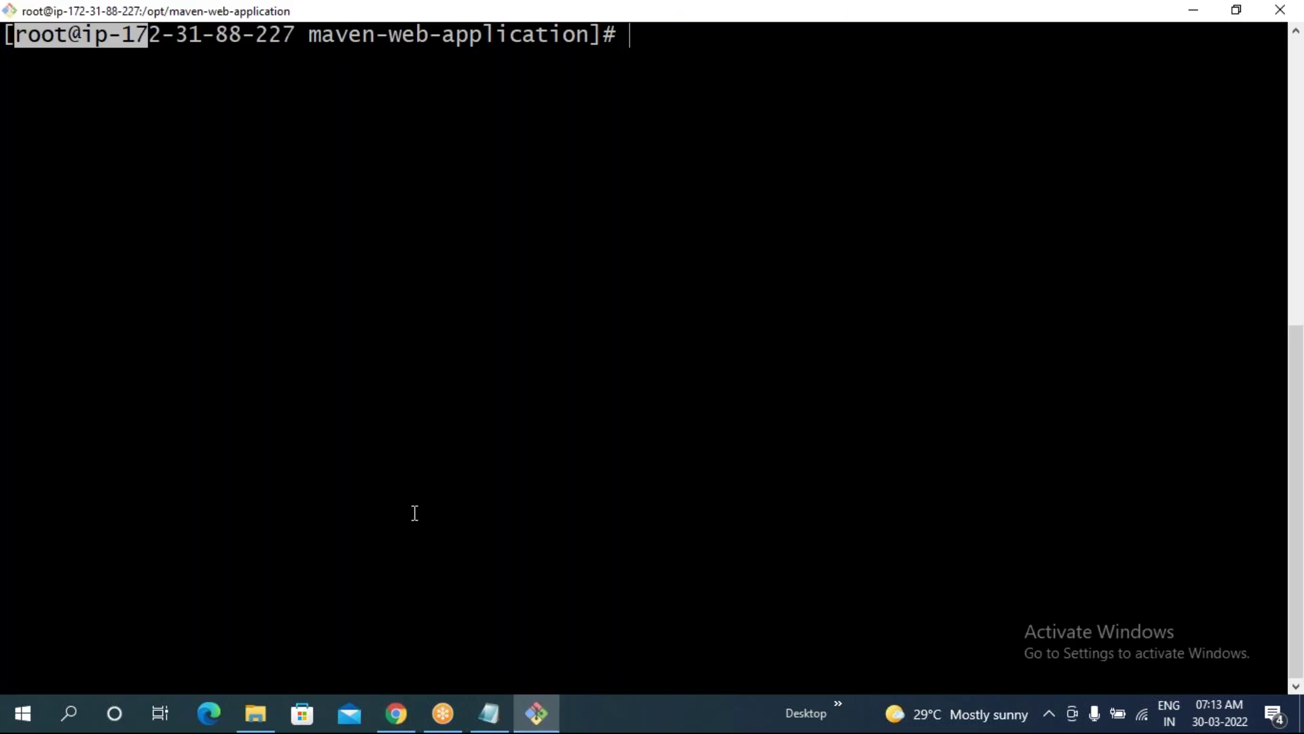
- Change into /opt/sonarqube-7.6/bin/linux-x86-64/ using Tab completion
{"action": "type", "text": "cd /"}
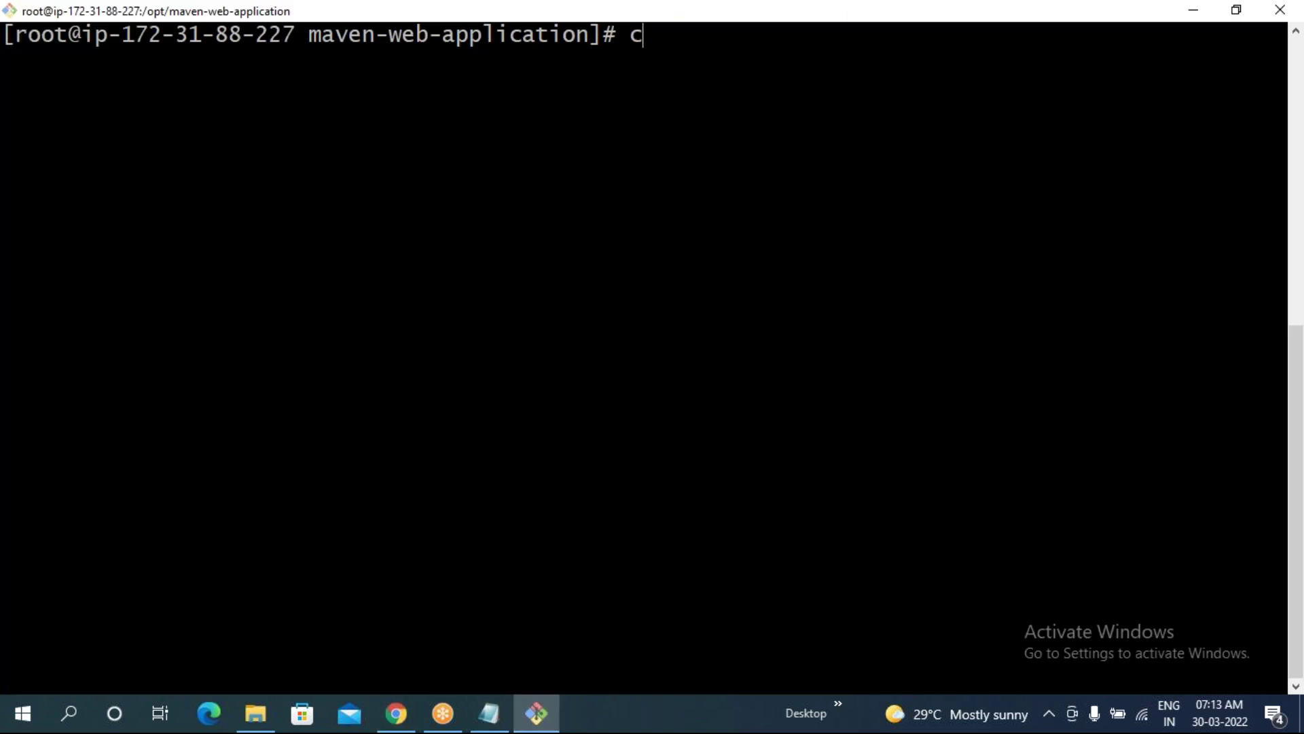
{"action": "type", "text": "opt/s"}
{"action": "key", "text": "Tab"}
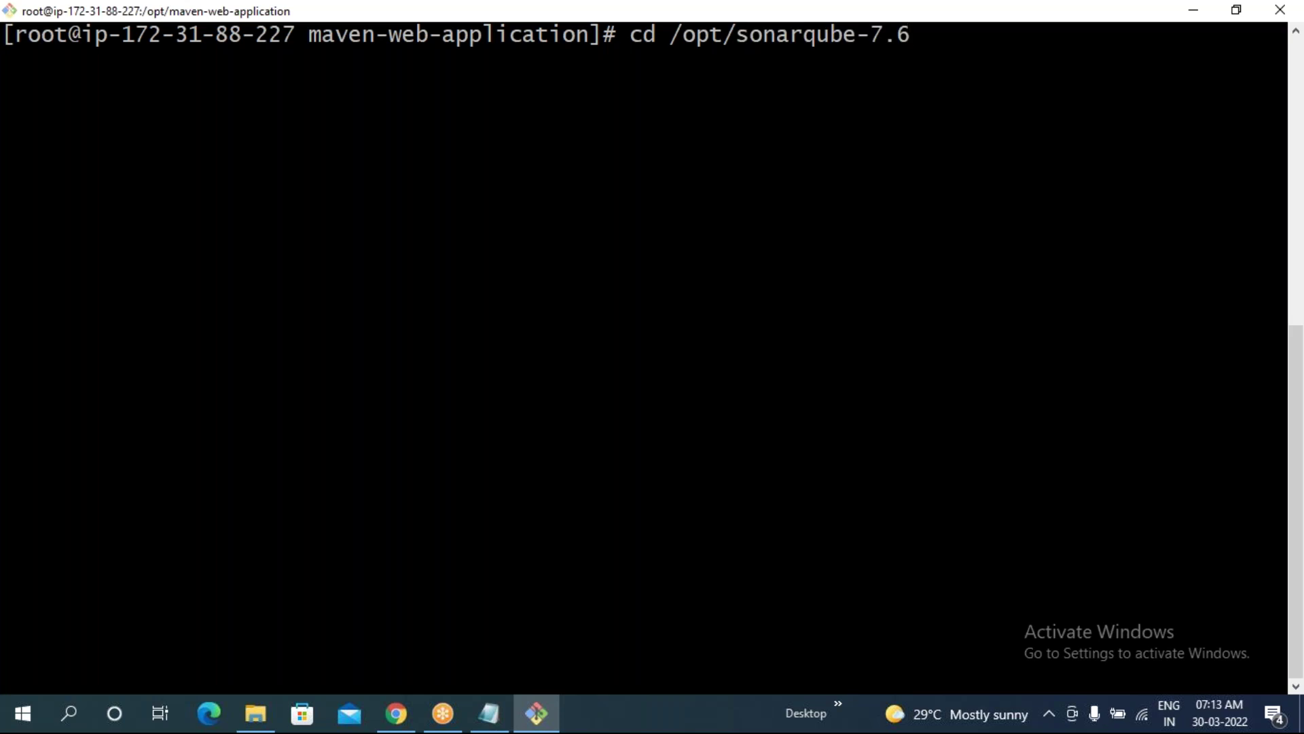
{"action": "type", "text": "/b"}
{"action": "key", "text": "Tab"}
{"action": "type", "text": "lin6"}
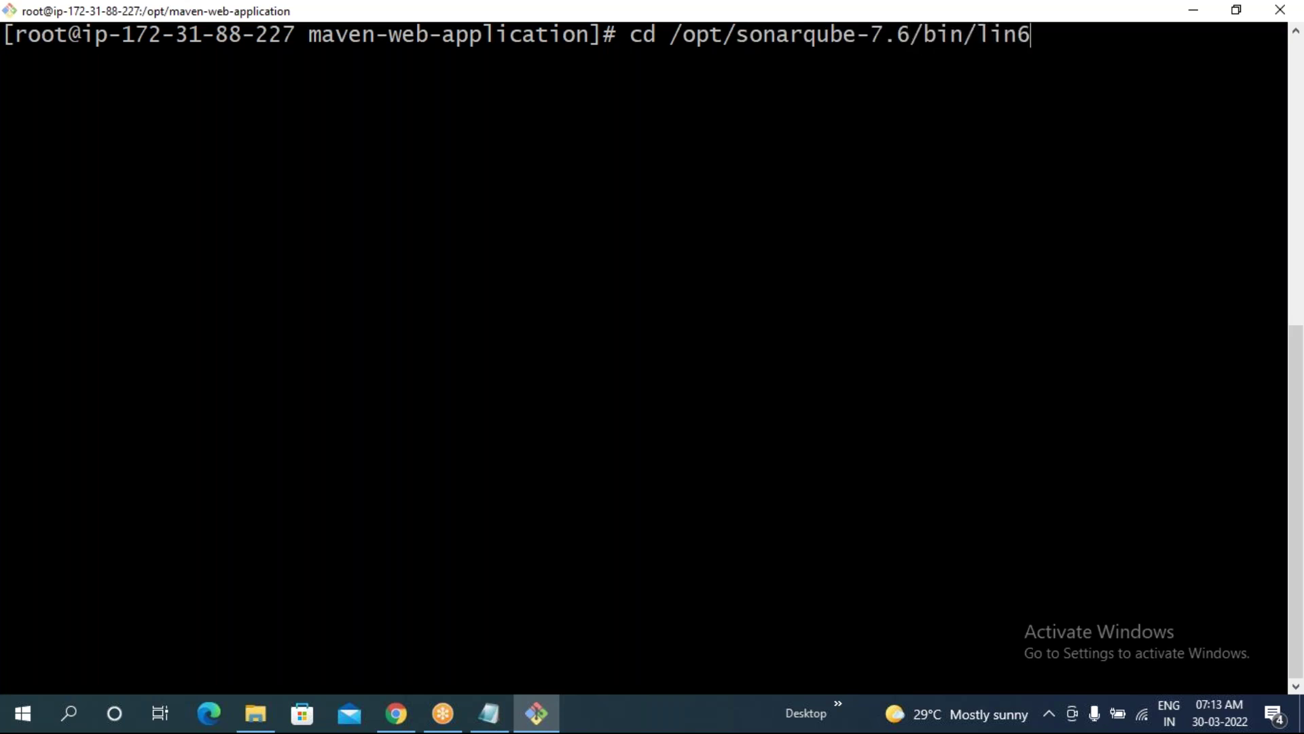
{"action": "key", "text": "BackSpace"}
{"action": "key", "text": "Tab"}
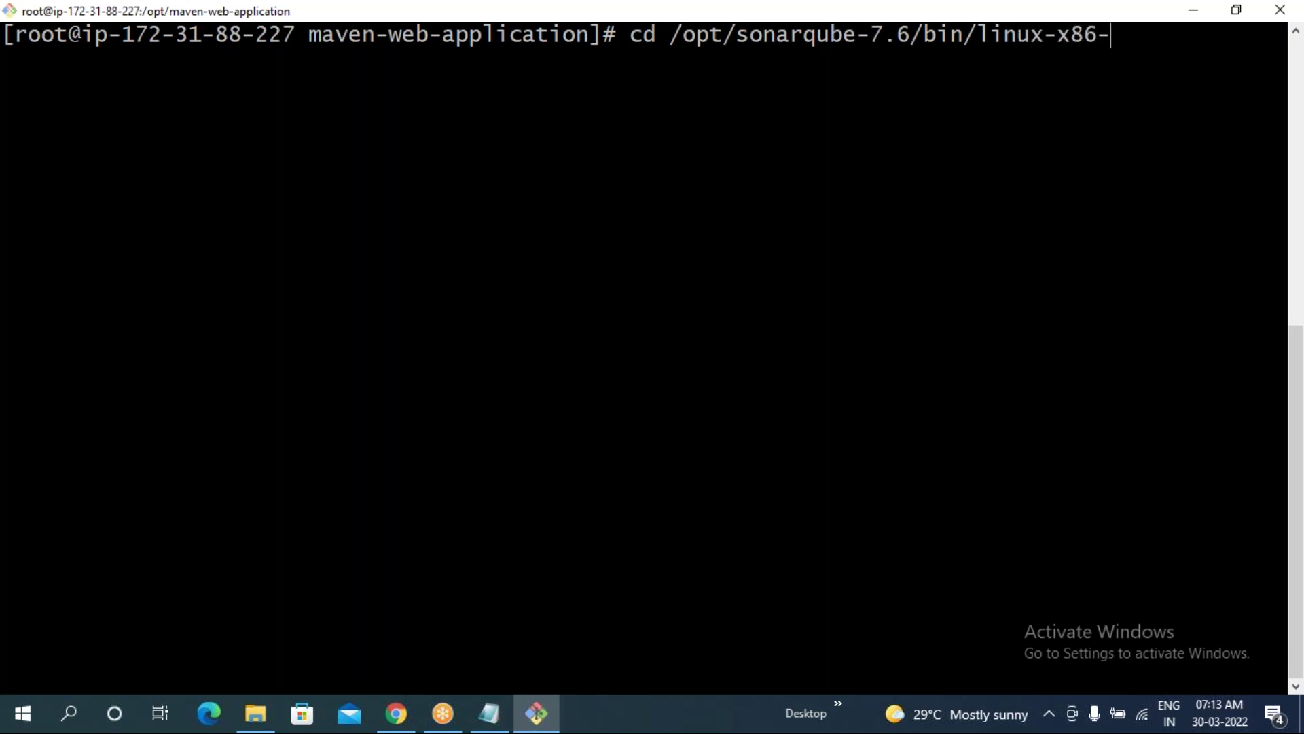
{"action": "type", "text": "6"}
{"action": "key", "text": "Tab"}
{"action": "key", "text": "Return"}
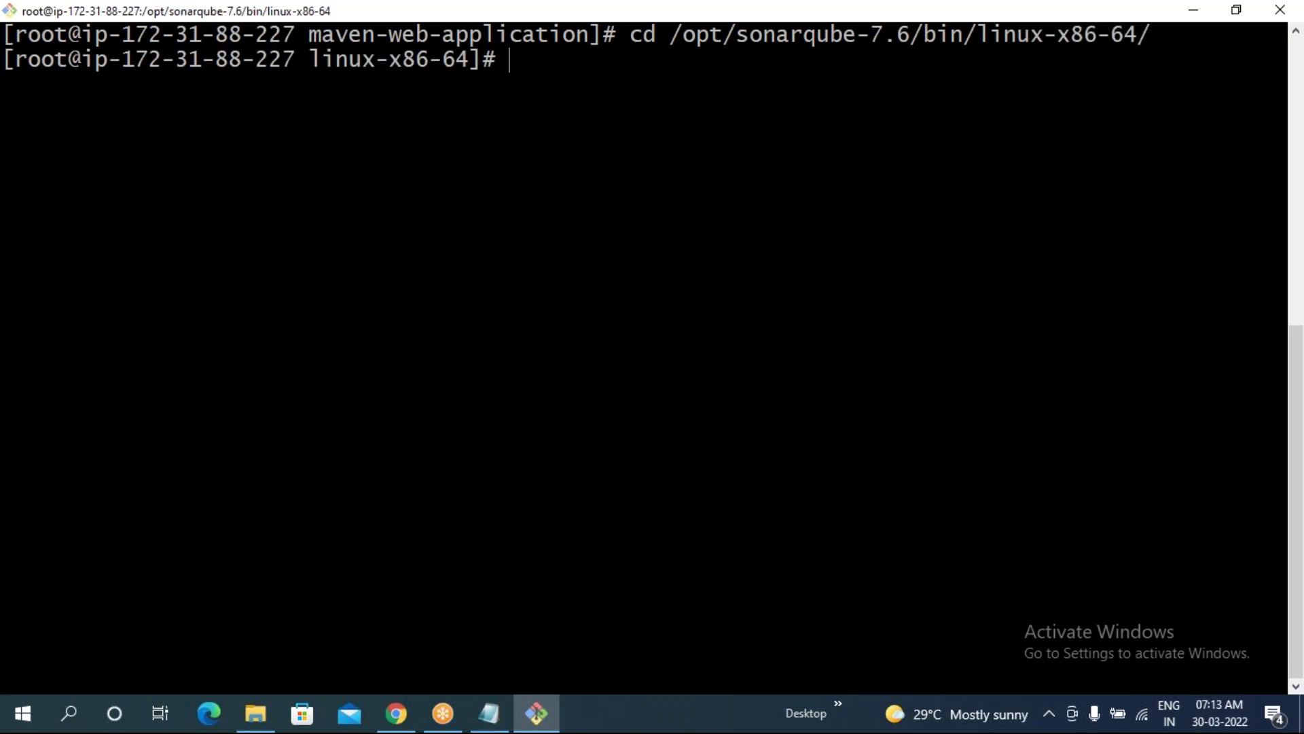
- List the folder's files and highlight the sonar.sh script
{"action": "type", "text": "ls"}
{"action": "key", "text": "Return"}
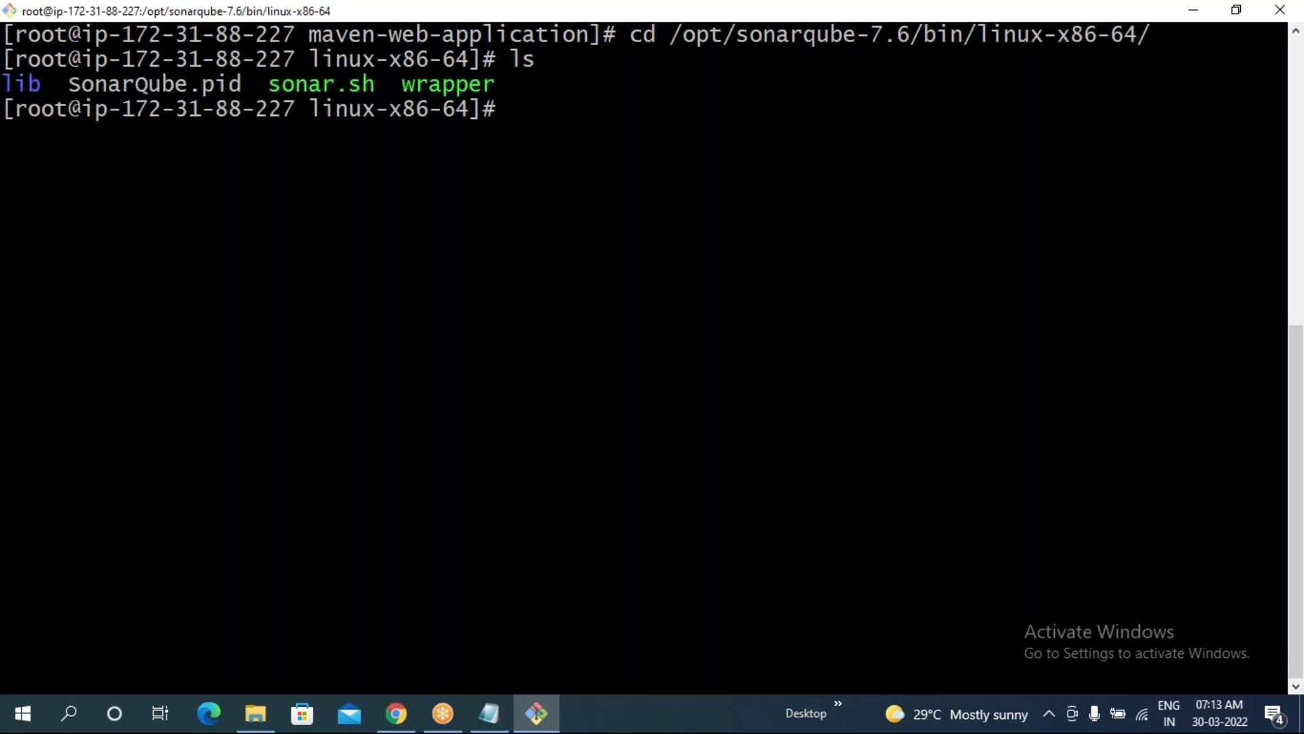
{"action": "left_click_drag", "start_coordinate": [270, 84], "coordinate": [279, 84]}
- As root, stop SonarQube with ./sonar.sh stop, reloading the port 9999 page before and after
{"action": "left_click", "coordinate": [397, 713]}
{"action": "left_click", "coordinate": [79, 52]}
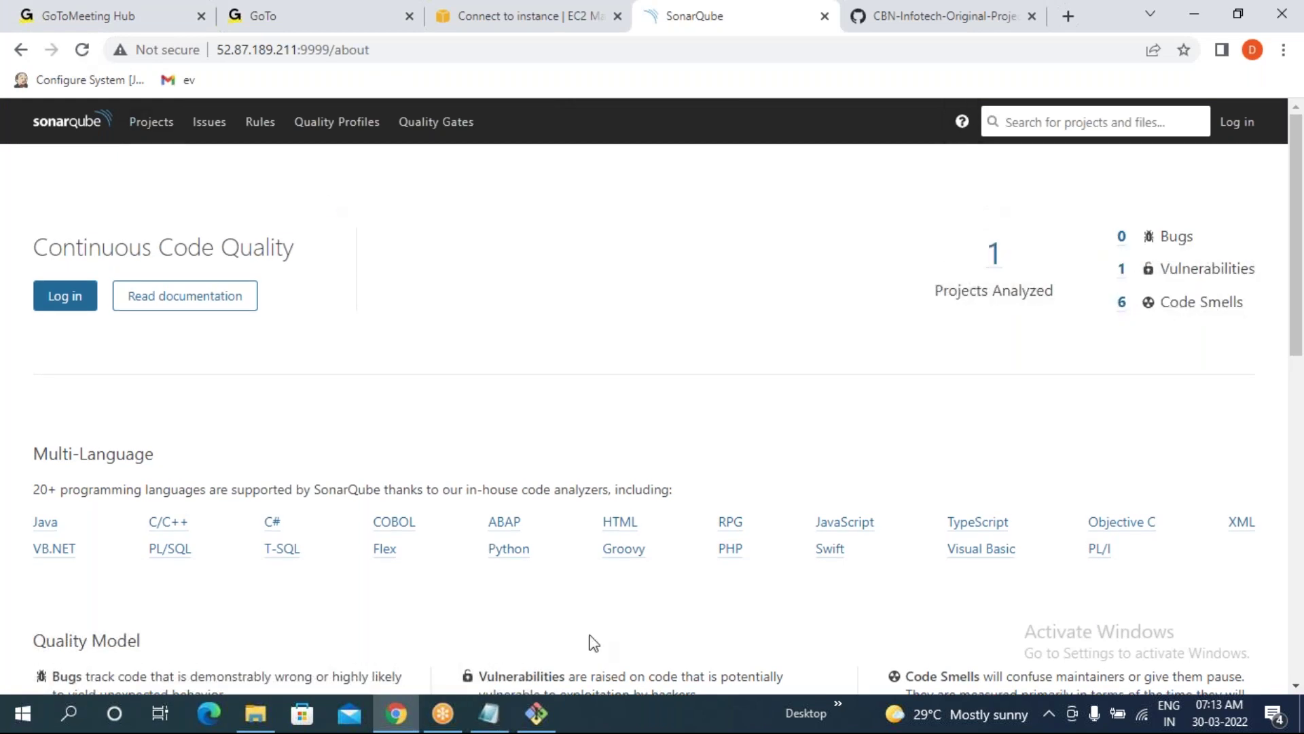
{"action": "left_click", "coordinate": [534, 715]}
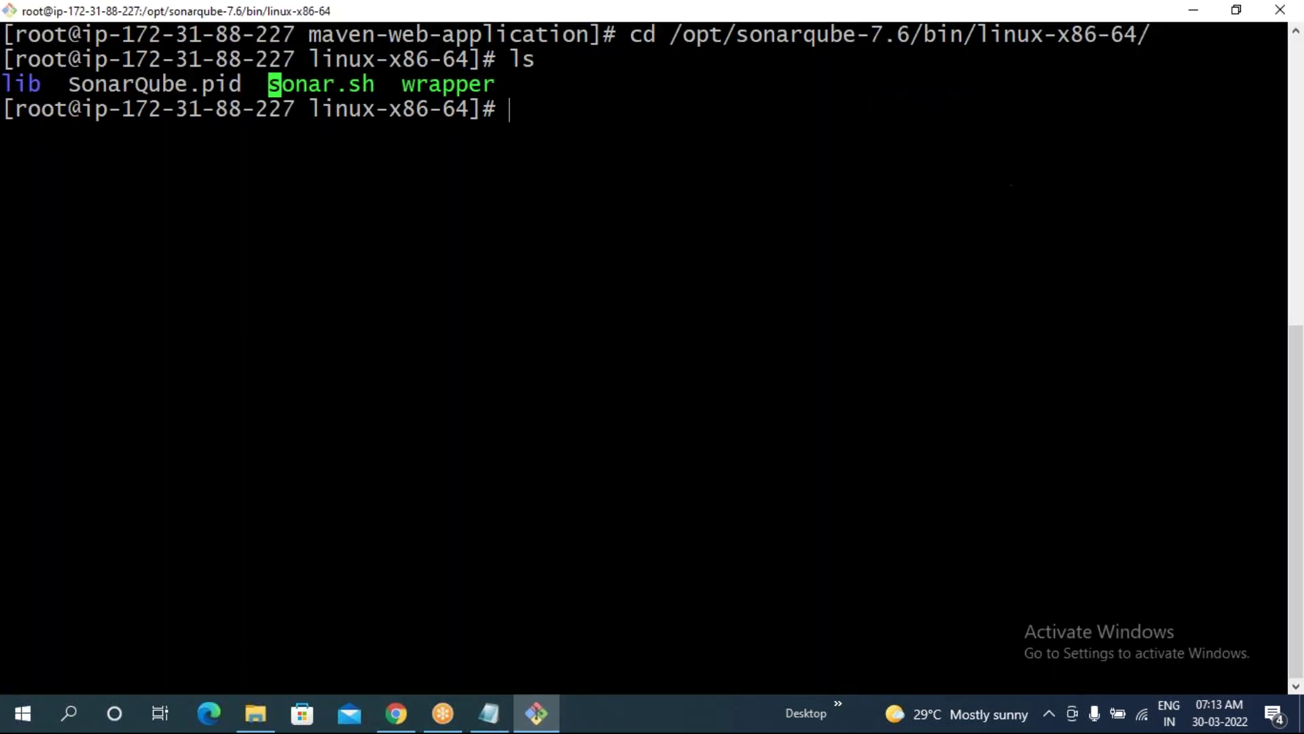
{"action": "type", "text": "./sonar.sh stop"}
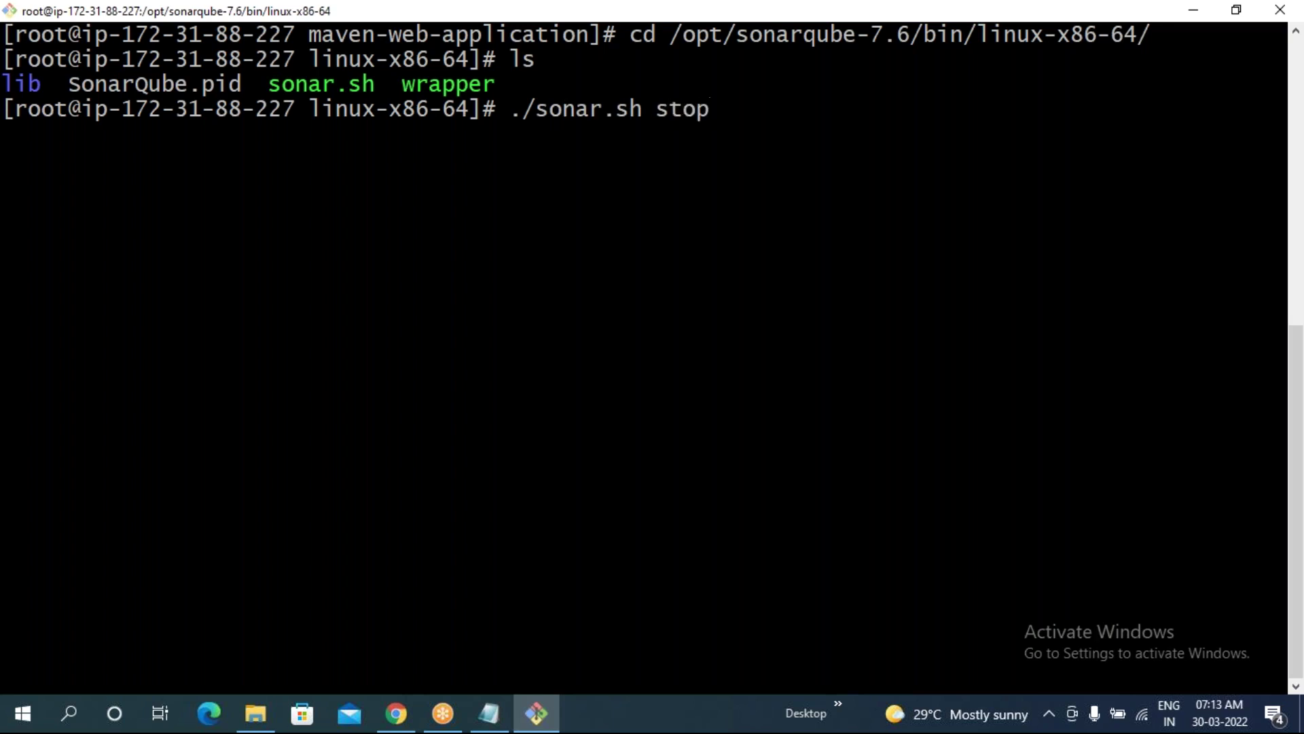
{"action": "key", "text": "Return"}
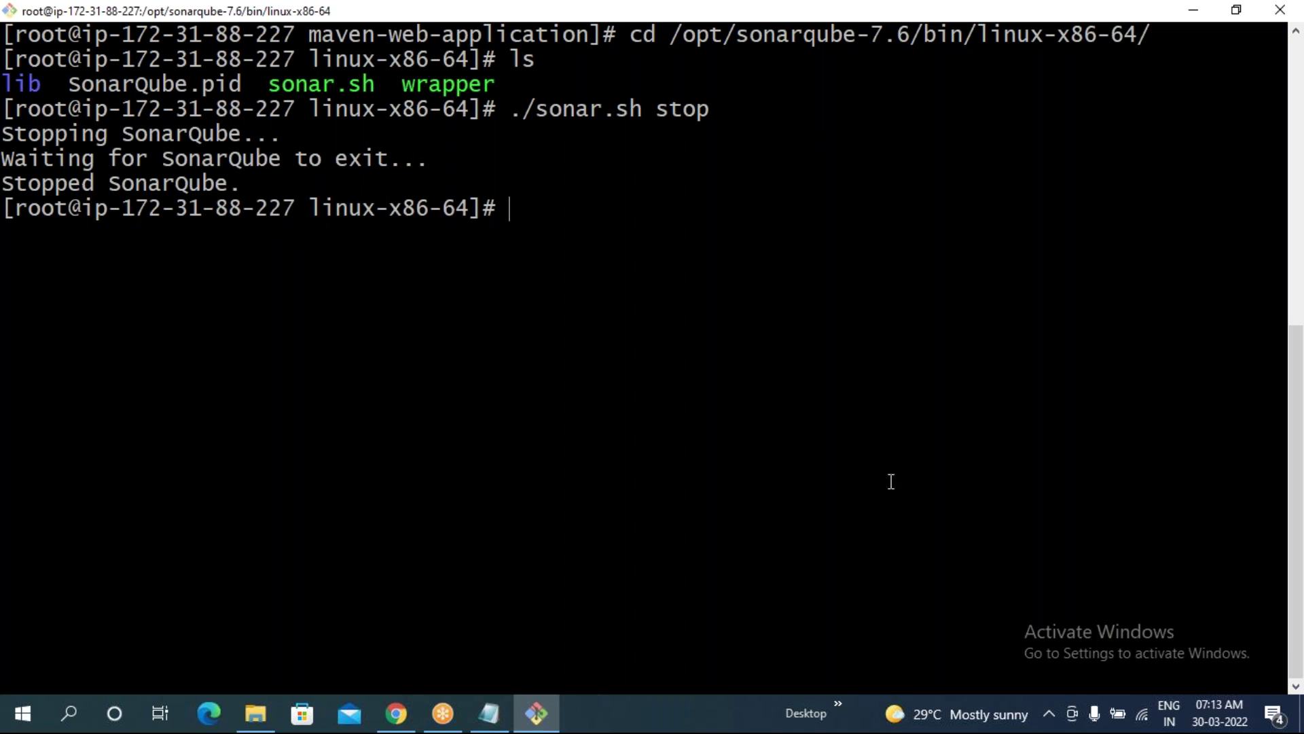
{"action": "left_click", "coordinate": [396, 713]}
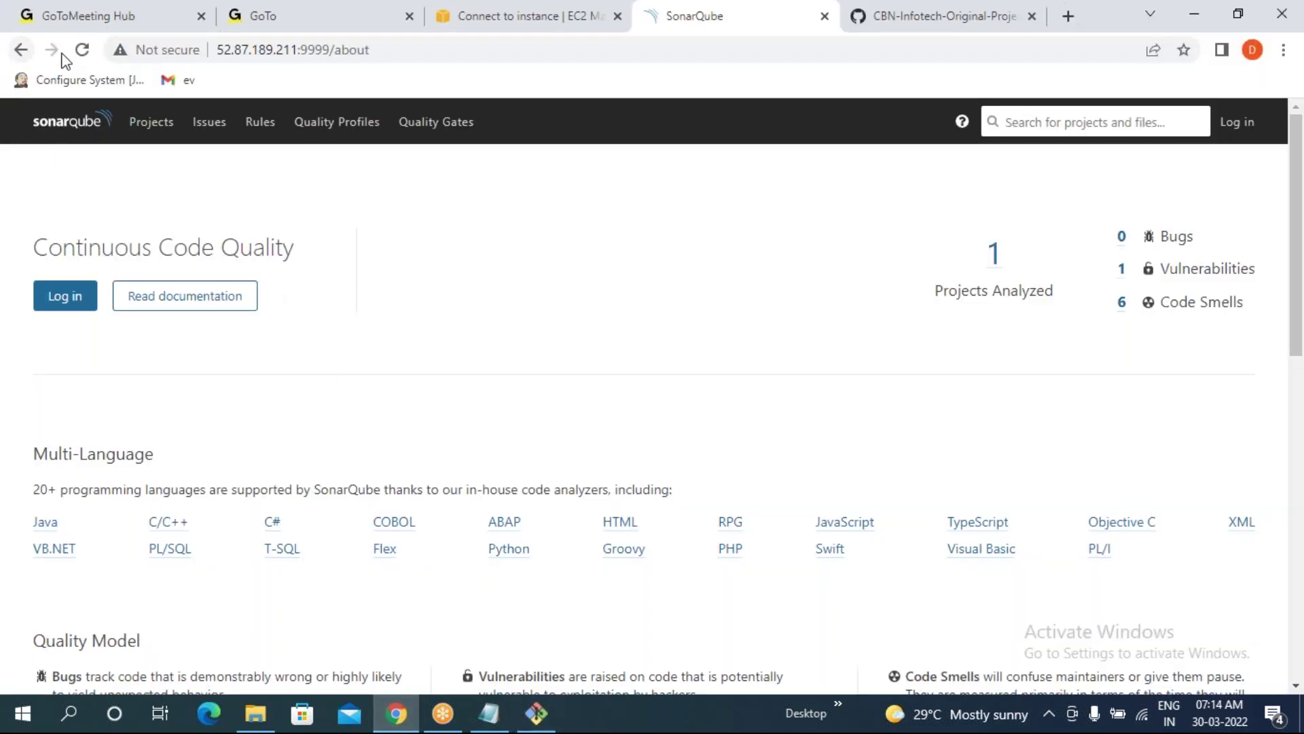
{"action": "left_click", "coordinate": [82, 50]}
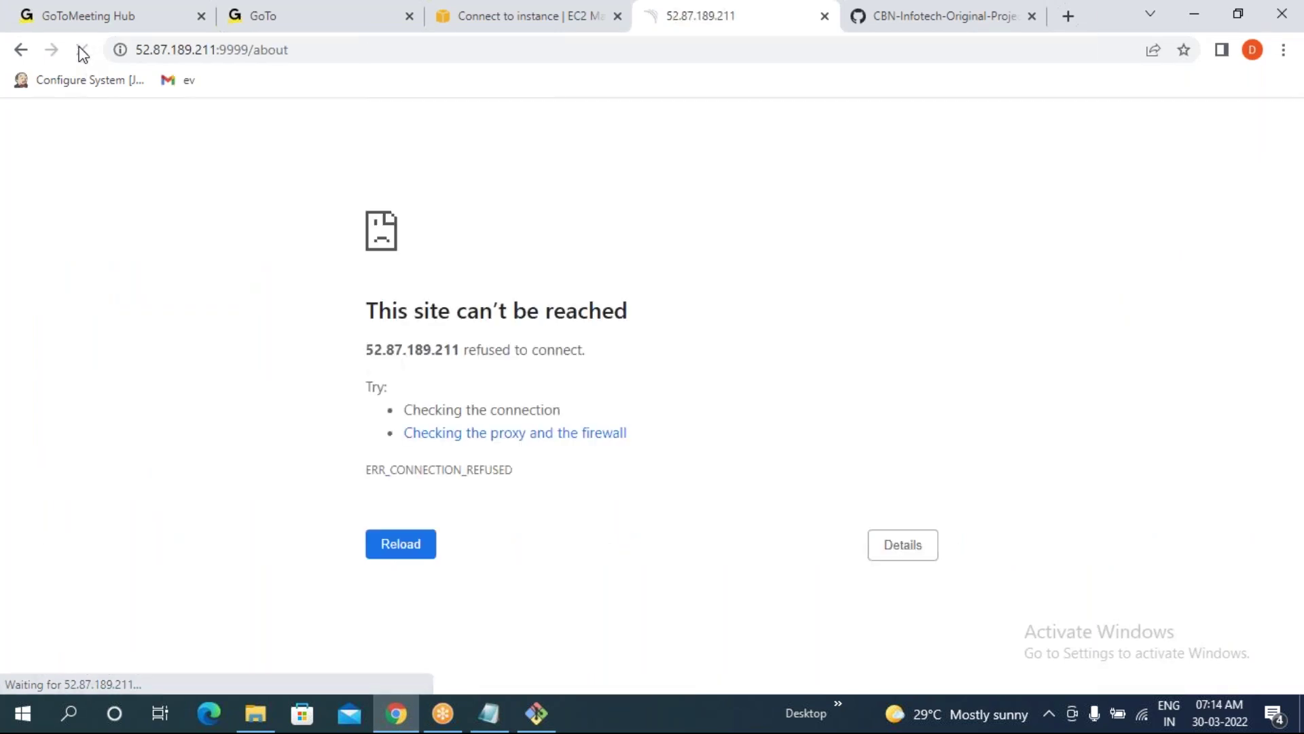
- Start SonarQube as root with ./sonar.sh start, then reload the port 9999 page in Chrome
{"action": "left_click", "coordinate": [537, 713]}
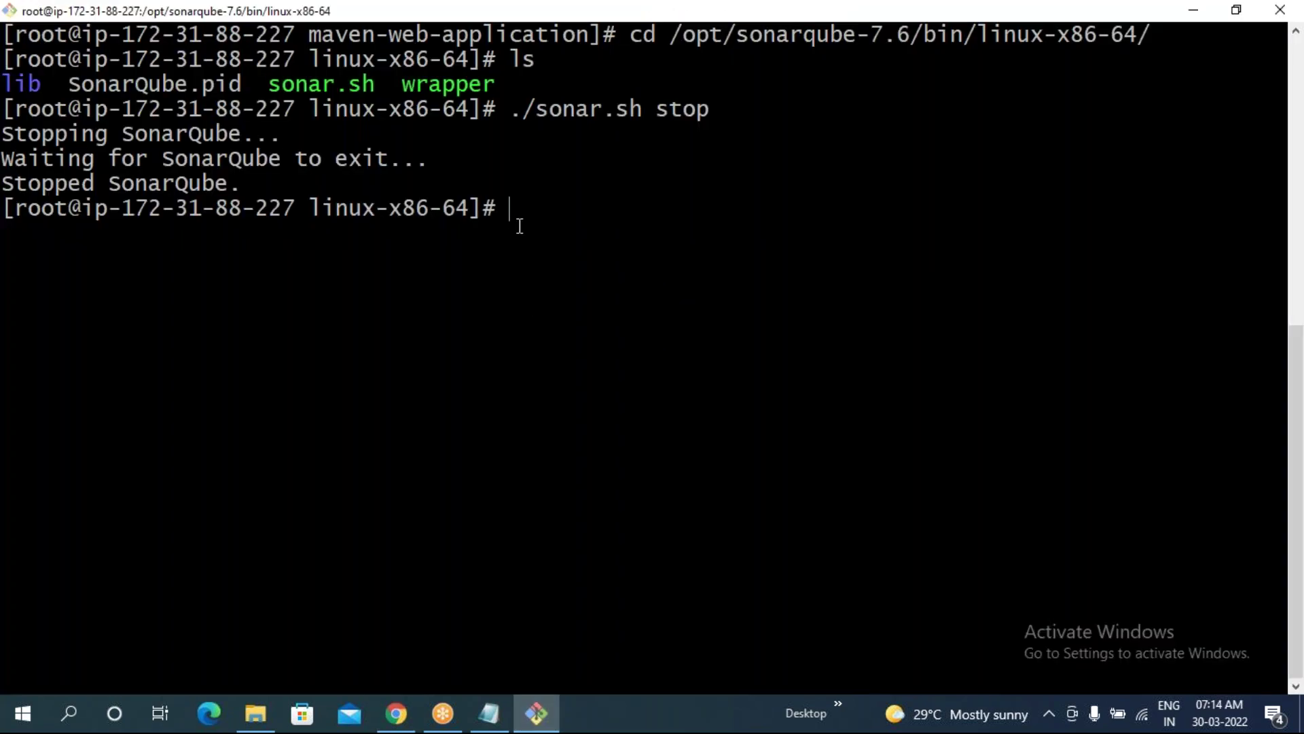
{"action": "key", "text": "Up"}
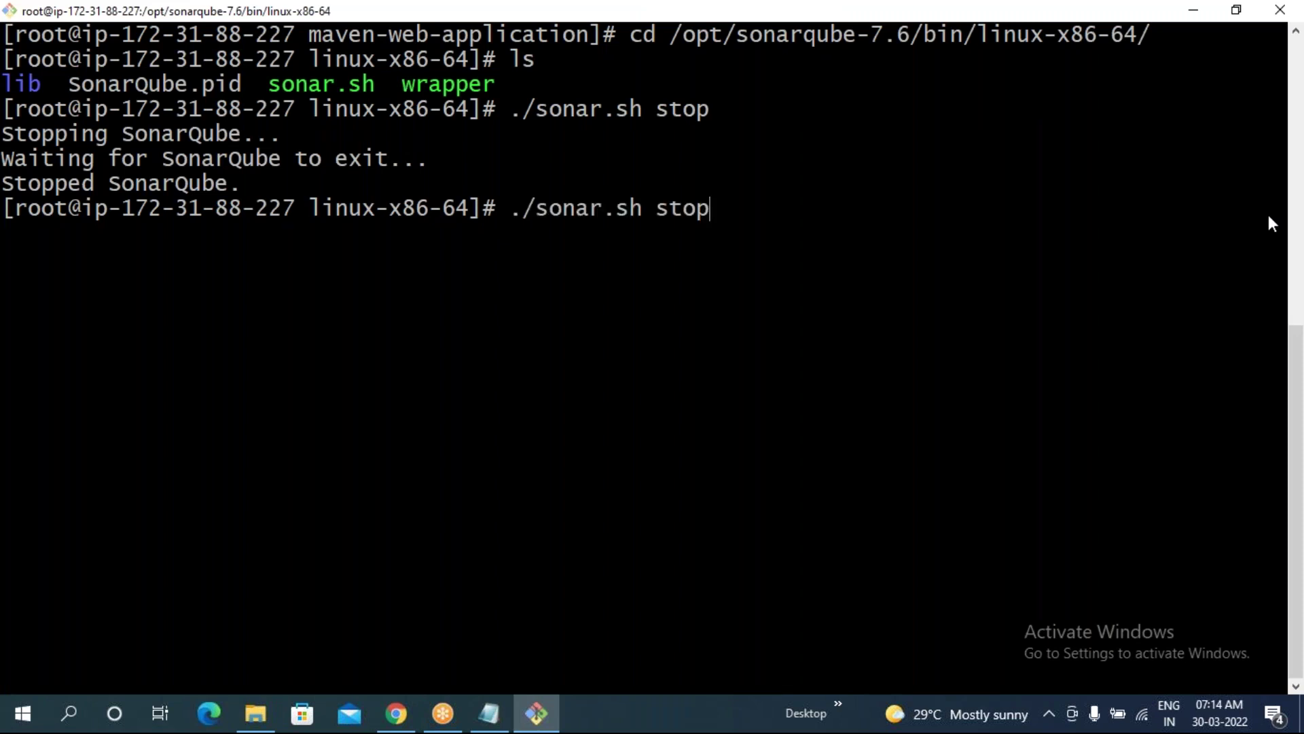
{"action": "key", "text": "BackSpace"}
{"action": "key", "text": "BackSpace"}
{"action": "type", "text": "art"}
{"action": "key", "text": "Return"}
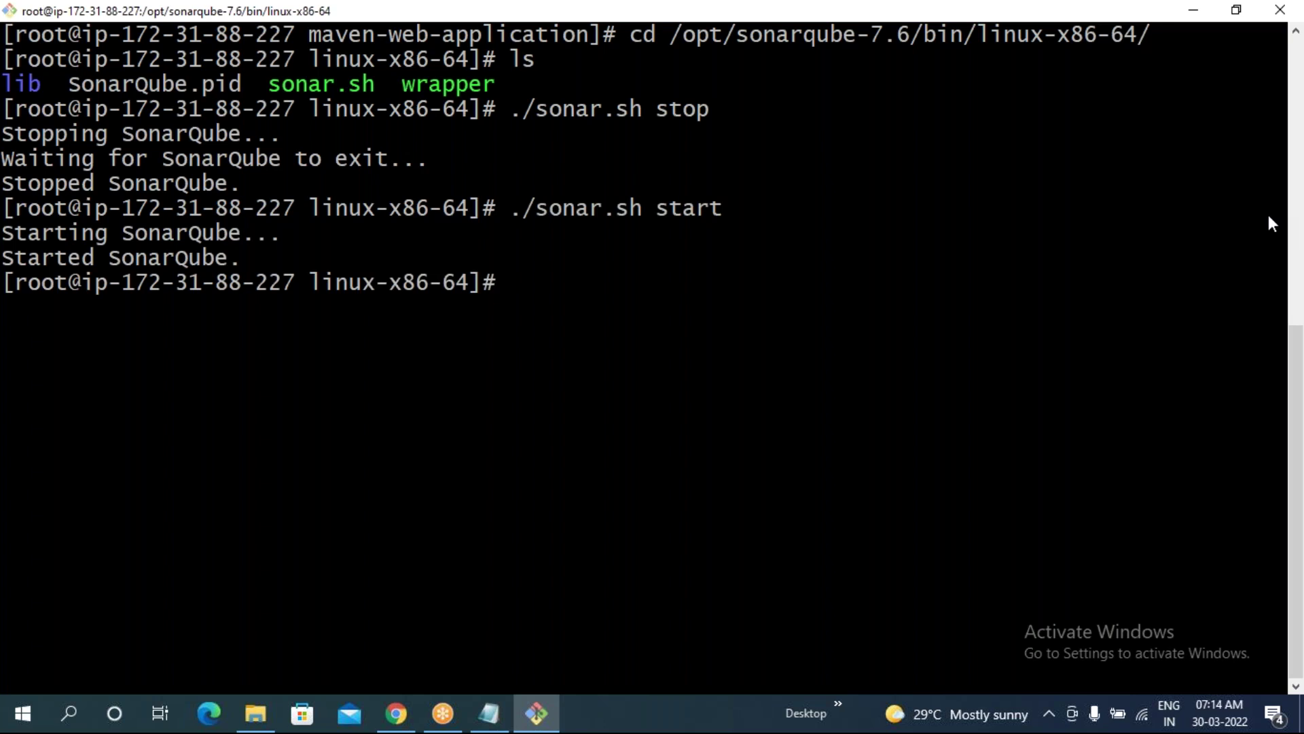
{"action": "left_click_drag", "start_coordinate": [1, 258], "coordinate": [228, 258]}
{"action": "left_click", "coordinate": [396, 713]}
{"action": "left_click", "coordinate": [78, 58]}
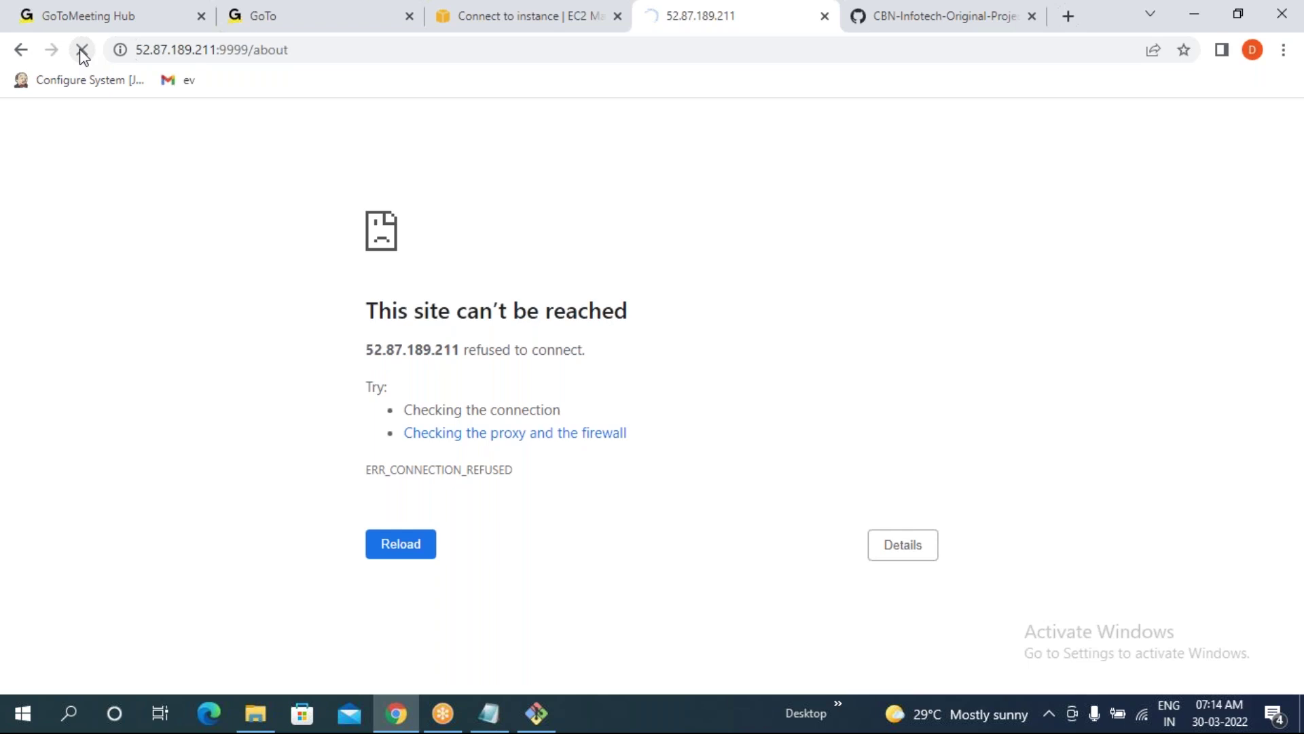
- Reload the SonarQube page in Chrome, then run ./sonar.sh status in the SSH terminal
{"action": "left_click", "coordinate": [80, 51]}
{"action": "left_click", "coordinate": [81, 51]}
{"action": "left_click", "coordinate": [537, 713]}
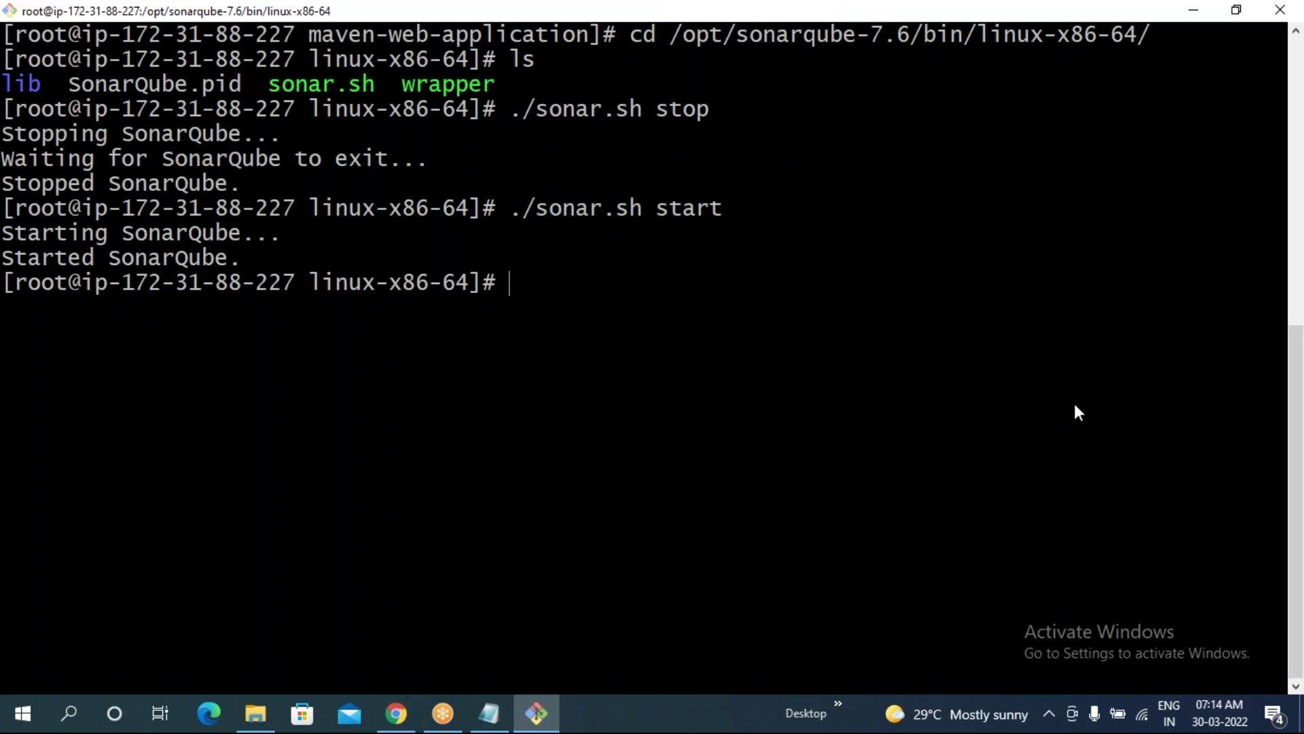
{"action": "key", "text": "Up"}
{"action": "key", "text": "BackSpace"}
{"action": "key", "text": "BackSpace"}
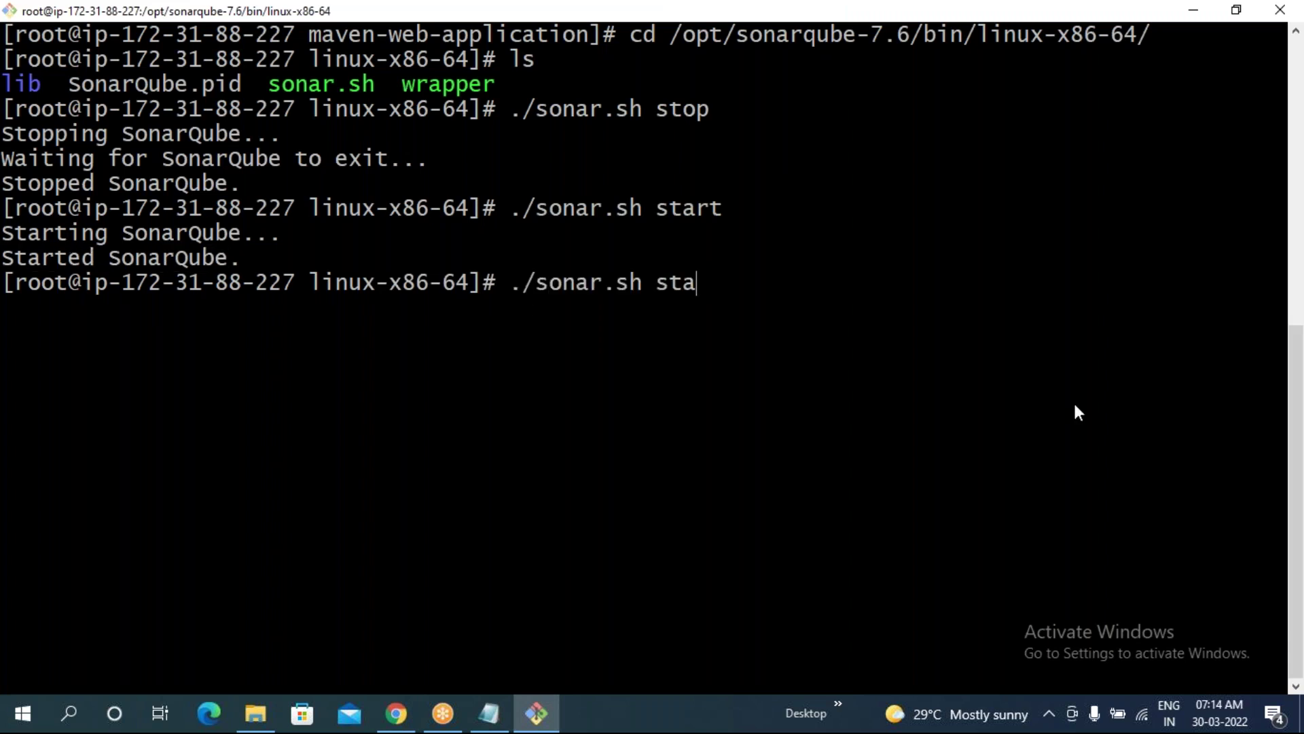
{"action": "type", "text": "tus"}
{"action": "key", "text": "Return"}
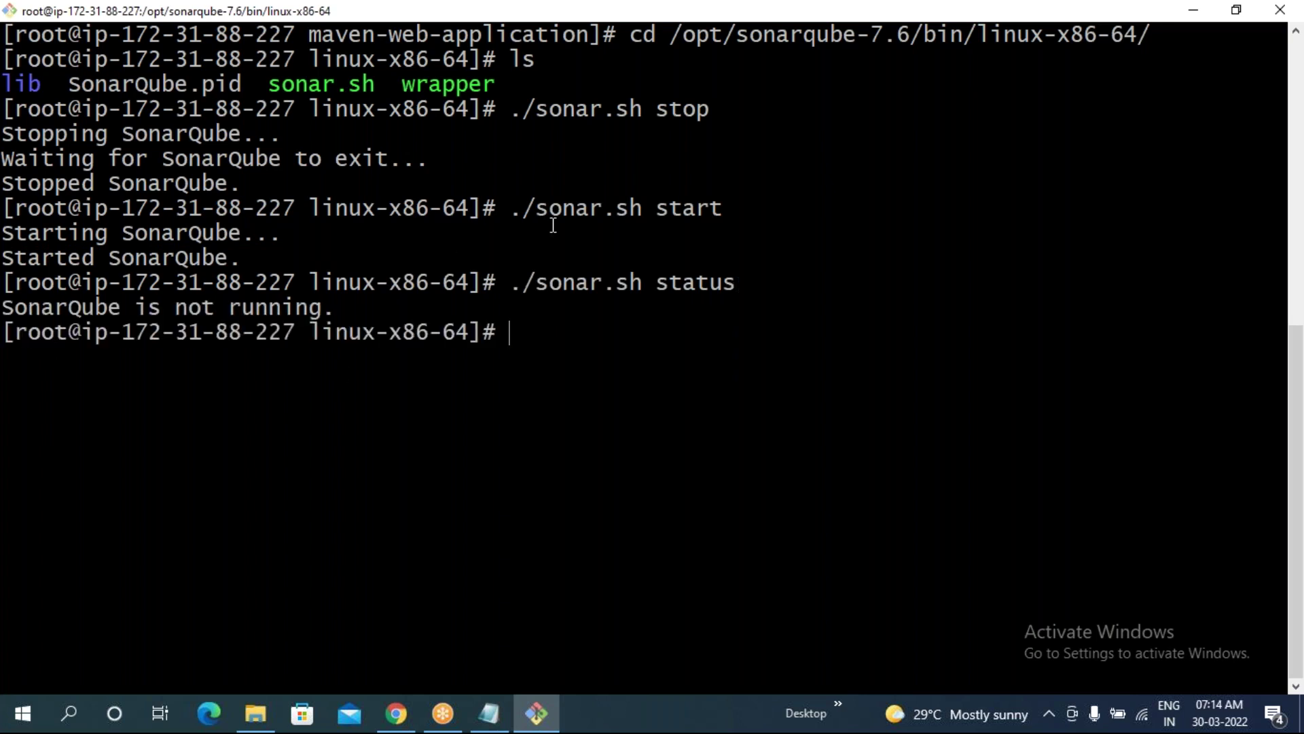
- Review the earlier 'Started SonarQube.' output against the 'not running' status message
{"action": "left_click_drag", "start_coordinate": [516, 216], "coordinate": [724, 211]}
{"action": "left_click_drag", "start_coordinate": [7, 234], "coordinate": [159, 238]}
{"action": "left_click_drag", "start_coordinate": [9, 265], "coordinate": [238, 258]}
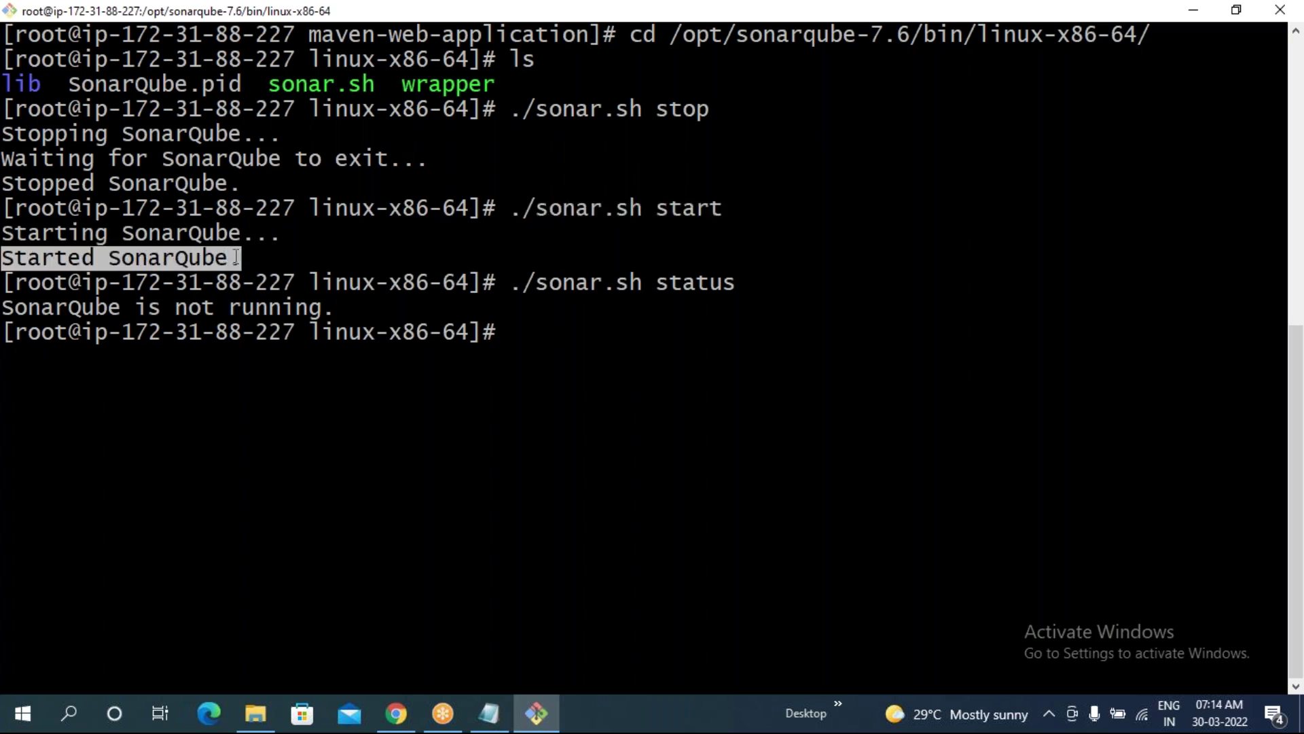
{"action": "left_click", "coordinate": [636, 324]}
{"action": "left_click_drag", "start_coordinate": [3, 310], "coordinate": [336, 307]}
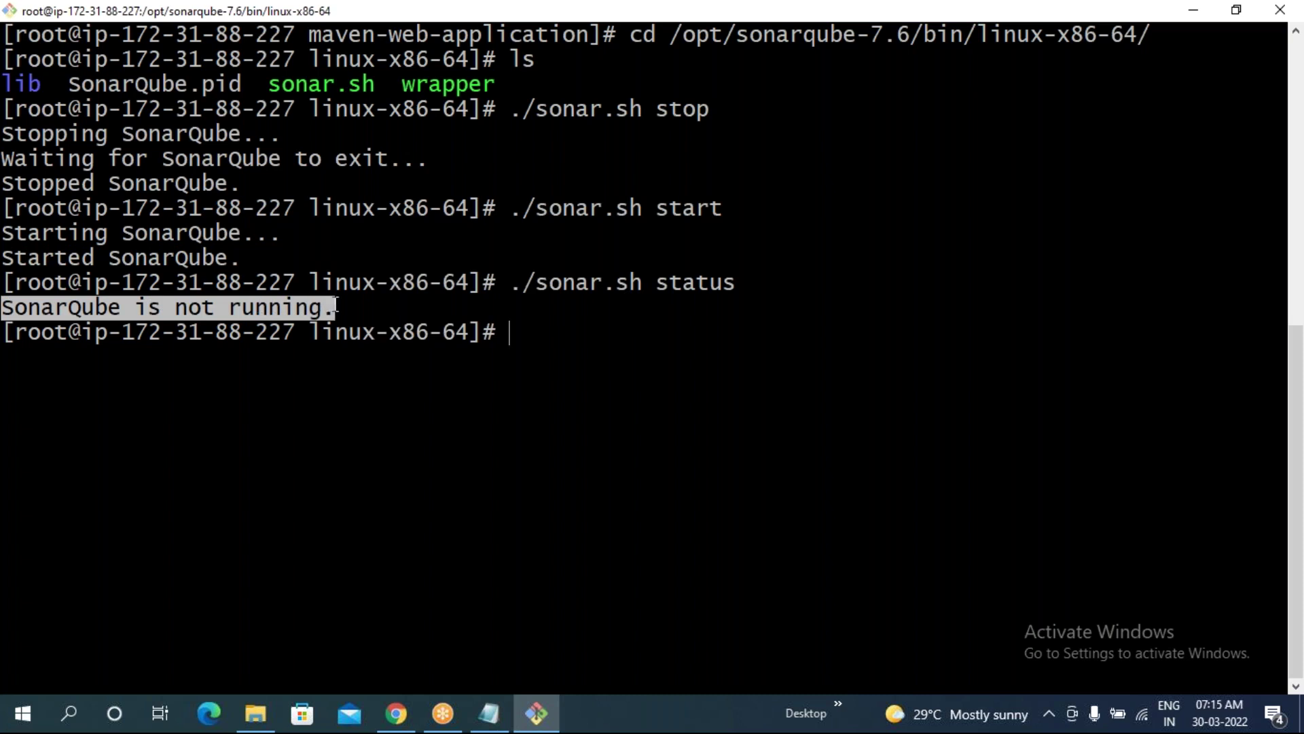
{"action": "left_click", "coordinate": [336, 307]}
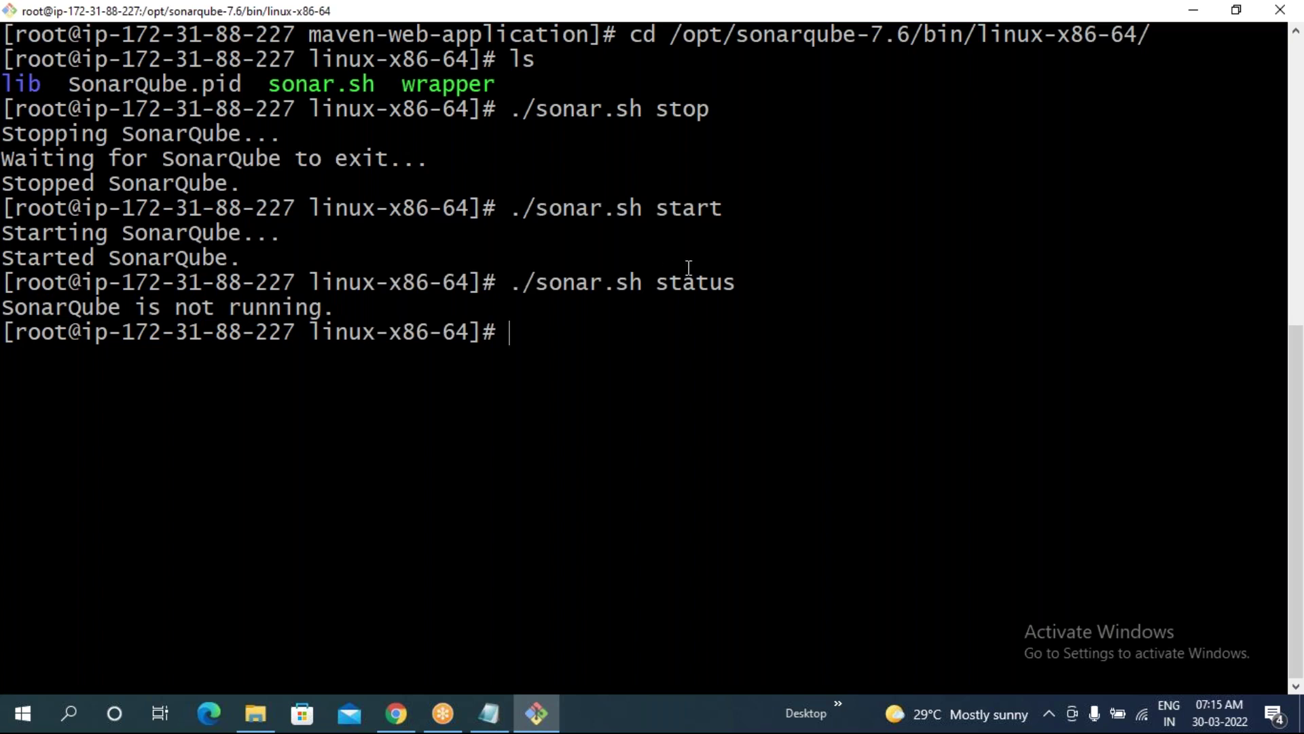
- Re-read the start command and its output, then rerun ./sonar.sh start
{"action": "left_click_drag", "start_coordinate": [656, 211], "coordinate": [723, 211]}
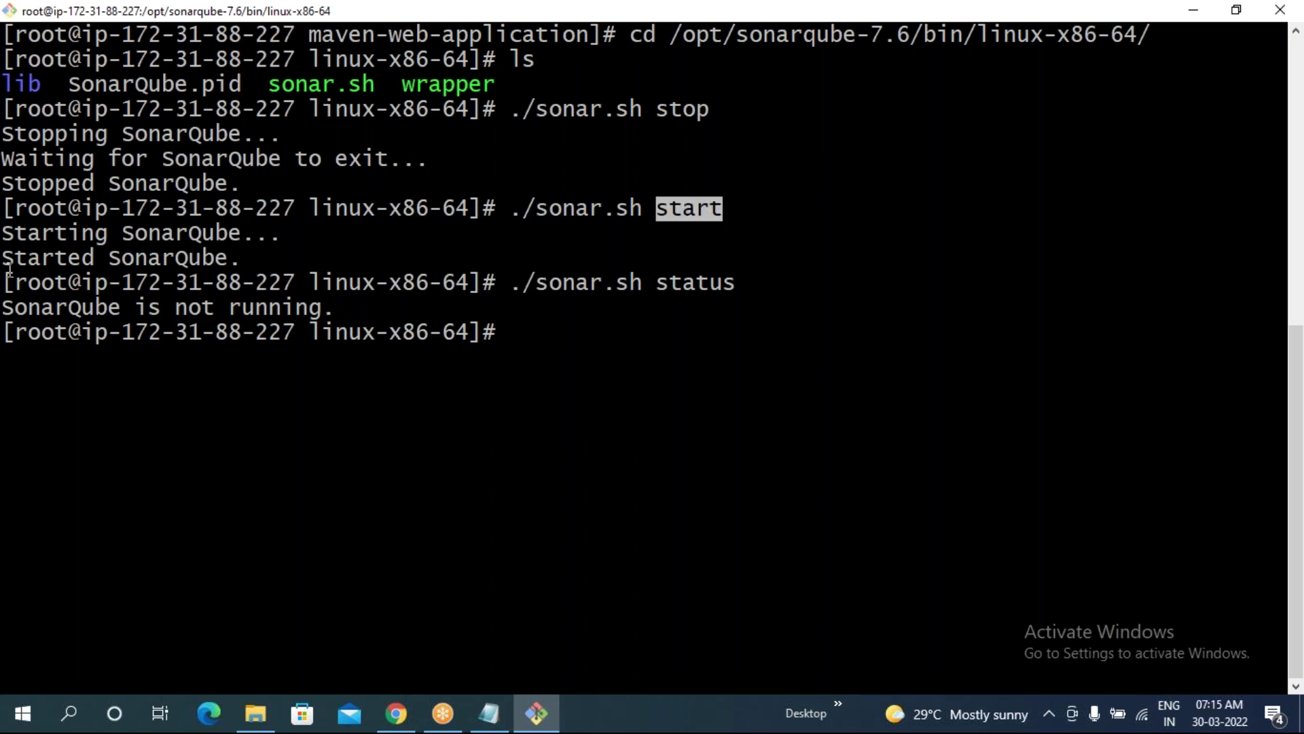
{"action": "left_click_drag", "start_coordinate": [9, 280], "coordinate": [70, 293]}
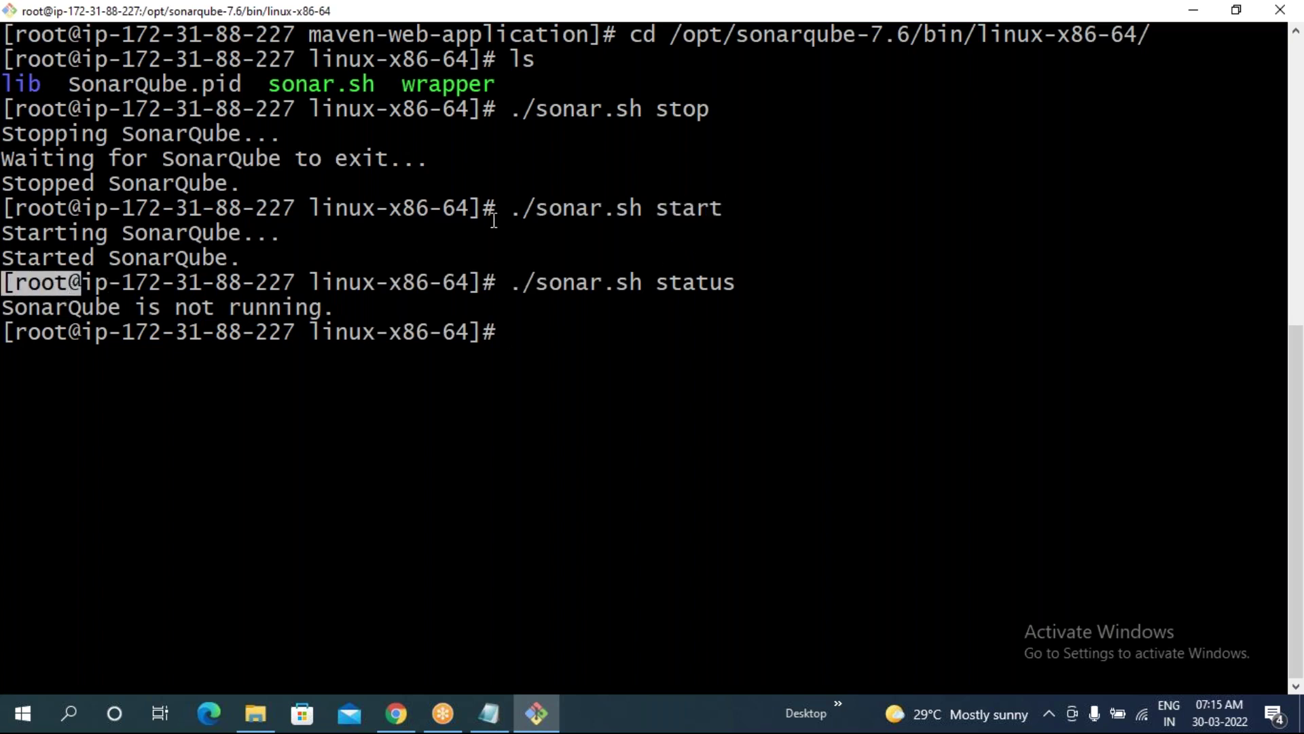
{"action": "left_click_drag", "start_coordinate": [507, 207], "coordinate": [661, 210]}
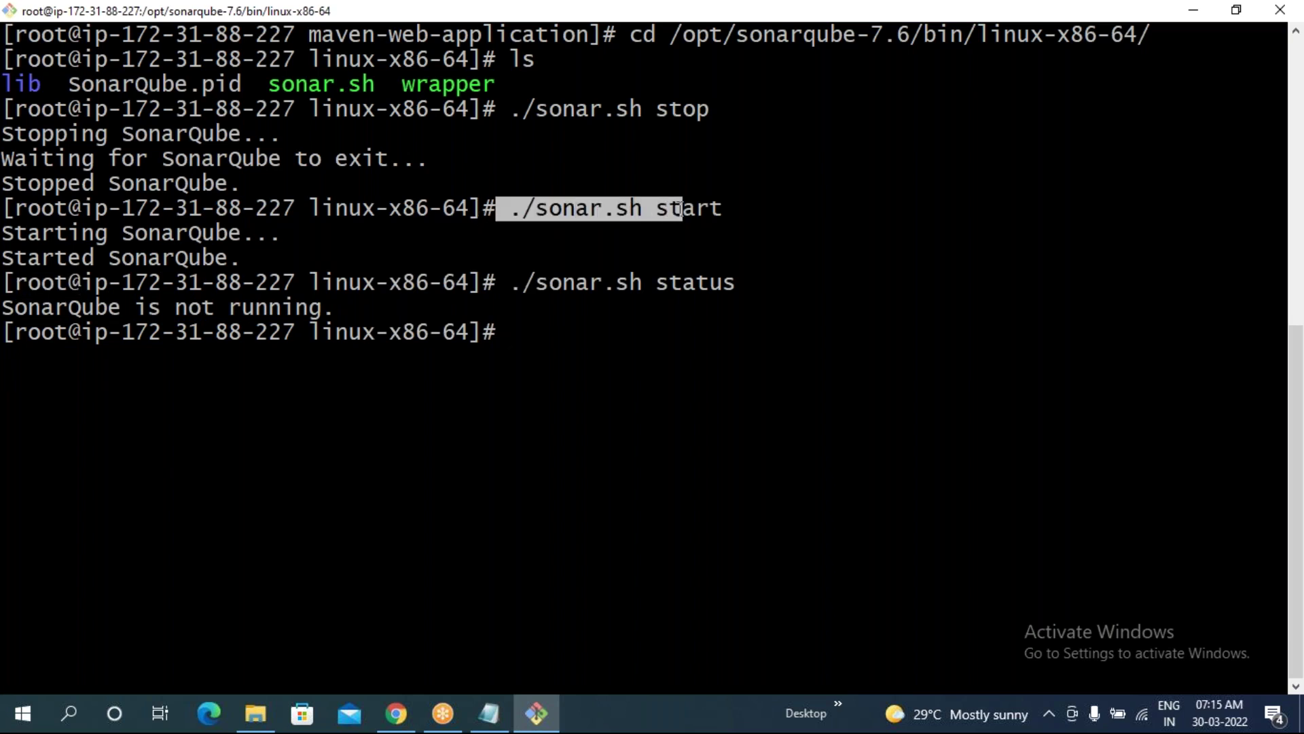
{"action": "left_click", "coordinate": [9, 236]}
{"action": "left_click_drag", "start_coordinate": [9, 236], "coordinate": [268, 258]}
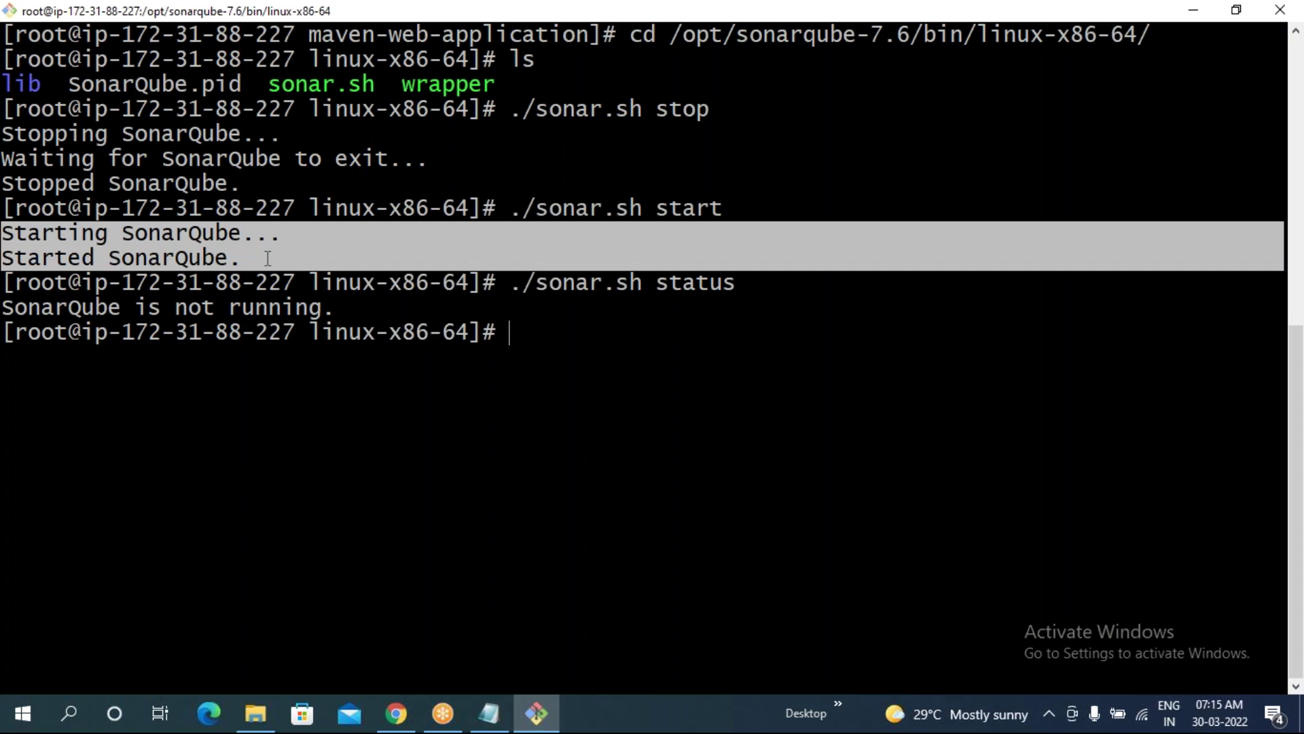
{"action": "left_click", "coordinate": [319, 326]}
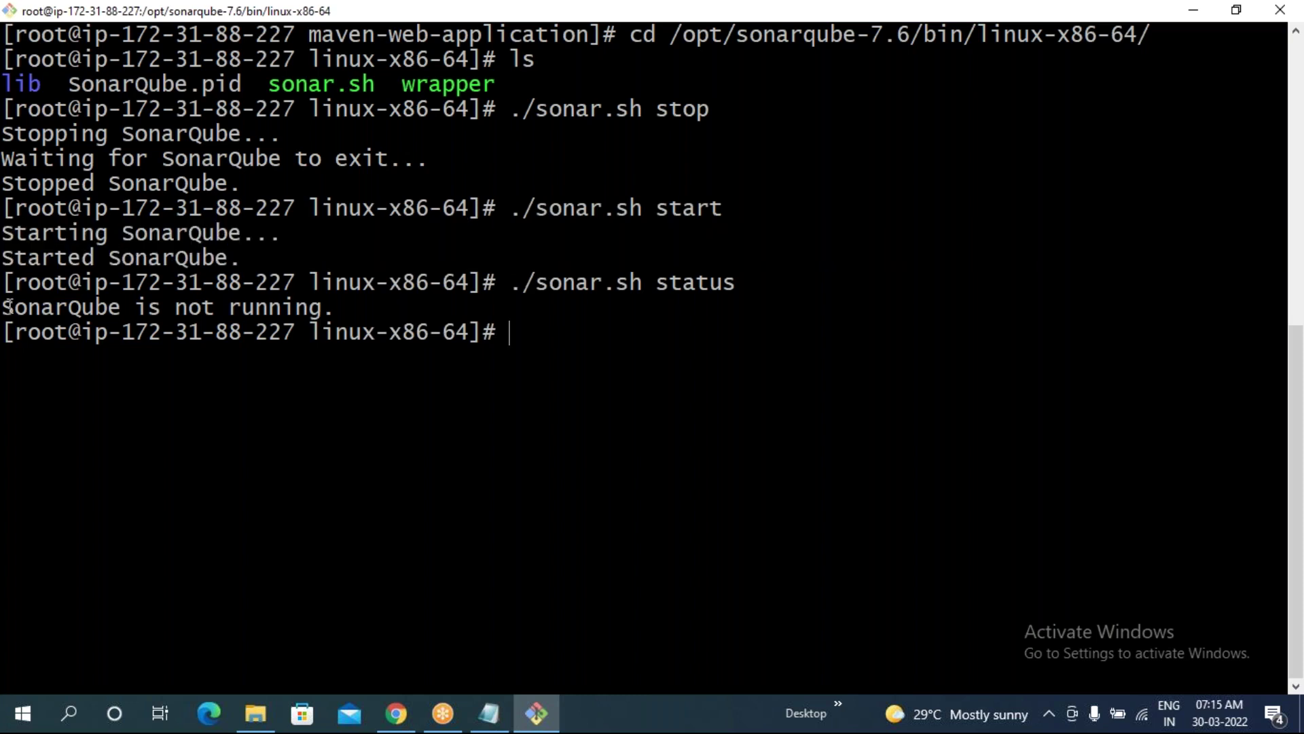
{"action": "left_click_drag", "start_coordinate": [9, 306], "coordinate": [309, 282]}
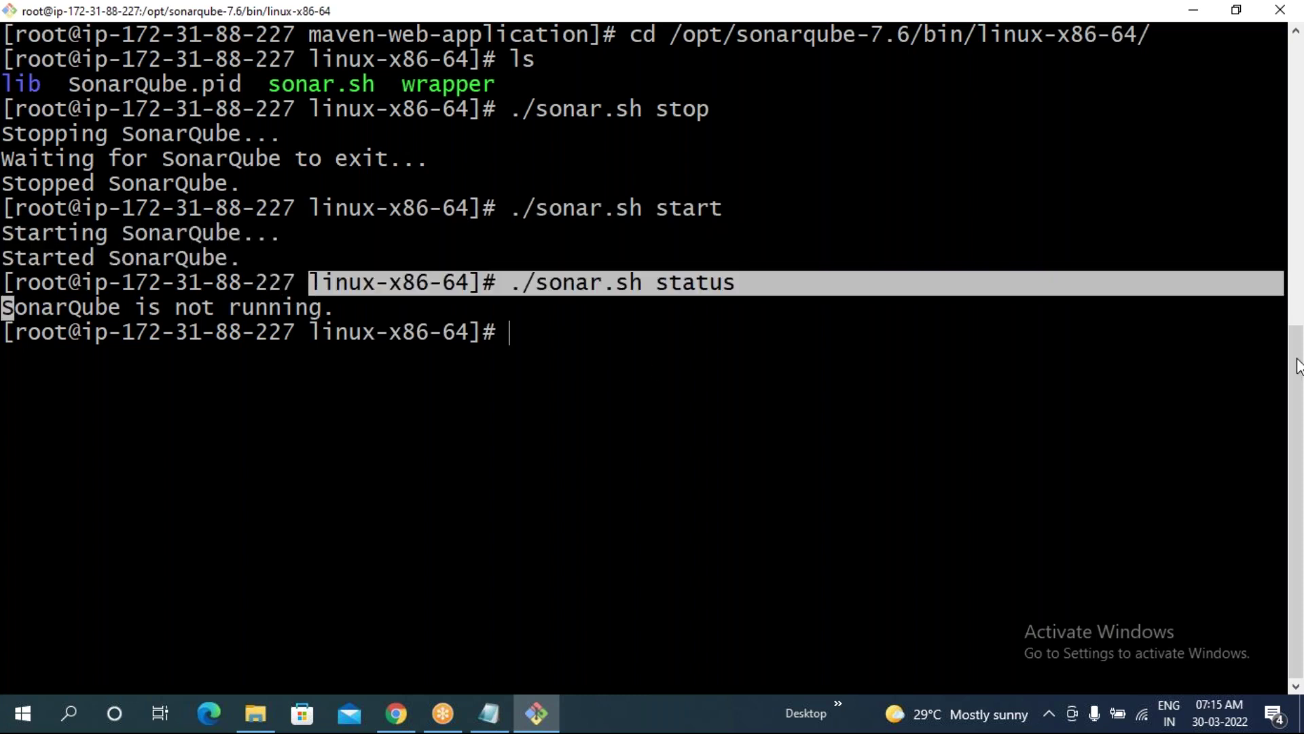
{"action": "key", "text": "Up"}
{"action": "key", "text": "Up"}
{"action": "key", "text": "Return"}
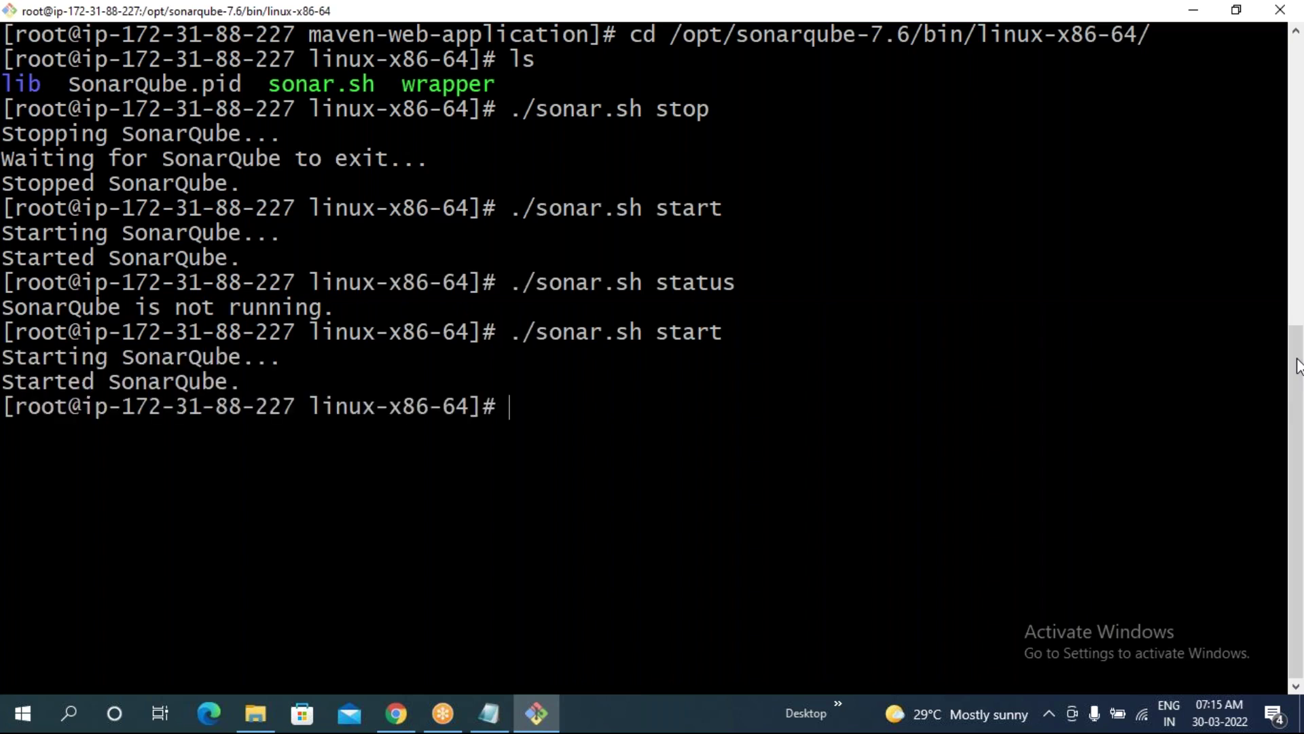
- Reload the SonarQube page on port 9999 in Chrome, then return to the terminal
{"action": "left_click_drag", "start_coordinate": [4, 357], "coordinate": [240, 388]}
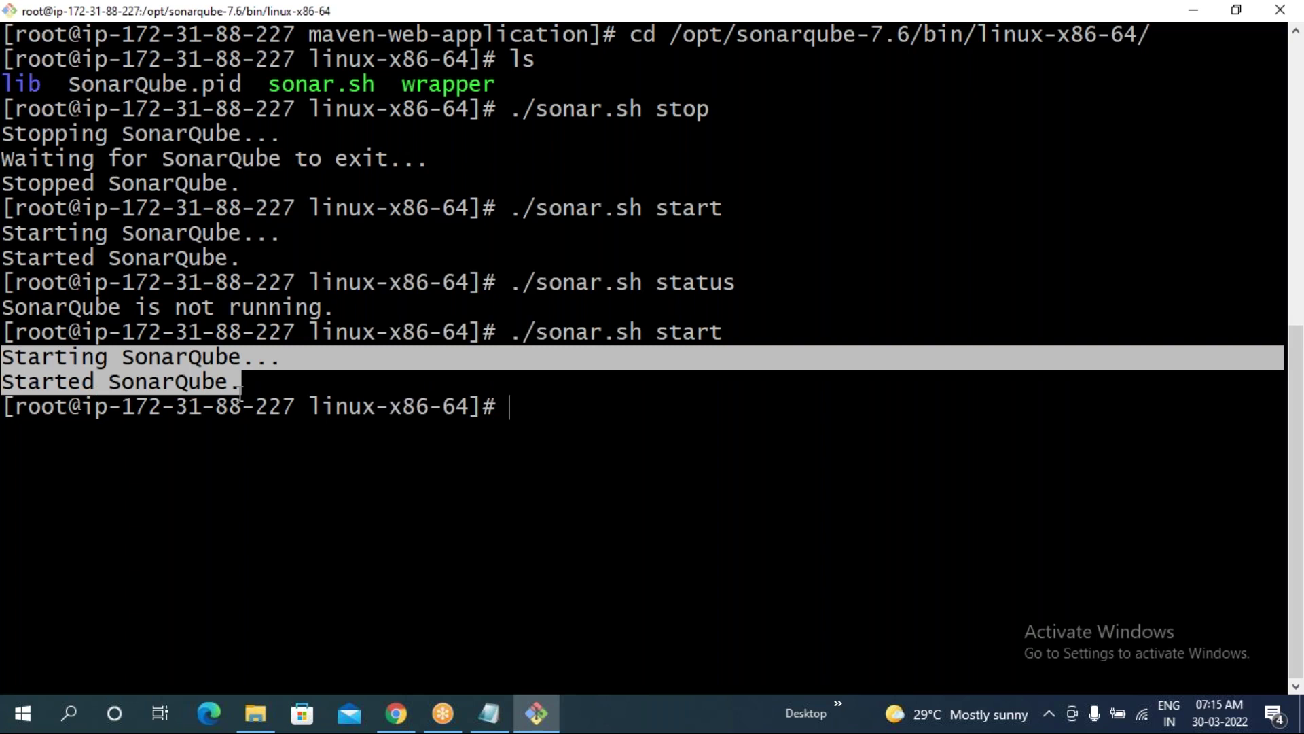
{"action": "left_click", "coordinate": [396, 714]}
{"action": "left_click", "coordinate": [85, 49]}
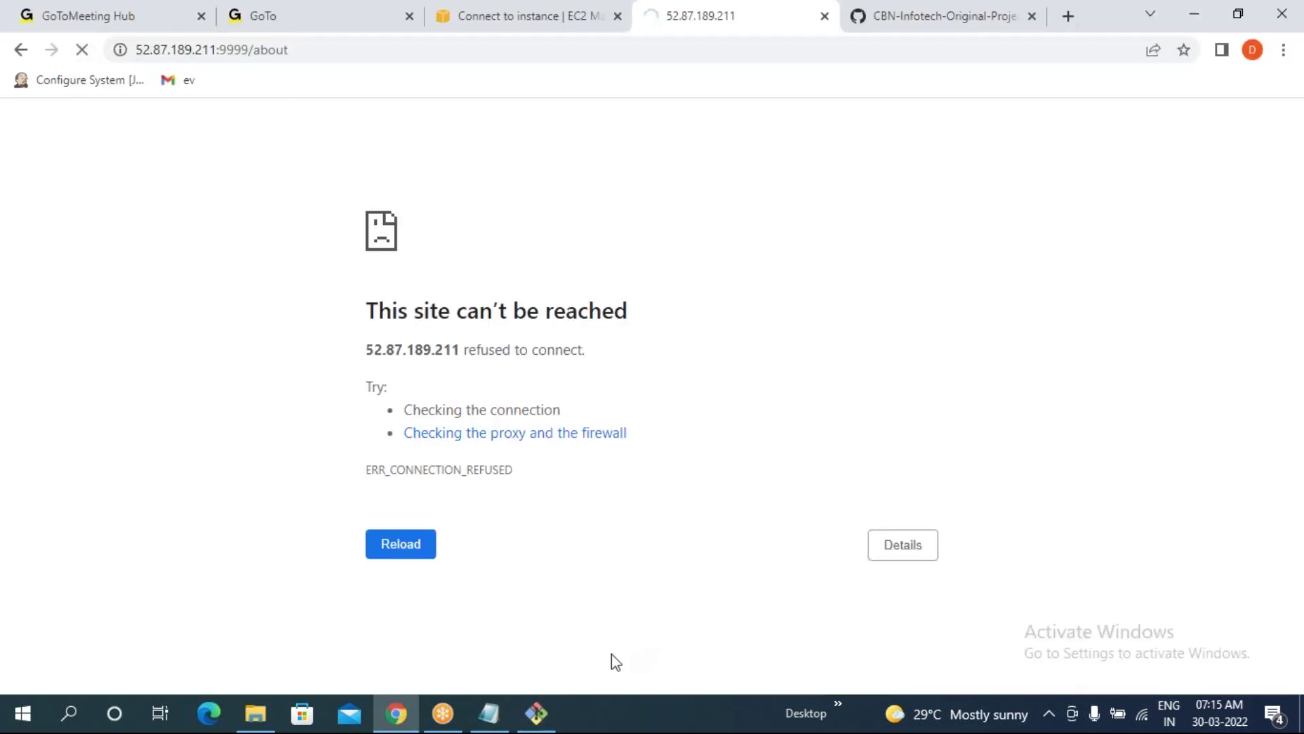
{"action": "left_click", "coordinate": [536, 714]}
{"action": "left_click", "coordinate": [532, 424]}
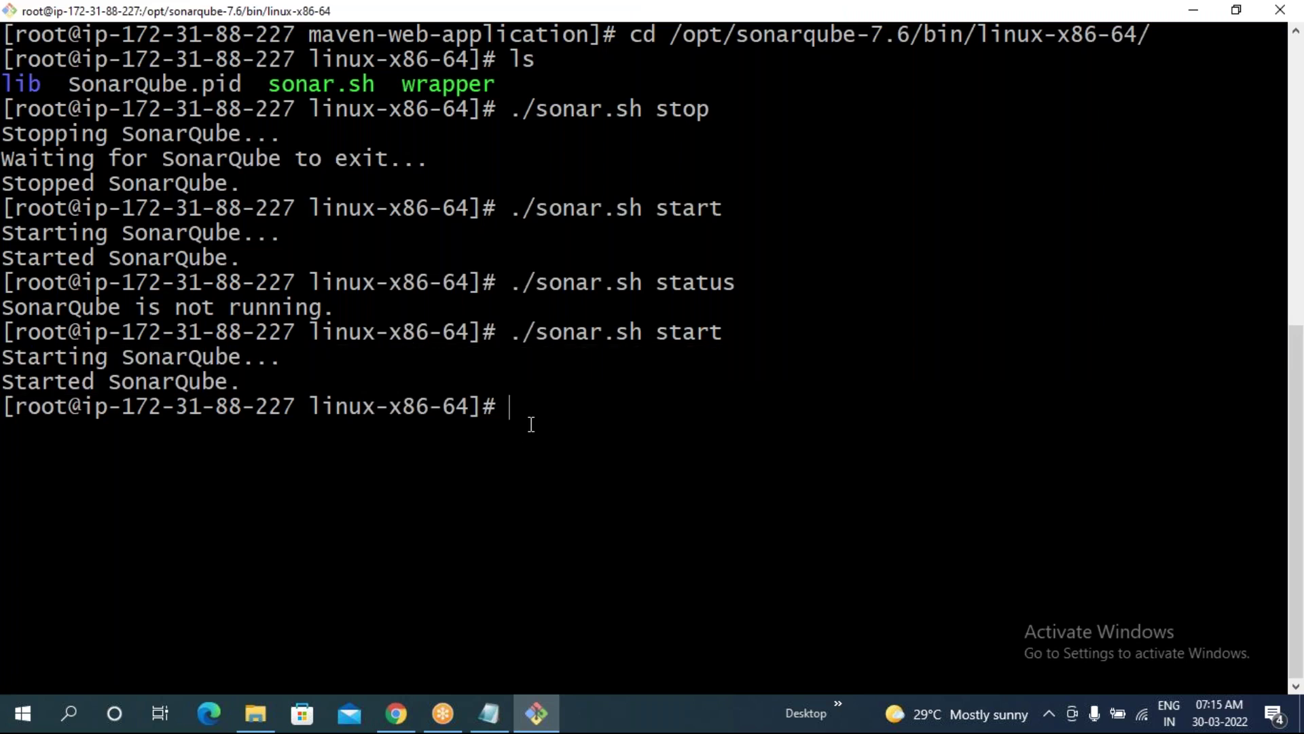
- Run ./sonar.sh status again; it still reports SonarQube not running
{"action": "key", "text": "Up"}
{"action": "key", "text": "BackSpace"}
{"action": "key", "text": "BackSpace"}
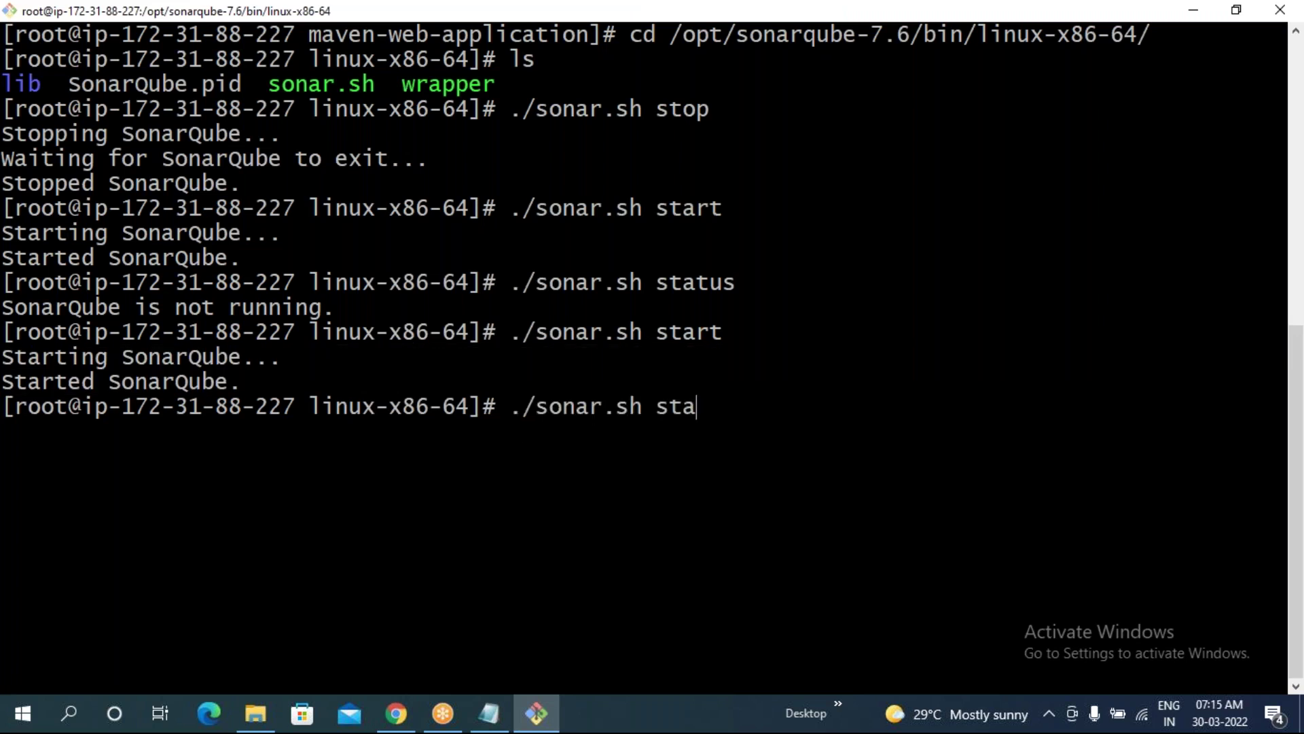
{"action": "type", "text": "tus"}
{"action": "key", "text": "Return"}
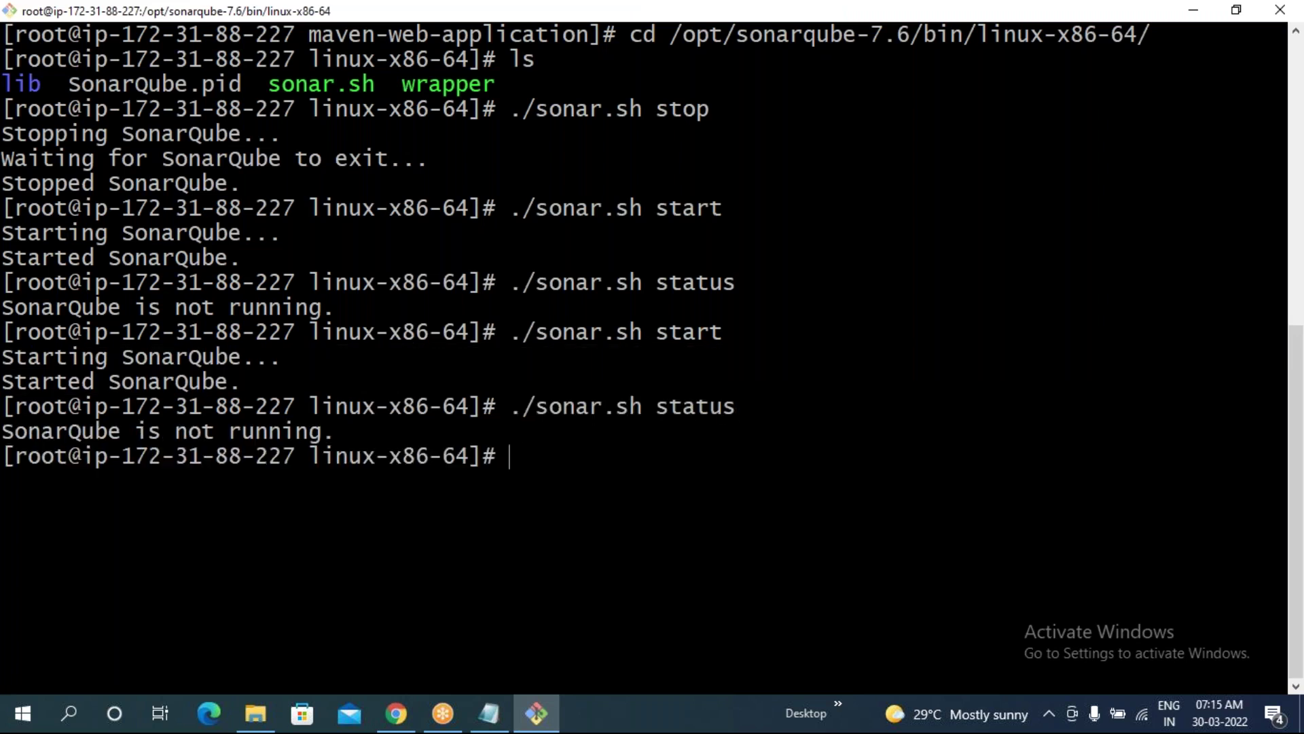
{"action": "left_click_drag", "start_coordinate": [320, 431], "coordinate": [131, 430]}
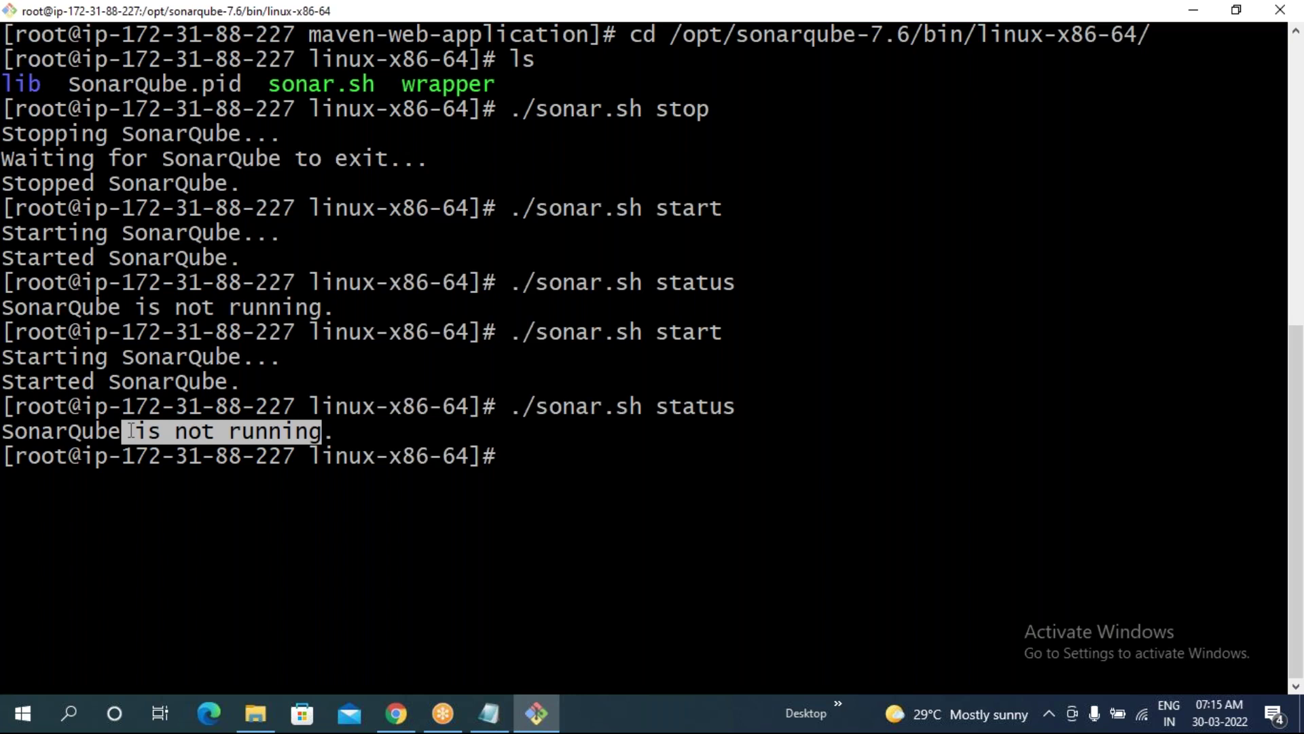
{"action": "left_click", "coordinate": [506, 233]}
{"action": "left_click_drag", "start_coordinate": [517, 215], "coordinate": [711, 212]}
{"action": "left_click_drag", "start_coordinate": [10, 227], "coordinate": [271, 259]}
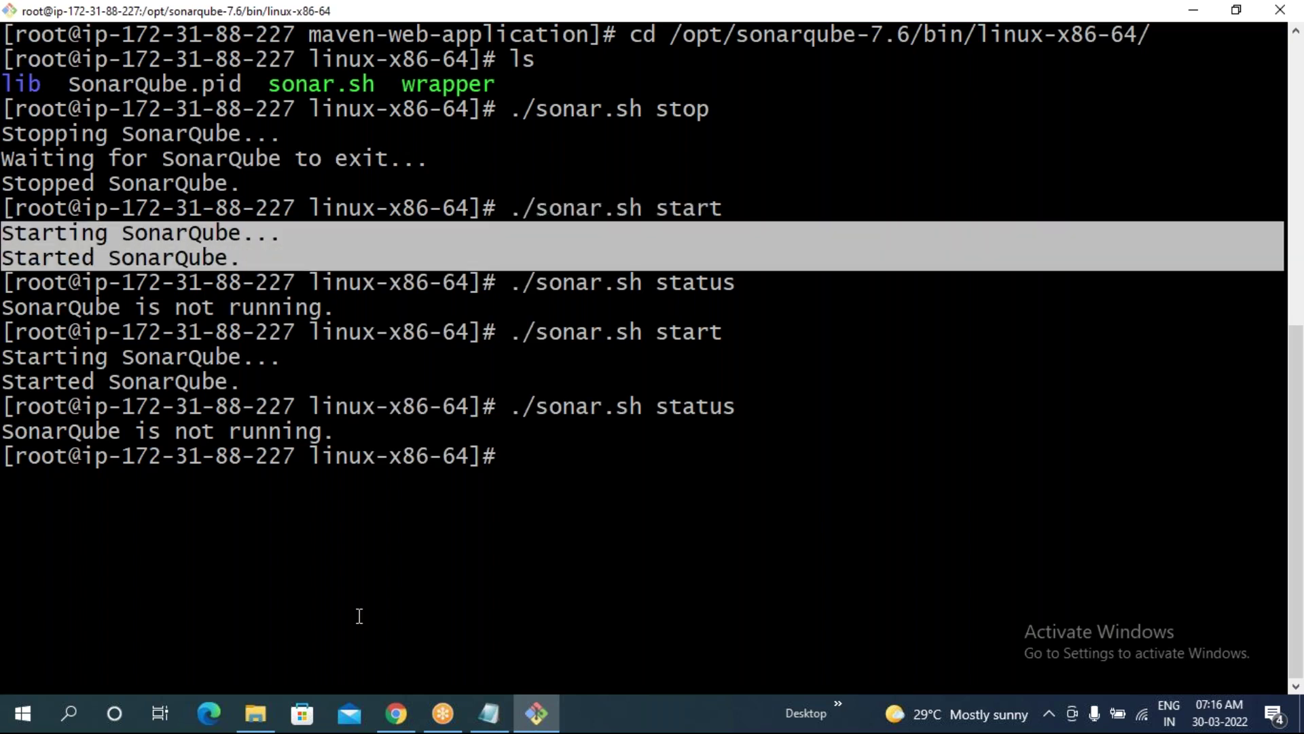
- Reload the SonarQube about page from the address bar and return to the terminal
{"action": "left_click", "coordinate": [396, 713]}
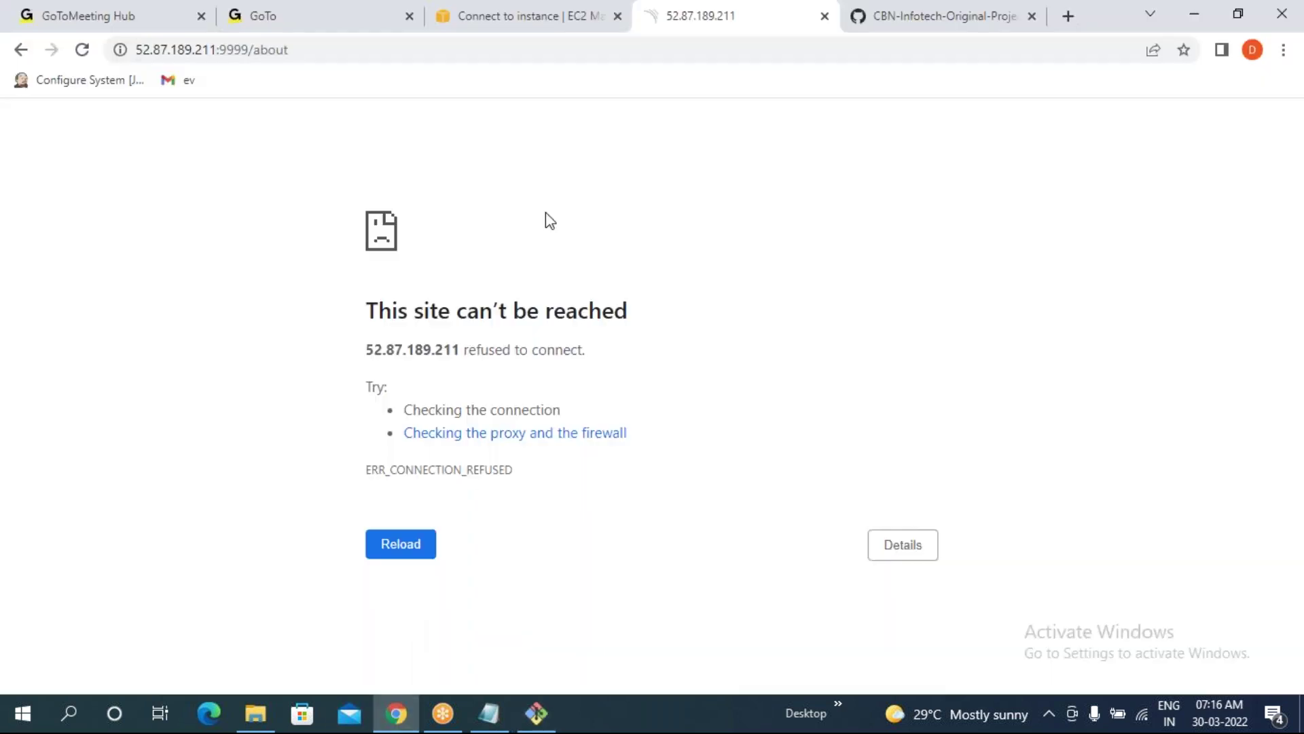
{"action": "left_click", "coordinate": [329, 53]}
{"action": "key", "text": "Return"}
{"action": "left_click", "coordinate": [537, 713]}
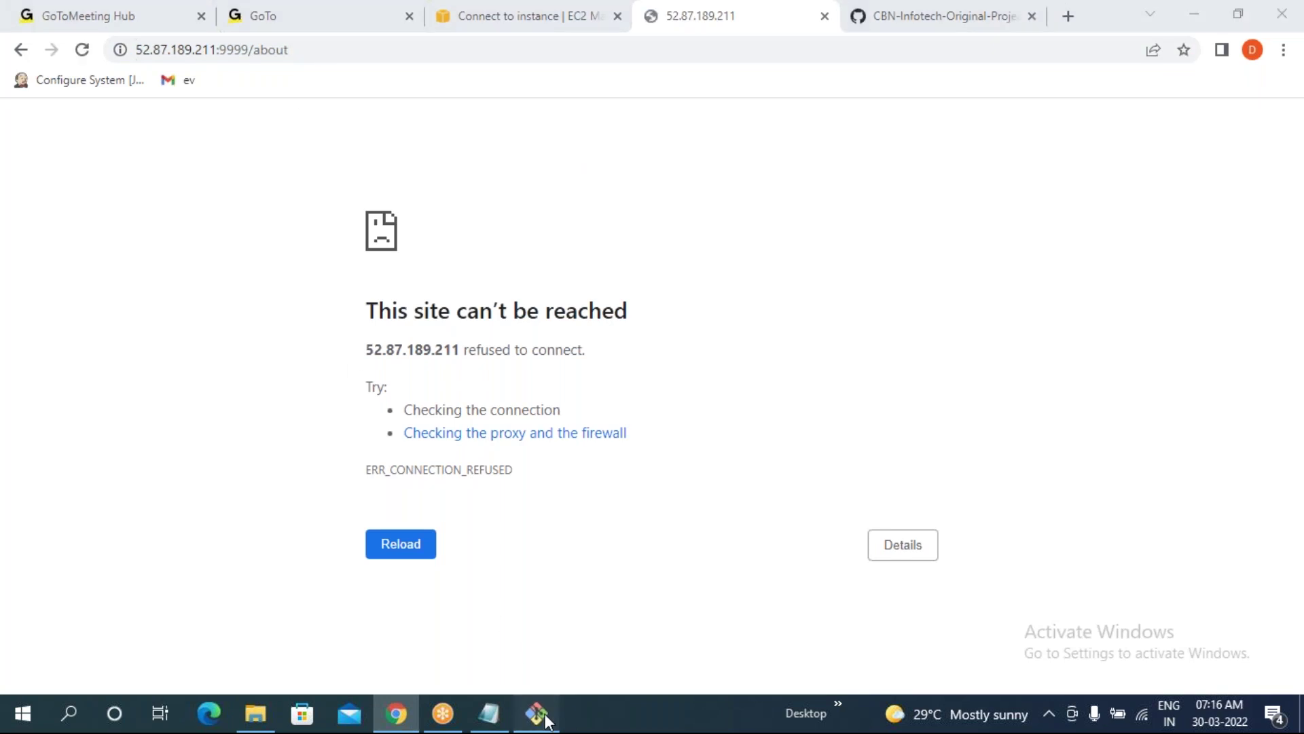
{"action": "left_click", "coordinate": [519, 502]}
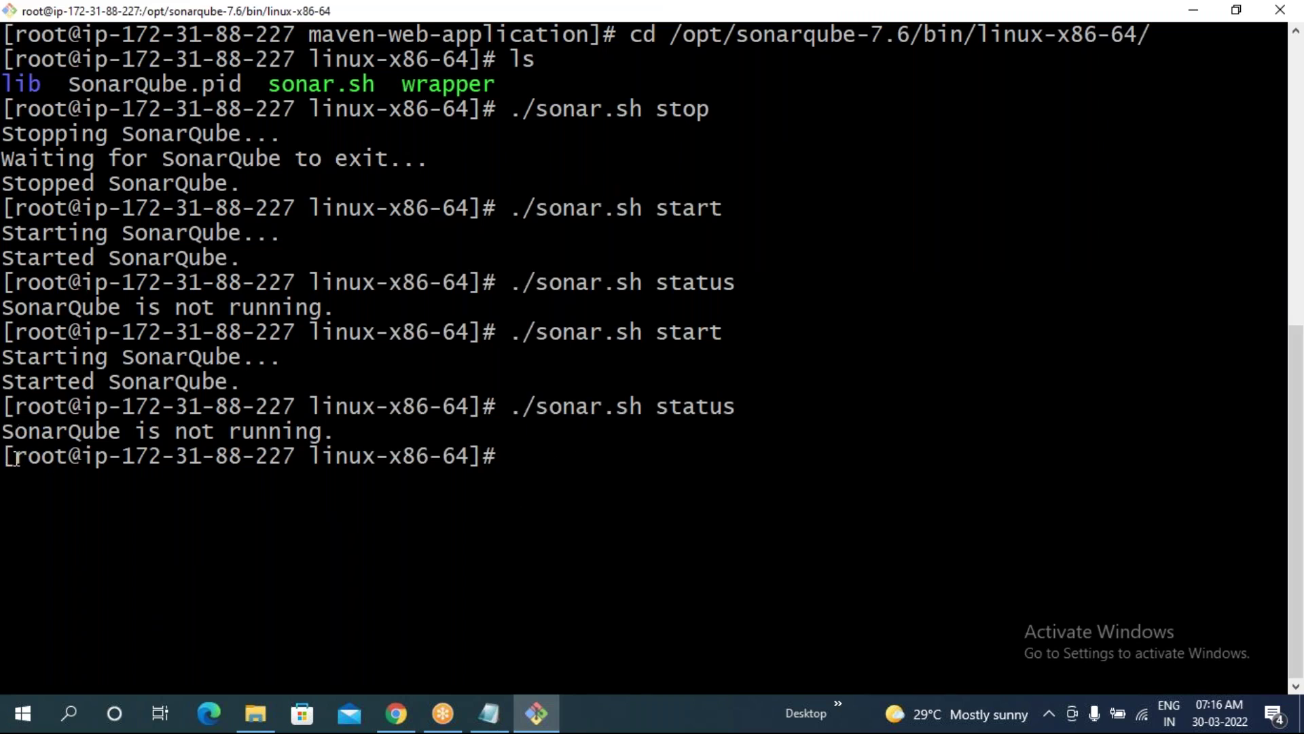
{"action": "left_click_drag", "start_coordinate": [15, 457], "coordinate": [68, 456]}
{"action": "left_click", "coordinate": [586, 525]}
- Switch the shell to the sonar user with sudo su sonar
{"action": "type", "text": "sudo su - son"}
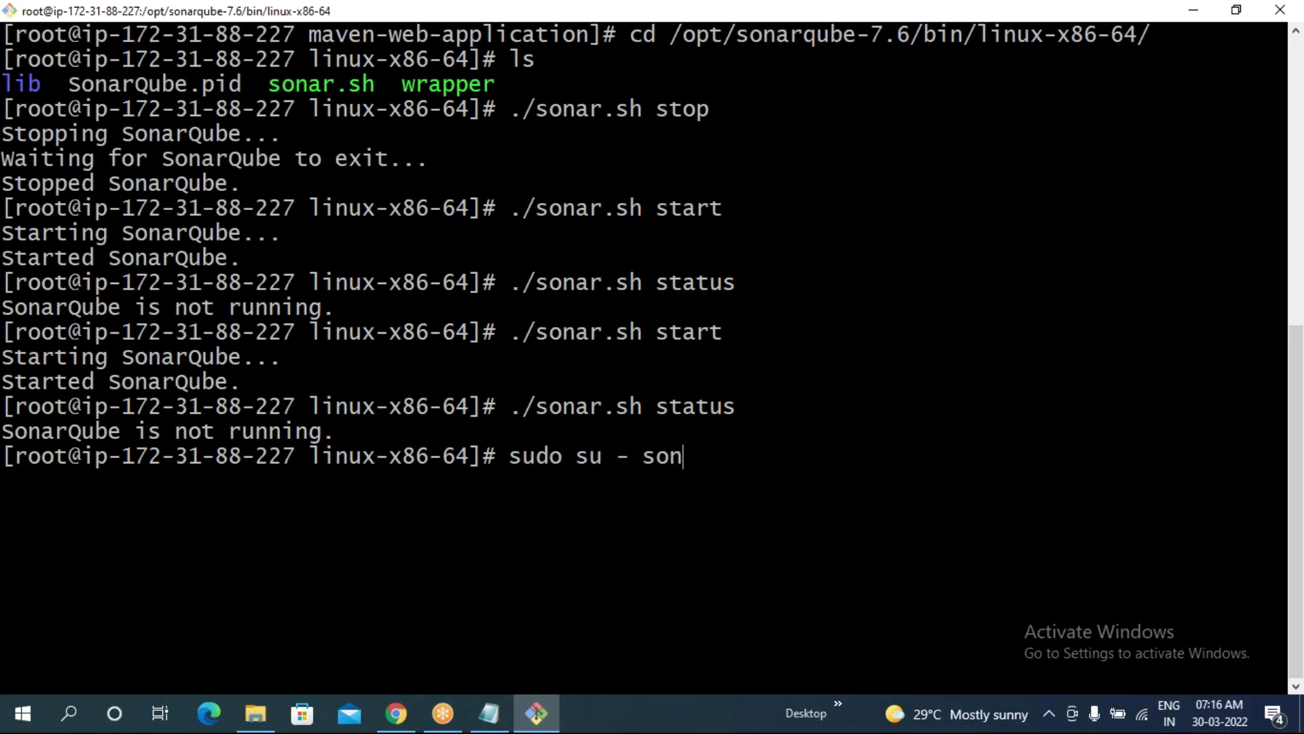
{"action": "type", "text": "ar"}
{"action": "left_click_drag", "start_coordinate": [618, 450], "coordinate": [628, 448]}
{"action": "left_click", "coordinate": [649, 513]}
{"action": "left_click_drag", "start_coordinate": [502, 455], "coordinate": [720, 457]}
{"action": "left_click", "coordinate": [759, 516]}
{"action": "key", "text": "BackSpace"}
{"action": "key", "text": "BackSpace"}
{"action": "key", "text": "BackSpace"}
{"action": "key", "text": "BackSpace"}
{"action": "key", "text": "BackSpace"}
{"action": "key", "text": "BackSpace"}
{"action": "key", "text": "BackSpace"}
{"action": "type", "text": "sonar"}
{"action": "key", "text": "Return"}
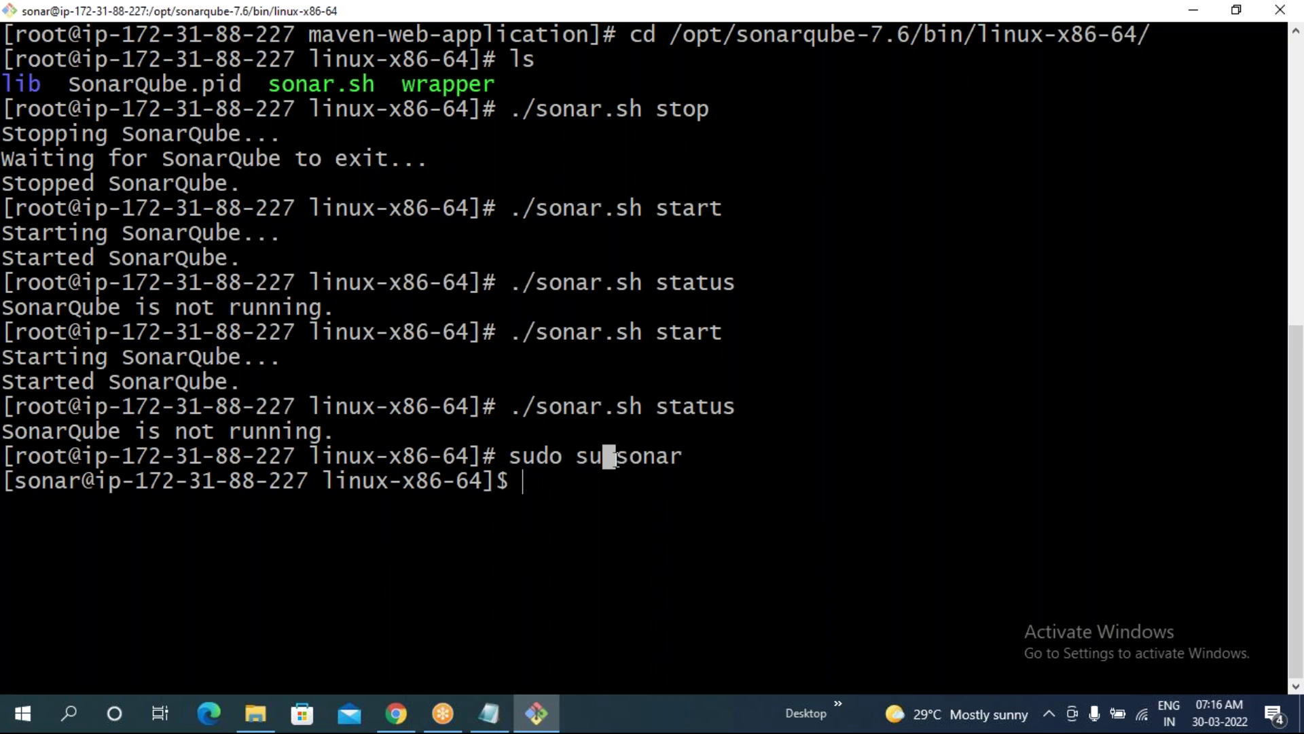
- Compare the root and sonar prompts, both in the linux-x86-64 directory
{"action": "left_click_drag", "start_coordinate": [311, 456], "coordinate": [455, 461]}
{"action": "left_click_drag", "start_coordinate": [323, 482], "coordinate": [469, 482]}
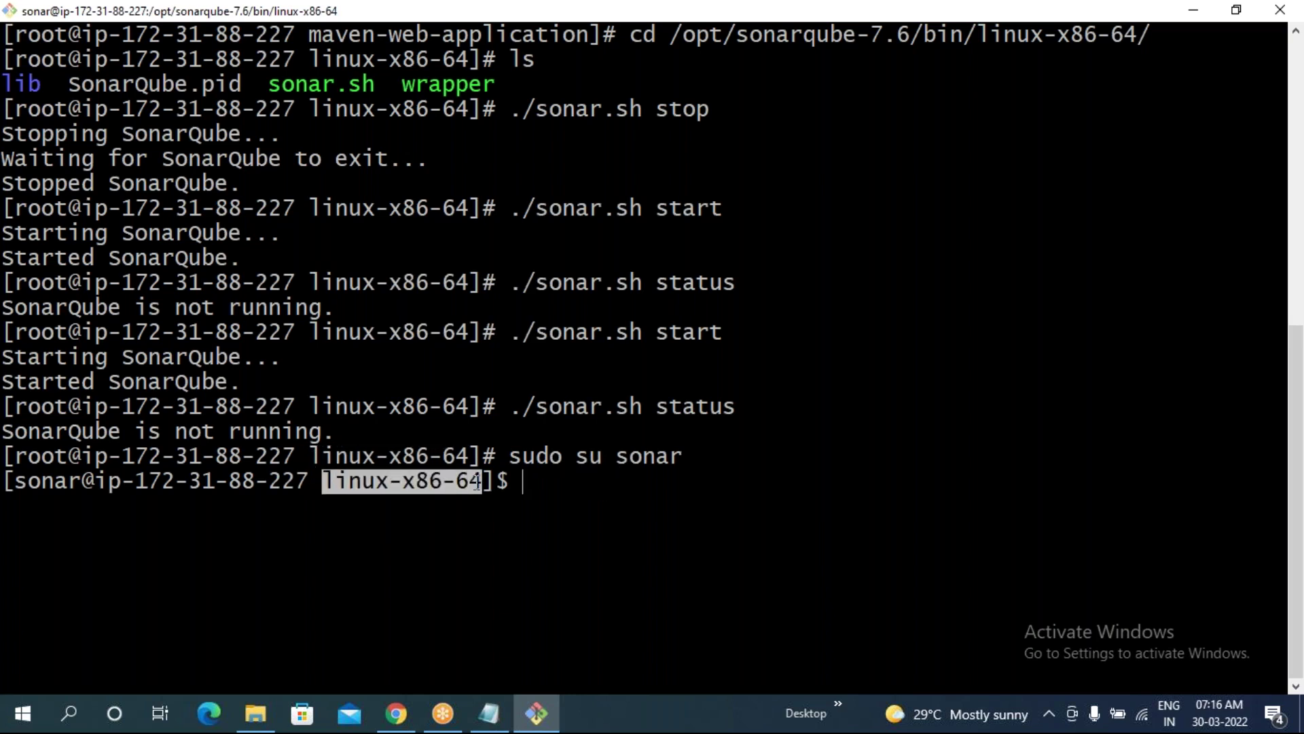
{"action": "left_click", "coordinate": [553, 491]}
{"action": "left_click_drag", "start_coordinate": [509, 457], "coordinate": [547, 458]}
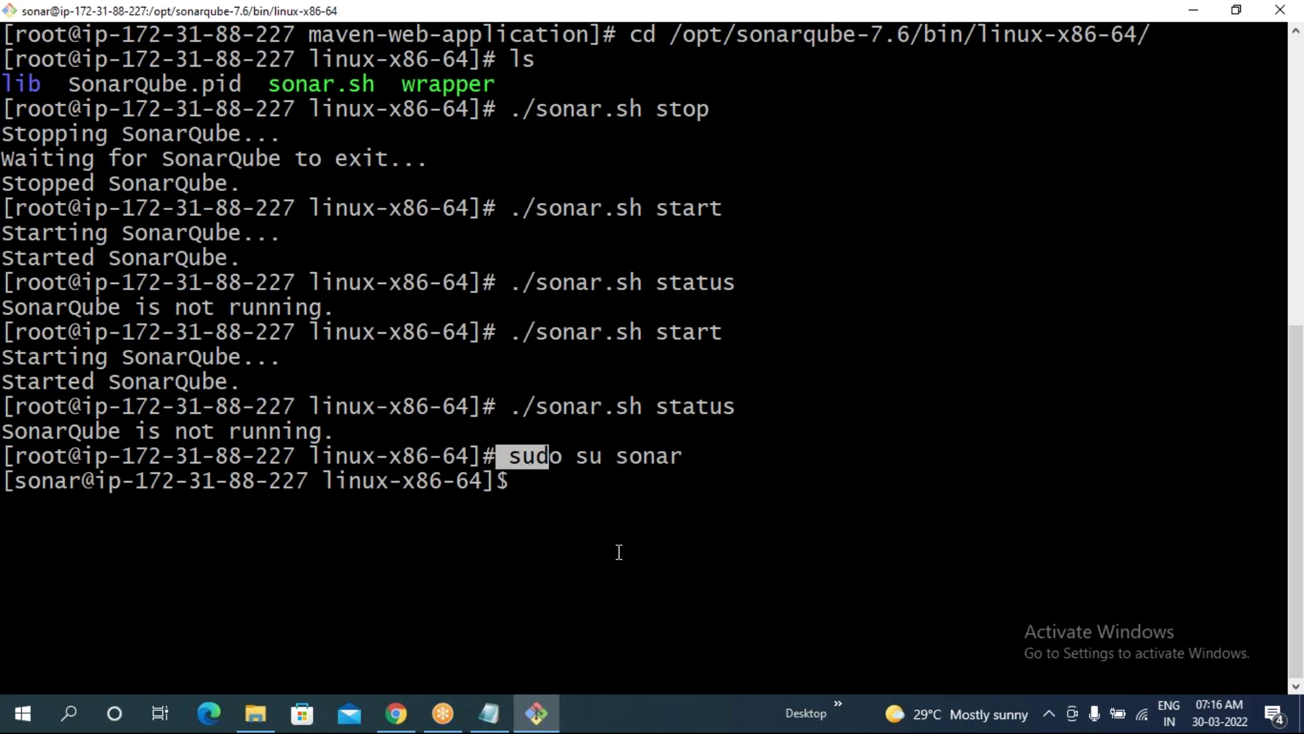
{"action": "left_click", "coordinate": [630, 536]}
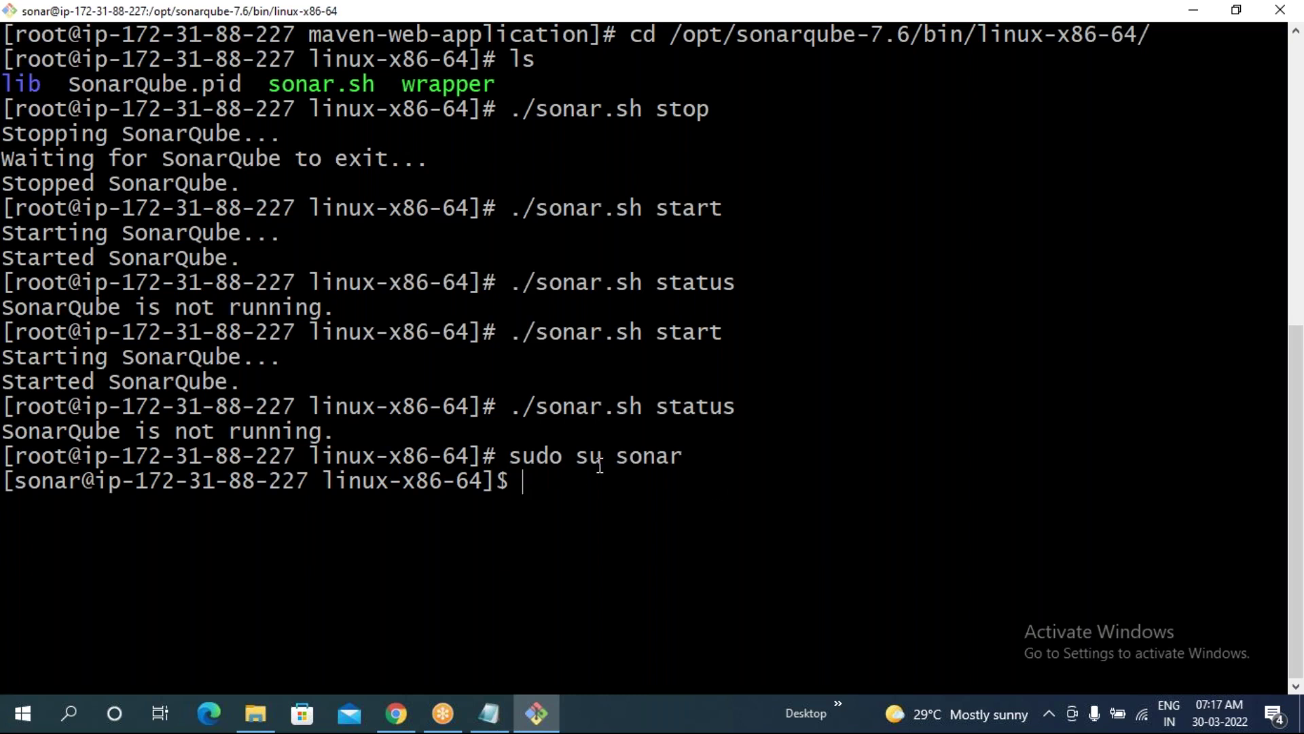
{"action": "left_click_drag", "start_coordinate": [605, 458], "coordinate": [610, 457]}
{"action": "left_click_drag", "start_coordinate": [310, 456], "coordinate": [465, 451]}
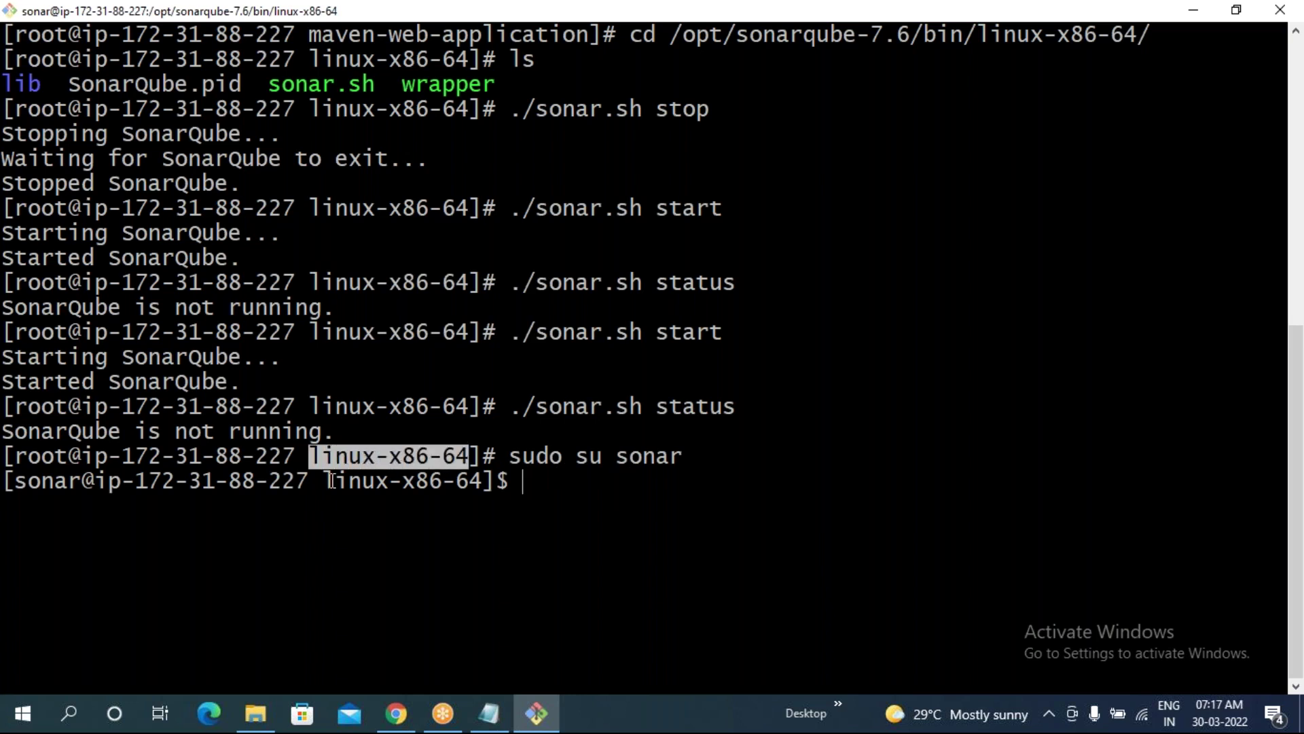
{"action": "left_click_drag", "start_coordinate": [324, 481], "coordinate": [482, 481]}
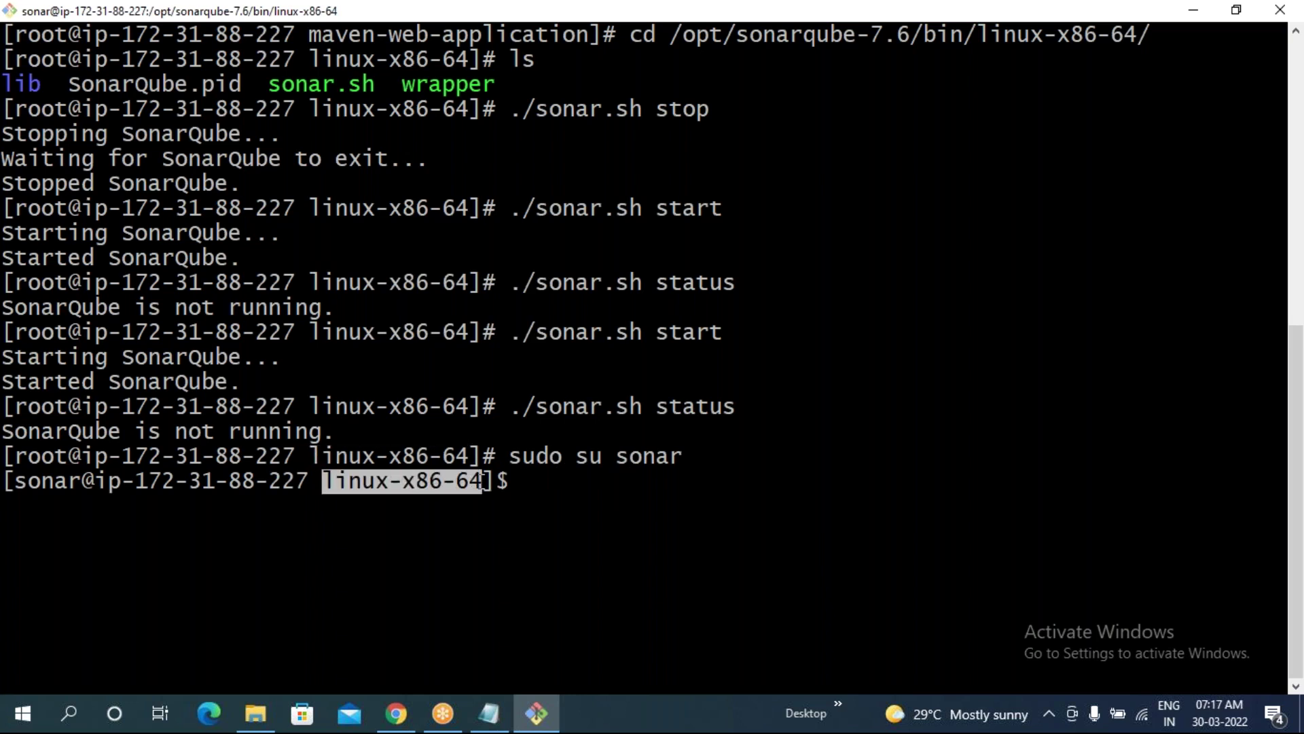
{"action": "left_click", "coordinate": [577, 523]}
- Run sudo su to become root again
{"action": "left_click_drag", "start_coordinate": [314, 480], "coordinate": [489, 481]}
{"action": "left_click_drag", "start_coordinate": [311, 456], "coordinate": [416, 456]}
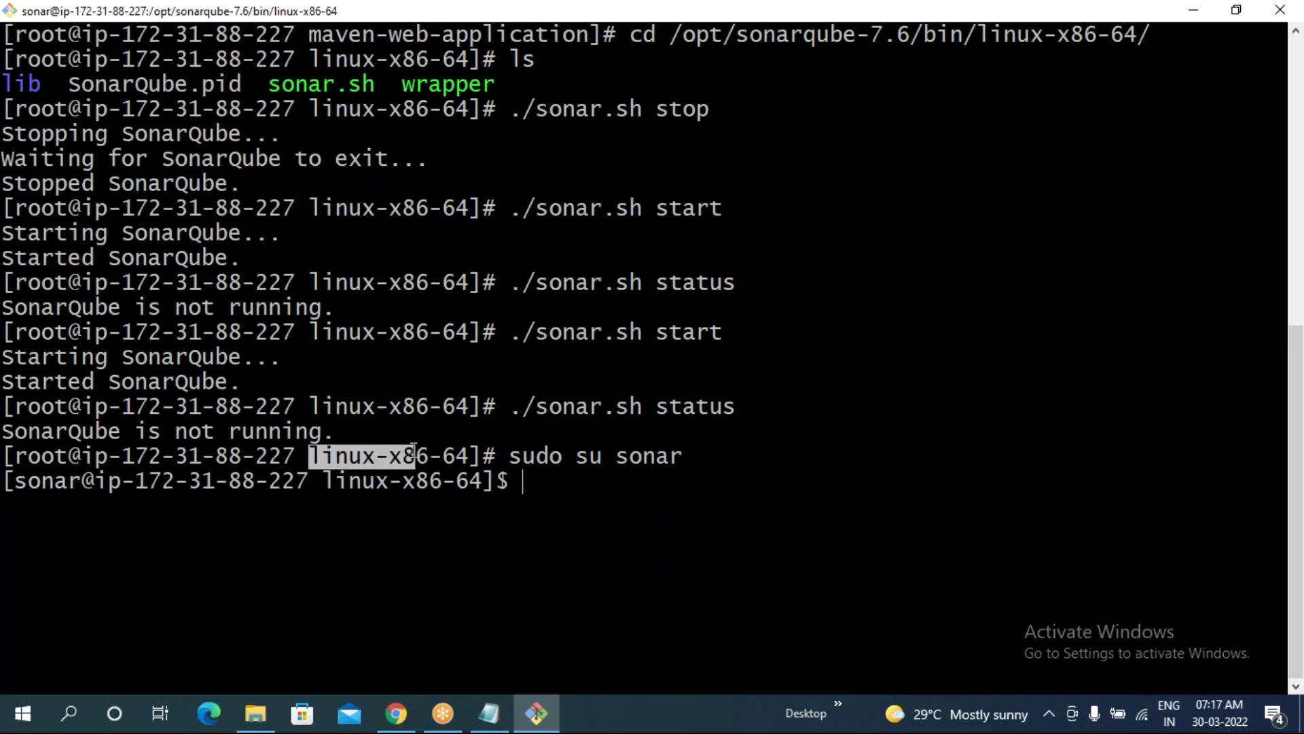
{"action": "left_click", "coordinate": [518, 479]}
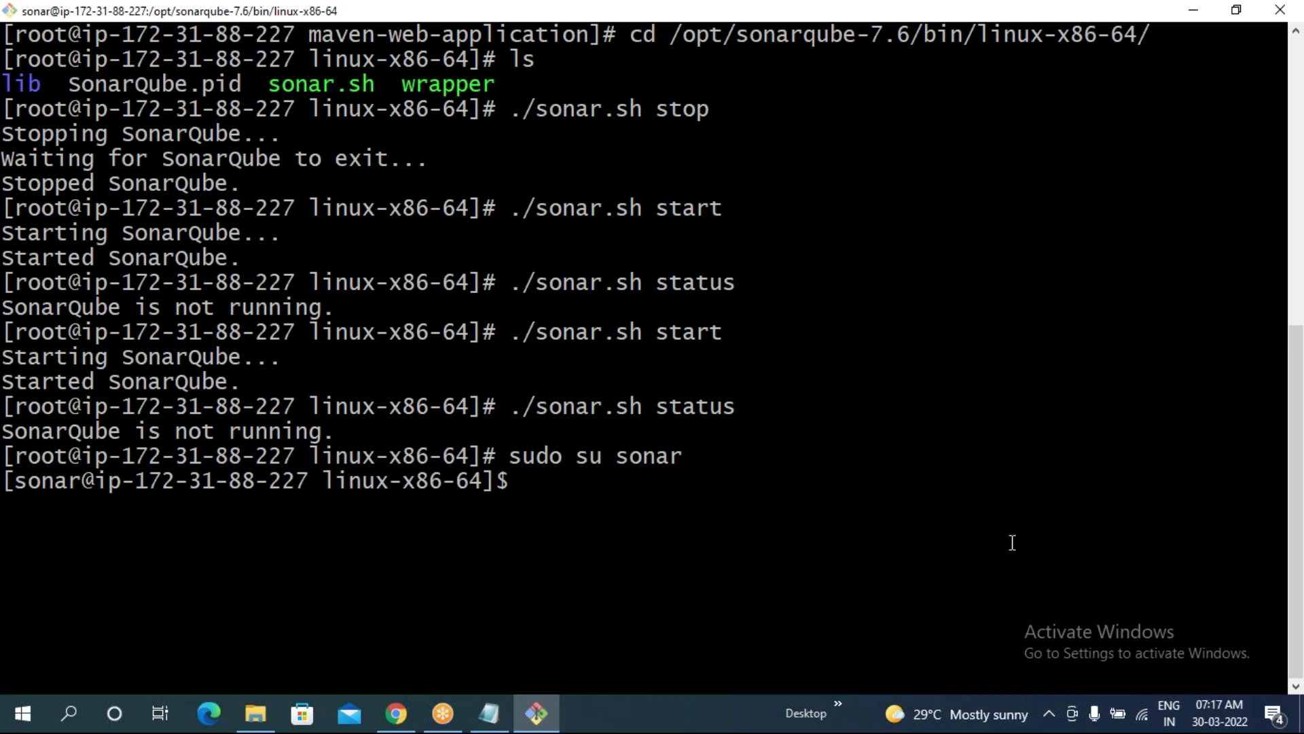
{"action": "type", "text": "sudo su"}
{"action": "key", "text": "Return"}
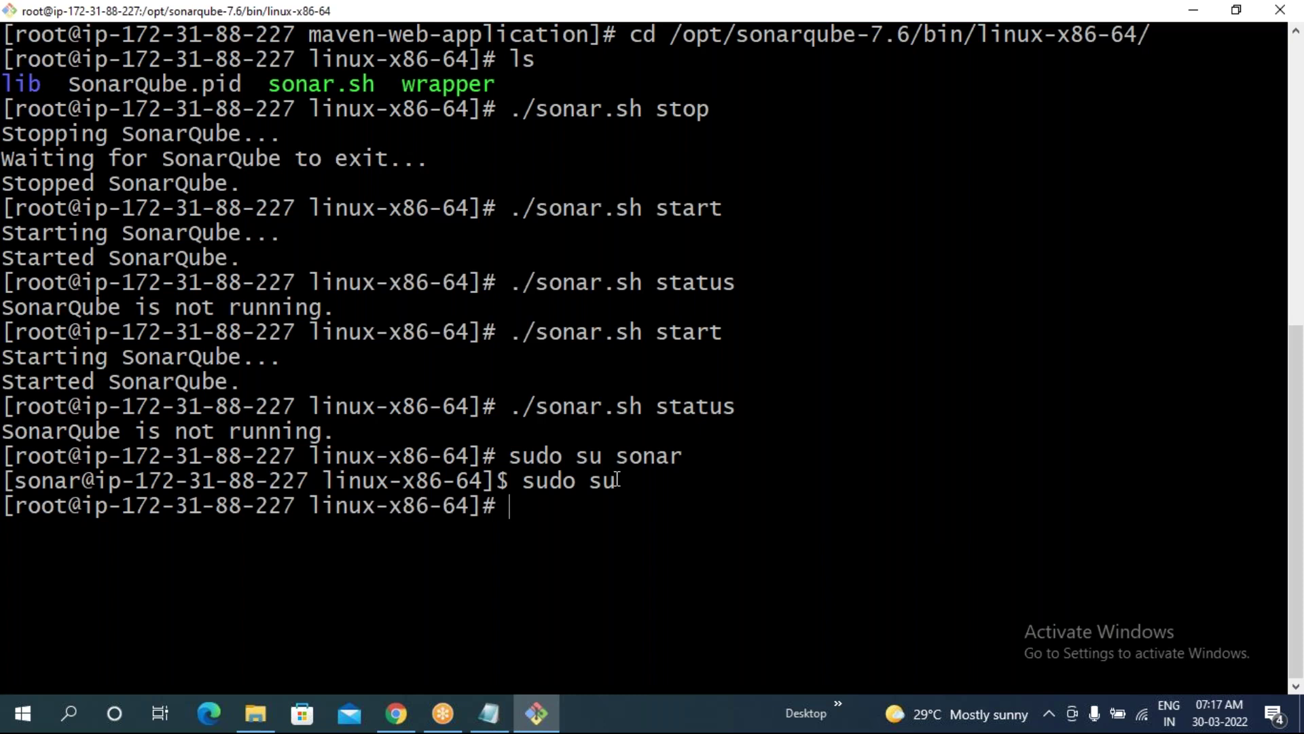
- Check the prompts showing root back in the linux-x86-64 directory
{"action": "left_click_drag", "start_coordinate": [638, 481], "coordinate": [533, 502]}
{"action": "left_click_drag", "start_coordinate": [17, 505], "coordinate": [68, 506]}
{"action": "left_click_drag", "start_coordinate": [416, 480], "coordinate": [497, 481]}
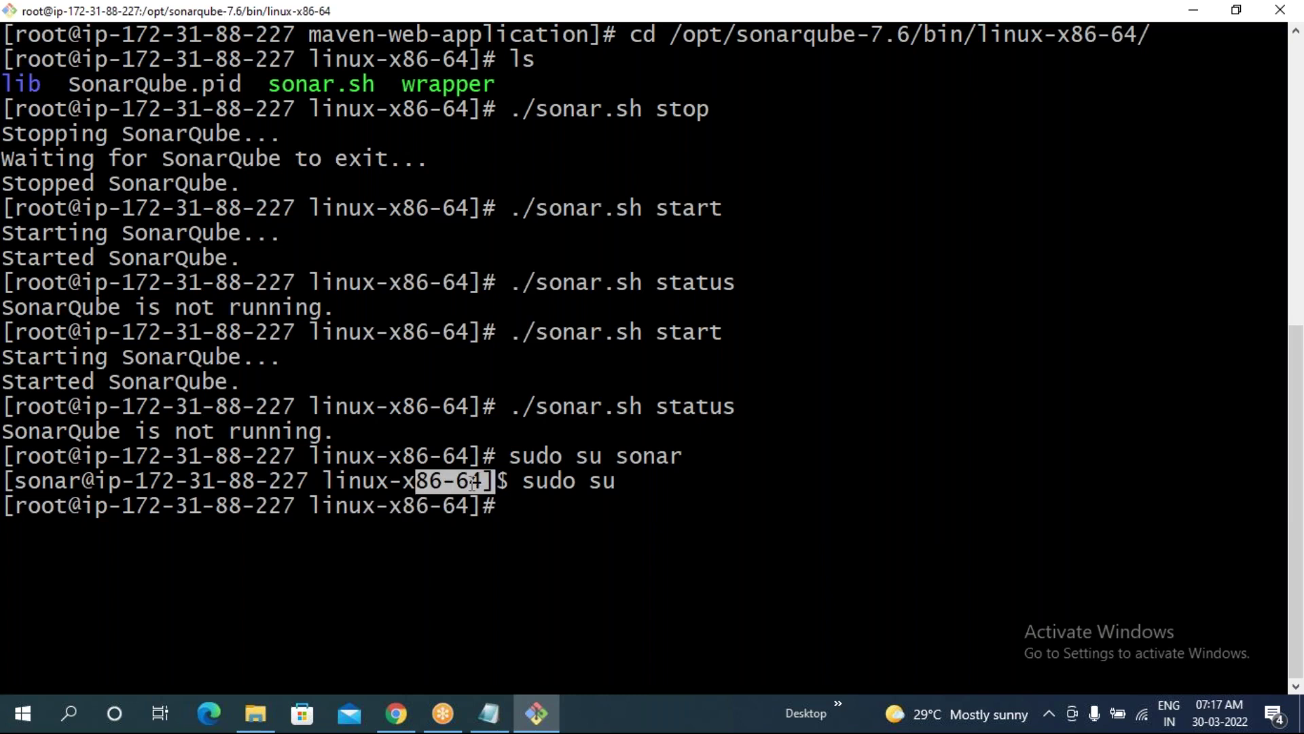
{"action": "left_click_drag", "start_coordinate": [362, 506], "coordinate": [479, 506]}
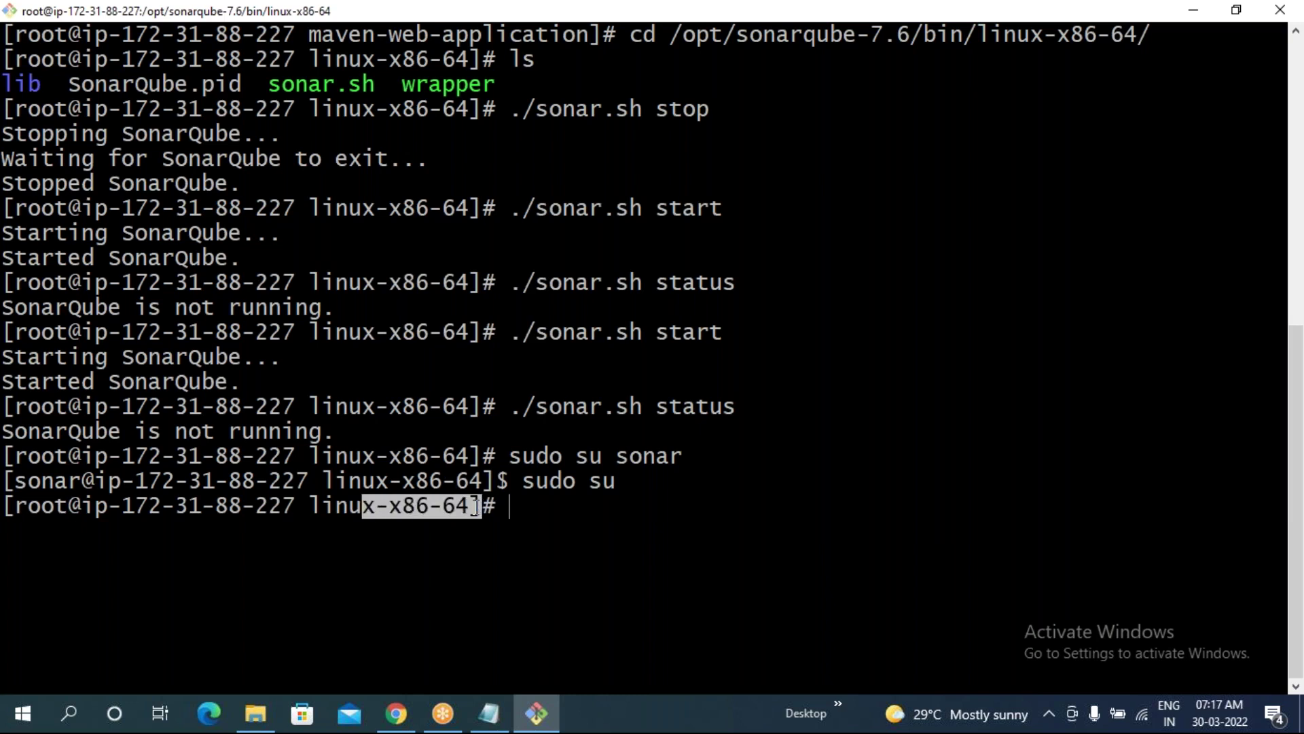
{"action": "left_click", "coordinate": [565, 536]}
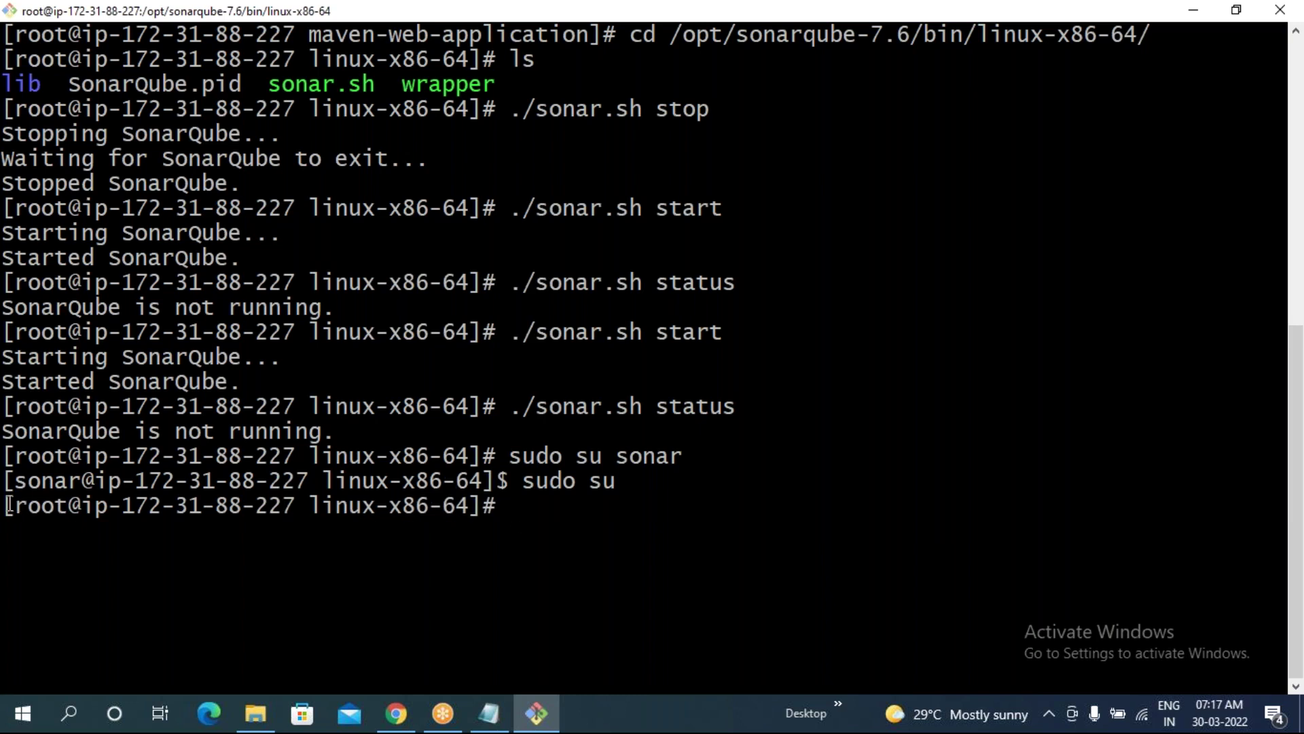
{"action": "left_click_drag", "start_coordinate": [3, 507], "coordinate": [81, 506]}
{"action": "left_click", "coordinate": [647, 516]}
- Log in as the sonar user with a login shell via sudo su - sonar
{"action": "type", "text": "sudo su - sonar"}
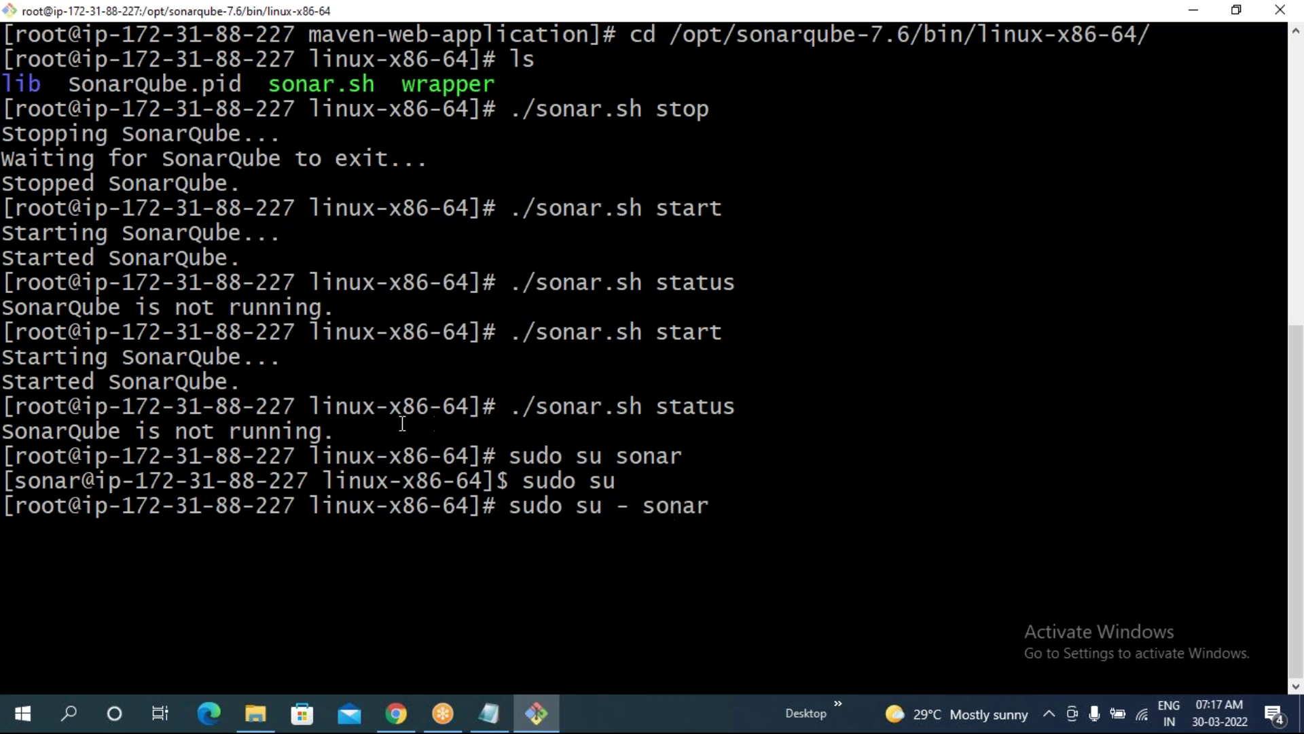
{"action": "left_click_drag", "start_coordinate": [511, 456], "coordinate": [679, 456]}
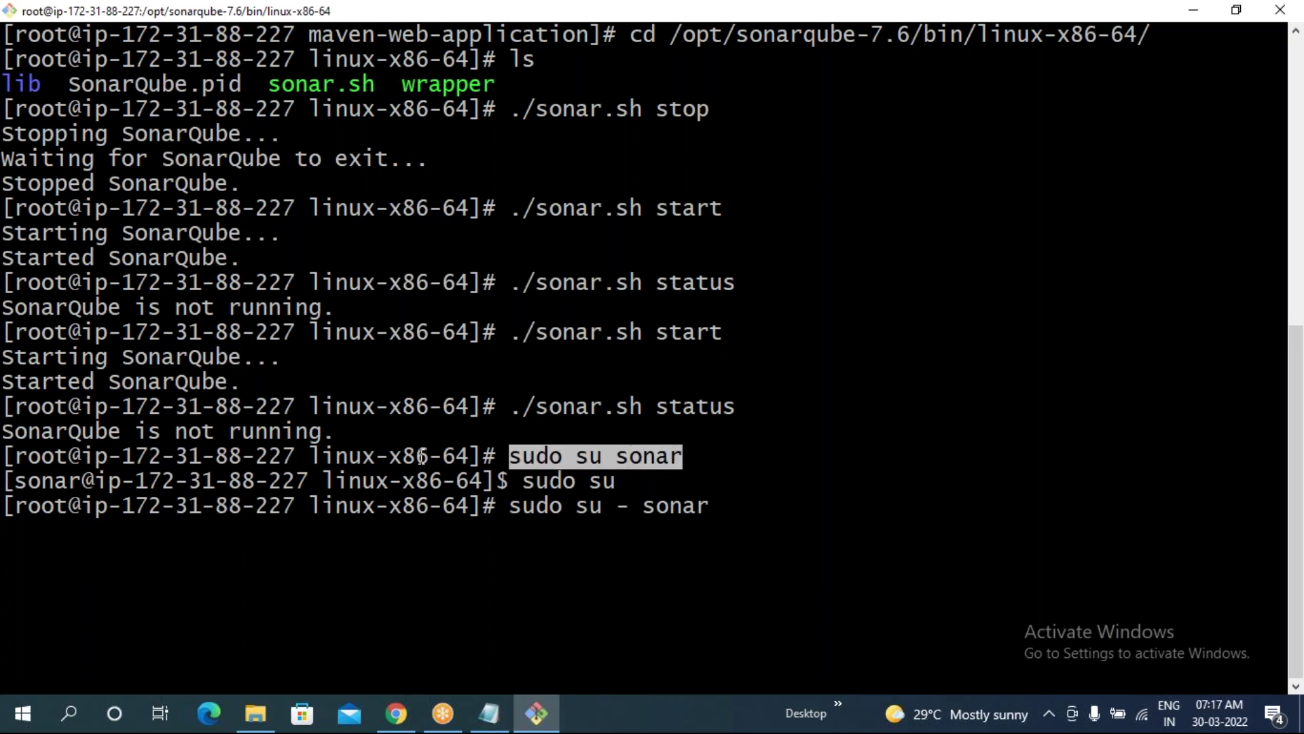
{"action": "left_click_drag", "start_coordinate": [311, 455], "coordinate": [557, 477]}
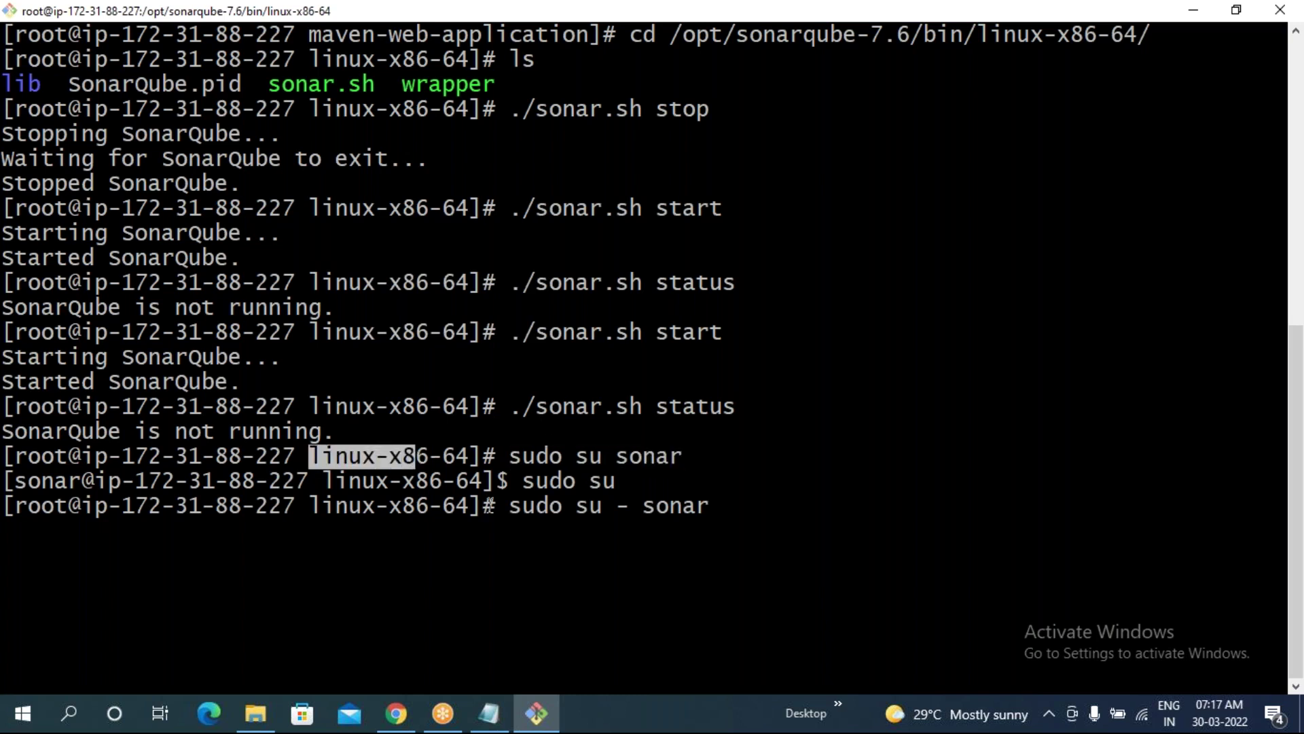
{"action": "left_click", "coordinate": [502, 505]}
{"action": "left_click_drag", "start_coordinate": [636, 505], "coordinate": [622, 508]}
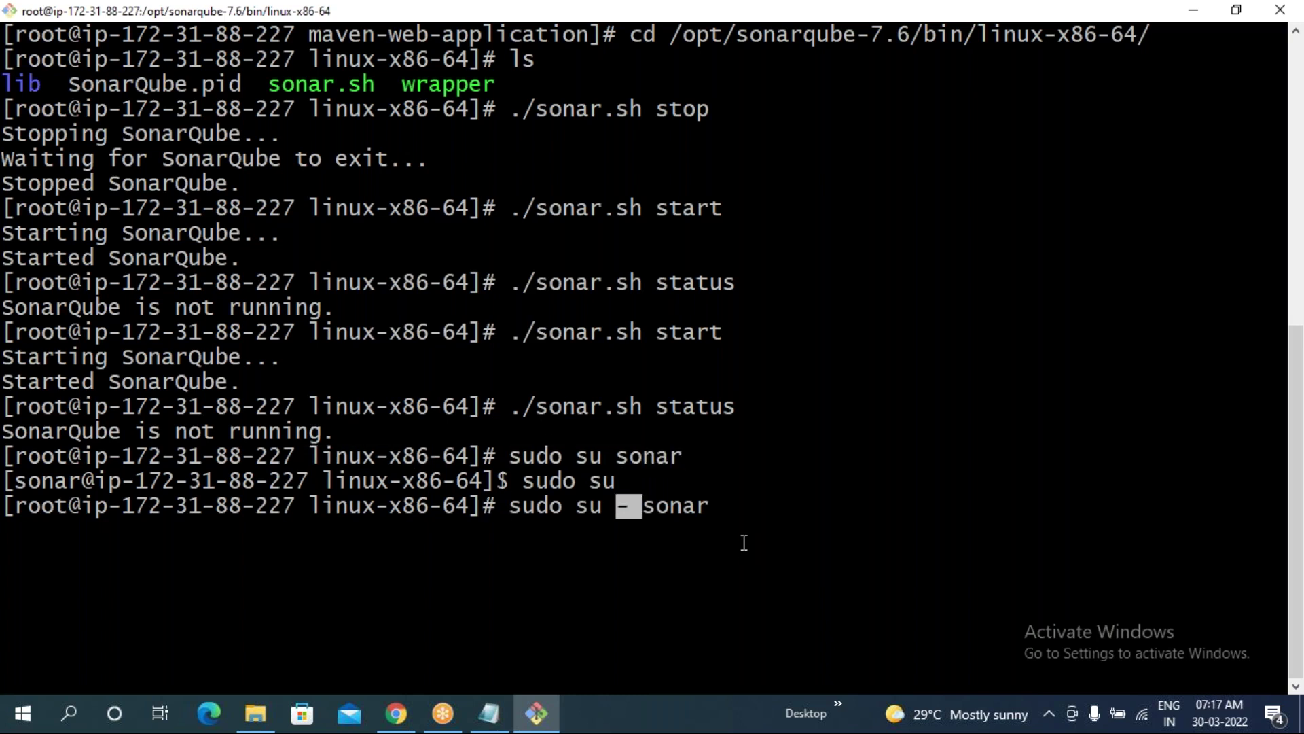
{"action": "key", "text": "Return"}
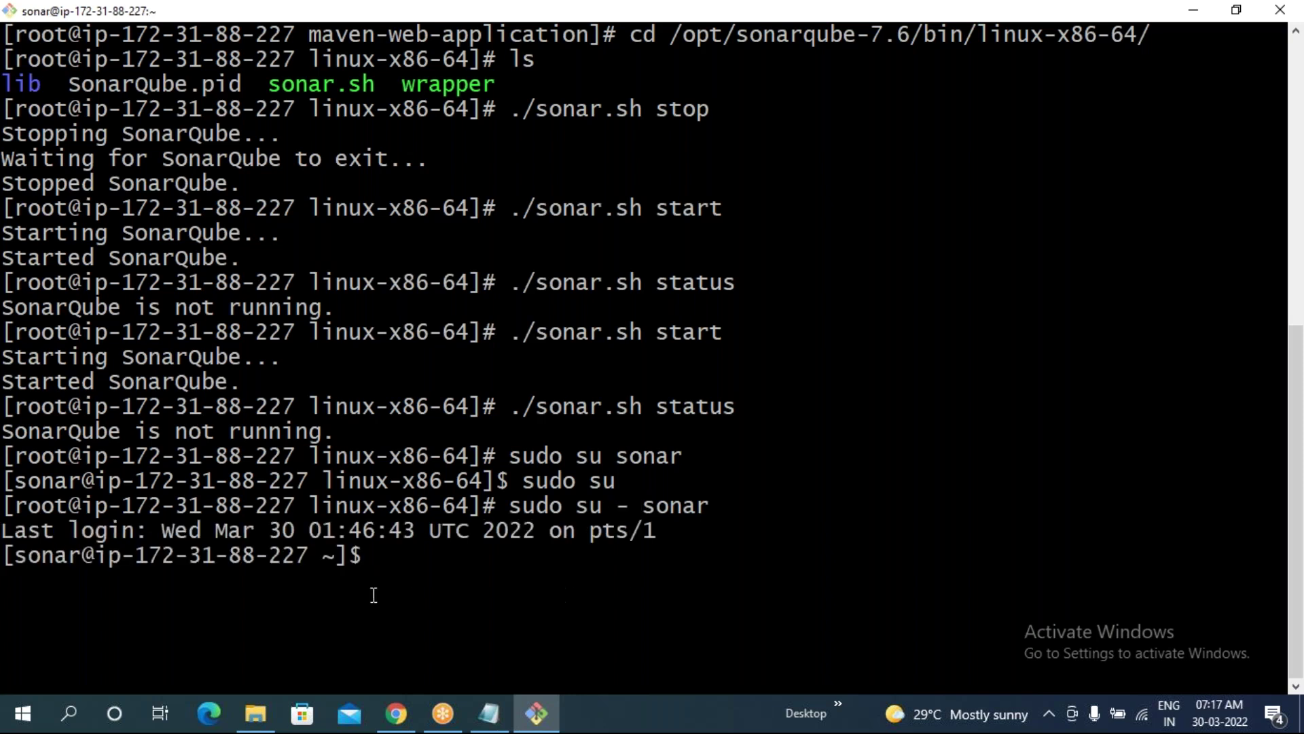
- Note the ~ home-directory prompt, then clear the terminal screen
{"action": "left_click_drag", "start_coordinate": [312, 555], "coordinate": [333, 554]}
{"action": "left_click", "coordinate": [469, 562]}
{"action": "left_click_drag", "start_coordinate": [617, 505], "coordinate": [706, 506]}
{"action": "left_click", "coordinate": [747, 536]}
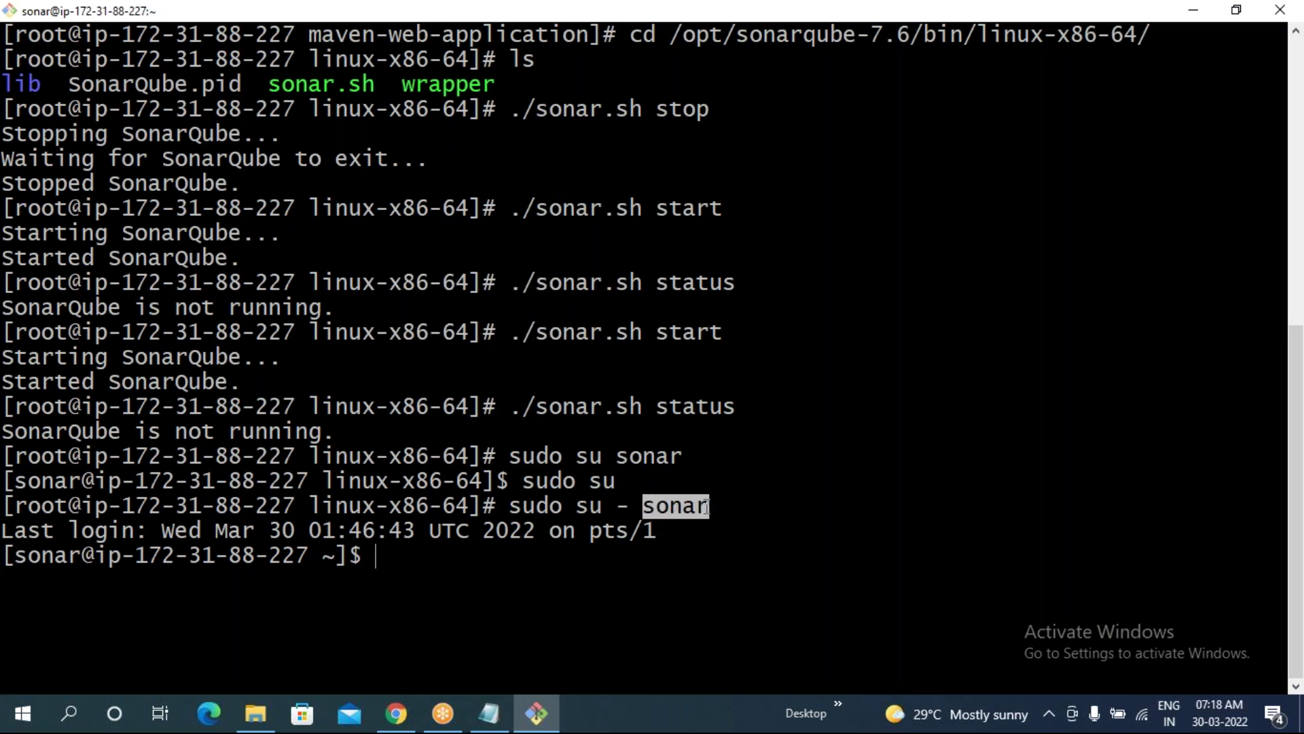
{"action": "left_click_drag", "start_coordinate": [639, 506], "coordinate": [620, 505]}
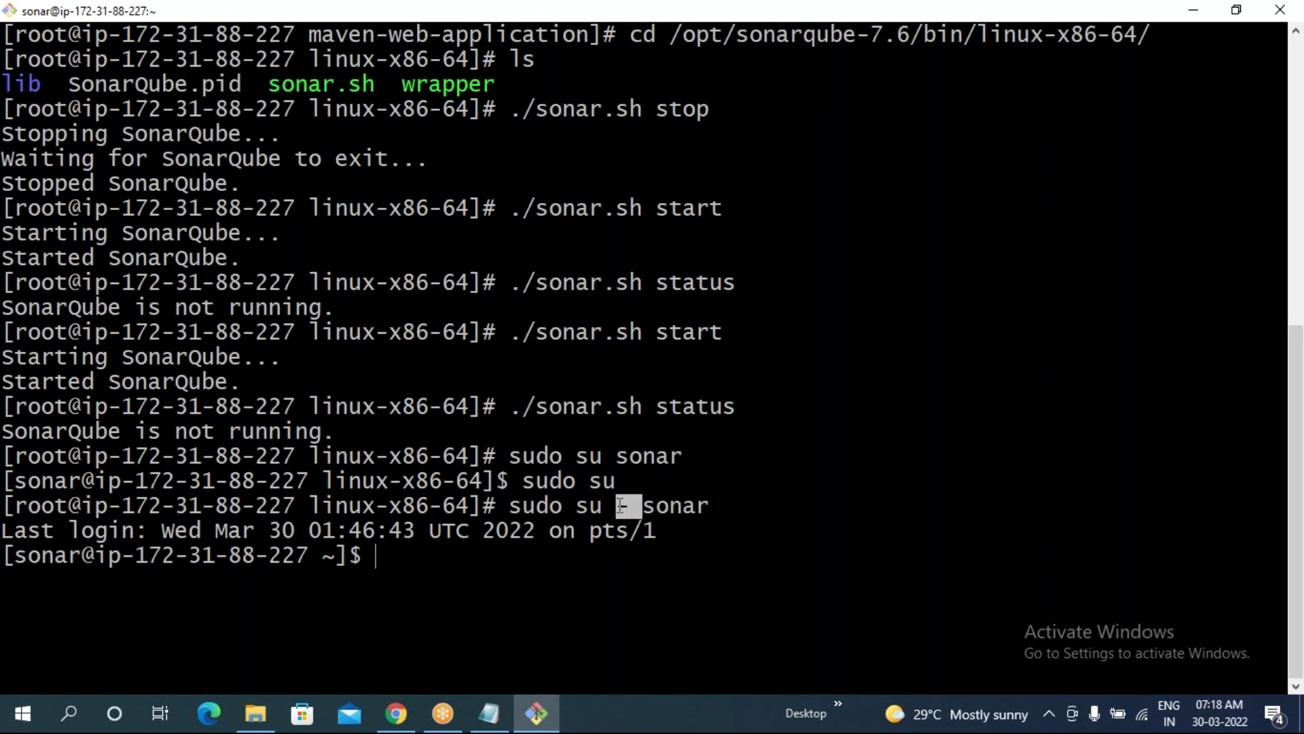
{"action": "left_click", "coordinate": [513, 572]}
{"action": "type", "text": "clear"}
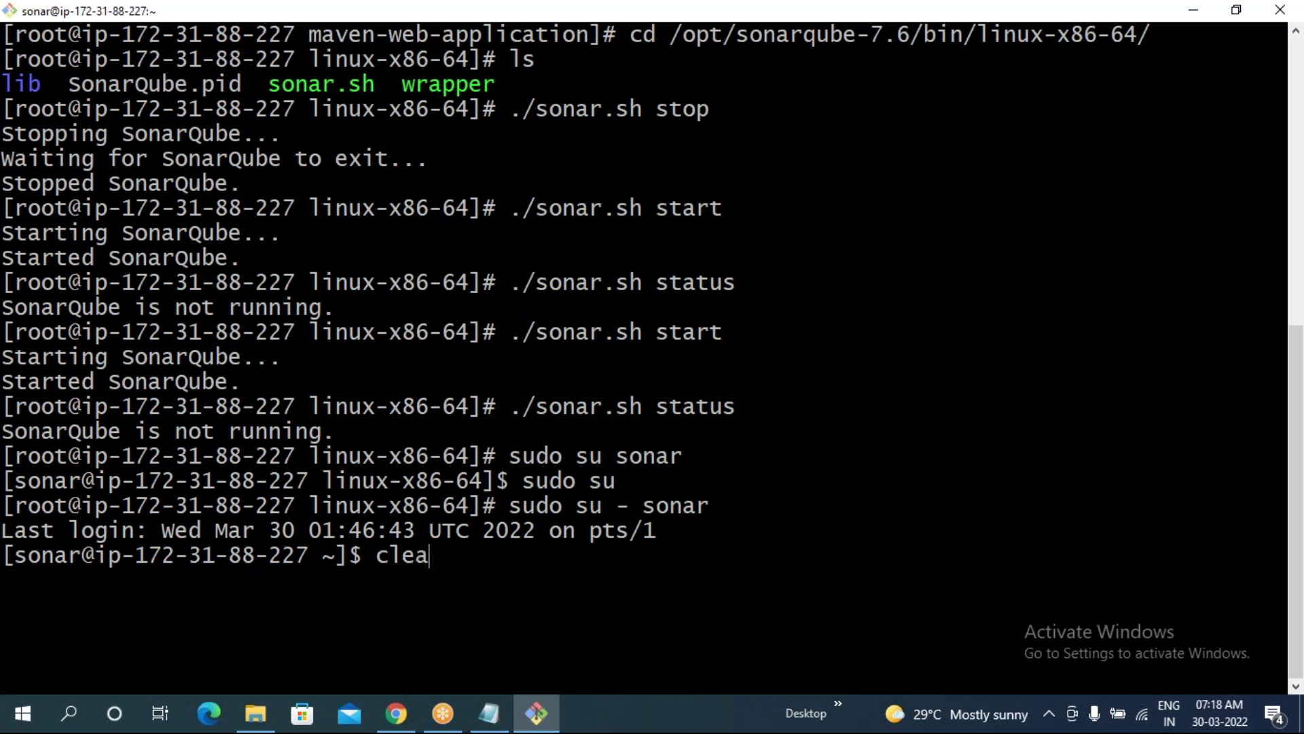
{"action": "key", "text": "Return"}
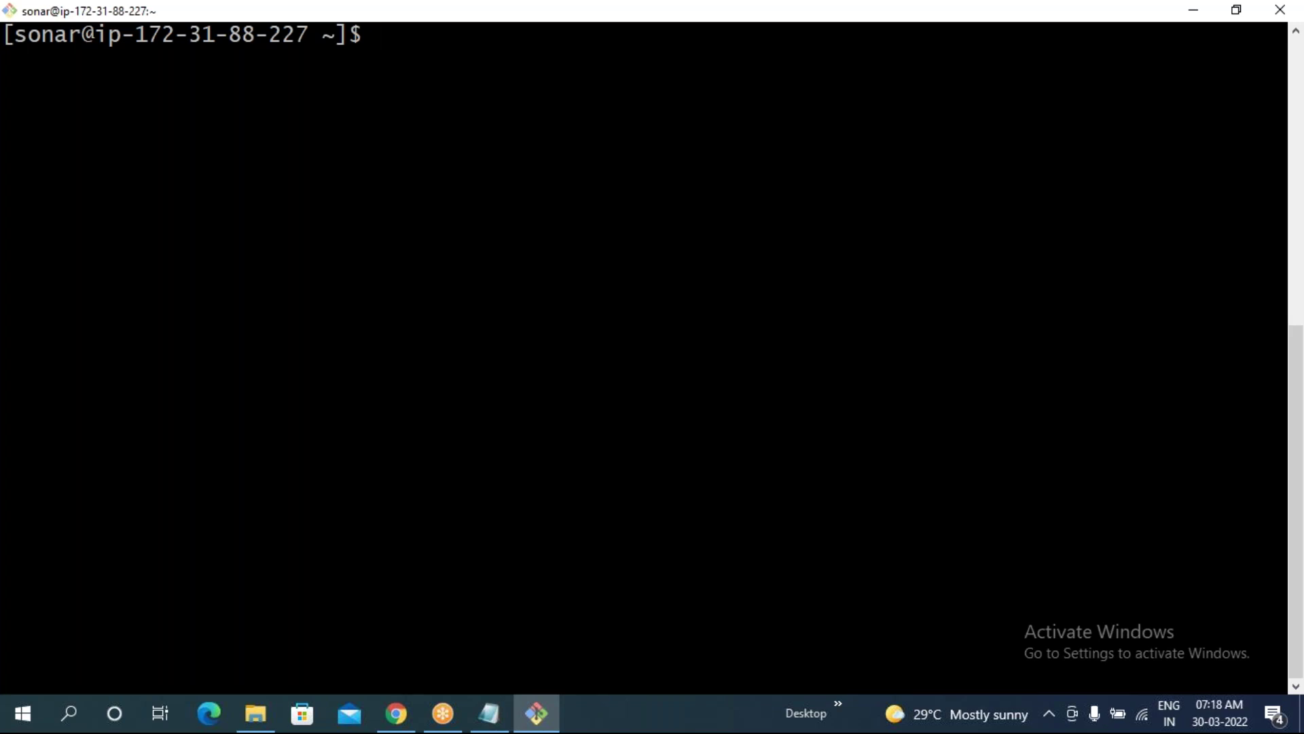
- Change into /opt/sonarqube-7.6/bin/linux-x86-64 using Tab completion
{"action": "type", "text": "cd /opt/s"}
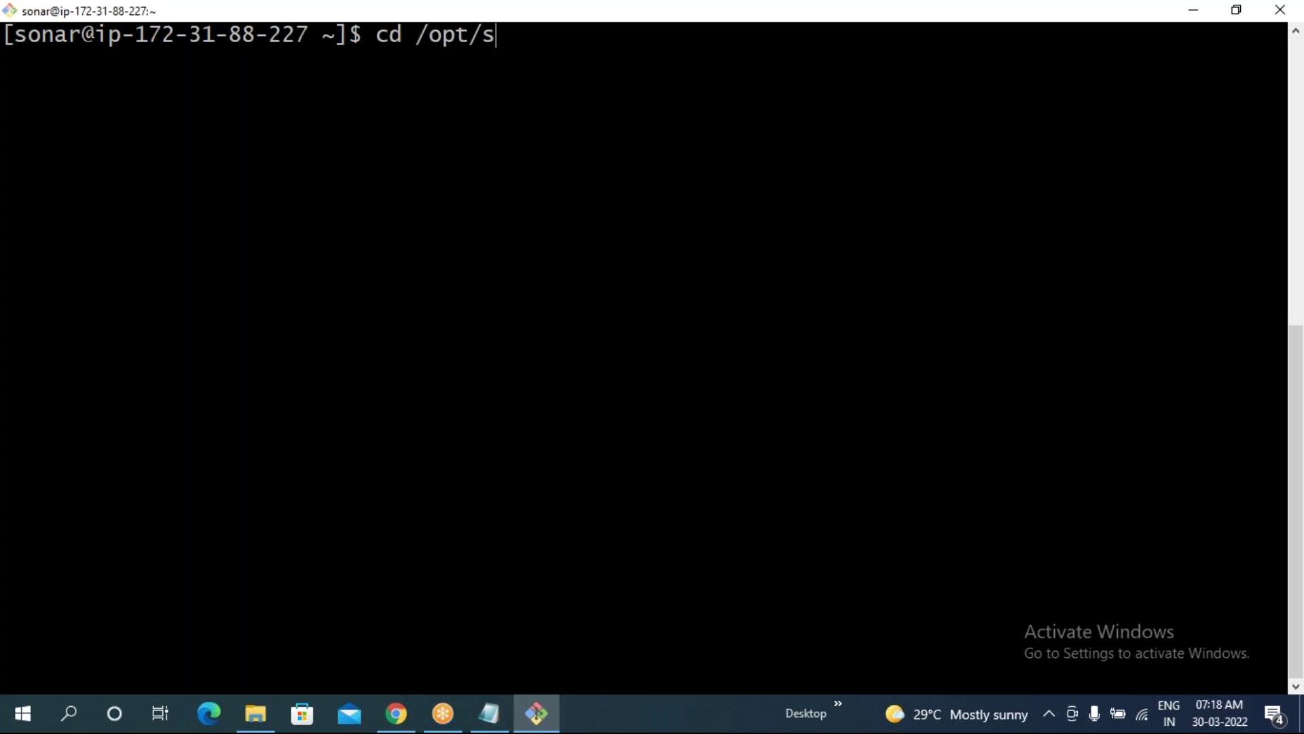
{"action": "type", "text": "o"}
{"action": "key", "text": "Tab"}
{"action": "type", "text": "/"}
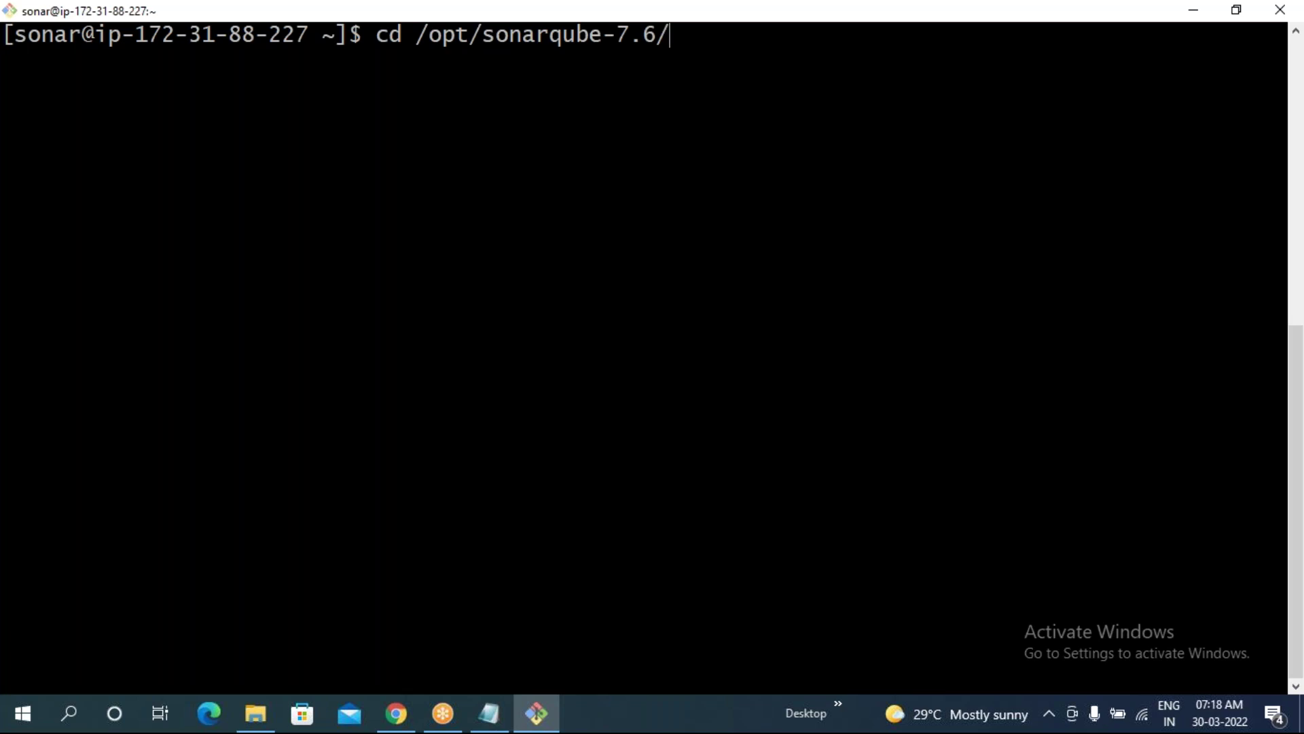
{"action": "type", "text": "b"}
{"action": "key", "text": "Tab"}
{"action": "type", "text": "l"}
{"action": "key", "text": "Tab"}
{"action": "type", "text": "6"}
{"action": "key", "text": "Tab"}
{"action": "key", "text": "Return"}
- List the folder, showing lib, sonar.sh and wrapper
{"action": "type", "text": "ls"}
{"action": "key", "text": "Return"}
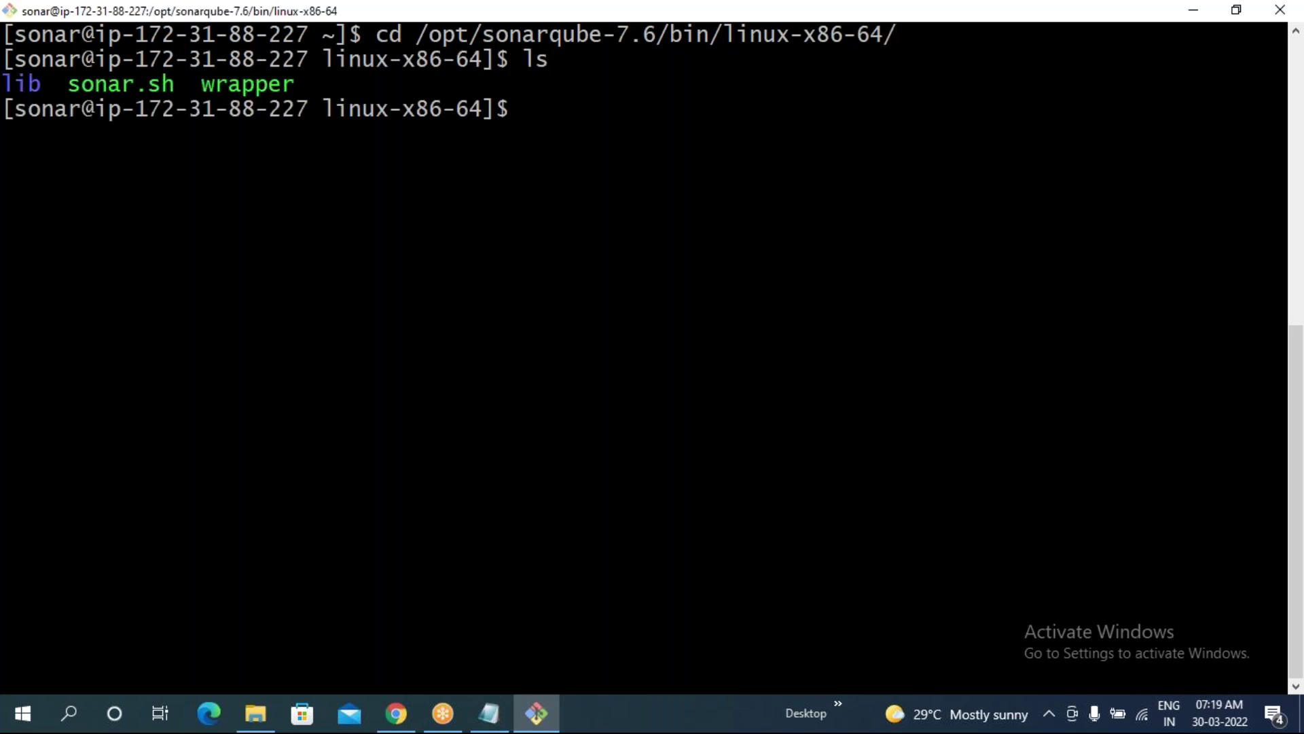
{"action": "left_click_drag", "start_coordinate": [58, 84], "coordinate": [171, 84]}
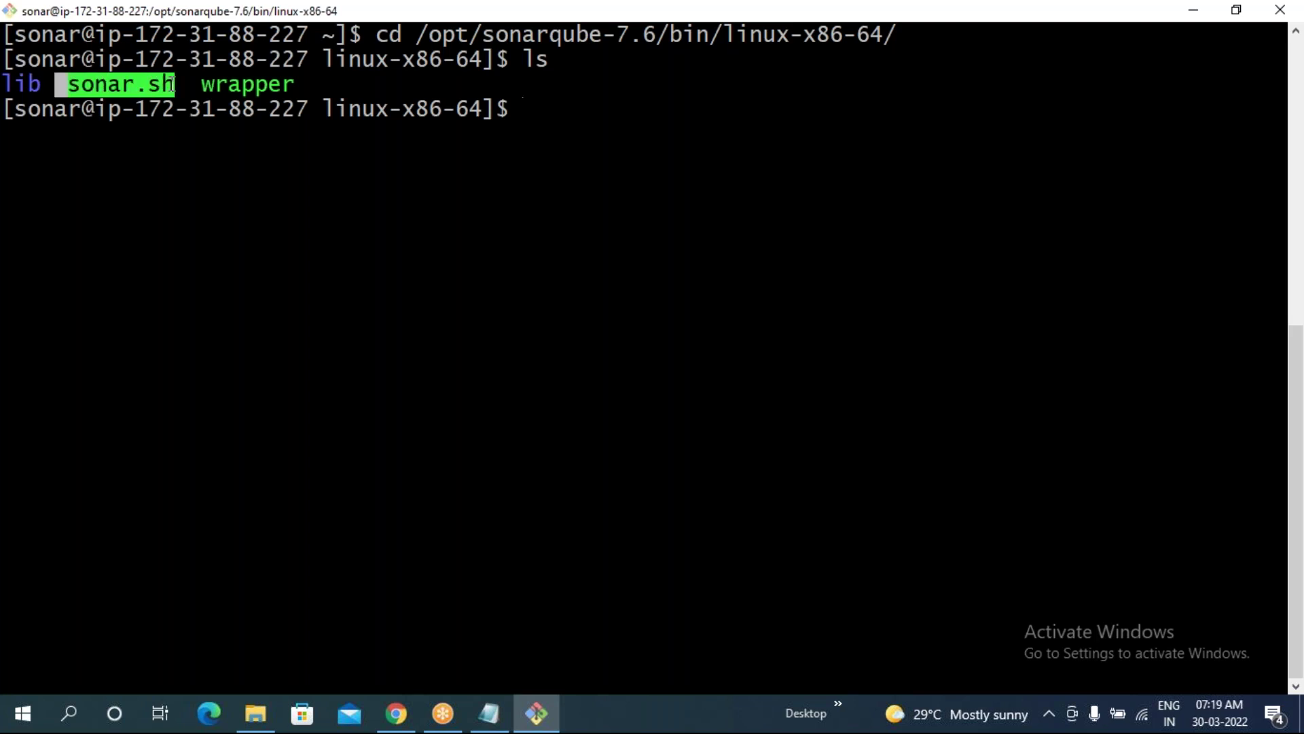
{"action": "left_click", "coordinate": [171, 85]}
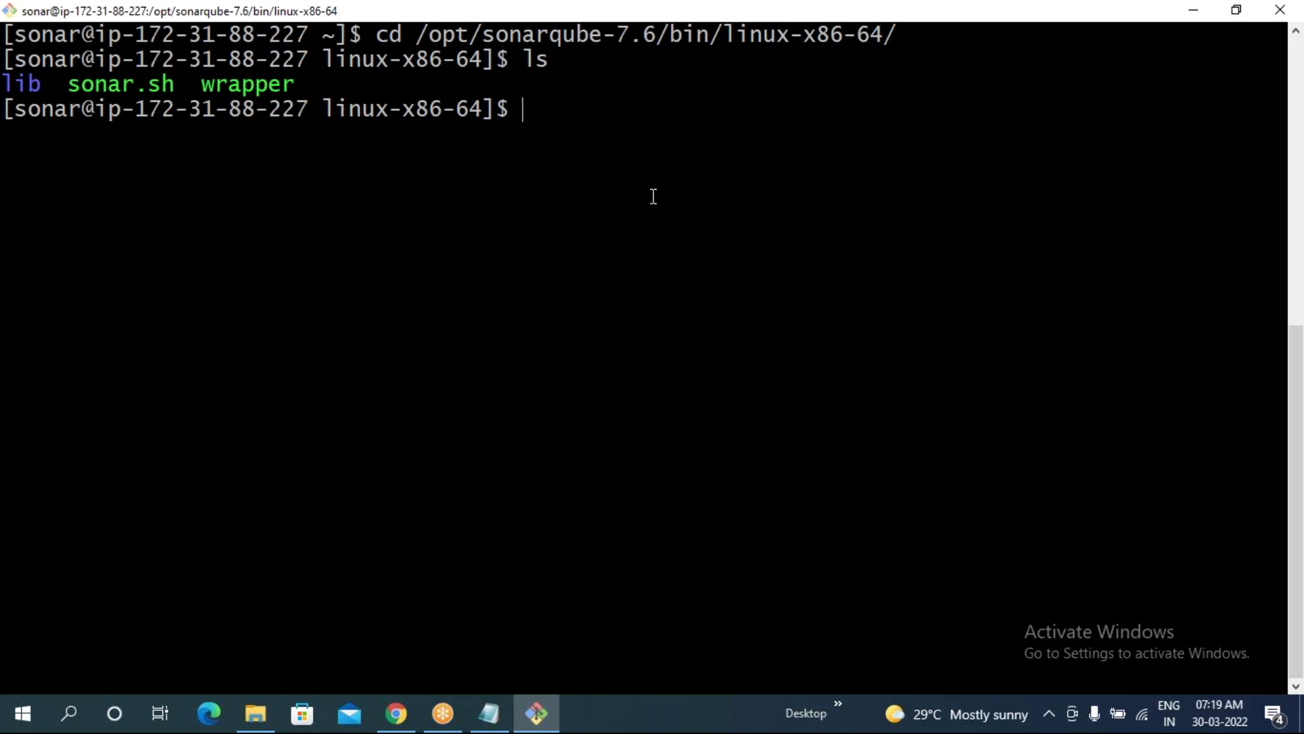
- Run sh sonar.sh status, which reports SonarQube not running
{"action": "type", "text": "sh n"}
{"action": "type", "text": "so"}
{"action": "key", "text": "BackSpace"}
{"action": "key", "text": "BackSpace"}
{"action": "key", "text": "BackSpace"}
{"action": "type", "text": "so"}
{"action": "key", "text": "Tab"}
{"action": "type", "text": "status"}
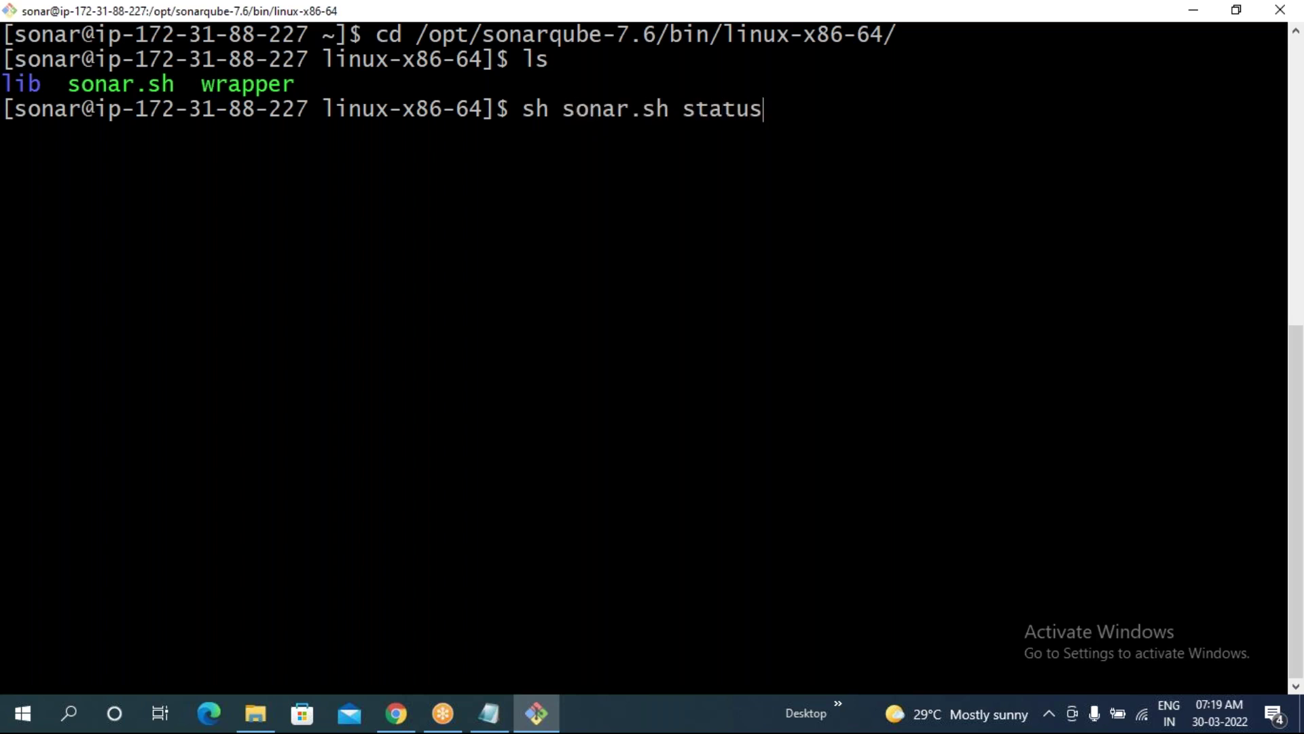
{"action": "key", "text": "Return"}
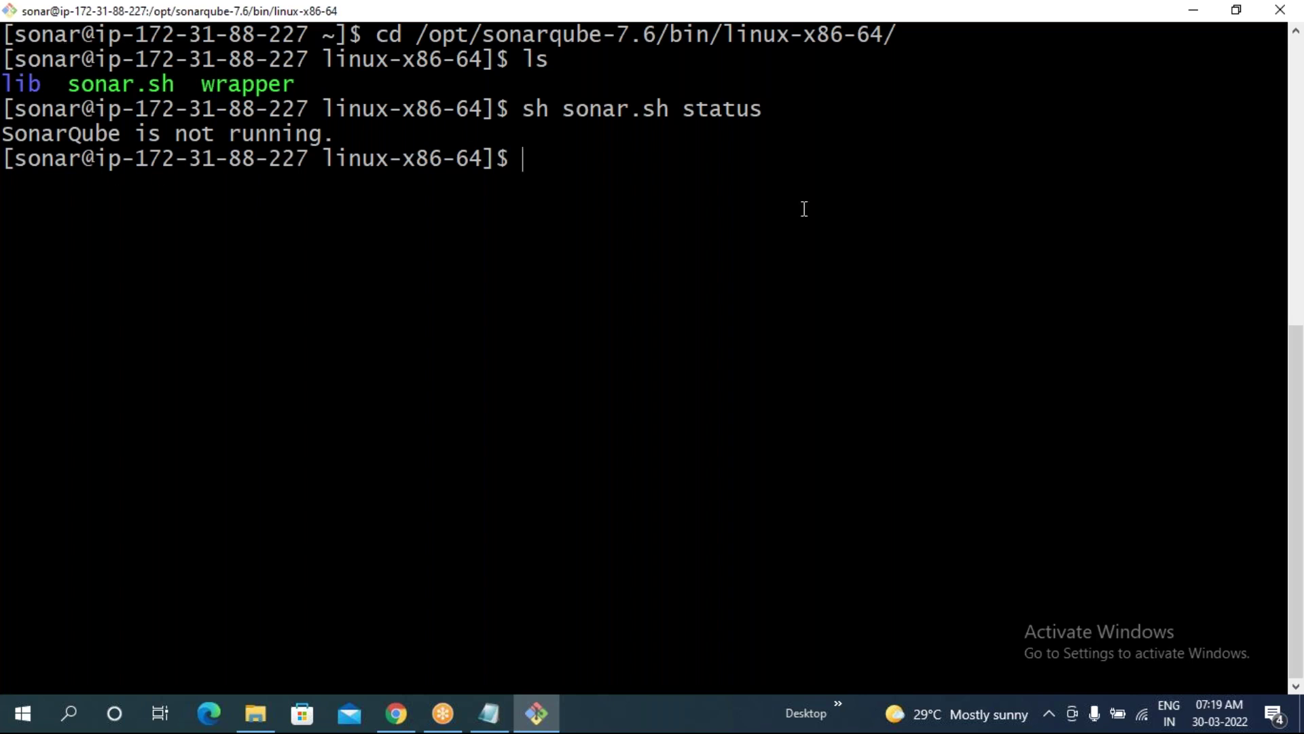
- Run ./sonar.sh status, also reporting not running, and compare both commands
{"action": "type", "text": "./sonar.sh status"}
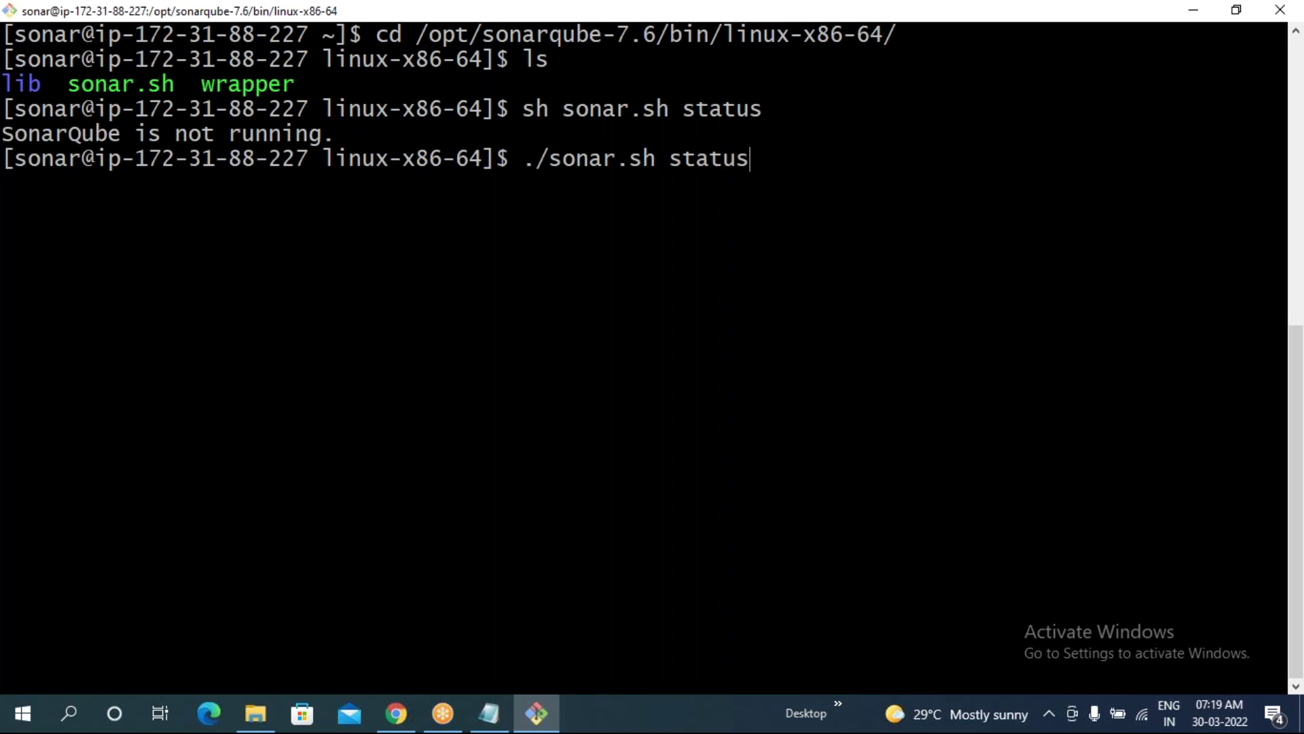
{"action": "key", "text": "Return"}
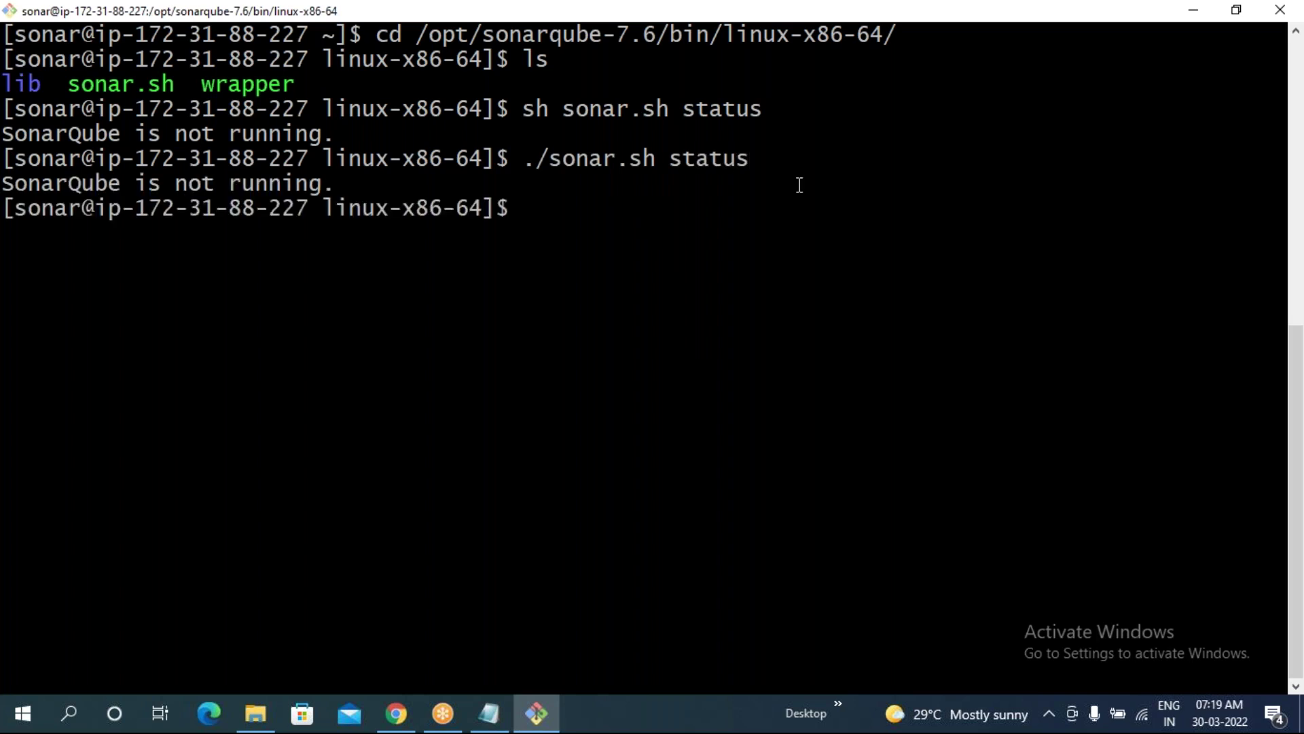
{"action": "left_click_drag", "start_coordinate": [523, 163], "coordinate": [768, 156]}
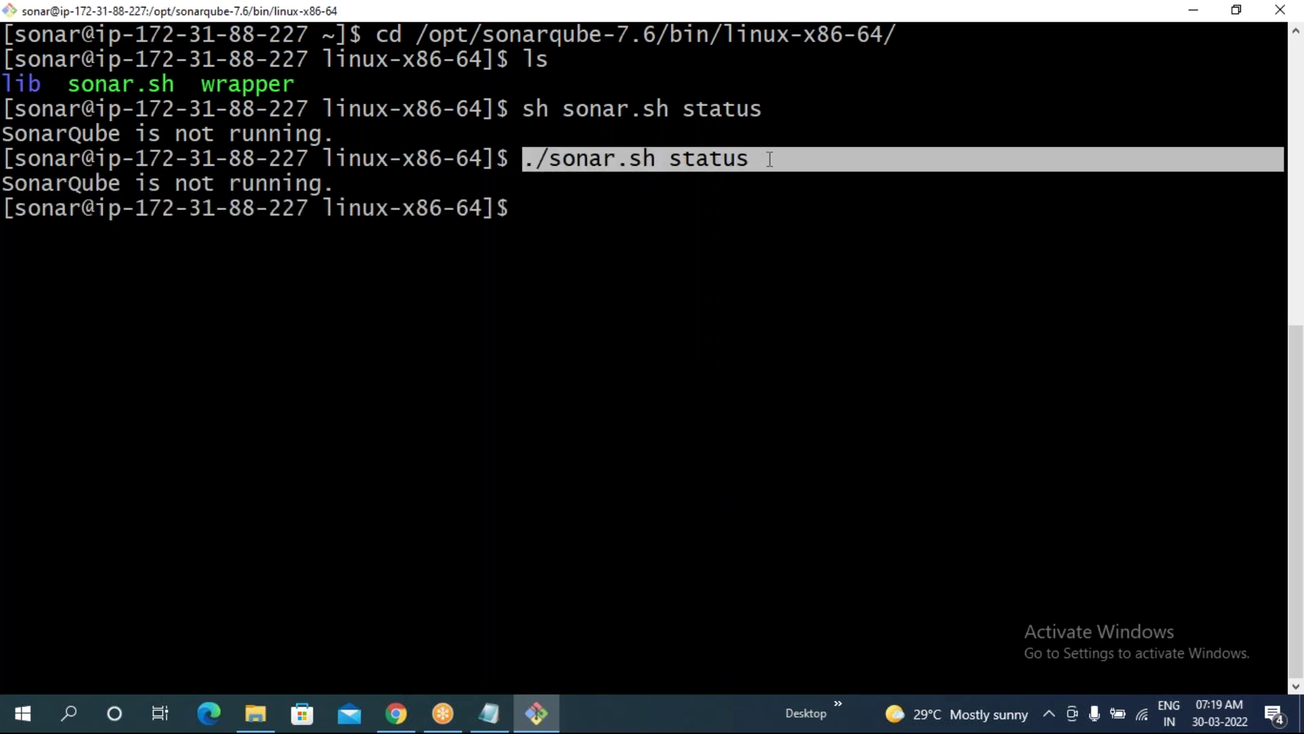
{"action": "left_click_drag", "start_coordinate": [511, 109], "coordinate": [764, 113]}
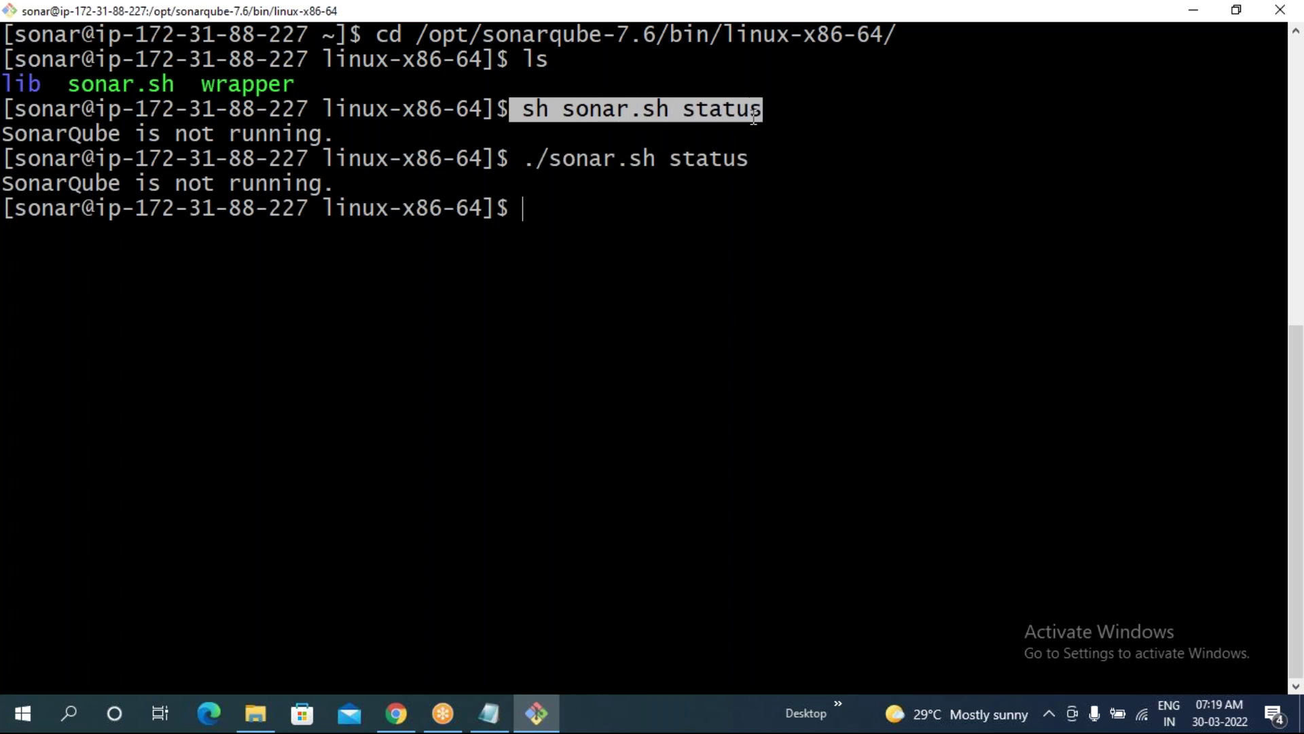
{"action": "left_click_drag", "start_coordinate": [523, 161], "coordinate": [736, 166]}
{"action": "left_click", "coordinate": [716, 182]}
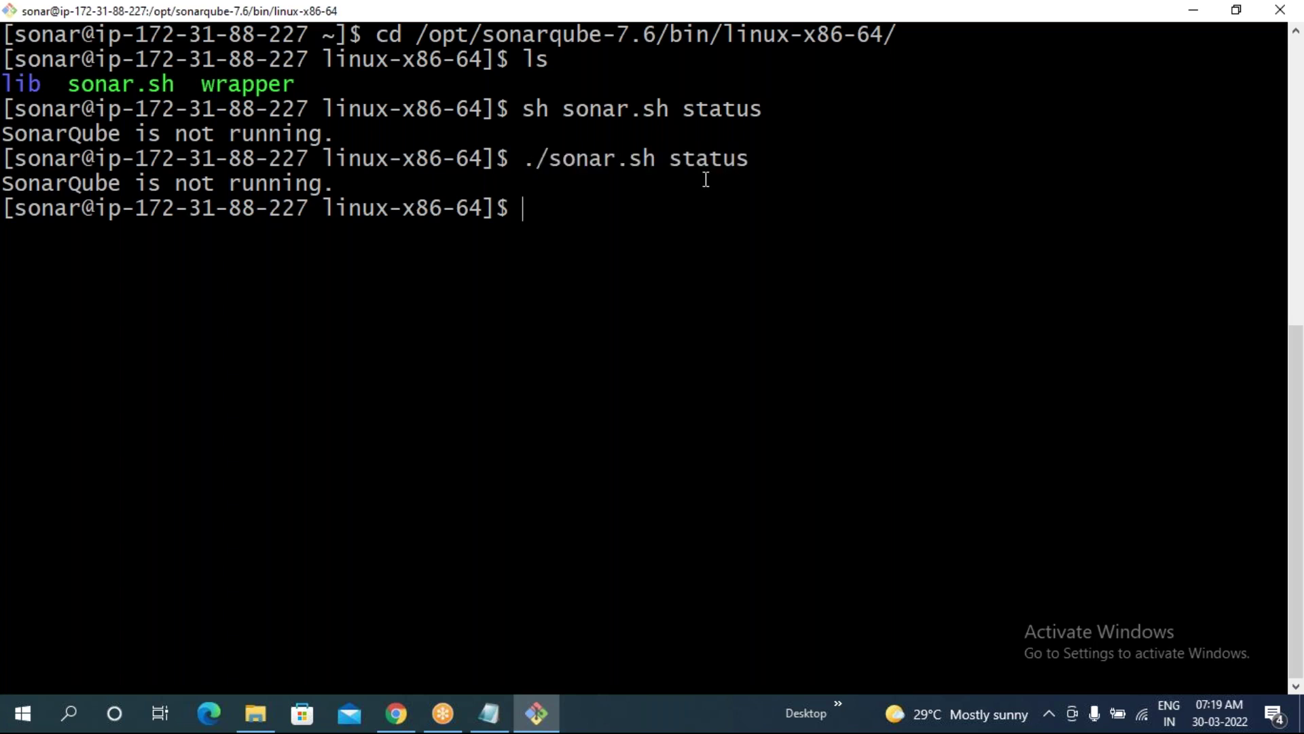
{"action": "left_click_drag", "start_coordinate": [524, 114], "coordinate": [659, 113]}
{"action": "left_click", "coordinate": [715, 125]}
- Run sh sonar.sh start, which prints 'Started SonarQube.'
{"action": "type", "text": "."}
{"action": "type", "text": "s"}
{"action": "key", "text": "Tab"}
{"action": "type", "text": "start"}
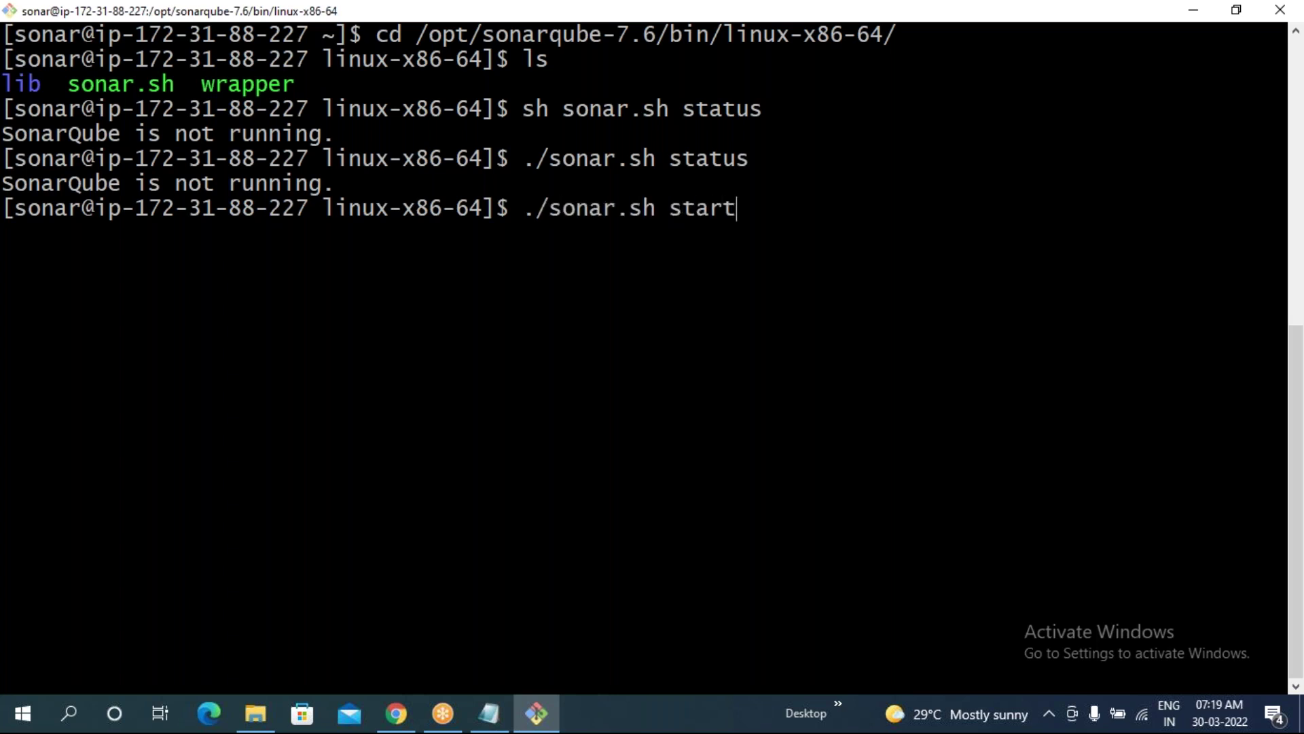
{"action": "key", "text": "BackSpace"}
{"action": "key", "text": "BackSpace"}
{"action": "key", "text": "BackSpace"}
{"action": "key", "text": "BackSpace"}
{"action": "key", "text": "BackSpace"}
{"action": "key", "text": "BackSpace"}
{"action": "key", "text": "BackSpace"}
{"action": "key", "text": "BackSpace"}
{"action": "key", "text": "BackSpace"}
{"action": "key", "text": "BackSpace"}
{"action": "key", "text": "BackSpace"}
{"action": "key", "text": "BackSpace"}
{"action": "key", "text": "BackSpace"}
{"action": "key", "text": "BackSpace"}
{"action": "key", "text": "BackSpace"}
{"action": "key", "text": "BackSpace"}
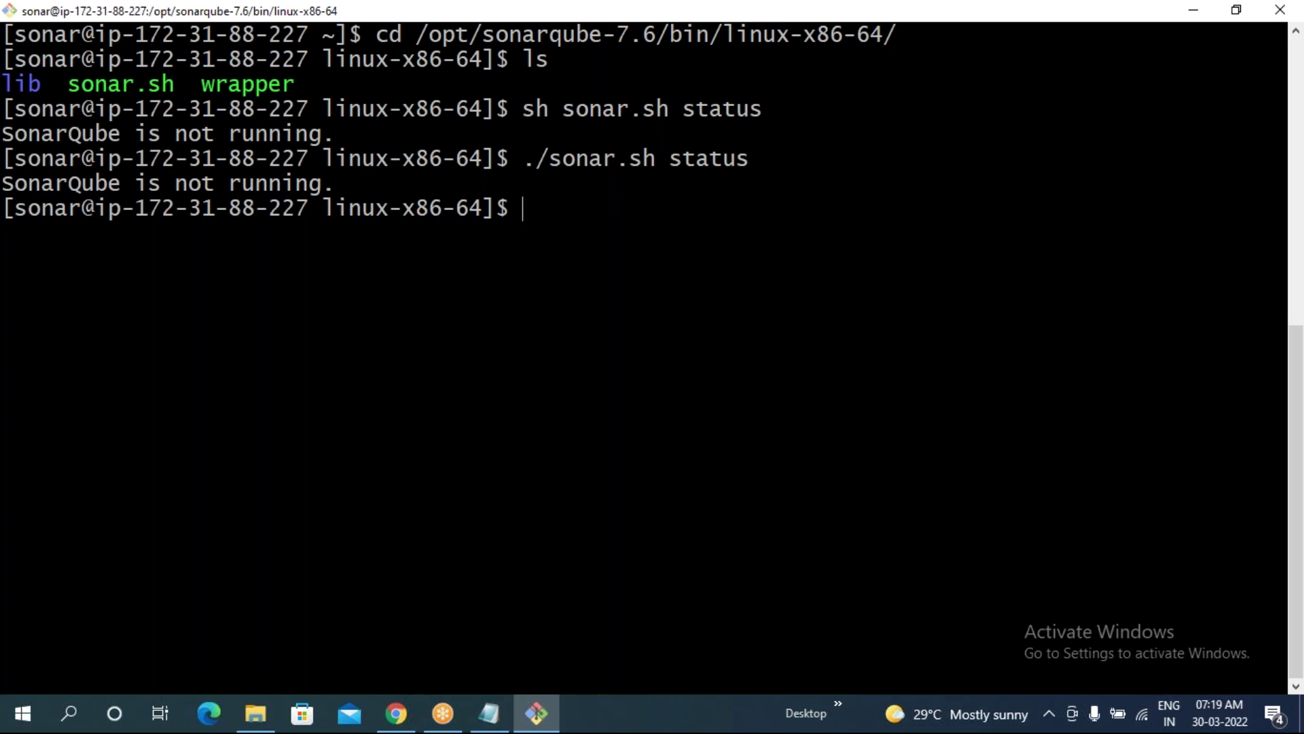
{"action": "key", "text": "Up"}
{"action": "key", "text": "Up"}
{"action": "key", "text": "BackSpace"}
{"action": "key", "text": "BackSpace"}
{"action": "key", "text": "BackSpace"}
{"action": "type", "text": "rt"}
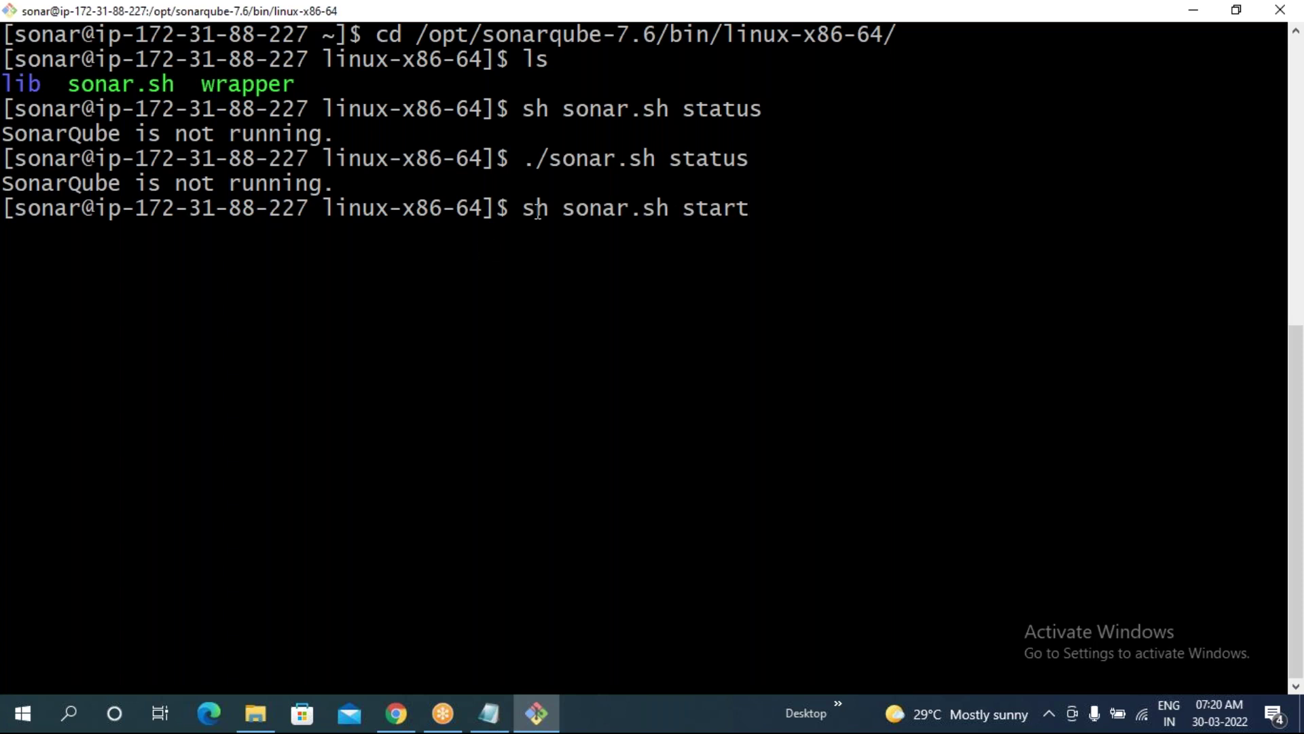
{"action": "left_click_drag", "start_coordinate": [685, 210], "coordinate": [772, 211]}
{"action": "left_click", "coordinate": [771, 269]}
{"action": "key", "text": "Return"}
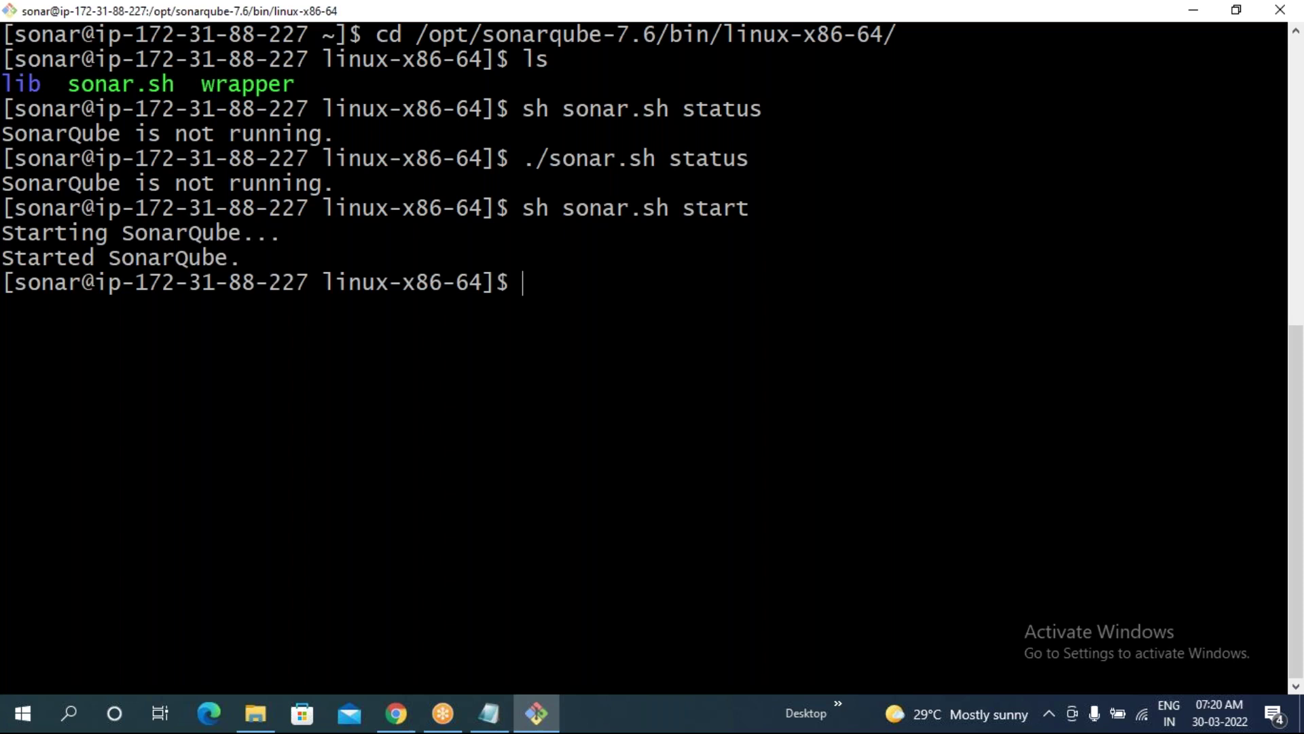
{"action": "left_click_drag", "start_coordinate": [2, 233], "coordinate": [241, 260]}
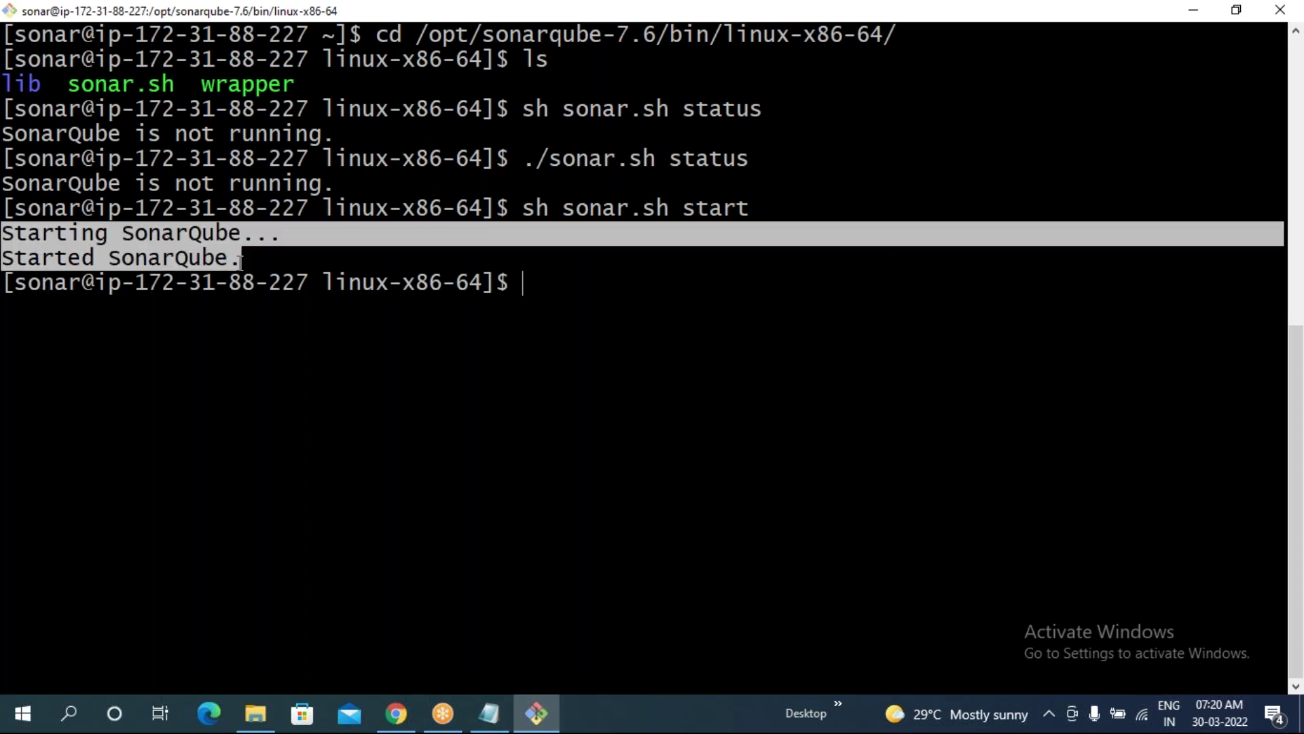
{"action": "left_click", "coordinate": [507, 451]}
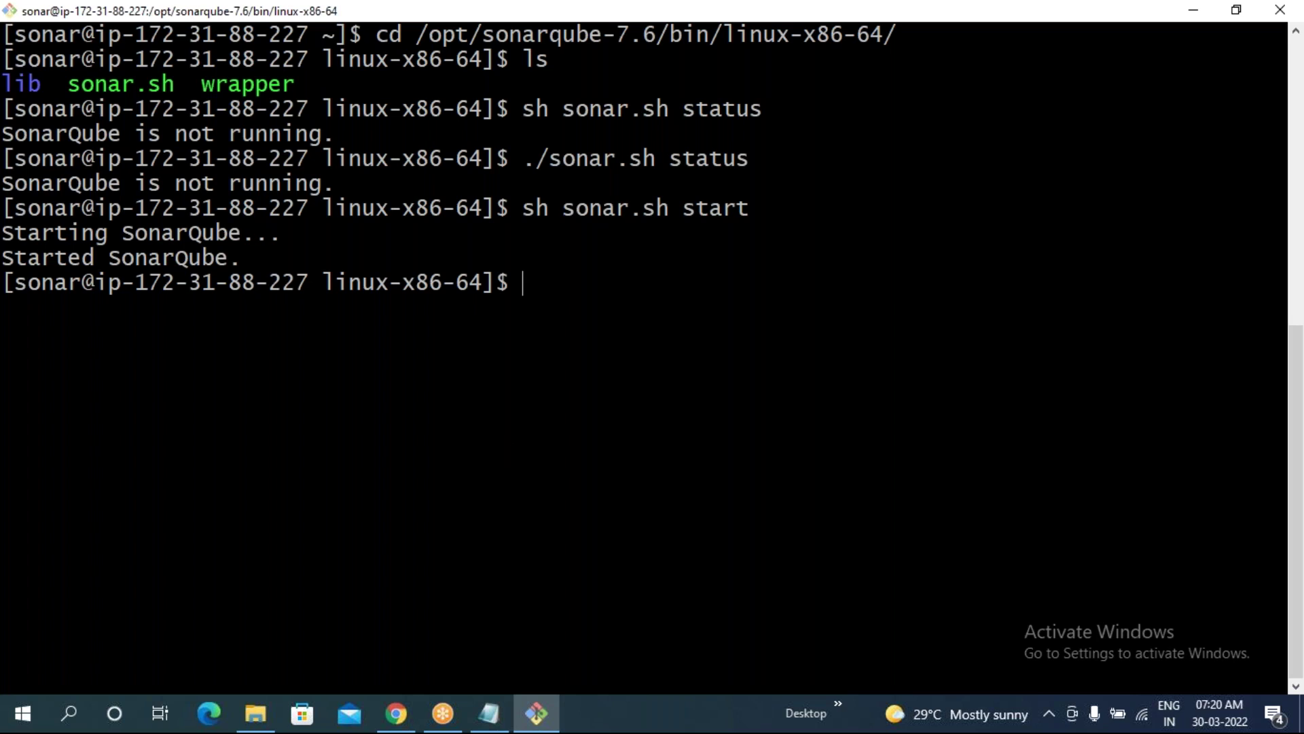
- Check the status again; SonarQube is still reported not running
{"action": "key", "text": "Up"}
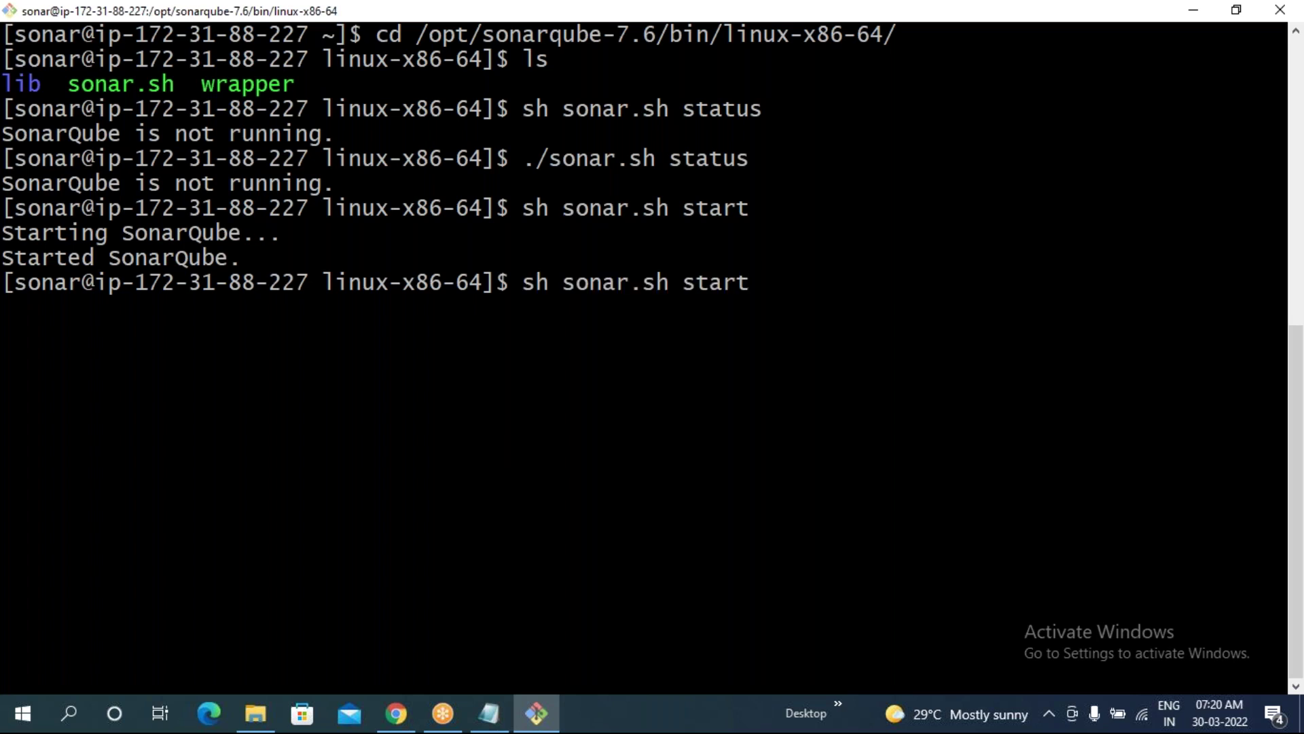
{"action": "key", "text": "Up"}
{"action": "key", "text": "Return"}
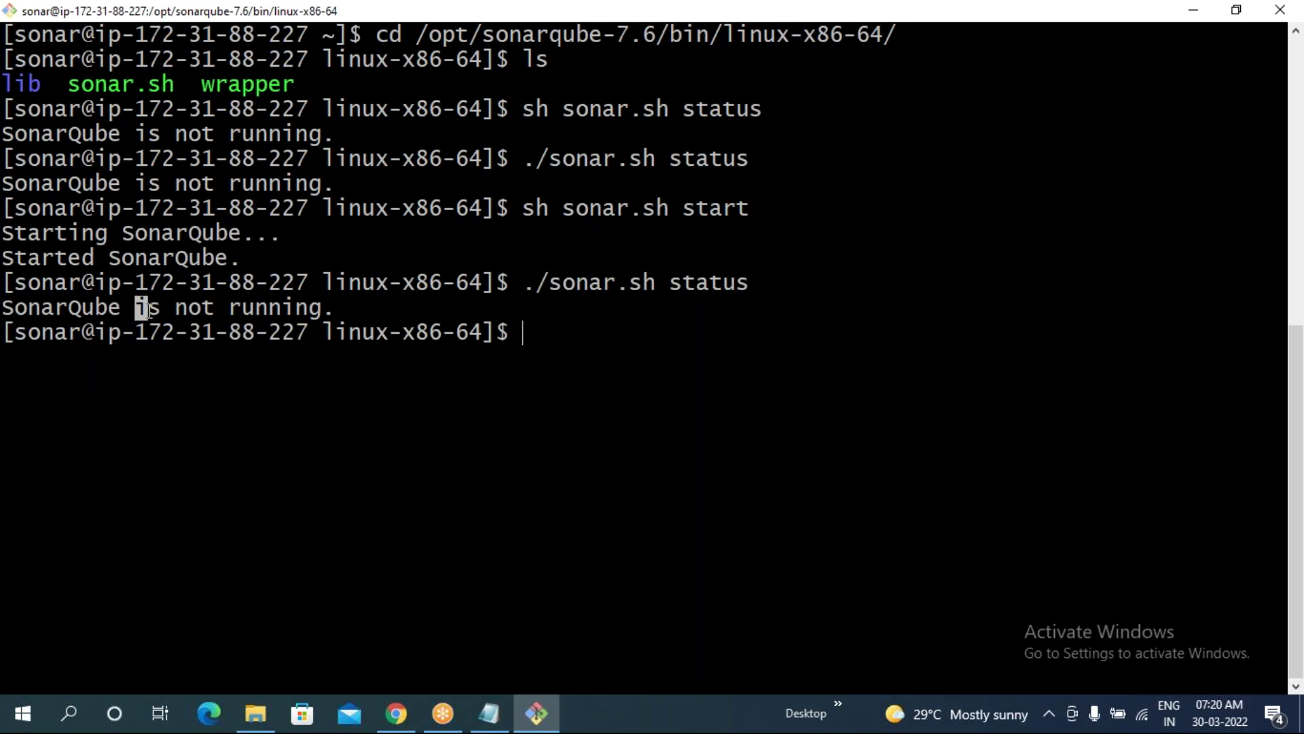
{"action": "left_click_drag", "start_coordinate": [135, 308], "coordinate": [309, 310]}
{"action": "left_click", "coordinate": [263, 379]}
{"action": "left_click_drag", "start_coordinate": [139, 307], "coordinate": [310, 310]}
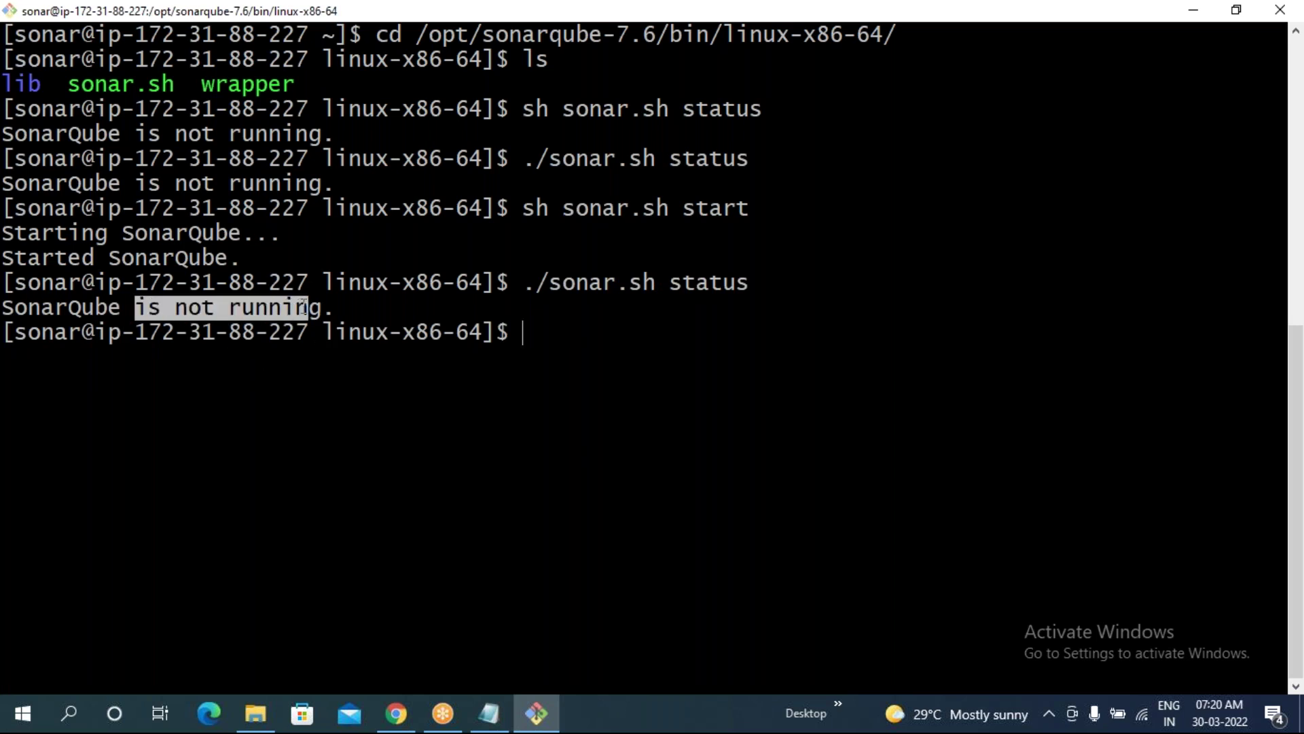
{"action": "left_click", "coordinate": [226, 362]}
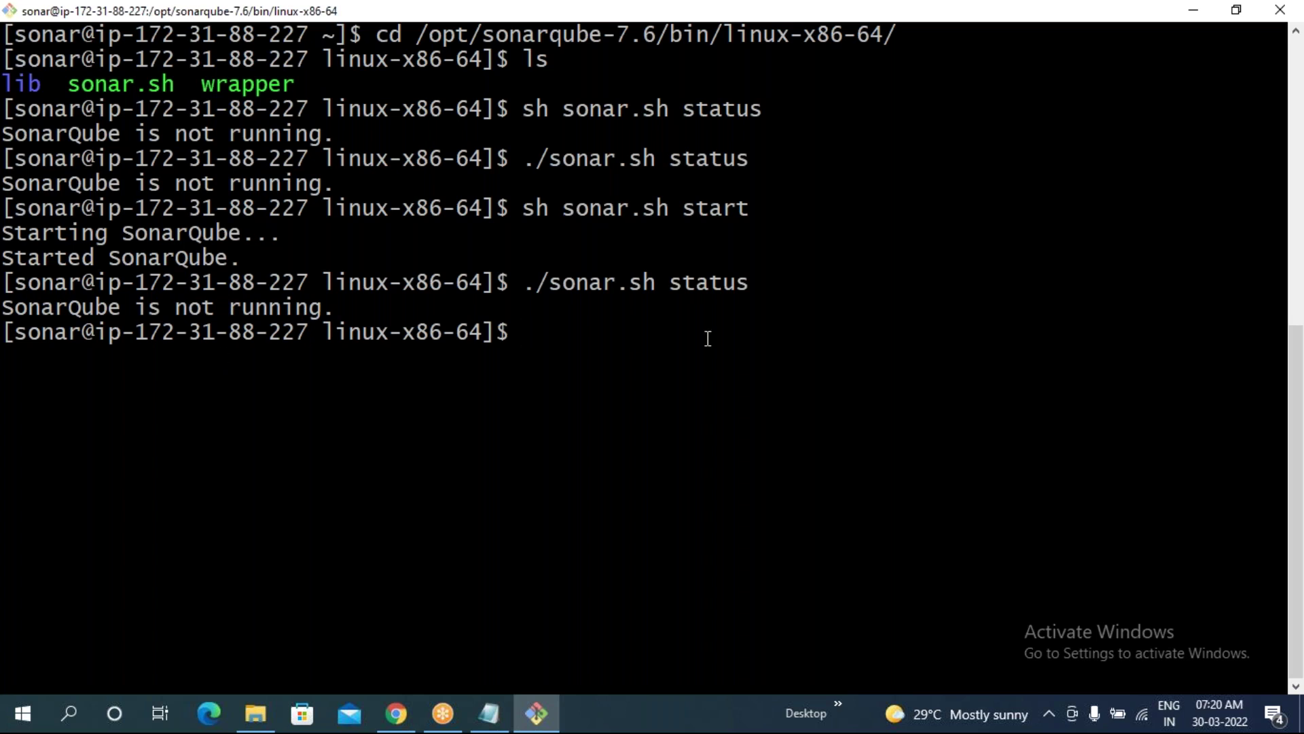
- Recheck status, rerun sh sonar.sh start, and check status once more
{"action": "key", "text": "Up"}
{"action": "key", "text": "Return"}
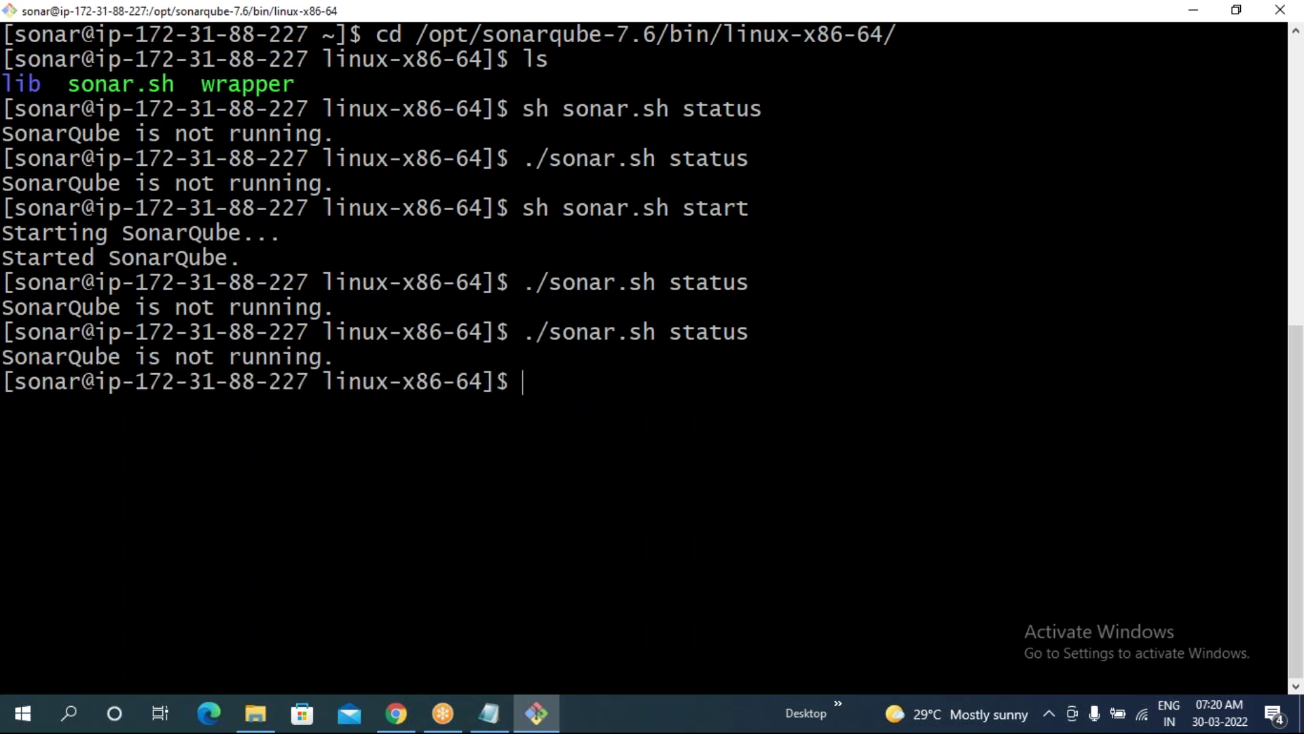
{"action": "key", "text": "Up"}
{"action": "key", "text": "Up"}
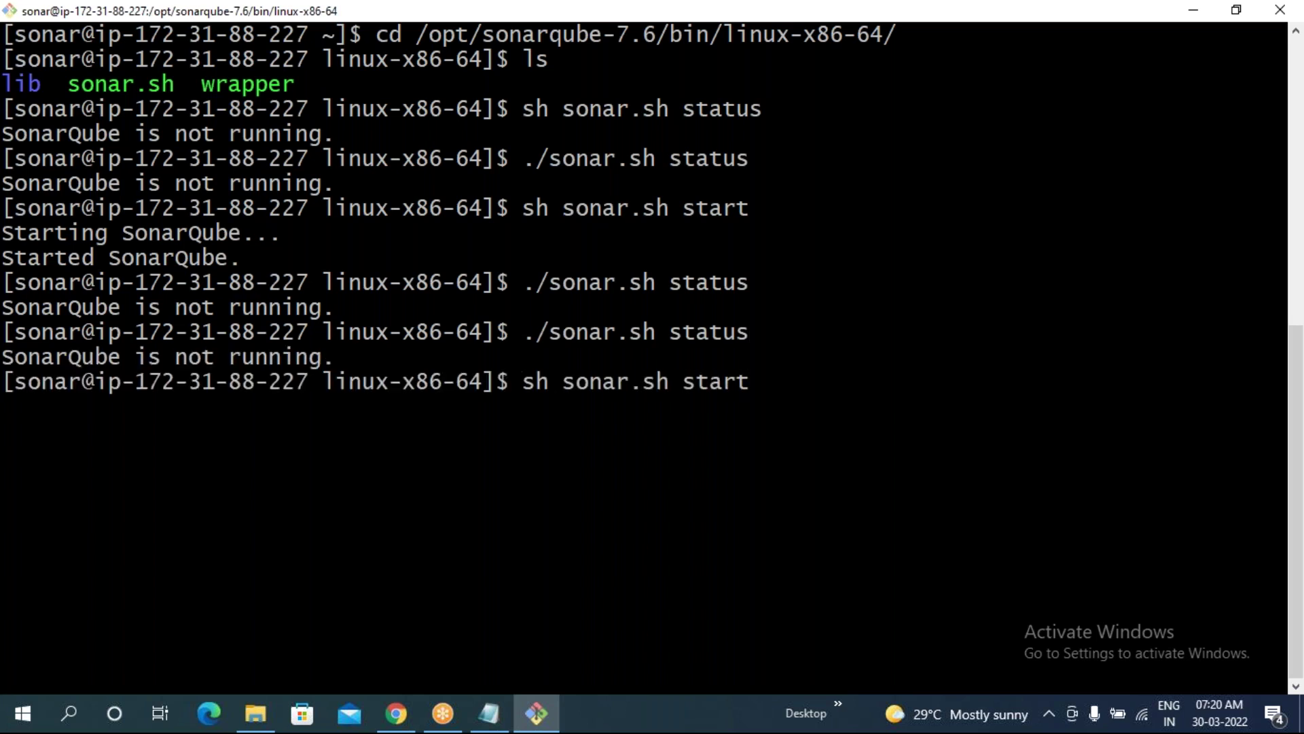
{"action": "key", "text": "Return"}
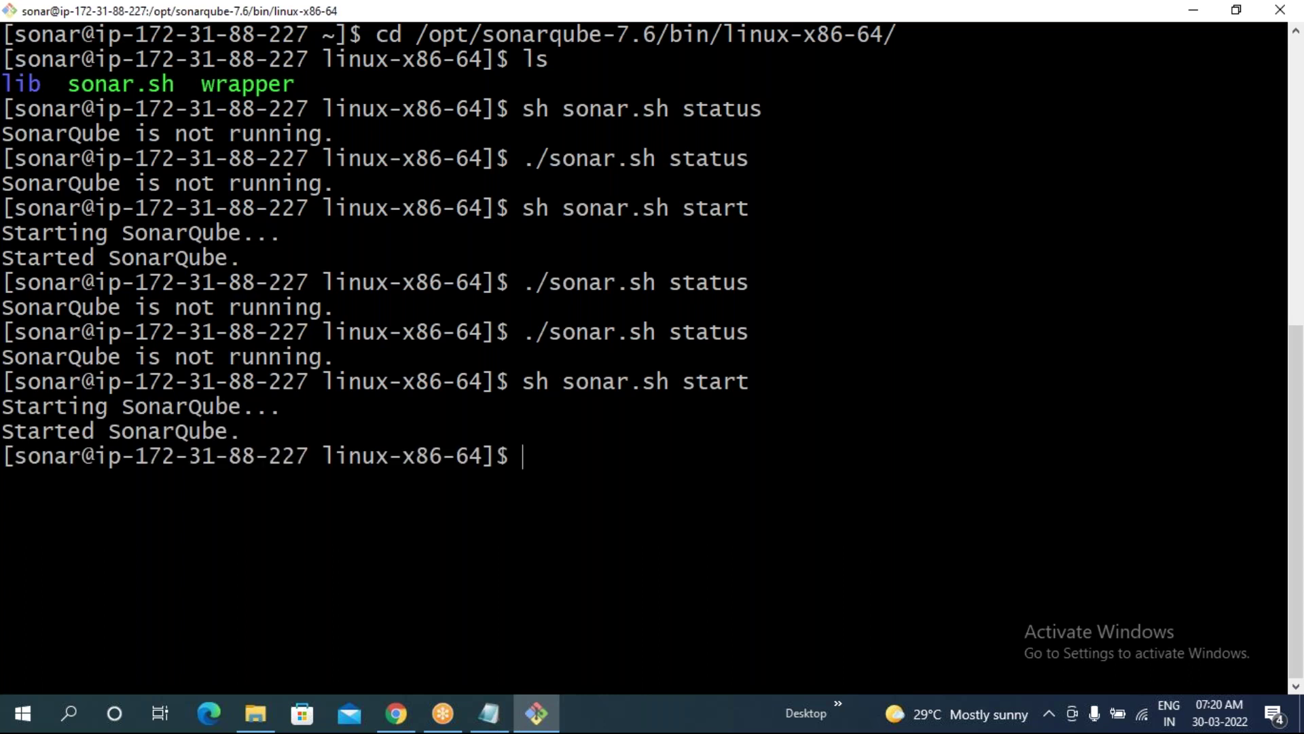
{"action": "key", "text": "Up"}
{"action": "key", "text": "Up"}
{"action": "key", "text": "Return"}
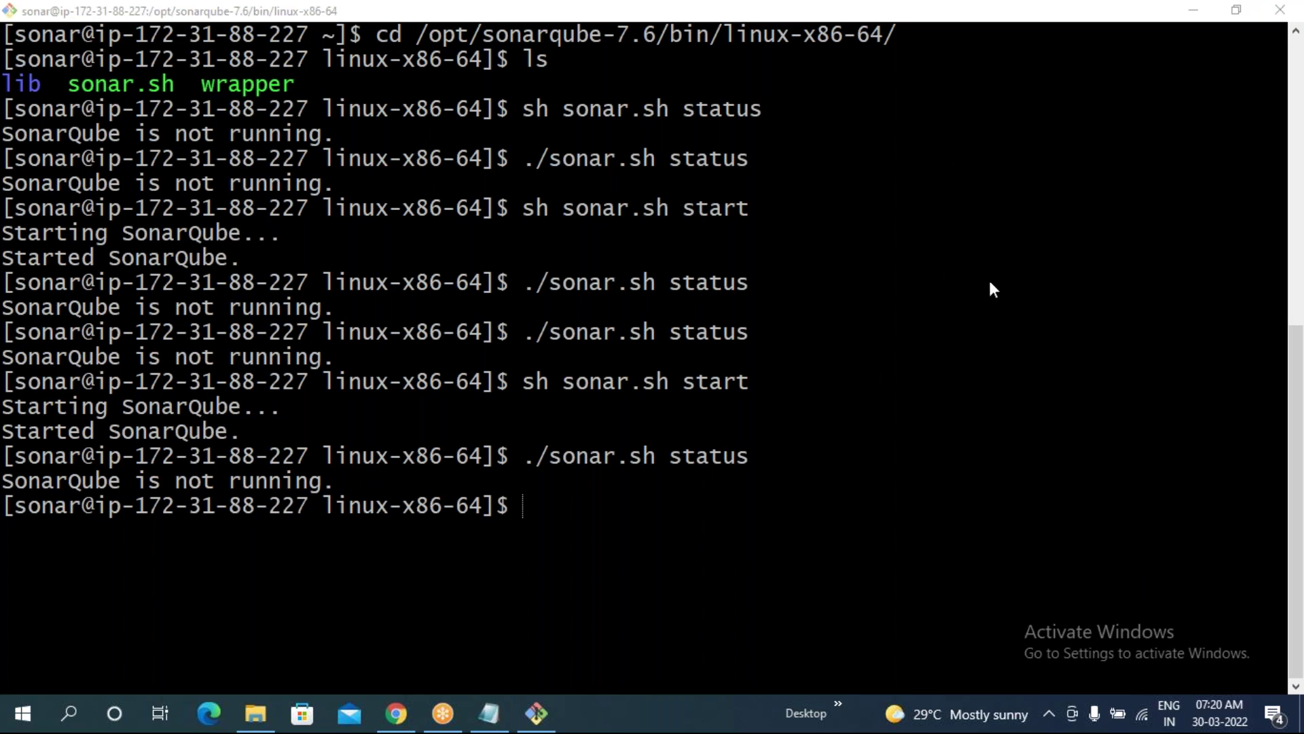
{"action": "left_click", "coordinate": [515, 551]}
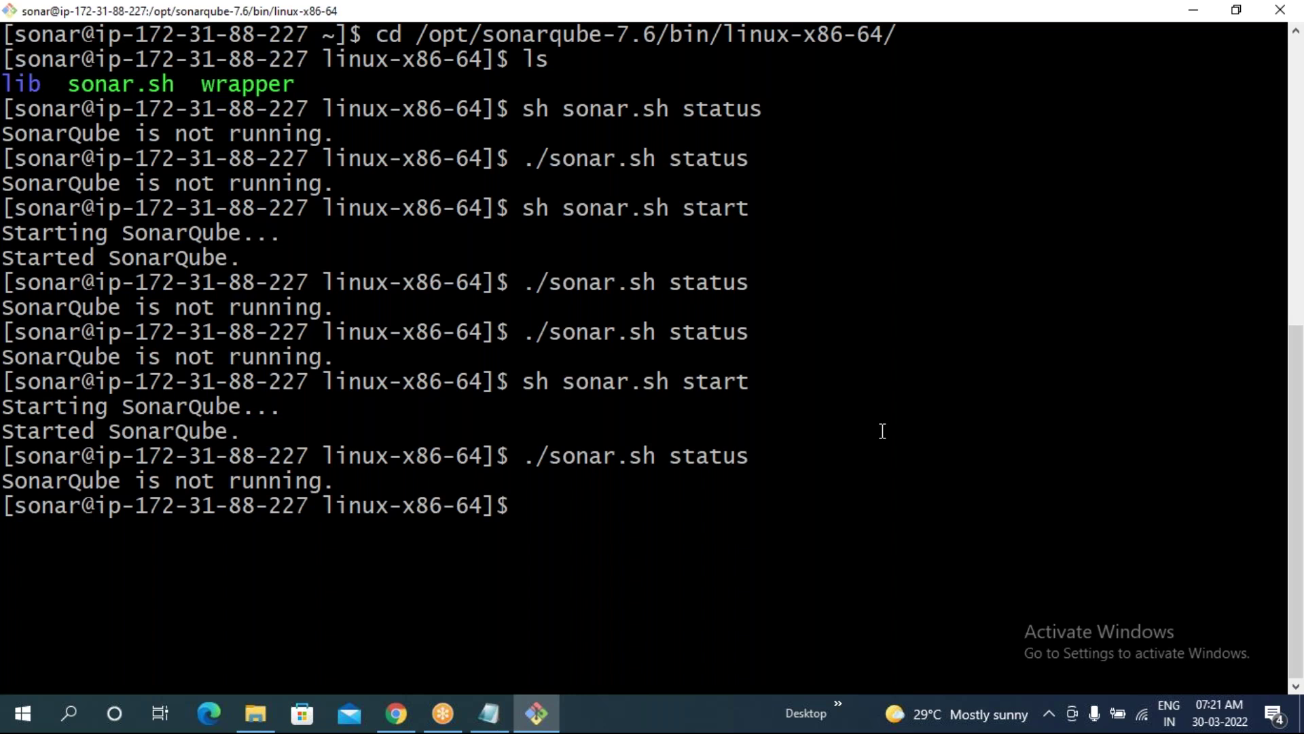
- Clear the screen and stop SonarQube with ./sonar.sh stop, which reports it was not running
{"action": "type", "text": "clear"}
{"action": "key", "text": "Return"}
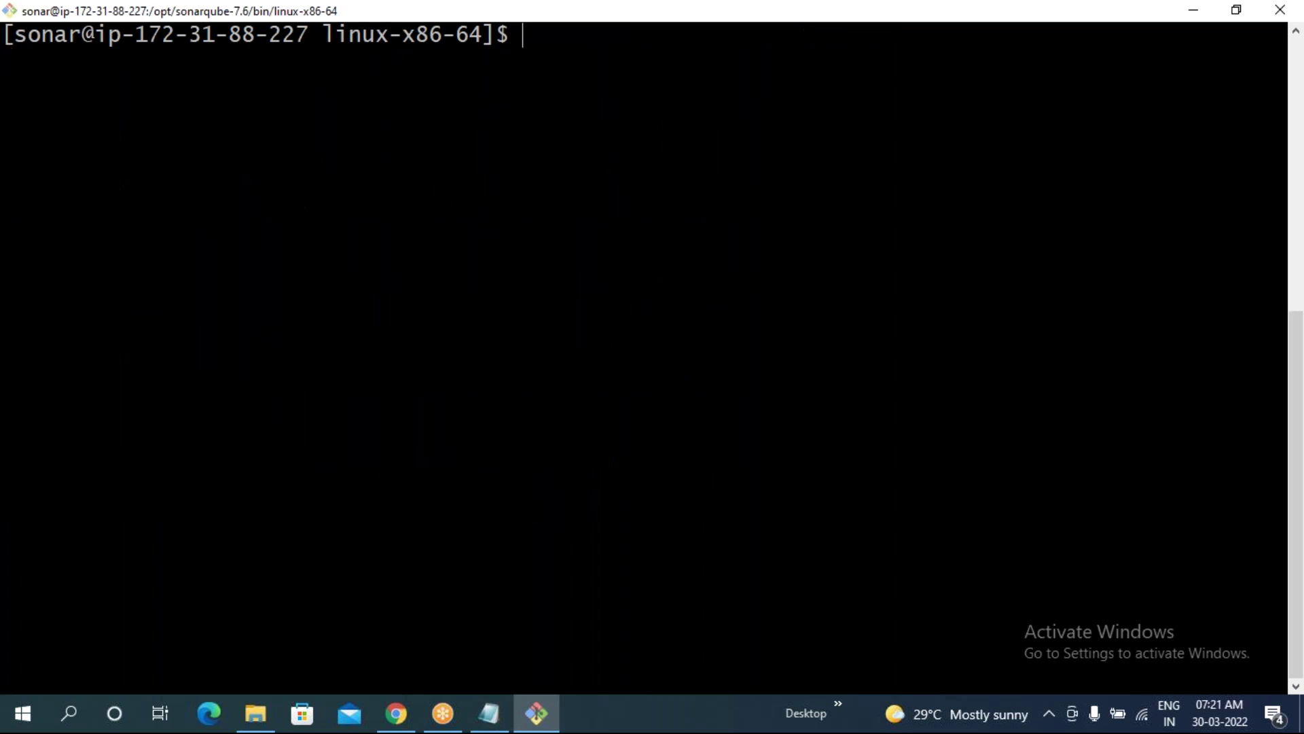
{"action": "key", "text": "Up"}
{"action": "key", "text": "Up"}
{"action": "key", "text": "BackSpace"}
{"action": "key", "text": "BackSpace"}
{"action": "key", "text": "BackSpace"}
{"action": "key", "text": "BackSpace"}
{"action": "type", "text": "op"}
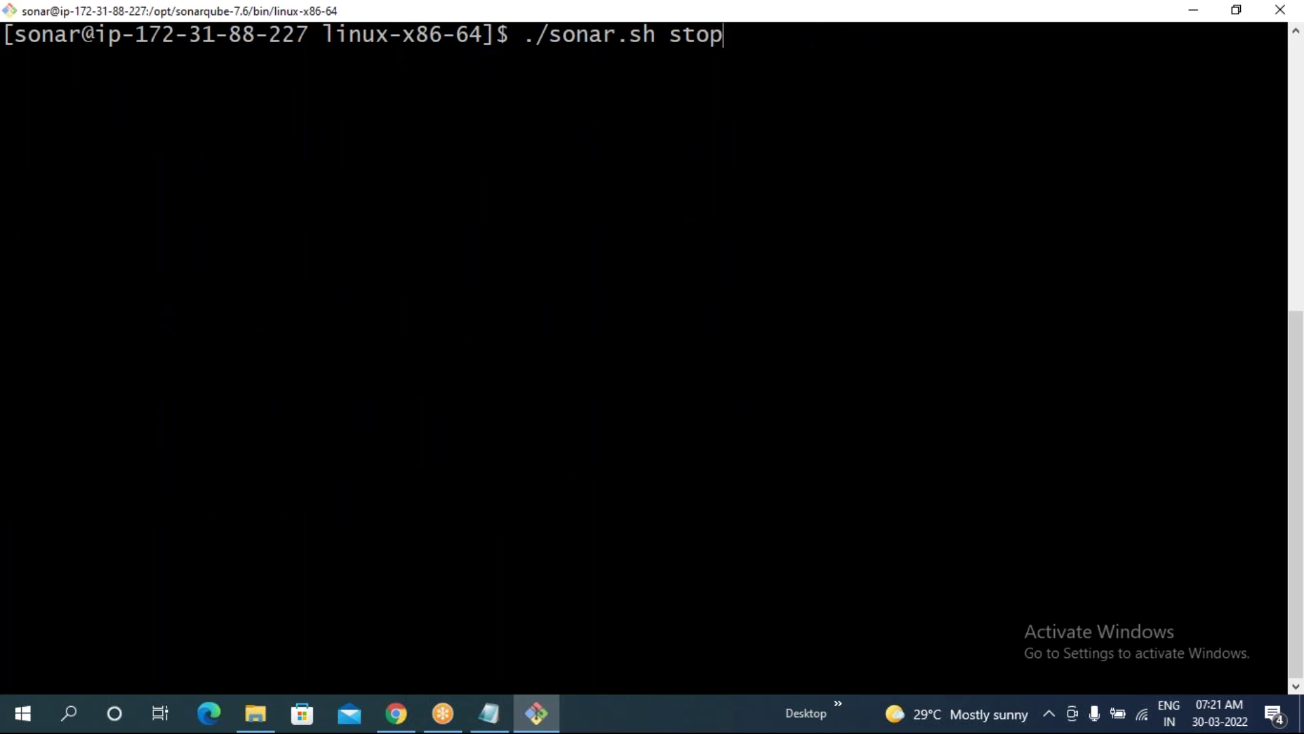
{"action": "key", "text": "Return"}
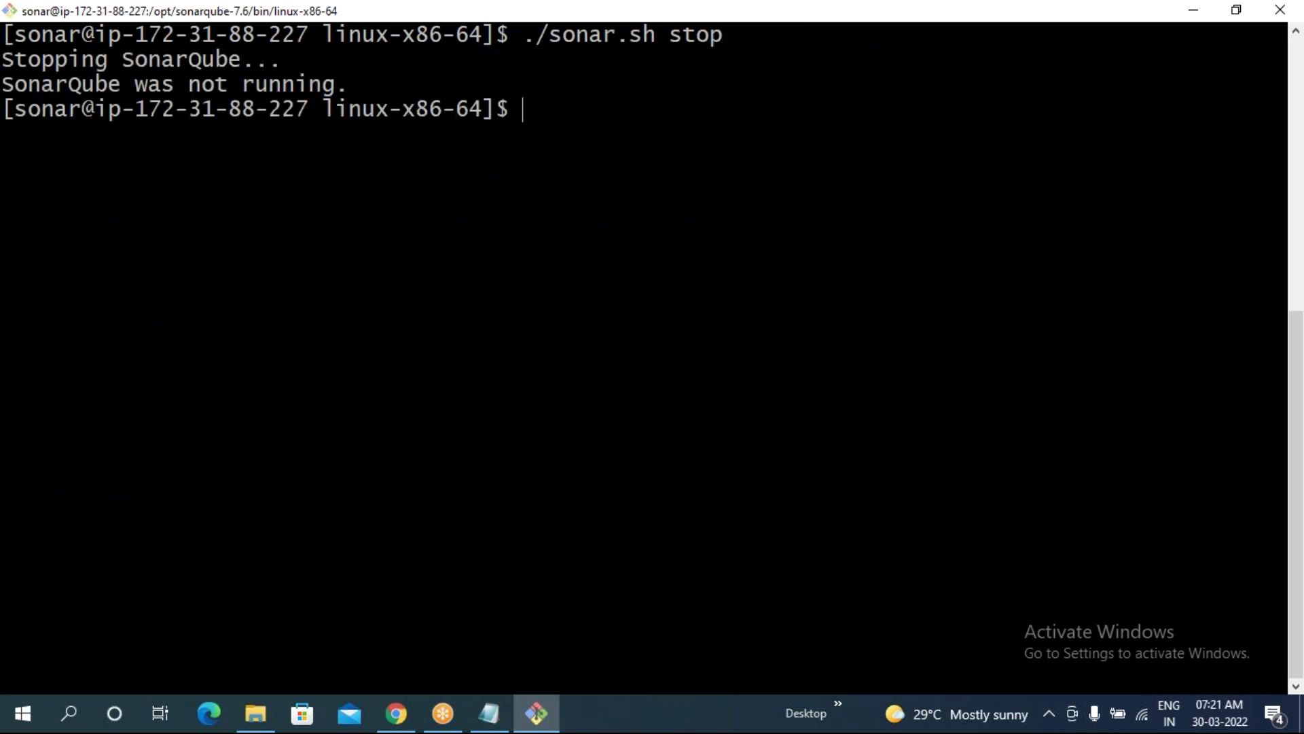
- Start SonarQube again with ./sonar.sh start, then check ./sonar.sh status
{"action": "key", "text": "Up"}
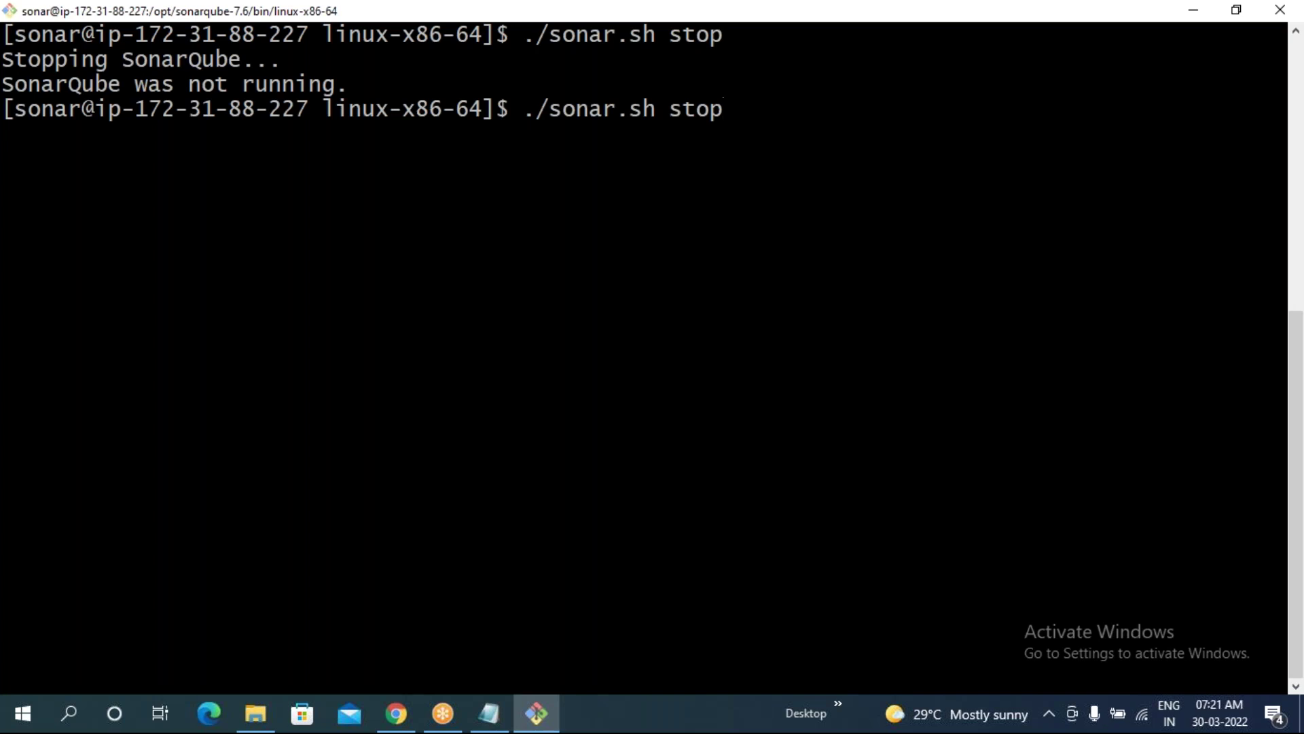
{"action": "key", "text": "BackSpace"}
{"action": "key", "text": "BackSpace"}
{"action": "type", "text": "art"}
{"action": "key", "text": "Return"}
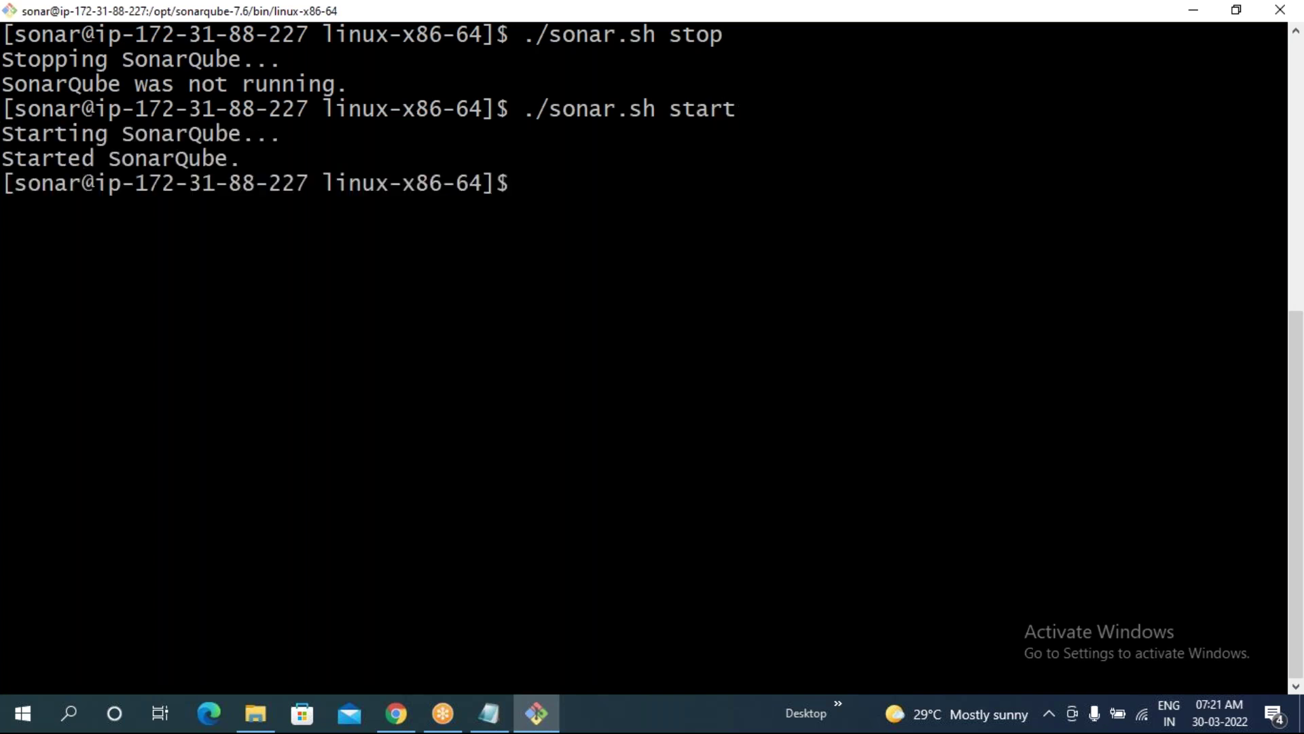
{"action": "key", "text": "Up"}
{"action": "key", "text": "BackSpace"}
{"action": "key", "text": "BackSpace"}
{"action": "type", "text": "tus"}
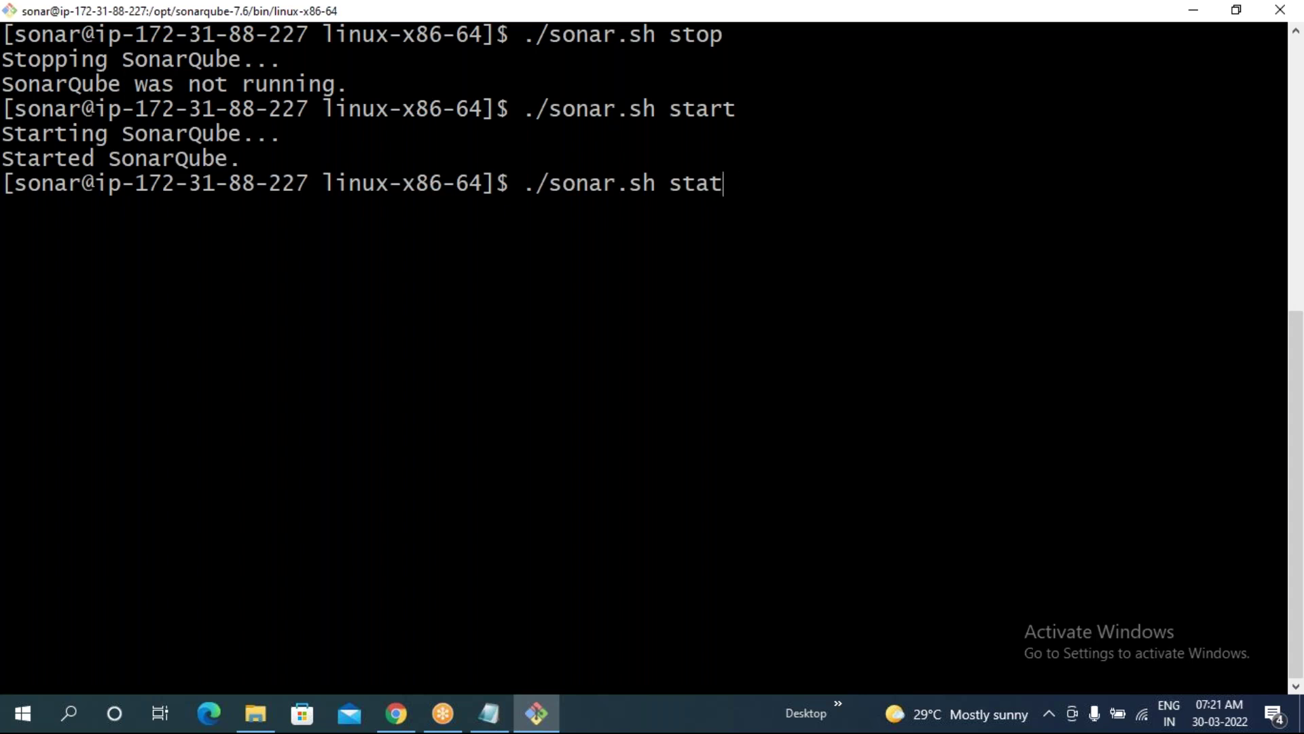
{"action": "key", "text": "Return"}
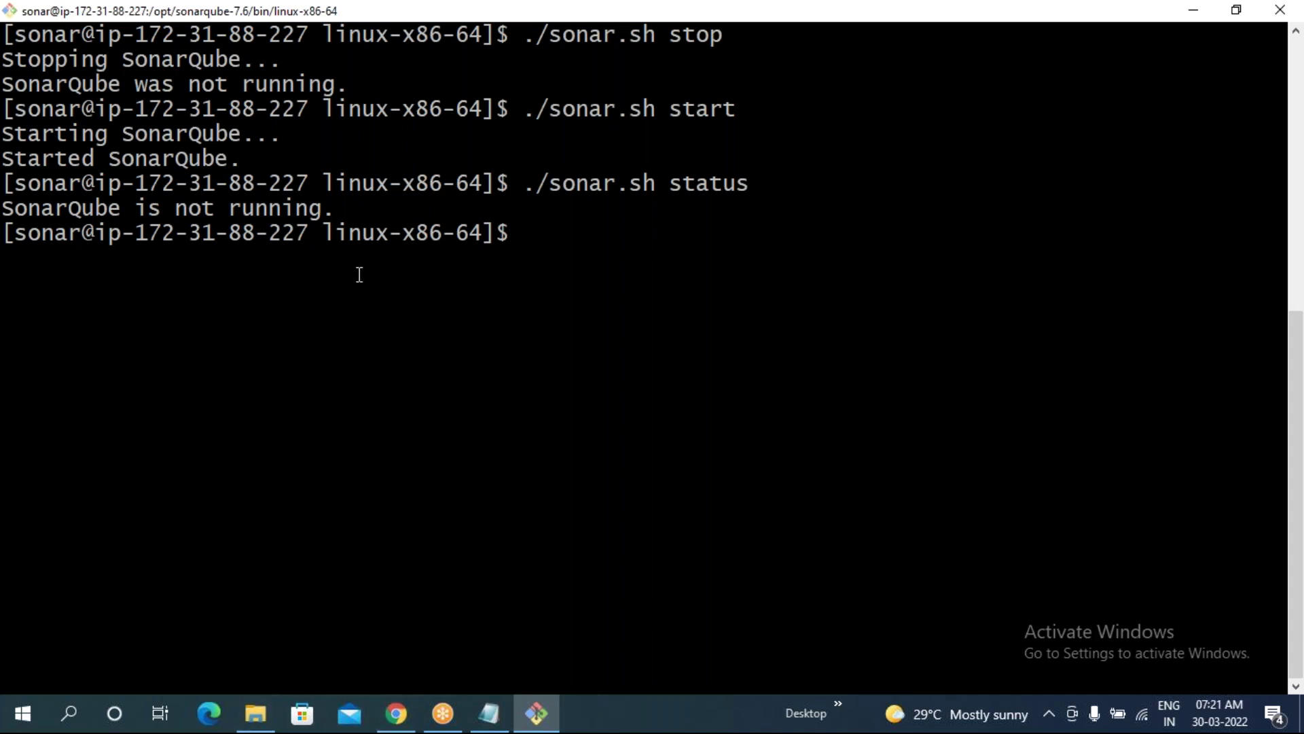
{"action": "left_click", "coordinate": [397, 713]}
{"action": "left_click", "coordinate": [84, 52]}
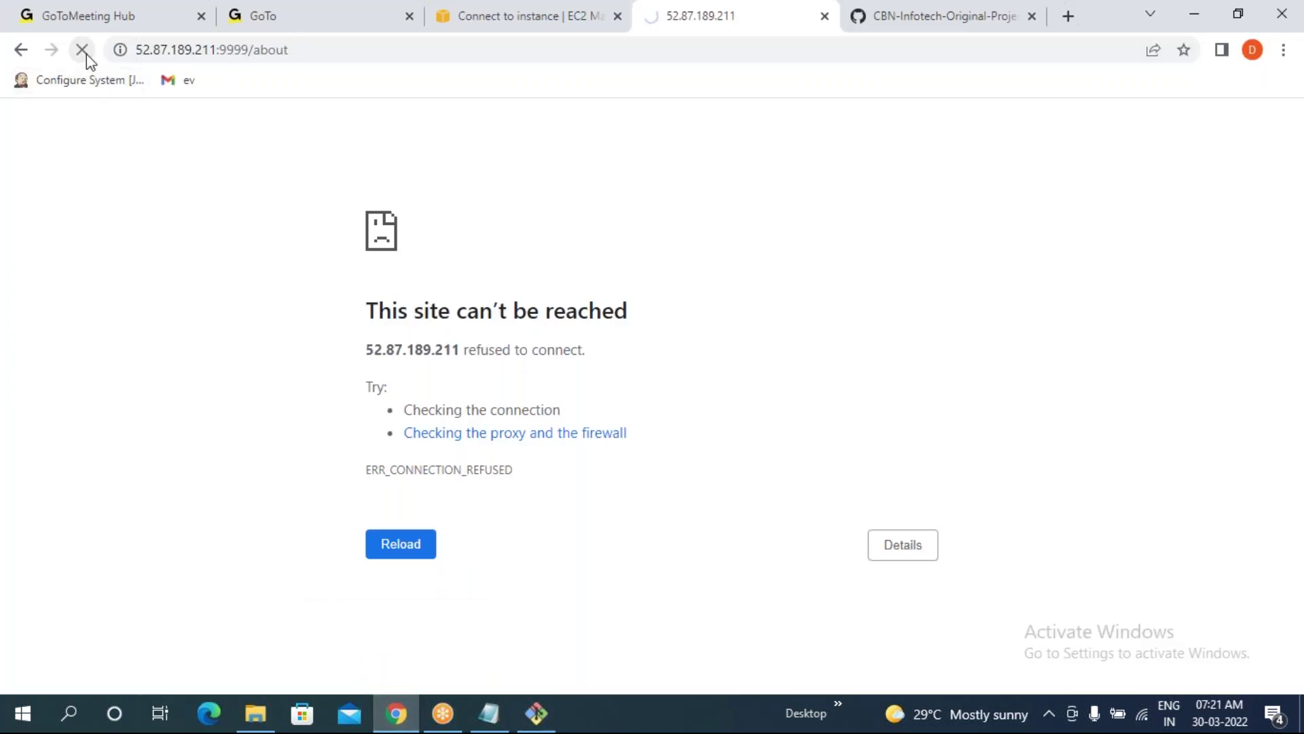
{"action": "left_click", "coordinate": [87, 54]}
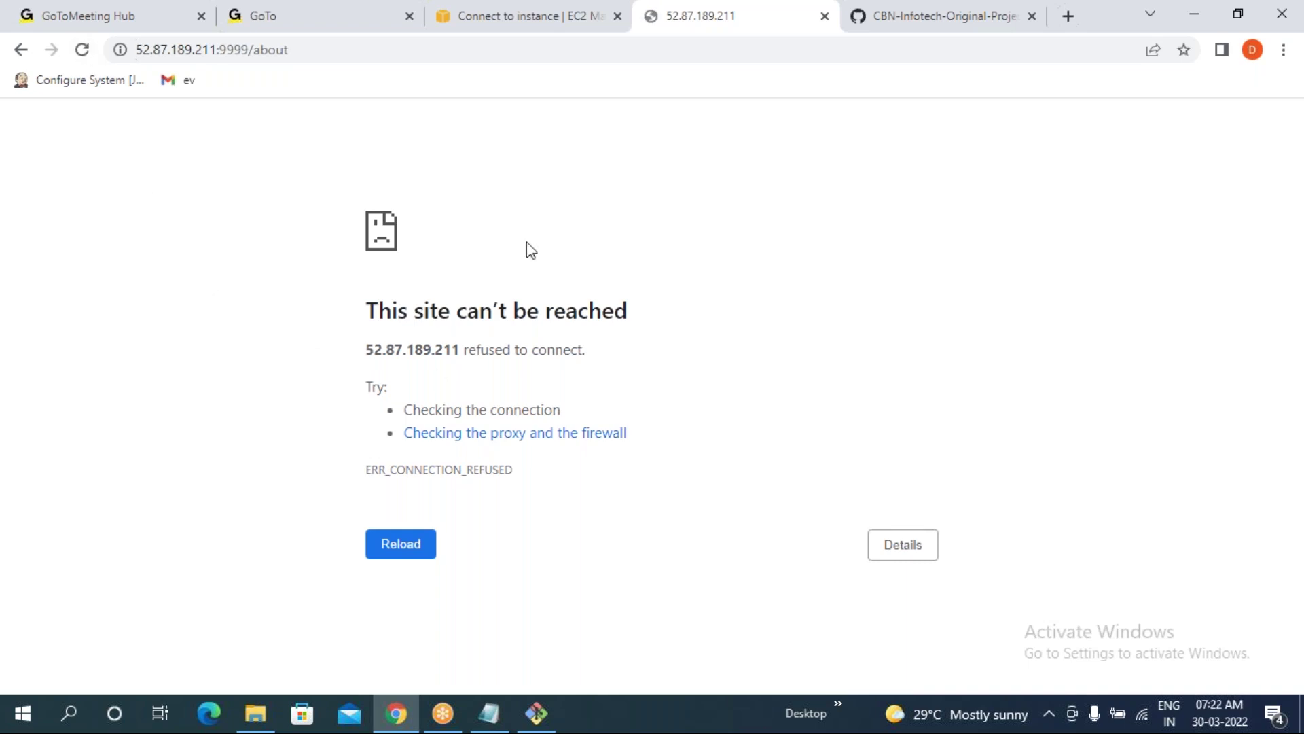
{"action": "left_click", "coordinate": [536, 711]}
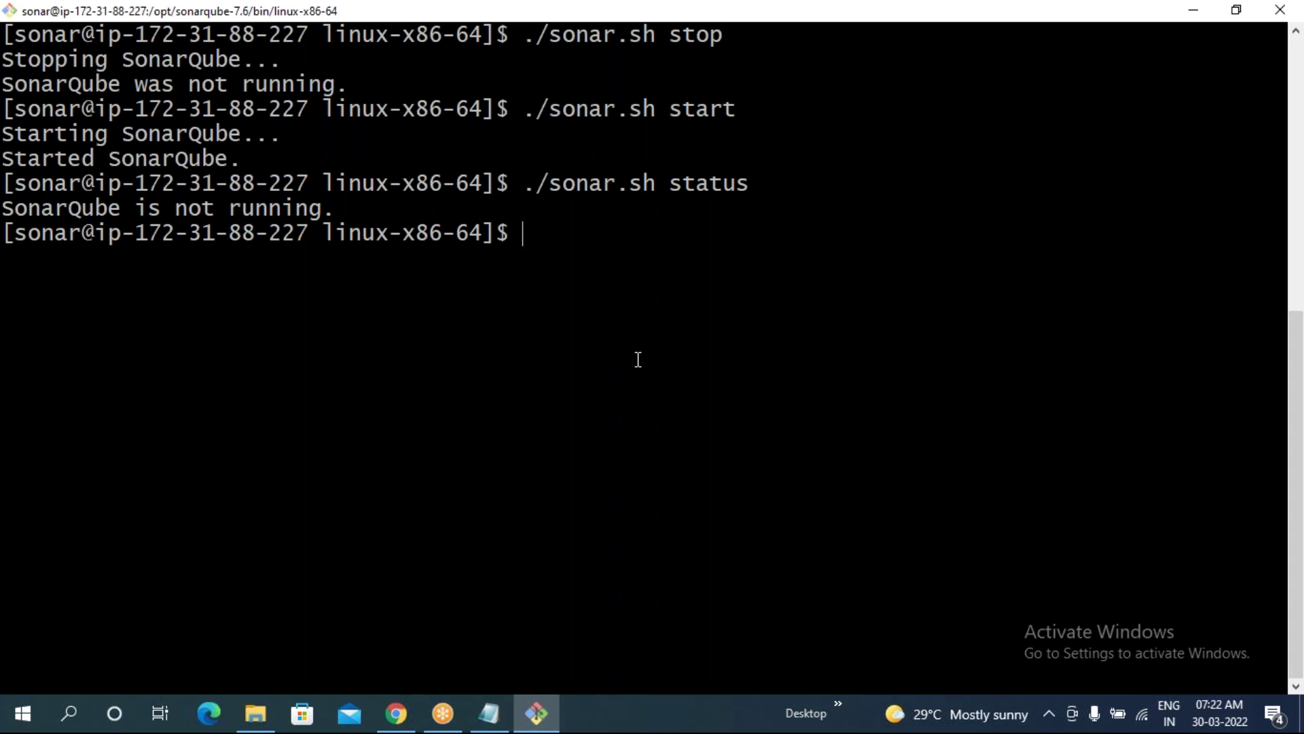
- Run java -version to confirm OpenJDK 1.8.0_322, then clear the screen
{"action": "type", "text": "java -version"}
{"action": "key", "text": "Return"}
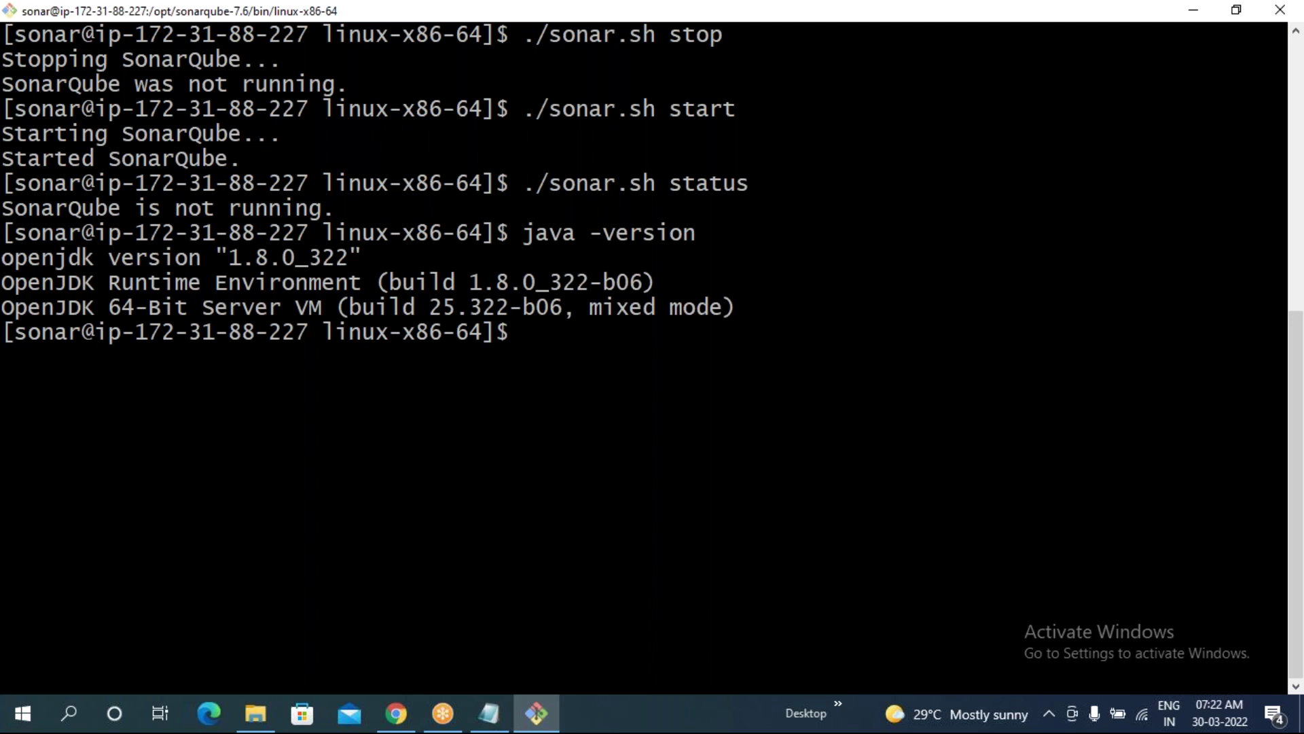
{"action": "type", "text": "clear"}
{"action": "key", "text": "Return"}
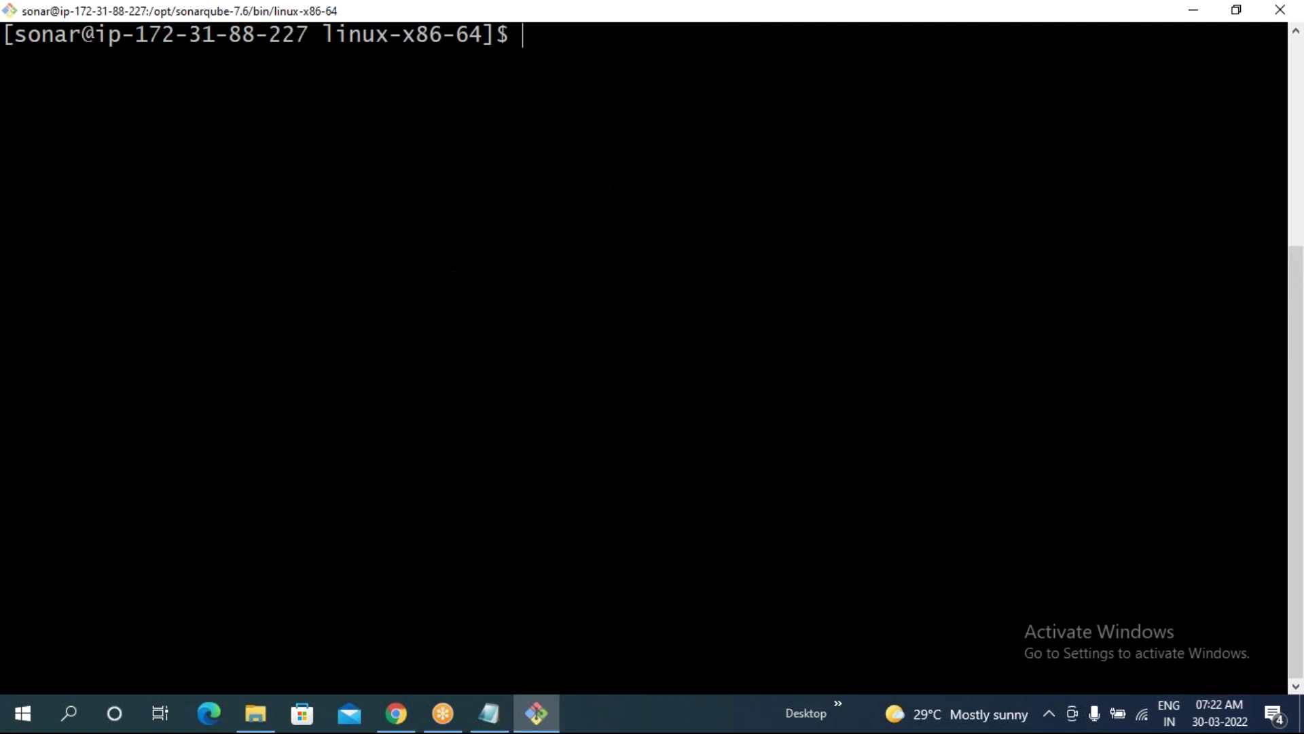
- Exit back to root and run ./sonar.sh start as root
{"action": "type", "text": "exit"}
{"action": "key", "text": "Return"}
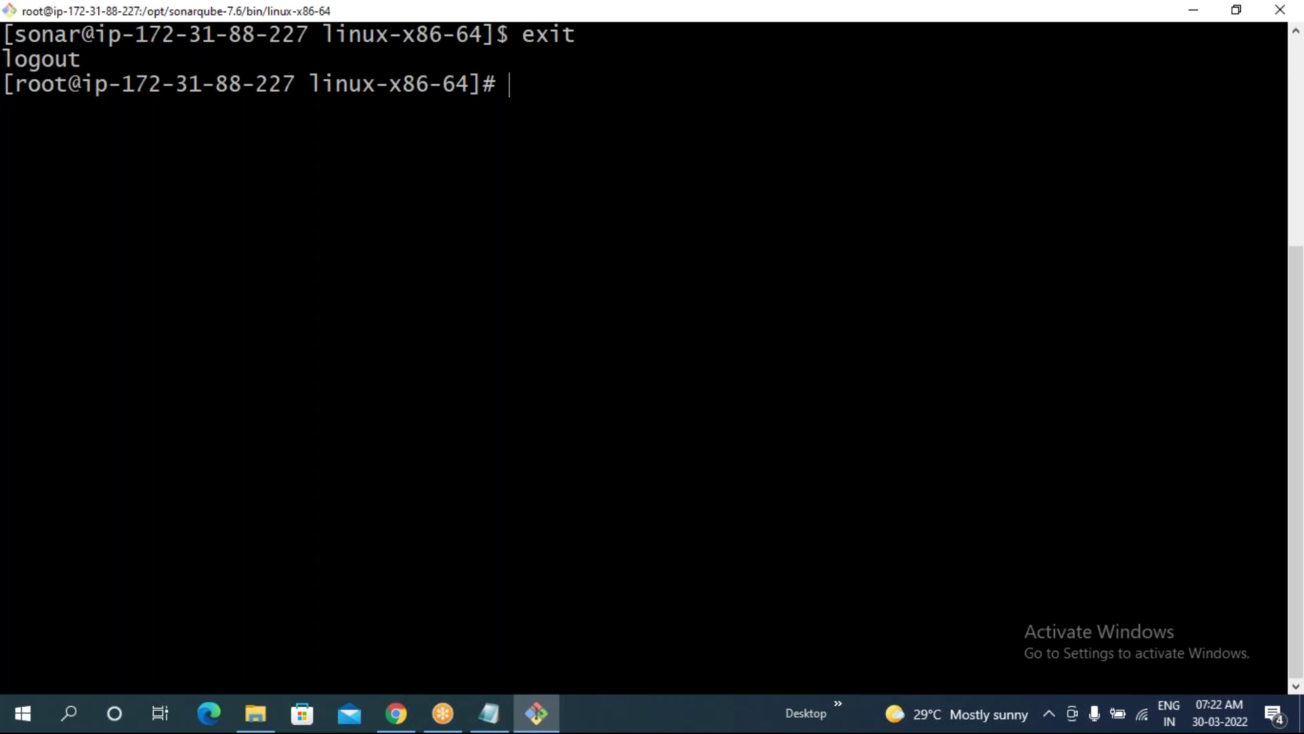
{"action": "type", "text": "s"}
{"action": "key", "text": "BackSpace"}
{"action": "type", "text": "./so"}
{"action": "key", "text": "Tab"}
{"action": "type", "text": "start"}
{"action": "key", "text": "Return"}
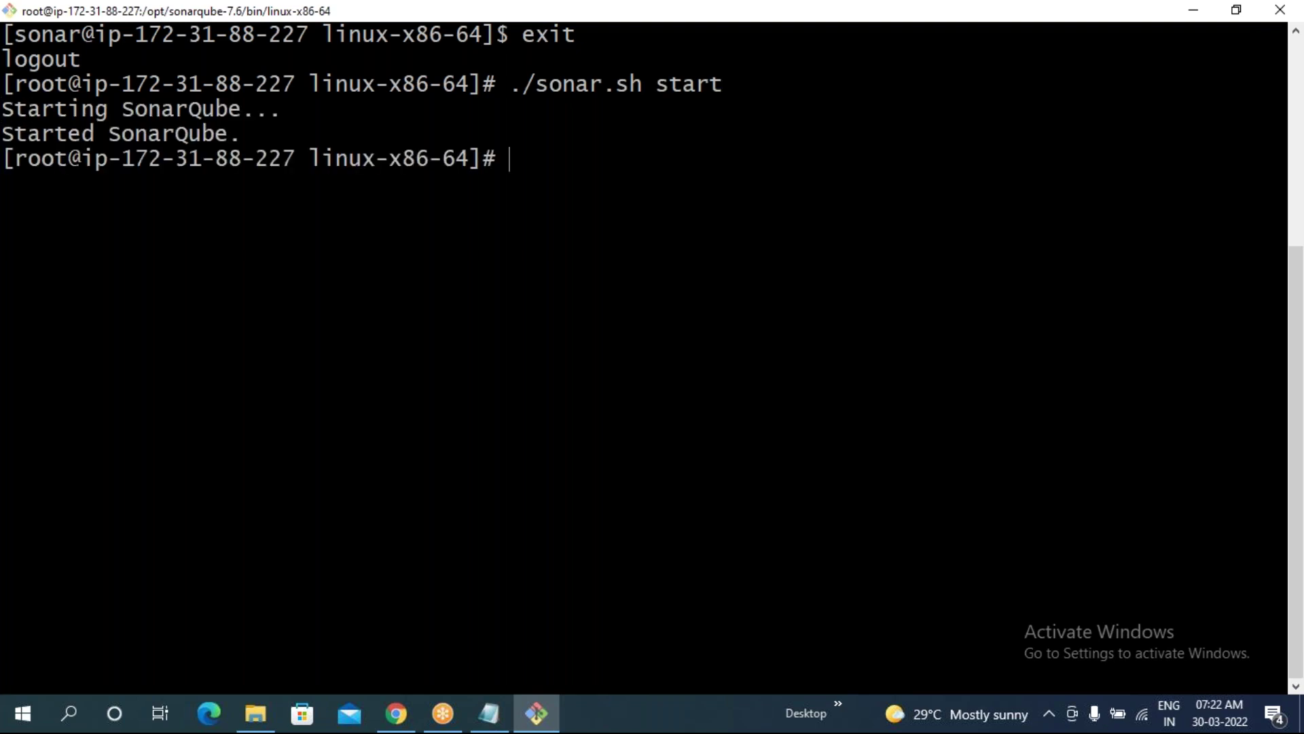
- Check ./sonar.sh status as root, then type 'sudo su sonar' at the prompt
{"action": "key", "text": "Up"}
{"action": "key", "text": "BackSpace"}
{"action": "key", "text": "BackSpace"}
{"action": "key", "text": "BackSpace"}
{"action": "type", "text": "atus"}
{"action": "key", "text": "Return"}
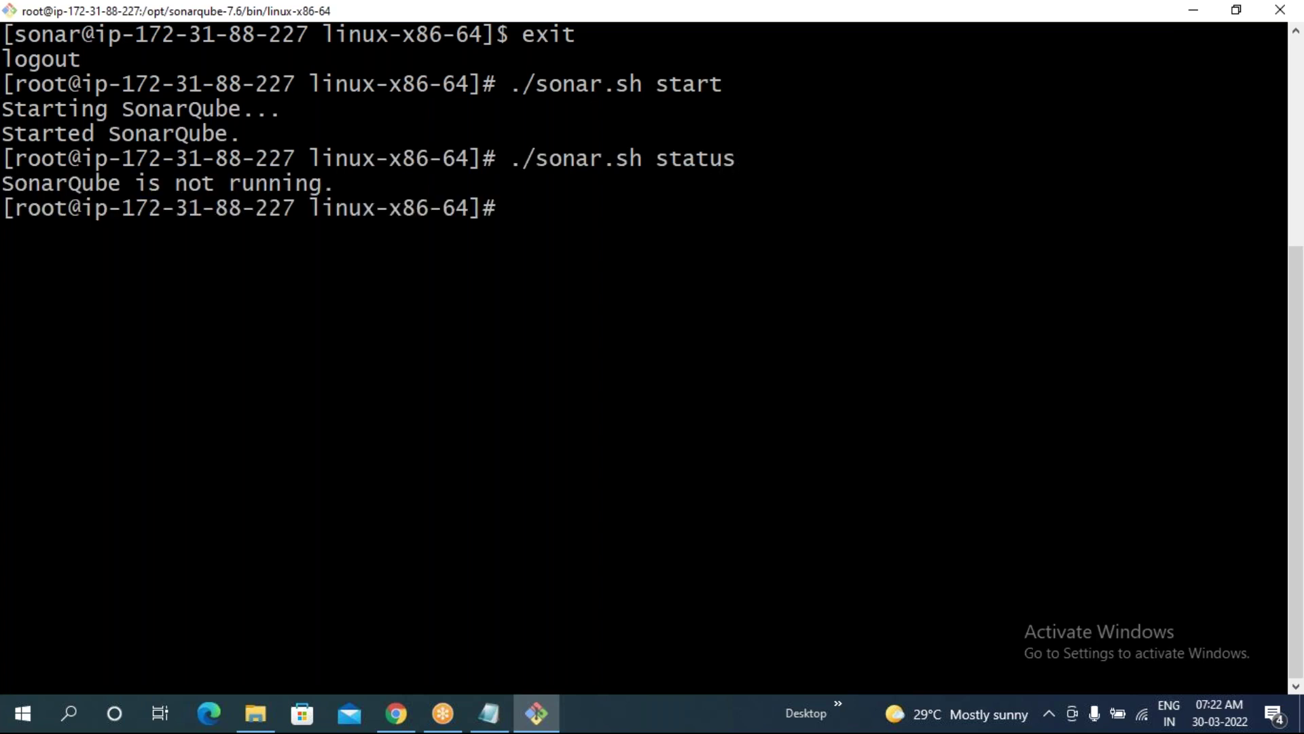
{"action": "type", "text": "sudo su sonar"}
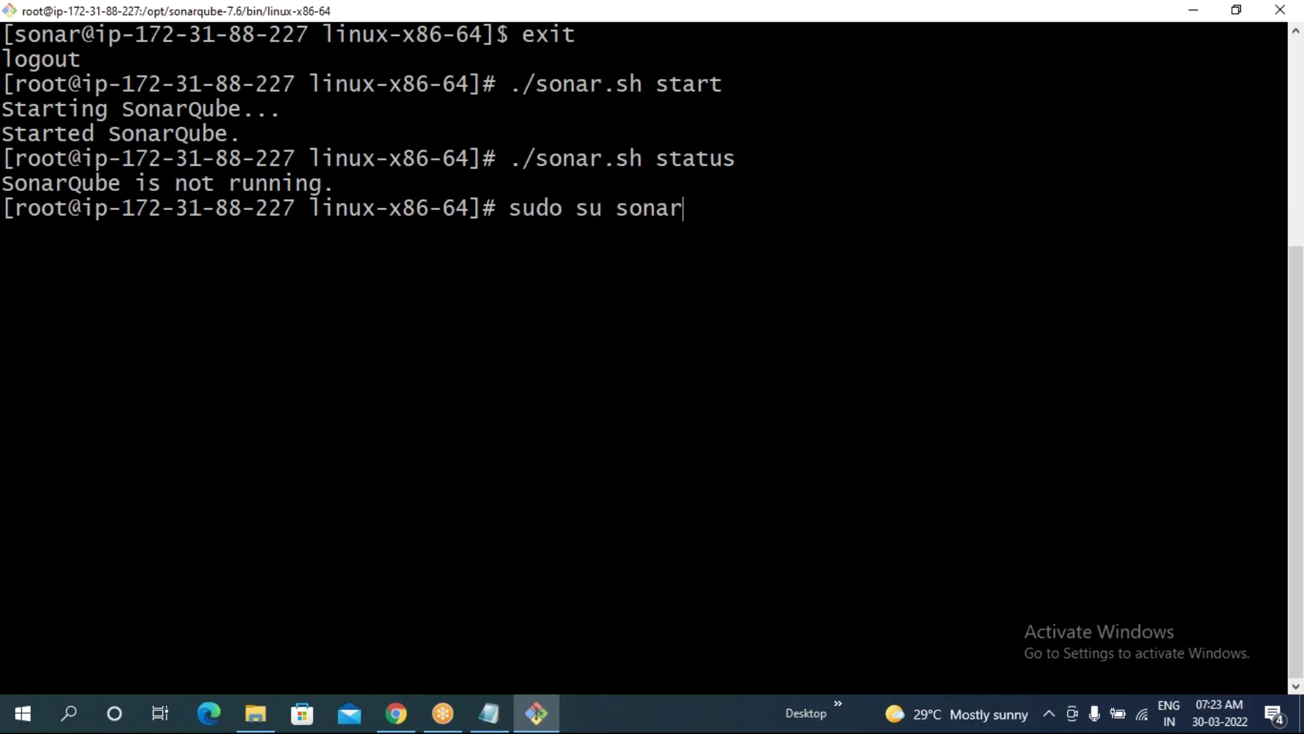
{"action": "left_click_drag", "start_coordinate": [314, 210], "coordinate": [397, 209]}
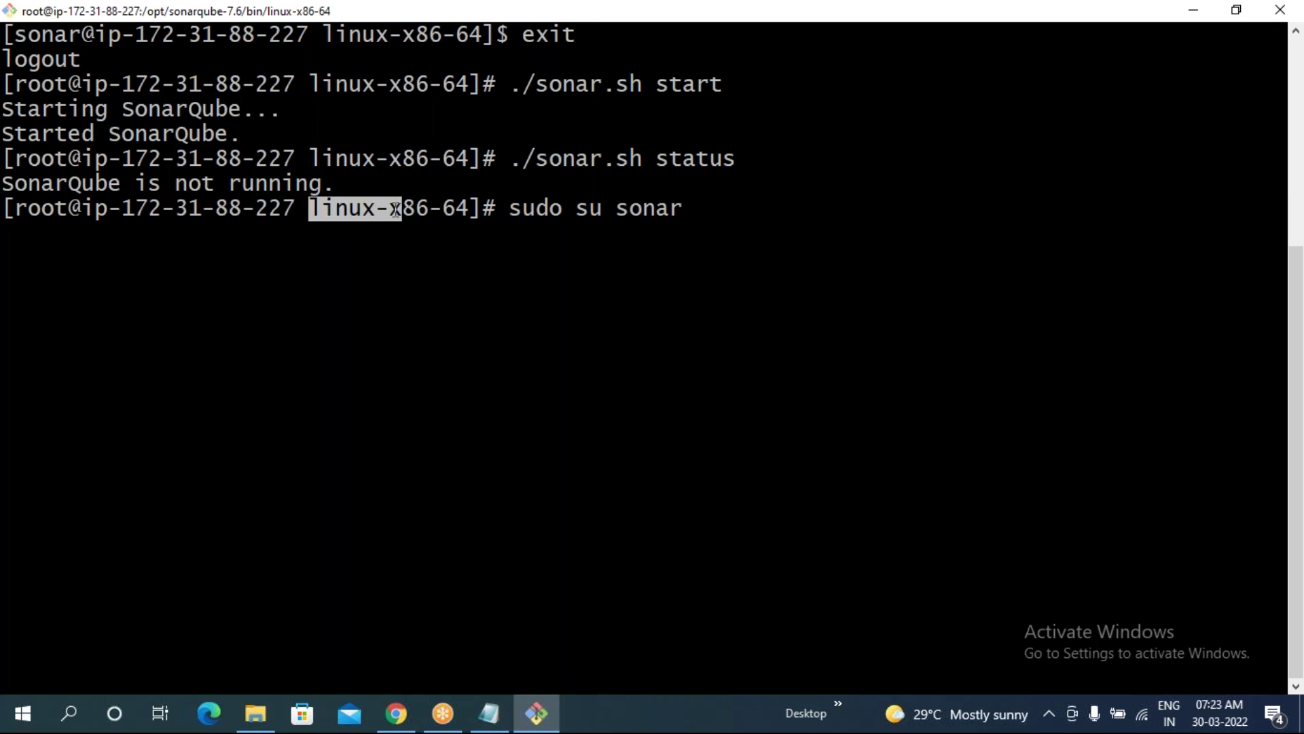
- As the sonar user, rerun ./sonar.sh start and ./sonar.sh status, then clear the screen
{"action": "key", "text": "Return"}
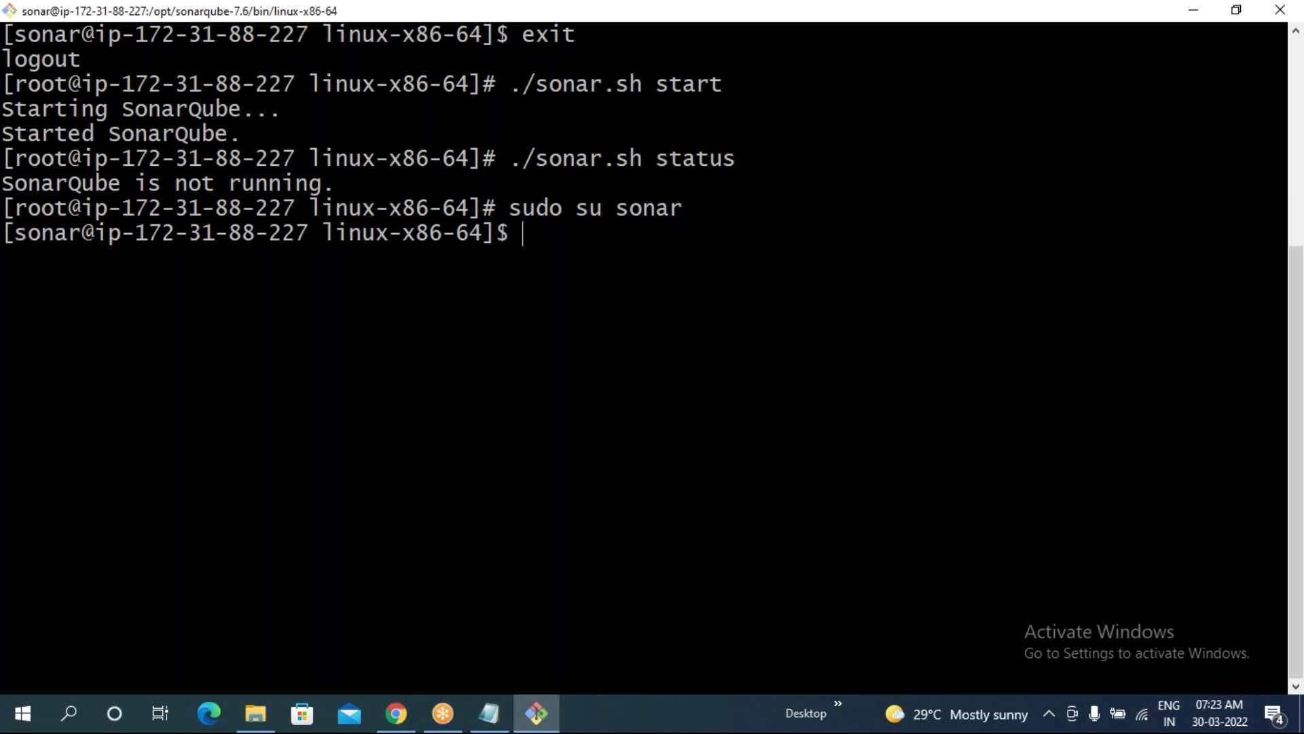
{"action": "type", "text": "clear"}
{"action": "key", "text": "Up"}
{"action": "key", "text": "Up"}
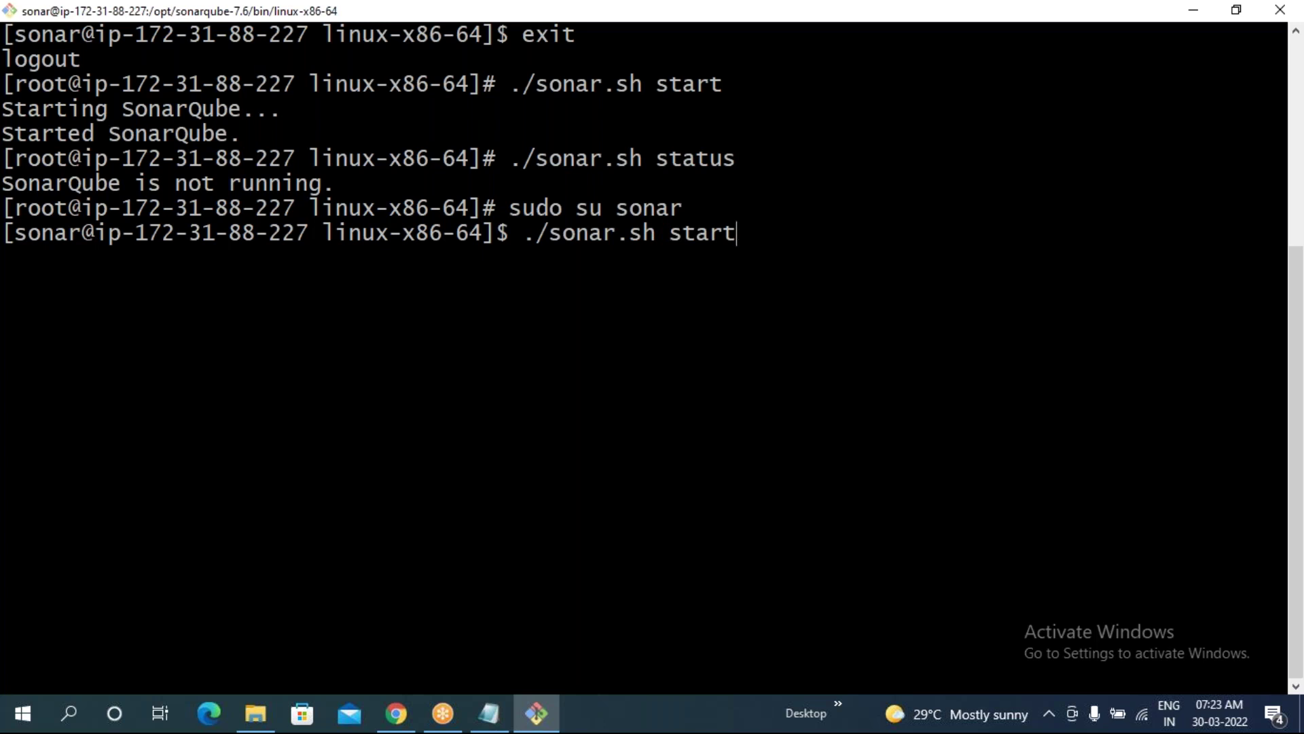
{"action": "key", "text": "Return"}
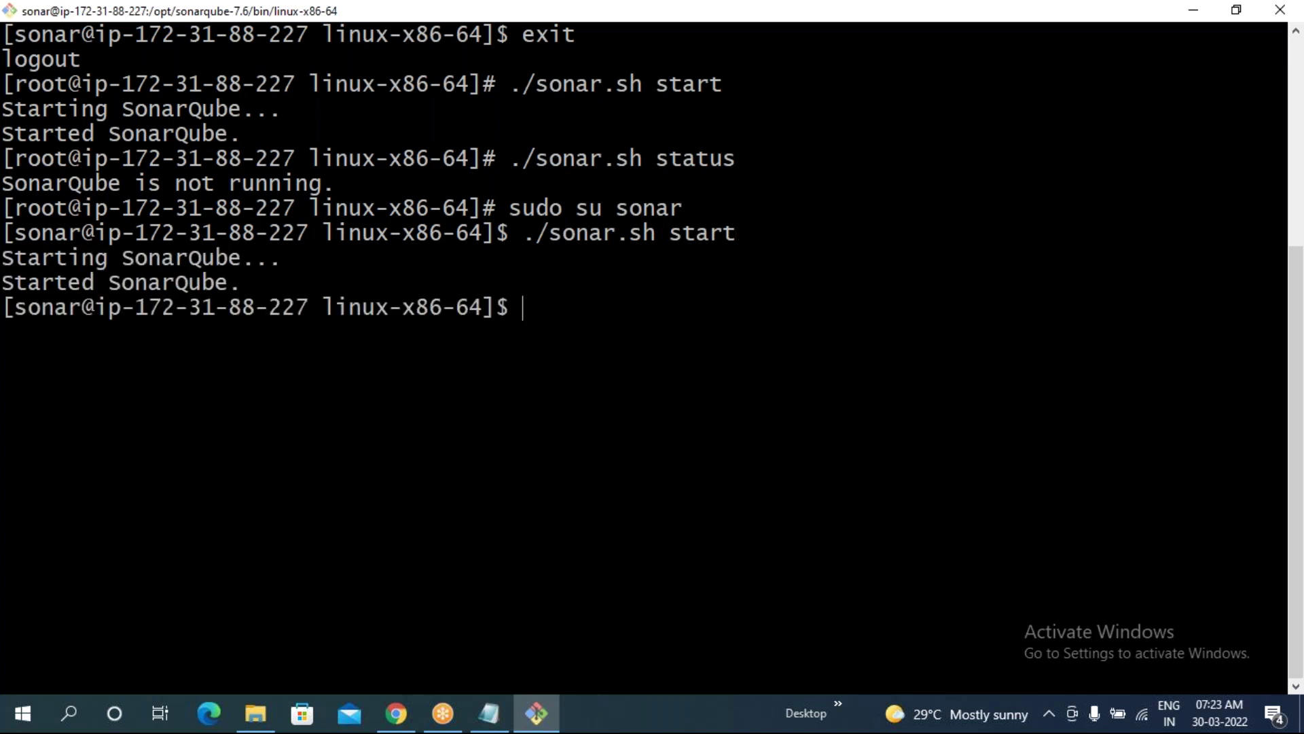
{"action": "key", "text": "Up"}
{"action": "key", "text": "Up"}
{"action": "key", "text": "Up"}
{"action": "key", "text": "Up"}
{"action": "key", "text": "Up"}
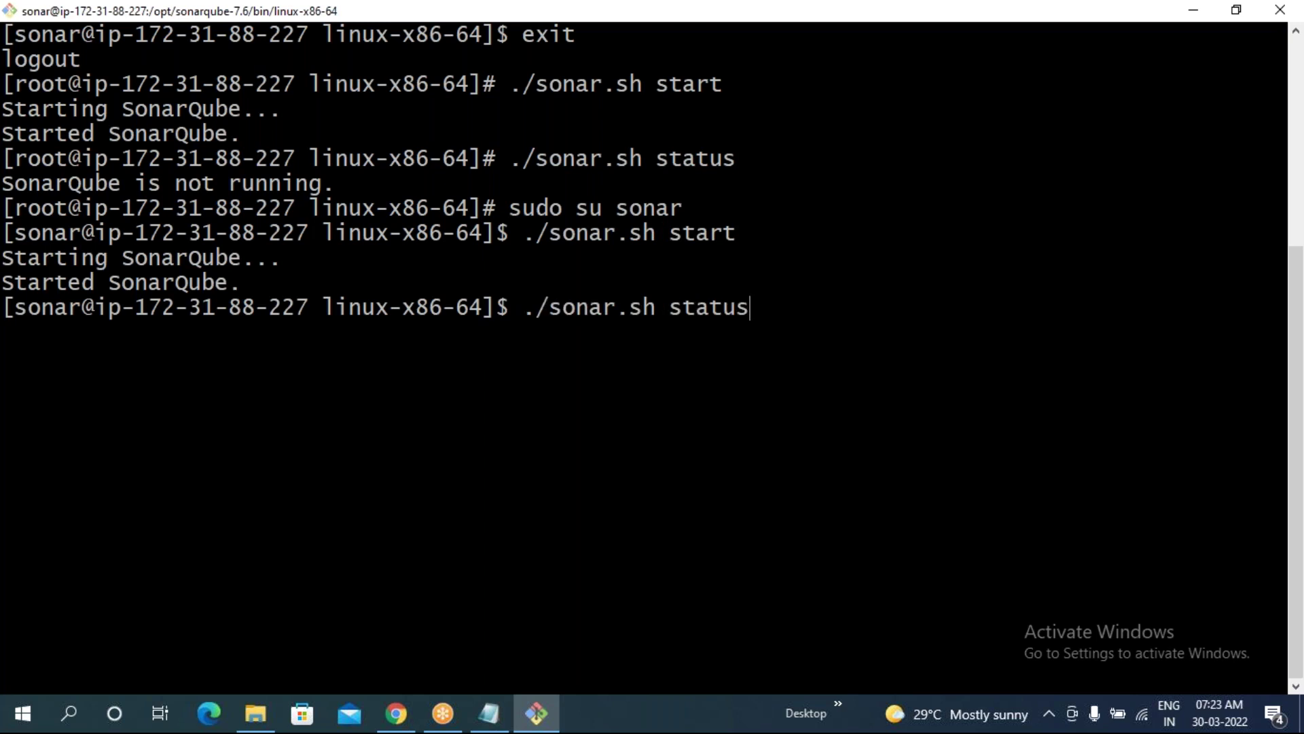
{"action": "key", "text": "Return"}
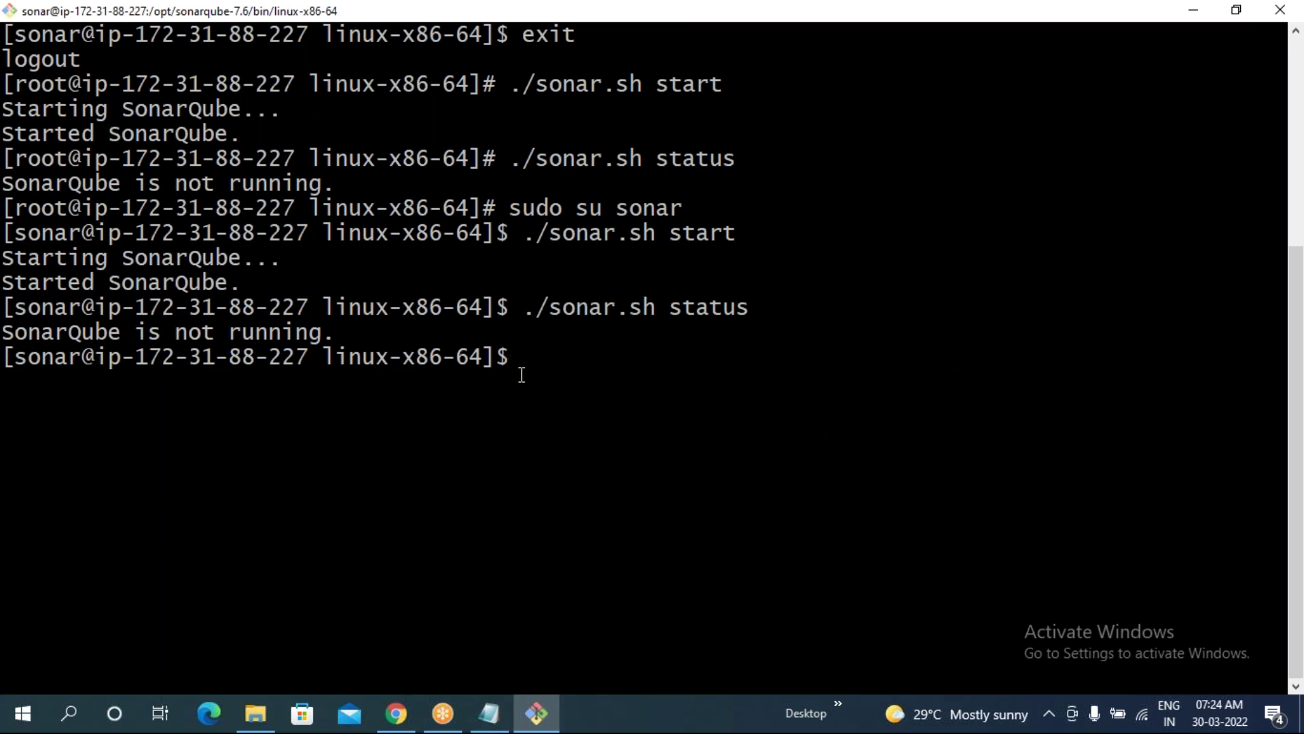
{"action": "type", "text": "clear"}
{"action": "key", "text": "Return"}
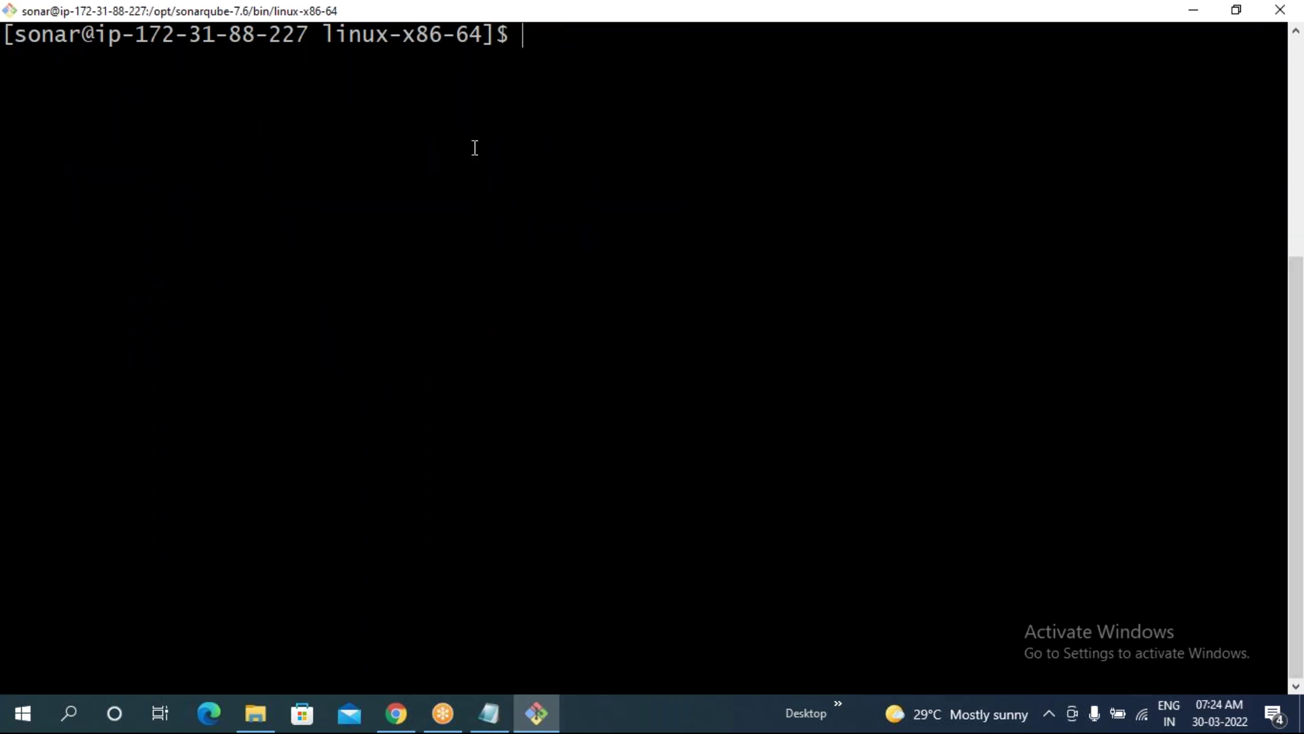
- Exit to root, log back in with 'sudo su - sonar', and clear the screen
{"action": "type", "text": "exit"}
{"action": "key", "text": "Return"}
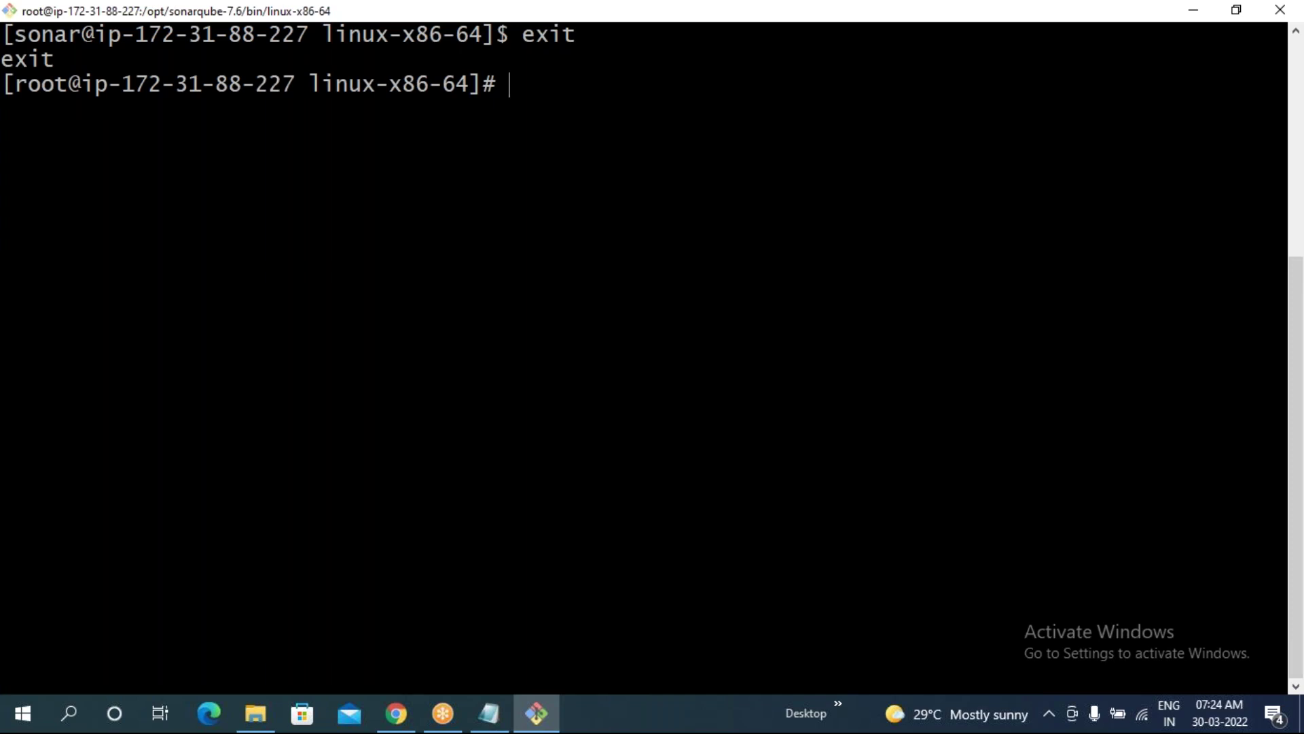
{"action": "type", "text": "sudo su "}
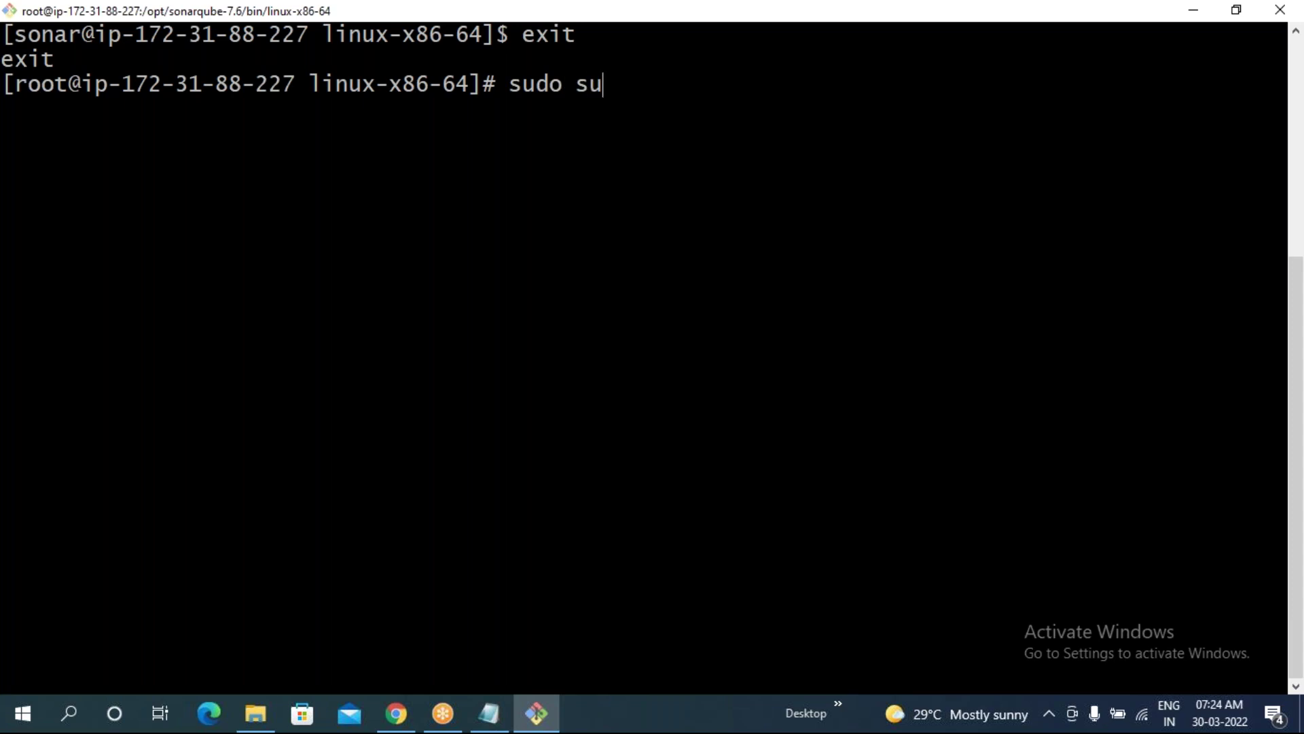
{"action": "type", "text": "- sonar"}
{"action": "key", "text": "Return"}
{"action": "type", "text": "clear"}
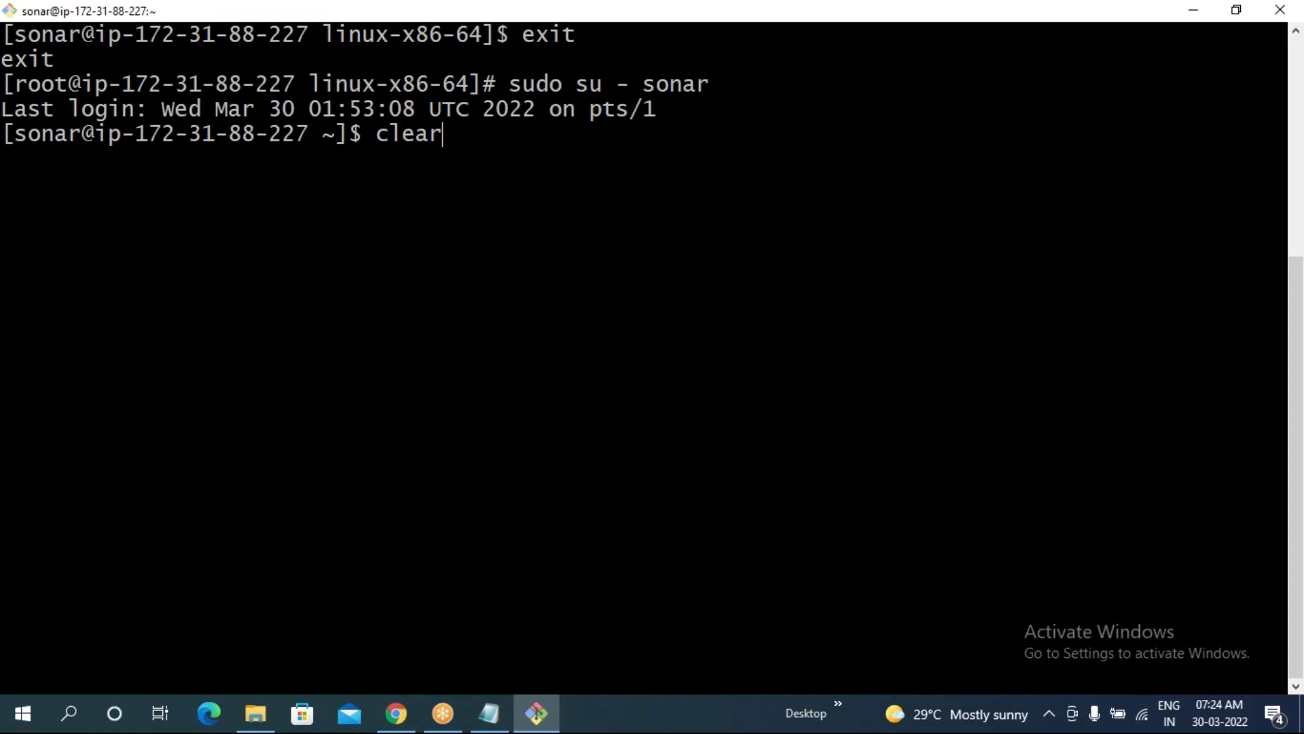
{"action": "key", "text": "Return"}
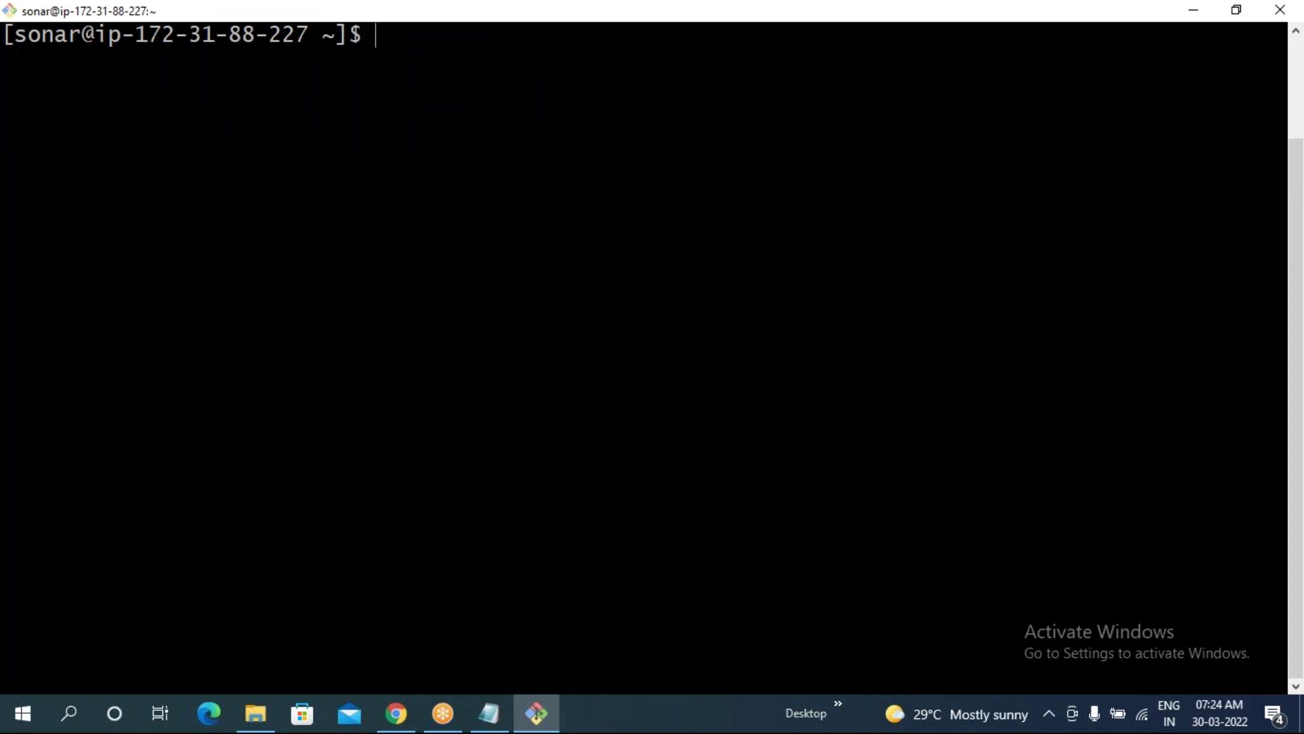
- Change into /opt/sonarqube-7.6/bin/linux-x86-64 and list its files with ls
{"action": "type", "text": "cd /opt/"}
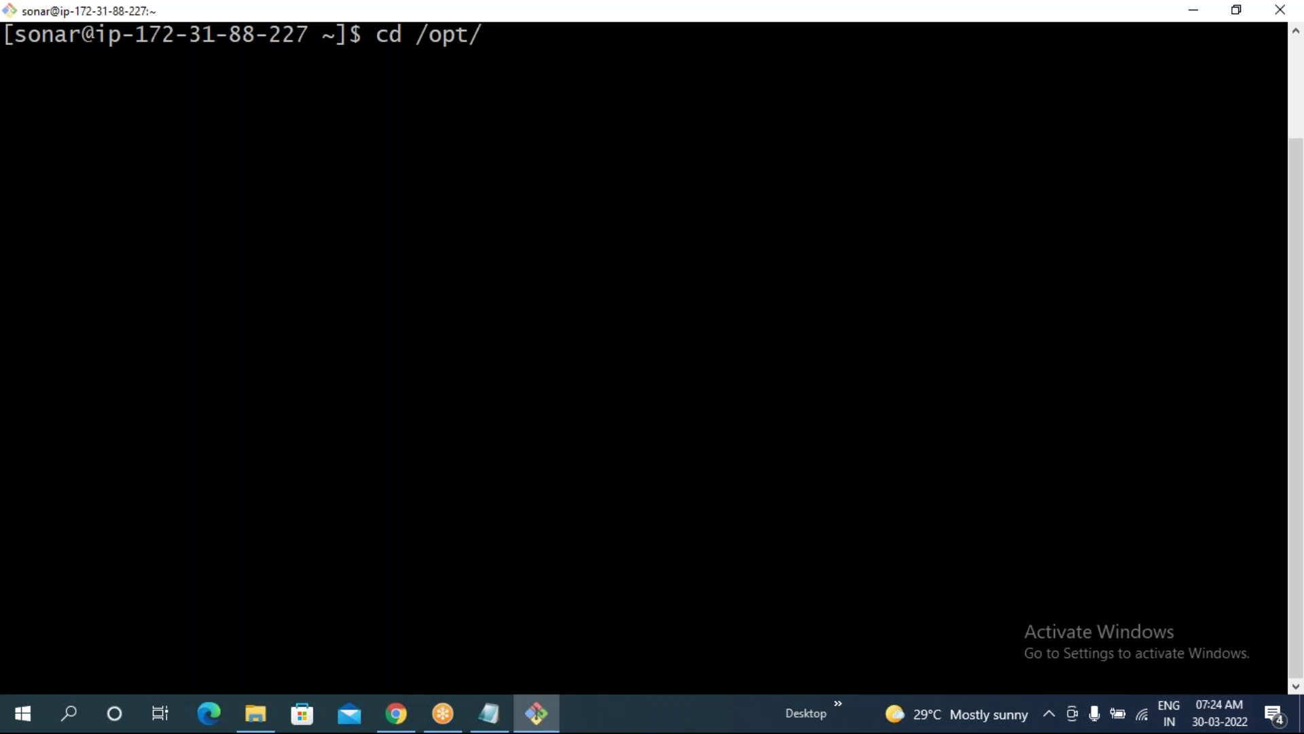
{"action": "type", "text": "s"}
{"action": "key", "text": "Tab"}
{"action": "type", "text": "/b"}
{"action": "key", "text": "Tab"}
{"action": "type", "text": "l"}
{"action": "key", "text": "Tab"}
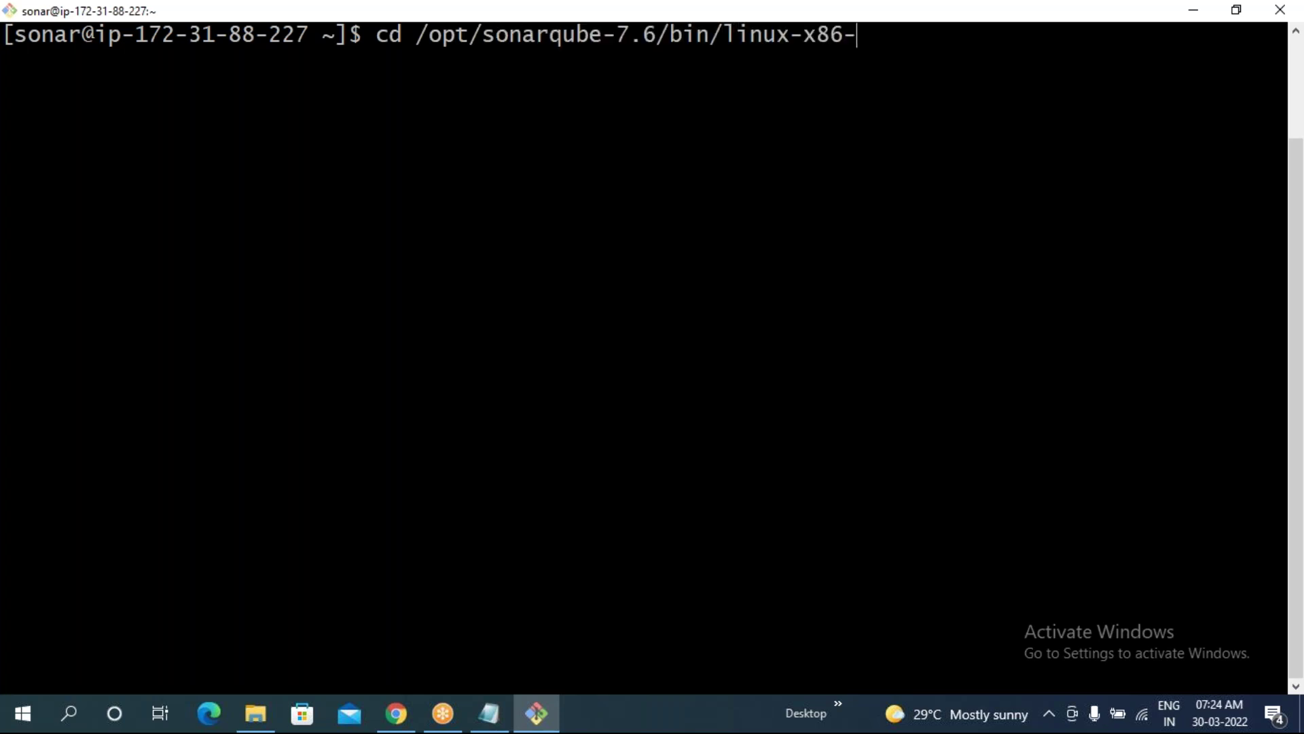
{"action": "type", "text": "6"}
{"action": "key", "text": "Tab"}
{"action": "key", "text": "Return"}
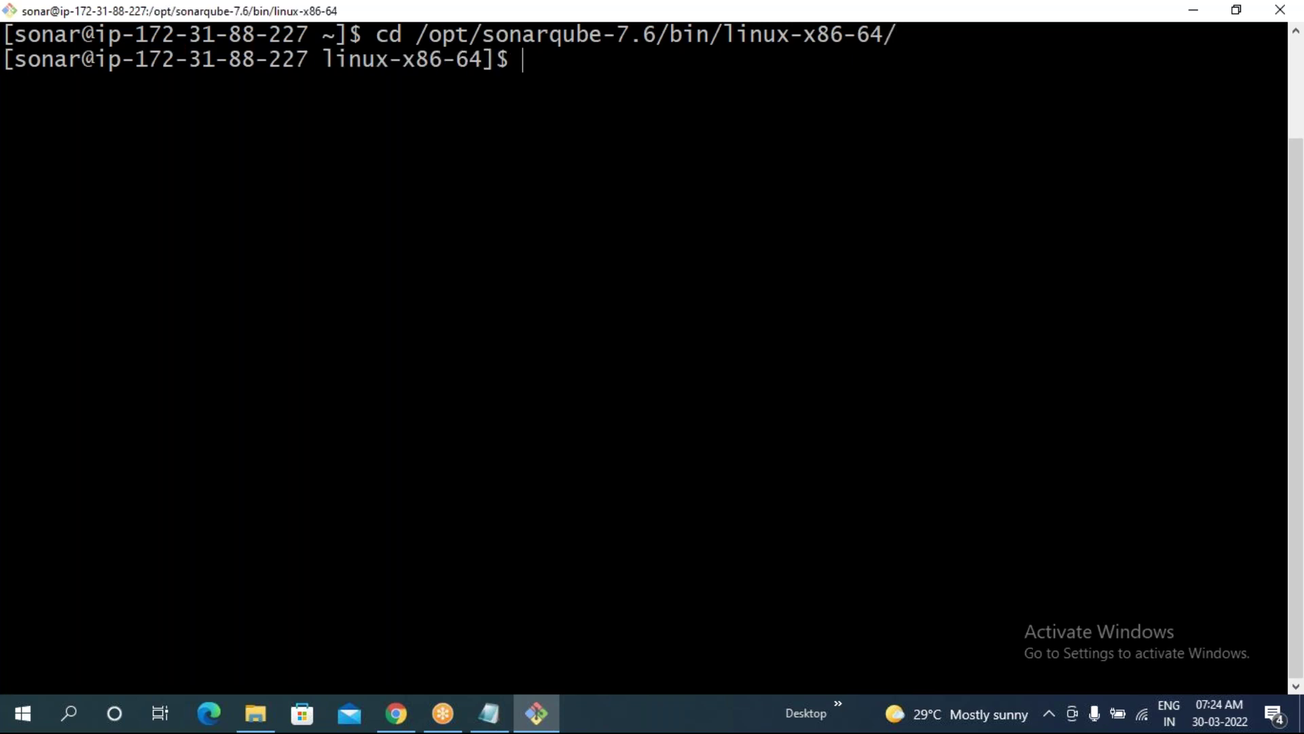
{"action": "type", "text": "ls"}
{"action": "key", "text": "Return"}
- Run sh sonar.sh start, then check sh sonar.sh status
{"action": "type", "text": "sh son"}
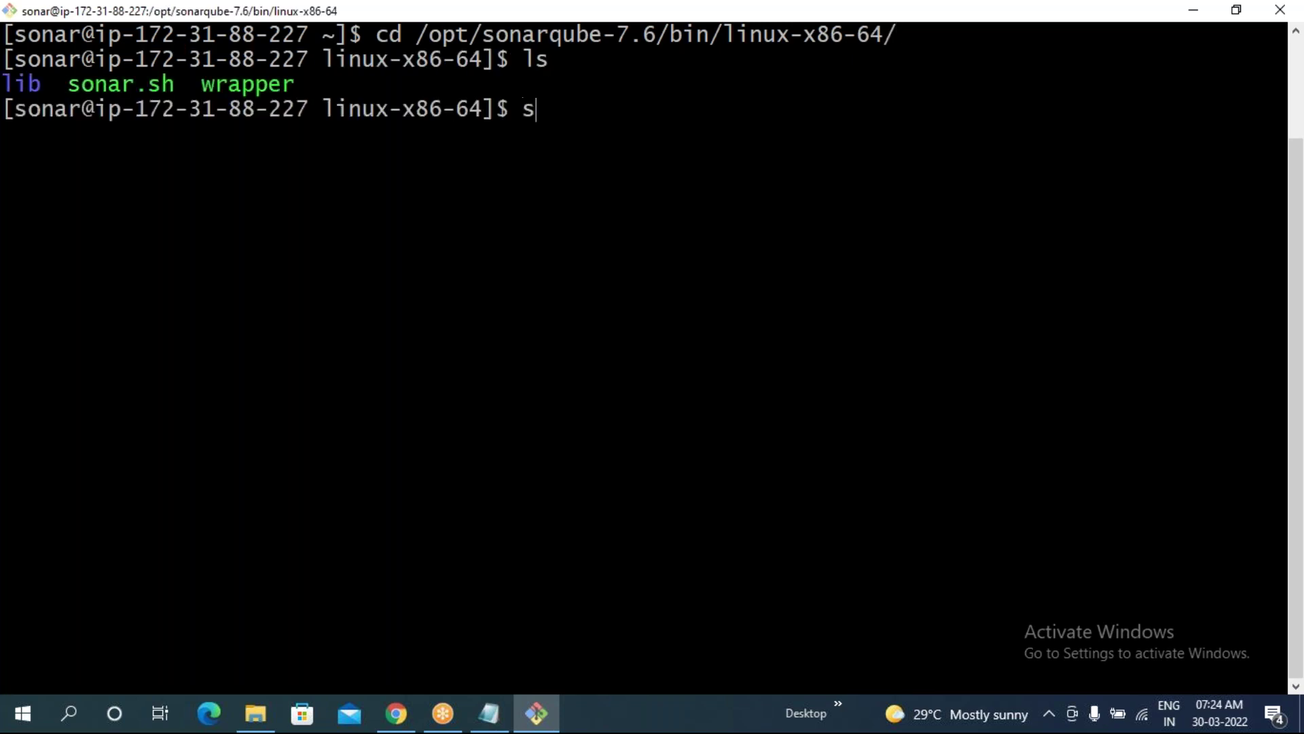
{"action": "key", "text": "Tab"}
{"action": "type", "text": "start"}
{"action": "key", "text": "Return"}
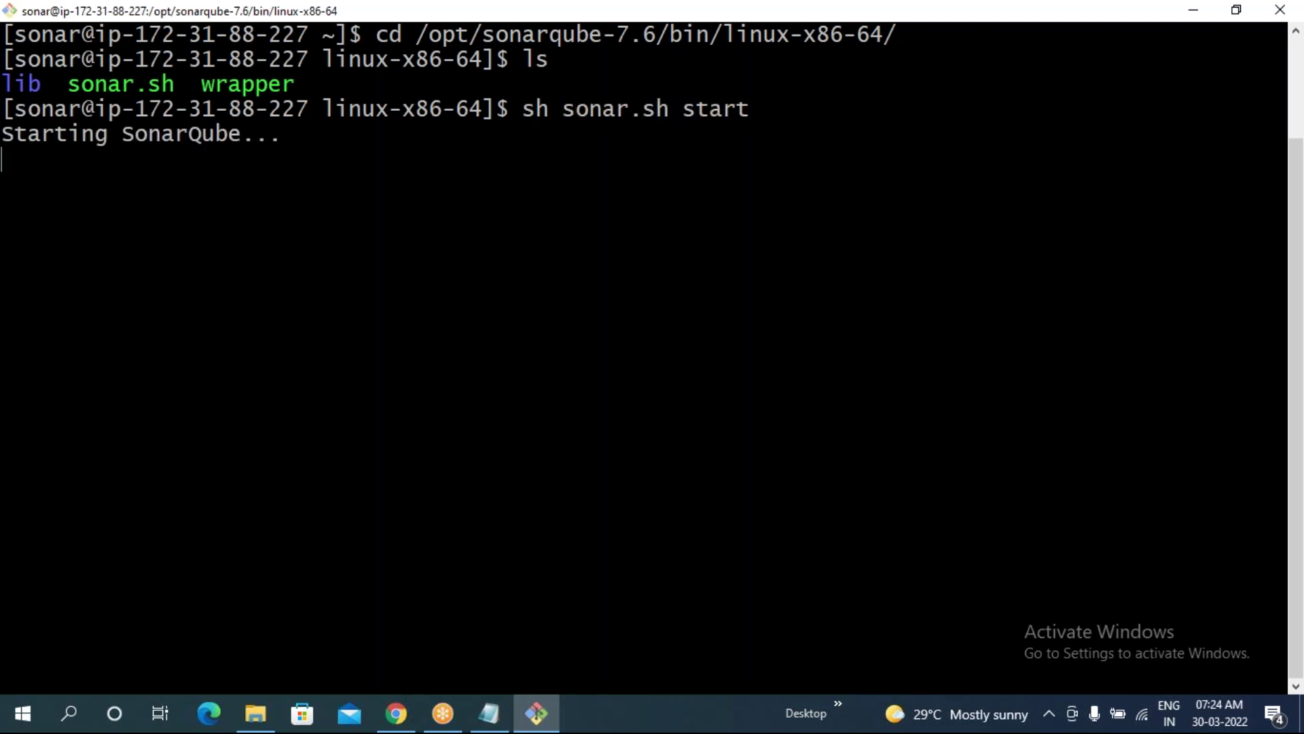
{"action": "key", "text": "Up"}
{"action": "key", "text": "BackSpace"}
{"action": "key", "text": "BackSpace"}
{"action": "type", "text": "tus"}
{"action": "key", "text": "Return"}
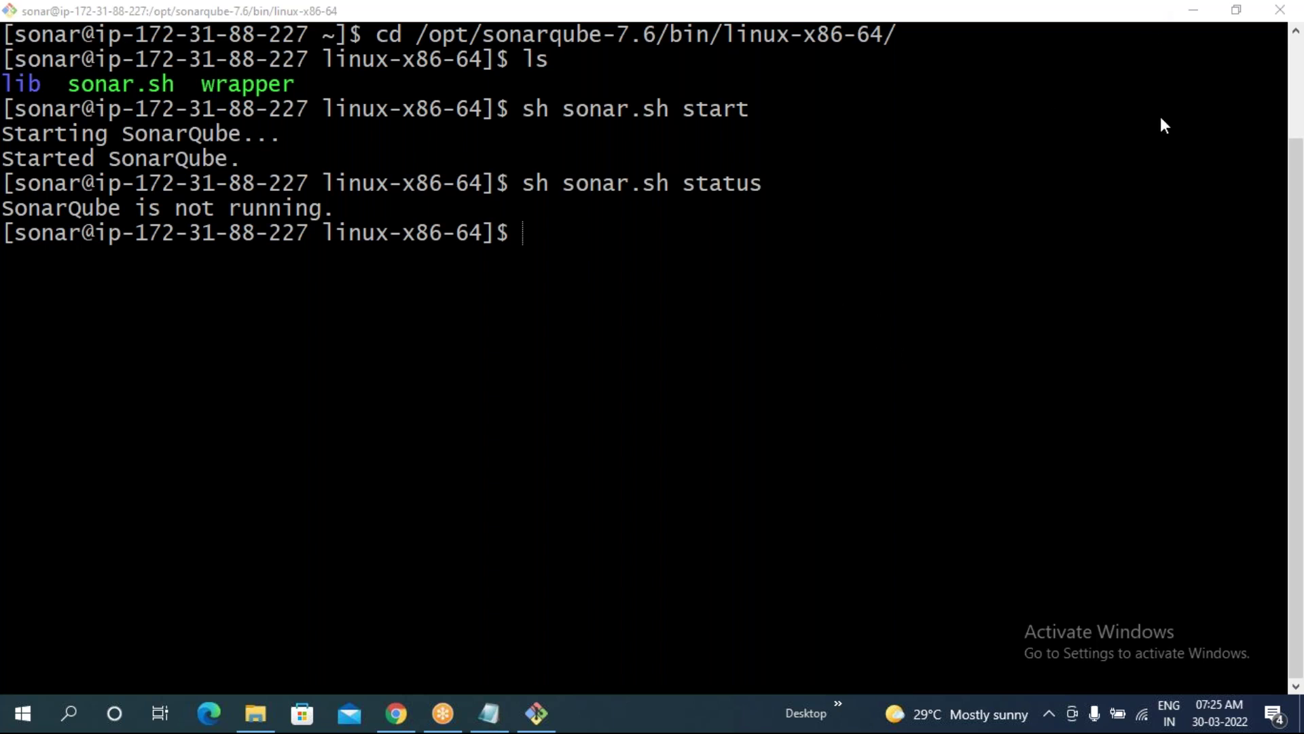
- List the folder with ll and highlight sonar.sh's owner (sonar) and permission bits
{"action": "left_click", "coordinate": [524, 233]}
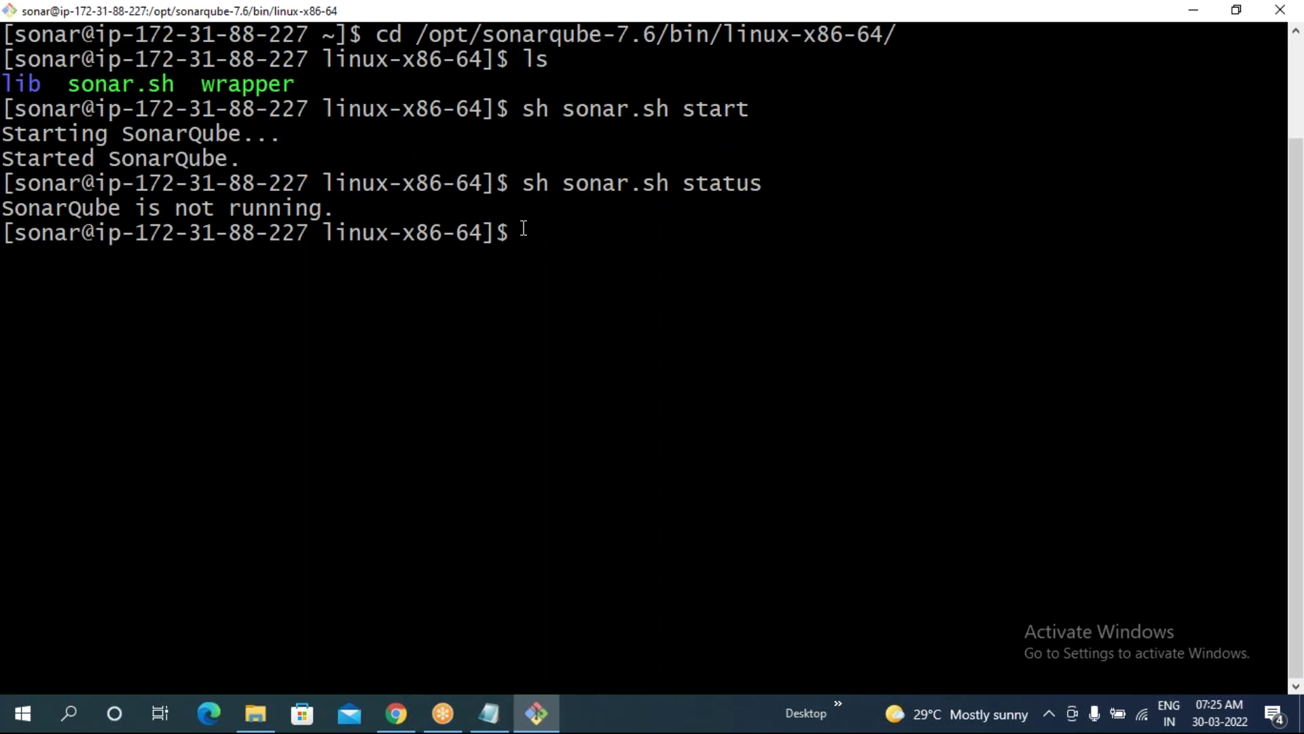
{"action": "type", "text": "ll"}
{"action": "key", "text": "Return"}
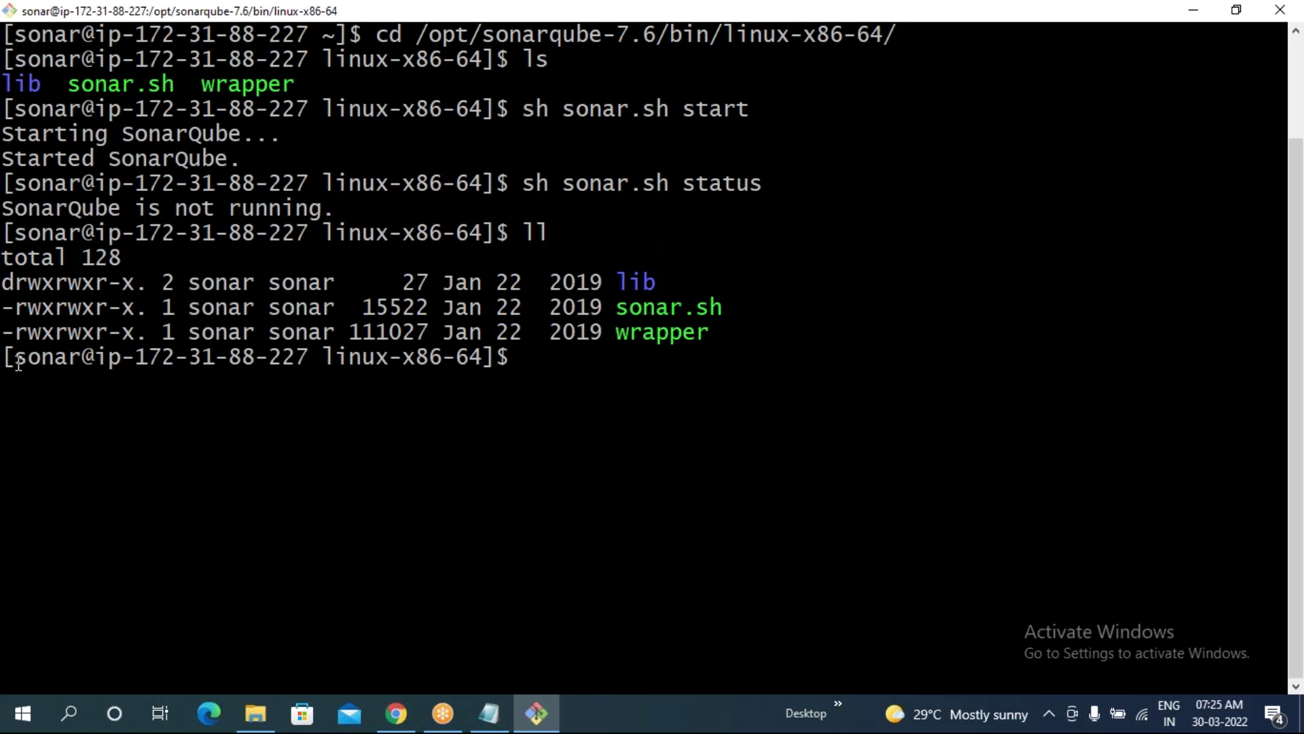
{"action": "left_click_drag", "start_coordinate": [13, 358], "coordinate": [79, 365]}
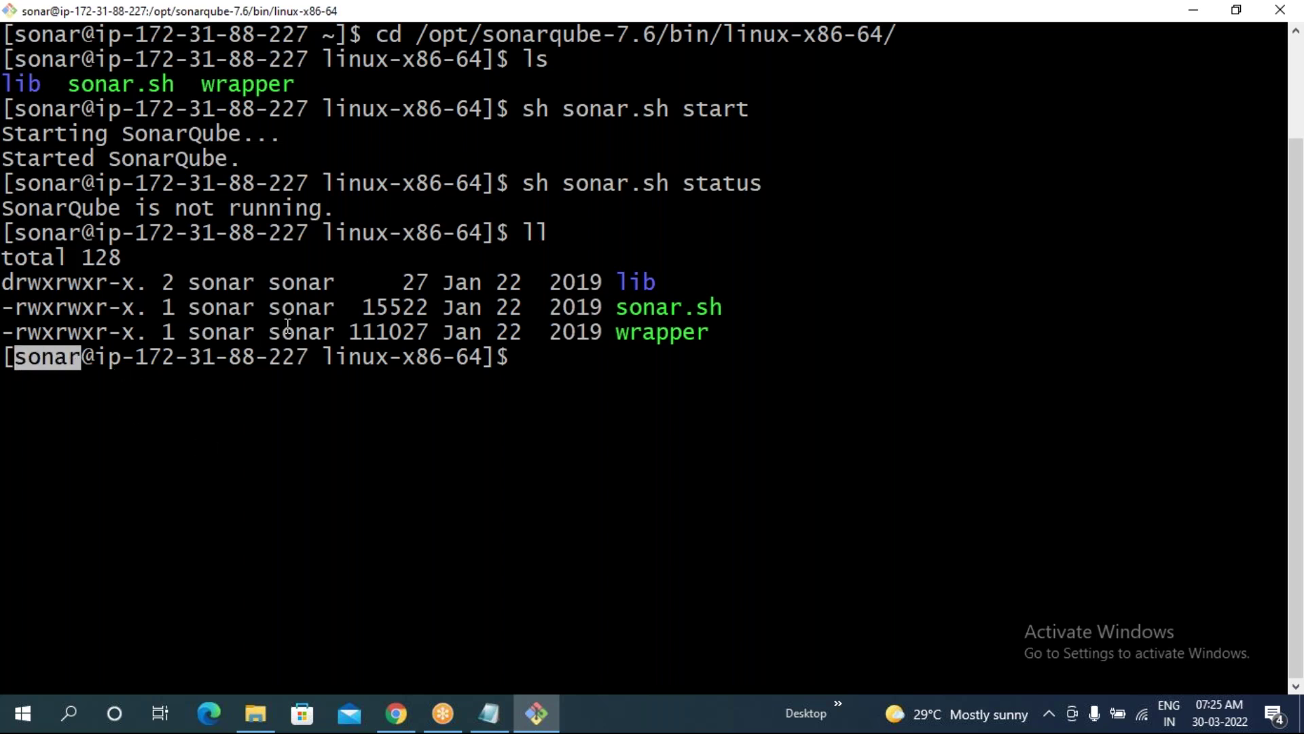
{"action": "left_click", "coordinate": [198, 310]}
{"action": "left_click_drag", "start_coordinate": [197, 310], "coordinate": [252, 310]}
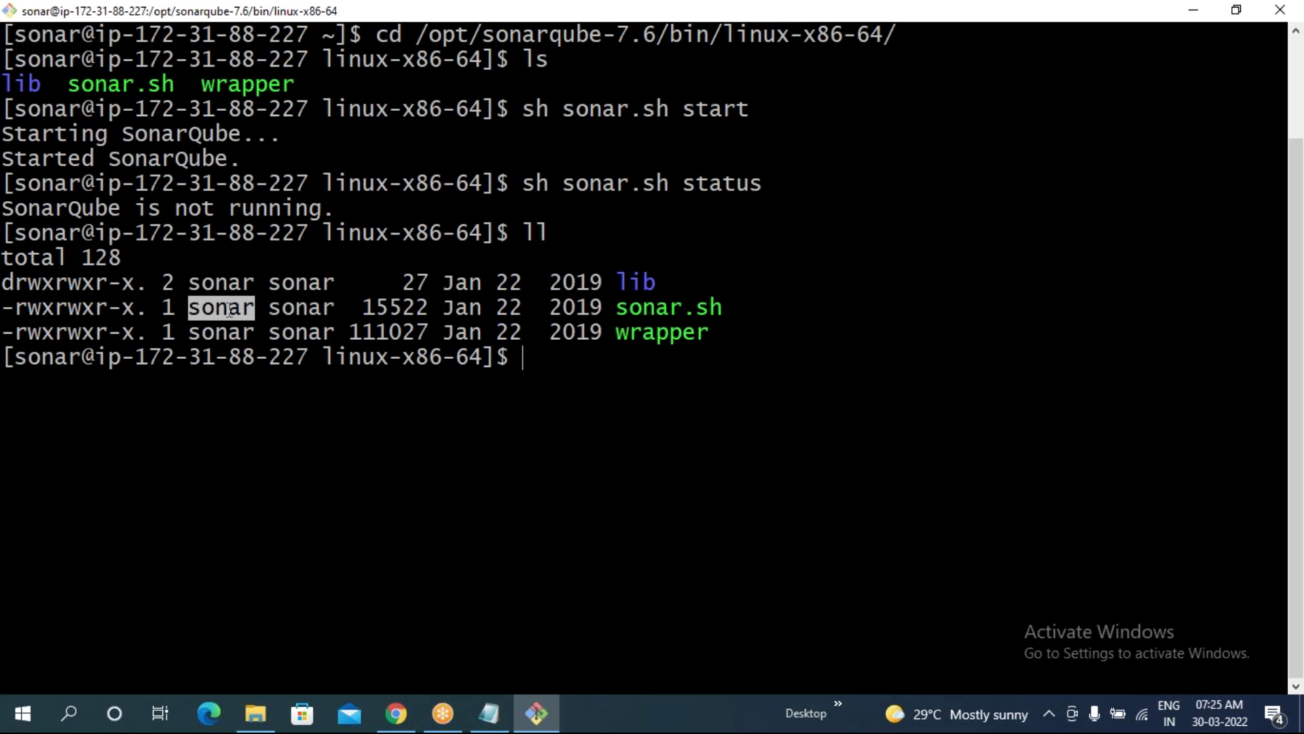
{"action": "left_click_drag", "start_coordinate": [119, 311], "coordinate": [49, 310]}
{"action": "left_click", "coordinate": [82, 311]}
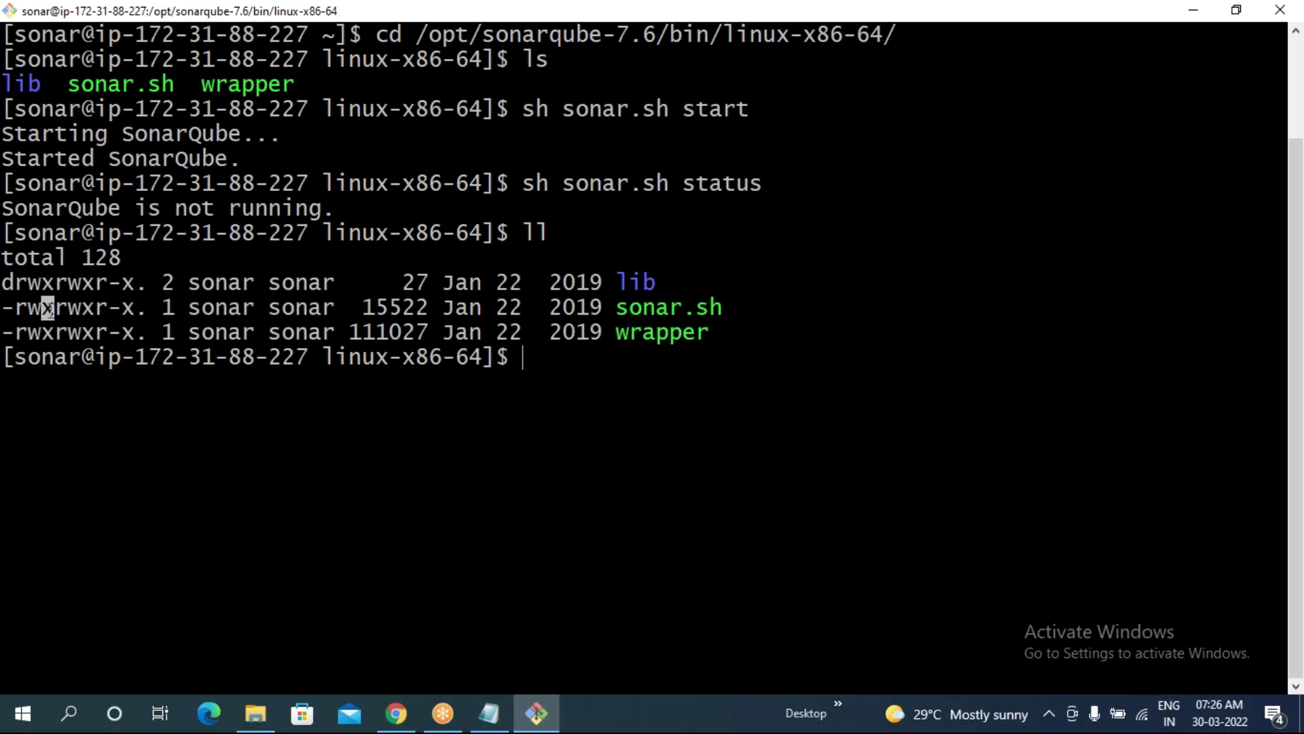
{"action": "left_click", "coordinate": [365, 483]}
- Exit out of the sonar and root shells on the EC2 server
{"action": "type", "text": "exit"}
{"action": "key", "text": "Return"}
{"action": "type", "text": "exit"}
{"action": "key", "text": "Return"}
{"action": "type", "text": "r"}
{"action": "key", "text": "BackSpace"}
{"action": "type", "text": "exit"}
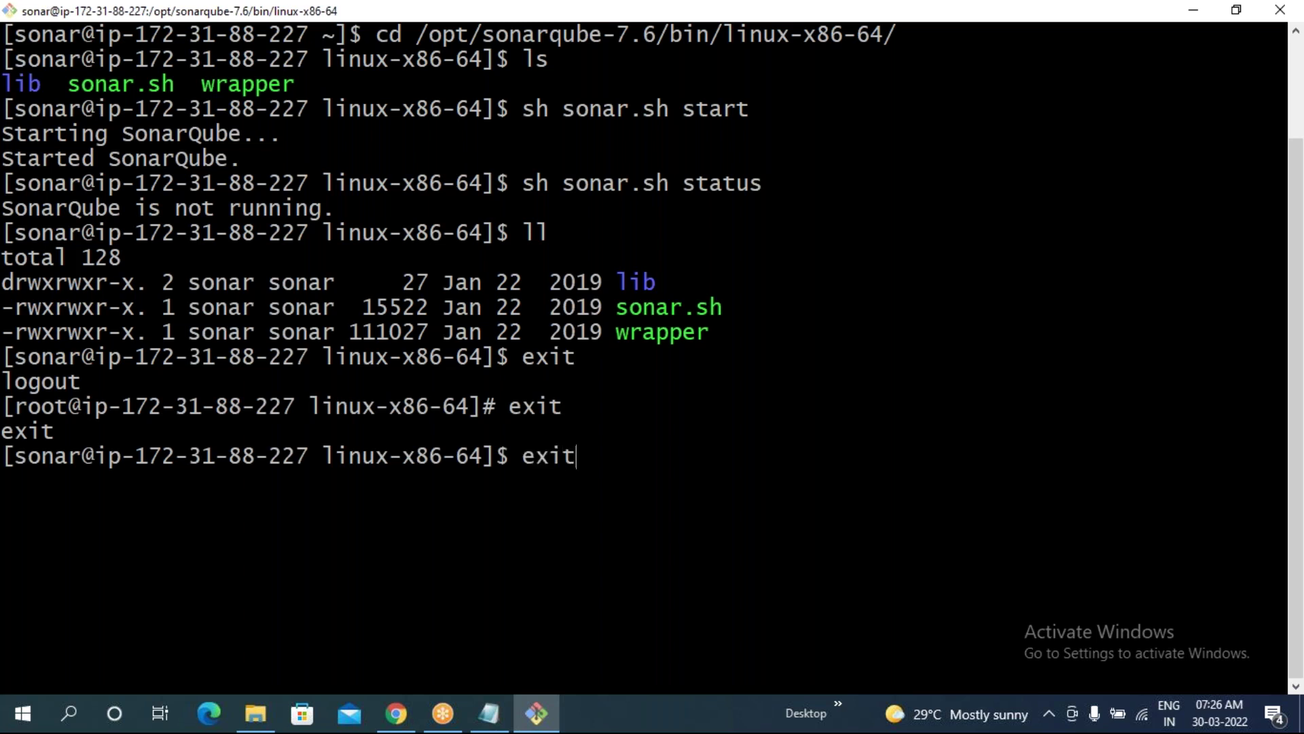
{"action": "key", "text": "Return"}
{"action": "type", "text": "exit"}
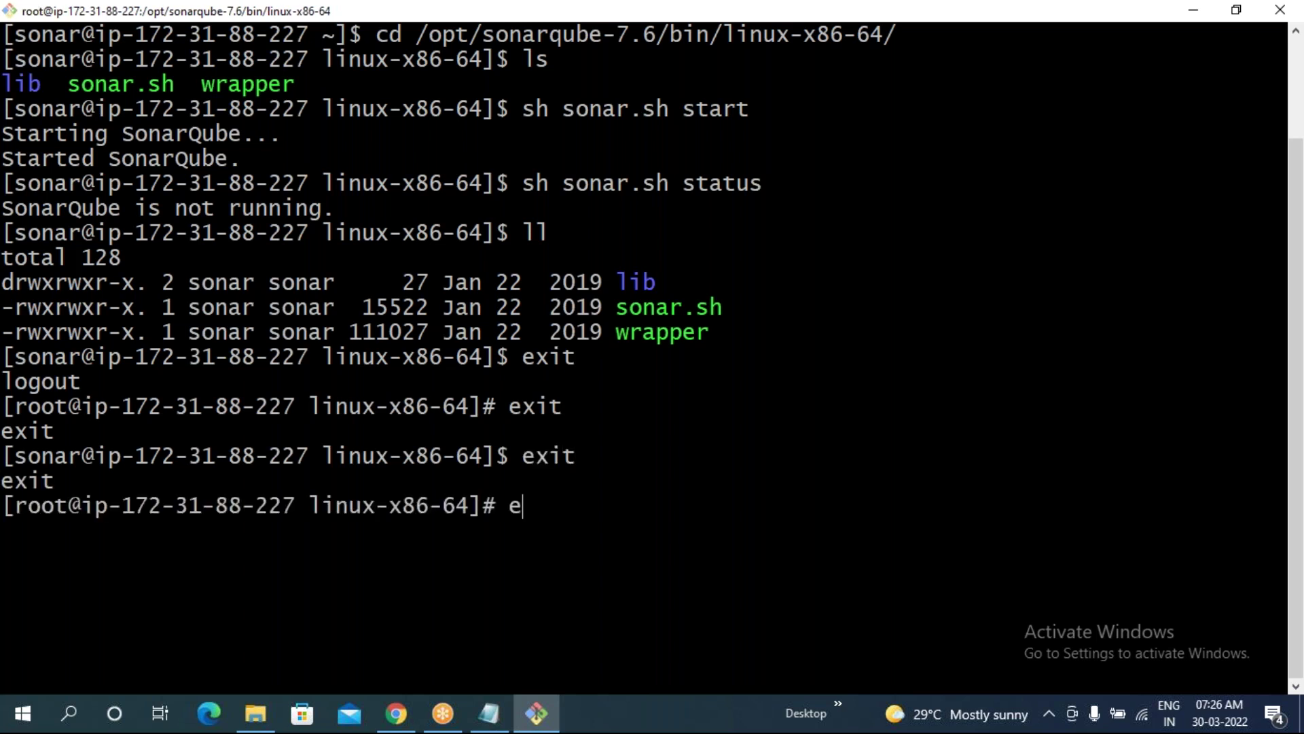
{"action": "key", "text": "Return"}
- Log out of ec2-user to close the SSH connection, then clear the local screen
{"action": "type", "text": "exit"}
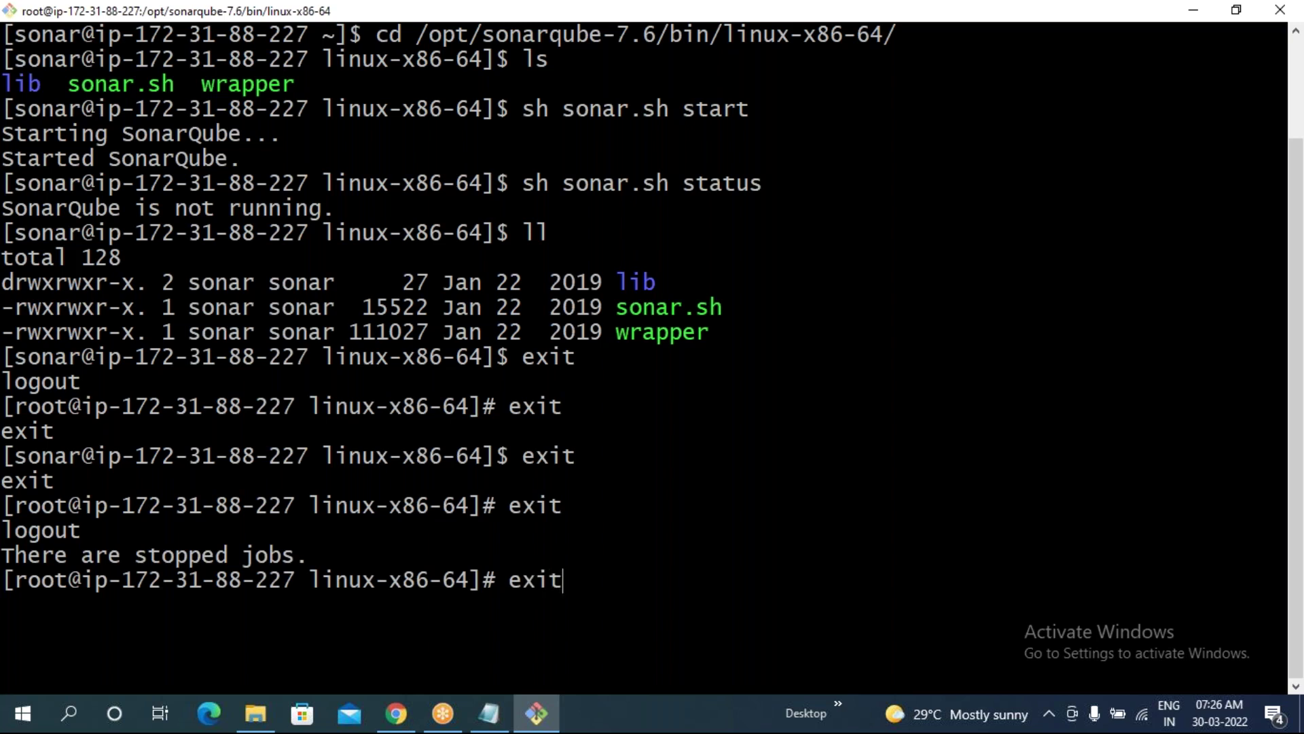
{"action": "key", "text": "Return"}
{"action": "type", "text": "exit"}
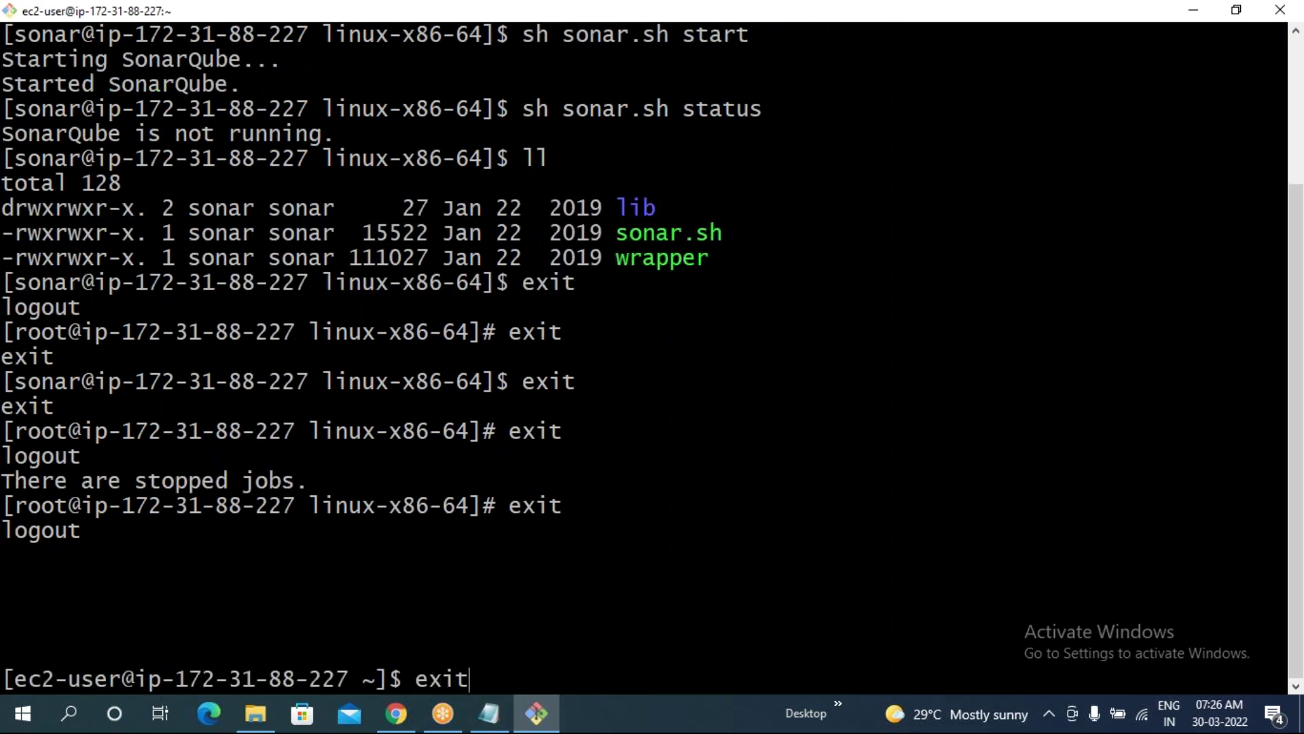
{"action": "key", "text": "Return"}
{"action": "type", "text": "exit"}
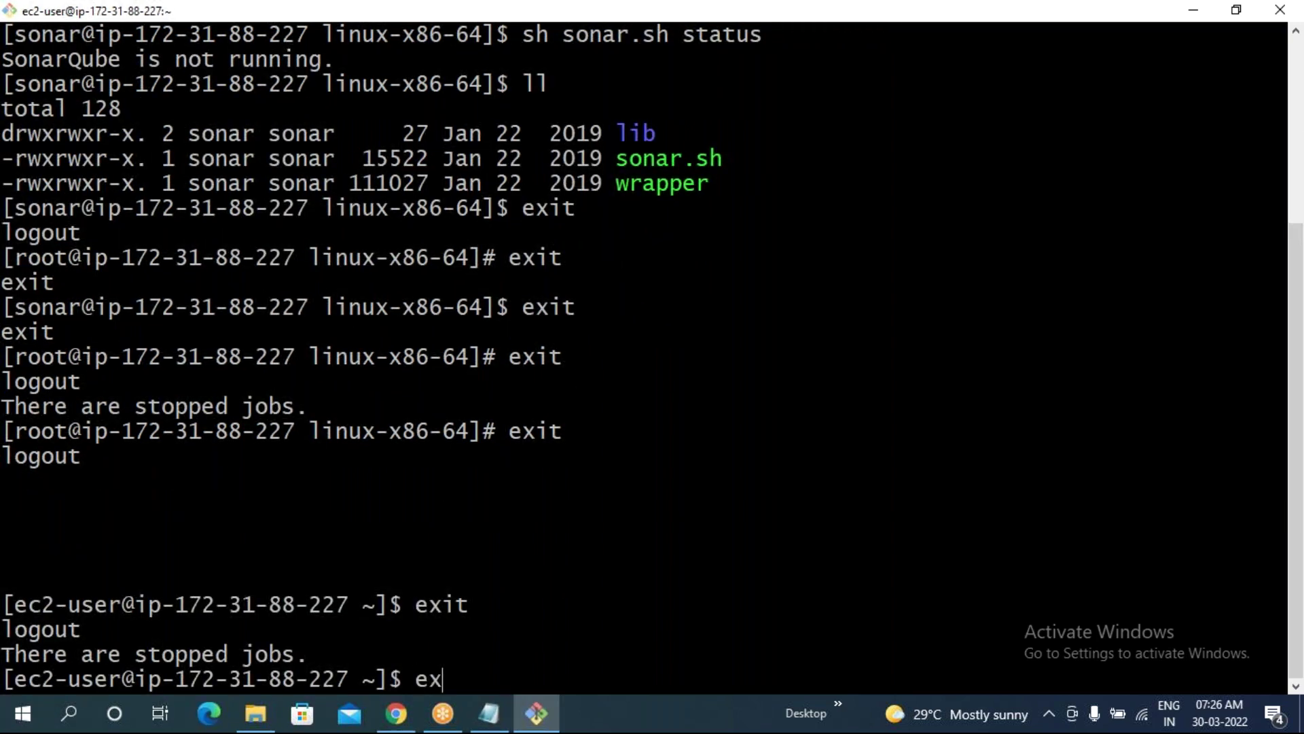
{"action": "key", "text": "Return"}
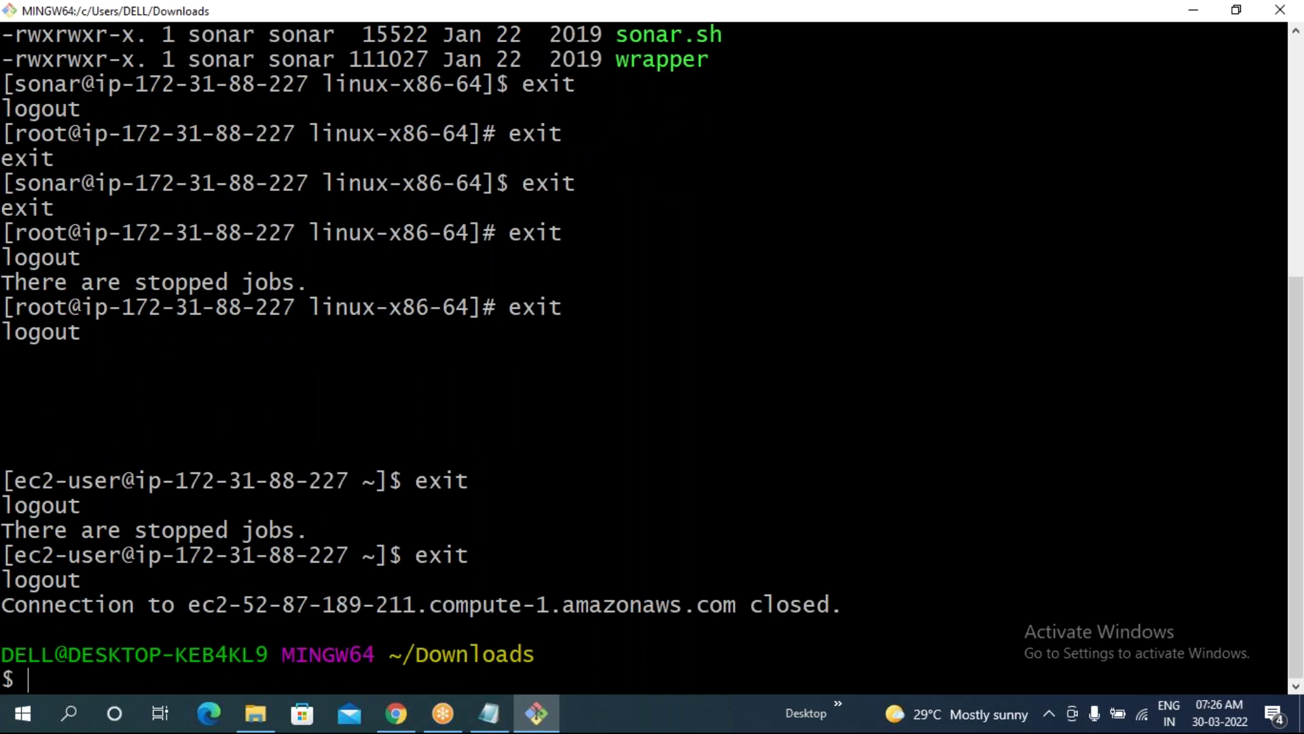
{"action": "type", "text": "clear"}
{"action": "key", "text": "Return"}
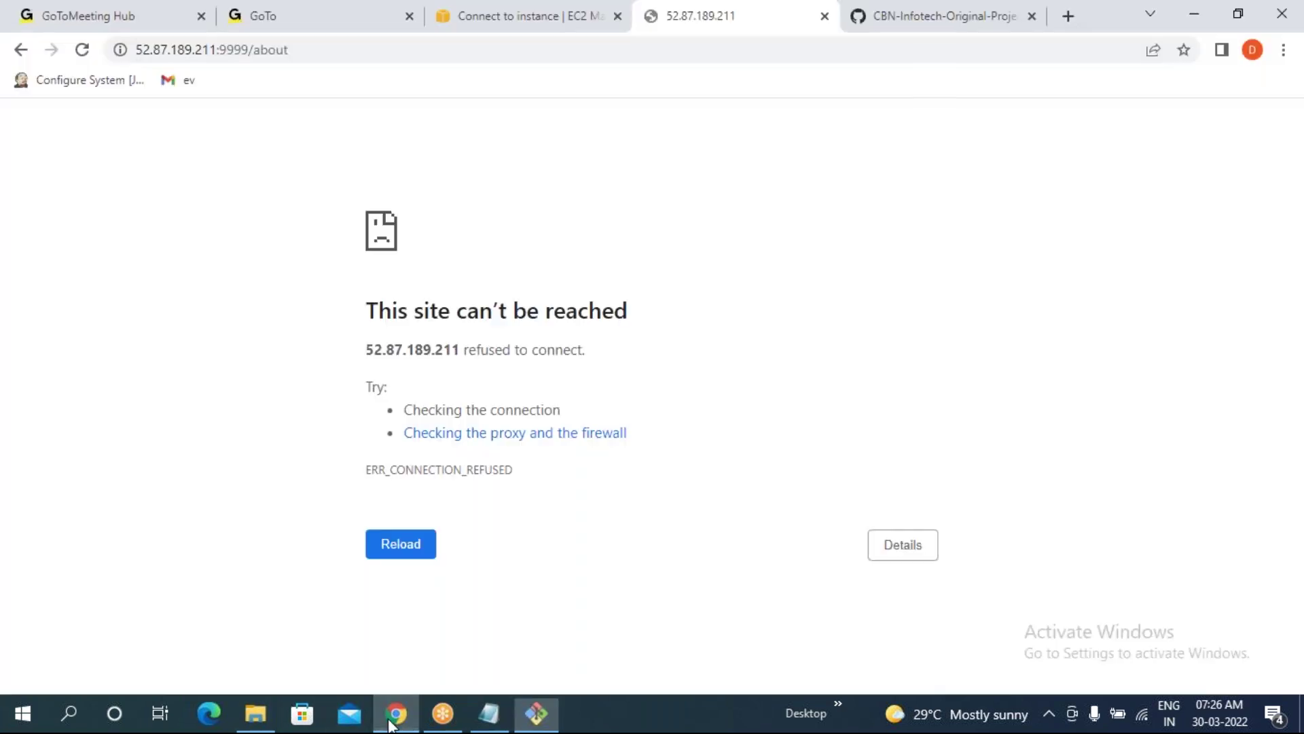
- Reboot the Sonarqube Server instance from the EC2 Instances list
{"action": "left_click", "coordinate": [396, 713]}
{"action": "left_click", "coordinate": [598, 28]}
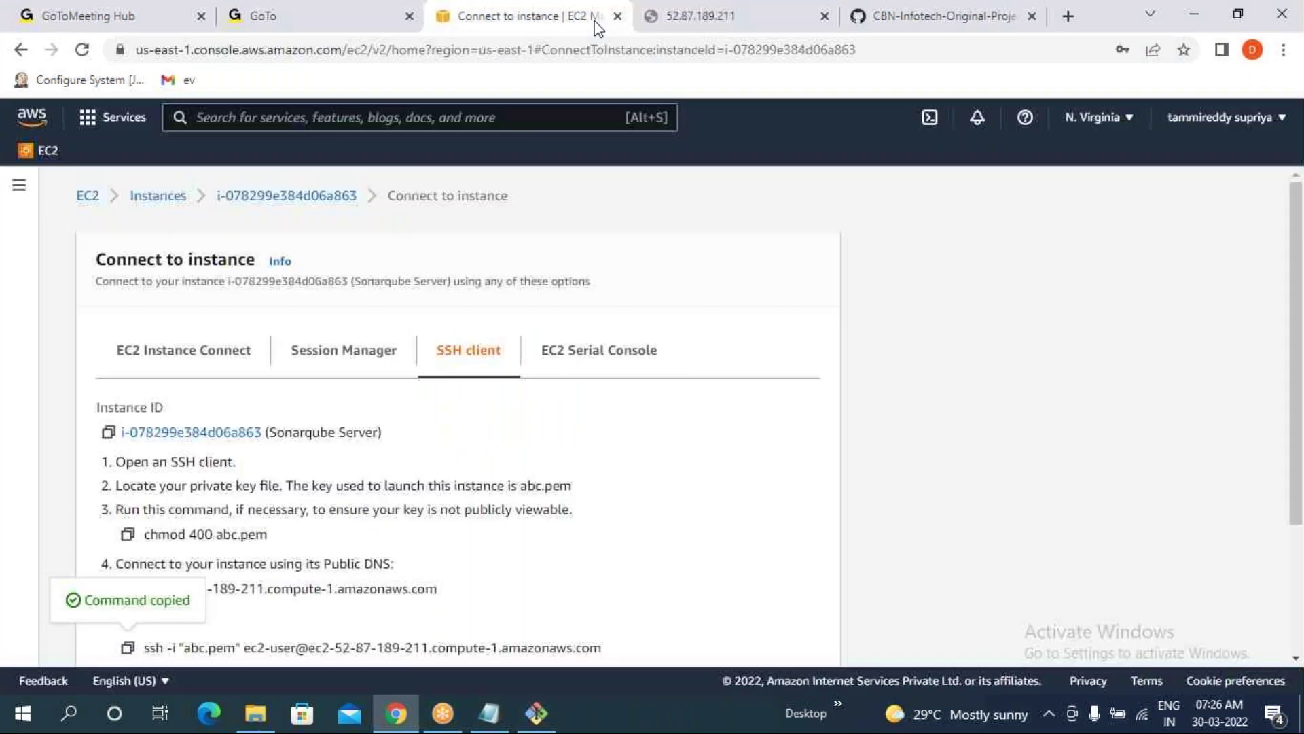
{"action": "left_click", "coordinate": [146, 203]}
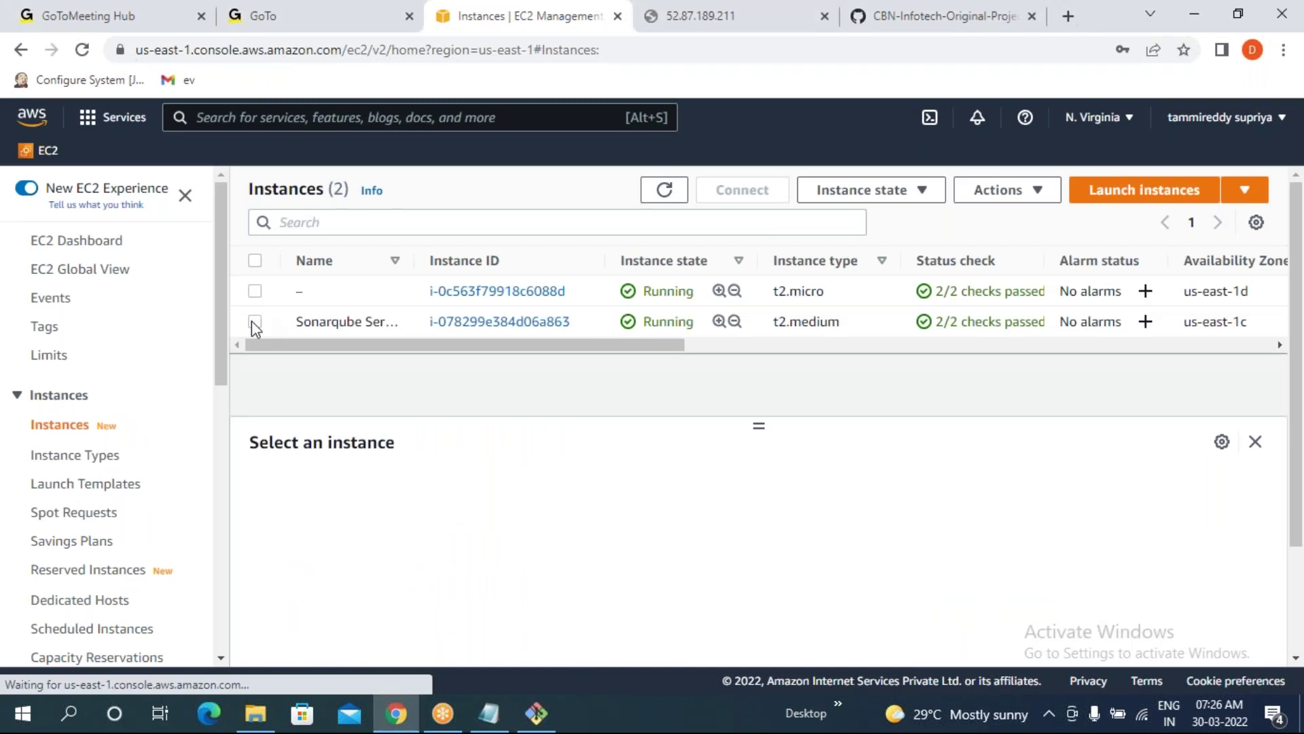
{"action": "left_click", "coordinate": [253, 321]}
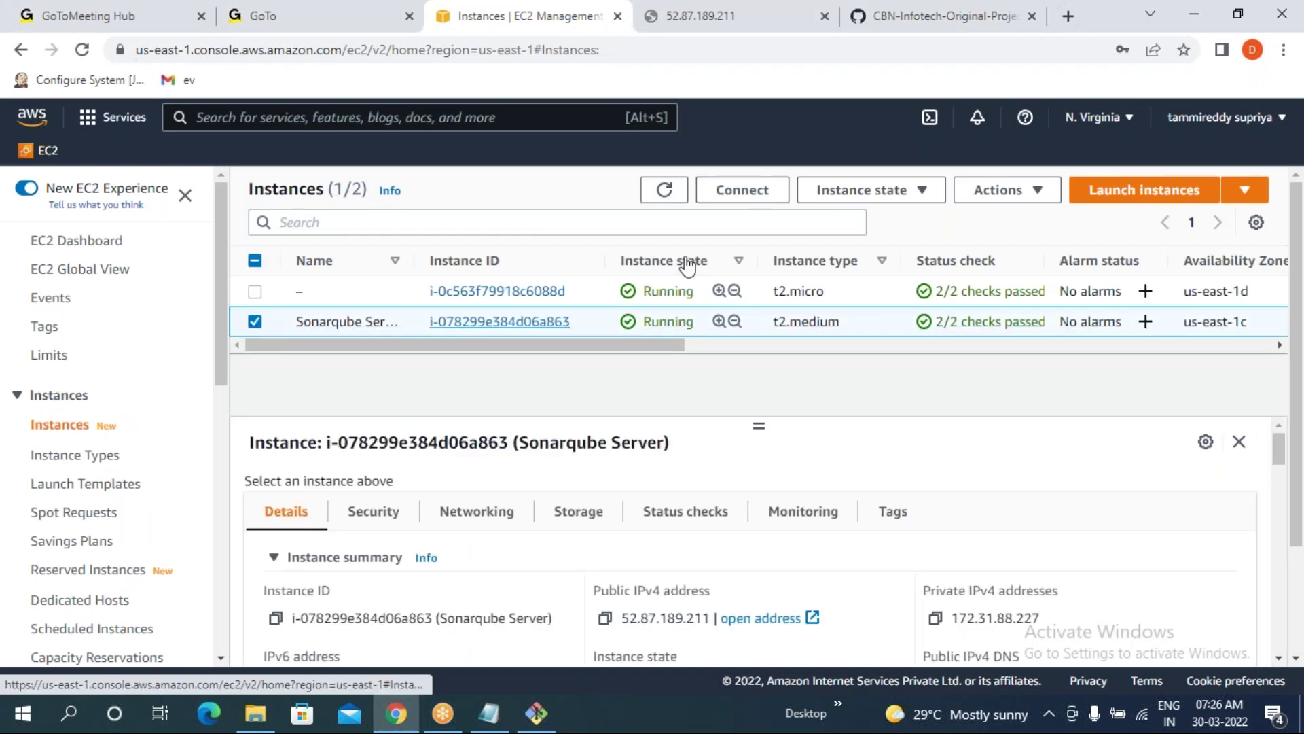
{"action": "left_click", "coordinate": [871, 197]}
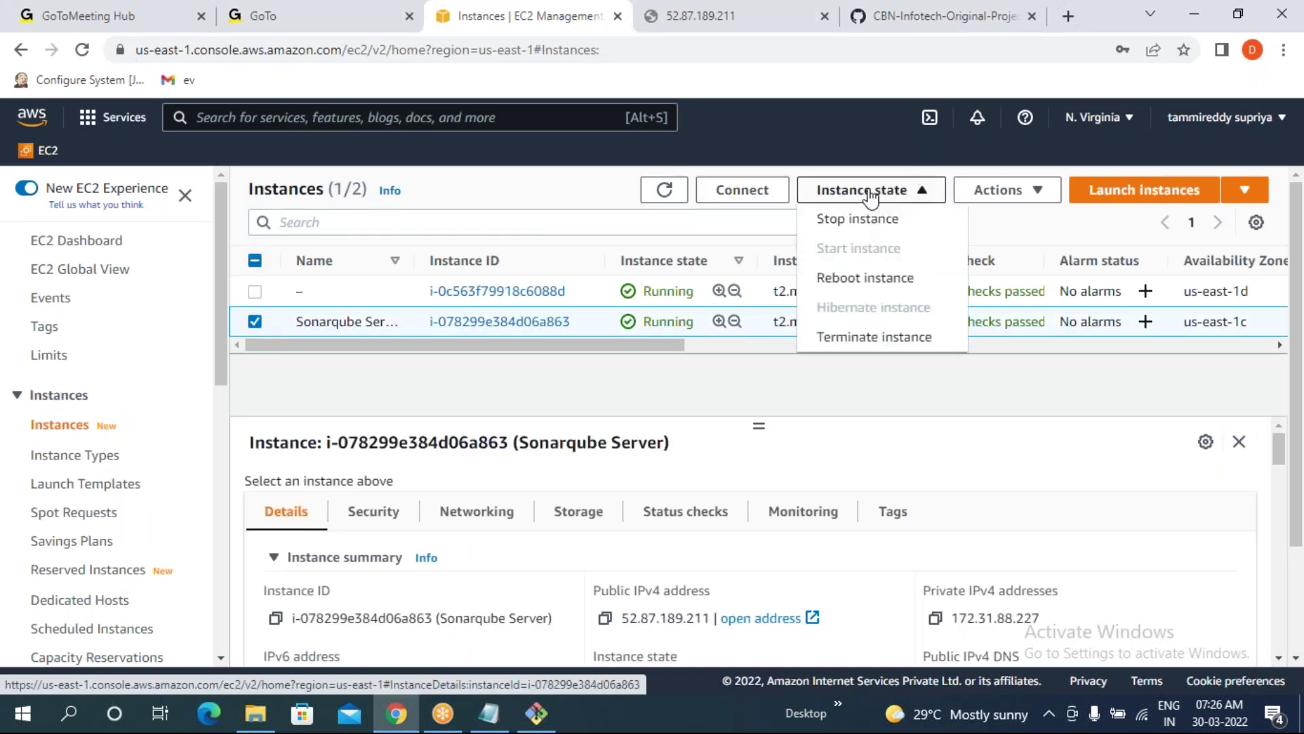
{"action": "left_click", "coordinate": [858, 280]}
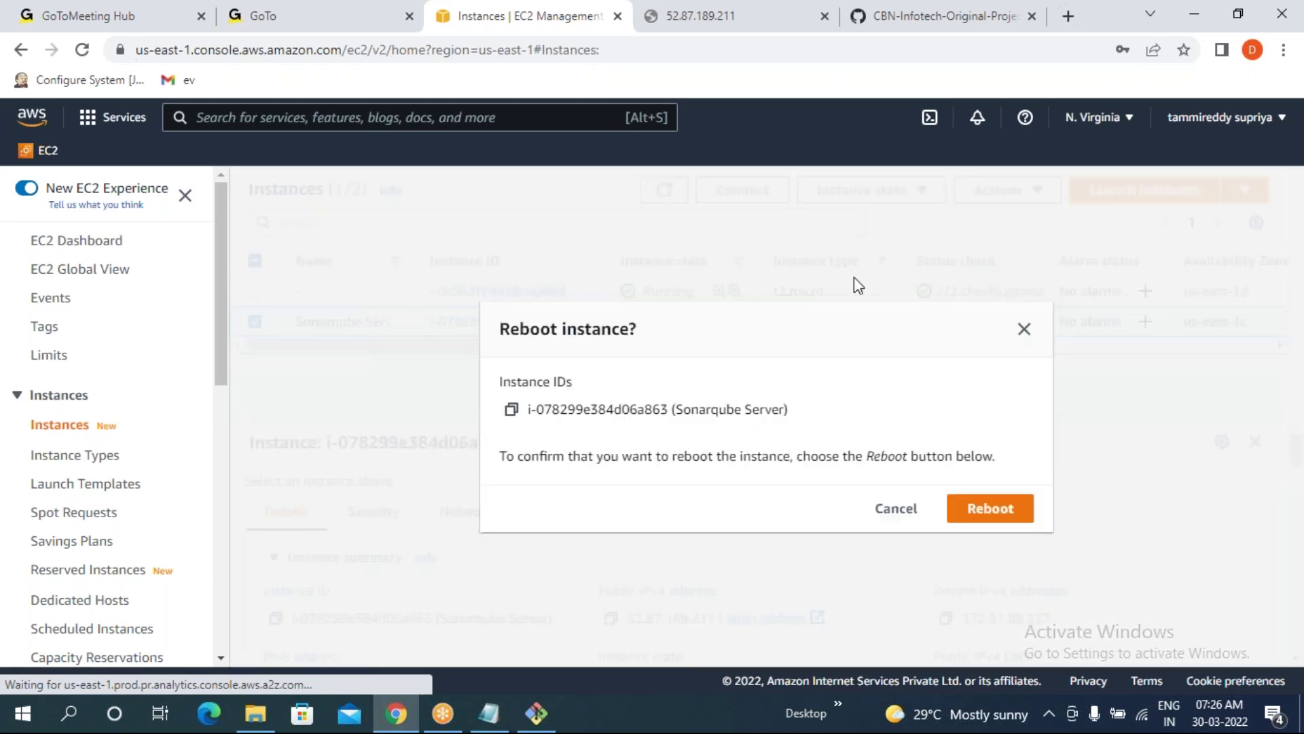
{"action": "left_click", "coordinate": [990, 508]}
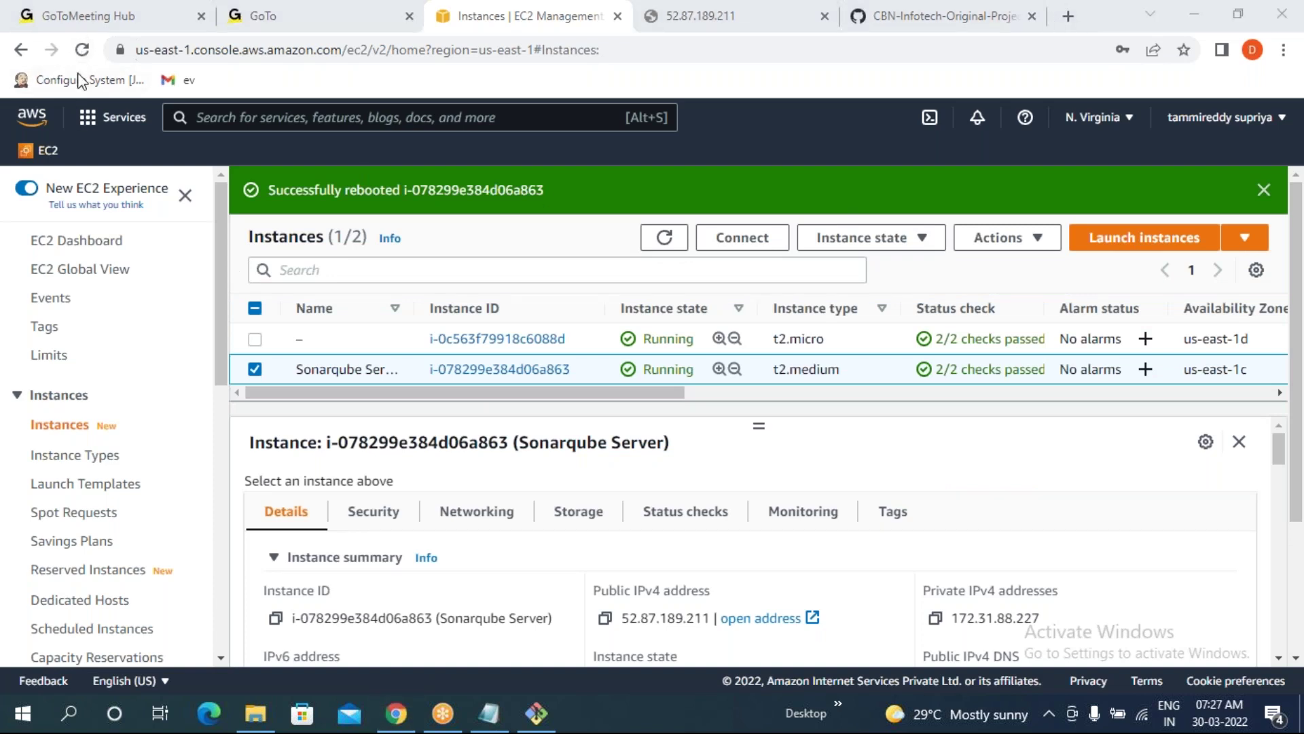
- Refresh the instances list and copy the Sonarqube Server's example SSH client command
{"action": "left_click", "coordinate": [82, 51]}
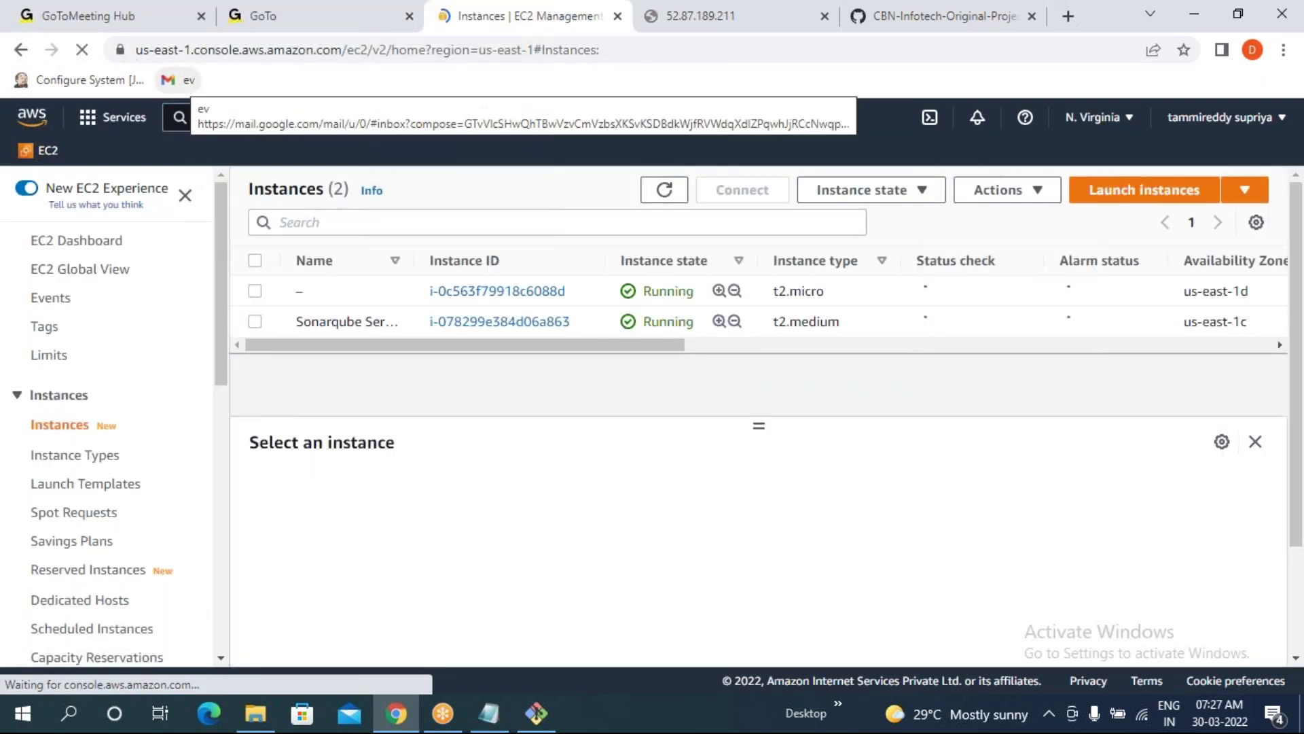
{"action": "left_click", "coordinate": [256, 327]}
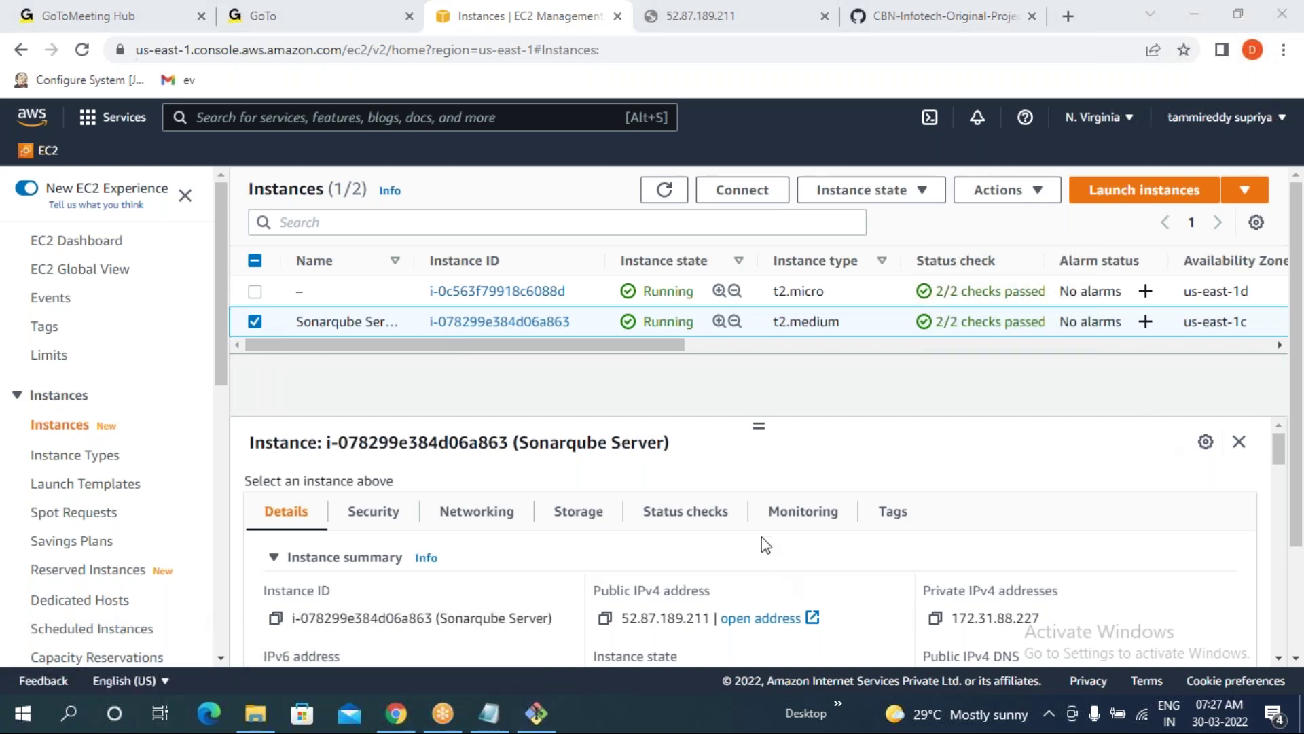
{"action": "left_click", "coordinate": [79, 59]}
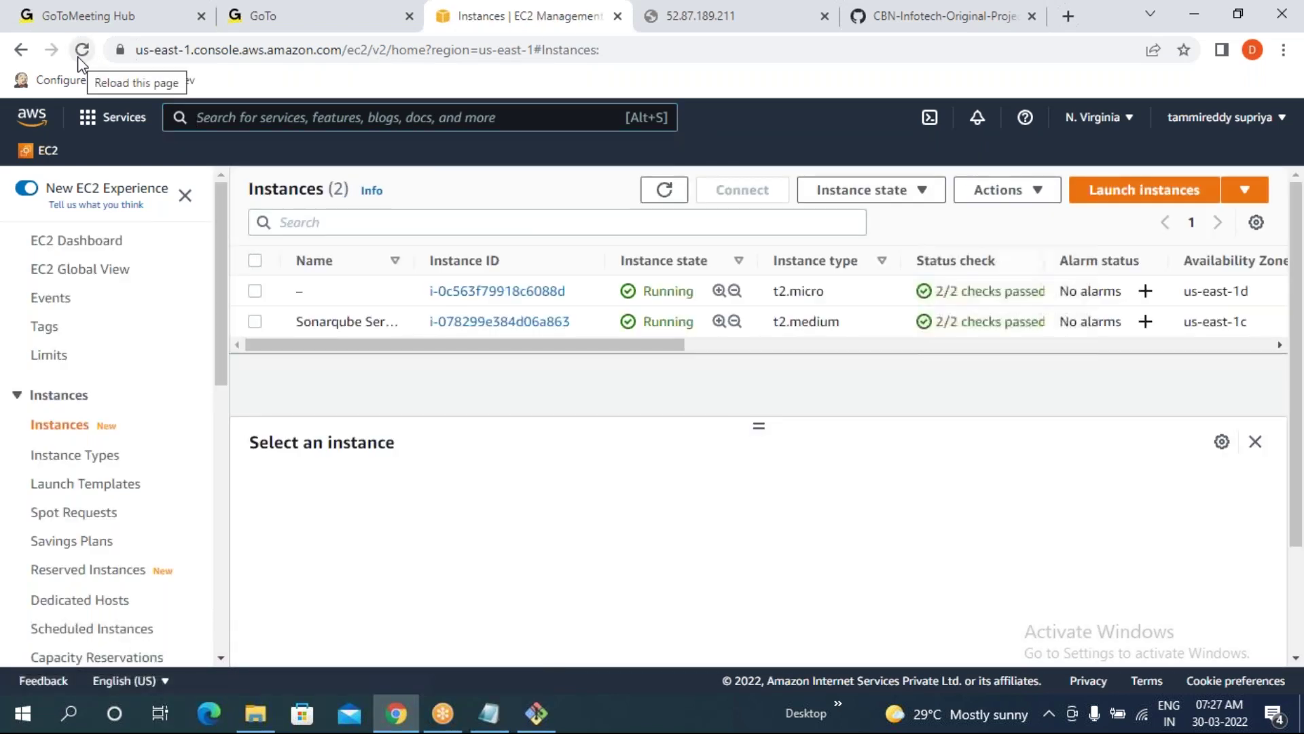
{"action": "left_click", "coordinate": [255, 321]}
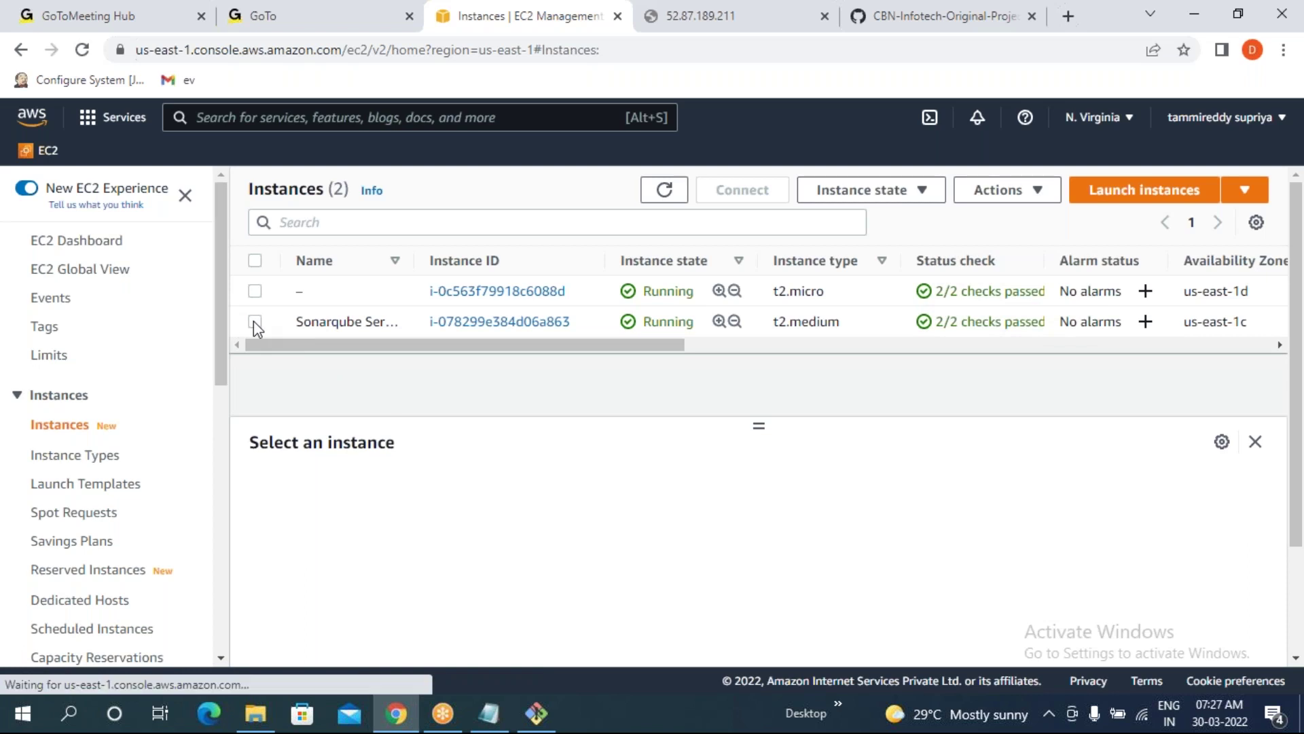
{"action": "left_click", "coordinate": [743, 193]}
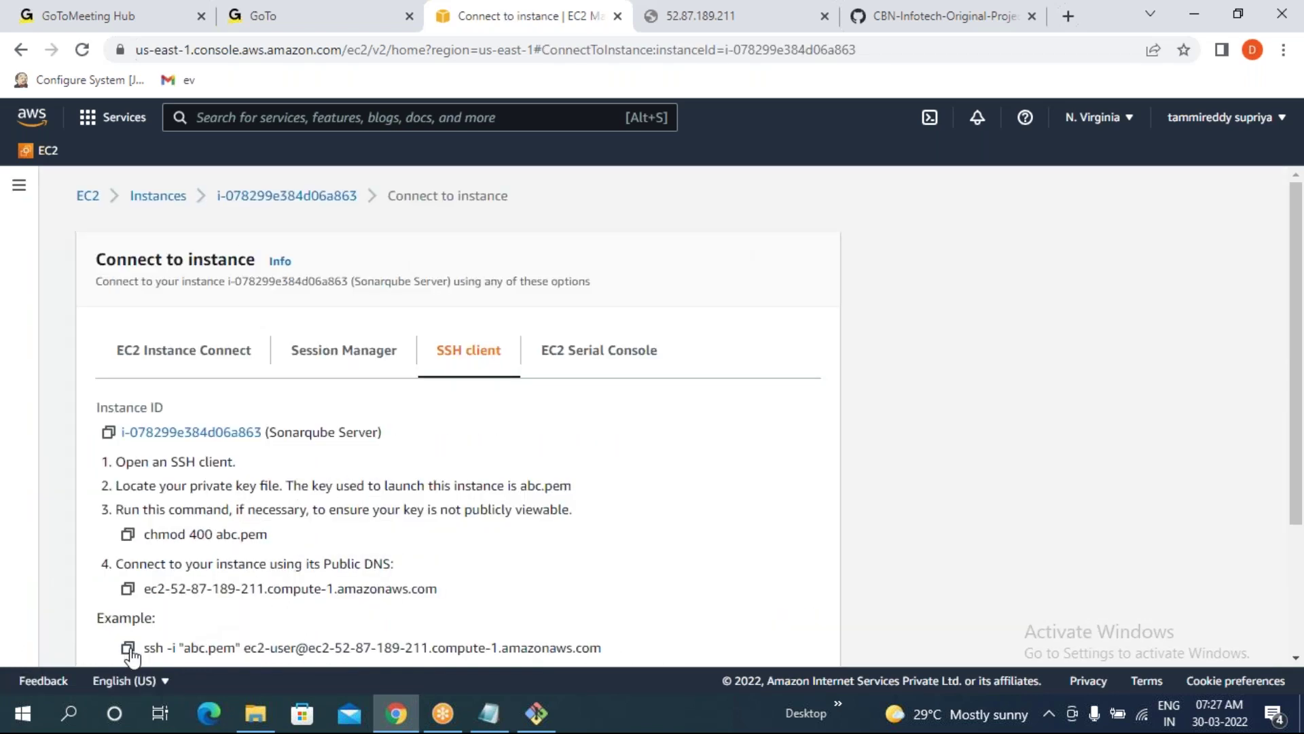
{"action": "left_click", "coordinate": [128, 647]}
{"action": "left_click", "coordinate": [536, 713]}
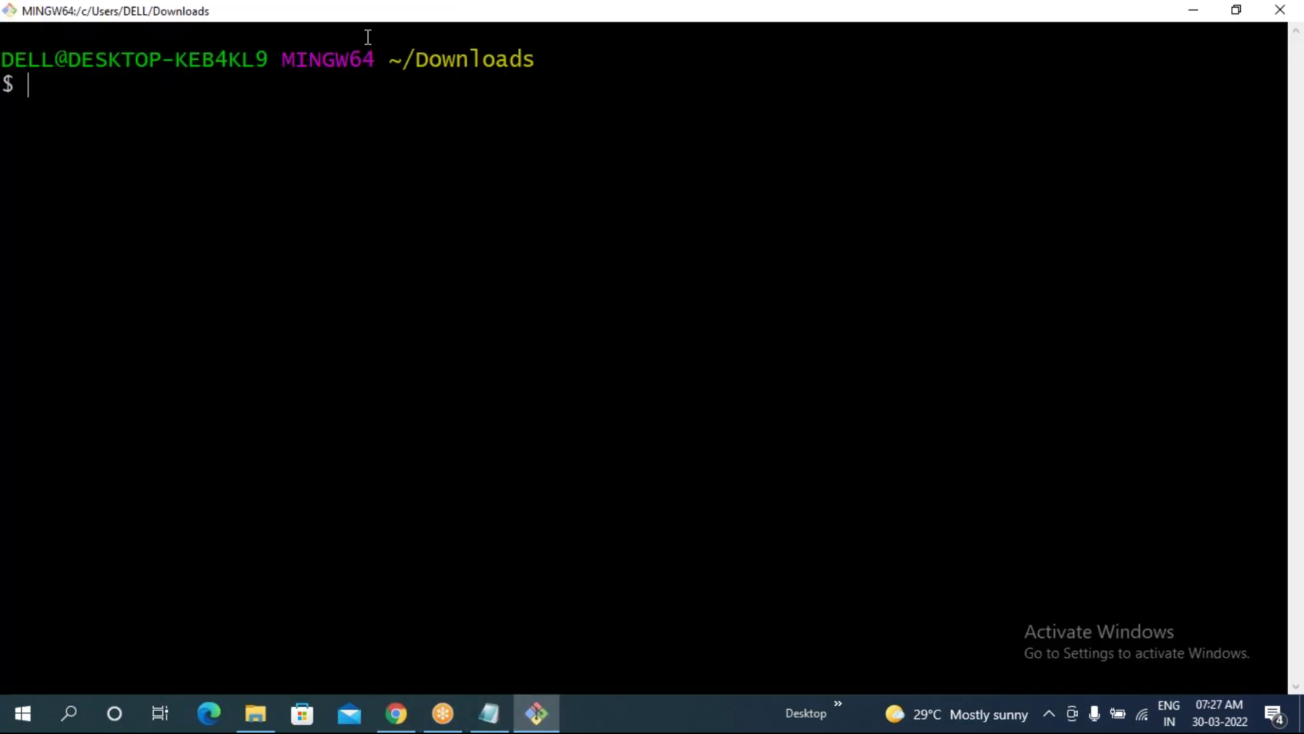
- Paste and run the copied ssh command to reconnect to the rebooted EC2 server
{"action": "right_click", "coordinate": [263, 156]}
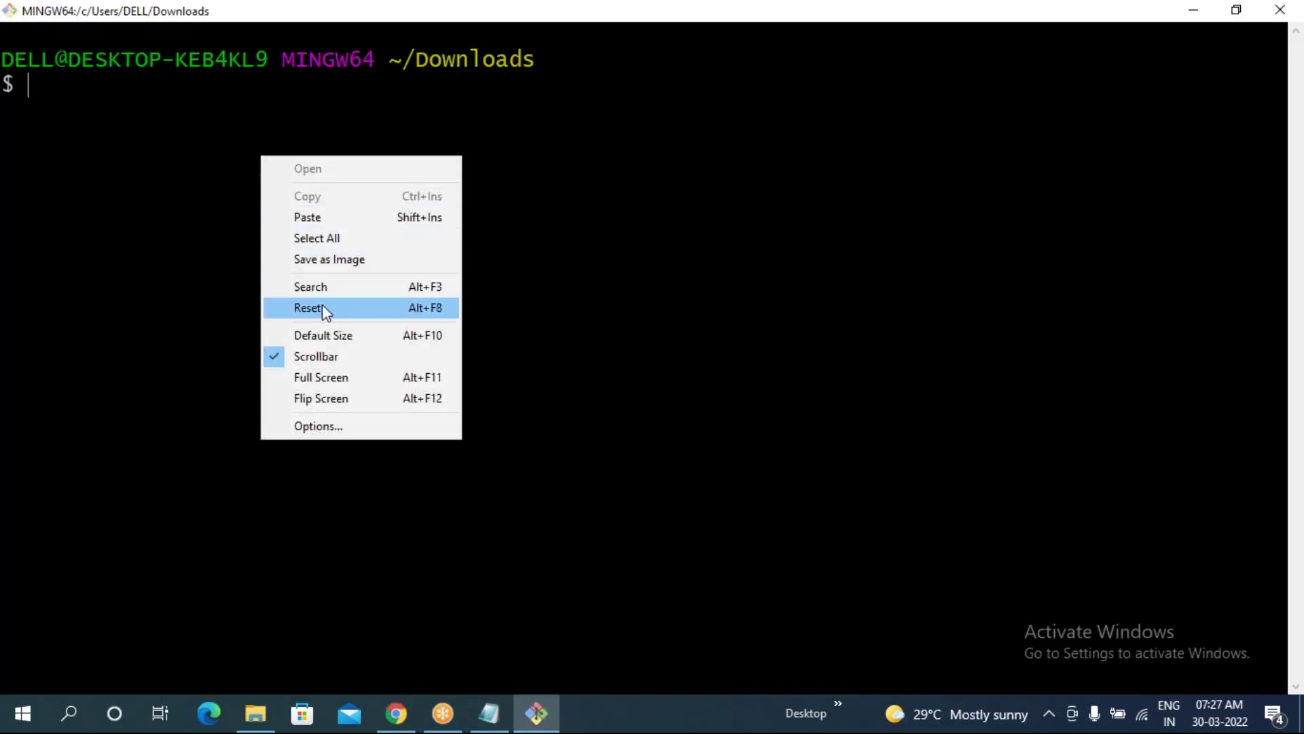
{"action": "left_click", "coordinate": [323, 217]}
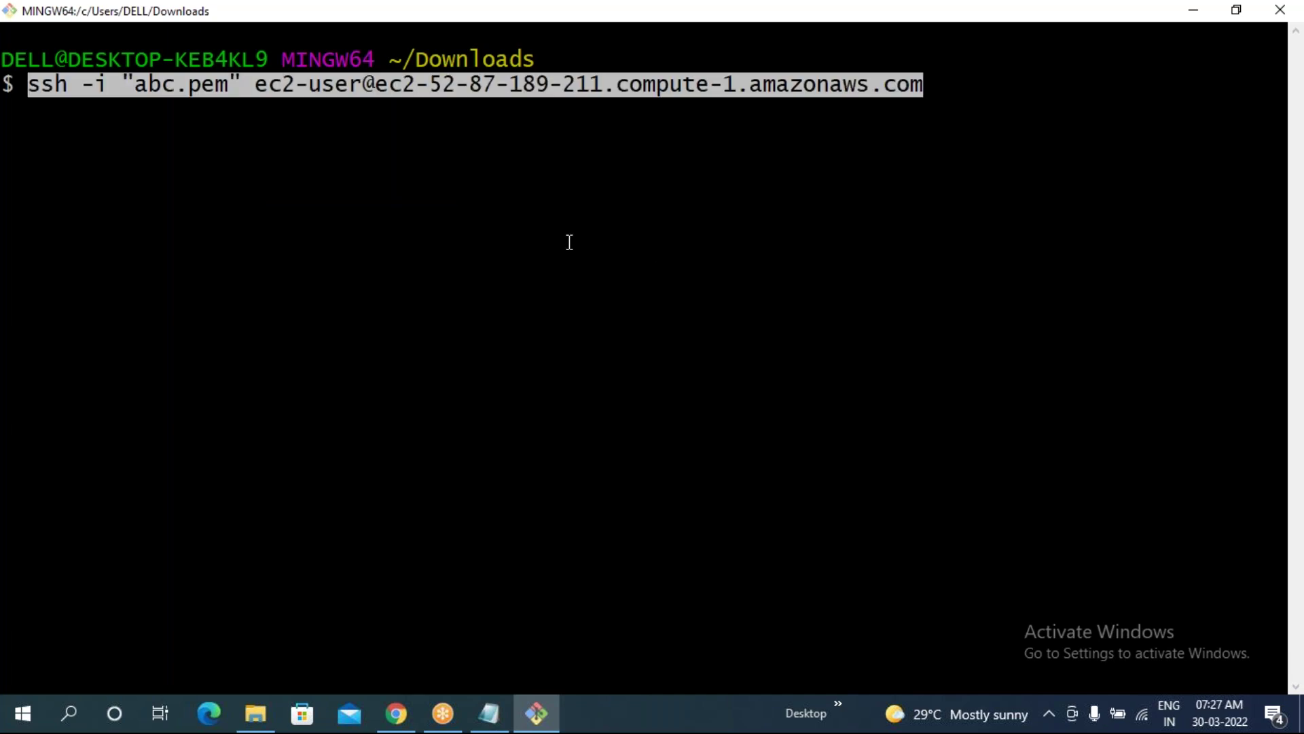
{"action": "key", "text": "Return"}
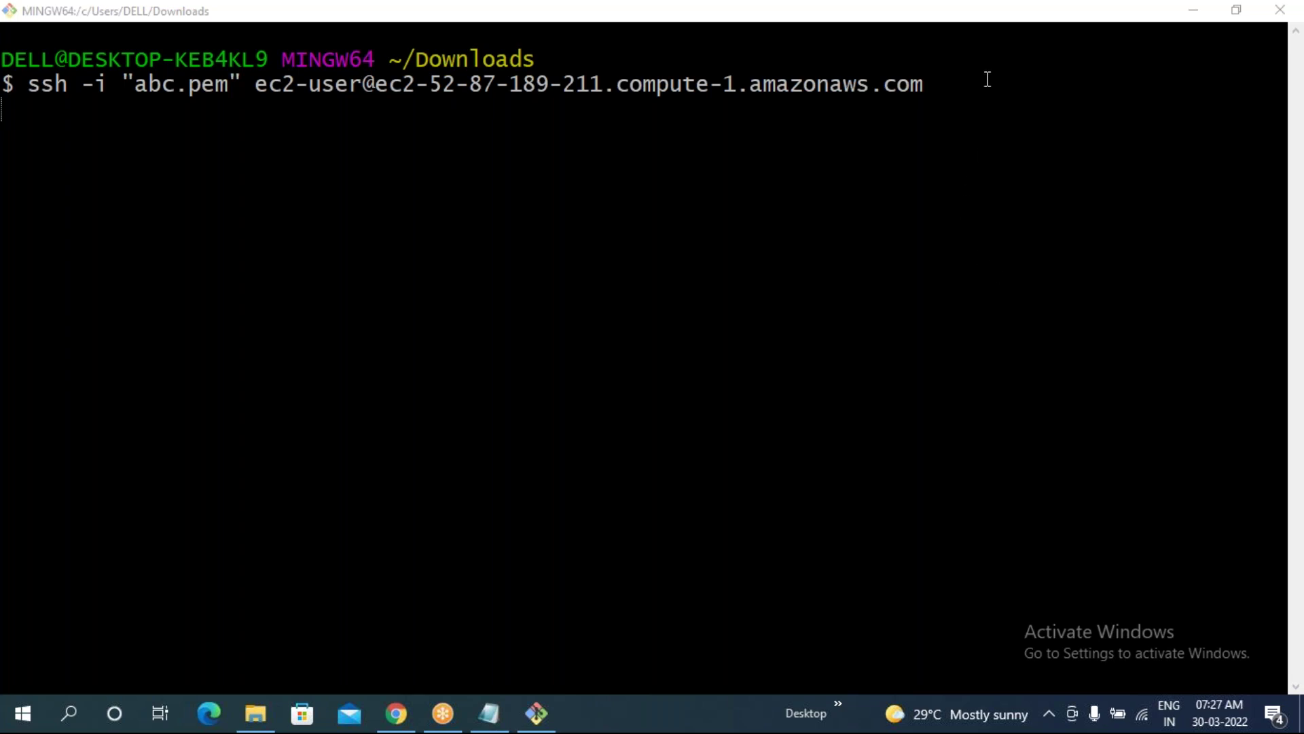
{"action": "left_click", "coordinate": [1013, 129]}
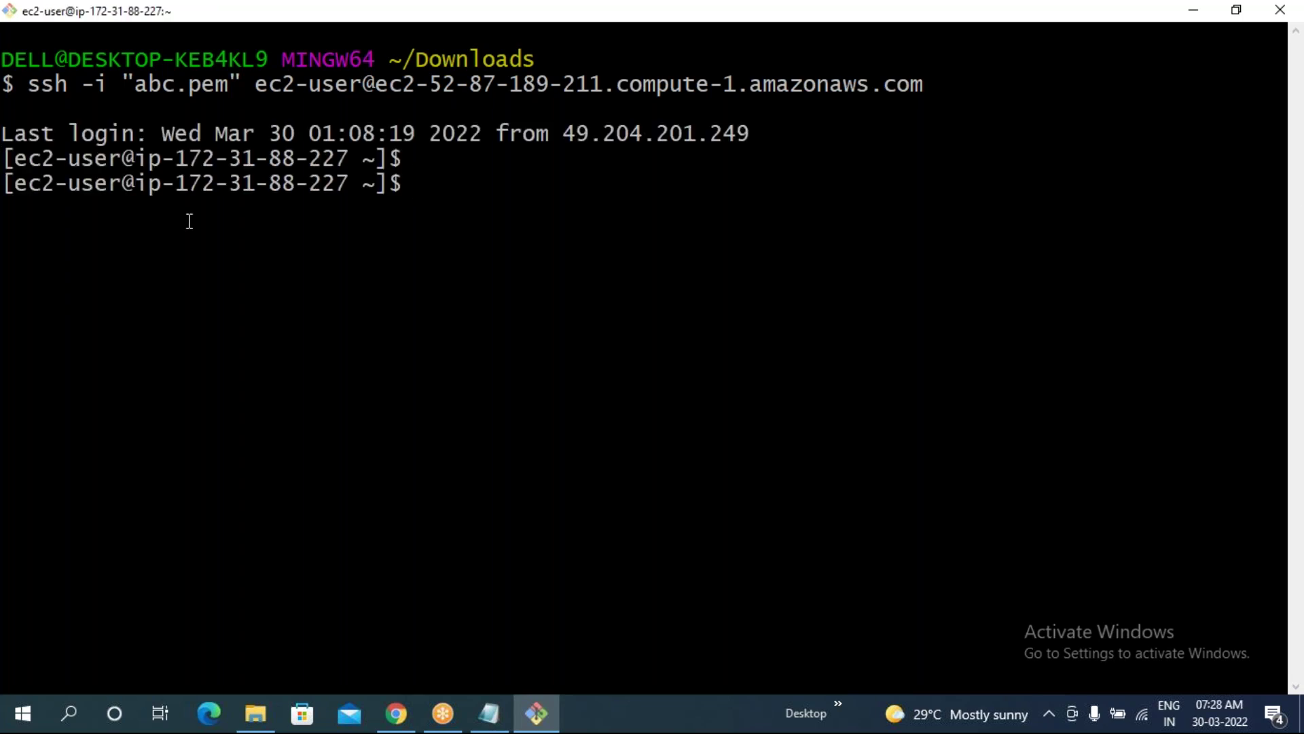
- Clear the screen and switch to the sonar user with 'sudo su - sonar'
{"action": "type", "text": "clear"}
{"action": "key", "text": "Return"}
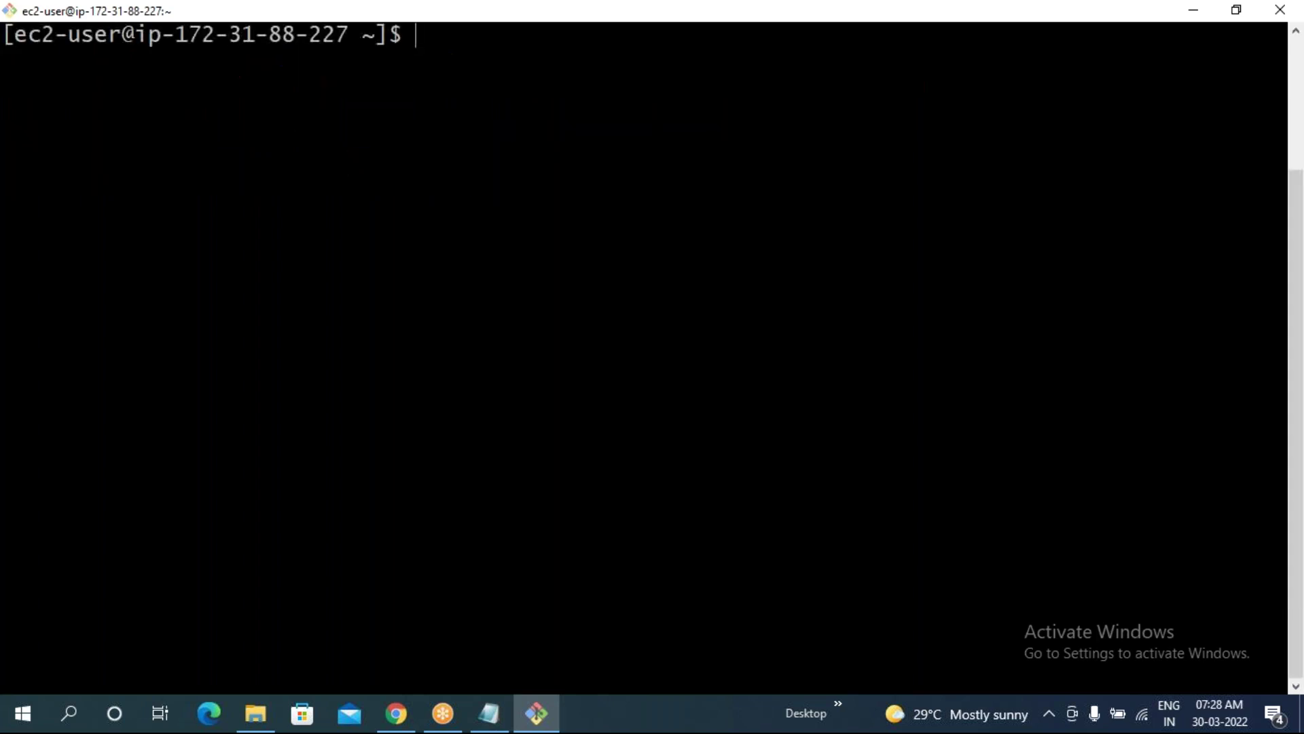
{"action": "type", "text": "sudo su - sonar"}
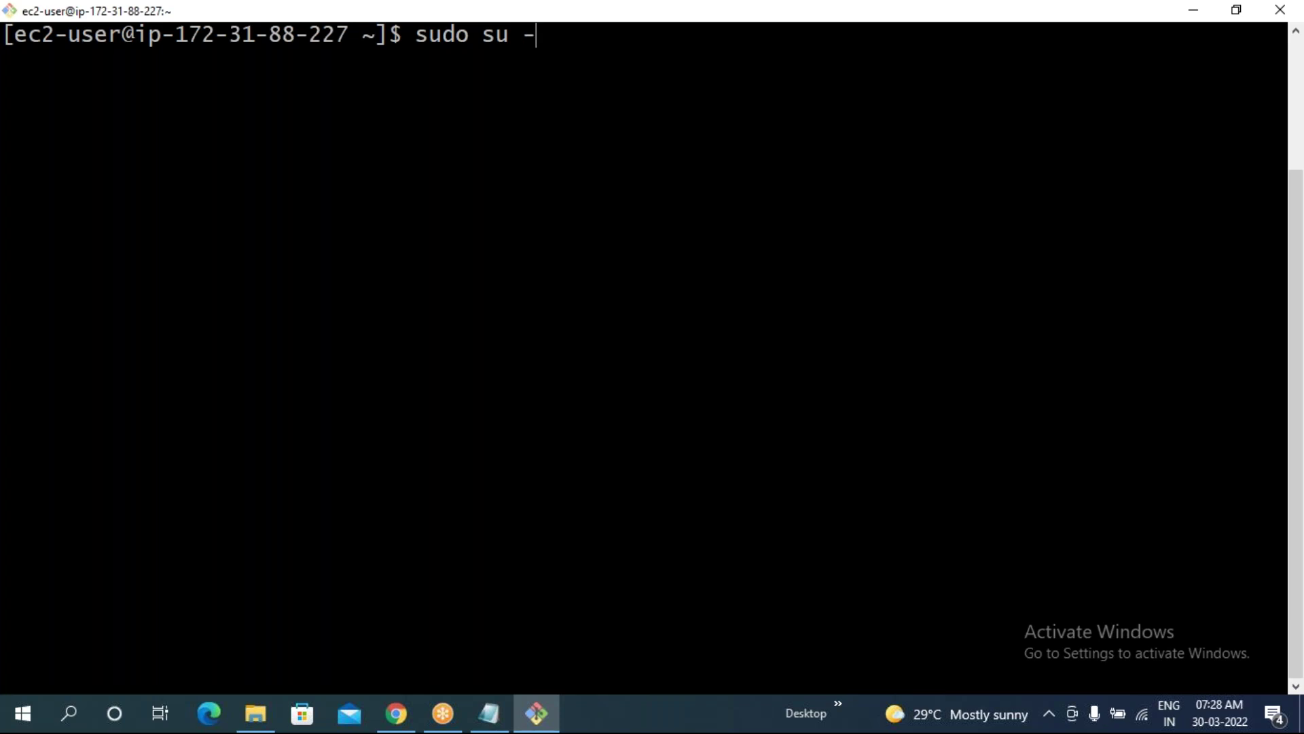
{"action": "key", "text": "Return"}
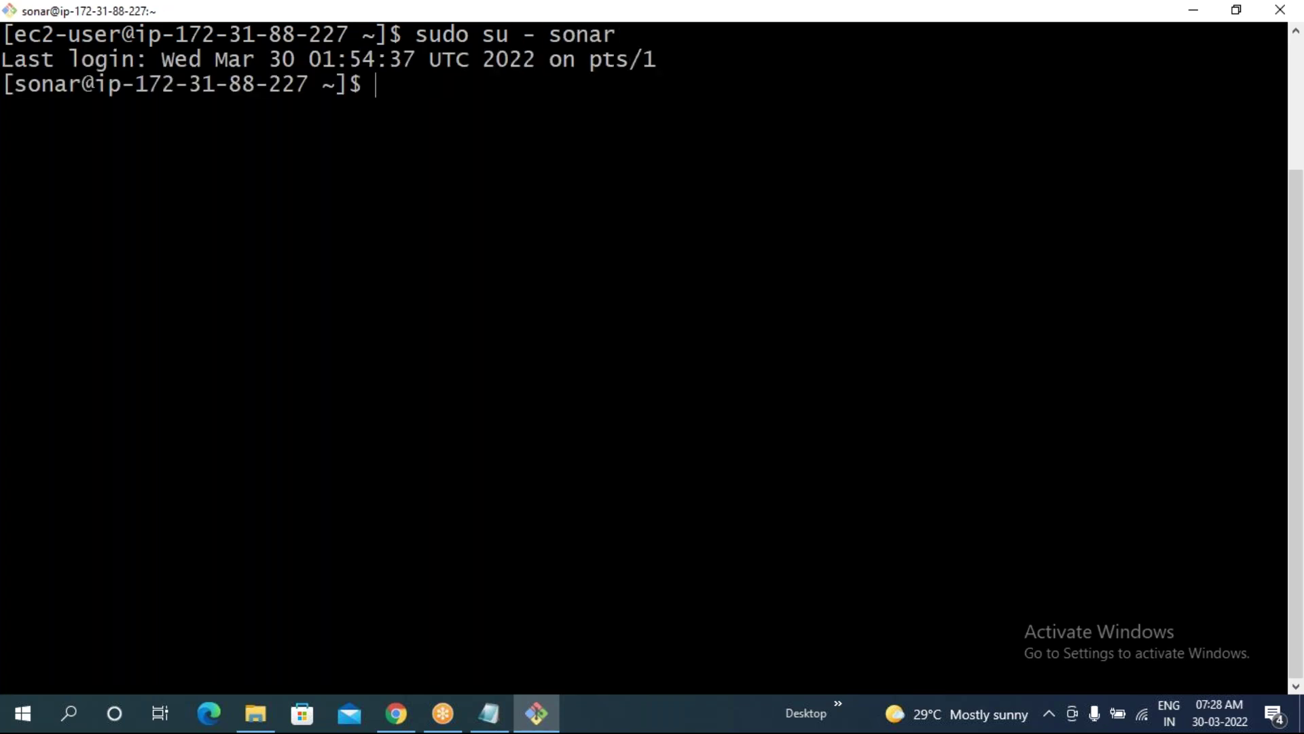
{"action": "type", "text": "clear"}
{"action": "key", "text": "Return"}
- Change into /opt/sonarqube-7.6/bin/linux-x86-64, fixing a doubled slash, and list it with ll
{"action": "type", "text": "cd /o"}
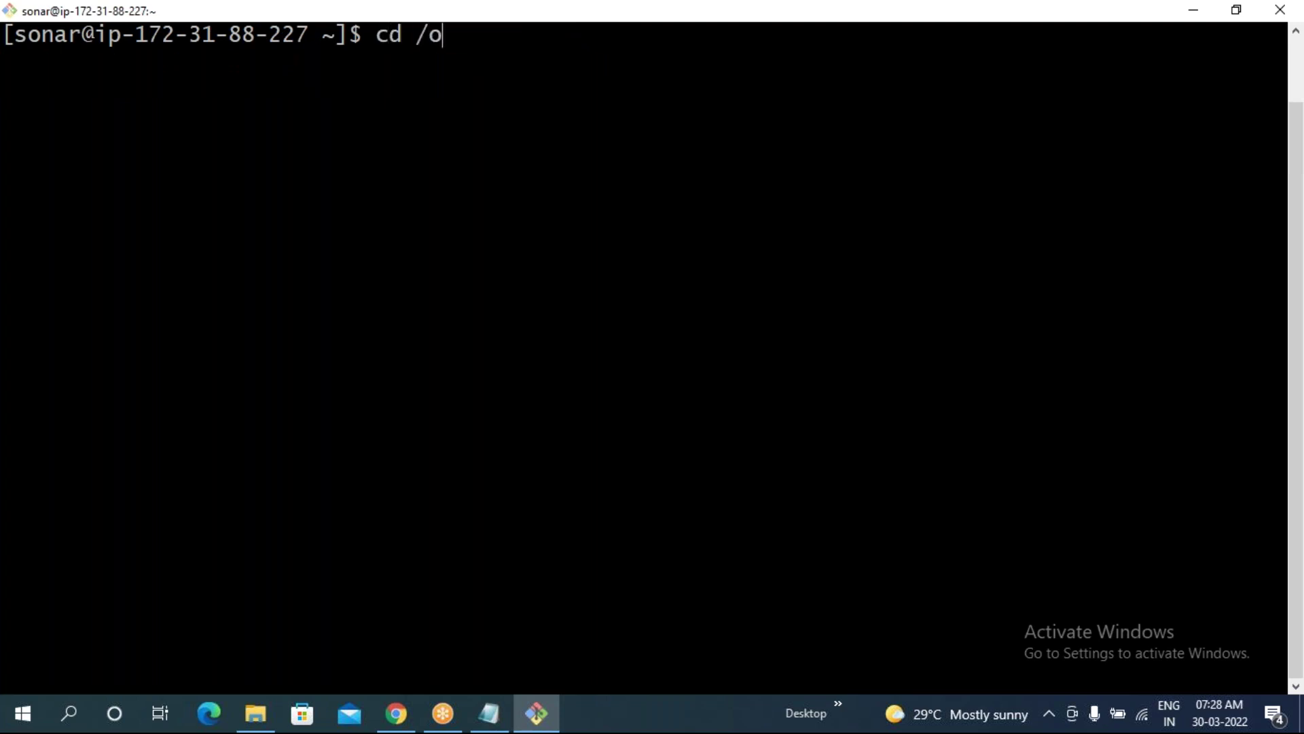
{"action": "type", "text": "pt/s"}
{"action": "key", "text": "Tab"}
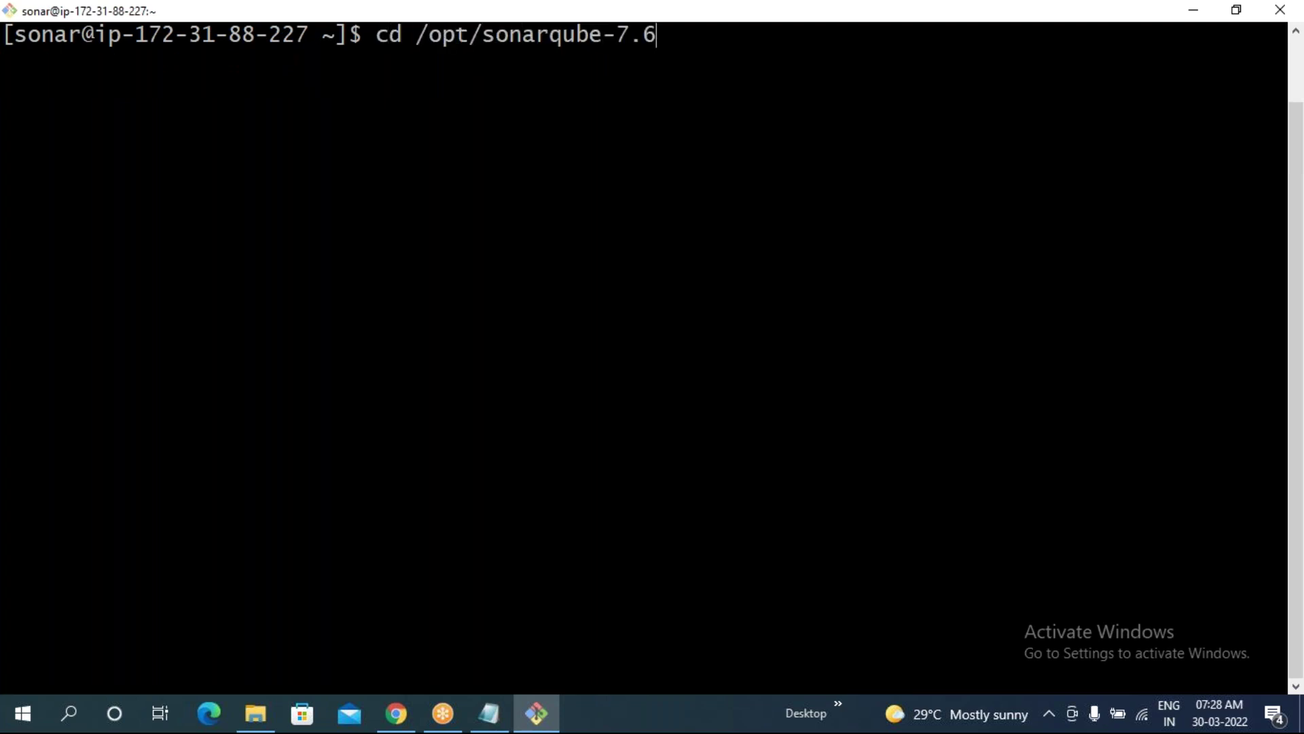
{"action": "type", "text": "/b"}
{"action": "key", "text": "Tab"}
{"action": "type", "text": "/l"}
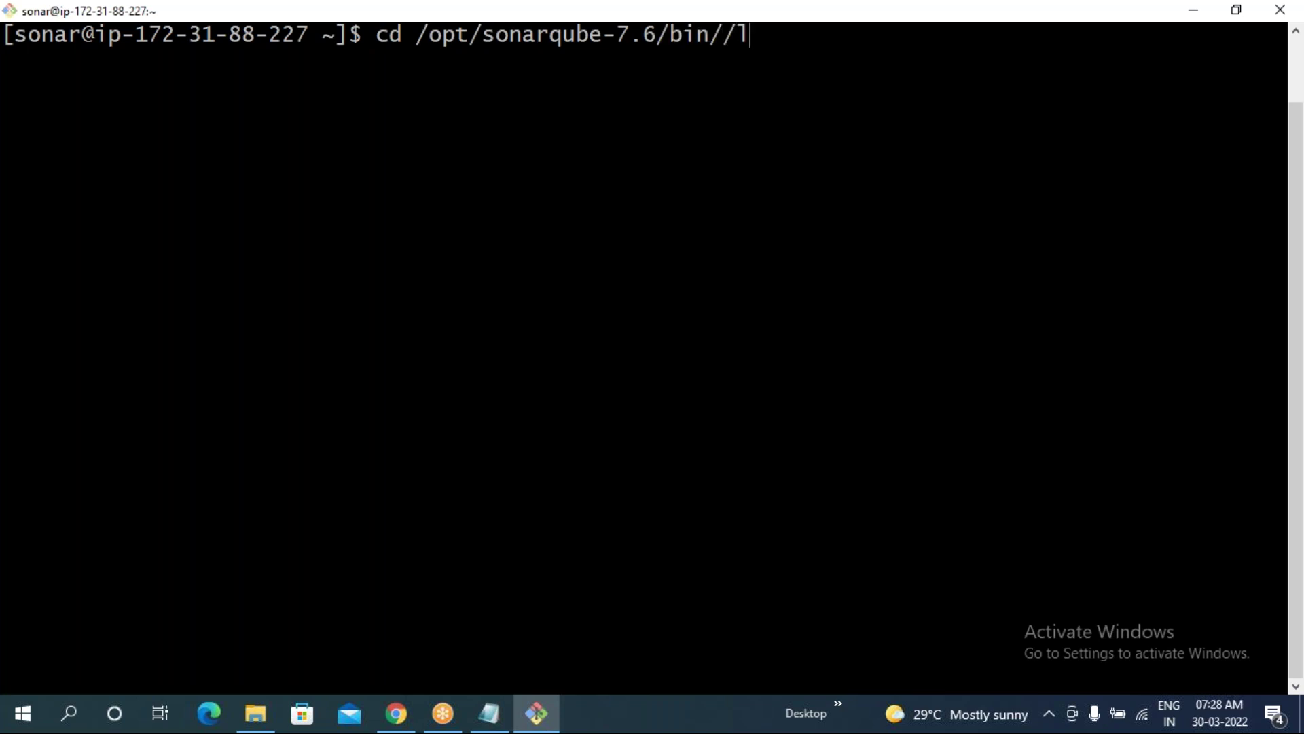
{"action": "key", "text": "Tab"}
{"action": "type", "text": "6"}
{"action": "key", "text": "Tab"}
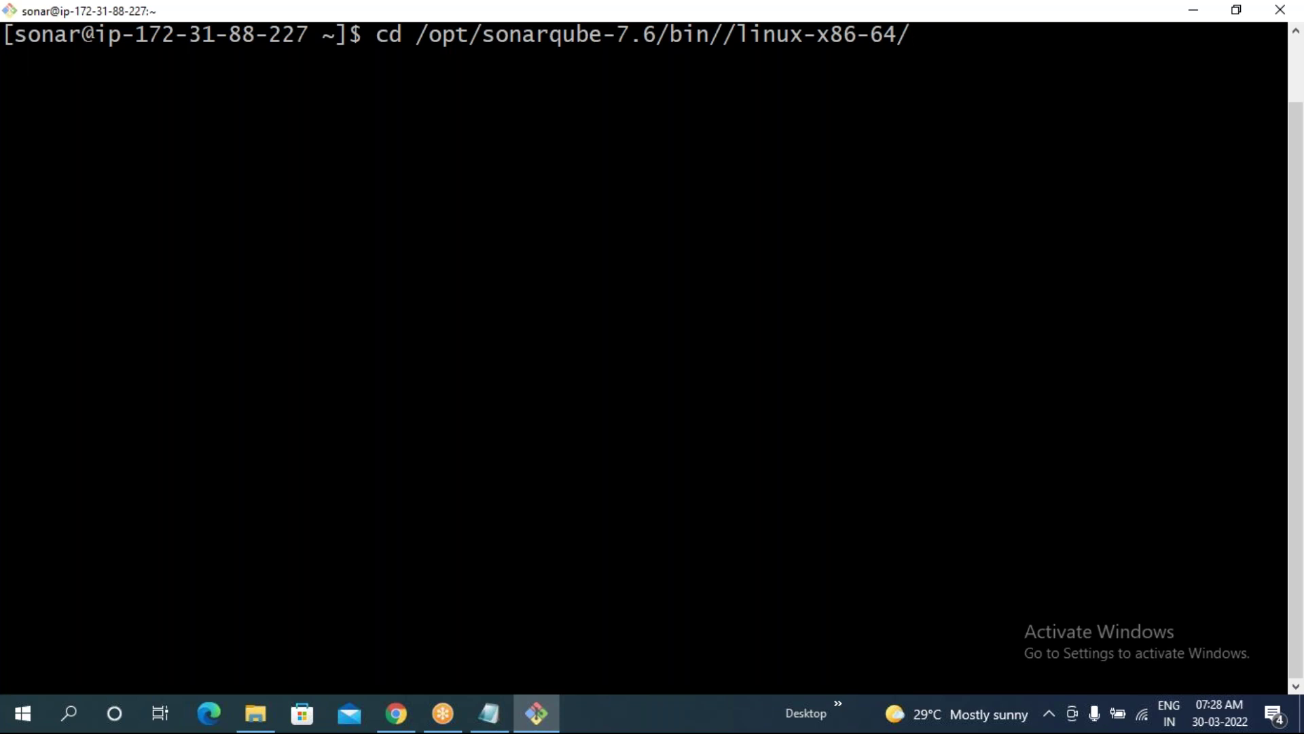
{"action": "key", "text": "Left"}
{"action": "key", "text": "Left"}
{"action": "key", "text": "Left"}
{"action": "key", "text": "Left"}
{"action": "key", "text": "Left"}
{"action": "key", "text": "Left"}
{"action": "key", "text": "Left"}
{"action": "key", "text": "Left"}
{"action": "key", "text": "Left"}
{"action": "key", "text": "BackSpace"}
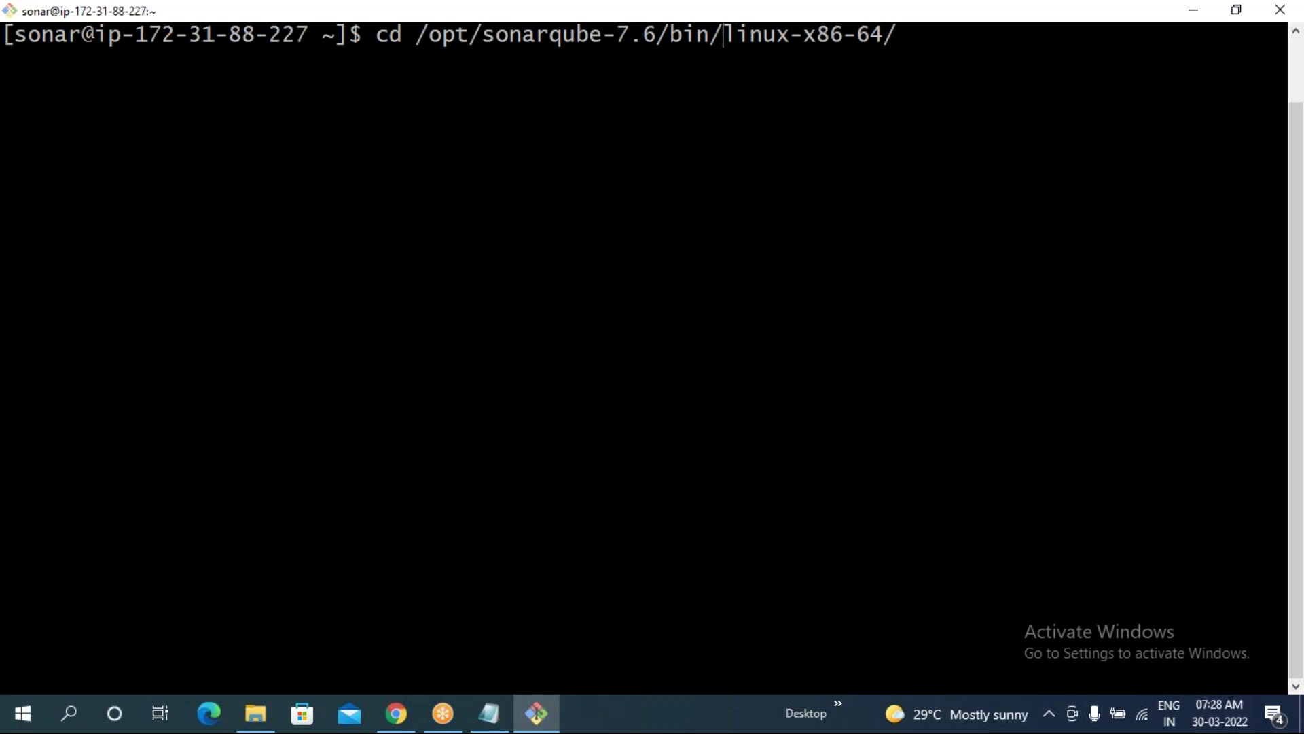
{"action": "key", "text": "Return"}
{"action": "type", "text": "ll"}
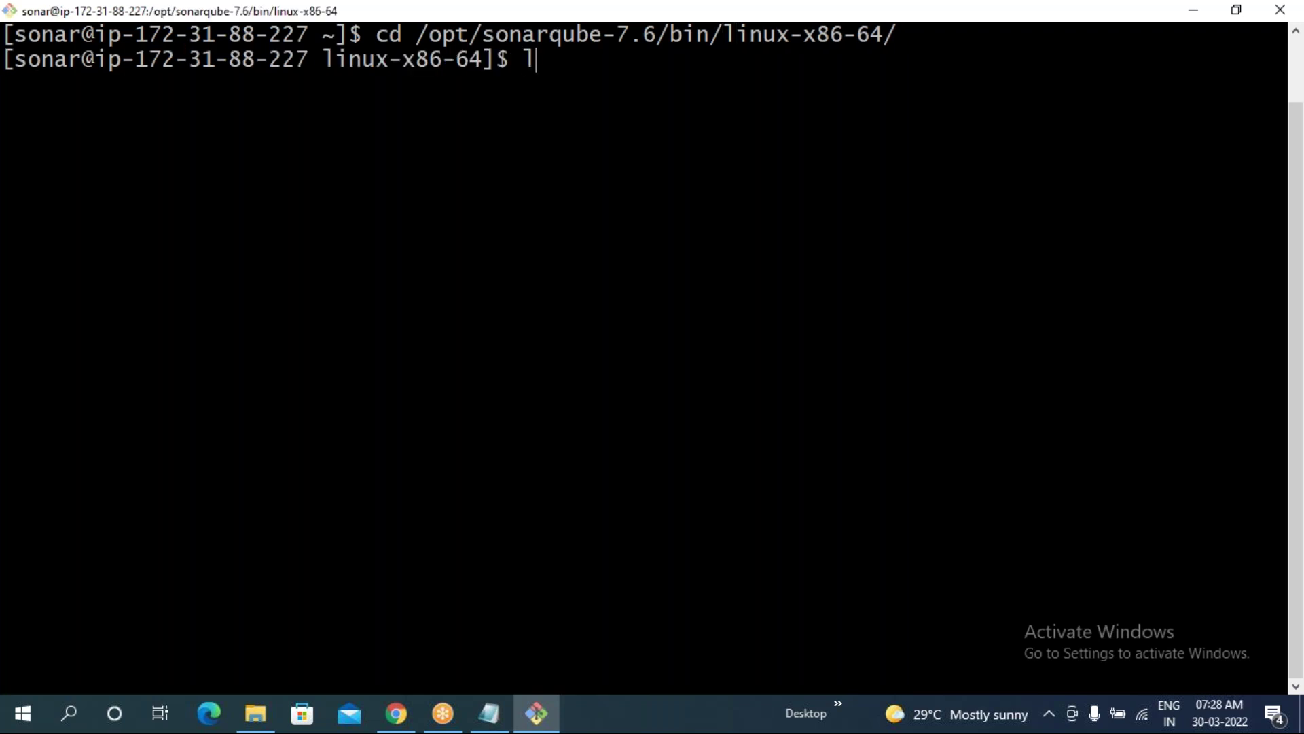
{"action": "key", "text": "Return"}
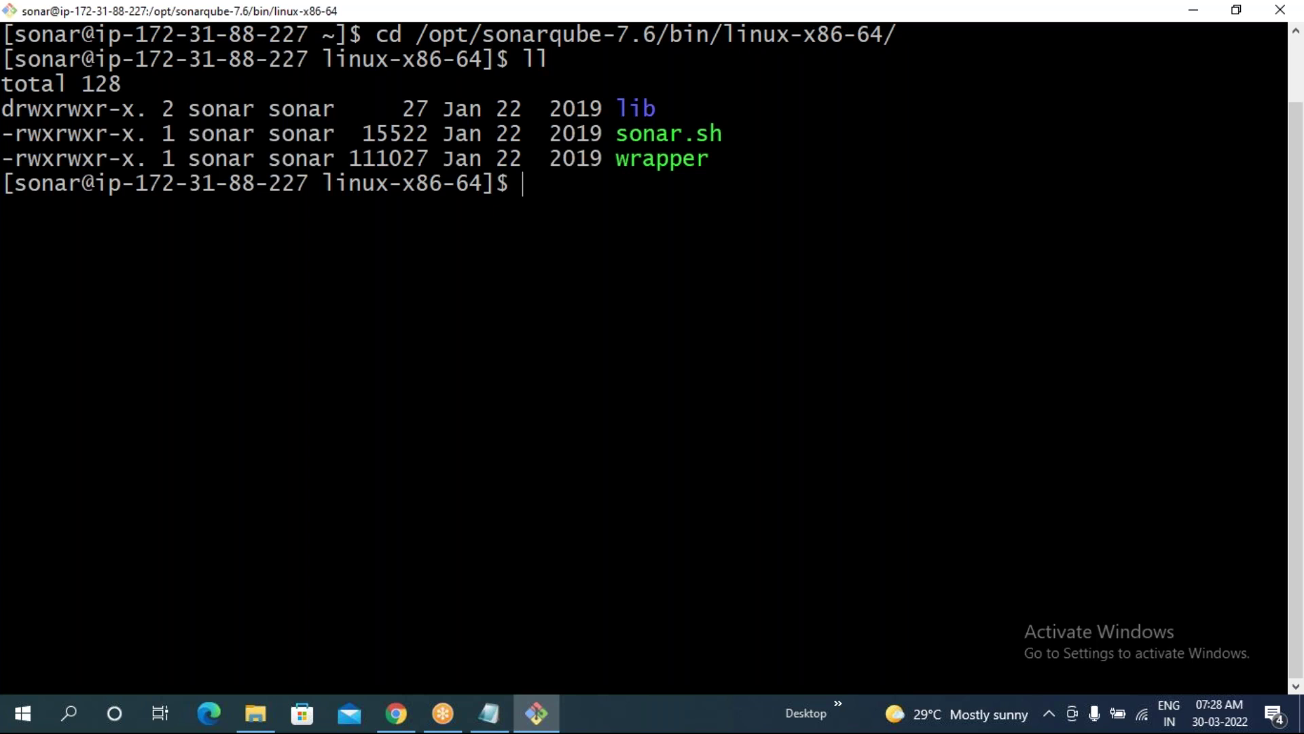
- Start SonarQube with sh sonar.sh start and check sh sonar.sh status
{"action": "type", "text": "sh sonar.sh start"}
{"action": "key", "text": "Return"}
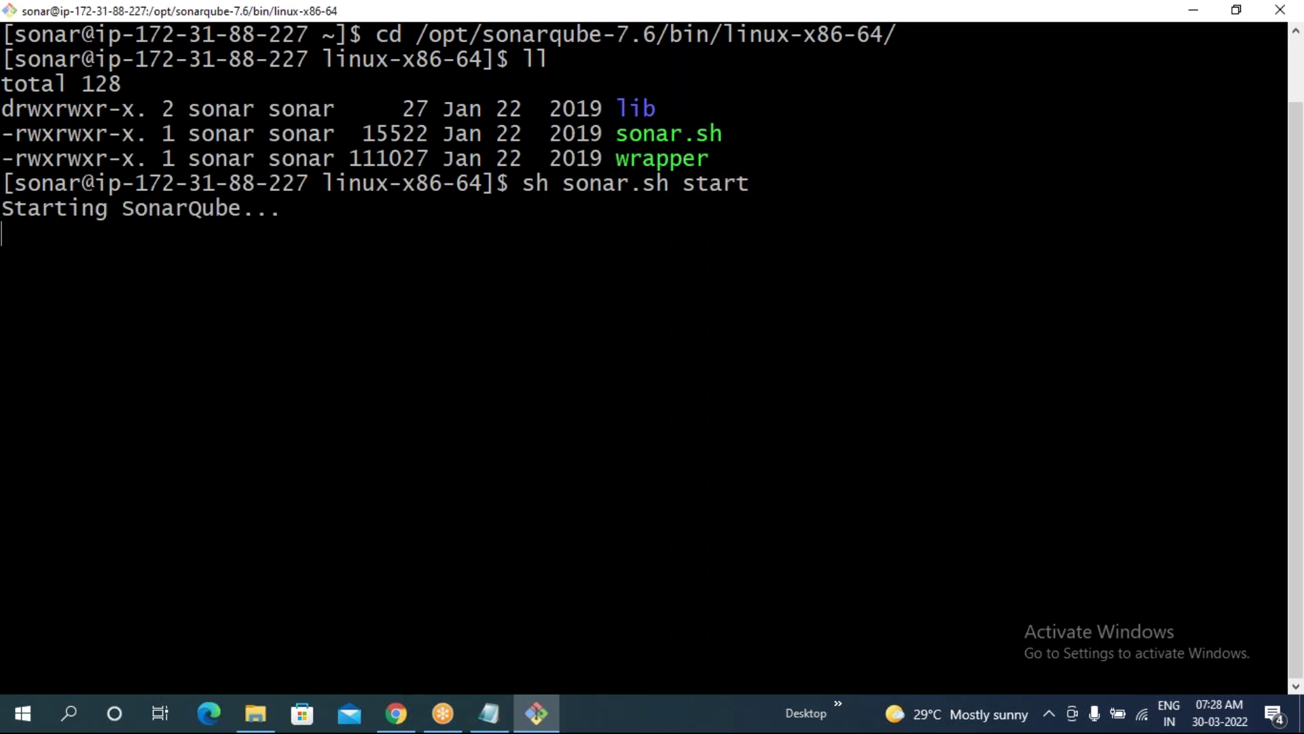
{"action": "key", "text": "Up"}
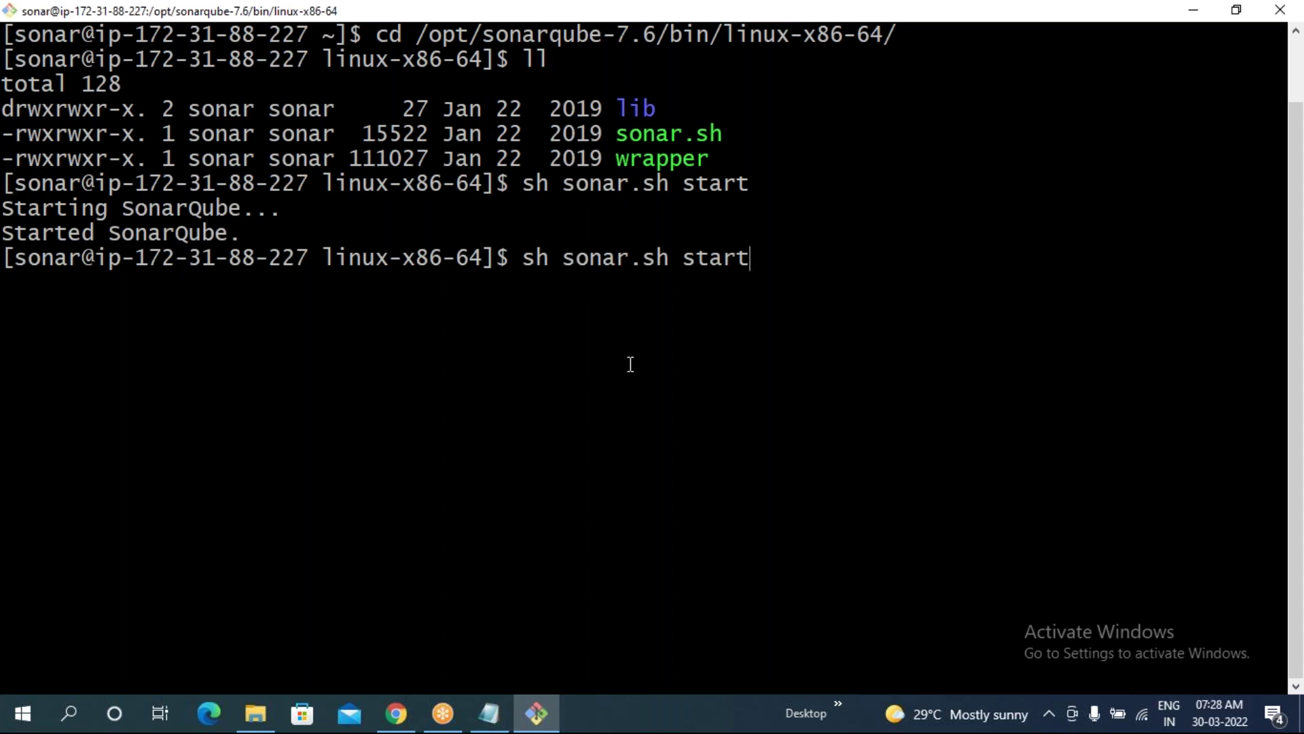
{"action": "key", "text": "BackSpace"}
{"action": "key", "text": "BackSpace"}
{"action": "key", "text": "BackSpace"}
{"action": "key", "text": "BackSpace"}
{"action": "type", "text": "tatus"}
{"action": "key", "text": "Return"}
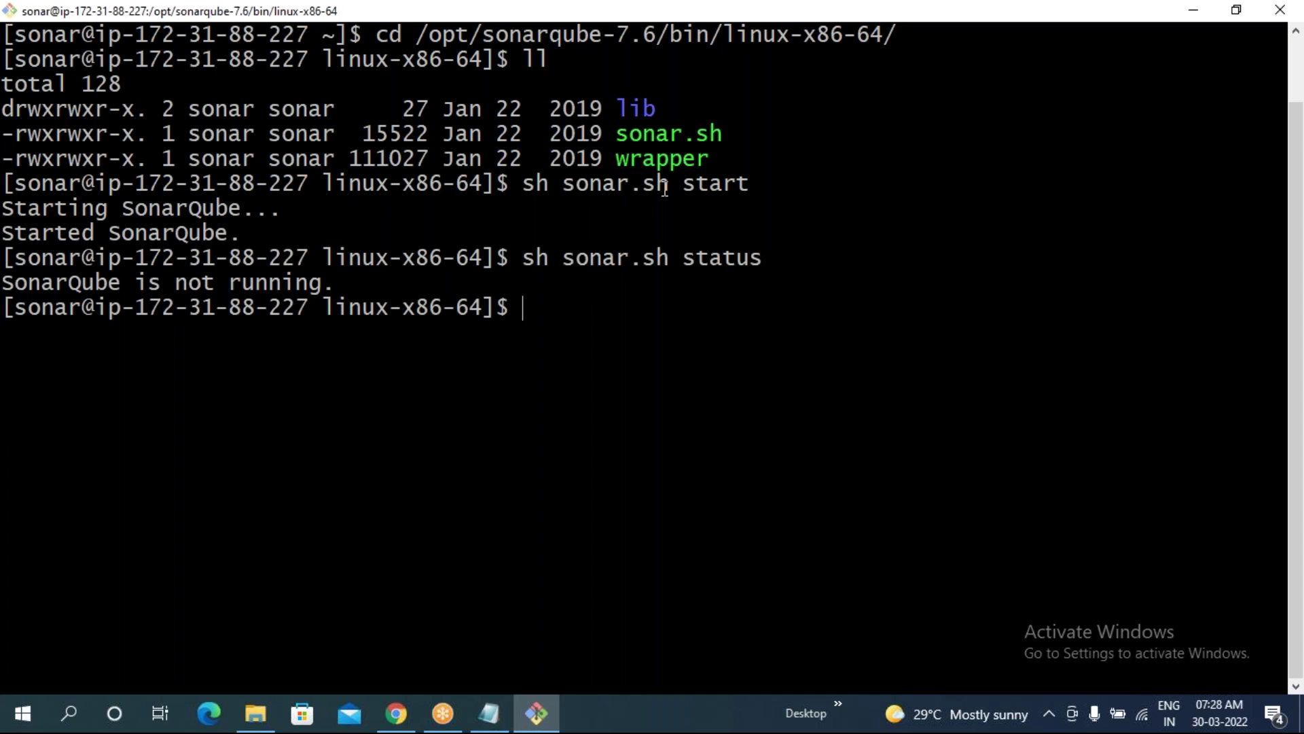
- Stop the Sonarqube Server EC2 instance and reload the instances list to confirm it shows Stopped
{"action": "left_click", "coordinate": [397, 712]}
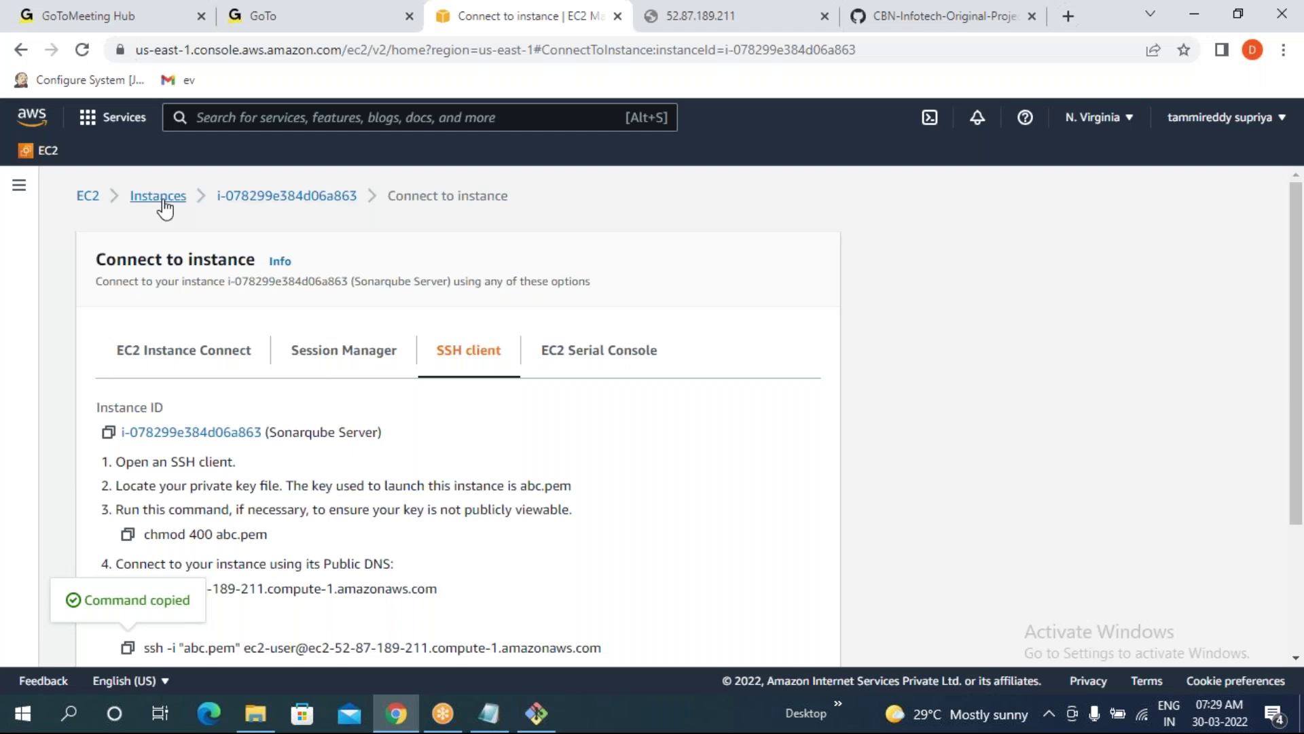
{"action": "left_click", "coordinate": [161, 198]}
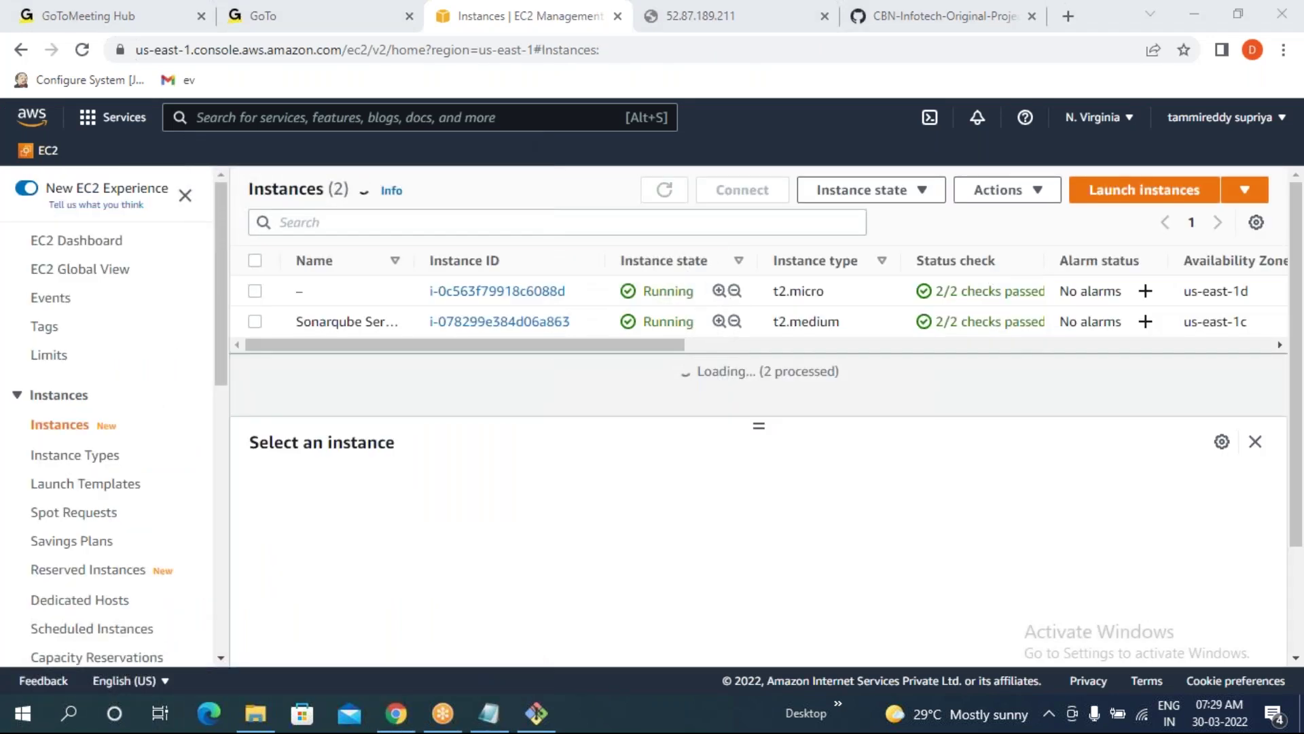
{"action": "left_click", "coordinate": [256, 322]}
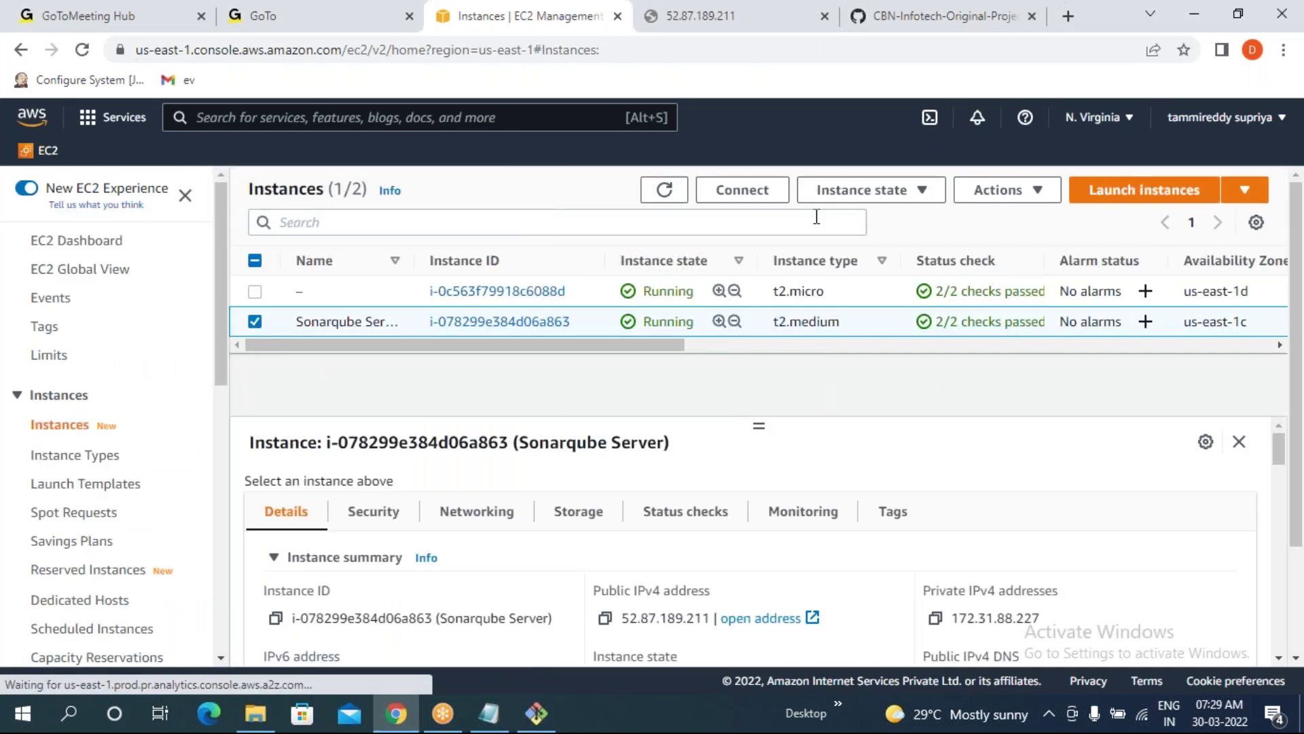
{"action": "left_click", "coordinate": [859, 195]}
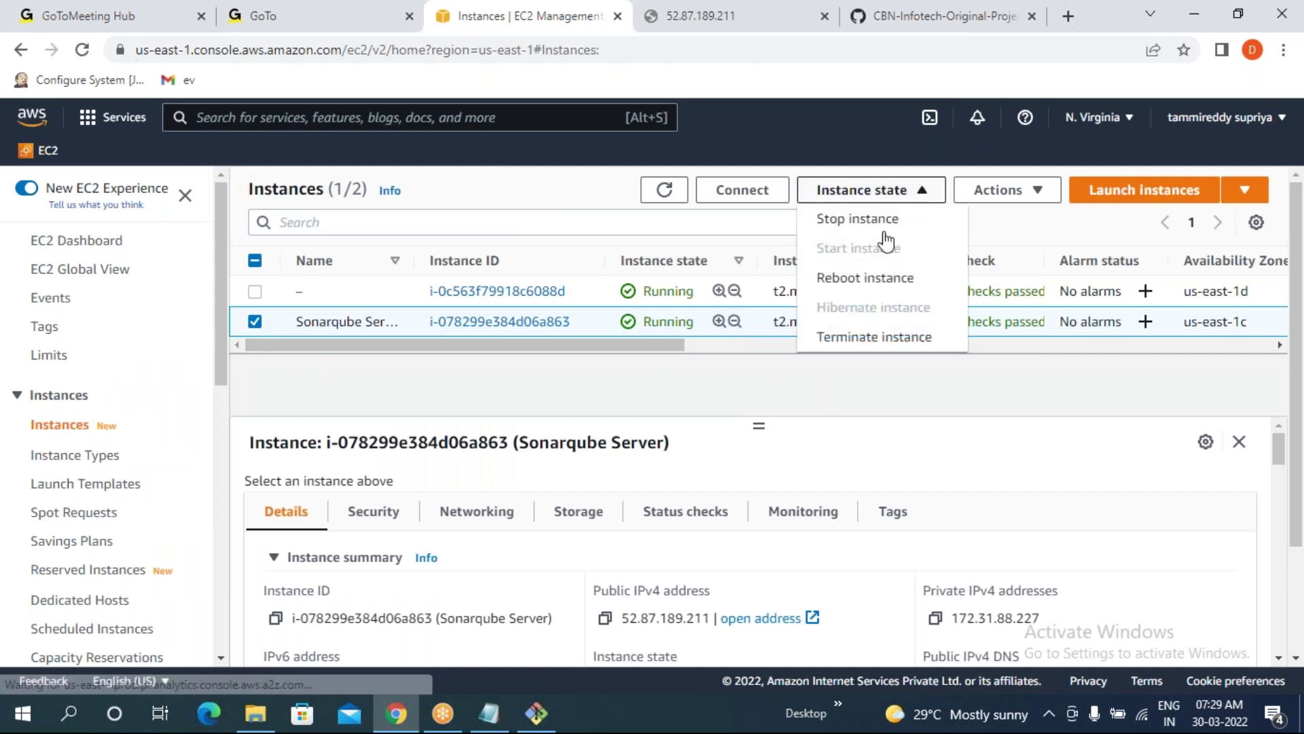
{"action": "left_click", "coordinate": [836, 224]}
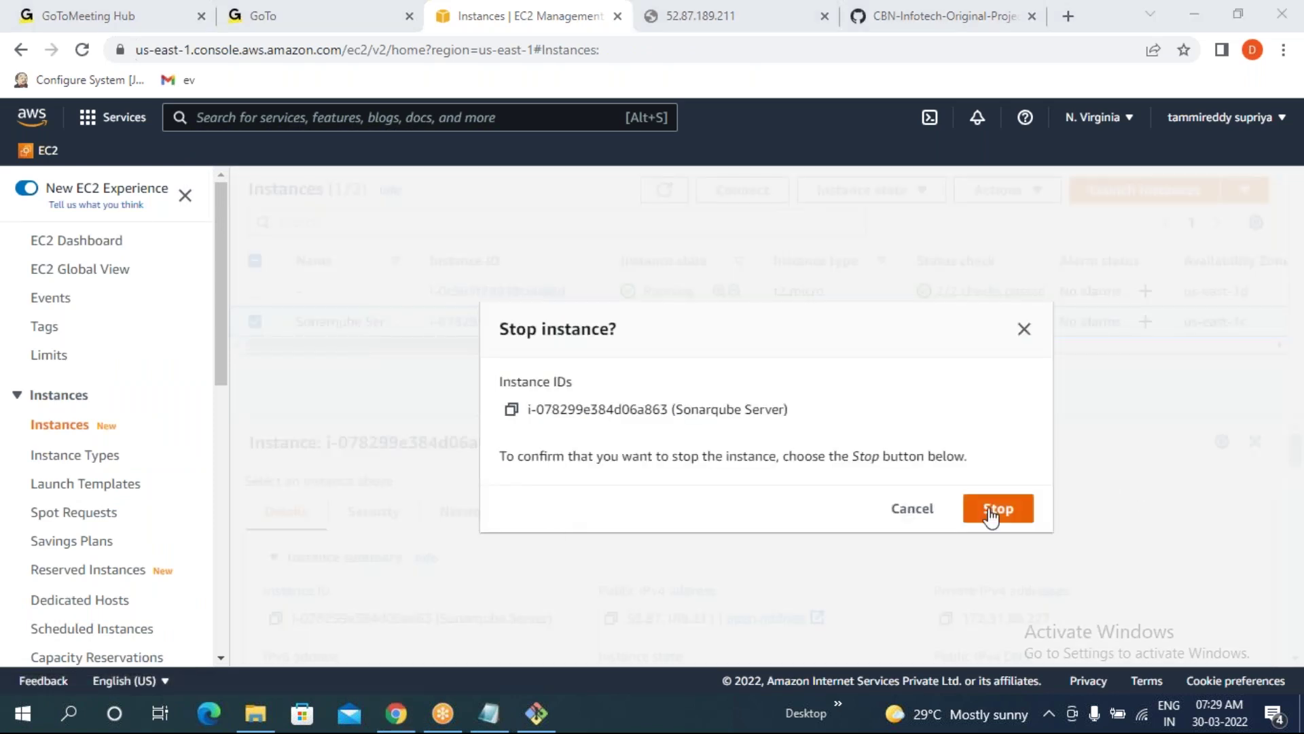
{"action": "left_click", "coordinate": [992, 514]}
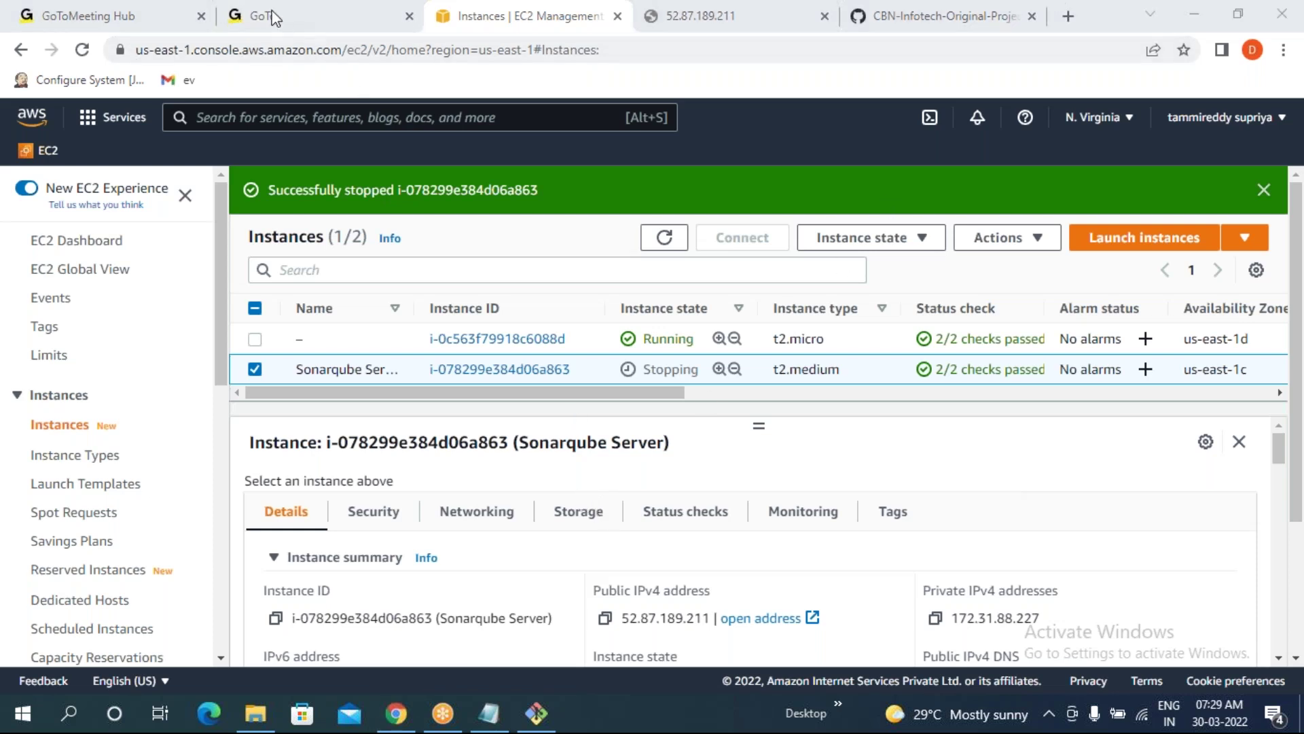
{"action": "left_click", "coordinate": [606, 93]}
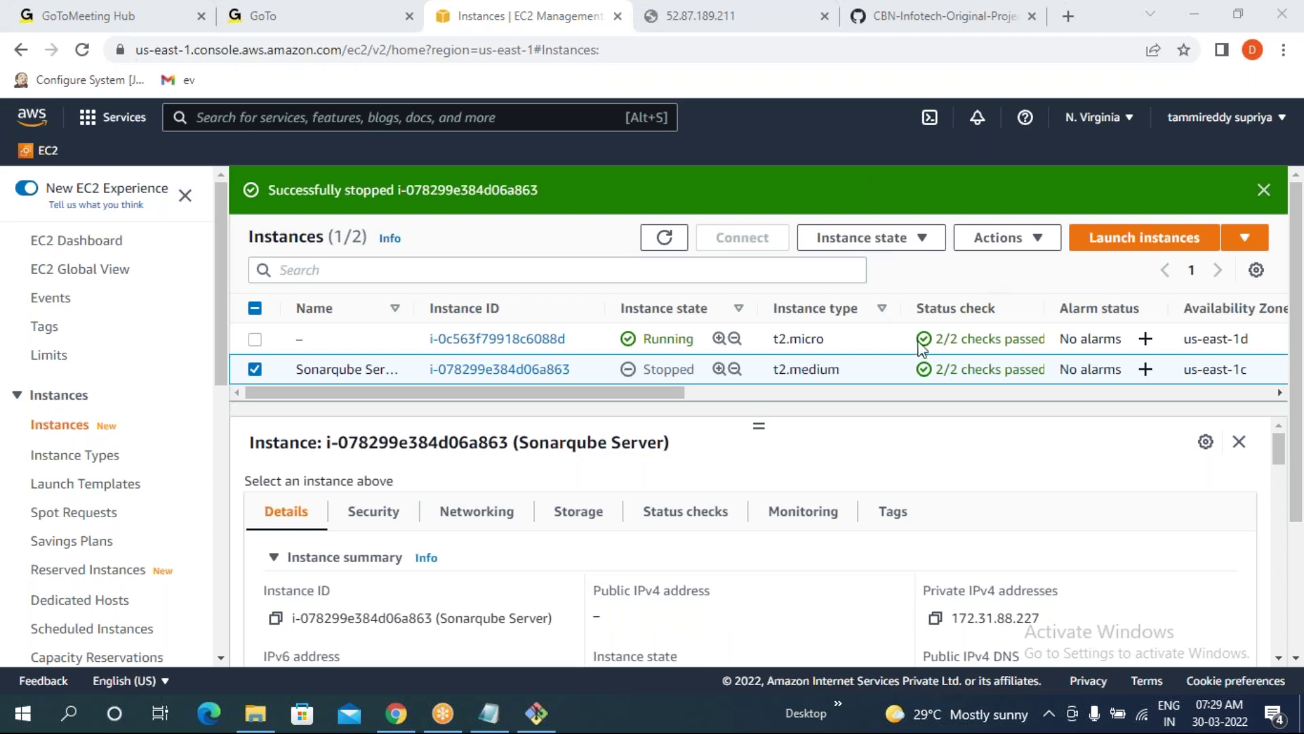
{"action": "left_click", "coordinate": [83, 50]}
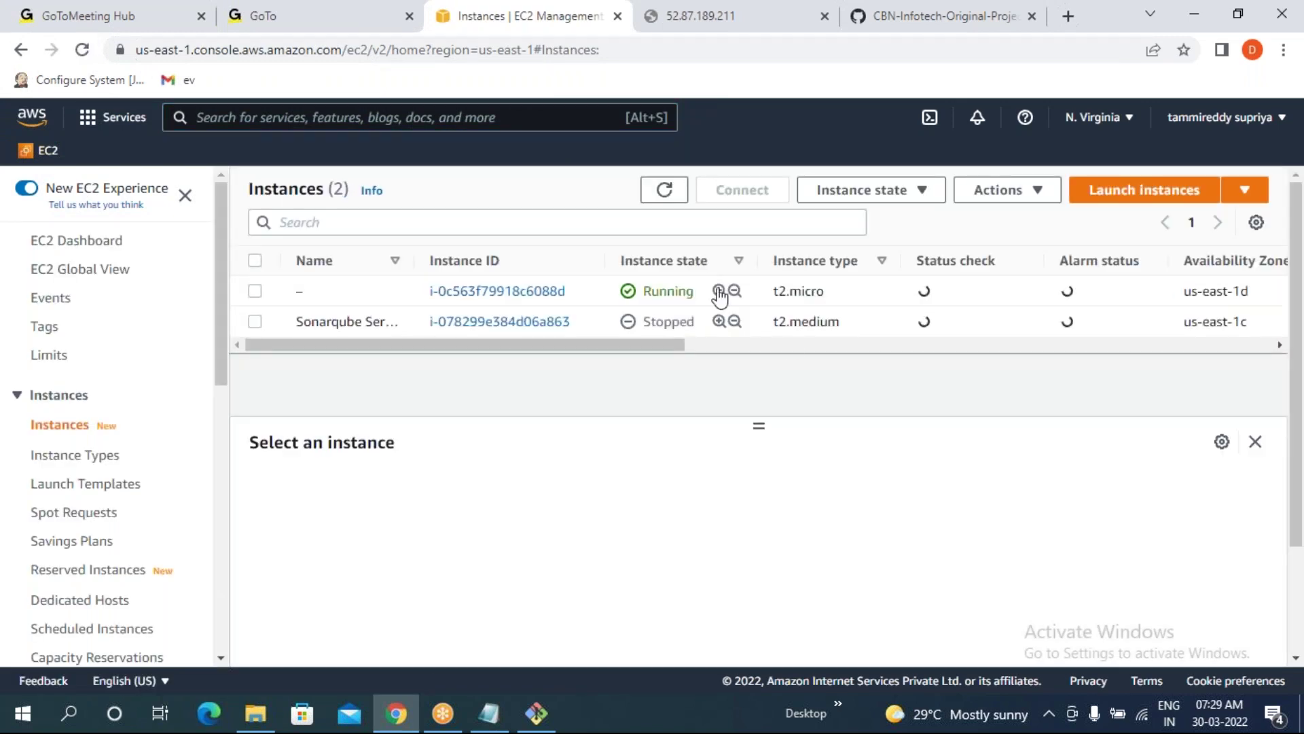
- Start the Sonarqube Server instance and refresh until it runs at new IP 44.201.253.74
{"action": "left_click", "coordinate": [255, 322]}
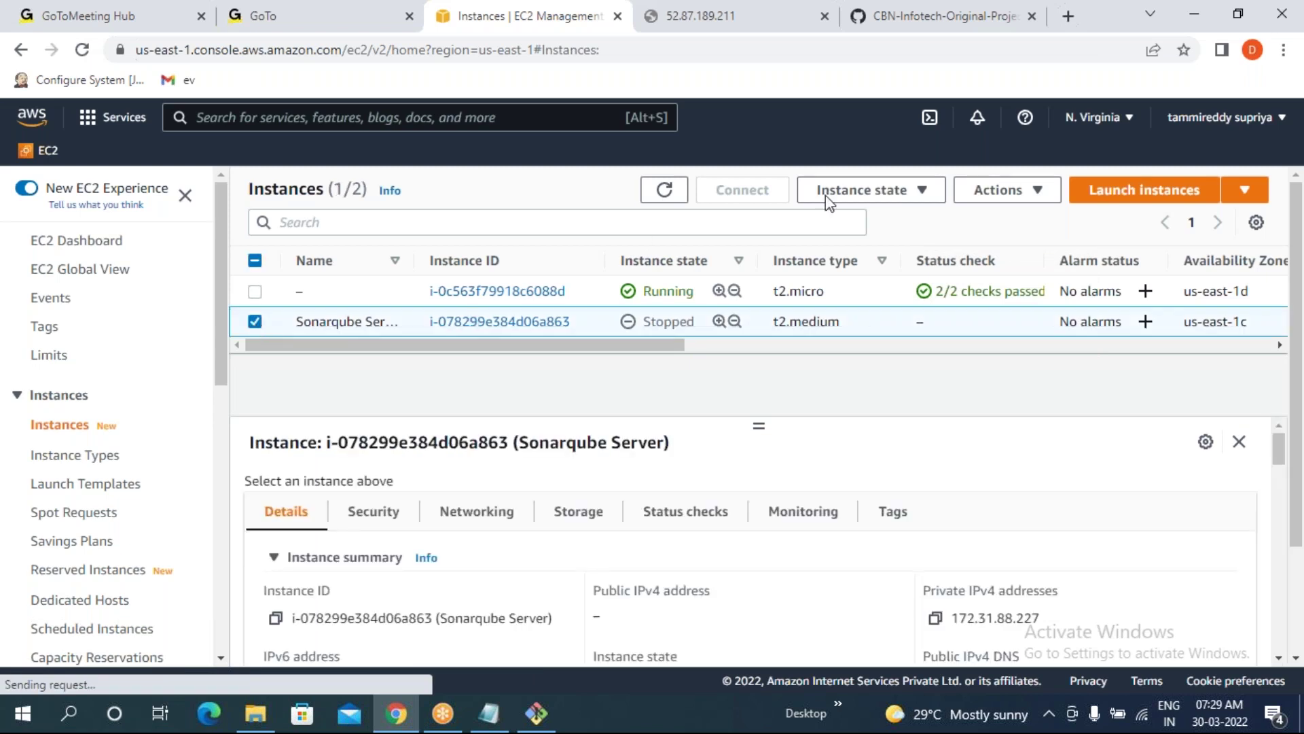
{"action": "left_click", "coordinate": [867, 197]}
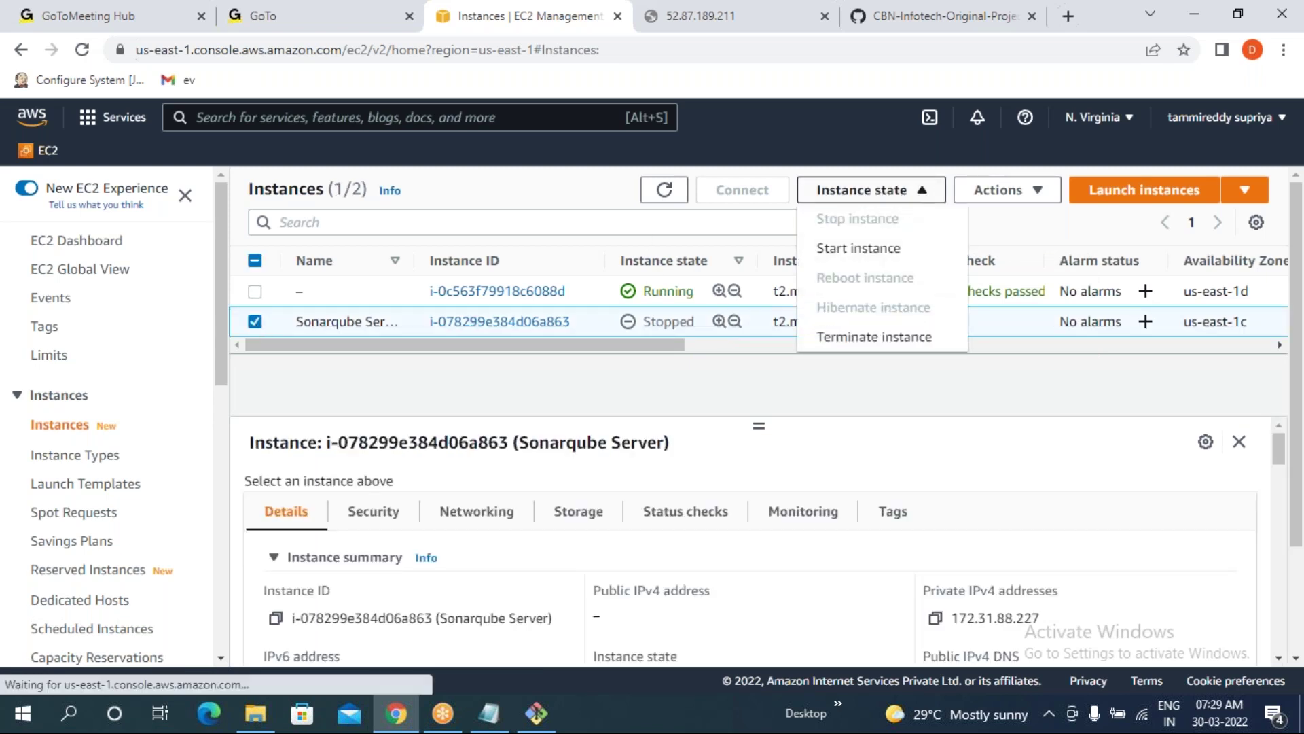
{"action": "left_click", "coordinate": [871, 253]}
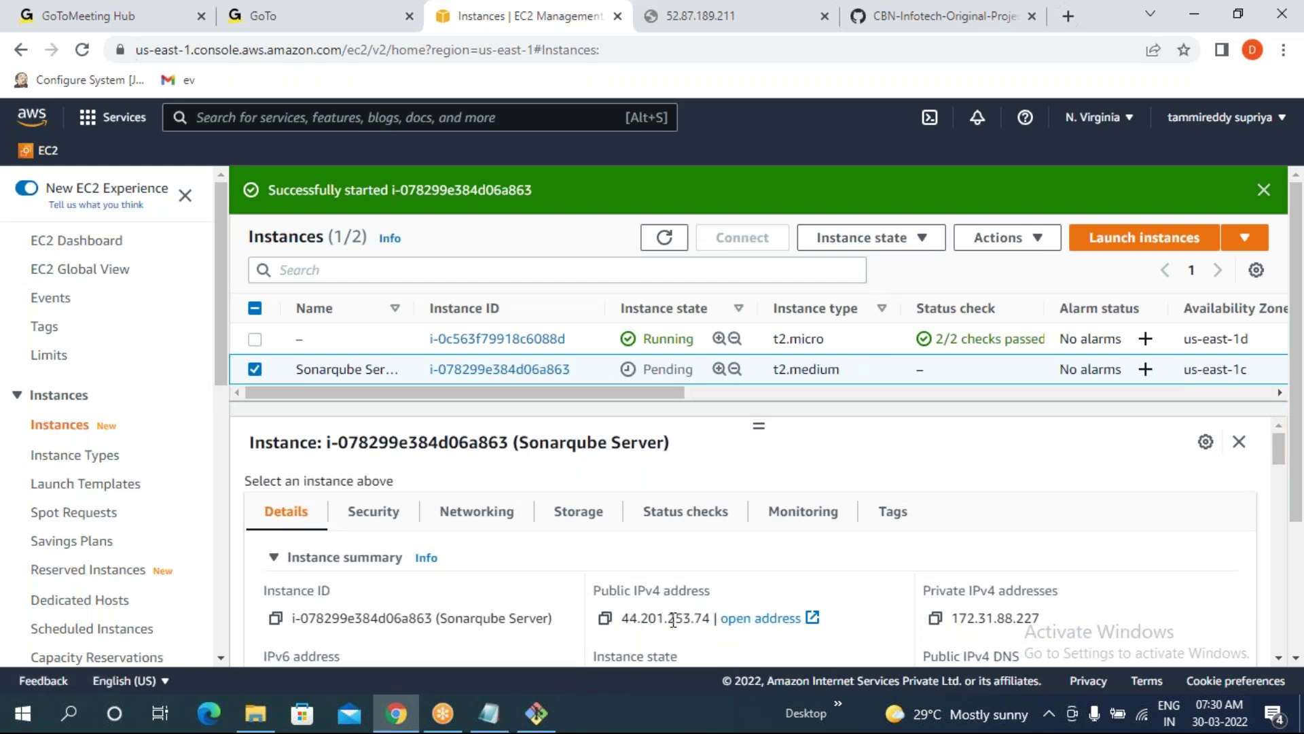
{"action": "left_click_drag", "start_coordinate": [623, 617], "coordinate": [708, 615]}
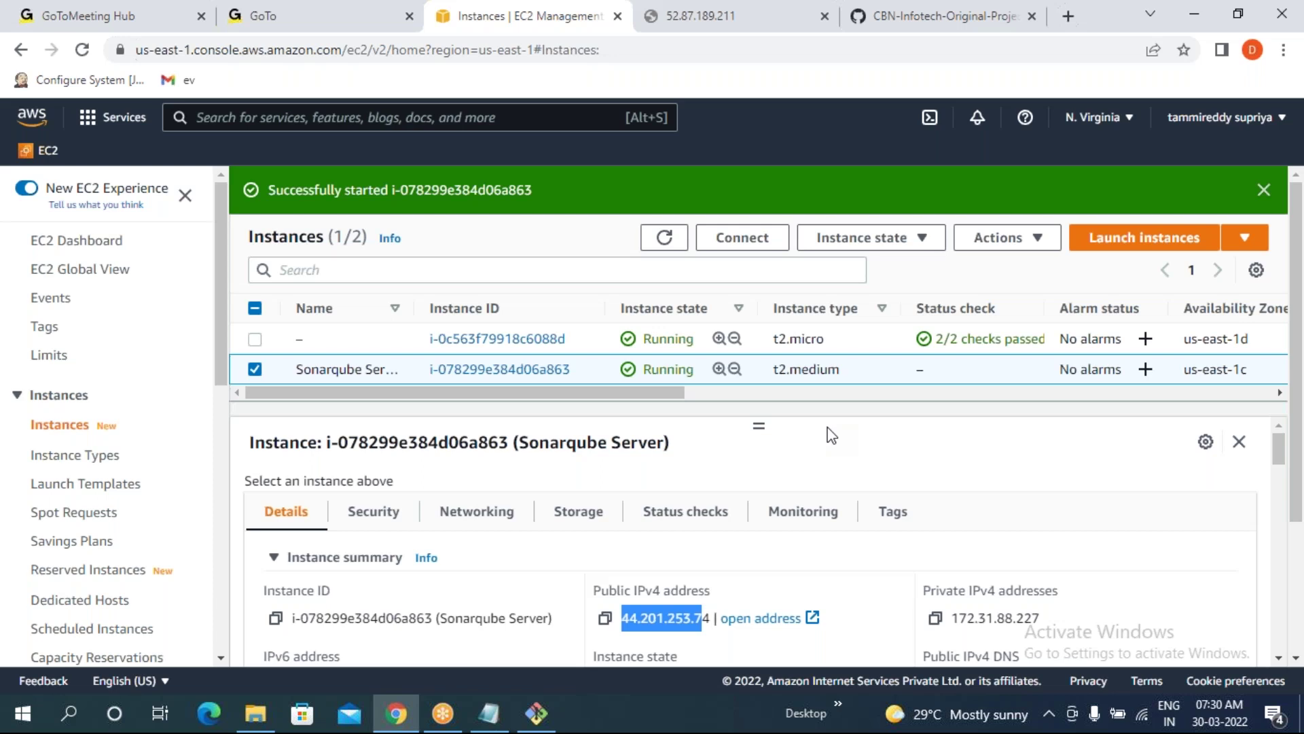
{"action": "left_click", "coordinate": [81, 51]}
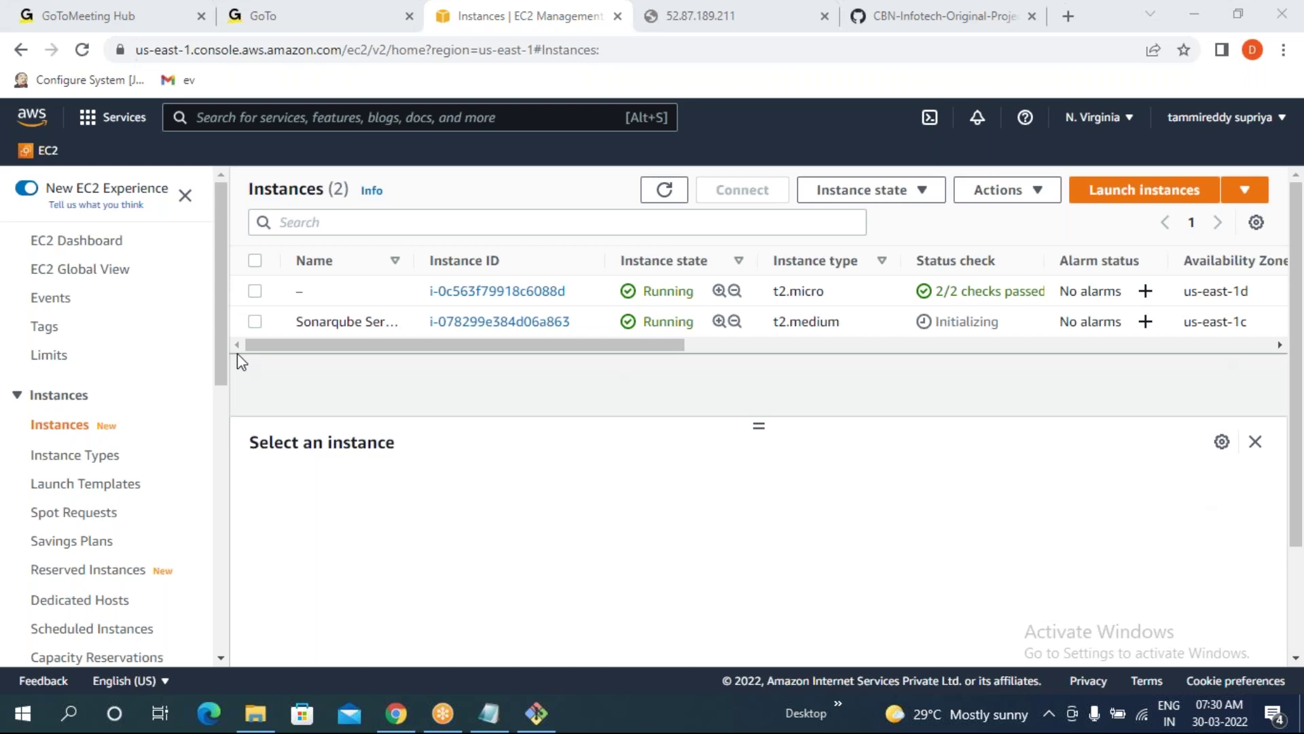
{"action": "left_click", "coordinate": [81, 50]}
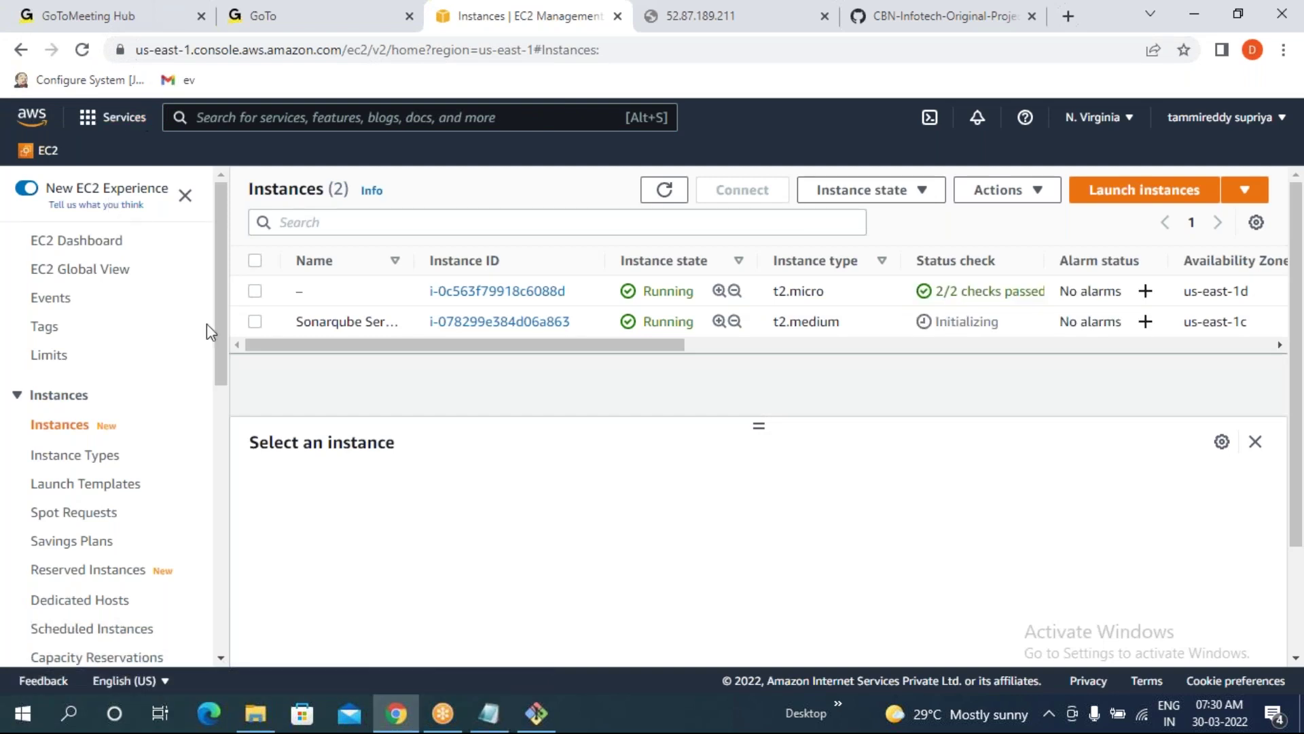
- Copy the instance's example SSH command from its Connect instructions
{"action": "left_click", "coordinate": [256, 322]}
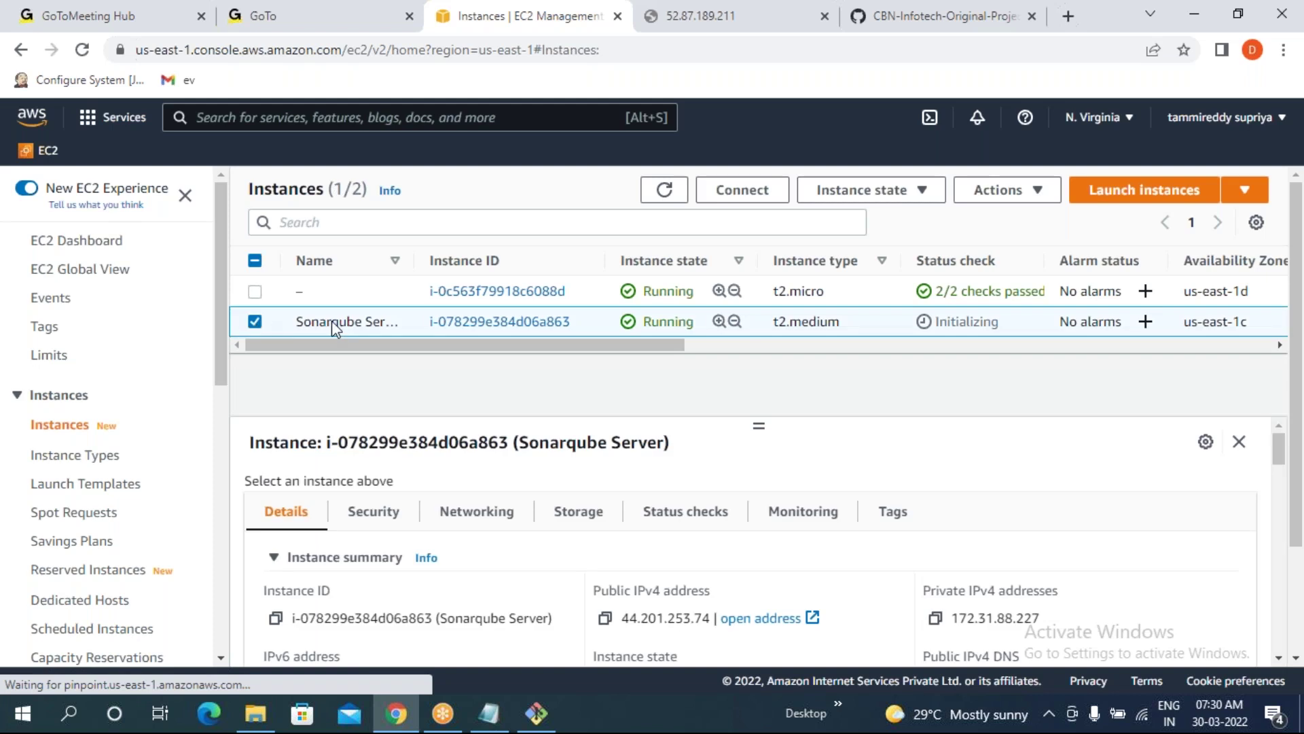
{"action": "left_click", "coordinate": [742, 191]}
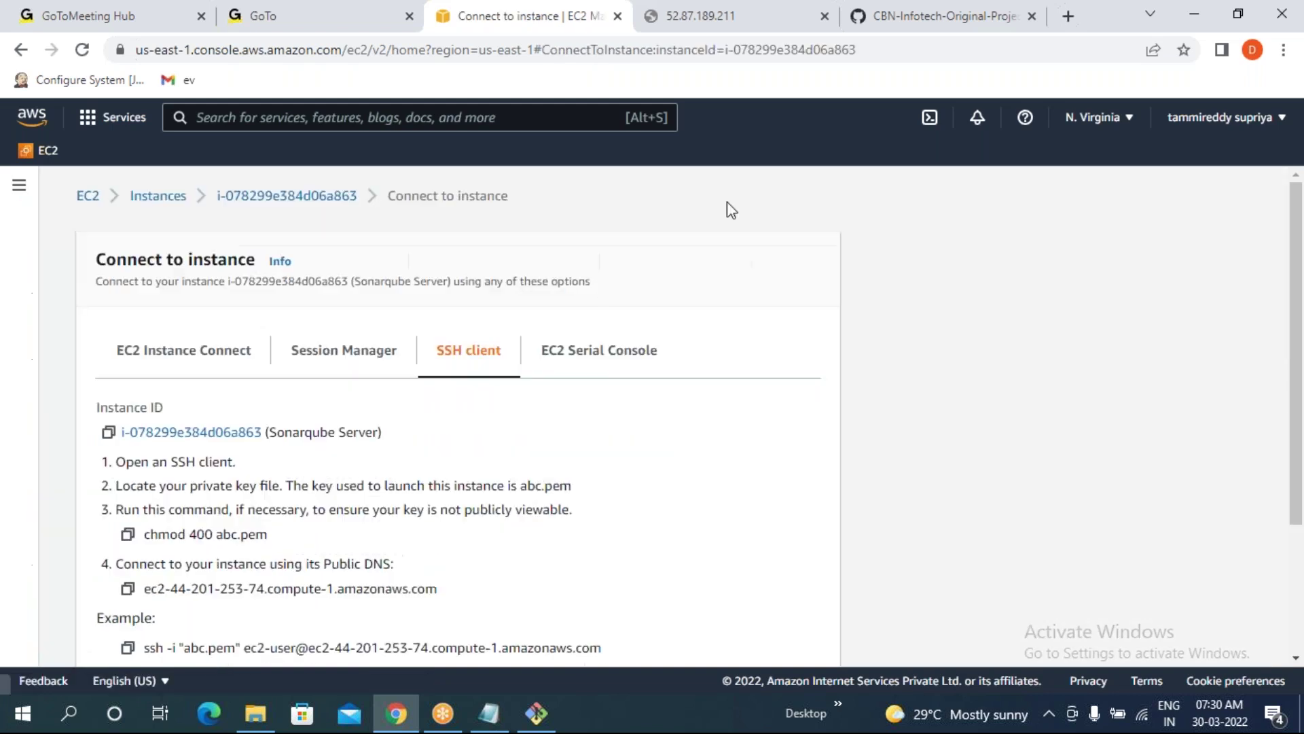
{"action": "left_click", "coordinate": [128, 649]}
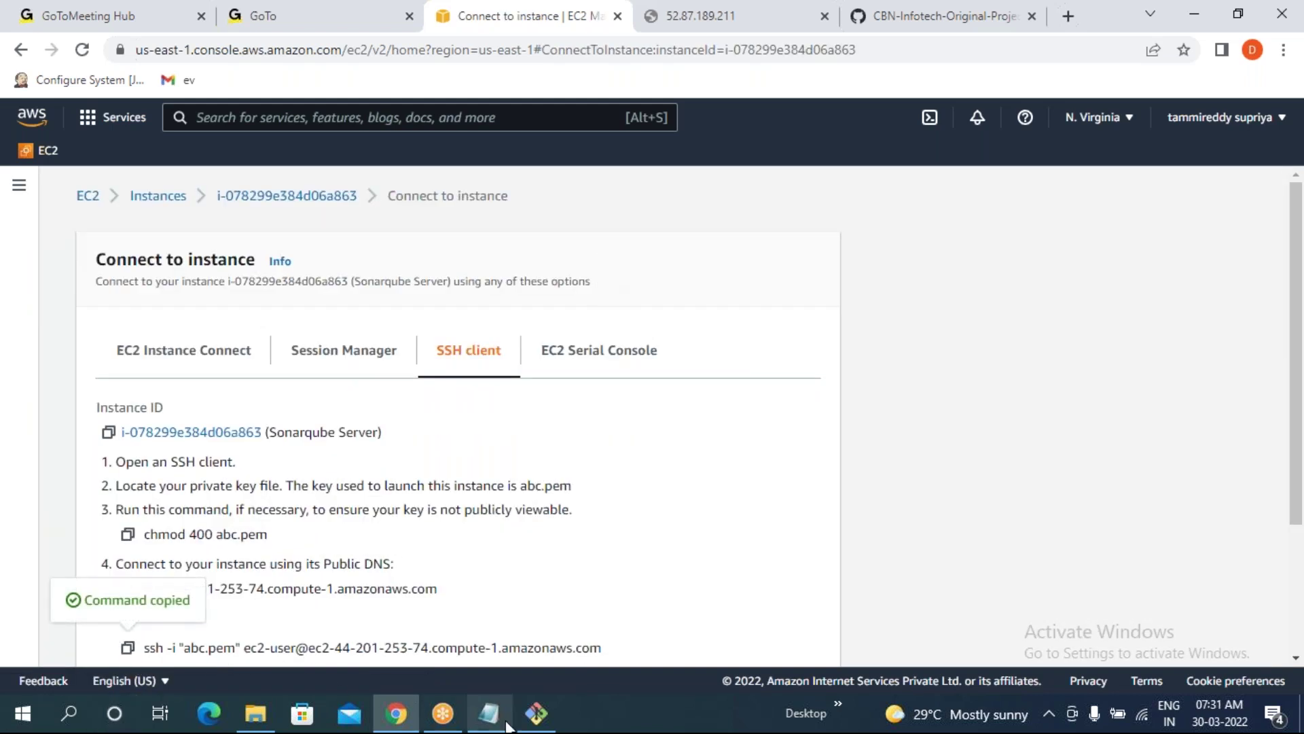
{"action": "left_click", "coordinate": [536, 713]}
- Paste and run the ssh command, answer yes to trust the host key, then clear the screen
{"action": "right_click", "coordinate": [432, 215]}
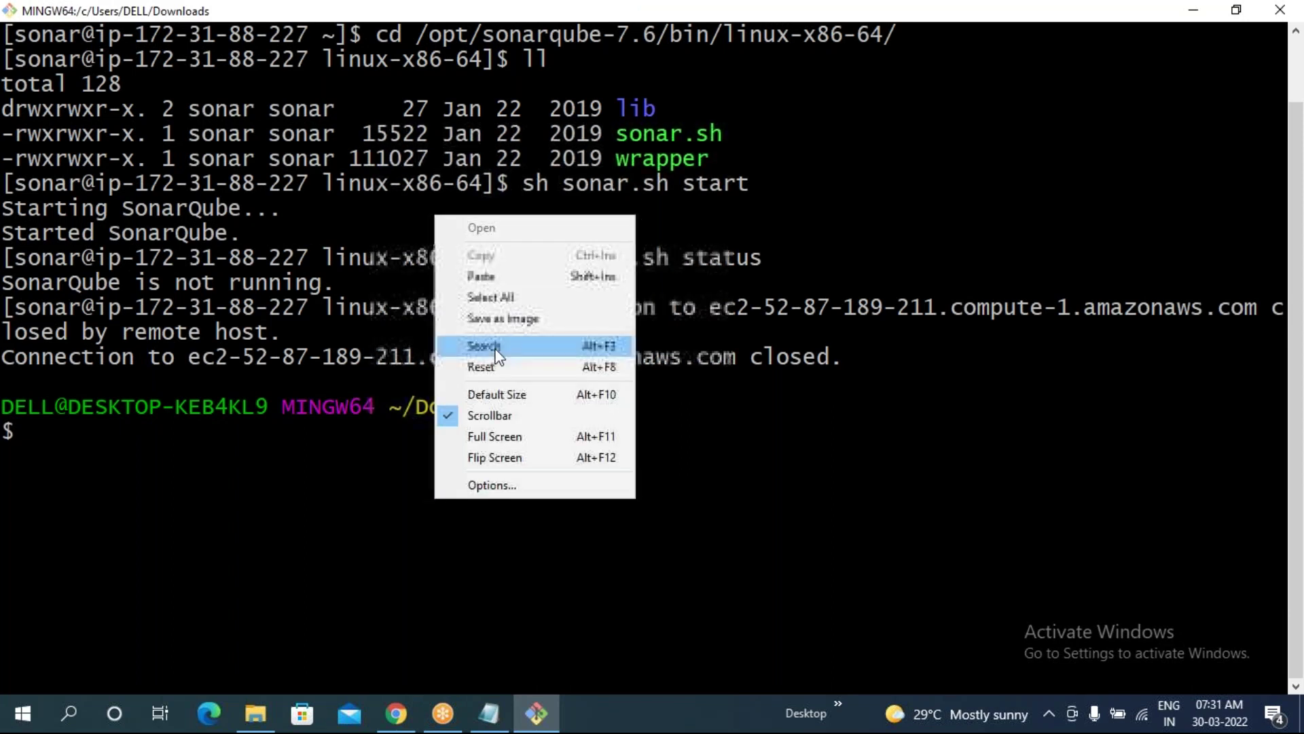
{"action": "left_click", "coordinate": [491, 277]}
{"action": "key", "text": "Return"}
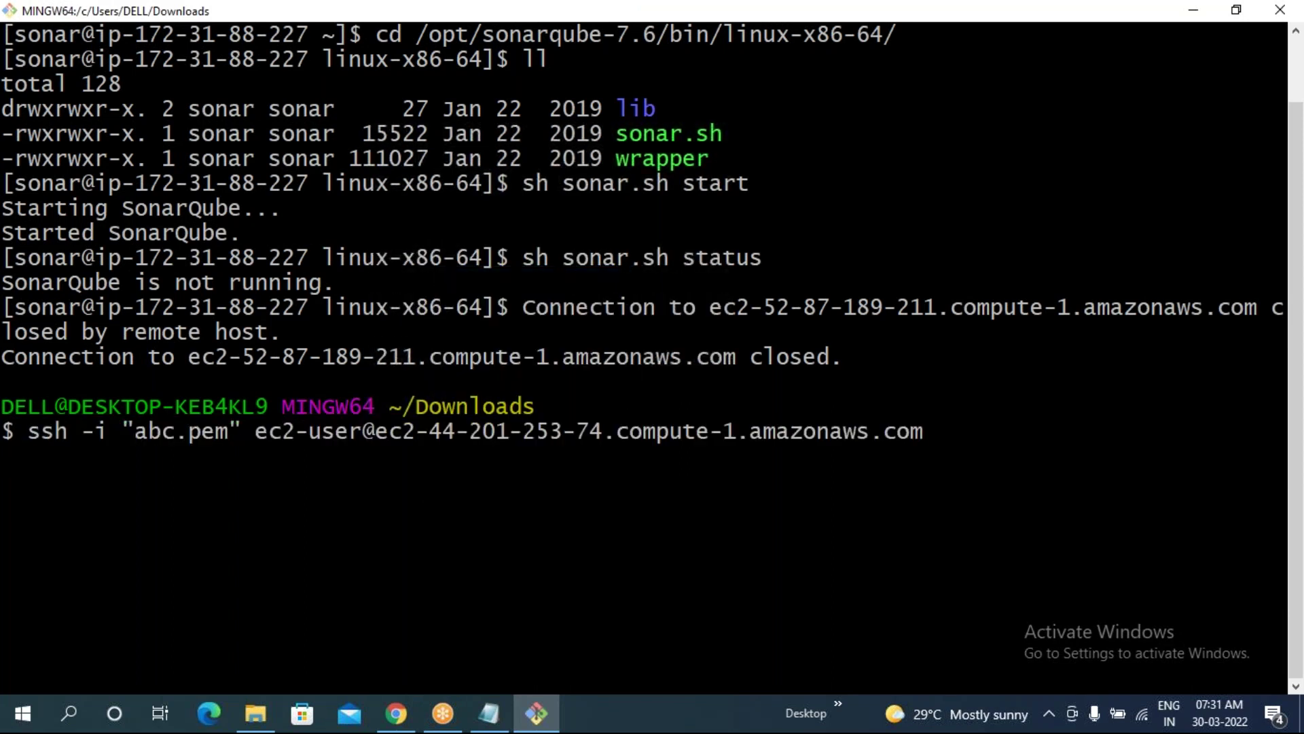
{"action": "type", "text": "yes"}
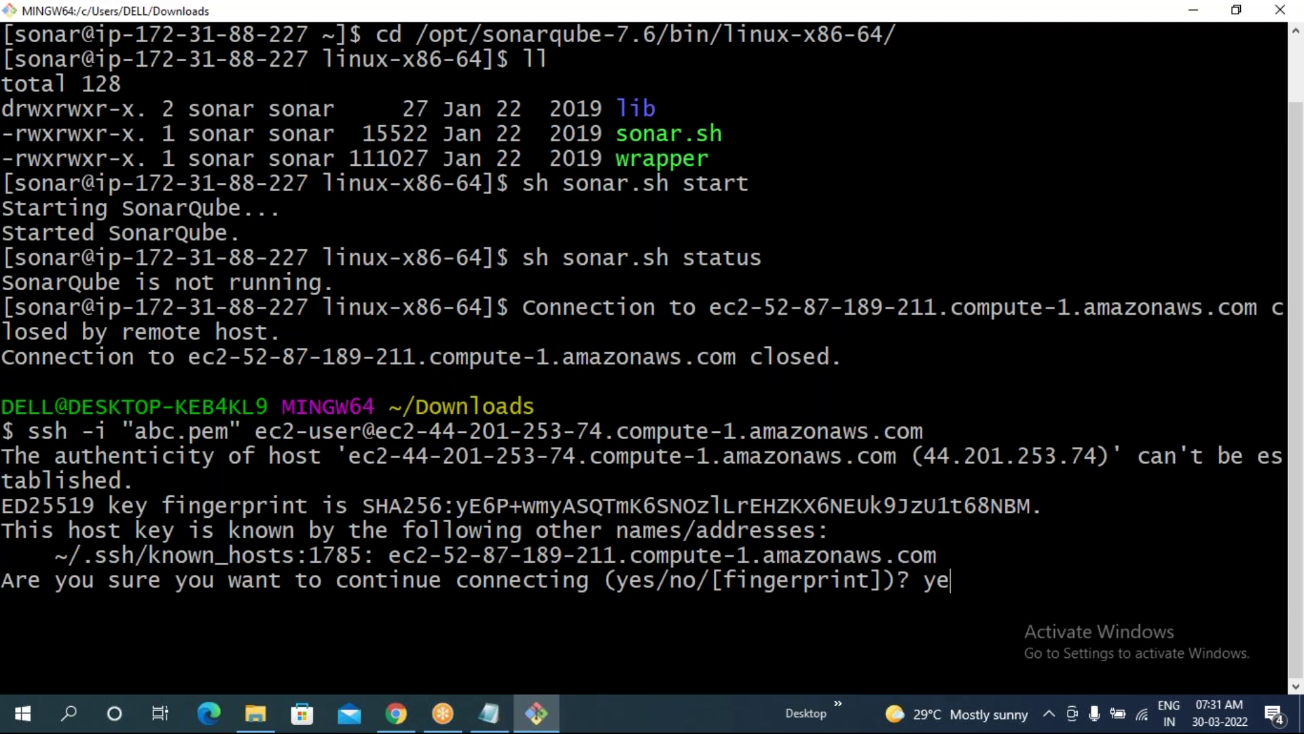
{"action": "key", "text": "Return"}
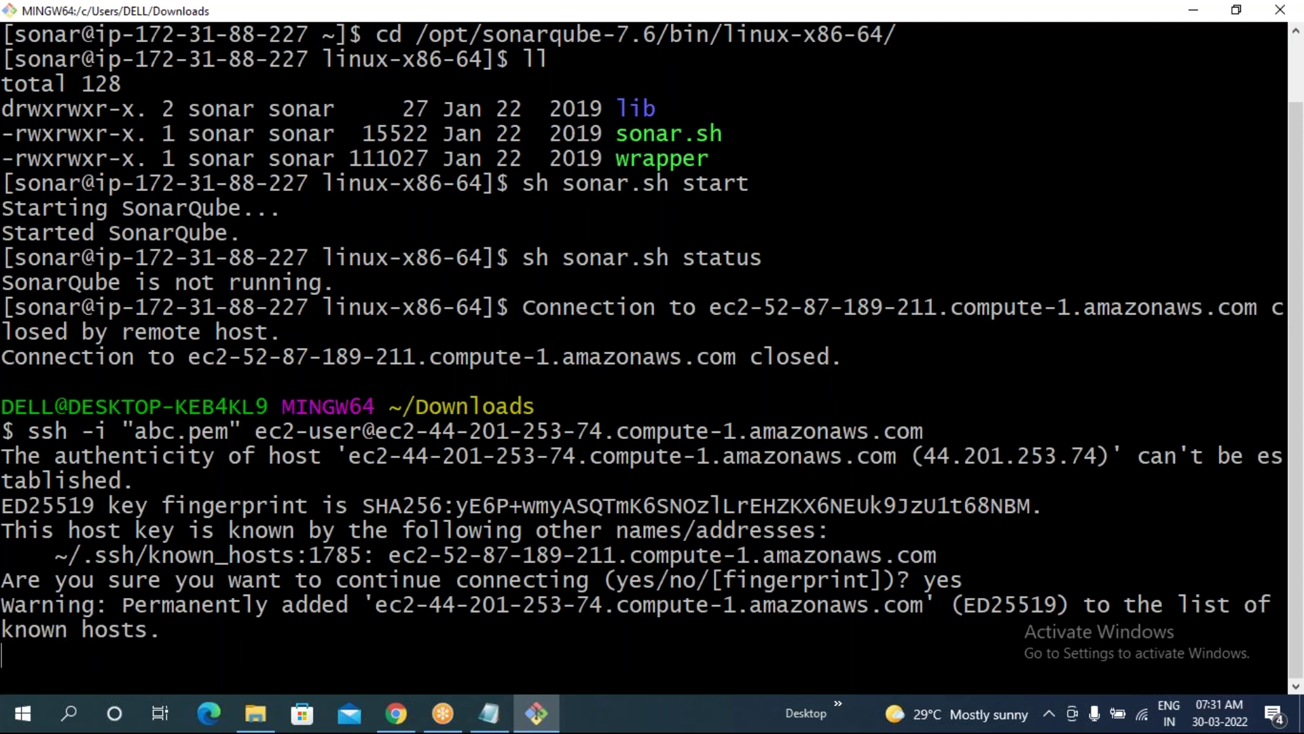
{"action": "type", "text": "clear"}
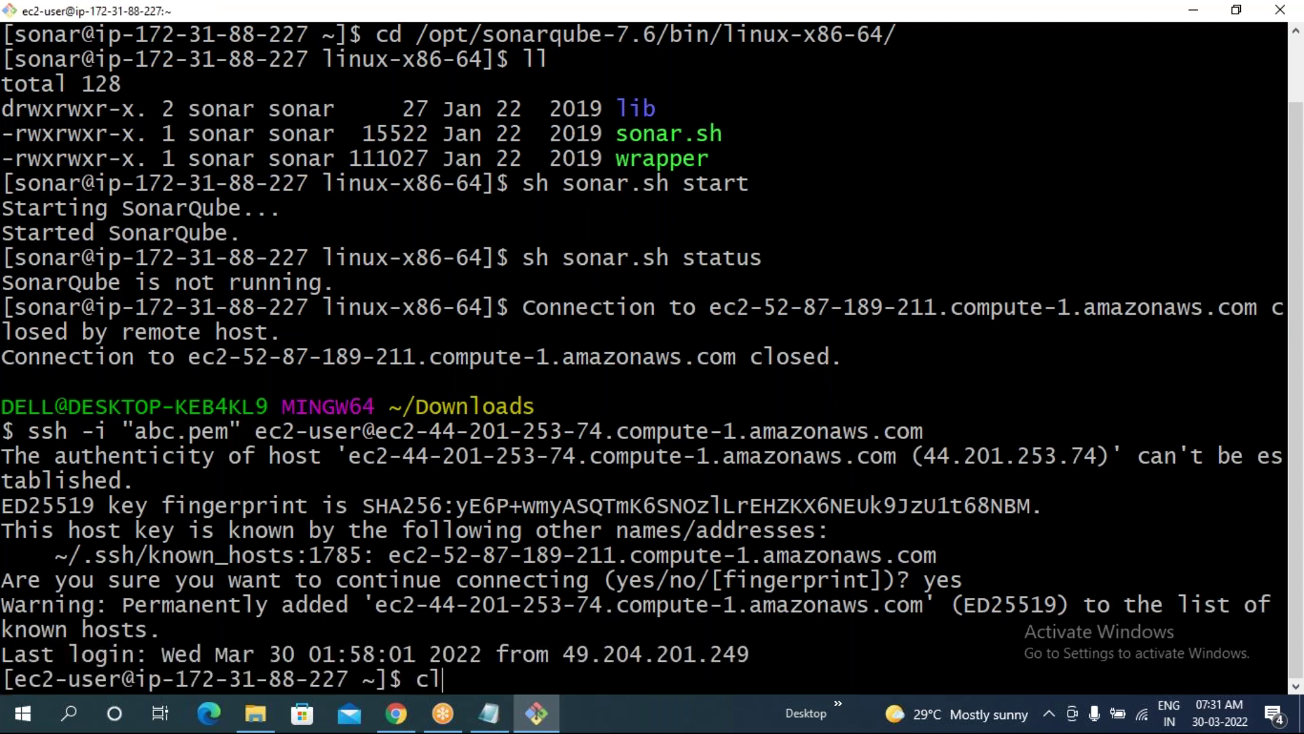
{"action": "key", "text": "Return"}
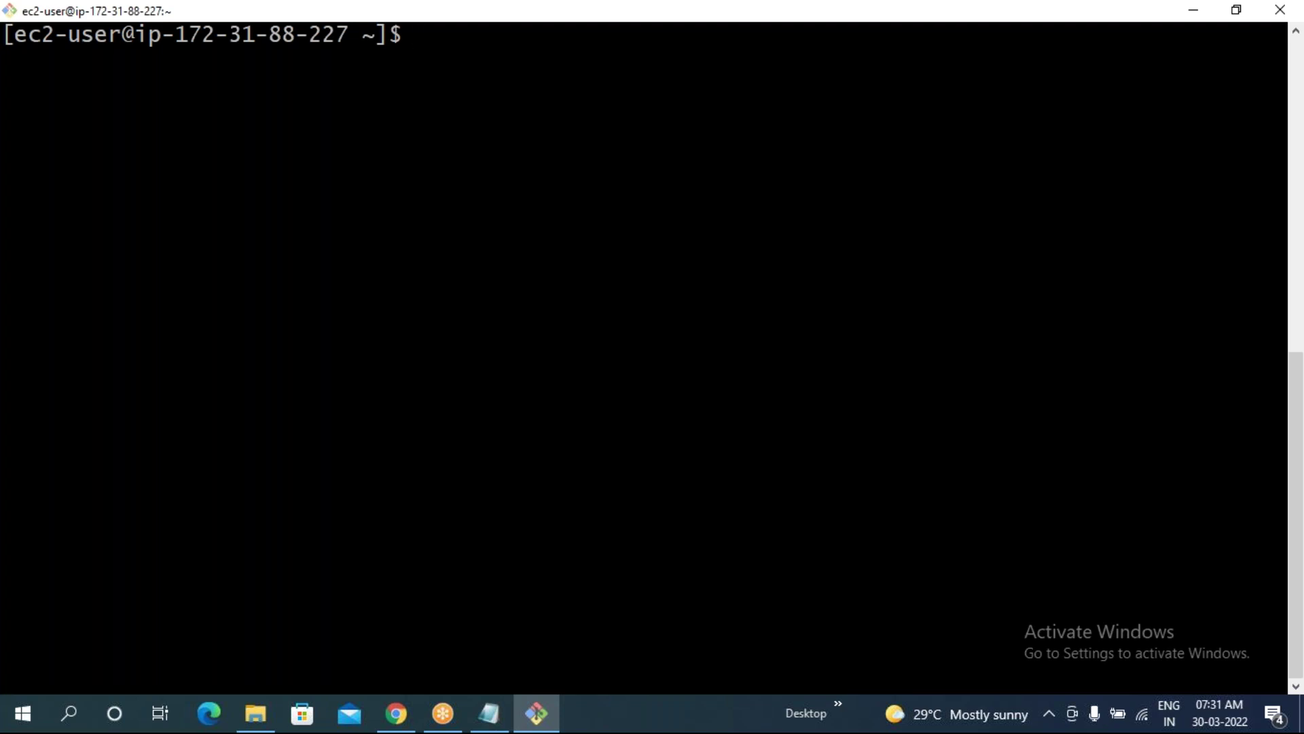
- Switch to the sonar user with sudo su - sonar, clear the screen and run pwd
{"action": "type", "text": "sudo su - sona"}
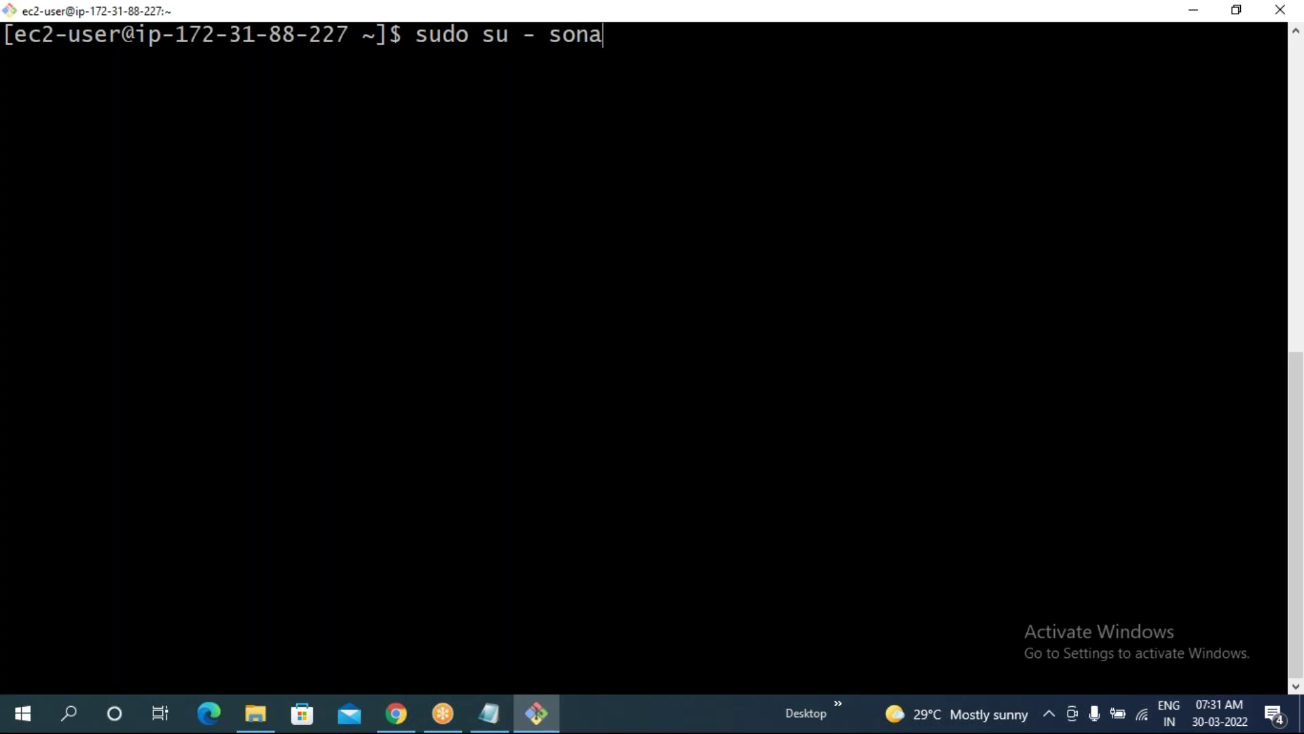
{"action": "type", "text": "r"}
{"action": "key", "text": "Return"}
{"action": "type", "text": "clear"}
{"action": "key", "text": "Return"}
{"action": "type", "text": "pws"}
{"action": "key", "text": "BackSpace"}
{"action": "type", "text": "d"}
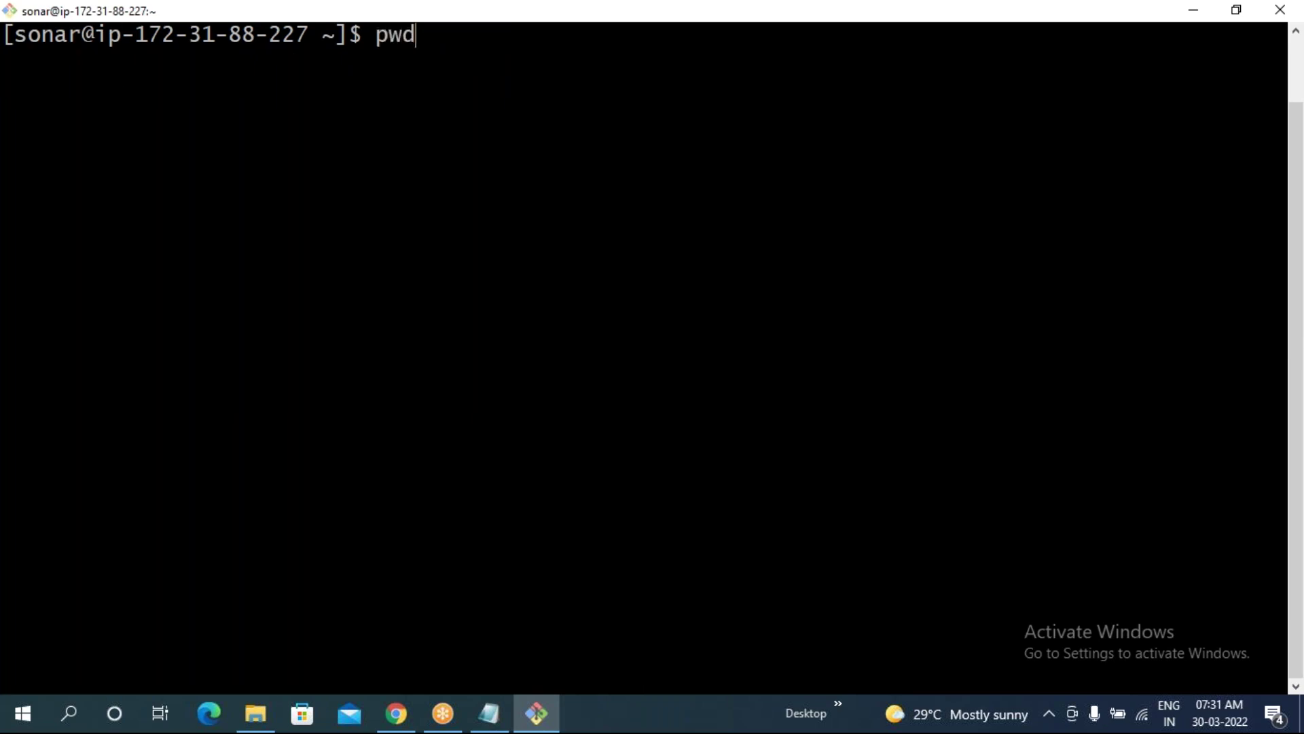
{"action": "key", "text": "Return"}
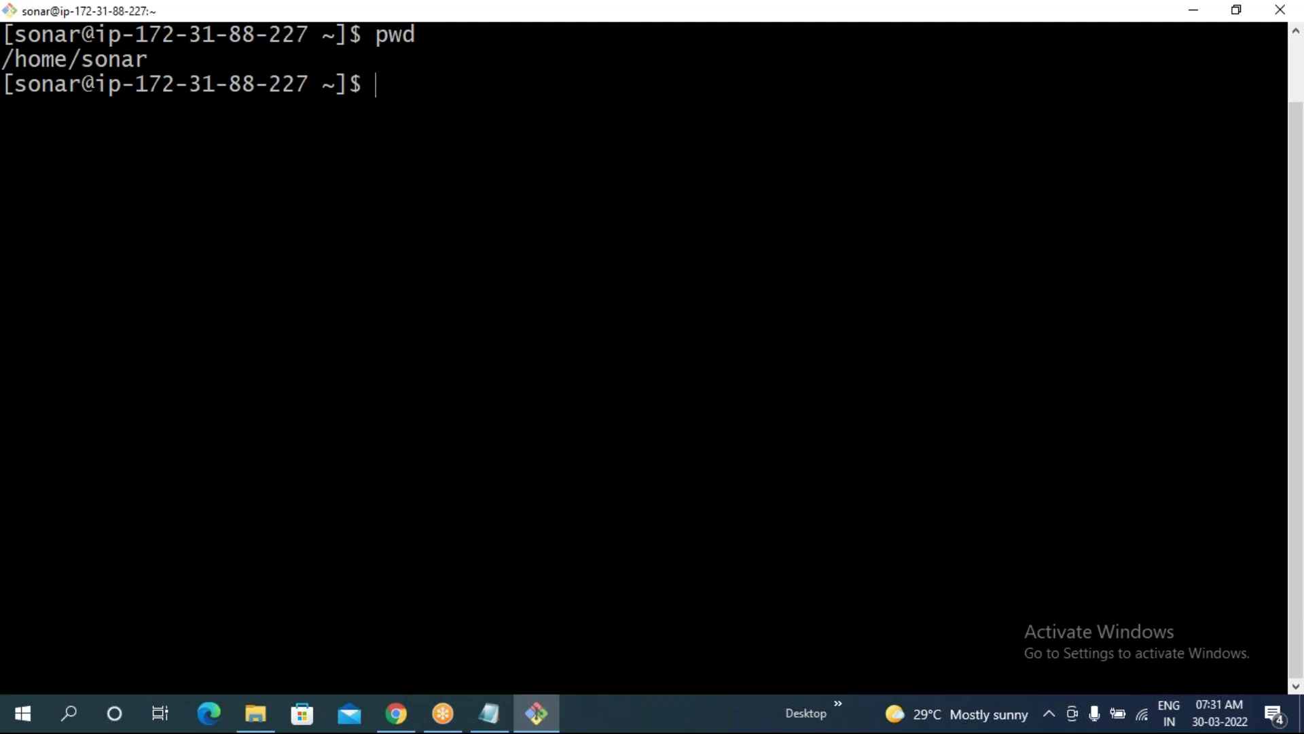
- Change into /opt/sonarqube-7.6/bin/linux-x86-64/ and list its contents
{"action": "type", "text": "cd /opt/"}
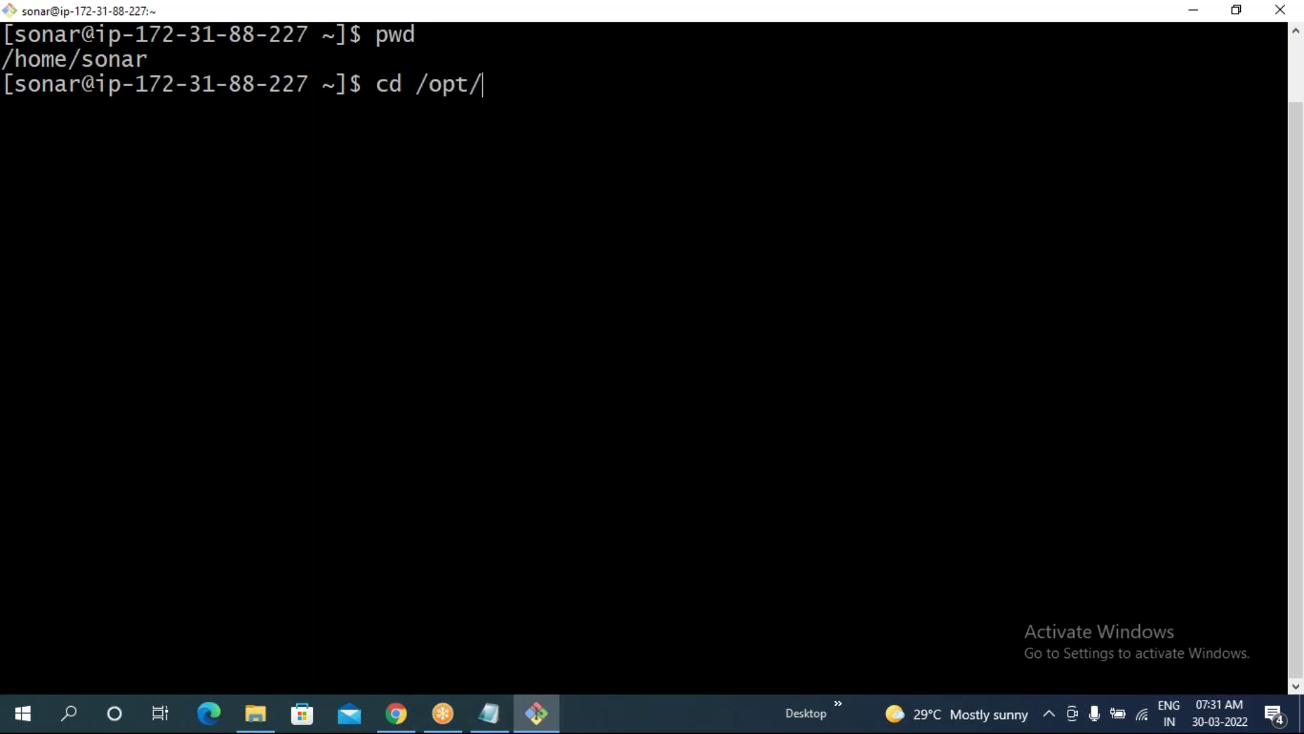
{"action": "type", "text": "s"}
{"action": "key", "text": "Tab"}
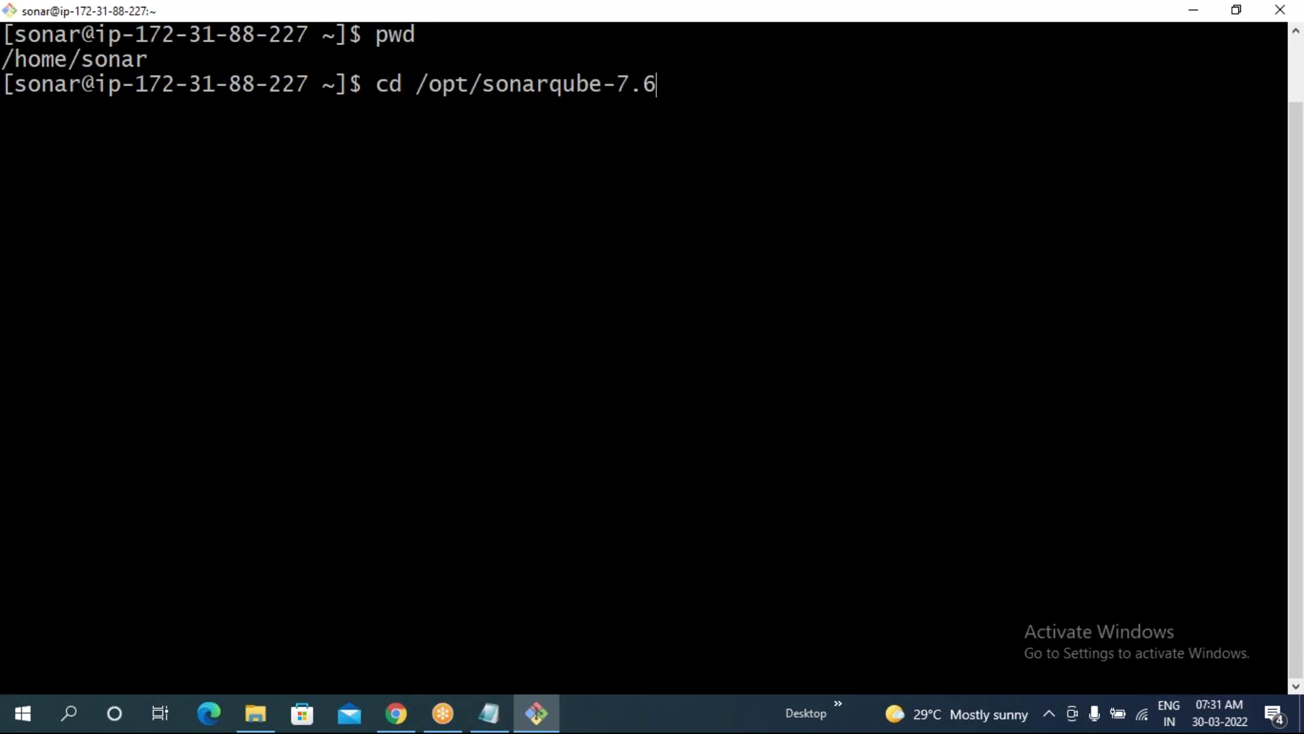
{"action": "type", "text": "/b"}
{"action": "key", "text": "Tab"}
{"action": "type", "text": "l"}
{"action": "key", "text": "Tab"}
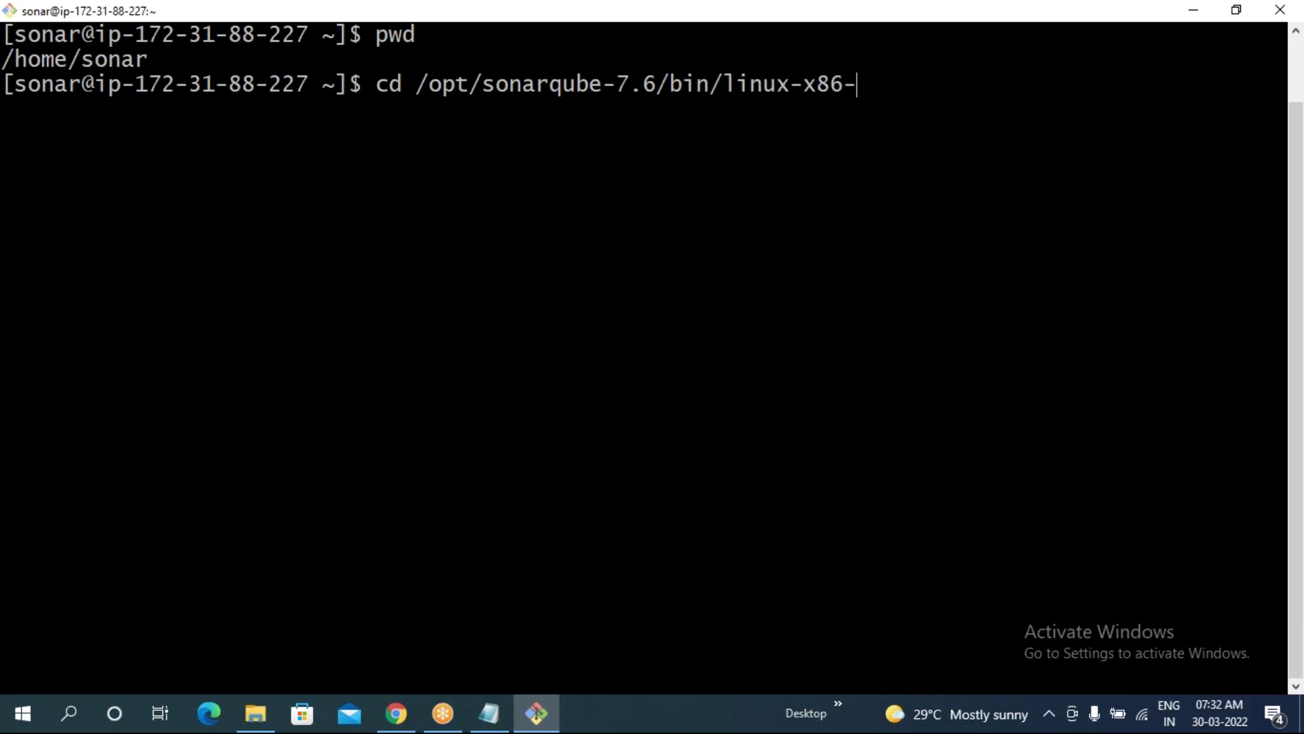
{"action": "type", "text": "6"}
{"action": "key", "text": "Tab"}
{"action": "key", "text": "Return"}
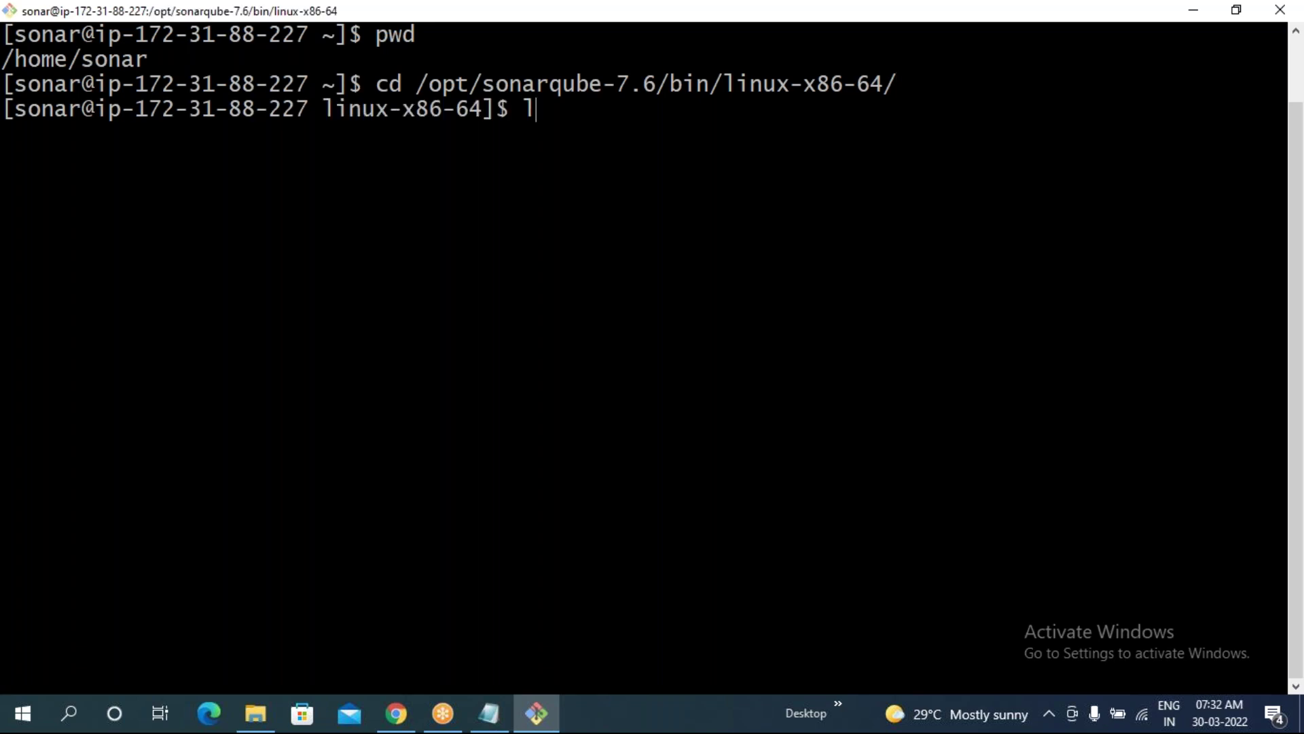
{"action": "type", "text": "ls"}
{"action": "key", "text": "Return"}
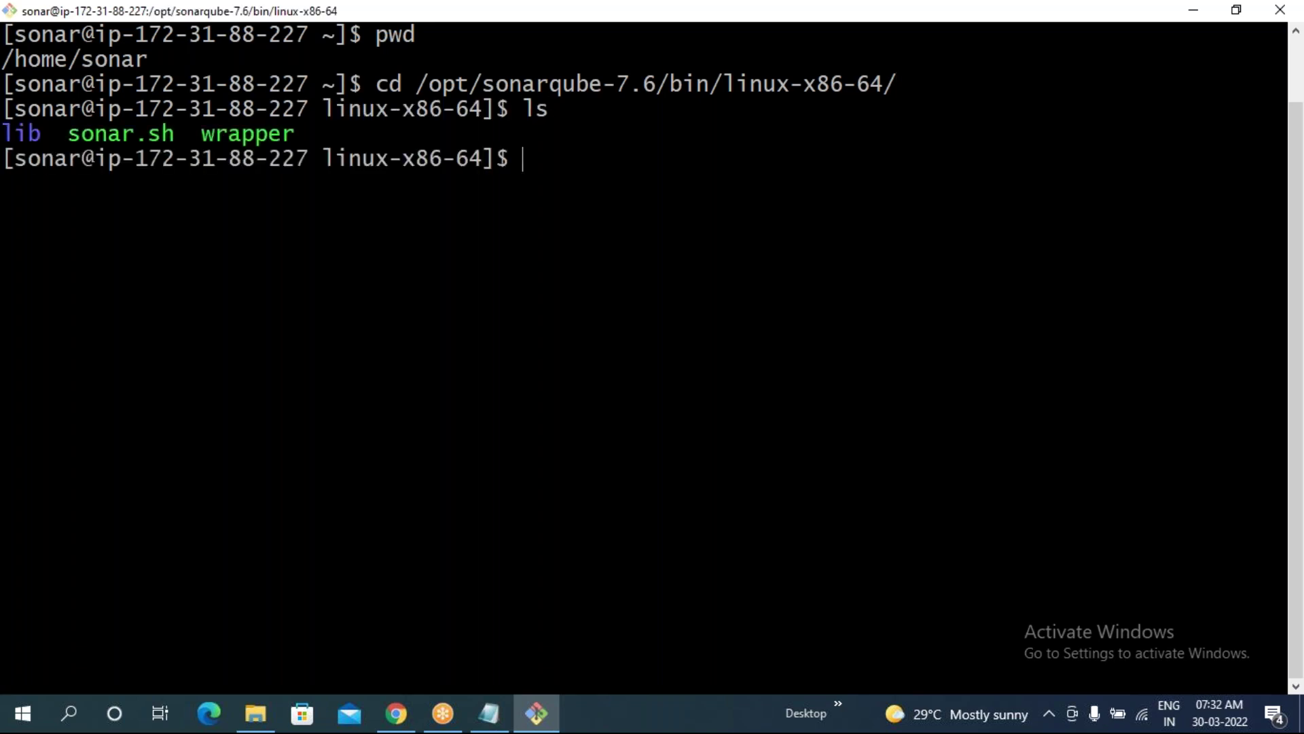
- Run ./sonar.sh start, then ./sonar.sh status, which reports SonarQube is not running
{"action": "type", "text": "./s"}
{"action": "key", "text": "Tab"}
{"action": "type", "text": "start"}
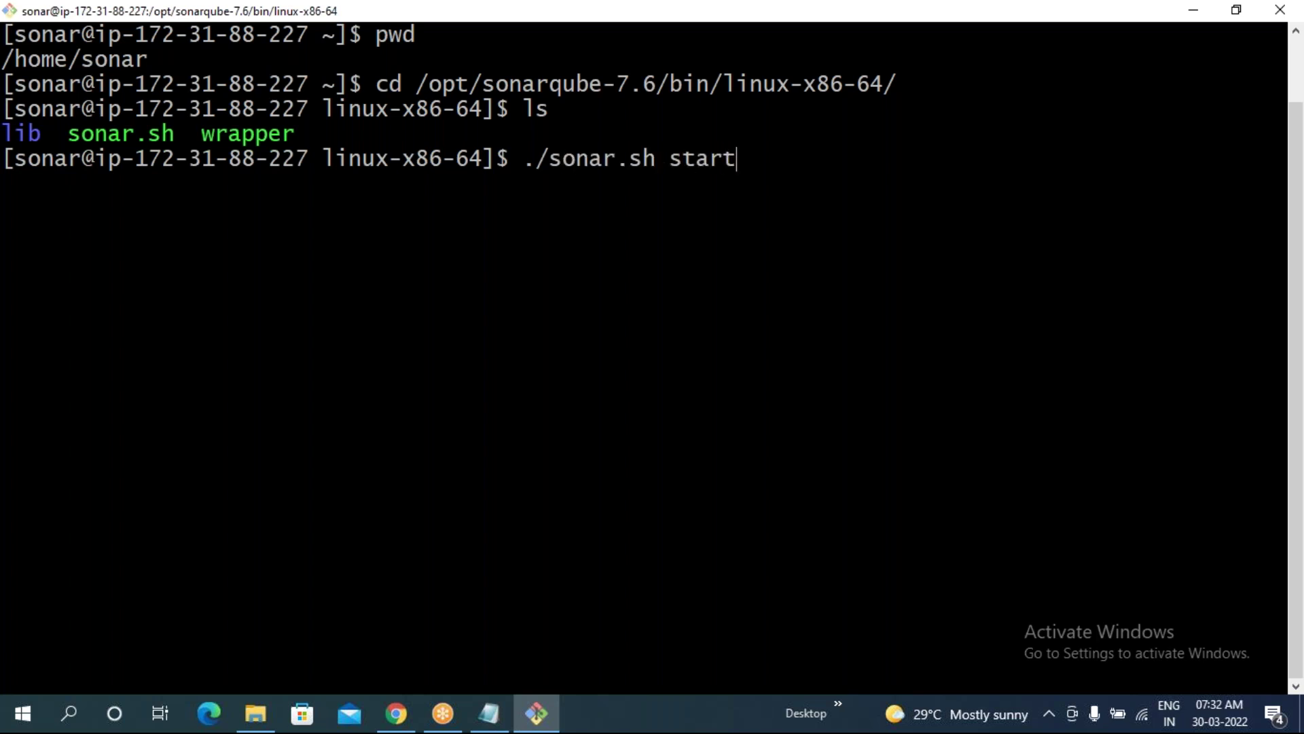
{"action": "key", "text": "Return"}
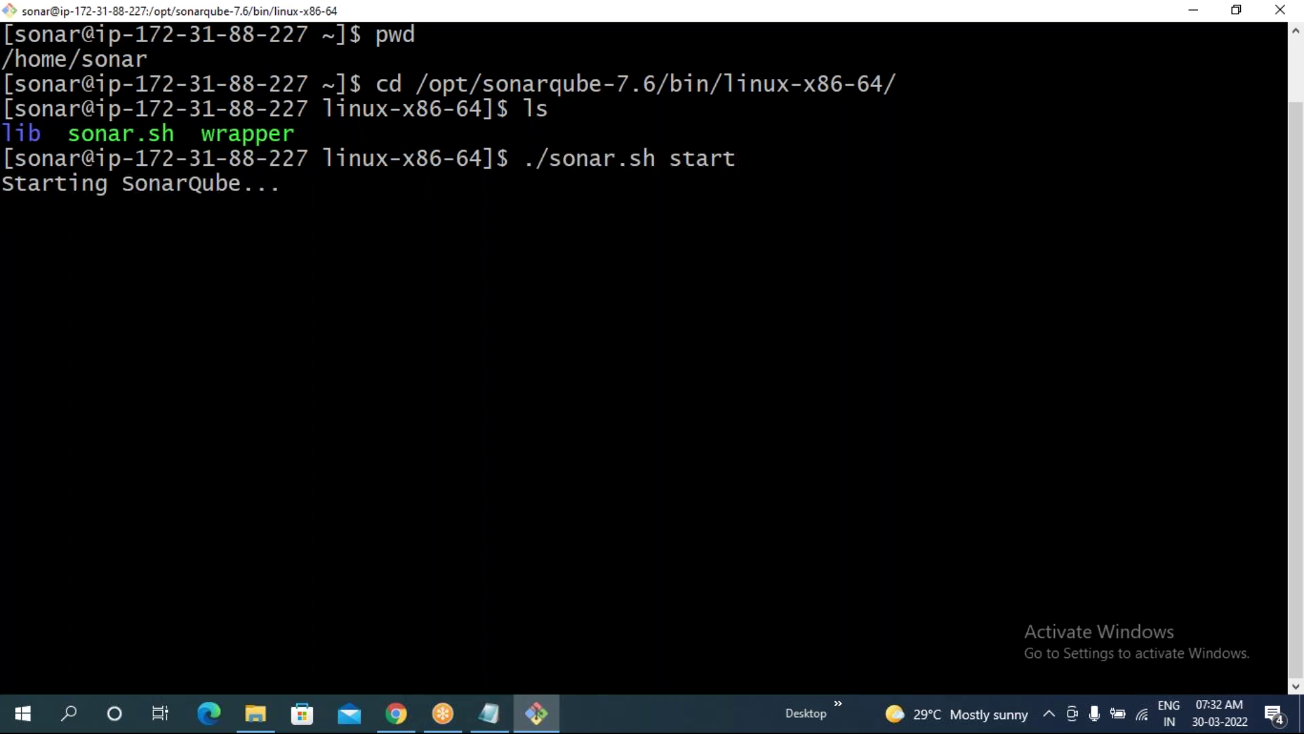
{"action": "key", "text": "Up"}
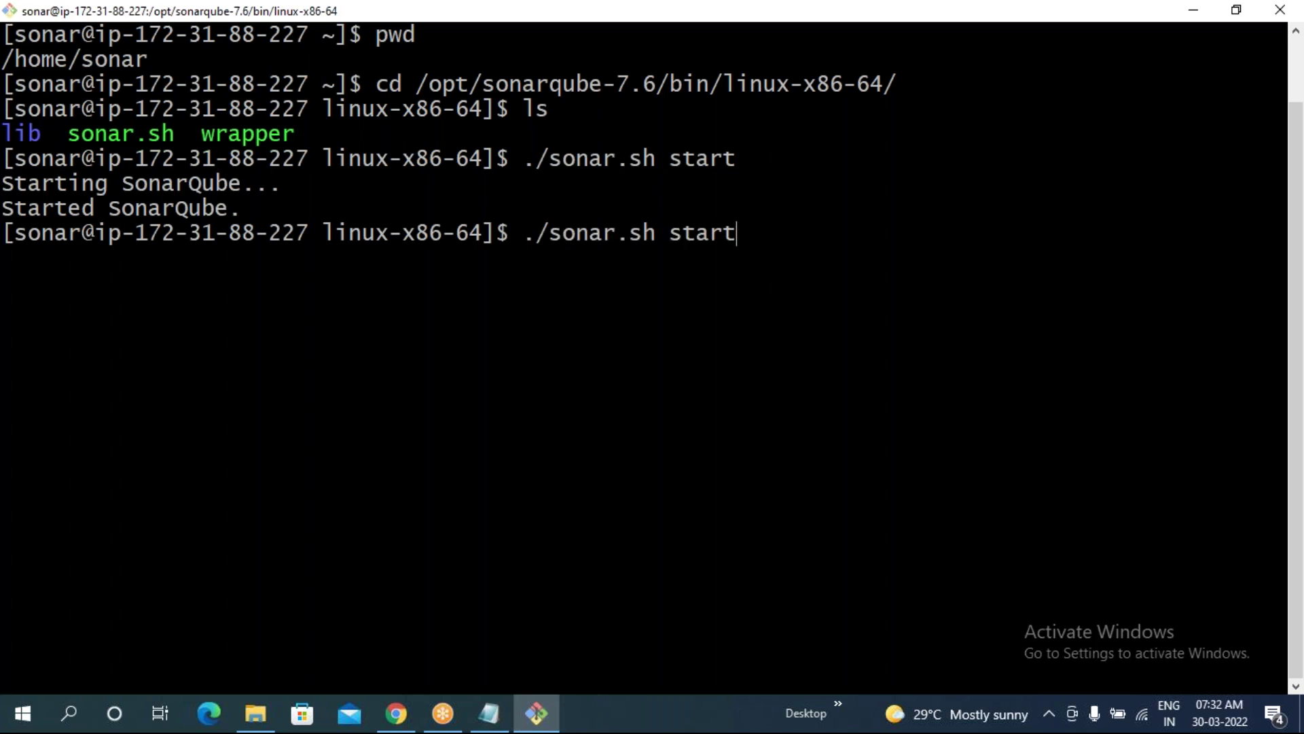
{"action": "key", "text": "BackSpace"}
{"action": "key", "text": "BackSpace"}
{"action": "type", "text": "tus"}
{"action": "key", "text": "Return"}
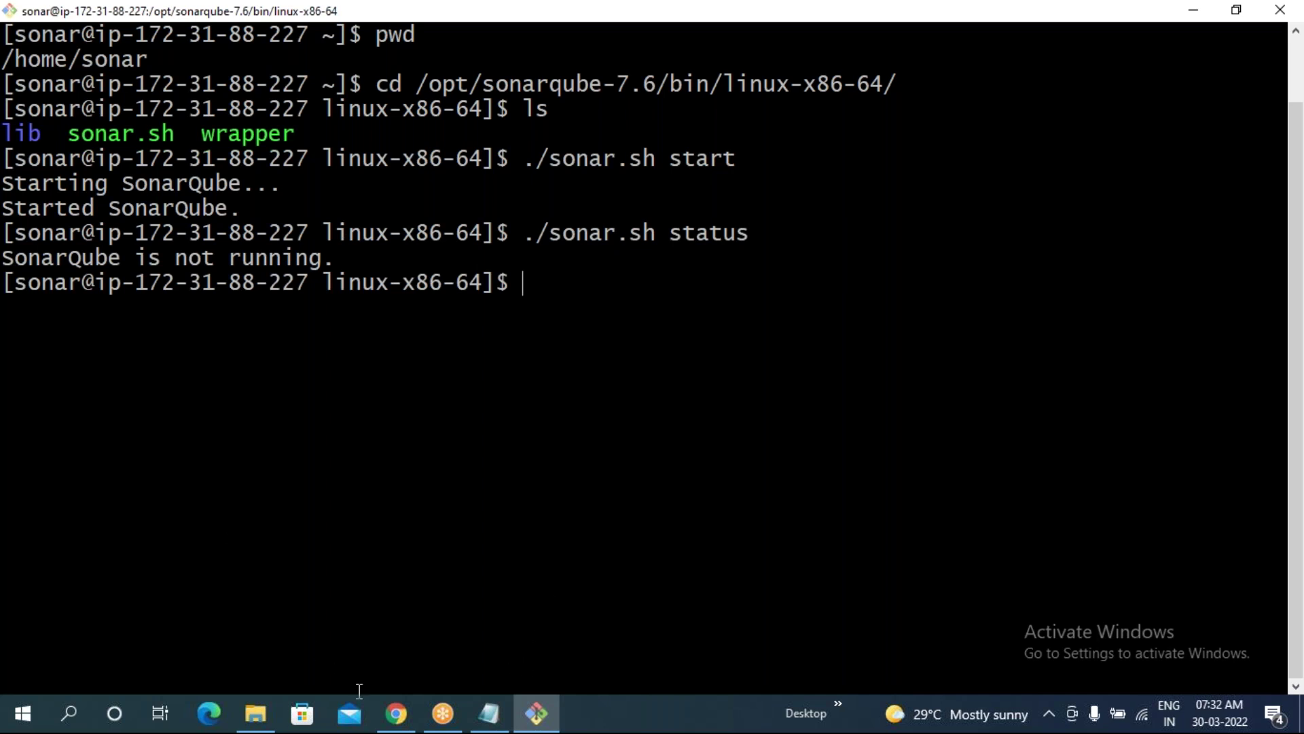
{"action": "left_click", "coordinate": [396, 713]}
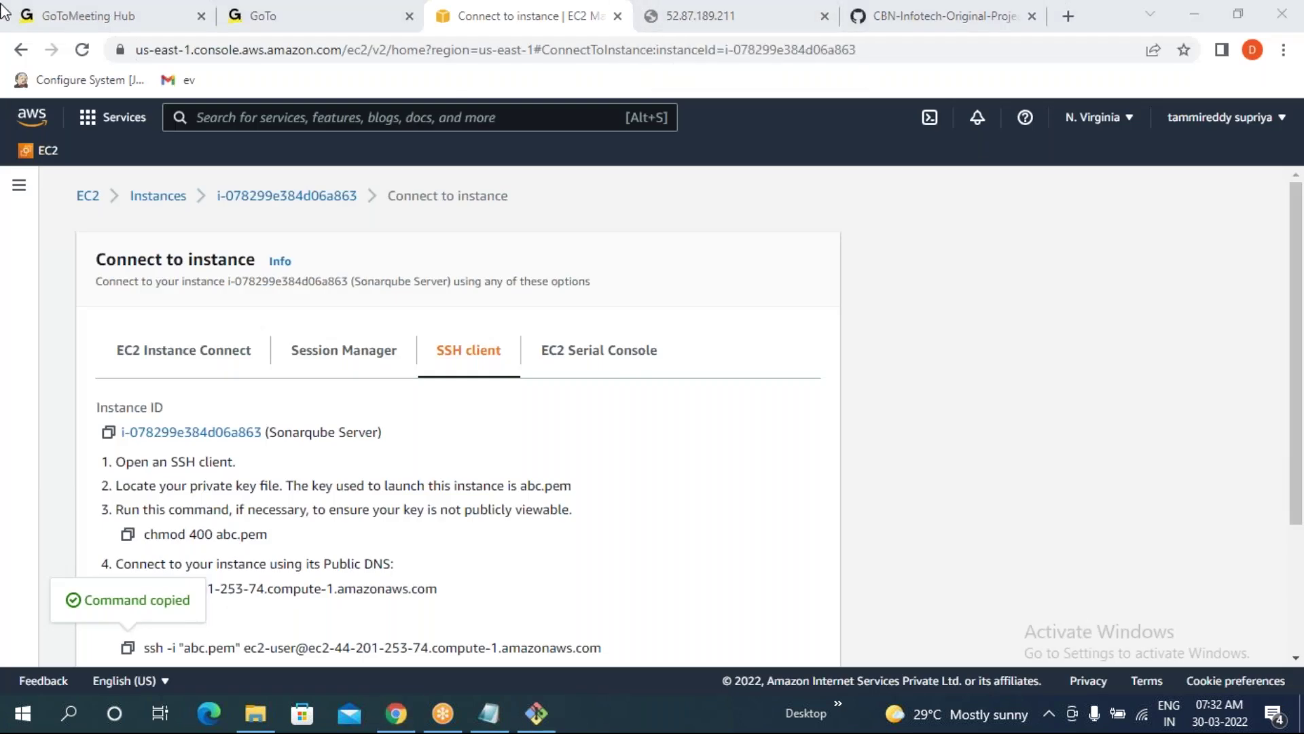
- Open Gmail for the other signed-in Google account in a new Chrome tab, then minimize Chrome
{"action": "left_click", "coordinate": [1068, 15]}
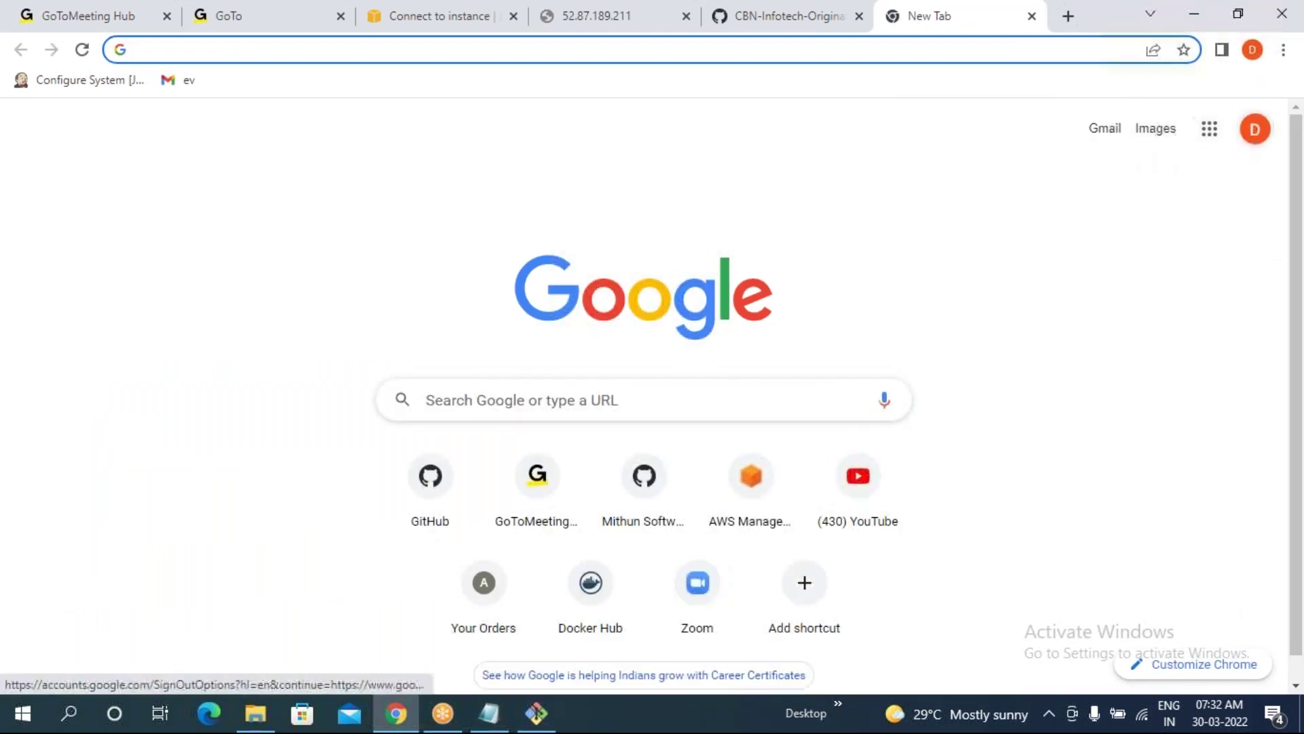
{"action": "left_click", "coordinate": [1255, 129]}
{"action": "left_click", "coordinate": [1086, 416]}
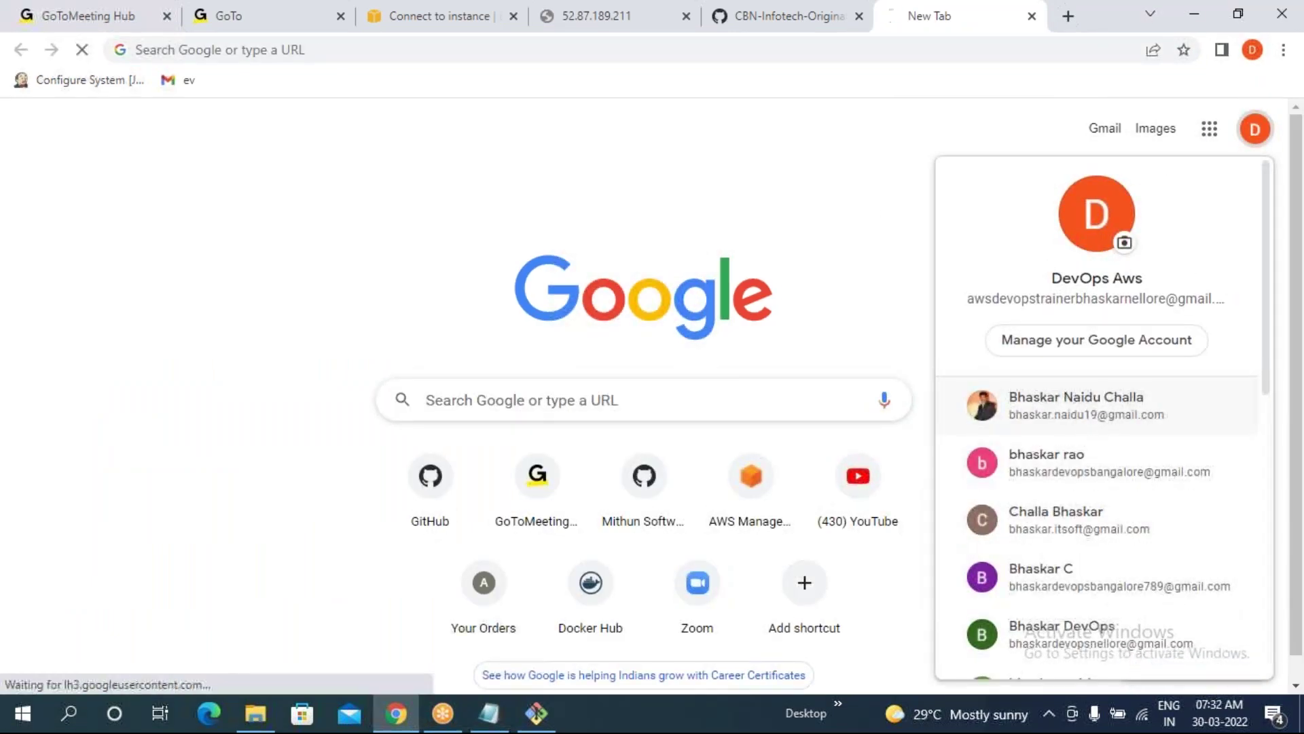
{"action": "left_click", "coordinate": [1097, 138]}
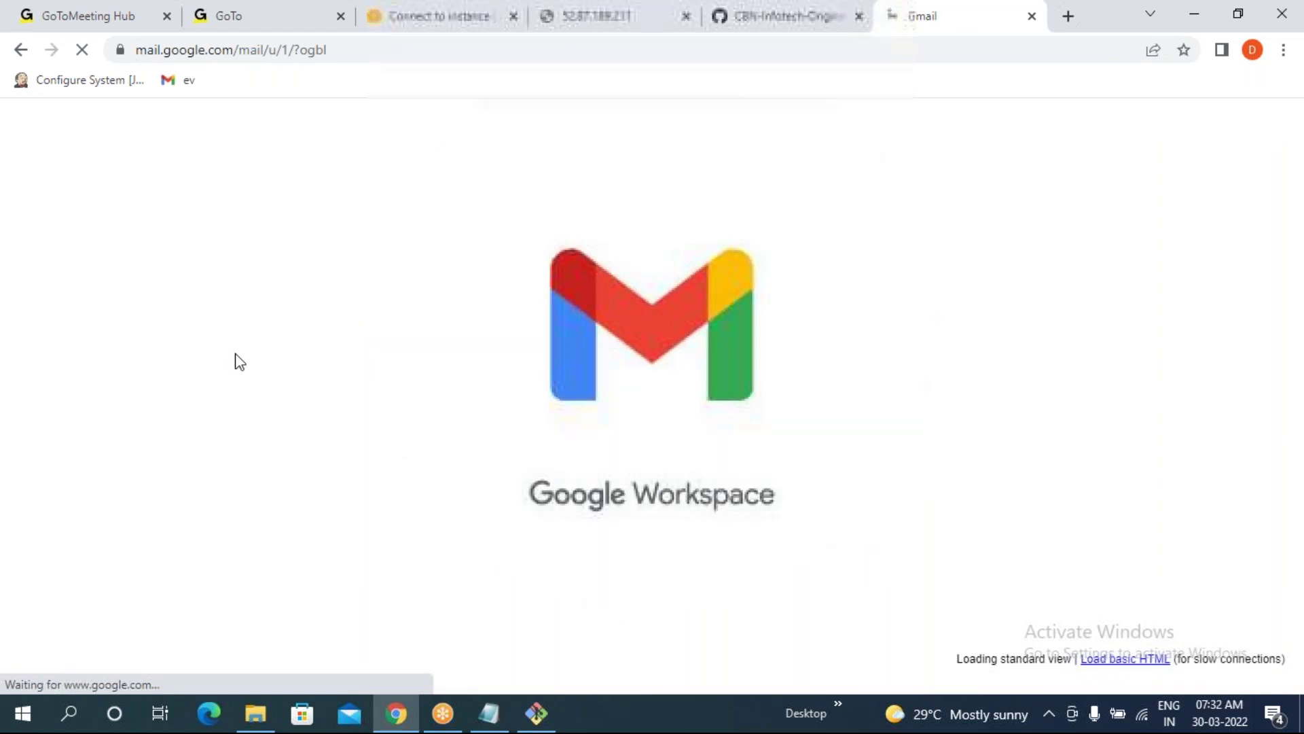
{"action": "left_click", "coordinate": [1193, 12]}
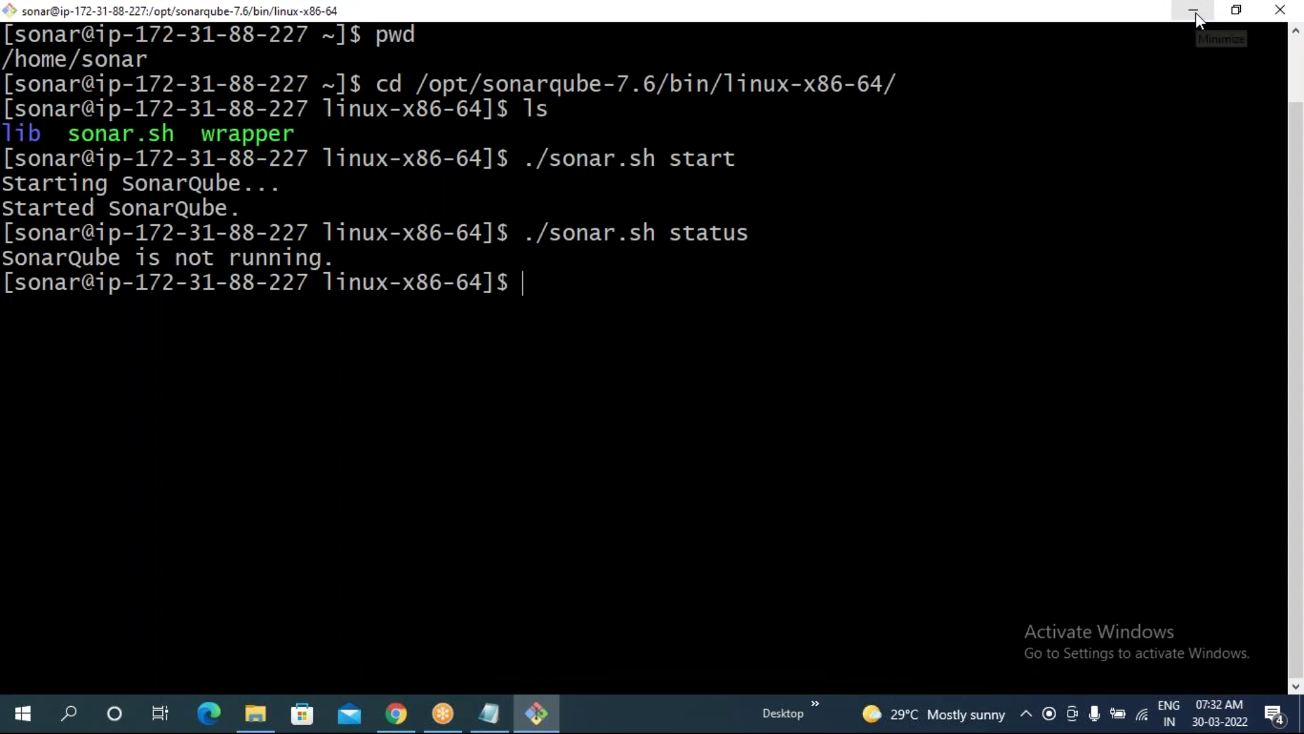
- Browse D: > DevOps > course materials > 6 SonarQube and open installSonarQube with Notepad
{"action": "left_click", "coordinate": [1196, 13]}
{"action": "left_click", "coordinate": [1195, 12]}
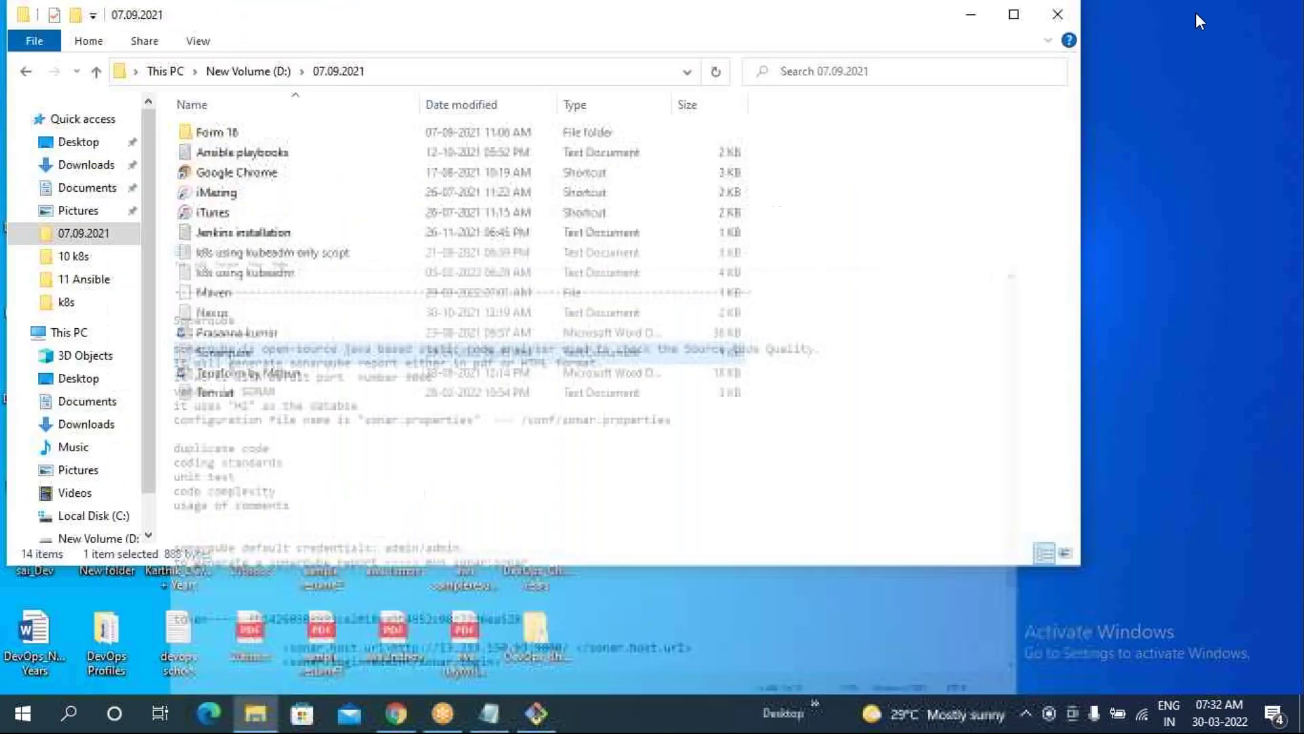
{"action": "left_click", "coordinate": [979, 25]}
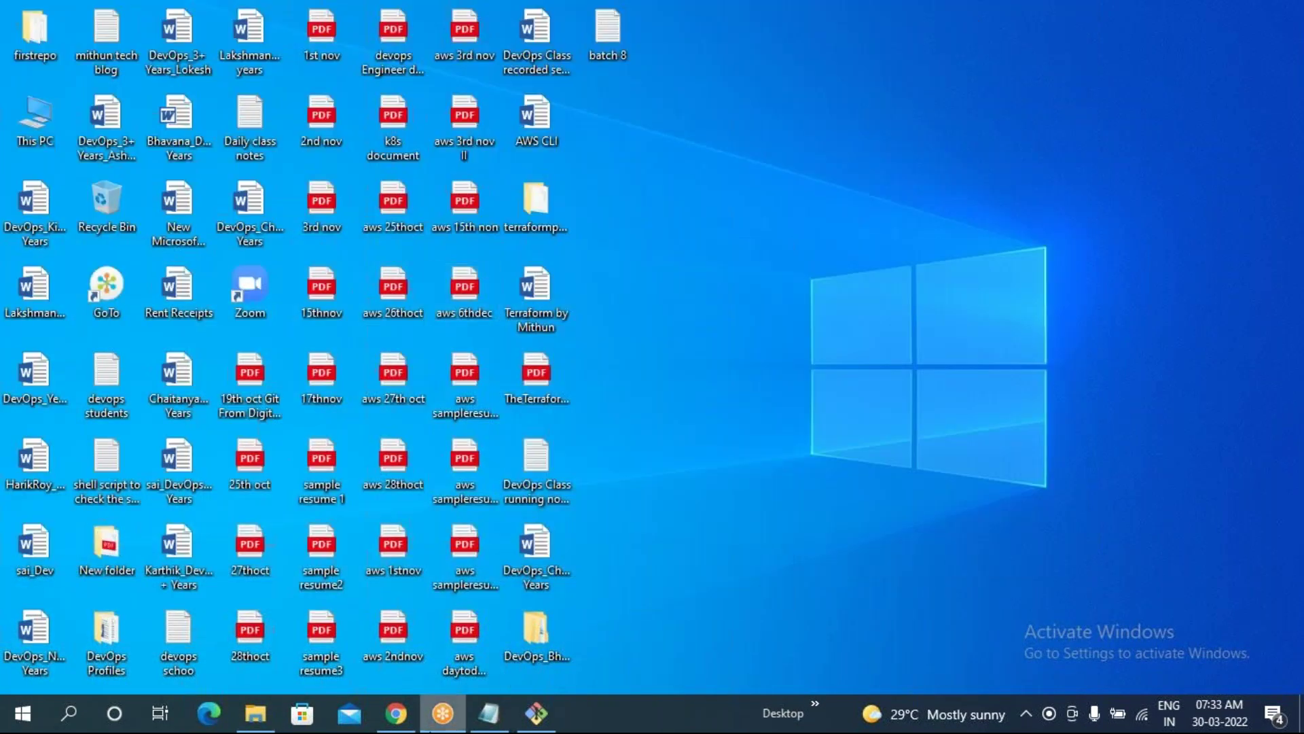
{"action": "left_click", "coordinate": [266, 725]}
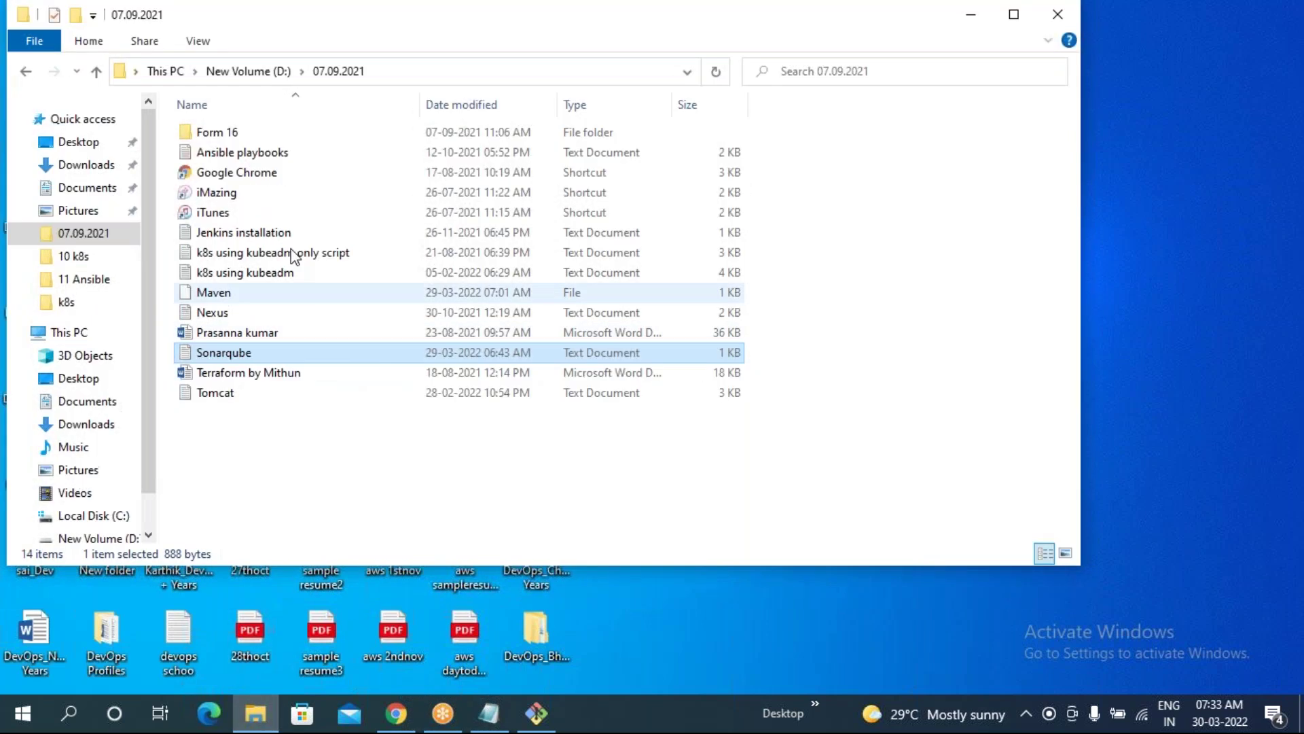
{"action": "left_click", "coordinate": [109, 540]}
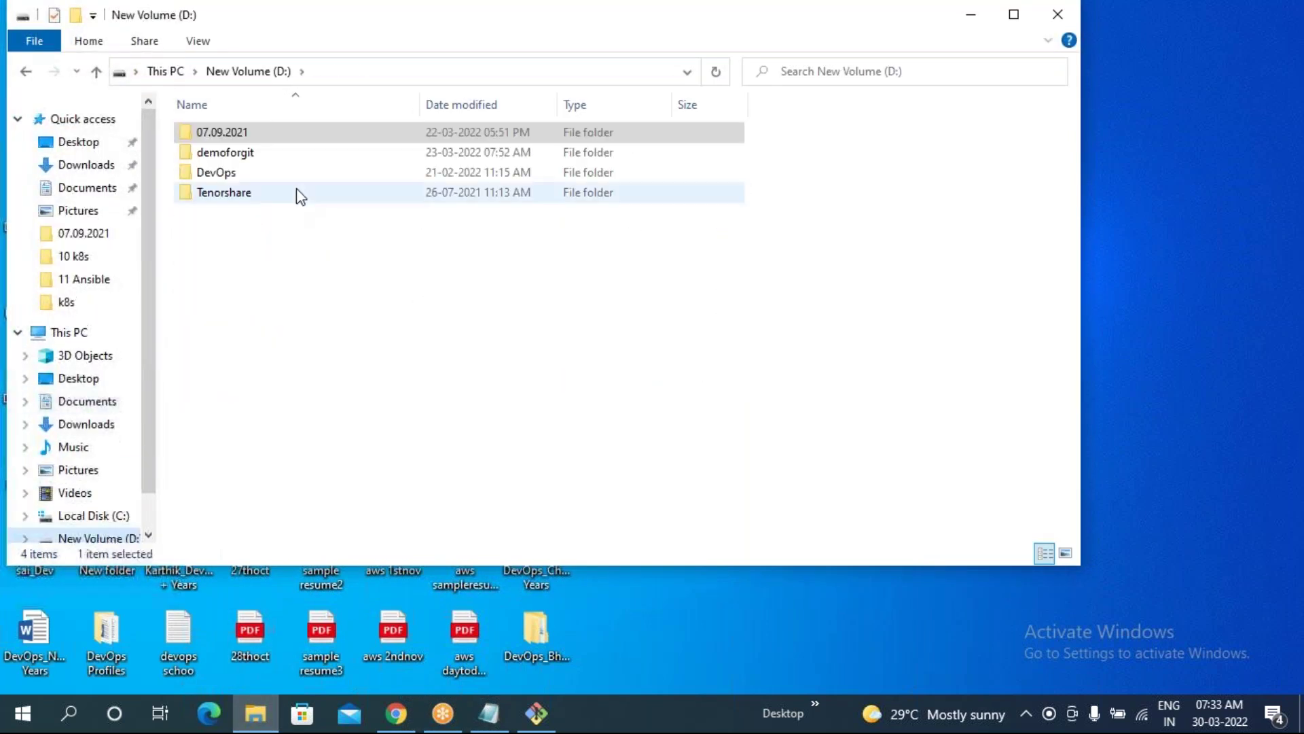
{"action": "double_click", "coordinate": [227, 174]}
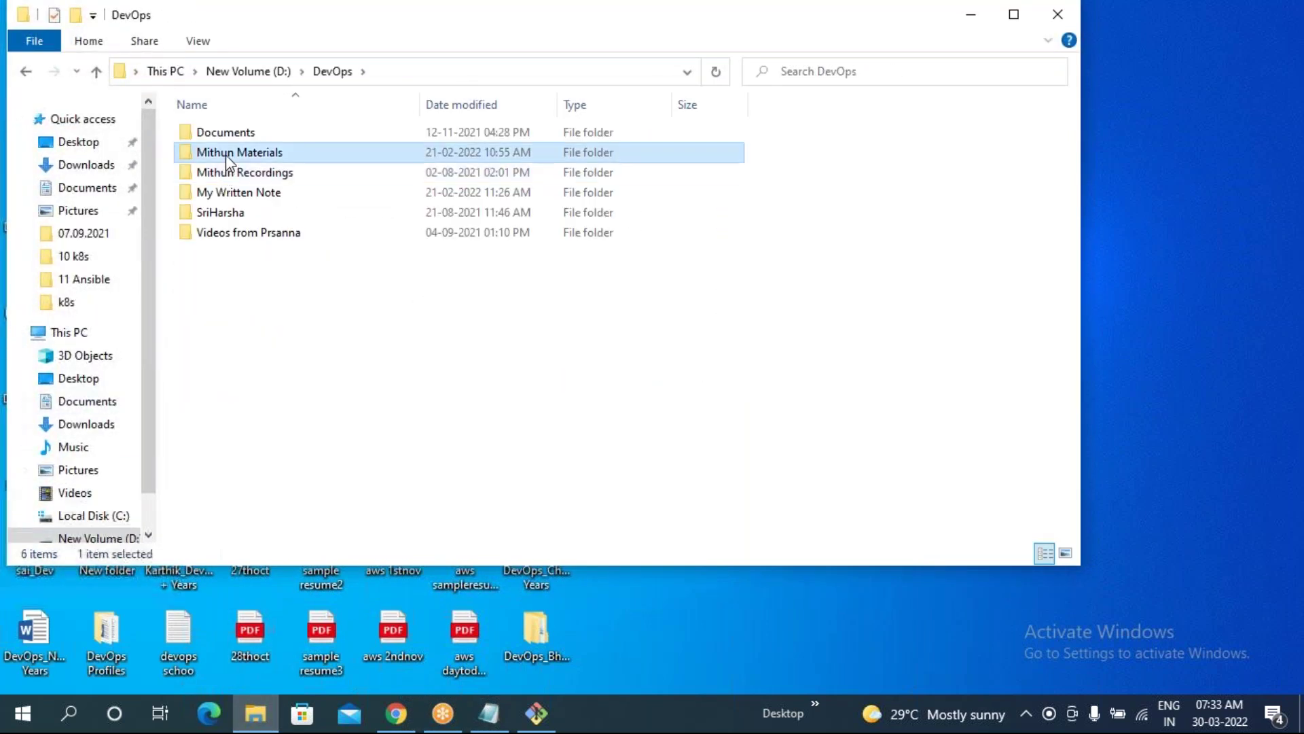
{"action": "double_click", "coordinate": [225, 154]}
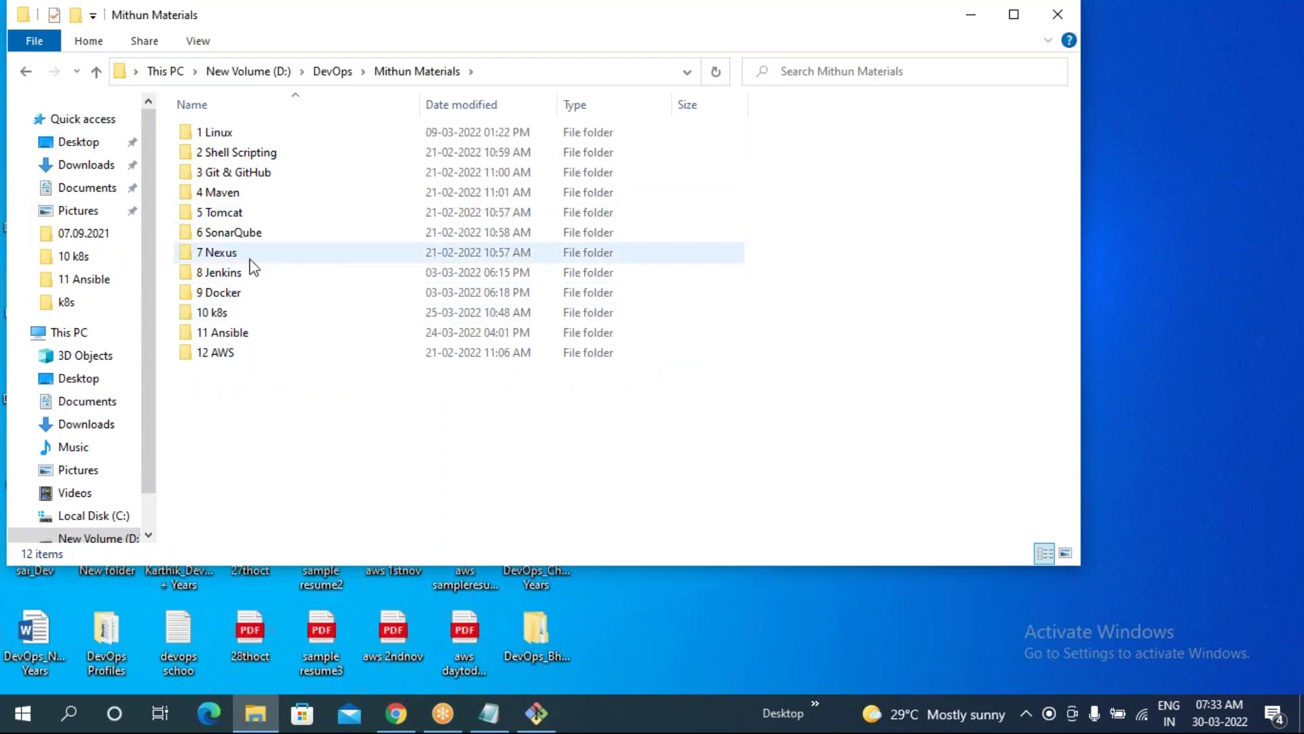
{"action": "double_click", "coordinate": [231, 234]}
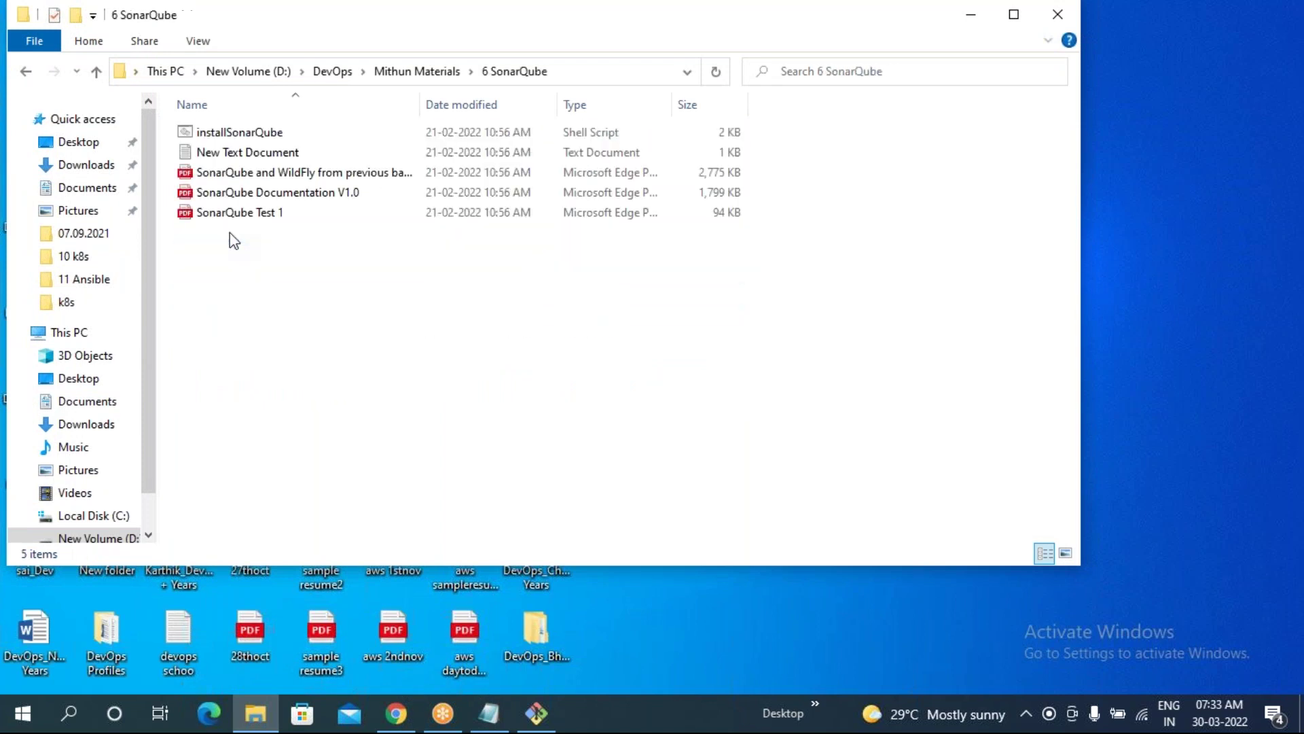
{"action": "double_click", "coordinate": [238, 139]}
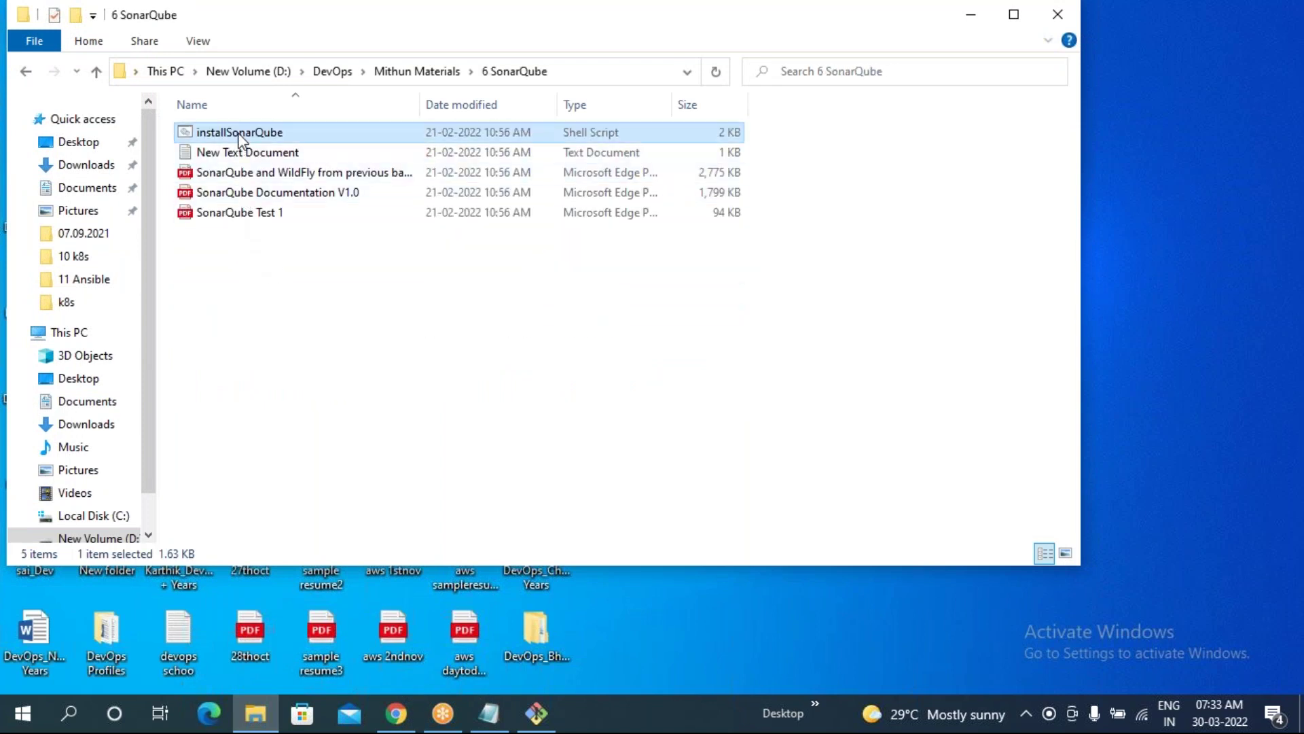
{"action": "left_click", "coordinate": [583, 414]}
- Maximize Notepad and highlight the troubleshooting tips on ownership, starting as sonar user, and java
{"action": "left_click", "coordinate": [706, 615]}
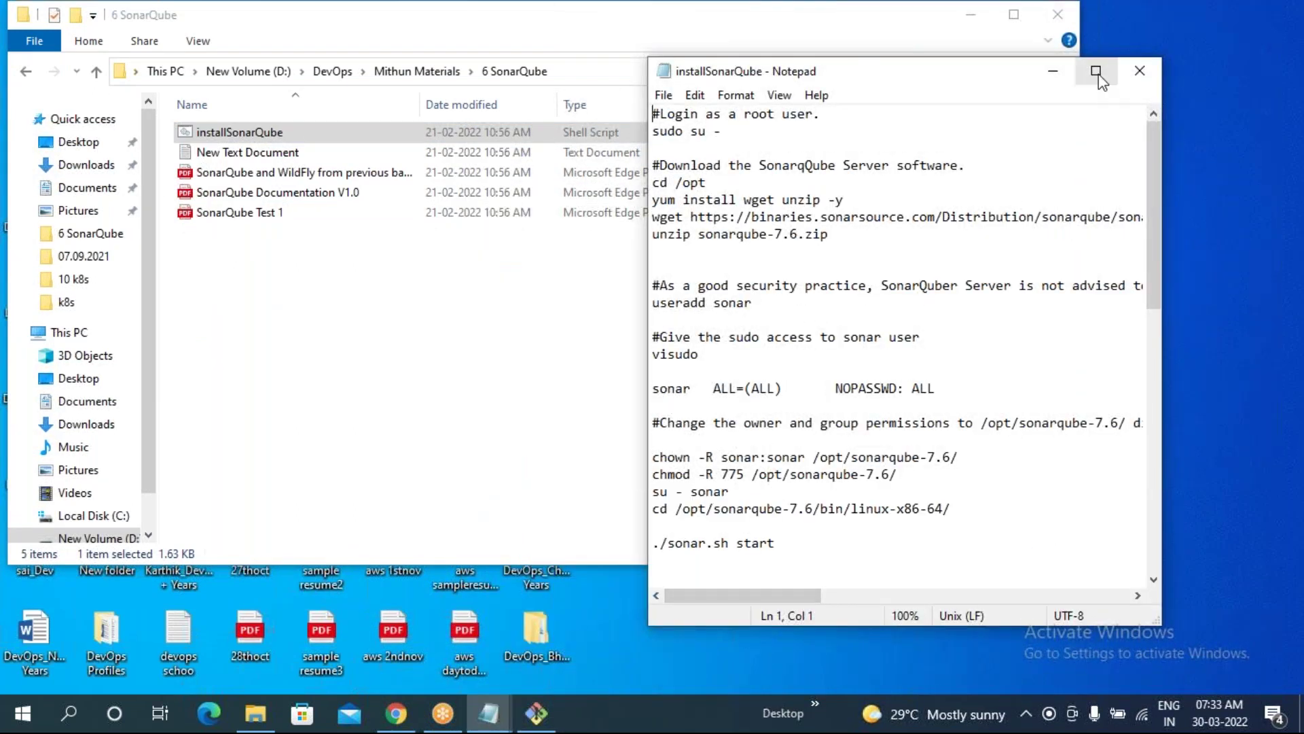
{"action": "left_click", "coordinate": [1096, 70]}
{"action": "scroll", "coordinate": [270, 382], "scroll_direction": "down", "scroll_amount": 1}
{"action": "scroll", "coordinate": [270, 382], "scroll_direction": "down", "scroll_amount": 2}
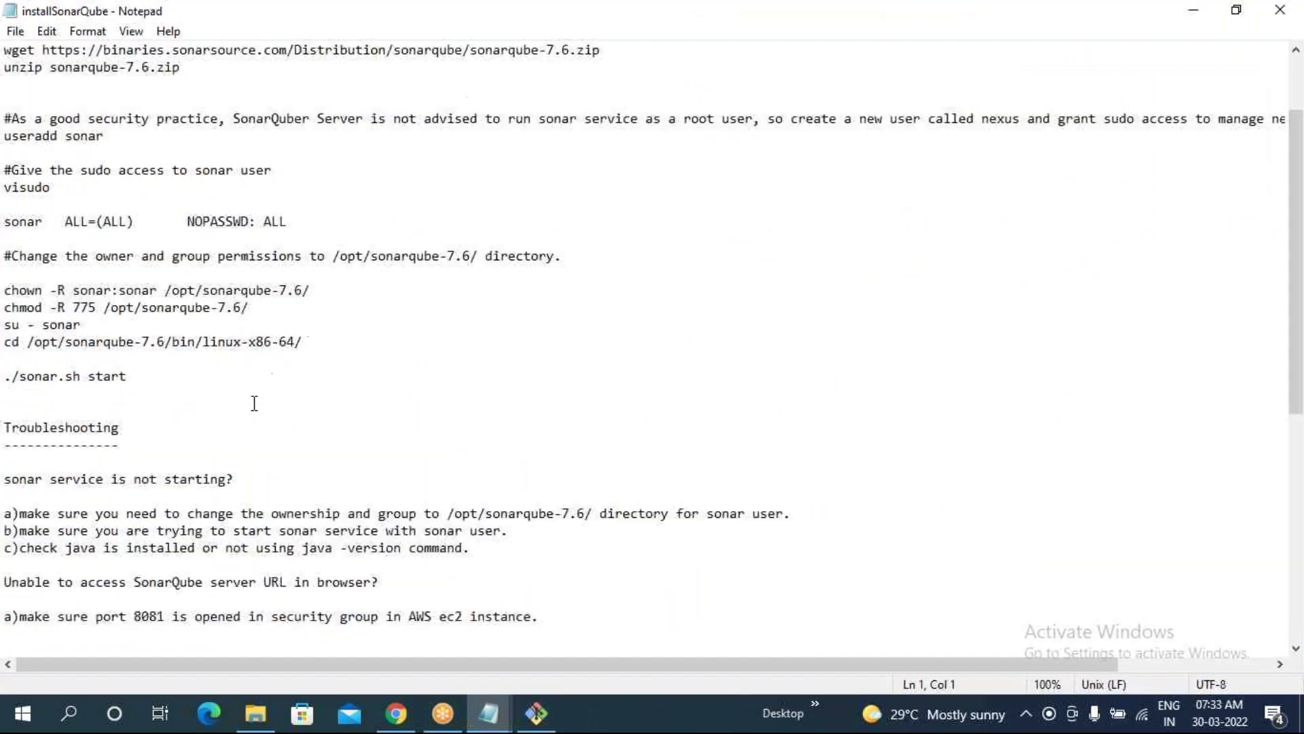
{"action": "left_click", "coordinate": [10, 430]}
{"action": "left_click_drag", "start_coordinate": [10, 429], "coordinate": [225, 429]}
{"action": "scroll", "coordinate": [123, 435], "scroll_direction": "down", "scroll_amount": 2}
{"action": "left_click_drag", "start_coordinate": [20, 359], "coordinate": [637, 376]}
{"action": "left_click", "coordinate": [211, 396]}
{"action": "left_click_drag", "start_coordinate": [12, 376], "coordinate": [516, 387]}
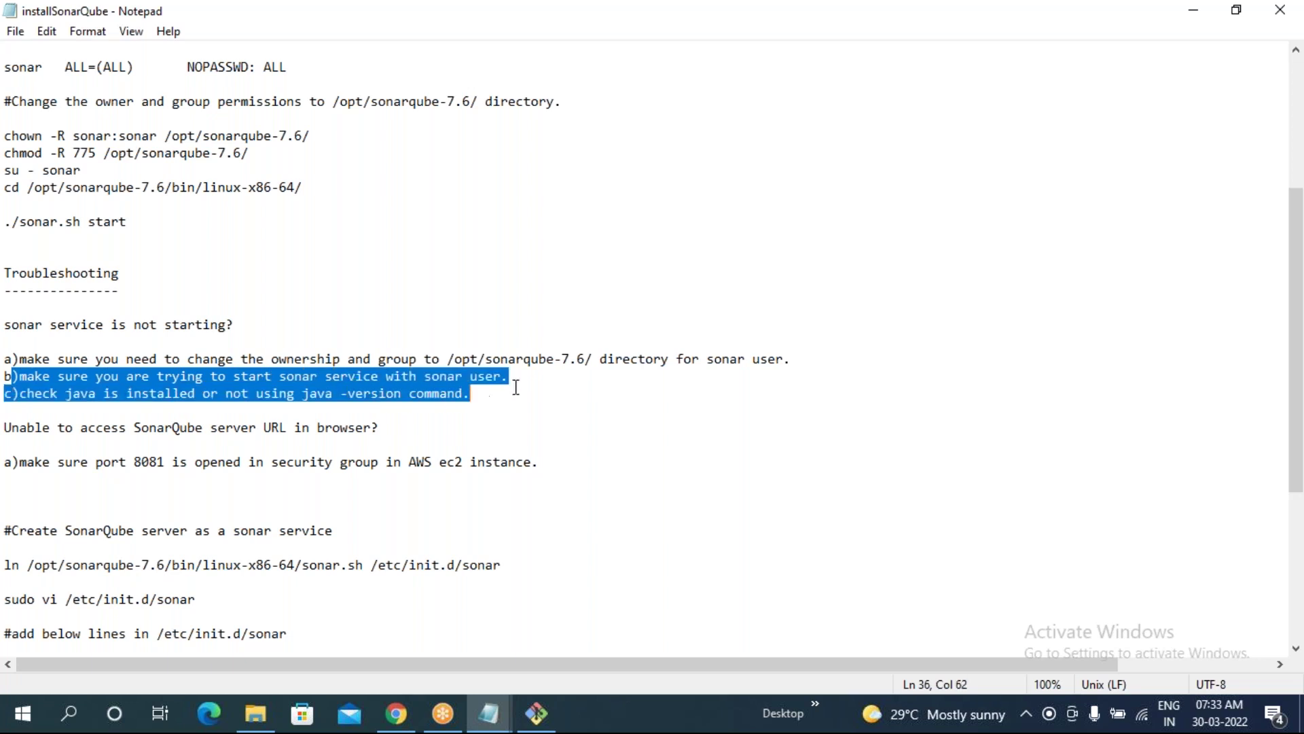
{"action": "left_click", "coordinate": [265, 412]}
{"action": "left_click_drag", "start_coordinate": [19, 394], "coordinate": [347, 396]}
{"action": "left_click", "coordinate": [335, 409]}
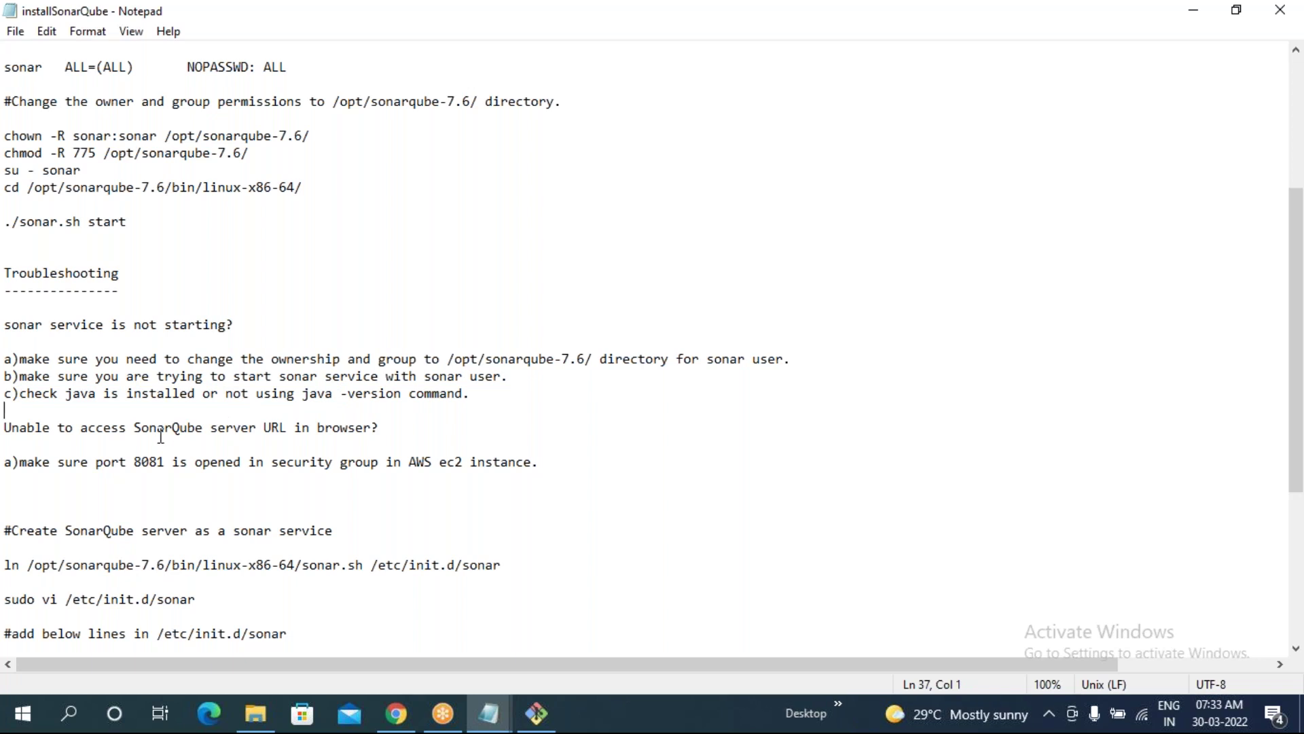
- Review the remaining troubleshooting lines and the sonar service setup lines, then return to the terminal
{"action": "scroll", "coordinate": [161, 435], "scroll_direction": "down", "scroll_amount": 2}
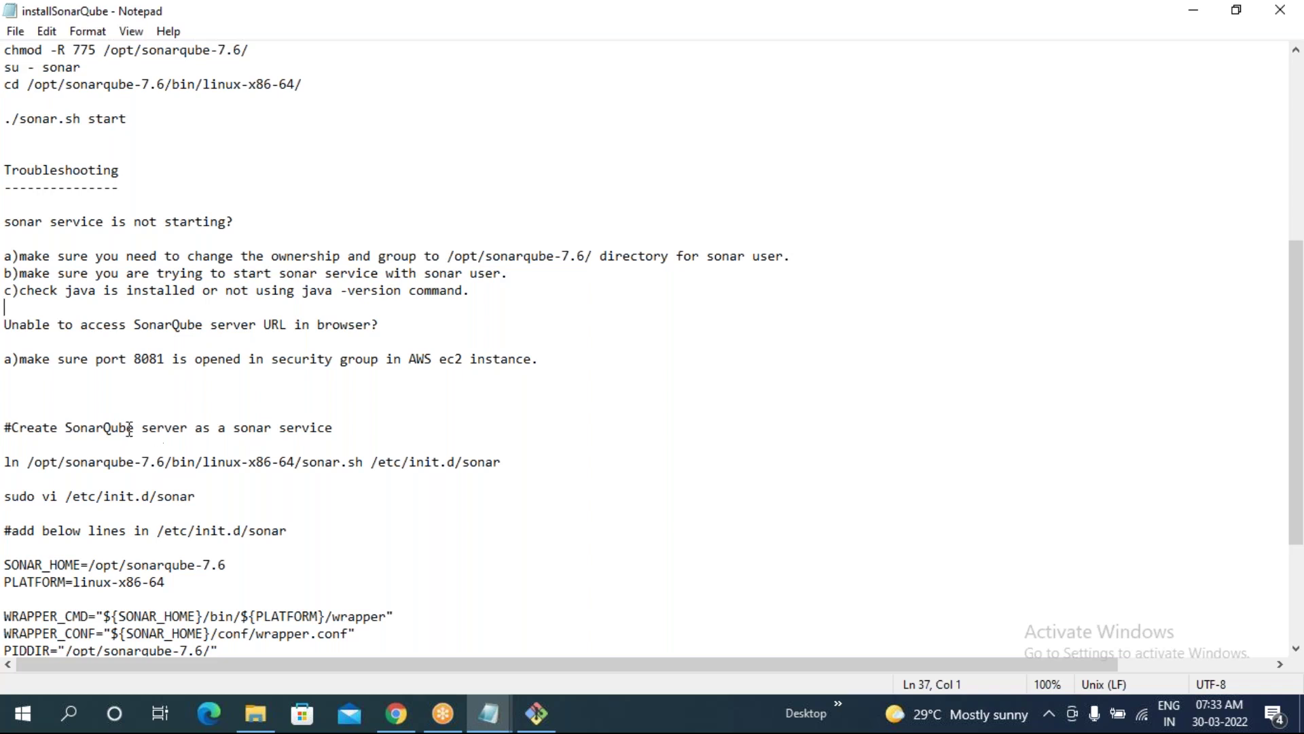
{"action": "scroll", "coordinate": [128, 429], "scroll_direction": "down", "scroll_amount": 3}
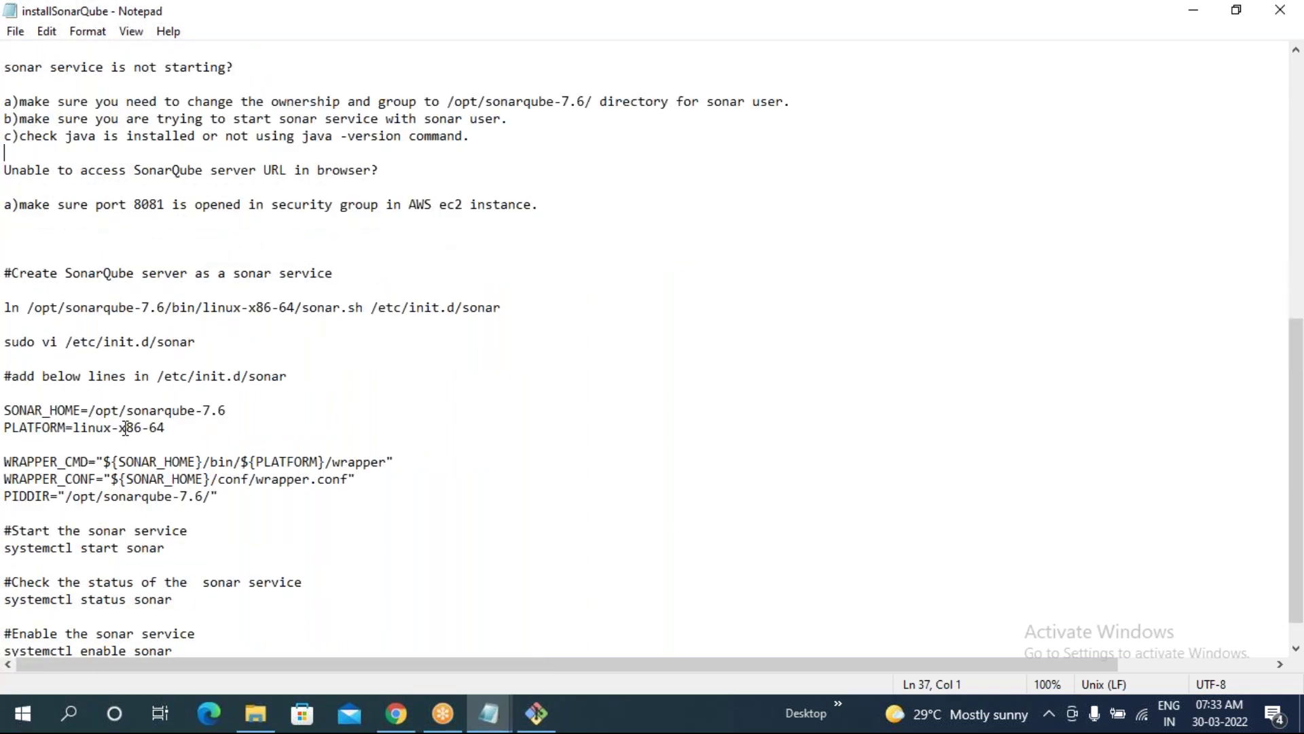
{"action": "scroll", "coordinate": [126, 427], "scroll_direction": "down", "scroll_amount": 1}
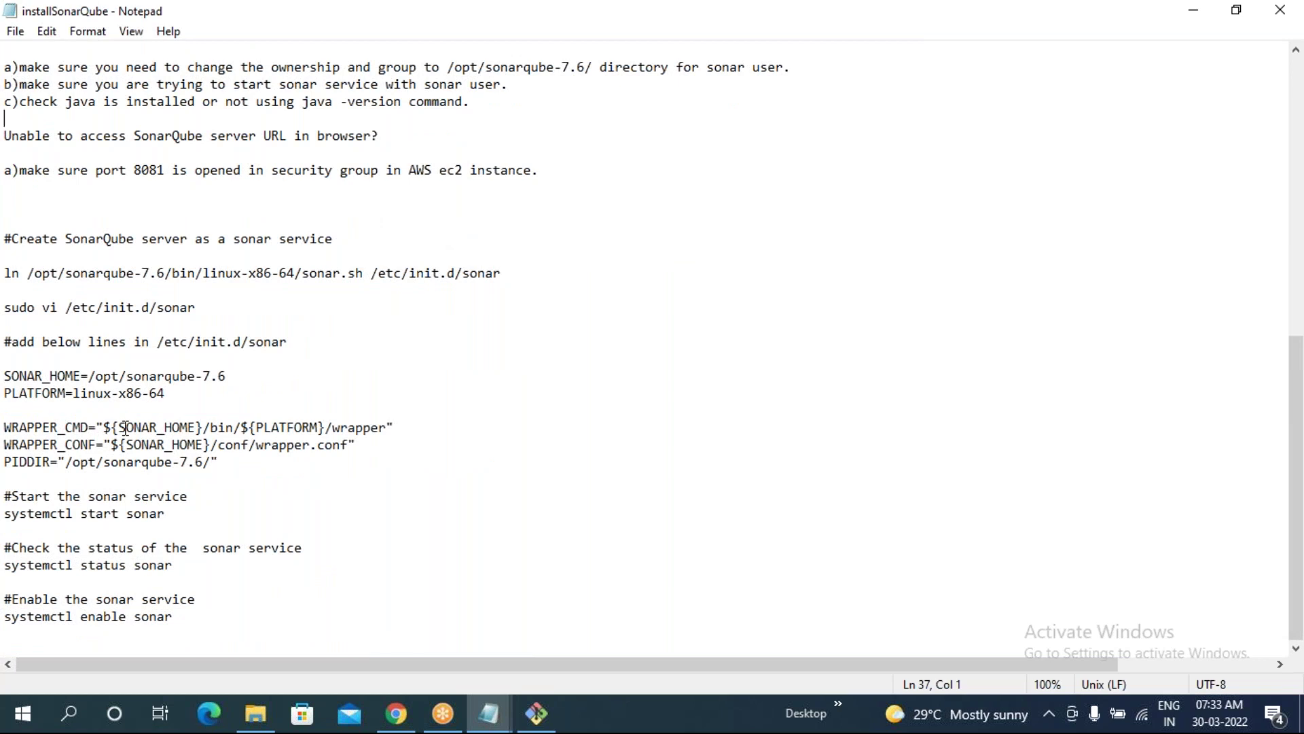
{"action": "scroll", "coordinate": [125, 427], "scroll_direction": "up", "scroll_amount": 5}
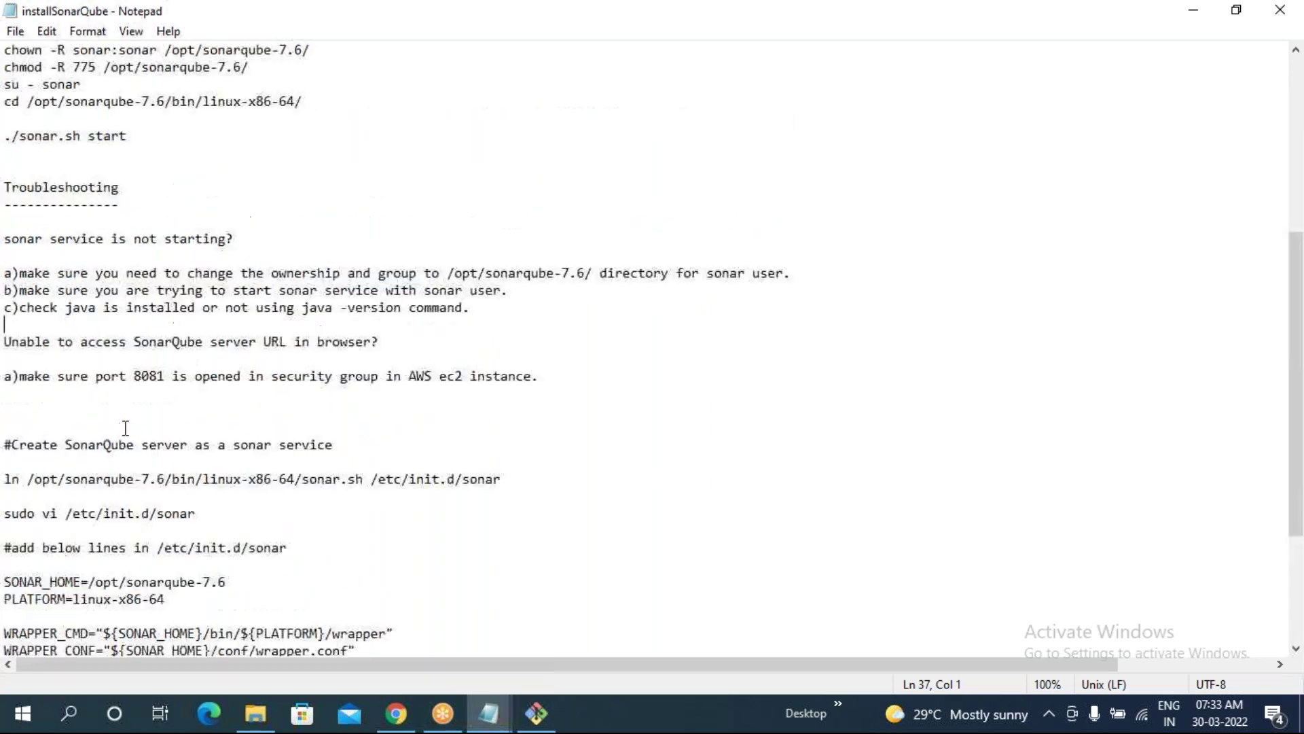
{"action": "scroll", "coordinate": [125, 427], "scroll_direction": "up", "scroll_amount": 1}
{"action": "left_click_drag", "start_coordinate": [6, 367], "coordinate": [501, 465]}
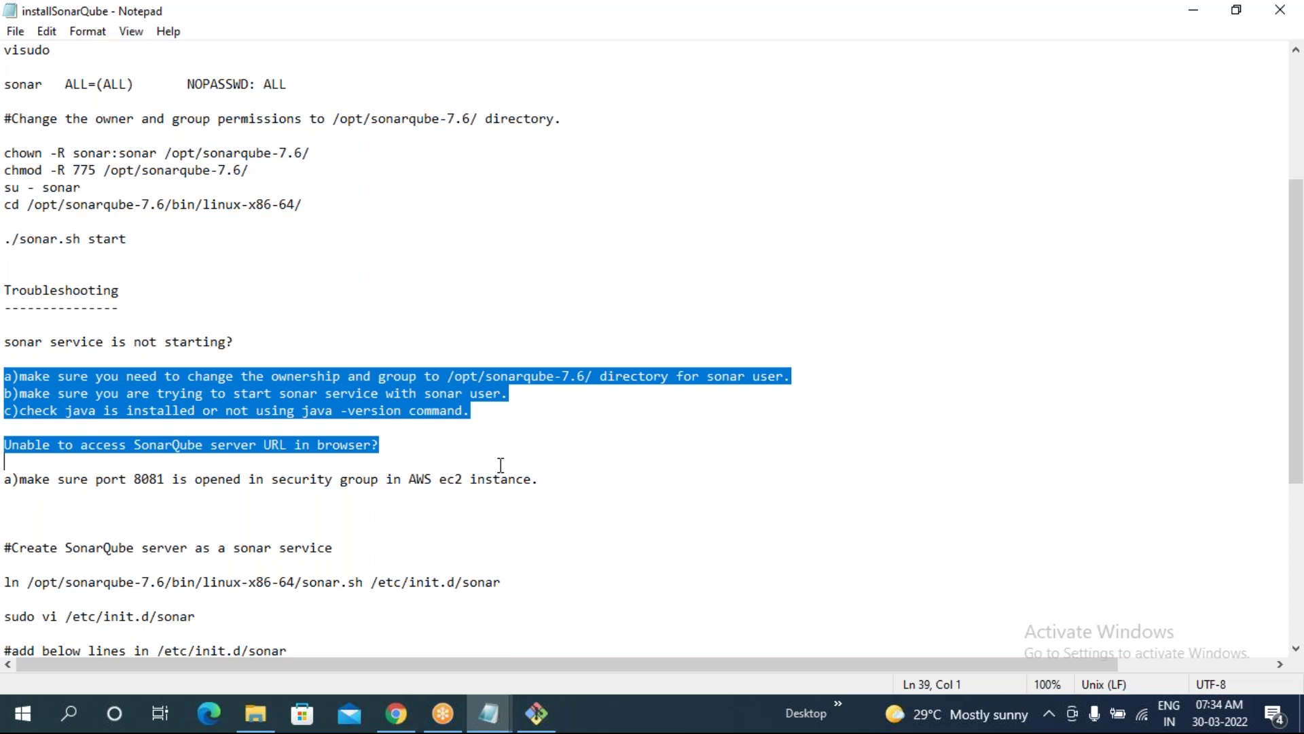
{"action": "scroll", "coordinate": [501, 465], "scroll_direction": "down", "scroll_amount": 2}
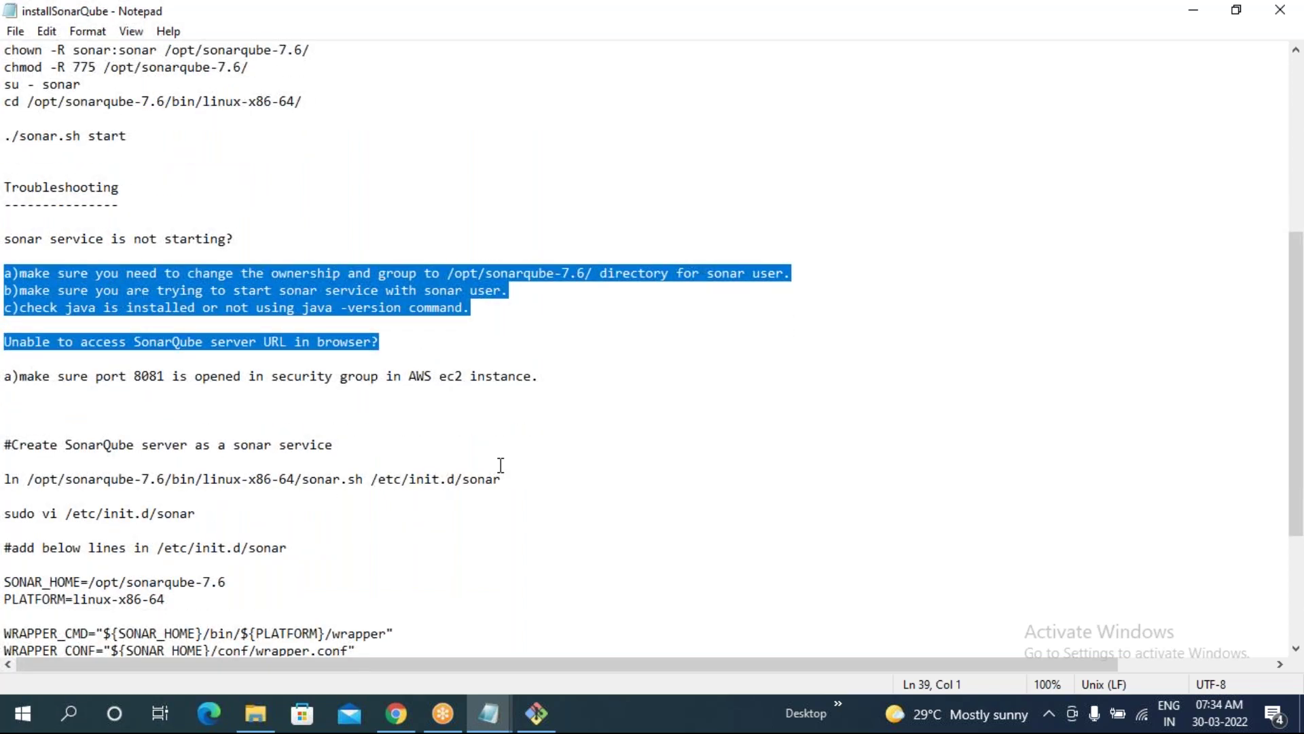
{"action": "scroll", "coordinate": [501, 465], "scroll_direction": "down", "scroll_amount": 3}
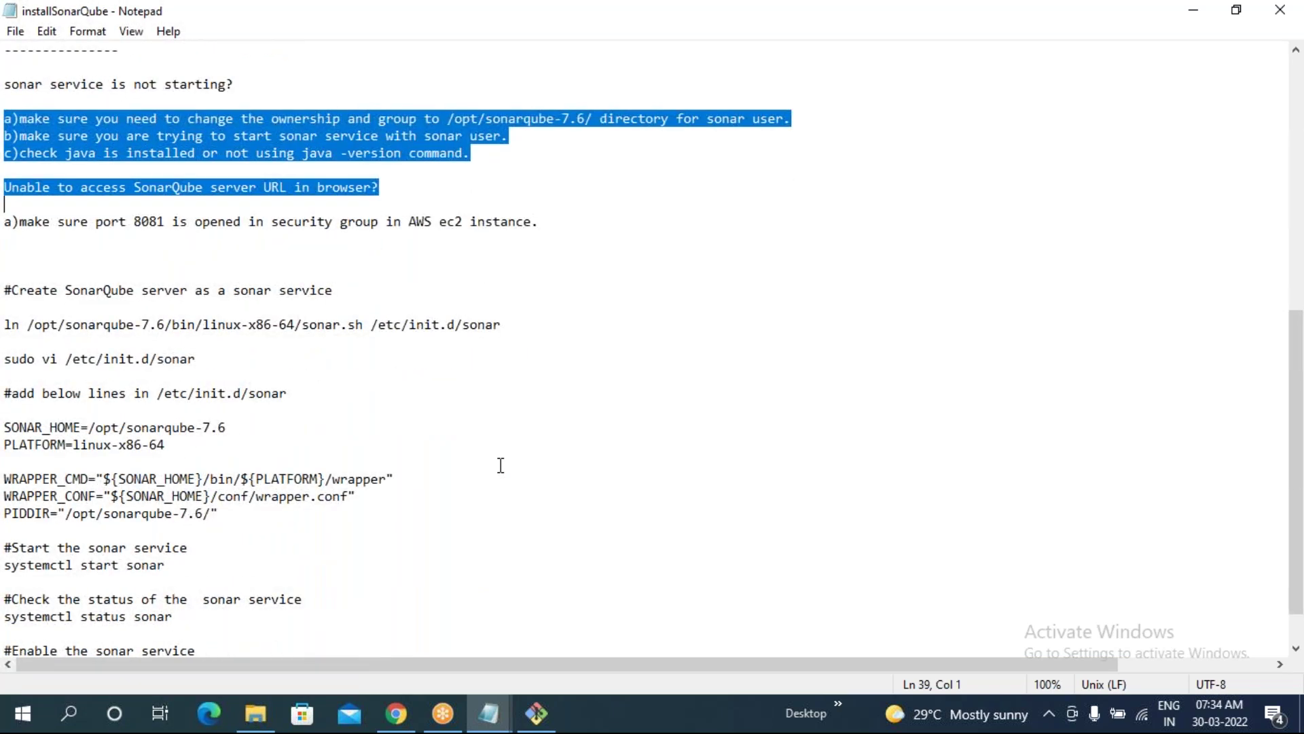
{"action": "left_click", "coordinate": [501, 465]}
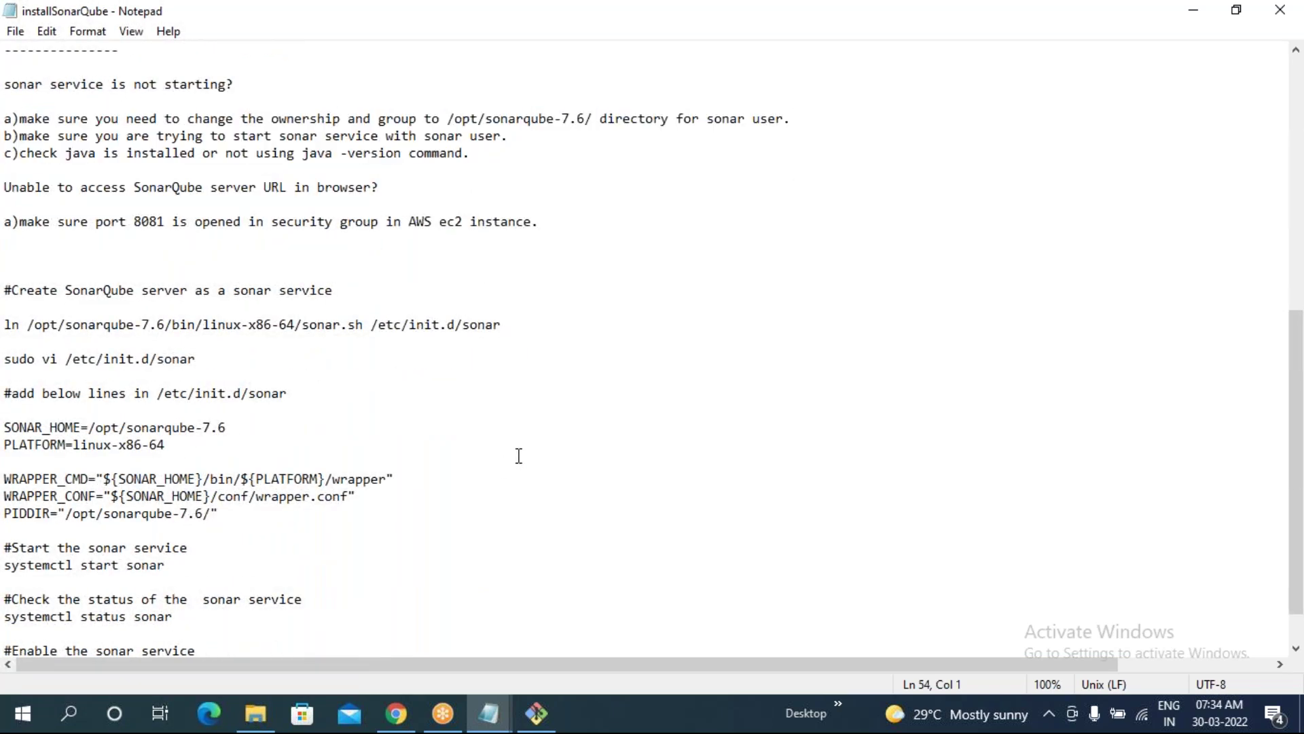
{"action": "scroll", "coordinate": [520, 456], "scroll_direction": "down", "scroll_amount": 1}
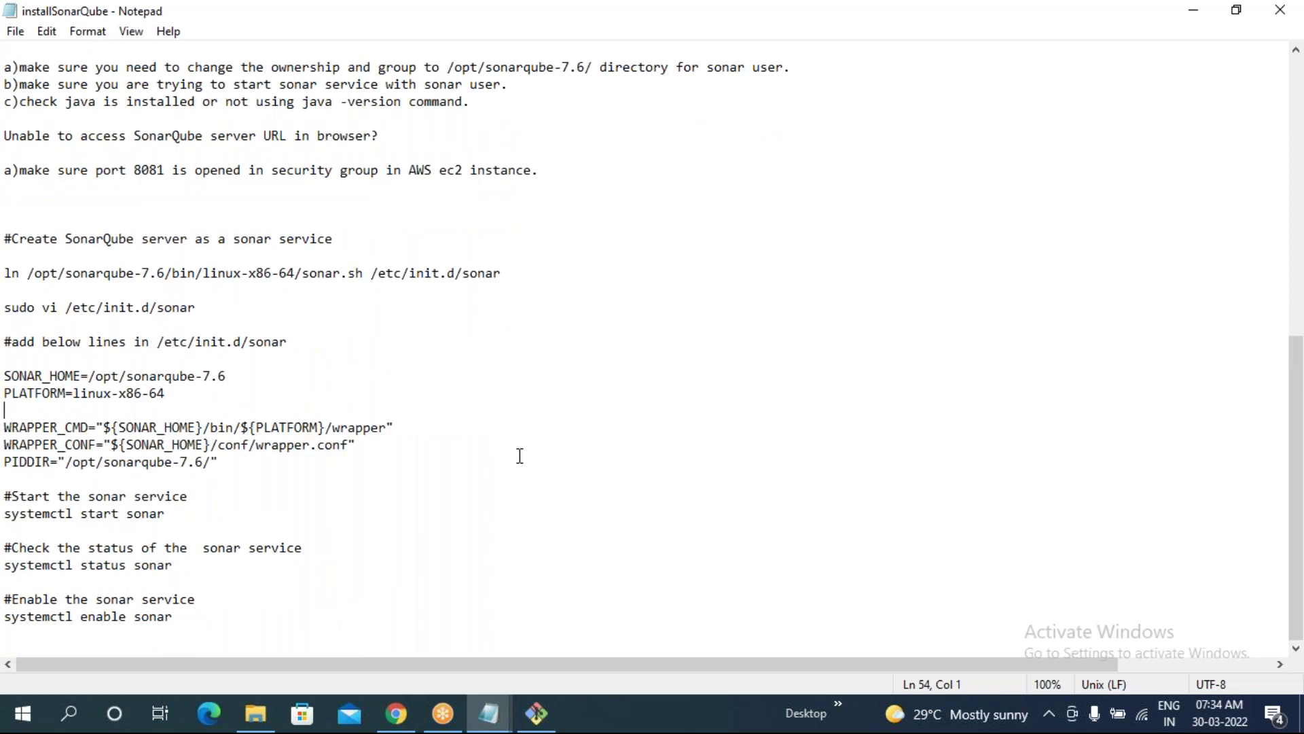
{"action": "left_click_drag", "start_coordinate": [8, 269], "coordinate": [396, 612]}
{"action": "left_click", "coordinate": [396, 614]}
{"action": "left_click", "coordinate": [535, 719]}
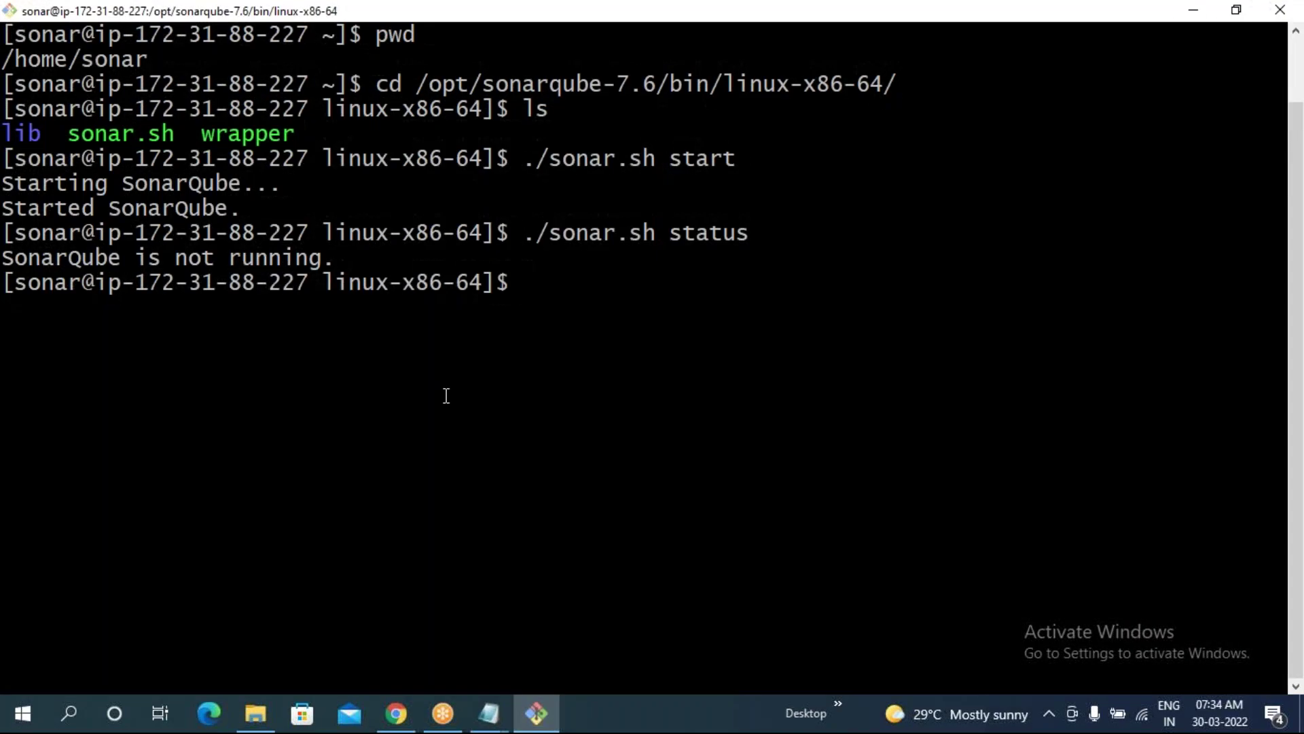
- Clear the SSH terminal, reread the installation notes in Notepad, then refocus the terminal
{"action": "type", "text": "clear"}
{"action": "key", "text": "Return"}
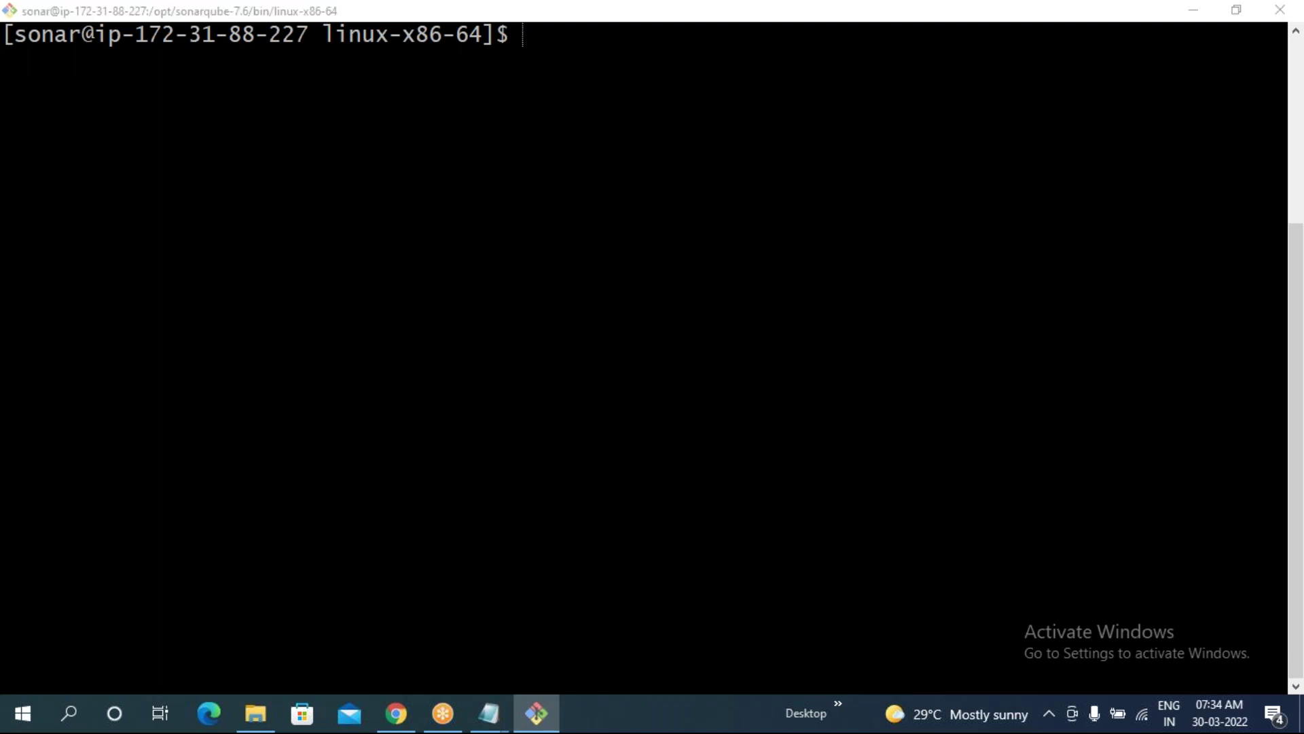
{"action": "key", "text": "alt+Tab"}
{"action": "scroll", "coordinate": [95, 266], "scroll_direction": "up", "scroll_amount": 1}
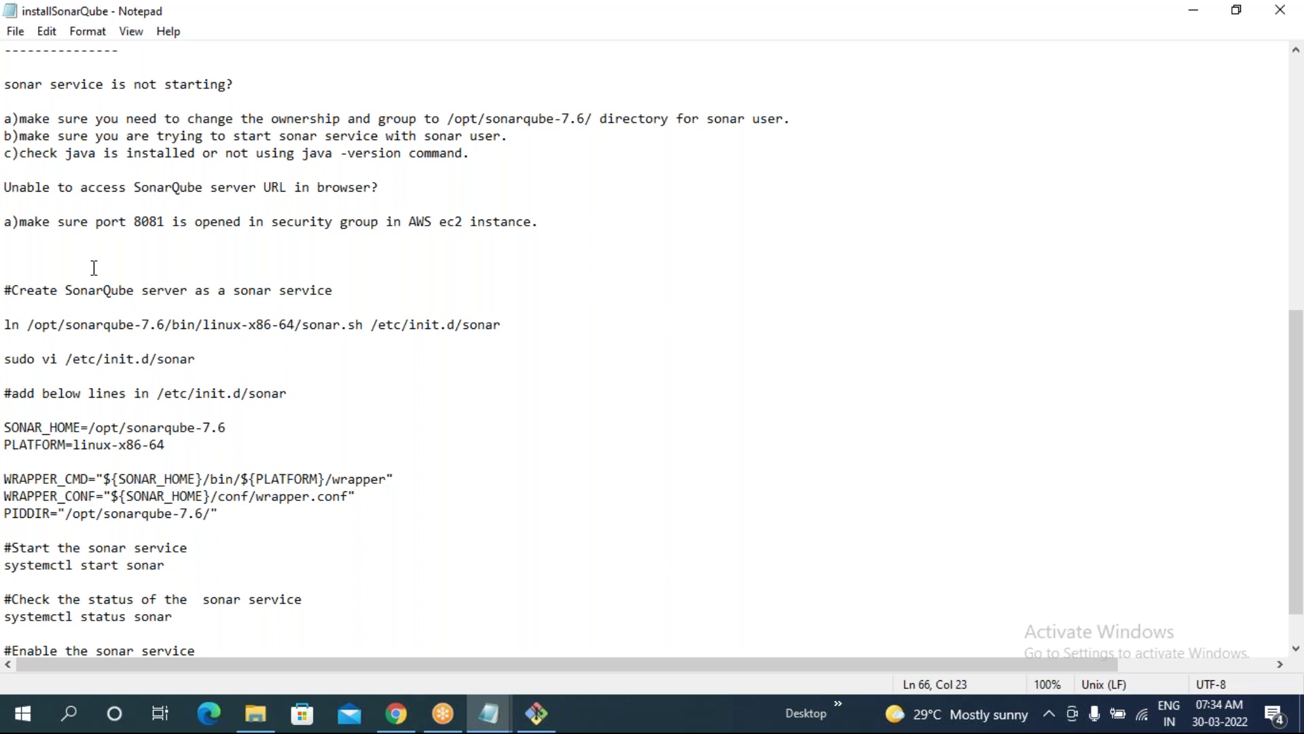
{"action": "scroll", "coordinate": [95, 267], "scroll_direction": "up", "scroll_amount": 3}
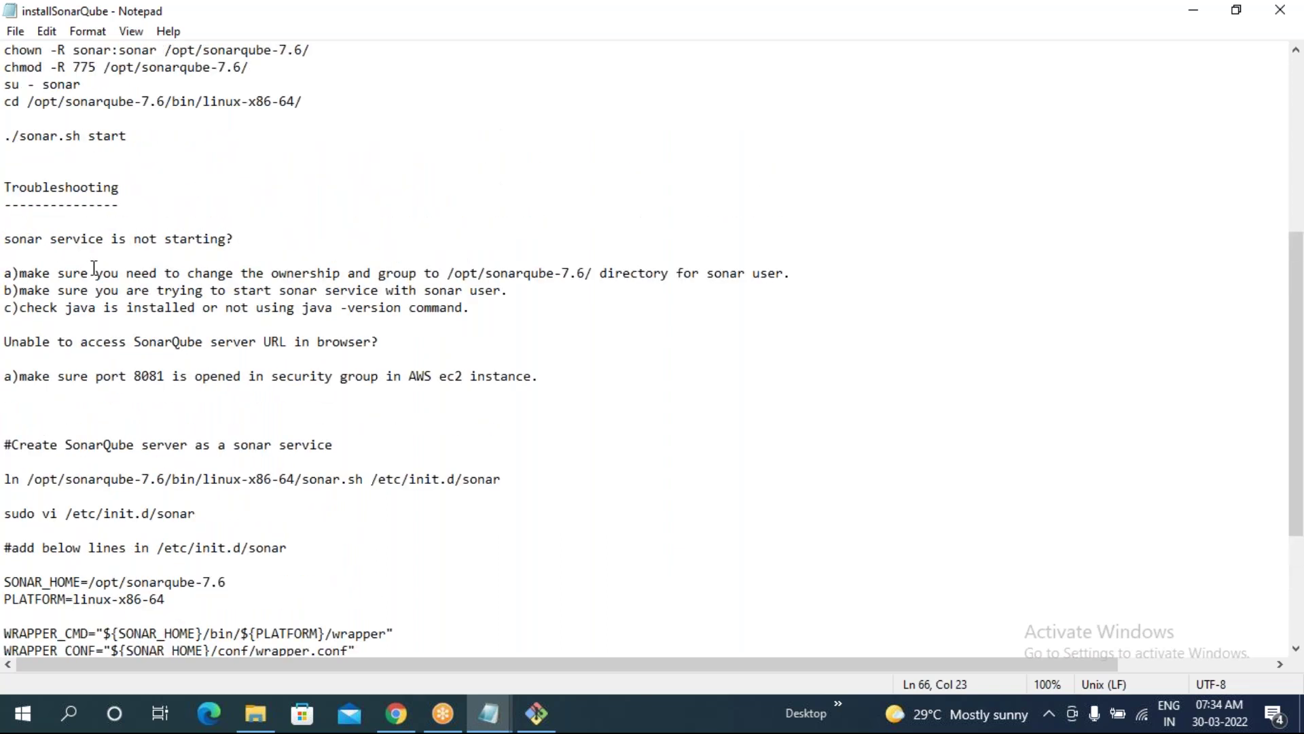
{"action": "scroll", "coordinate": [94, 267], "scroll_direction": "up", "scroll_amount": 1}
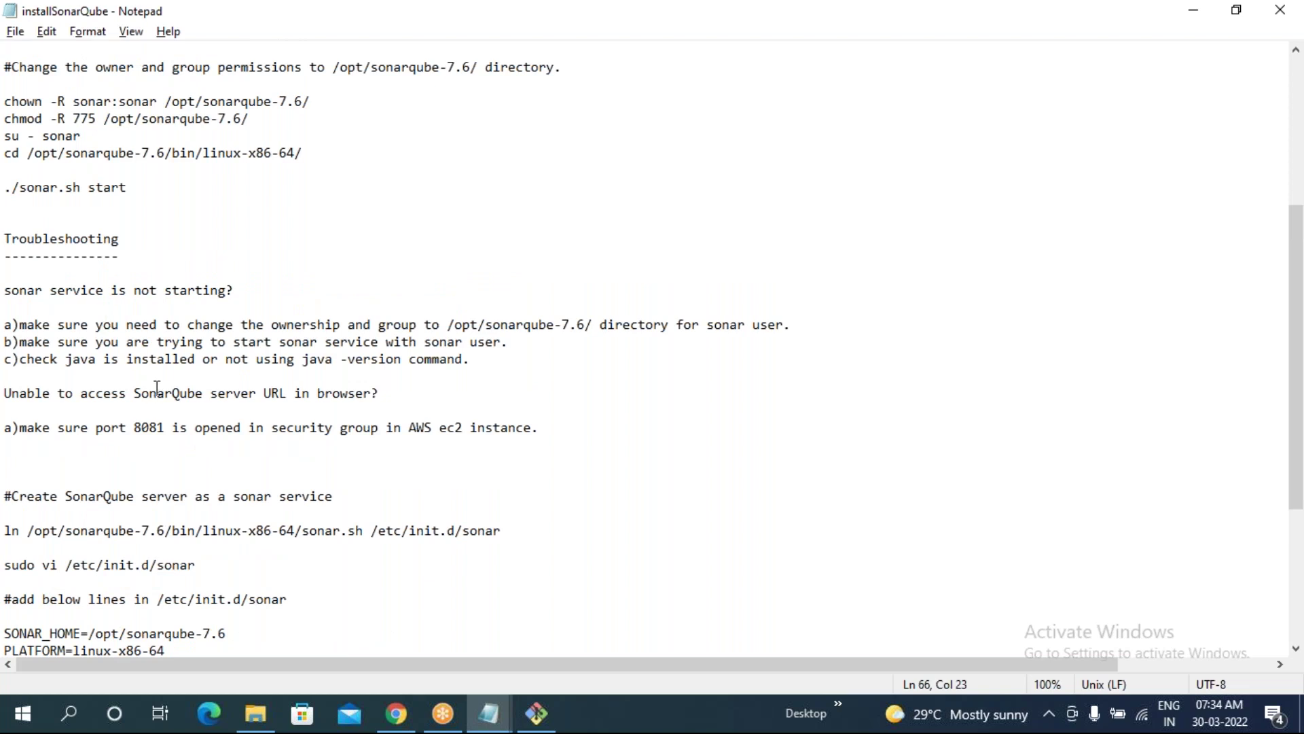
{"action": "key", "text": "alt+Tab"}
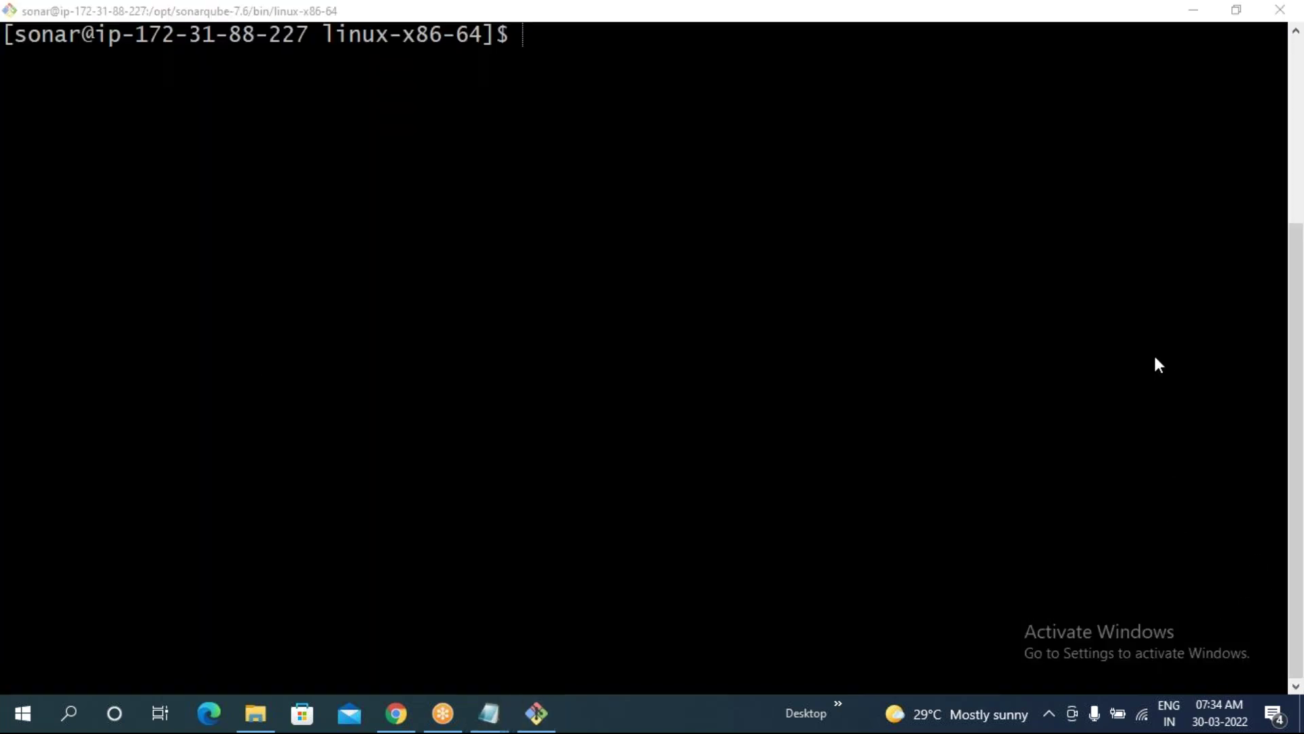
{"action": "left_click", "coordinate": [524, 62]}
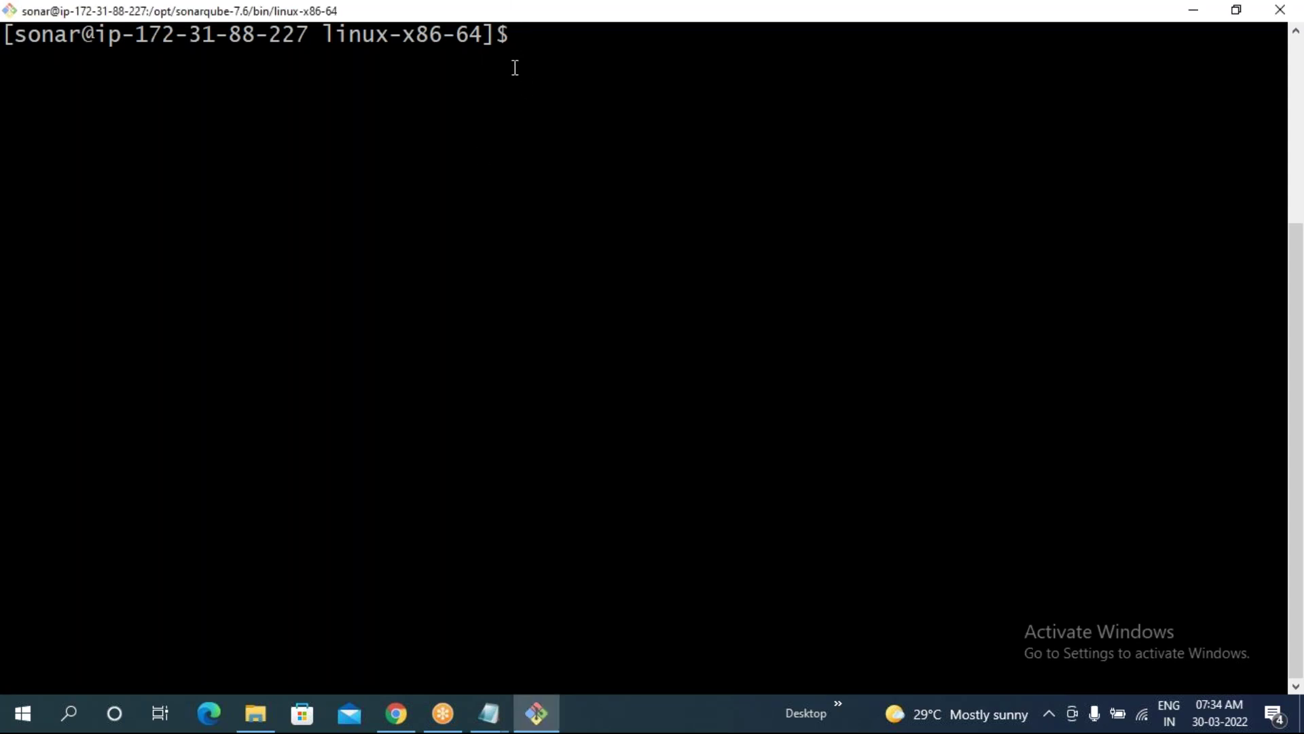
- Exit the sonar user, become root with sudo su -, and clear the screen
{"action": "type", "text": "exit"}
{"action": "key", "text": "Return"}
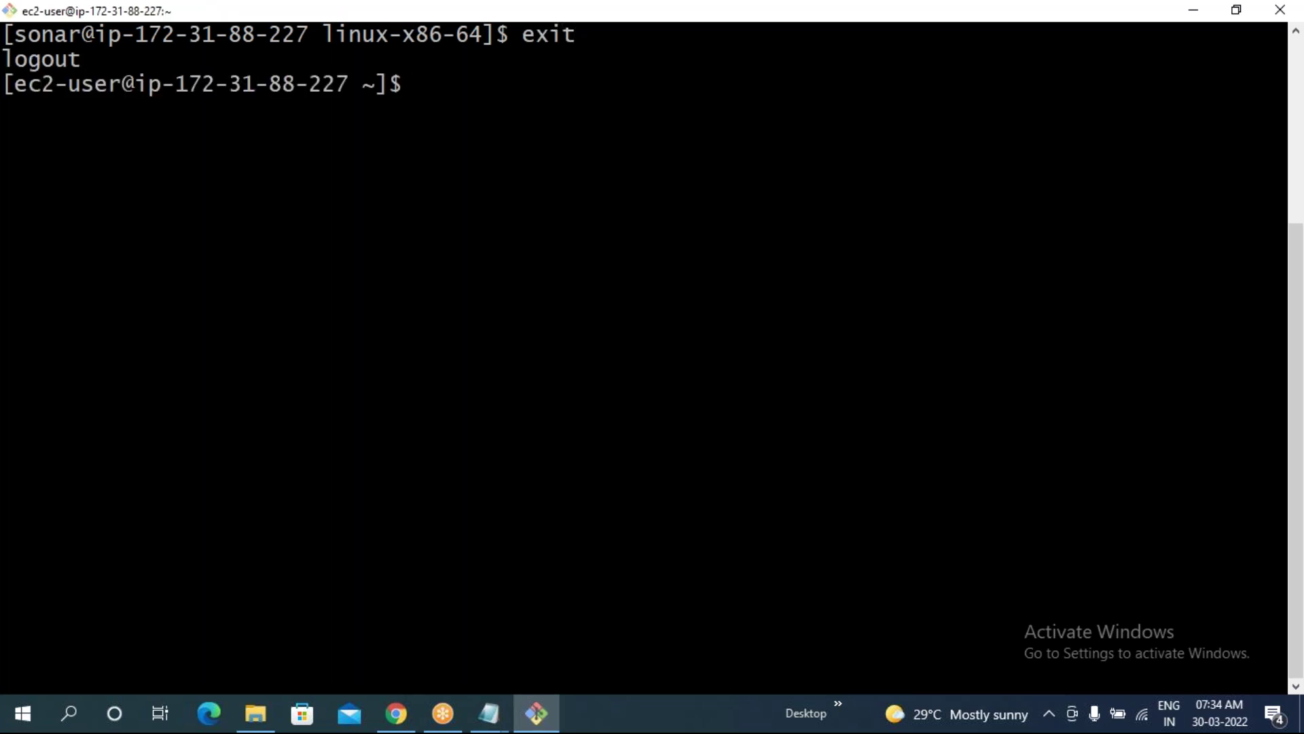
{"action": "type", "text": "sudo su -"}
{"action": "key", "text": "Return"}
{"action": "type", "text": "clear"}
{"action": "key", "text": "Return"}
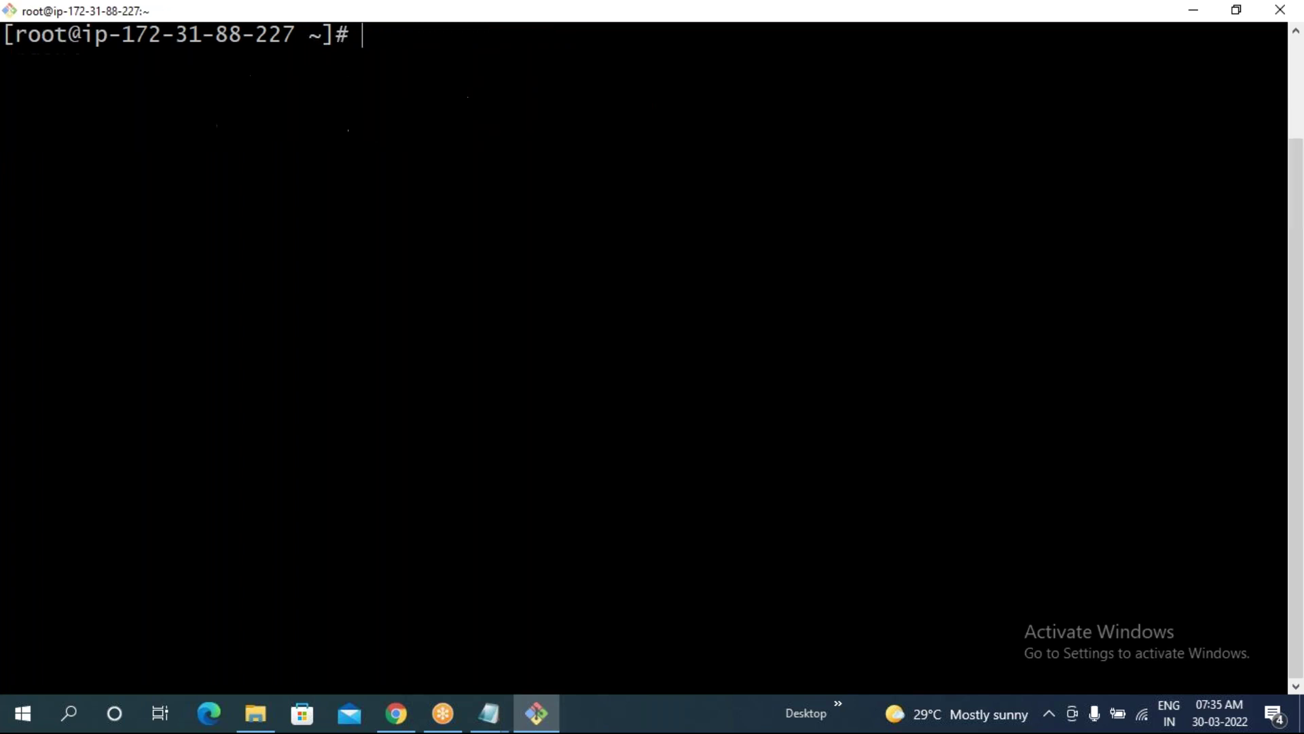
- List /opt/sonarqube-7.6/bin/linux-x86-64/ with ll and highlight sonar.sh's rwxrwxr-x permissions and sonar sonar owner
{"action": "type", "text": "ll /opt/sonarqube-7.6/bin/l"}
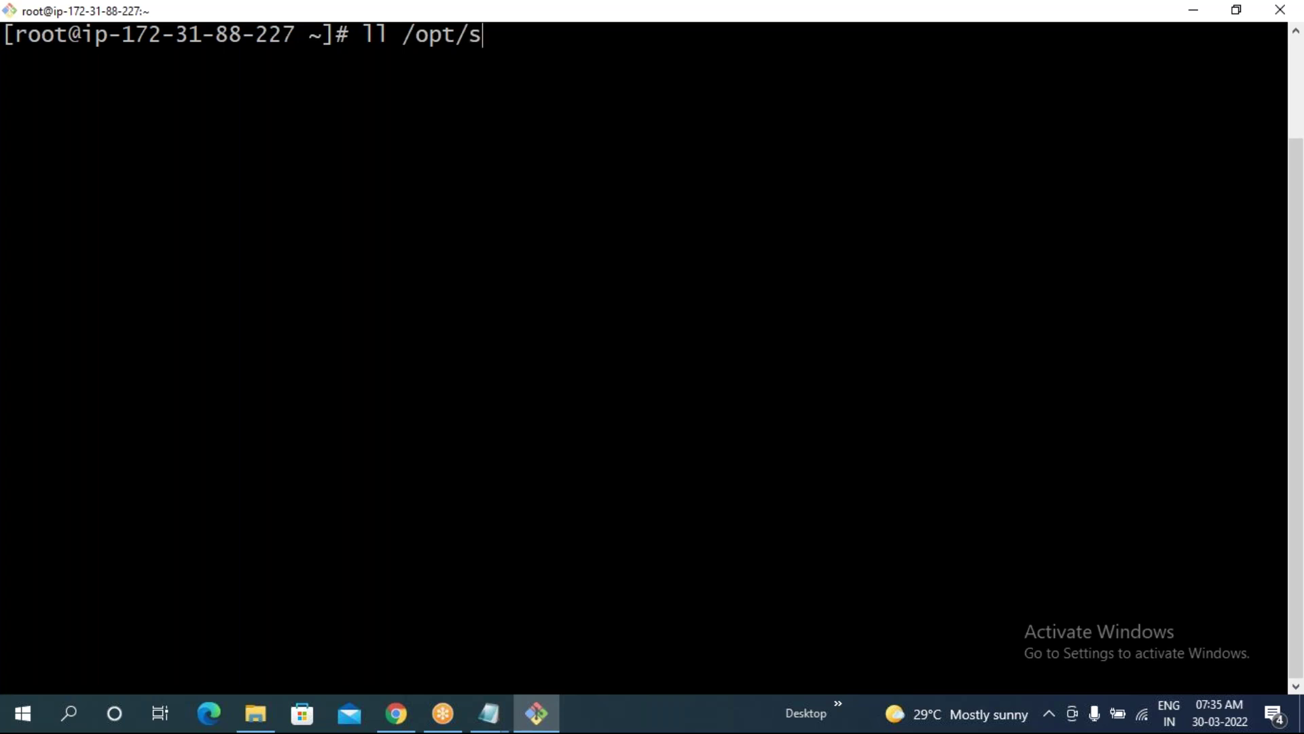
{"action": "key", "text": "Tab"}
{"action": "type", "text": "/bin/linux-x86-"}
{"action": "key", "text": "Tab"}
{"action": "type", "text": "6"}
{"action": "key", "text": "Tab"}
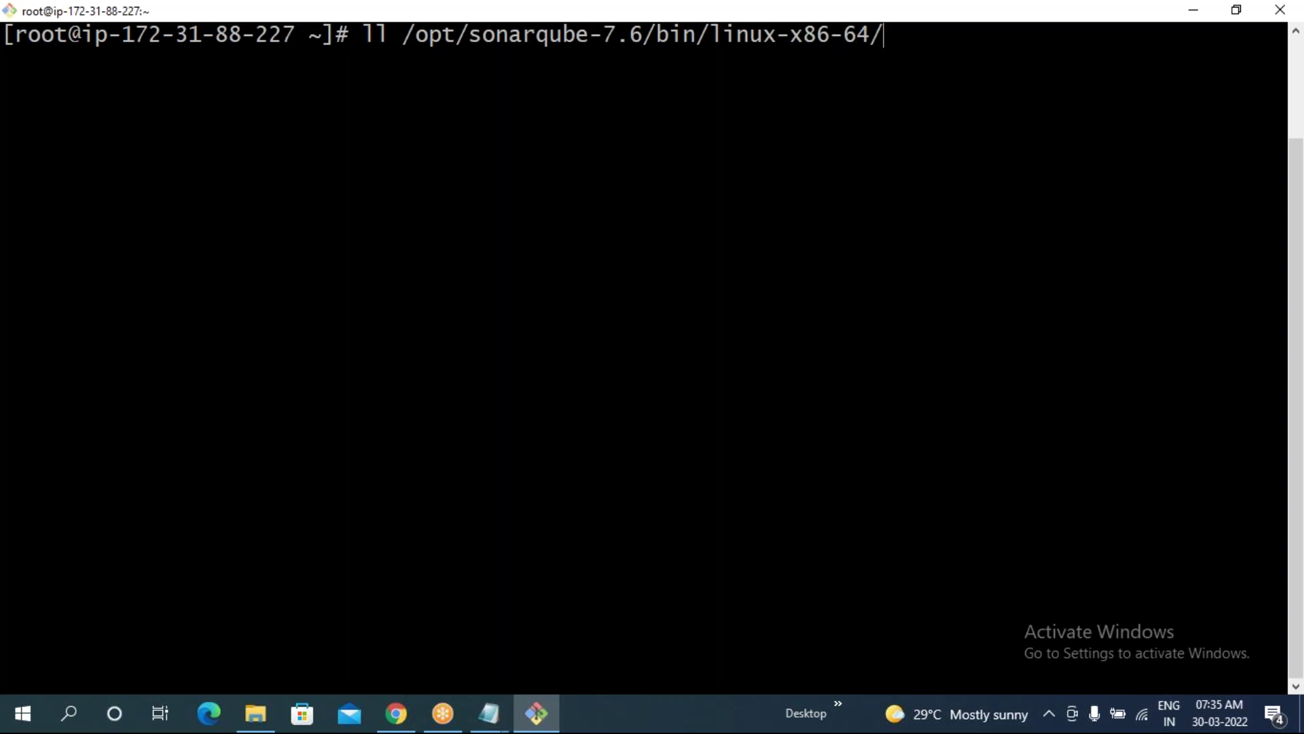
{"action": "key", "text": "Return"}
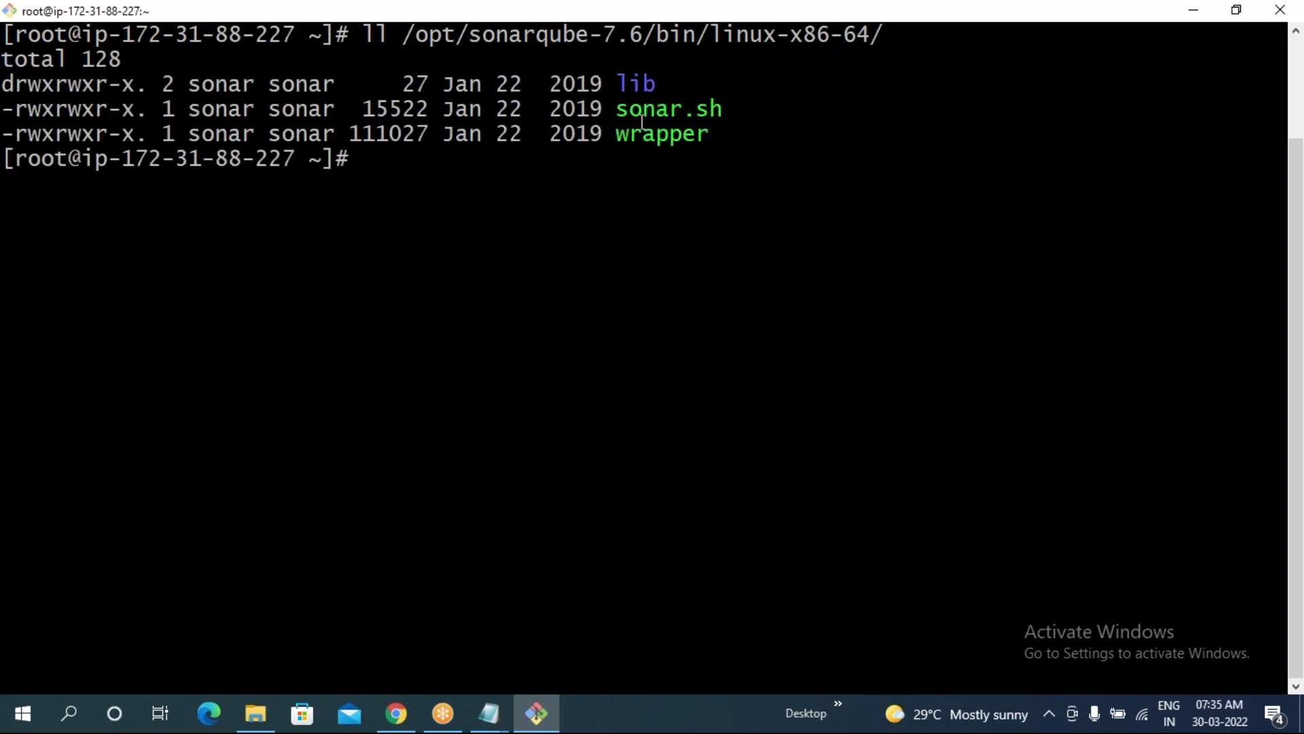
{"action": "left_click_drag", "start_coordinate": [2, 109], "coordinate": [82, 111]}
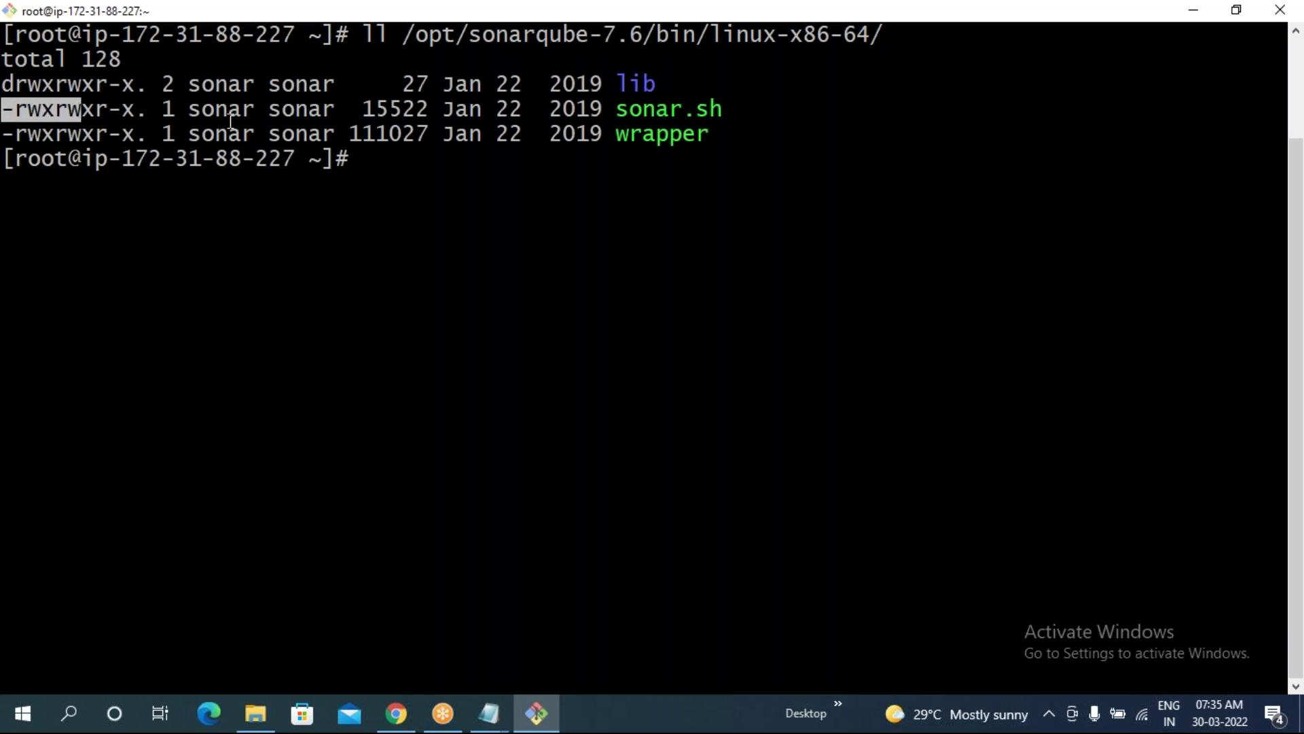
{"action": "left_click_drag", "start_coordinate": [189, 109], "coordinate": [334, 111]}
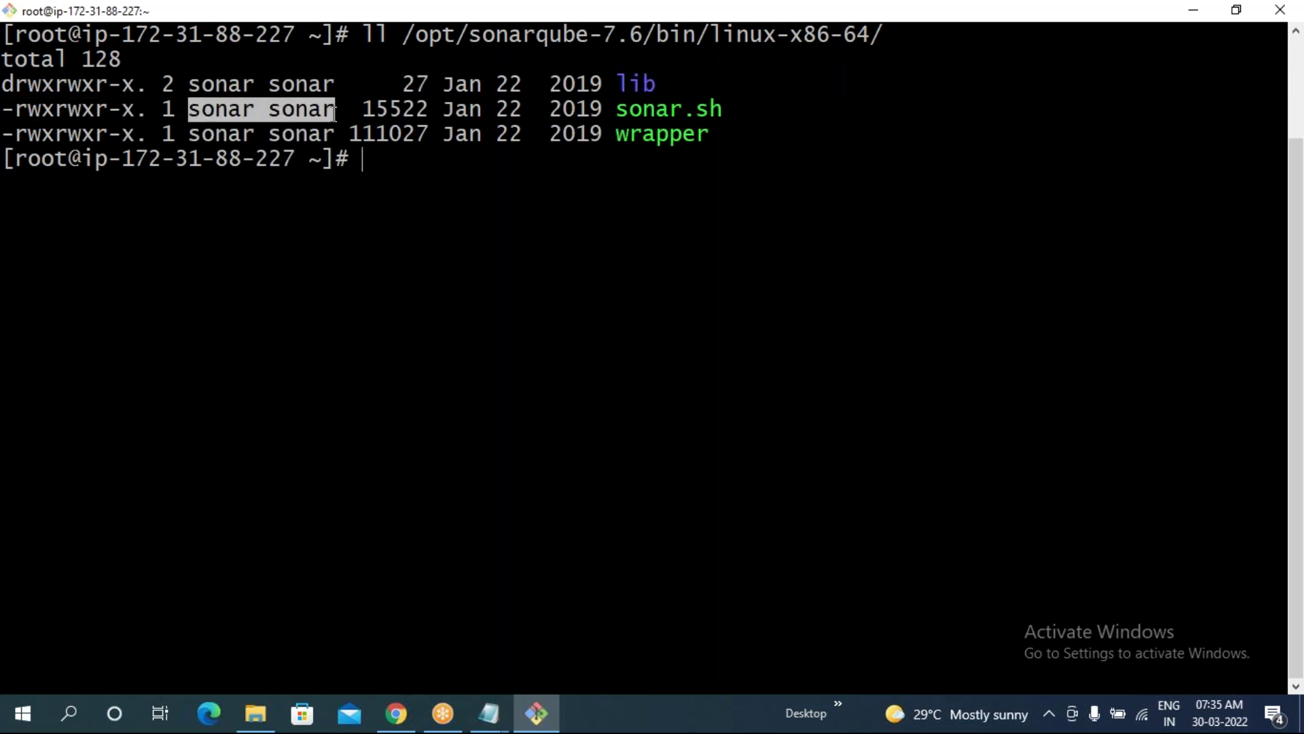
{"action": "left_click", "coordinate": [469, 196]}
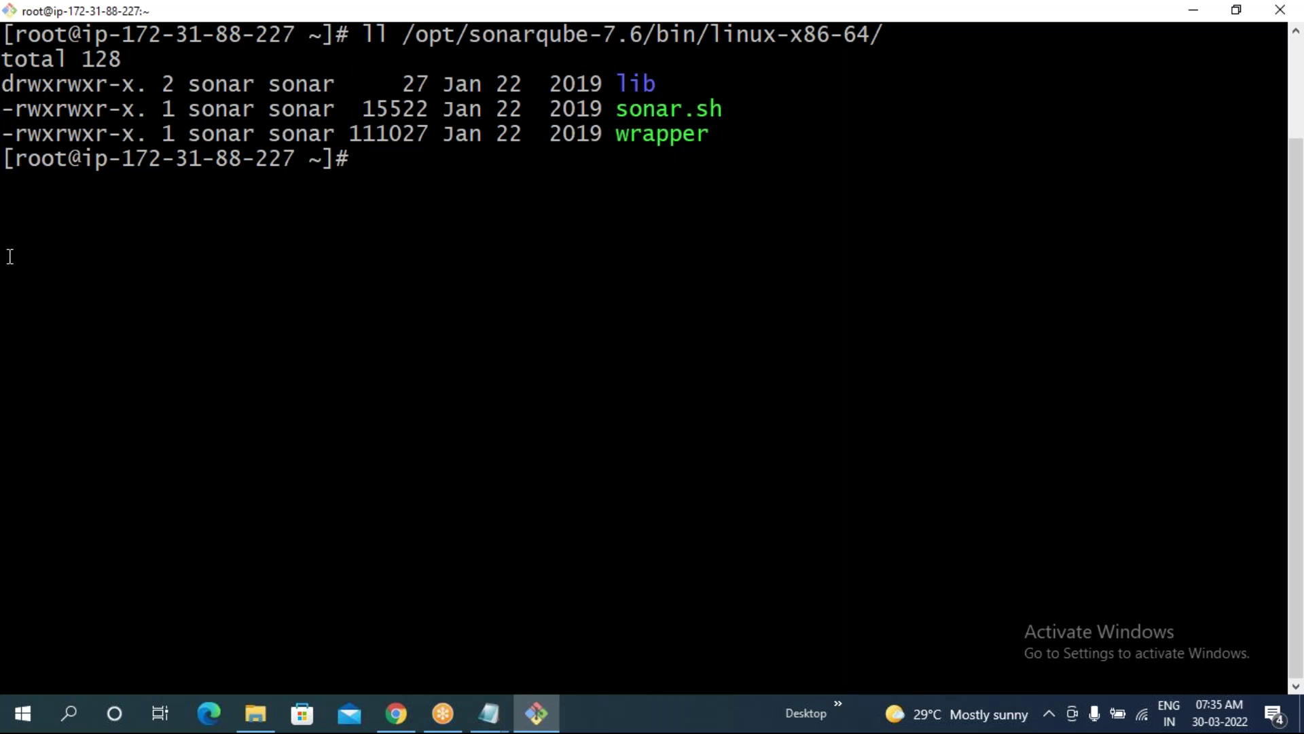
{"action": "left_click_drag", "start_coordinate": [15, 108], "coordinate": [127, 114]}
{"action": "left_click", "coordinate": [669, 370]}
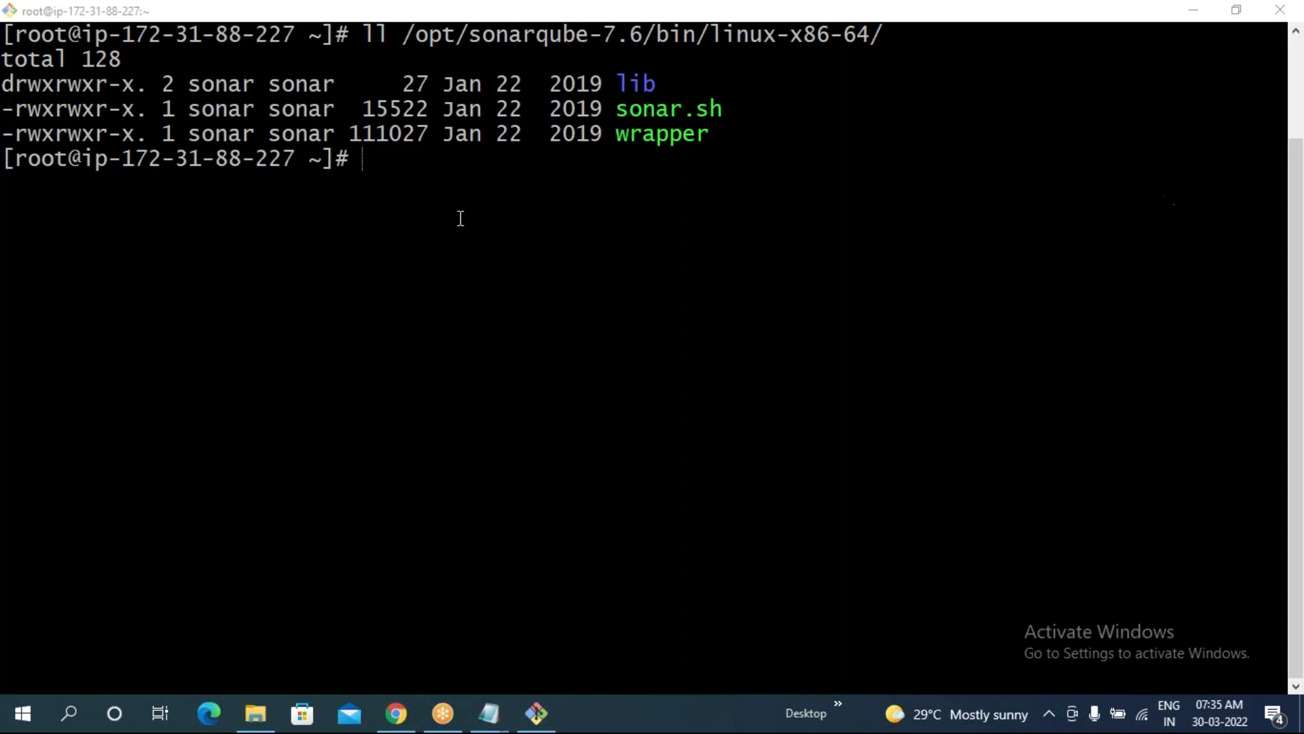
{"action": "left_click", "coordinate": [388, 196]}
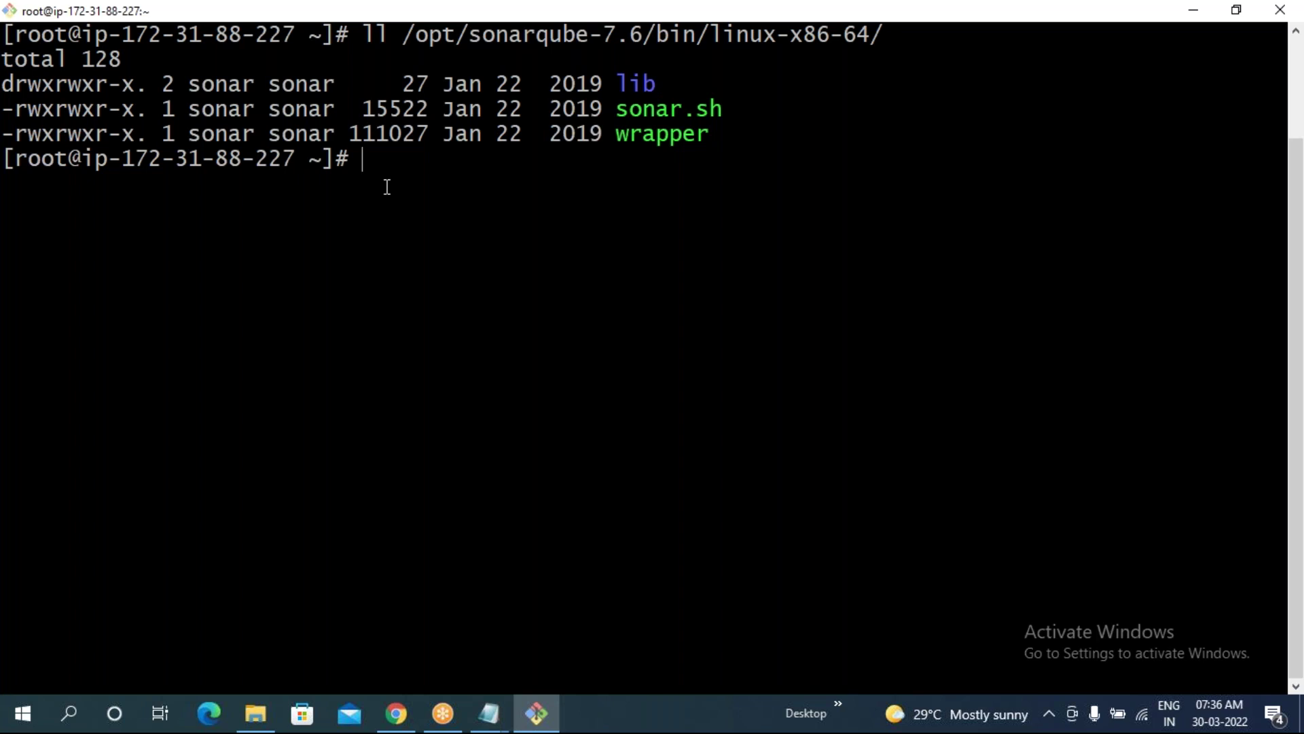
- Change into the /opt/sonarqube-7.6/bin/linux-x86-64/ directory using Tab completion
{"action": "type", "text": "cd /o"}
{"action": "key", "text": "Tab"}
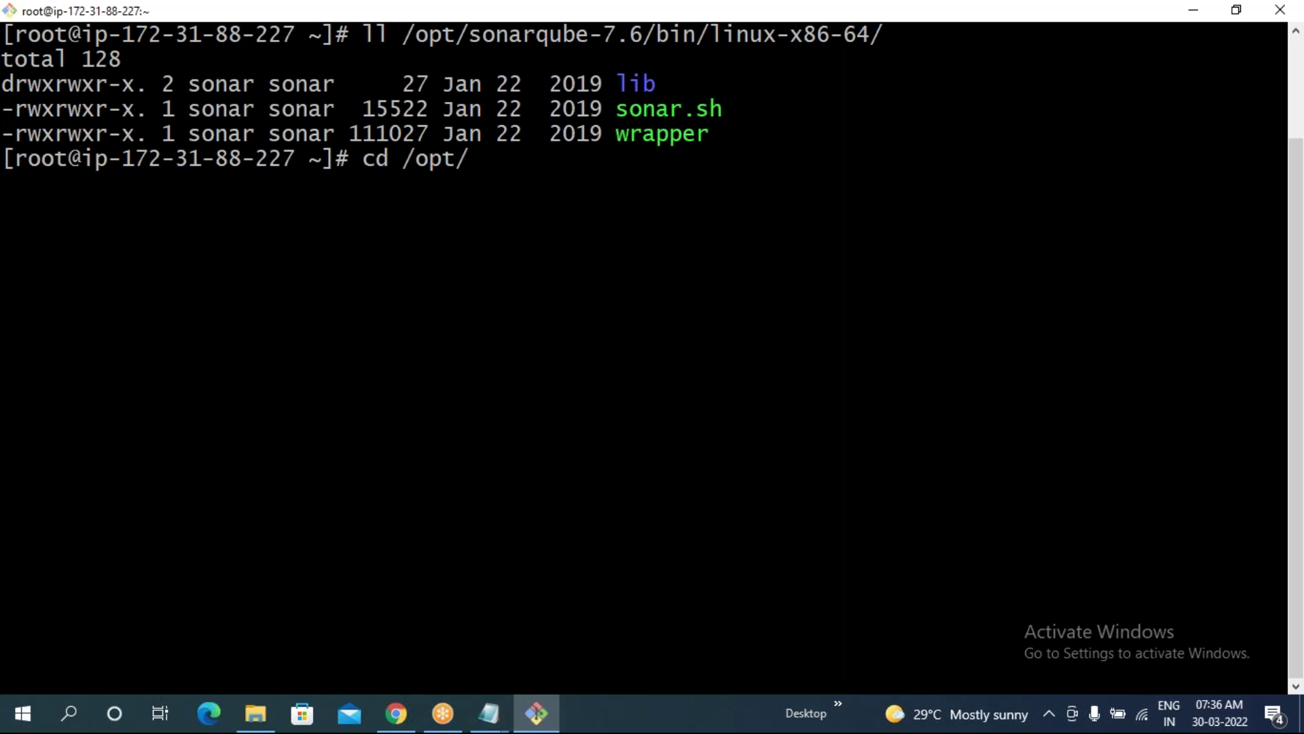
{"action": "type", "text": "s"}
{"action": "key", "text": "Tab"}
{"action": "type", "text": "/b"}
{"action": "key", "text": "Tab"}
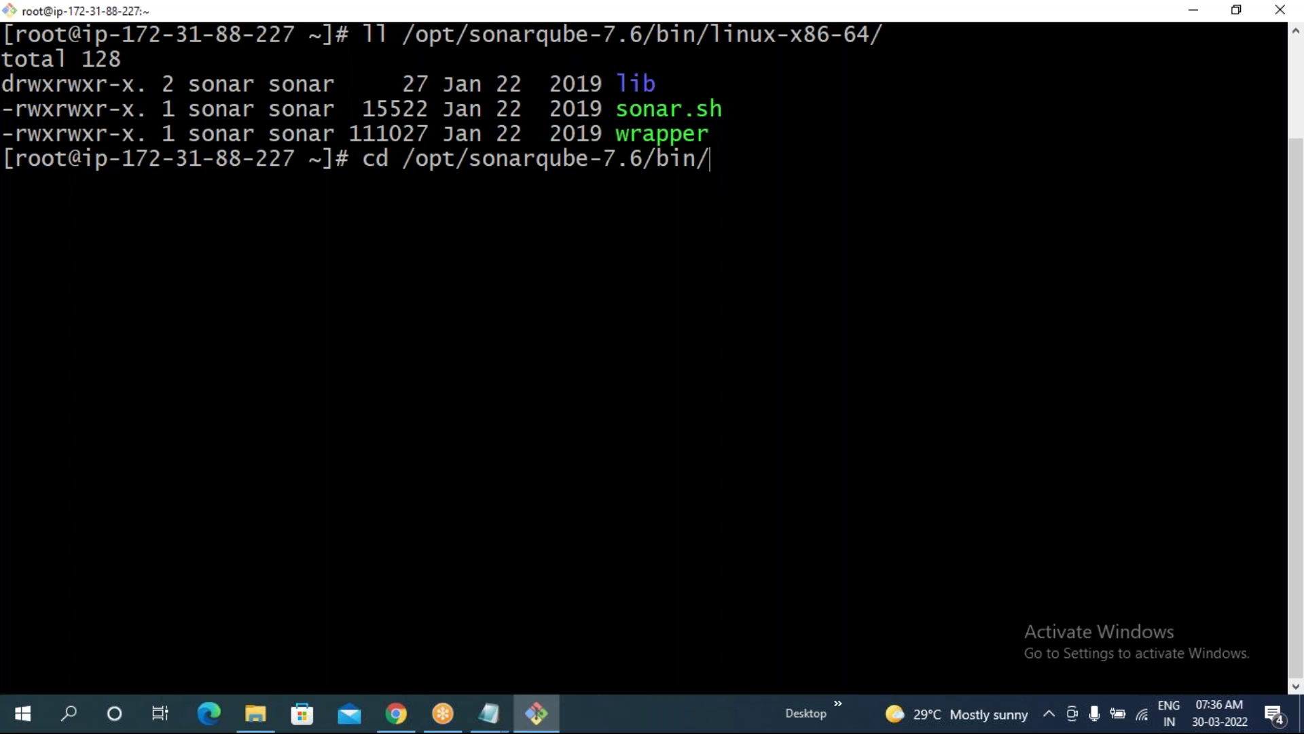
{"action": "type", "text": "li"}
{"action": "key", "text": "Tab"}
{"action": "type", "text": "64/"}
{"action": "key", "text": "Return"}
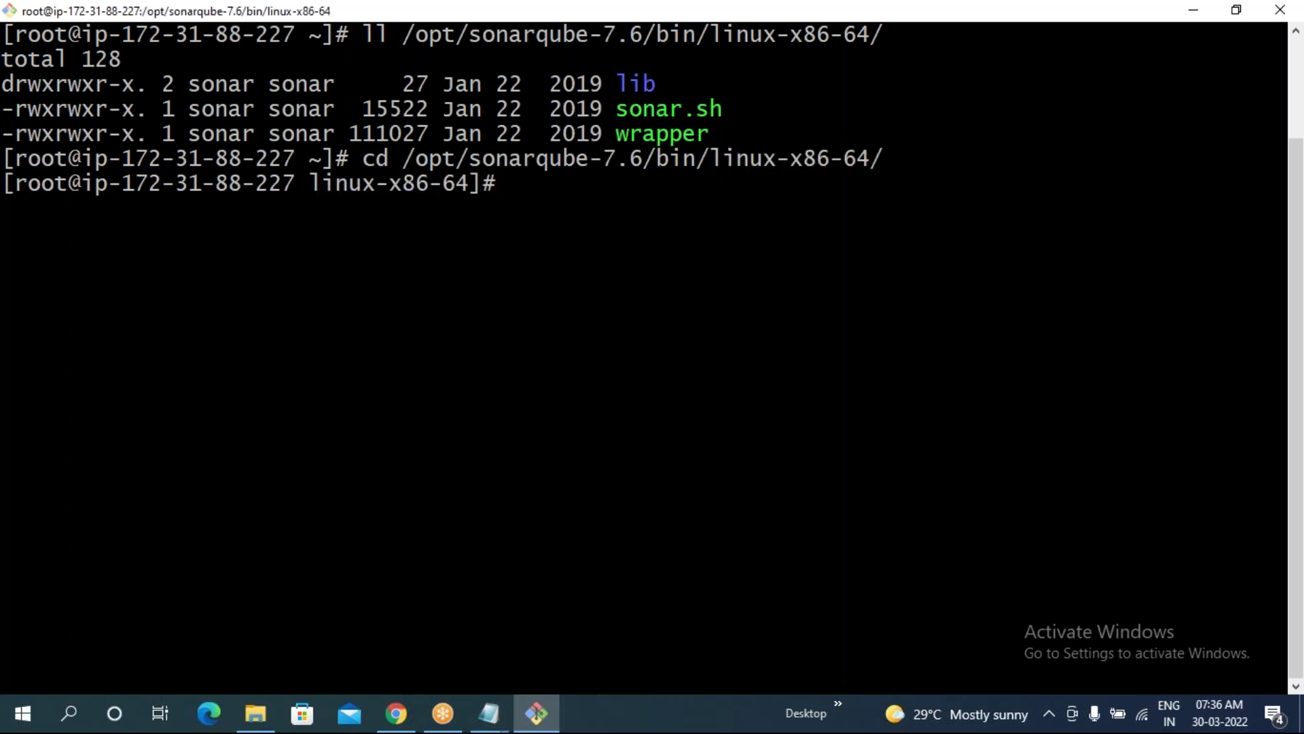
- List the folder's files and start SonarQube with sh sonar.sh start
{"action": "type", "text": "./sta"}
{"action": "key", "text": "BackSpace"}
{"action": "key", "text": "BackSpace"}
{"action": "key", "text": "BackSpace"}
{"action": "key", "text": "BackSpace"}
{"action": "key", "text": "BackSpace"}
{"action": "type", "text": "ls"}
{"action": "key", "text": "Return"}
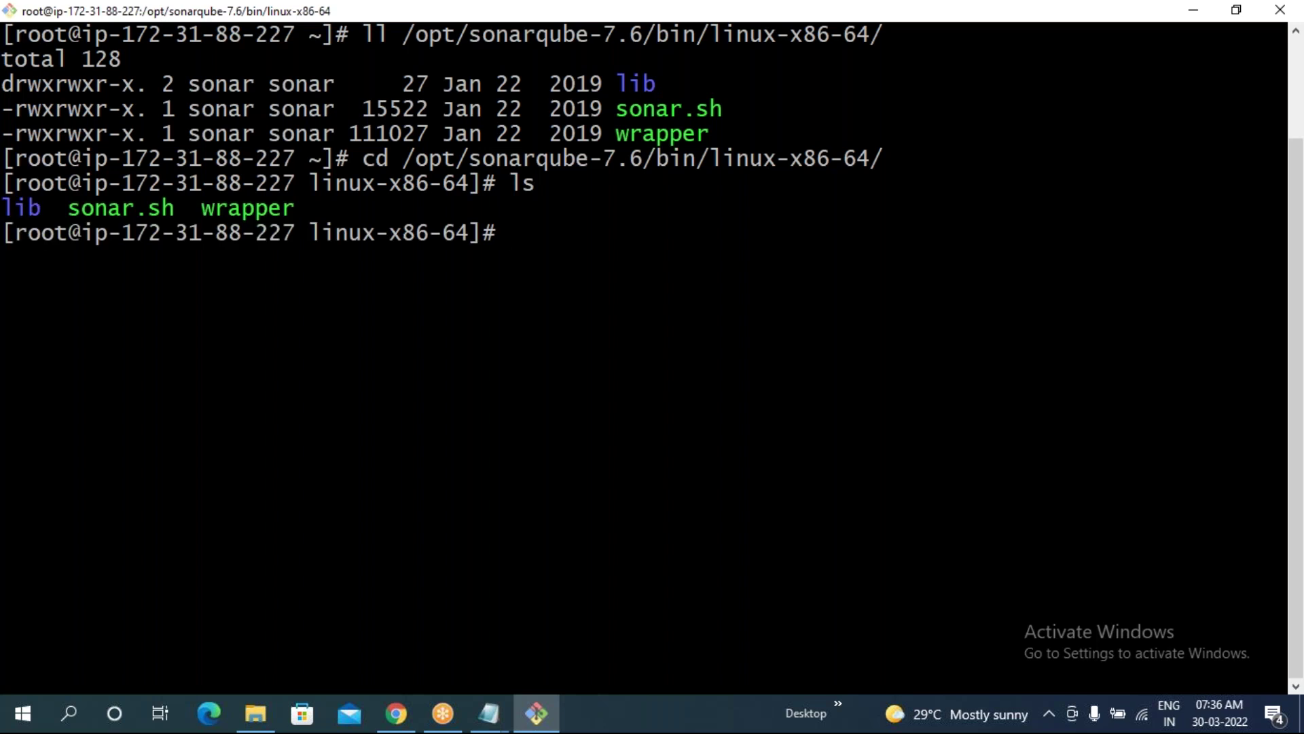
{"action": "type", "text": "sh s"}
{"action": "key", "text": "Tab"}
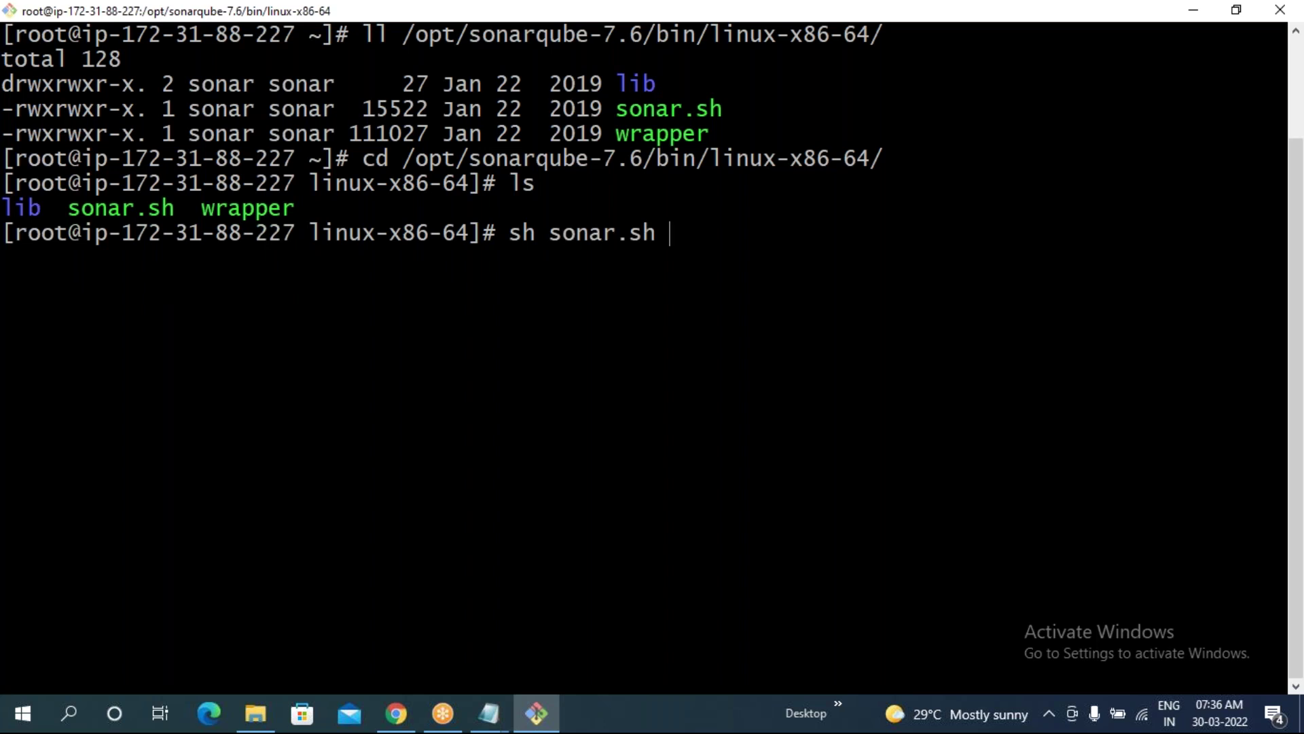
{"action": "type", "text": "start"}
{"action": "key", "text": "Return"}
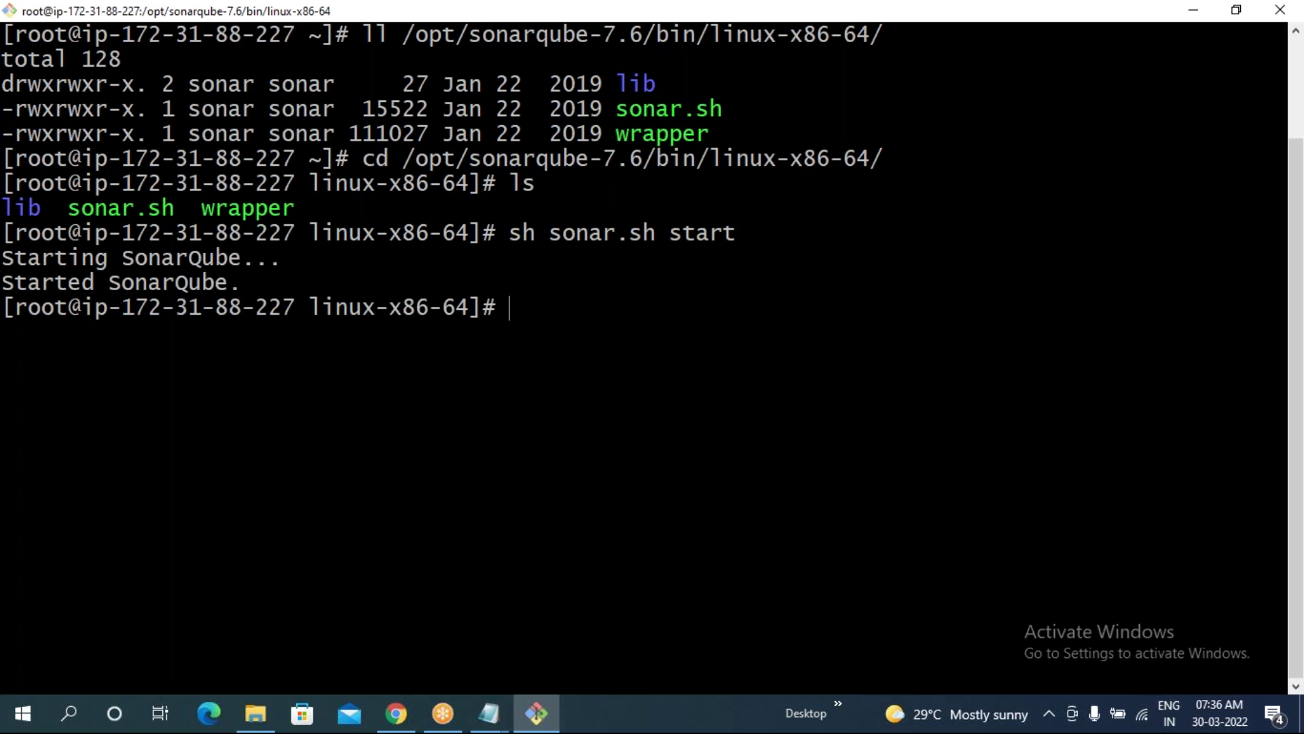
- Check SonarQube's status and stop it, which reports it is not running
{"action": "key", "text": "Up"}
{"action": "key", "text": "BackSpace"}
{"action": "key", "text": "BackSpace"}
{"action": "key", "text": "BackSpace"}
{"action": "type", "text": "atus"}
{"action": "key", "text": "Return"}
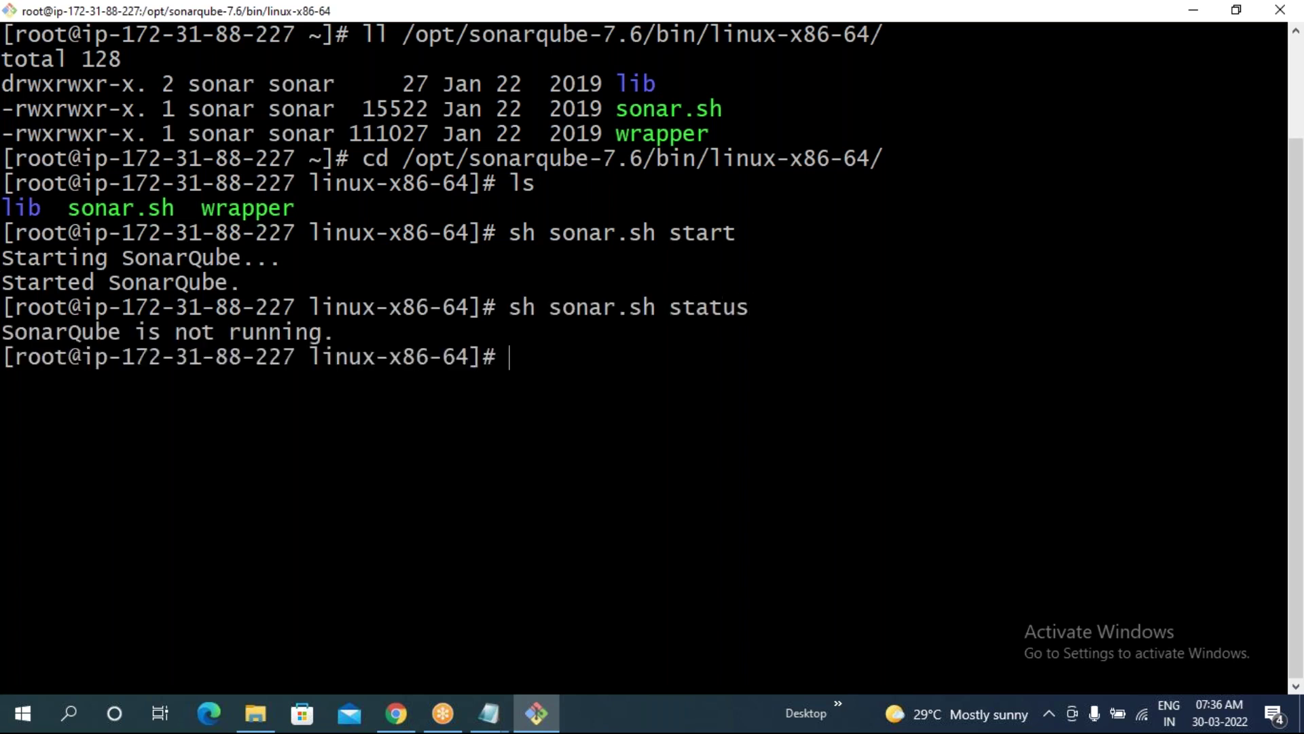
{"action": "key", "text": "Up"}
{"action": "key", "text": "BackSpace"}
{"action": "key", "text": "BackSpace"}
{"action": "key", "text": "BackSpace"}
{"action": "key", "text": "BackSpace"}
{"action": "type", "text": "op"}
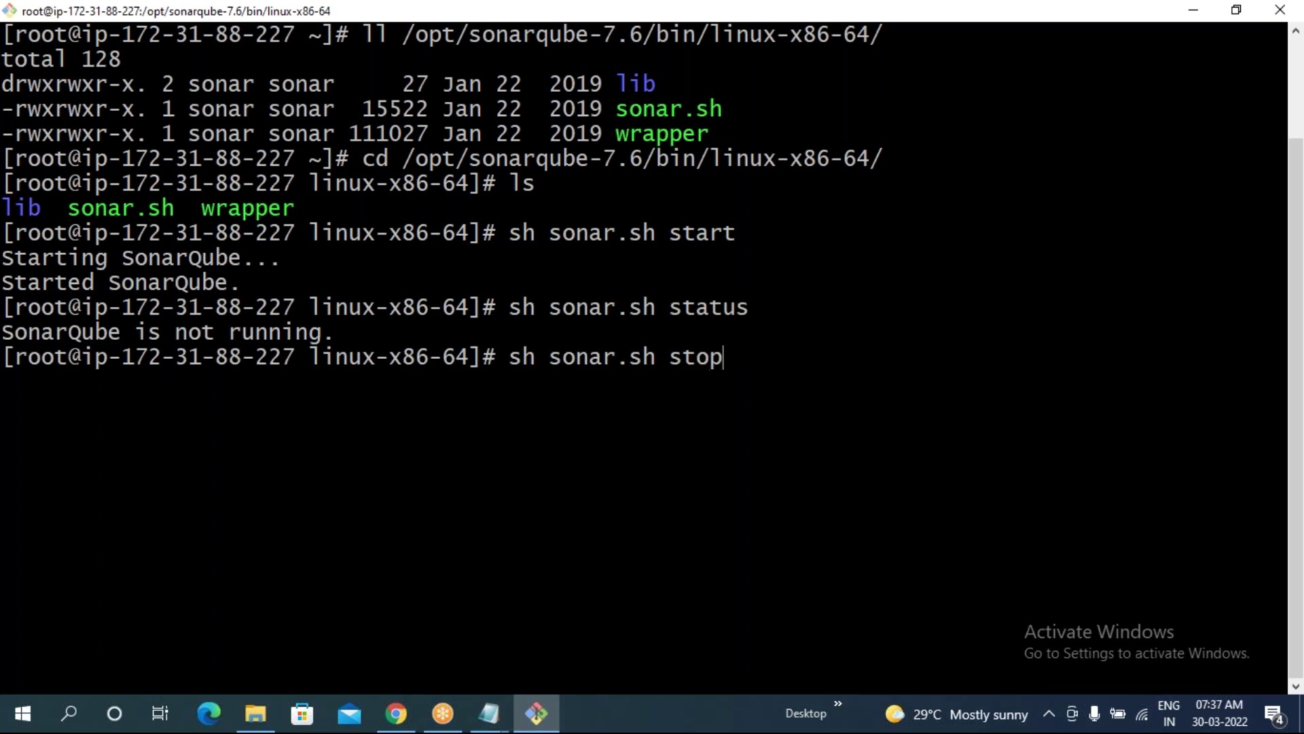
{"action": "key", "text": "Return"}
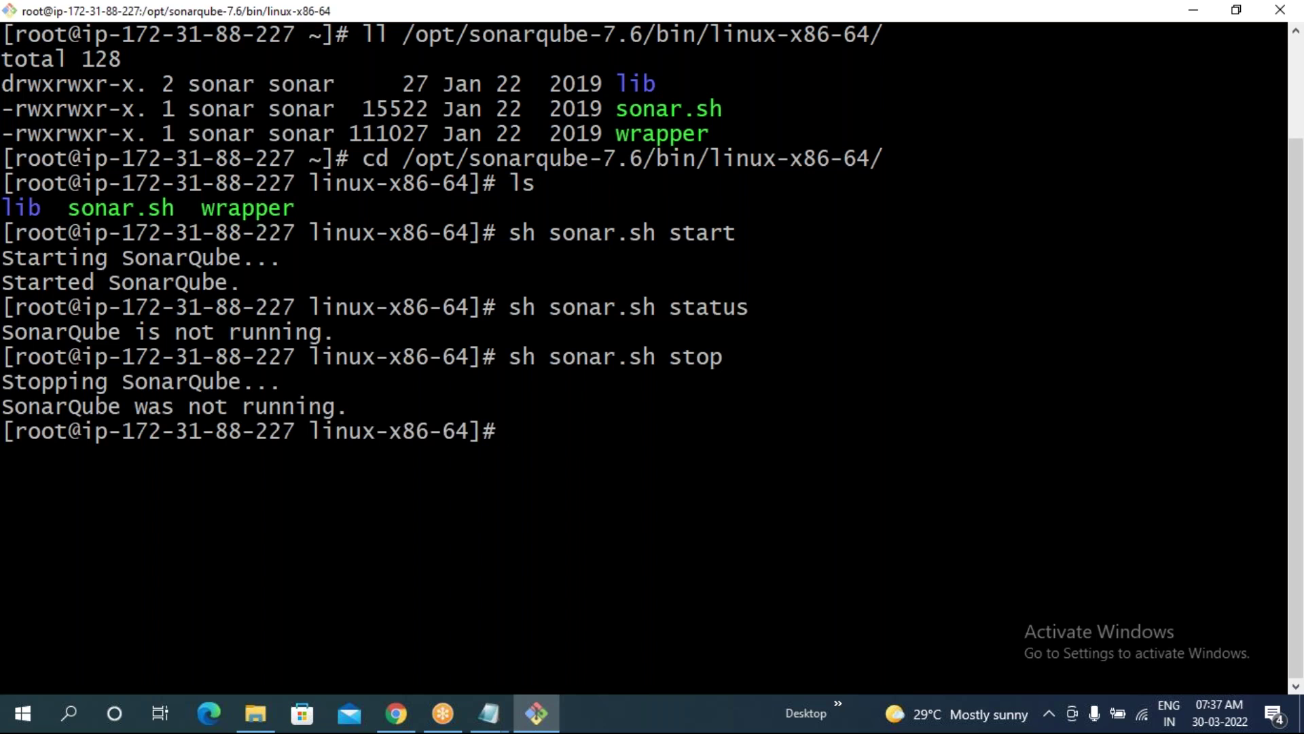
{"action": "type", "text": "sudo su sonar"}
- Switch to the sonar user and check SonarQube status with ./sonar.sh status
{"action": "key", "text": "Return"}
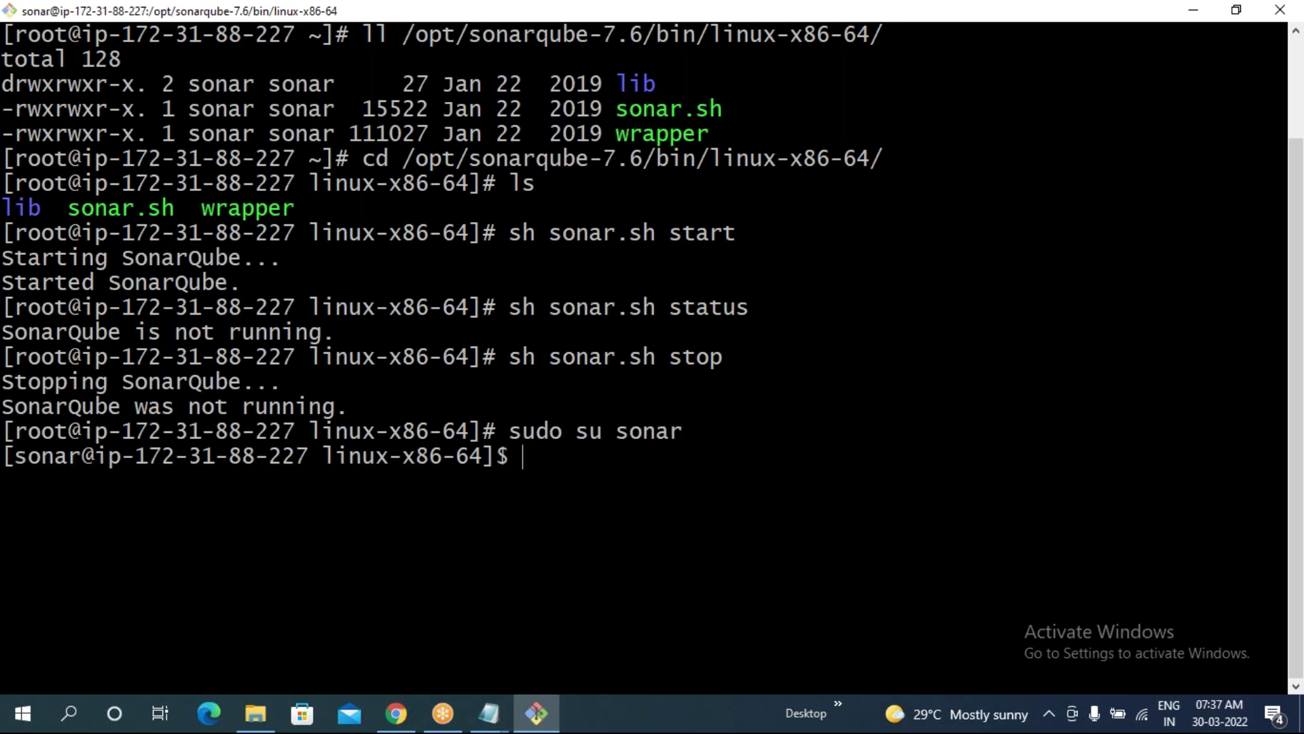
{"action": "type", "text": "./s"}
{"action": "key", "text": "Tab"}
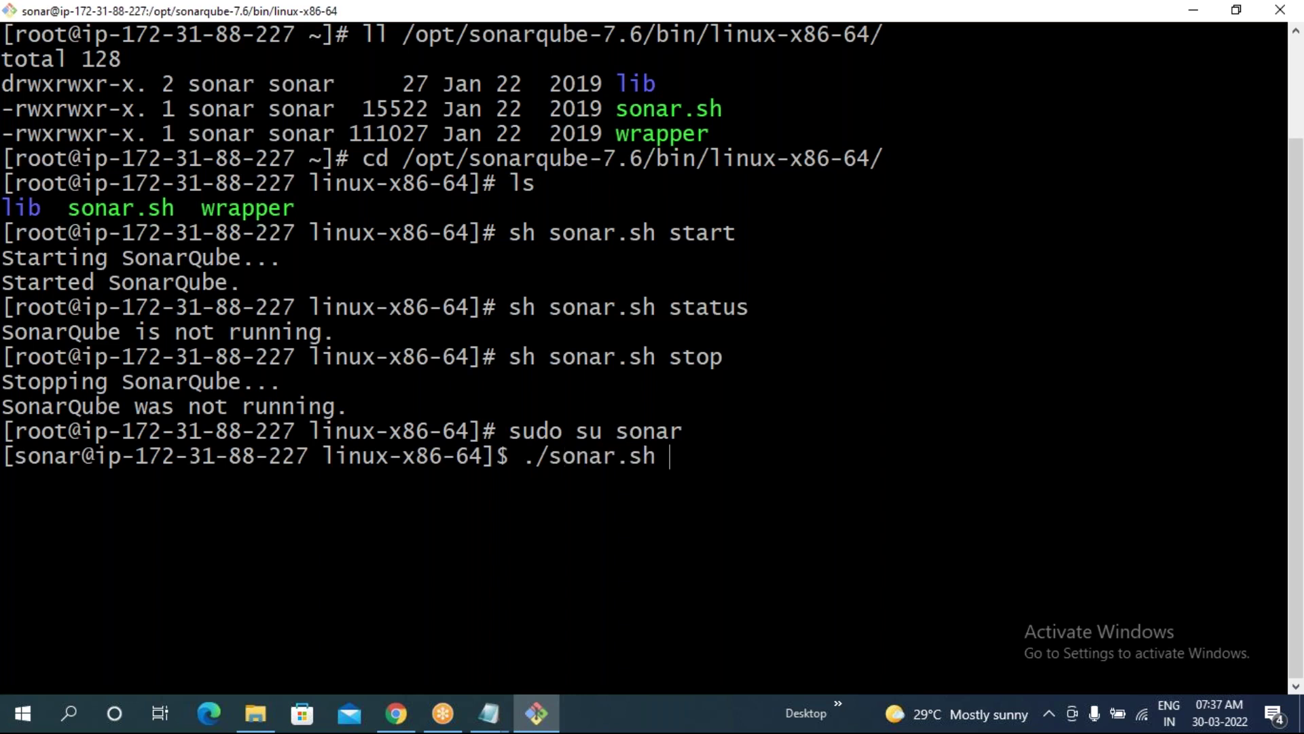
{"action": "type", "text": "status"}
{"action": "key", "text": "Return"}
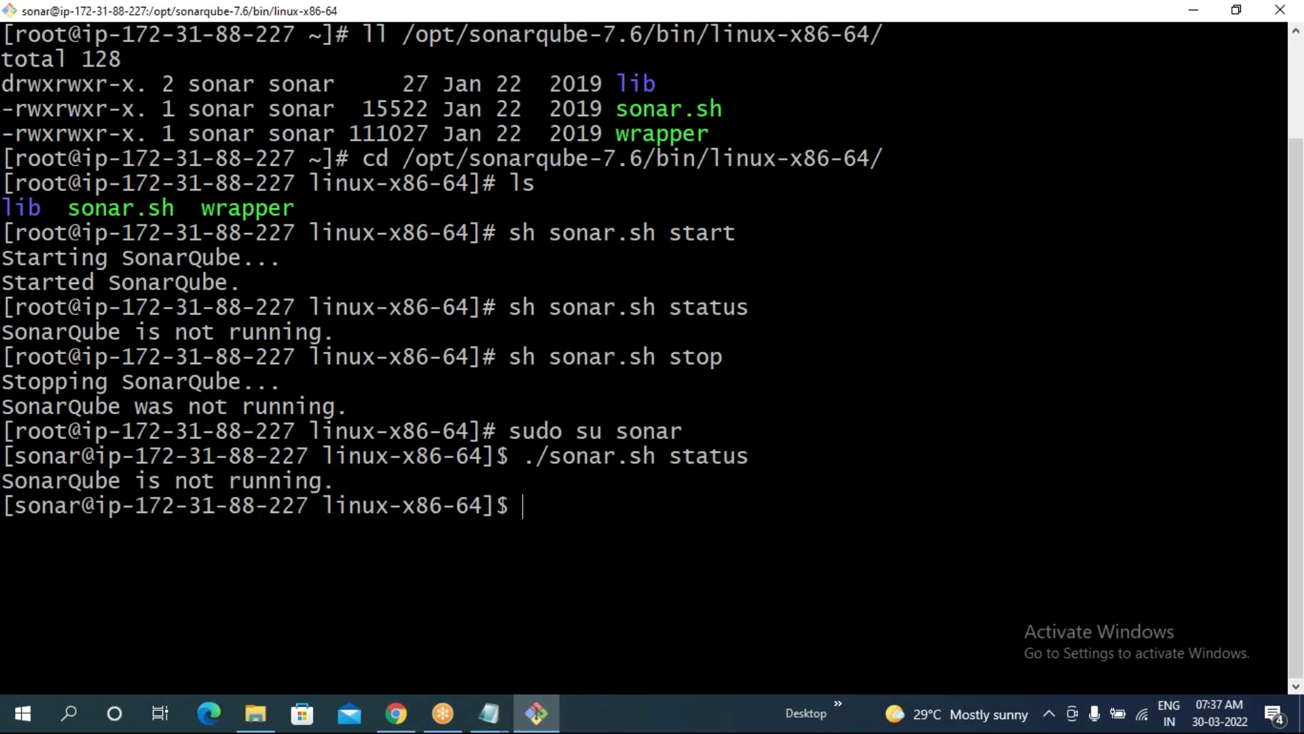
- Start SonarQube as sonar and recheck status, which still says not running
{"action": "key", "text": "Up"}
{"action": "key", "text": "BackSpace"}
{"action": "key", "text": "BackSpace"}
{"action": "key", "text": "BackSpace"}
{"action": "key", "text": "BackSpace"}
{"action": "type", "text": "art"}
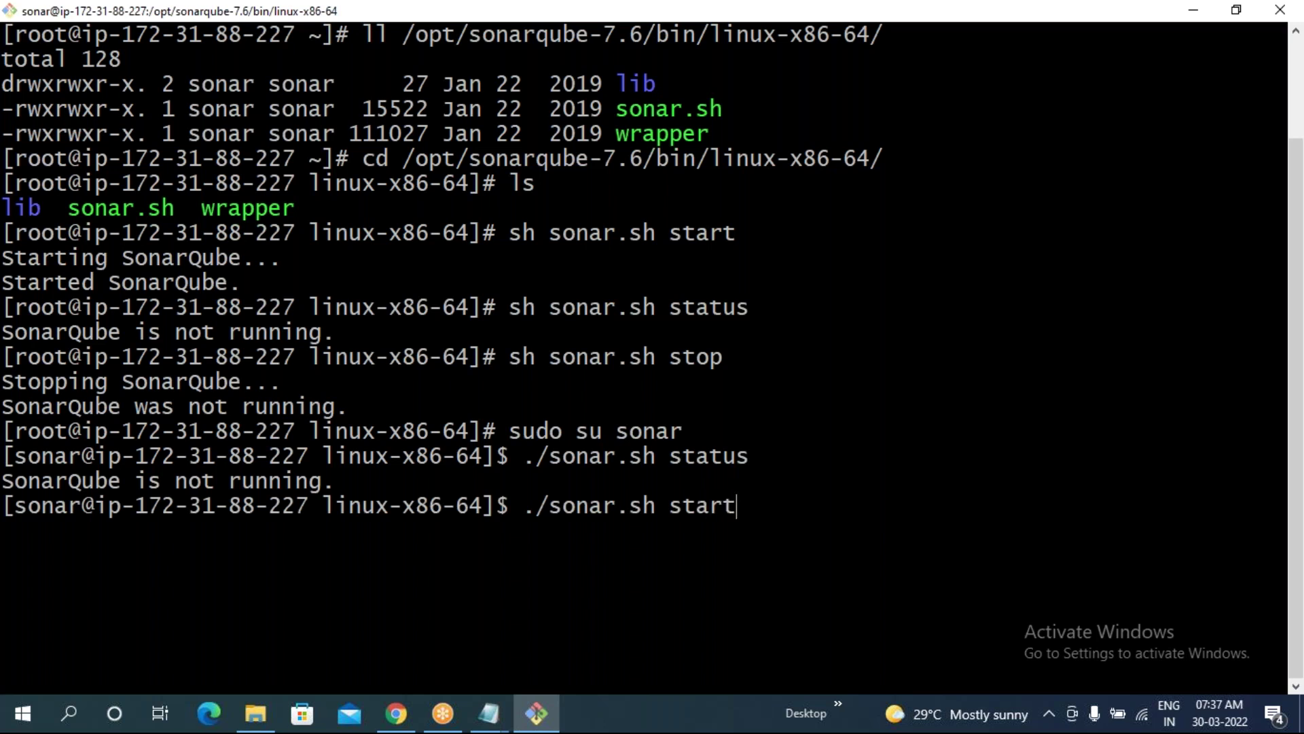
{"action": "key", "text": "Return"}
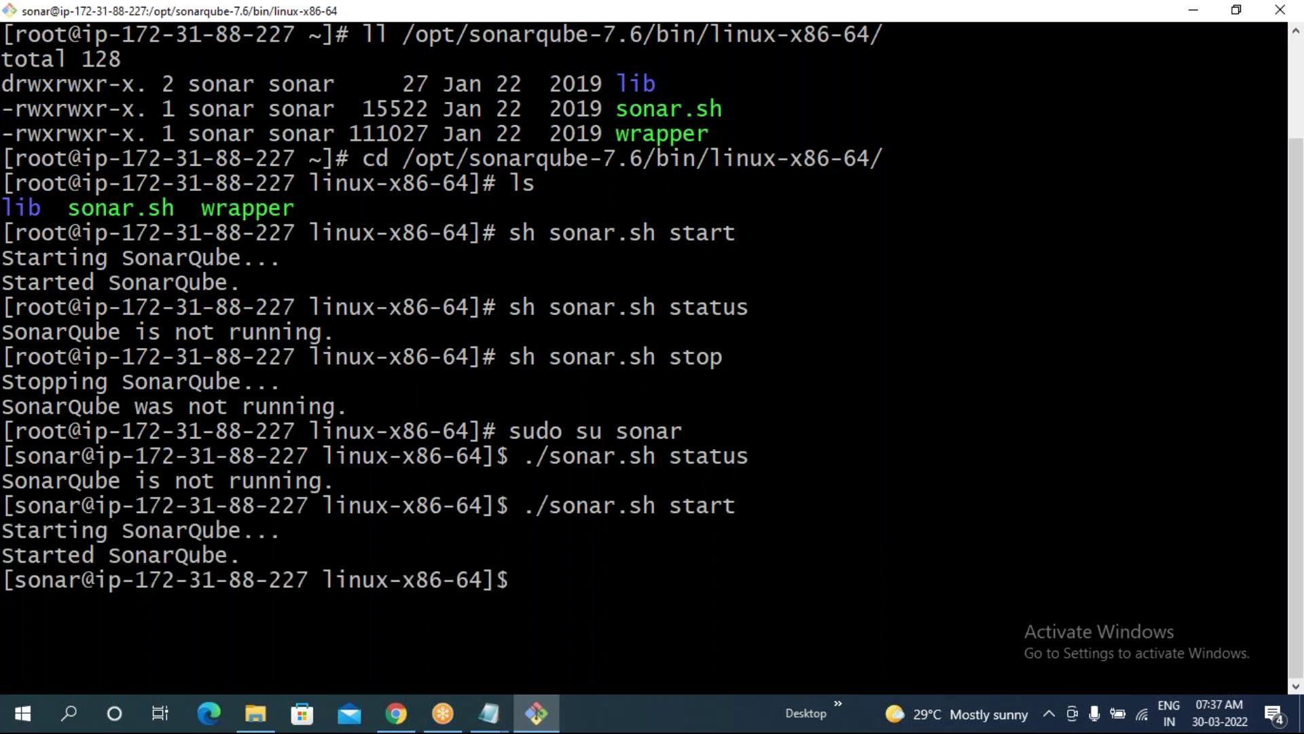
{"action": "key", "text": "Up"}
{"action": "key", "text": "BackSpace"}
{"action": "key", "text": "BackSpace"}
{"action": "key", "text": "BackSpace"}
{"action": "type", "text": "atus"}
{"action": "key", "text": "Return"}
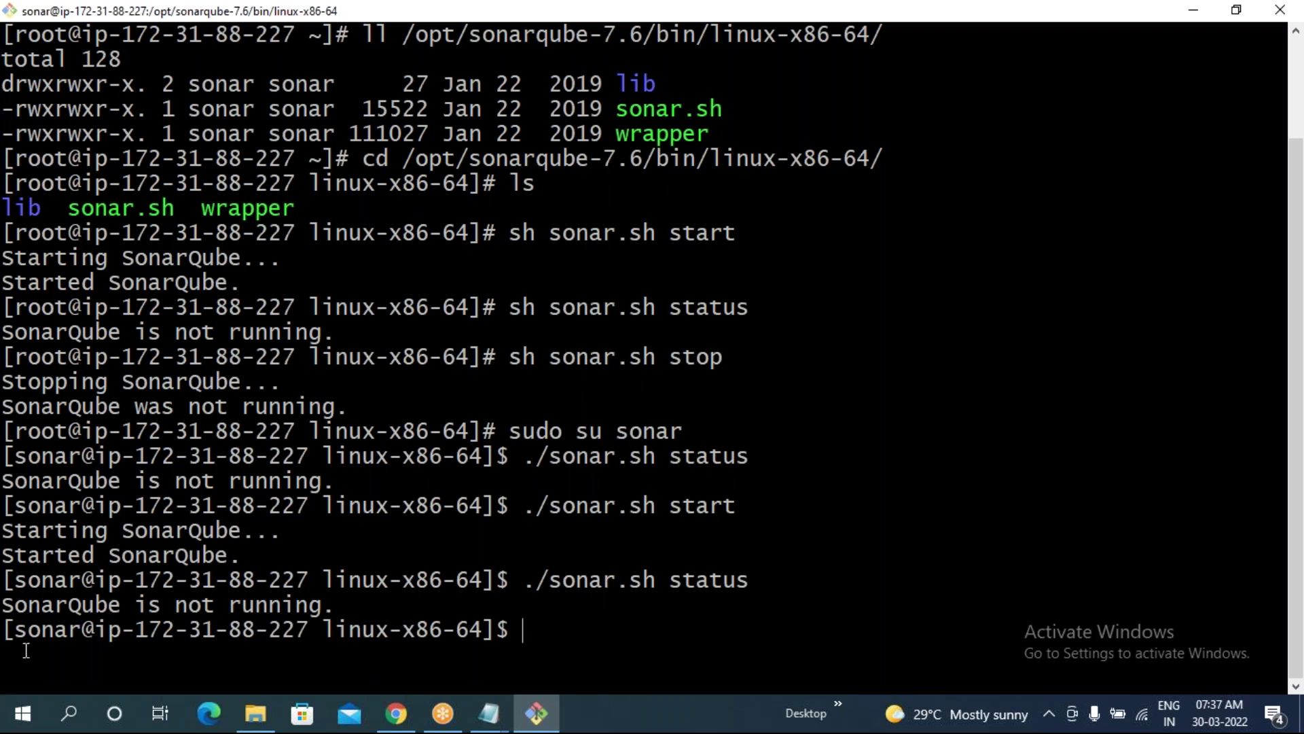
{"action": "left_click_drag", "start_coordinate": [6, 608], "coordinate": [334, 605]}
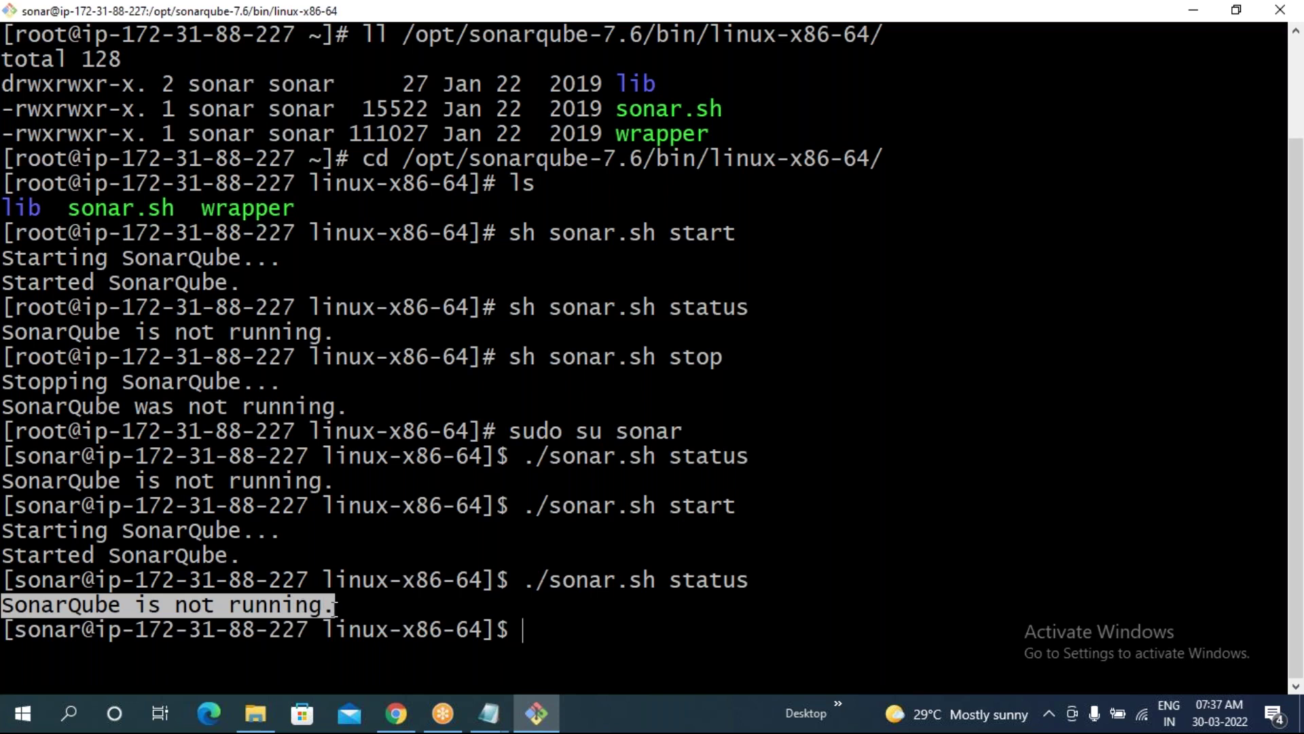
{"action": "left_click", "coordinate": [599, 638]}
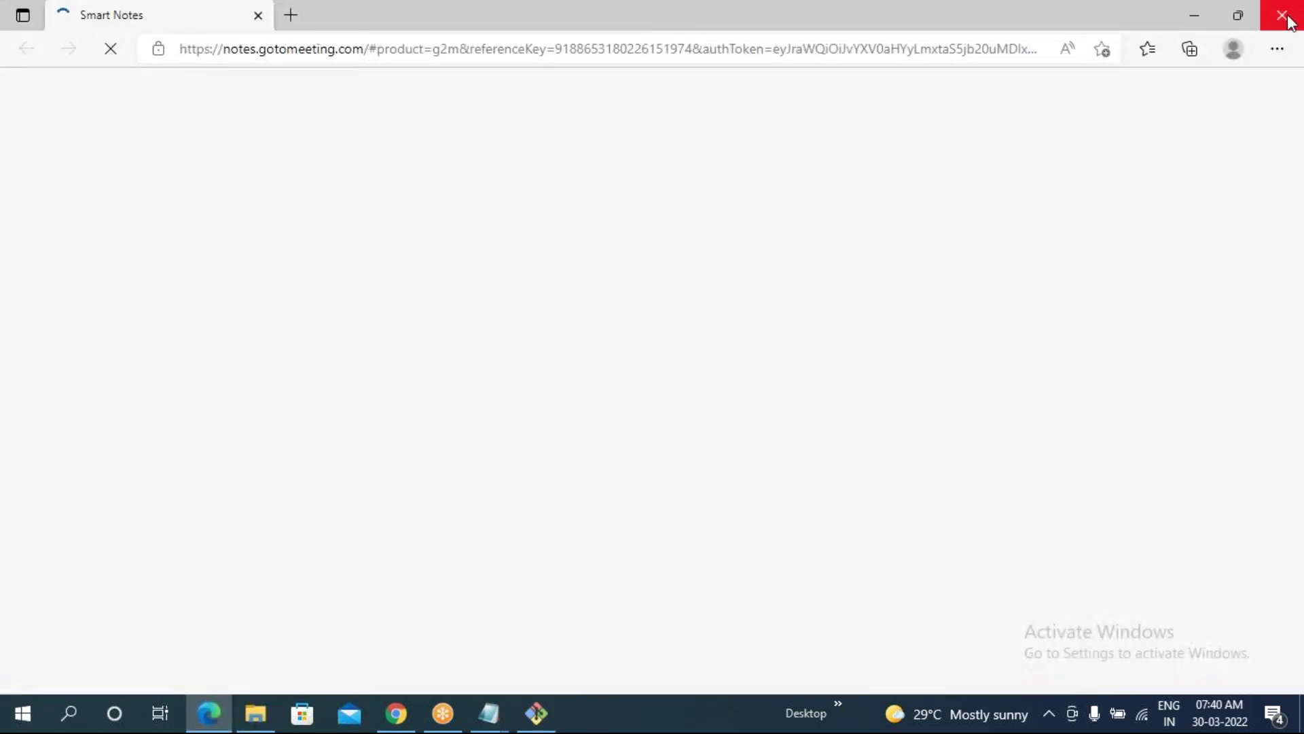
- Close the Smart Notes window and review the chown and chmod commands in PuTTY
{"action": "left_click", "coordinate": [1288, 17]}
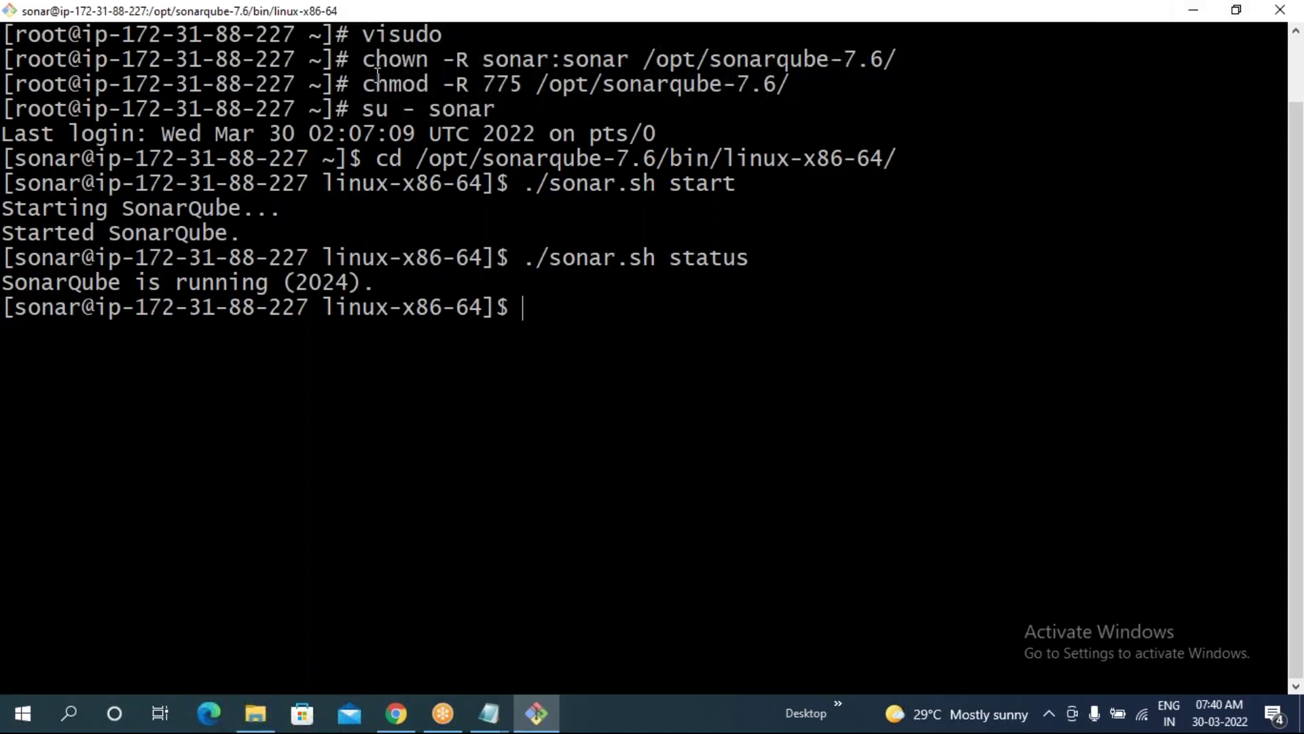
{"action": "left_click_drag", "start_coordinate": [364, 60], "coordinate": [592, 302]}
{"action": "left_click", "coordinate": [592, 303]}
{"action": "left_click_drag", "start_coordinate": [349, 60], "coordinate": [795, 89]}
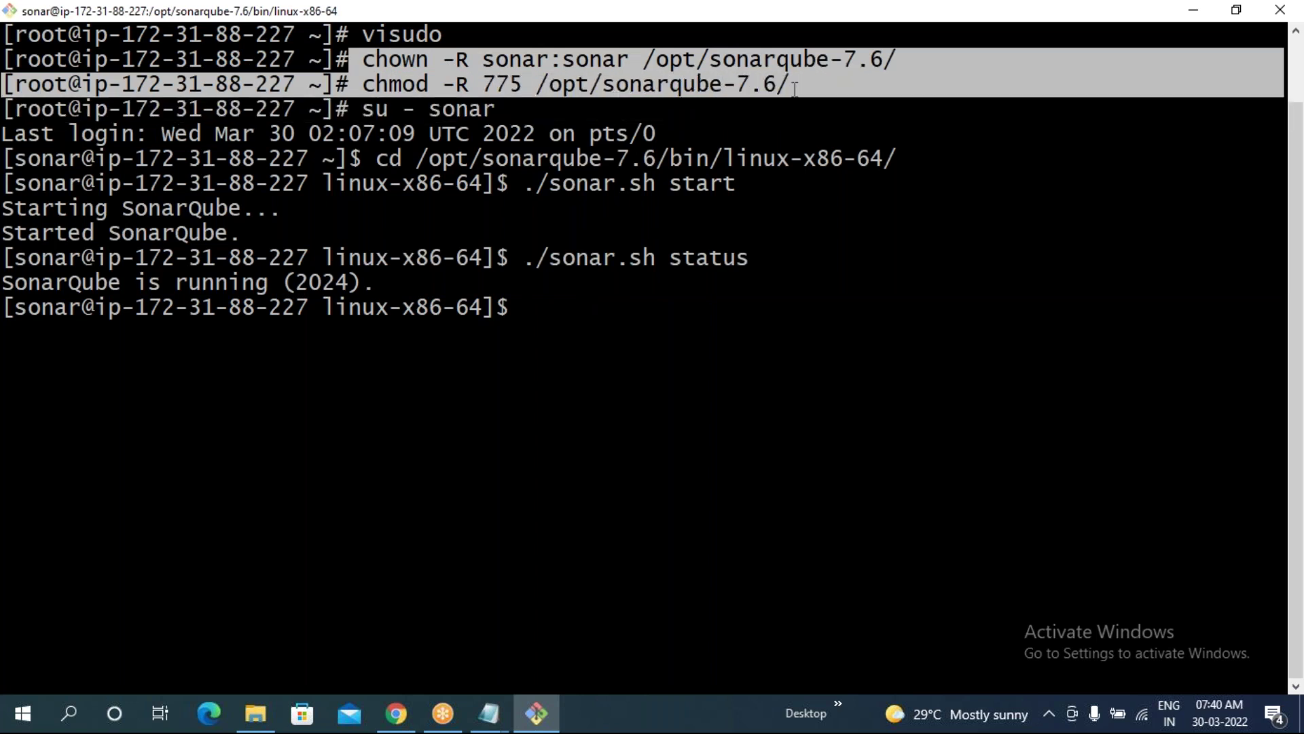
{"action": "left_click", "coordinate": [389, 228]}
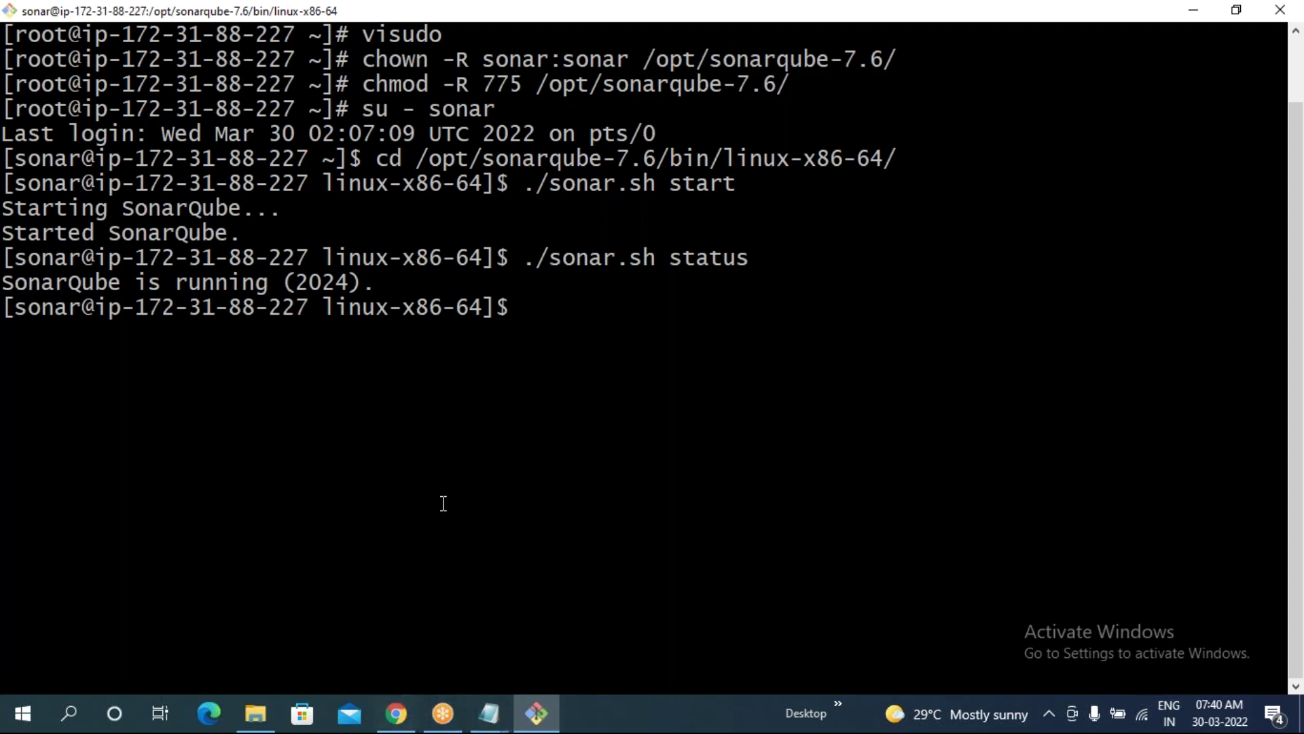
{"action": "left_click", "coordinate": [396, 713]}
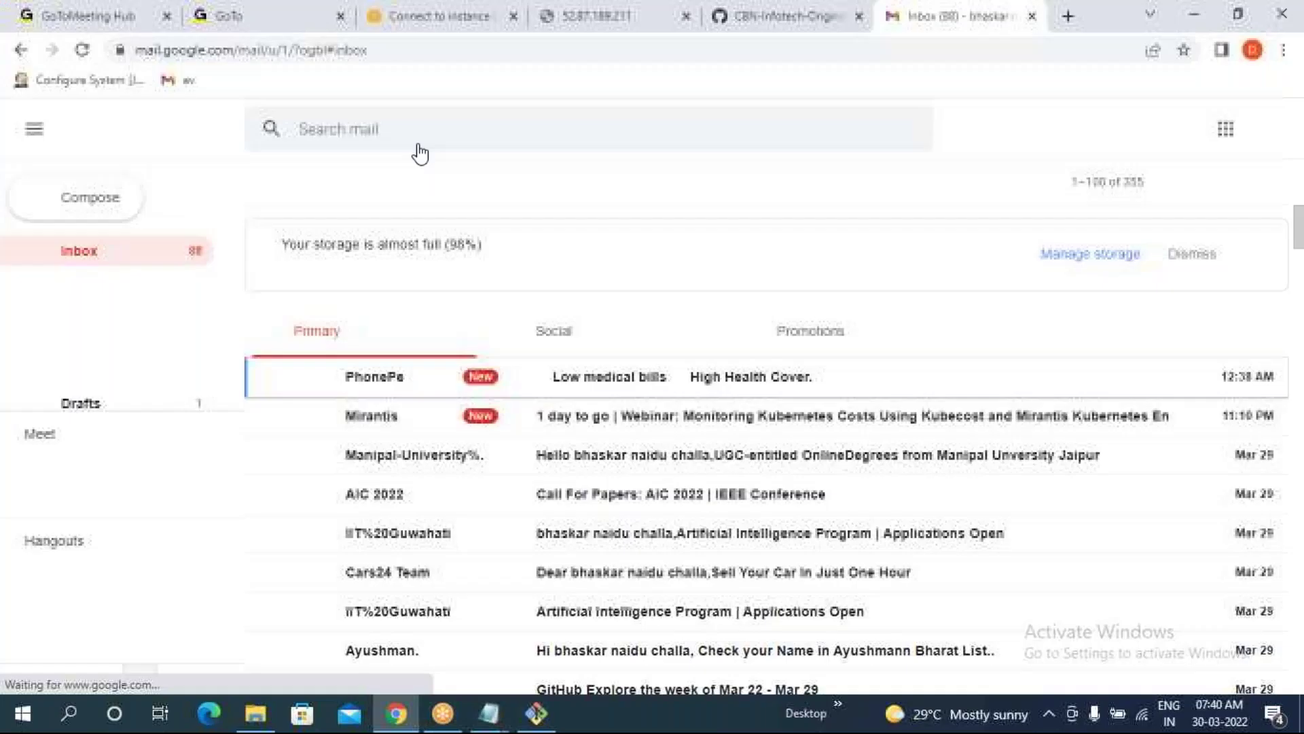
- Close Gmail and reload 52.87.189.211:9999/about twice; the connection still fails
{"action": "left_click", "coordinate": [1032, 15]}
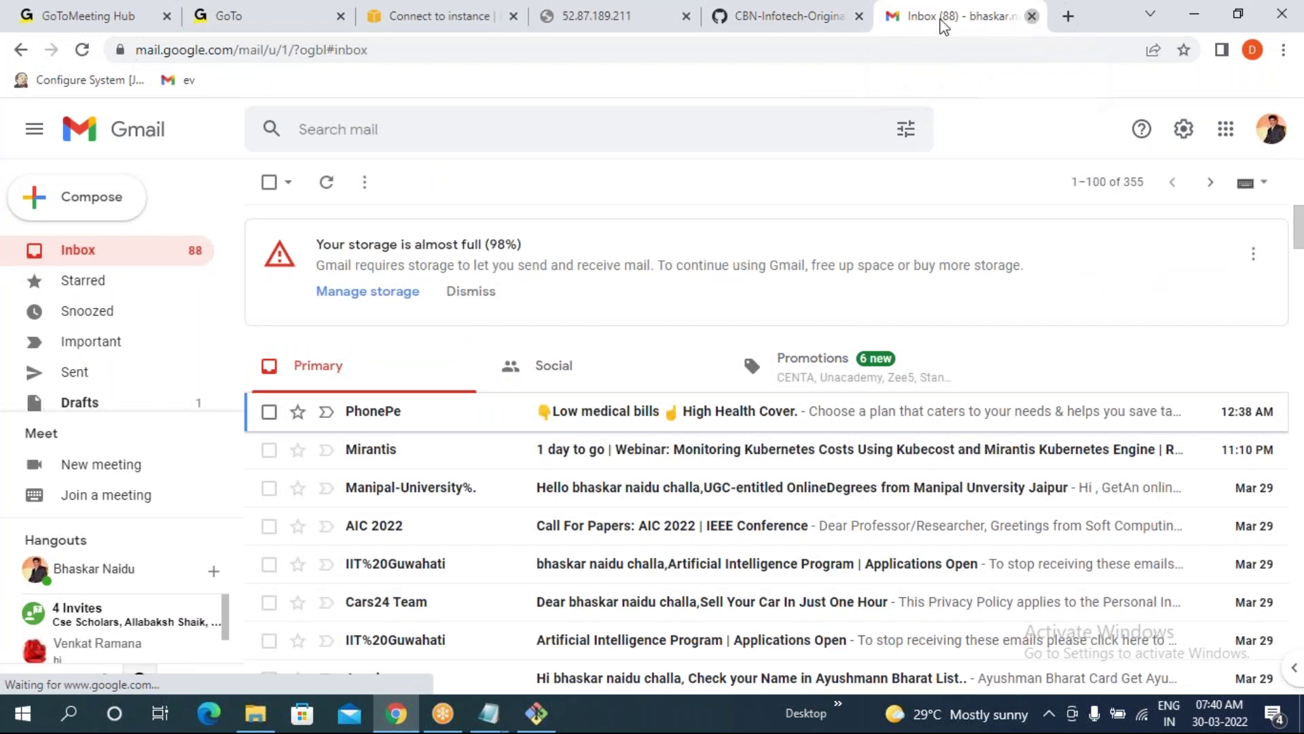
{"action": "left_click", "coordinate": [805, 15]}
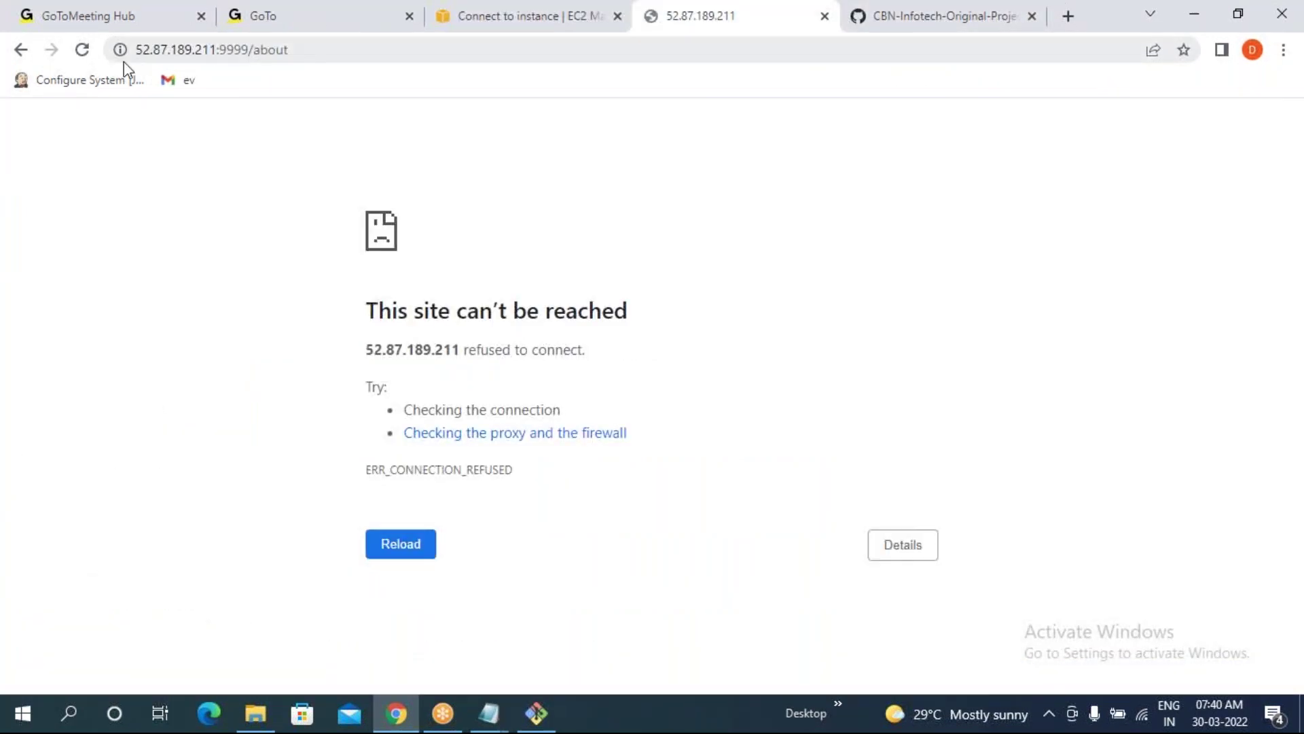
{"action": "left_click", "coordinate": [84, 51]}
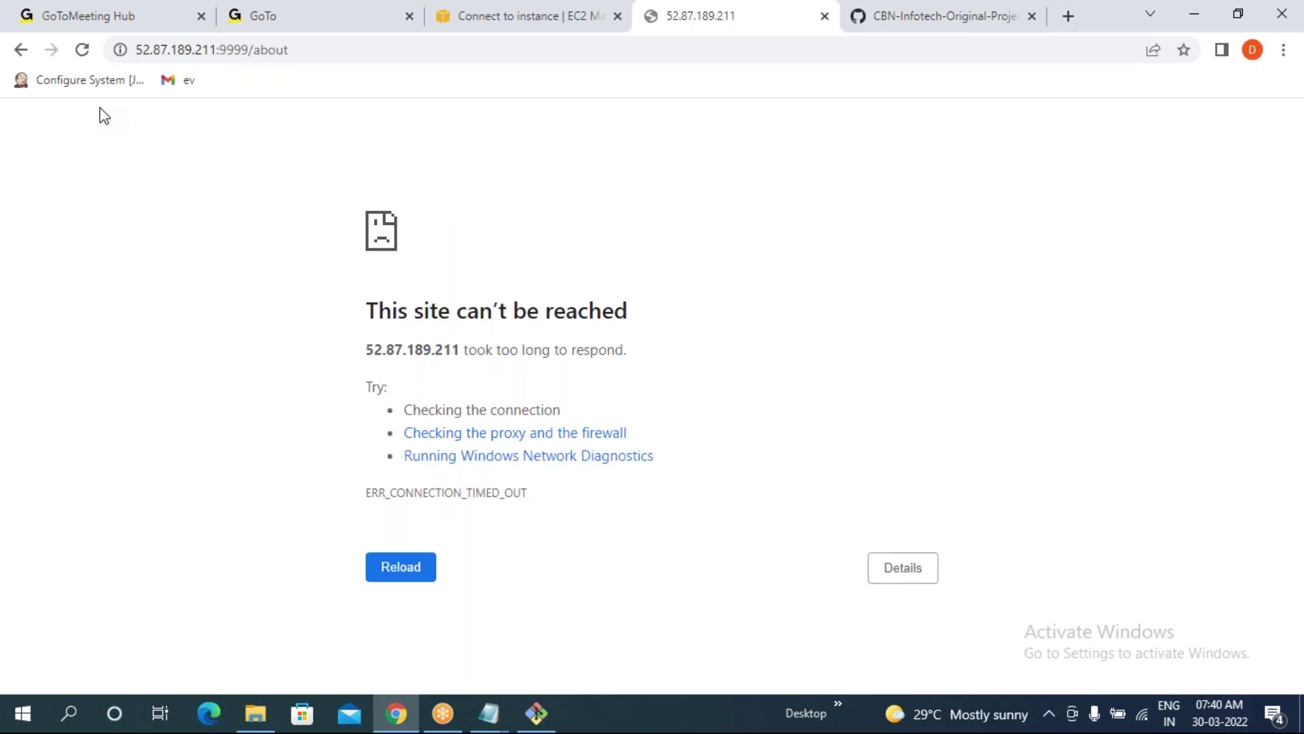
{"action": "left_click", "coordinate": [82, 50]}
{"action": "left_click", "coordinate": [536, 712]}
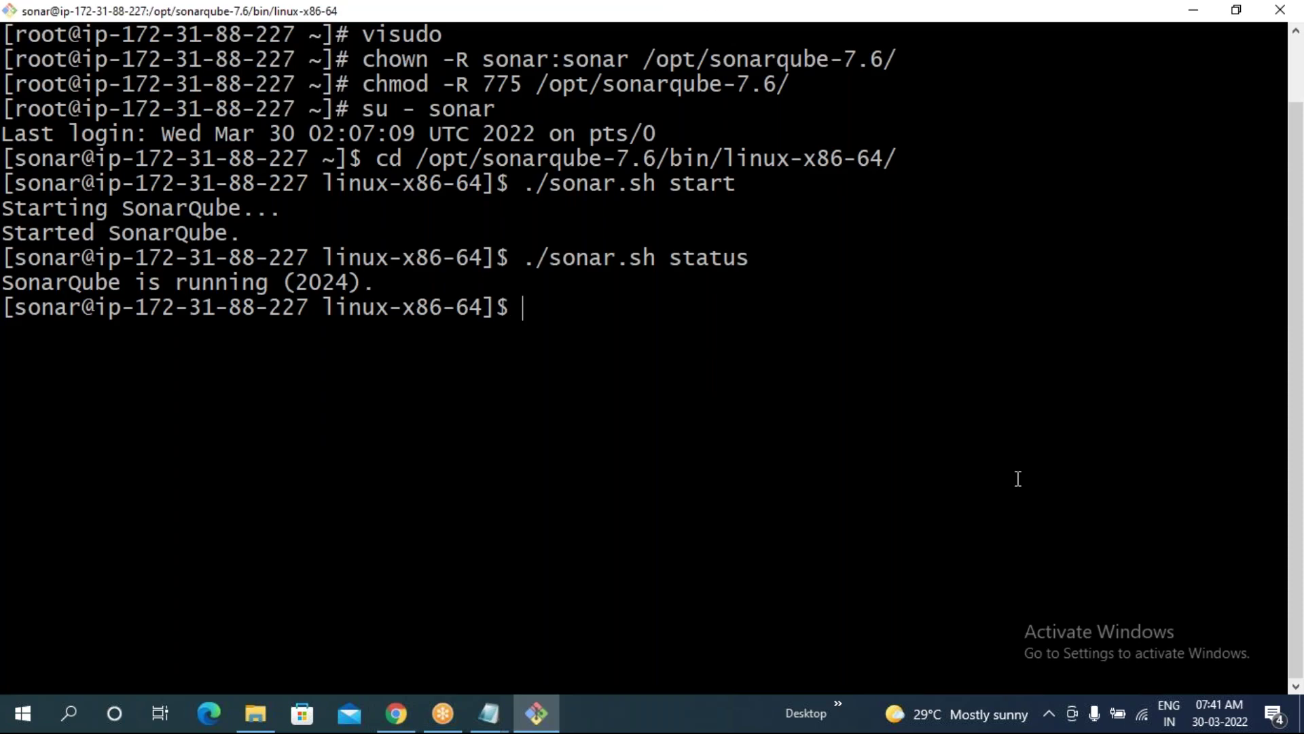
- Recheck SonarQube status and review the visudo, chown/chmod, su - sonar and cd commands
{"action": "key", "text": "Up"}
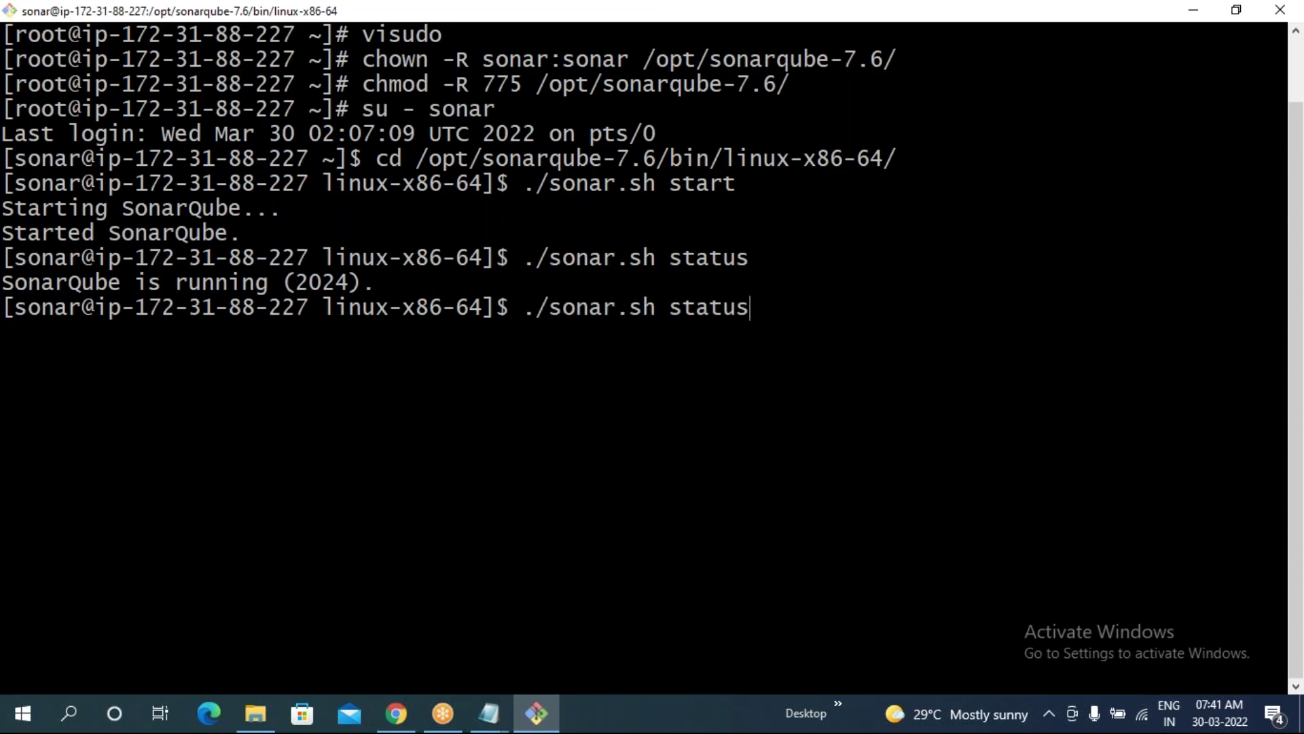
{"action": "key", "text": "Return"}
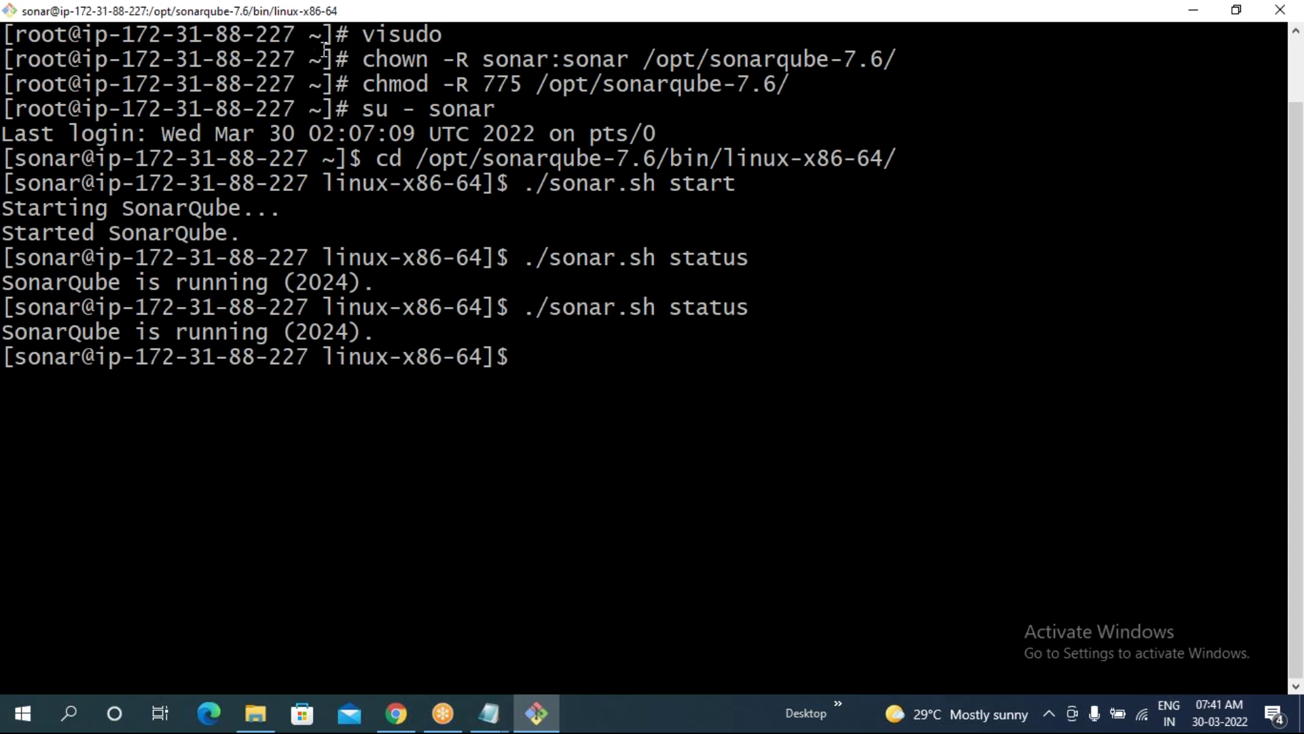
{"action": "scroll", "coordinate": [426, 113], "scroll_direction": "up", "scroll_amount": 1}
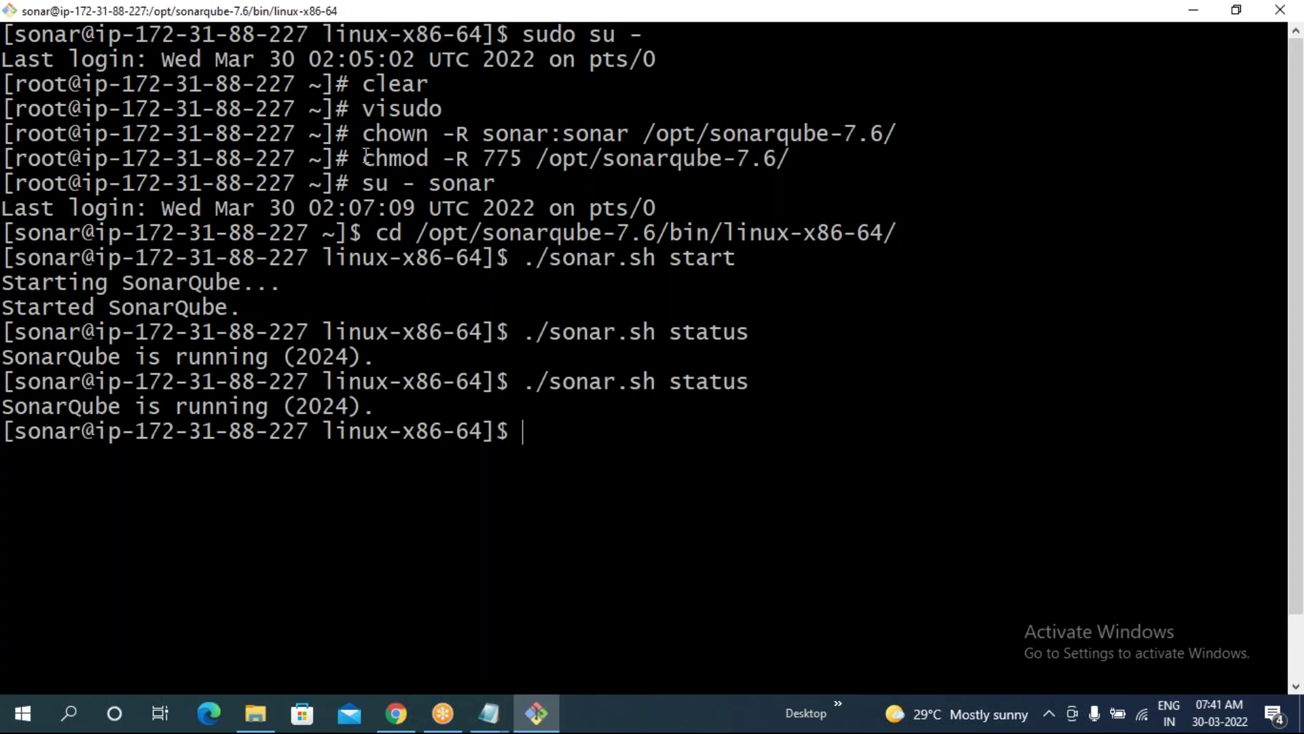
{"action": "left_click_drag", "start_coordinate": [363, 109], "coordinate": [448, 107]}
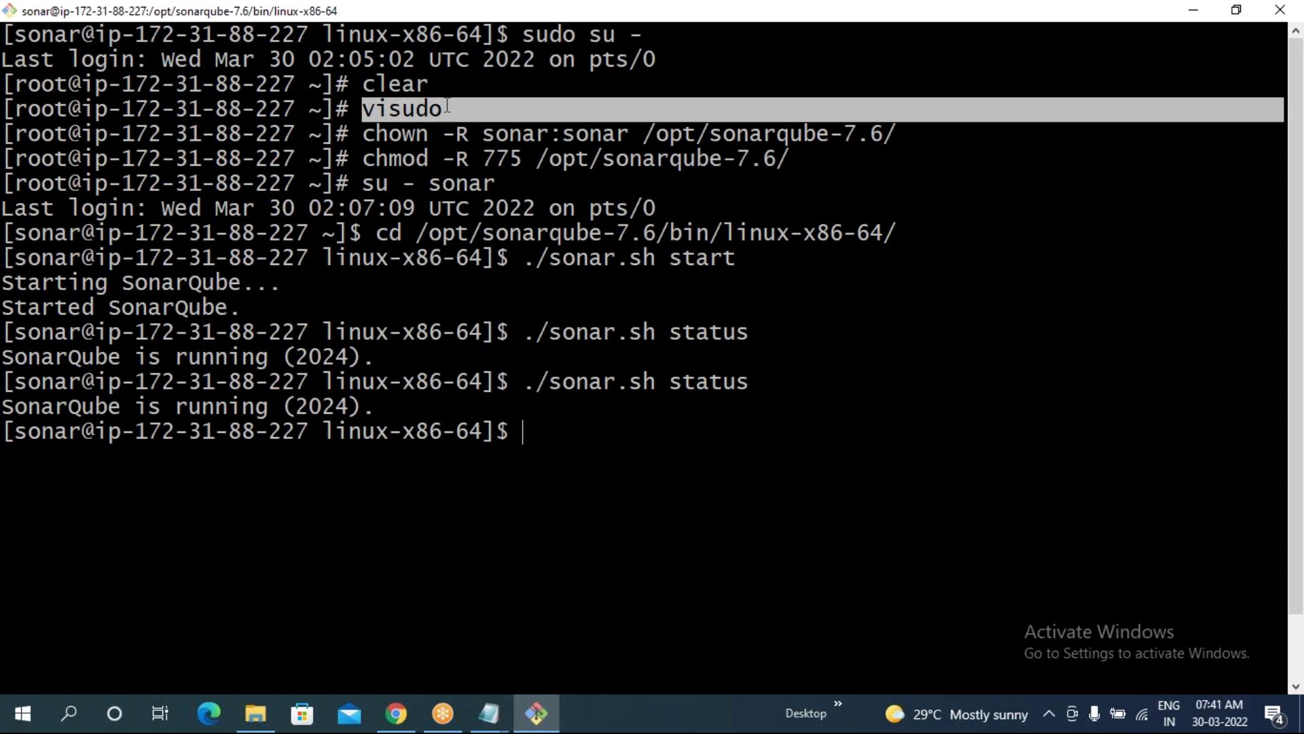
{"action": "left_click", "coordinate": [366, 136]}
{"action": "left_click_drag", "start_coordinate": [366, 136], "coordinate": [780, 159]}
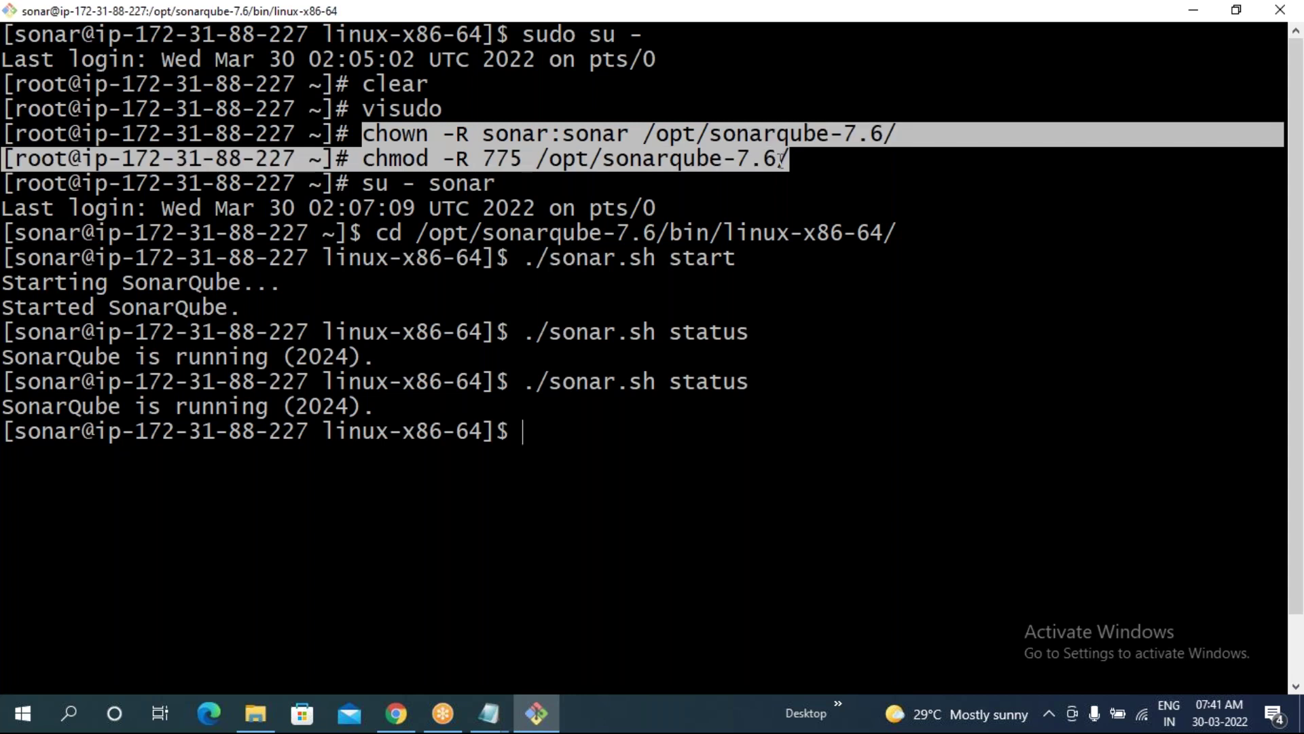
{"action": "left_click_drag", "start_coordinate": [365, 185], "coordinate": [495, 184]}
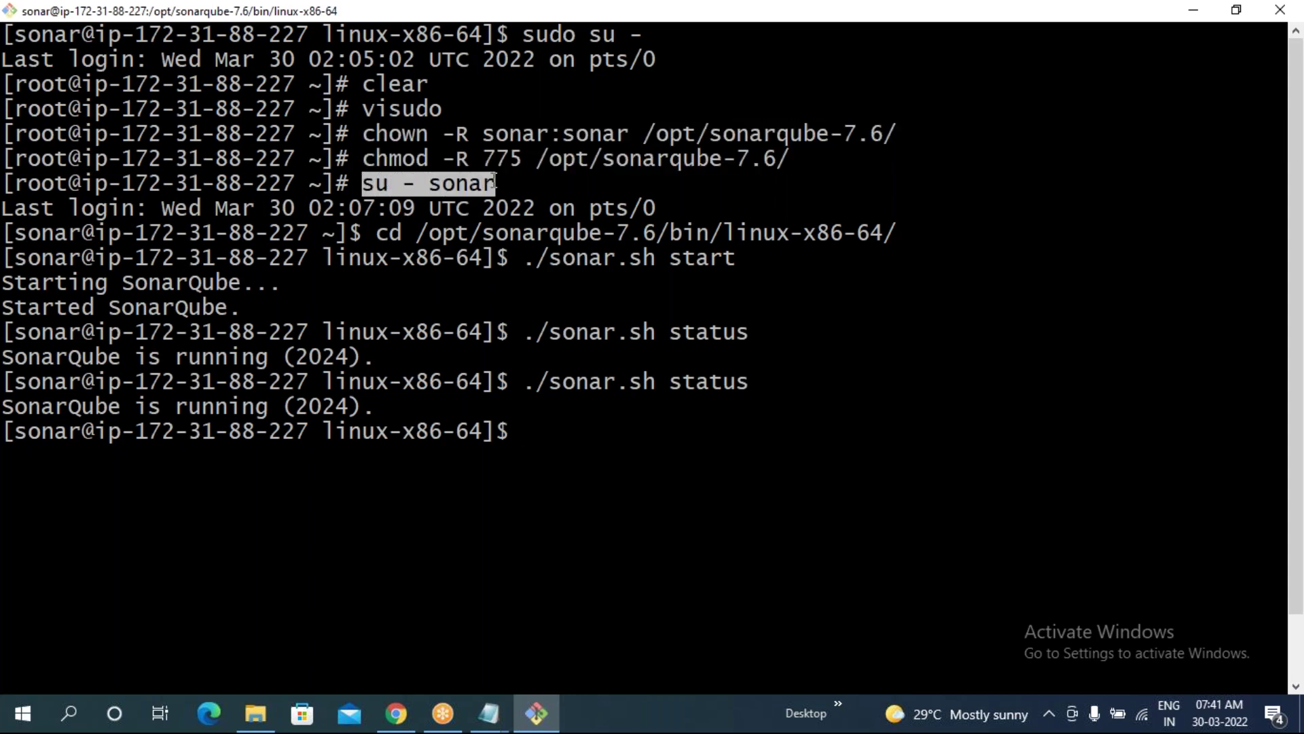
{"action": "left_click_drag", "start_coordinate": [377, 233], "coordinate": [855, 233]}
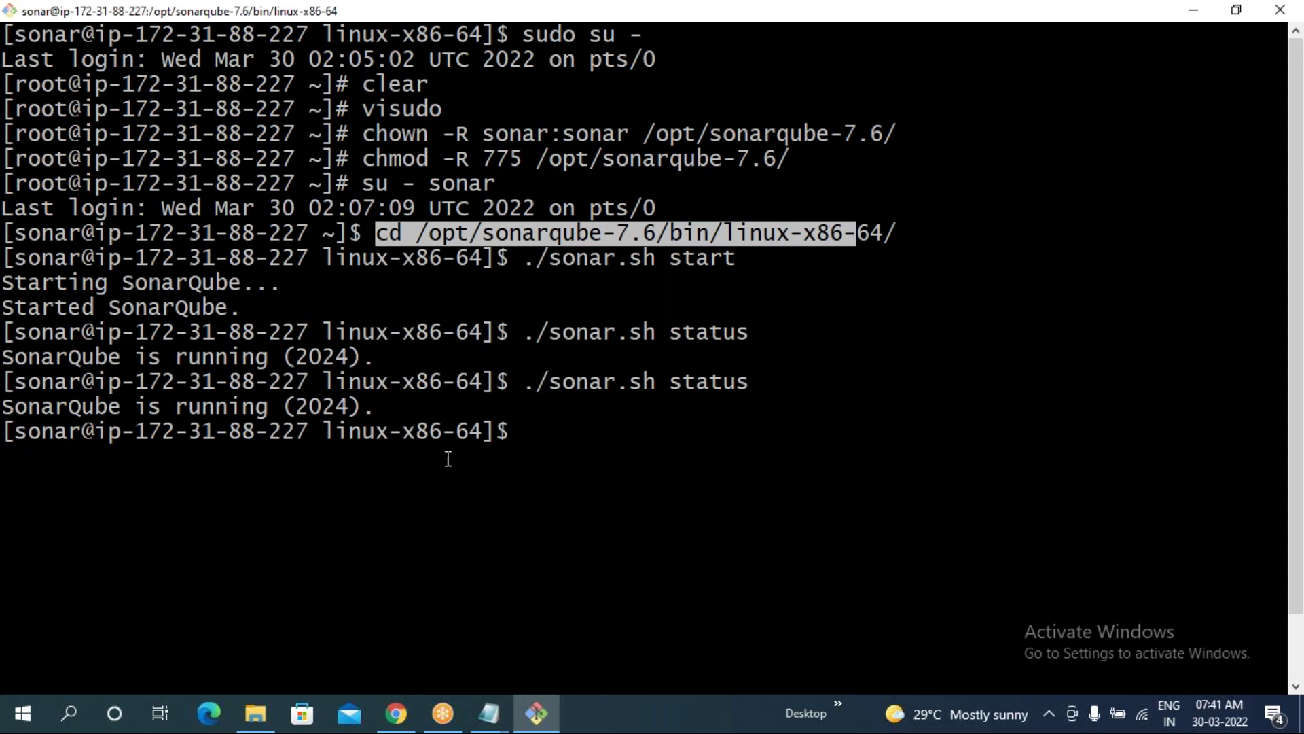
- Stop the stalled load and reload 52.87.189.211:9999/about in Chrome
{"action": "left_click", "coordinate": [397, 713]}
{"action": "left_click", "coordinate": [82, 51]}
{"action": "left_click", "coordinate": [83, 52]}
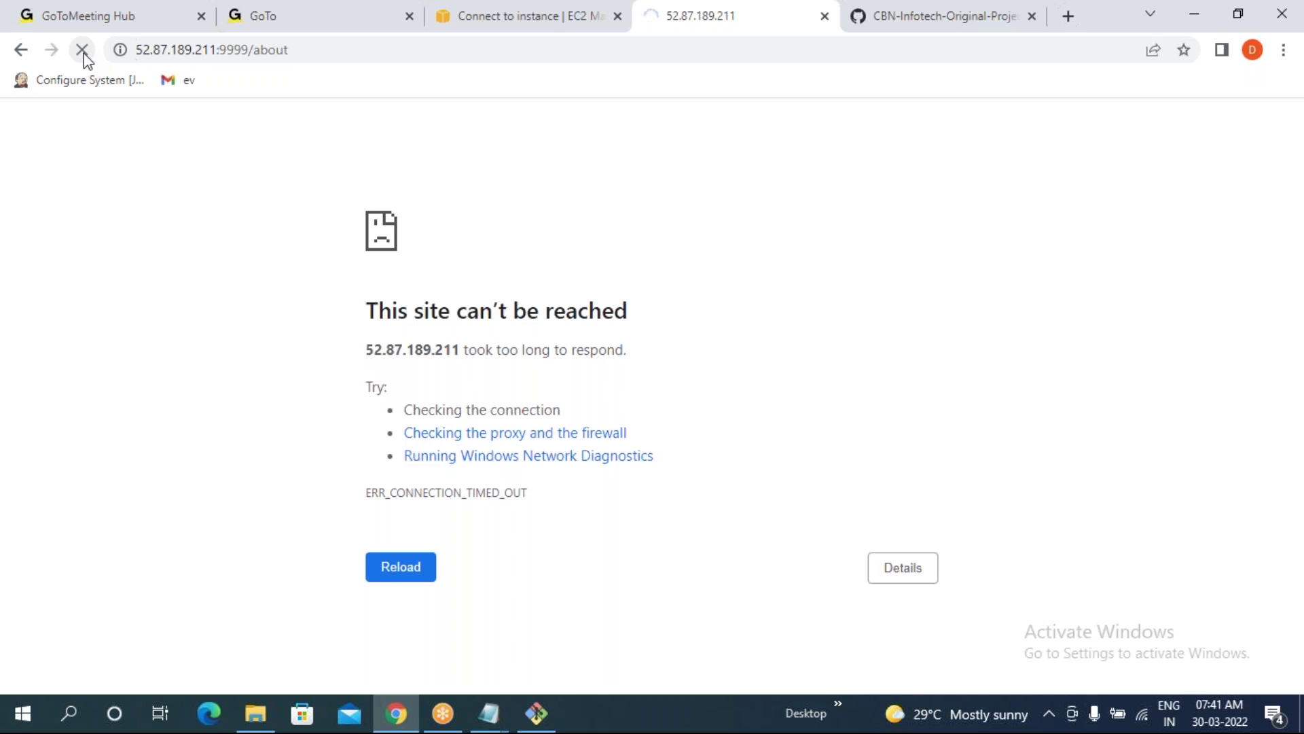
- Retry the server at 52.87.189.211:9999 without /about; it still times out
{"action": "left_click", "coordinate": [314, 53]}
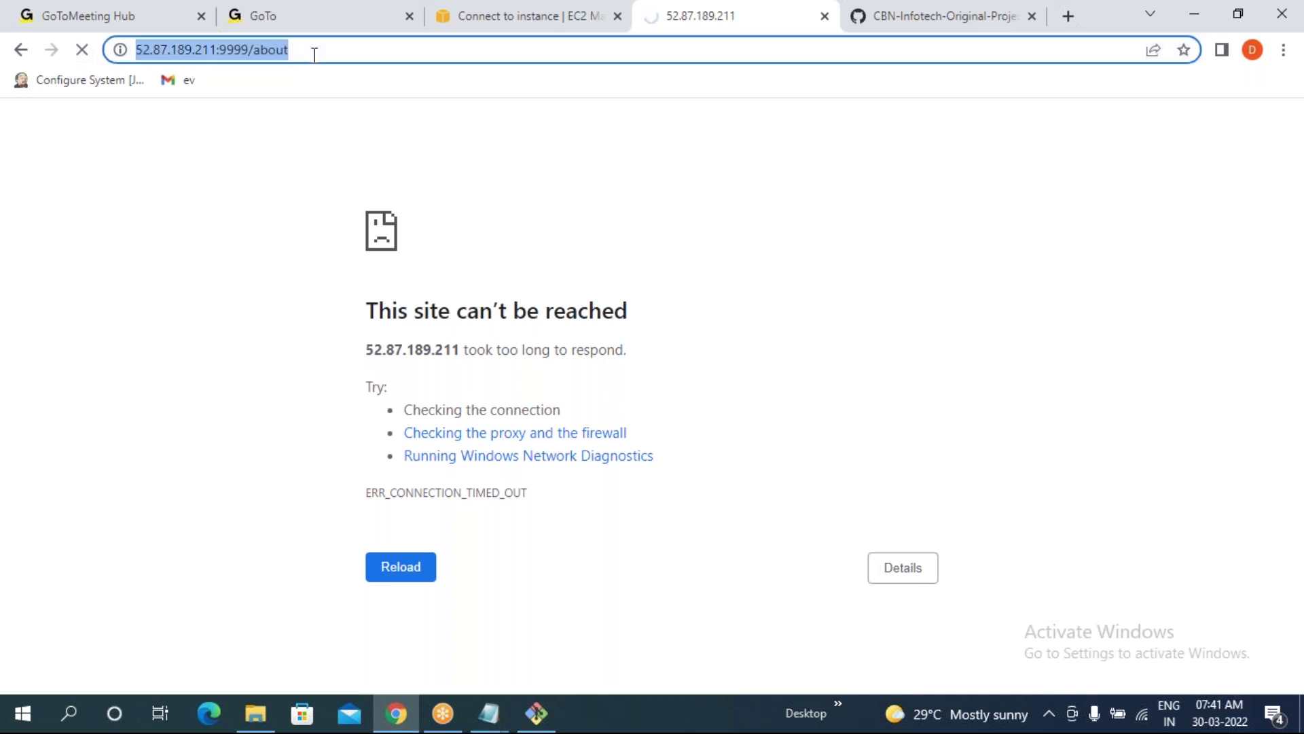
{"action": "left_click", "coordinate": [314, 55]}
{"action": "key", "text": "BackSpace"}
{"action": "key", "text": "BackSpace"}
{"action": "key", "text": "BackSpace"}
{"action": "key", "text": "BackSpace"}
{"action": "key", "text": "BackSpace"}
{"action": "key", "text": "BackSpace"}
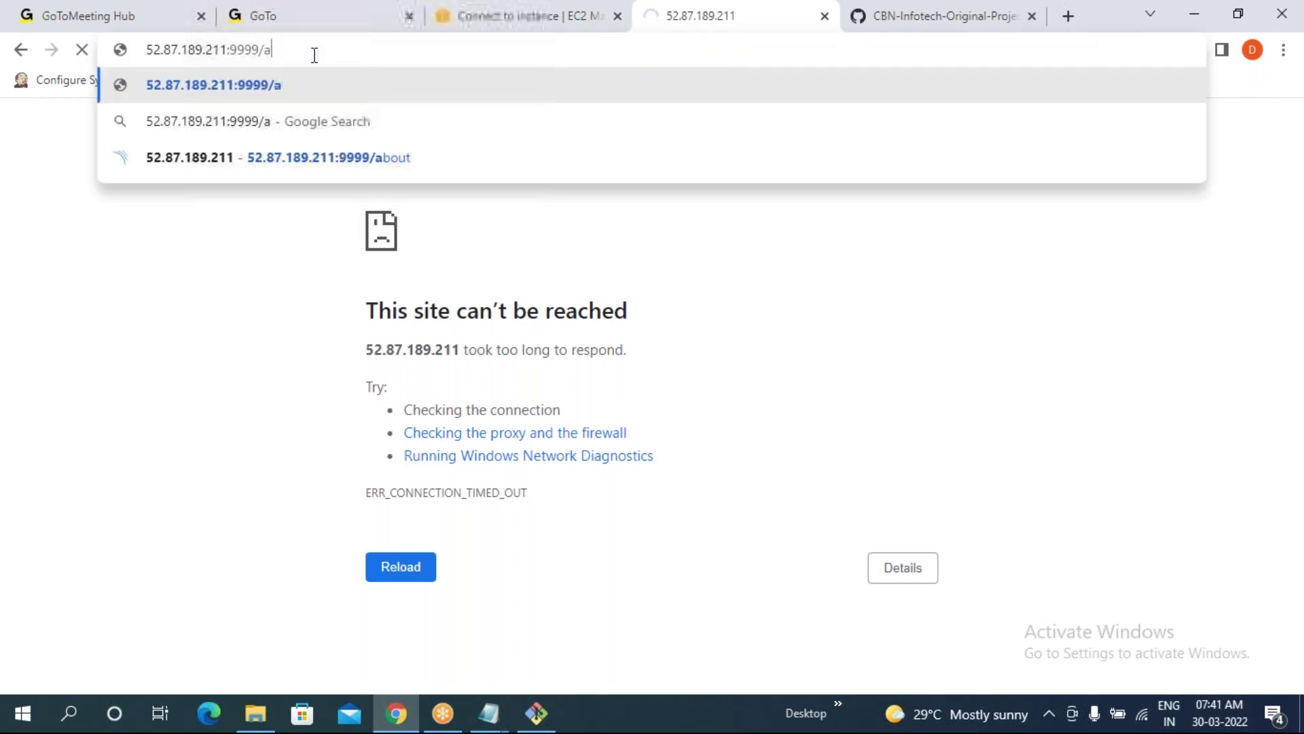
{"action": "key", "text": "BackSpace"}
{"action": "key", "text": "BackSpace"}
{"action": "key", "text": "BackSpace"}
{"action": "key", "text": "BackSpace"}
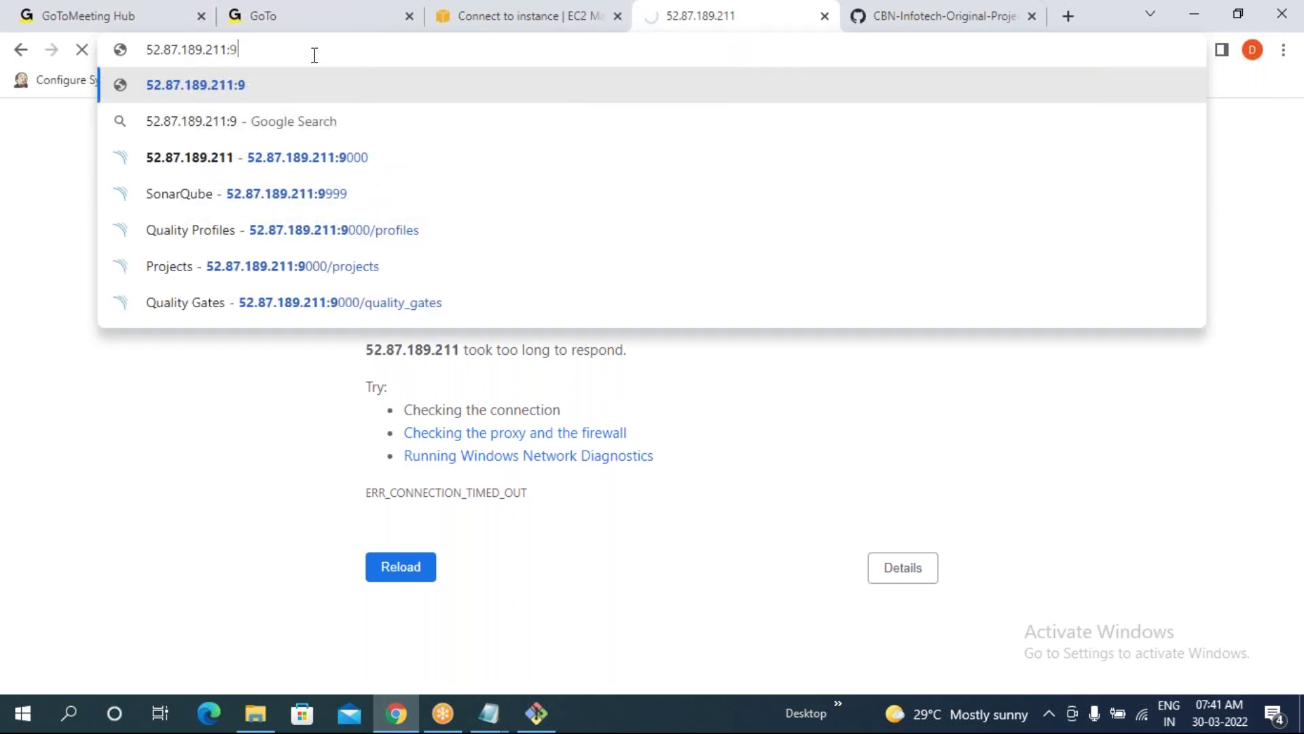
{"action": "type", "text": "999"}
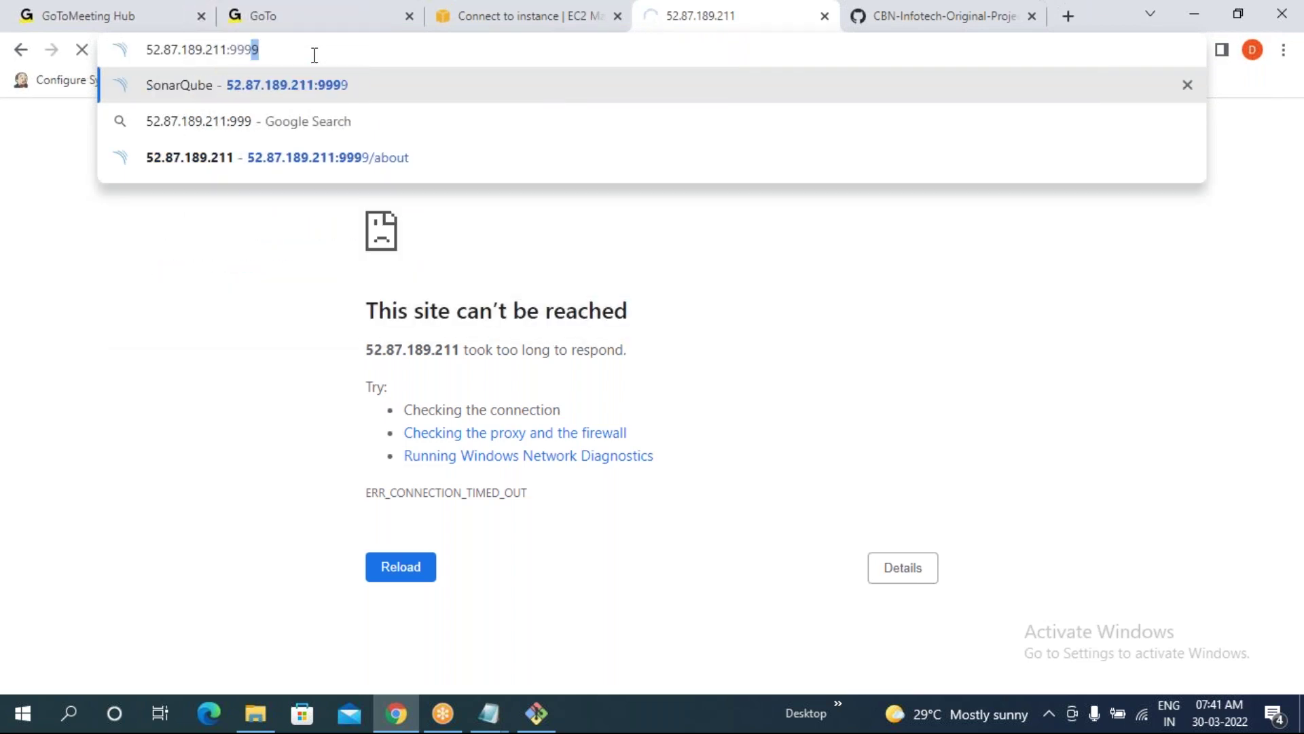
{"action": "key", "text": "Return"}
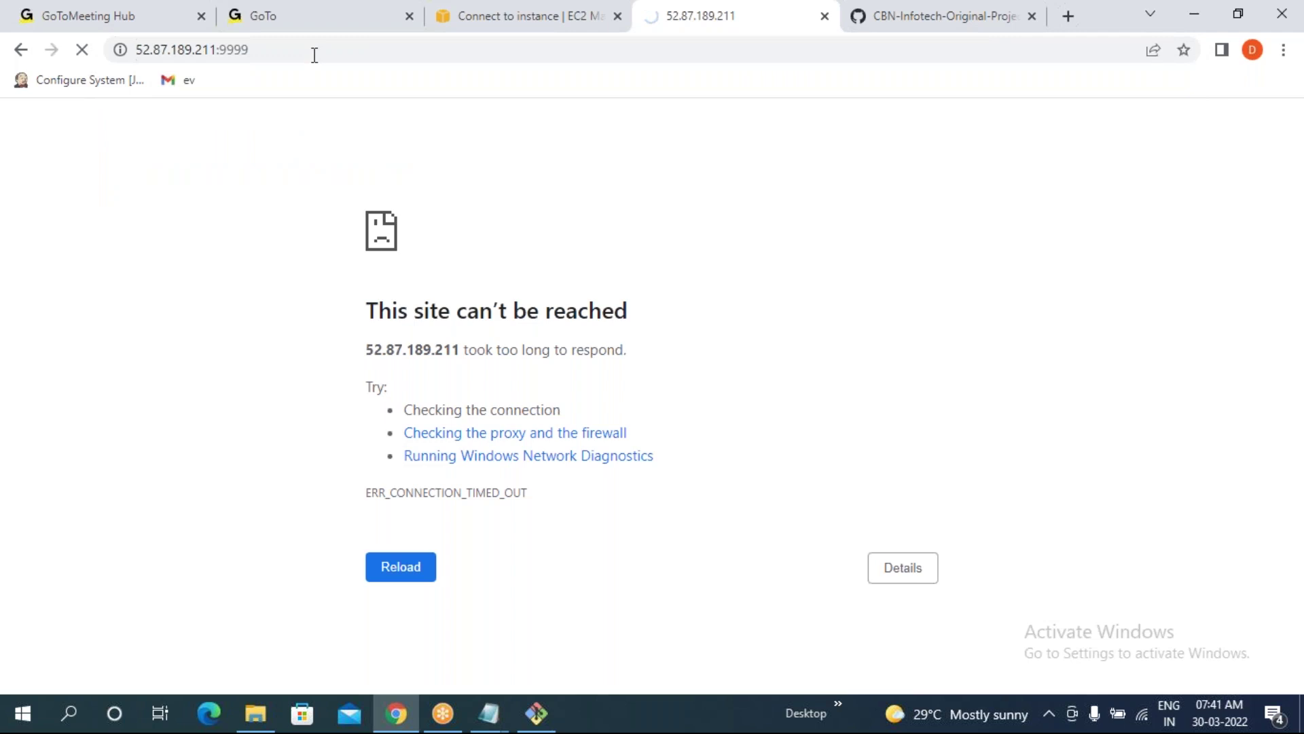
{"action": "left_click", "coordinate": [536, 713]}
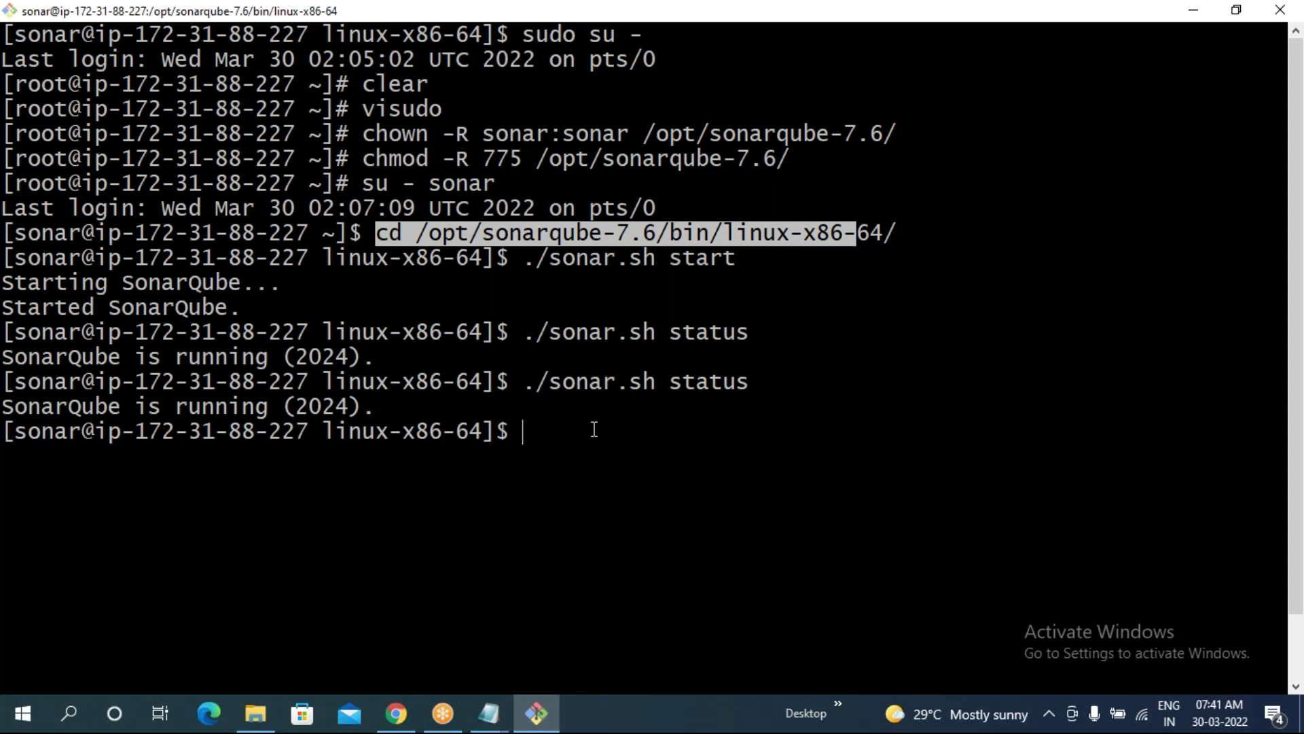
- Open /opt/sonarqube-7.6/conf/sonar.properties in vi
{"action": "type", "text": "vi"}
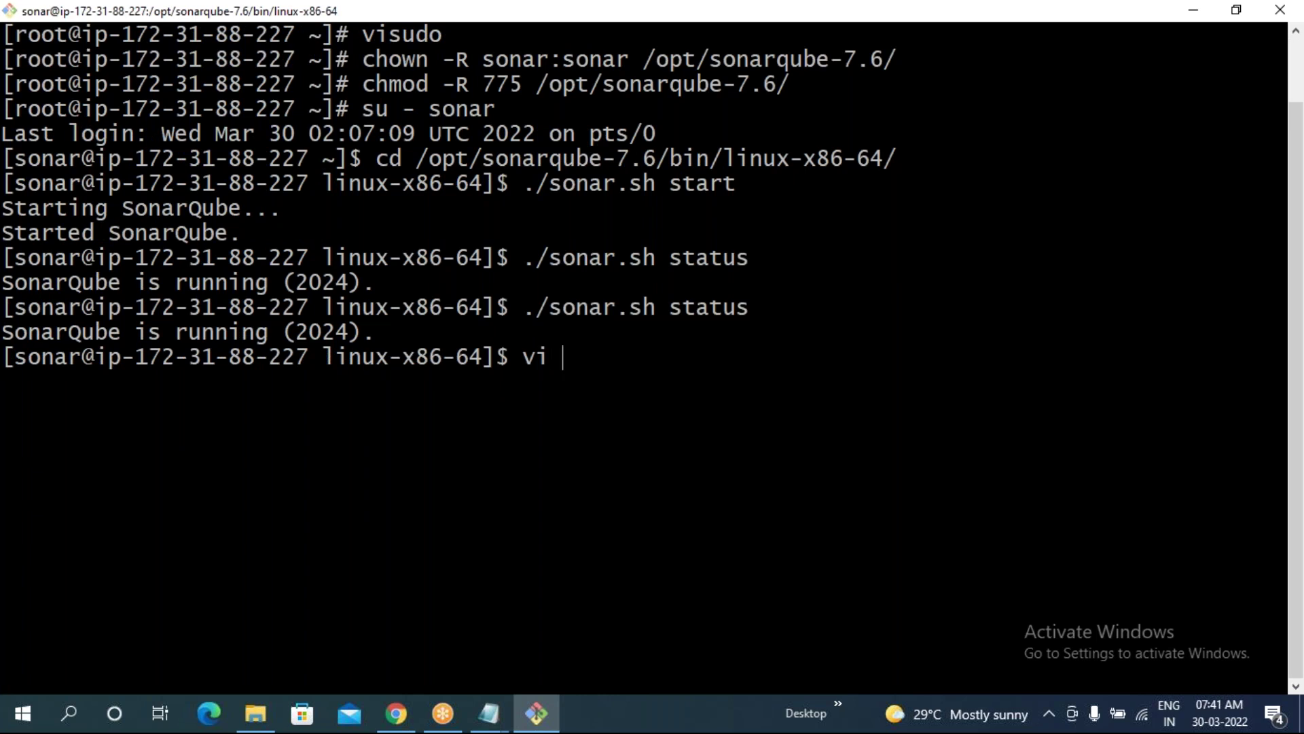
{"action": "type", "text": " /opt/s"}
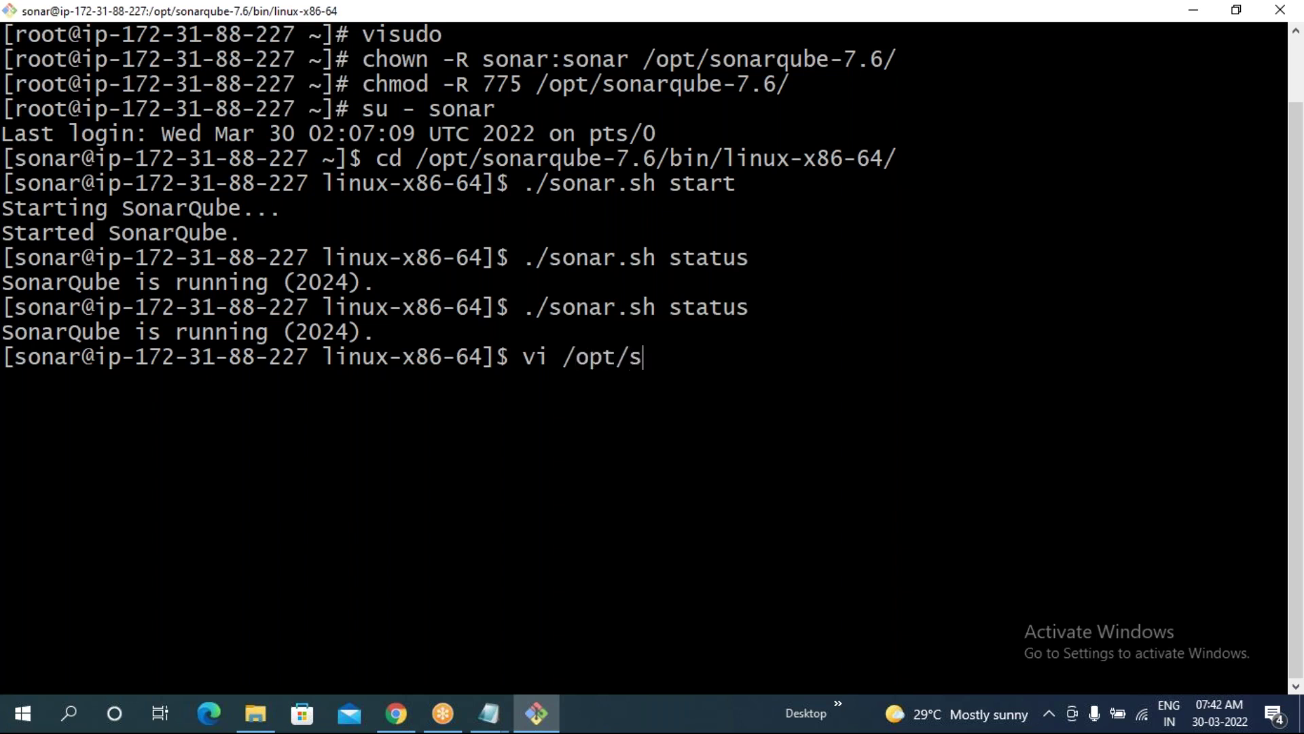
{"action": "type", "text": "o"}
{"action": "key", "text": "Tab"}
{"action": "type", "text": "/"}
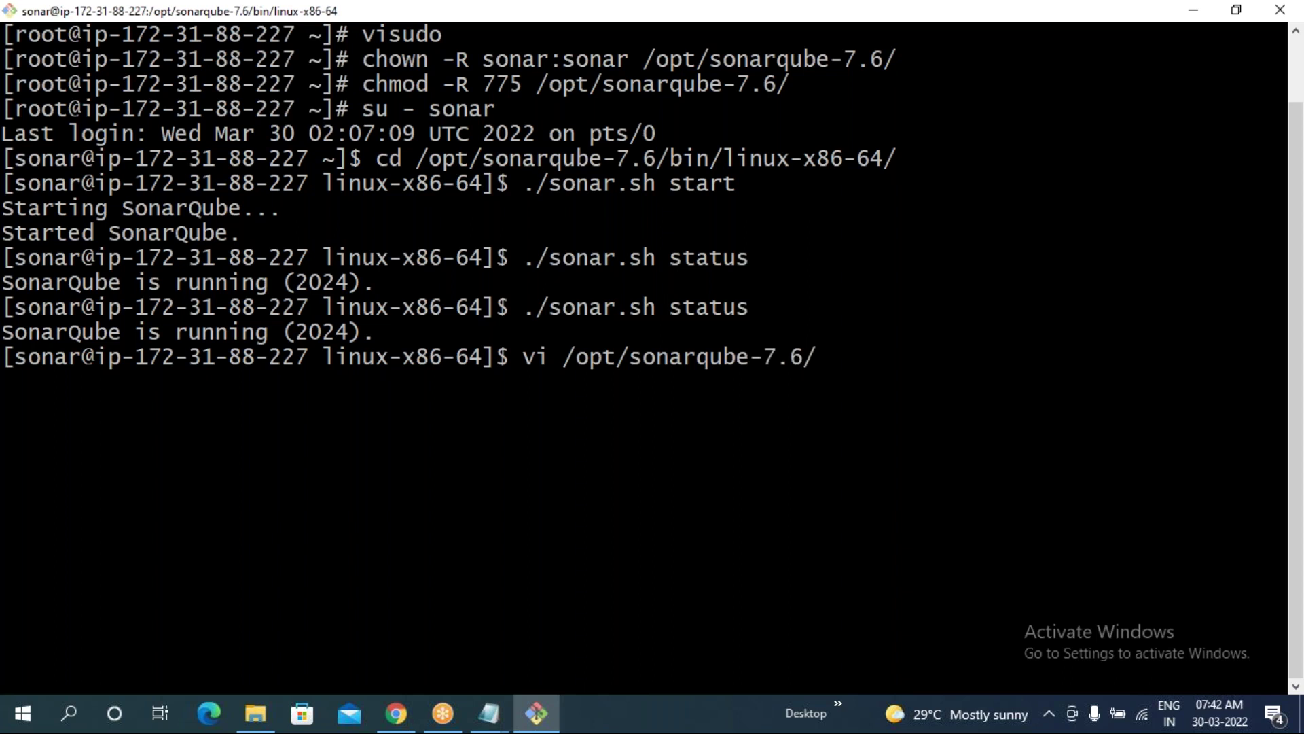
{"action": "type", "text": "c"}
{"action": "key", "text": "Tab"}
{"action": "type", "text": "s"}
{"action": "key", "text": "Tab"}
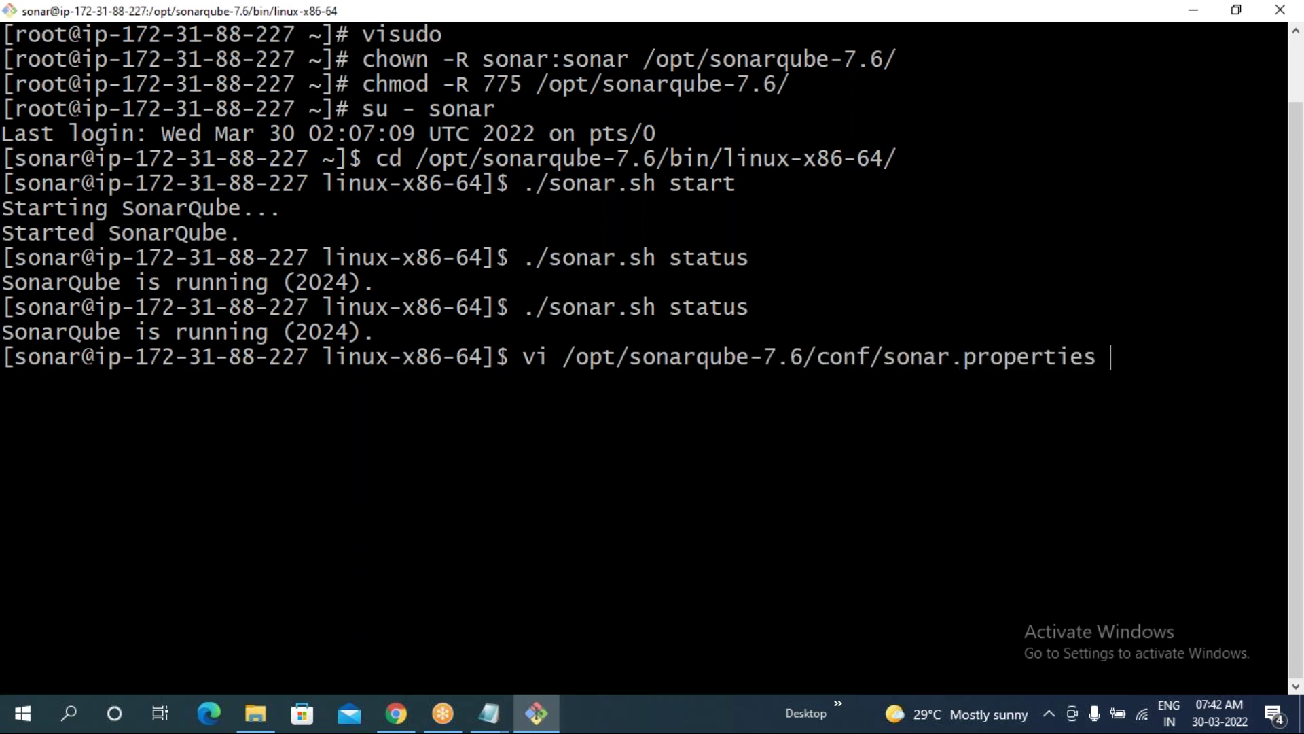
{"action": "key", "text": "Return"}
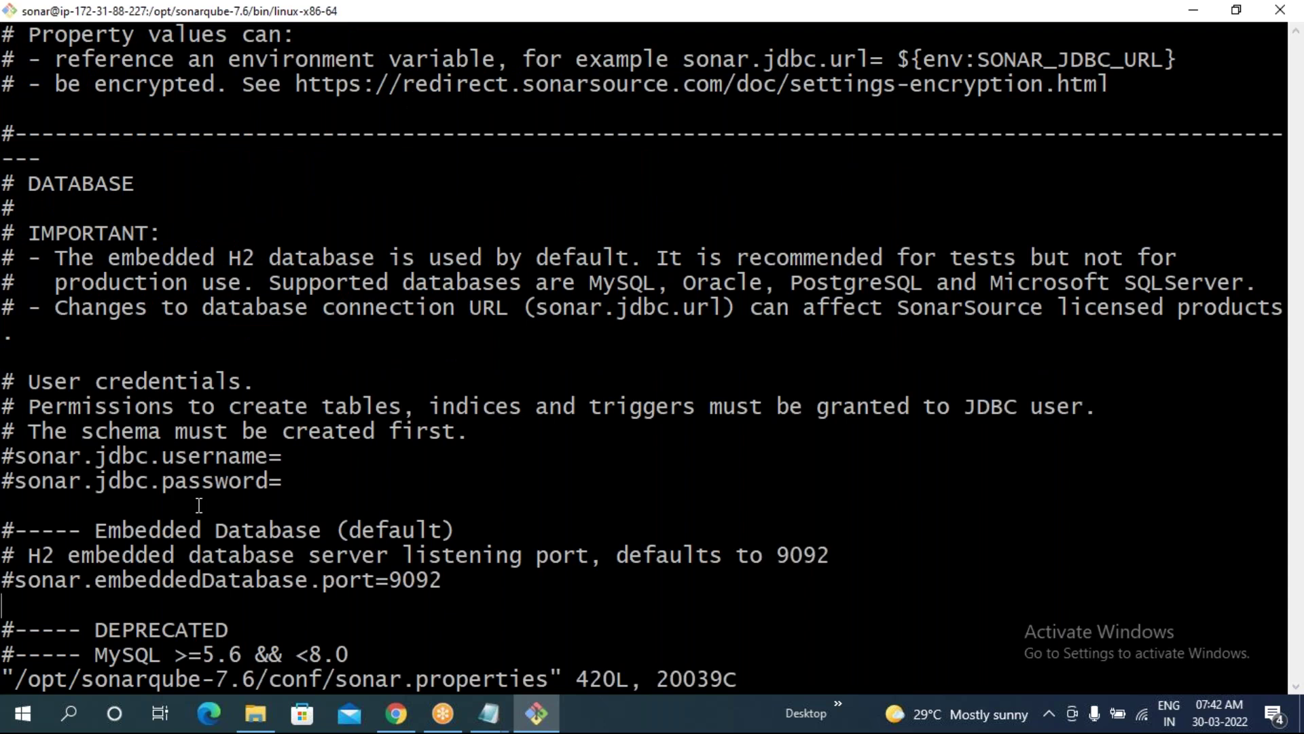
- Scroll to the web settings and confirm sonar.web.port=9999 is active
{"action": "scroll", "coordinate": [210, 446], "scroll_direction": "down", "scroll_amount": 4}
{"action": "scroll", "coordinate": [210, 445], "scroll_direction": "down", "scroll_amount": 18}
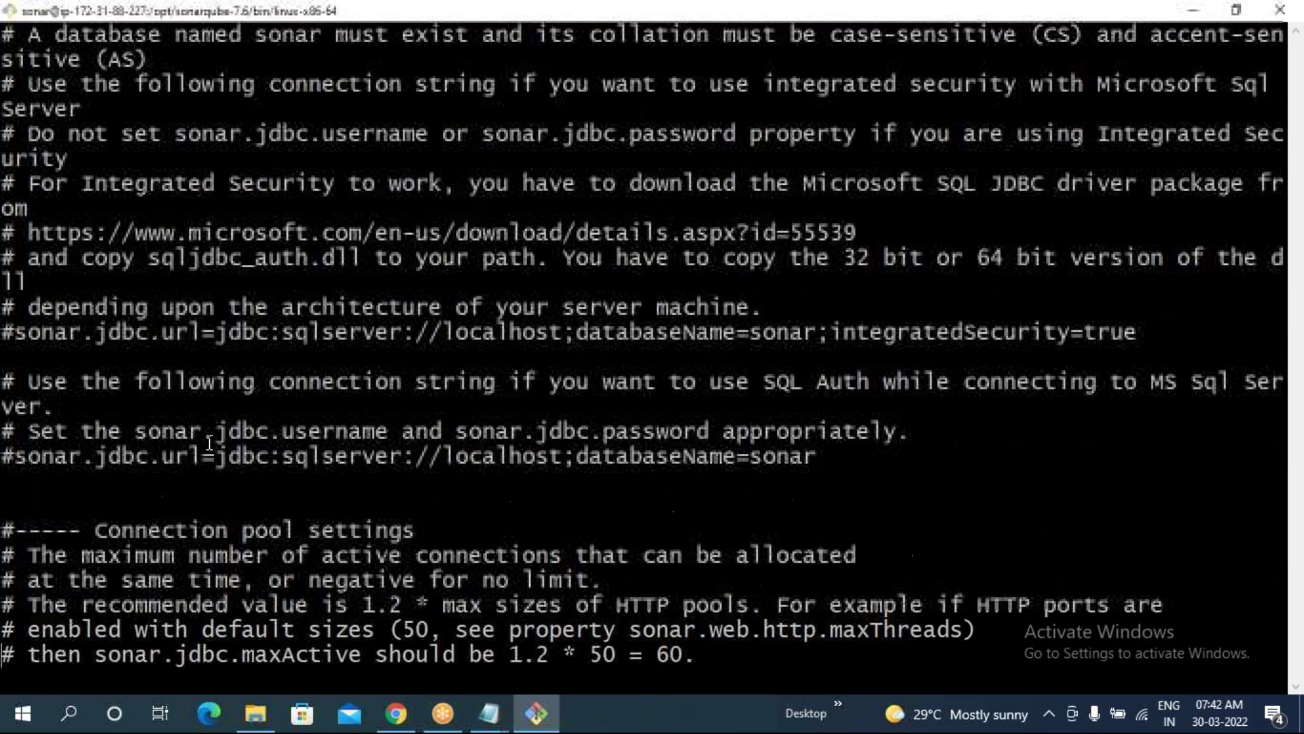
{"action": "scroll", "coordinate": [210, 445], "scroll_direction": "down", "scroll_amount": 10}
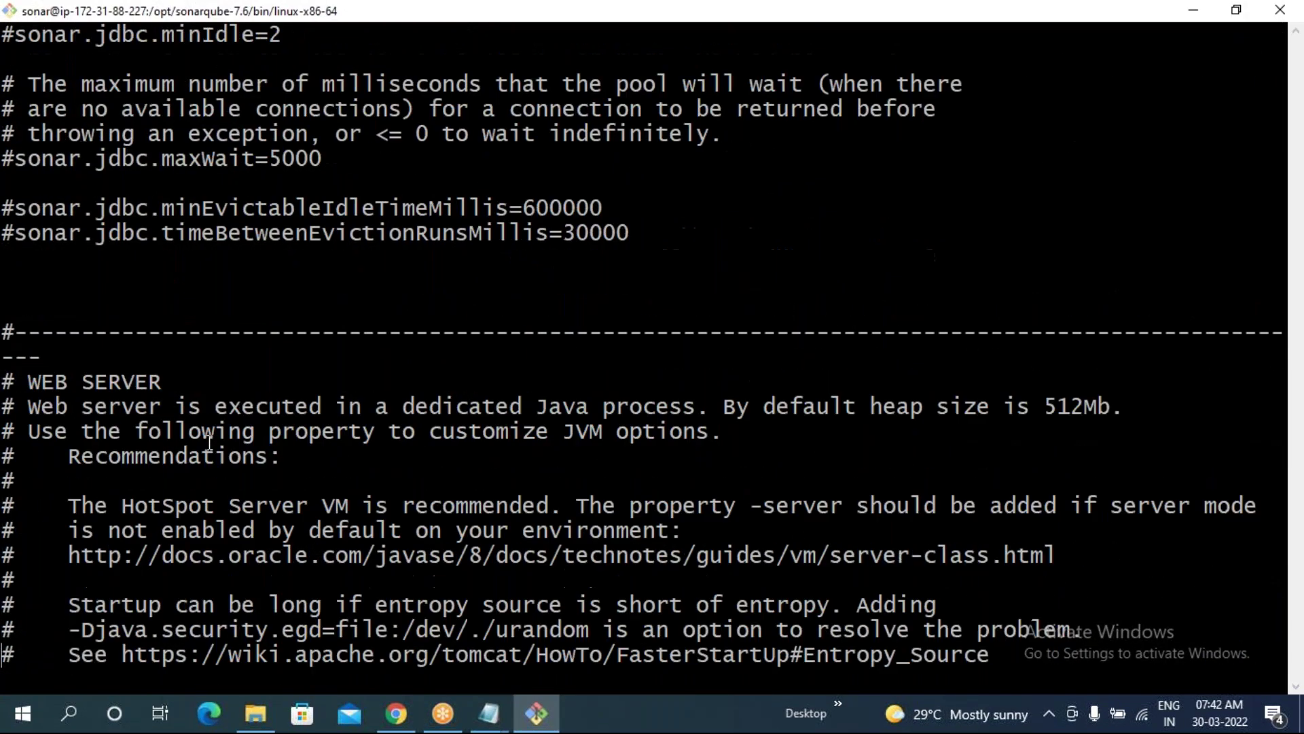
{"action": "scroll", "coordinate": [210, 443], "scroll_direction": "down", "scroll_amount": 12}
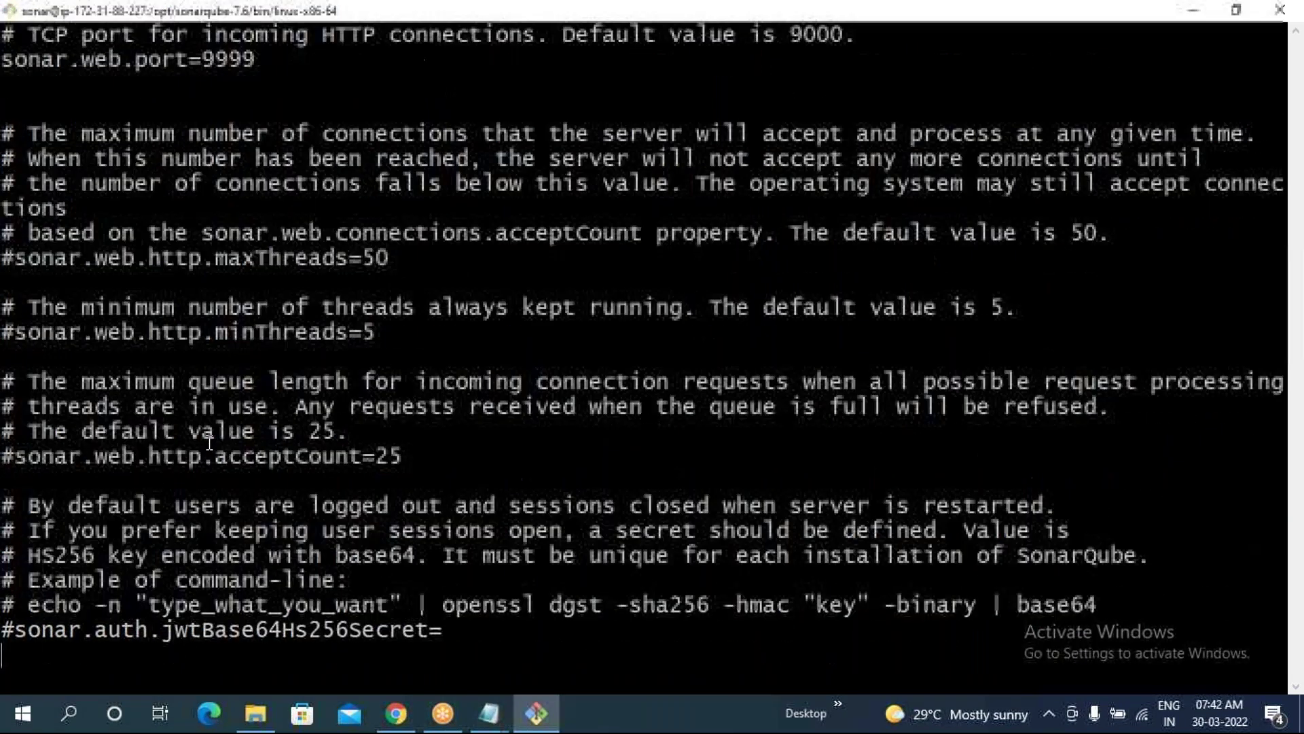
{"action": "scroll", "coordinate": [210, 443], "scroll_direction": "down", "scroll_amount": 9}
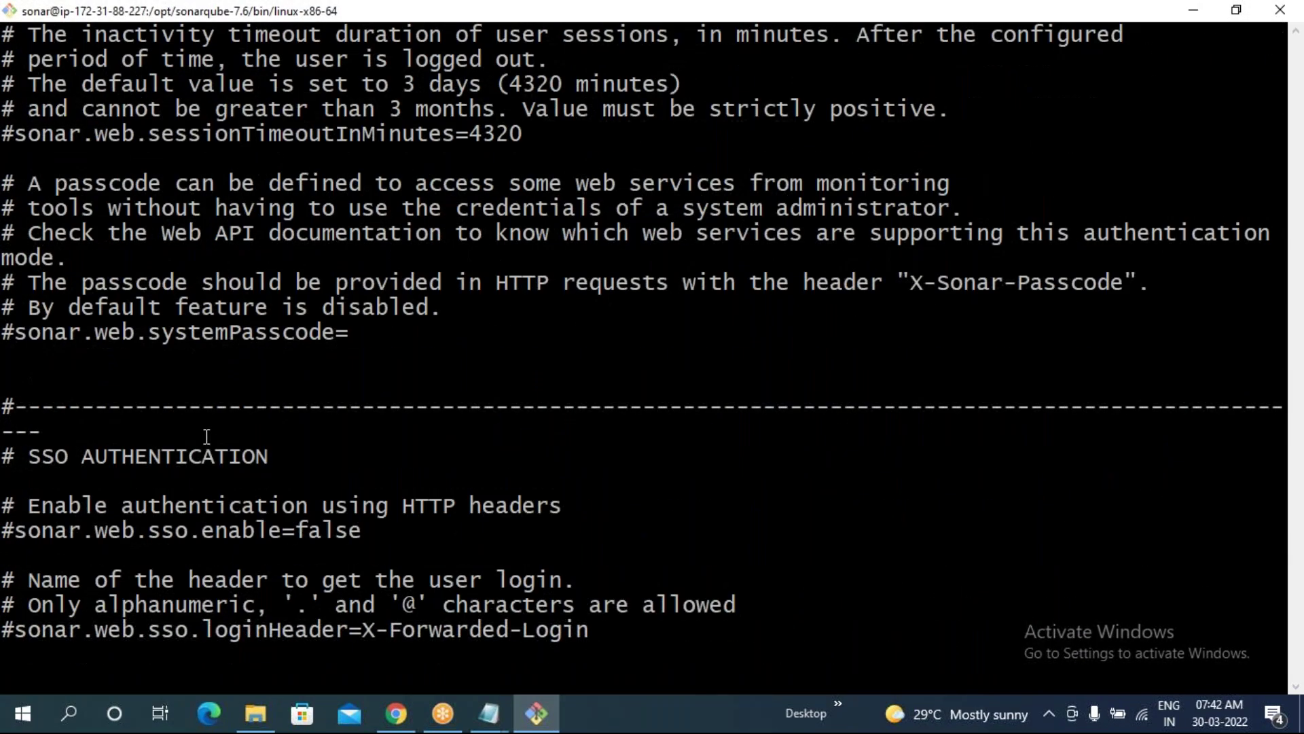
{"action": "scroll", "coordinate": [205, 436], "scroll_direction": "down", "scroll_amount": 12}
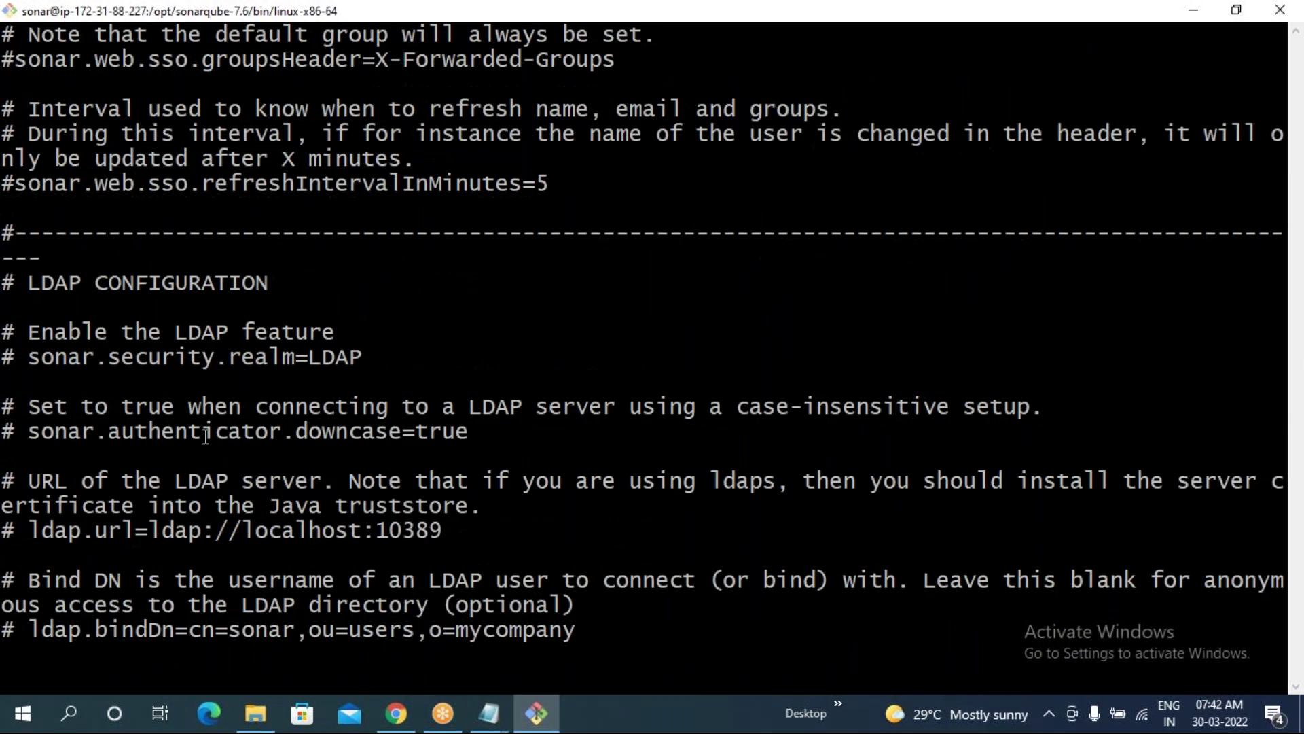
{"action": "scroll", "coordinate": [206, 436], "scroll_direction": "down", "scroll_amount": 4}
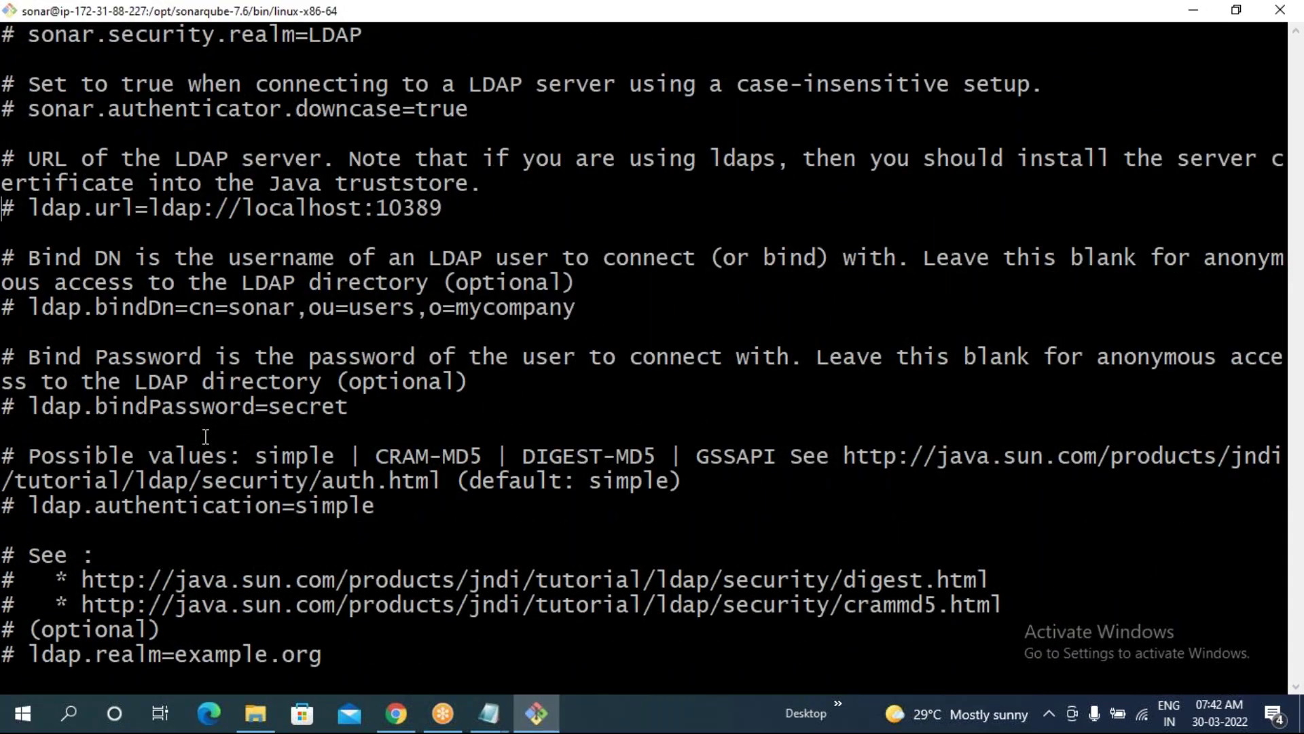
{"action": "scroll", "coordinate": [205, 436], "scroll_direction": "up", "scroll_amount": 20}
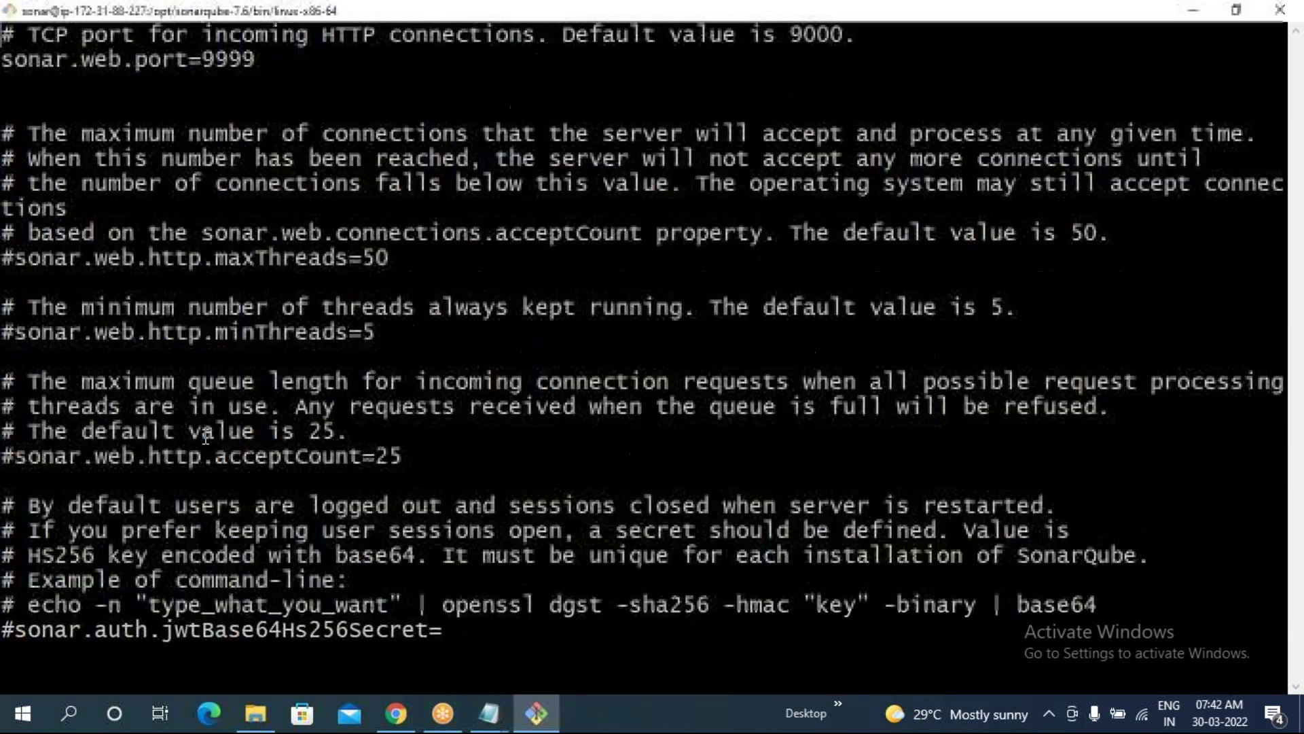
{"action": "scroll", "coordinate": [206, 436], "scroll_direction": "up", "scroll_amount": 4}
{"action": "left_click_drag", "start_coordinate": [256, 356], "coordinate": [204, 360]}
{"action": "left_click", "coordinate": [151, 376]}
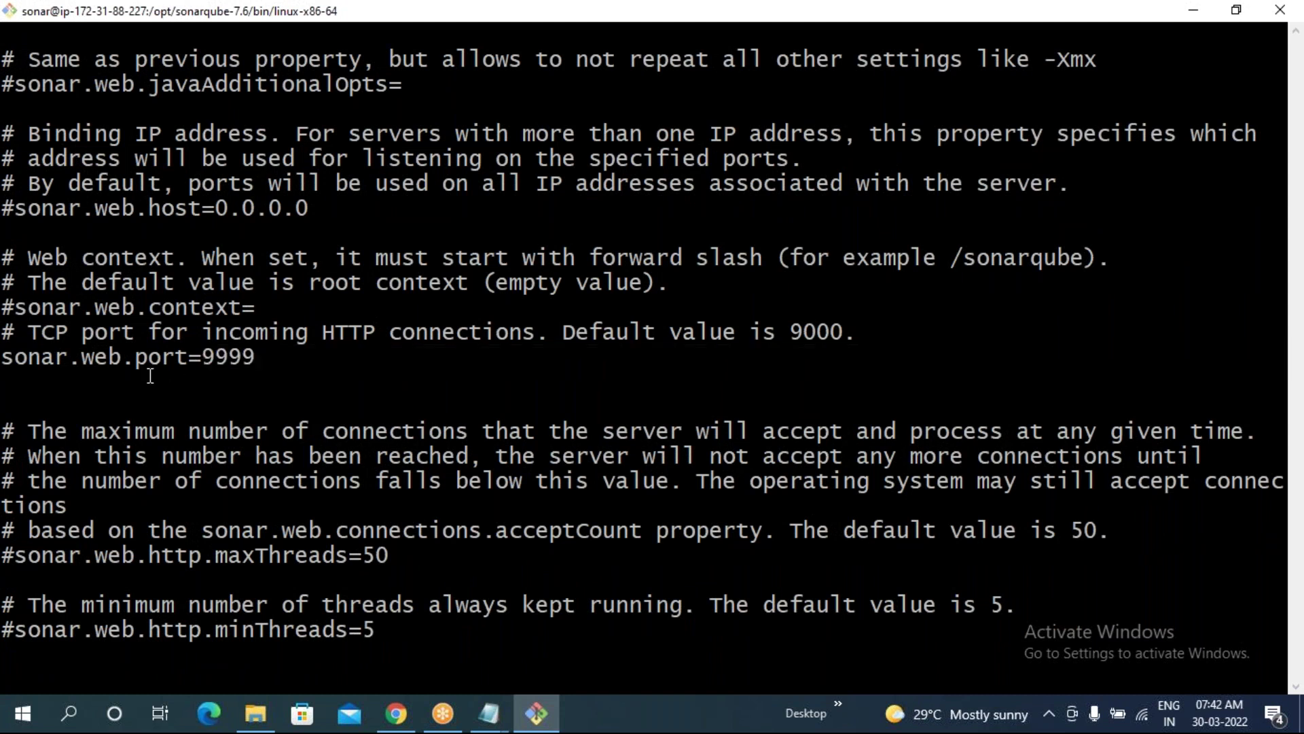
- Retry loading 52.87.189.211:9999 in Chrome
{"action": "left_click", "coordinate": [397, 714]}
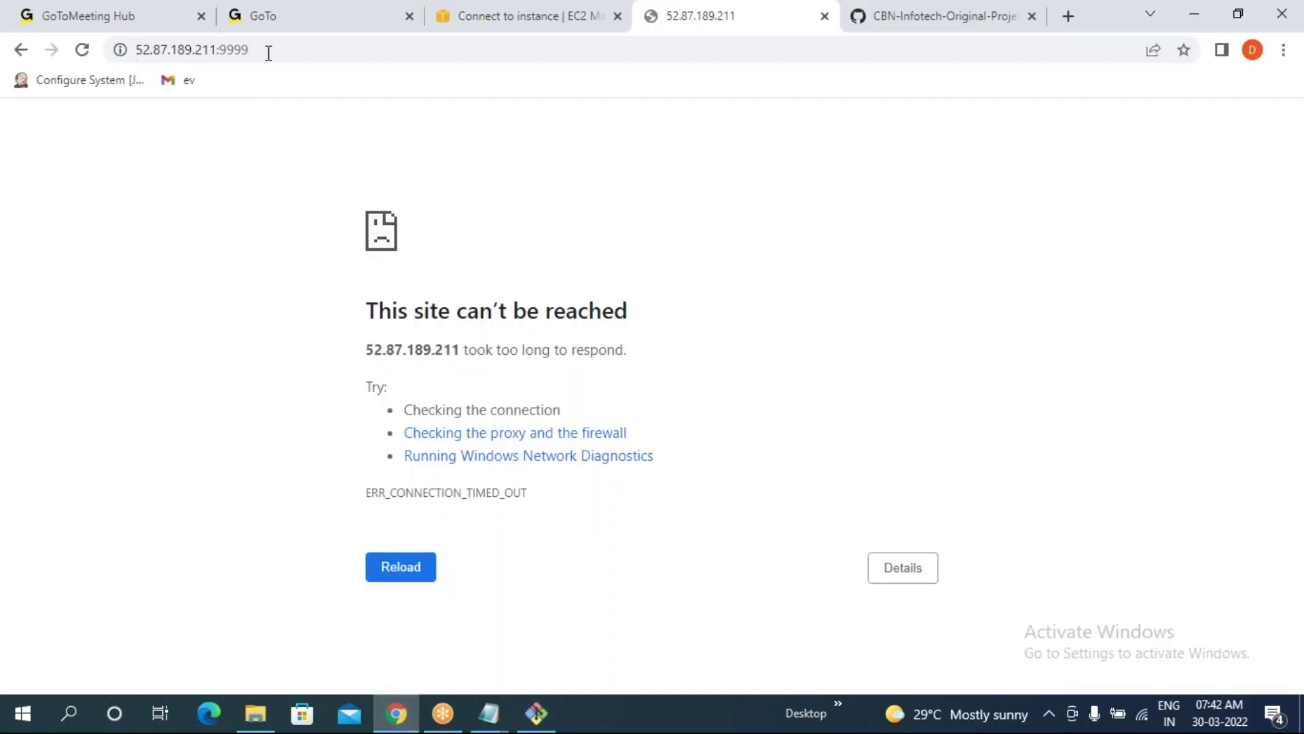
{"action": "left_click", "coordinate": [273, 47]}
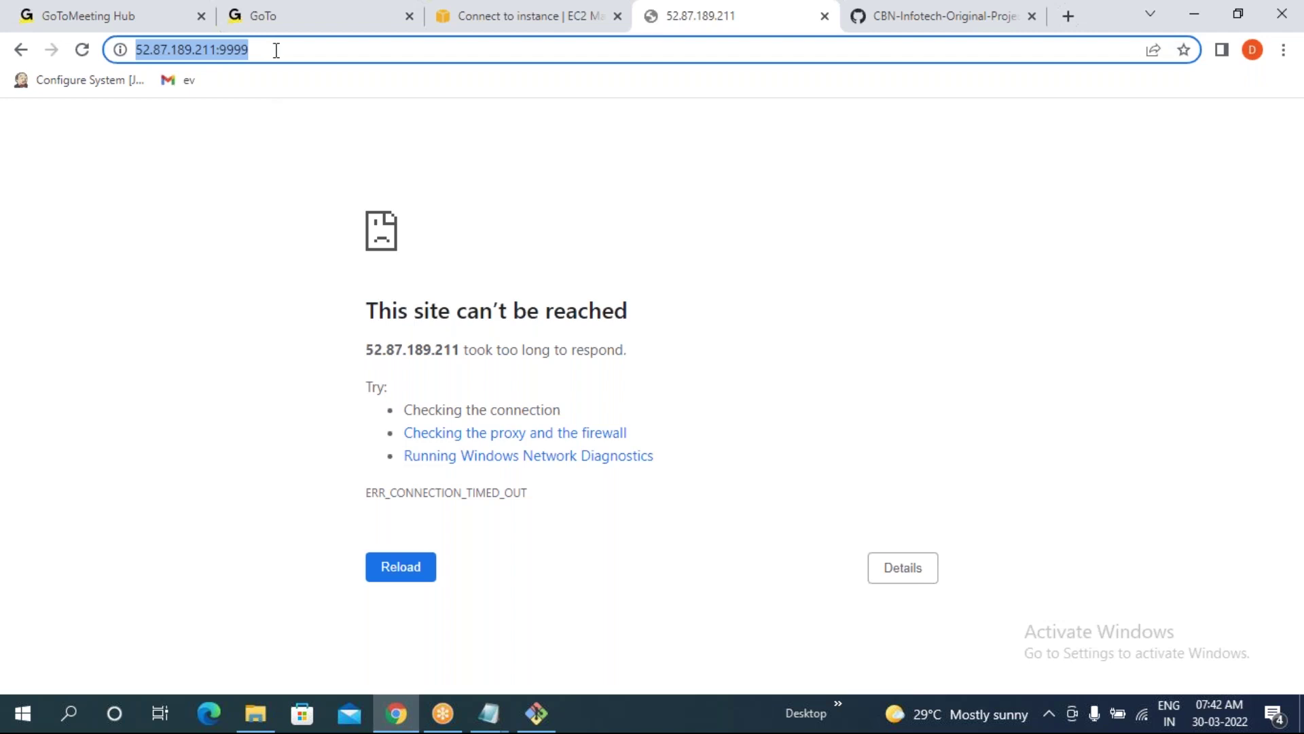
{"action": "left_click", "coordinate": [263, 49]}
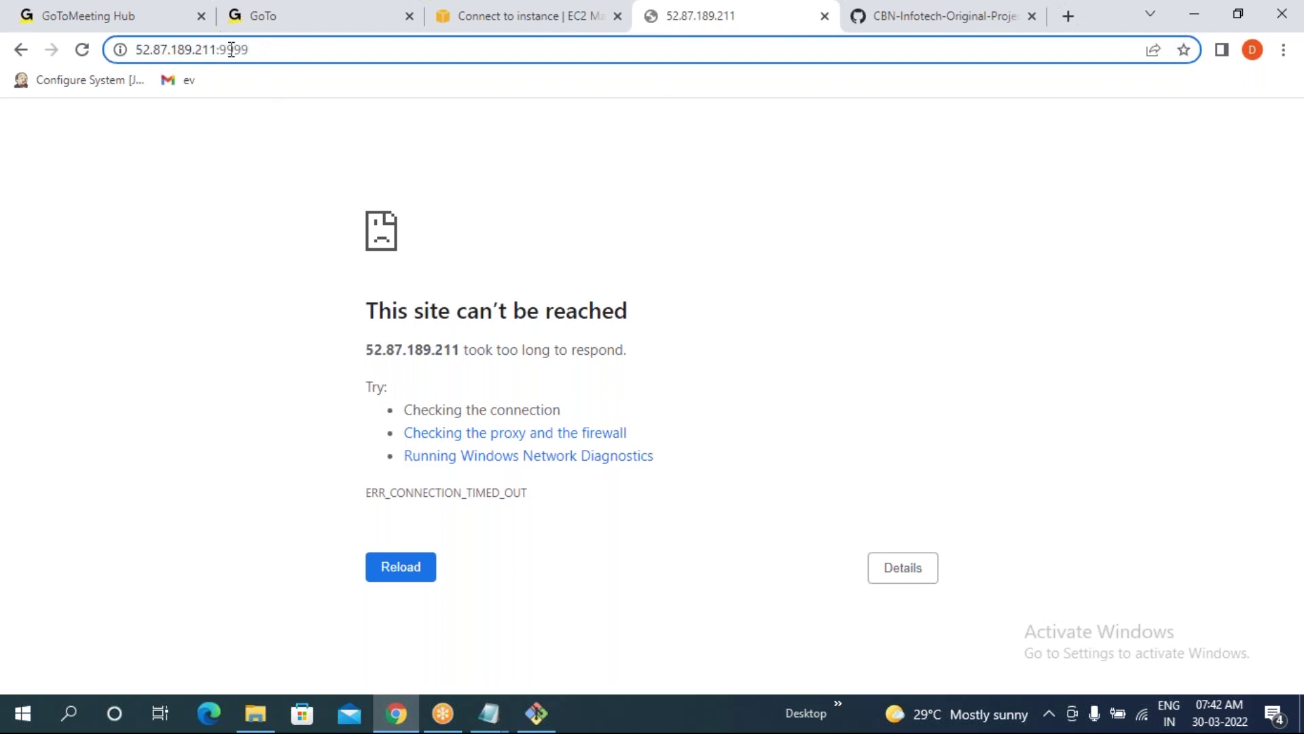
{"action": "key", "text": "Return"}
- Get Sonarqube Server's public IP 44.201.253.74 from EC2 and load 44.201.253.74:9999
{"action": "left_click", "coordinate": [570, 24]}
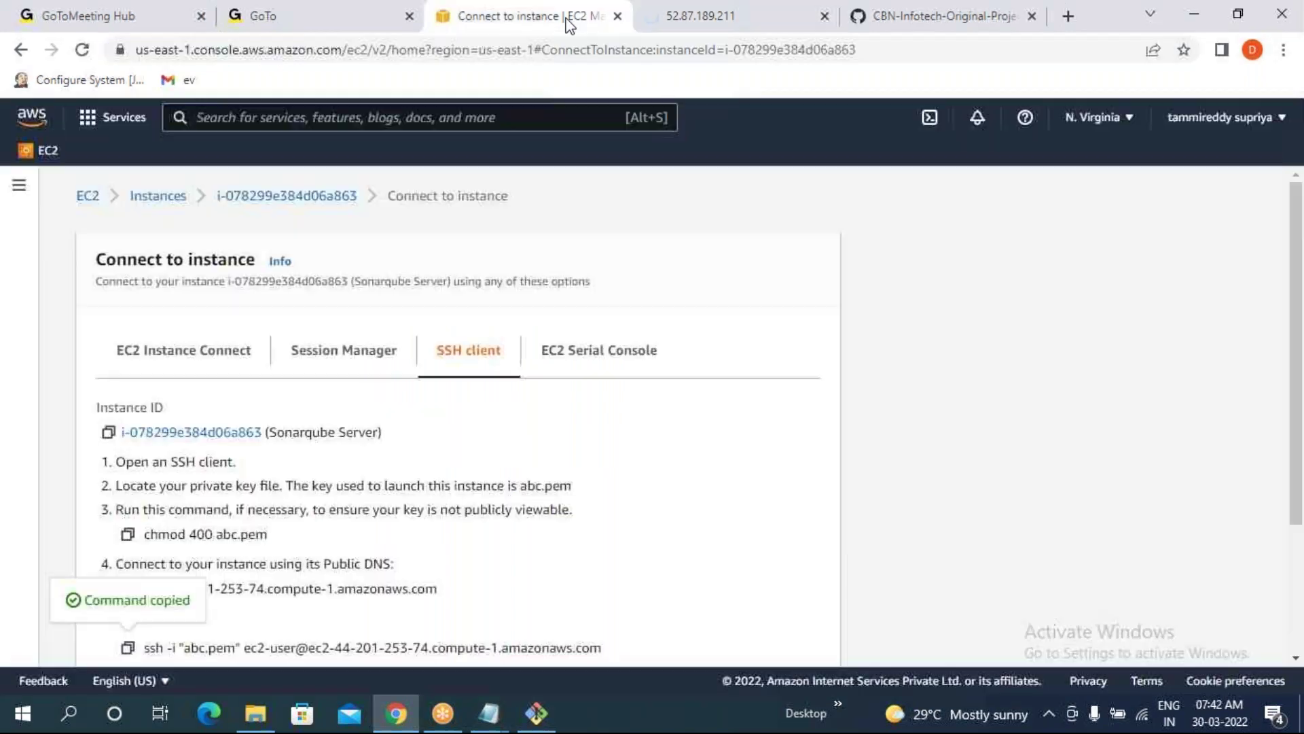
{"action": "left_click", "coordinate": [143, 195]}
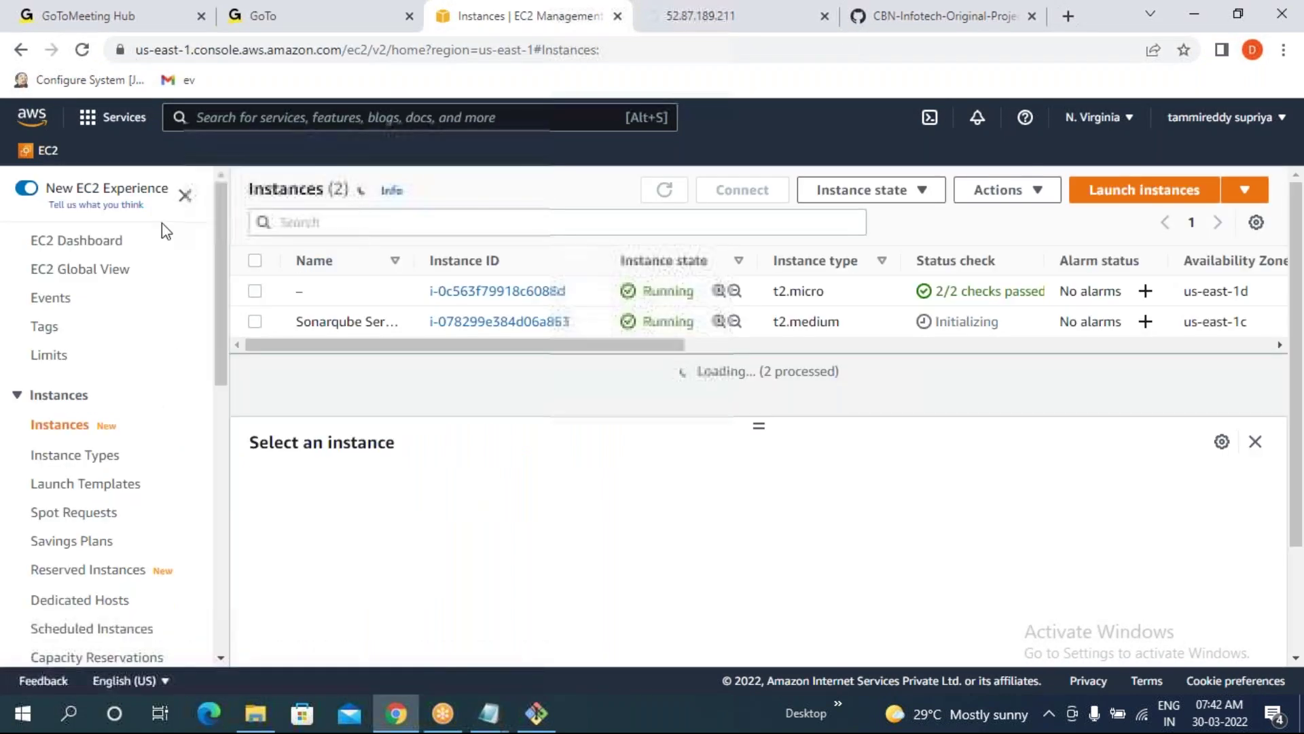
{"action": "left_click", "coordinate": [256, 322]}
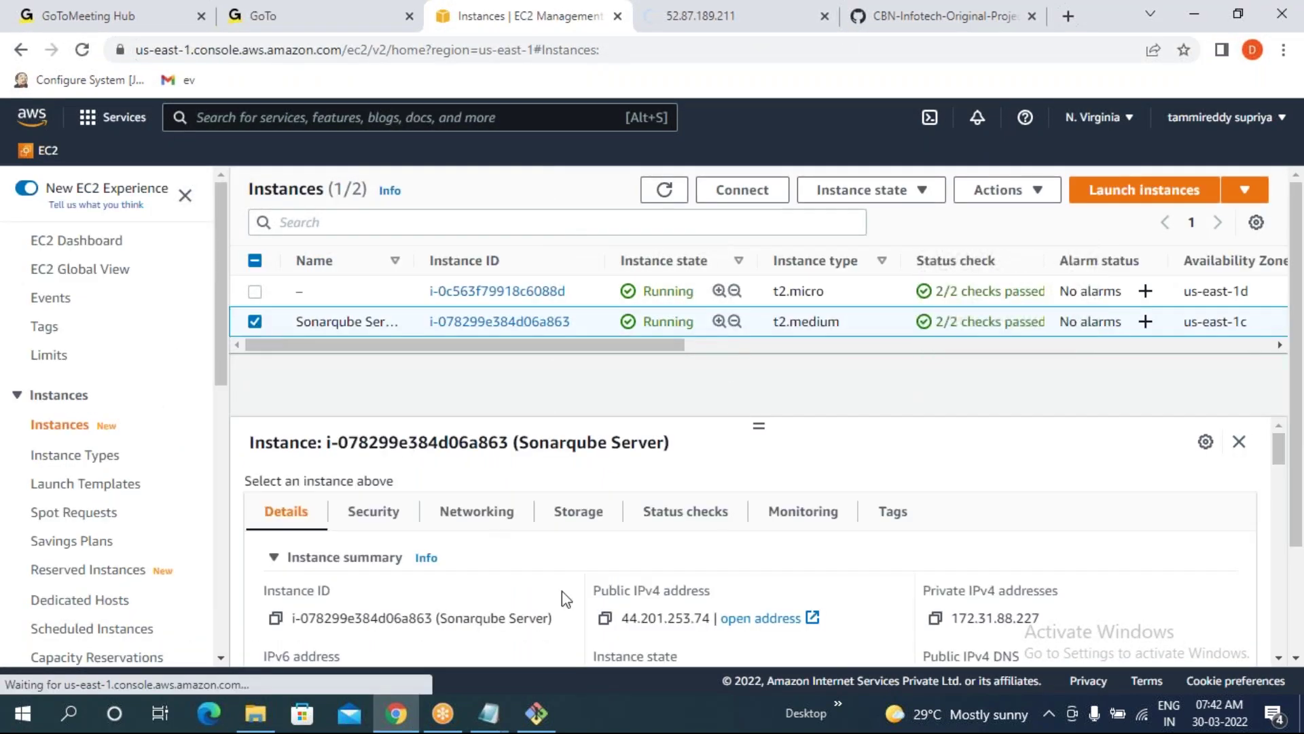
{"action": "left_click", "coordinate": [727, 15]}
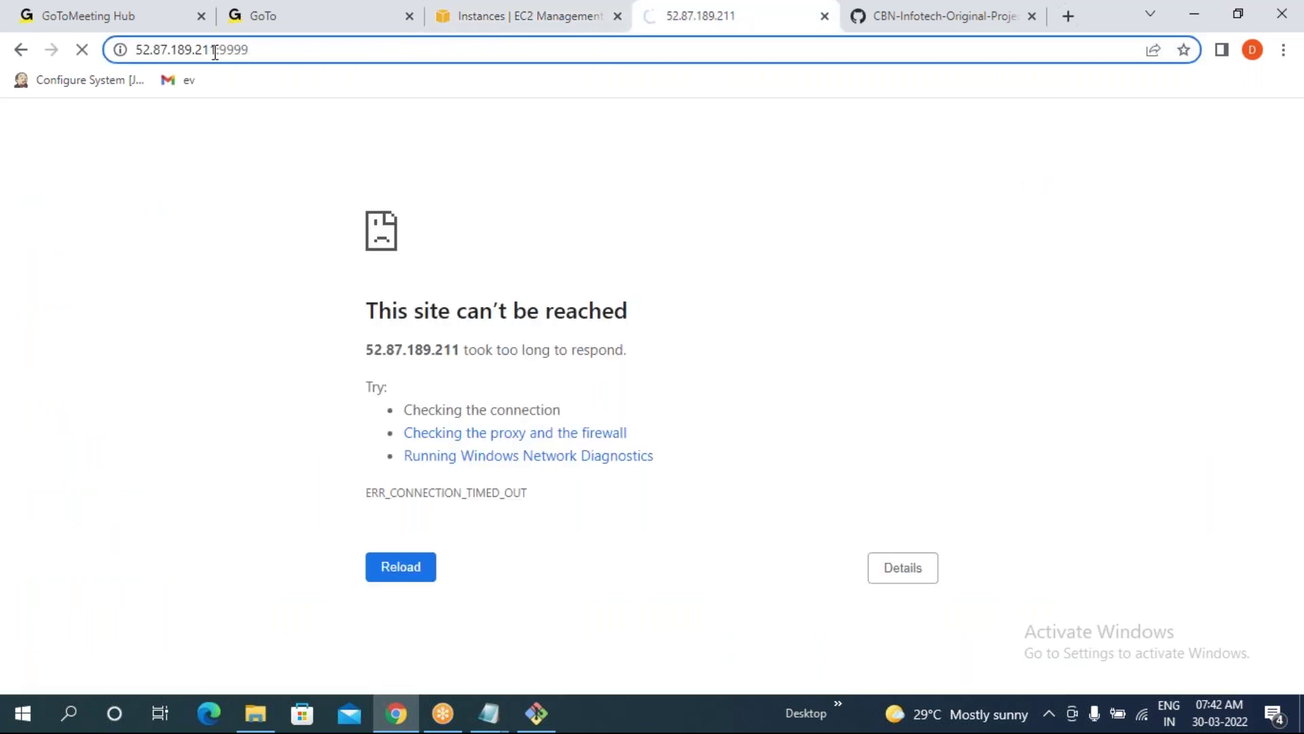
{"action": "left_click_drag", "start_coordinate": [216, 52], "coordinate": [110, 54]}
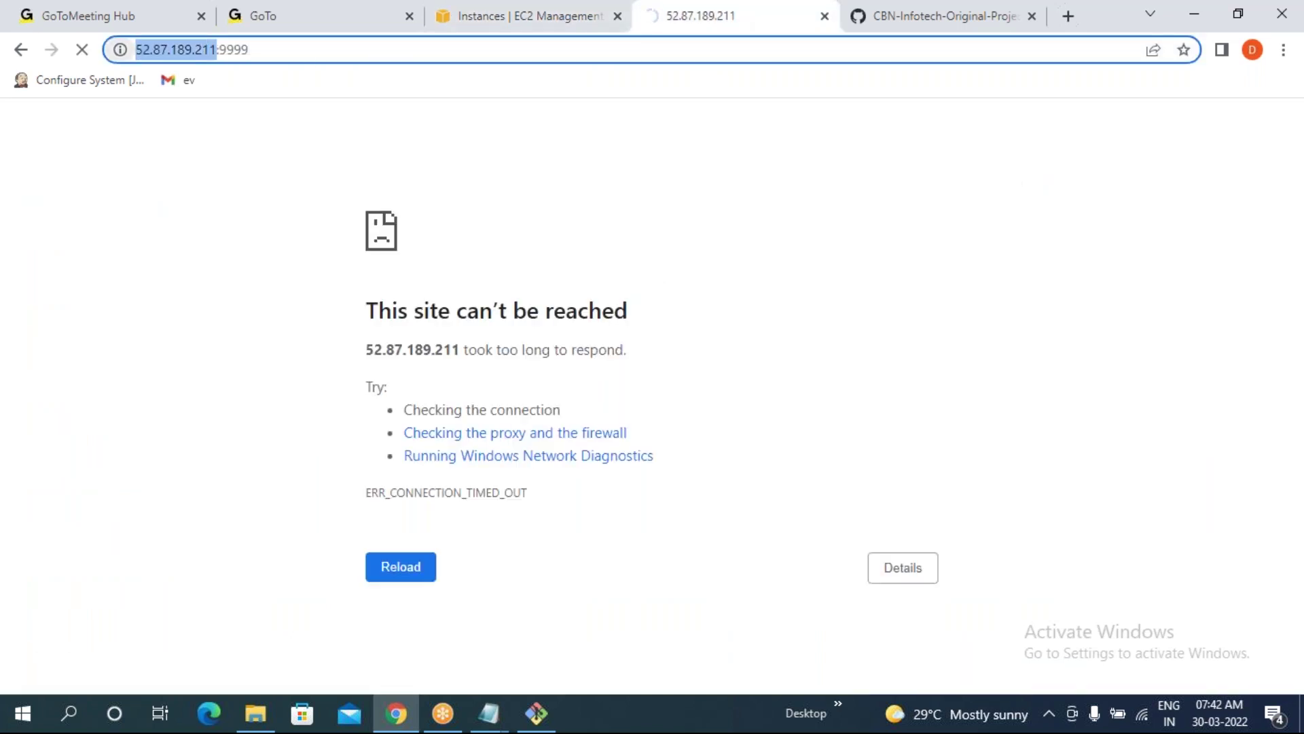
{"action": "key", "text": "ctrl+v"}
{"action": "key", "text": "Return"}
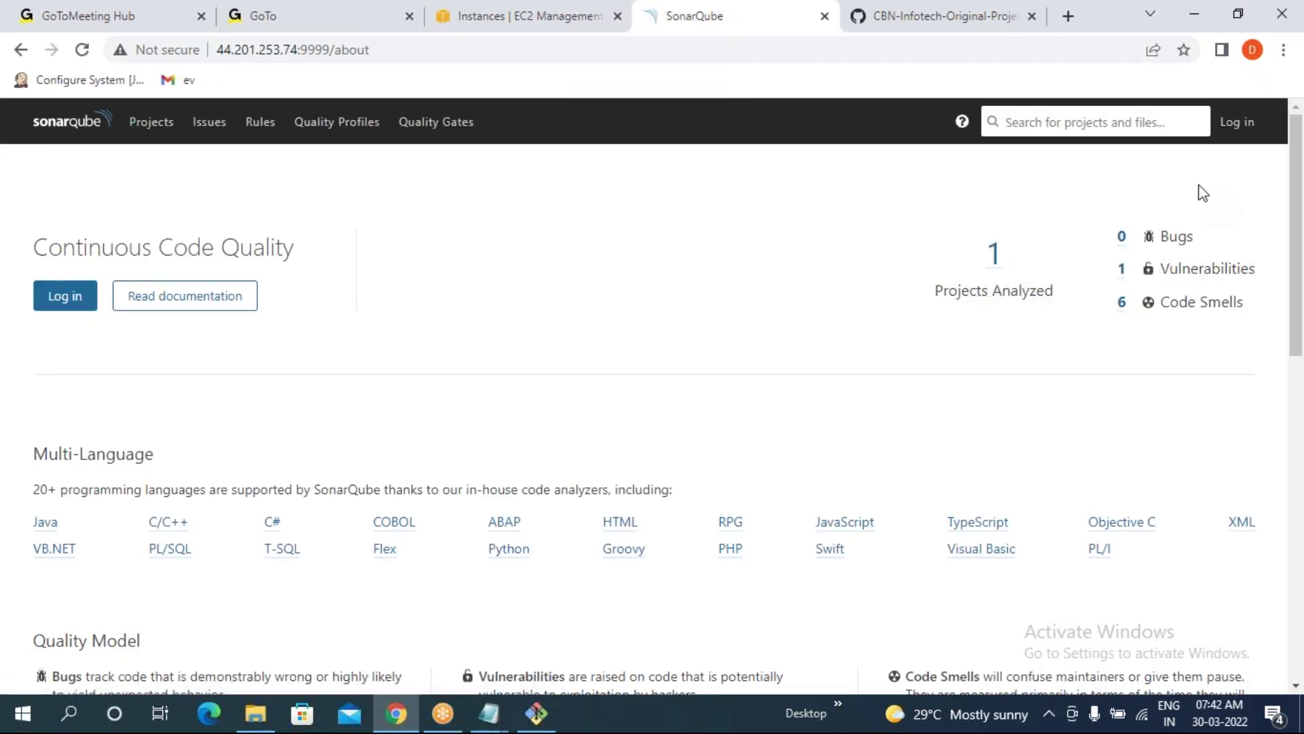
- Log in to SonarQube with the administrator account and its password
{"action": "left_click", "coordinate": [1249, 124]}
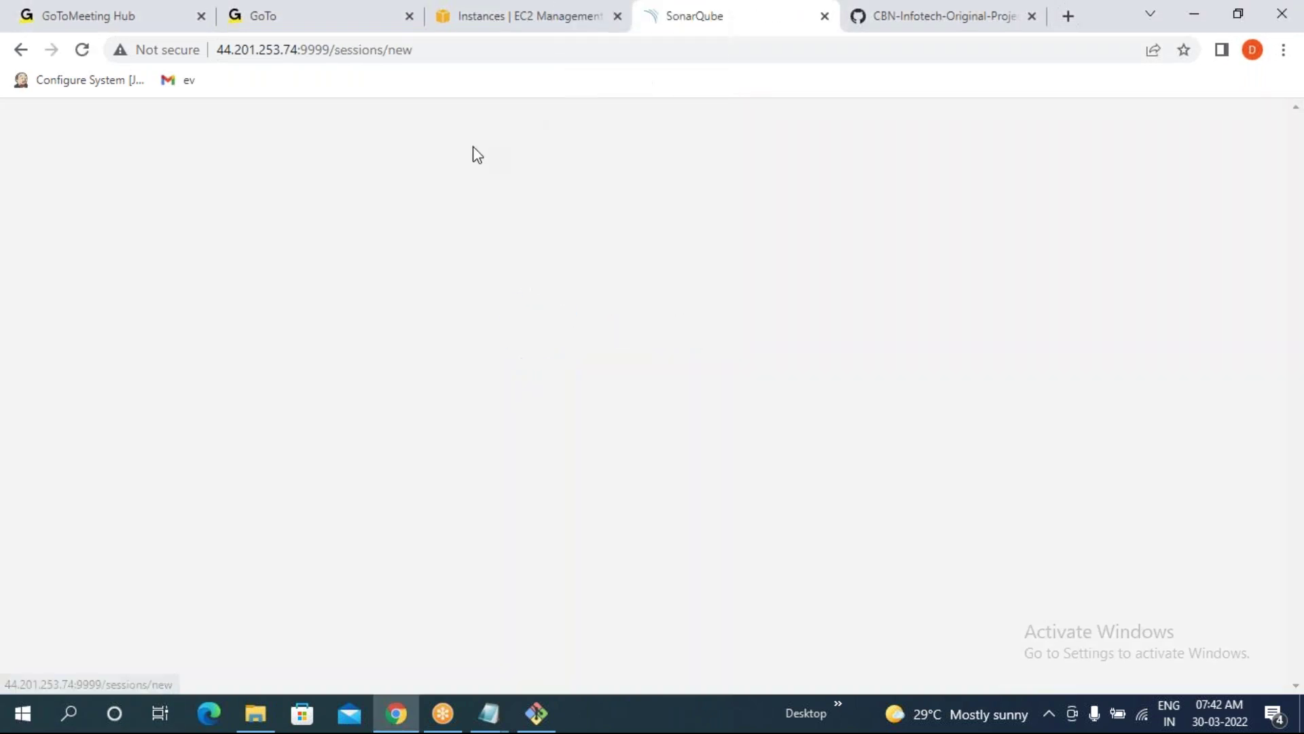
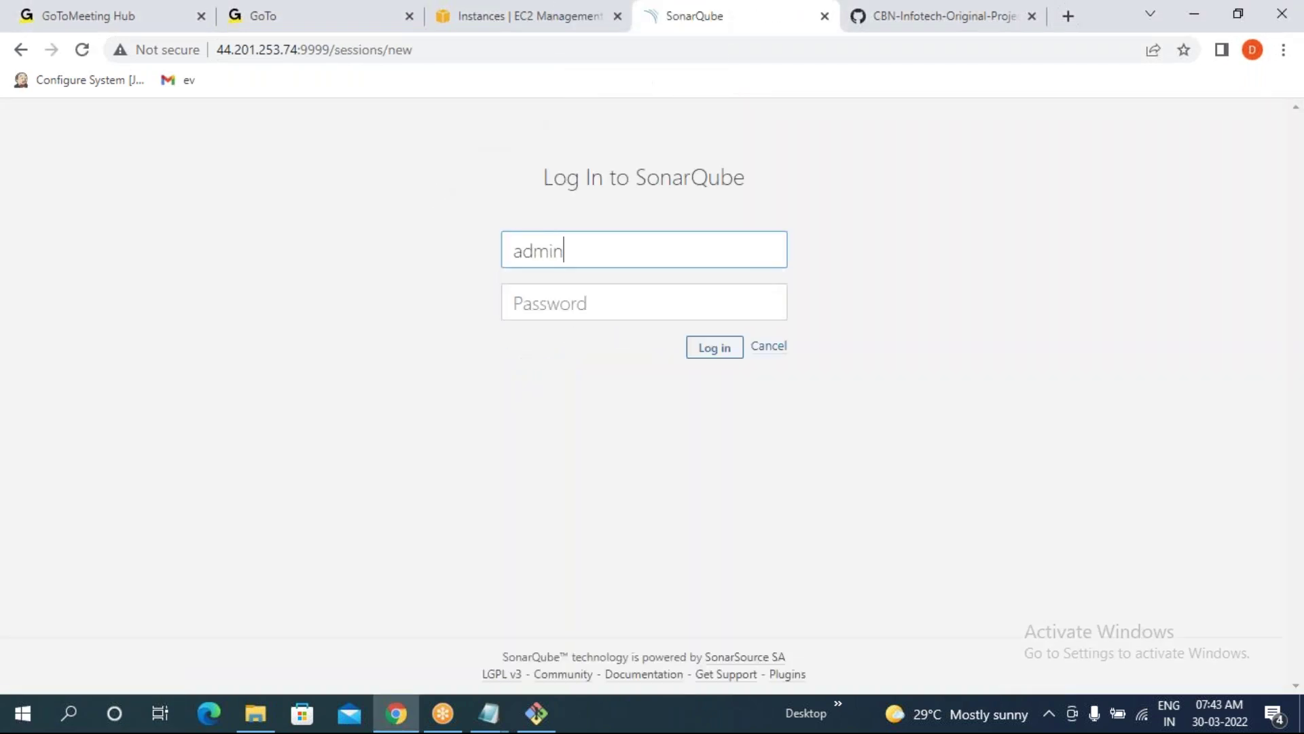
{"action": "key", "text": "Tab"}
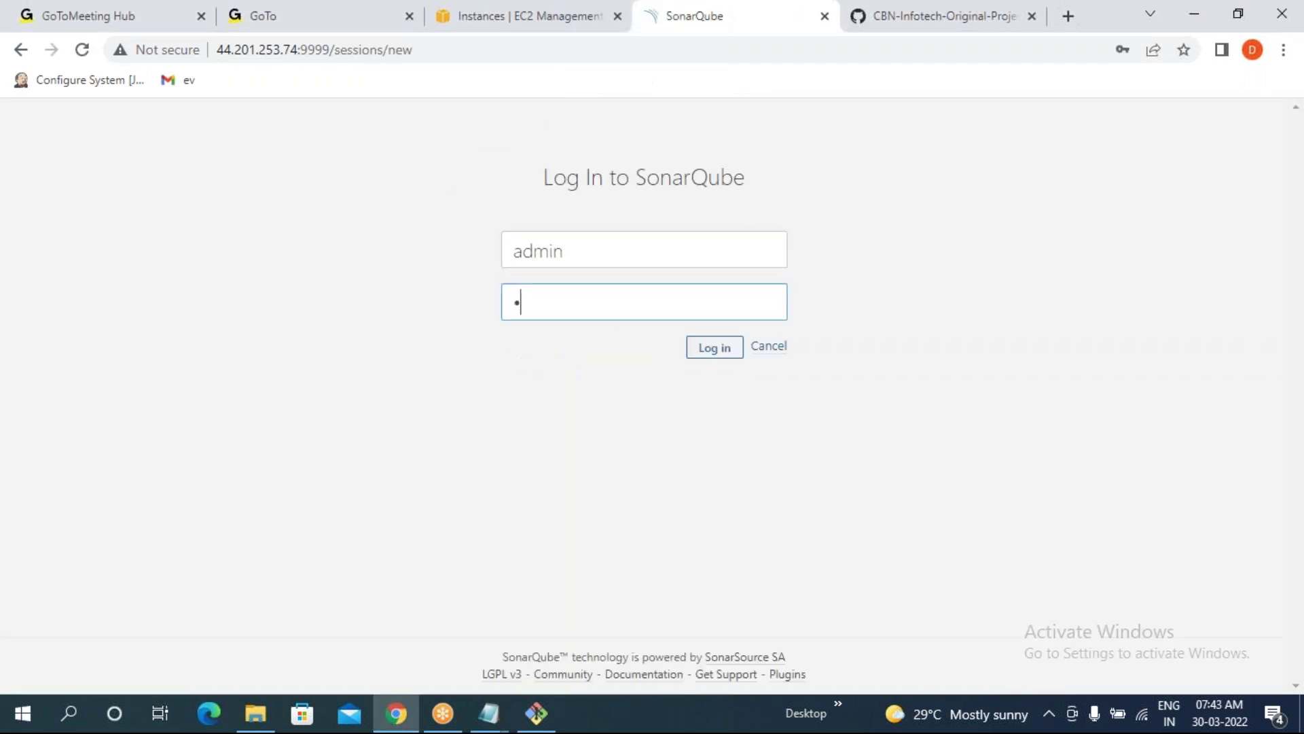
{"action": "key", "text": "Return"}
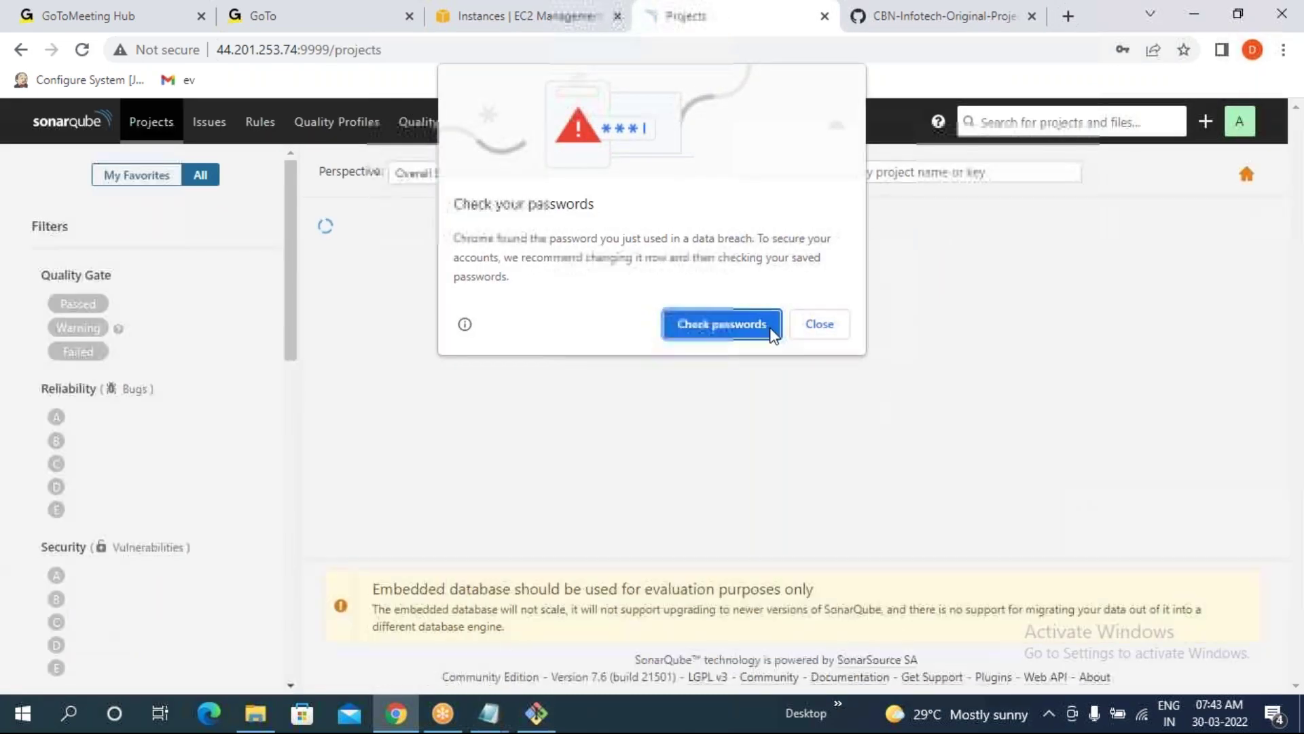
- Dismiss Chrome's password warnings, never saving, and open SonarQube Administration
{"action": "left_click", "coordinate": [821, 324]}
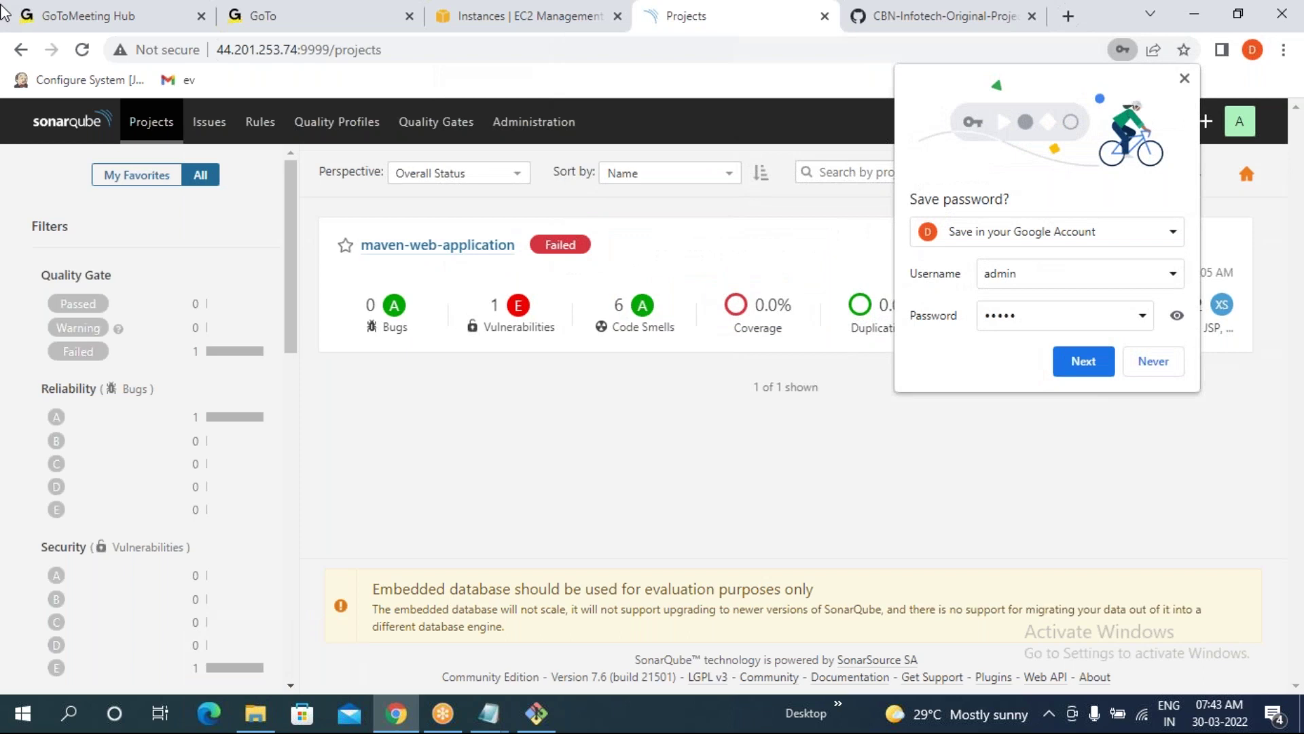
{"action": "left_click", "coordinate": [1155, 362]}
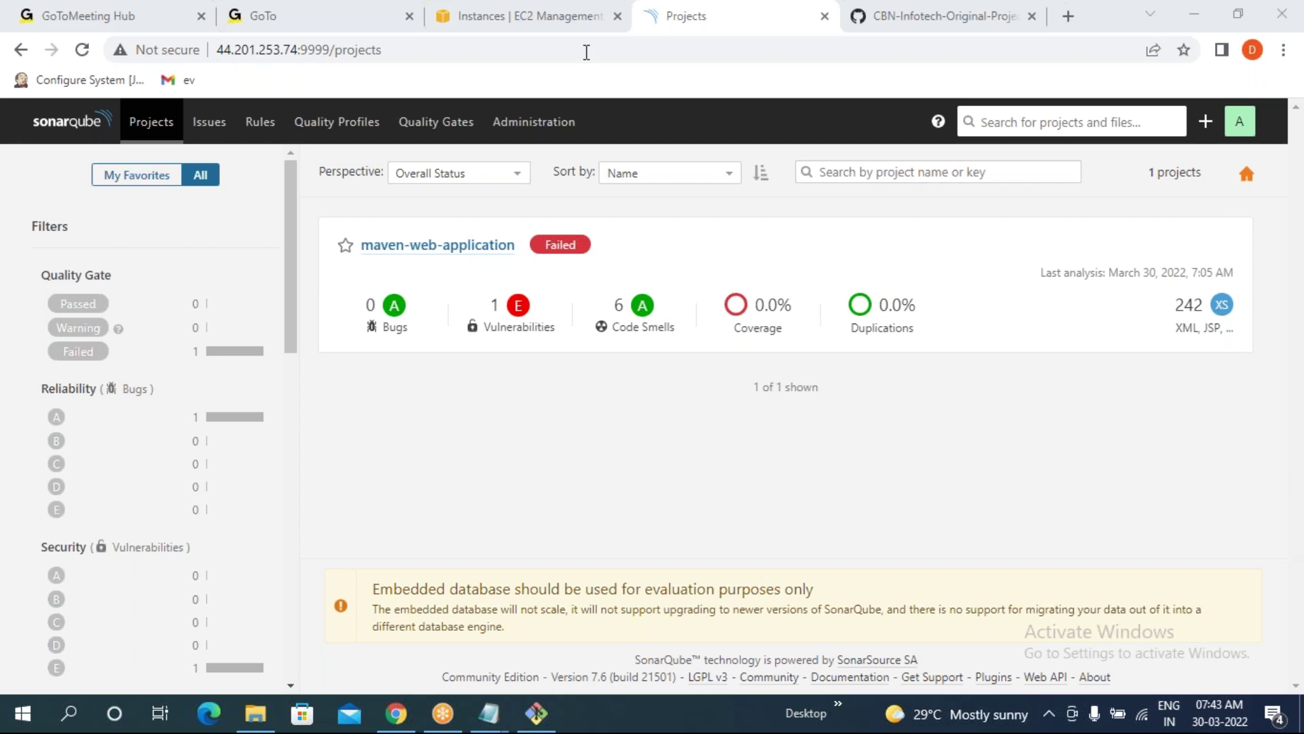
{"action": "left_click", "coordinate": [523, 126]}
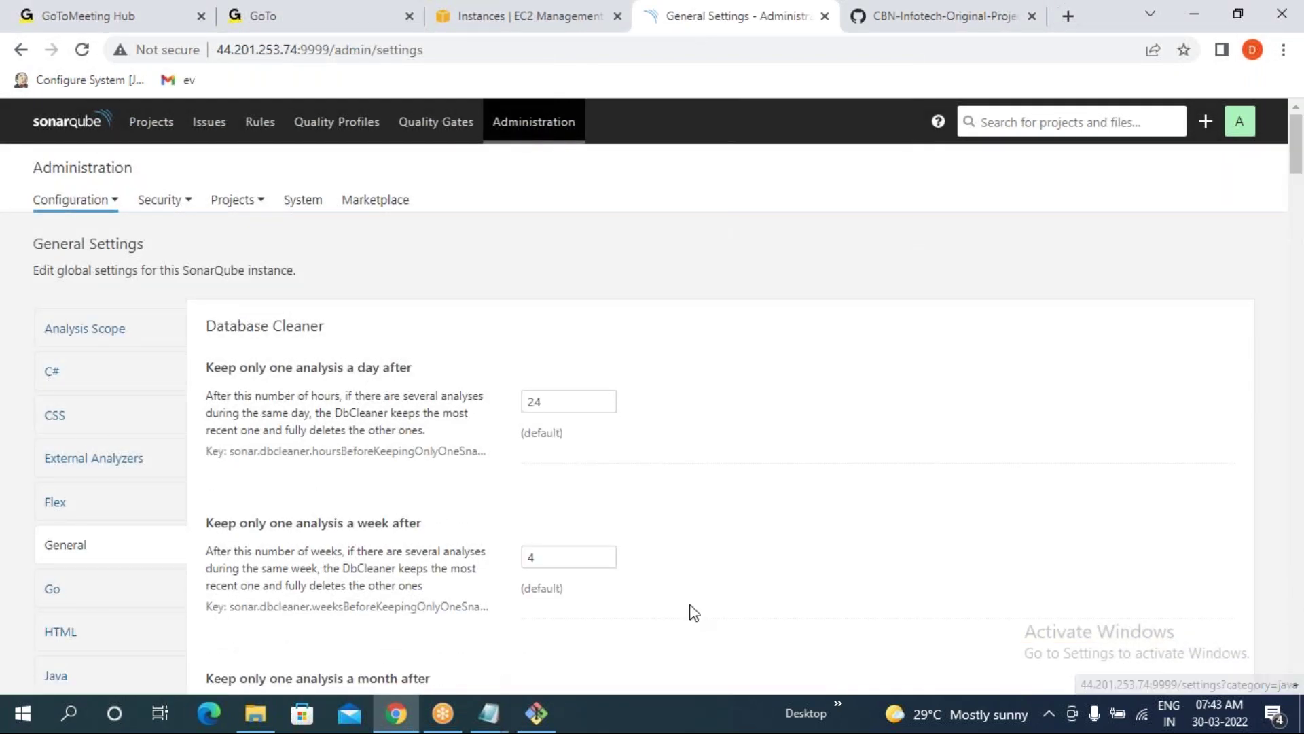
- Open Security > Users showing the Administrator account, and close the installSonarQube notes
{"action": "left_click", "coordinate": [146, 201]}
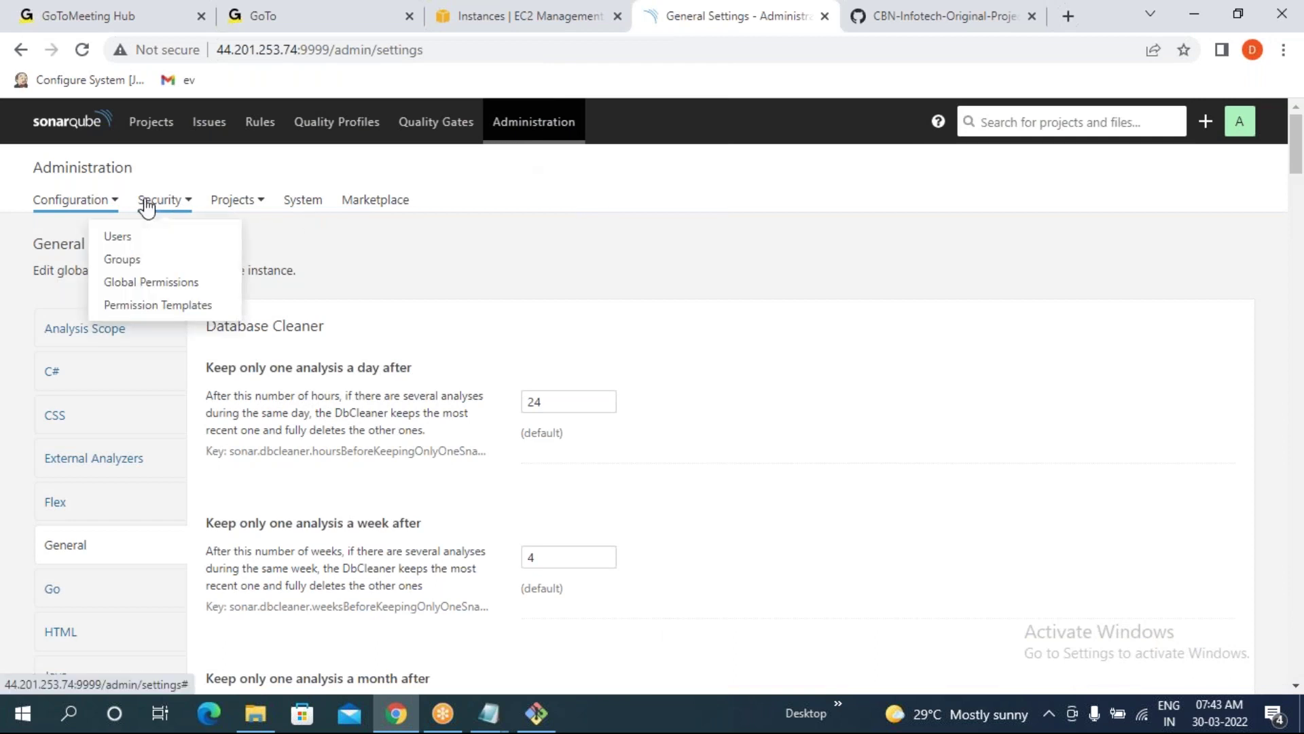
{"action": "left_click", "coordinate": [129, 242]}
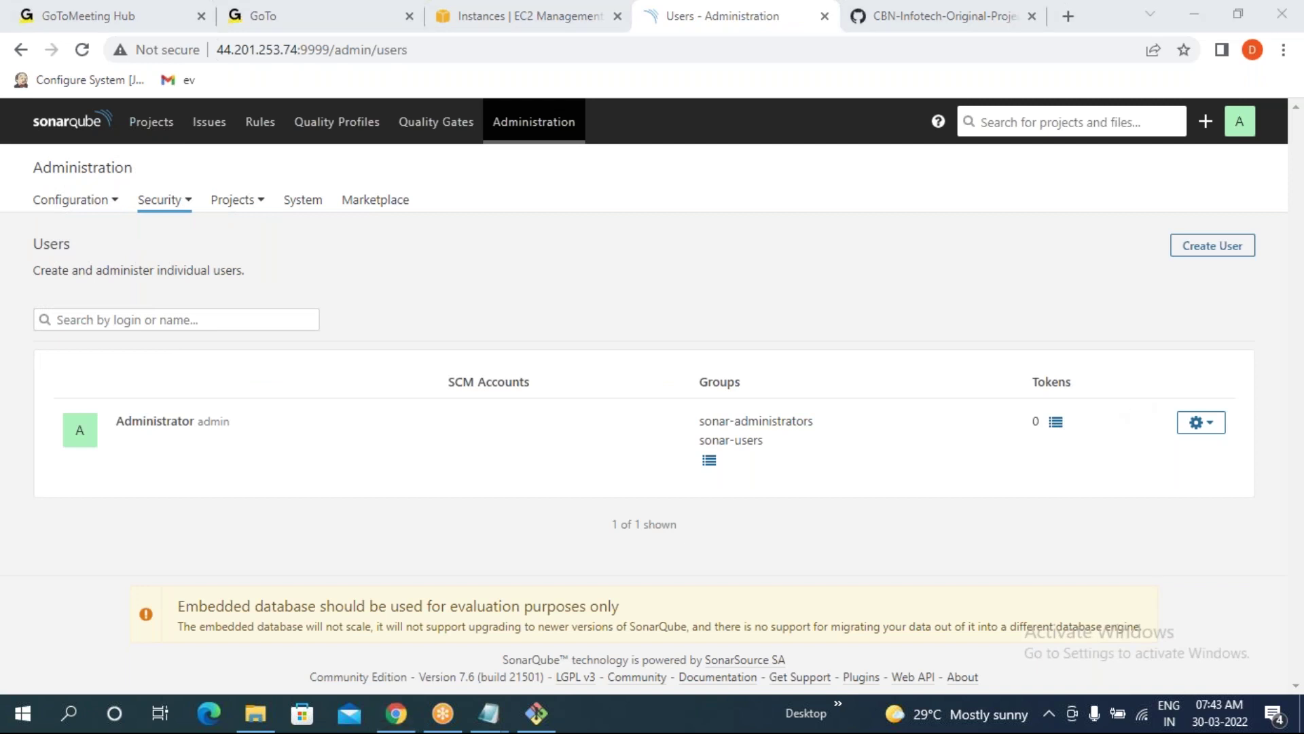
{"action": "left_click_drag", "start_coordinate": [232, 425], "coordinate": [201, 425]}
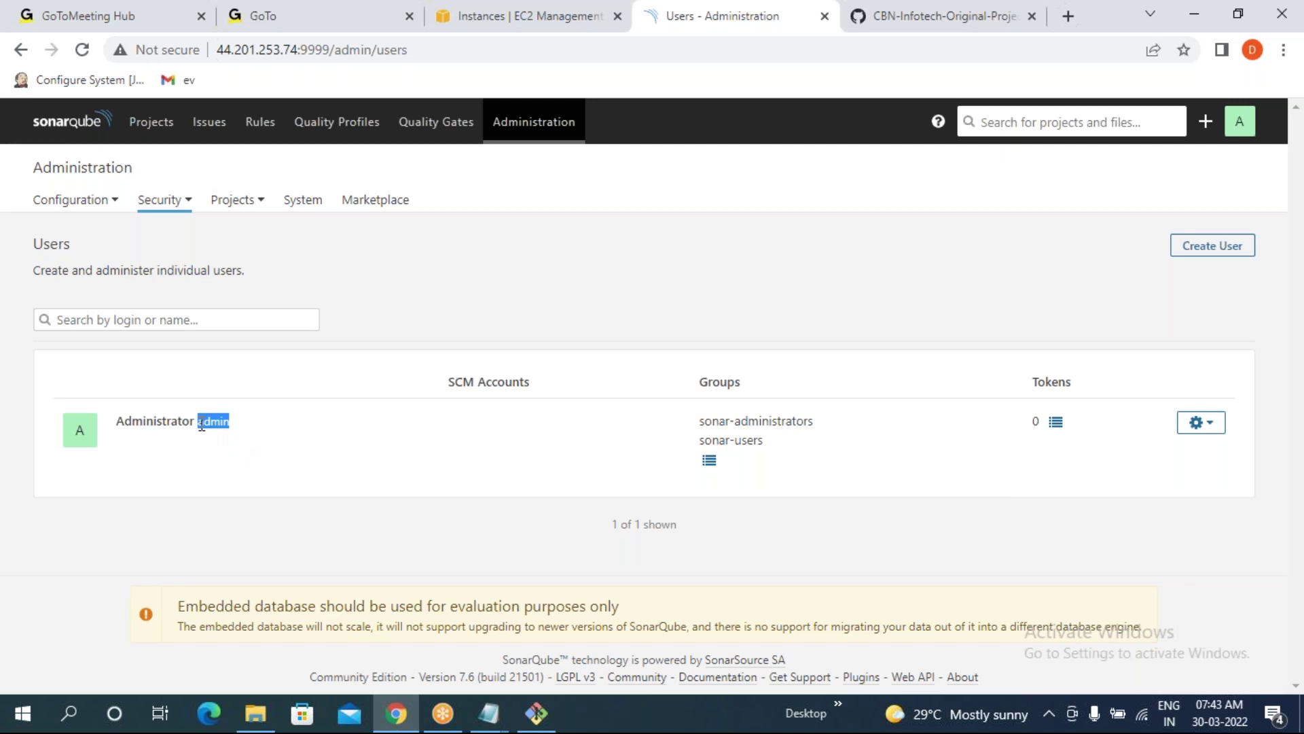
{"action": "left_click", "coordinate": [509, 449]}
{"action": "left_click", "coordinate": [488, 713]}
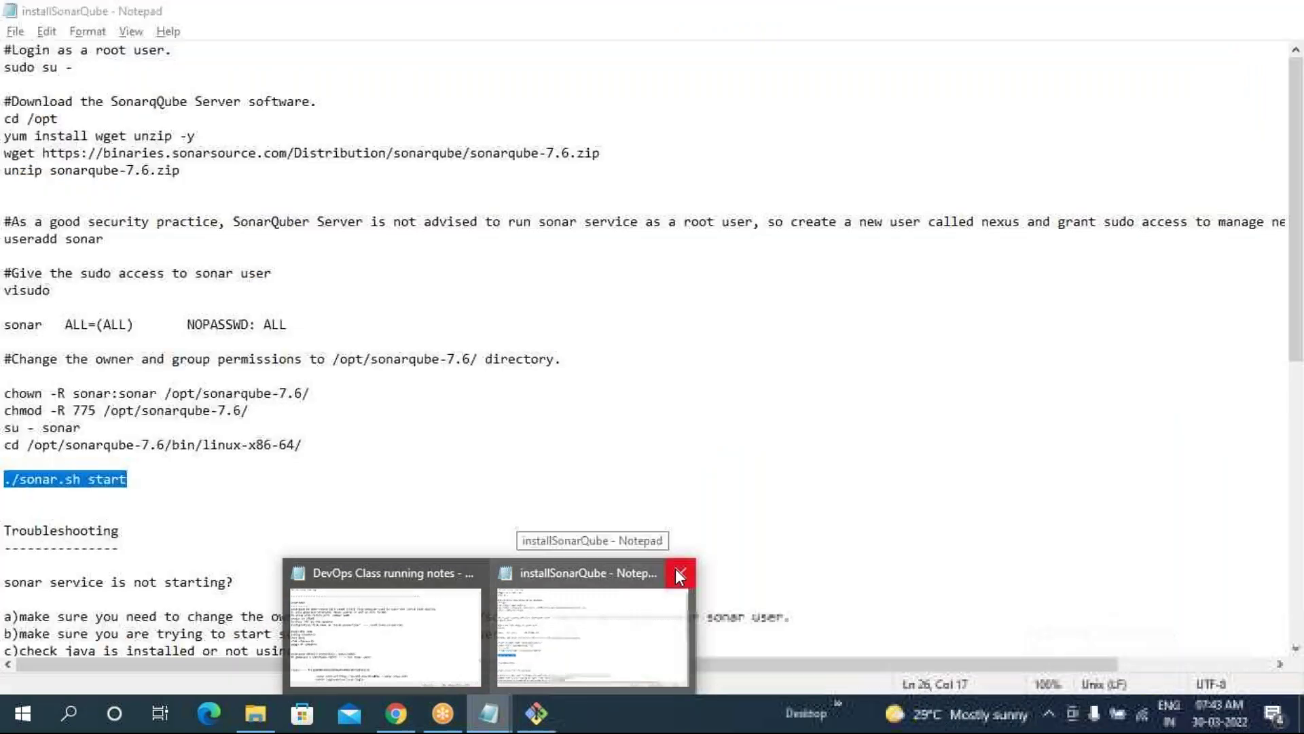
{"action": "left_click", "coordinate": [680, 573]}
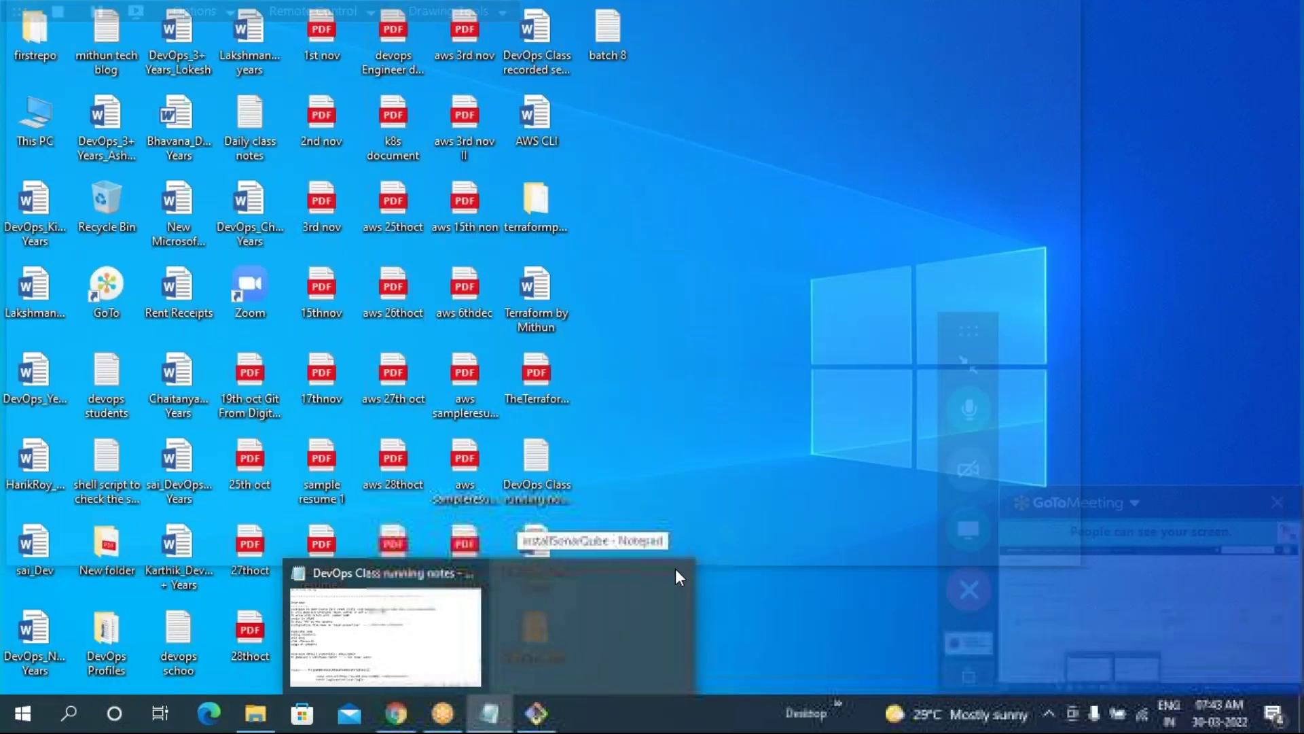
- In the running notes, write 'user----> admin' and start a 'groups-->' line below it
{"action": "key", "text": "alt+Tab"}
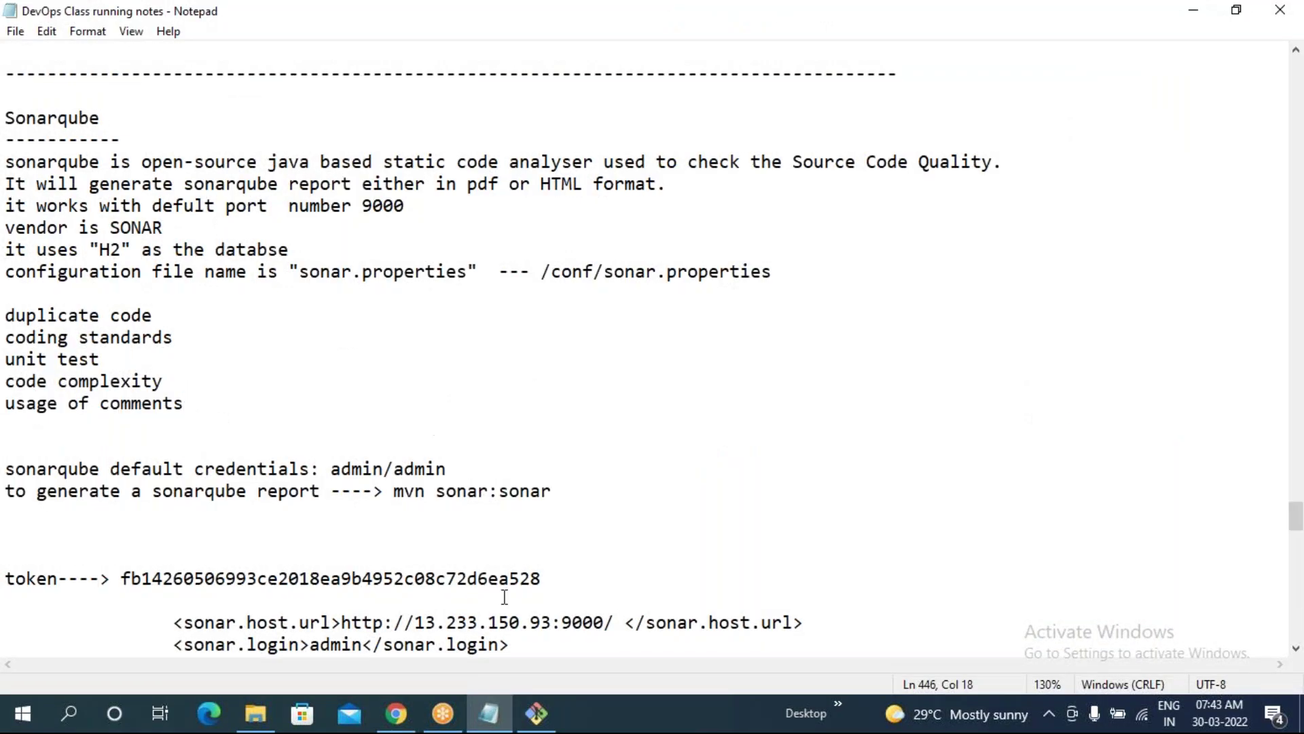
{"action": "scroll", "coordinate": [707, 372], "scroll_direction": "down", "scroll_amount": 6}
{"action": "left_click", "coordinate": [888, 383]}
{"action": "key", "text": "Return"}
{"action": "key", "text": "Return"}
{"action": "key", "text": "Return"}
{"action": "type", "text": "user"}
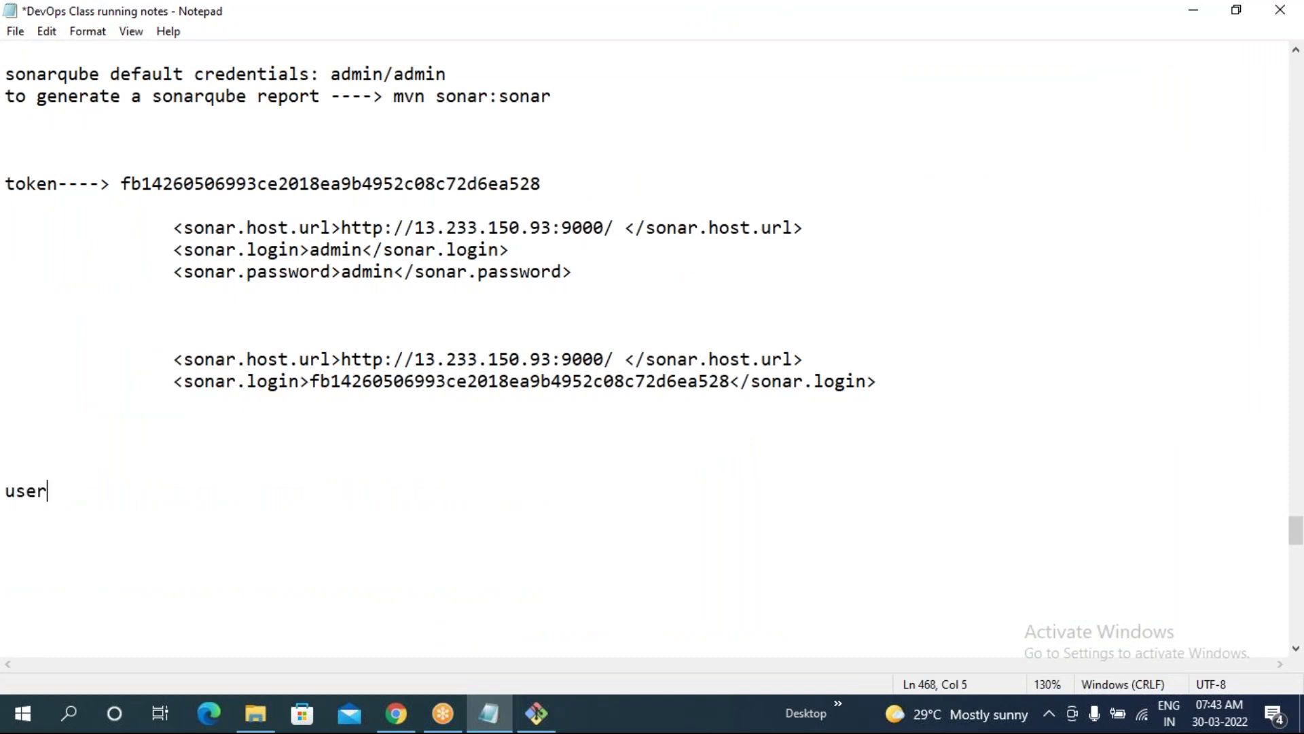
{"action": "type", "text": "---->"}
{"action": "left_click", "coordinate": [536, 714]}
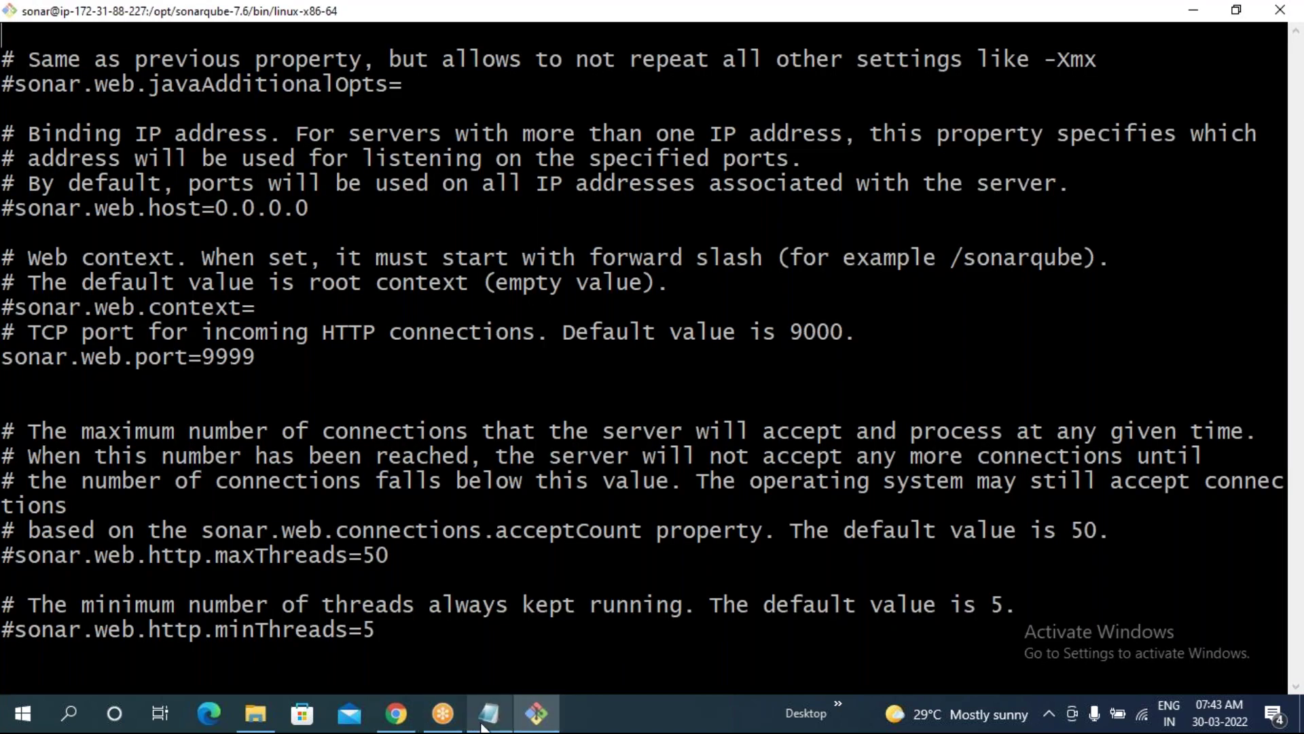
{"action": "left_click", "coordinate": [484, 722]}
{"action": "left_click", "coordinate": [392, 715]}
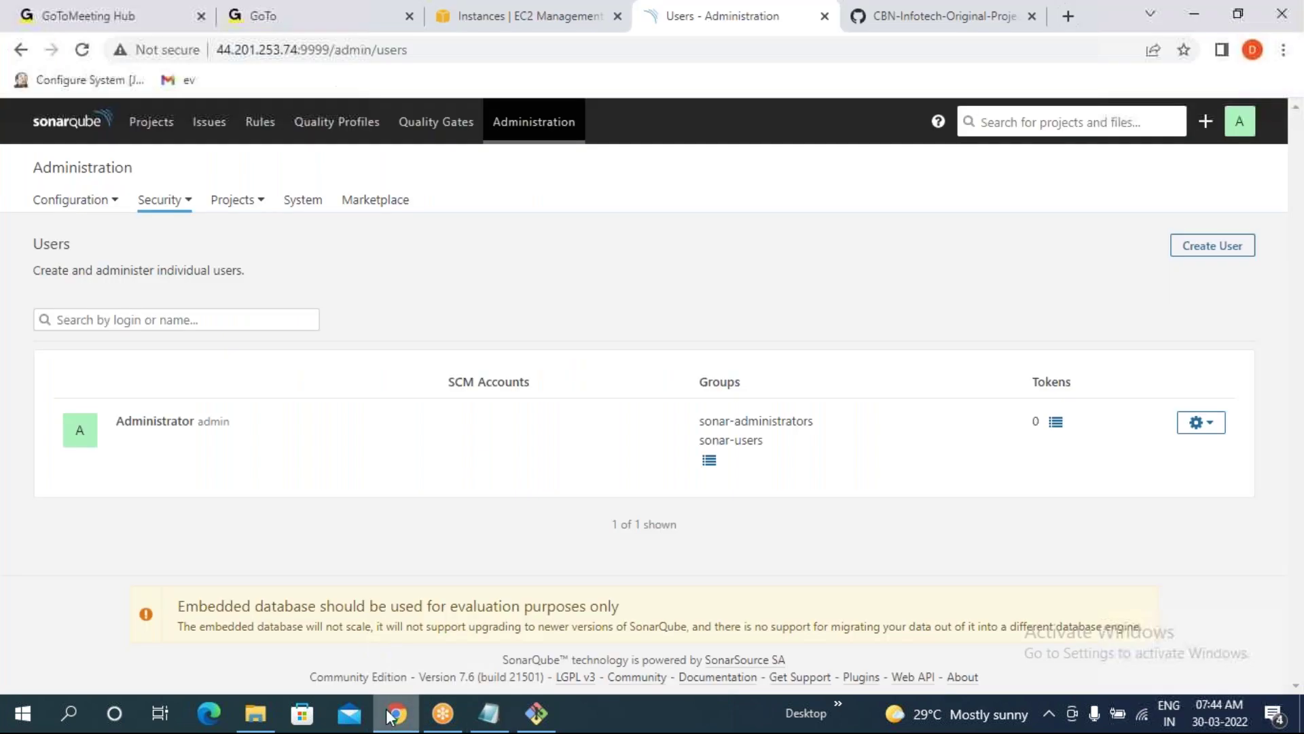
{"action": "left_click_drag", "start_coordinate": [197, 421], "coordinate": [235, 421]}
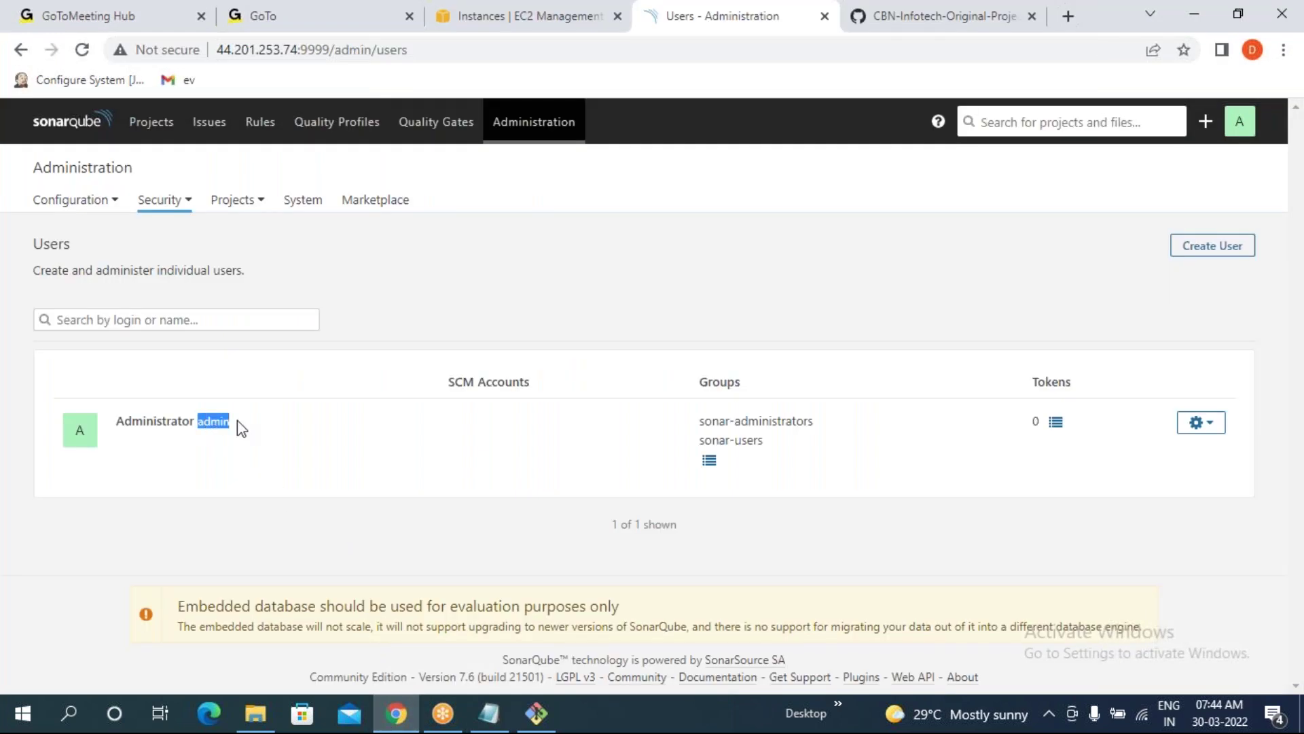
{"action": "left_click", "coordinate": [536, 715]}
{"action": "left_click", "coordinate": [489, 713]}
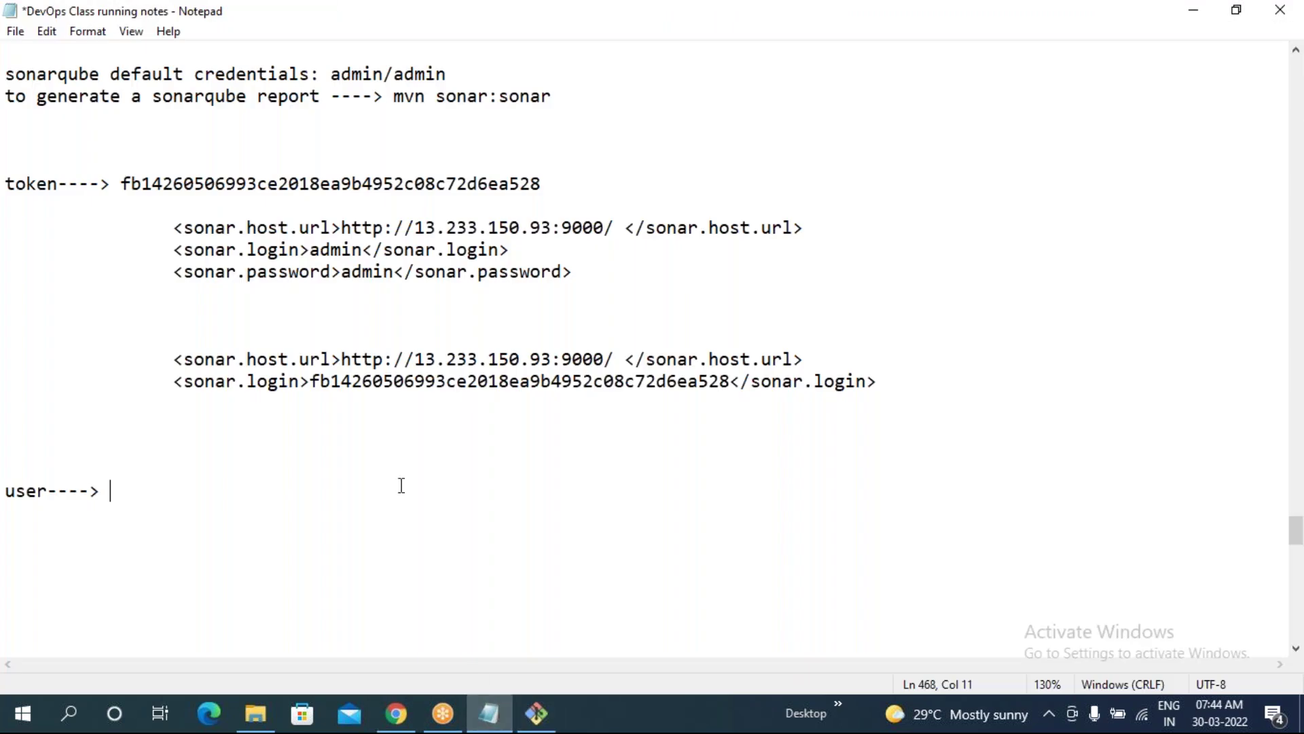
{"action": "type", "text": "admin"}
{"action": "key", "text": "Return"}
{"action": "type", "text": "groups-->"}
- In the server terminal, suspend the sonar.properties editor and run top
{"action": "left_click", "coordinate": [536, 713]}
{"action": "key", "text": "ctrl+z"}
{"action": "type", "text": "top"}
{"action": "key", "text": "Return"}
- Copy sonar-administrators from the Users page and paste it after 'groups-->' in the notes
{"action": "left_click", "coordinate": [396, 713]}
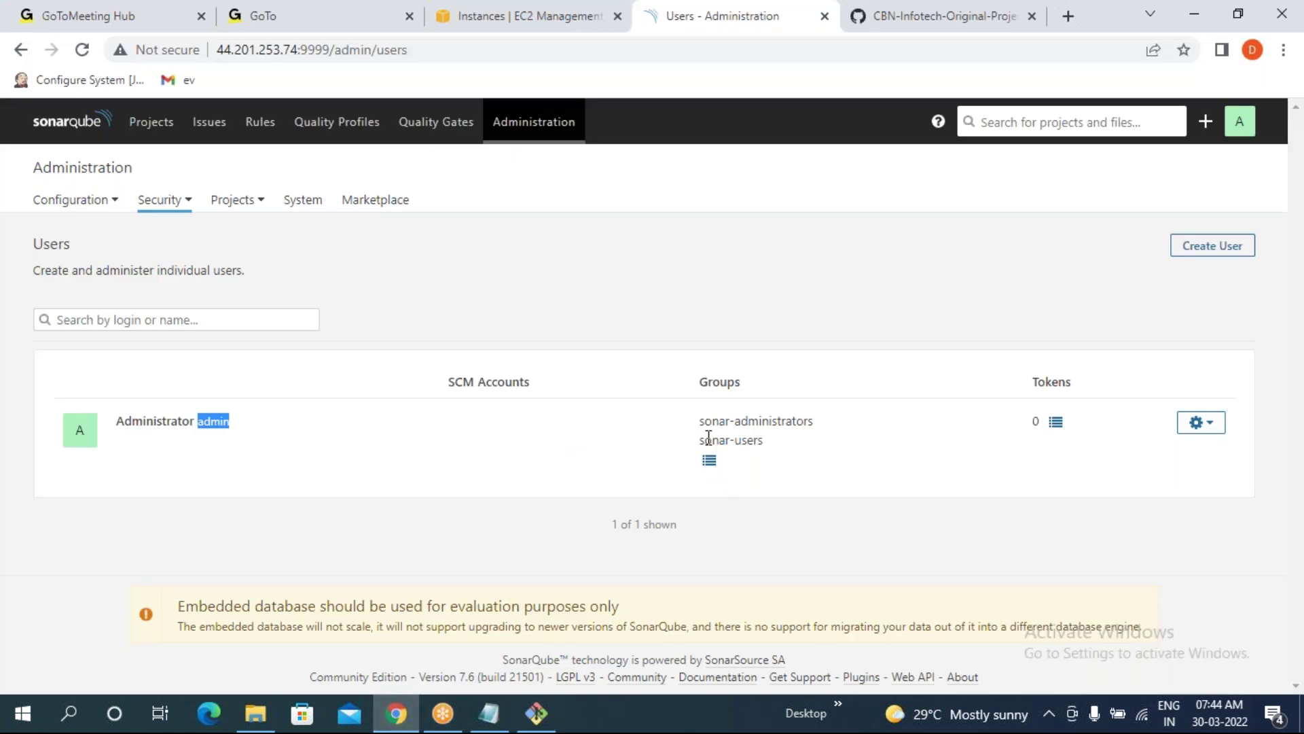
{"action": "left_click_drag", "start_coordinate": [699, 423], "coordinate": [815, 424]}
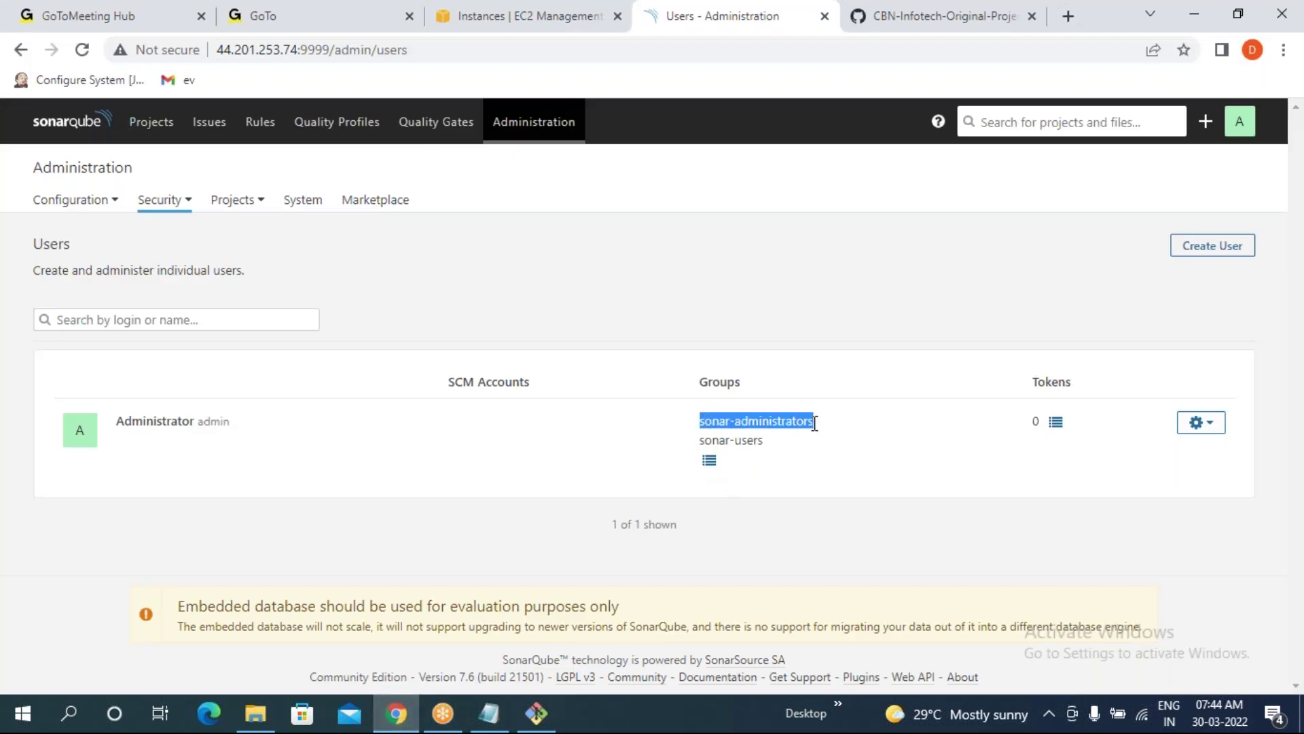
{"action": "right_click", "coordinate": [803, 417]}
{"action": "left_click", "coordinate": [837, 431]}
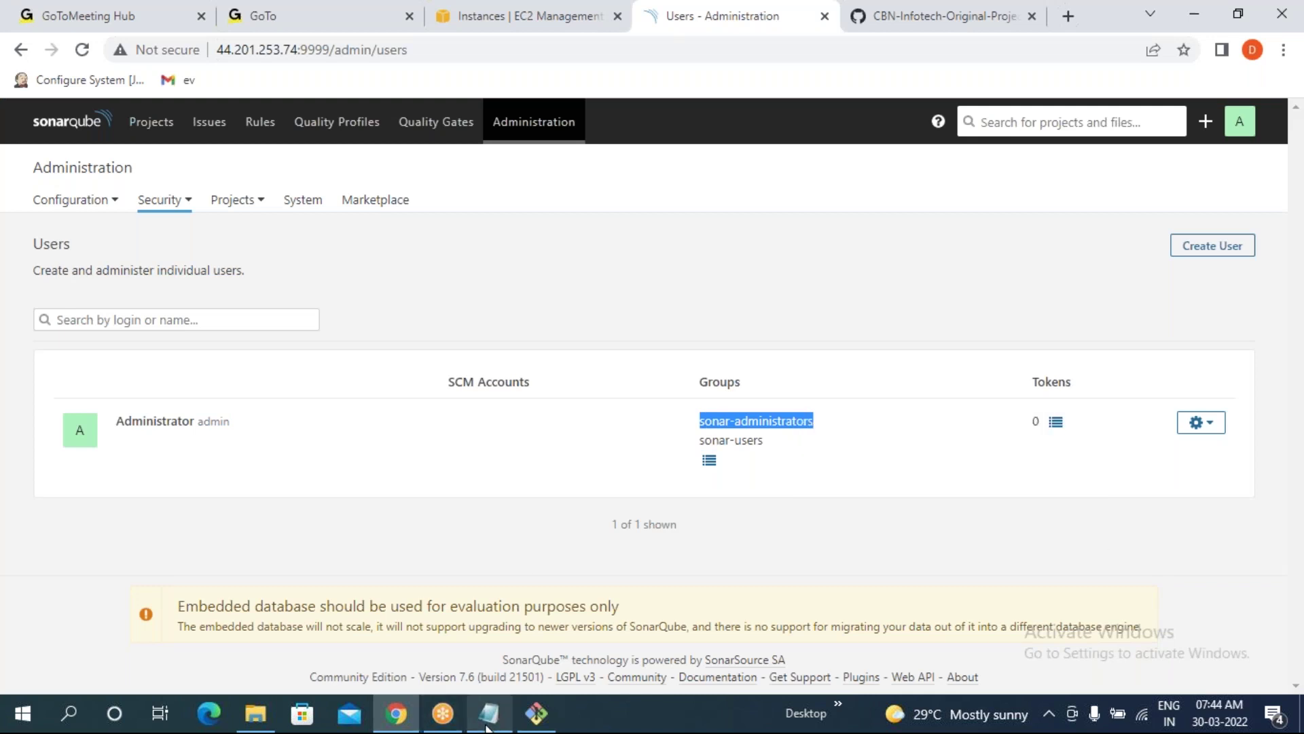
{"action": "left_click", "coordinate": [490, 713]}
{"action": "key", "text": "ctrl+v"}
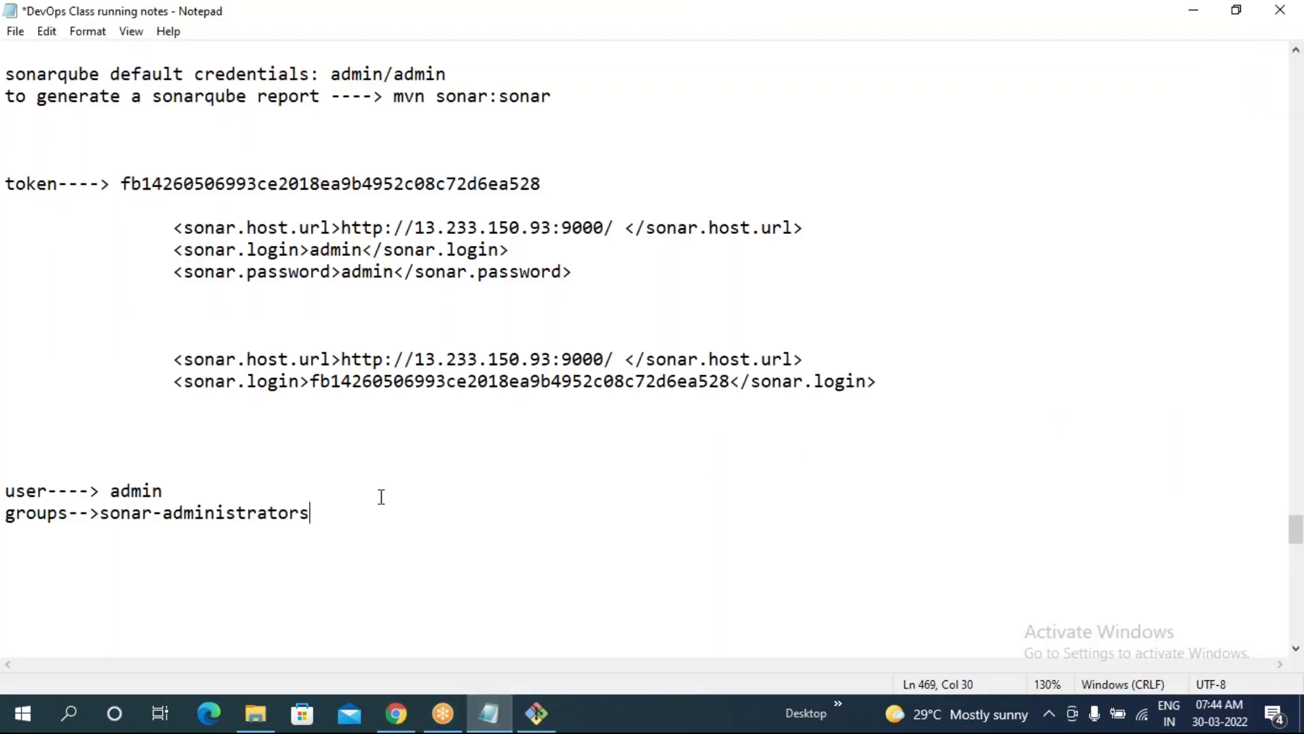
{"action": "key", "text": "Return"}
{"action": "key", "text": "BackSpace"}
- Add sonar-users under sonar-administrators in the notes and review the recorded user and groups
{"action": "key", "text": "alt+Tab"}
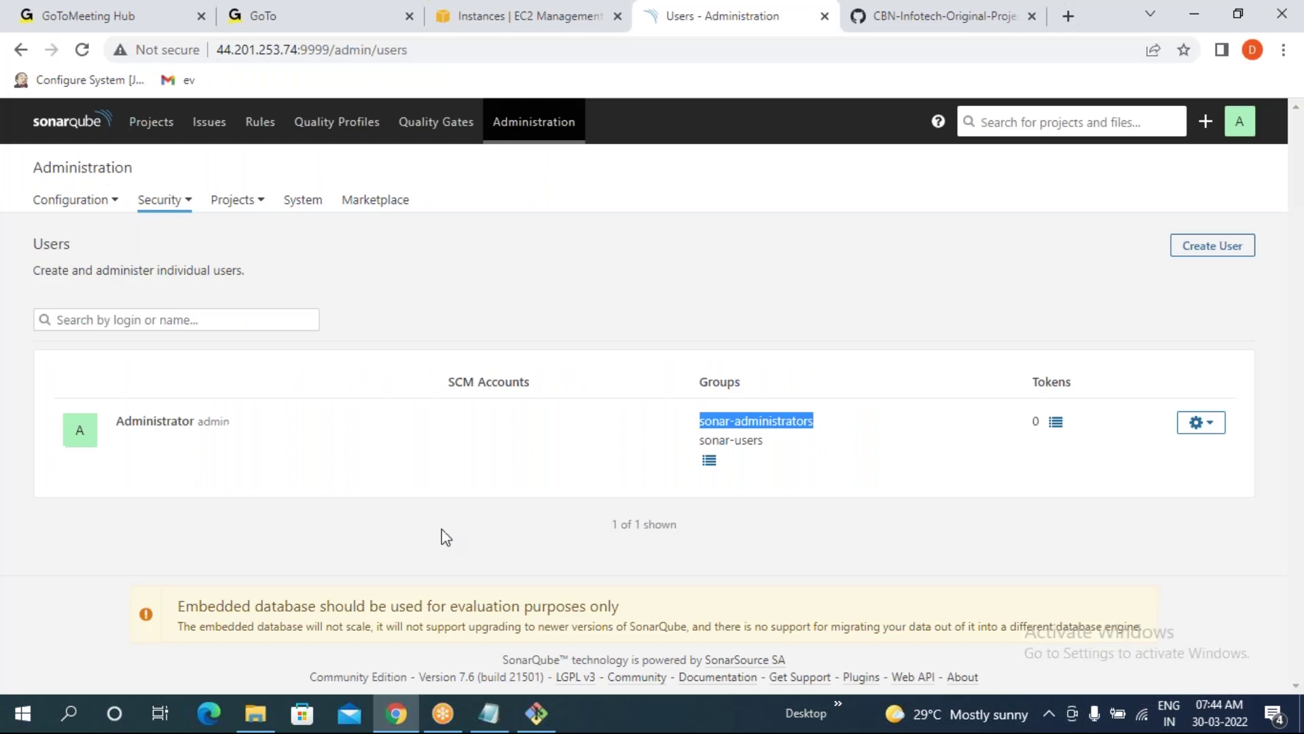
{"action": "left_click_drag", "start_coordinate": [699, 441], "coordinate": [757, 445]}
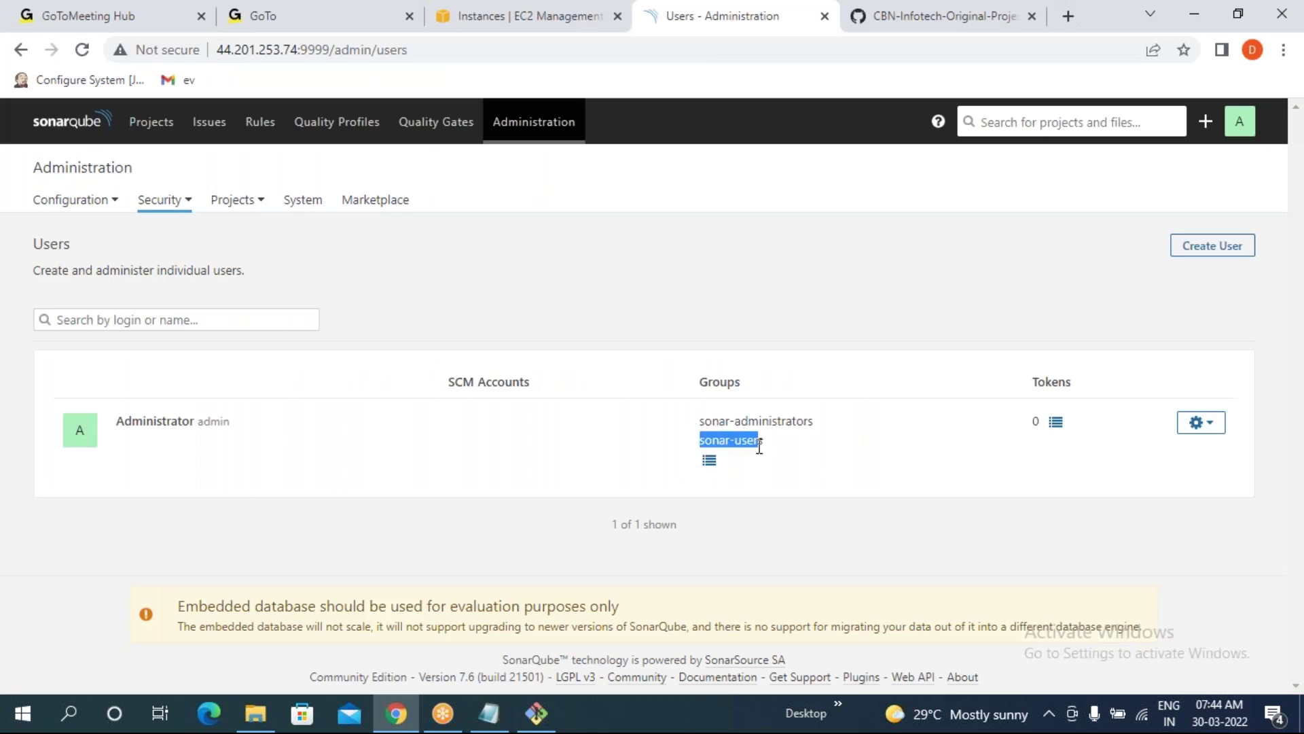
{"action": "key", "text": "alt+Tab"}
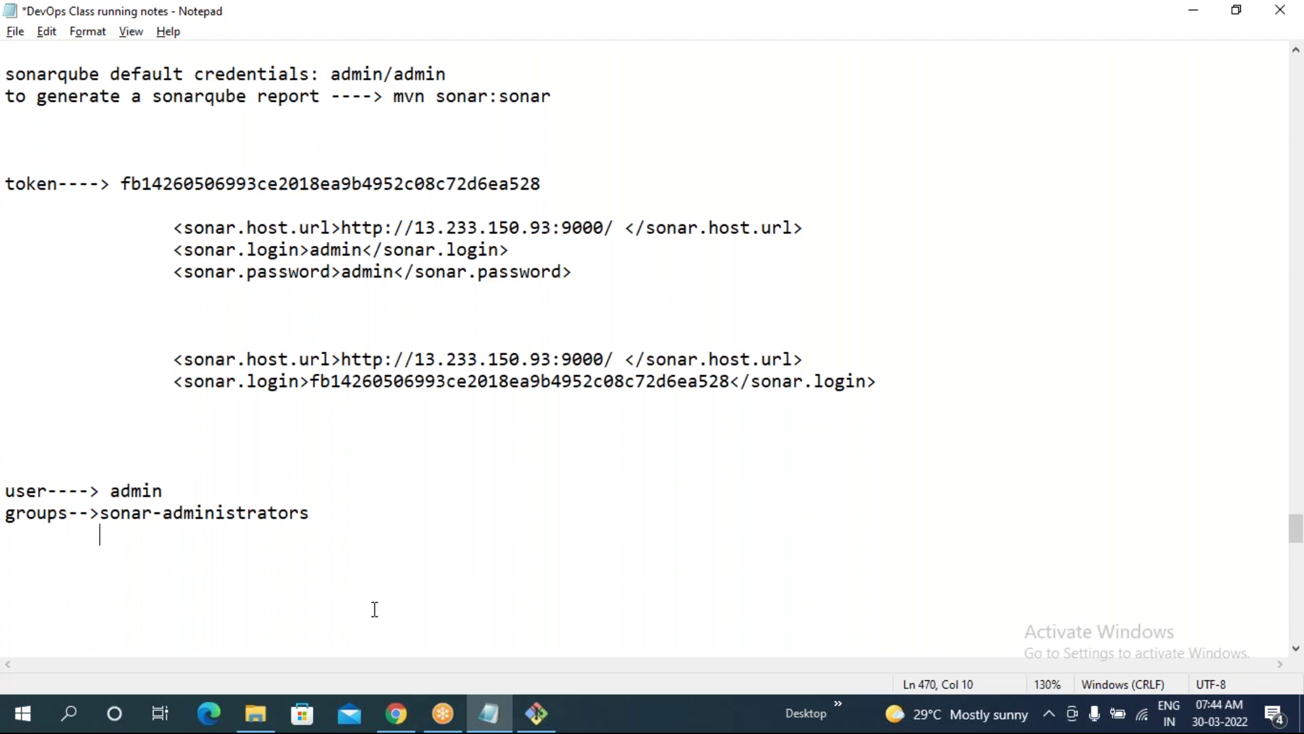
{"action": "key", "text": "ctrl+v"}
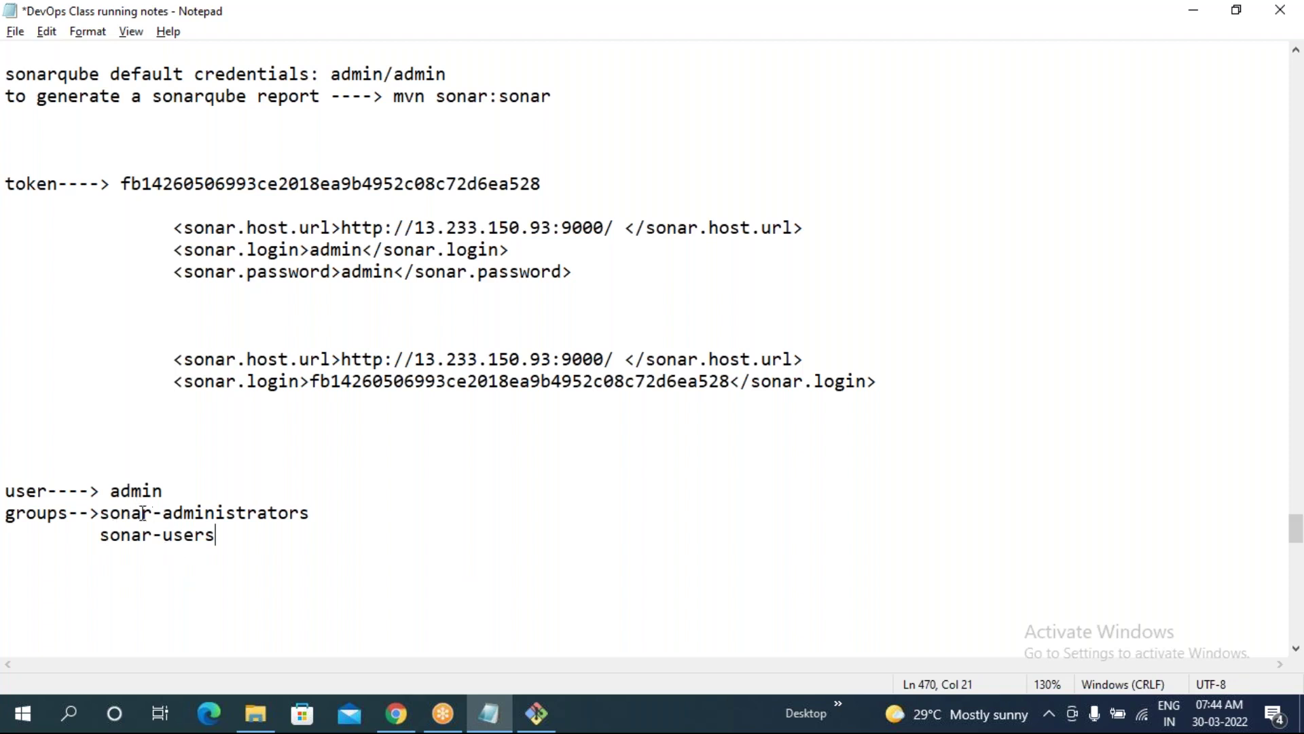
{"action": "left_click_drag", "start_coordinate": [111, 492], "coordinate": [165, 492]}
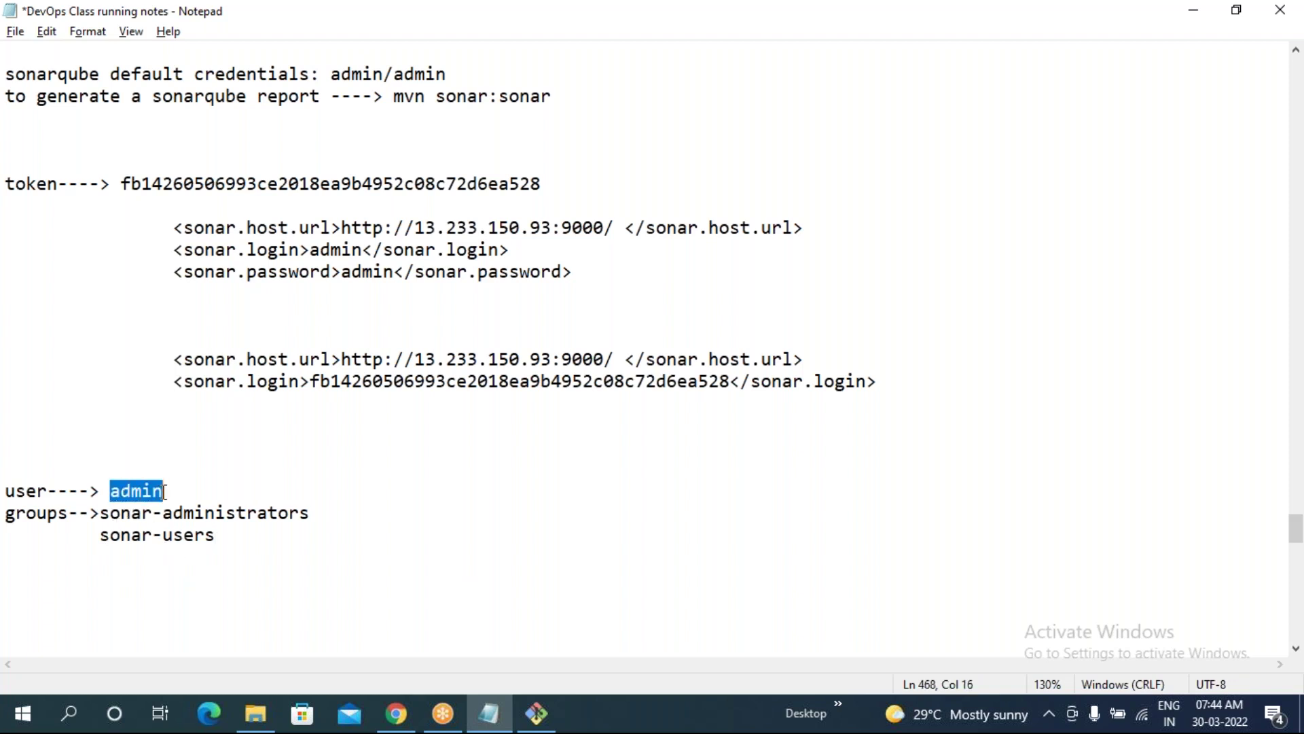
{"action": "left_click", "coordinate": [399, 557]}
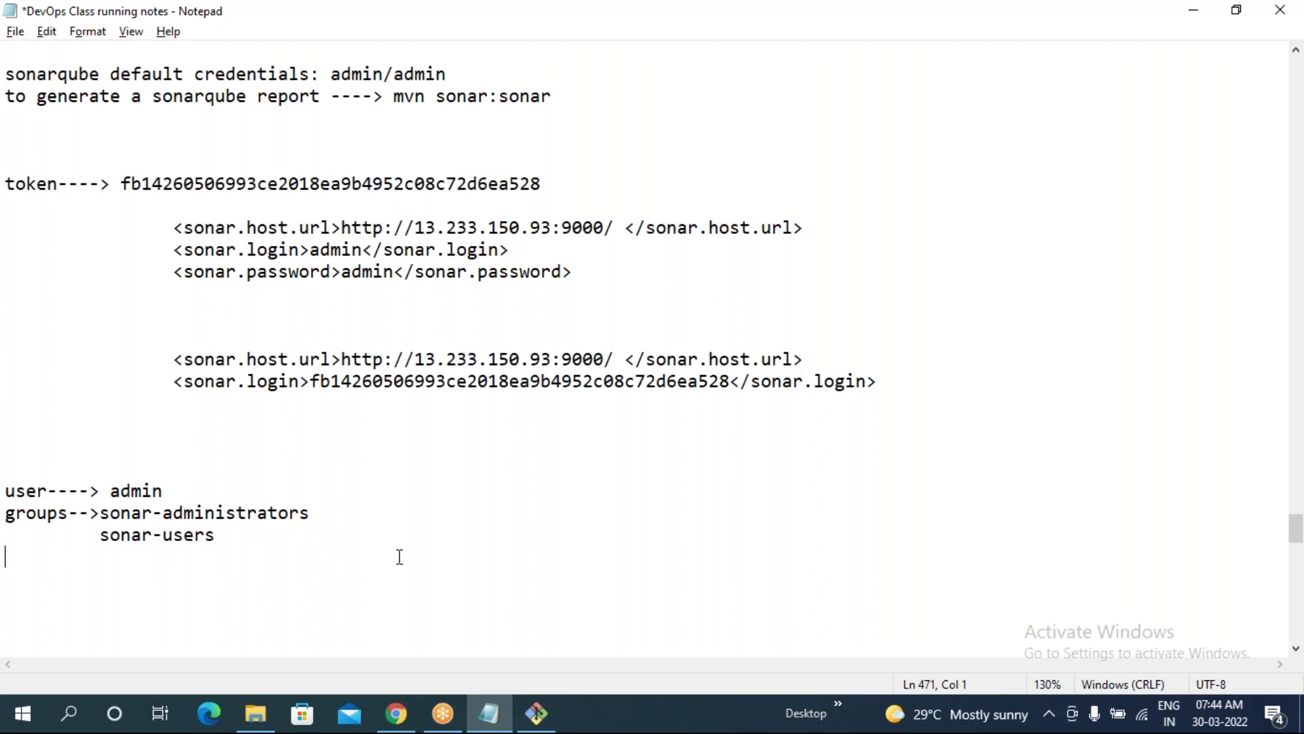
{"action": "left_click_drag", "start_coordinate": [100, 535], "coordinate": [216, 535]}
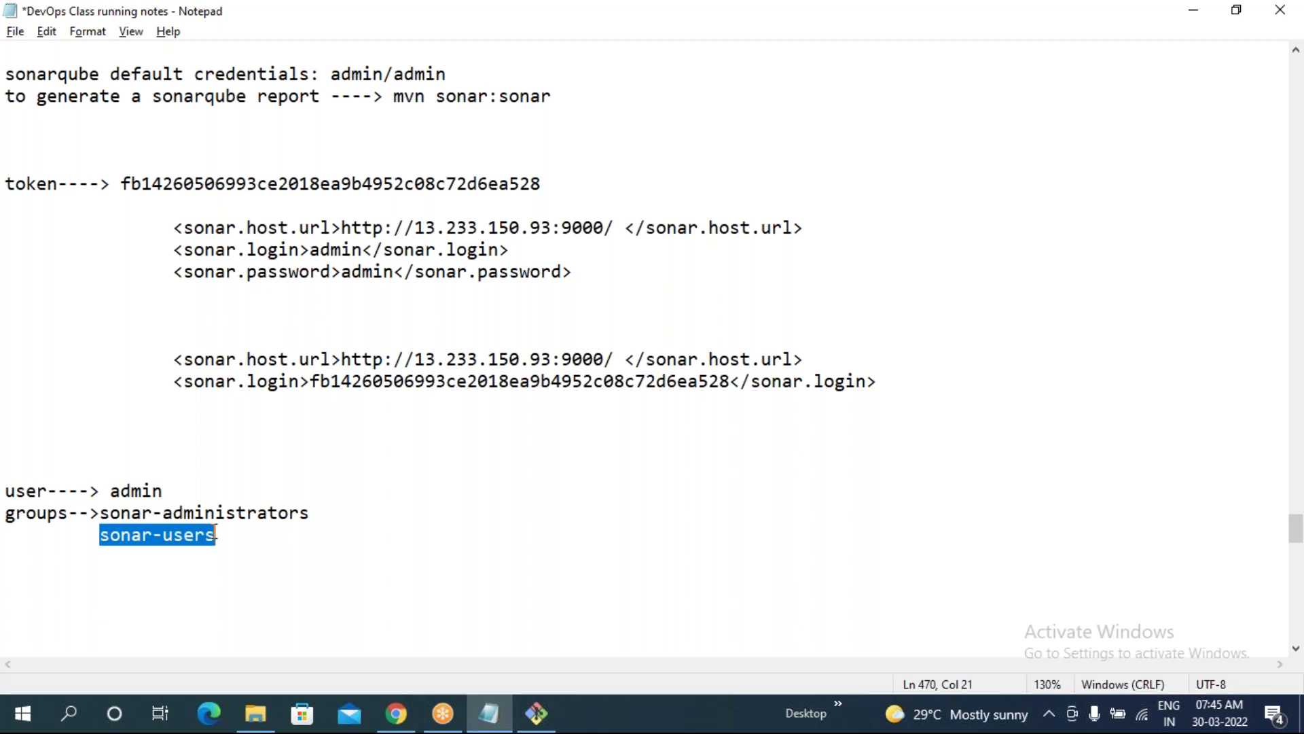
{"action": "left_click", "coordinate": [446, 591]}
{"action": "left_click_drag", "start_coordinate": [115, 481], "coordinate": [231, 537]}
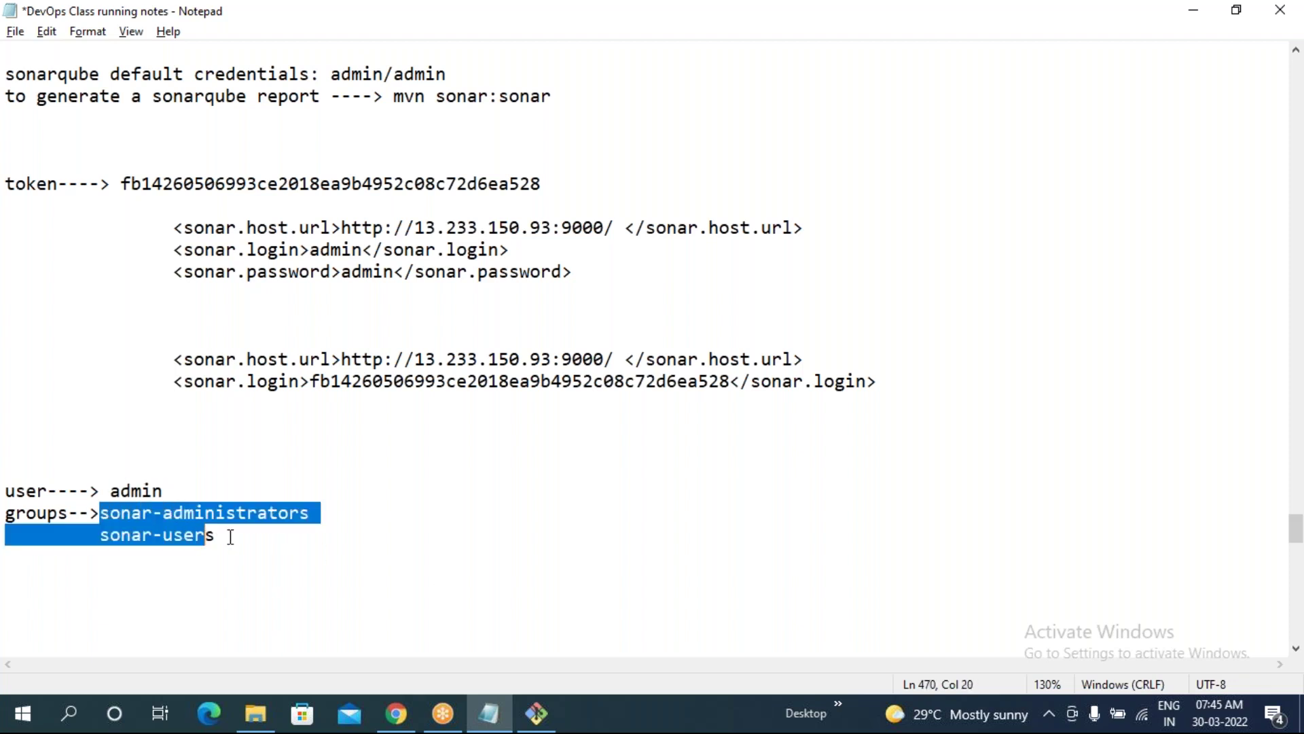
{"action": "left_click", "coordinate": [396, 713]}
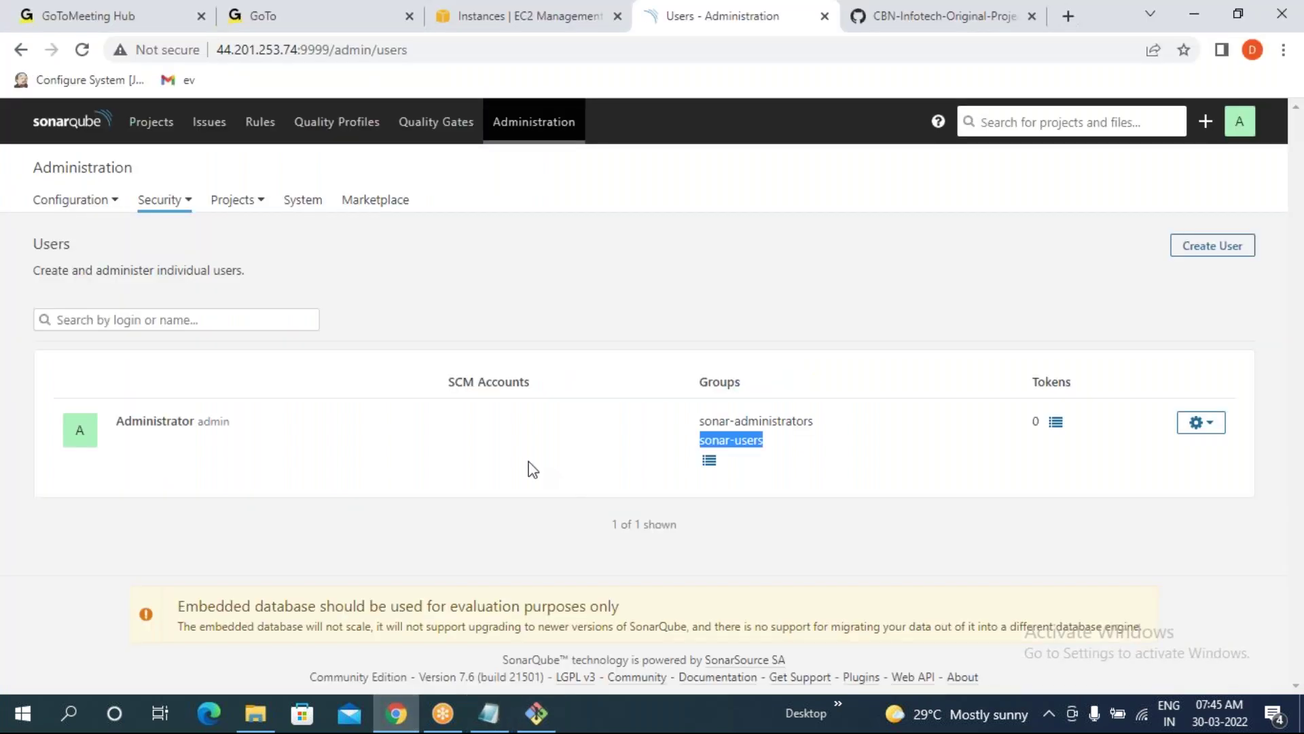
- Highlight the admin login and its two groups on the Users page
{"action": "left_click", "coordinate": [170, 538]}
{"action": "left_click_drag", "start_coordinate": [197, 421], "coordinate": [221, 421]}
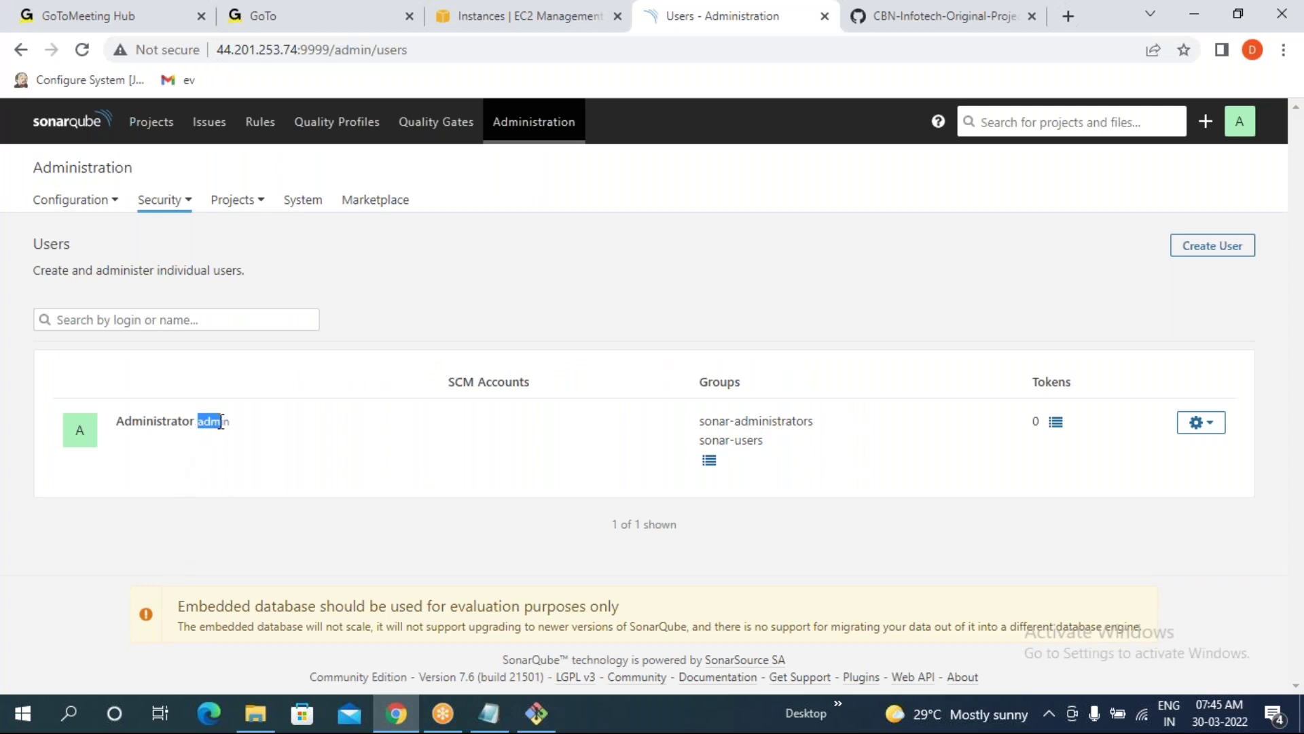
{"action": "left_click_drag", "start_coordinate": [699, 421], "coordinate": [773, 445]}
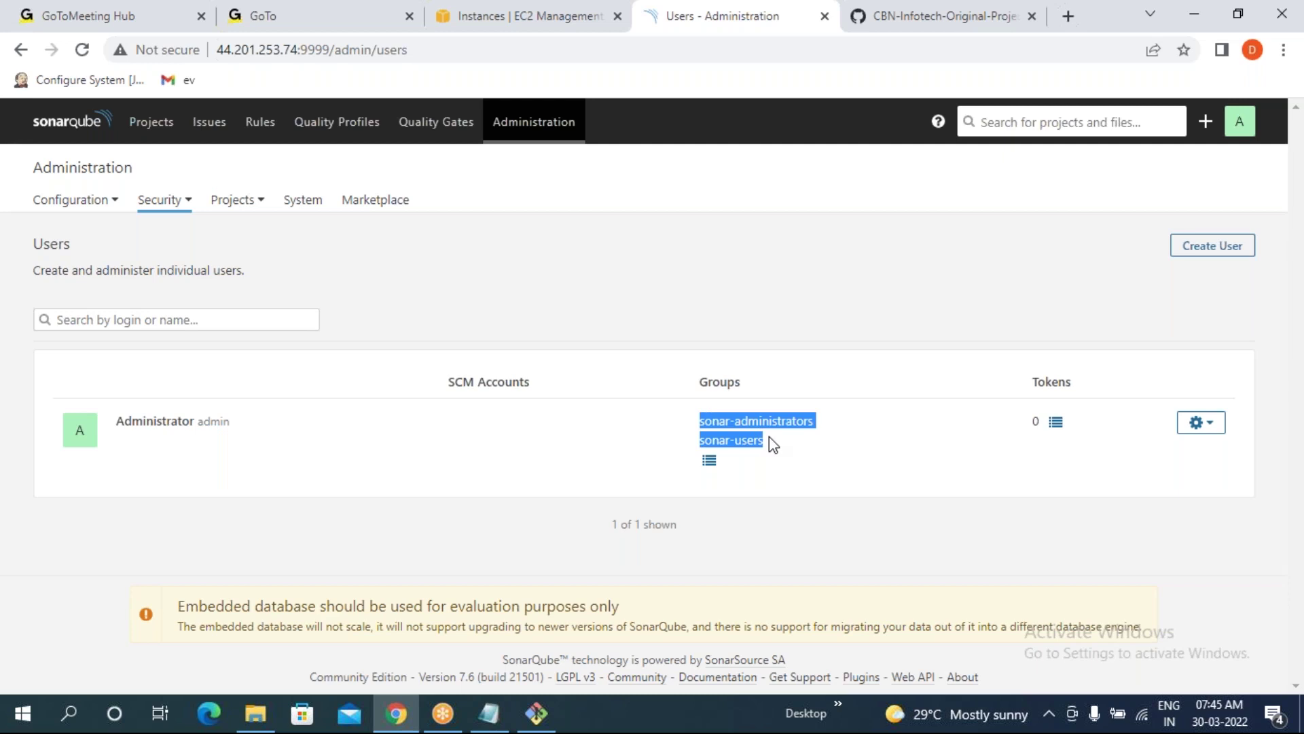
{"action": "left_click", "coordinate": [120, 537]}
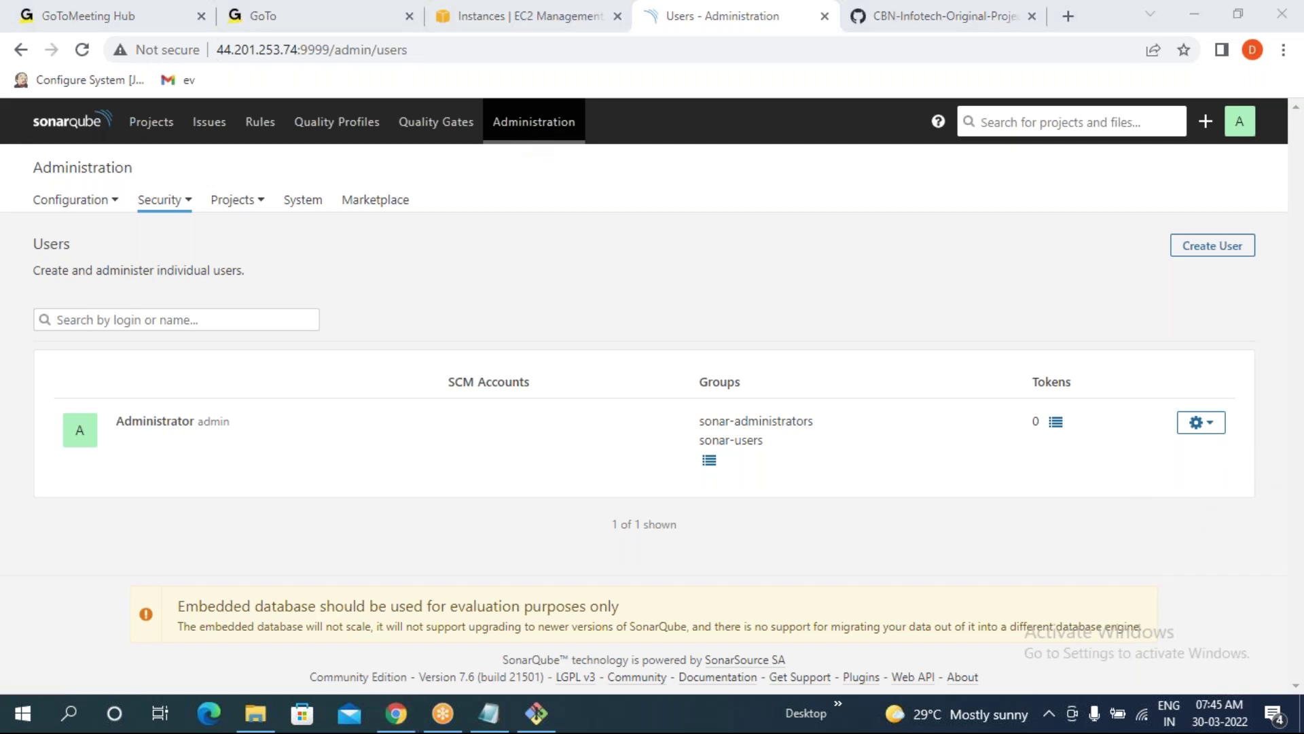
- Create a new user with a login, display name and password; confirm it joined sonar-users
{"action": "left_click", "coordinate": [1200, 259]}
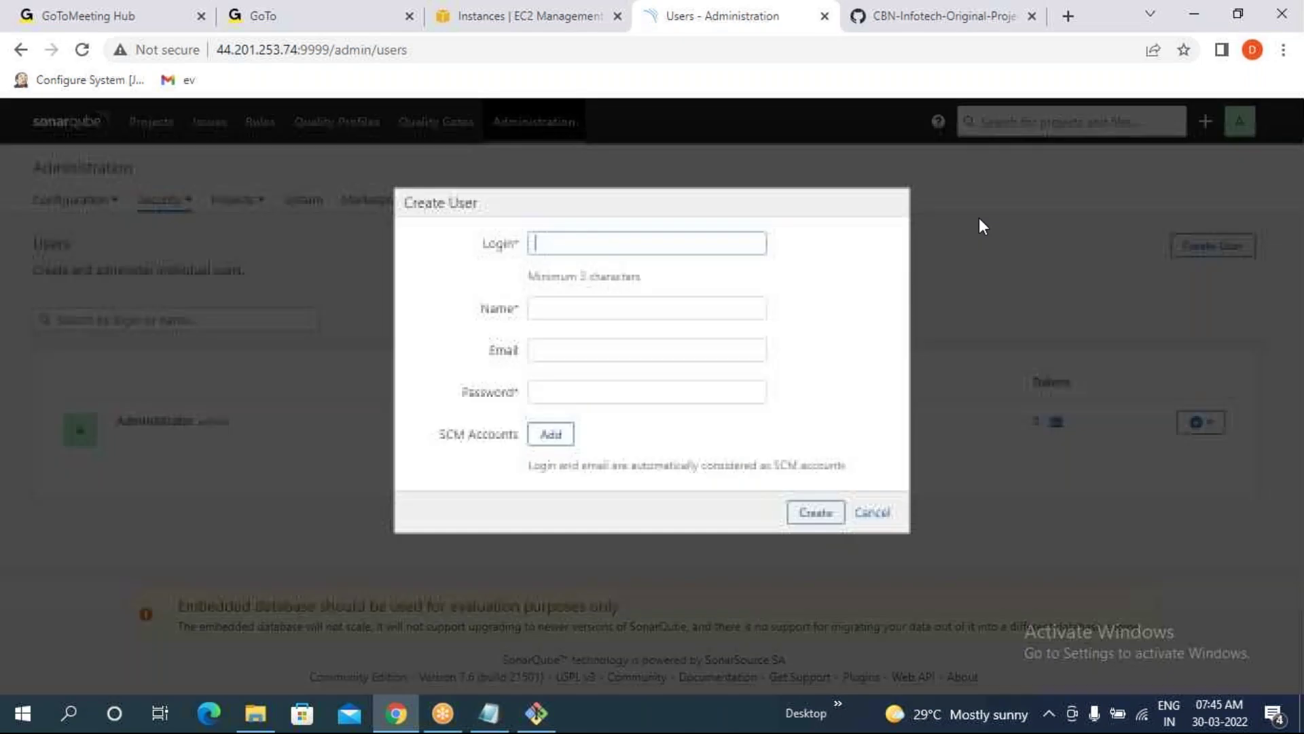
{"action": "type", "text": "bhaskar"}
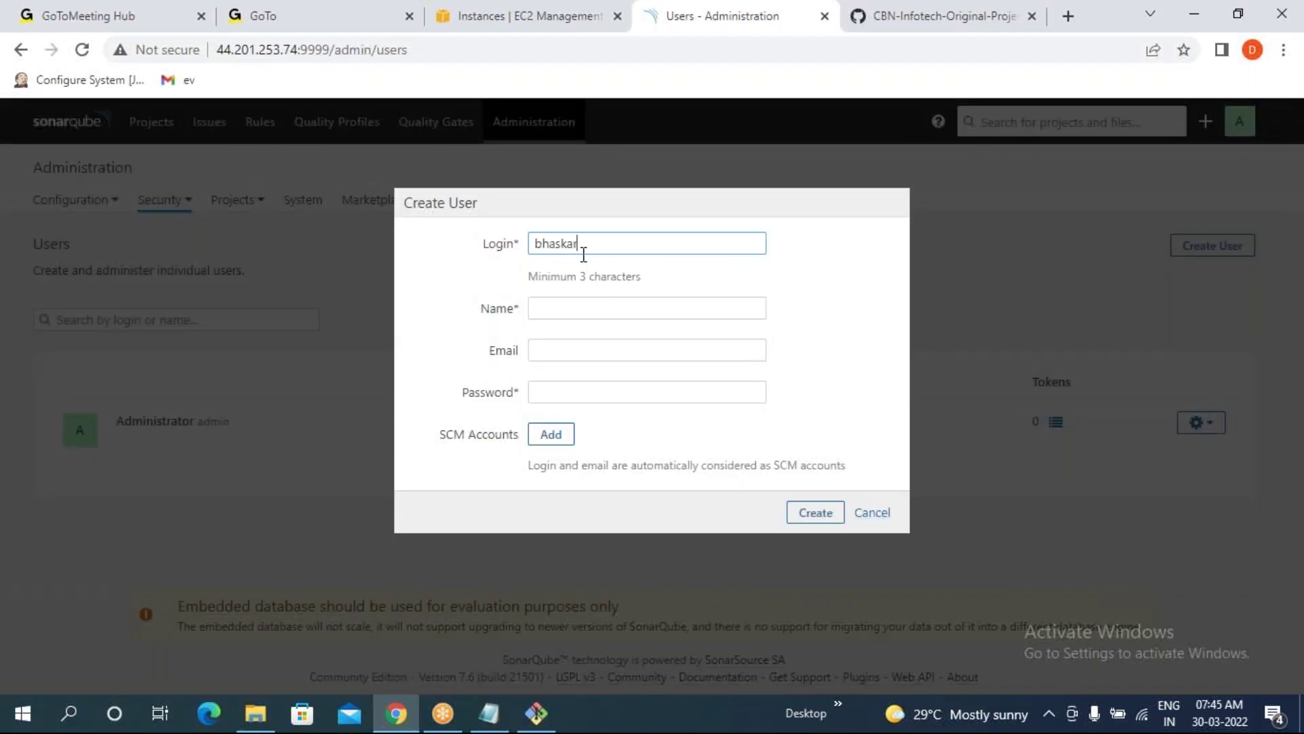
{"action": "left_click", "coordinate": [589, 310]}
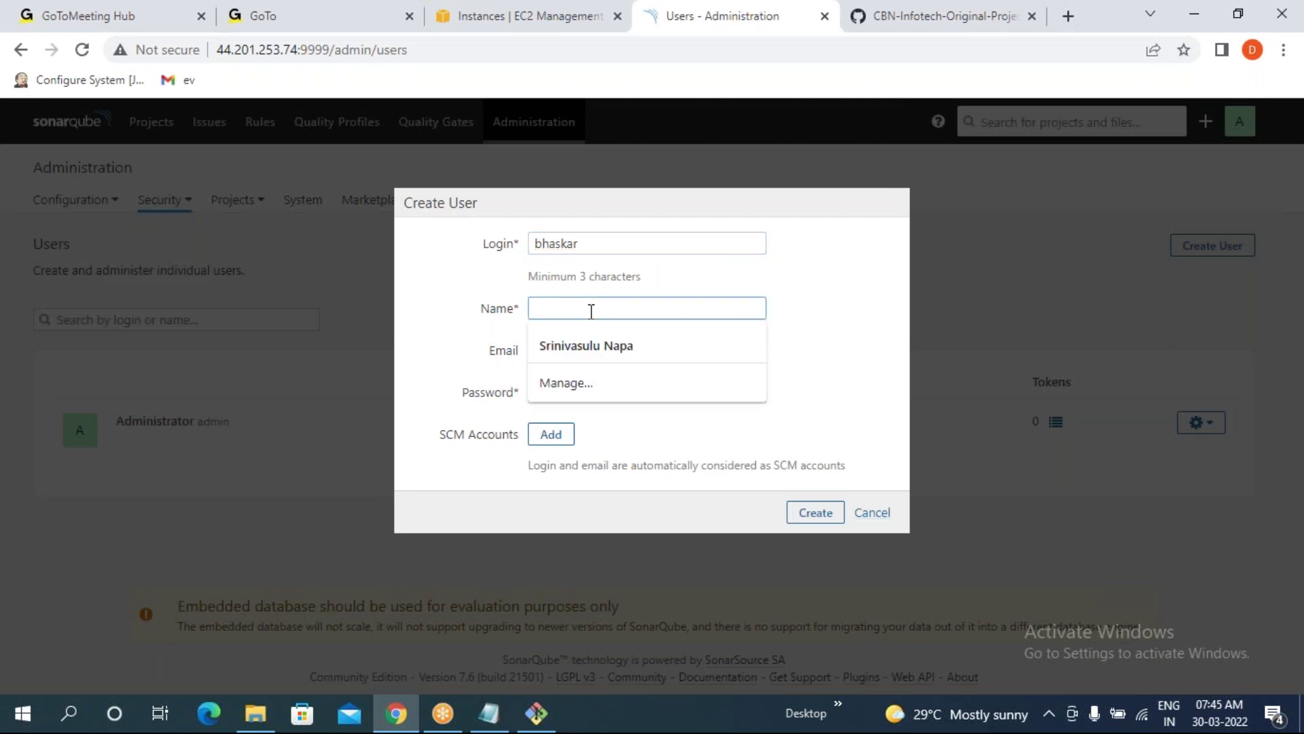
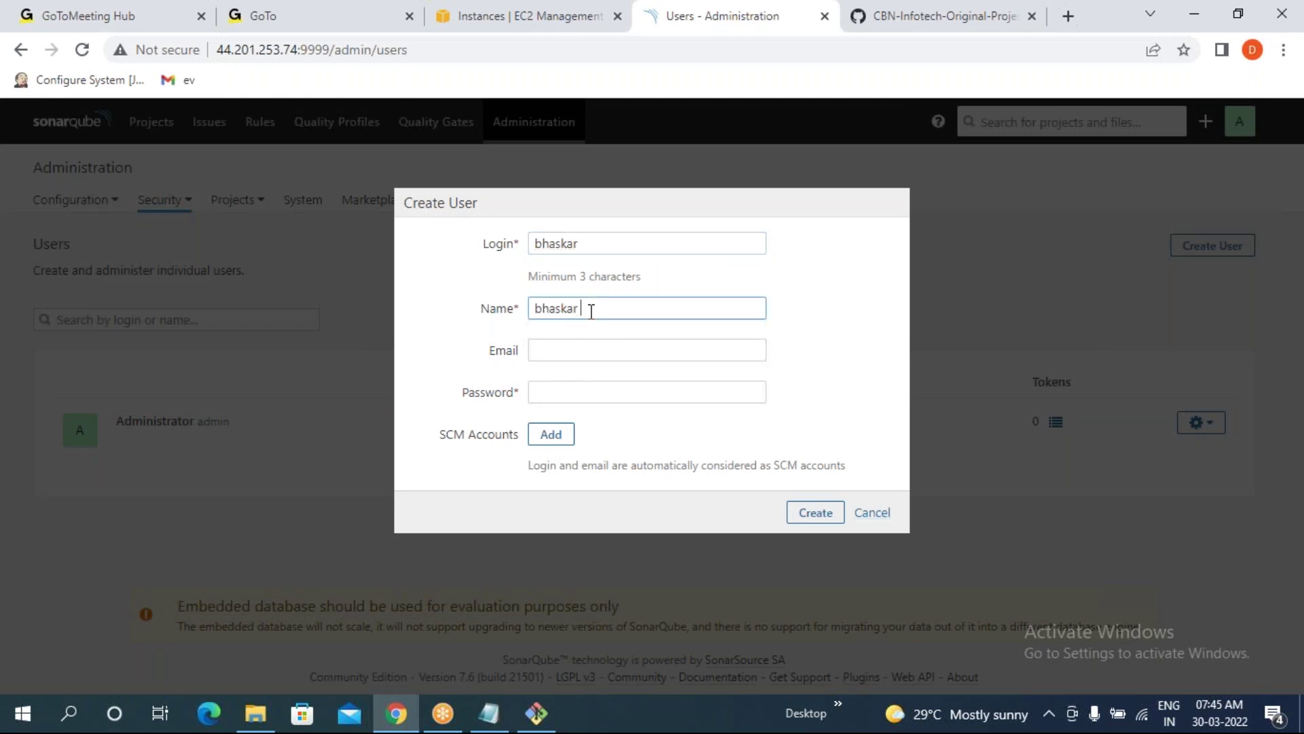
{"action": "key", "text": "Tab"}
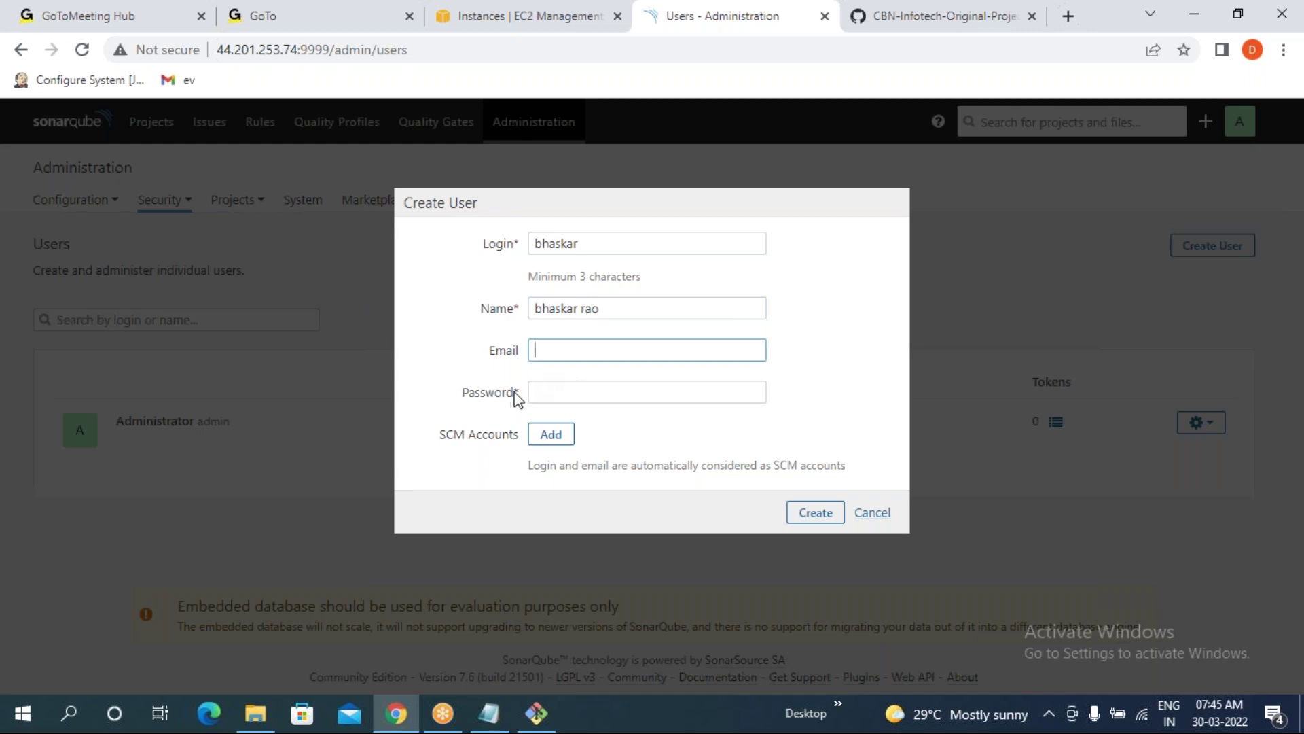
{"action": "left_click", "coordinate": [553, 391]}
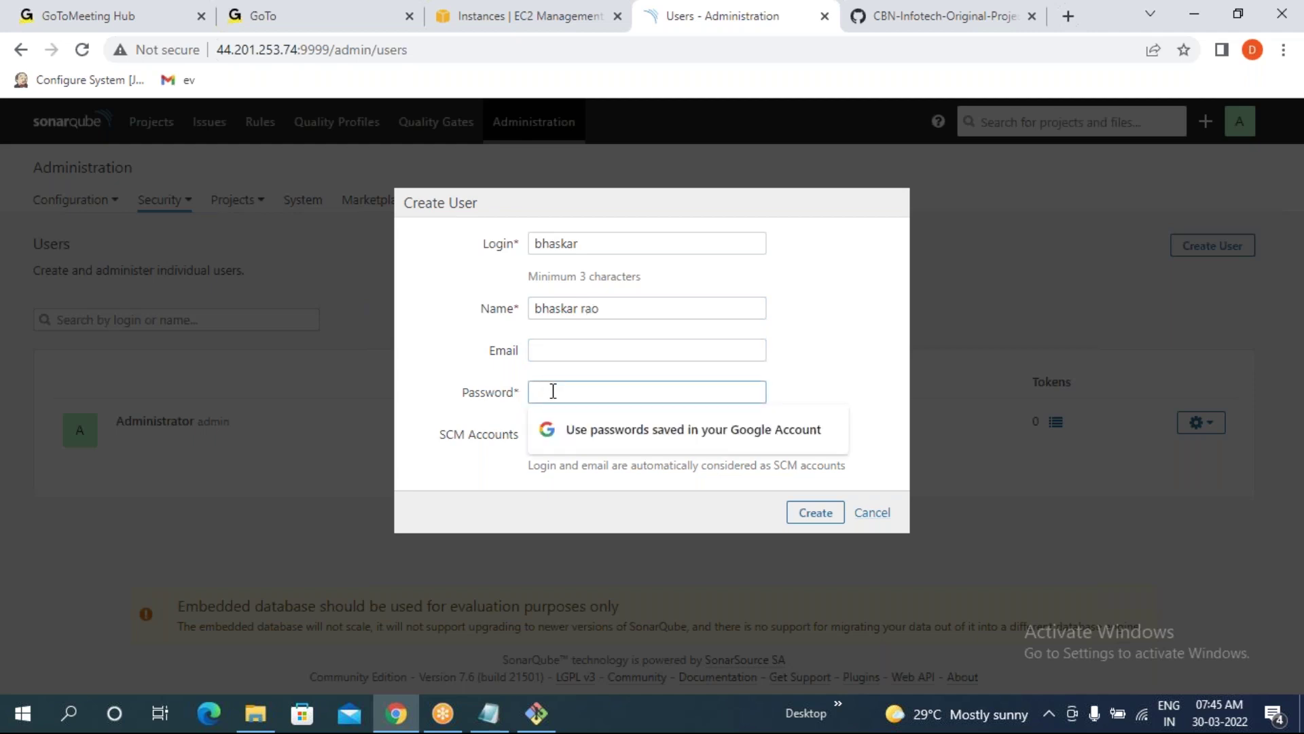
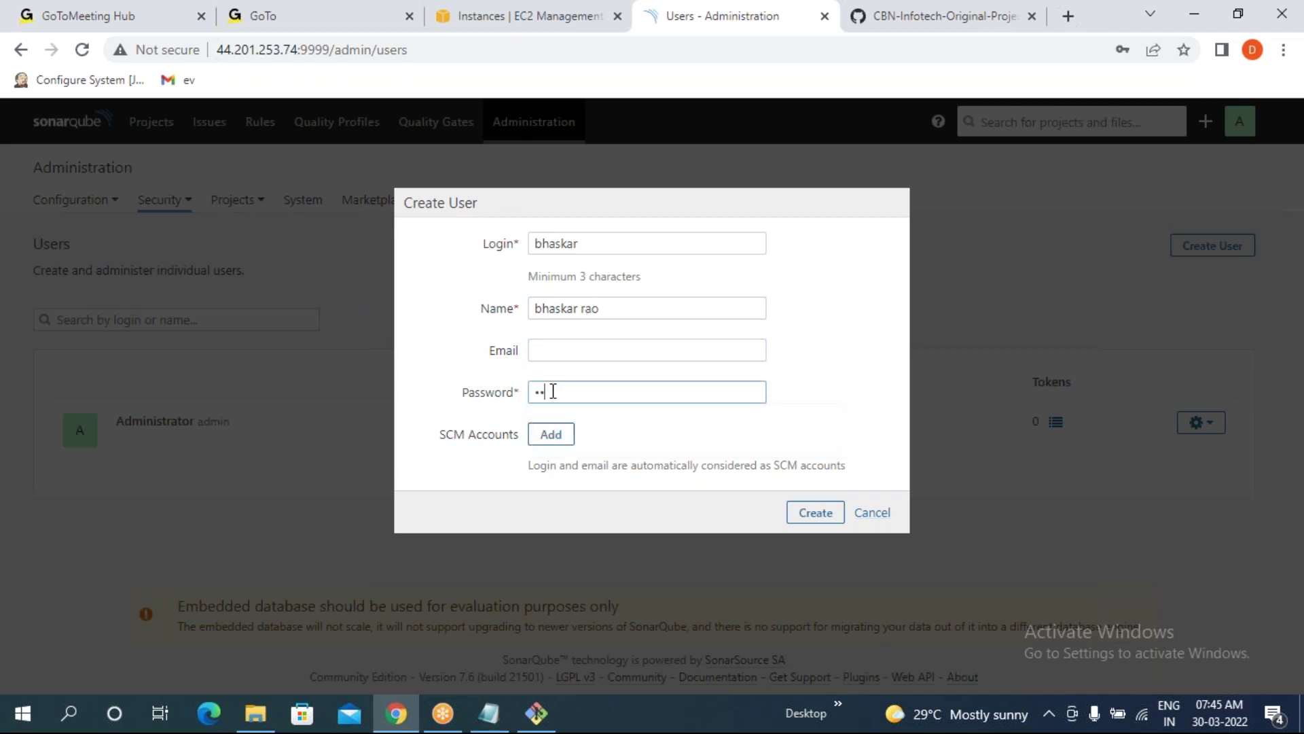
{"action": "left_click", "coordinate": [817, 515]}
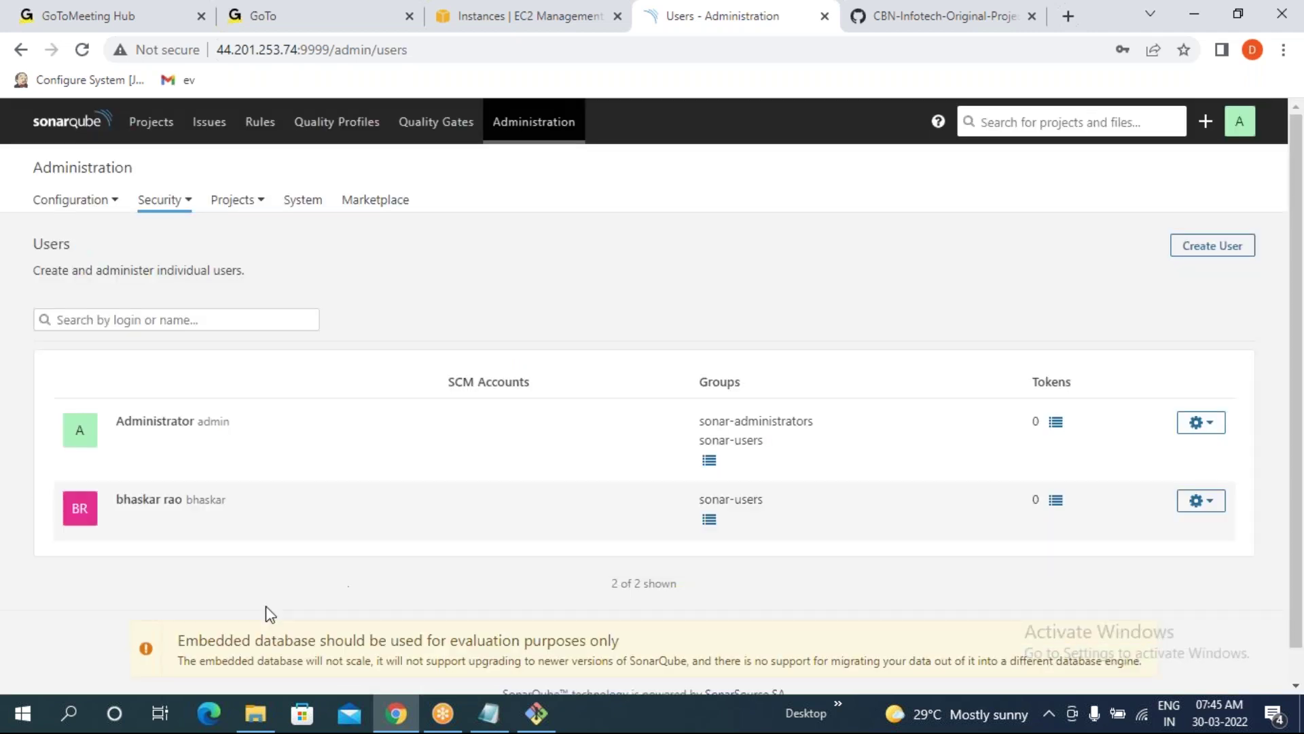
{"action": "left_click_drag", "start_coordinate": [185, 500], "coordinate": [228, 500]}
{"action": "left_click", "coordinate": [117, 569]}
{"action": "left_click_drag", "start_coordinate": [696, 499], "coordinate": [770, 496]}
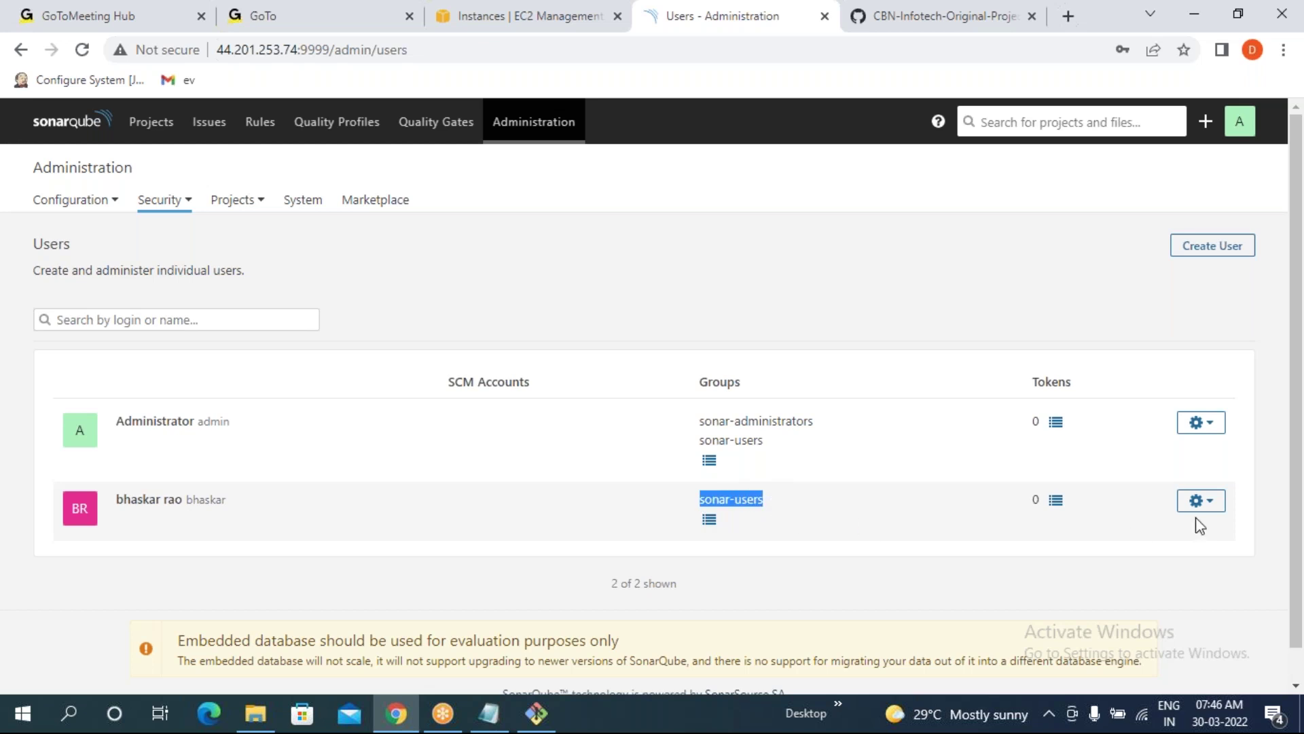
{"action": "left_click", "coordinate": [1115, 9]}
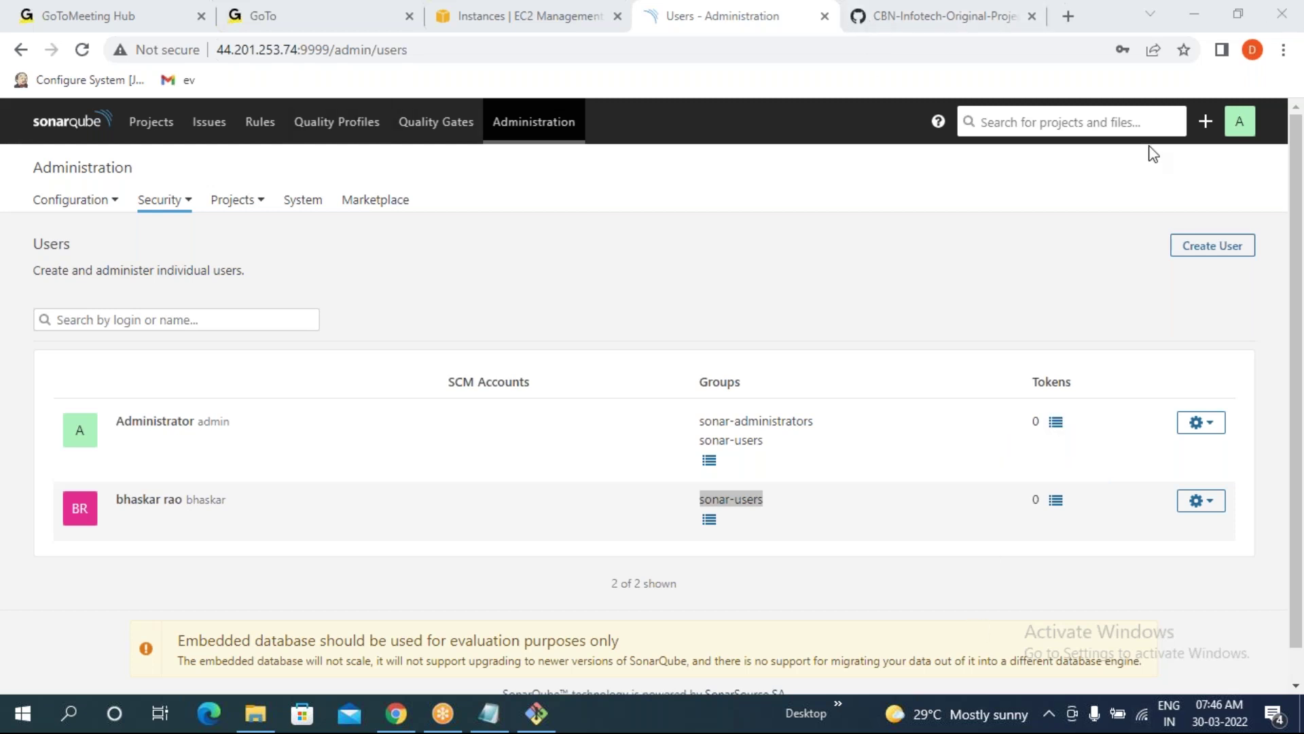
- Create another user account with its own login, display name and password
{"action": "left_click", "coordinate": [1213, 245]}
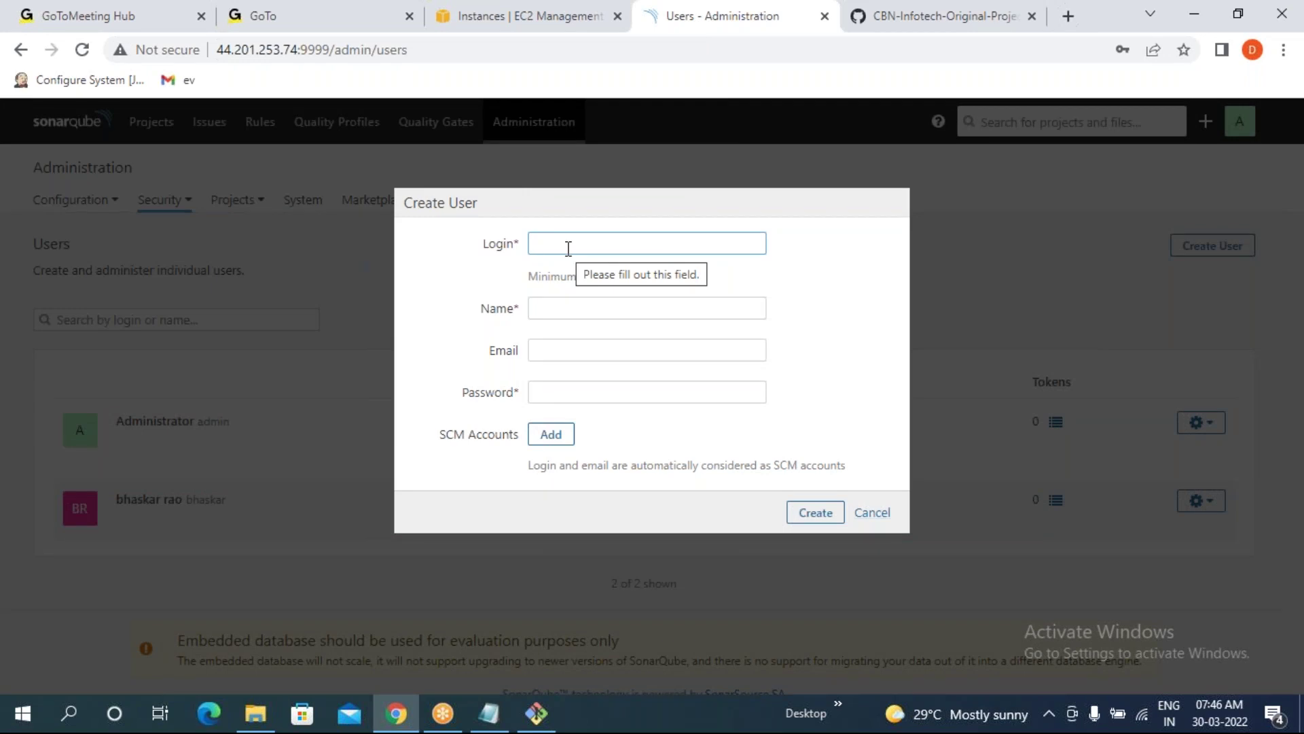
{"action": "type", "text": "prasad"}
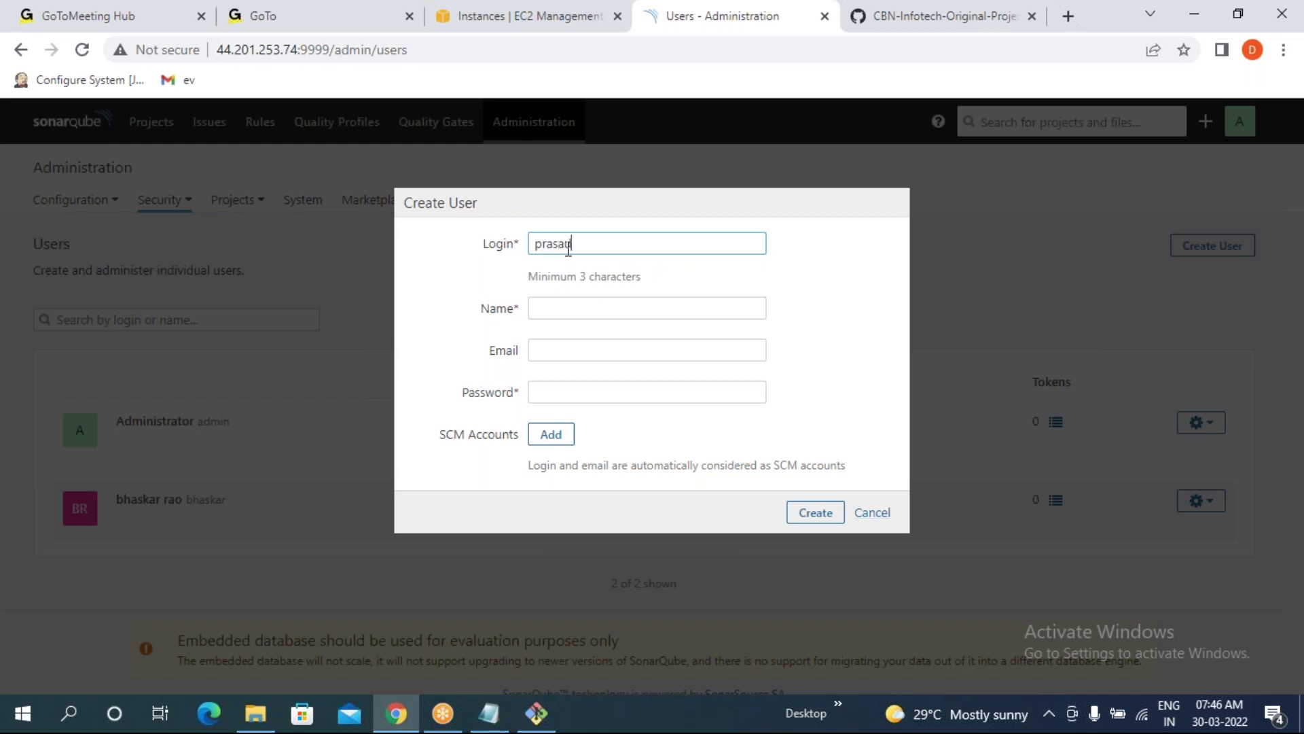
{"action": "left_click", "coordinate": [576, 308]}
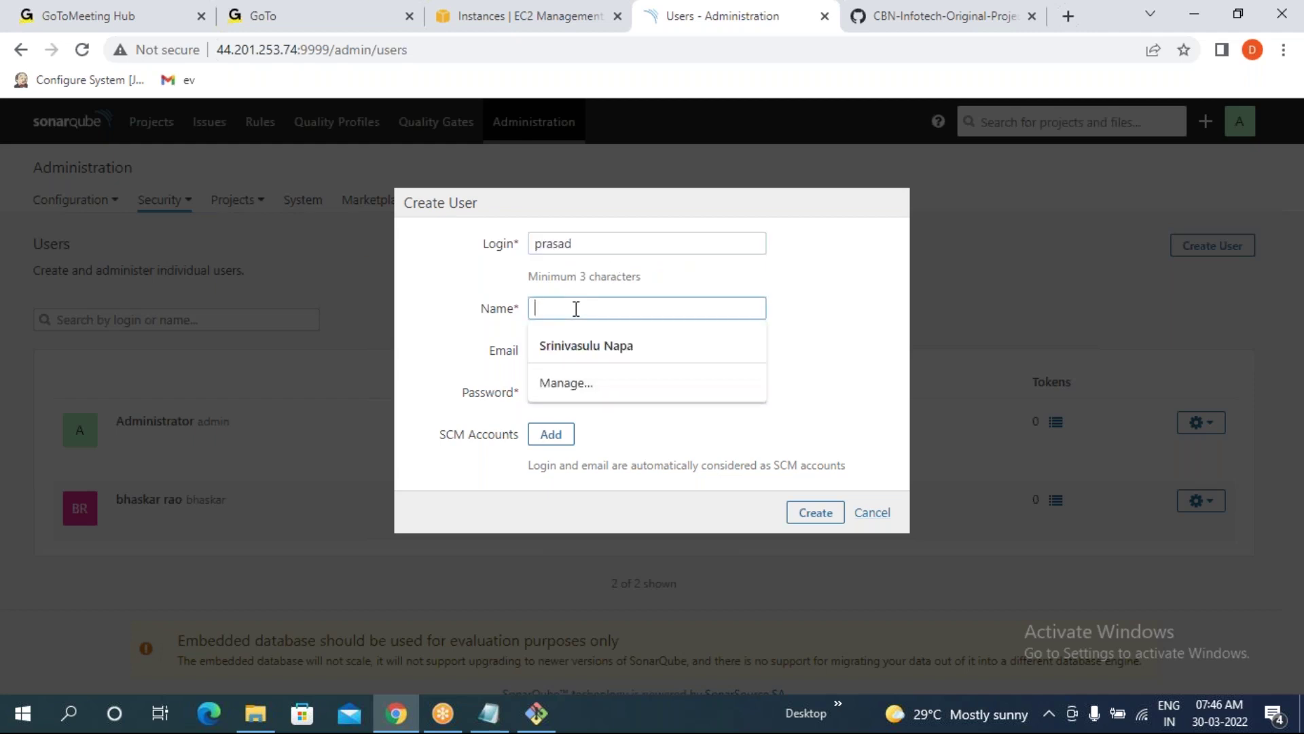
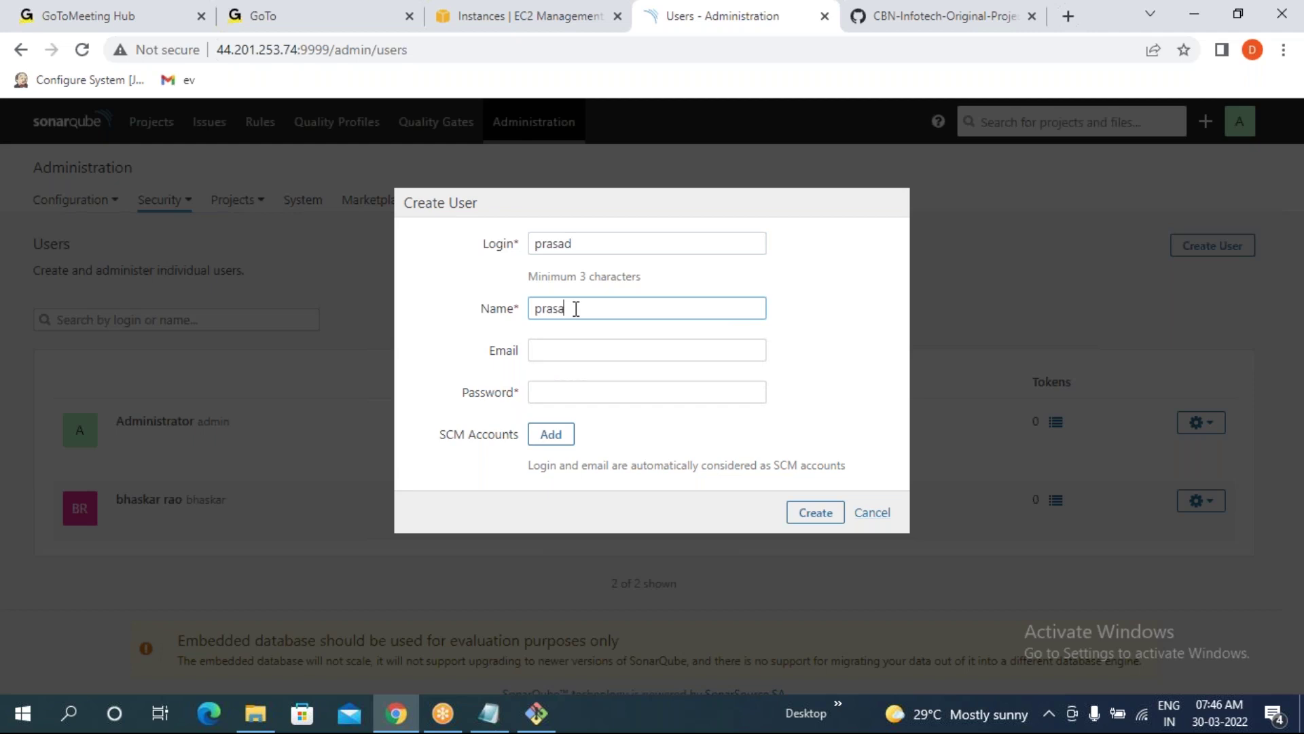
{"action": "left_click", "coordinate": [581, 389]}
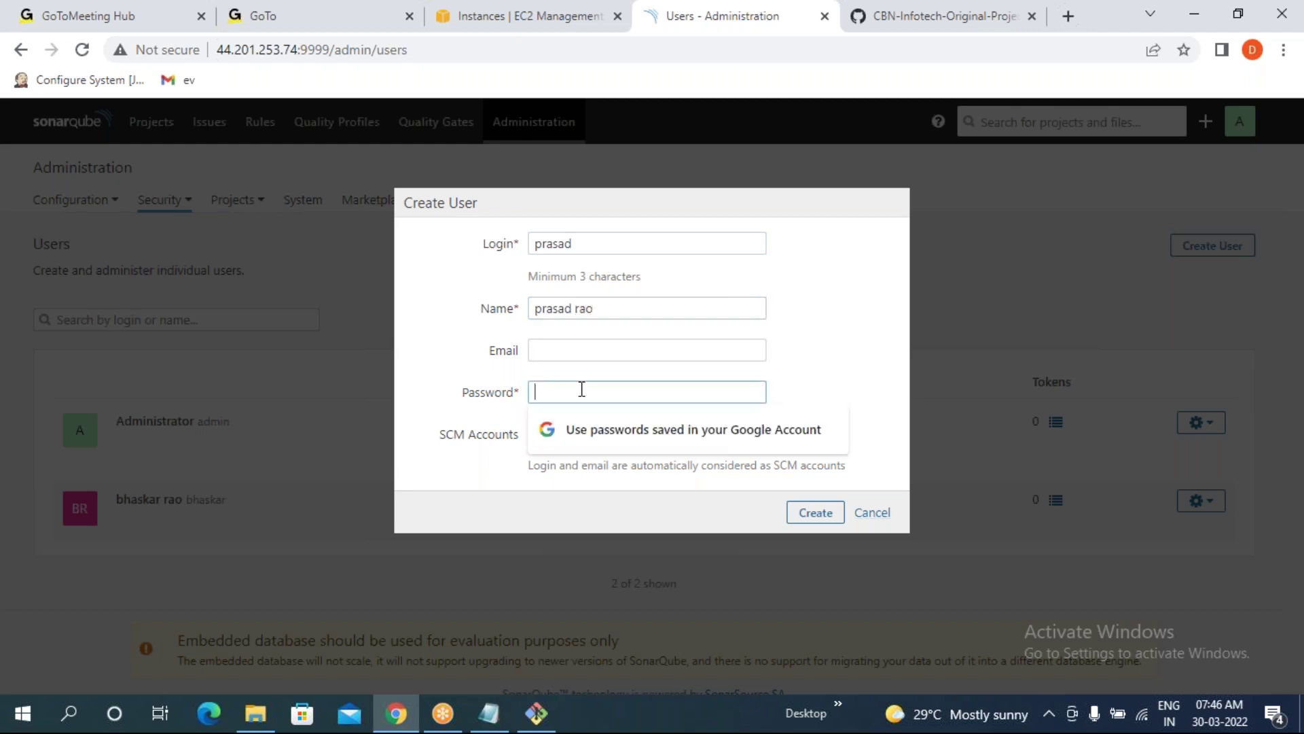
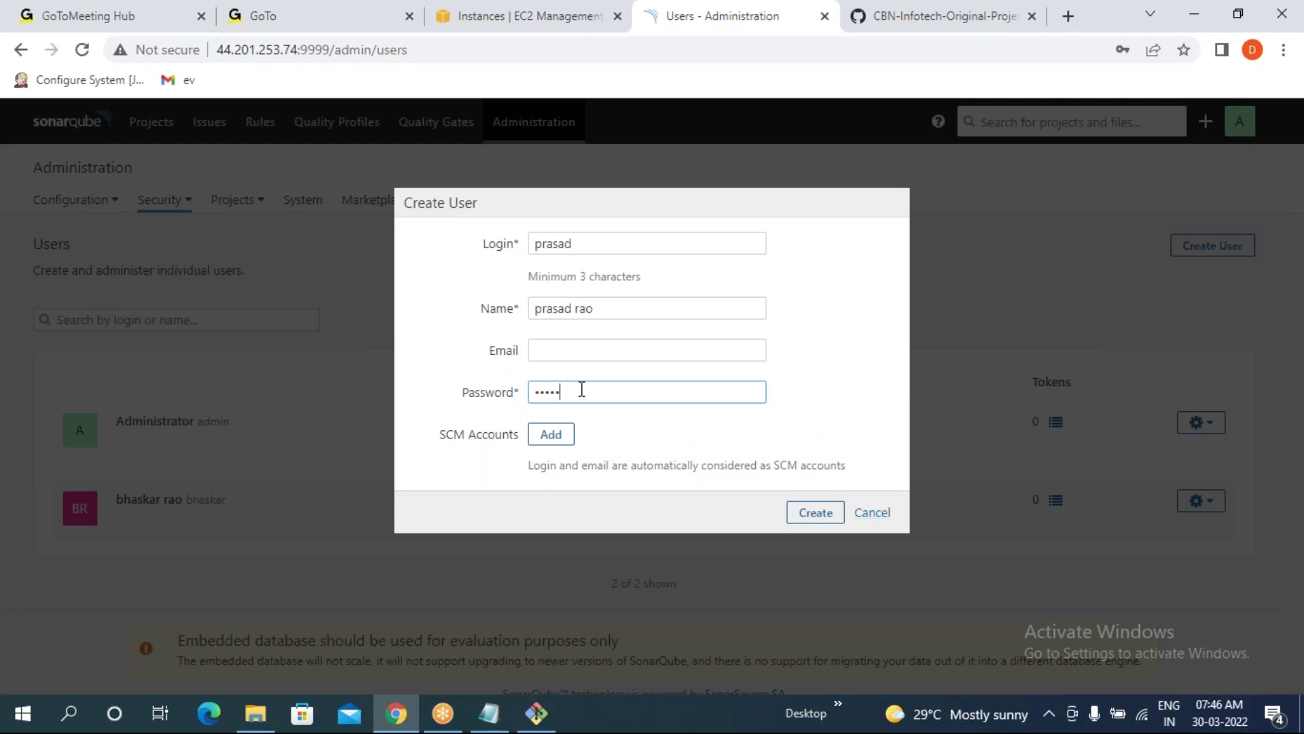
{"action": "left_click", "coordinate": [790, 516]}
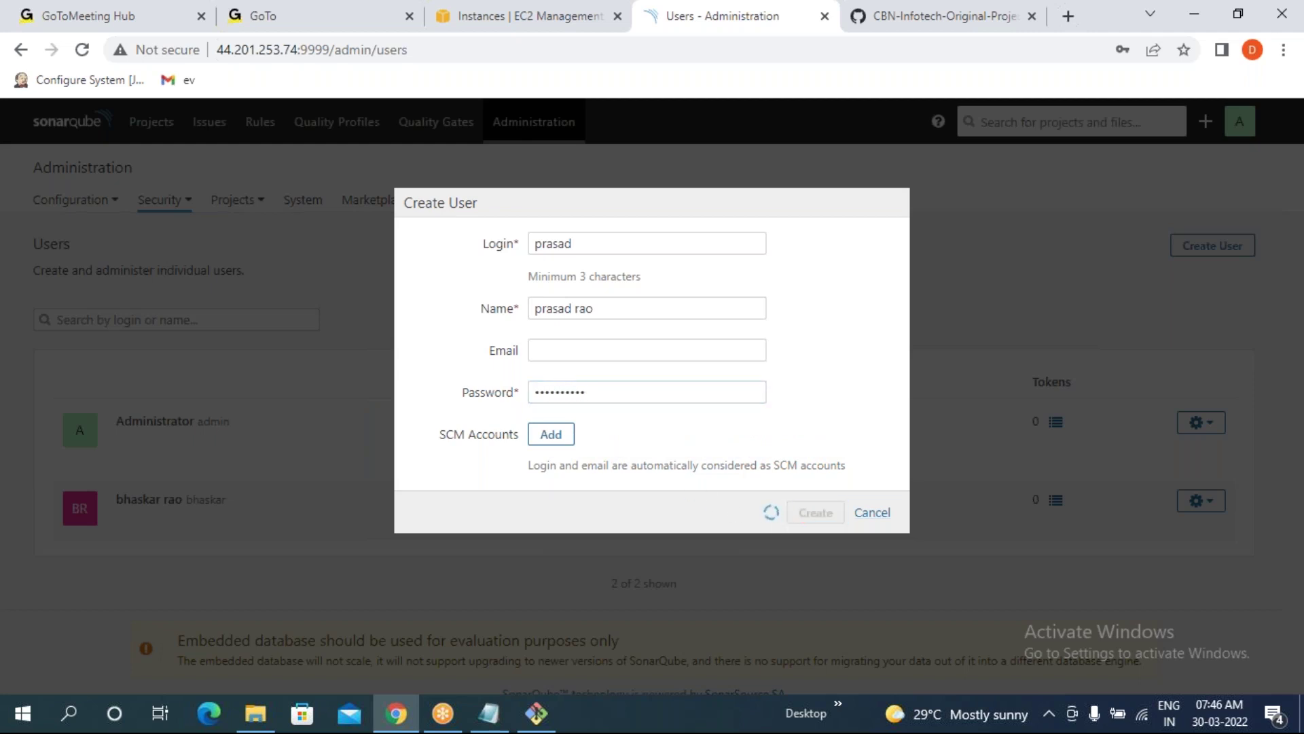
- Compare the second and third users' logins and their sonar-users group in the list
{"action": "left_click_drag", "start_coordinate": [187, 501], "coordinate": [226, 501]}
{"action": "left_click_drag", "start_coordinate": [181, 559], "coordinate": [213, 562]}
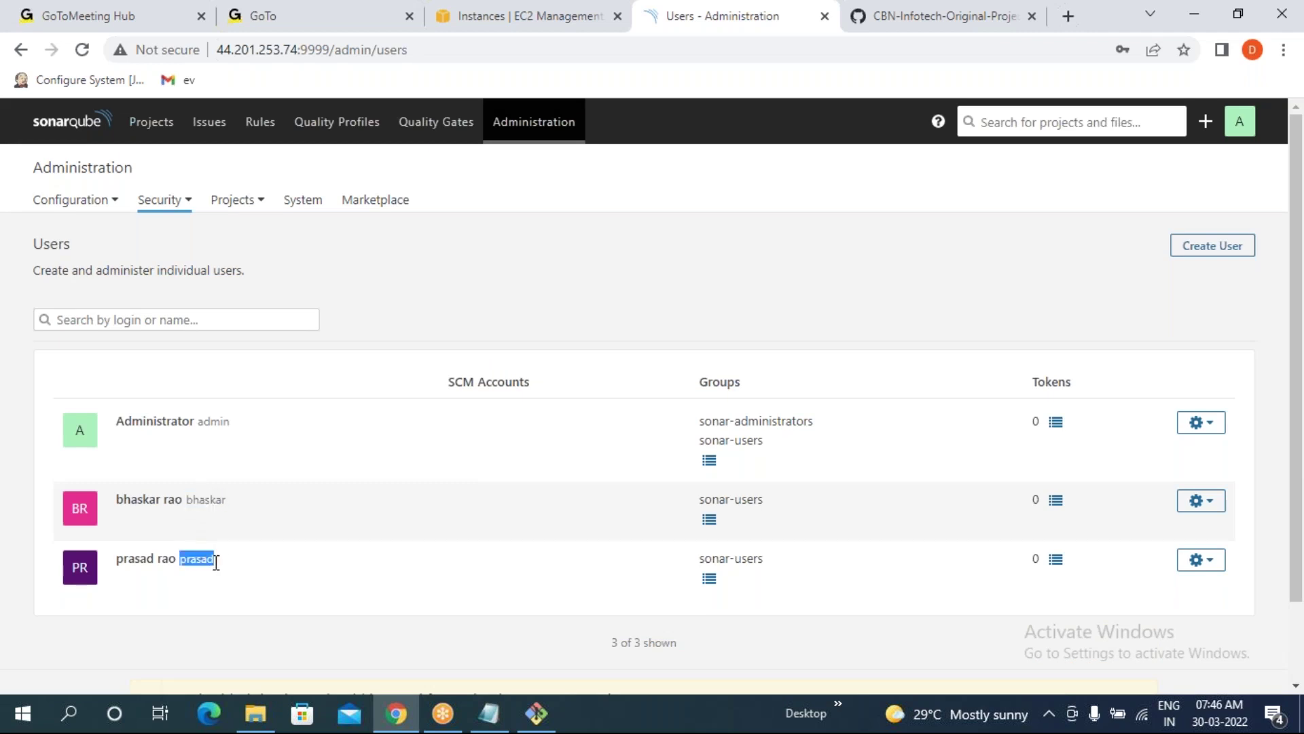
{"action": "left_click", "coordinate": [267, 511]}
{"action": "left_click_drag", "start_coordinate": [193, 501], "coordinate": [243, 500]}
{"action": "left_click_drag", "start_coordinate": [697, 501], "coordinate": [765, 502]}
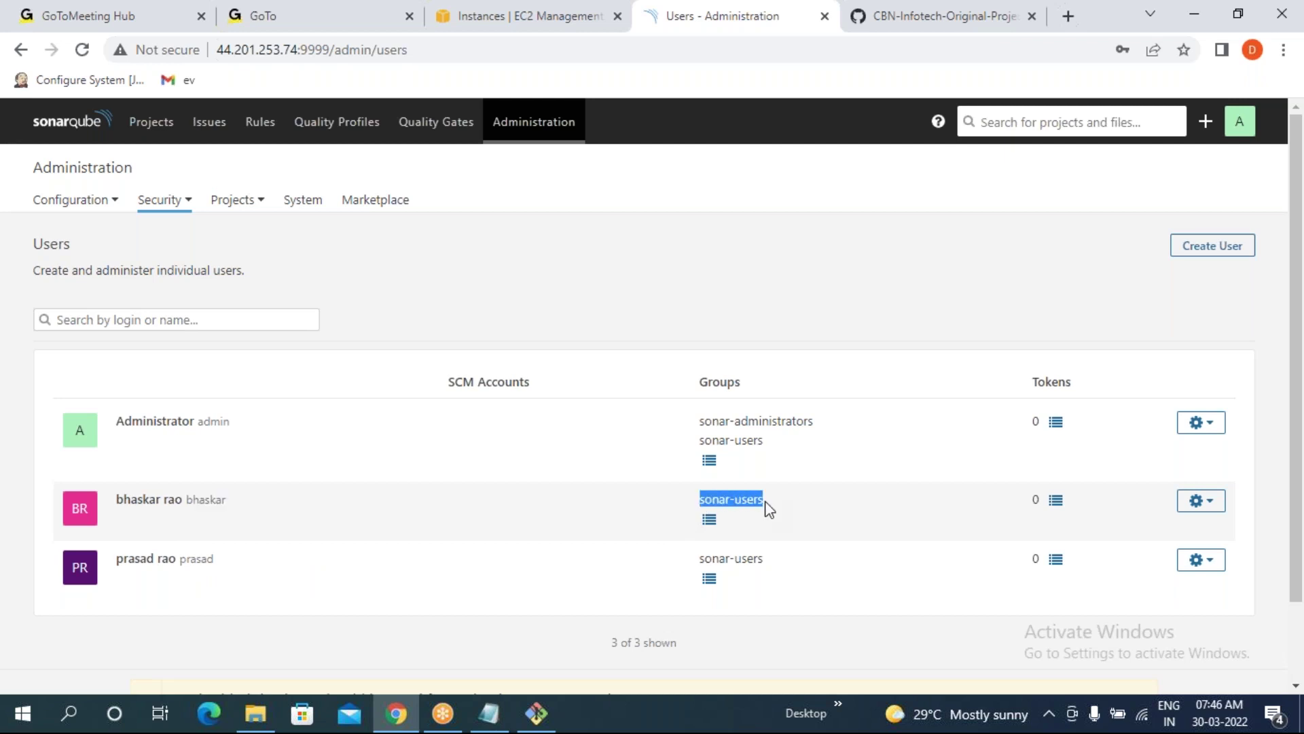
{"action": "left_click", "coordinate": [183, 561]}
{"action": "left_click_drag", "start_coordinate": [183, 563], "coordinate": [249, 570]}
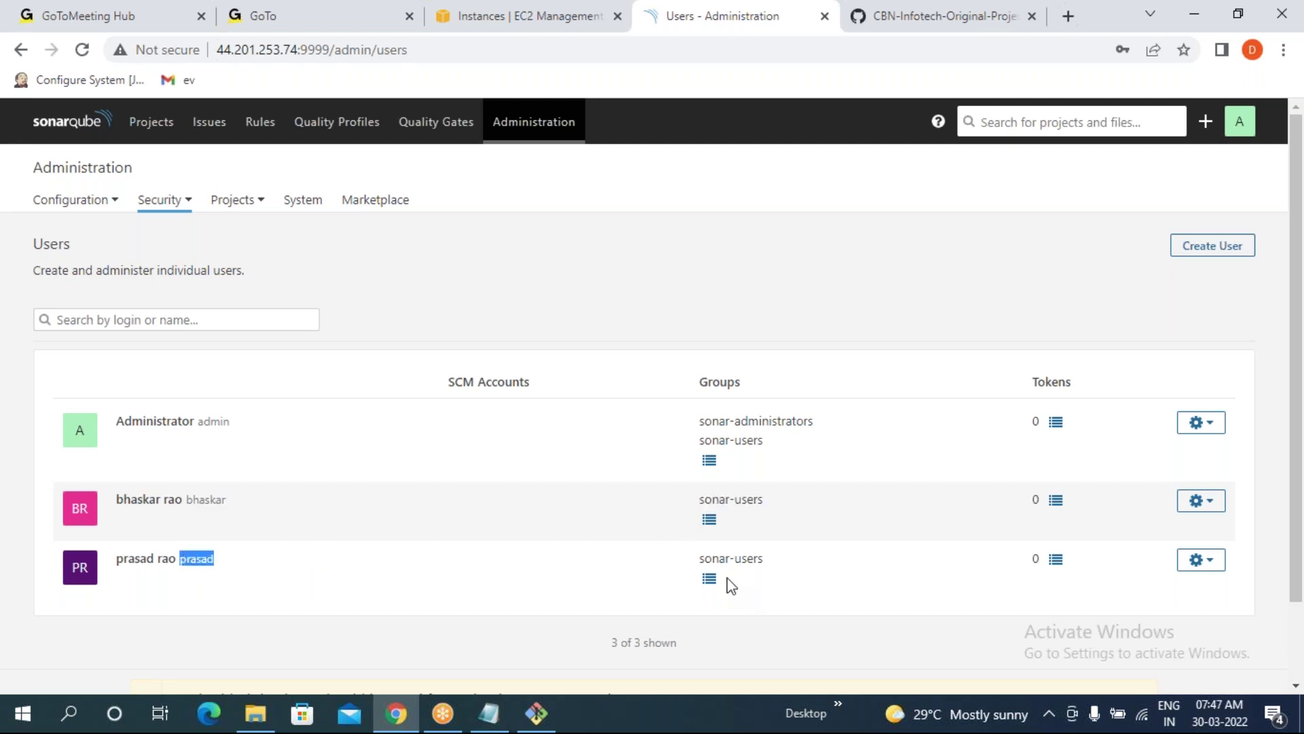
{"action": "left_click_drag", "start_coordinate": [700, 559], "coordinate": [784, 563]}
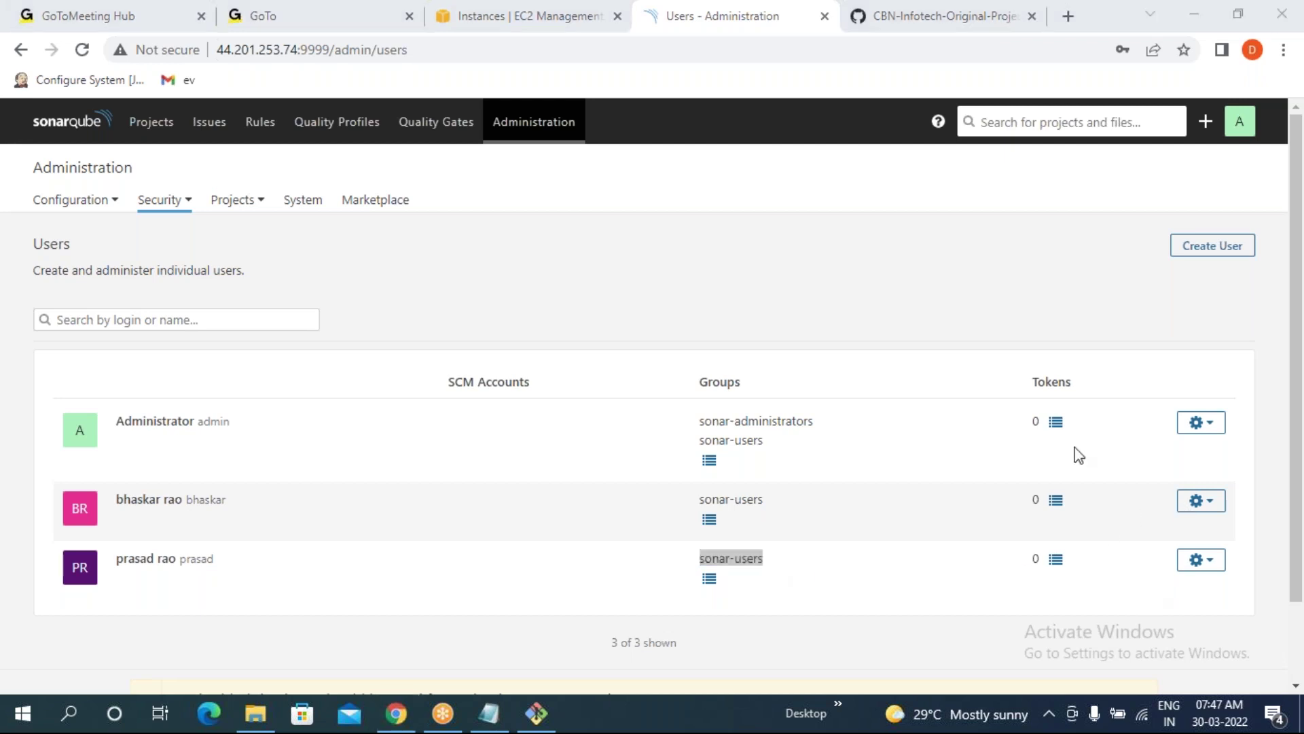
- Log out of admin and sign in with the first newly created user's credentials
{"action": "left_click", "coordinate": [1243, 126]}
{"action": "left_click", "coordinate": [1172, 225]}
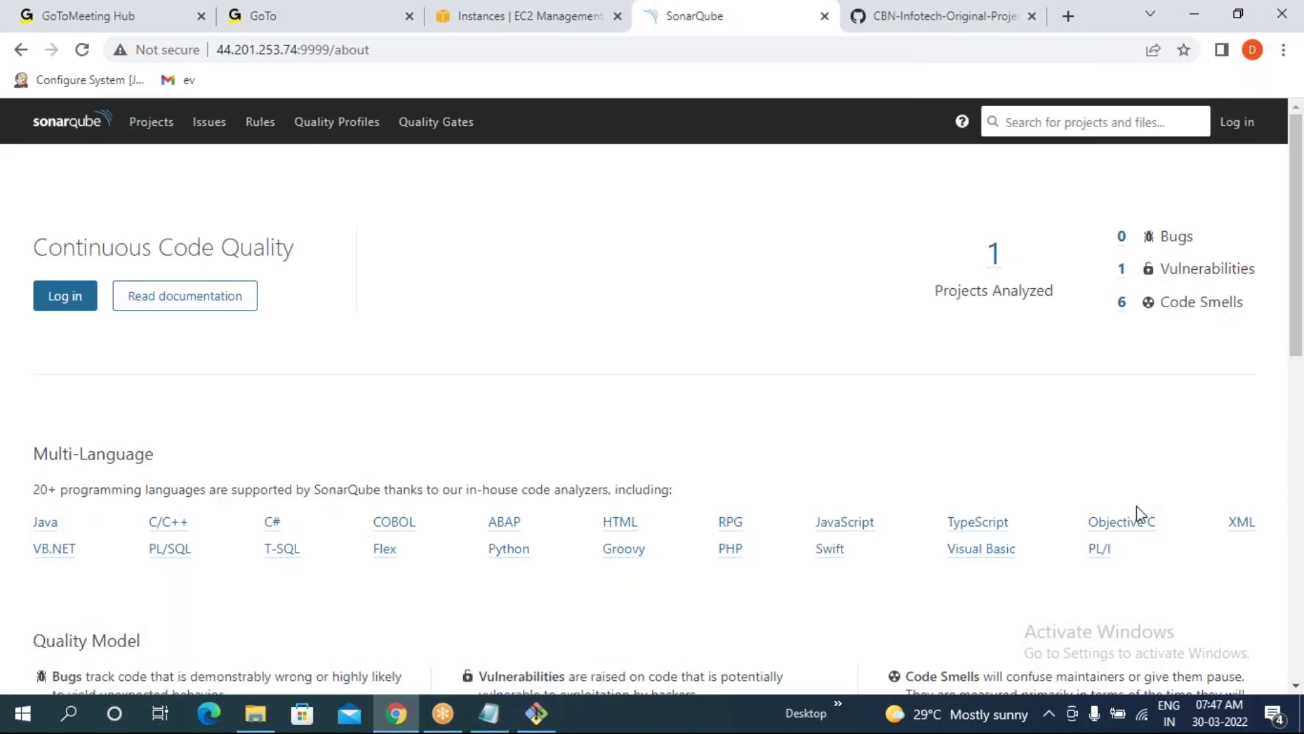
{"action": "left_click", "coordinate": [1237, 123]}
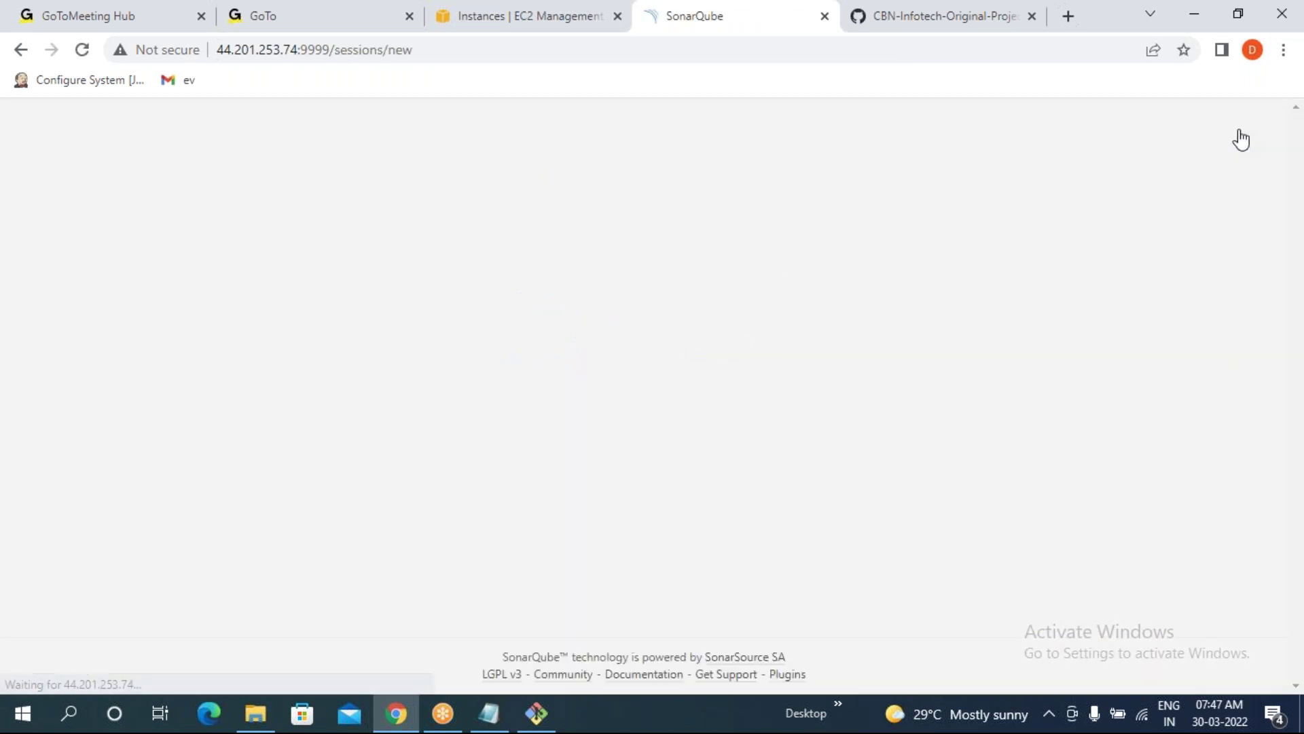
{"action": "type", "text": "bh"}
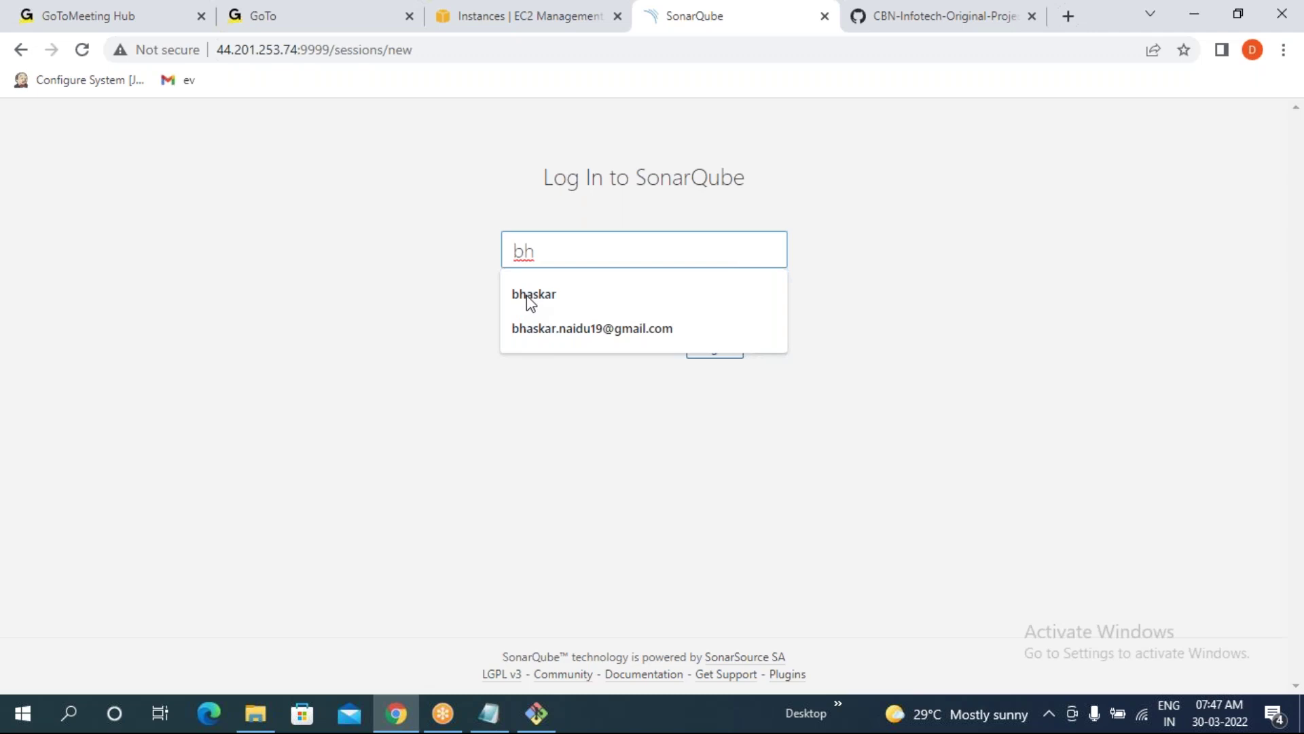
{"action": "type", "text": "askar"}
{"action": "key", "text": "Tab"}
{"action": "type", "text": "***********"}
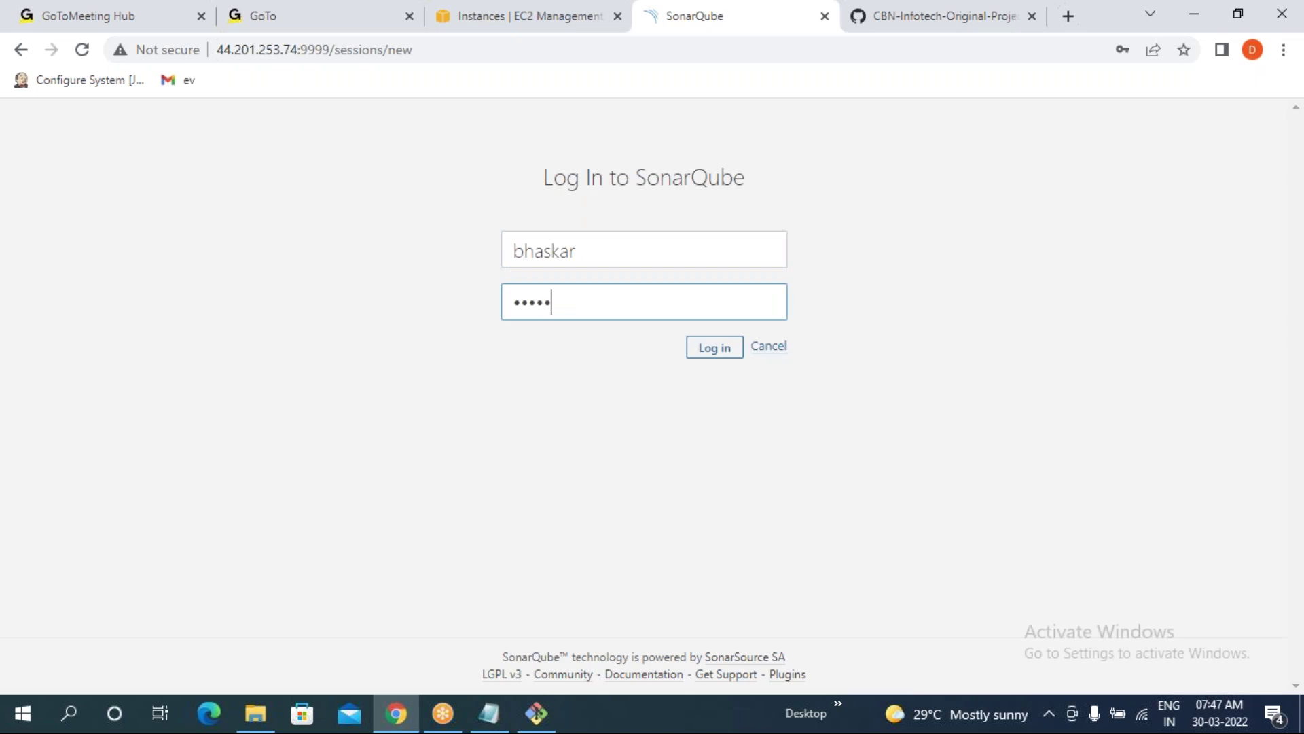
{"action": "key", "text": "Return"}
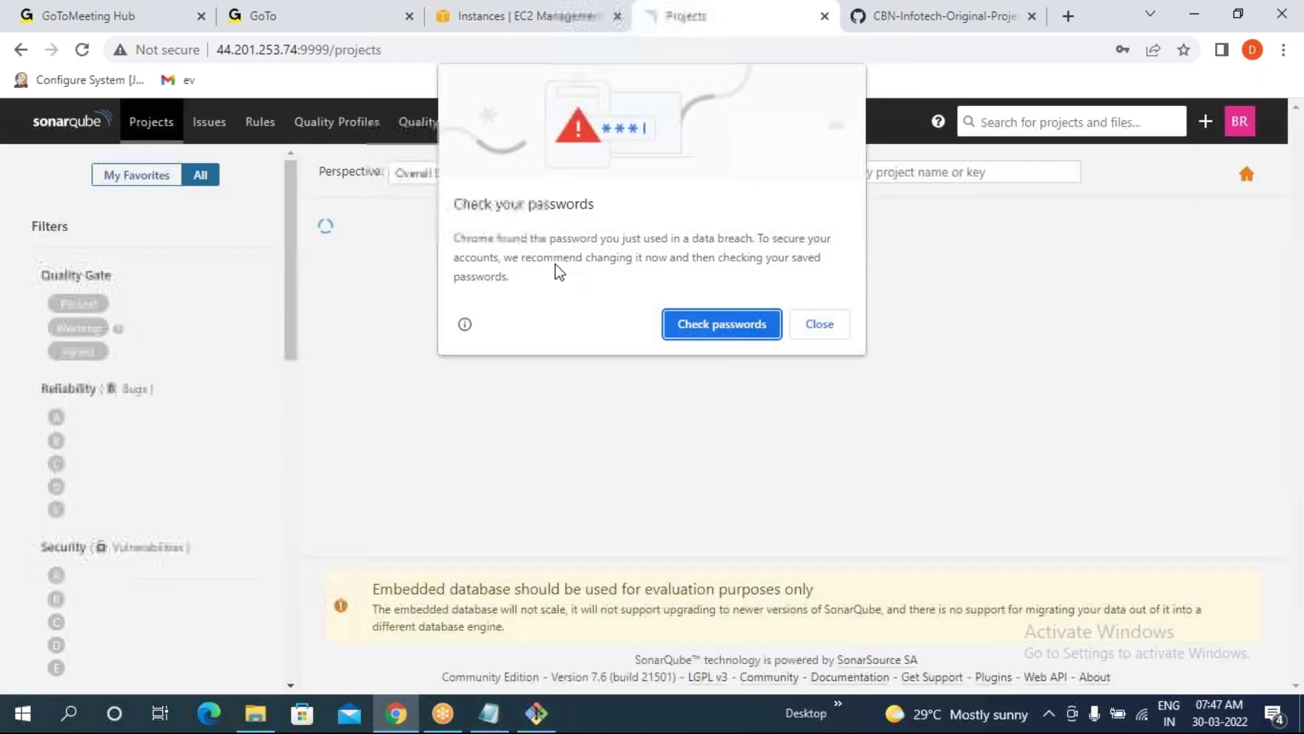
- Dismiss Chrome's password prompts and browse Projects, Issues, Rules and Quality Profiles
{"action": "left_click", "coordinate": [822, 325]}
{"action": "left_click", "coordinate": [1154, 361]}
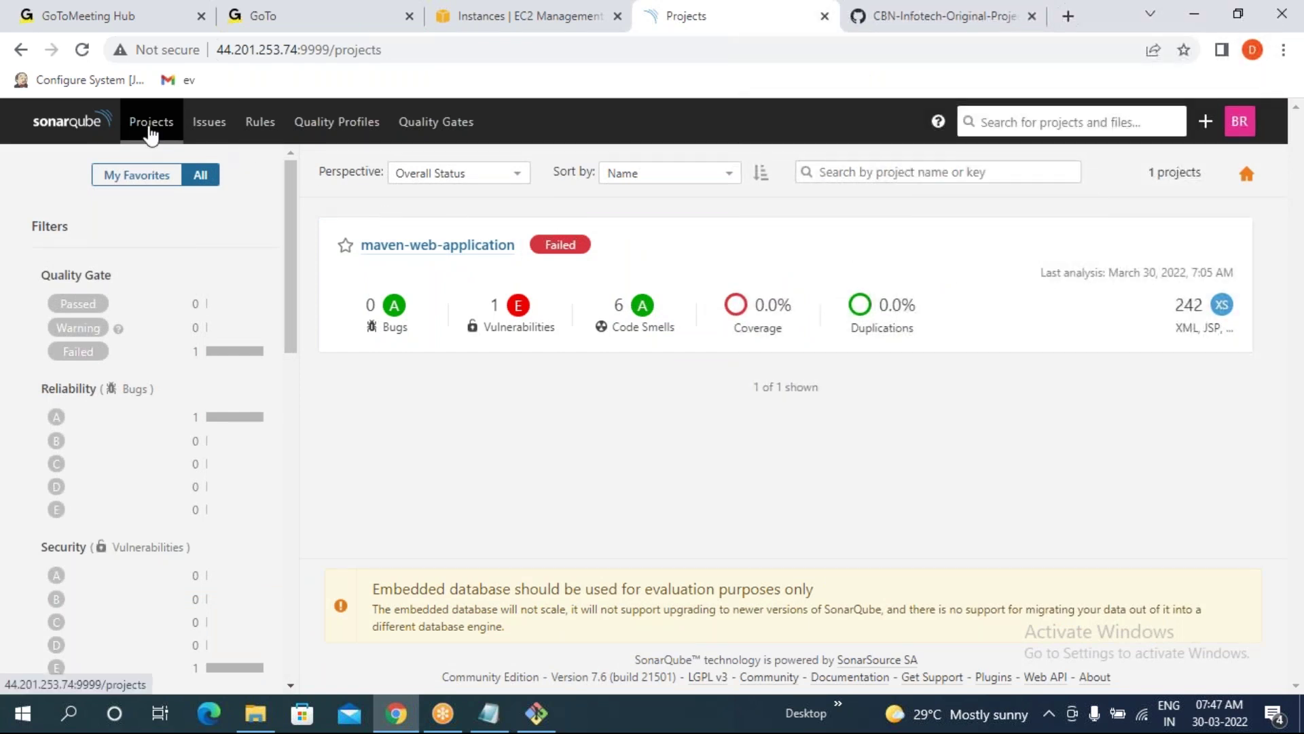
{"action": "left_click", "coordinate": [151, 133]}
{"action": "left_click", "coordinate": [215, 134]}
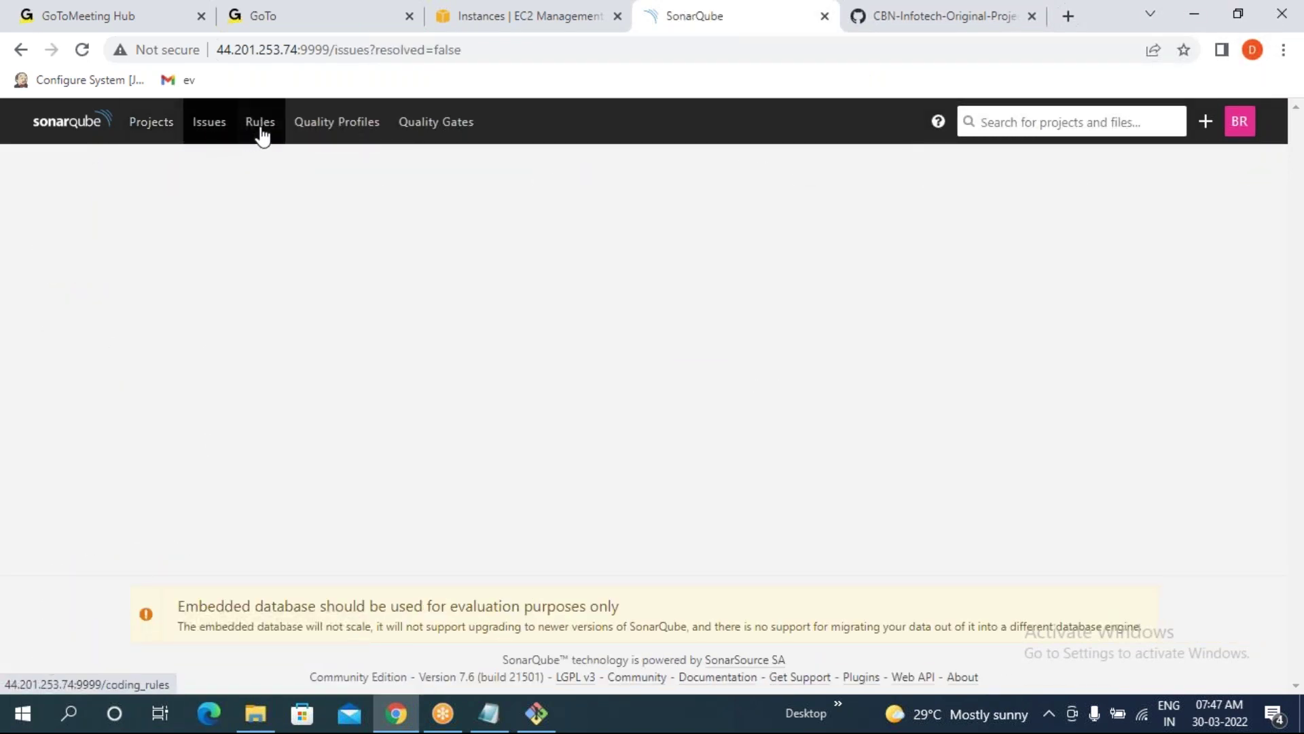
{"action": "left_click", "coordinate": [259, 131]}
{"action": "left_click", "coordinate": [329, 134]}
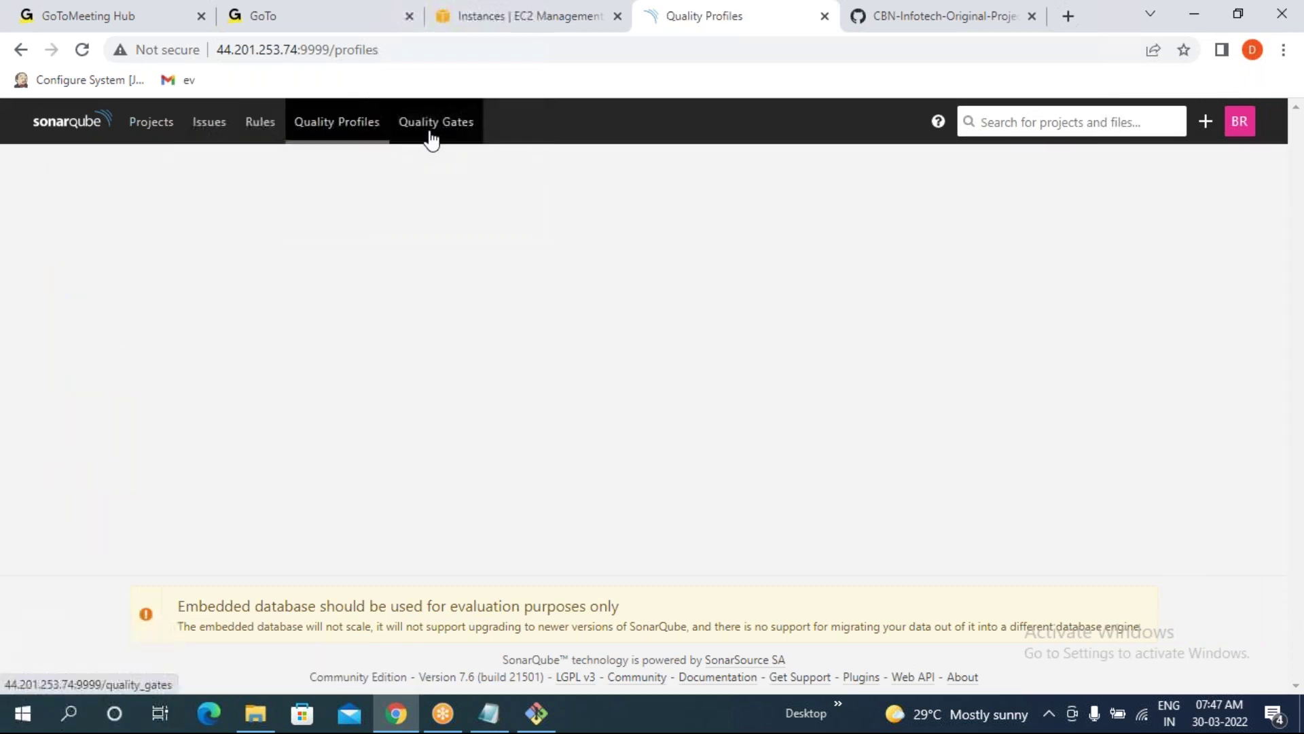
- View Quality Gates, then log out of the regular user and return to the Log In form
{"action": "left_click", "coordinate": [432, 133]}
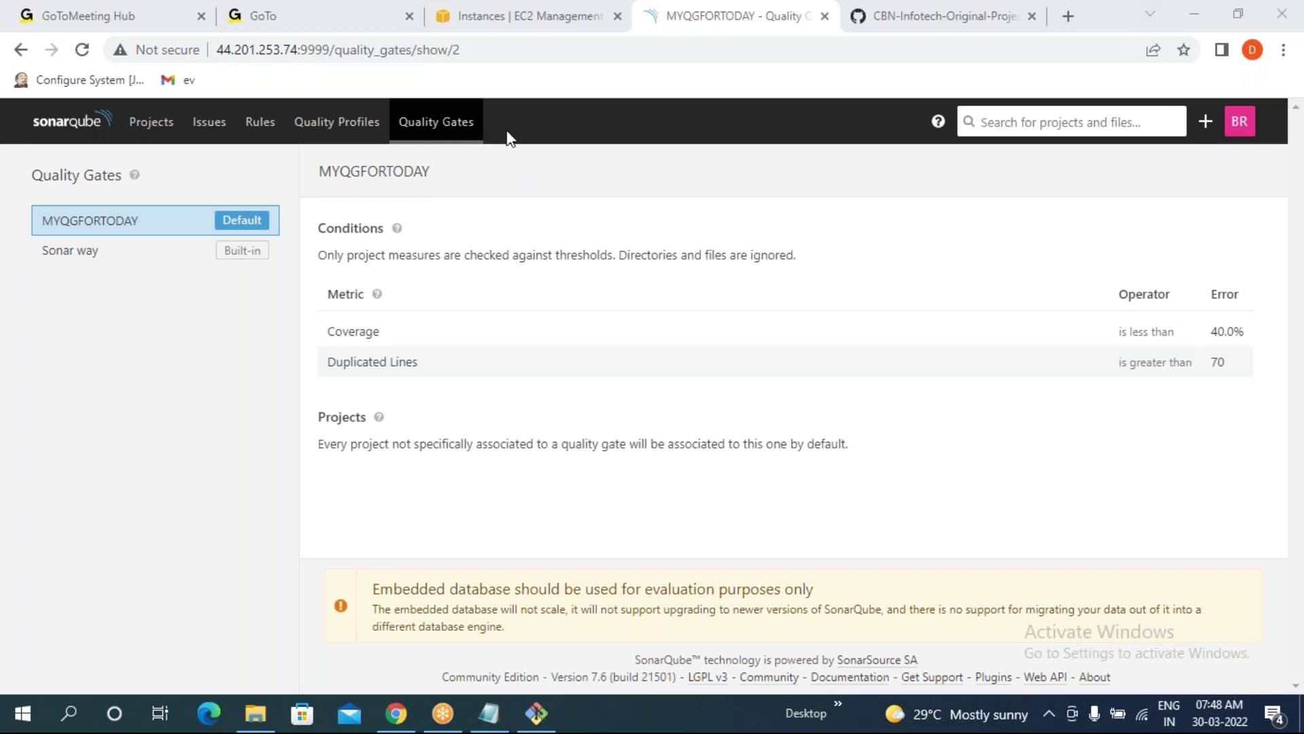
{"action": "left_click", "coordinate": [1240, 121]}
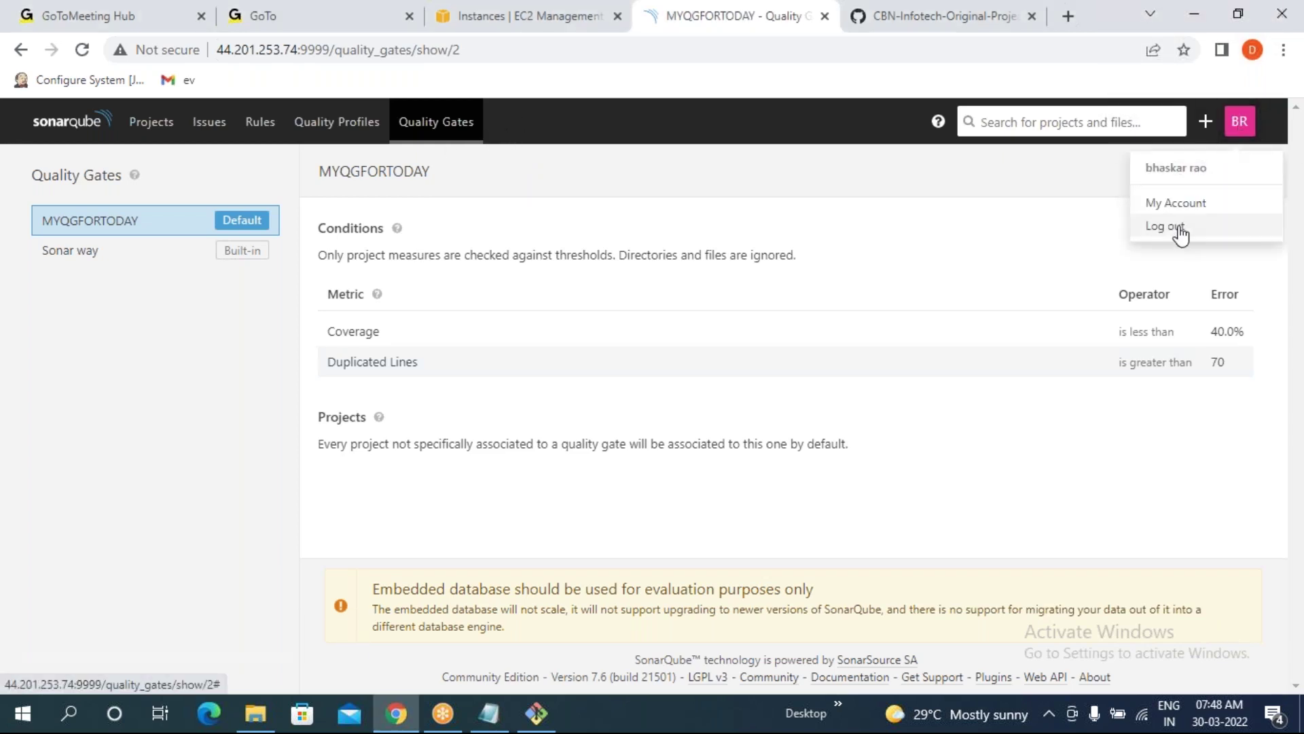
{"action": "left_click", "coordinate": [1166, 227]}
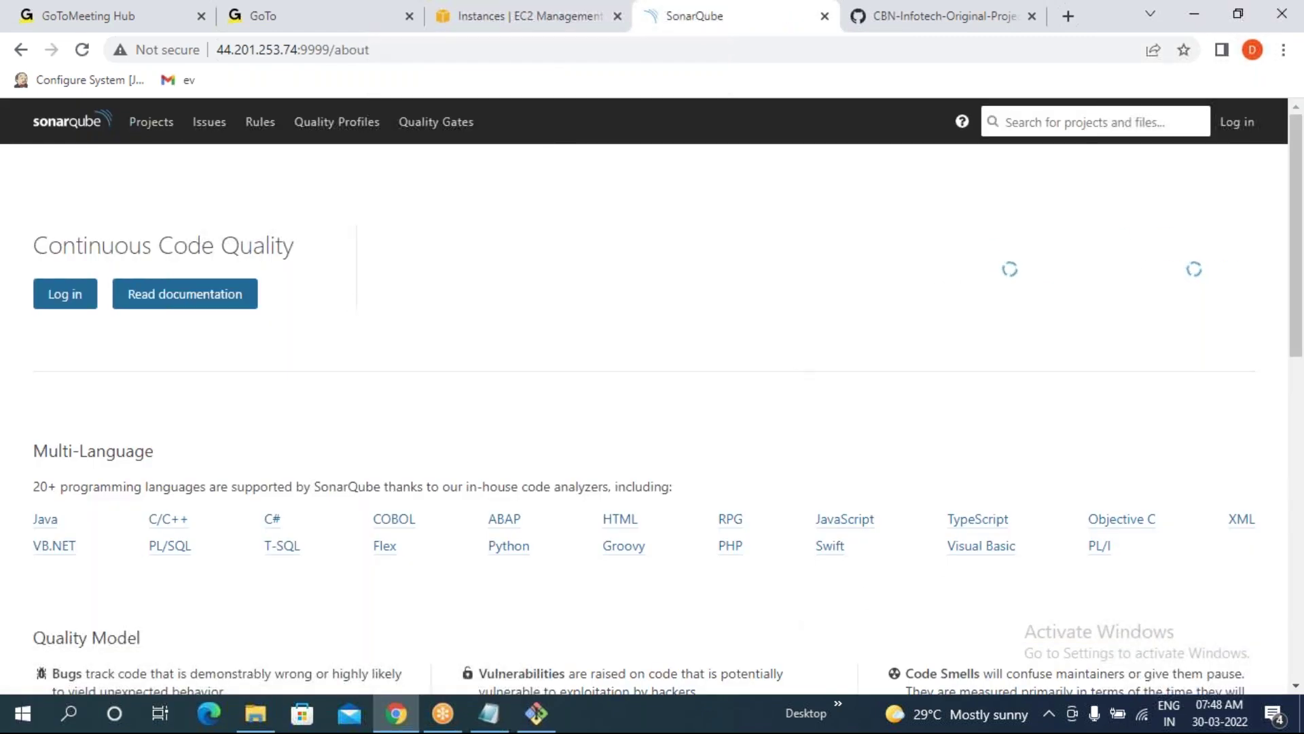
{"action": "left_click", "coordinate": [1239, 123]}
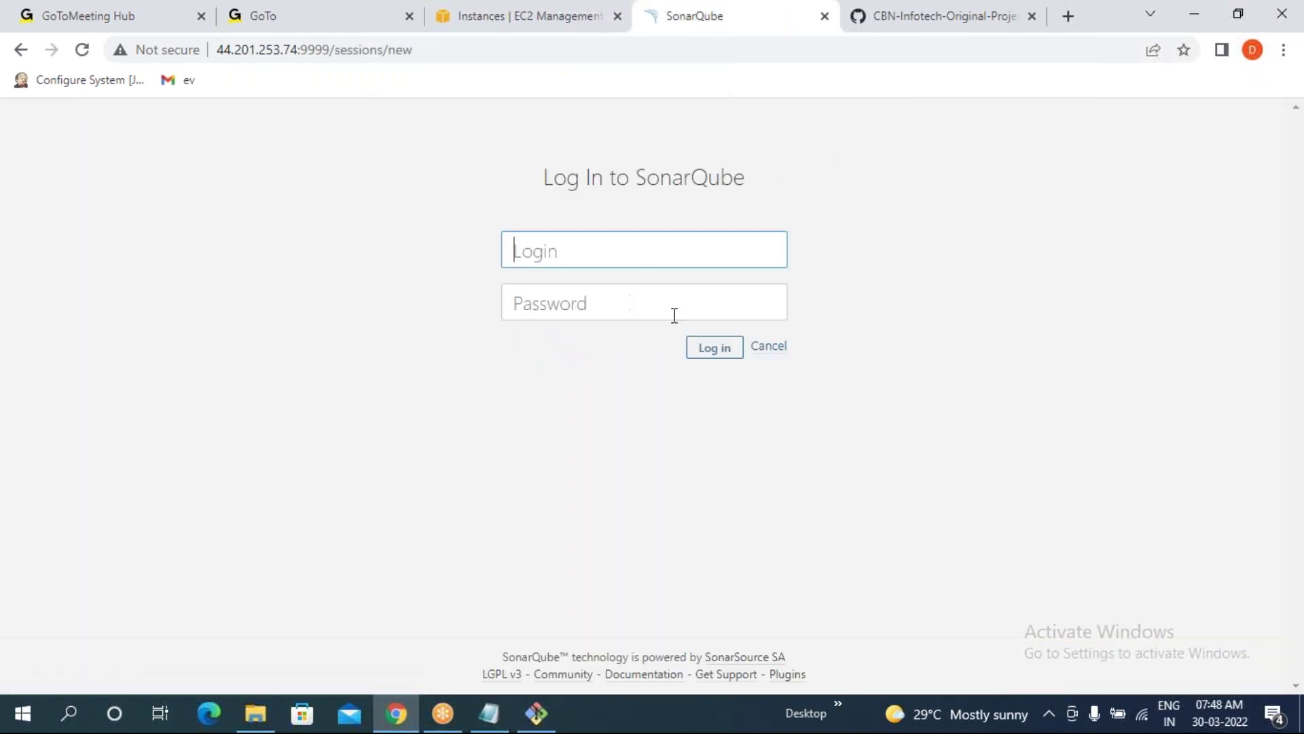
- Sign in as the other regular user, dismiss Chrome's password prompts, then log out
{"action": "type", "text": "prasad"}
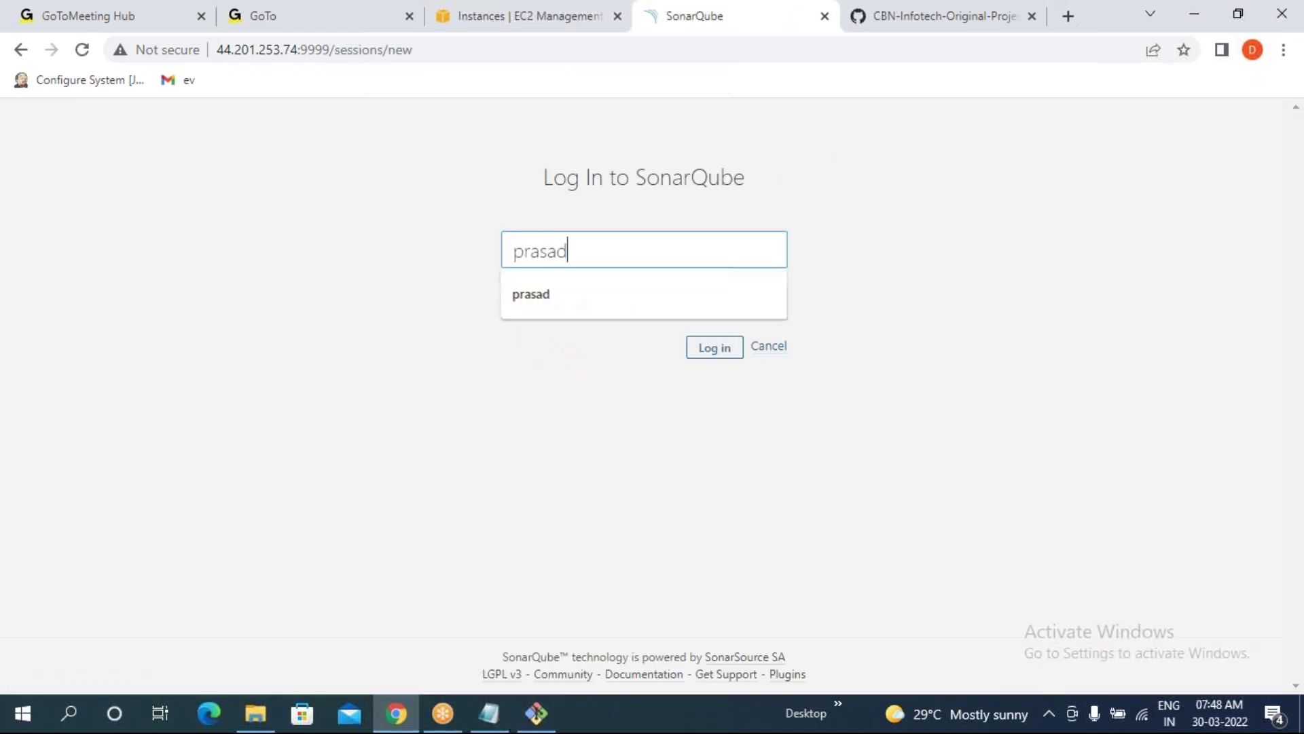
{"action": "left_click", "coordinate": [614, 305]}
{"action": "type", "text": "********"}
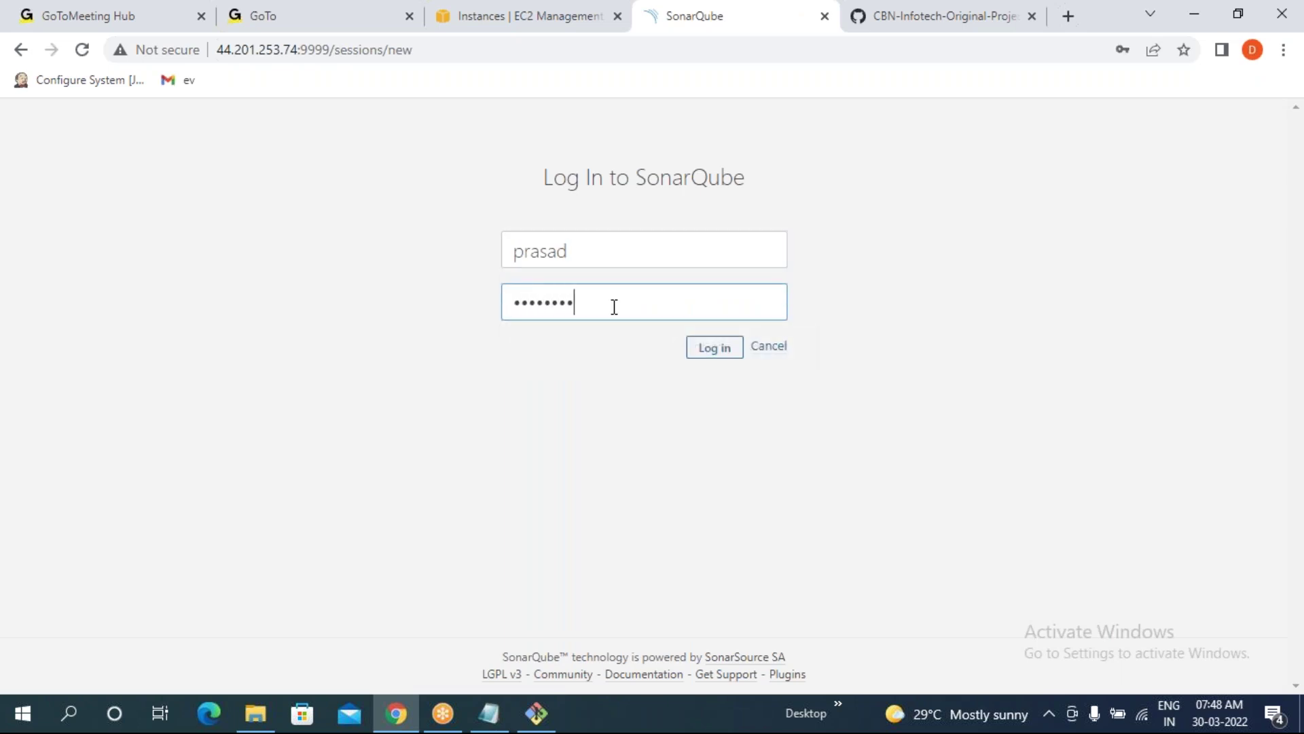
{"action": "key", "text": "Return"}
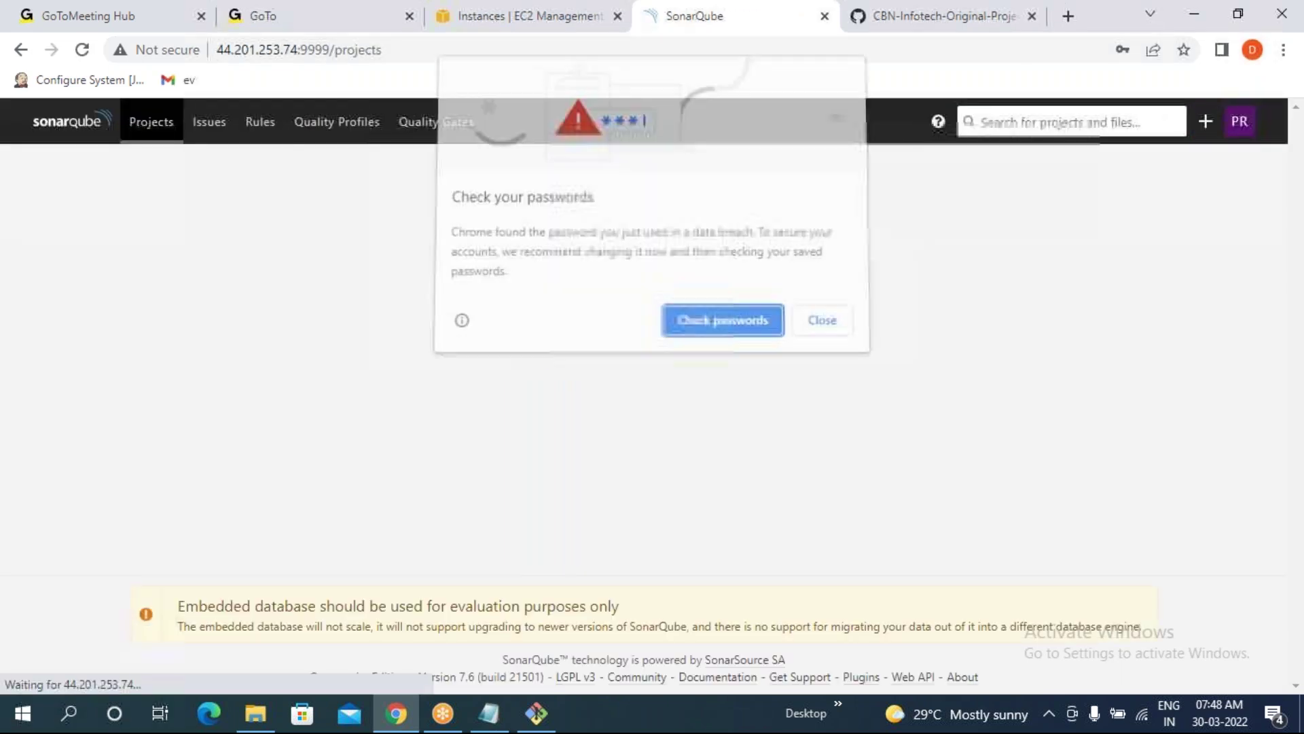
{"action": "left_click", "coordinate": [819, 323]}
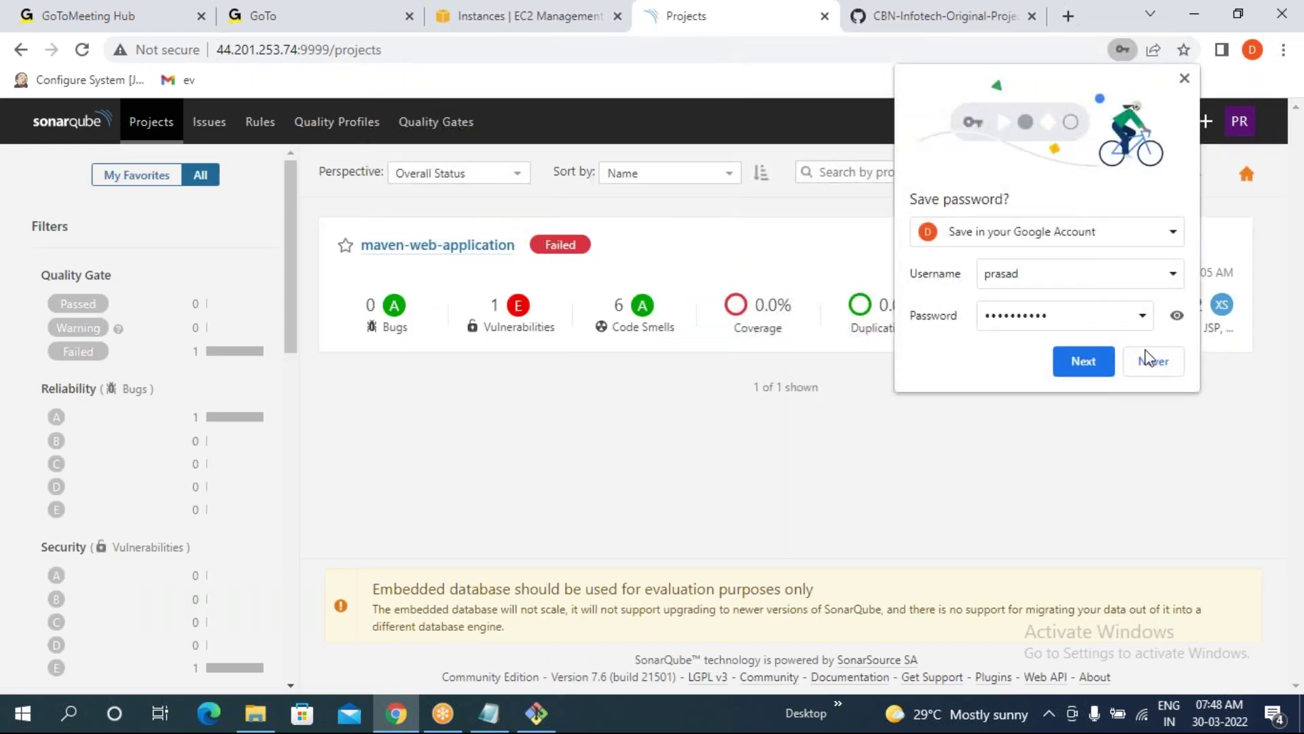
{"action": "left_click", "coordinate": [1165, 346]}
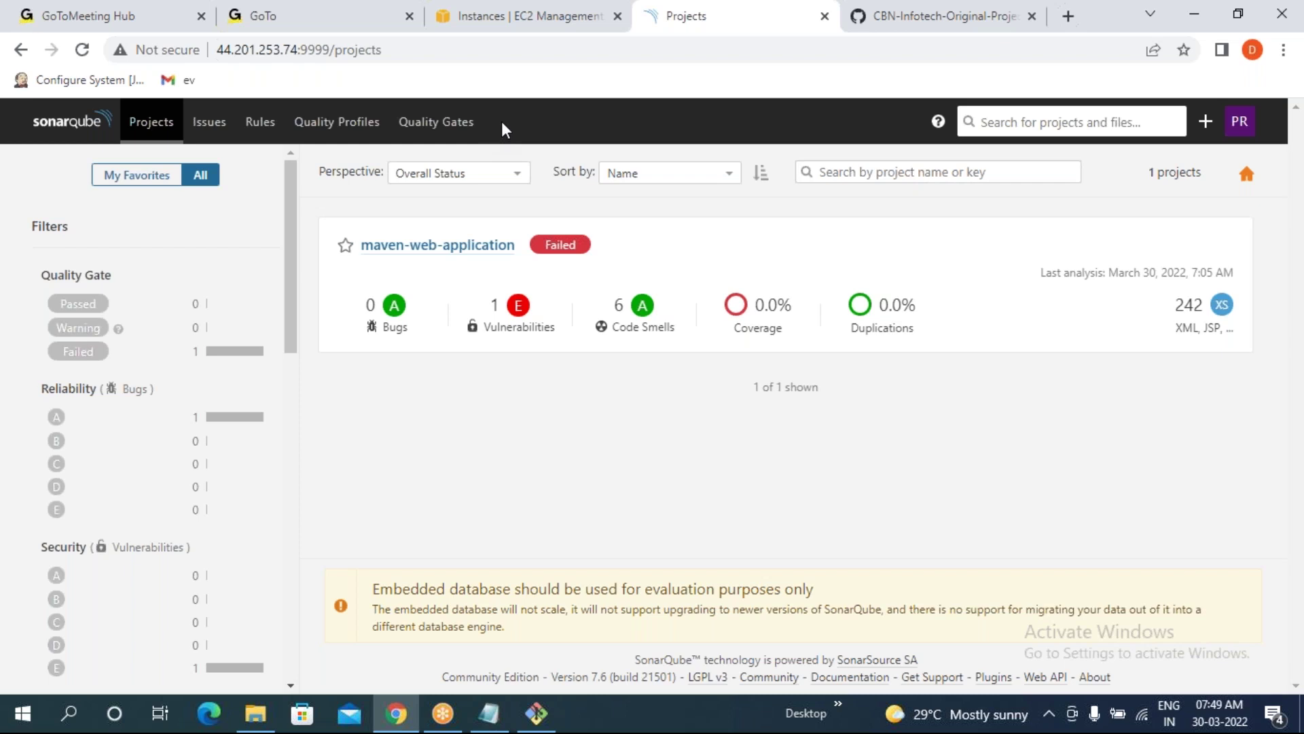
{"action": "left_click", "coordinate": [1235, 123]}
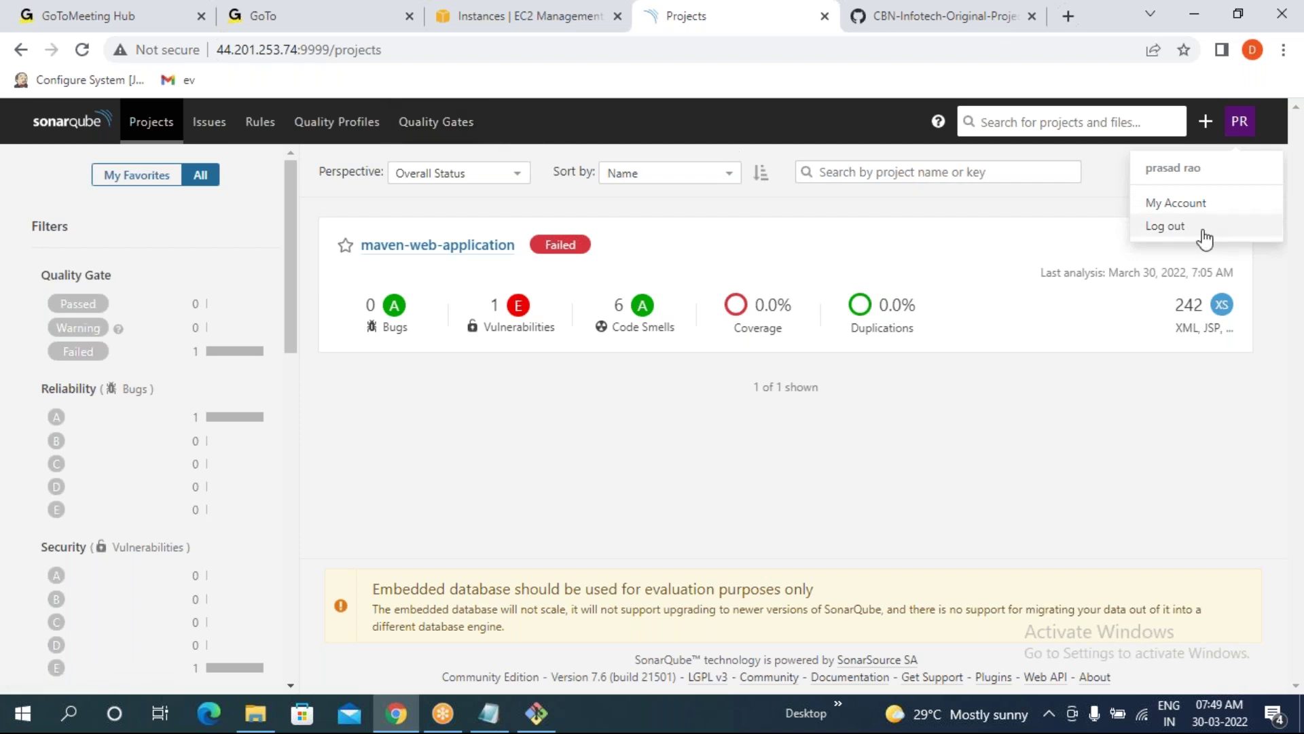
{"action": "left_click", "coordinate": [1166, 227]}
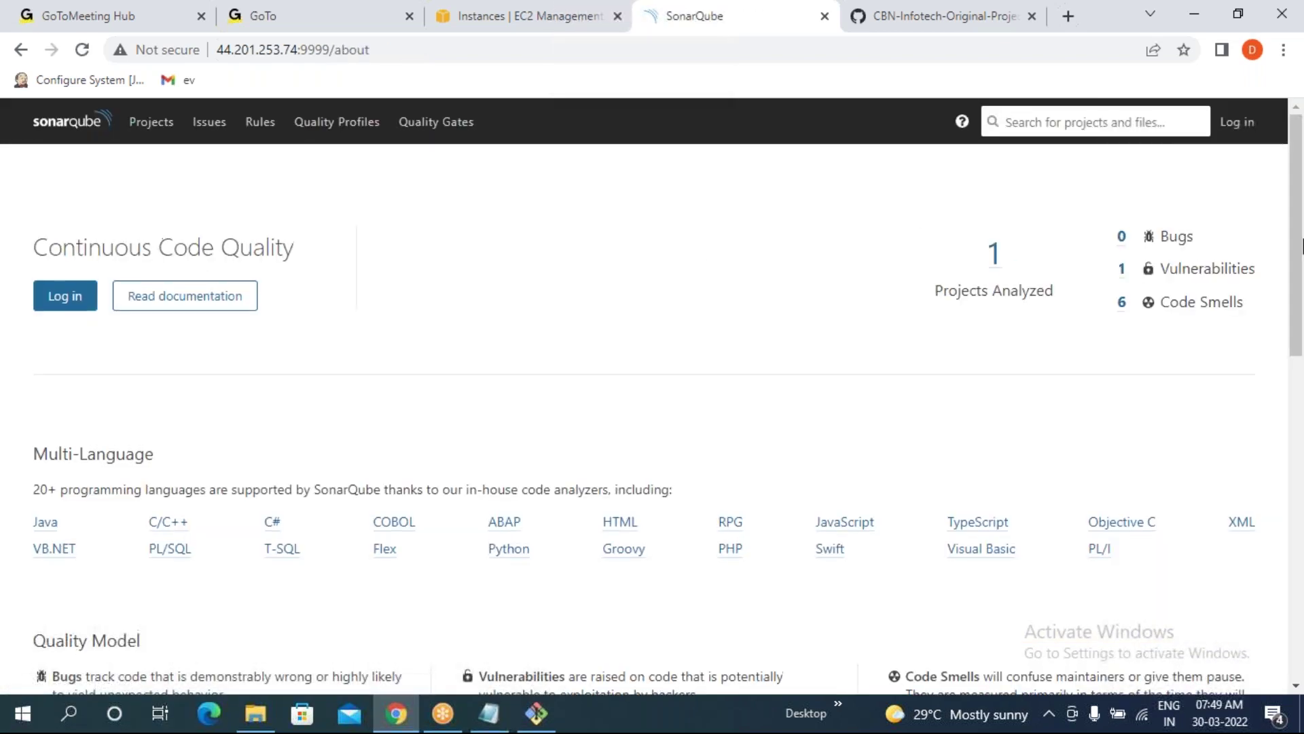
- Sign back in as admin and dismiss Chrome's password prompts
{"action": "left_click", "coordinate": [1237, 122]}
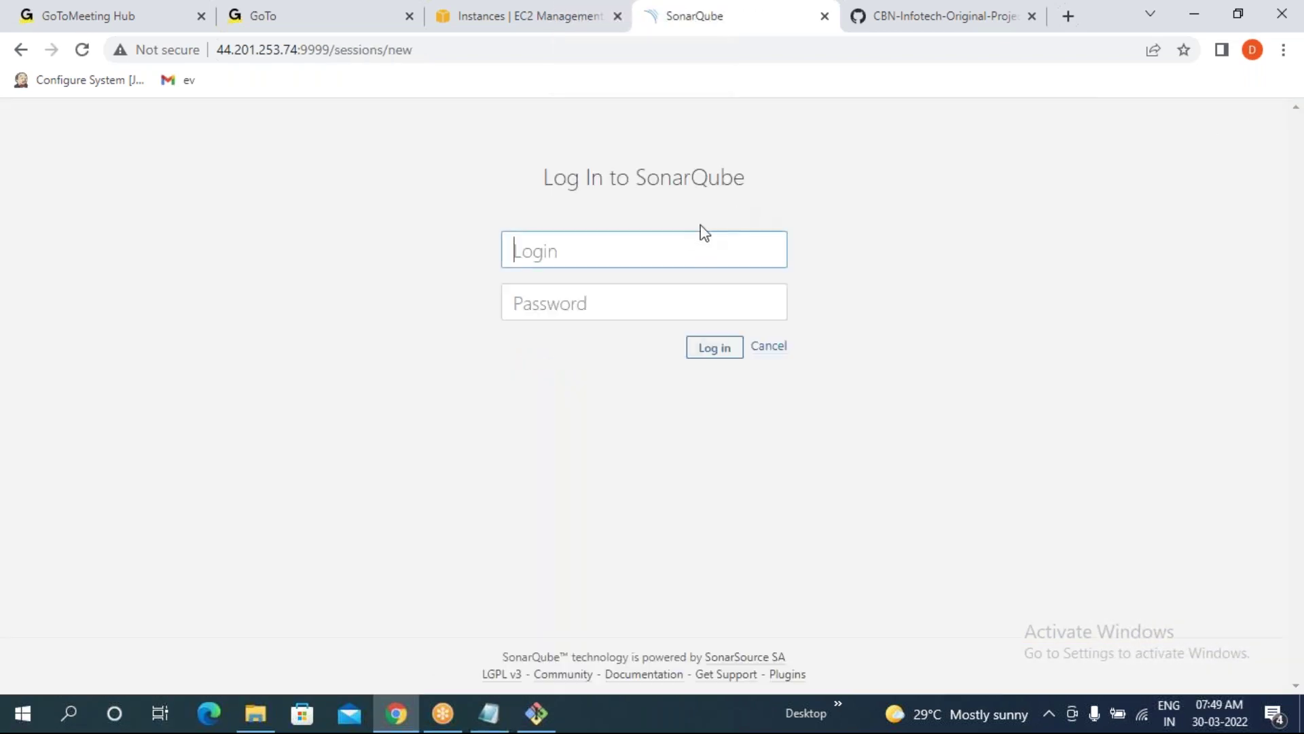
{"action": "type", "text": "admin"}
{"action": "key", "text": "Tab"}
{"action": "key", "text": "Return"}
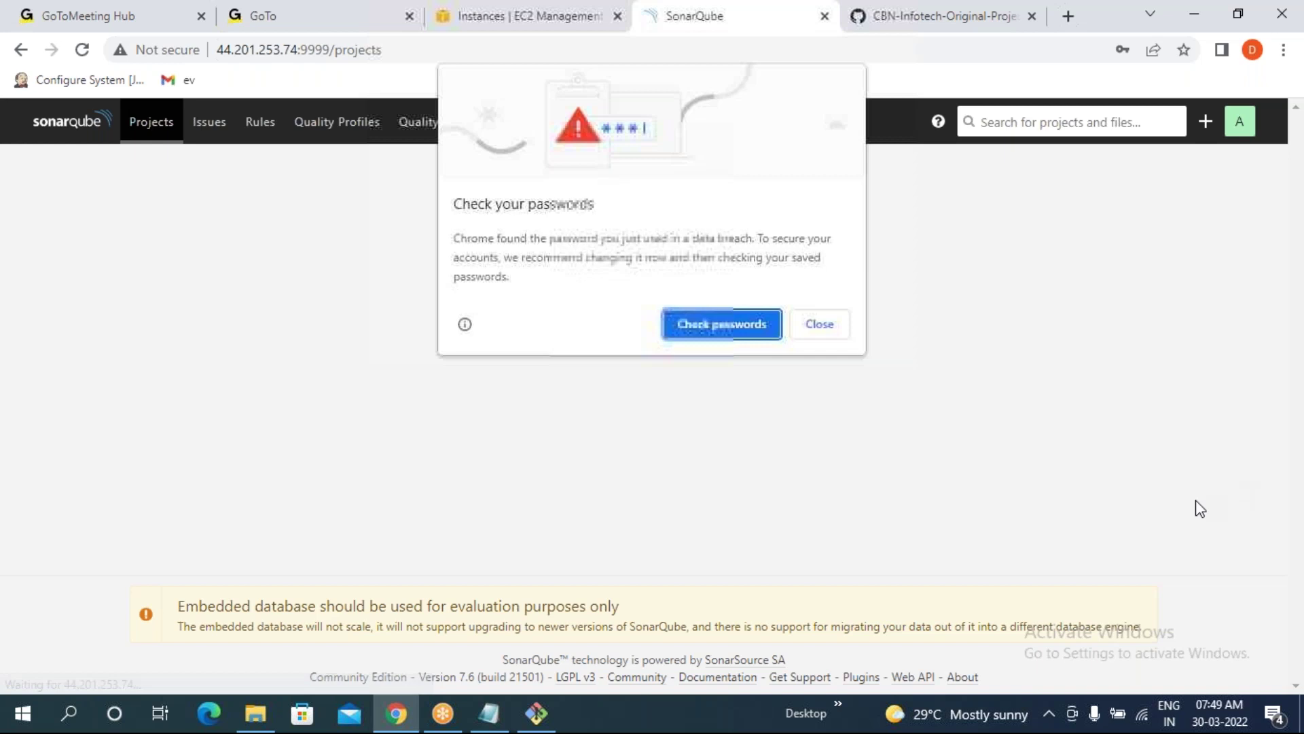
{"action": "left_click", "coordinate": [815, 327]}
{"action": "left_click", "coordinate": [1163, 367]}
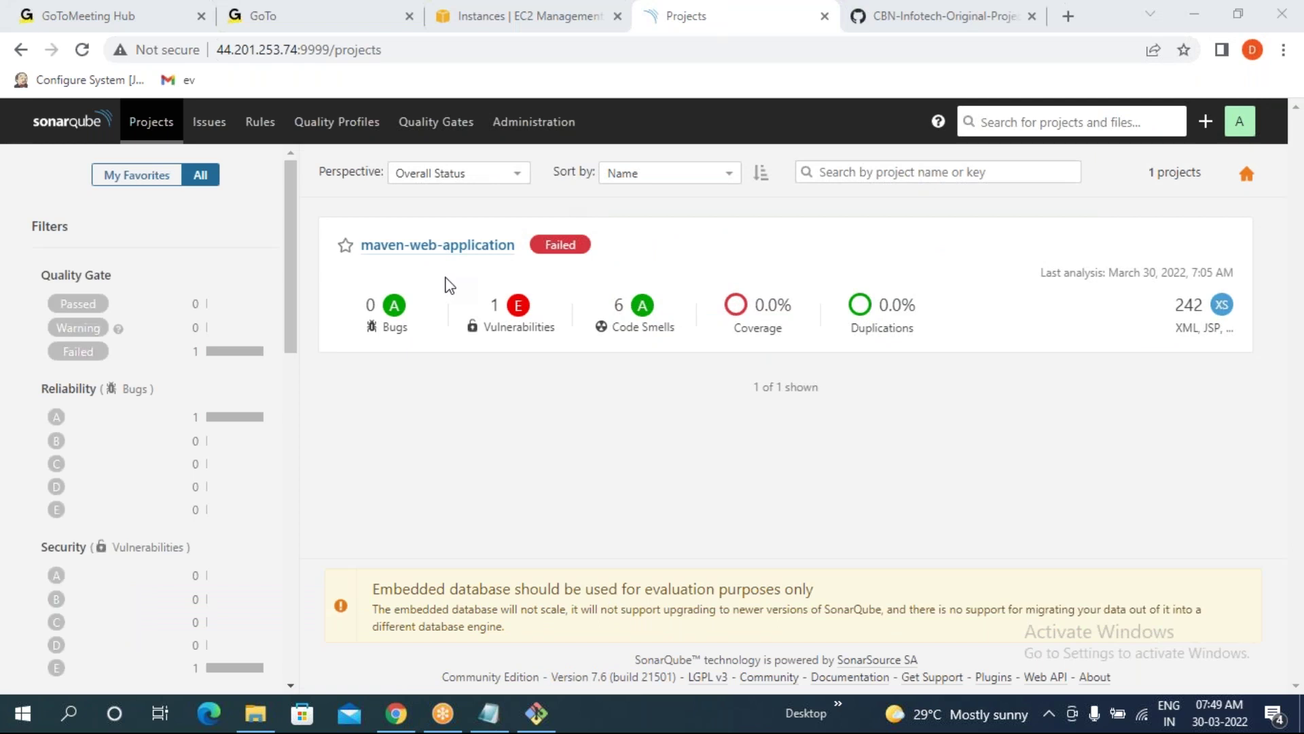
- Under Administration > Security > Users, add the second user to sonar-administrators
{"action": "left_click", "coordinate": [530, 129]}
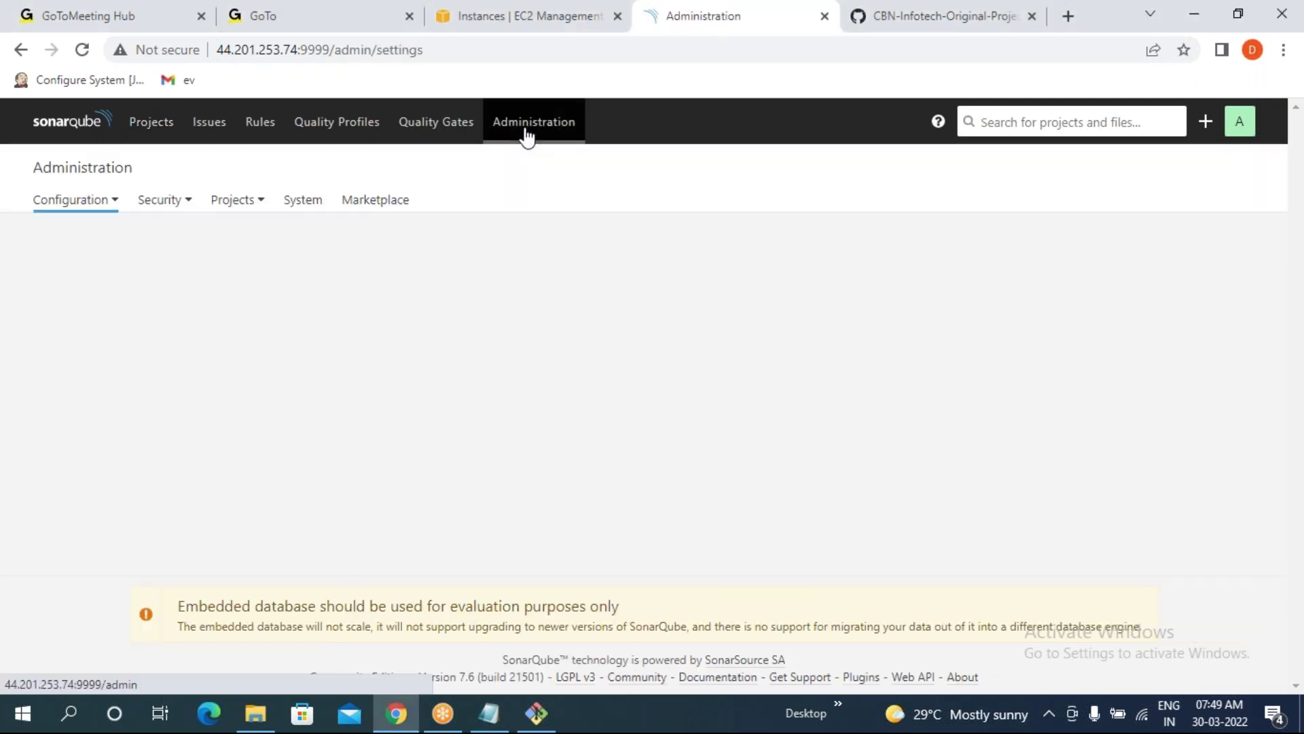
{"action": "left_click", "coordinate": [161, 199]}
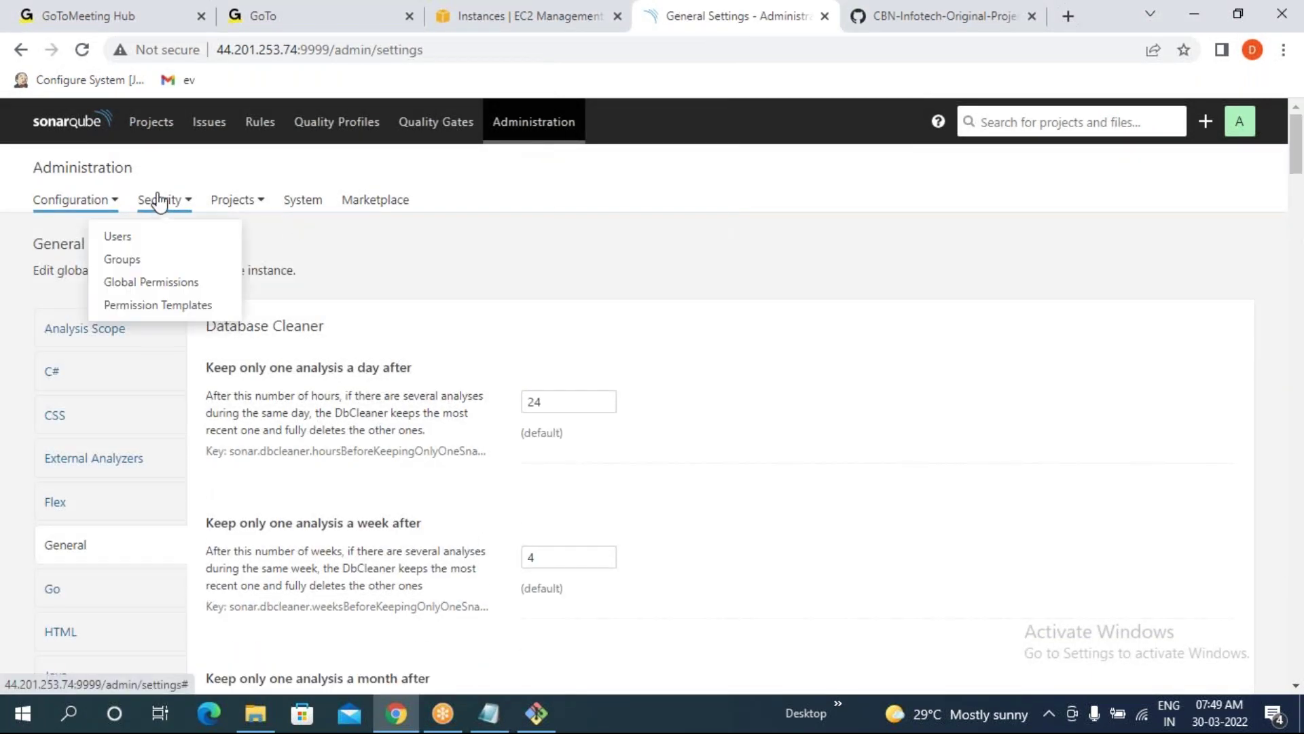
{"action": "left_click", "coordinate": [126, 238]}
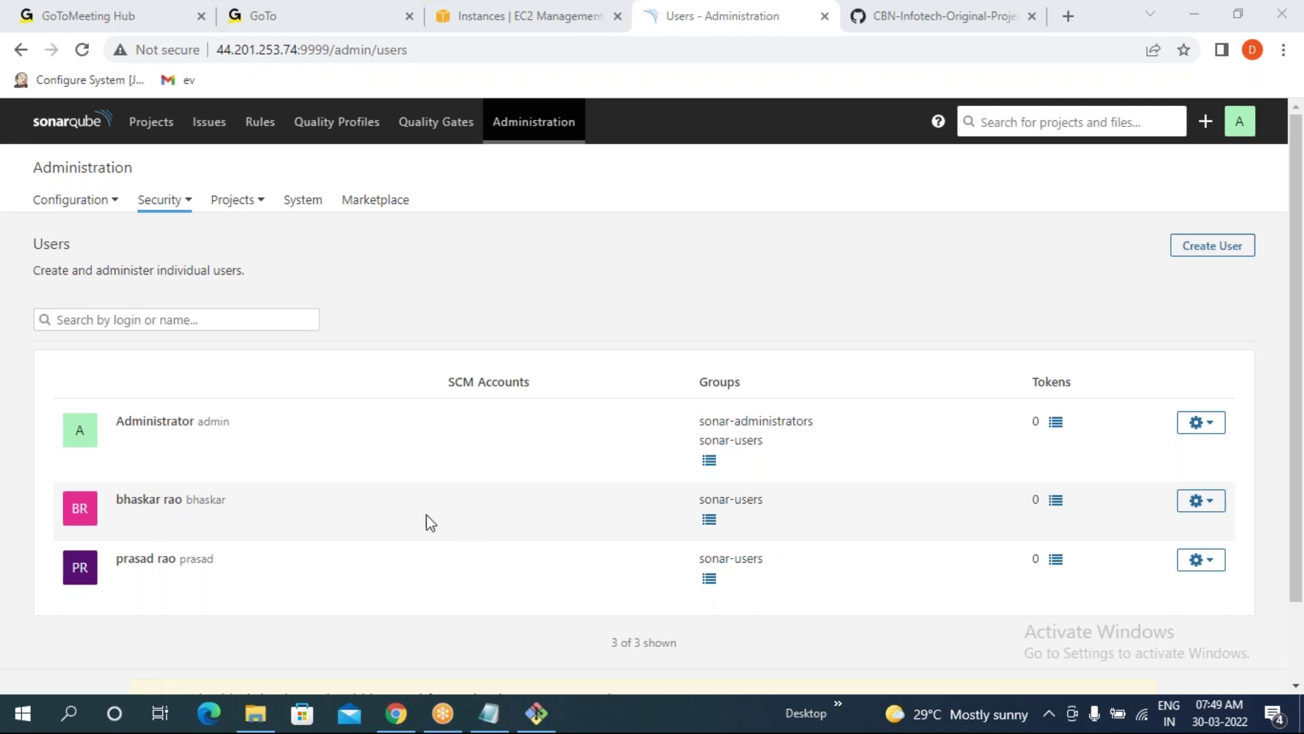
{"action": "left_click_drag", "start_coordinate": [186, 501], "coordinate": [222, 504]}
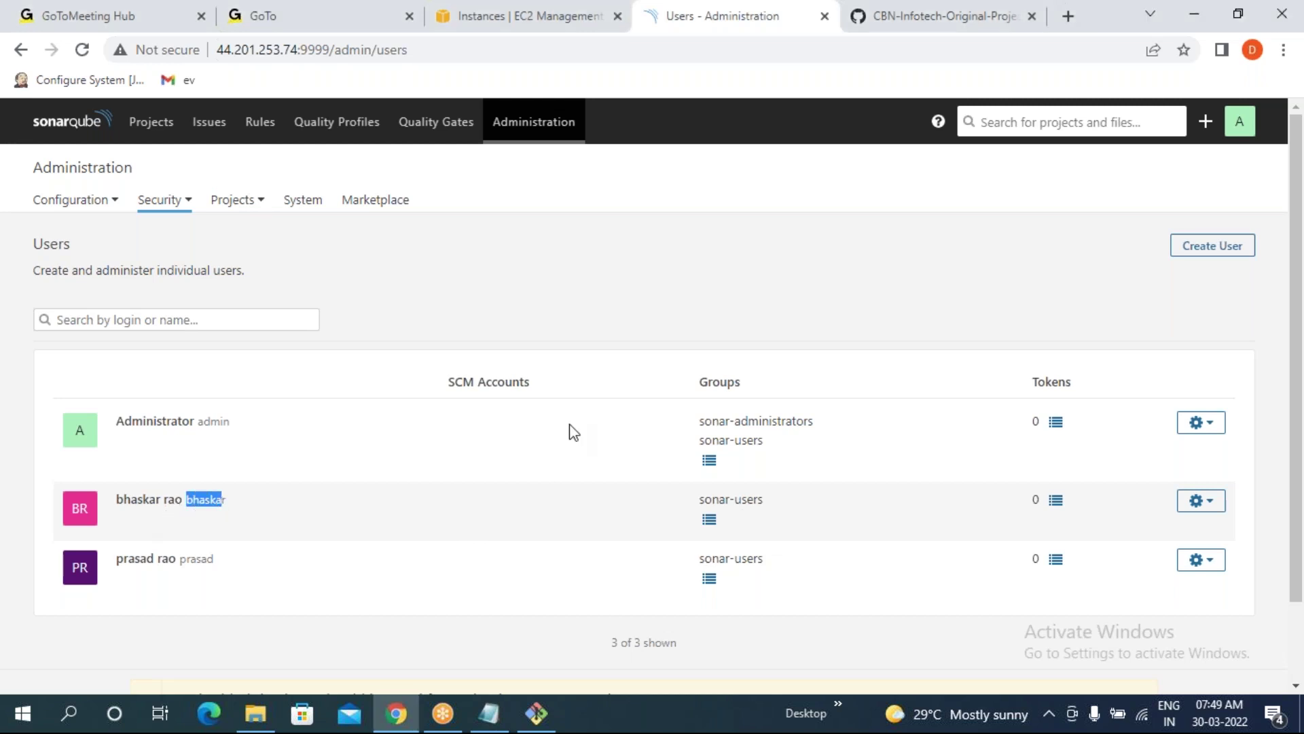
{"action": "left_click", "coordinate": [709, 520]}
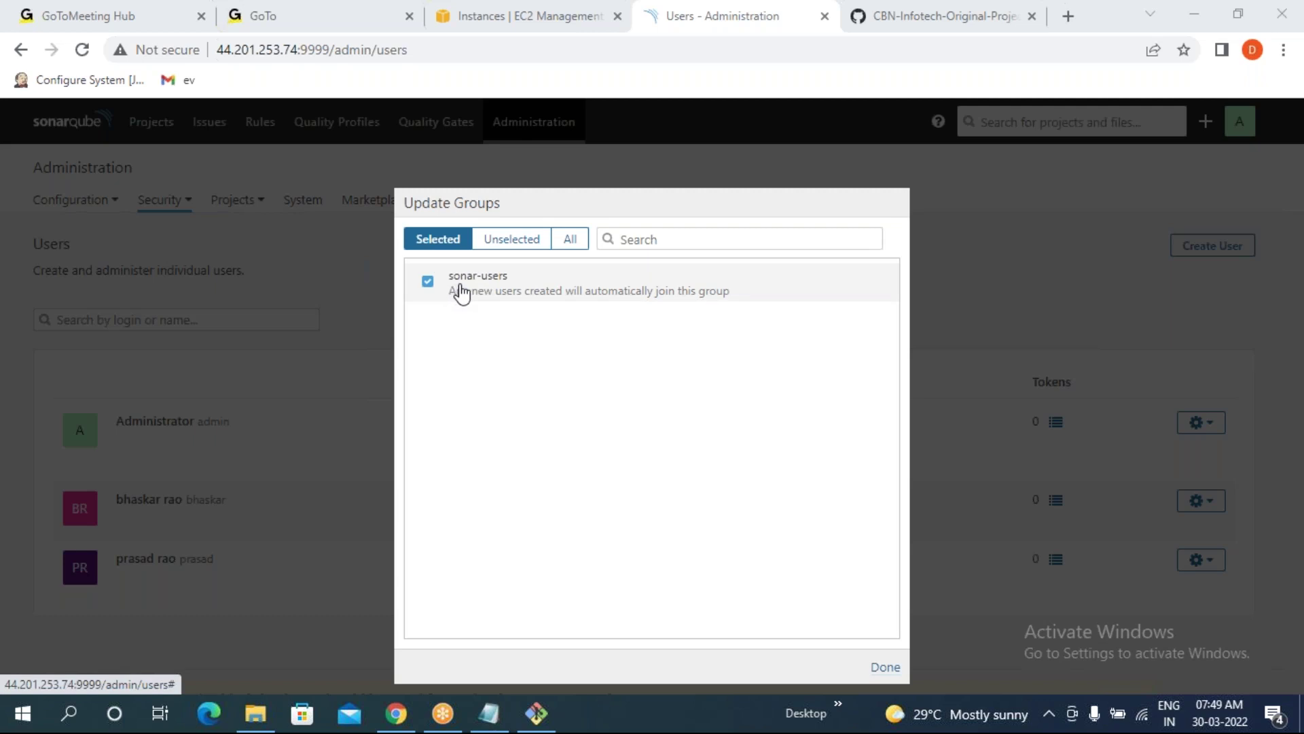
{"action": "left_click", "coordinate": [503, 242]}
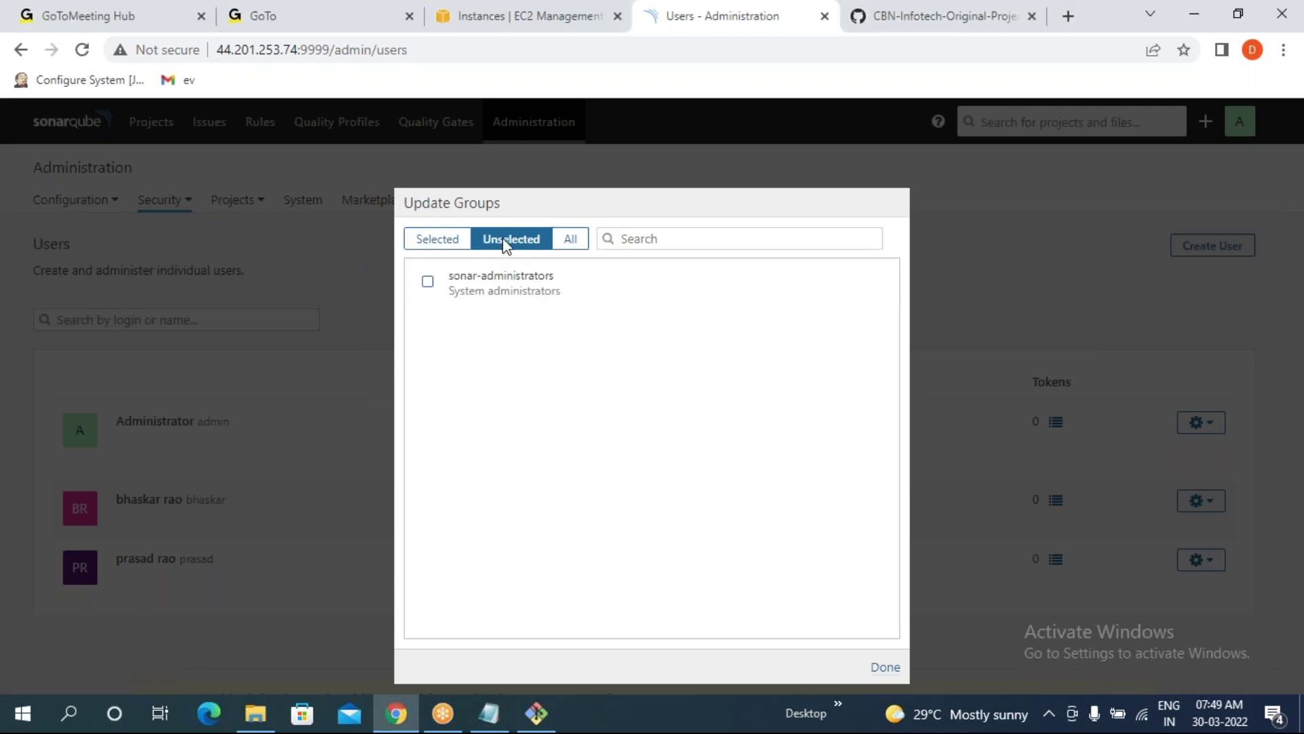
{"action": "left_click", "coordinate": [429, 282]}
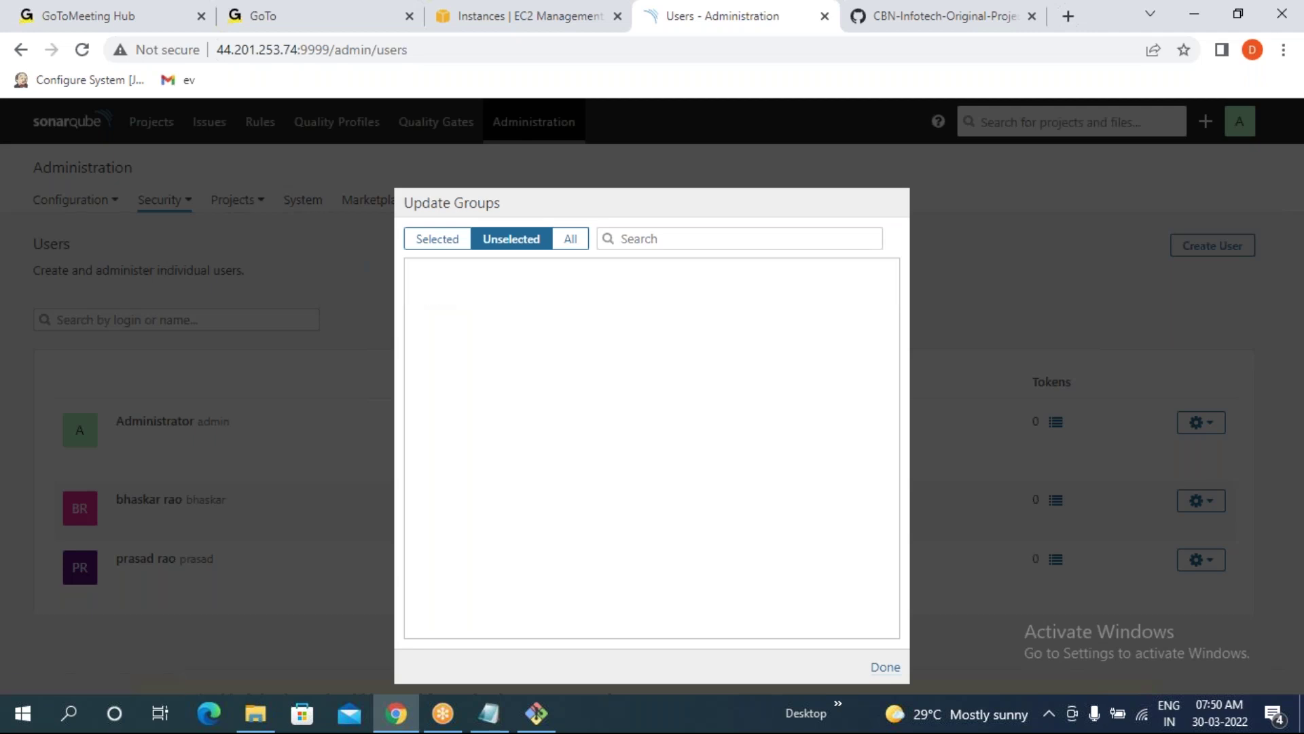
{"action": "left_click", "coordinate": [438, 242]}
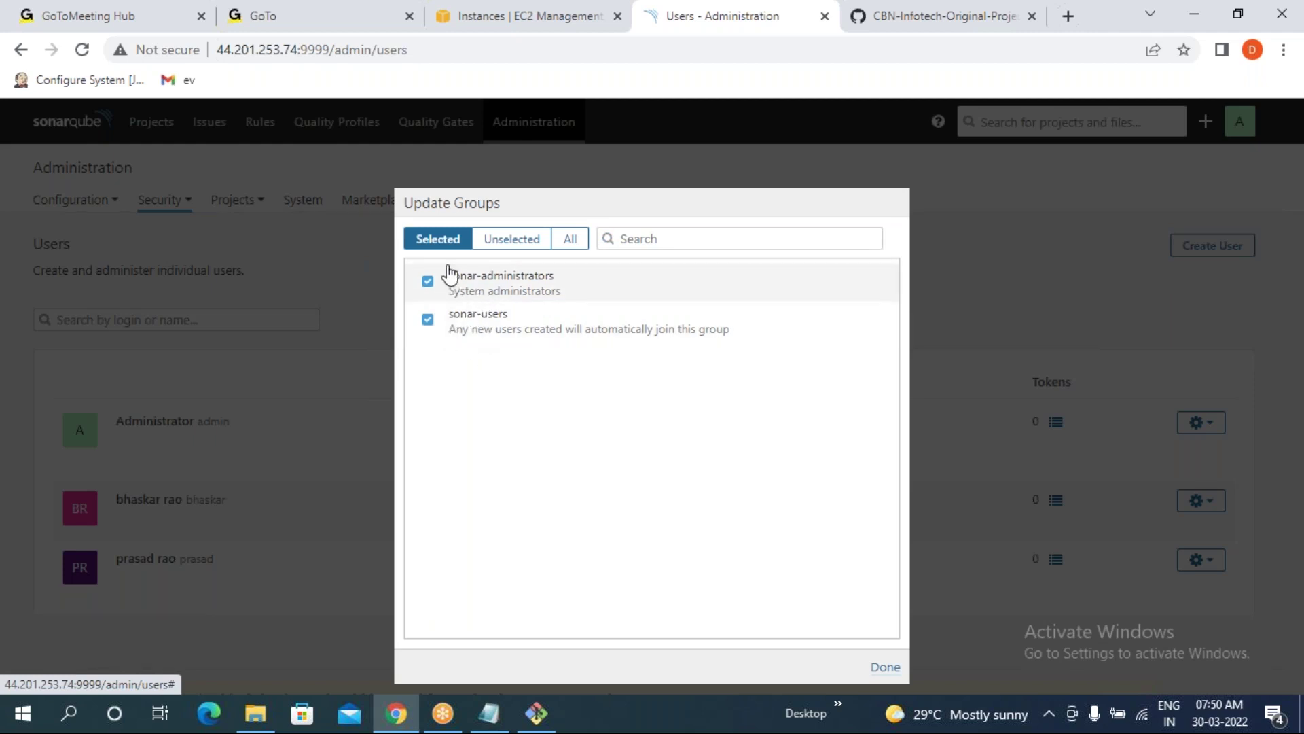
{"action": "left_click", "coordinate": [883, 668]}
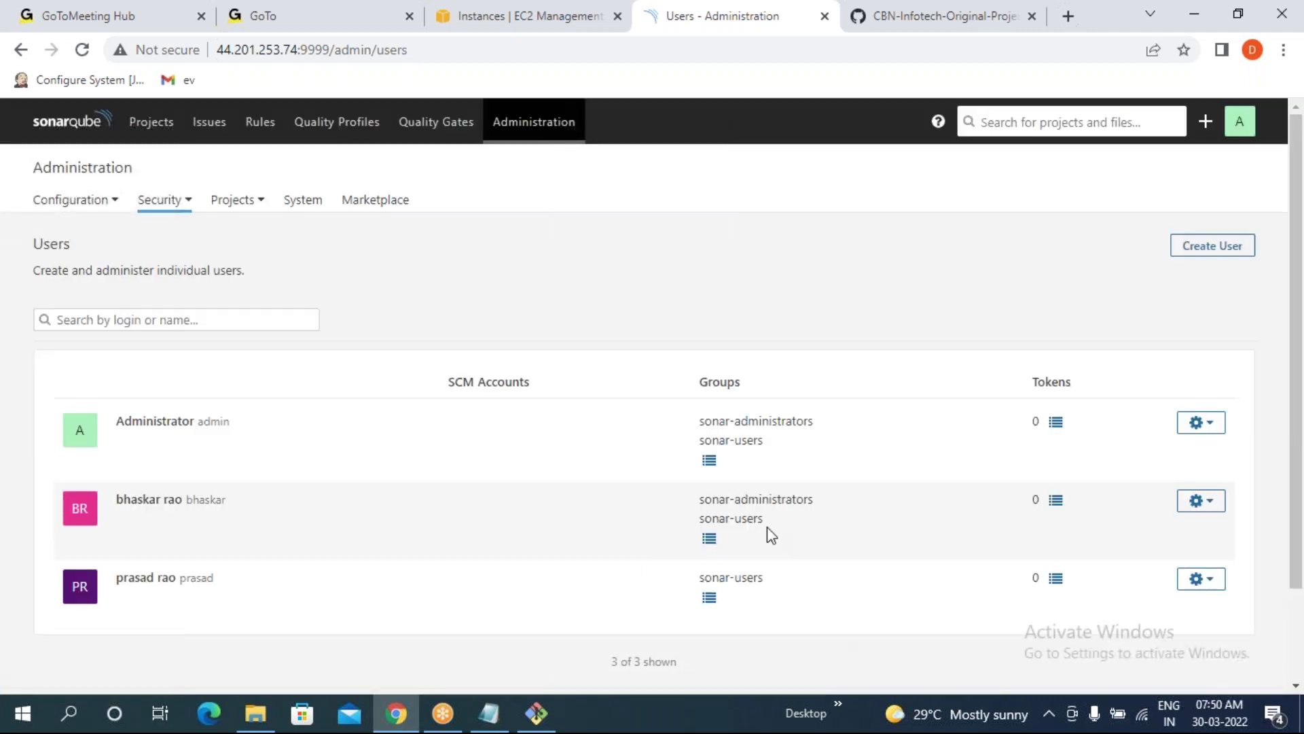
- Check the second user's updated groups and open the third user's group memberships
{"action": "scroll", "coordinate": [562, 553], "scroll_direction": "down", "scroll_amount": 2}
{"action": "left_click_drag", "start_coordinate": [693, 399], "coordinate": [757, 423]}
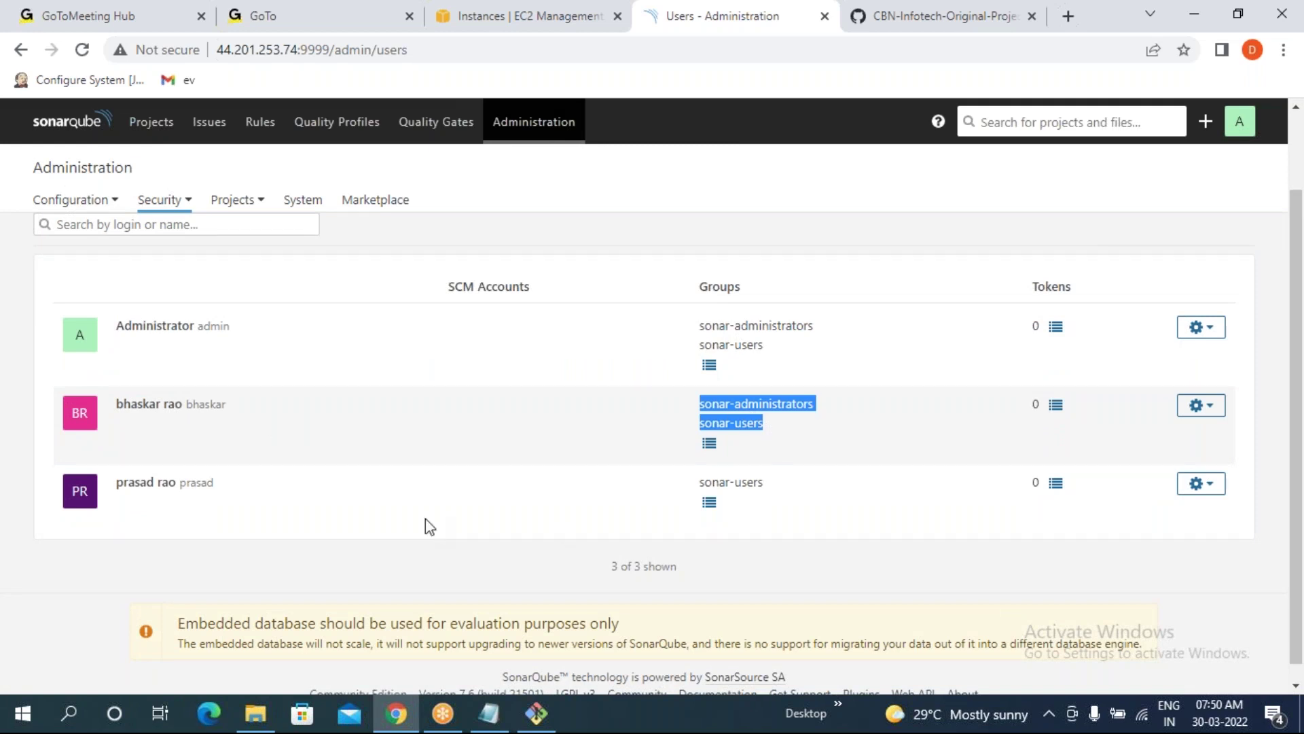
{"action": "left_click", "coordinate": [48, 599]}
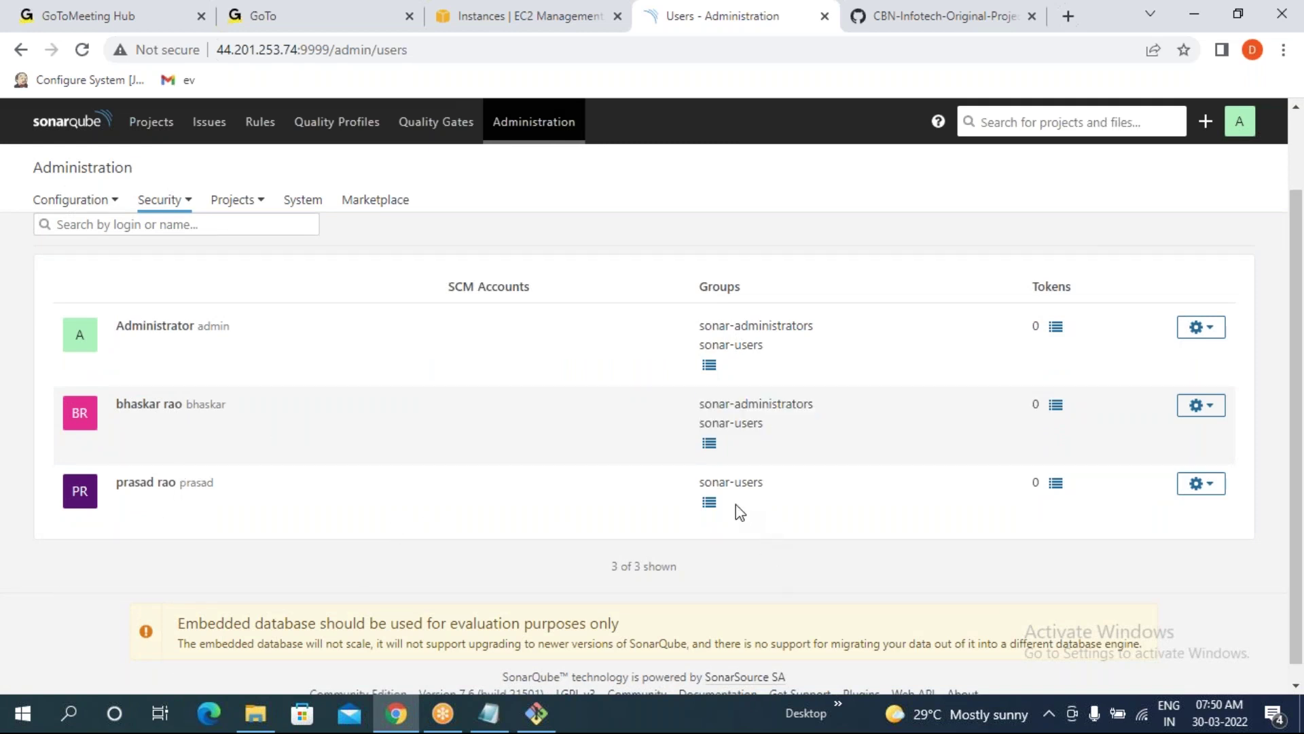
{"action": "left_click", "coordinate": [710, 504]}
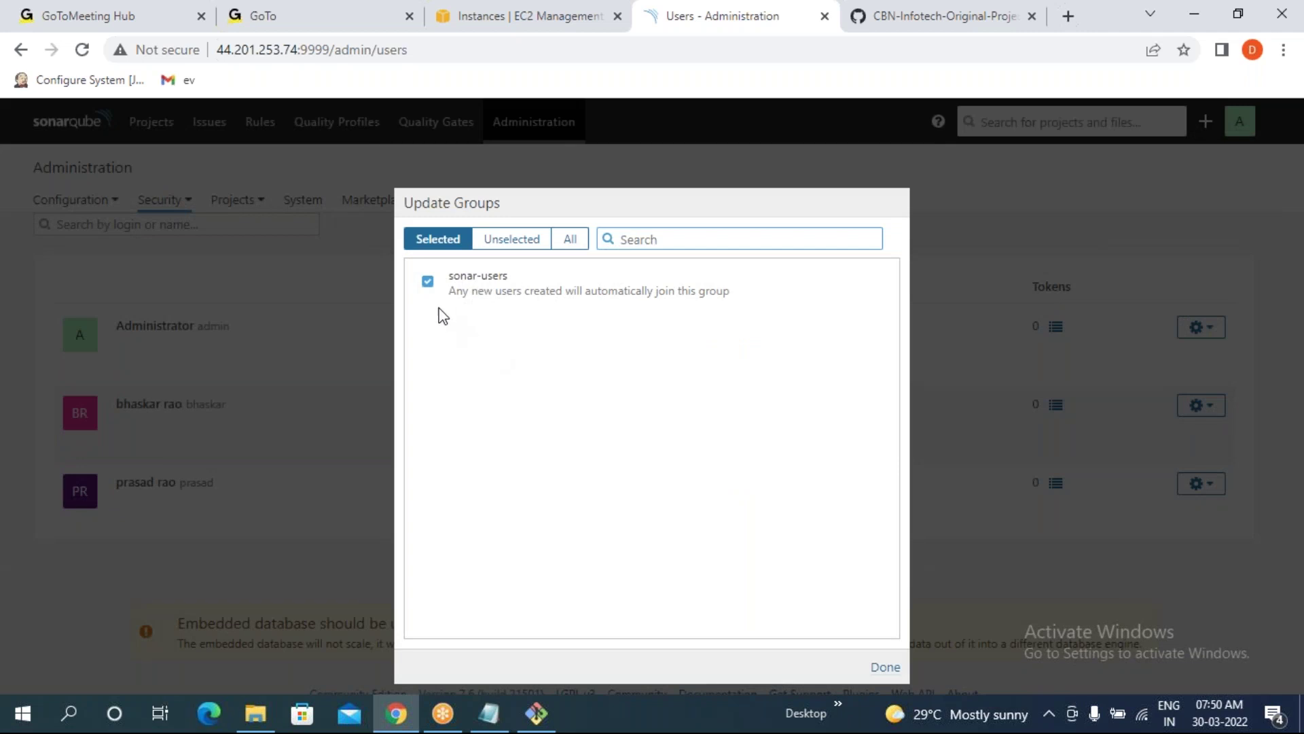
- Tick sonar-administrators for the third user in Update Groups and confirm with Done
{"action": "left_click", "coordinate": [514, 238]}
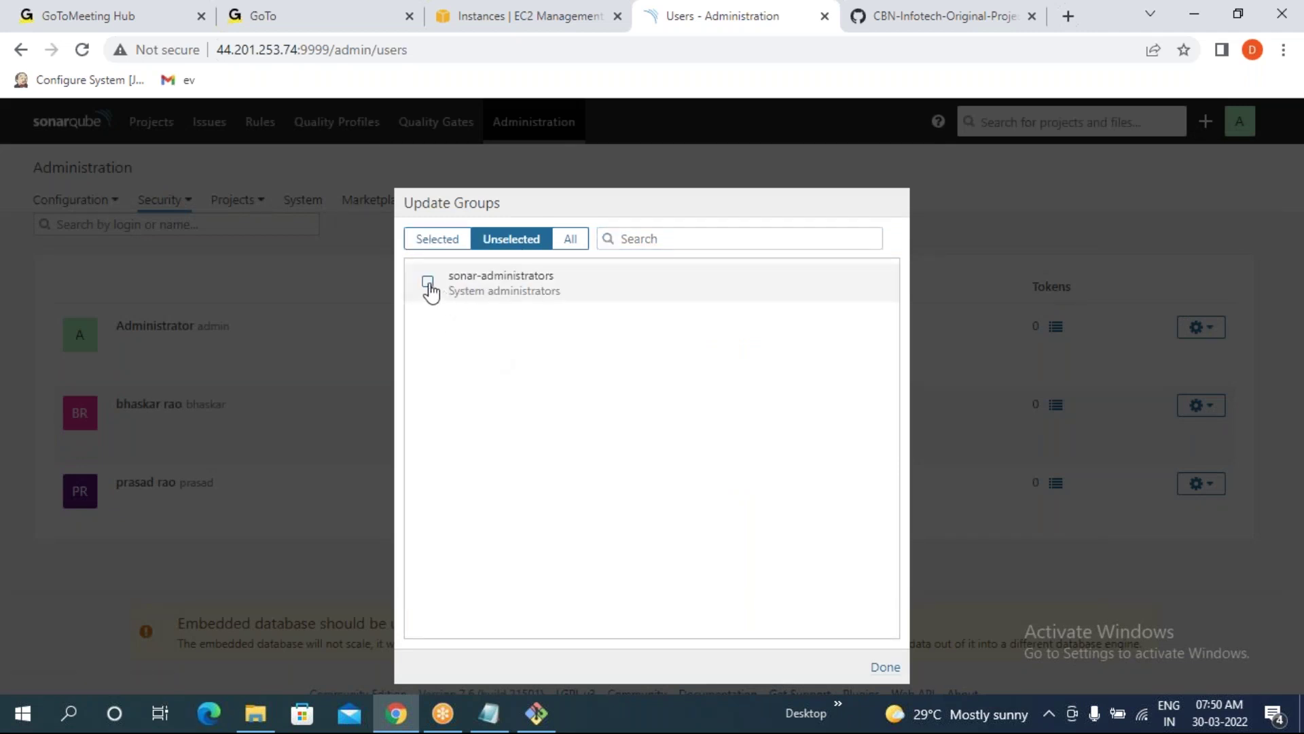
{"action": "left_click", "coordinate": [428, 282]}
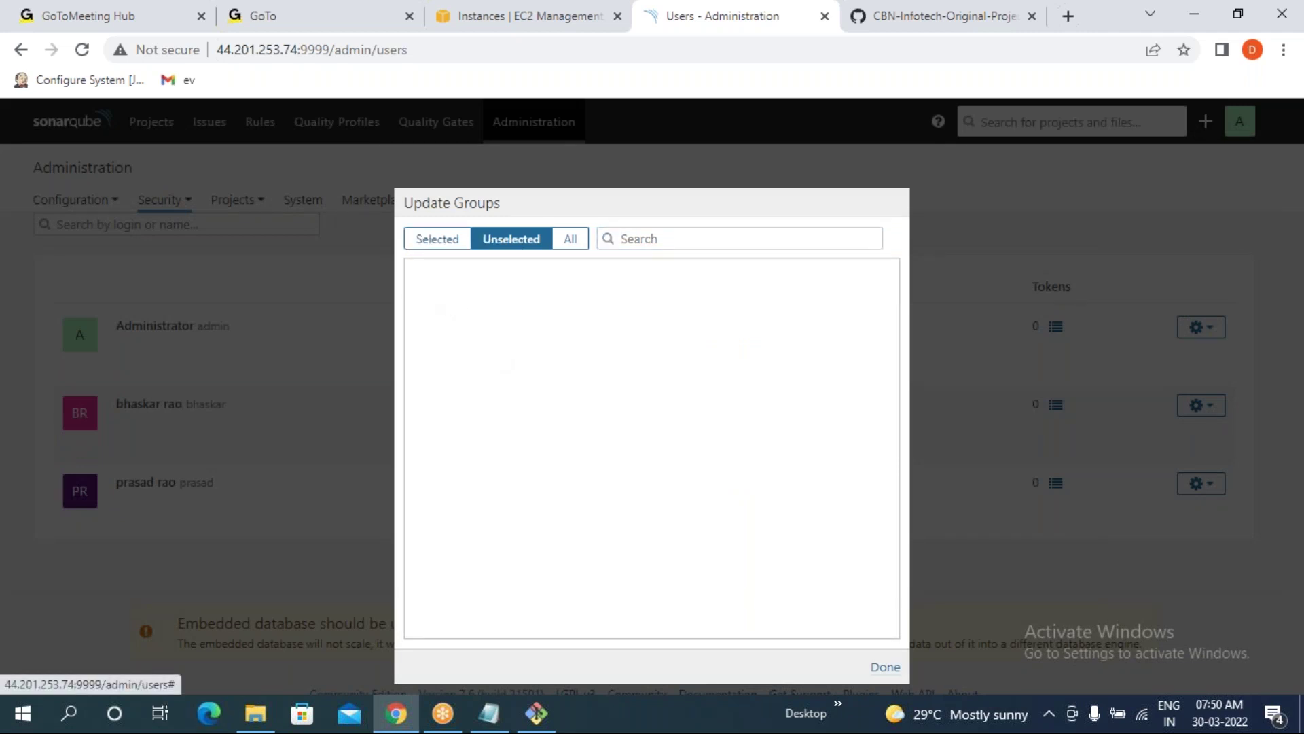
{"action": "left_click", "coordinate": [433, 245]}
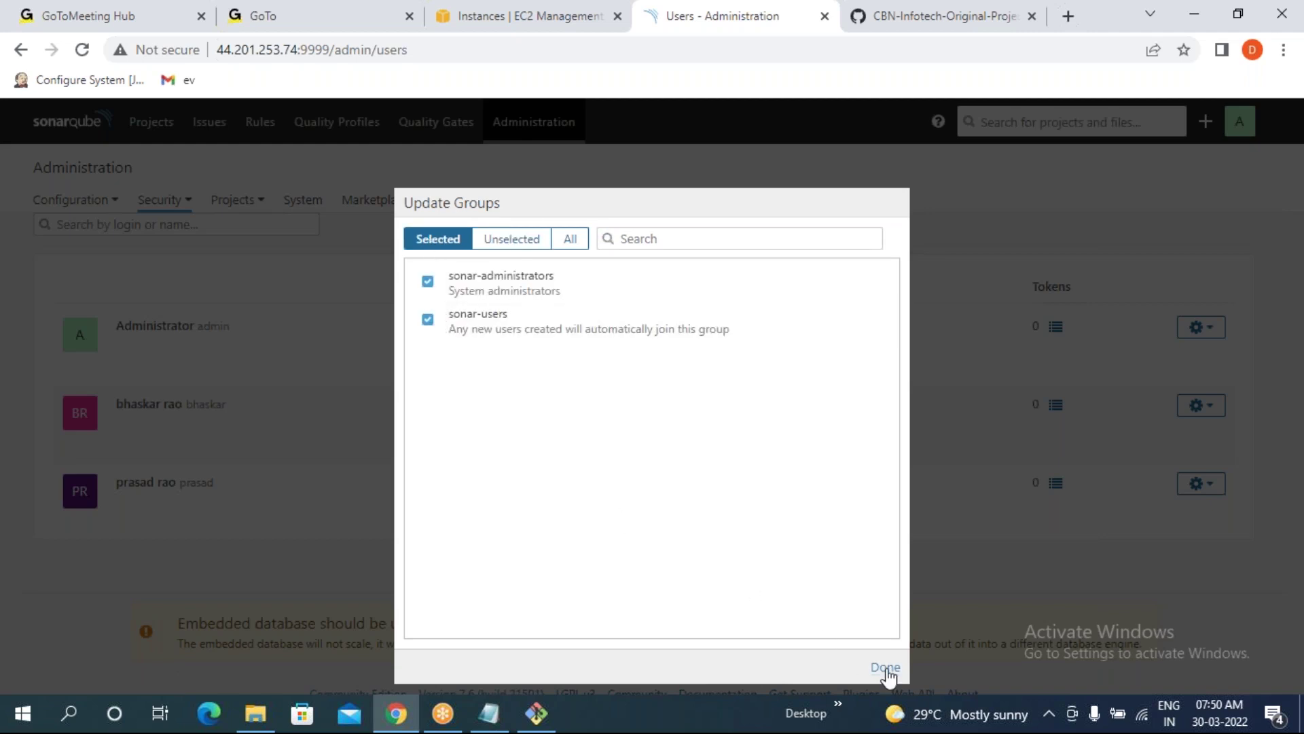
{"action": "left_click", "coordinate": [885, 667]}
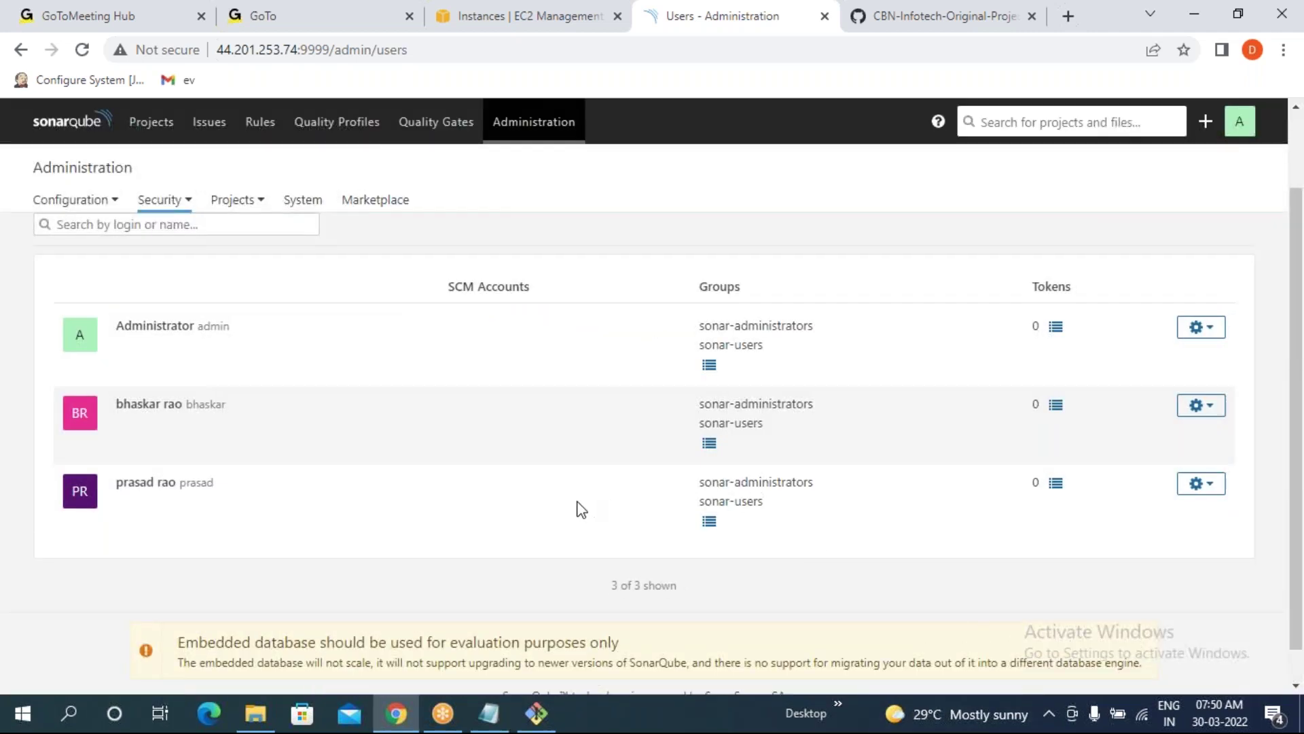
- Verify both regular users now list sonar-administrators and sonar-users
{"action": "left_click_drag", "start_coordinate": [702, 482], "coordinate": [764, 502]}
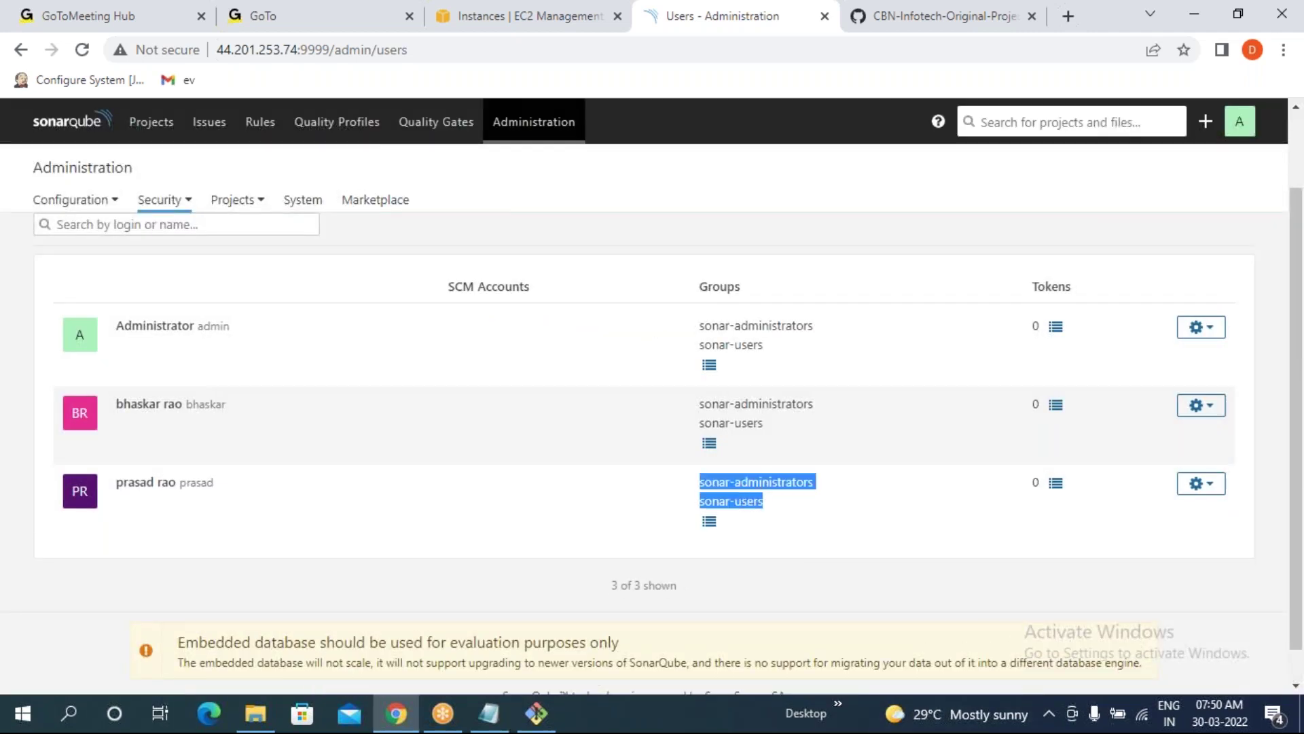
{"action": "left_click", "coordinate": [311, 509]}
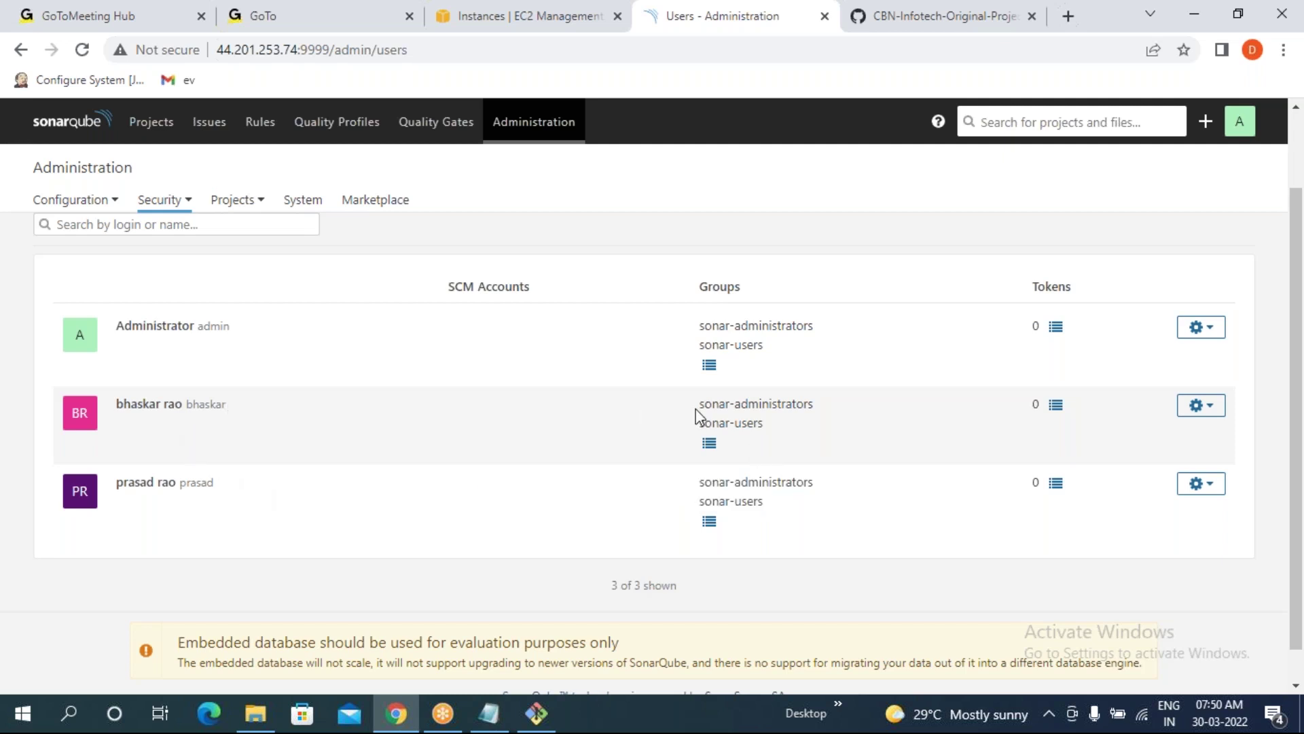
{"action": "left_click_drag", "start_coordinate": [738, 408], "coordinate": [782, 437]}
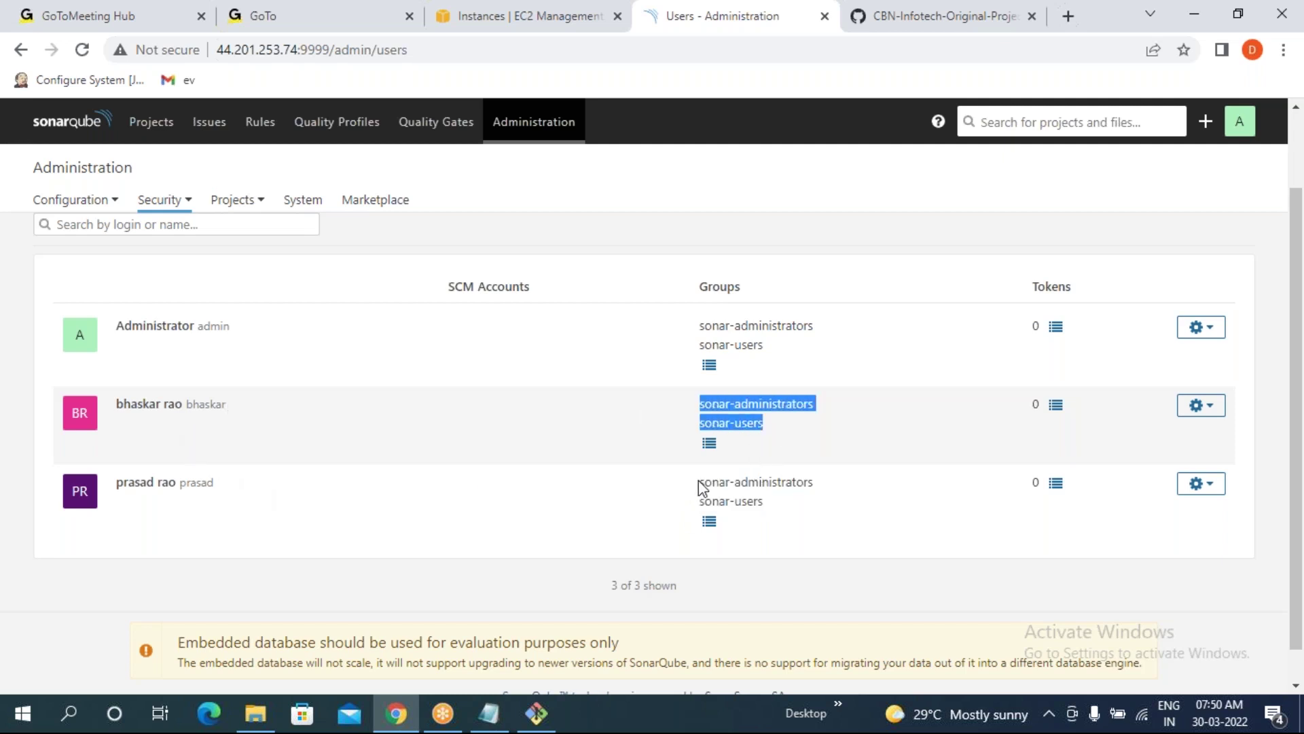
{"action": "left_click_drag", "start_coordinate": [699, 479], "coordinate": [764, 504]}
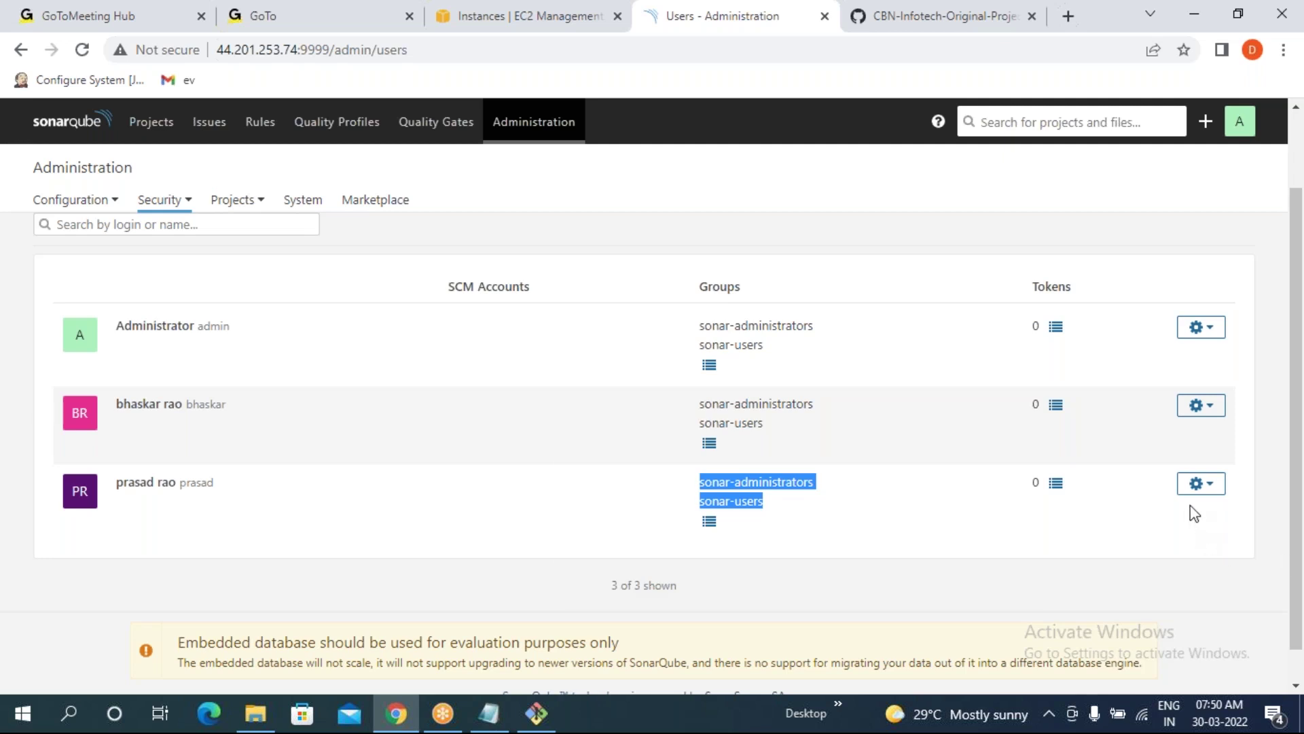
{"action": "left_click", "coordinate": [1240, 121]}
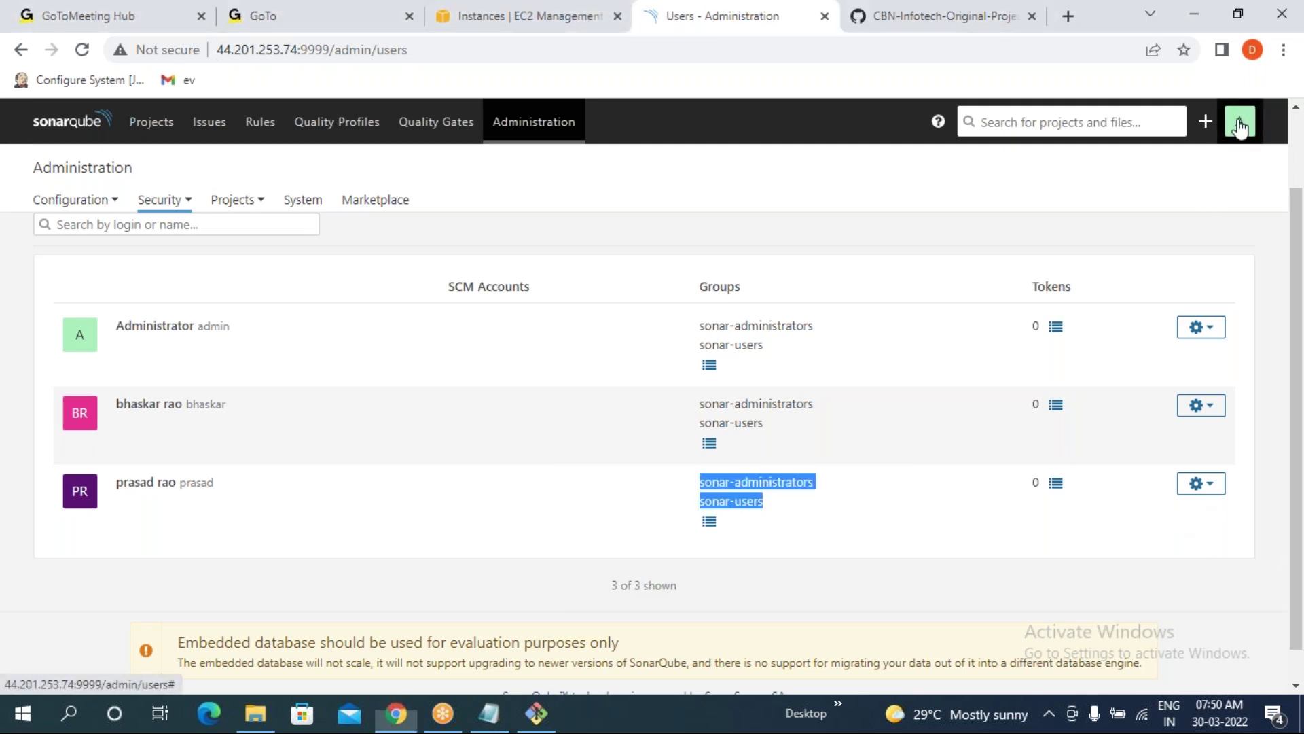
- Log out and sign in as the promoted regular user, dismissing Chrome's password pop-ups
{"action": "left_click", "coordinate": [1172, 226]}
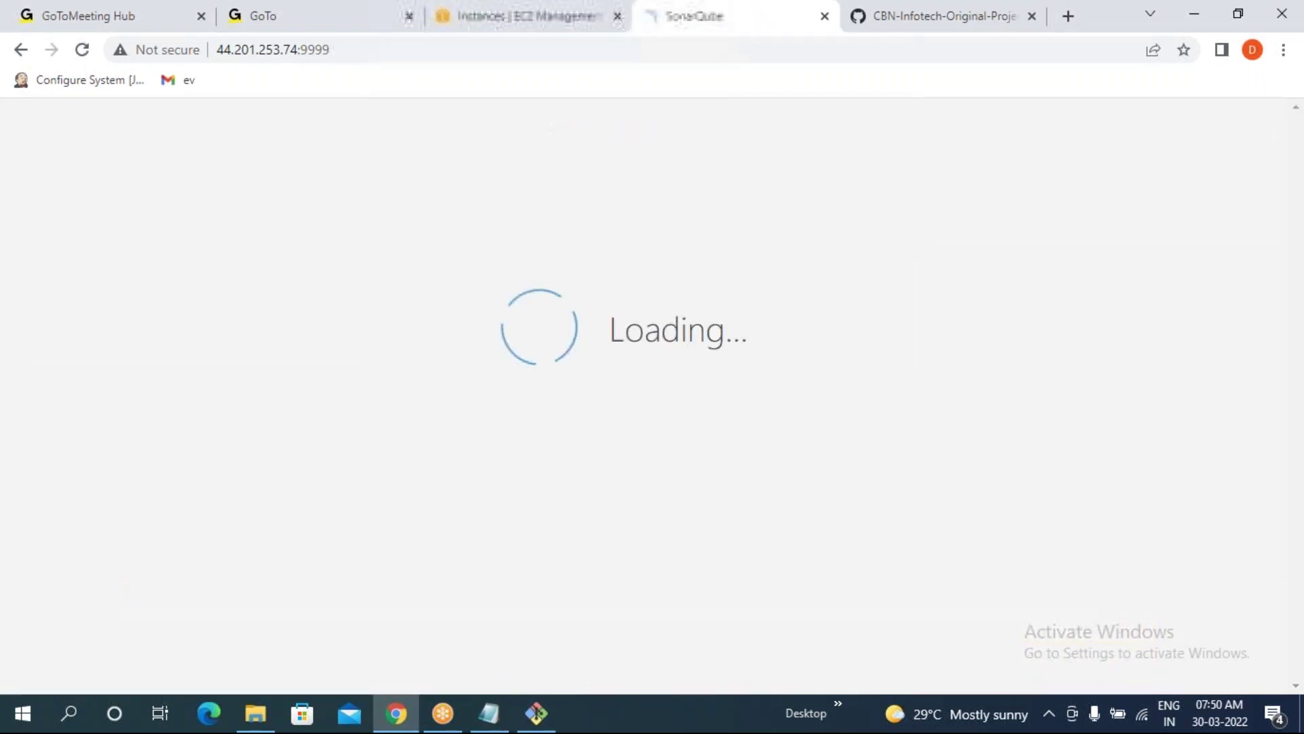
{"action": "left_click", "coordinate": [1237, 123]}
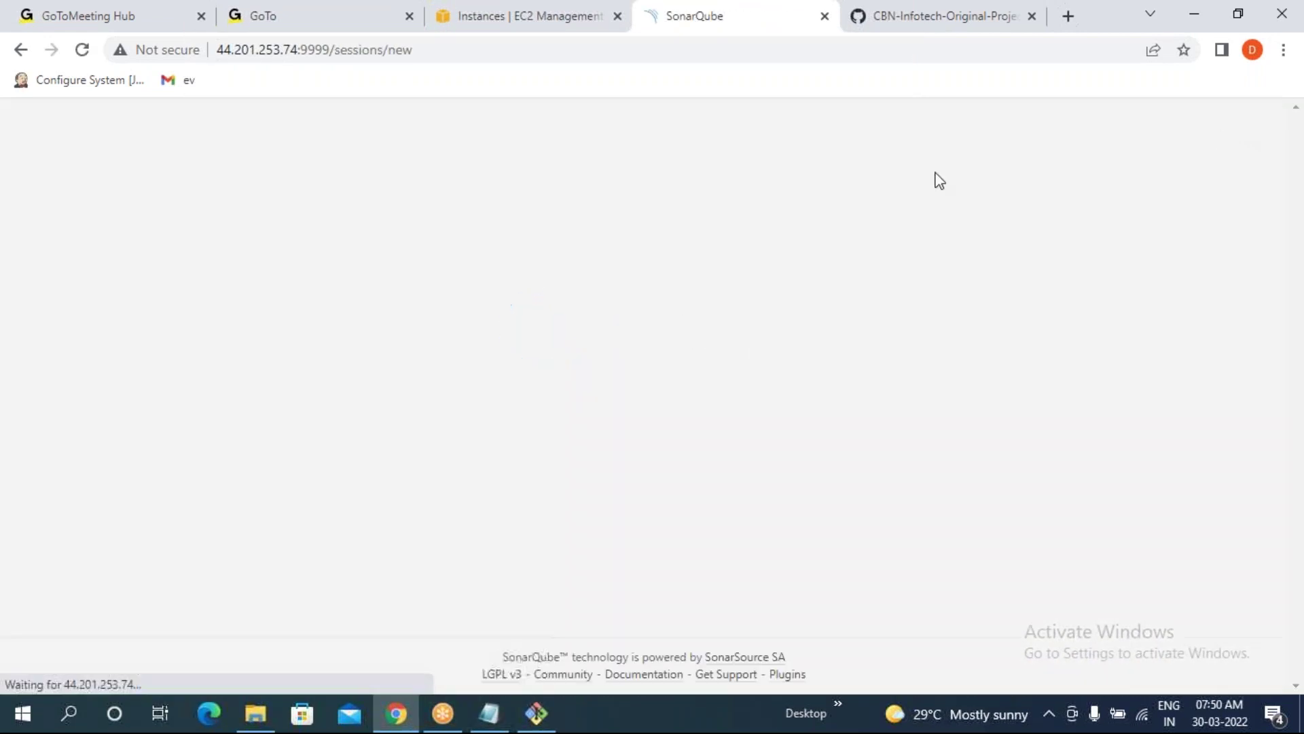
{"action": "type", "text": "p"}
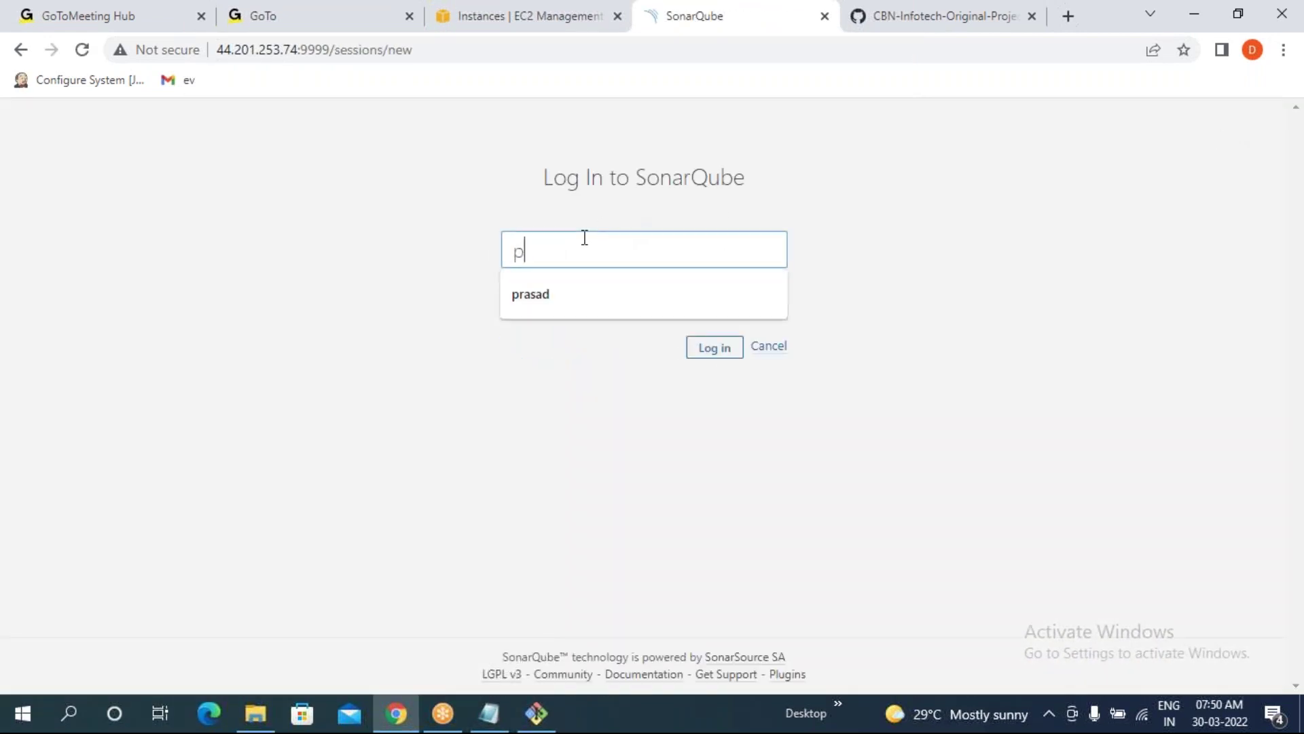
{"action": "type", "text": "rasad"}
{"action": "key", "text": "Tab"}
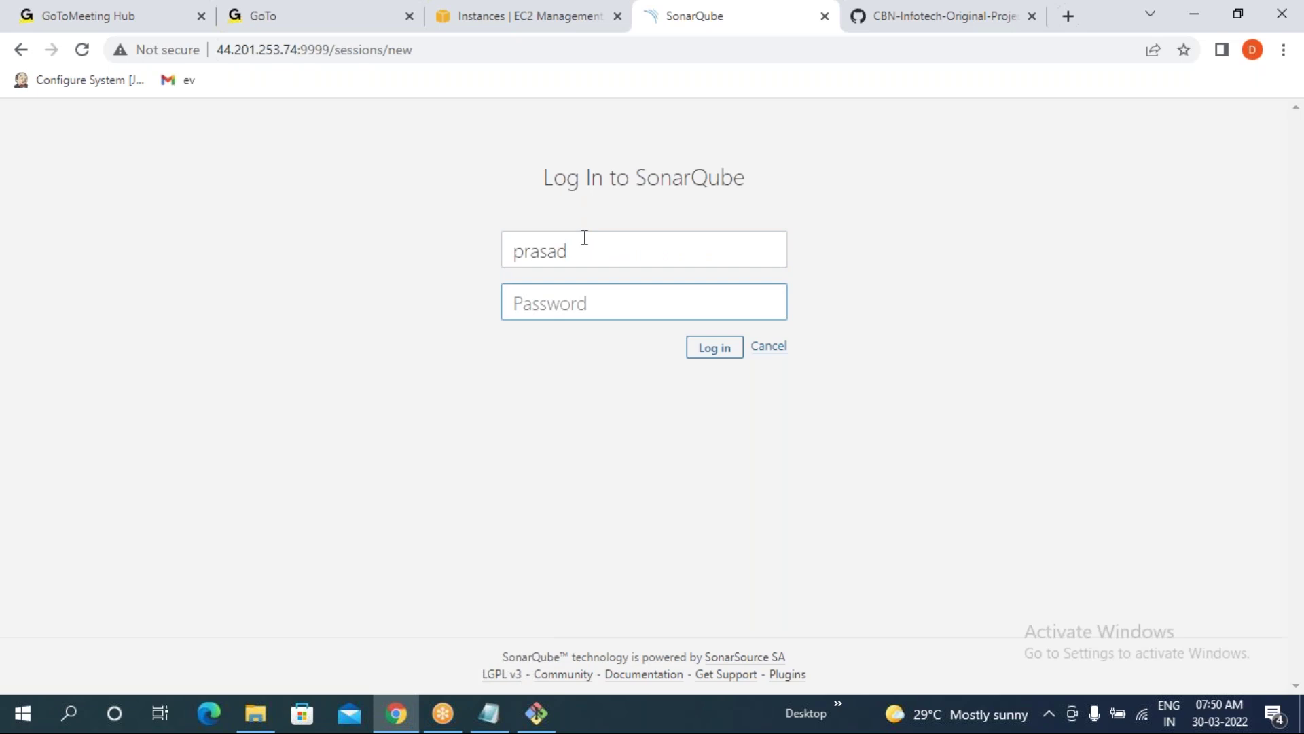
{"action": "key", "text": "Return"}
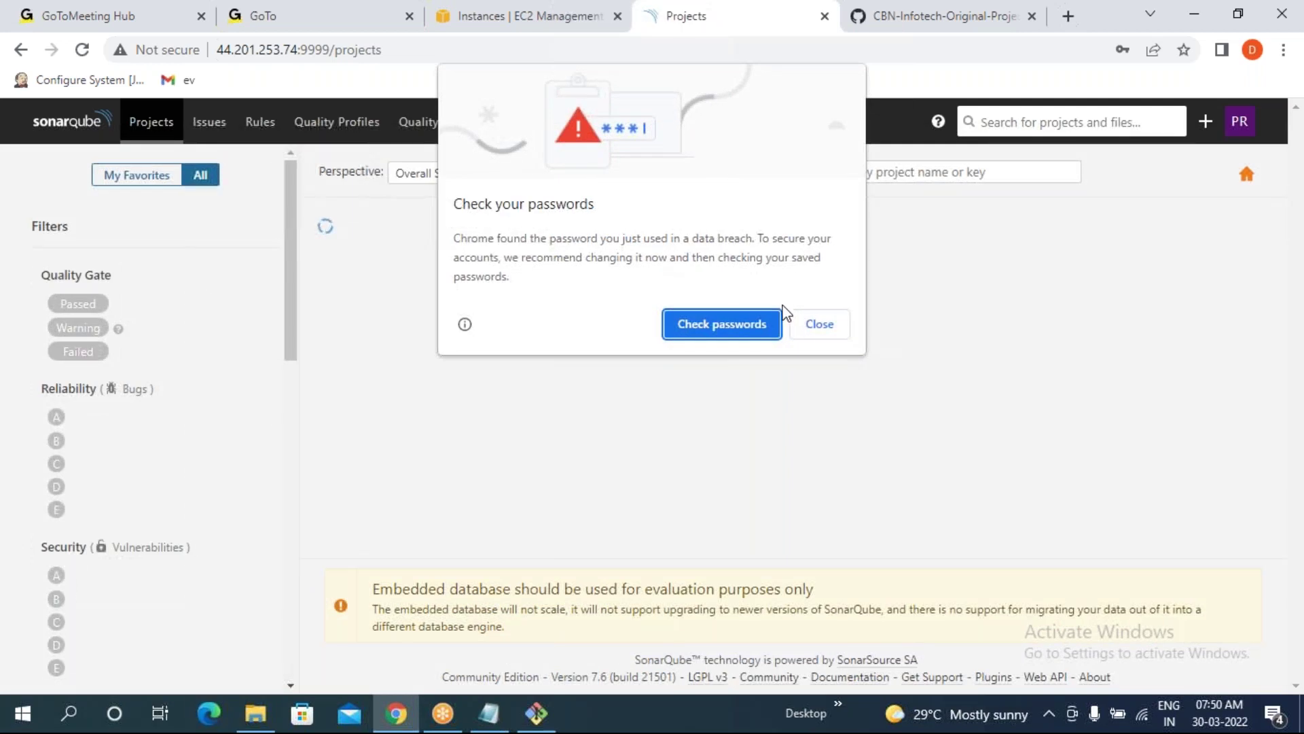
{"action": "left_click", "coordinate": [820, 325]}
{"action": "left_click", "coordinate": [1153, 362]}
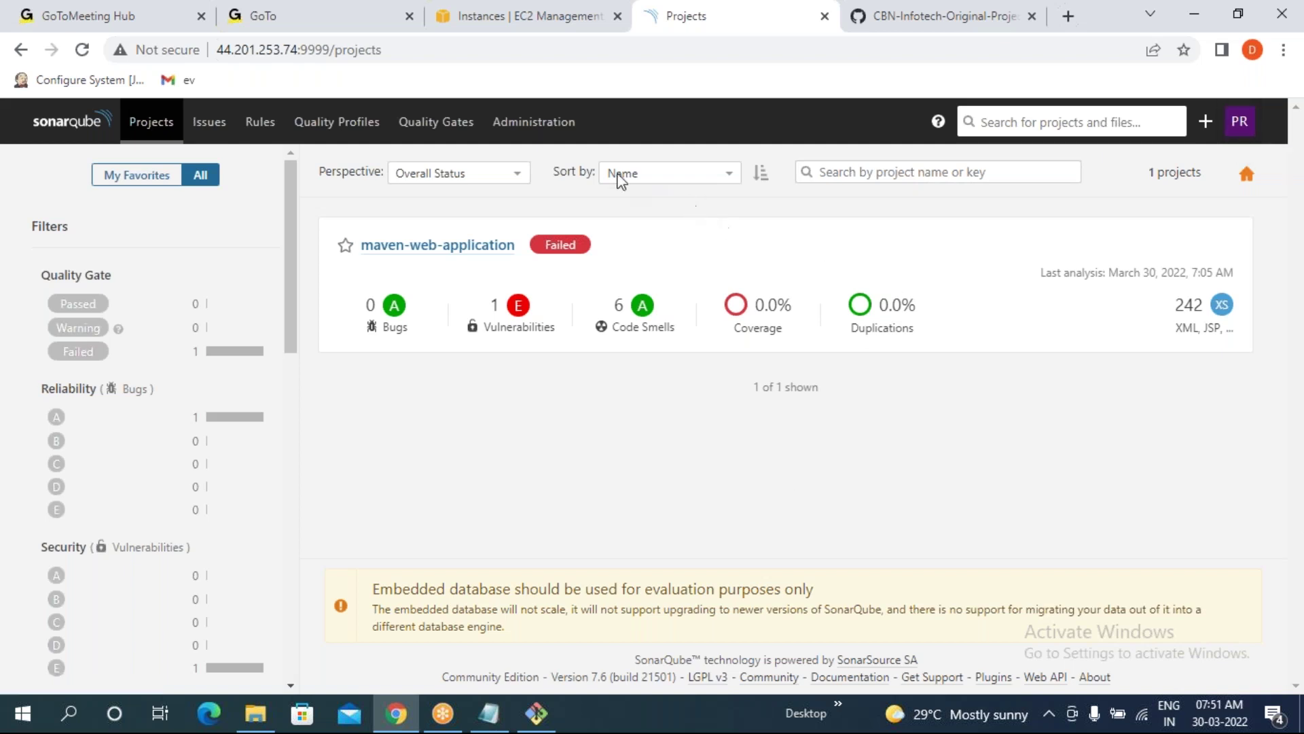
{"action": "left_click", "coordinate": [530, 128]}
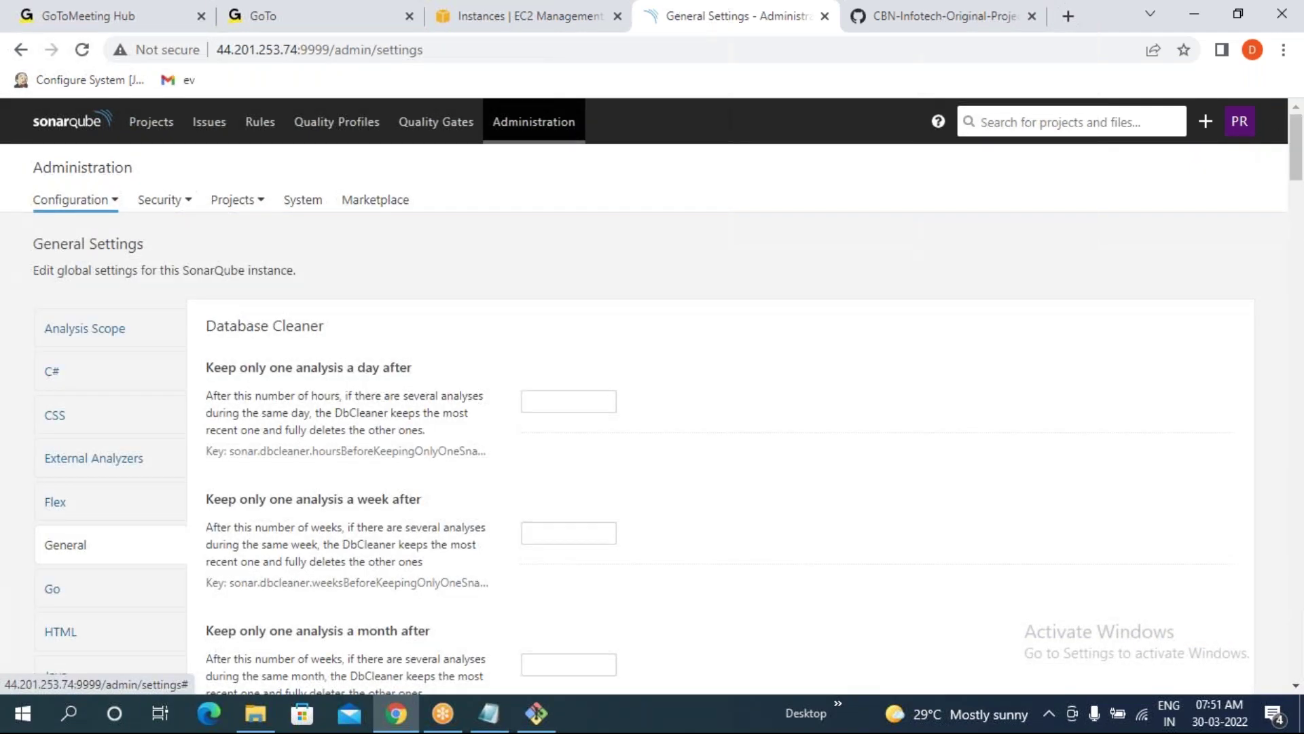
{"action": "left_click", "coordinate": [170, 202]}
{"action": "left_click", "coordinate": [132, 237]}
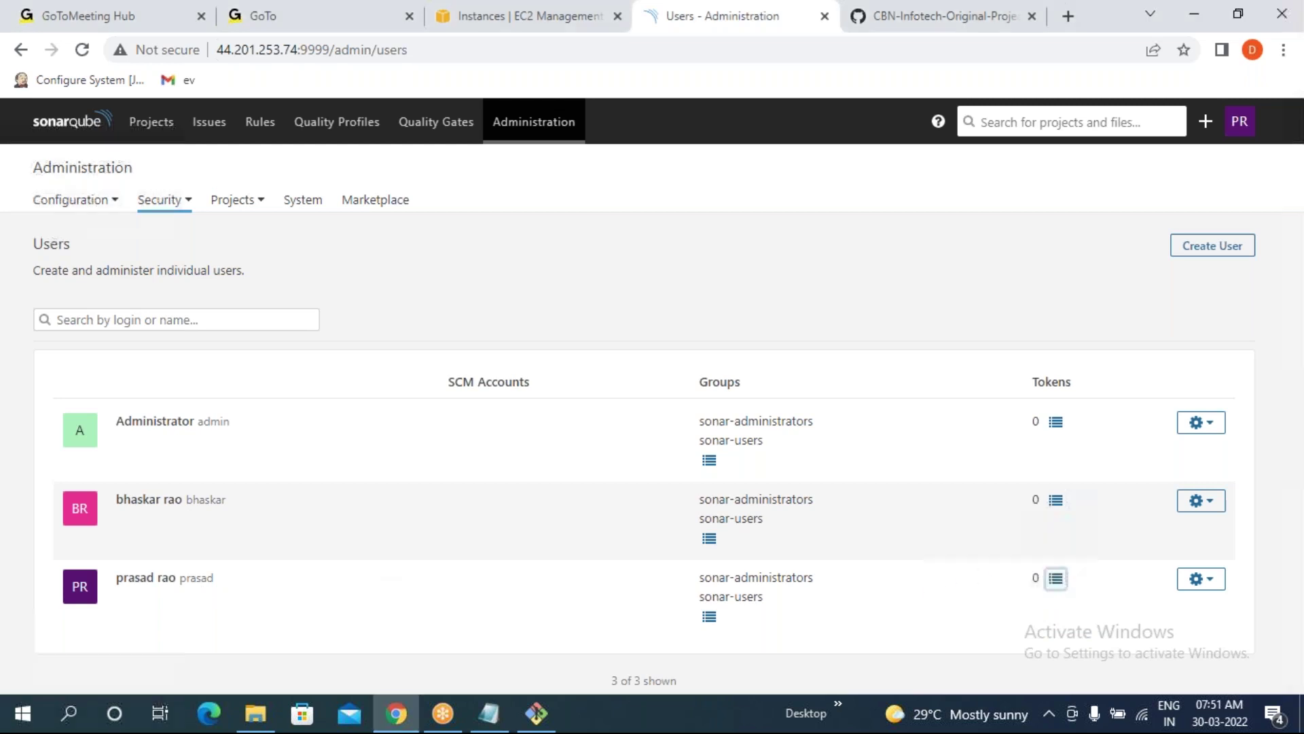
{"action": "left_click", "coordinate": [1056, 578]}
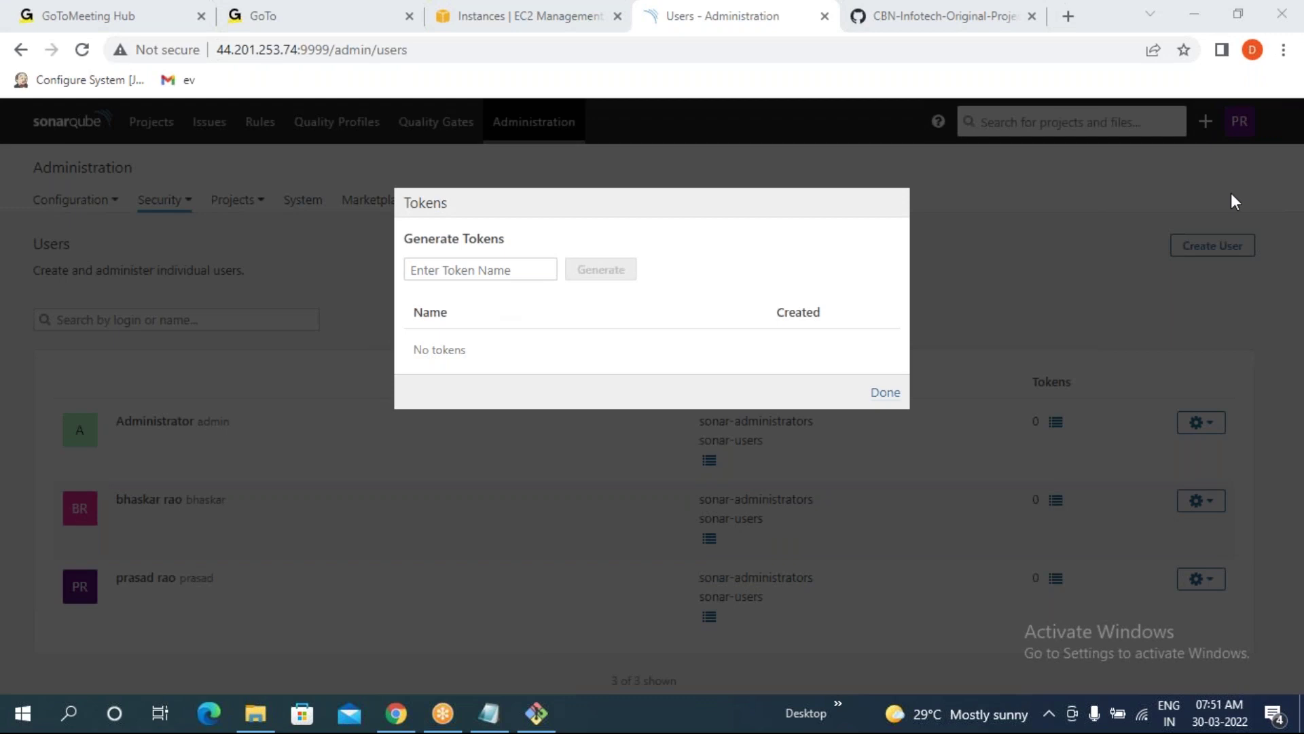
{"action": "left_click", "coordinate": [889, 394]}
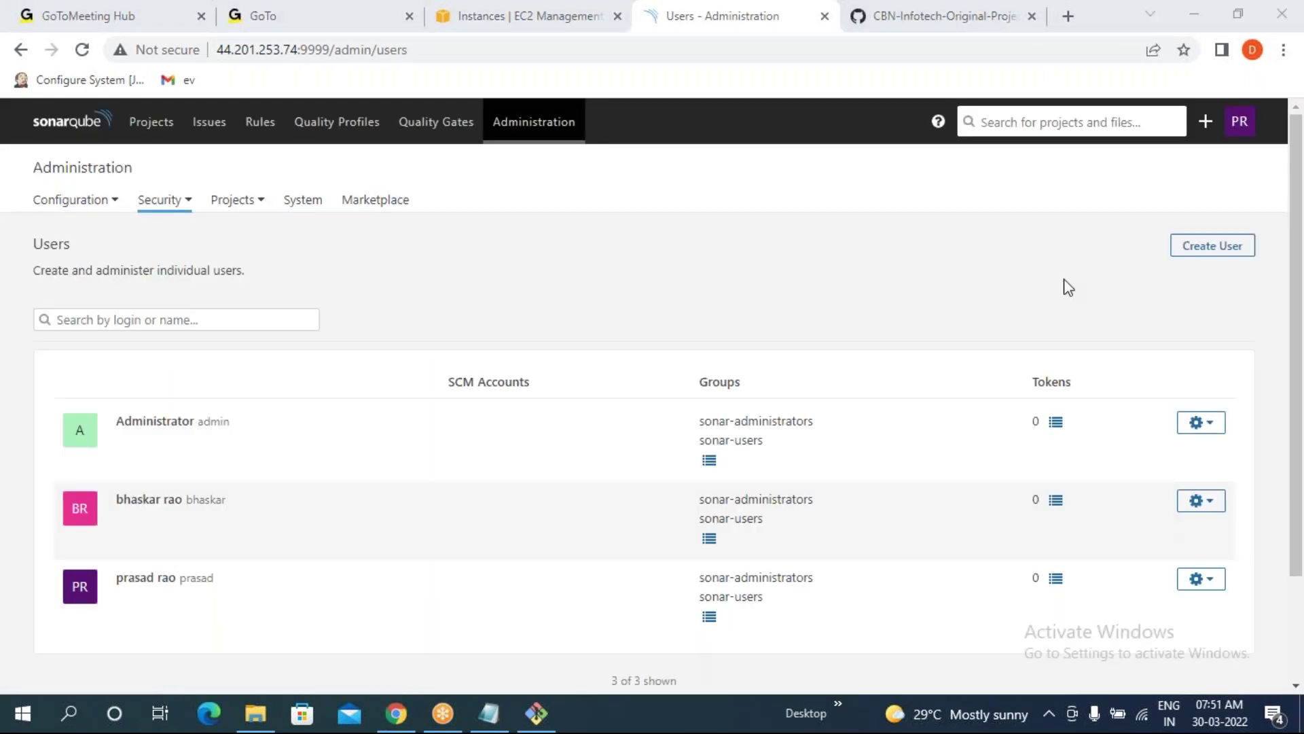
{"action": "left_click", "coordinate": [153, 125]}
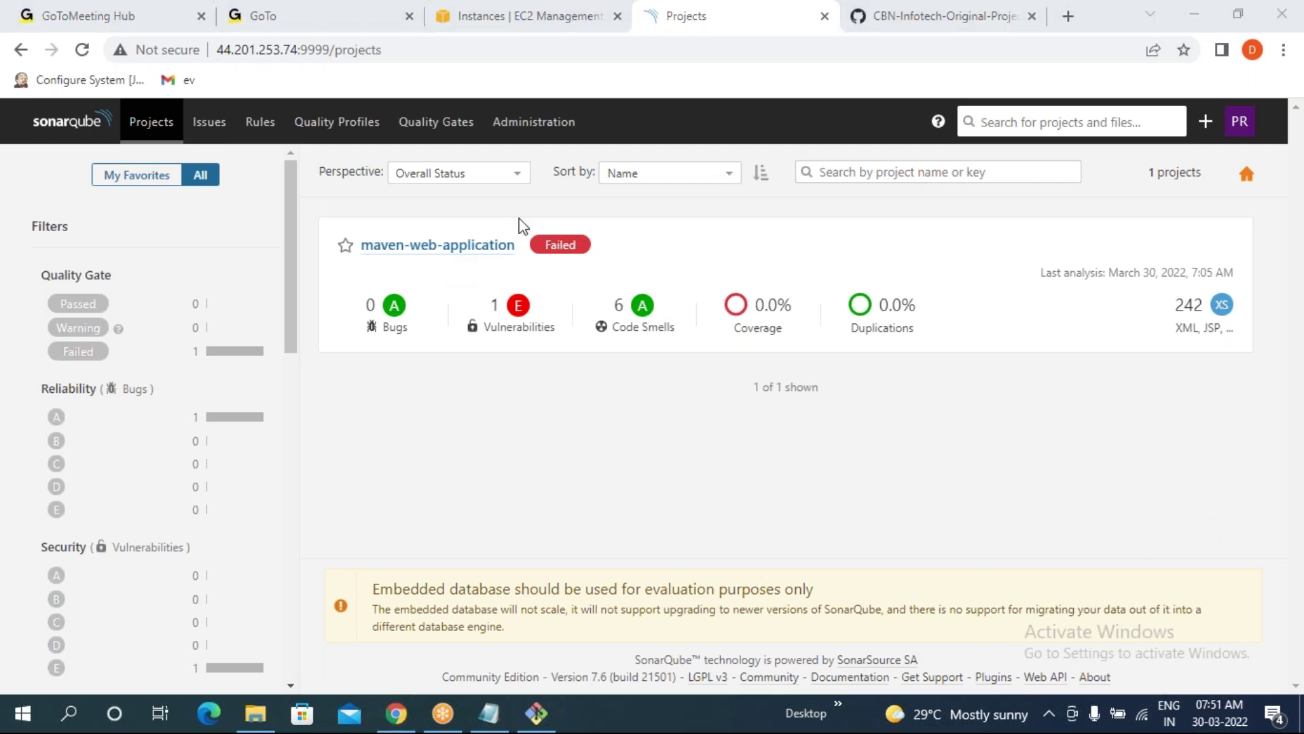
{"action": "left_click", "coordinate": [475, 248]}
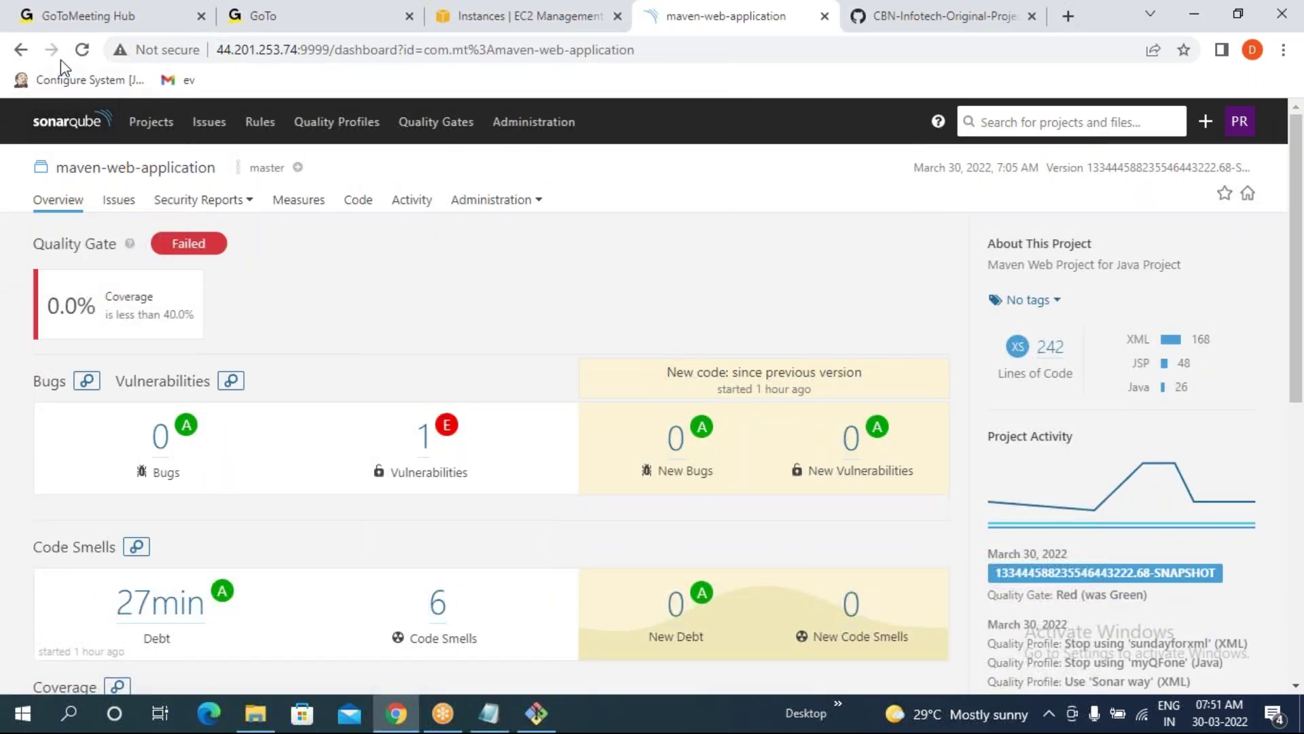
{"action": "left_click", "coordinate": [21, 49]}
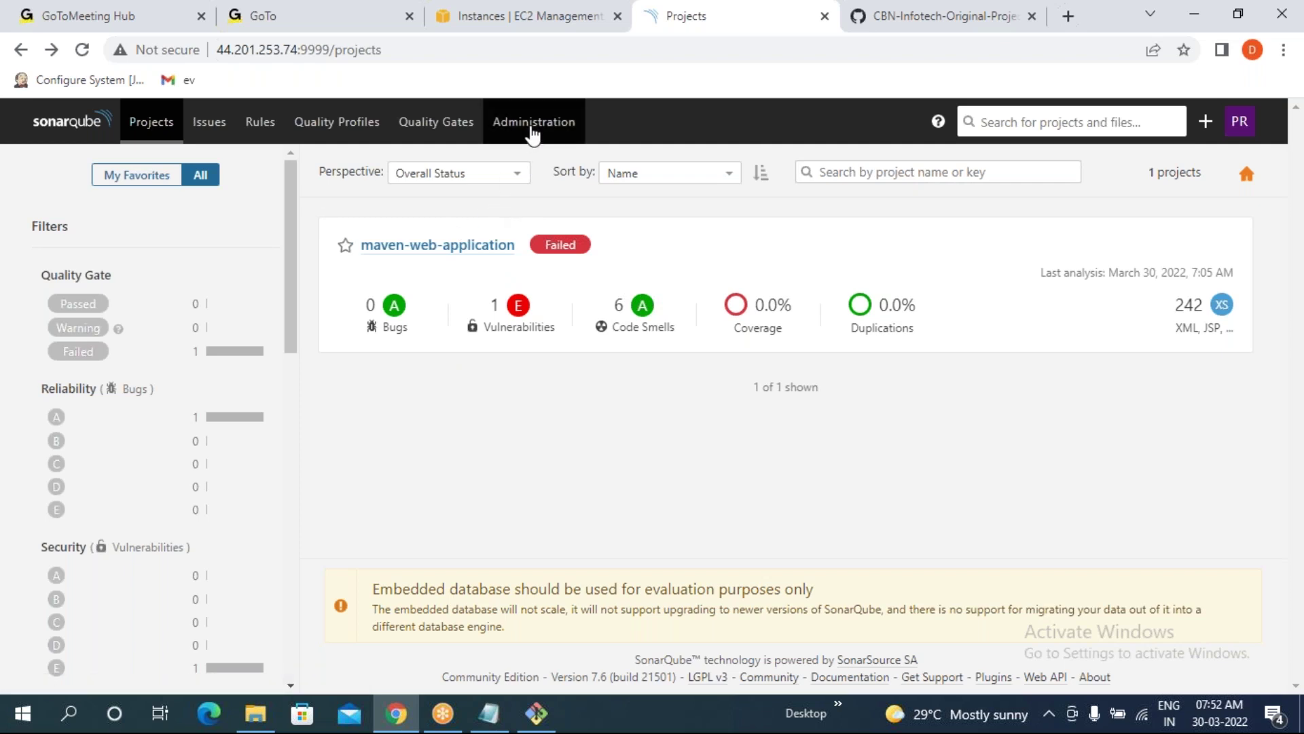
- Delete the maven-web-application project from its Administration > Deletion page and reload the empty projects list
{"action": "left_click", "coordinate": [450, 246]}
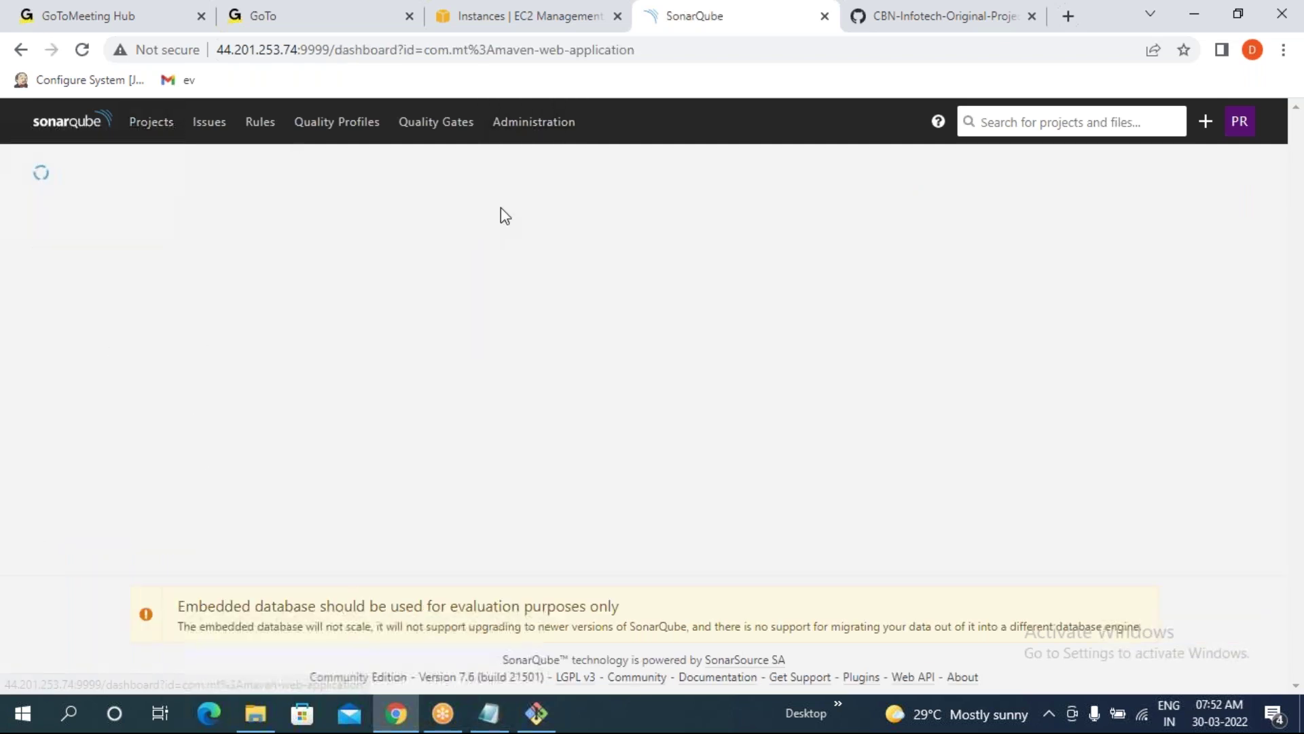
{"action": "left_click", "coordinate": [495, 201]}
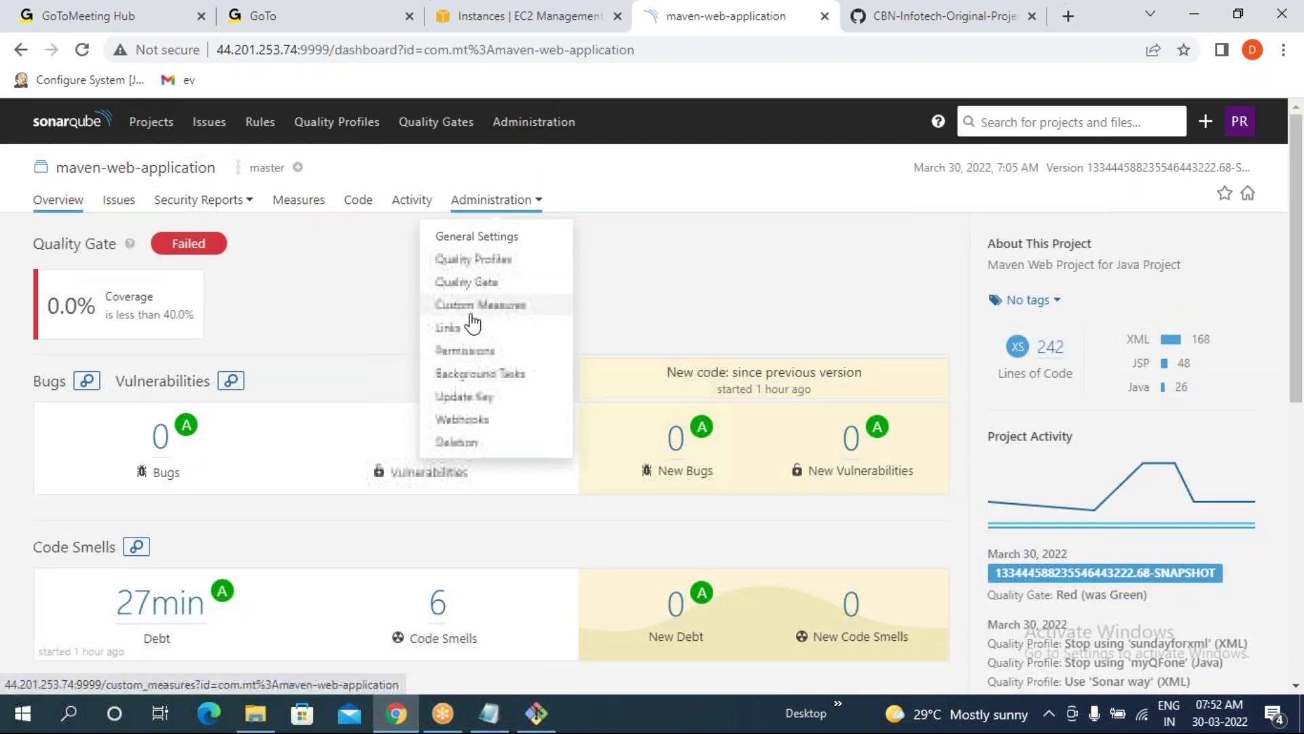
{"action": "left_click", "coordinate": [464, 442]}
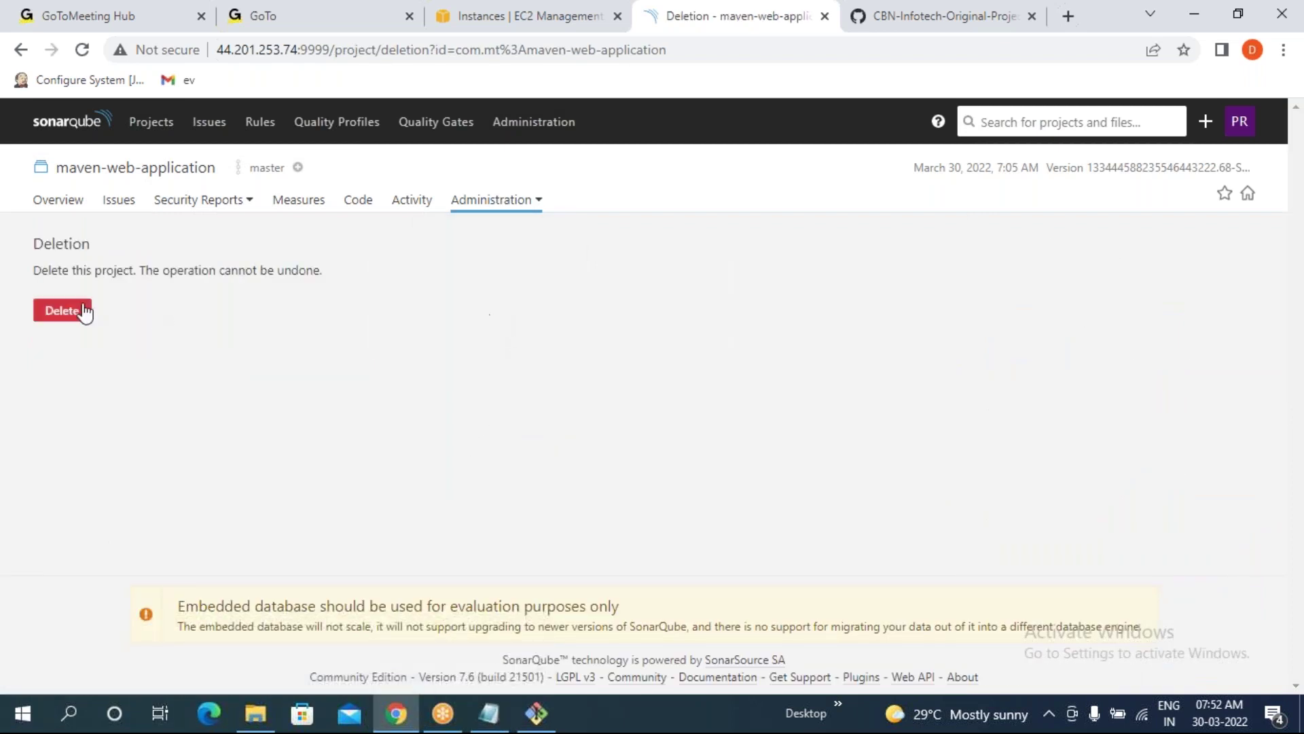
{"action": "left_click", "coordinate": [80, 310]}
{"action": "left_click", "coordinate": [820, 277]}
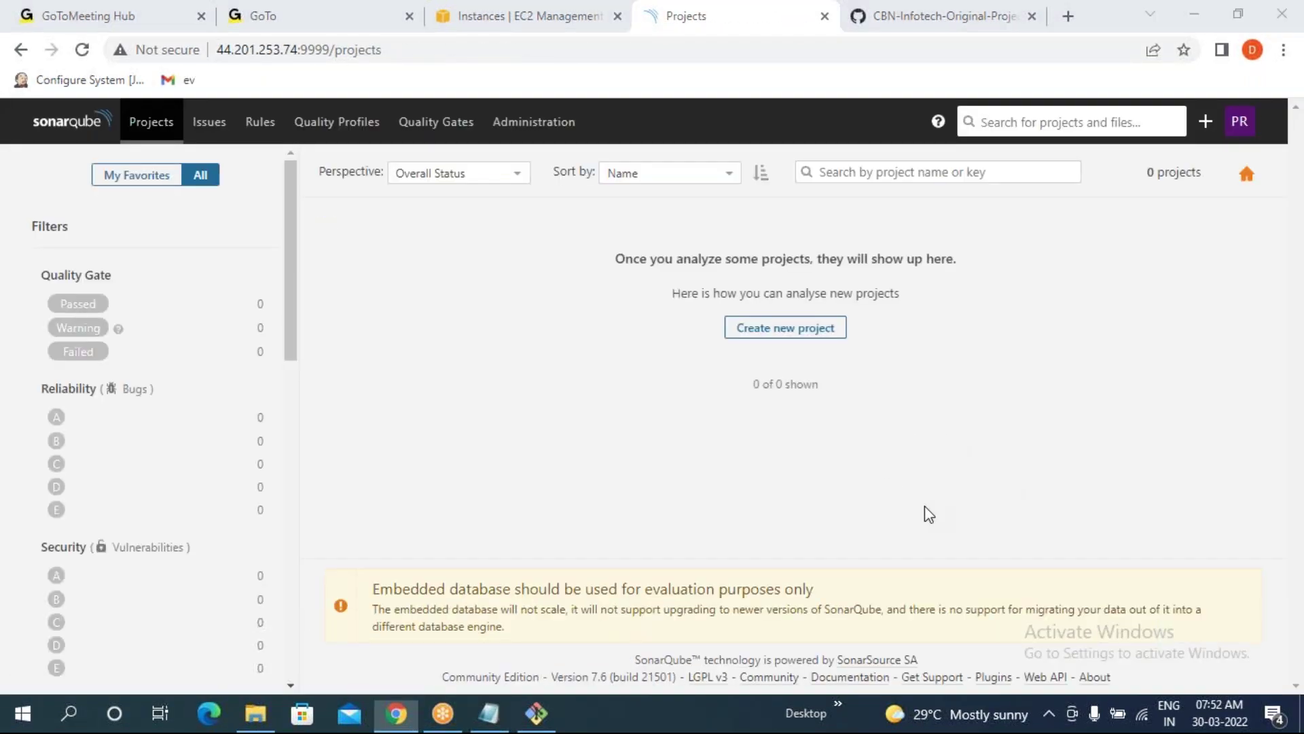
{"action": "left_click", "coordinate": [144, 125]}
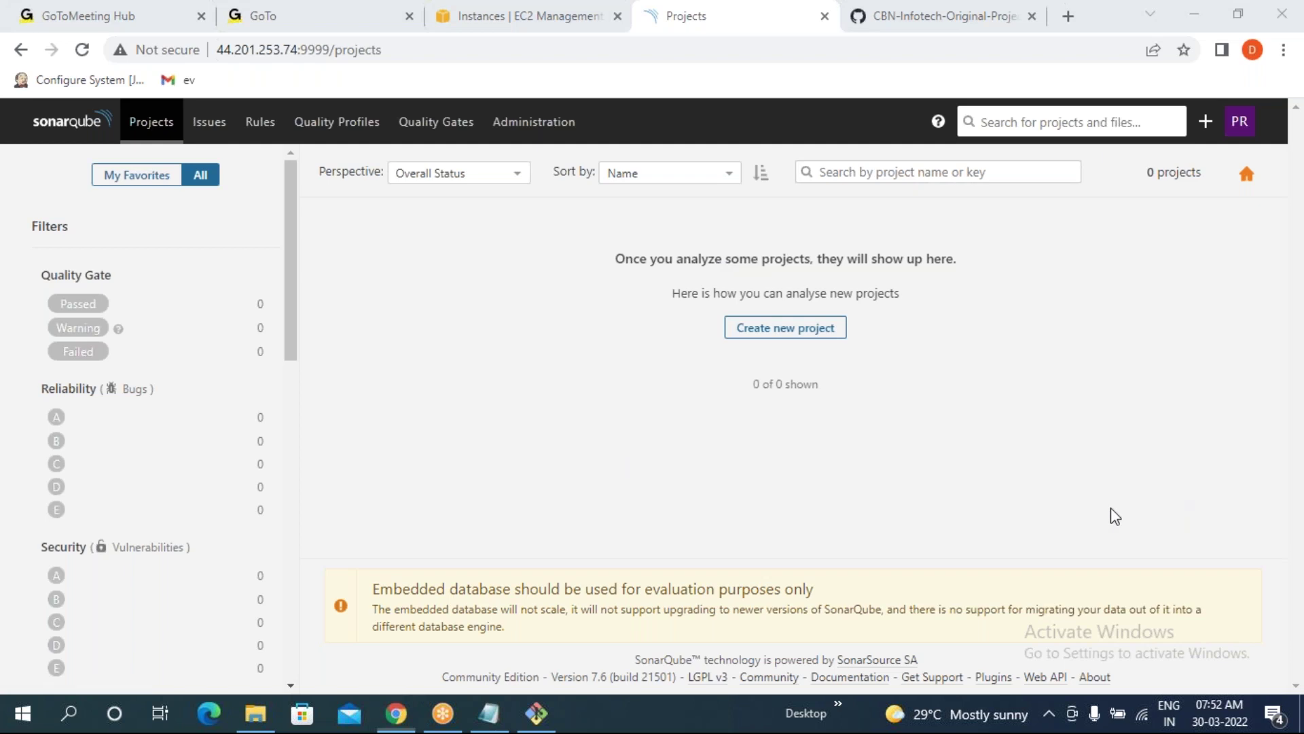
- Create project aqwrfwae, generate its analysis token, and continue to the run-analysis step
{"action": "left_click", "coordinate": [785, 329]}
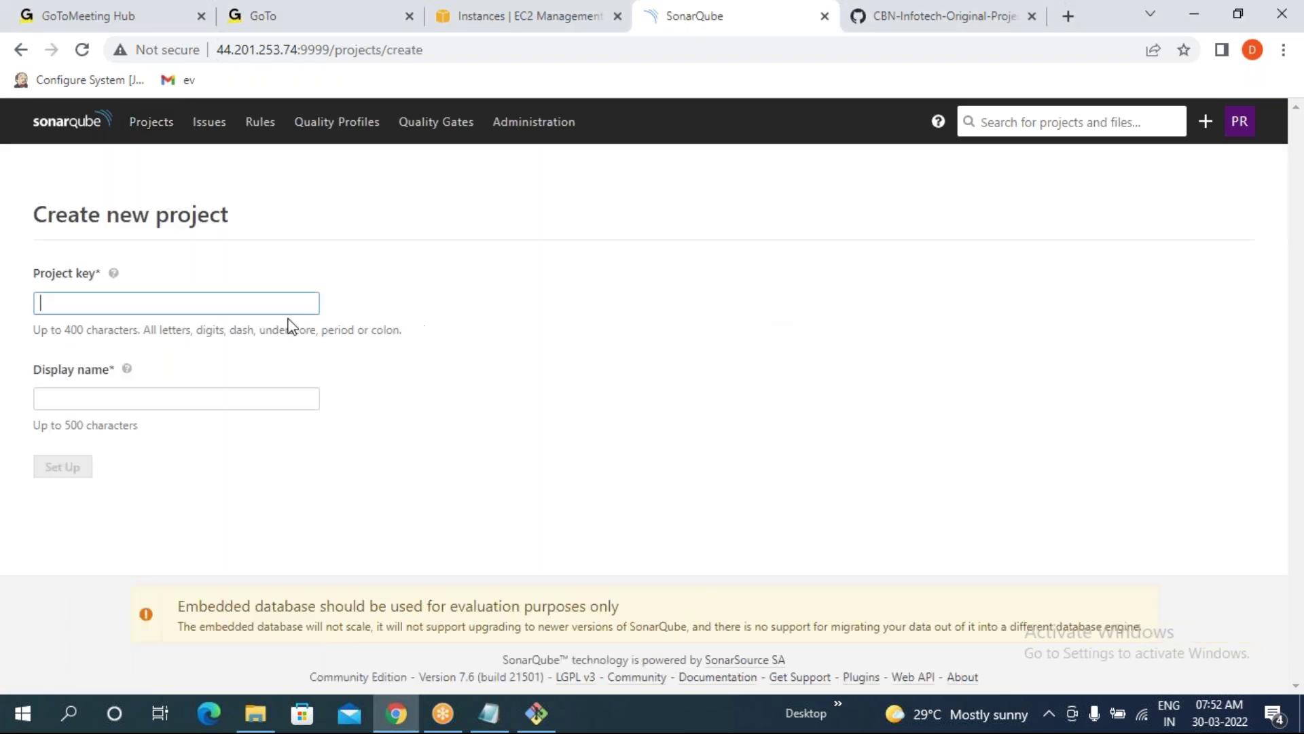
{"action": "type", "text": "aqwrfwae"}
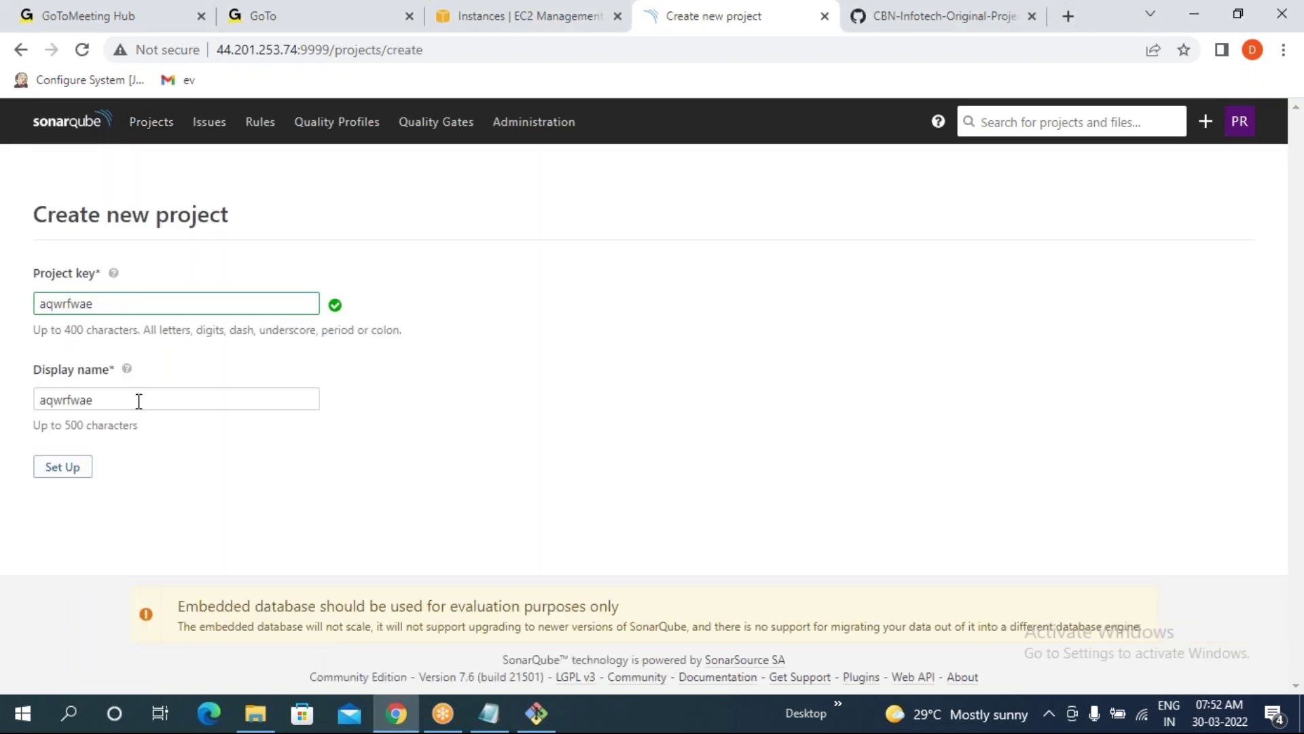
{"action": "key", "text": "Tab"}
{"action": "key", "text": "Tab"}
{"action": "key", "text": "Return"}
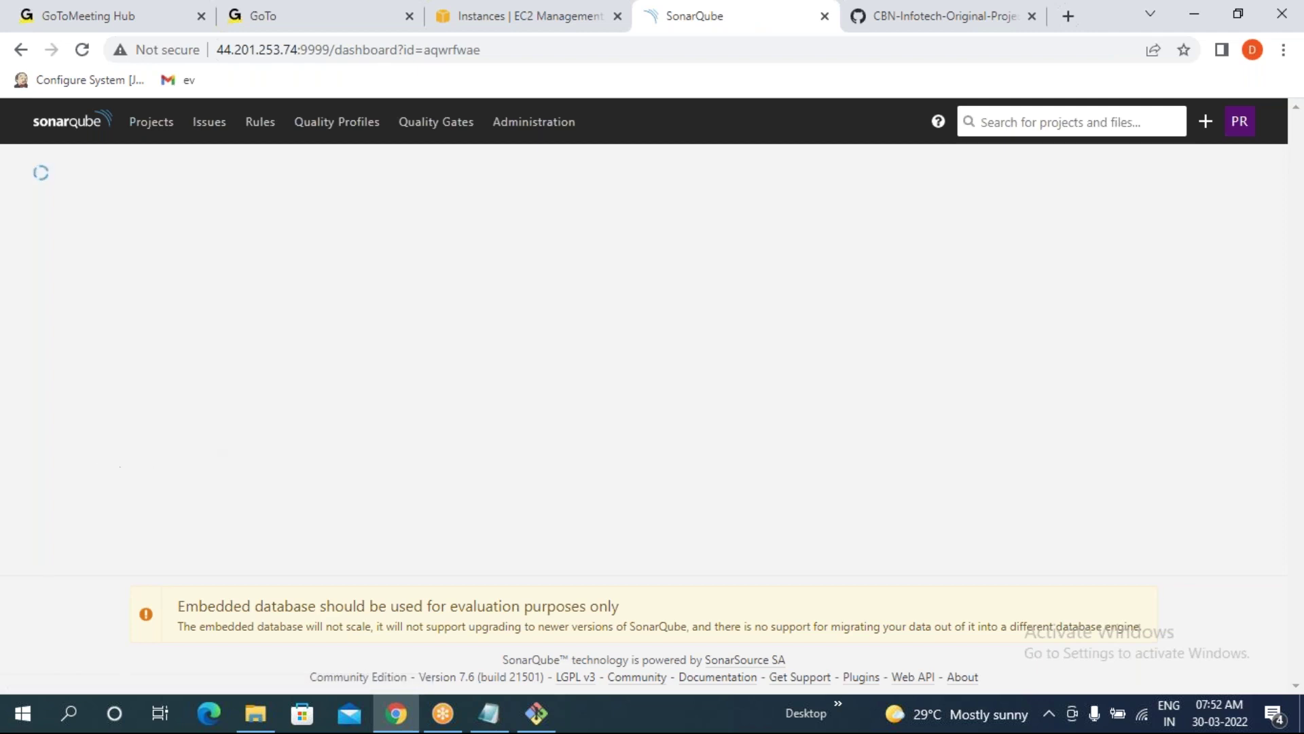
{"action": "left_click", "coordinate": [417, 394]}
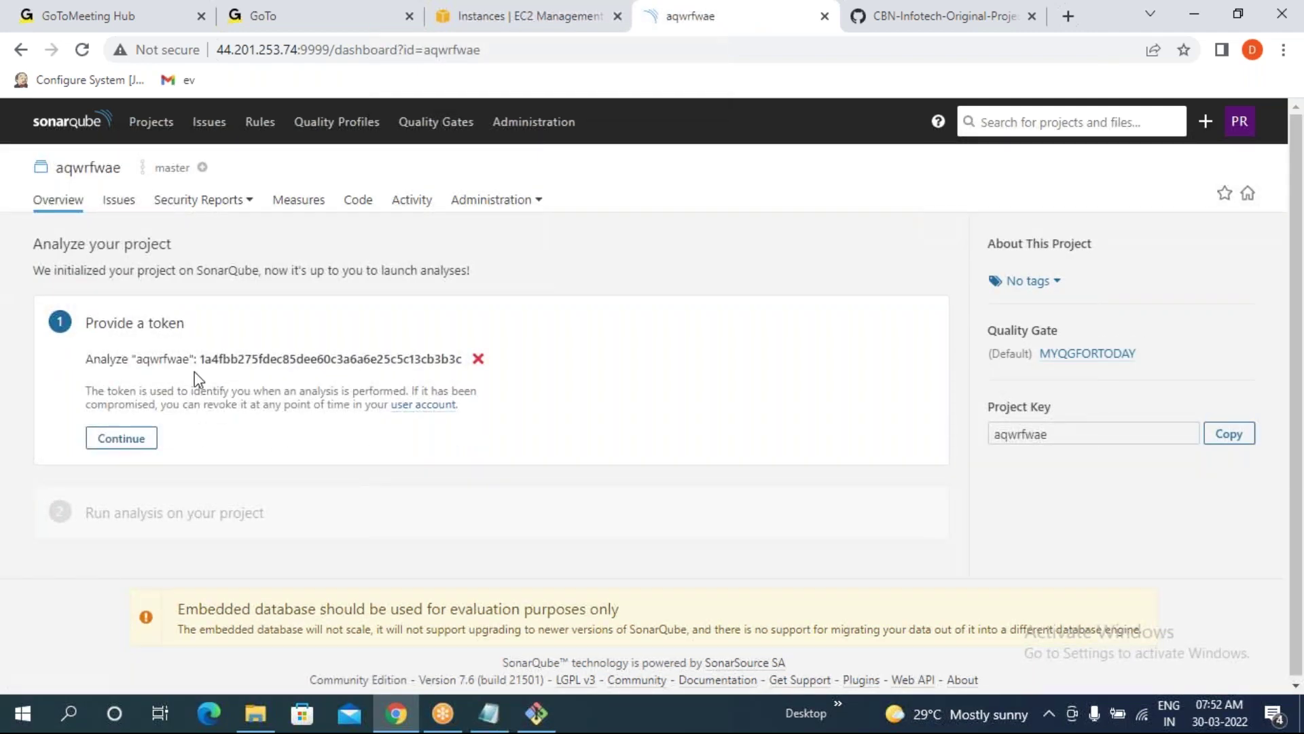
{"action": "left_click_drag", "start_coordinate": [205, 361], "coordinate": [465, 365]}
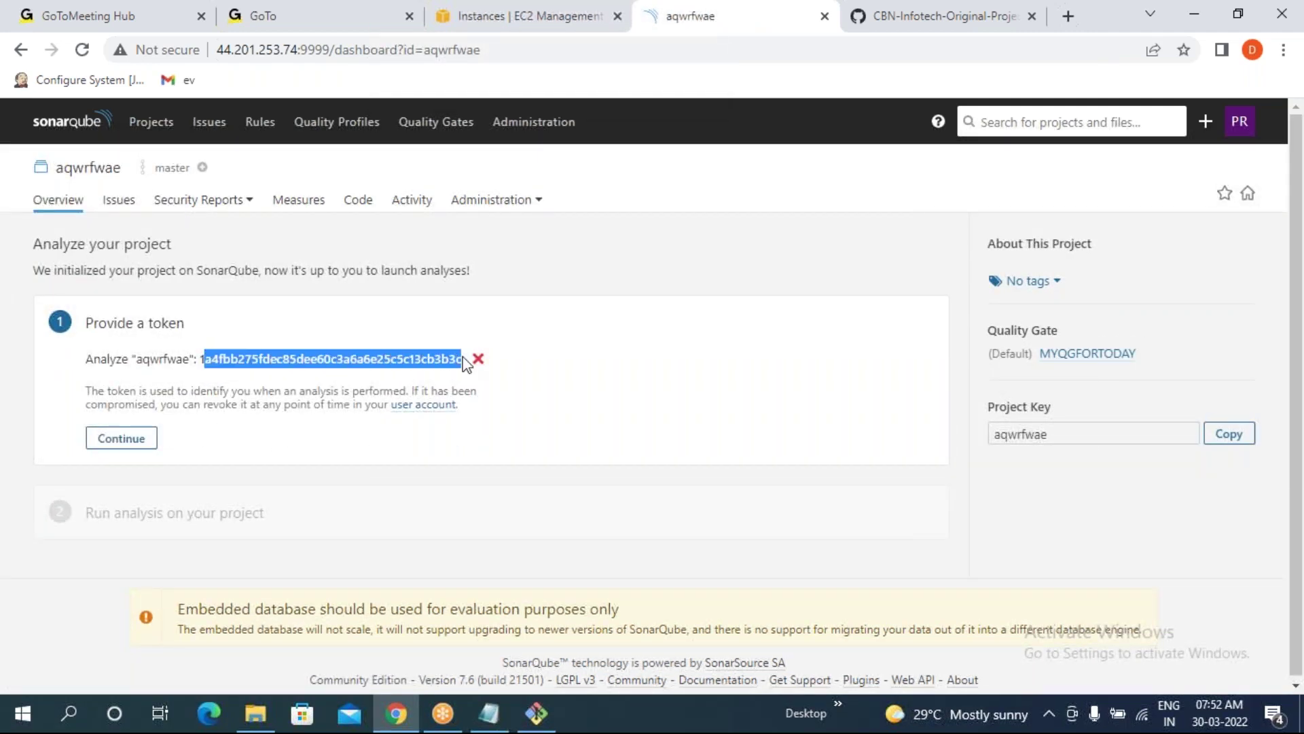
{"action": "left_click", "coordinate": [132, 443]}
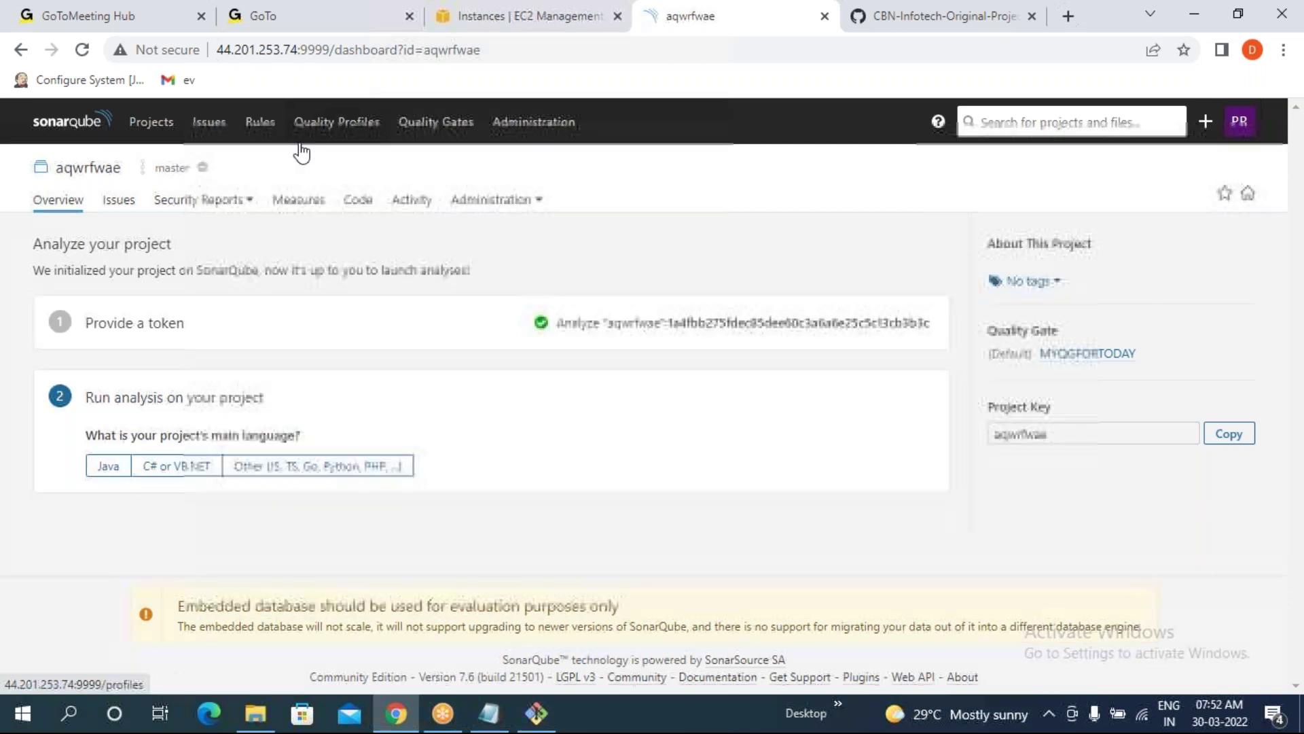
- Go to Administration > Security > Users and open the last user's tokens
{"action": "left_click", "coordinate": [534, 133]}
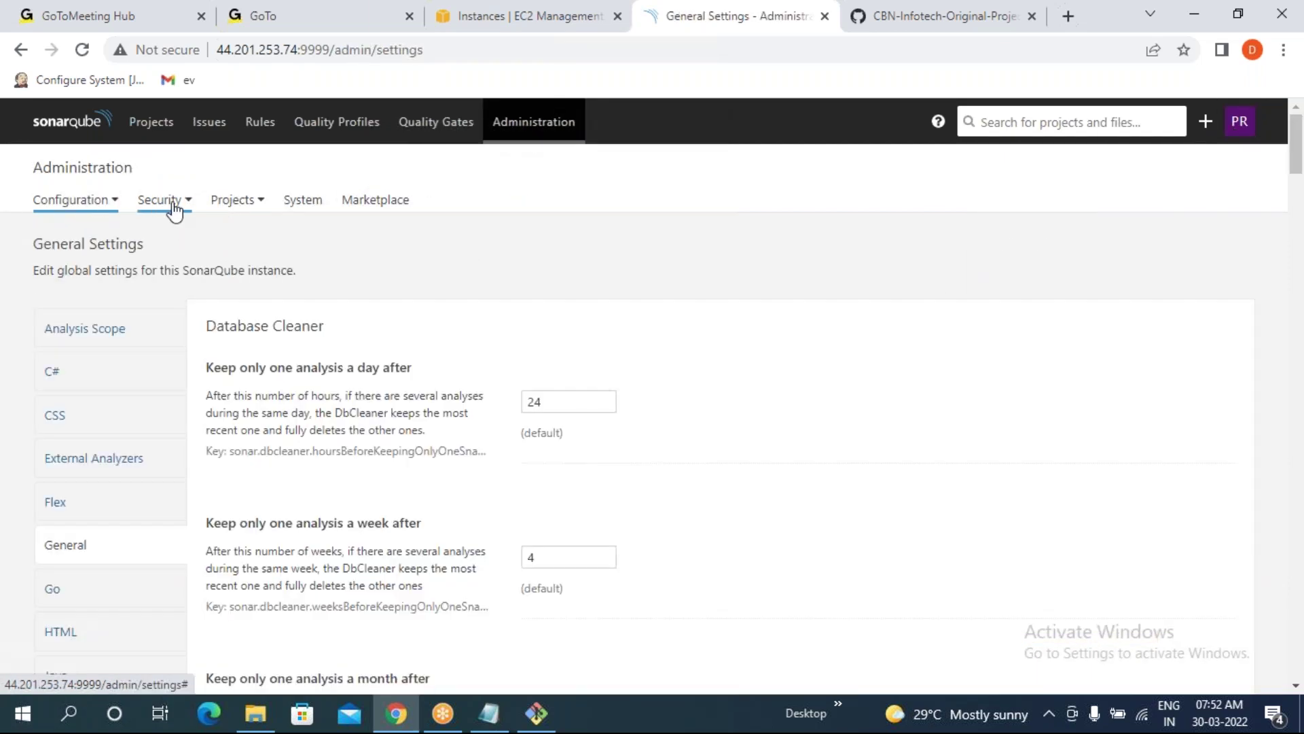
{"action": "left_click", "coordinate": [167, 204]}
{"action": "left_click", "coordinate": [117, 235]}
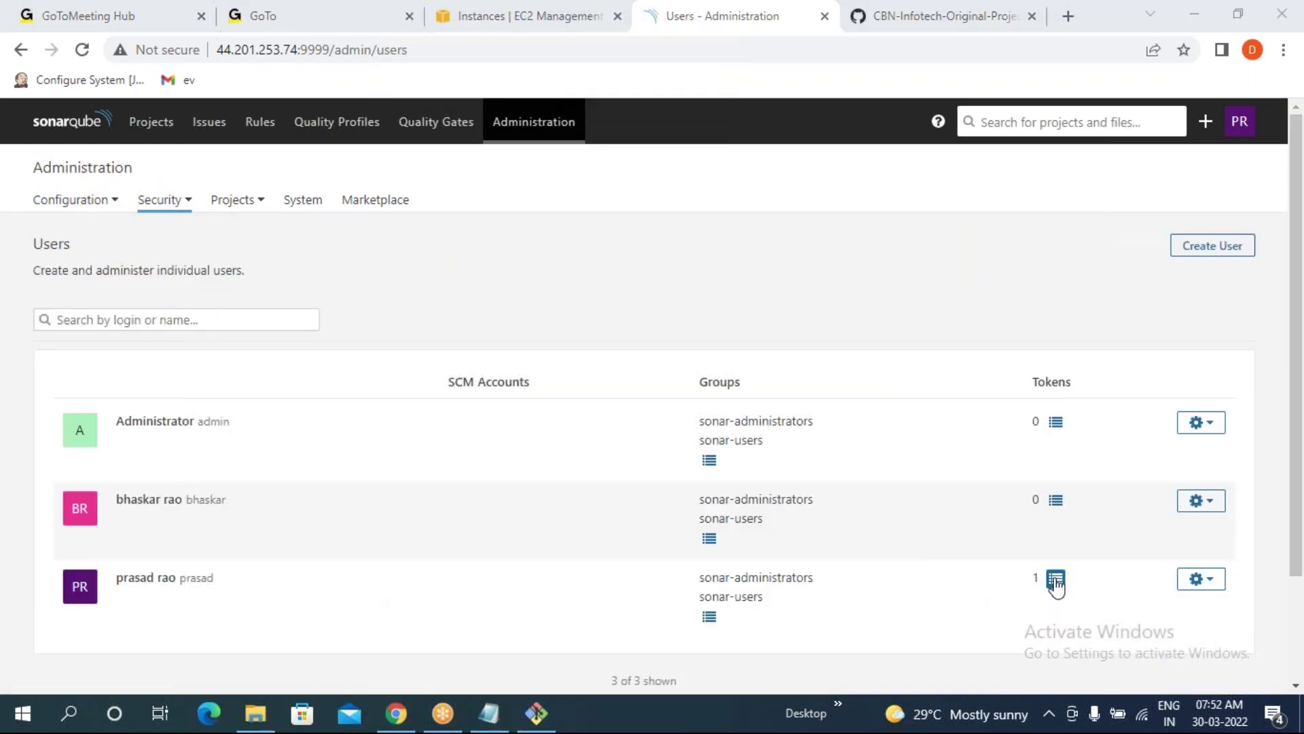
{"action": "left_click_drag", "start_coordinate": [1044, 583], "coordinate": [1032, 579]}
{"action": "left_click", "coordinate": [1057, 582]}
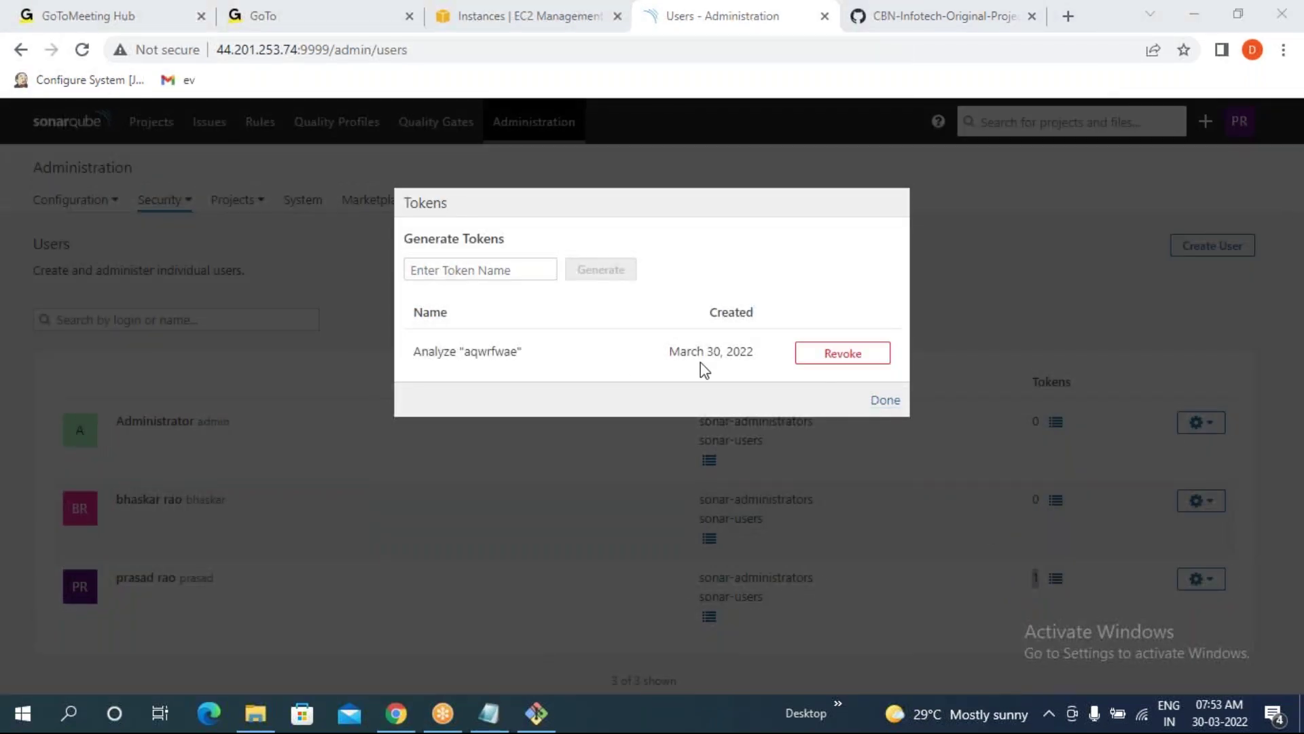
- Generate a token named newtoken, select its value, and return to the users list
{"action": "double_click", "coordinate": [418, 313]}
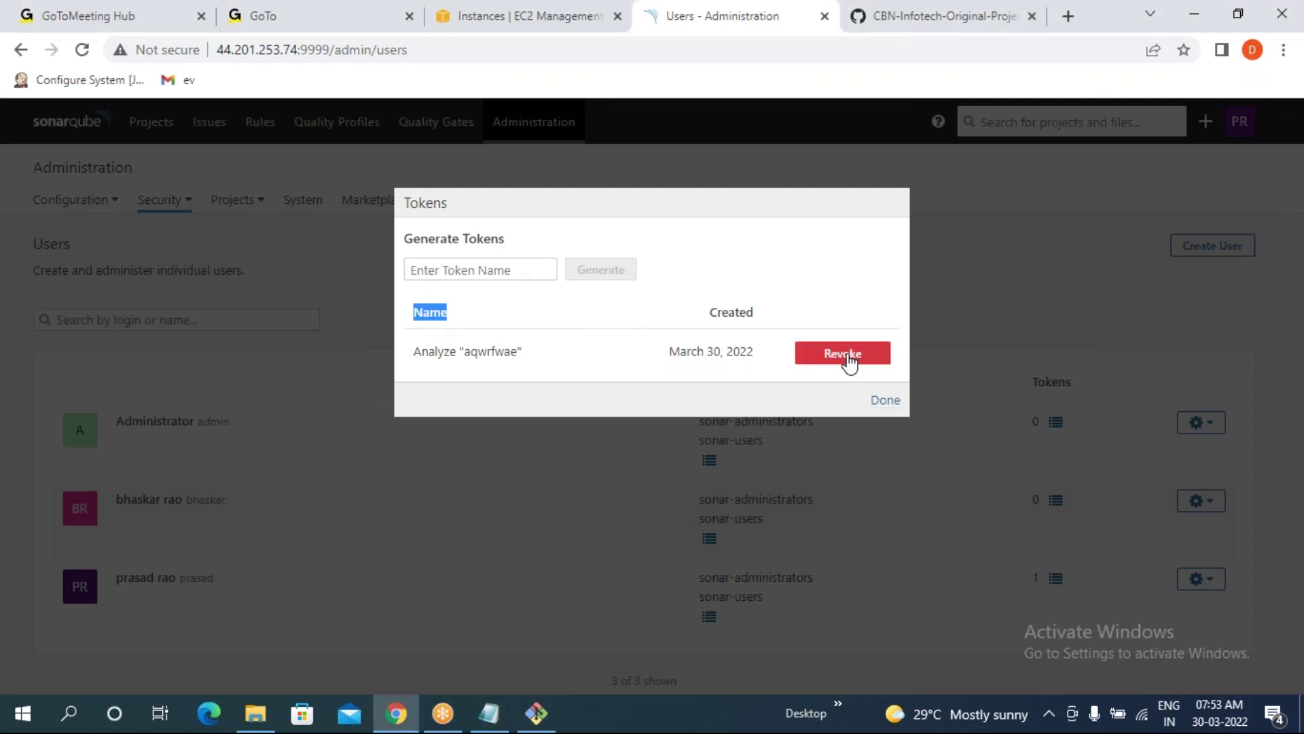
{"action": "left_click", "coordinate": [457, 268]}
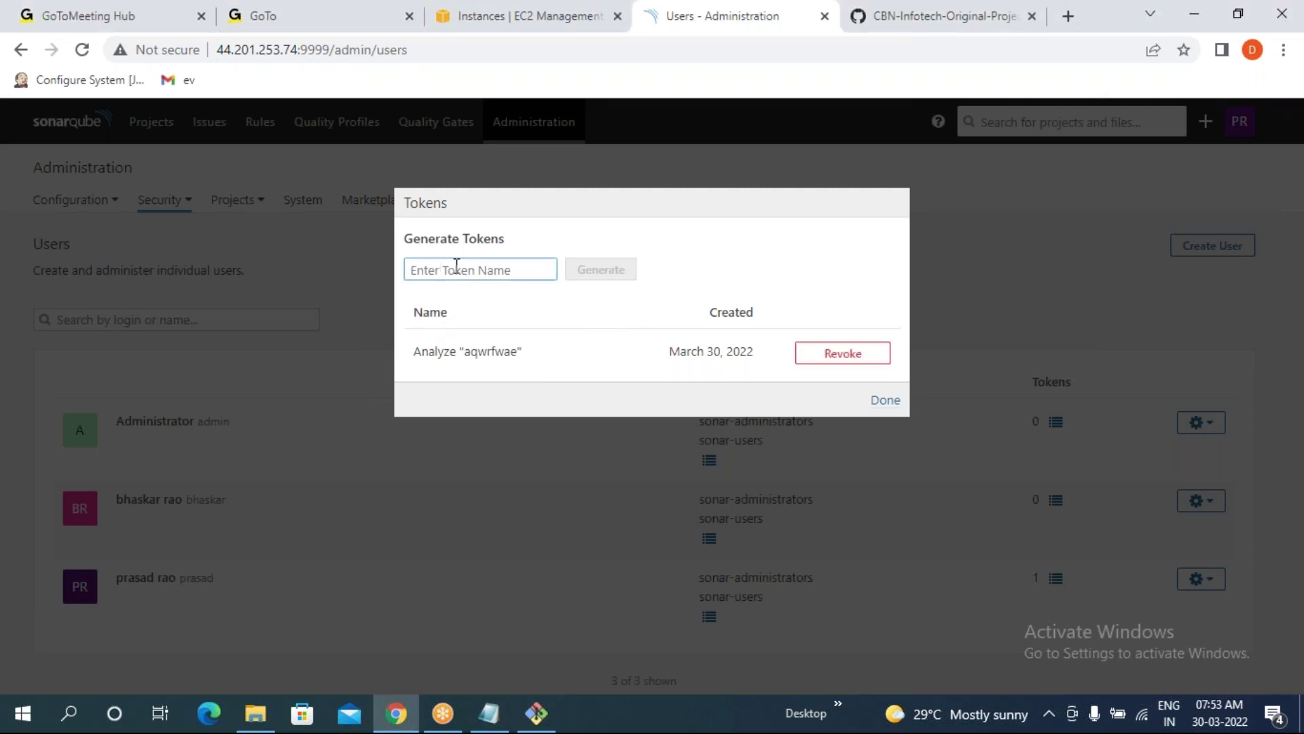
{"action": "type", "text": "afwsg"}
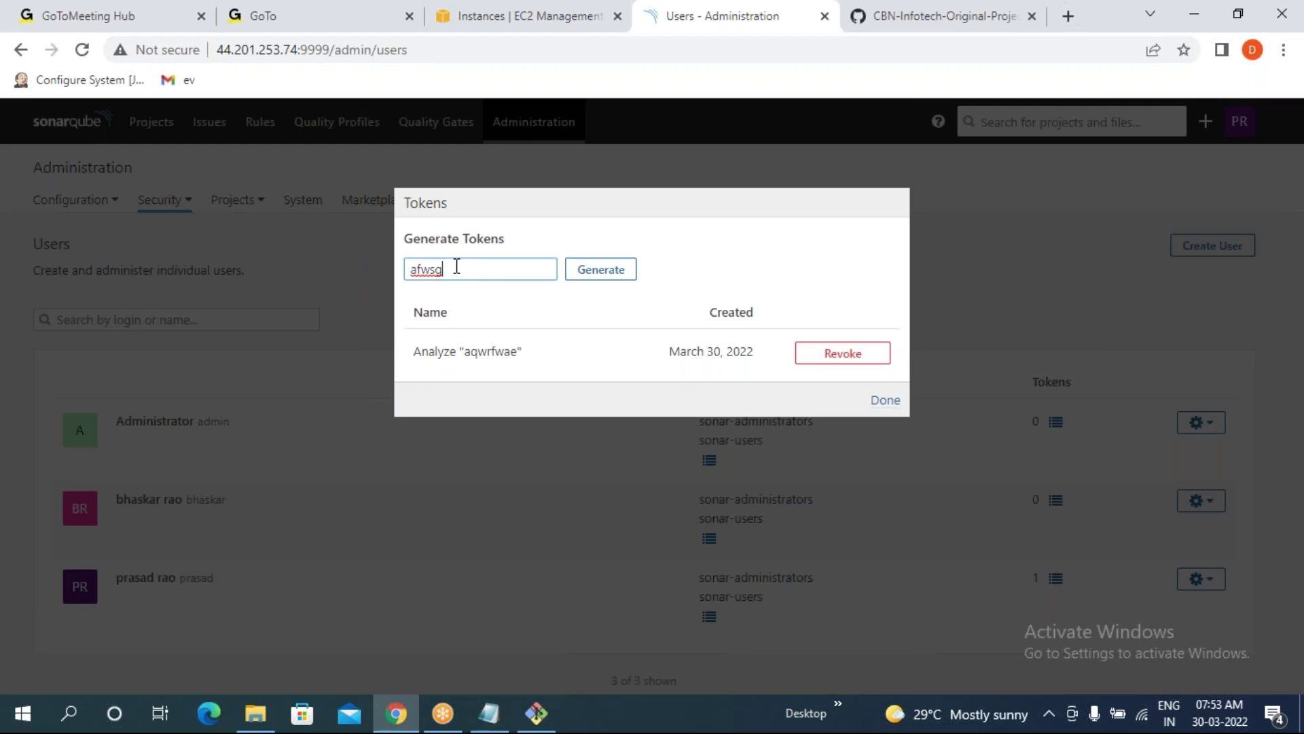
{"action": "key", "text": "BackSpace"}
{"action": "key", "text": "BackSpace"}
{"action": "key", "text": "BackSpace"}
{"action": "key", "text": "BackSpace"}
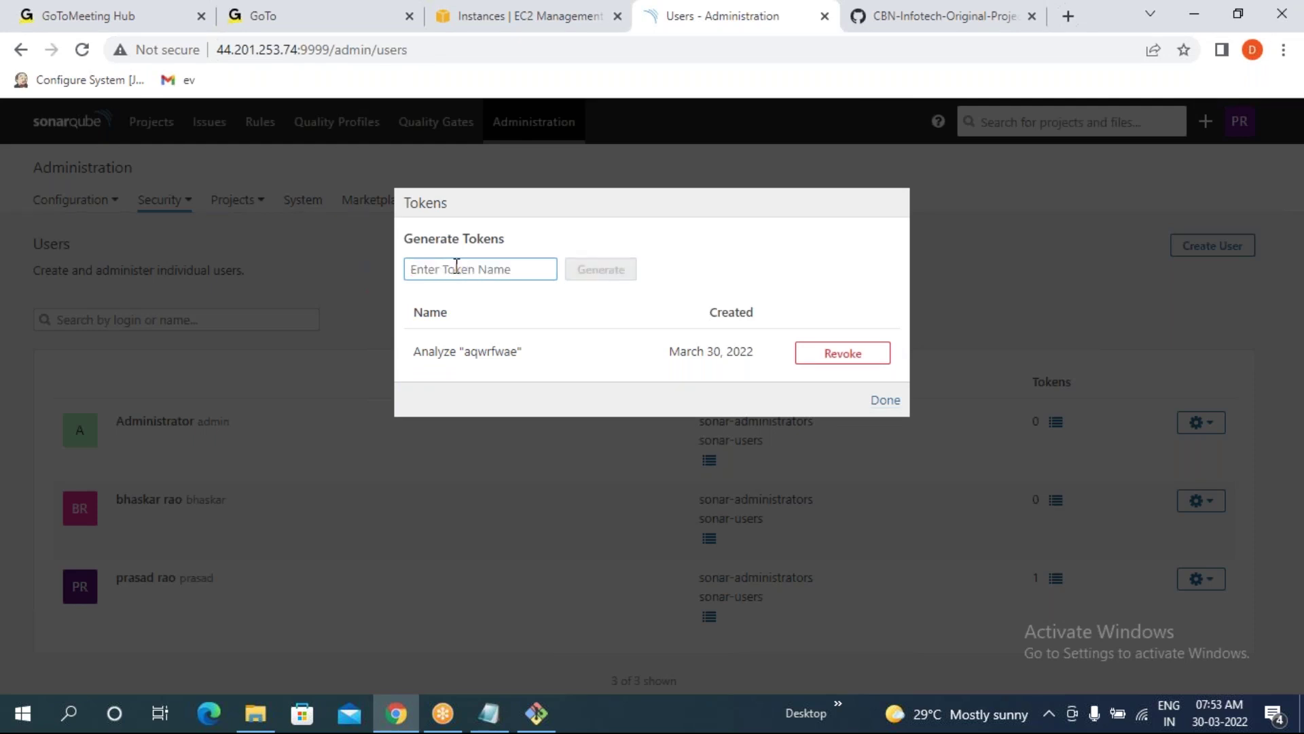
{"action": "type", "text": "newtoken"}
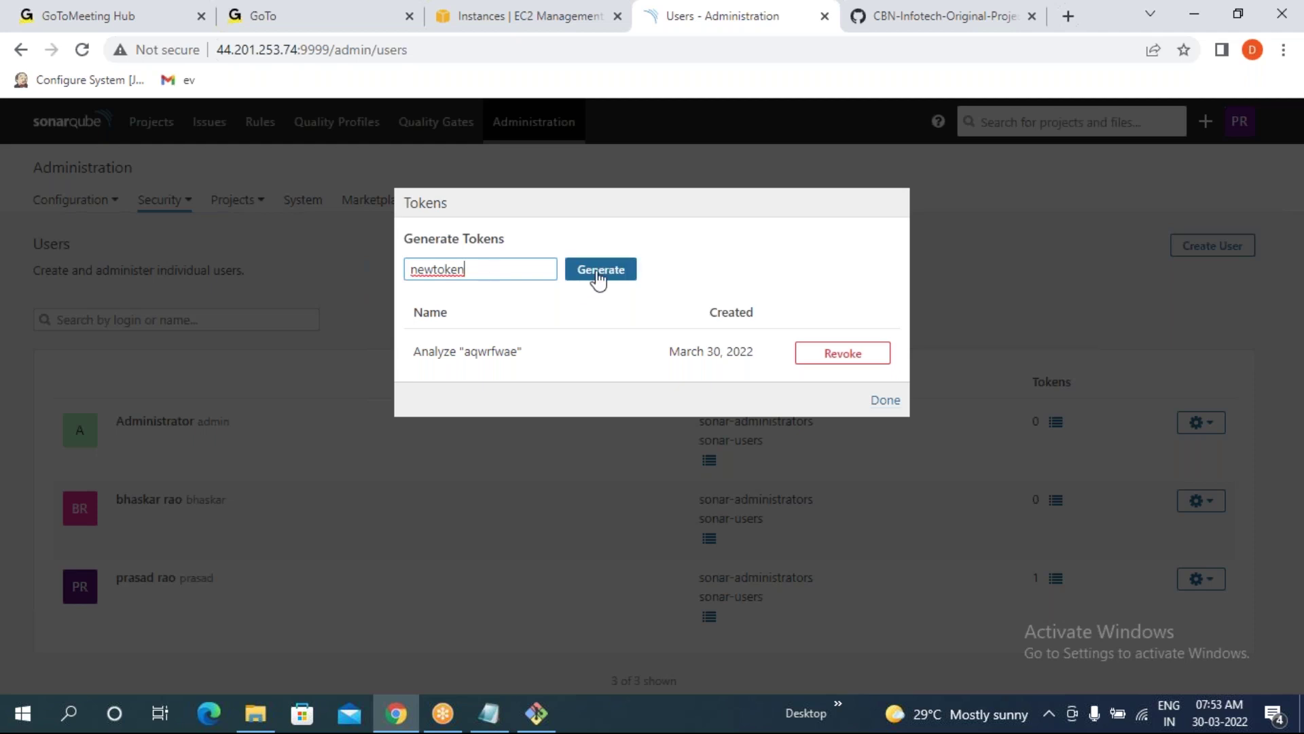
{"action": "left_click", "coordinate": [599, 271]}
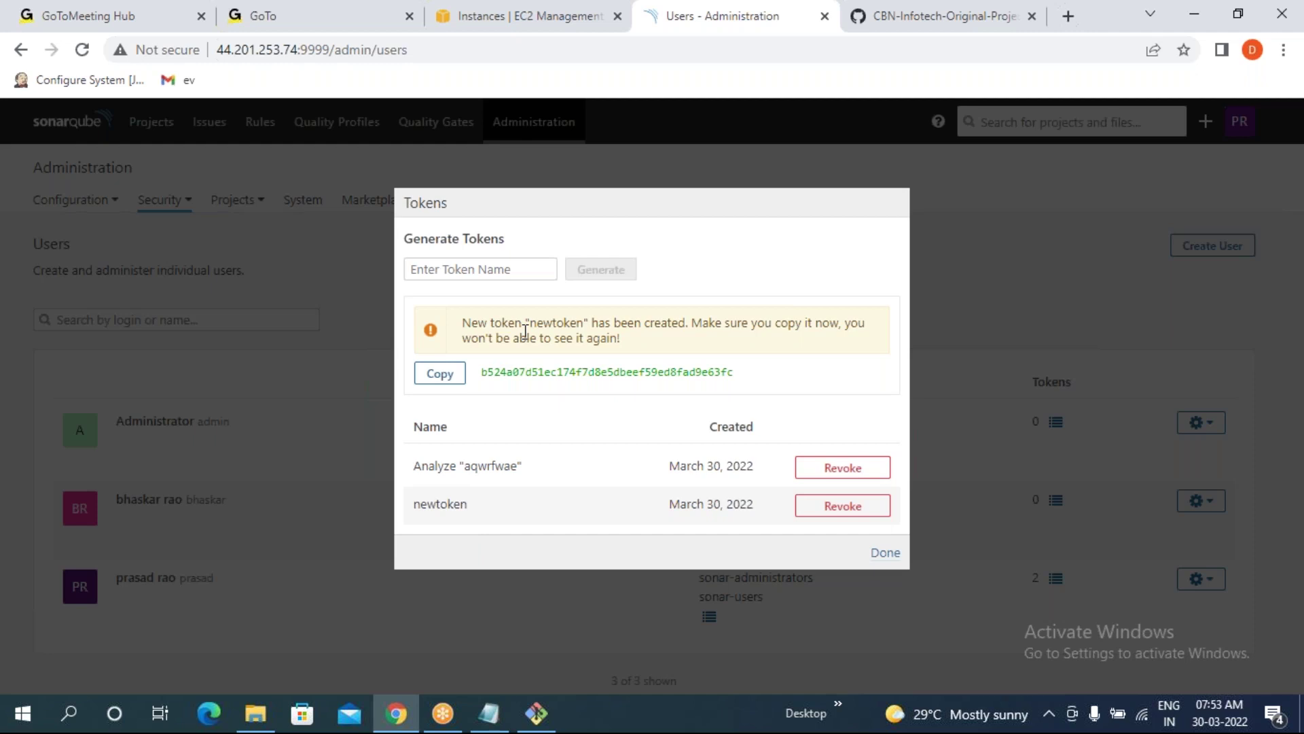
{"action": "left_click_drag", "start_coordinate": [482, 373], "coordinate": [738, 378]}
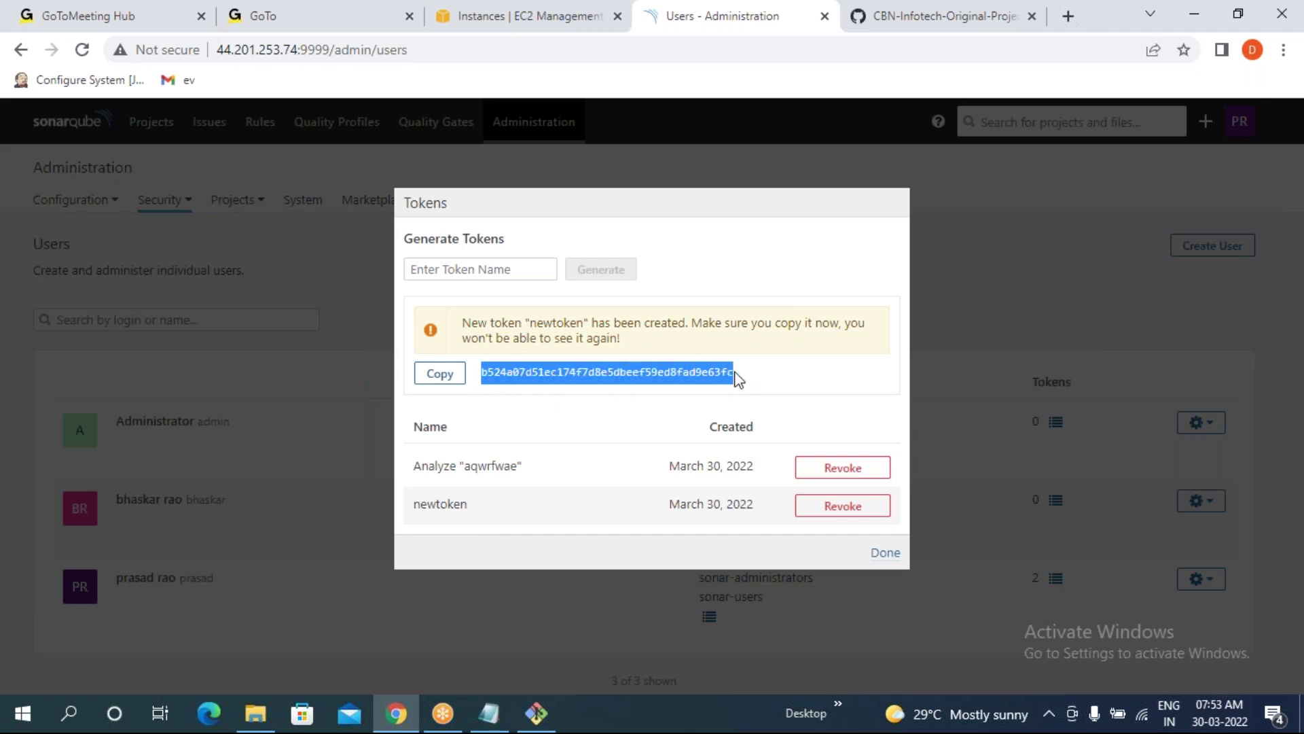
{"action": "left_click", "coordinate": [822, 380]}
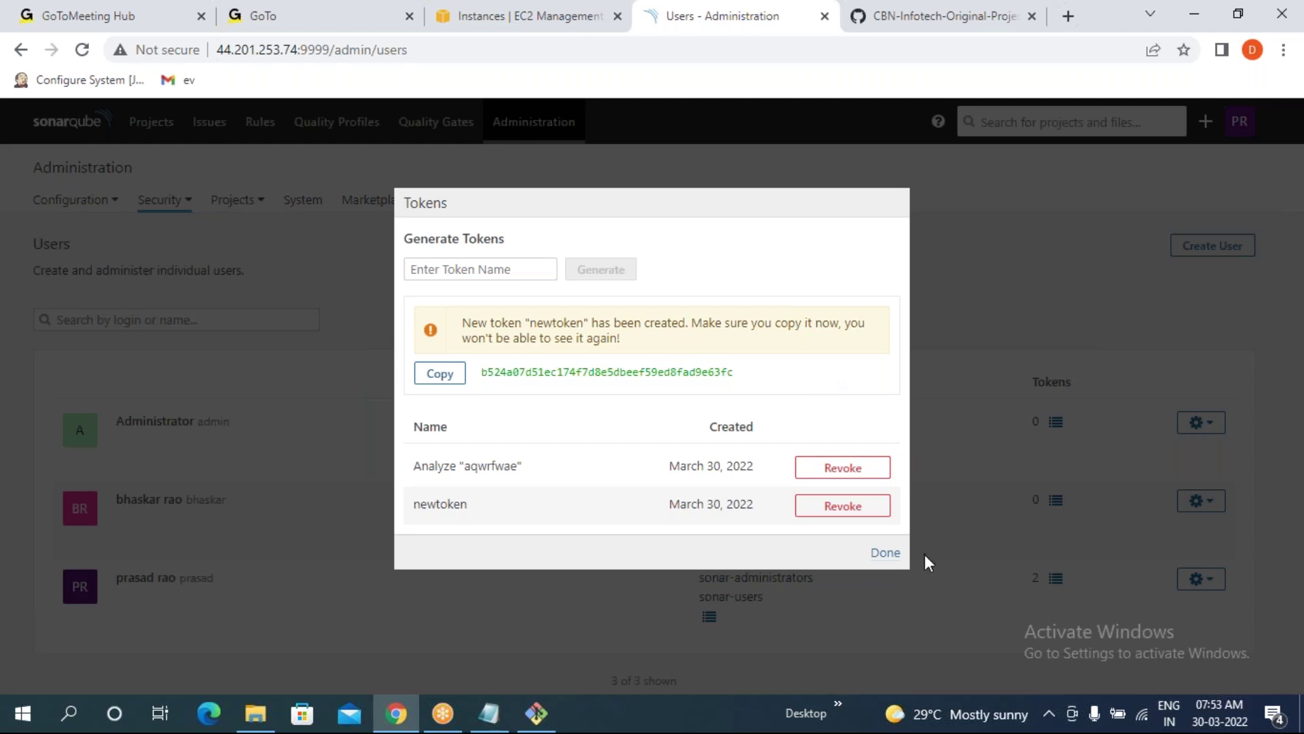
{"action": "left_click", "coordinate": [885, 553]}
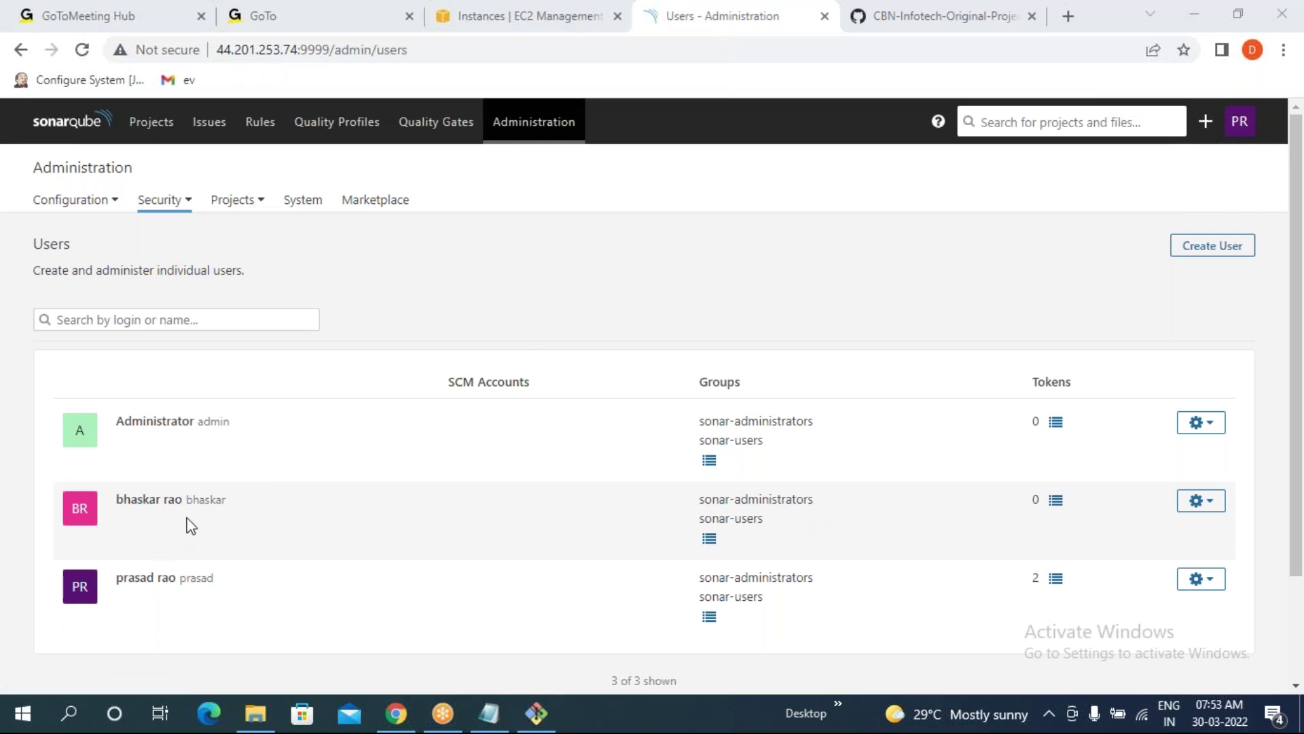
- Generate a token named segttjdy for the second user, then go to the Projects list
{"action": "left_click_drag", "start_coordinate": [190, 501], "coordinate": [225, 500]}
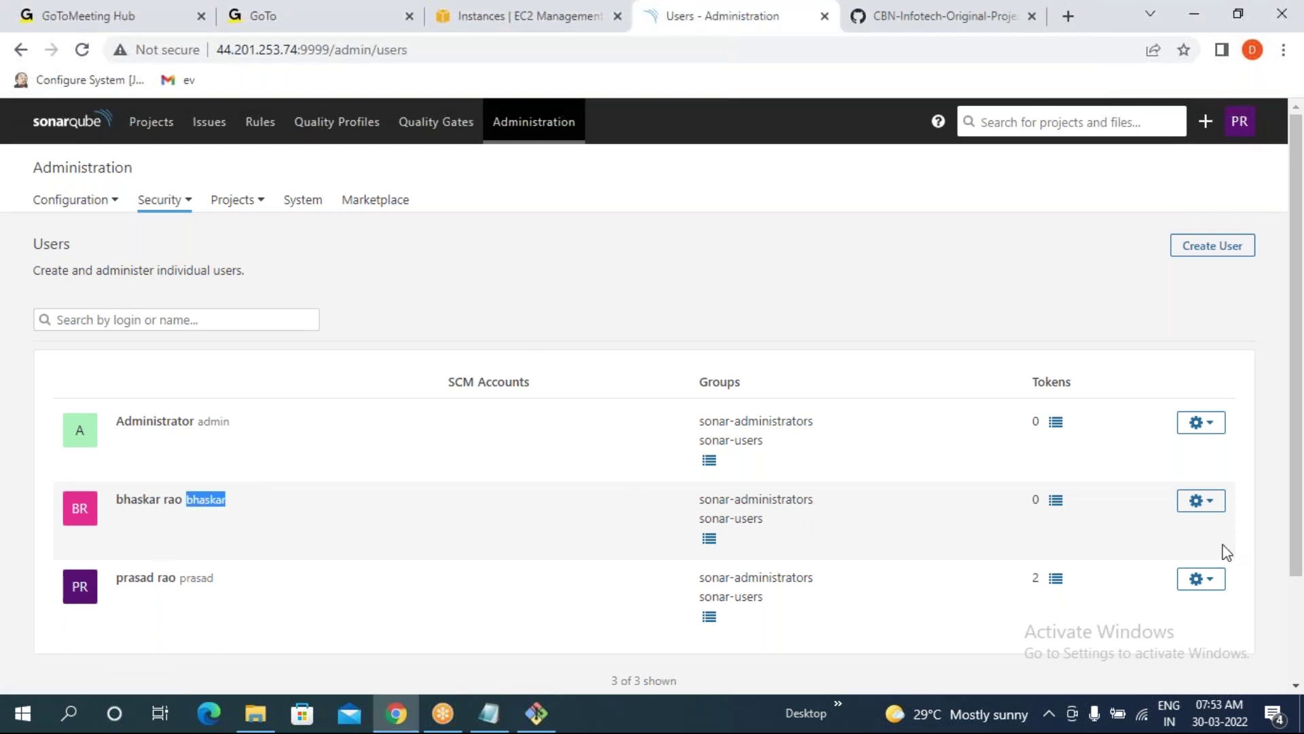
{"action": "left_click", "coordinate": [1056, 500]}
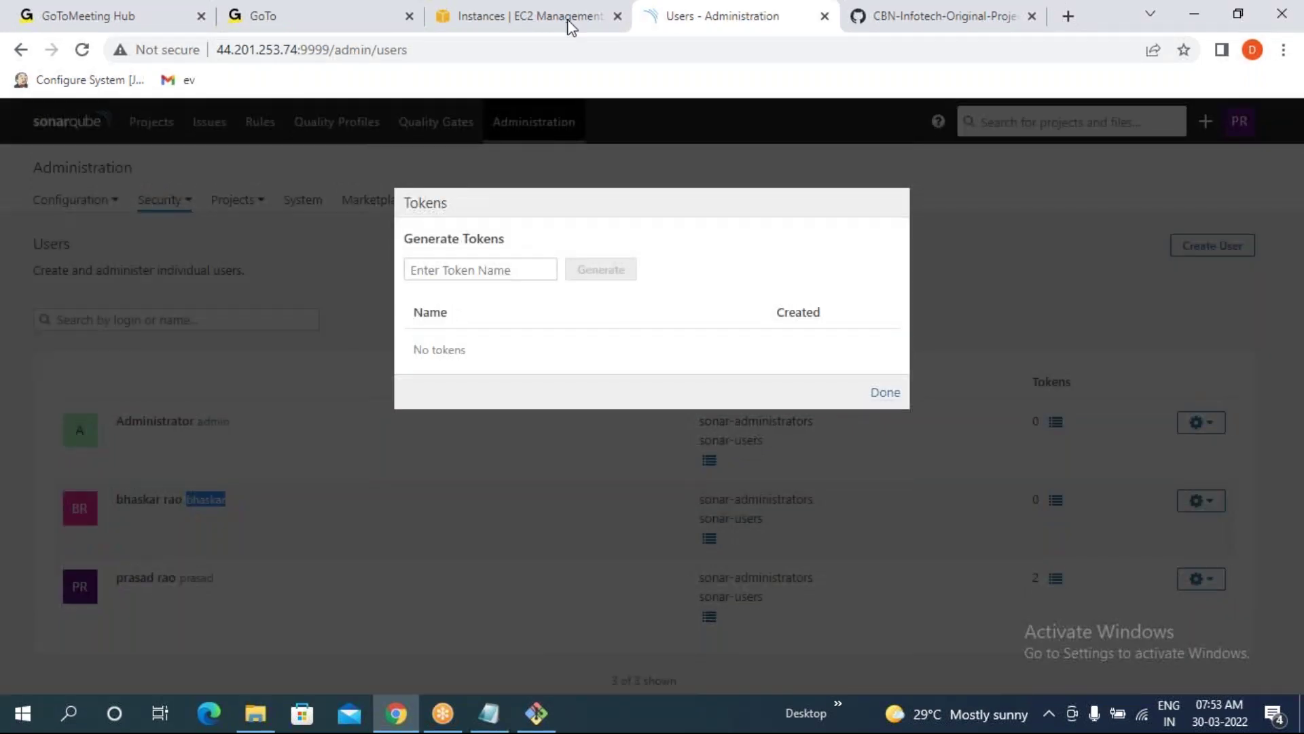
{"action": "left_click", "coordinate": [450, 272]}
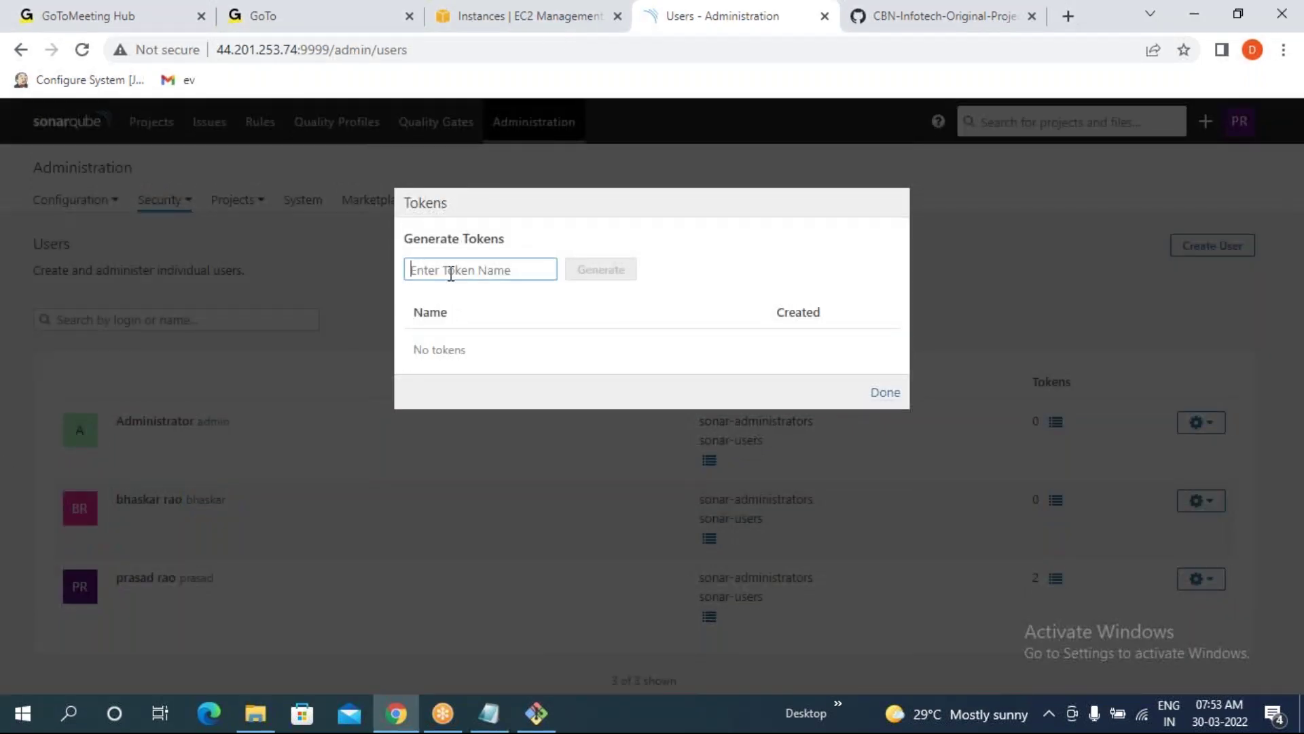
{"action": "type", "text": "segttjdy"}
{"action": "left_click", "coordinate": [611, 274]}
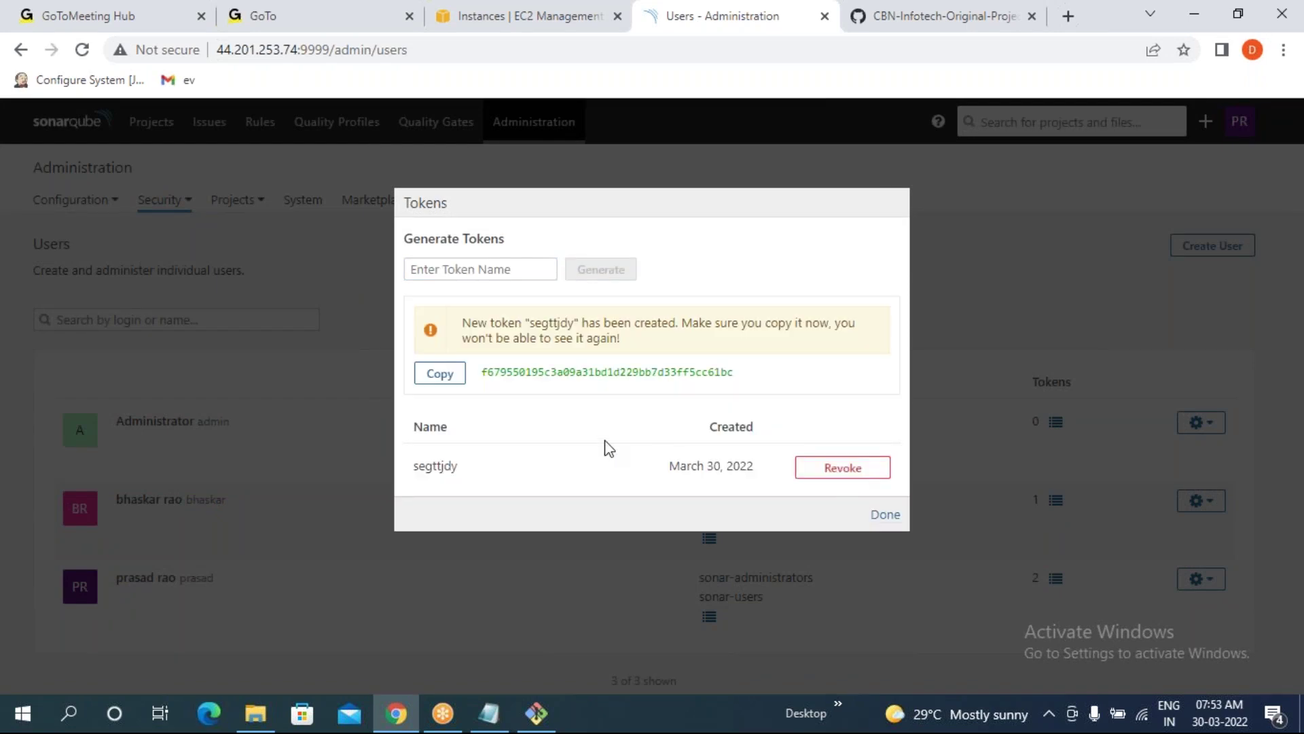
{"action": "left_click", "coordinate": [883, 516]}
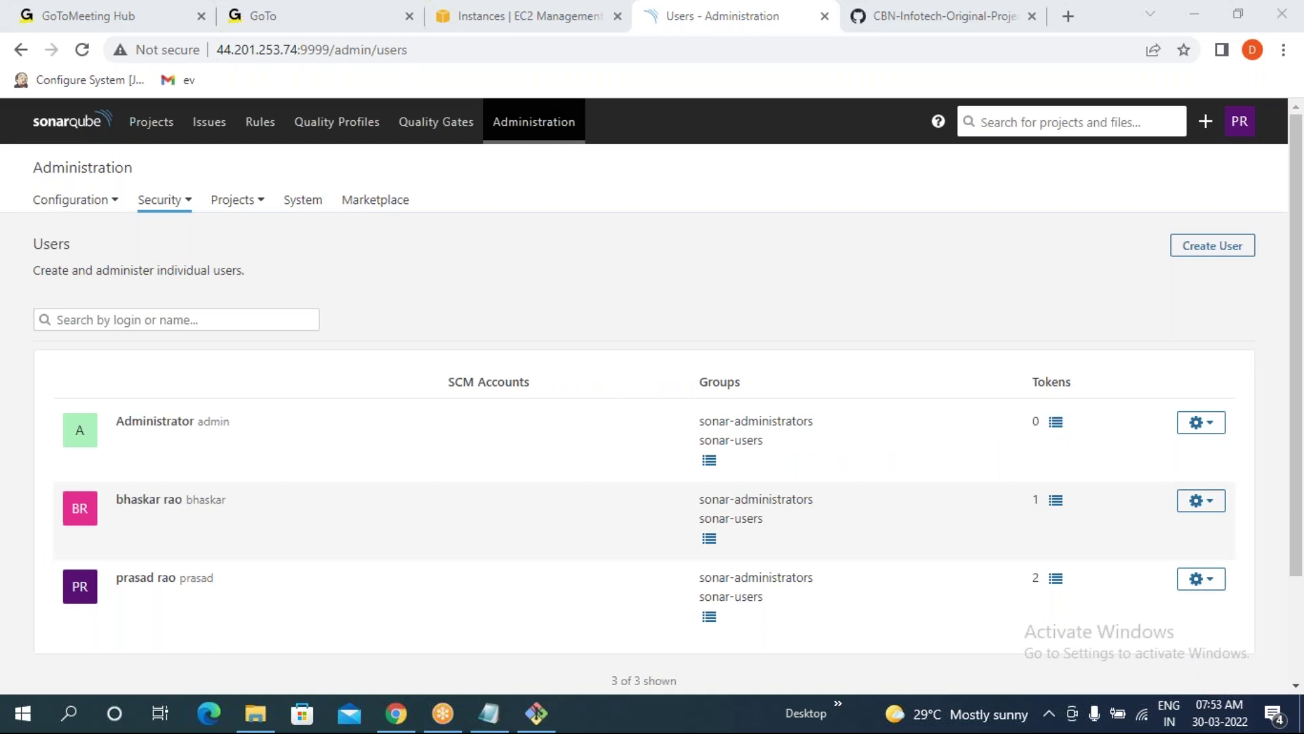
{"action": "left_click", "coordinate": [144, 126]}
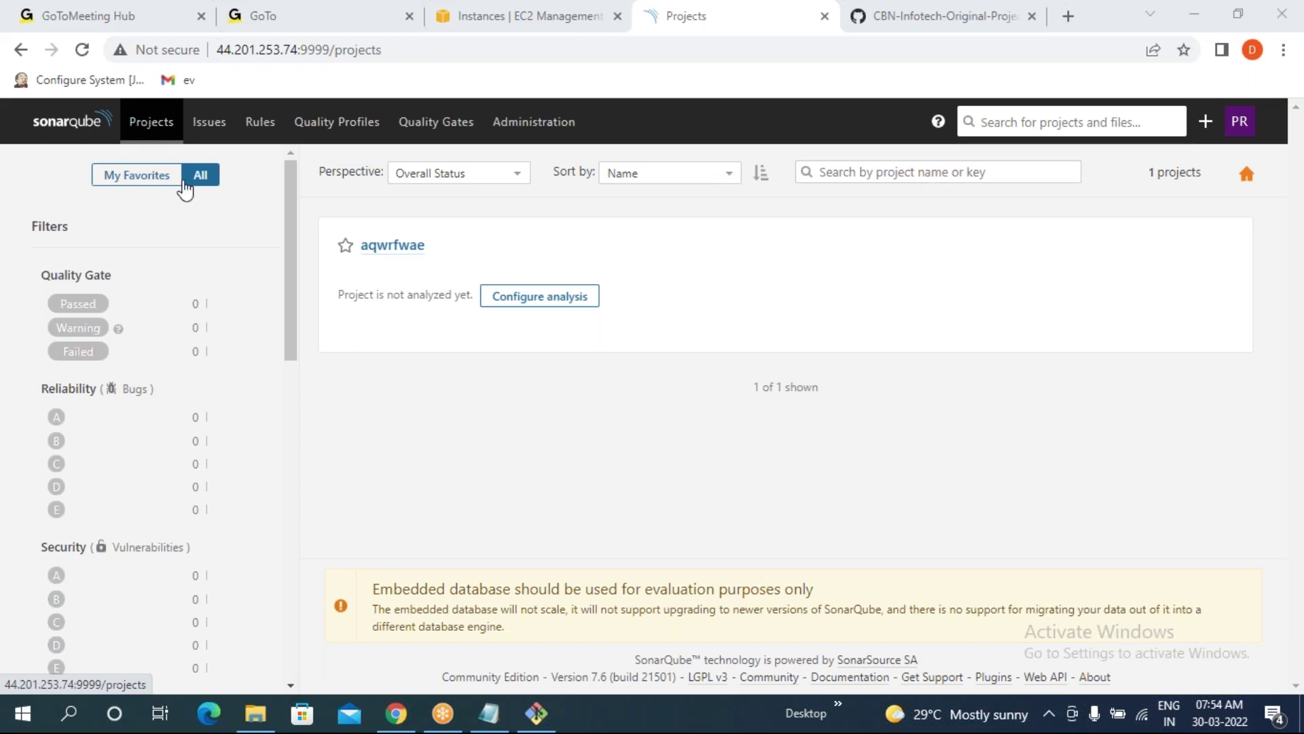
- Return to the Administration > Security > Users page
{"action": "left_click", "coordinate": [504, 124]}
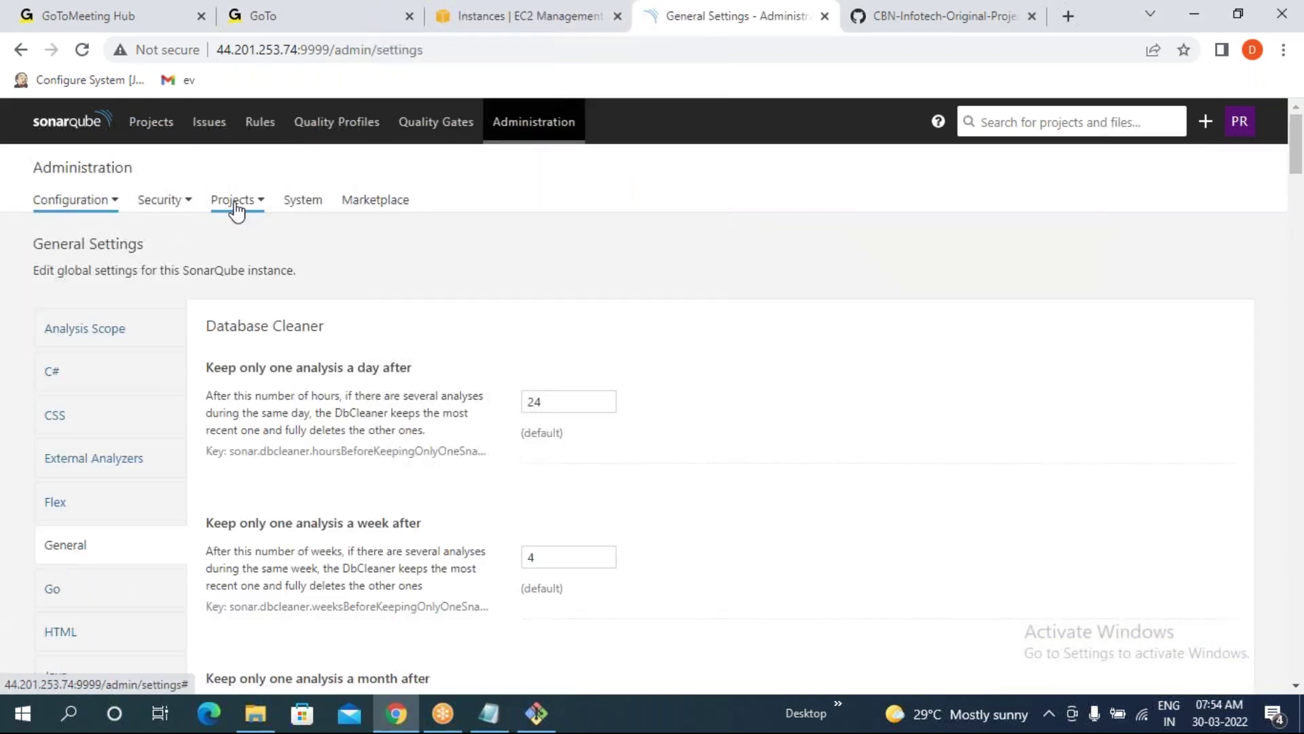
{"action": "left_click", "coordinate": [155, 204]}
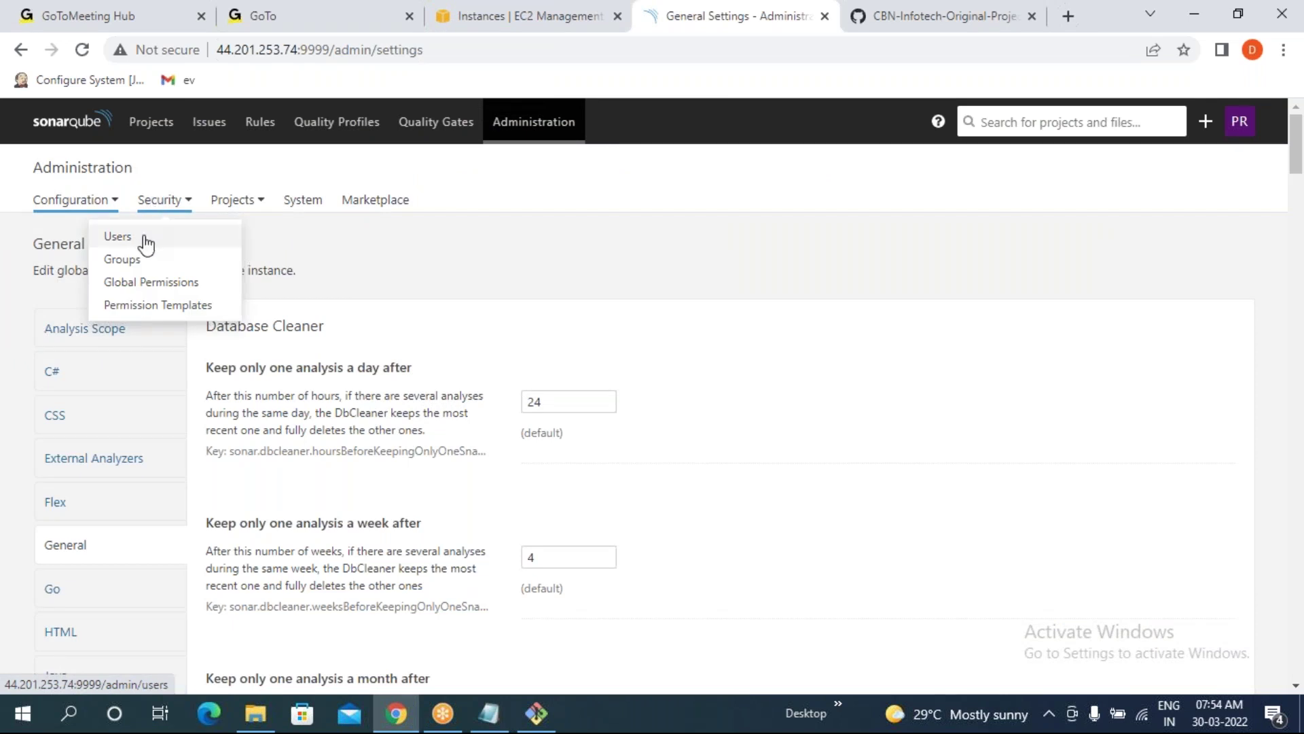
{"action": "left_click", "coordinate": [113, 237]}
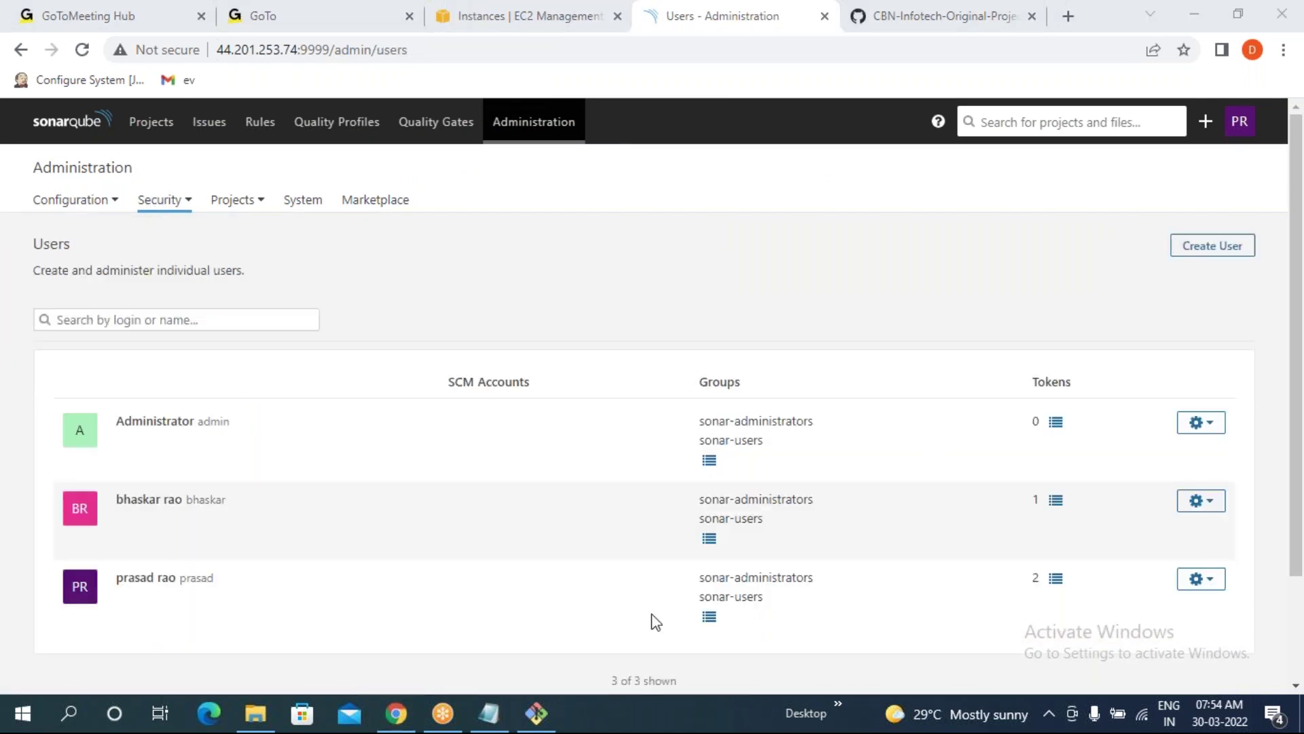
- Open the user's Update details form from the gear menu and cancel without saving
{"action": "left_click", "coordinate": [1204, 584]}
{"action": "scroll", "coordinate": [1206, 586], "scroll_direction": "down", "scroll_amount": 2}
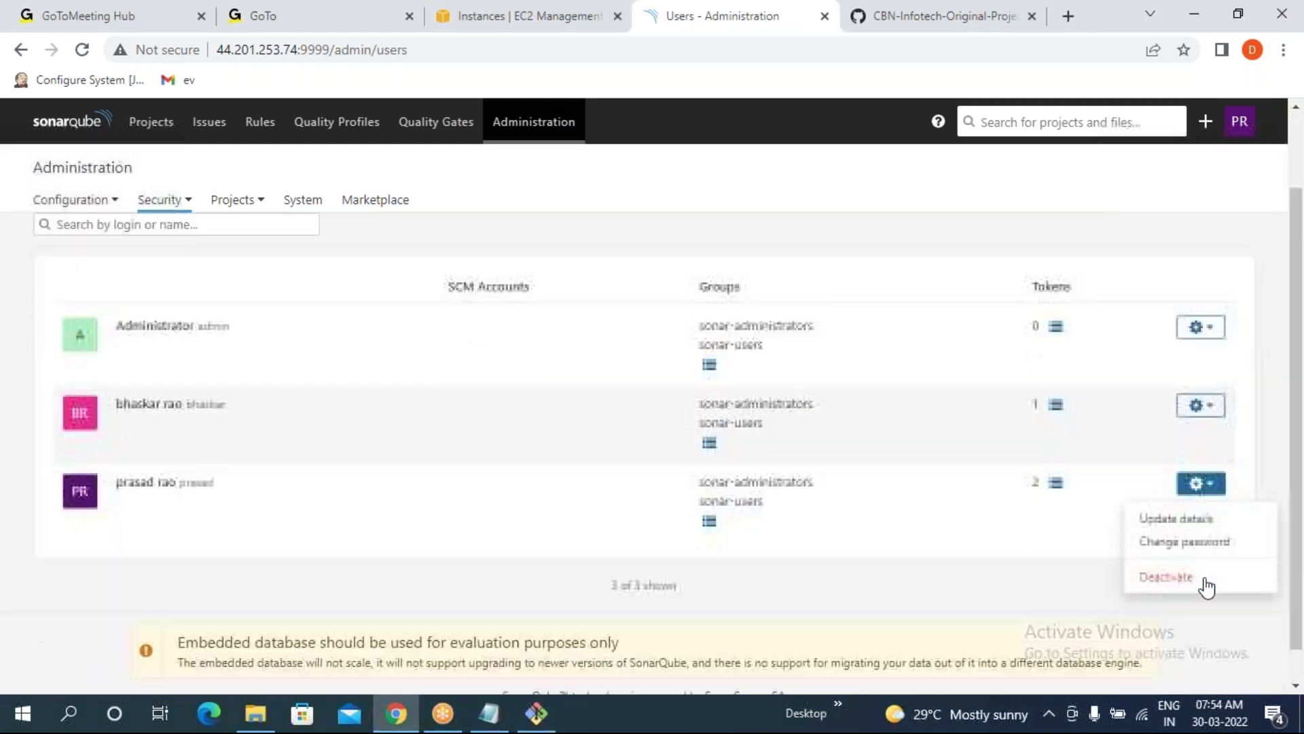
{"action": "left_click", "coordinate": [457, 584]}
{"action": "left_click_drag", "start_coordinate": [179, 484], "coordinate": [248, 493]}
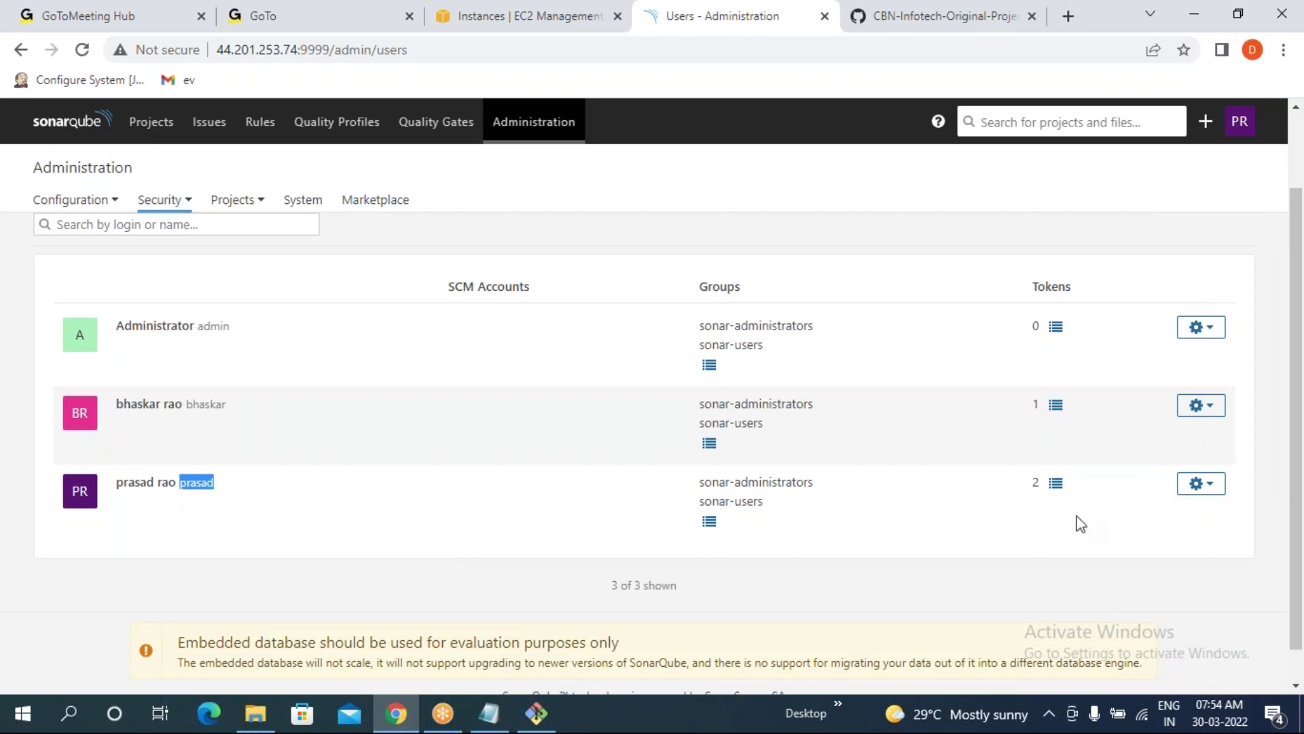
{"action": "left_click", "coordinate": [1200, 484]}
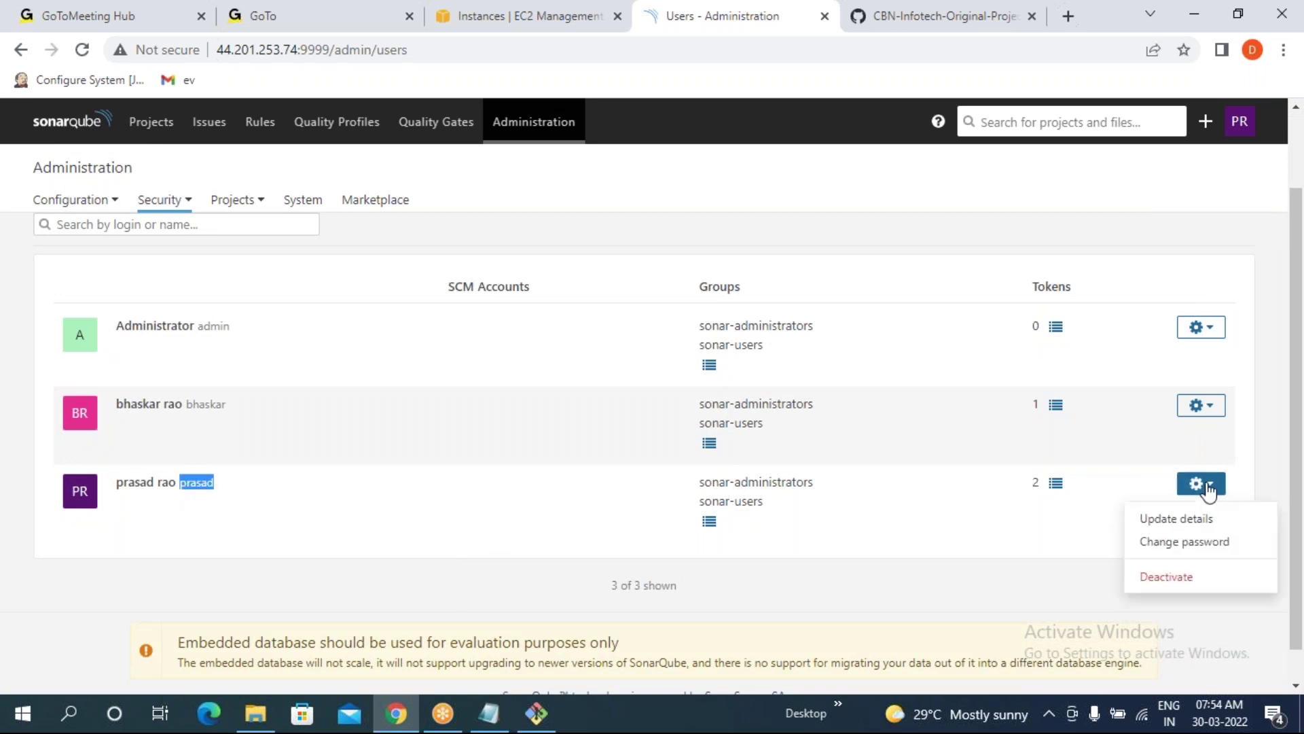
{"action": "left_click", "coordinate": [1191, 529]}
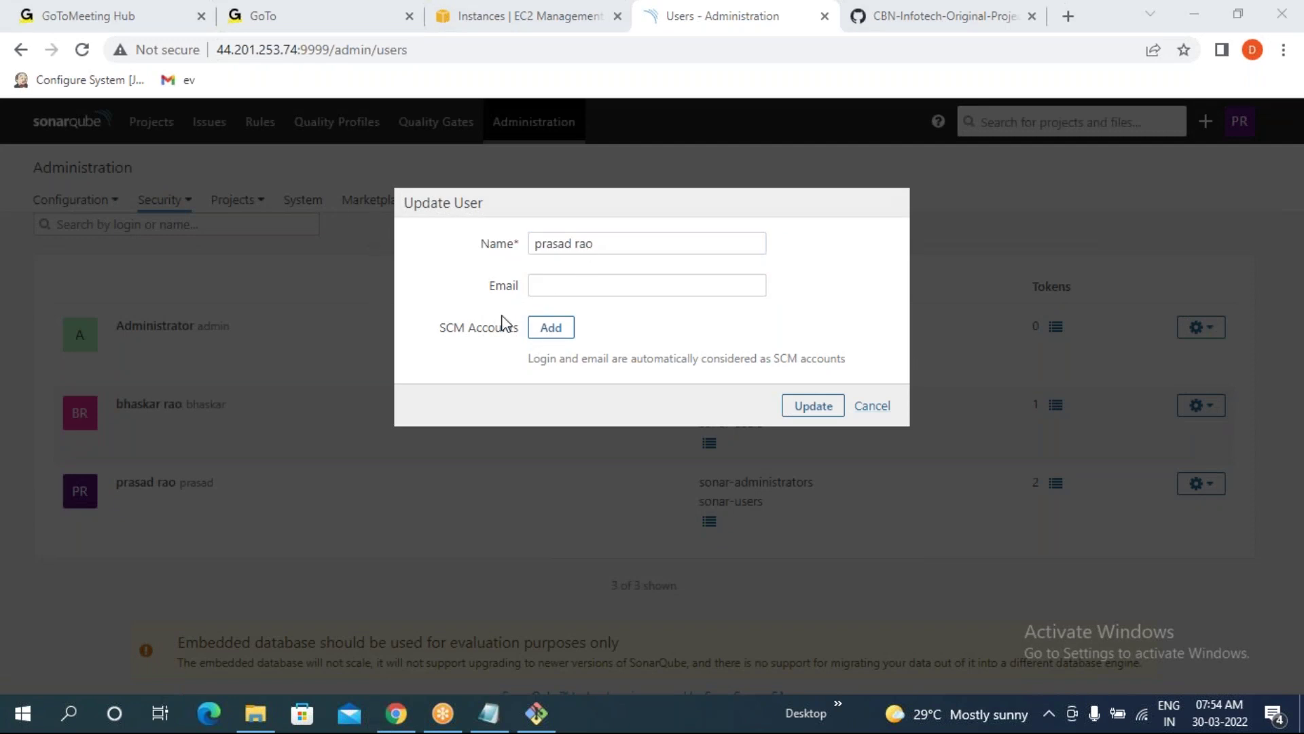
{"action": "left_click", "coordinate": [873, 407]}
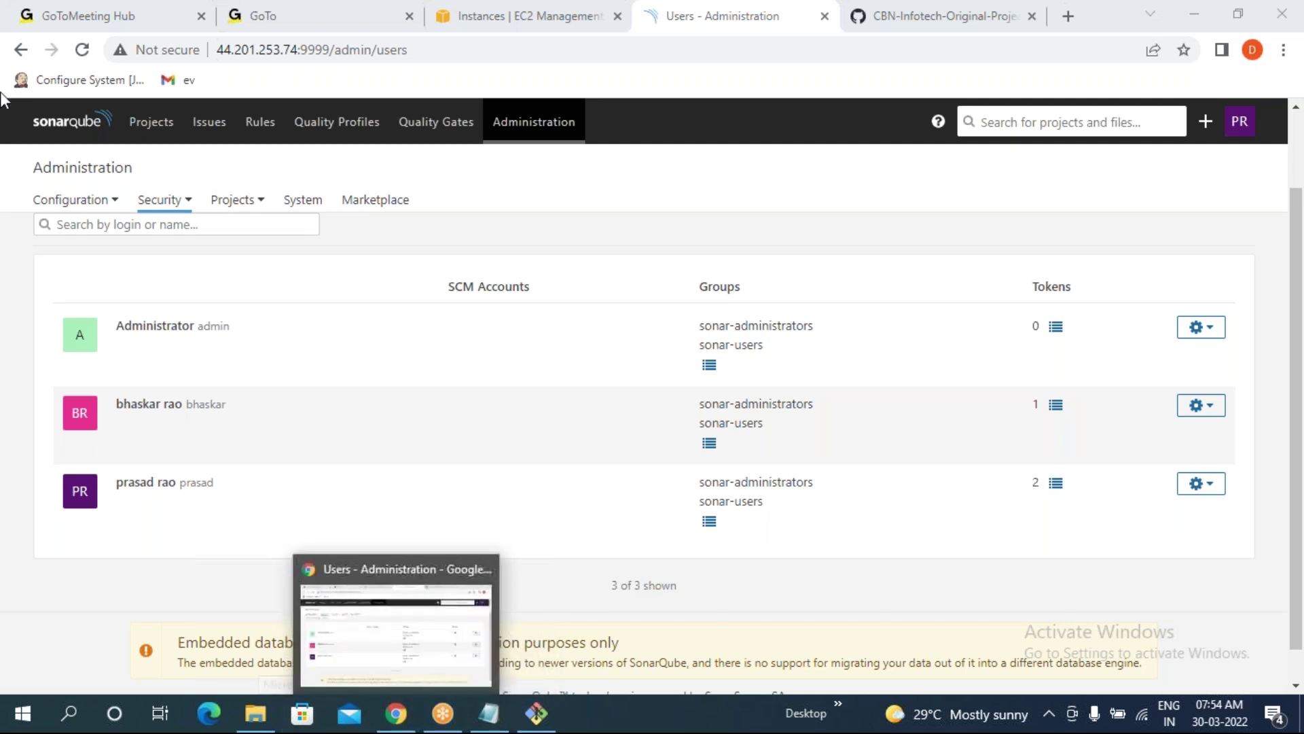
{"action": "left_click", "coordinate": [164, 202]}
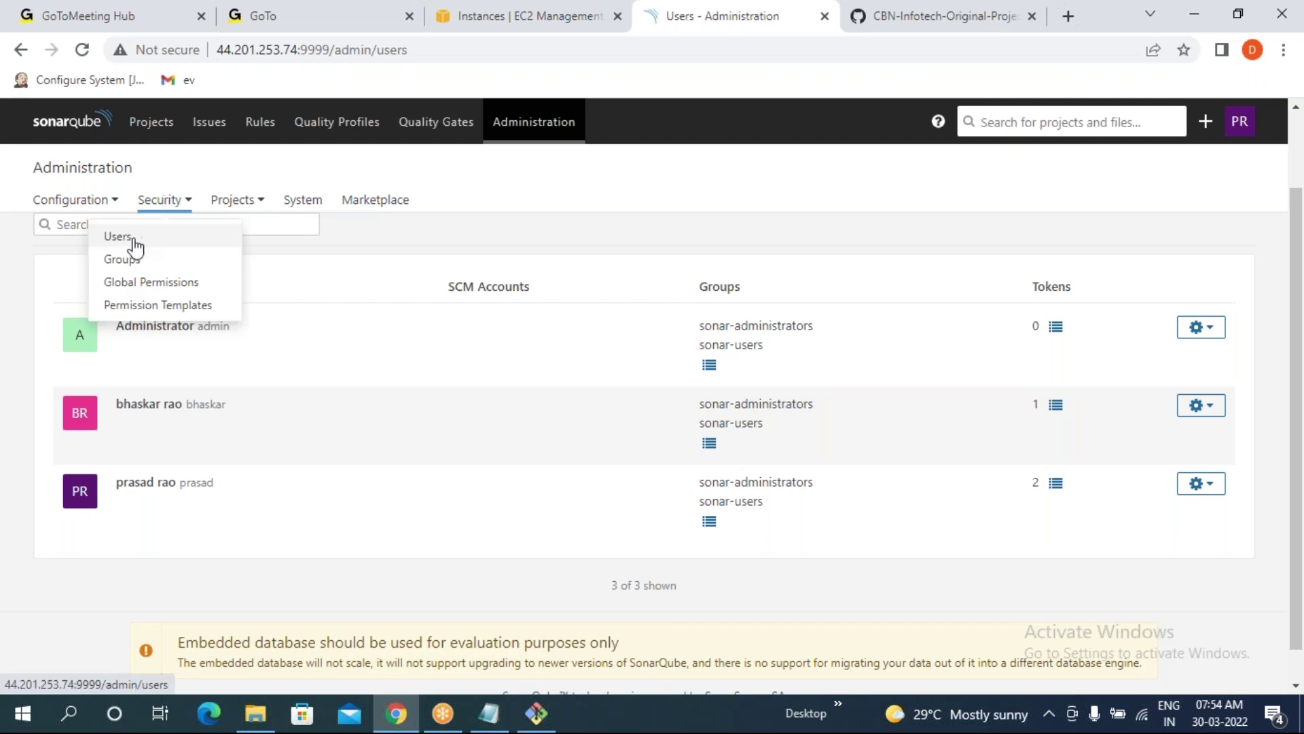
- On the Groups page, review sonar-administrators and sonar-users (3 members each), then start Create Group
{"action": "left_click", "coordinate": [127, 262]}
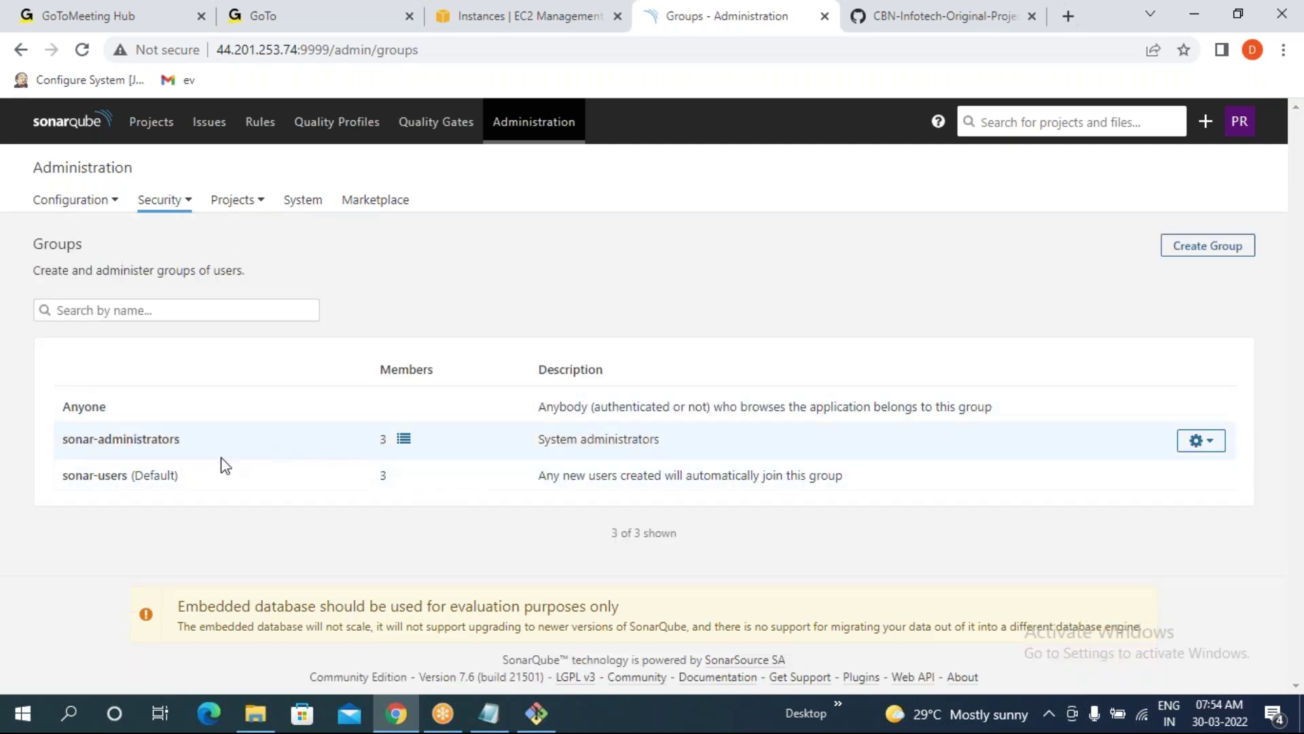
{"action": "left_click_drag", "start_coordinate": [66, 439], "coordinate": [192, 451]}
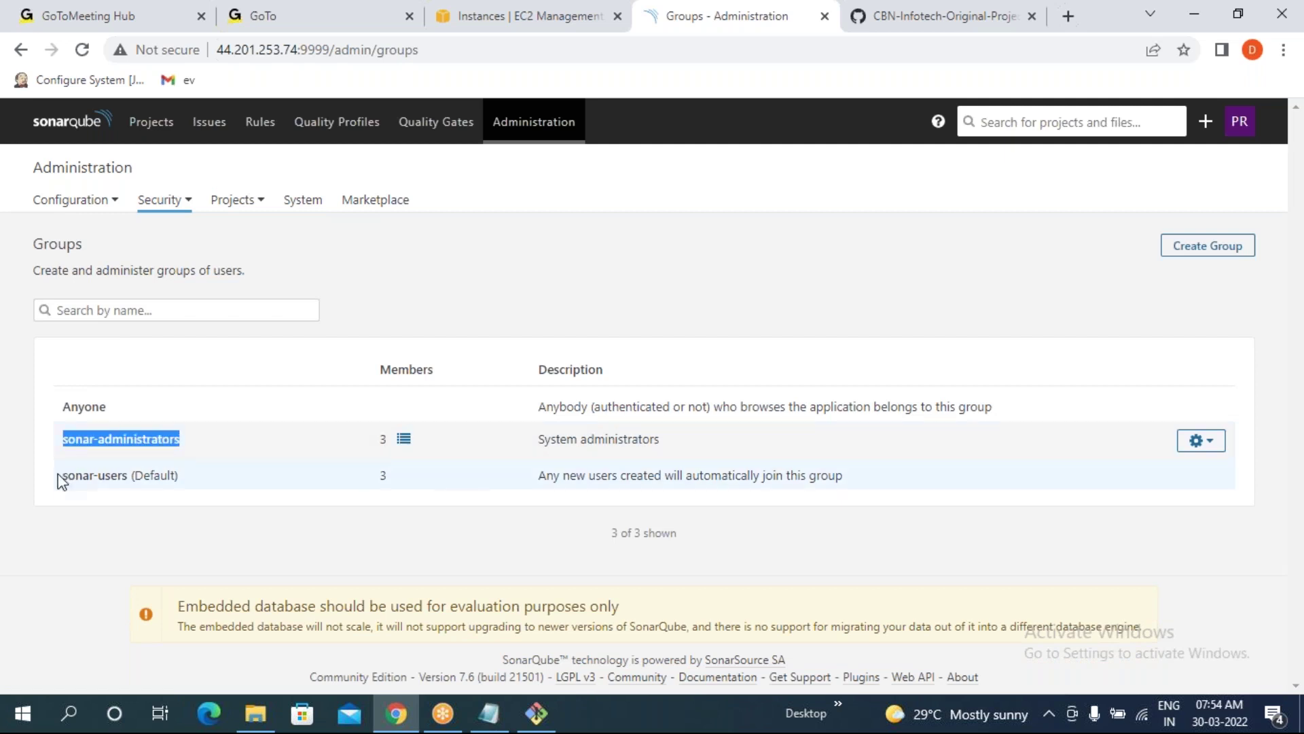
{"action": "left_click_drag", "start_coordinate": [59, 474], "coordinate": [127, 483]}
{"action": "left_click", "coordinate": [265, 504]}
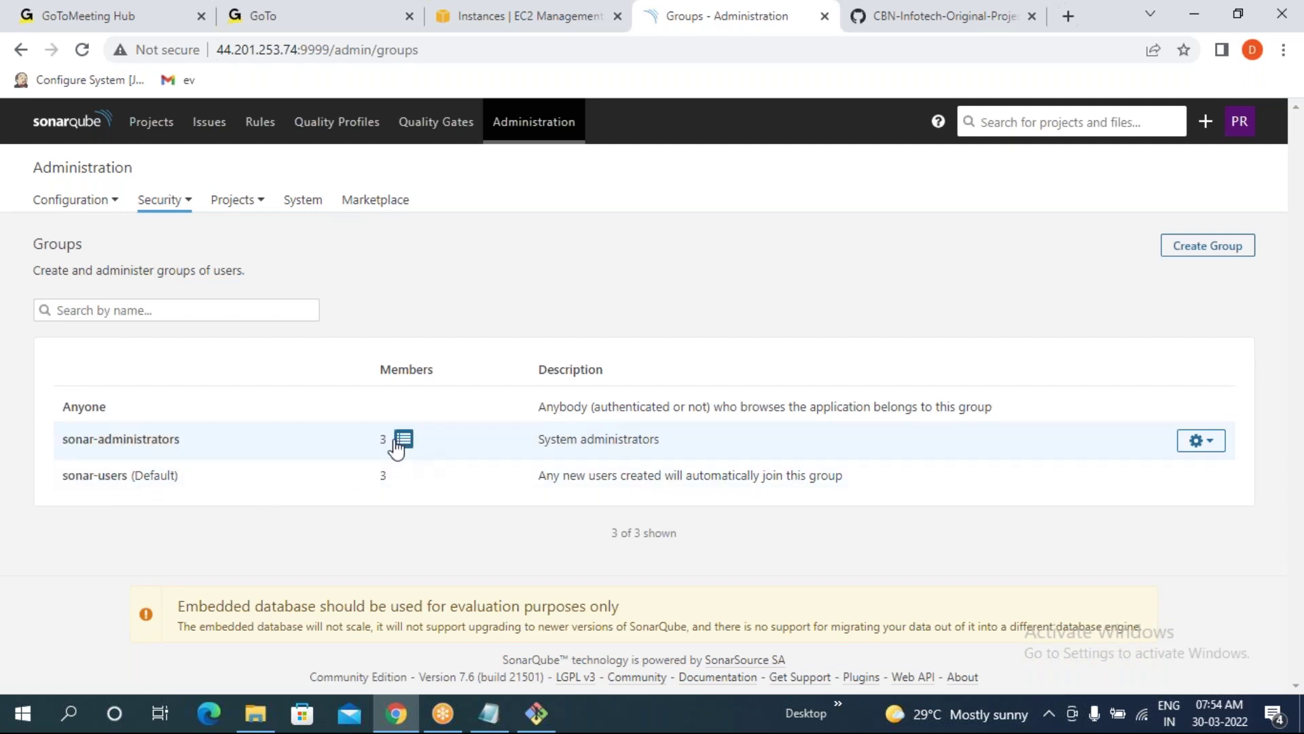
{"action": "left_click_drag", "start_coordinate": [379, 445], "coordinate": [398, 445]}
{"action": "double_click", "coordinate": [383, 475]}
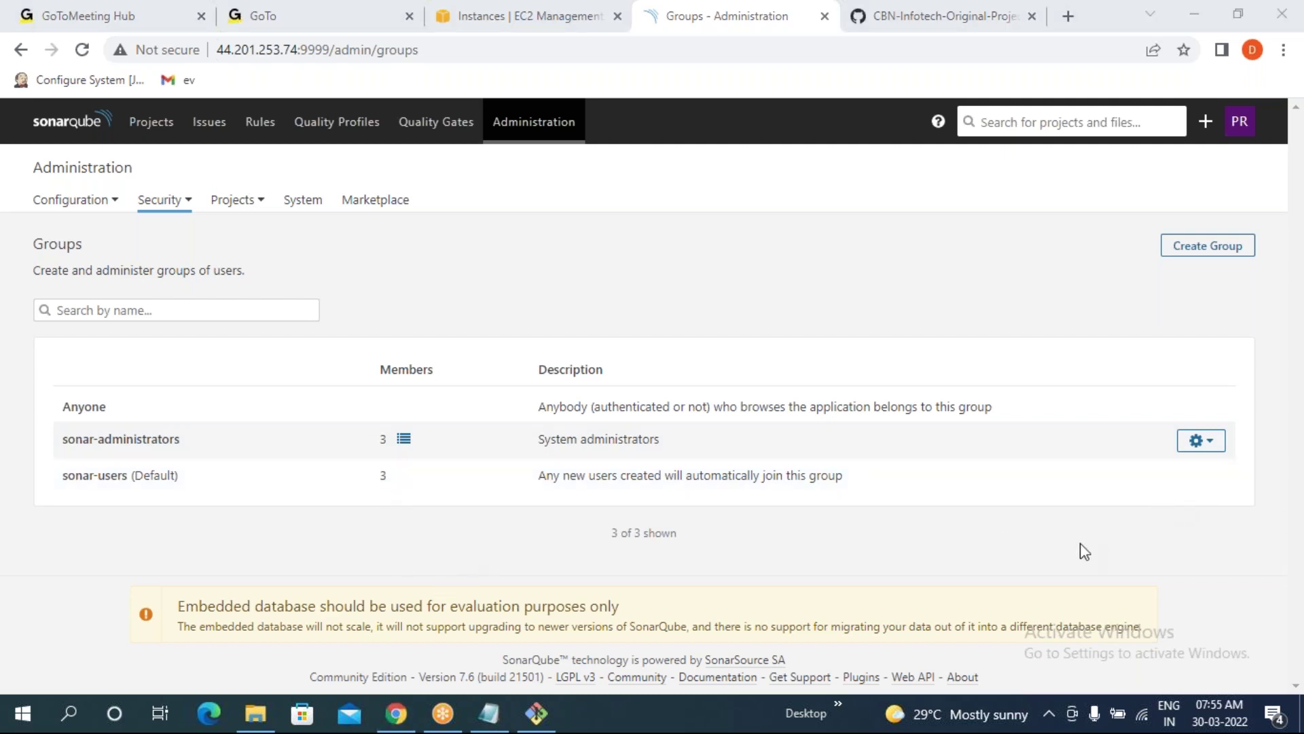
{"action": "left_click", "coordinate": [1221, 250]}
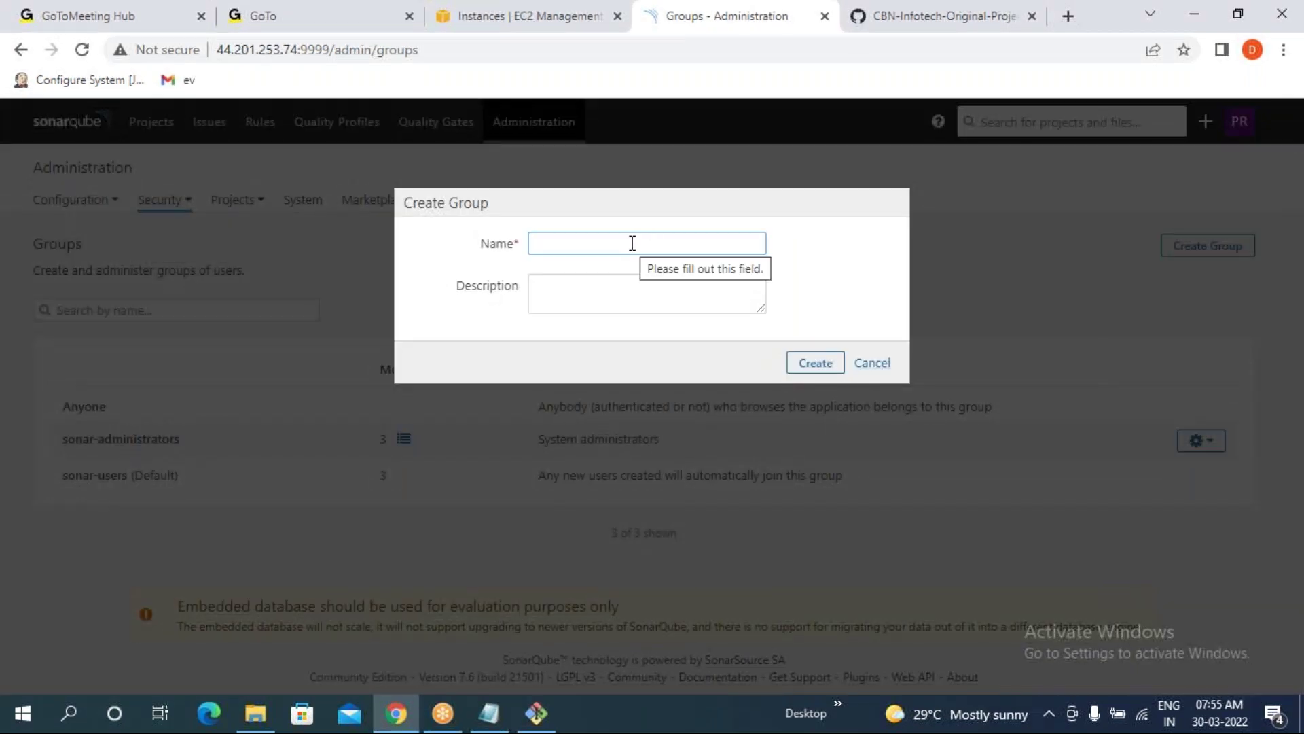
- Create group myowngroup with the description 'this is a custom group created by me'
{"action": "type", "text": "myo"}
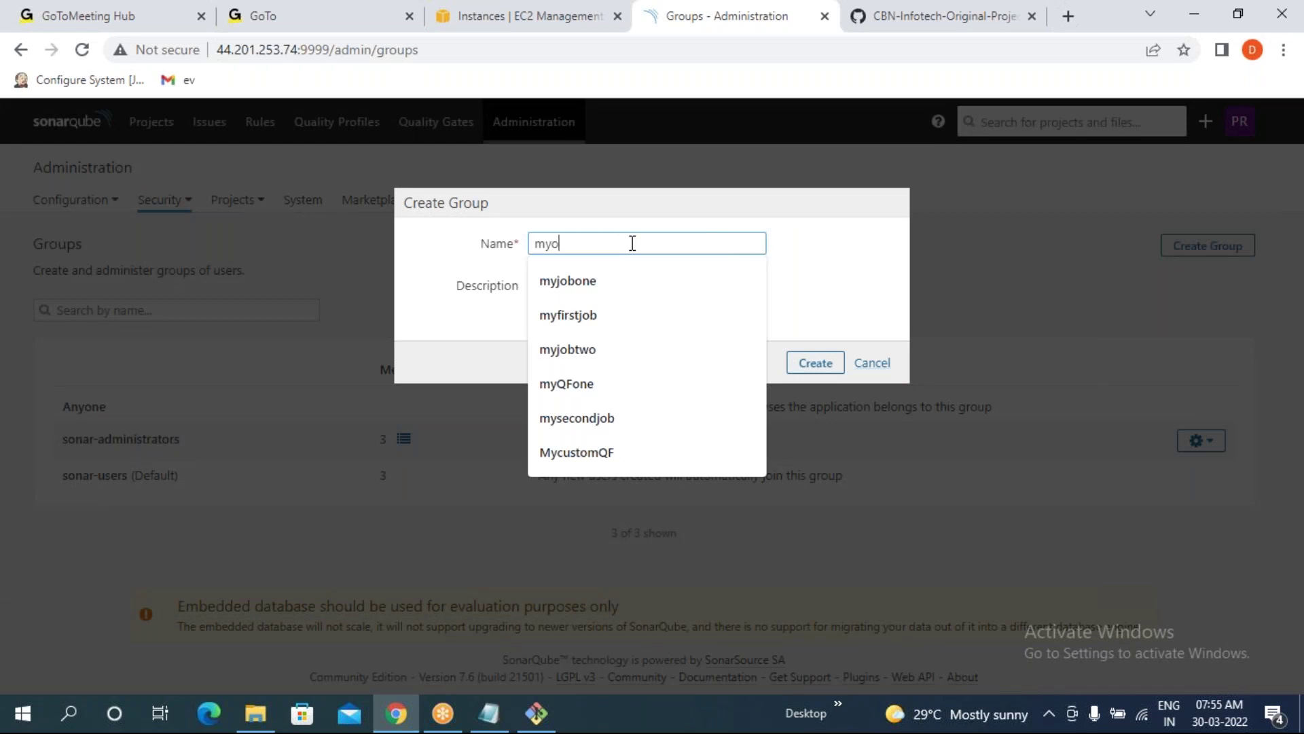
{"action": "type", "text": "wngroup"}
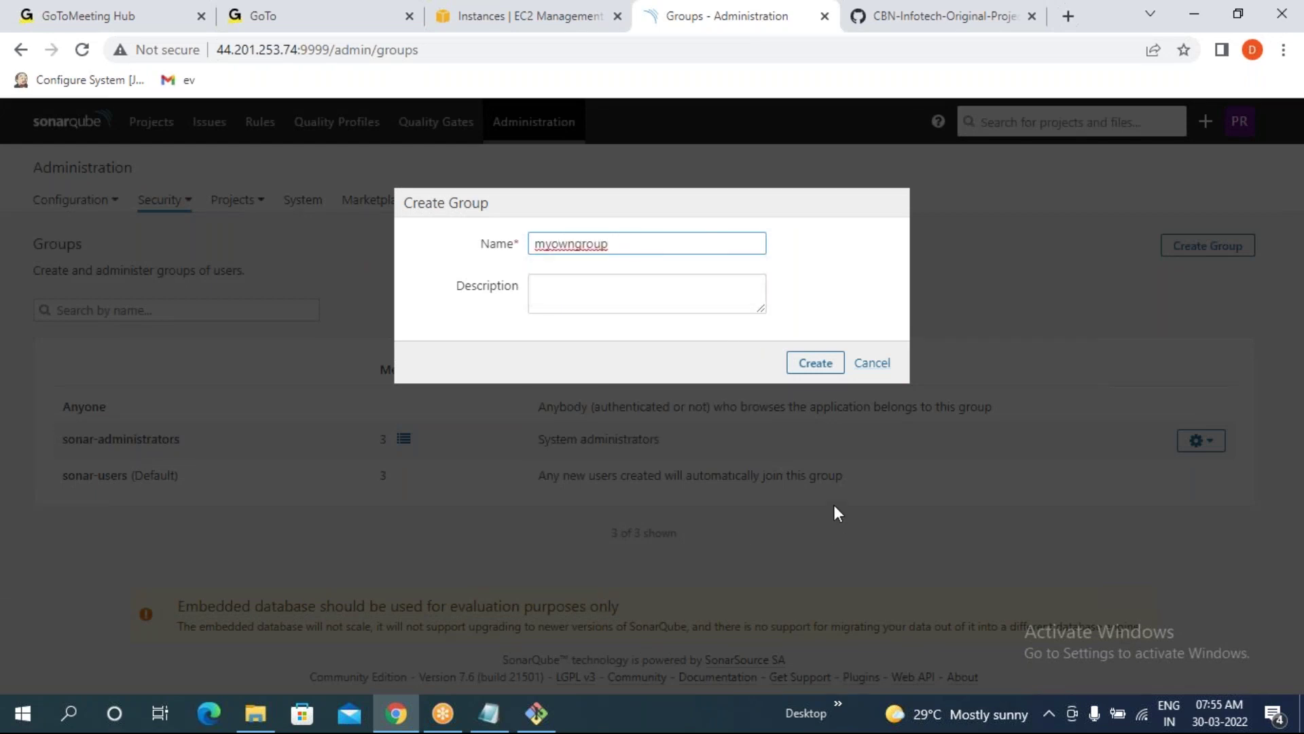
{"action": "left_click", "coordinate": [609, 283]}
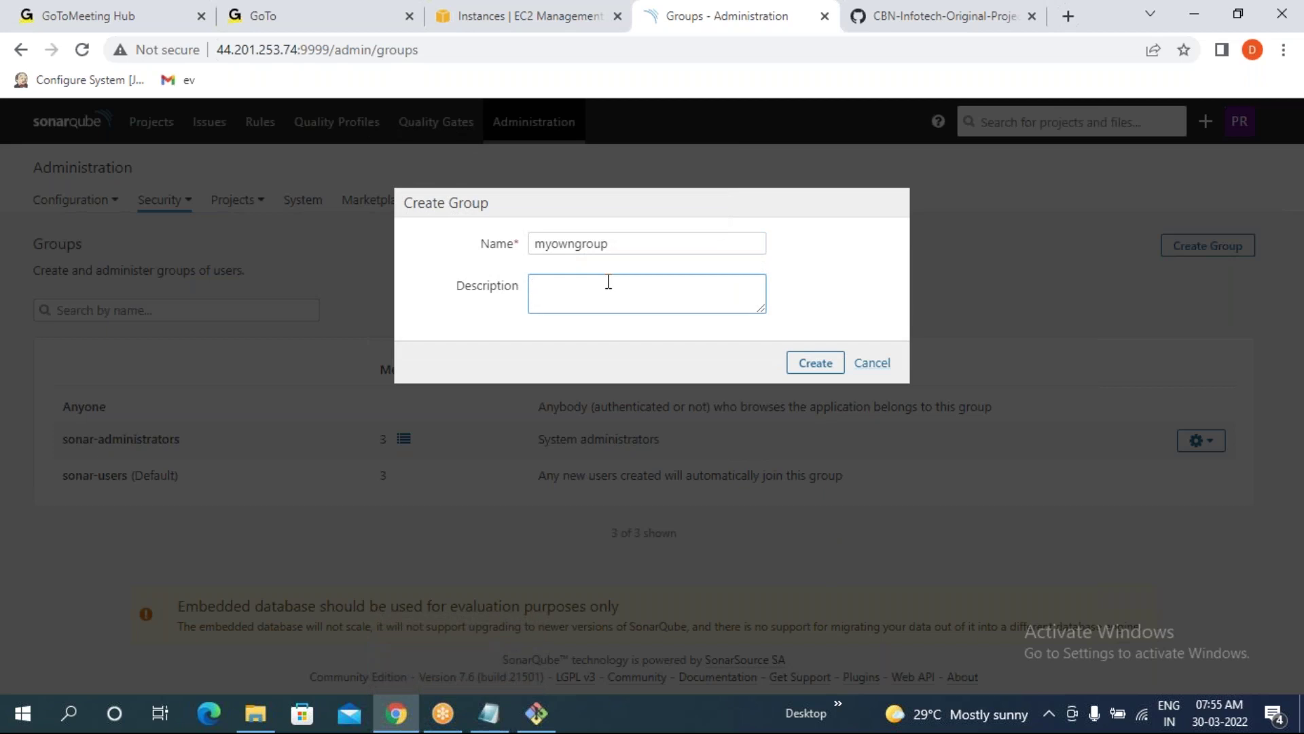
{"action": "type", "text": "this is "}
{"action": "type", "text": "a gro"}
{"action": "type", "text": "cu"}
{"action": "type", "text": "stom groupmcrea"}
{"action": "type", "text": "ted m"}
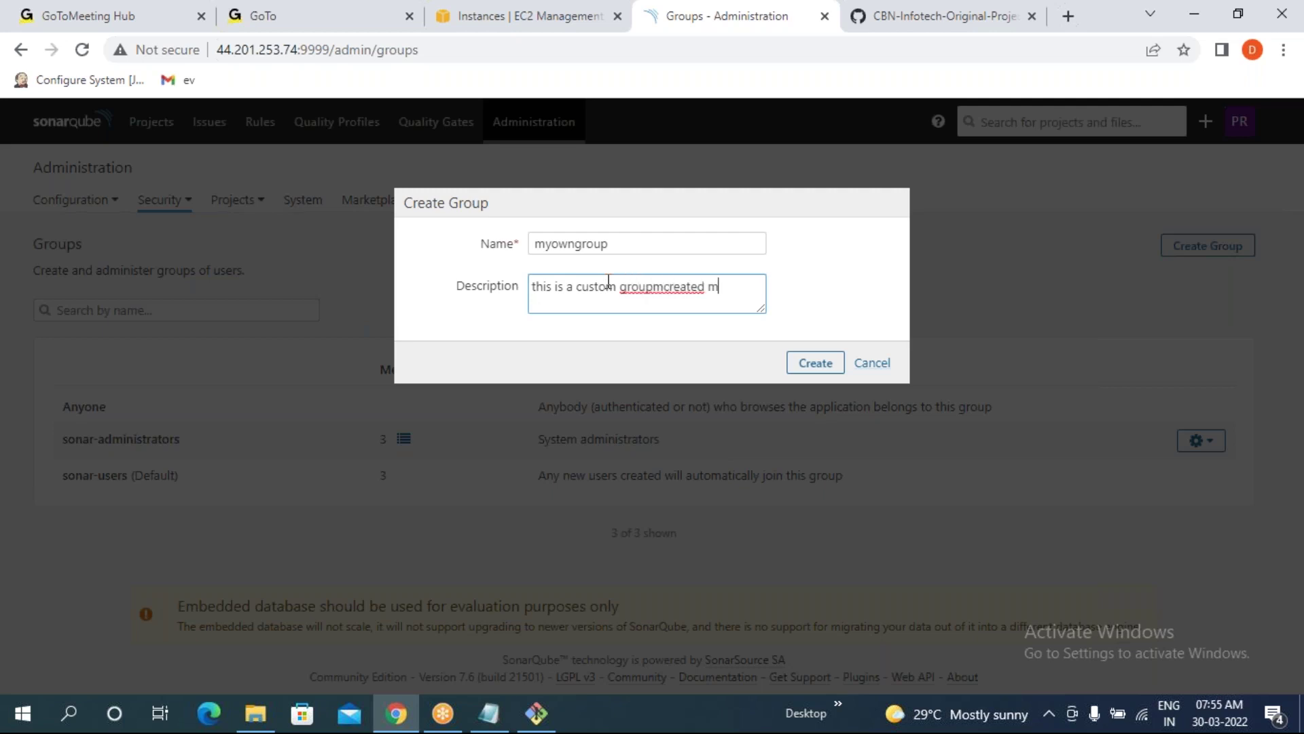
{"action": "key", "text": "BackSpace"}
{"action": "key", "text": "BackSpace"}
{"action": "key", "text": "BackSpace"}
{"action": "key", "text": "BackSpace"}
{"action": "key", "text": "BackSpace"}
{"action": "key", "text": "BackSpace"}
{"action": "key", "text": "BackSpace"}
{"action": "key", "text": "BackSpace"}
{"action": "type", "text": "created by me"}
{"action": "left_click", "coordinate": [818, 367]}
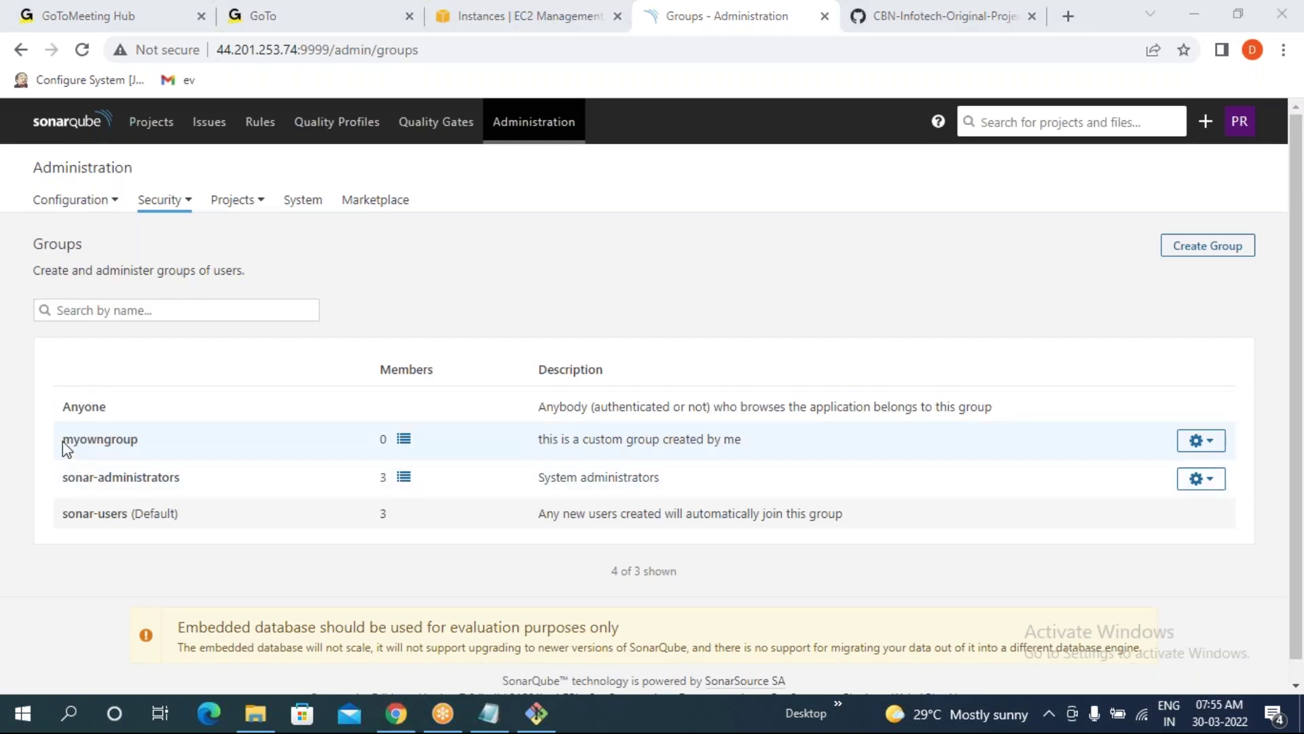
- Open myowngroup's edit form and close it without changes
{"action": "left_click_drag", "start_coordinate": [63, 440], "coordinate": [138, 440]}
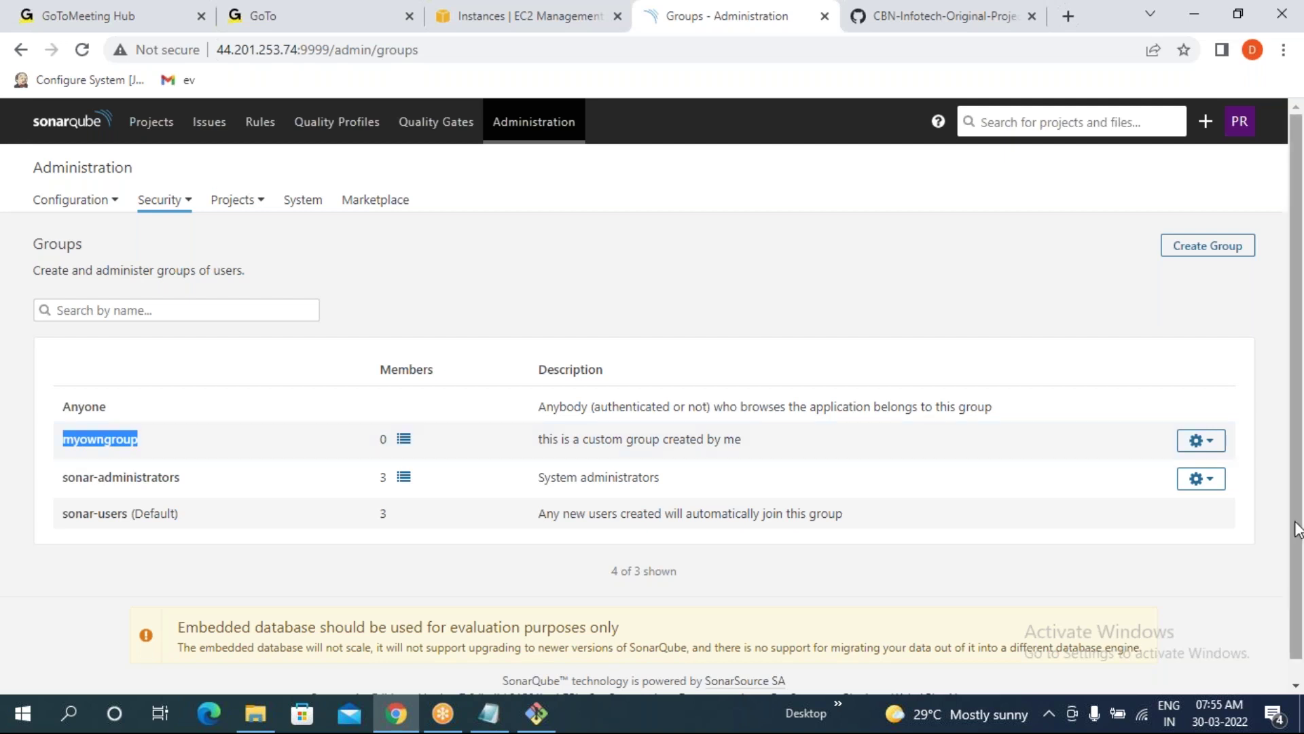
{"action": "left_click", "coordinate": [1208, 445]}
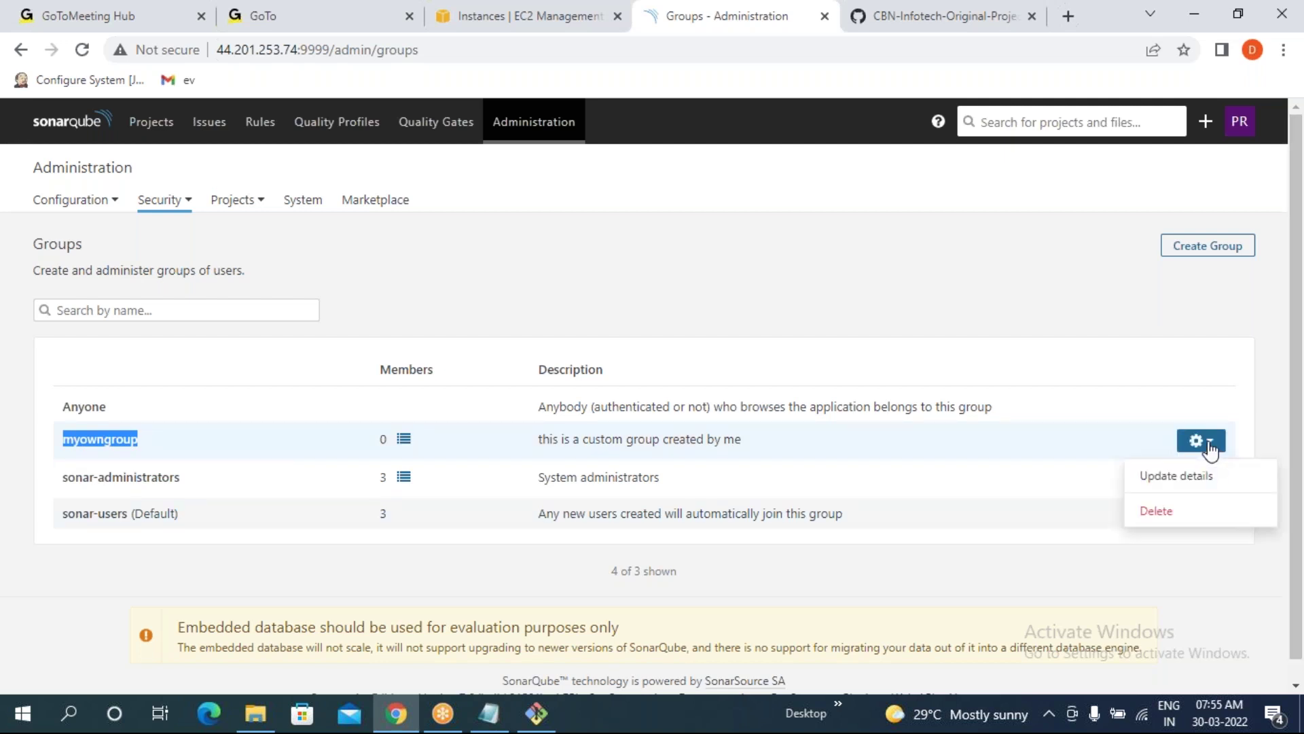
{"action": "left_click", "coordinate": [1197, 478]}
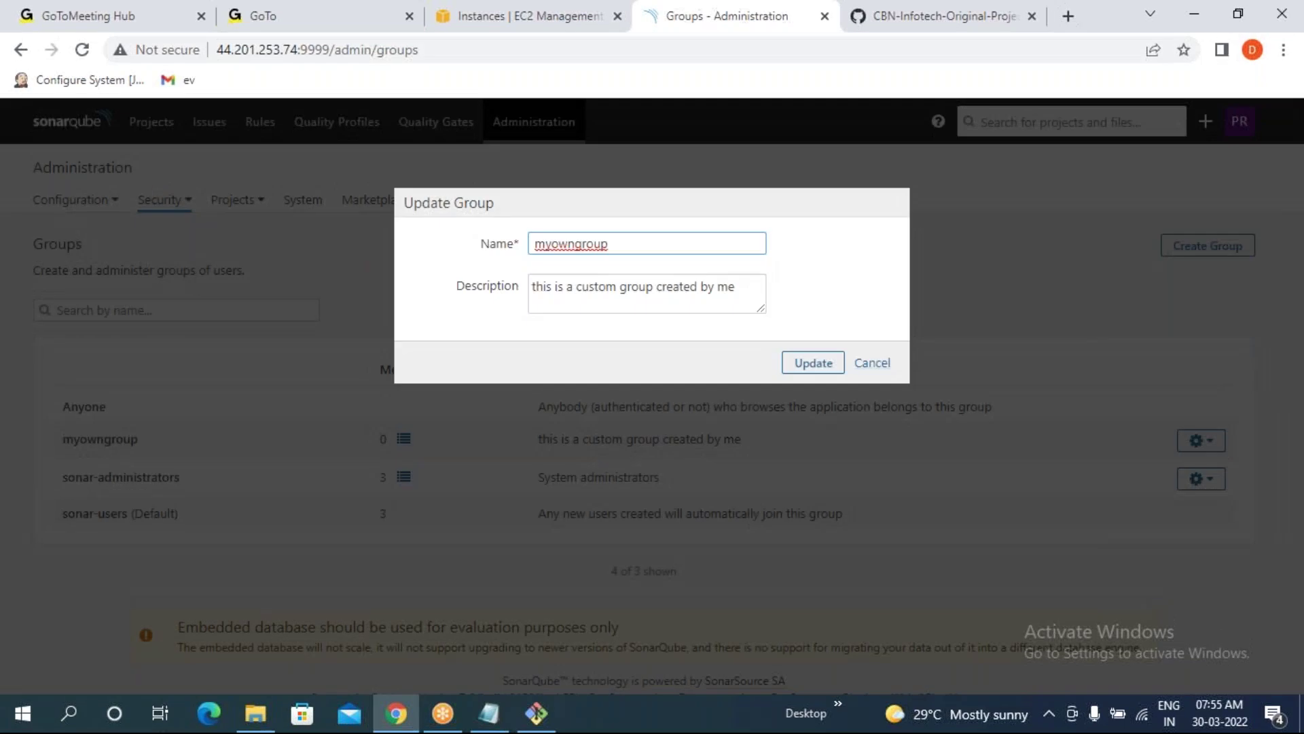
{"action": "left_click", "coordinate": [881, 365]}
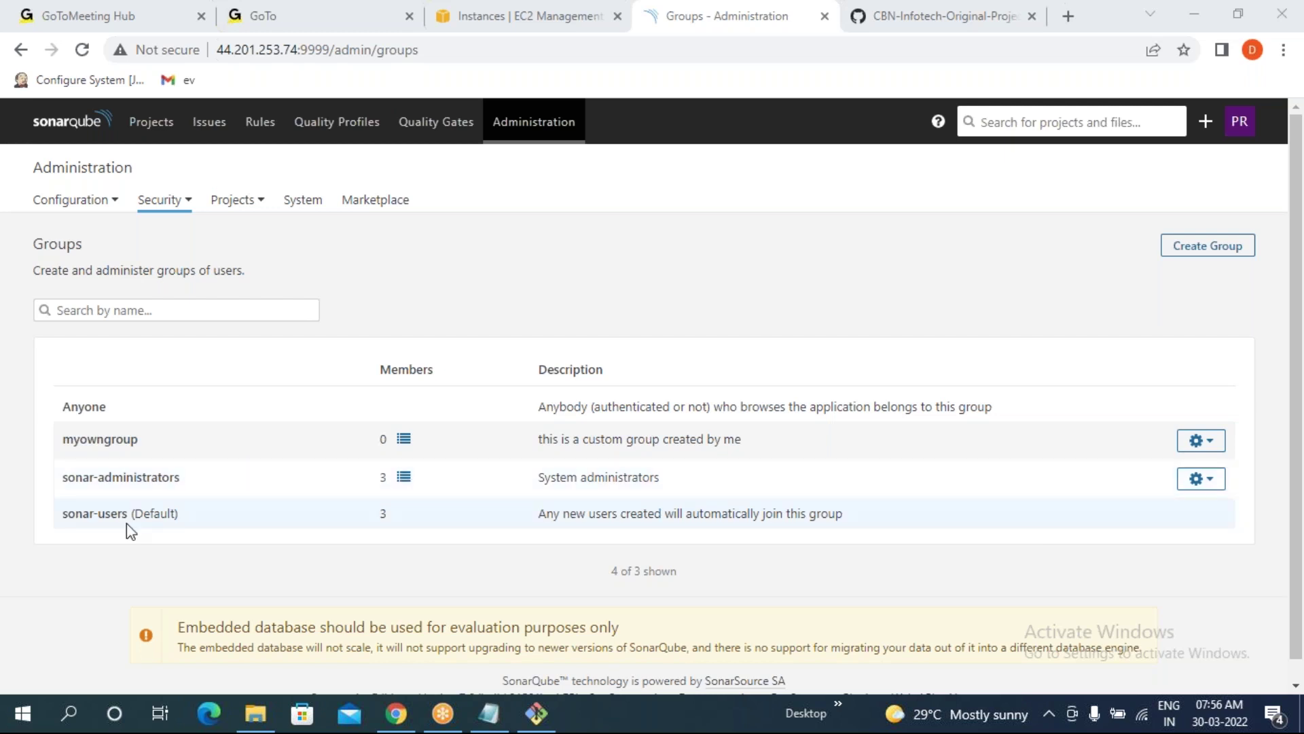
- Add the third listed user to myowngroup's members, giving it 1 member
{"action": "left_click", "coordinate": [404, 441]}
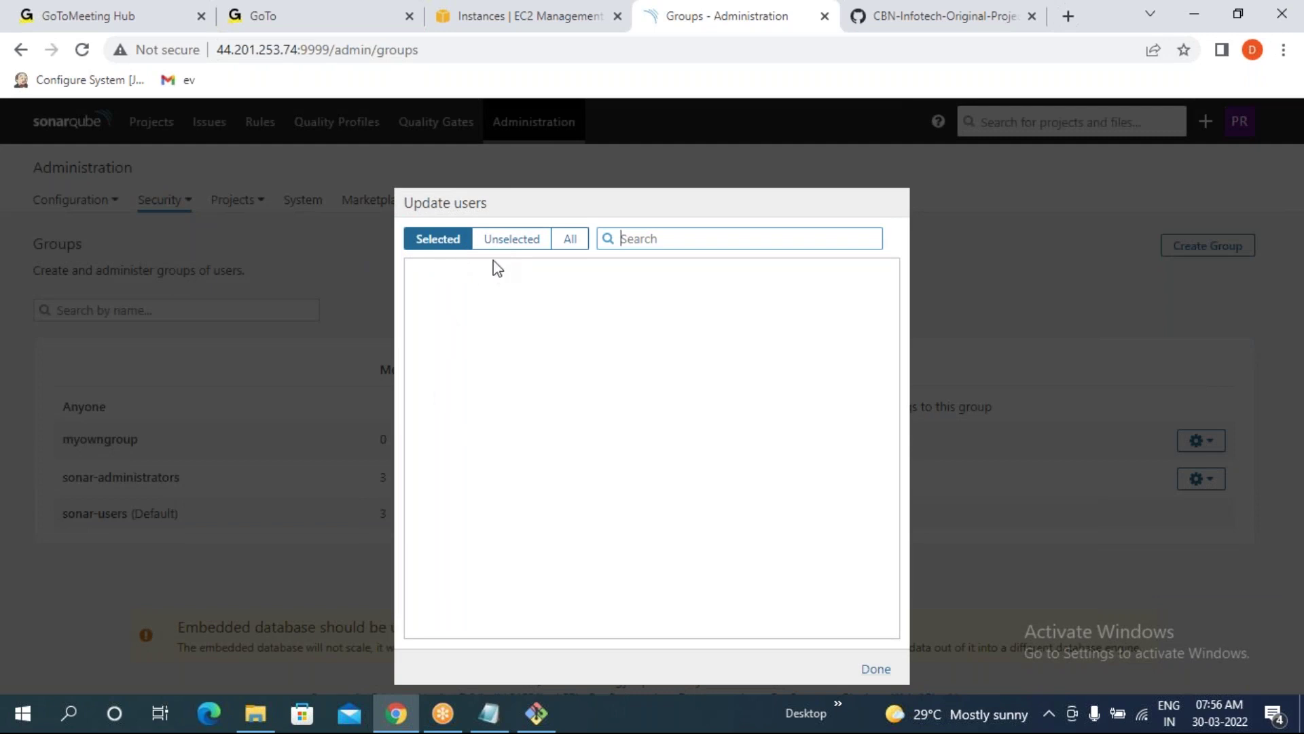
{"action": "left_click", "coordinate": [510, 241]}
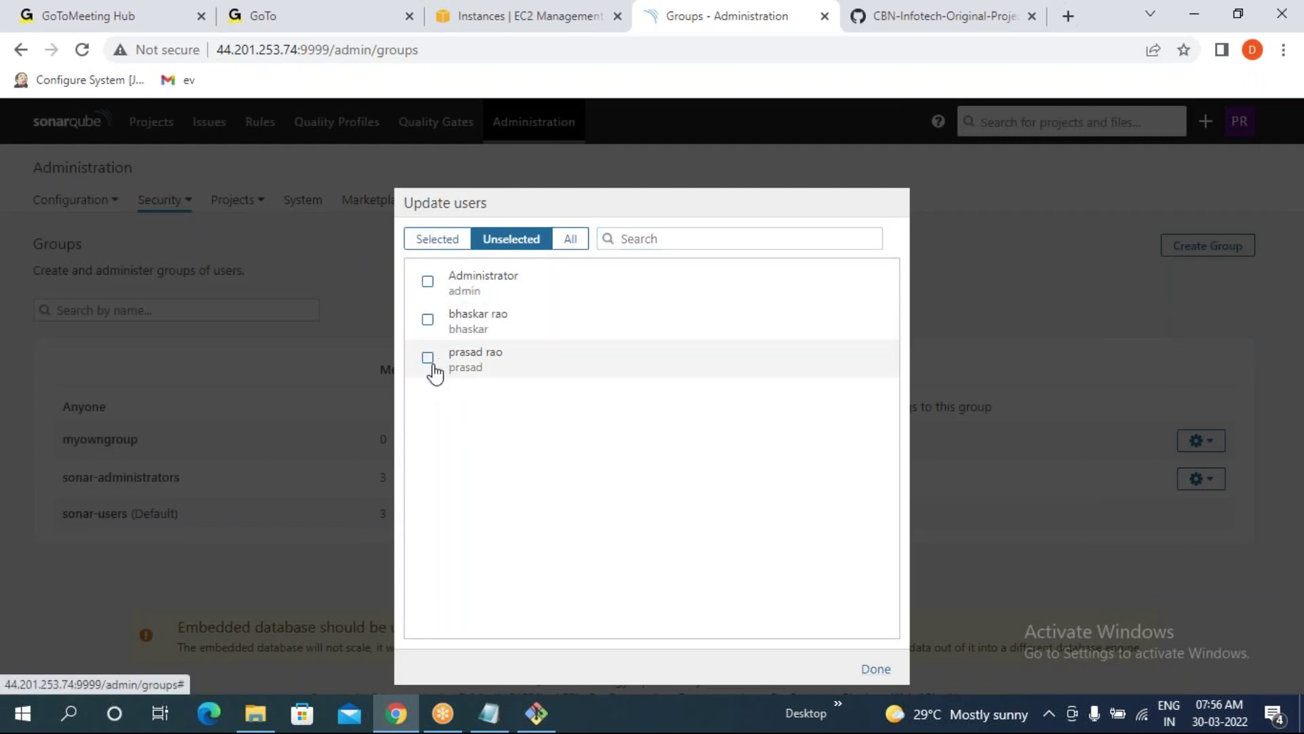
{"action": "left_click", "coordinate": [428, 359]}
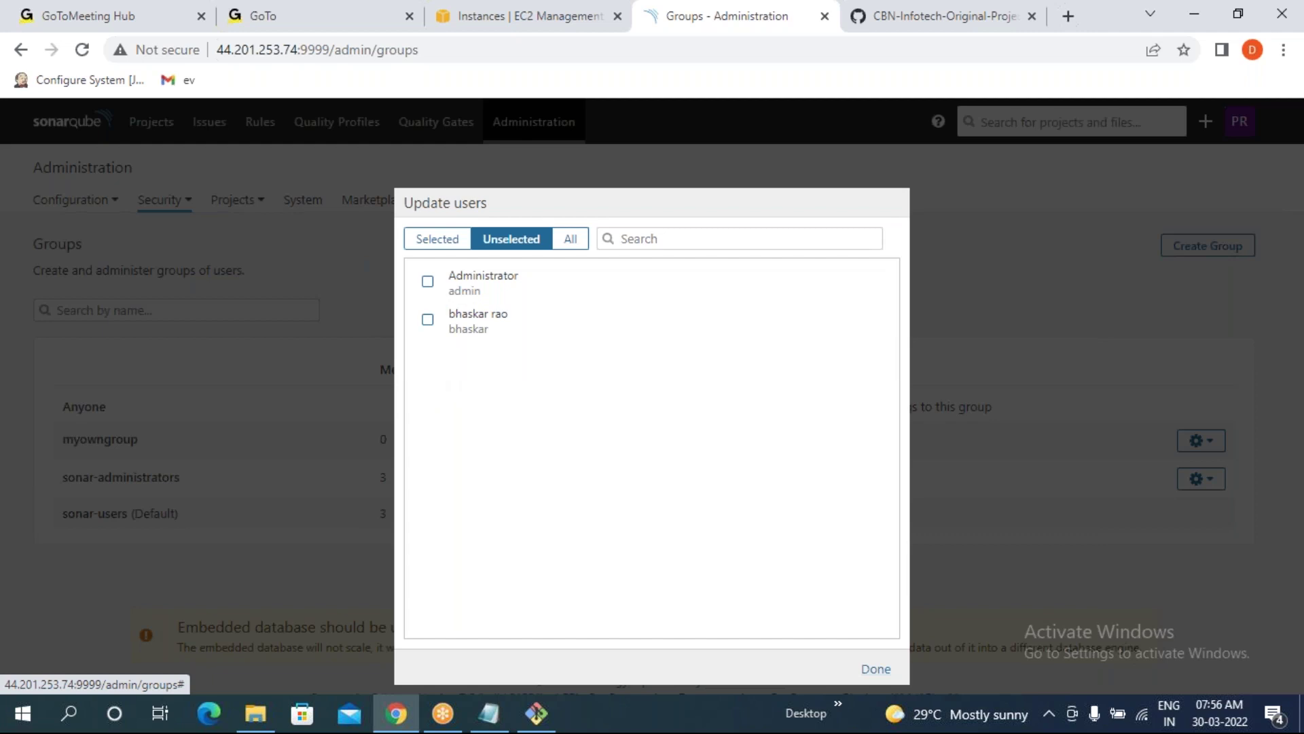
{"action": "left_click", "coordinate": [438, 241]}
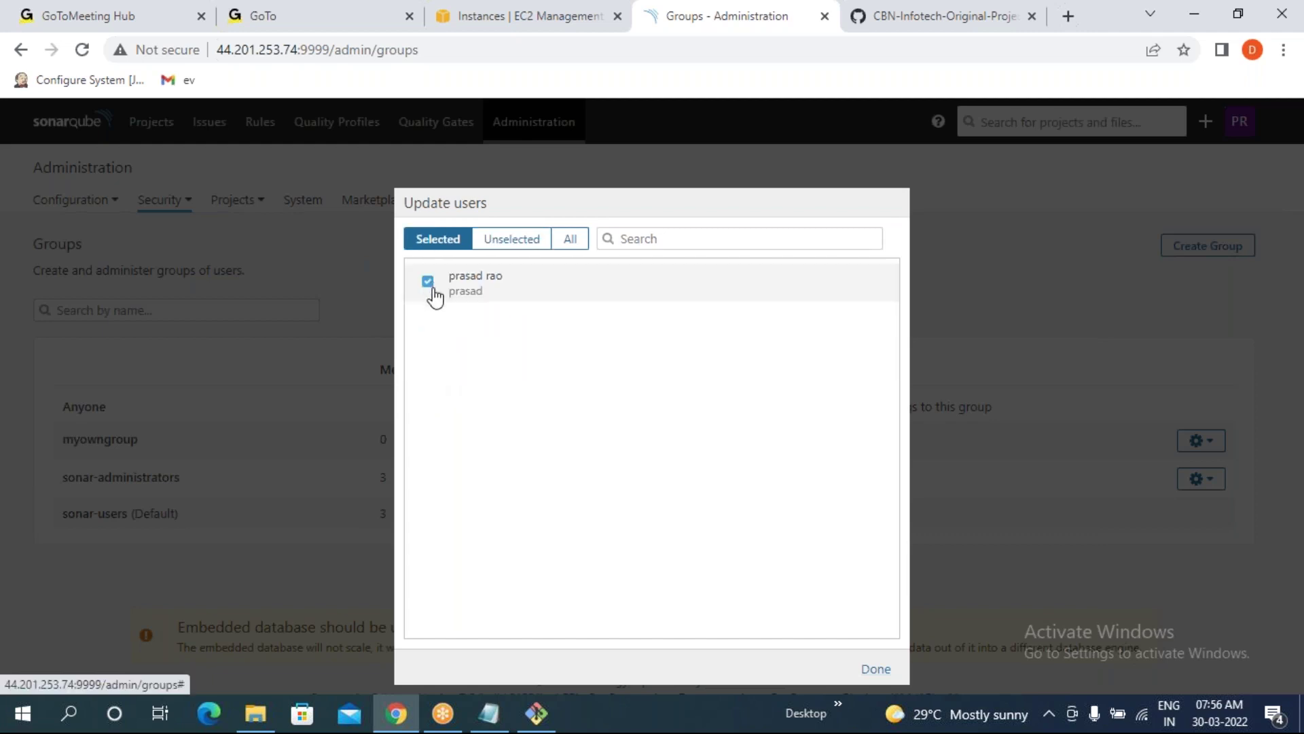
{"action": "left_click", "coordinate": [875, 669]}
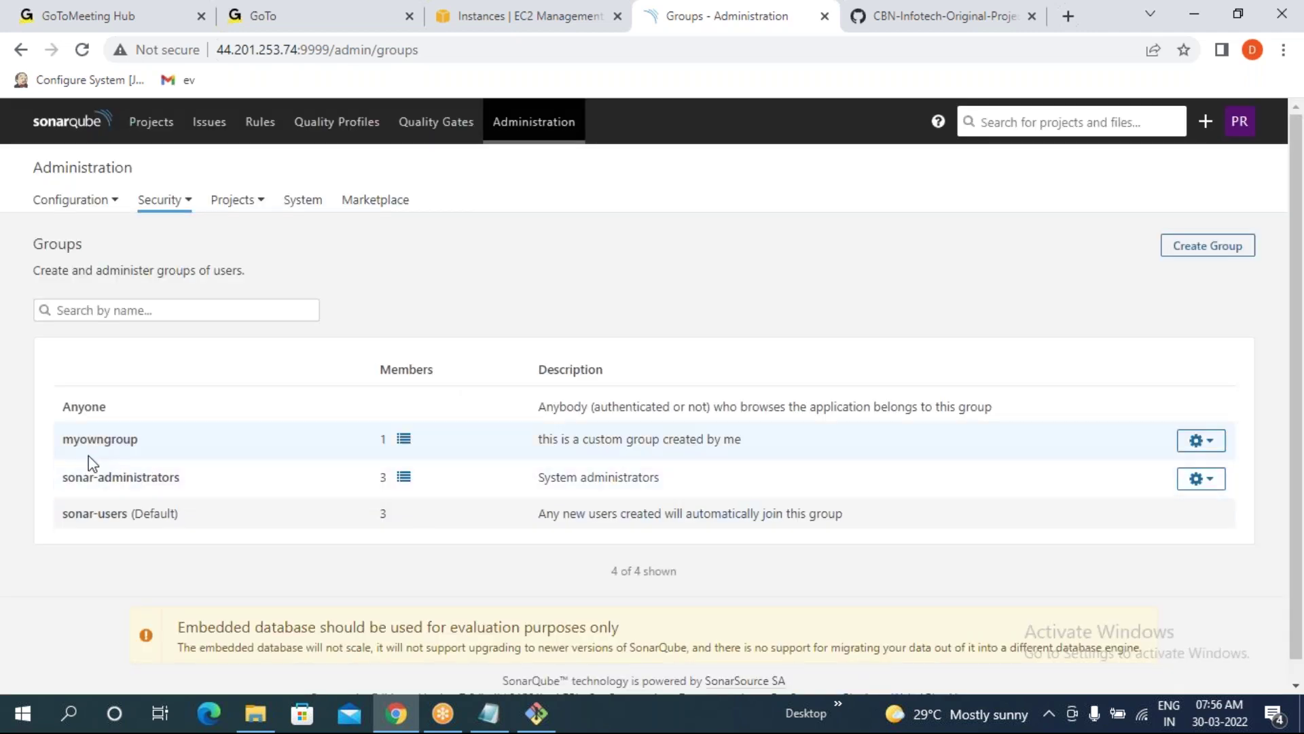
{"action": "left_click_drag", "start_coordinate": [63, 439], "coordinate": [136, 439]}
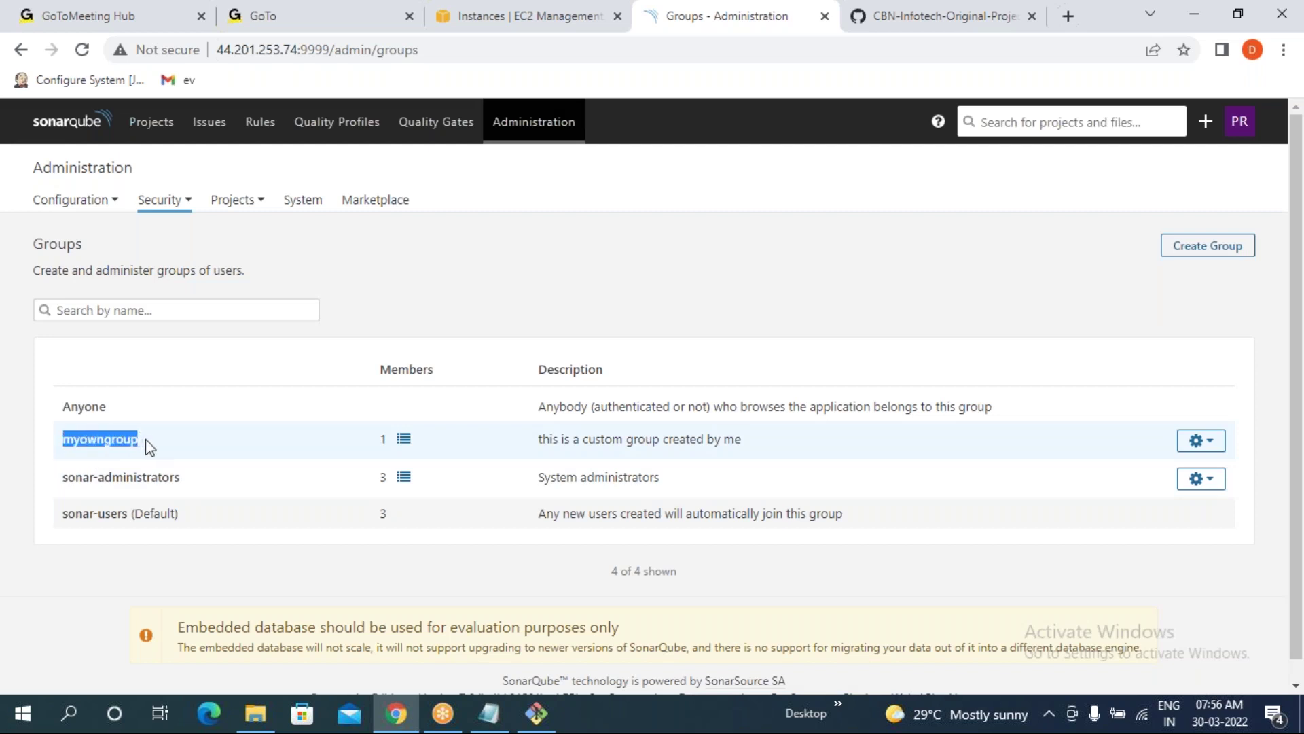
{"action": "left_click", "coordinate": [389, 446]}
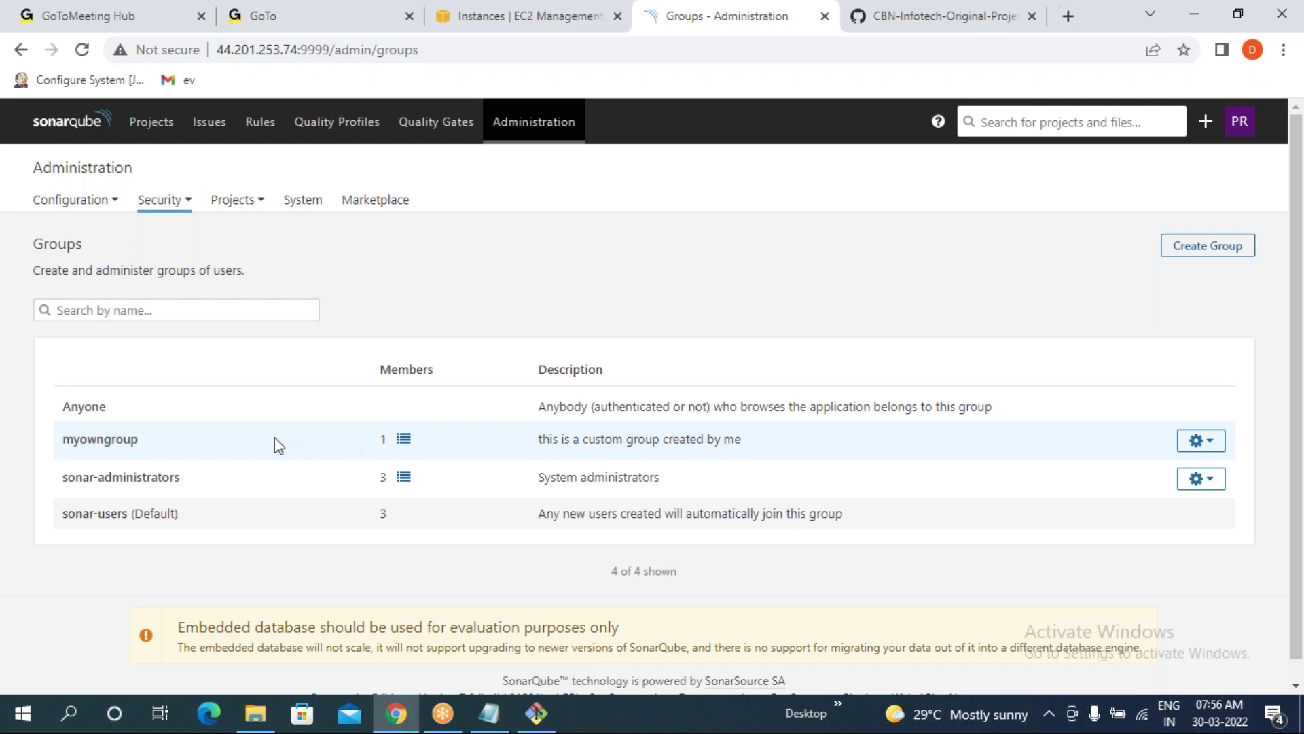
- Look through the Configuration and Security menus, then go to the Marketplace page
{"action": "left_click", "coordinate": [83, 207]}
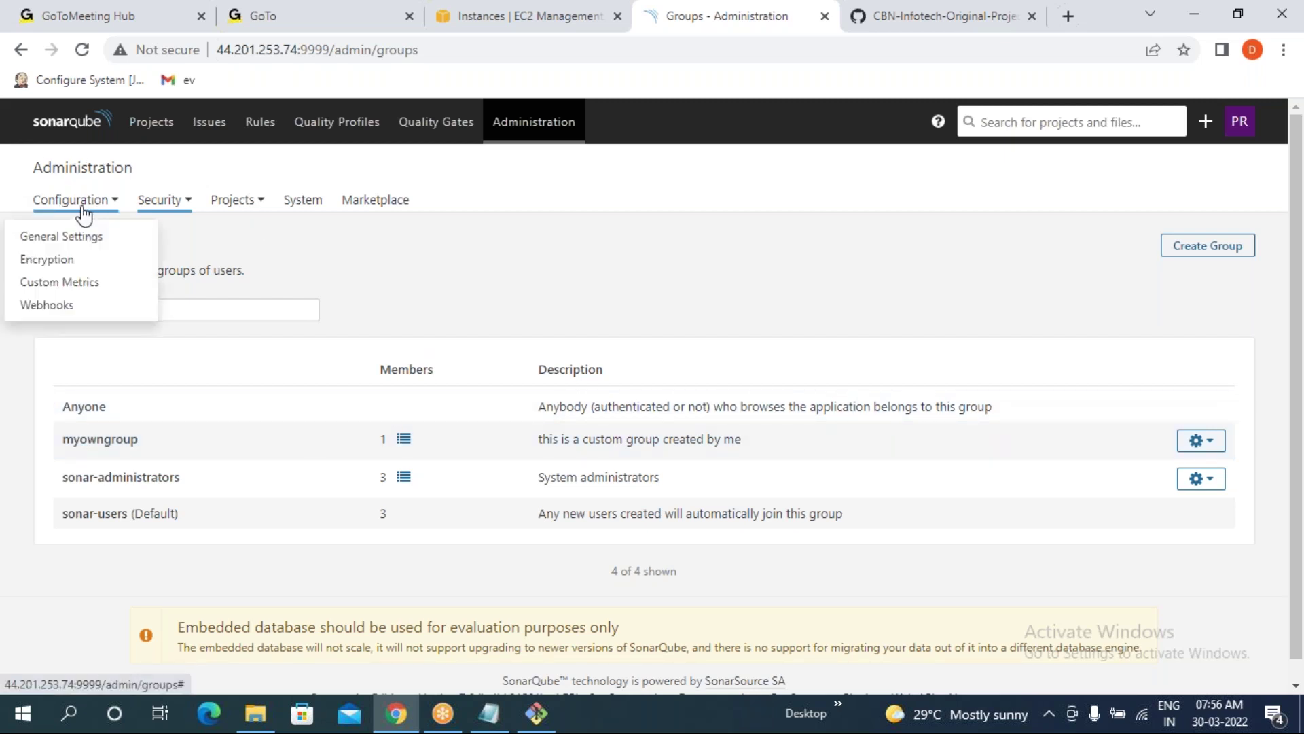
{"action": "left_click", "coordinate": [480, 289]}
{"action": "left_click", "coordinate": [169, 213]}
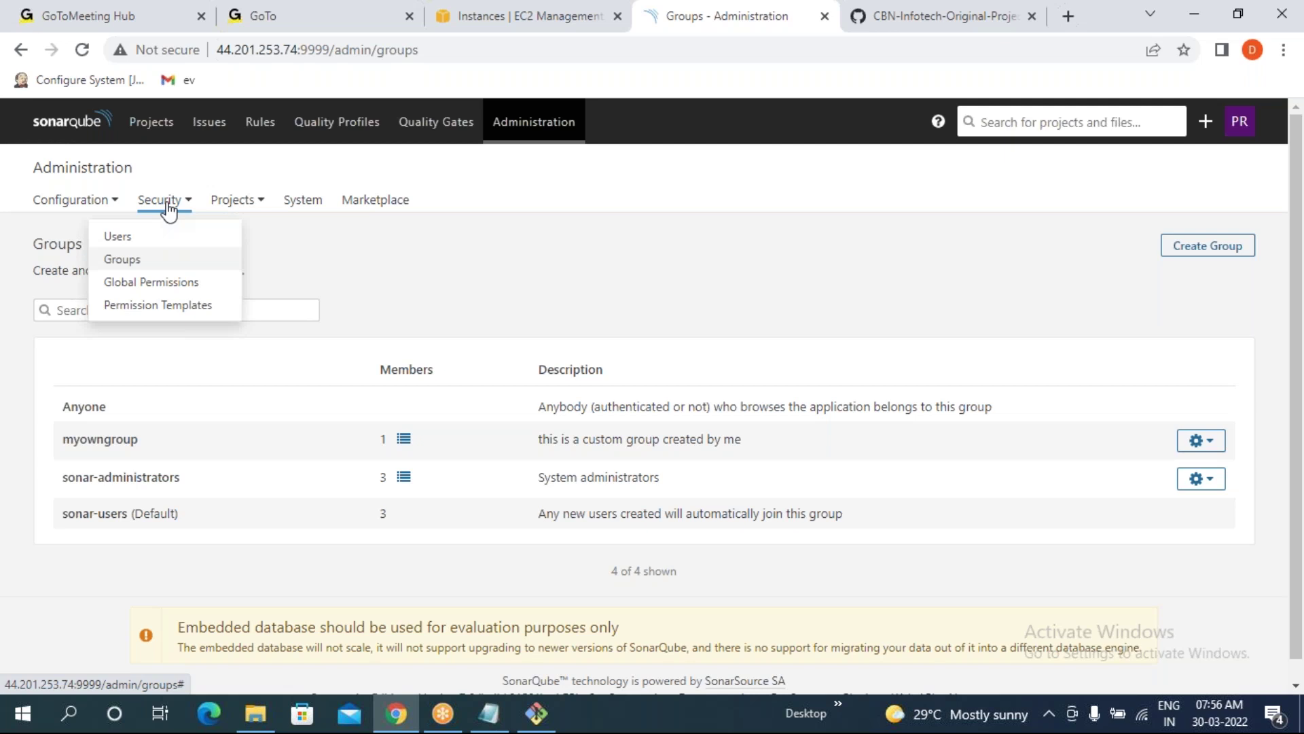
{"action": "left_click", "coordinate": [466, 259]}
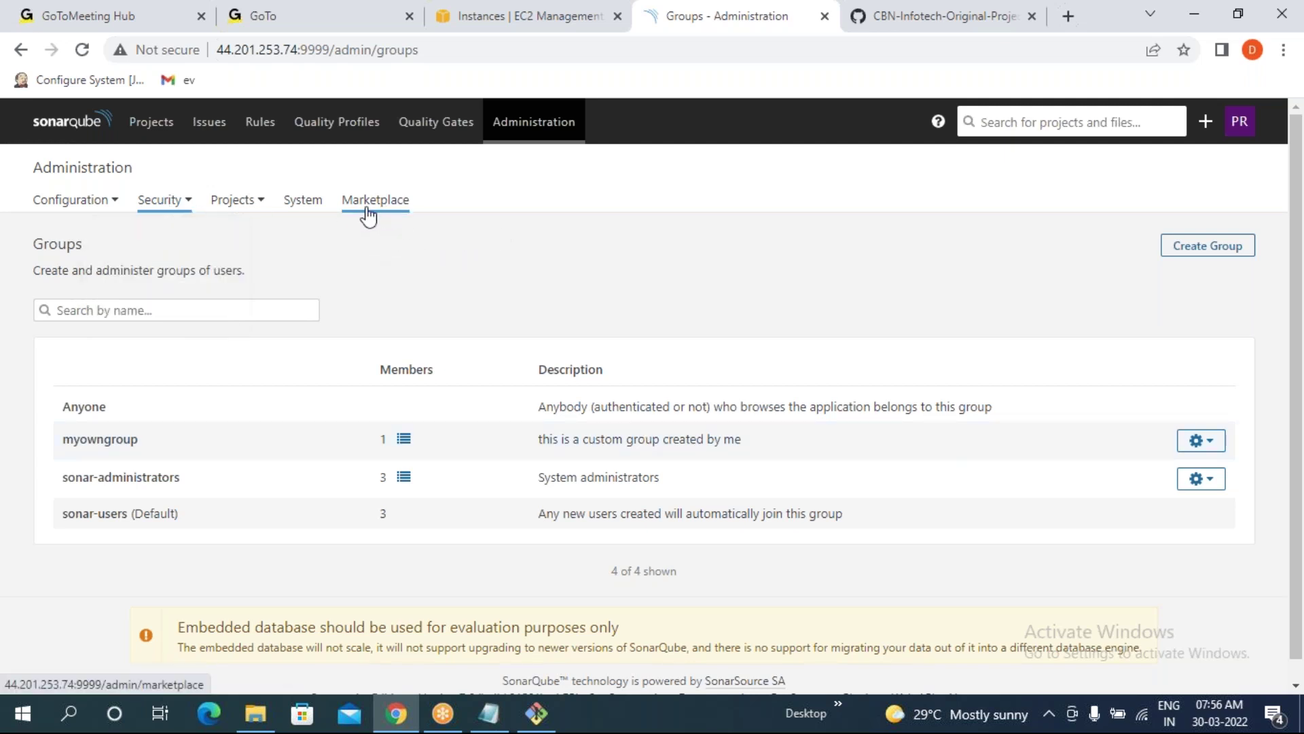
{"action": "left_click", "coordinate": [367, 216]}
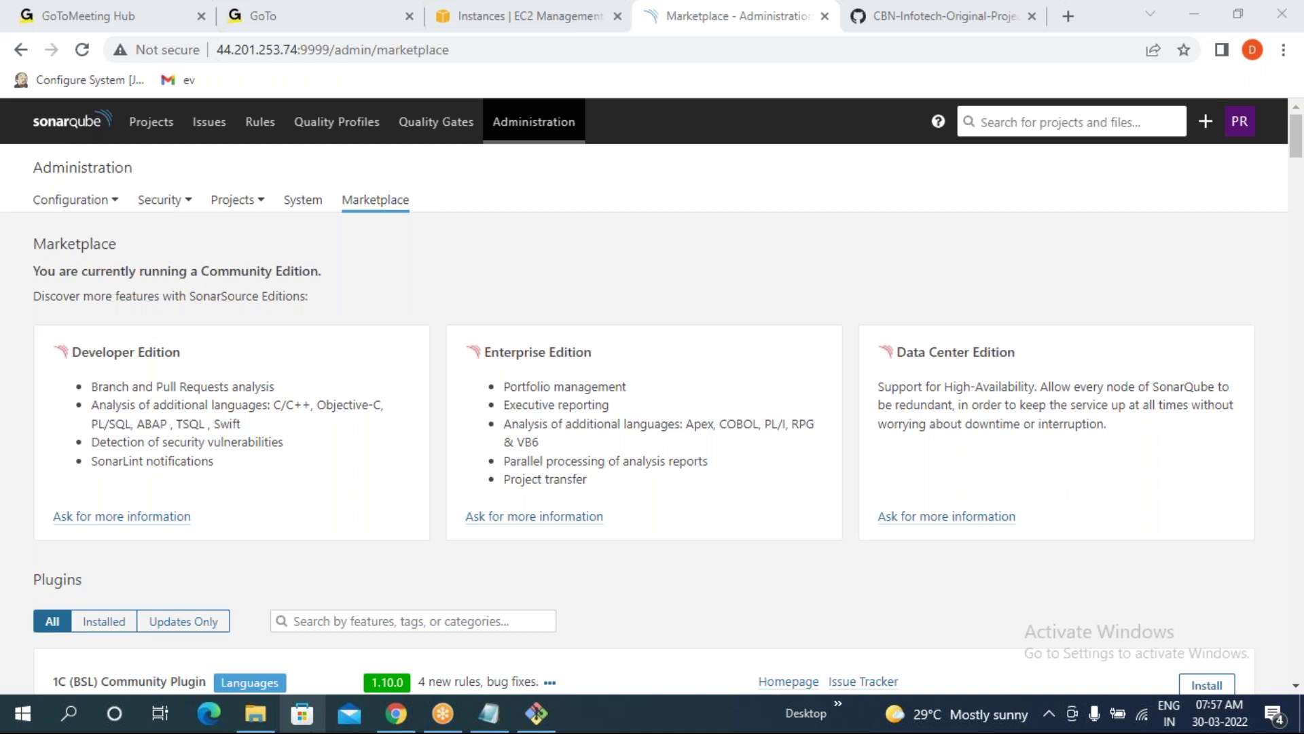
- Compare the Developer, Enterprise and Data Center editions and open Developer Edition's information page
{"action": "left_click", "coordinate": [386, 208]}
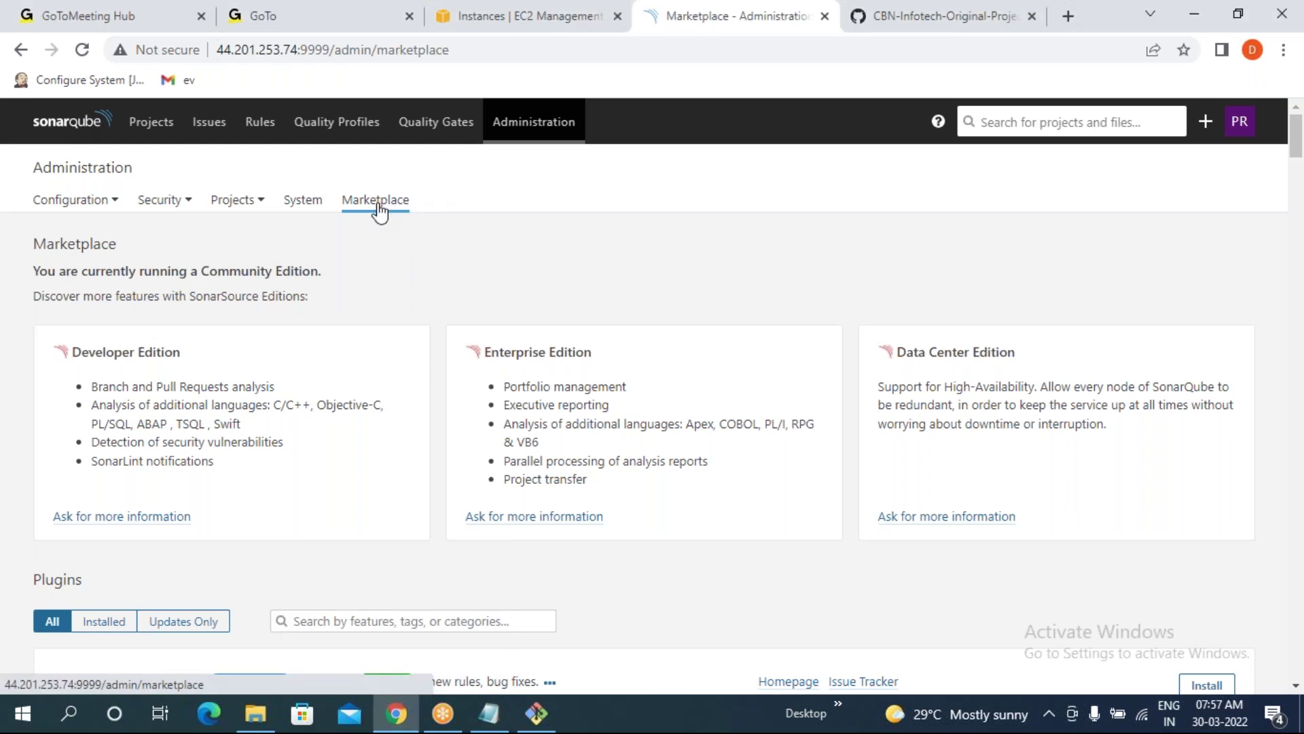
{"action": "left_click_drag", "start_coordinate": [73, 355], "coordinate": [178, 354]}
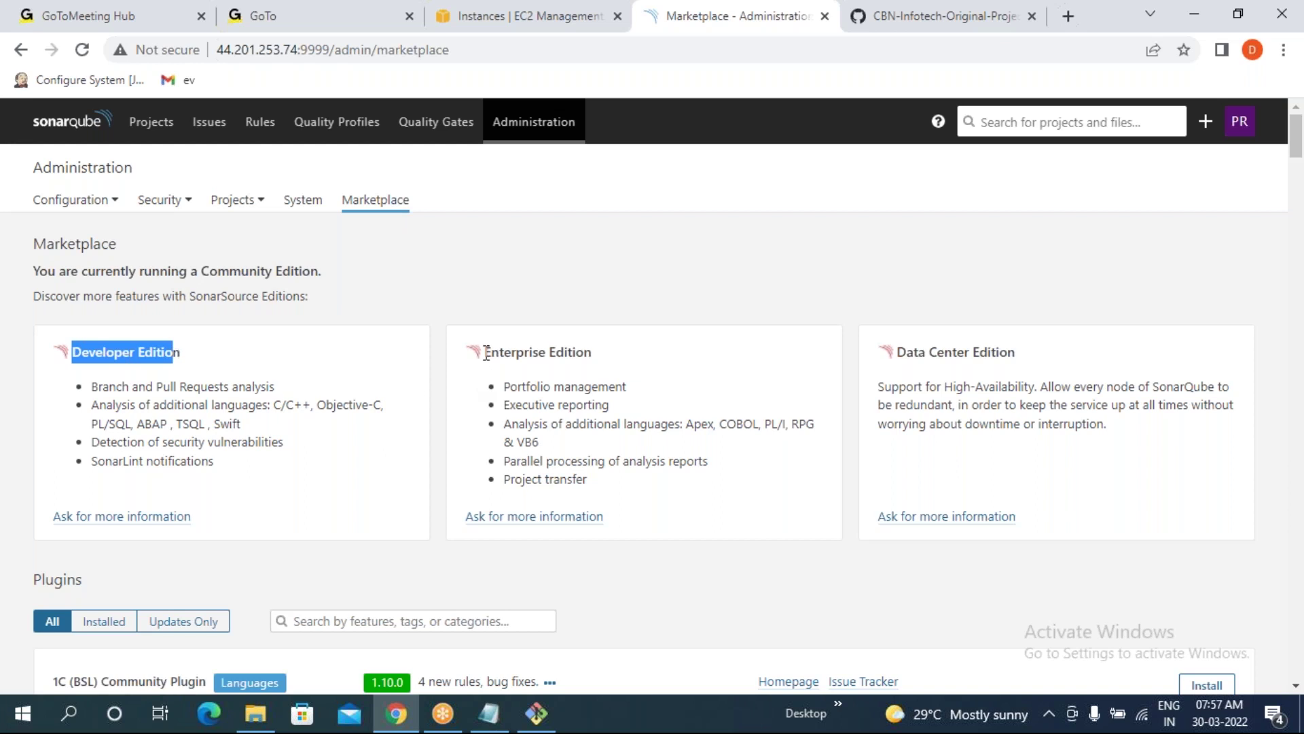
{"action": "left_click_drag", "start_coordinate": [483, 353], "coordinate": [595, 353]}
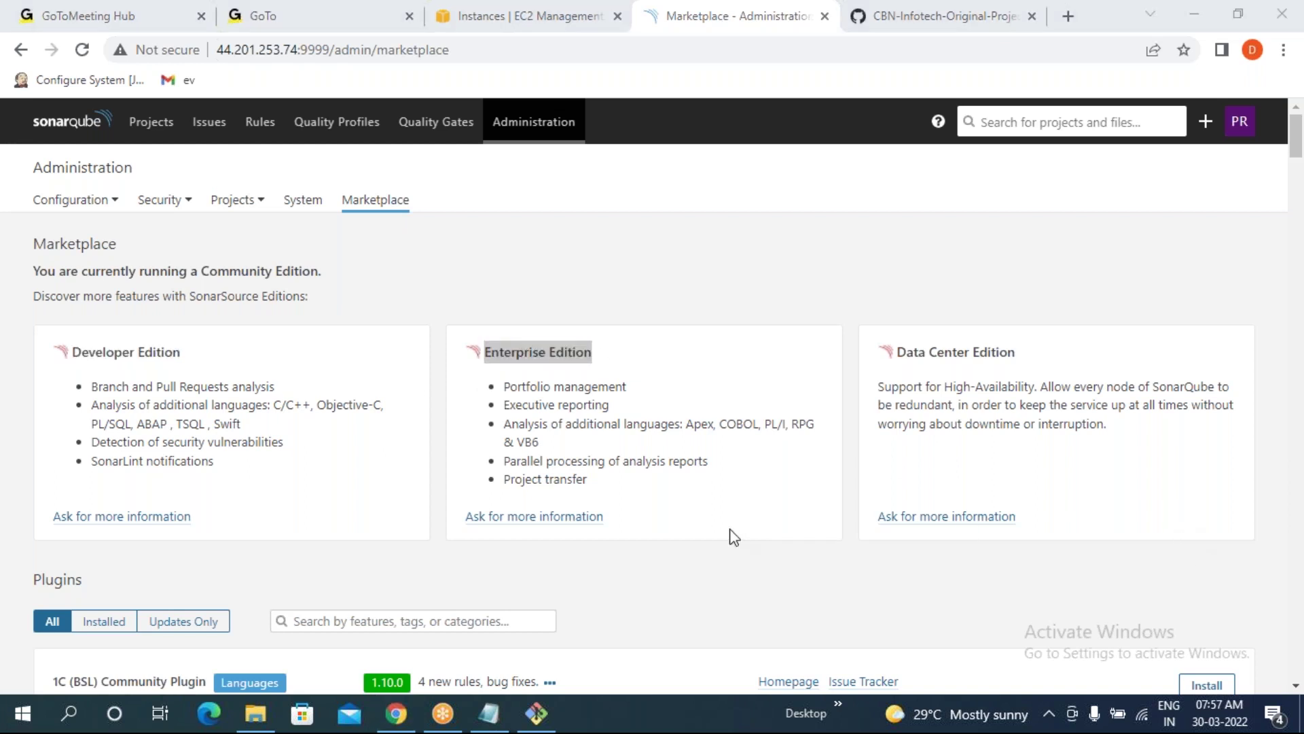
{"action": "left_click_drag", "start_coordinate": [895, 352], "coordinate": [1001, 352]}
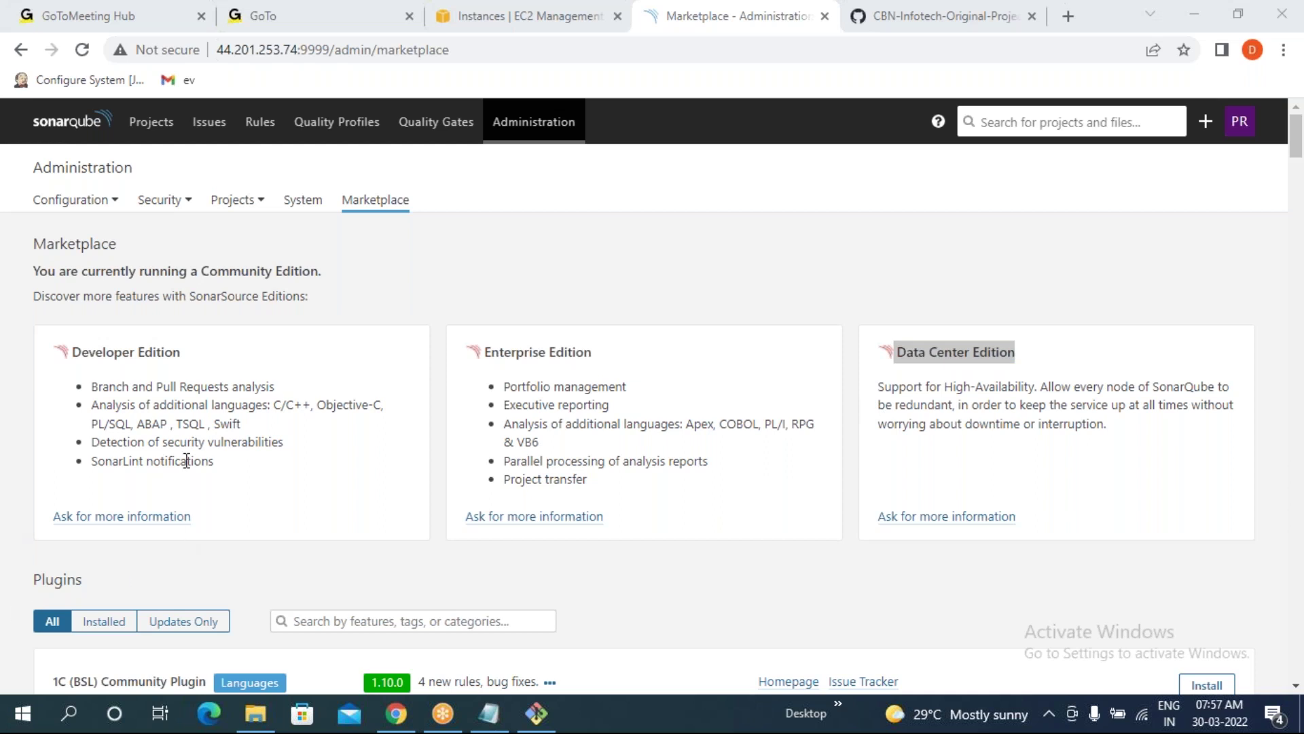
{"action": "scroll", "coordinate": [183, 460], "scroll_direction": "down", "scroll_amount": 1}
{"action": "left_click", "coordinate": [121, 421]}
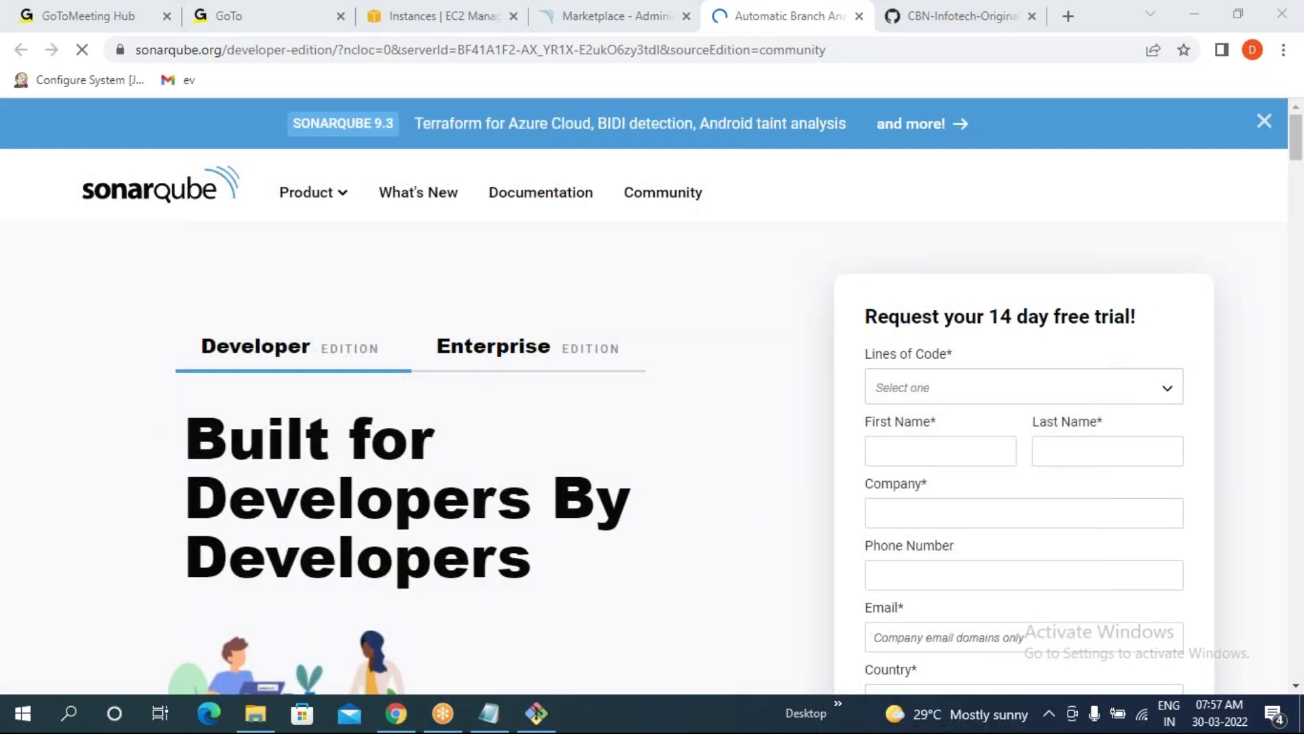
- Finish reviewing the Developer Edition page and close it
{"action": "scroll", "coordinate": [686, 428], "scroll_direction": "down", "scroll_amount": 3}
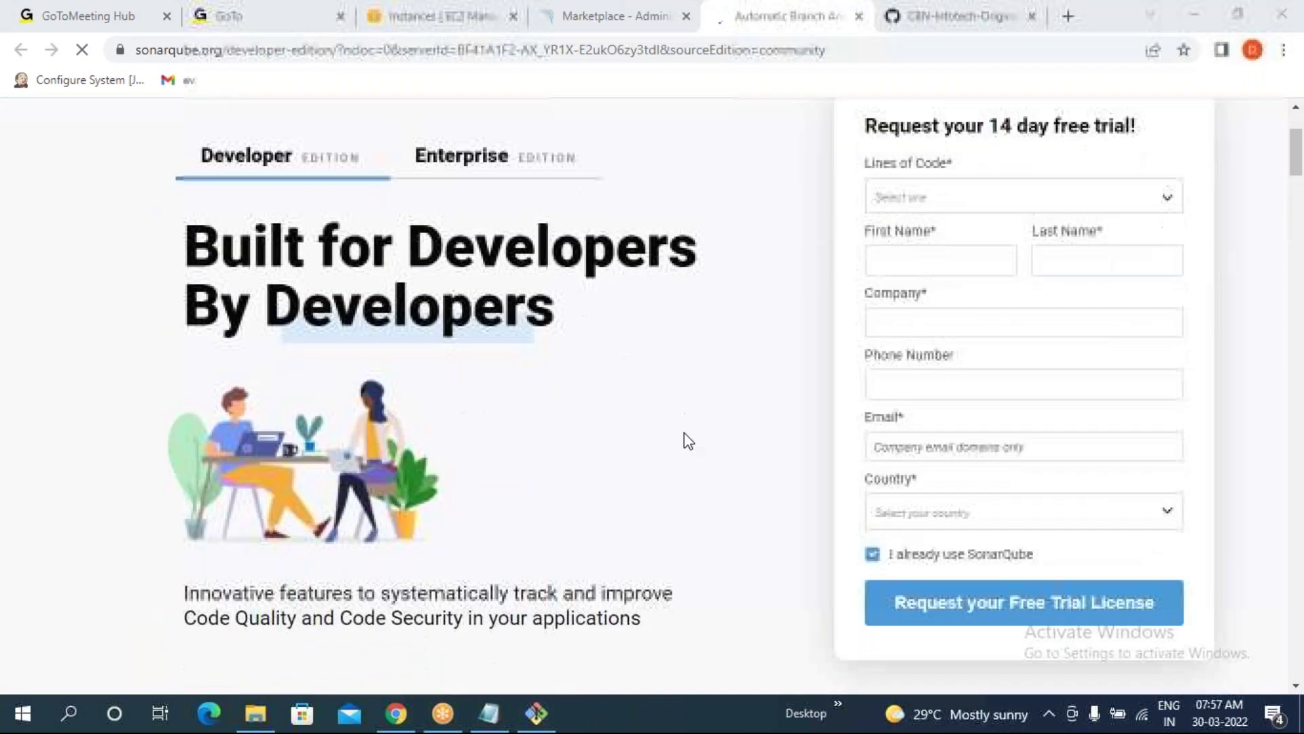
{"action": "scroll", "coordinate": [1060, 476], "scroll_direction": "down", "scroll_amount": 1}
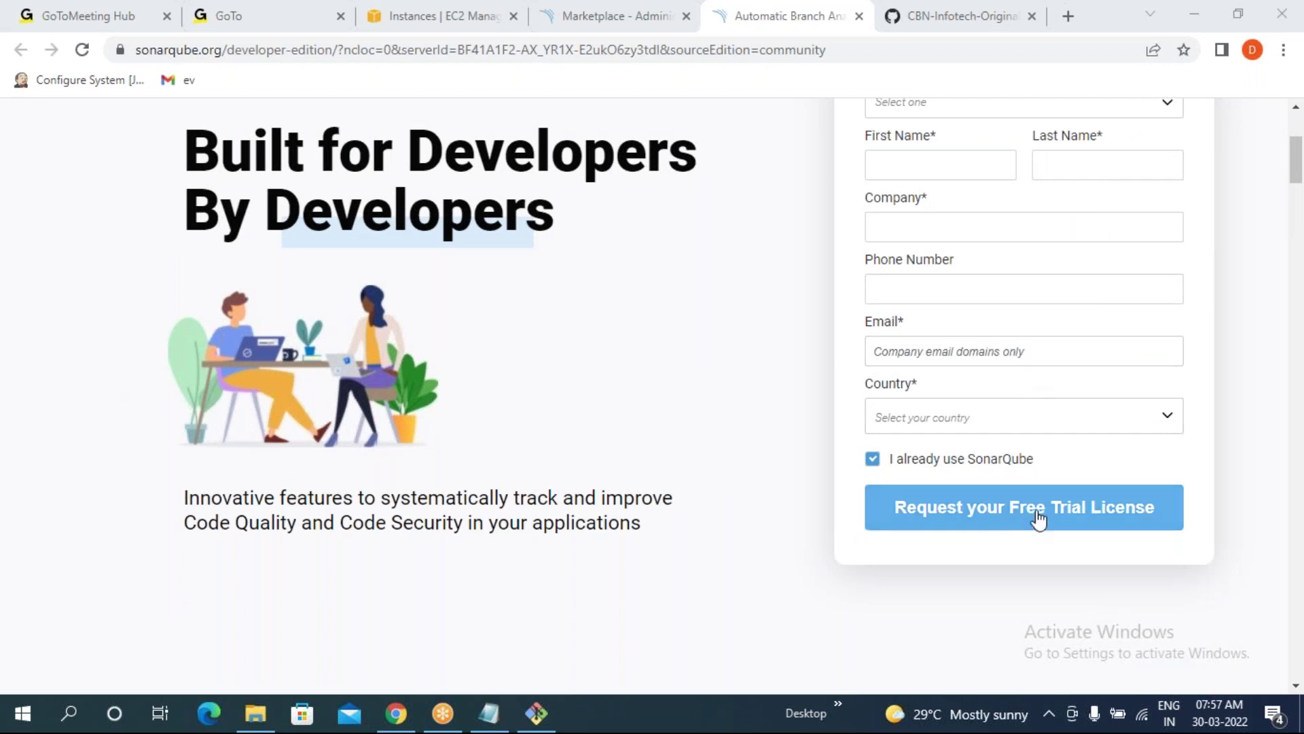
{"action": "scroll", "coordinate": [1065, 387], "scroll_direction": "up", "scroll_amount": 4}
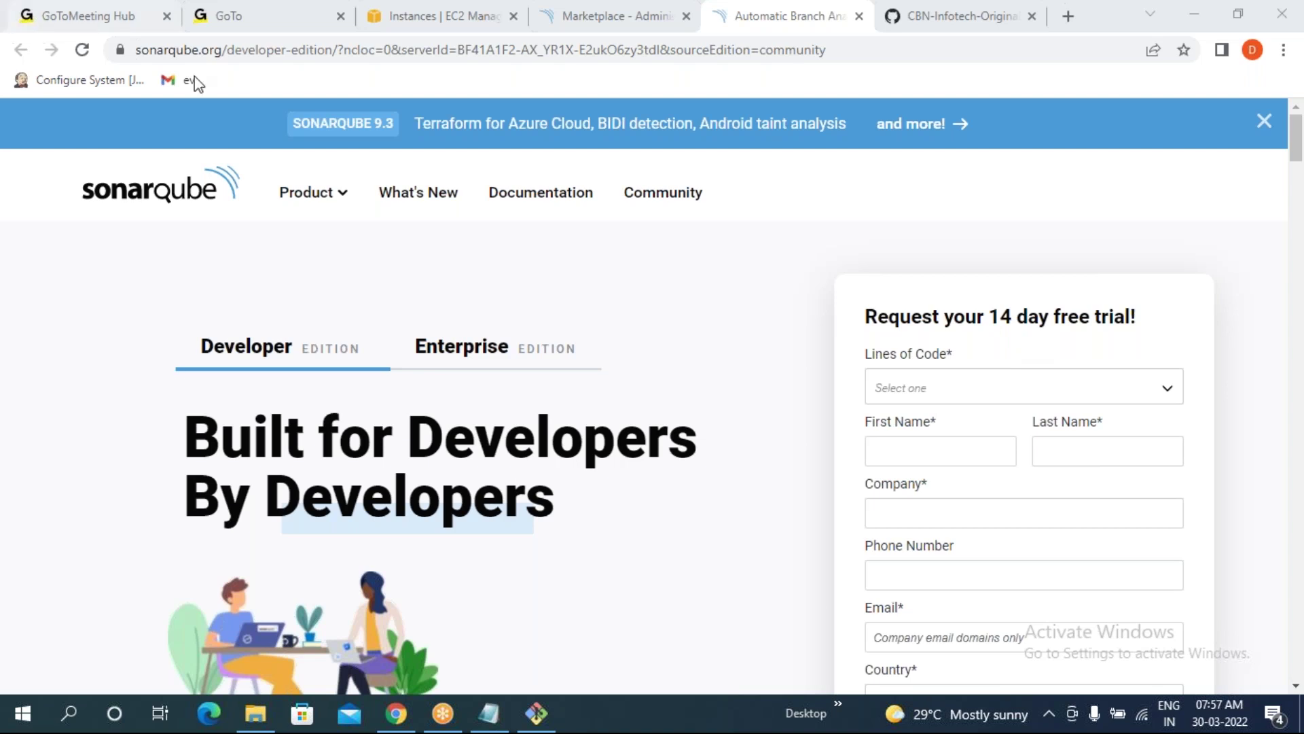
{"action": "left_click", "coordinate": [860, 15]}
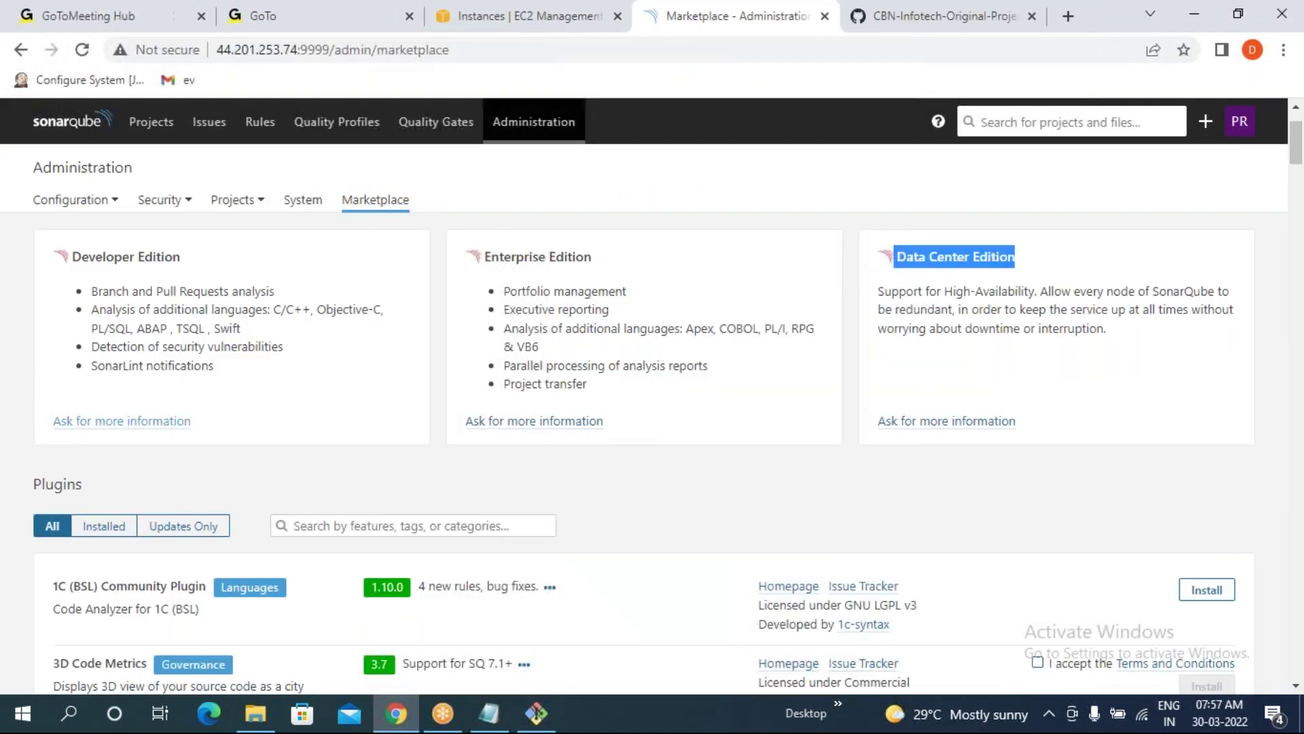
- View the Enterprise Edition information page, close it, then open the Data Center Edition page
{"action": "left_click", "coordinate": [534, 422]}
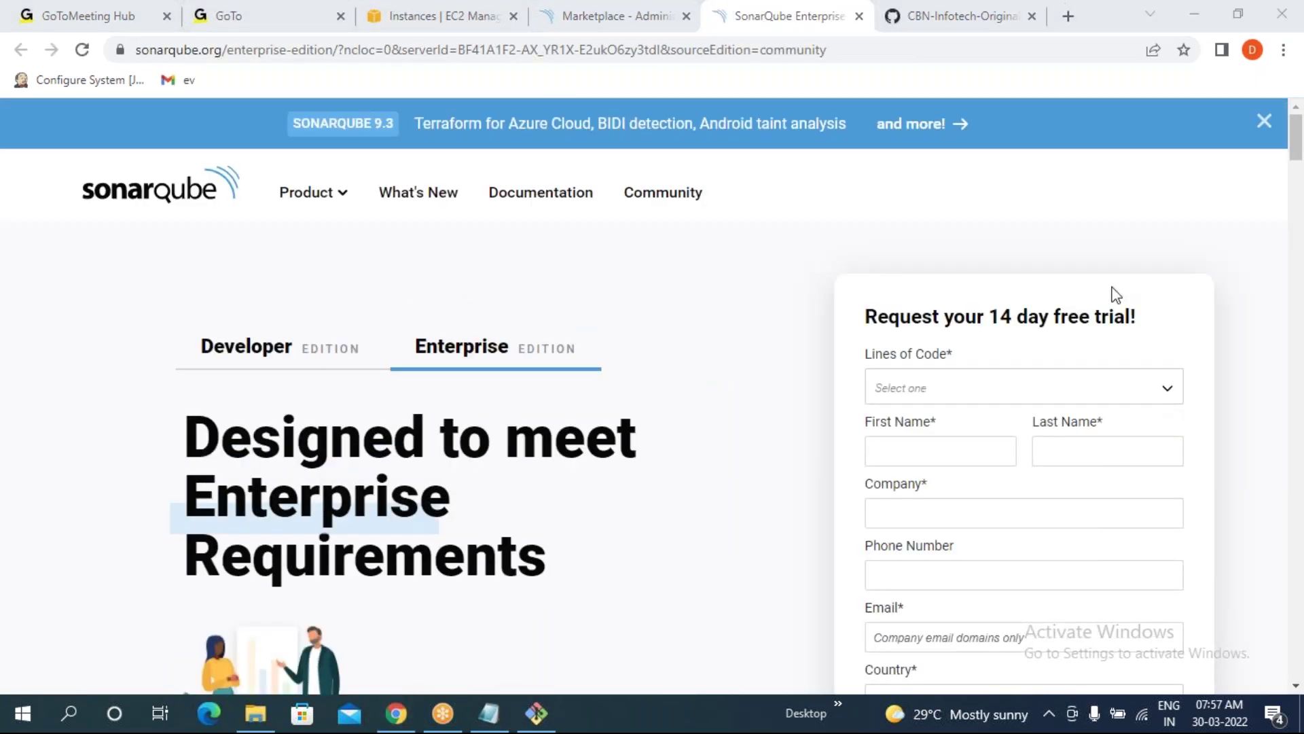
{"action": "left_click", "coordinate": [859, 16]}
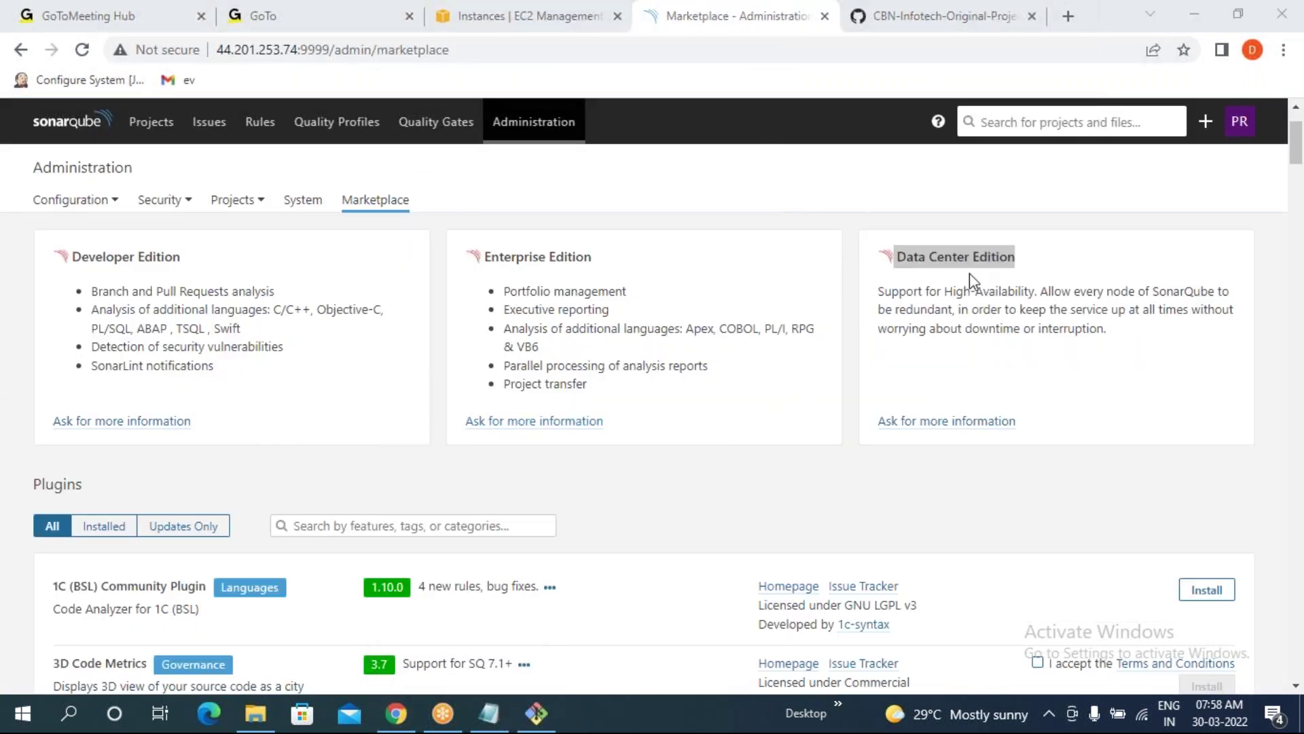
{"action": "left_click", "coordinate": [946, 421]}
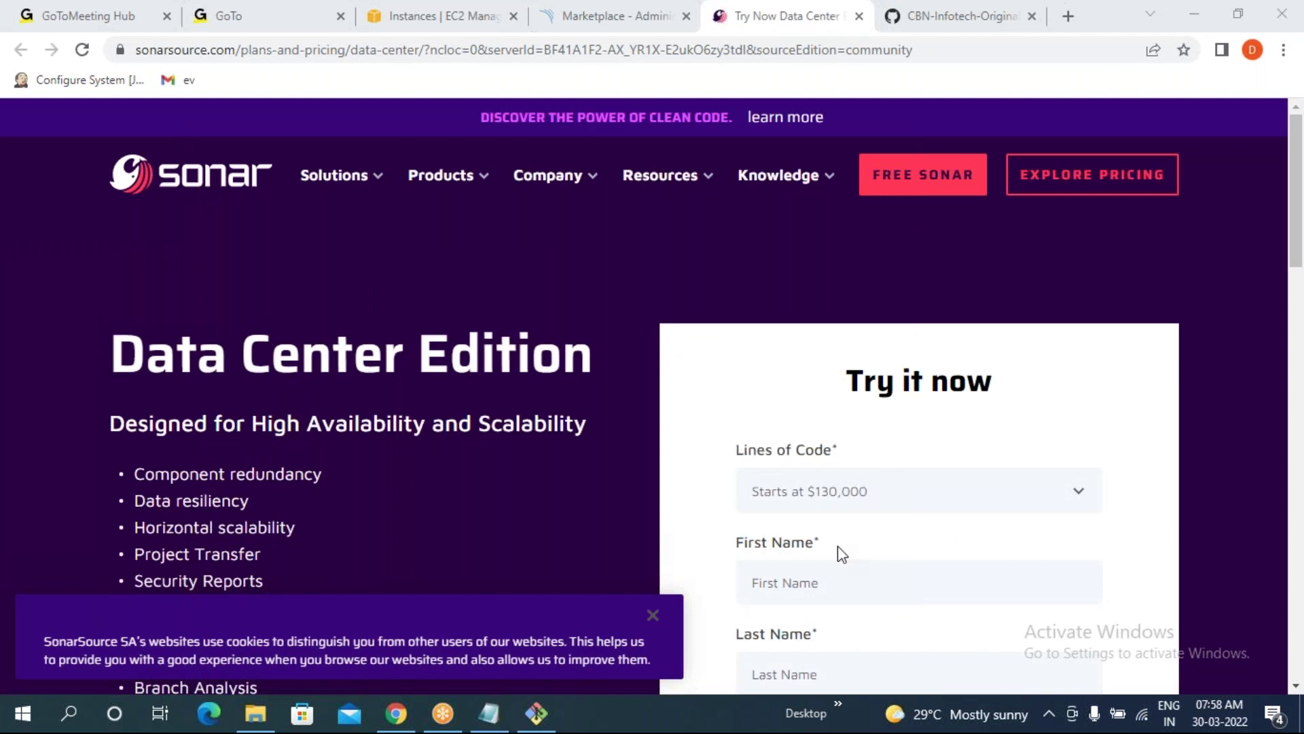
- Read the Data Center 'Try it now' form, dismiss the cookie notice, and return to the SonarQube Marketplace
{"action": "scroll", "coordinate": [843, 552], "scroll_direction": "down", "scroll_amount": 10}
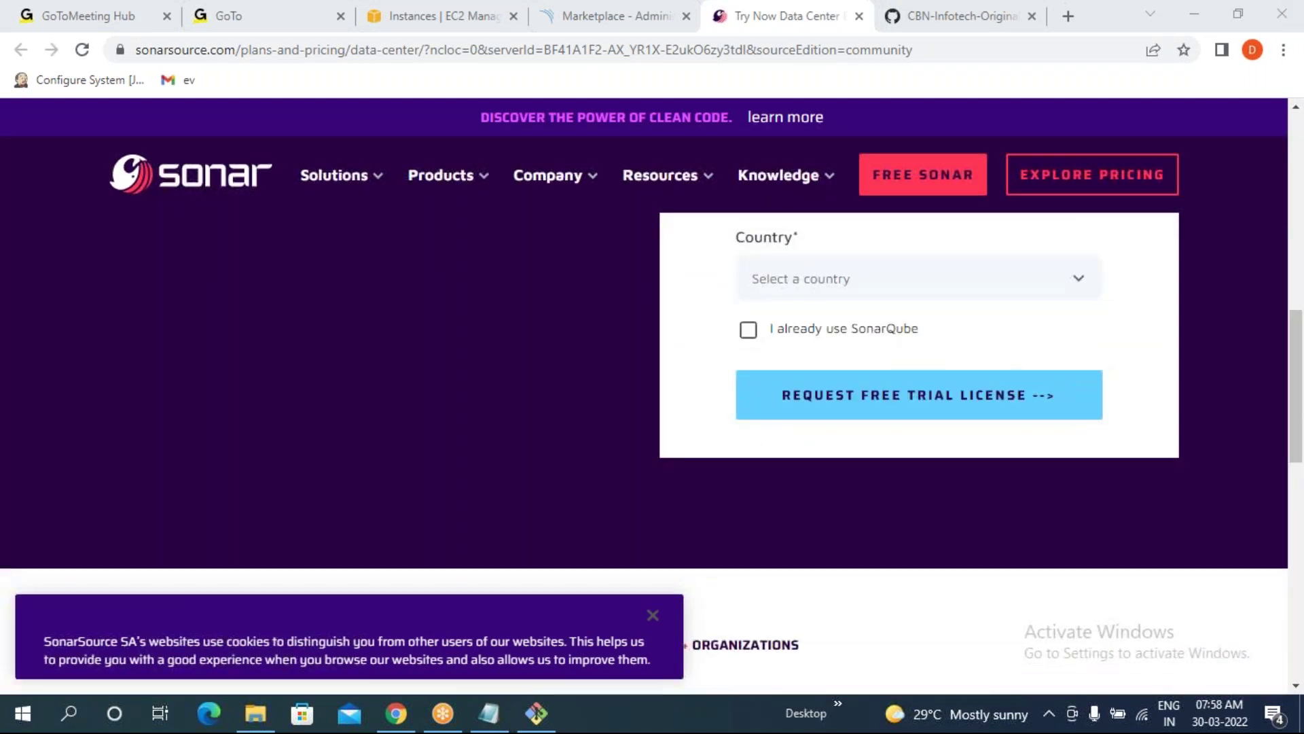
{"action": "left_click", "coordinate": [654, 617]}
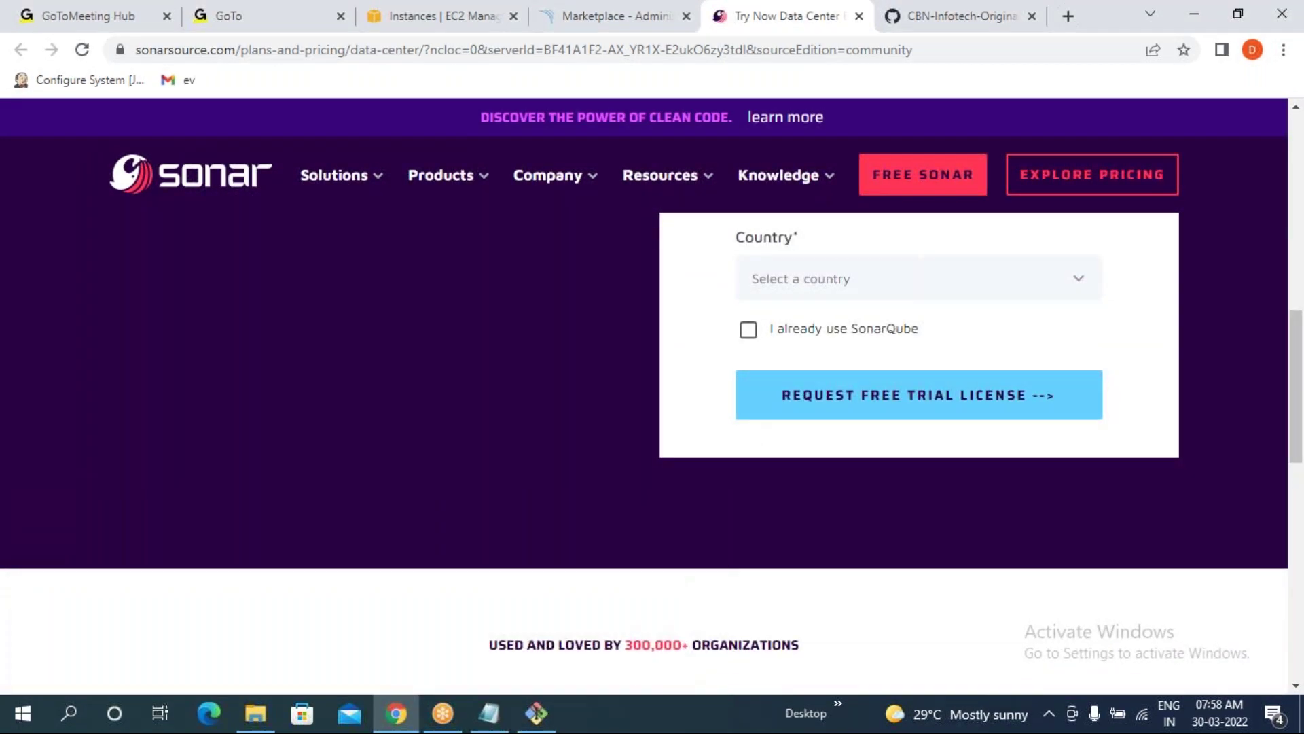
{"action": "scroll", "coordinate": [692, 337], "scroll_direction": "up", "scroll_amount": 5}
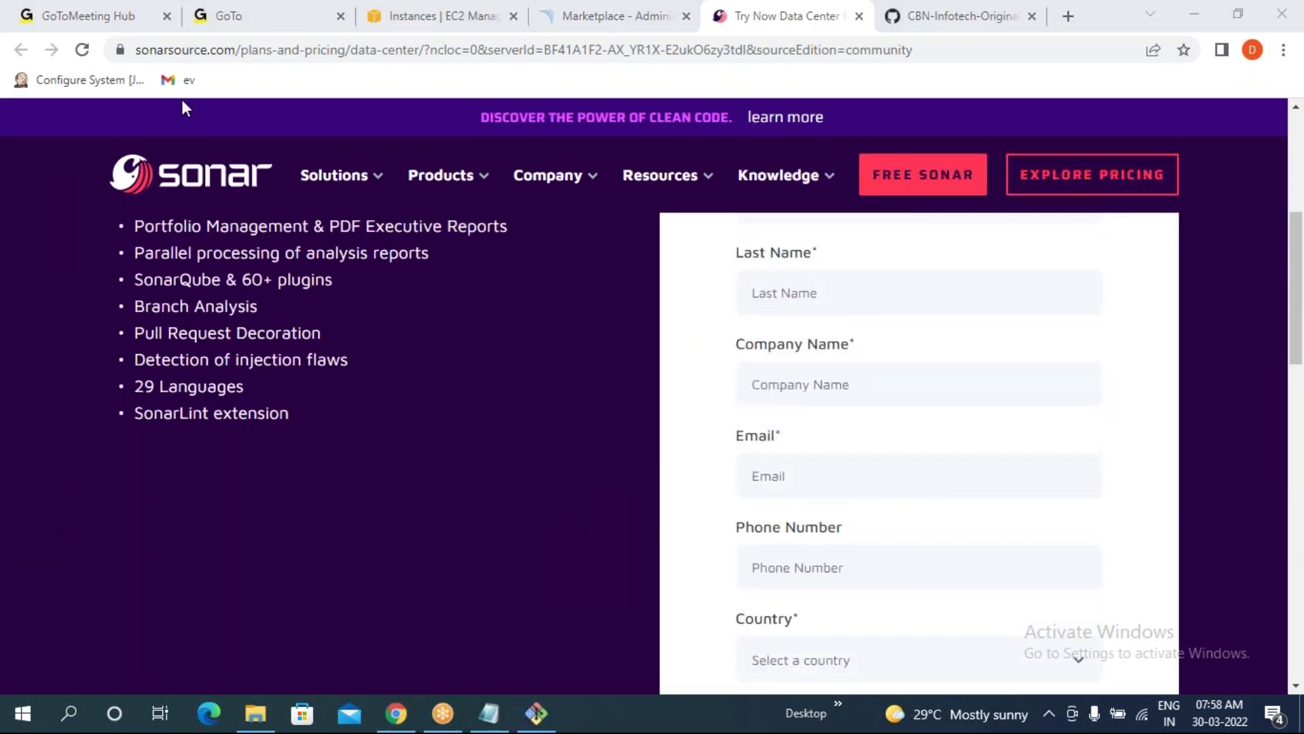
{"action": "scroll", "coordinate": [849, 357], "scroll_direction": "up", "scroll_amount": 3}
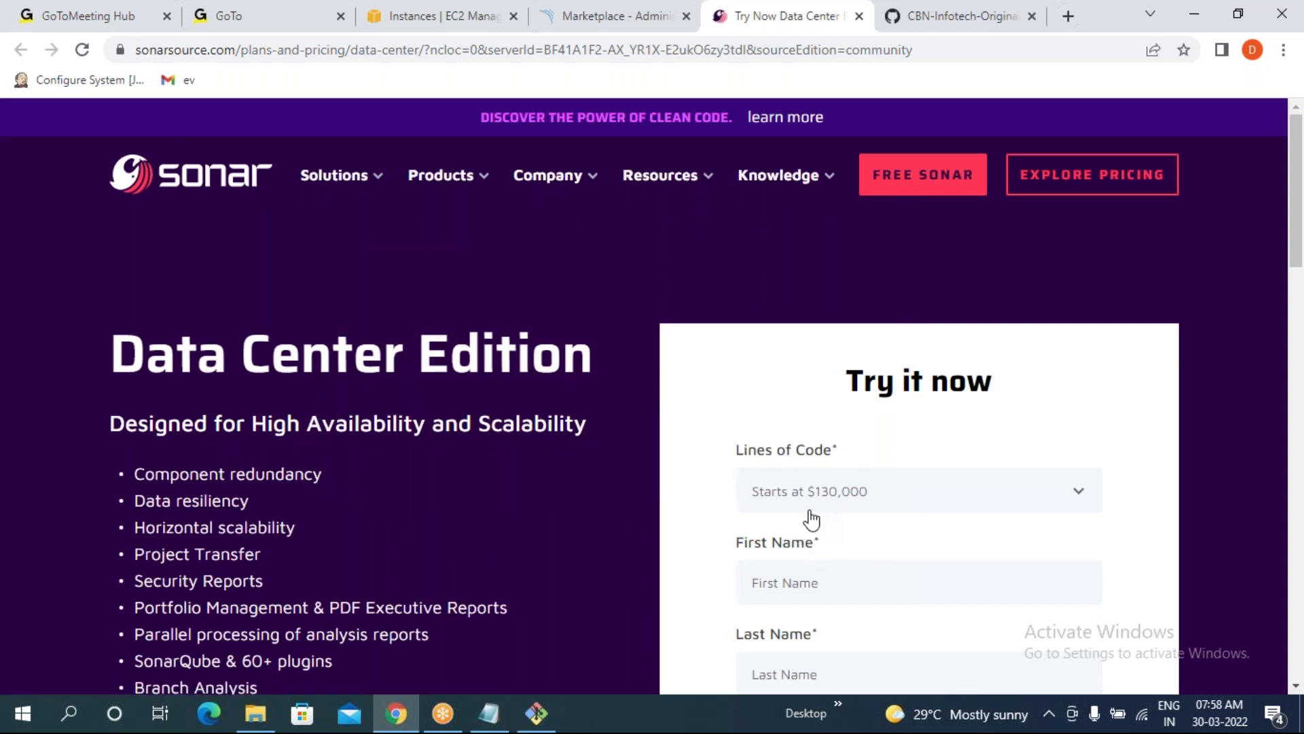
{"action": "scroll", "coordinate": [870, 506], "scroll_direction": "down", "scroll_amount": 1}
{"action": "scroll", "coordinate": [870, 508], "scroll_direction": "down", "scroll_amount": 8}
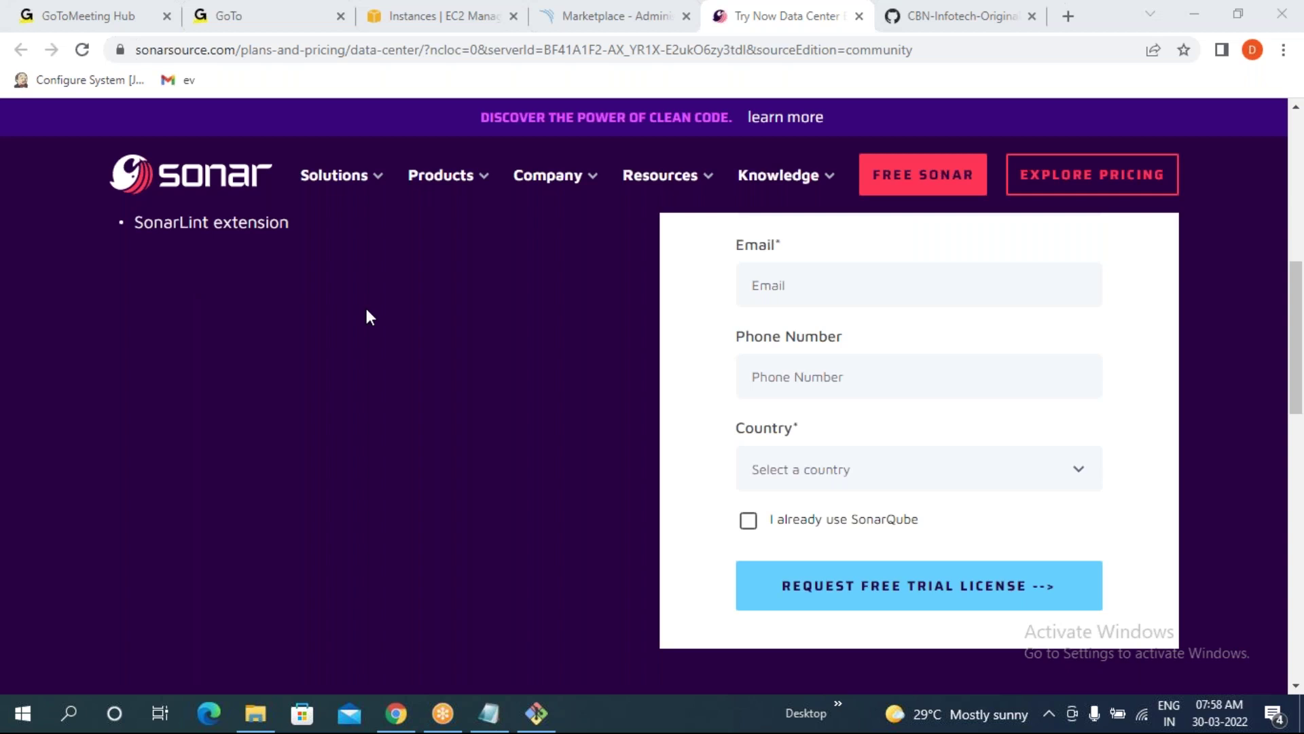
{"action": "left_click", "coordinate": [590, 14]}
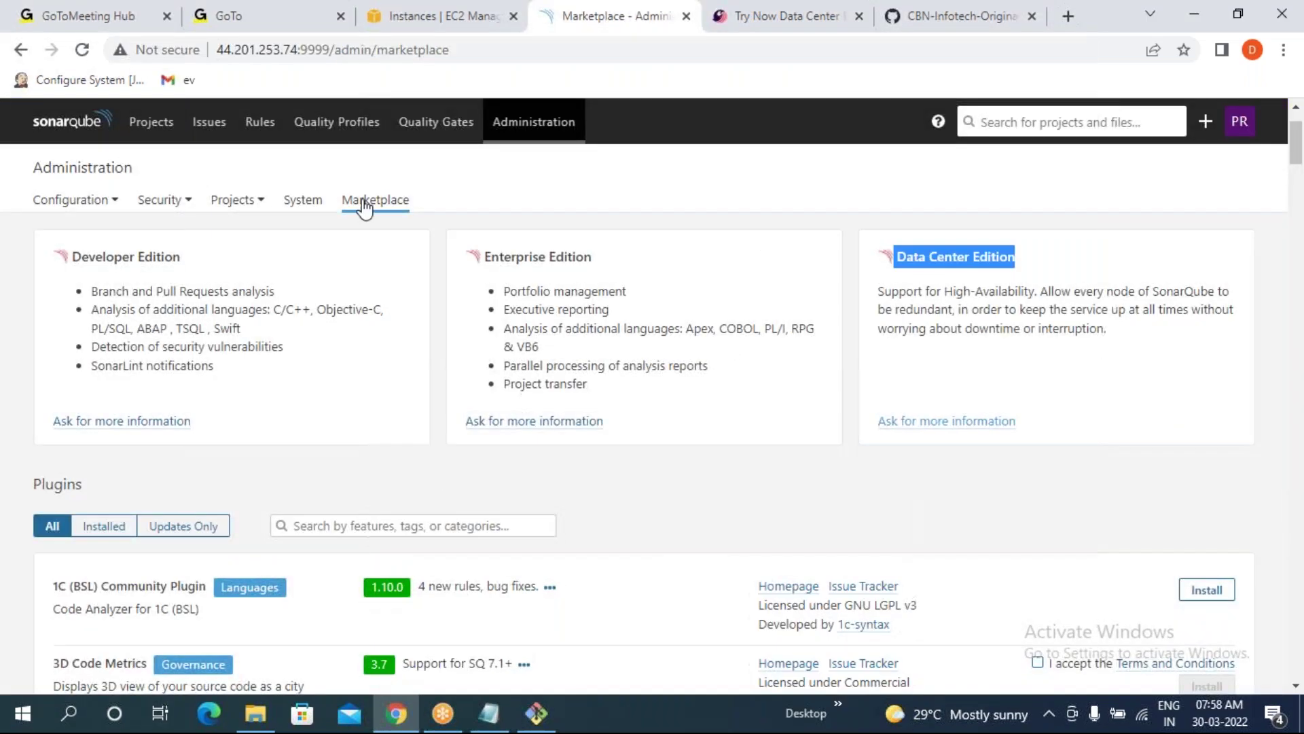